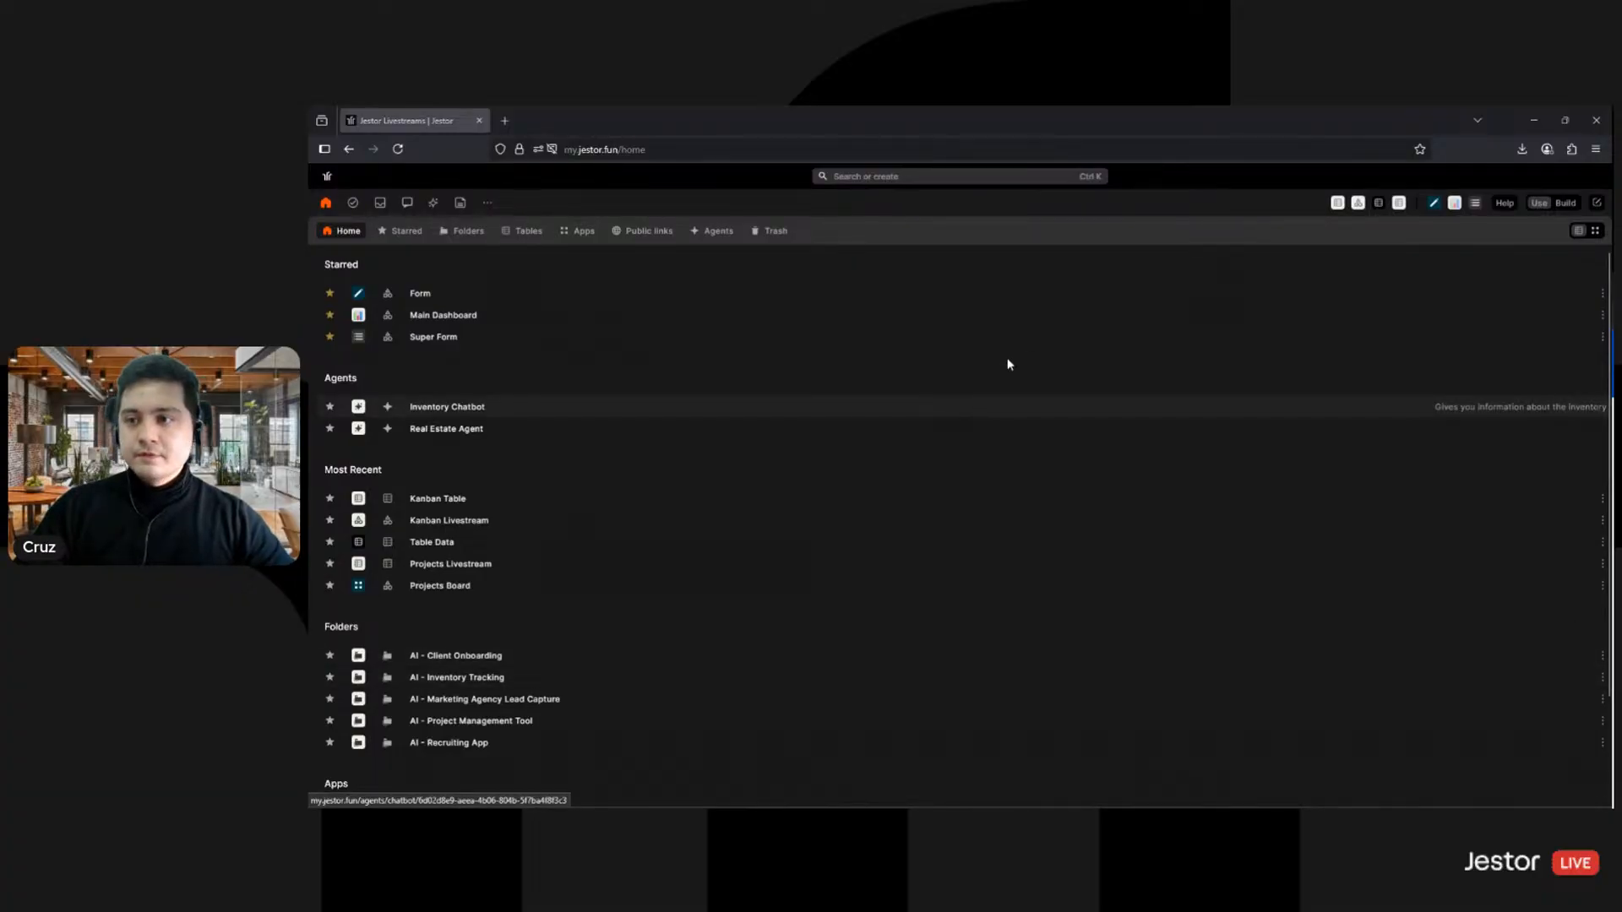
Step: Create a new blank app and title it Home Page
{"action": "left_click", "coordinate": [1593, 207]}
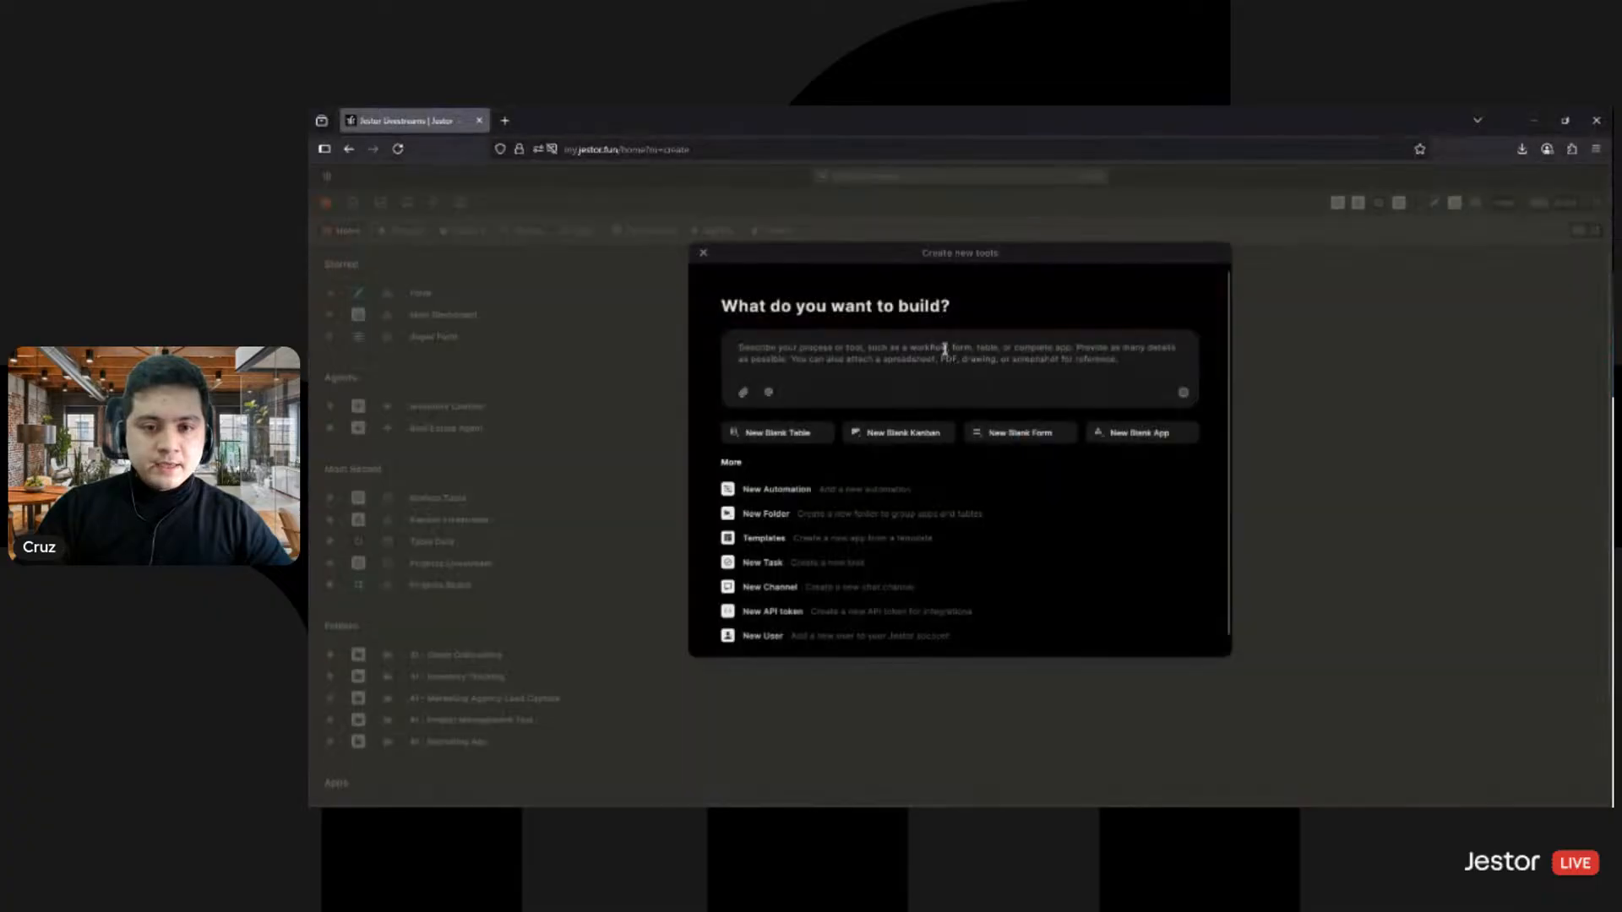
{"action": "left_click", "coordinate": [1140, 434]}
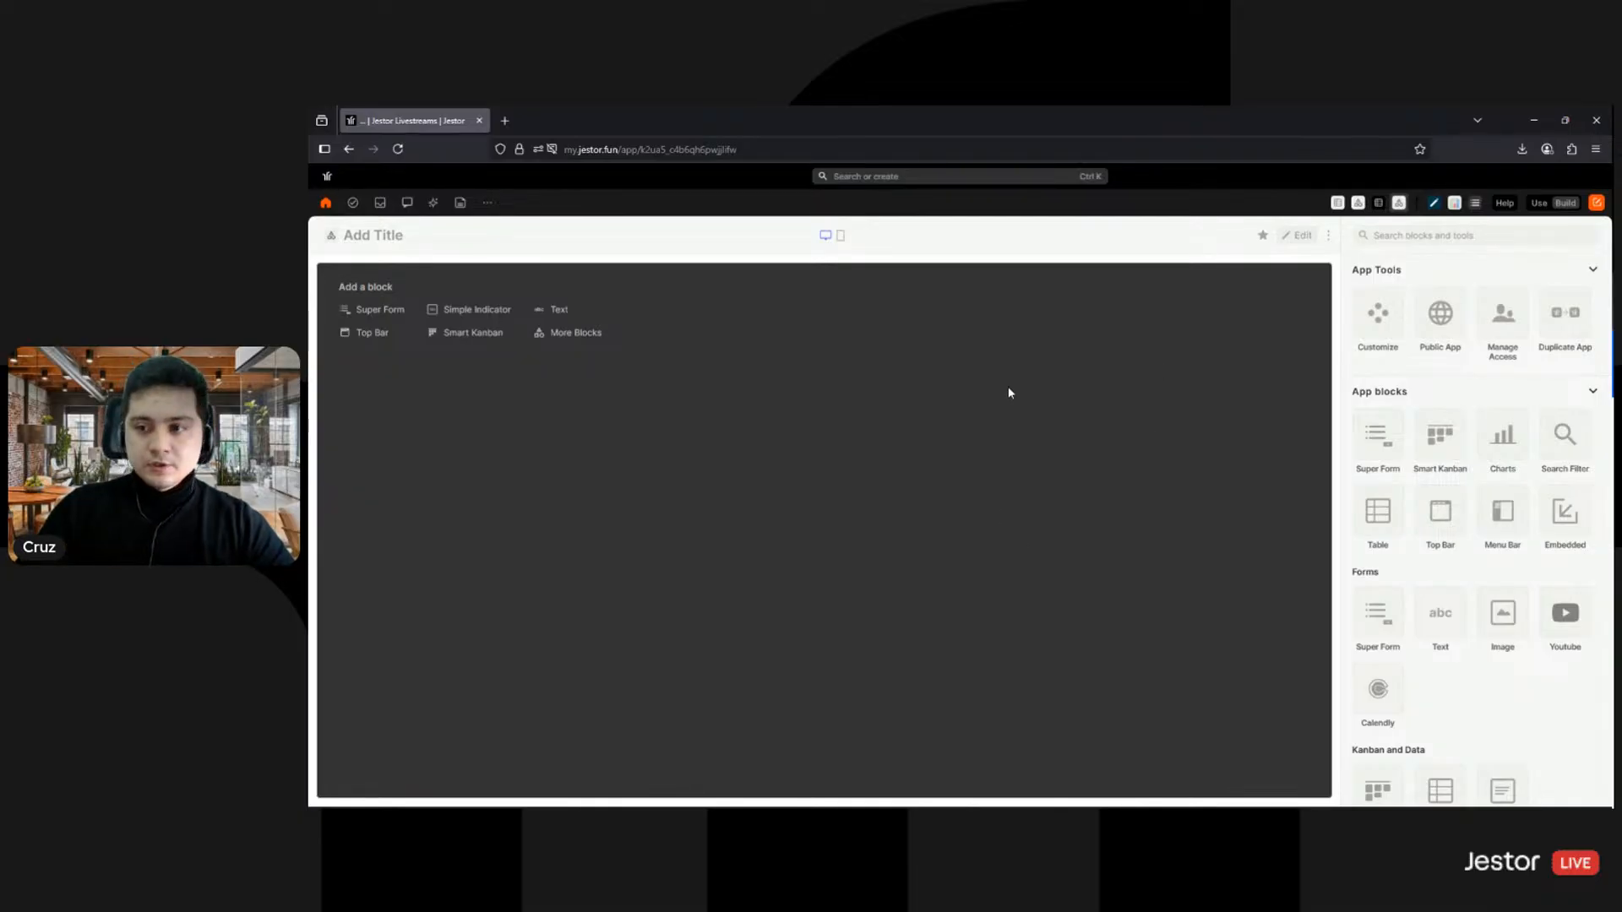
{"action": "left_click", "coordinate": [364, 237]}
{"action": "type", "text": "H"}
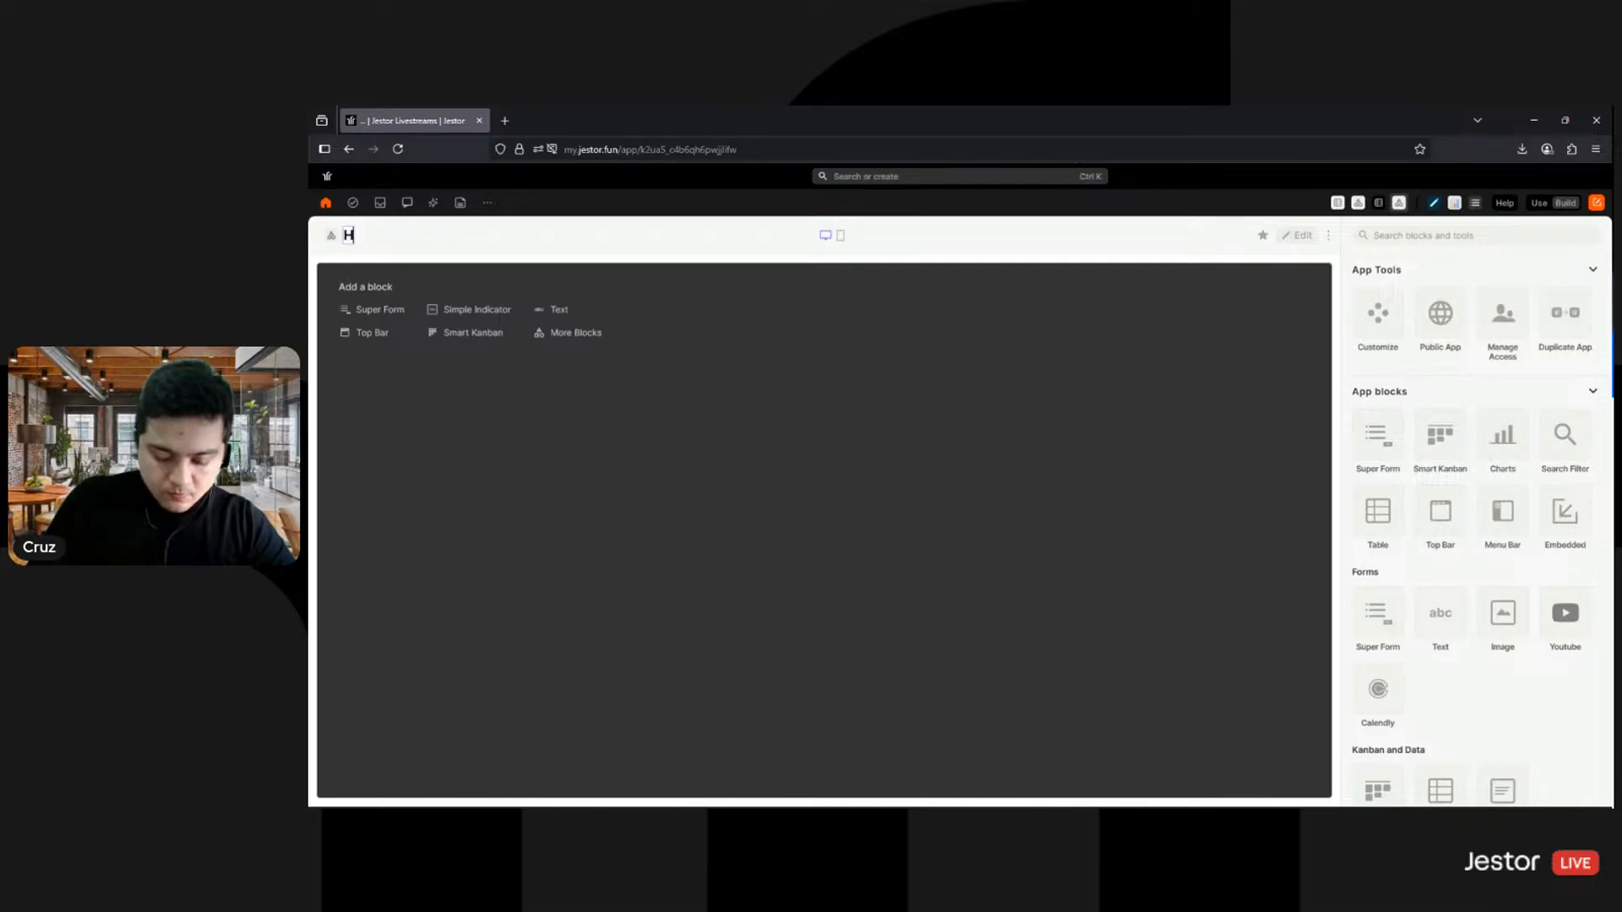
{"action": "type", "text": "ome Page"}
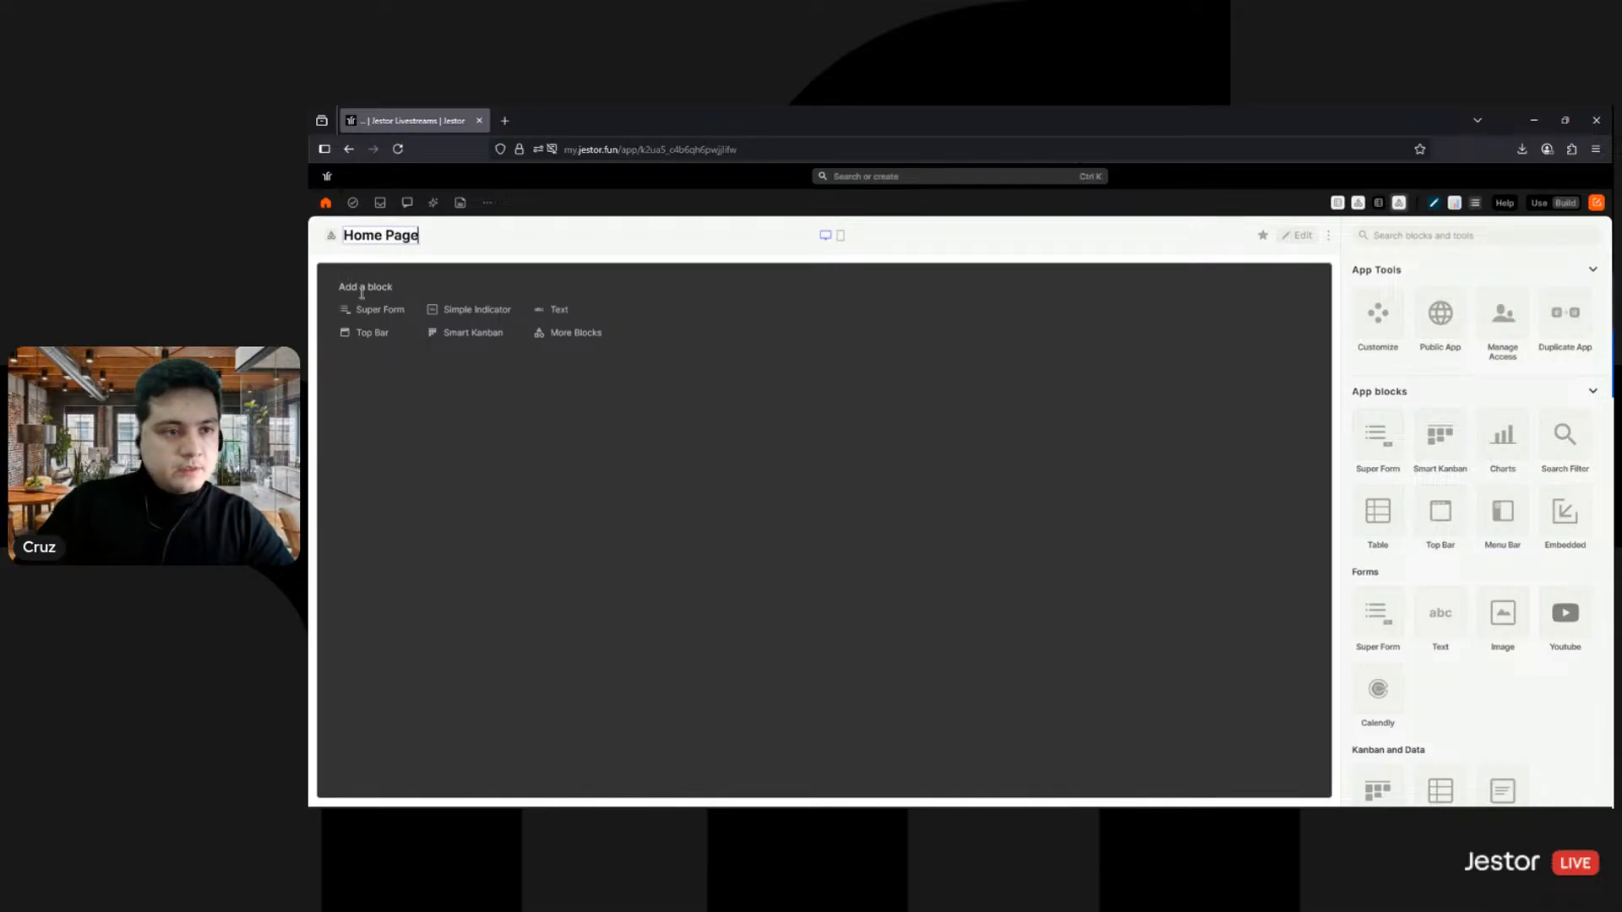
{"action": "left_click", "coordinate": [506, 246]}
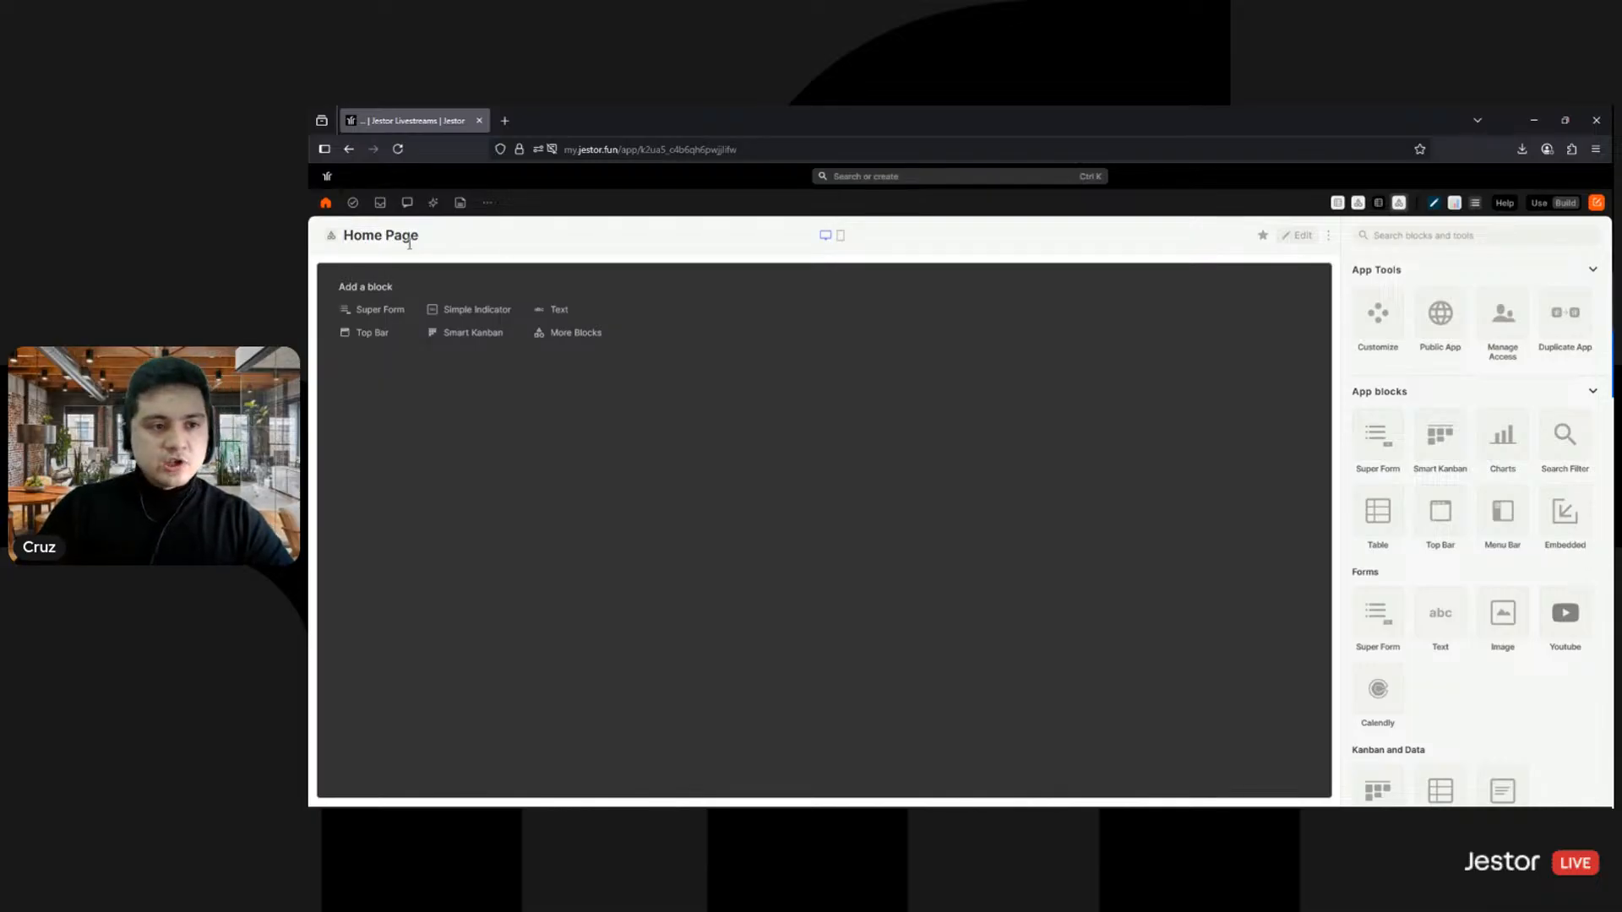
Step: Set the app's icon to a house on a dark teal background and save it
{"action": "left_click", "coordinate": [332, 237]}
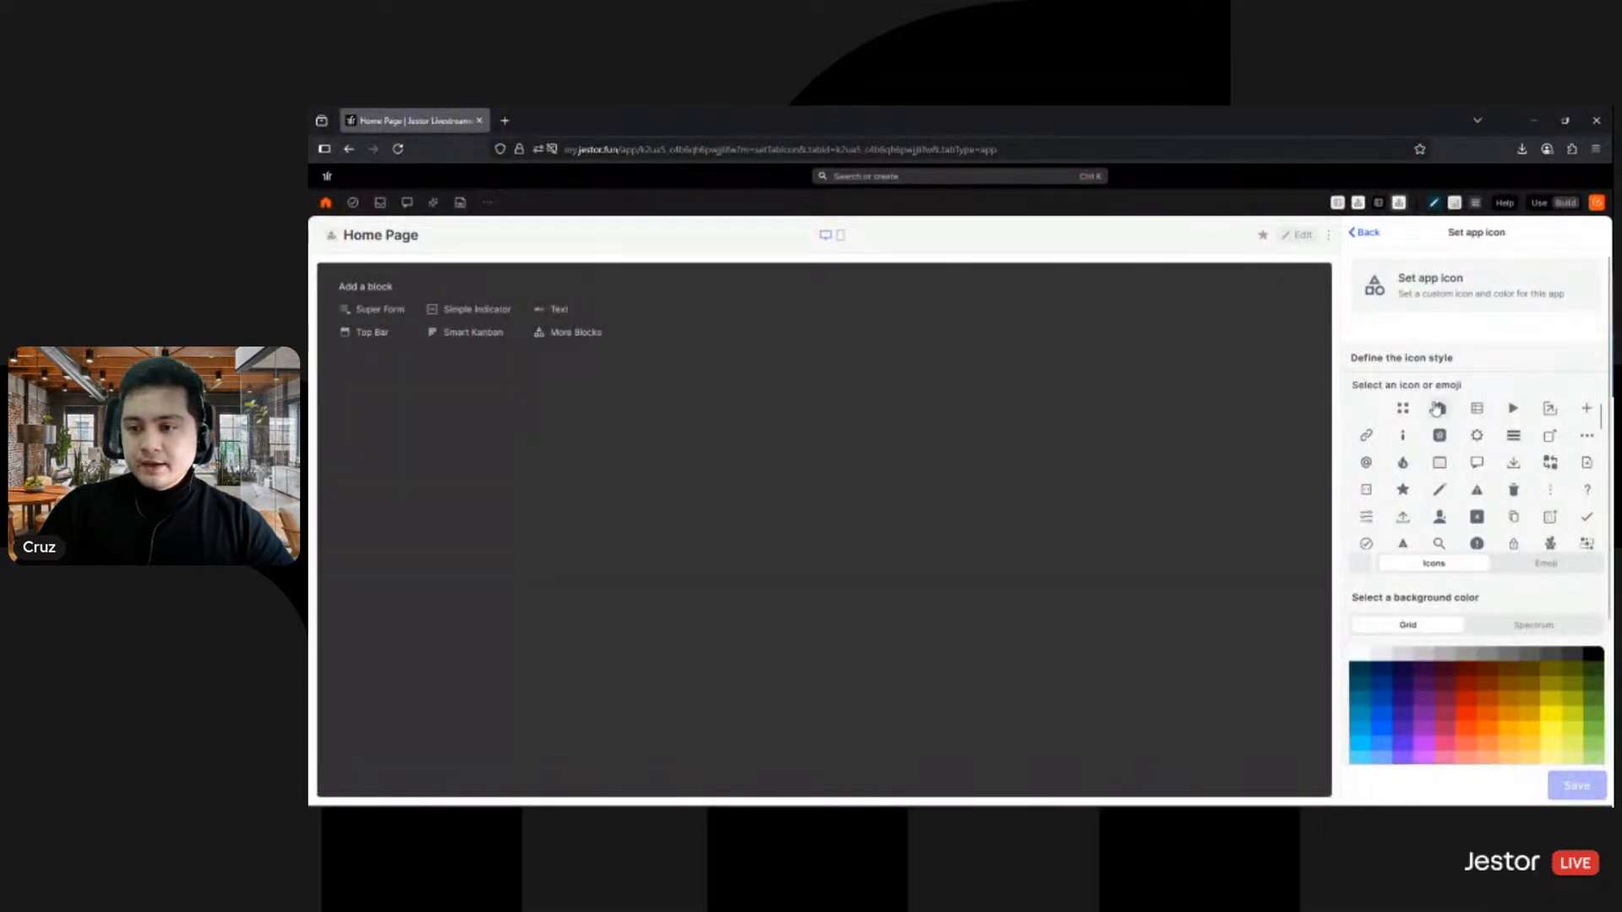
{"action": "left_click", "coordinate": [1437, 408]}
{"action": "scroll", "coordinate": [1448, 448], "scroll_direction": "down", "scroll_amount": 3}
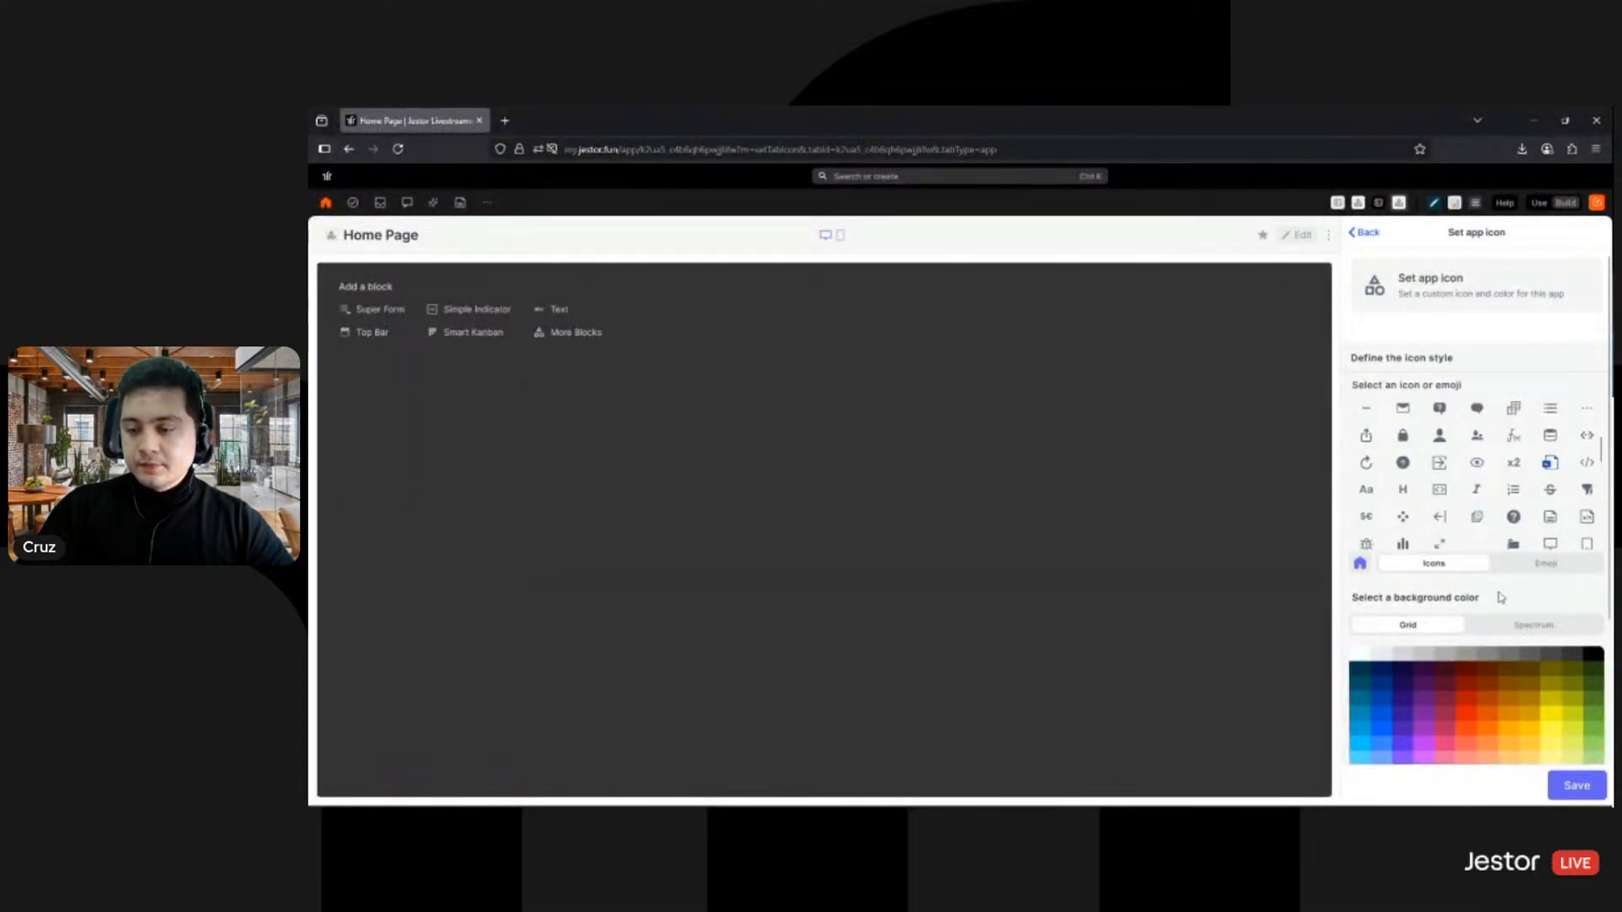
{"action": "scroll", "coordinate": [1467, 610], "scroll_direction": "down", "scroll_amount": 2}
{"action": "left_click", "coordinate": [1359, 590]}
{"action": "scroll", "coordinate": [1511, 703], "scroll_direction": "down", "scroll_amount": 2}
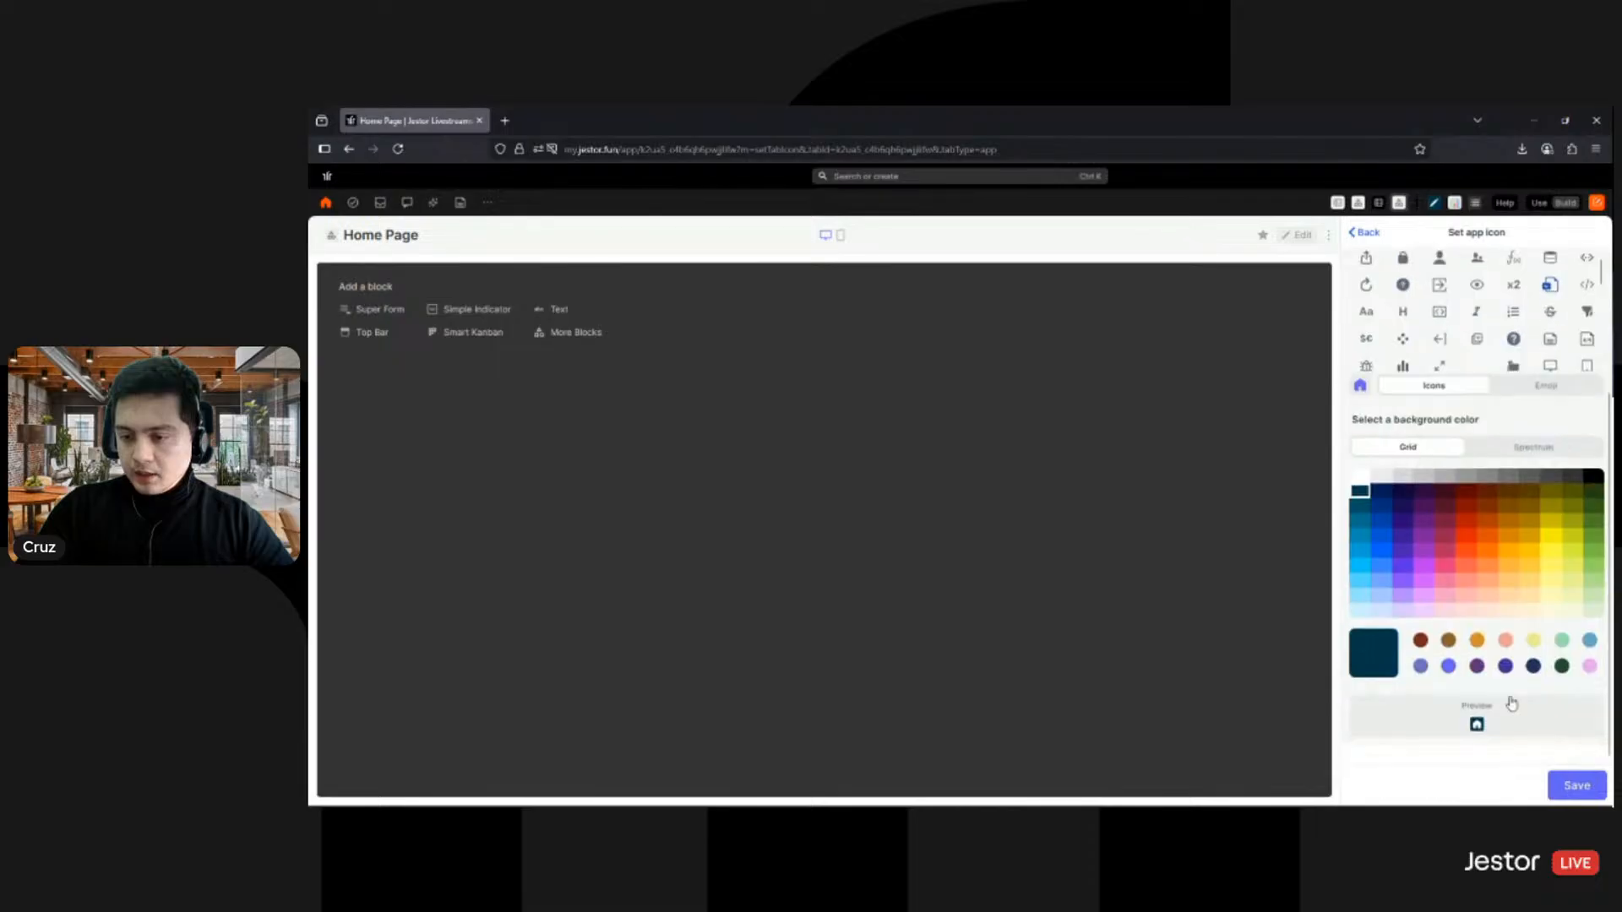
{"action": "left_click", "coordinate": [1577, 787]}
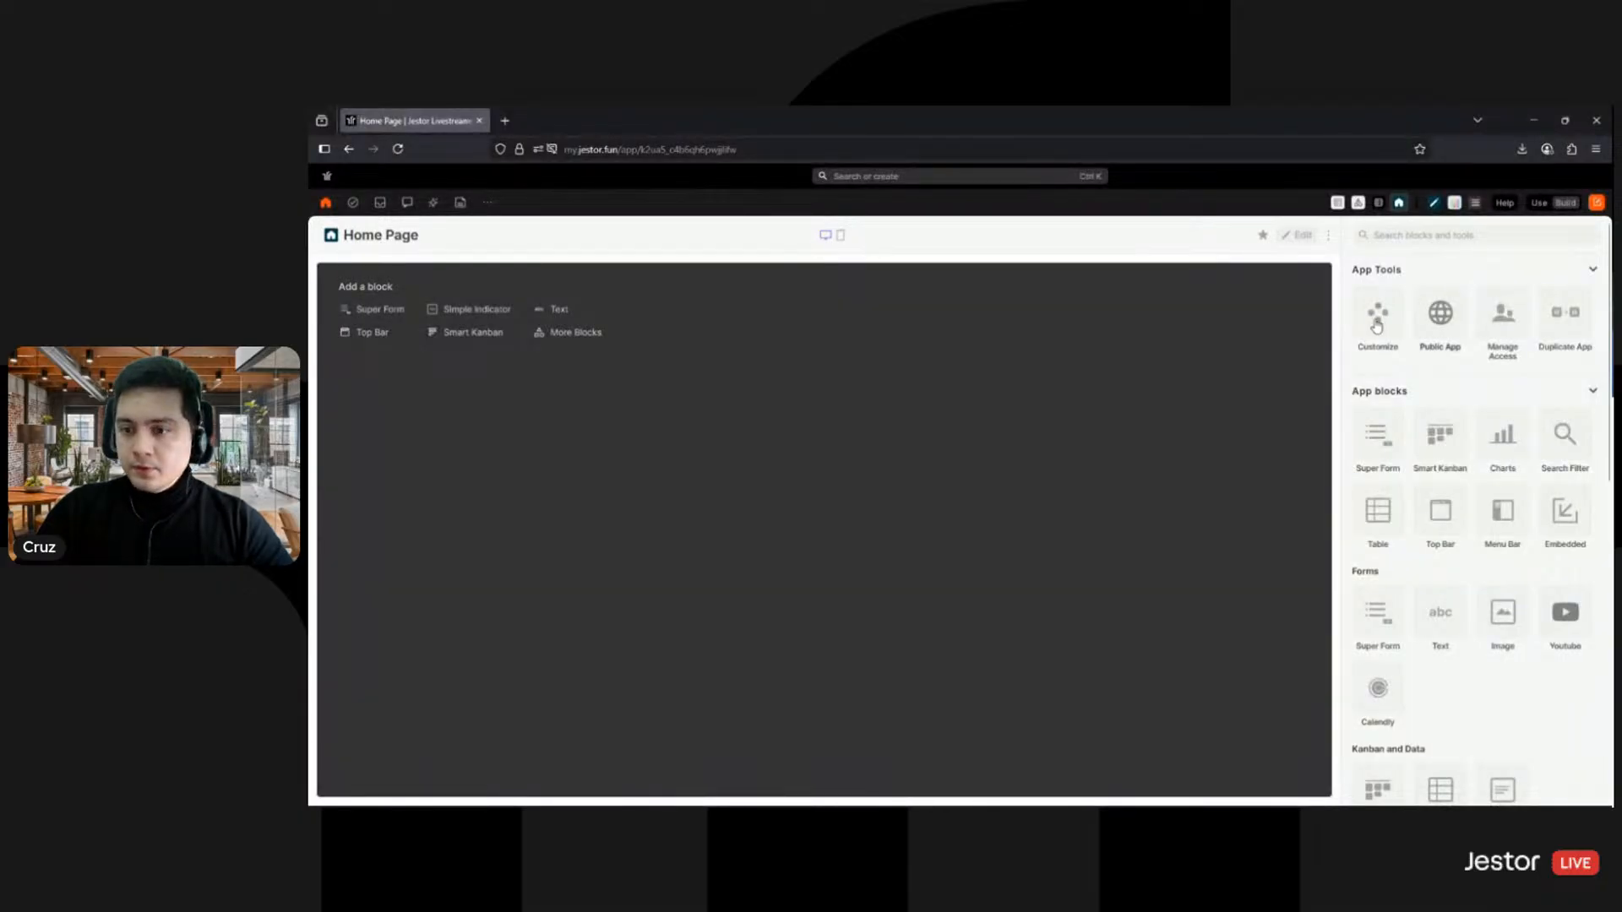
Step: Customize the app with background color #f8f8f8 and page scrolling disabled in desktop, and save the changes
{"action": "left_click", "coordinate": [1377, 326]}
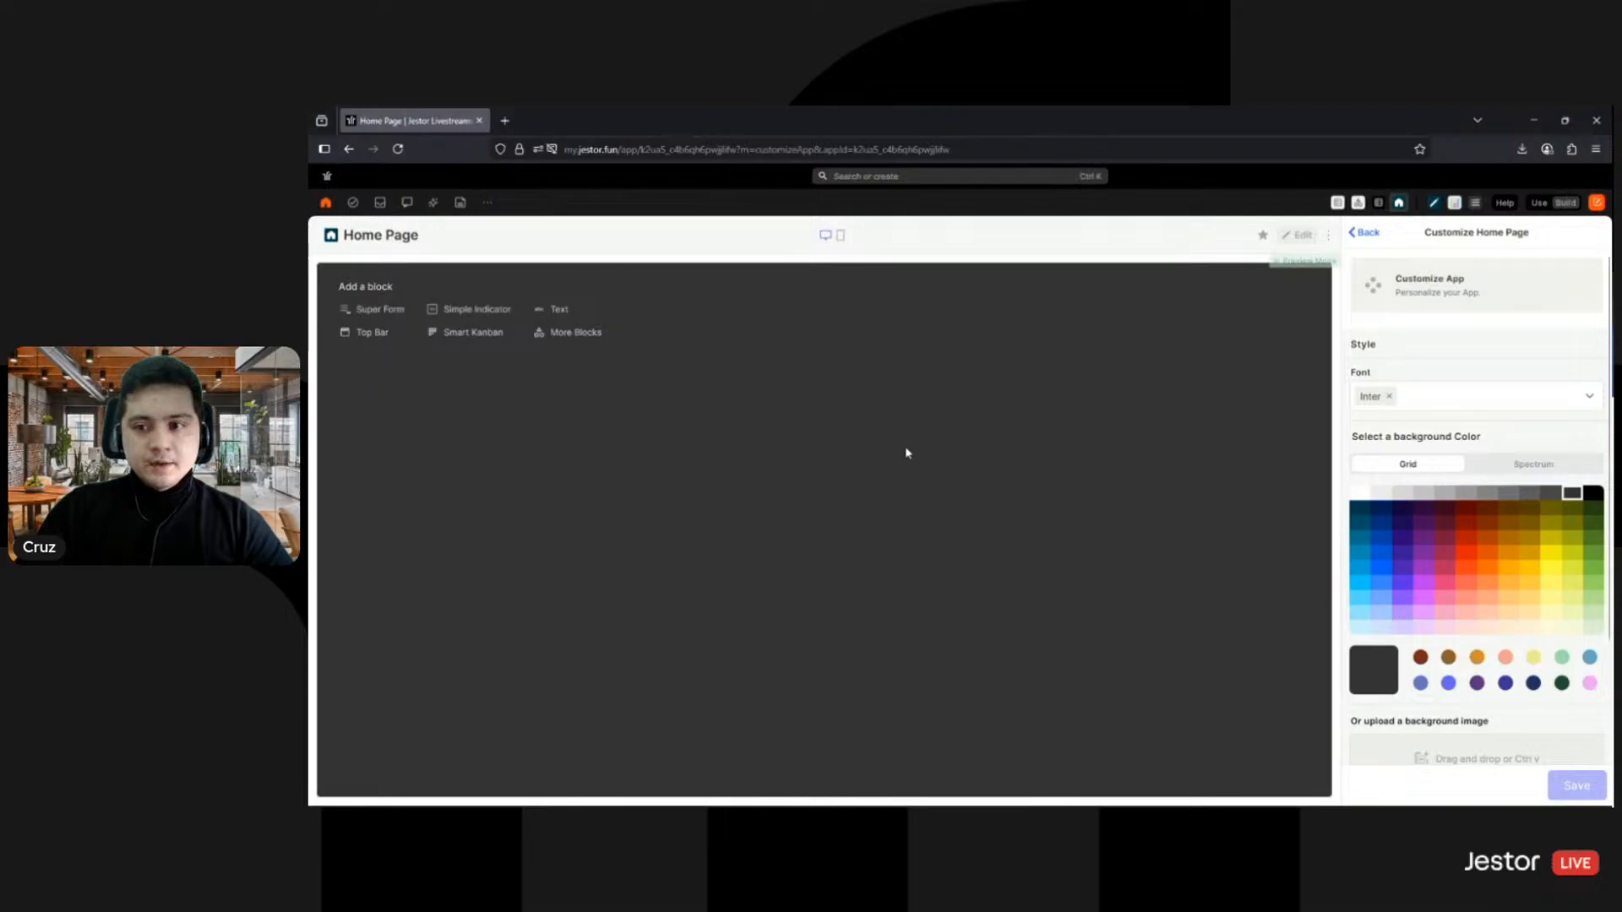
{"action": "left_click", "coordinate": [1548, 470]}
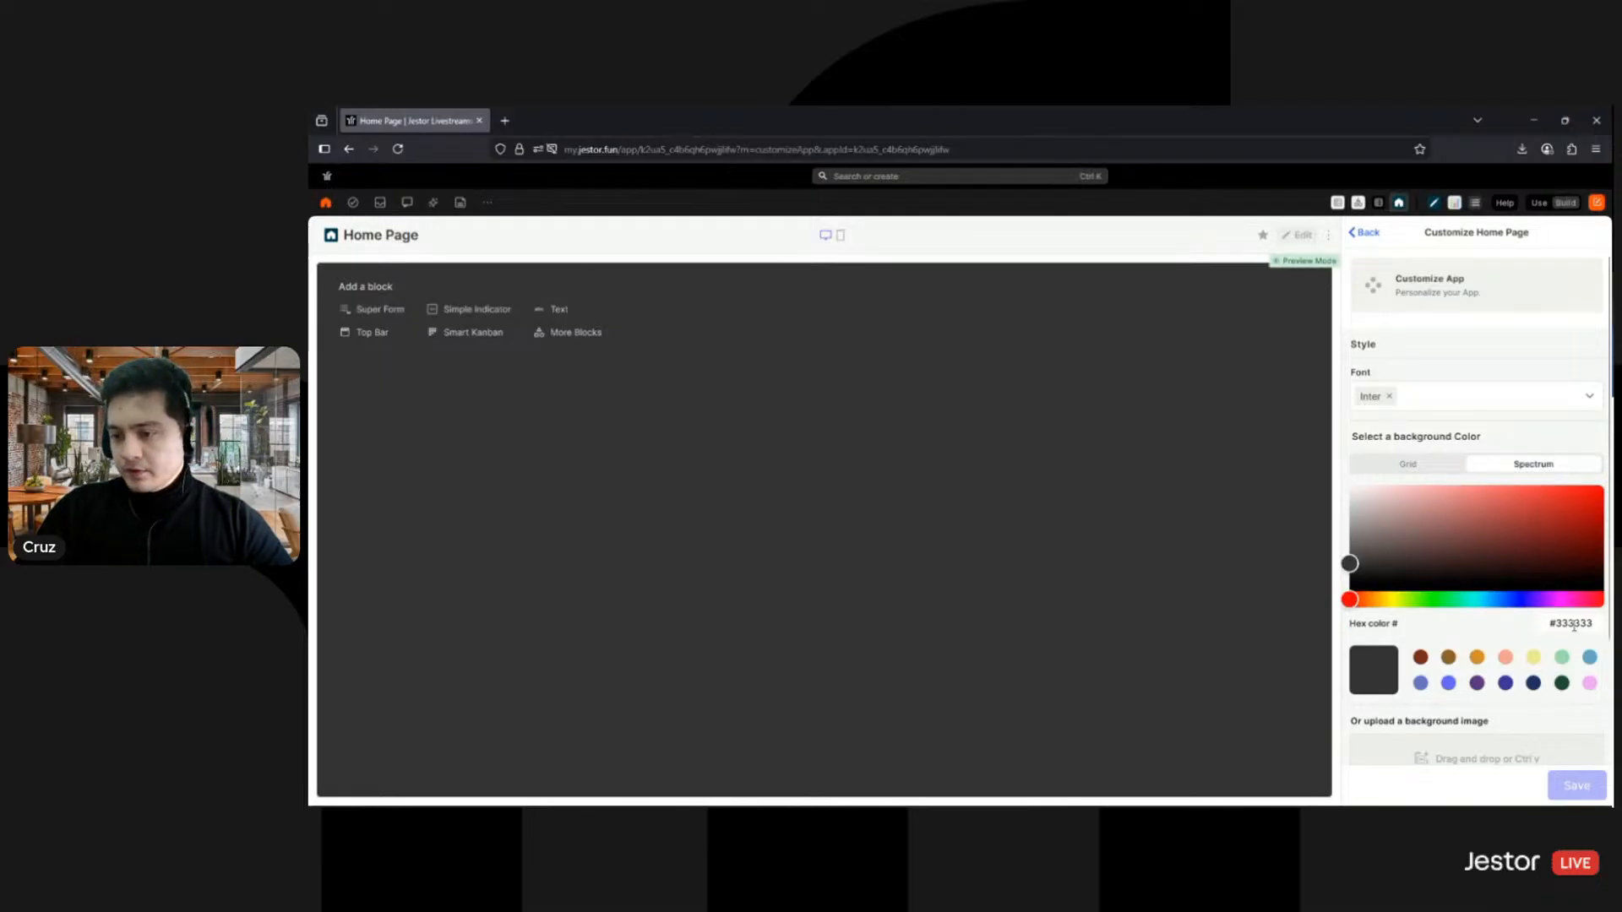
{"action": "double_click", "coordinate": [1573, 625]}
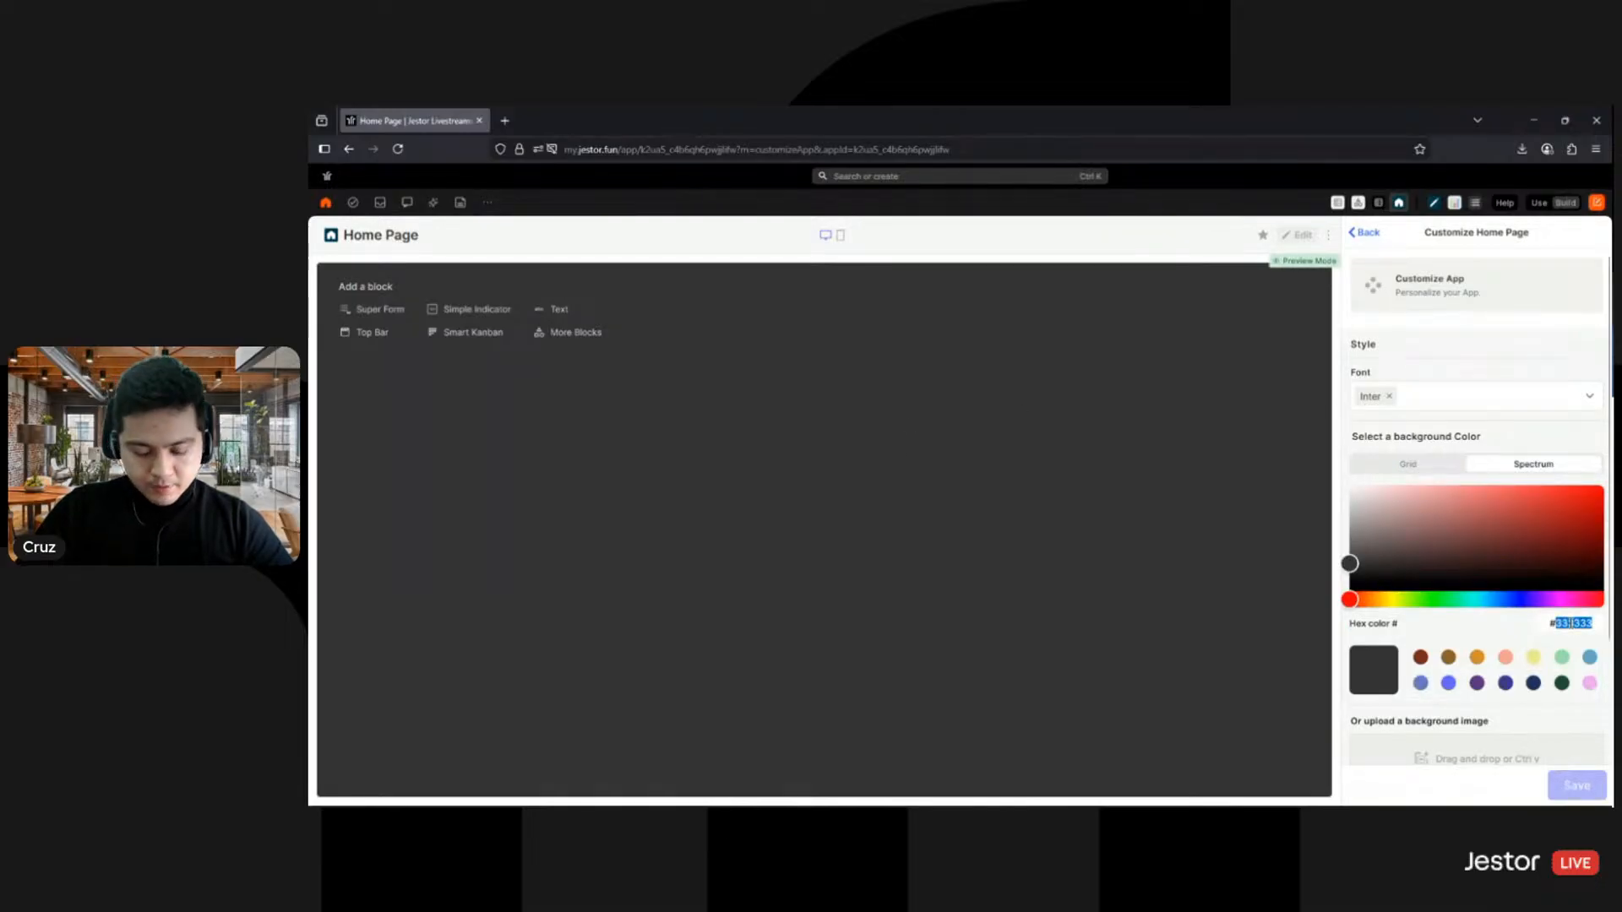
{"action": "type", "text": "f8f8f8"}
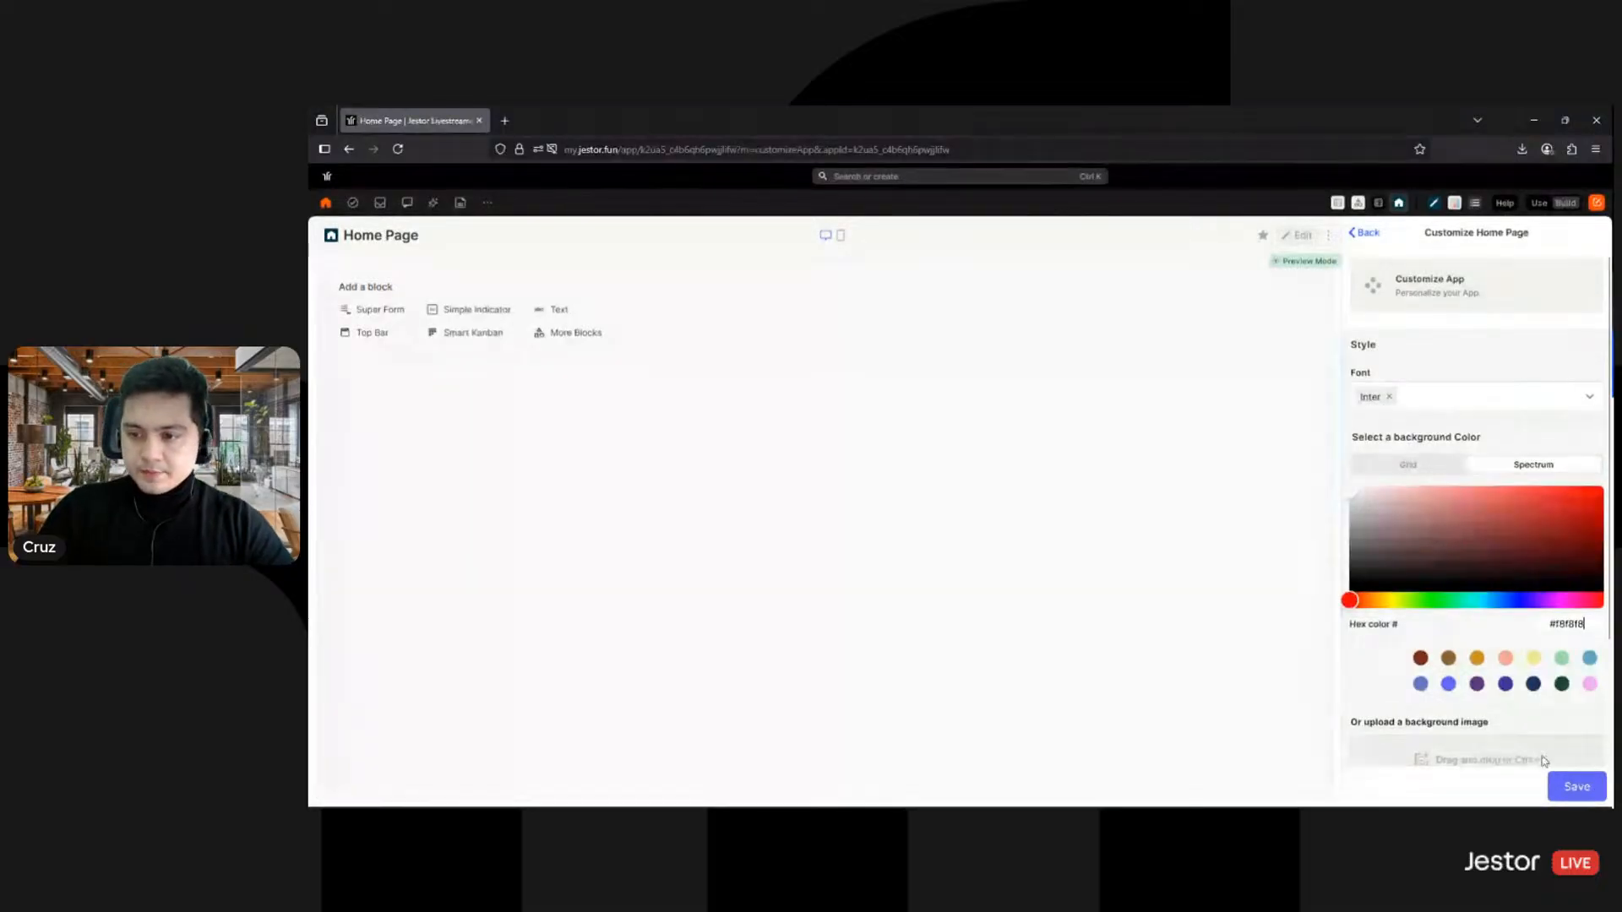
{"action": "scroll", "coordinate": [1561, 671], "scroll_direction": "down", "scroll_amount": 2}
{"action": "left_click", "coordinate": [1590, 712]}
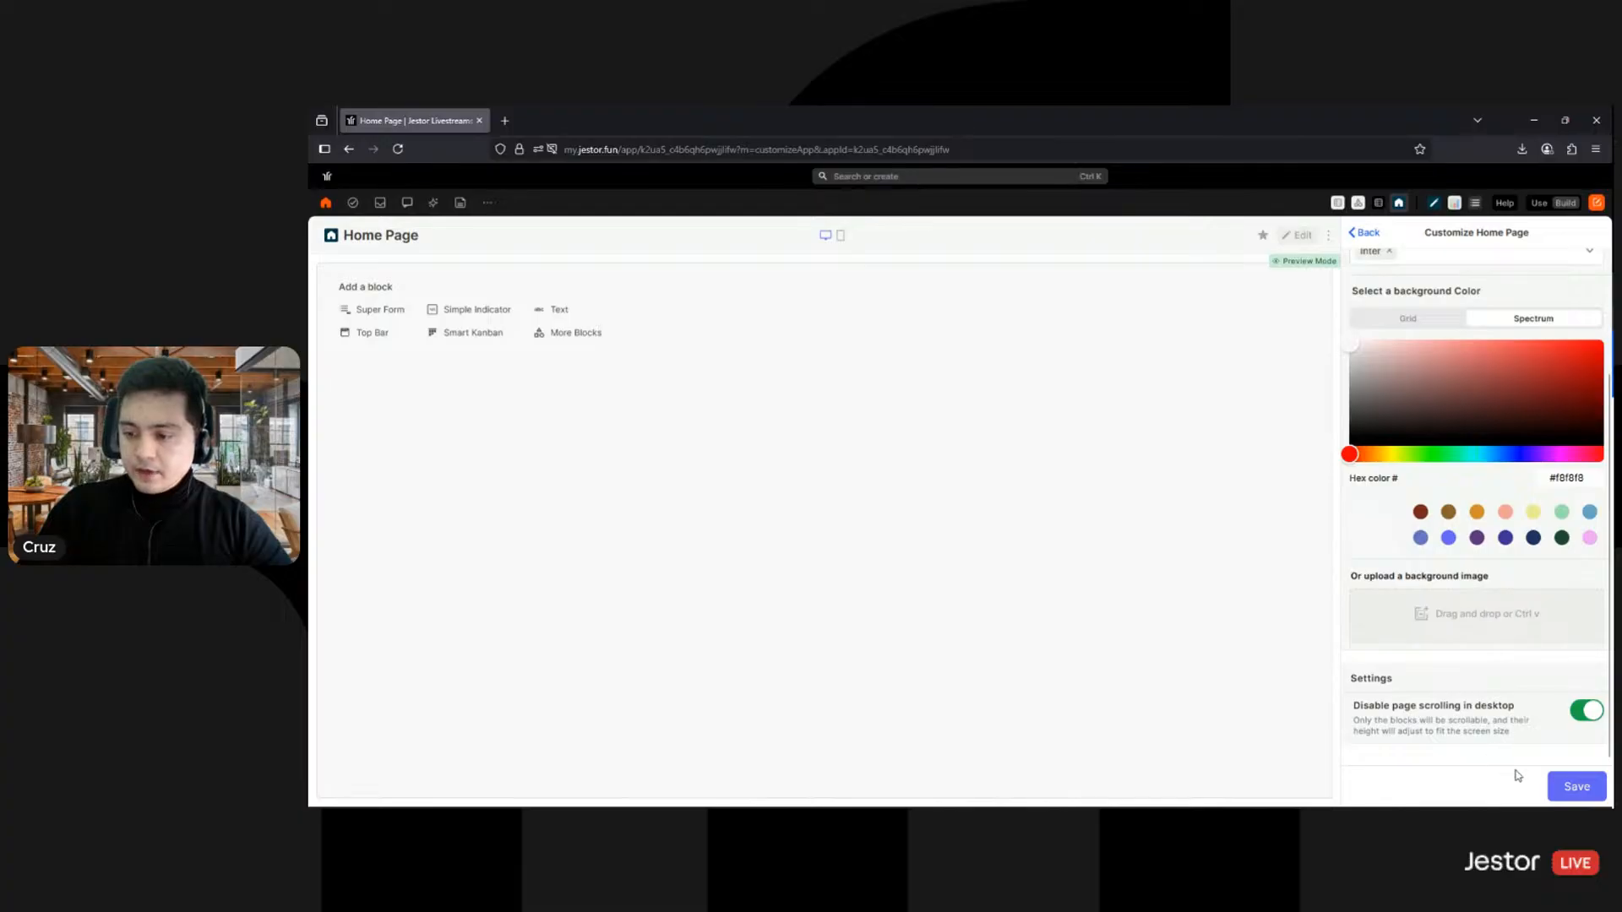
{"action": "left_click", "coordinate": [1578, 789]}
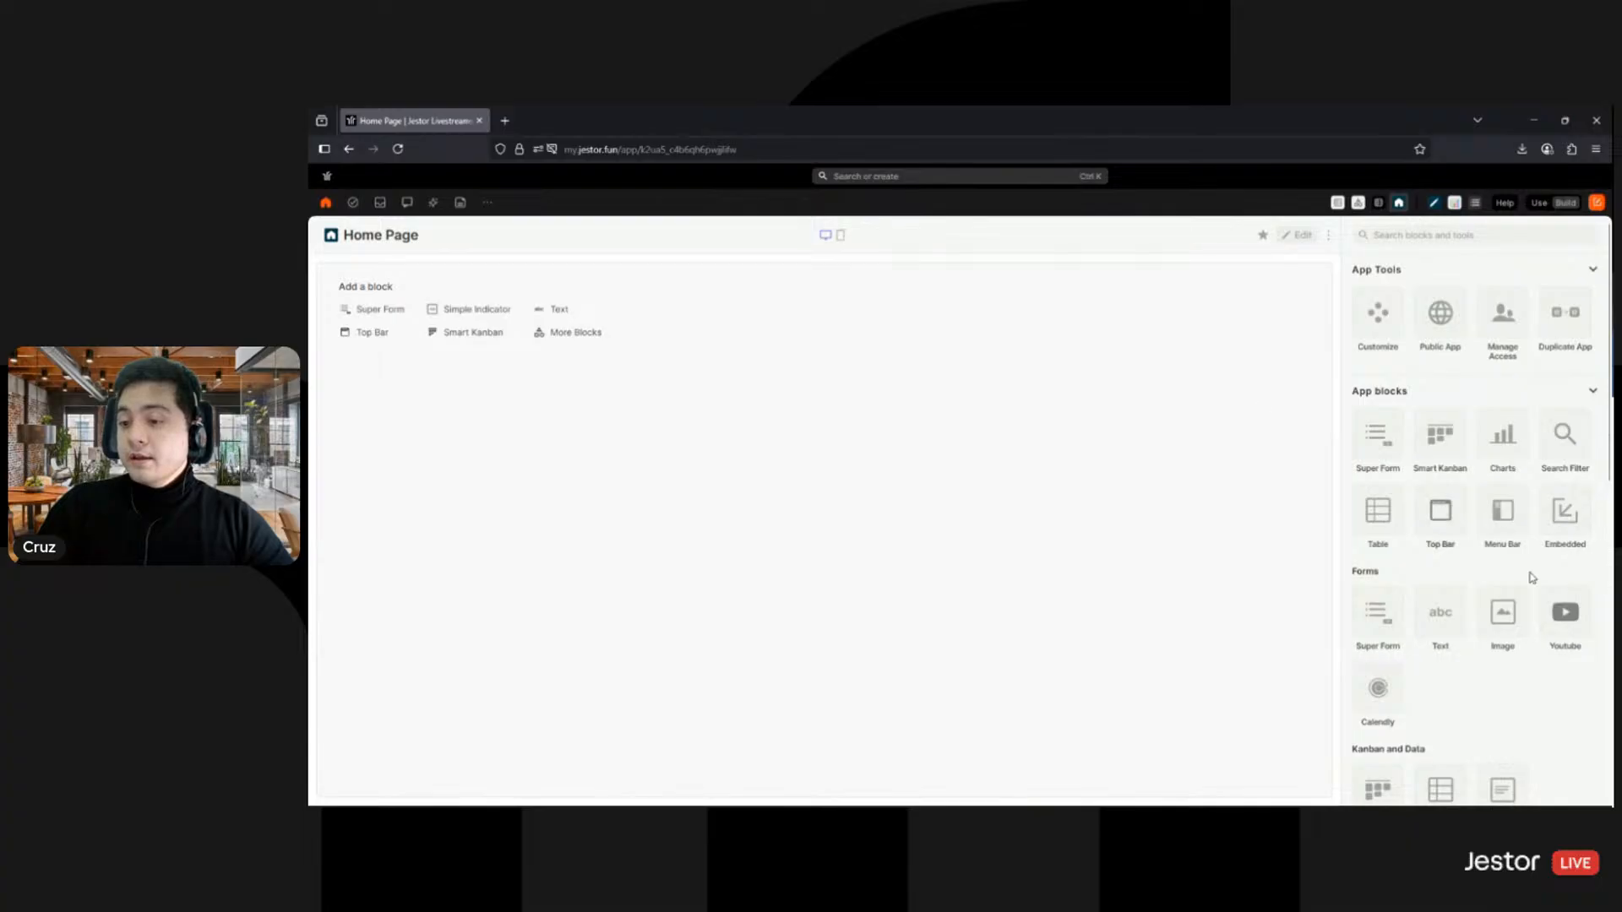
Step: Add a Menu Bar block to the Home Page app and title it SMB
{"action": "left_click", "coordinate": [1500, 511]}
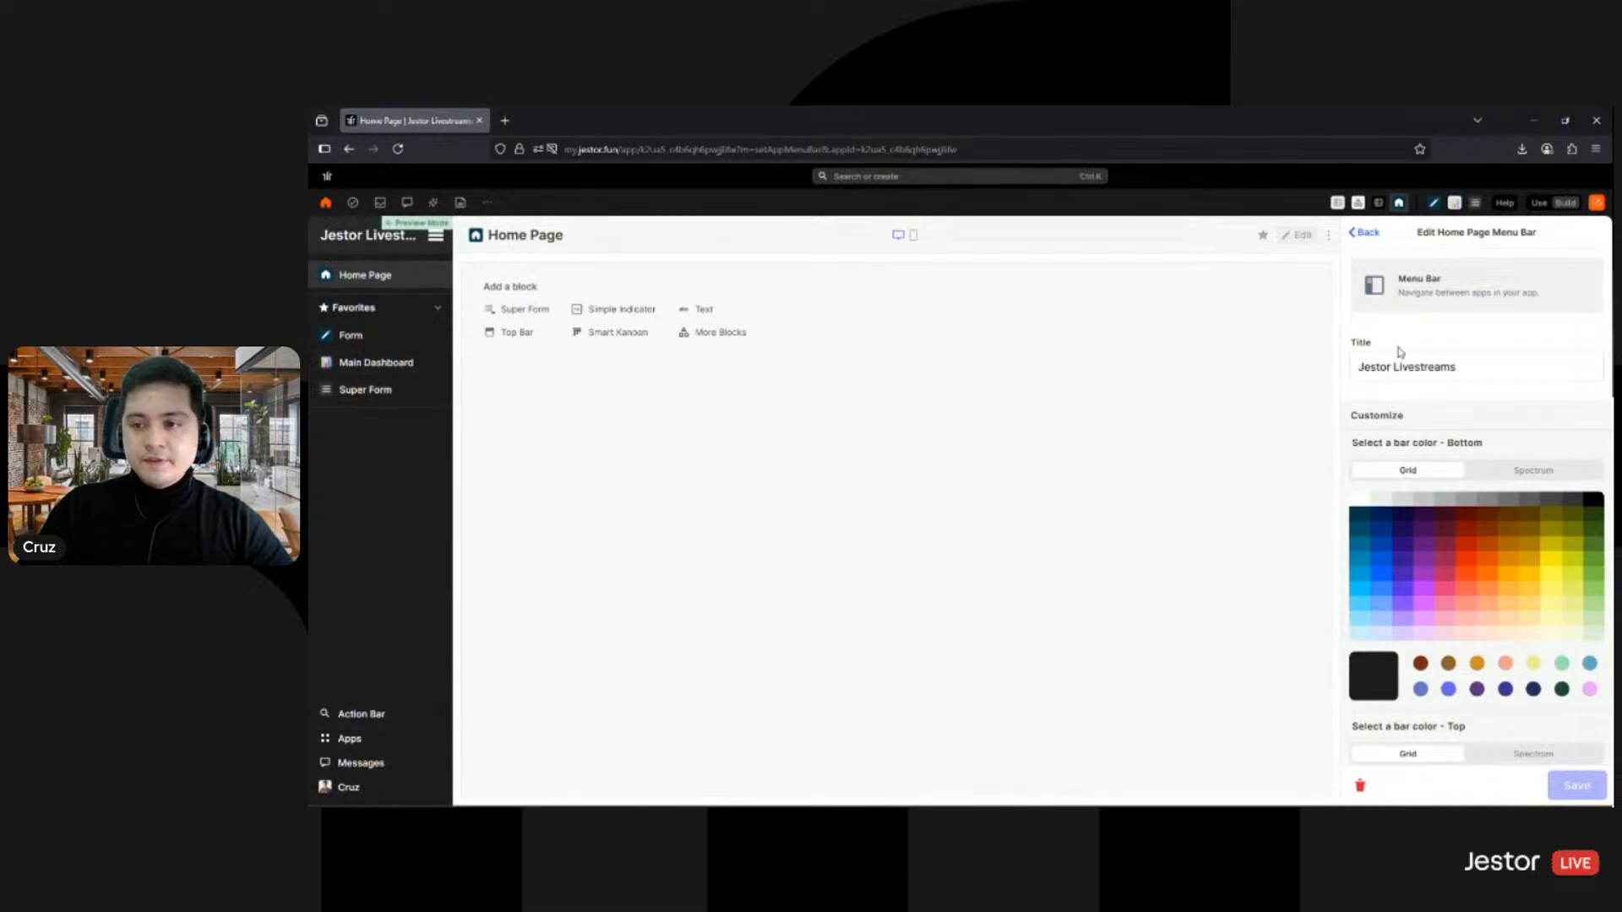
{"action": "double_click", "coordinate": [1441, 367]}
{"action": "left_click", "coordinate": [1441, 367]}
{"action": "double_click", "coordinate": [1444, 367]}
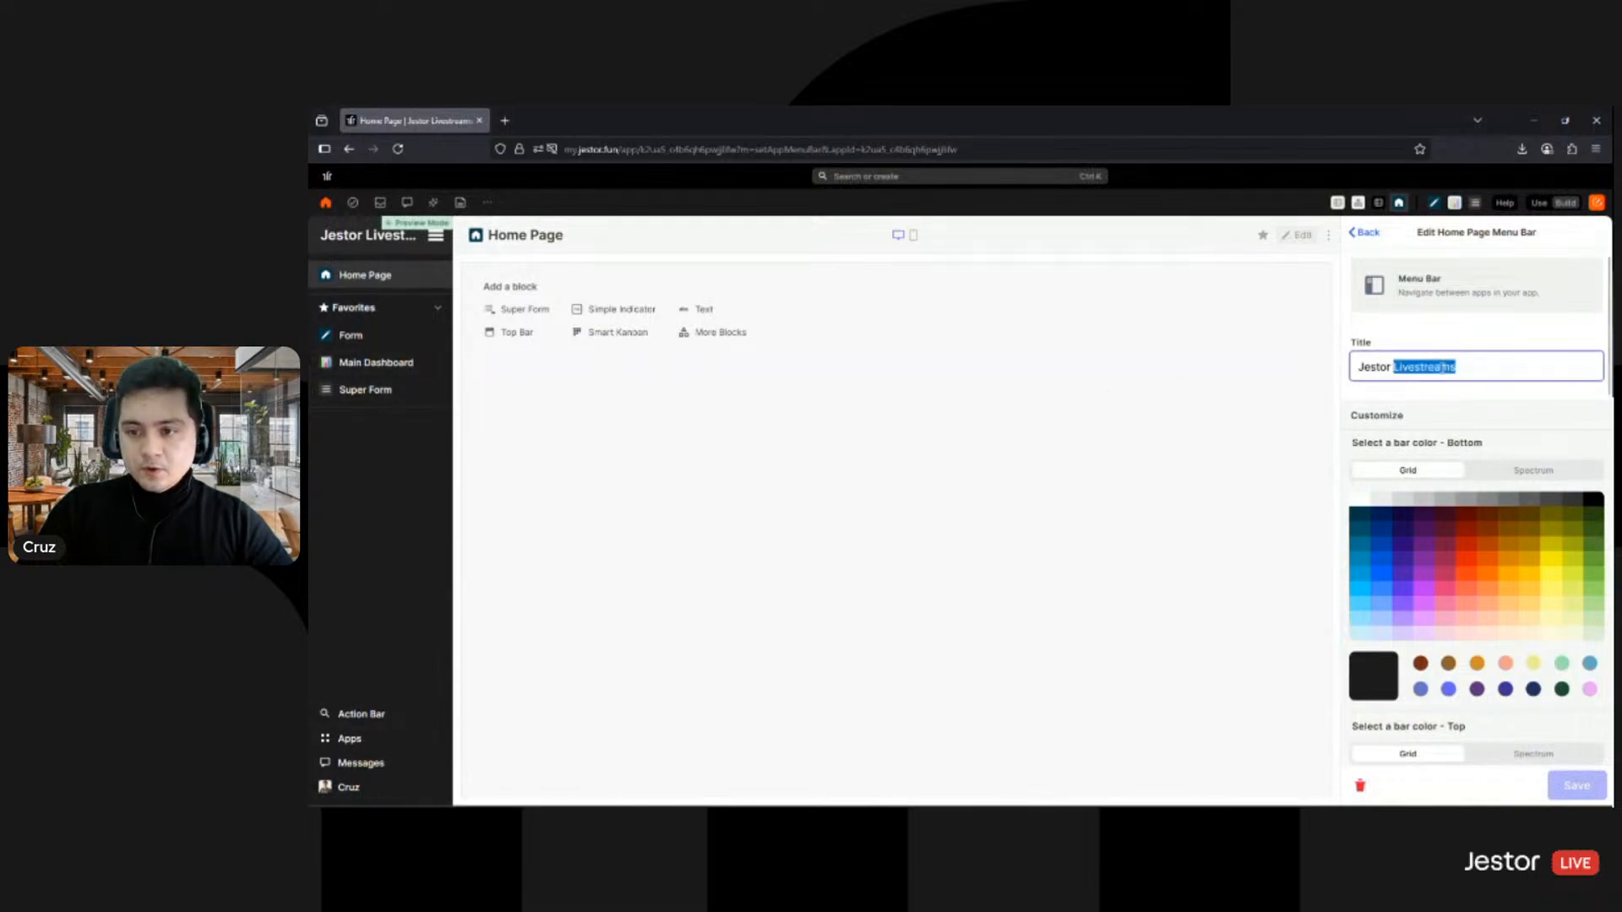
{"action": "key", "text": "ctrl+a"}
{"action": "type", "text": "SMB"}
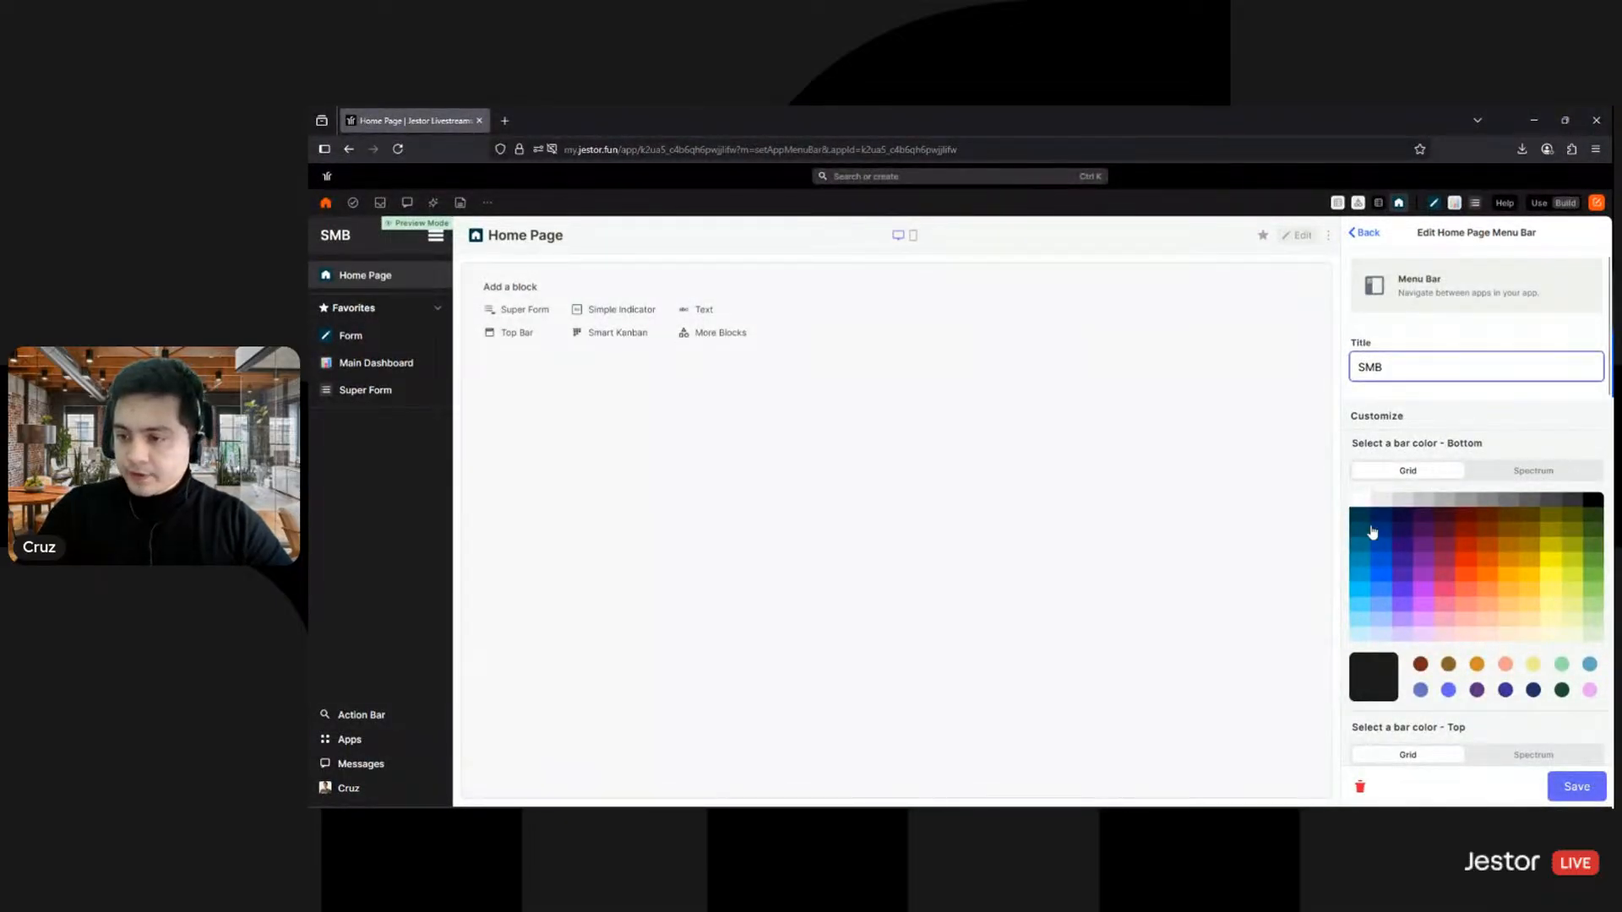
Step: Set both the bottom and top colors of the menu bar to white
{"action": "left_click", "coordinate": [1360, 500]}
{"action": "scroll", "coordinate": [1428, 490], "scroll_direction": "down", "scroll_amount": 2}
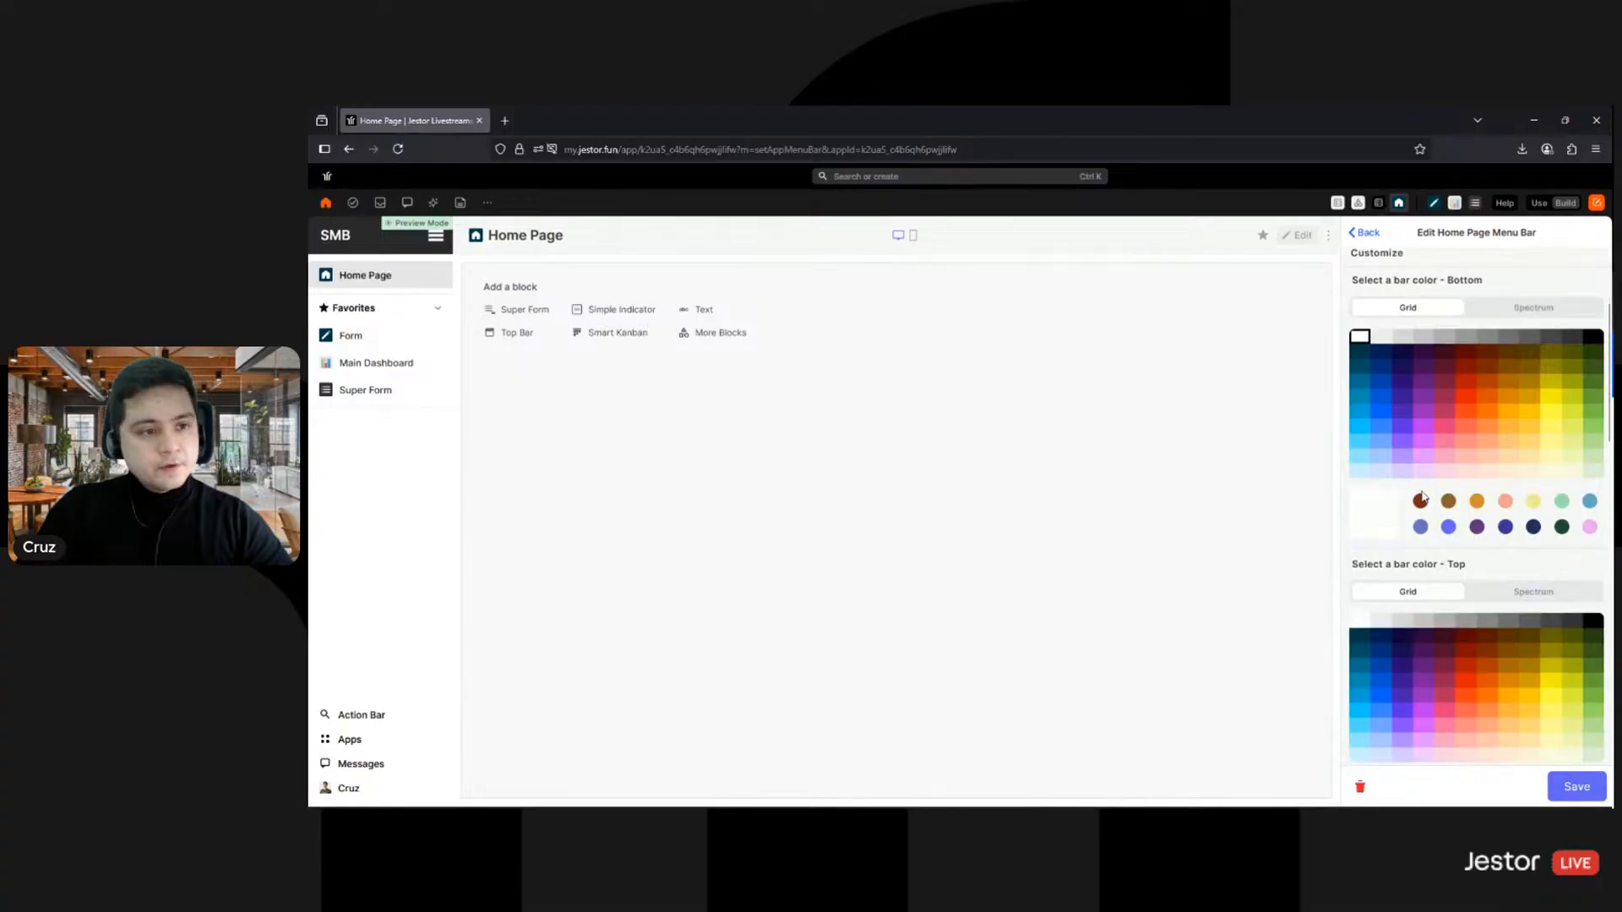
{"action": "left_click", "coordinate": [1360, 622]}
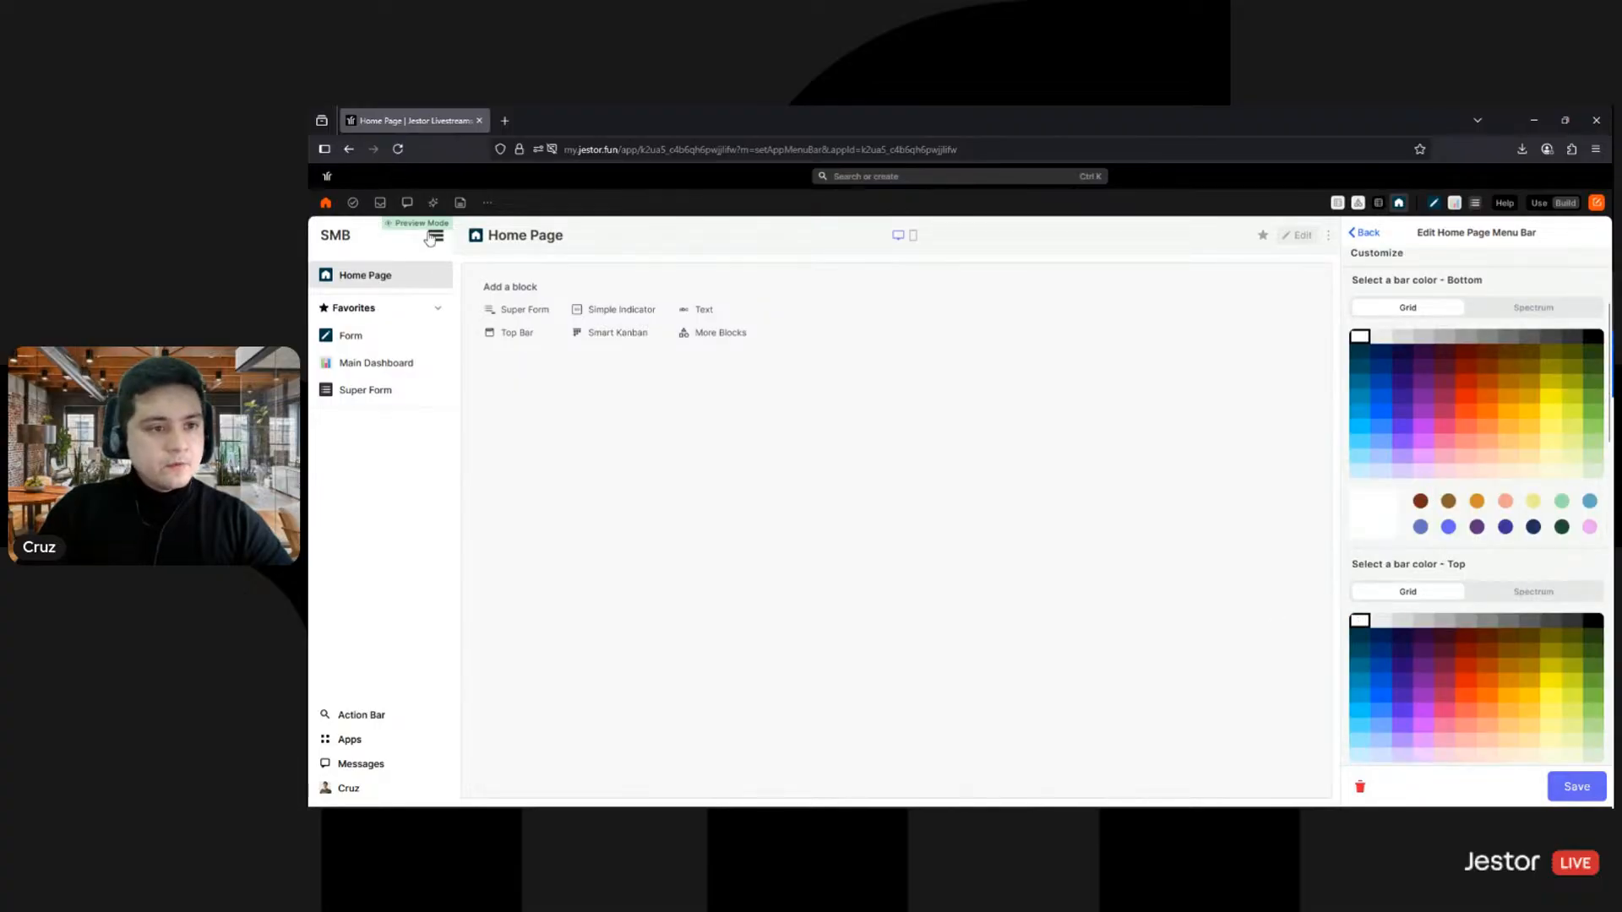
Step: Remove Favorites from the menu items and add a menu folder named Databases
{"action": "scroll", "coordinate": [1455, 569], "scroll_direction": "down", "scroll_amount": 5}
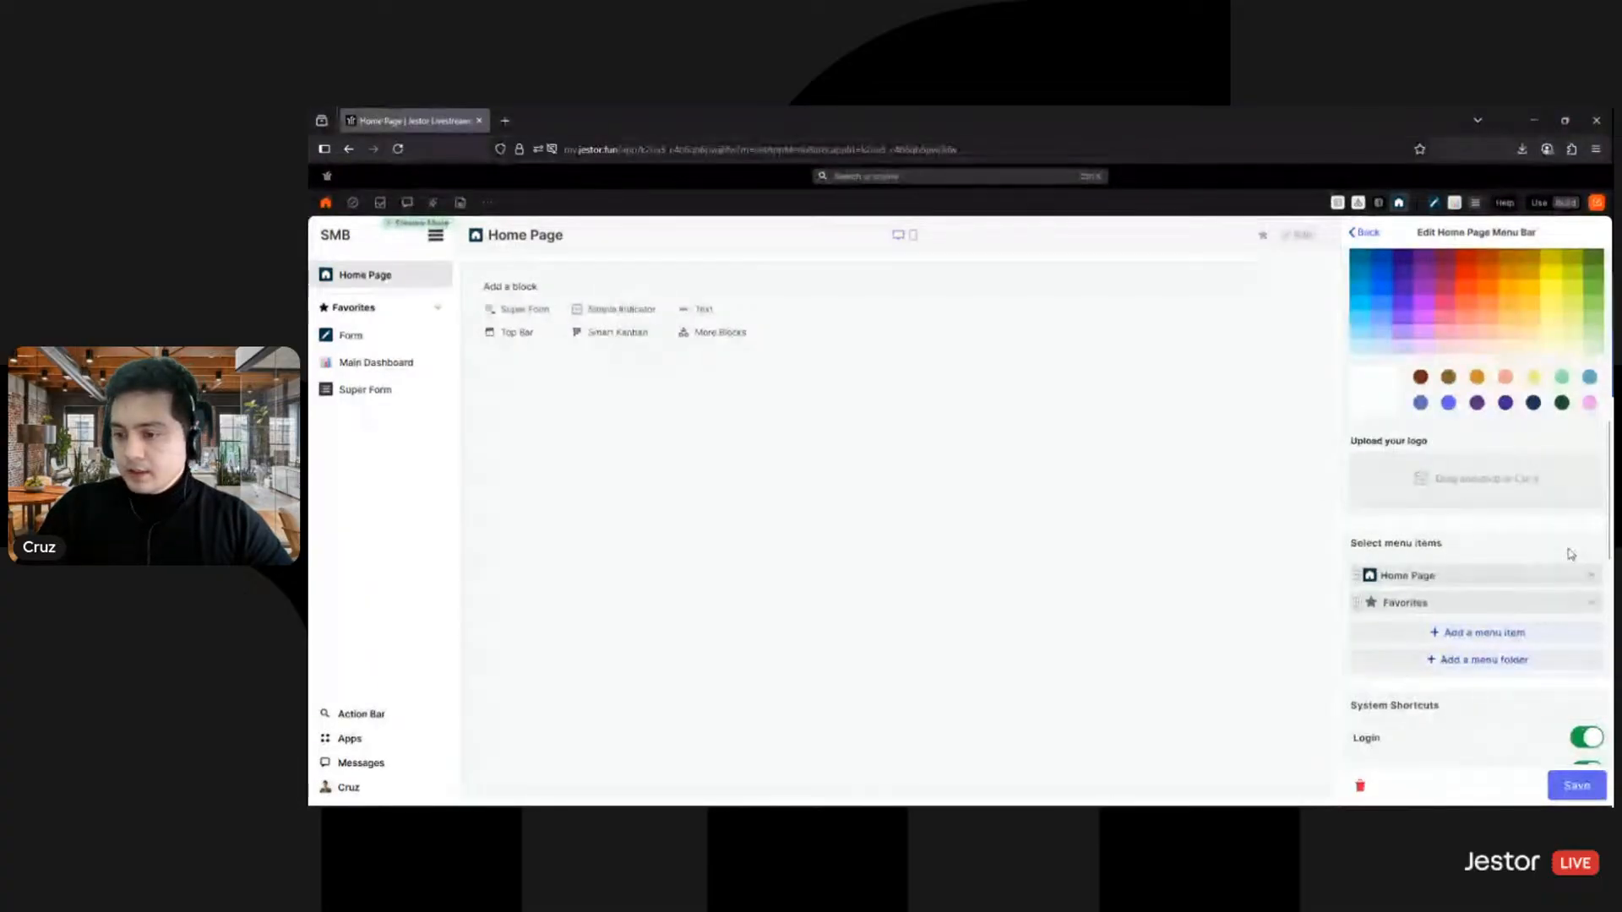
{"action": "left_click", "coordinate": [1591, 604]}
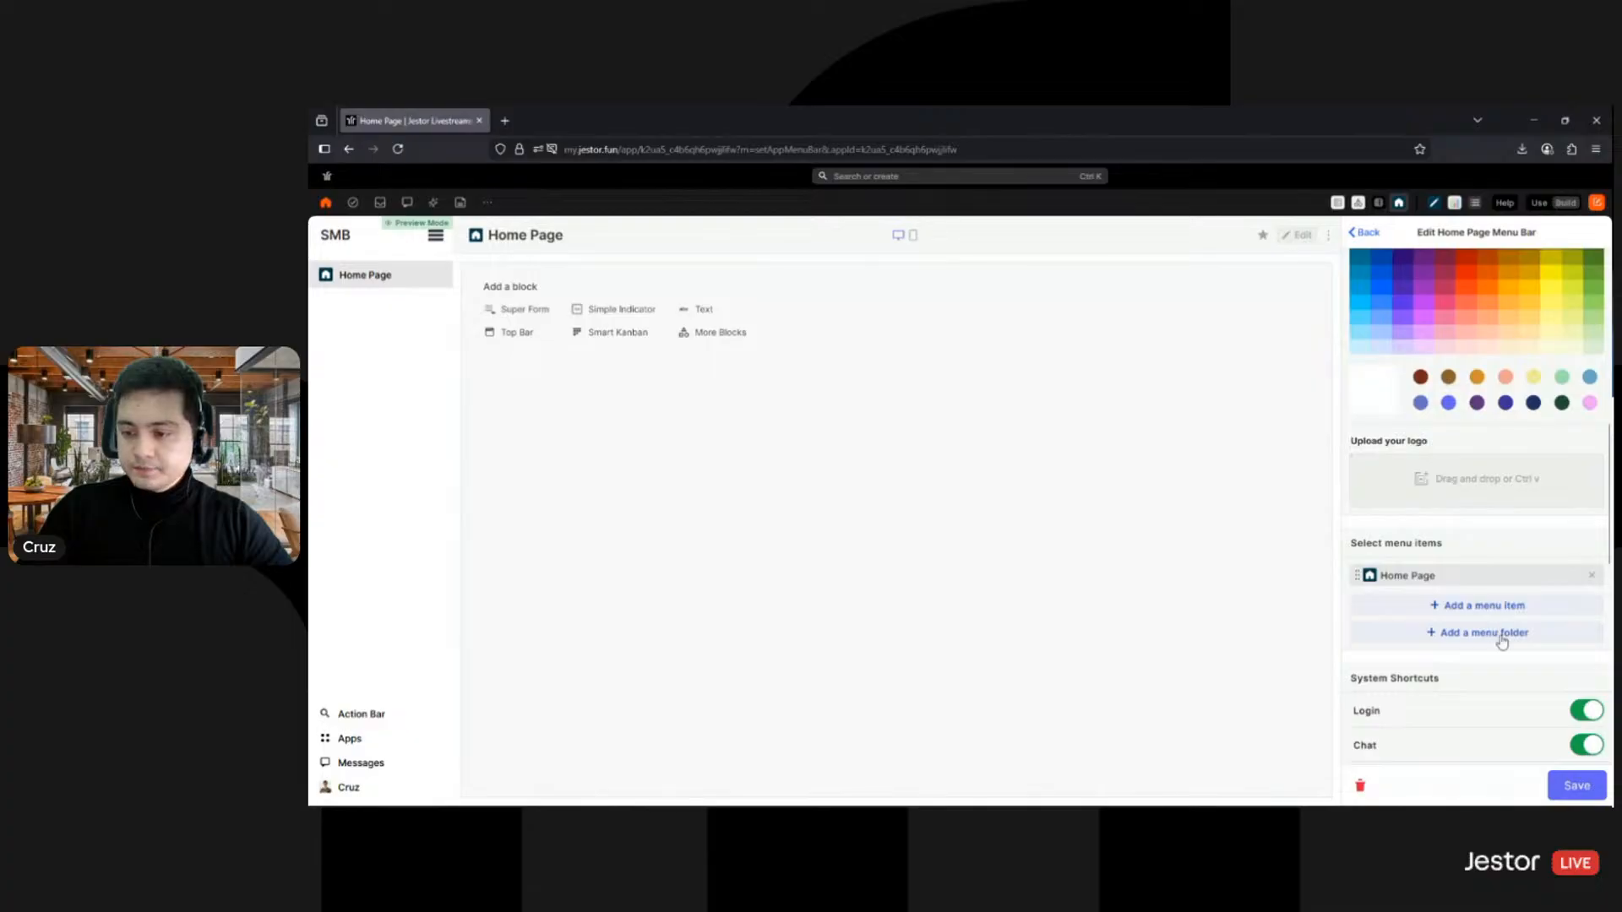
{"action": "left_click", "coordinate": [1502, 638]}
{"action": "double_click", "coordinate": [1409, 366]}
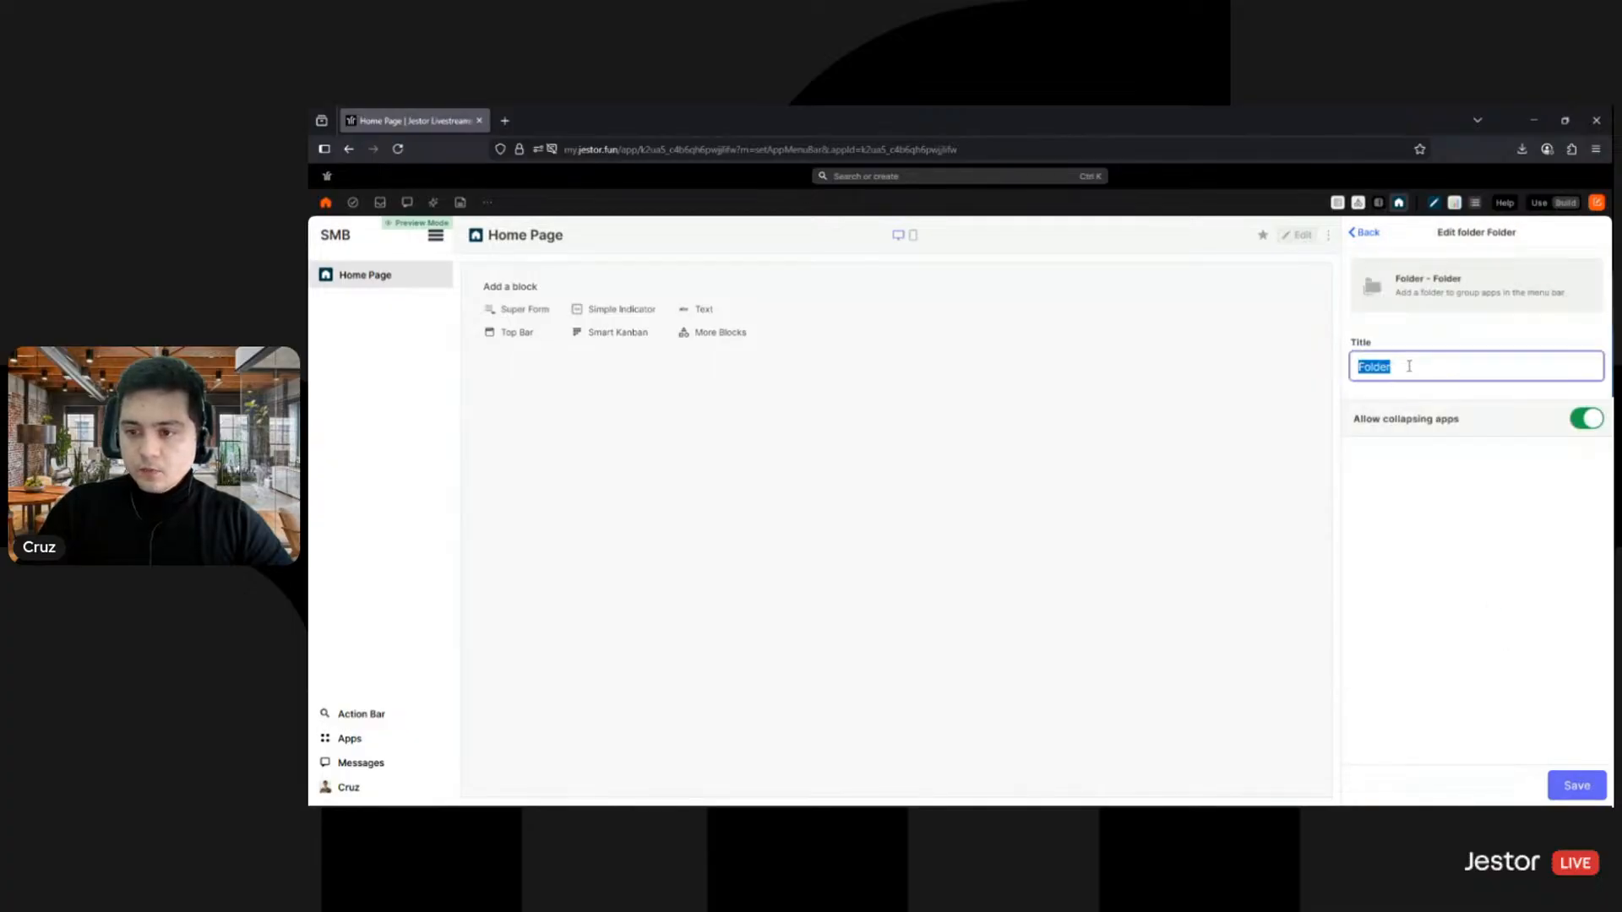
{"action": "type", "text": "Da"}
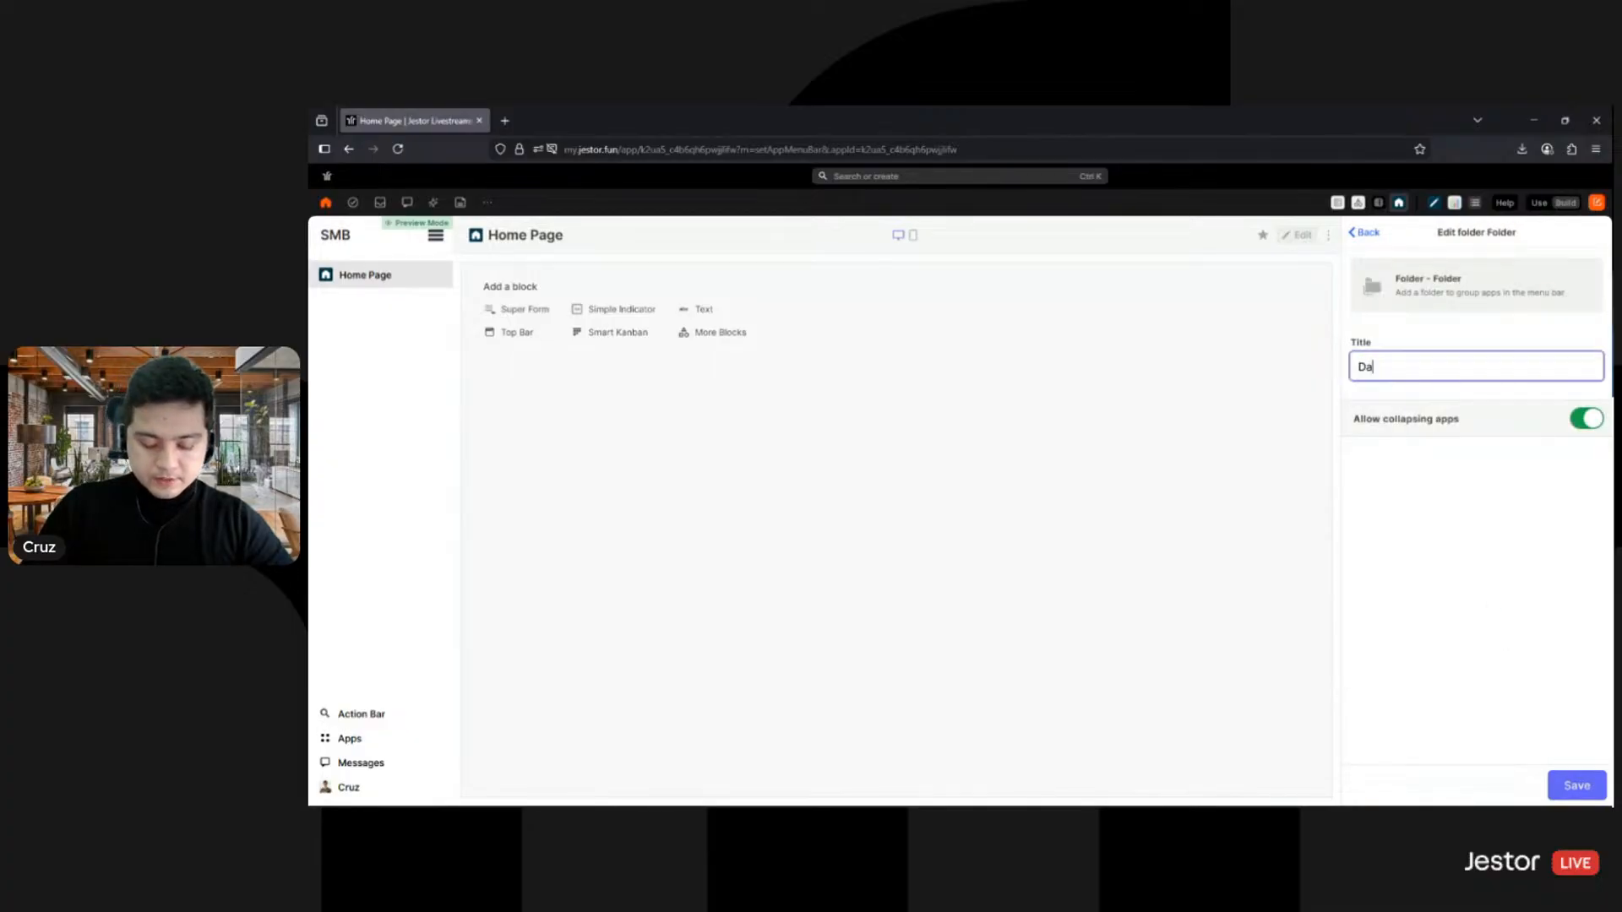
{"action": "type", "text": "tabases"}
{"action": "left_click", "coordinate": [1577, 784]}
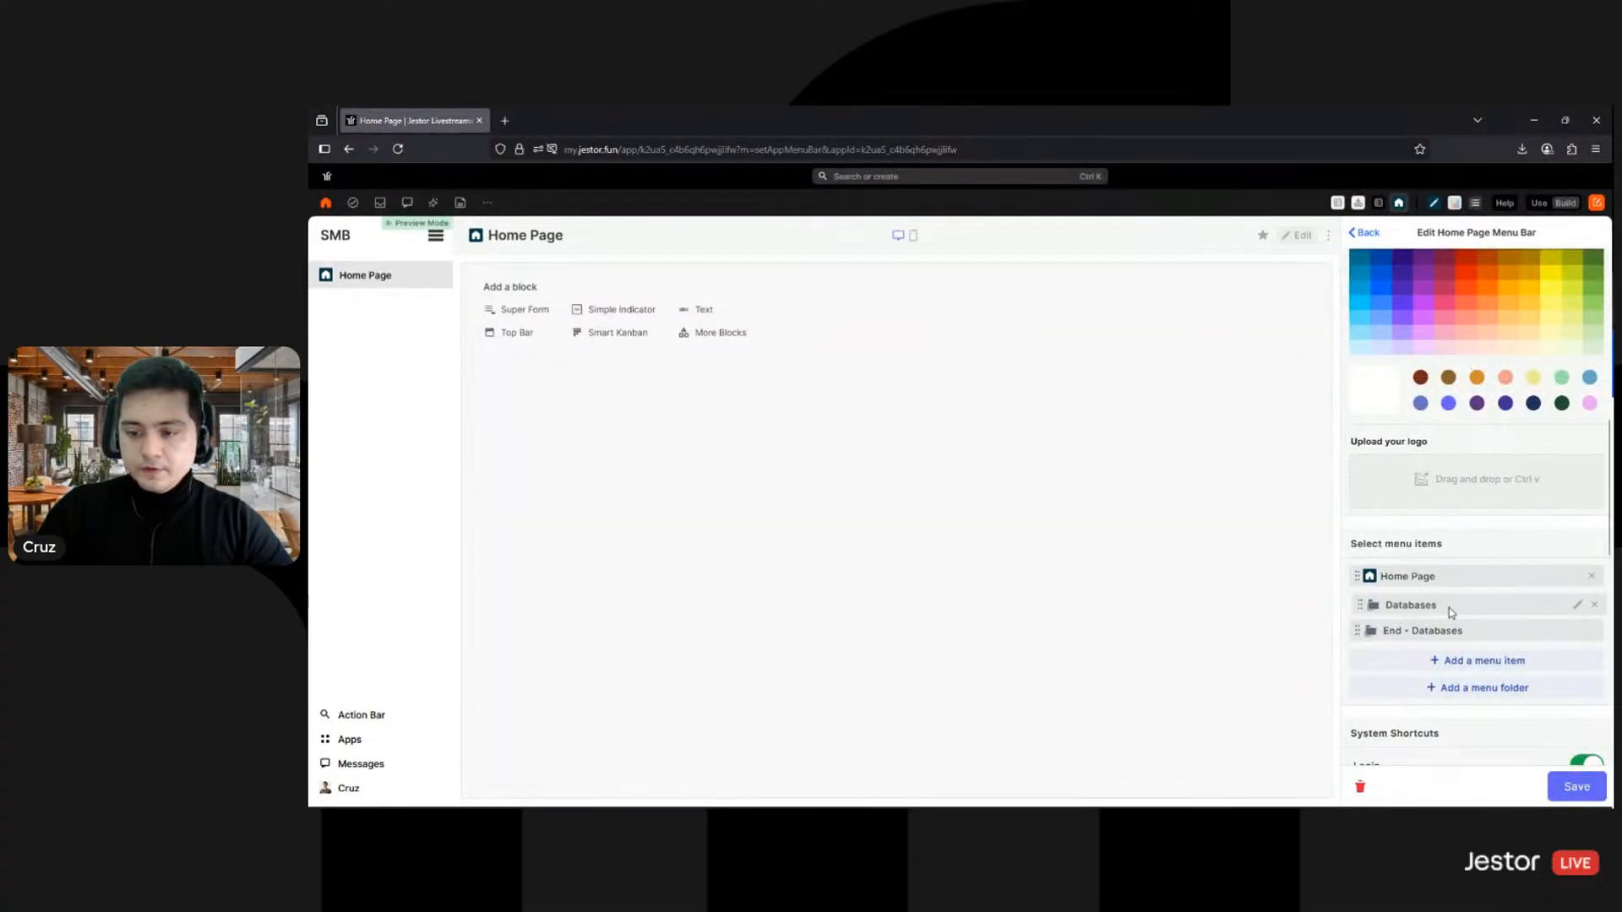
Step: Add a menu folder named App, place it above the Databases folder and put the Home Page item inside it
{"action": "left_click", "coordinate": [1502, 688]}
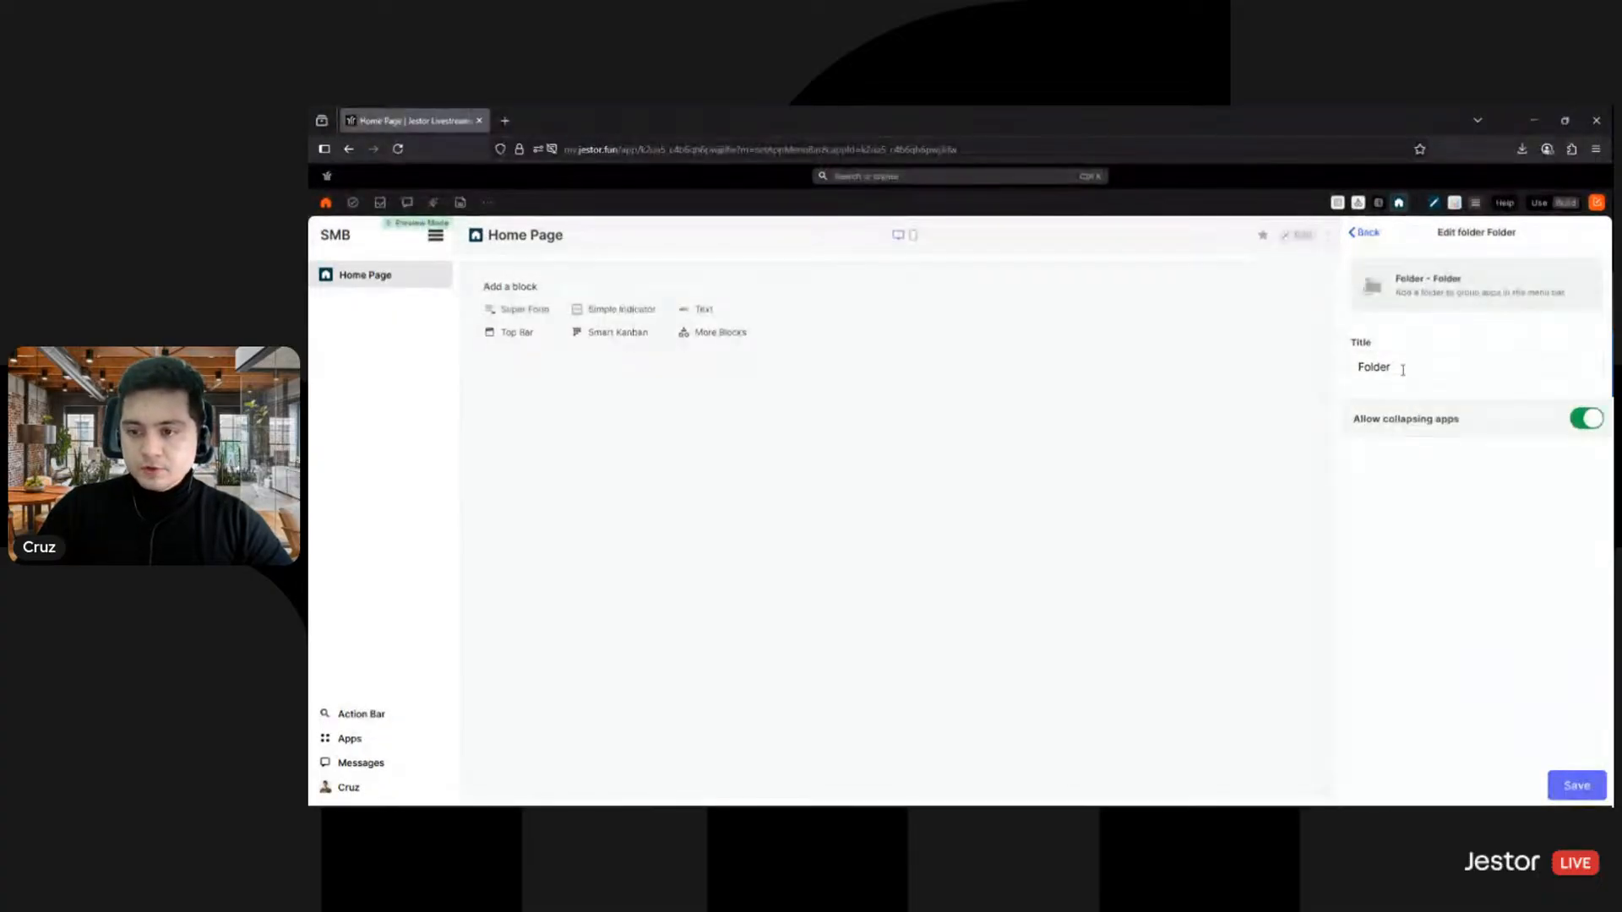
{"action": "double_click", "coordinate": [1402, 370]}
{"action": "type", "text": "App"}
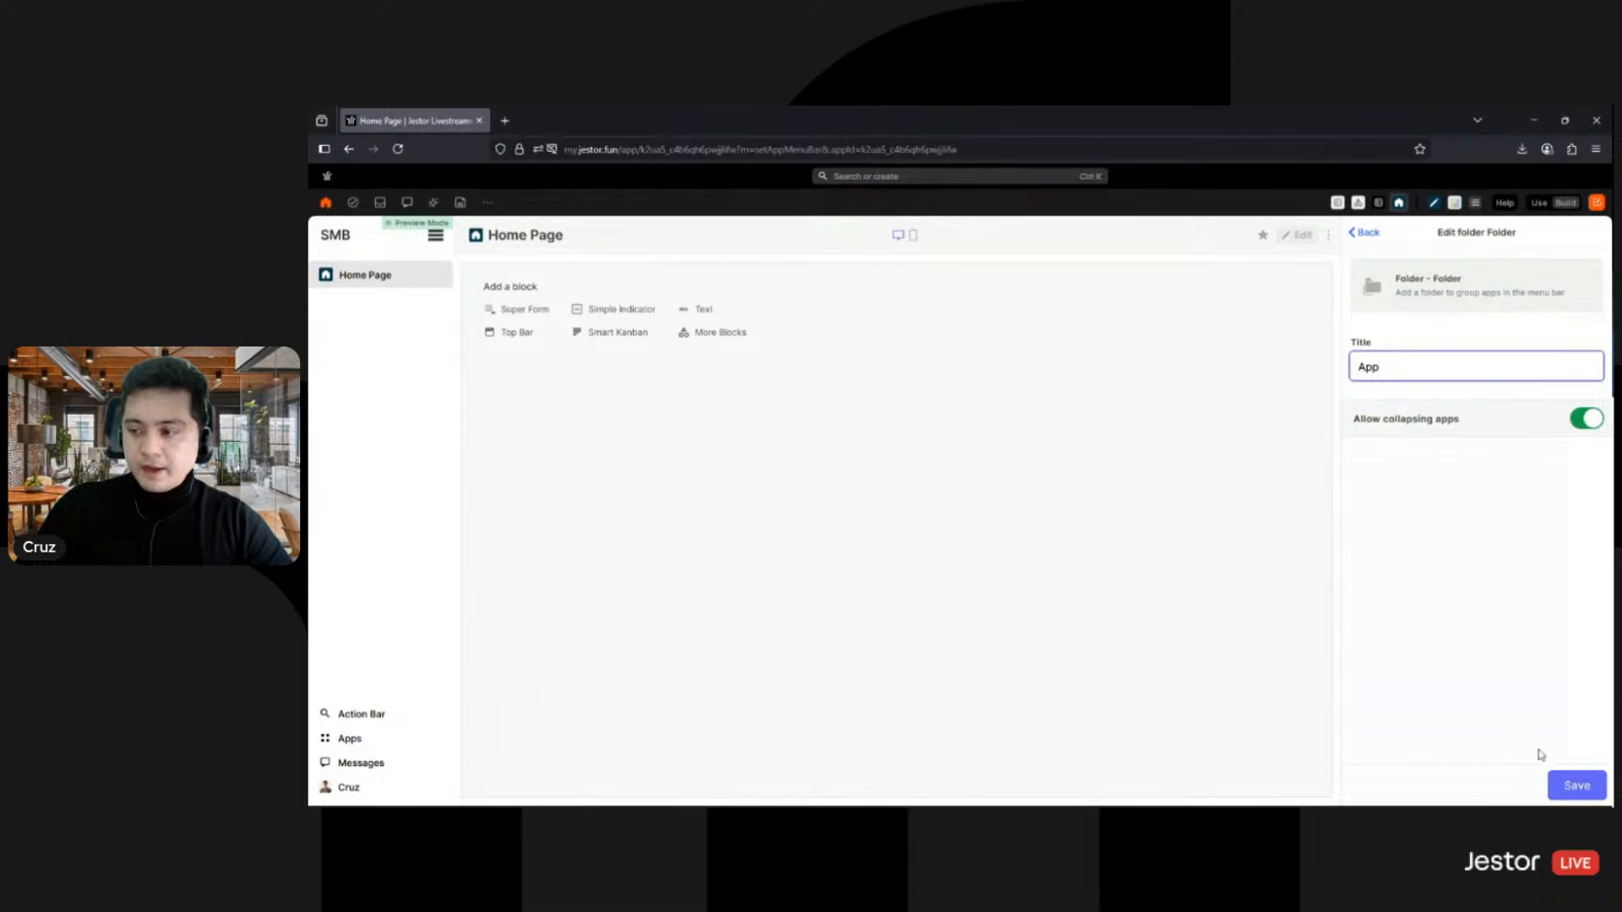
{"action": "left_click", "coordinate": [1576, 786]}
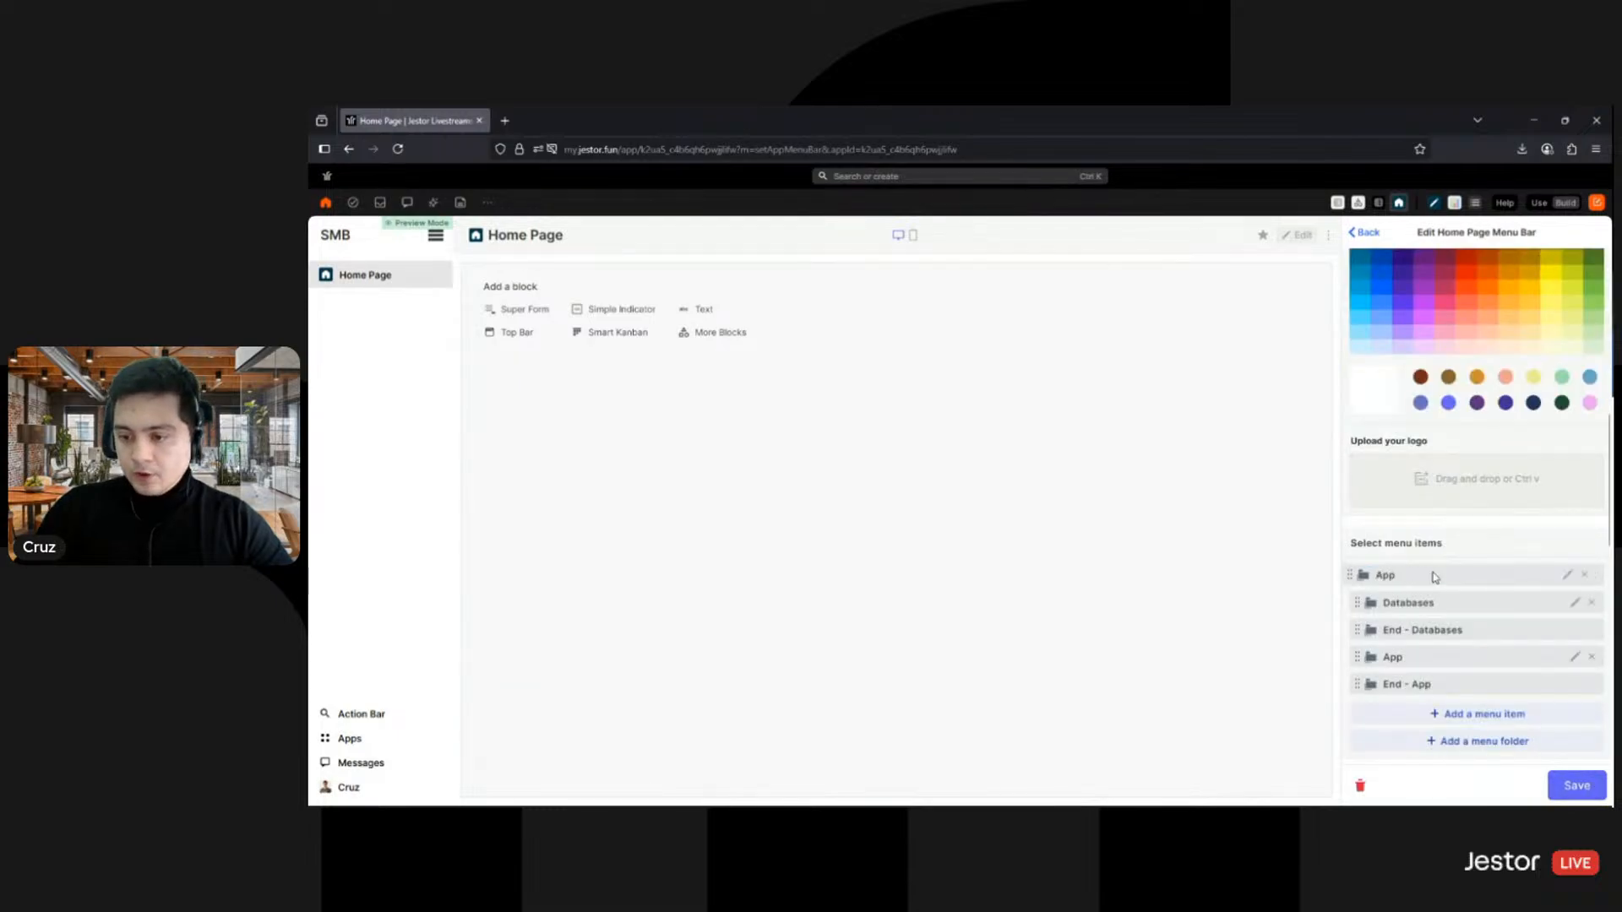
{"action": "left_click_drag", "start_coordinate": [1433, 577], "coordinate": [1434, 577]}
{"action": "left_click_drag", "start_coordinate": [1436, 687], "coordinate": [1371, 625]}
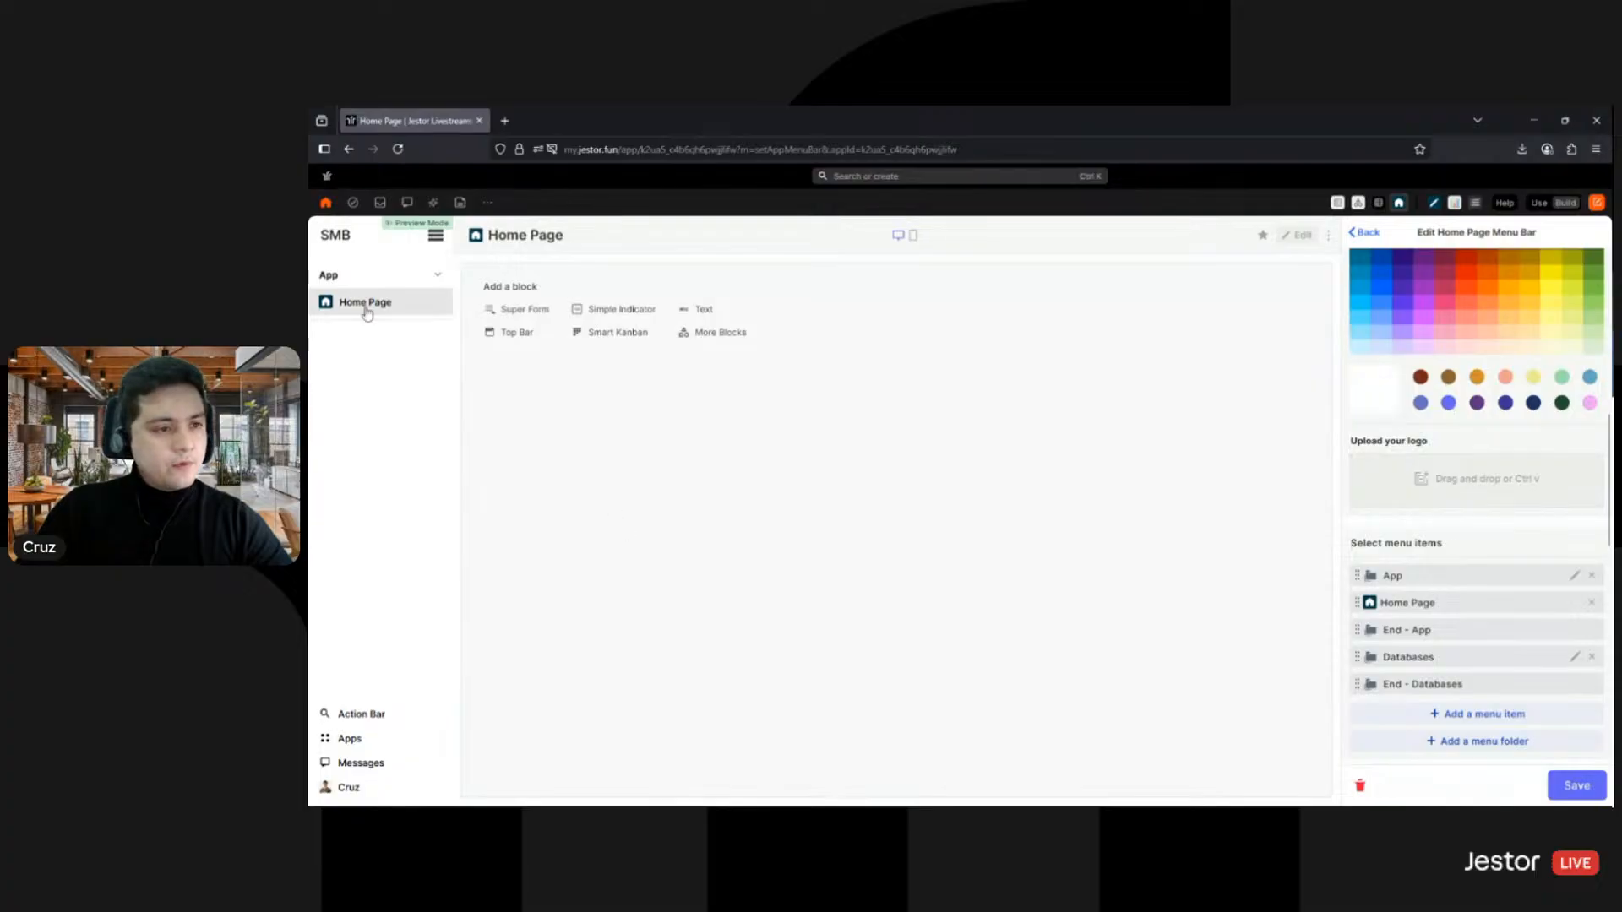
Step: Turn off the Login, Chat, Apps and Go to system shortcuts of the menu bar, and turn on Upload Data
{"action": "scroll", "coordinate": [1467, 617], "scroll_direction": "down", "scroll_amount": 4}
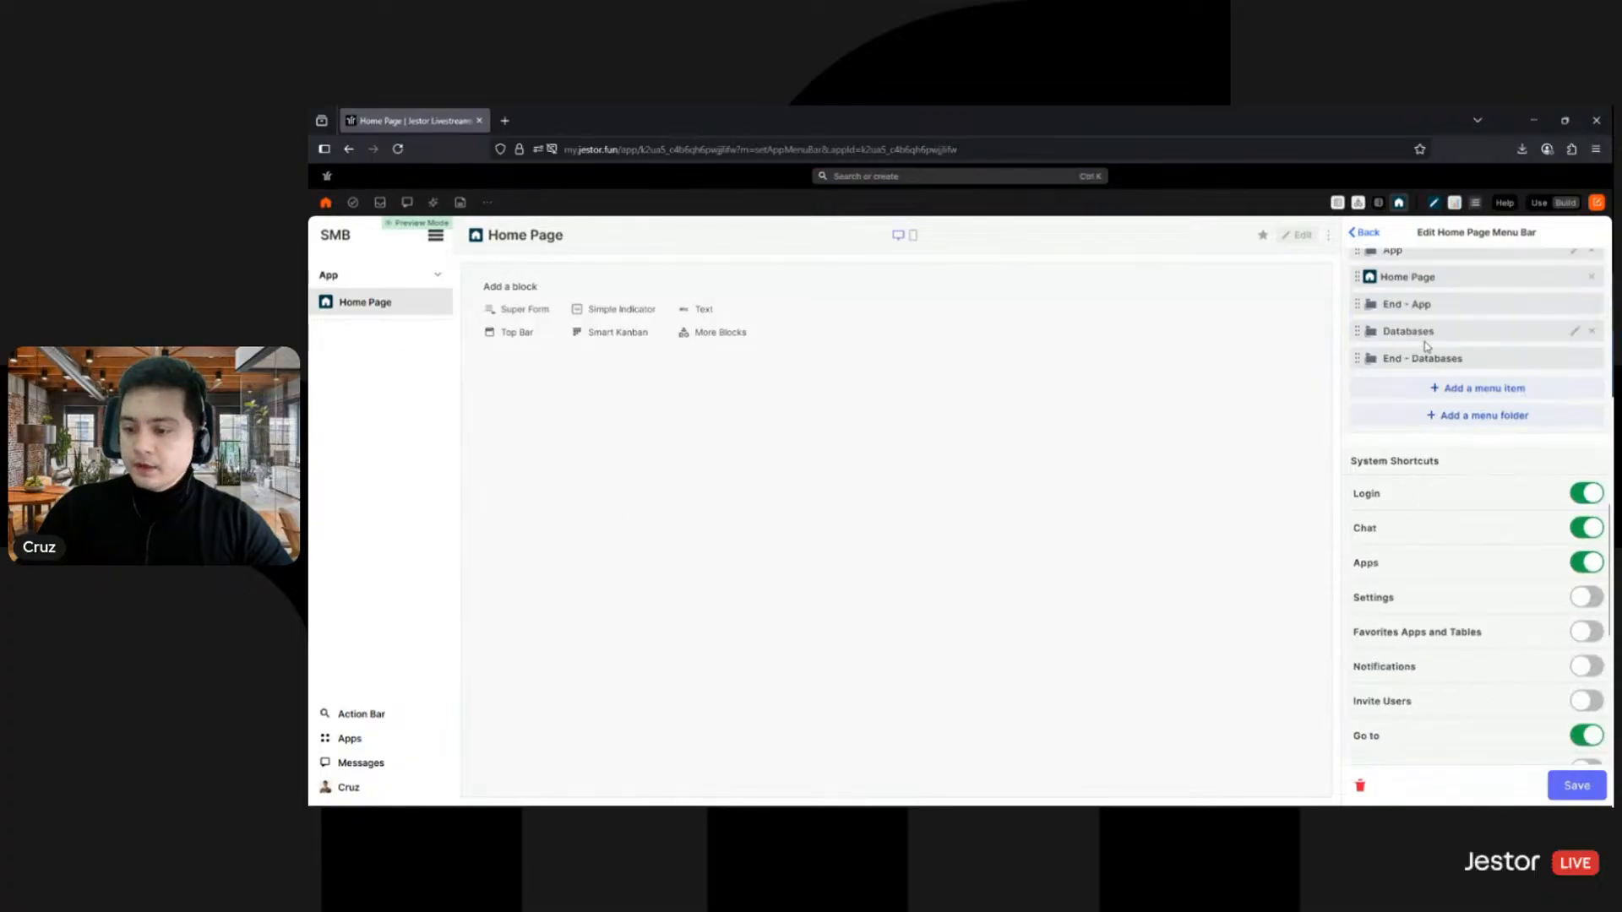
{"action": "scroll", "coordinate": [1423, 341], "scroll_direction": "up", "scroll_amount": 2}
{"action": "scroll", "coordinate": [1428, 456], "scroll_direction": "down", "scroll_amount": 1}
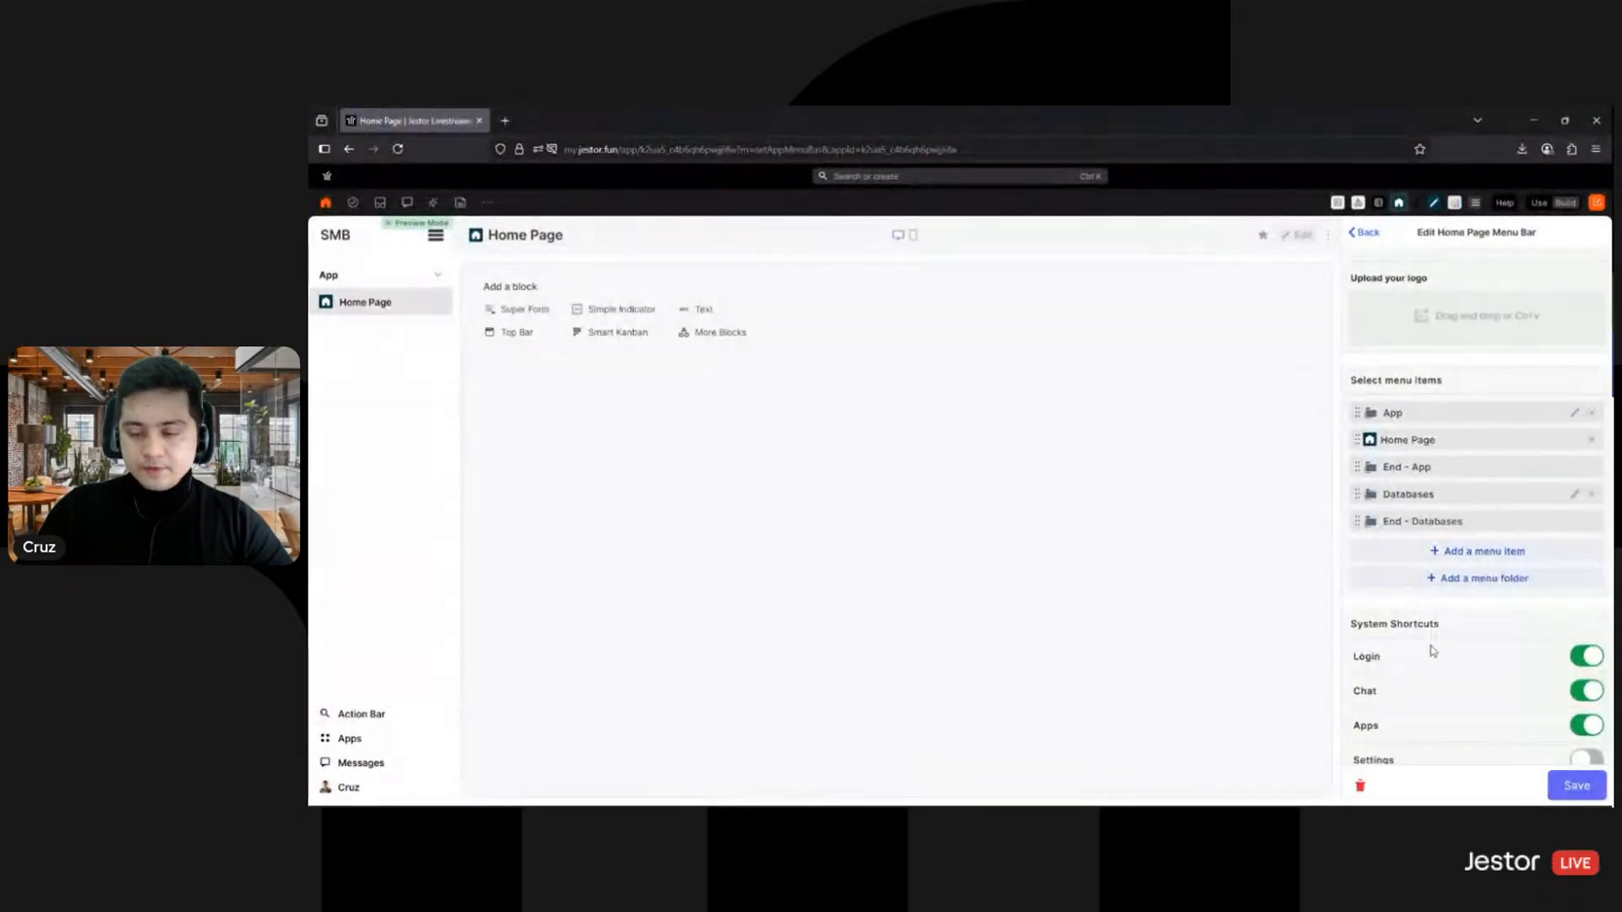
{"action": "left_click", "coordinate": [1586, 657]}
{"action": "left_click", "coordinate": [1587, 693]}
{"action": "left_click", "coordinate": [1587, 725]}
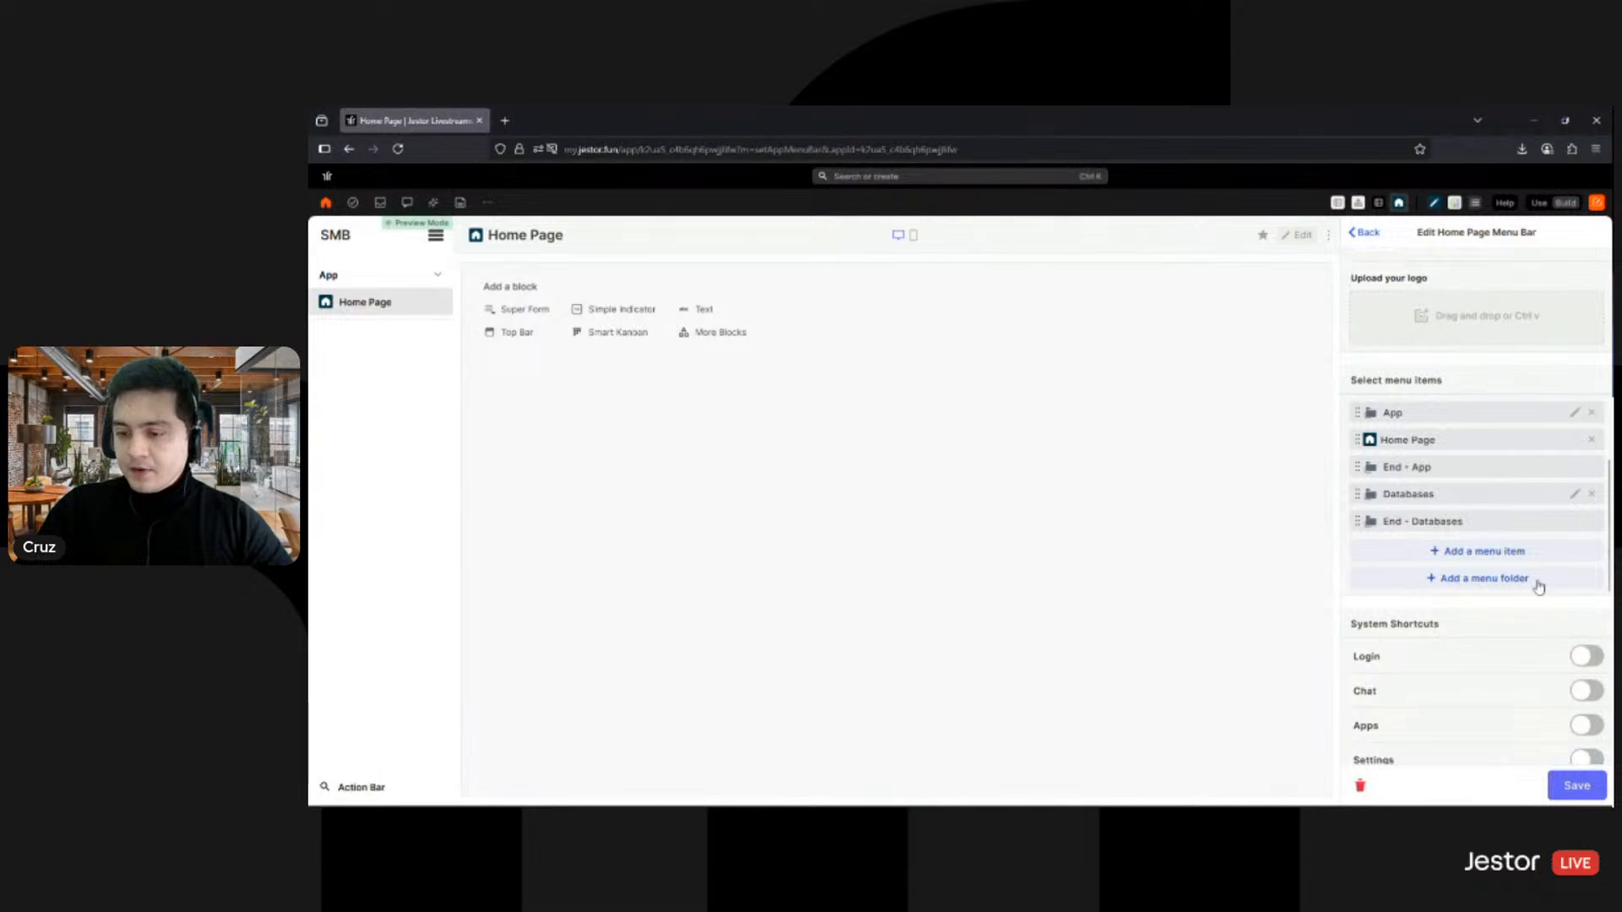
{"action": "scroll", "coordinate": [1538, 581], "scroll_direction": "down", "scroll_amount": 4}
{"action": "left_click", "coordinate": [1589, 574]}
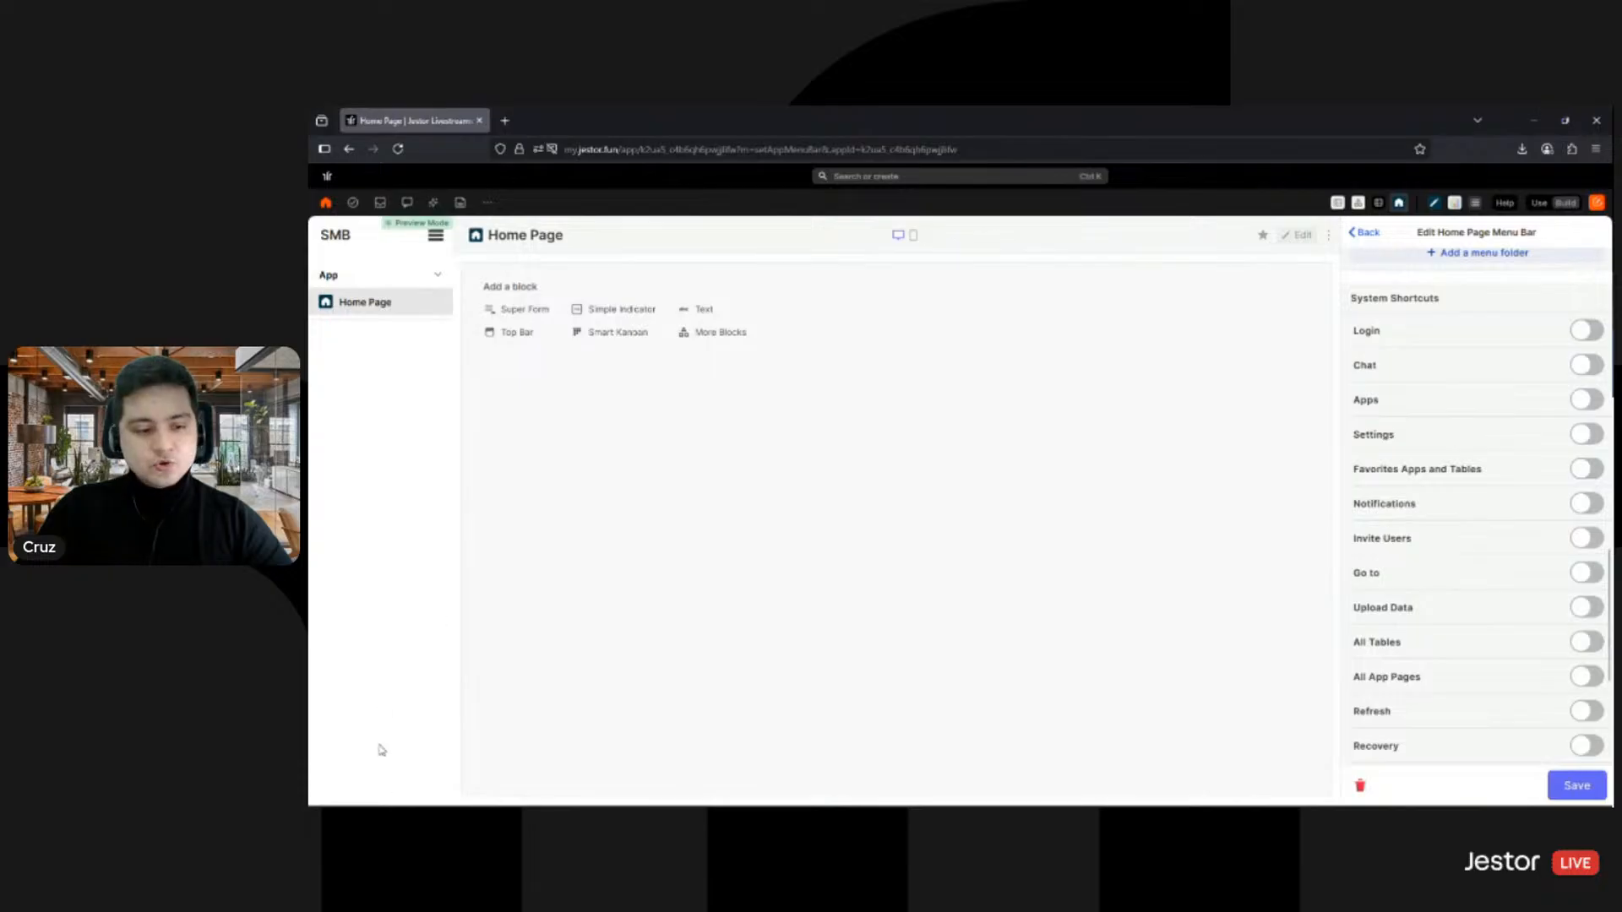
{"action": "scroll", "coordinate": [1463, 560], "scroll_direction": "down", "scroll_amount": 2}
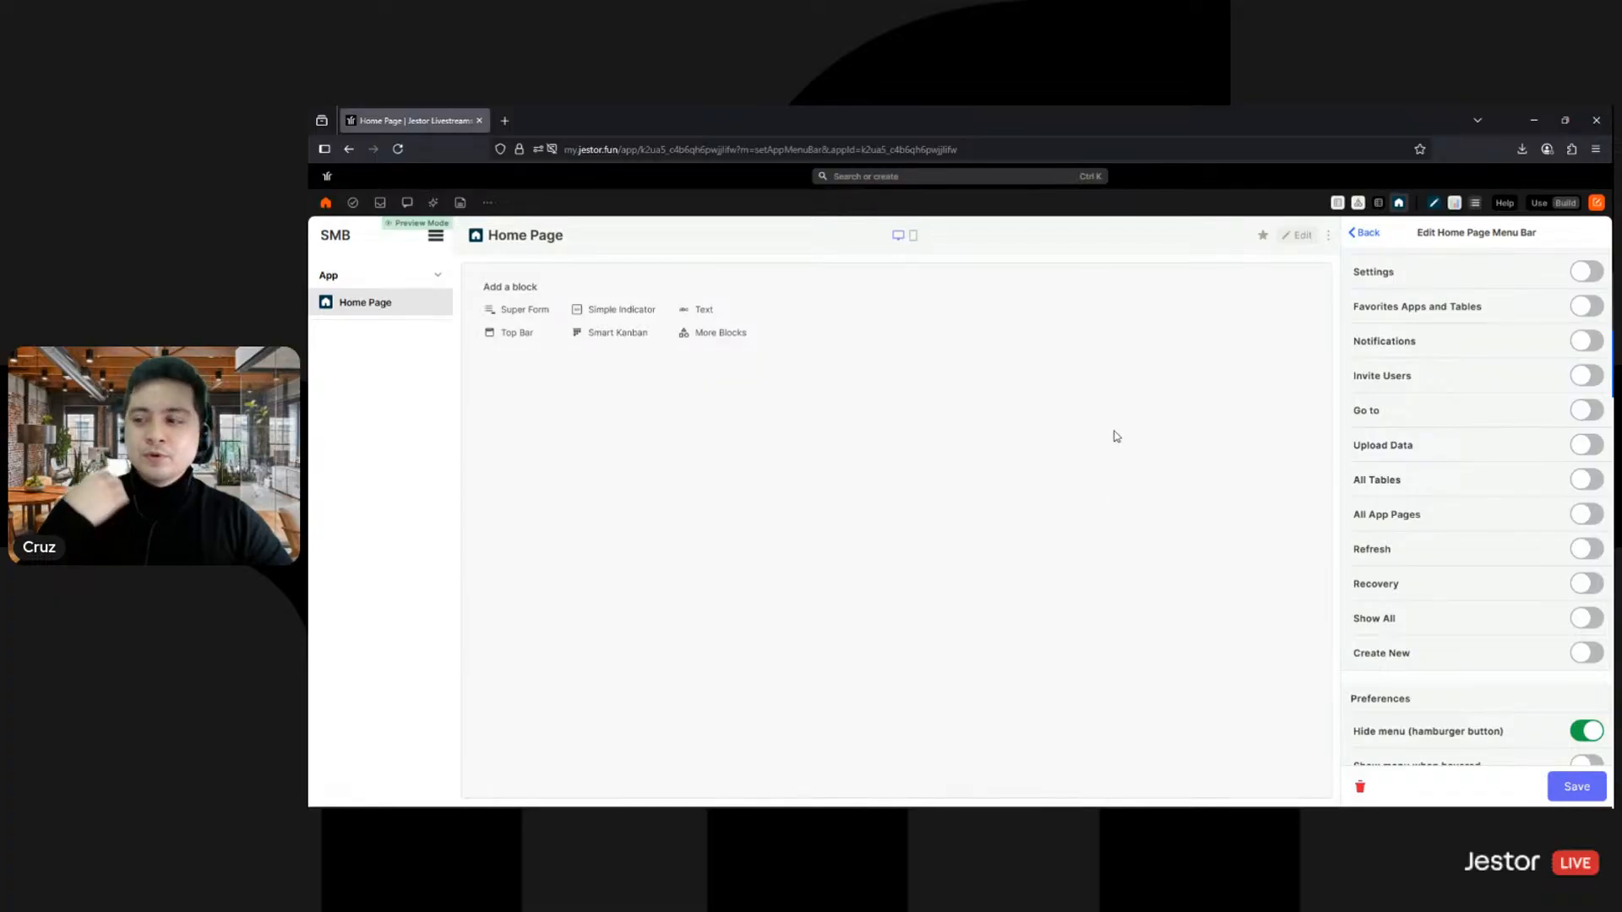
{"action": "left_click", "coordinate": [1581, 448]}
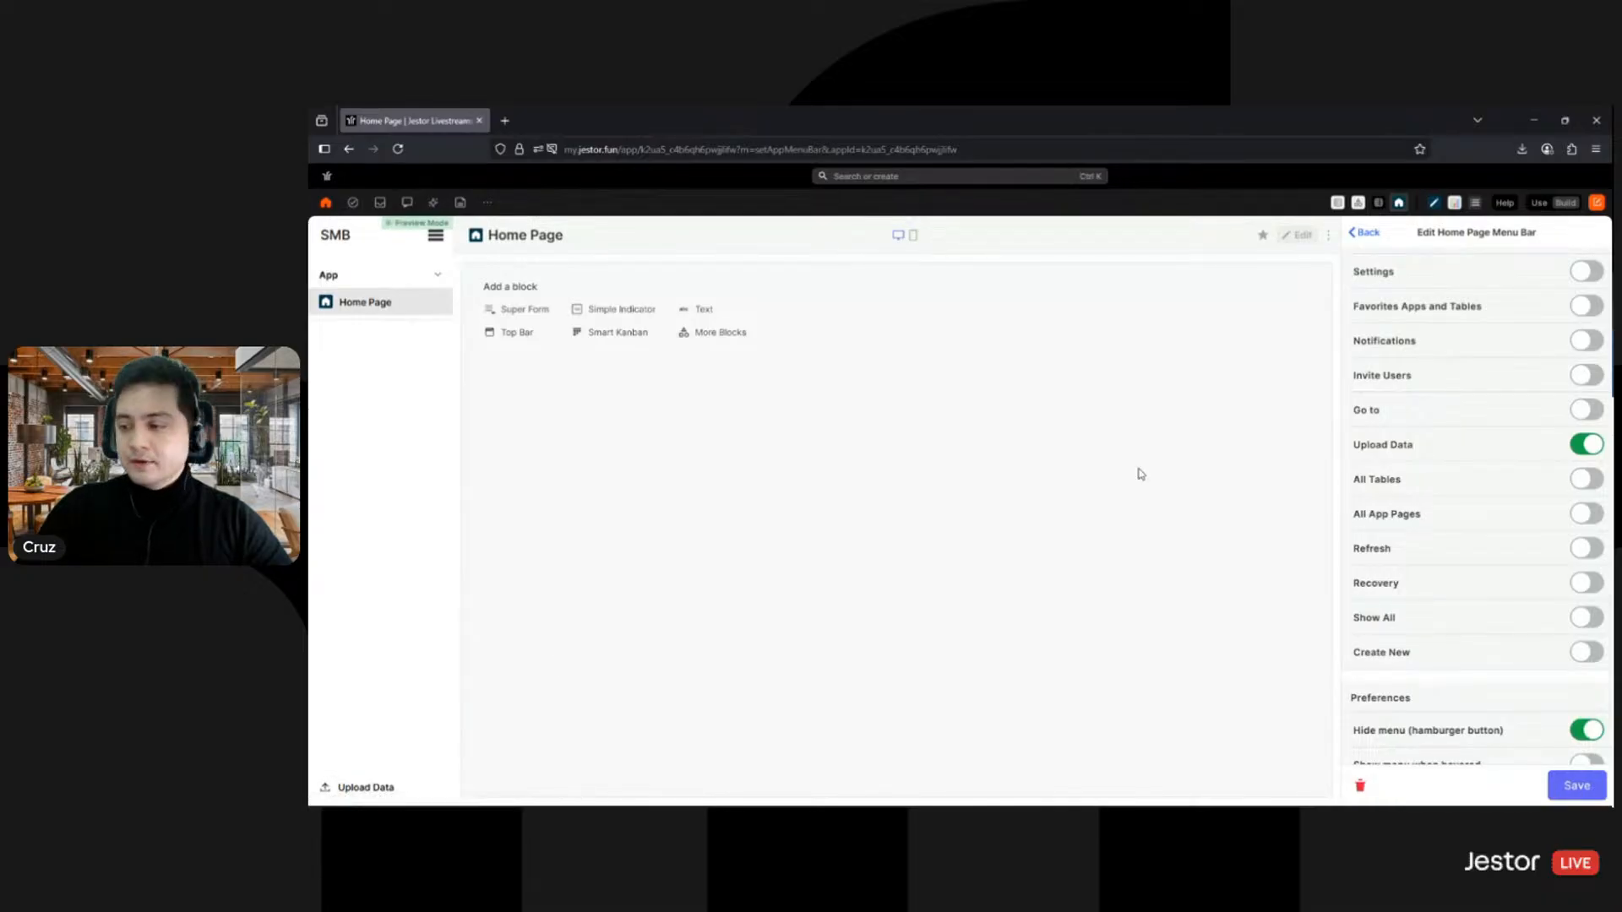
Step: Turn off the Upload Data shortcut, leave Refresh off, and save the Home Page menu bar settings
{"action": "left_click", "coordinate": [1588, 447]}
{"action": "left_click", "coordinate": [1588, 553]}
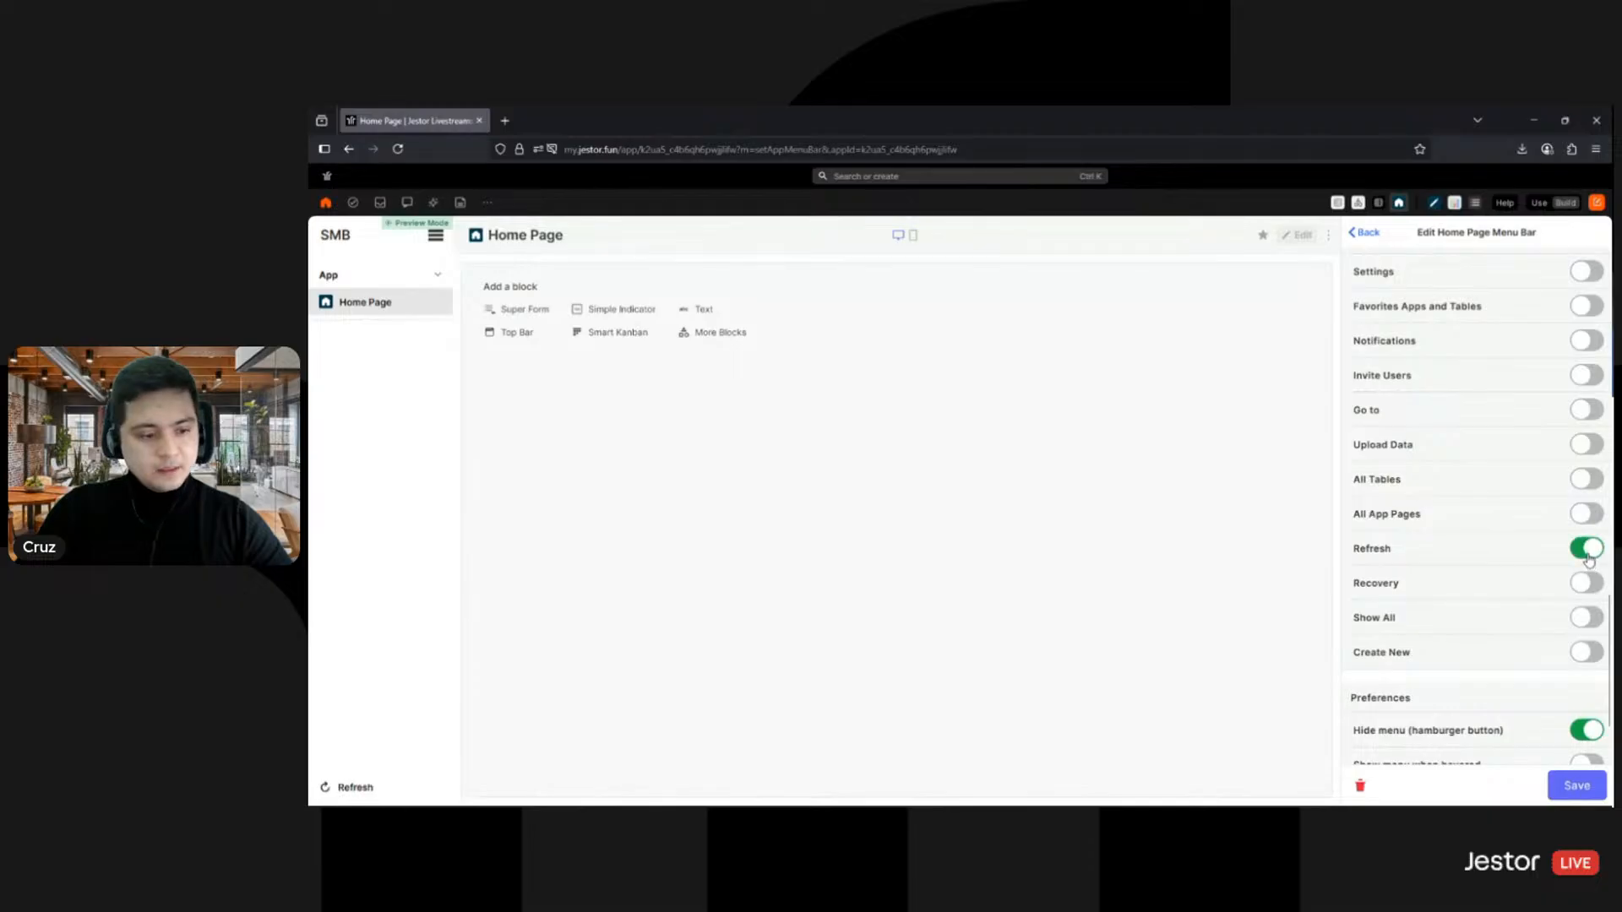
{"action": "left_click", "coordinate": [1587, 551]}
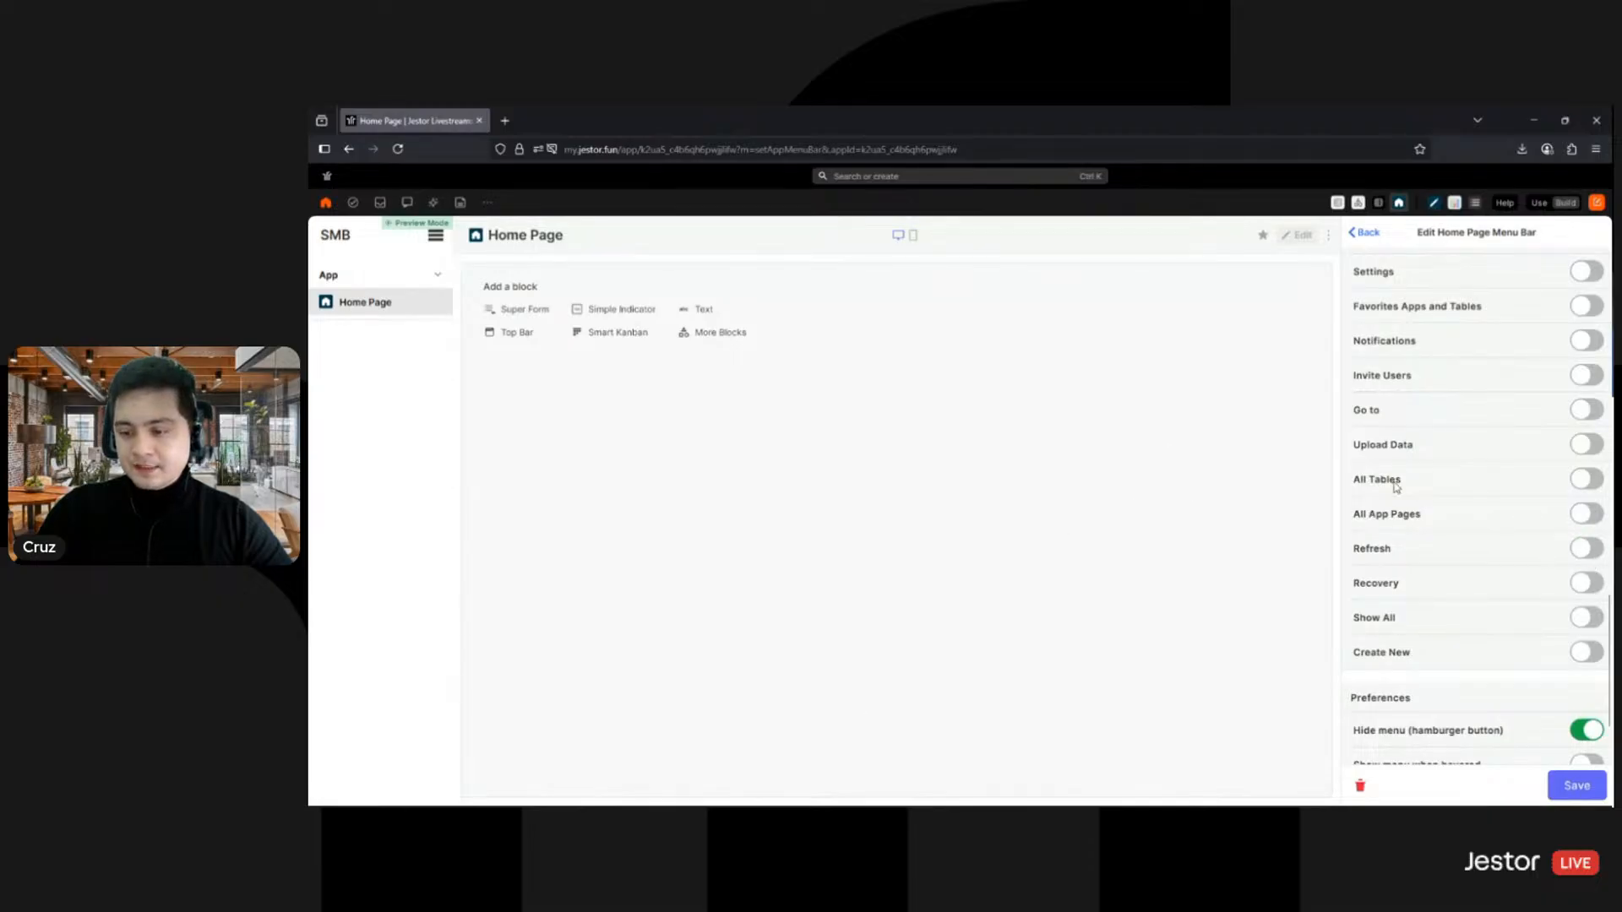
{"action": "scroll", "coordinate": [1402, 498], "scroll_direction": "down", "scroll_amount": 2}
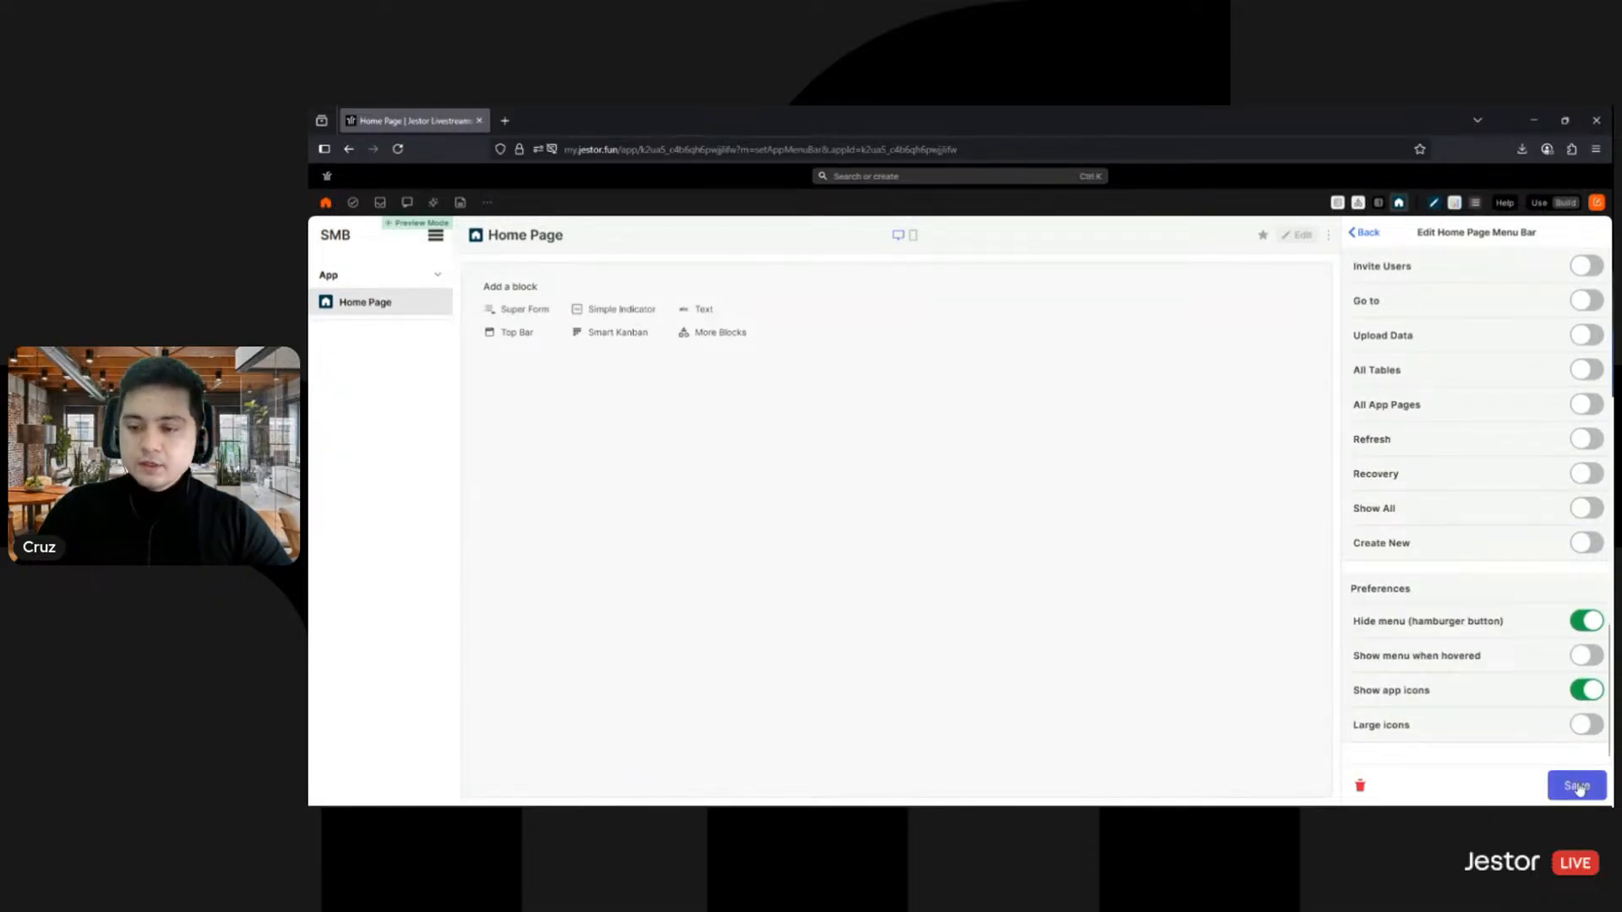
{"action": "left_click", "coordinate": [1576, 786]}
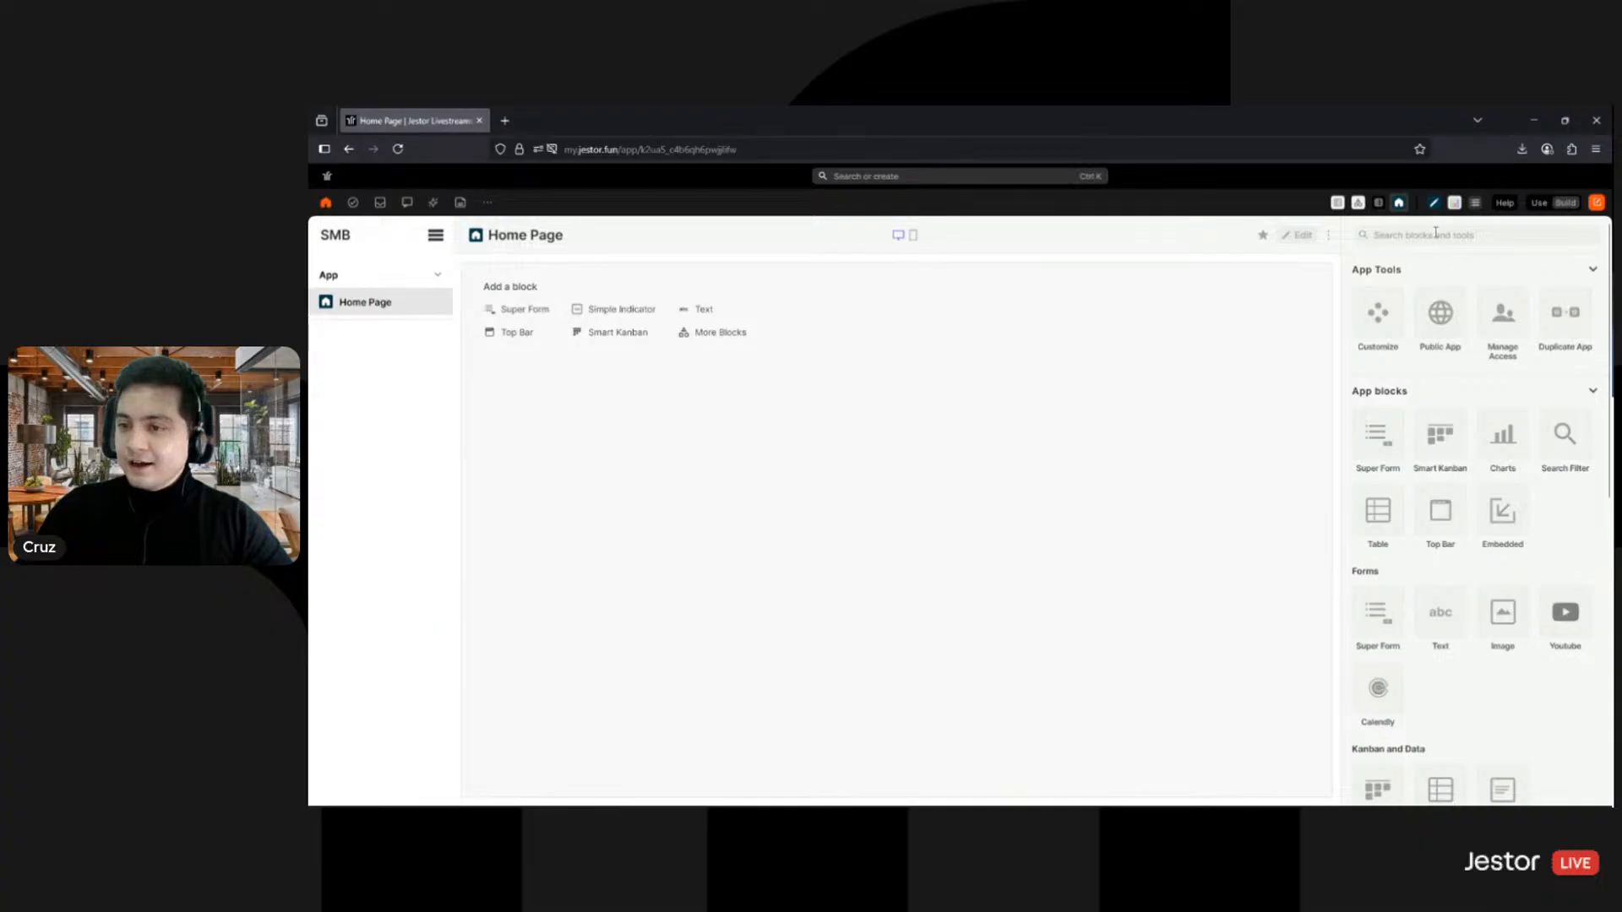
Step: Find the Text block among the app blocks and add it to the Home Page
{"action": "scroll", "coordinate": [1518, 405], "scroll_direction": "down", "scroll_amount": 1}
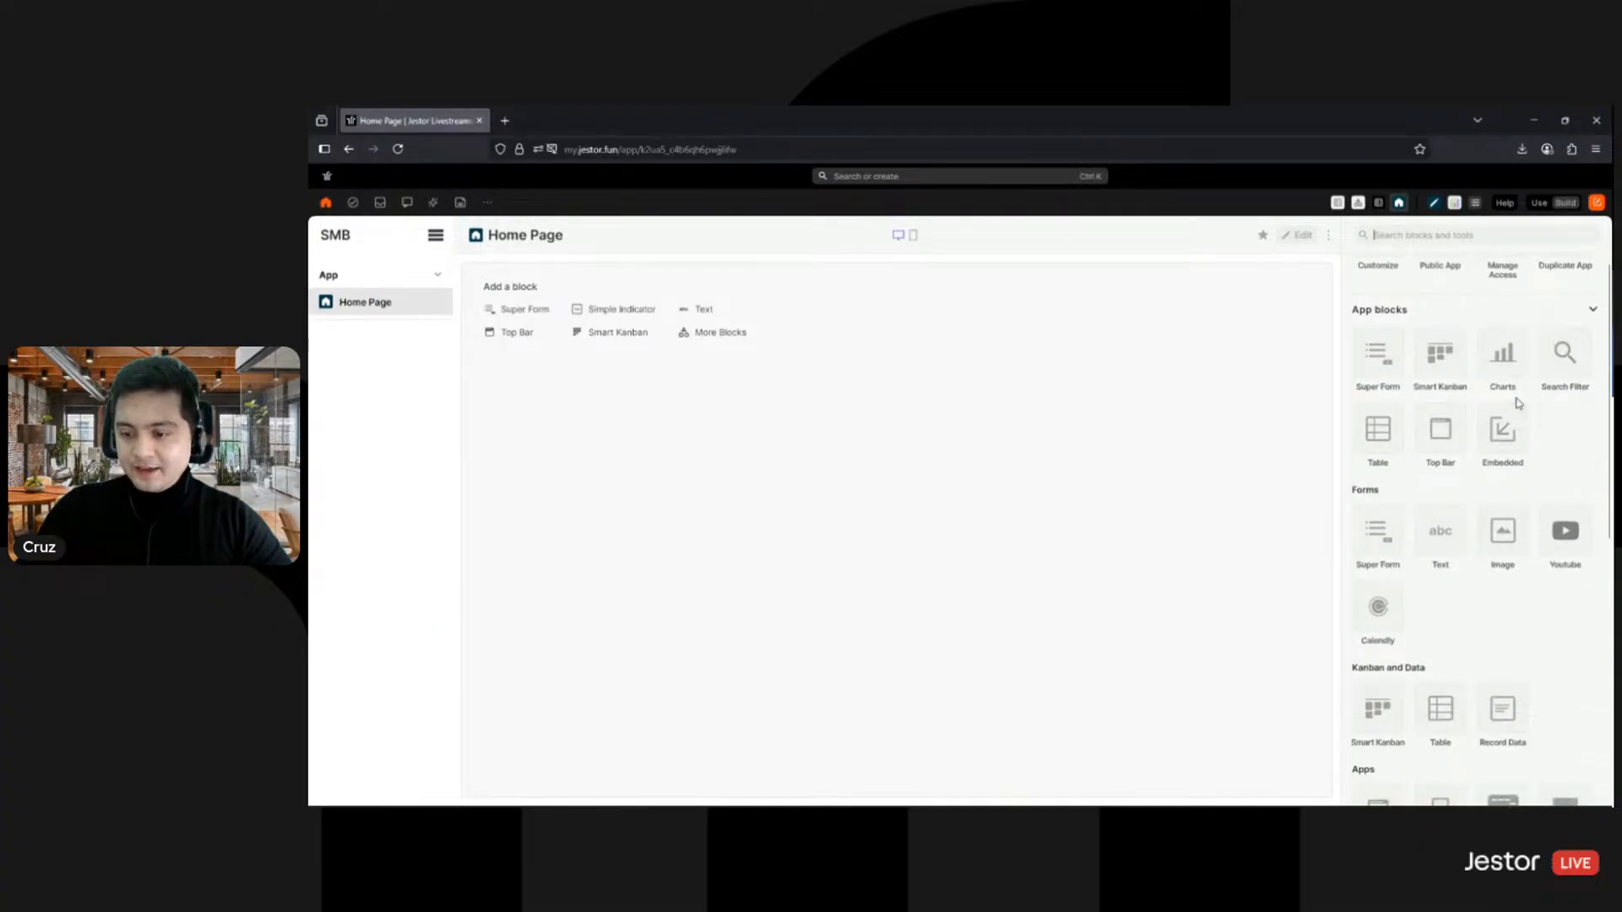
{"action": "type", "text": "text"}
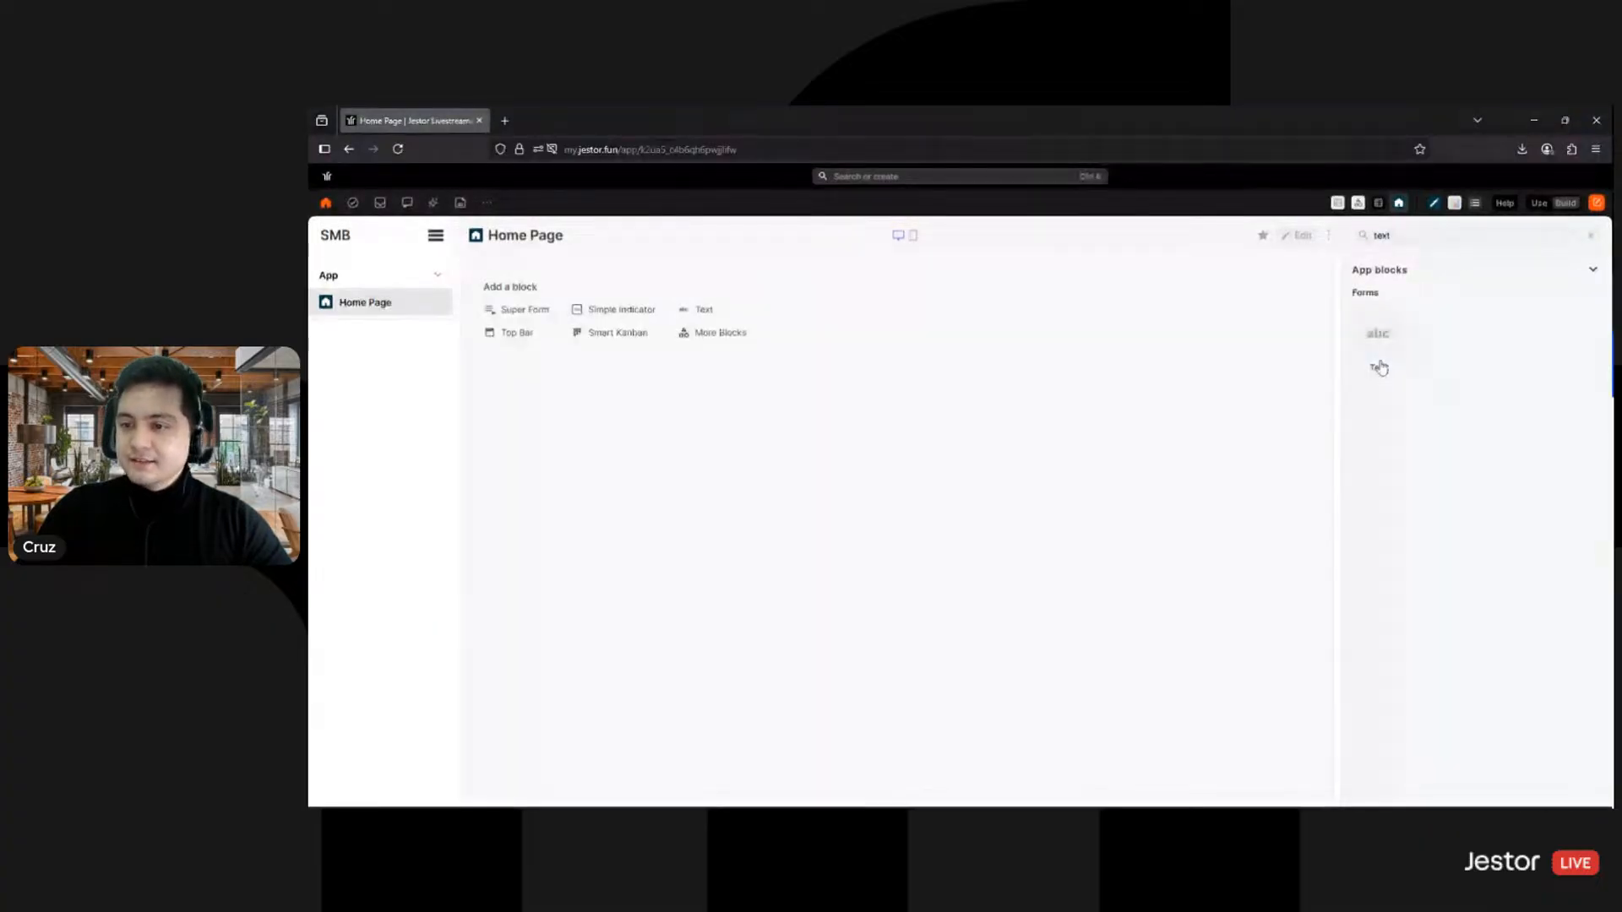
{"action": "left_click", "coordinate": [1371, 335]}
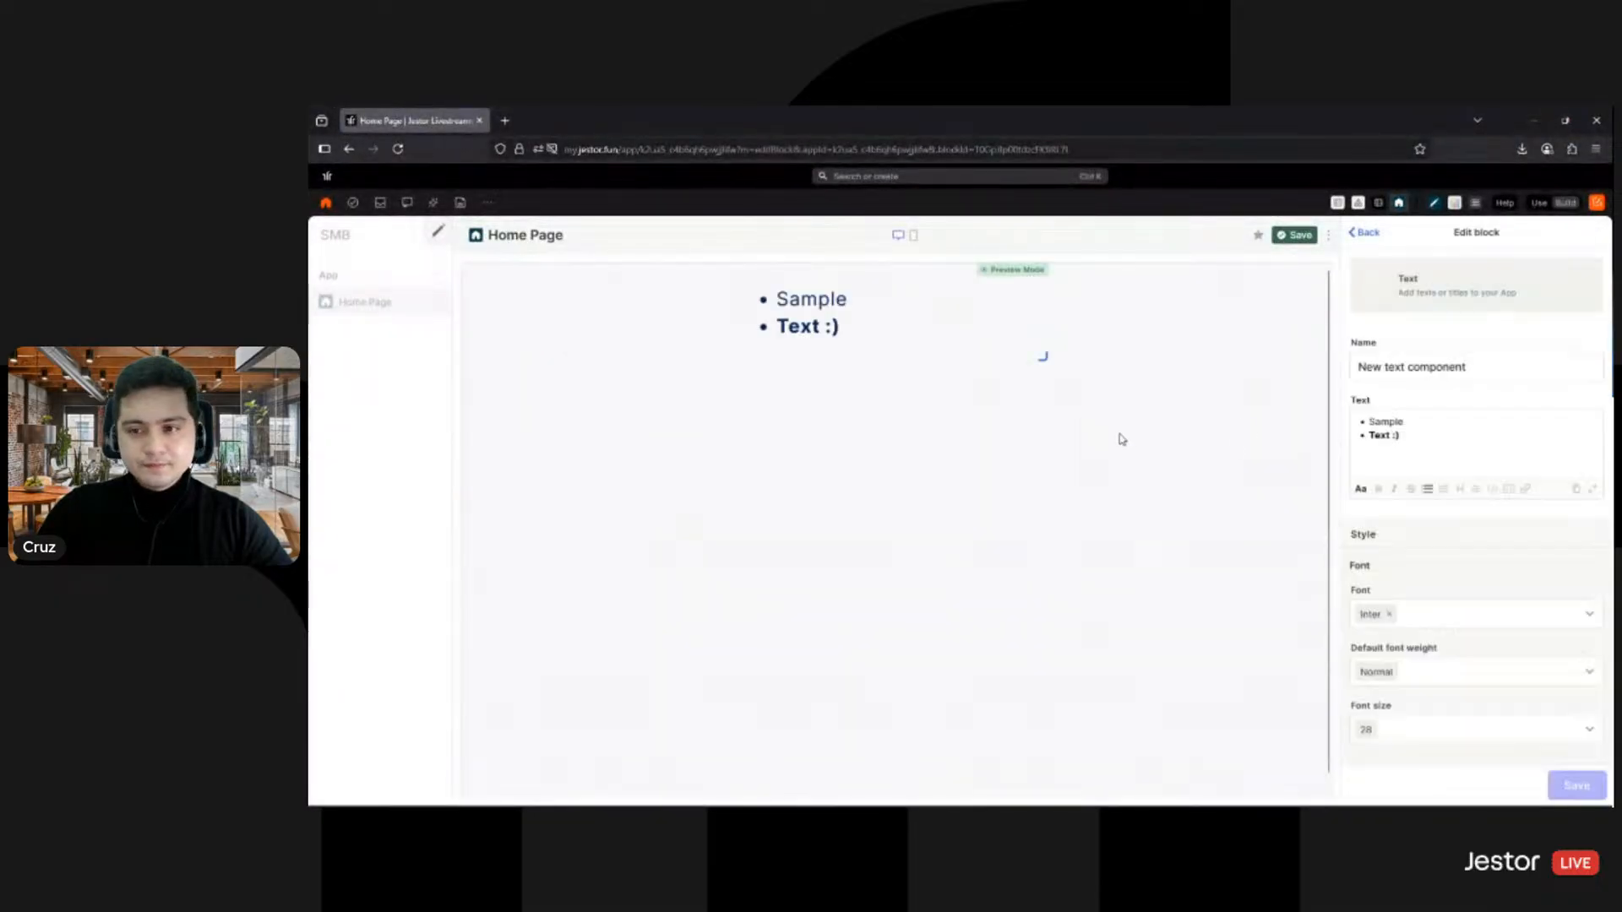
Step: Replace the block's sample text with "This is the Home Page of the app!" and widen the block so the sentence fits on one line
{"action": "left_click", "coordinate": [1403, 431]}
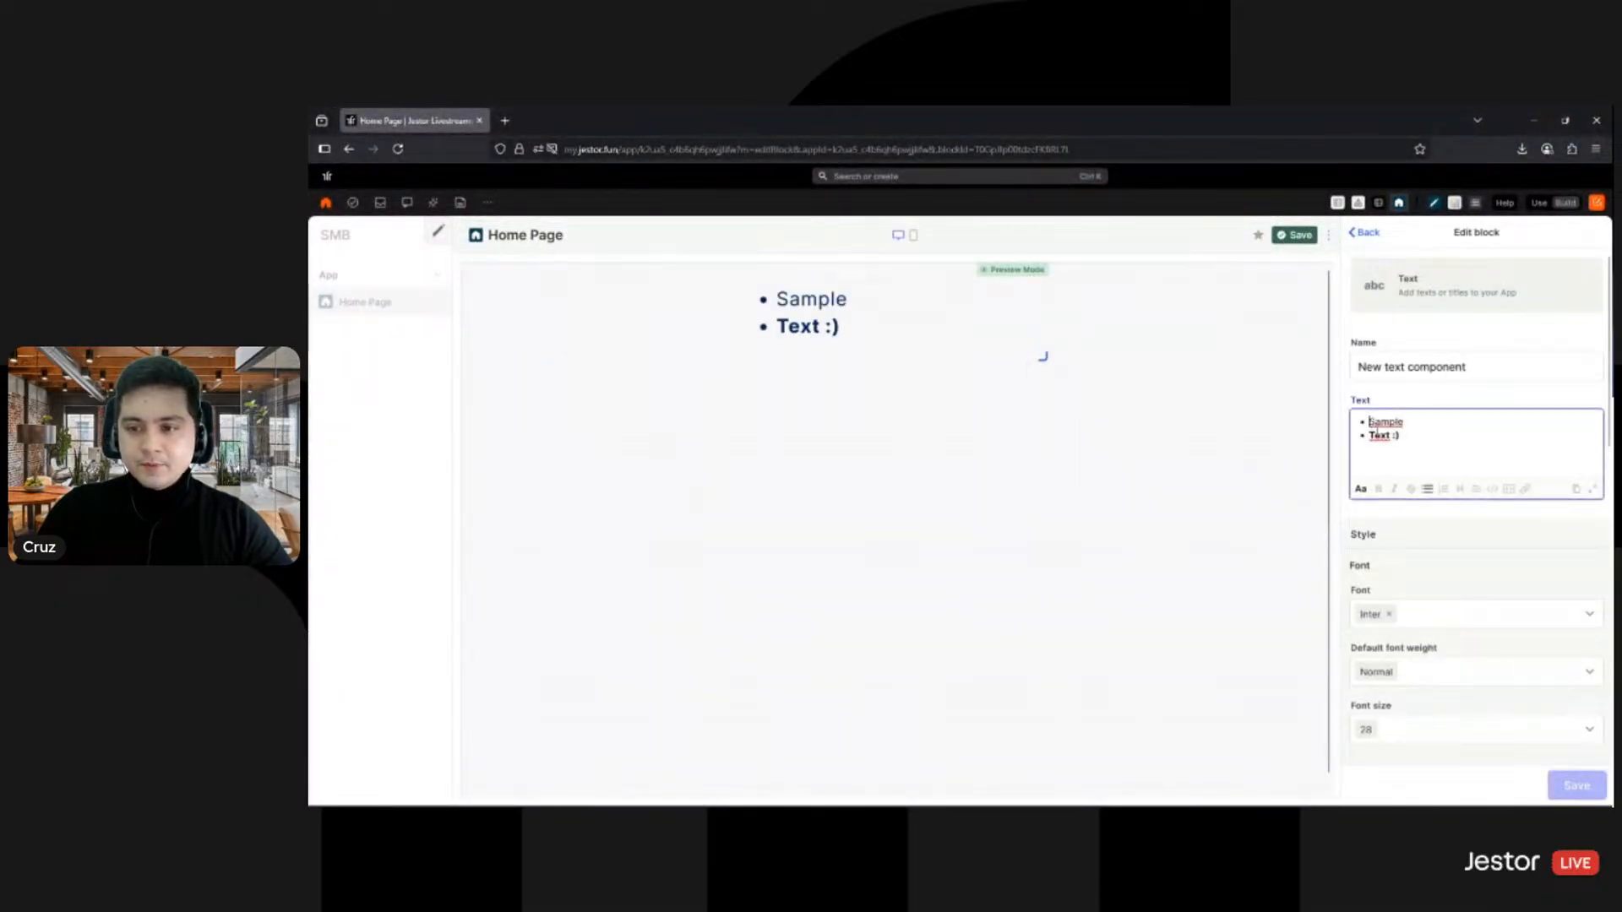
{"action": "key", "text": "ctrl+a"}
{"action": "key", "text": "BackSpace"}
{"action": "type", "text": "T"}
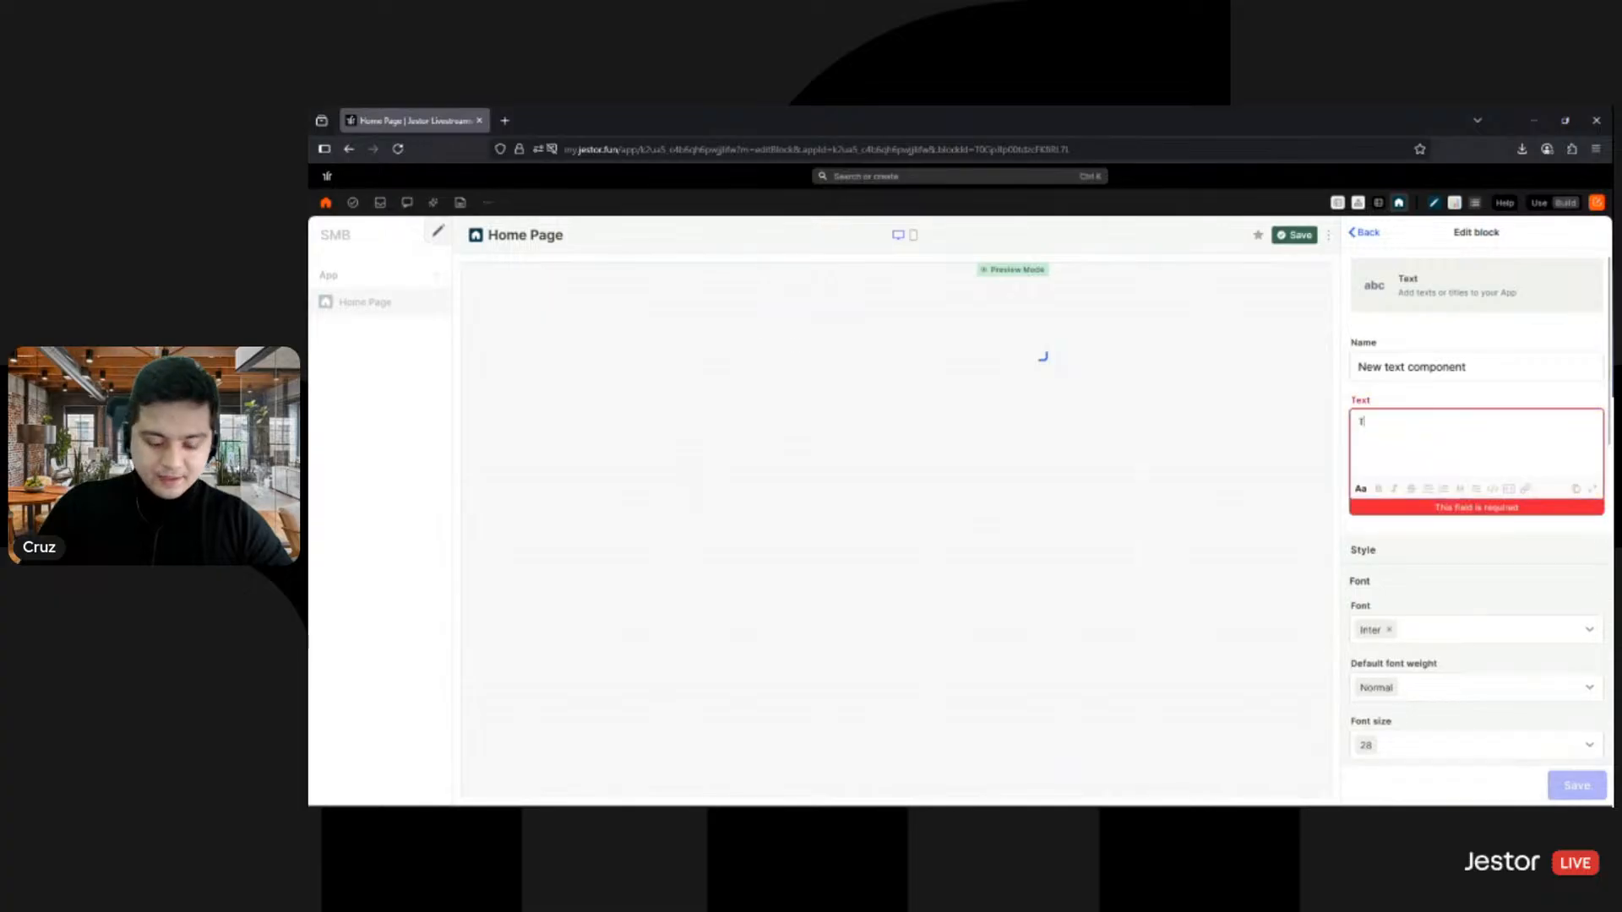
{"action": "type", "text": "his is t"}
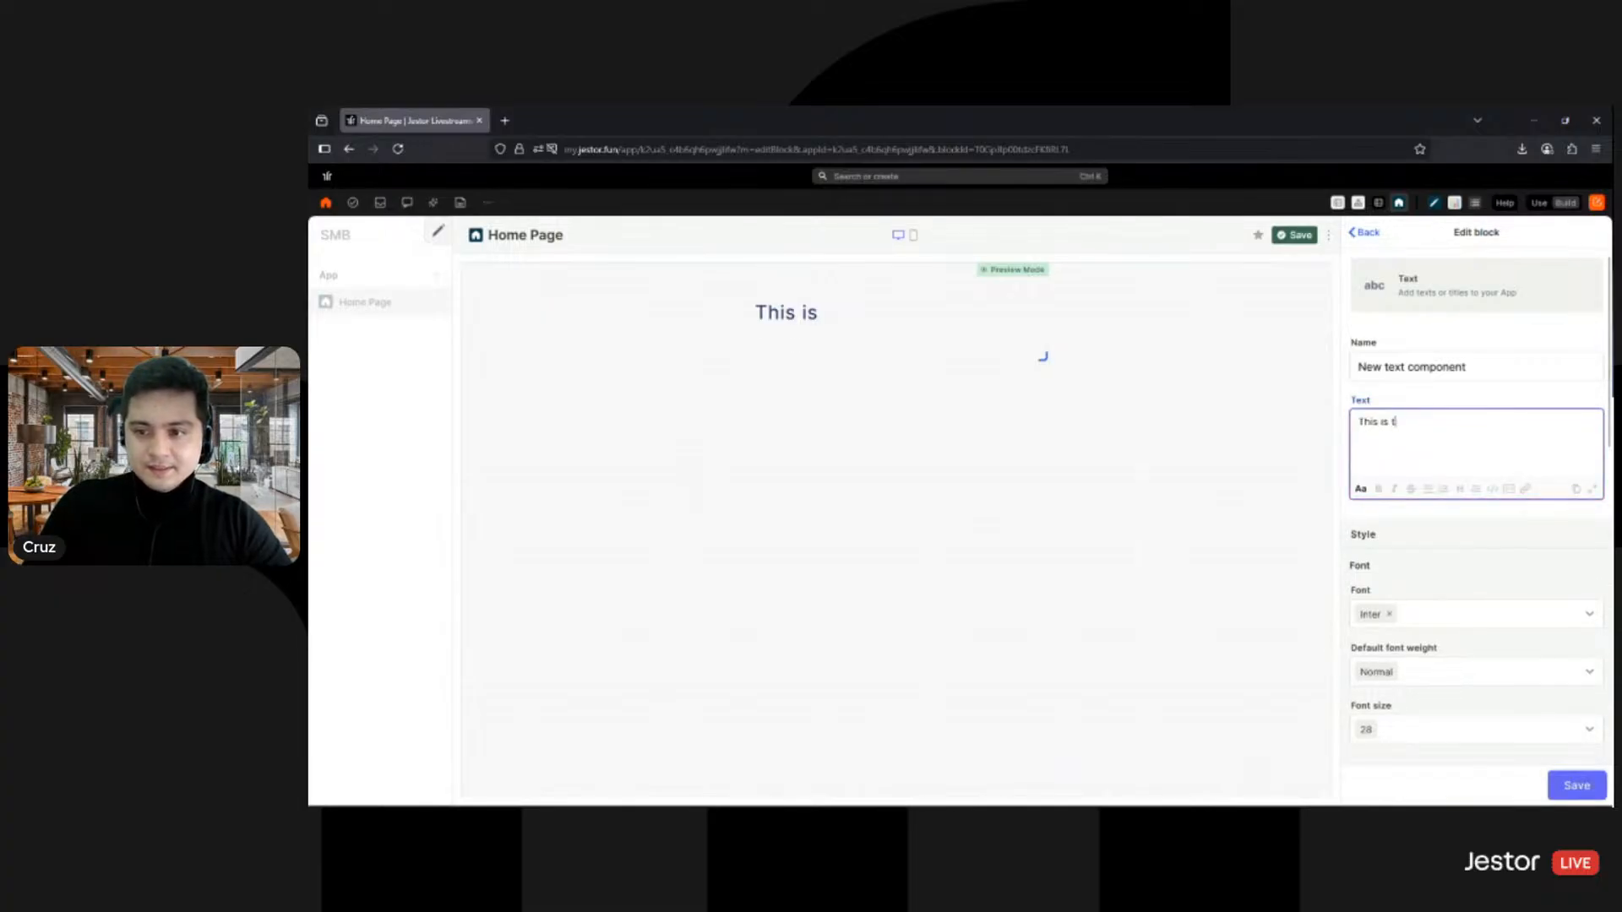
{"action": "type", "text": "he Home "}
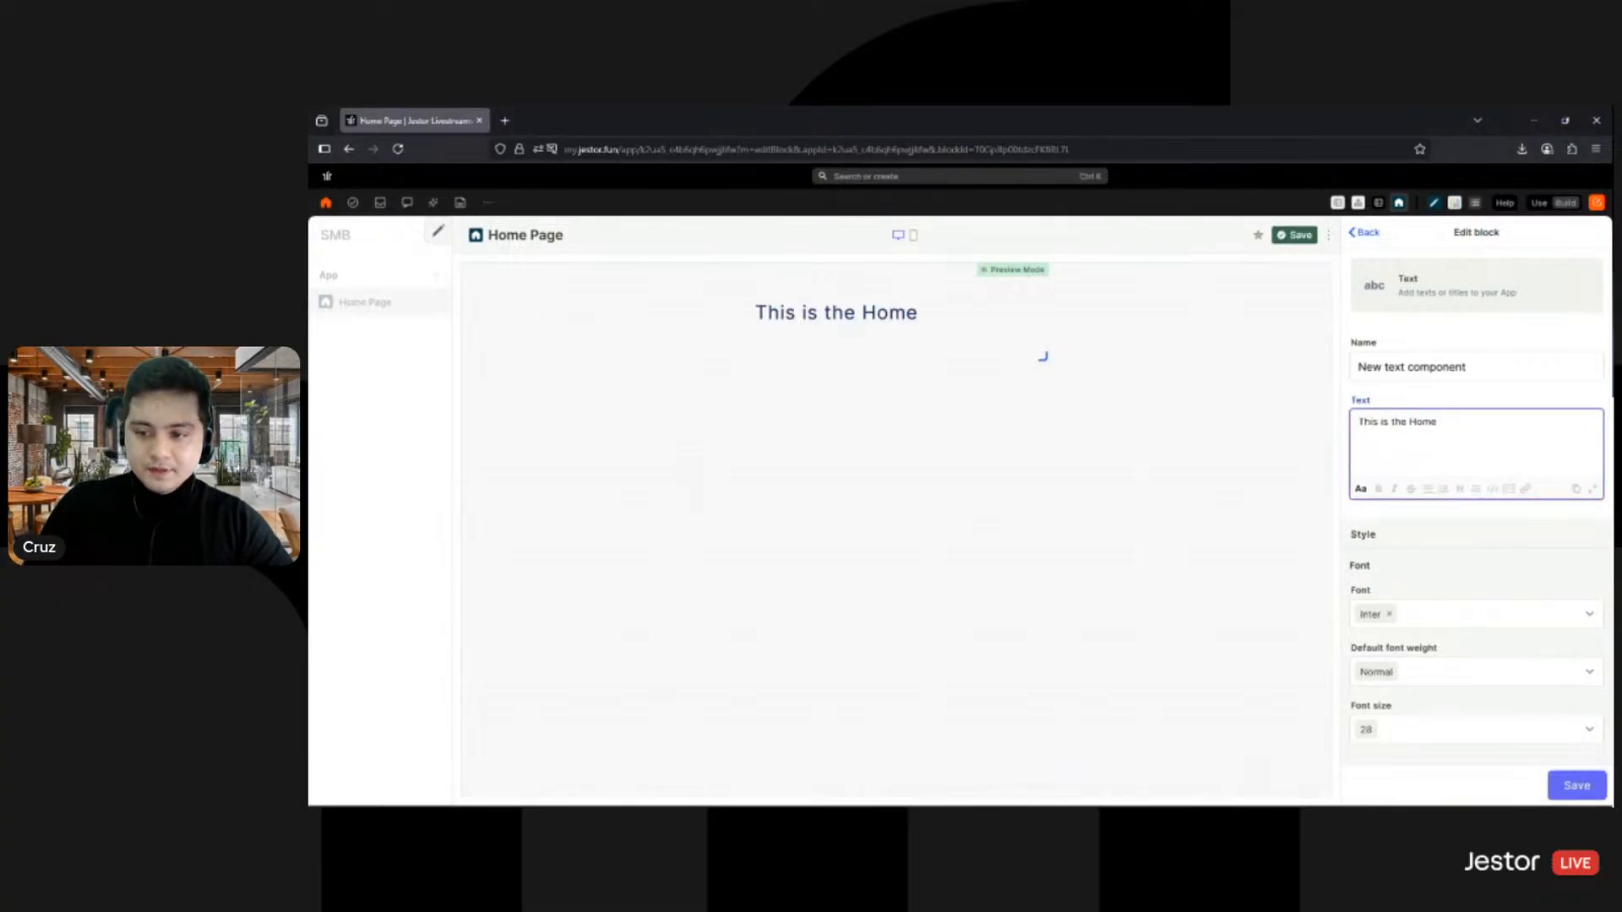
{"action": "type", "text": "Page of the "}
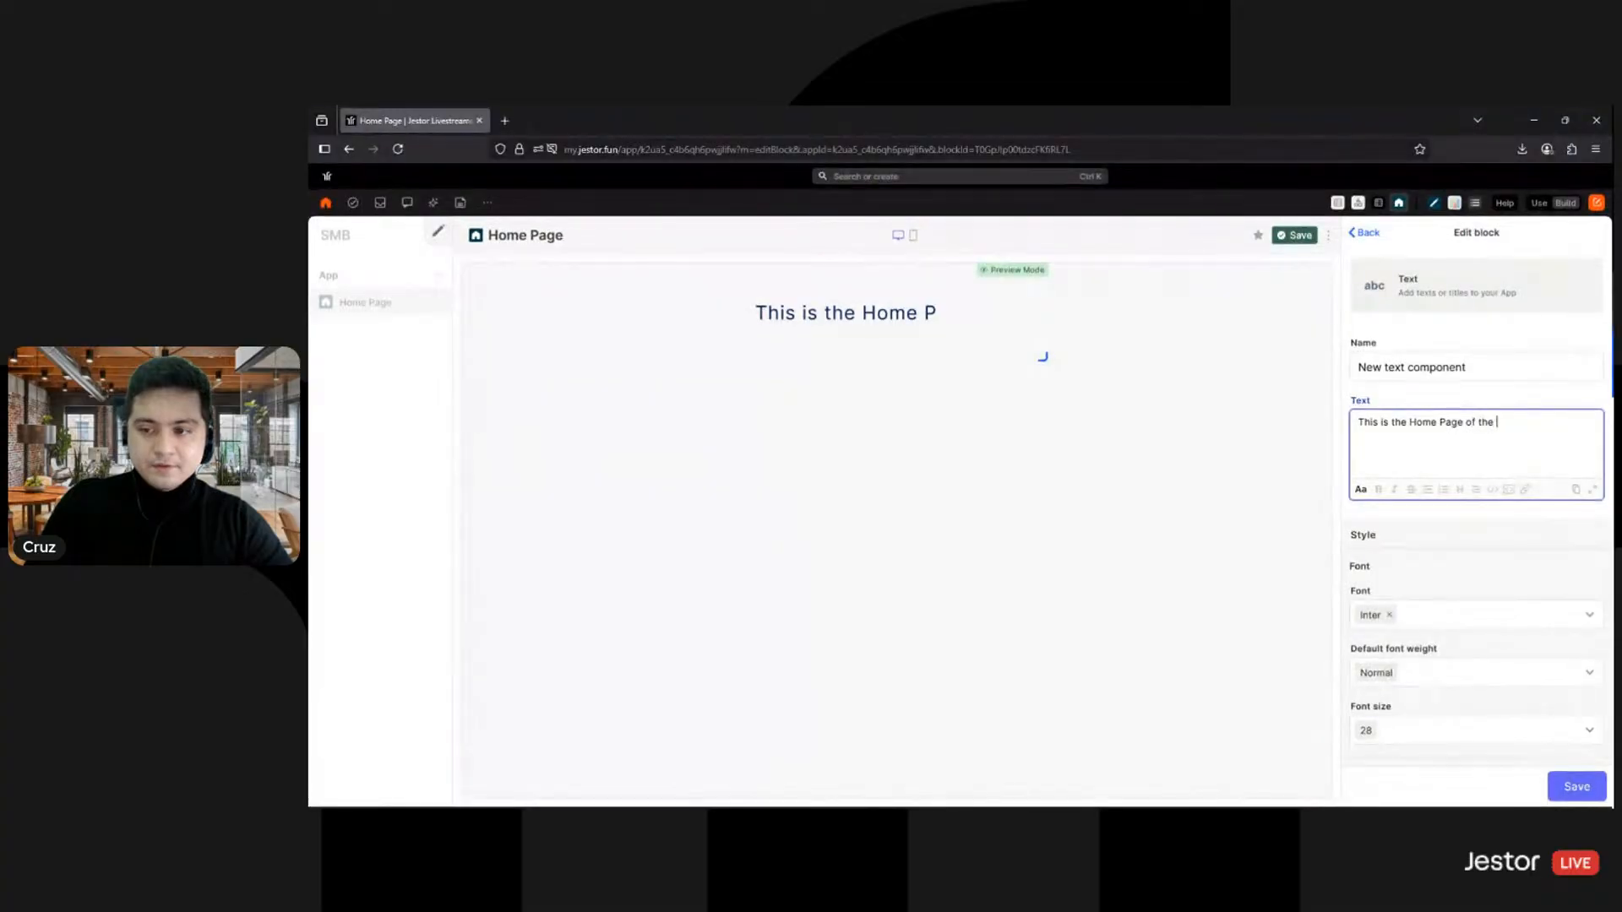
{"action": "type", "text": "app!"}
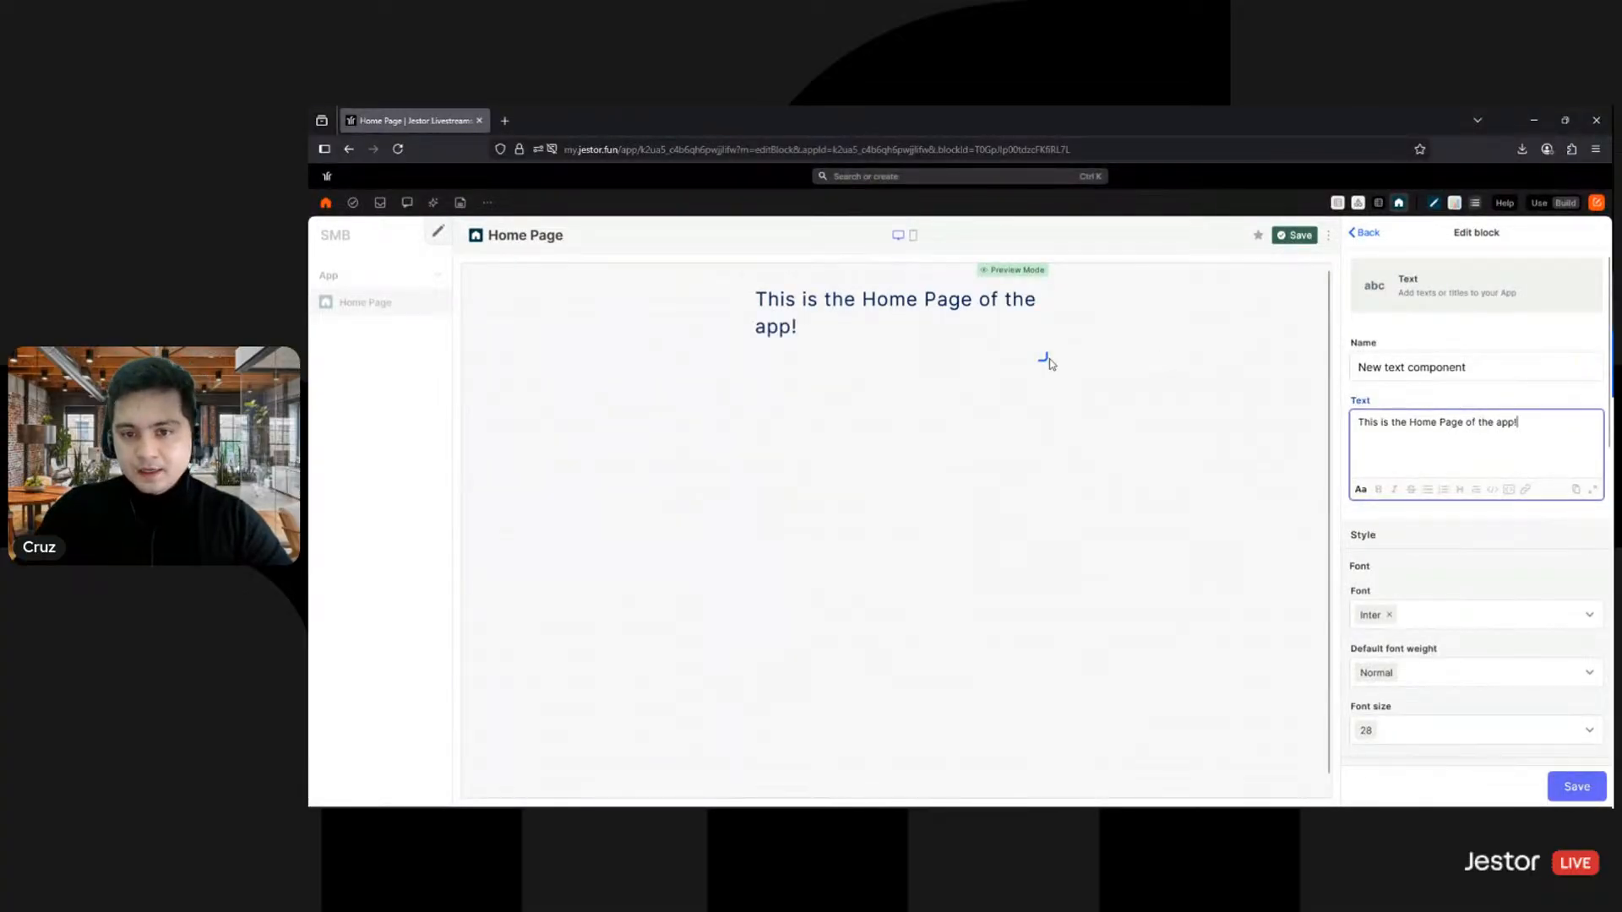
{"action": "left_click_drag", "start_coordinate": [1044, 356], "coordinate": [1225, 343]}
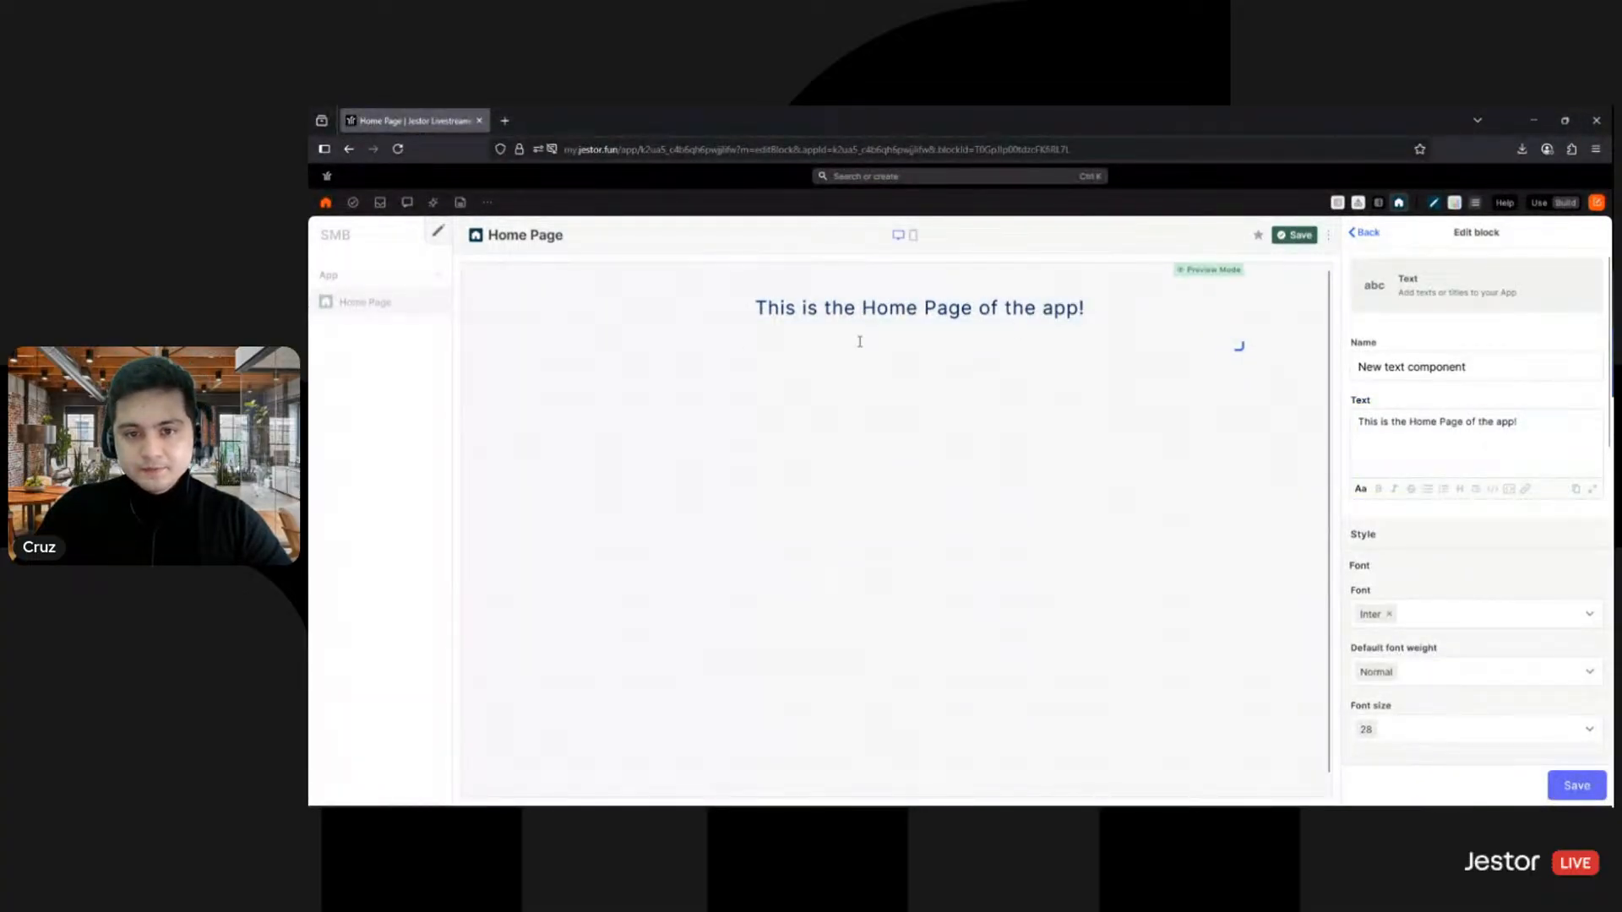
Step: Format the whole sentence in the text block as a heading
{"action": "scroll", "coordinate": [1427, 534], "scroll_direction": "down", "scroll_amount": 2}
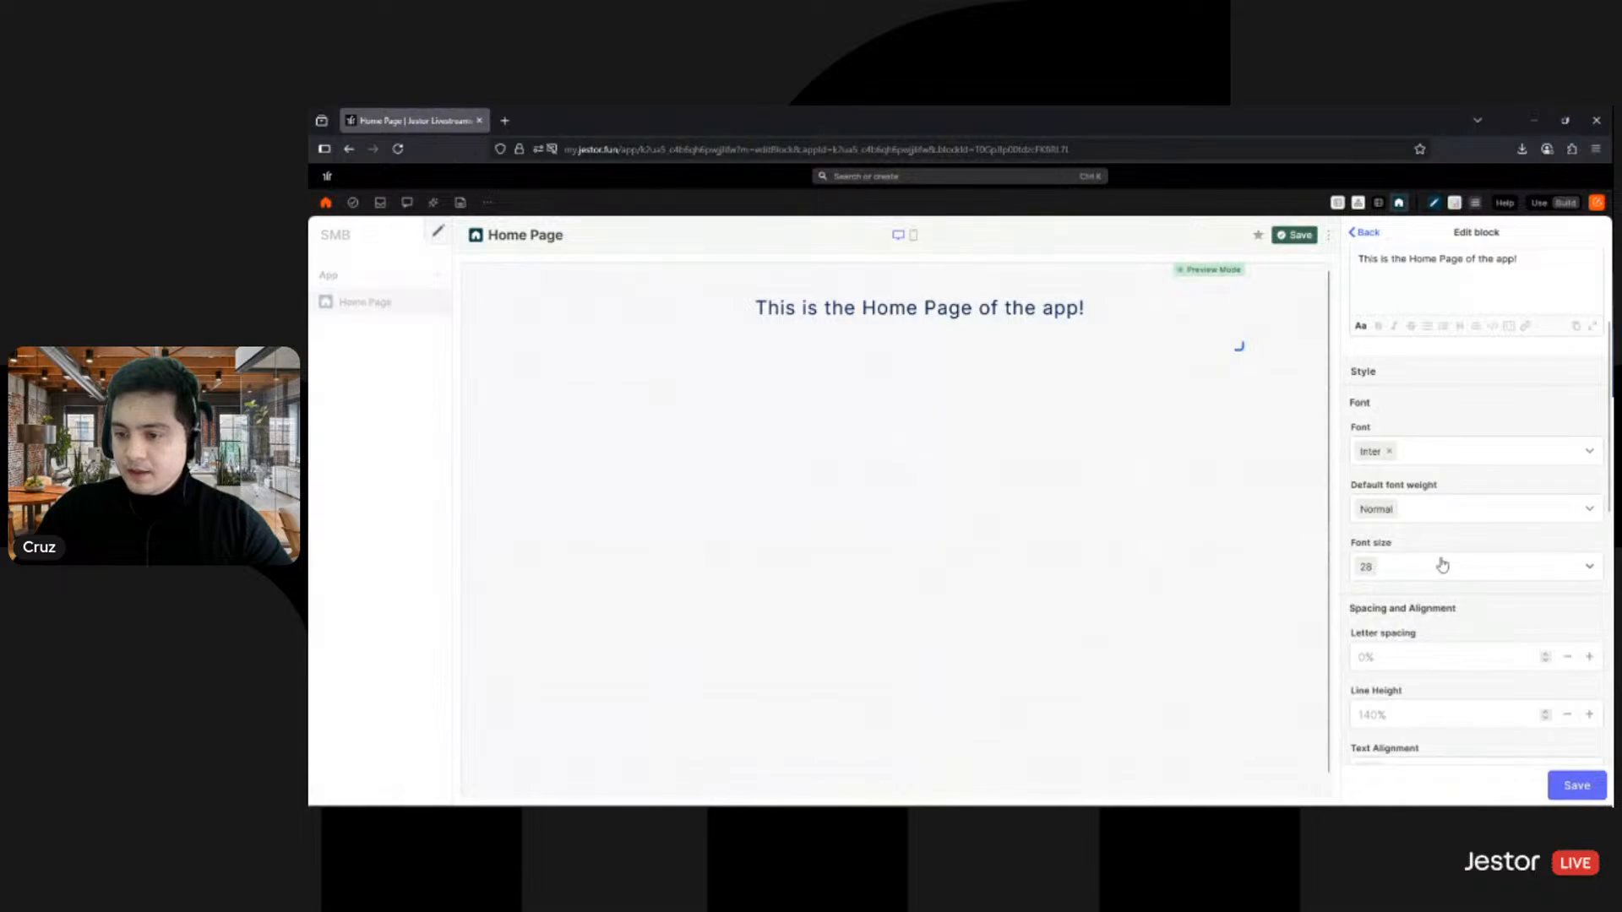
{"action": "scroll", "coordinate": [1442, 564], "scroll_direction": "up", "scroll_amount": 2}
{"action": "left_click_drag", "start_coordinate": [1530, 421], "coordinate": [1358, 417]}
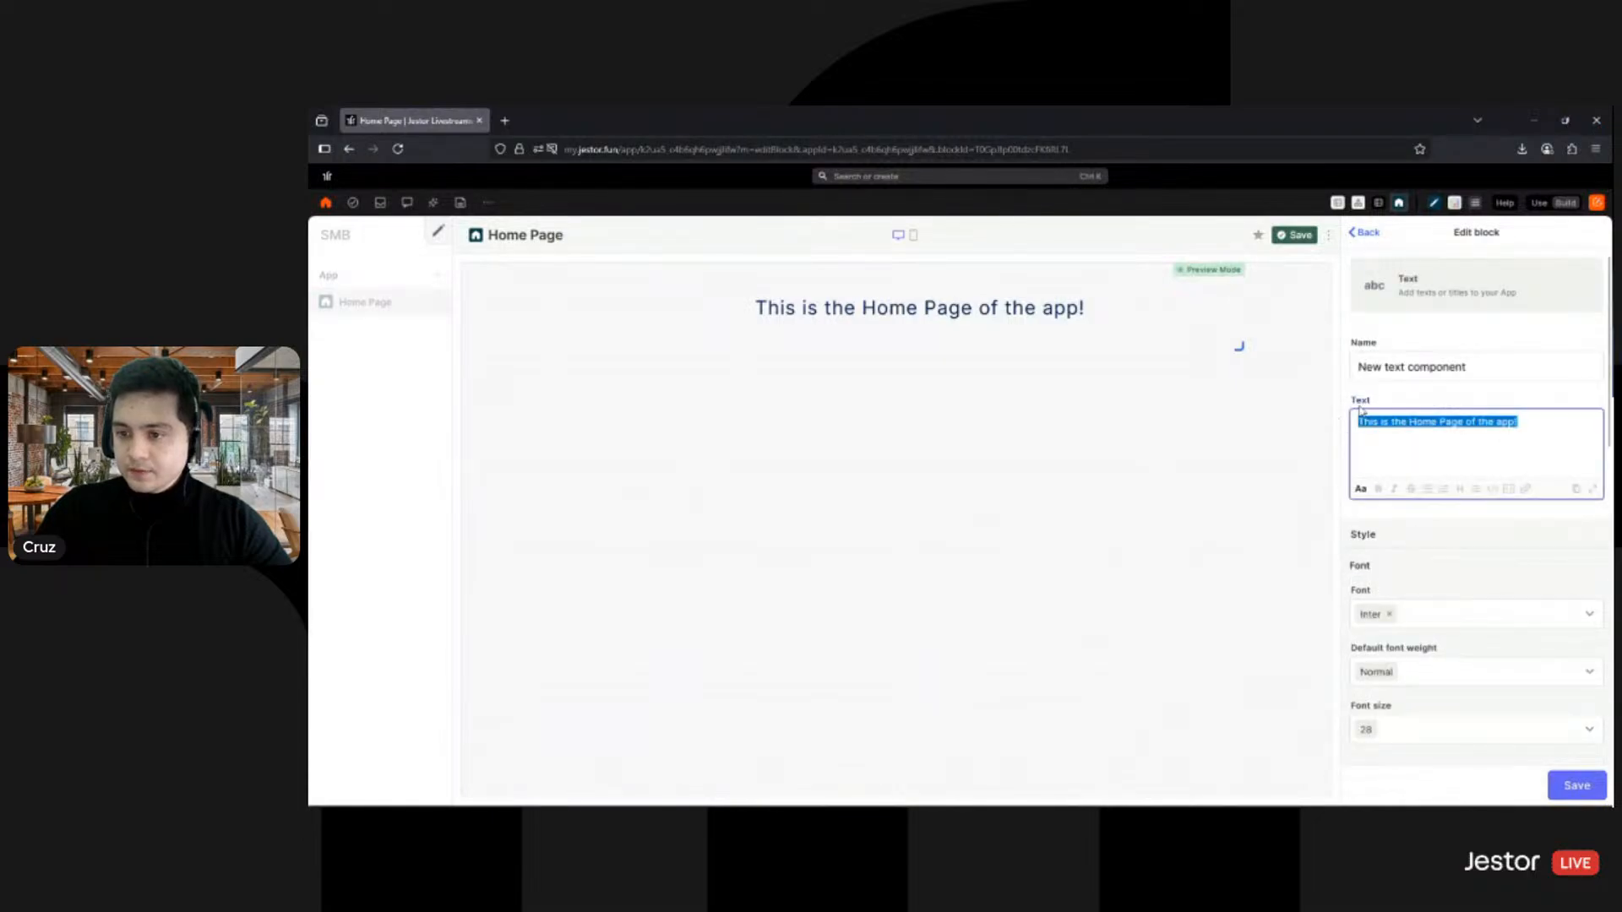
{"action": "left_click", "coordinate": [1460, 490]}
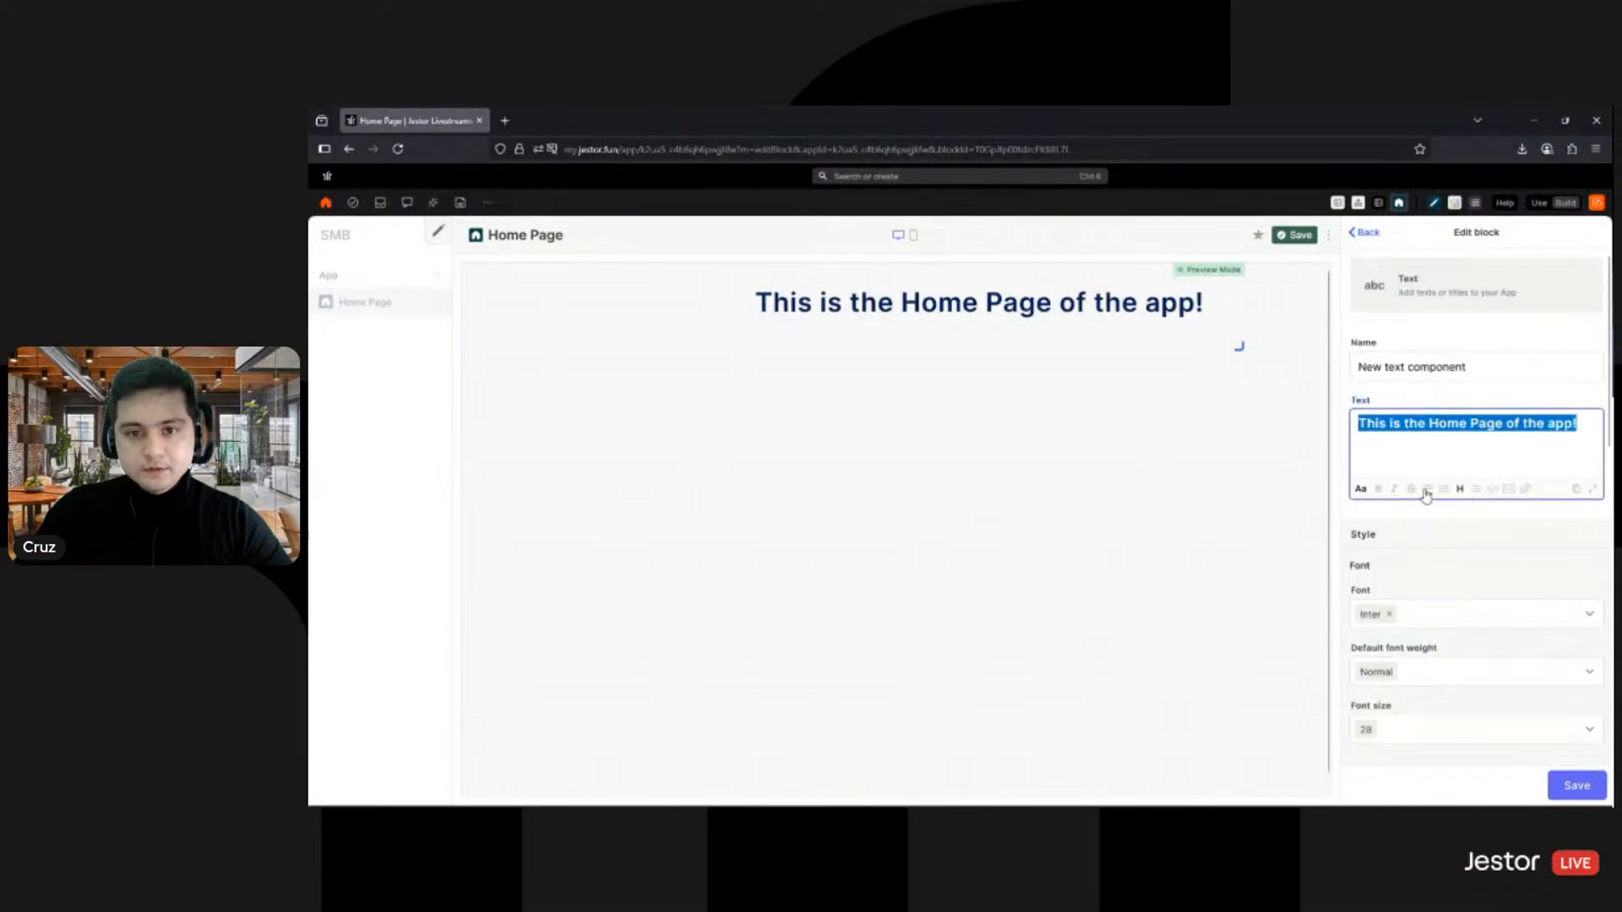
Step: Set the text color to dark gray, then save the text block and the Home Page layout
{"action": "scroll", "coordinate": [1426, 495], "scroll_direction": "down", "scroll_amount": 6}
{"action": "scroll", "coordinate": [1483, 591], "scroll_direction": "up", "scroll_amount": 2}
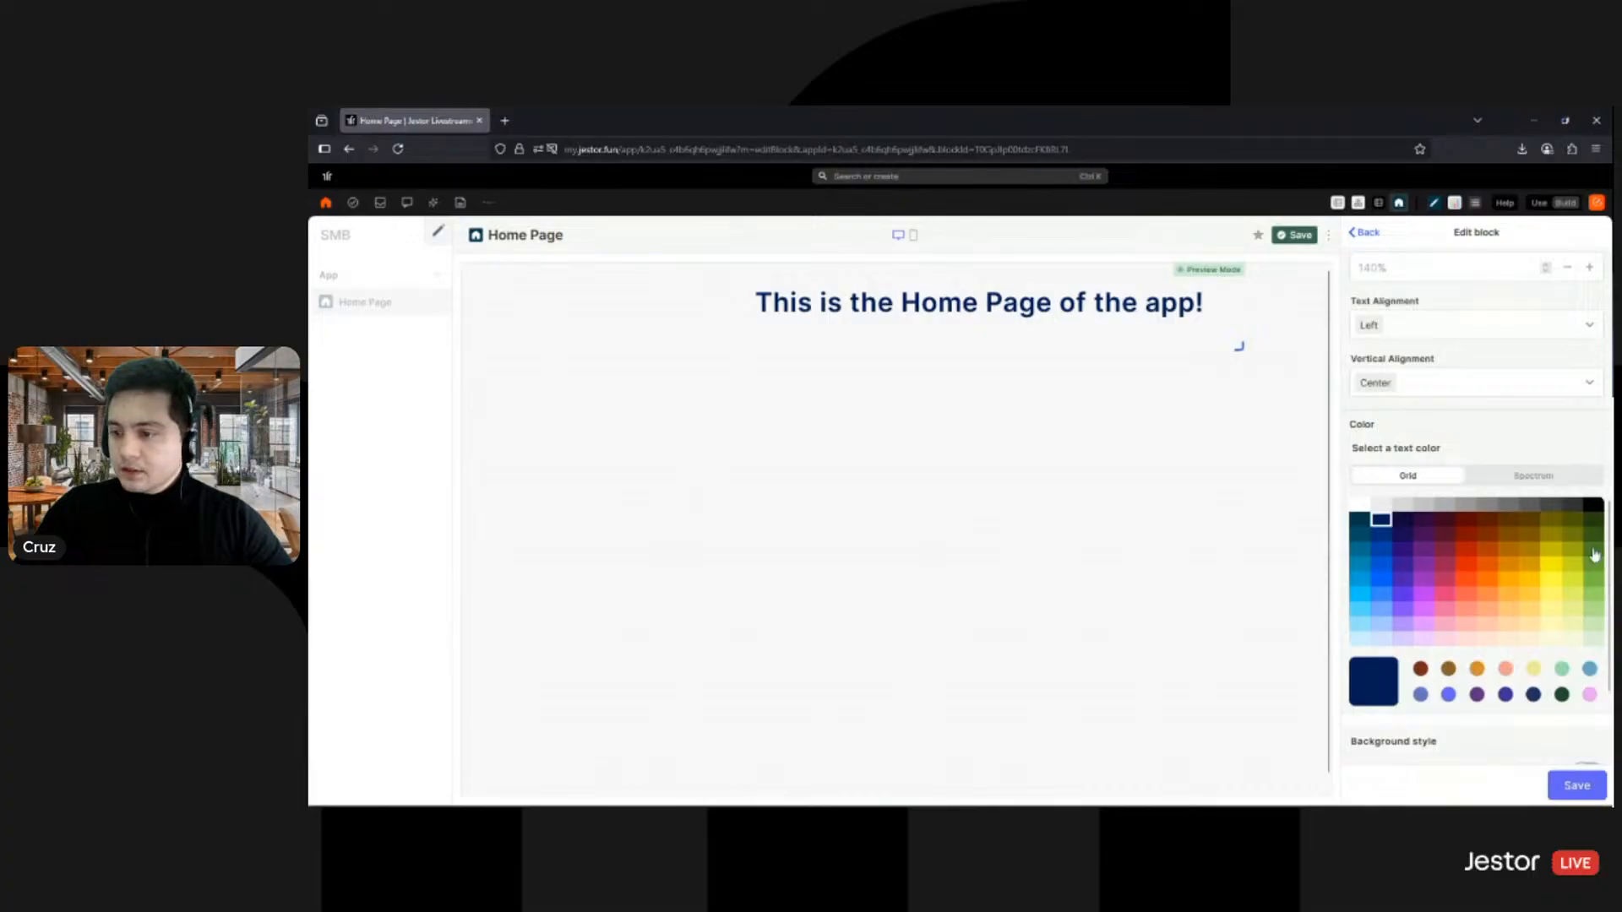
{"action": "left_click", "coordinate": [1572, 504]}
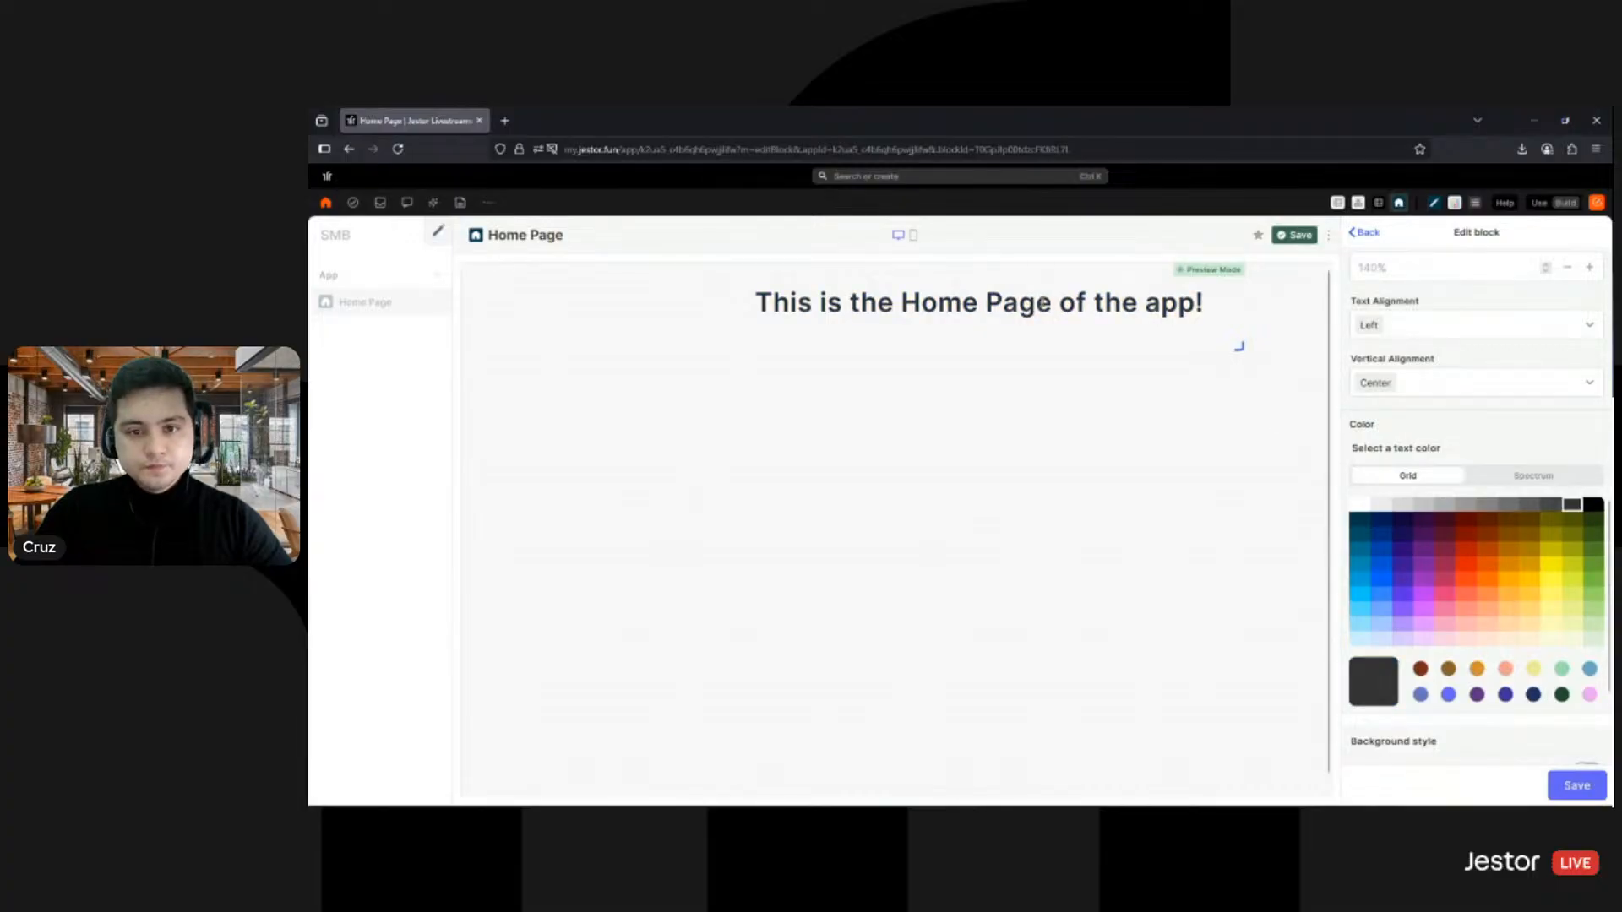
{"action": "scroll", "coordinate": [1461, 634], "scroll_direction": "down", "scroll_amount": 2}
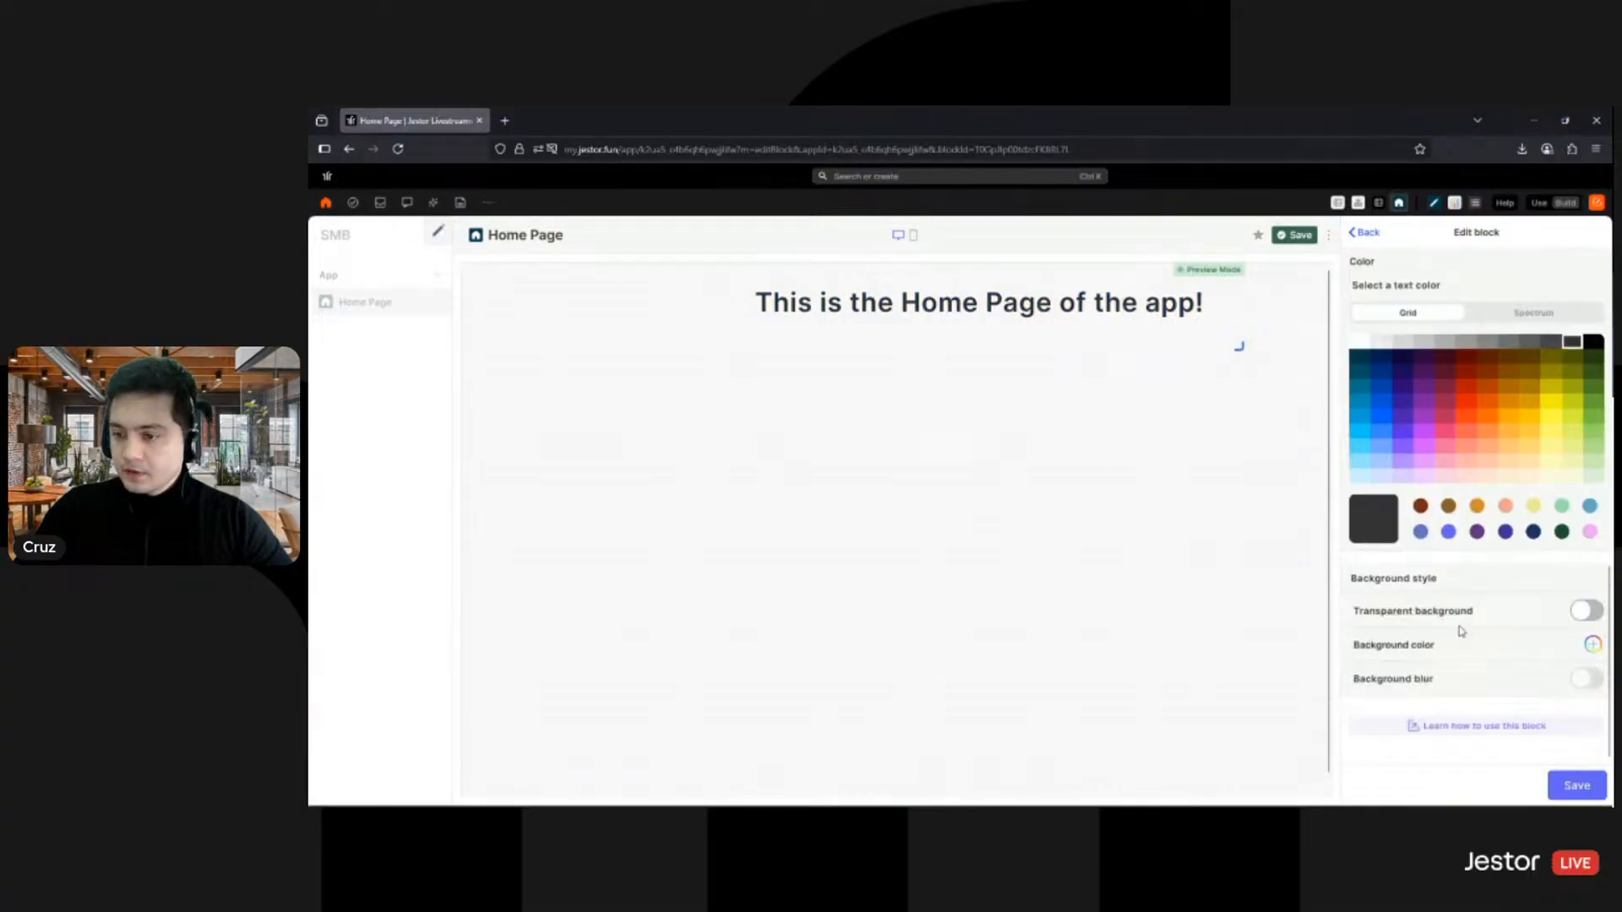
{"action": "left_click", "coordinate": [1577, 785]}
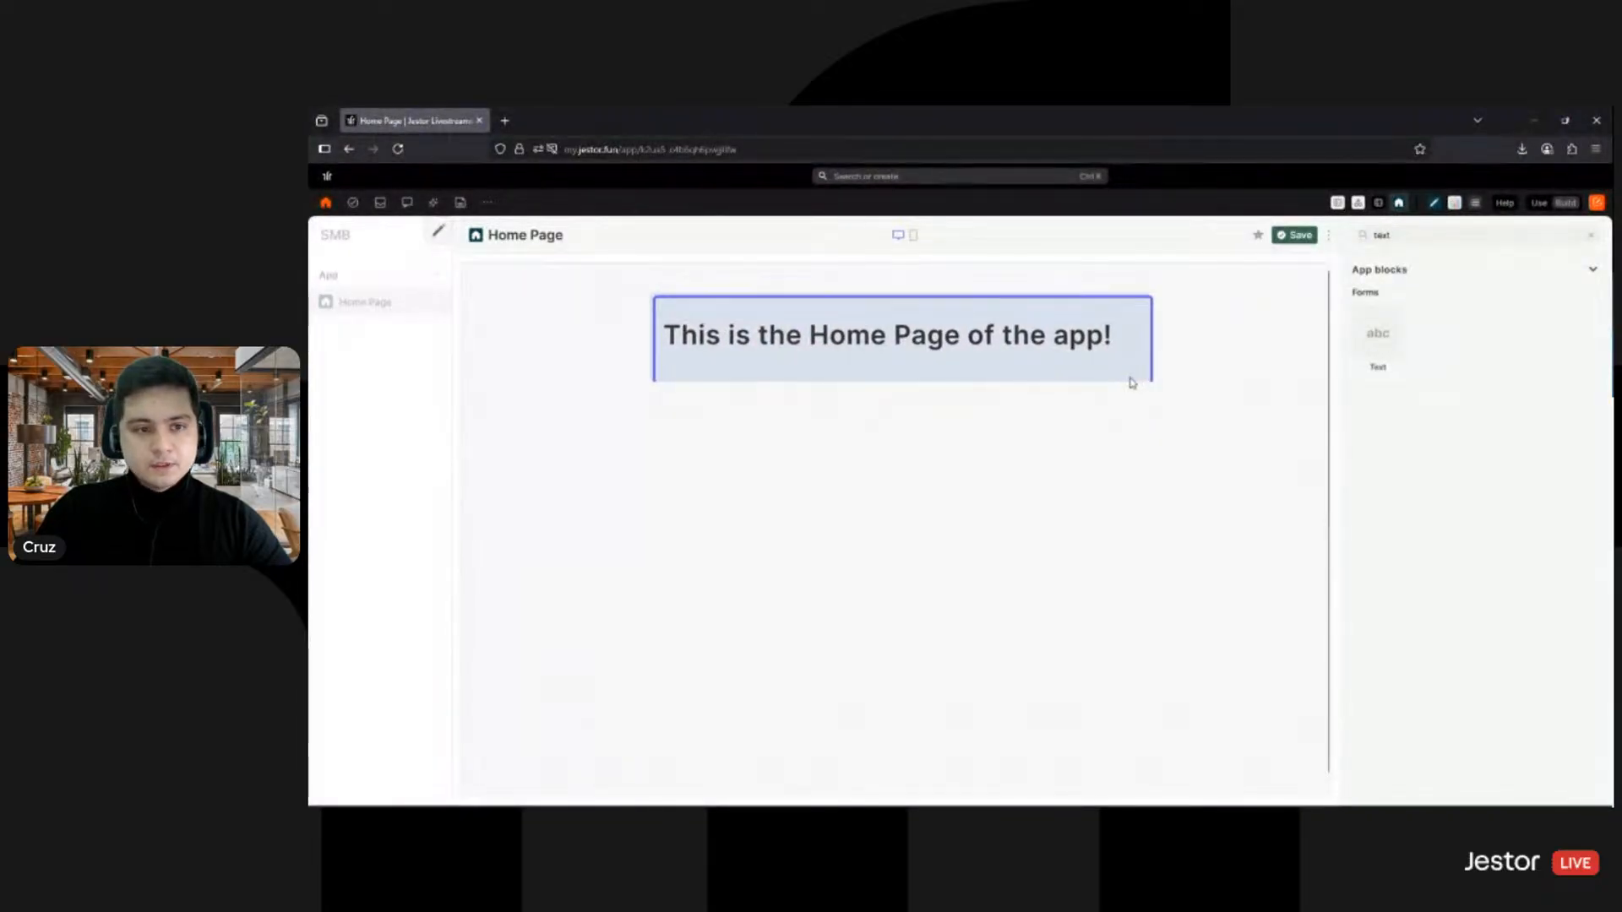
{"action": "left_click", "coordinate": [1295, 236]}
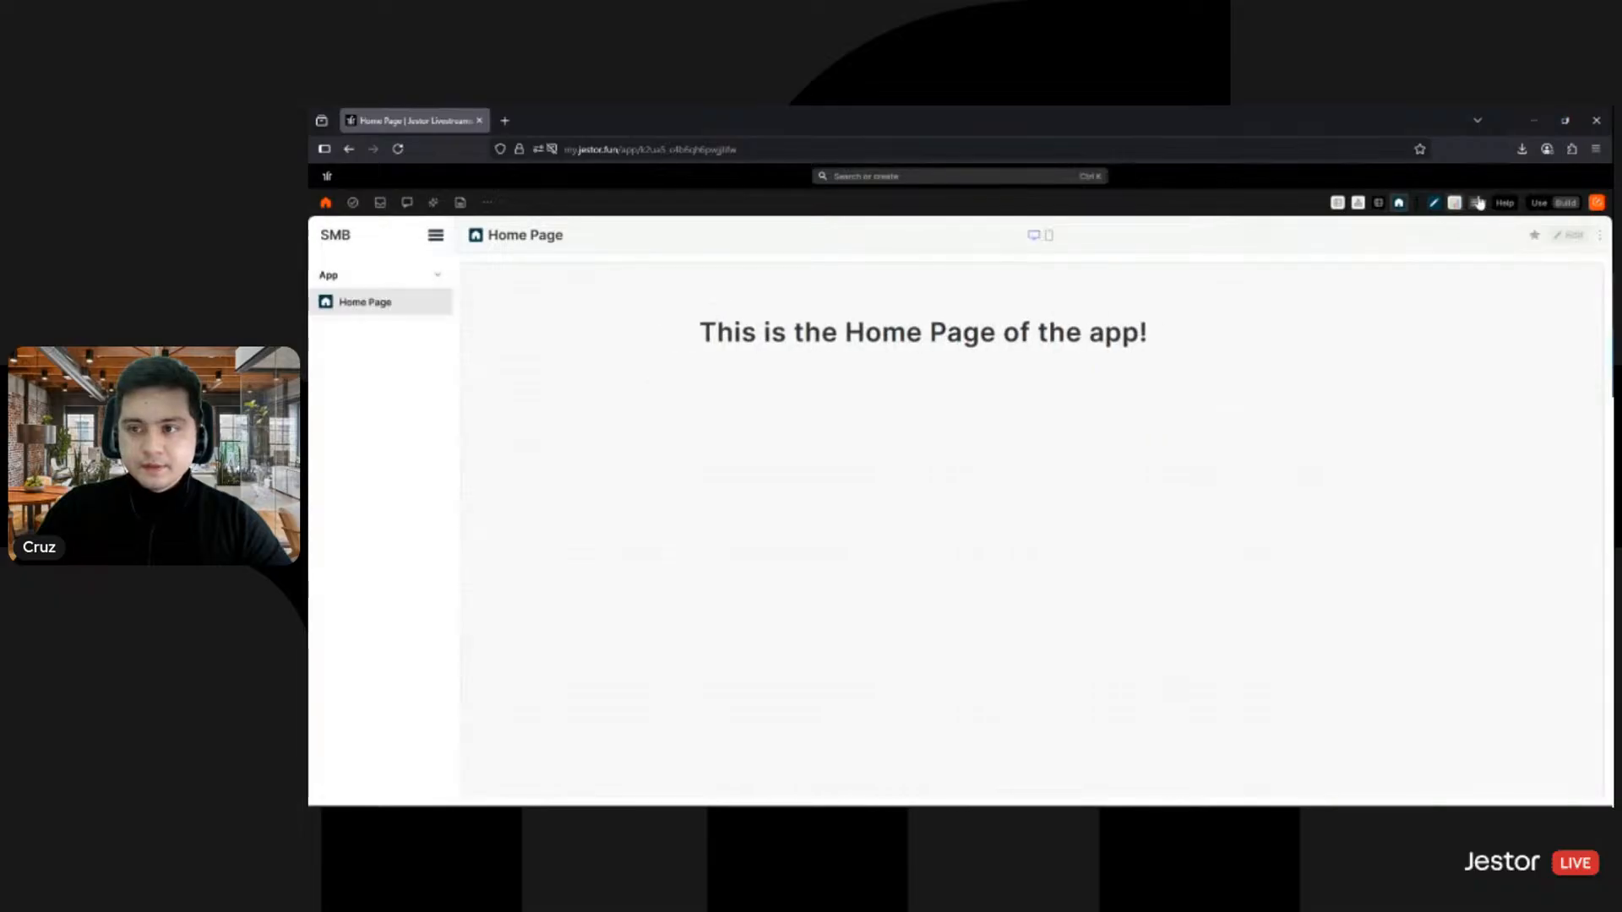
Step: View the Home Page in Use mode and try collapsing and expanding the SMB side menu
{"action": "left_click", "coordinate": [1536, 203]}
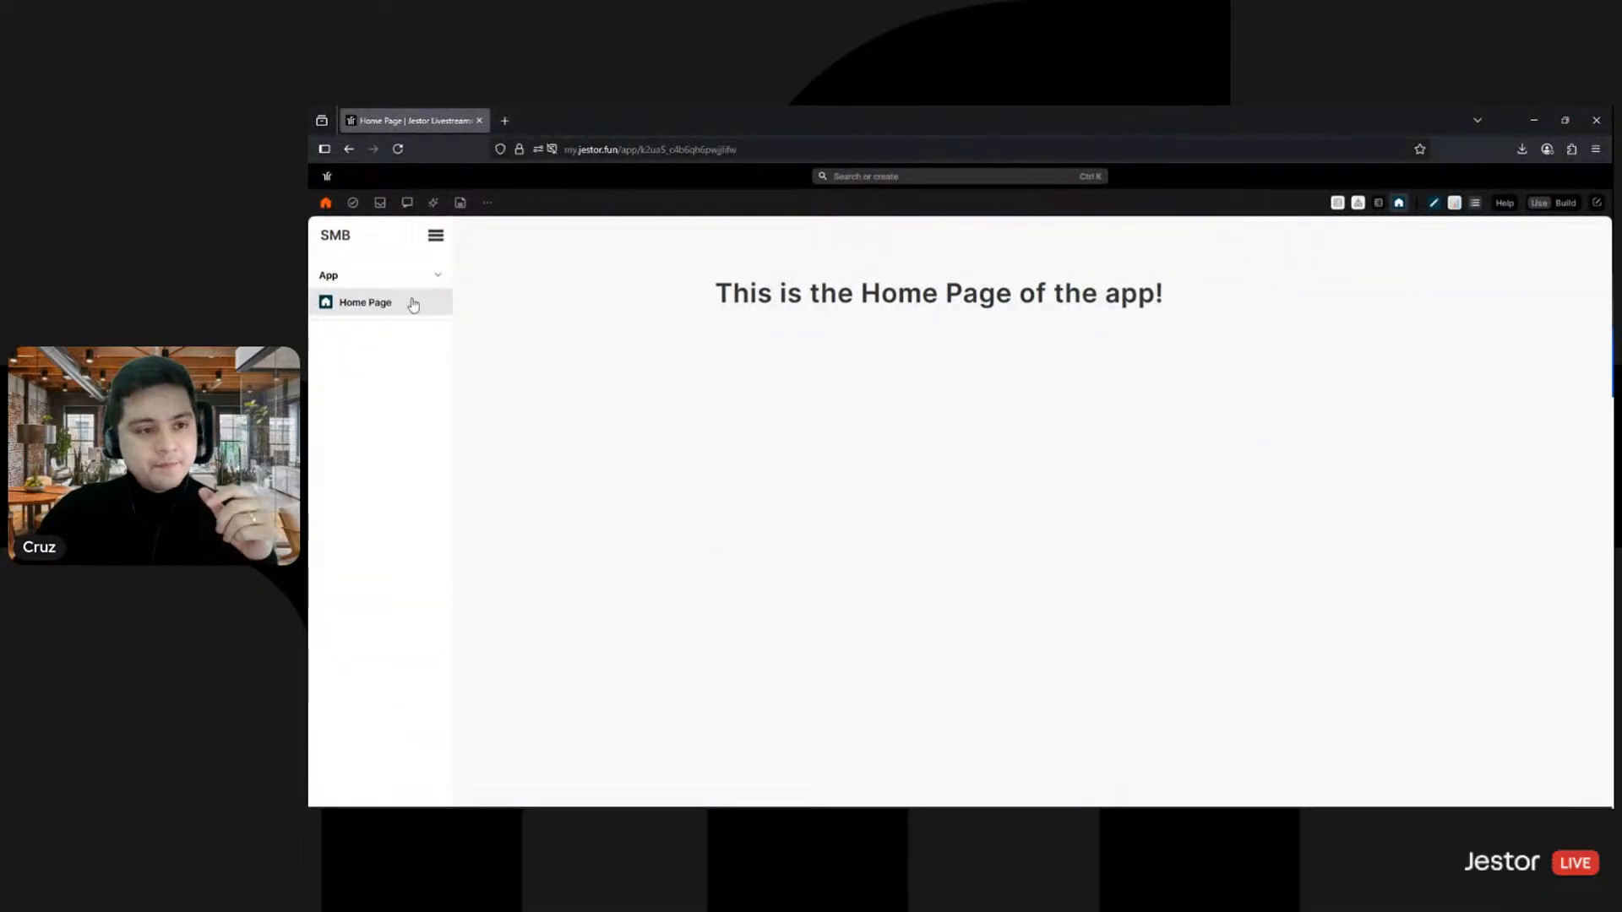
{"action": "left_click", "coordinate": [435, 241]}
{"action": "left_click", "coordinate": [337, 243]}
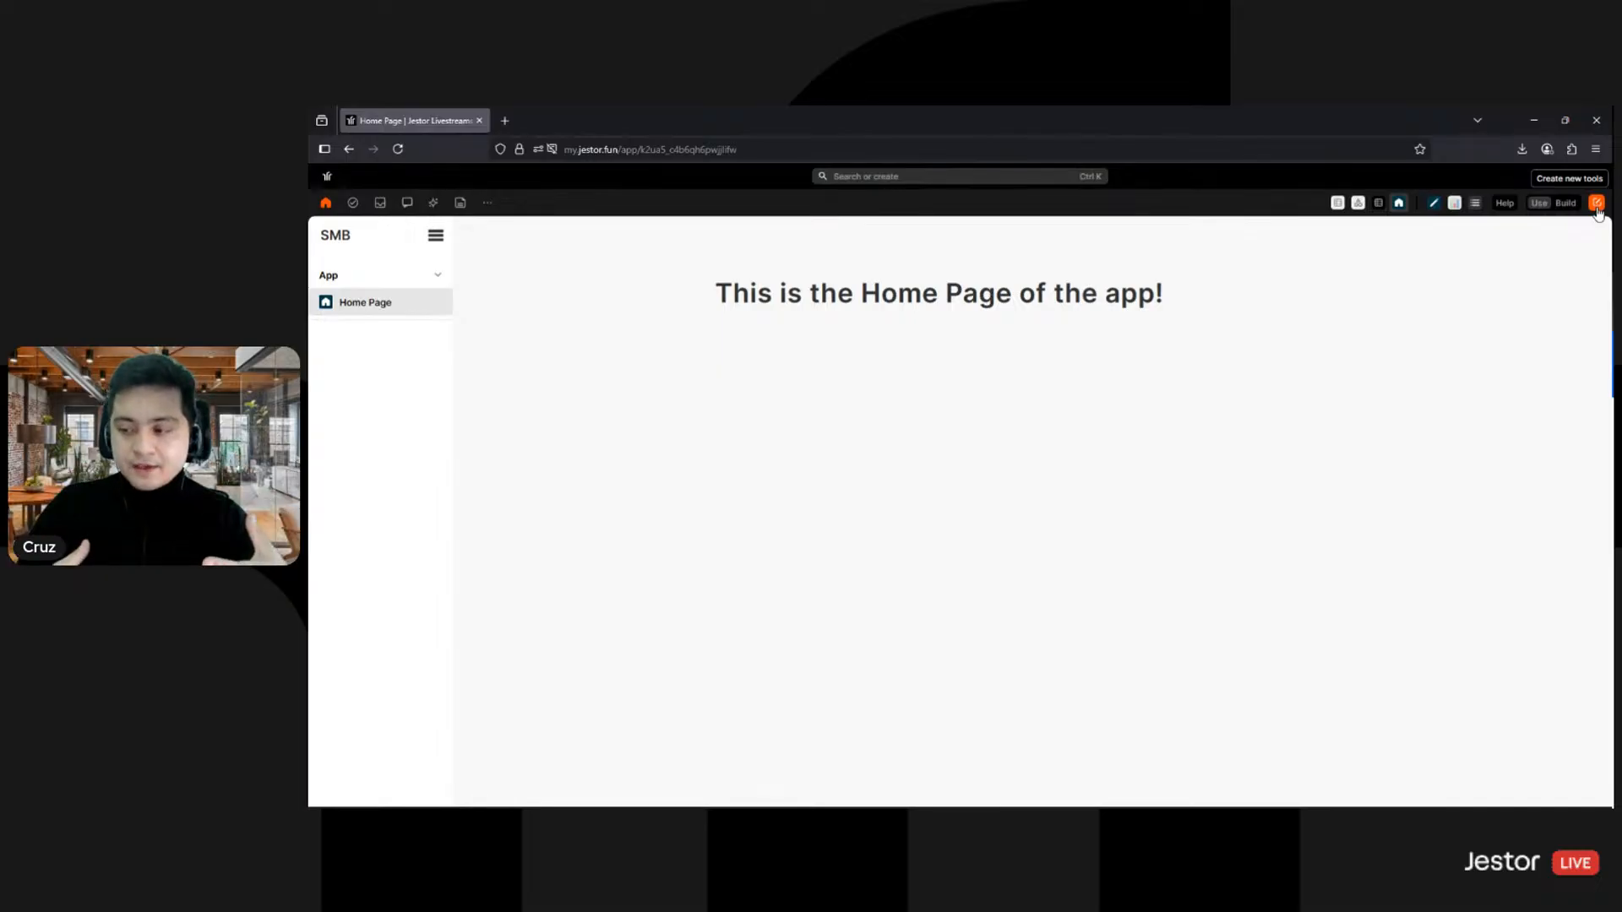
Step: Create a new blank table and open the Home Page app in a separate browser tab
{"action": "left_click", "coordinate": [1596, 204]}
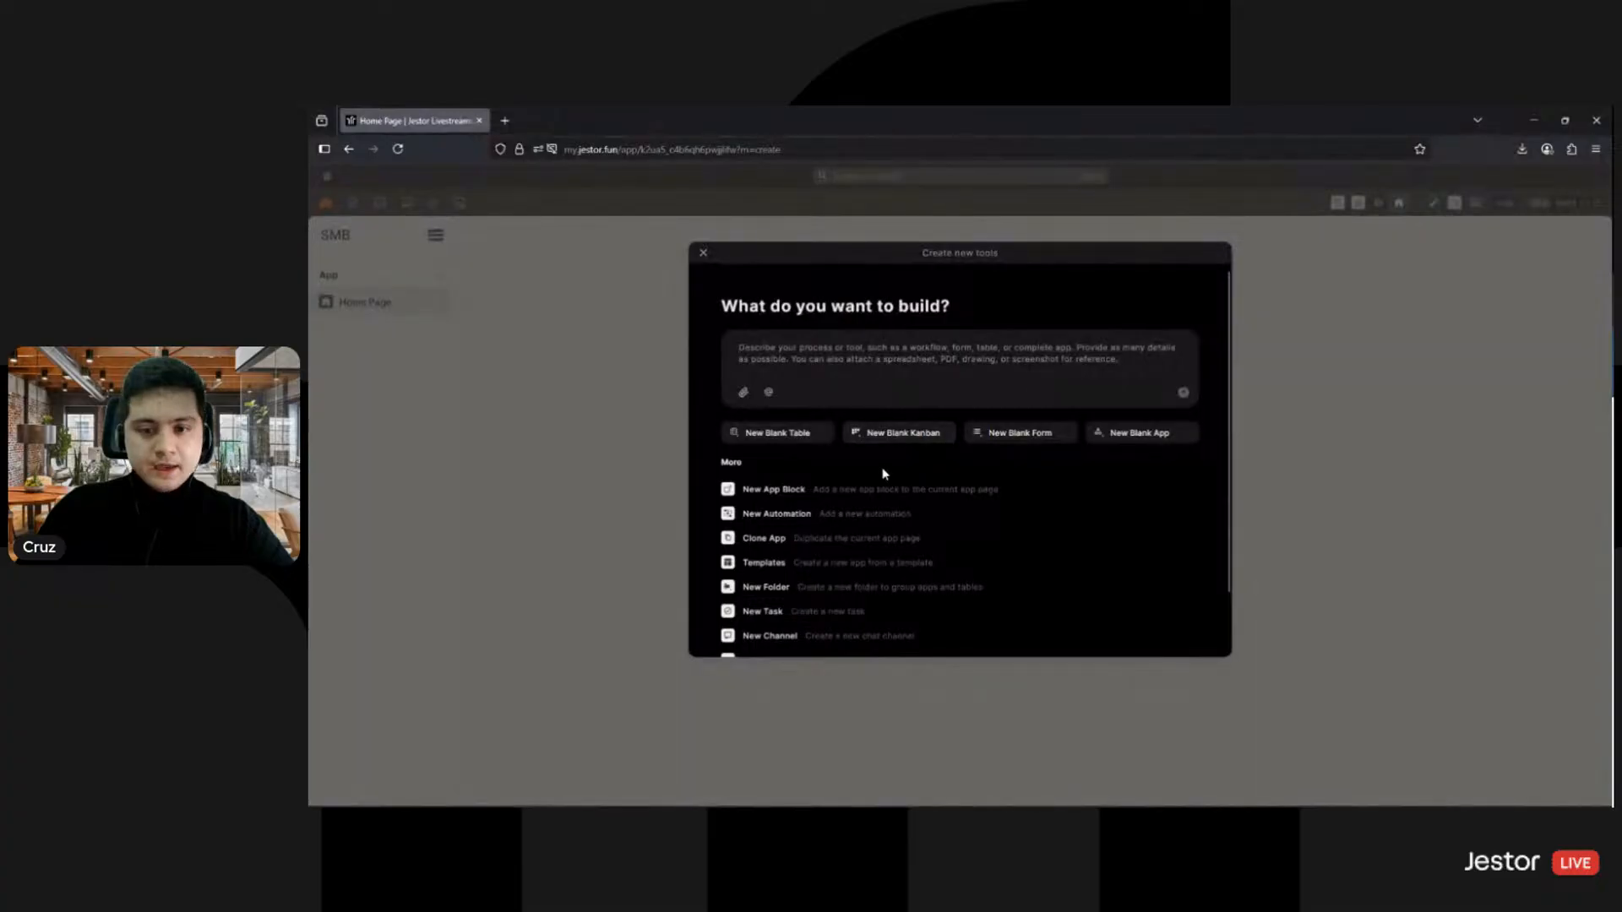
{"action": "left_click", "coordinate": [793, 435]}
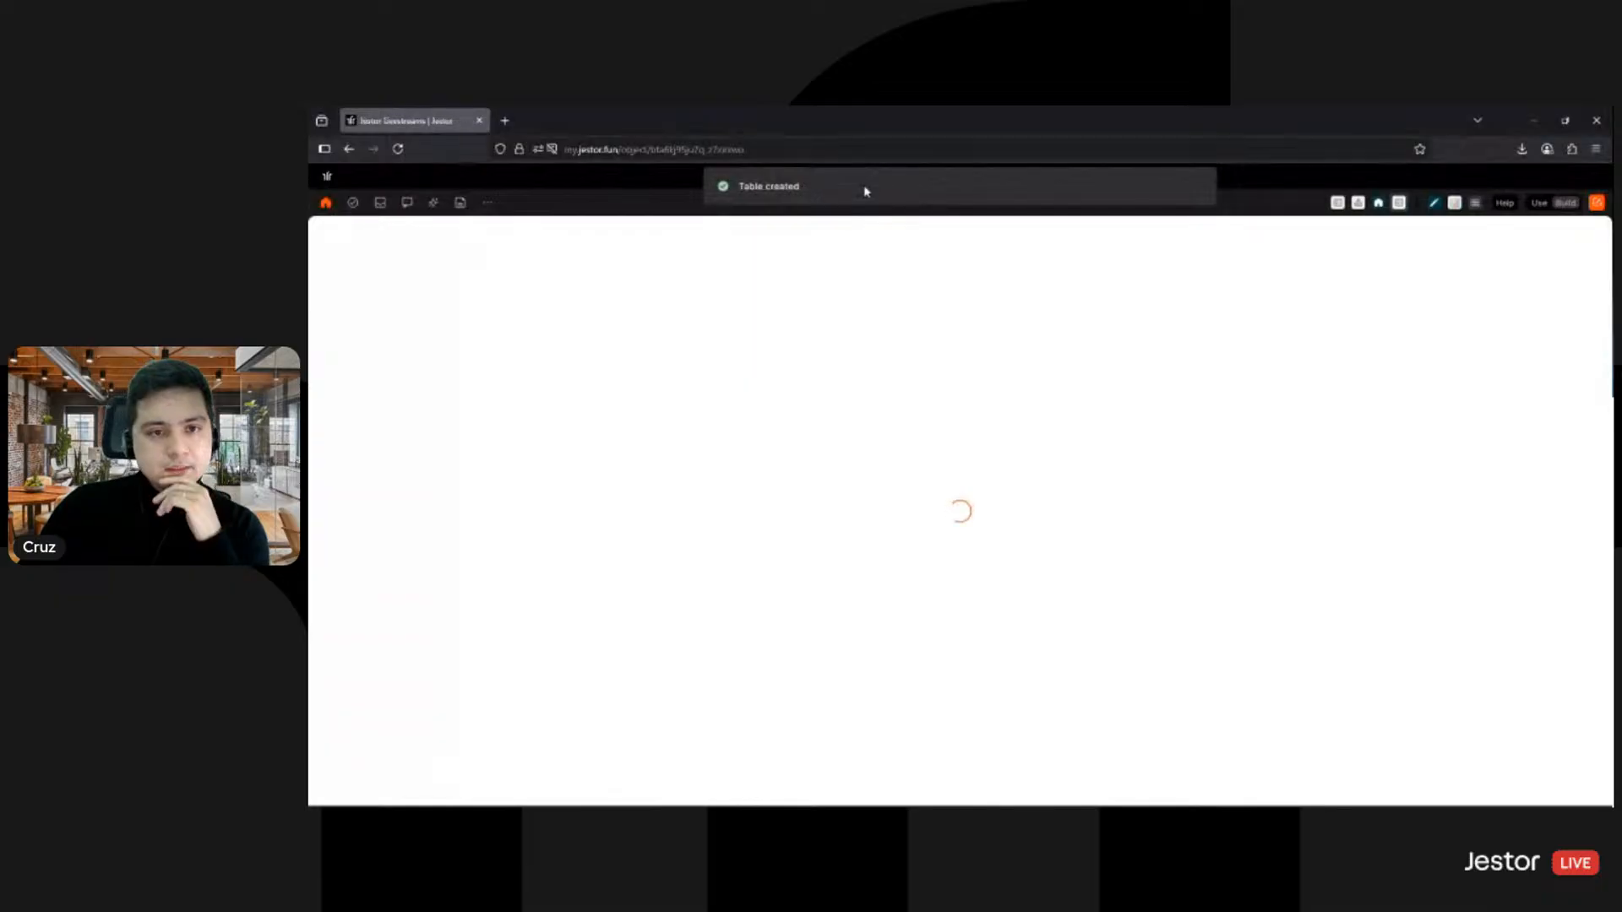
{"action": "middle_click", "coordinate": [1379, 207]}
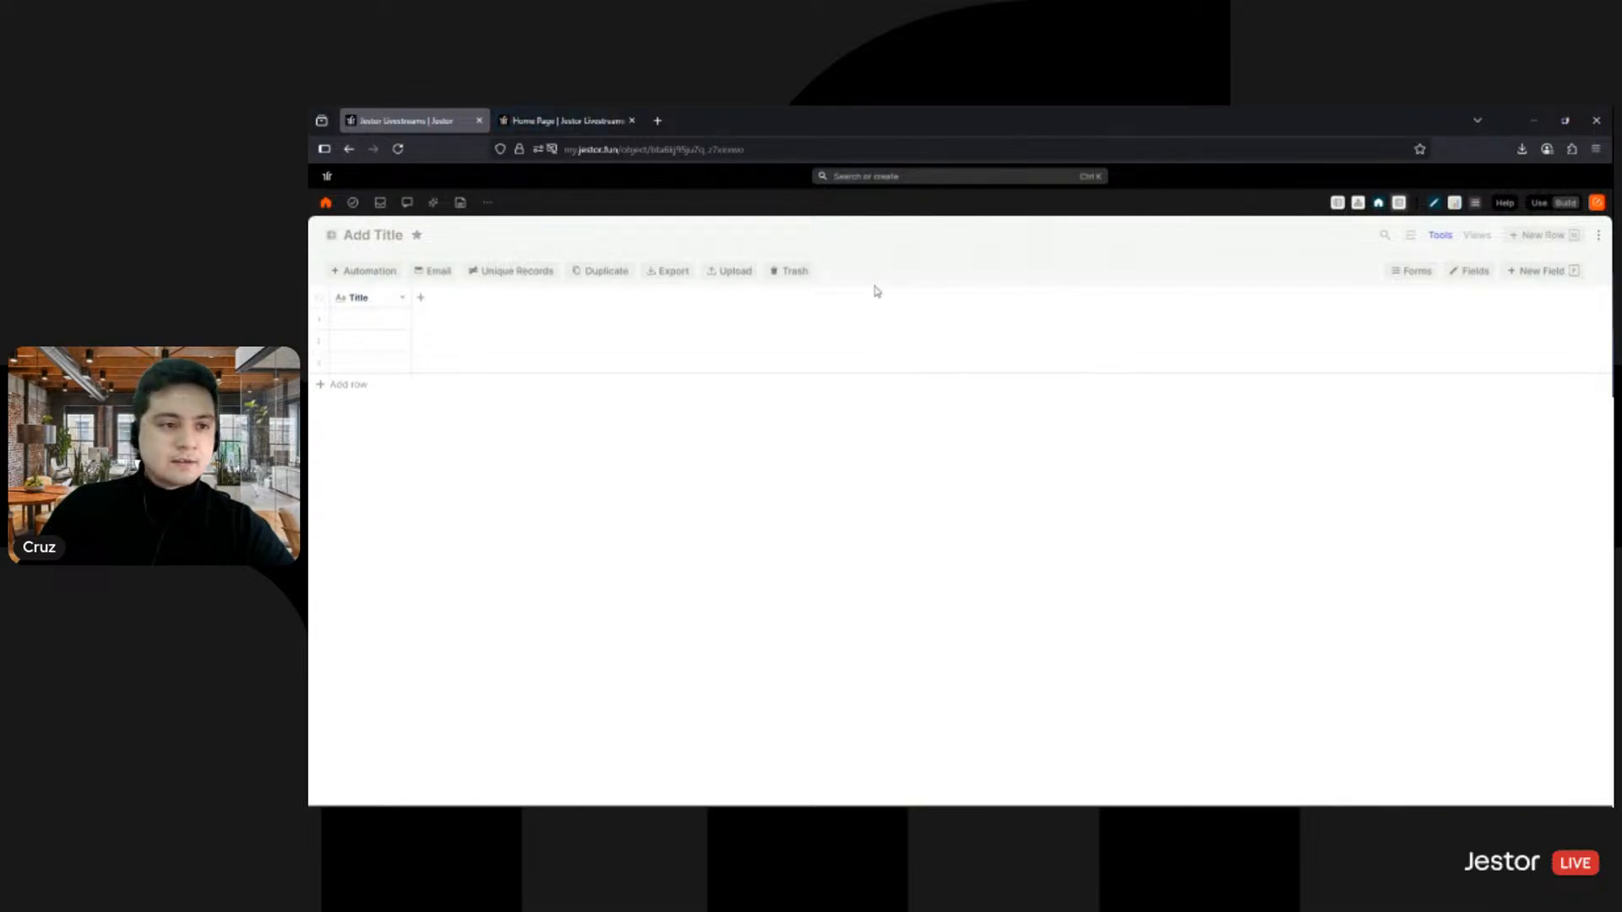
Step: Title the new table "Clients SMB"
{"action": "left_click", "coordinate": [369, 236]}
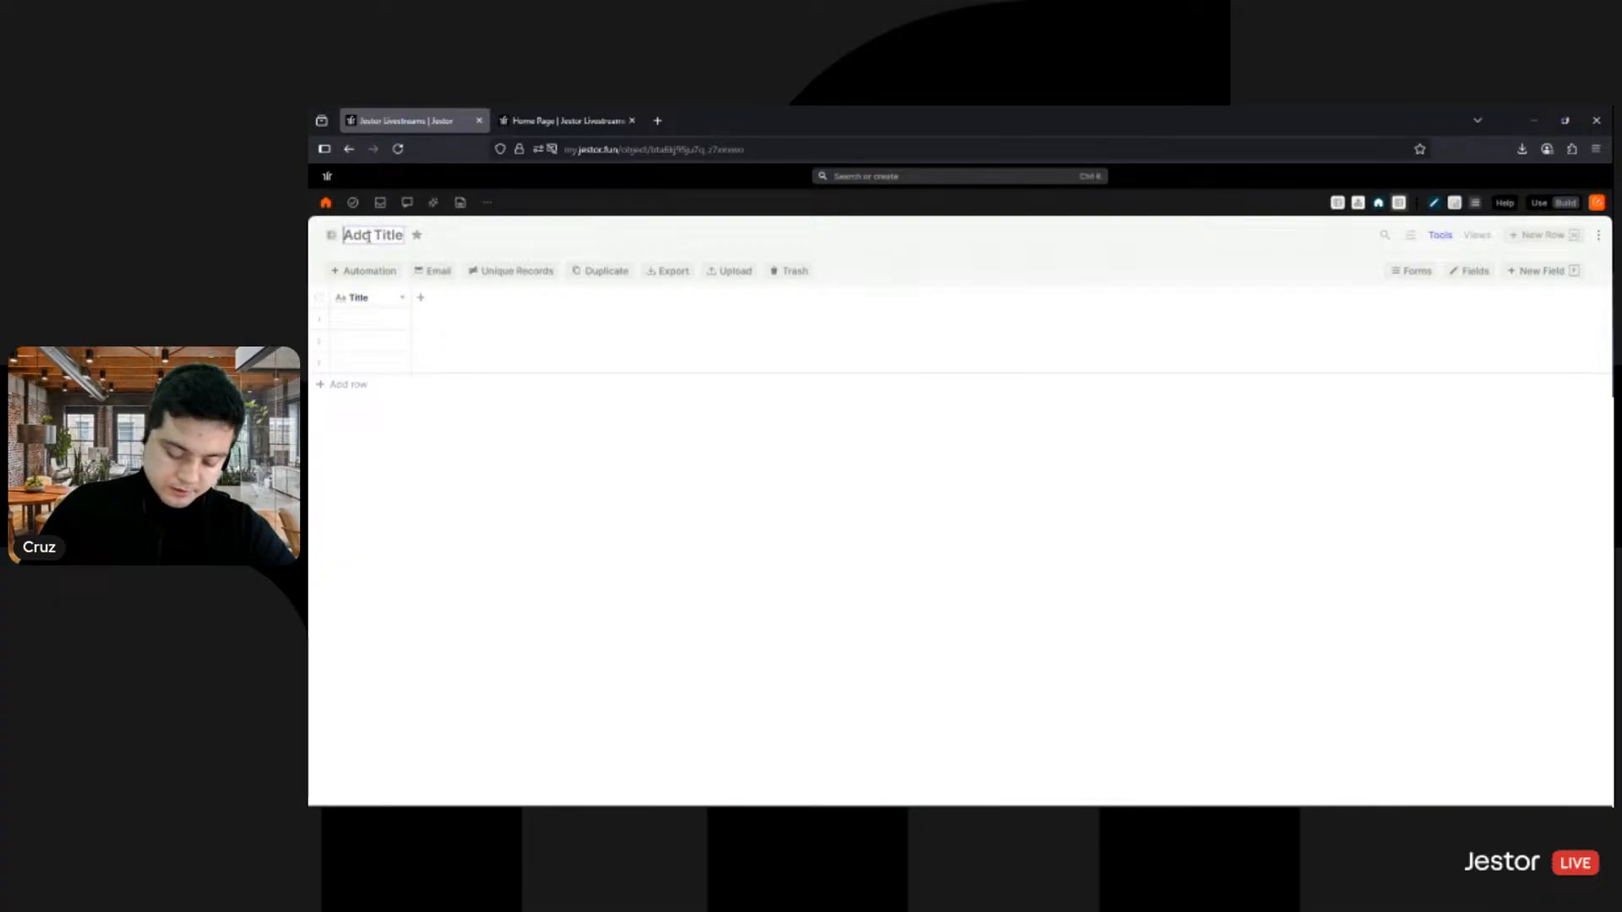
{"action": "type", "text": "Clients"}
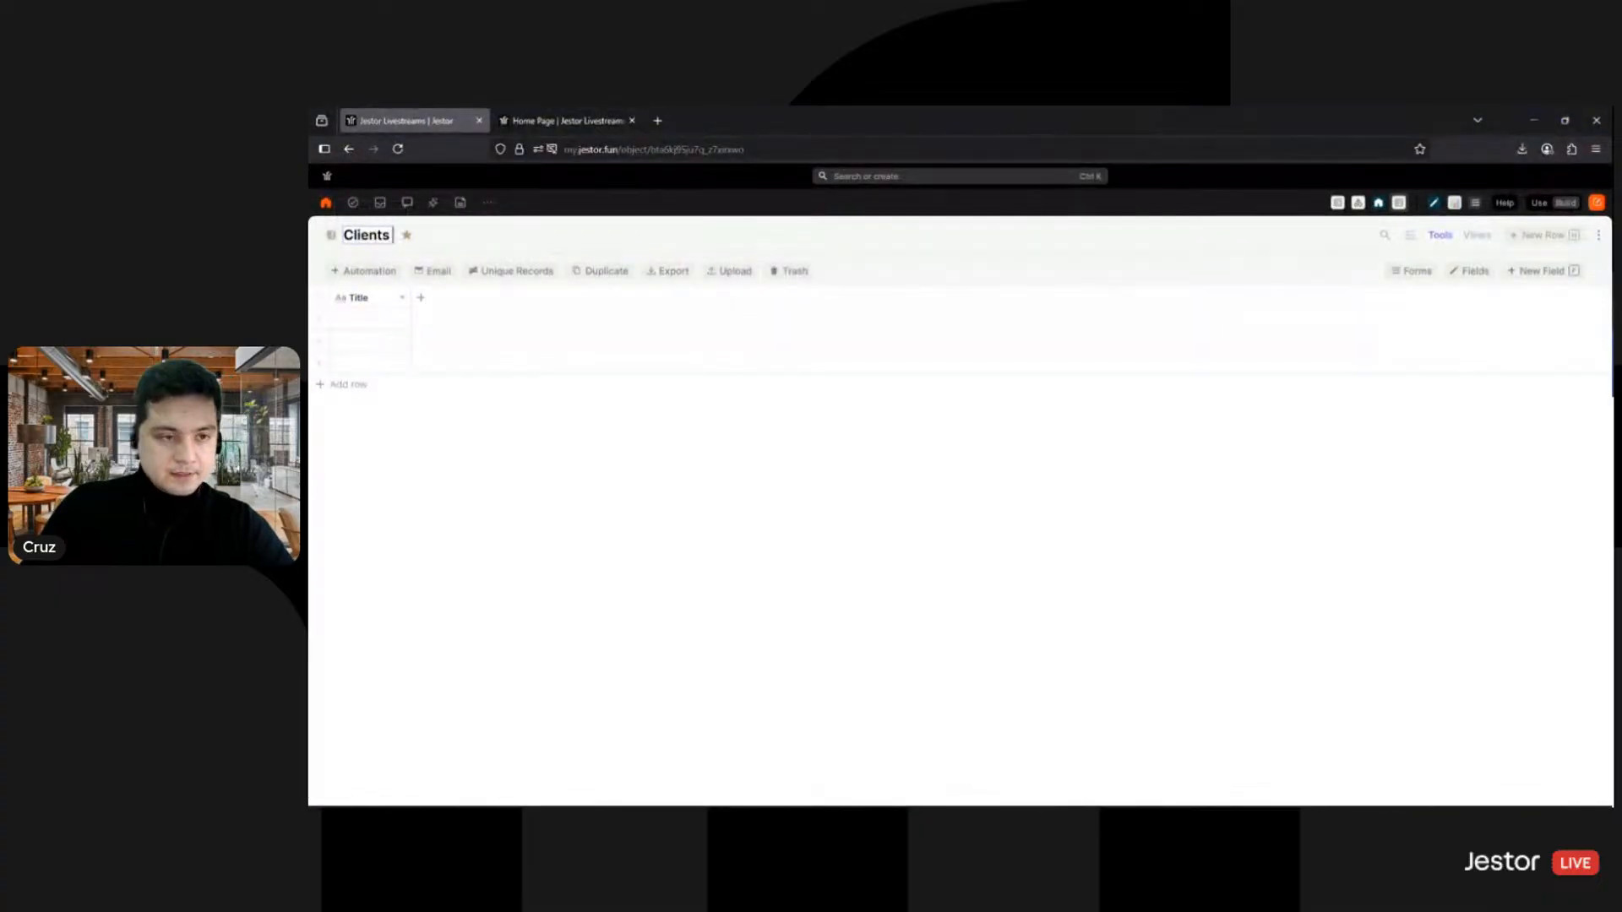
{"action": "key", "text": "BackSpace"}
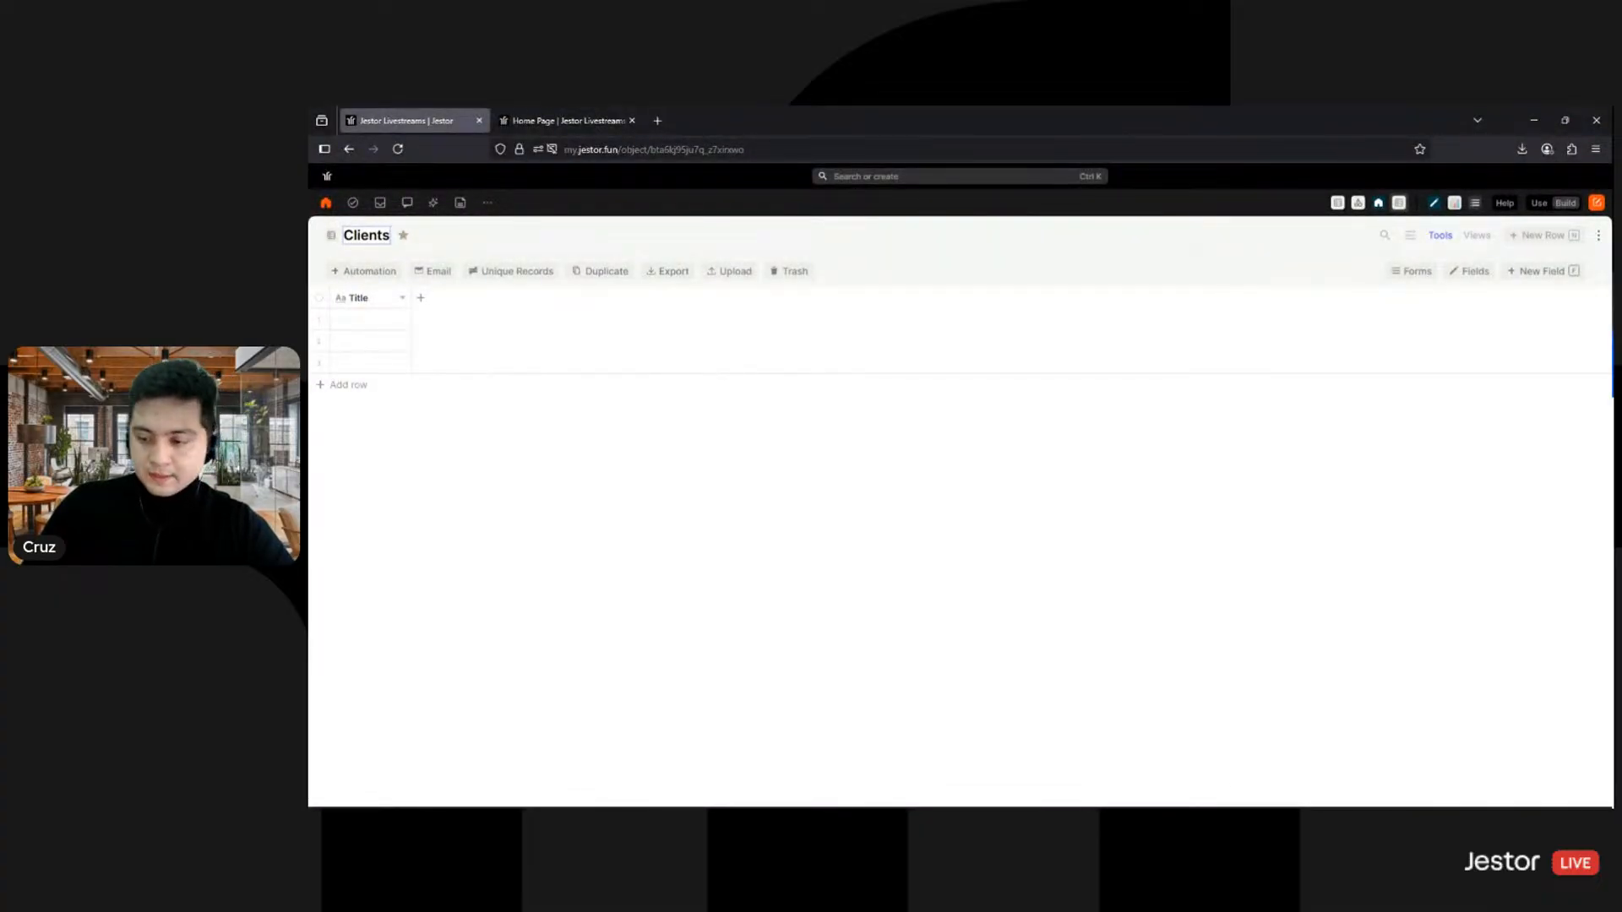
{"action": "type", "text": "SMB"}
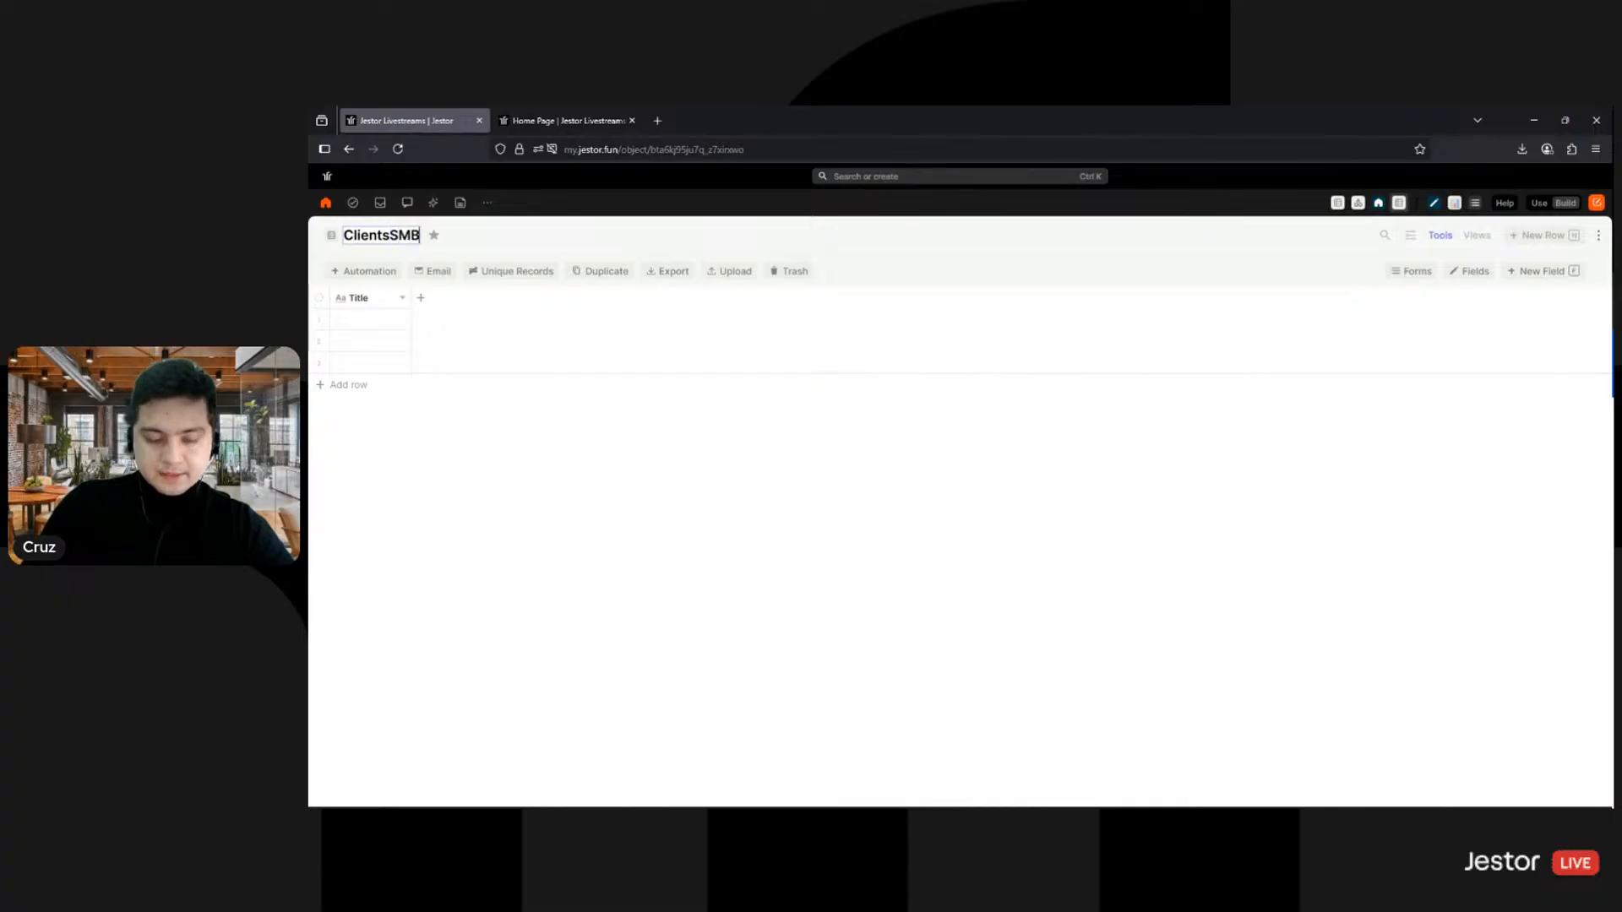
{"action": "left_click", "coordinate": [391, 236]}
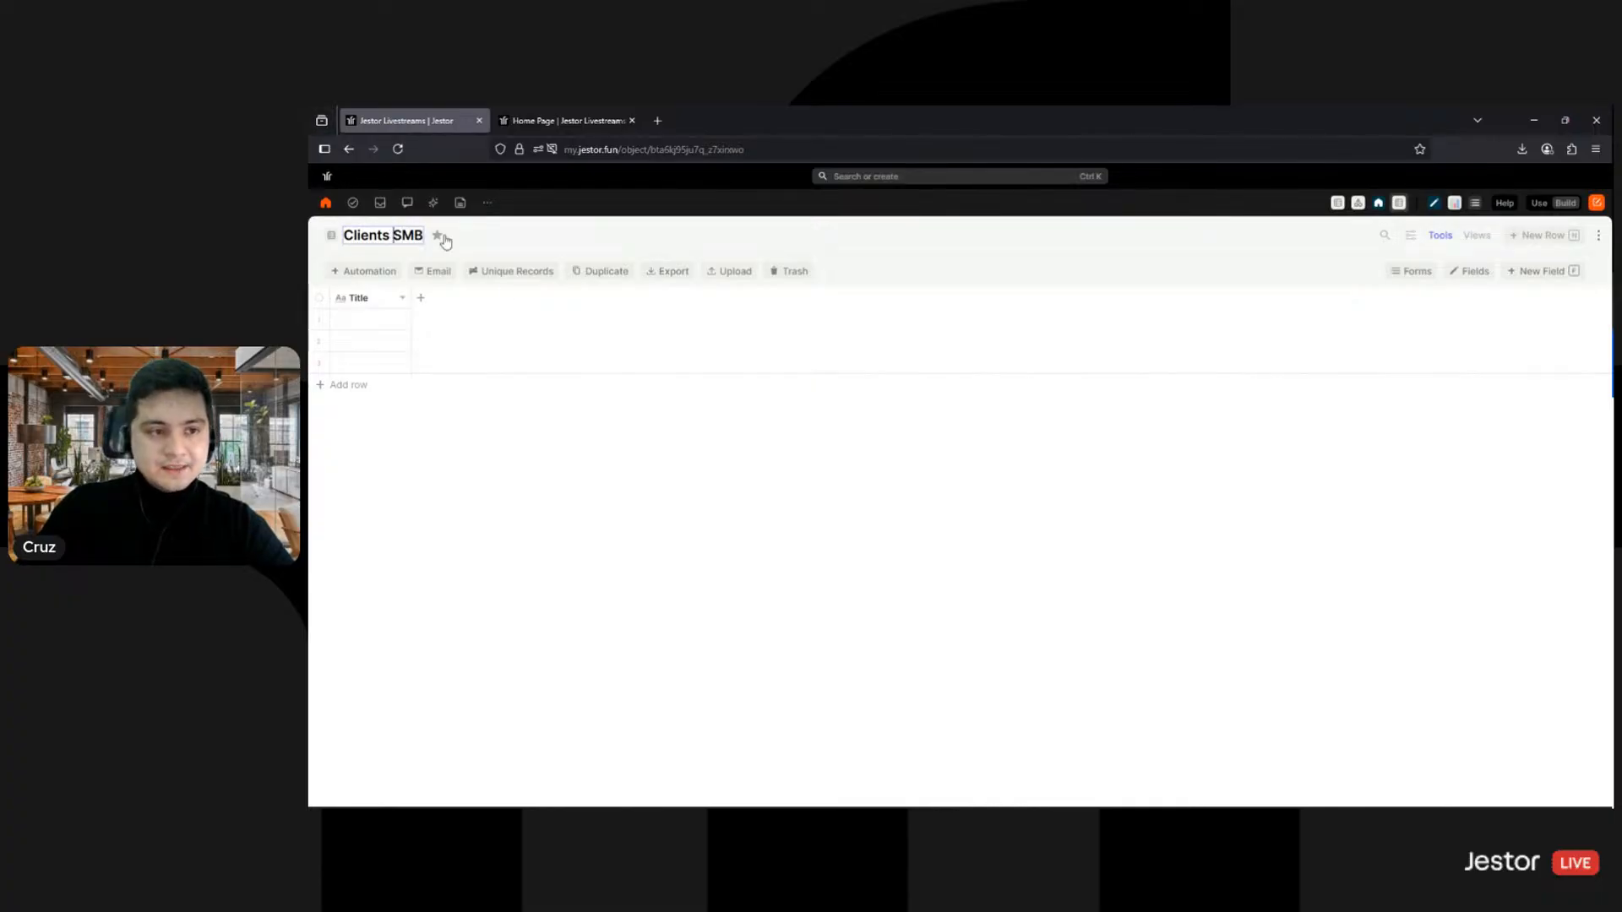
{"action": "left_click", "coordinate": [497, 240]}
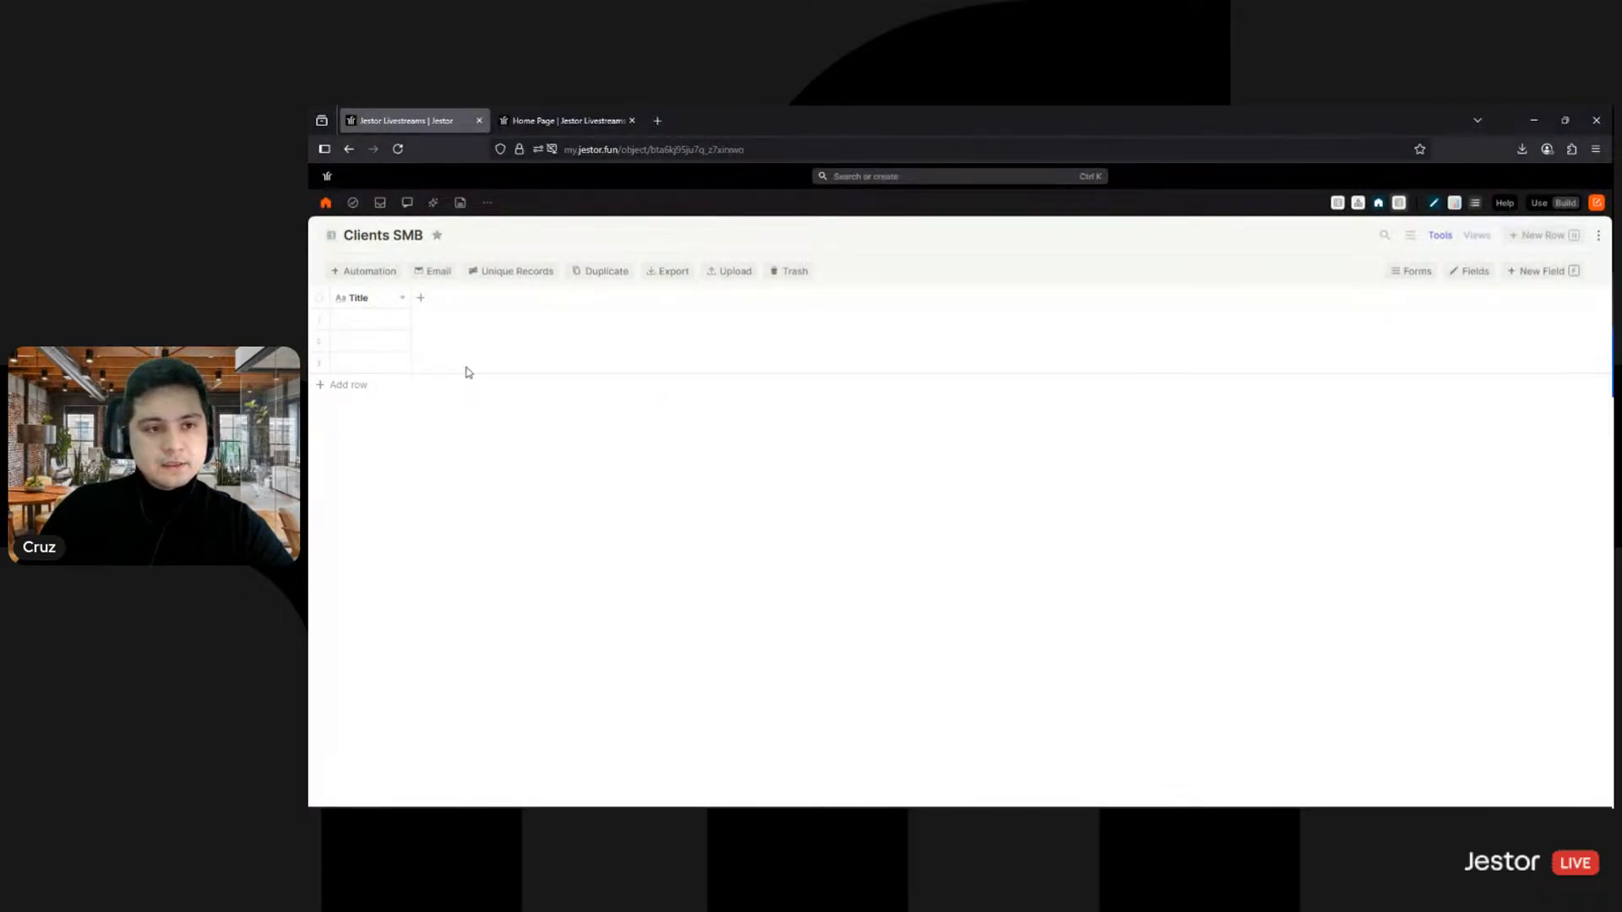
Step: Look at the Home Page in its browser tab and return to the Clients SMB table
{"action": "left_click", "coordinate": [572, 121]}
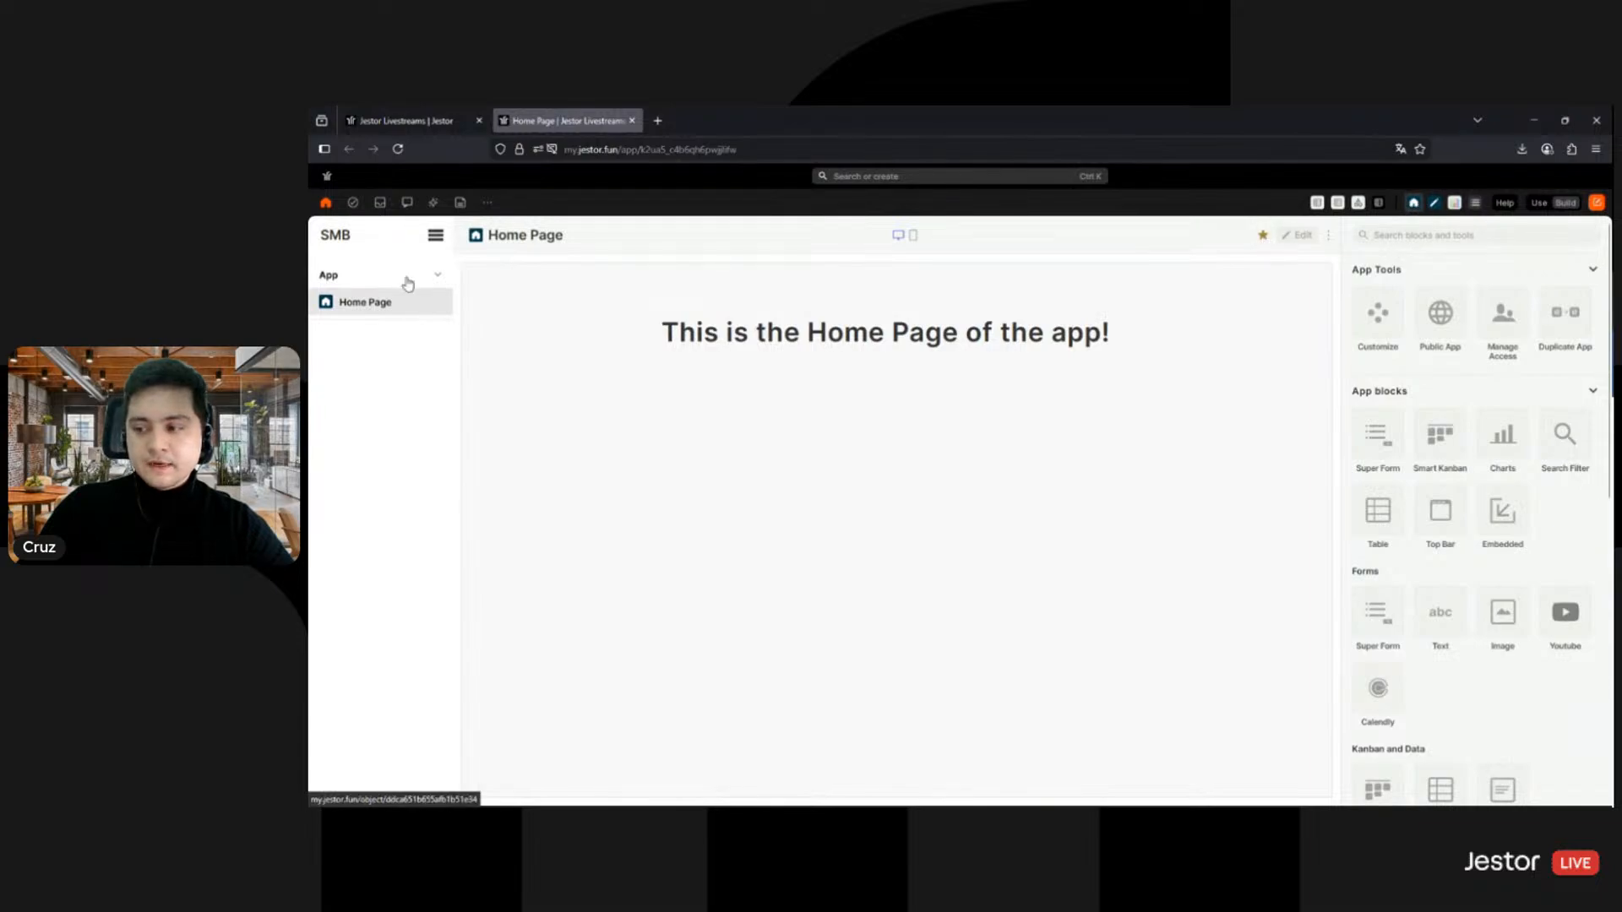
{"action": "left_click", "coordinate": [438, 125]}
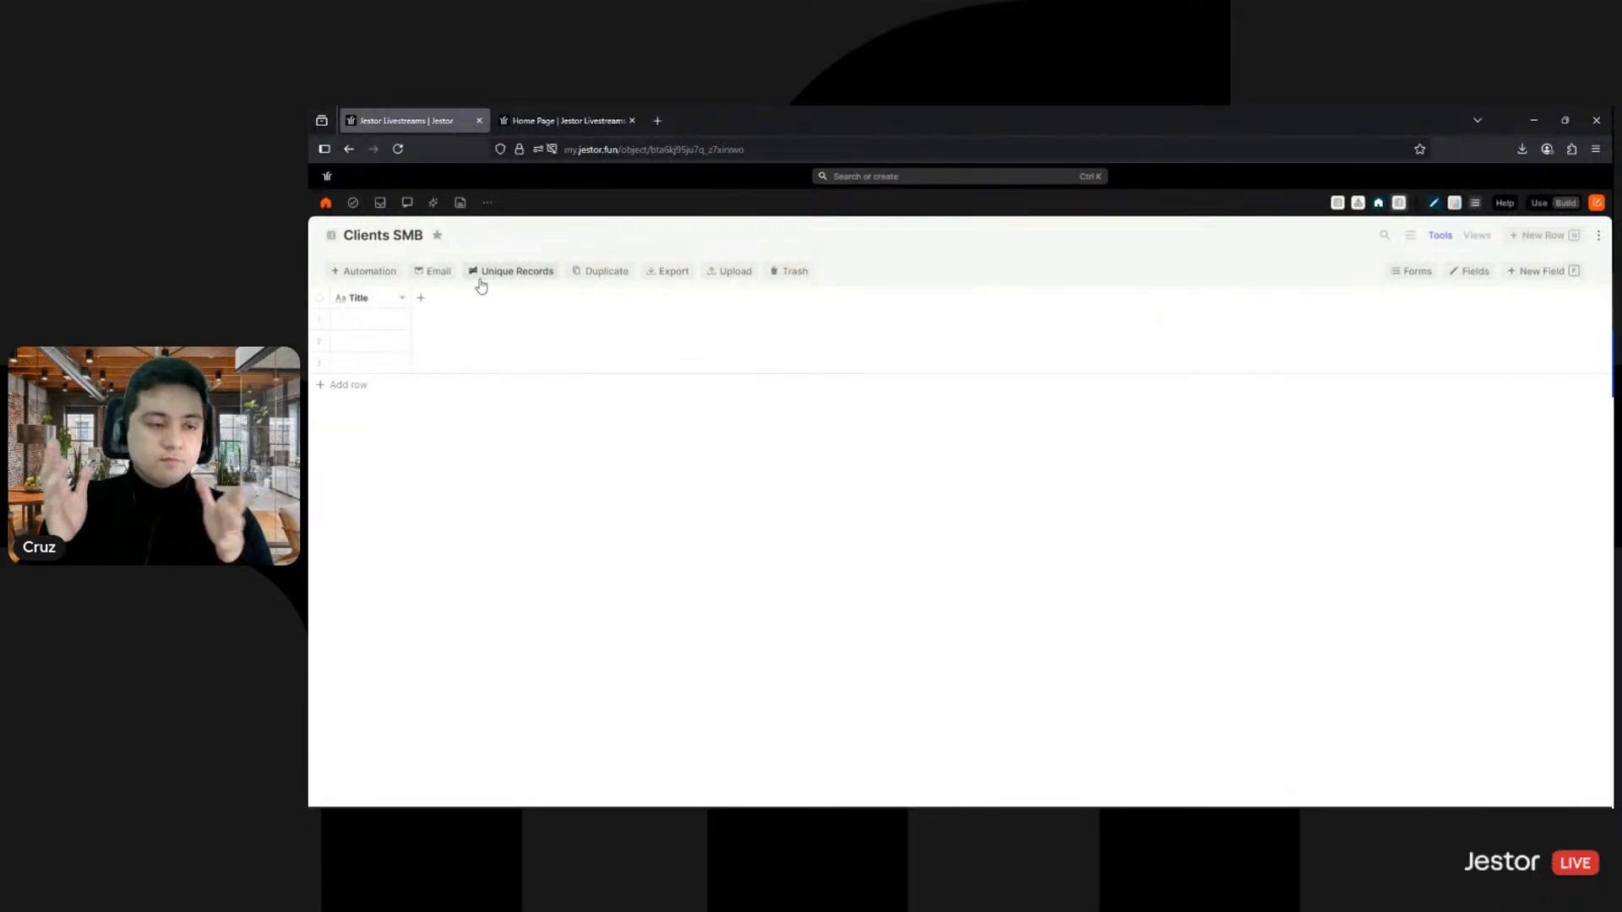
Step: Rename the Title field of the Clients SMB table to "Name" and save it
{"action": "left_click", "coordinate": [388, 304]}
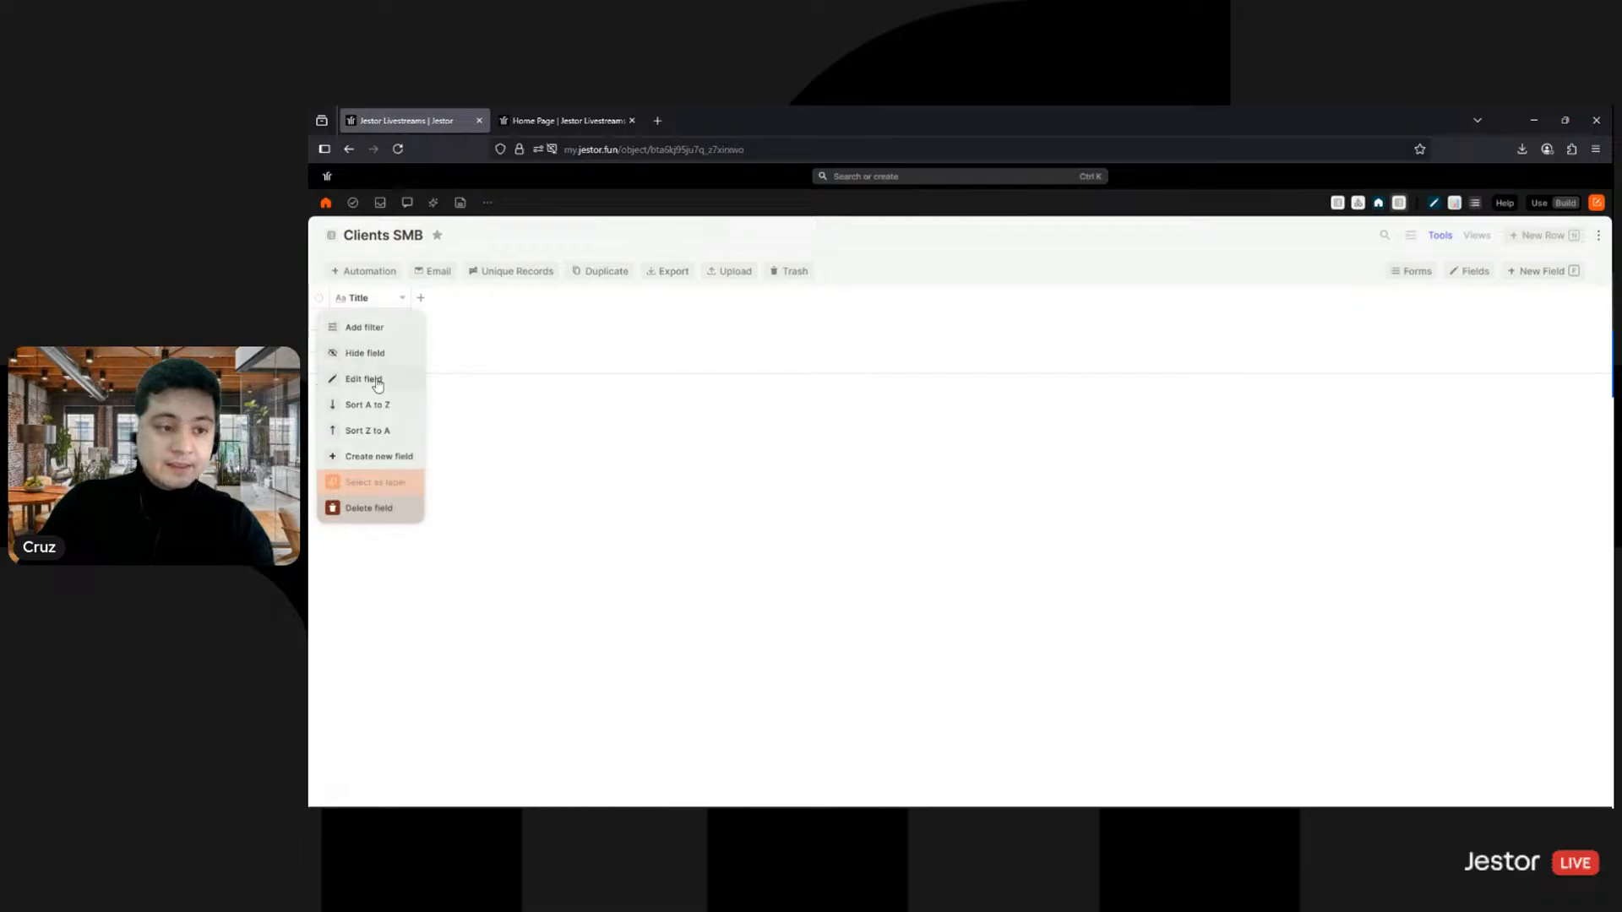
{"action": "left_click", "coordinate": [375, 379]}
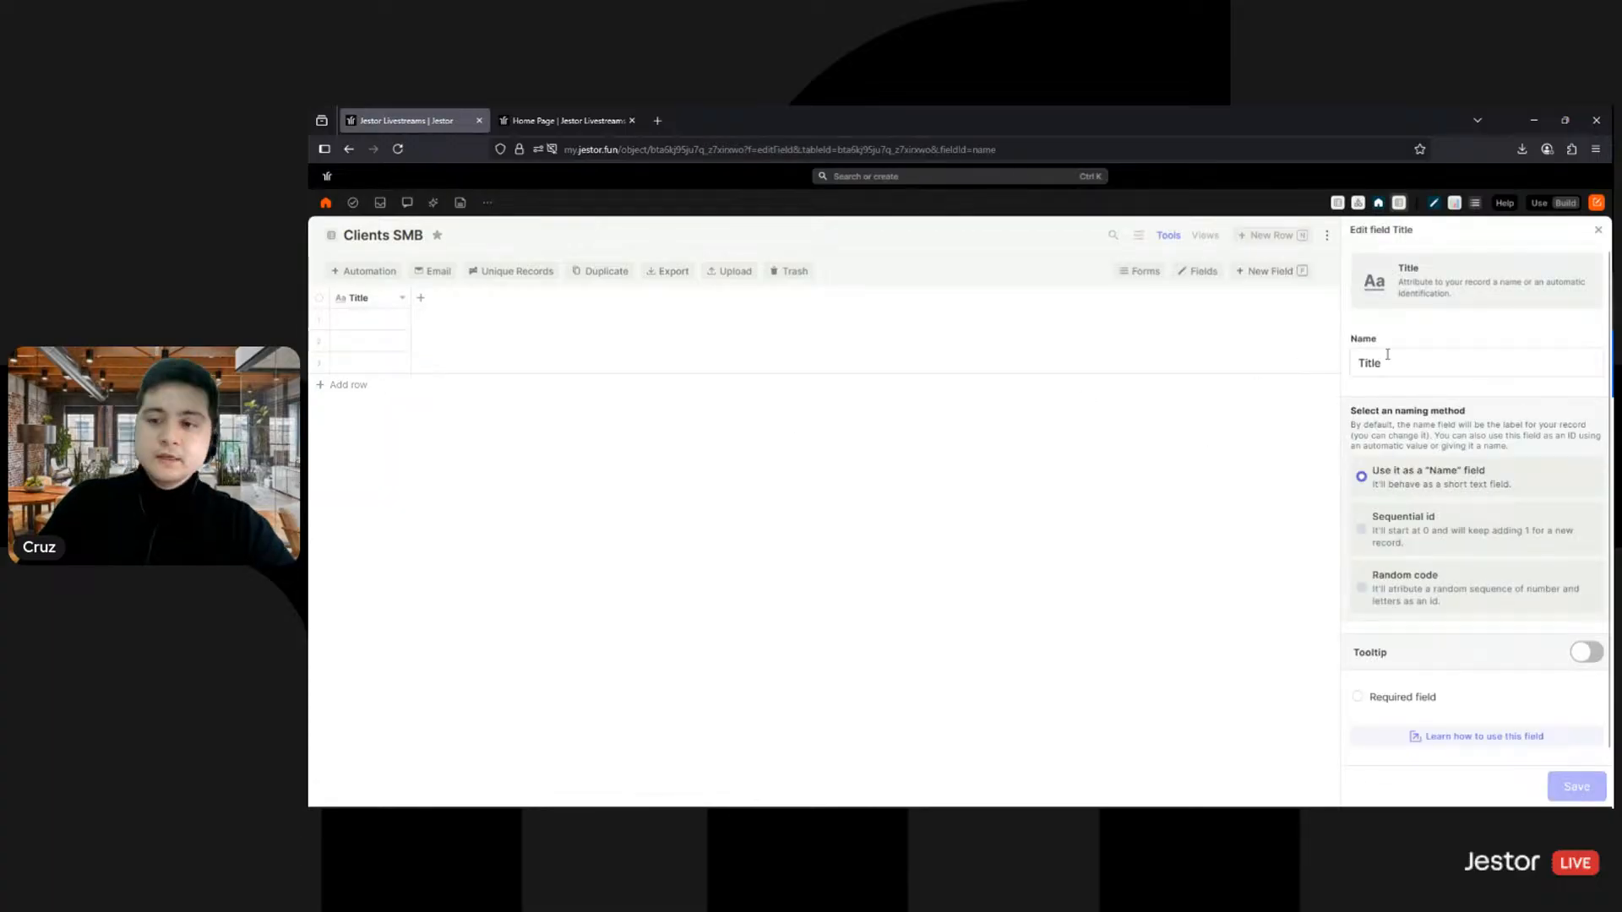
{"action": "double_click", "coordinate": [1387, 354]}
{"action": "type", "text": "Name"}
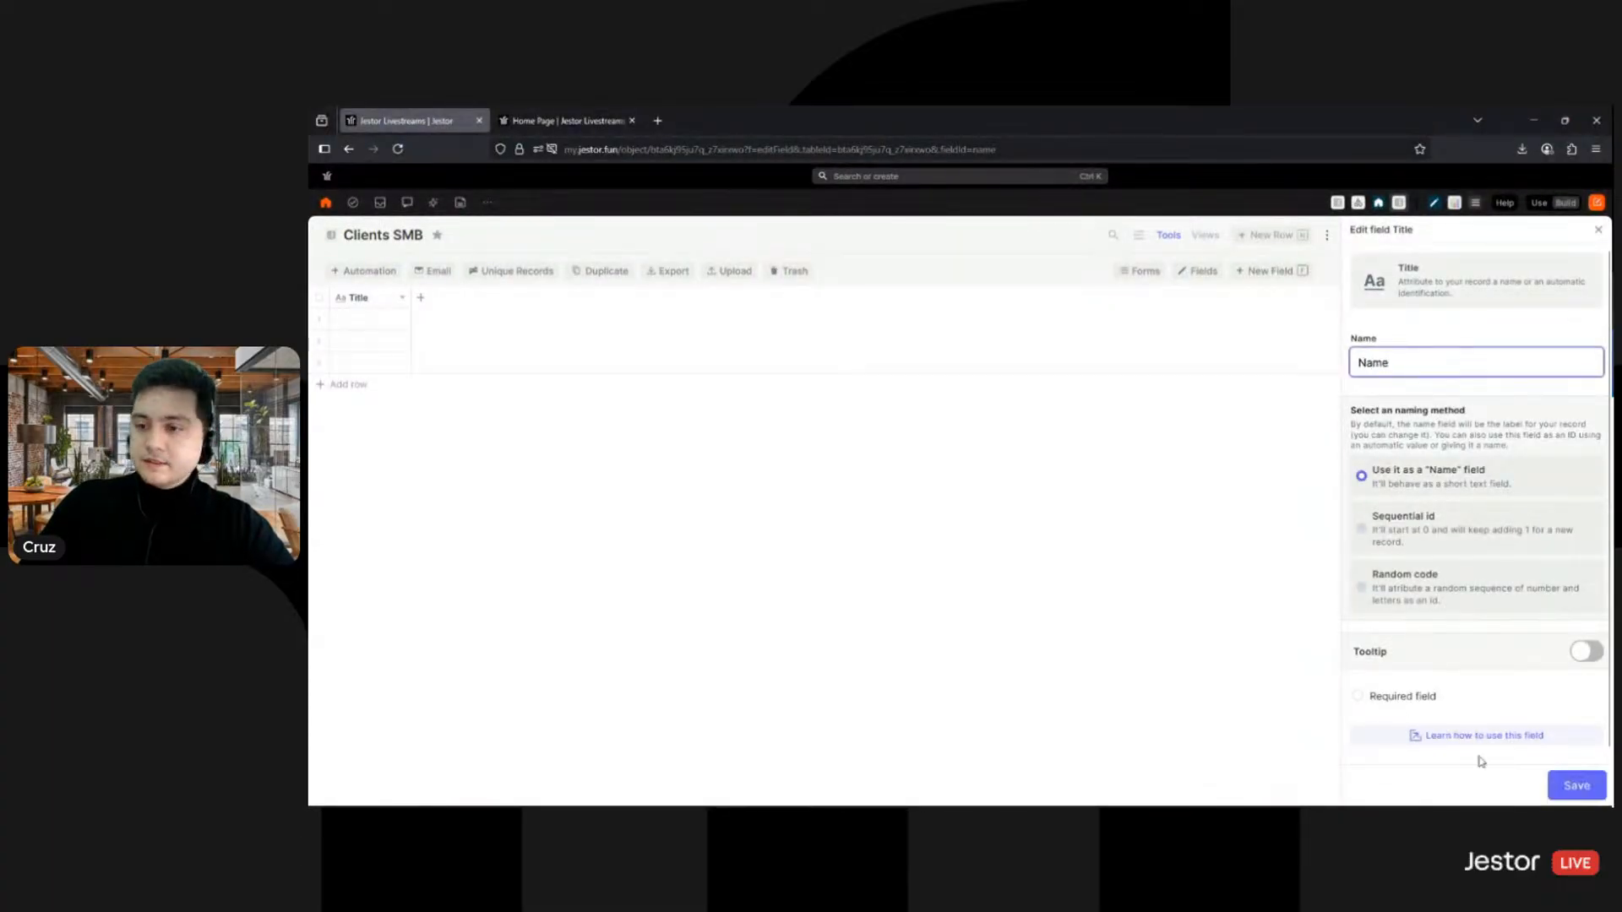
{"action": "left_click", "coordinate": [1553, 785]}
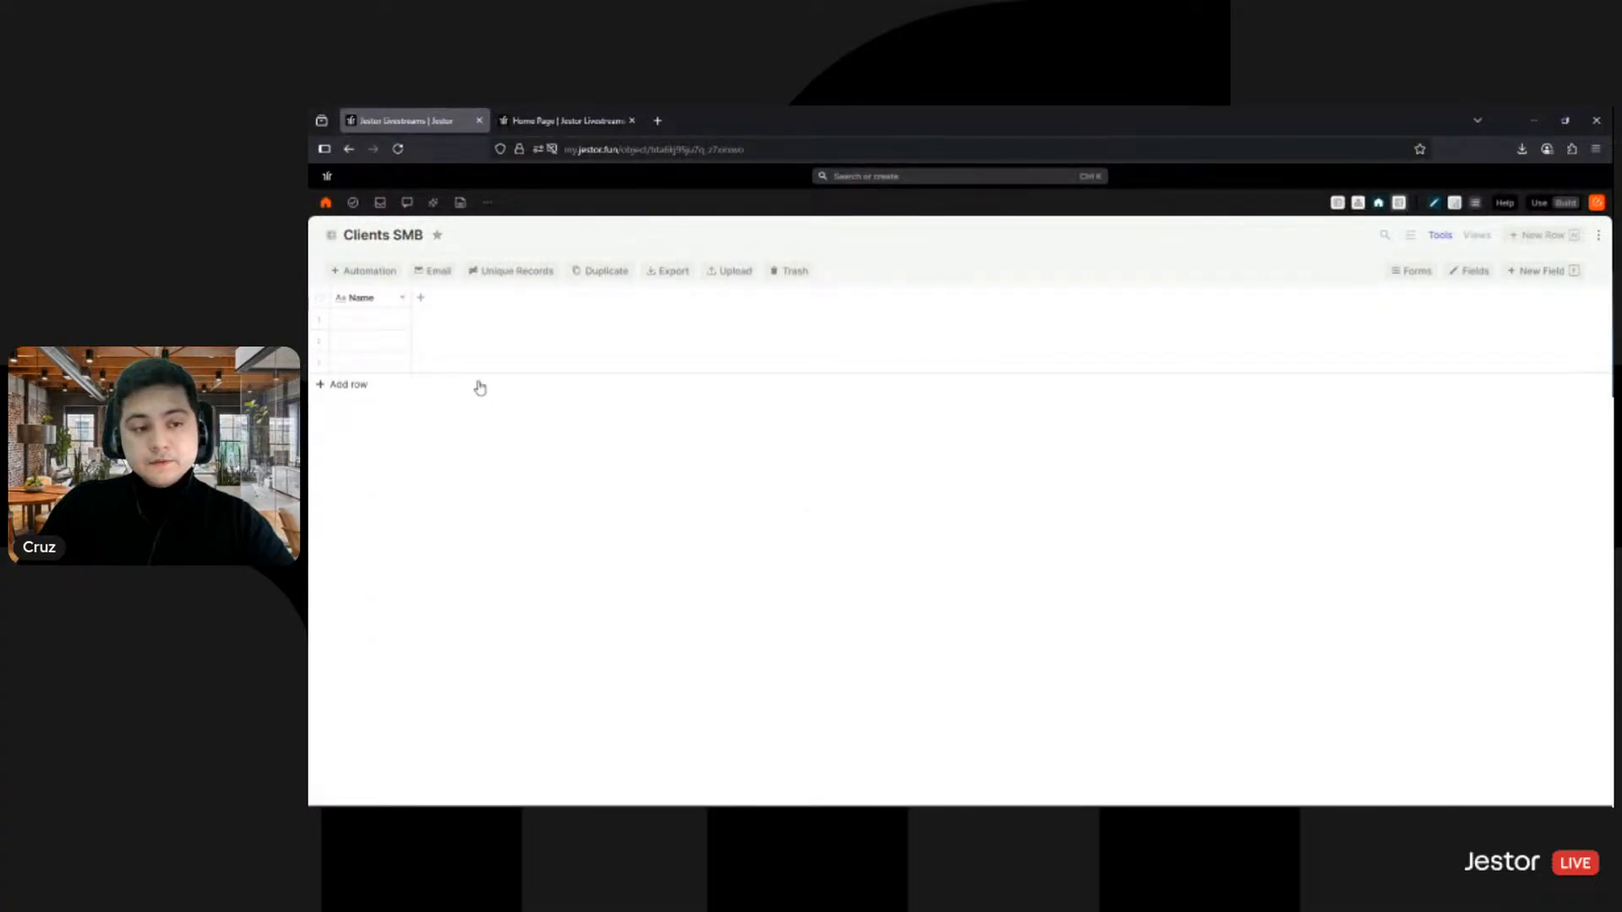
Step: Create a text field named "Observations" with the Rich text format in the Clients SMB table
{"action": "left_click", "coordinate": [429, 305]}
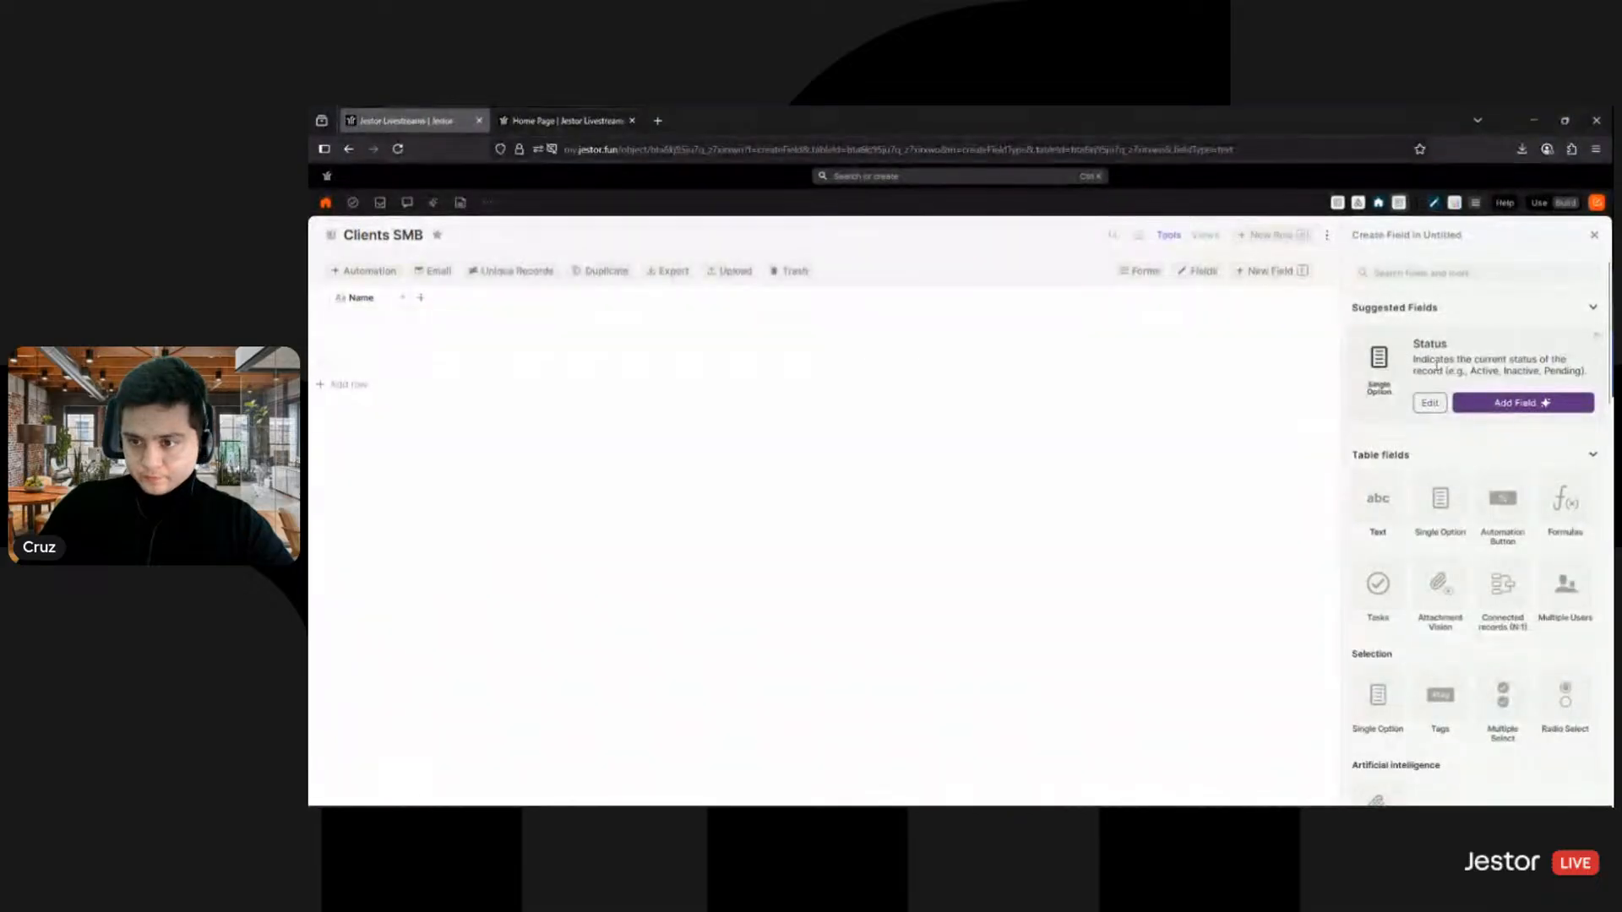
{"action": "left_click", "coordinate": [1386, 501]}
{"action": "type", "text": "O"}
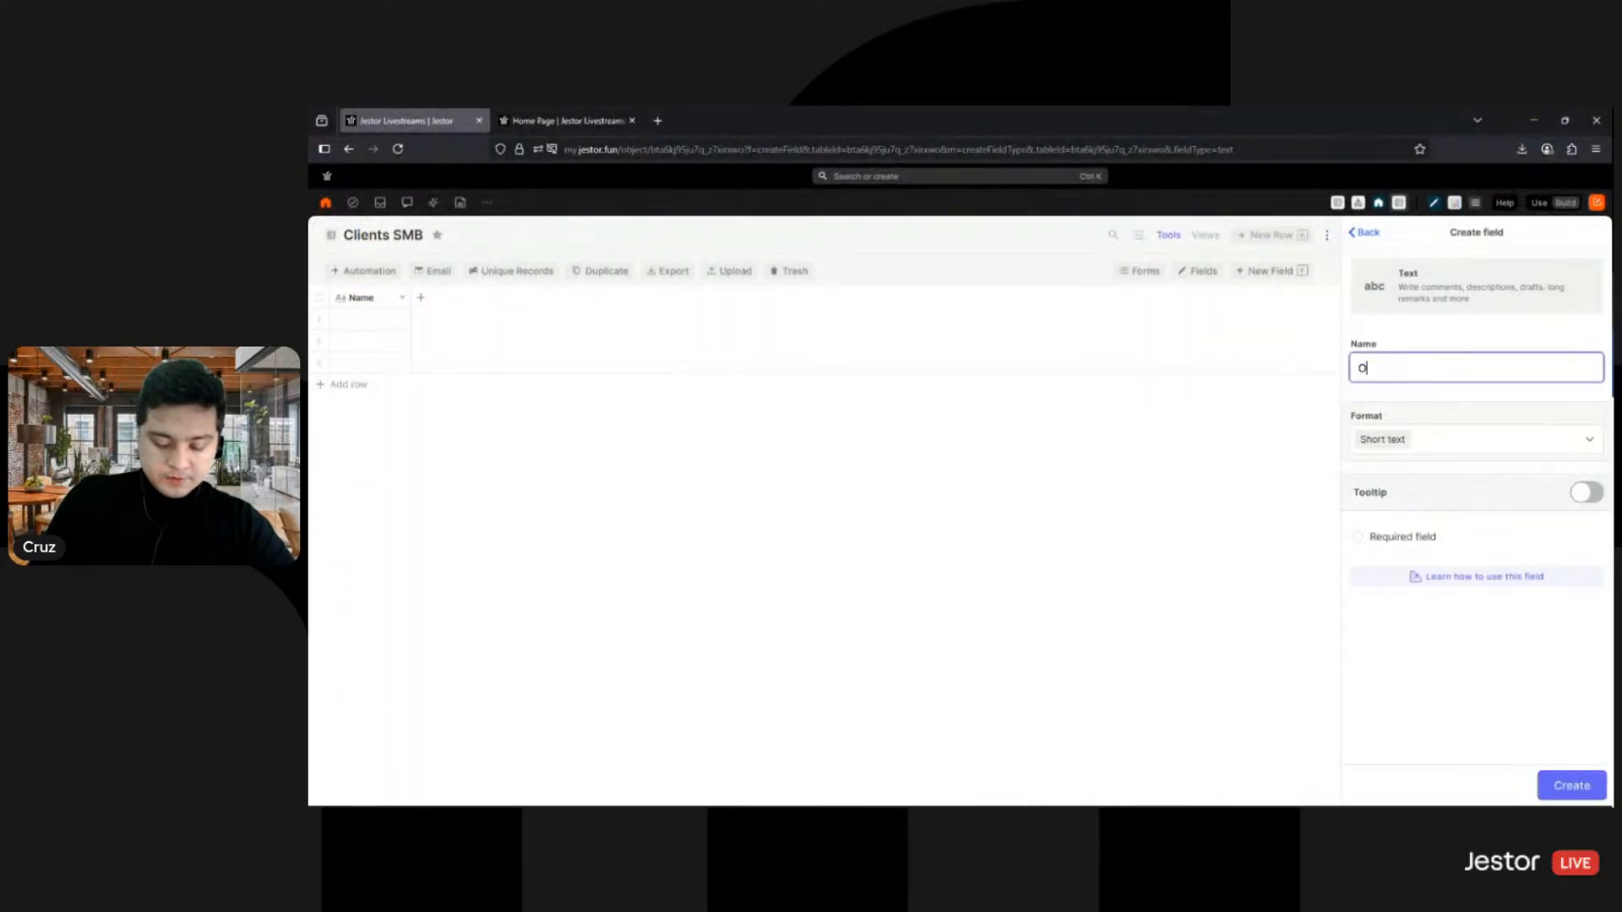
{"action": "type", "text": "bservations"}
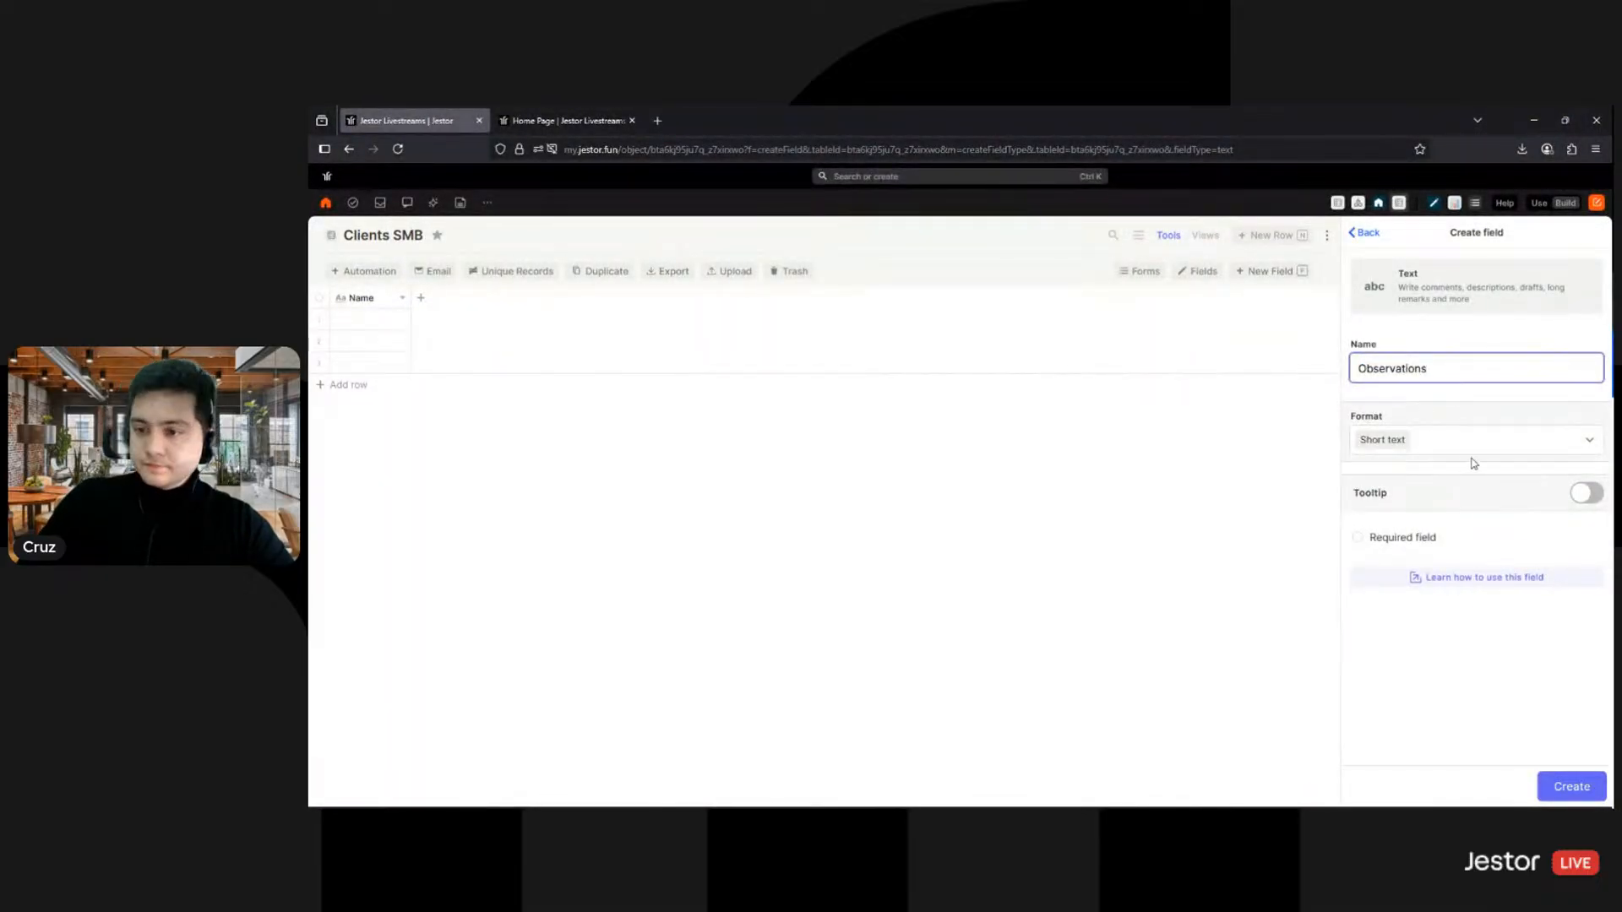
{"action": "left_click", "coordinate": [1474, 443]}
{"action": "left_click", "coordinate": [1403, 496]}
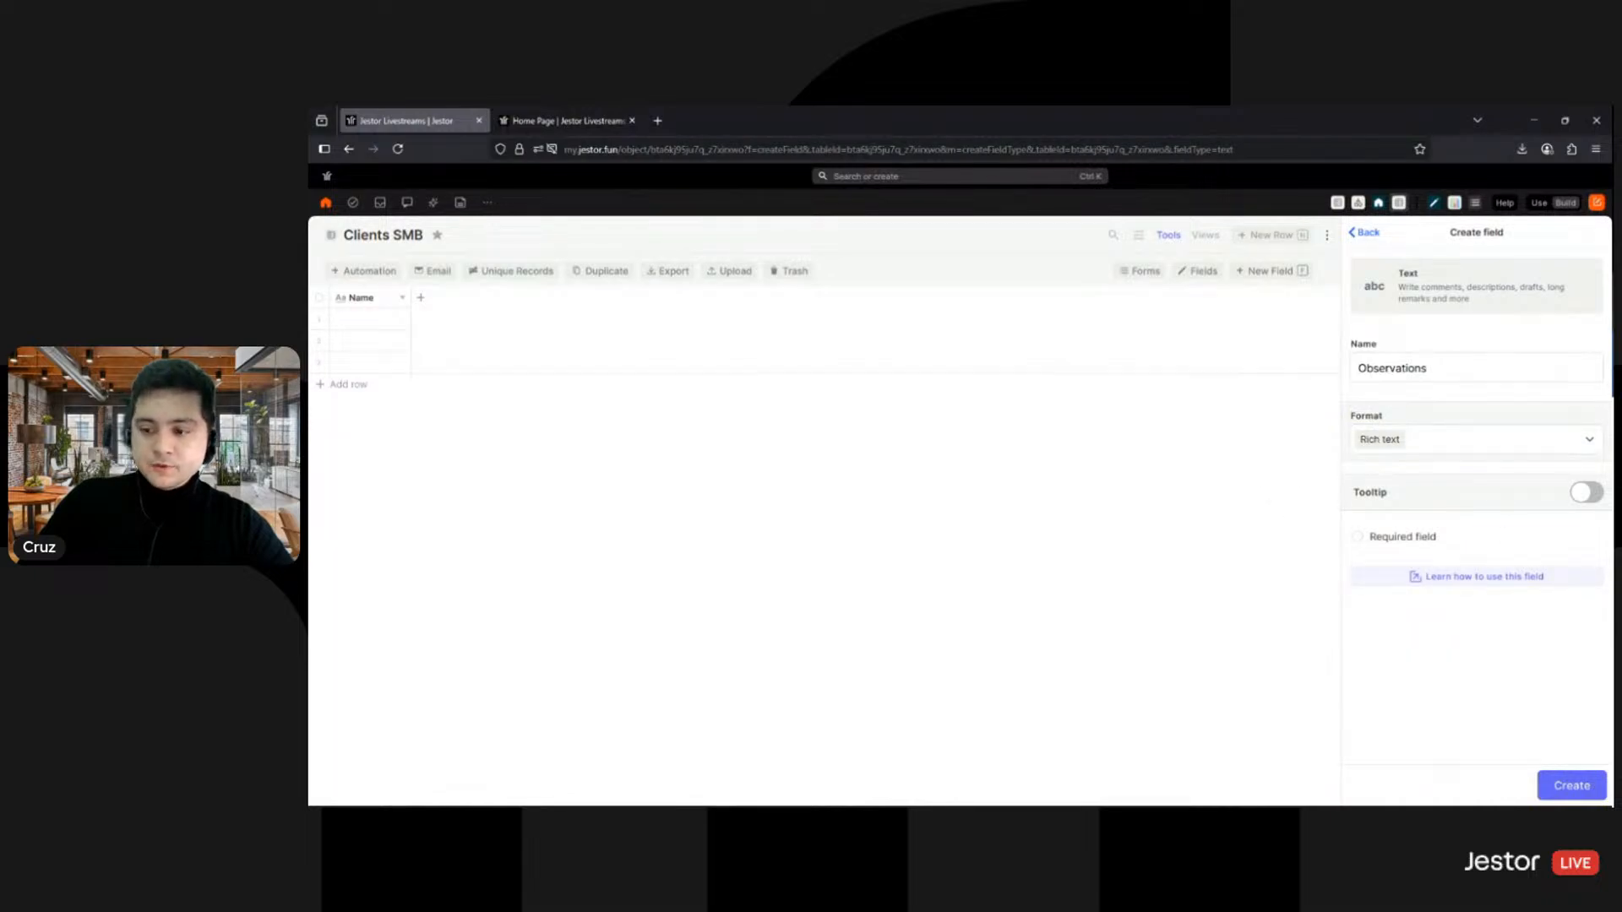
{"action": "left_click", "coordinate": [1572, 785]}
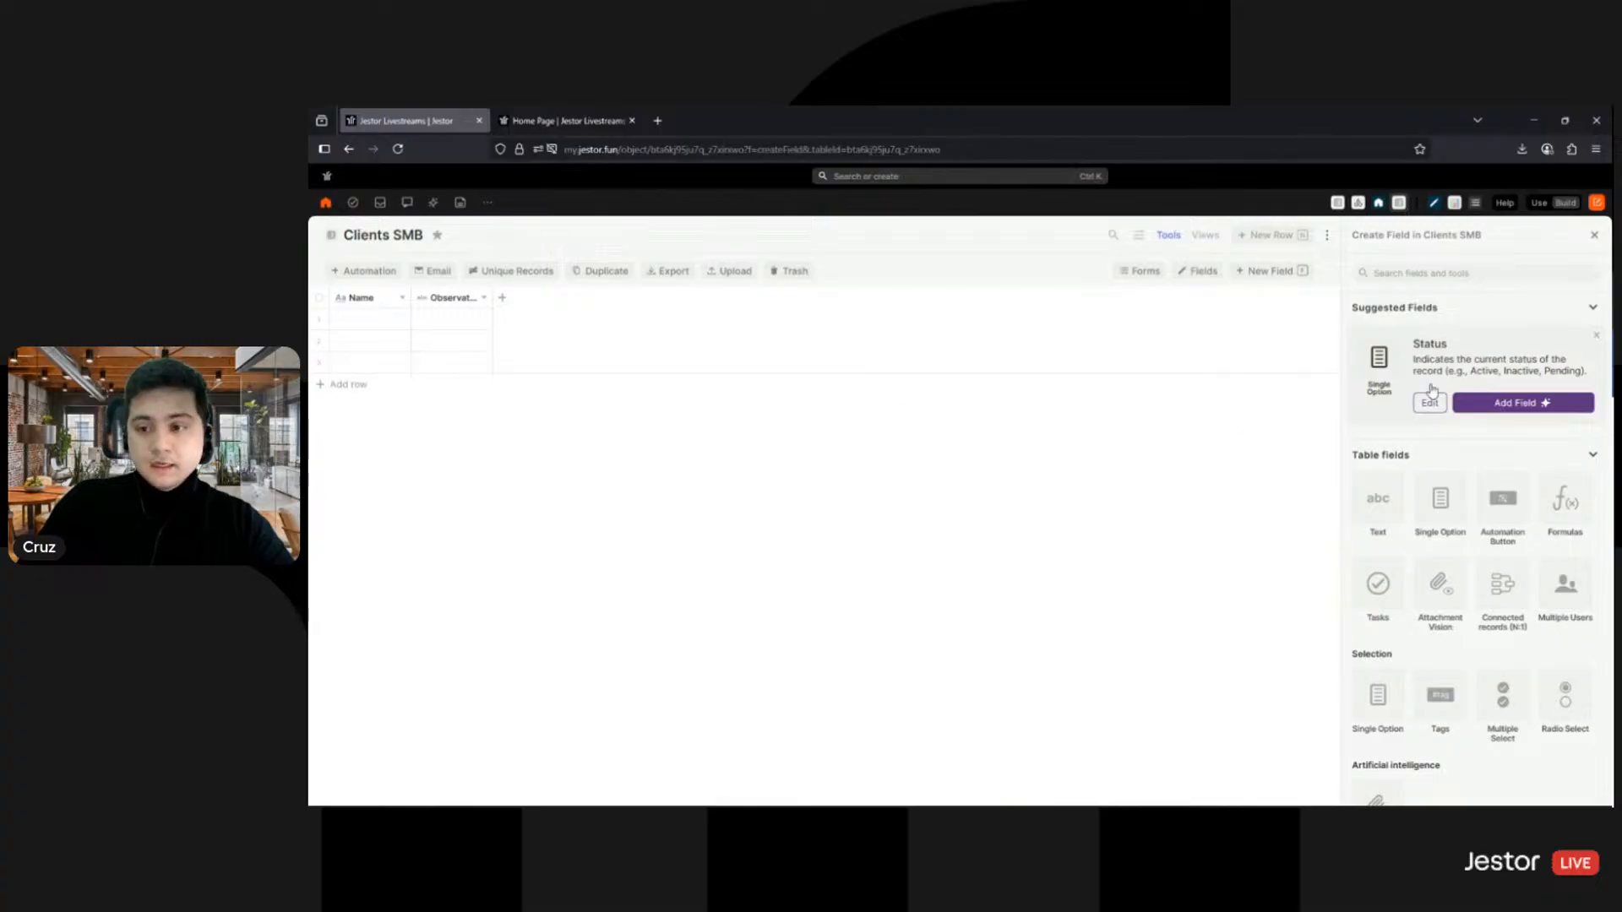
Step: Find the Email field type and add it to the table under its default name
{"action": "left_click", "coordinate": [1444, 273]}
{"action": "type", "text": "email"}
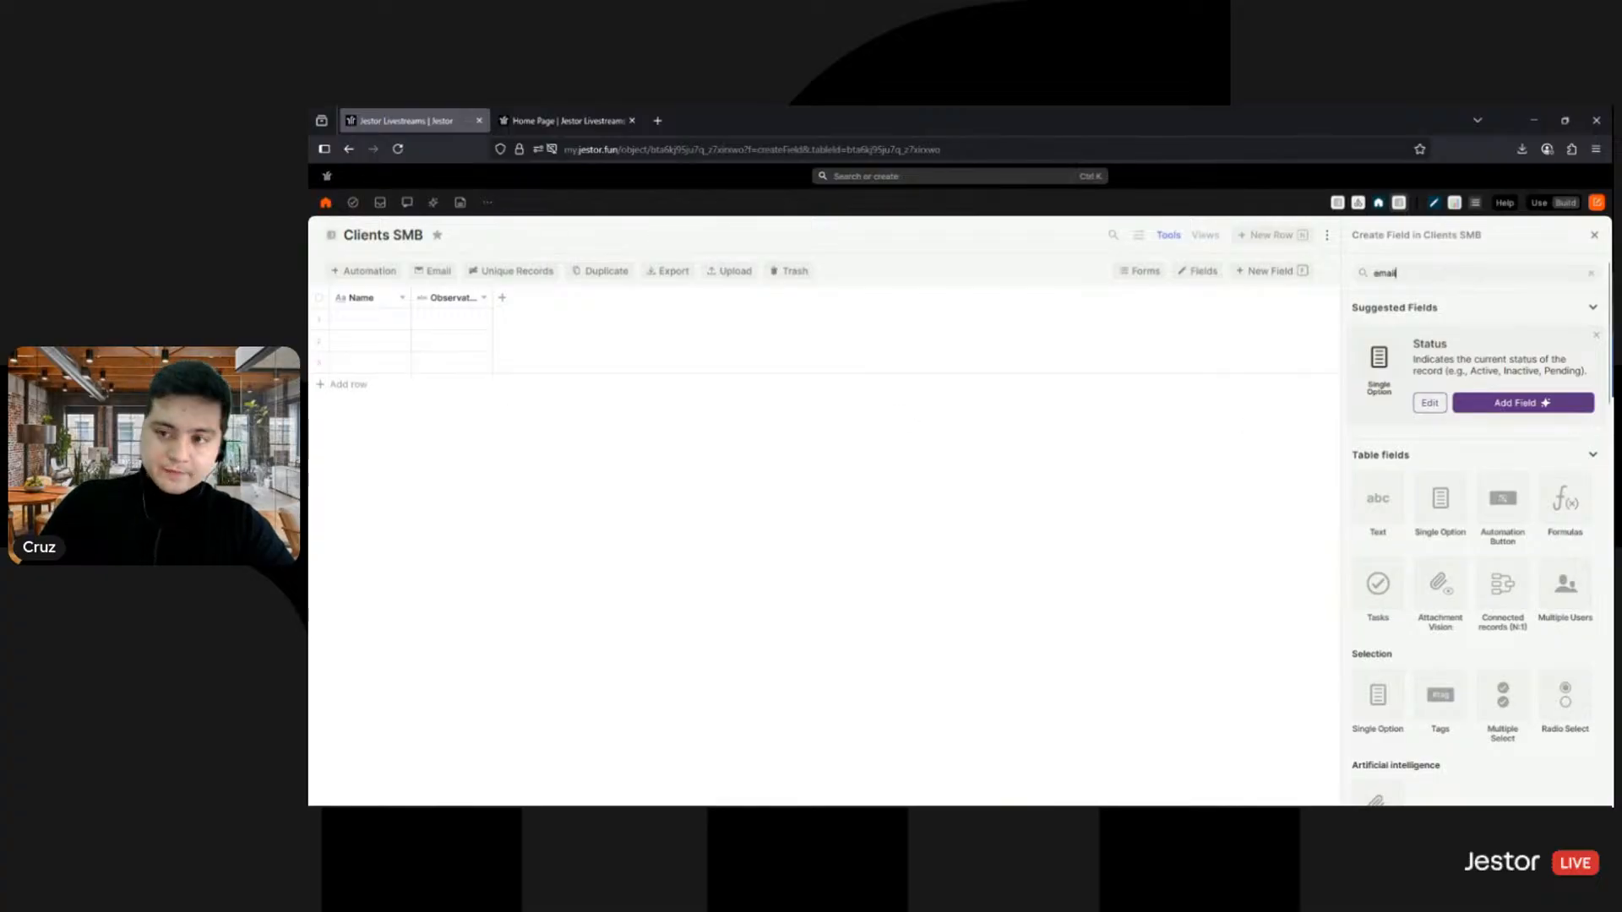
{"action": "left_click", "coordinate": [1386, 382]}
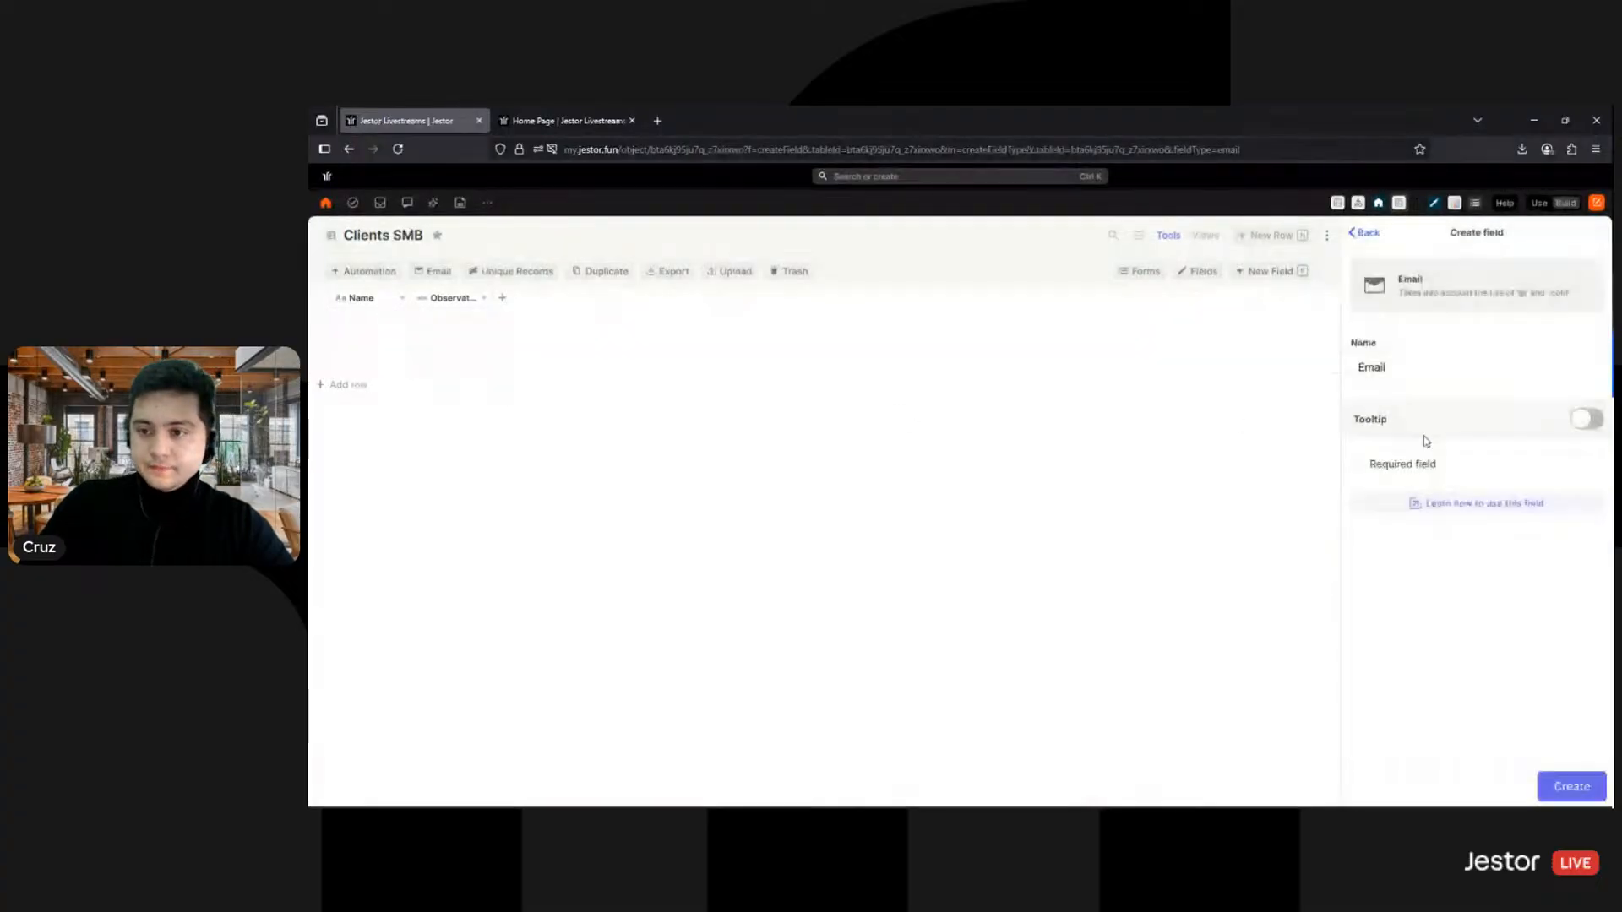
{"action": "left_click", "coordinate": [1563, 794]}
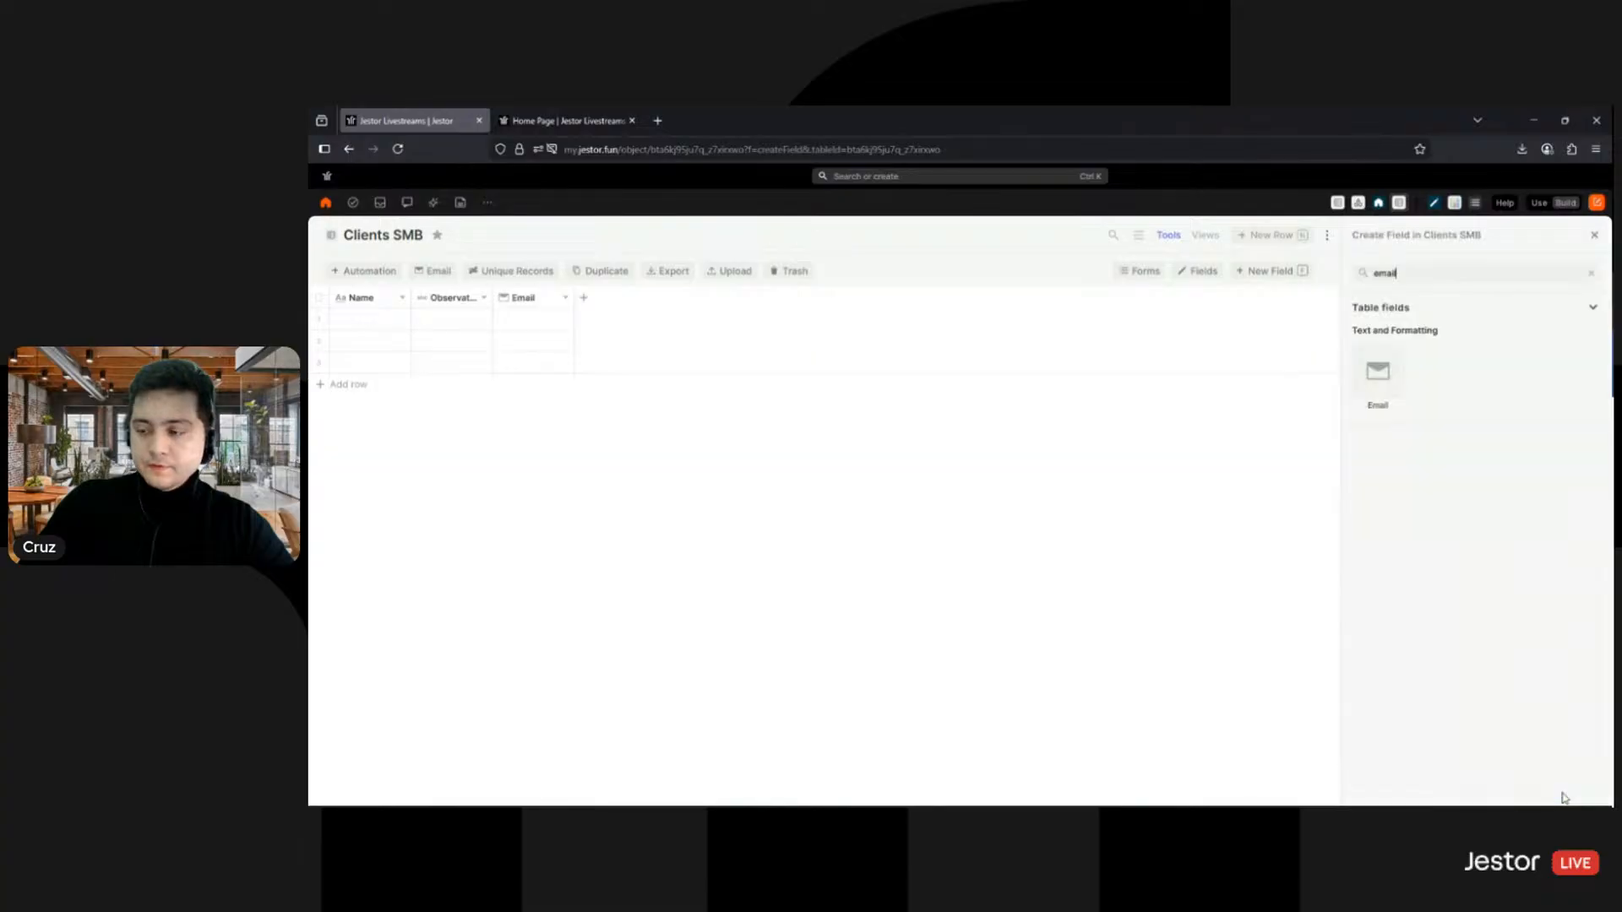
Step: Find the Phone number field type and add it to the table with the name "Phone"
{"action": "double_click", "coordinate": [1425, 272]}
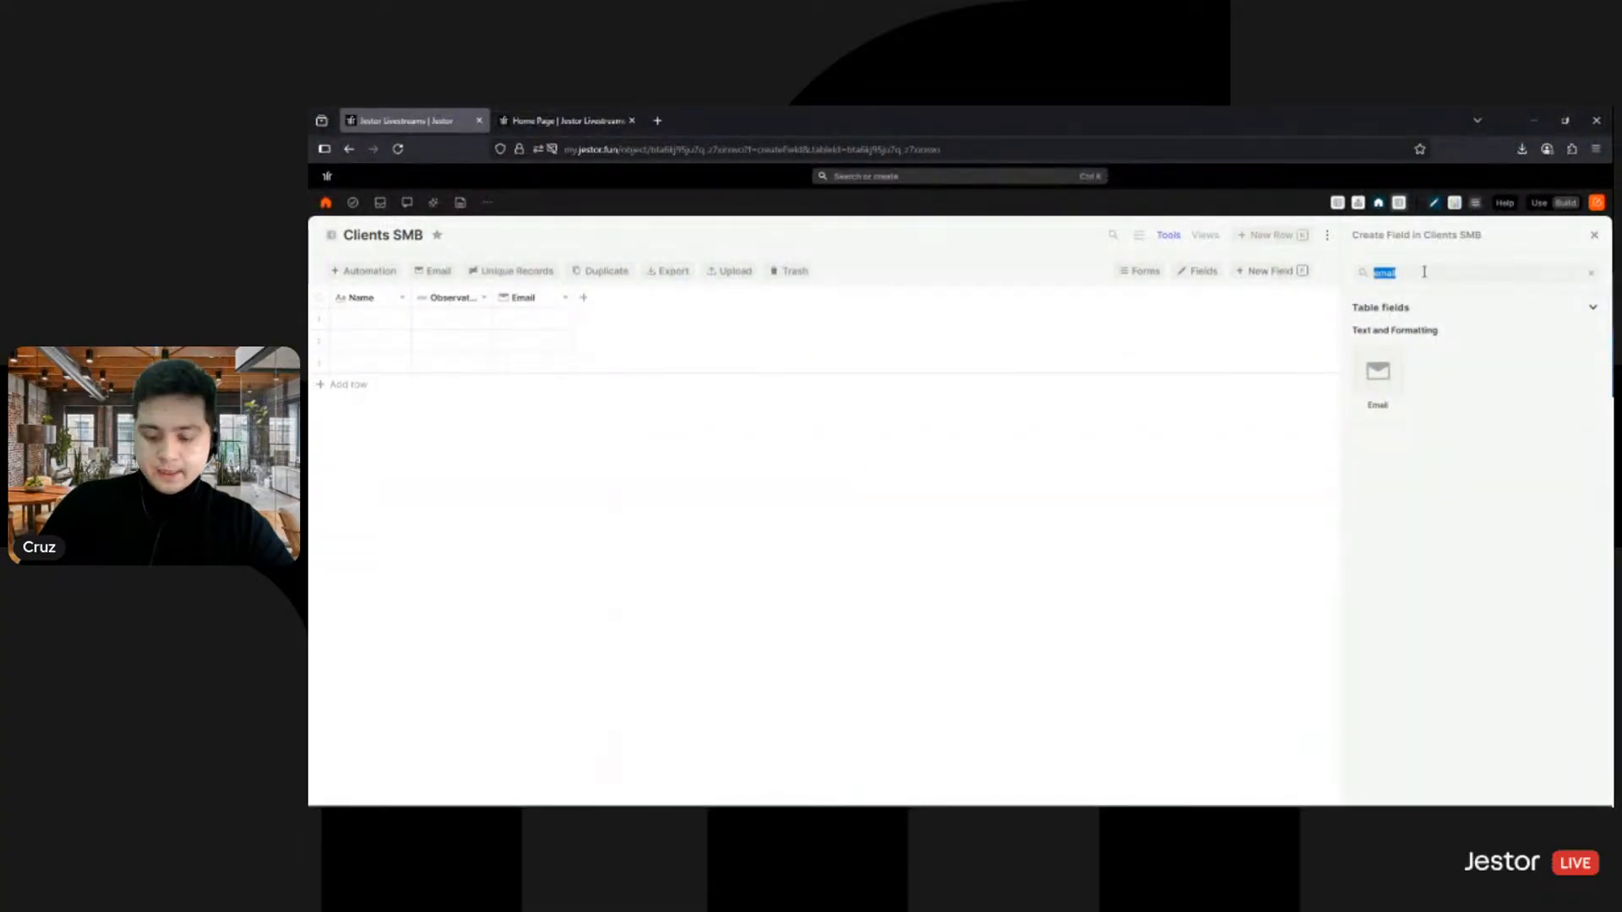
{"action": "type", "text": "phone"}
{"action": "left_click", "coordinate": [1381, 384]}
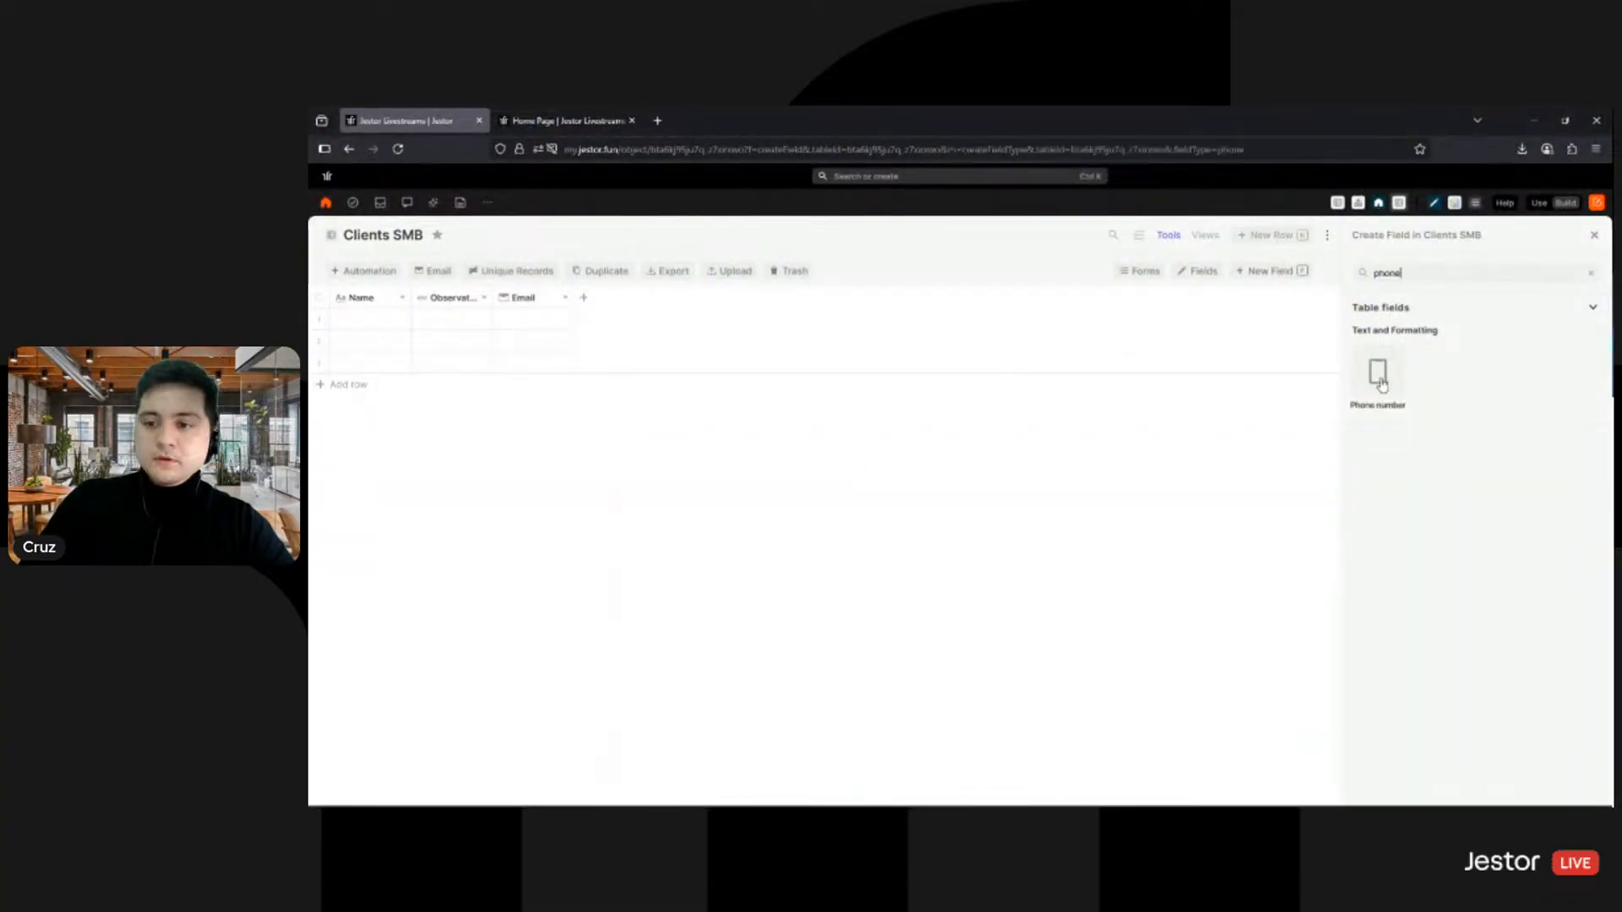
{"action": "double_click", "coordinate": [1417, 367]}
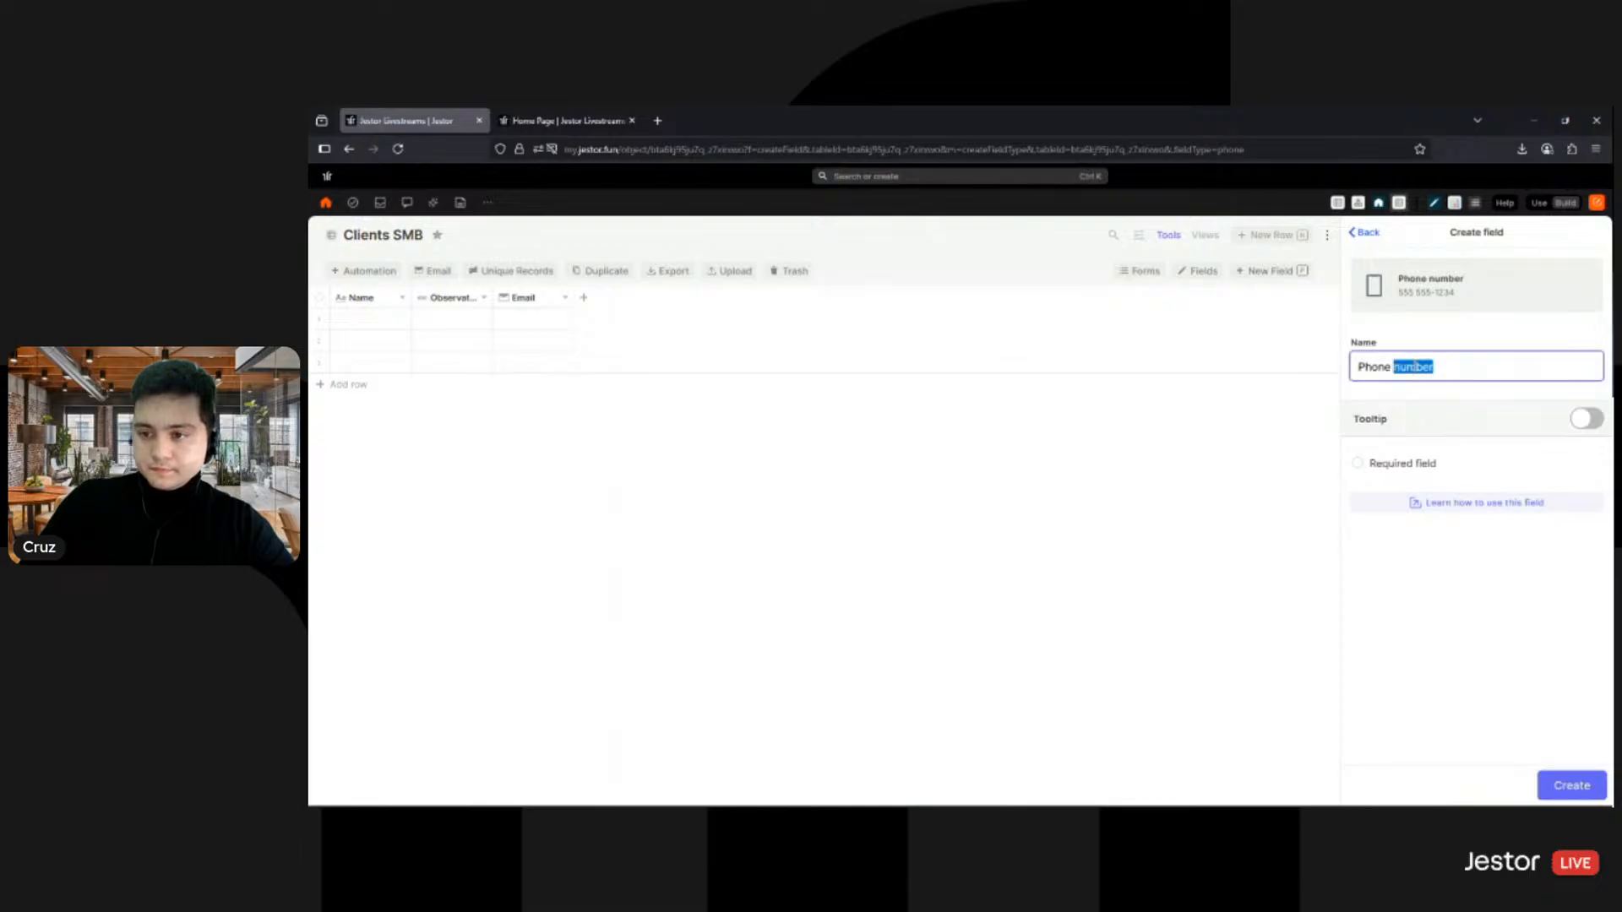
{"action": "key", "text": "BackSpace"}
{"action": "key", "text": "BackSpace"}
{"action": "left_click", "coordinate": [1595, 789]}
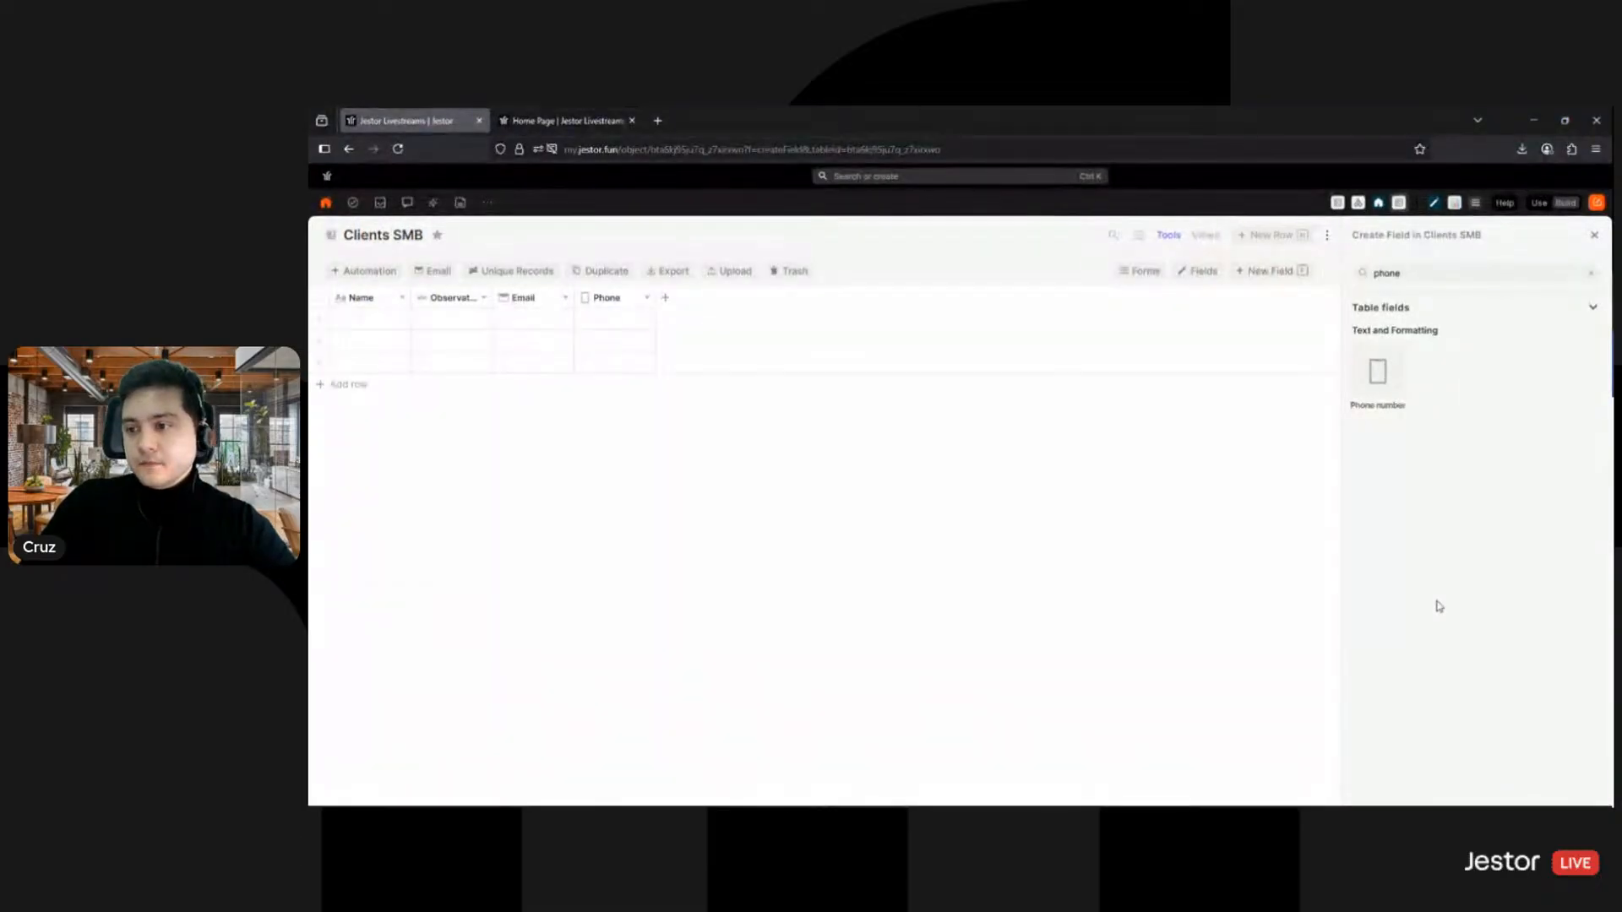
Step: Search the field types for "add" and create an Address field under its default name
{"action": "double_click", "coordinate": [1429, 271]}
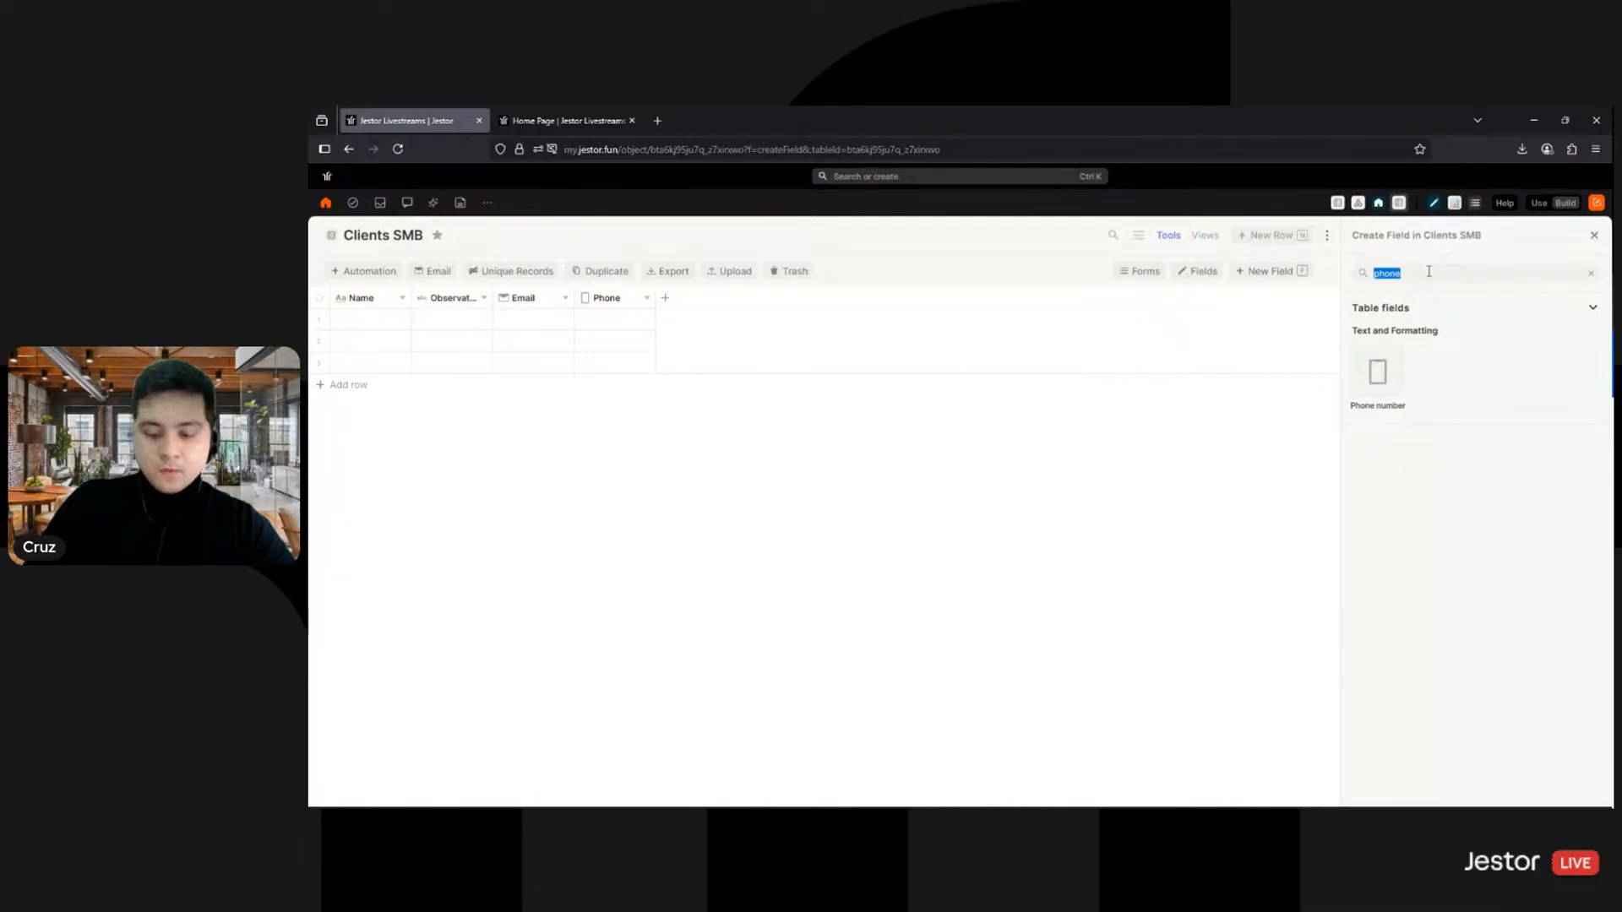
{"action": "type", "text": "add"}
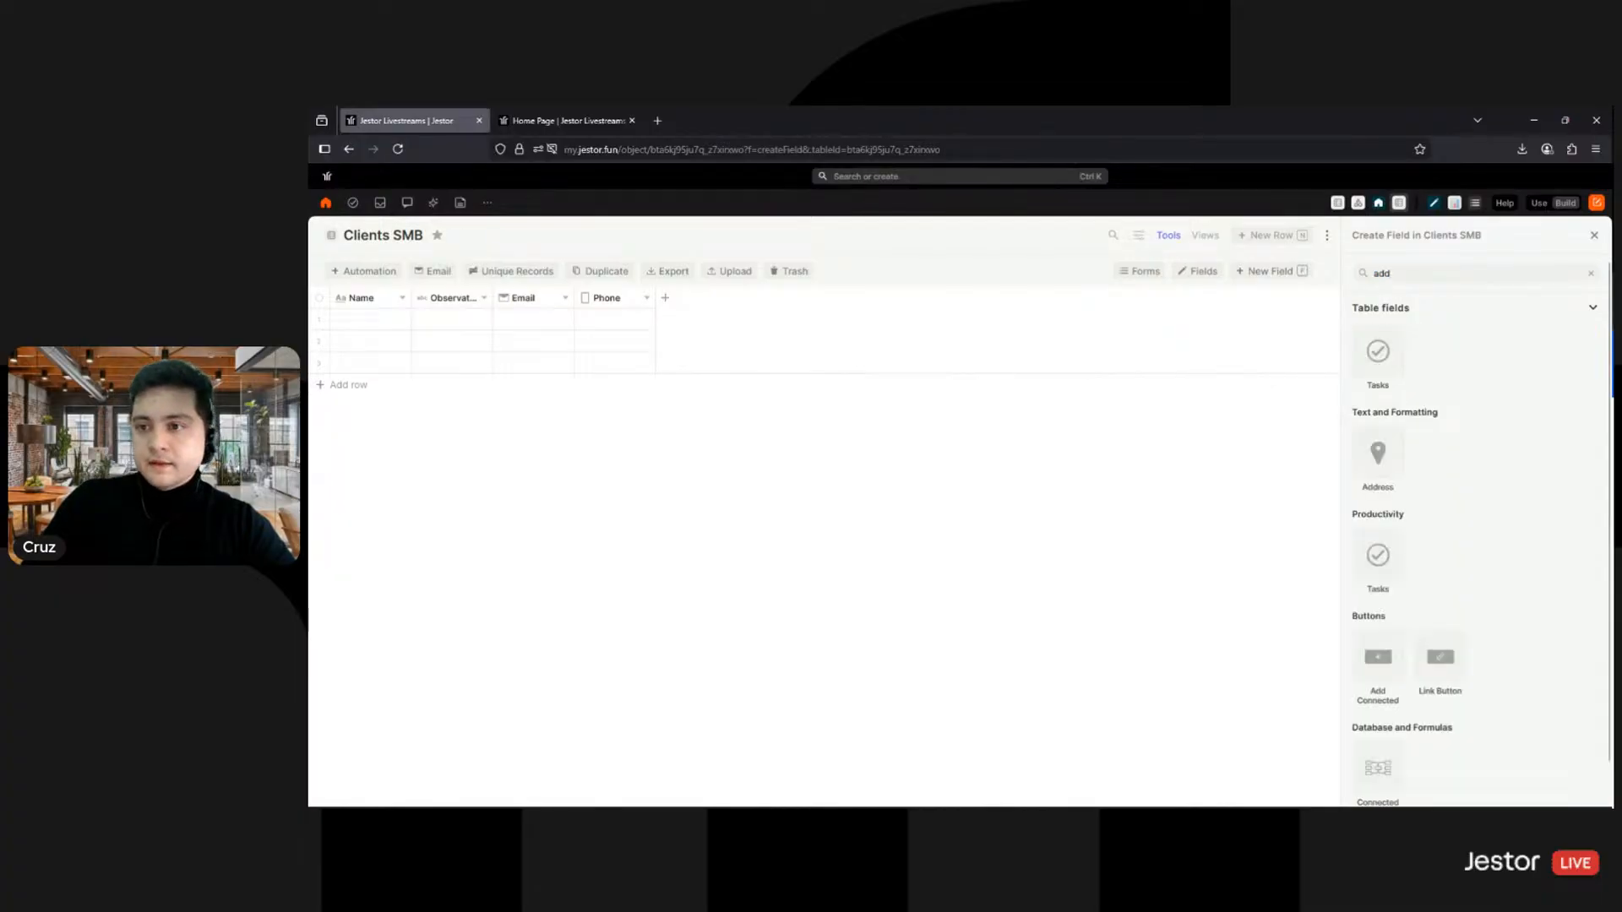
{"action": "left_click", "coordinate": [1378, 456]}
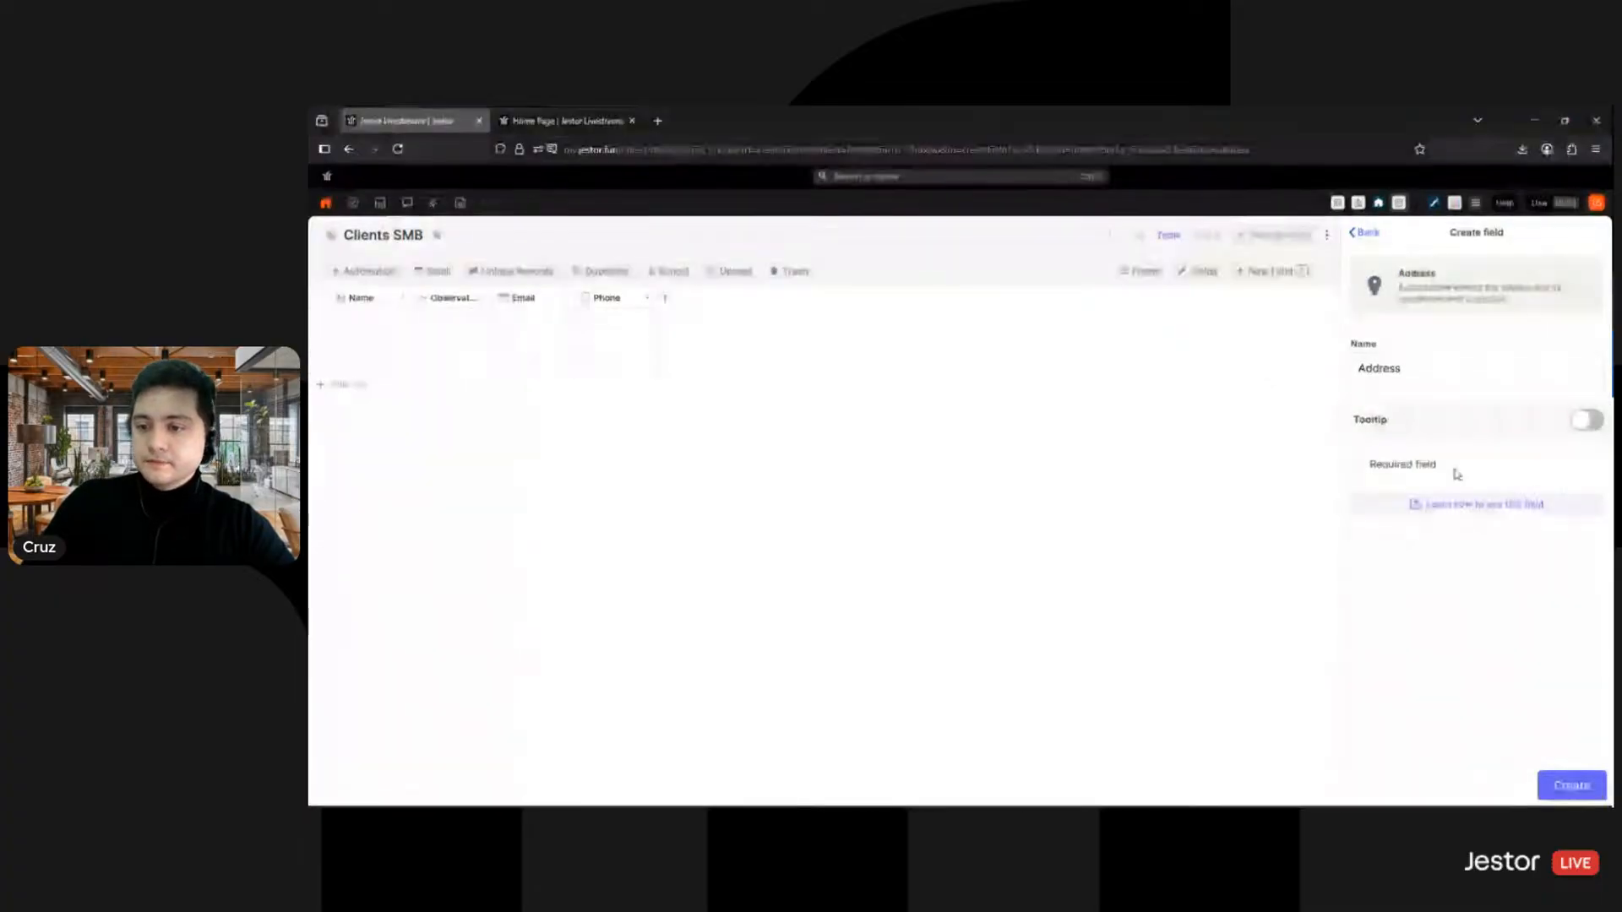
{"action": "left_click", "coordinate": [1555, 777]}
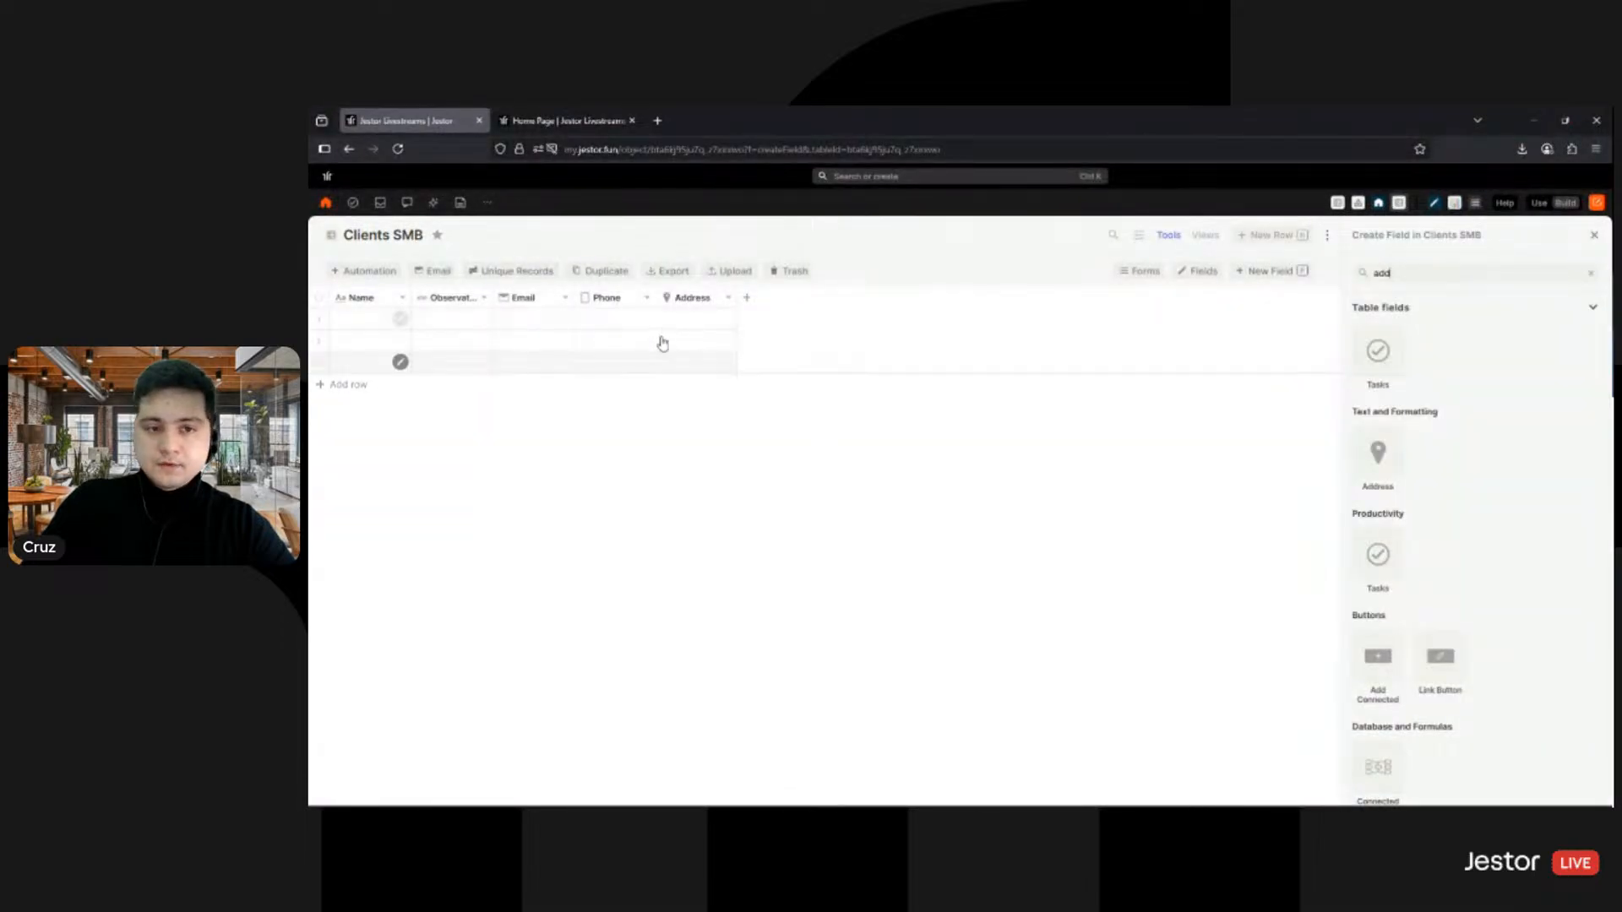
Step: Clear the field search and create a Link field named "Website" in the Clients SMB table
{"action": "scroll", "coordinate": [1416, 481], "scroll_direction": "down", "scroll_amount": 1}
{"action": "scroll", "coordinate": [1528, 319], "scroll_direction": "up", "scroll_amount": 1}
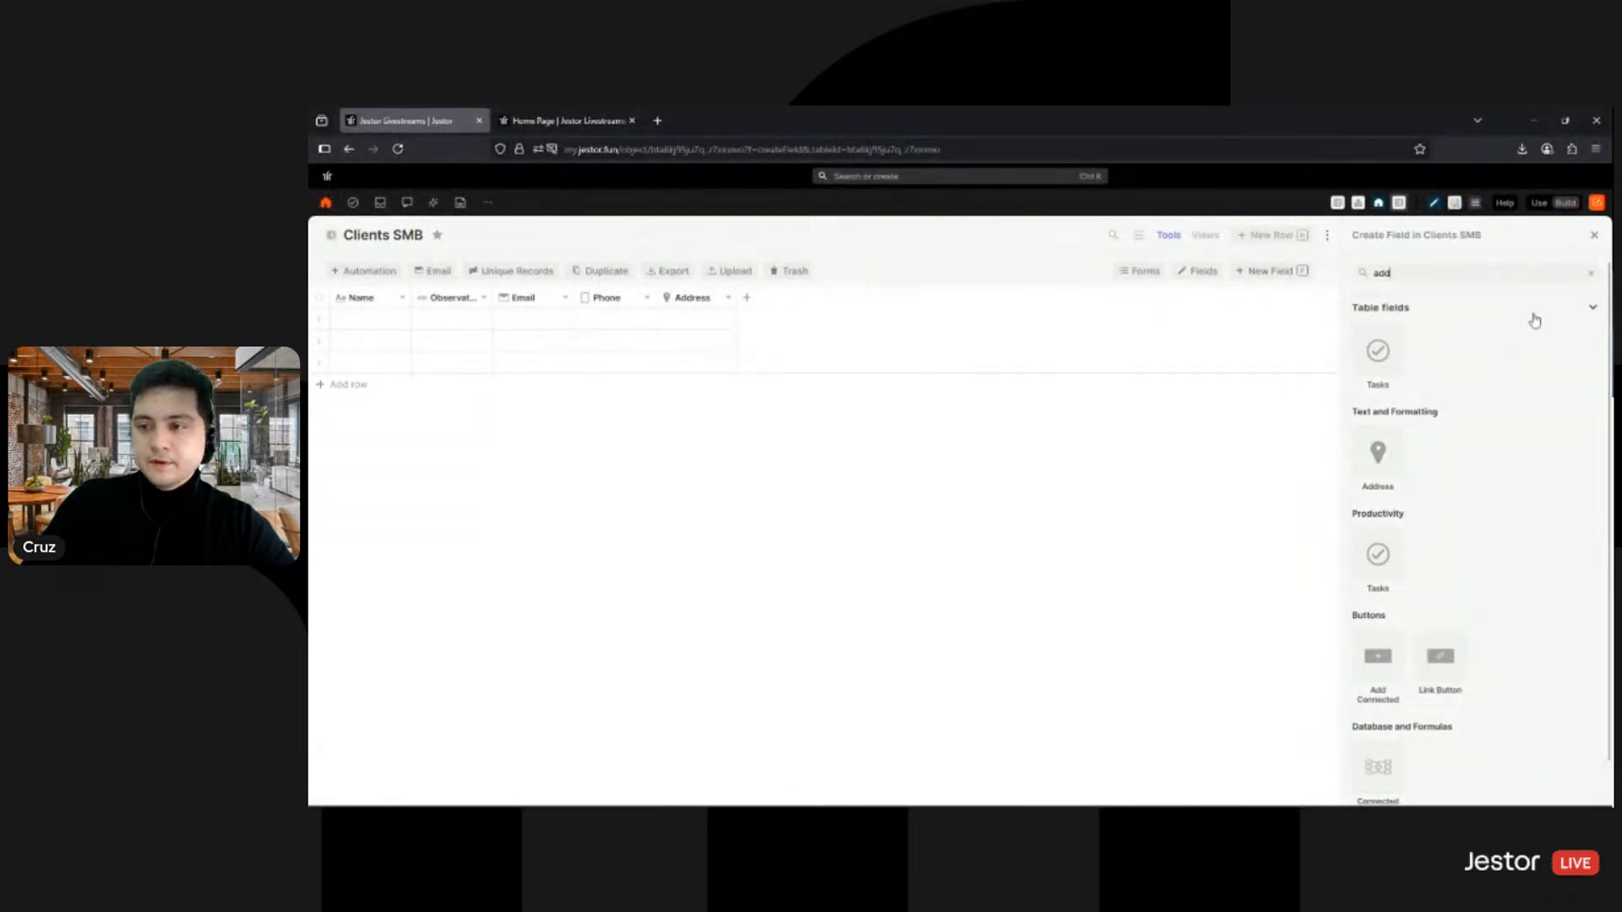
{"action": "left_click", "coordinate": [1589, 277]}
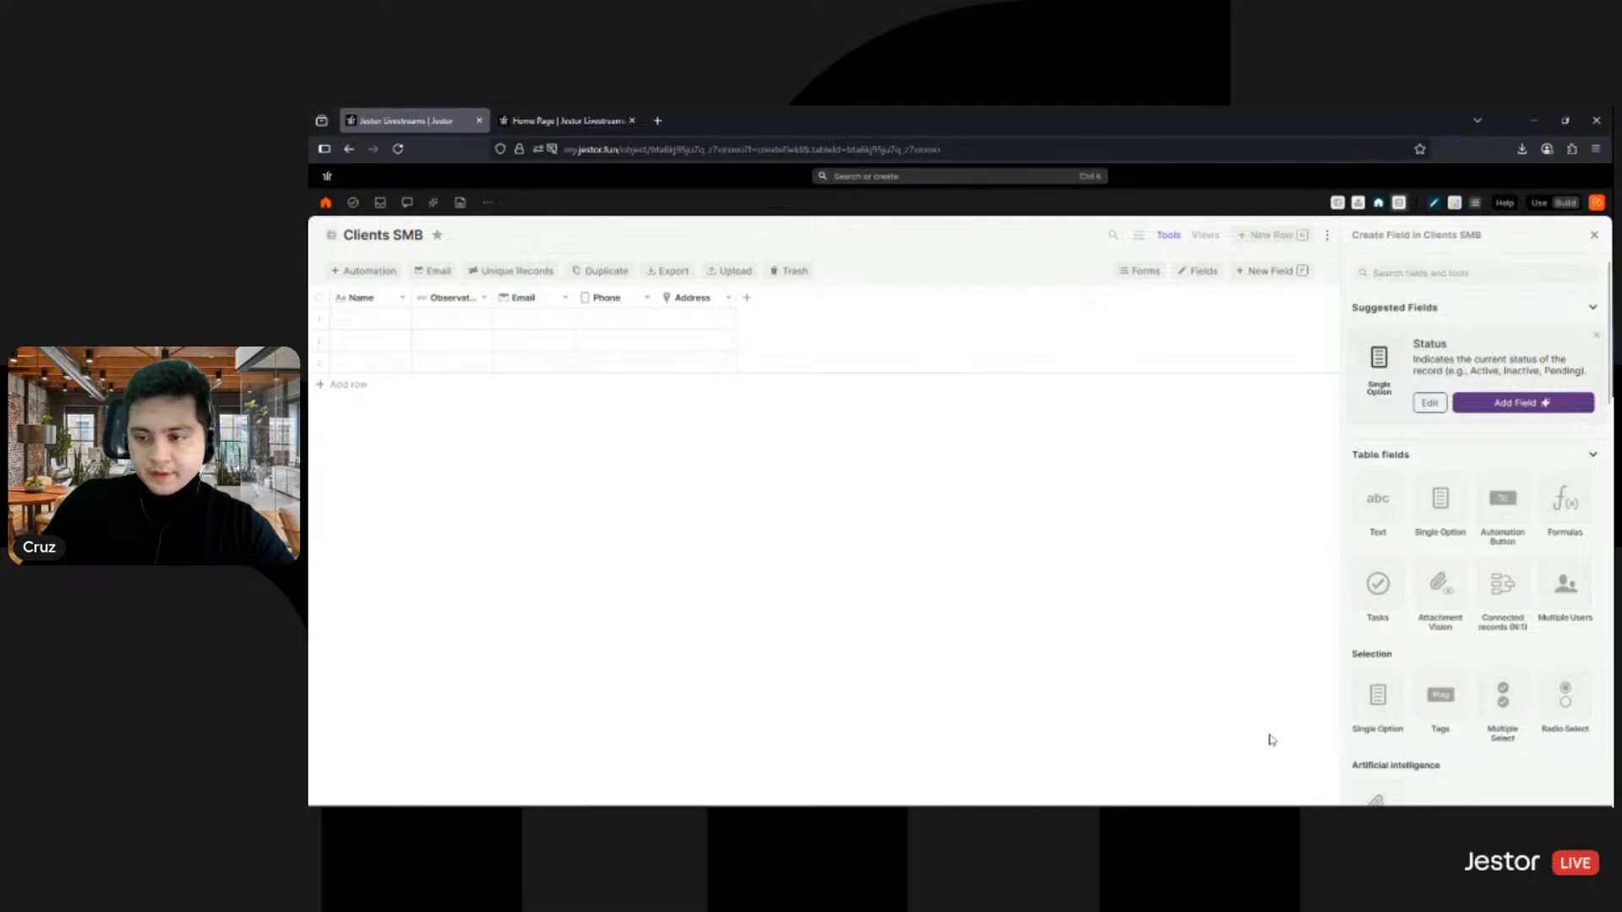
{"action": "scroll", "coordinate": [1491, 543], "scroll_direction": "down", "scroll_amount": 10}
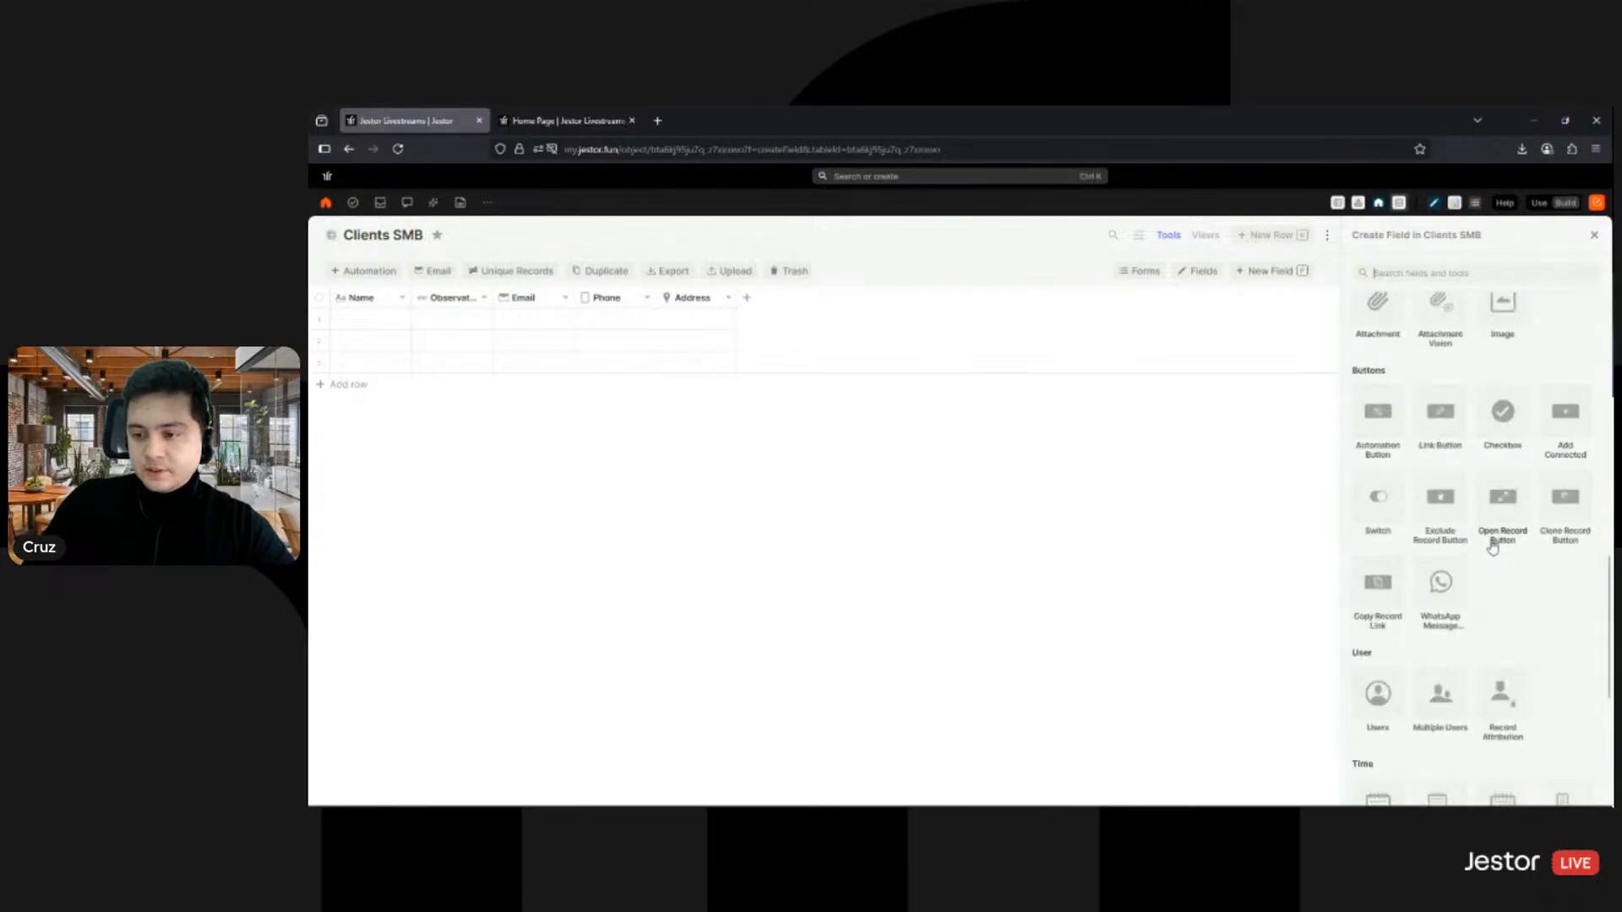
{"action": "scroll", "coordinate": [1491, 706], "scroll_direction": "up", "scroll_amount": 10}
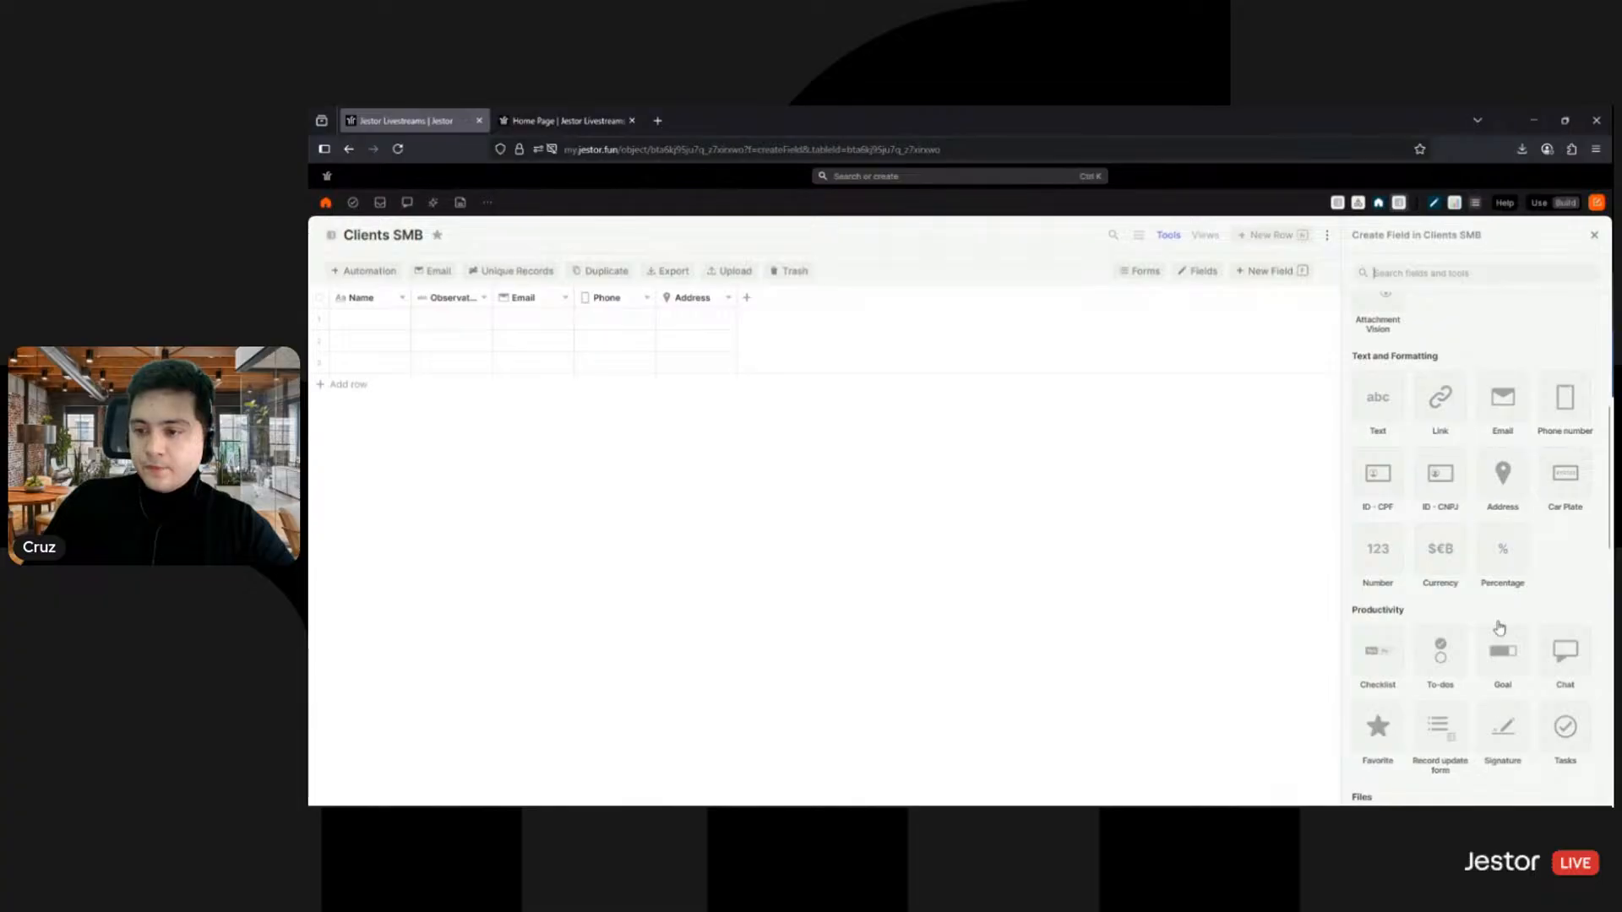
{"action": "scroll", "coordinate": [1402, 525], "scroll_direction": "up", "scroll_amount": 3}
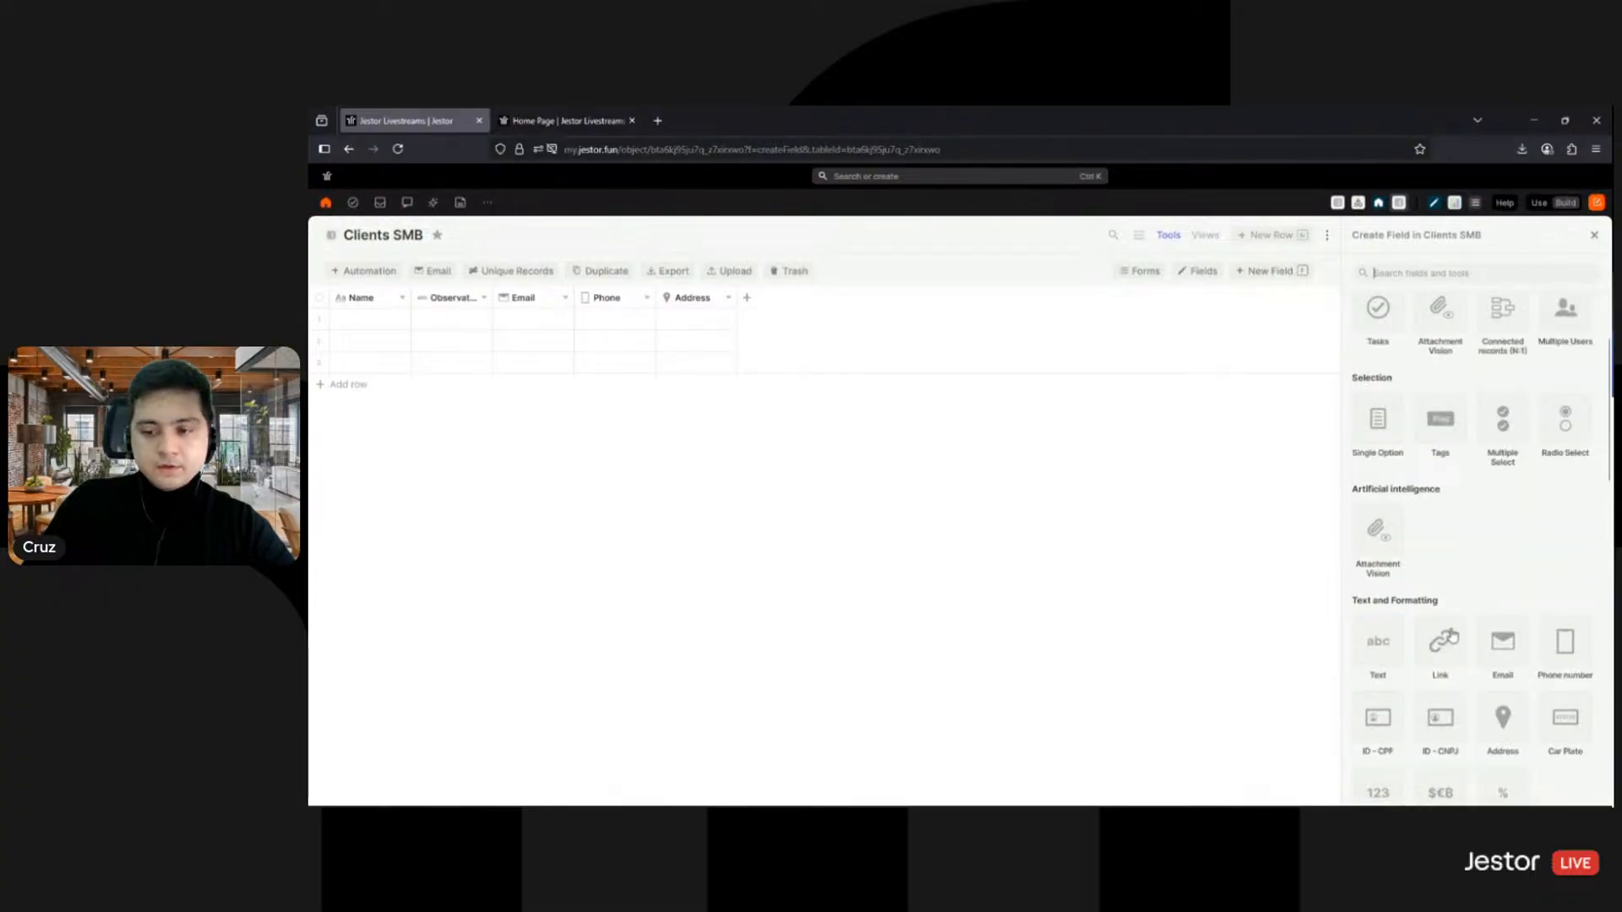
{"action": "left_click", "coordinate": [1436, 647]}
{"action": "double_click", "coordinate": [1397, 369]}
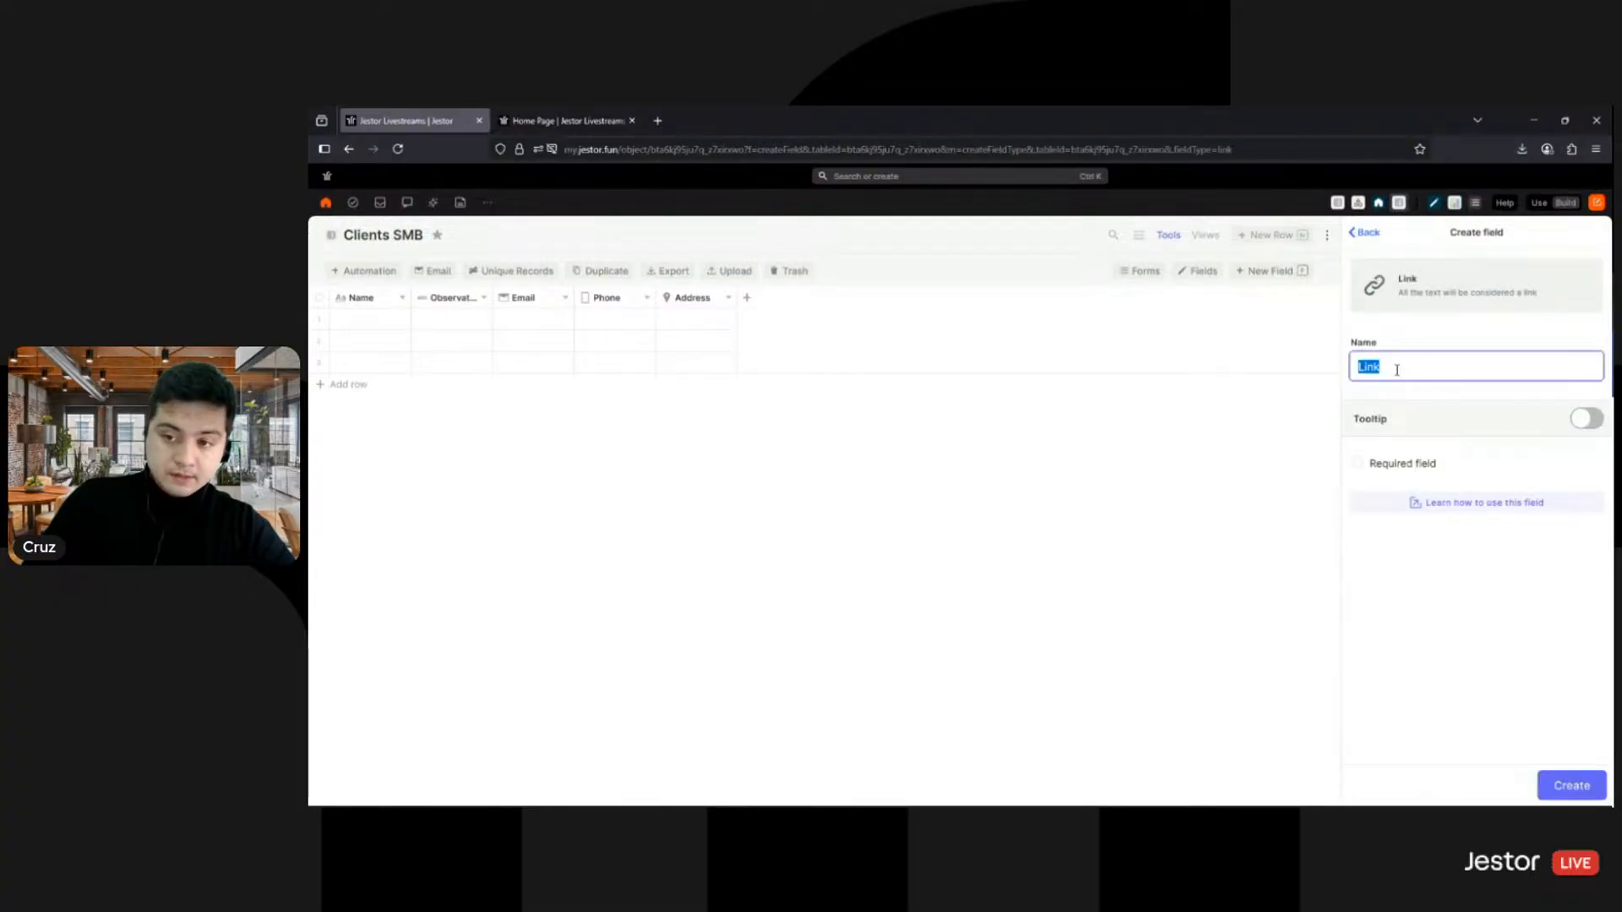
{"action": "type", "text": "Website"}
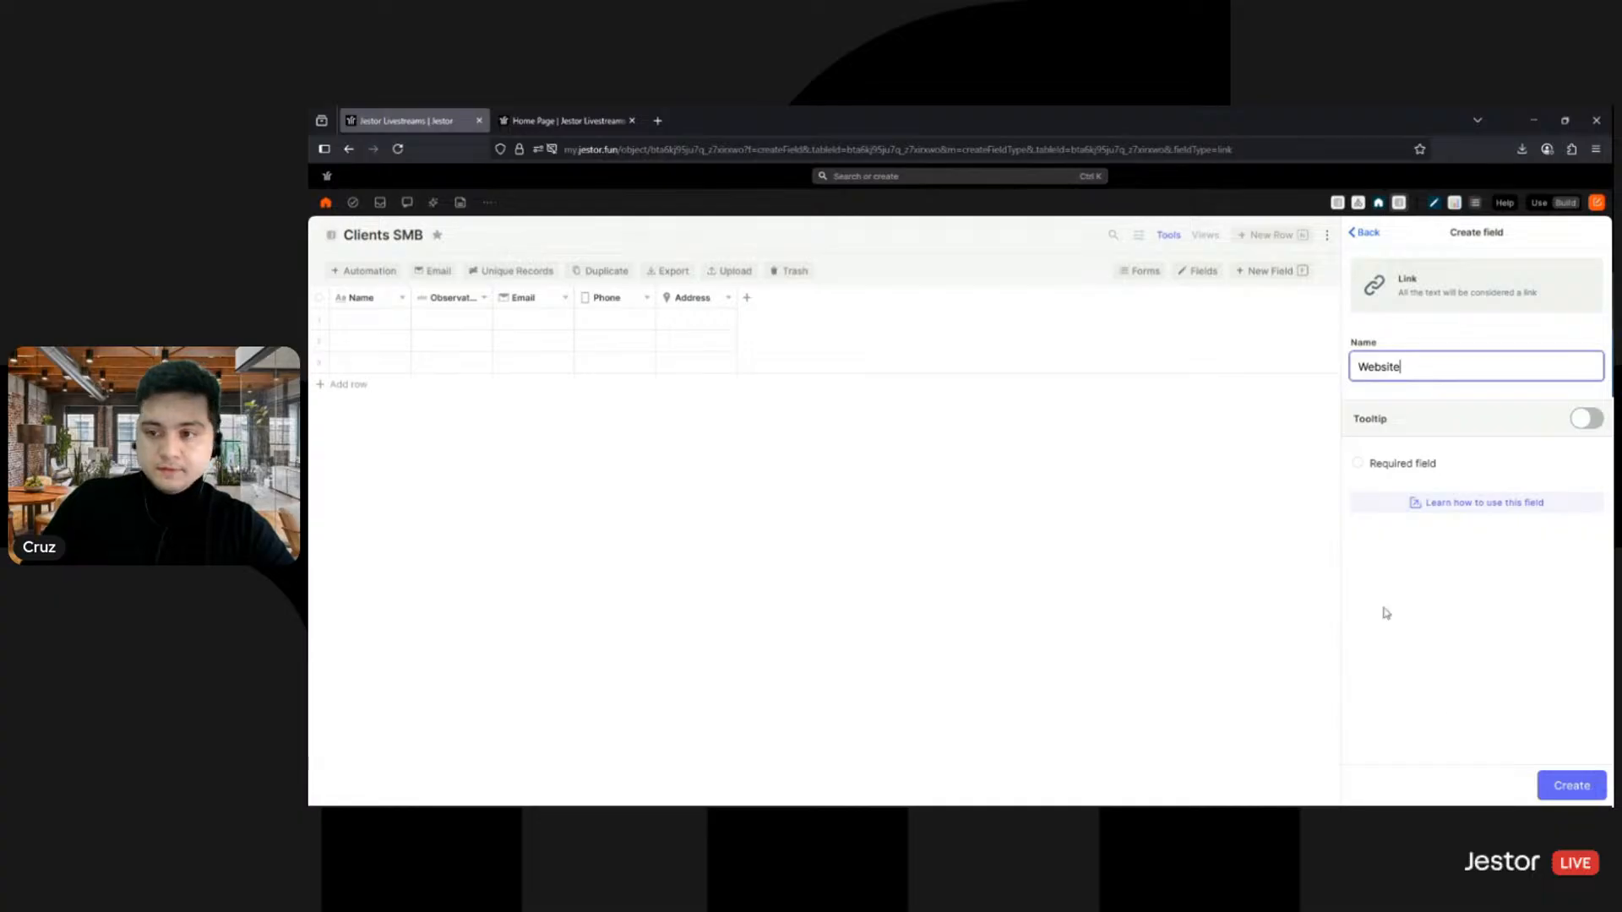
{"action": "left_click", "coordinate": [1551, 787]}
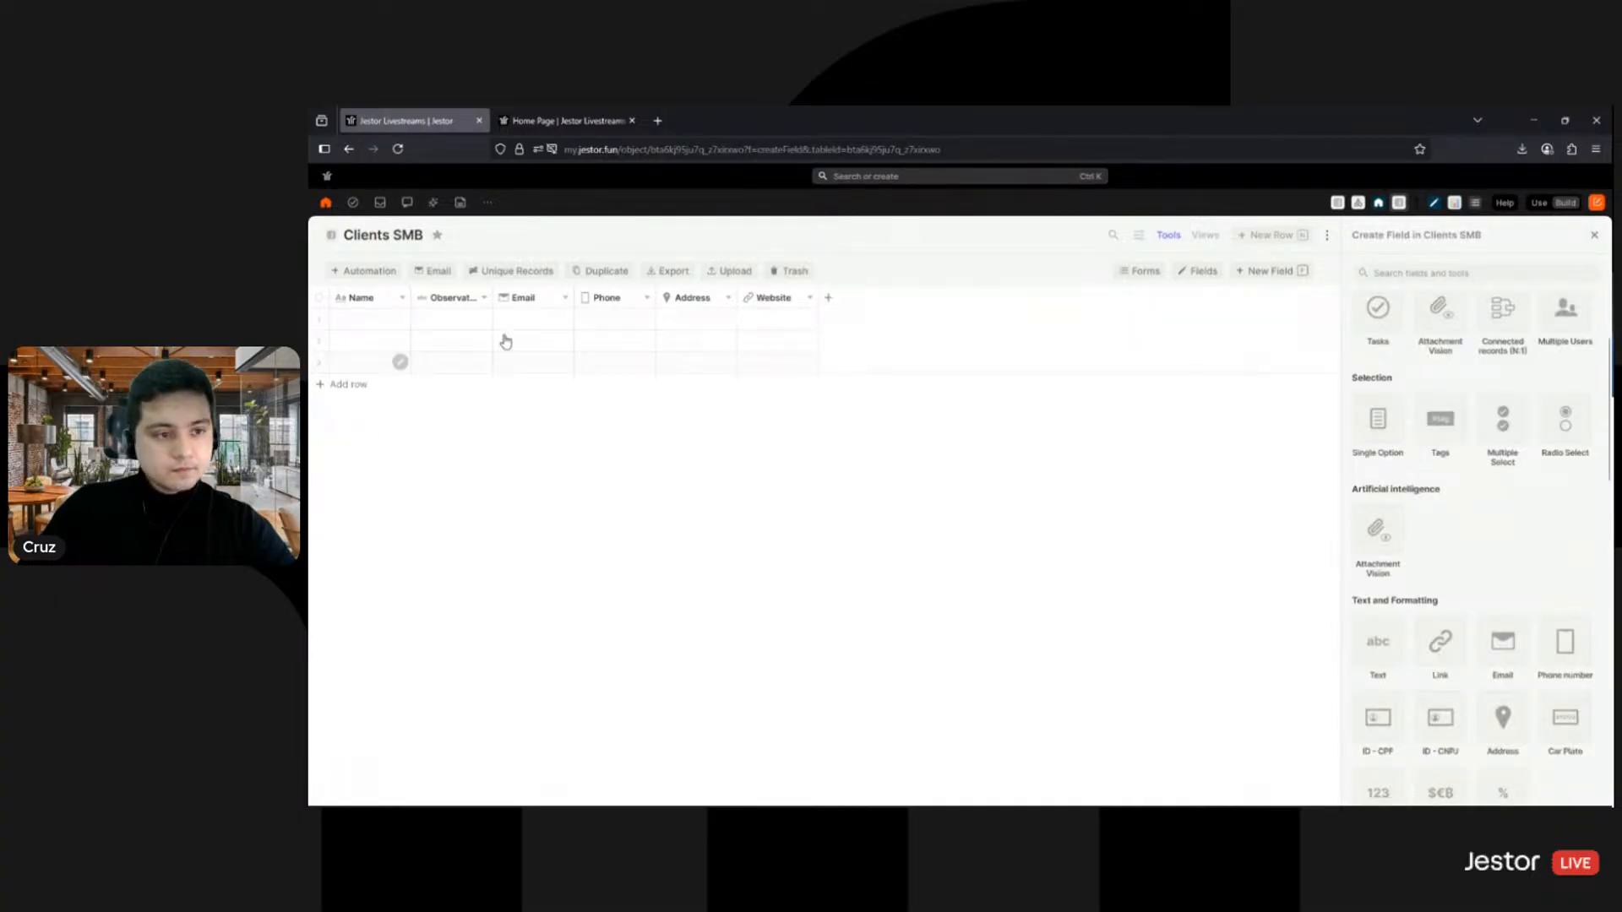
Step: Fill in the Name field of the three empty rows with the clients' first names, working from the last row upward
{"action": "left_click", "coordinate": [378, 367]}
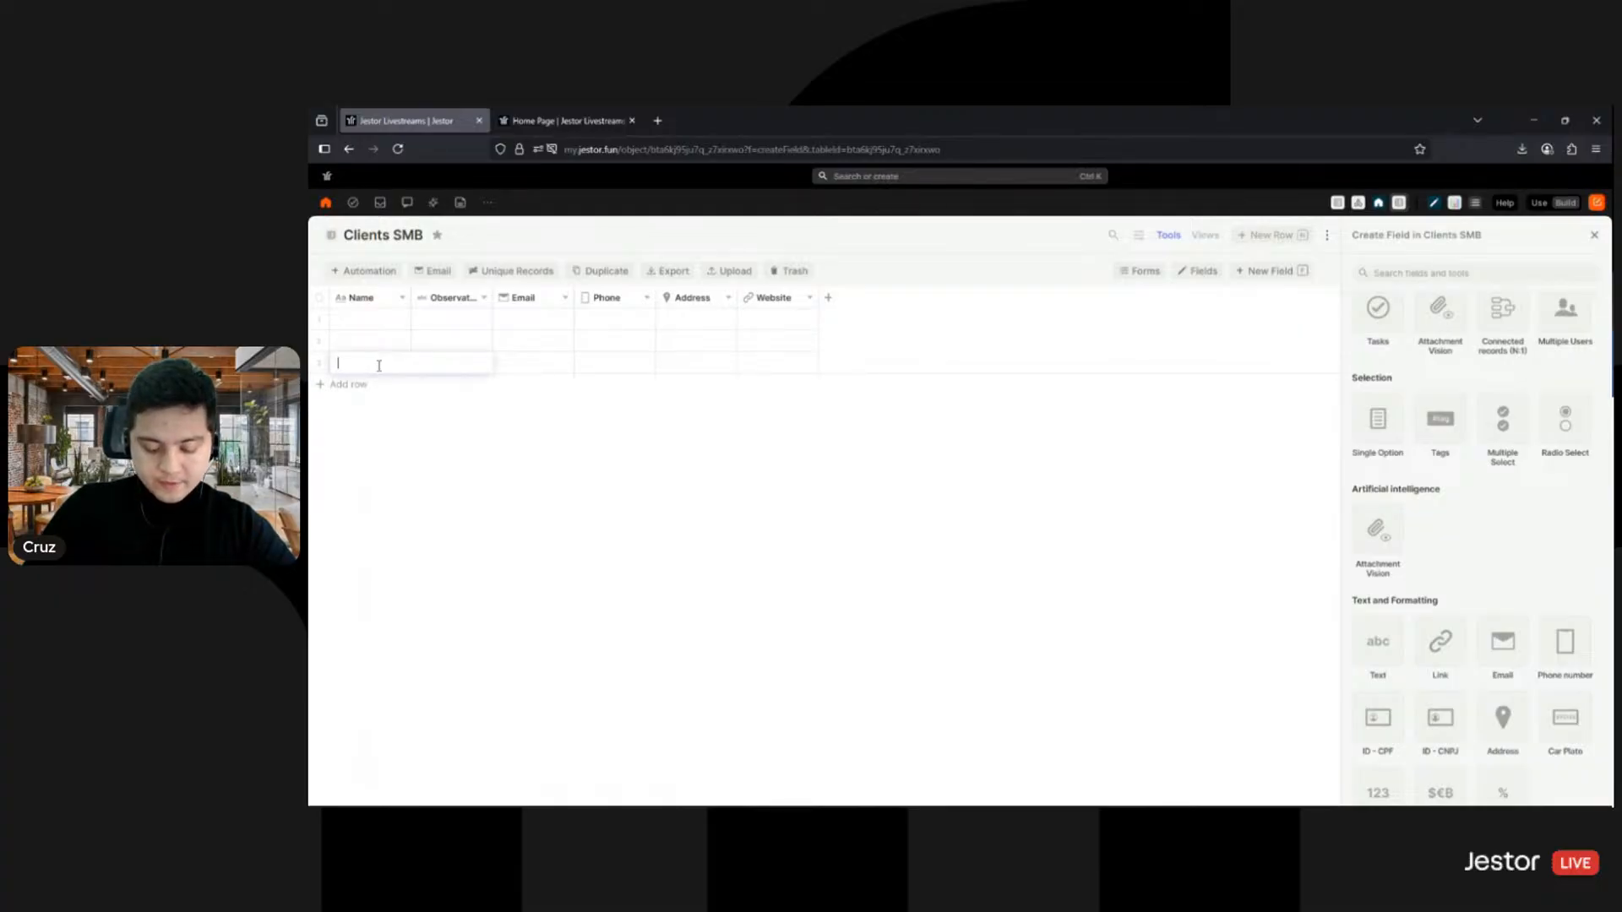
{"action": "type", "text": "Andrew"}
{"action": "left_click", "coordinate": [357, 341]}
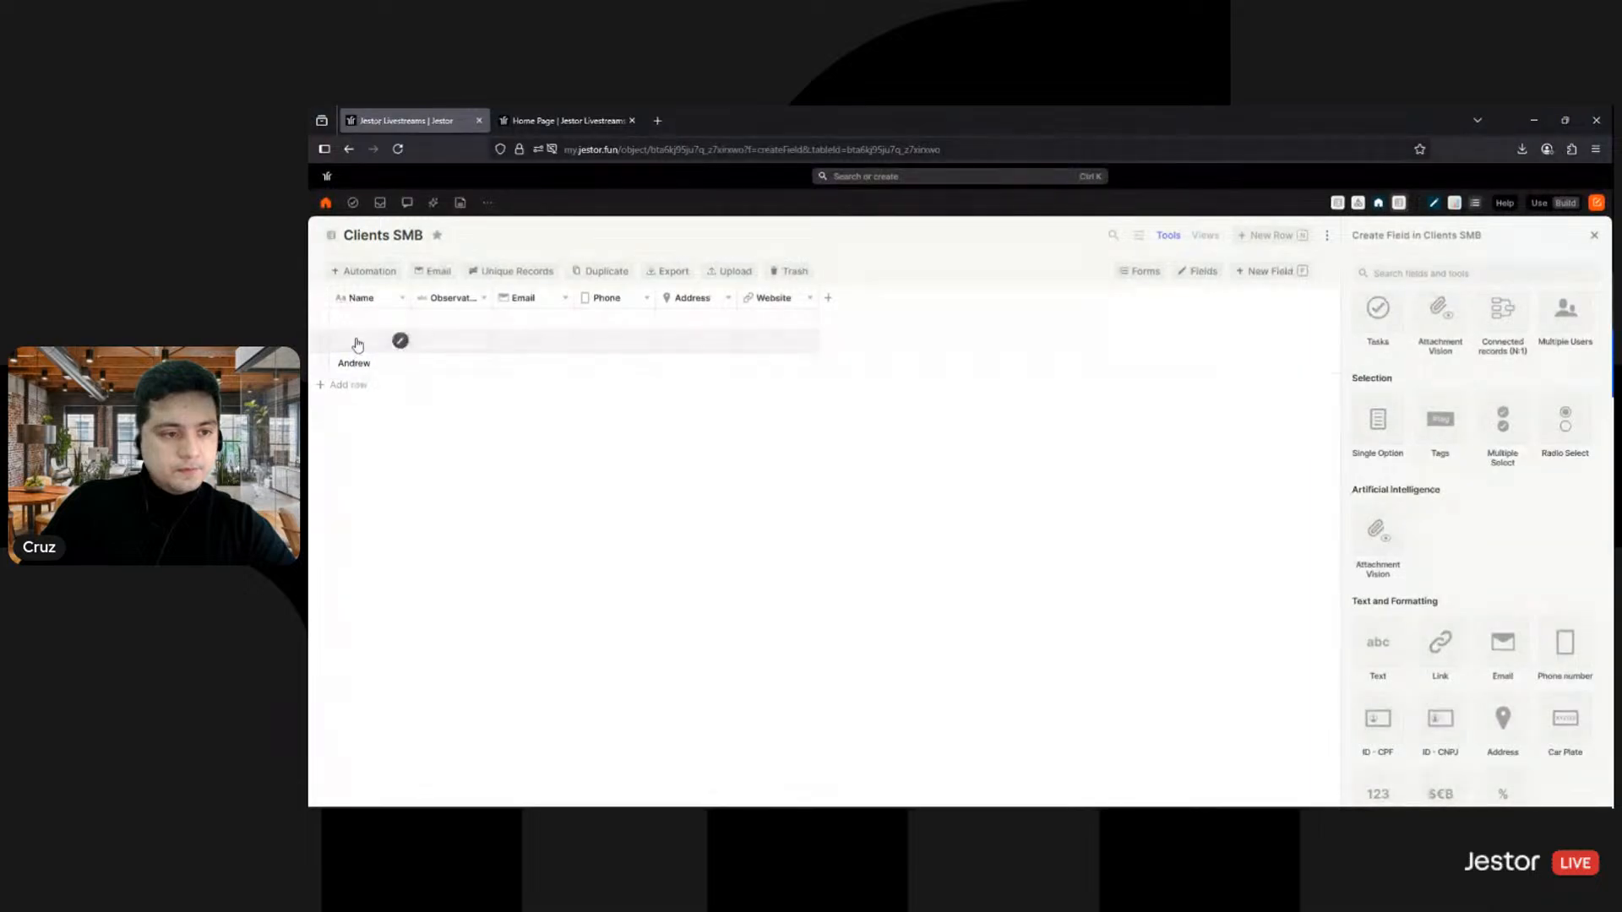
{"action": "type", "text": "Brend"}
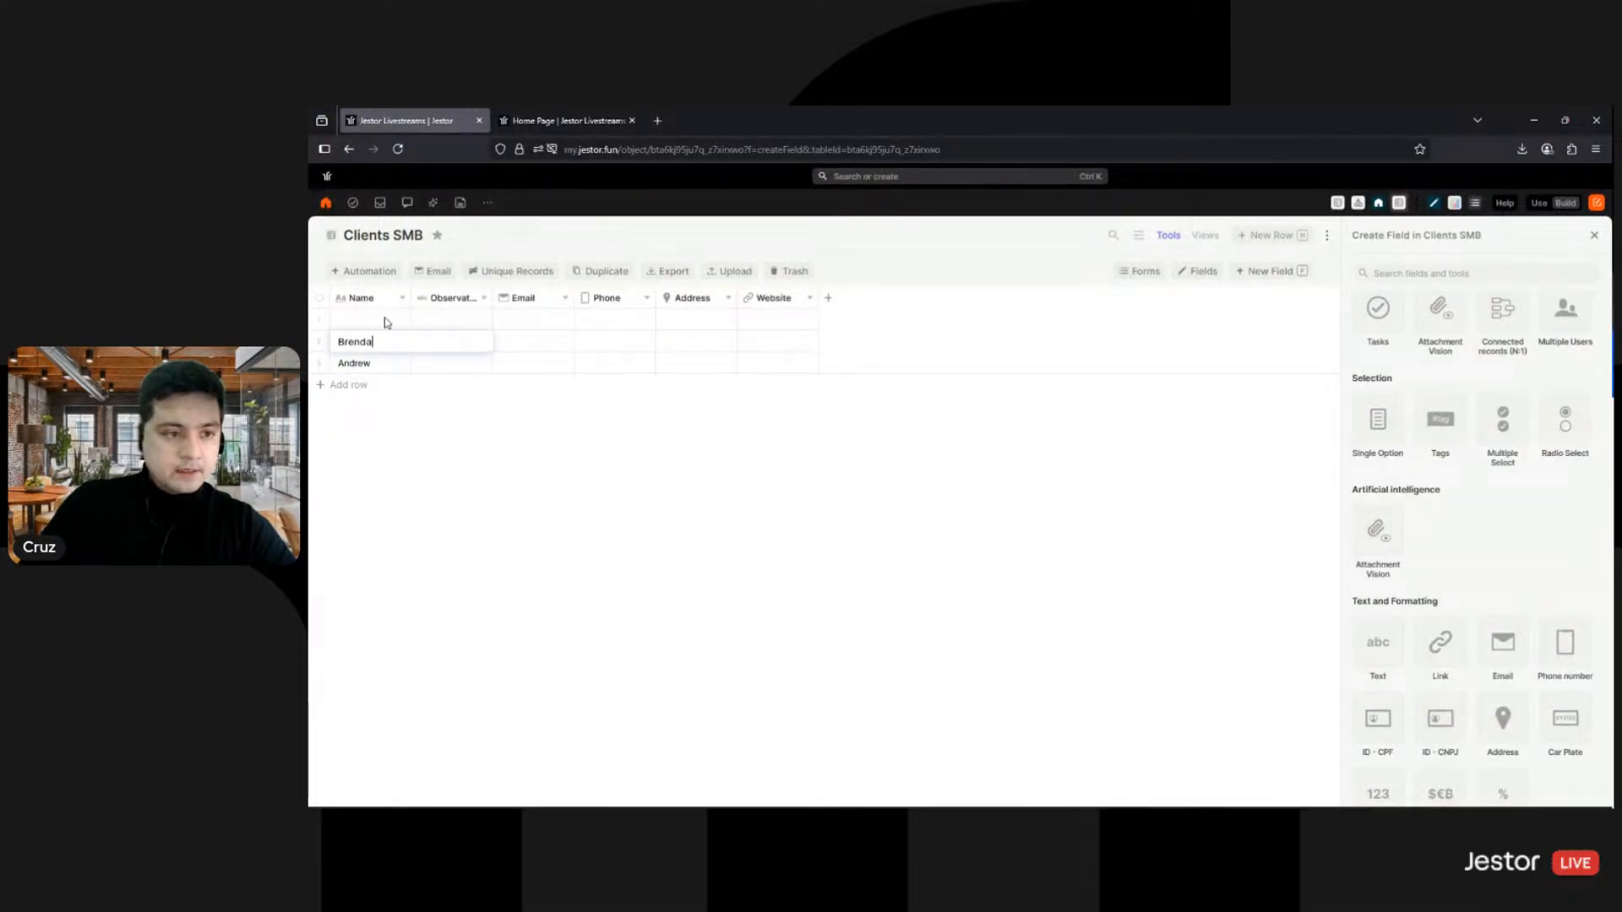
{"action": "type", "text": "a"}
{"action": "key", "text": "Return"}
{"action": "left_click", "coordinate": [381, 317]}
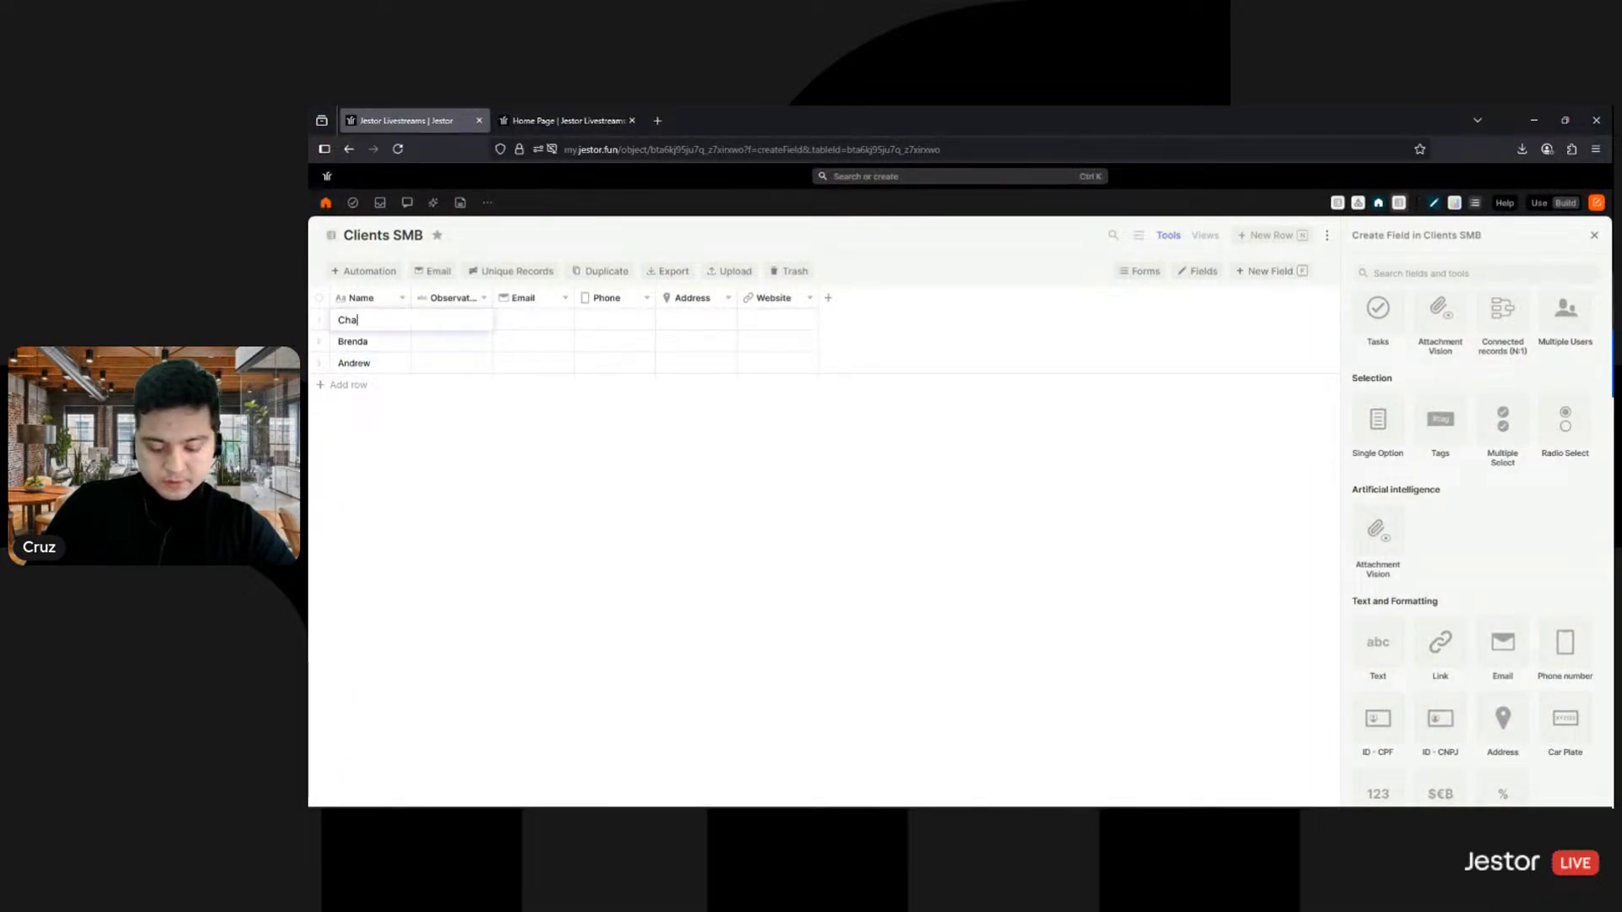
{"action": "key", "text": "Return"}
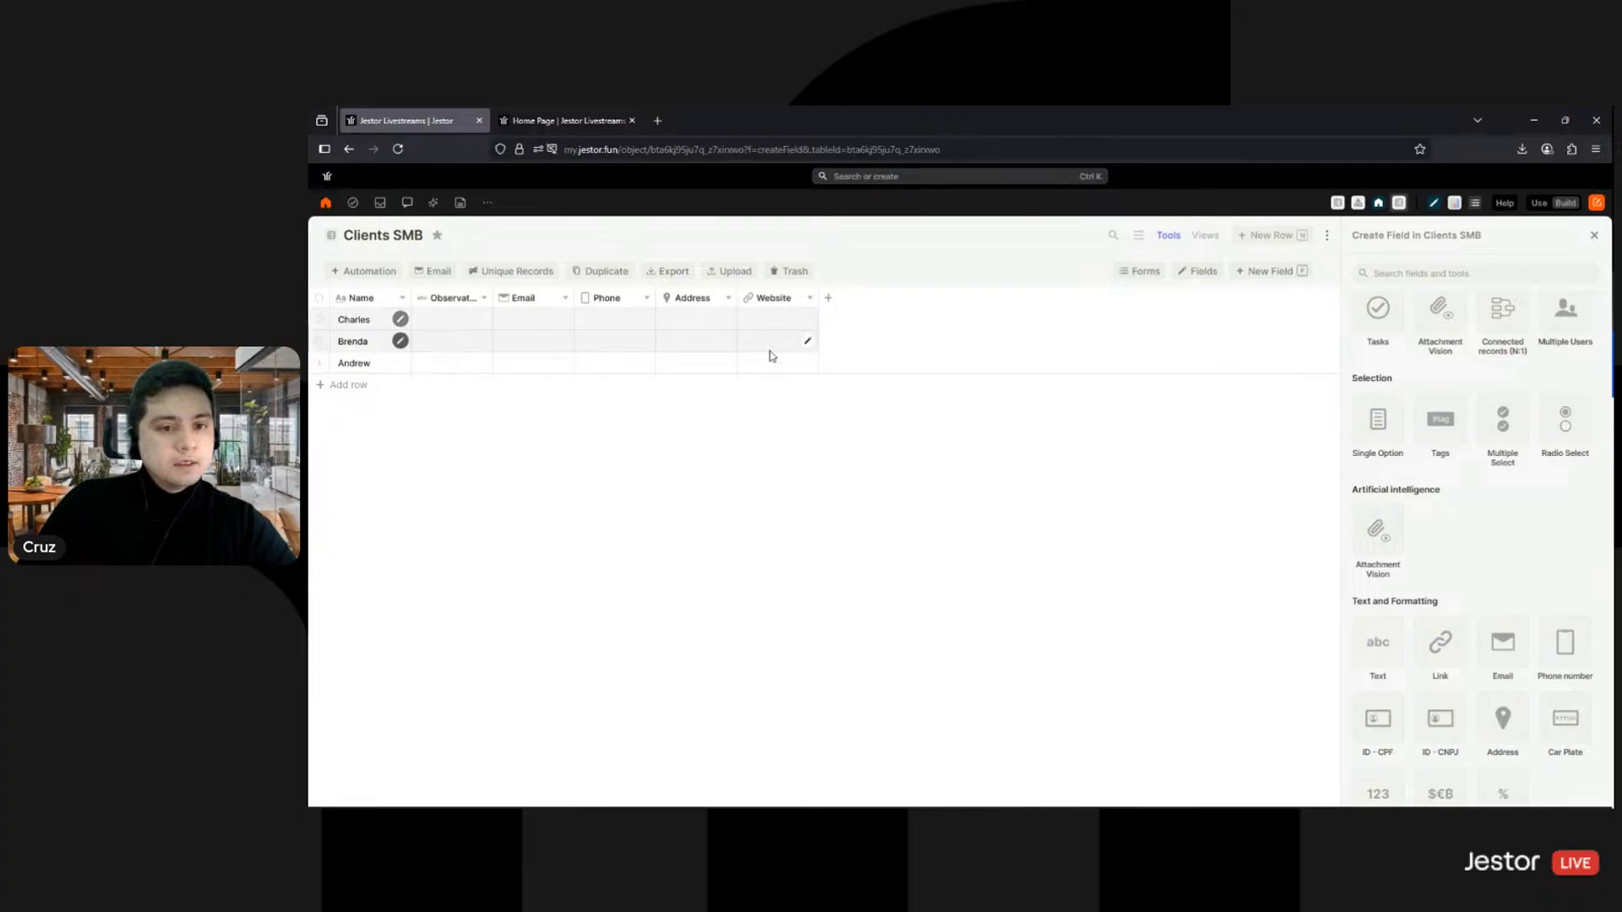
Step: Fill in the Email field of all three client rows with each client's e-mail address, working from the last row upward
{"action": "left_click", "coordinate": [536, 363]}
{"action": "type", "text": "andrew"}
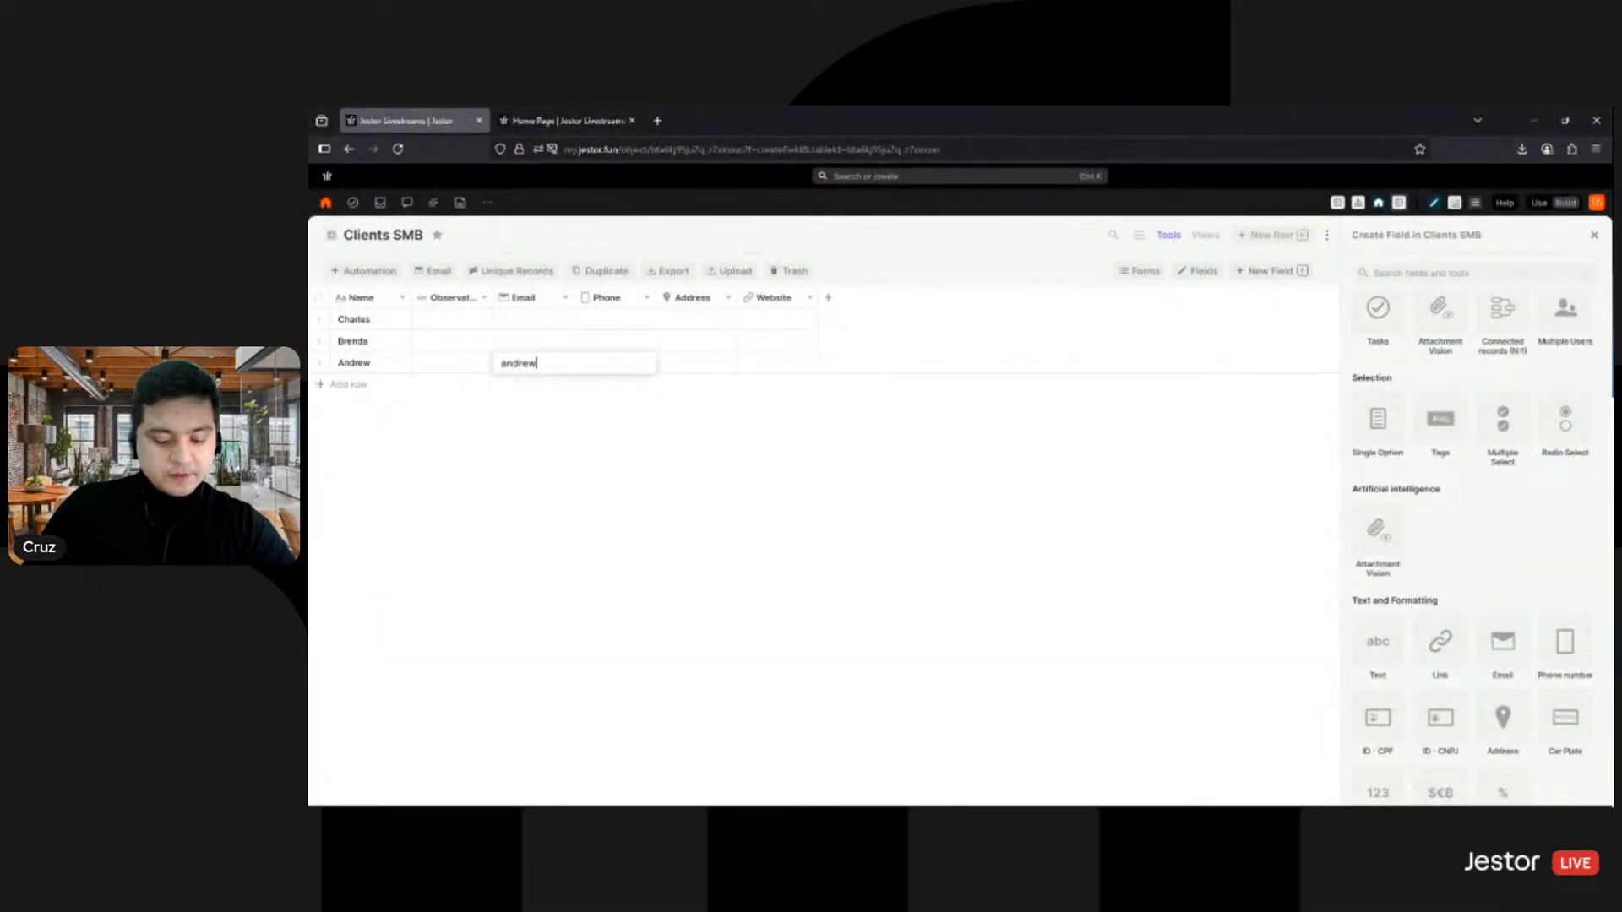
{"action": "type", "text": "@email.com"}
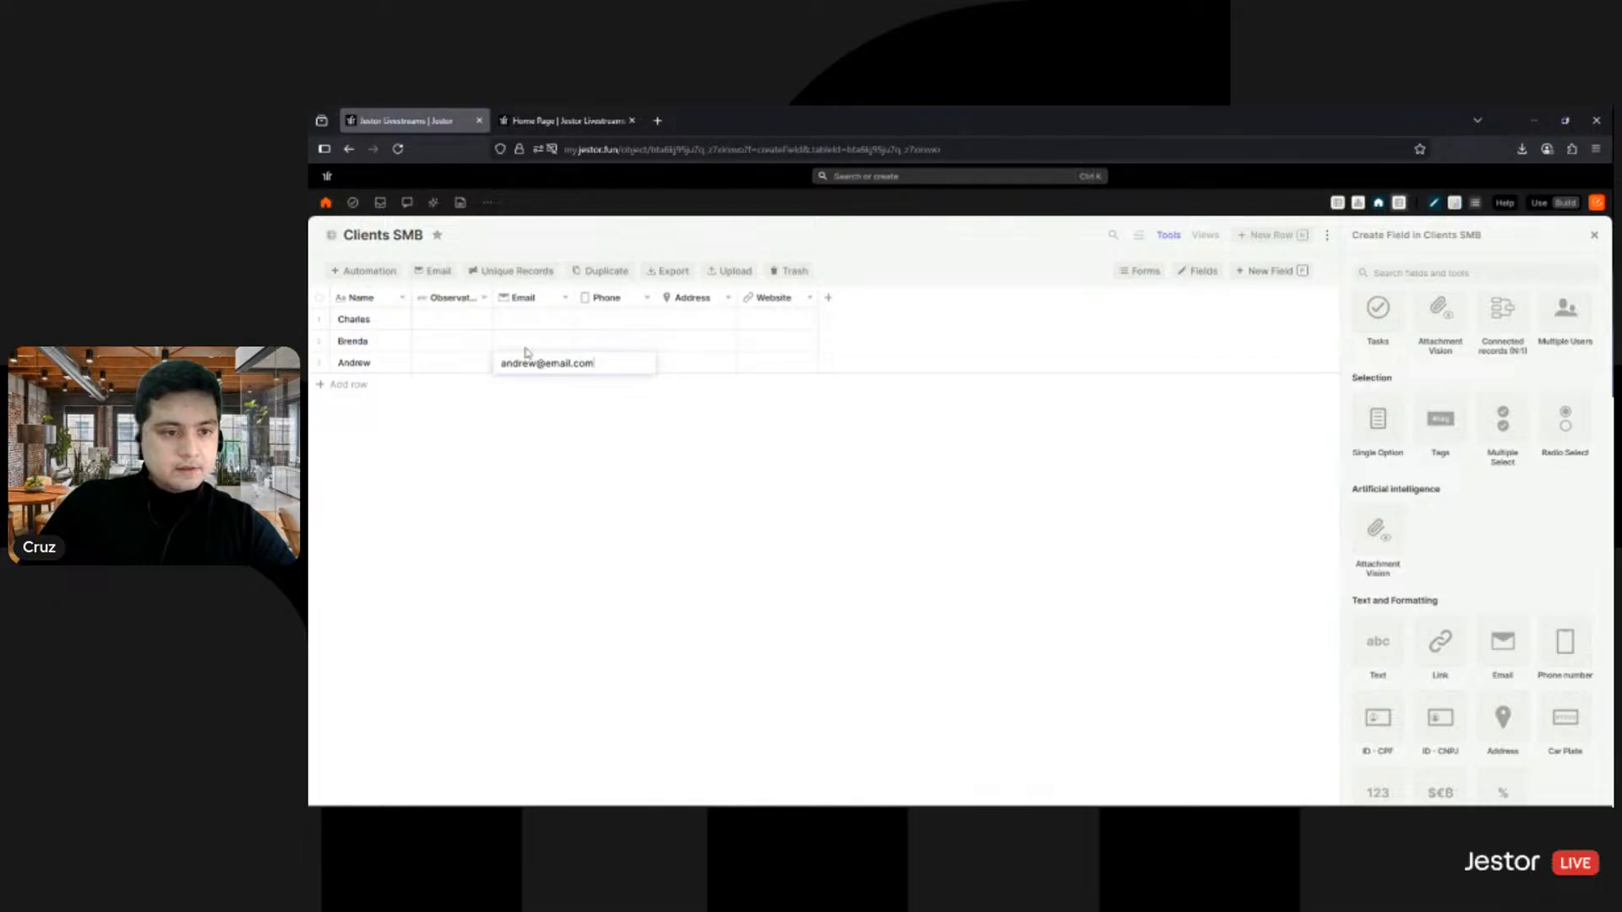
{"action": "left_click", "coordinate": [517, 344]}
{"action": "left_click", "coordinate": [518, 343]}
{"action": "type", "text": "br"}
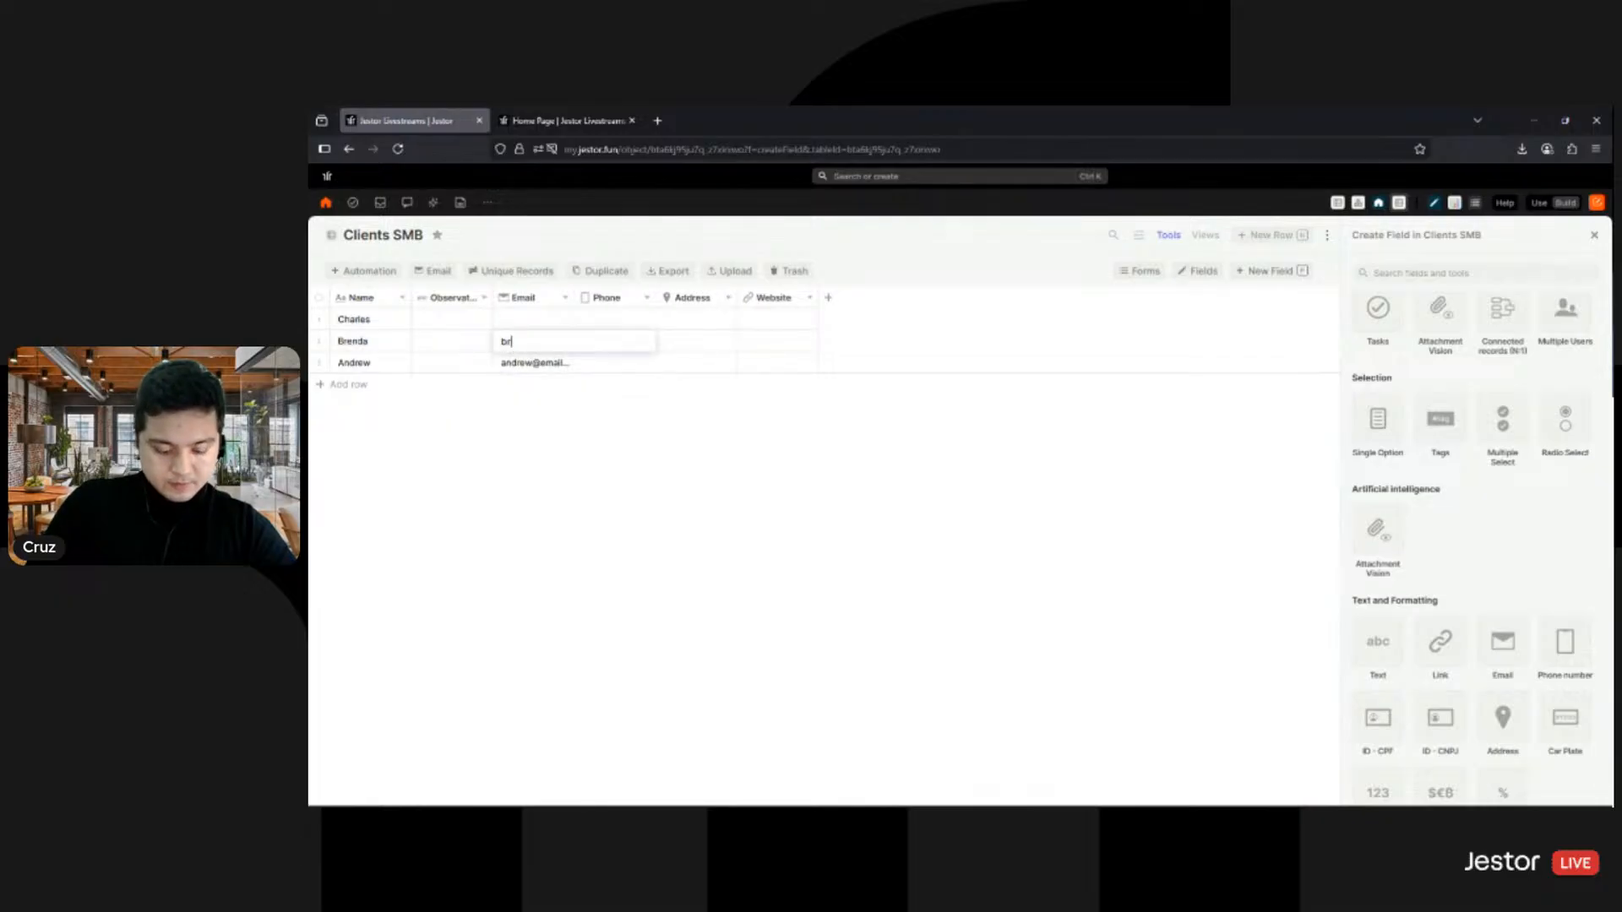
{"action": "type", "text": "enda@email.com"}
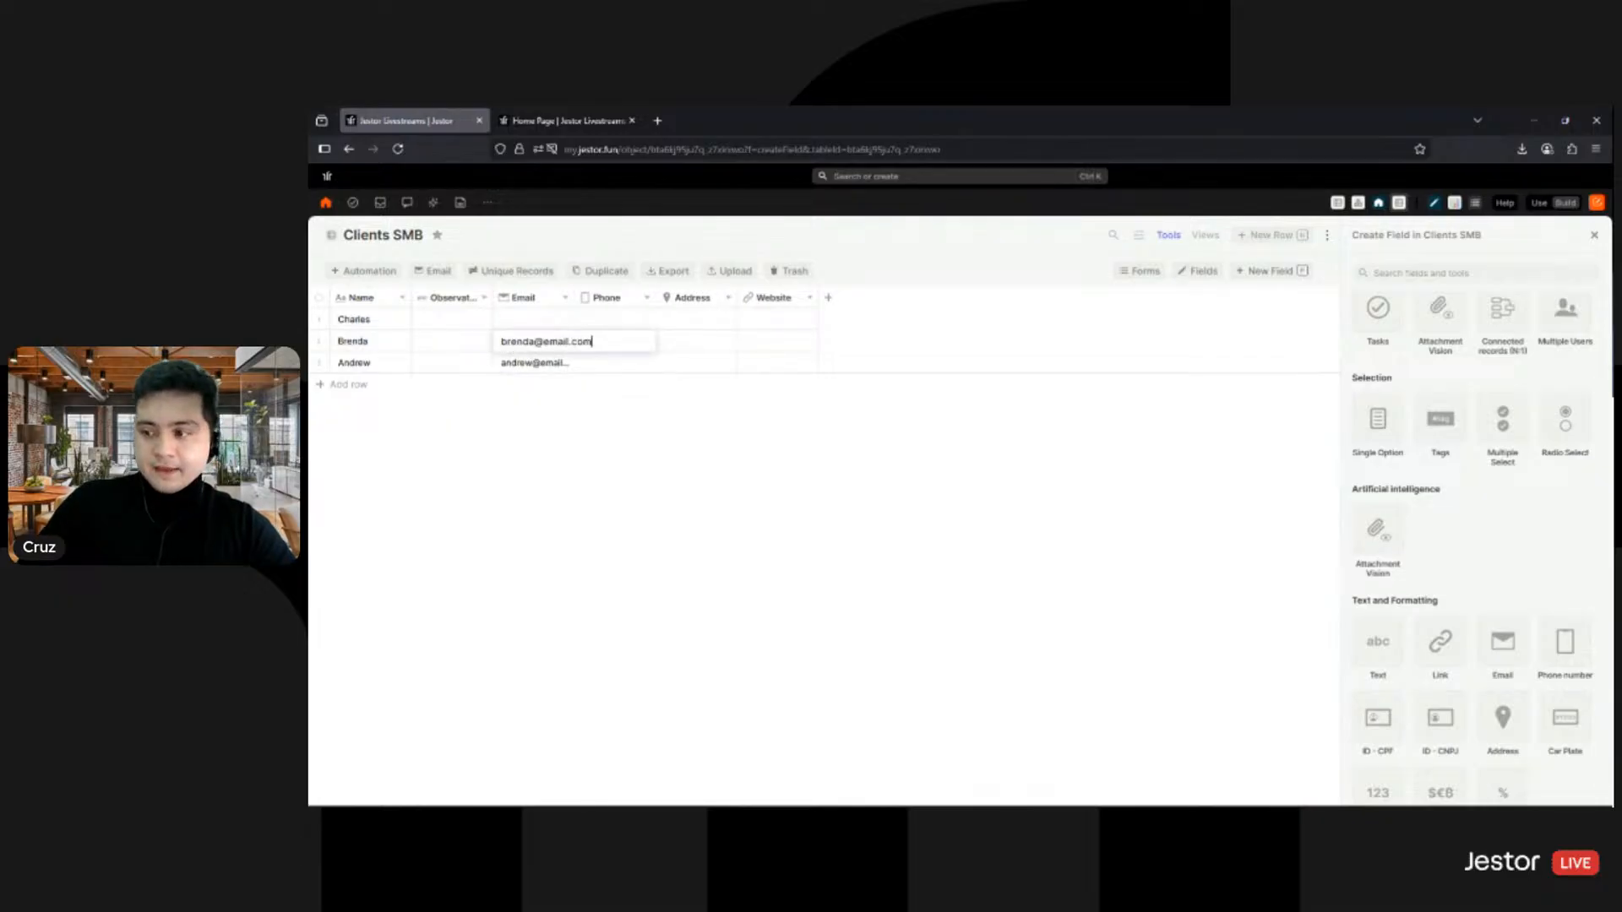
{"action": "left_click", "coordinate": [521, 325]}
{"action": "left_click", "coordinate": [517, 319]}
{"action": "type", "text": "ch"}
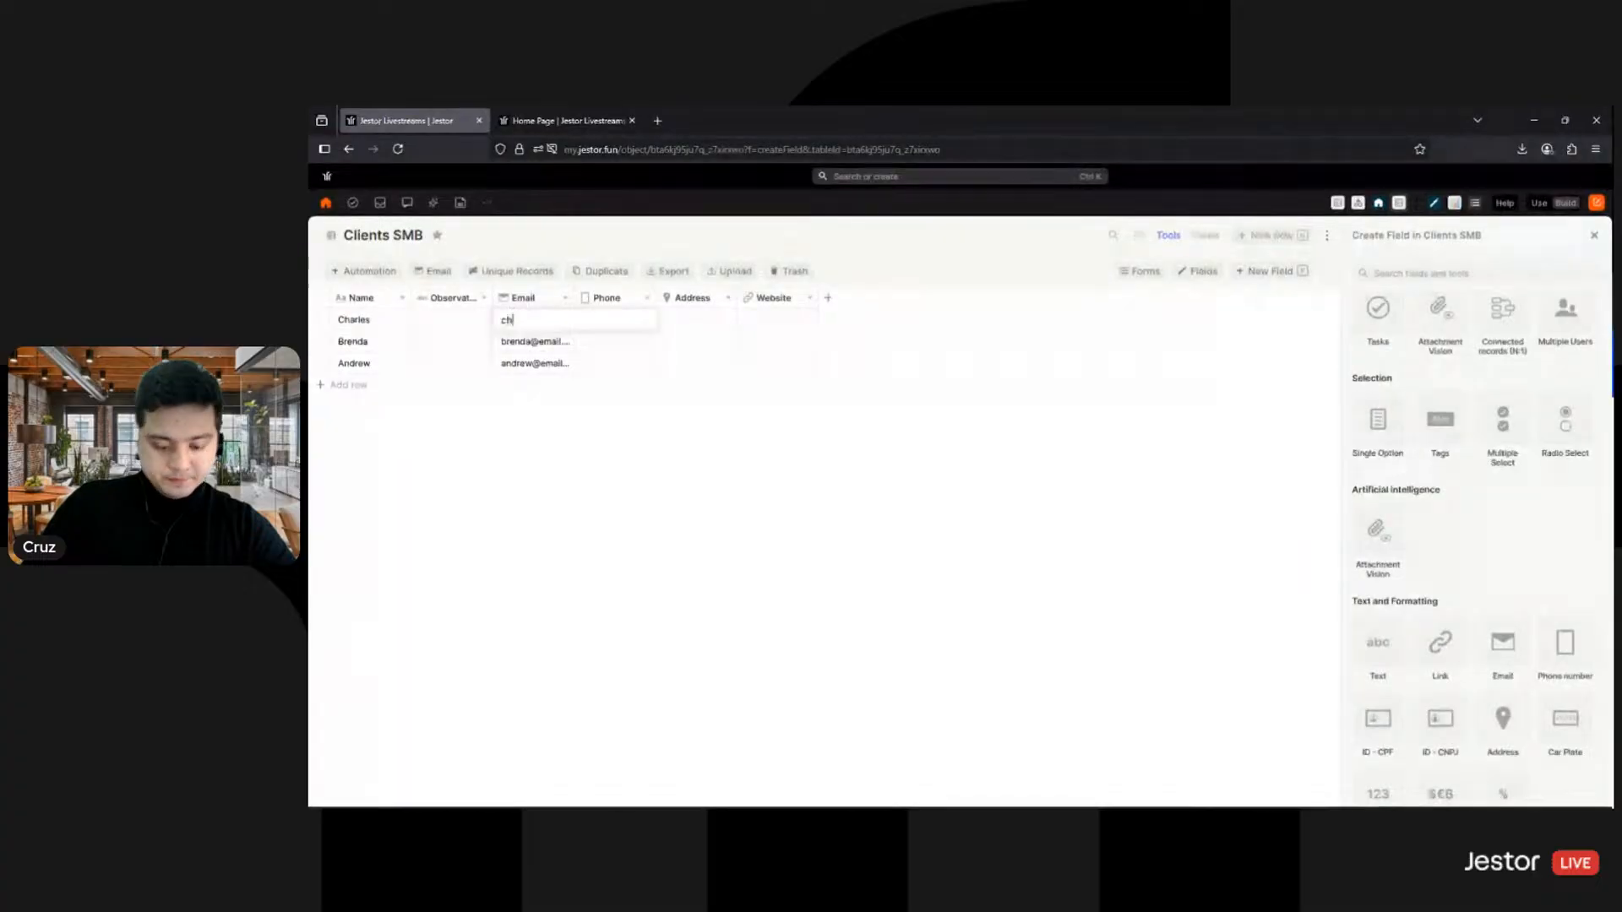
{"action": "type", "text": "arles@email"}
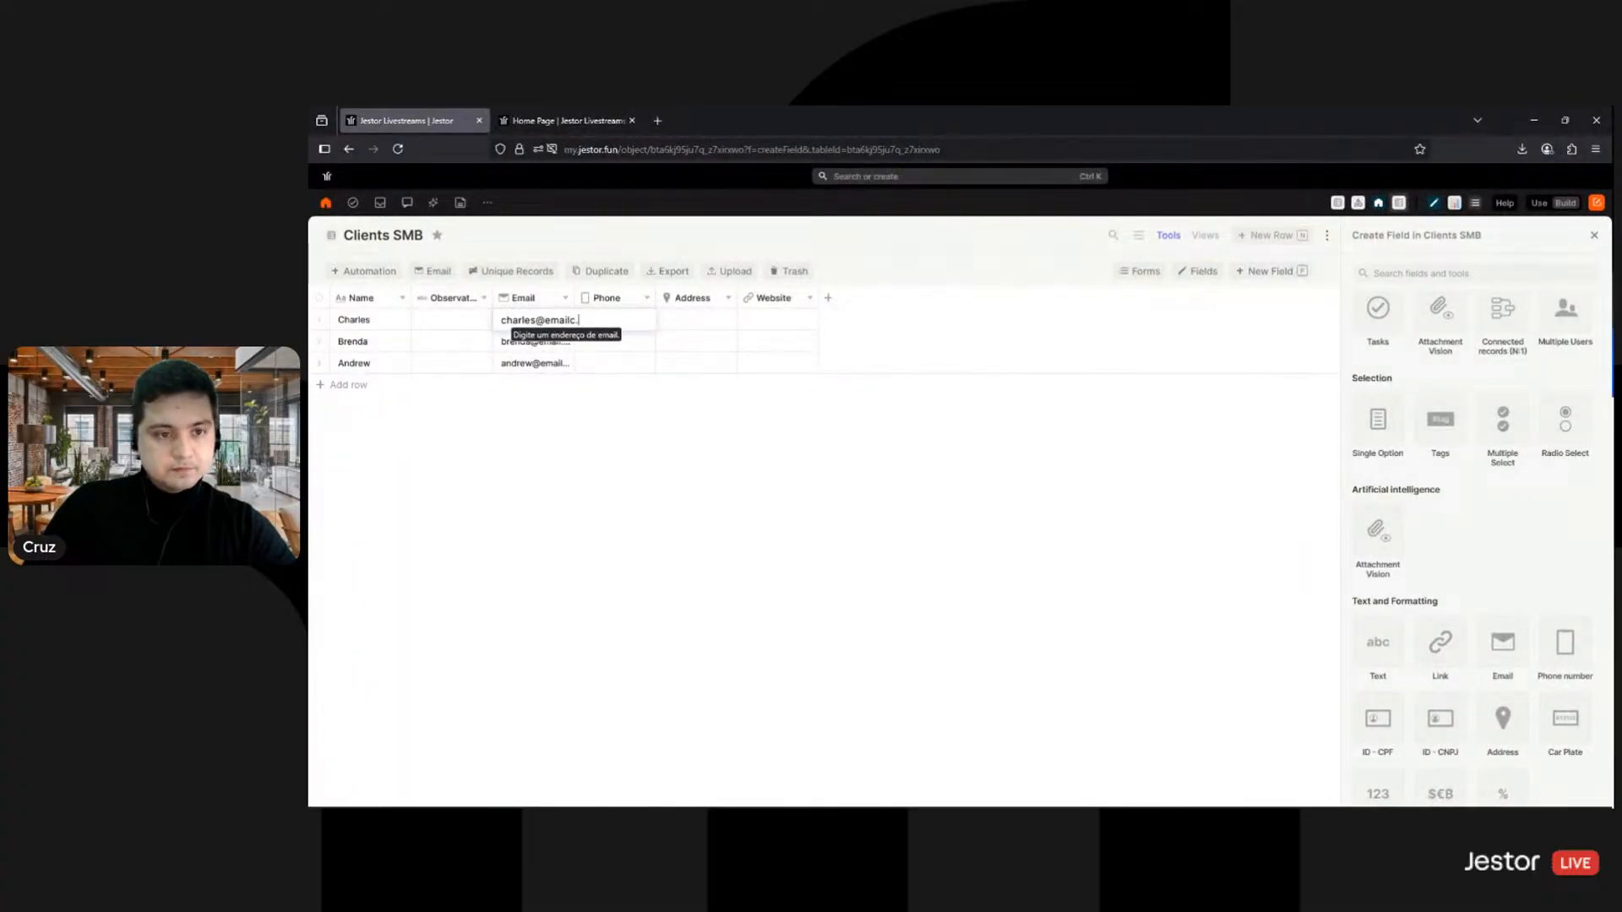
{"action": "type", "text": ".com"}
{"action": "key", "text": "Return"}
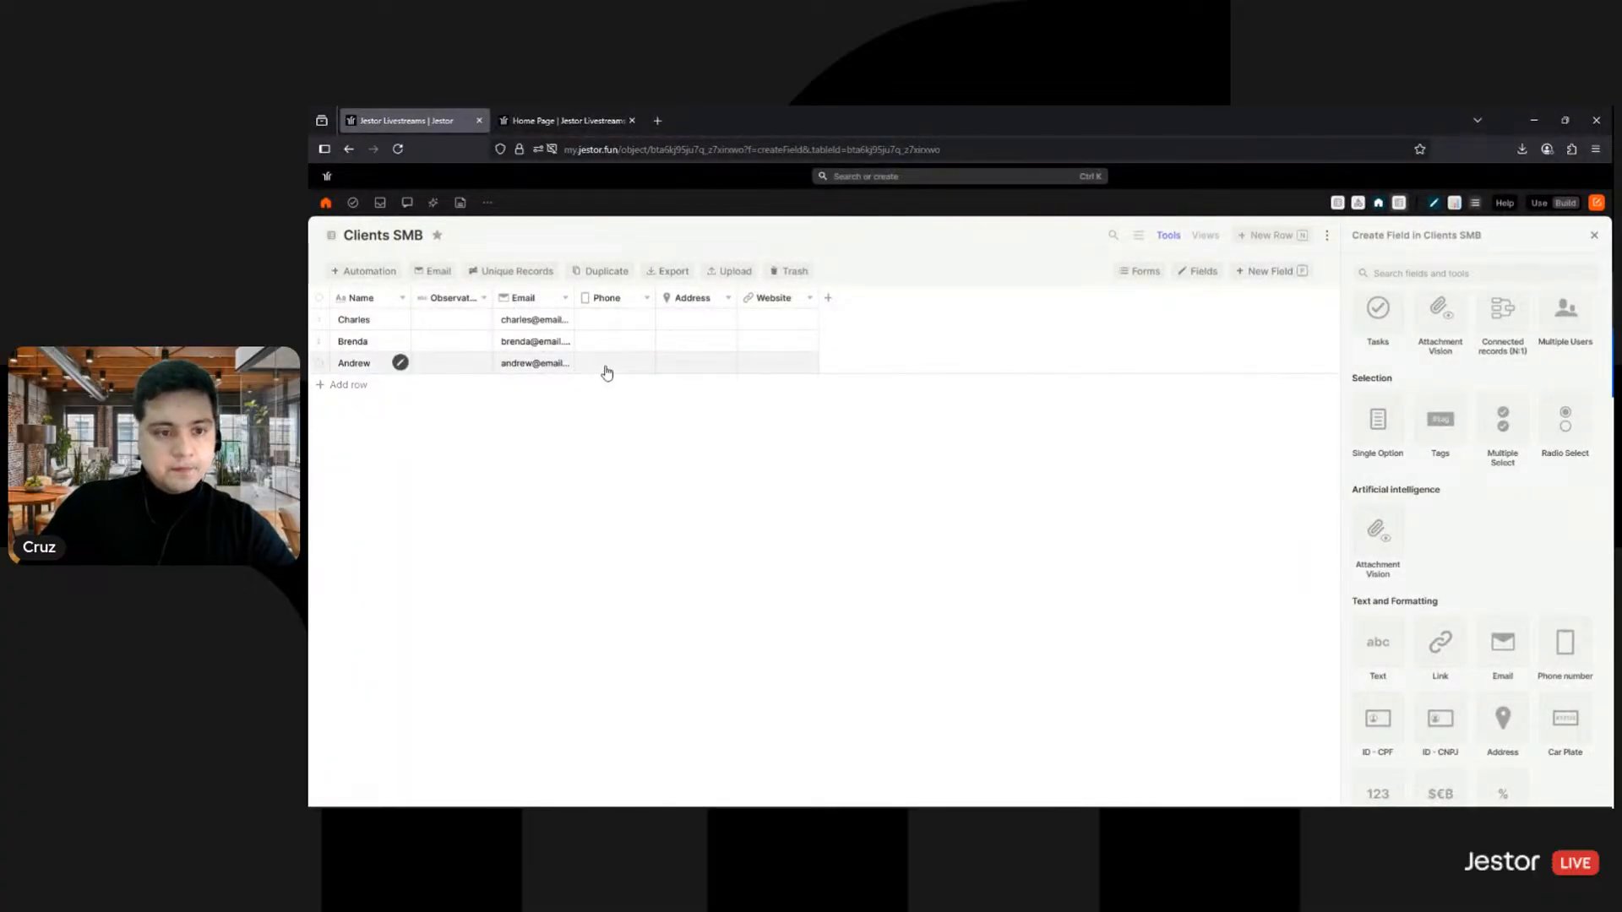
Step: Enter a phone number in the last client row and copy it into the Phone field of the other two rows
{"action": "left_click", "coordinate": [607, 365]}
{"action": "type", "text": "555 111-2"}
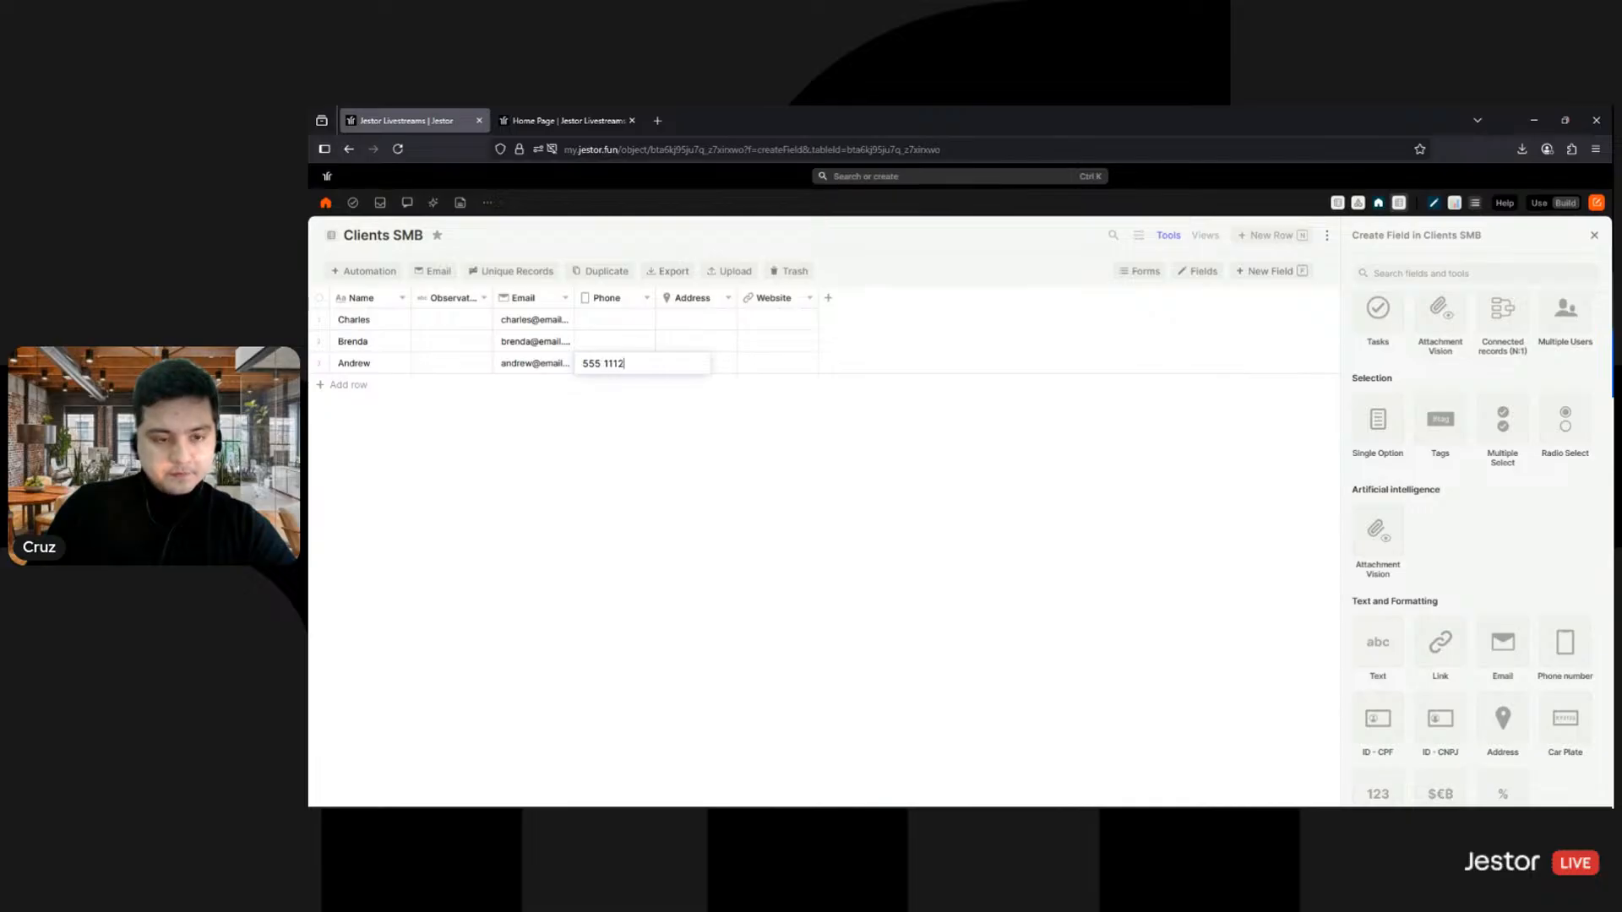
{"action": "type", "text": "222"}
{"action": "key", "text": "ctrl+a"}
{"action": "key", "text": "ctrl+c"}
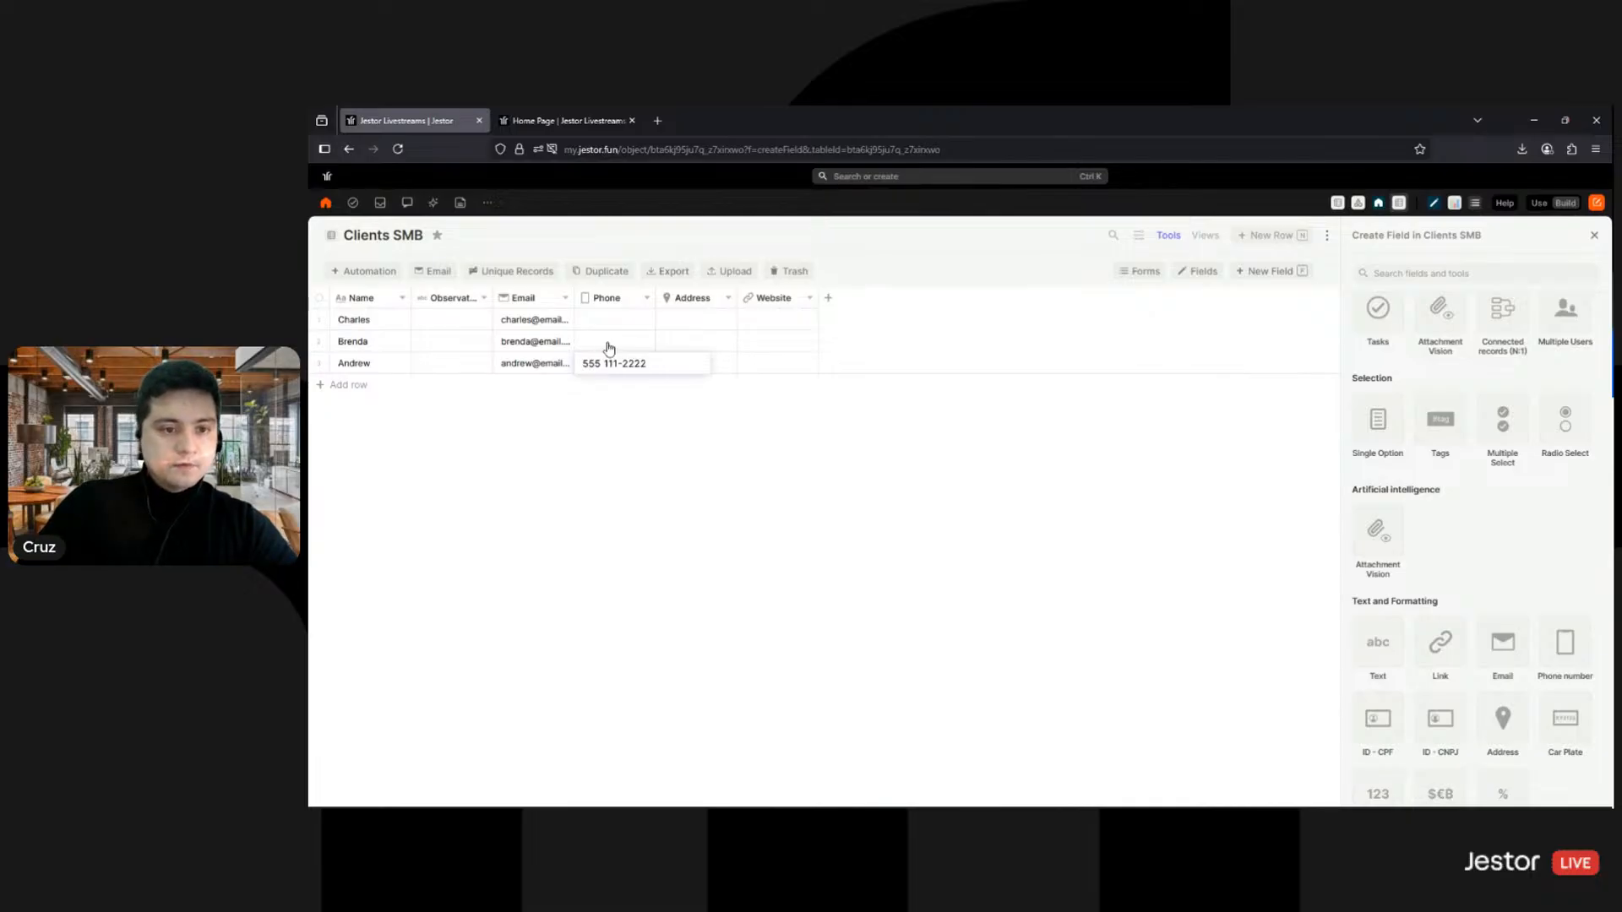
{"action": "left_click", "coordinate": [604, 342]}
{"action": "key", "text": "ctrl+v"}
{"action": "key", "text": "Return"}
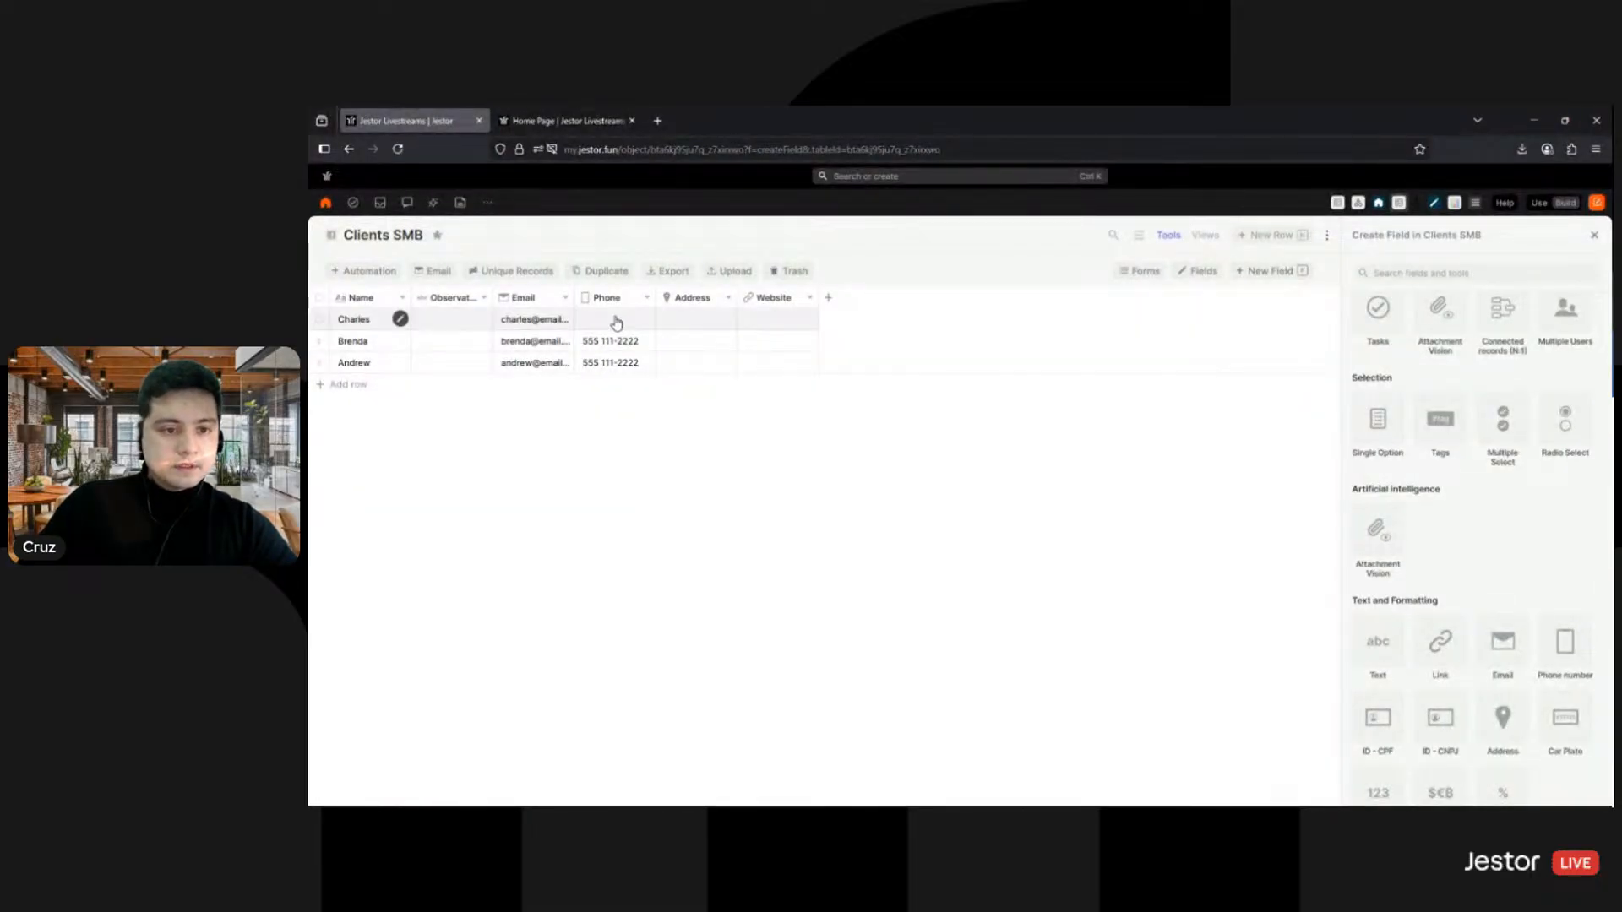
{"action": "left_click", "coordinate": [617, 324]}
{"action": "key", "text": "ctrl+v"}
{"action": "key", "text": "Return"}
{"action": "left_click", "coordinate": [684, 370]}
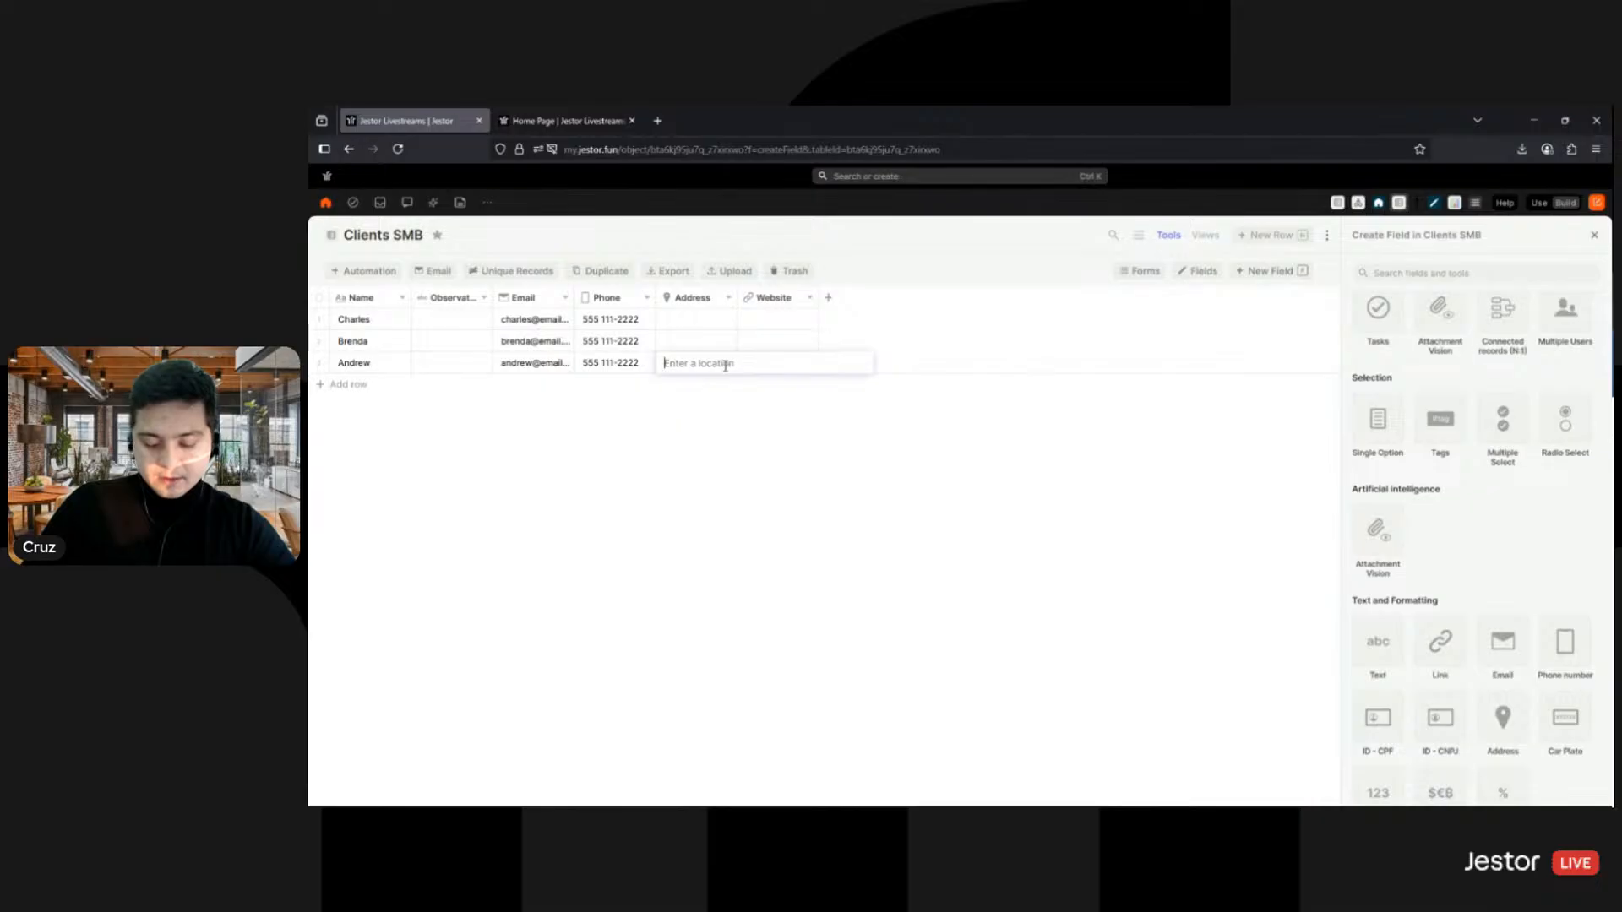
{"action": "type", "text": "washing"}
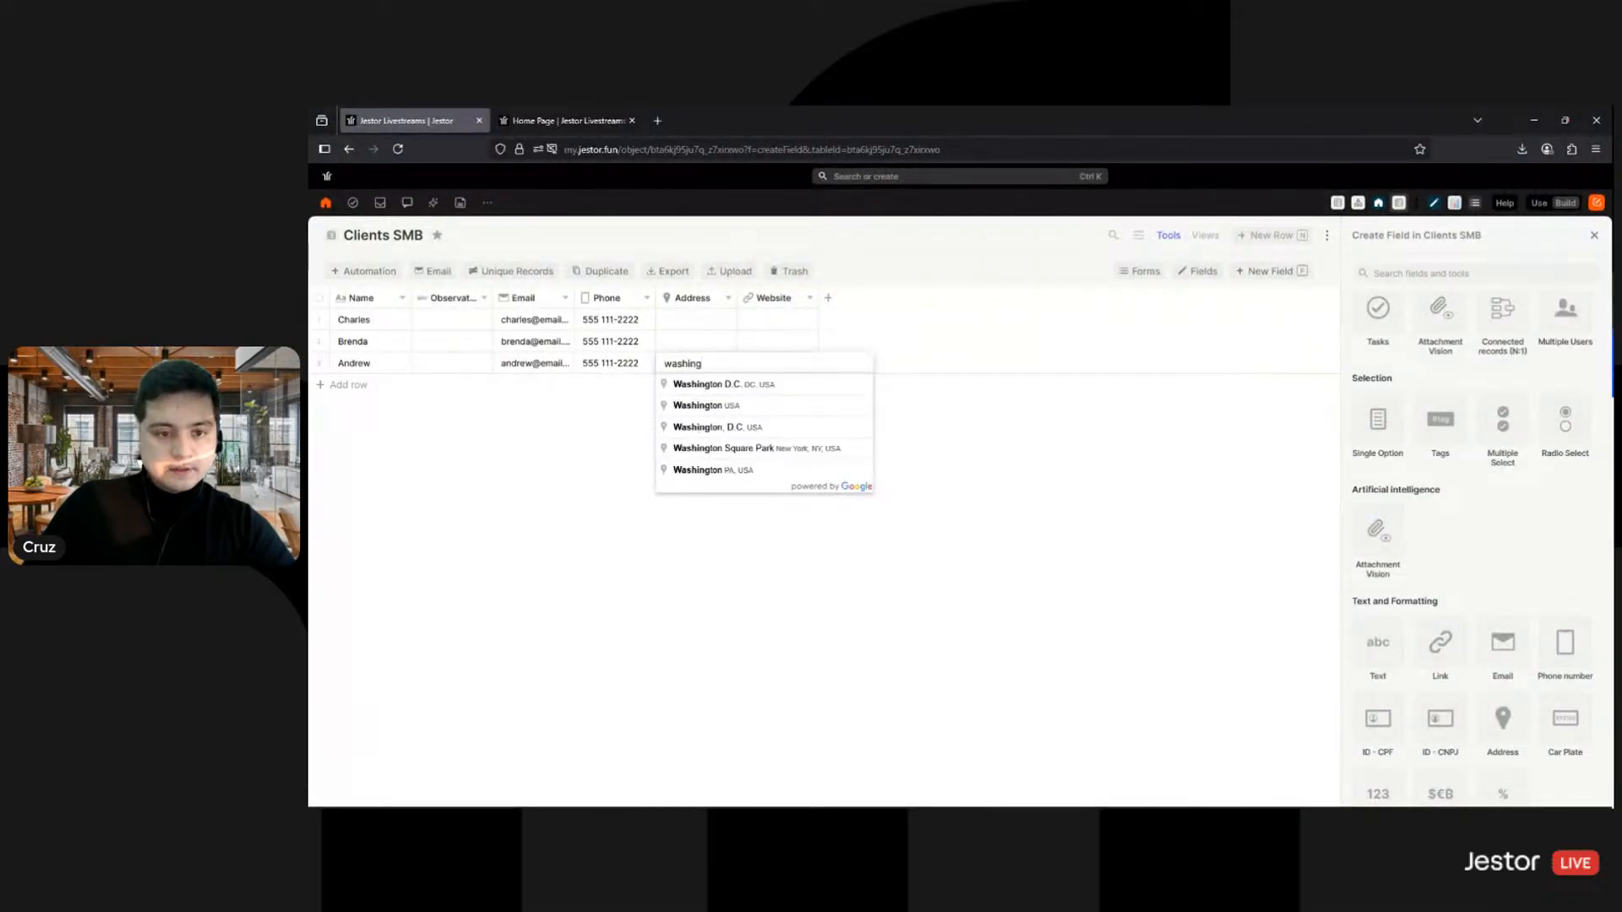
{"action": "key", "text": "BackSpace"}
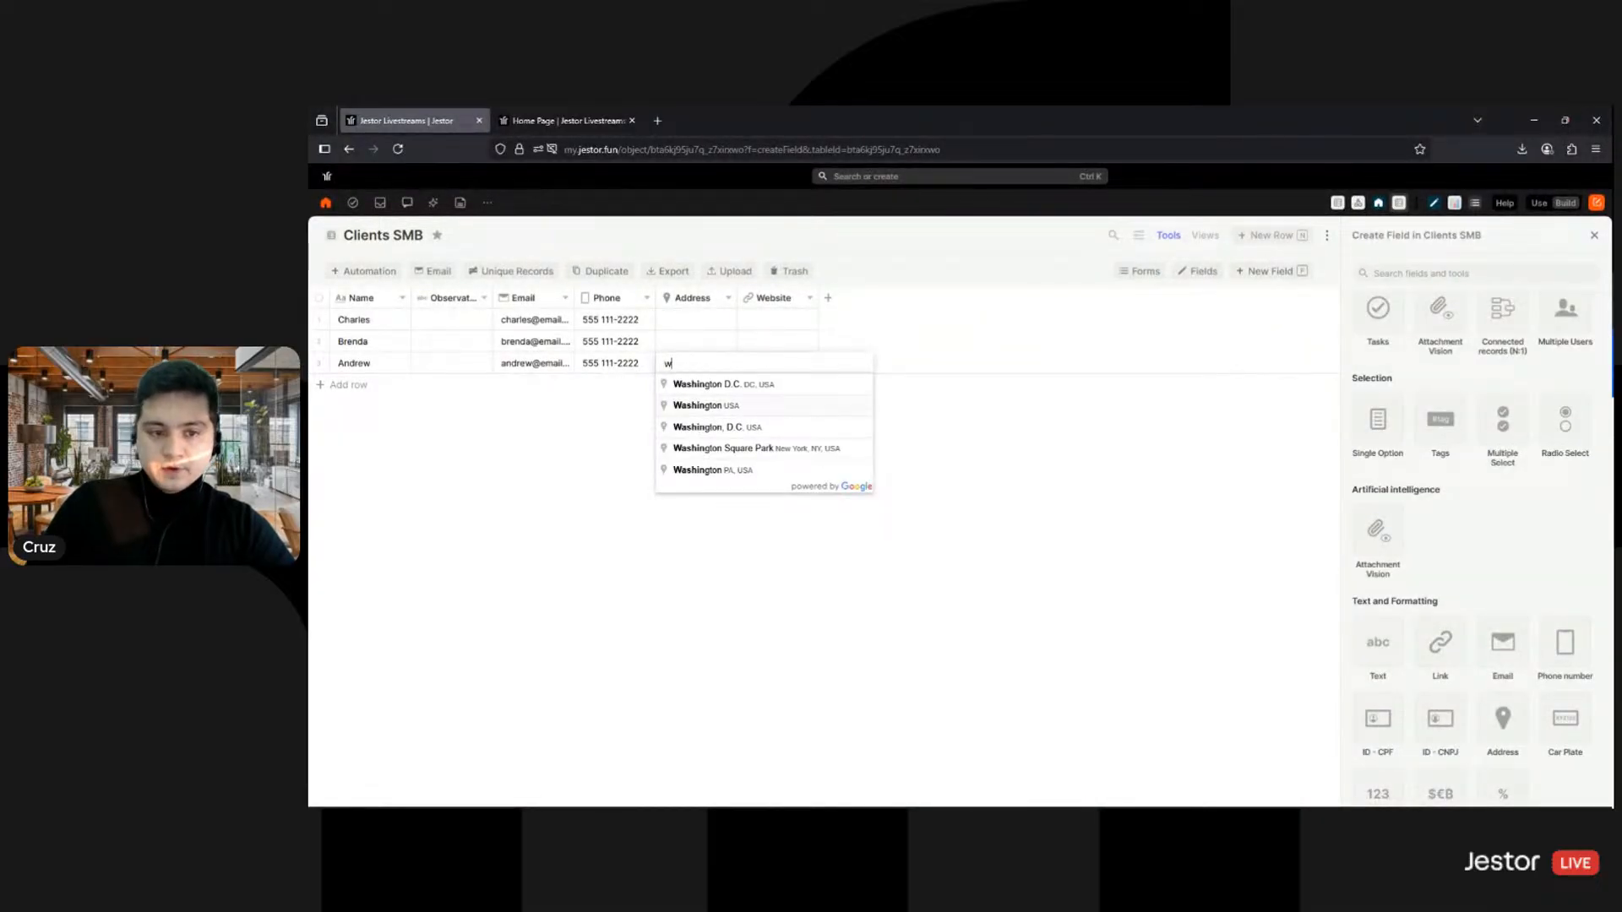
{"action": "key", "text": "BackSpace"}
{"action": "left_click", "coordinate": [878, 433]}
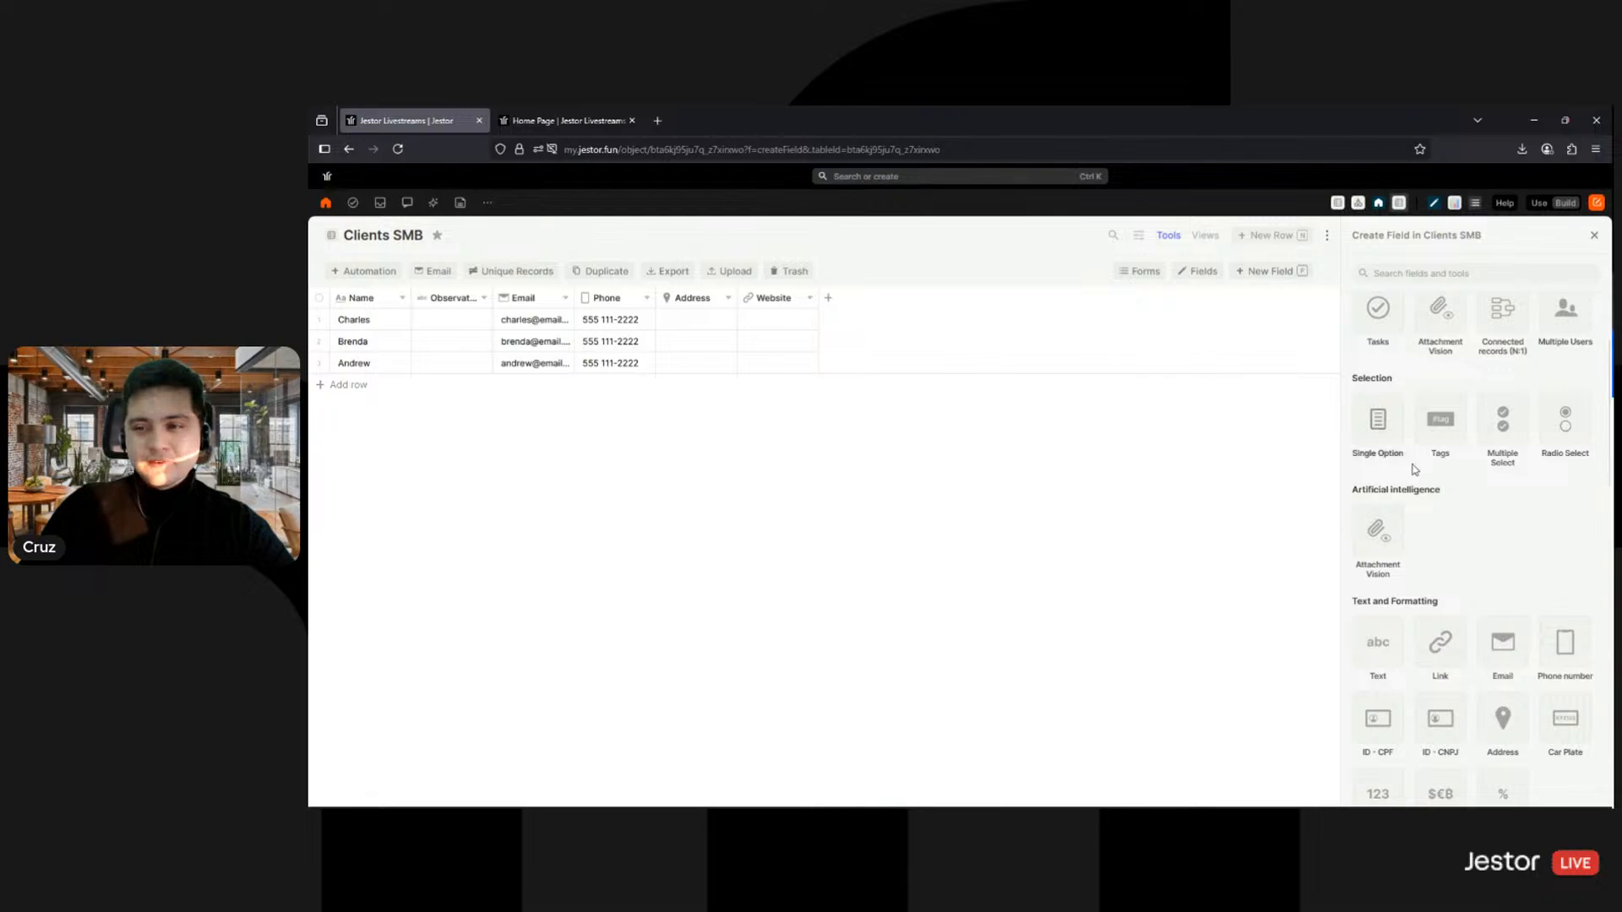
{"action": "left_click", "coordinate": [1594, 234]}
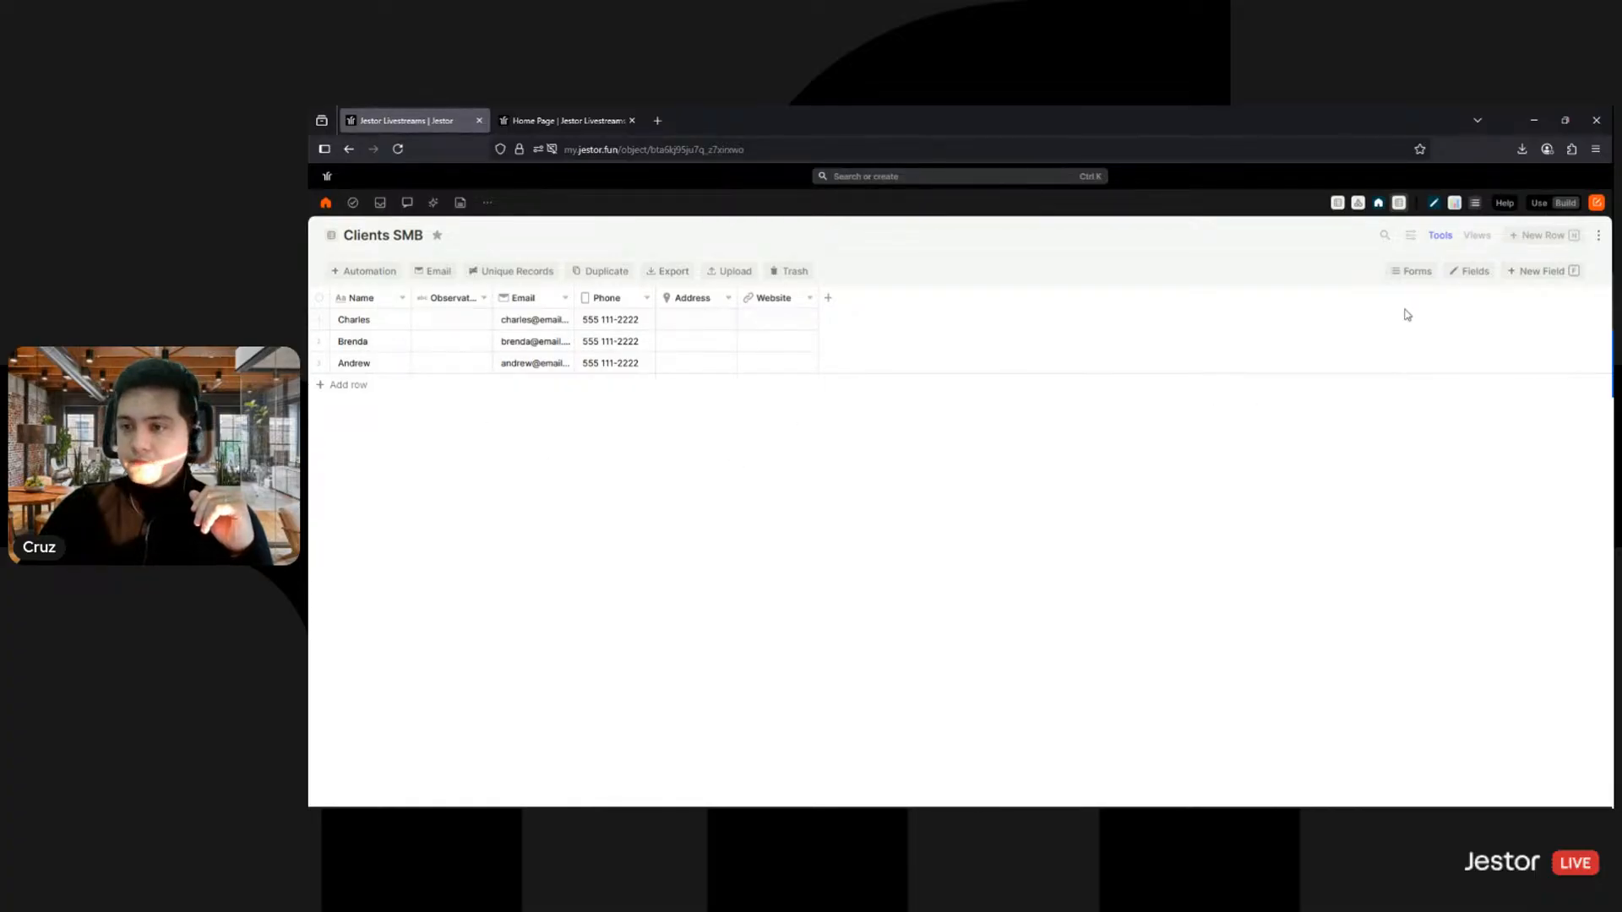
{"action": "left_click", "coordinate": [1597, 238]}
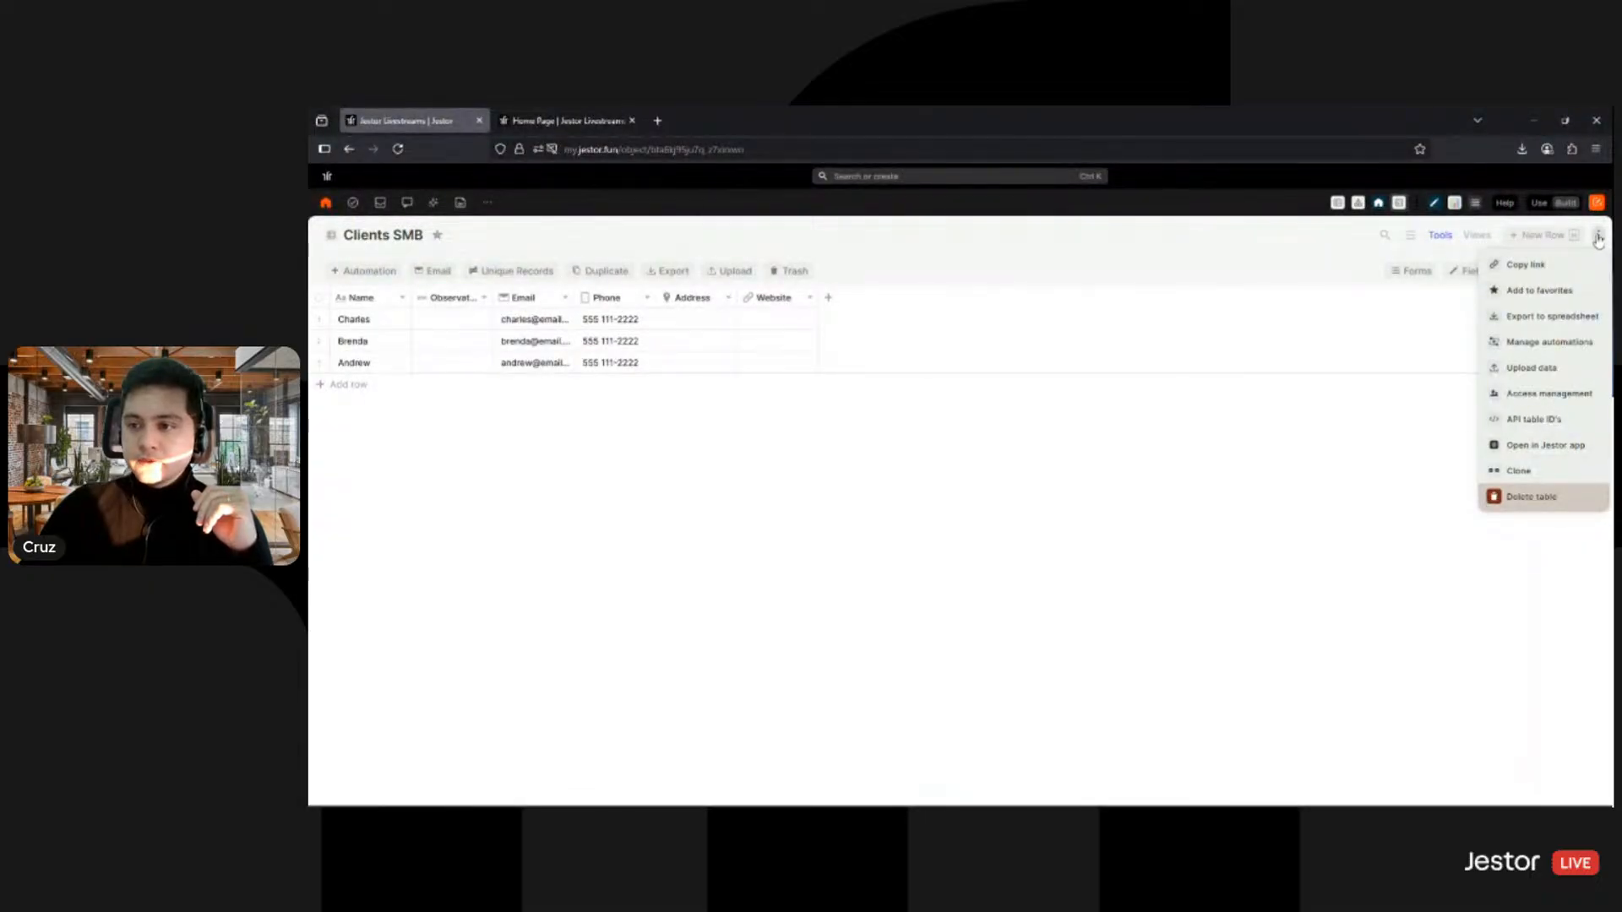
{"action": "left_click", "coordinate": [1597, 238]}
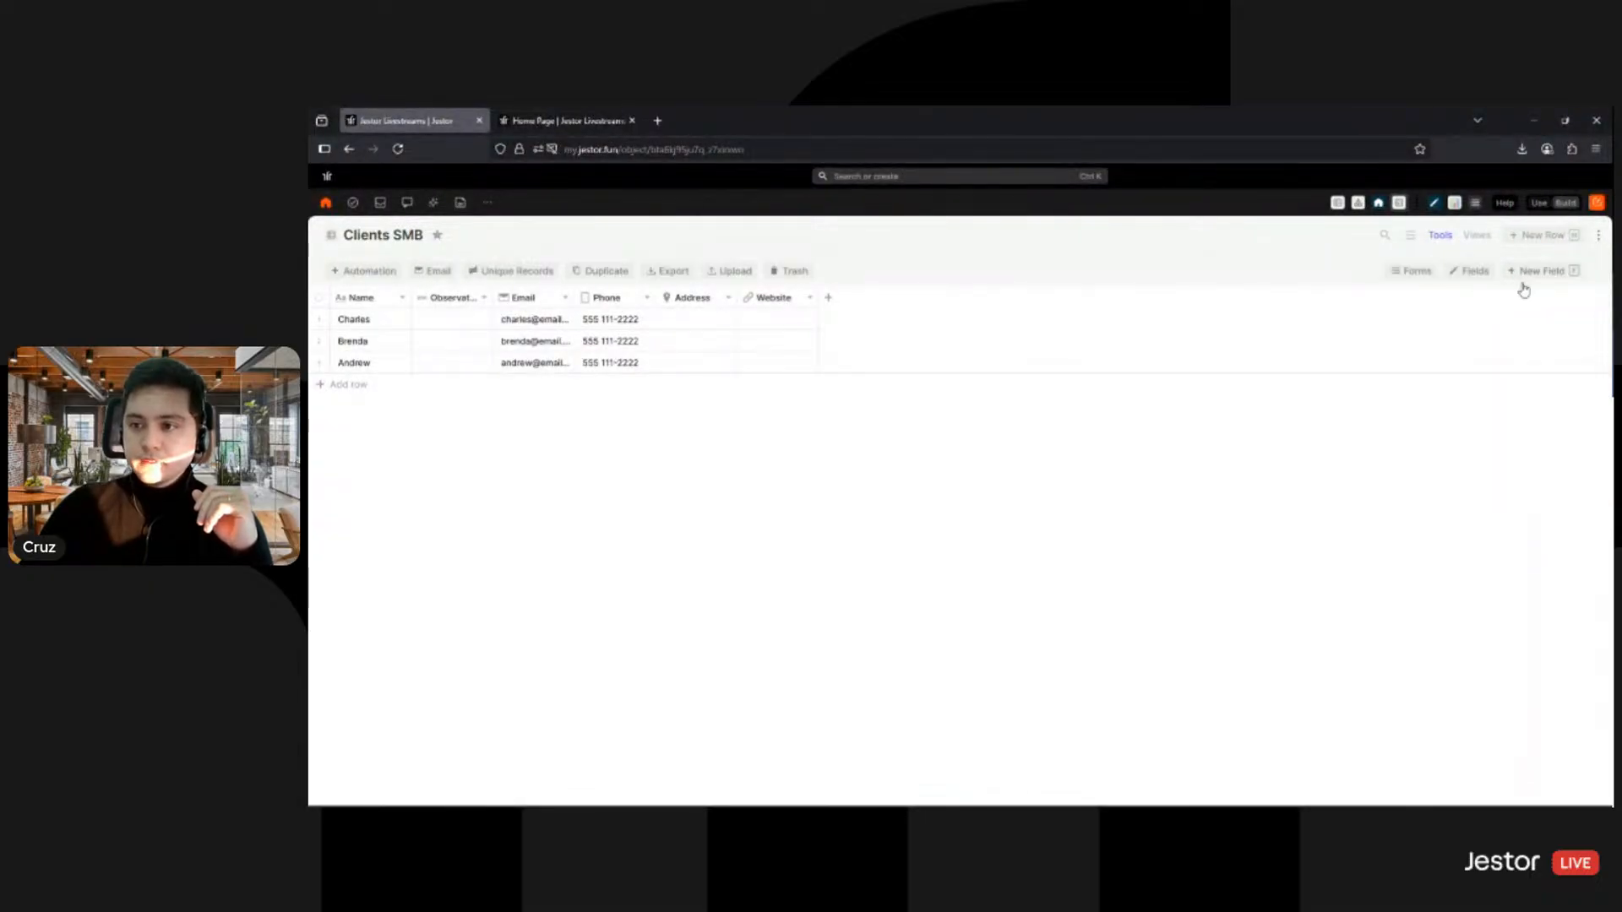
{"action": "left_click", "coordinate": [1523, 272]}
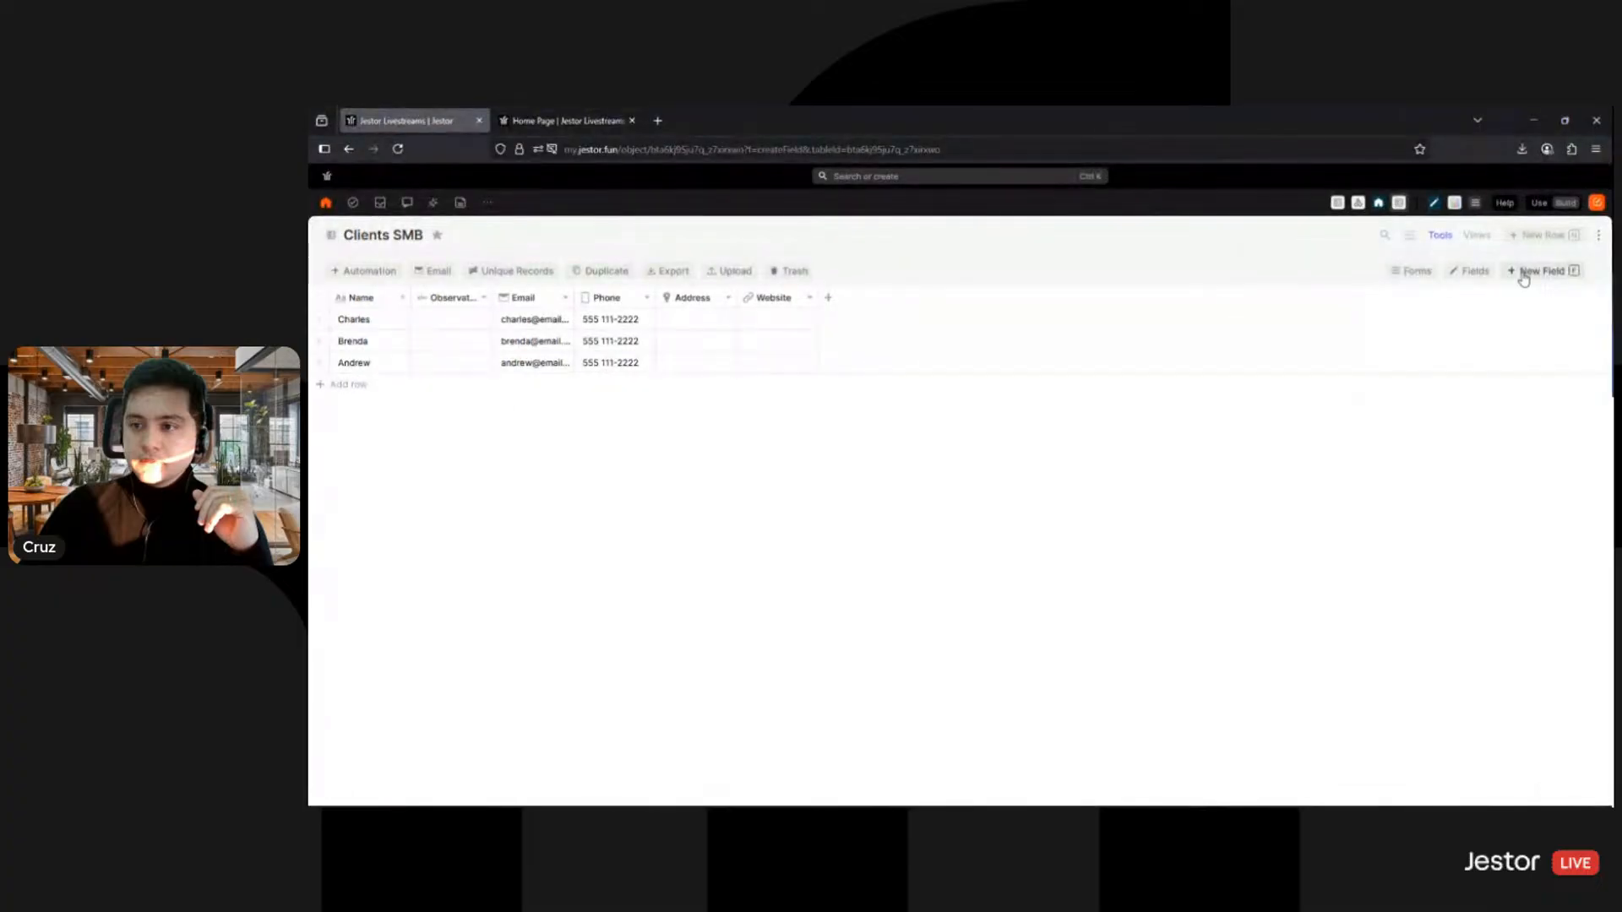
{"action": "left_click", "coordinate": [1593, 237]}
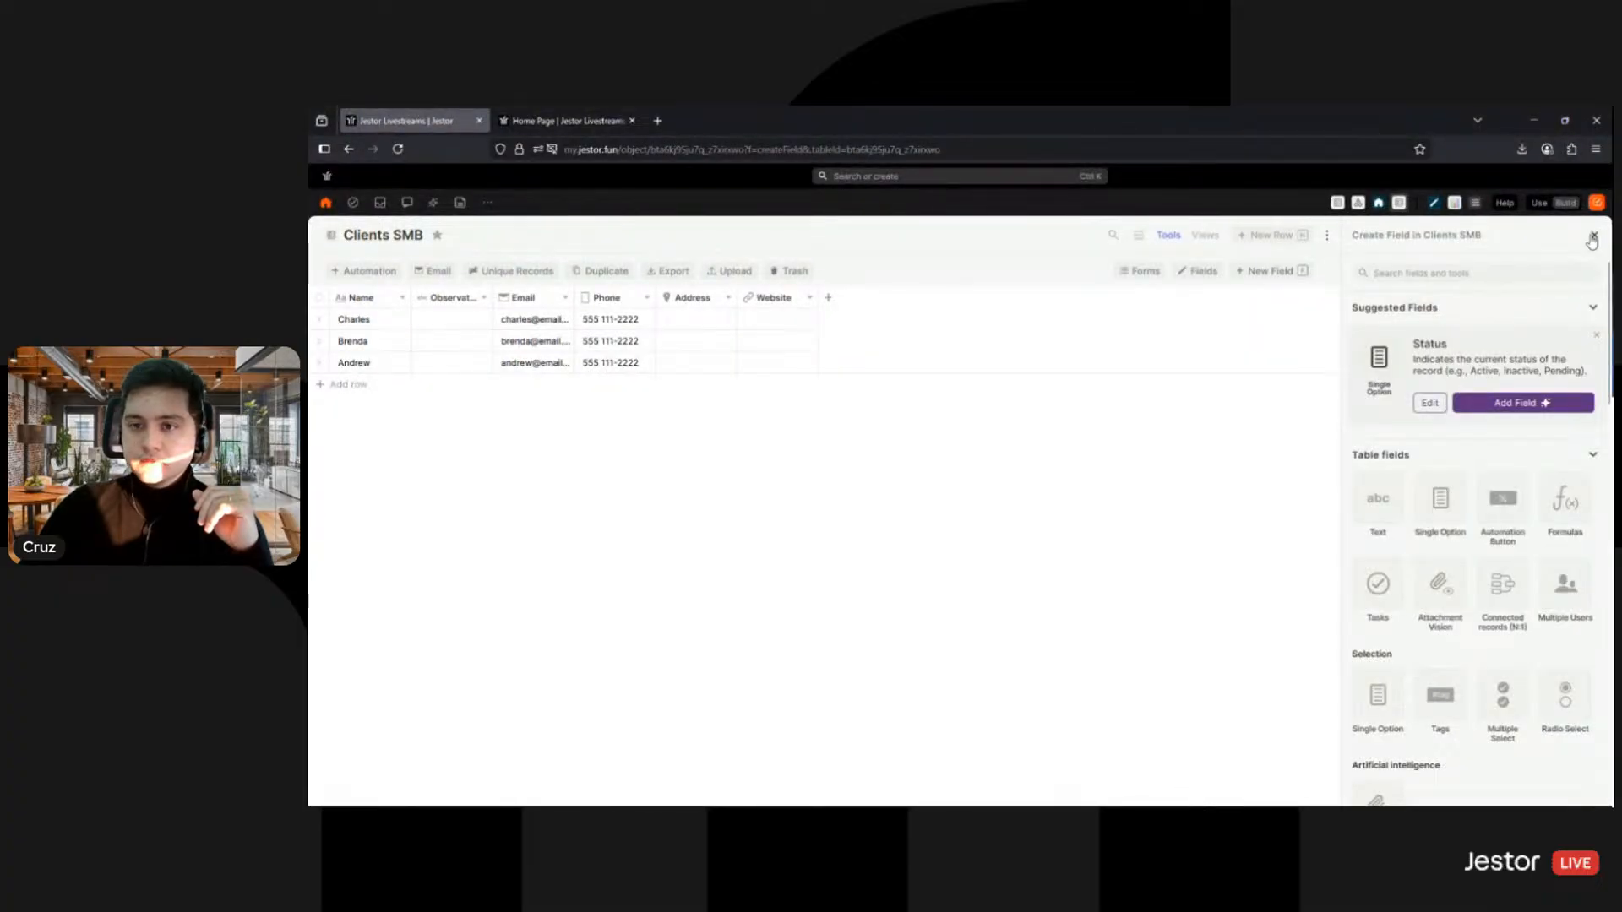
Step: Duplicate the Clients SMB table under the name "Vendors SMB" and dismiss the notification
{"action": "left_click", "coordinate": [625, 278]}
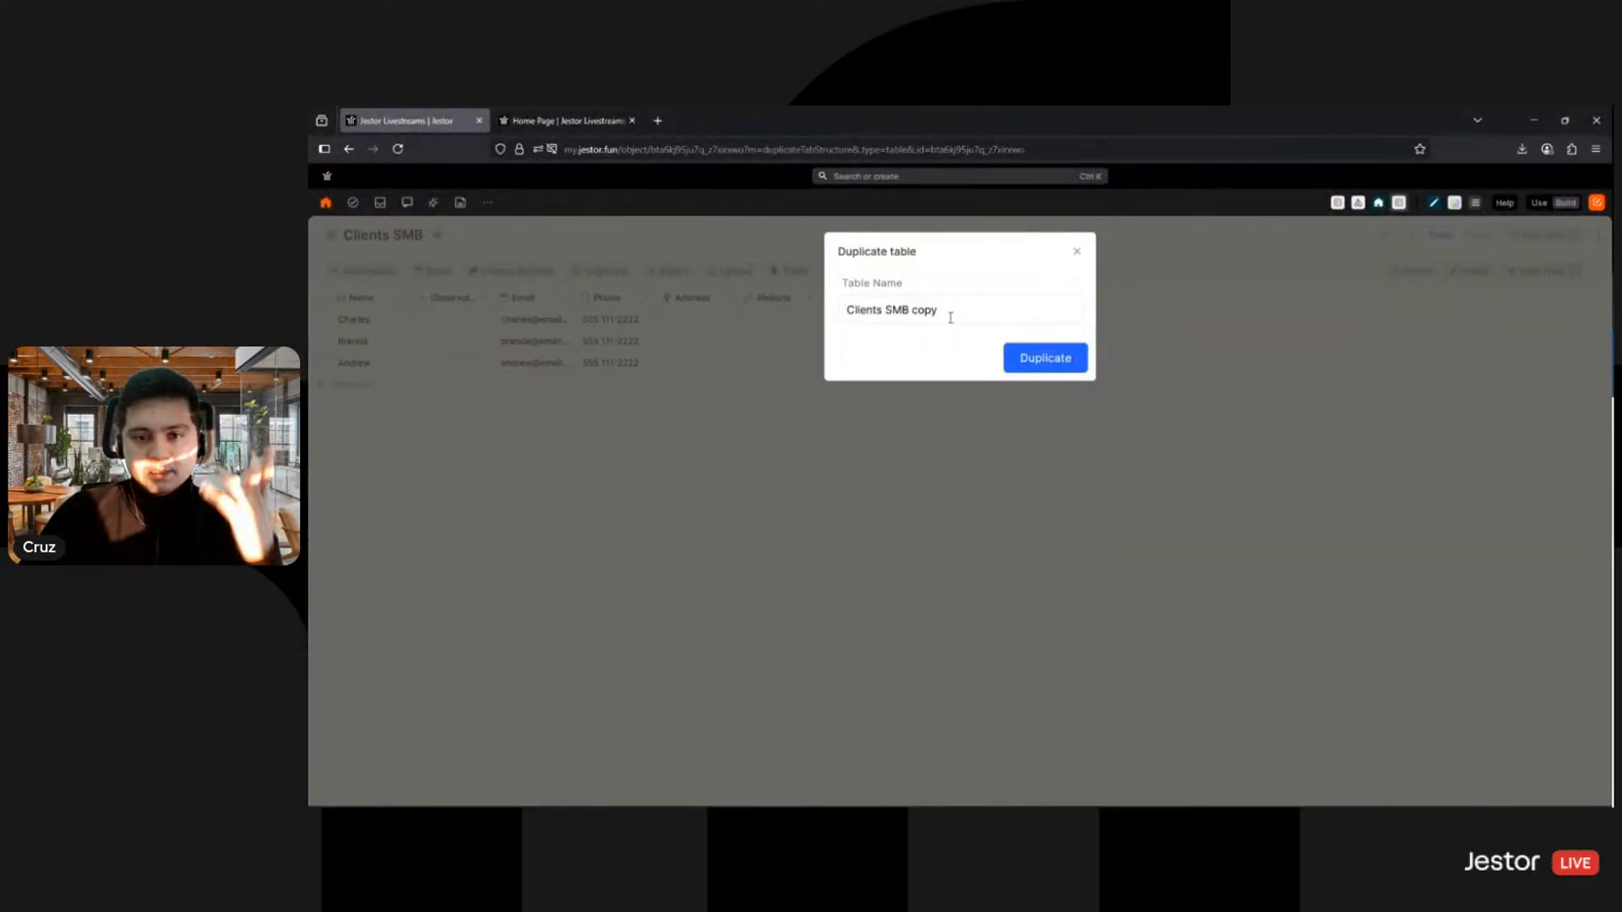
{"action": "double_click", "coordinate": [950, 317]}
{"action": "key", "text": "BackSpace"}
{"action": "double_click", "coordinate": [860, 313]}
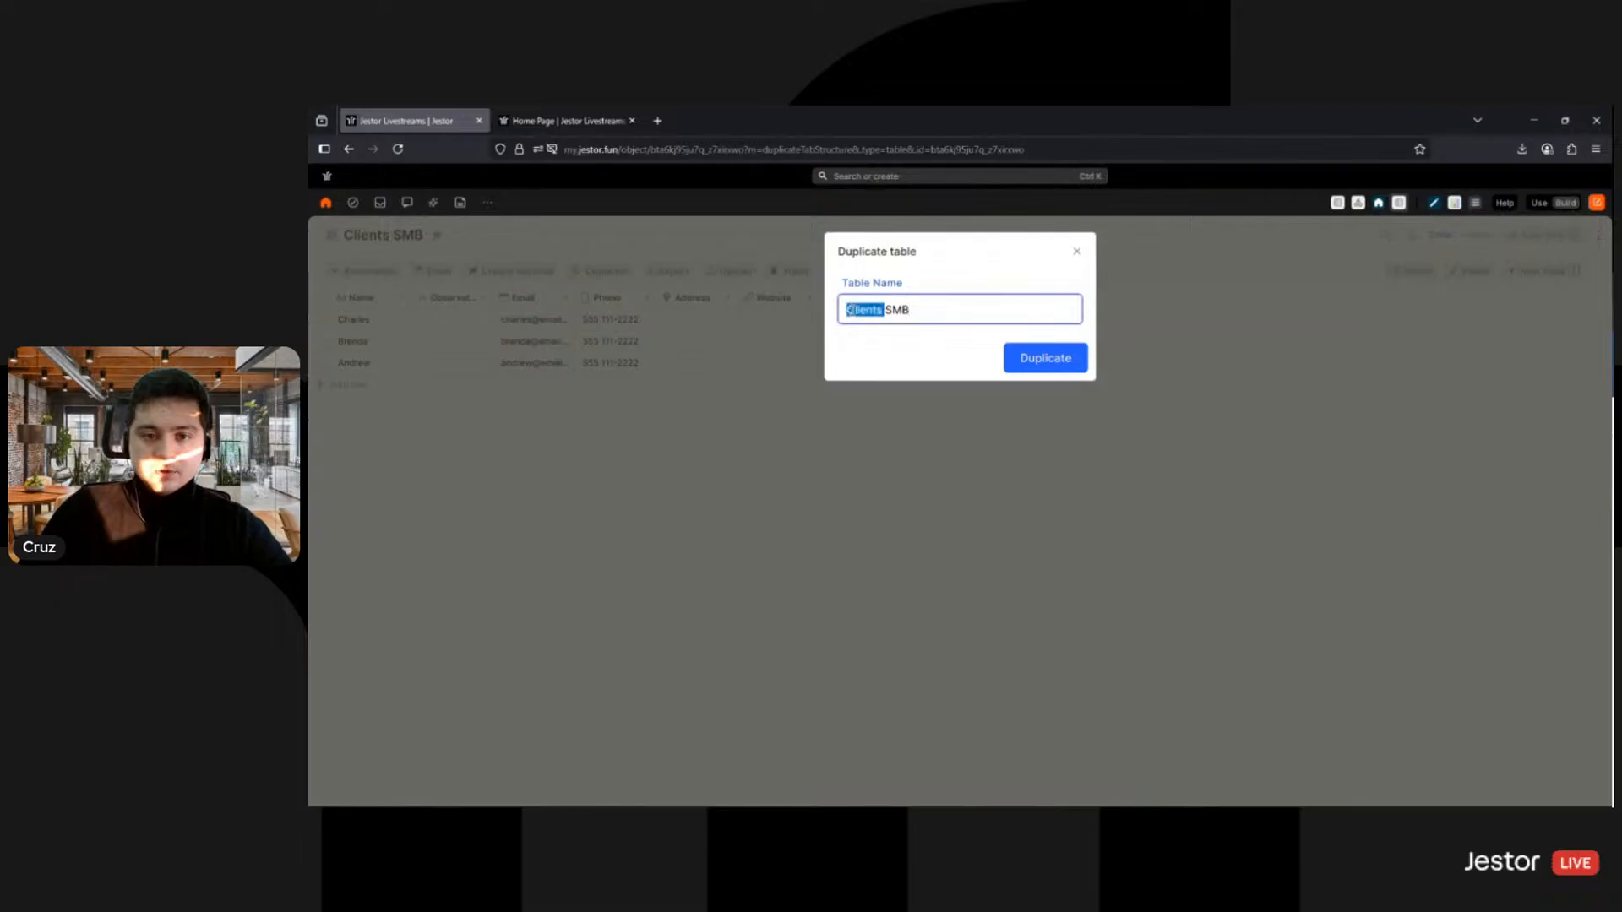
{"action": "type", "text": "Vendors"}
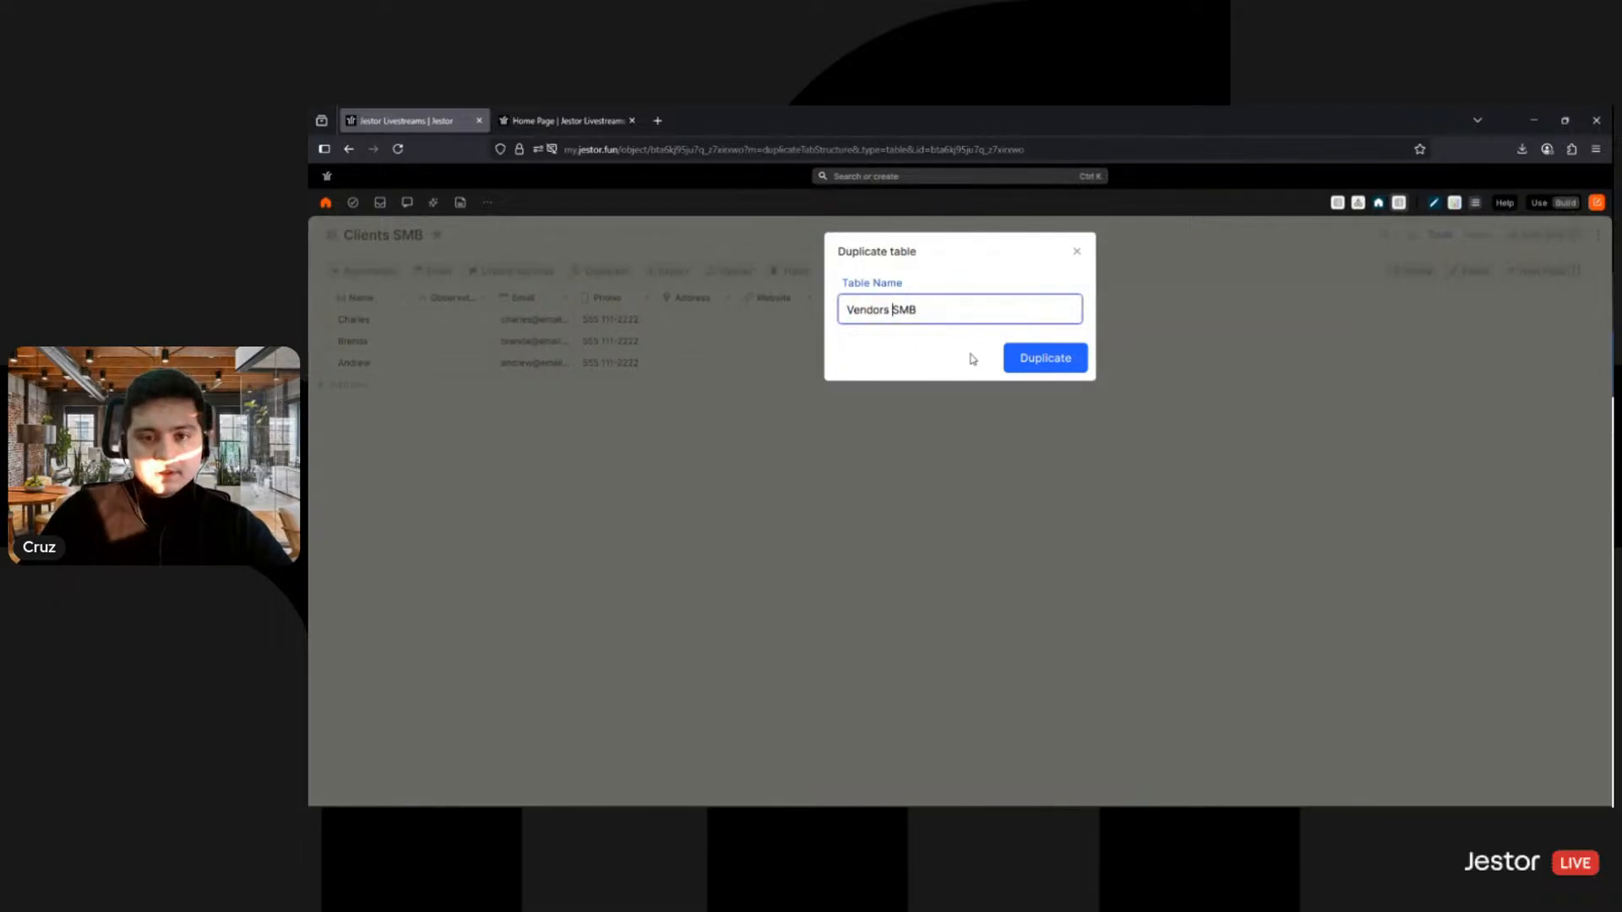
{"action": "left_click", "coordinate": [1008, 359]}
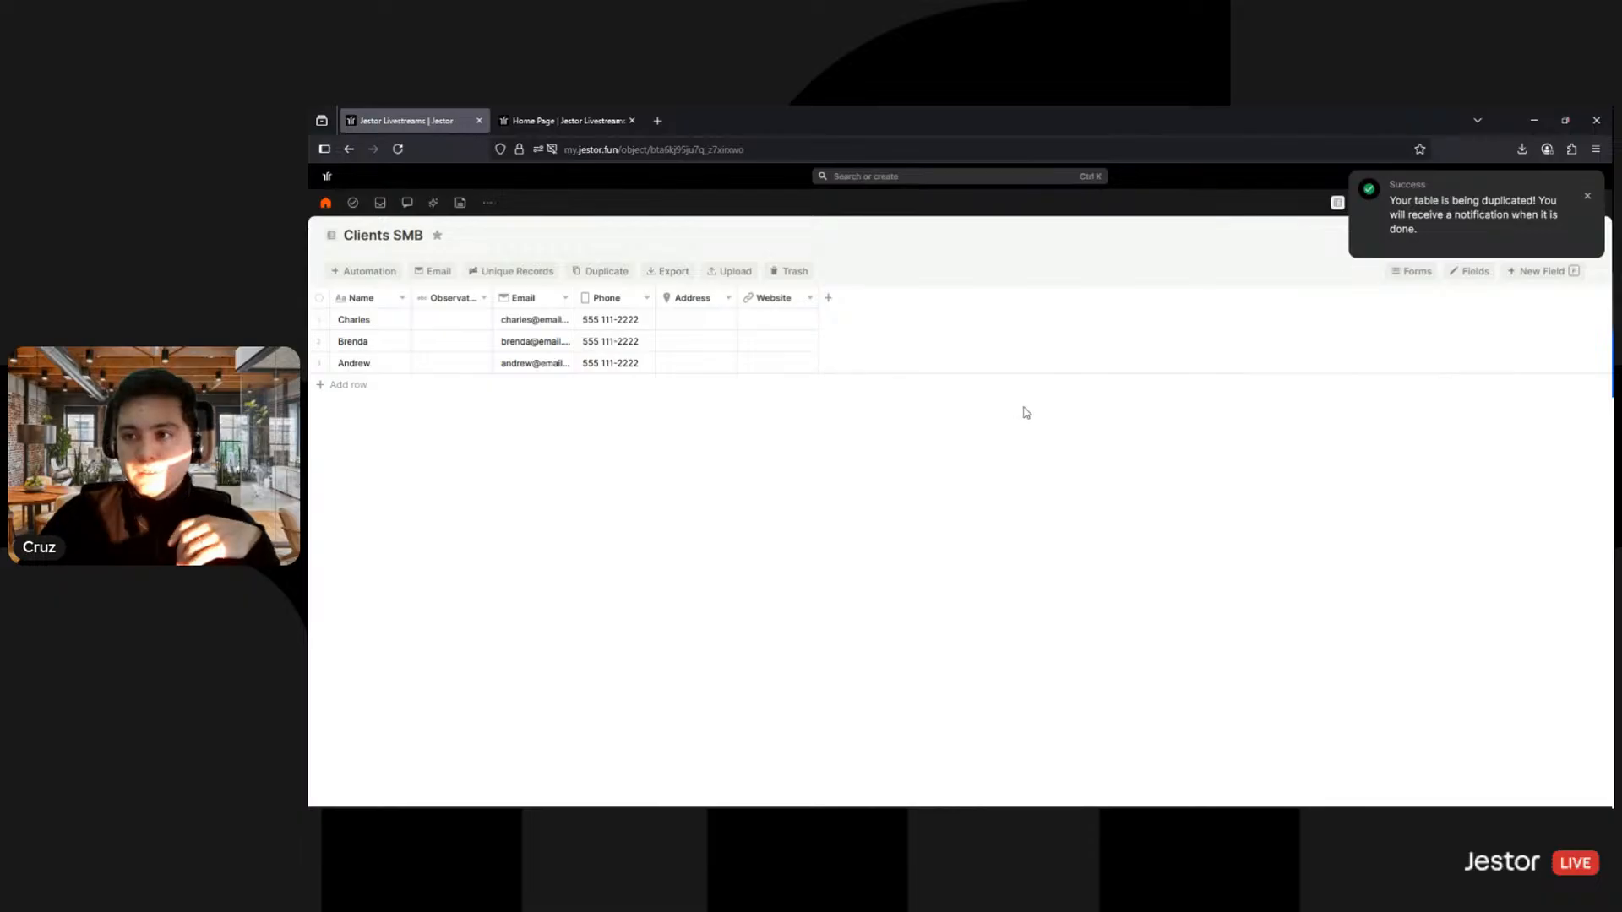
{"action": "left_click", "coordinate": [1588, 200]}
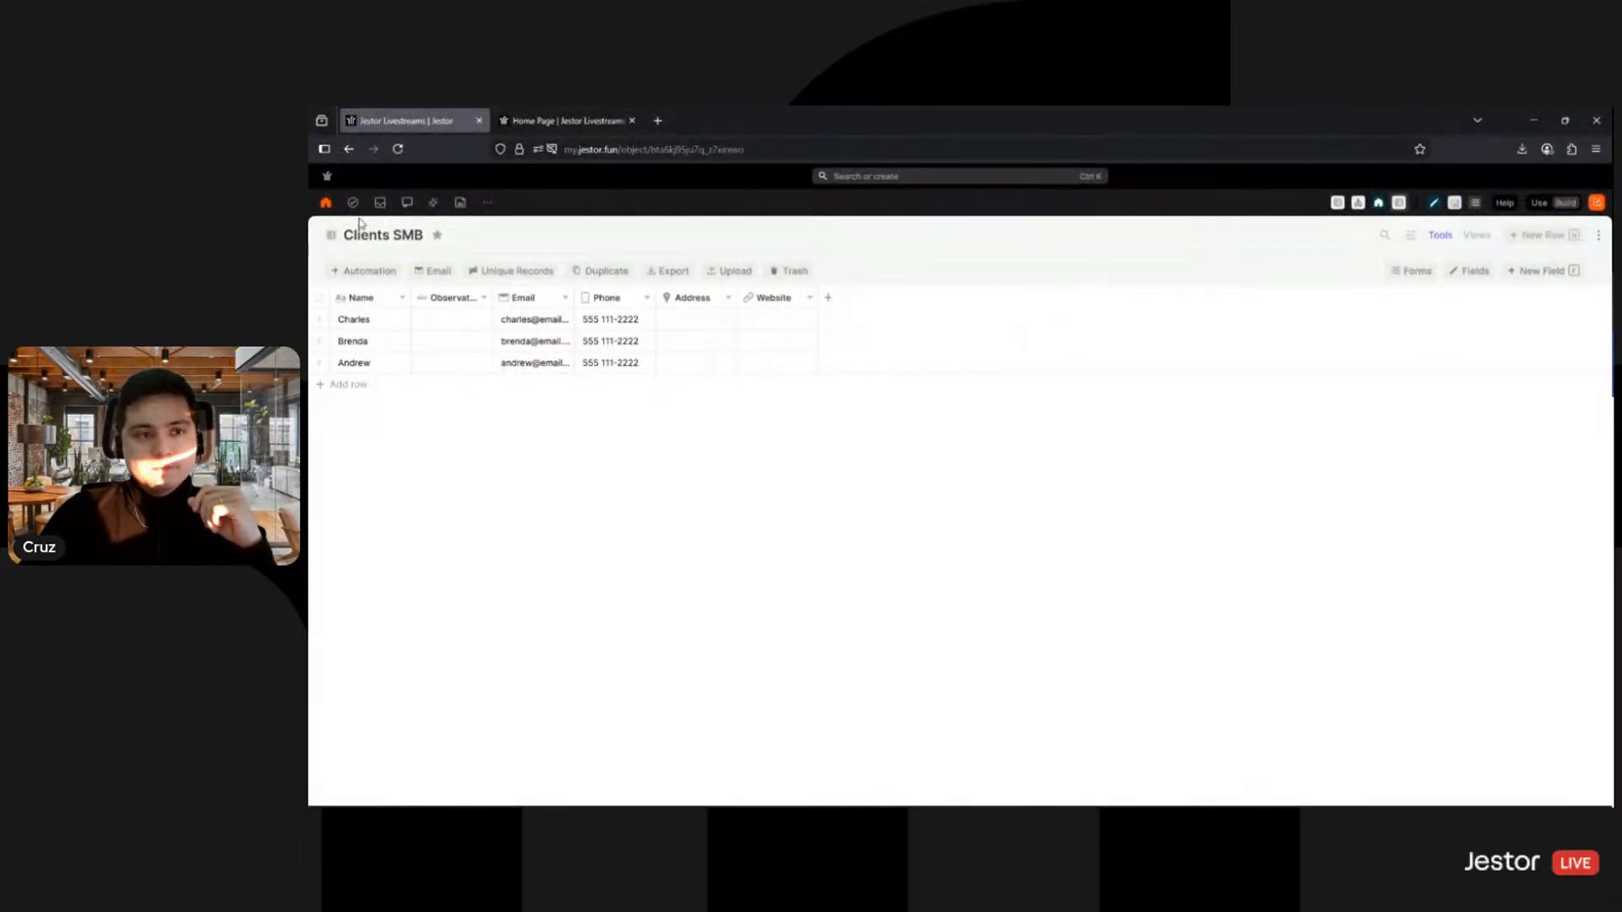
Step: Check the updates inbox for the duplication notice, and search the workspace for "vendo" to open the Vendors SMB table
{"action": "left_click", "coordinate": [380, 203]}
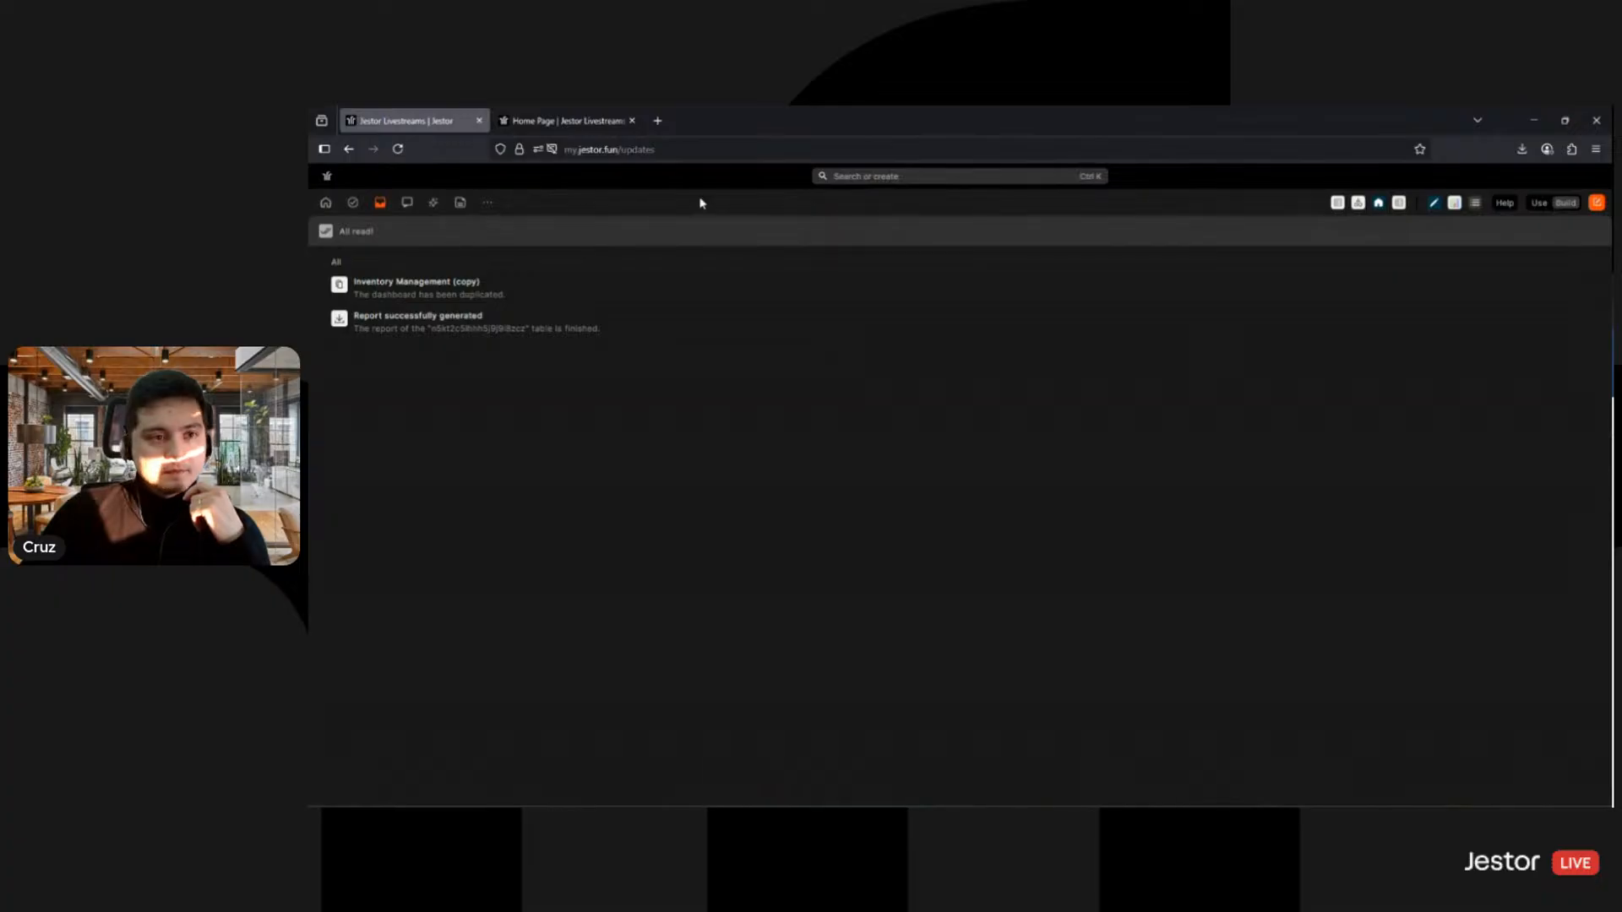
{"action": "left_click", "coordinate": [867, 178]}
{"action": "type", "text": "vendo"}
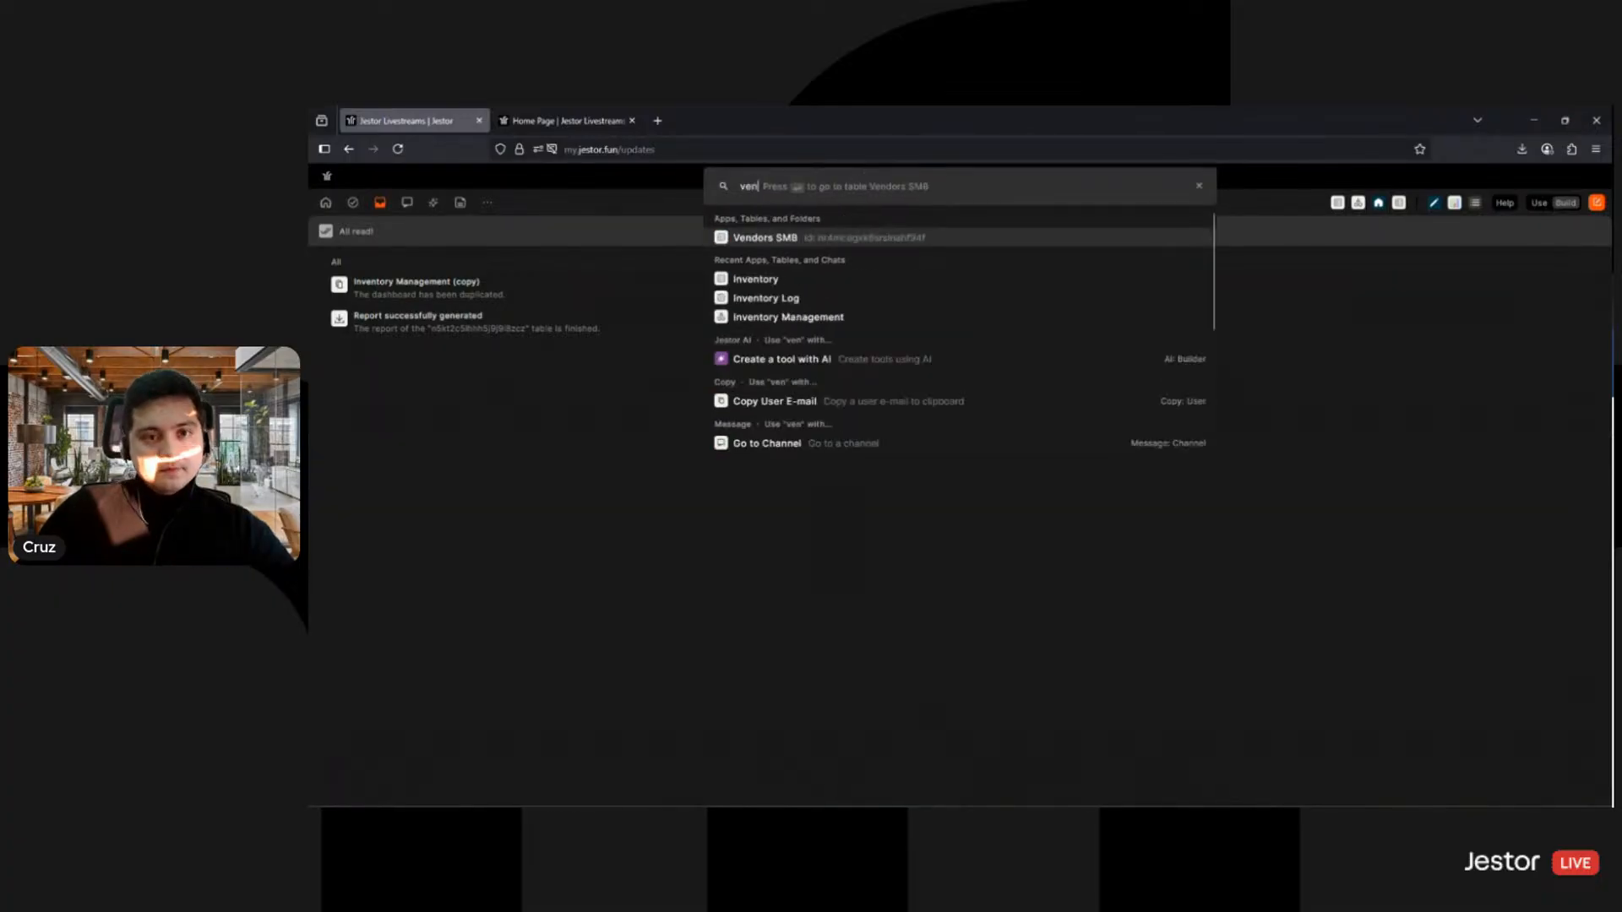
{"action": "left_click", "coordinate": [794, 241]}
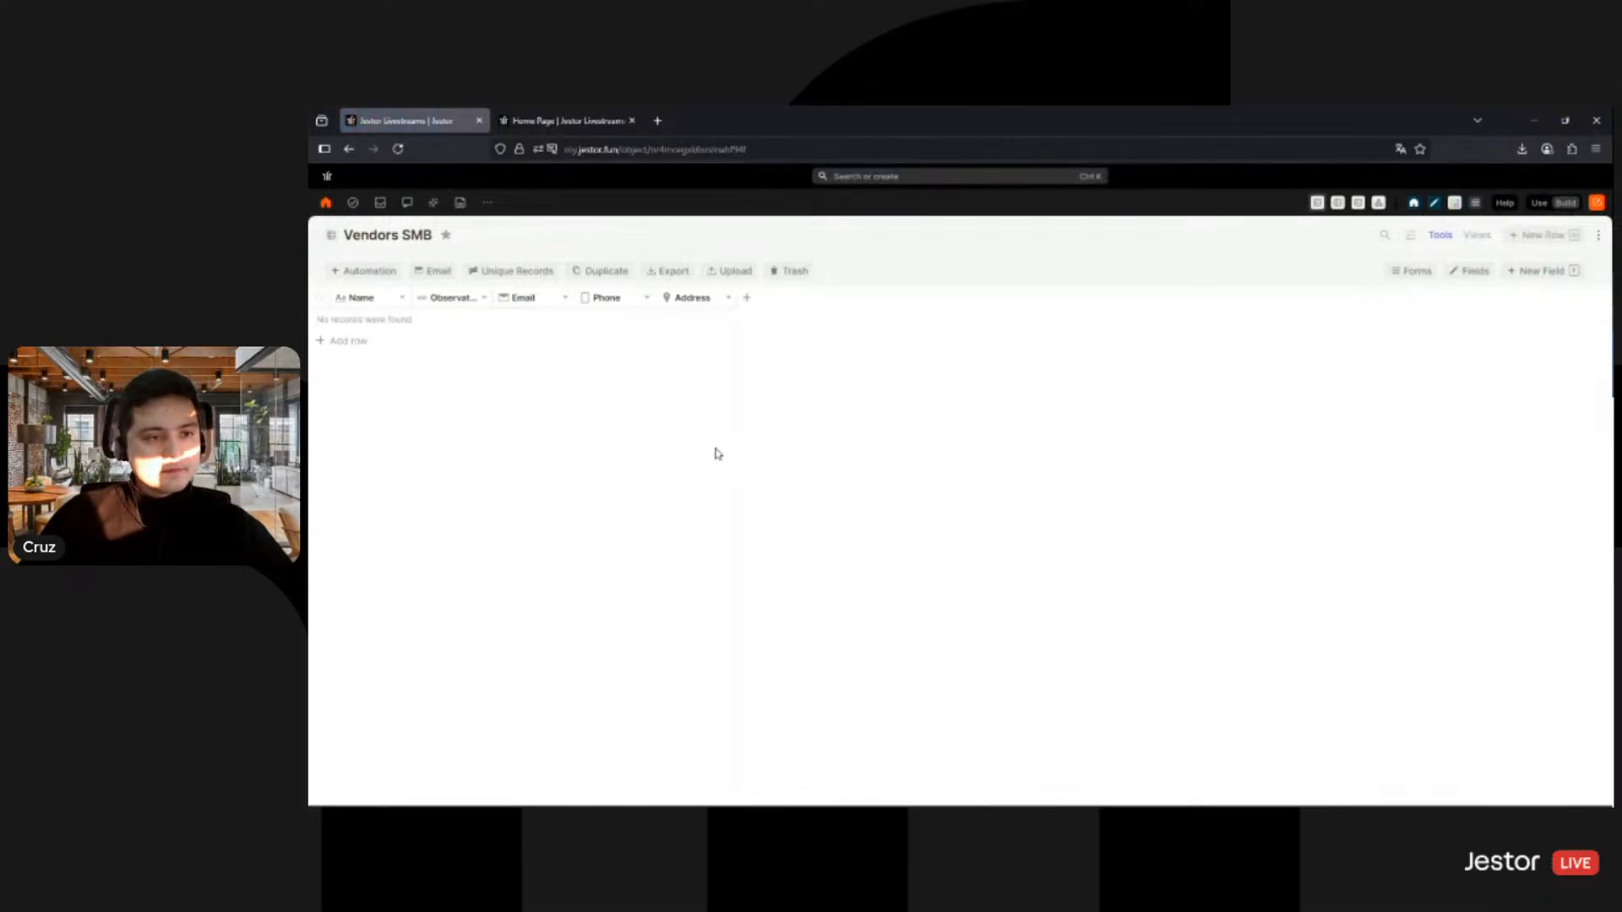
Step: Return to the updates inbox by way of the home screen, and reopen the Vendors SMB table by searching for "vendors"
{"action": "left_click", "coordinate": [332, 203]}
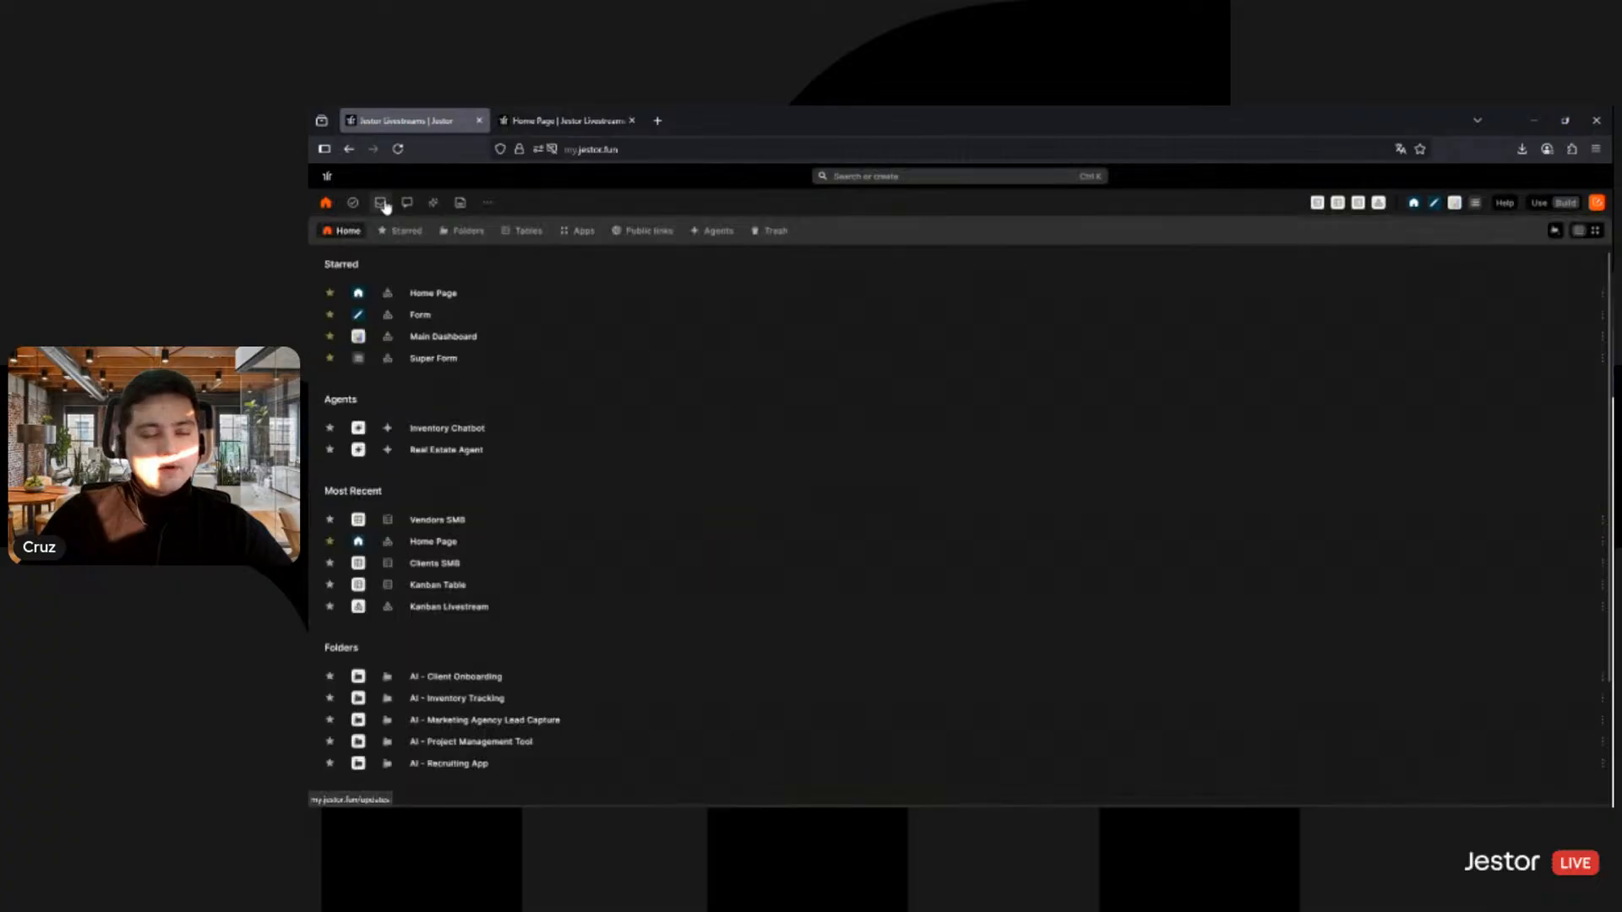
{"action": "left_click", "coordinate": [385, 205]}
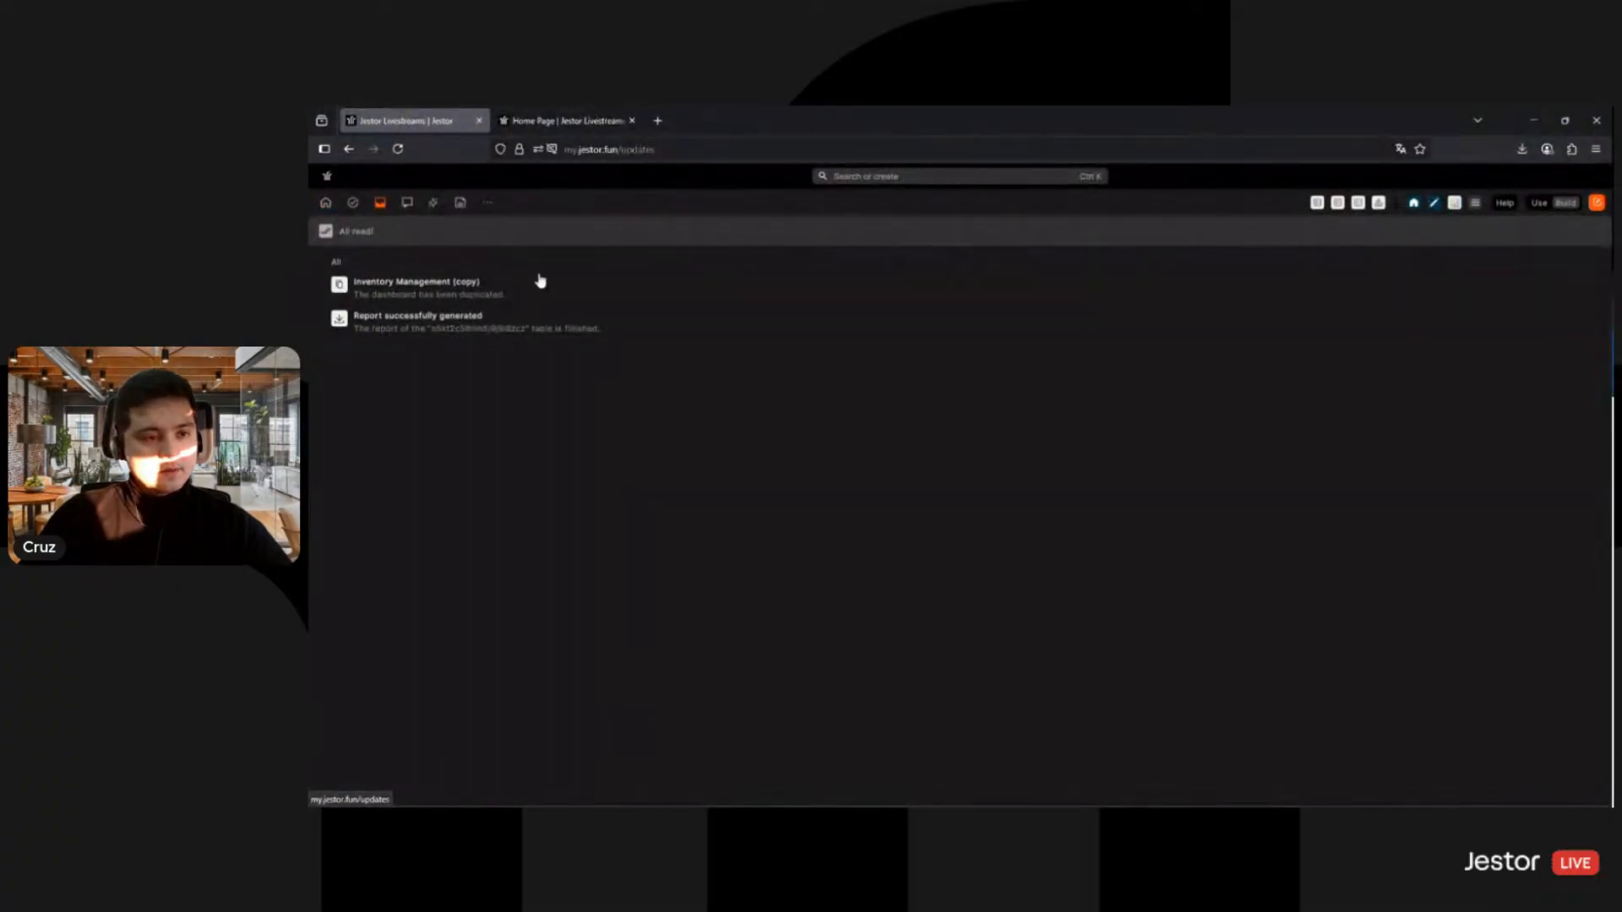
{"action": "left_click", "coordinate": [927, 178]}
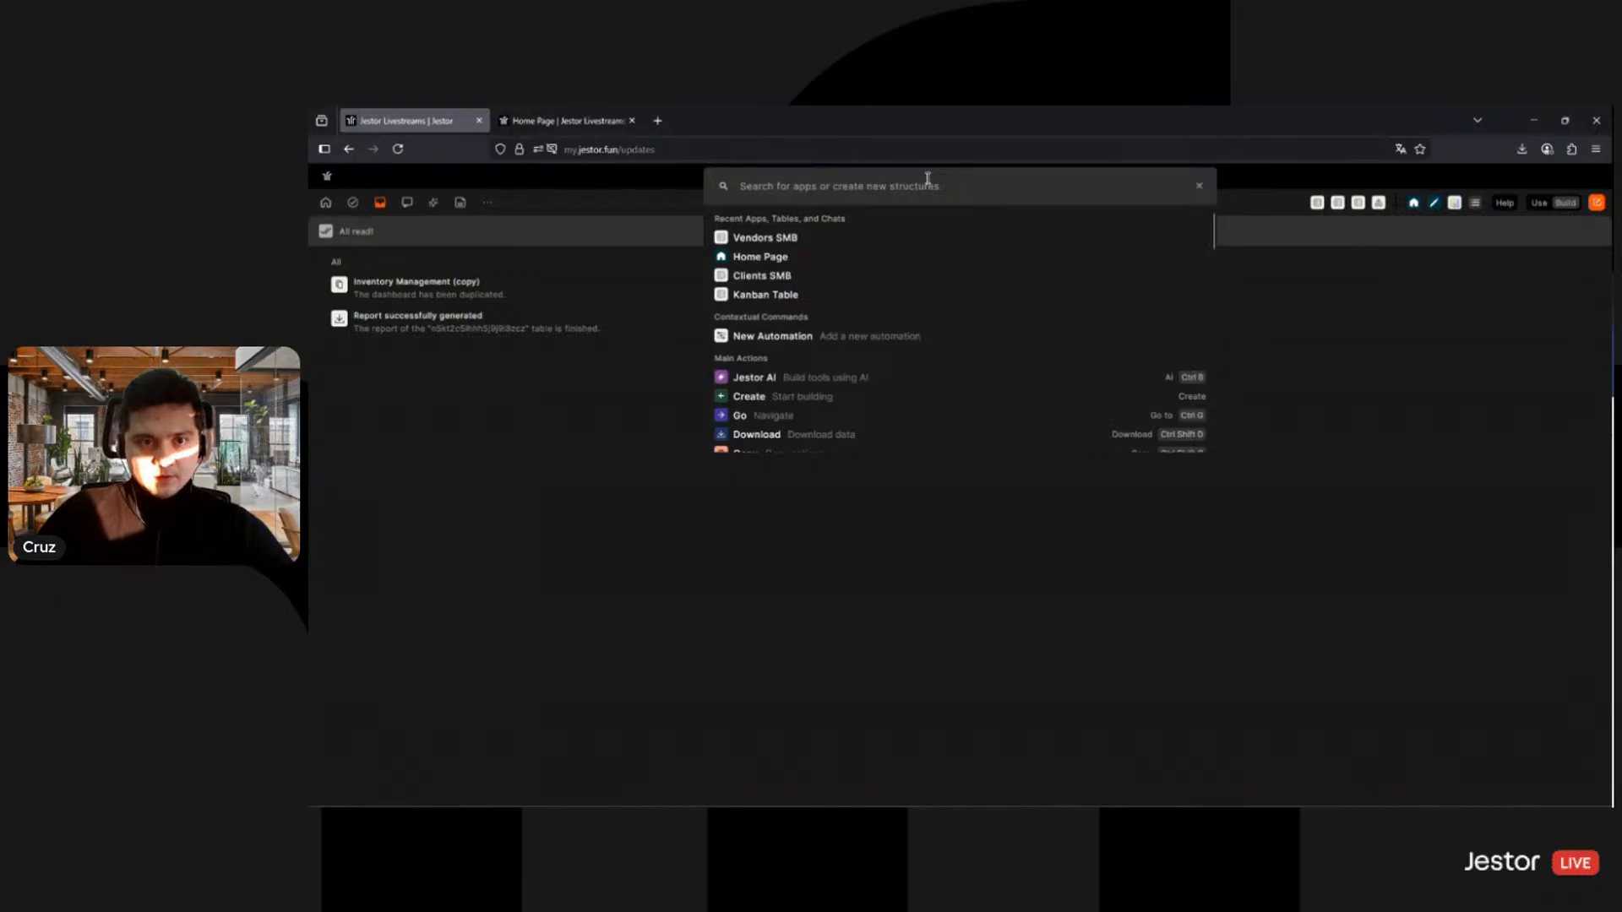
{"action": "type", "text": "ve"}
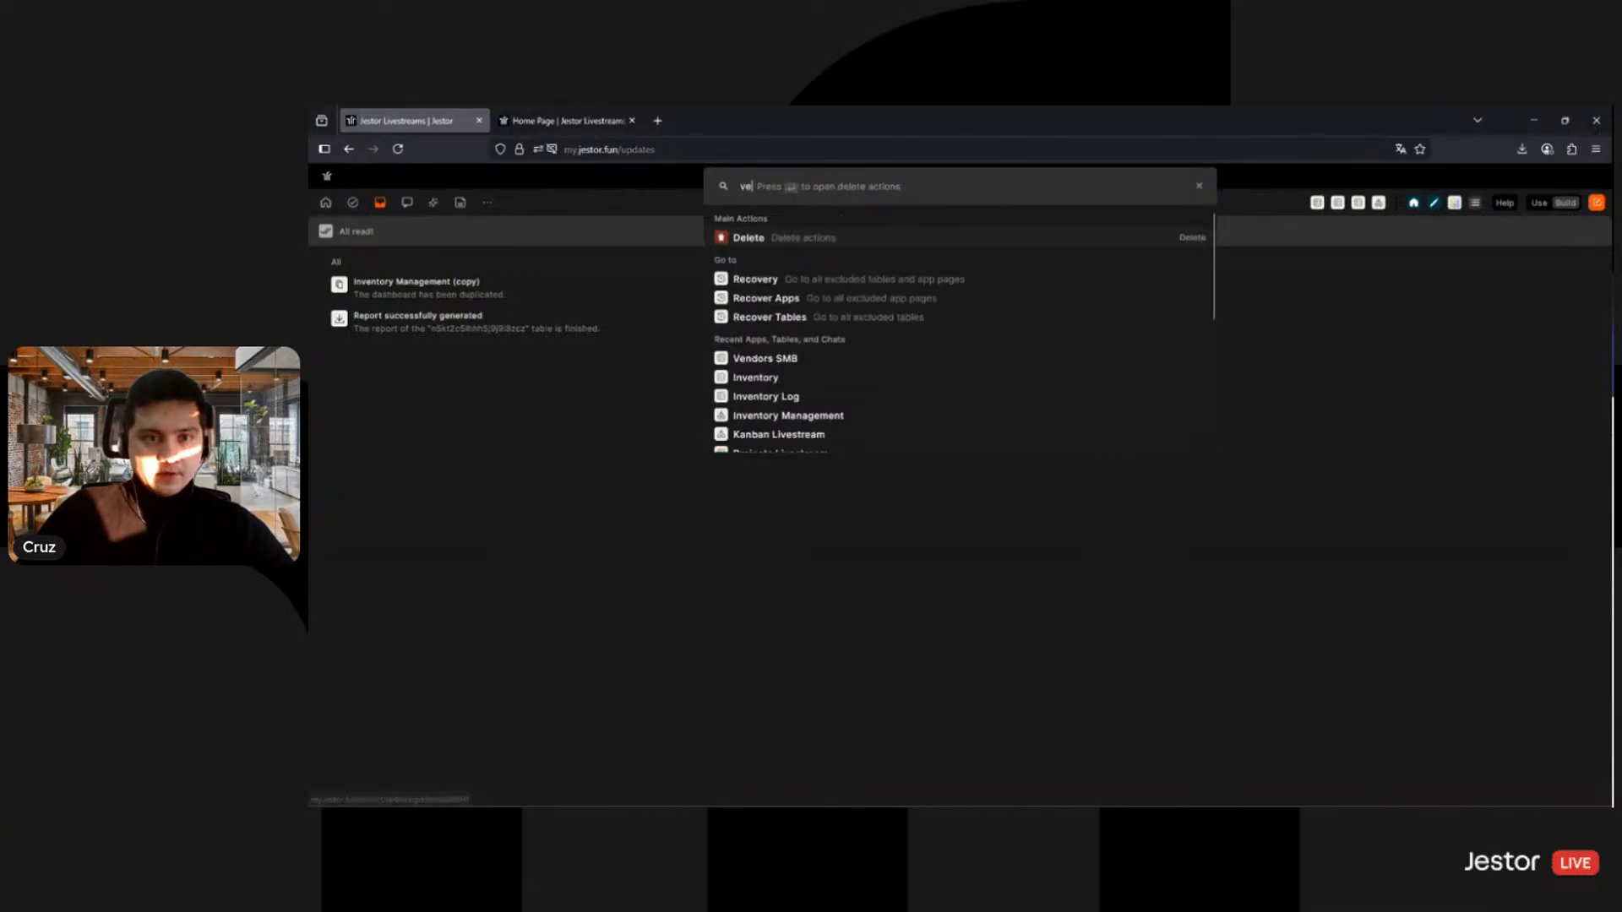
{"action": "type", "text": "ndors"}
{"action": "left_click", "coordinate": [879, 250]}
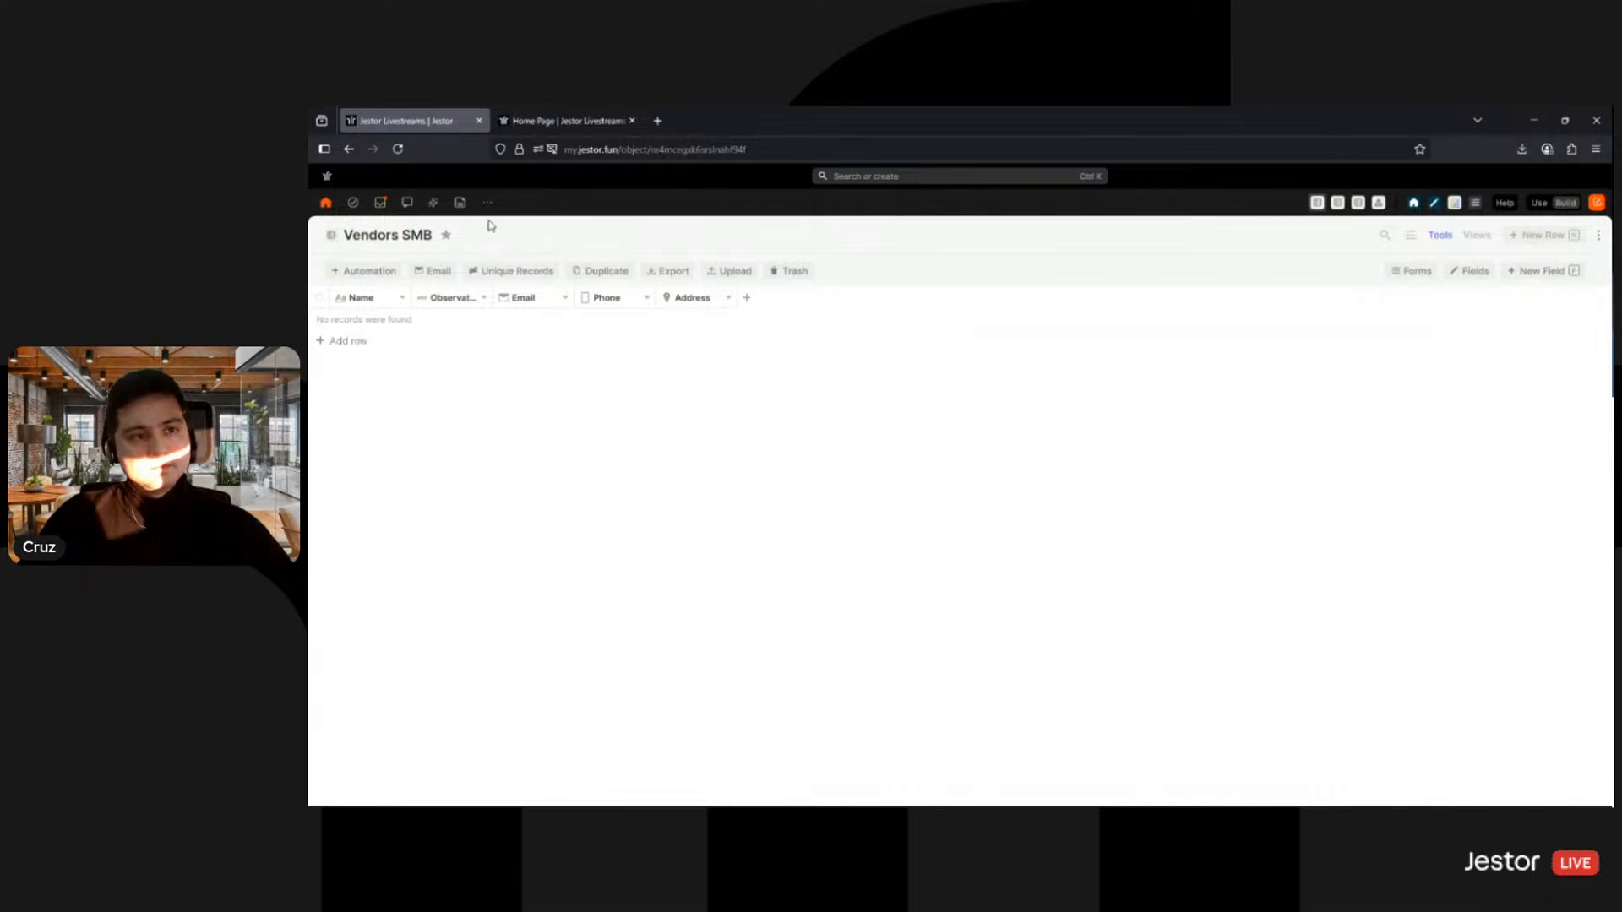
Step: View the table duplication notification in the updates inbox and open the duplicated table from it
{"action": "left_click", "coordinate": [380, 203]}
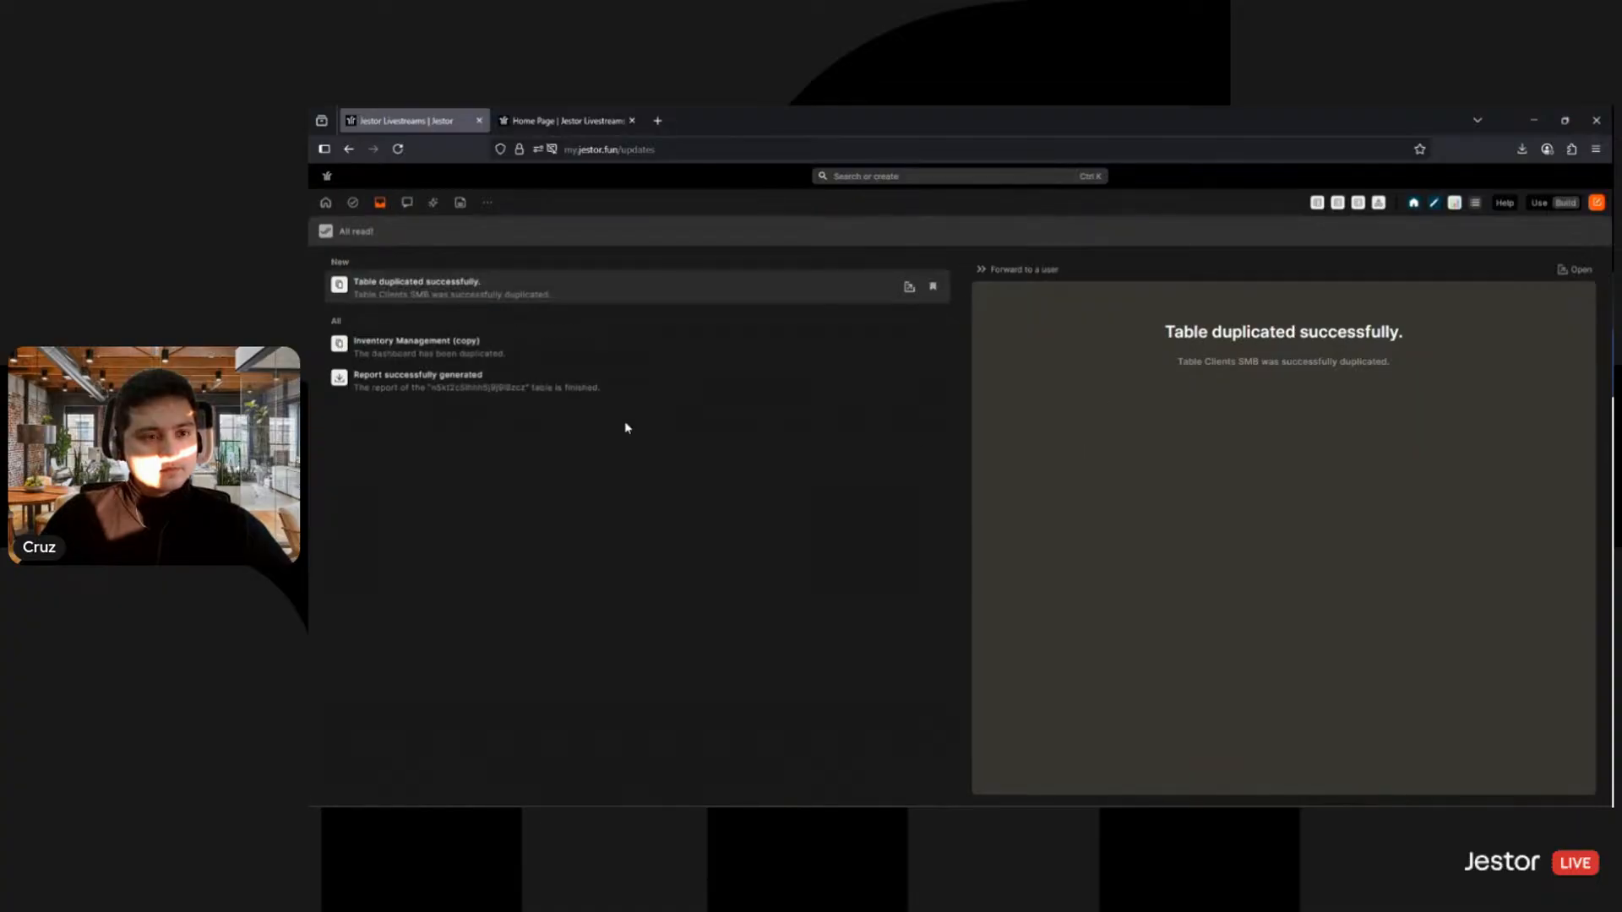
{"action": "left_click", "coordinate": [426, 301]}
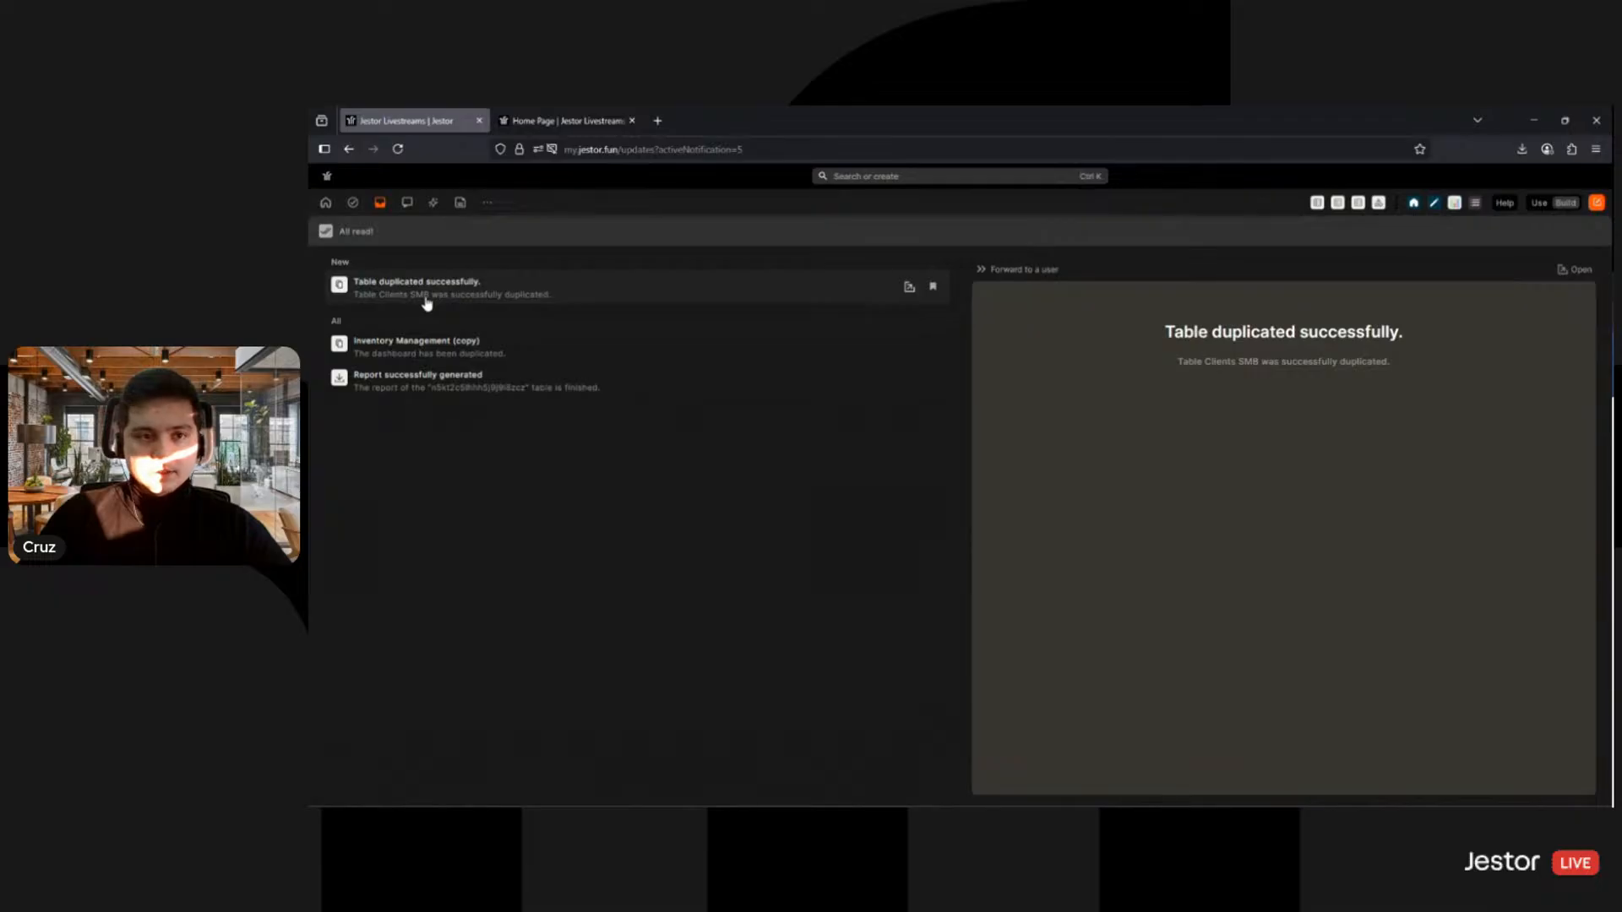
{"action": "left_click", "coordinate": [909, 286]}
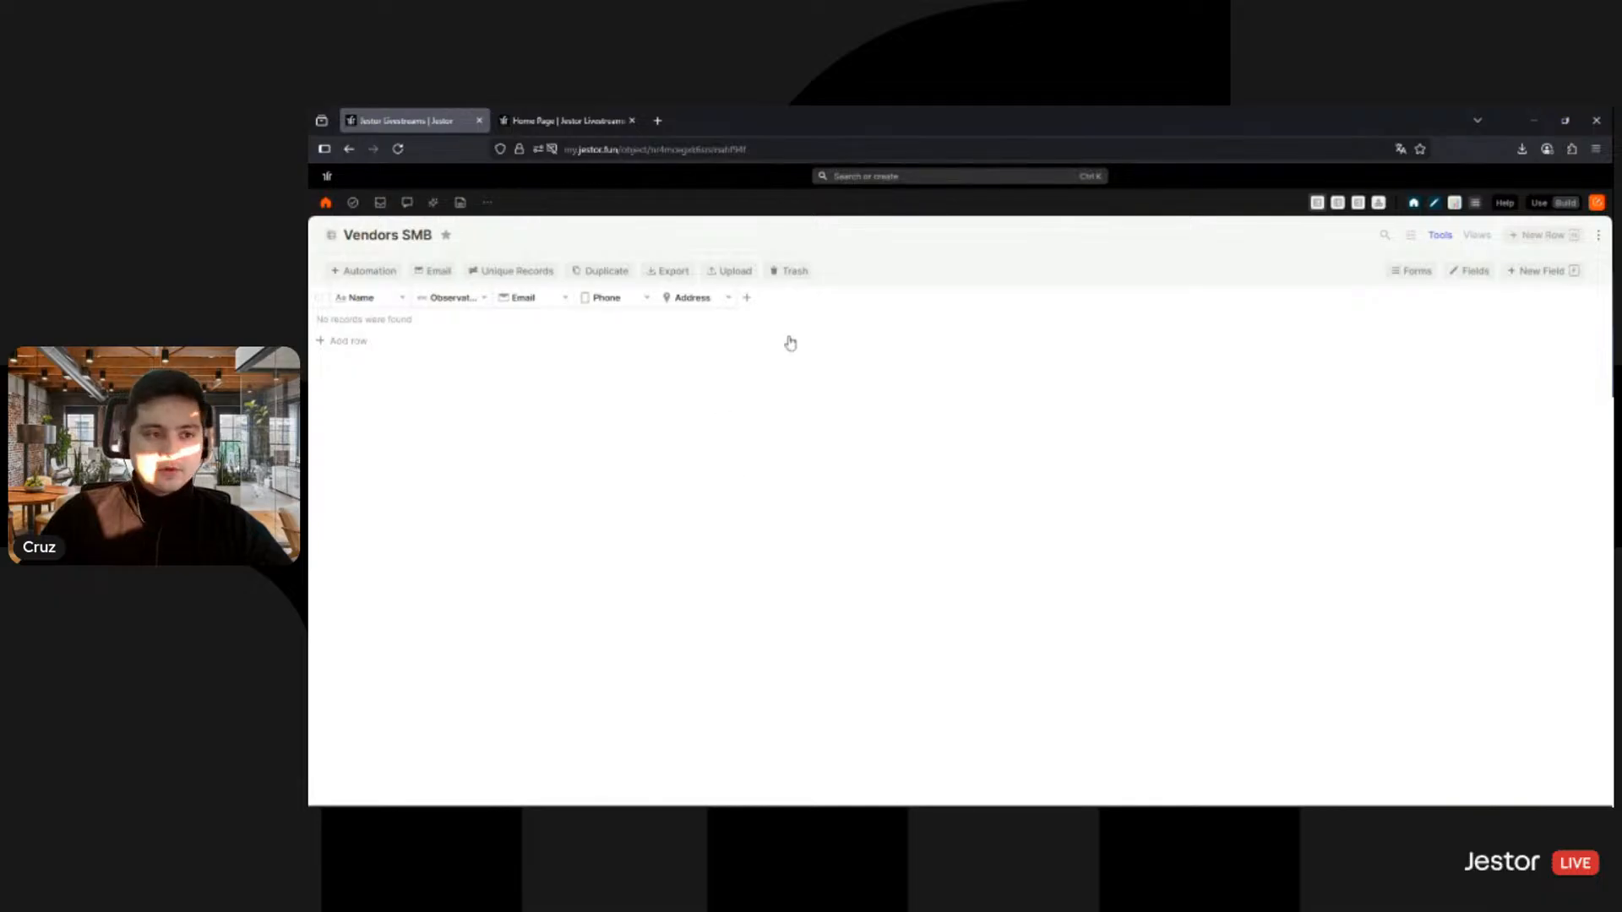
Step: Review the fields of the Vendors SMB table and the extra fields that can be added to it
{"action": "left_click", "coordinate": [1457, 275]}
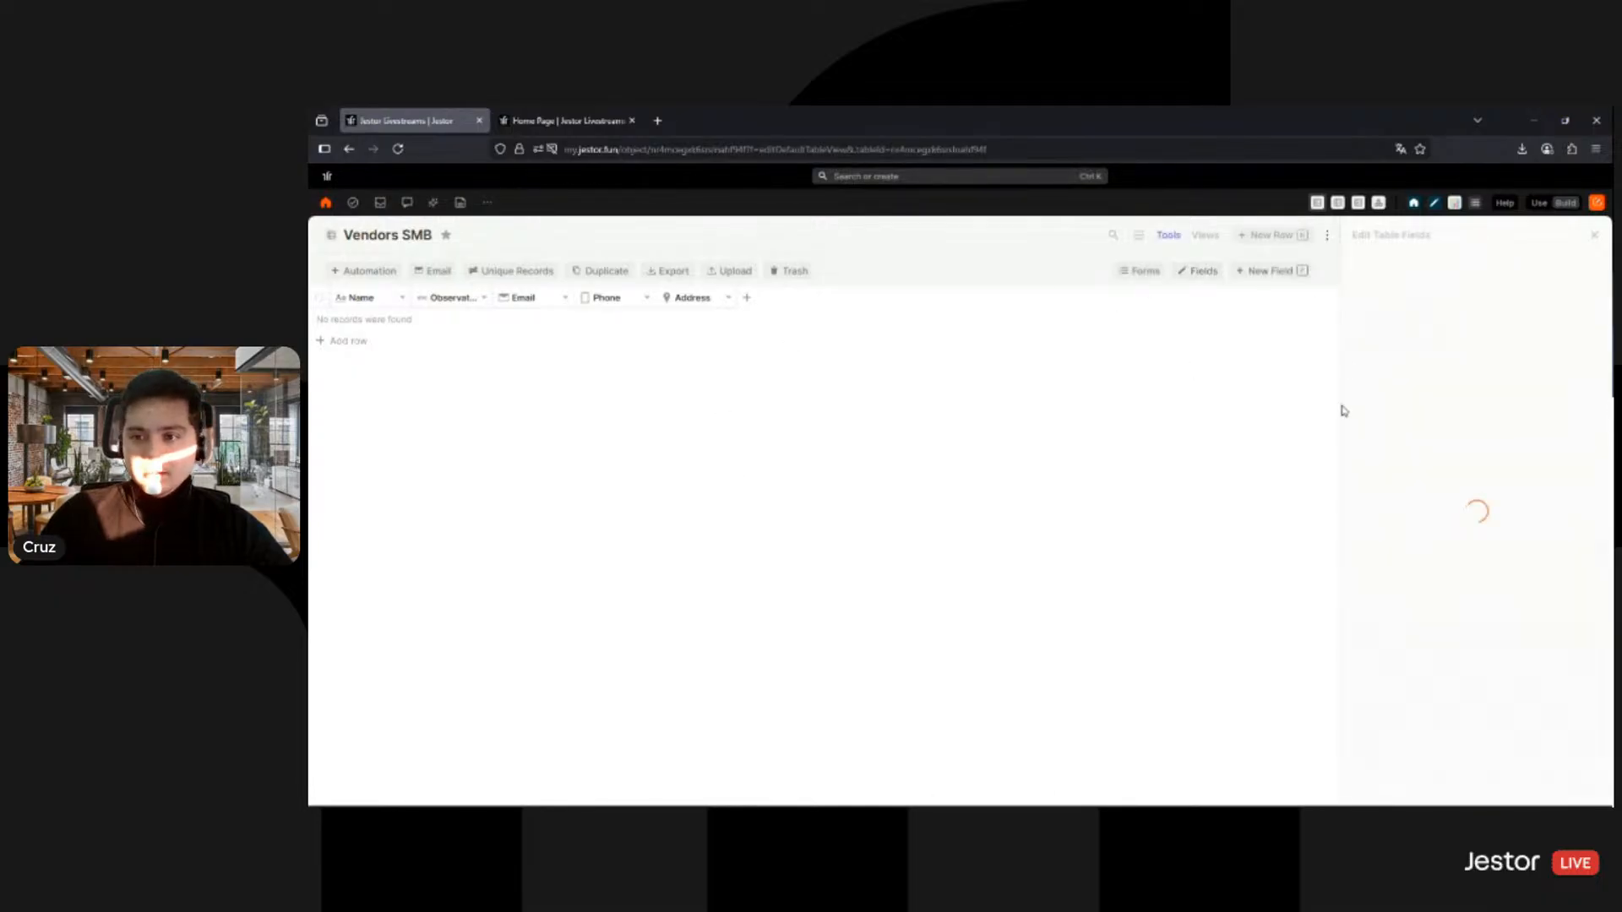
{"action": "left_click", "coordinate": [1432, 488]}
{"action": "left_click", "coordinate": [1307, 500]}
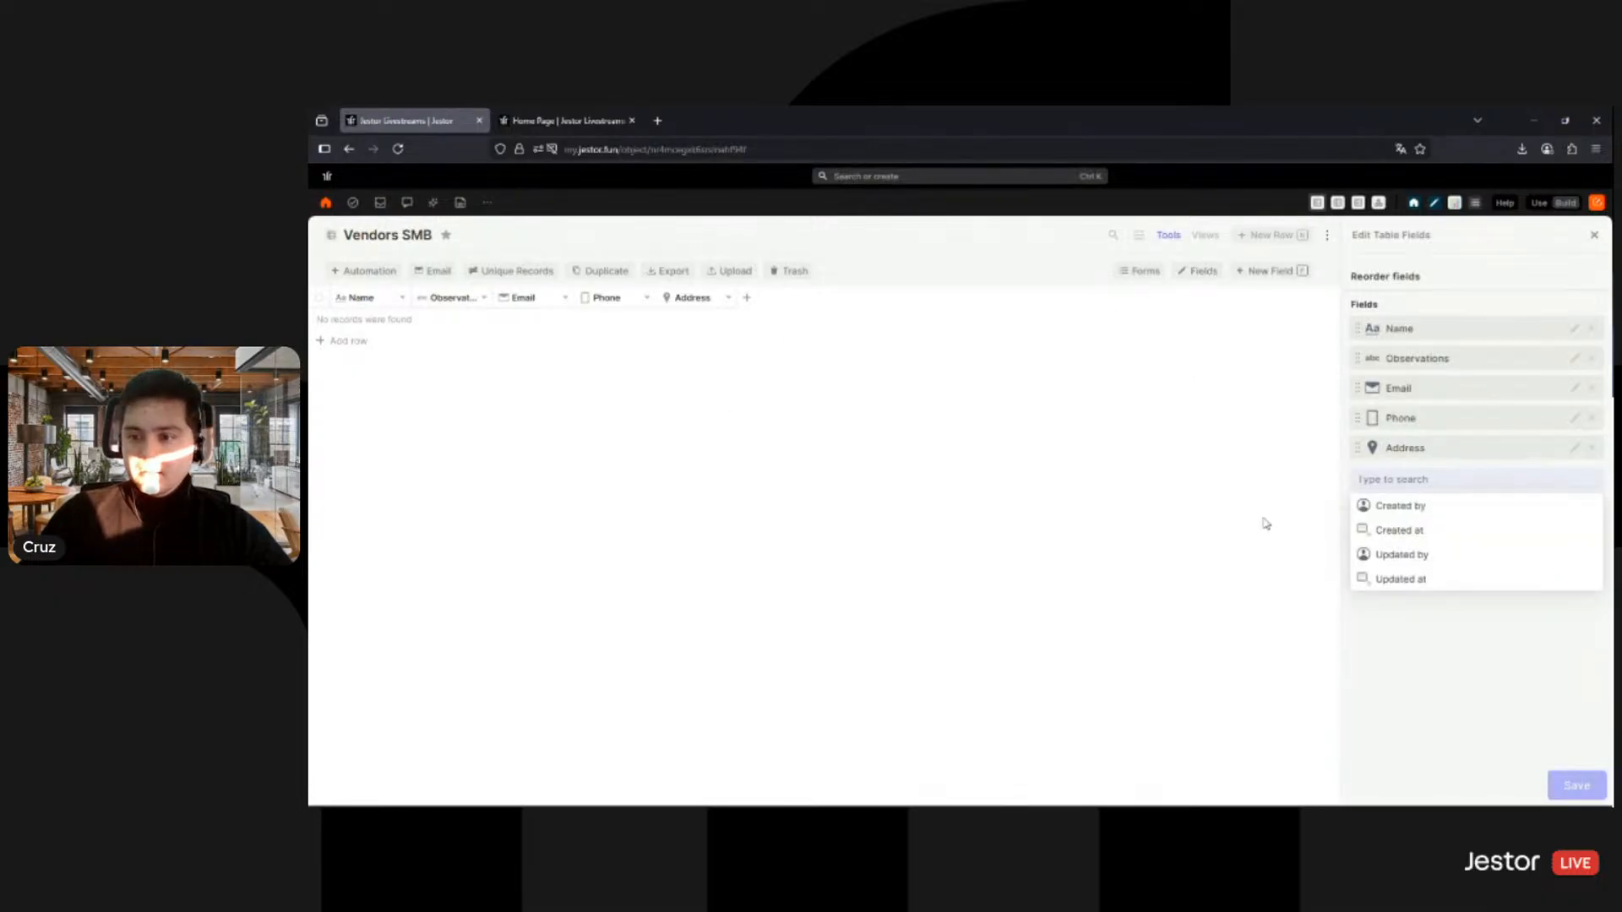
Step: Add three empty rows to the Vendors SMB table
{"action": "left_click", "coordinate": [370, 350]}
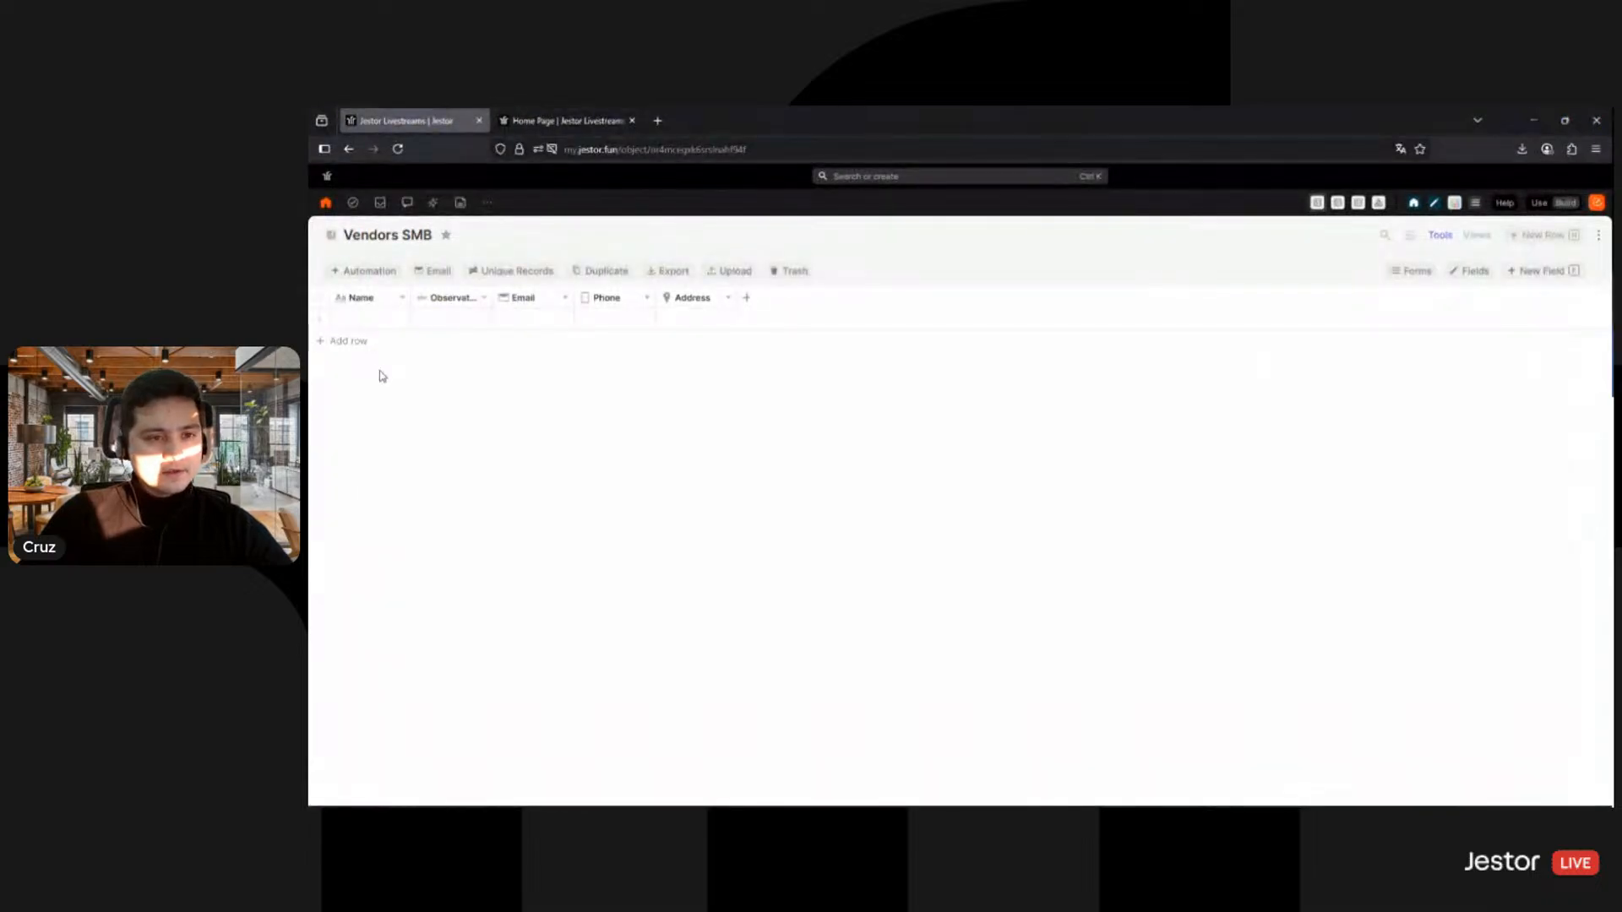
{"action": "left_click", "coordinate": [374, 363]}
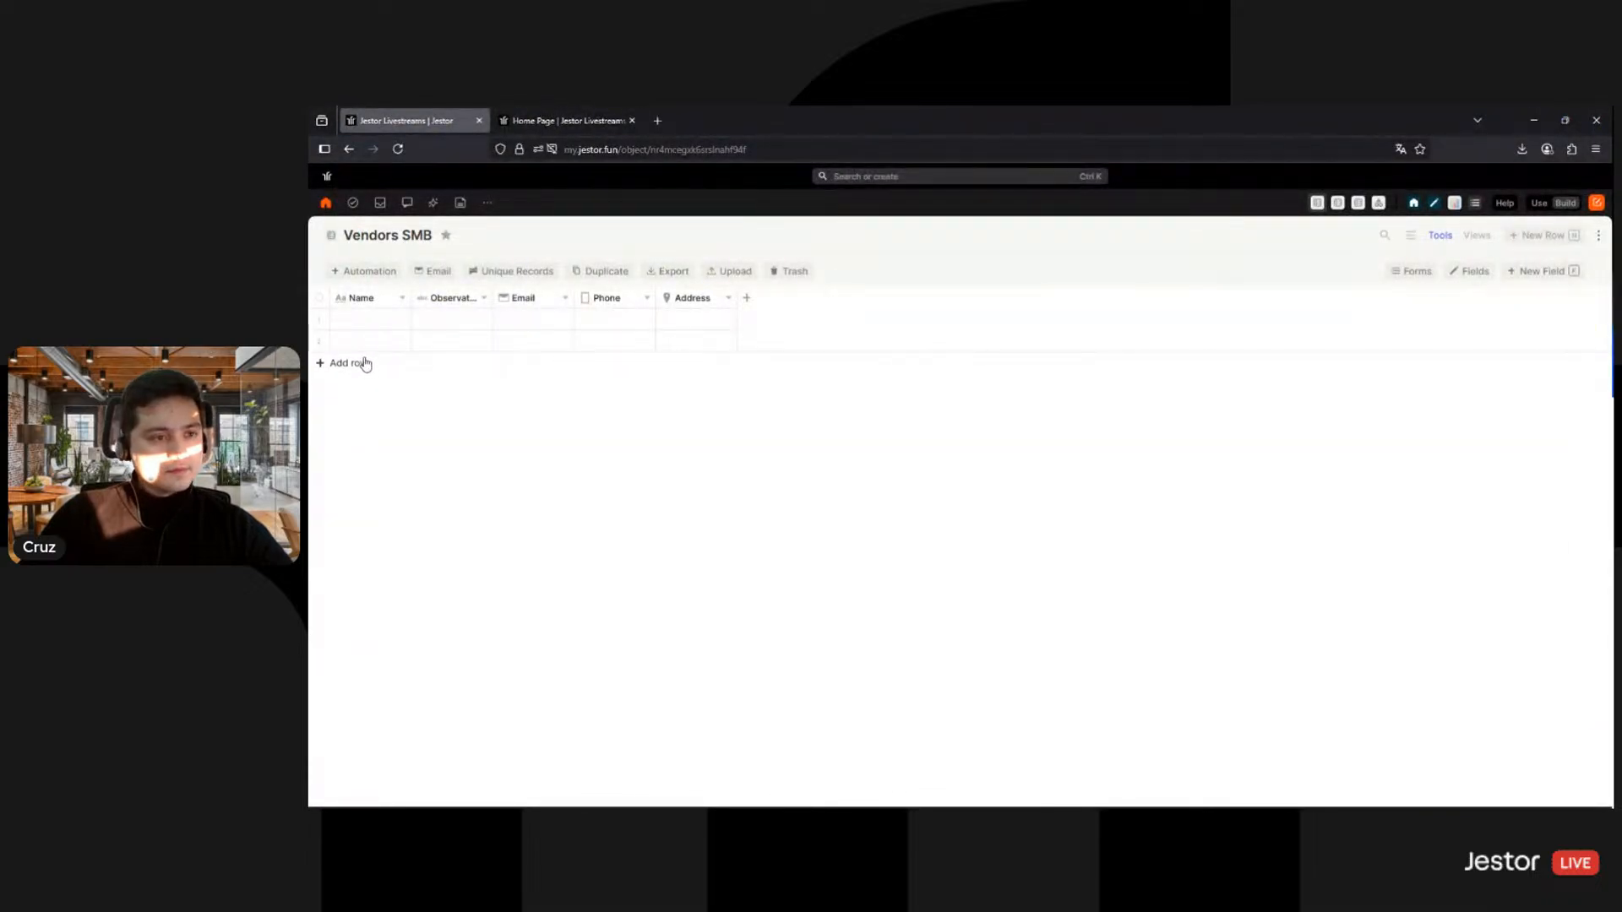
{"action": "left_click", "coordinate": [370, 363]}
Step: Enter a vendor's first name in the Name field of each of the three rows, working from the last row up
{"action": "left_click", "coordinate": [370, 362]}
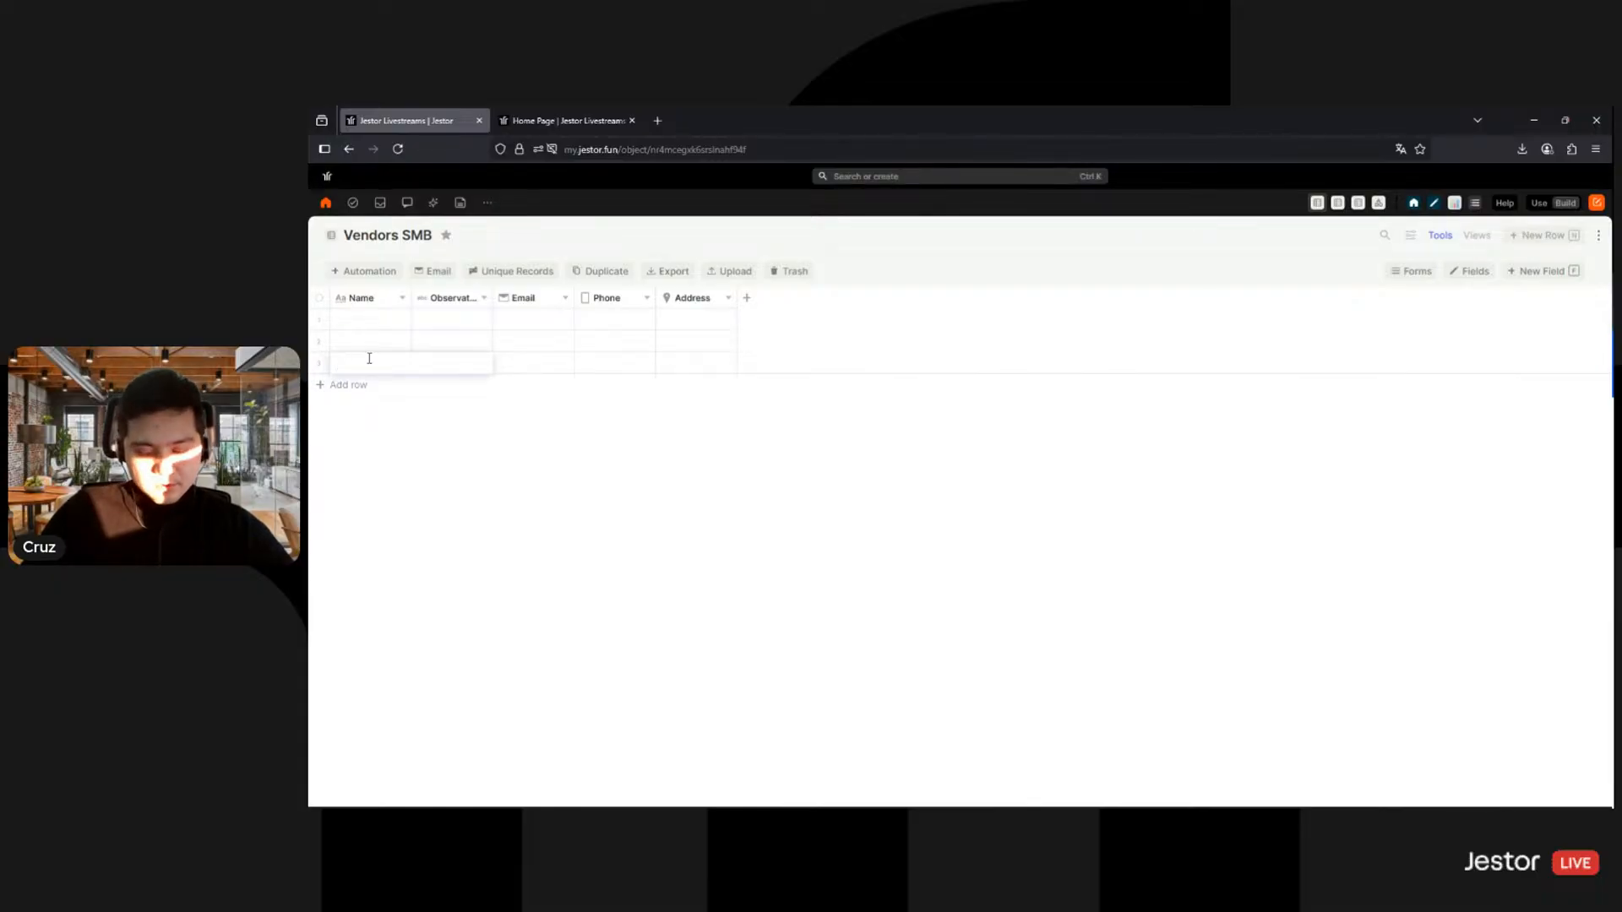
{"action": "type", "text": "Dave"}
{"action": "left_click", "coordinate": [371, 340]}
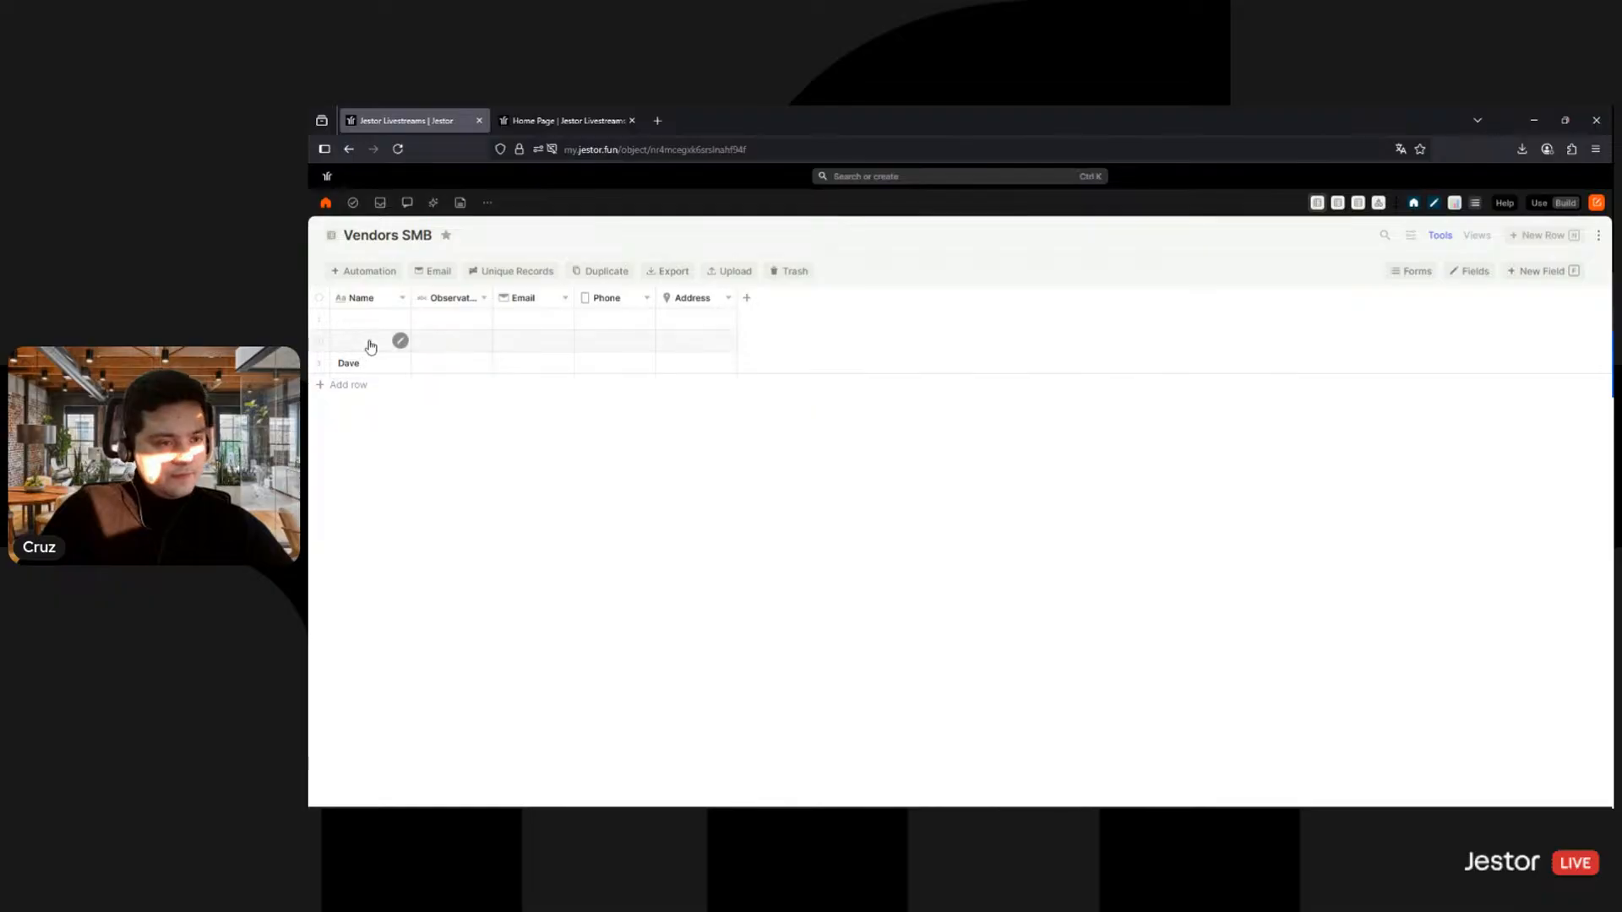
{"action": "left_click", "coordinate": [371, 340]}
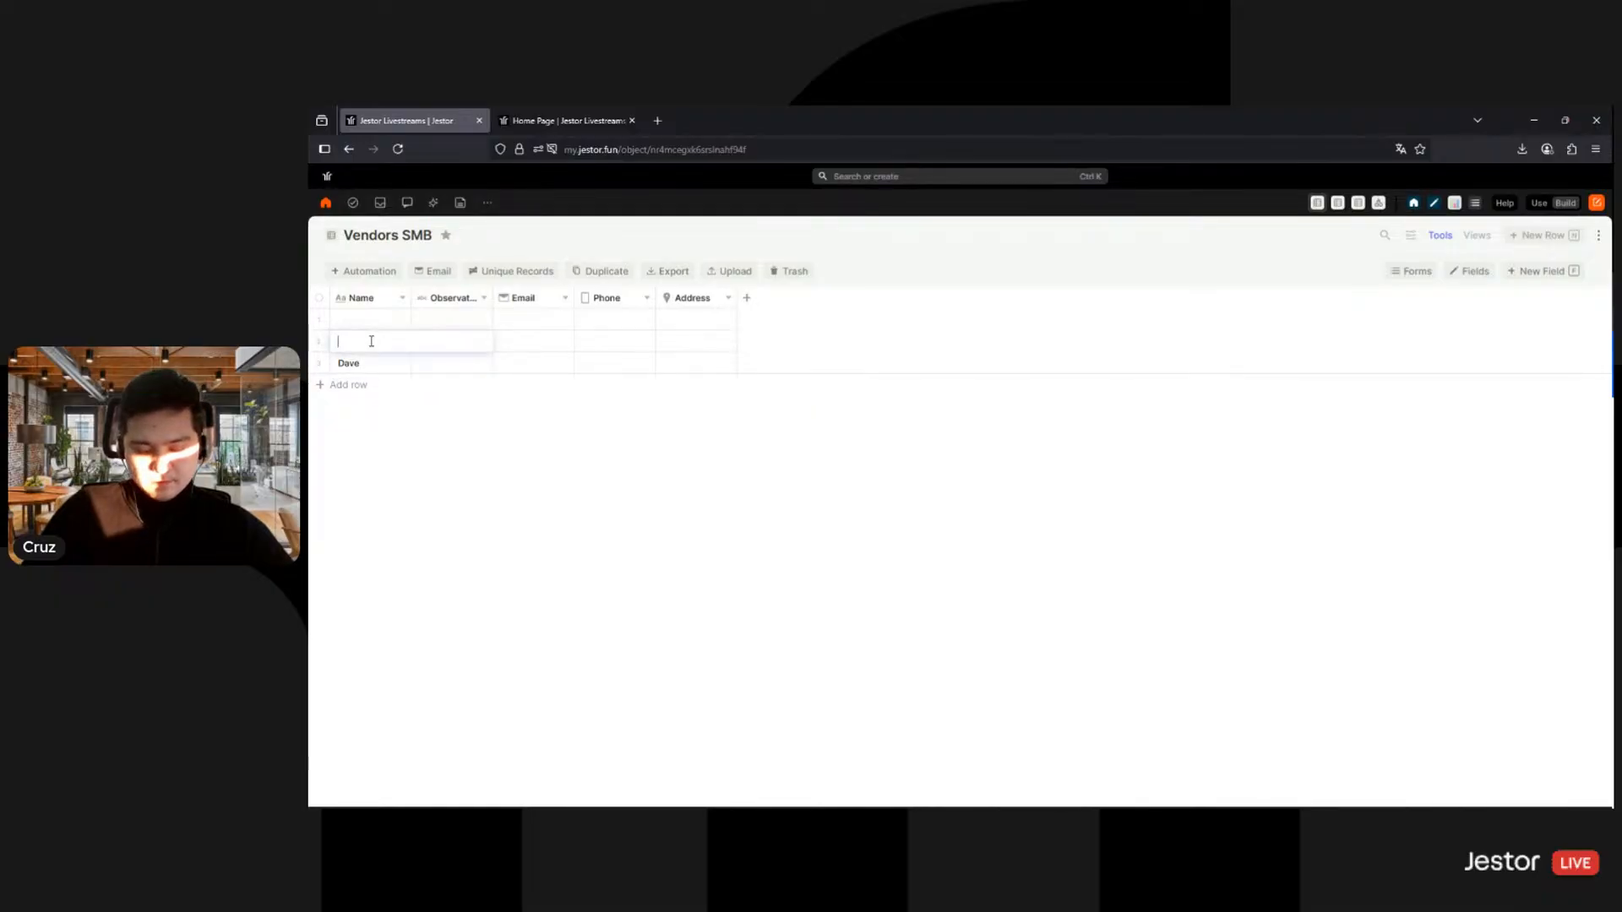
{"action": "left_click", "coordinate": [376, 318]}
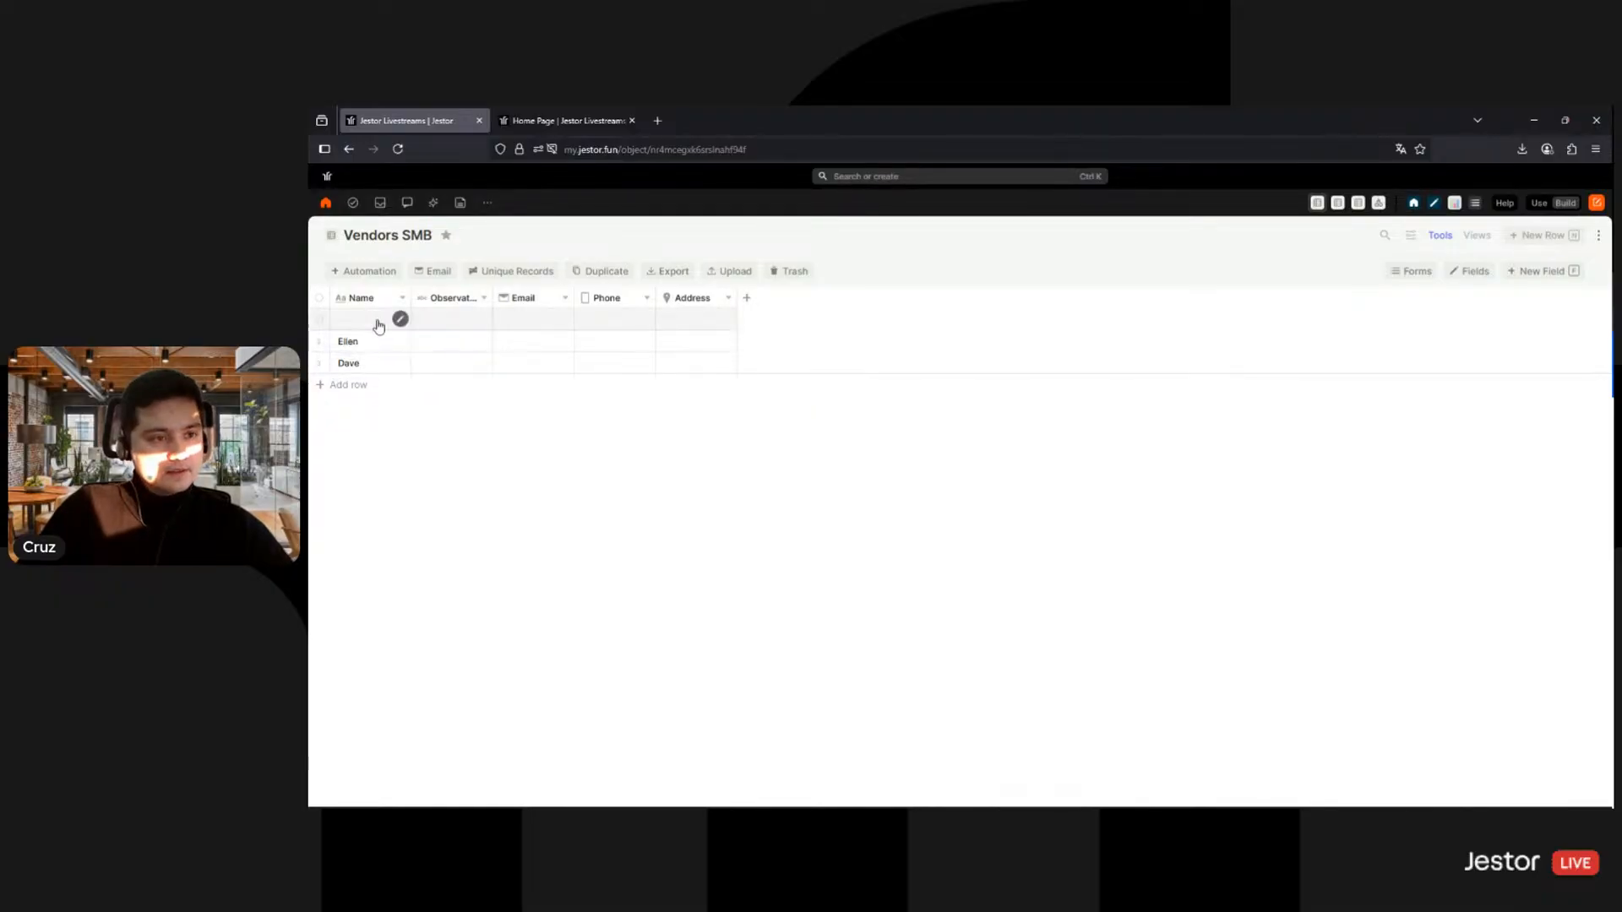
{"action": "left_click", "coordinate": [378, 320]}
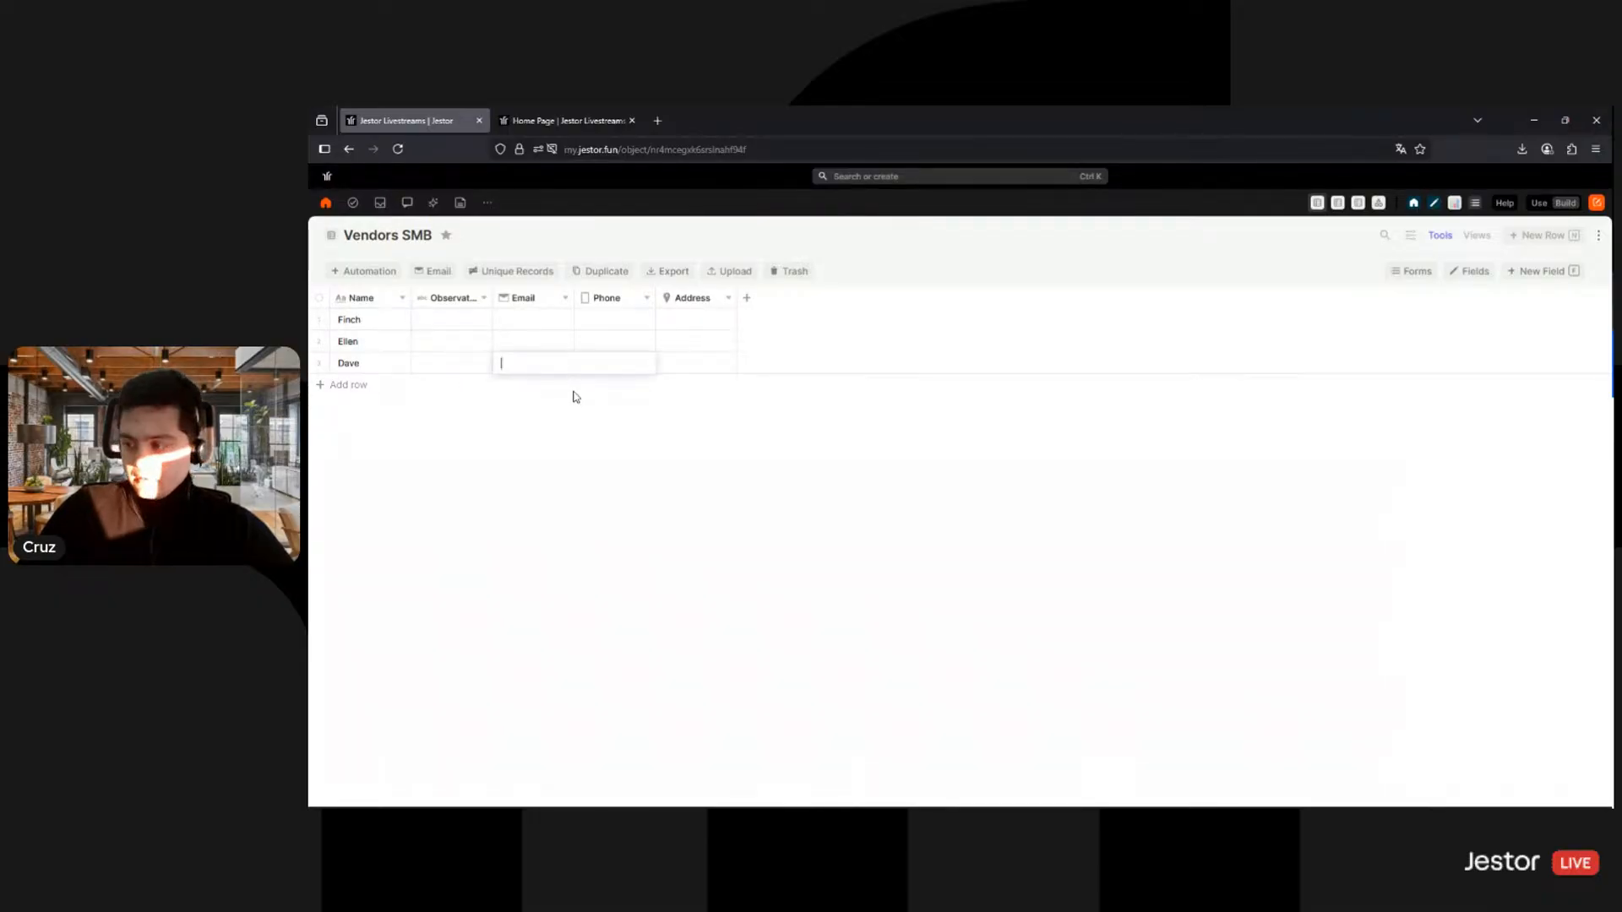
Step: Fill in the Email field of all three vendors with an address matching each vendor's name
{"action": "type", "text": "dave@email.com"}
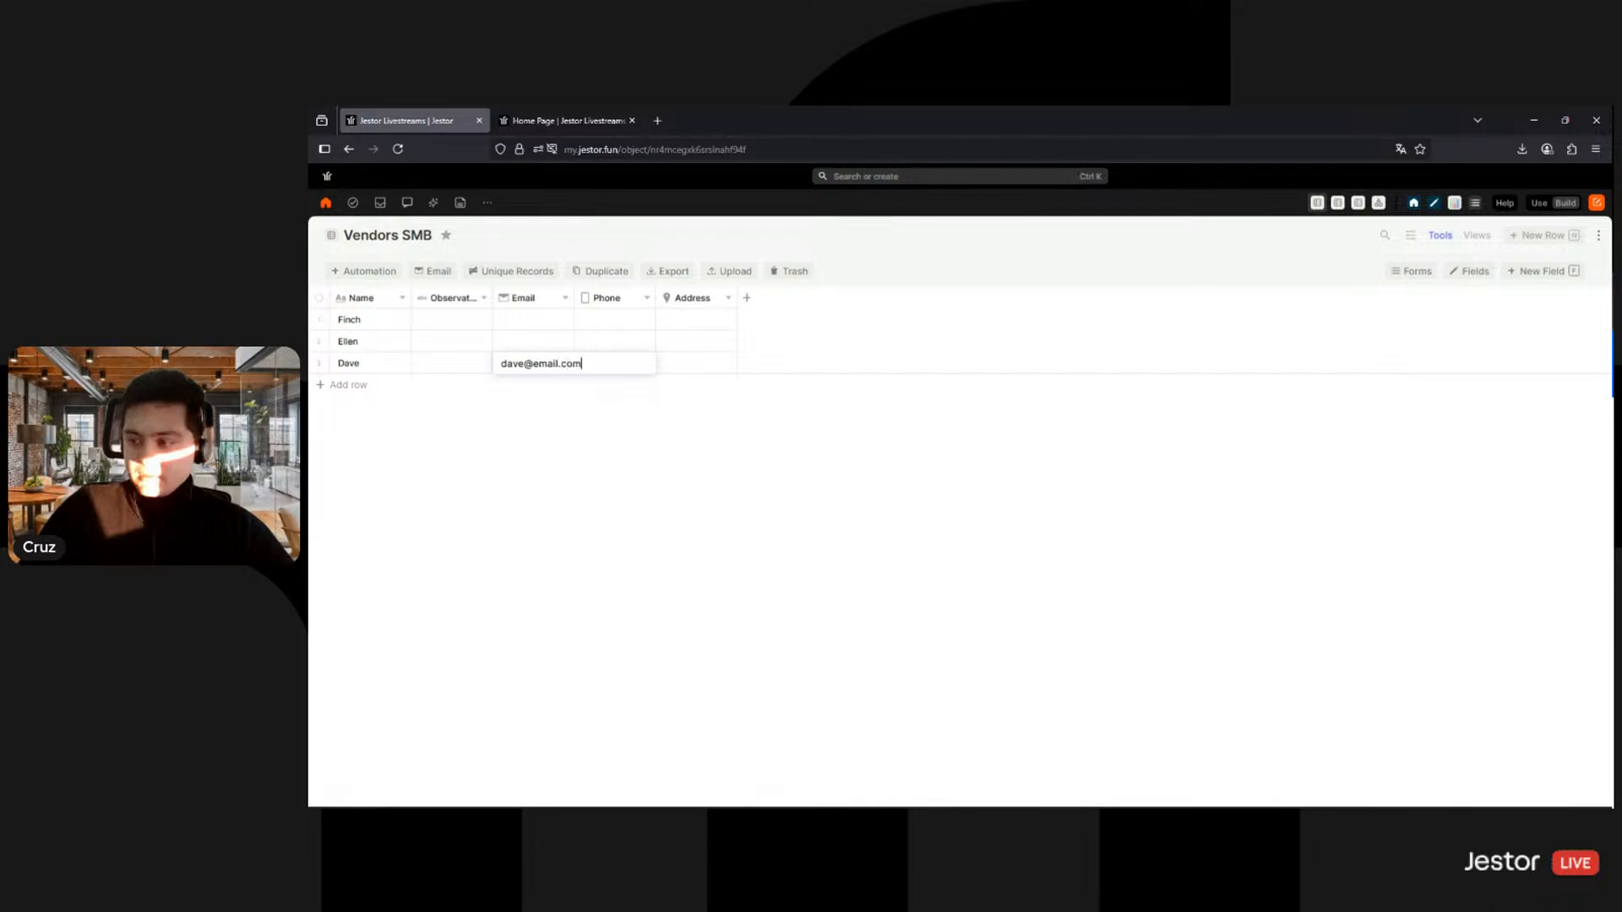
{"action": "left_click", "coordinate": [518, 343]}
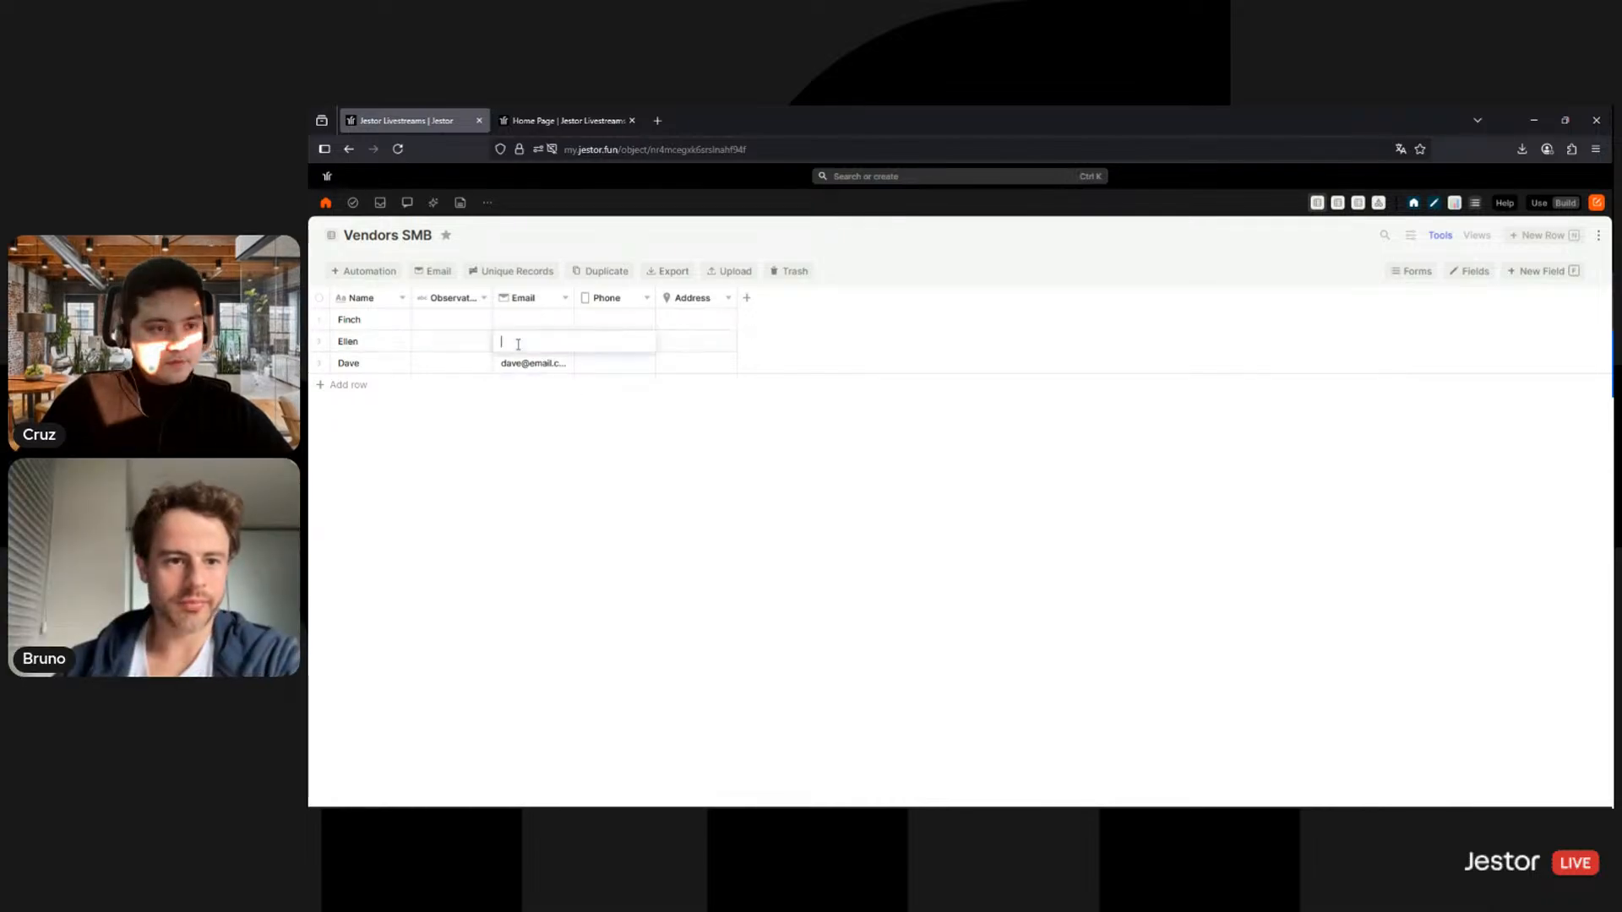
{"action": "type", "text": "ellen@email.com"}
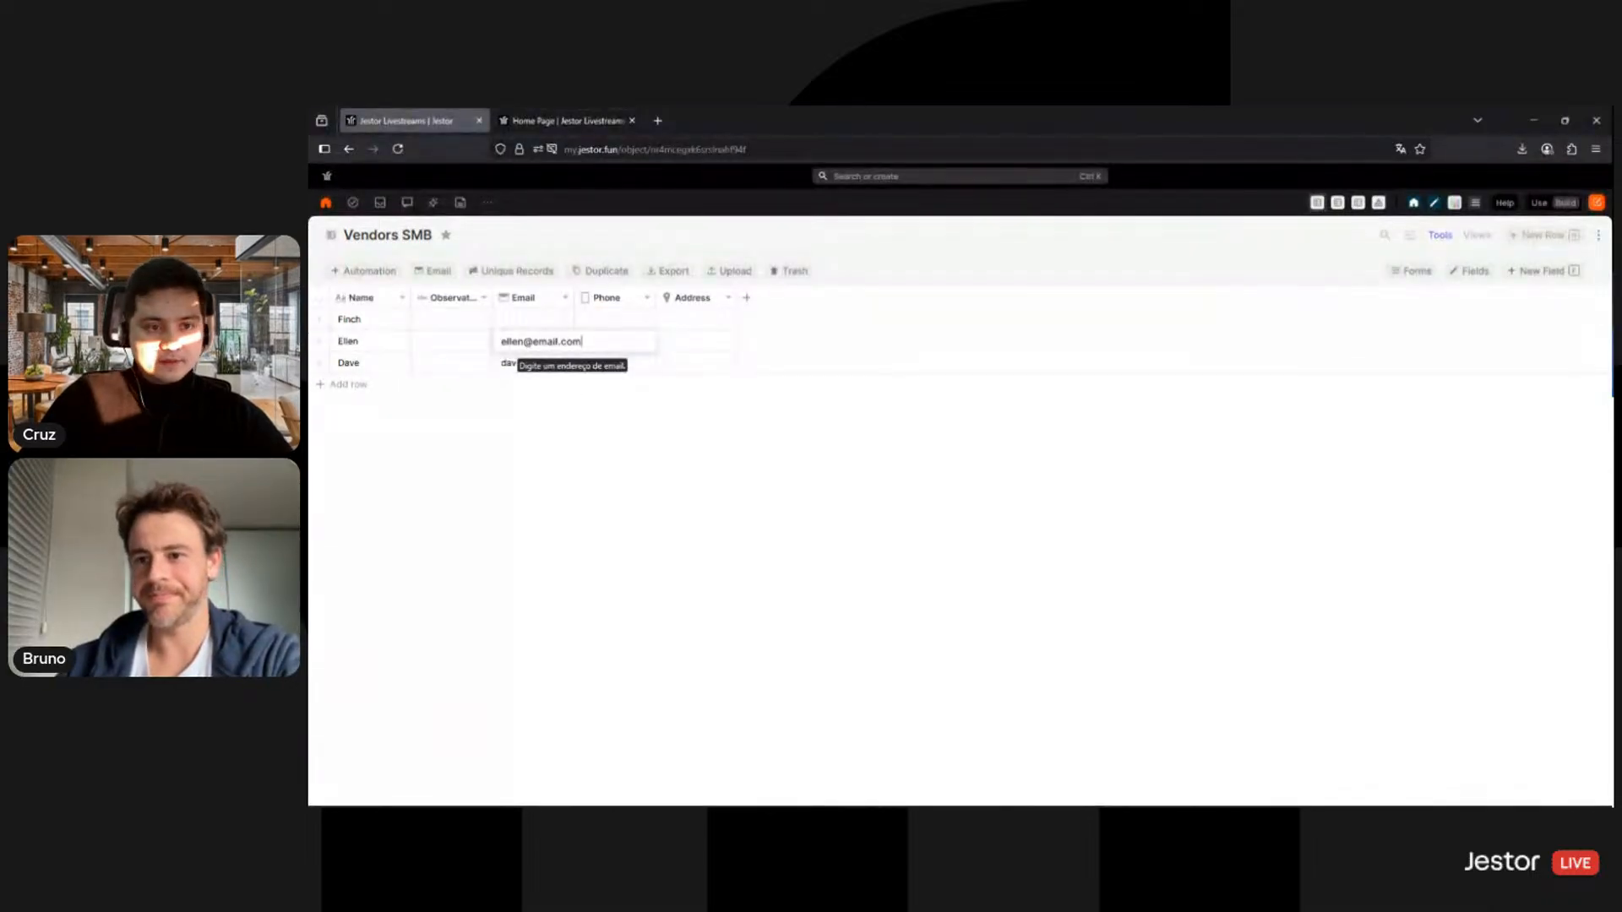
{"action": "key", "text": "Return"}
{"action": "left_click", "coordinate": [524, 321]}
{"action": "type", "text": "fin"}
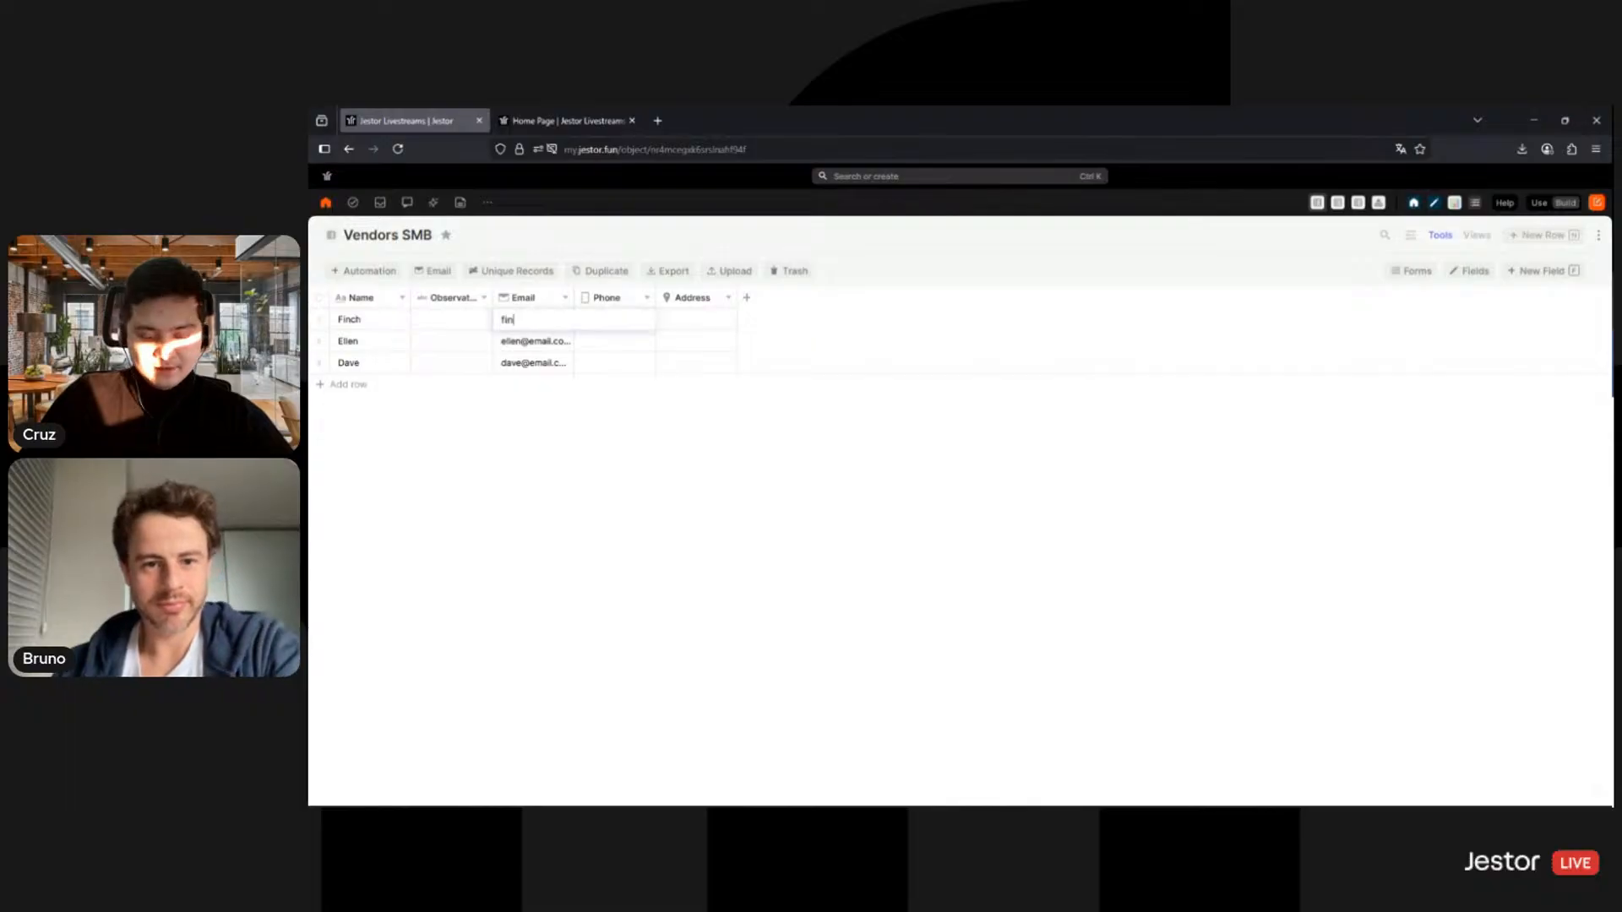
{"action": "type", "text": "ch@email.com"}
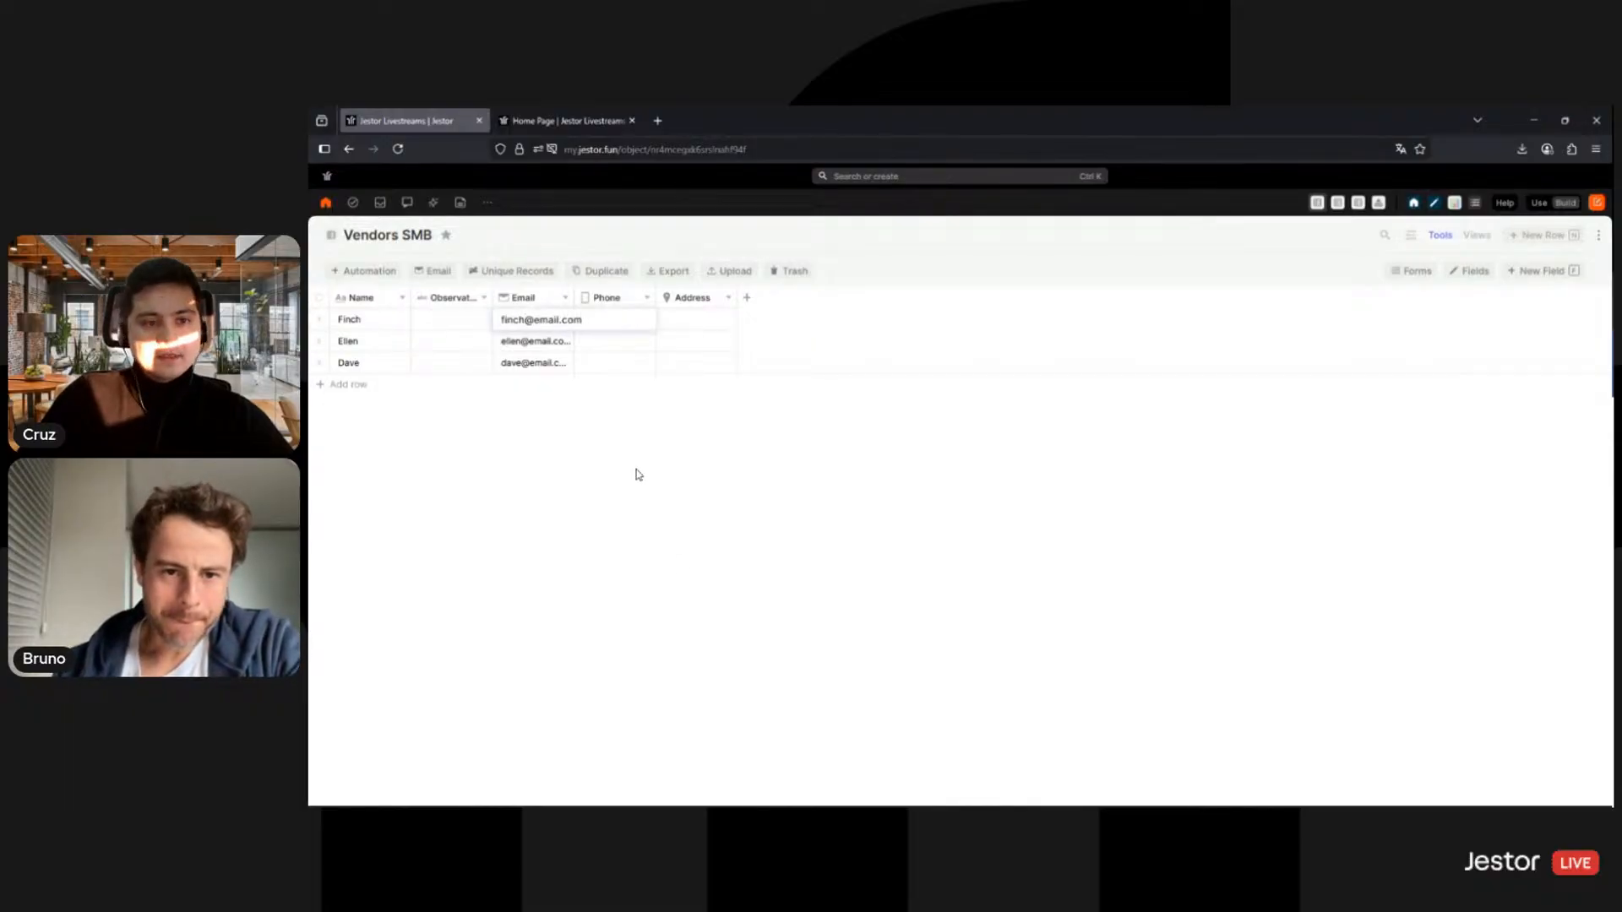
{"action": "left_click", "coordinate": [638, 475]}
Step: Paste the copied phone number into the Phone field of all three vendors
{"action": "left_click", "coordinate": [603, 364]}
{"action": "key", "text": "ctrl+v"}
{"action": "left_click", "coordinate": [613, 345]}
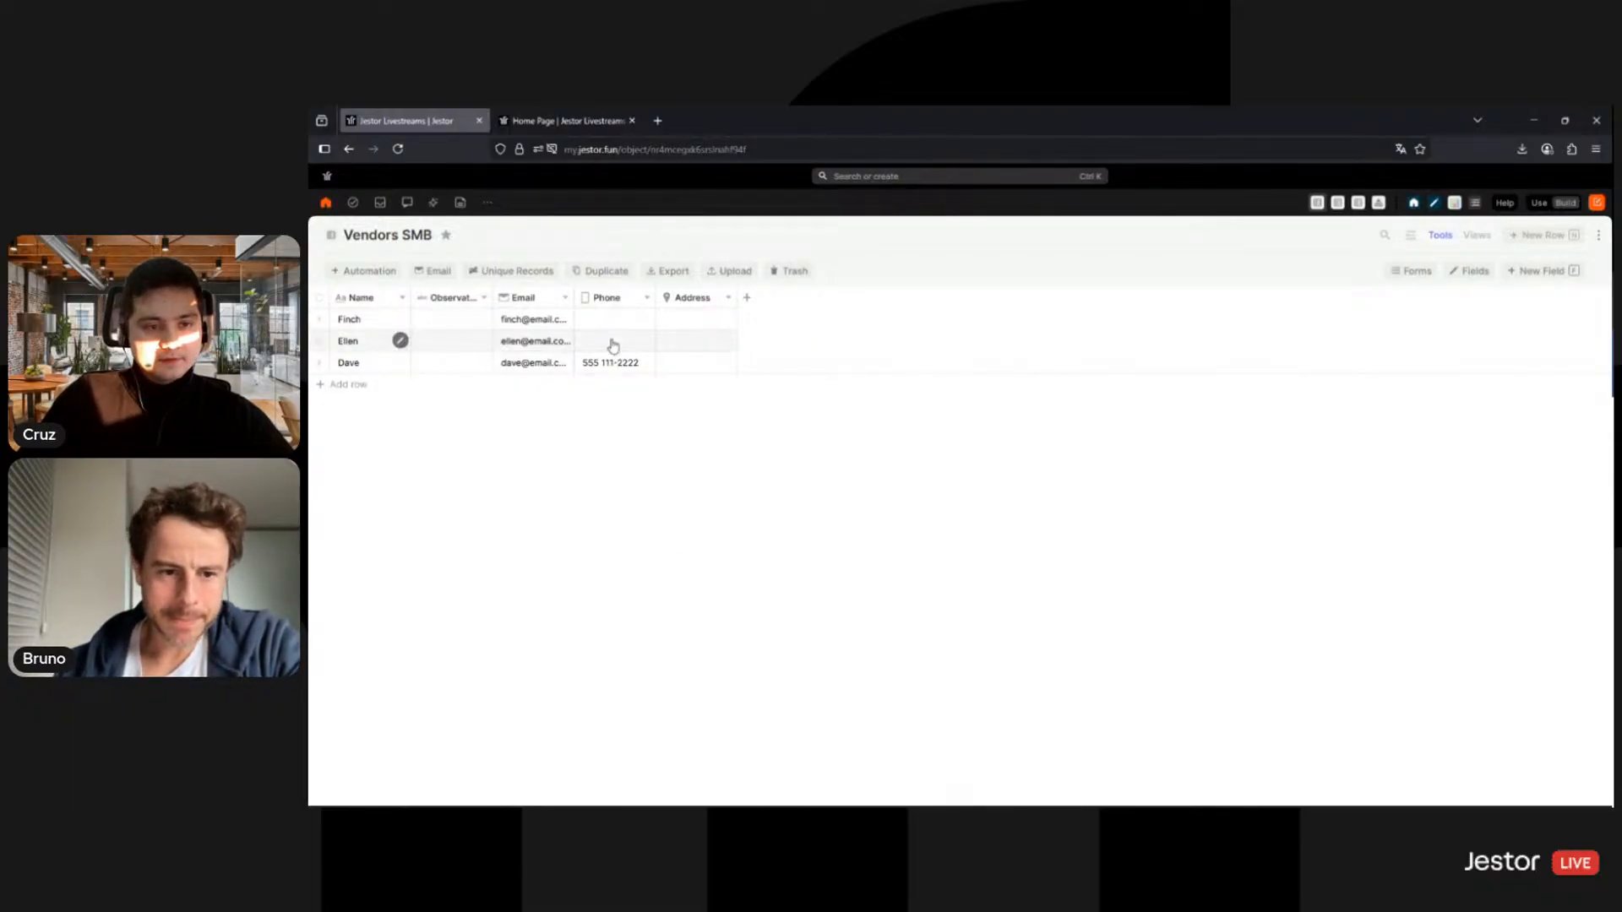
{"action": "left_click", "coordinate": [614, 343]}
{"action": "key", "text": "ctrl+v"}
{"action": "left_click", "coordinate": [621, 319]}
{"action": "key", "text": "ctrl+v"}
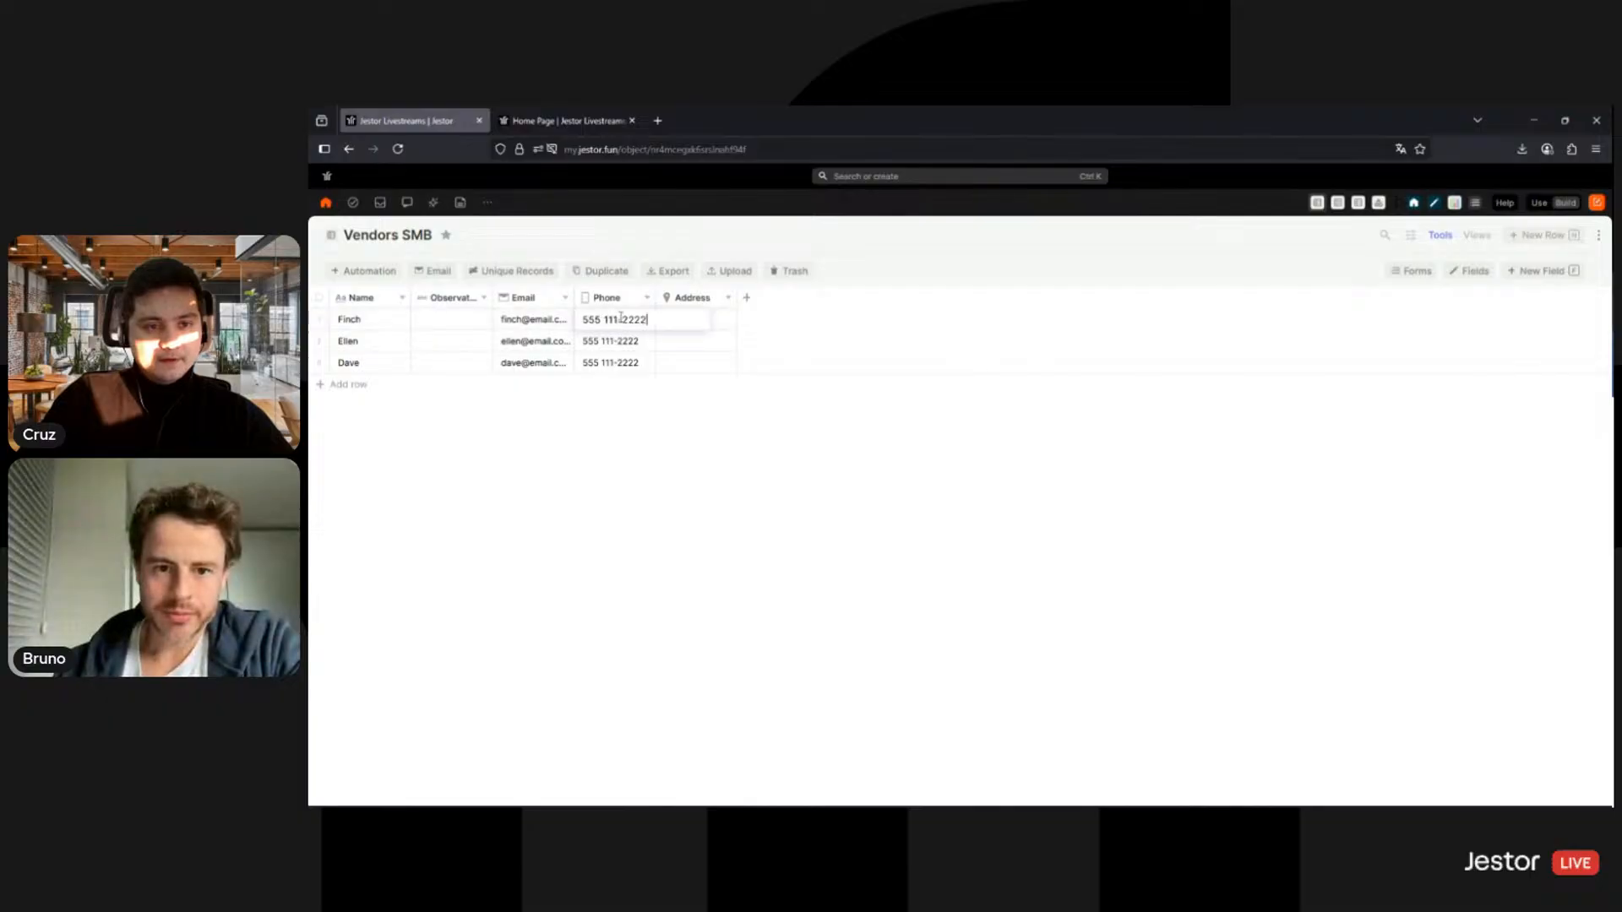
{"action": "left_click", "coordinate": [680, 241]}
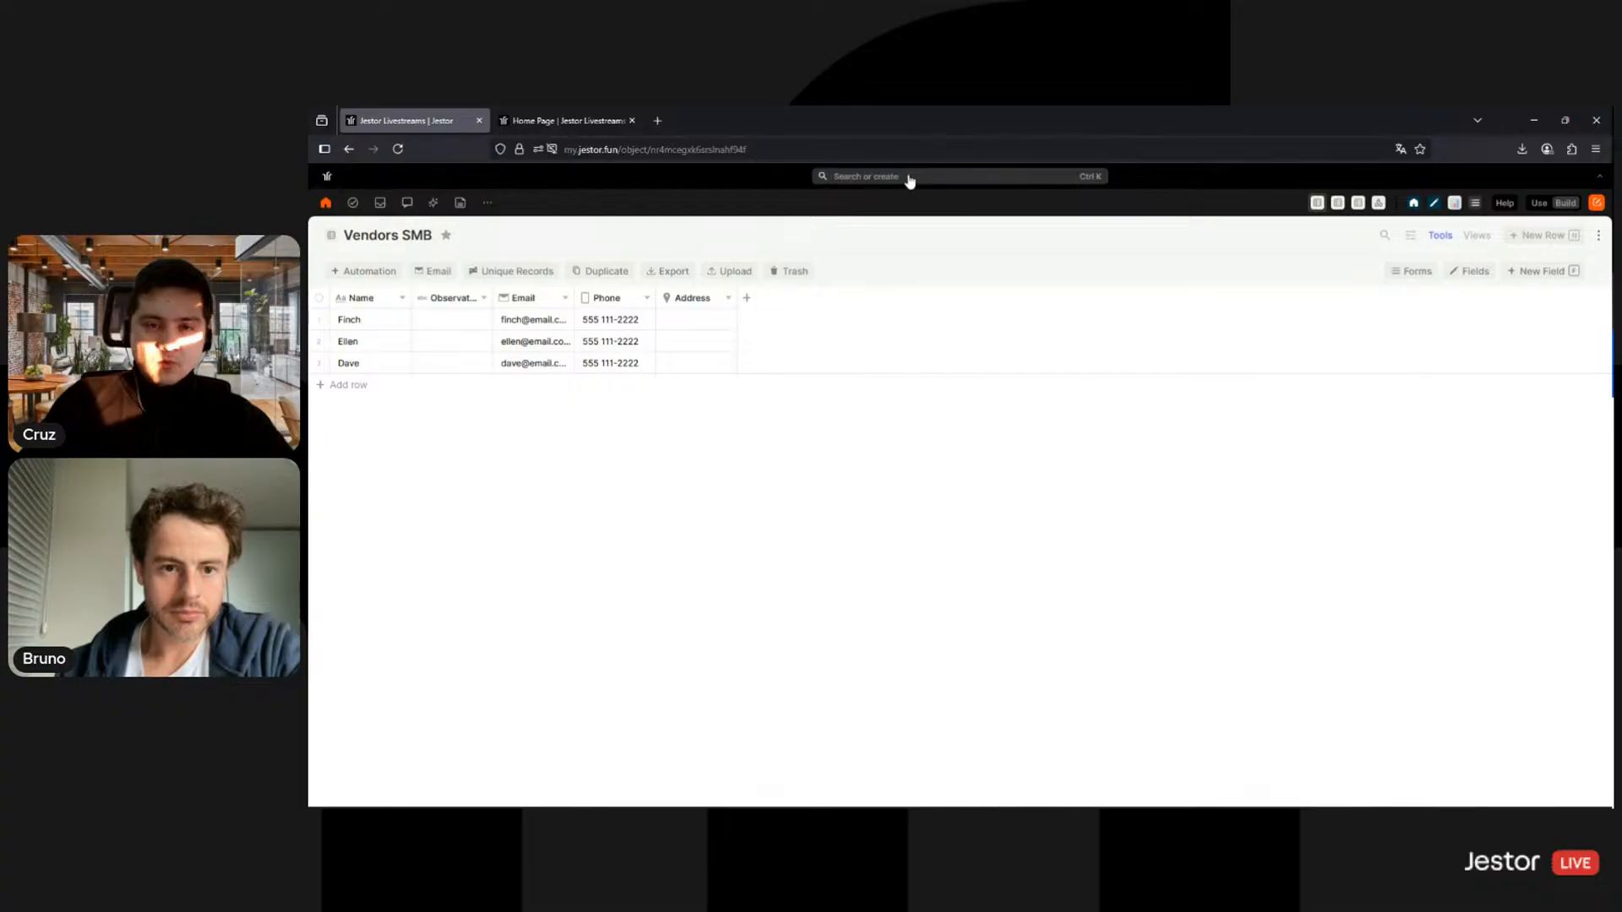
Step: Create a new blank table and title it "Payables SMB"
{"action": "left_click", "coordinate": [1597, 203]}
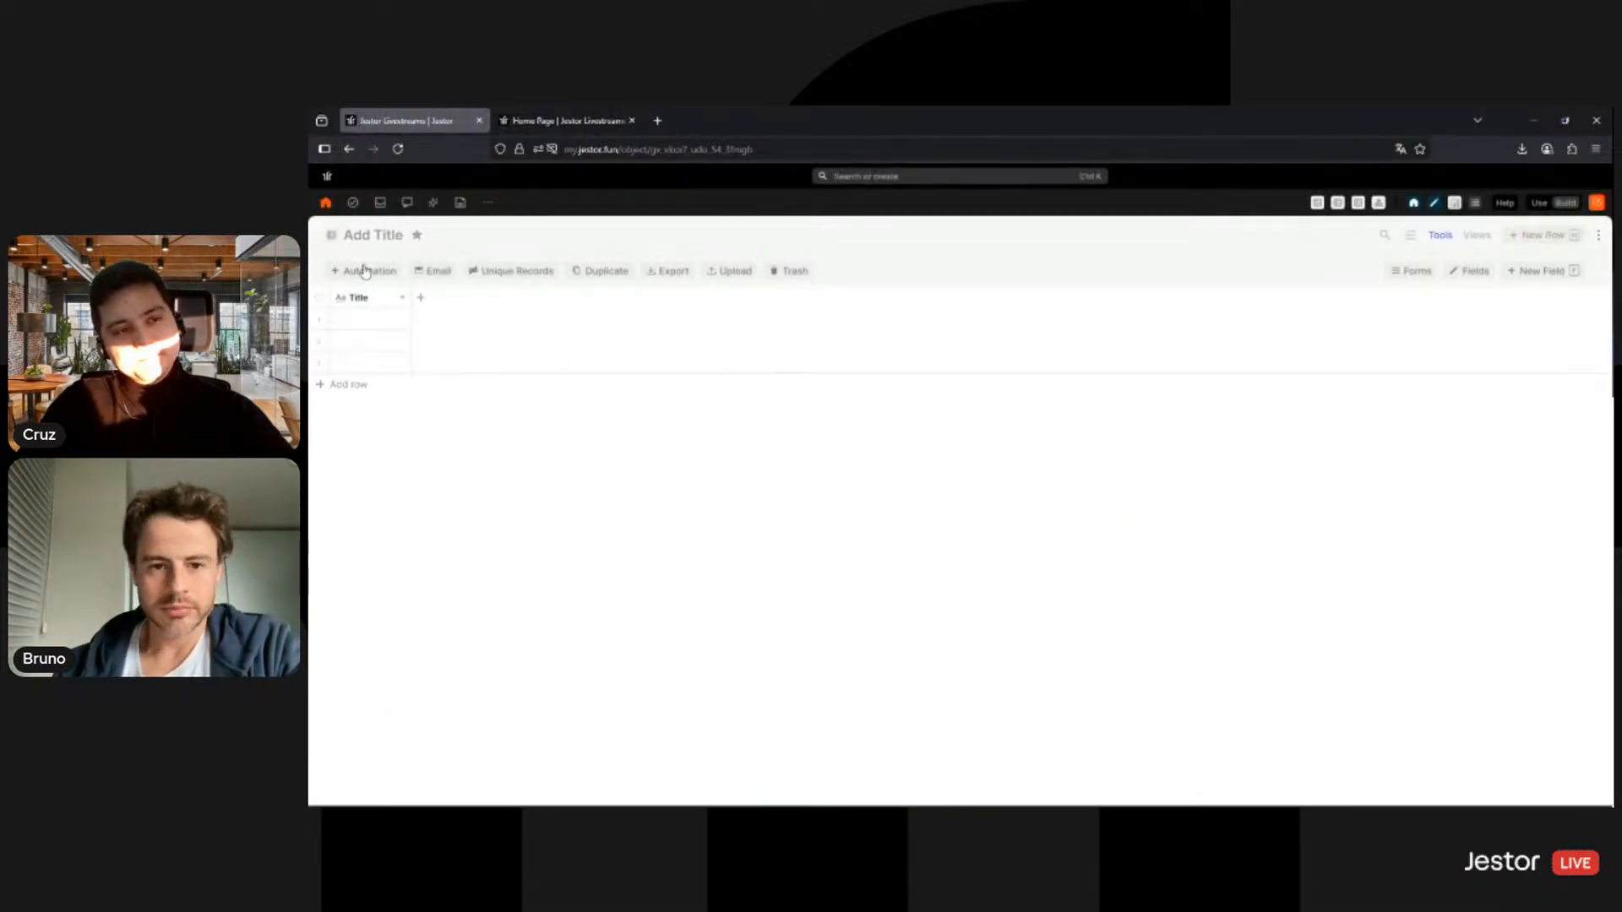
{"action": "left_click", "coordinate": [370, 234]}
{"action": "type", "text": "P"}
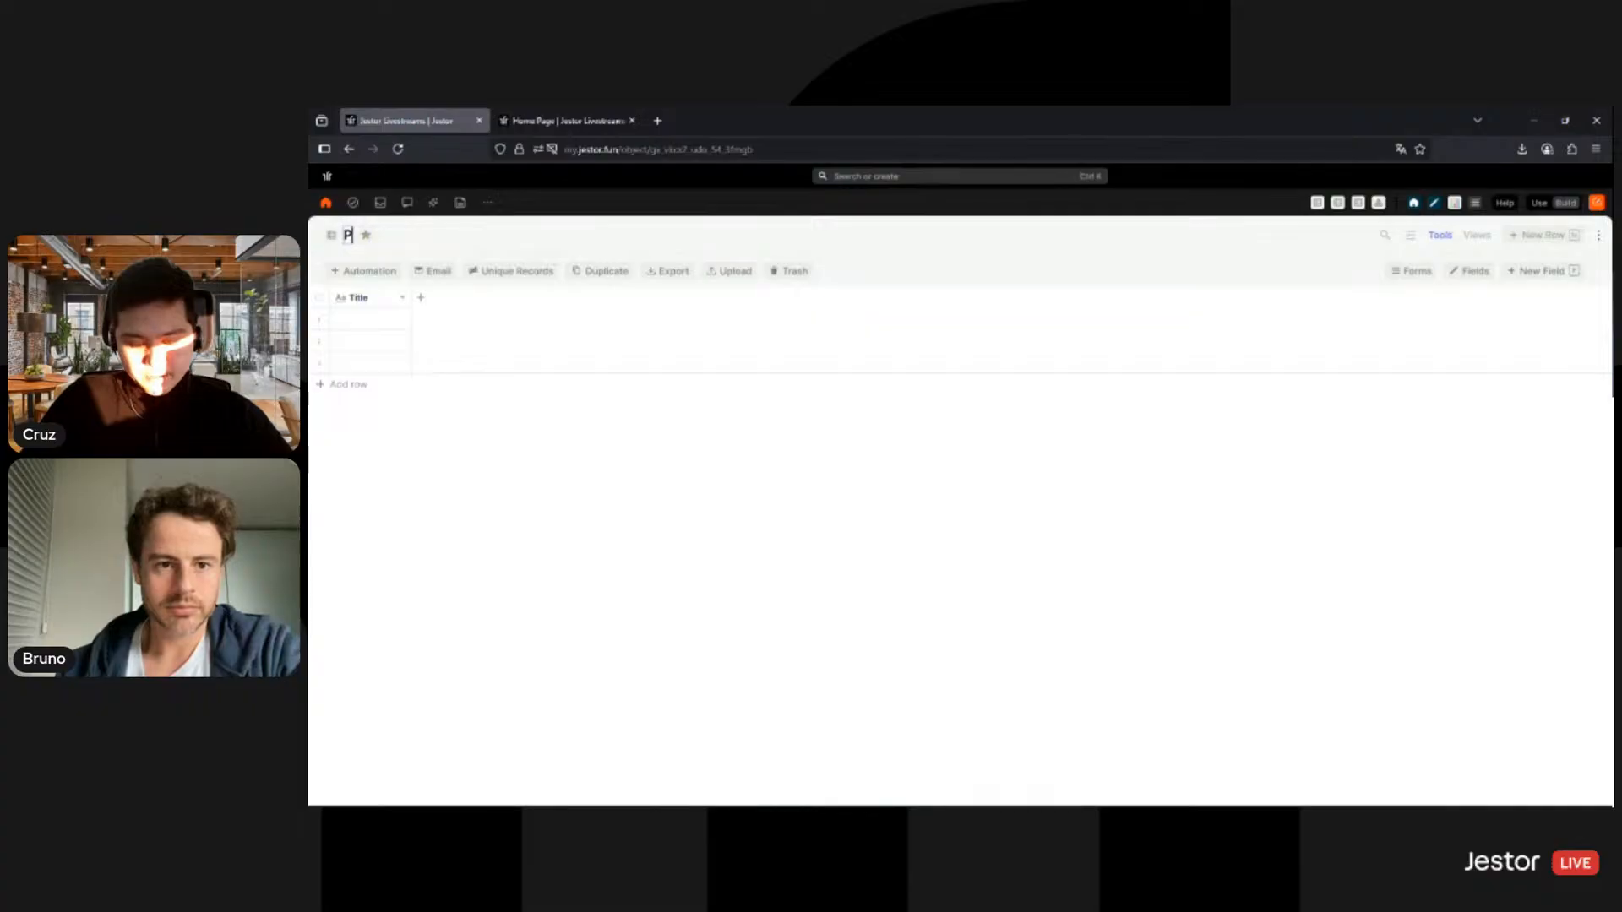
{"action": "type", "text": "aybbles SMB"}
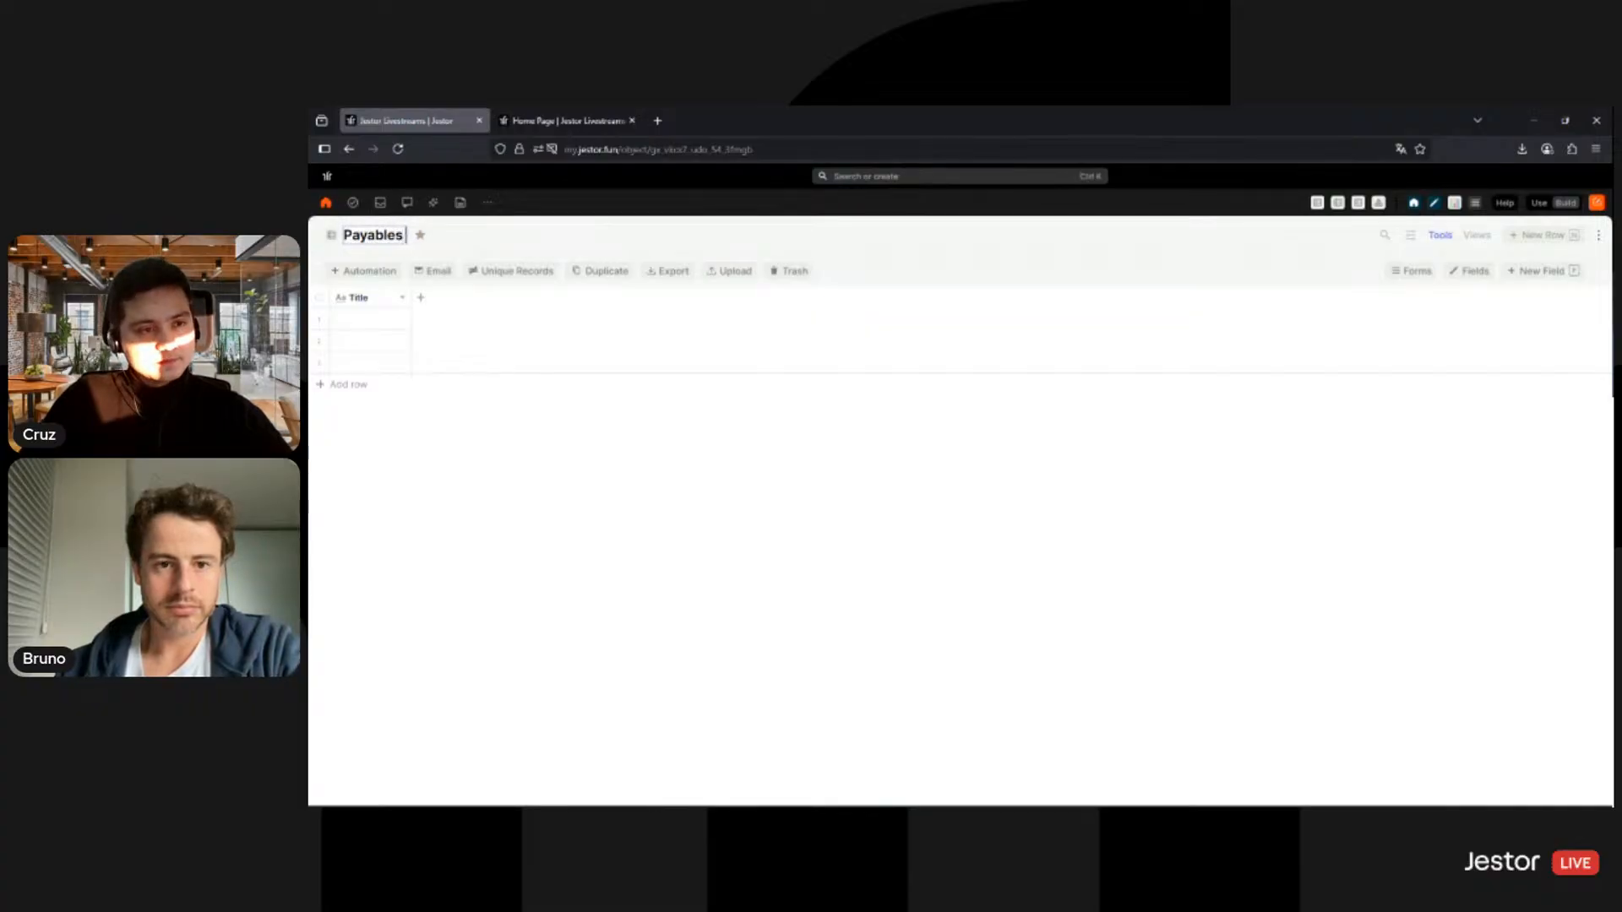
{"action": "key", "text": "Return"}
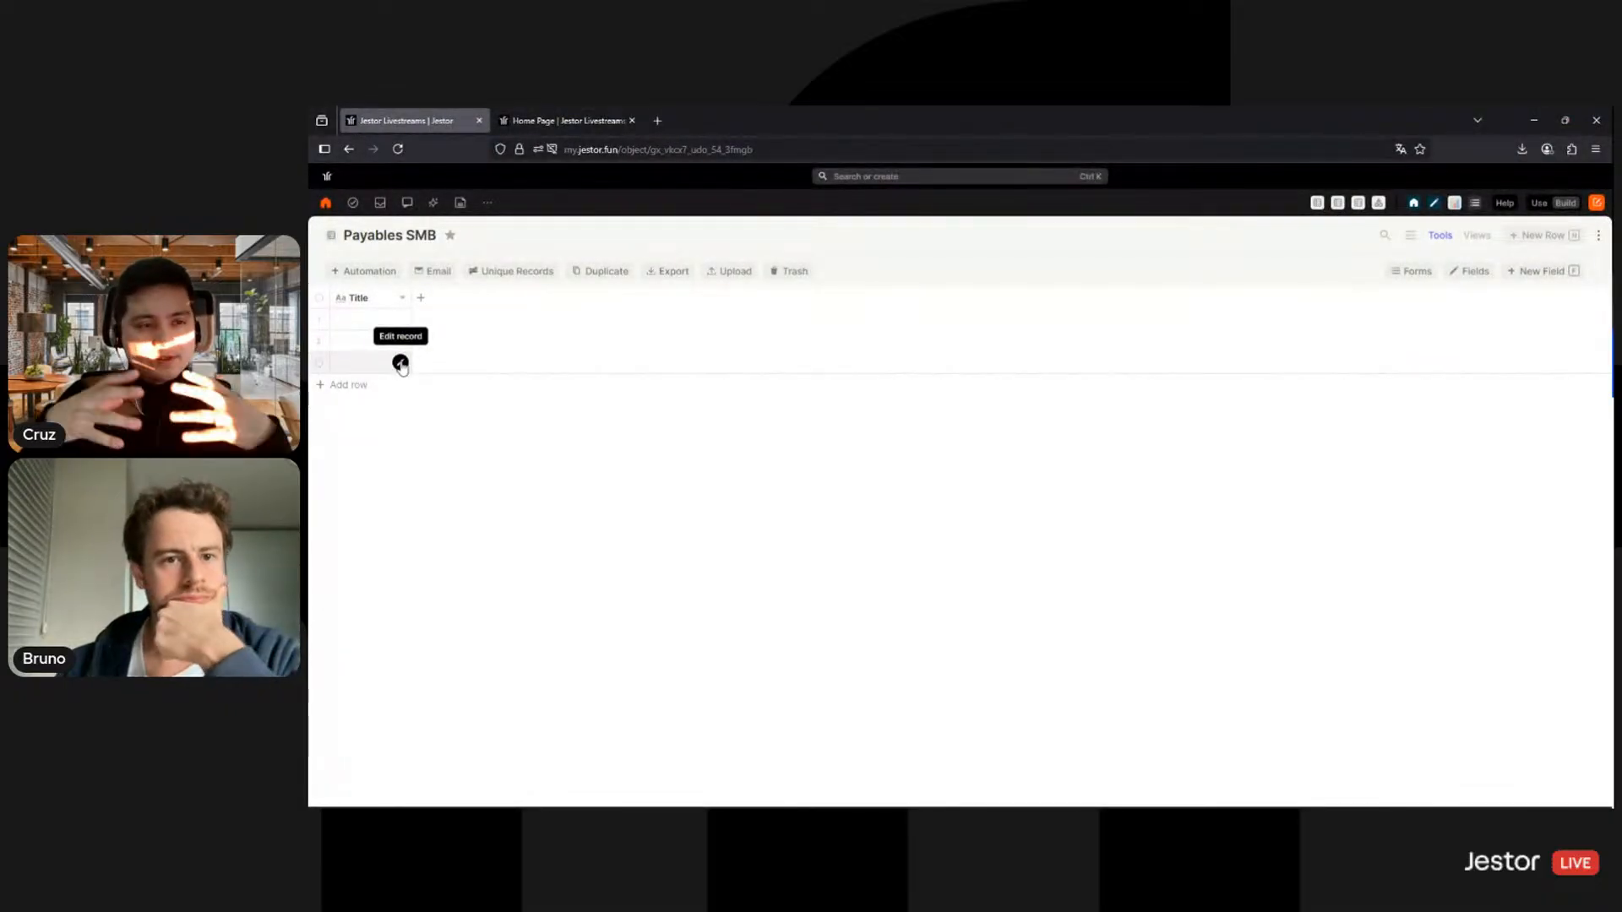
Step: Add a text field named "Description" in Rich text format to the Payables SMB table
{"action": "left_click", "coordinate": [419, 300]}
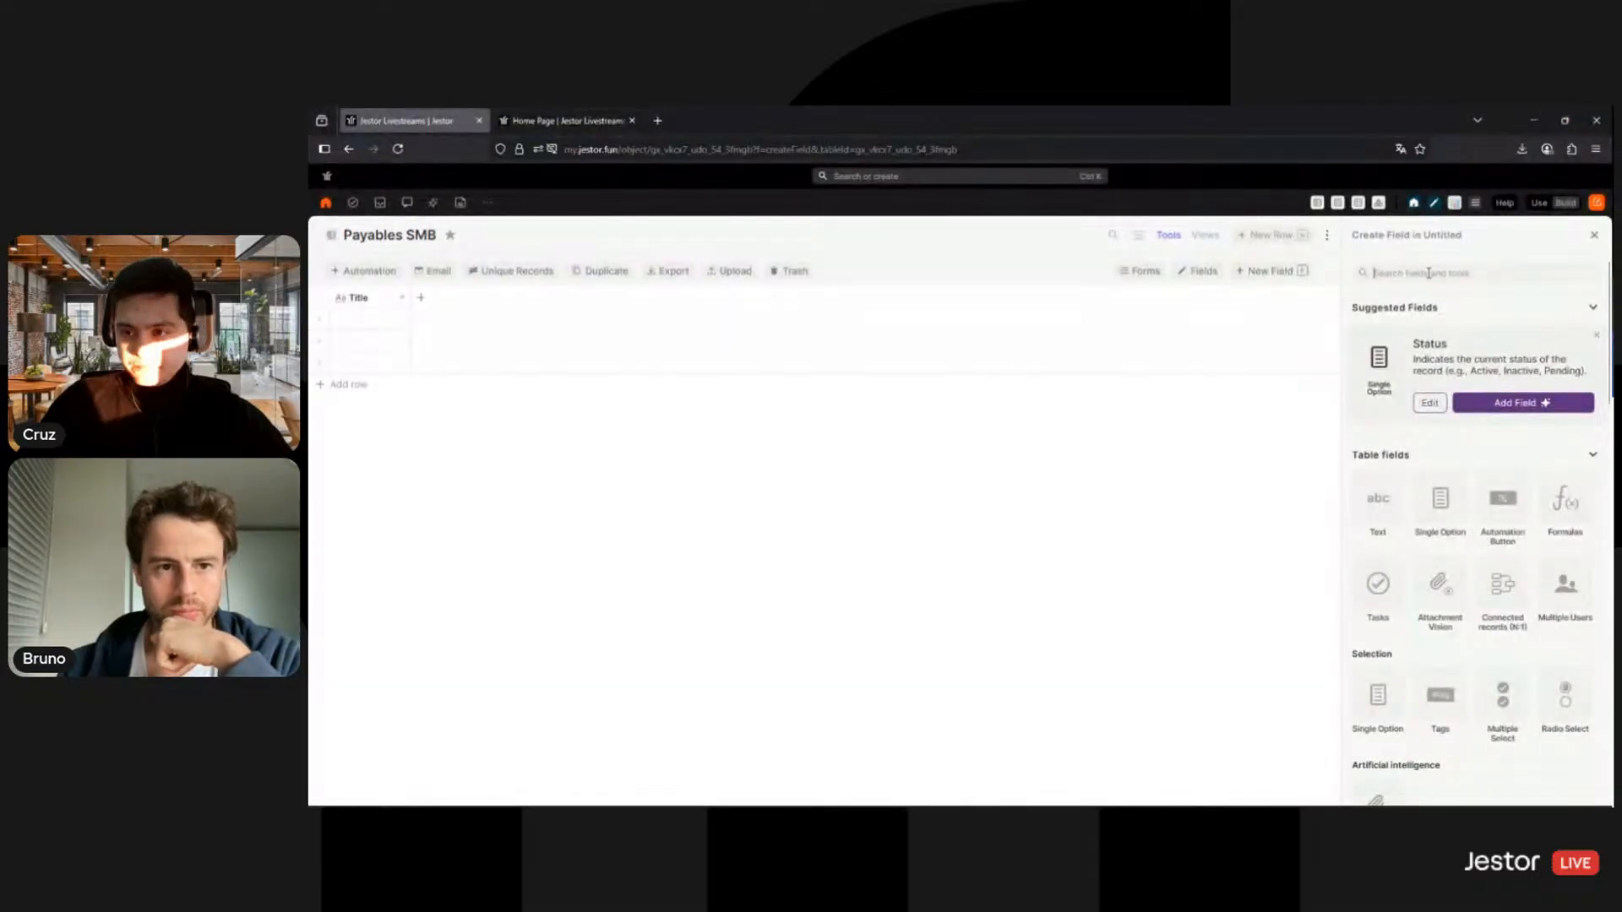
{"action": "left_click", "coordinate": [1376, 504]}
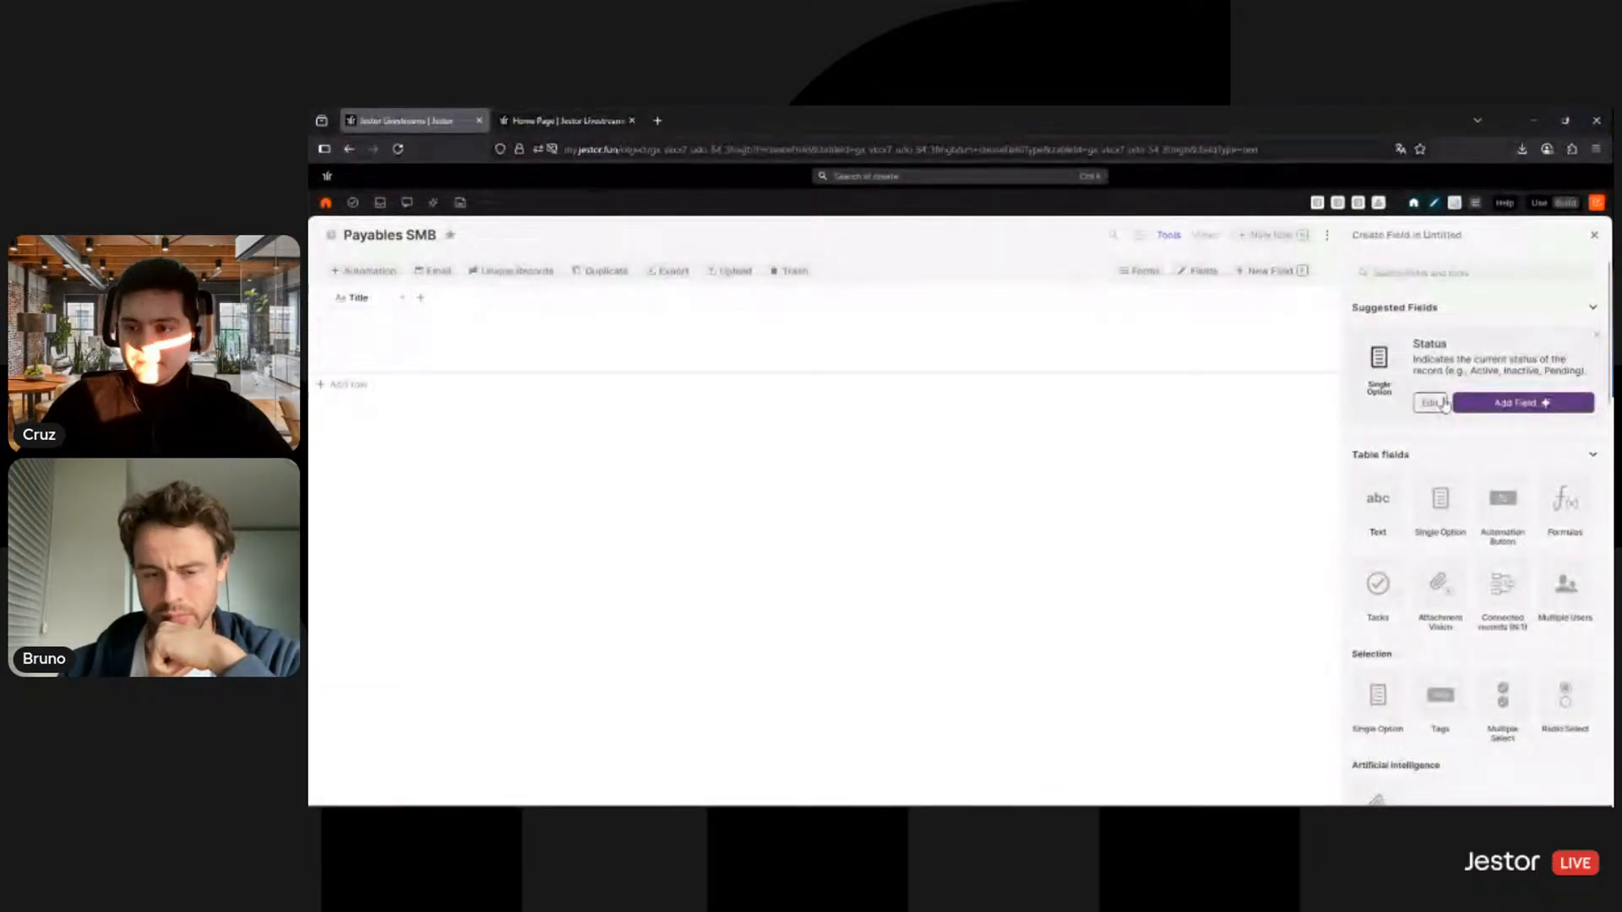
{"action": "left_click", "coordinate": [1414, 439]}
{"action": "left_click", "coordinate": [1414, 408]}
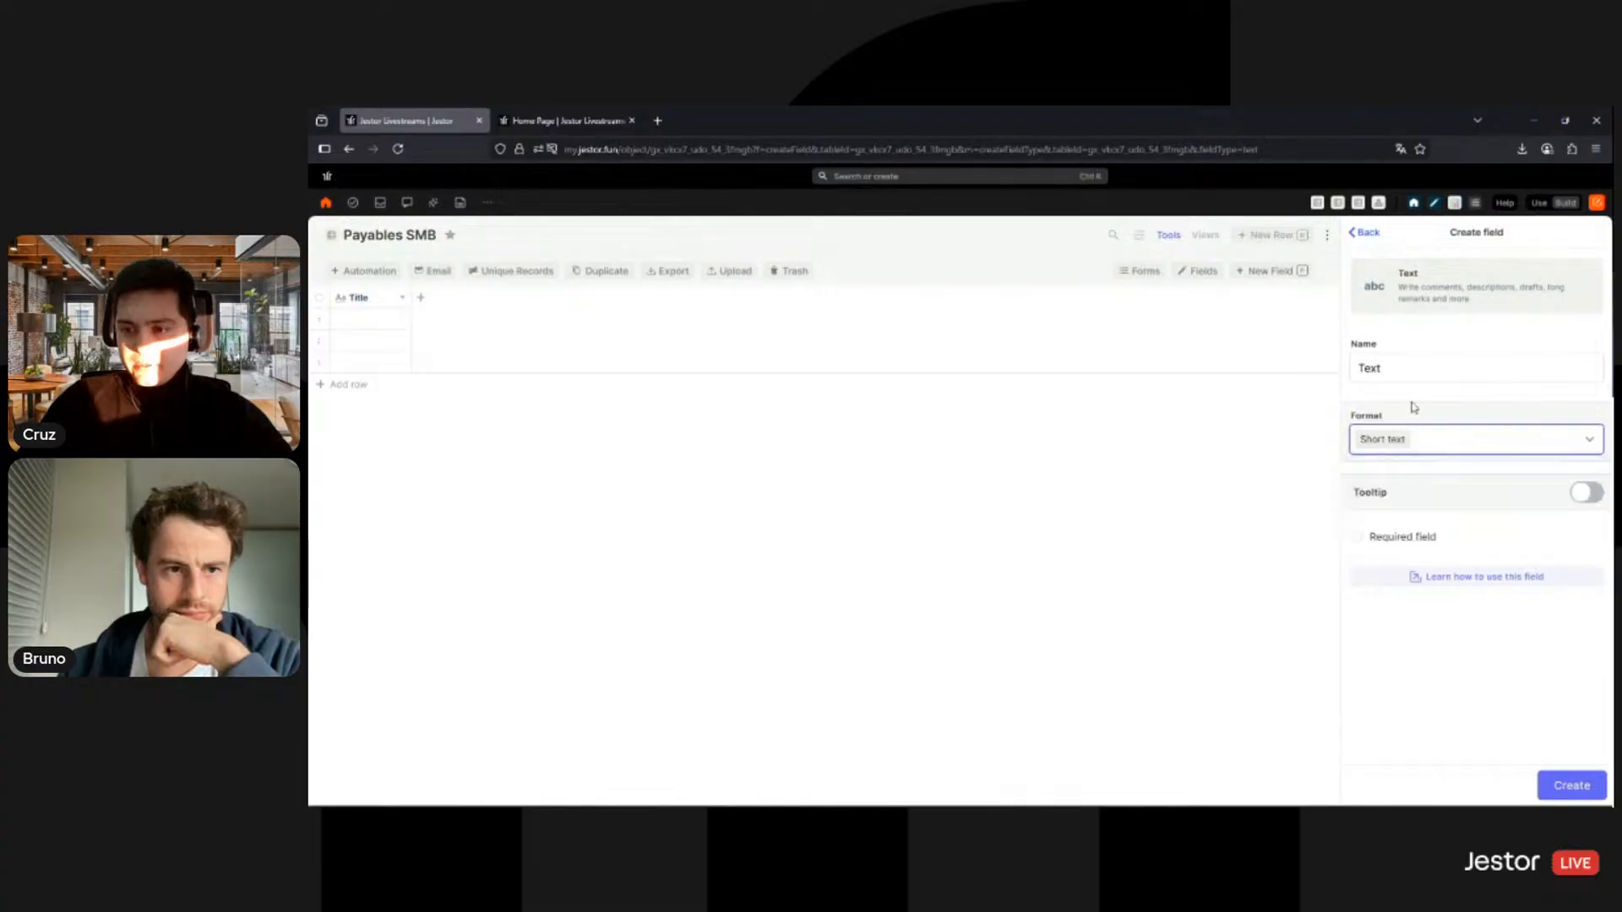
{"action": "double_click", "coordinate": [1408, 365]}
{"action": "type", "text": "DEssc"}
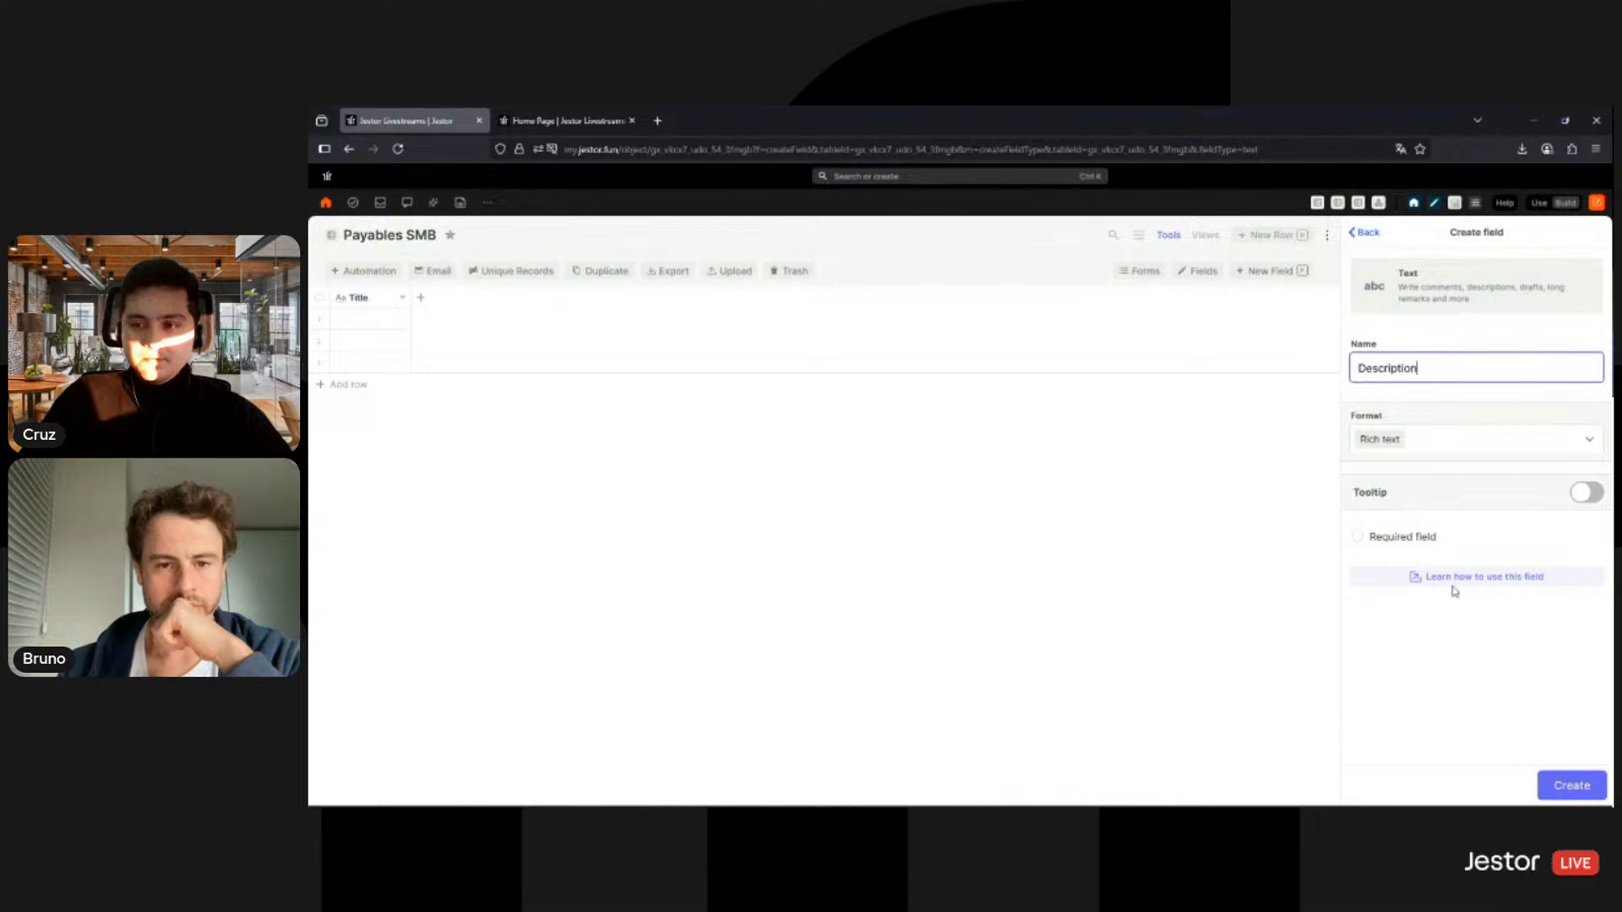
{"action": "left_click", "coordinate": [1594, 788]}
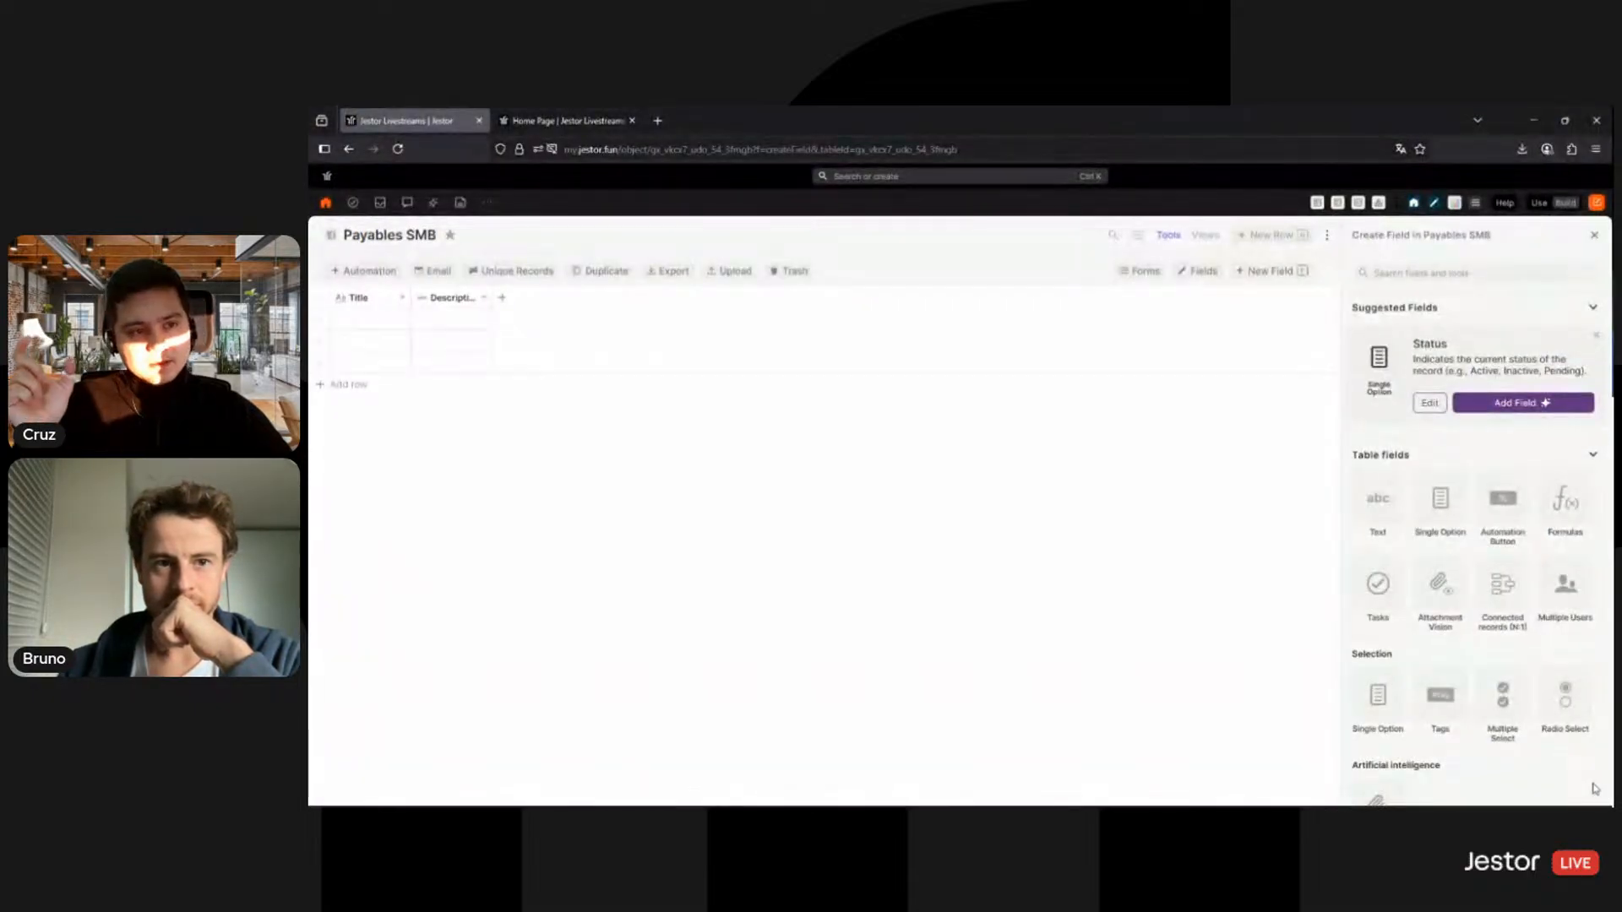
Step: Find the Date field type by searching for "dat", and add a date field named "Due Date" to the Payables SMB table
{"action": "left_click", "coordinate": [1453, 272]}
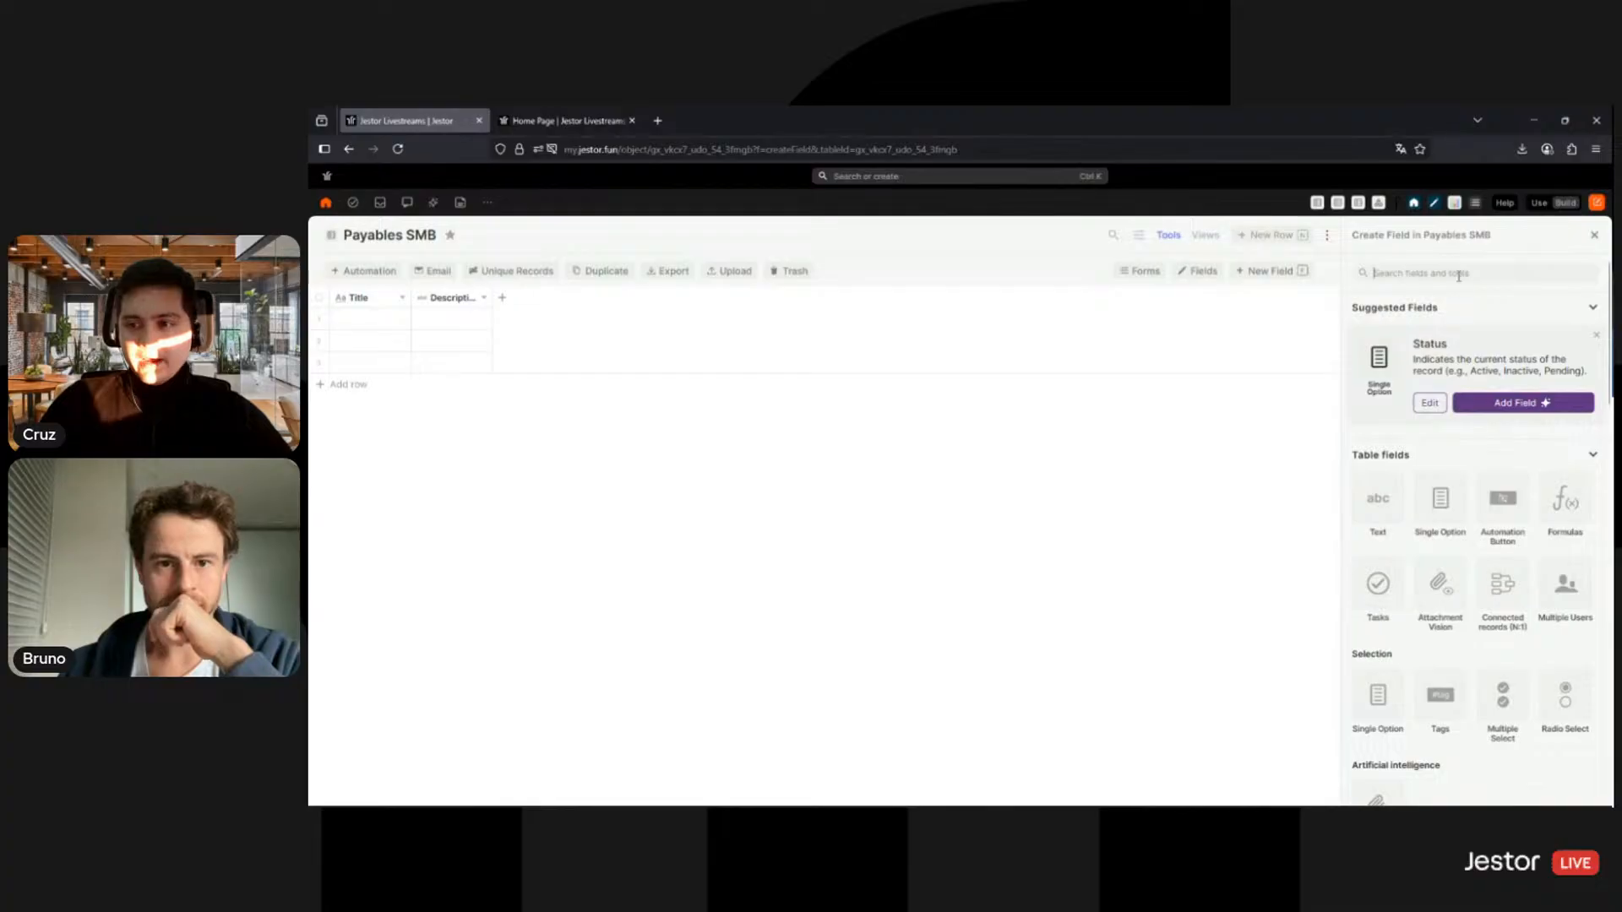
{"action": "type", "text": "dat"}
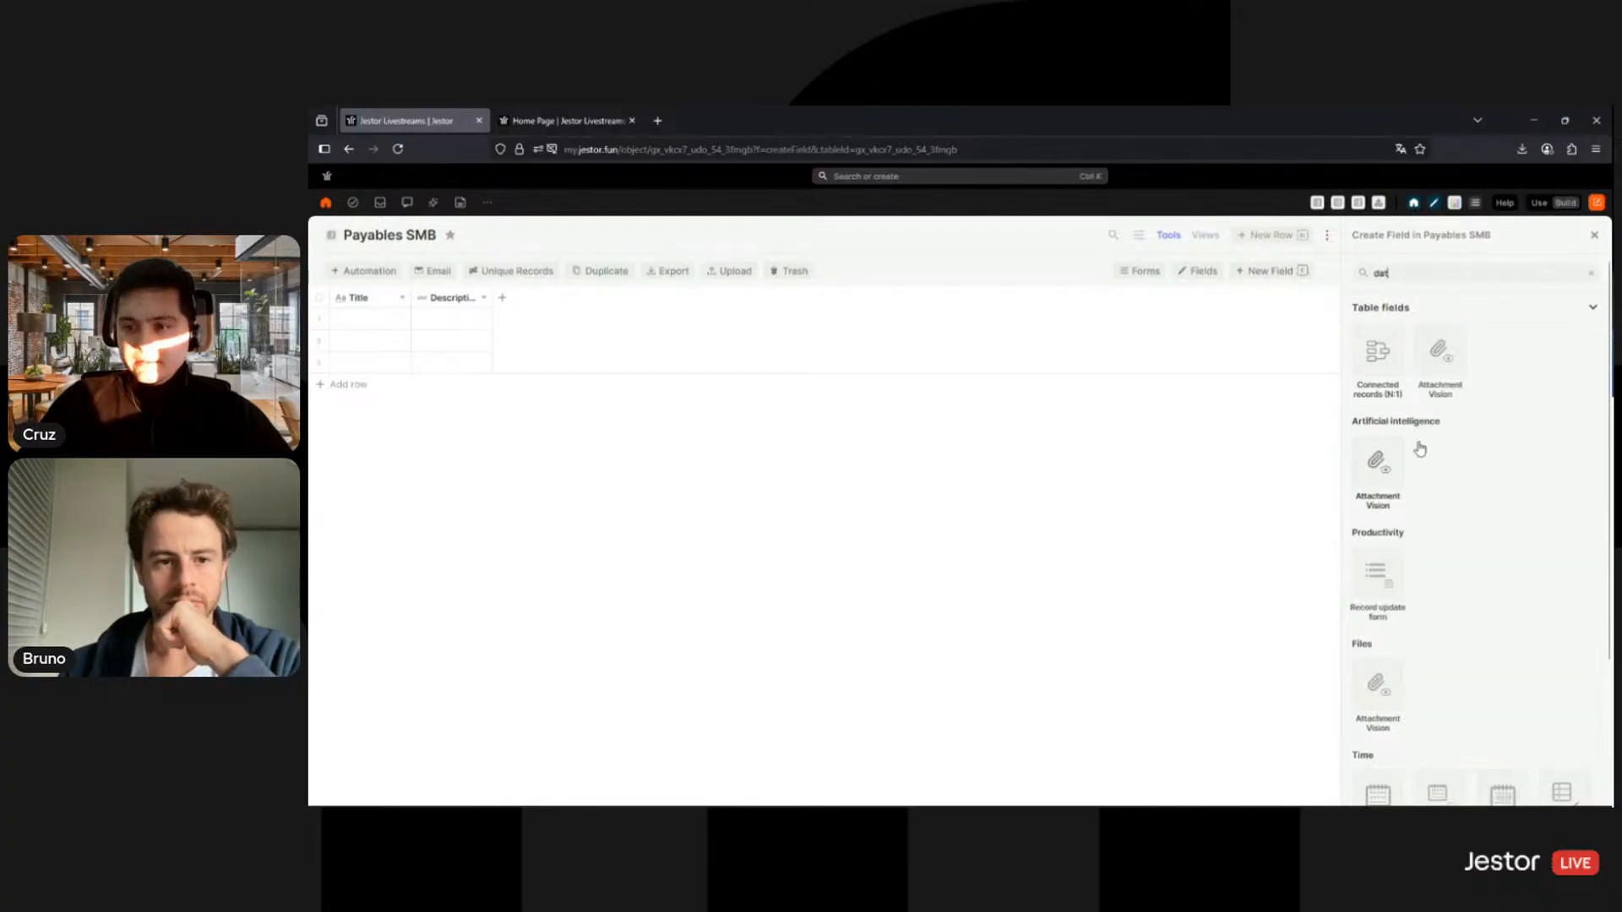
{"action": "scroll", "coordinate": [1451, 563], "scroll_direction": "down", "scroll_amount": 1}
{"action": "left_click", "coordinate": [1381, 624]}
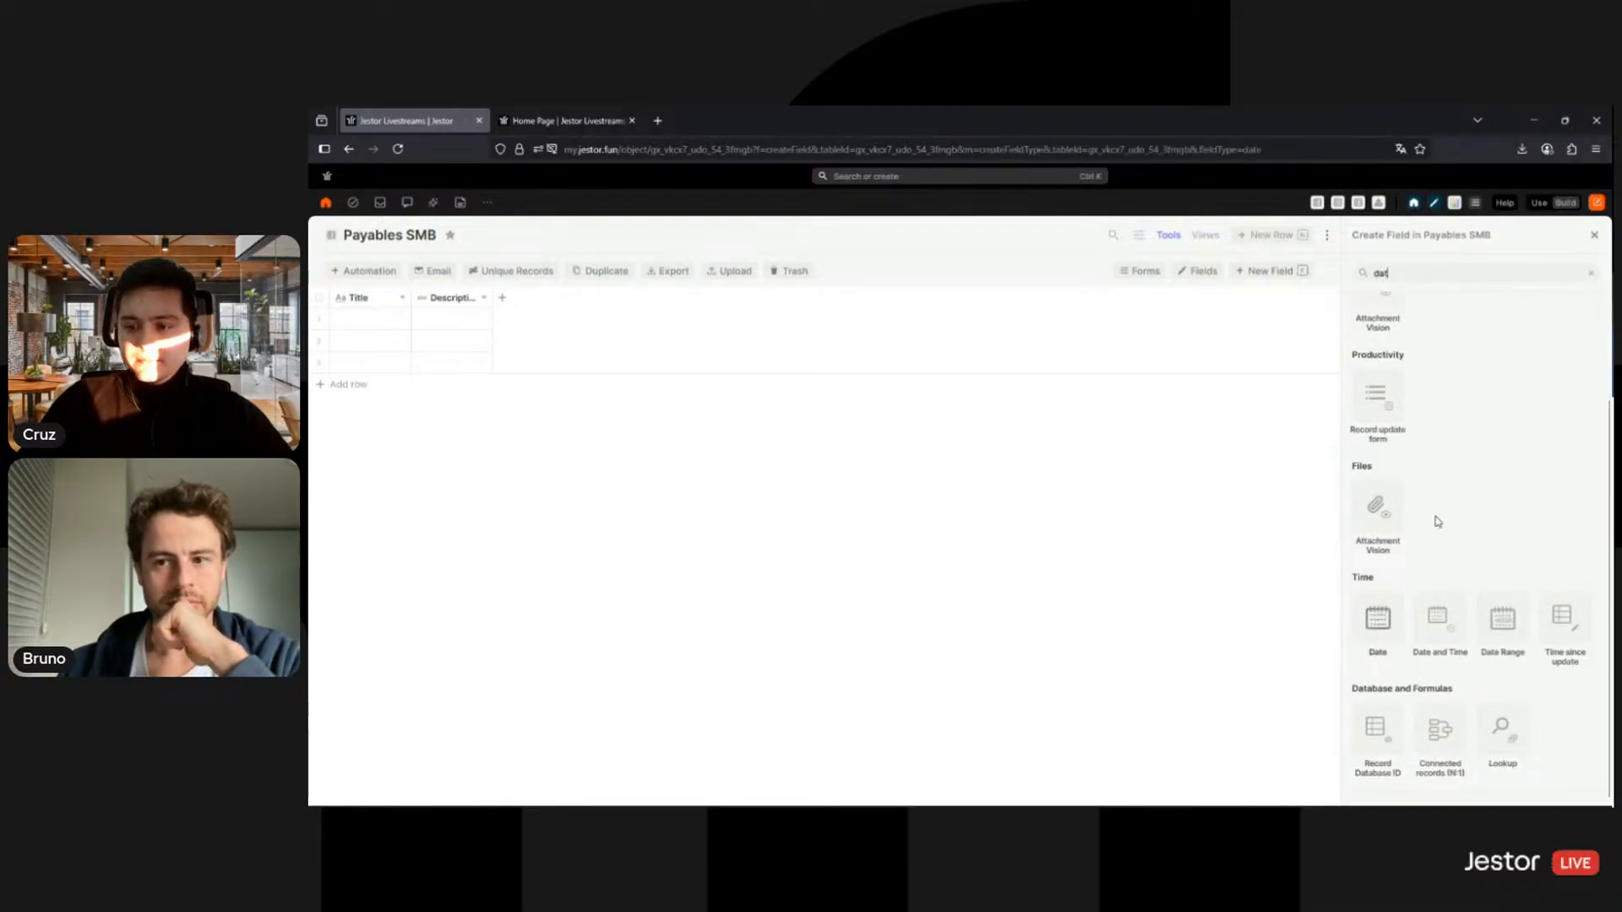
{"action": "left_click", "coordinate": [1359, 367]}
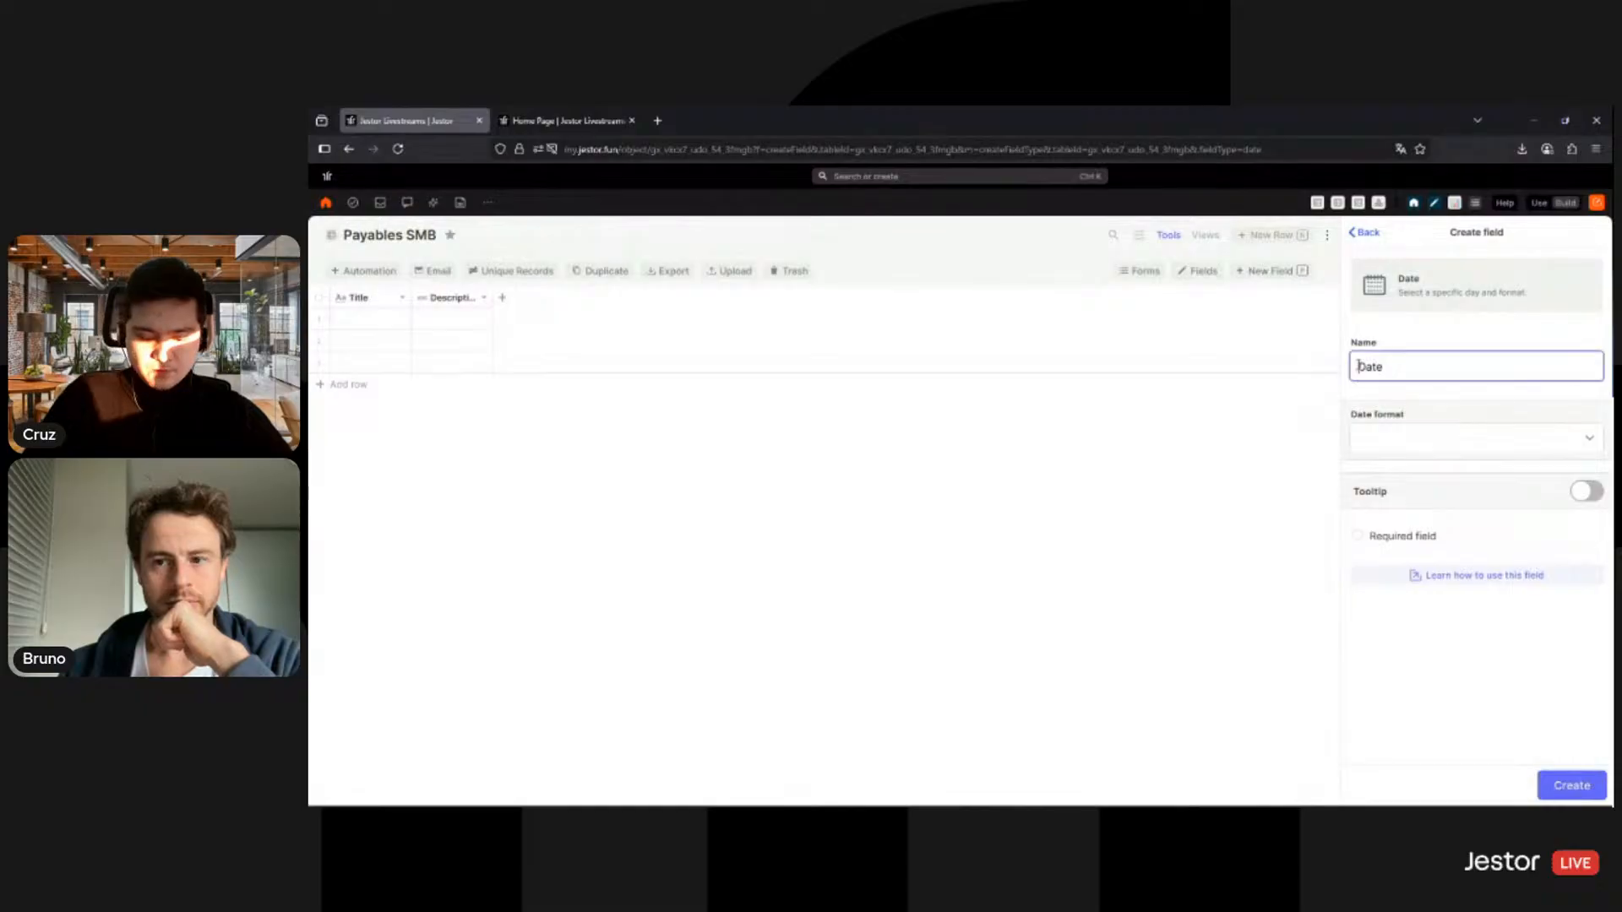
{"action": "type", "text": "Due"}
{"action": "left_click", "coordinate": [1492, 439]}
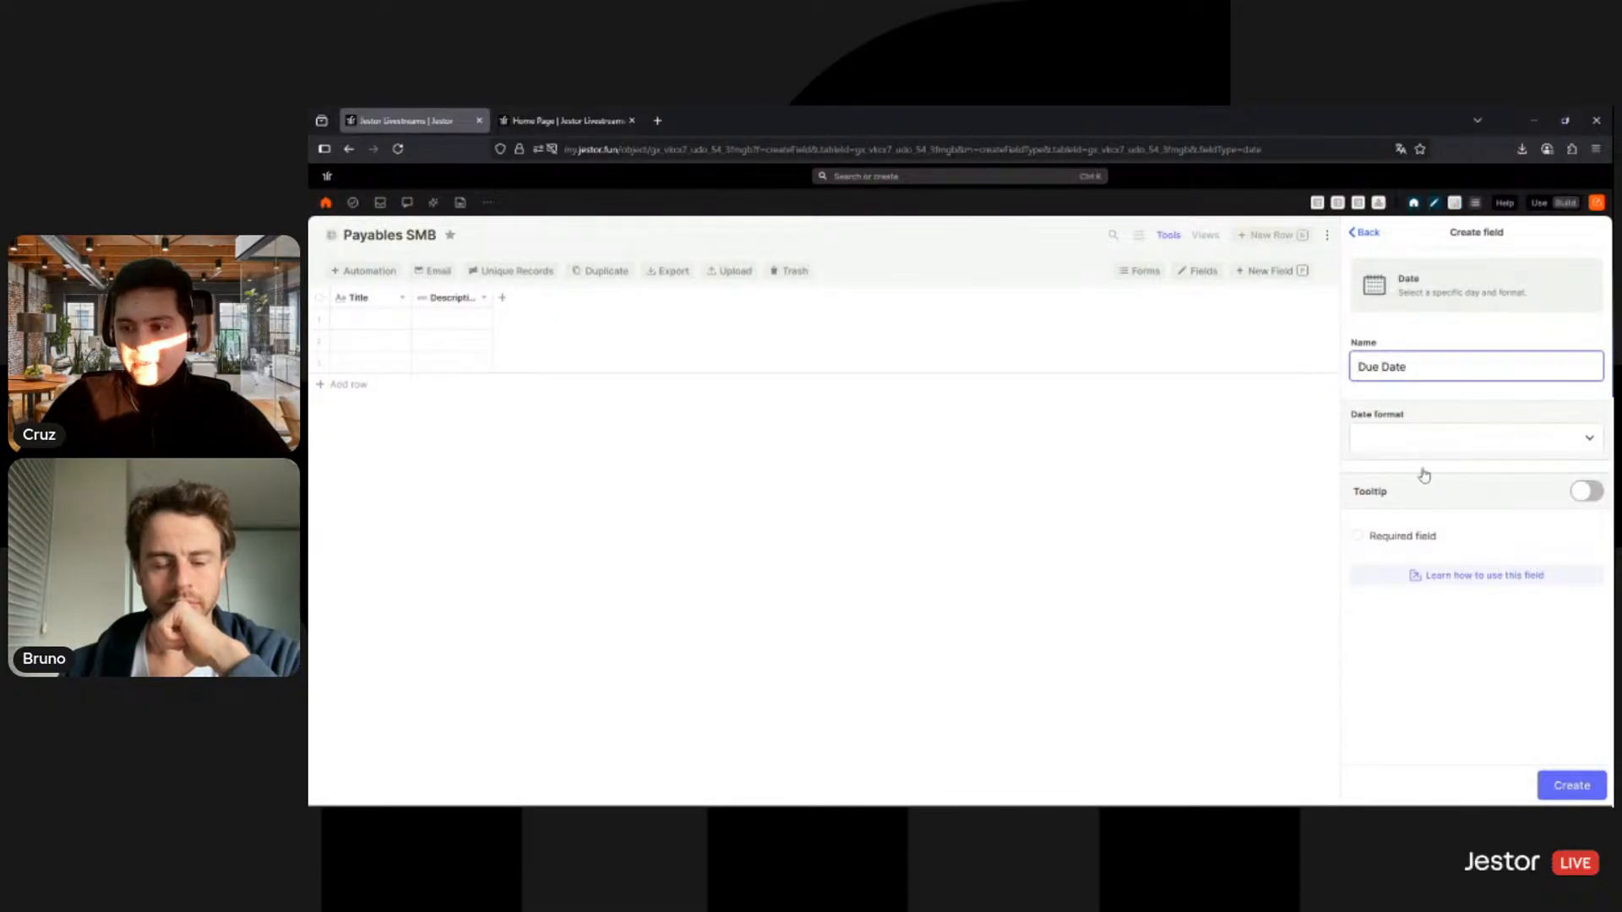
{"action": "left_click", "coordinate": [1584, 784]}
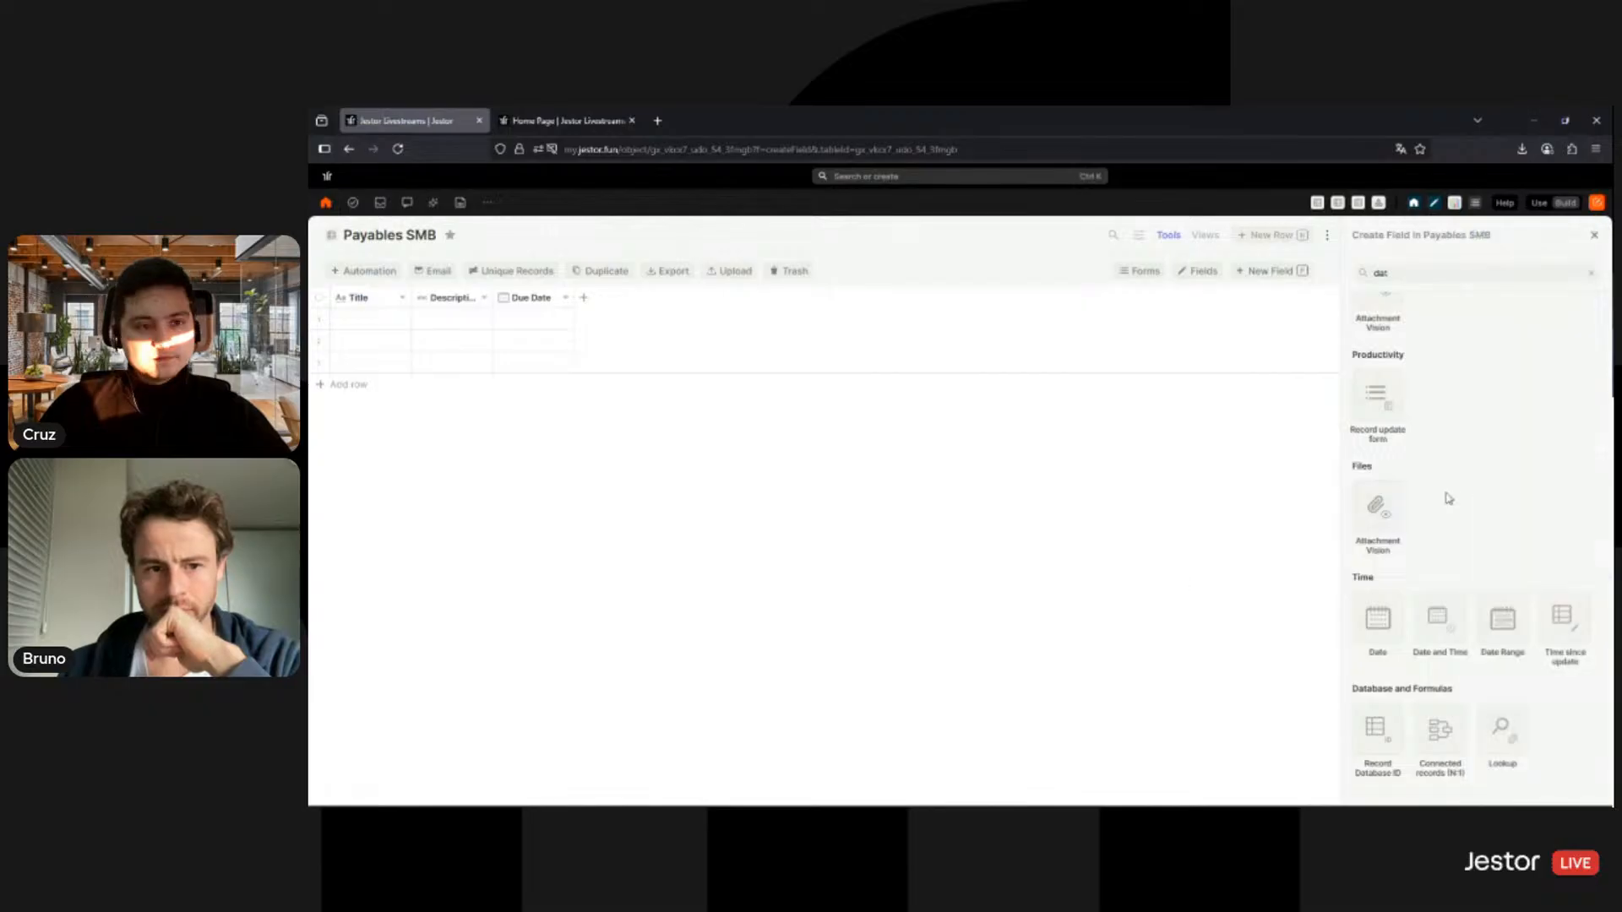
Step: Add a date field named "Payment Date" in mm/dd/yyyy format to the Payables SMB table
{"action": "left_click", "coordinate": [1392, 622]}
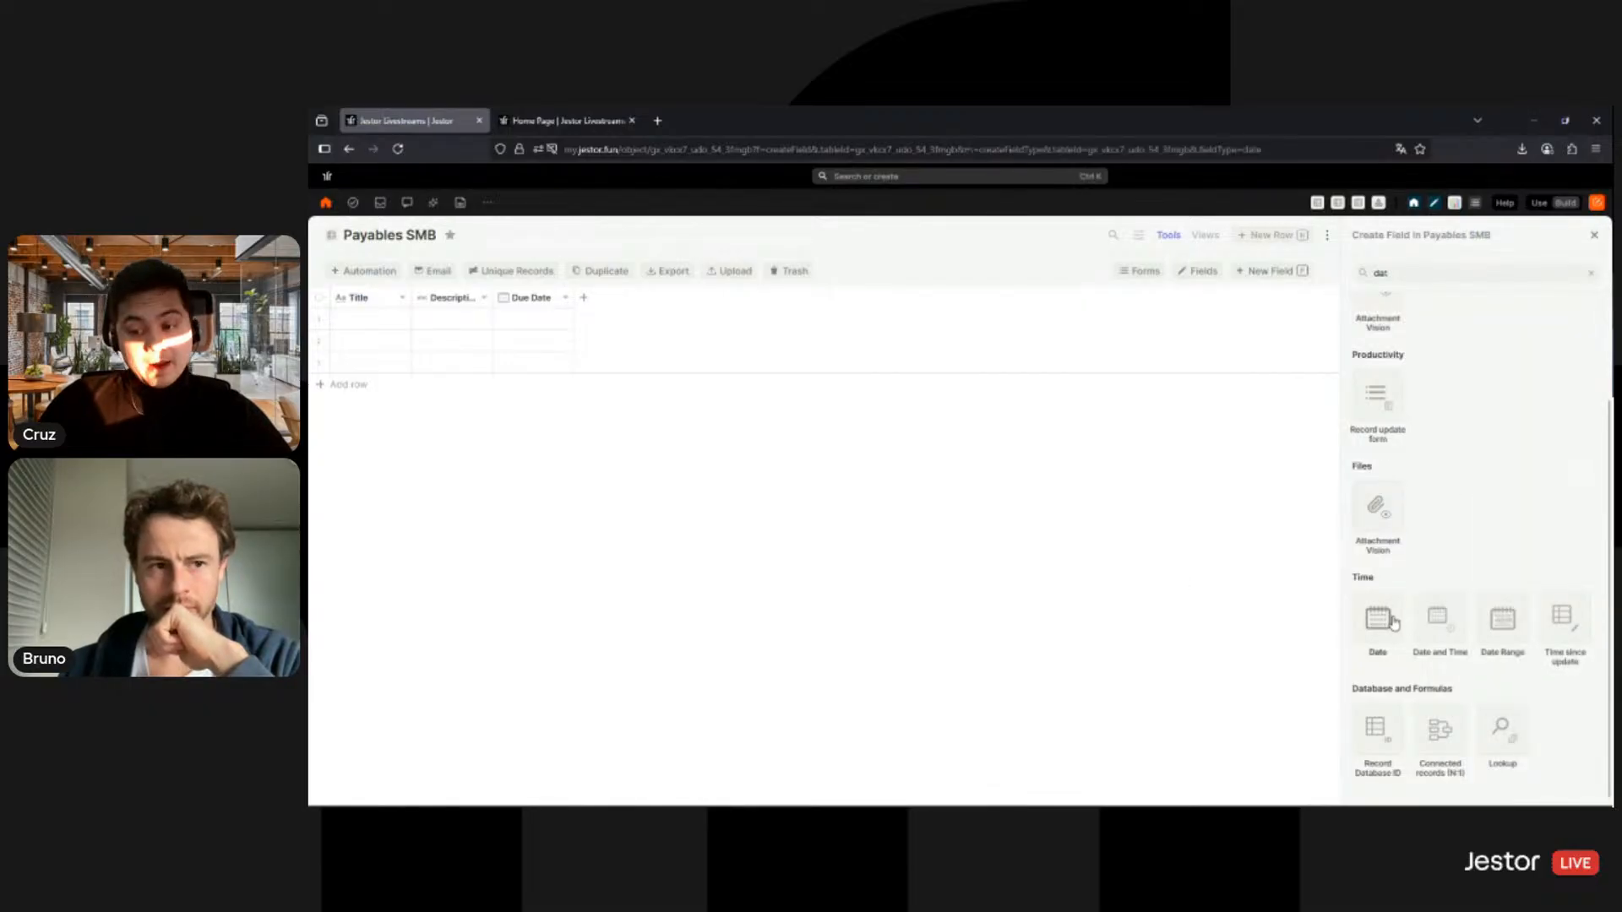
{"action": "left_click", "coordinate": [1361, 368]}
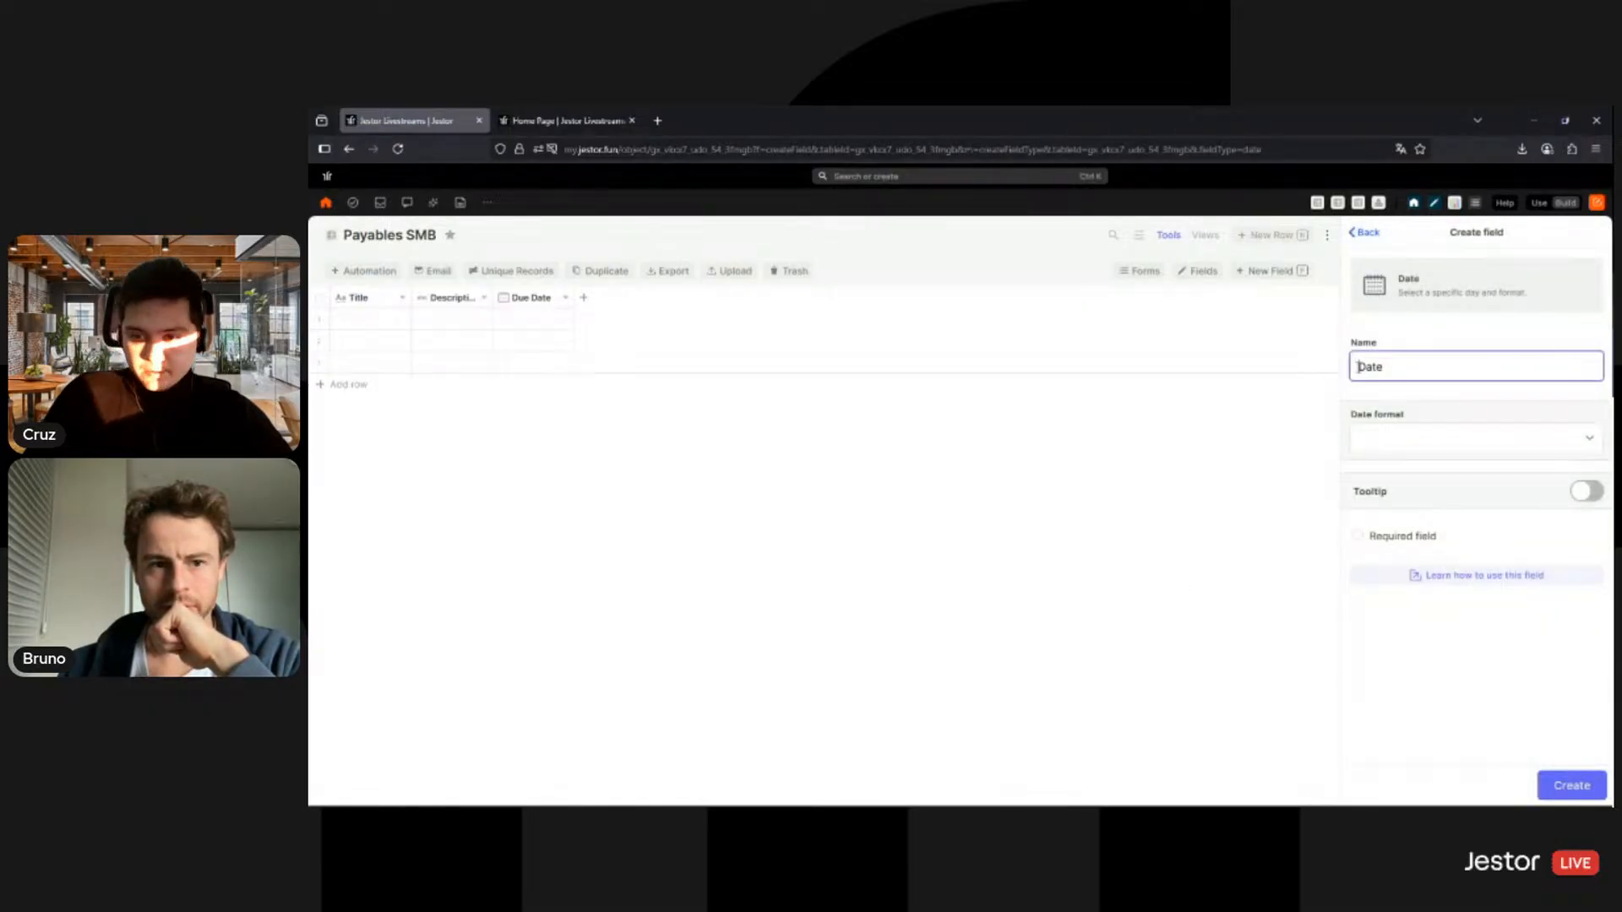
{"action": "type", "text": "Payment"}
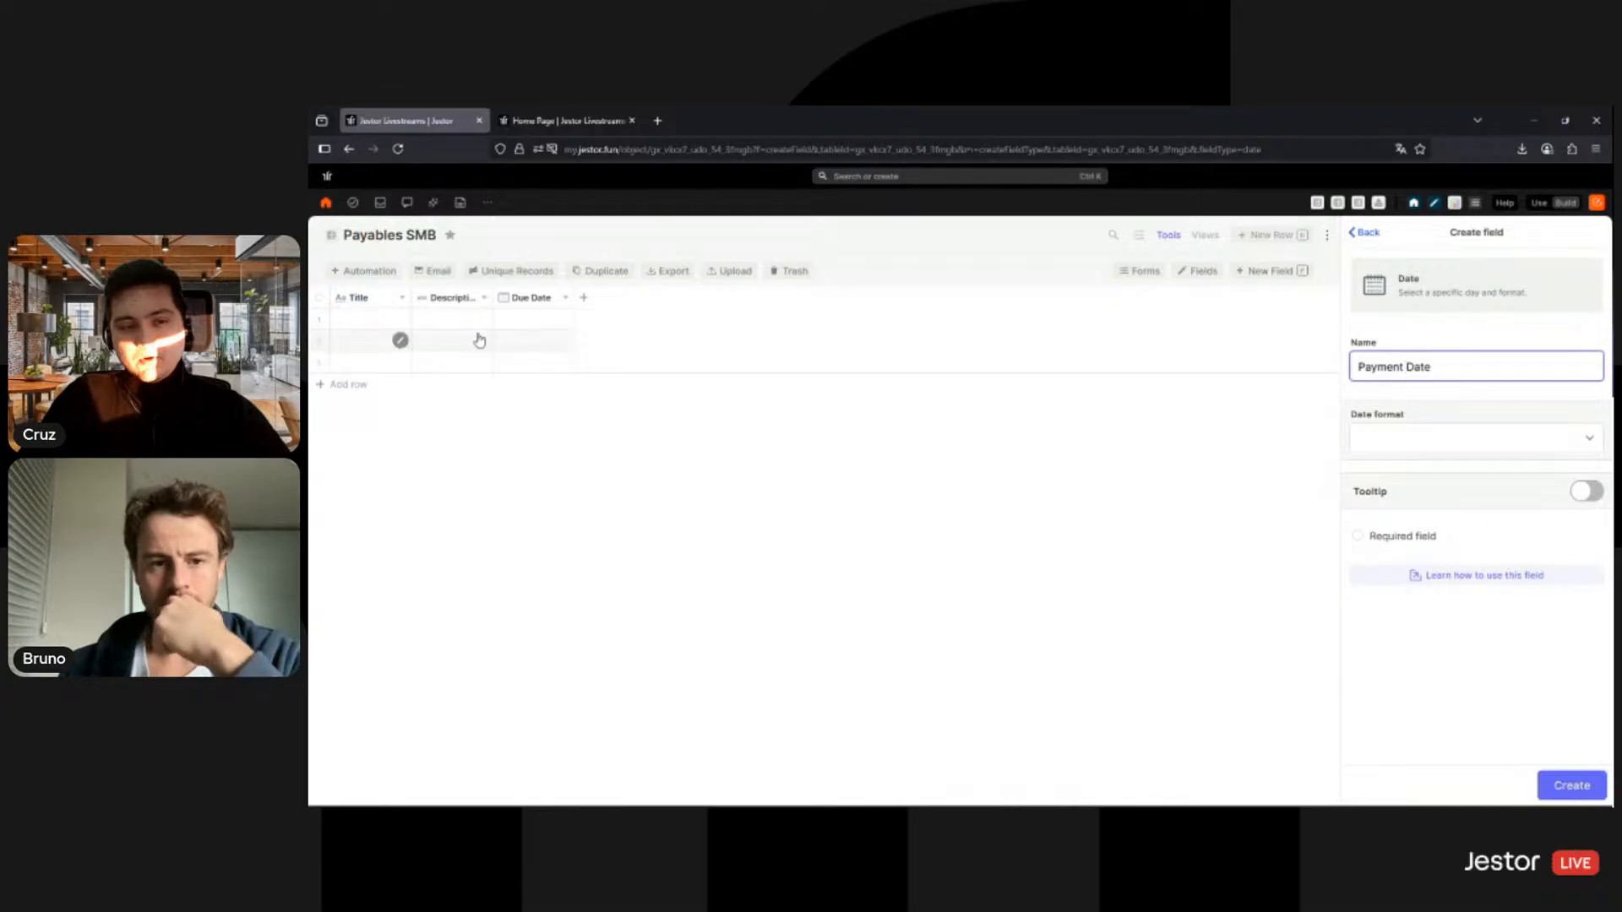
{"action": "left_click", "coordinate": [1428, 440]}
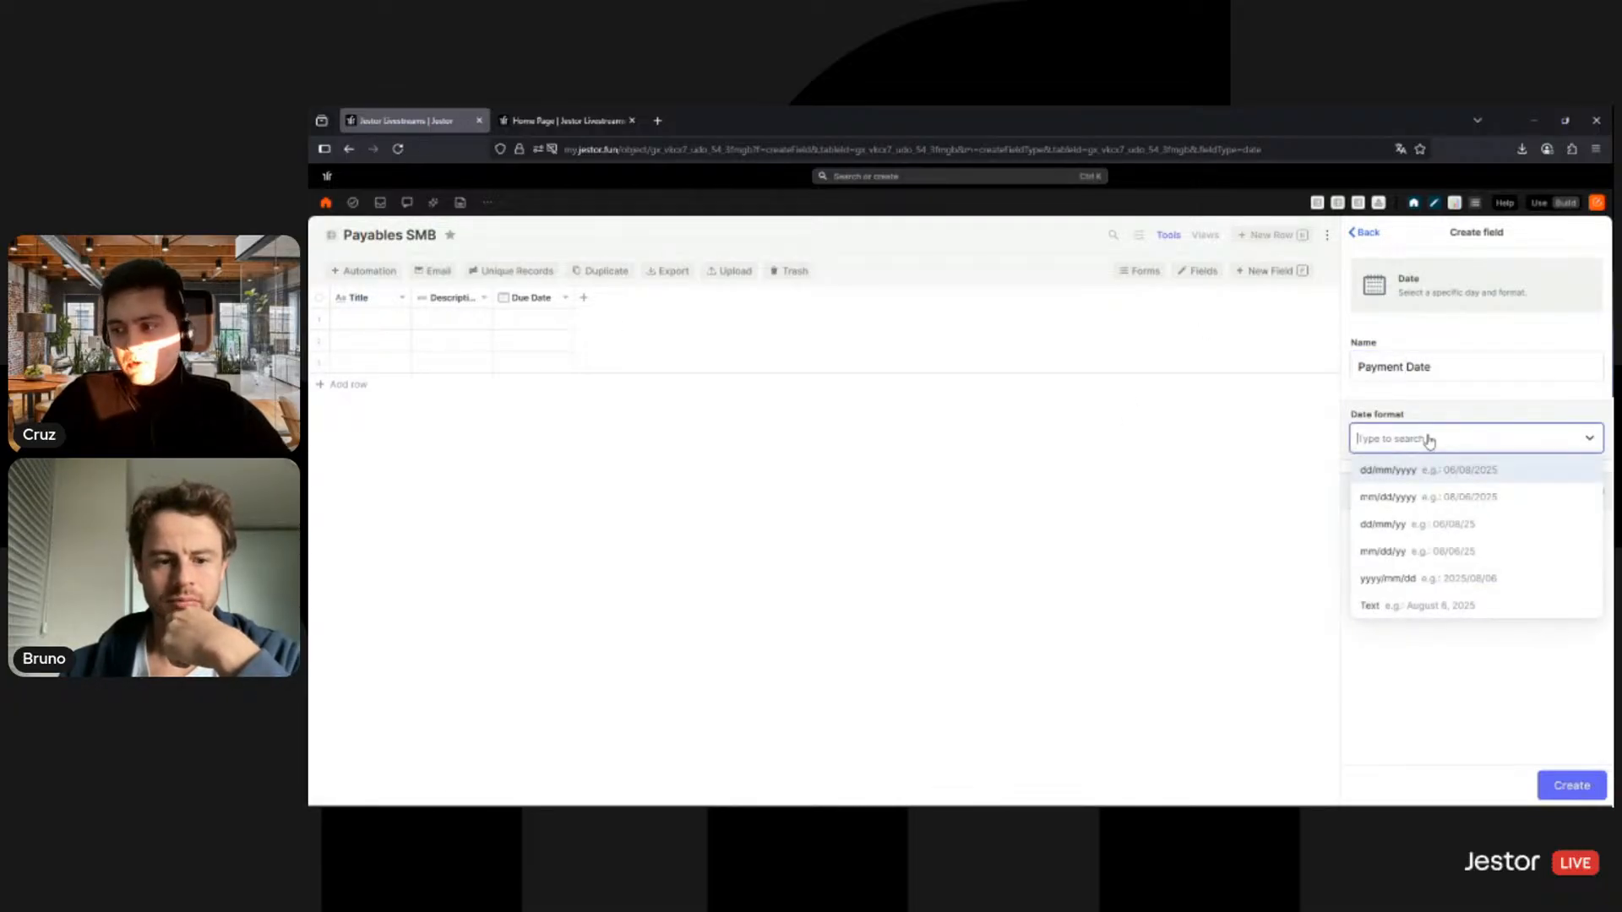
{"action": "left_click", "coordinate": [1448, 498]}
{"action": "left_click", "coordinate": [1564, 783]}
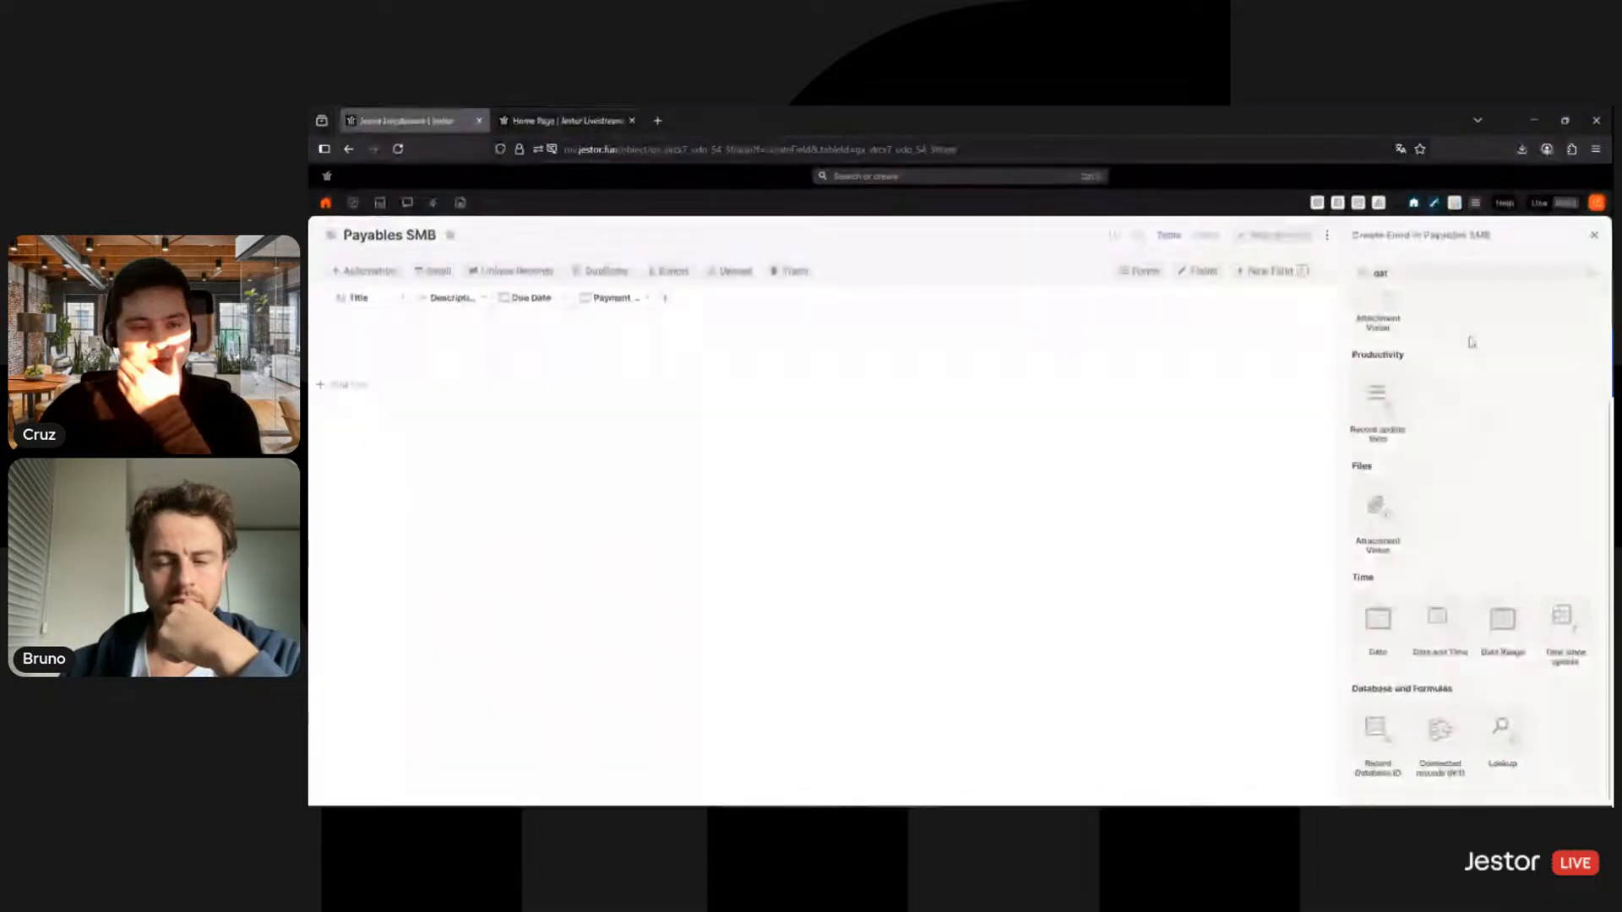
Step: Find the Currency field type by searching for "curr", and add a field named "Amount" with the currency symbol "$"
{"action": "double_click", "coordinate": [1440, 272]}
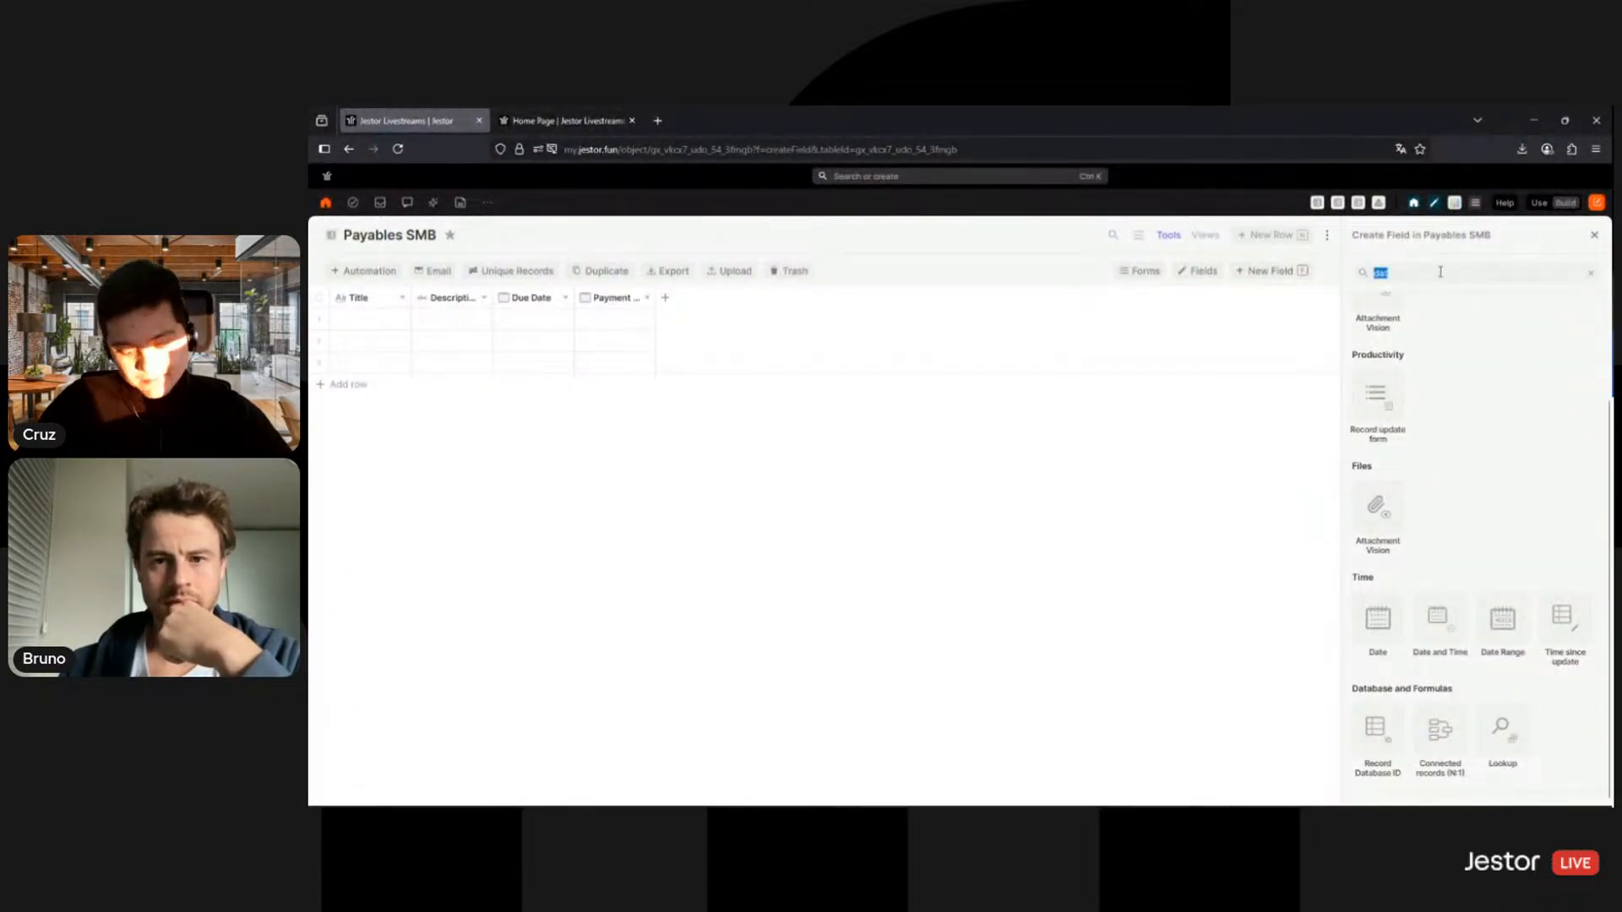
{"action": "type", "text": "curr"}
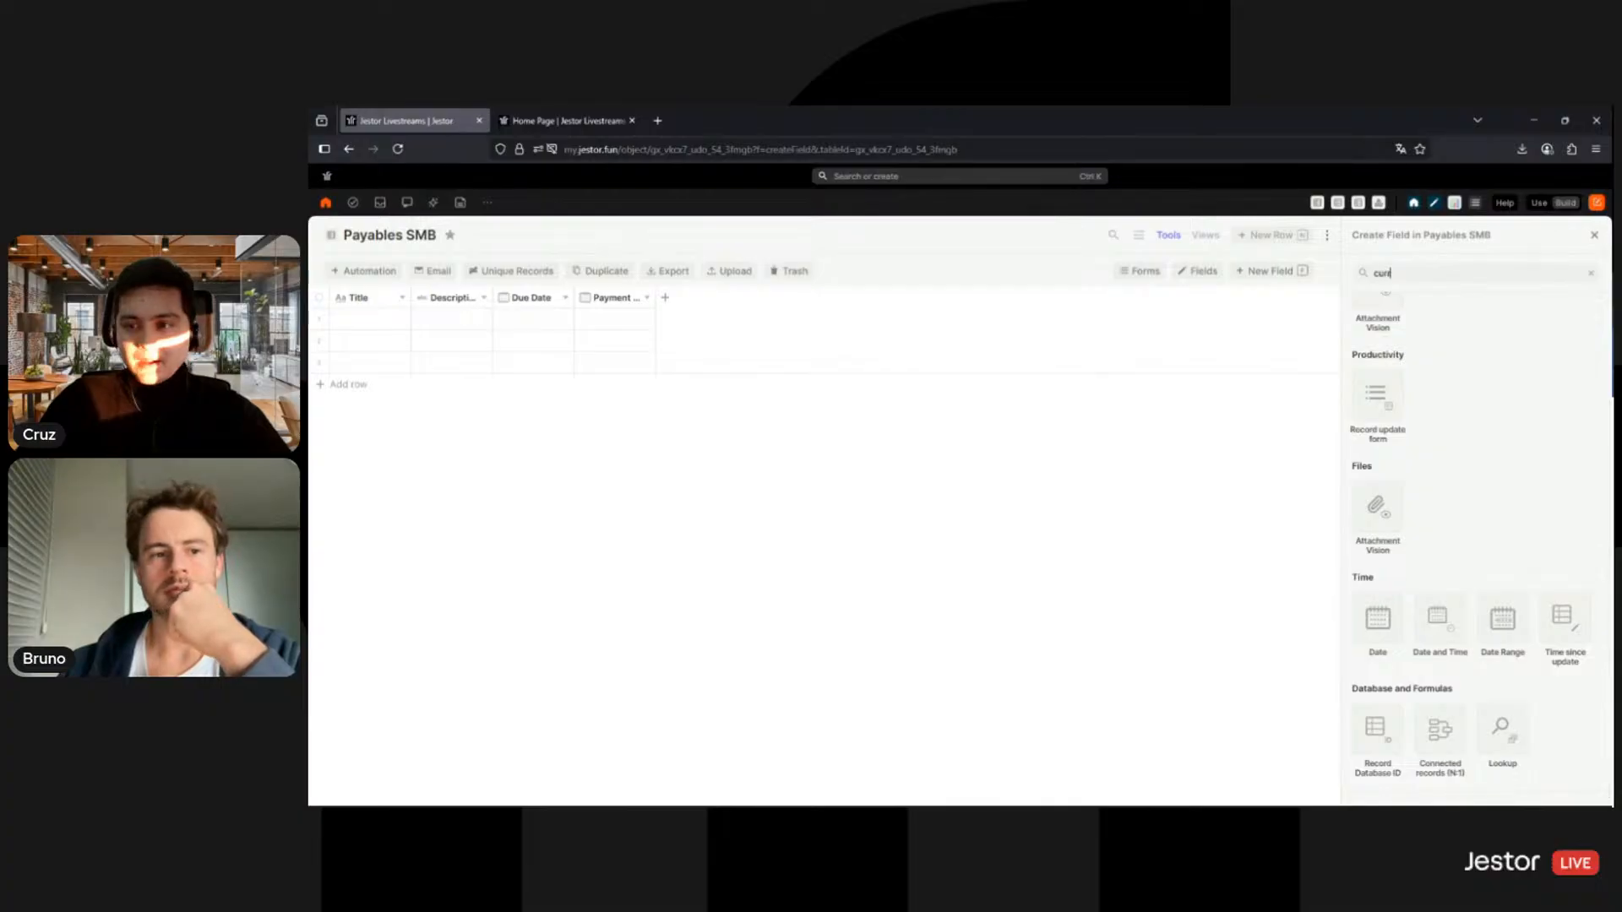
{"action": "left_click", "coordinate": [1379, 387]}
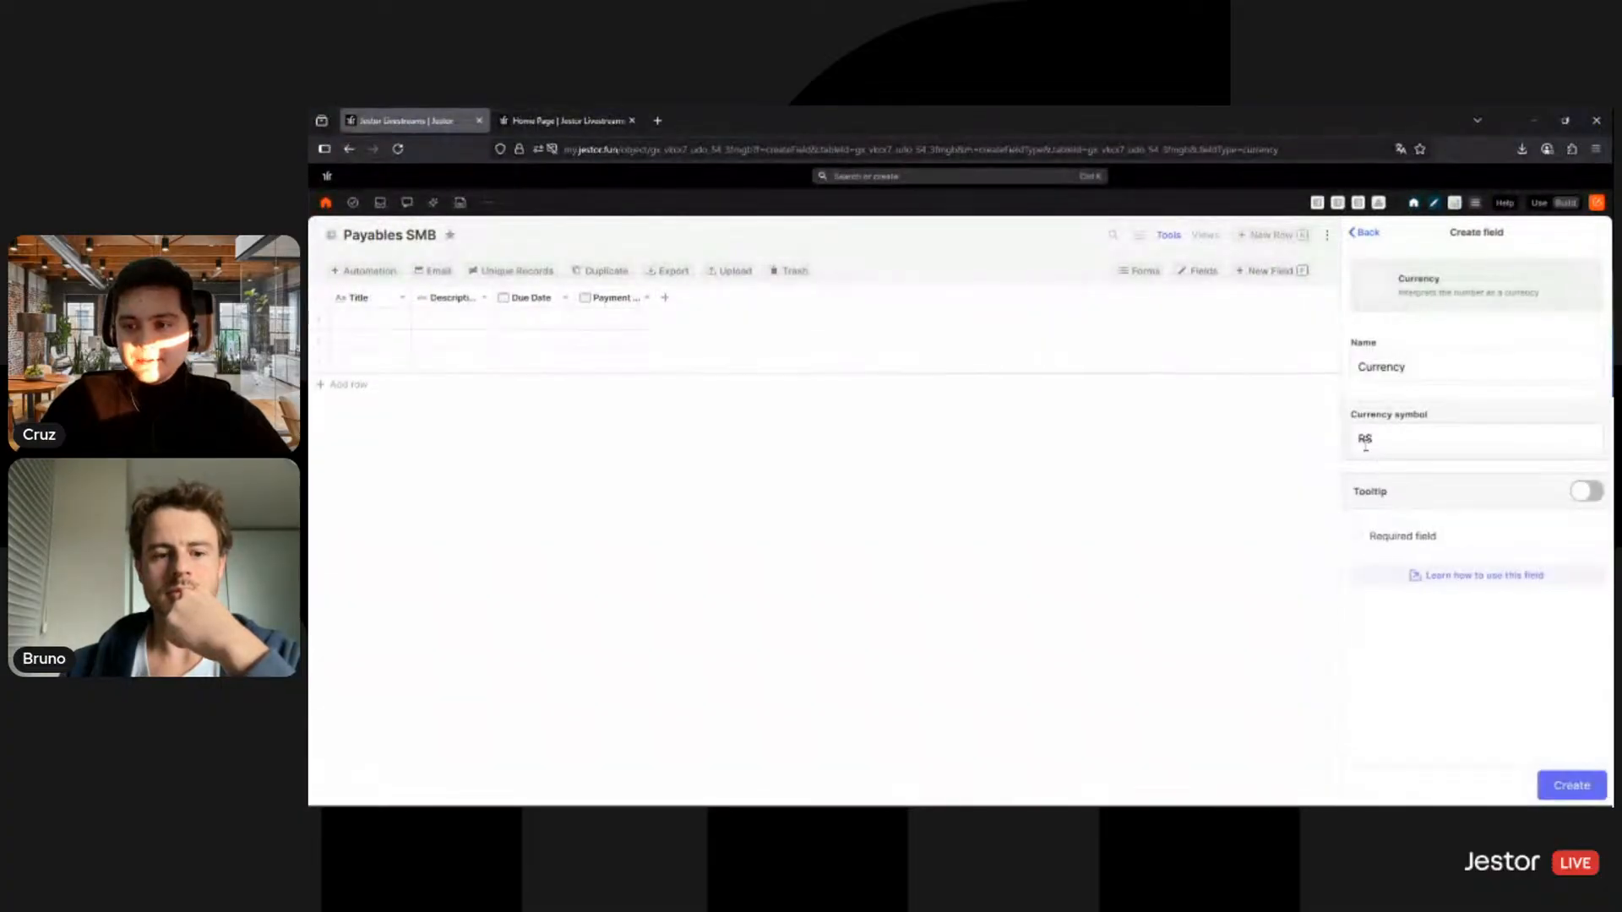
{"action": "left_click", "coordinate": [1360, 437]}
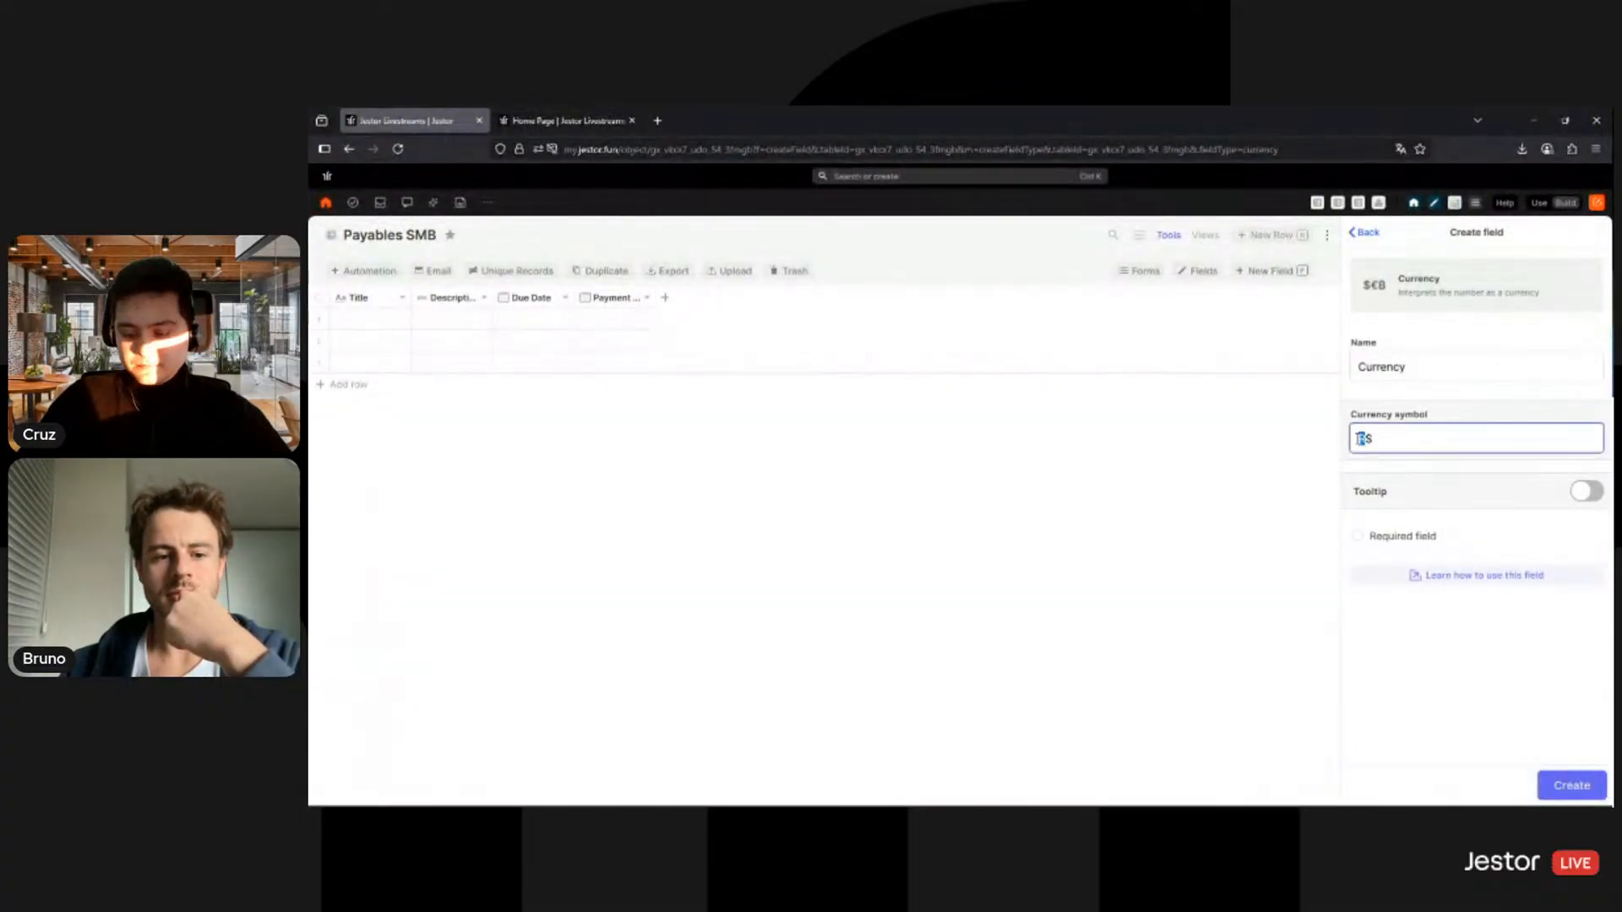
{"action": "double_click", "coordinate": [1432, 367]}
{"action": "type", "text": "Amount"}
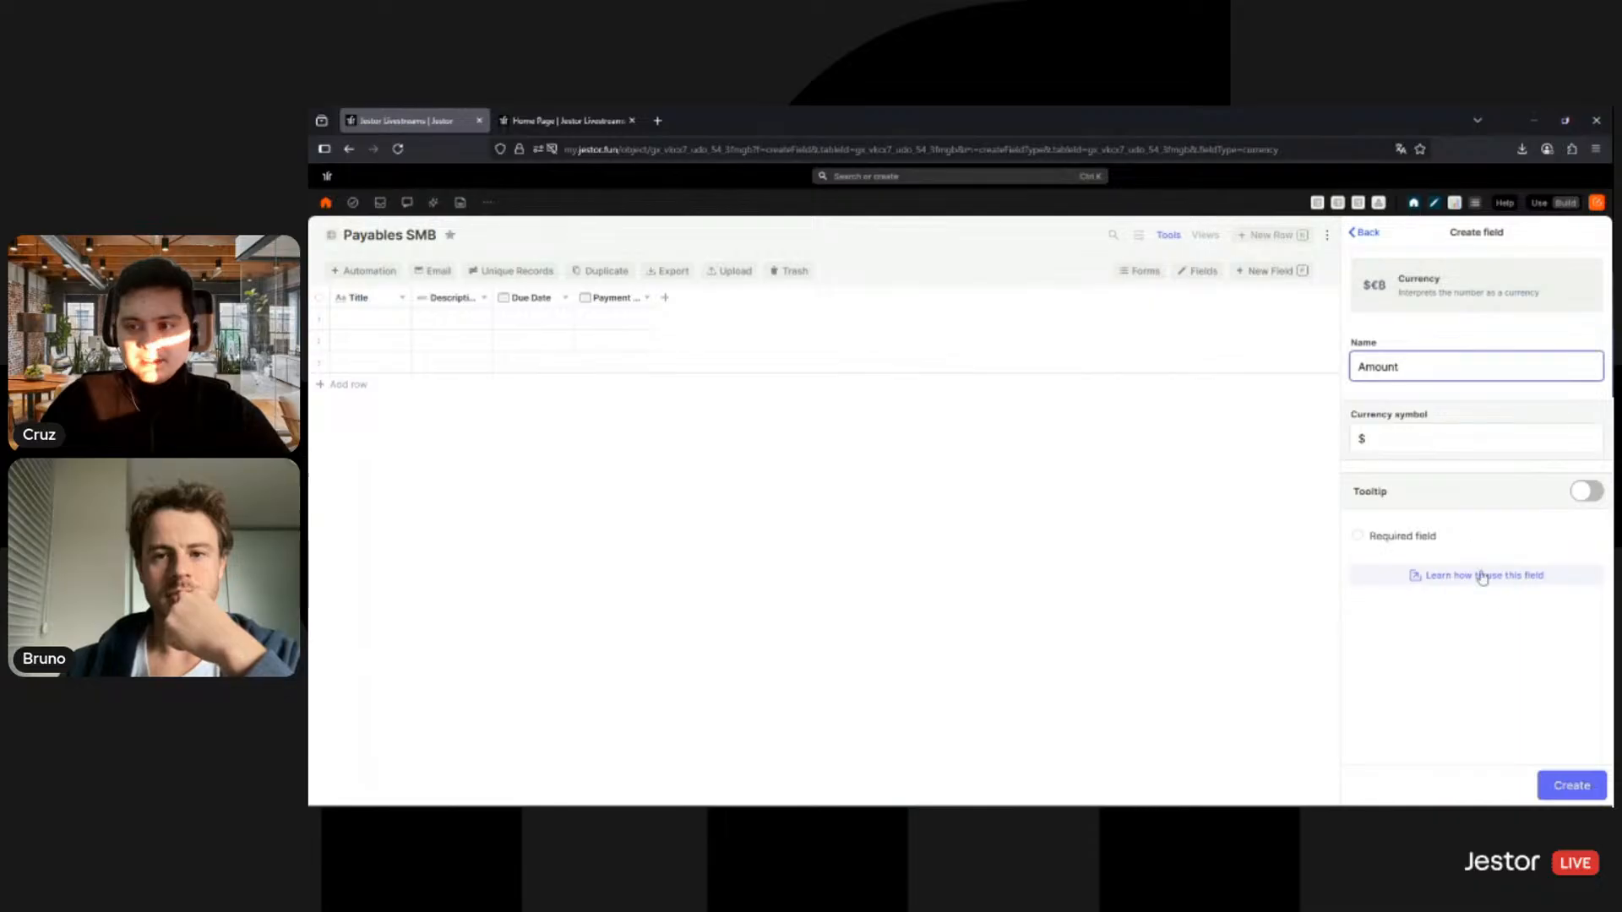
{"action": "left_click", "coordinate": [1569, 786]}
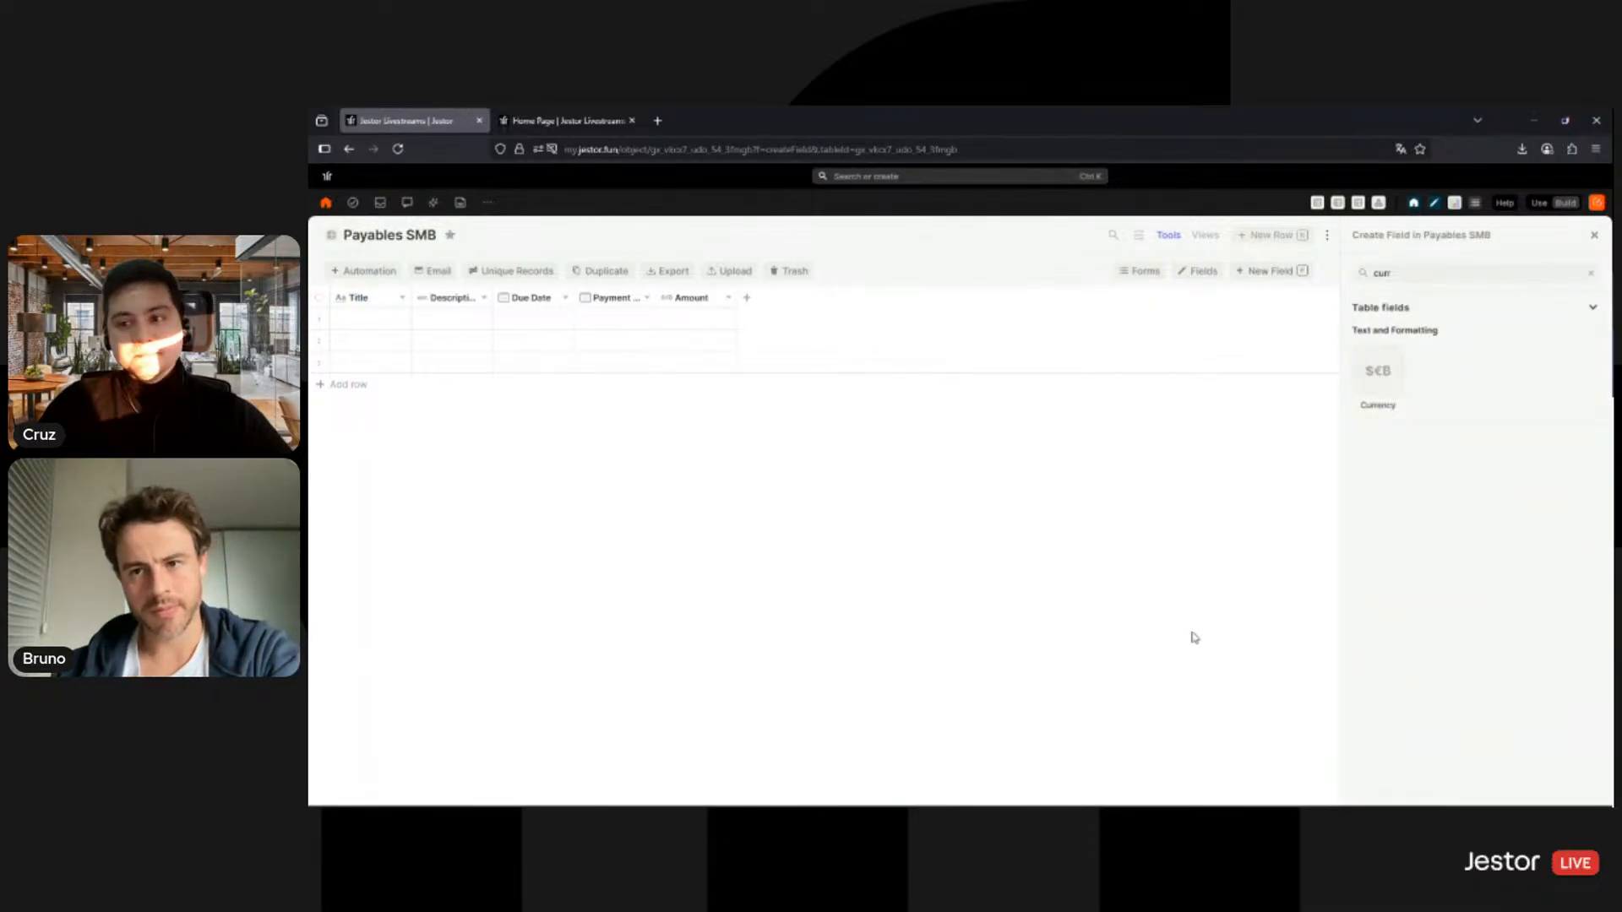
Step: Search the field types for "op" and start a Single Option field named "Category"
{"action": "double_click", "coordinate": [1378, 273]}
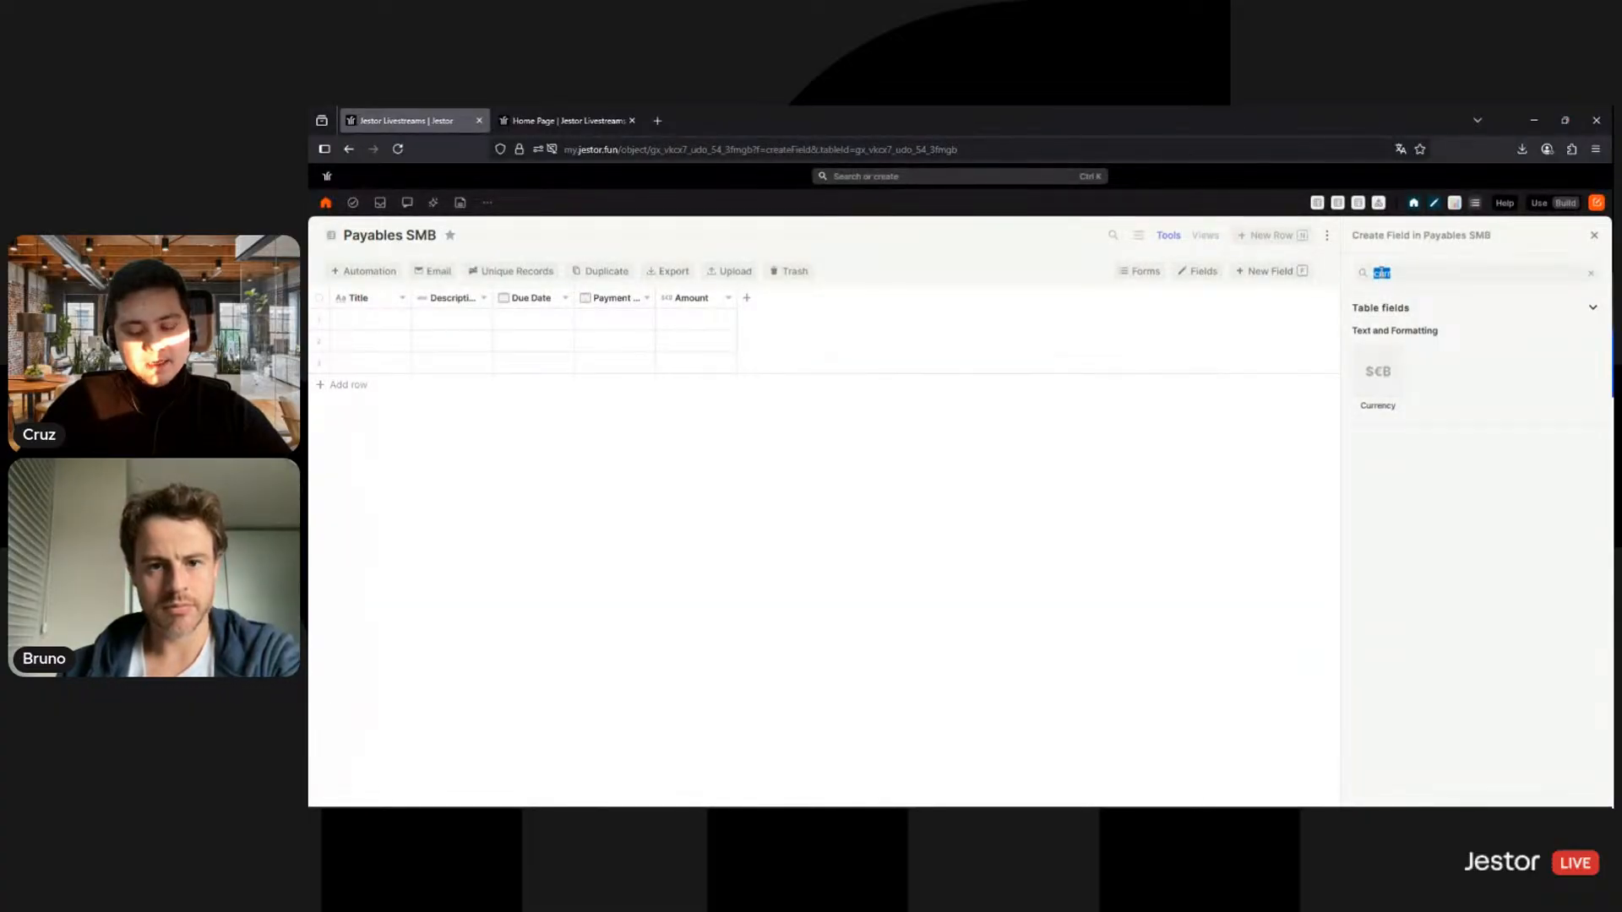
{"action": "type", "text": "op"}
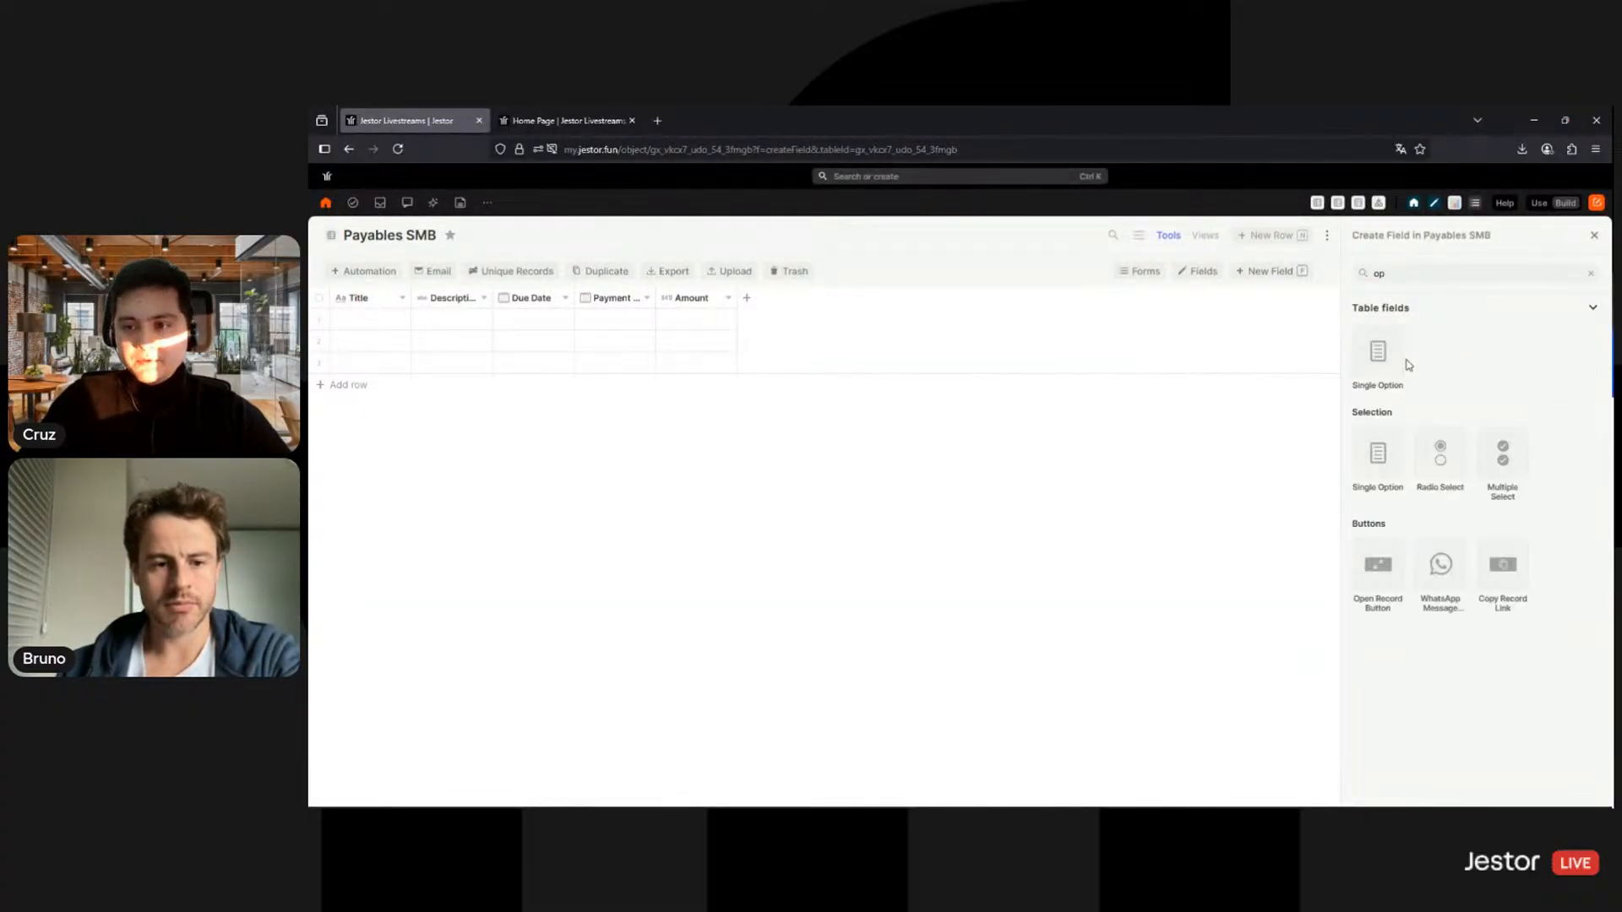
{"action": "left_click", "coordinate": [1378, 360]}
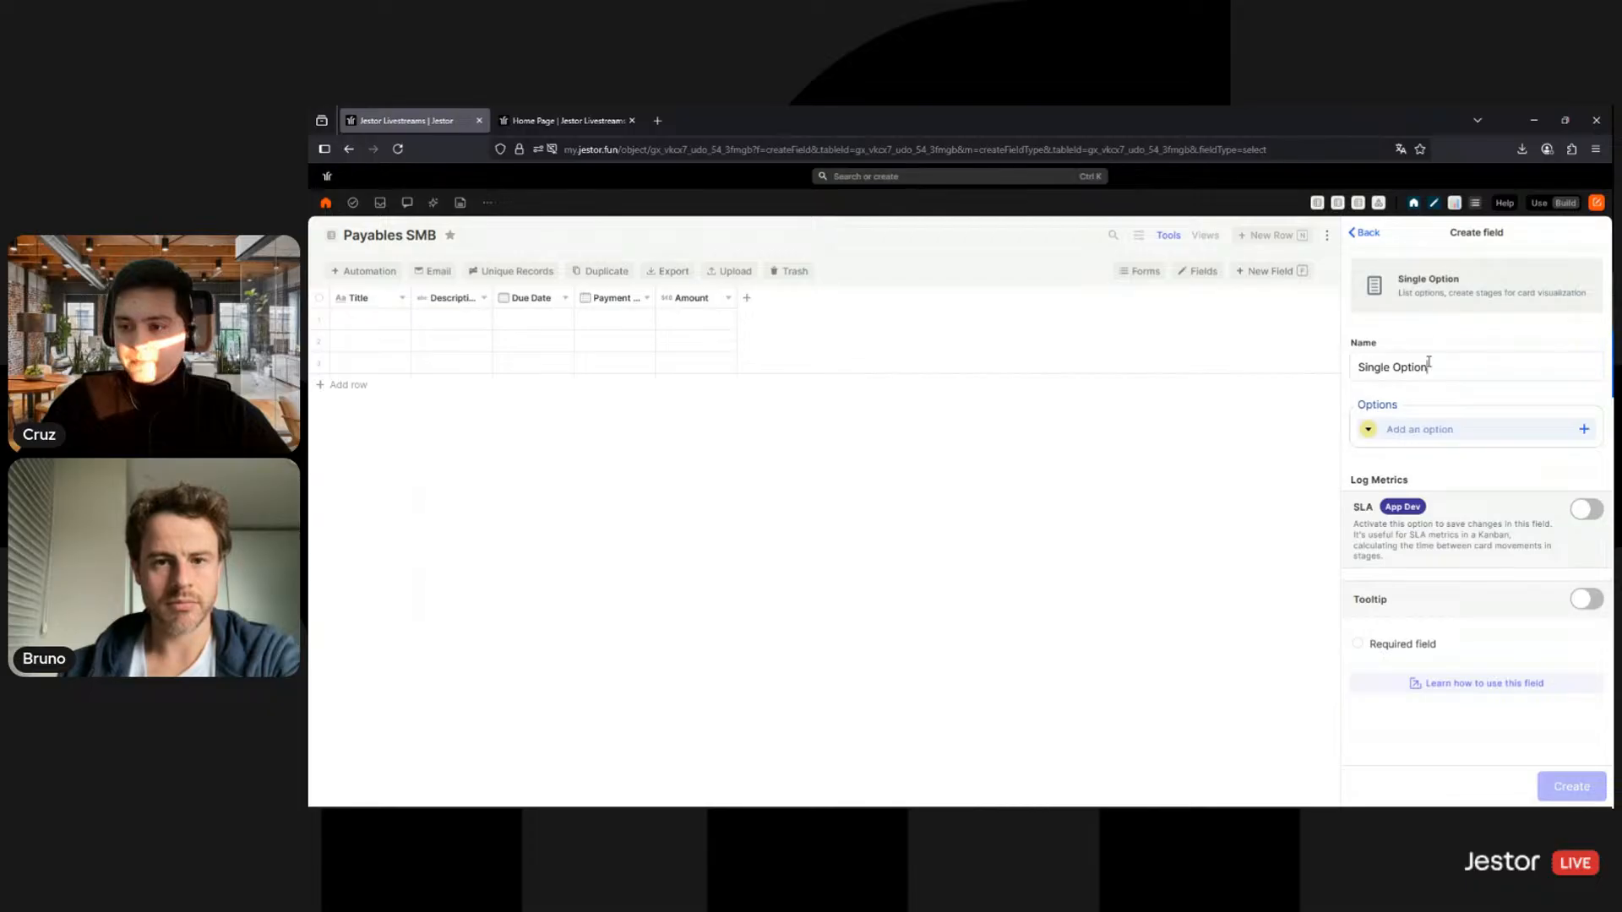
{"action": "triple_click", "coordinate": [1428, 362]}
{"action": "type", "text": "Category"}
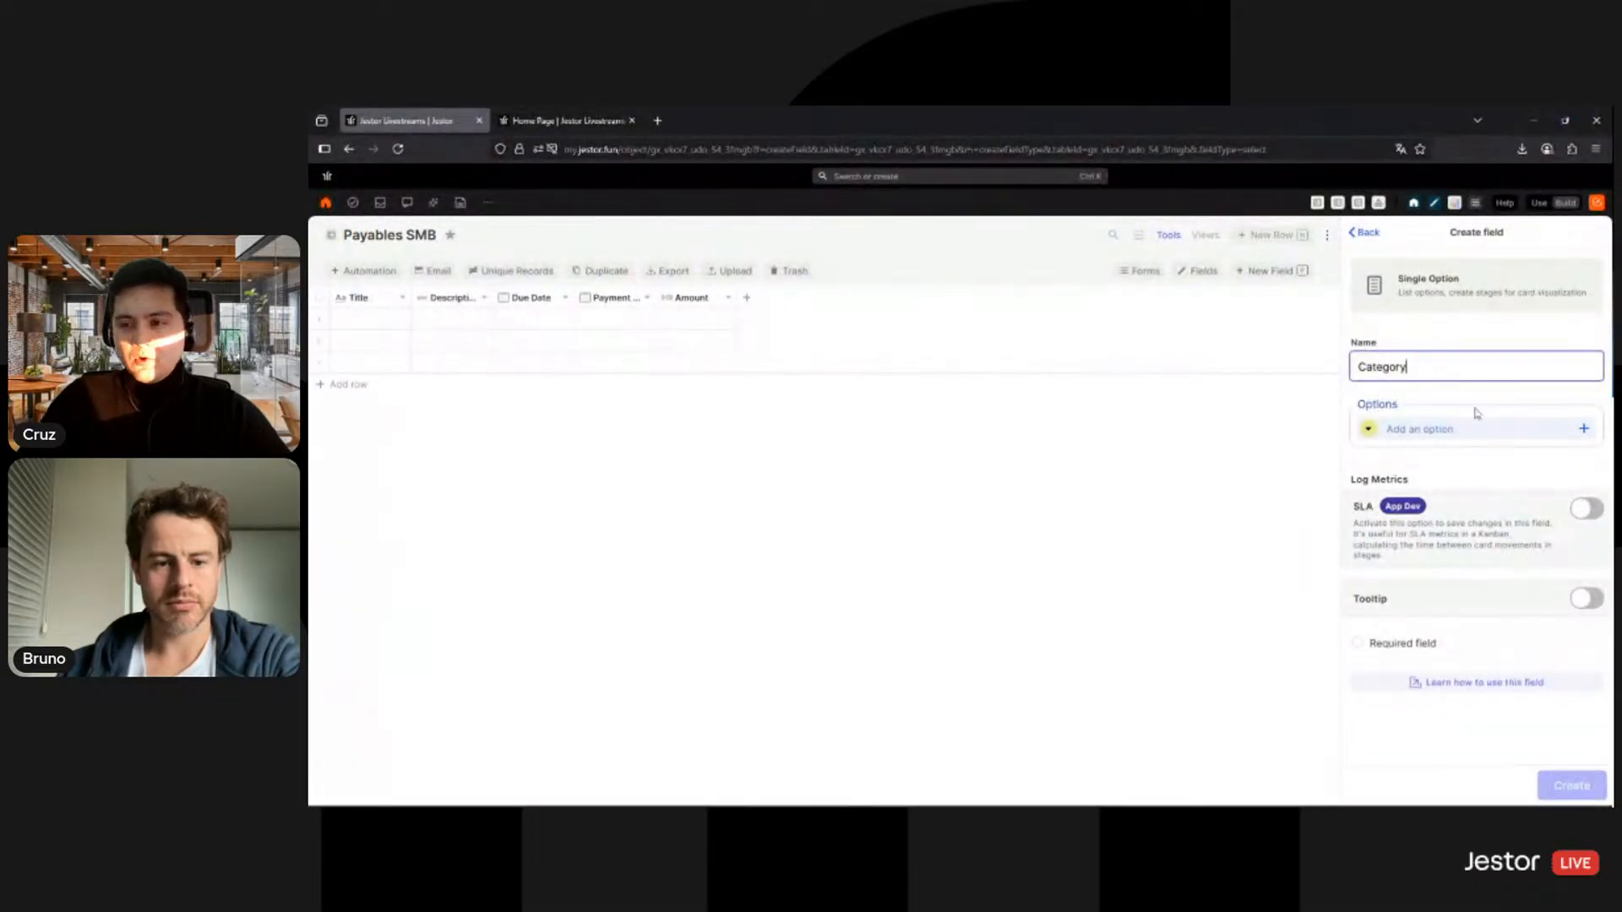
Step: Add the options "Travel" and "Appliances" to the Category field, both coloured white
{"action": "left_click", "coordinate": [1370, 431]}
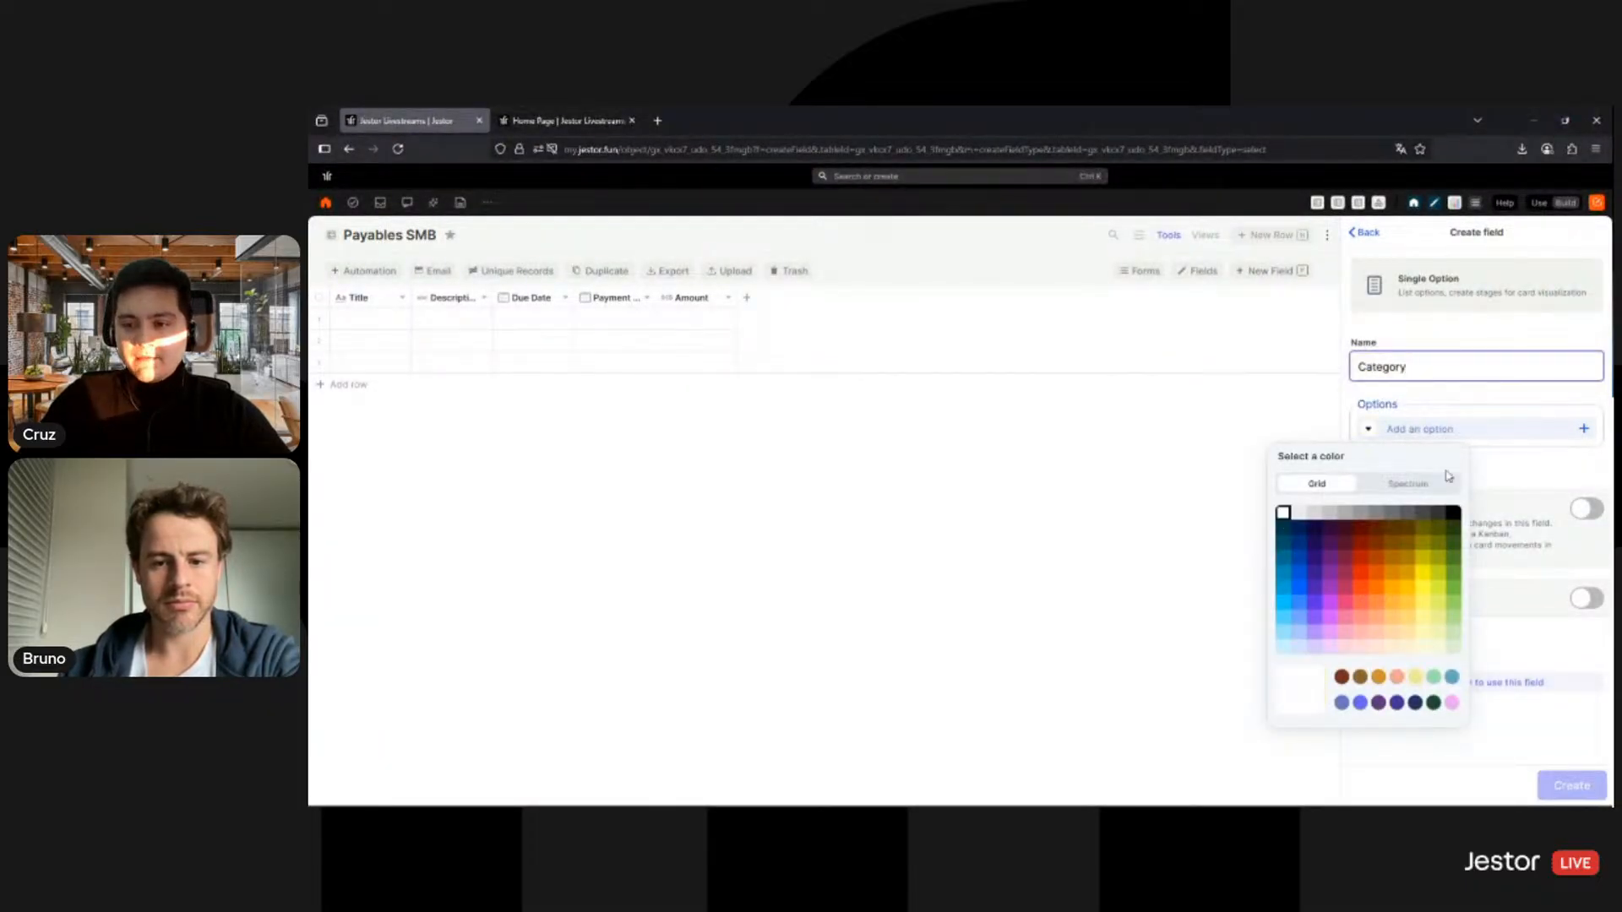
{"action": "left_click", "coordinate": [1484, 431]}
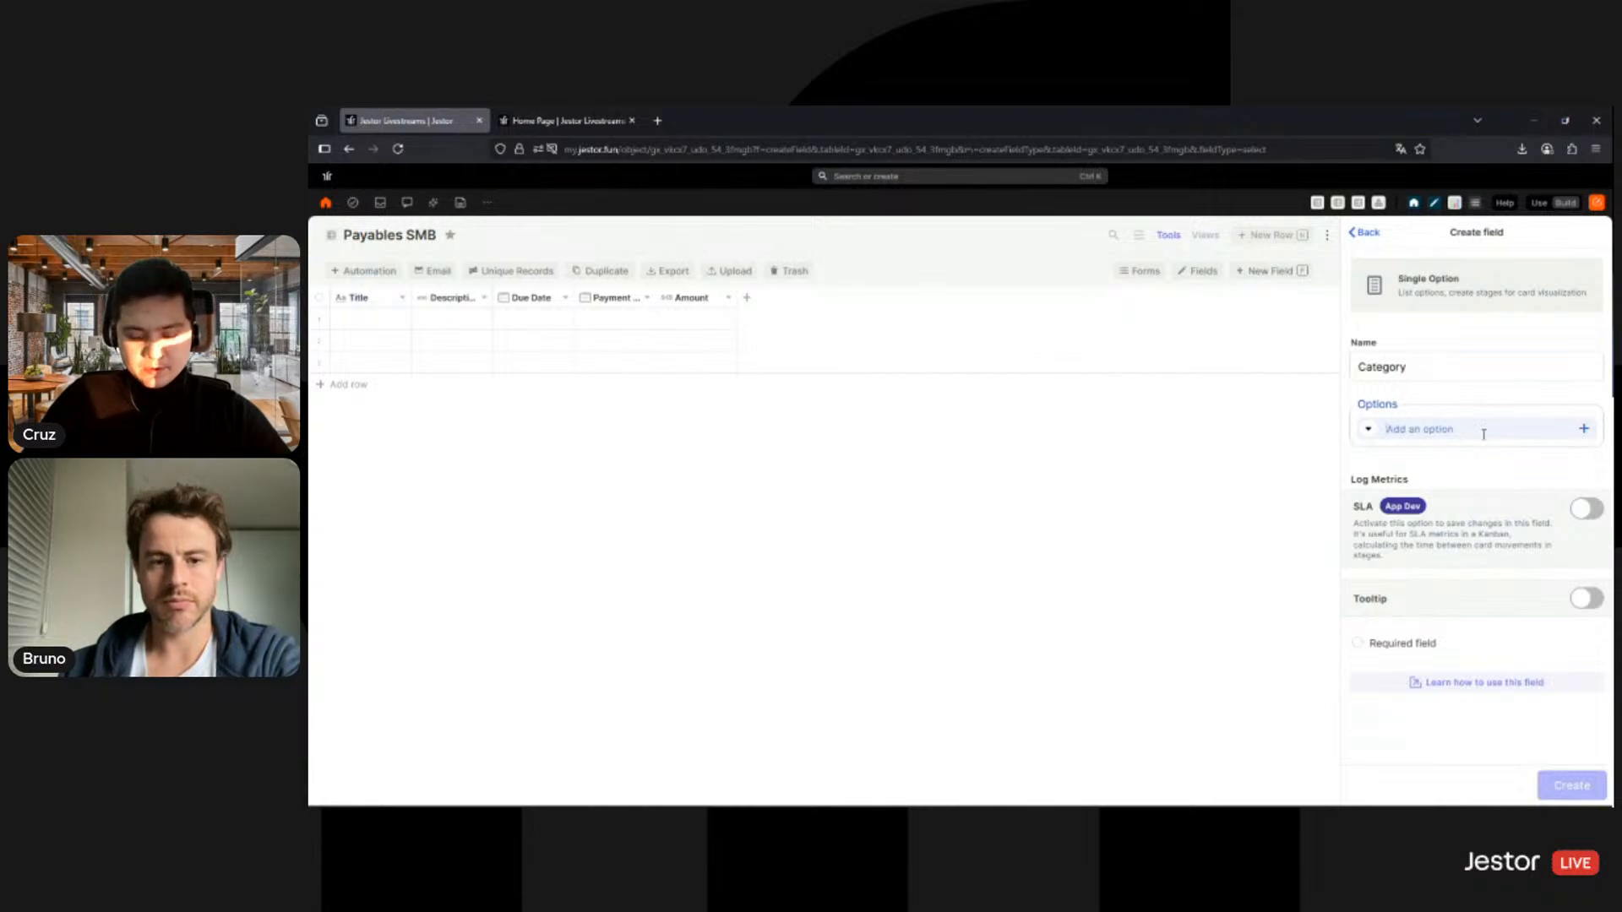
{"action": "type", "text": "Travel"}
{"action": "key", "text": "Return"}
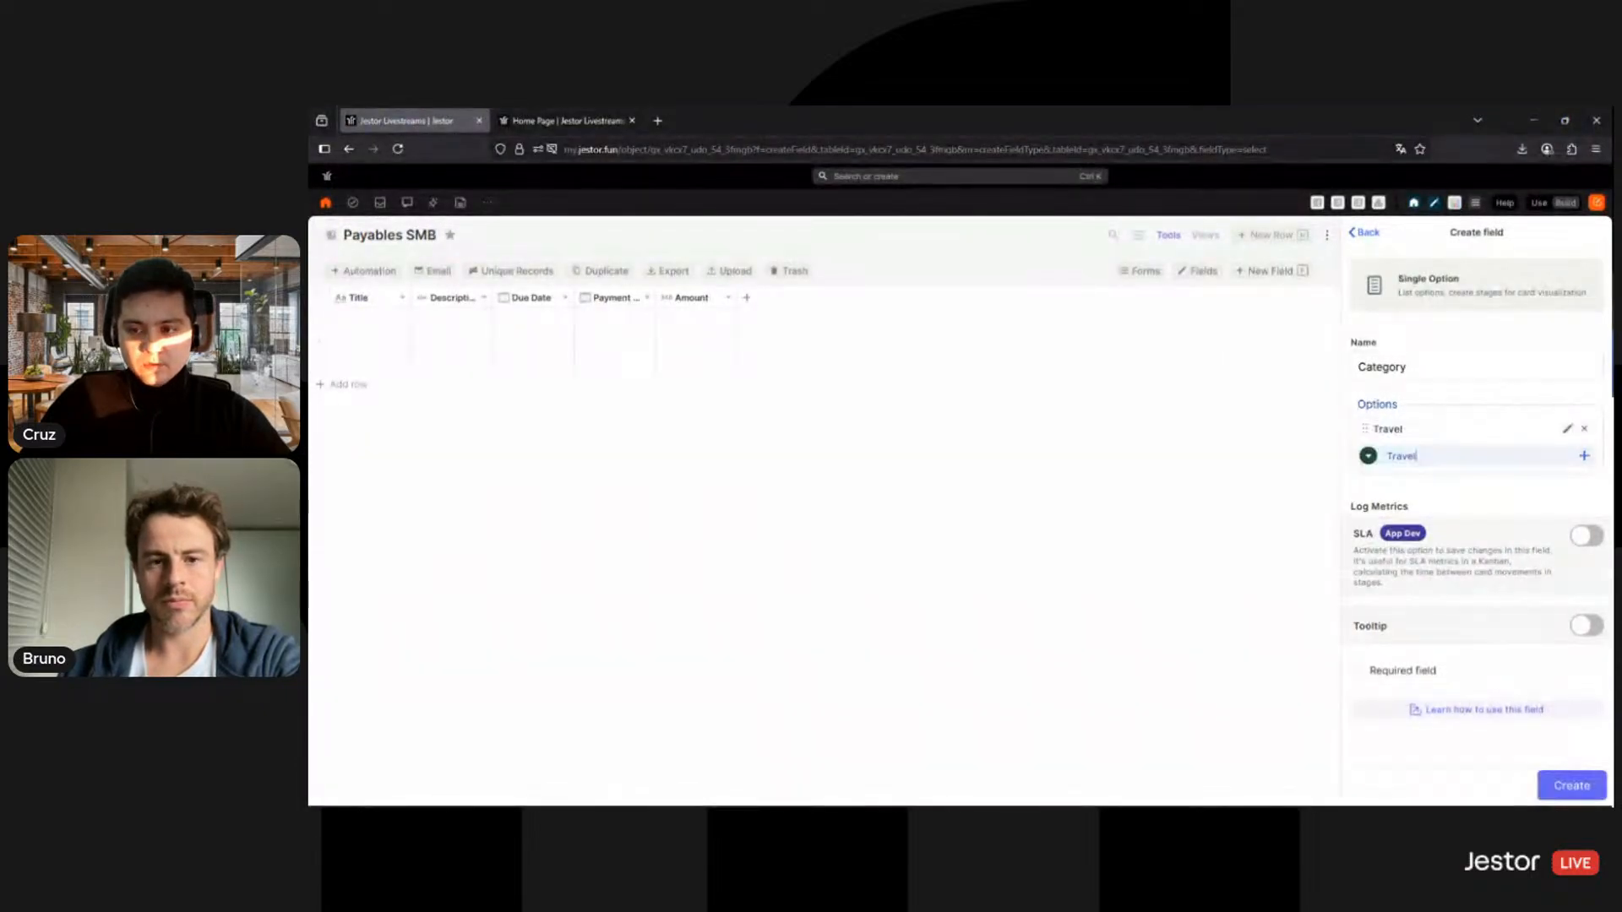
{"action": "left_click", "coordinate": [1368, 457]}
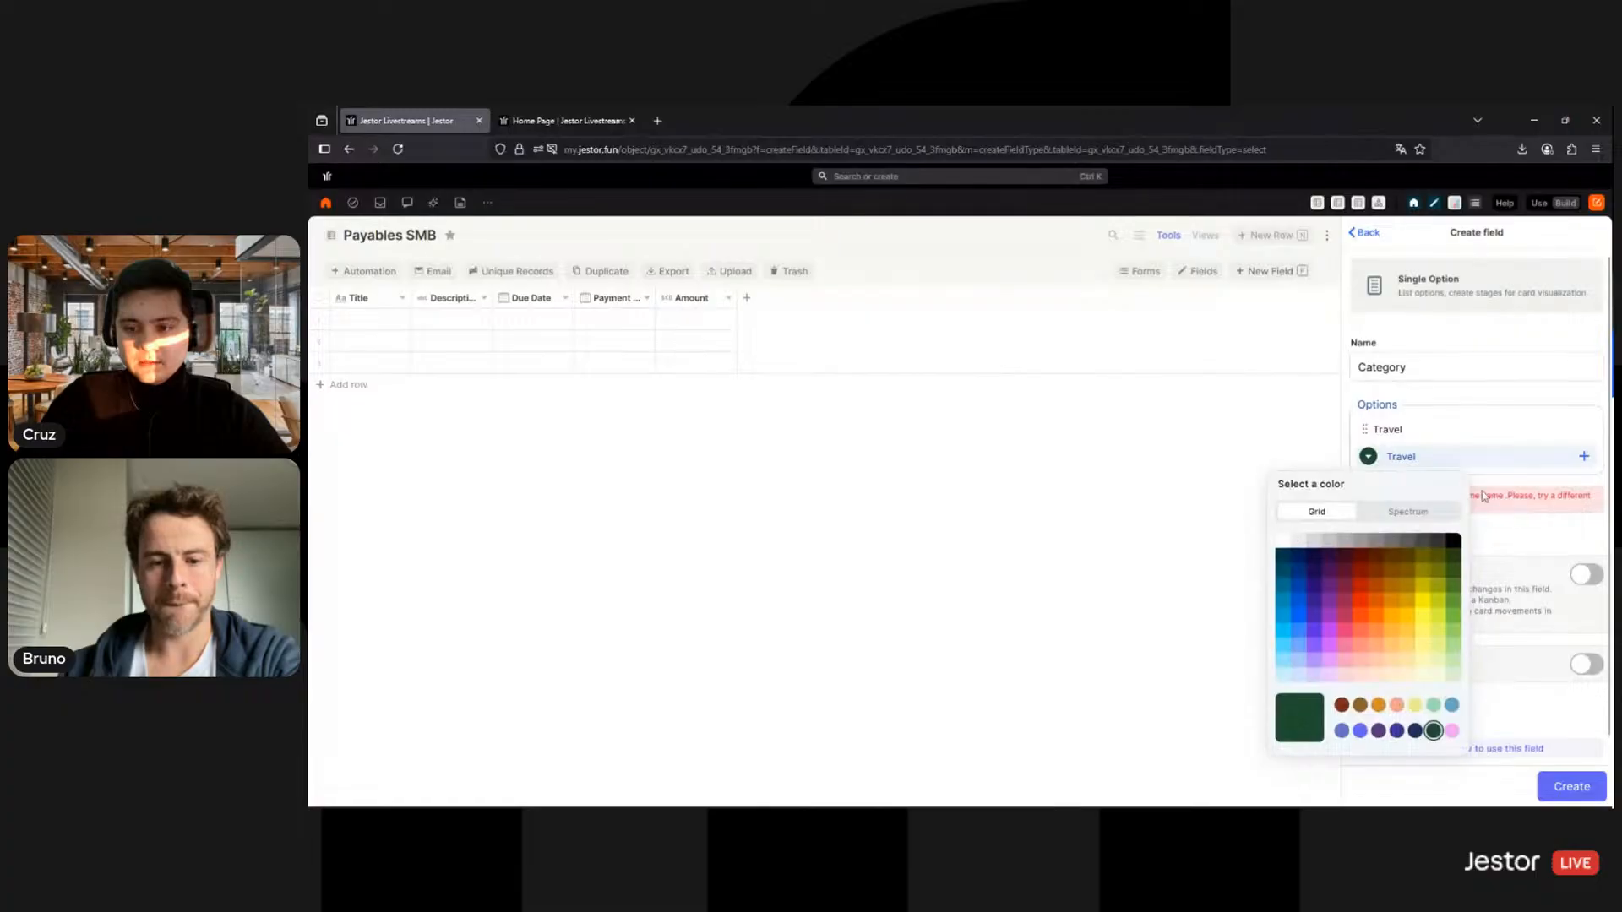
{"action": "left_click", "coordinate": [1508, 459]}
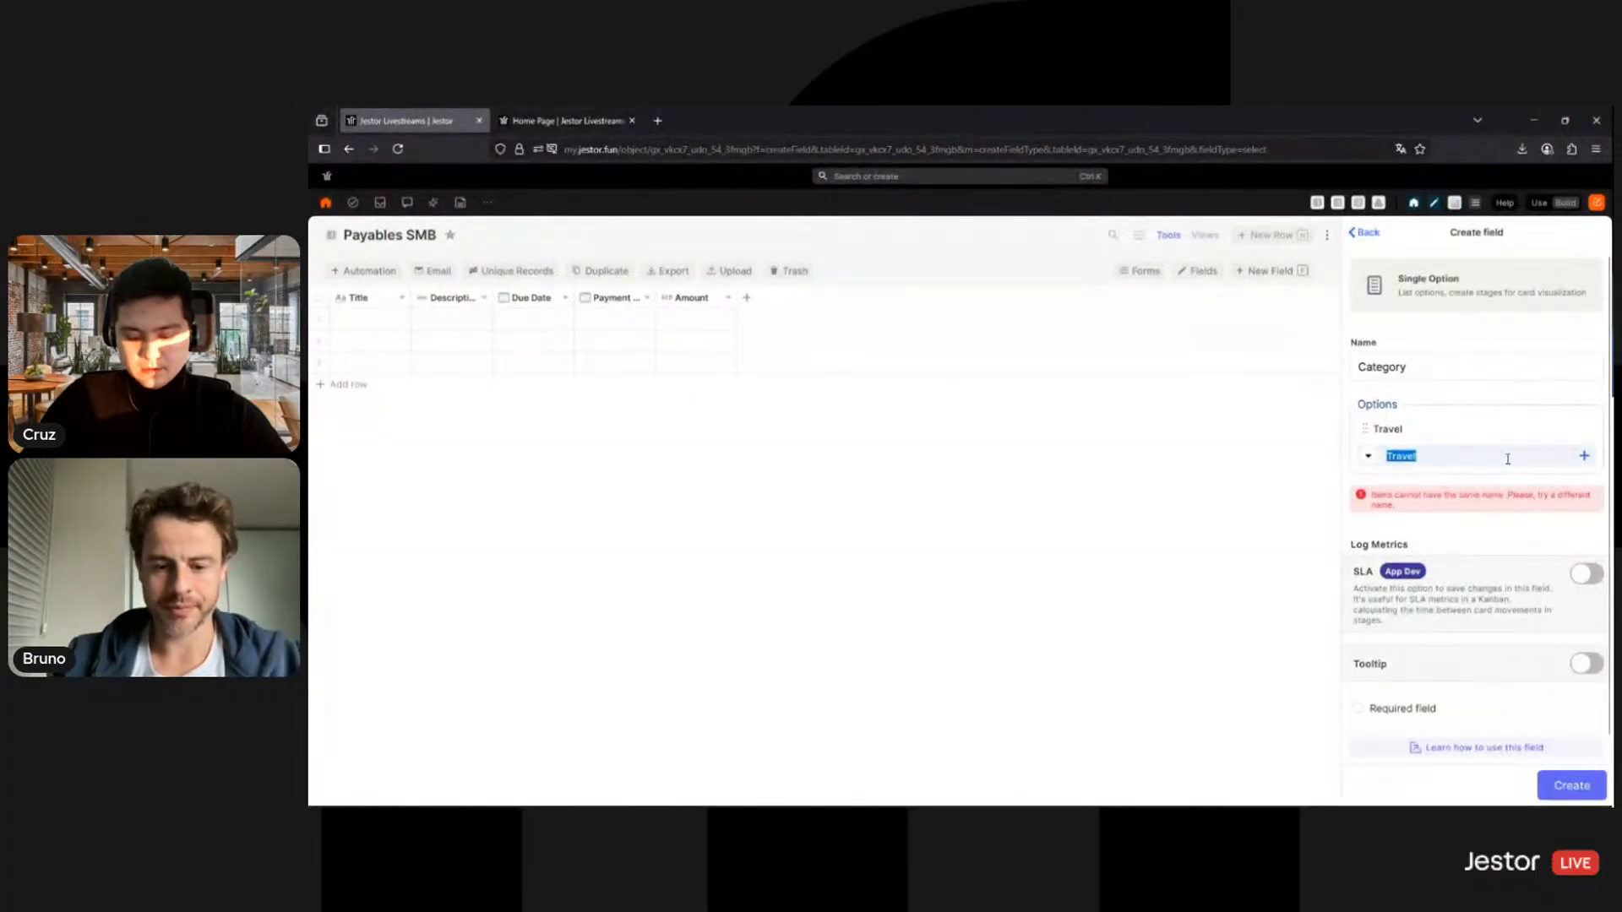
{"action": "type", "text": "Appliances"}
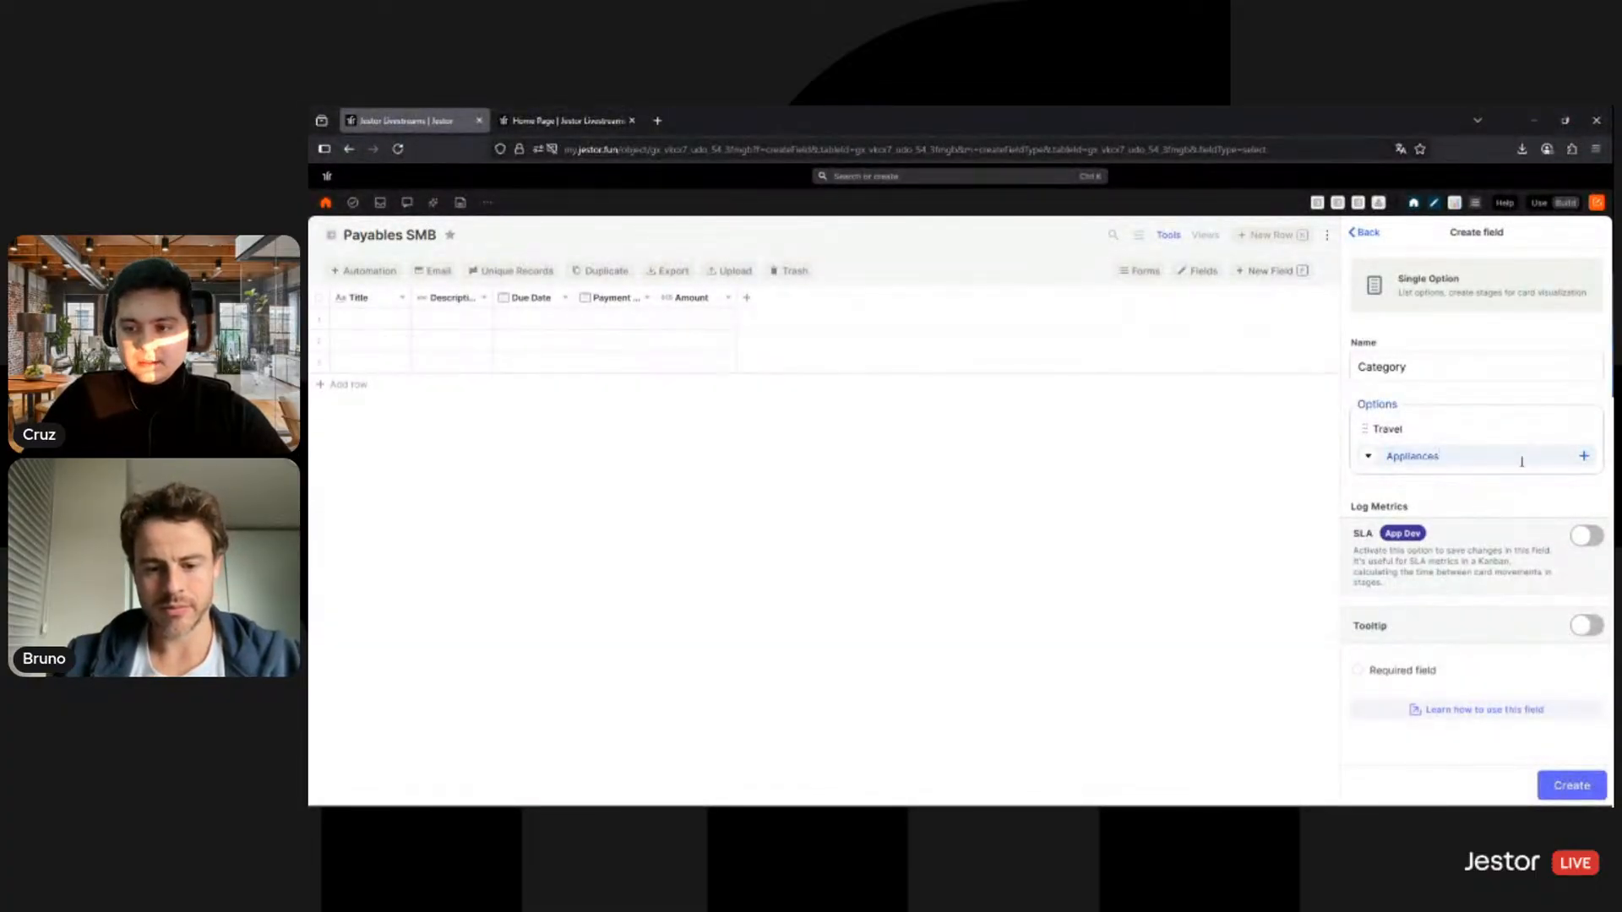
{"action": "key", "text": "Return"}
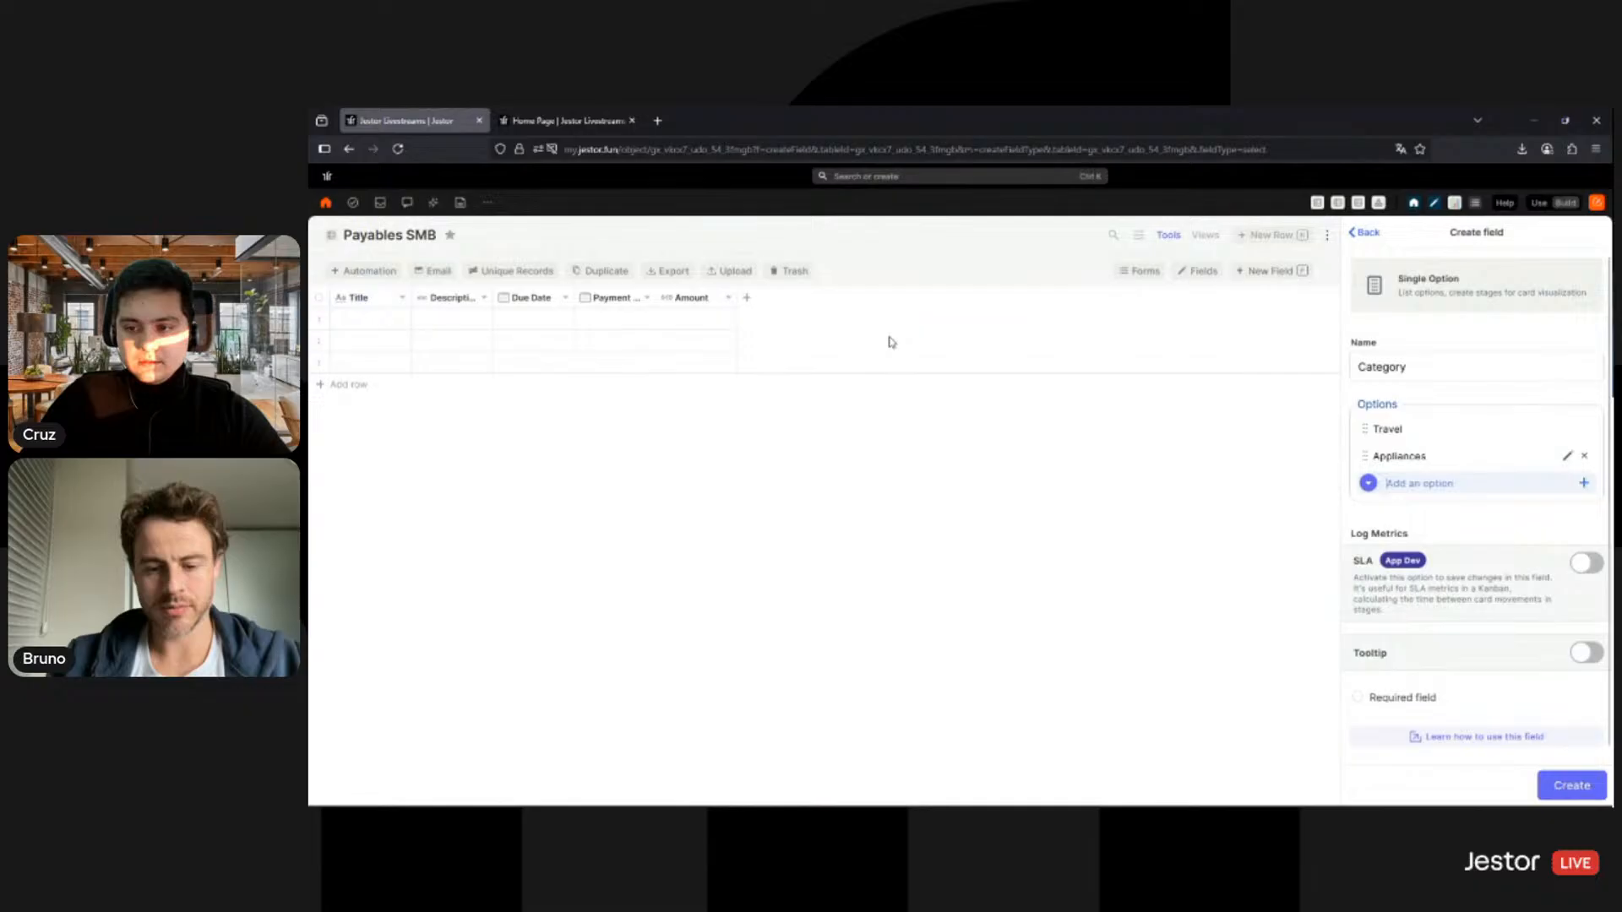
Step: Add the options "Equipment" and "Services" to the Category field, both coloured white
{"action": "left_click", "coordinate": [1368, 484]}
{"action": "left_click", "coordinate": [1282, 568]}
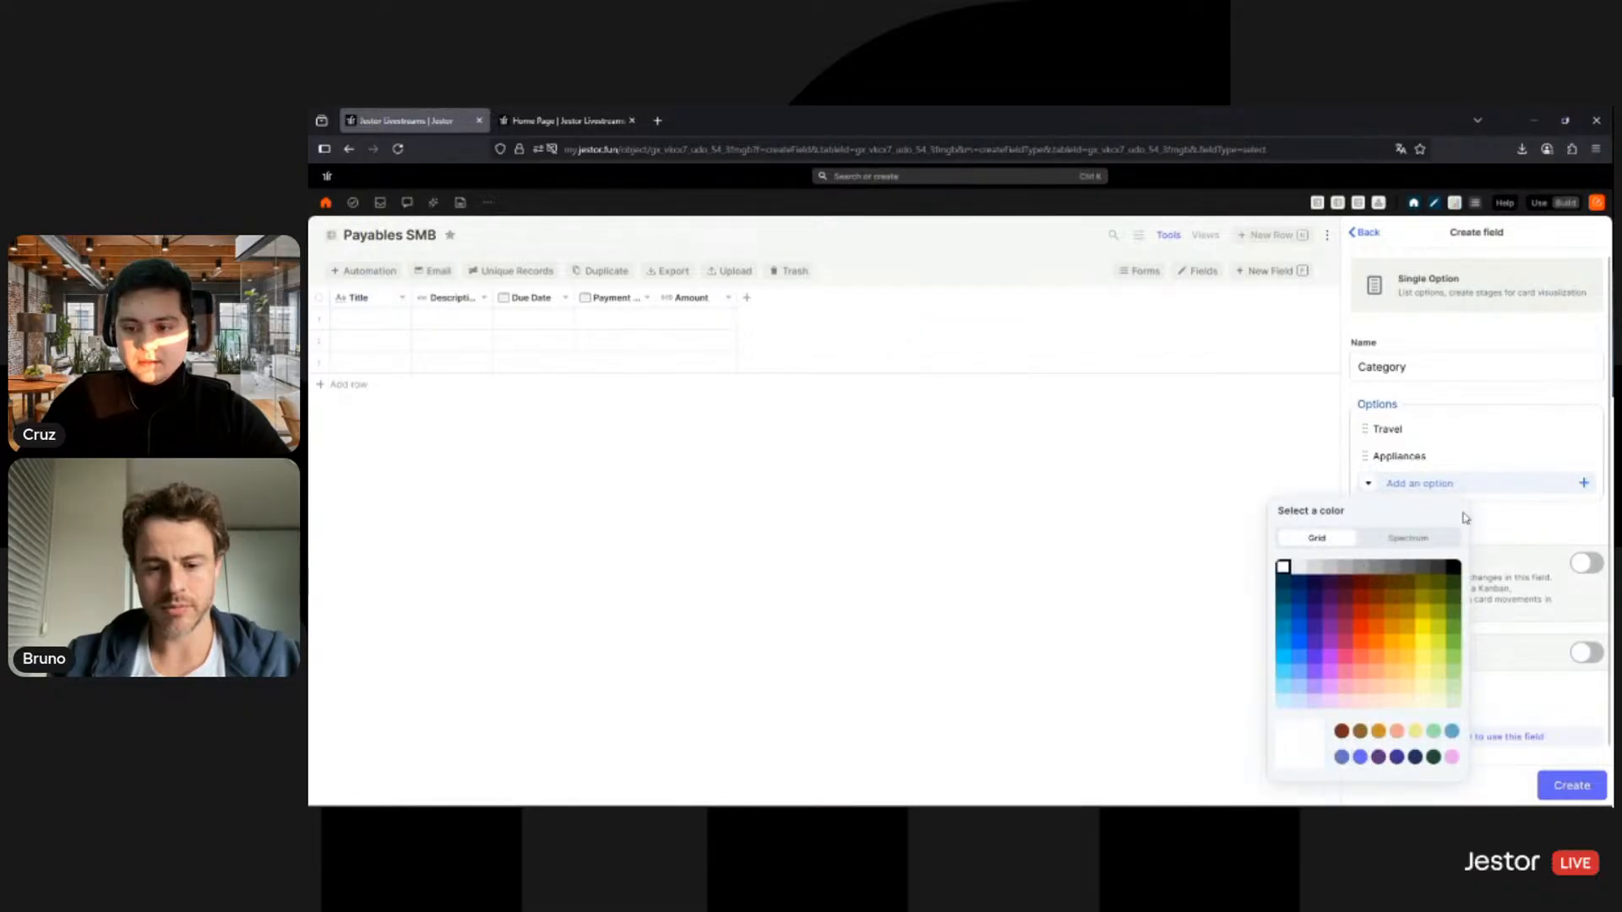
{"action": "left_click", "coordinate": [1488, 483]}
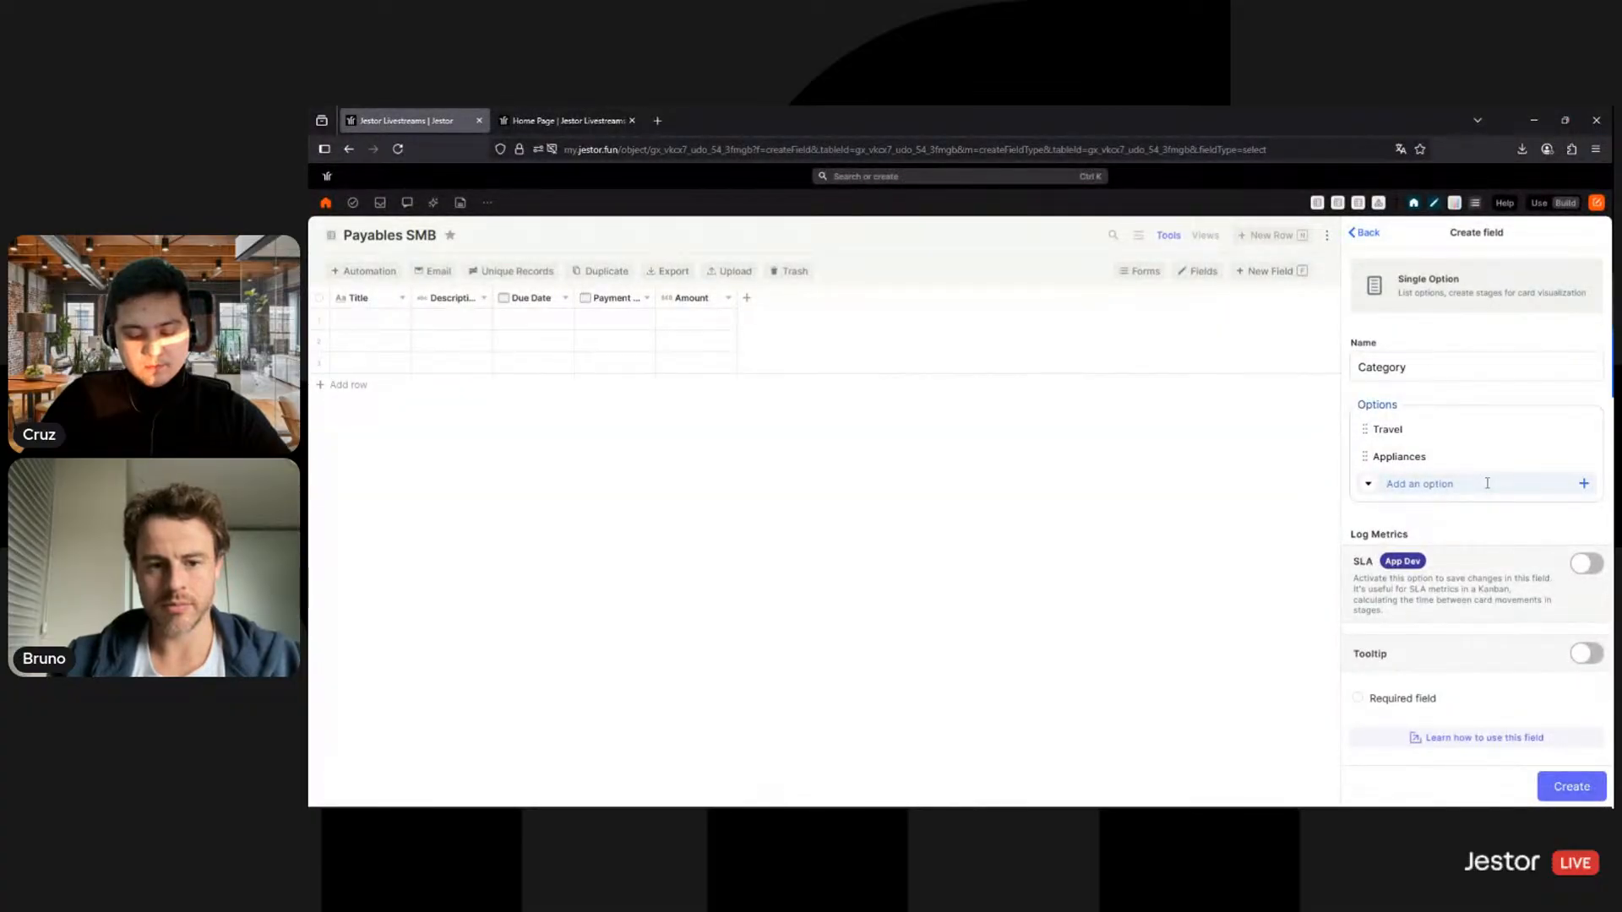
{"action": "type", "text": "E"}
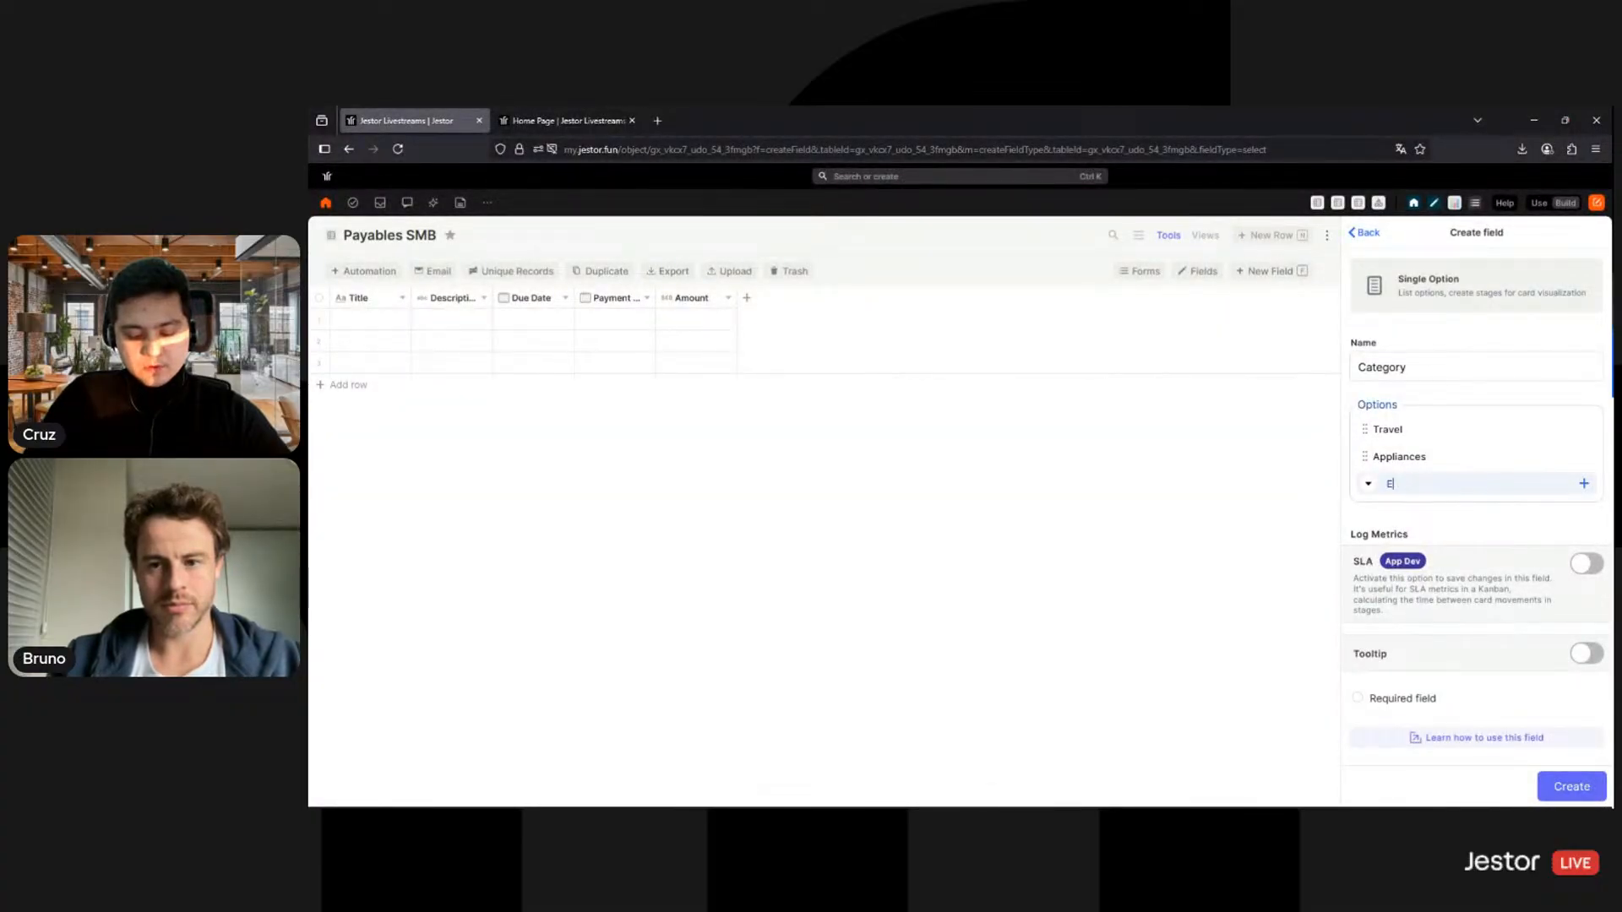
{"action": "type", "text": "quipment"}
{"action": "key", "text": "Return"}
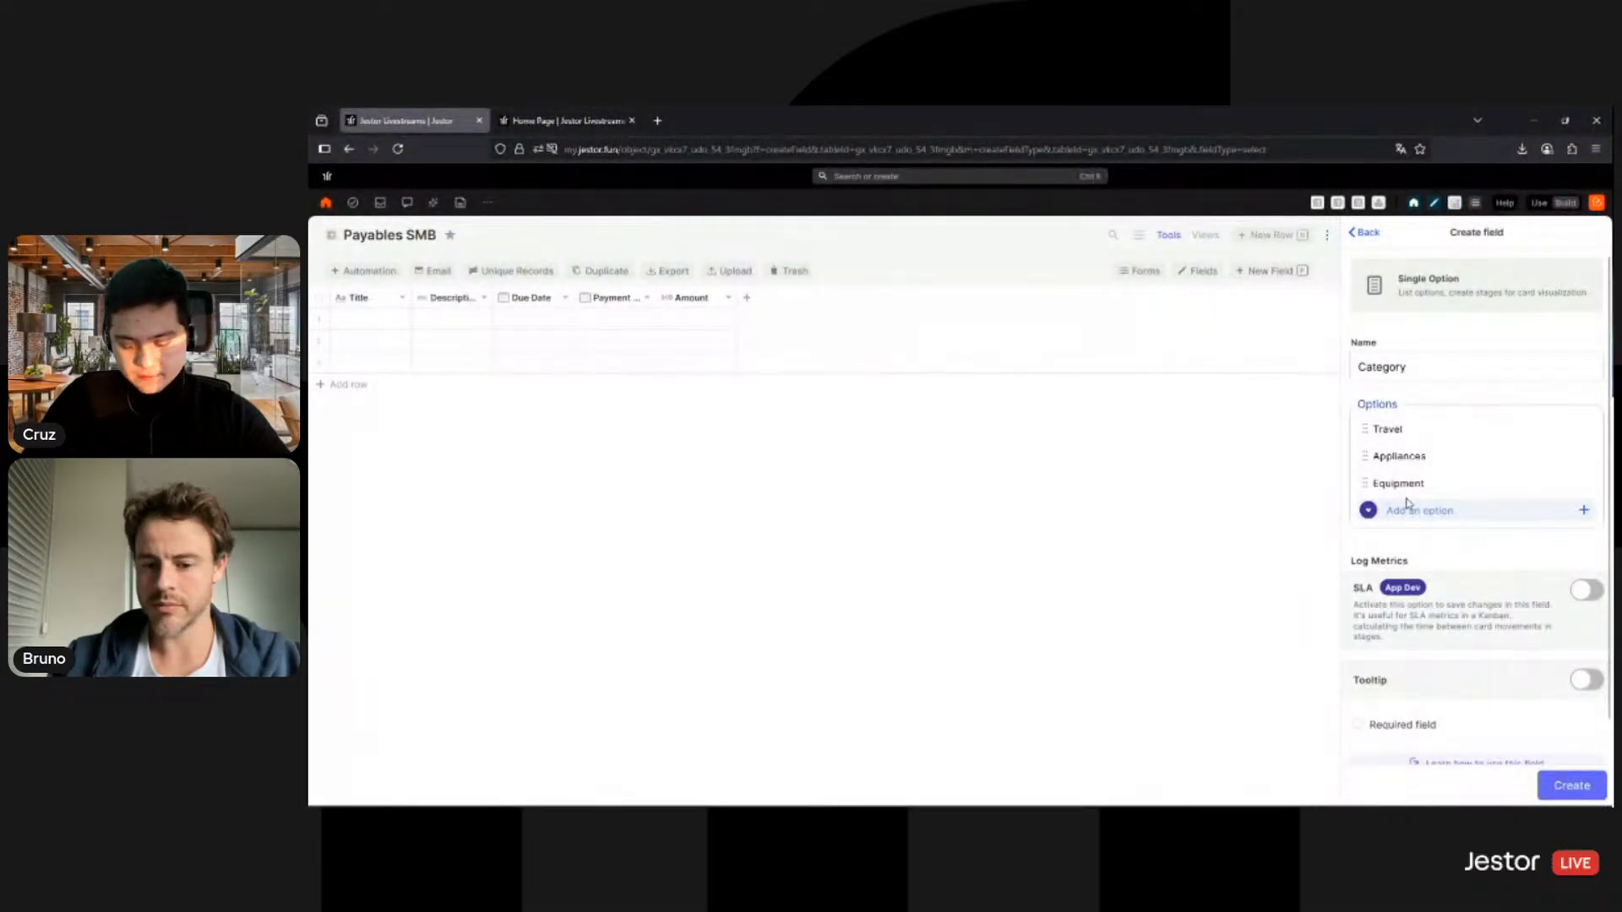
{"action": "type", "text": "Services"}
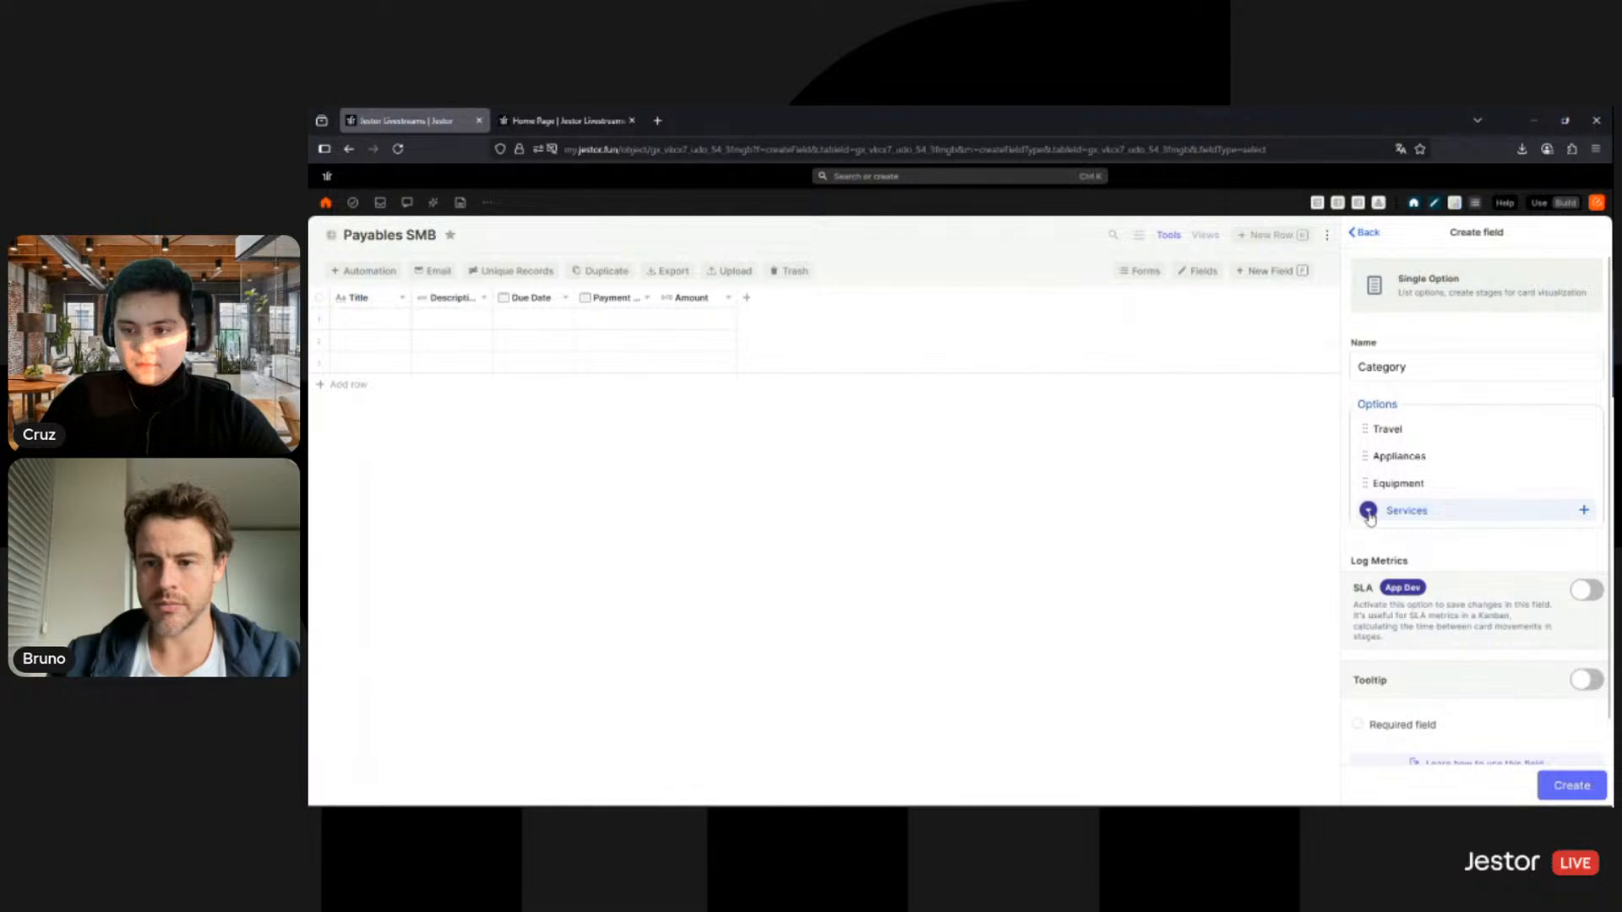
{"action": "left_click", "coordinate": [1368, 512]}
{"action": "left_click", "coordinate": [1285, 280]}
{"action": "left_click", "coordinate": [1477, 536]}
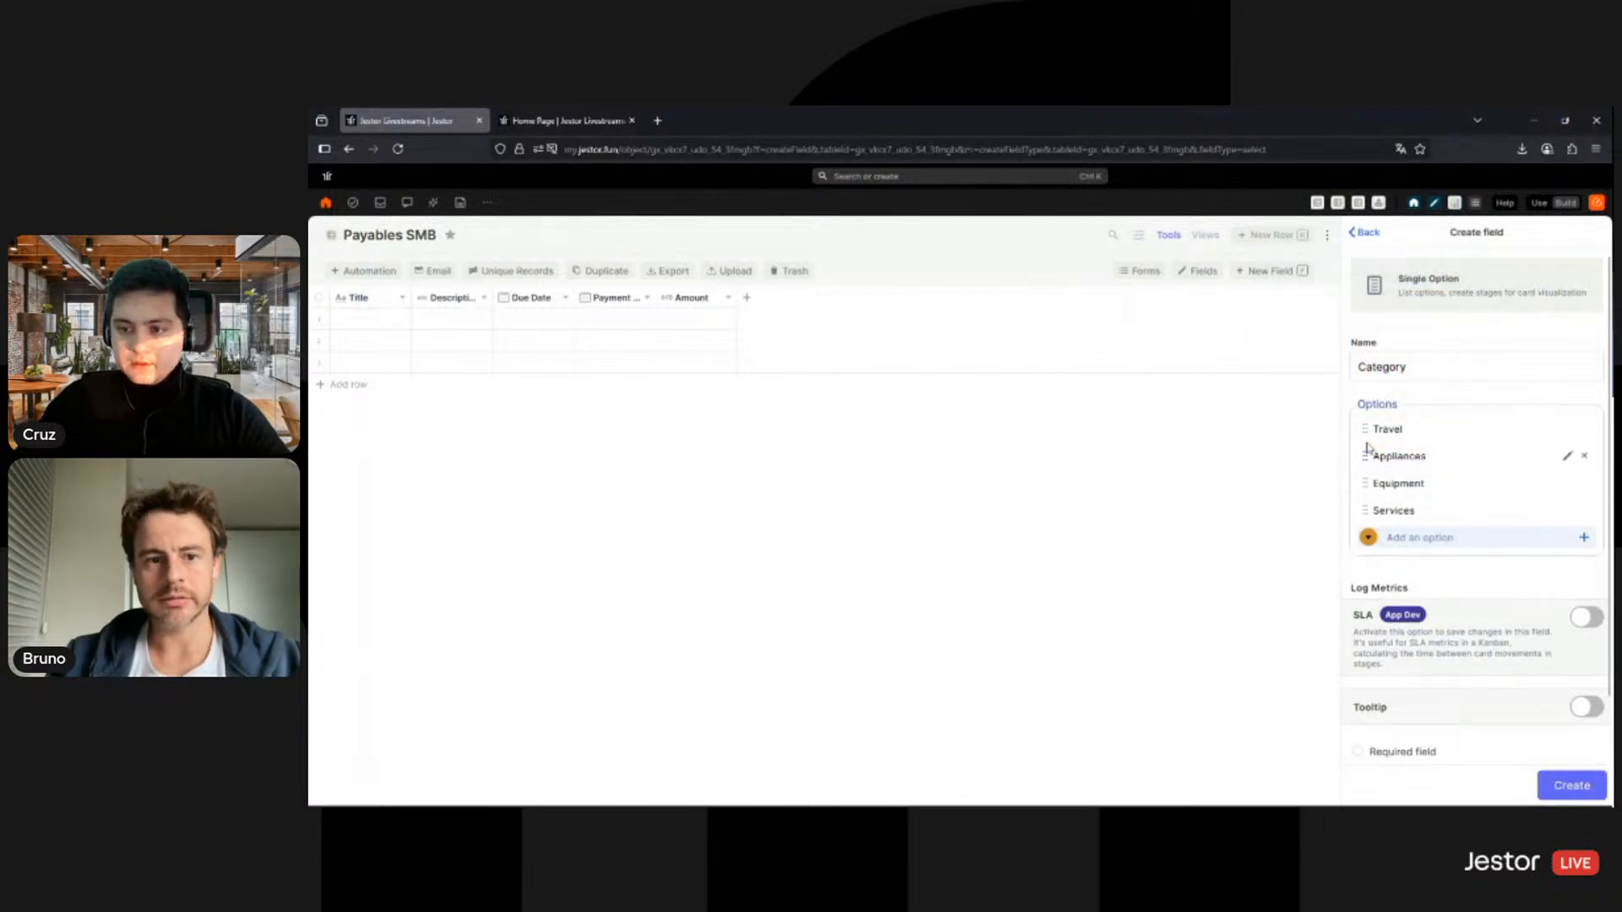
Step: Move the Travel option to the end of the Category options and create the field
{"action": "left_click_drag", "start_coordinate": [1367, 448], "coordinate": [1370, 520]}
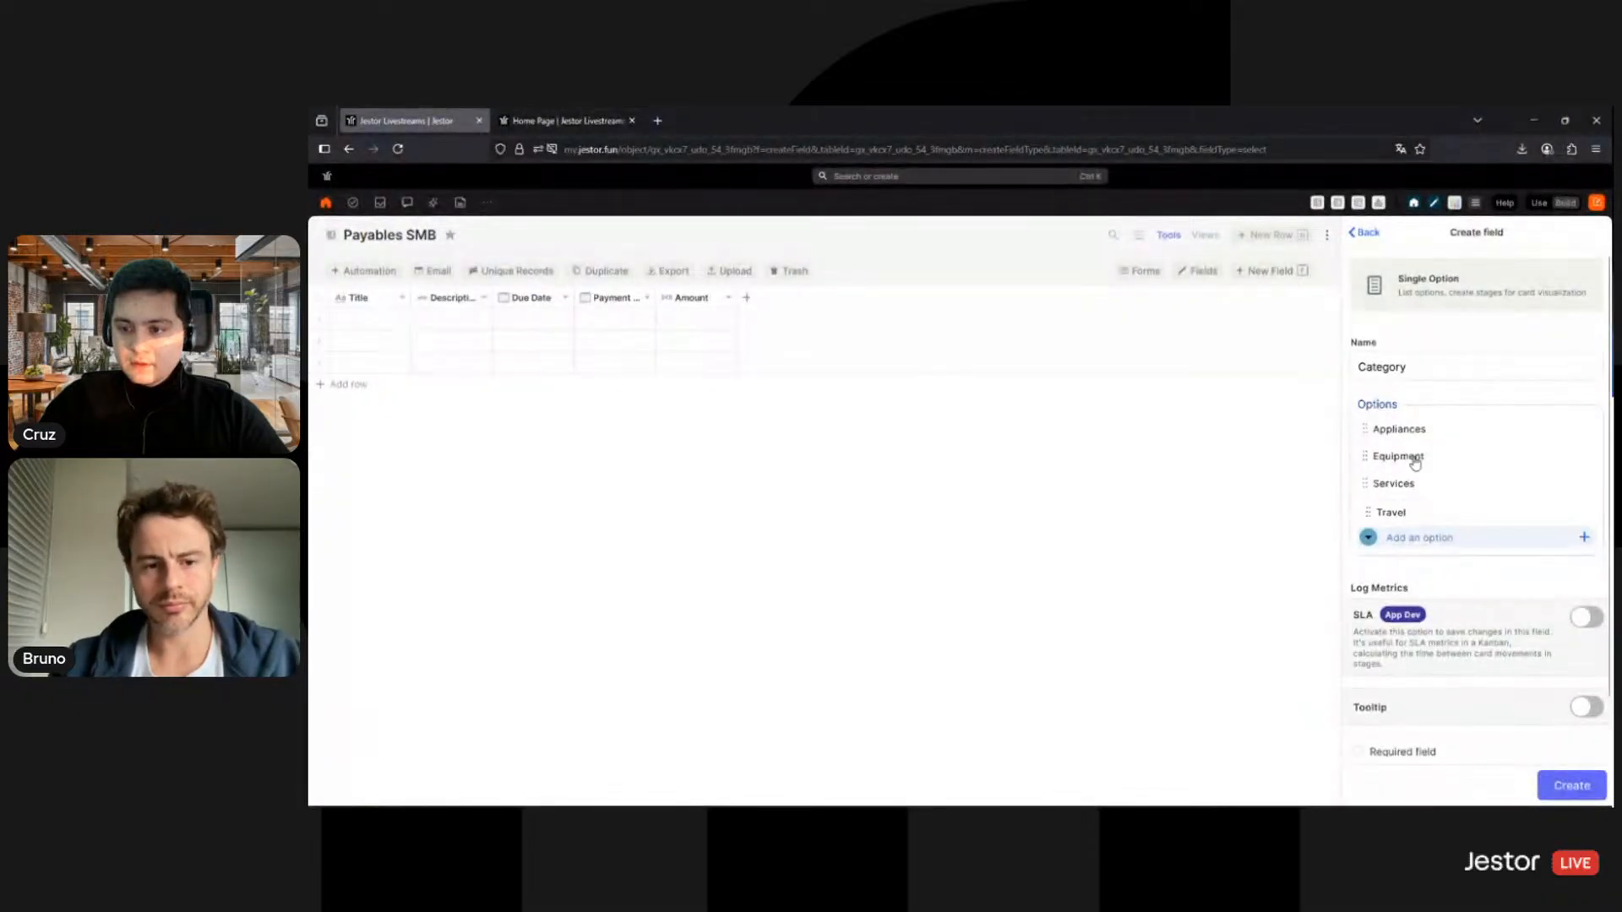
{"action": "left_click", "coordinate": [1560, 787]}
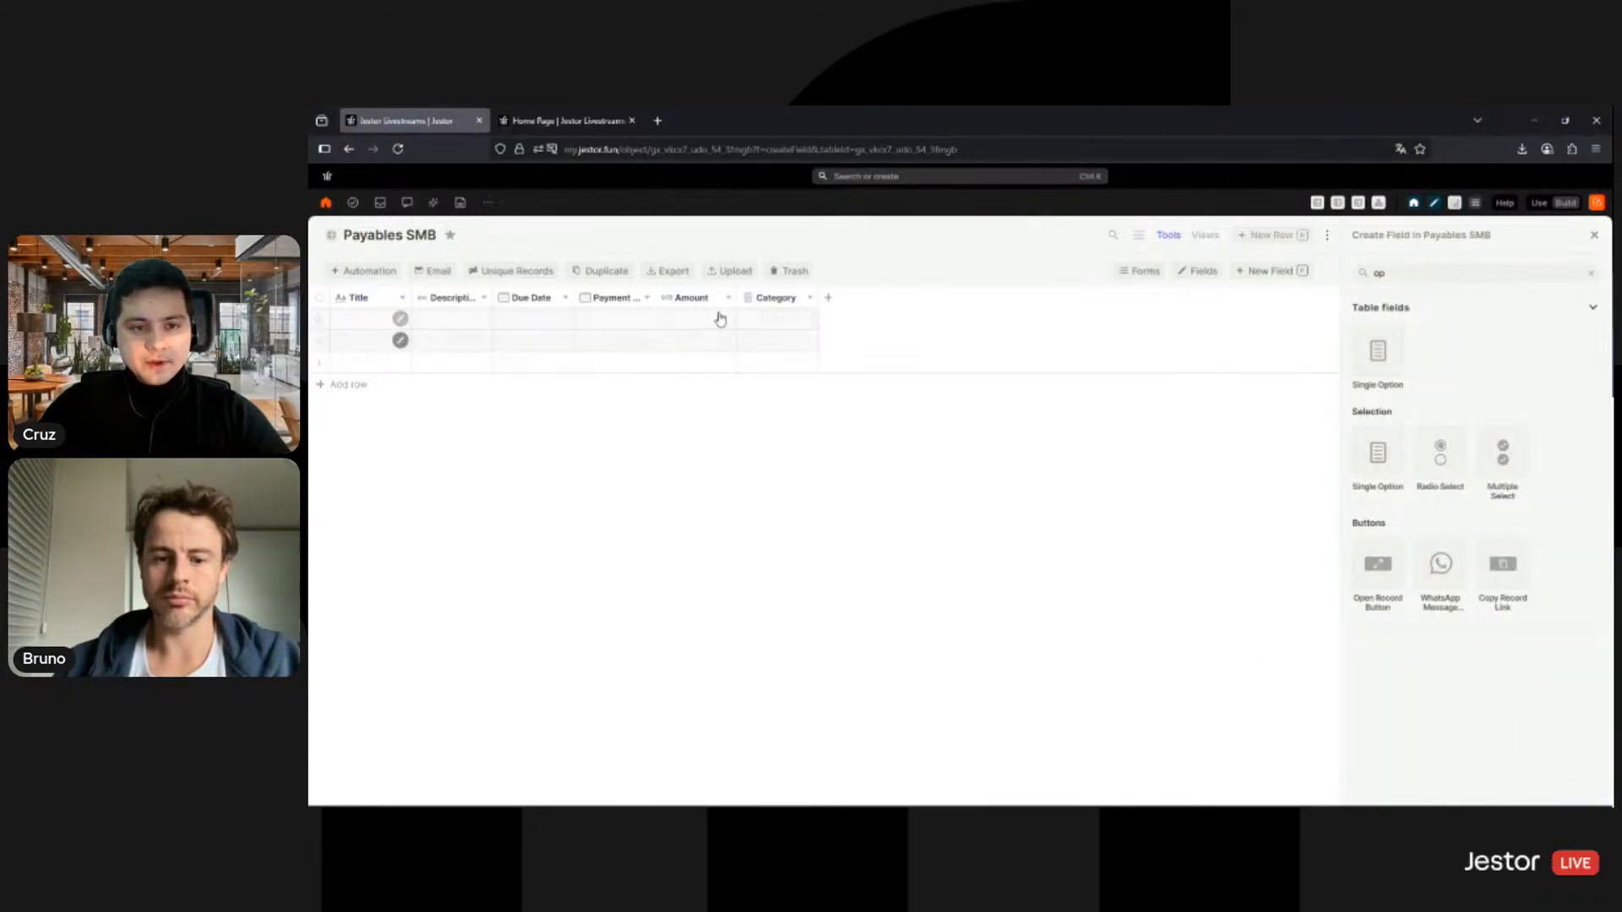
Step: Find the Attachment field type by searching for "attach", and add a field named "Attachments" to the Payables SMB table
{"action": "double_click", "coordinate": [1451, 273]}
{"action": "type", "text": "attach"}
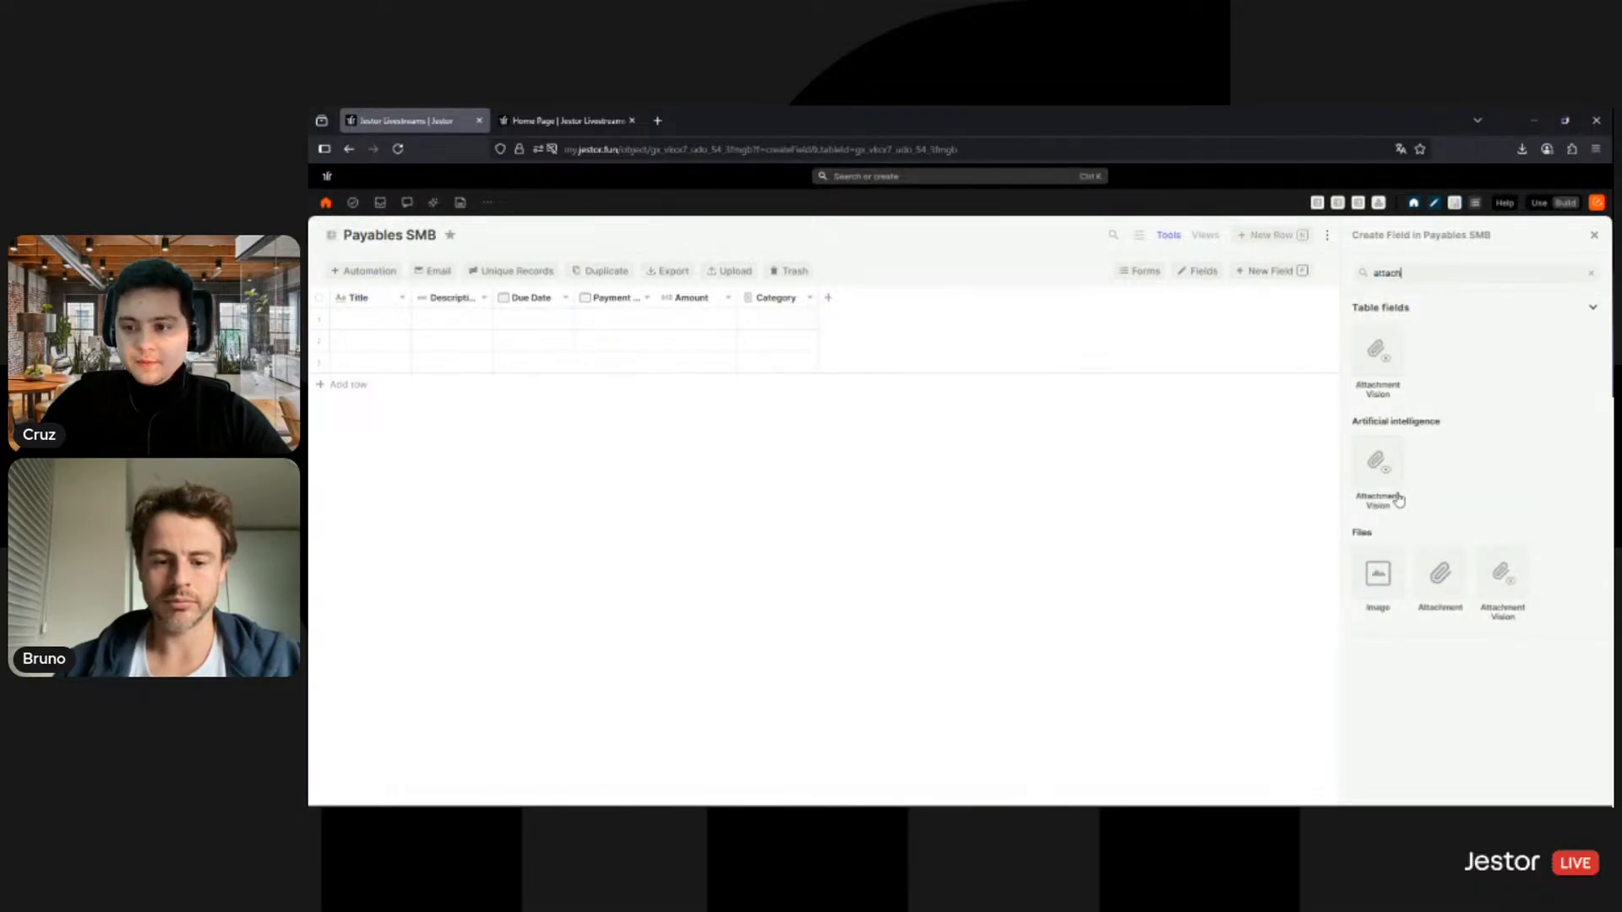
{"action": "left_click", "coordinate": [1446, 576]}
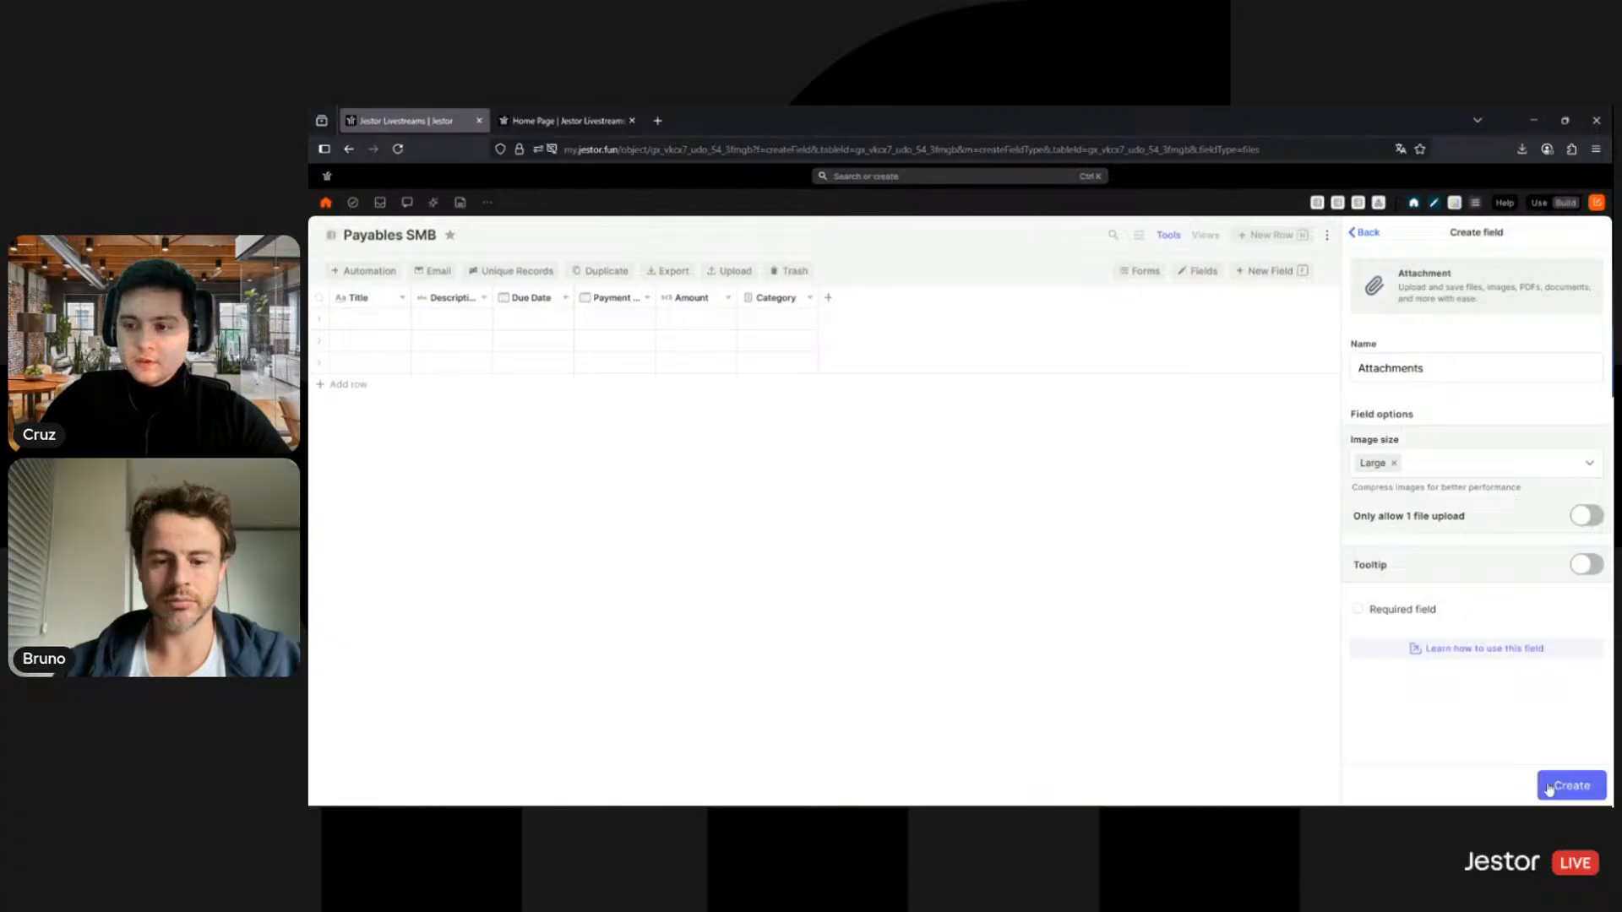
{"action": "left_click", "coordinate": [1592, 794]}
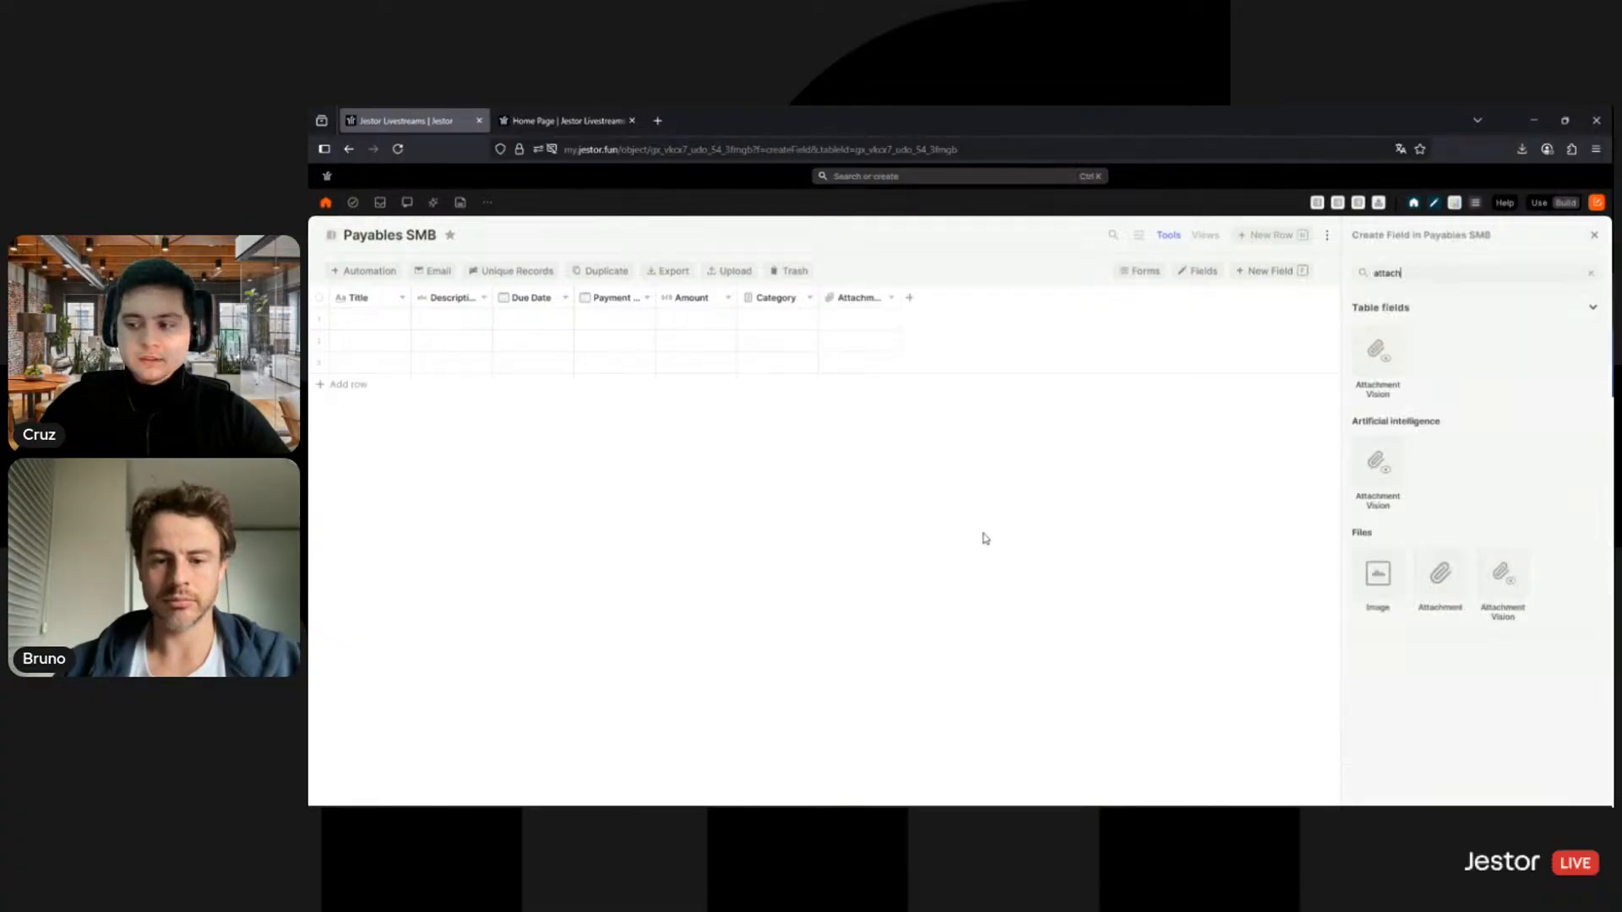
Step: Find the Connected records (N:1) field type by searching for "conn", and set up a "Vendor" field linked to Vendors SMB, sorted by Name
{"action": "double_click", "coordinate": [1437, 275]}
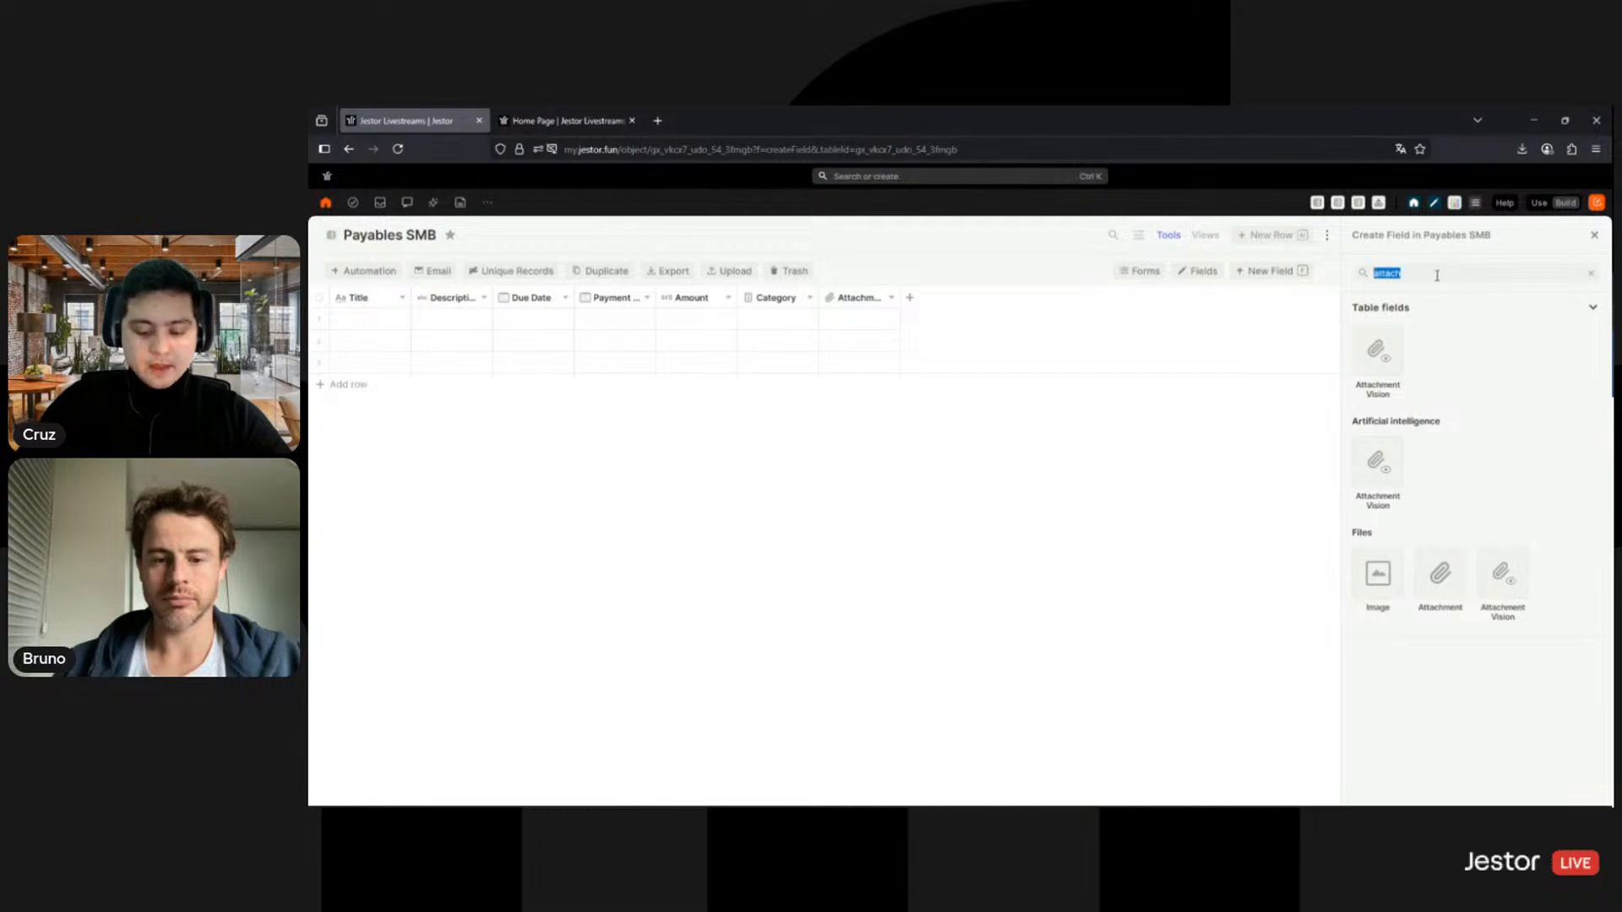
{"action": "type", "text": "conn"}
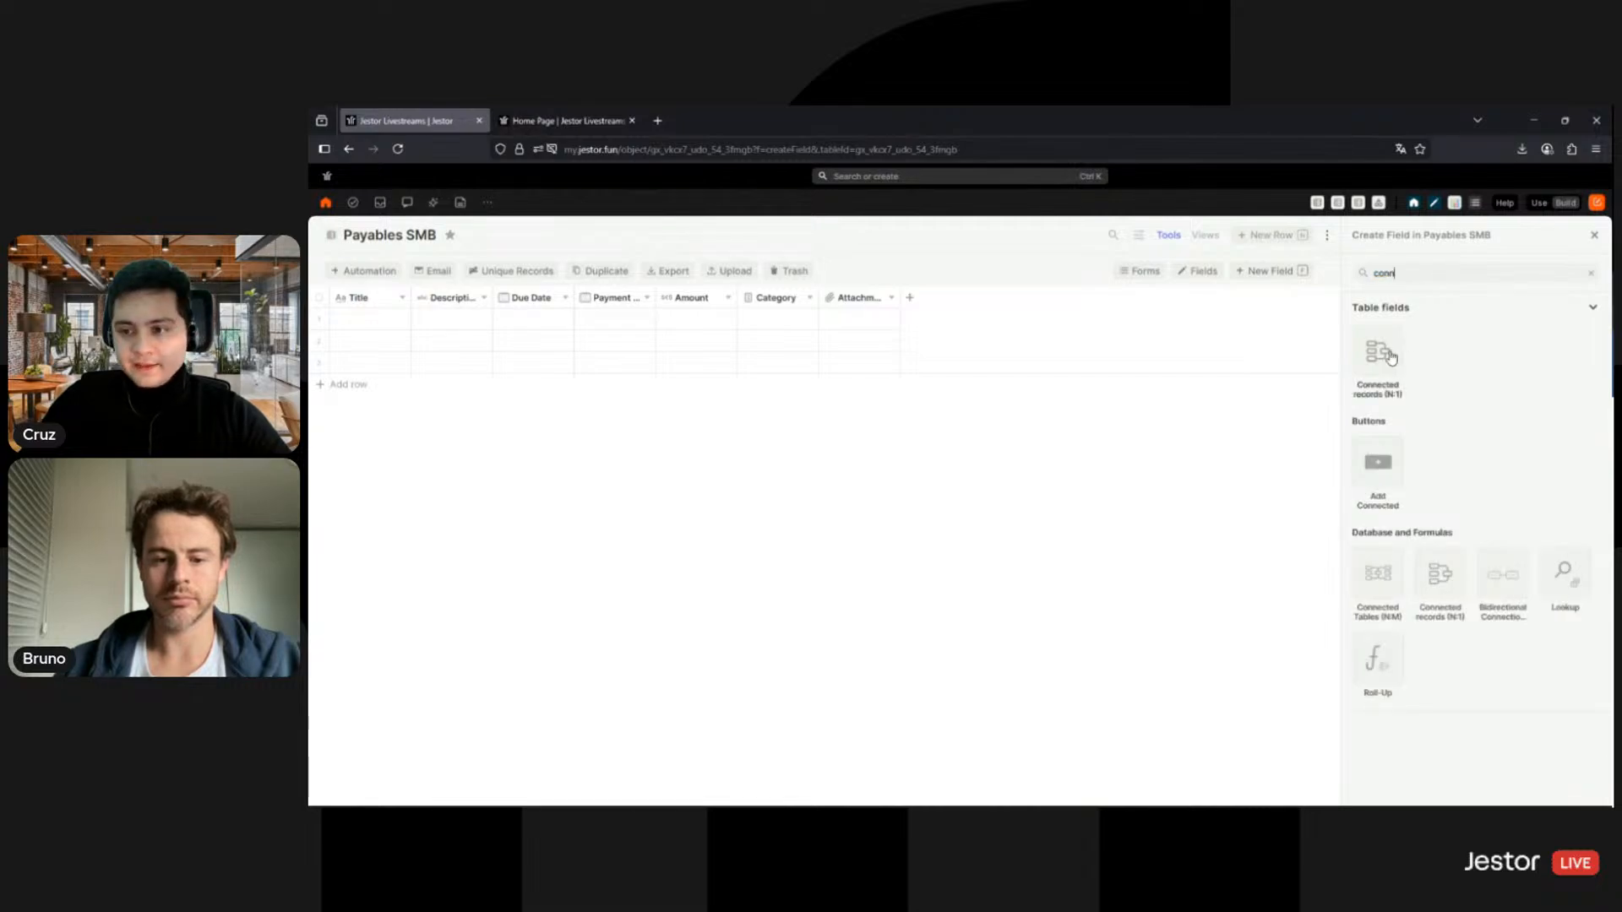
{"action": "left_click", "coordinate": [1395, 360]}
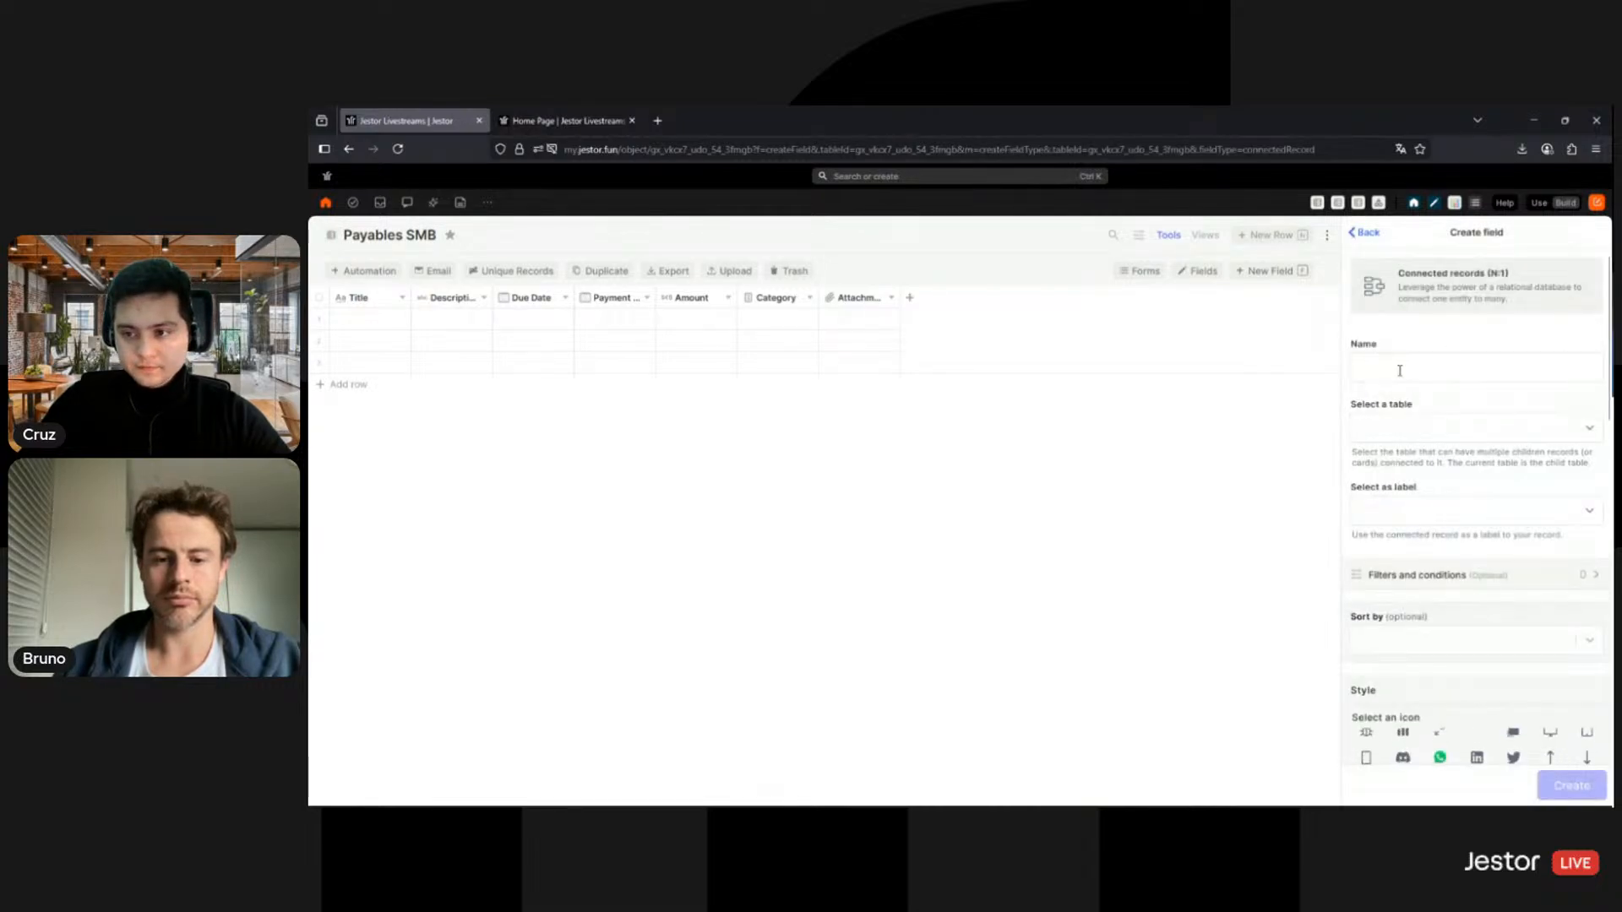
{"action": "type", "text": "Vendor"}
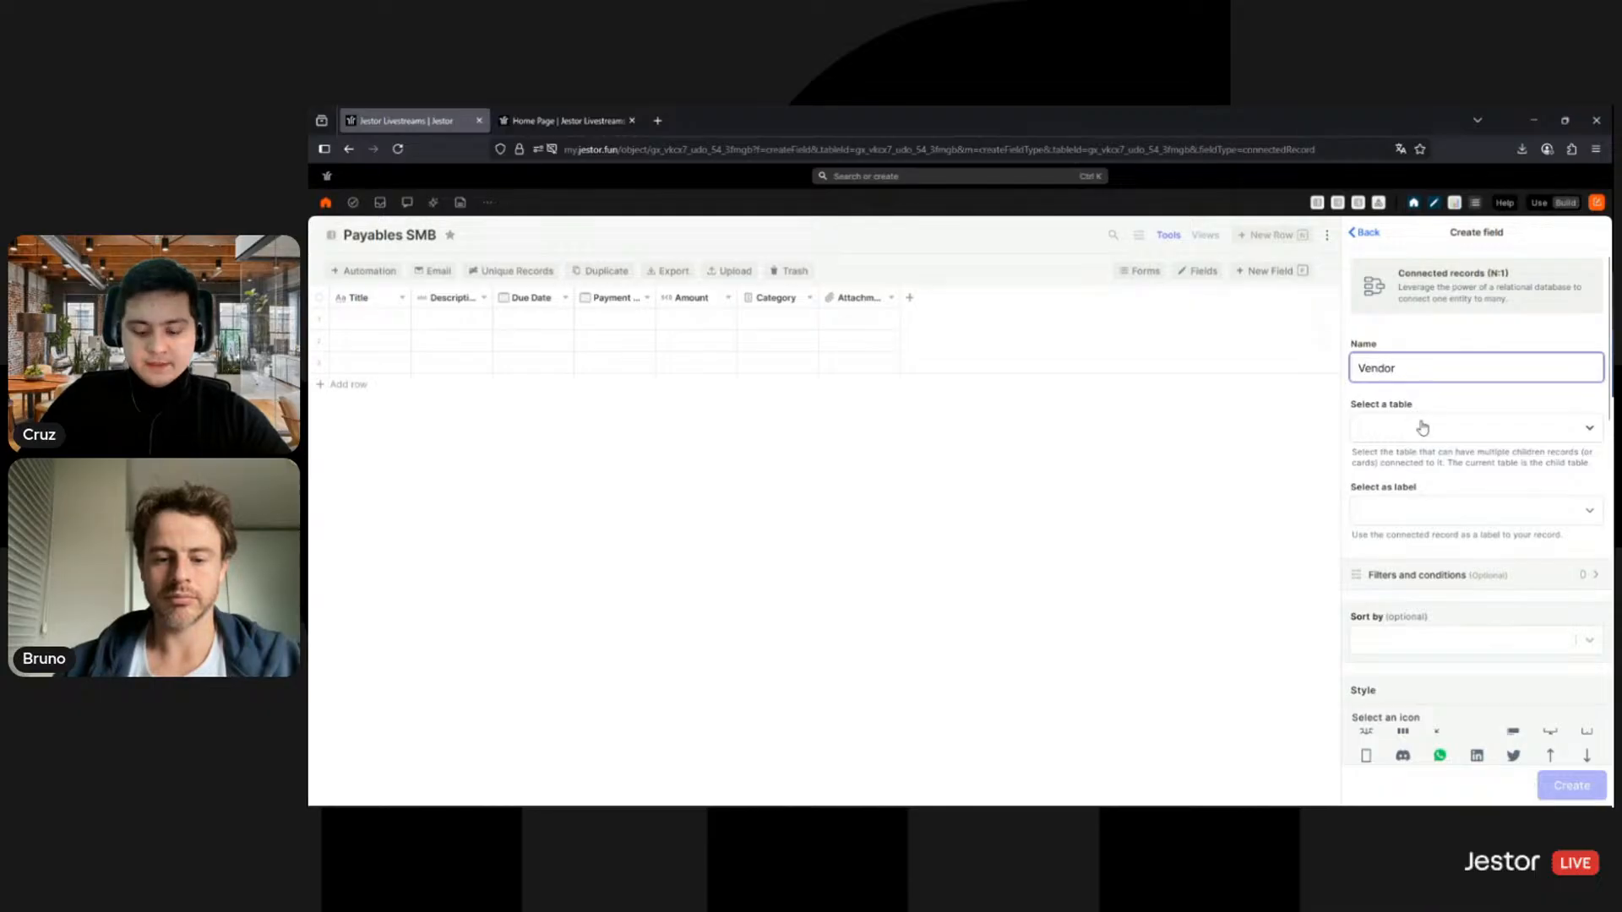
{"action": "left_click", "coordinate": [1423, 427]}
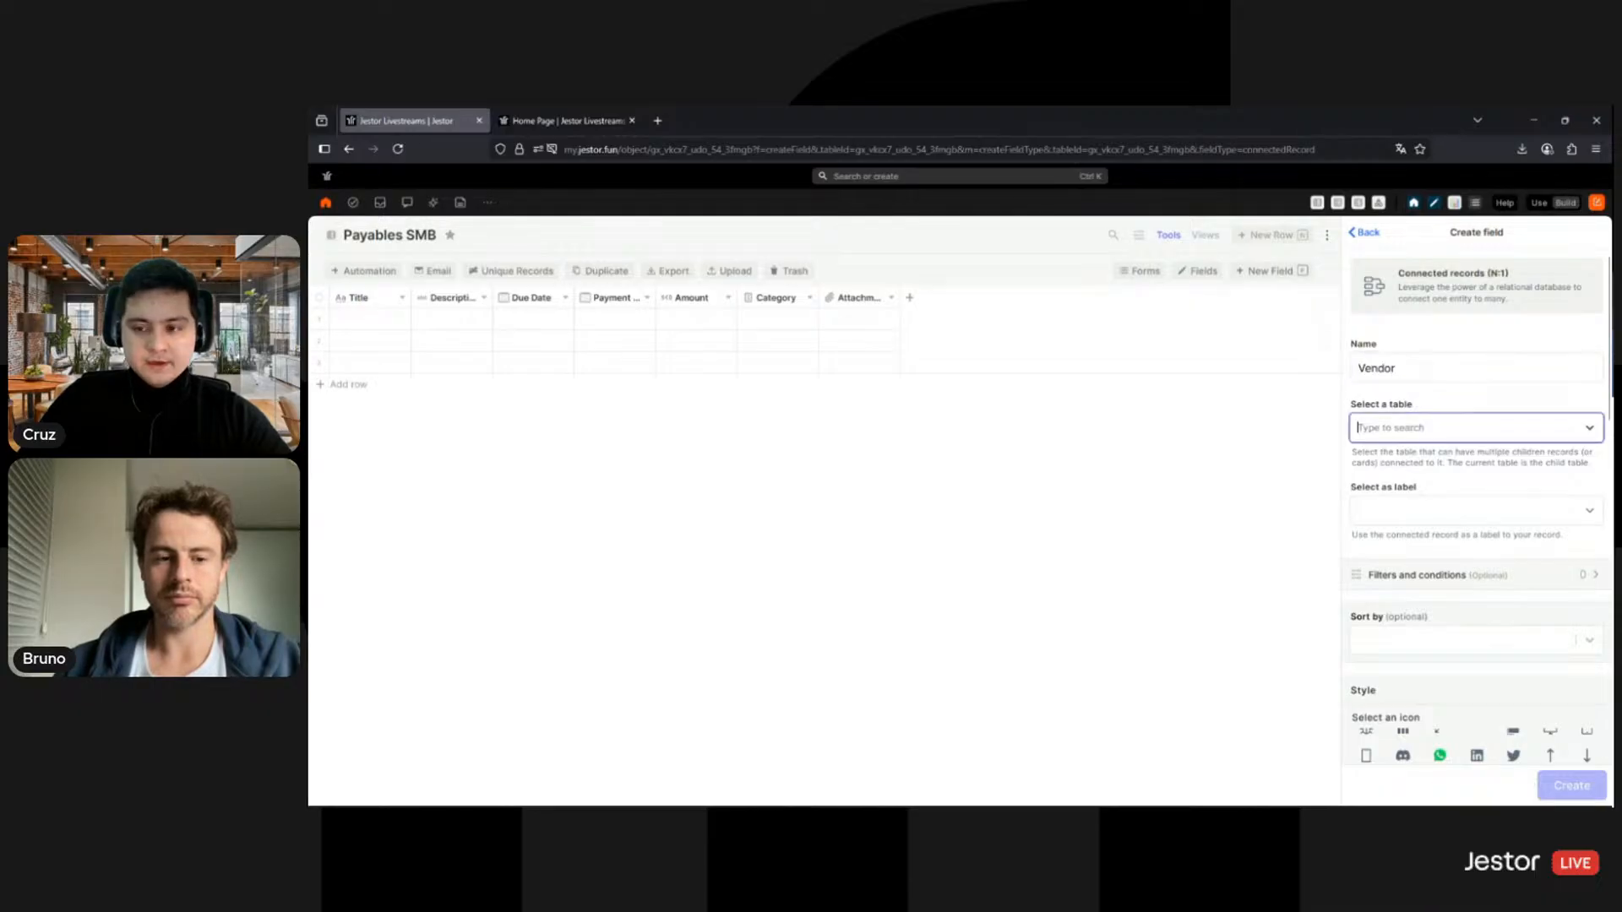
{"action": "type", "text": "vend"}
{"action": "left_click", "coordinate": [1420, 458]}
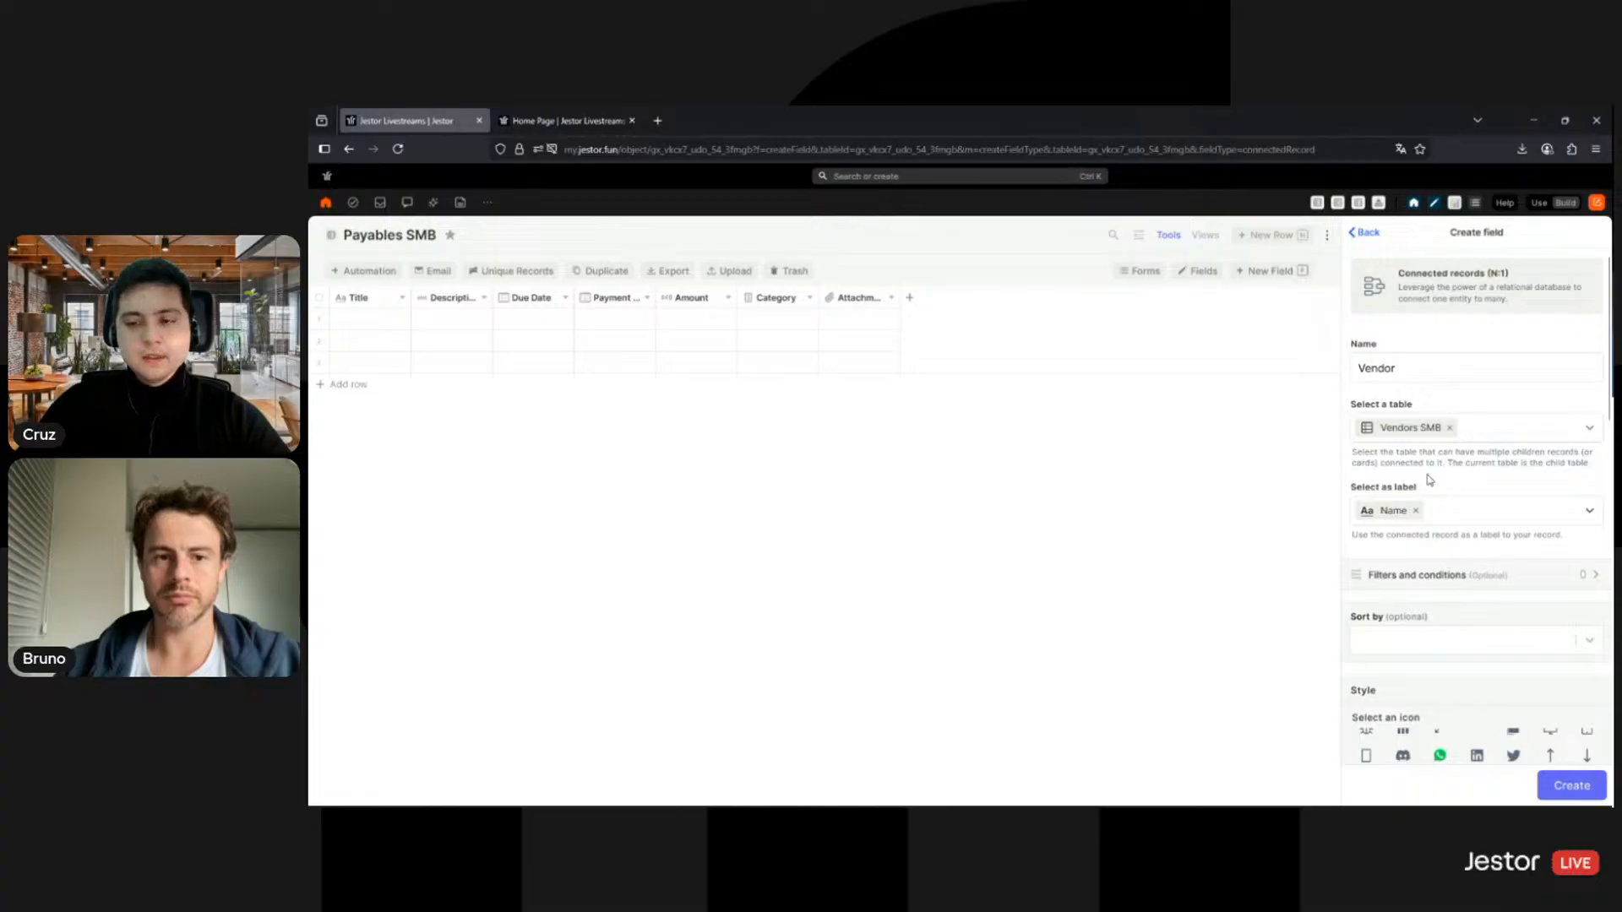
{"action": "scroll", "coordinate": [1412, 631], "scroll_direction": "down", "scroll_amount": 1}
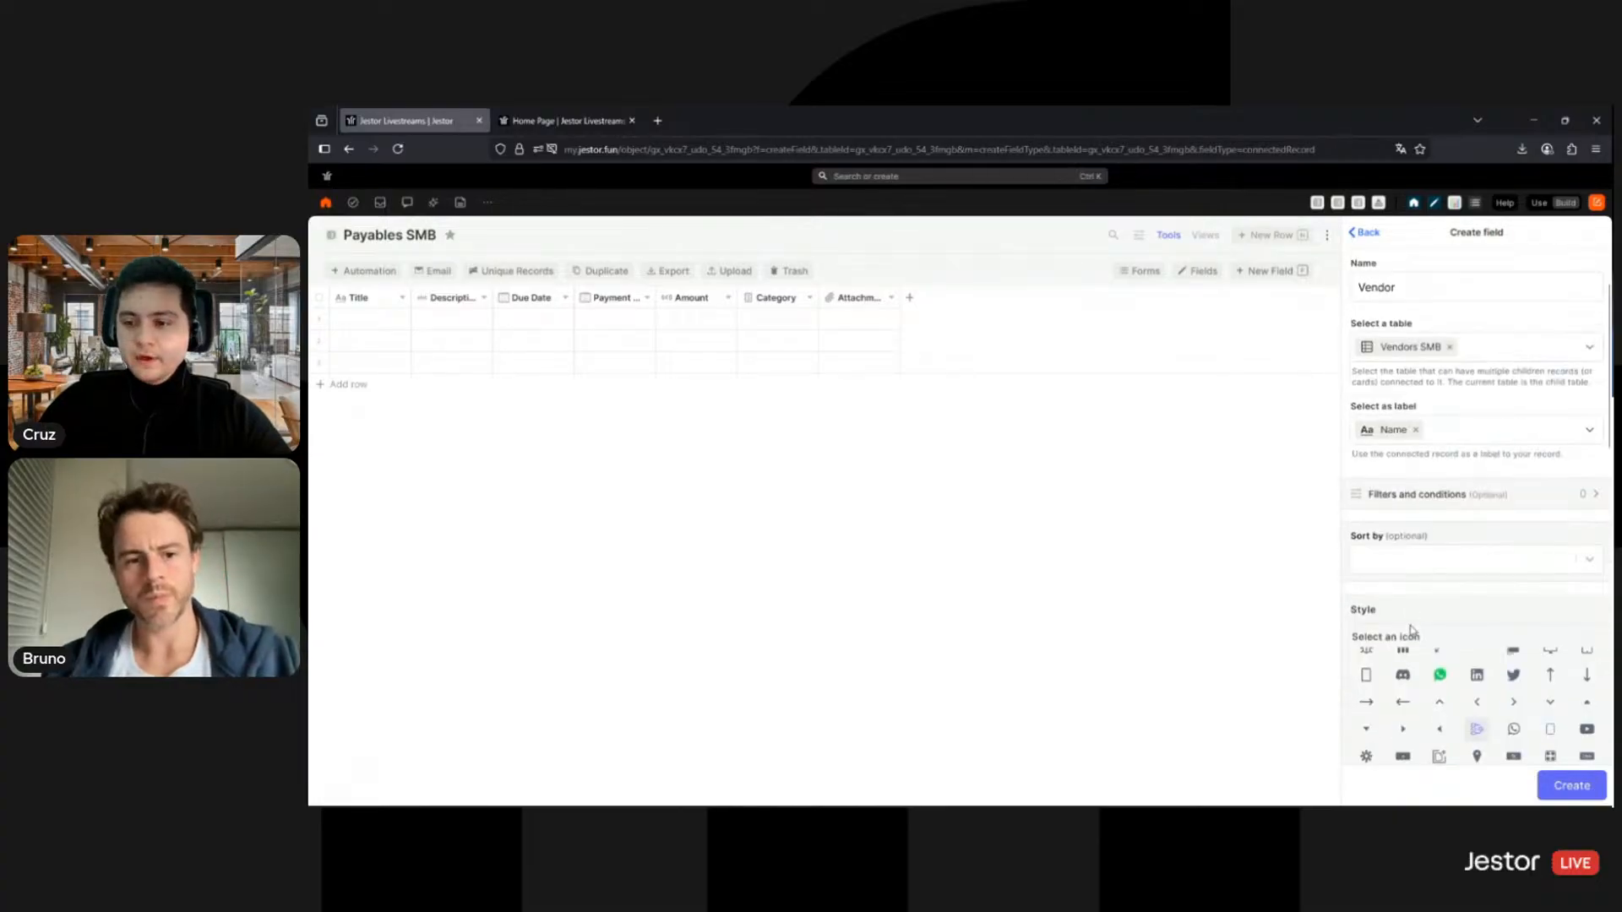
{"action": "left_click", "coordinate": [1422, 558]}
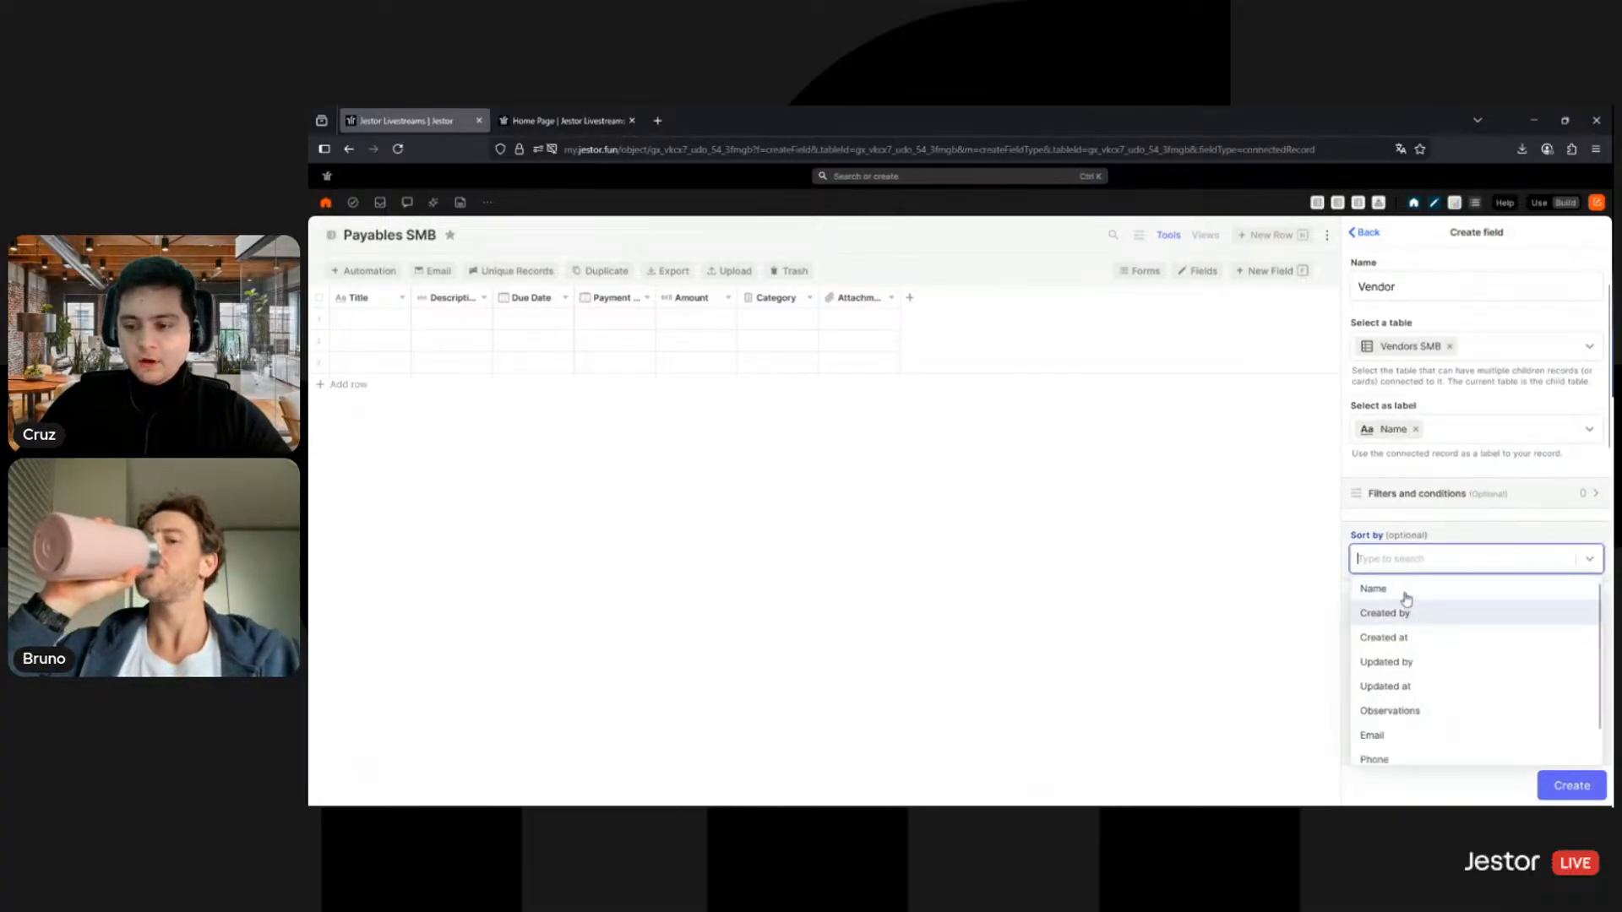
{"action": "left_click", "coordinate": [1406, 590]}
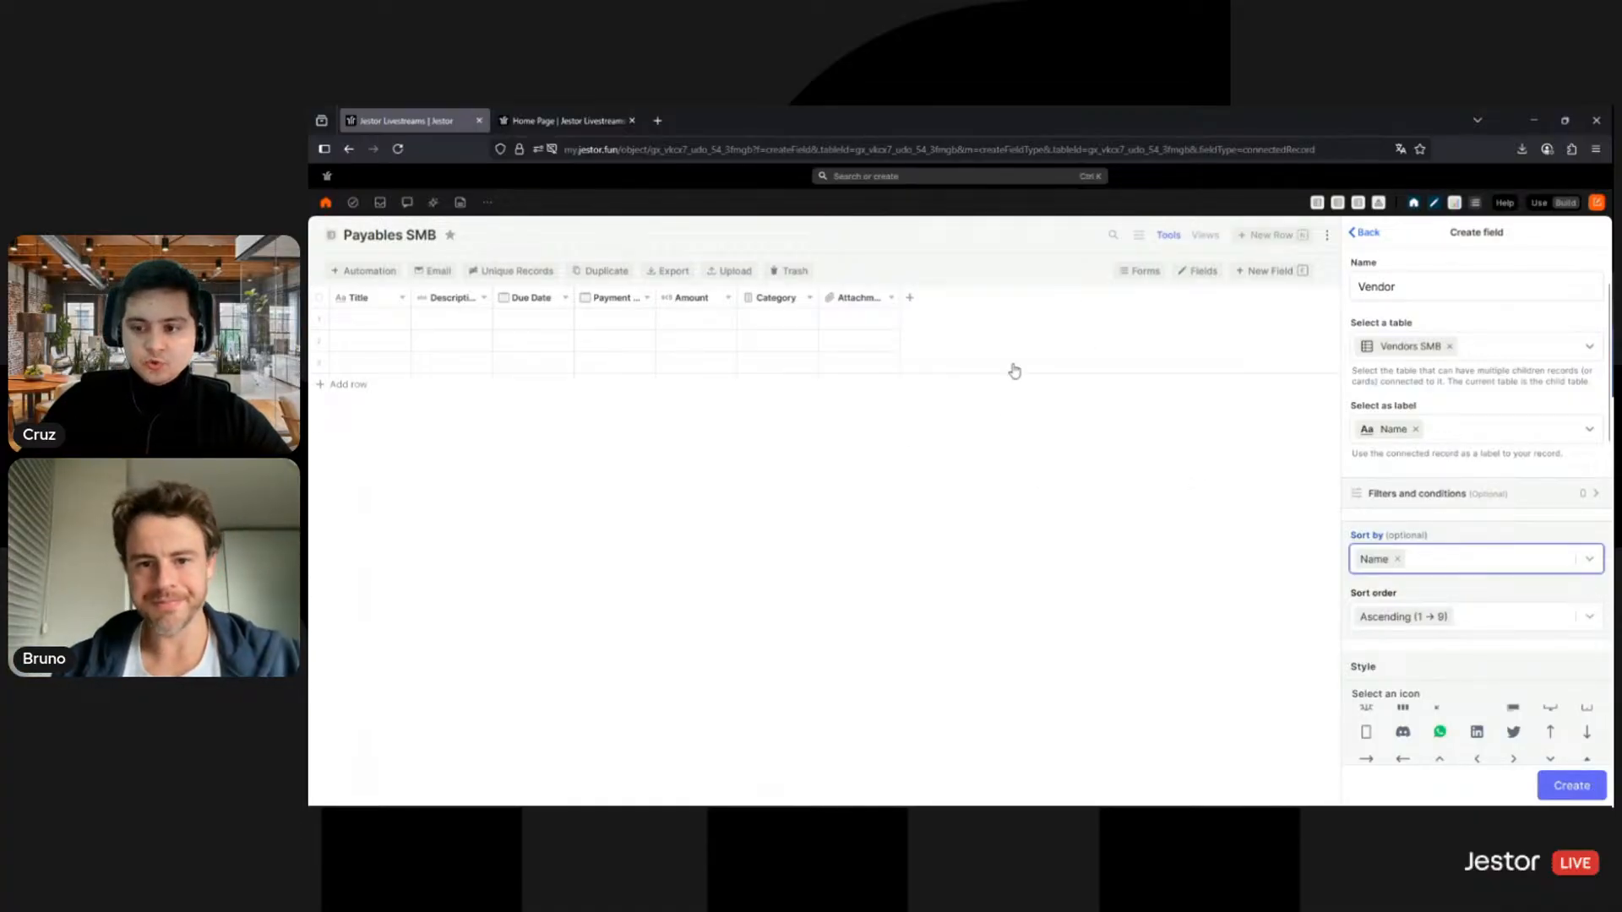
Step: Give the Vendor field the two-people icon and a dark teal-blue button colour, and create the field
{"action": "scroll", "coordinate": [1477, 449], "scroll_direction": "down", "scroll_amount": 2}
{"action": "scroll", "coordinate": [1477, 449], "scroll_direction": "down", "scroll_amount": 1}
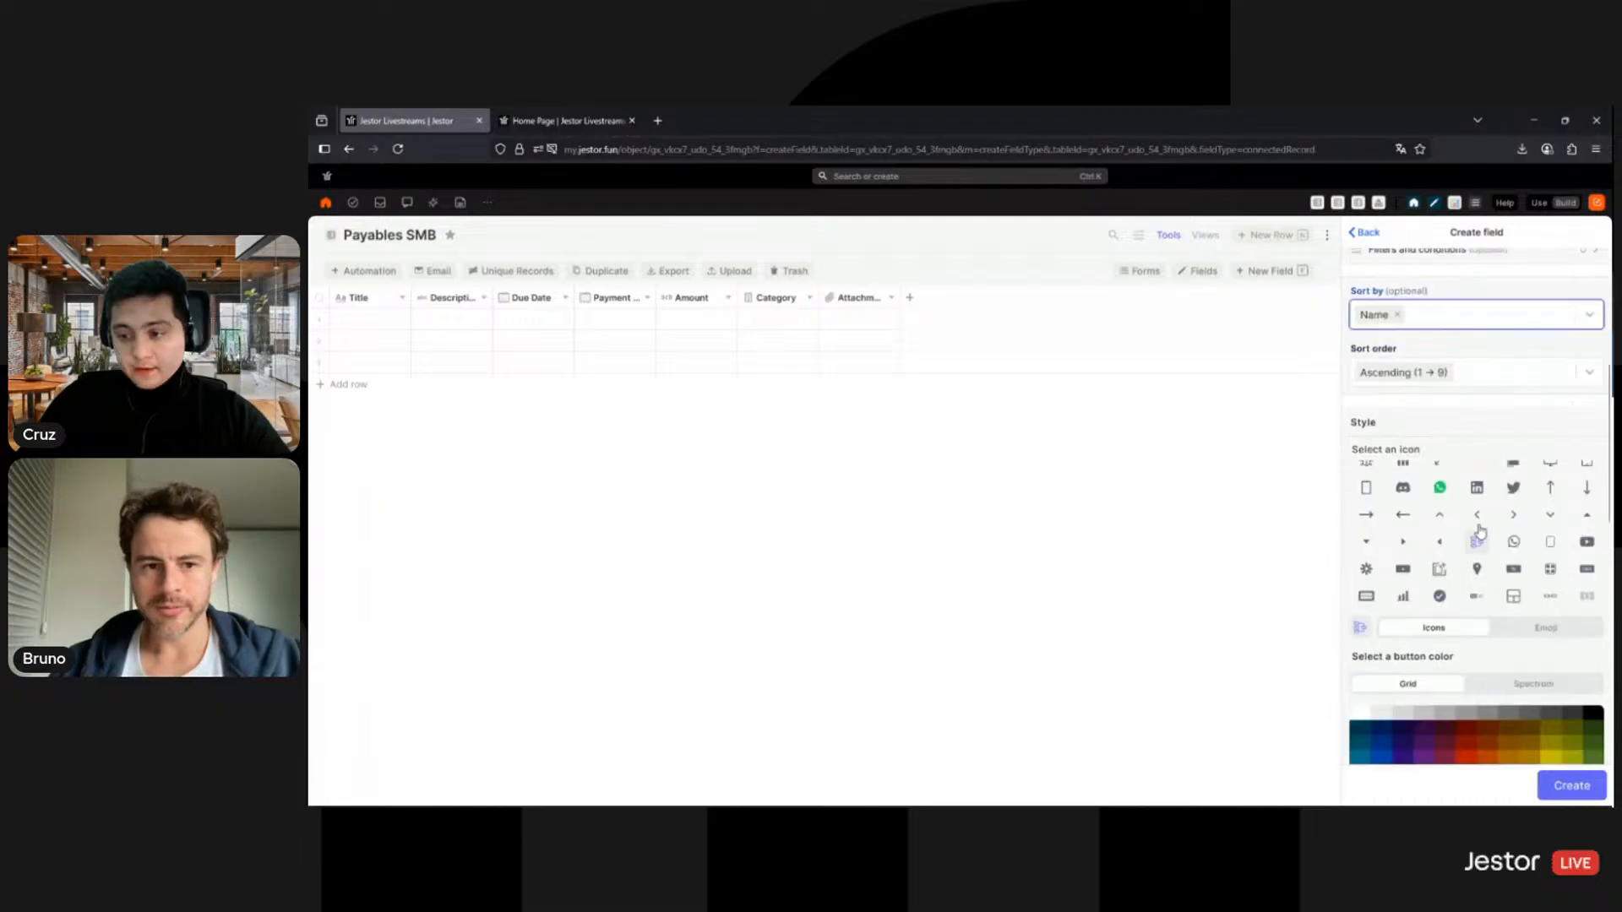
{"action": "scroll", "coordinate": [1469, 555], "scroll_direction": "down", "scroll_amount": 3}
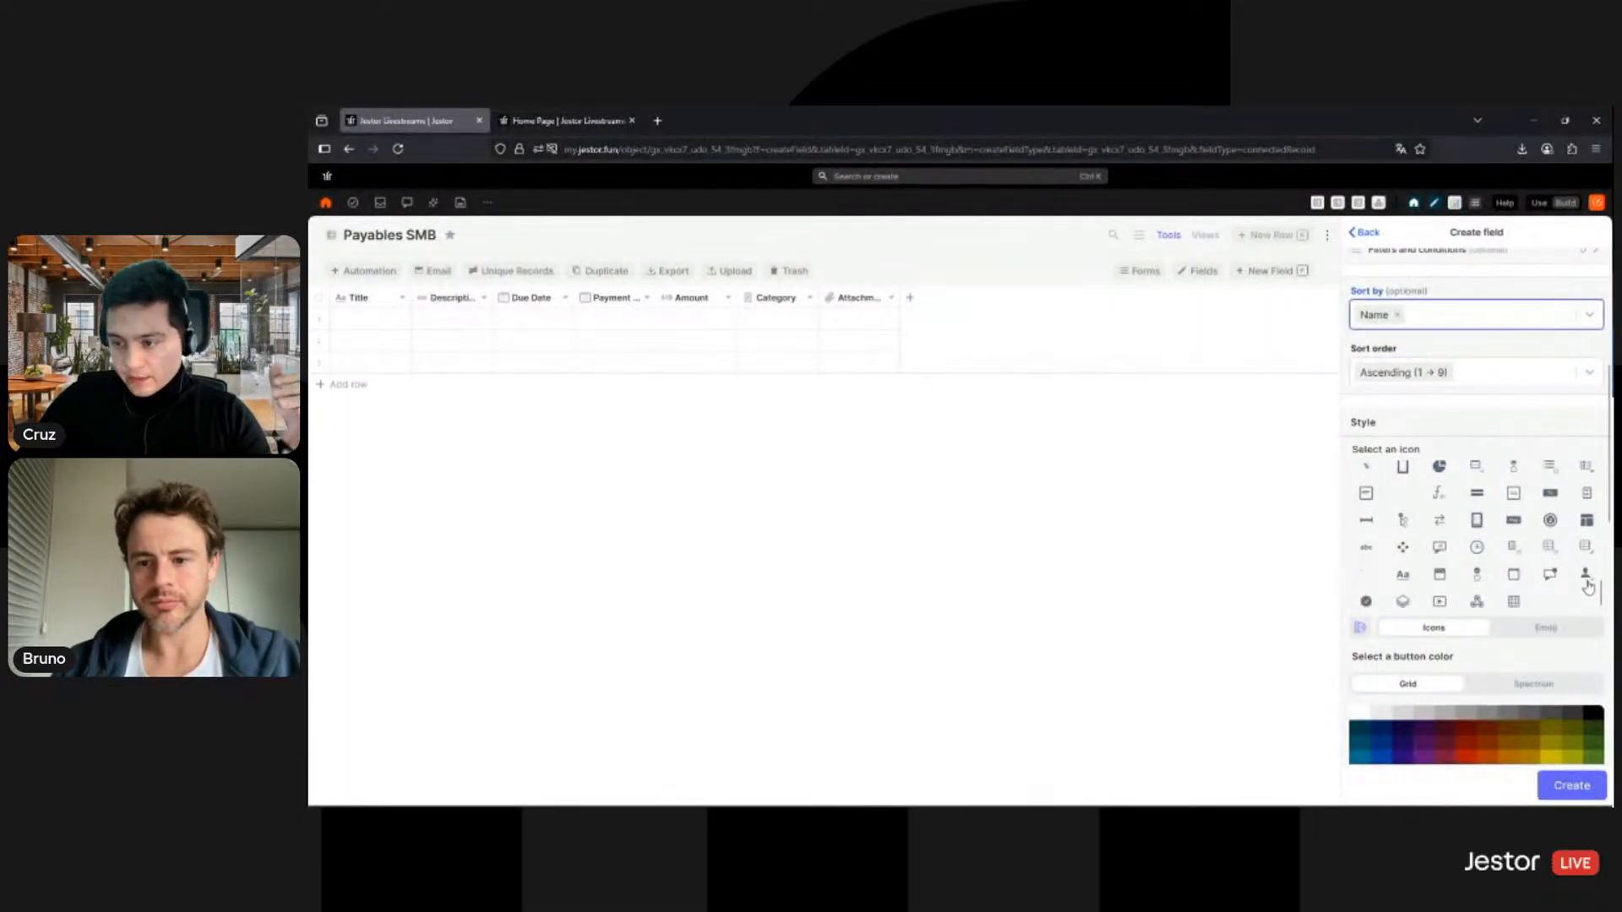
{"action": "scroll", "coordinate": [1571, 582], "scroll_direction": "up", "scroll_amount": 2}
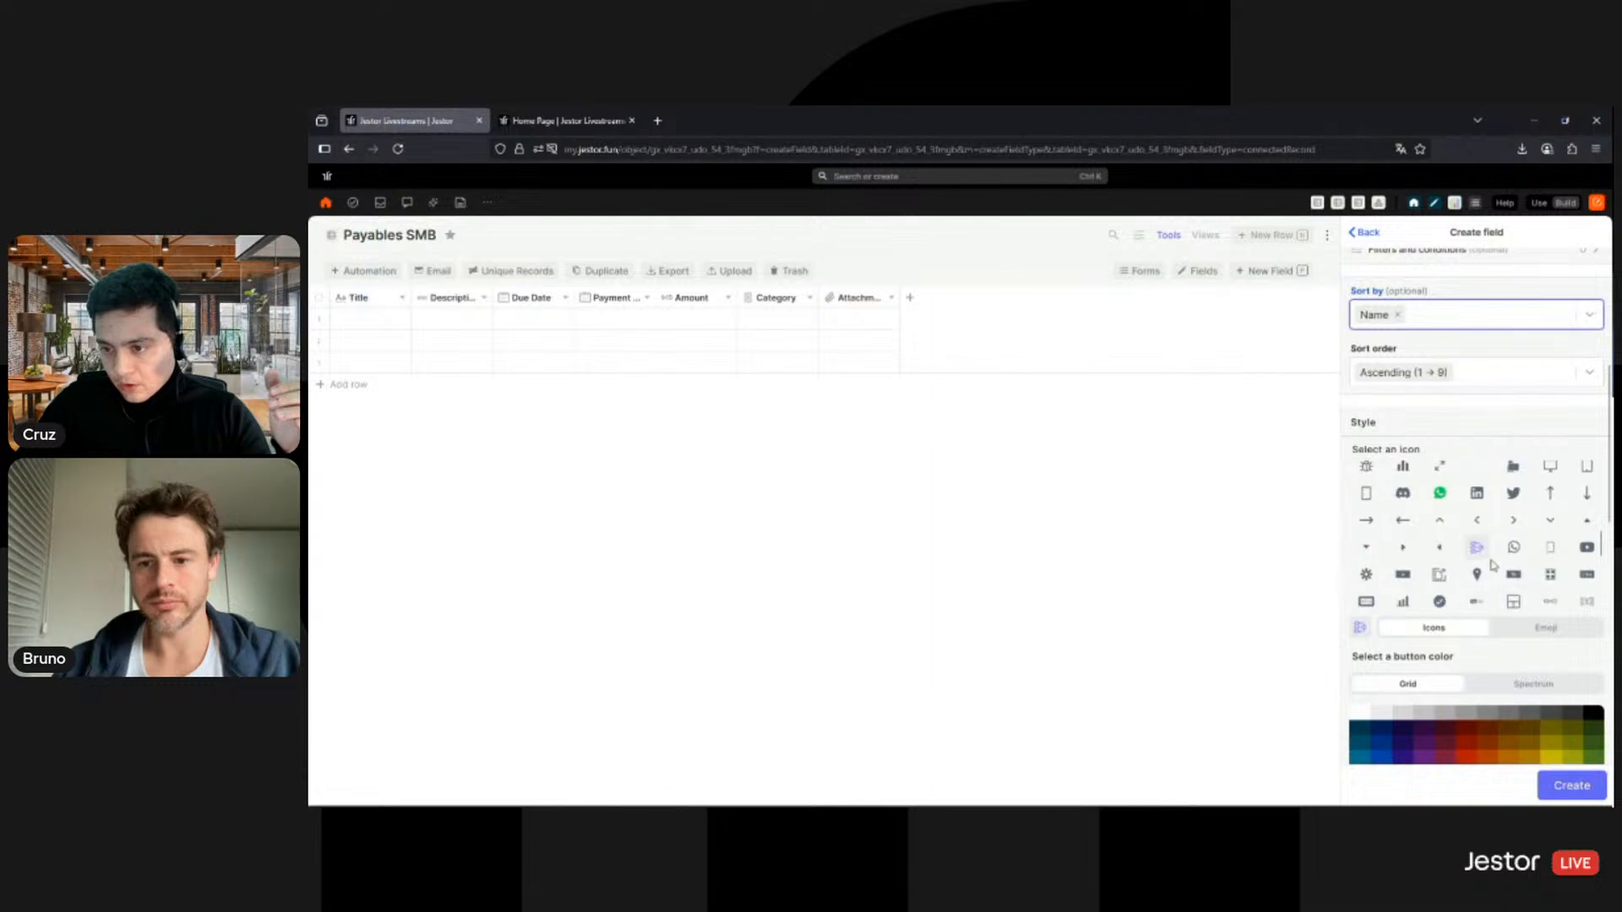
{"action": "scroll", "coordinate": [1525, 566], "scroll_direction": "down", "scroll_amount": 1}
{"action": "scroll", "coordinate": [1500, 545], "scroll_direction": "up", "scroll_amount": 3}
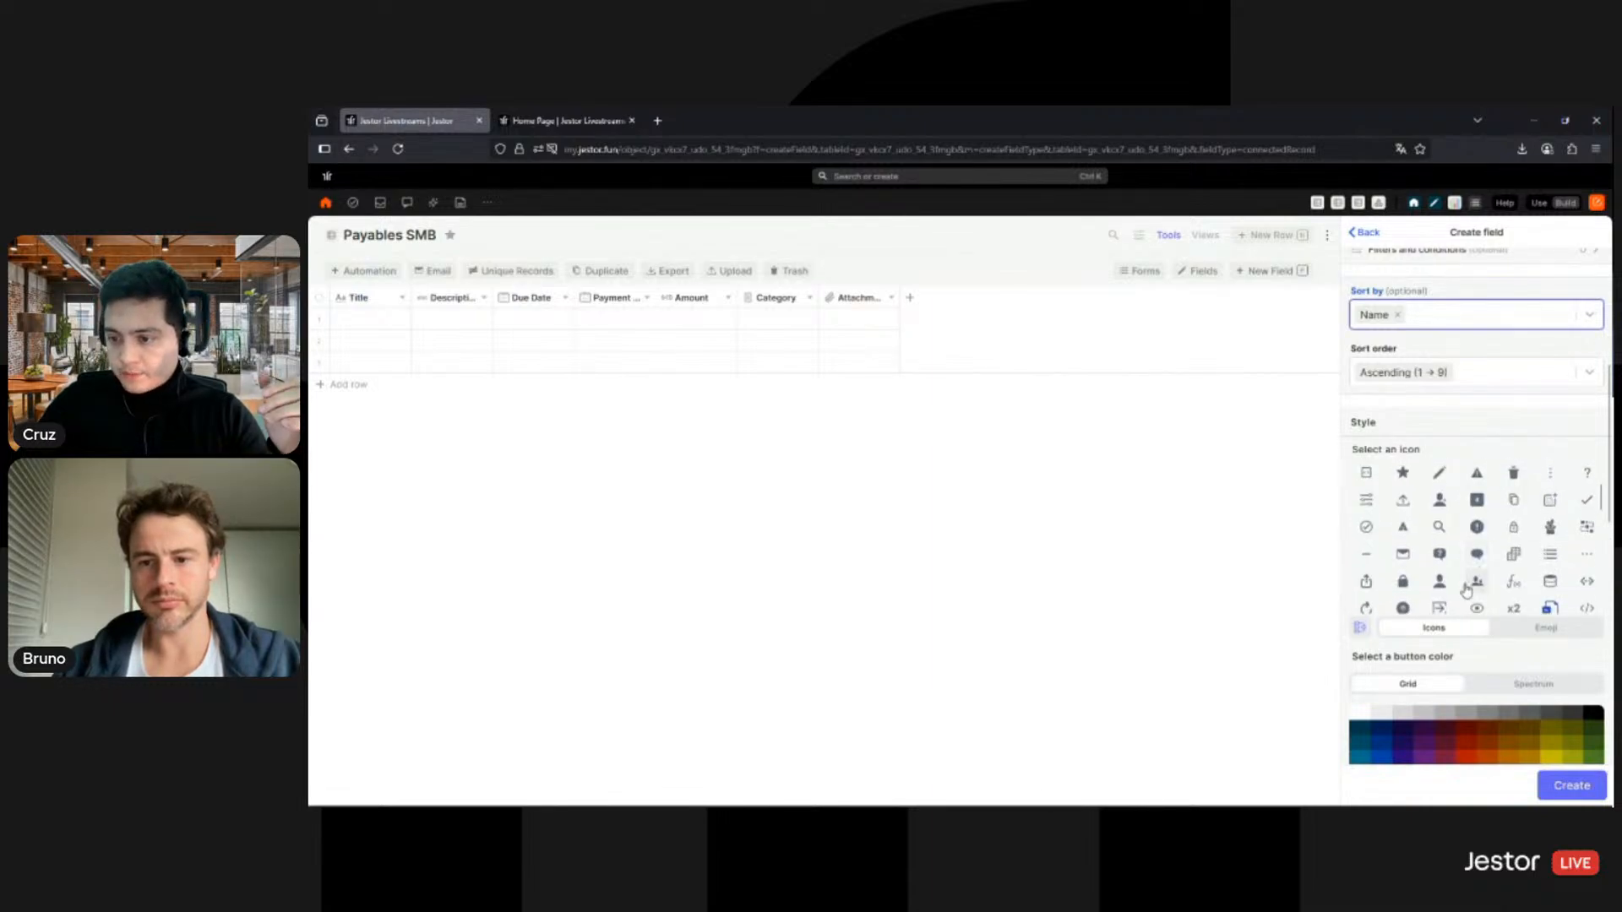
{"action": "left_click", "coordinate": [1474, 584]}
{"action": "scroll", "coordinate": [1474, 584], "scroll_direction": "down", "scroll_amount": 3}
{"action": "scroll", "coordinate": [1410, 725], "scroll_direction": "down", "scroll_amount": 3}
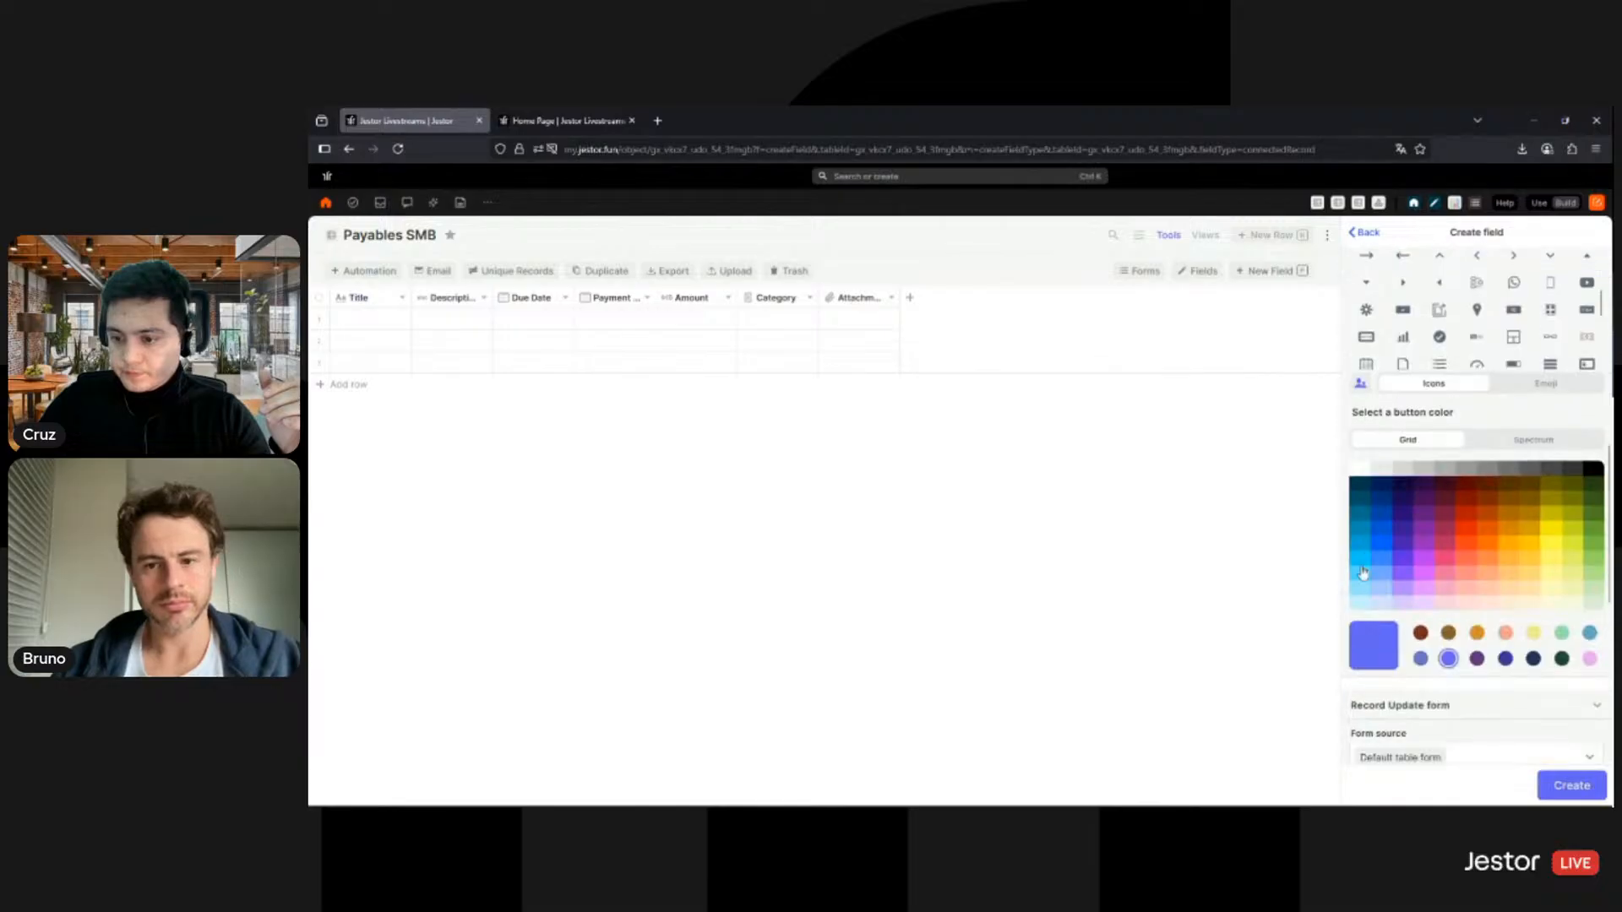
{"action": "left_click", "coordinate": [1355, 494]}
{"action": "scroll", "coordinate": [1478, 676], "scroll_direction": "down", "scroll_amount": 4}
{"action": "left_click", "coordinate": [1576, 785]}
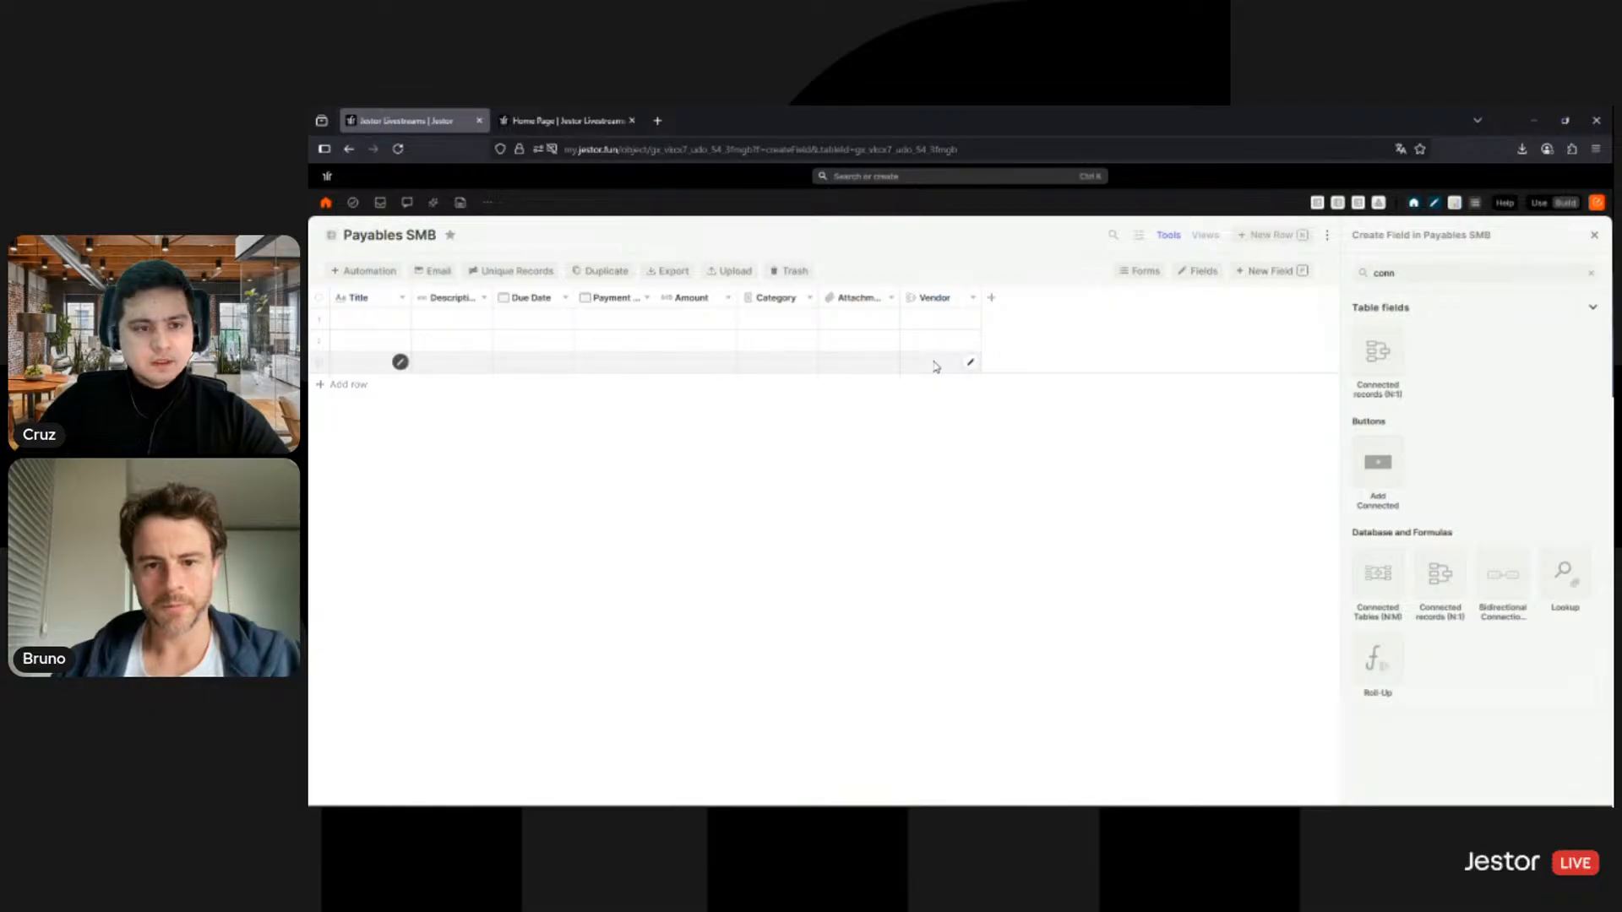
Step: Assign the first, second and third listed vendors to rows 1, 2 and 3 of the Payables SMB table
{"action": "left_click", "coordinate": [936, 365]}
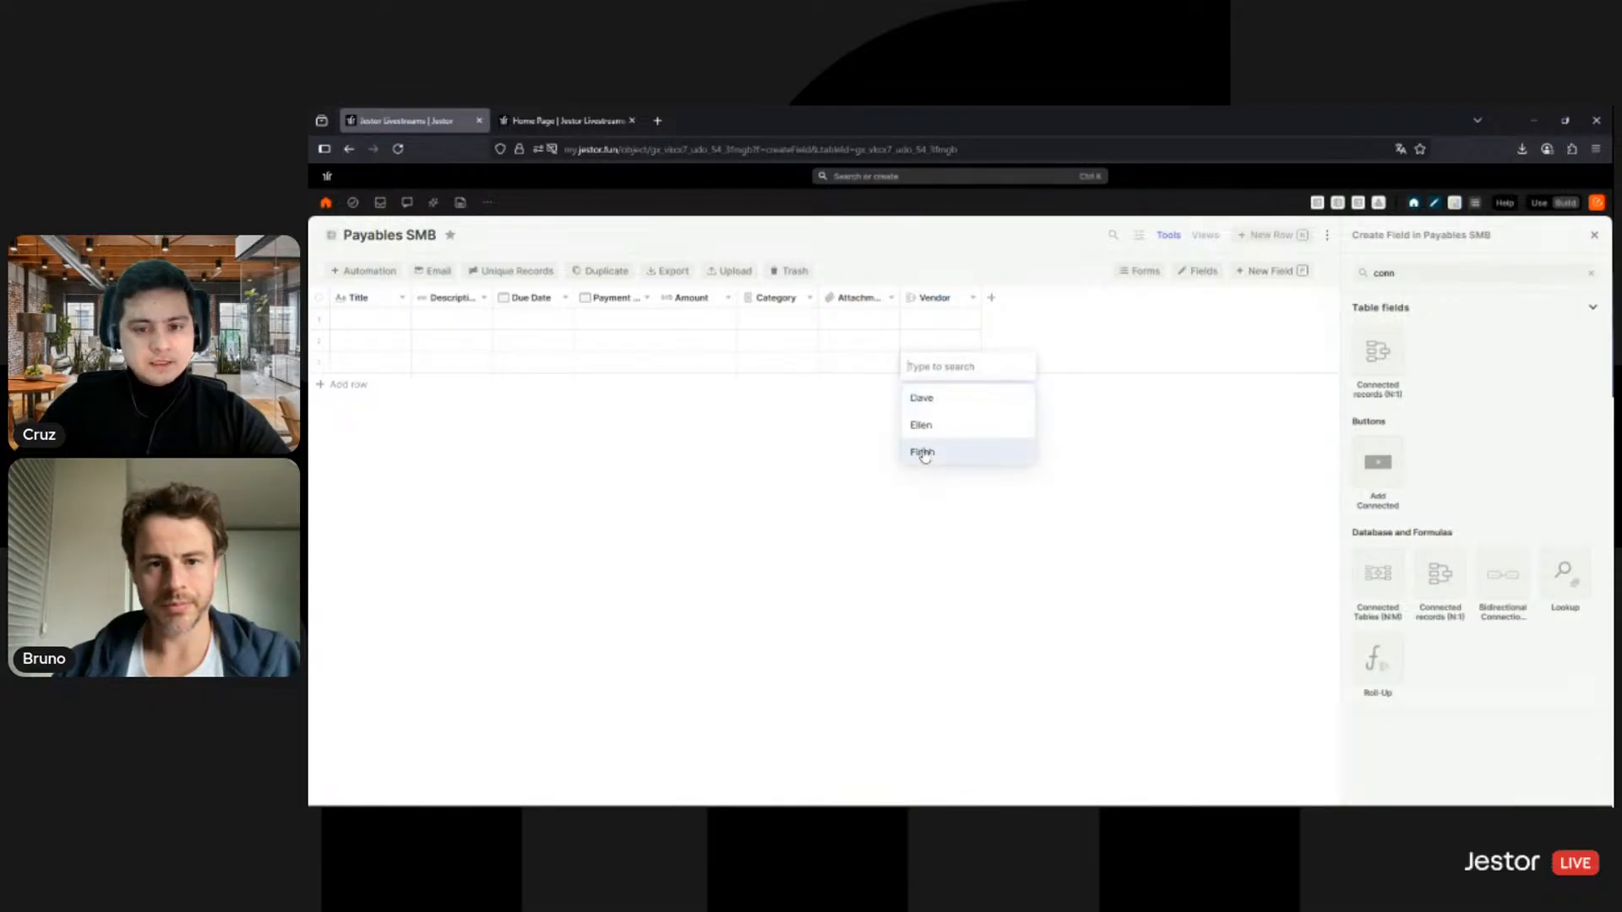
{"action": "left_click", "coordinate": [933, 342]}
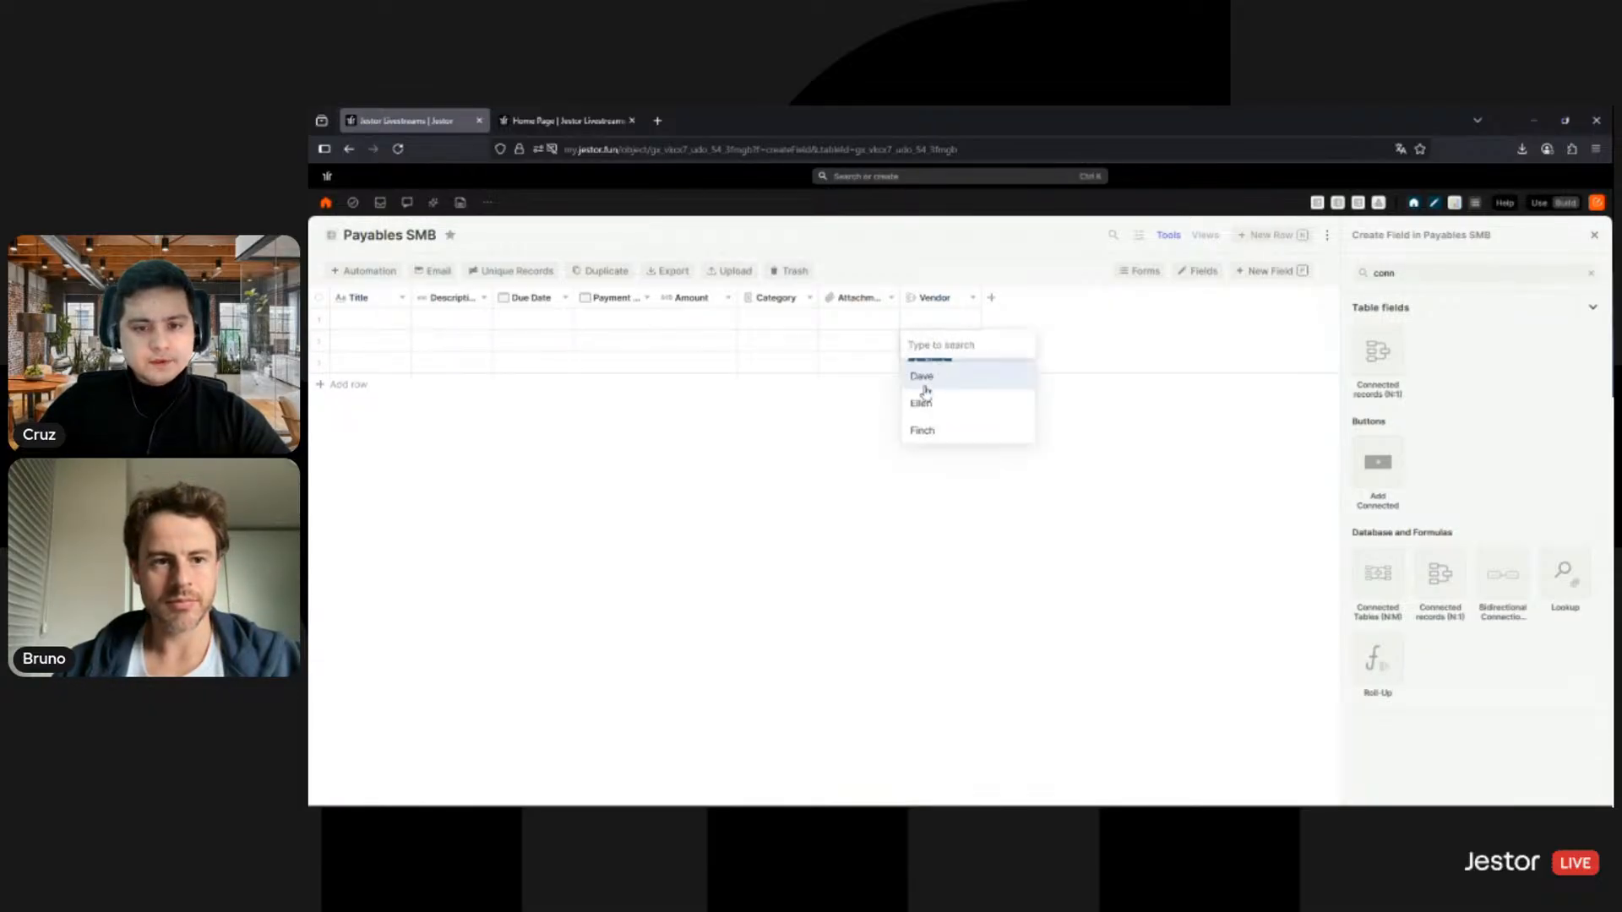
{"action": "left_click", "coordinate": [925, 400]}
{"action": "left_click", "coordinate": [926, 320]}
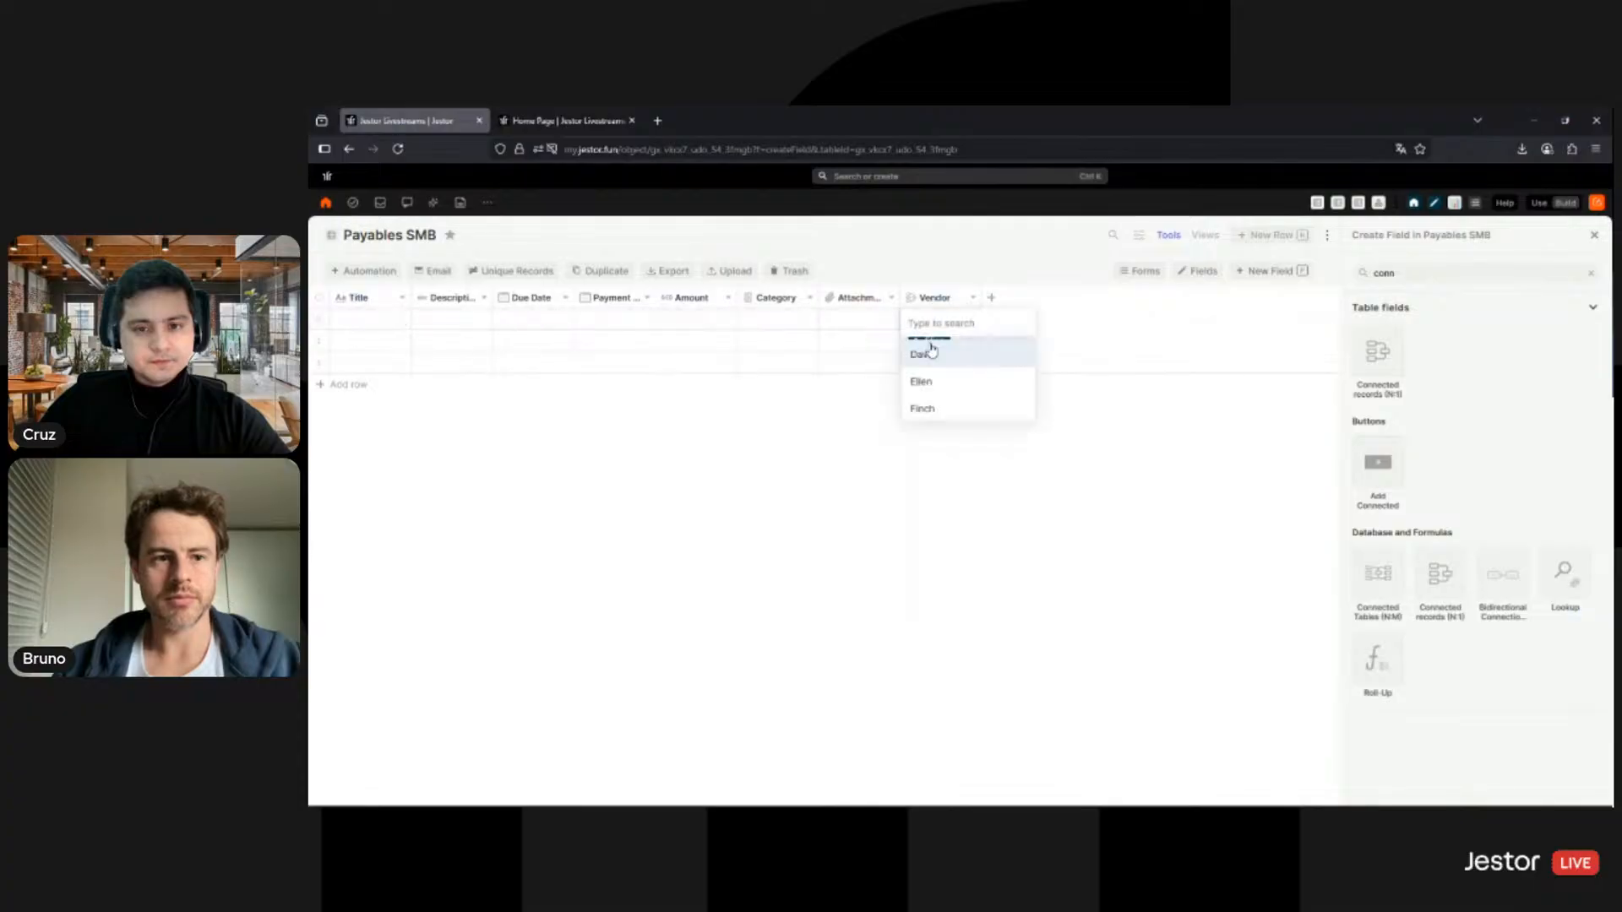
{"action": "left_click", "coordinate": [928, 355]}
Step: Enter the amounts 500.00, 250.00 and 100.00 in rows 1, 2 and 3 of the Payables SMB table
{"action": "left_click", "coordinate": [710, 363]}
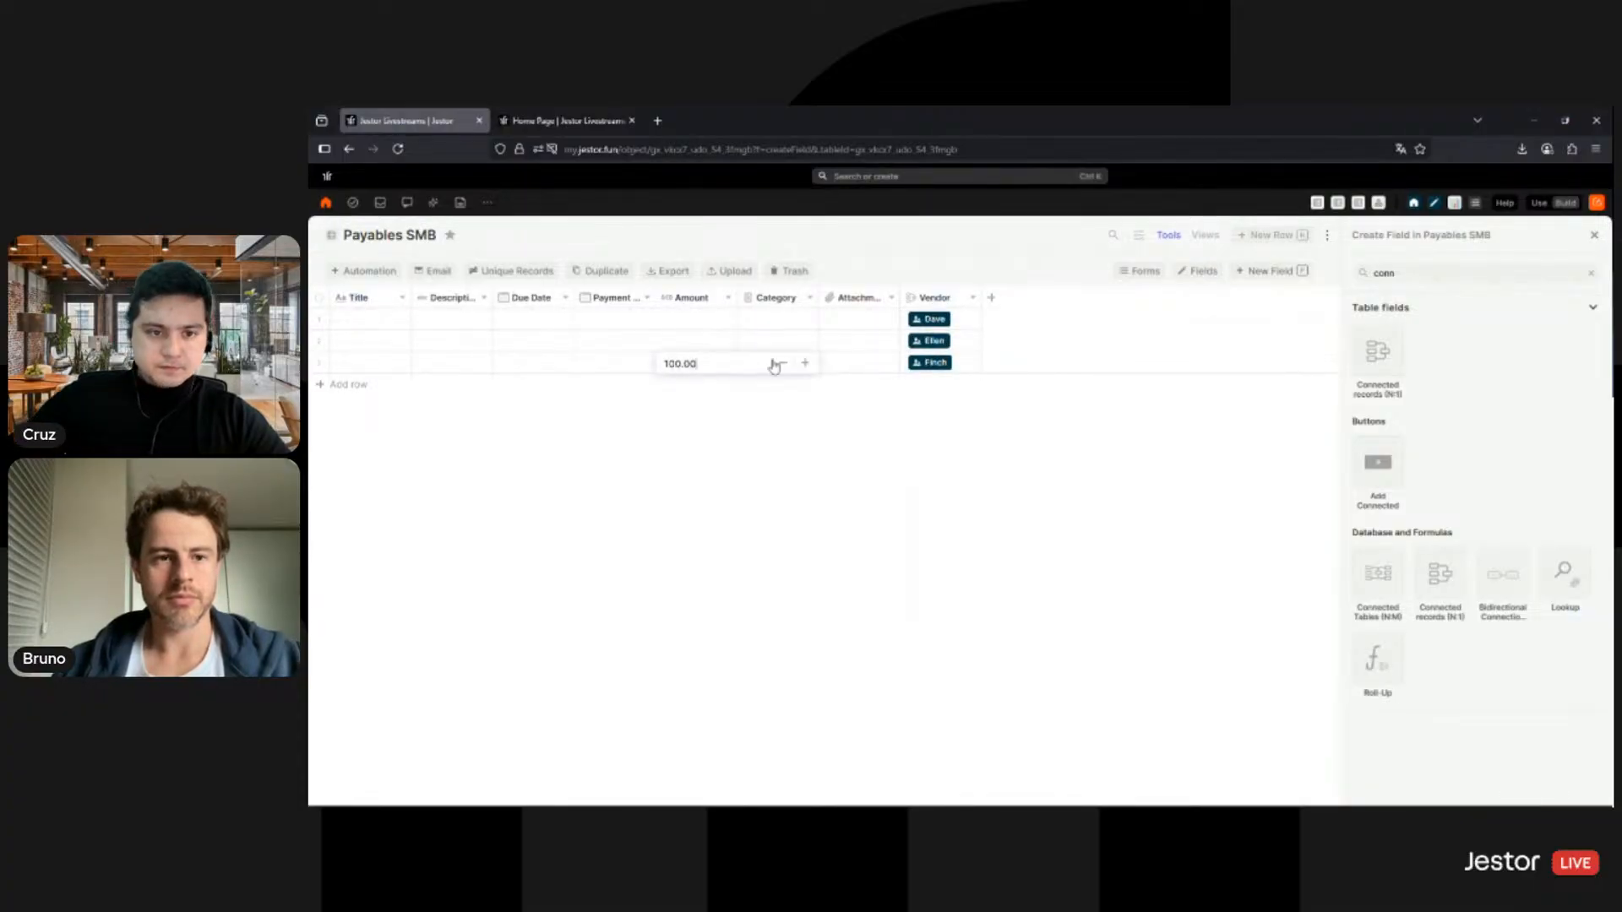
{"action": "key", "text": "Return"}
{"action": "left_click", "coordinate": [697, 342]}
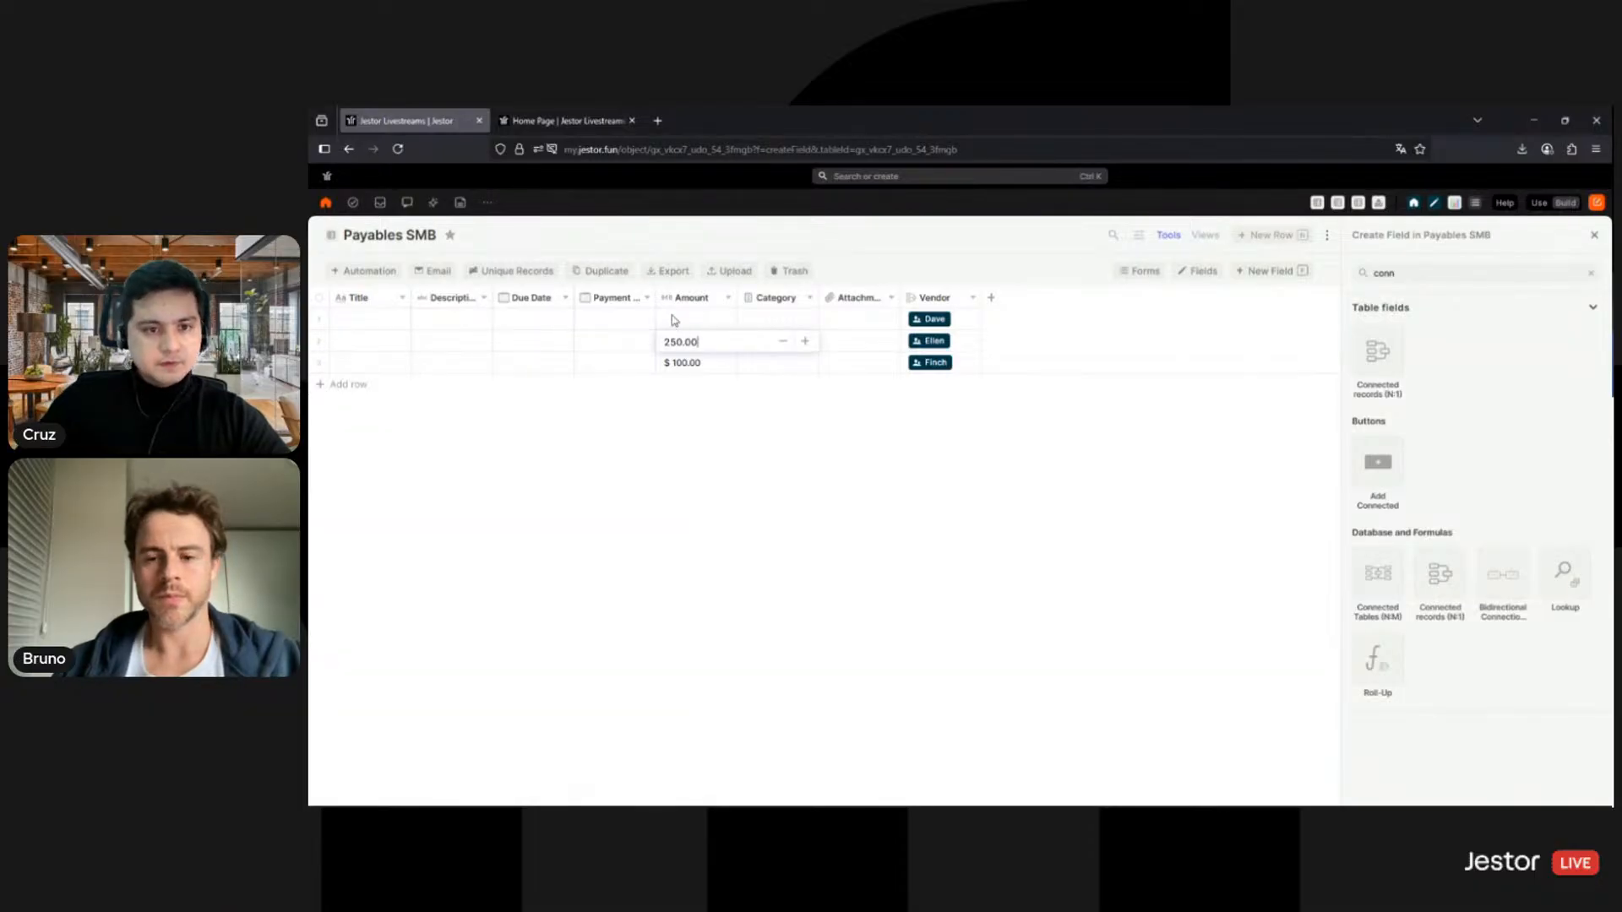
{"action": "type", "text": "250.00"}
{"action": "left_click", "coordinate": [674, 320]}
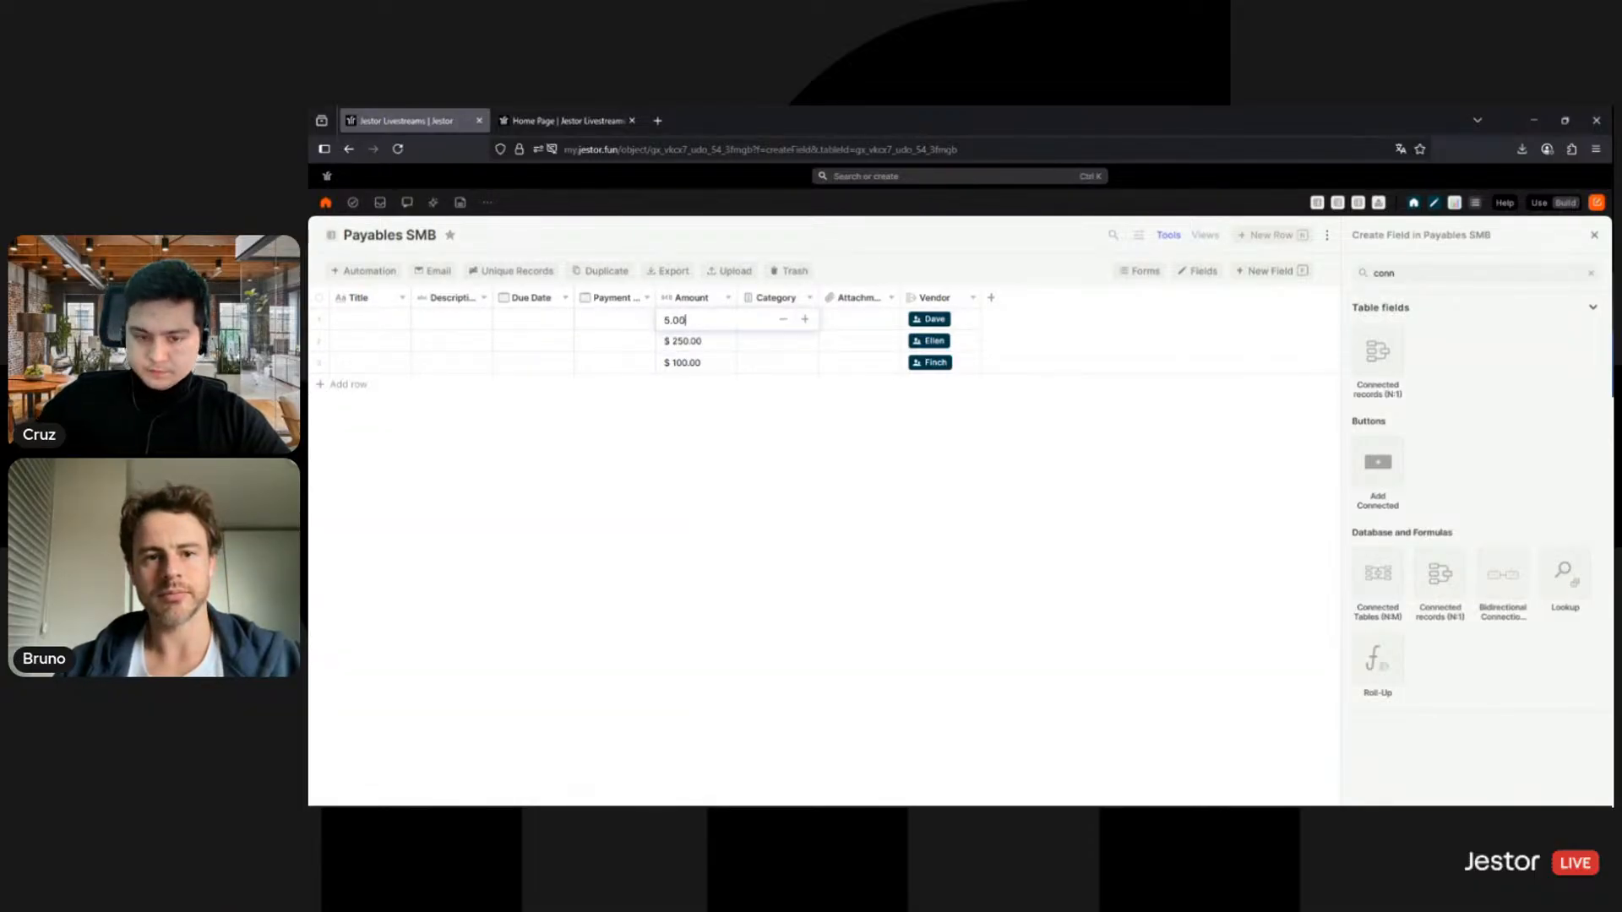
{"action": "key", "text": "Return"}
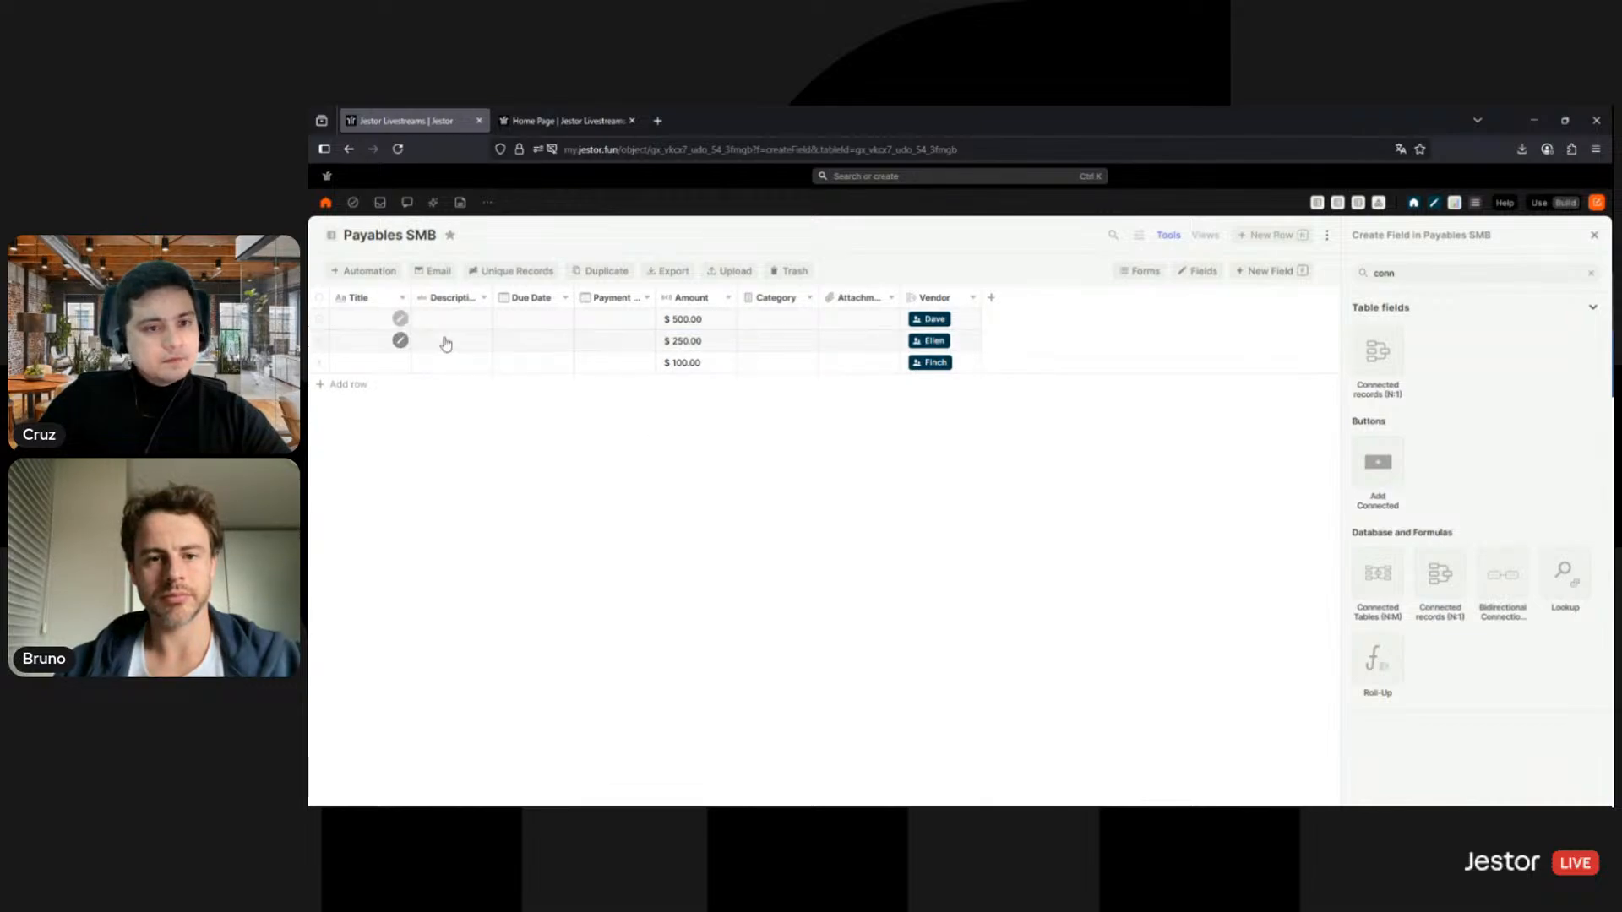
Step: Set the Category of rows 1, 2 and 3 to Services, Equipment and Travel
{"action": "left_click", "coordinate": [772, 319]}
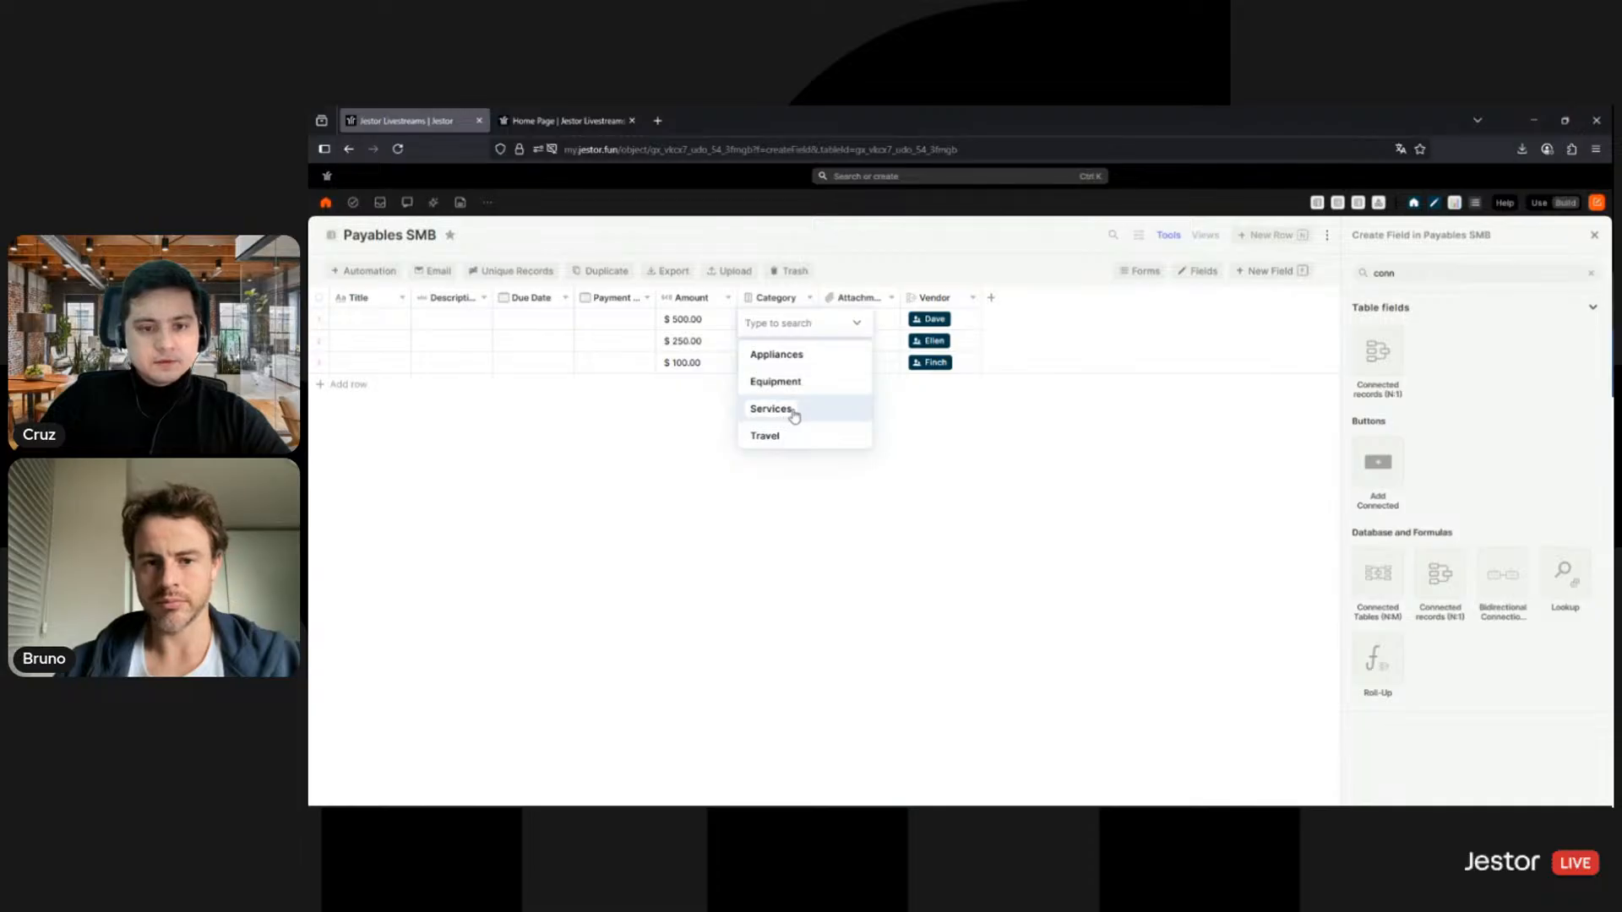
{"action": "left_click", "coordinate": [794, 414]}
{"action": "left_click", "coordinate": [762, 341]}
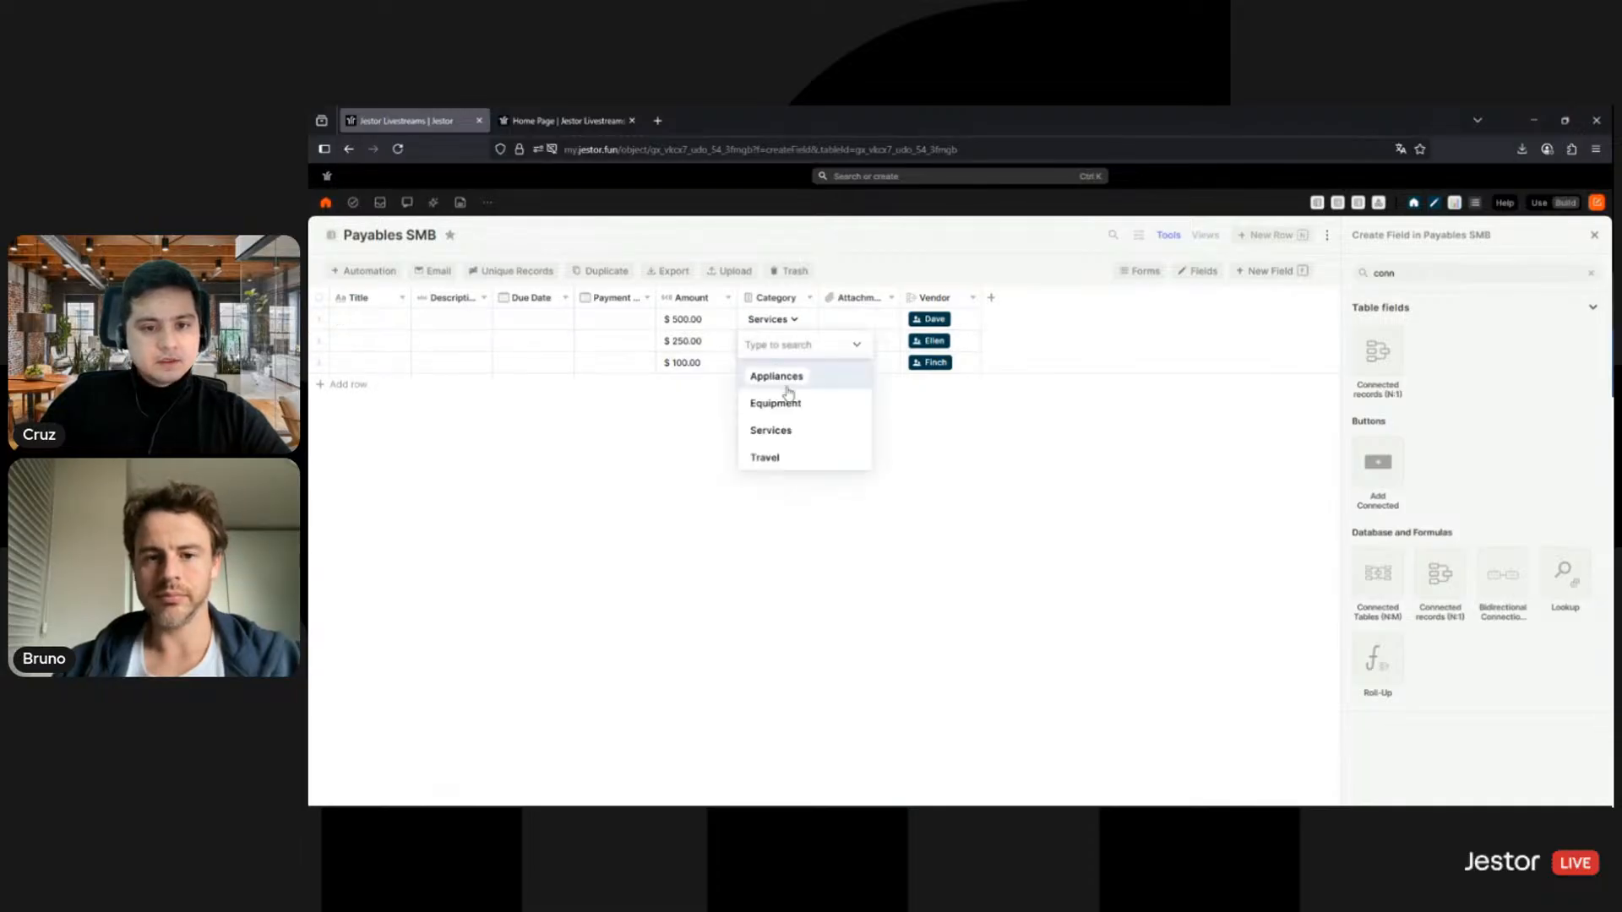
{"action": "left_click", "coordinate": [792, 401]}
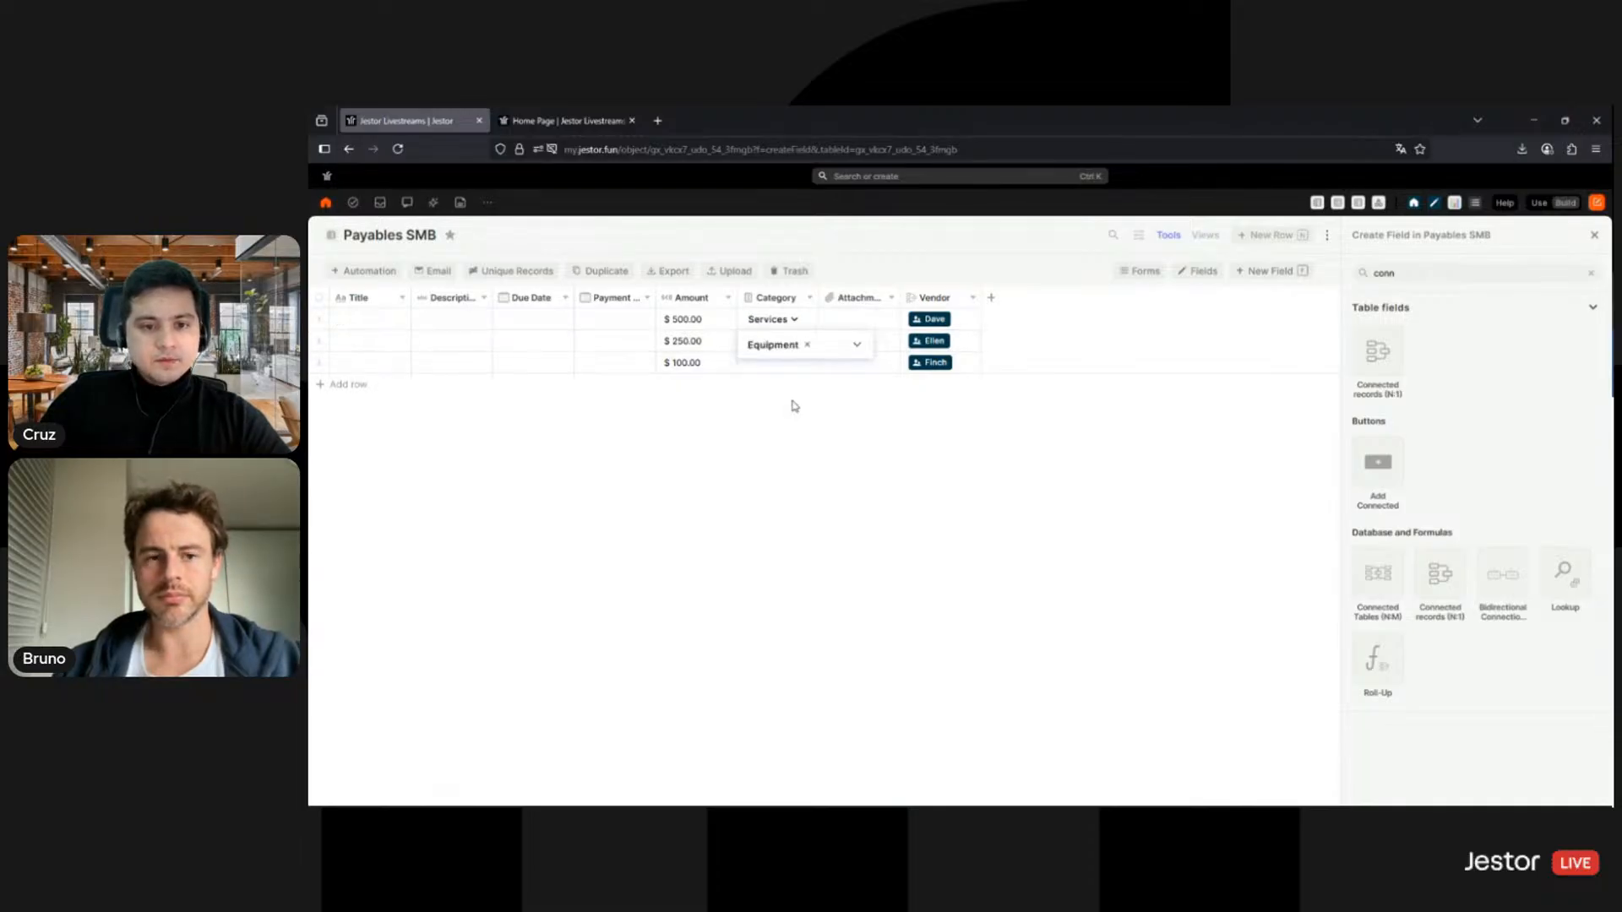
{"action": "left_click", "coordinate": [770, 362]}
{"action": "left_click", "coordinate": [775, 474]}
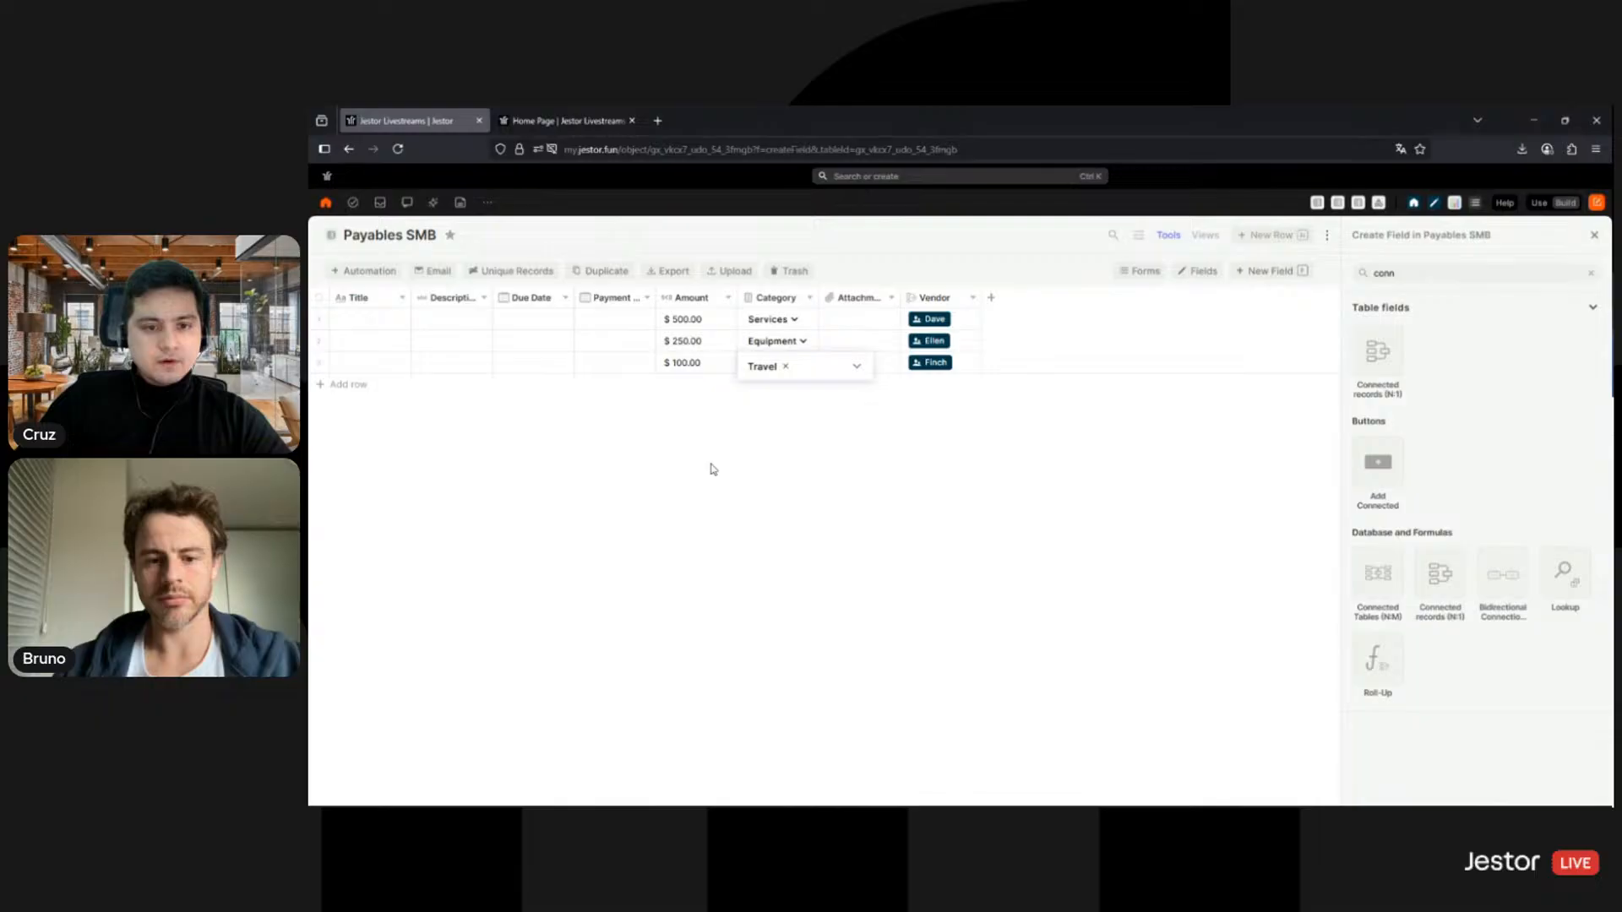
Step: Title rows 1, 2 and 3 "Accounting", "Monitor" and "Taxi Ride"
{"action": "left_click", "coordinate": [361, 365]}
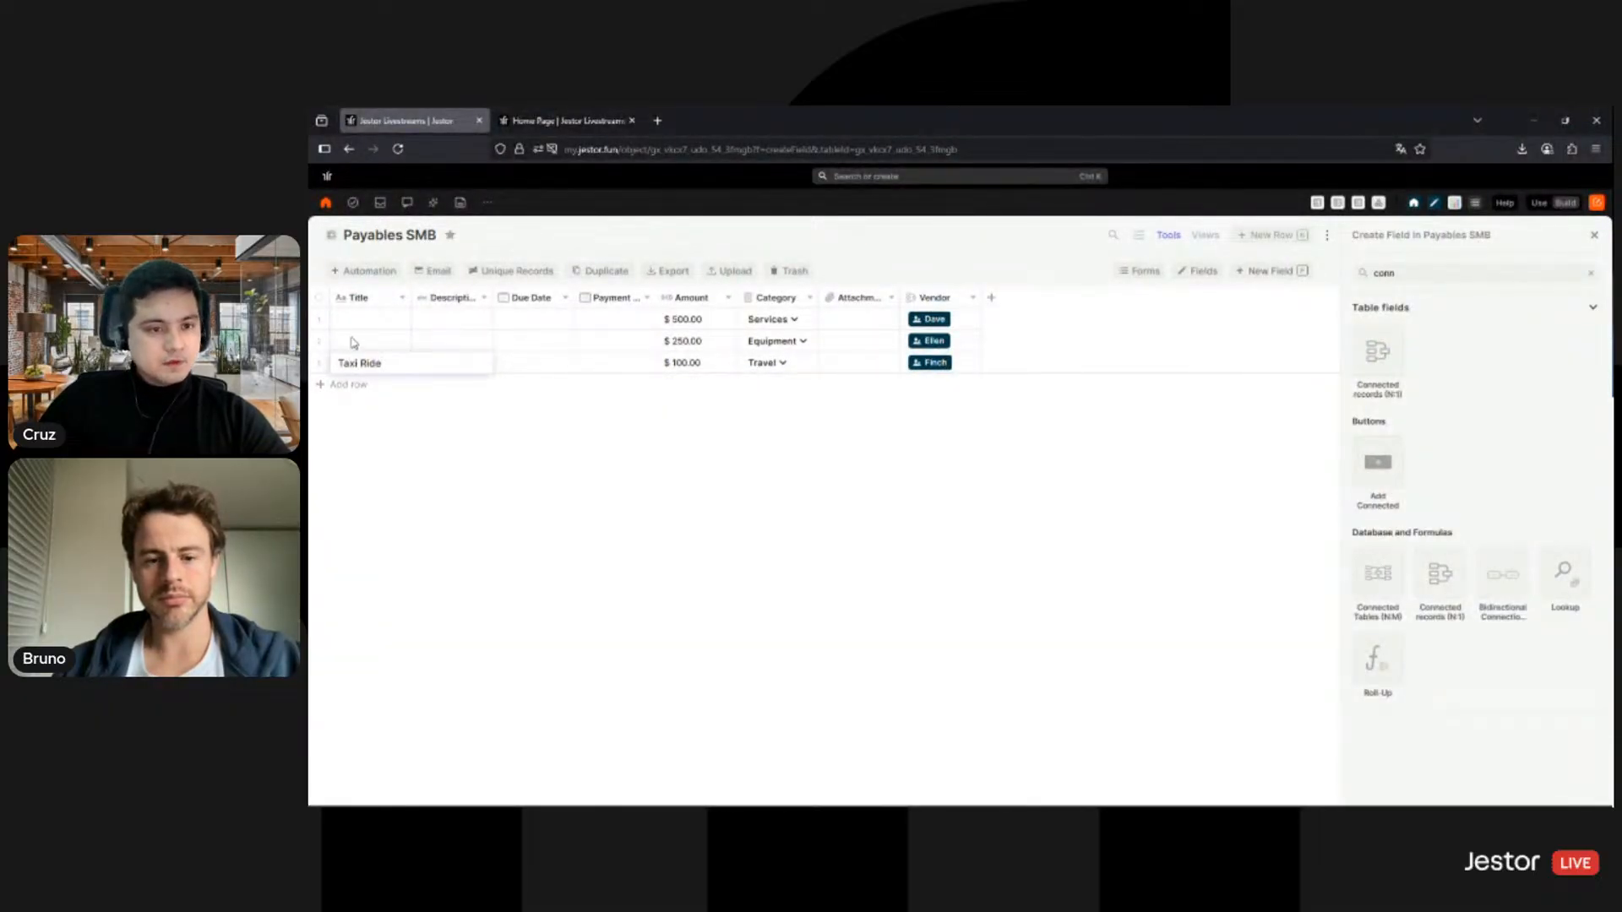
{"action": "key", "text": "Return"}
{"action": "left_click", "coordinate": [368, 342]}
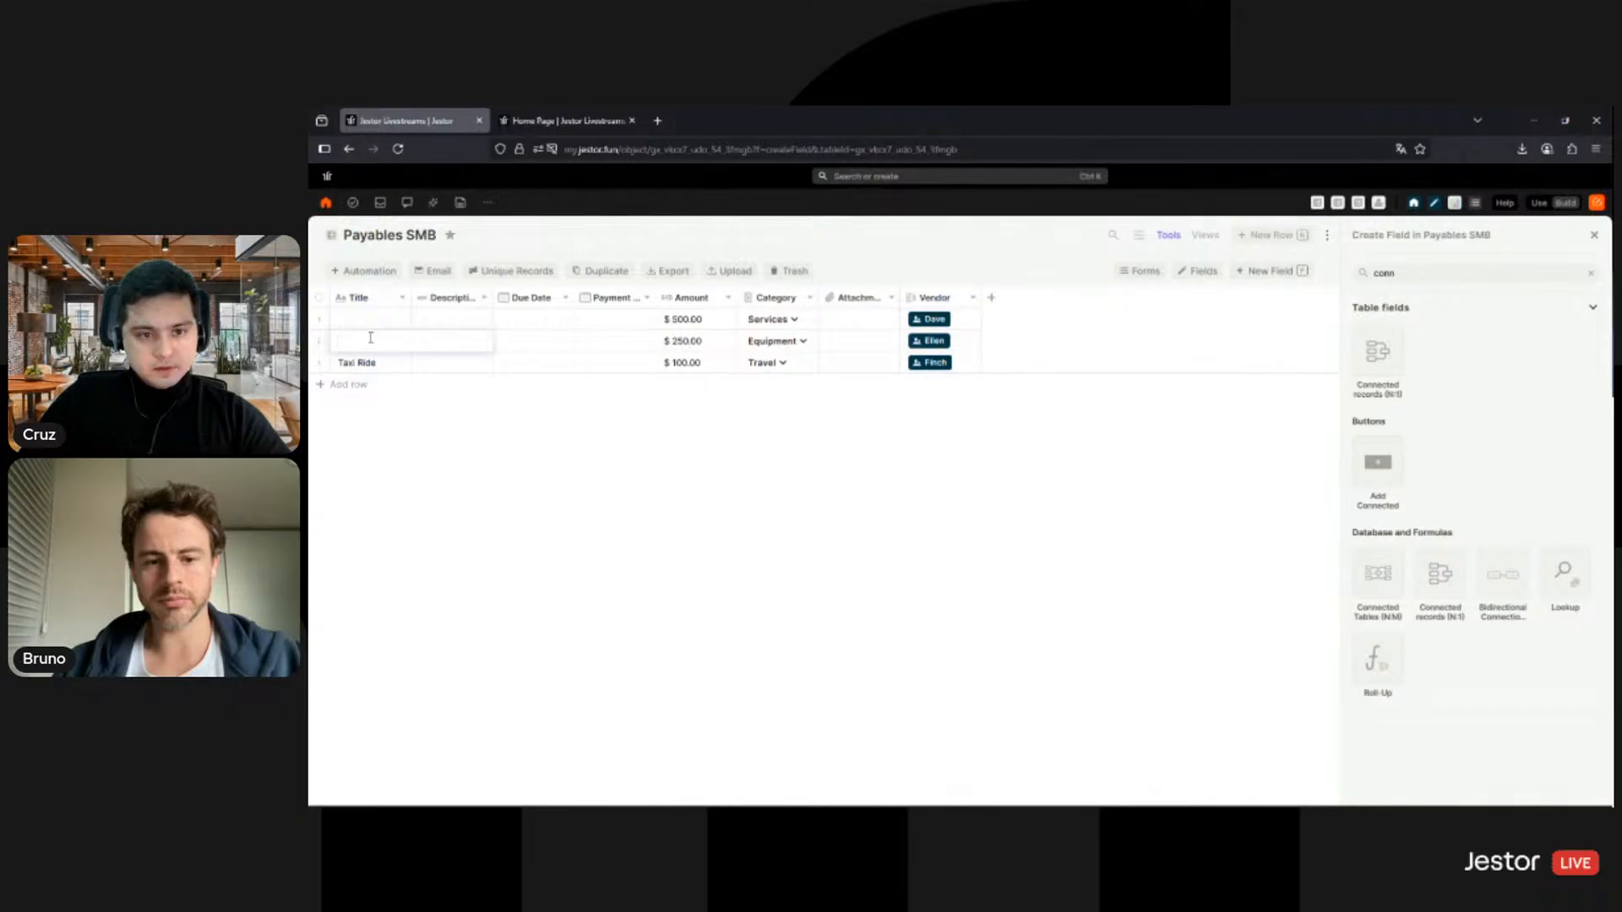
{"action": "type", "text": "Monitor"}
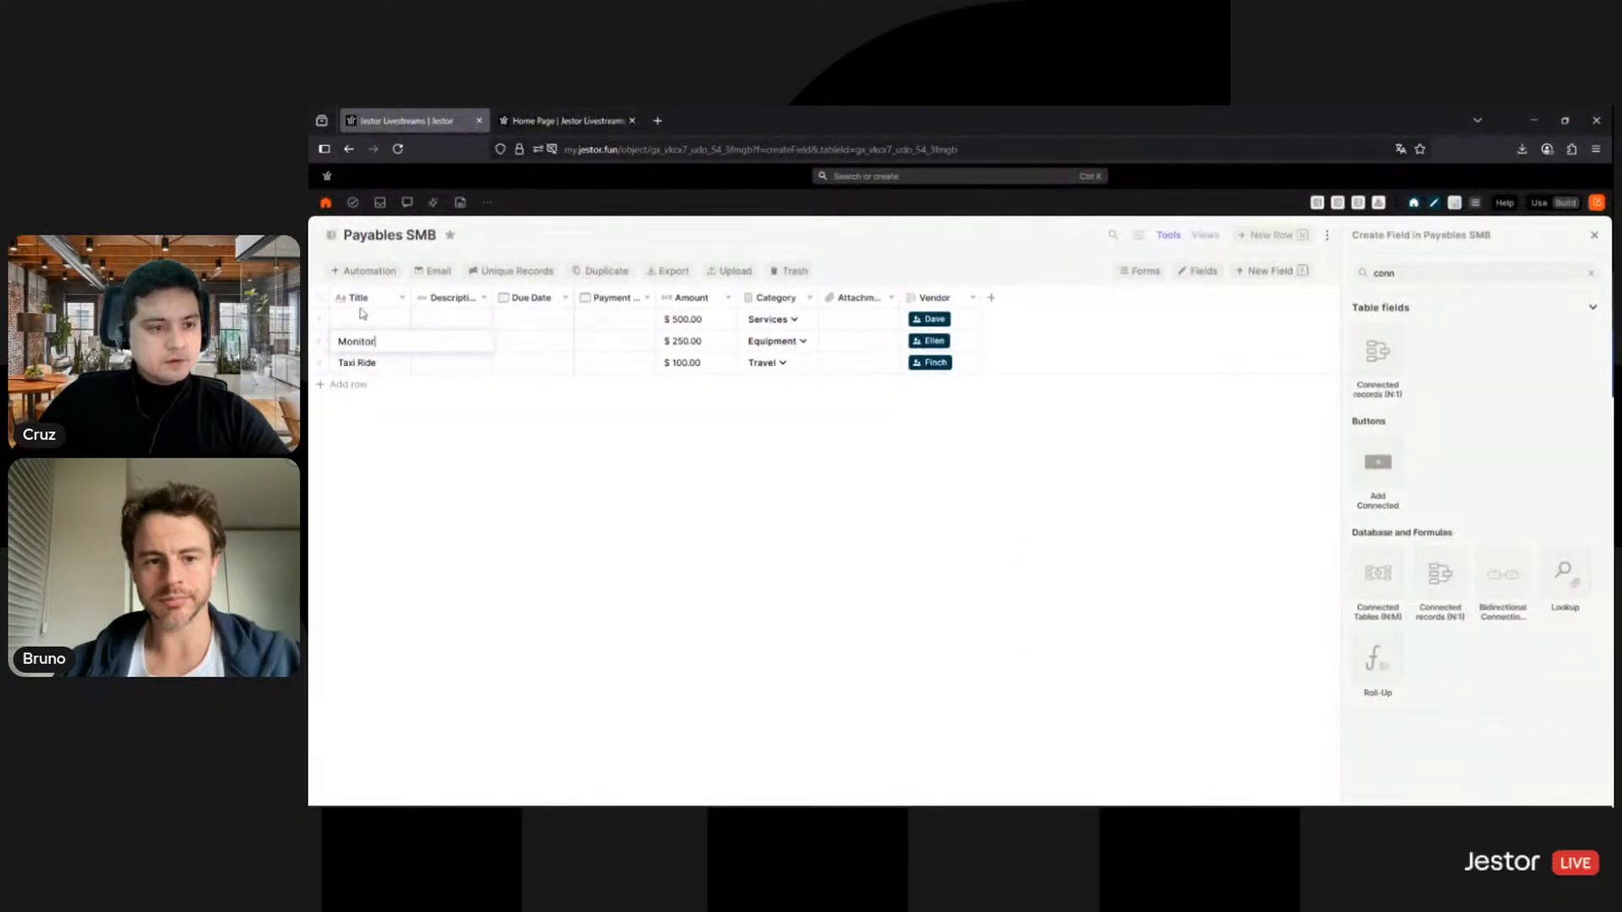
{"action": "key", "text": "Return"}
{"action": "left_click", "coordinate": [368, 317]}
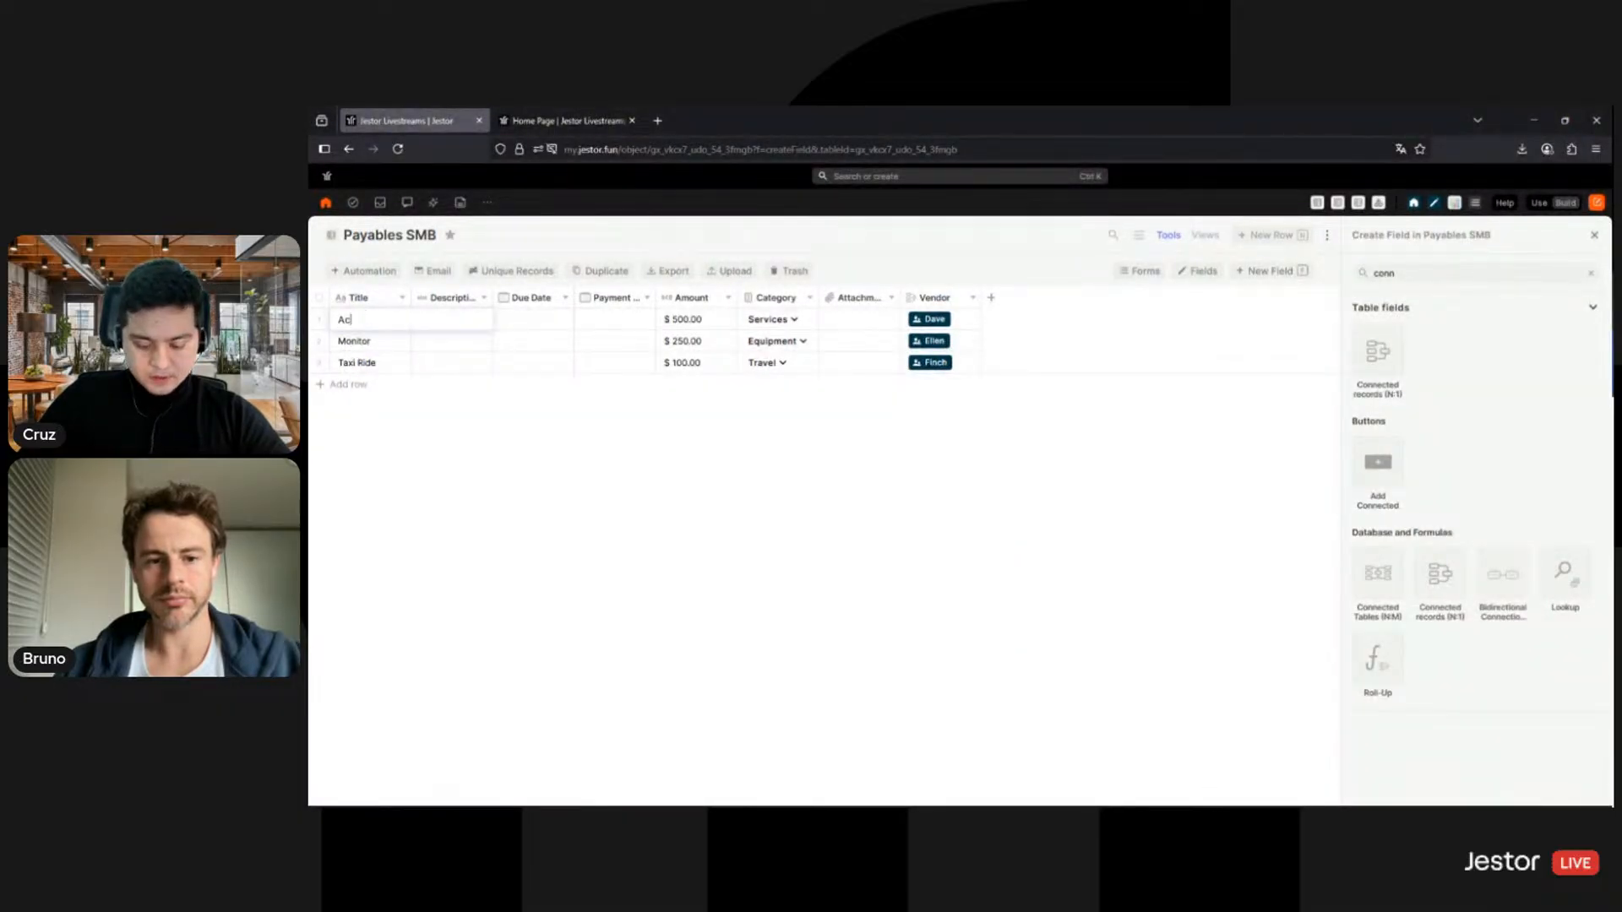
{"action": "key", "text": "Return"}
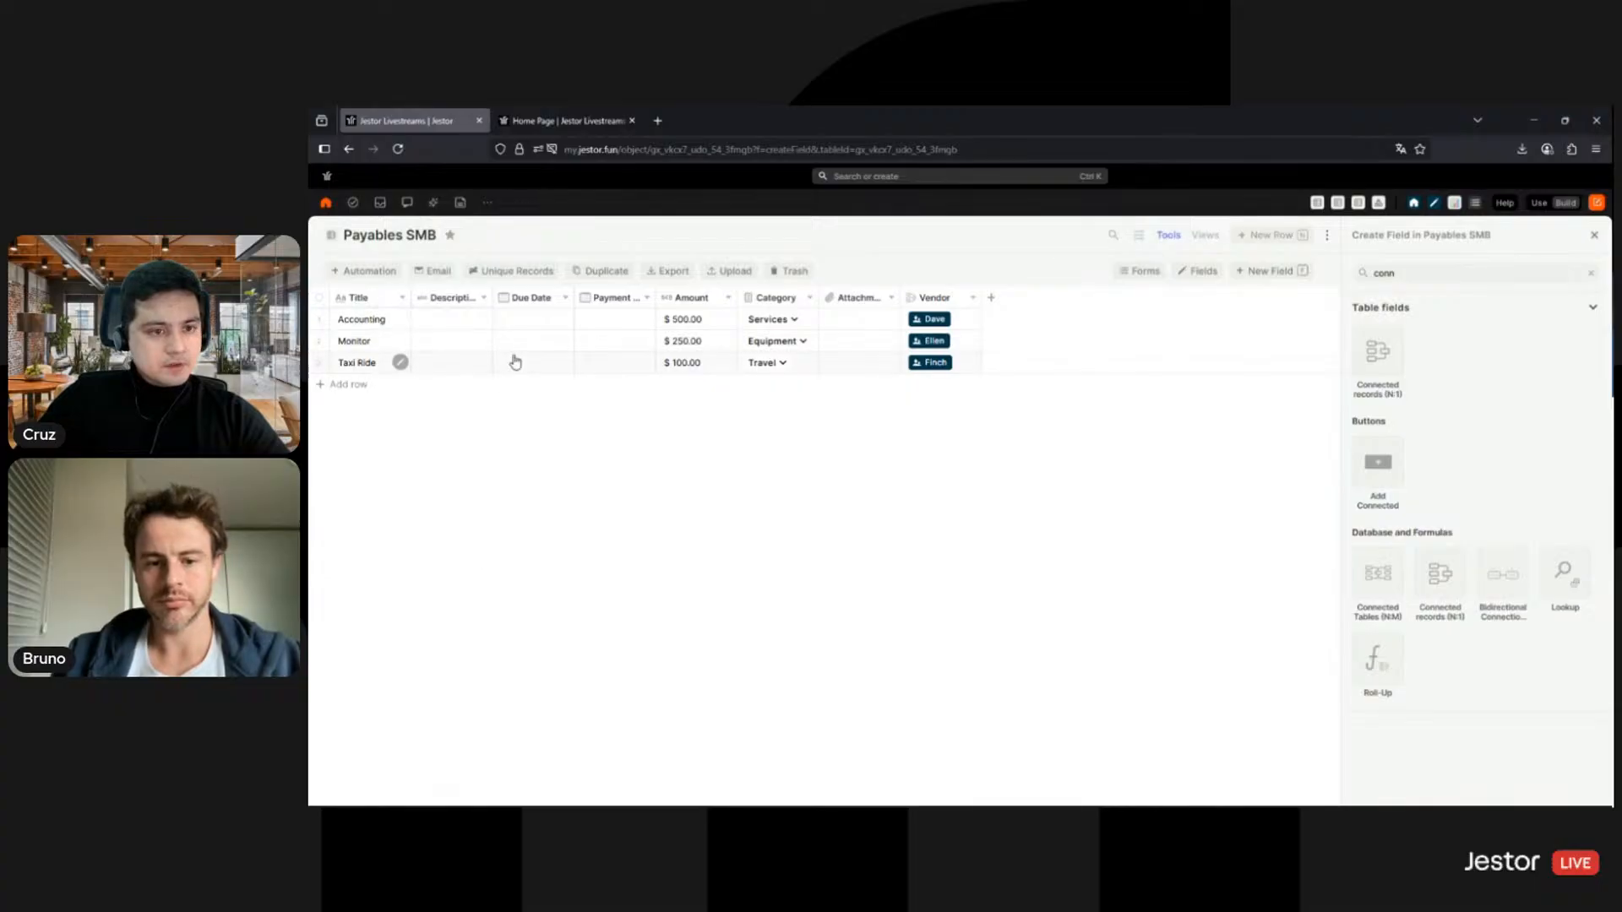
Step: Set the Due Date of rows 3, 2 and 1 to 08/13/2025, 08/20/2025 and 08/27/2025
{"action": "left_click", "coordinate": [534, 363]}
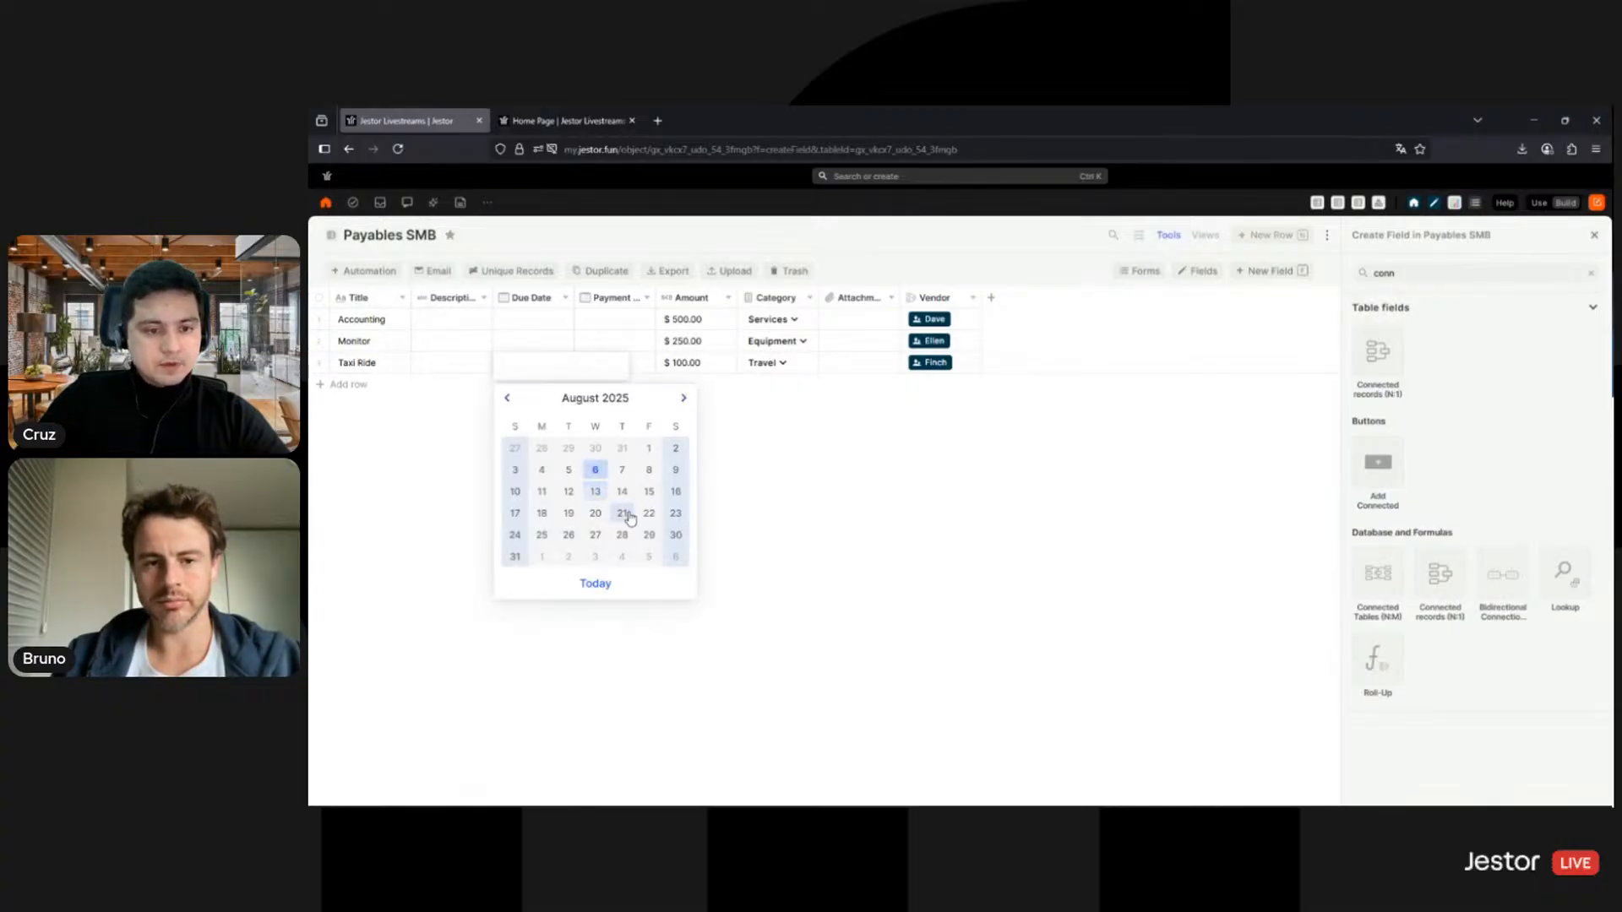
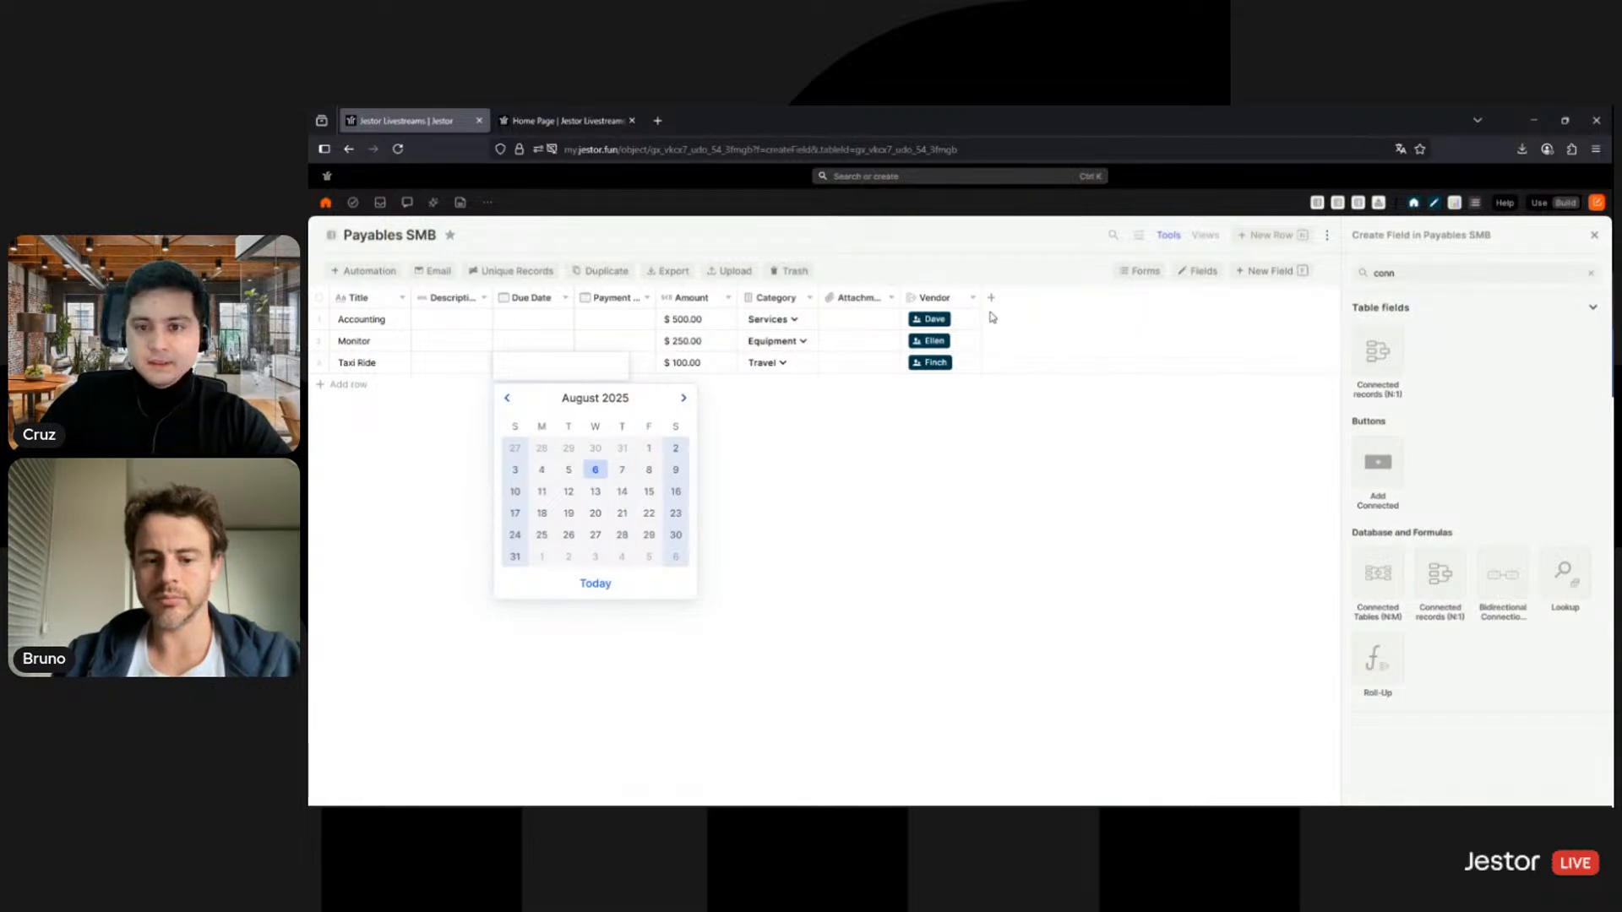
{"action": "left_click", "coordinate": [596, 491]}
{"action": "left_click", "coordinate": [537, 345]}
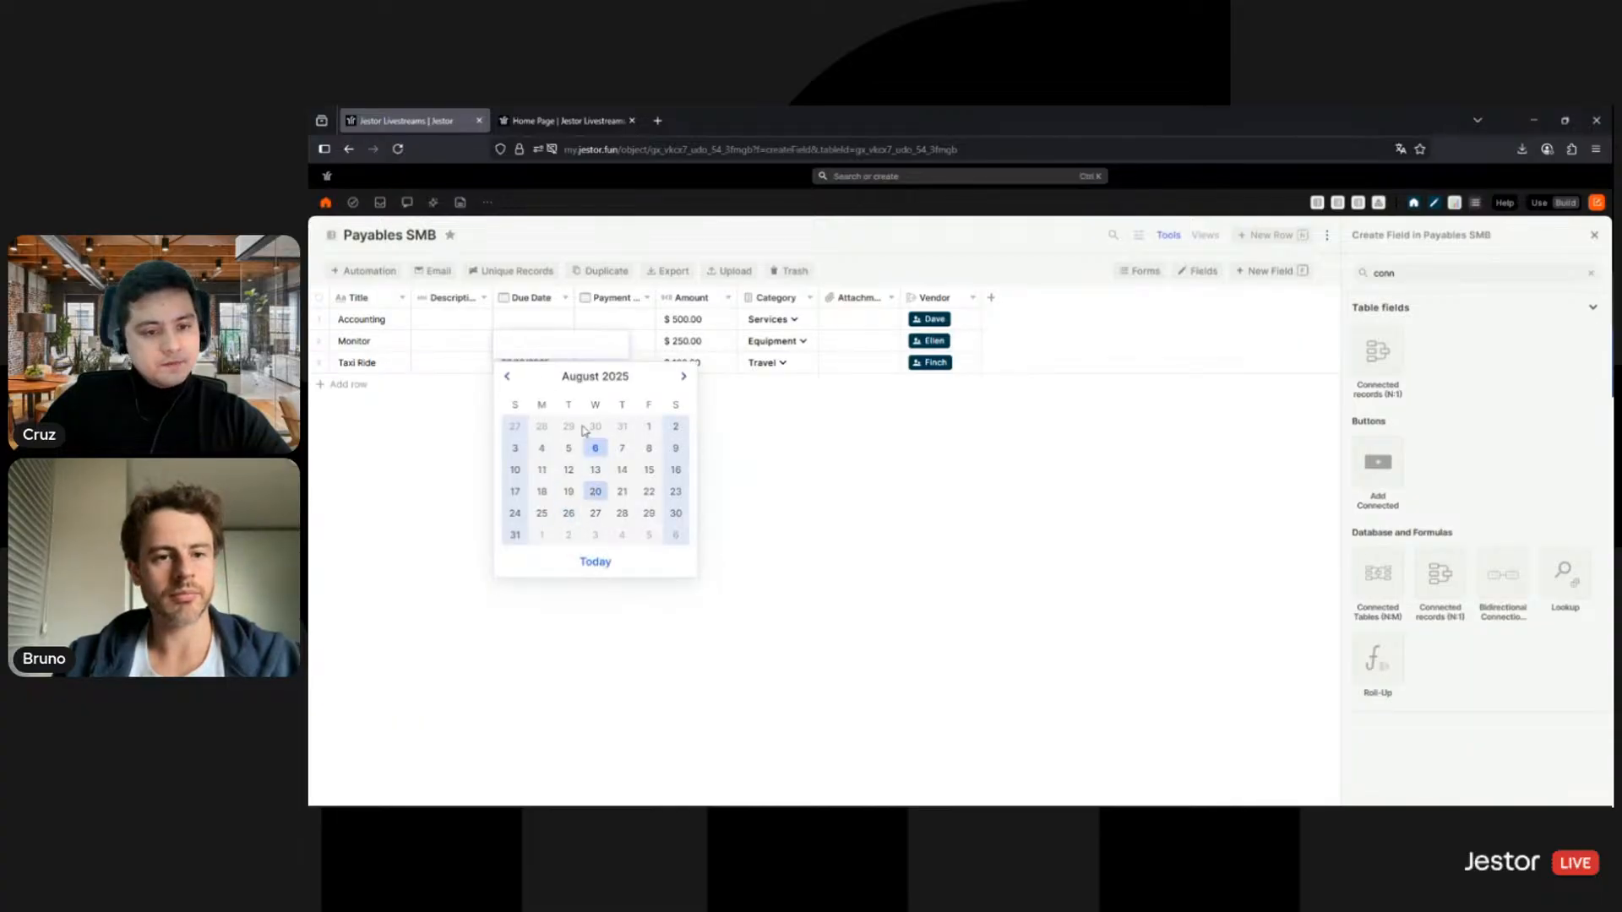
{"action": "left_click", "coordinate": [594, 491]}
{"action": "left_click", "coordinate": [534, 320]}
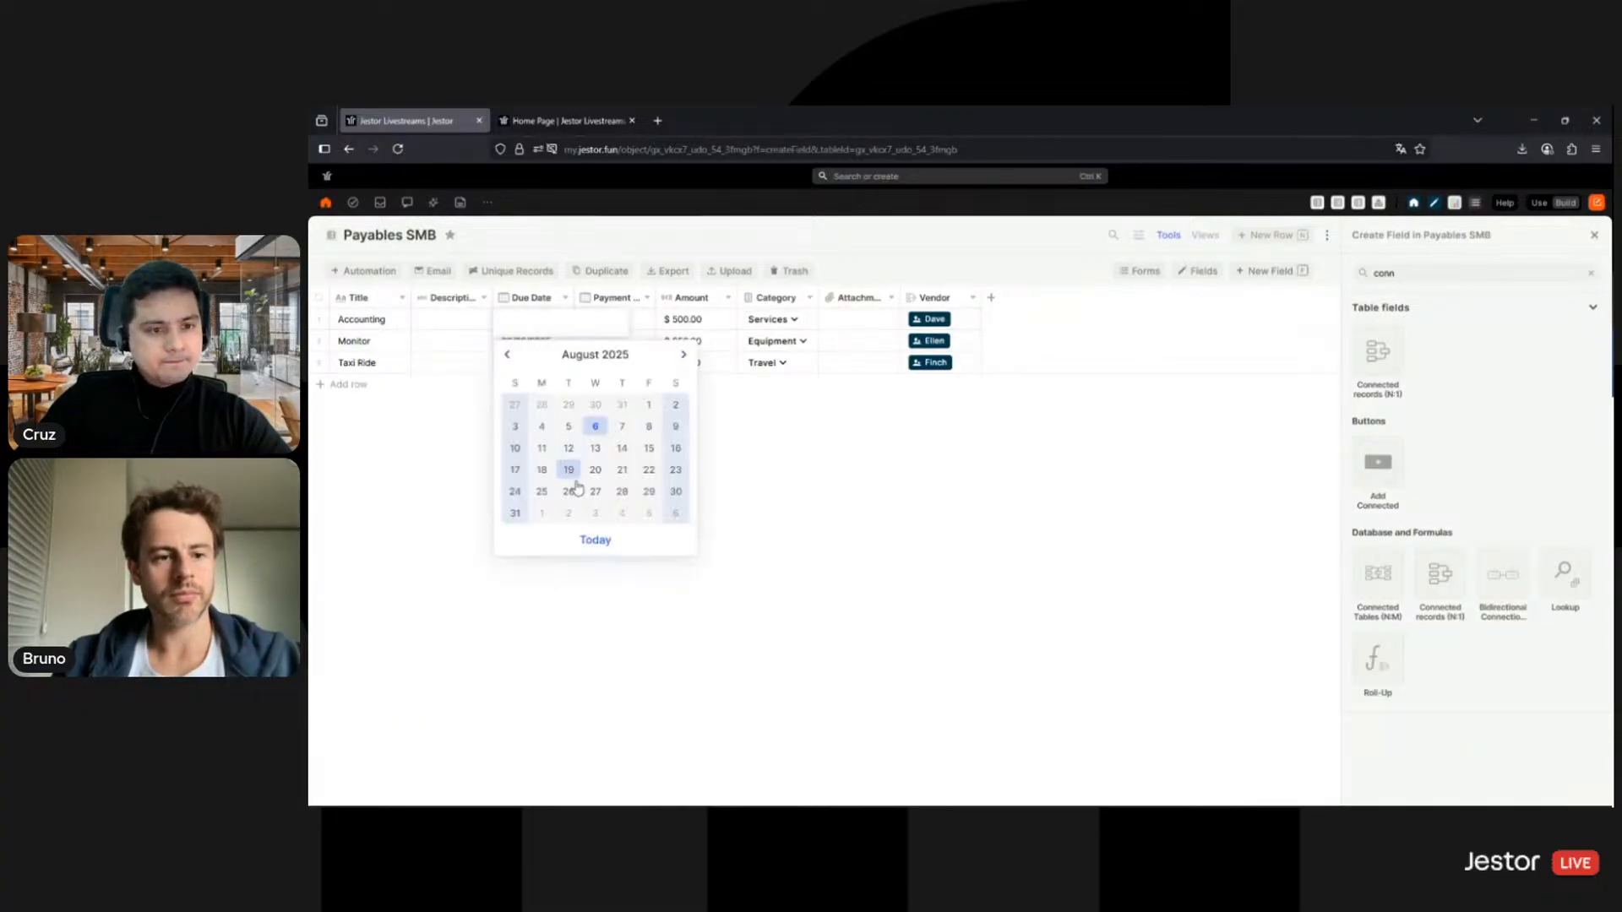
{"action": "left_click", "coordinate": [596, 494]}
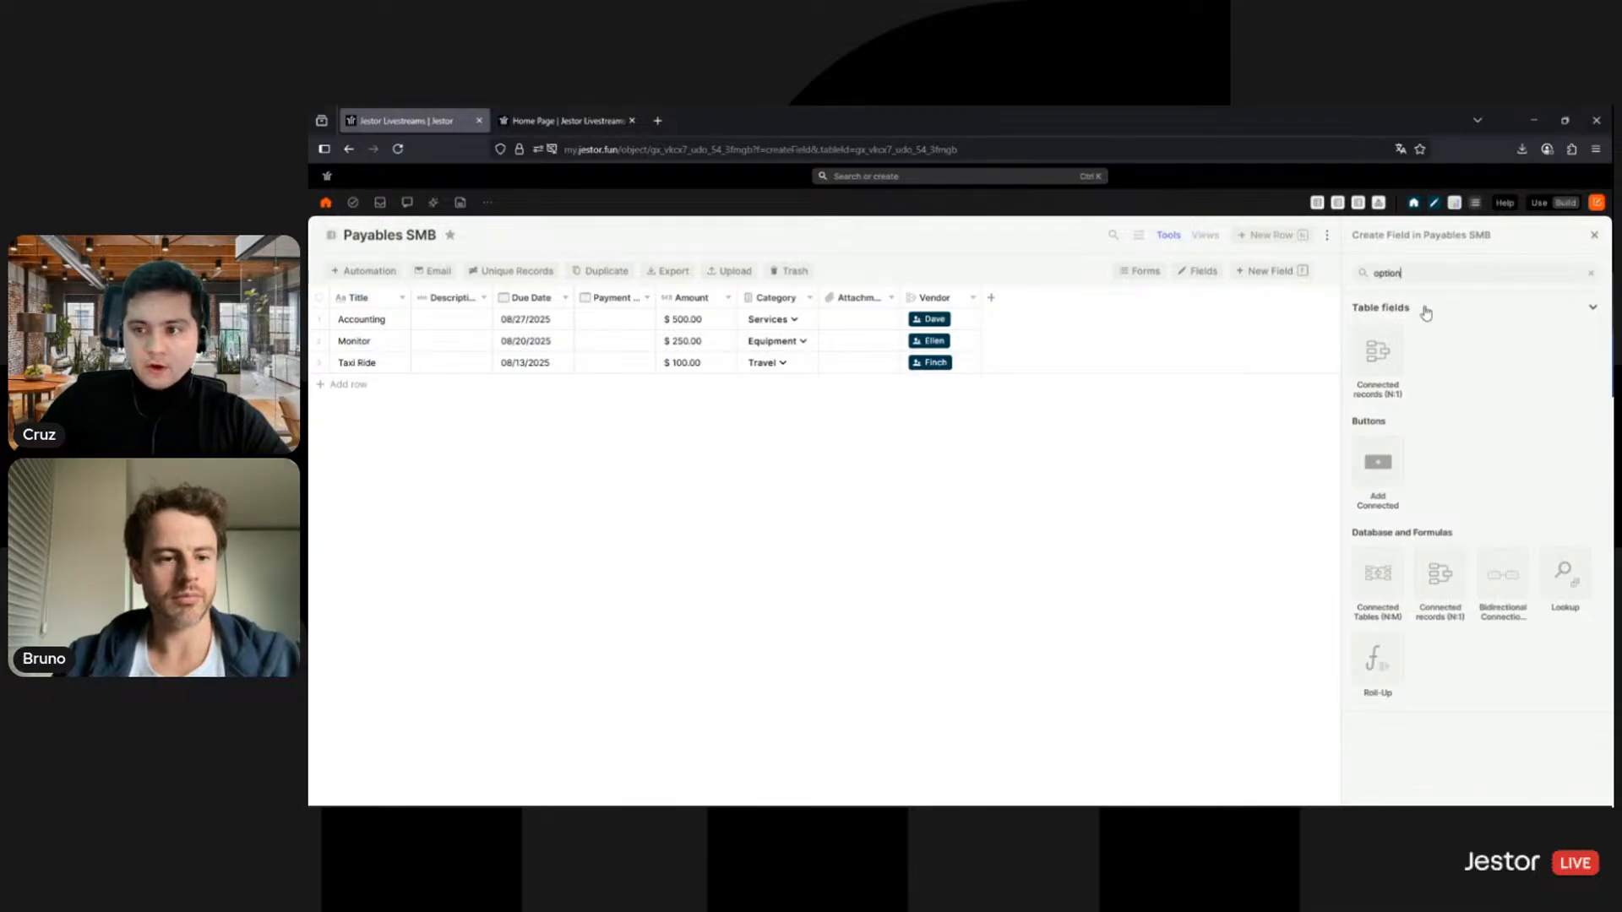
Step: Start a Single Option field named "Status" in Payables SMB and add a light grey option "Pending"
{"action": "left_click", "coordinate": [1376, 452]}
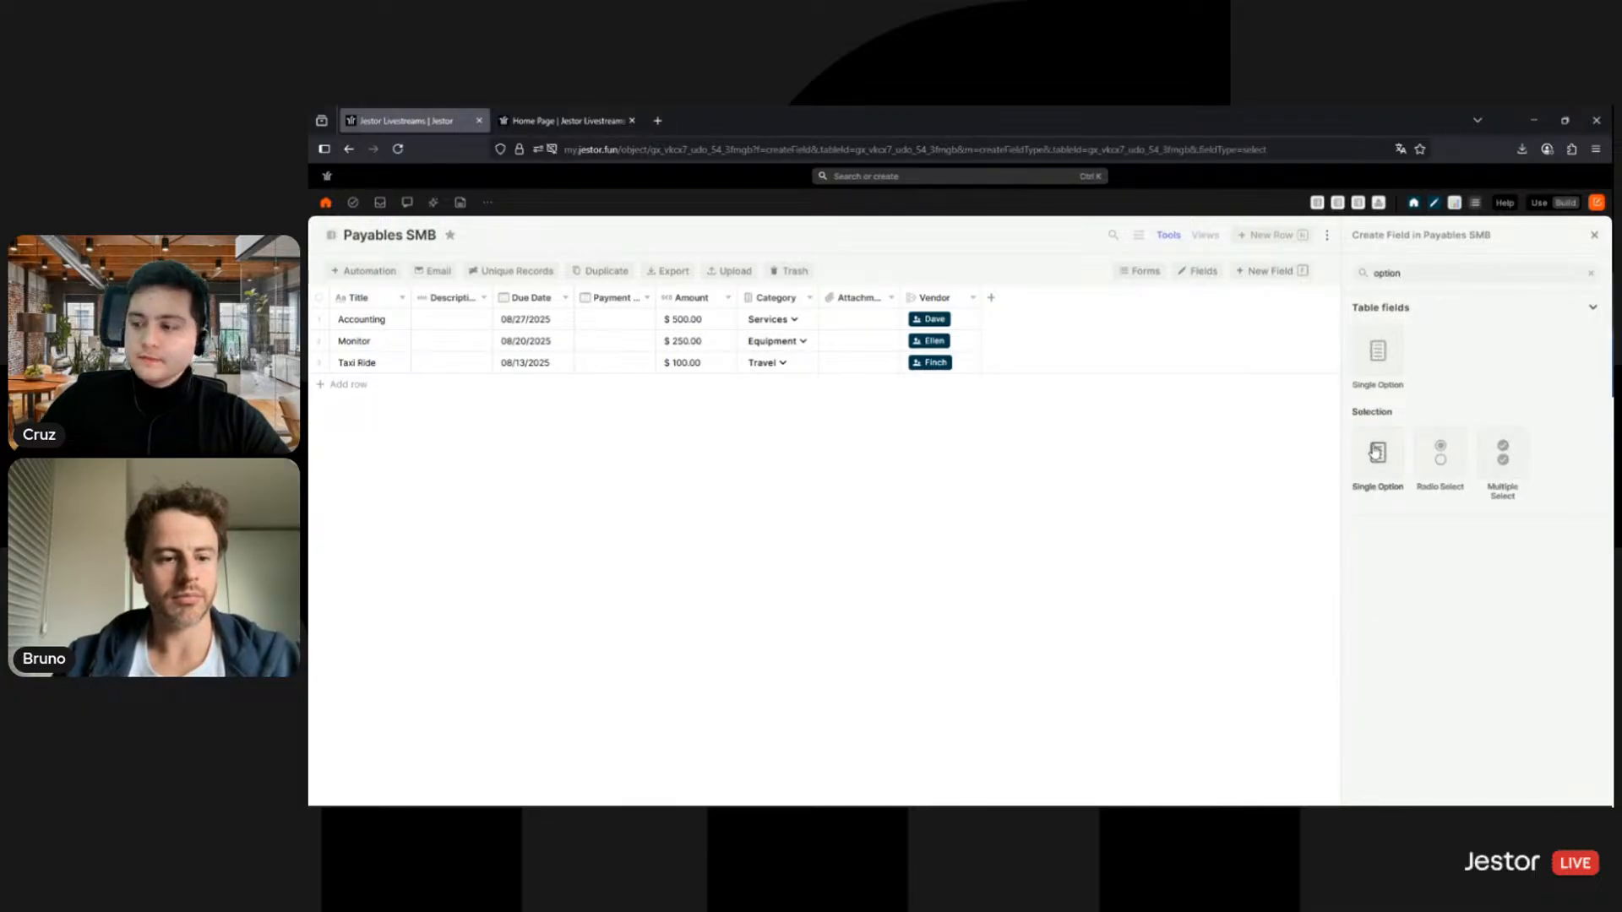
{"action": "triple_click", "coordinate": [1415, 365]}
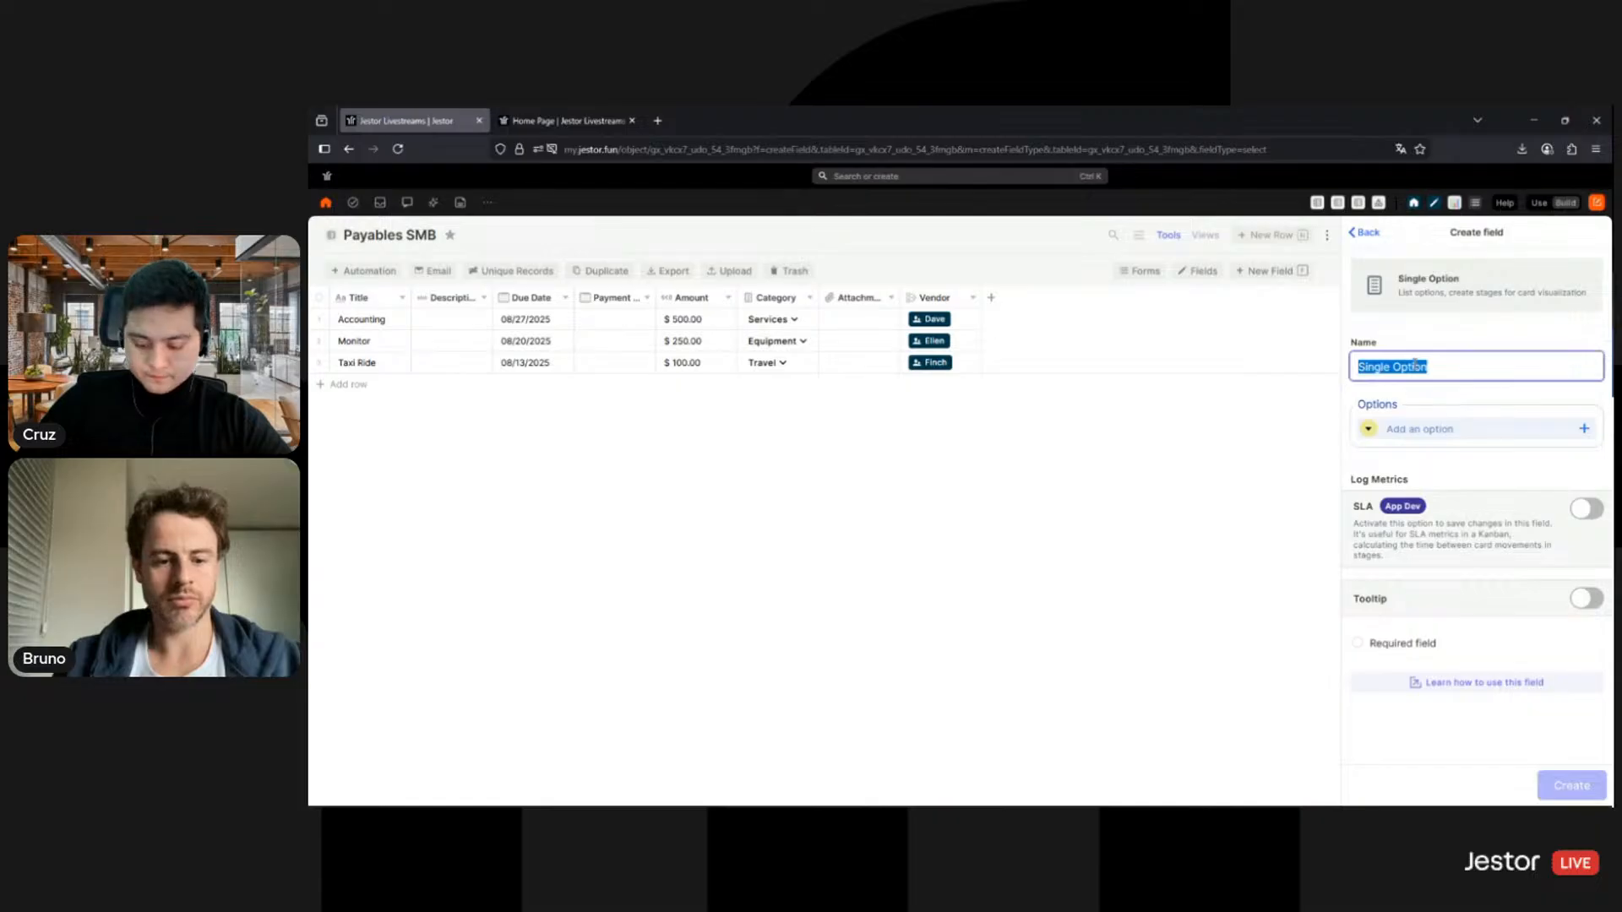
{"action": "type", "text": "Status"}
{"action": "left_click", "coordinate": [1367, 431]}
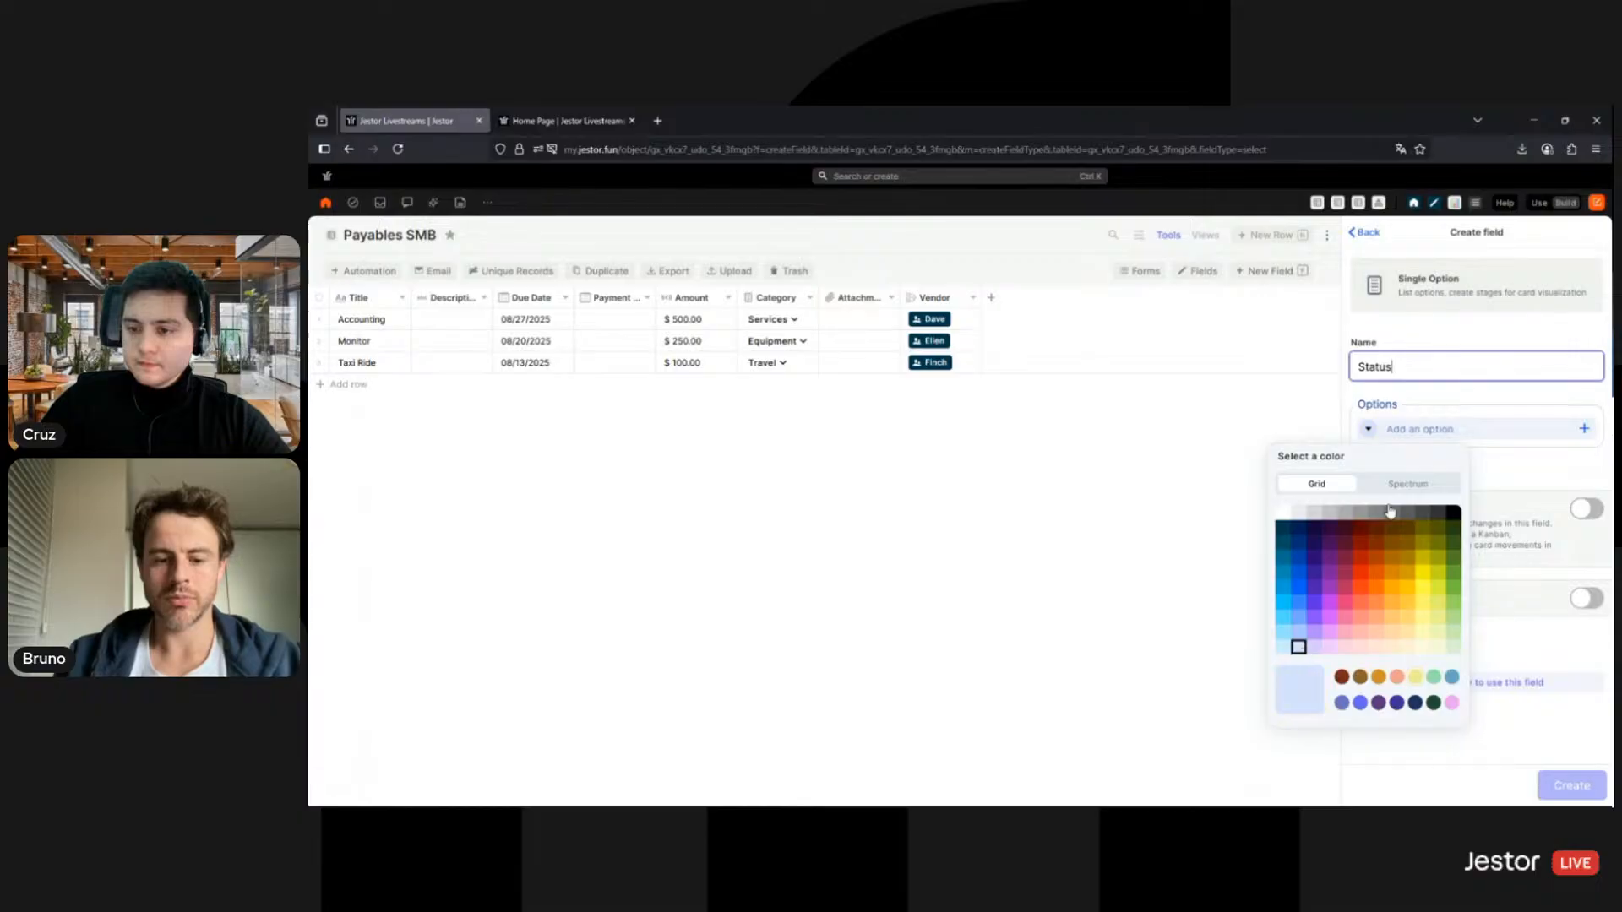
{"action": "left_click", "coordinate": [1299, 513]}
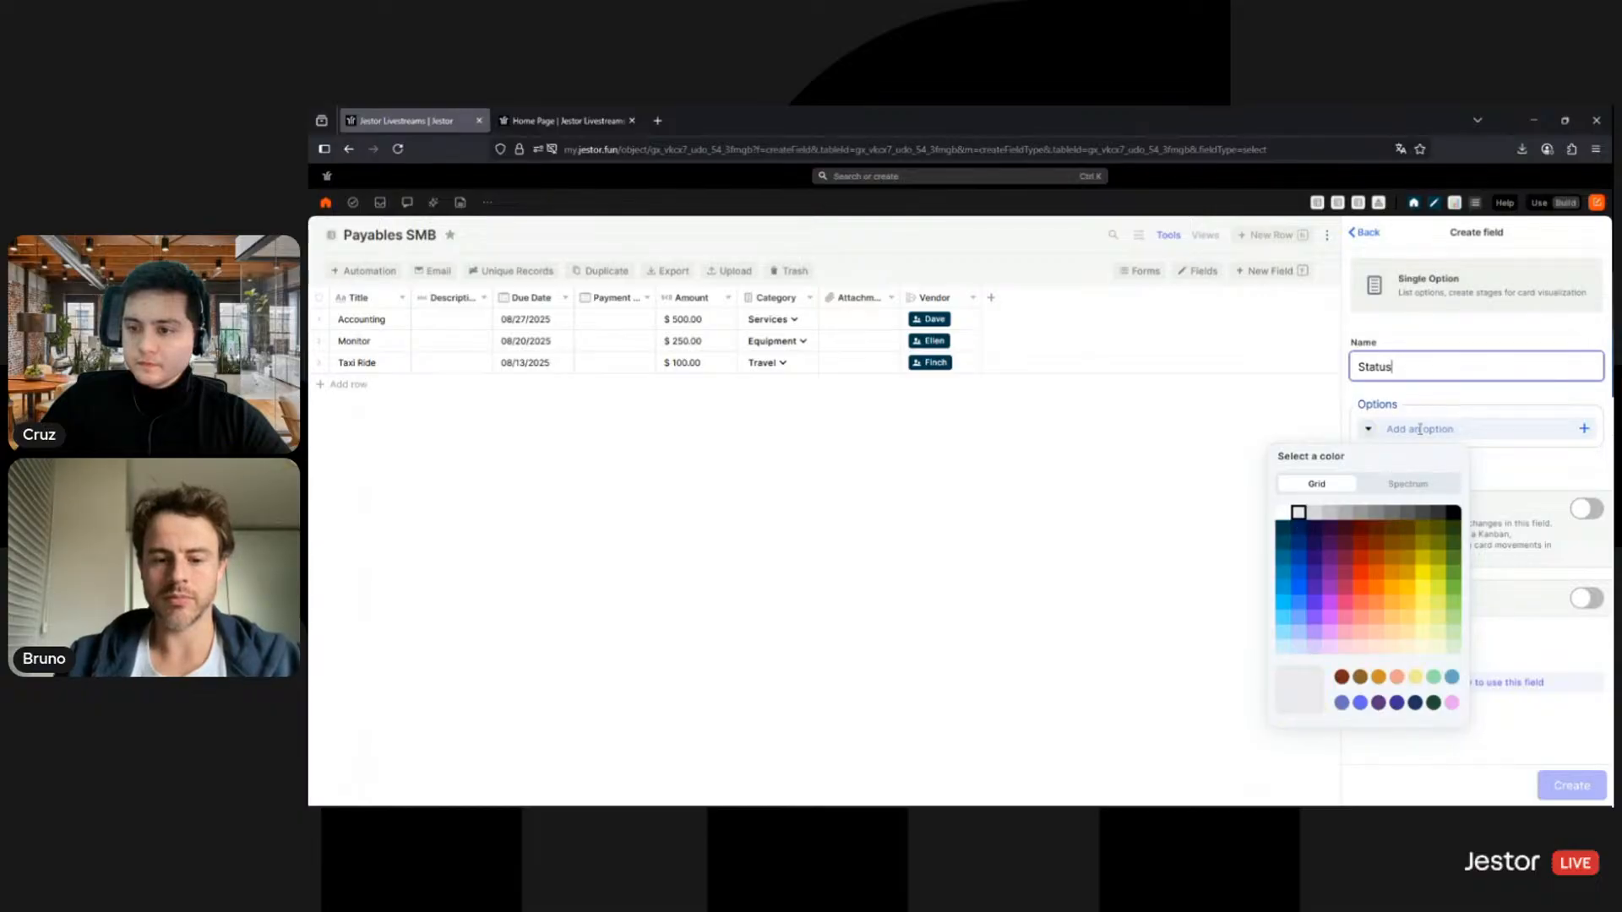
{"action": "left_click", "coordinate": [1419, 429]}
{"action": "type", "text": "Pending"}
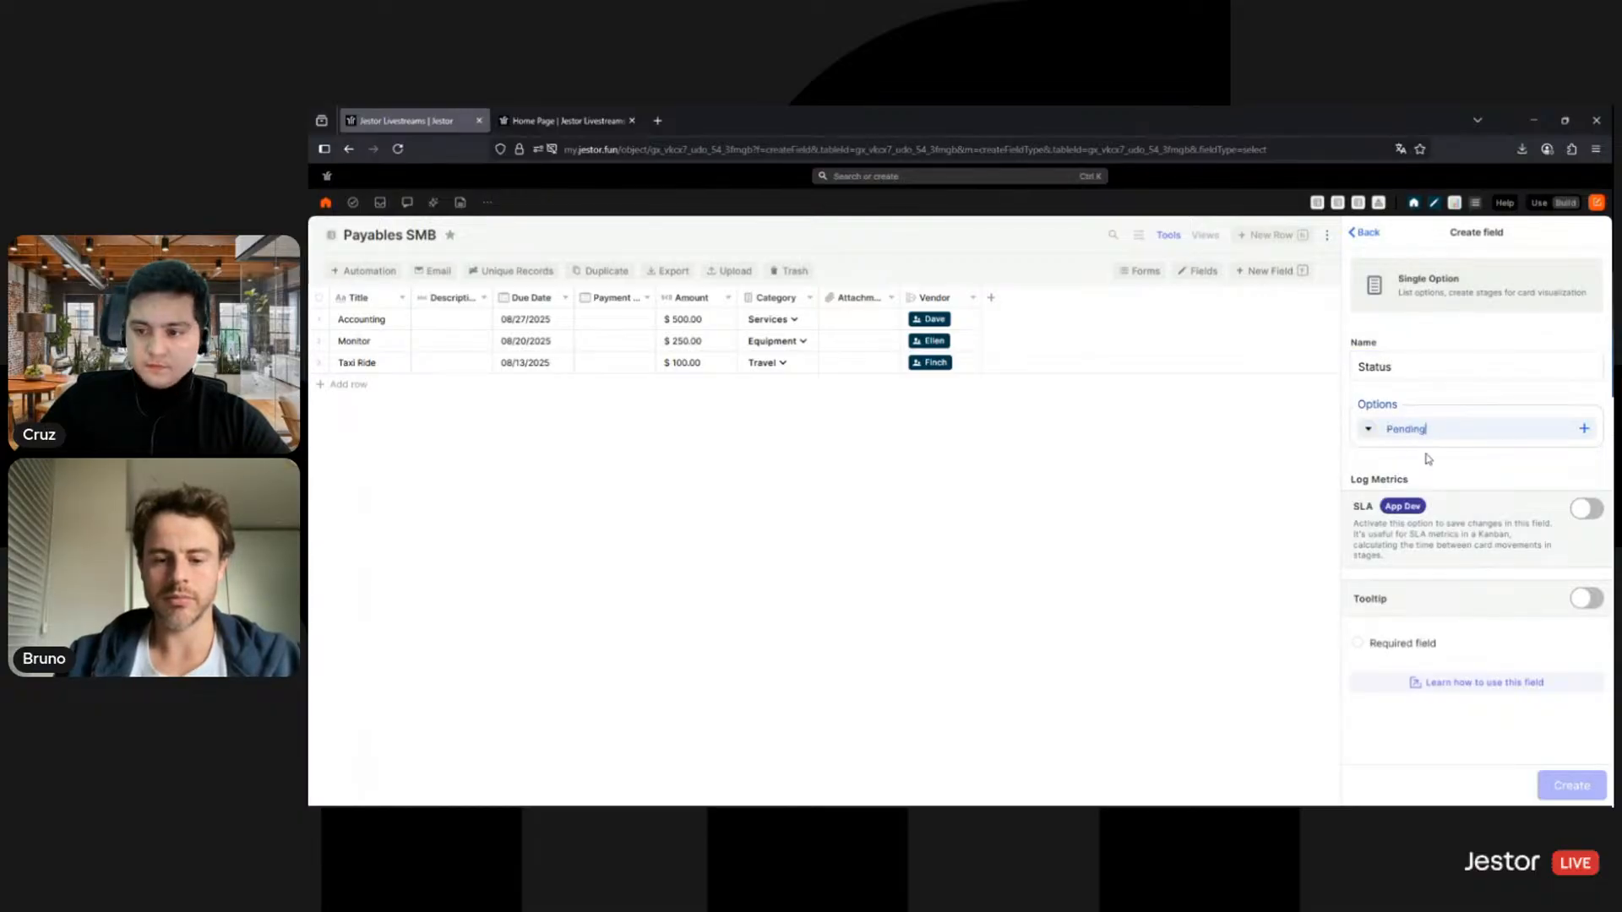
{"action": "key", "text": "Return"}
Step: Add a light green option "Paid" to the Status field and create the field
{"action": "type", "text": "Paid"}
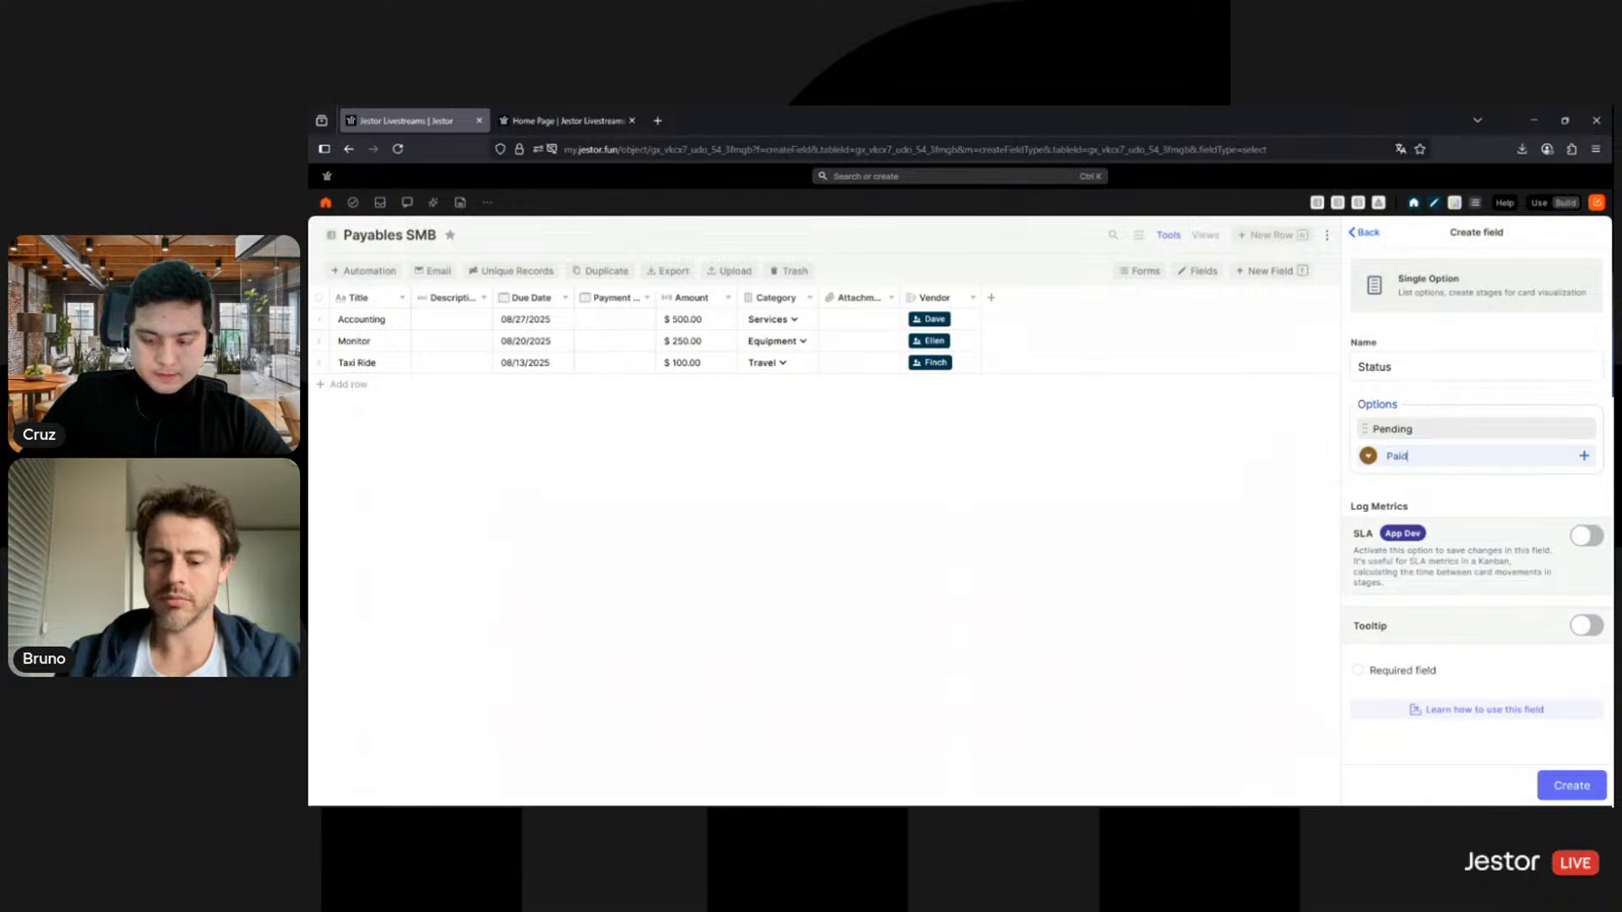
{"action": "left_click", "coordinate": [1369, 456]}
{"action": "left_click", "coordinate": [1452, 674]}
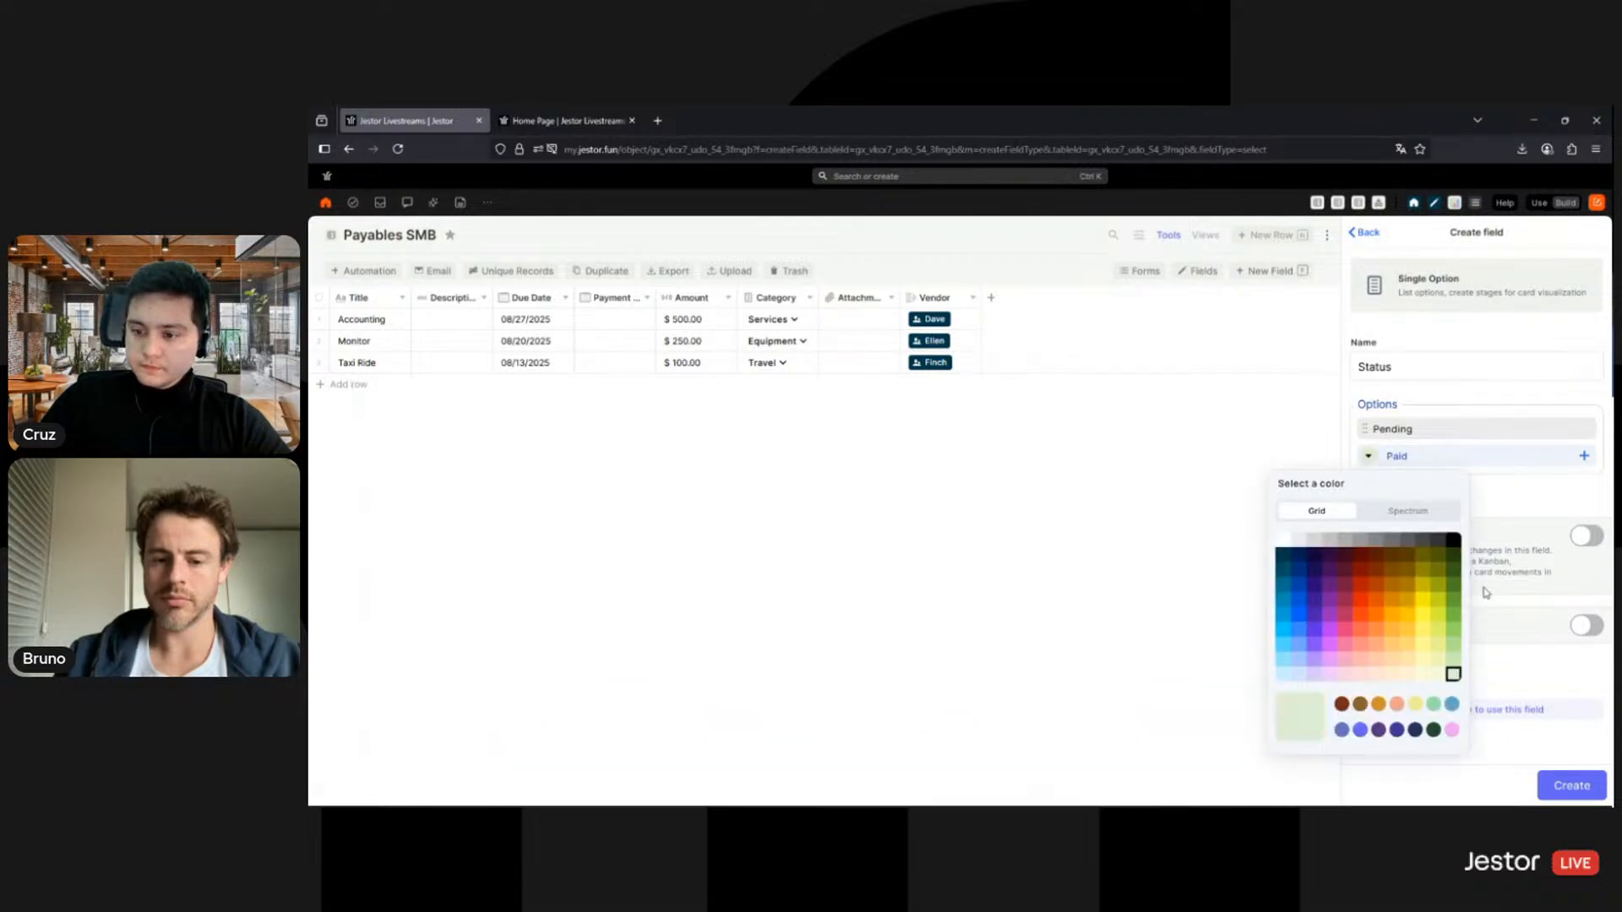
{"action": "key", "text": "Return"}
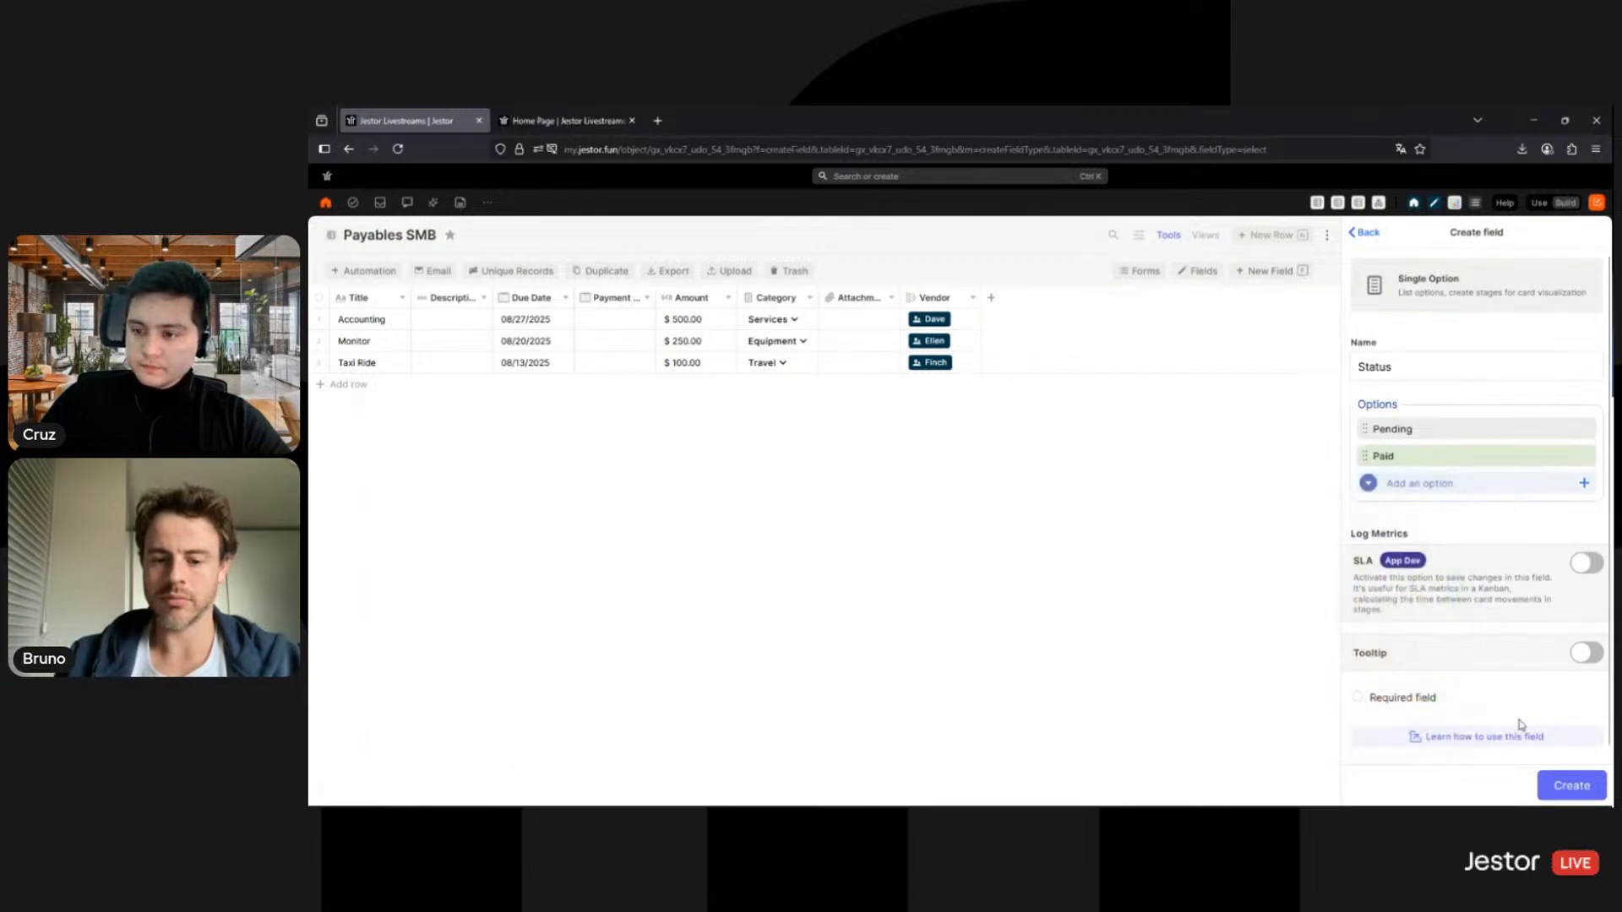
{"action": "left_click", "coordinate": [1571, 786]}
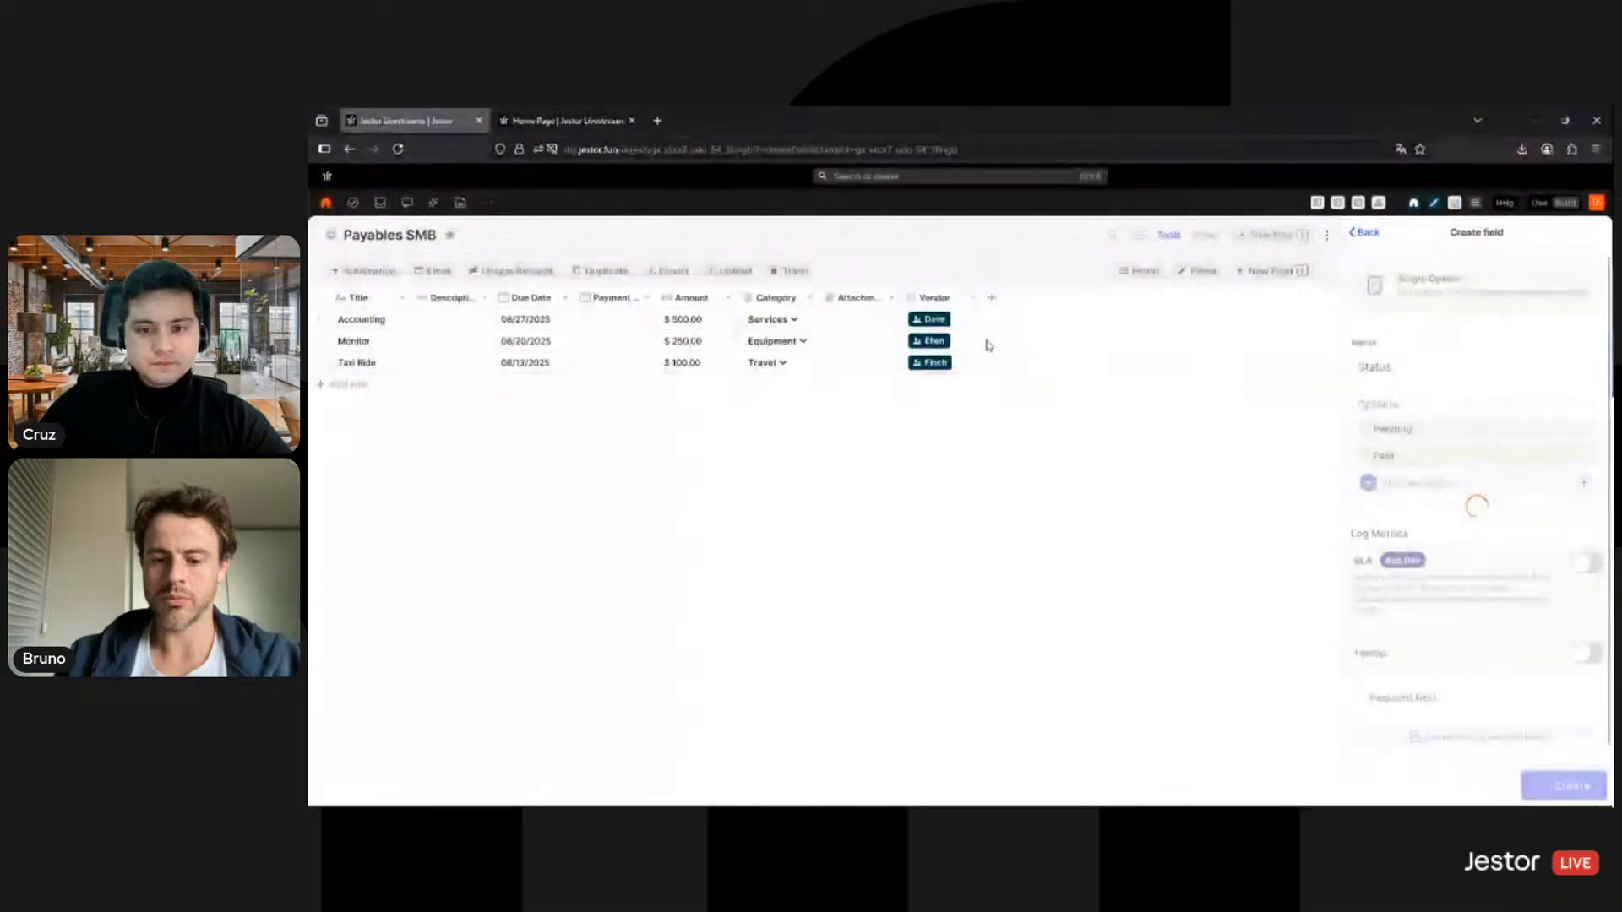
Step: Set the Status of all three Payables SMB rows to Pending
{"action": "left_click", "coordinate": [1014, 368]}
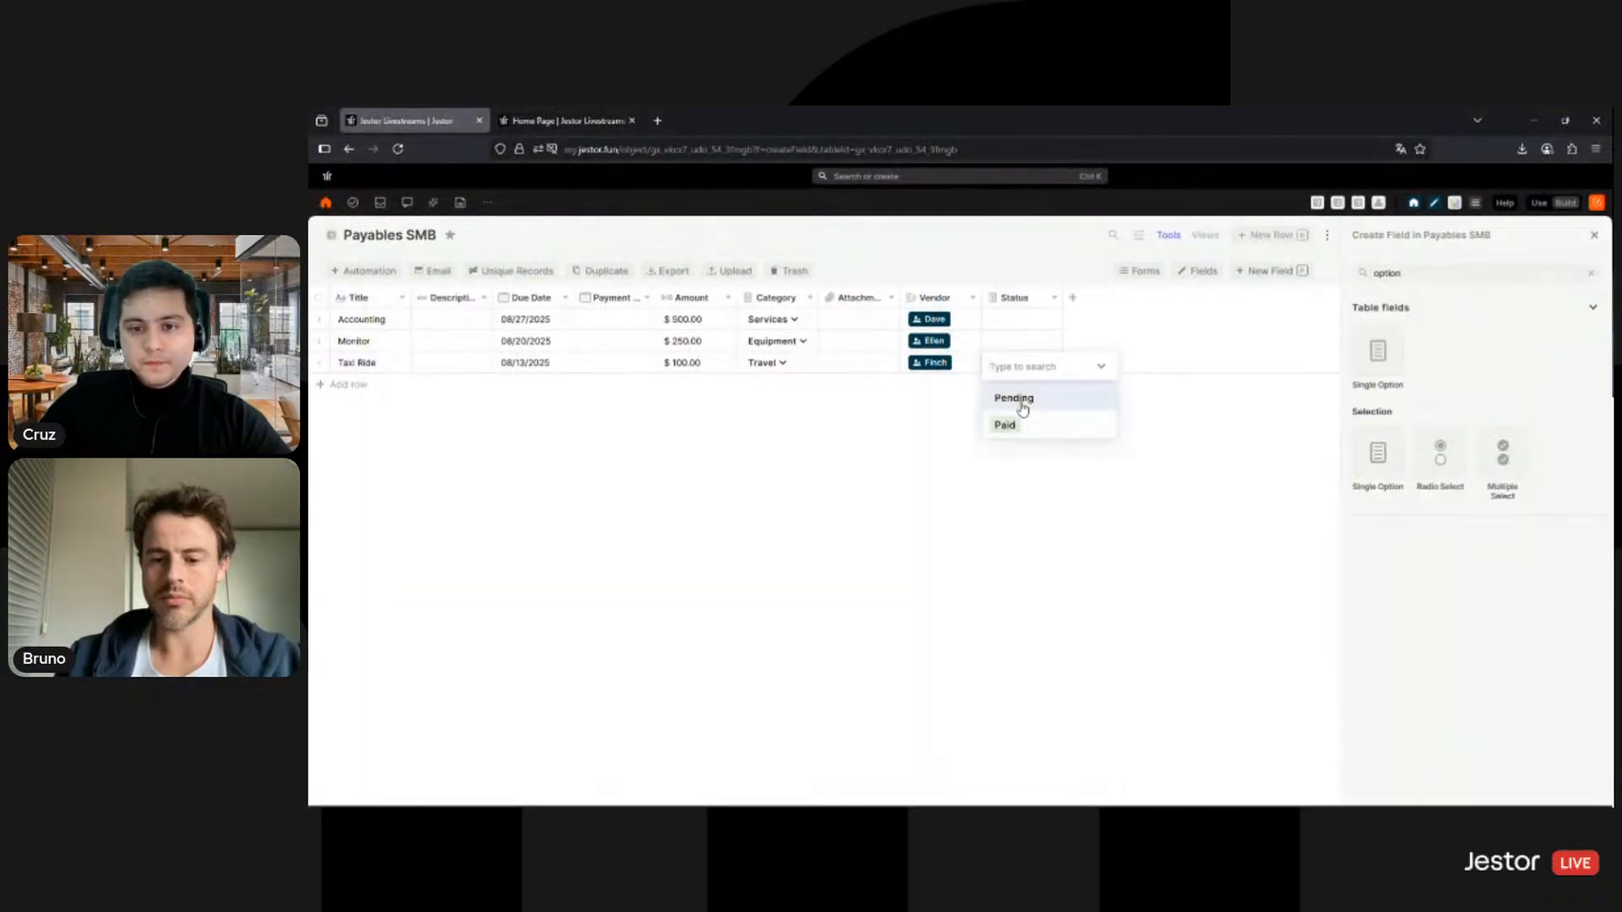
{"action": "left_click", "coordinate": [1017, 400]}
{"action": "left_click", "coordinate": [1020, 346]}
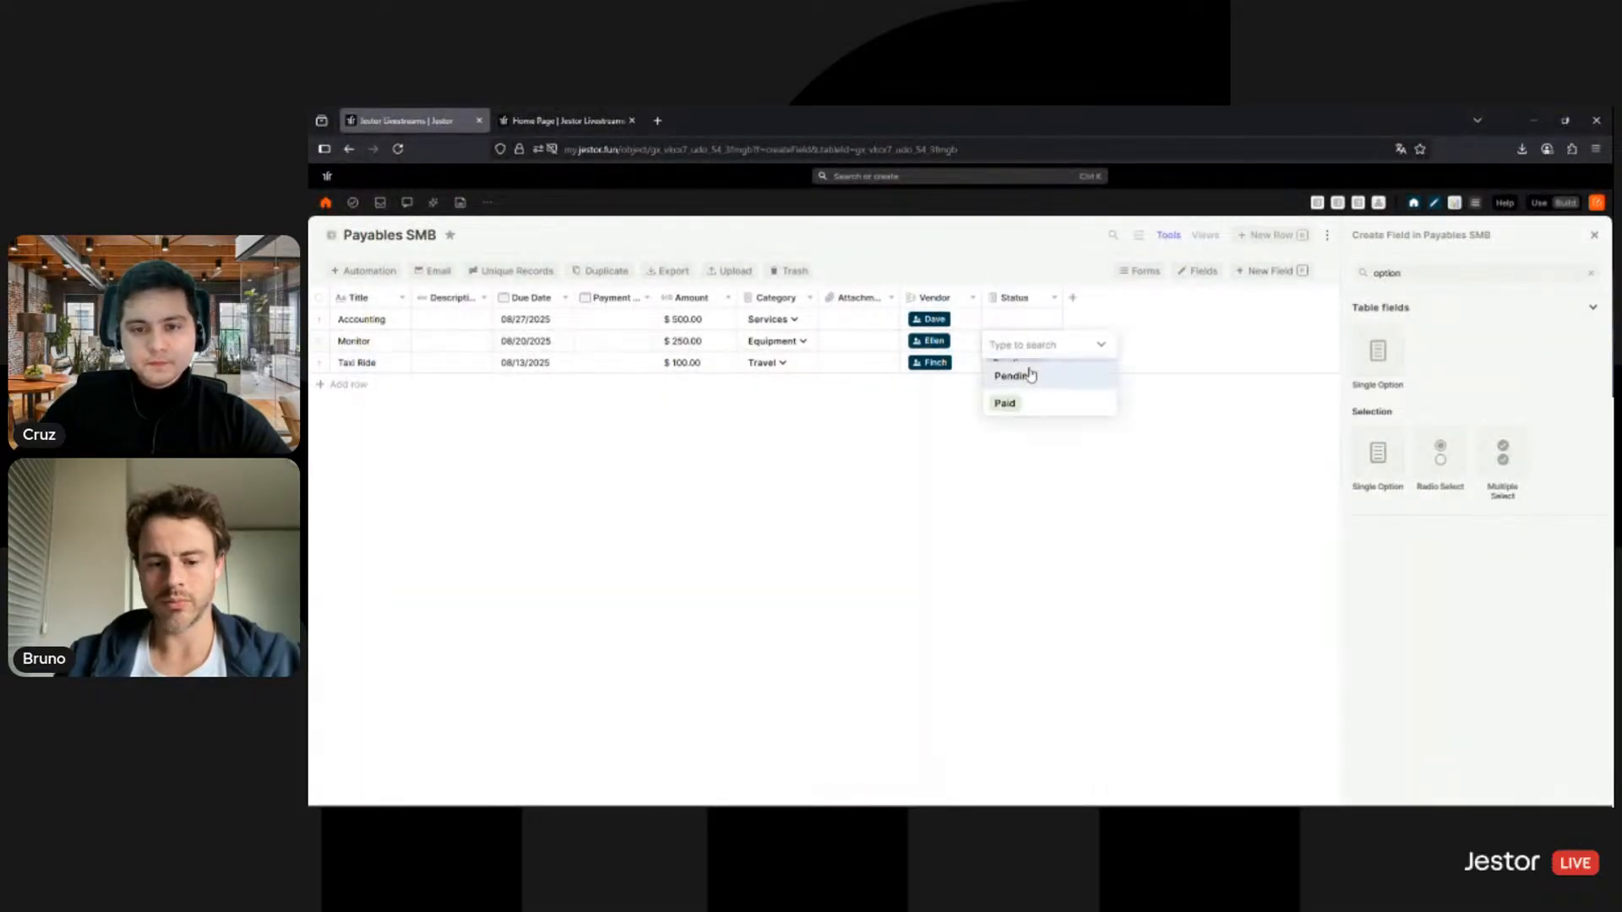
{"action": "left_click", "coordinate": [1026, 375]}
{"action": "left_click", "coordinate": [1019, 331]}
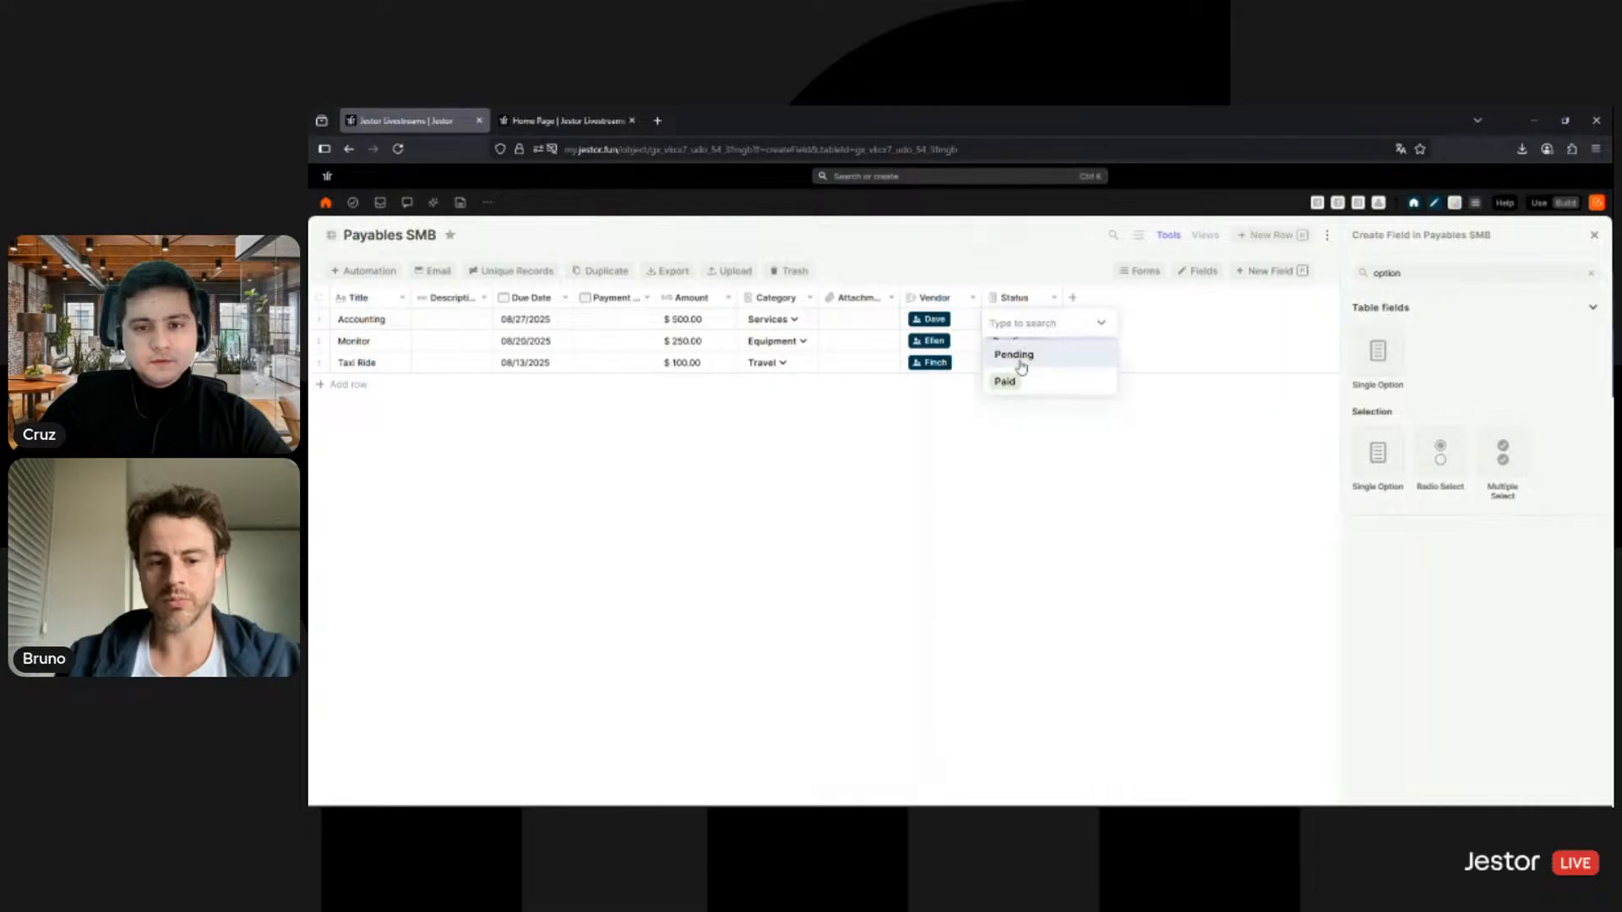
{"action": "left_click", "coordinate": [1022, 353]}
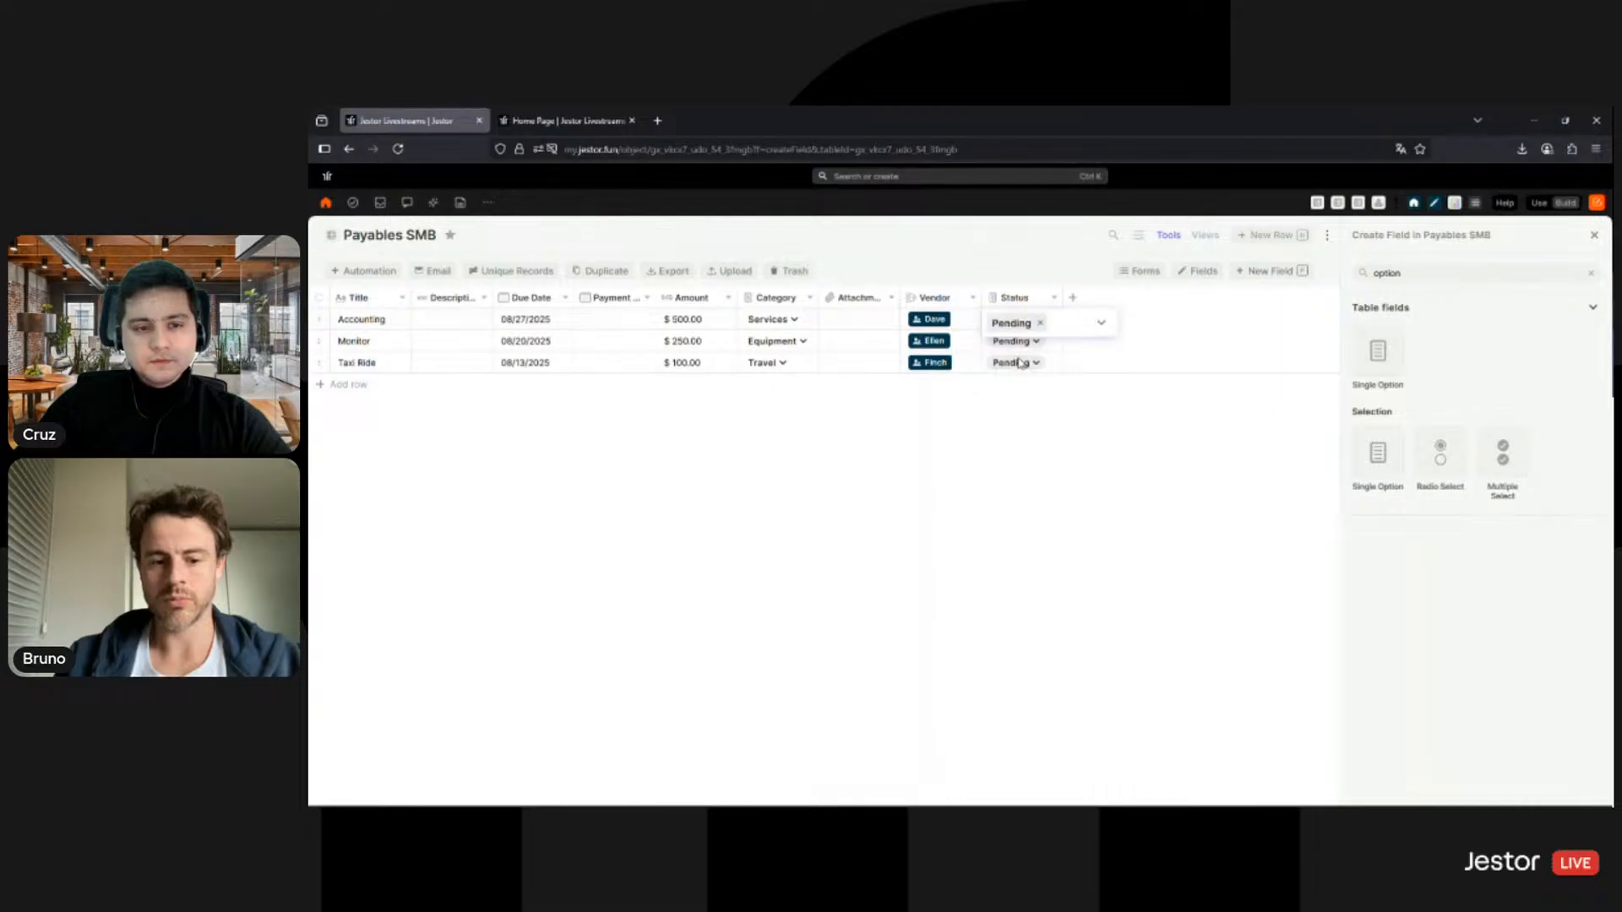
Step: Give the Taxi Ride record the payment date 08/06/2025 and set its Status to Paid
{"action": "left_click", "coordinate": [616, 372]}
{"action": "left_click", "coordinate": [674, 469]}
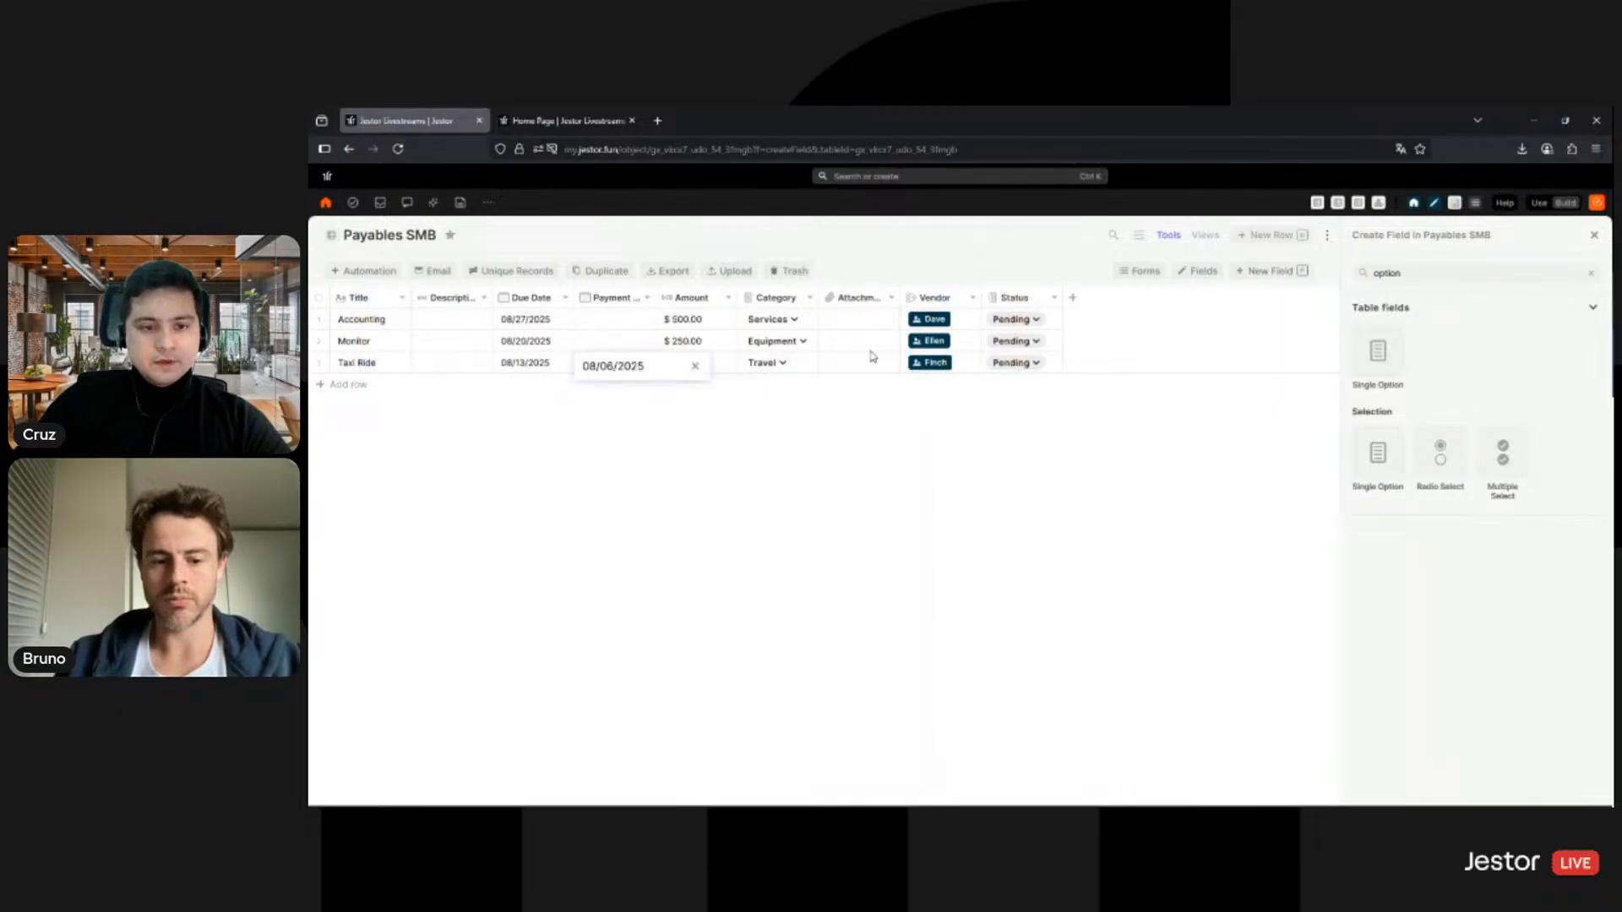
{"action": "left_click", "coordinate": [1022, 365]}
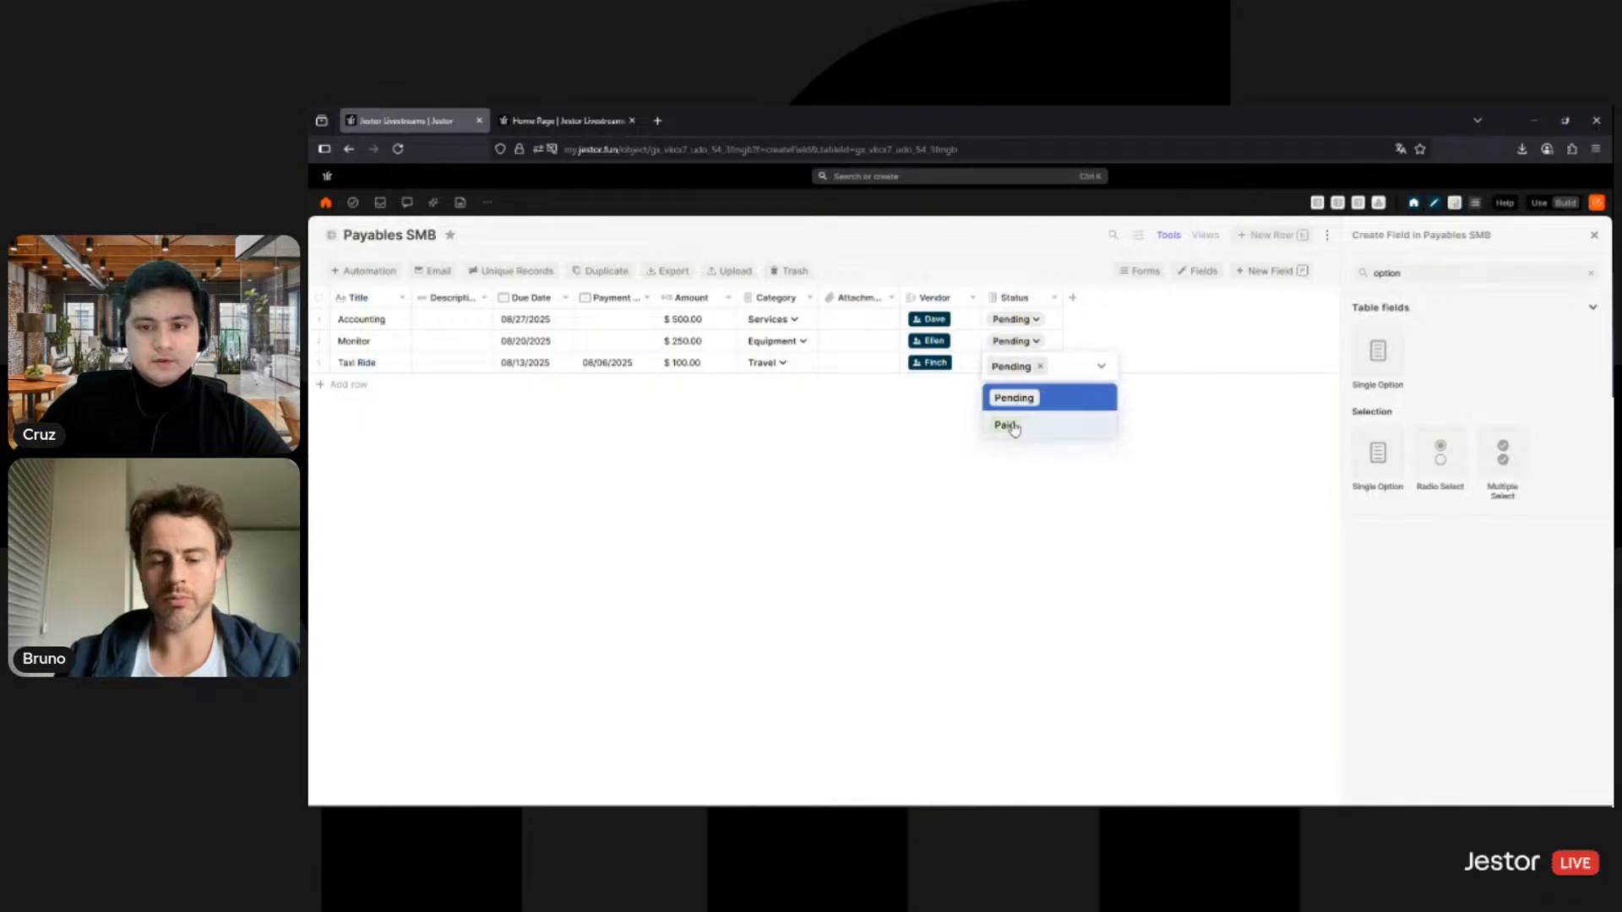
{"action": "left_click", "coordinate": [1009, 427]}
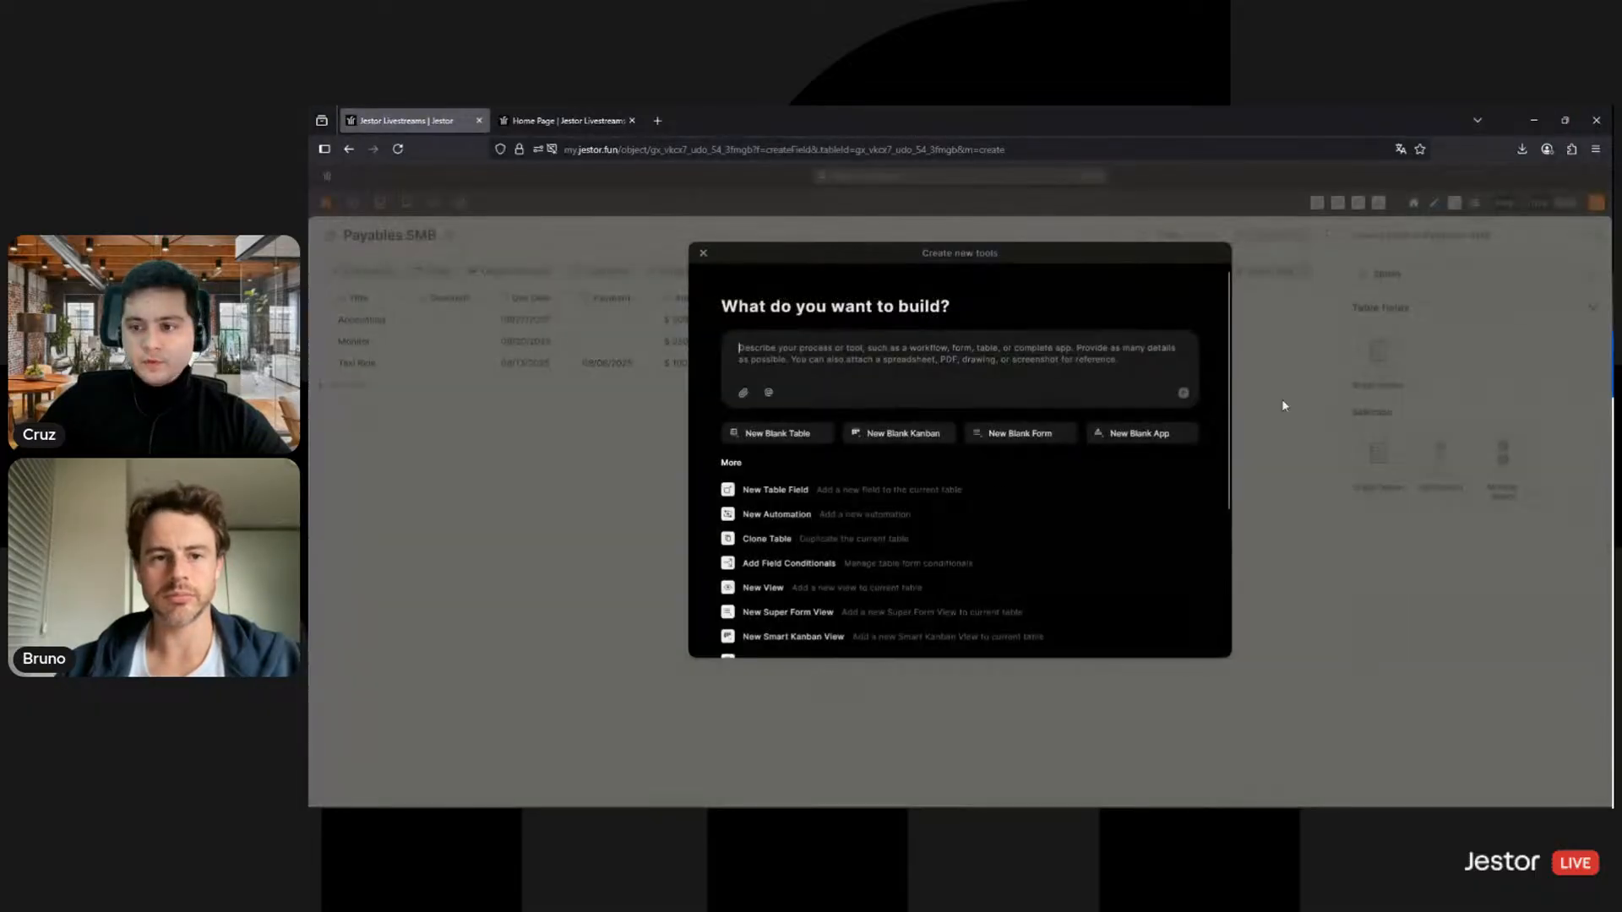
Step: Create a new blank table and title it "Receivables"
{"action": "left_click", "coordinate": [795, 434]}
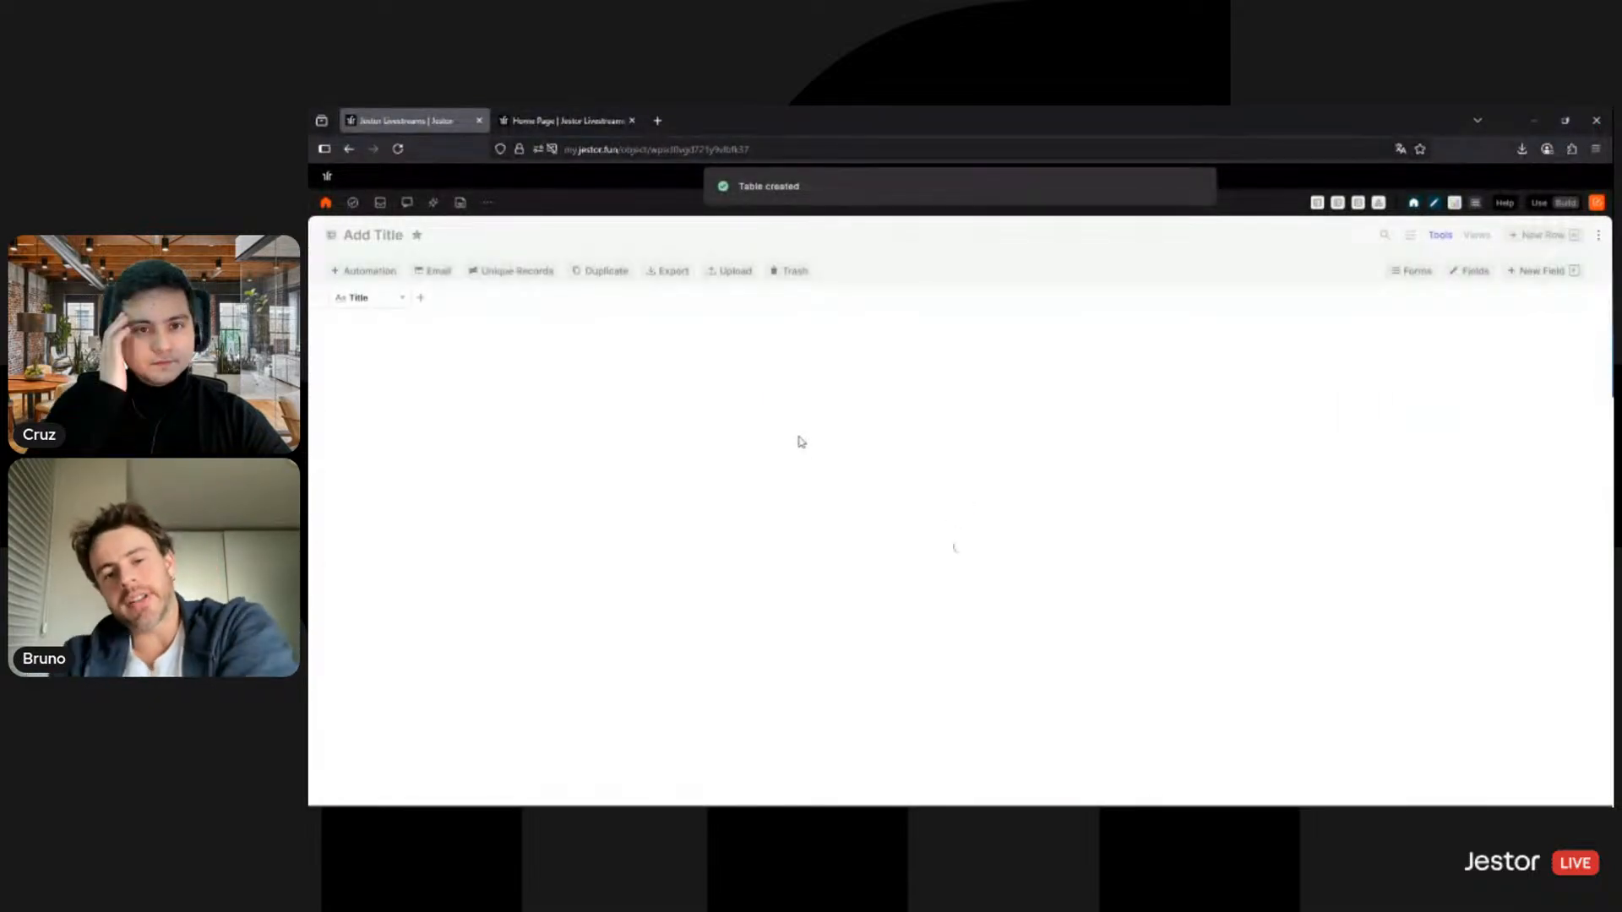
{"action": "left_click", "coordinate": [371, 235]}
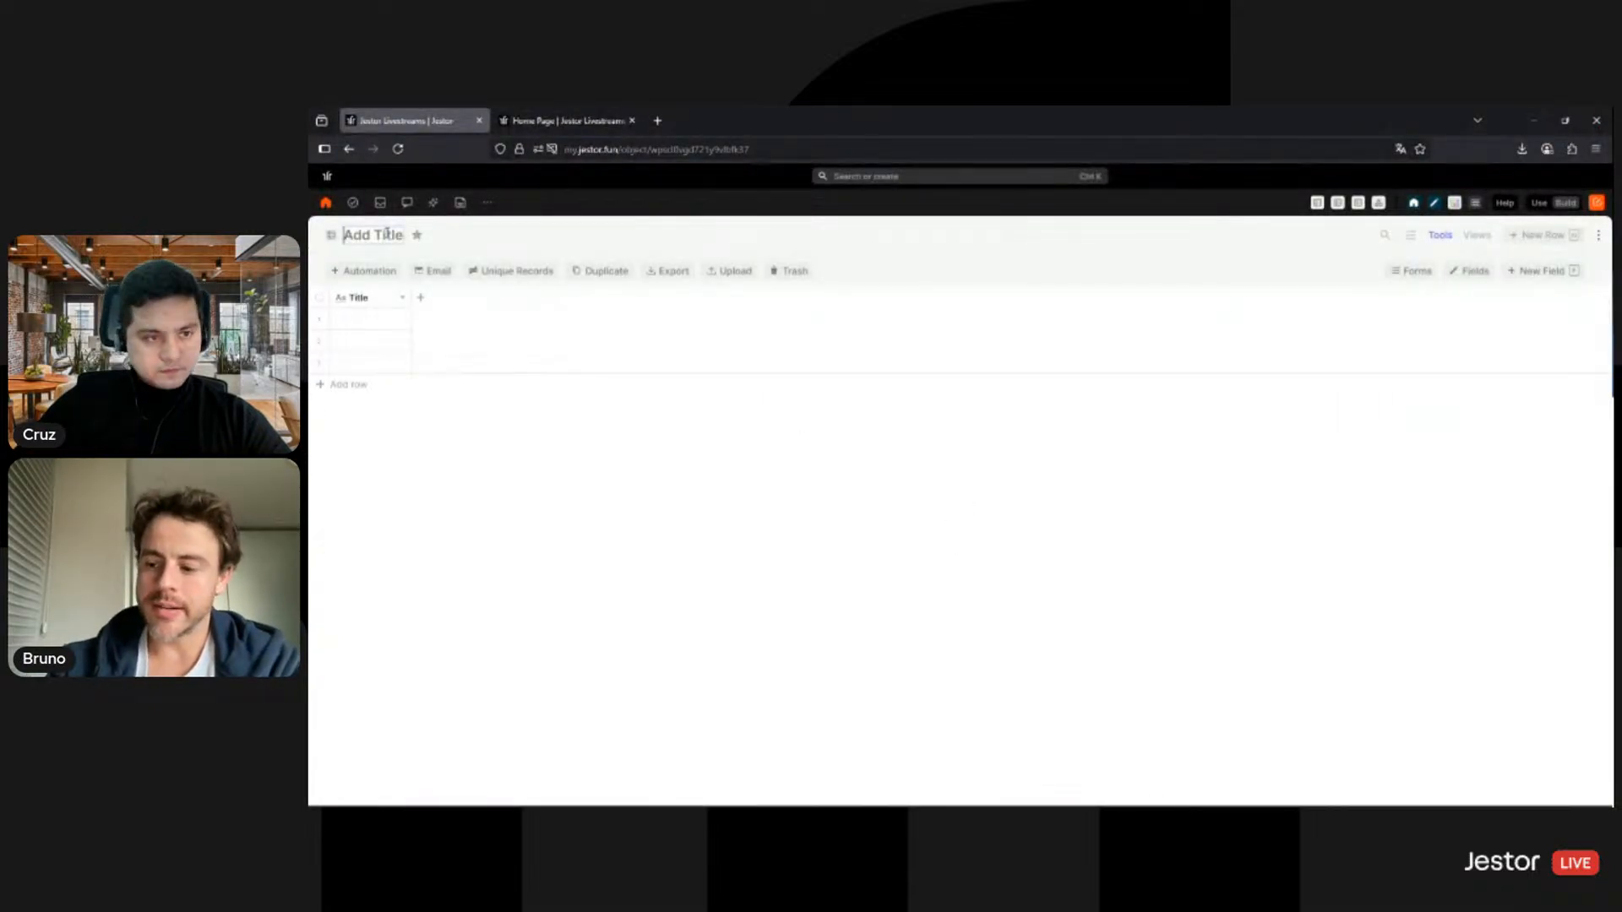
{"action": "type", "text": "Receivables"}
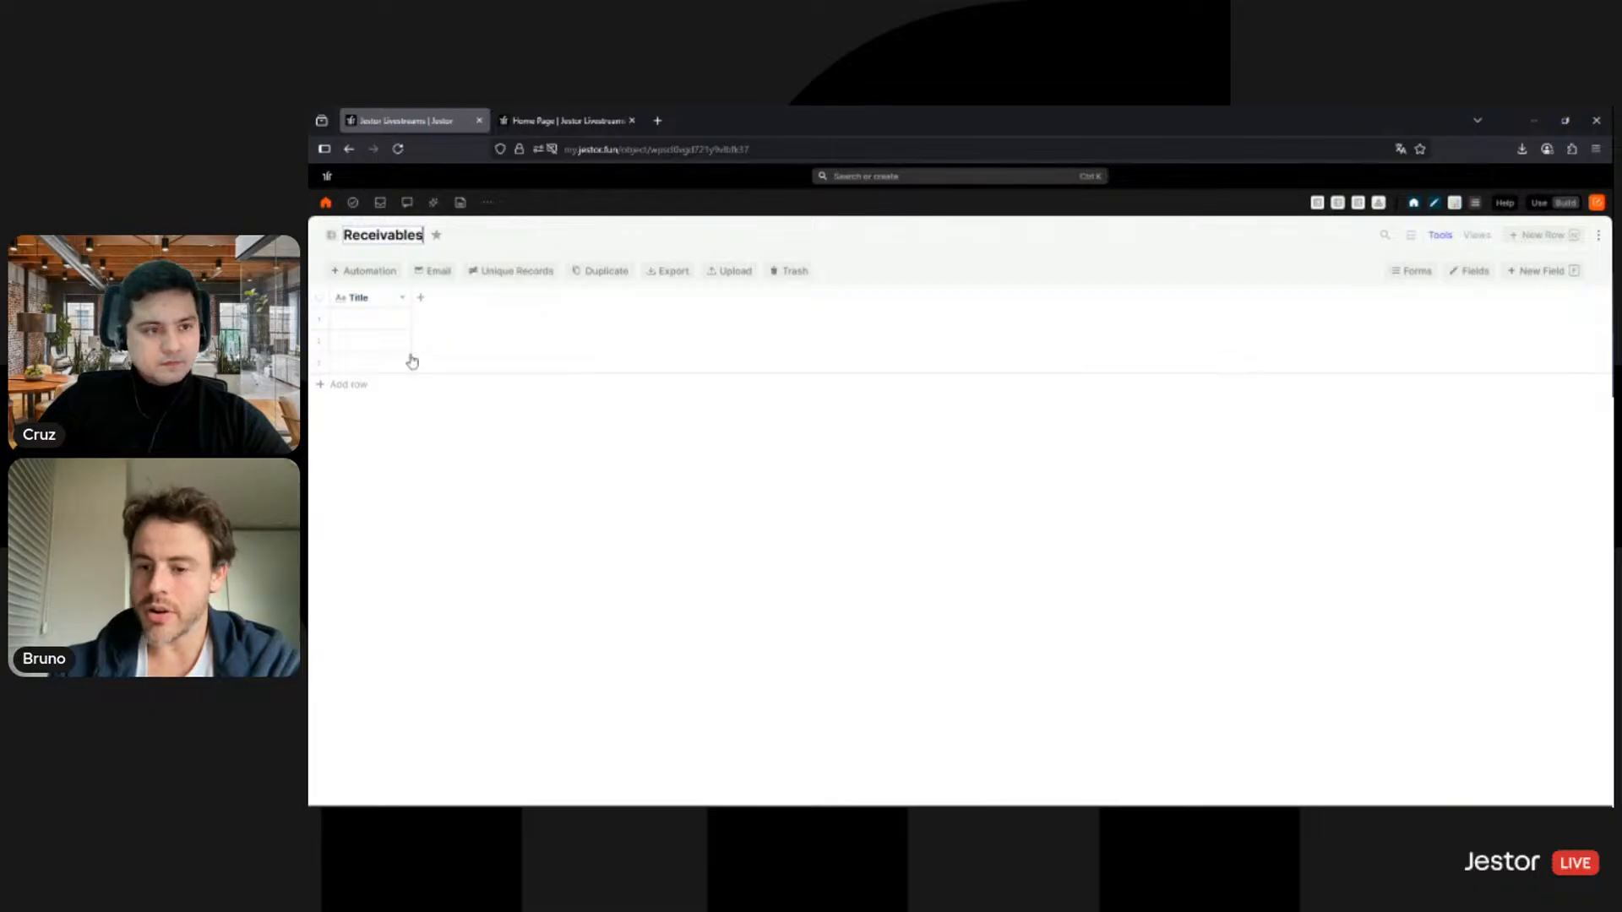
{"action": "left_click", "coordinate": [447, 513]}
Step: Create a Text field named "Description" in the Receivables table, choosing its text format
{"action": "left_click", "coordinate": [420, 297]}
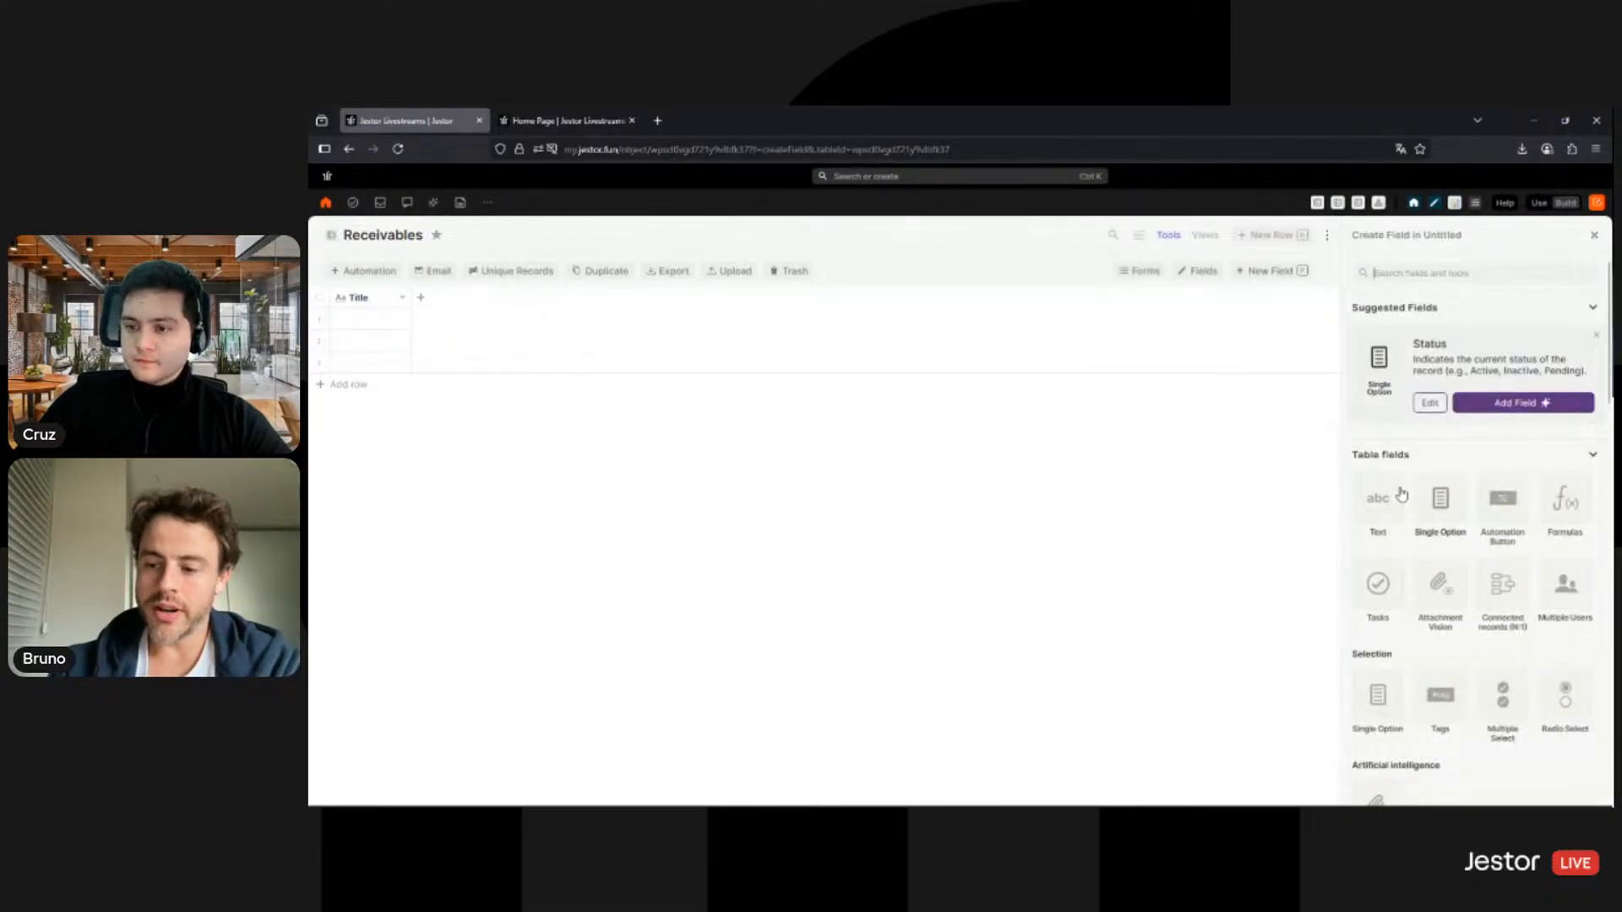
{"action": "left_click", "coordinate": [1440, 498]}
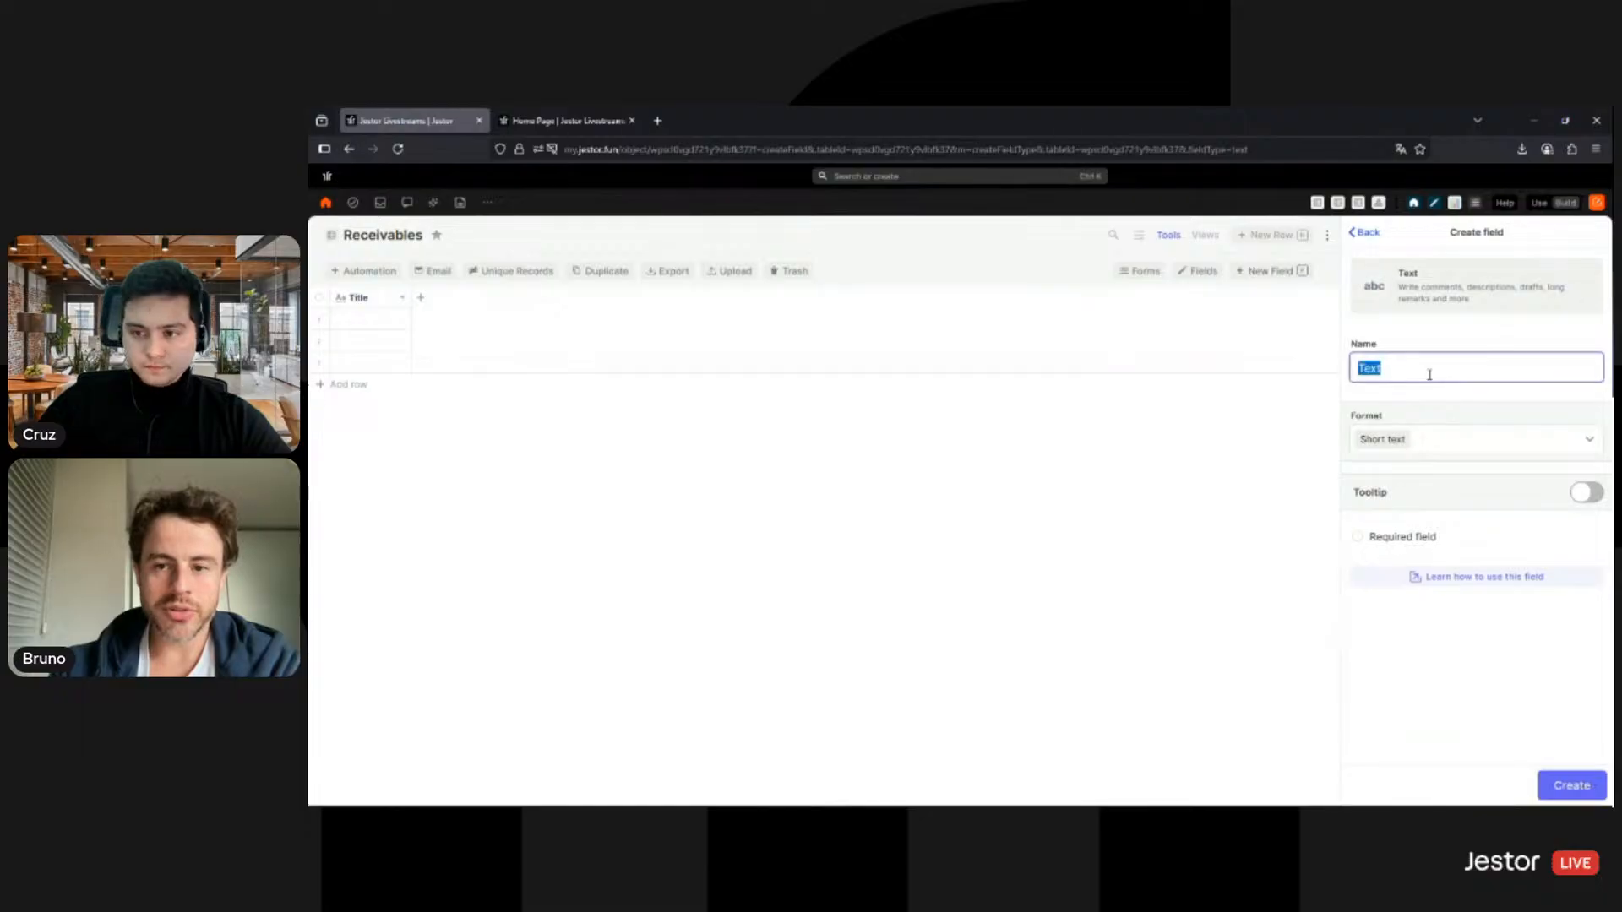
{"action": "type", "text": "Descr"}
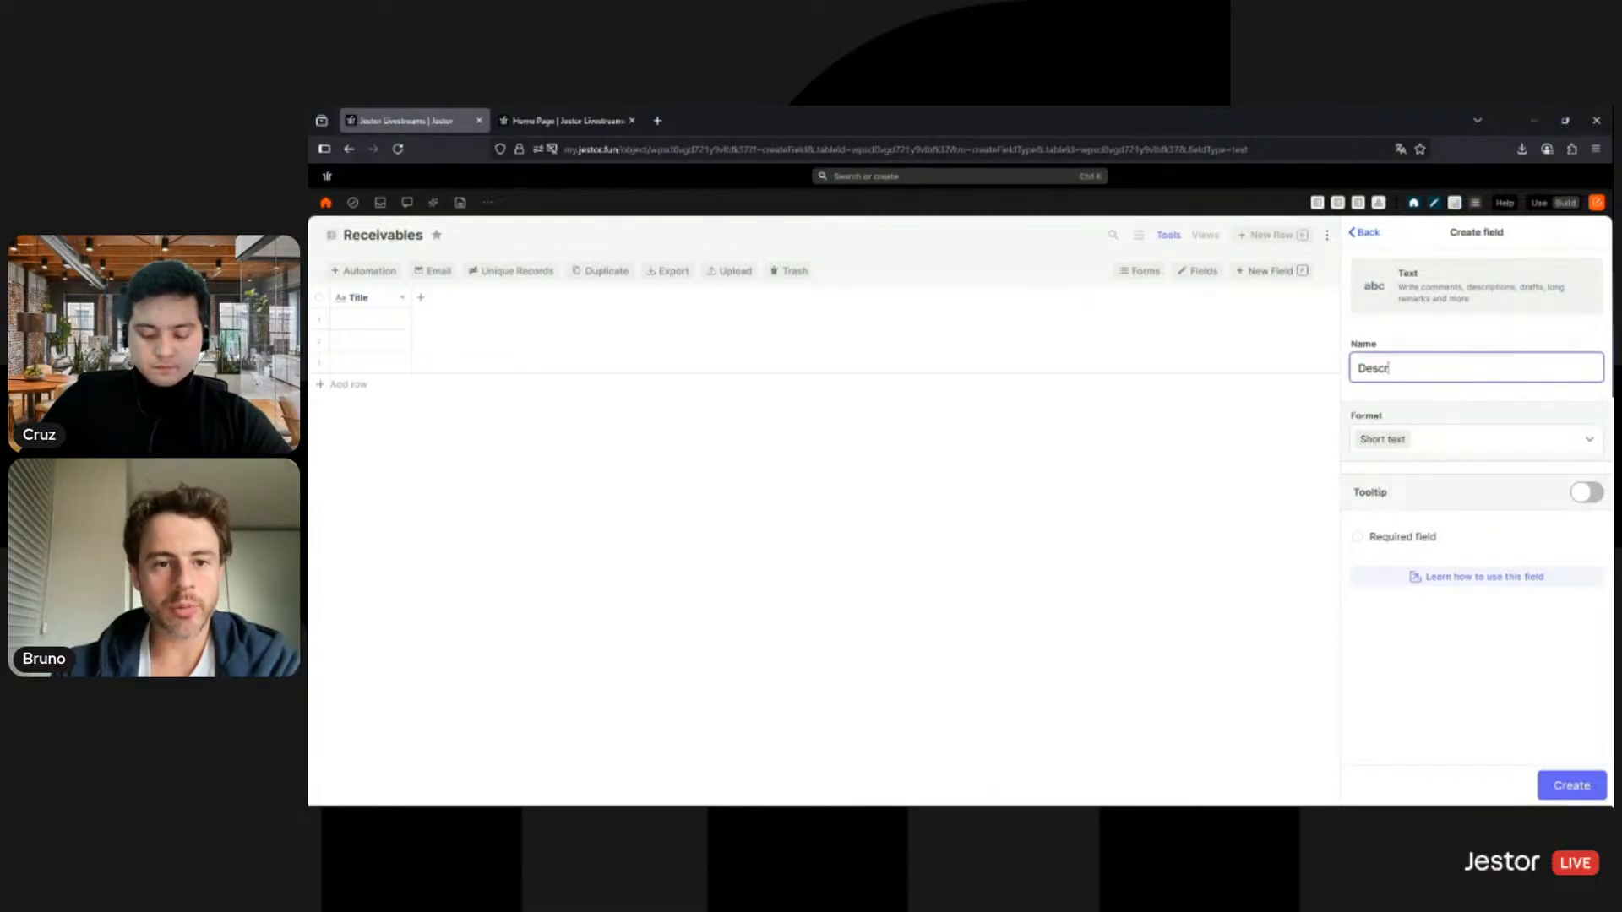
{"action": "type", "text": "iption"}
{"action": "left_click", "coordinate": [1508, 440]}
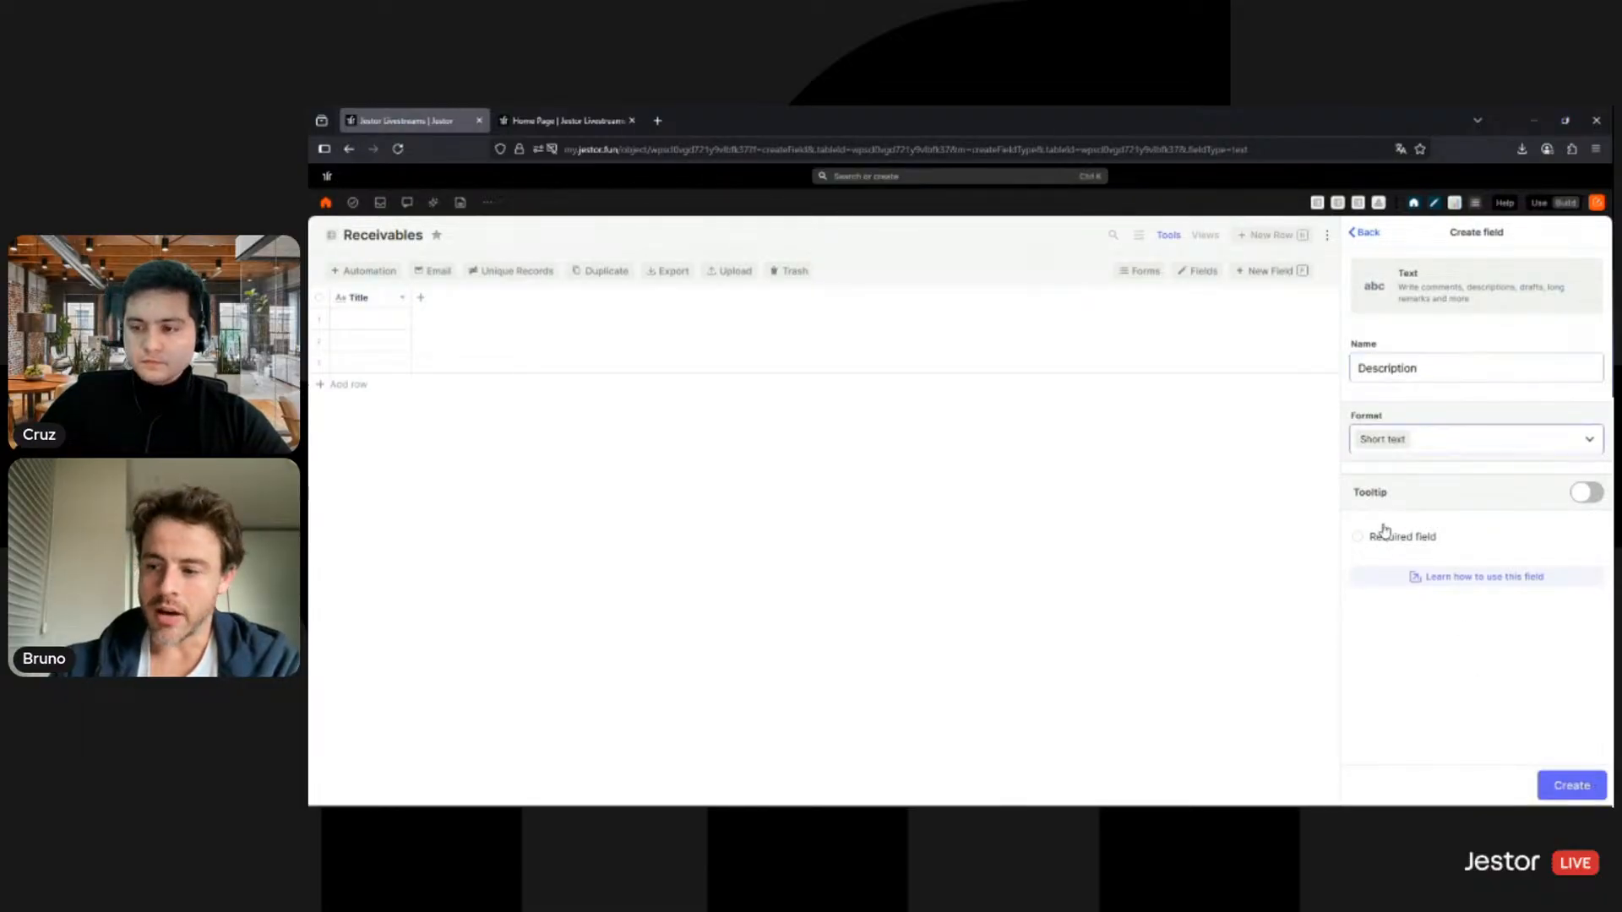
{"action": "left_click", "coordinate": [1386, 498]}
{"action": "left_click", "coordinate": [1564, 790]}
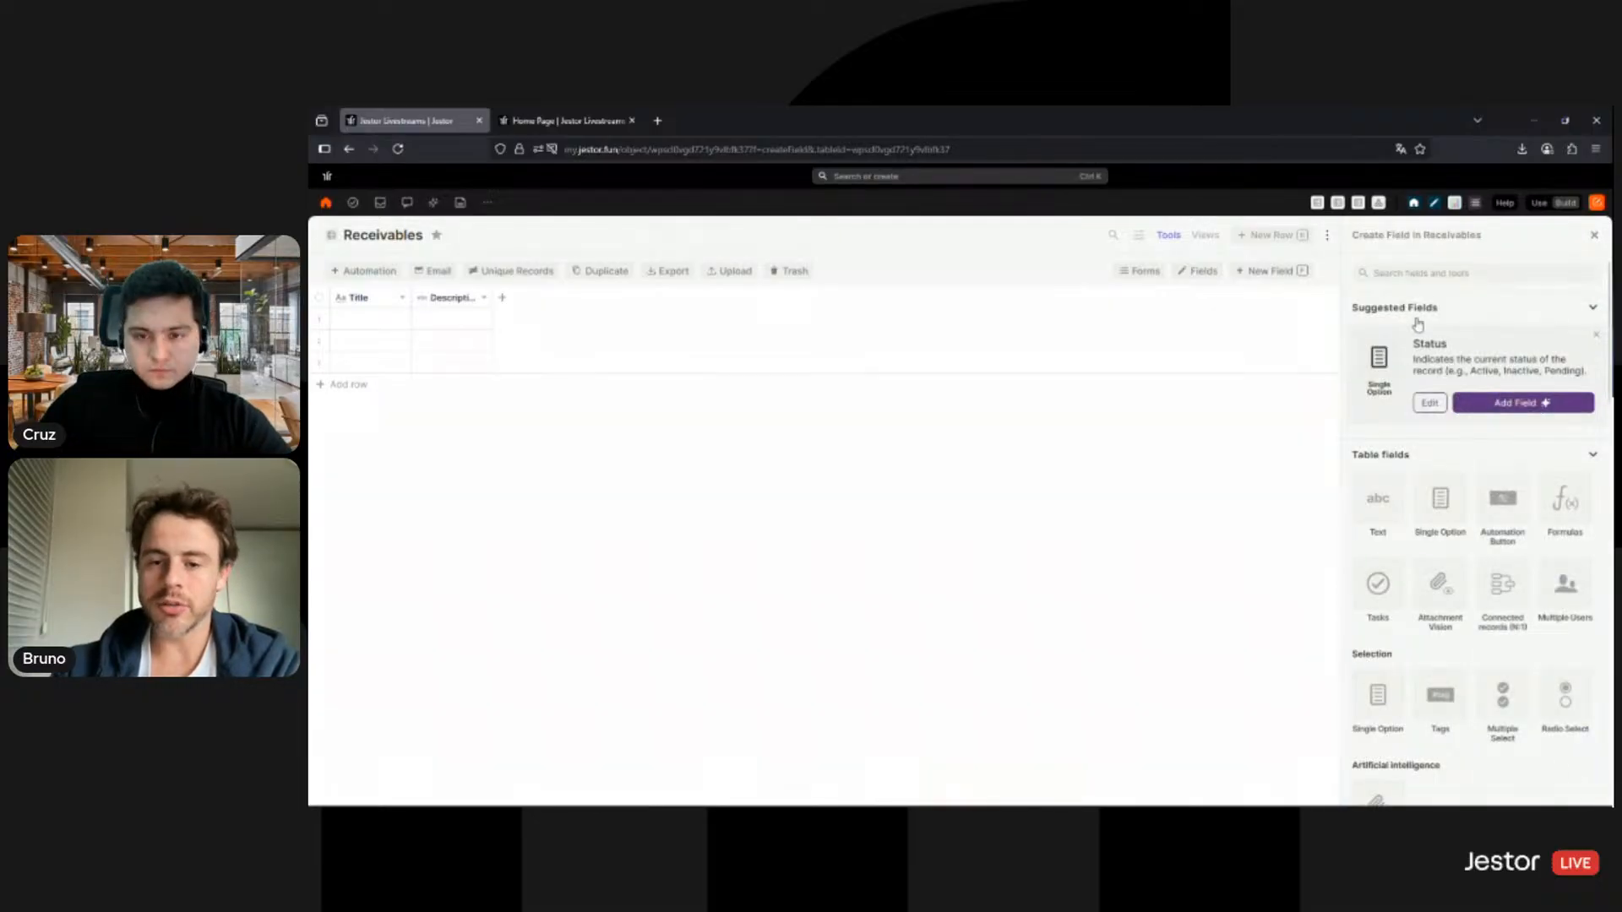
Step: Create a Date field named "Due Date" with the mm/dd/yyyy format in the Receivables table
{"action": "left_click", "coordinate": [1428, 273]}
{"action": "type", "text": "date"}
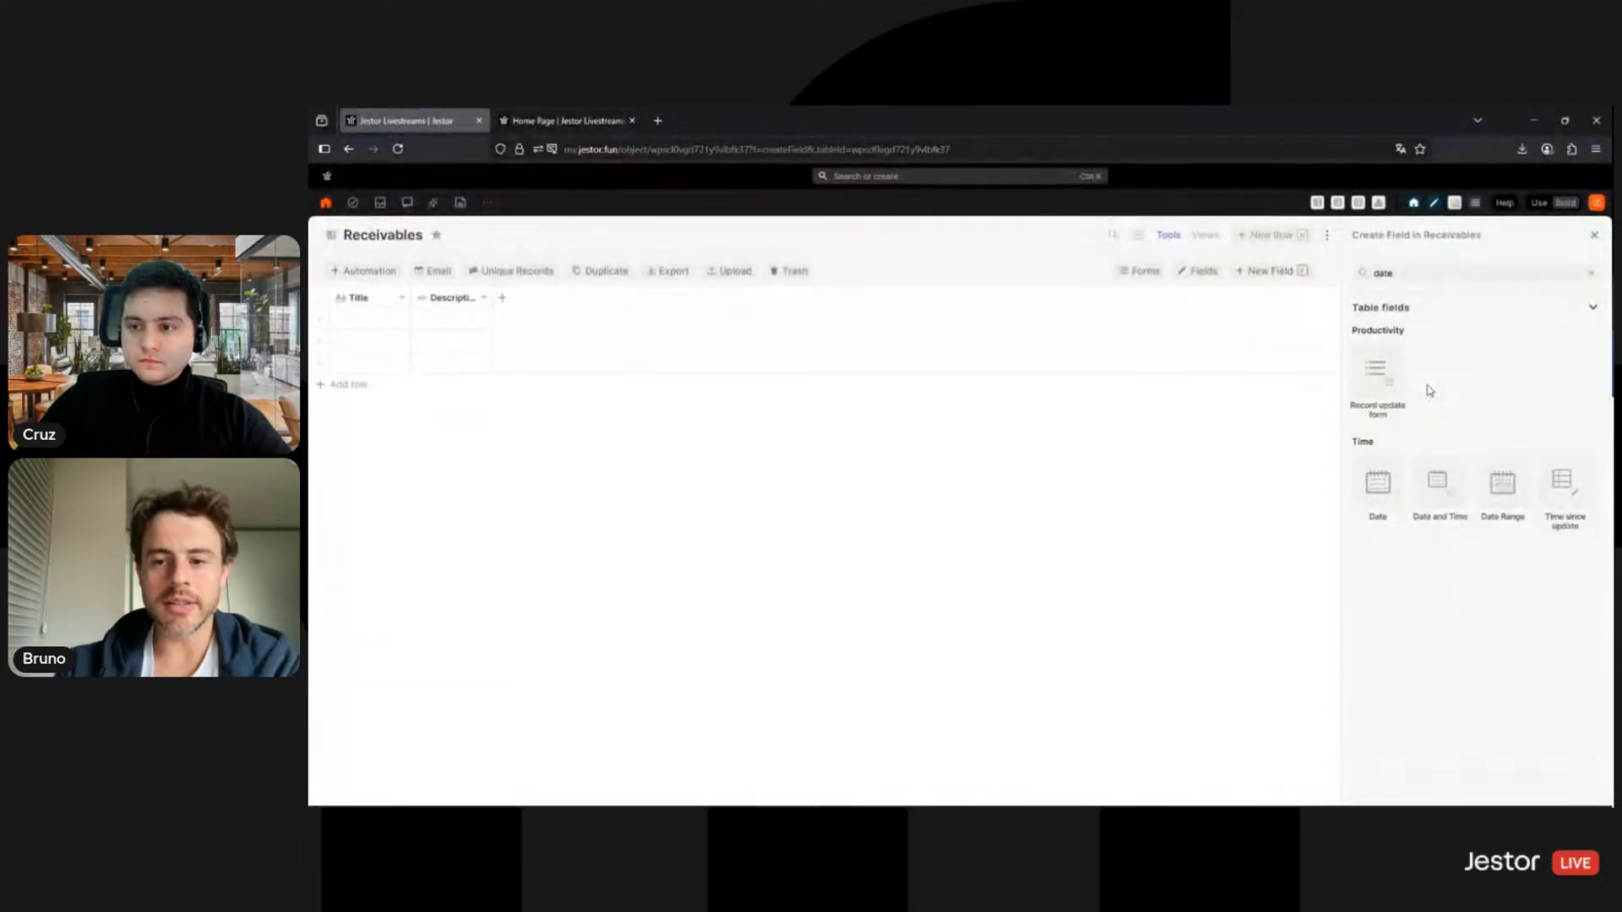
{"action": "left_click", "coordinate": [1389, 497]}
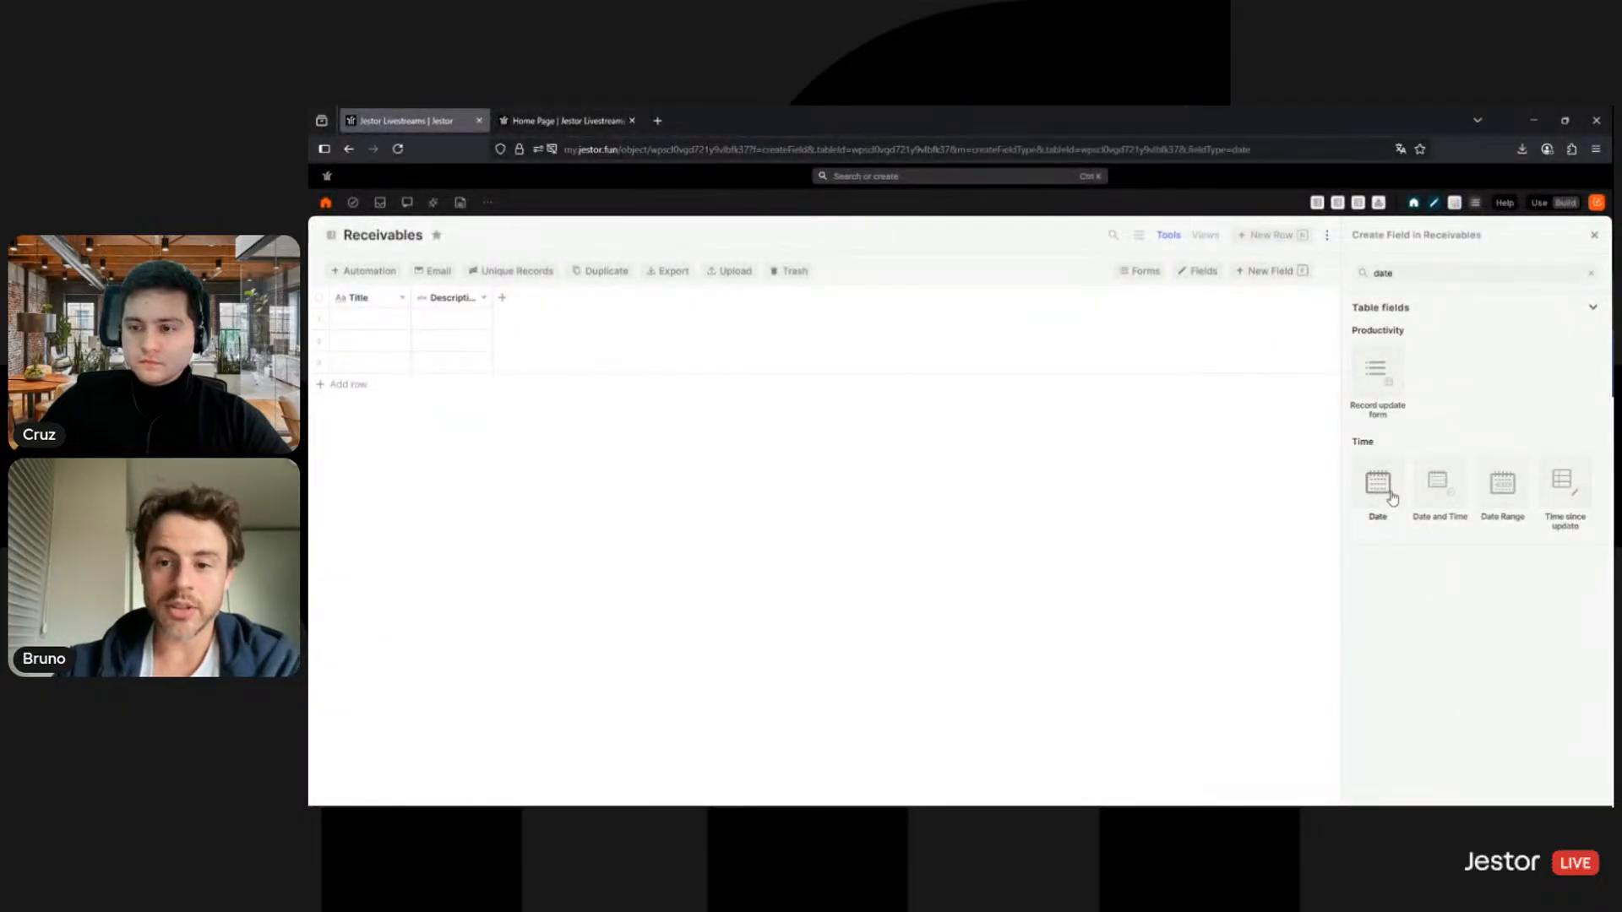
{"action": "left_click", "coordinate": [1359, 368]}
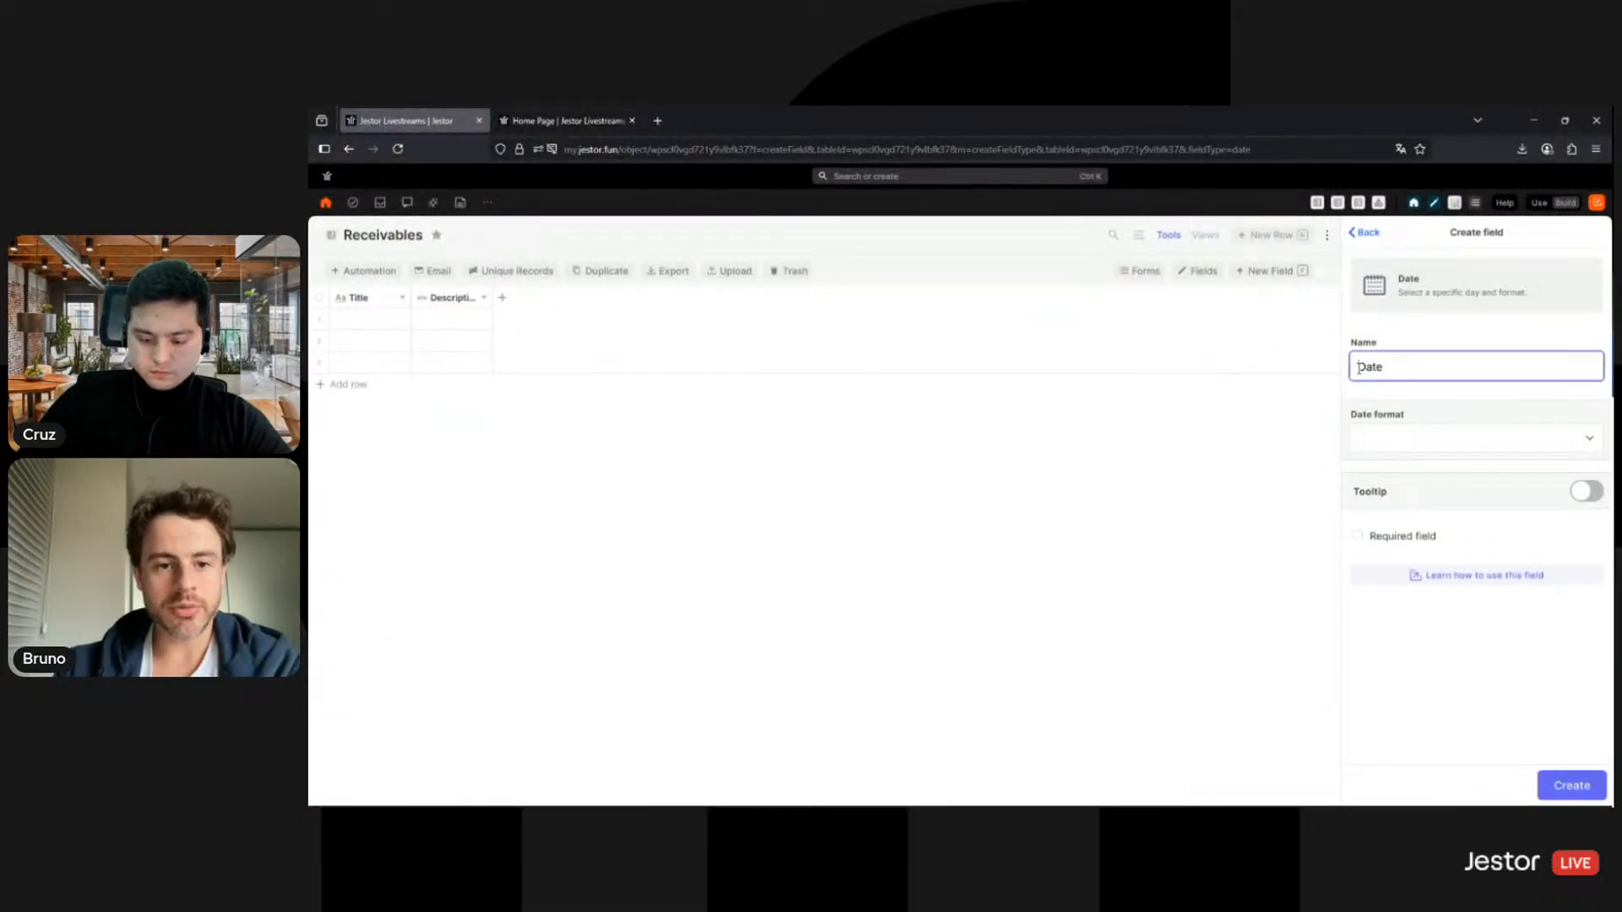
{"action": "type", "text": "Due"}
{"action": "left_click", "coordinate": [1438, 456]}
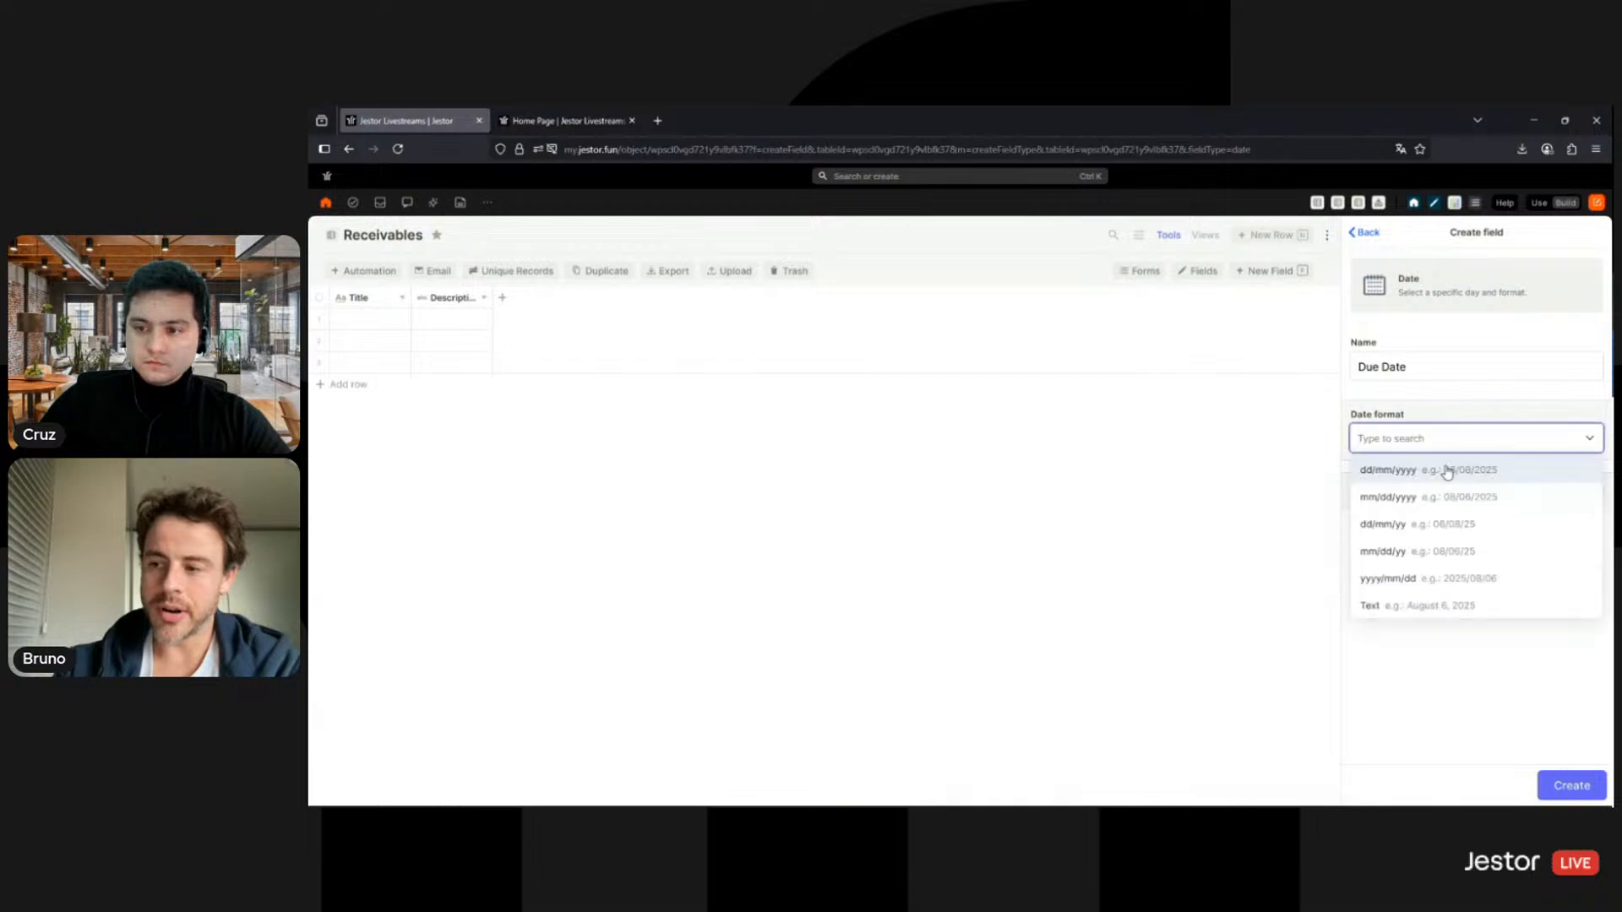
{"action": "left_click", "coordinate": [1446, 470]}
{"action": "left_click", "coordinate": [1394, 499]}
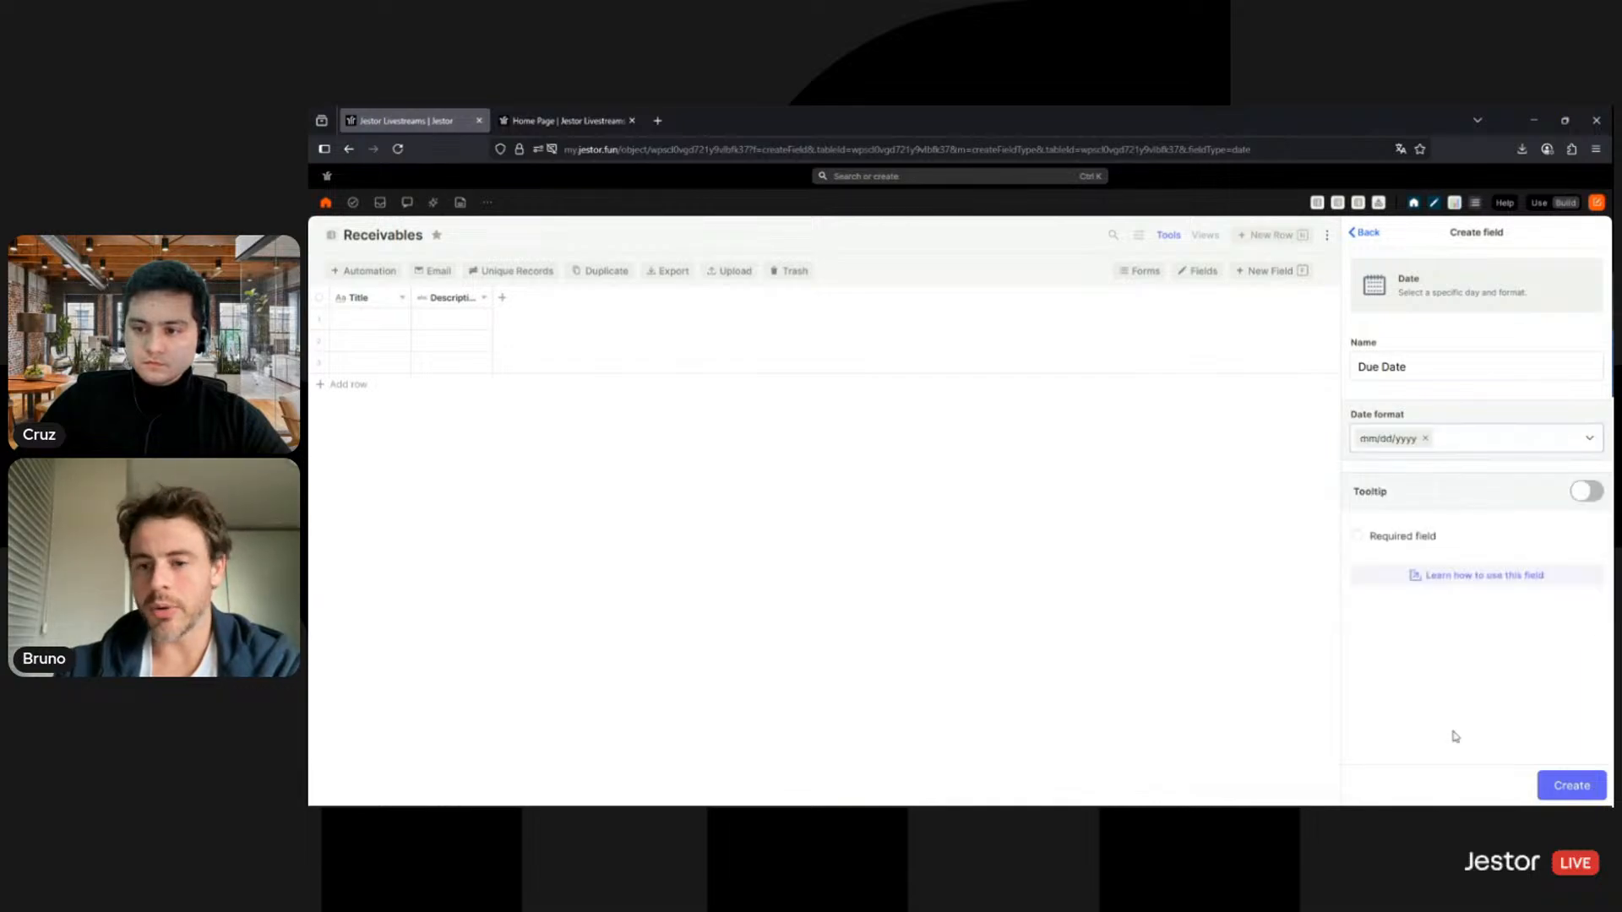
{"action": "left_click", "coordinate": [1563, 784]}
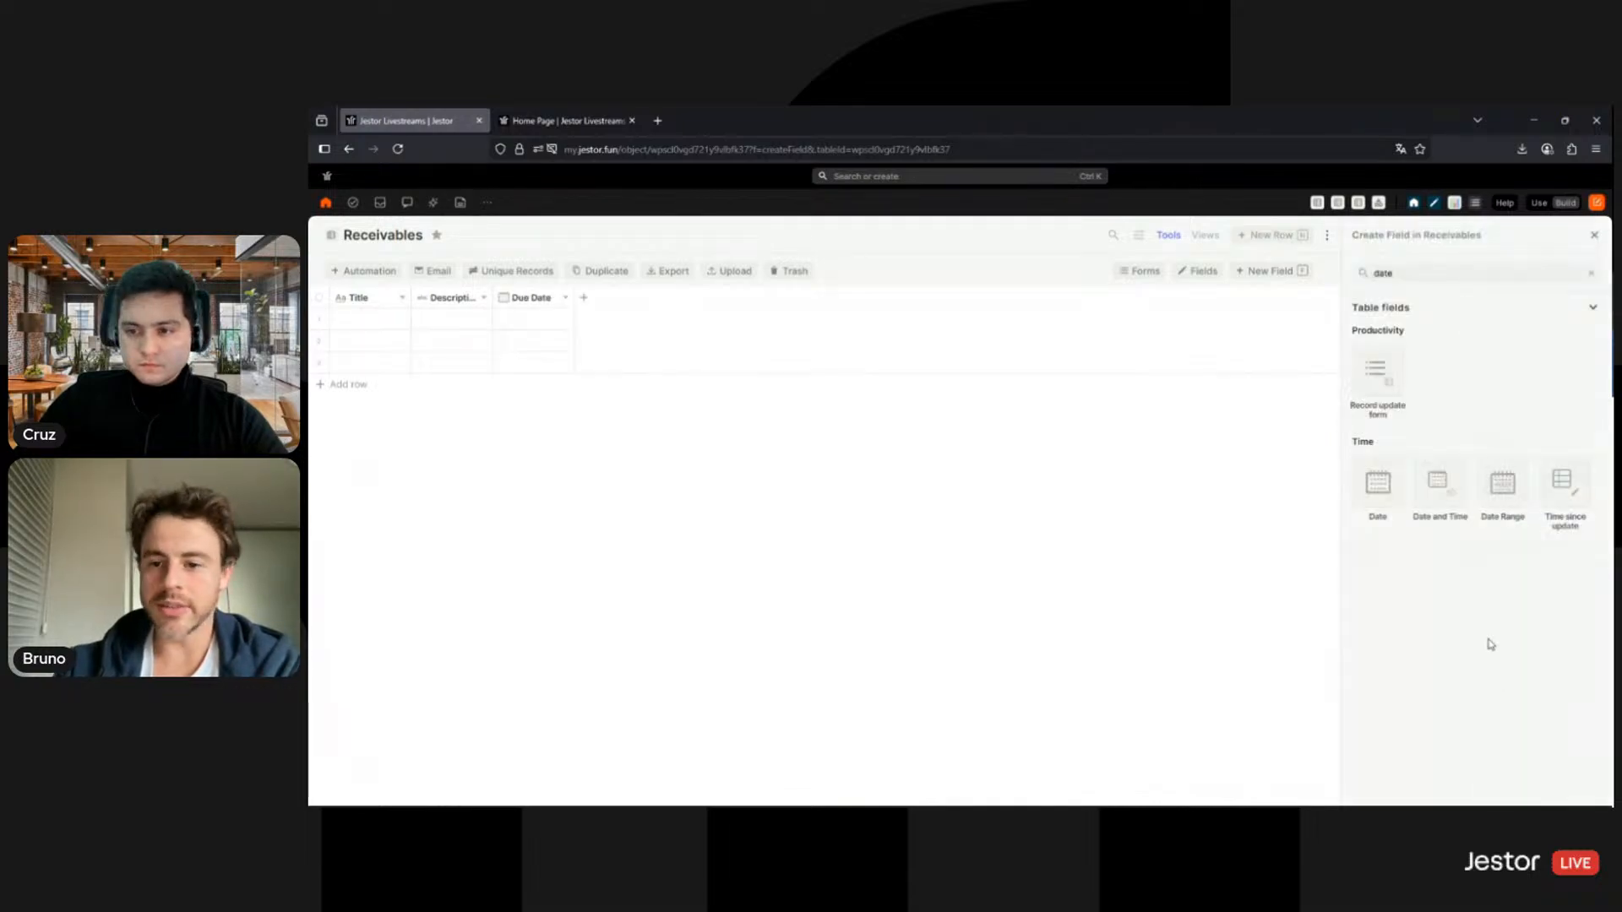
Step: Create a Date field named "Payment Date" with the mm/dd/yyyy format in the Receivables table
{"action": "left_click", "coordinate": [1387, 488]}
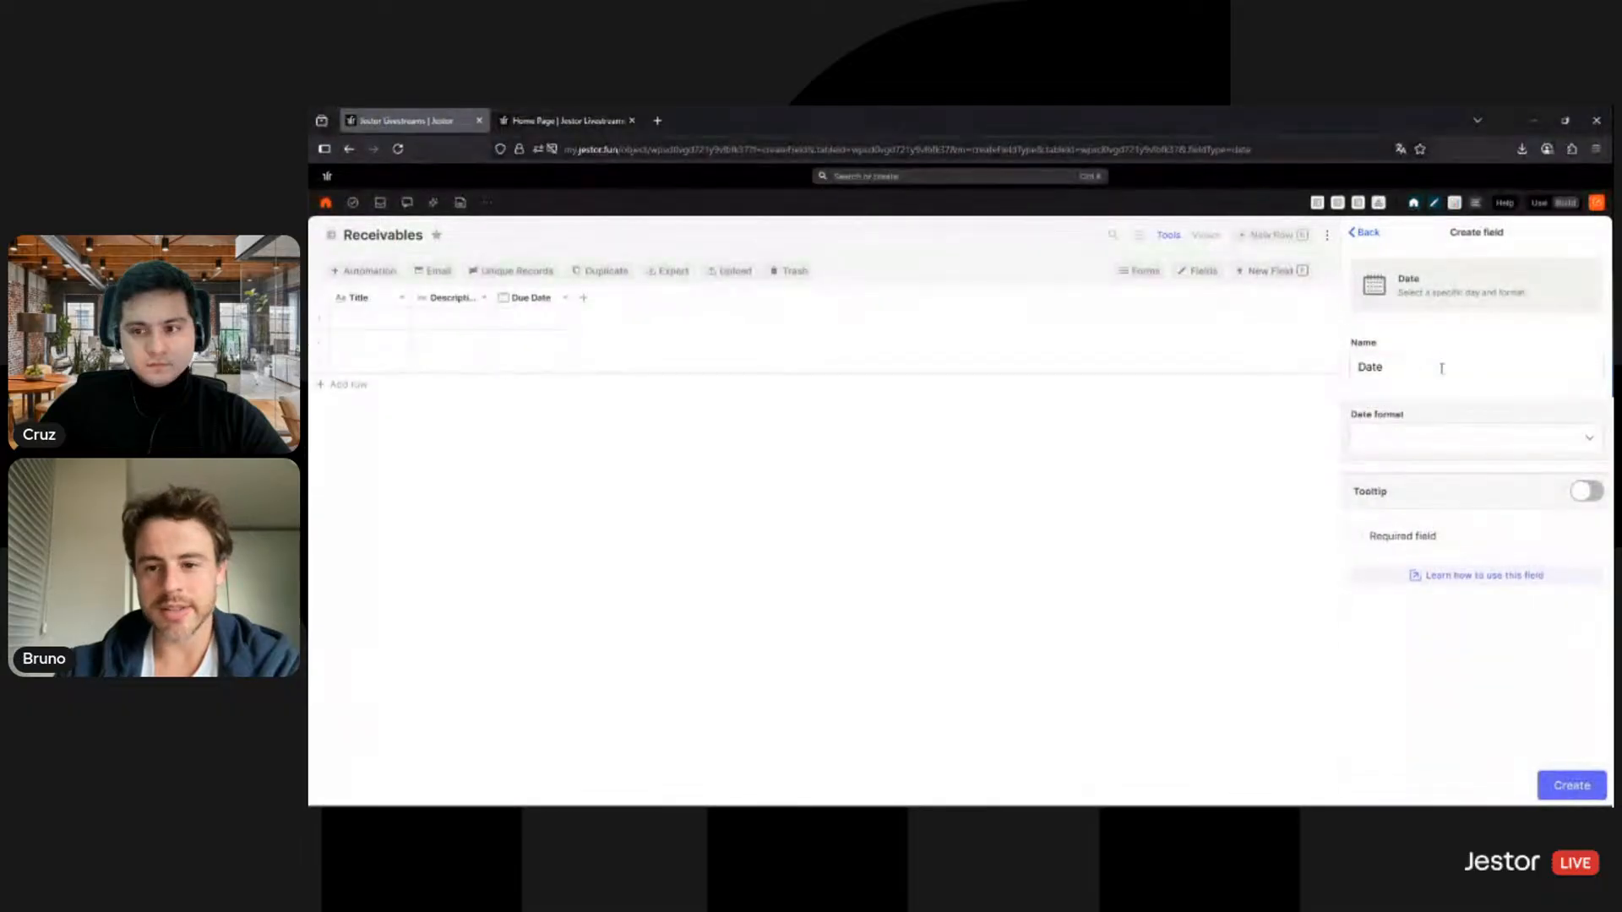
{"action": "type", "text": "Payment"}
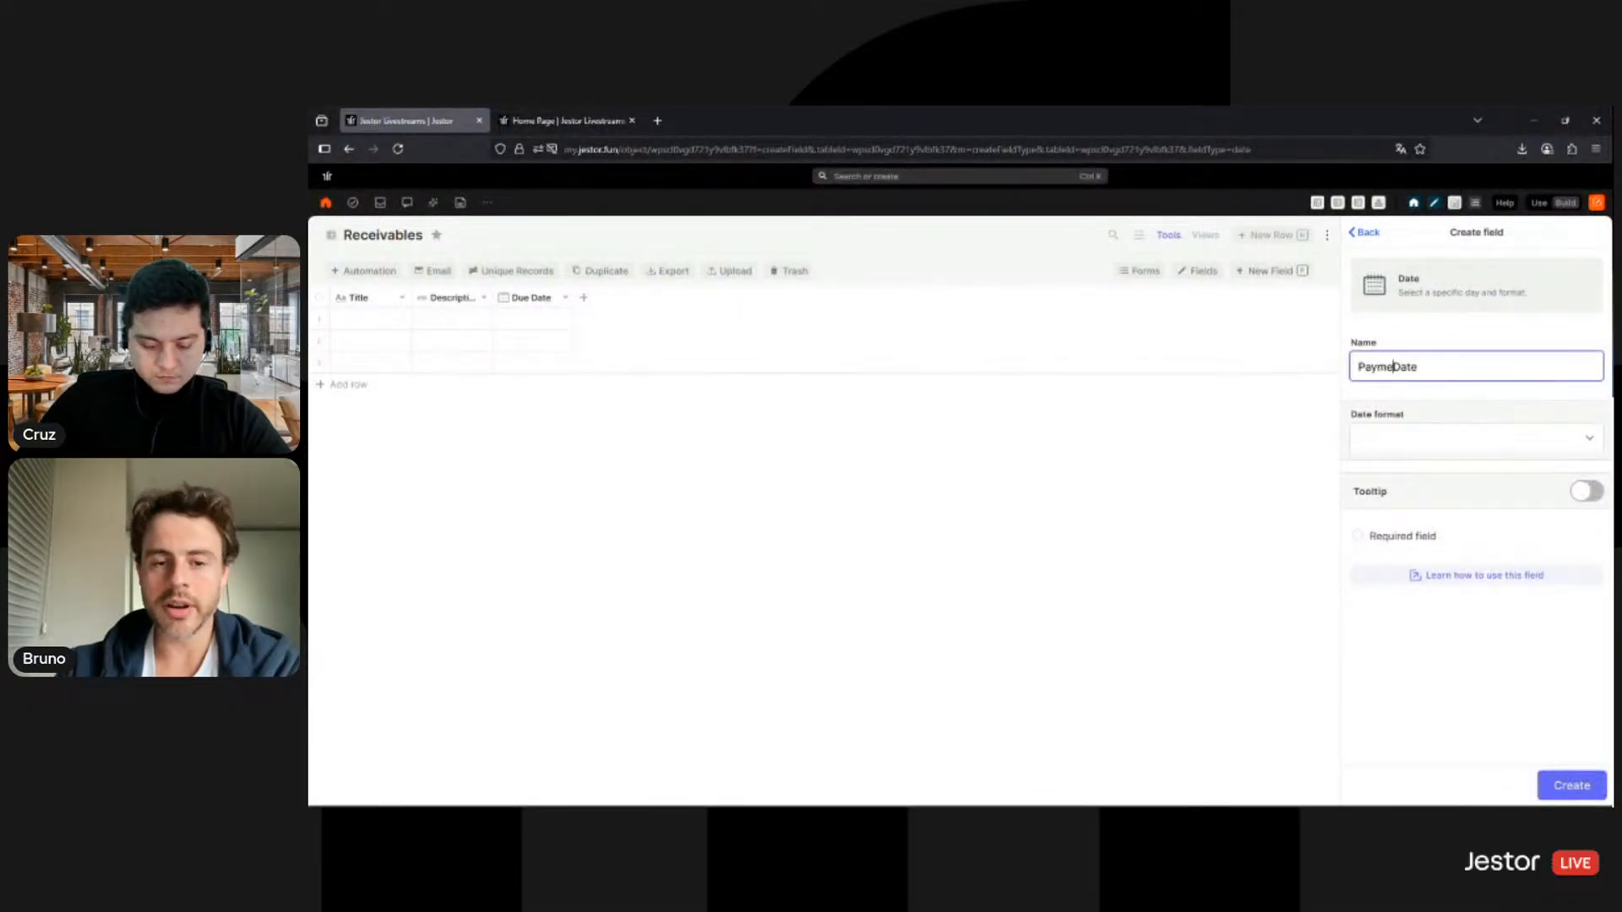
{"action": "left_click", "coordinate": [1373, 440]}
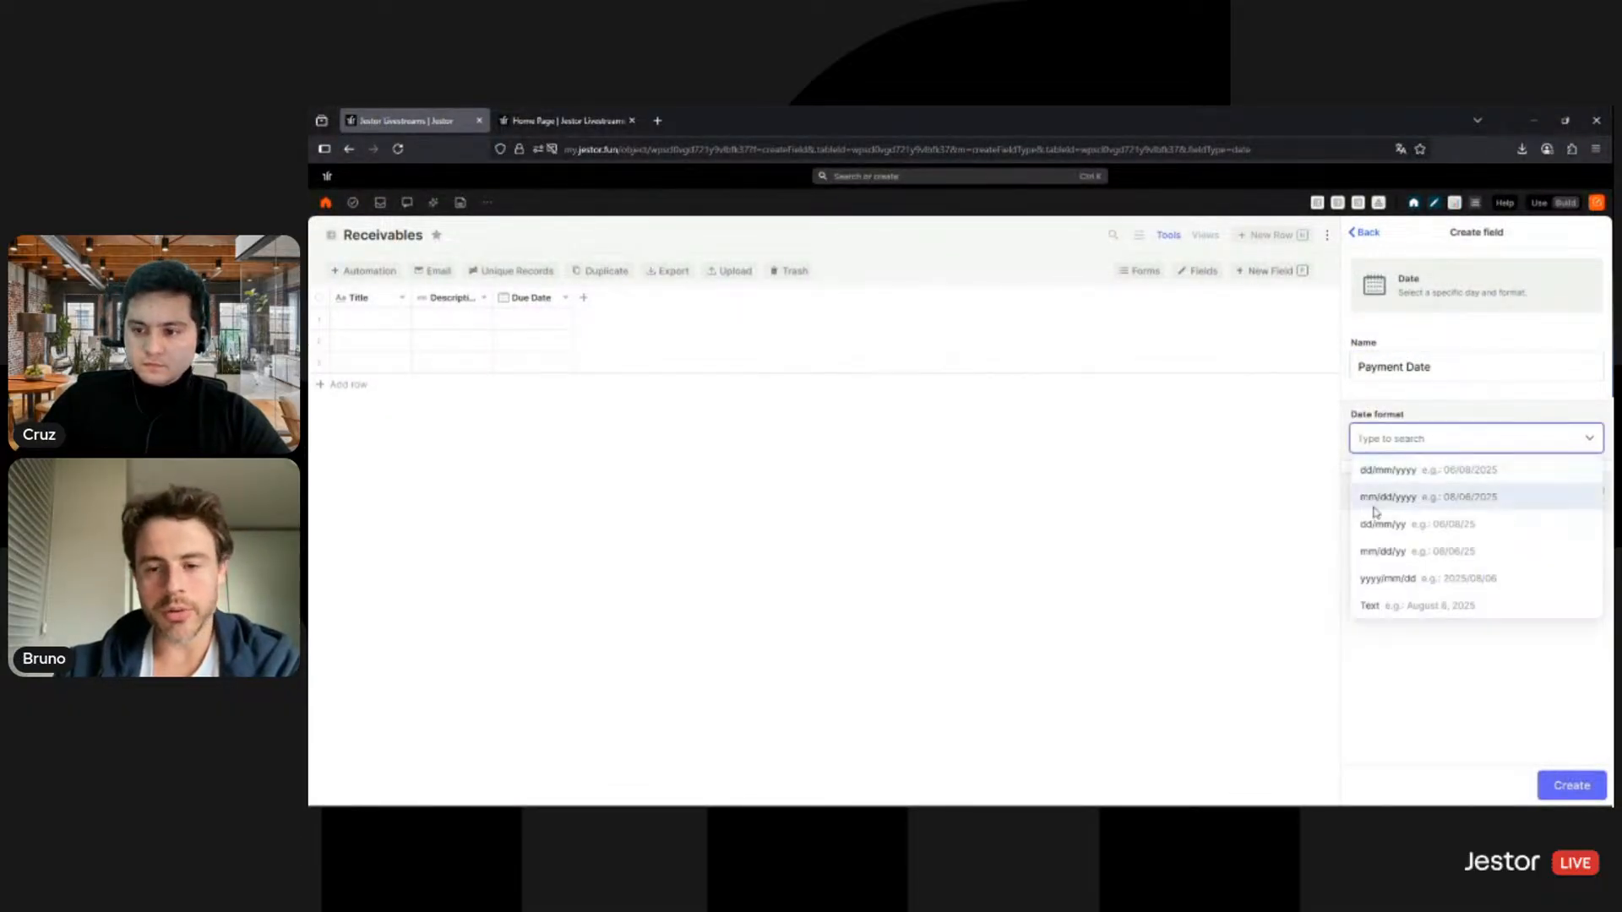
{"action": "left_click", "coordinate": [1366, 503]}
{"action": "left_click", "coordinate": [1546, 786]}
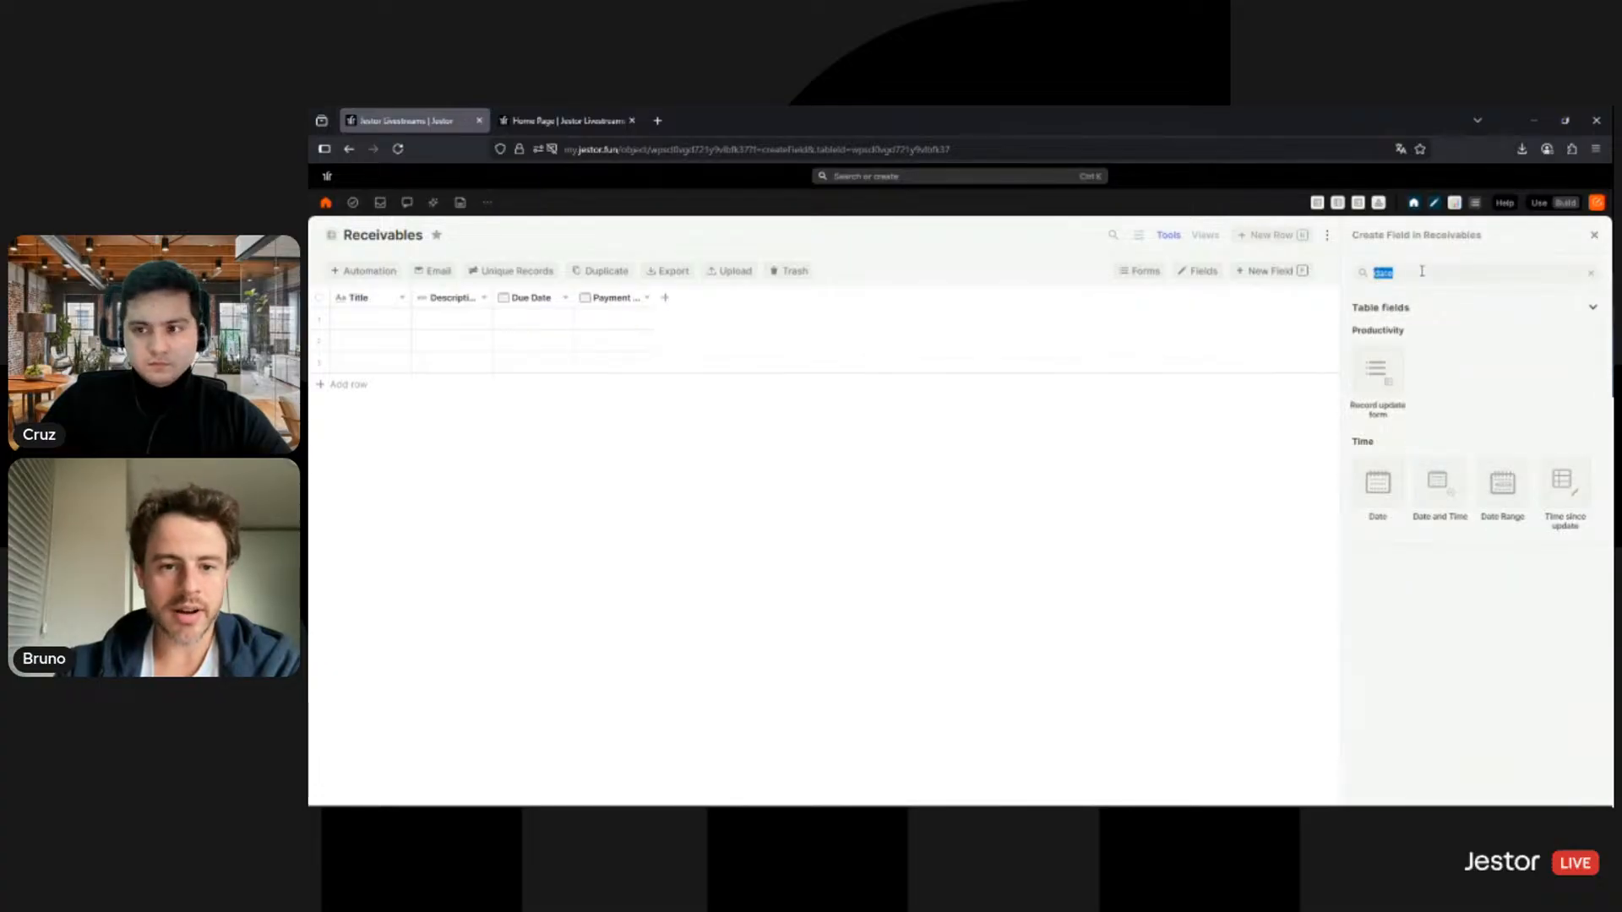
Step: Create a Currency field named "Amount" with "$" as its currency symbol in the Receivables table
{"action": "type", "text": "curre"}
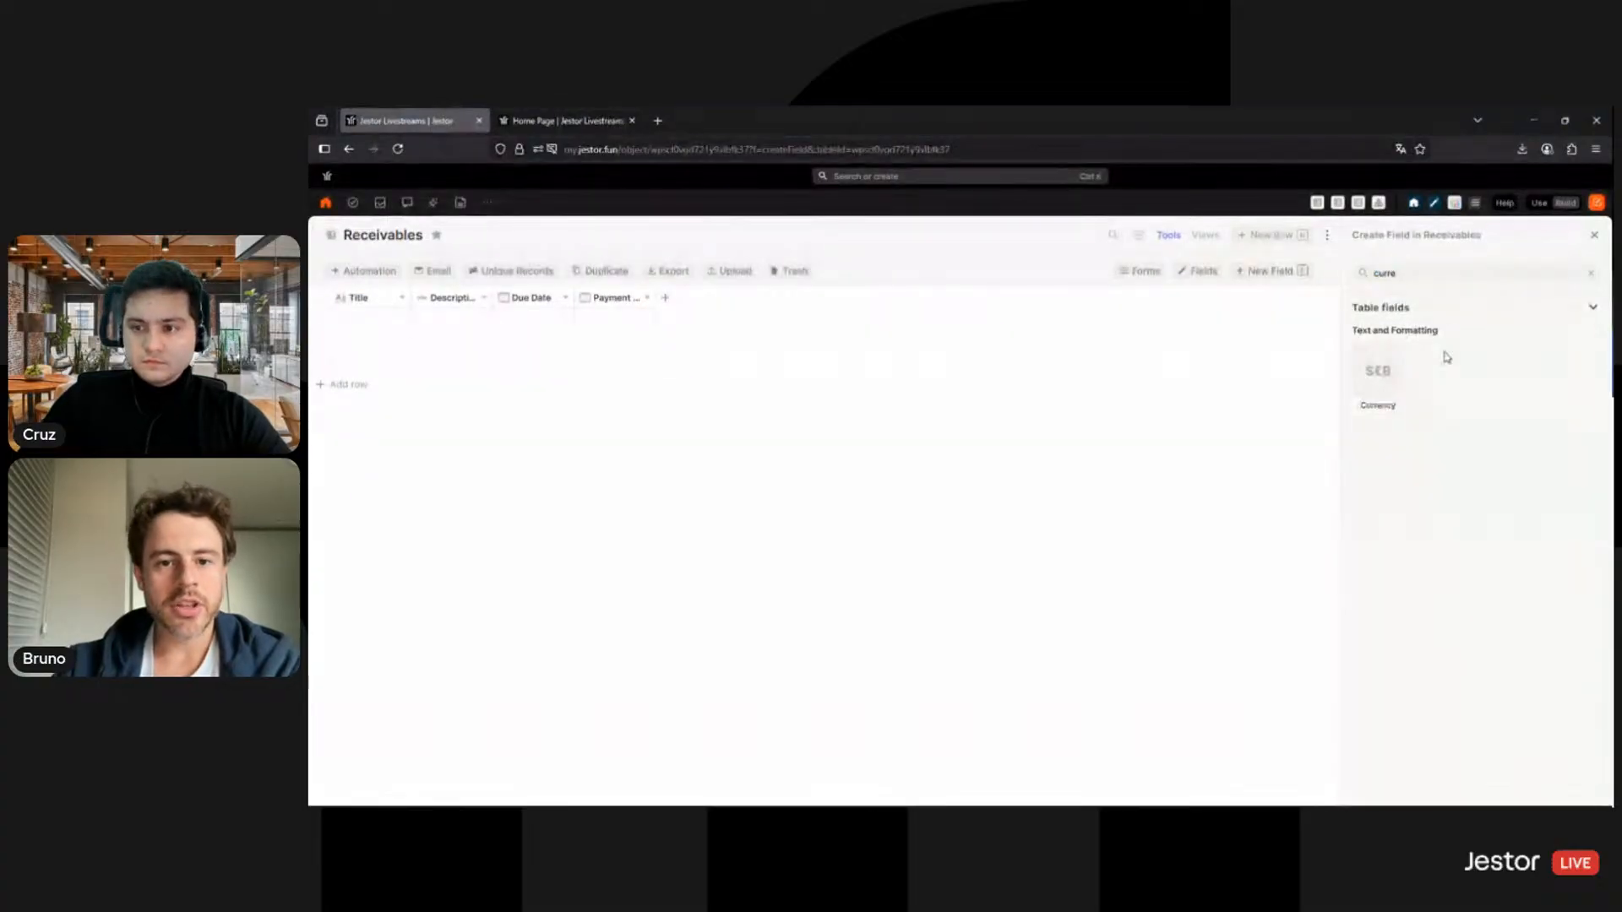
{"action": "left_click", "coordinate": [1377, 399]}
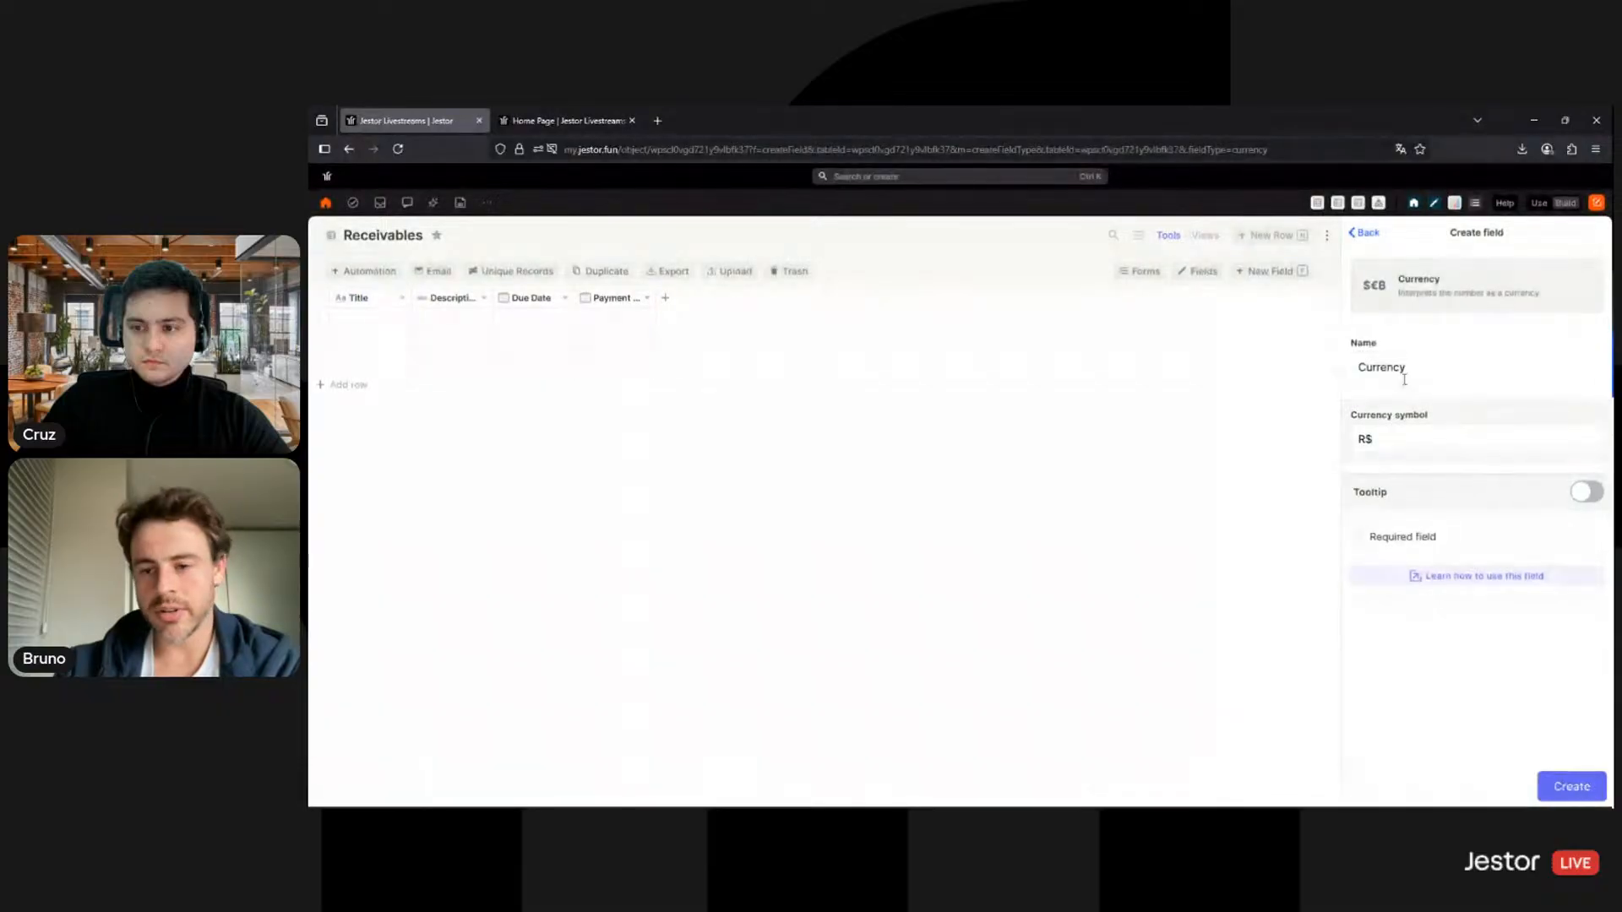
{"action": "double_click", "coordinate": [1402, 370]}
{"action": "type", "text": "Amount"}
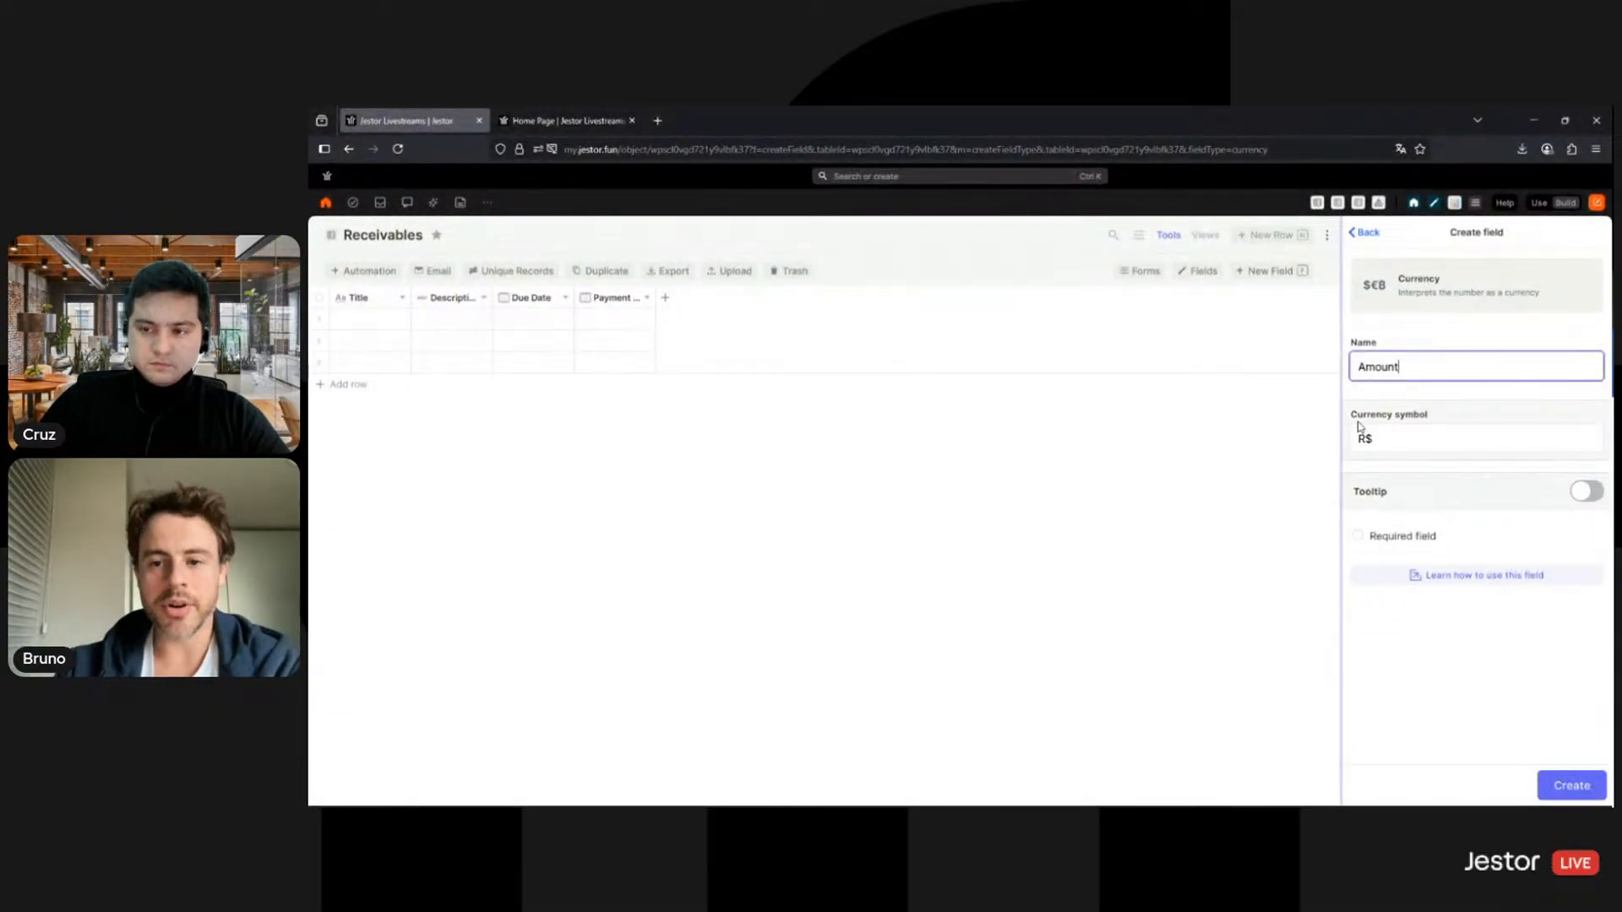
{"action": "left_click", "coordinate": [1364, 439]}
{"action": "key", "text": "BackSpace"}
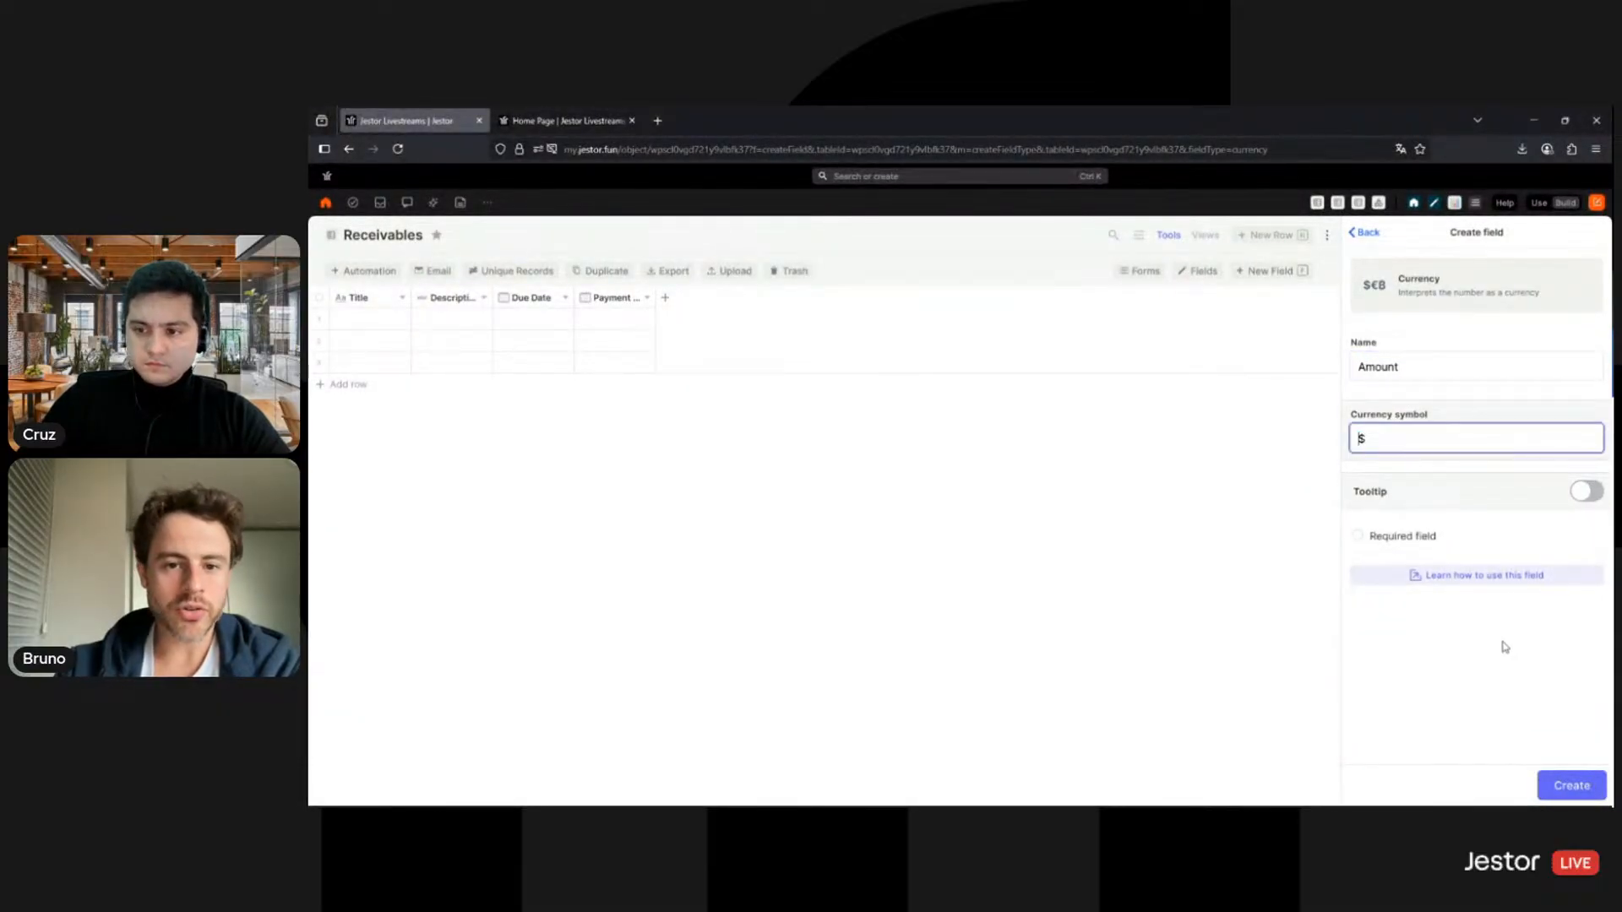
{"action": "left_click", "coordinate": [1562, 784]}
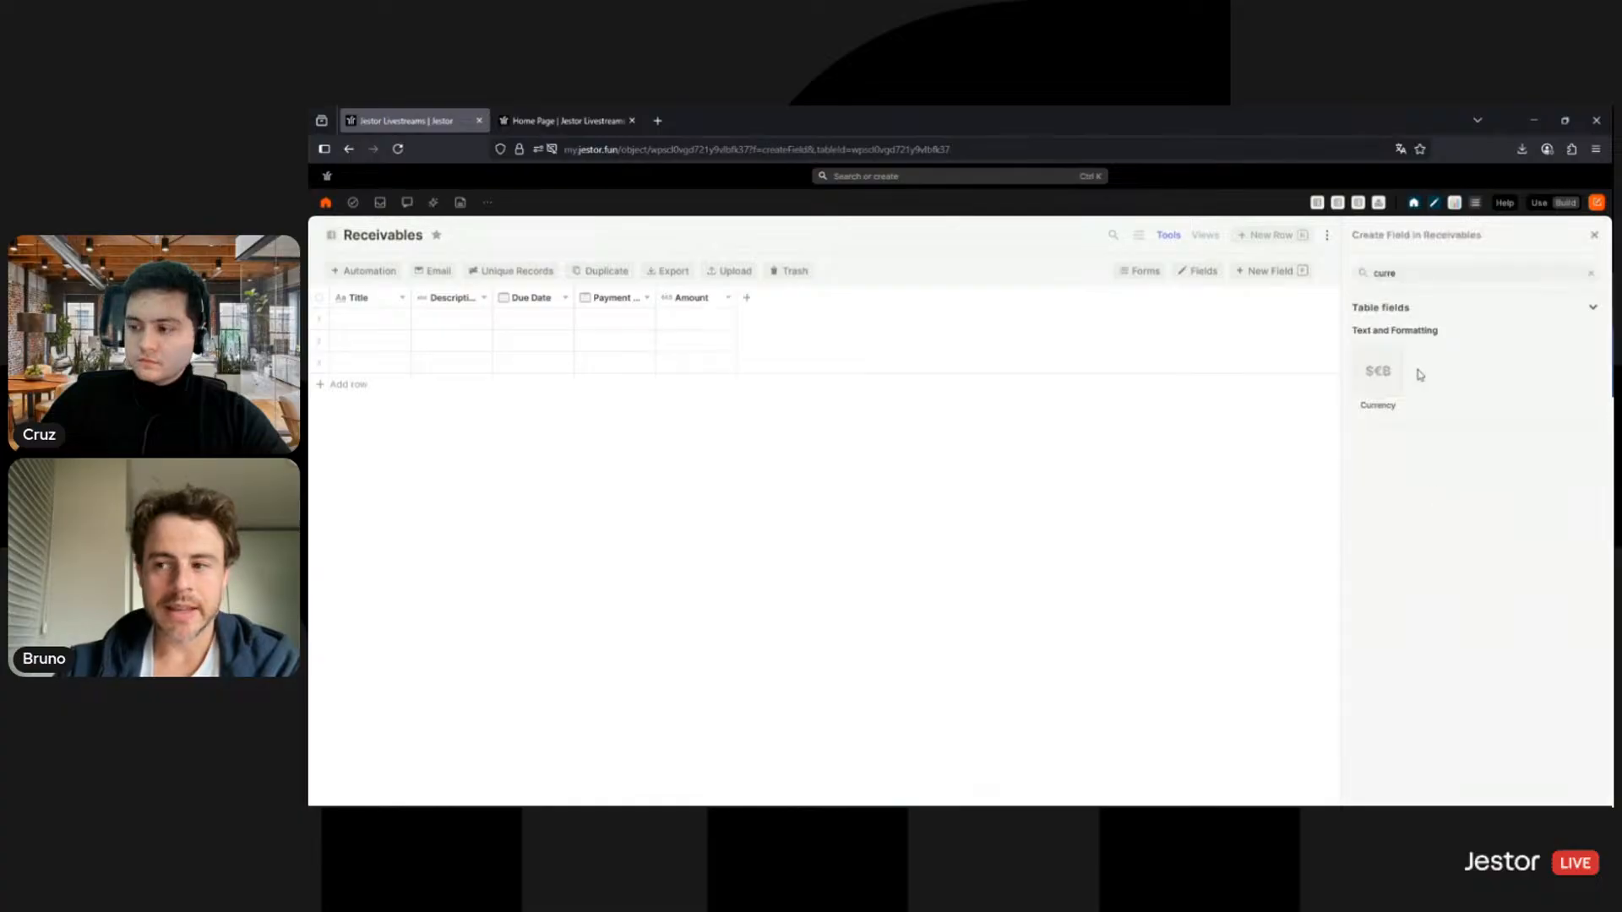
Step: Find the Attachment field type and create an Attachment field in the Receivables table
{"action": "double_click", "coordinate": [1419, 272]}
{"action": "type", "text": "attac"}
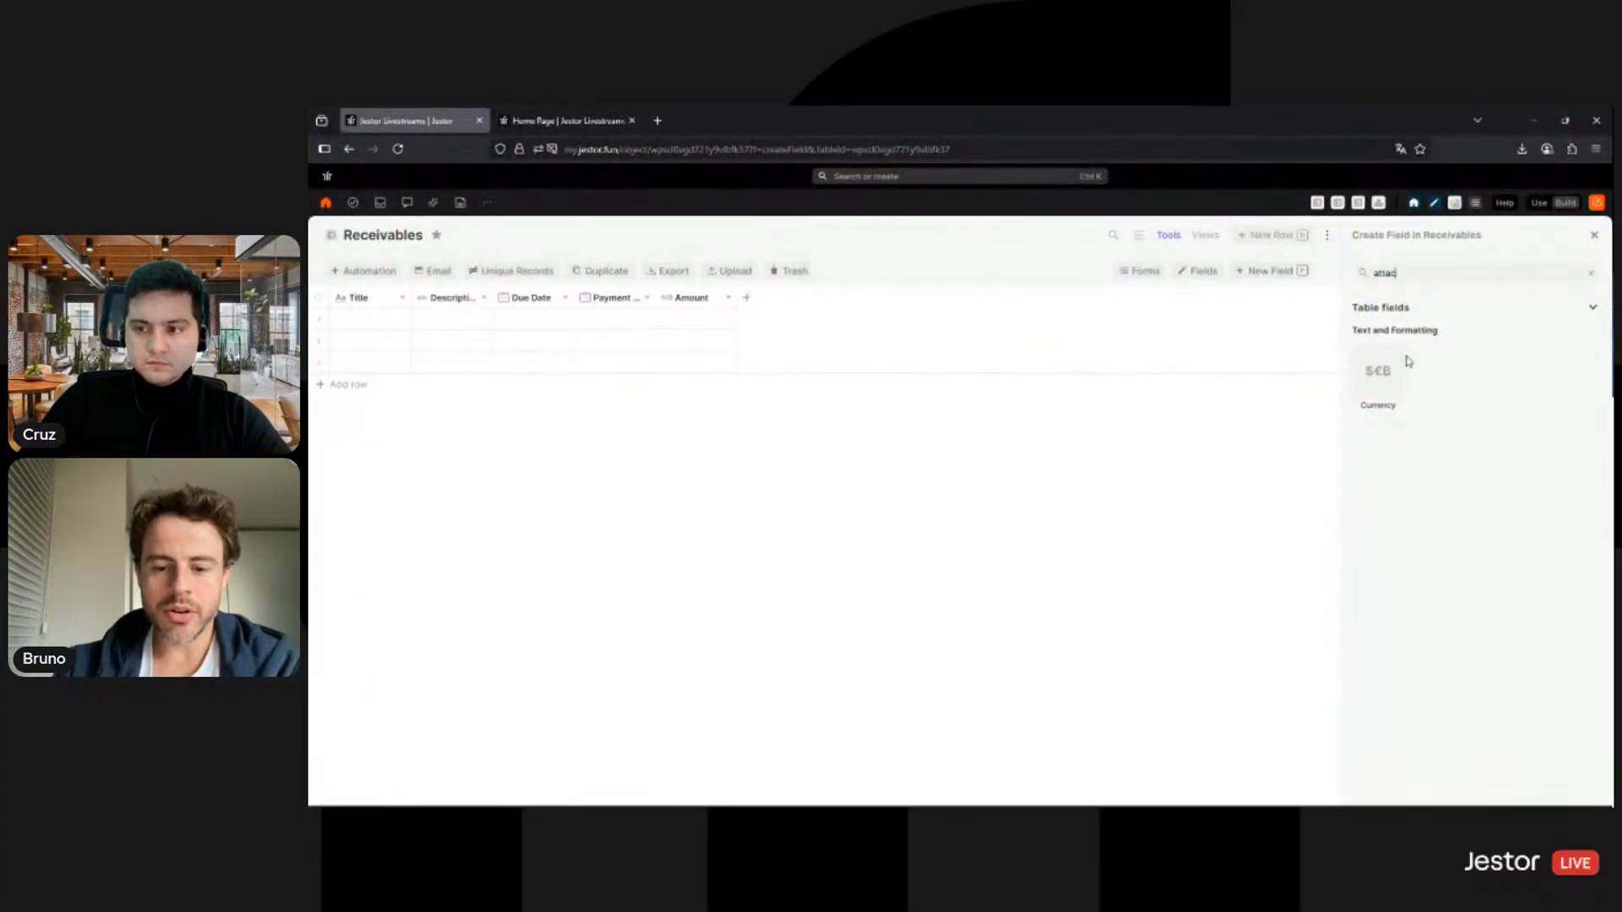
{"action": "left_click", "coordinate": [1378, 574]}
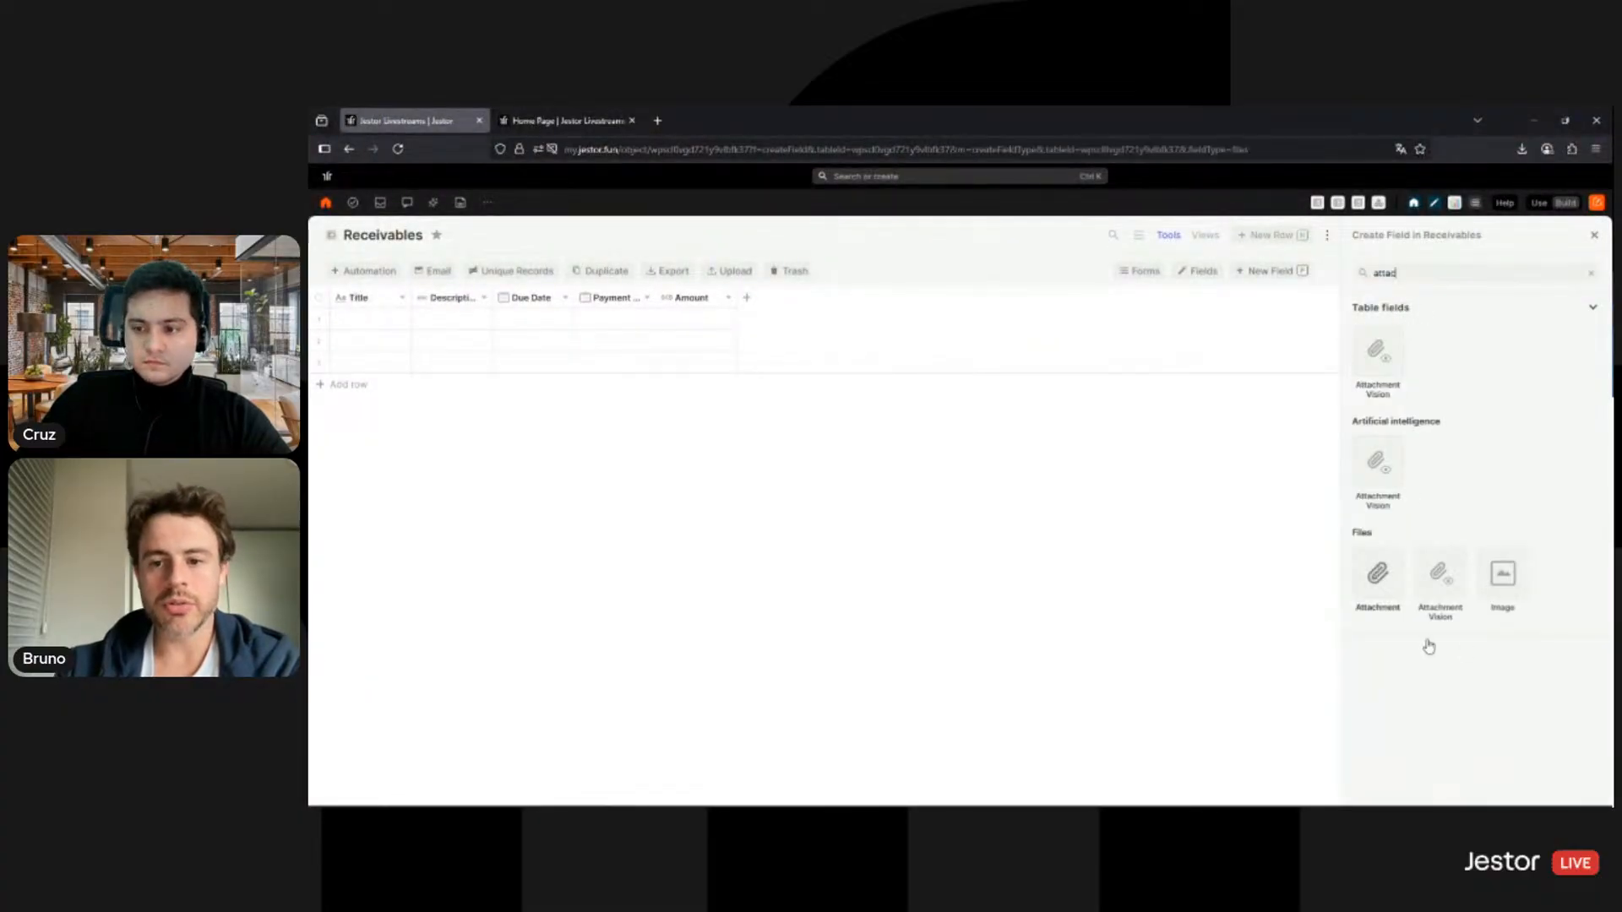
{"action": "left_click", "coordinate": [1565, 773]}
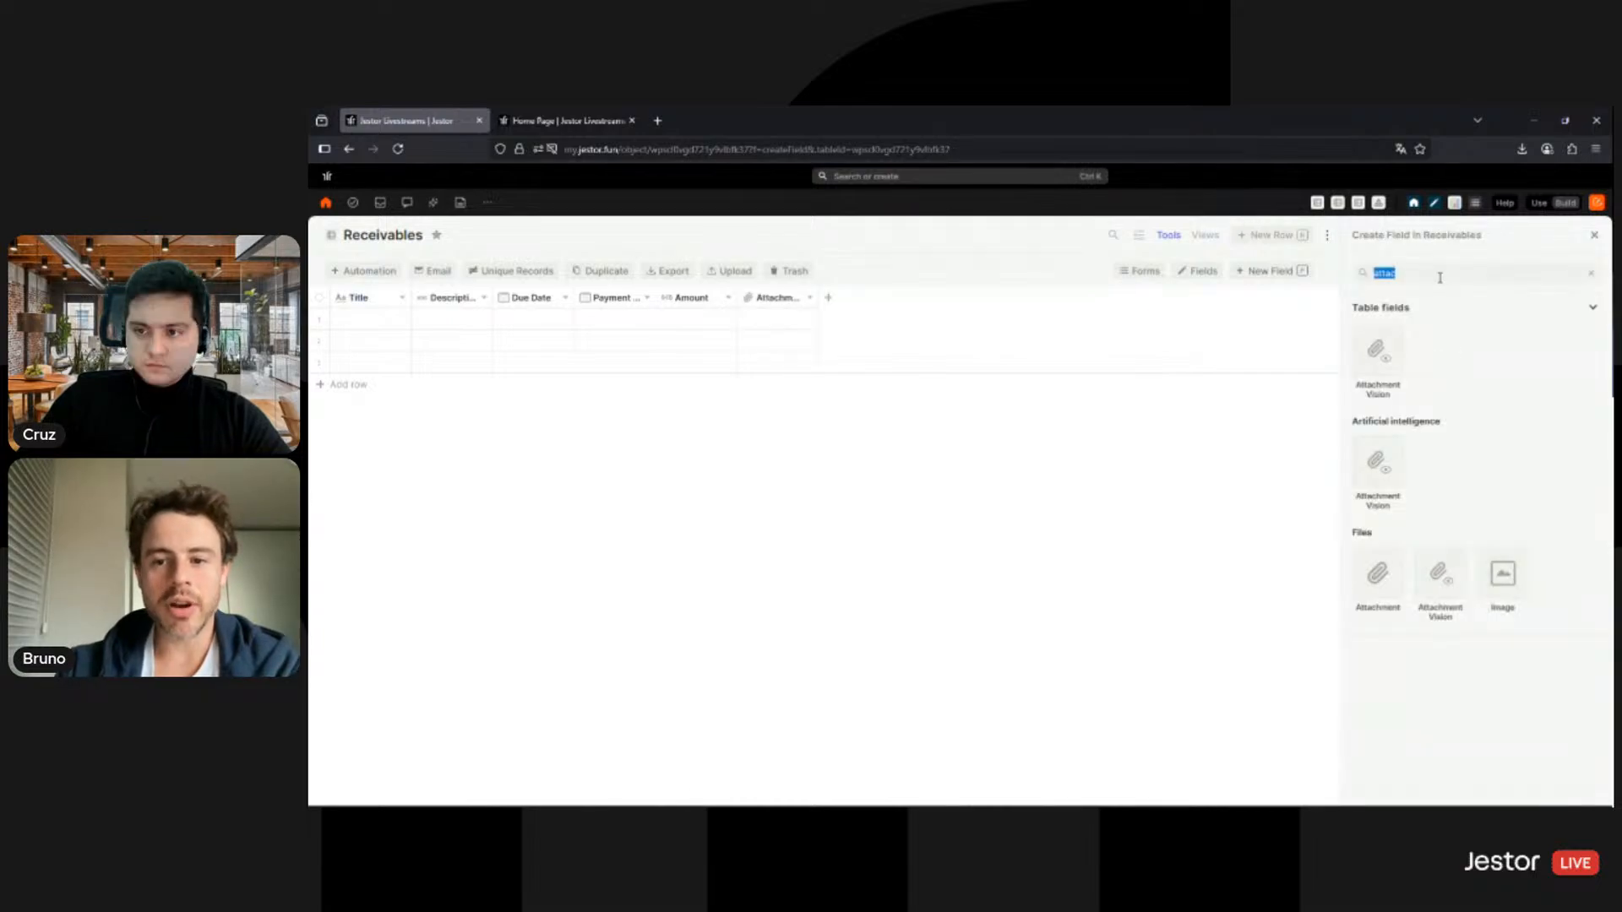
Step: Set up a Connected records (N:1) field named "Client" linked to the Clients SMB table, sorted by Name
{"action": "type", "text": "con"}
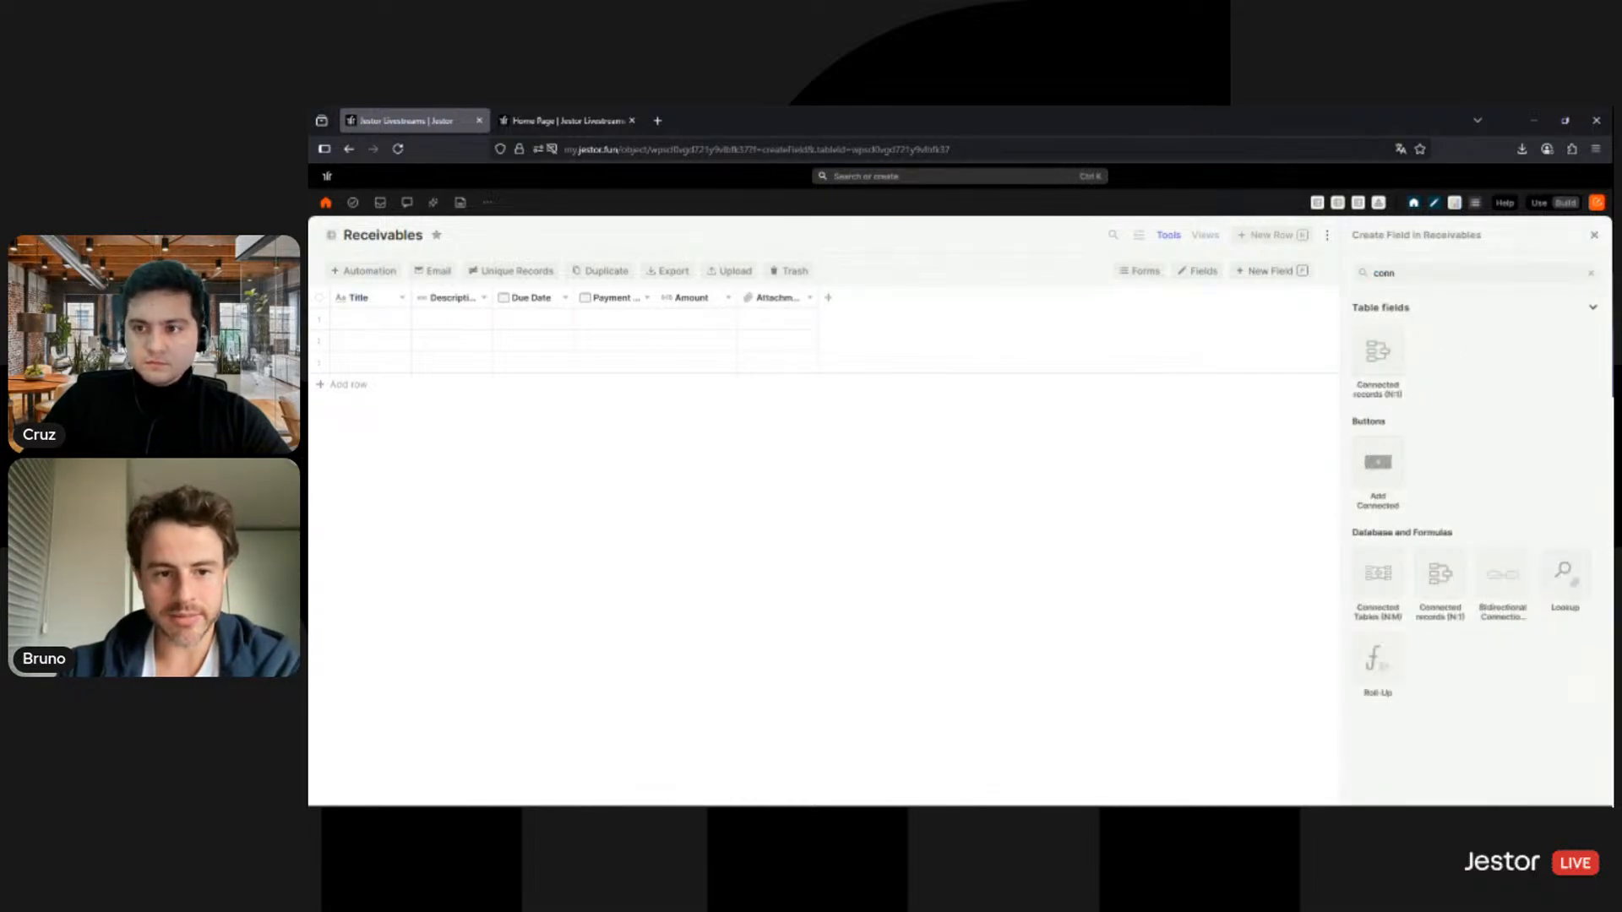
{"action": "left_click", "coordinate": [1424, 384]}
{"action": "left_click", "coordinate": [1412, 368]}
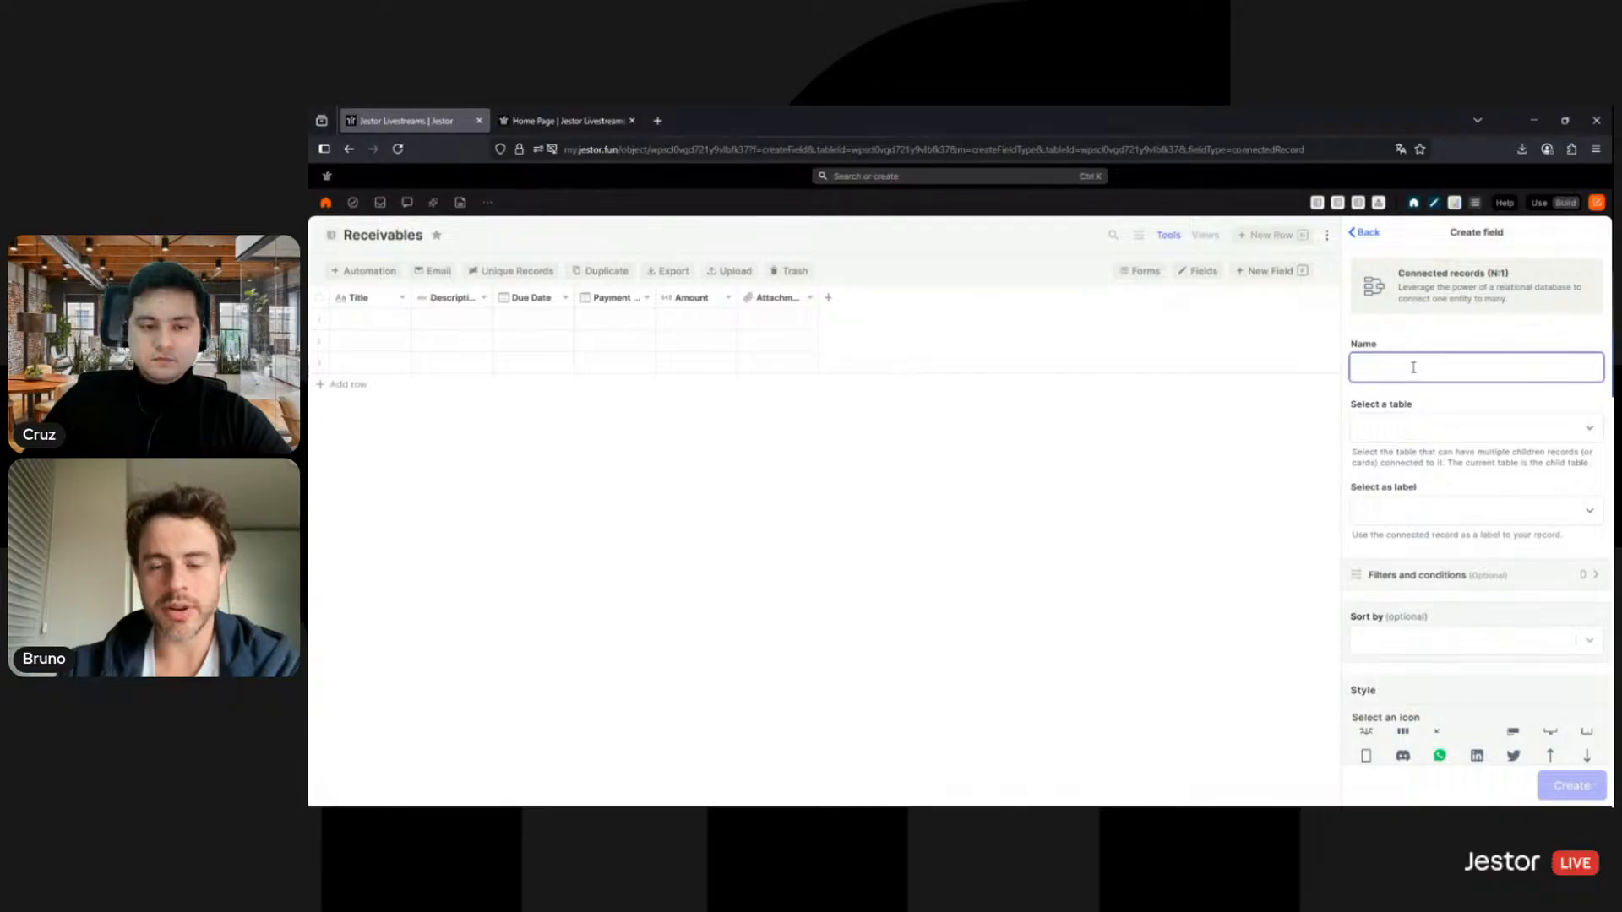
{"action": "type", "text": "Client"}
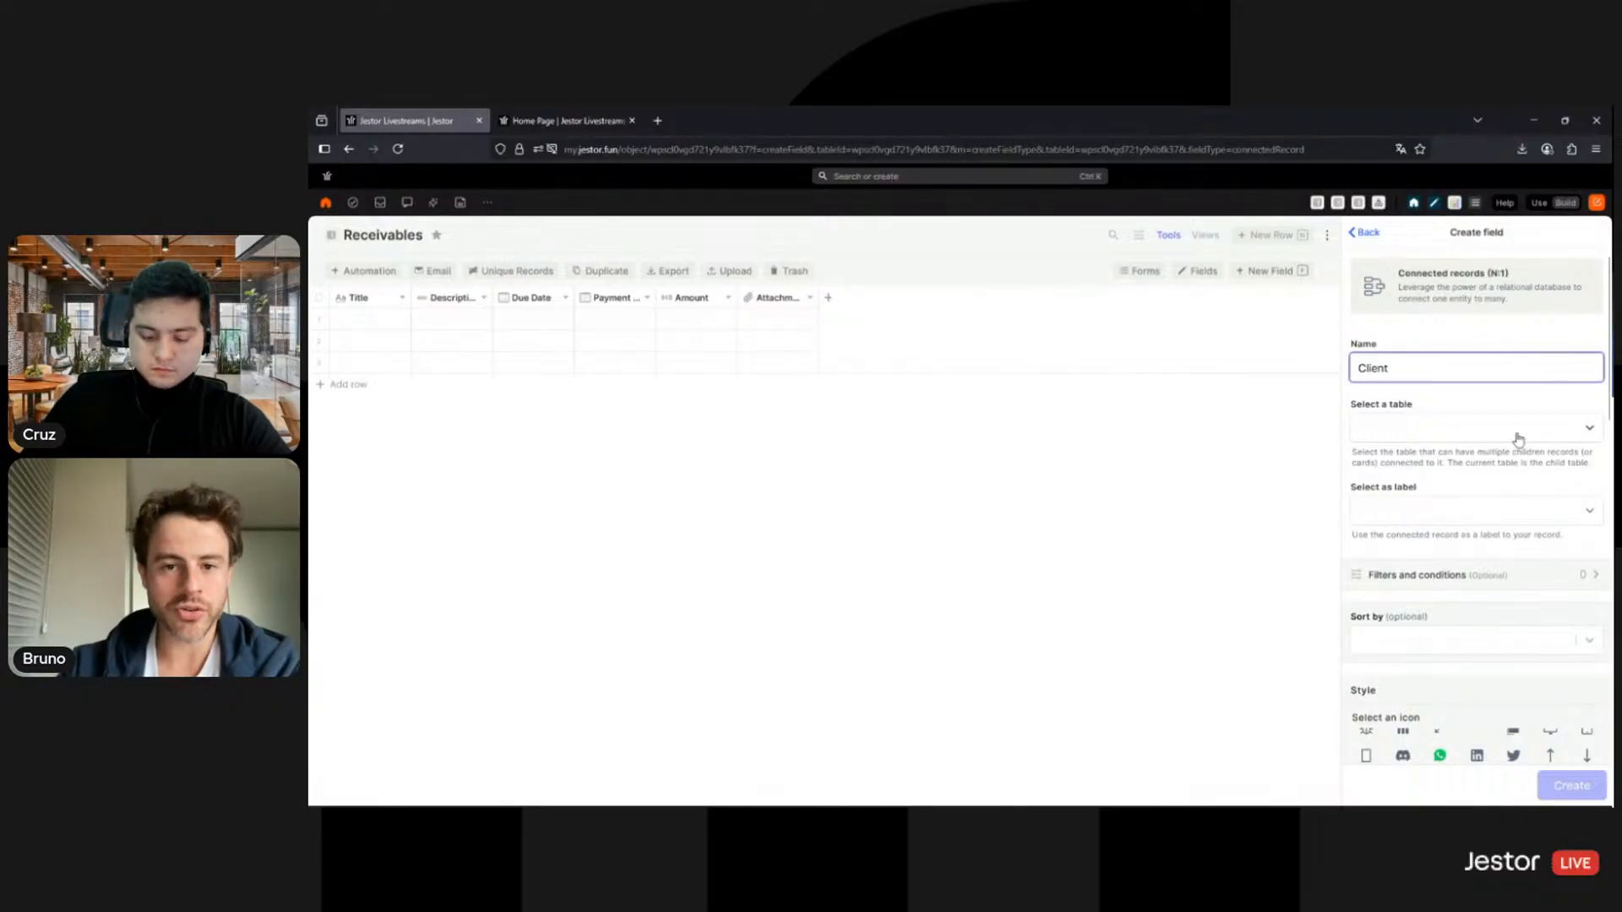
{"action": "left_click", "coordinate": [1518, 431]}
{"action": "type", "text": "clien"}
{"action": "left_click", "coordinate": [1461, 493]}
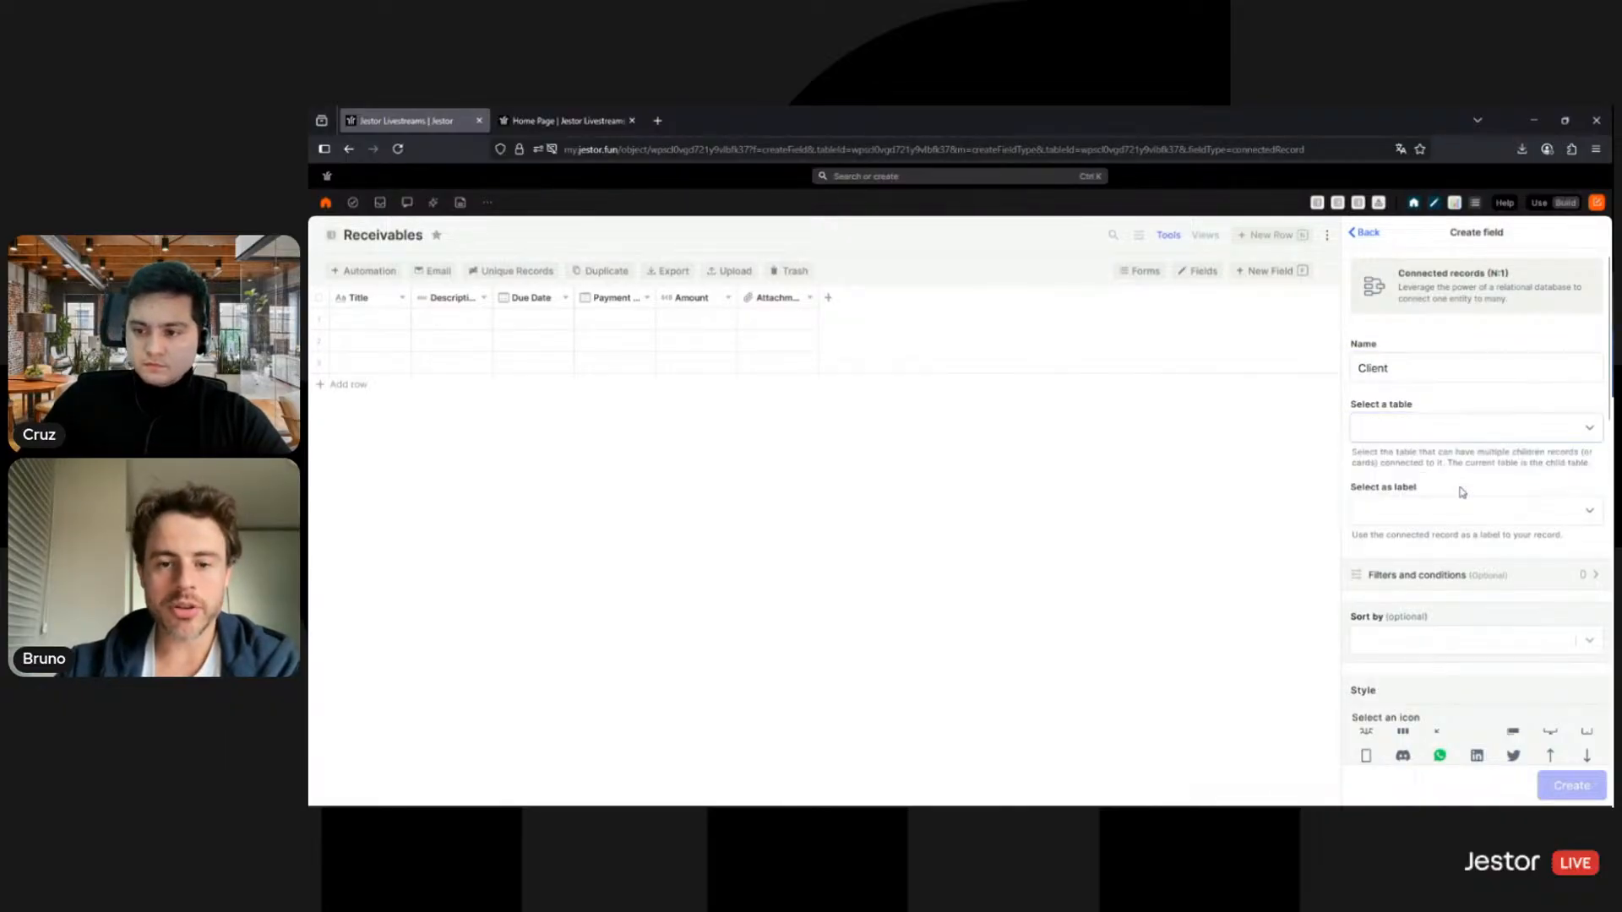
{"action": "scroll", "coordinate": [1485, 550], "scroll_direction": "down", "scroll_amount": 1}
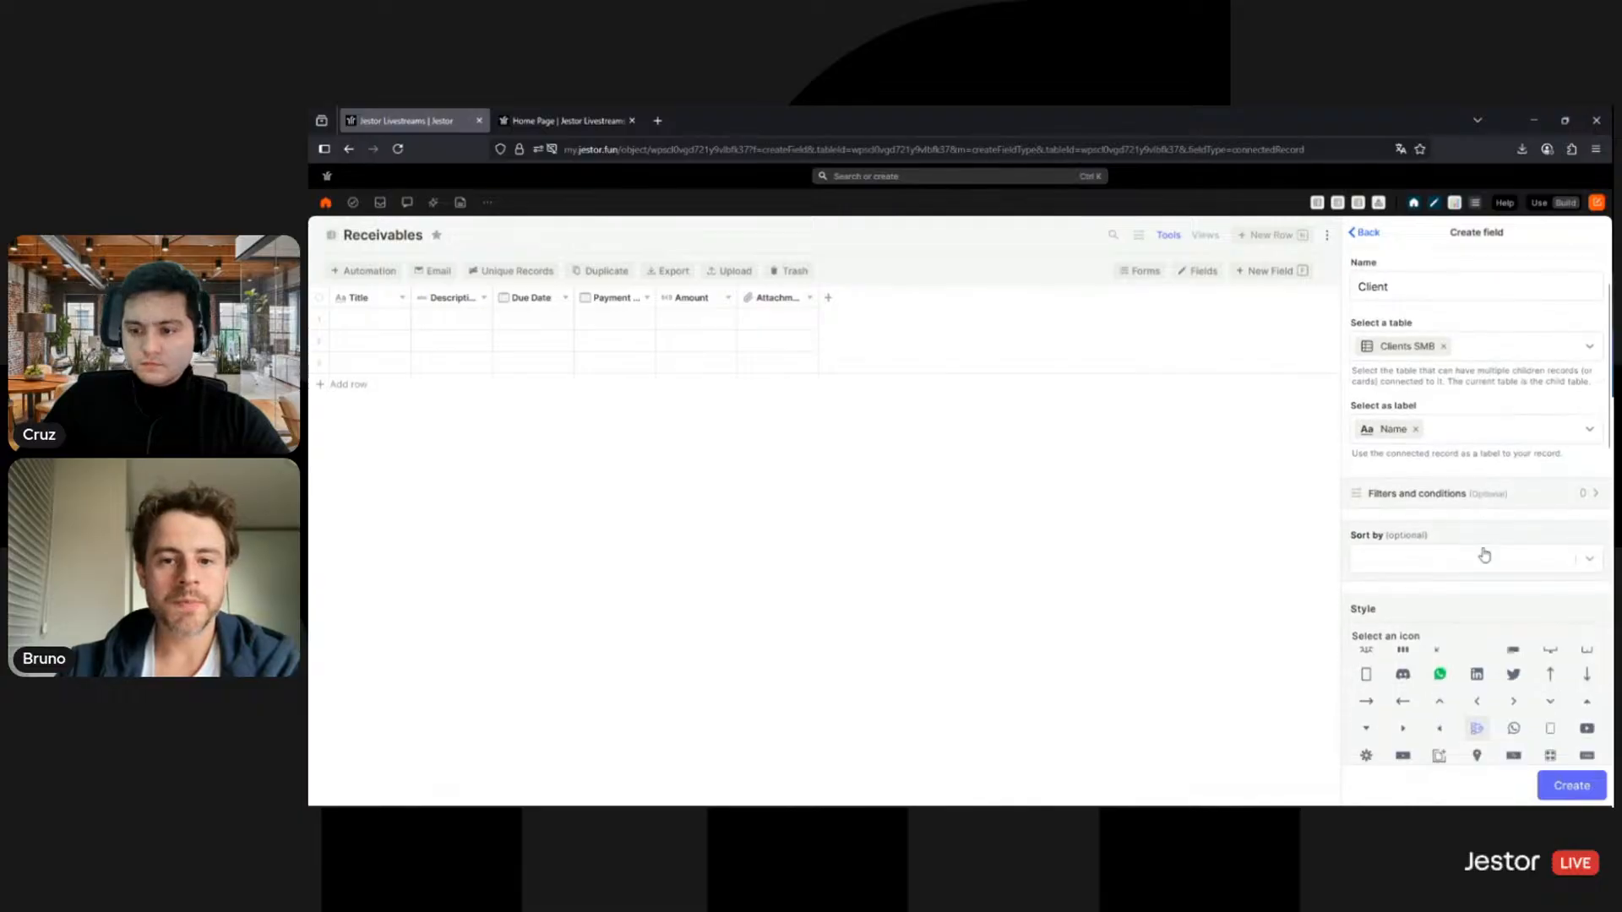
{"action": "left_click", "coordinate": [1449, 566]}
{"action": "left_click", "coordinate": [1451, 592]}
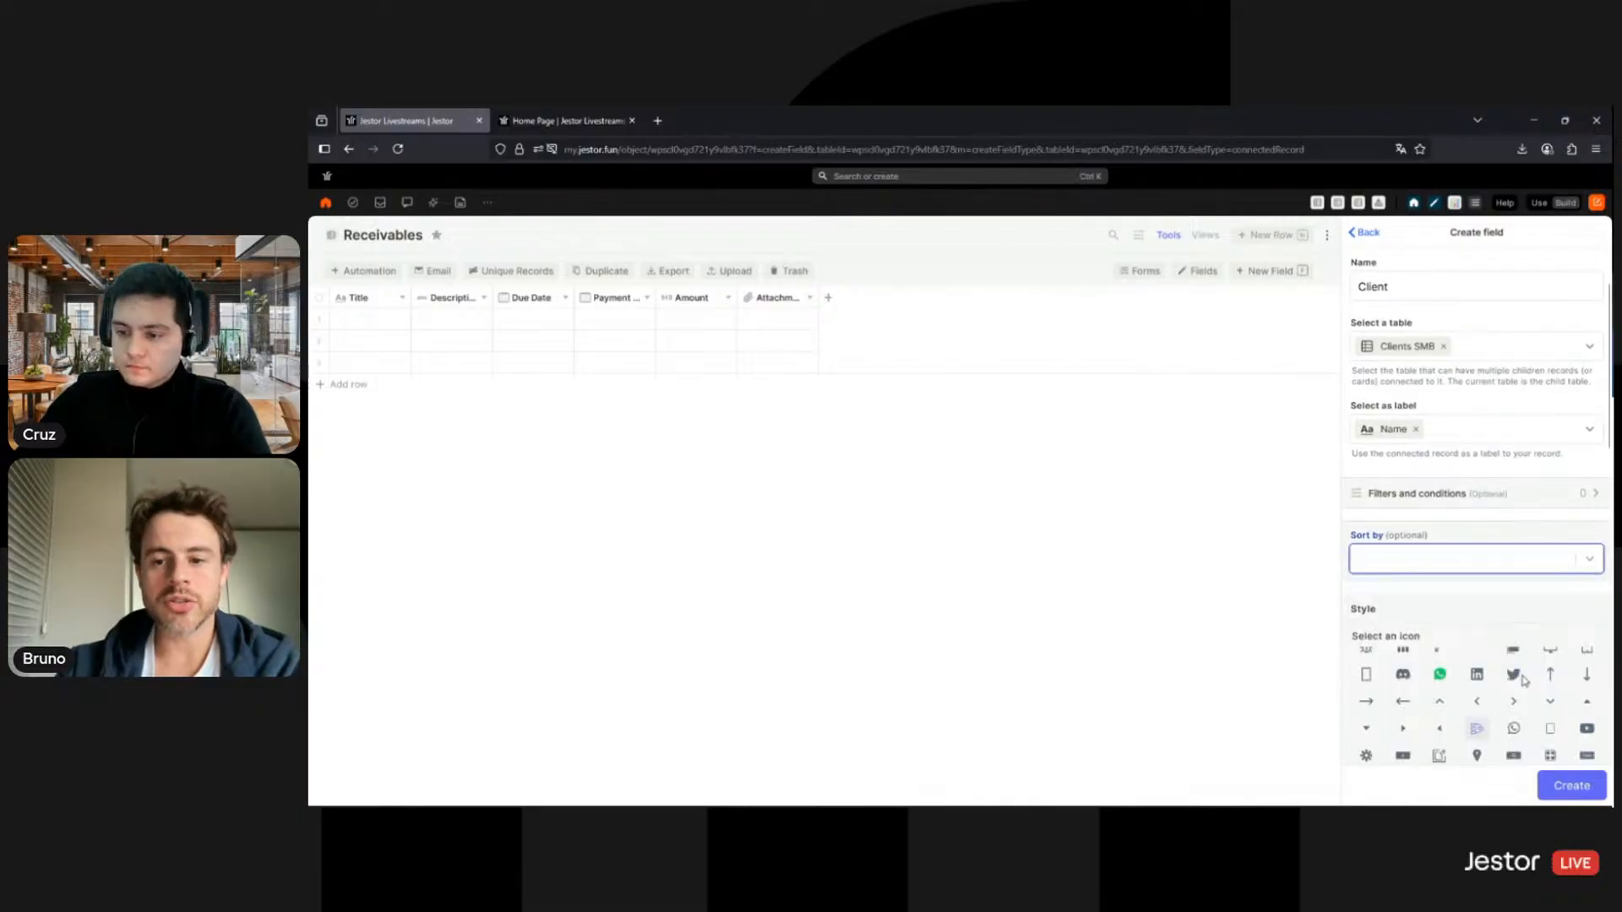
Step: Give the Client field a people icon and a dark blue button color, and create the field
{"action": "scroll", "coordinate": [1517, 659], "scroll_direction": "down", "scroll_amount": 2}
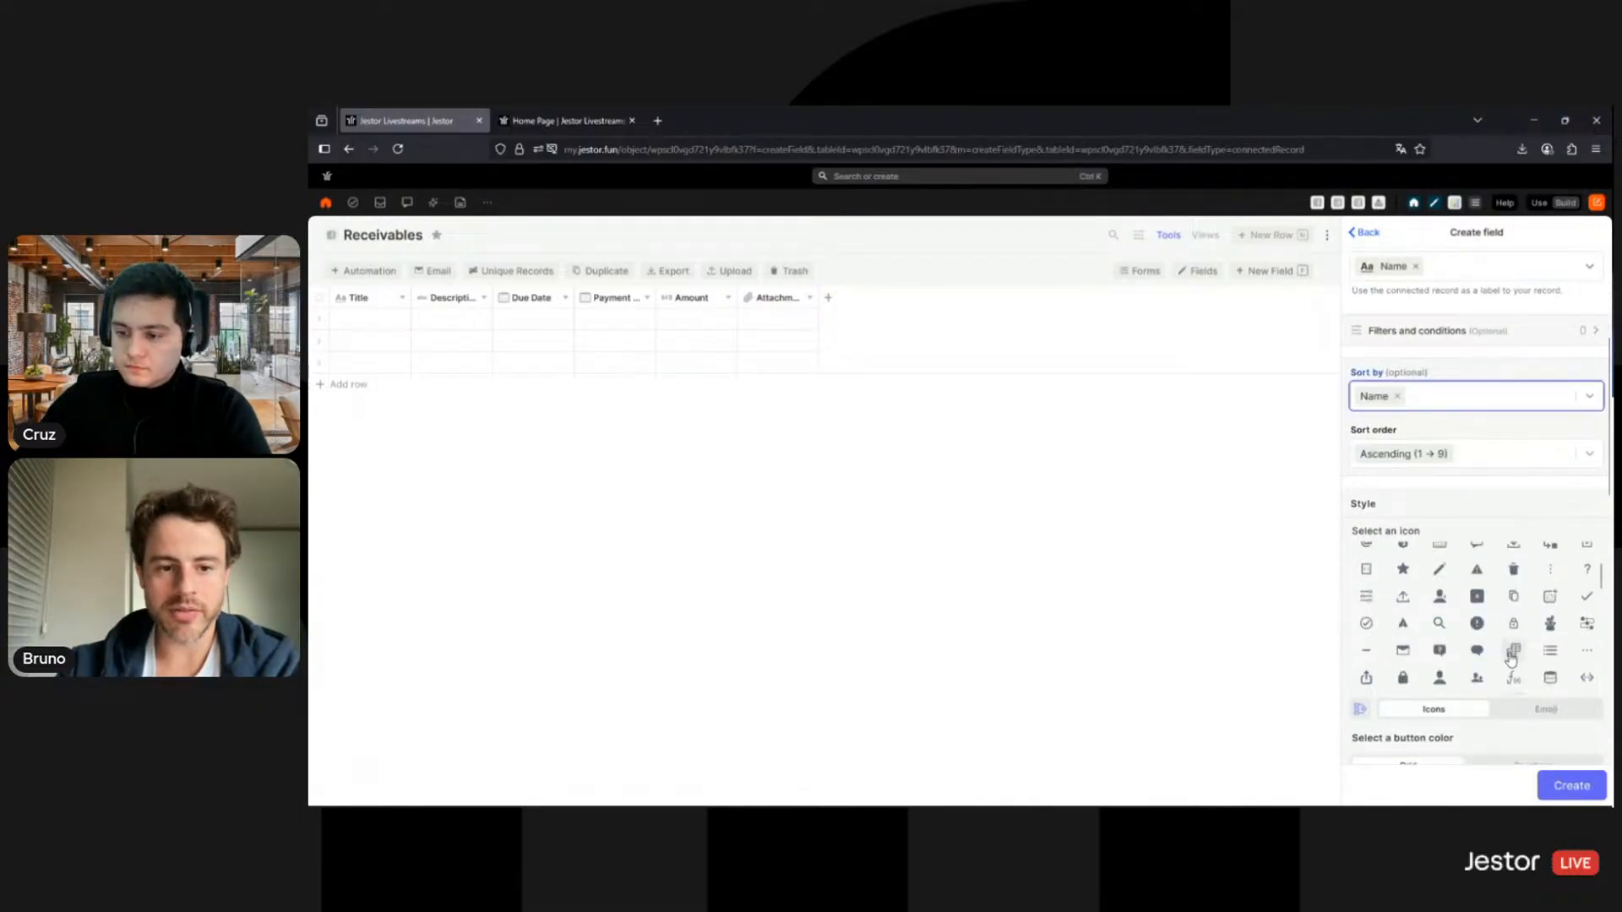
{"action": "scroll", "coordinate": [1504, 645], "scroll_direction": "up", "scroll_amount": 3}
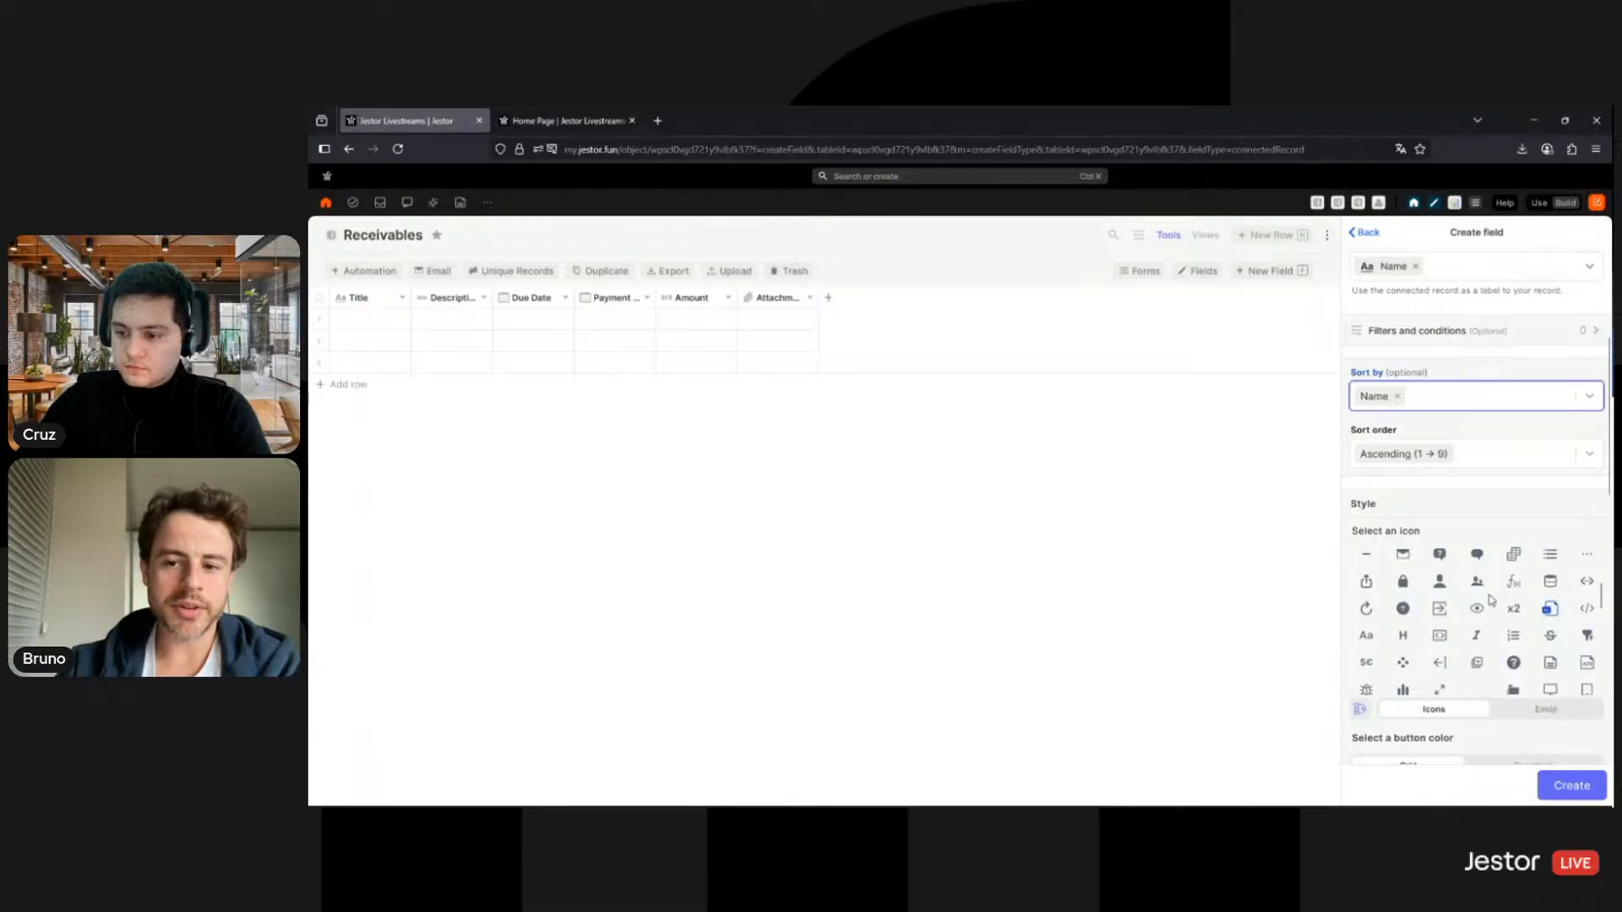
{"action": "scroll", "coordinate": [1490, 600], "scroll_direction": "down", "scroll_amount": 3}
{"action": "scroll", "coordinate": [1461, 714], "scroll_direction": "down", "scroll_amount": 2}
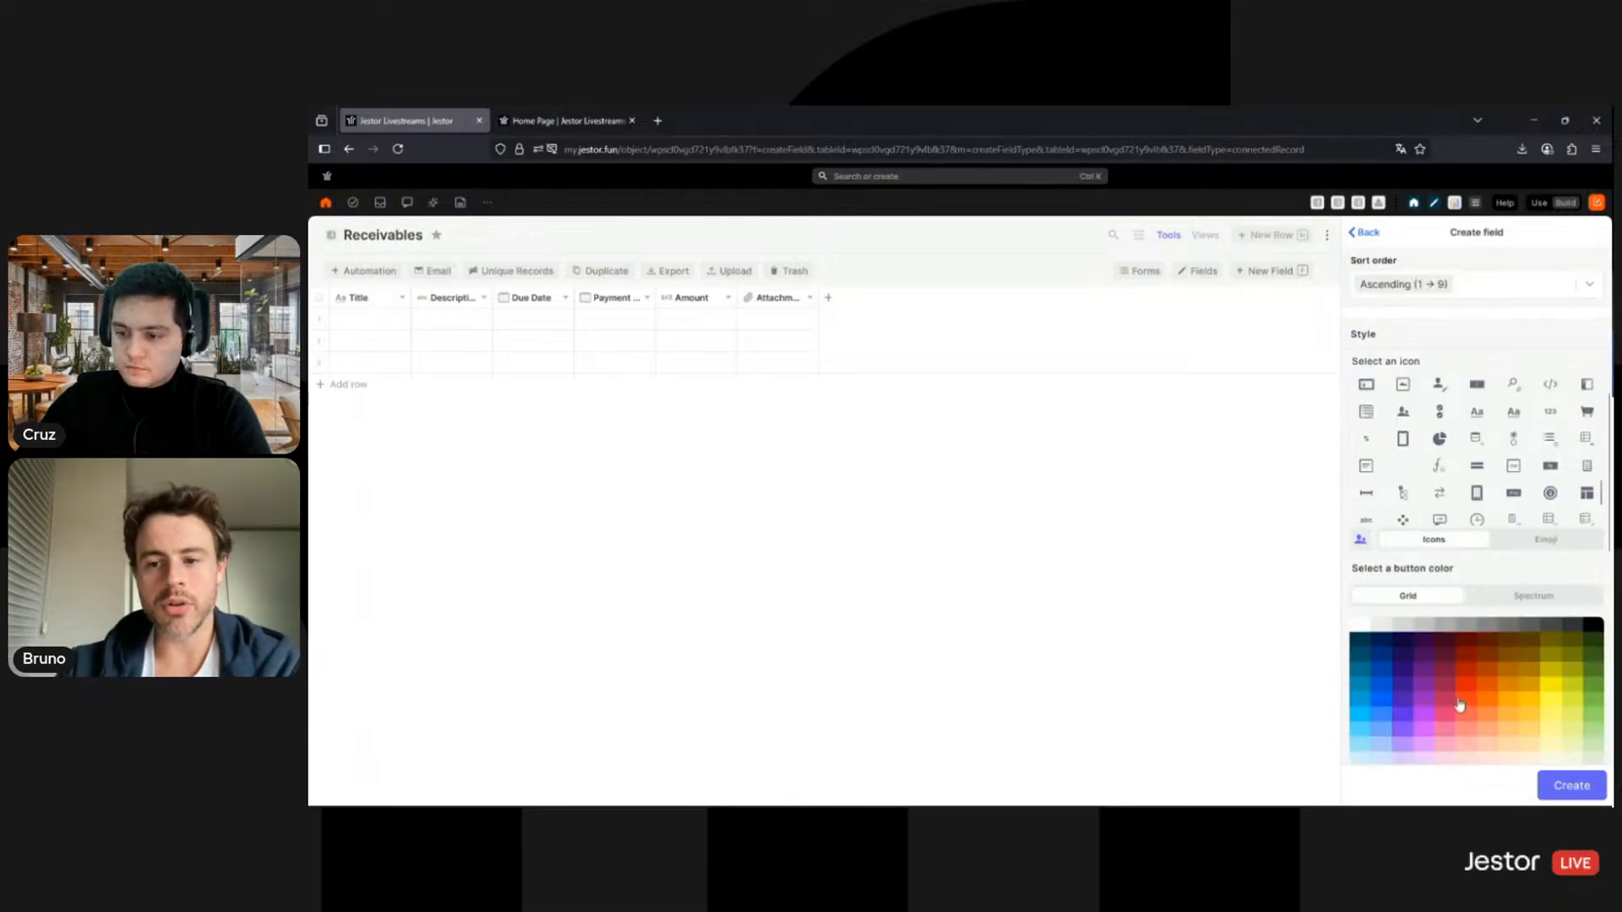
{"action": "scroll", "coordinate": [1459, 703], "scroll_direction": "down", "scroll_amount": 1}
{"action": "left_click", "coordinate": [1360, 564]}
{"action": "scroll", "coordinate": [1436, 608], "scroll_direction": "down", "scroll_amount": 2}
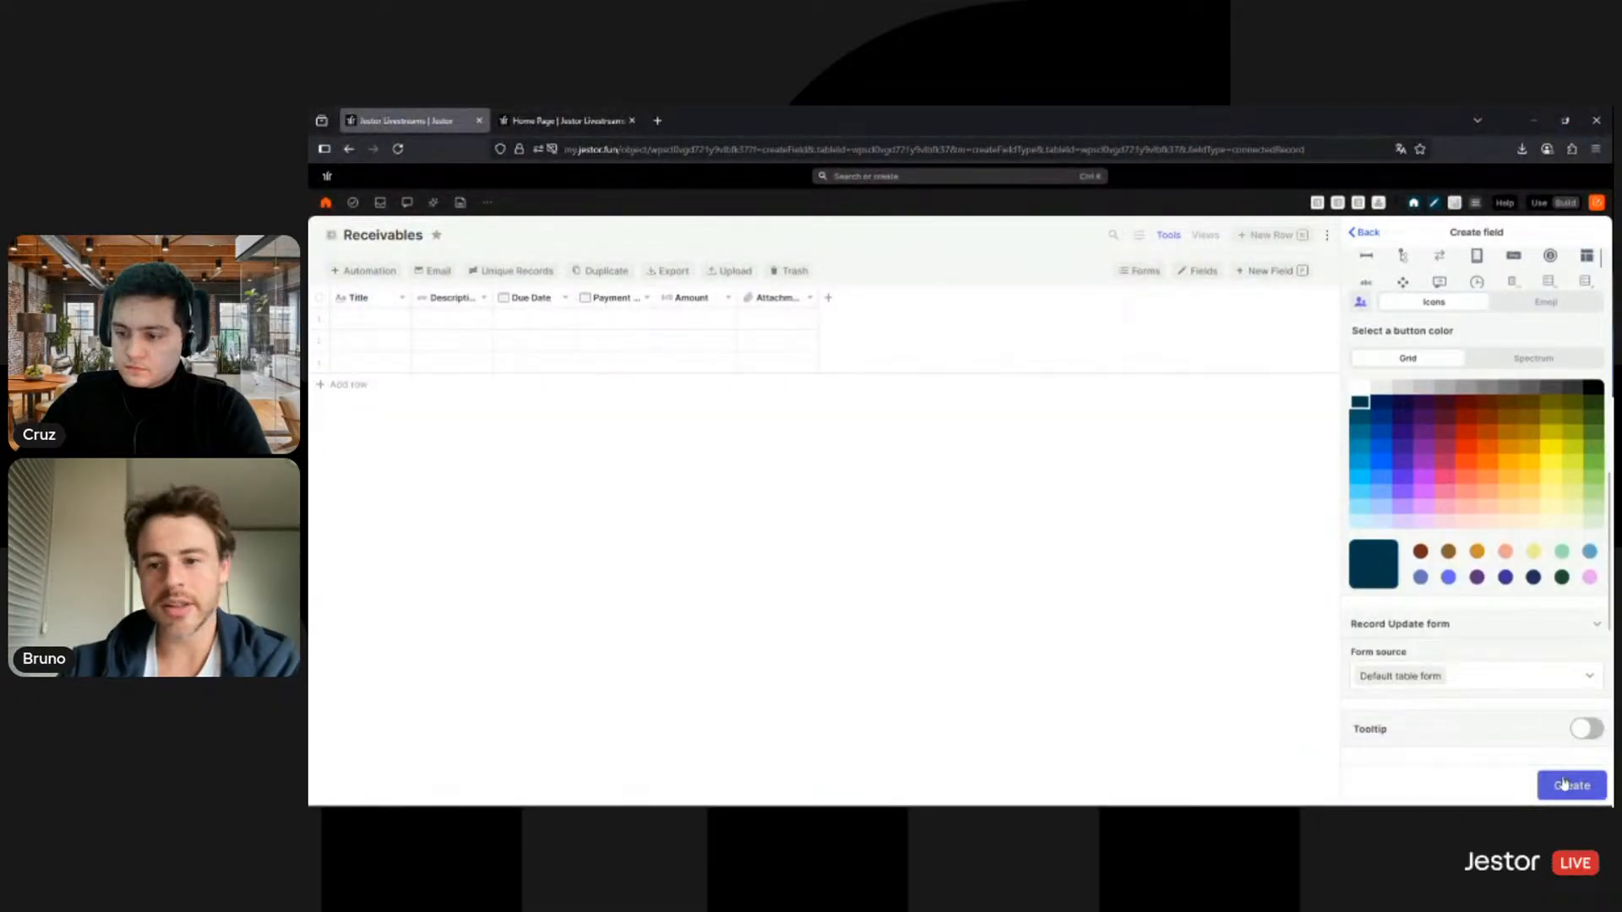
{"action": "left_click", "coordinate": [1562, 784]}
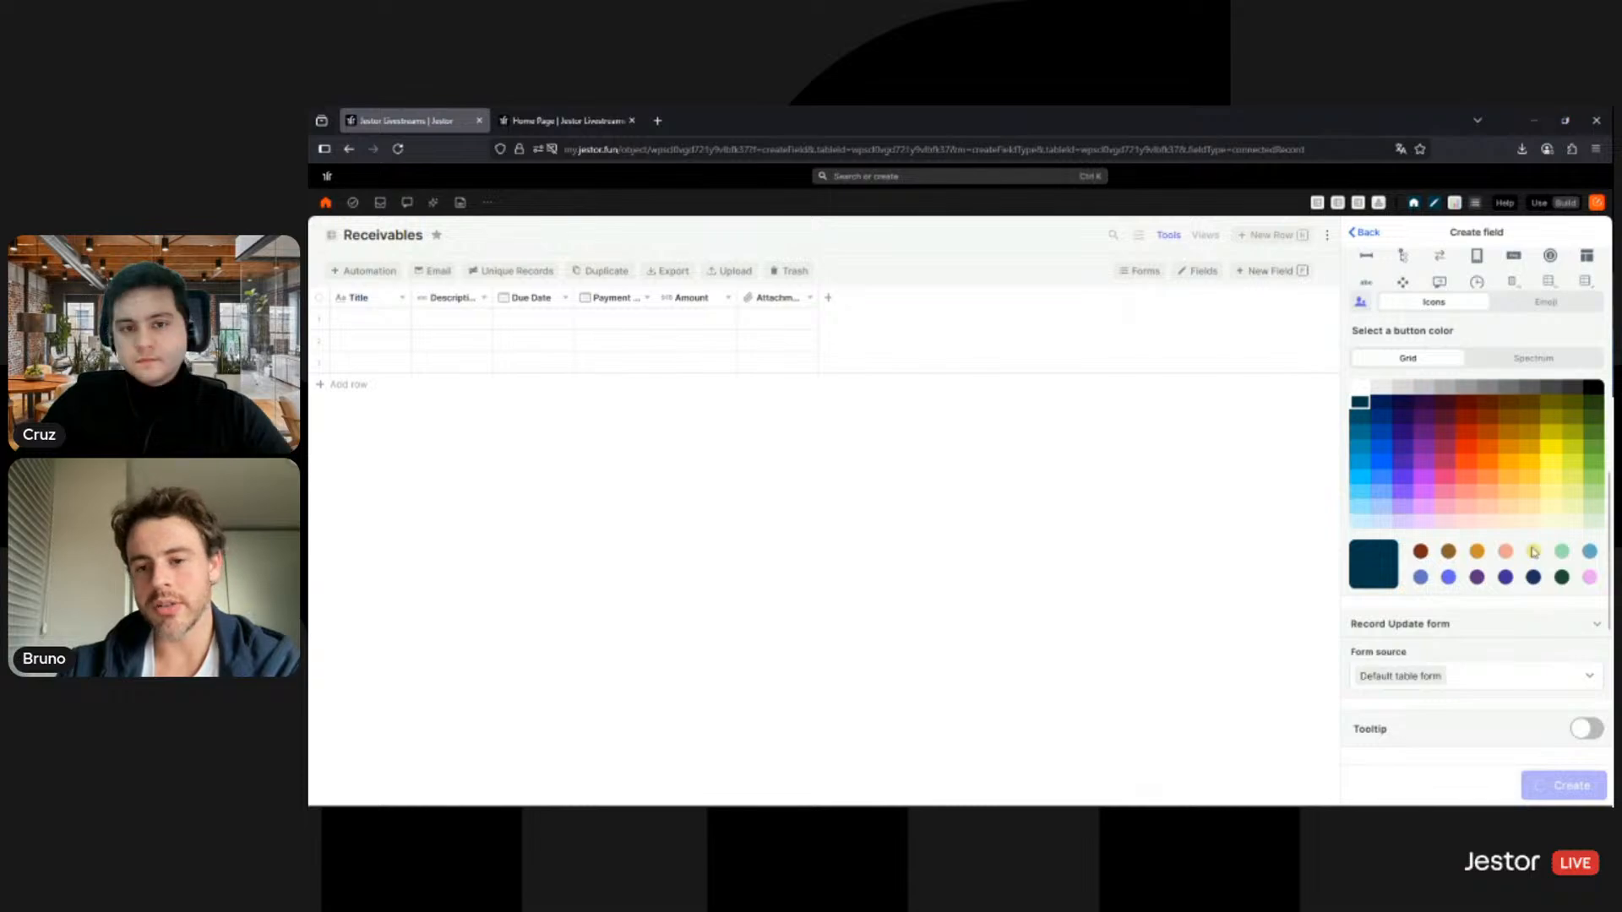
Step: Start a Single Option field in the Receivables table and name it "Status"
{"action": "key", "text": "BackSpace"}
{"action": "key", "text": "BackSpace"}
{"action": "key", "text": "BackSpace"}
{"action": "type", "text": "opt"}
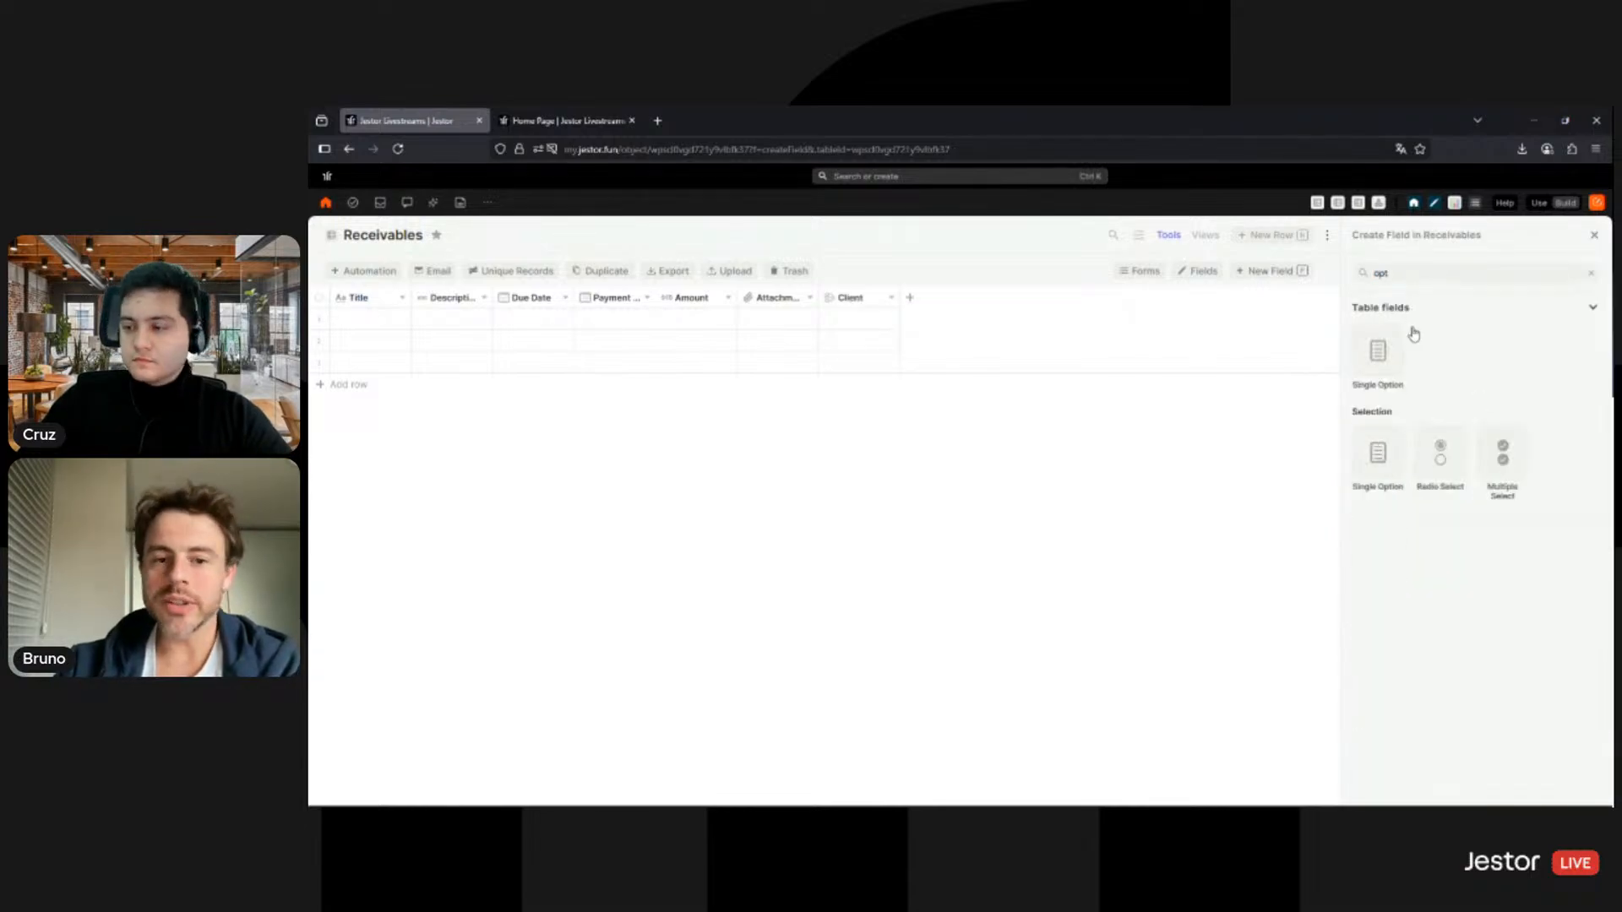
{"action": "left_click", "coordinate": [1419, 355]}
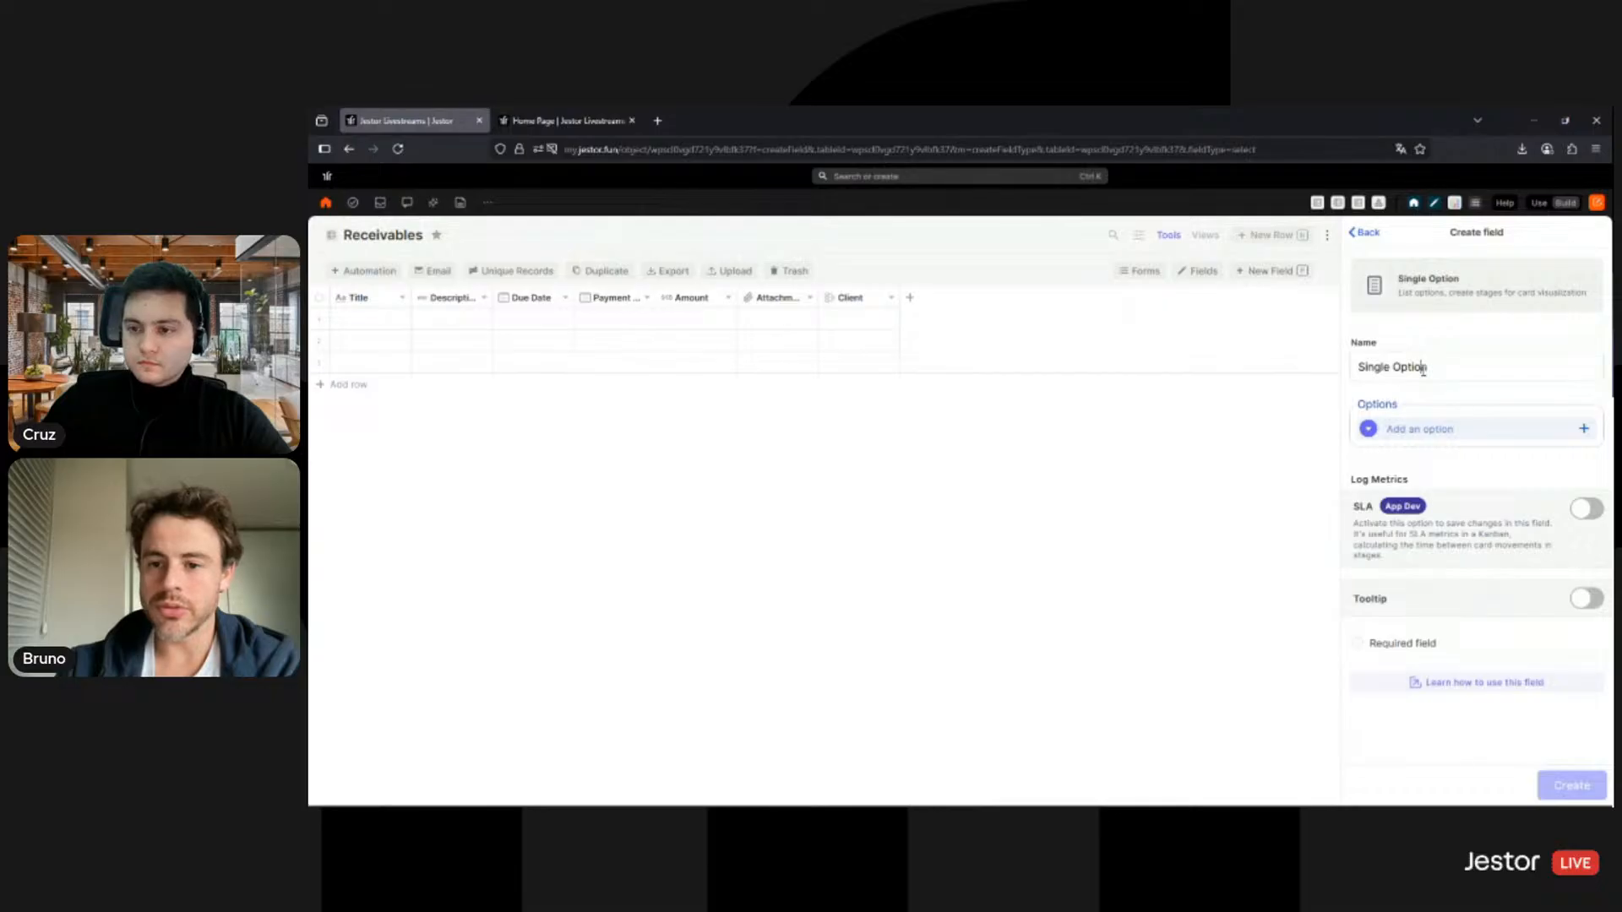
{"action": "triple_click", "coordinate": [1424, 368]}
{"action": "type", "text": "St"}
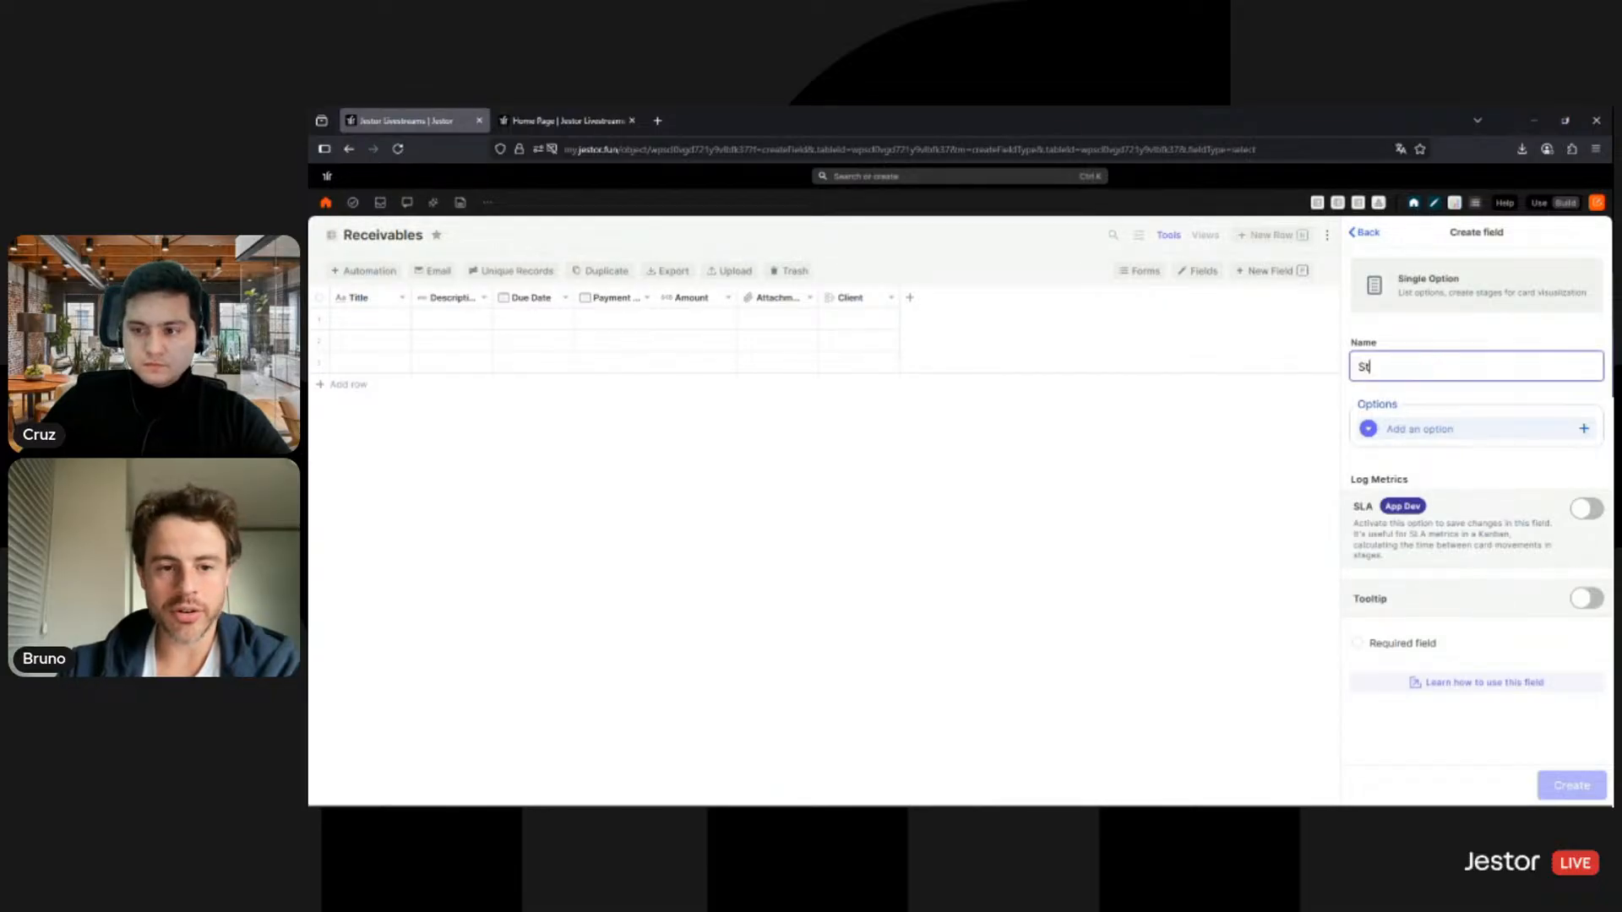
{"action": "type", "text": "atus"}
Step: Add a gray "Pending" option and a green "Paid" option to the Status field, and create the field
{"action": "left_click", "coordinate": [1454, 429]}
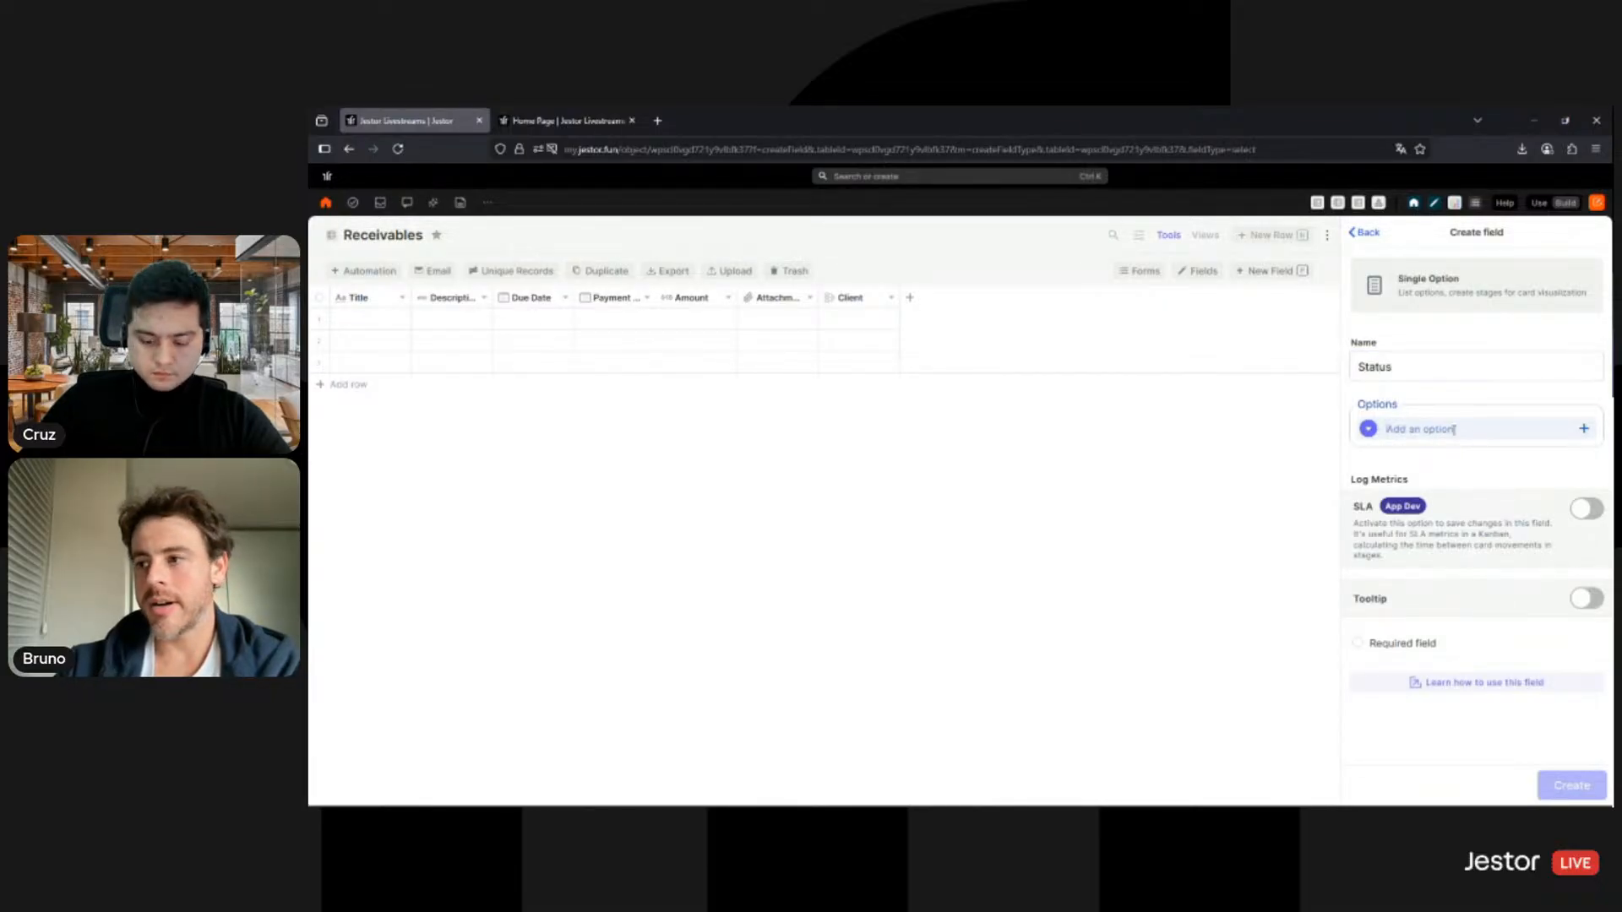
{"action": "type", "text": "Pending"}
{"action": "left_click", "coordinate": [1367, 428]}
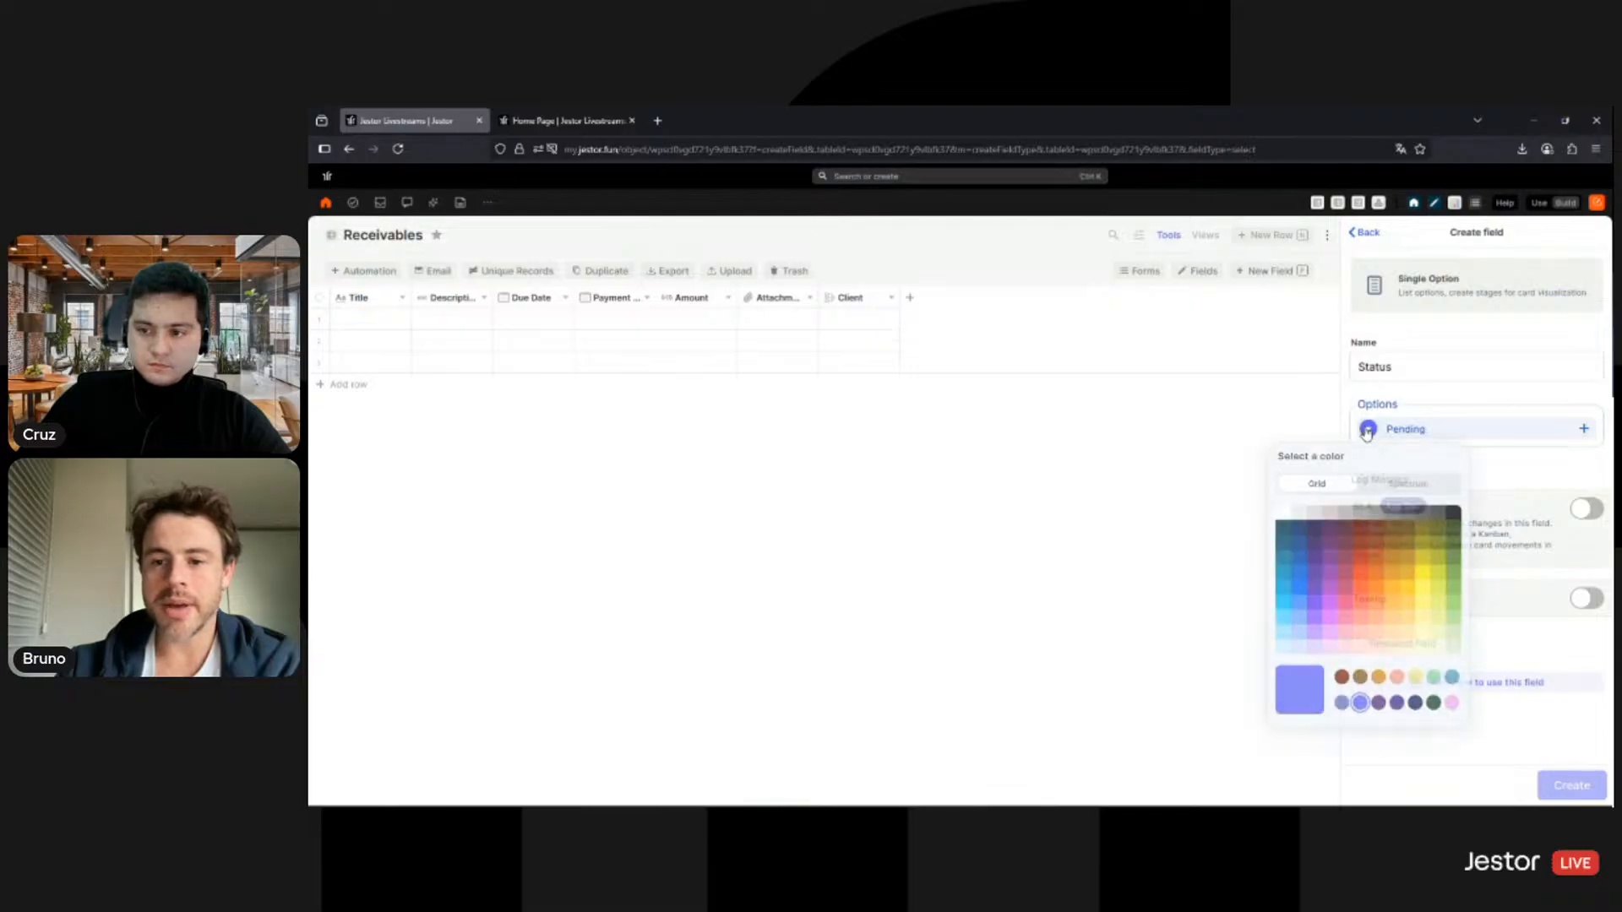
{"action": "left_click", "coordinate": [1412, 513]}
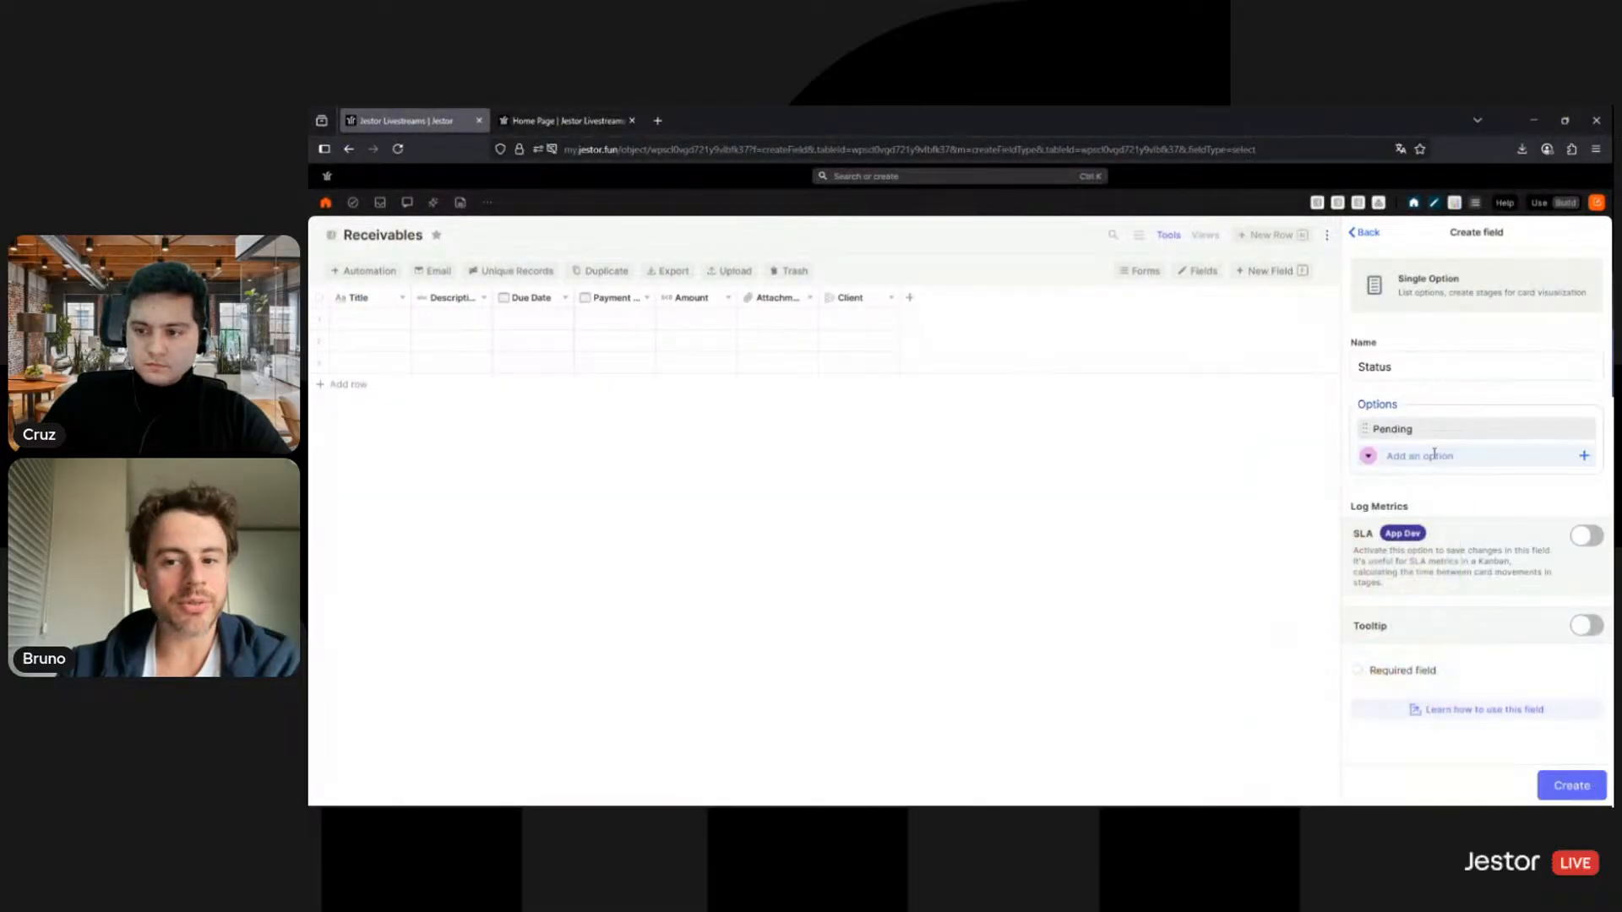
{"action": "type", "text": "Paid"}
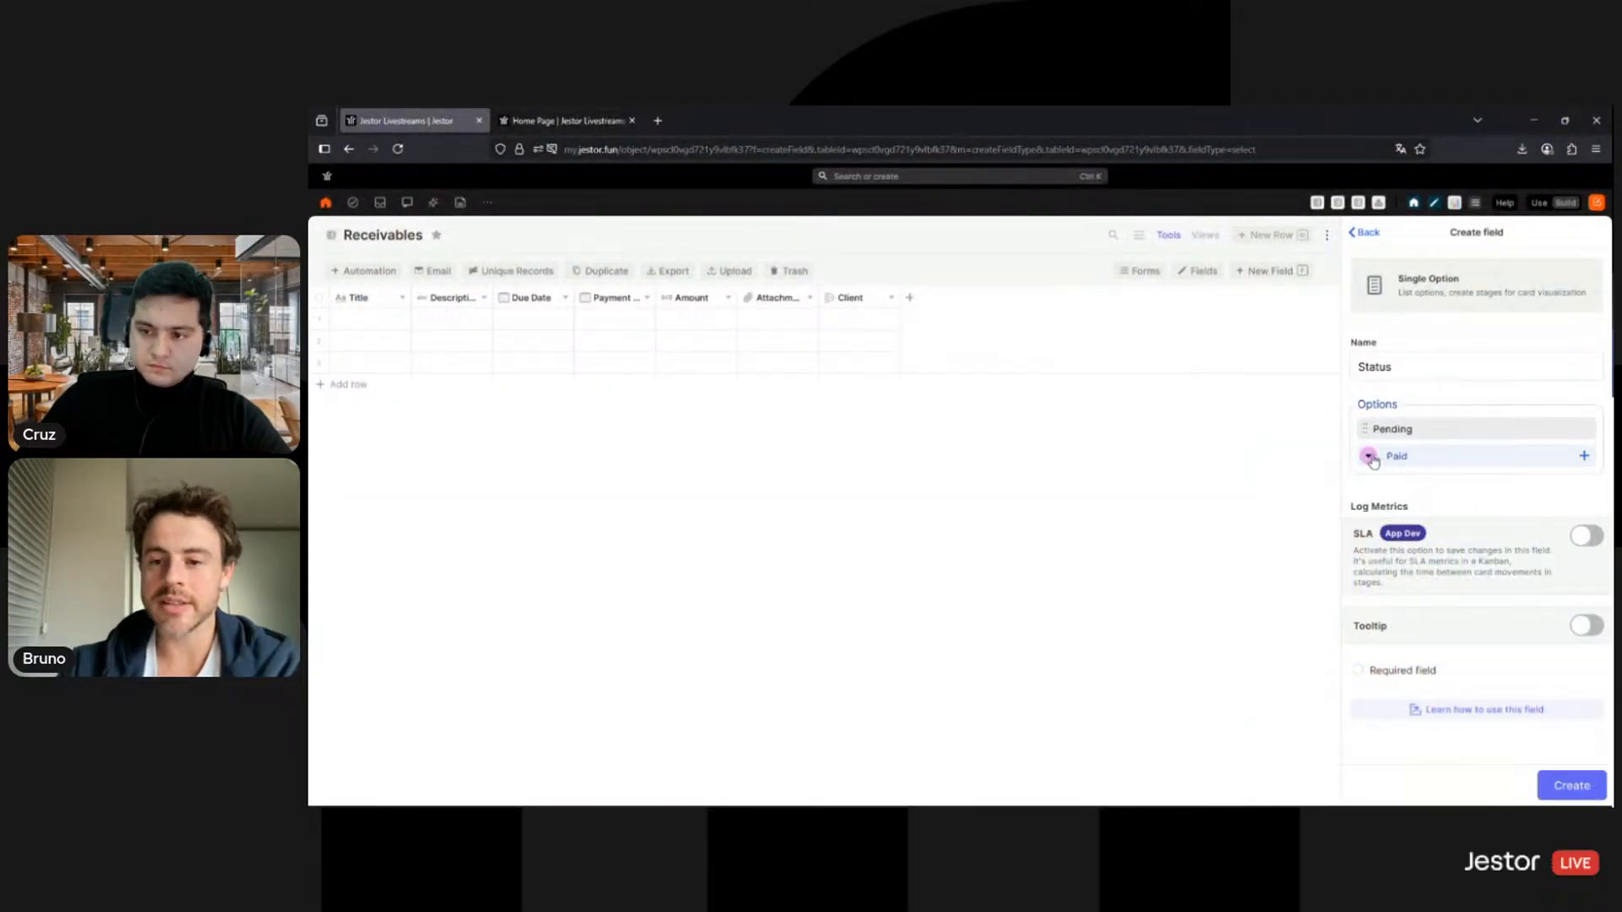
{"action": "left_click", "coordinate": [1369, 457]}
{"action": "left_click", "coordinate": [1446, 676]}
{"action": "left_click", "coordinate": [1533, 515]}
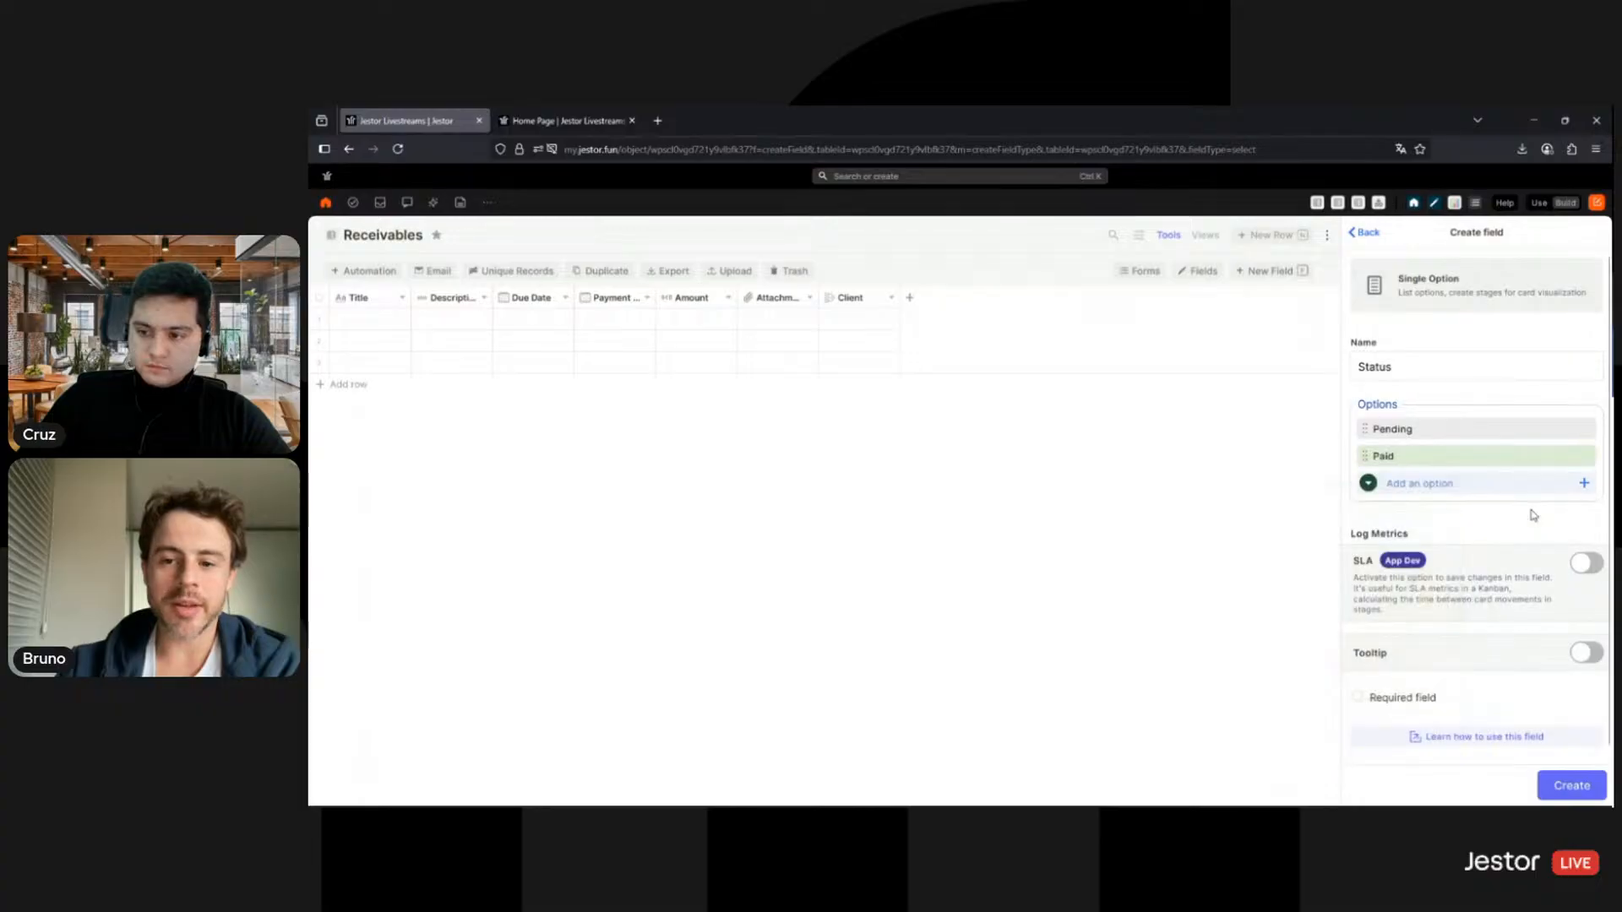
{"action": "left_click", "coordinate": [1569, 784]}
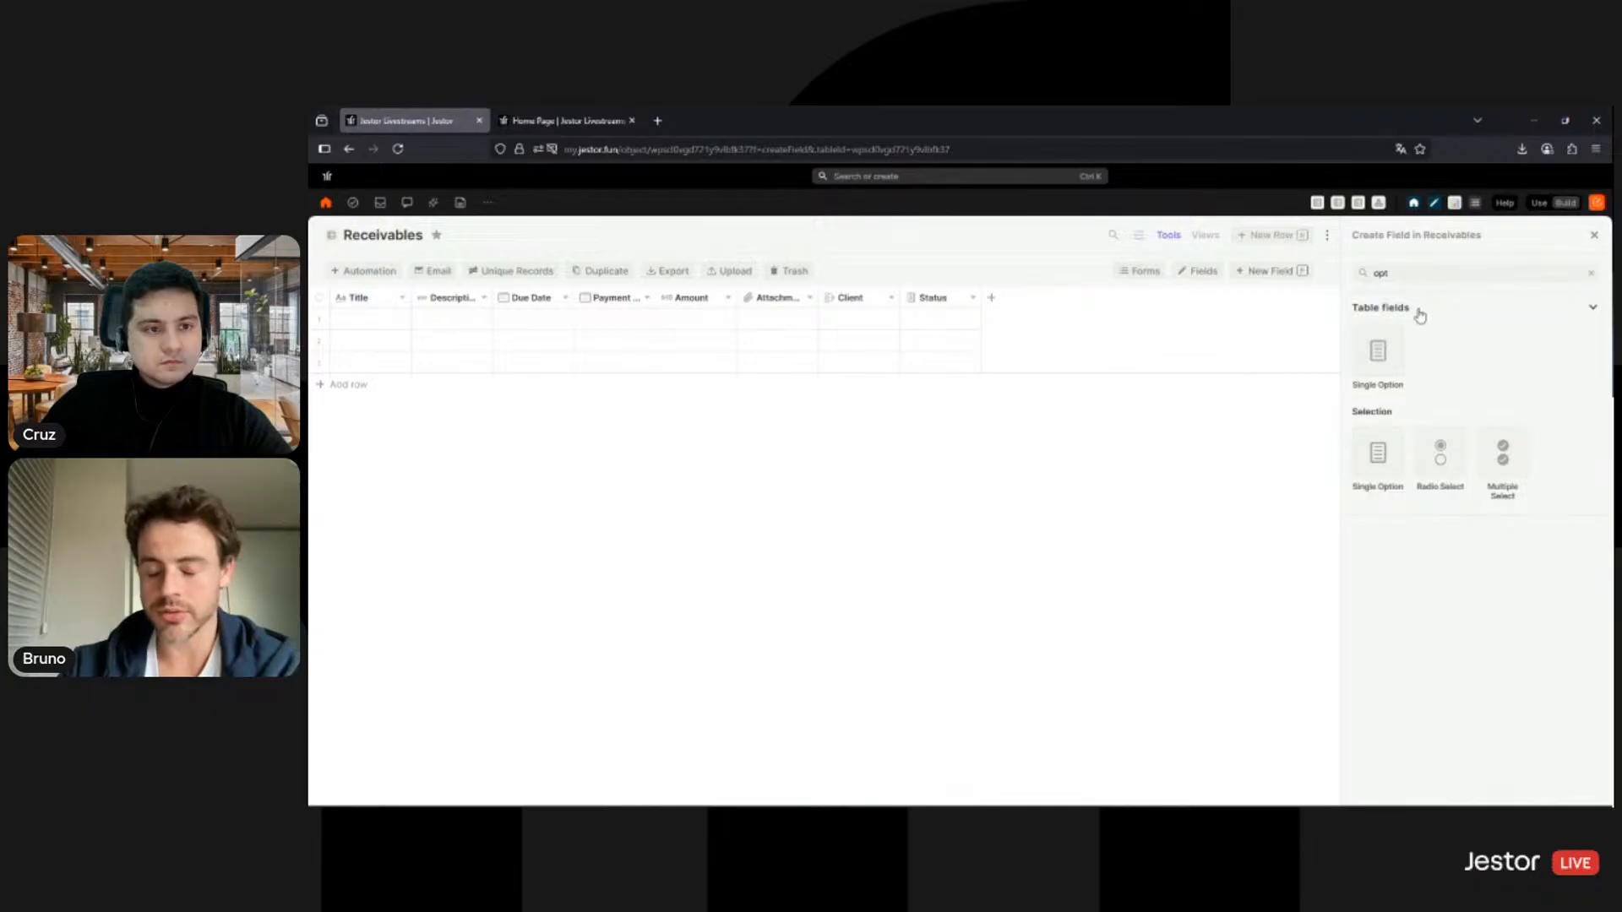
Step: Start another Single Option field in the Receivables table and name it "Category"
{"action": "left_click", "coordinate": [1378, 356]}
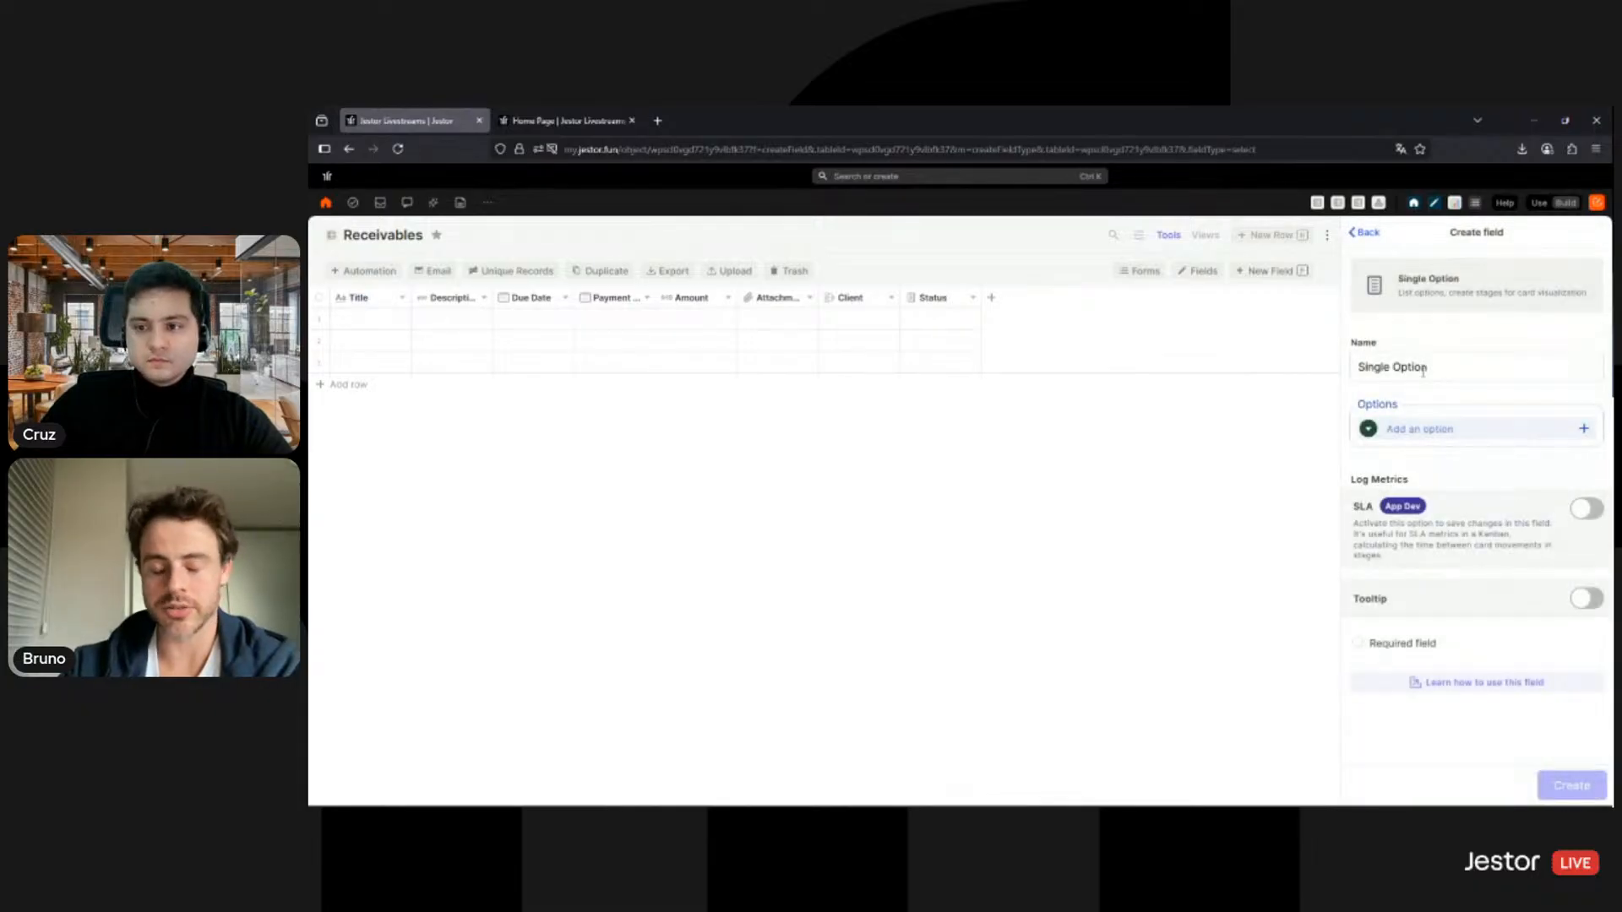
{"action": "triple_click", "coordinate": [1423, 369]}
{"action": "type", "text": "Category"}
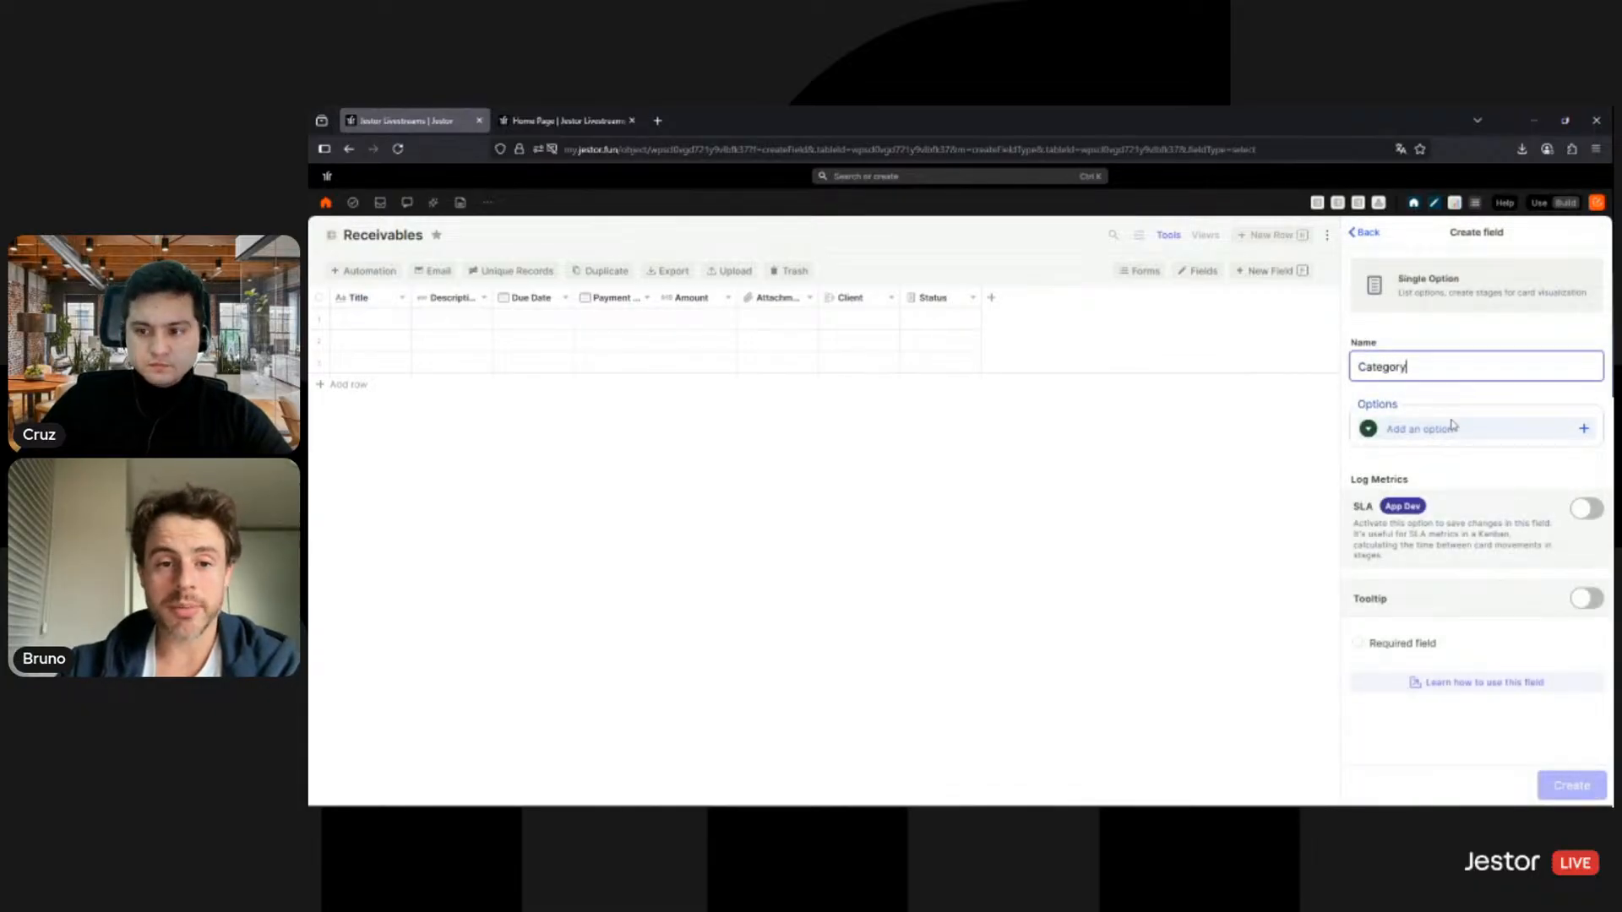
Step: Add a Services option with a white color to the new Category field
{"action": "left_click", "coordinate": [1453, 427]}
{"action": "type", "text": "Services"}
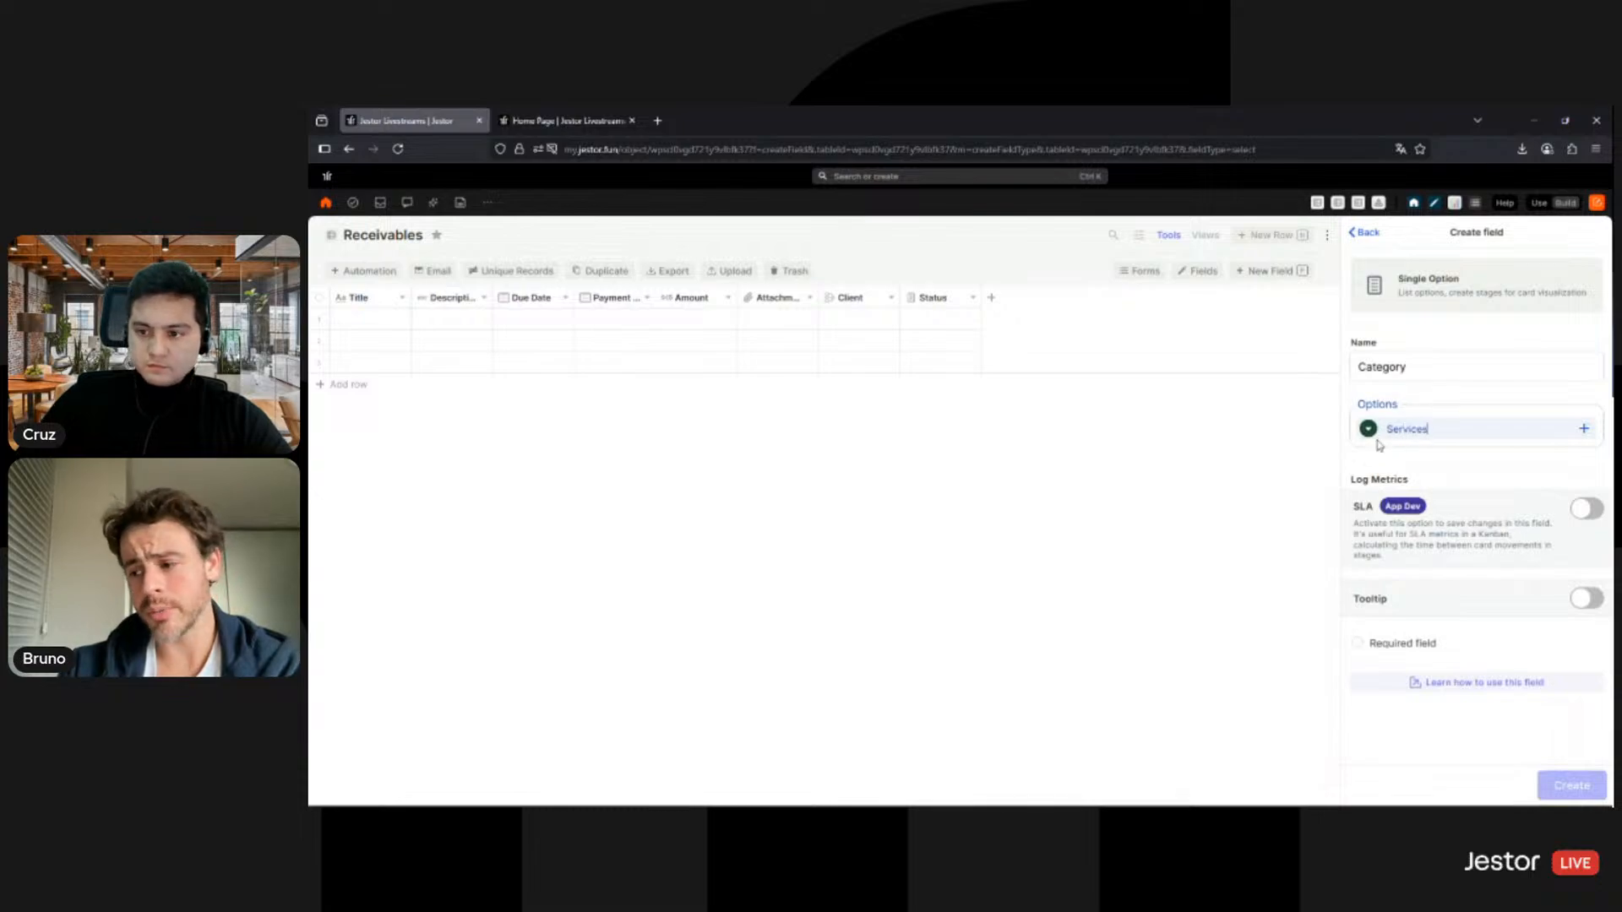
{"action": "left_click", "coordinate": [1369, 430]}
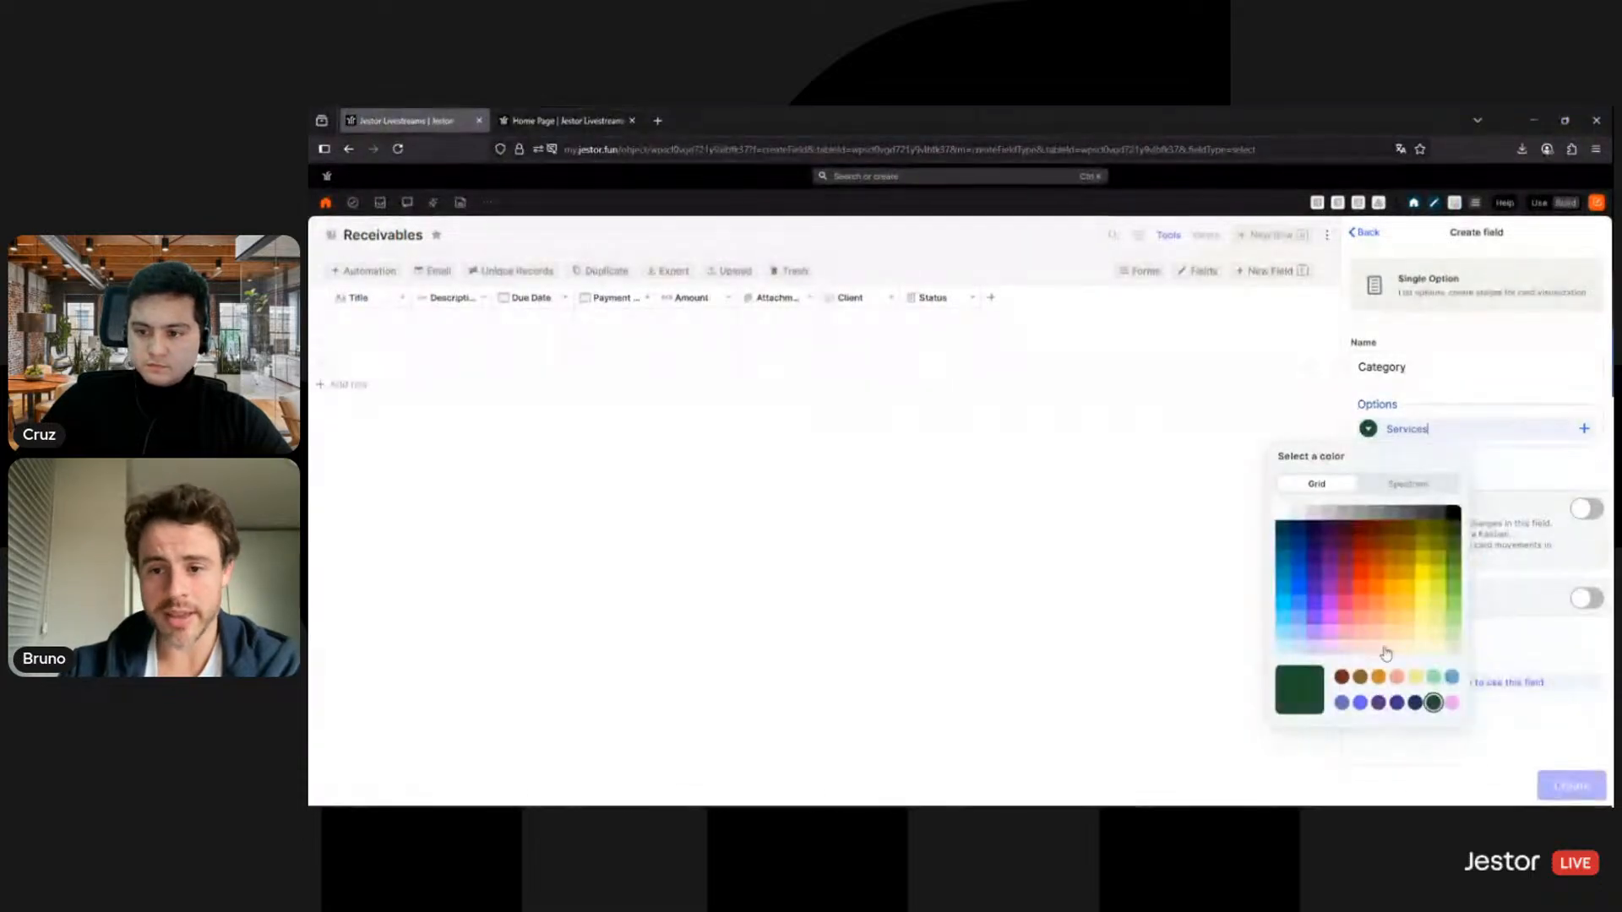
{"action": "left_click", "coordinate": [1284, 518]}
{"action": "key", "text": "Return"}
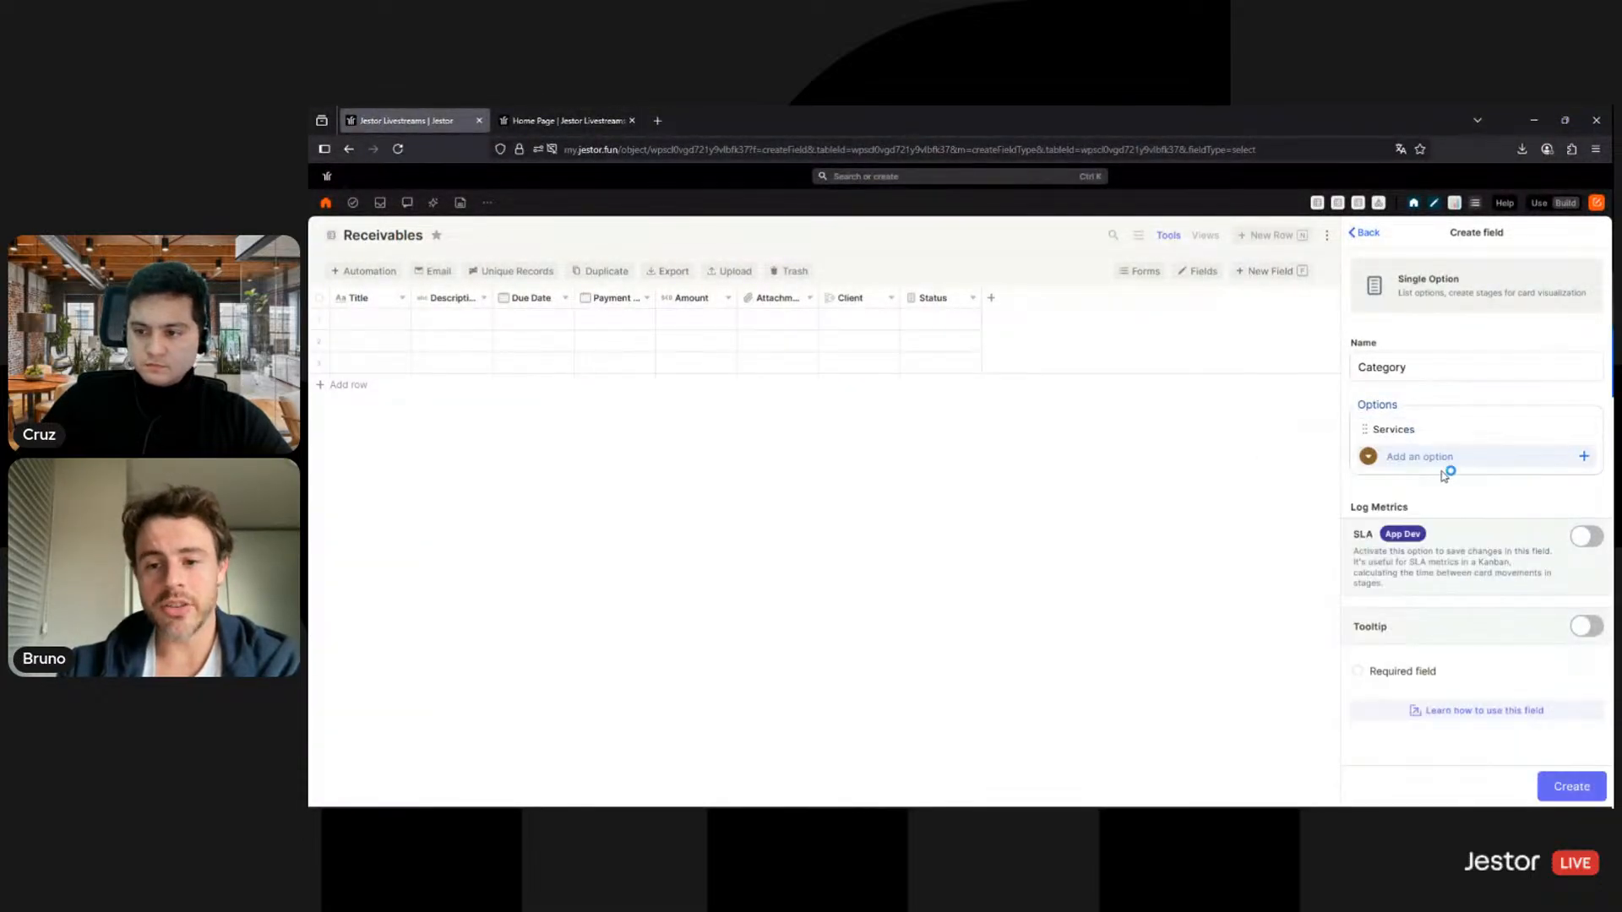
Step: Add a white Products option, place it above Services, and create the Category field
{"action": "type", "text": "Products"}
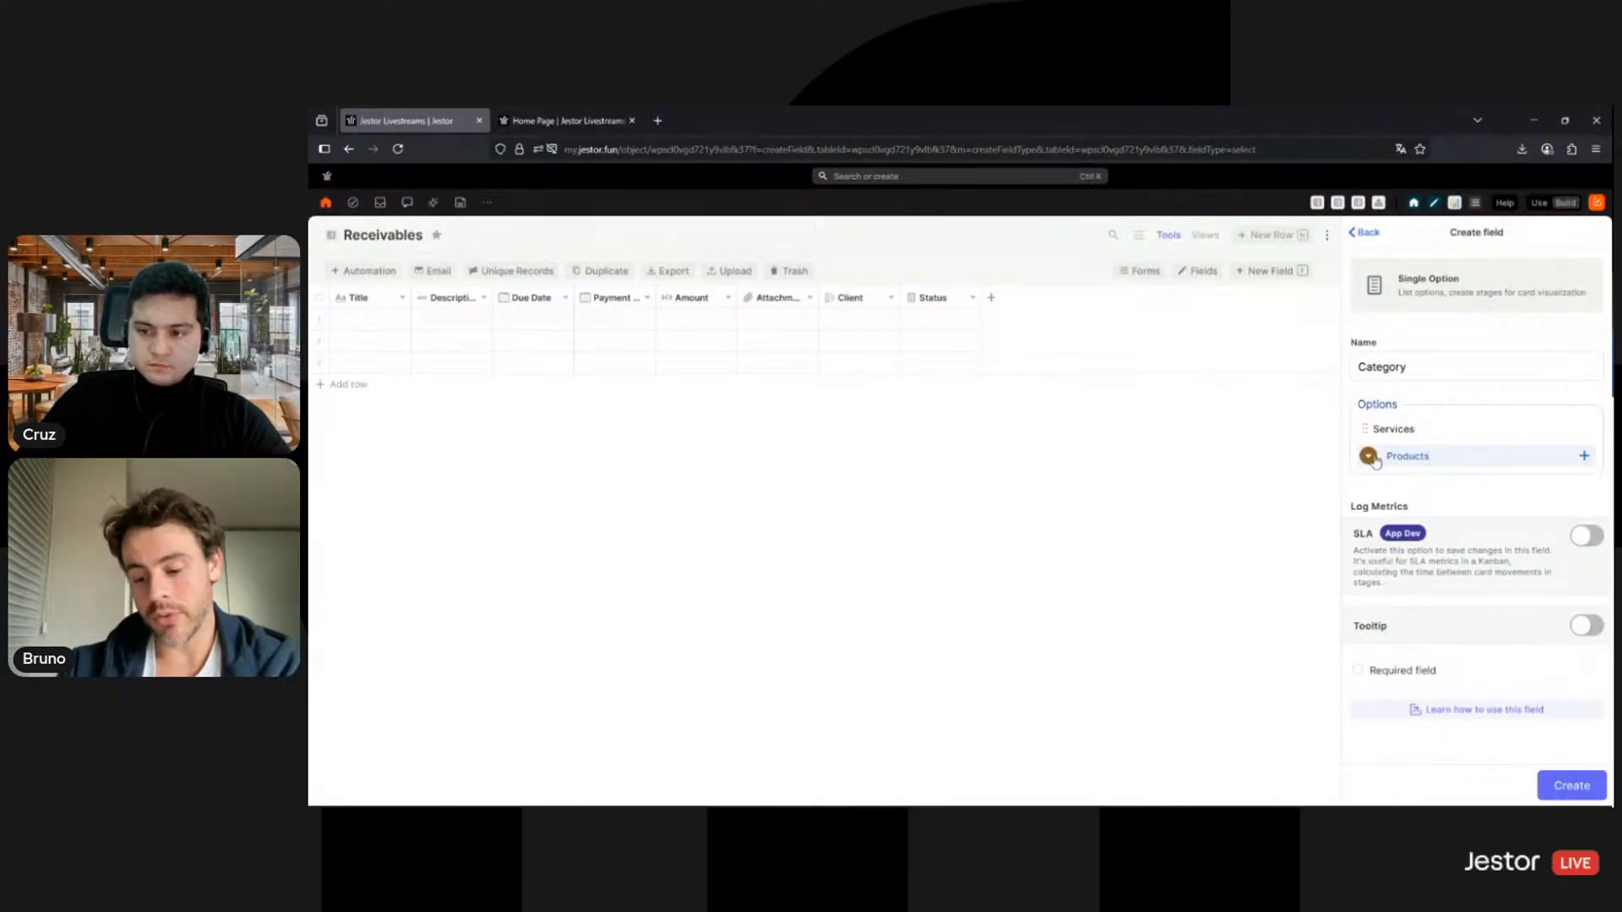
{"action": "left_click", "coordinate": [1369, 457]}
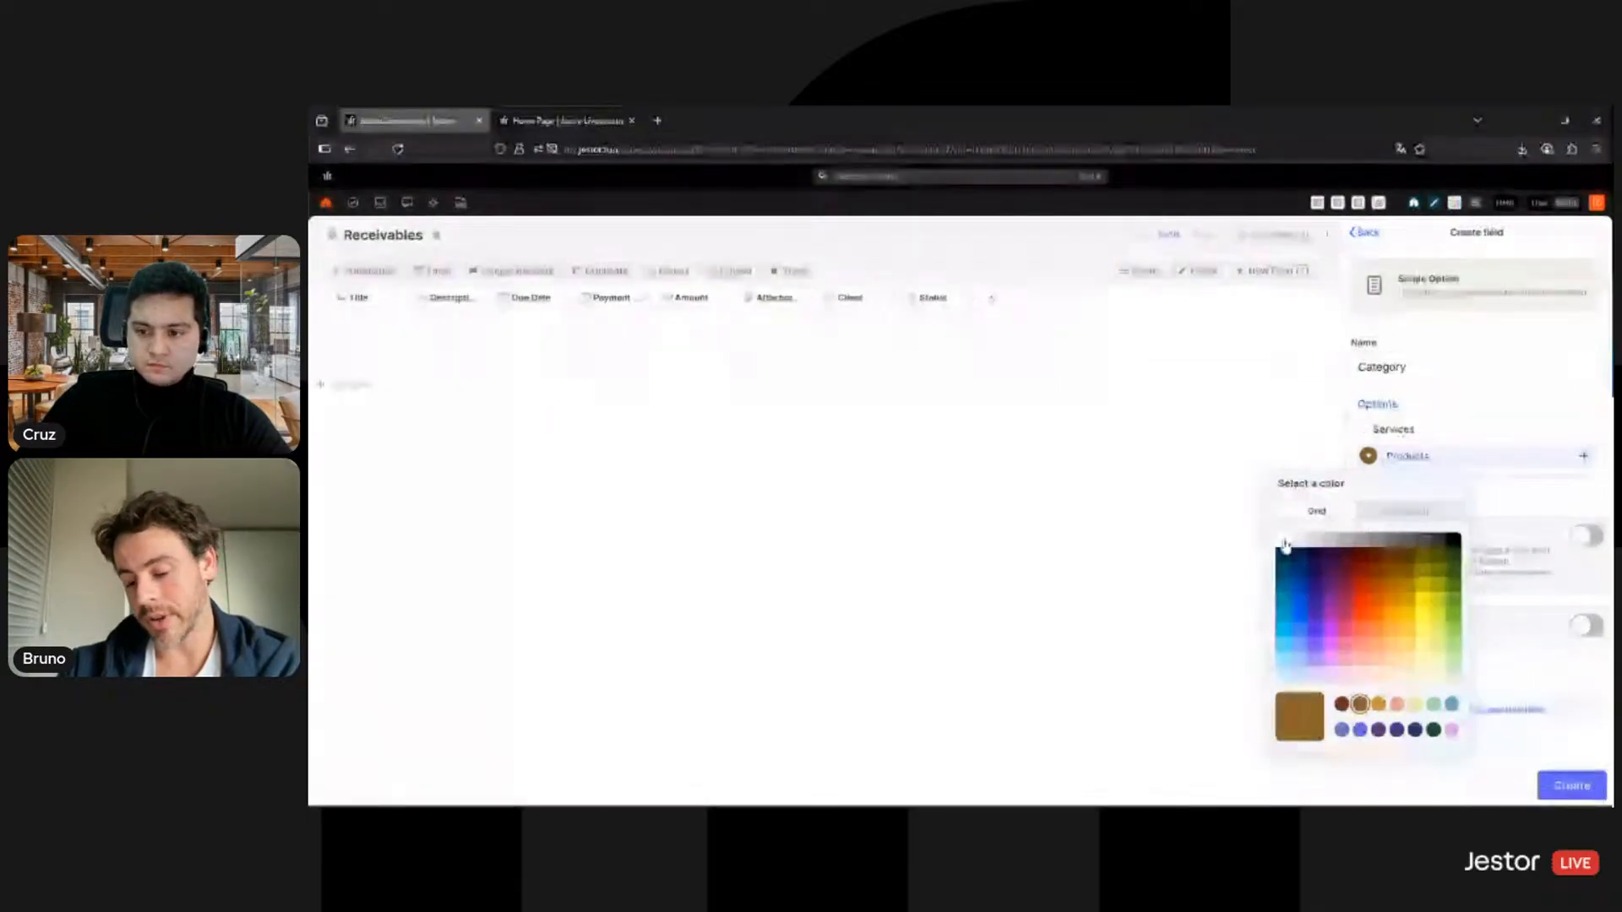
{"action": "key", "text": "Return"}
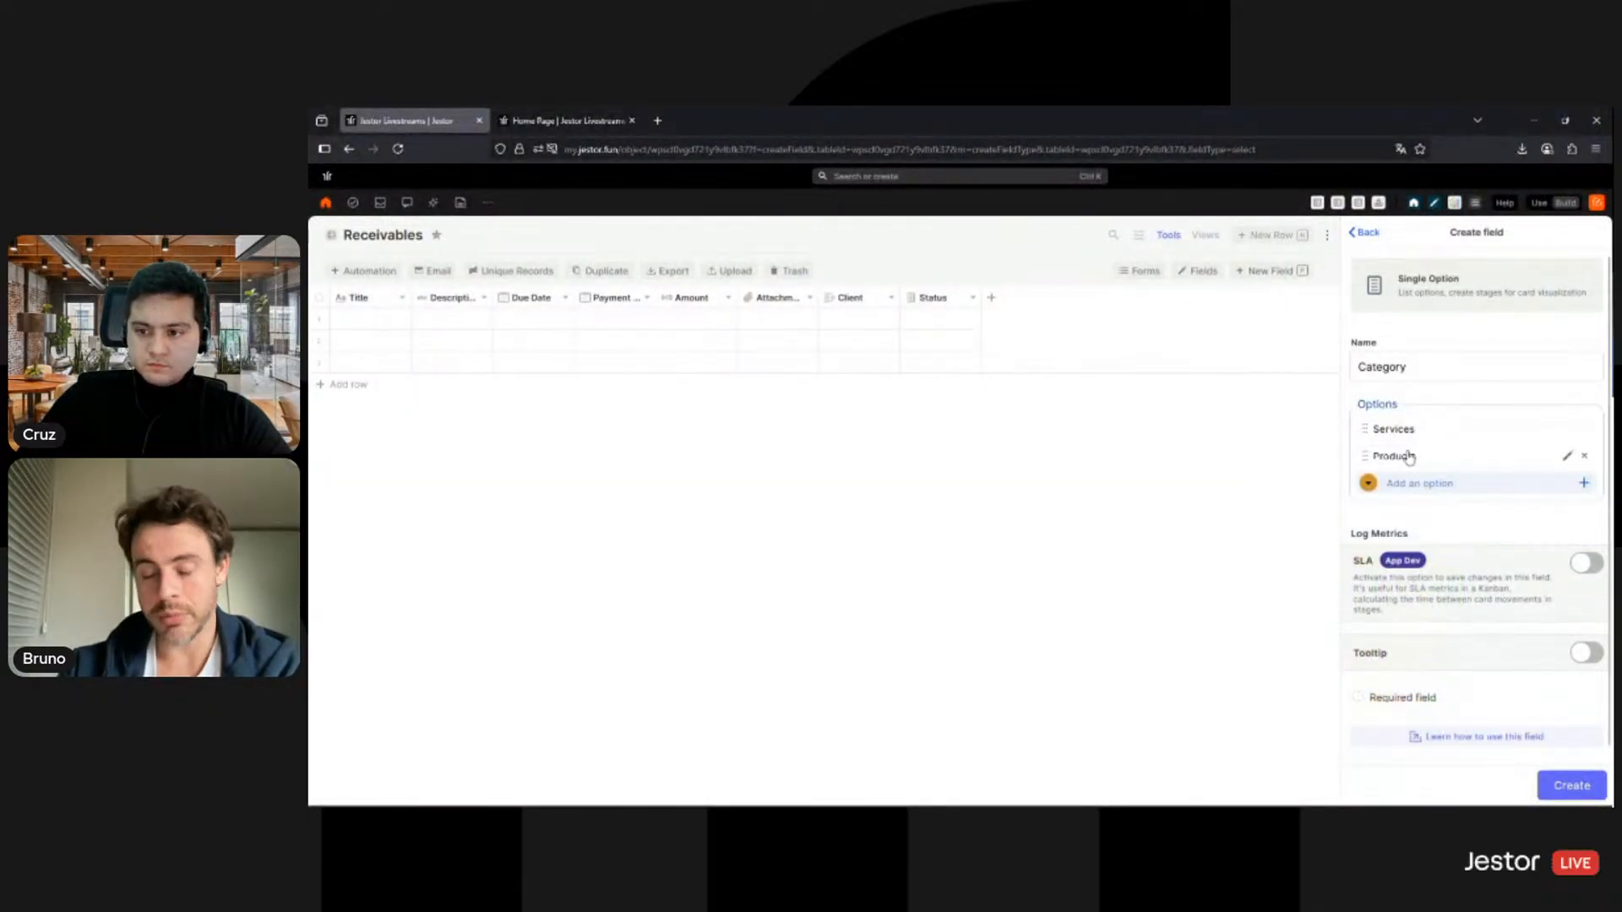
{"action": "left_click_drag", "start_coordinate": [1365, 457], "coordinate": [1365, 429]}
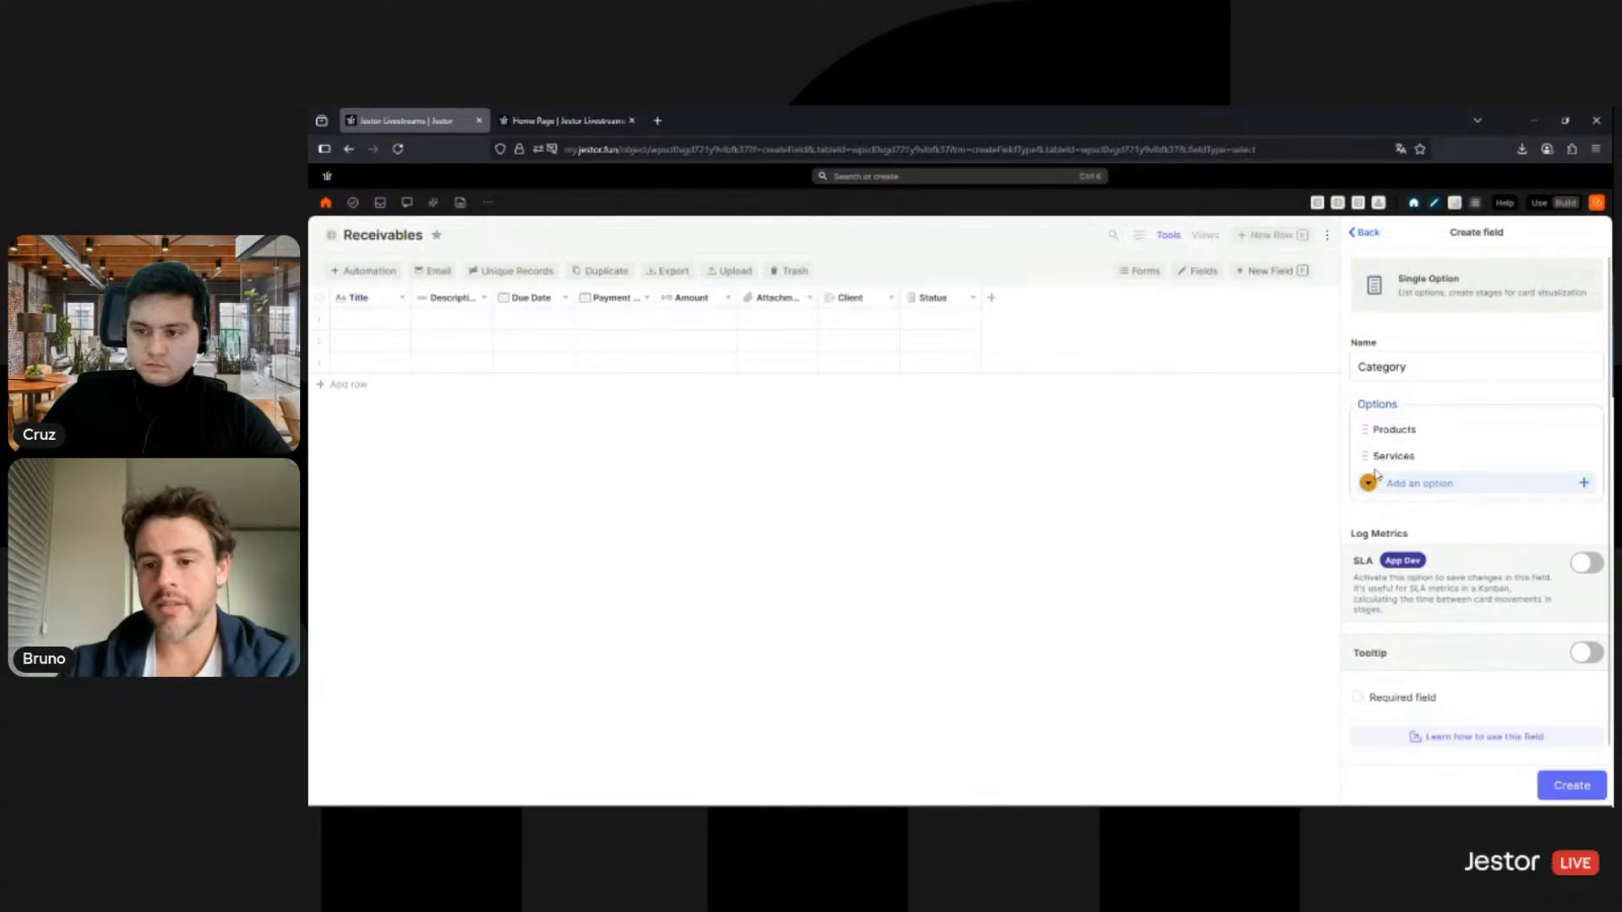
{"action": "left_click", "coordinate": [1568, 787]}
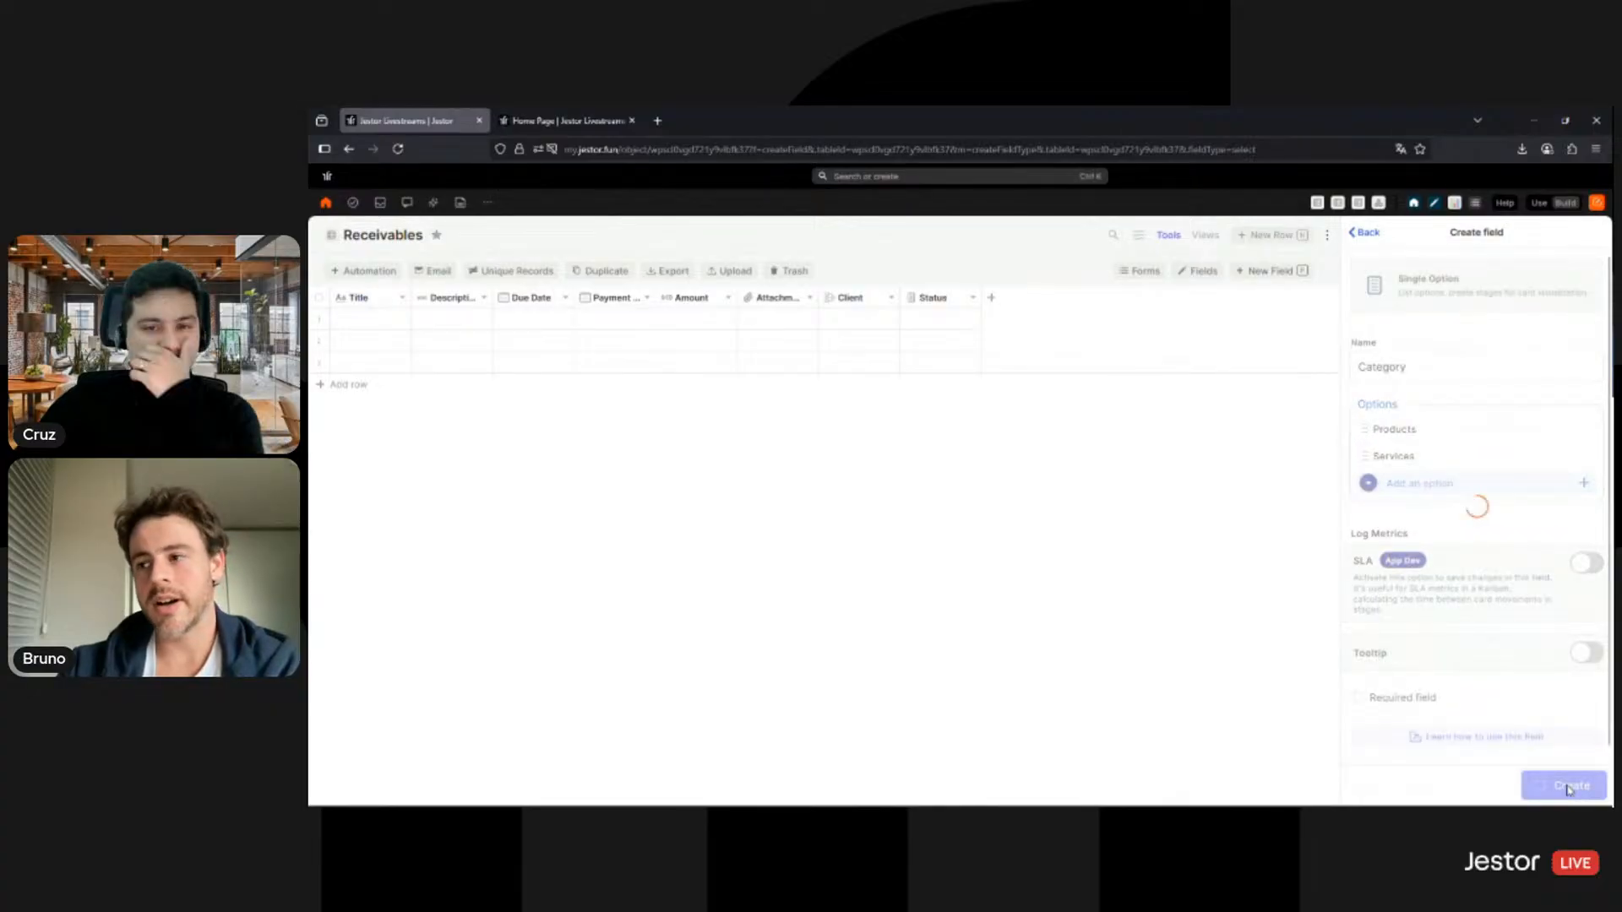
Step: Assign a different client to each of the three receivables, in alphabetical order from the first row down
{"action": "left_click", "coordinate": [859, 364]}
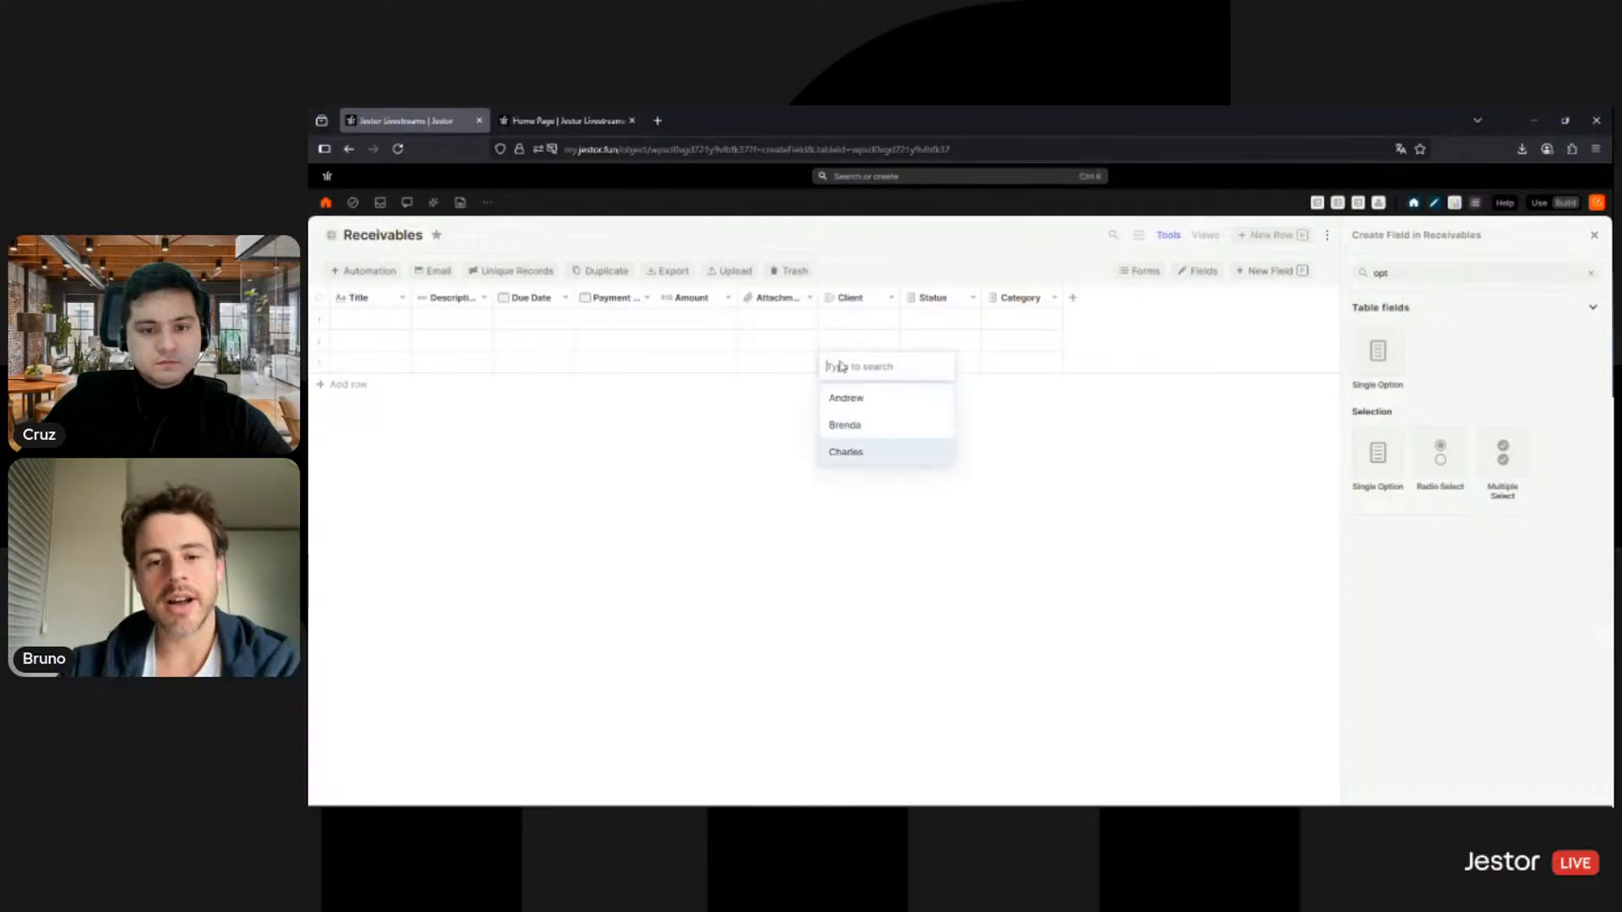
{"action": "left_click", "coordinate": [854, 449]}
{"action": "left_click", "coordinate": [855, 341]}
{"action": "left_click", "coordinate": [864, 403]}
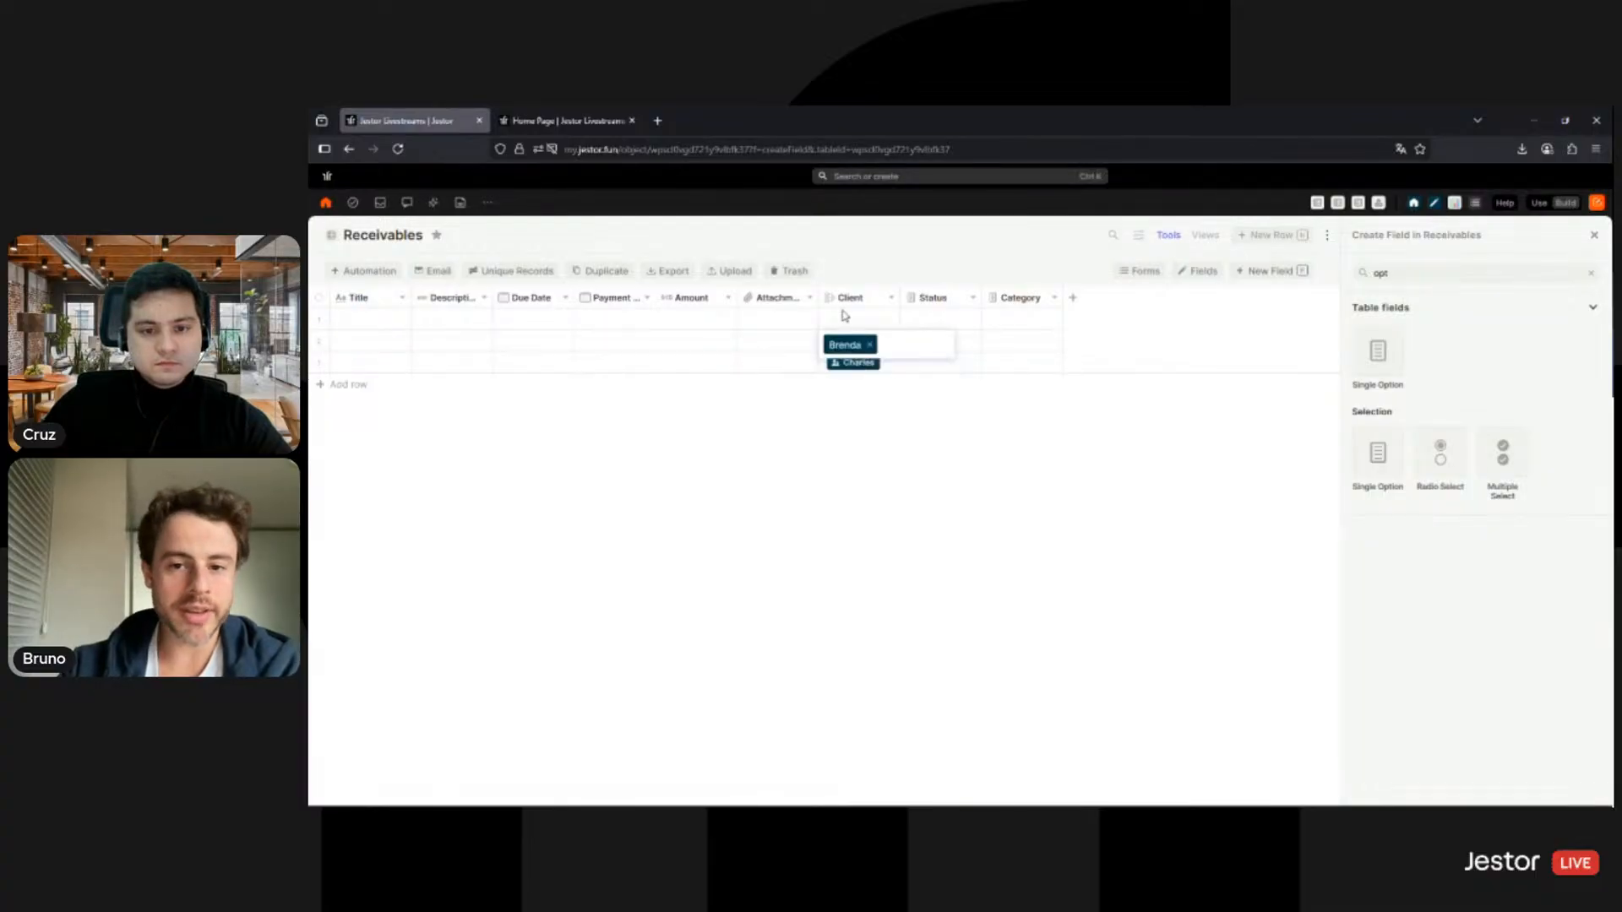
{"action": "left_click", "coordinate": [852, 321]}
{"action": "left_click", "coordinate": [879, 351]}
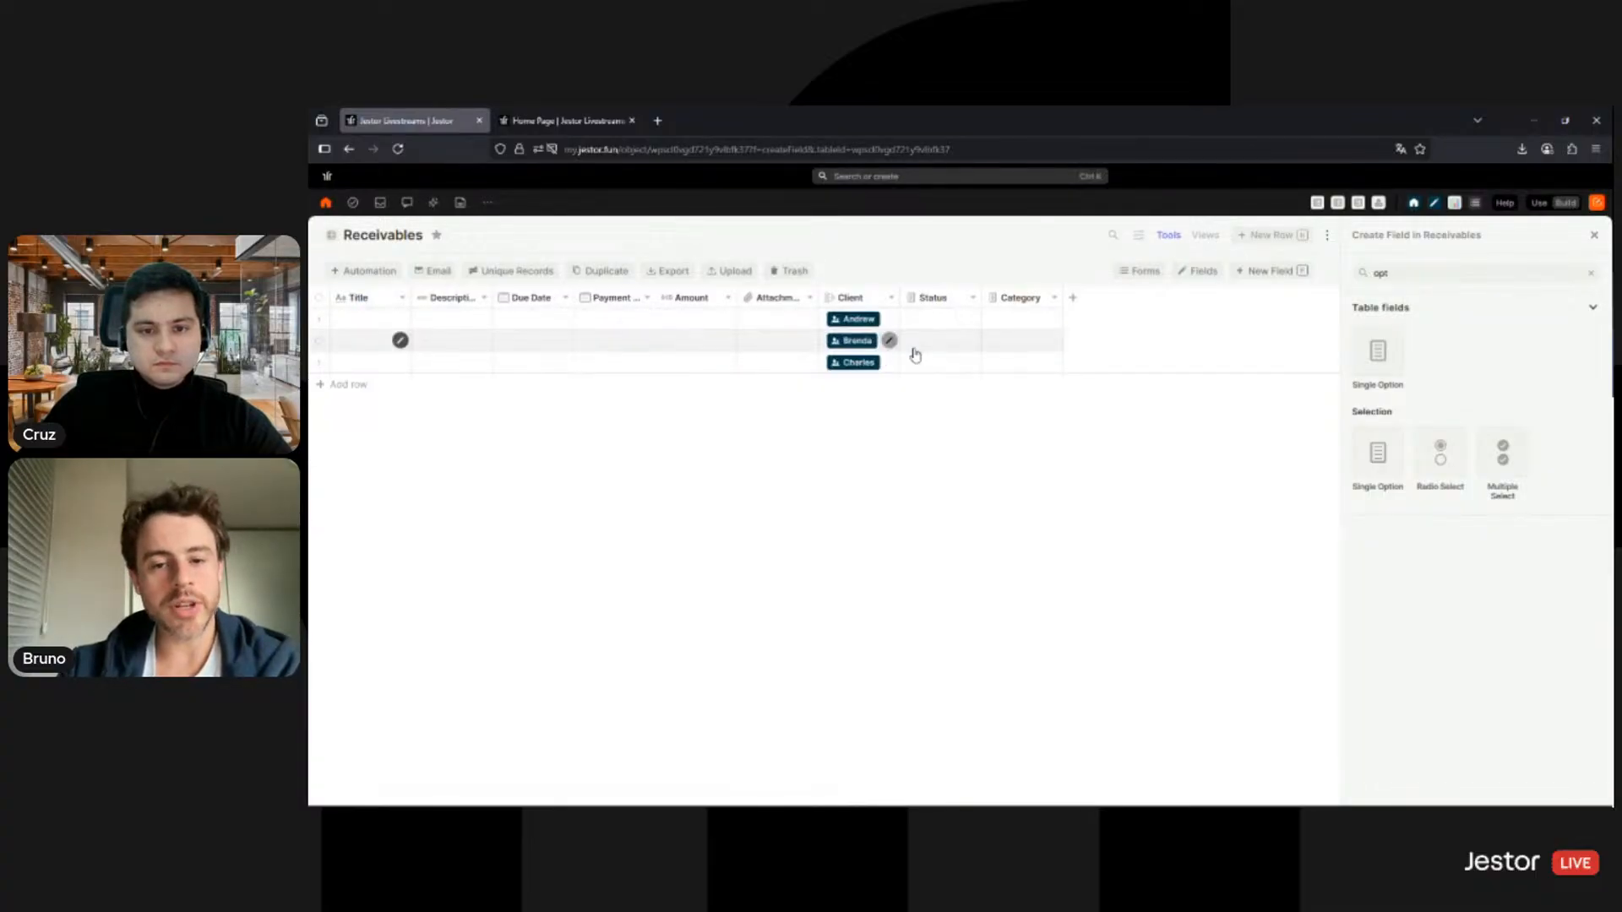
Step: Set the status to Pending for the first and third receivables and to Paid for the second
{"action": "left_click", "coordinate": [925, 364]}
{"action": "left_click", "coordinate": [935, 398]}
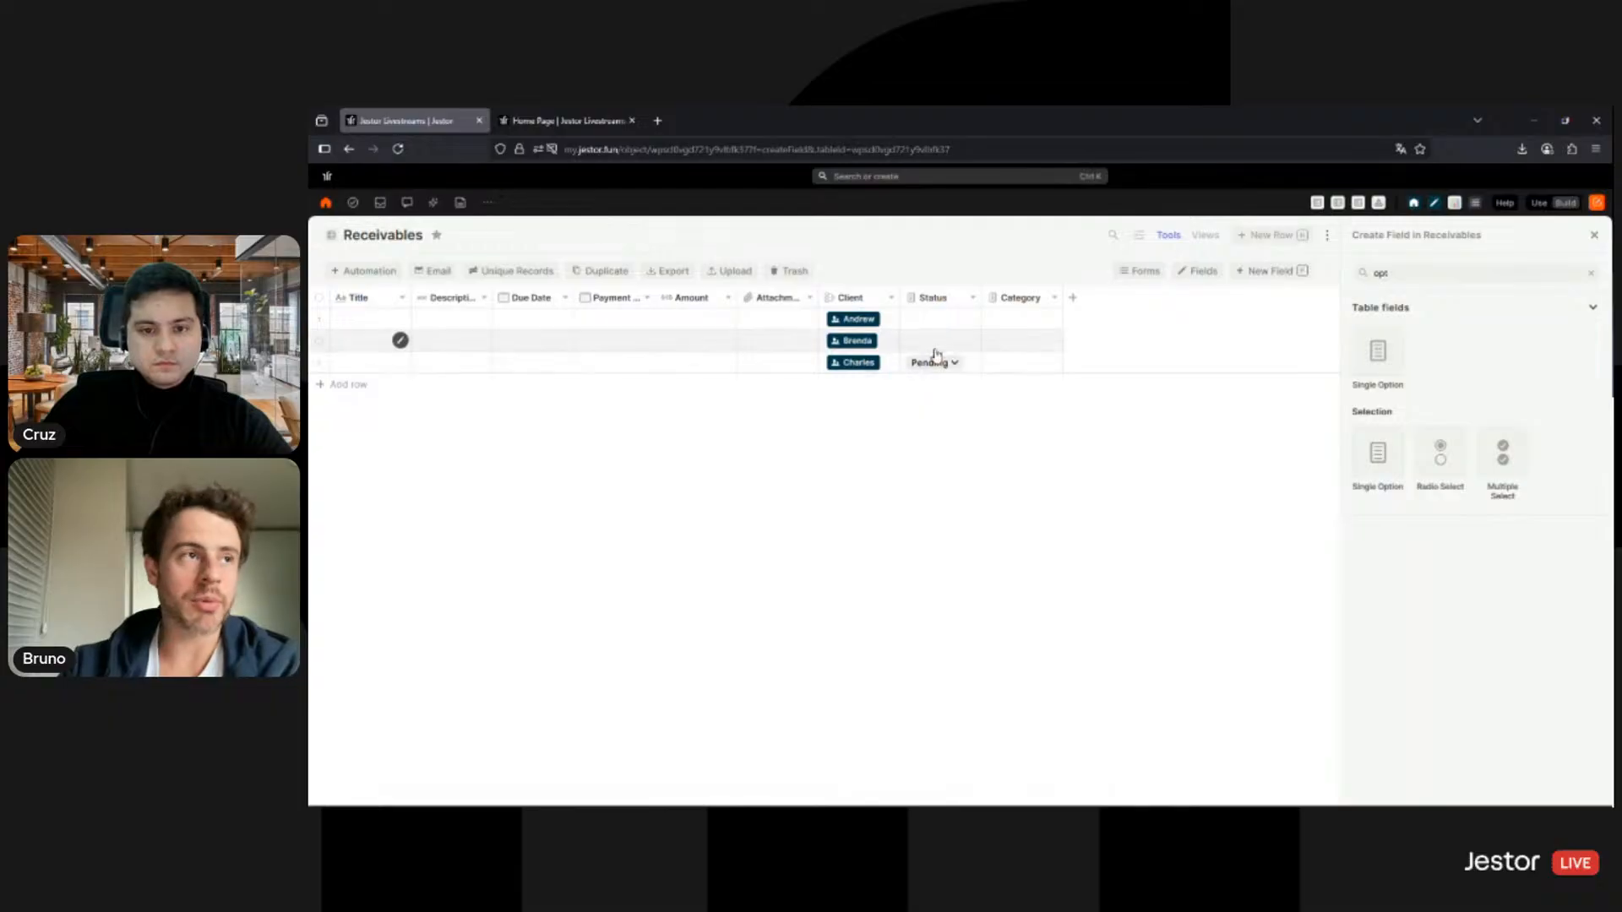
{"action": "left_click", "coordinate": [933, 346]}
{"action": "left_click", "coordinate": [924, 403]}
{"action": "left_click", "coordinate": [933, 321]}
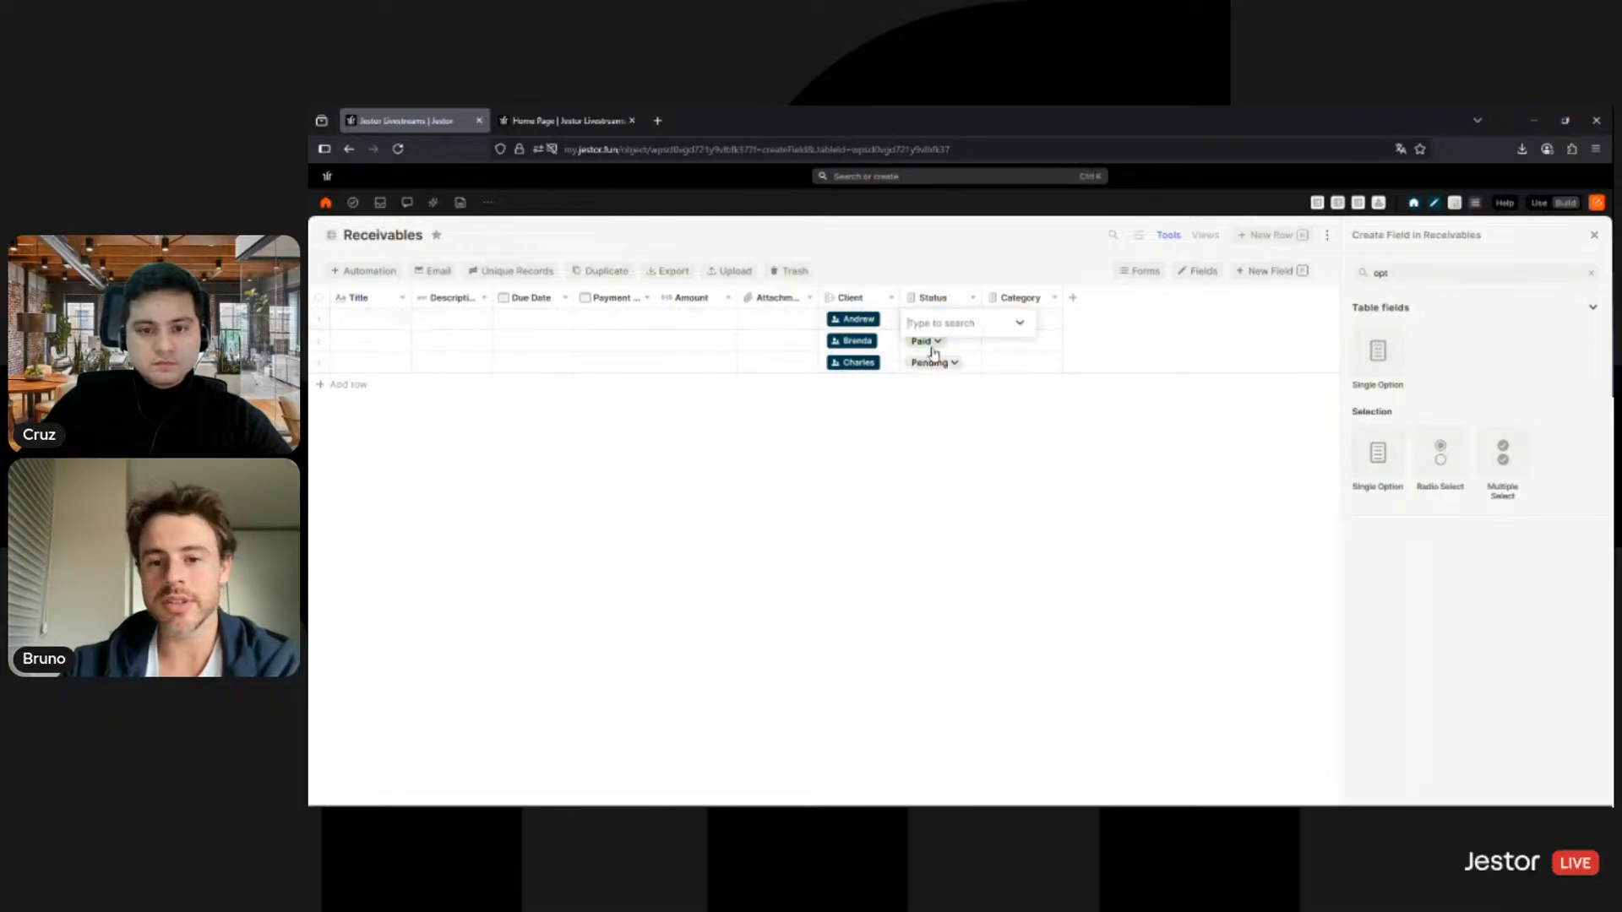
{"action": "left_click", "coordinate": [931, 353]}
Step: Set the category of all three receivables to Services
{"action": "left_click", "coordinate": [1007, 367]}
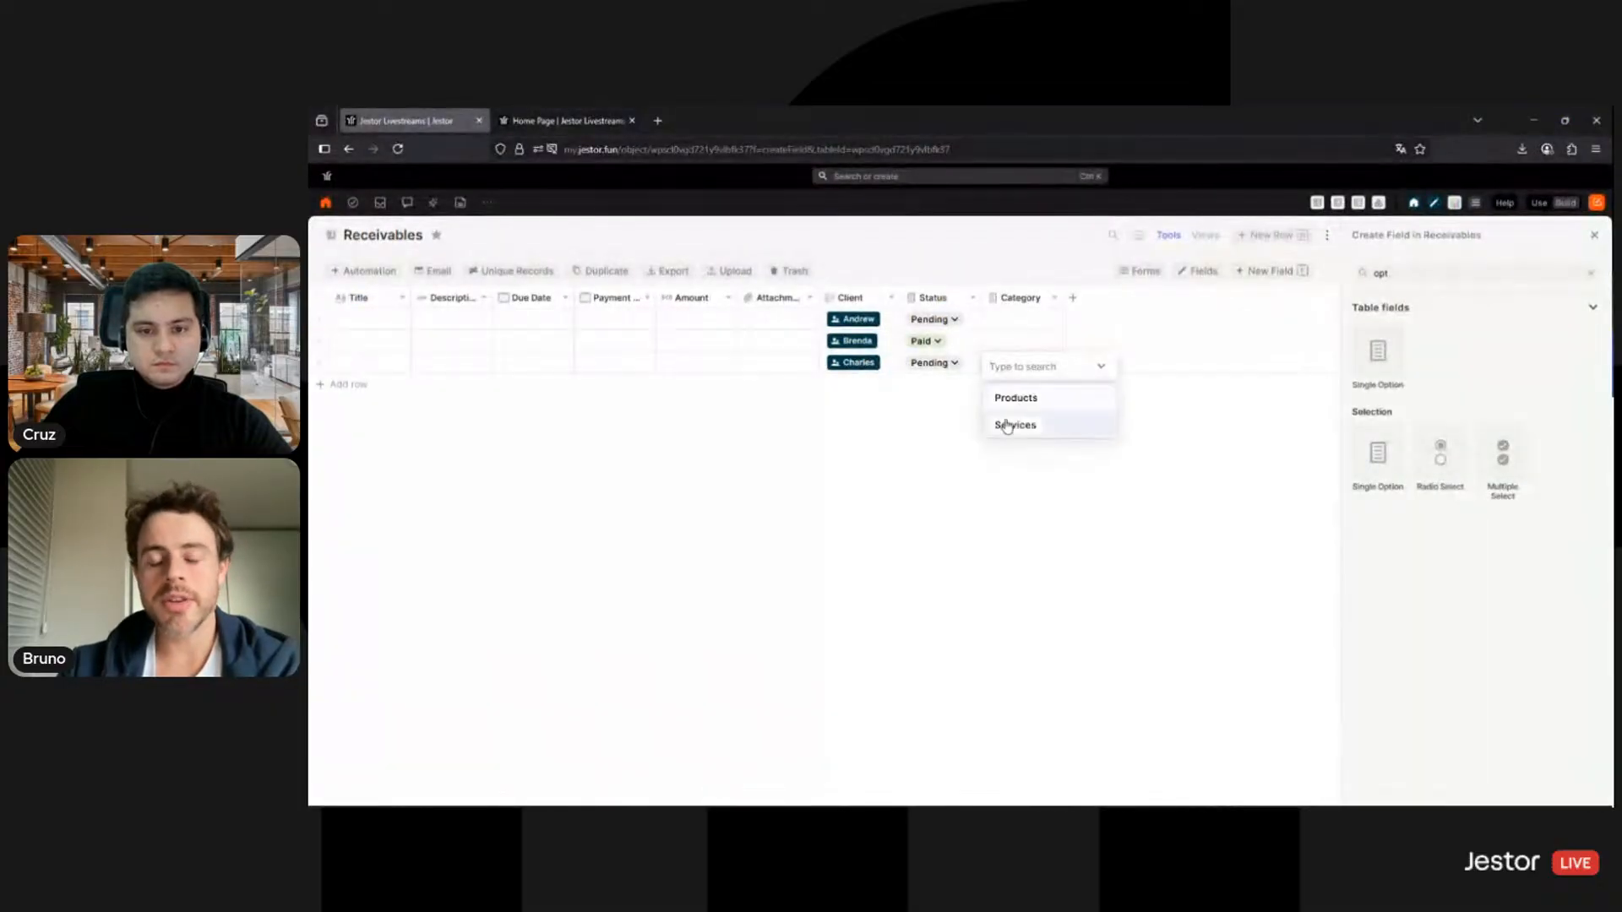
{"action": "left_click", "coordinate": [1013, 424]}
{"action": "left_click", "coordinate": [1014, 344]}
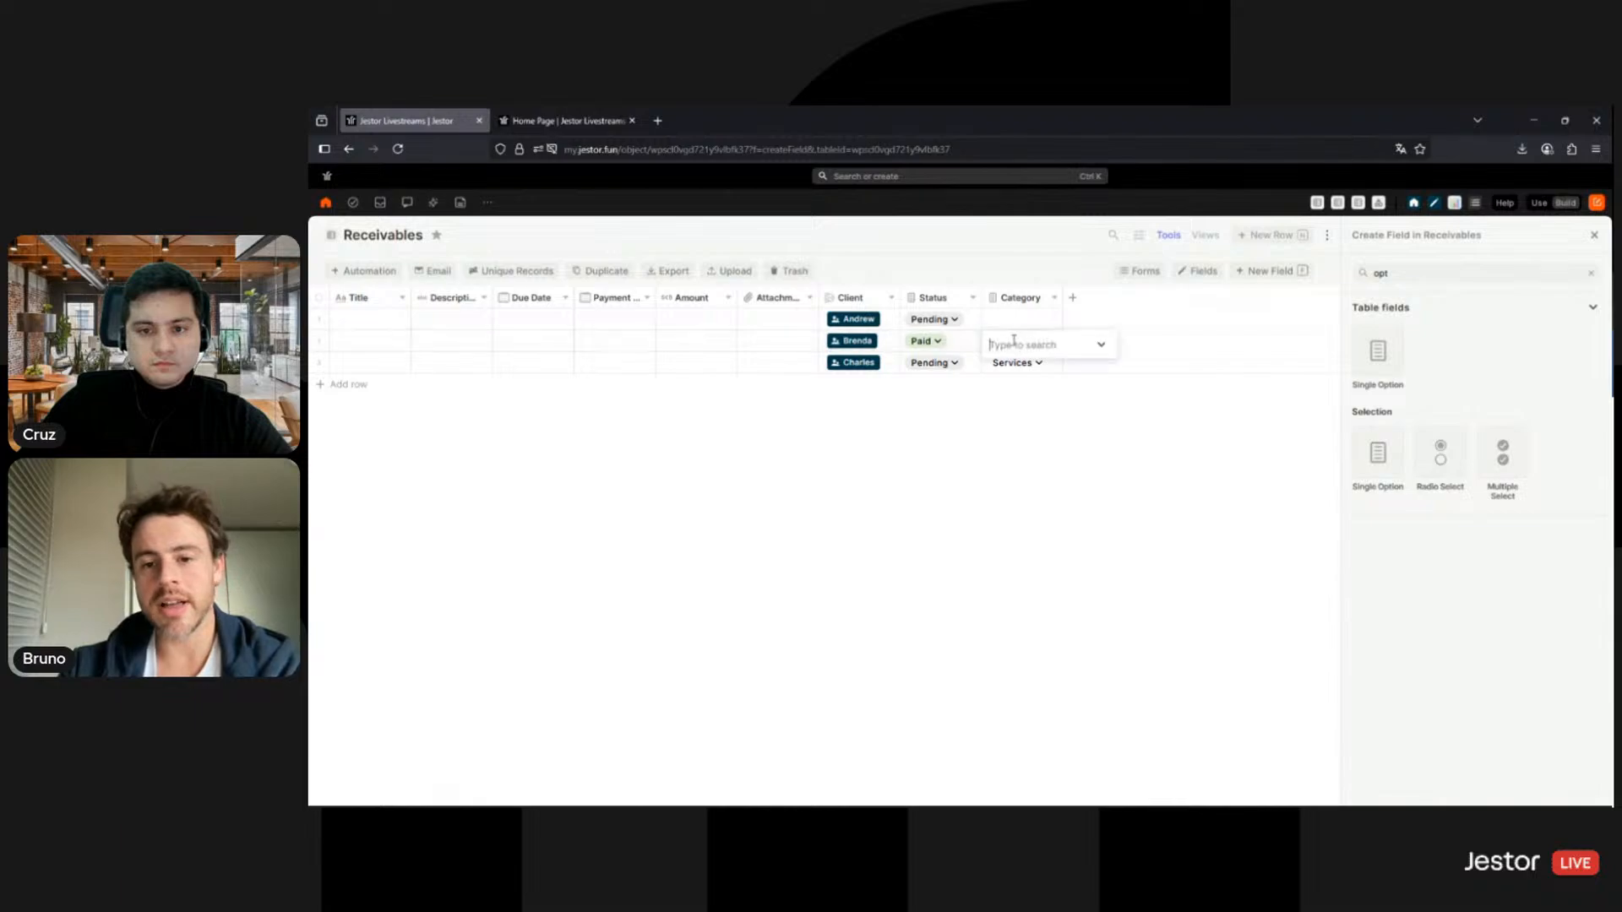
{"action": "left_click", "coordinate": [1023, 376]}
{"action": "left_click", "coordinate": [1022, 319]}
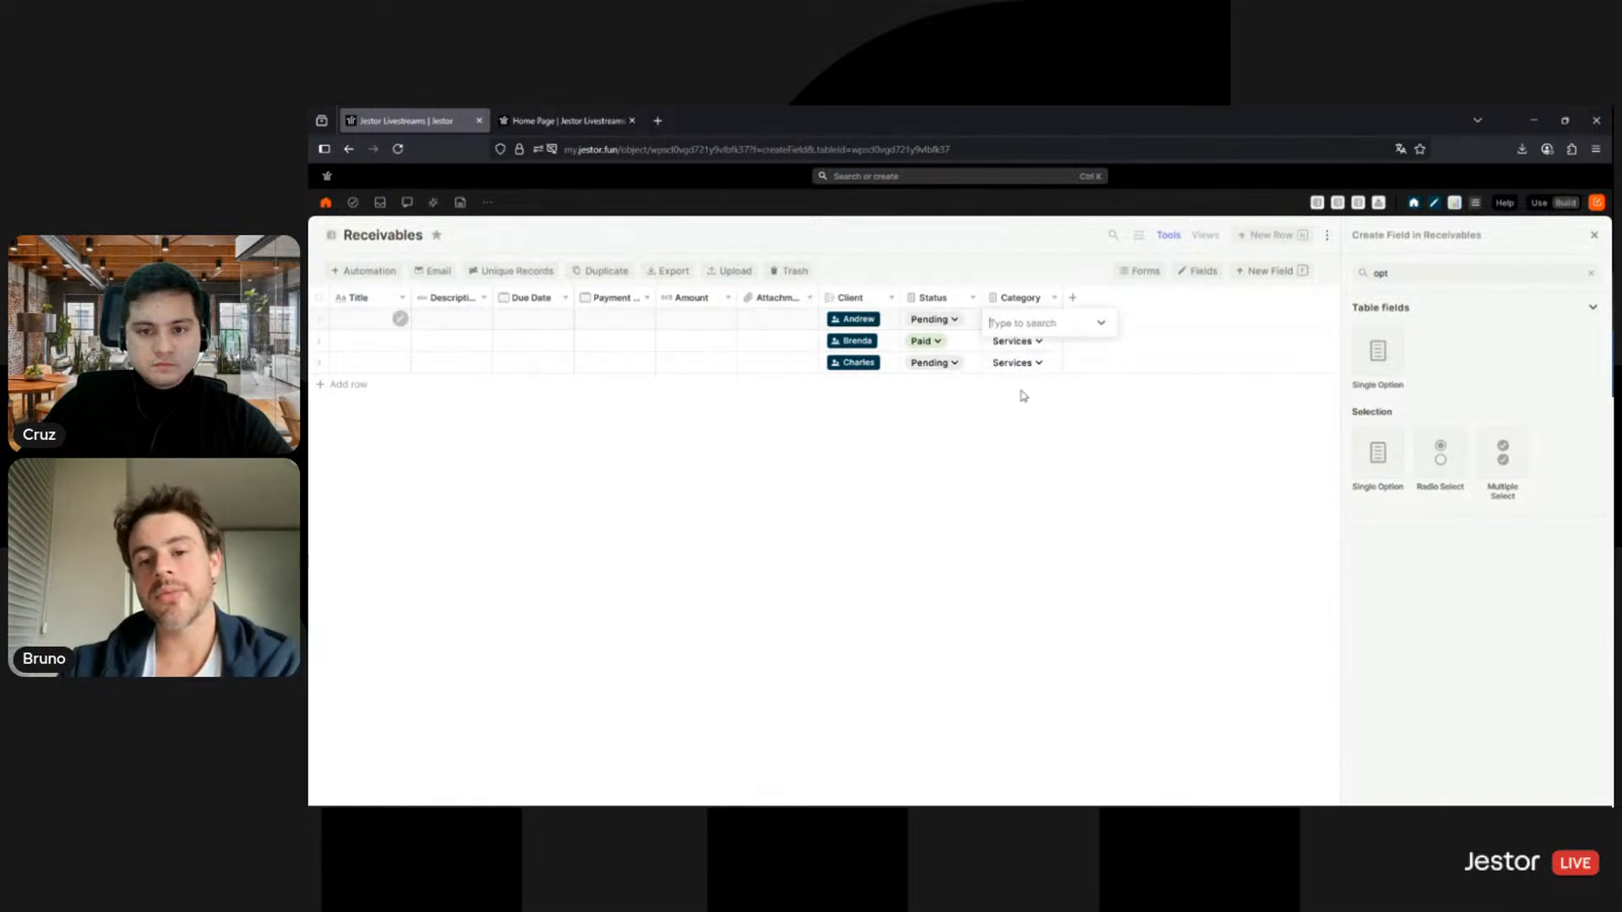
{"action": "left_click", "coordinate": [1020, 380]}
Step: Enter Consulting Services as the title of the third receivable
{"action": "left_click", "coordinate": [394, 365]}
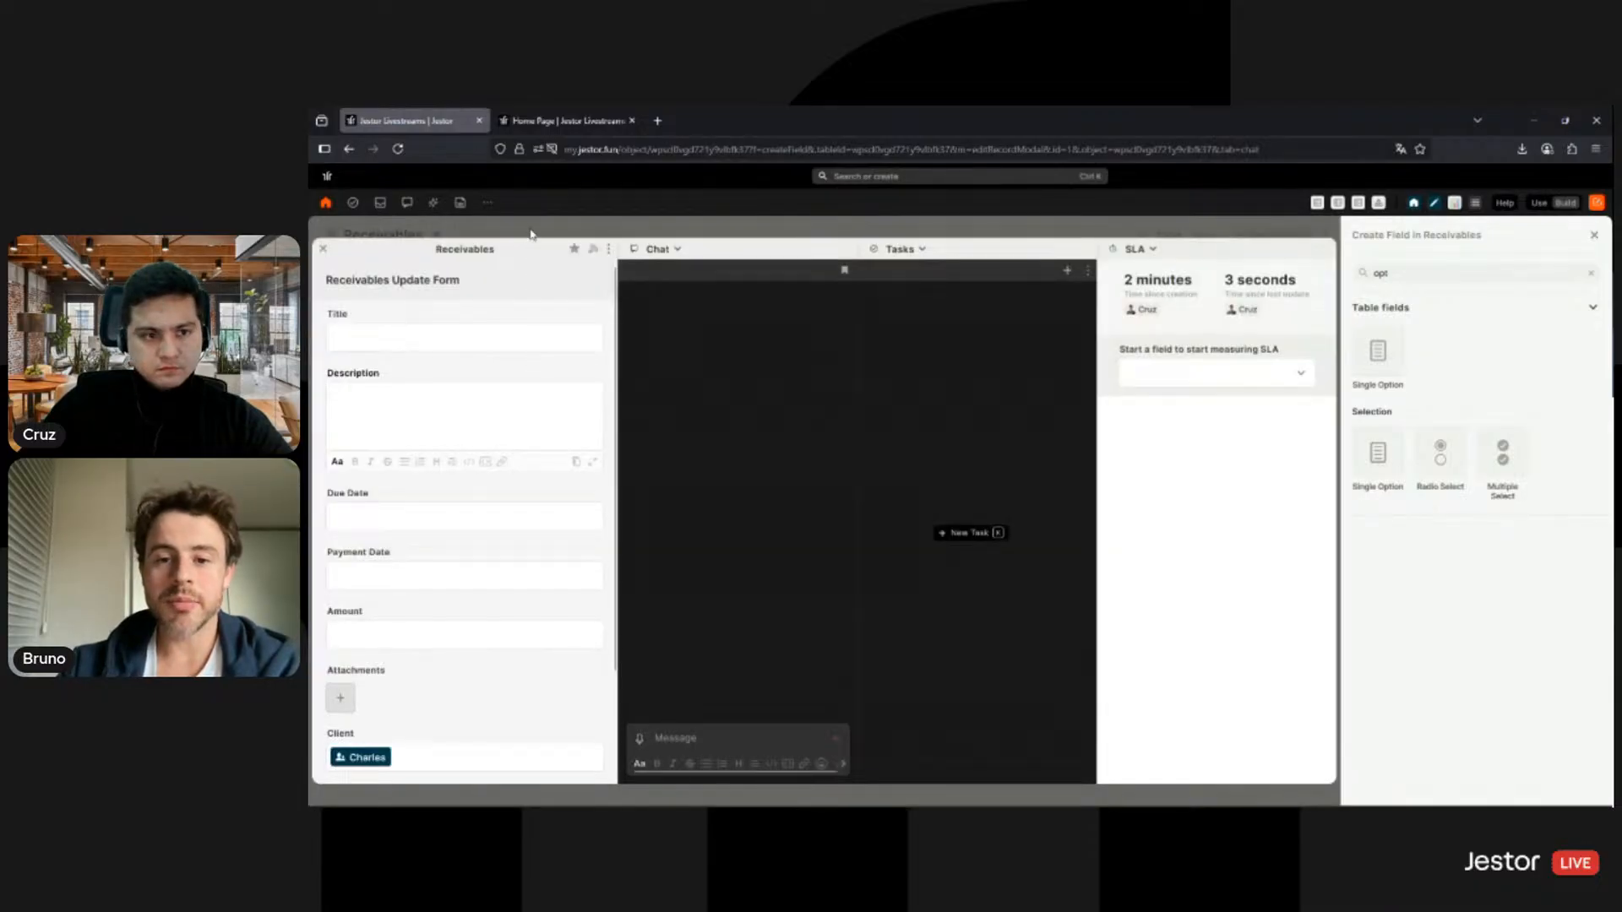
{"action": "left_click", "coordinate": [531, 234]}
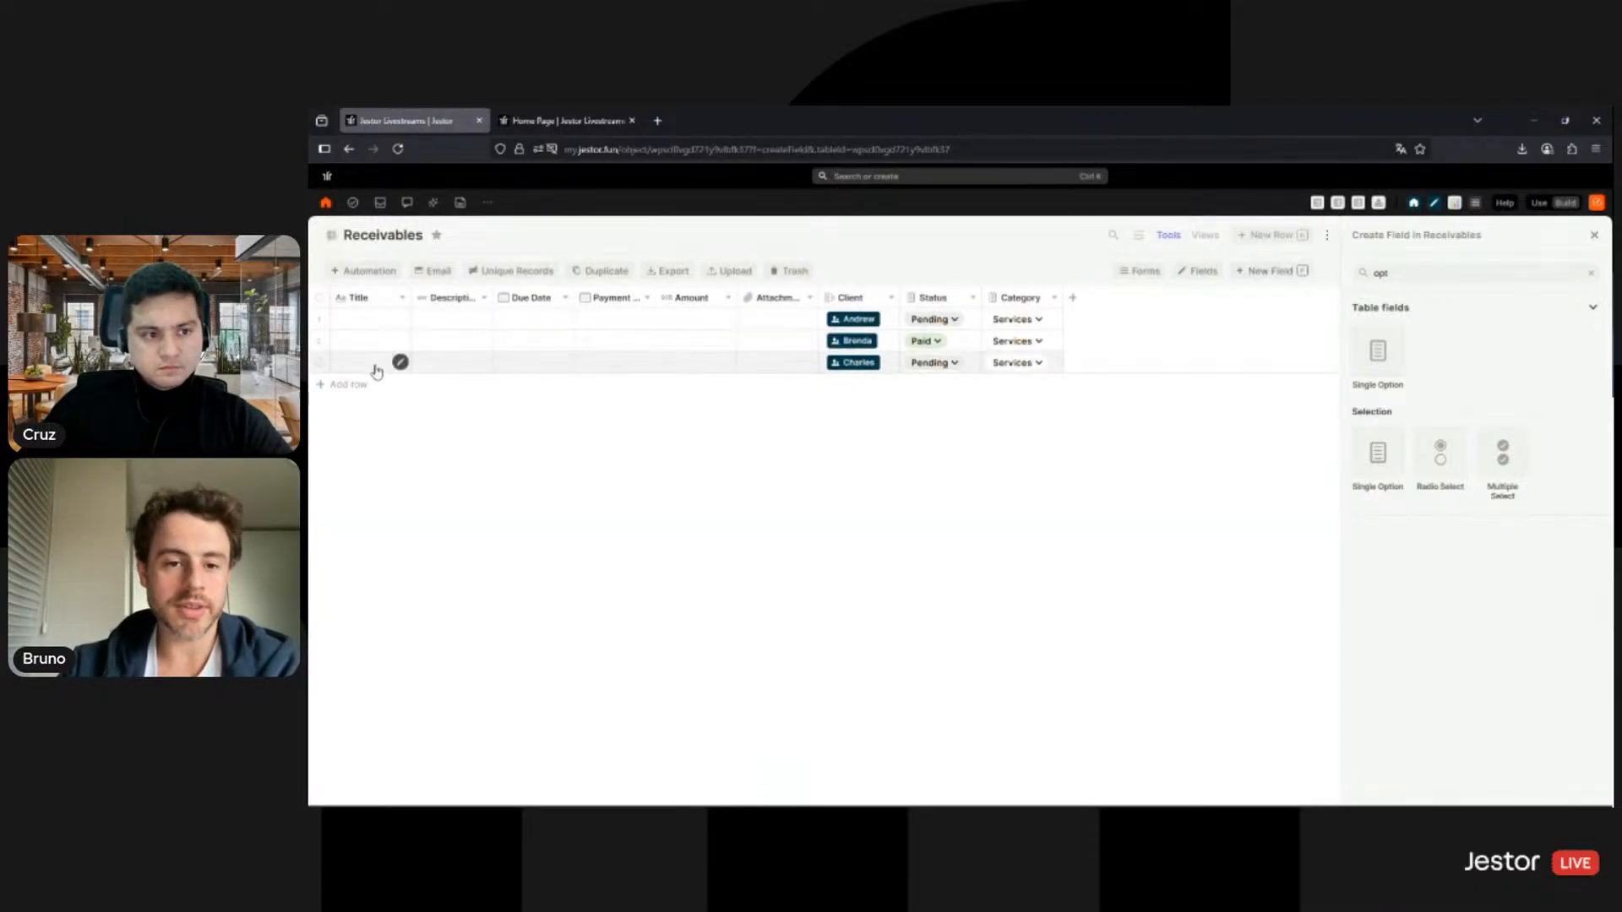
{"action": "left_click", "coordinate": [376, 365]}
{"action": "type", "text": "Consulto"}
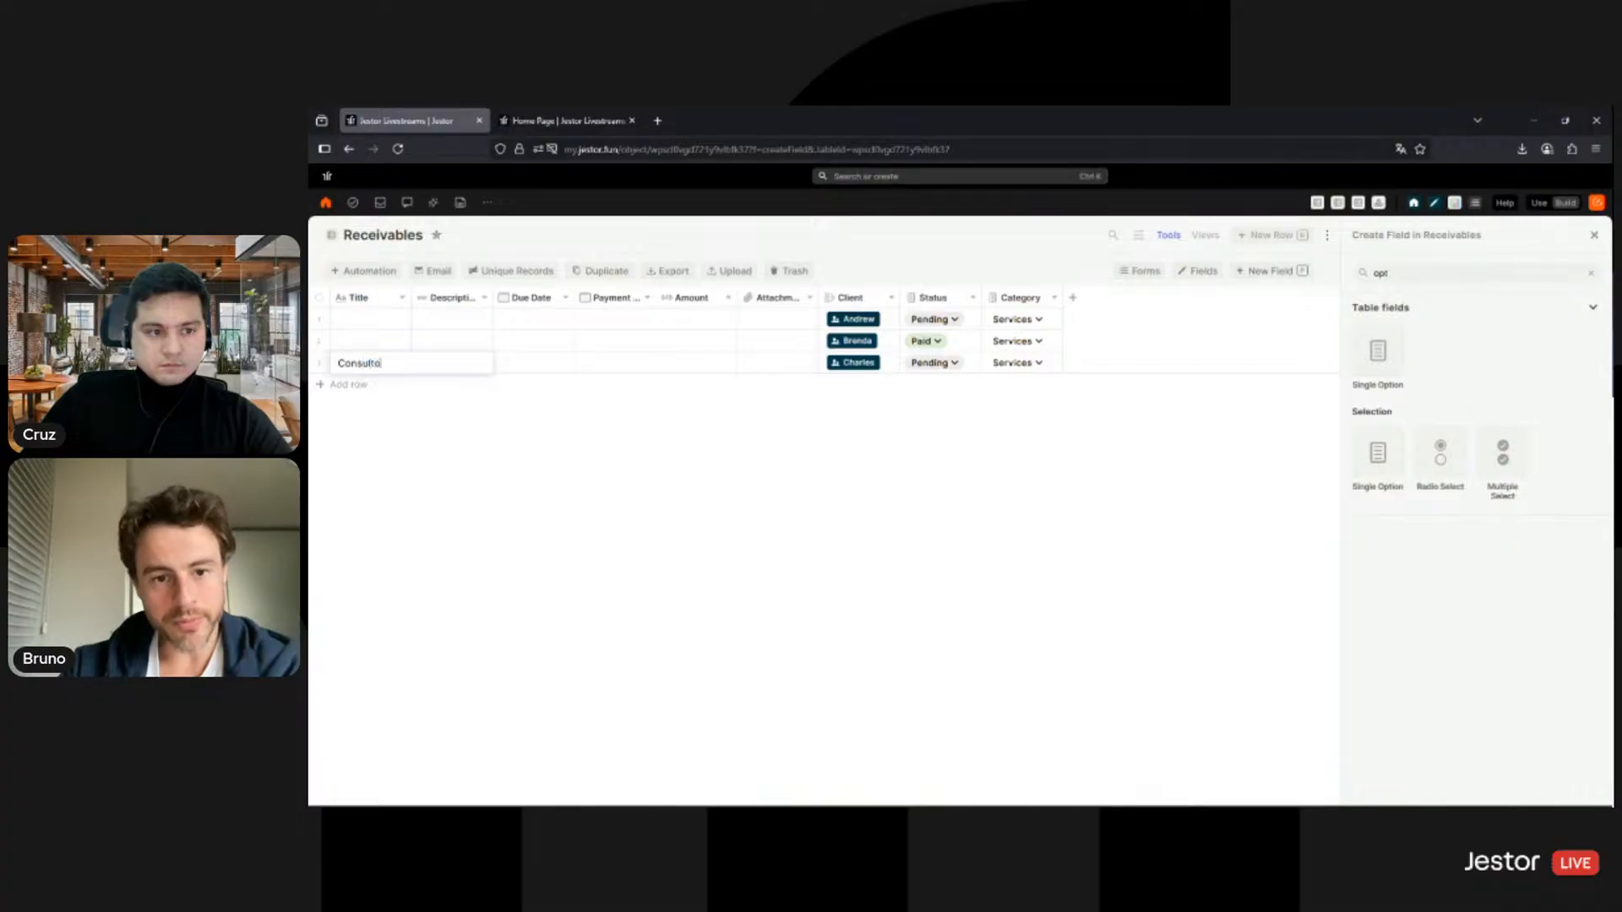
{"action": "key", "text": "BackSpace"}
{"action": "type", "text": "ing Services"}
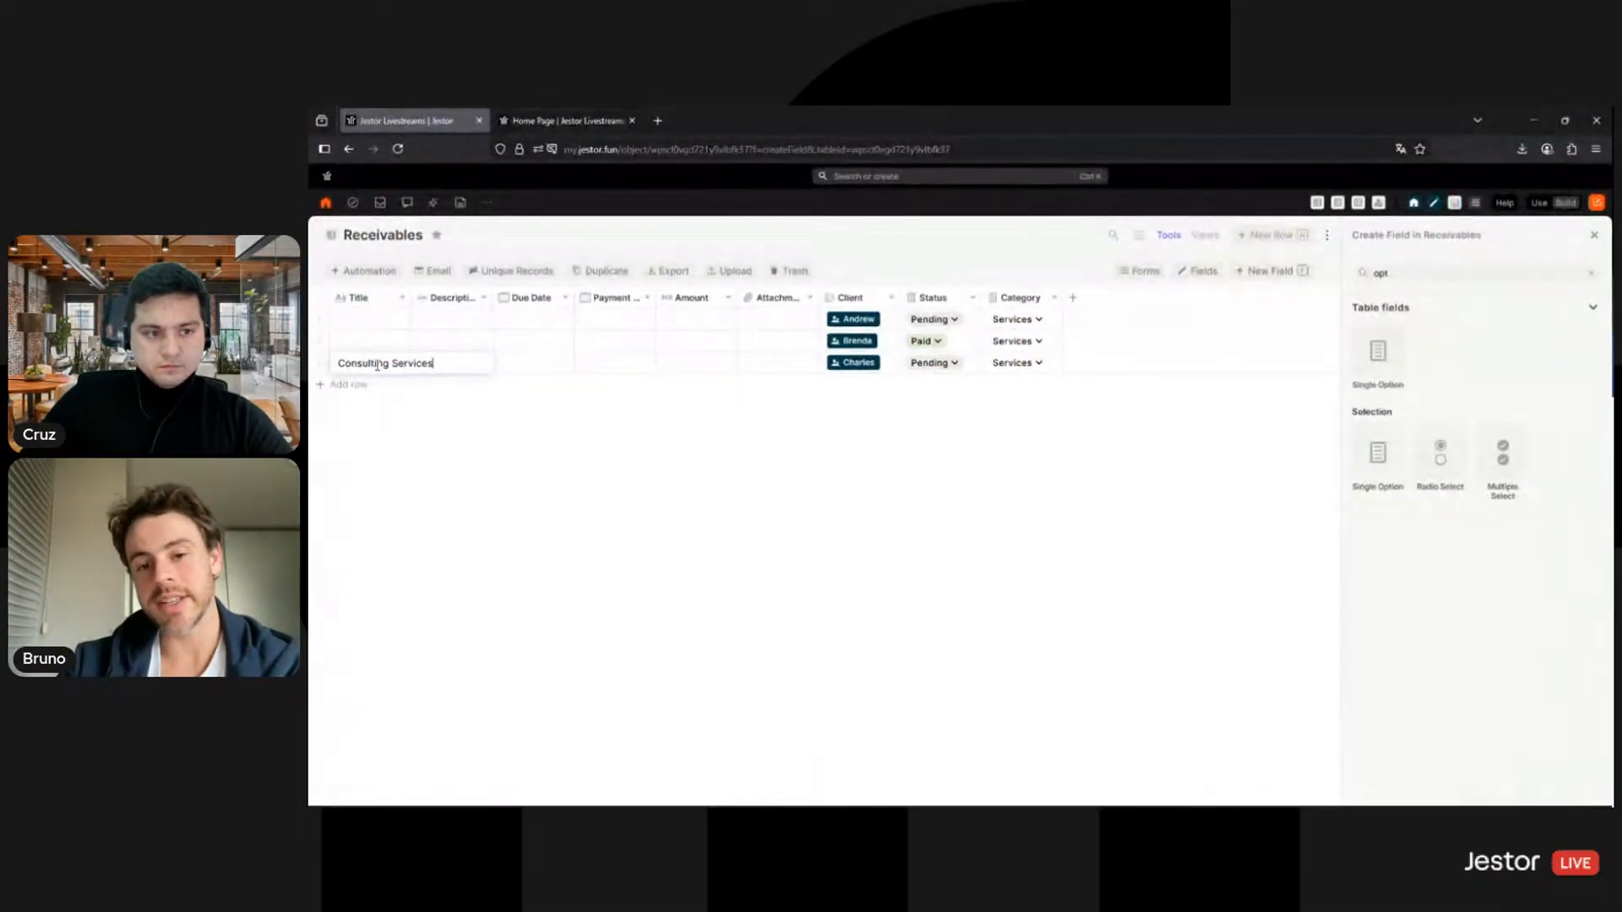
Step: Copy the Consulting Services title into the second and first receivables
{"action": "key", "text": "ctrl+a"}
{"action": "key", "text": "ctrl+c"}
{"action": "left_click", "coordinate": [359, 342]}
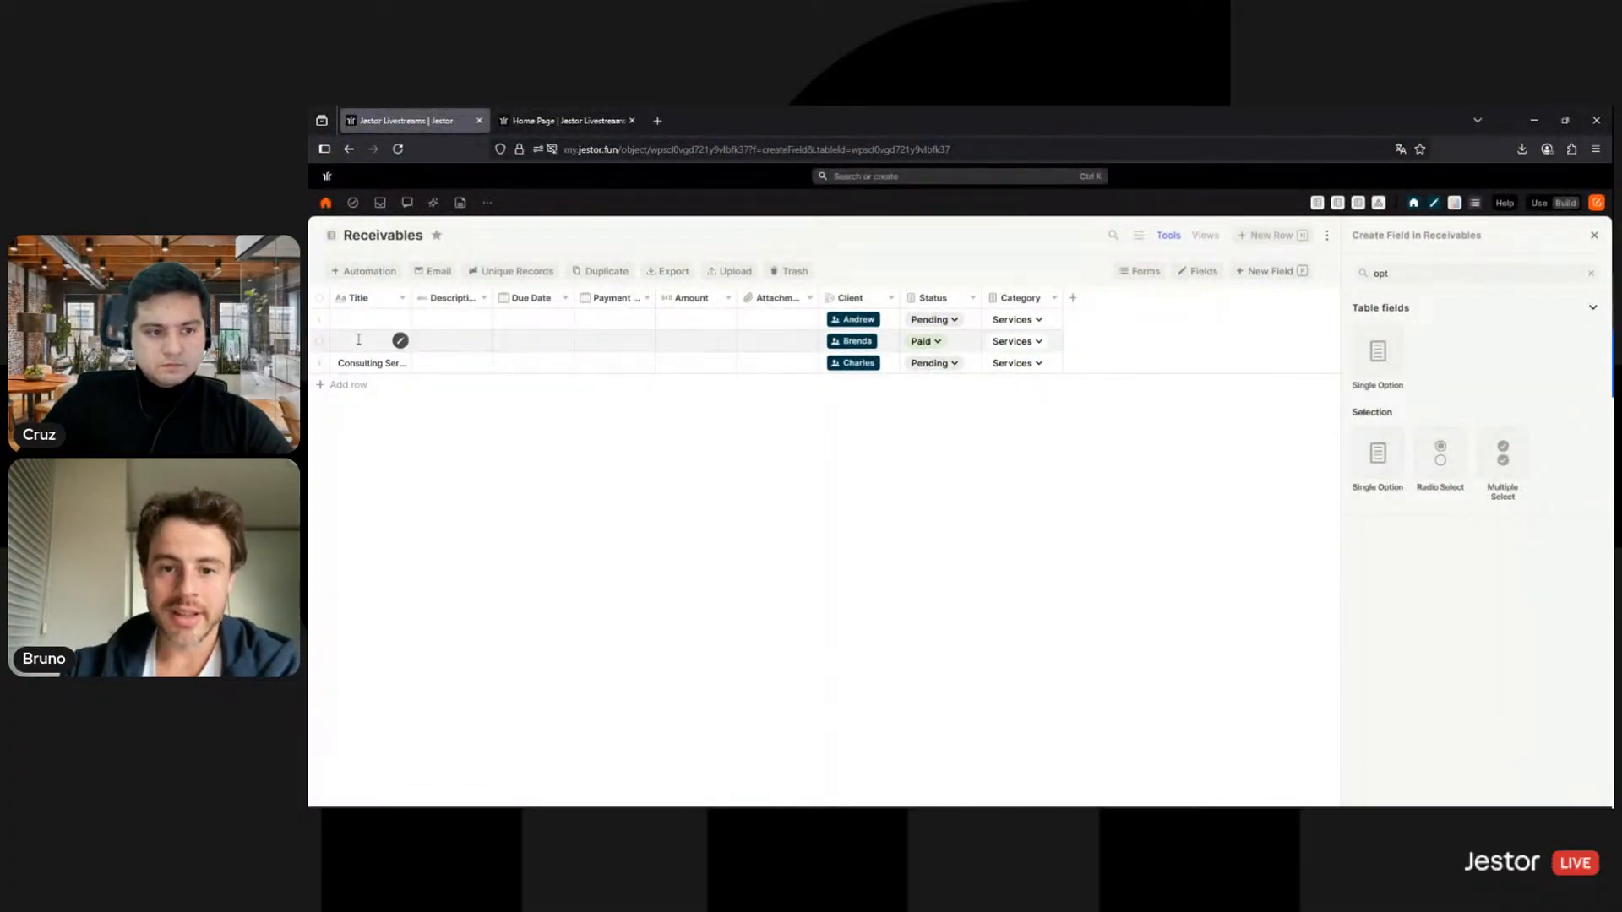
{"action": "left_click", "coordinate": [358, 339]}
{"action": "key", "text": "ctrl+v"}
{"action": "left_click", "coordinate": [358, 319]}
{"action": "left_click", "coordinate": [358, 319]}
{"action": "key", "text": "ctrl+v"}
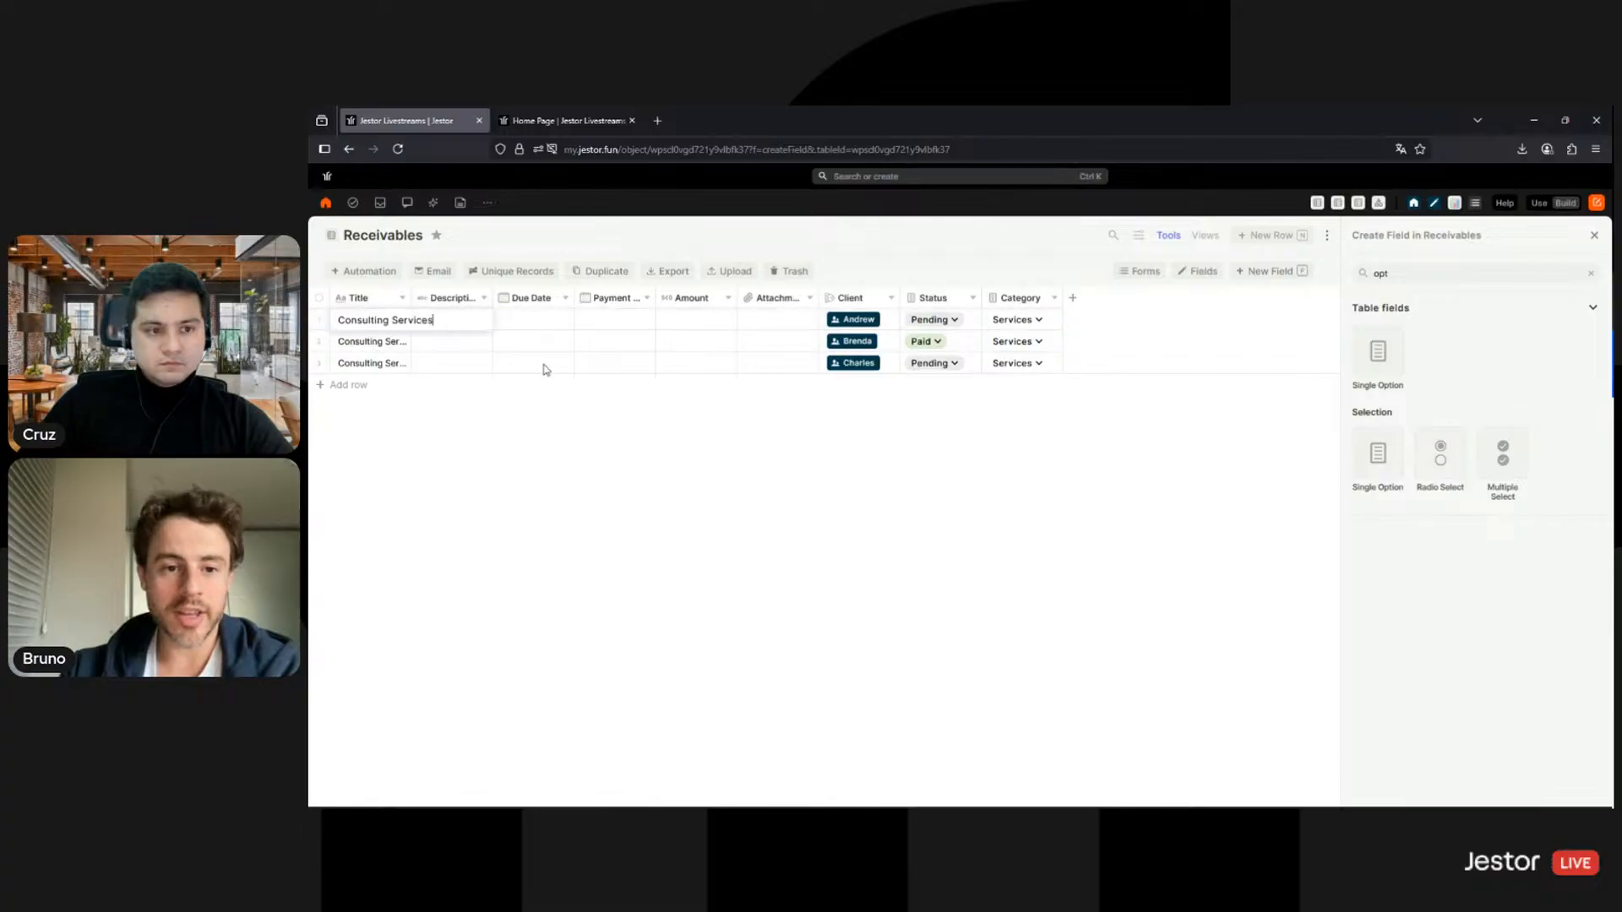
Step: Set the due date of the third receivable to 08/13/2025 and of the second to 08/20/2025
{"action": "left_click", "coordinate": [542, 366]}
{"action": "left_click", "coordinate": [534, 367]}
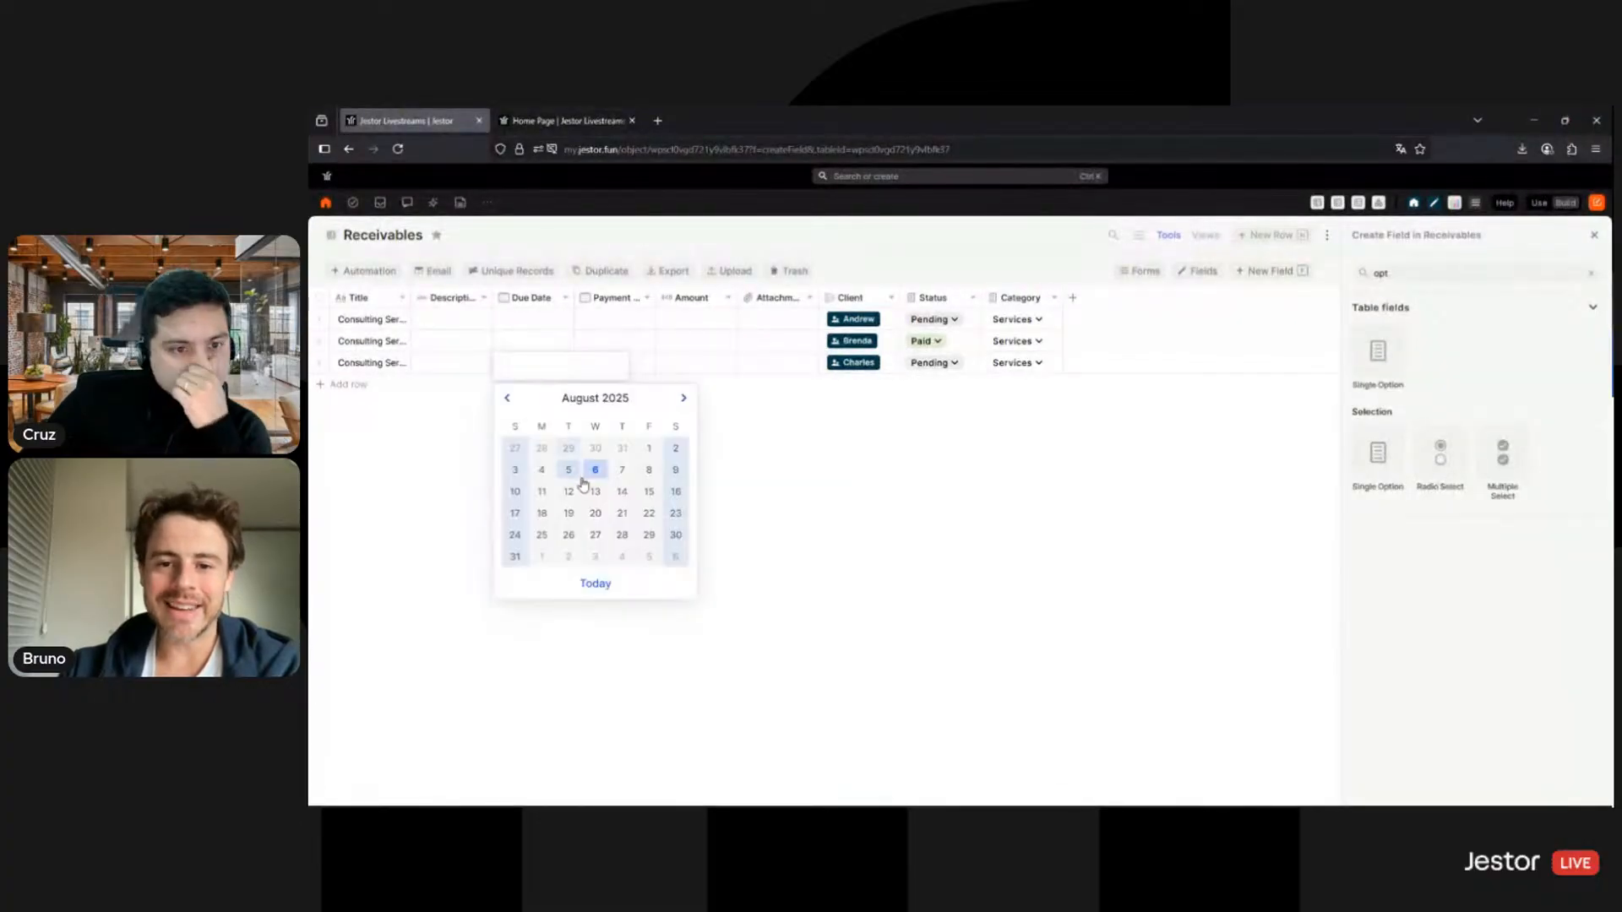
{"action": "left_click", "coordinate": [593, 467]}
{"action": "left_click", "coordinate": [535, 343]}
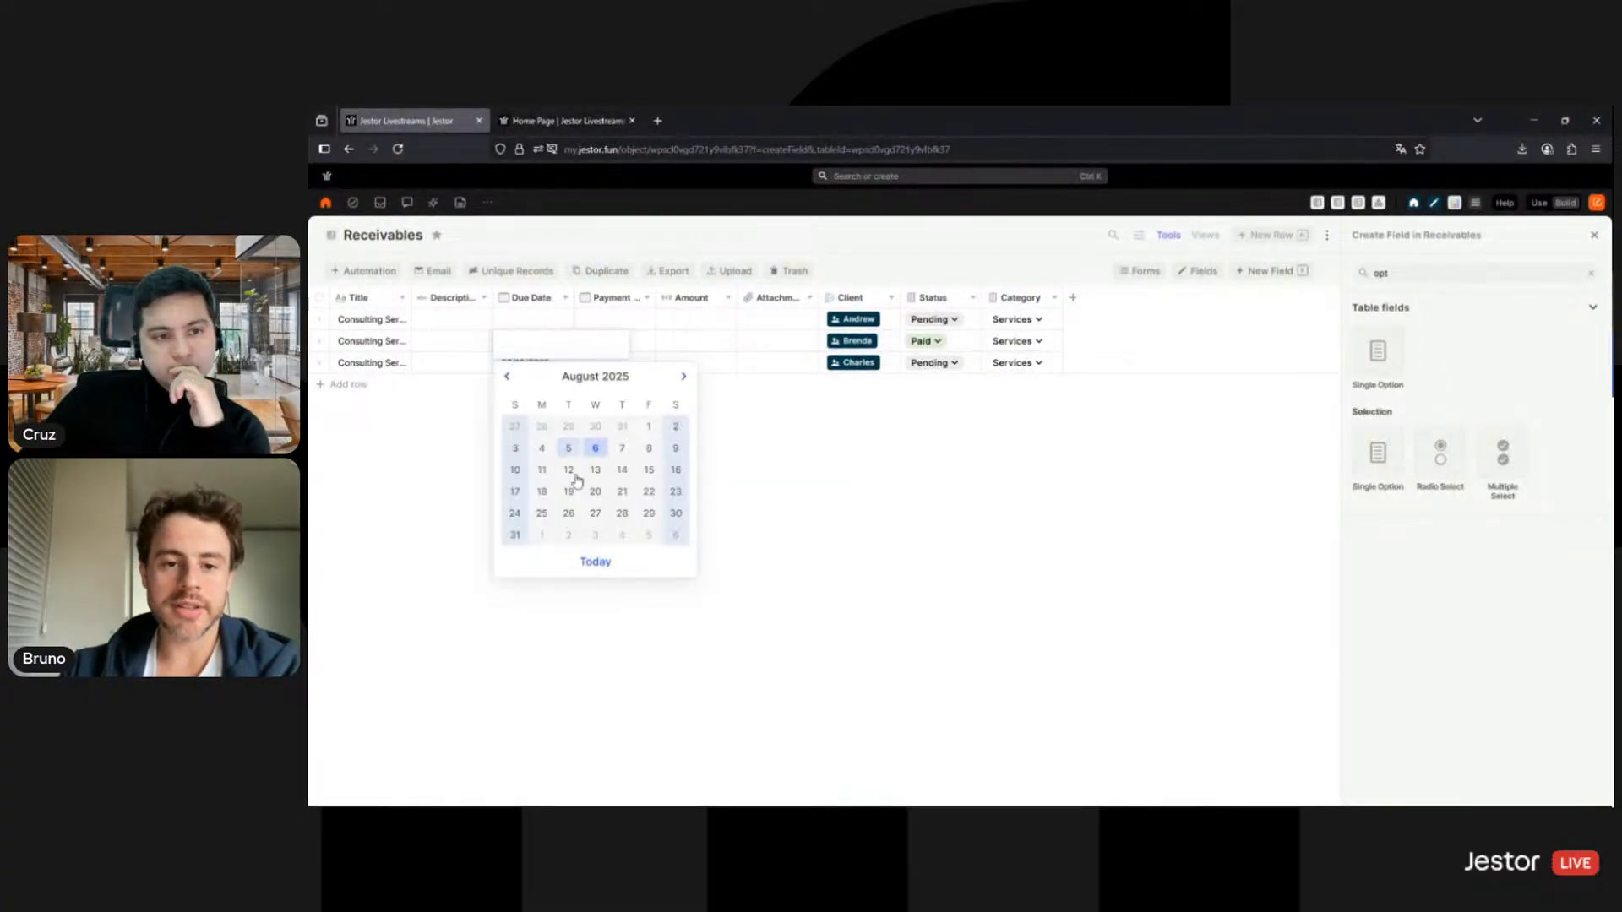
{"action": "left_click", "coordinate": [597, 491]}
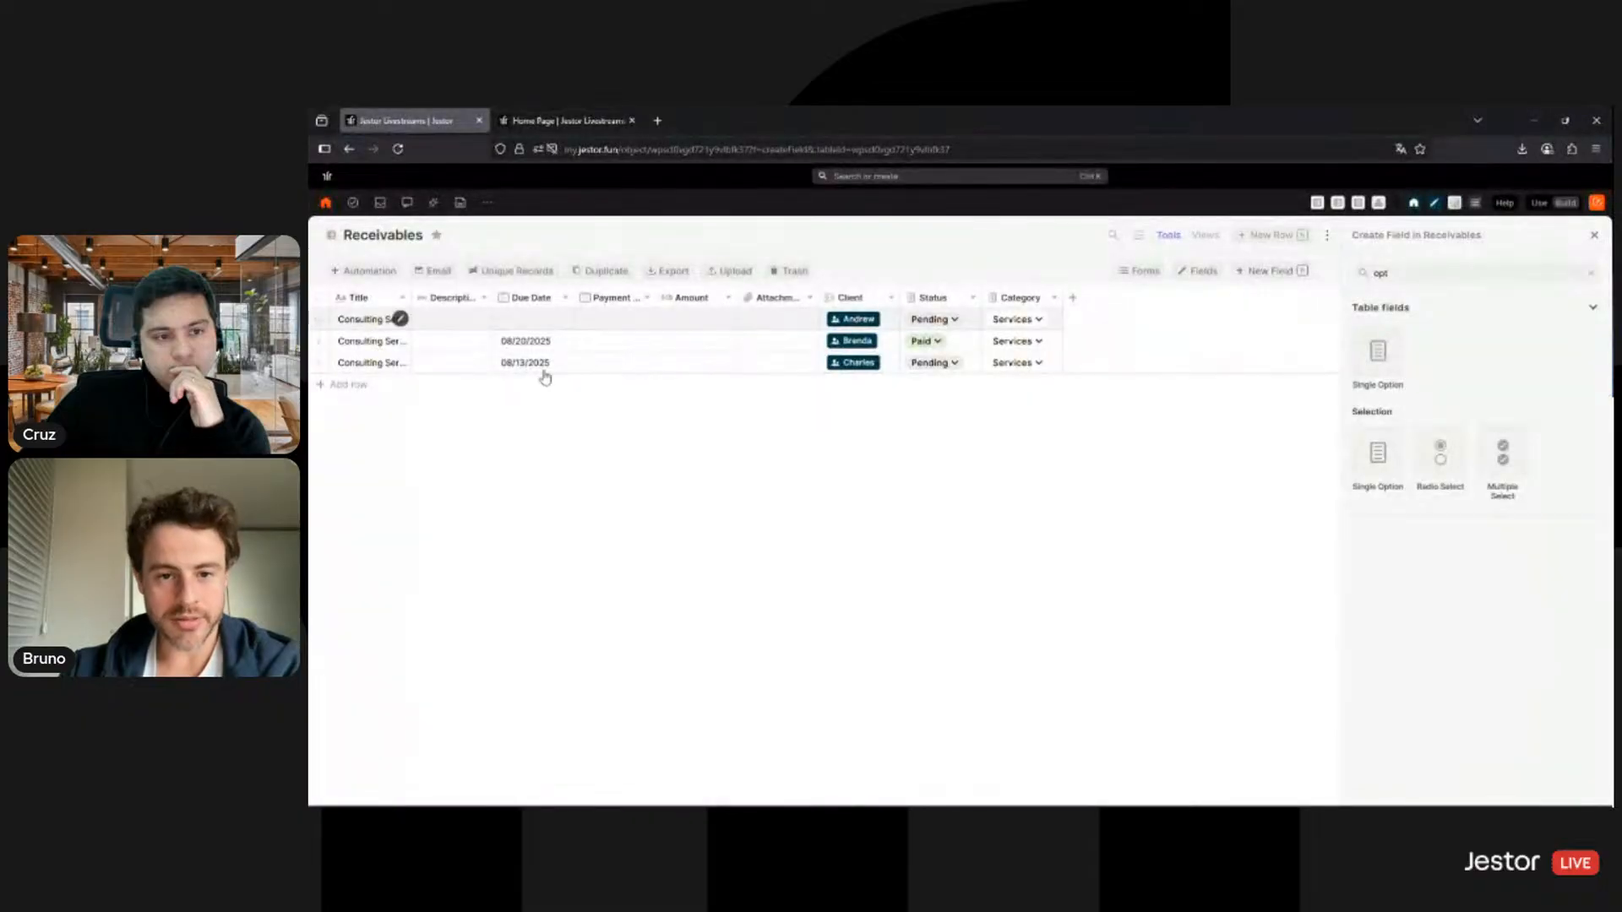
Step: Set the due dates to 08/06/2025 (third row), 08/13/2025 (second) and 08/20/2025 (first), and the second row's payment date to 08/13/2025
{"action": "left_click", "coordinate": [541, 364]}
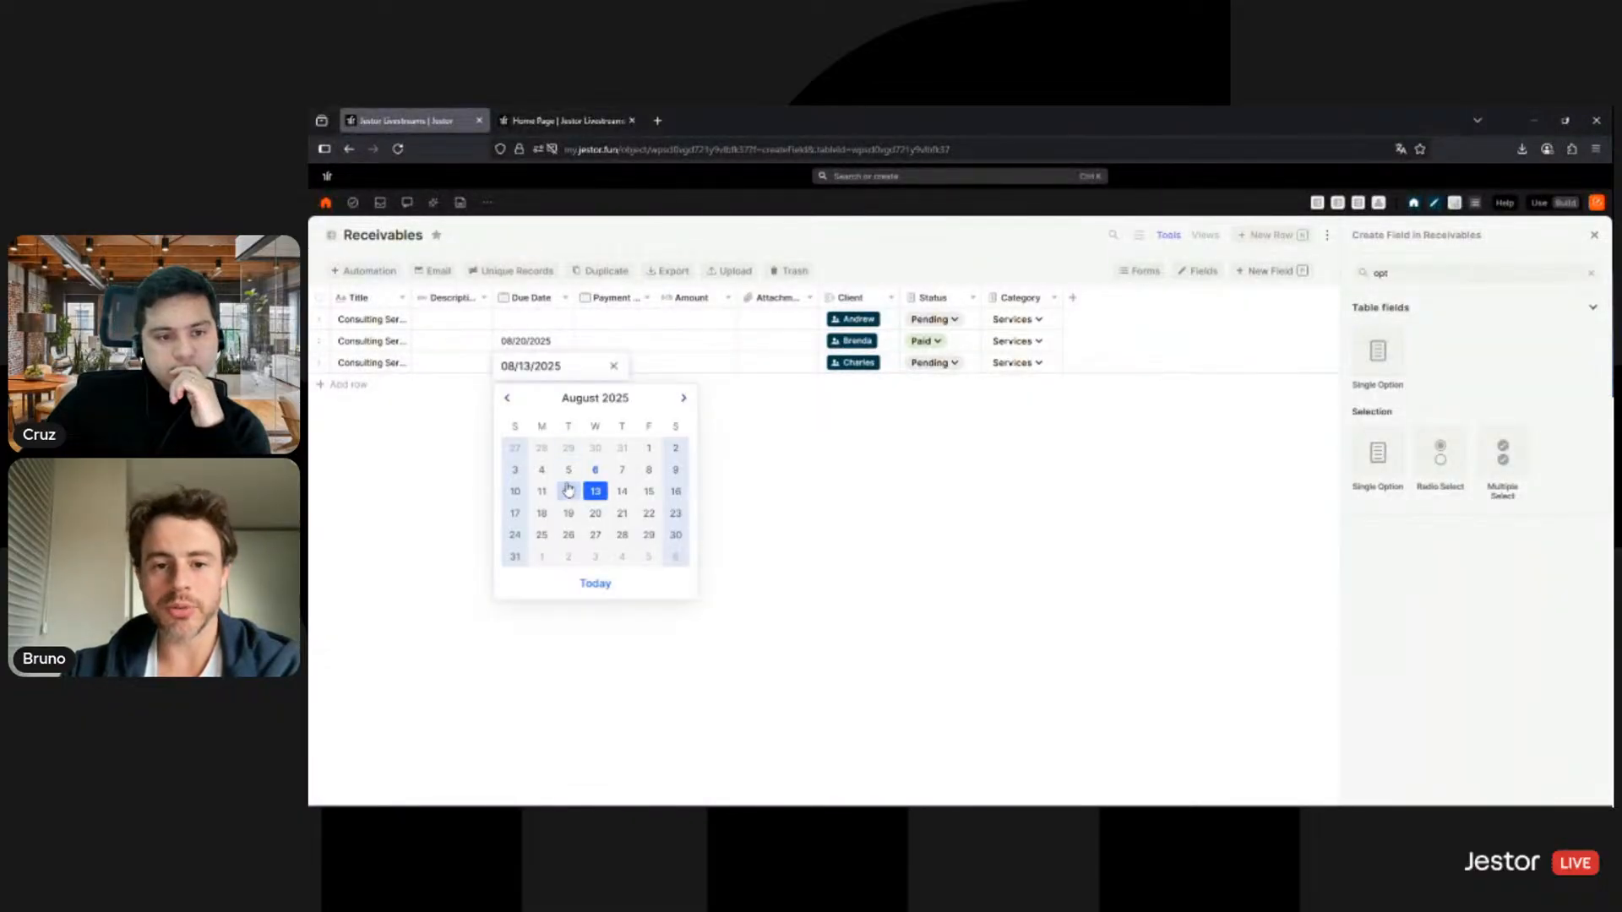
{"action": "left_click", "coordinate": [596, 470]}
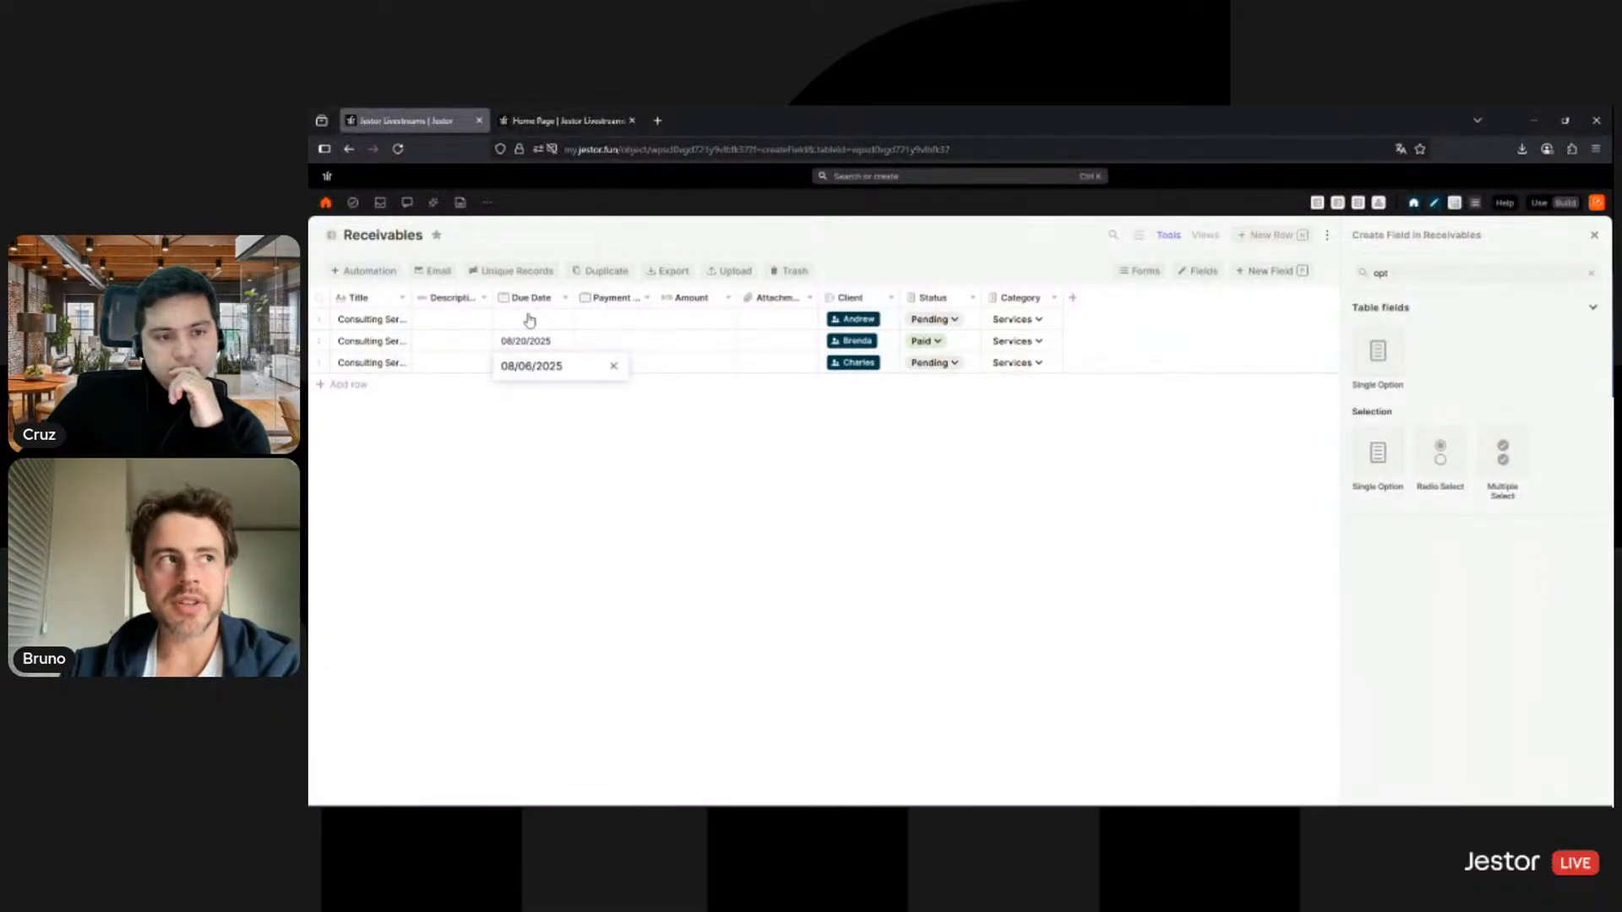
{"action": "left_click", "coordinate": [545, 342]}
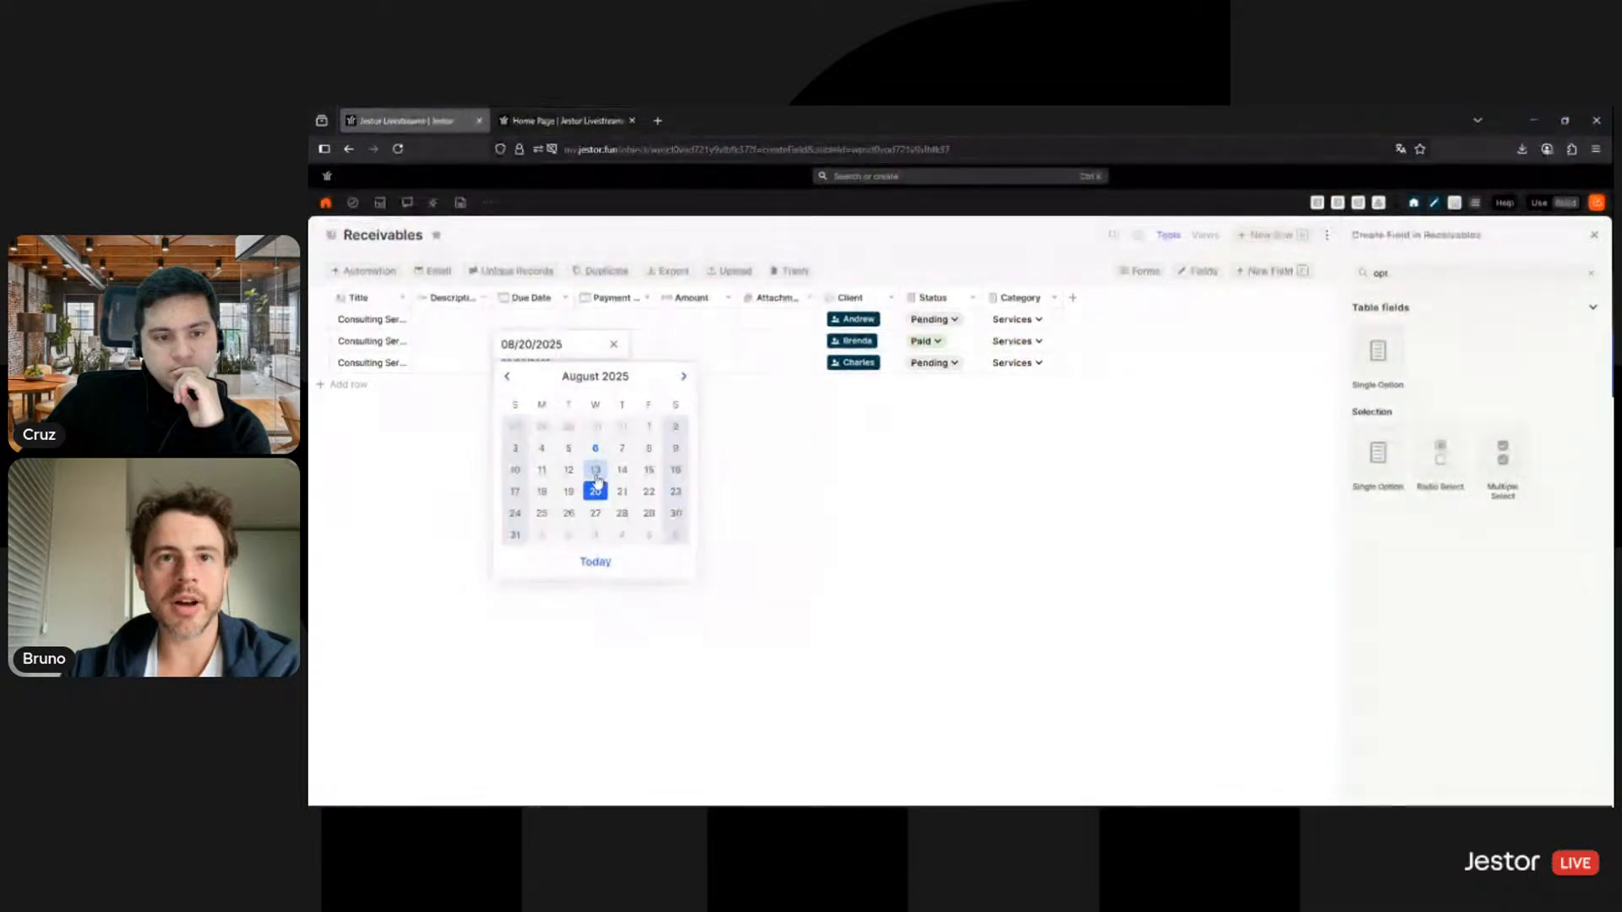
{"action": "left_click", "coordinate": [595, 471]}
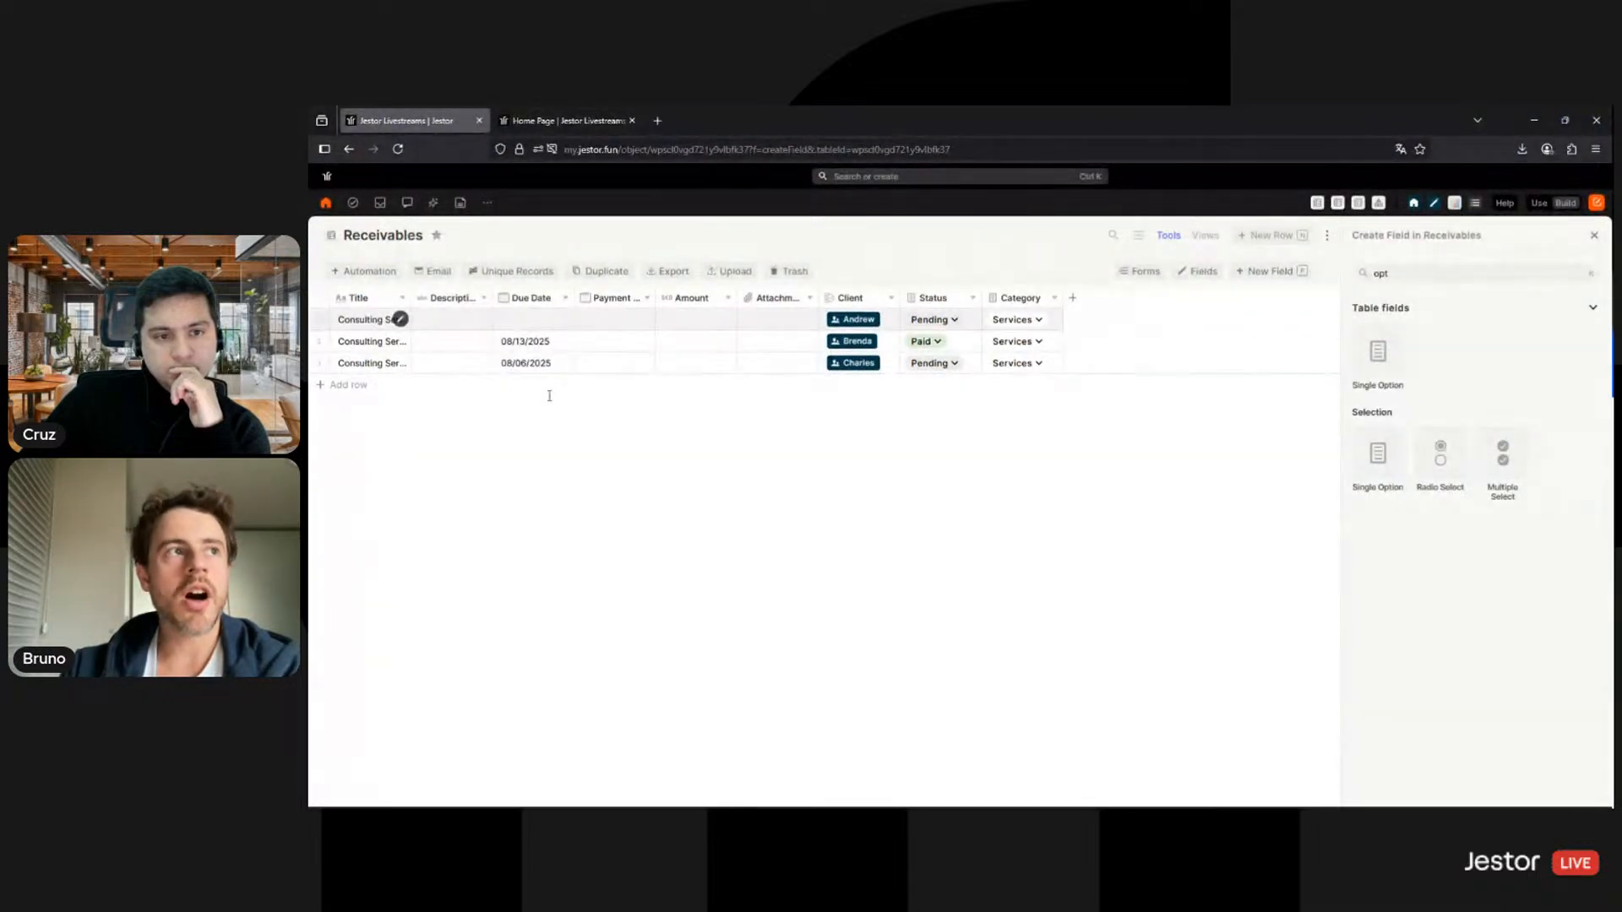
{"action": "left_click", "coordinate": [532, 320]}
{"action": "left_click", "coordinate": [597, 467]}
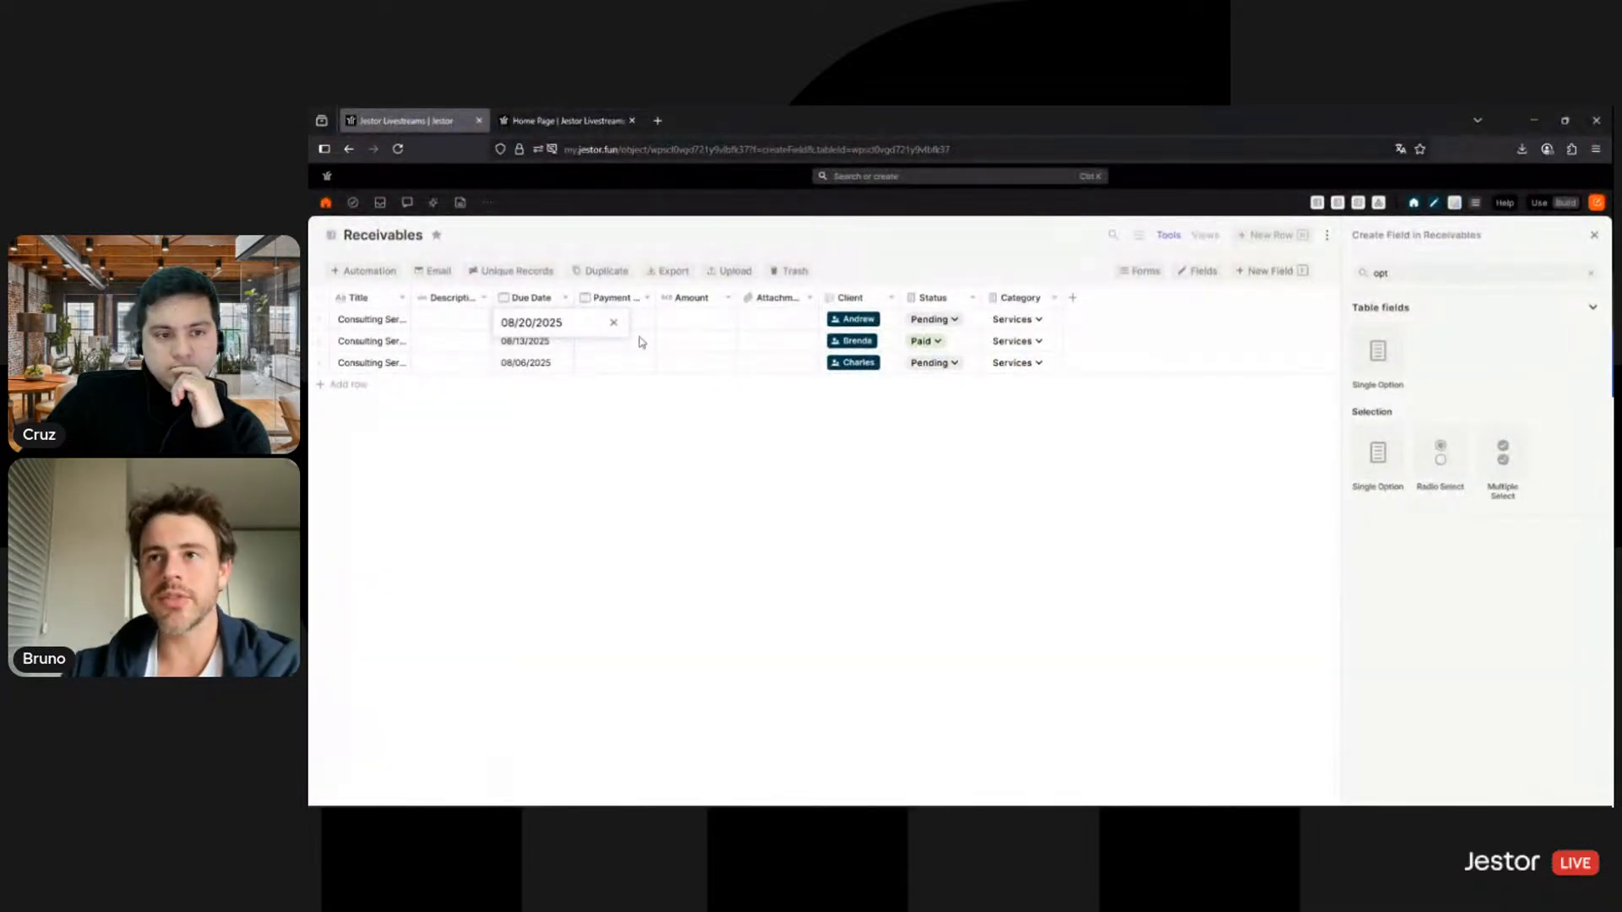
{"action": "left_click", "coordinate": [632, 342]}
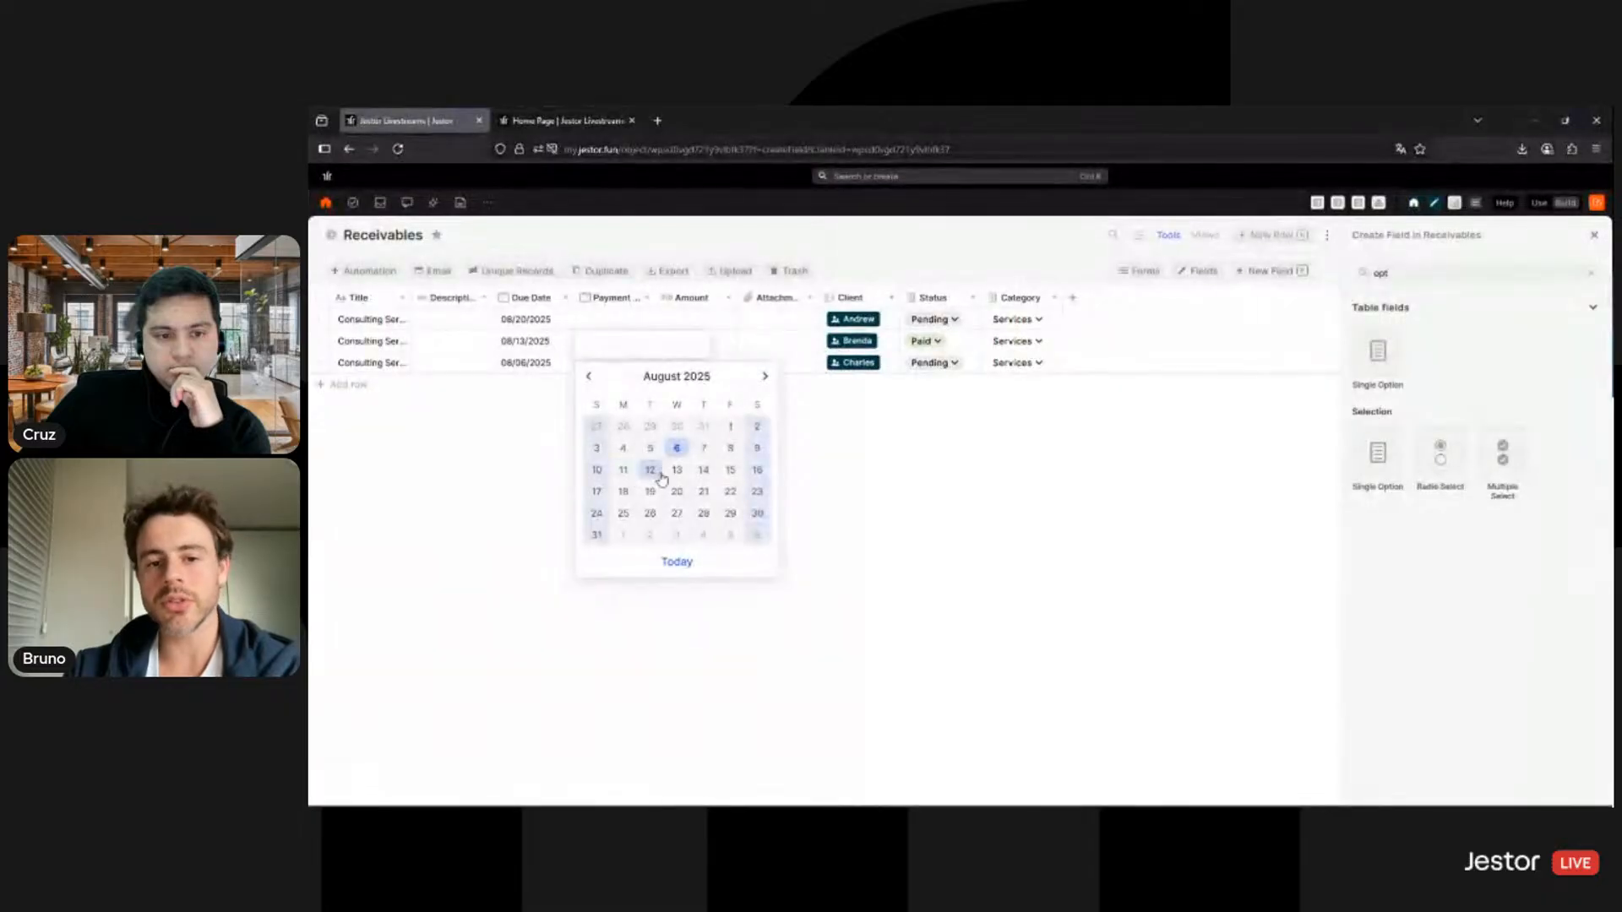
{"action": "left_click", "coordinate": [676, 470]}
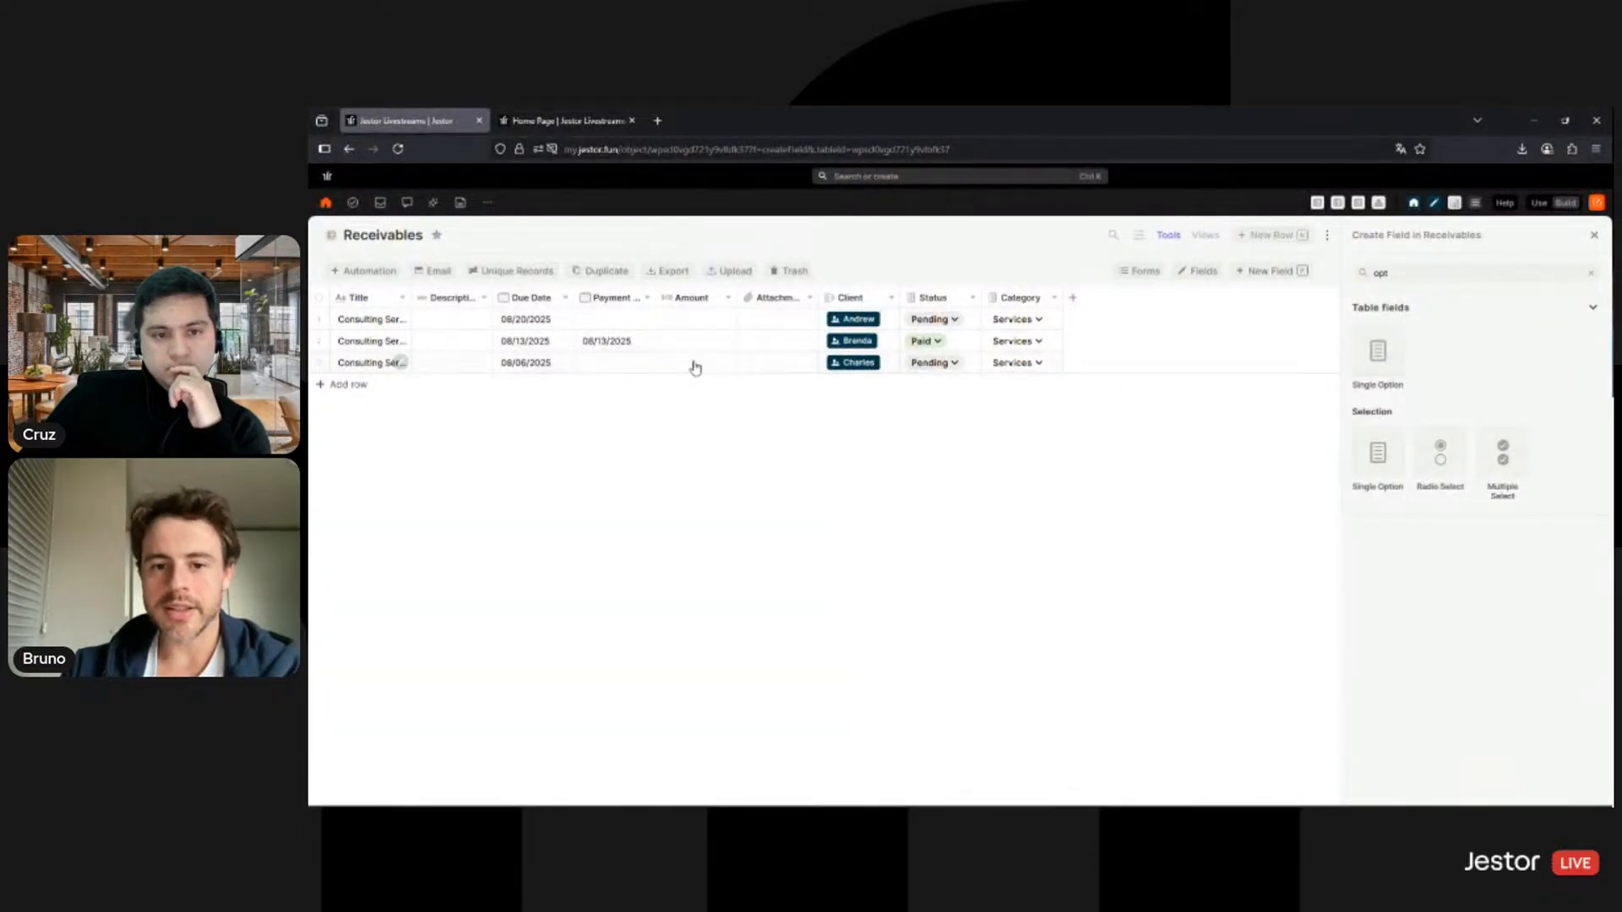
Step: Set the receivables' amounts to 399.00 in the first row, 599.00 in the second and 499.00 in the third
{"action": "left_click", "coordinate": [693, 362]}
{"action": "type", "text": "499.00"}
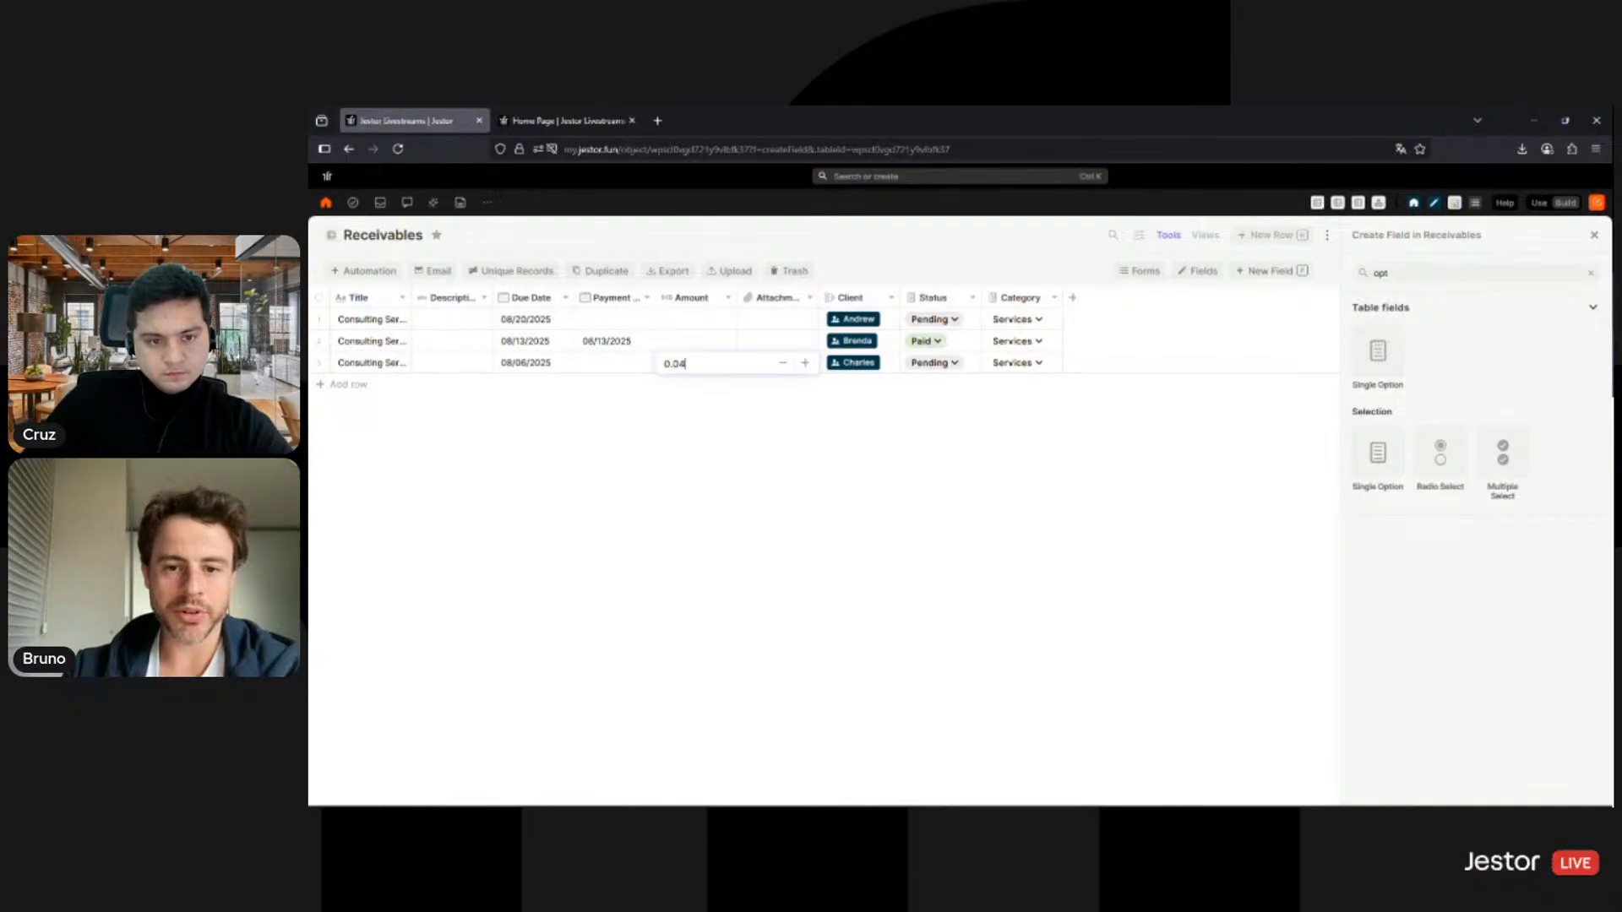
{"action": "left_click", "coordinate": [691, 340]}
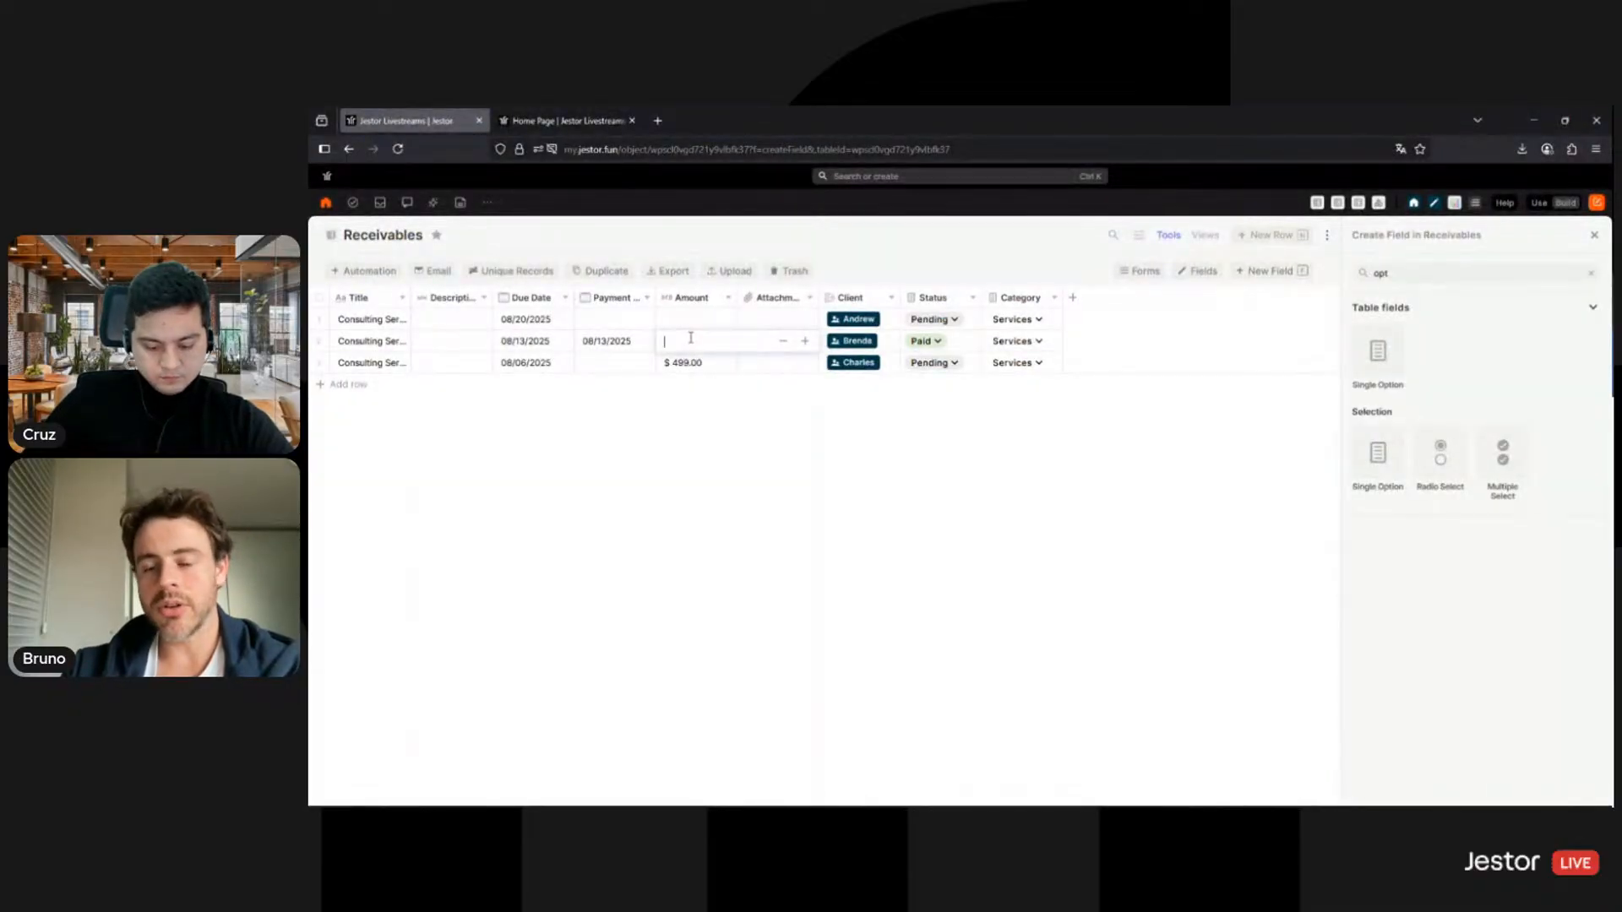
{"action": "type", "text": "59.90"}
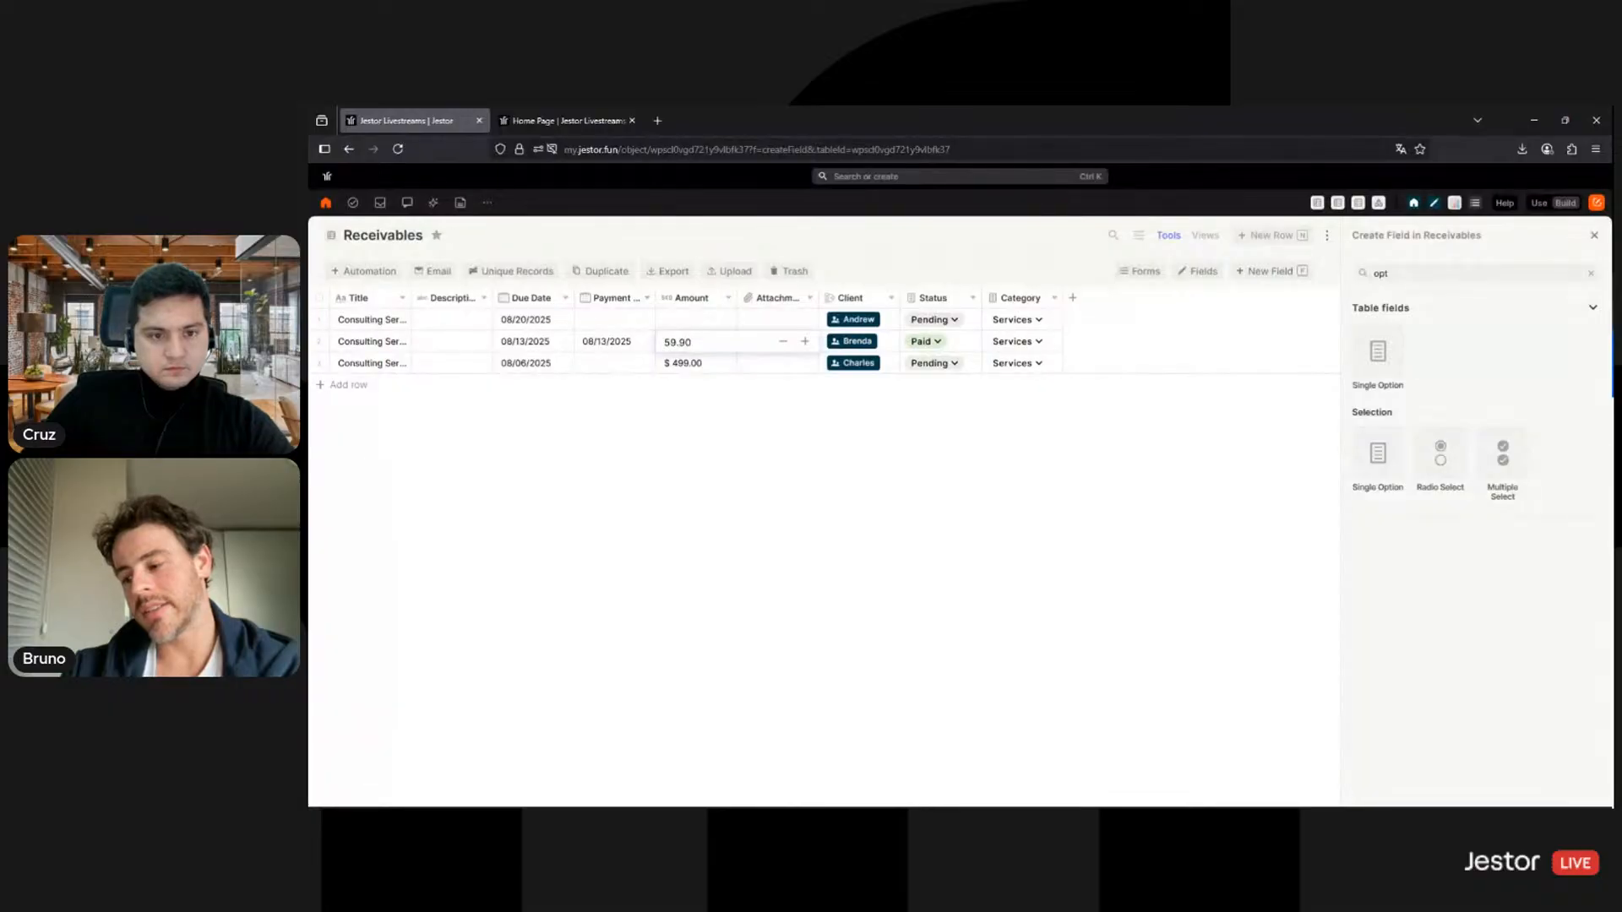
{"action": "key", "text": "Return"}
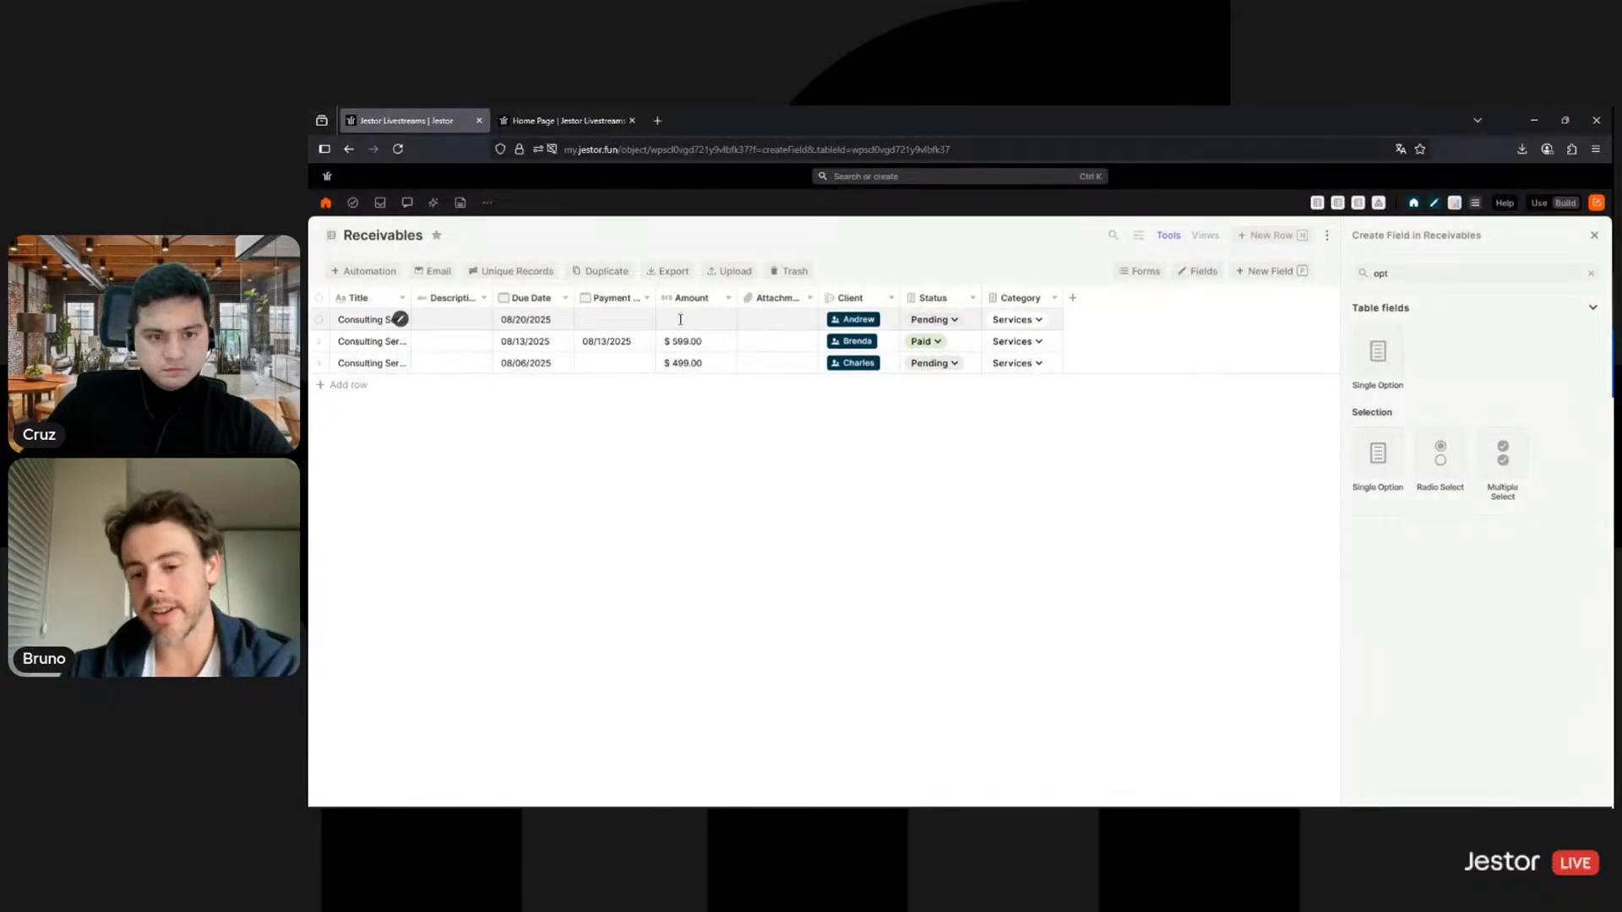
{"action": "left_click", "coordinate": [680, 319]}
{"action": "type", "text": "39900"}
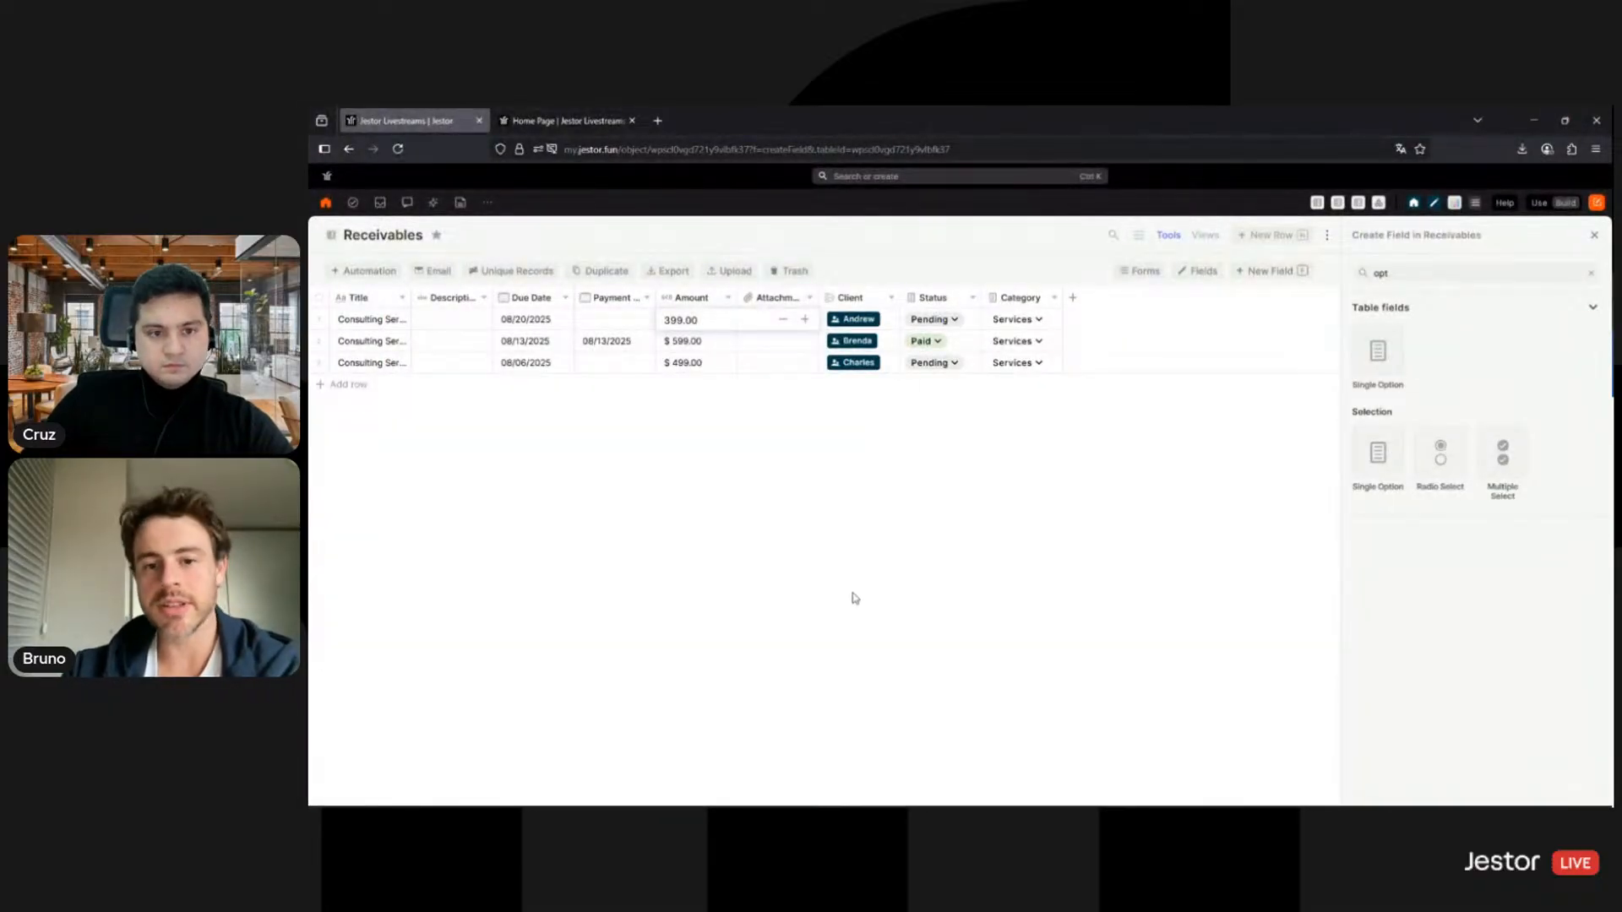
{"action": "key", "text": "Return"}
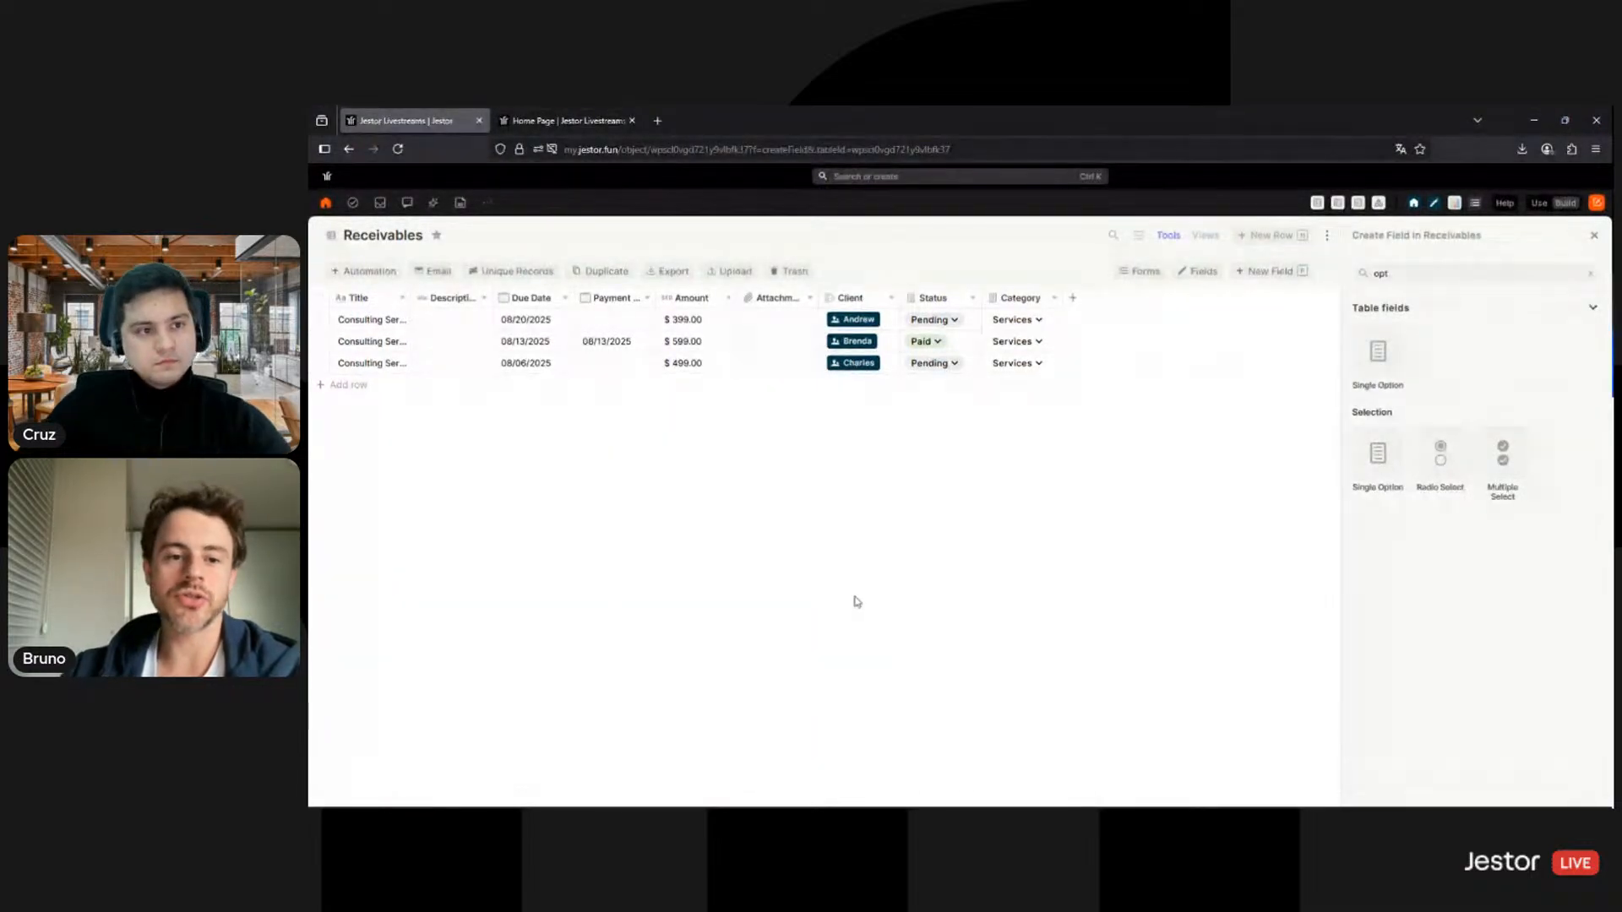
Step: Rename the Receivables table as Receivables SMB
{"action": "double_click", "coordinate": [421, 236]}
{"action": "left_click", "coordinate": [424, 236]}
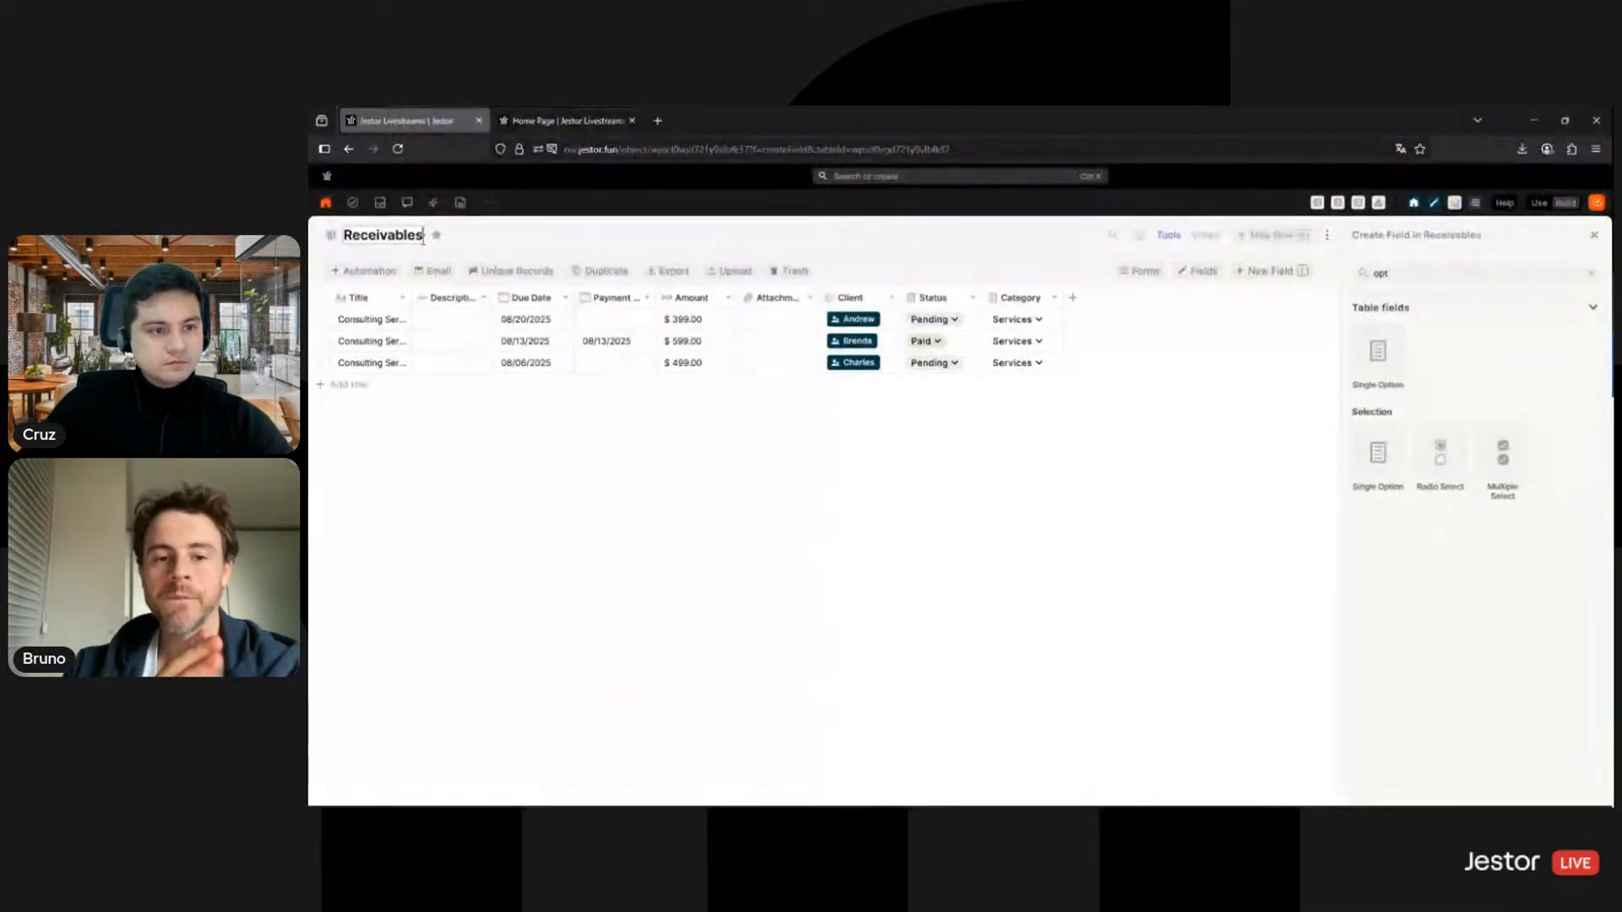
{"action": "type", "text": "SMB"}
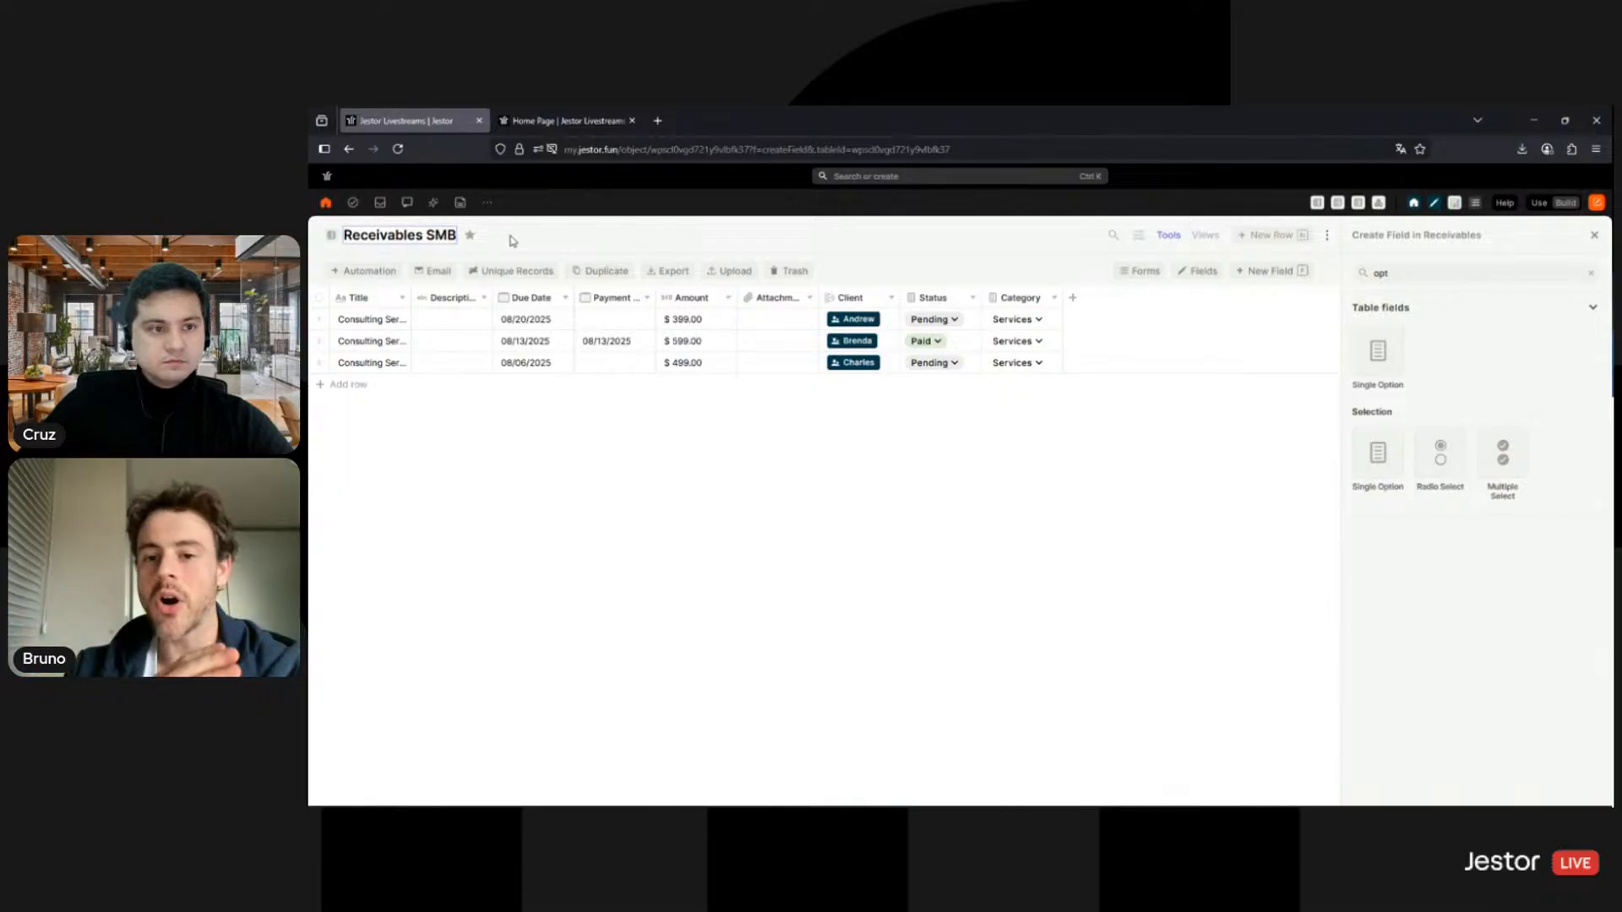
{"action": "left_click", "coordinate": [510, 240]}
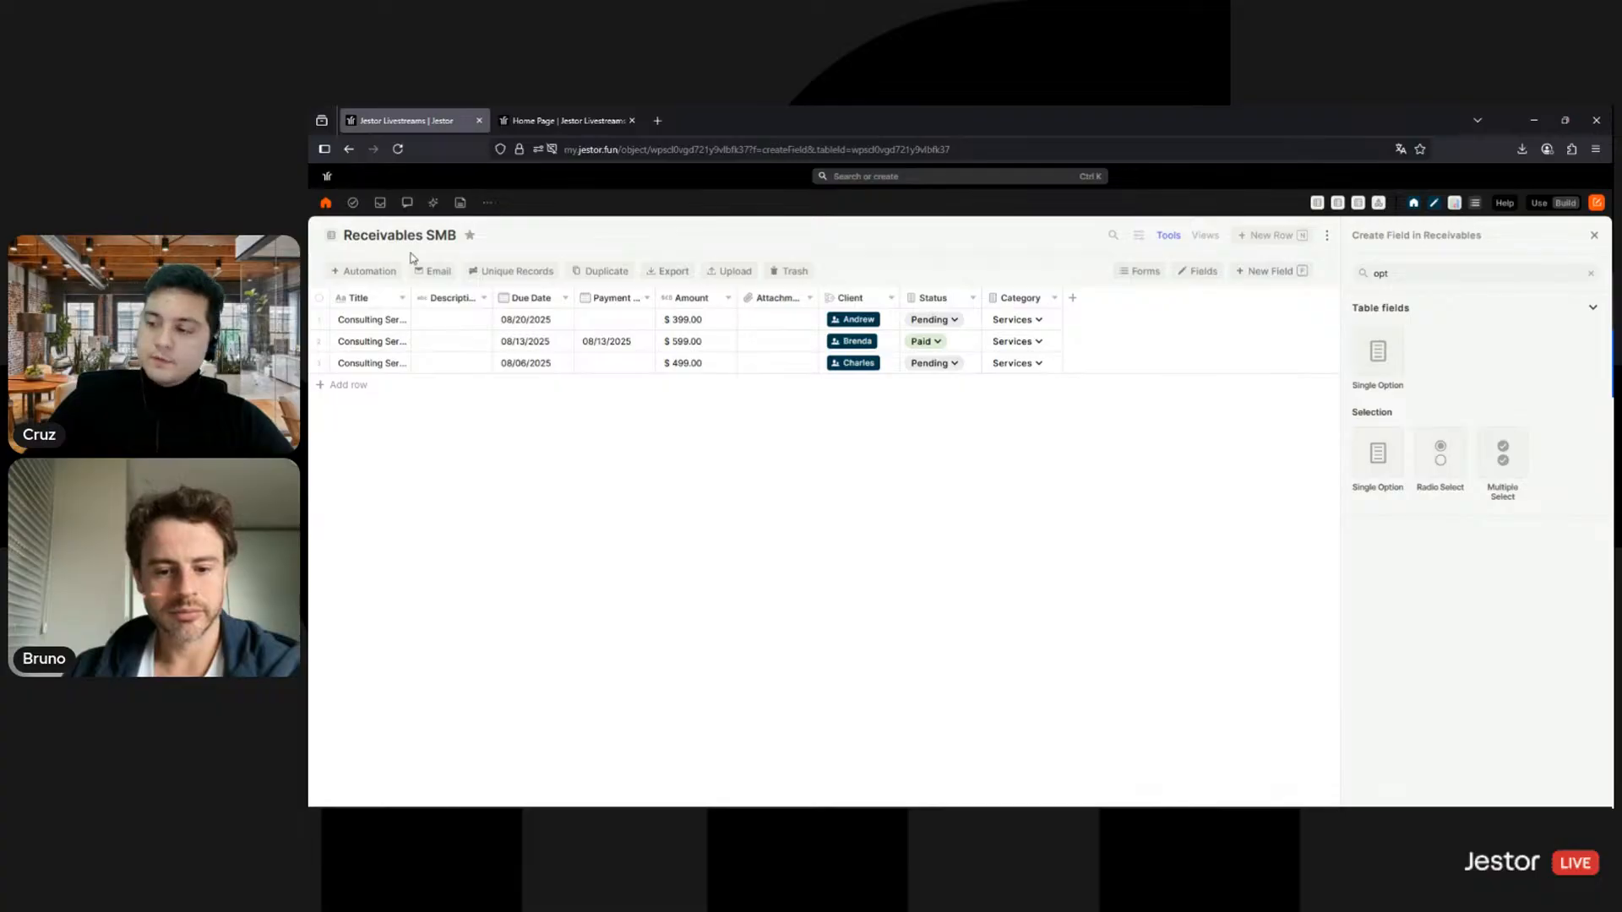
Step: Open the SMB app's Home Page for editing and add the Clients SMB table as an item in its menu bar
{"action": "left_click", "coordinate": [1413, 204]}
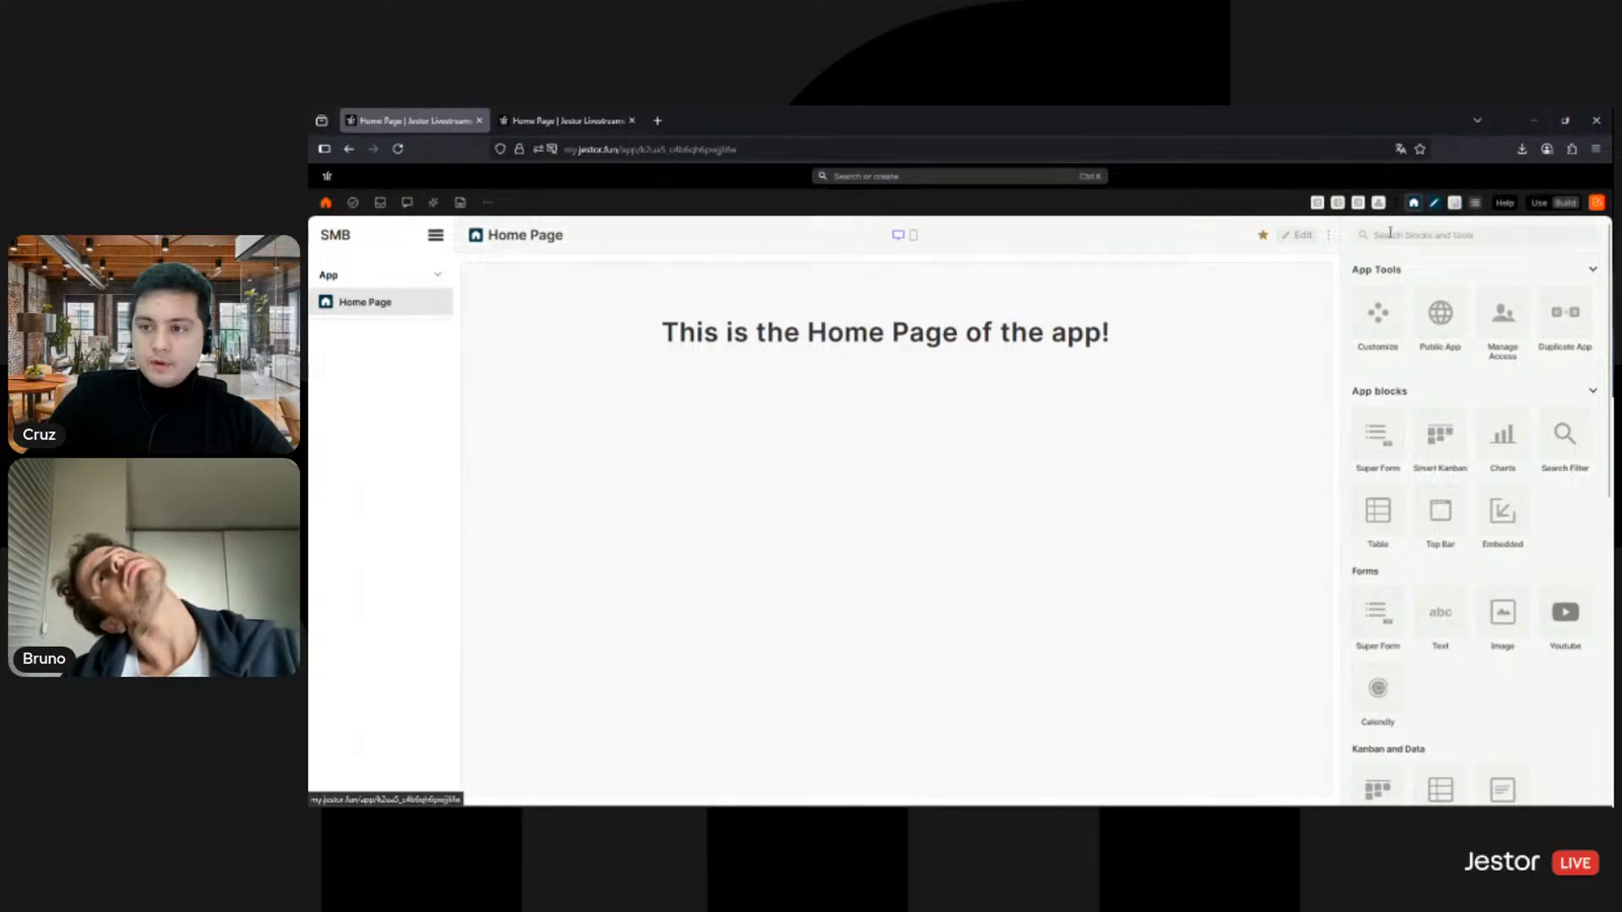
{"action": "left_click", "coordinate": [1297, 235]}
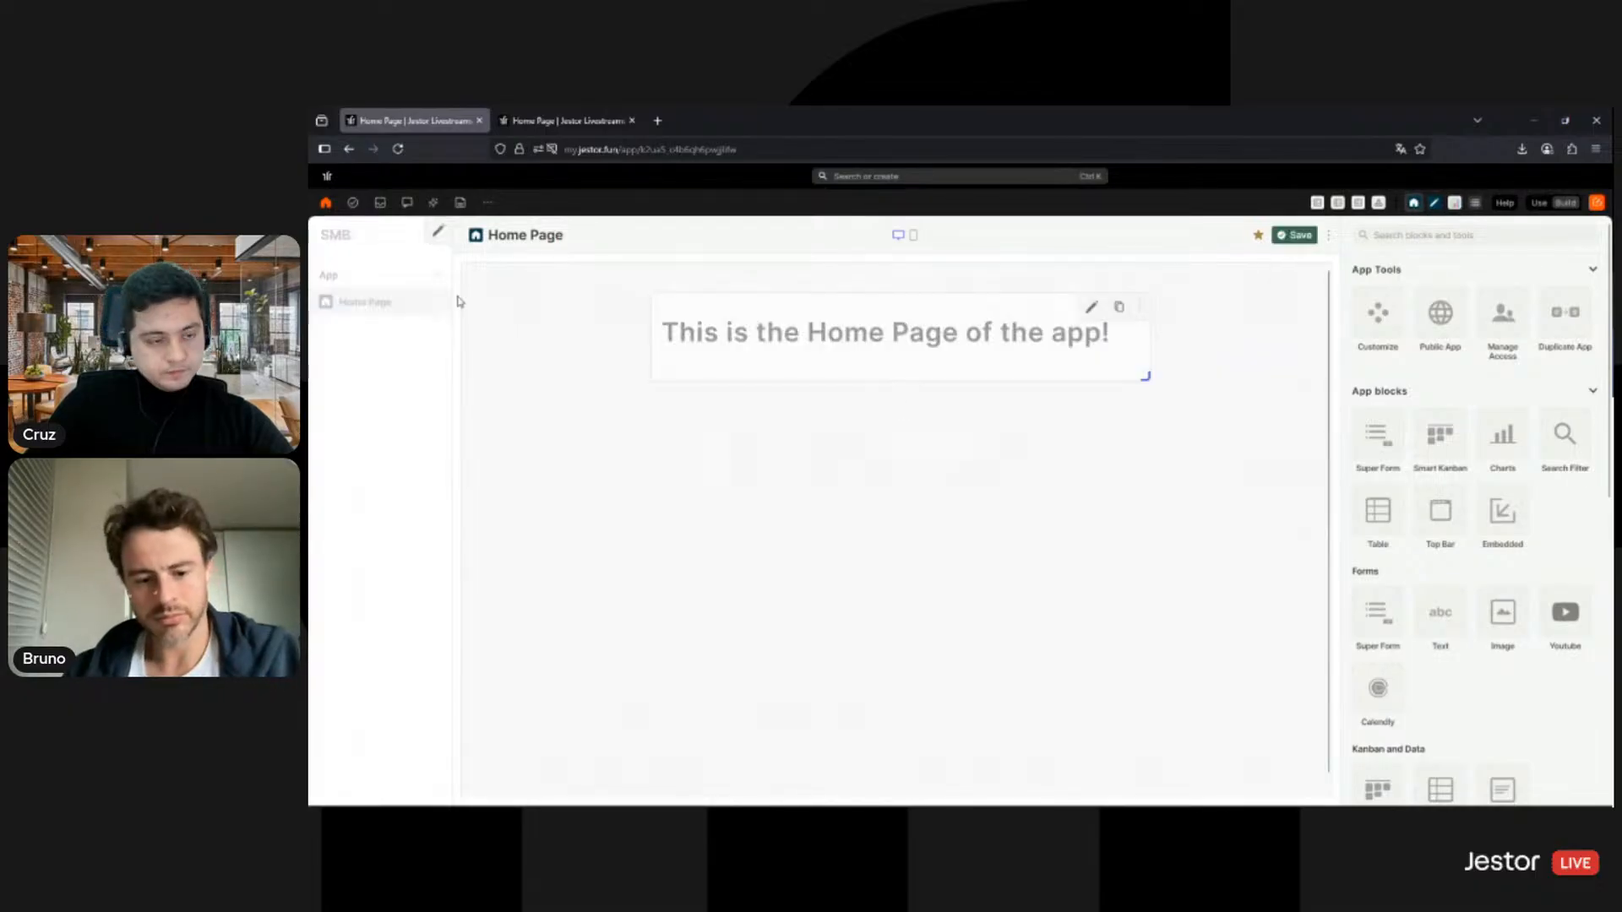
{"action": "left_click", "coordinate": [439, 233]}
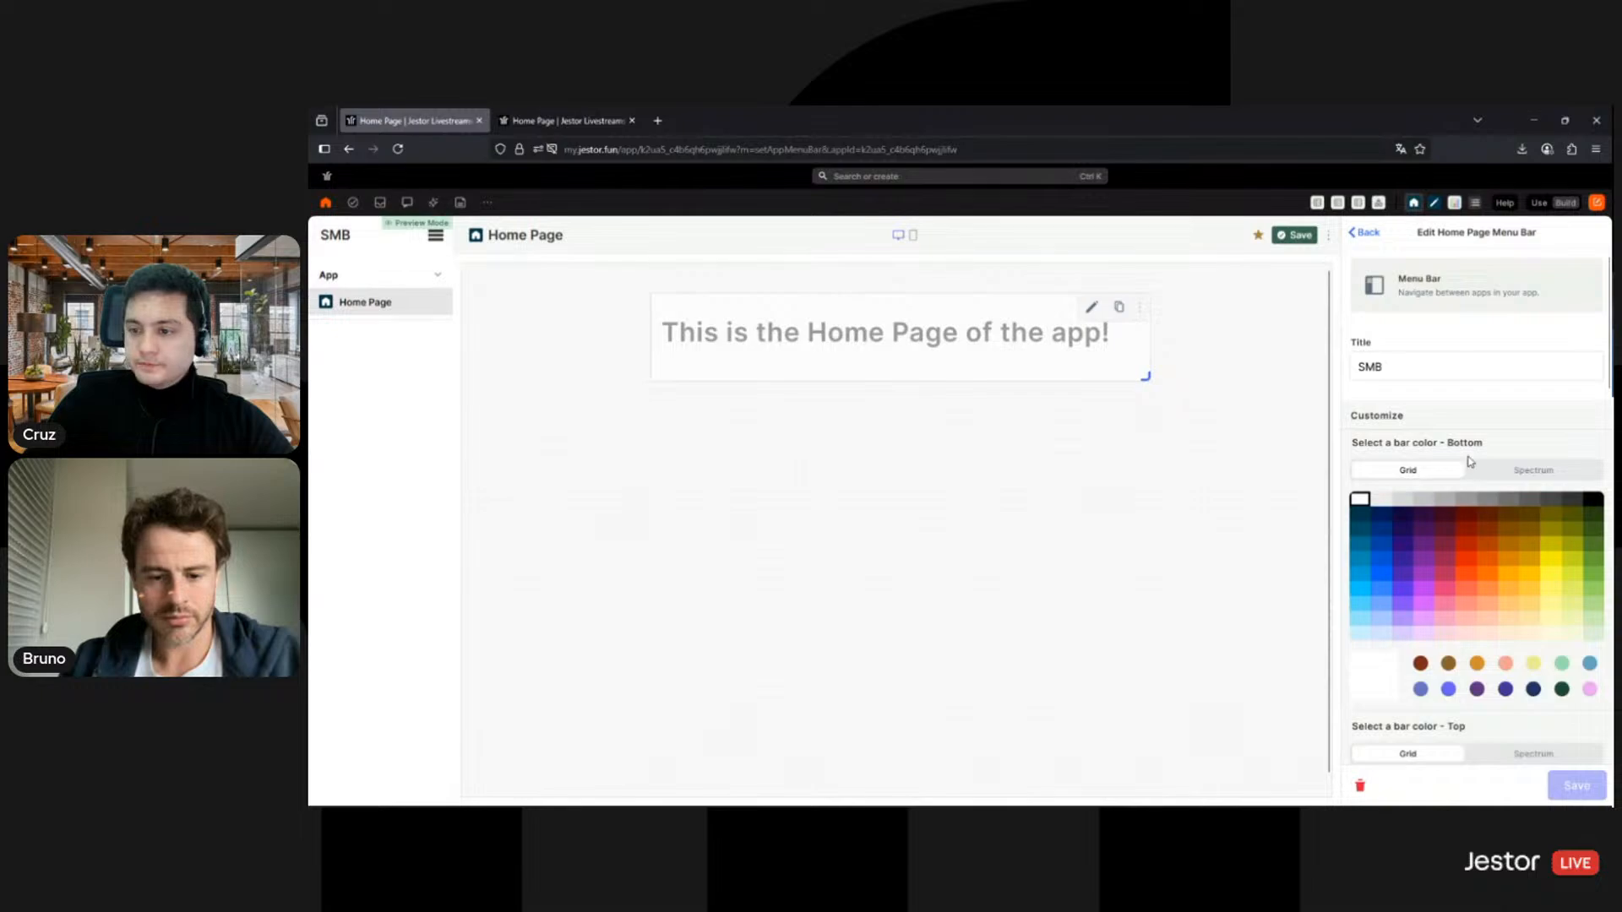
{"action": "scroll", "coordinate": [1476, 491], "scroll_direction": "down", "scroll_amount": 1}
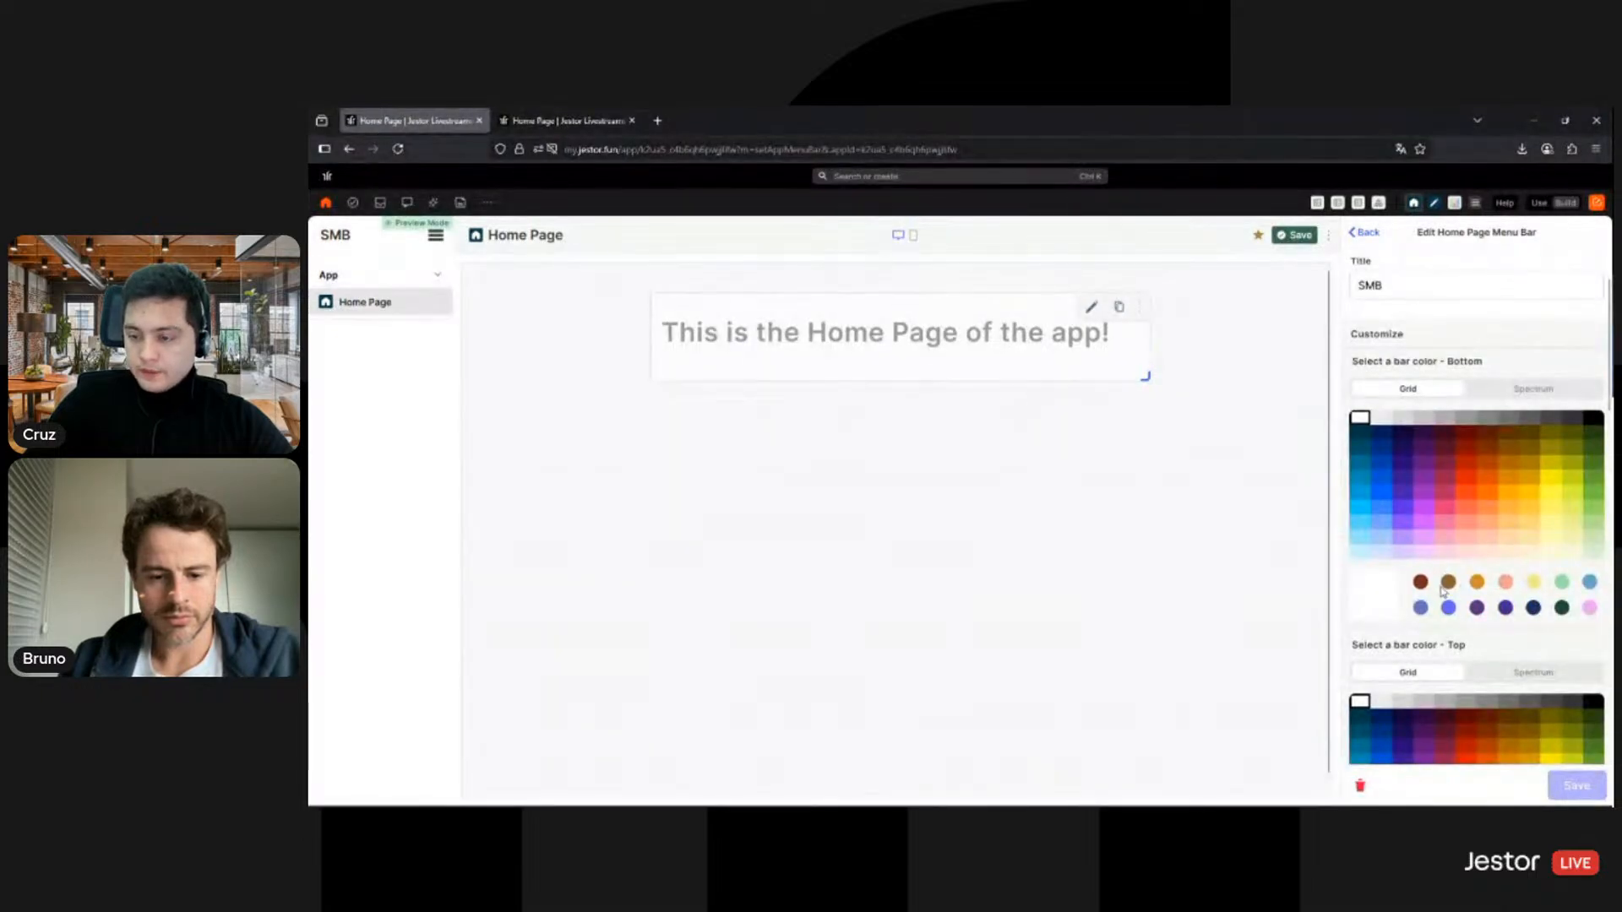
{"action": "scroll", "coordinate": [1453, 541], "scroll_direction": "down", "scroll_amount": 4}
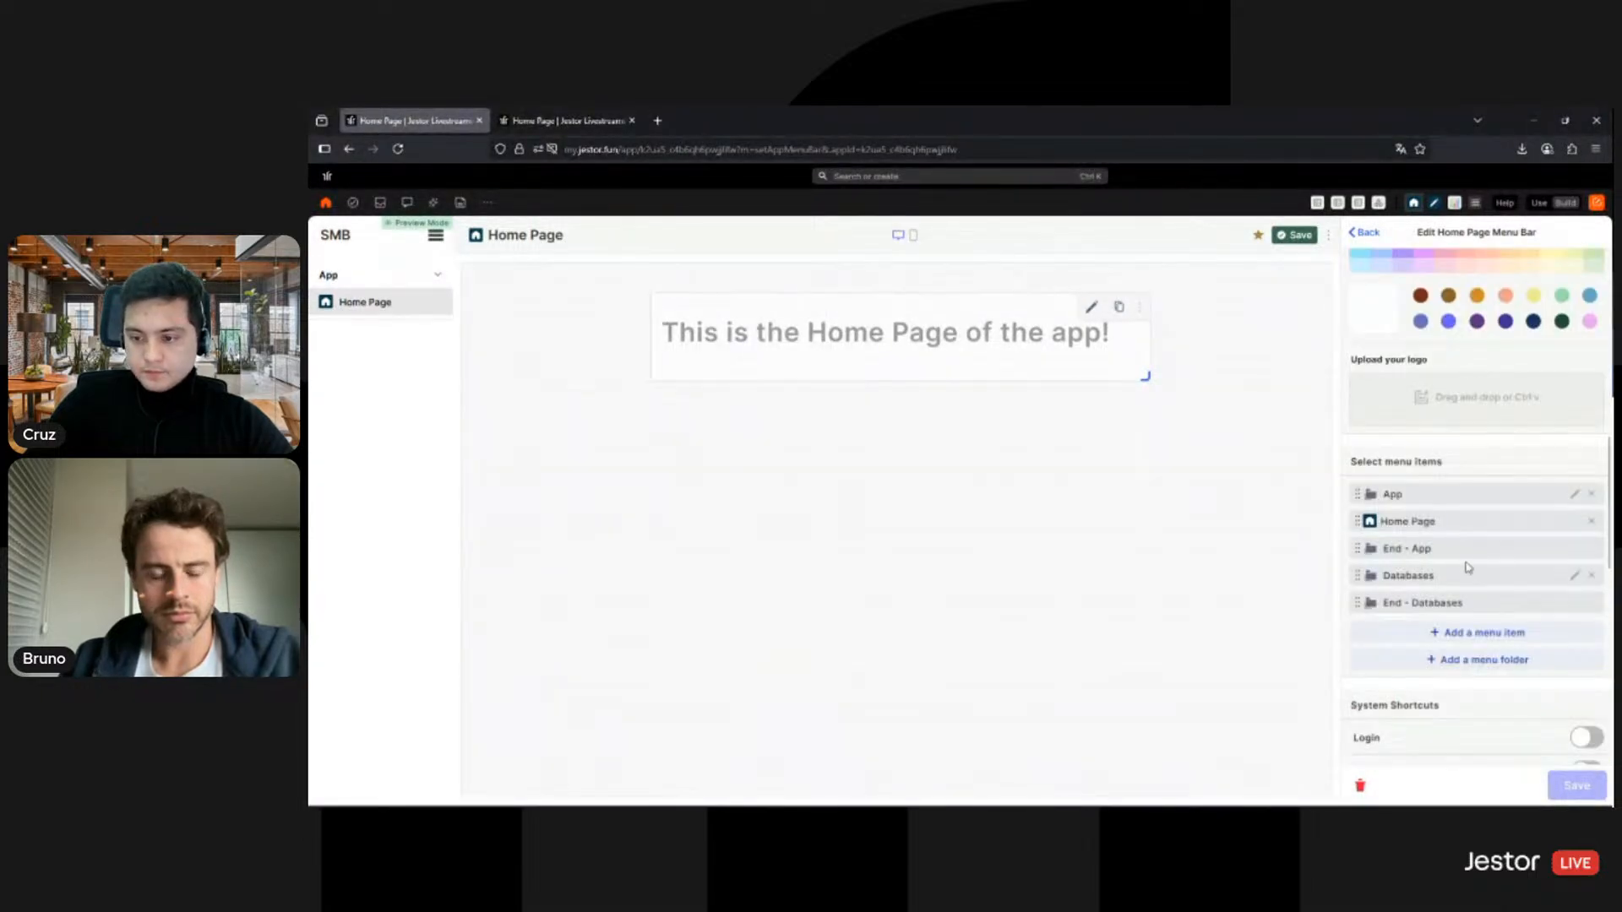
{"action": "left_click", "coordinate": [1474, 633]}
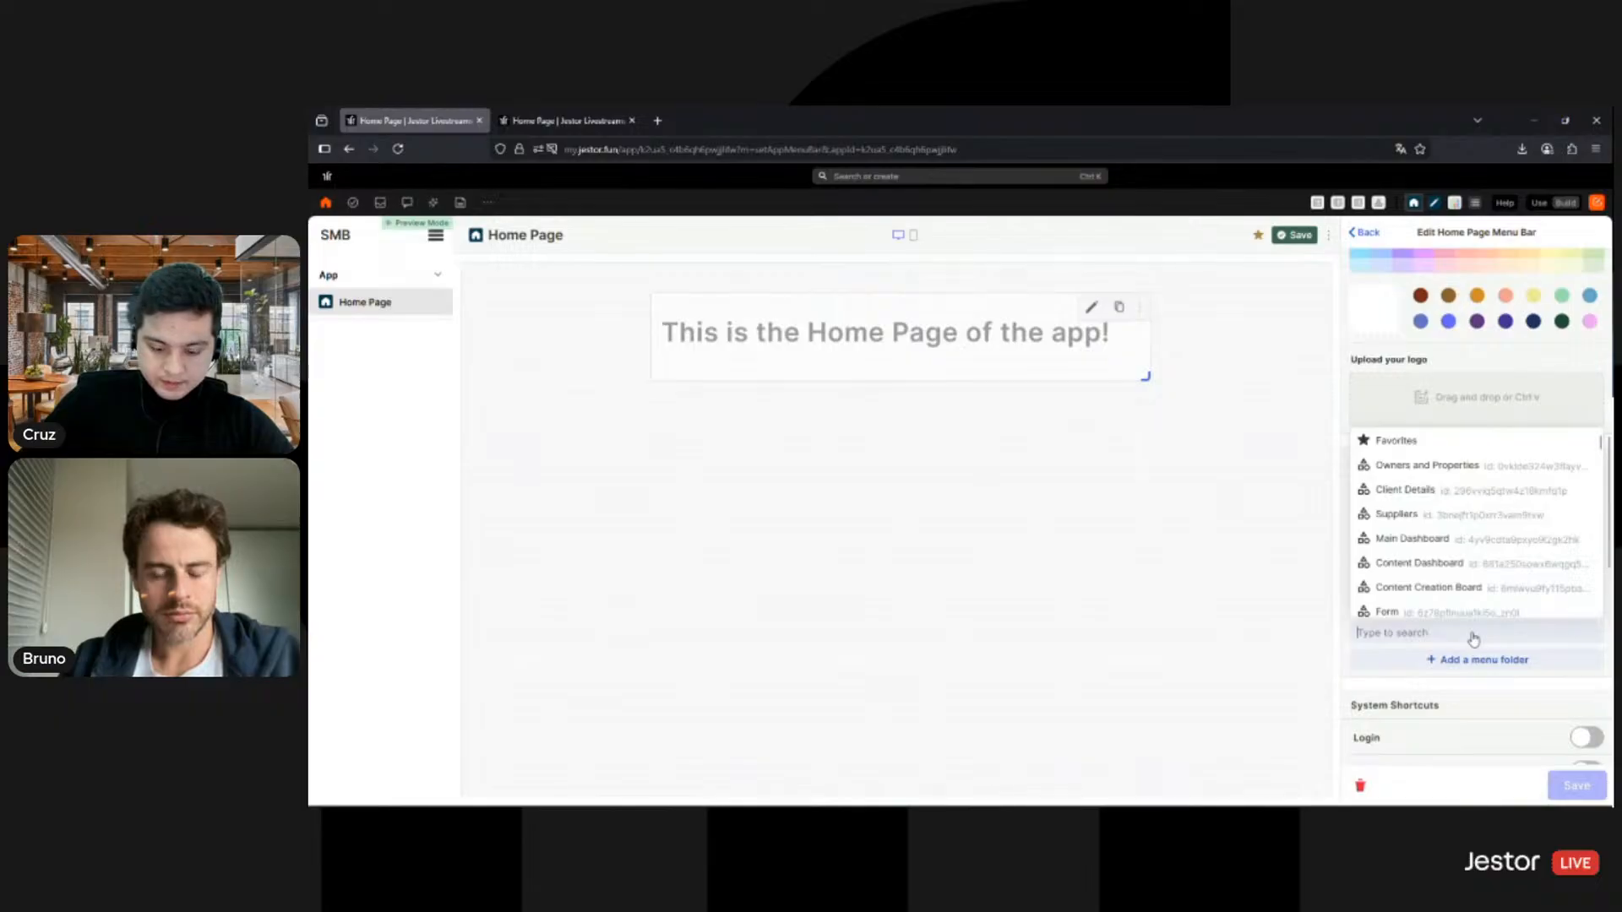
{"action": "type", "text": "nt"}
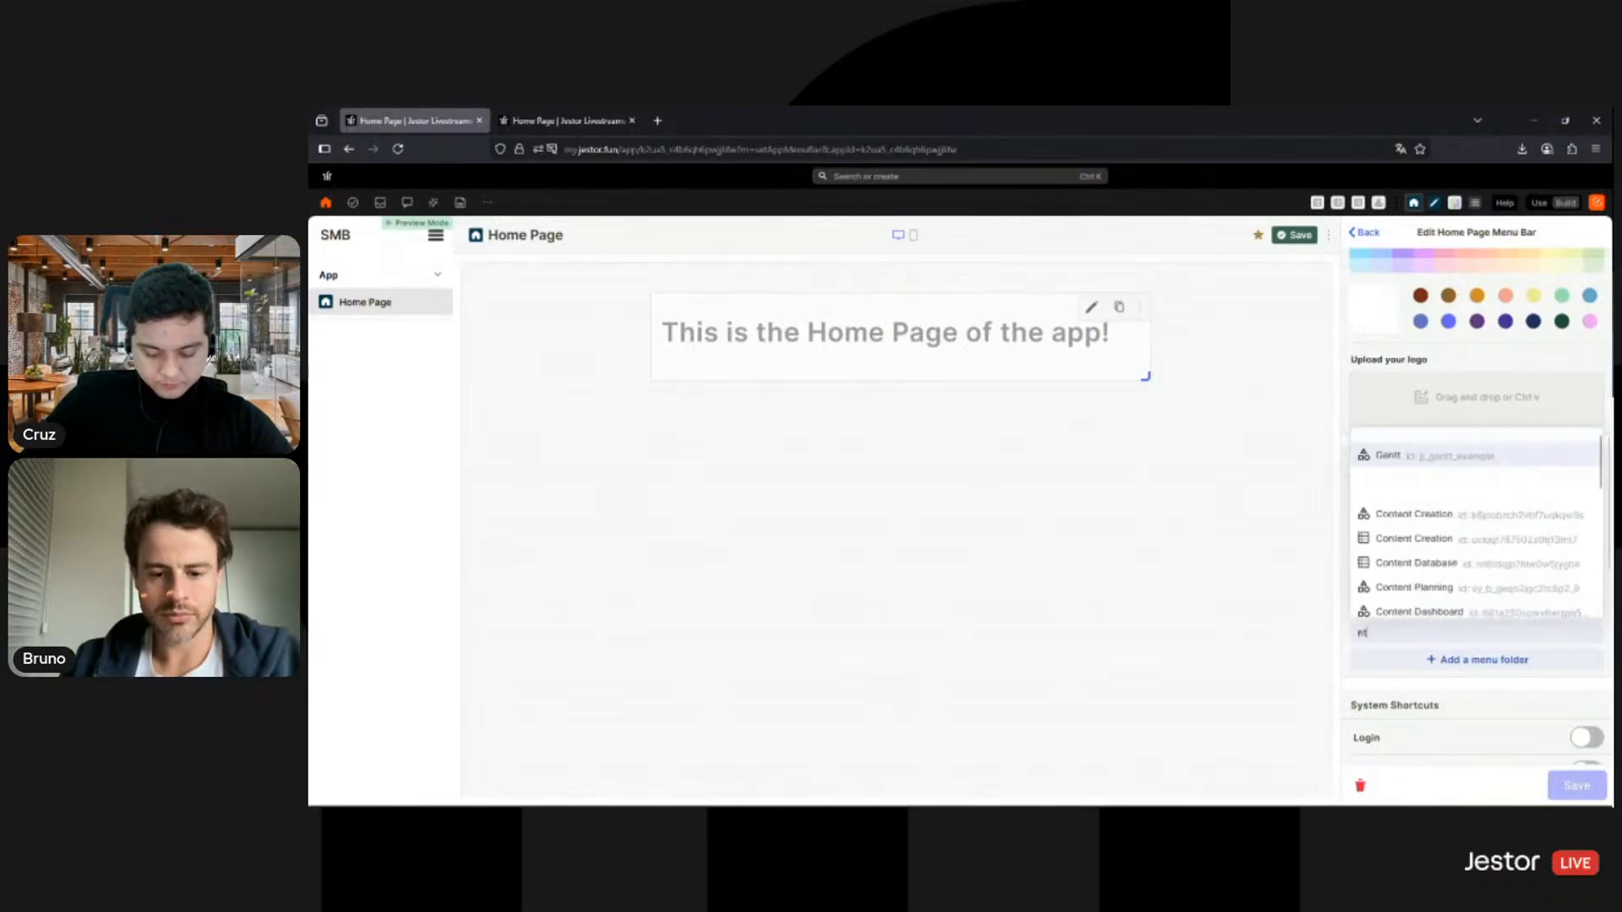
{"action": "key", "text": "BackSpace"}
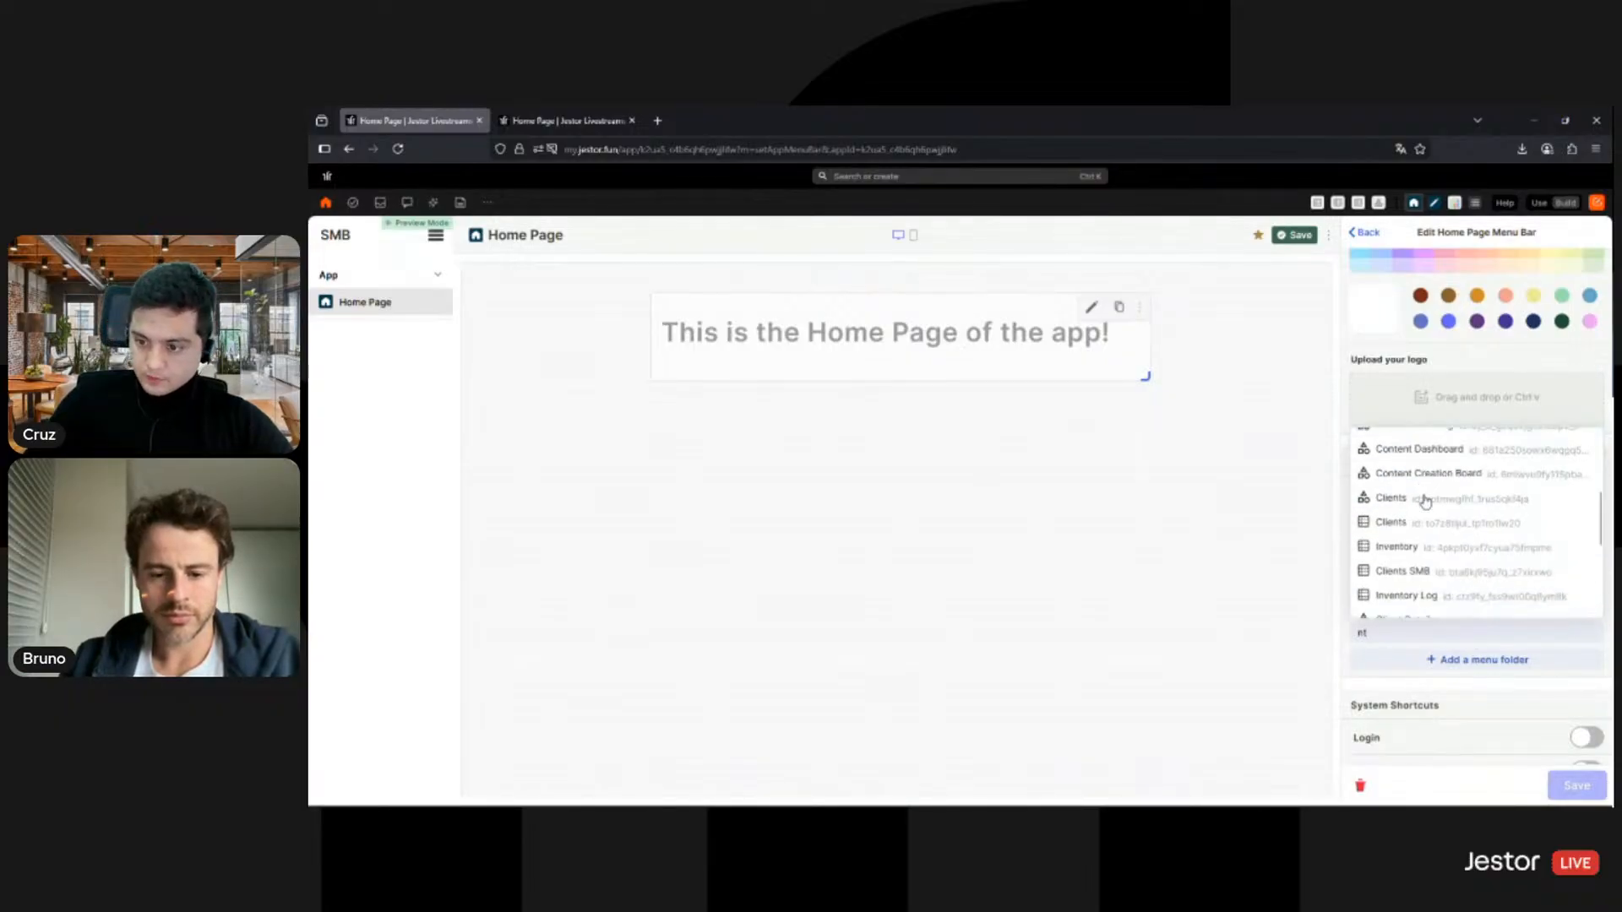
{"action": "key", "text": "BackSpace"}
{"action": "type", "text": "c"}
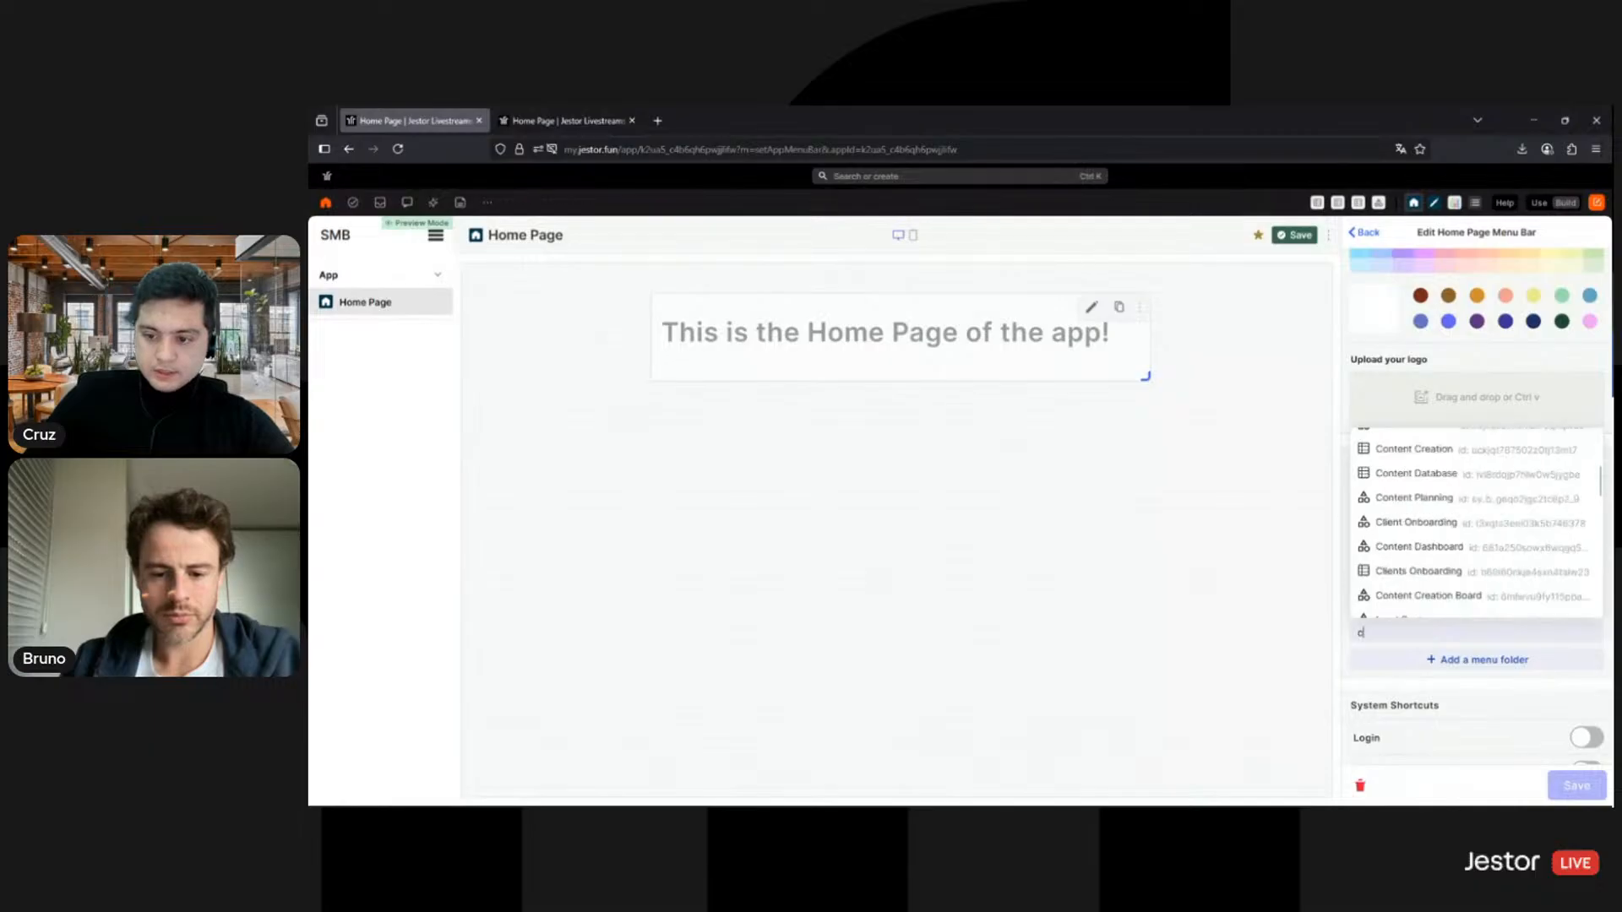
{"action": "type", "text": "lient"}
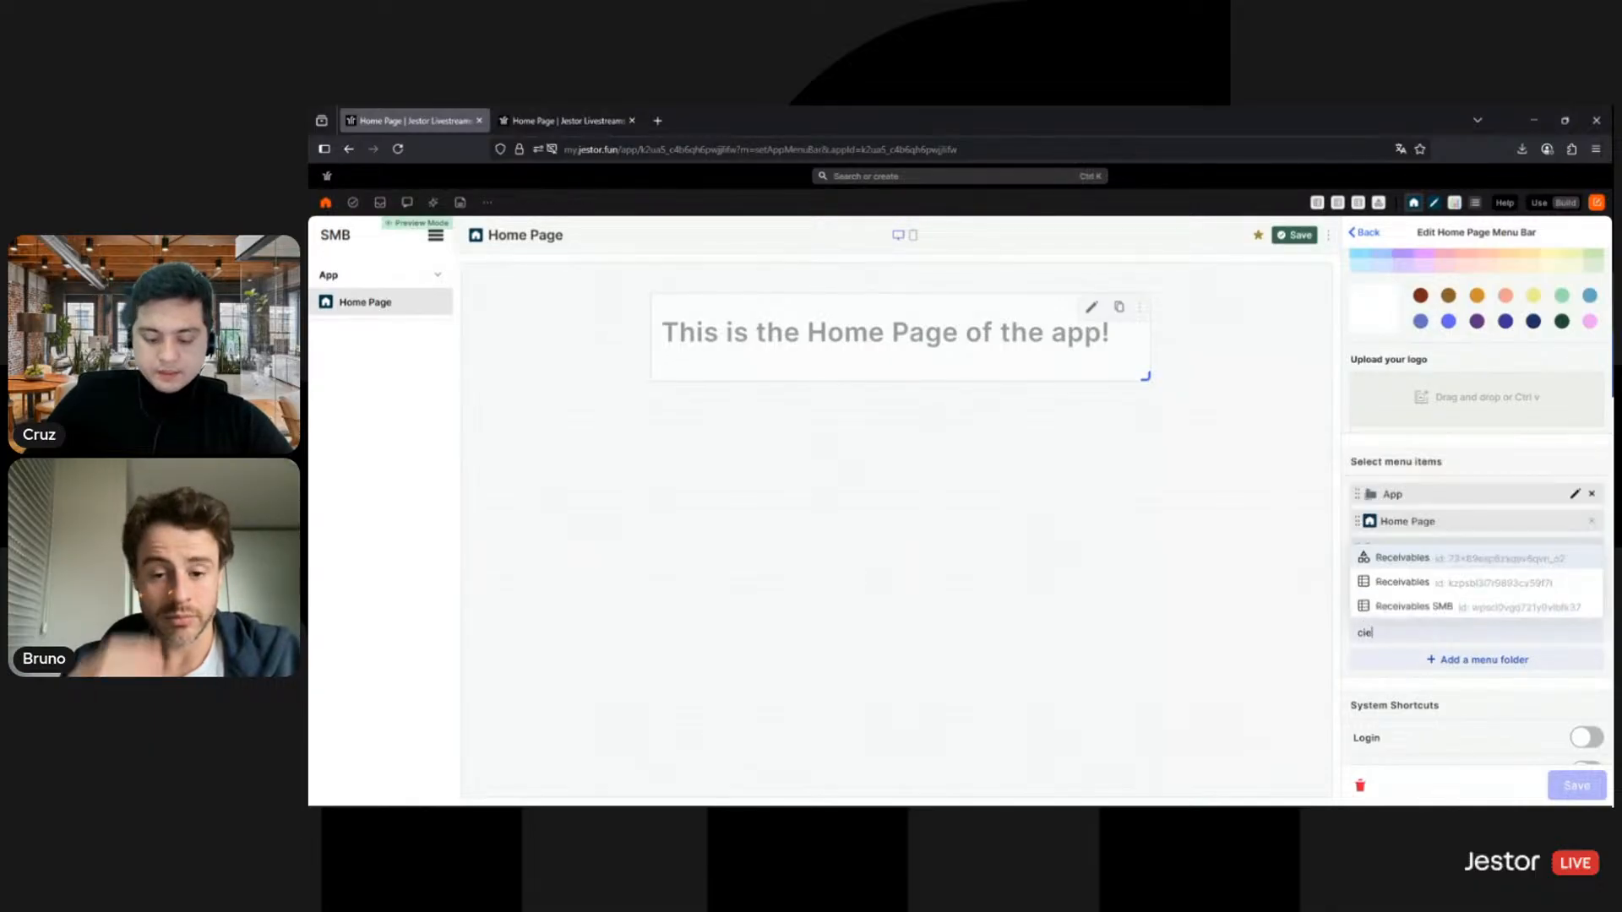
{"action": "left_click", "coordinate": [1440, 509]}
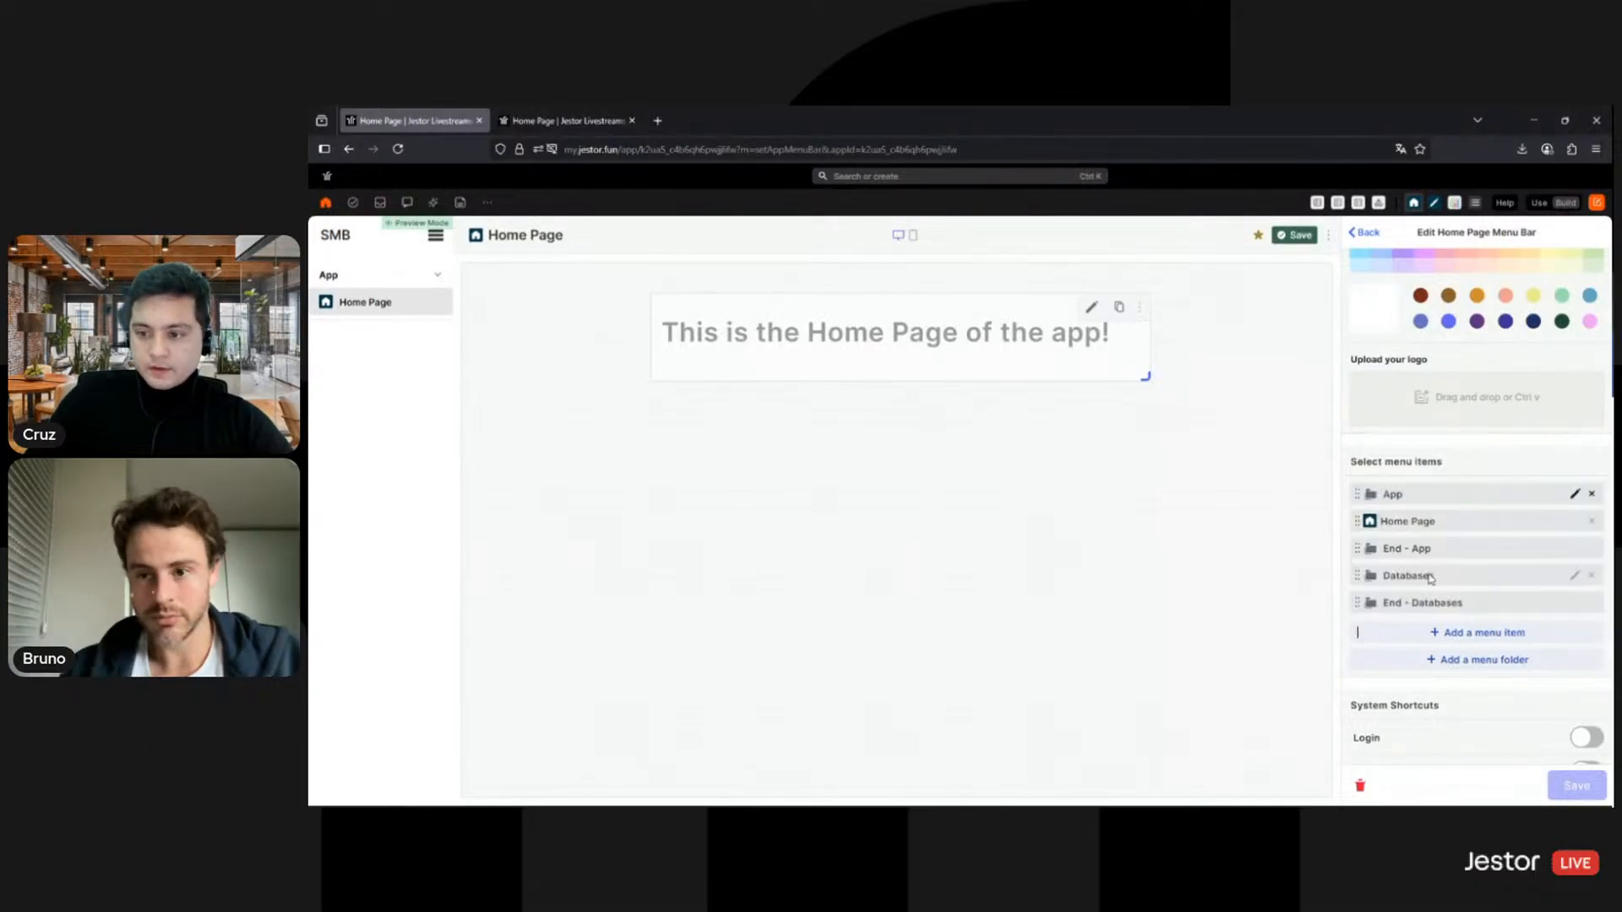
Step: Add the Vendors SMB and Payables SMB tables as items in the app's menu bar
{"action": "scroll", "coordinate": [1429, 610], "scroll_direction": "down", "scroll_amount": 1}
{"action": "left_click", "coordinate": [1433, 578]}
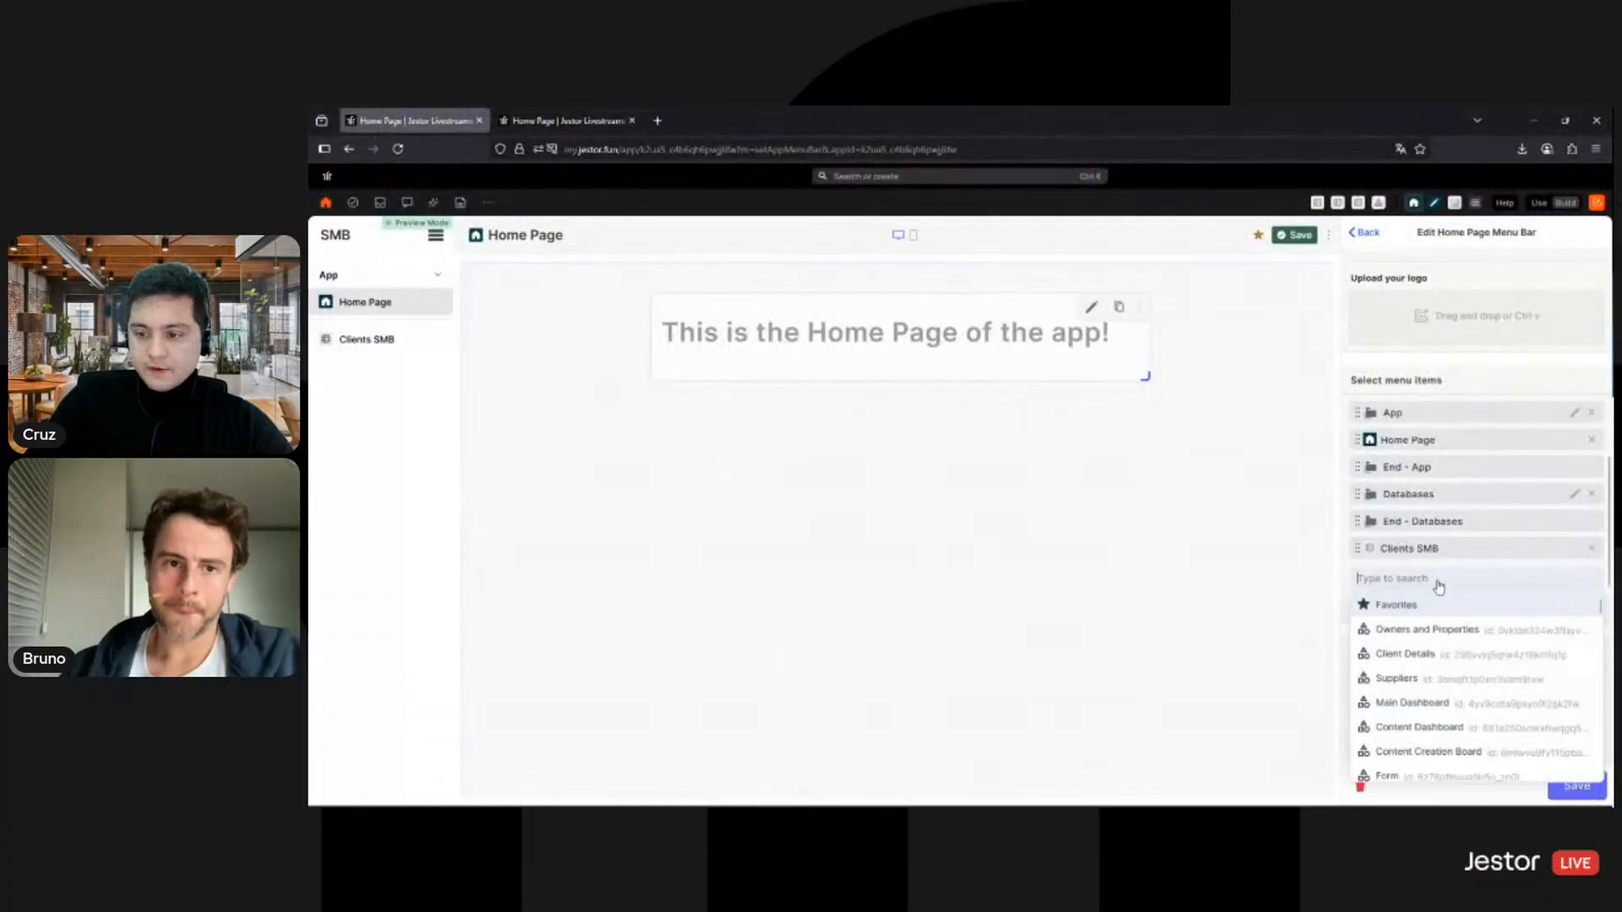
{"action": "type", "text": "ven"}
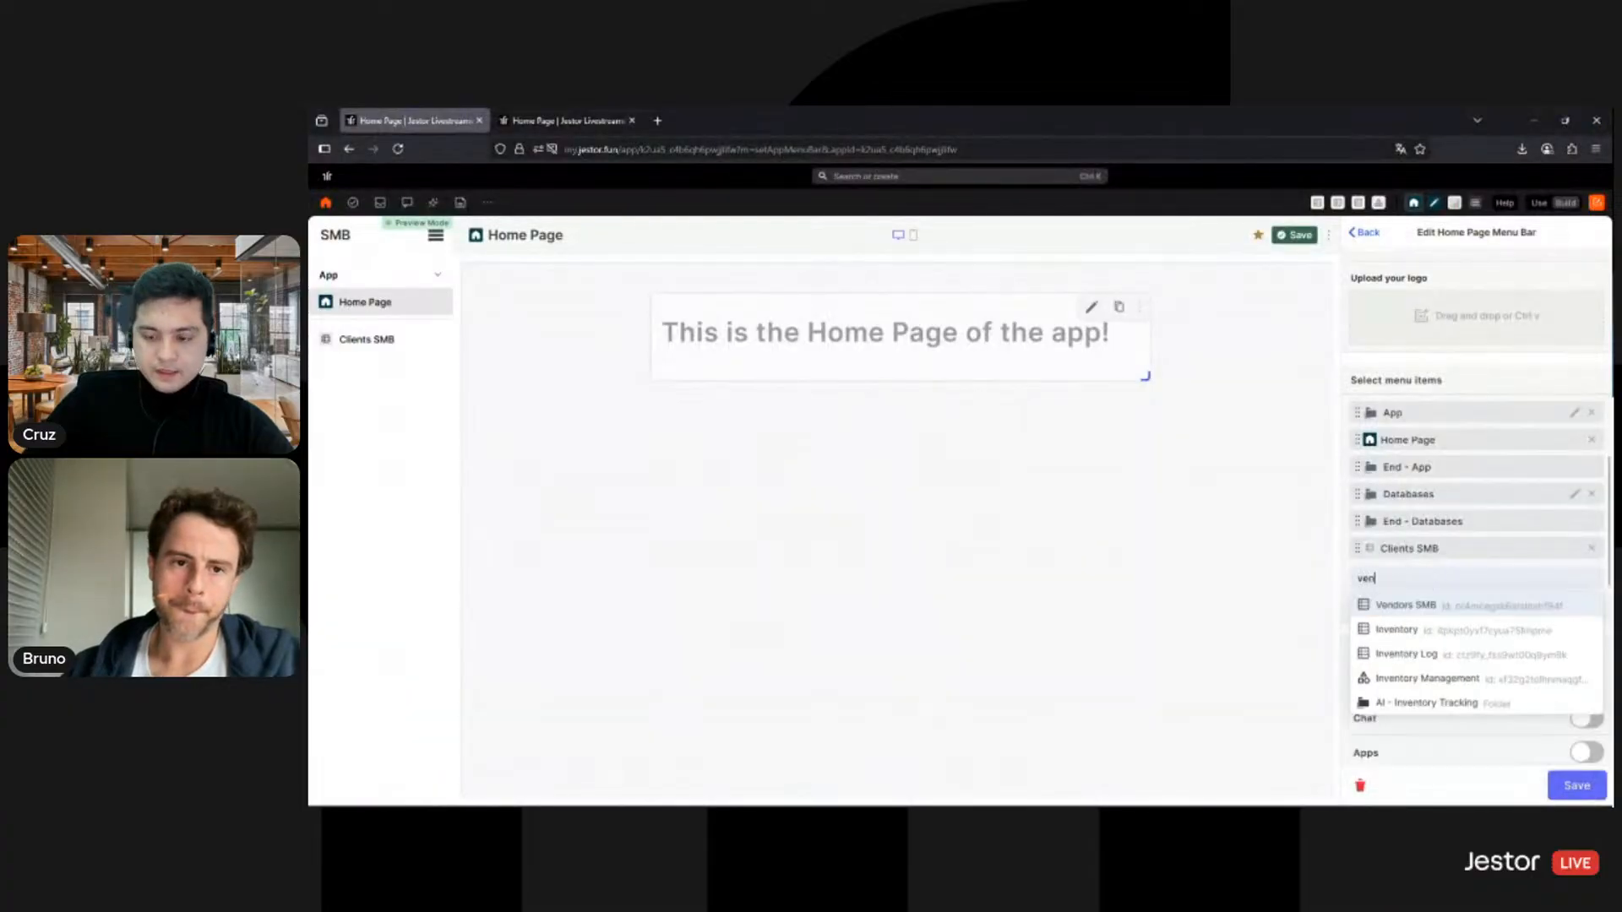
{"action": "left_click", "coordinate": [1459, 605]}
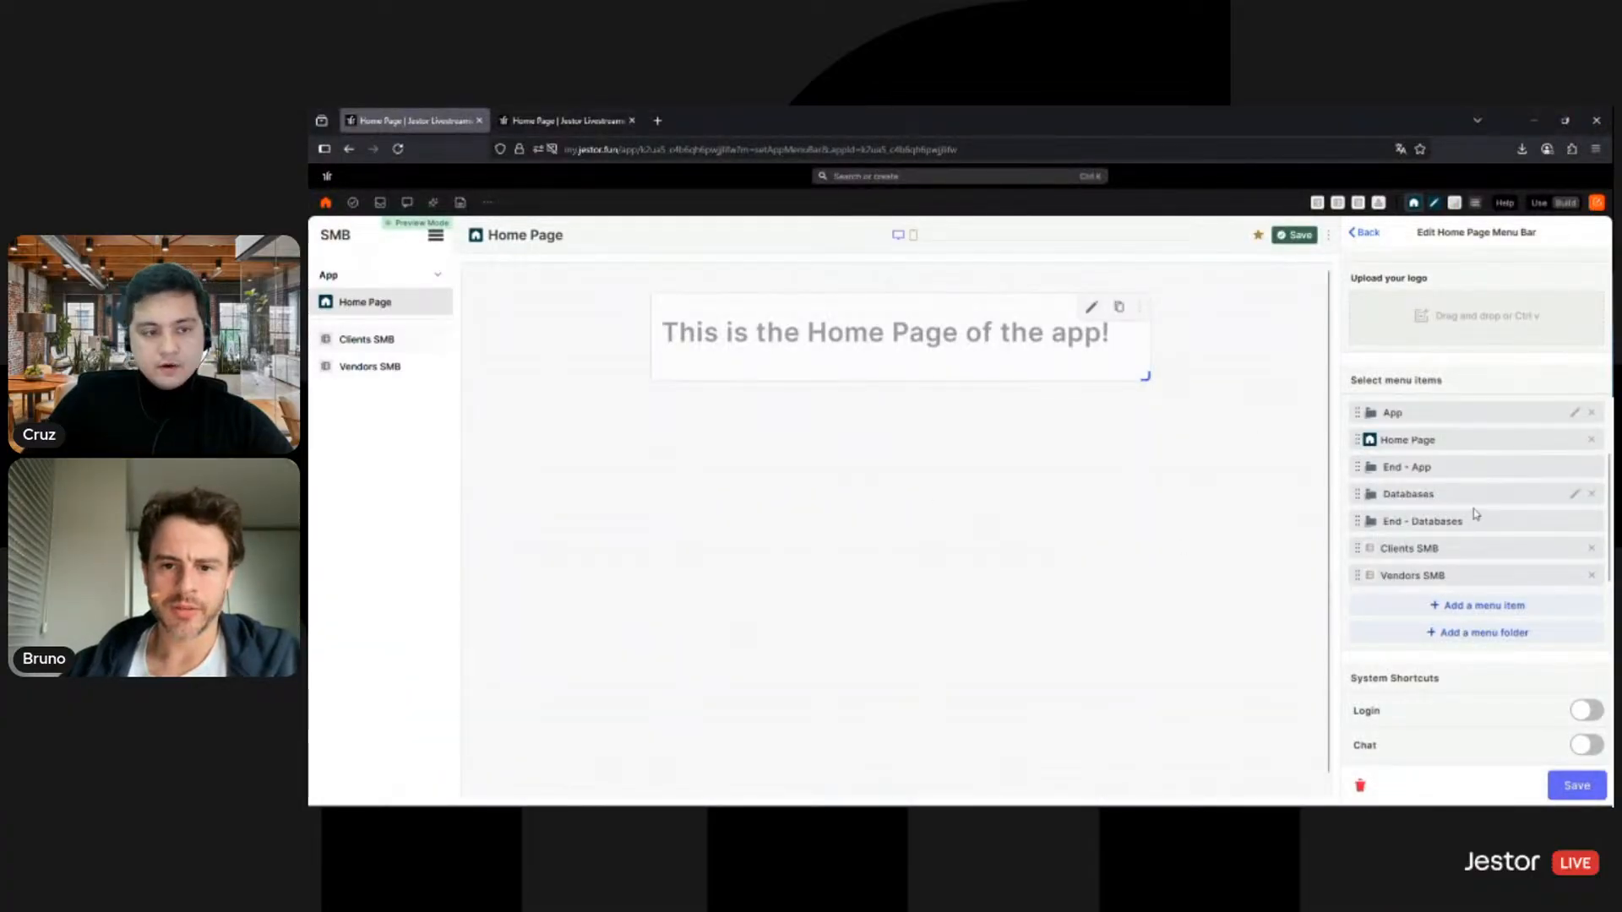
{"action": "left_click", "coordinate": [1480, 612]}
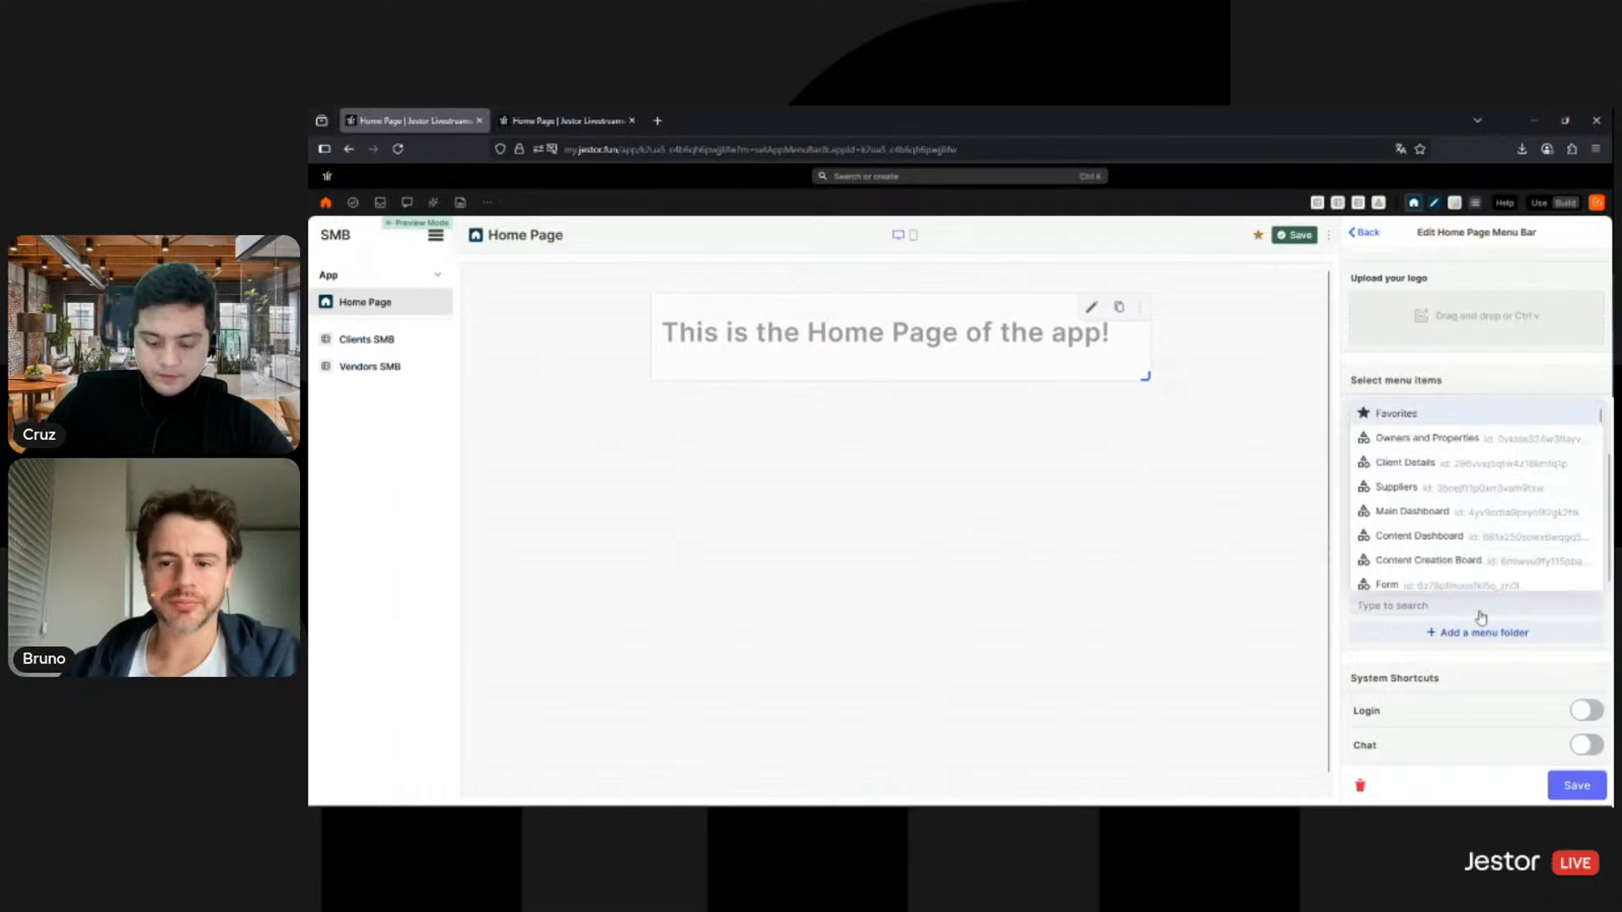
{"action": "type", "text": "ay"}
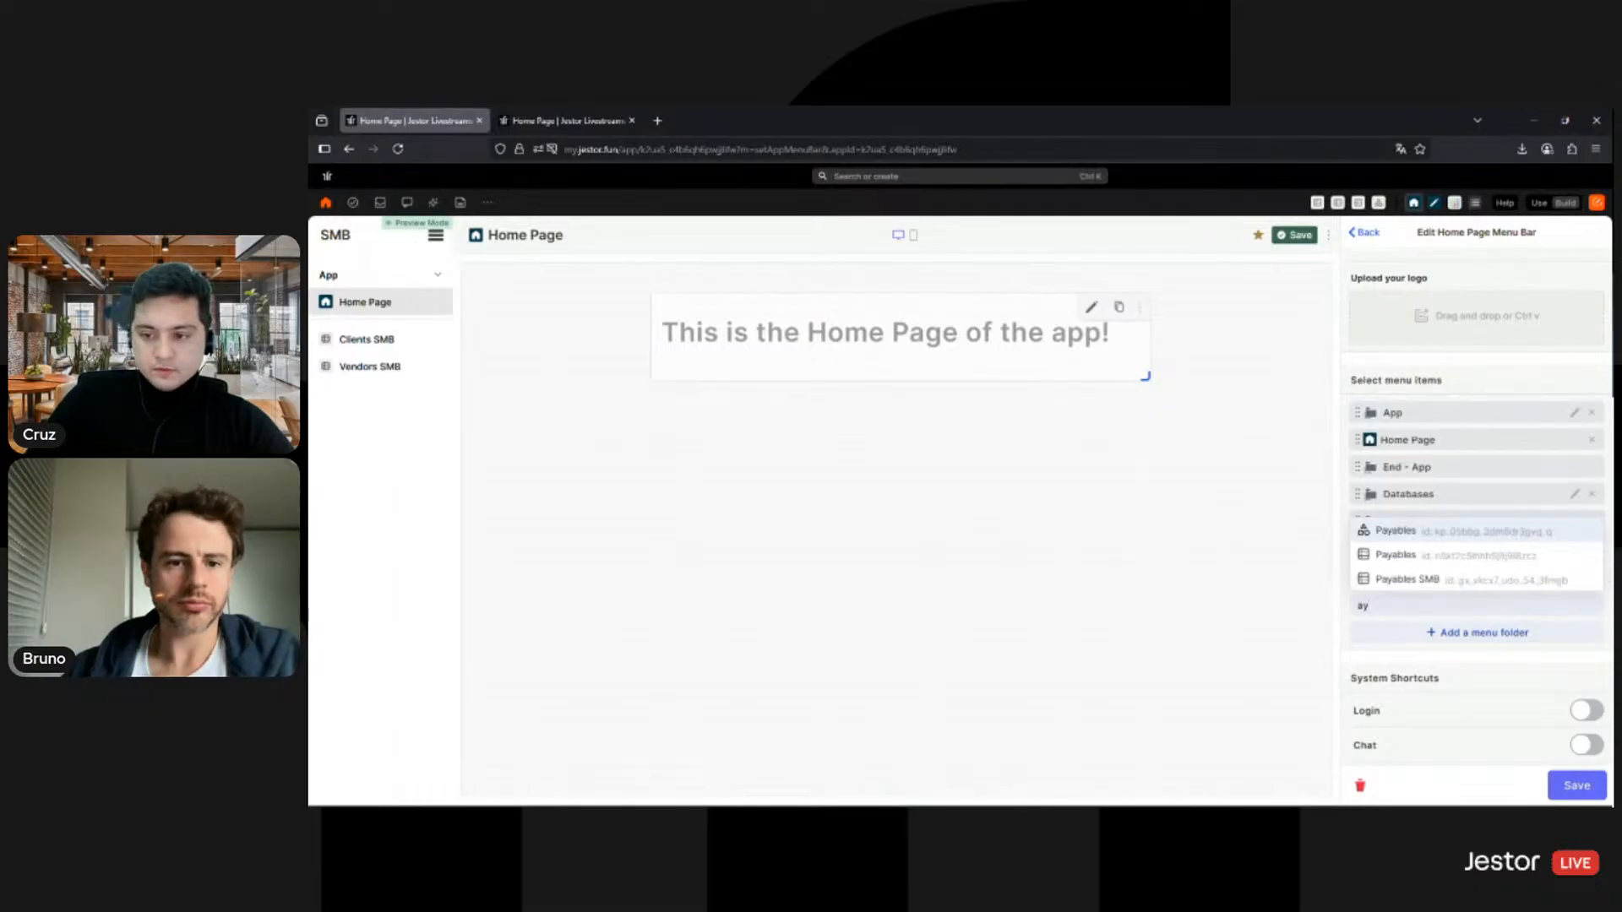
{"action": "left_click", "coordinate": [1464, 579]}
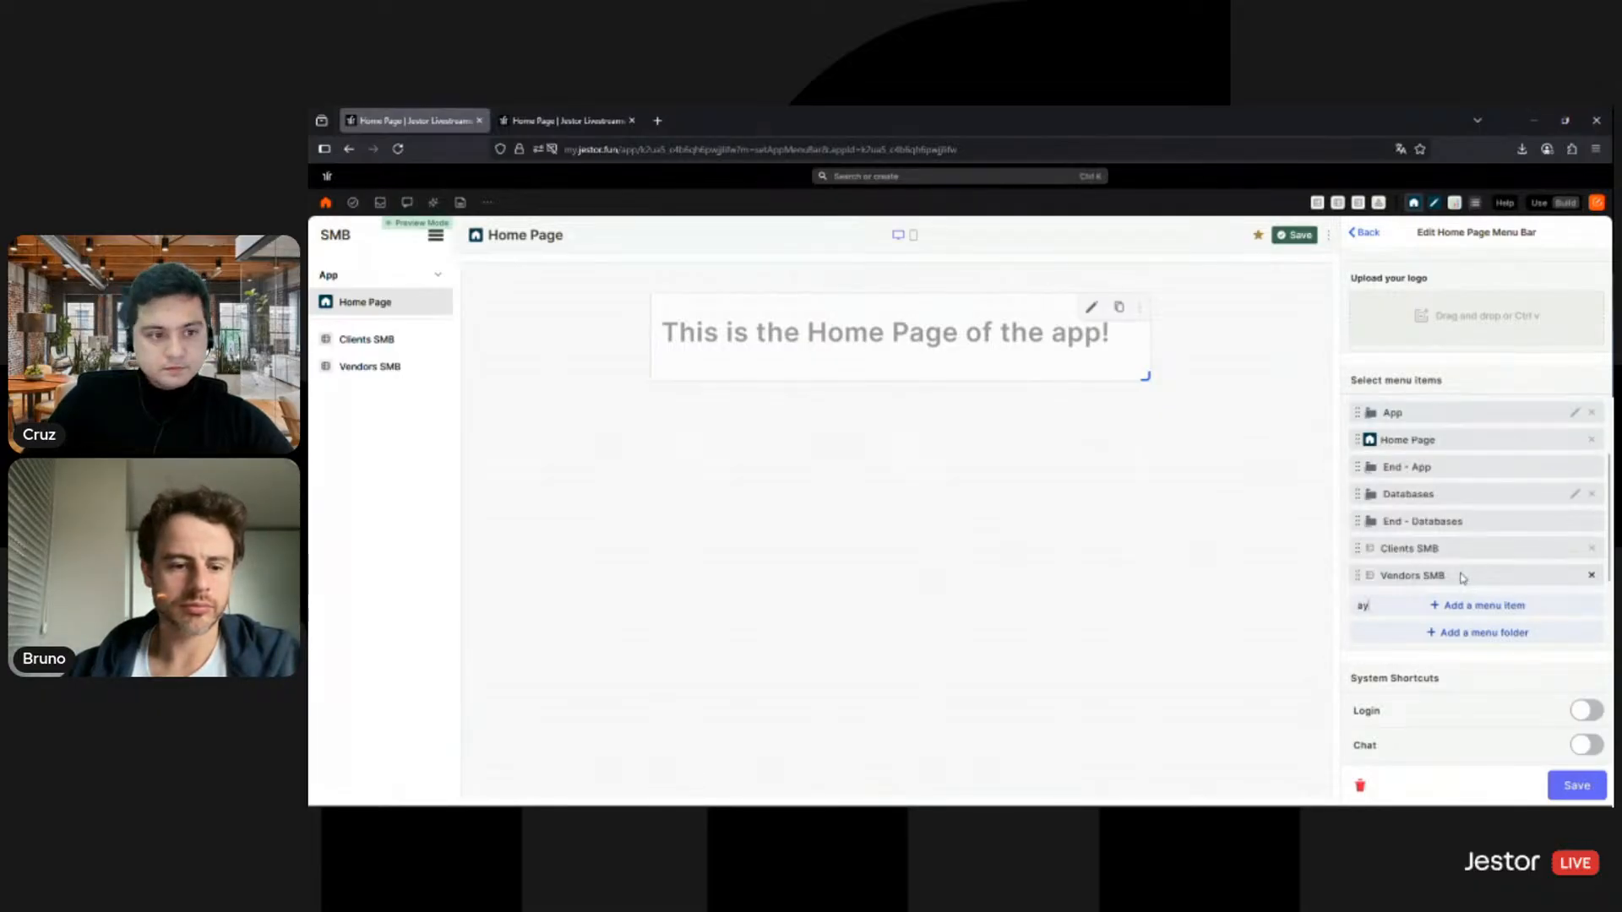
Step: Add Receivables SMB to the menu bar, extend the Databases folder to enclose all four tables, and save the menu bar
{"action": "left_click", "coordinate": [1480, 632]}
{"action": "type", "text": "e"}
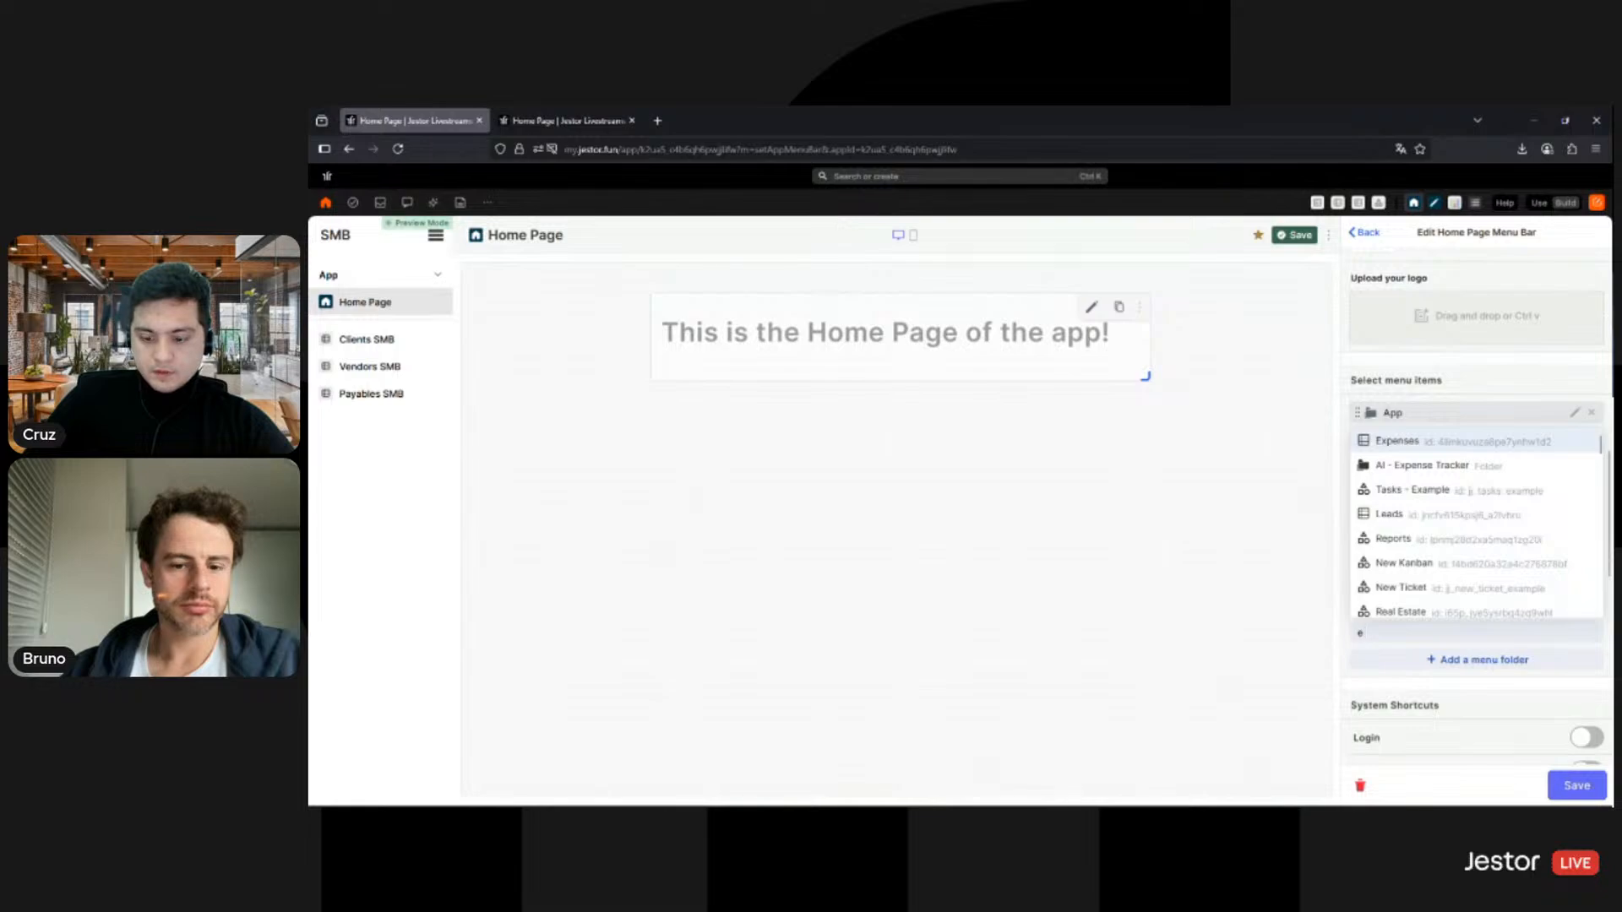
{"action": "type", "text": "cei"}
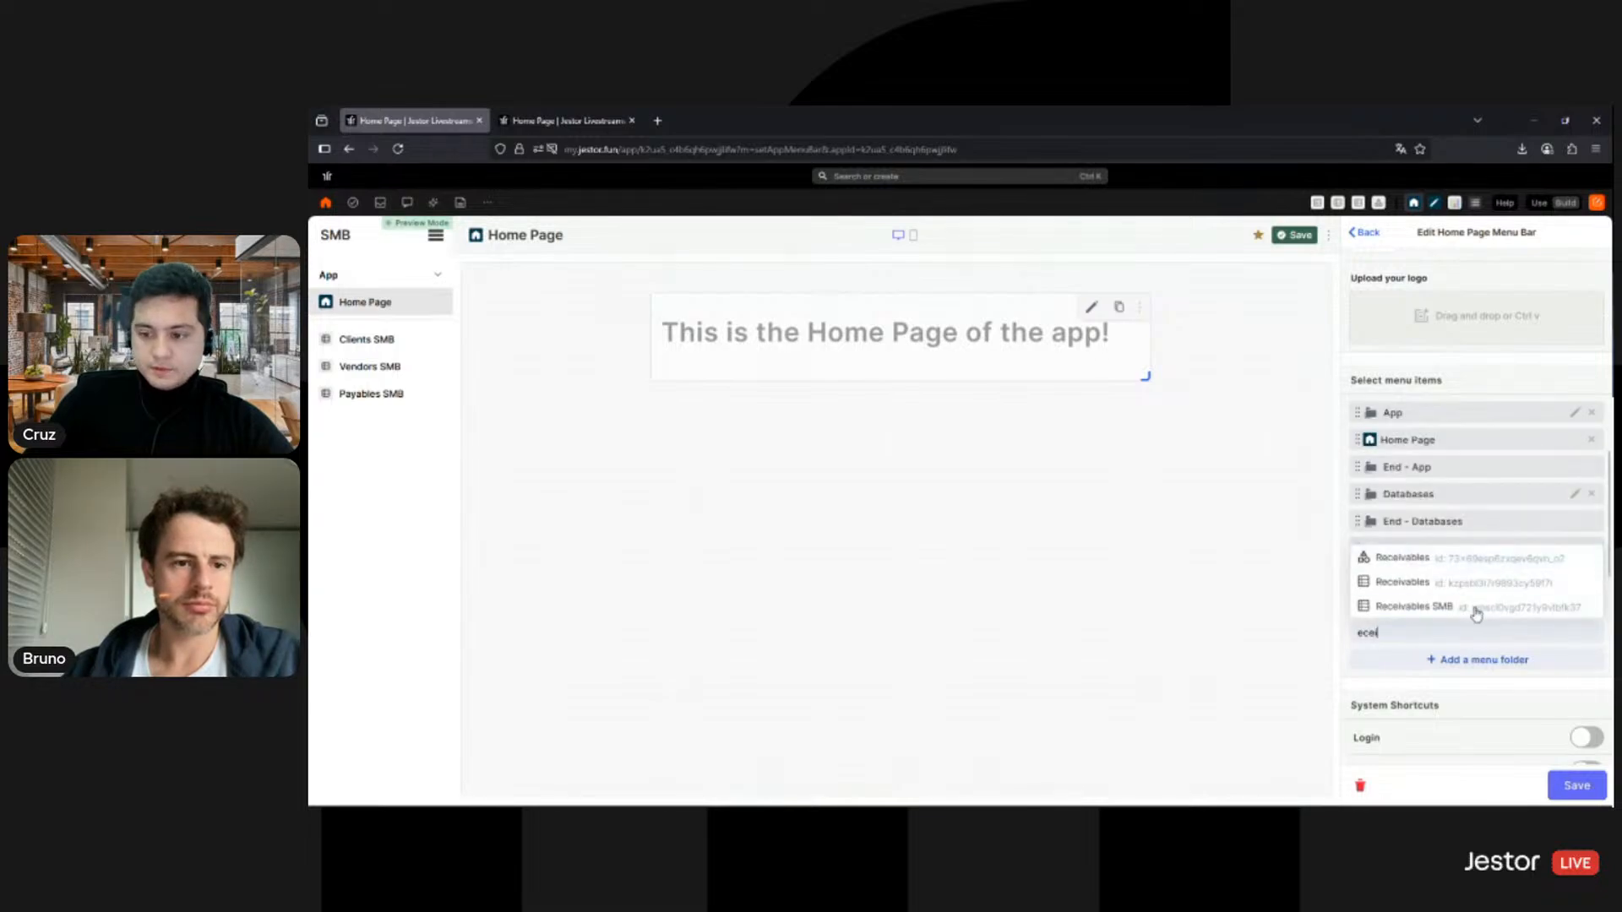
{"action": "left_click", "coordinate": [1476, 610]}
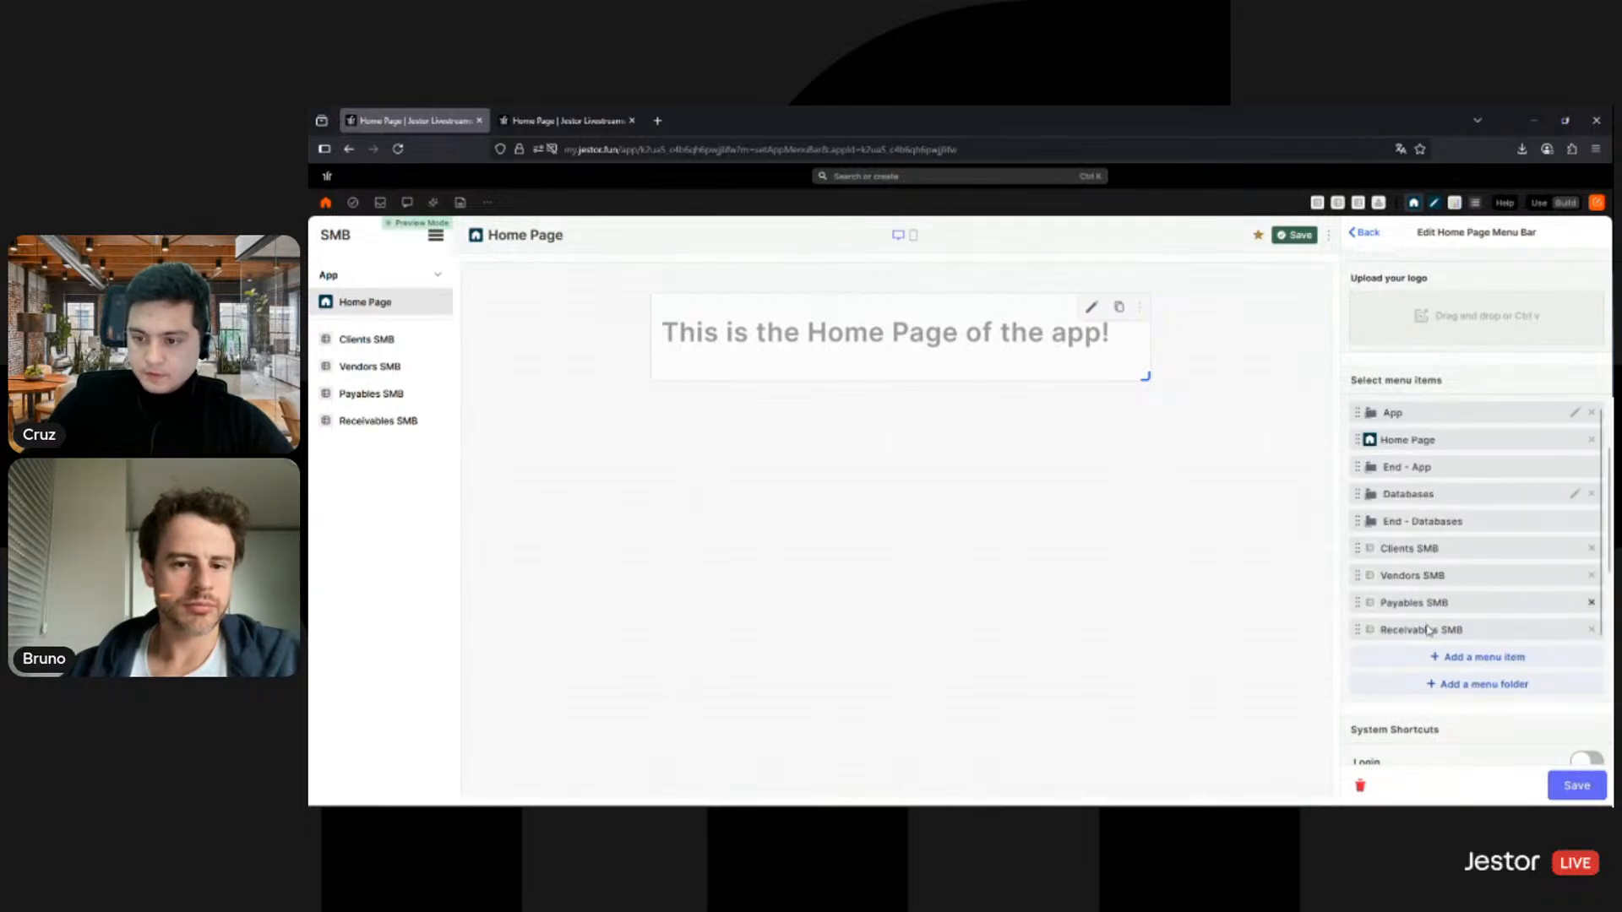
{"action": "left_click_drag", "start_coordinate": [1420, 523], "coordinate": [1428, 627]}
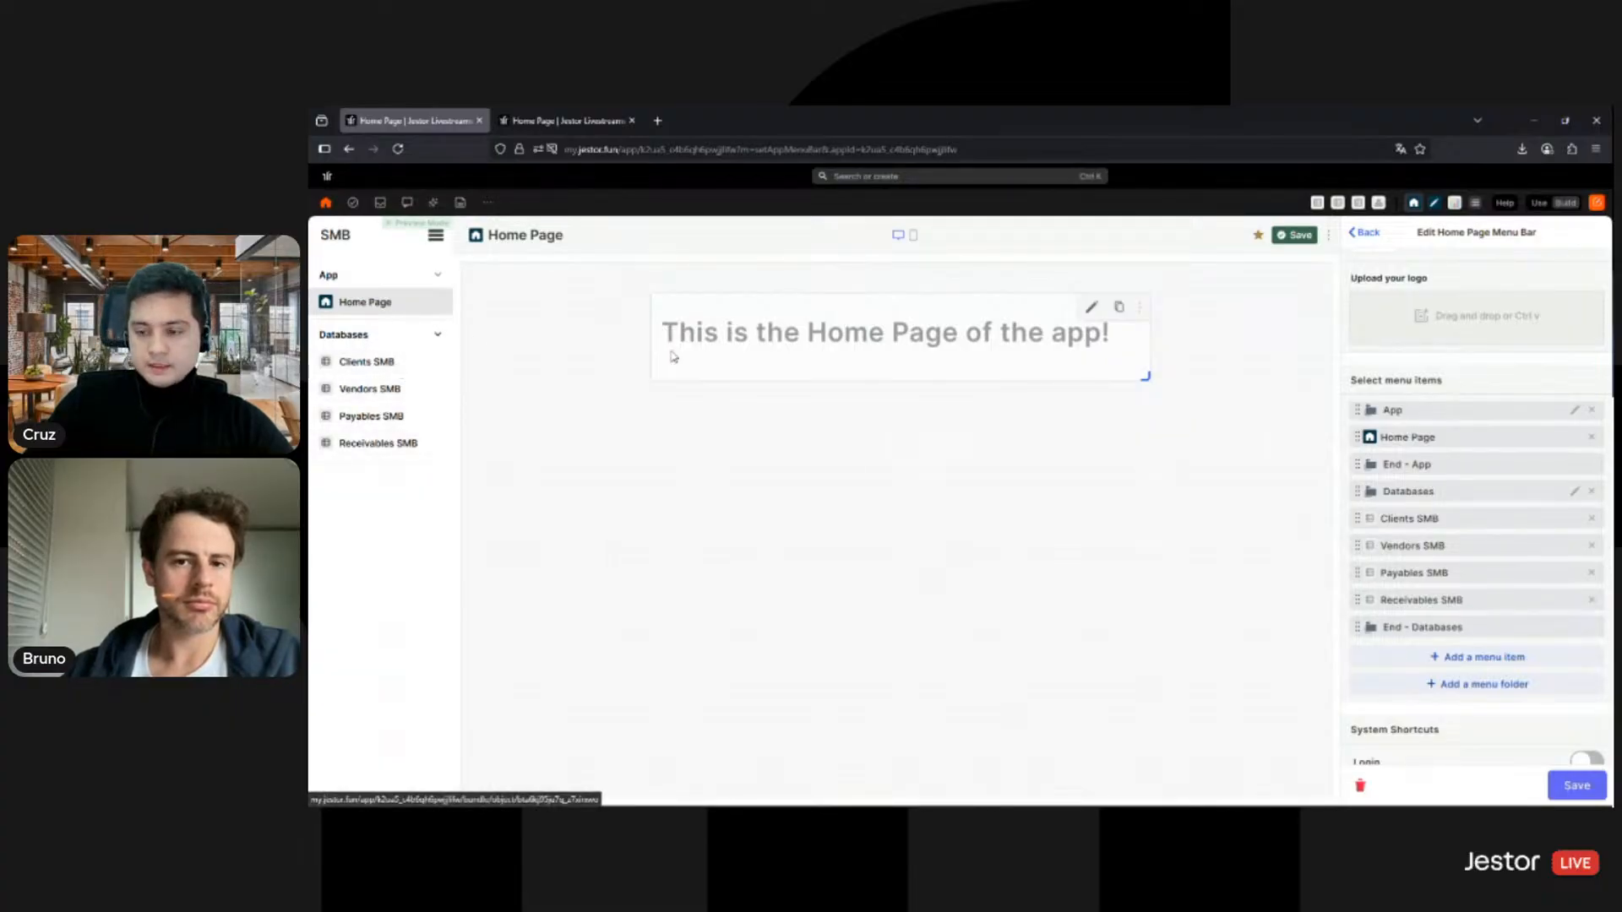
{"action": "left_click", "coordinate": [1574, 784]}
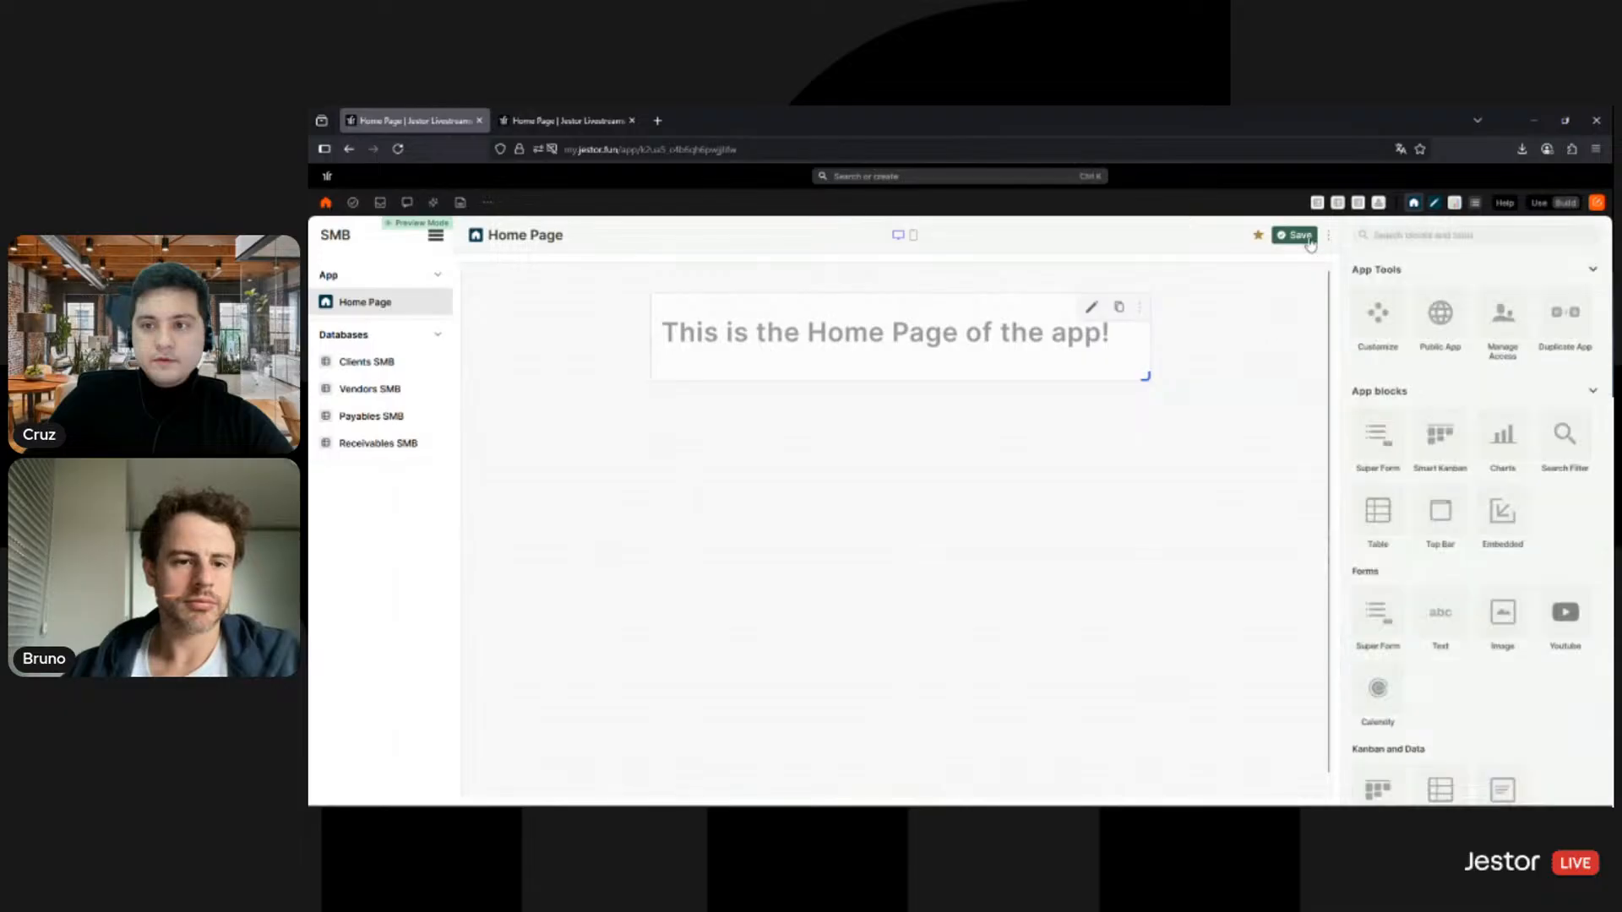
Step: Preview the SMB app in use mode and look through its Clients, Vendors, Receivables and Payables tables
{"action": "left_click", "coordinate": [1538, 204]}
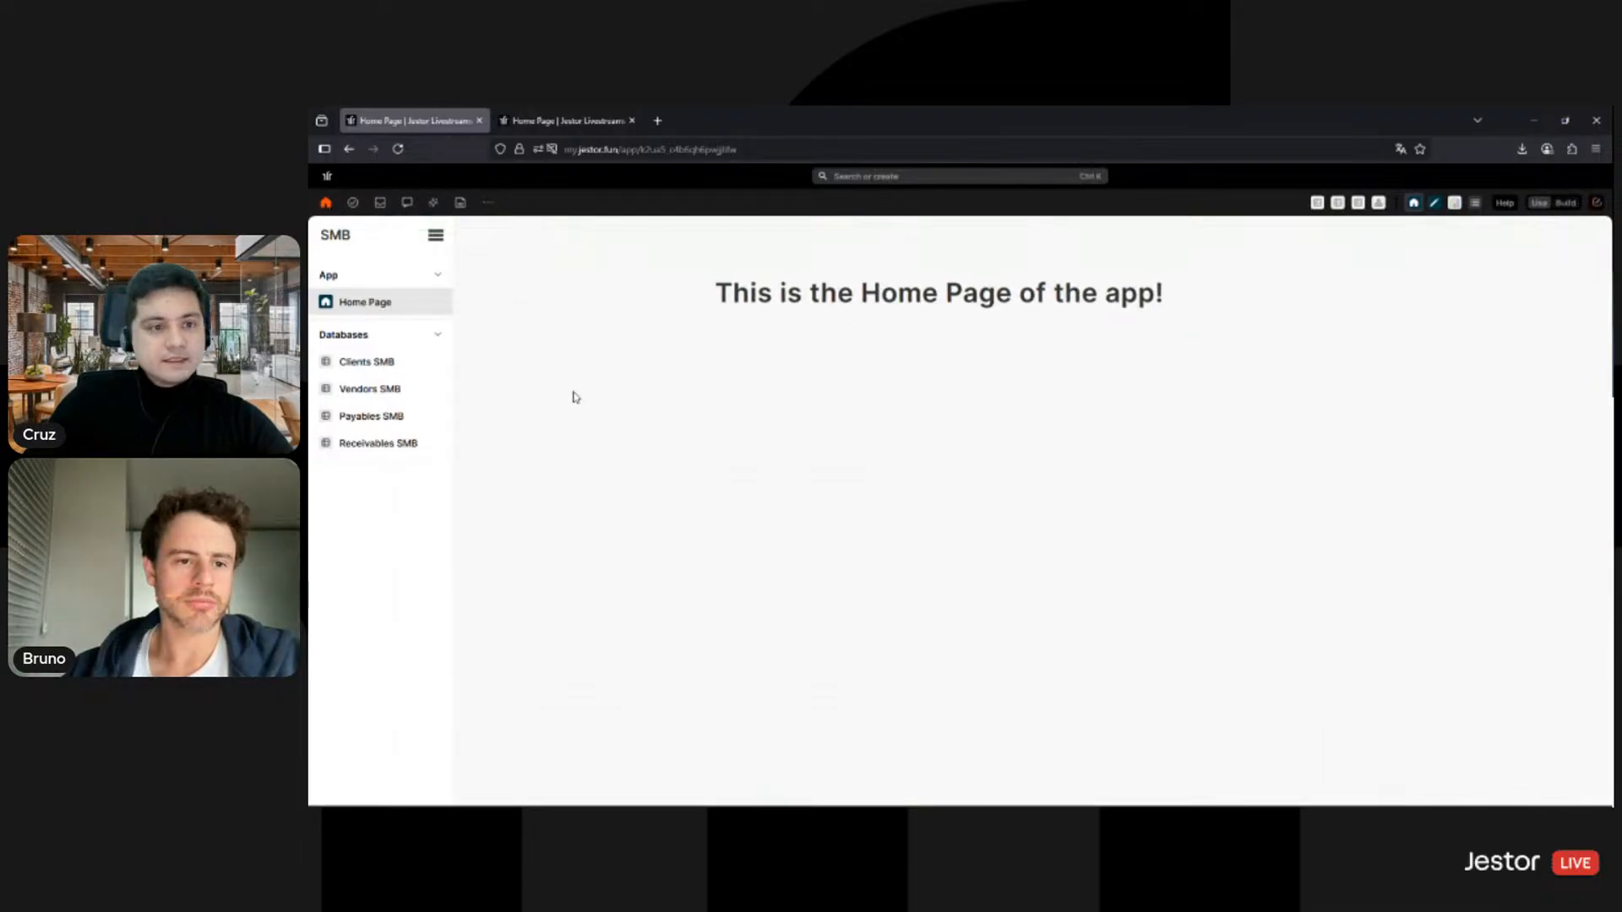
{"action": "left_click", "coordinate": [401, 372]}
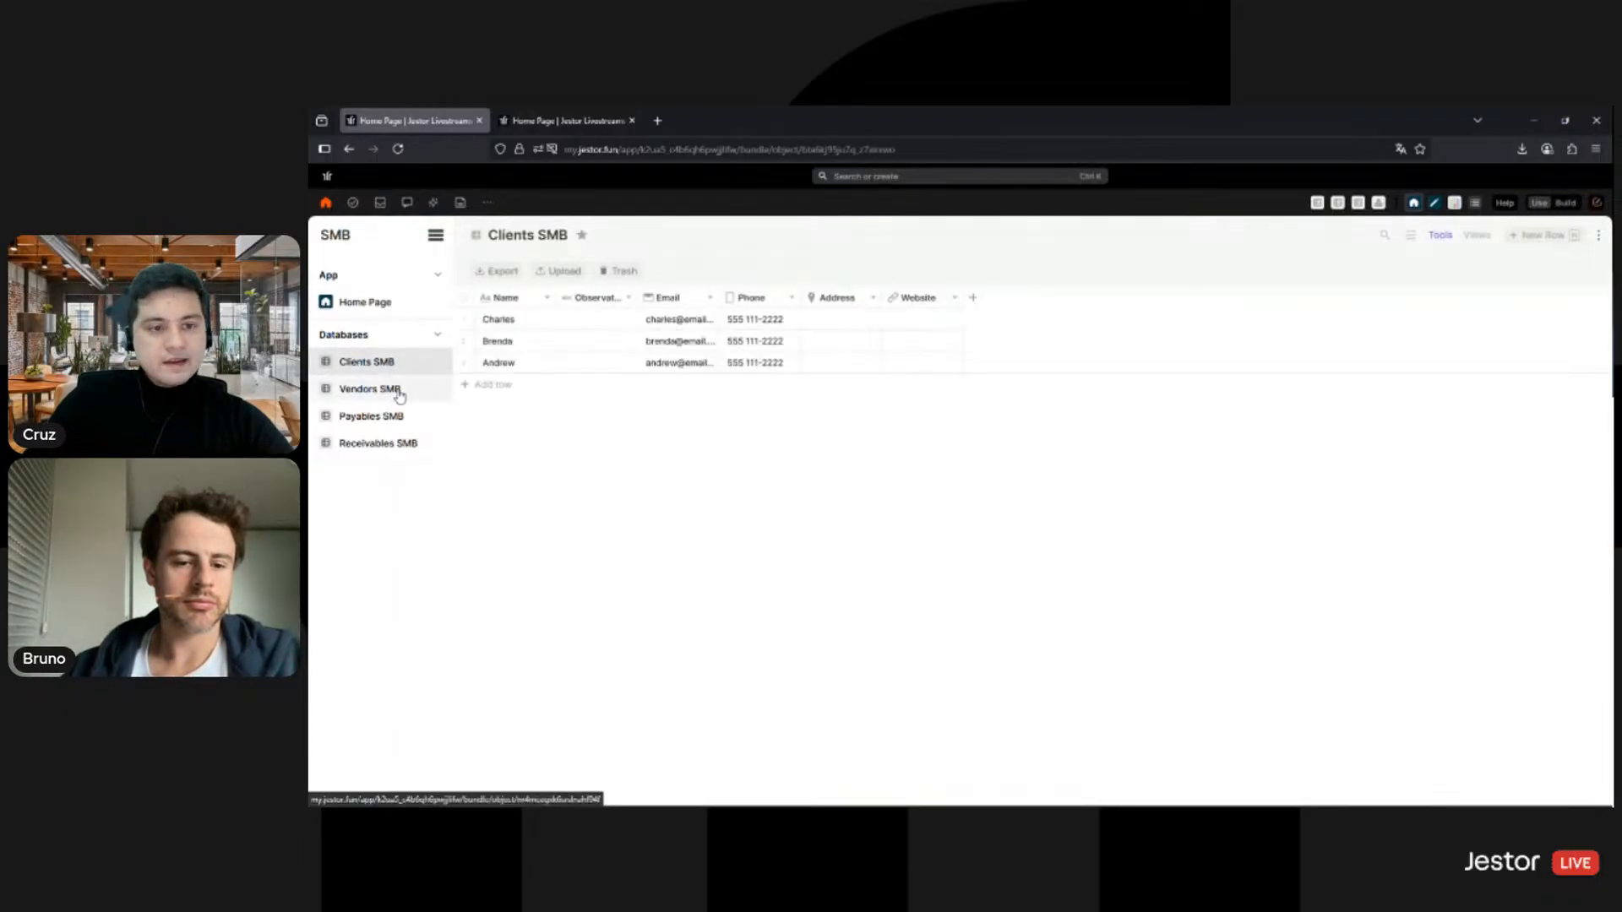
{"action": "left_click", "coordinate": [402, 390]}
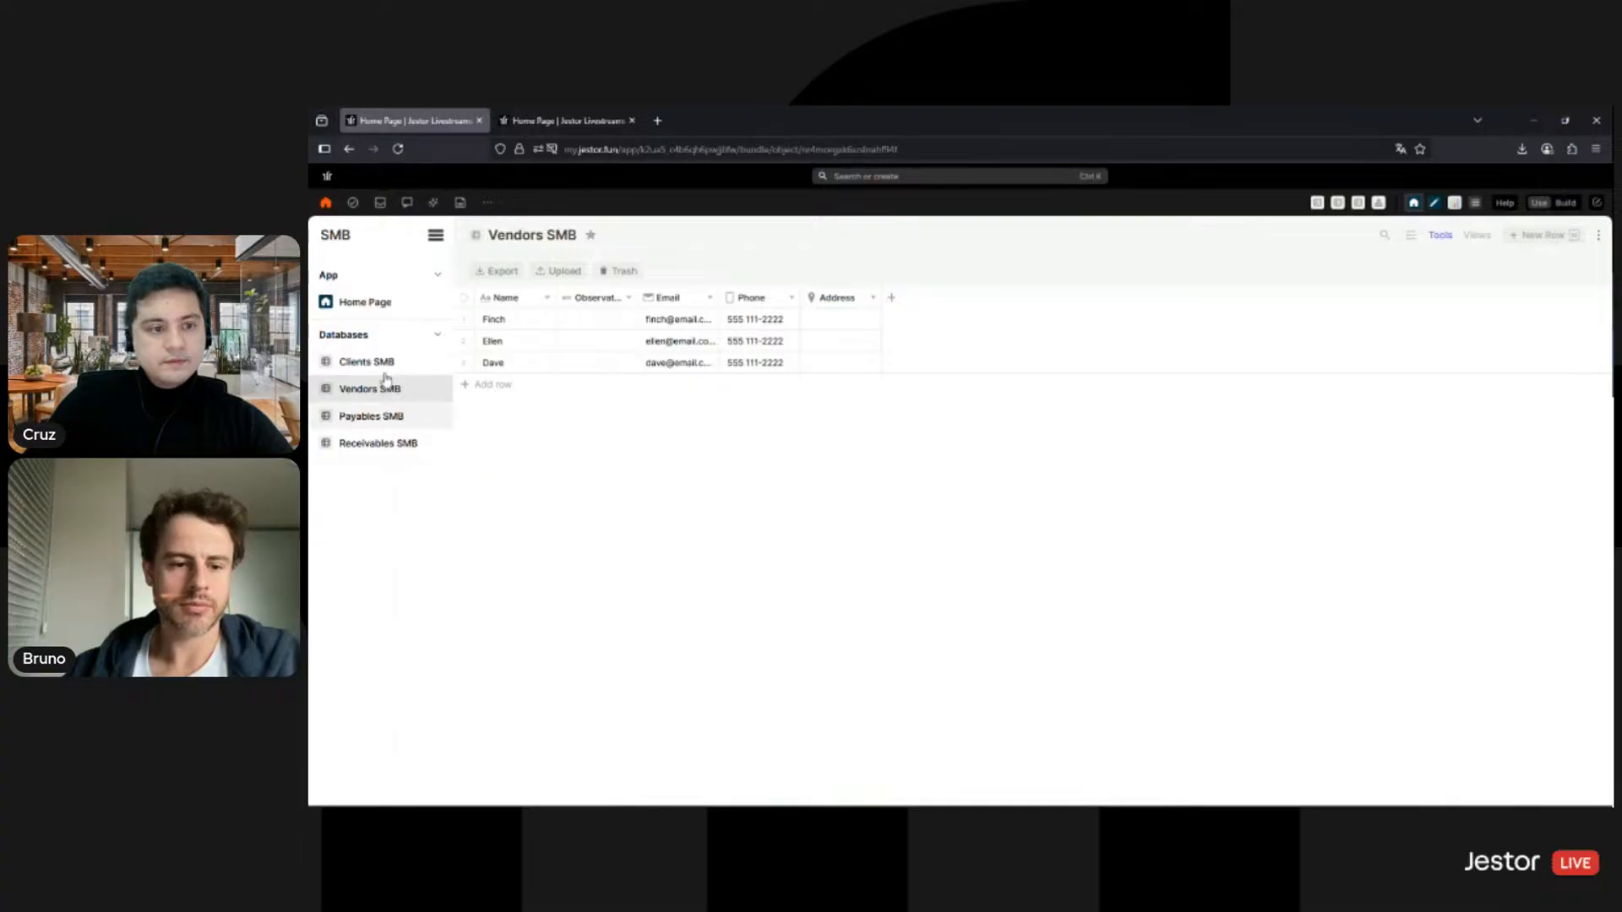
{"action": "left_click", "coordinate": [380, 422]}
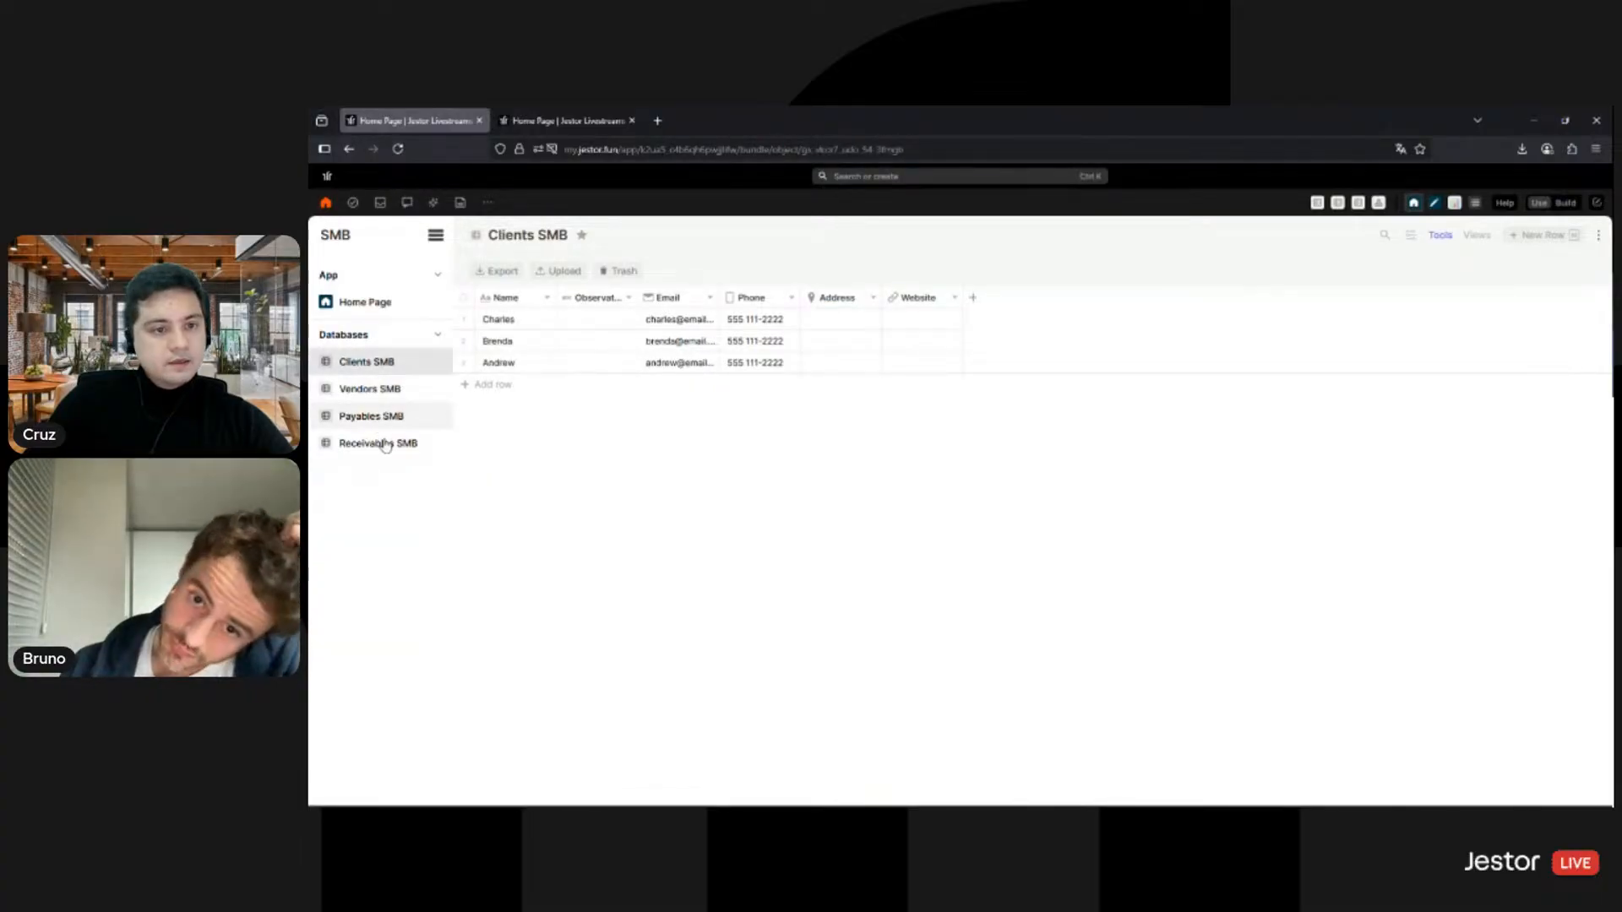
{"action": "left_click", "coordinate": [389, 450]}
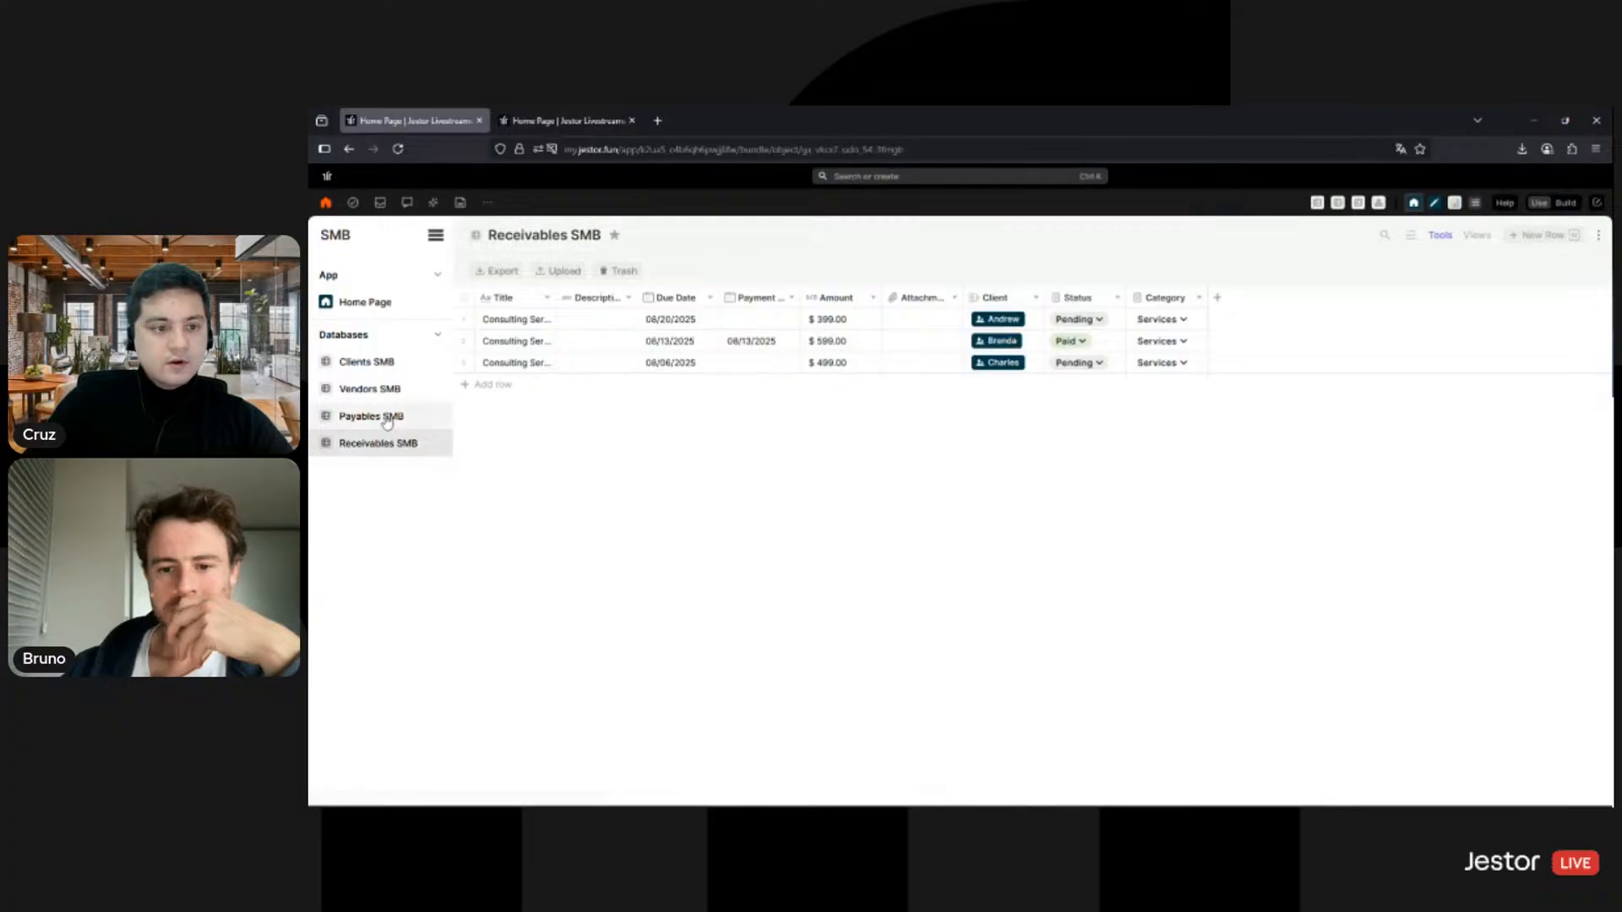
{"action": "left_click", "coordinate": [344, 414]}
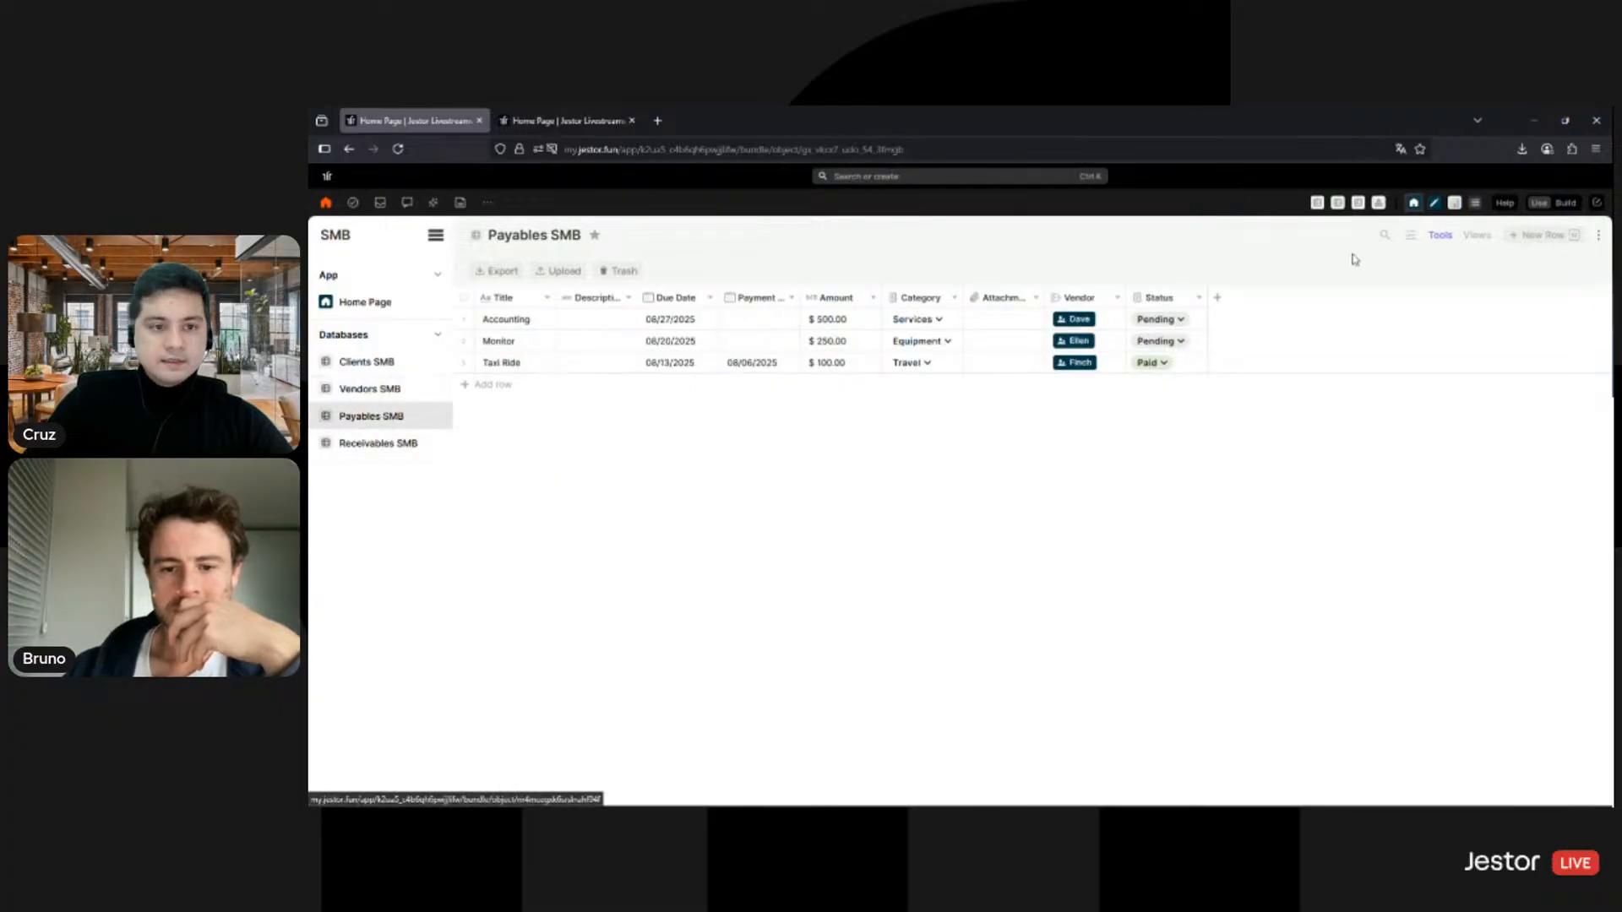
{"action": "left_click", "coordinate": [1575, 205]}
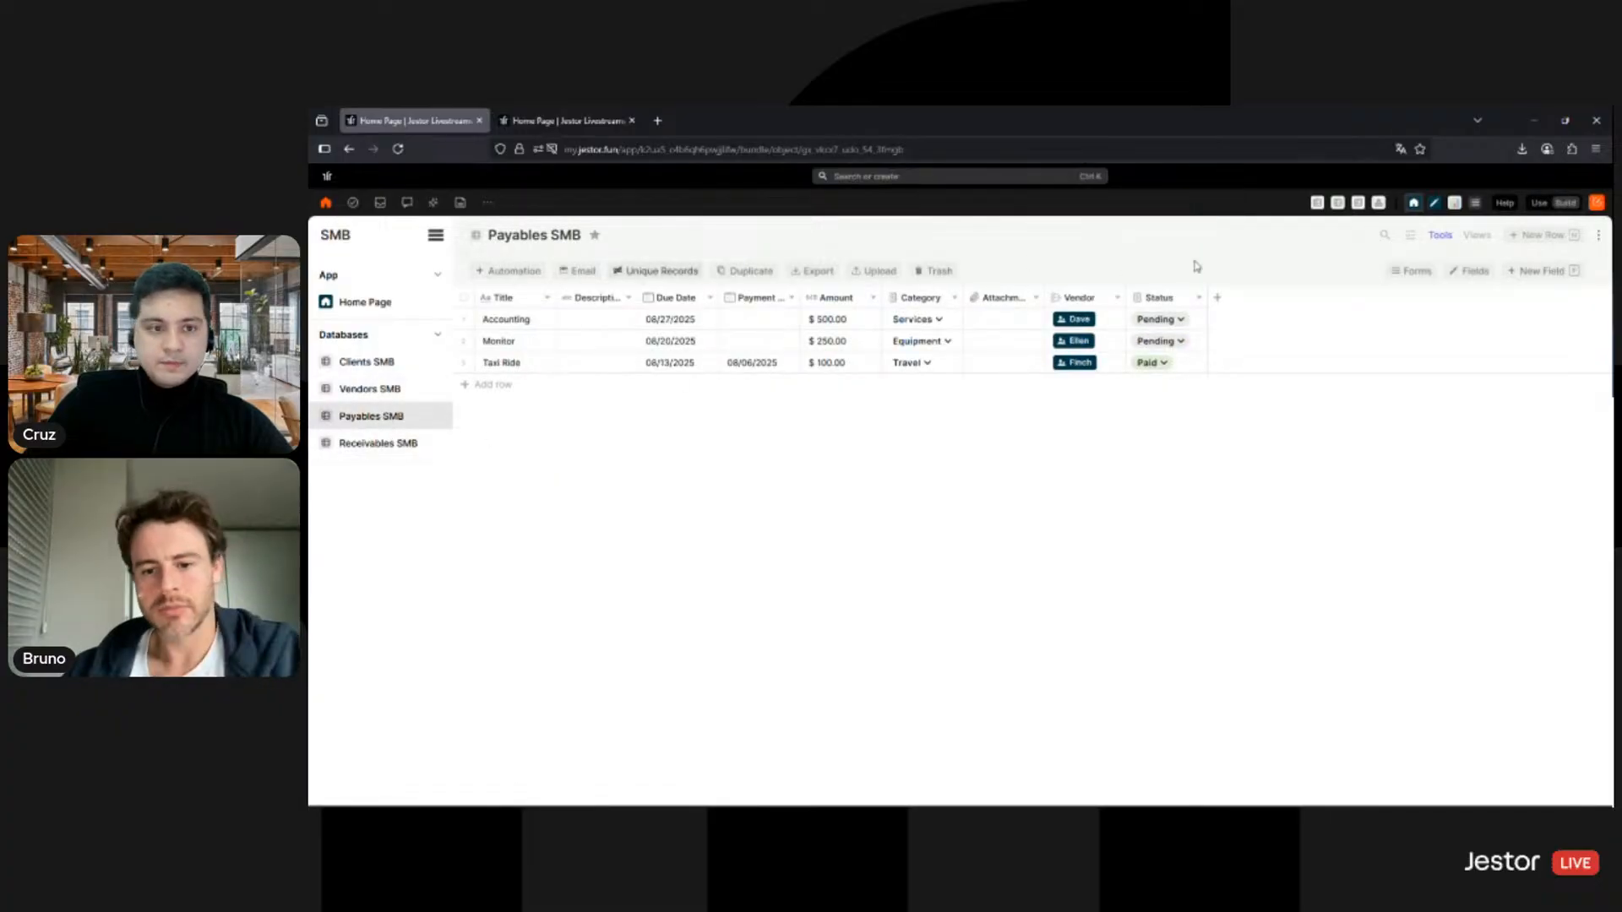
{"action": "left_click", "coordinate": [1533, 204]}
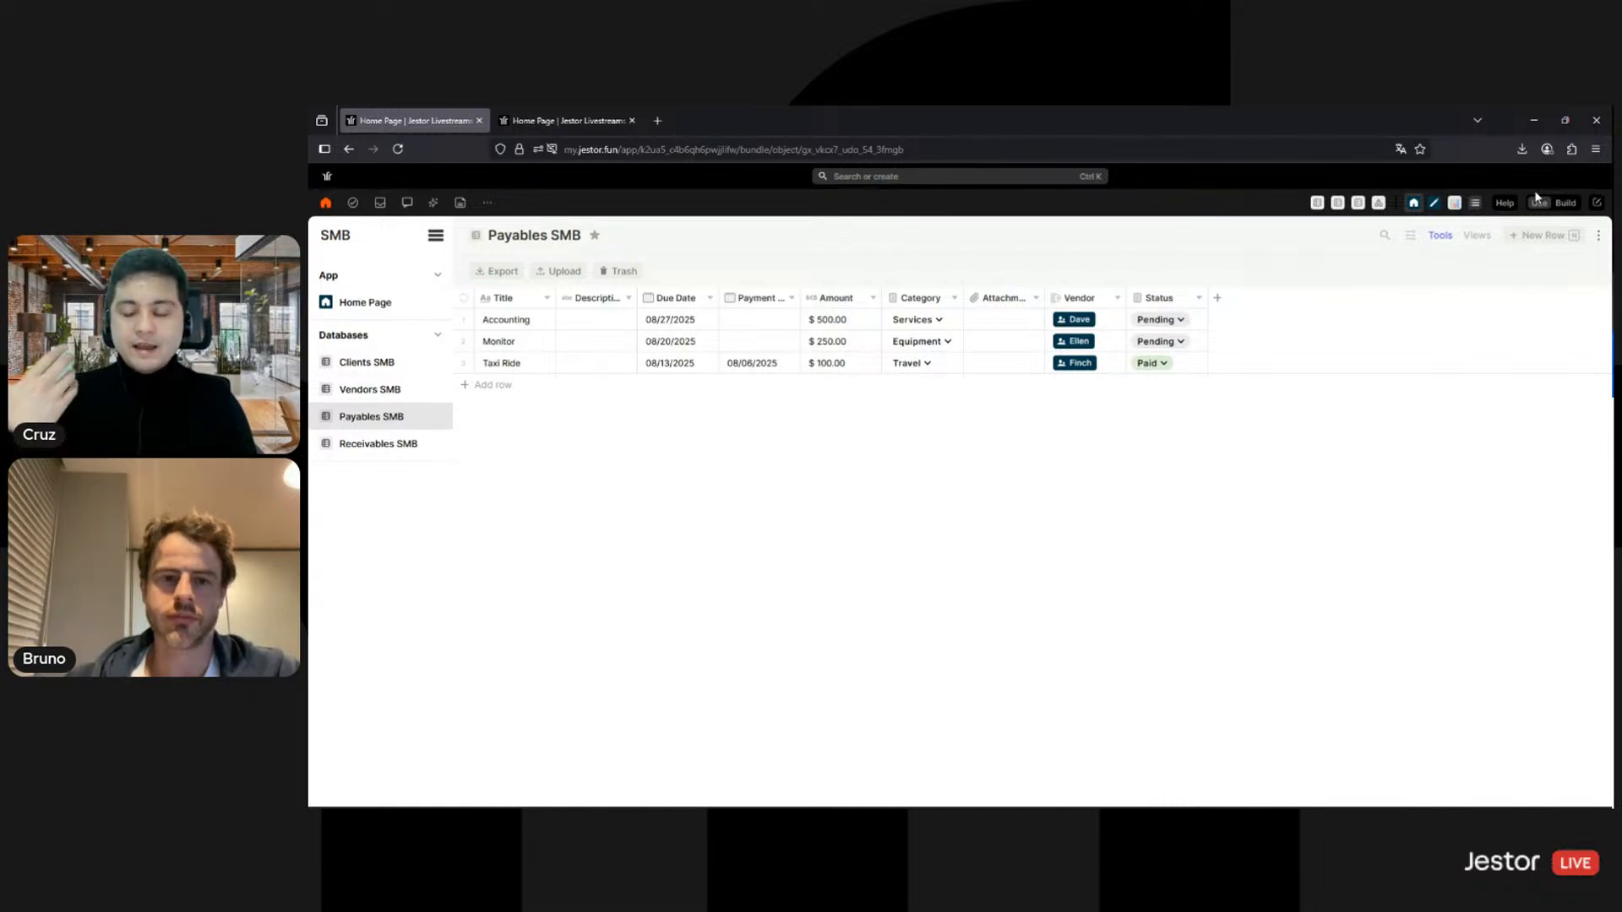
Step: Create a new blank app and title it Finance
{"action": "left_click", "coordinate": [1596, 203]}
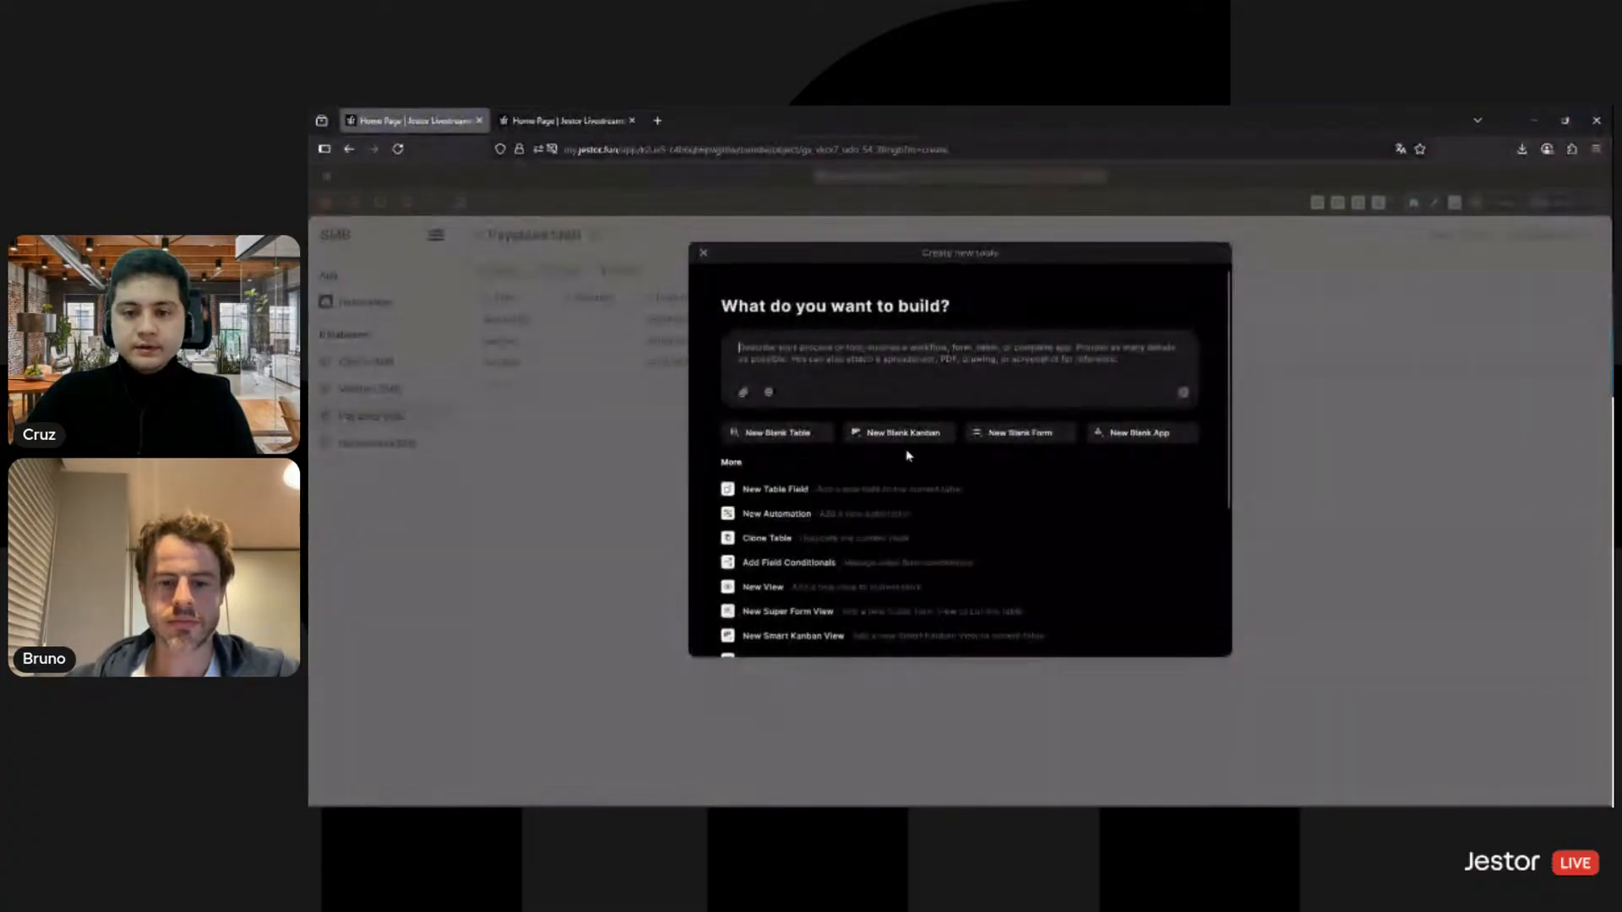
{"action": "left_click", "coordinate": [1161, 438]}
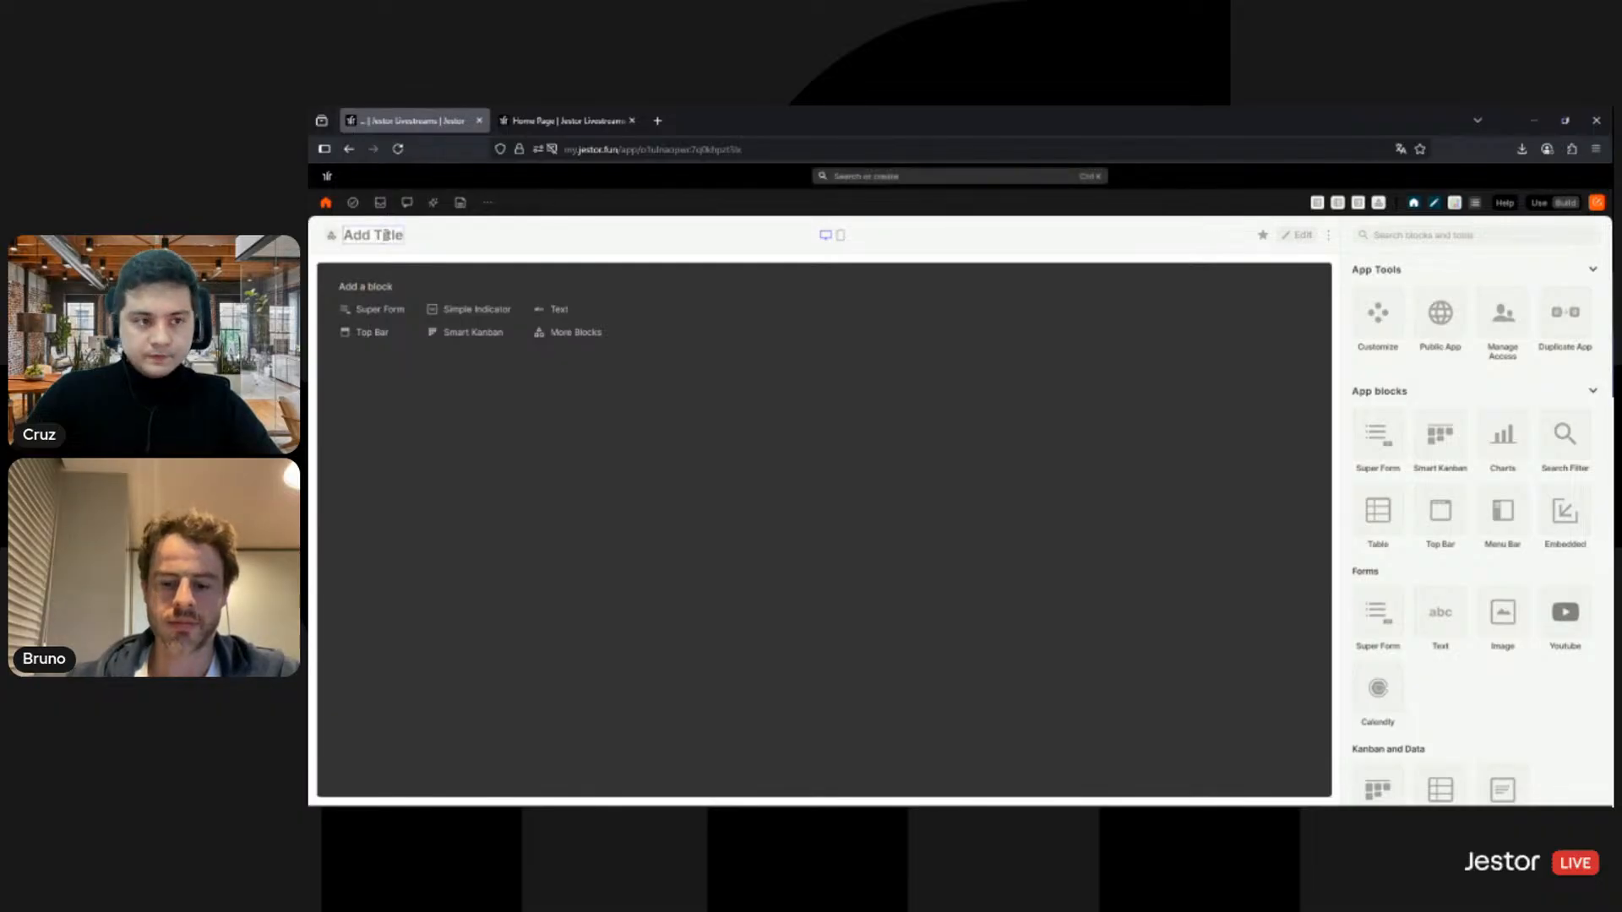
{"action": "left_click", "coordinate": [386, 235]}
{"action": "type", "text": "Finance"}
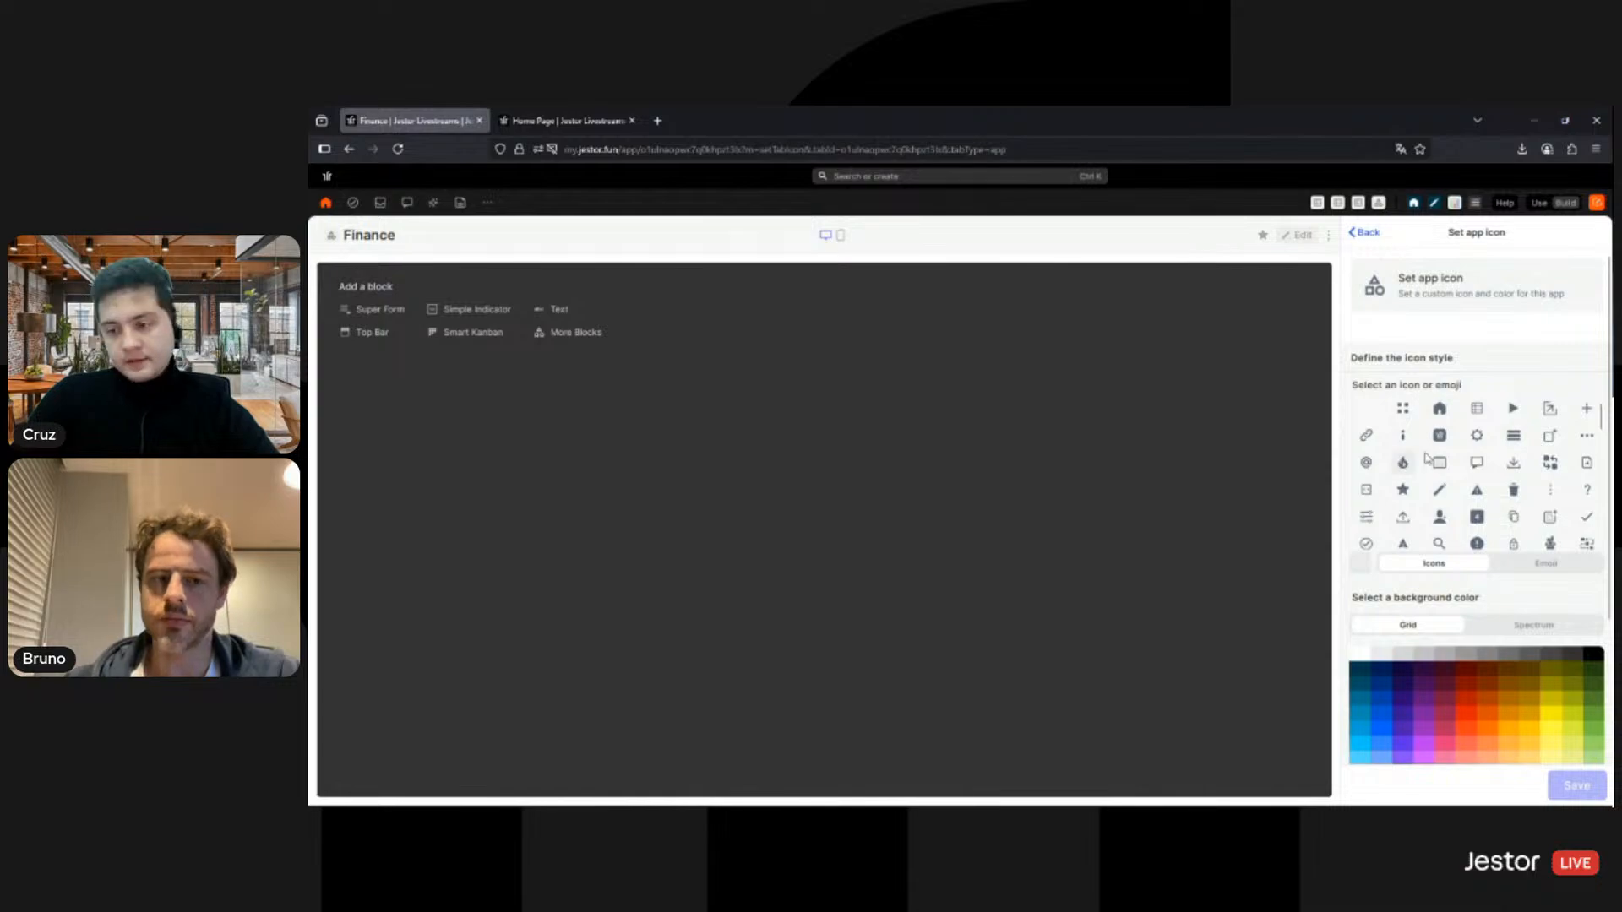
Step: Give the Finance app the currency symbol ($€) icon on a dark green background and save it
{"action": "scroll", "coordinate": [1440, 466], "scroll_direction": "down", "scroll_amount": 5}
{"action": "scroll", "coordinate": [1446, 480], "scroll_direction": "down", "scroll_amount": 2}
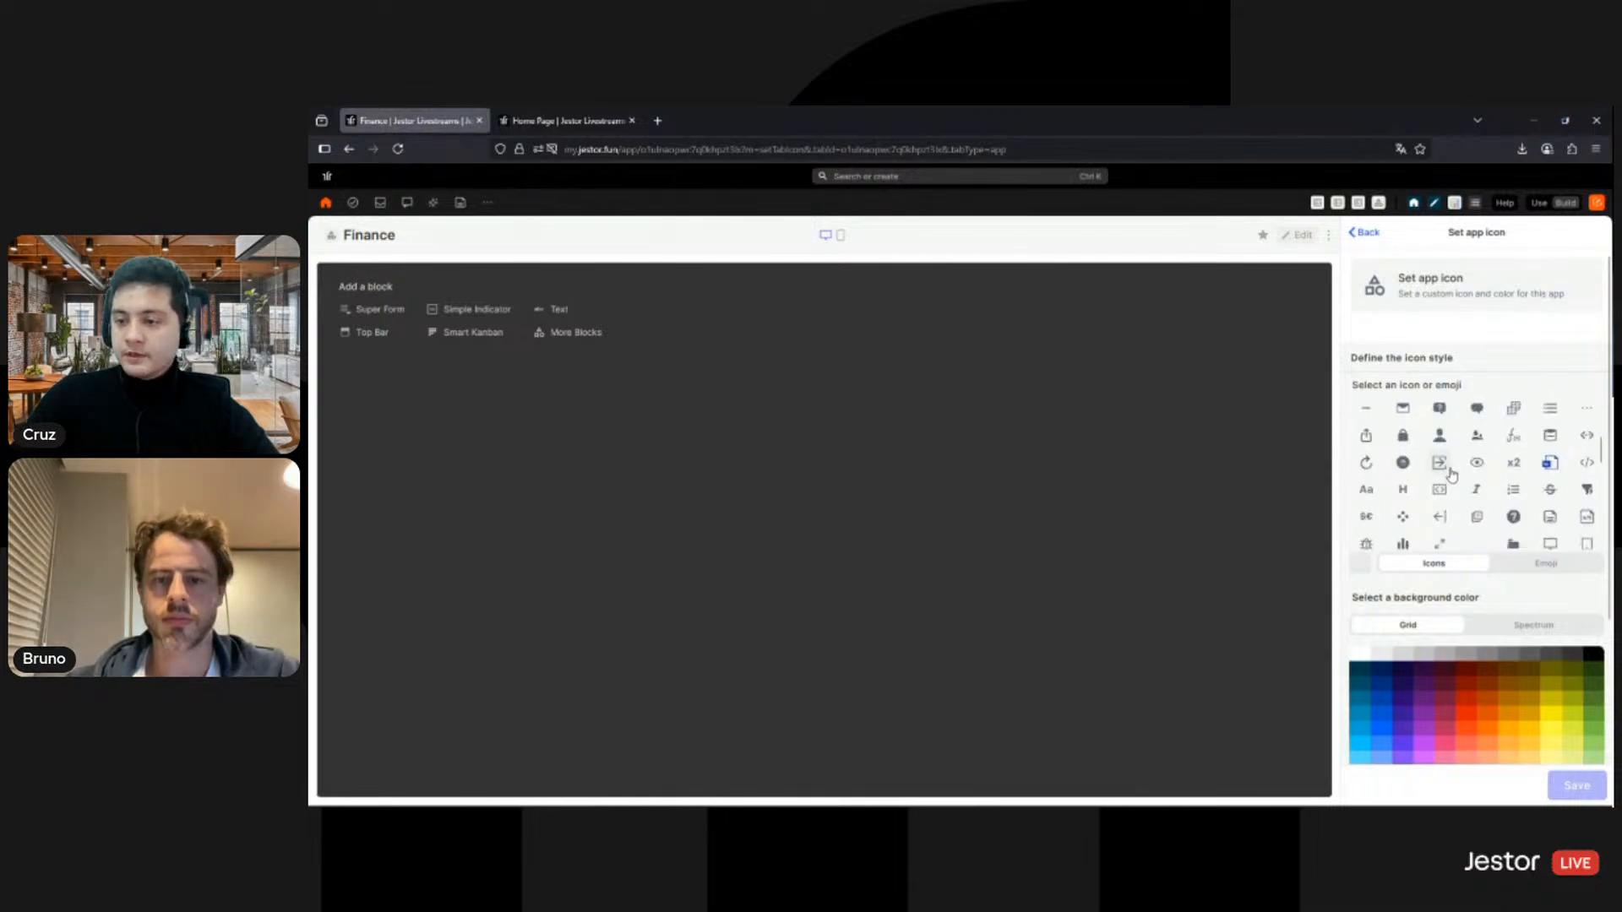
{"action": "scroll", "coordinate": [1386, 503], "scroll_direction": "up", "scroll_amount": 5}
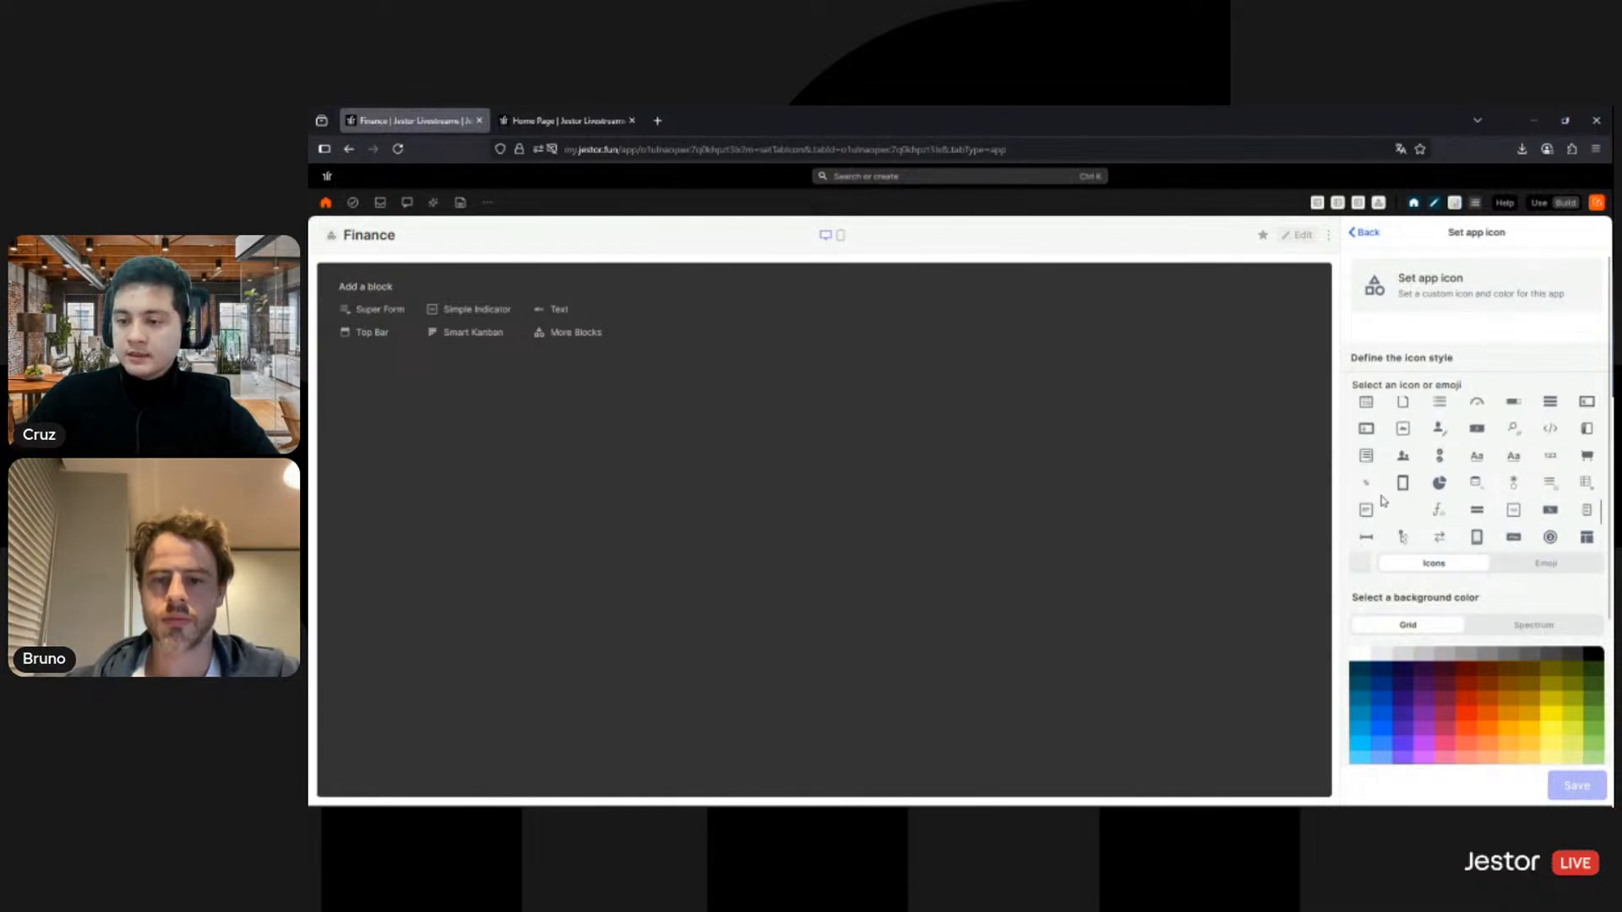
{"action": "scroll", "coordinate": [1394, 496], "scroll_direction": "up", "scroll_amount": 2}
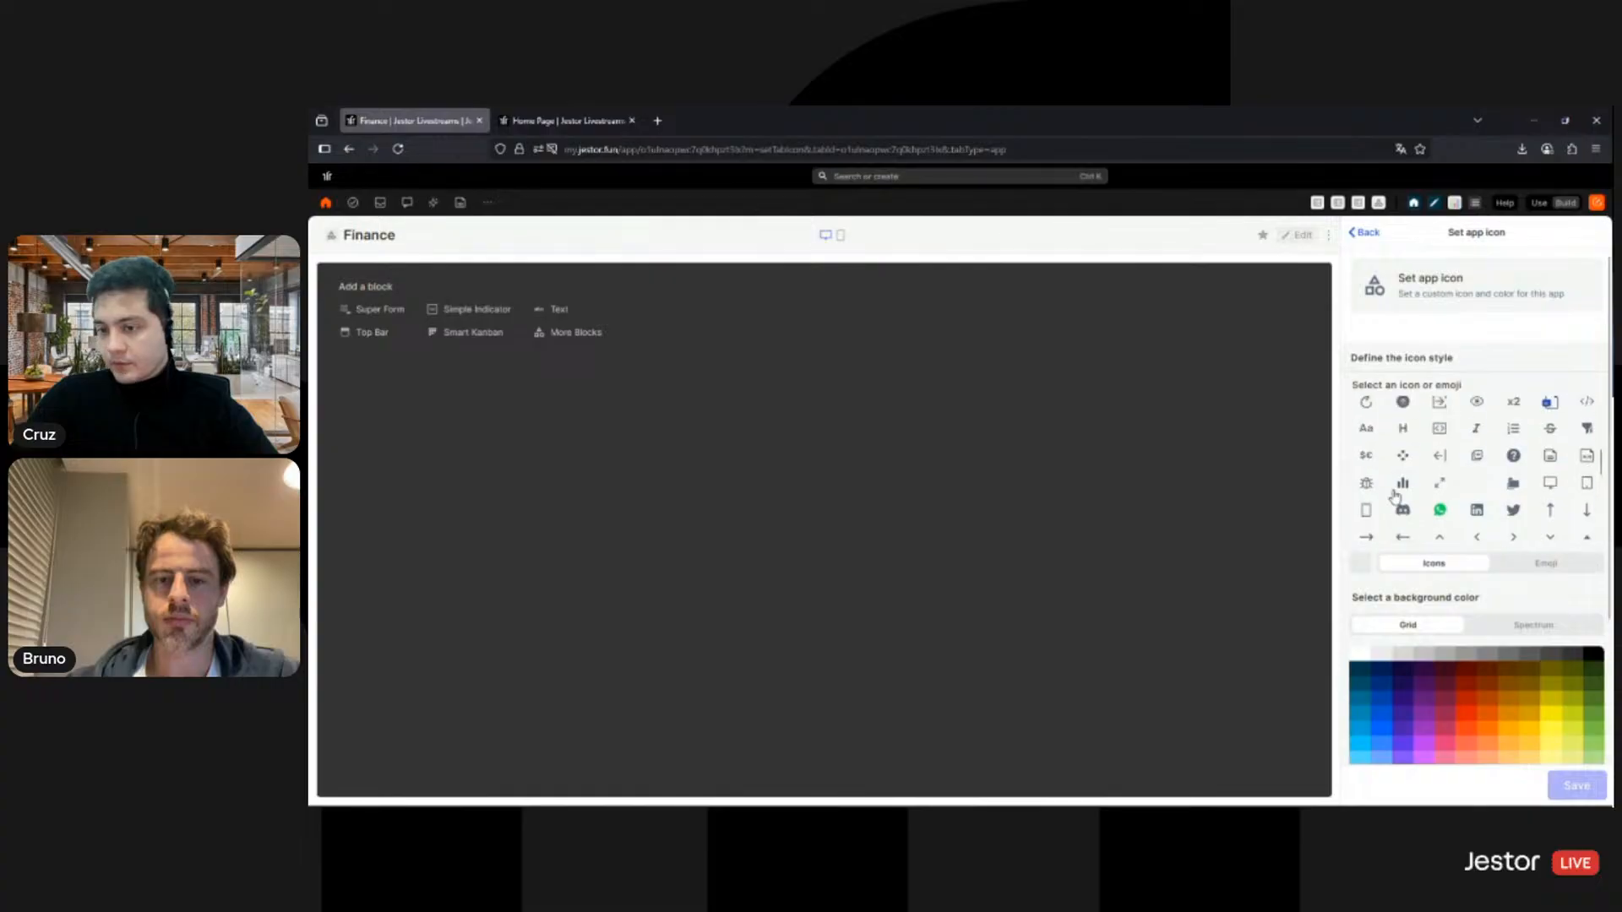
{"action": "left_click", "coordinate": [1364, 454]}
{"action": "scroll", "coordinate": [1369, 456], "scroll_direction": "down", "scroll_amount": 3}
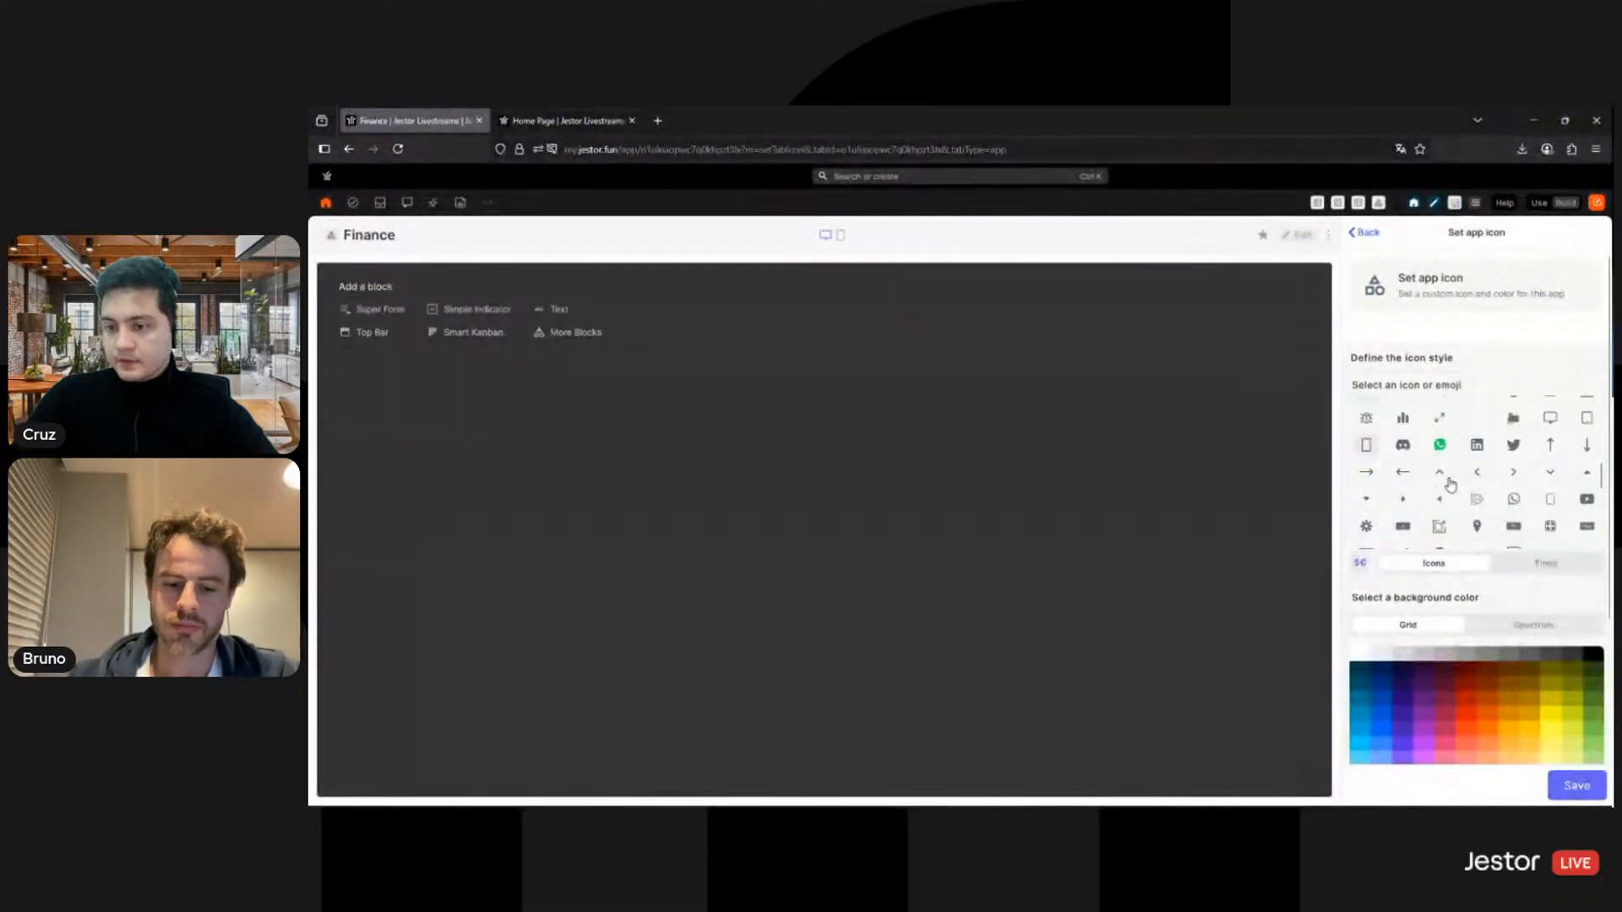
{"action": "scroll", "coordinate": [1525, 610], "scroll_direction": "down", "scroll_amount": 2}
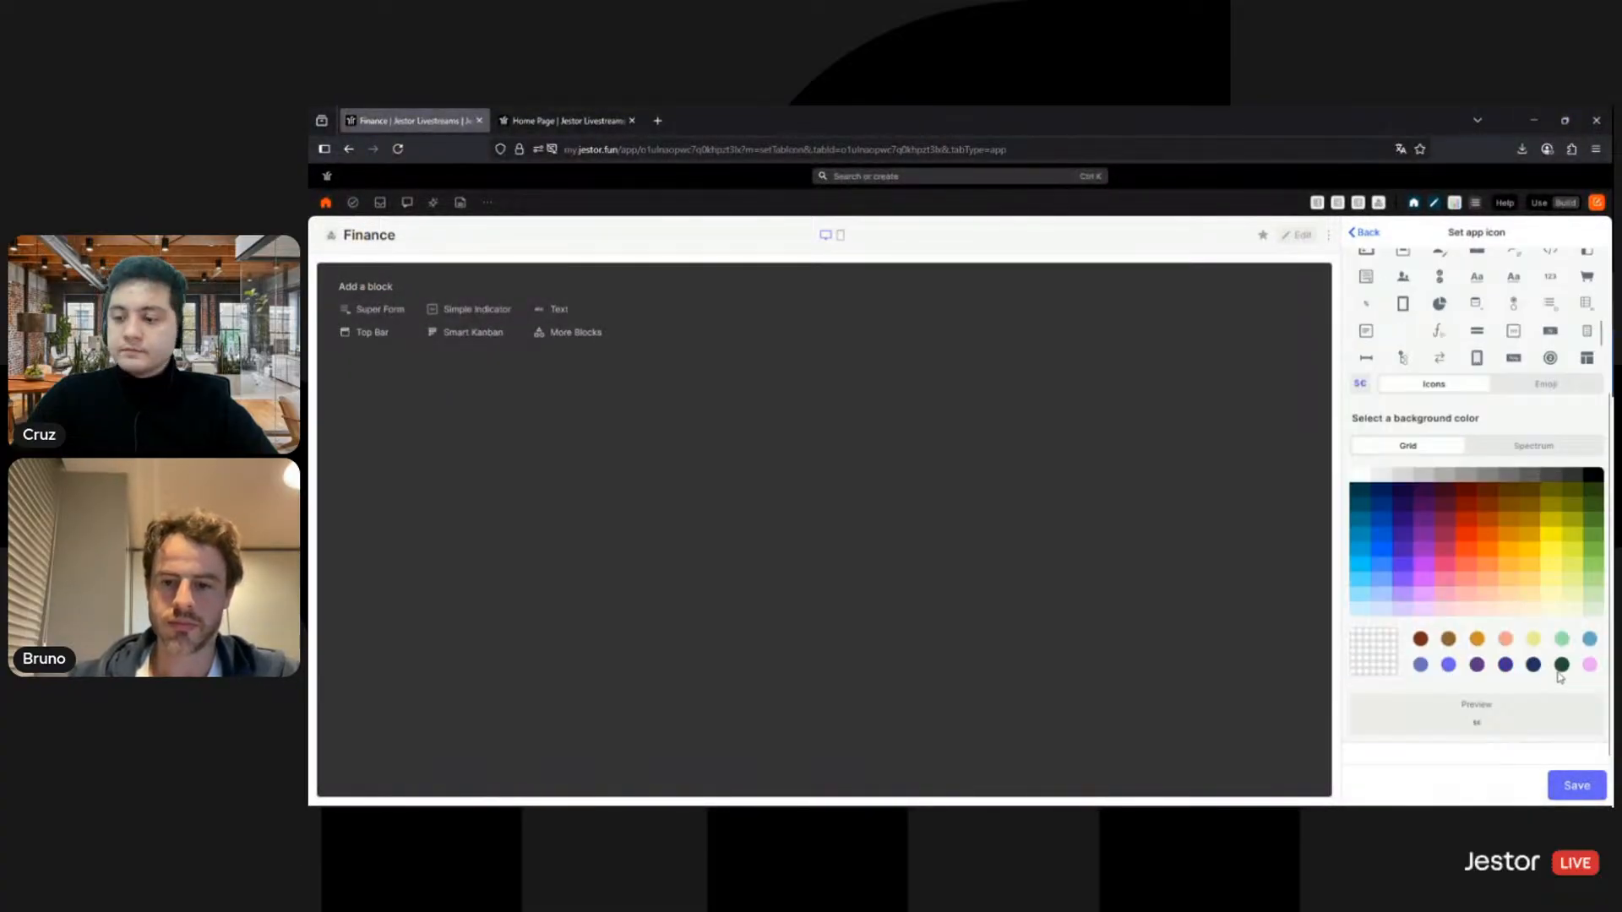
{"action": "left_click", "coordinate": [1561, 666]}
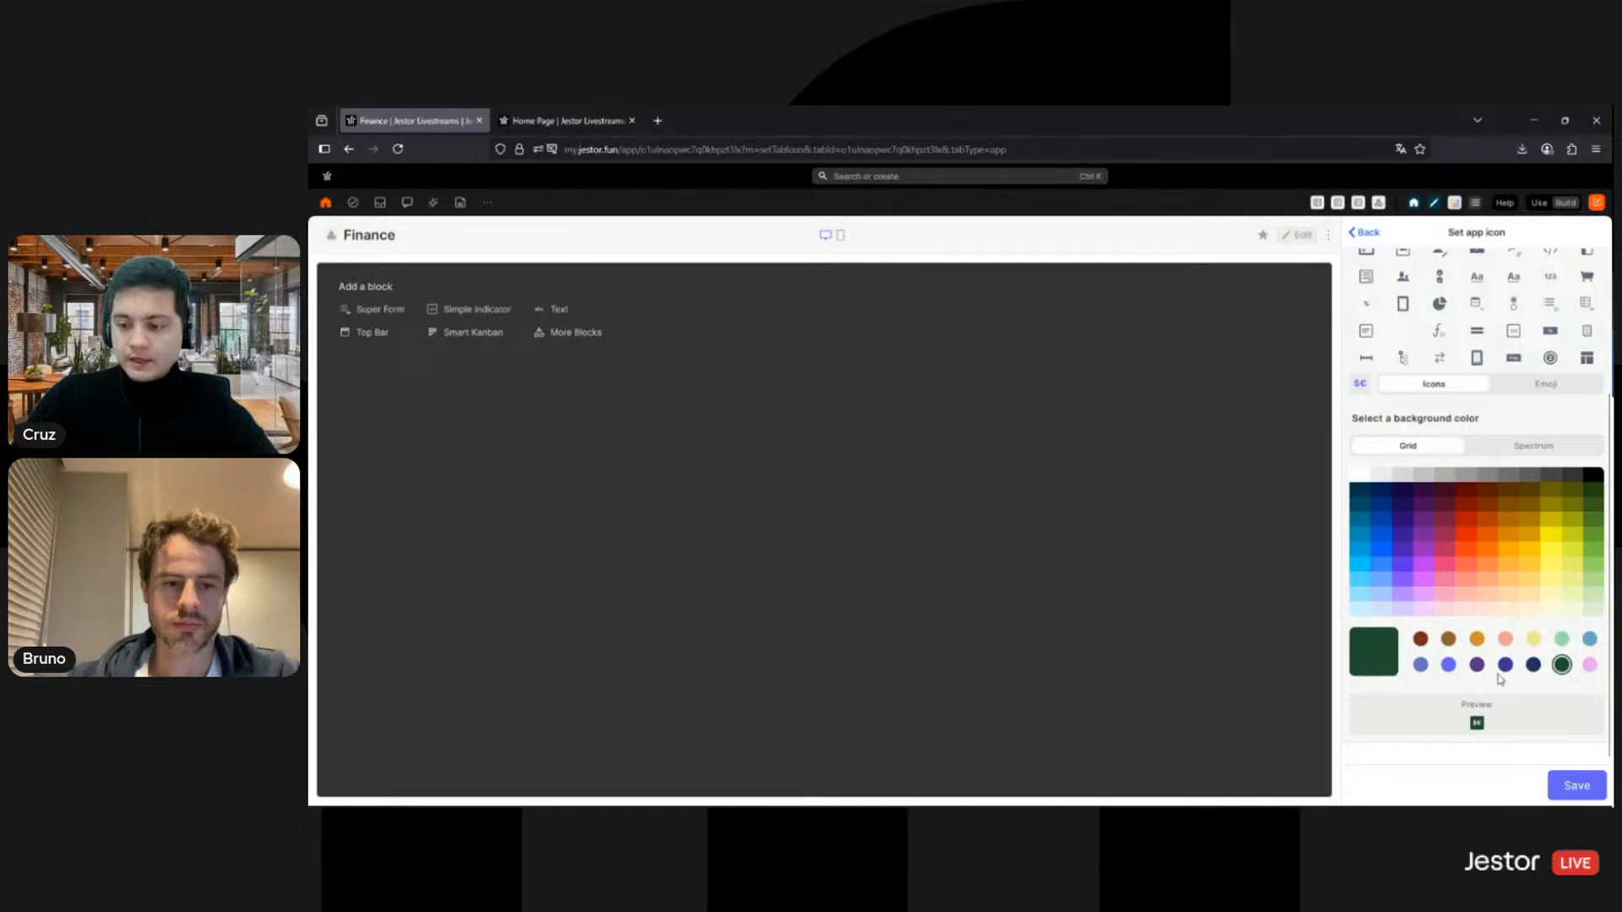
{"action": "left_click", "coordinate": [1576, 785]}
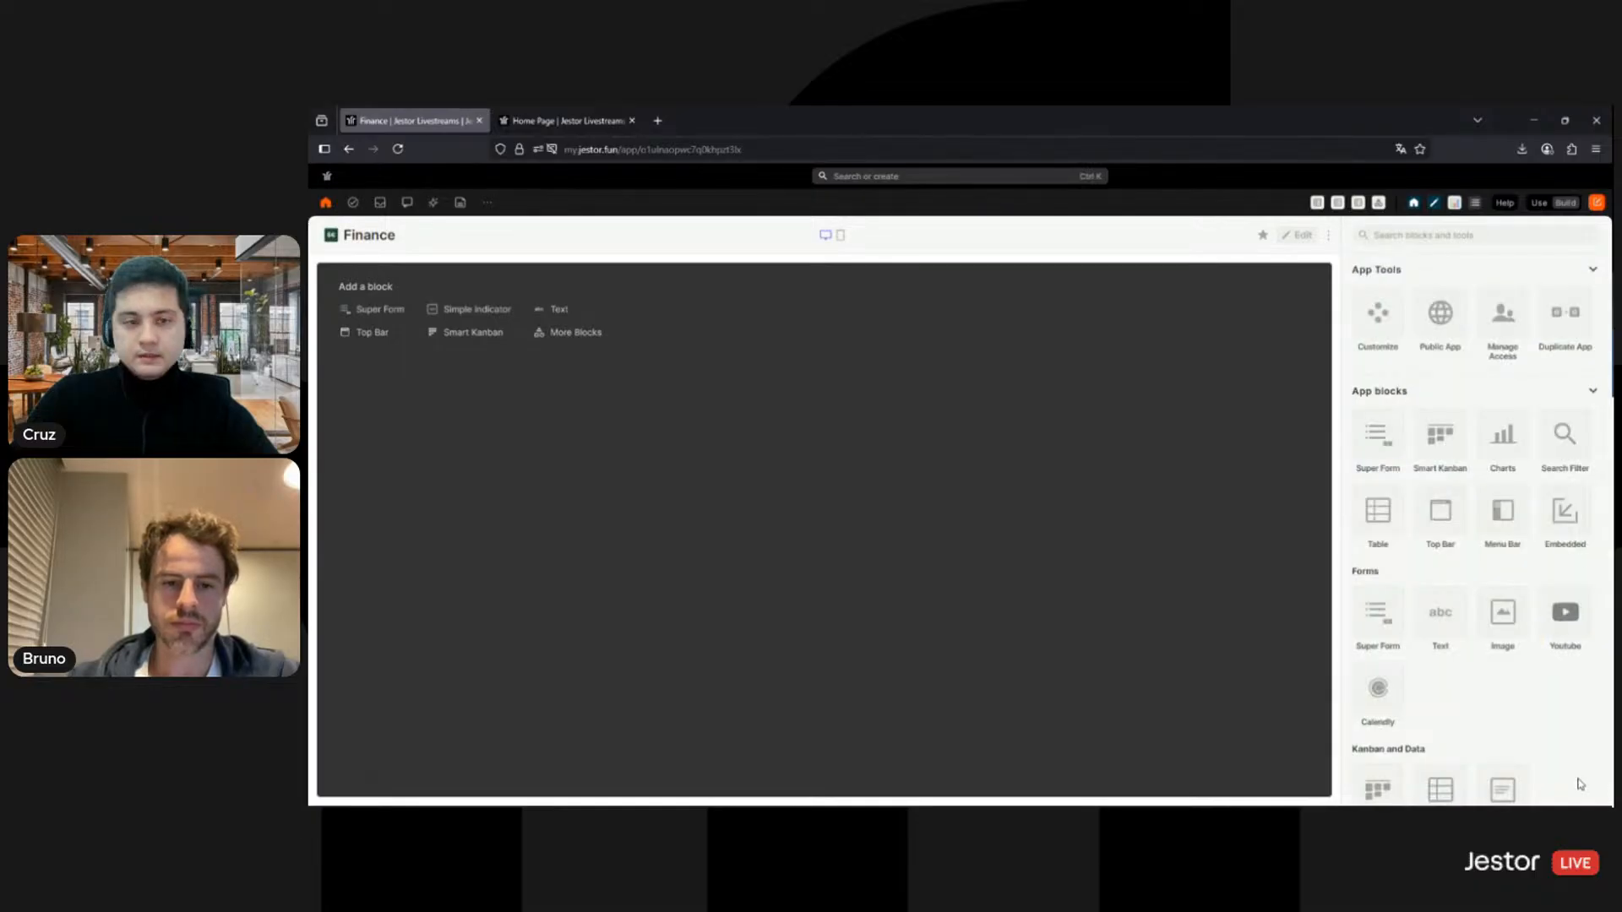
Step: Open the Finance app for editing and change its icon's background color to a medium blue
{"action": "left_click", "coordinate": [1295, 236]}
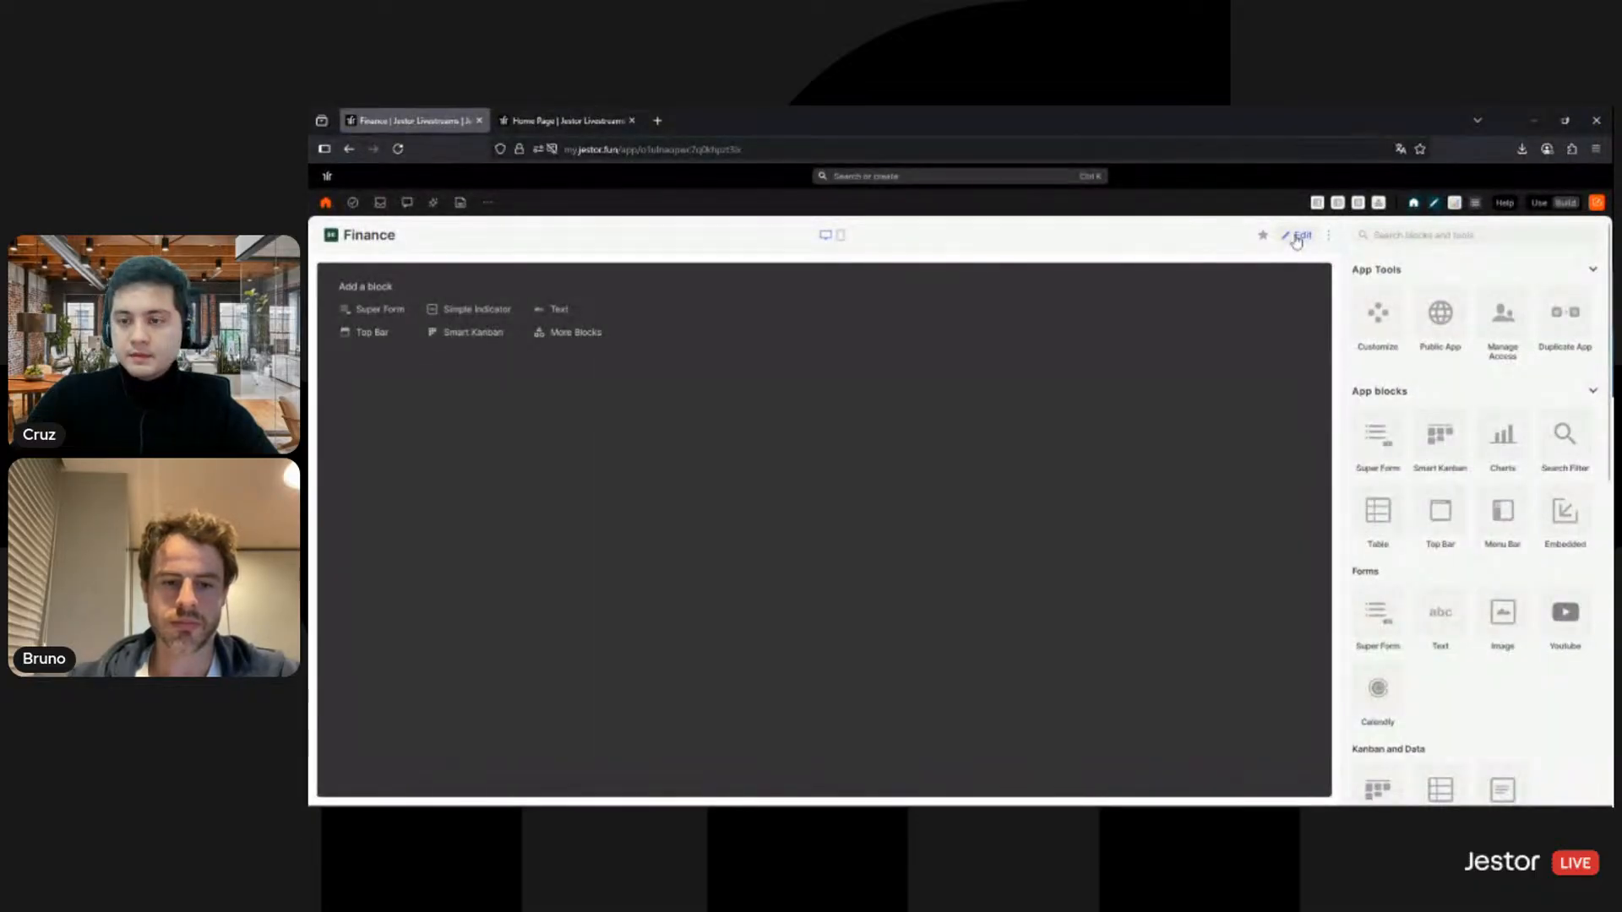
{"action": "left_click", "coordinate": [331, 235]}
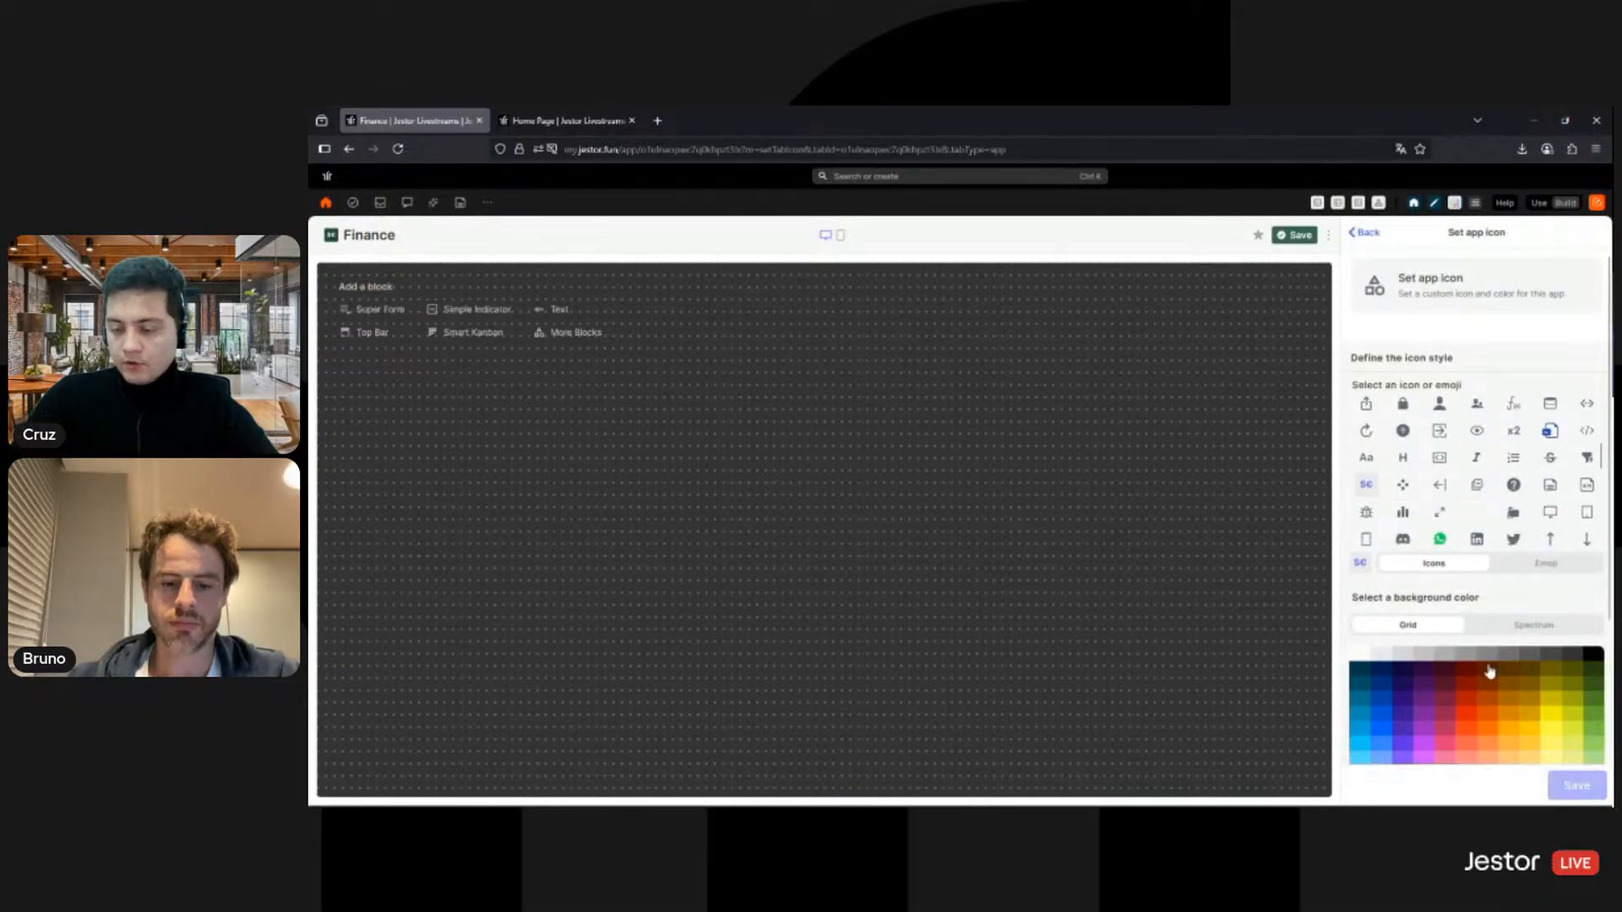
{"action": "scroll", "coordinate": [1387, 585], "scroll_direction": "down", "scroll_amount": 3}
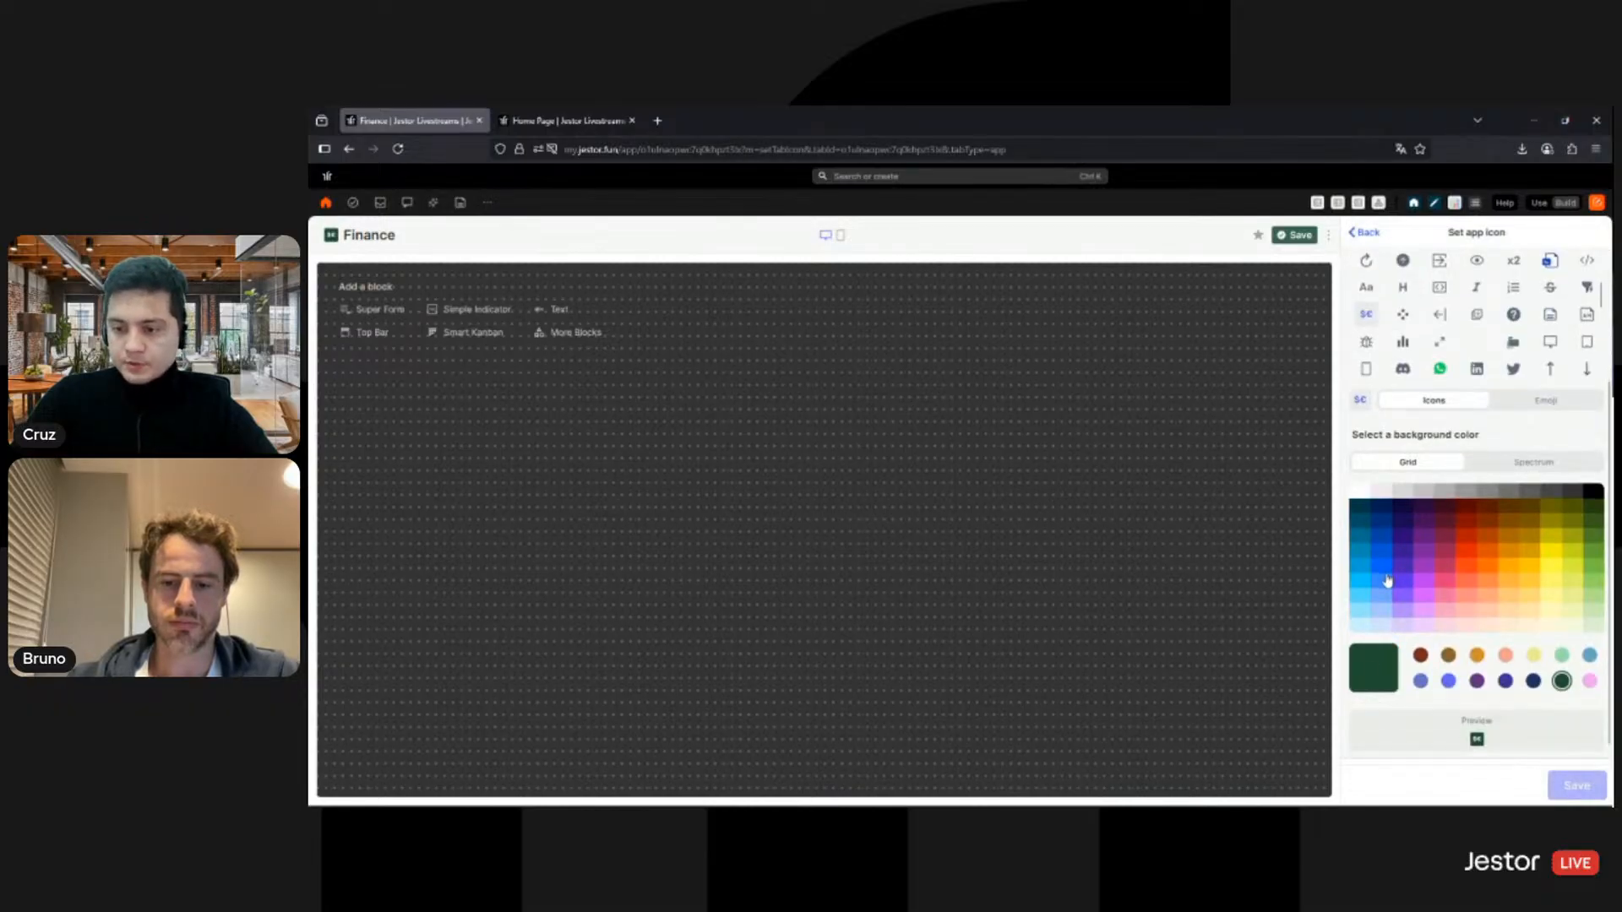
{"action": "left_click", "coordinate": [1382, 568]}
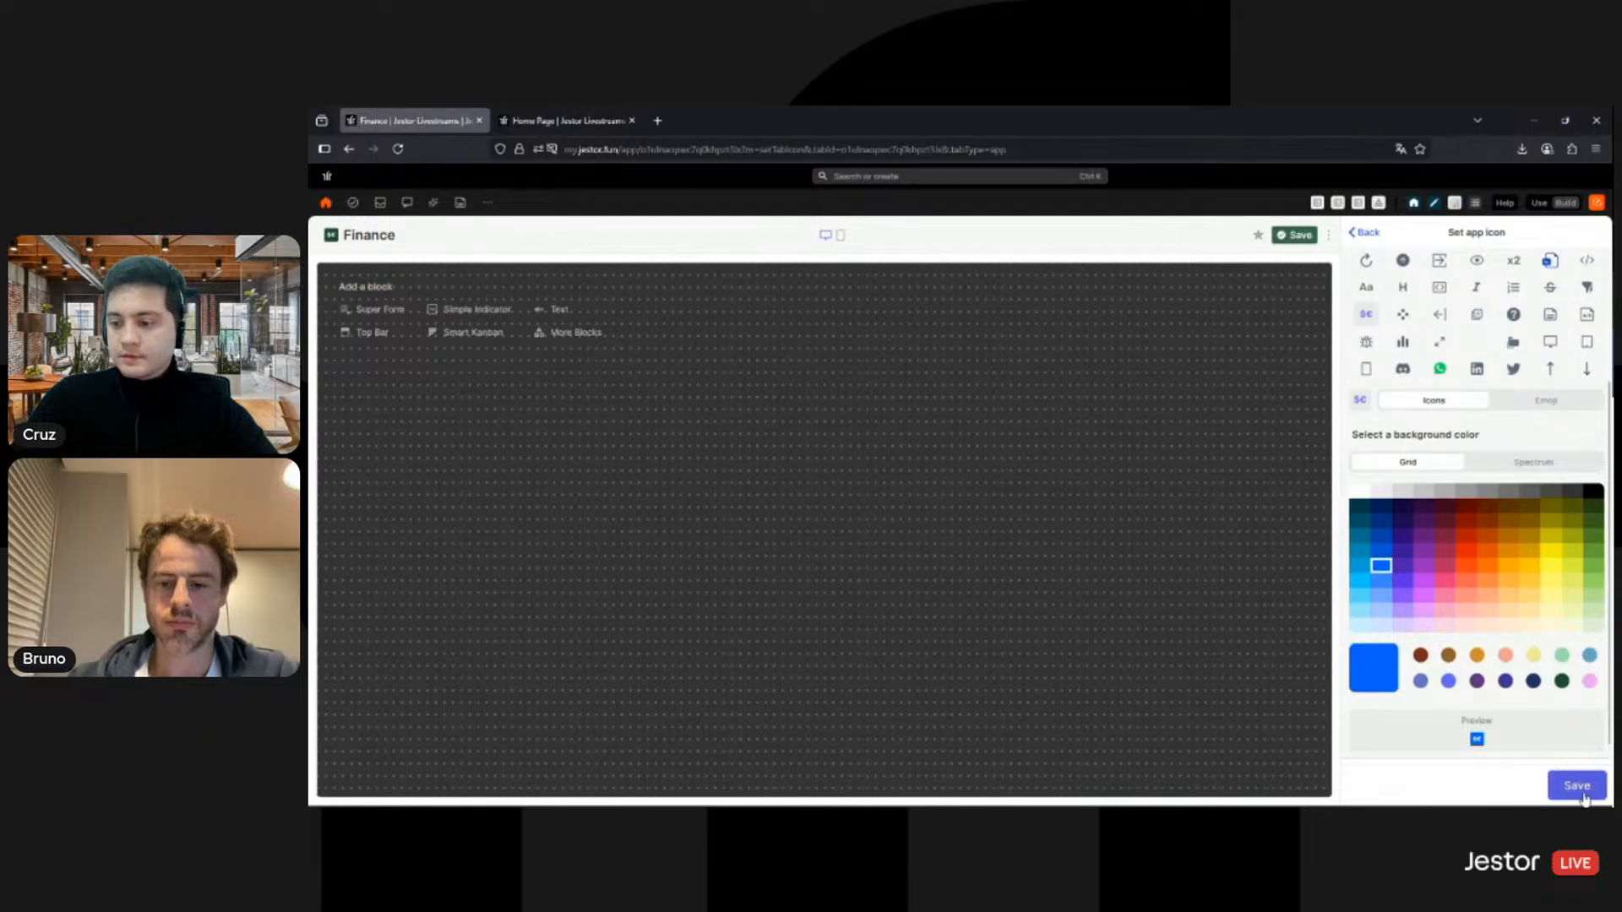
{"action": "left_click", "coordinate": [1380, 553]}
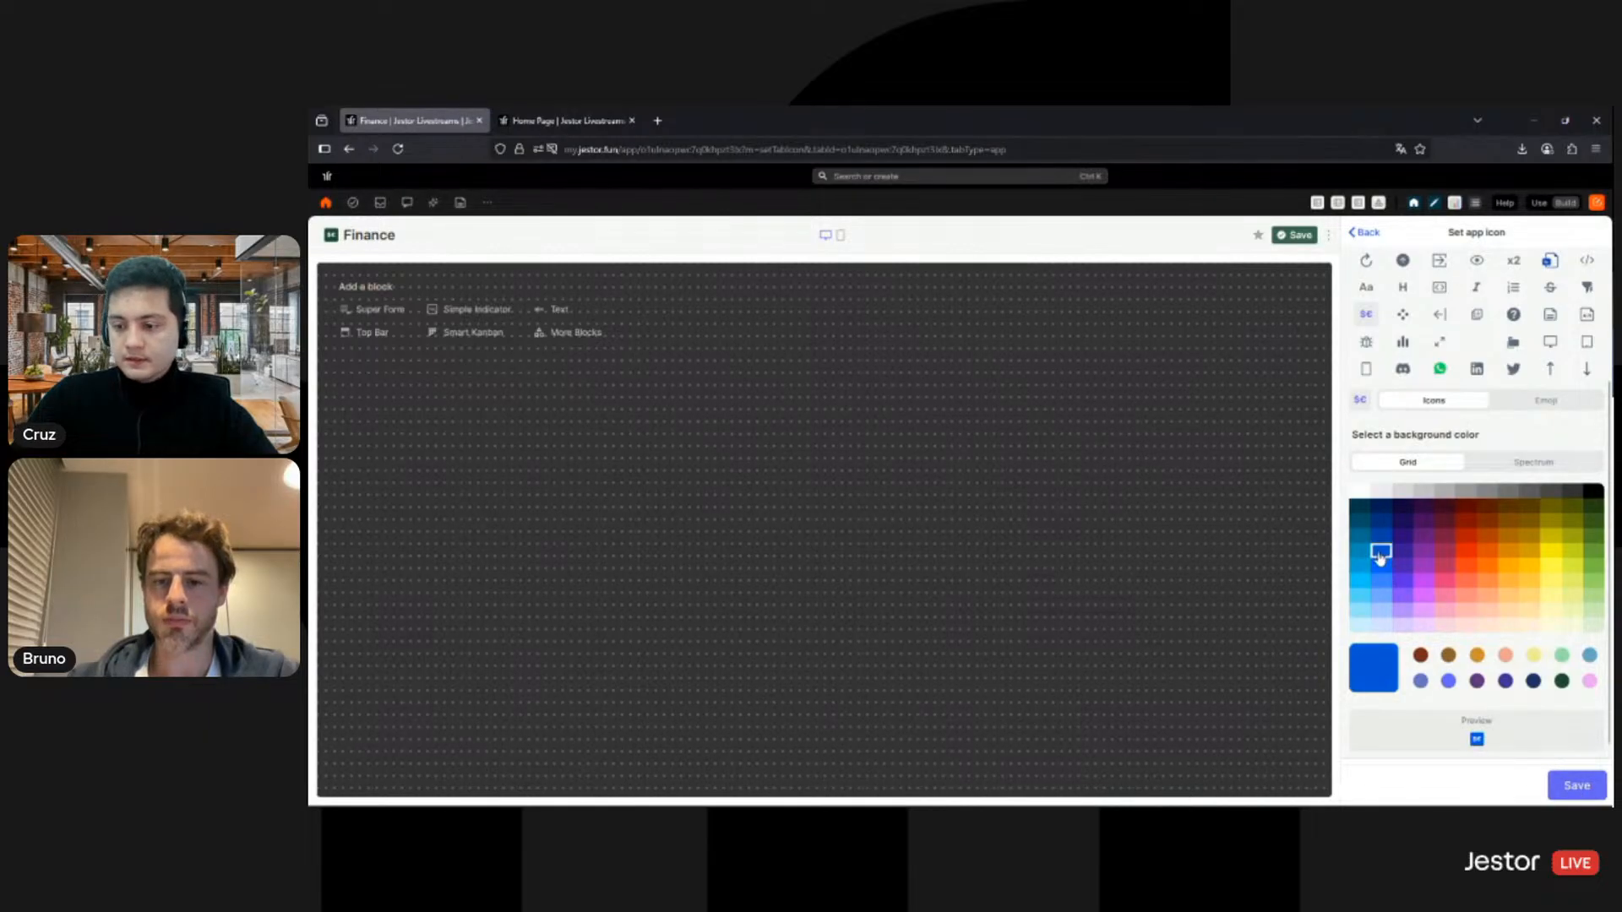
{"action": "left_click", "coordinate": [1586, 789]}
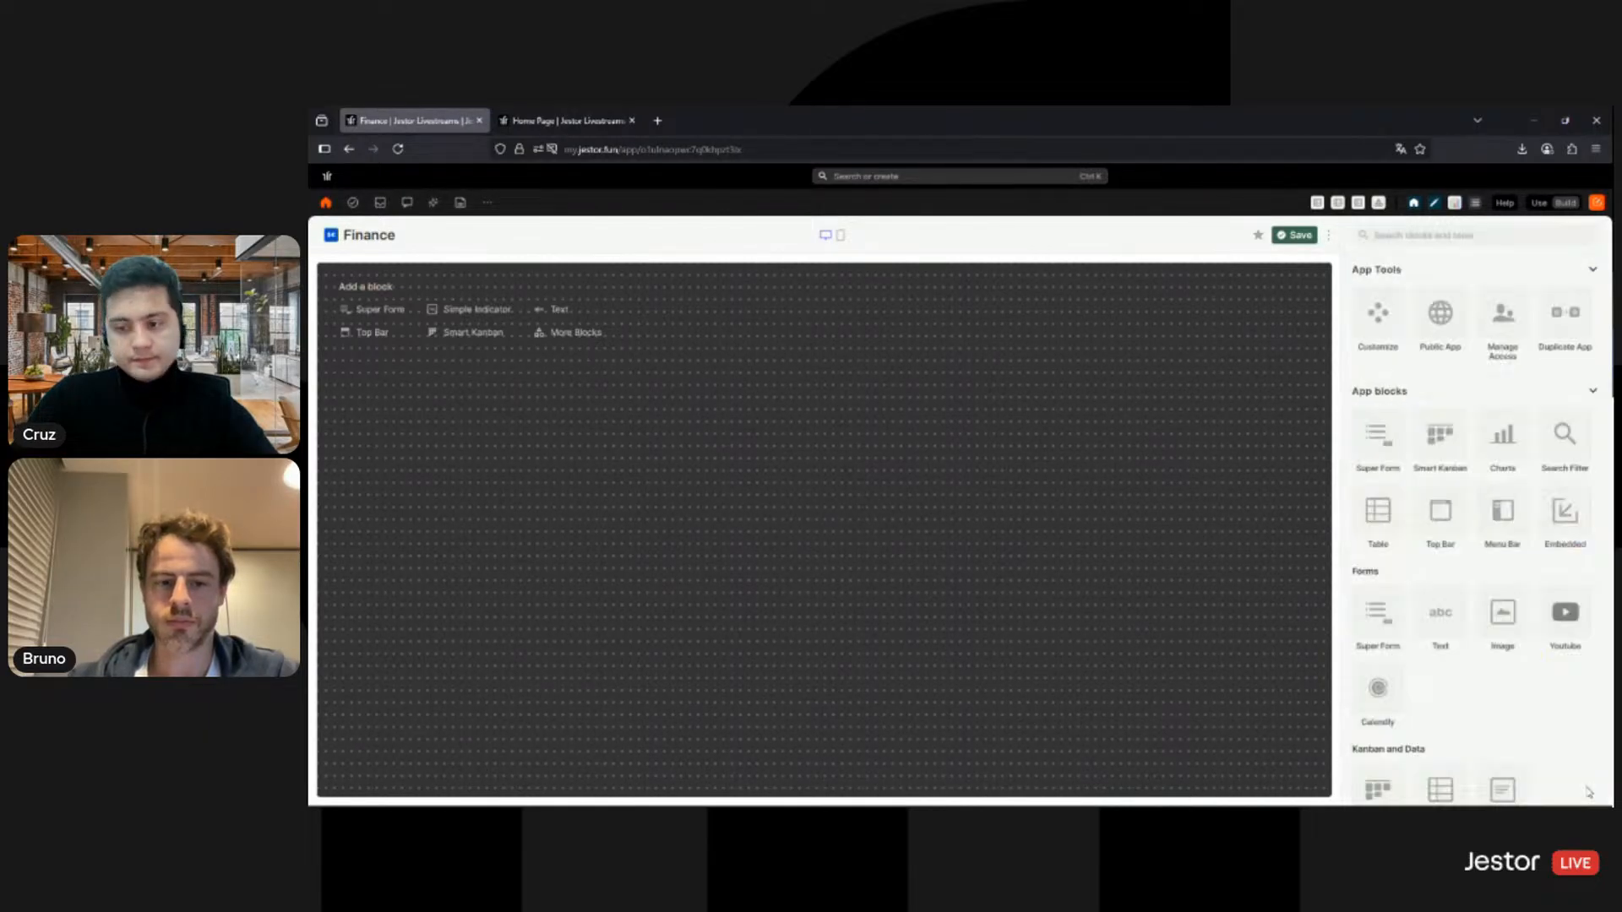
Step: Customize the Finance app with desktop page scrolling disabled and background color #f8f8f8, and save the settings
{"action": "left_click", "coordinate": [1389, 304]}
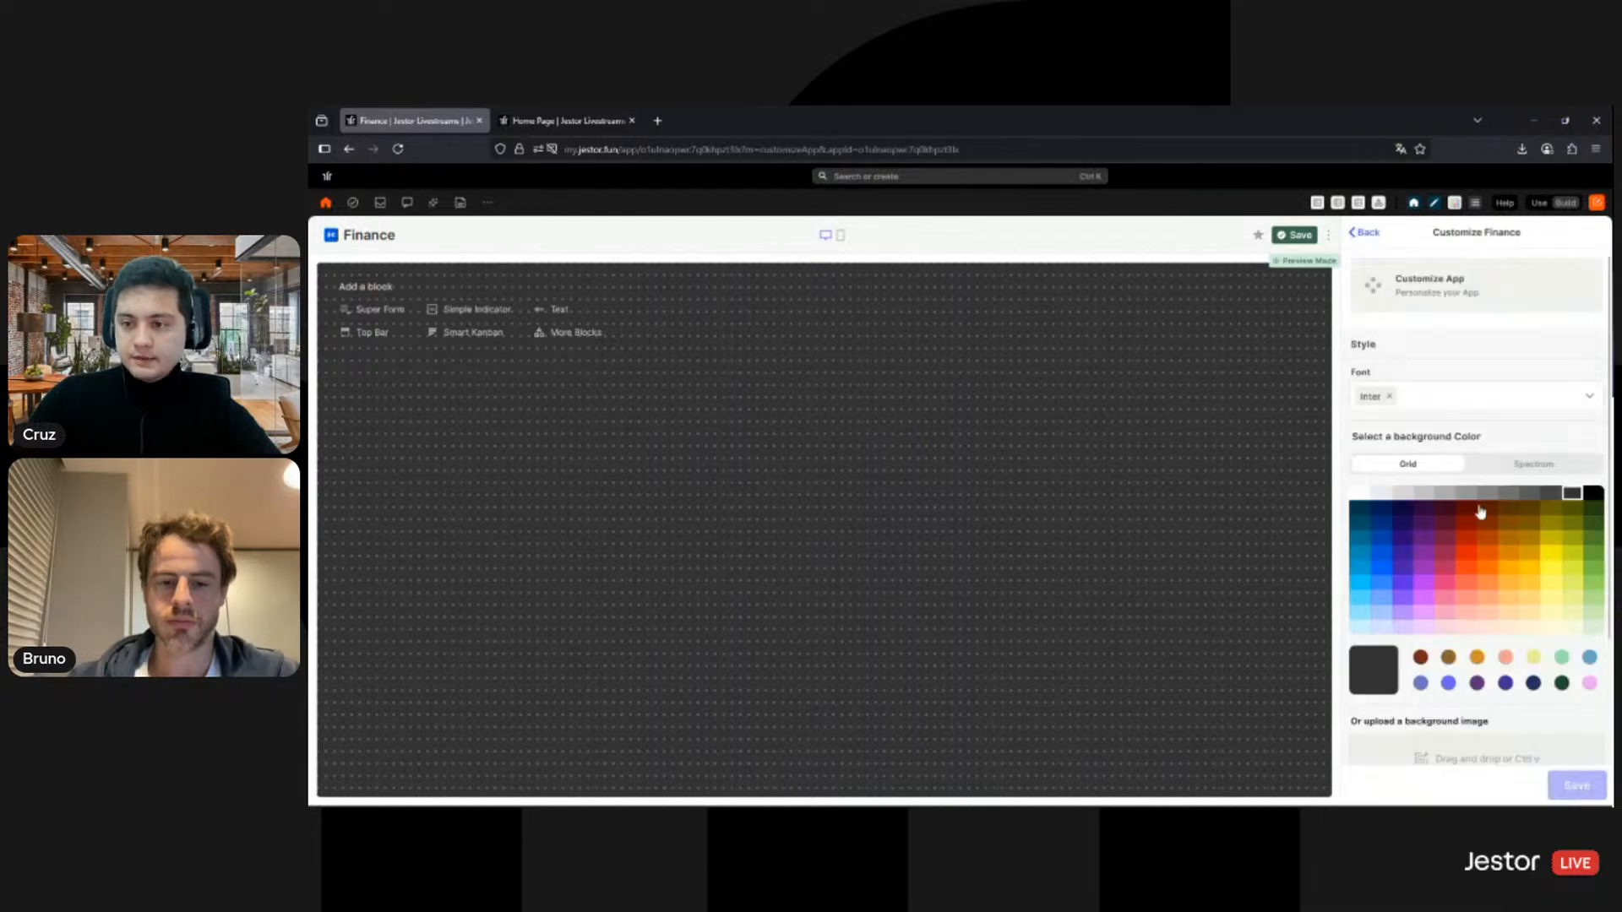
{"action": "scroll", "coordinate": [1442, 527], "scroll_direction": "down", "scroll_amount": 2}
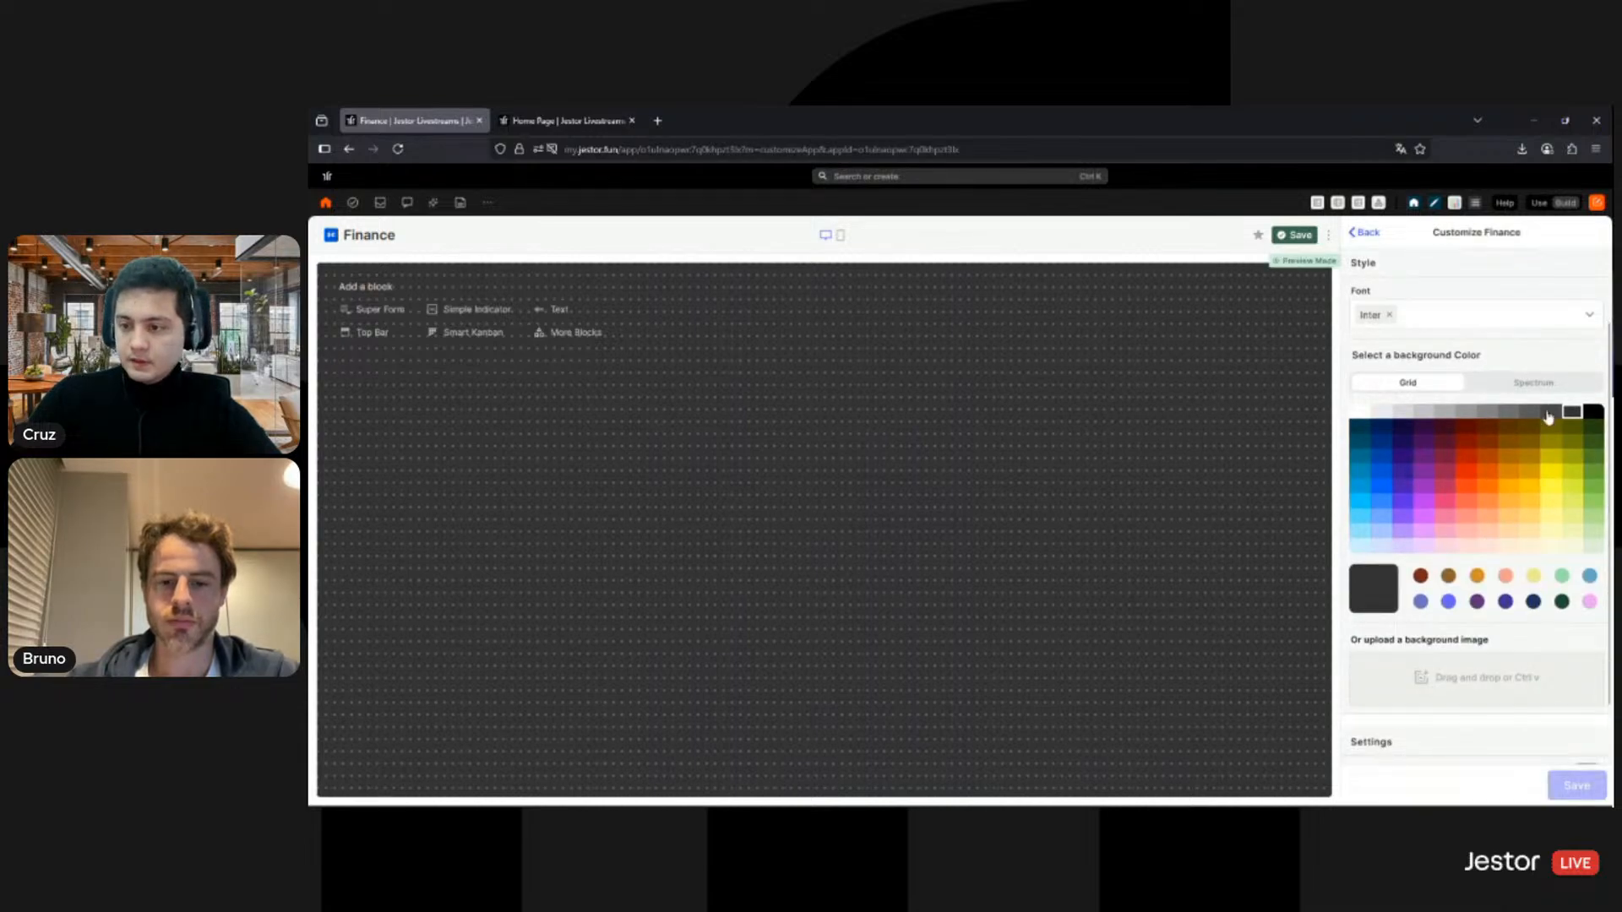
{"action": "left_click", "coordinate": [1533, 383]}
{"action": "scroll", "coordinate": [1562, 718], "scroll_direction": "down", "scroll_amount": 2}
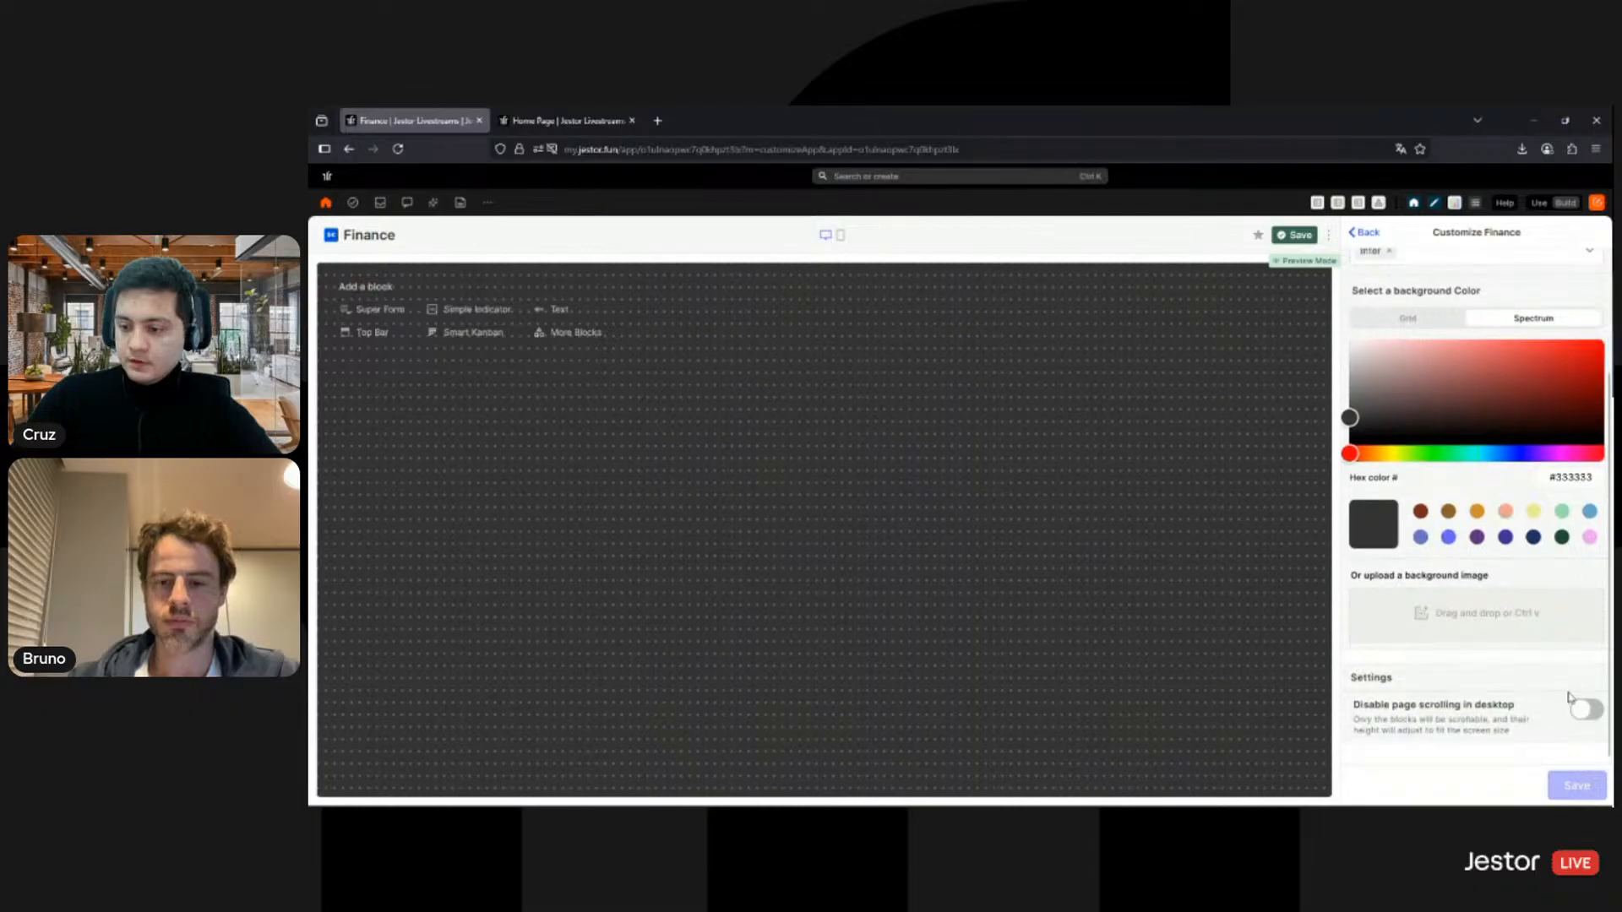
{"action": "left_click", "coordinate": [1582, 712]}
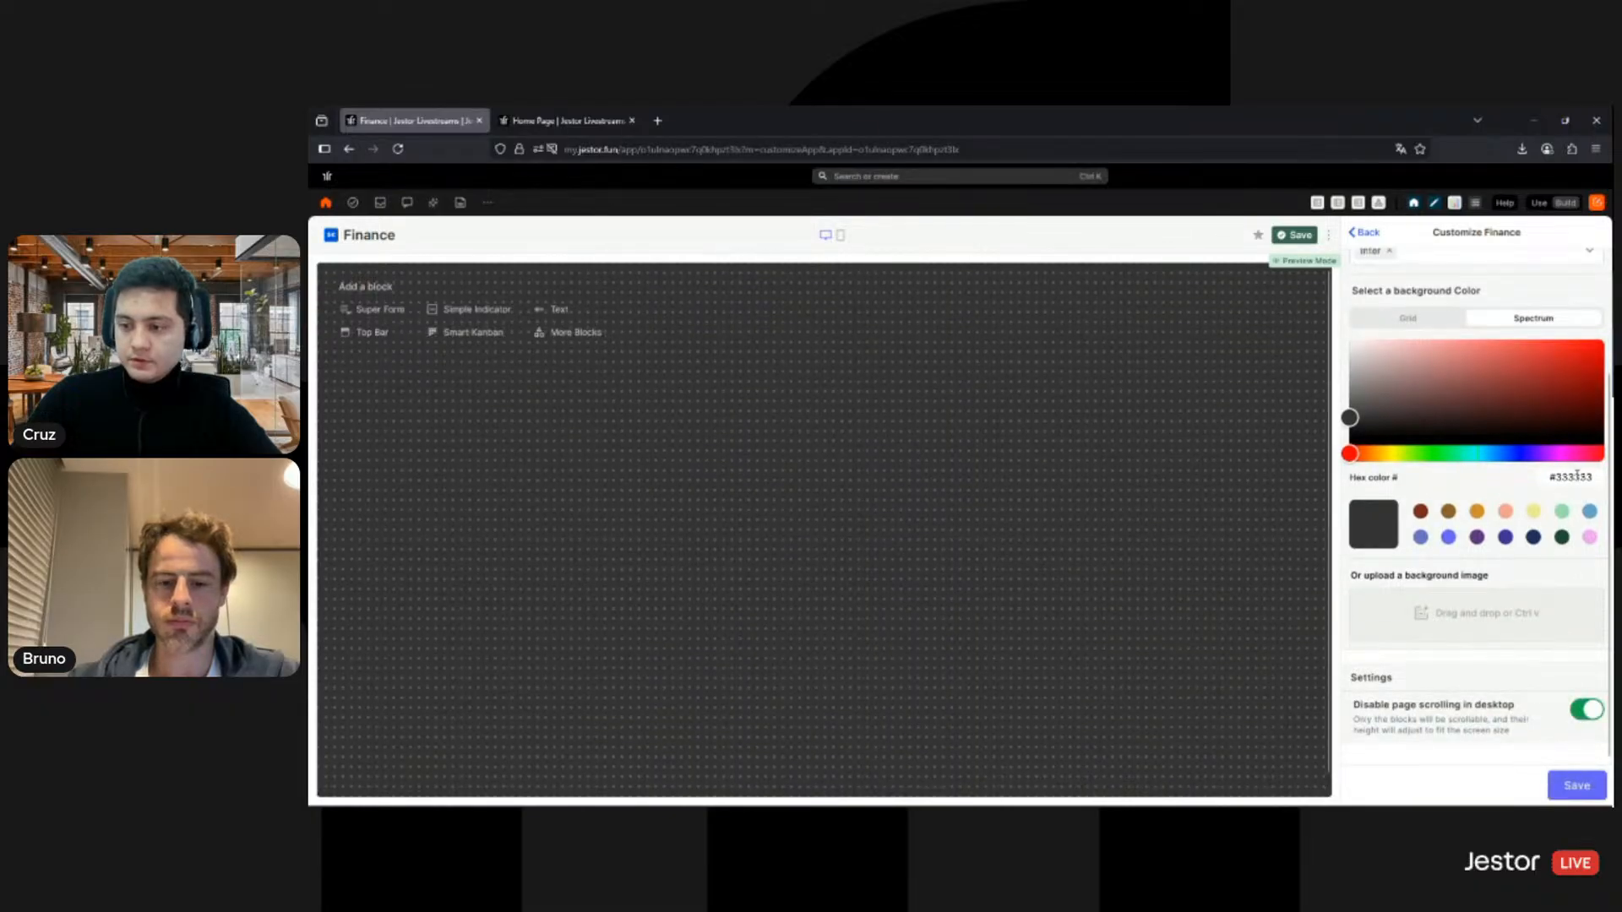
{"action": "double_click", "coordinate": [1576, 476]}
{"action": "type", "text": "f8f8f8"}
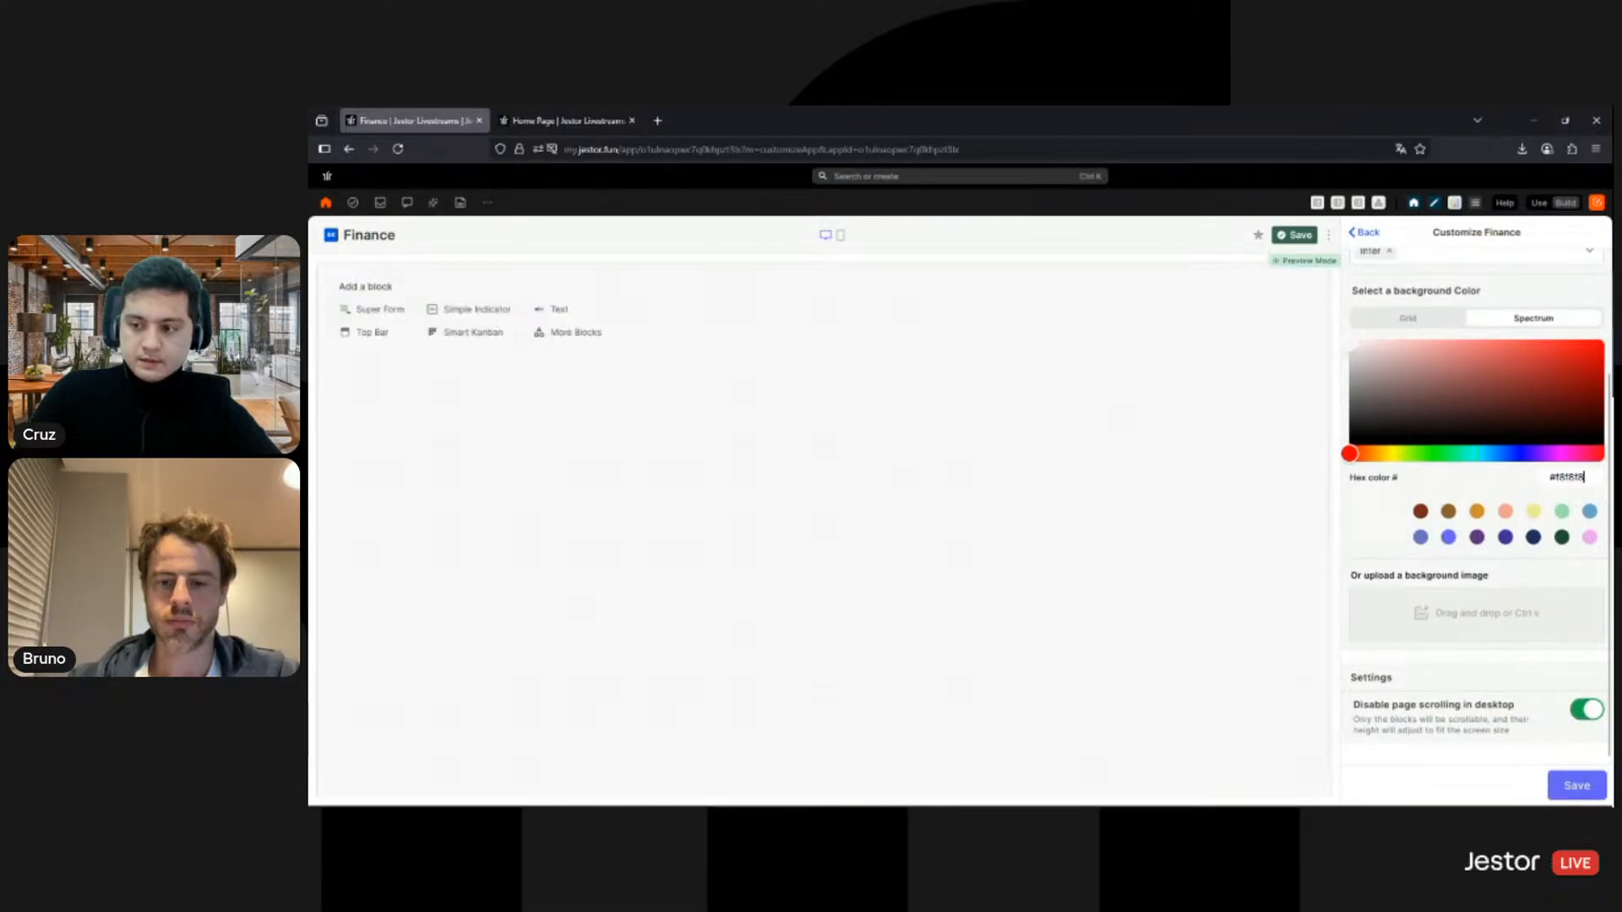
{"action": "left_click", "coordinate": [1586, 796]}
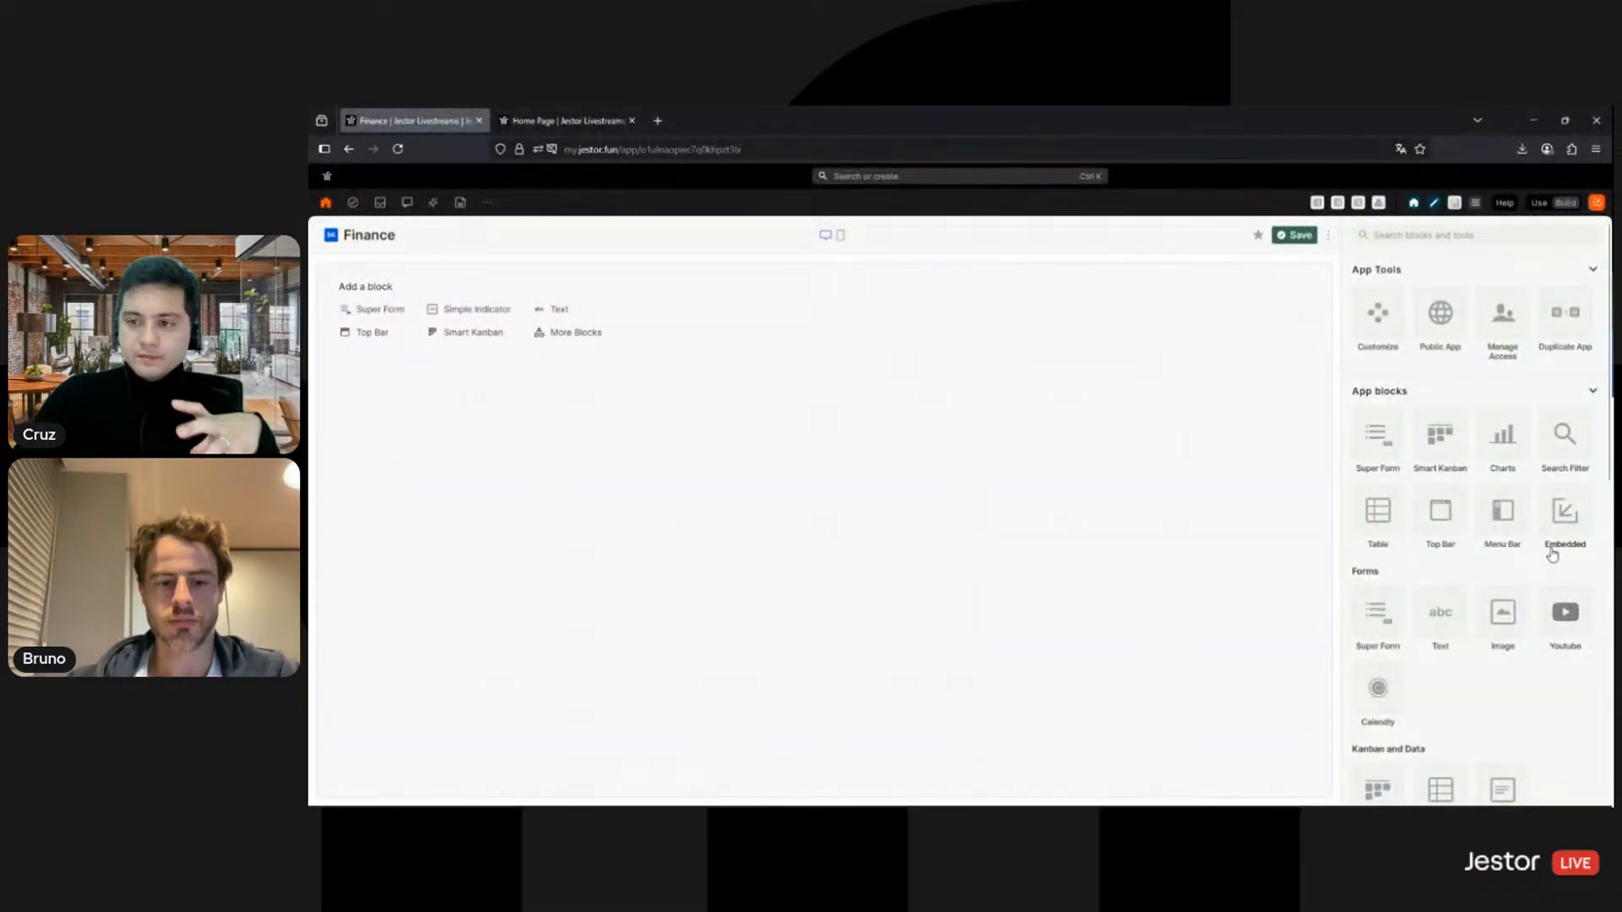
Step: Find the Calendar block, add it to the Finance app, move it toward the canvas's upper-left area and enlarge it slightly
{"action": "scroll", "coordinate": [1462, 591], "scroll_direction": "down", "scroll_amount": 2}
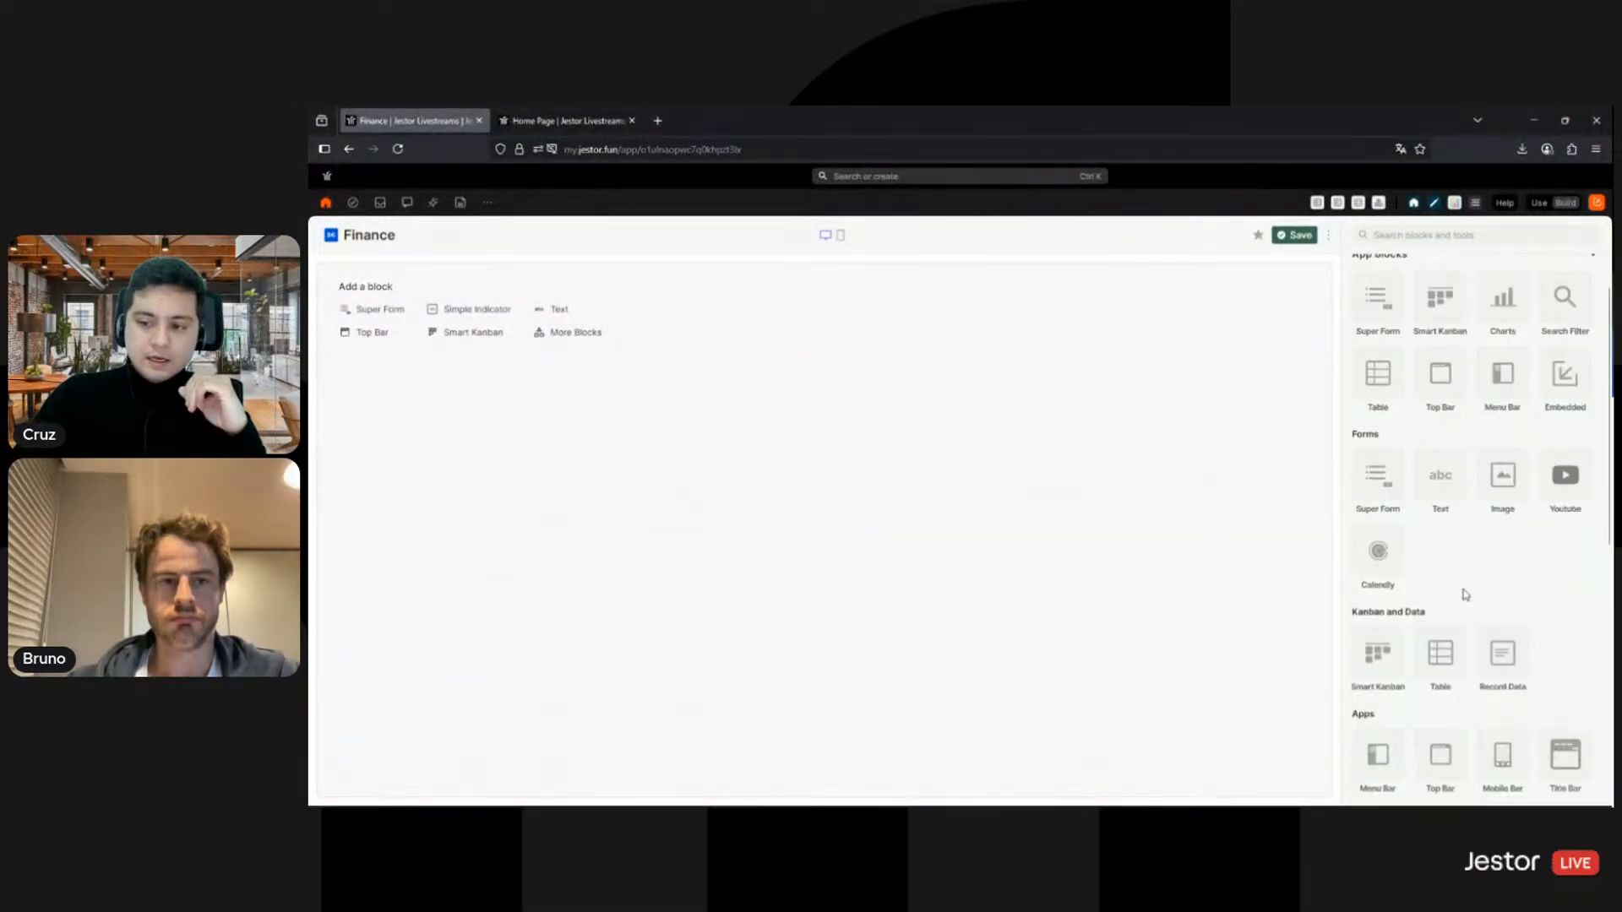
{"action": "scroll", "coordinate": [1462, 590], "scroll_direction": "up", "scroll_amount": 2}
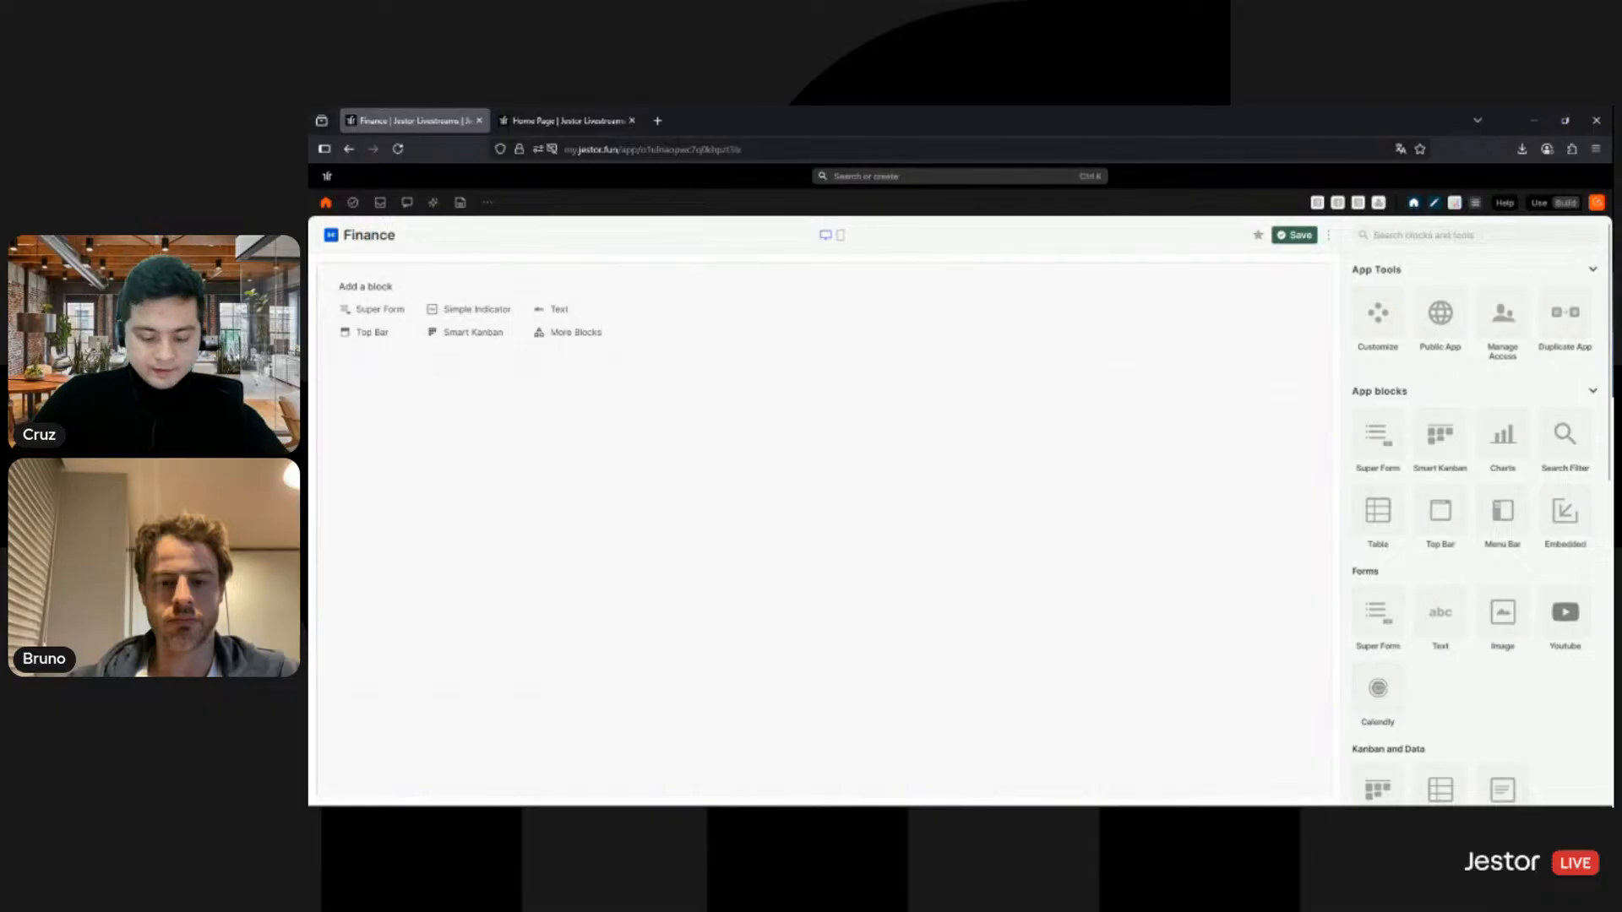
{"action": "type", "text": "calend"}
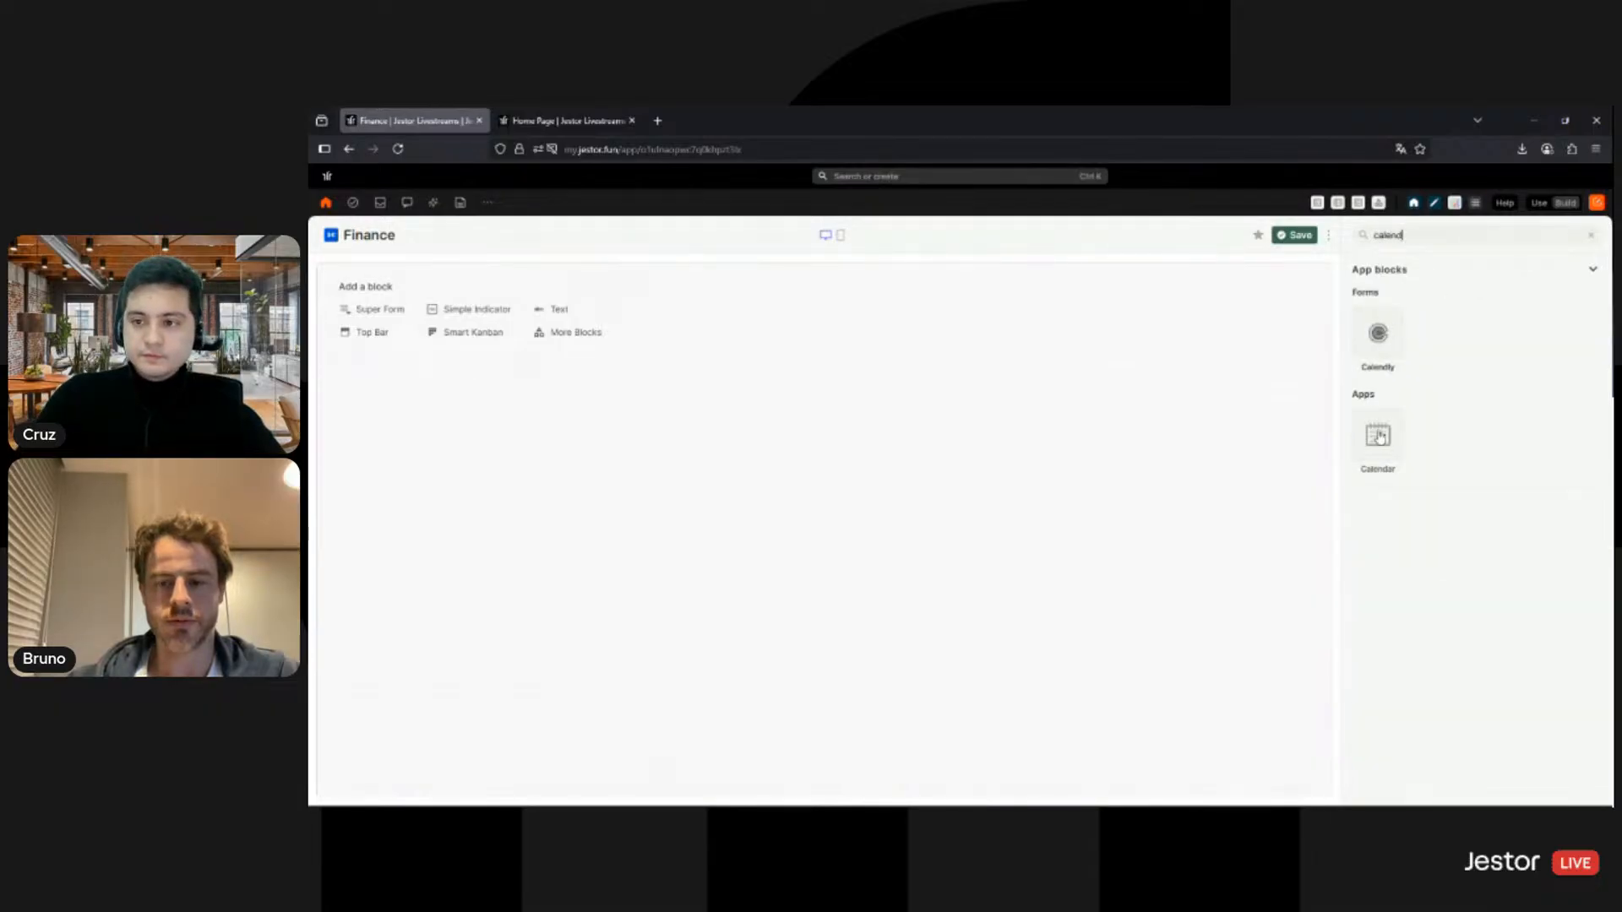
{"action": "left_click", "coordinate": [1378, 434]}
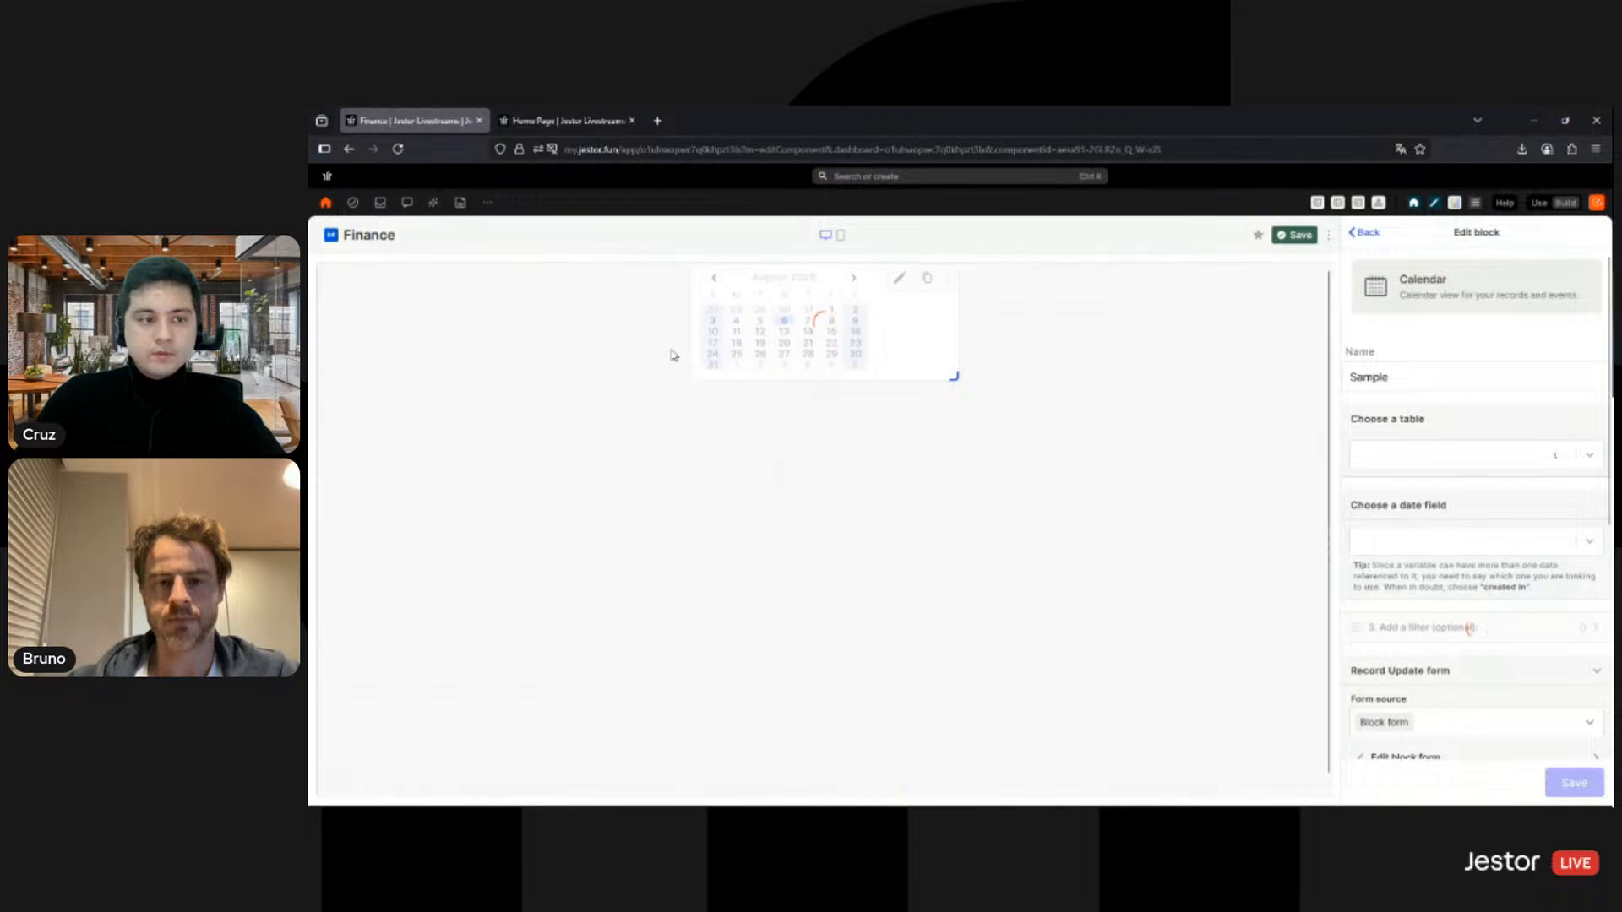
{"action": "left_click_drag", "start_coordinate": [824, 316], "coordinate": [729, 435]}
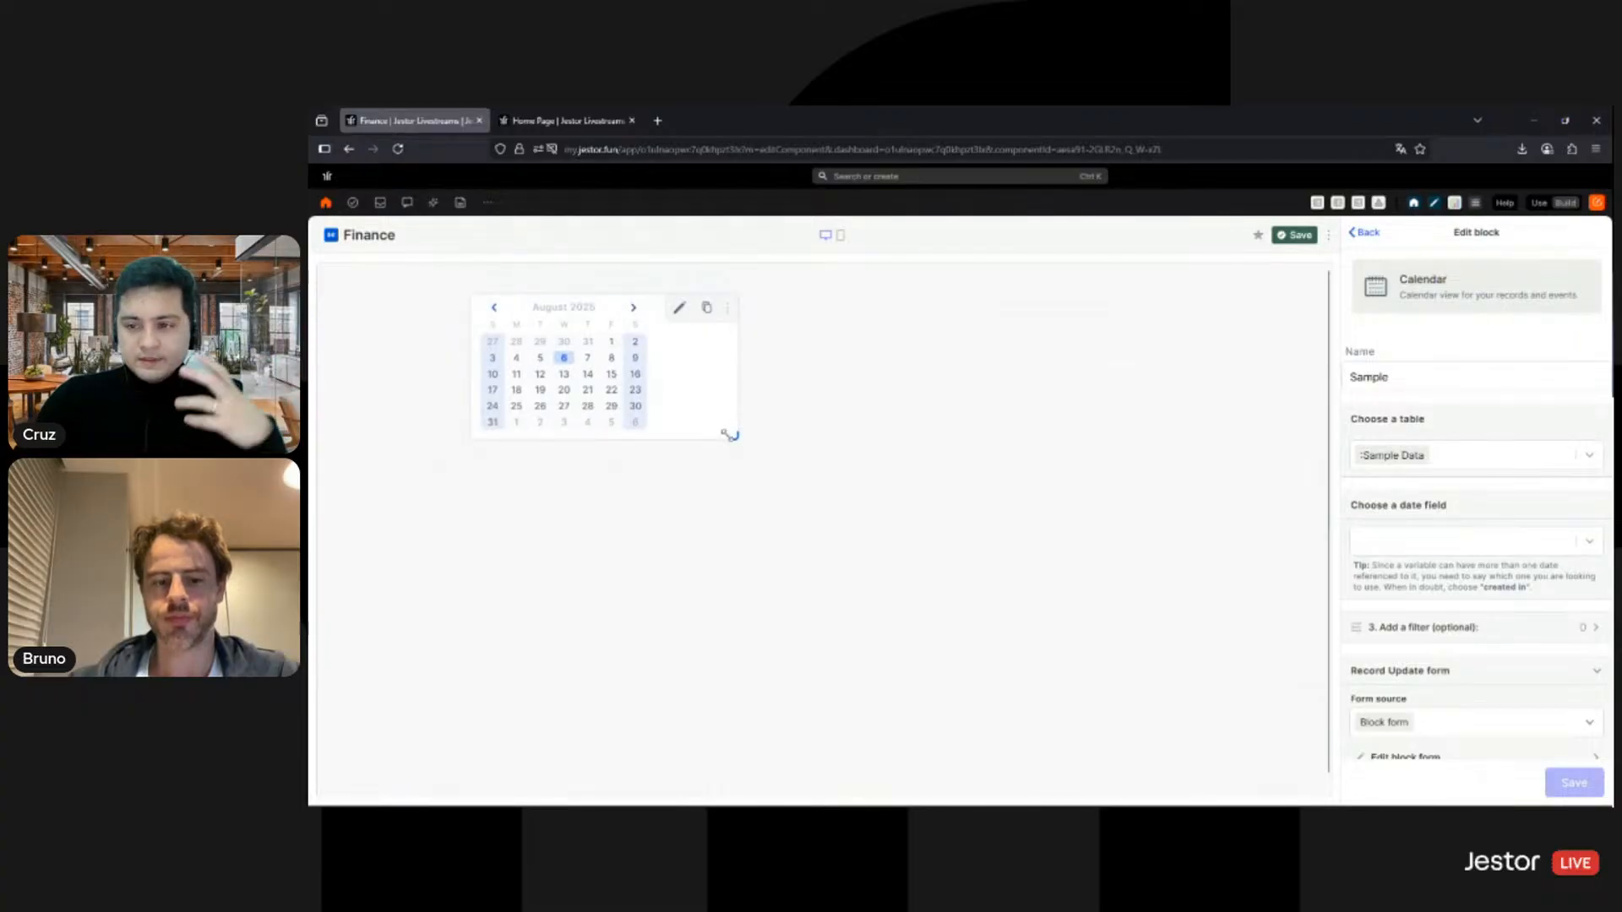
Step: Name the calendar block Receivables, link it to the Receivables SMB table and use Due Date as its date field
{"action": "double_click", "coordinate": [1410, 387]}
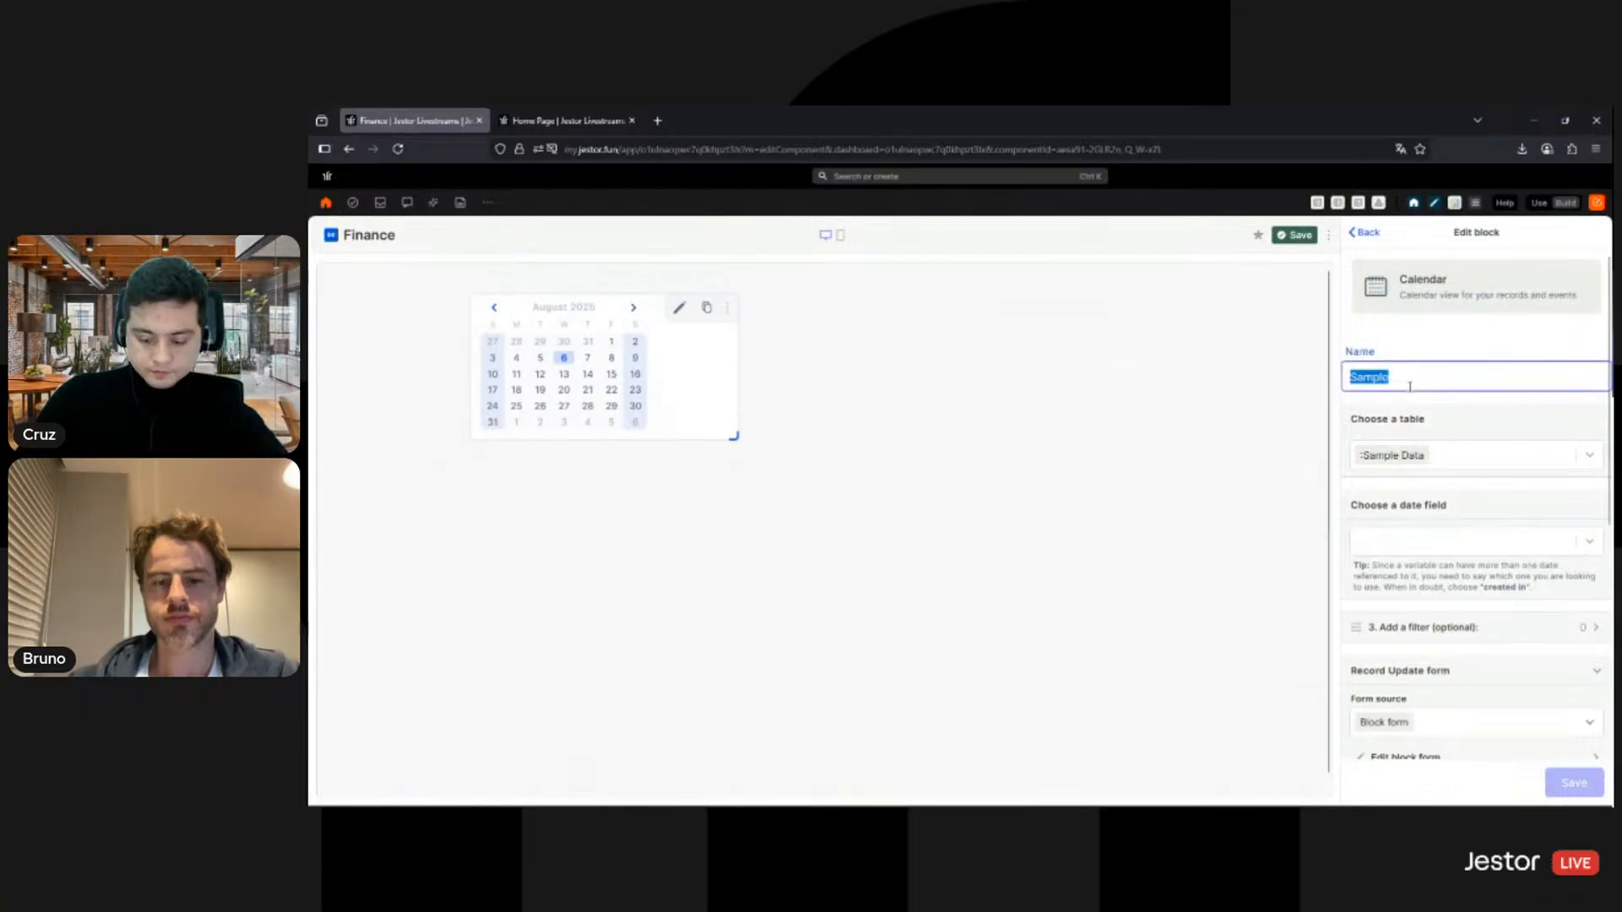
{"action": "type", "text": "Receivab"}
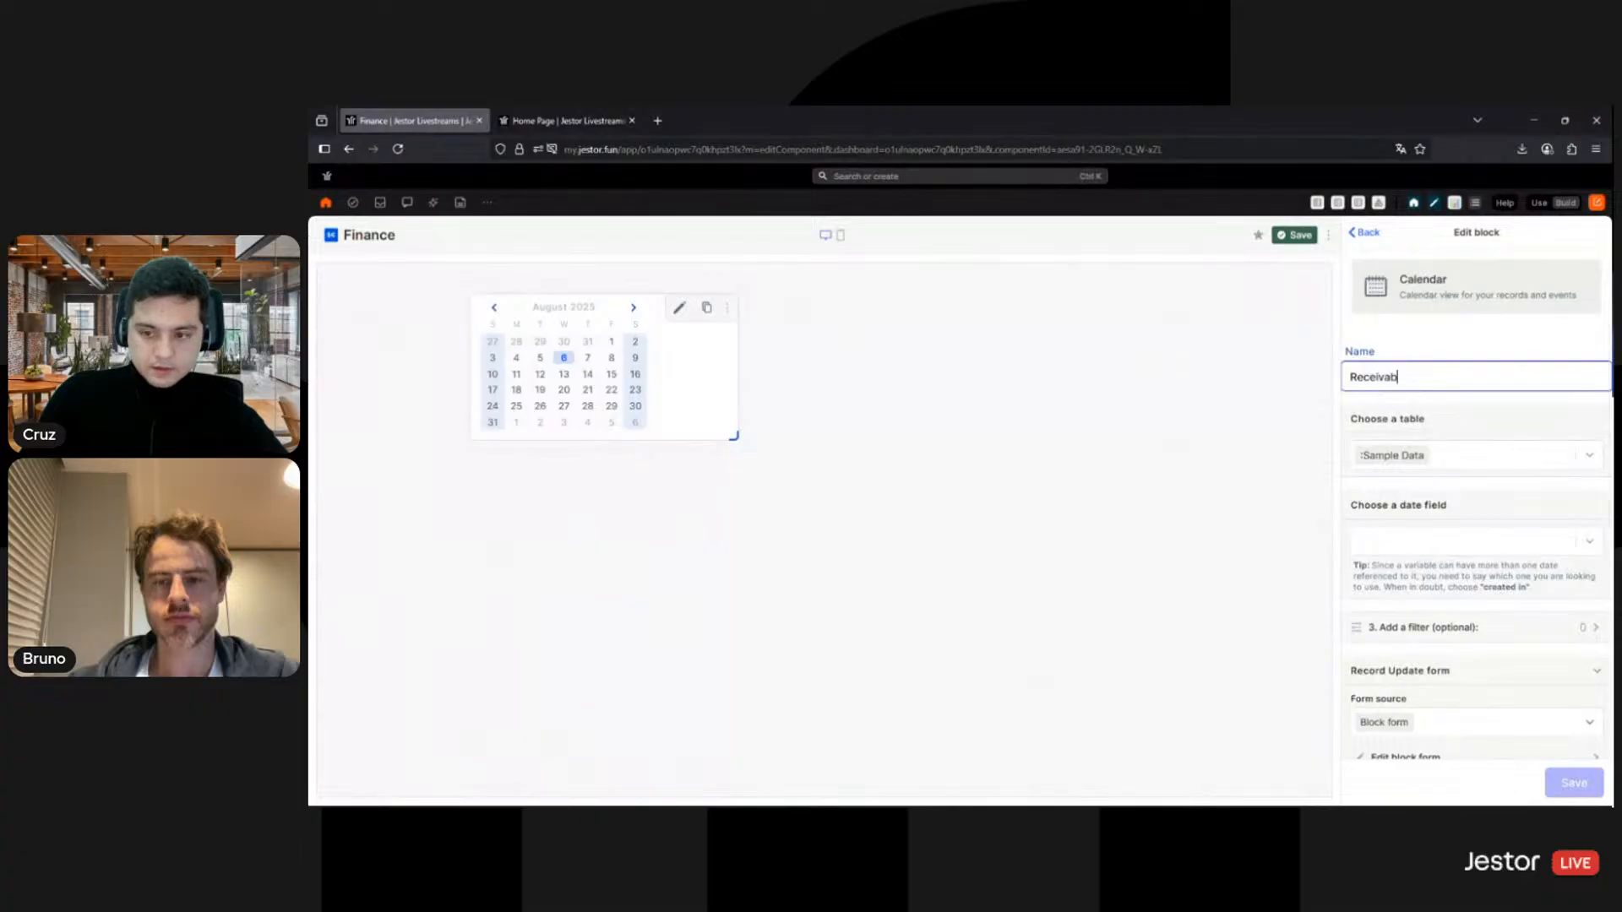
{"action": "type", "text": "les"}
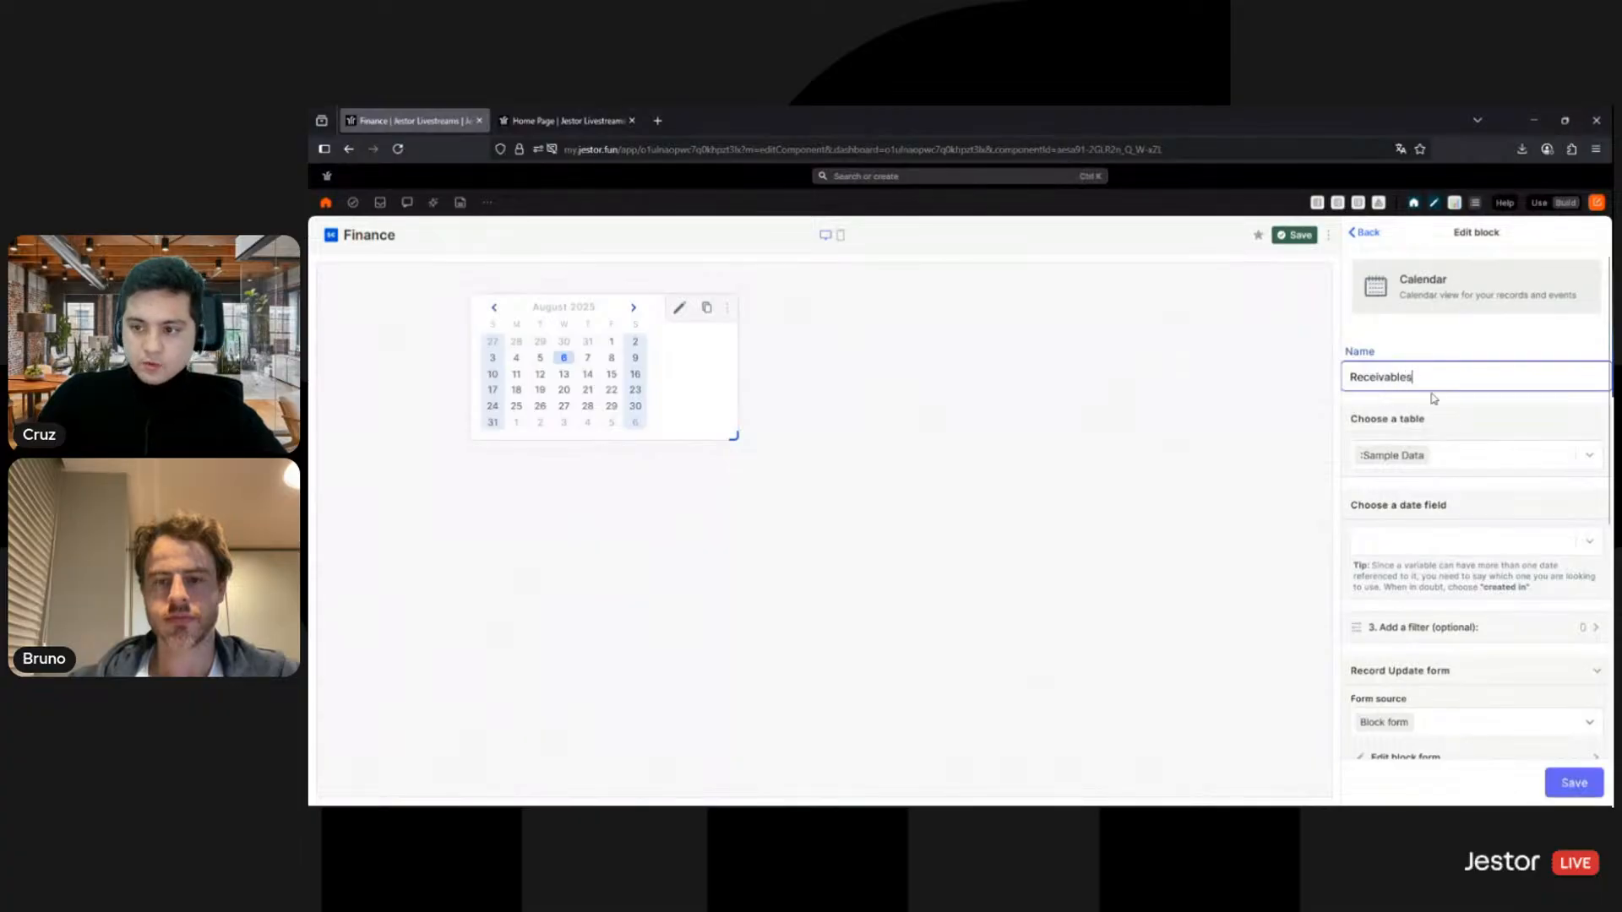
{"action": "left_click", "coordinate": [1451, 461]}
{"action": "type", "text": "eiv"}
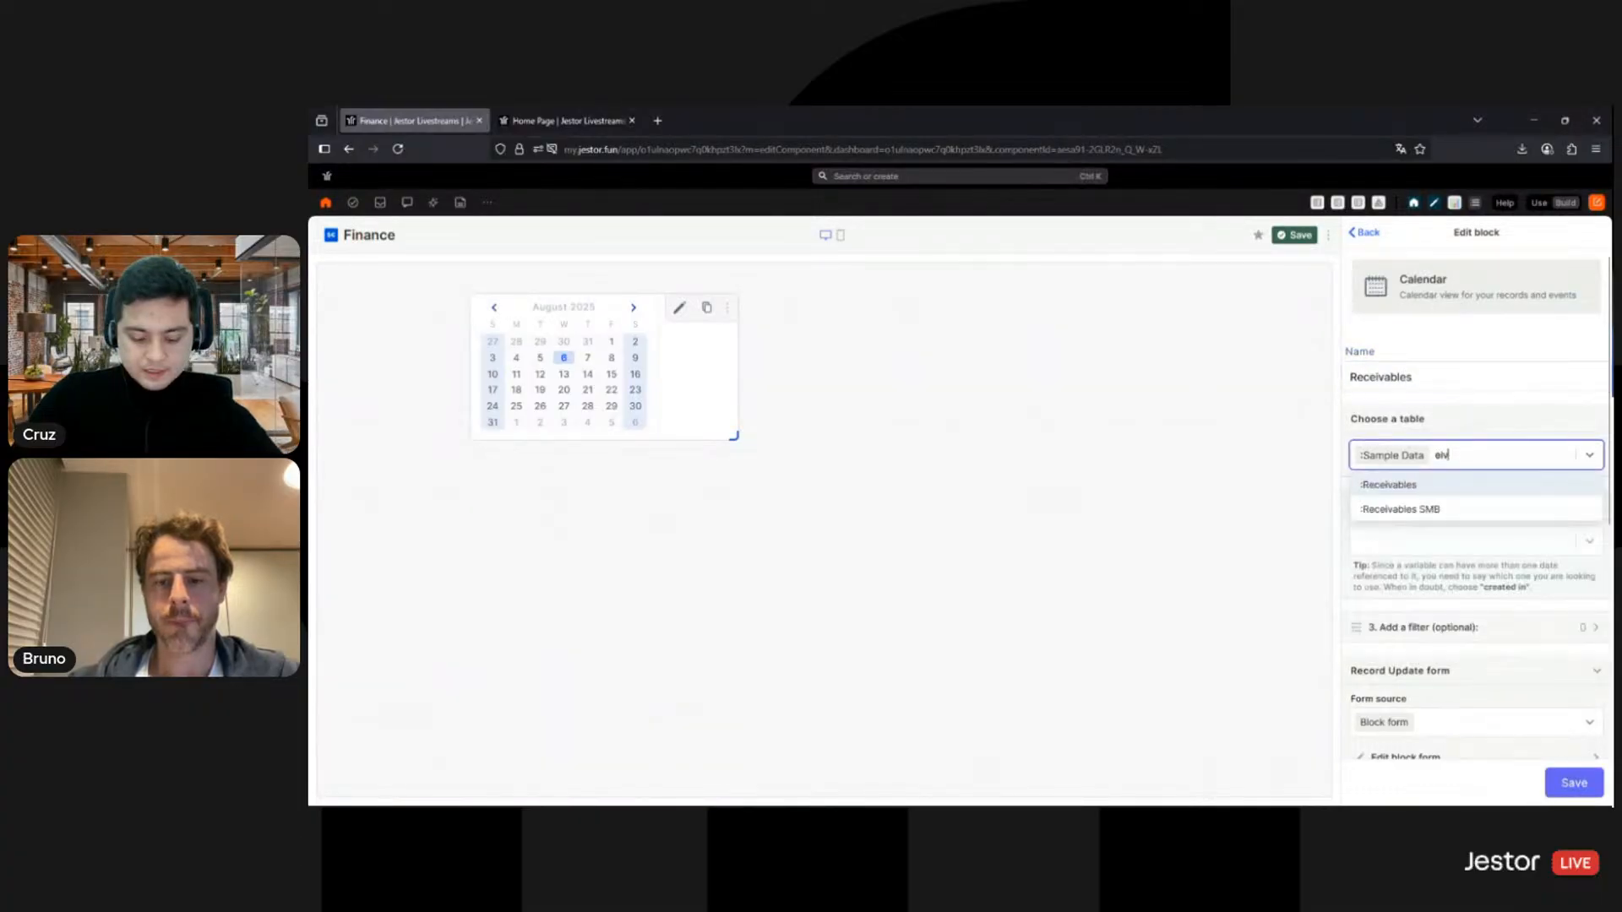
{"action": "left_click", "coordinate": [1441, 507]}
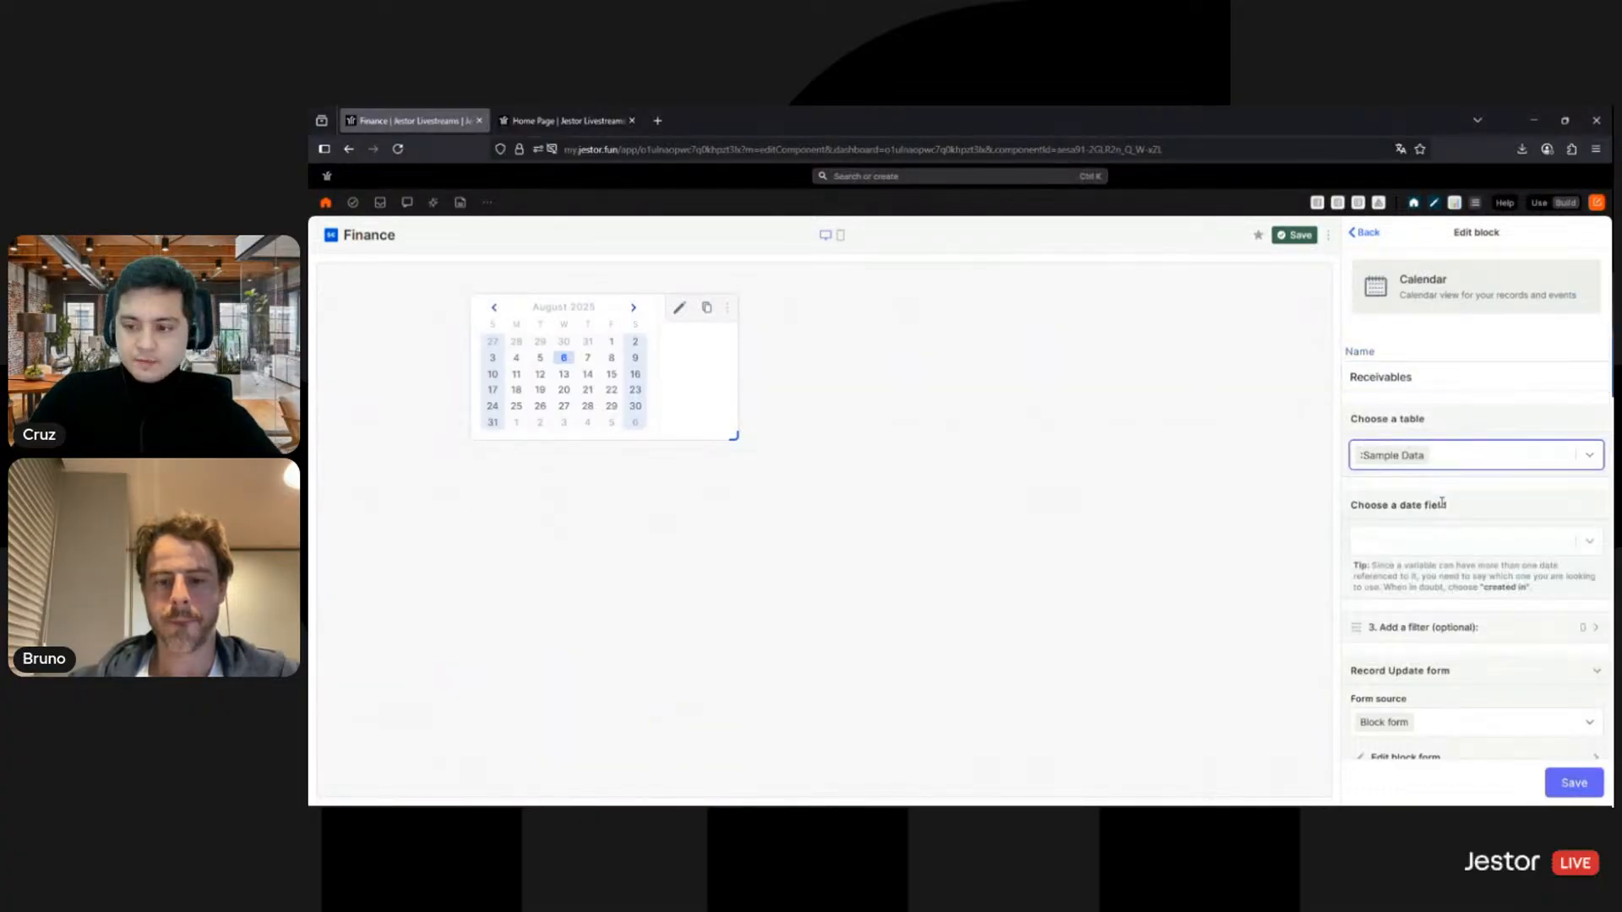
{"action": "left_click", "coordinate": [1459, 546]}
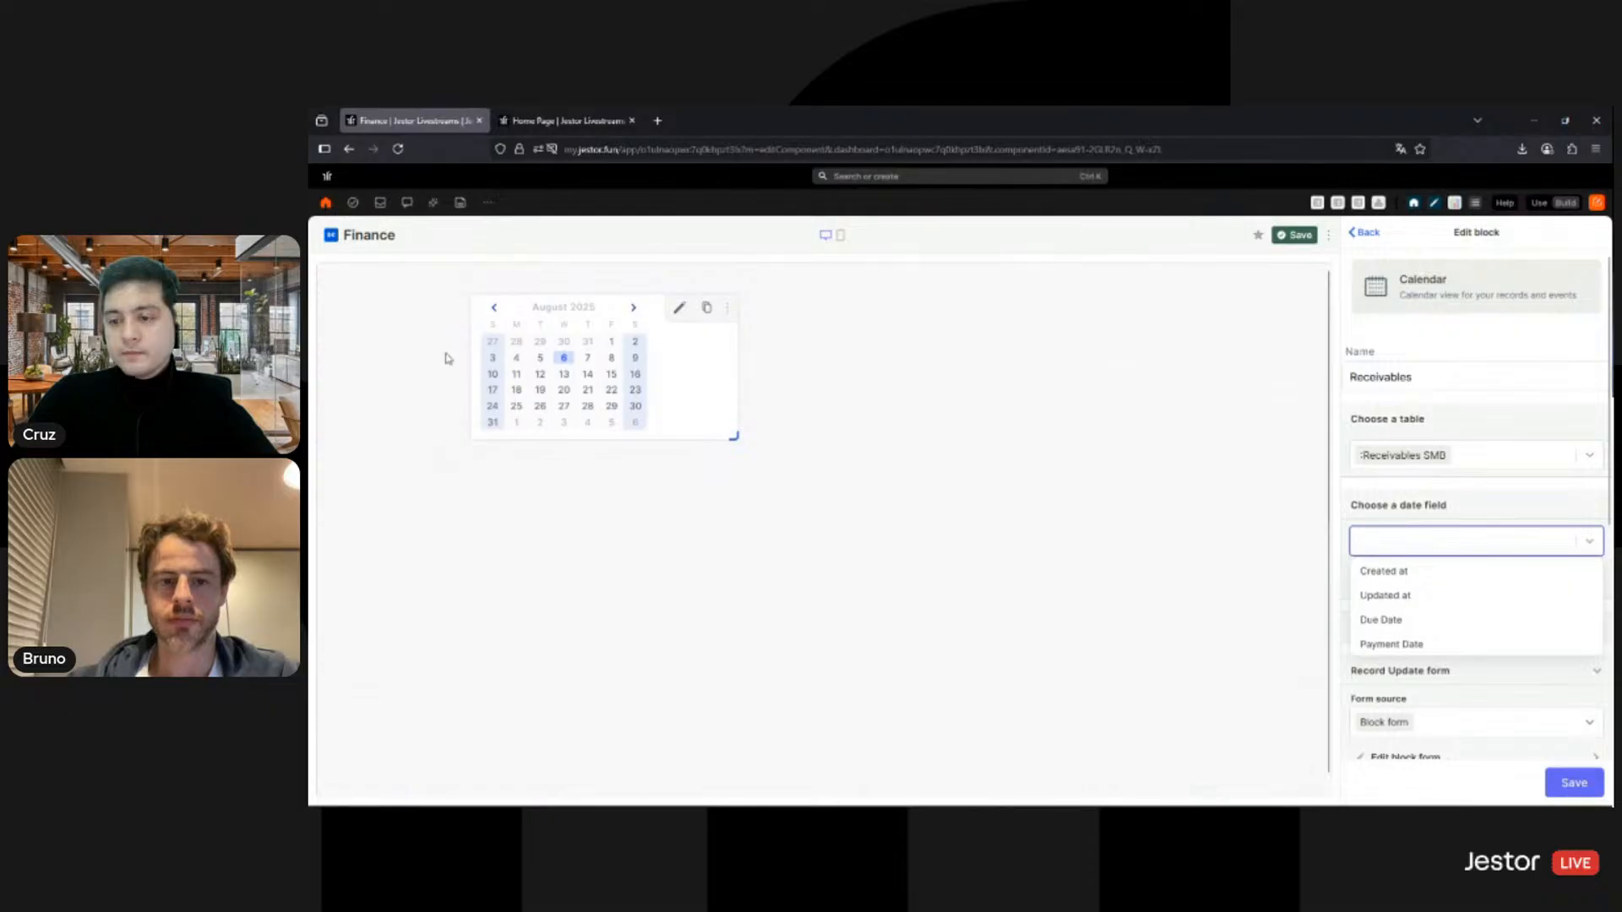
{"action": "left_click", "coordinate": [1375, 627]}
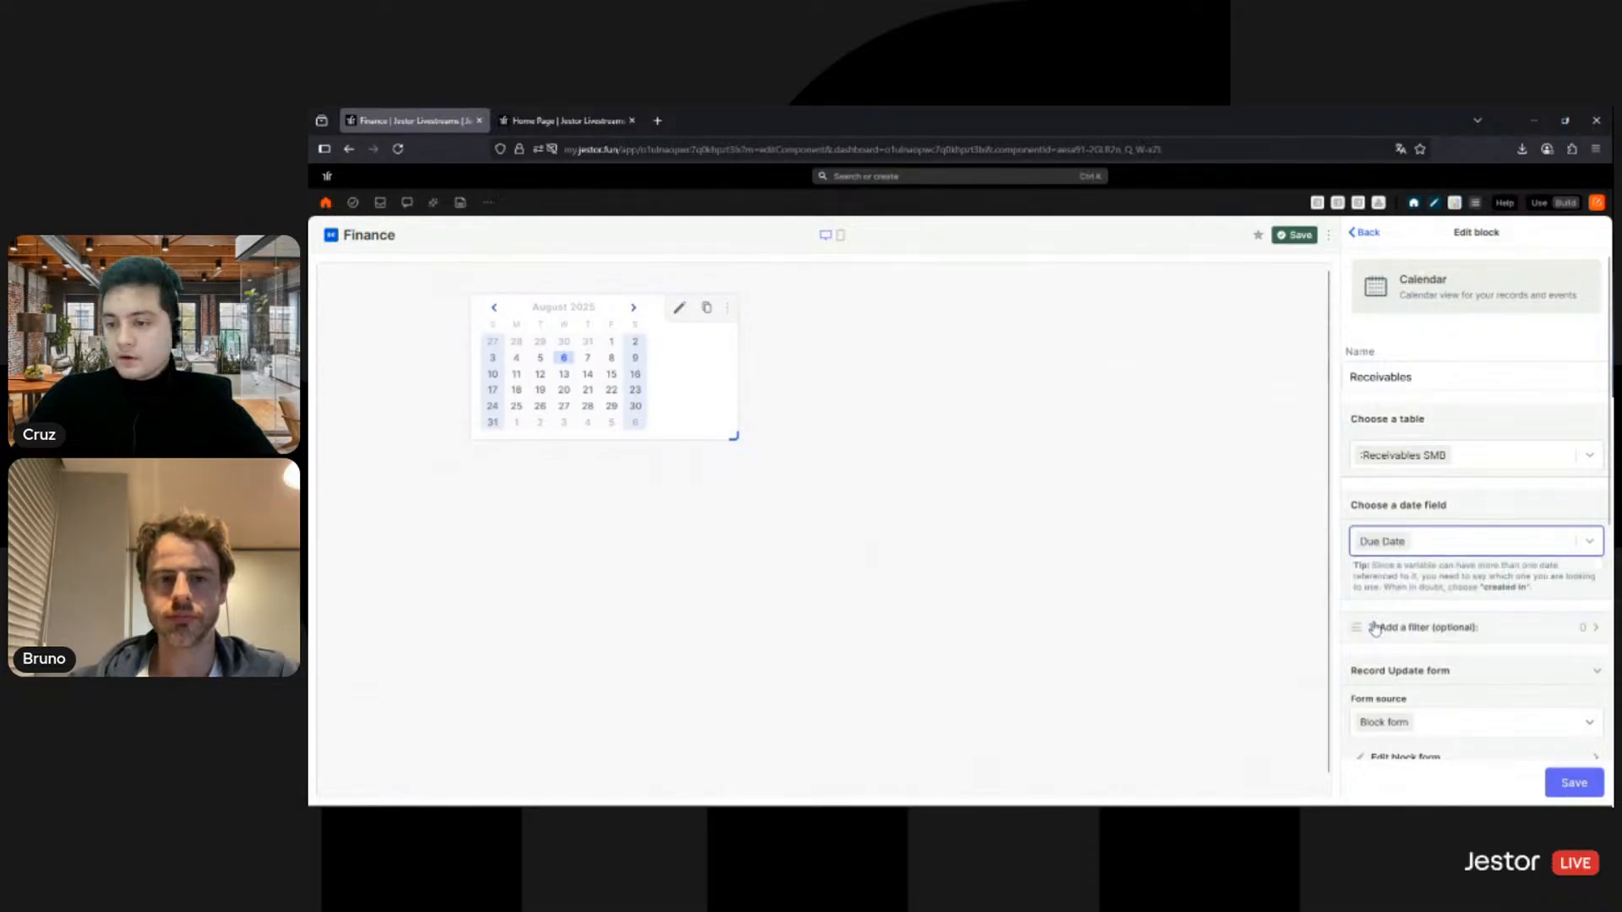
Step: Add a filter to the Receivables calendar where Status is any of Pending, and save the filter
{"action": "scroll", "coordinate": [1451, 599], "scroll_direction": "down", "scroll_amount": 1}
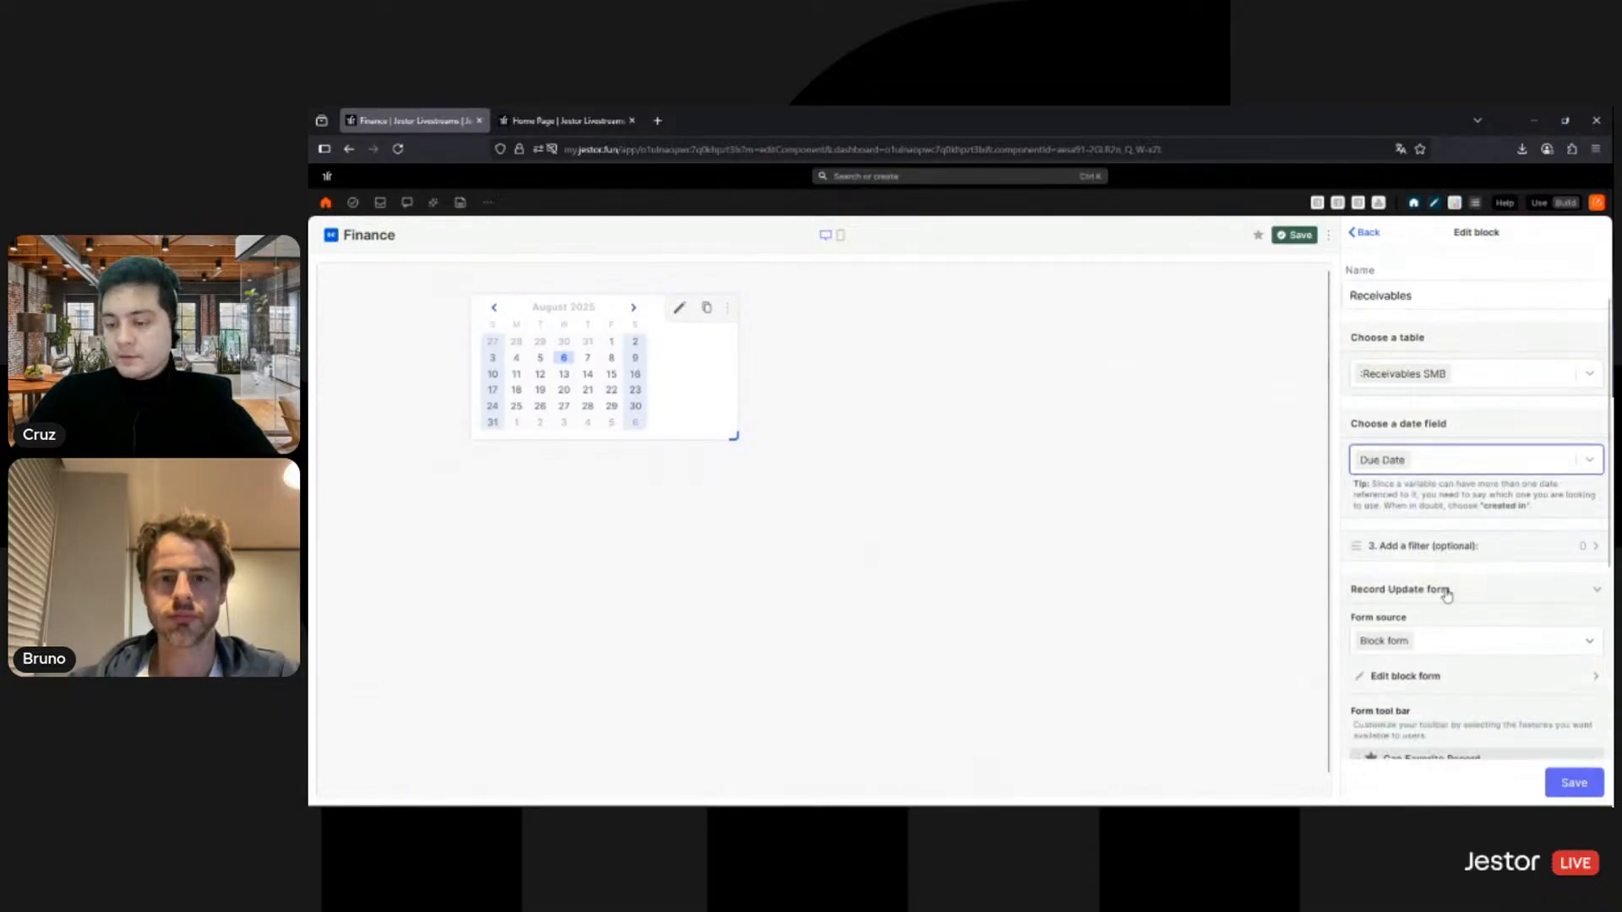
{"action": "left_click", "coordinate": [1439, 548]}
{"action": "left_click", "coordinate": [1442, 338]}
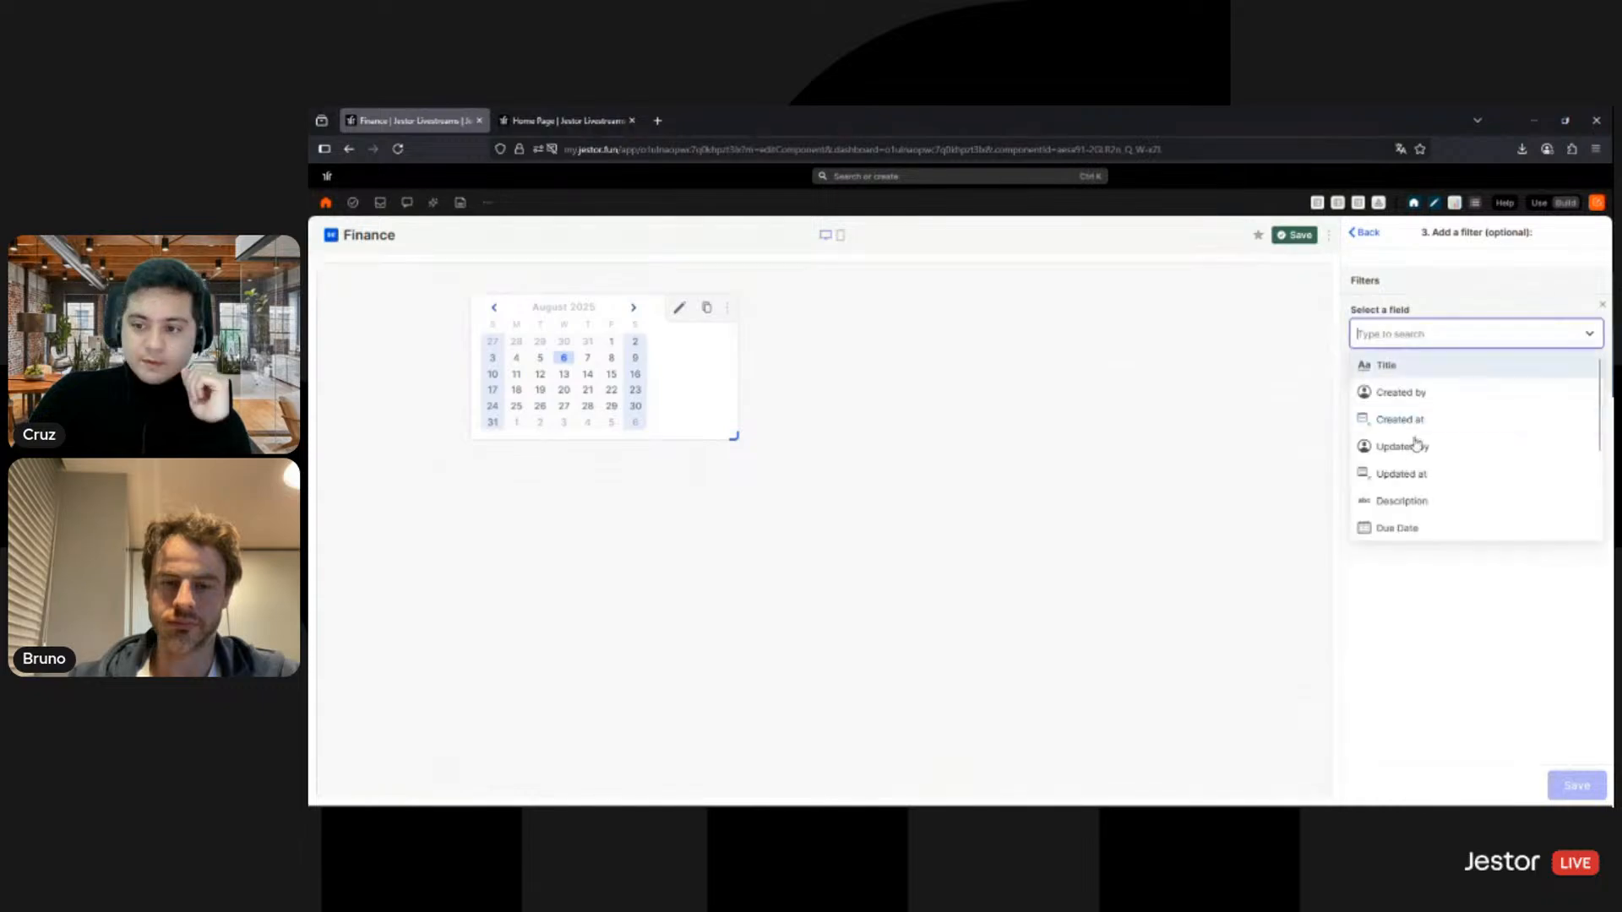
{"action": "scroll", "coordinate": [1412, 517], "scroll_direction": "down", "scroll_amount": 3}
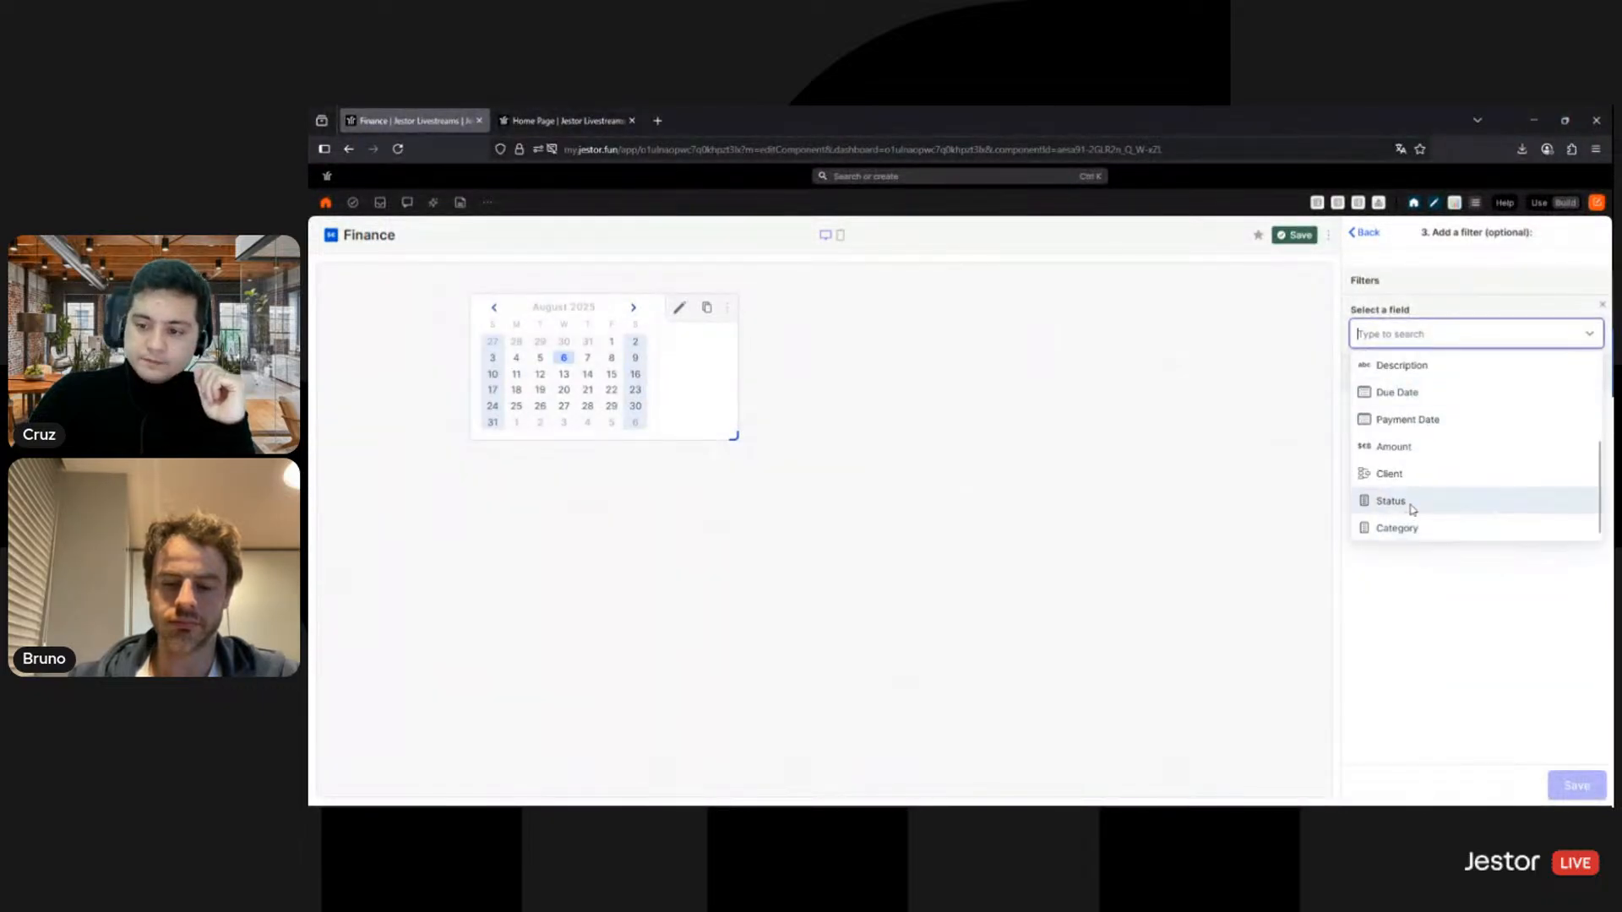
{"action": "left_click", "coordinate": [1409, 506]}
{"action": "left_click", "coordinate": [1403, 445]}
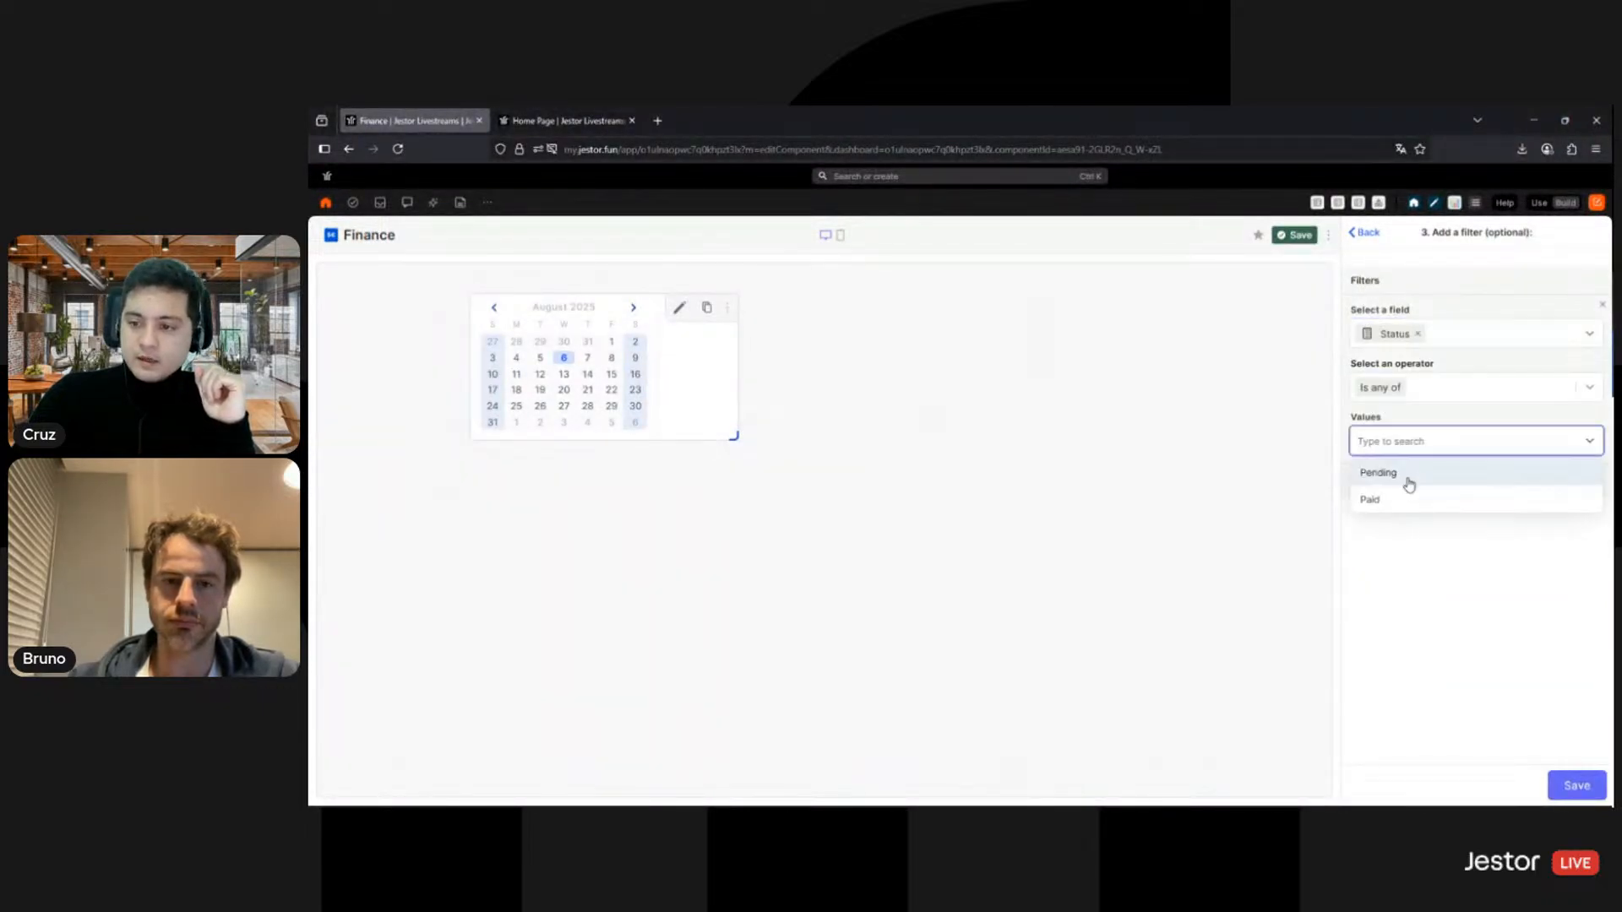
{"action": "left_click", "coordinate": [1406, 474]}
{"action": "left_click", "coordinate": [1472, 583]}
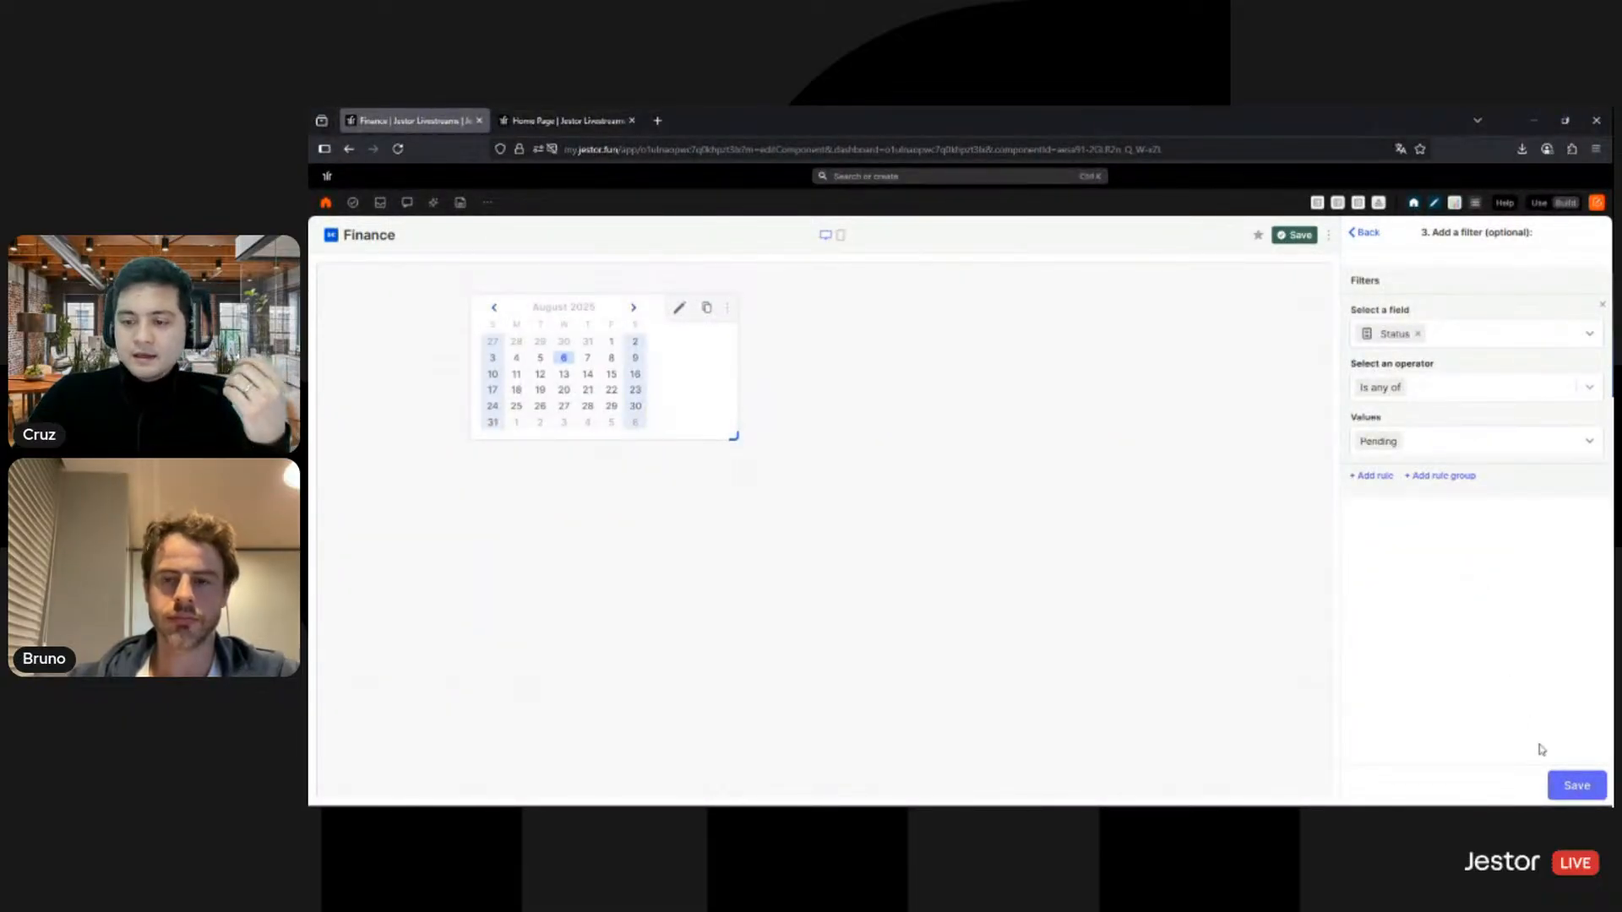
{"action": "left_click", "coordinate": [1555, 782]}
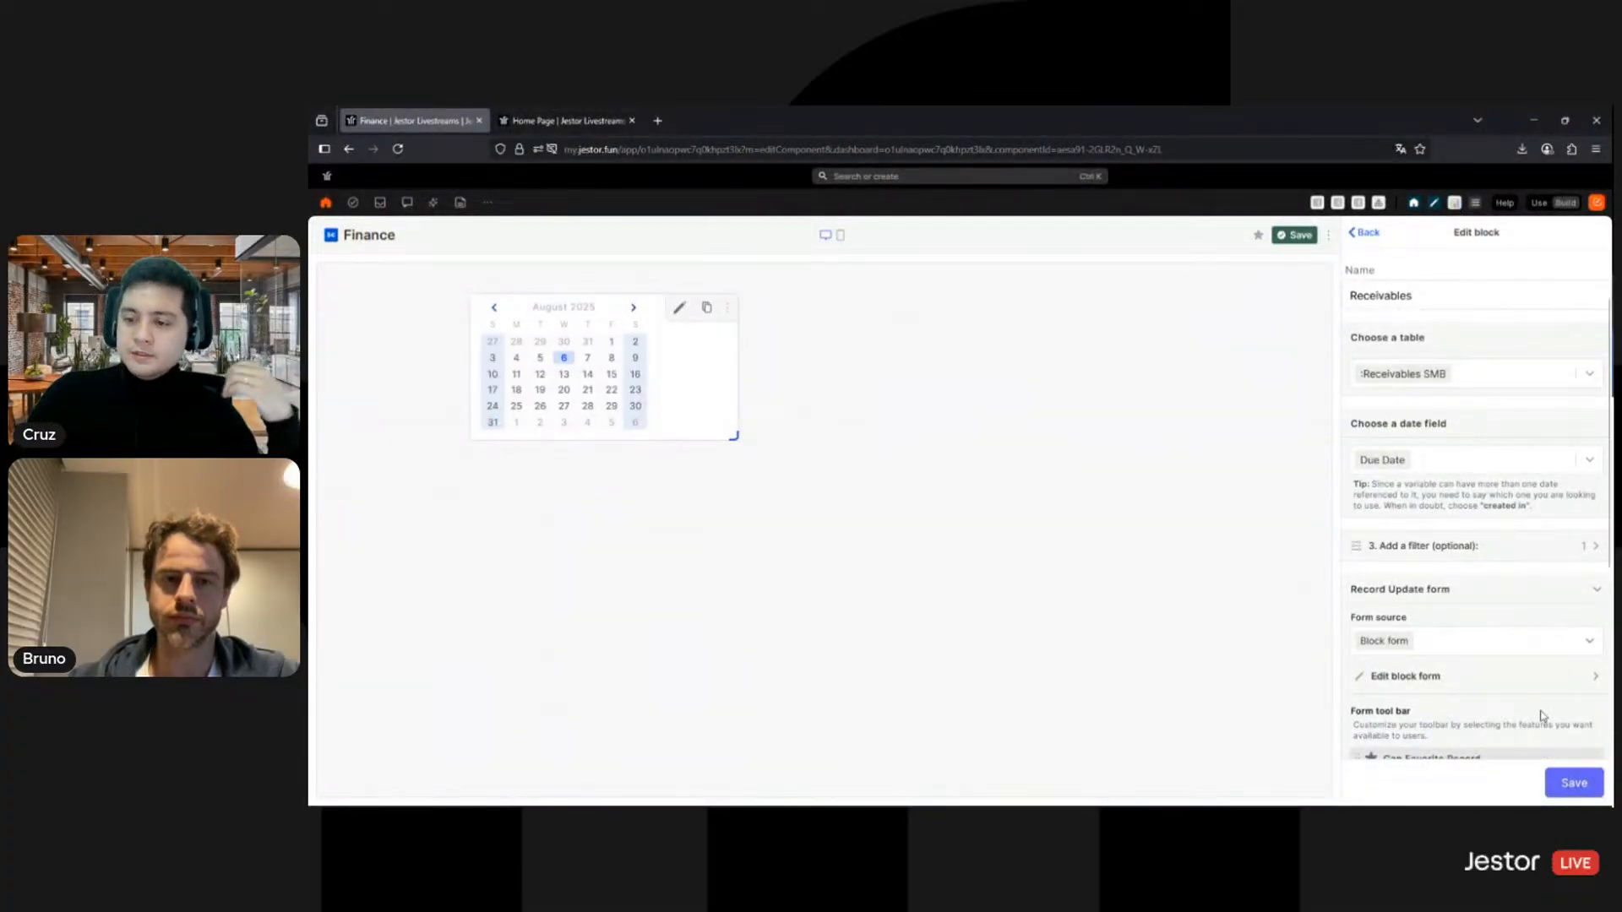
Step: Set the Receivables calendar's record update form source to Default table form and save the block
{"action": "left_click", "coordinate": [1567, 648]}
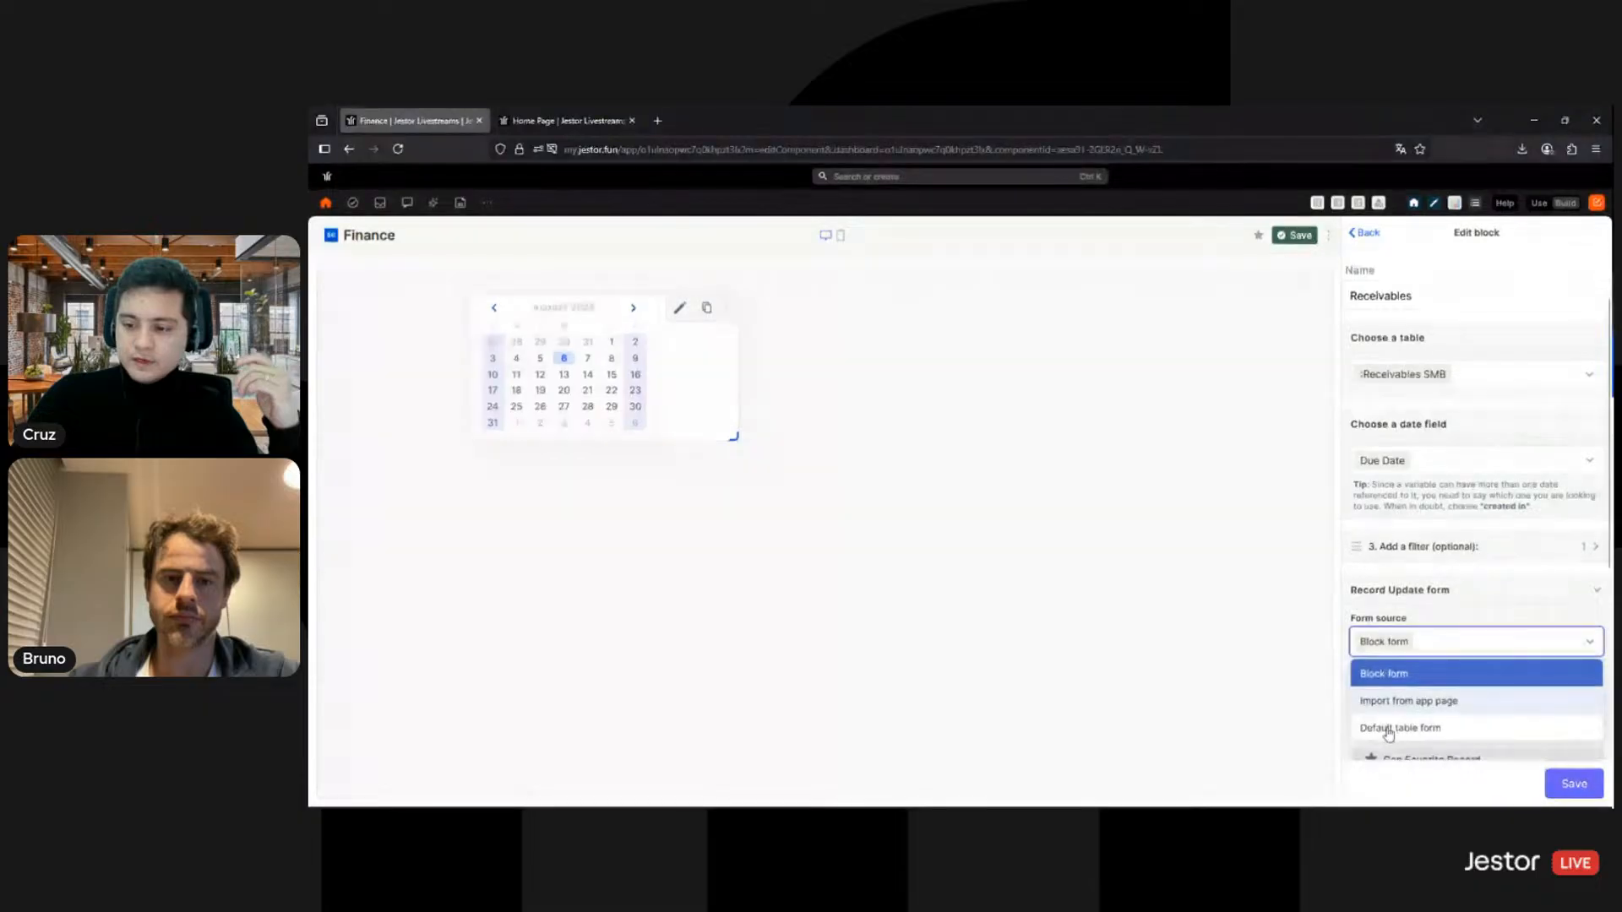
{"action": "left_click", "coordinate": [1387, 724]}
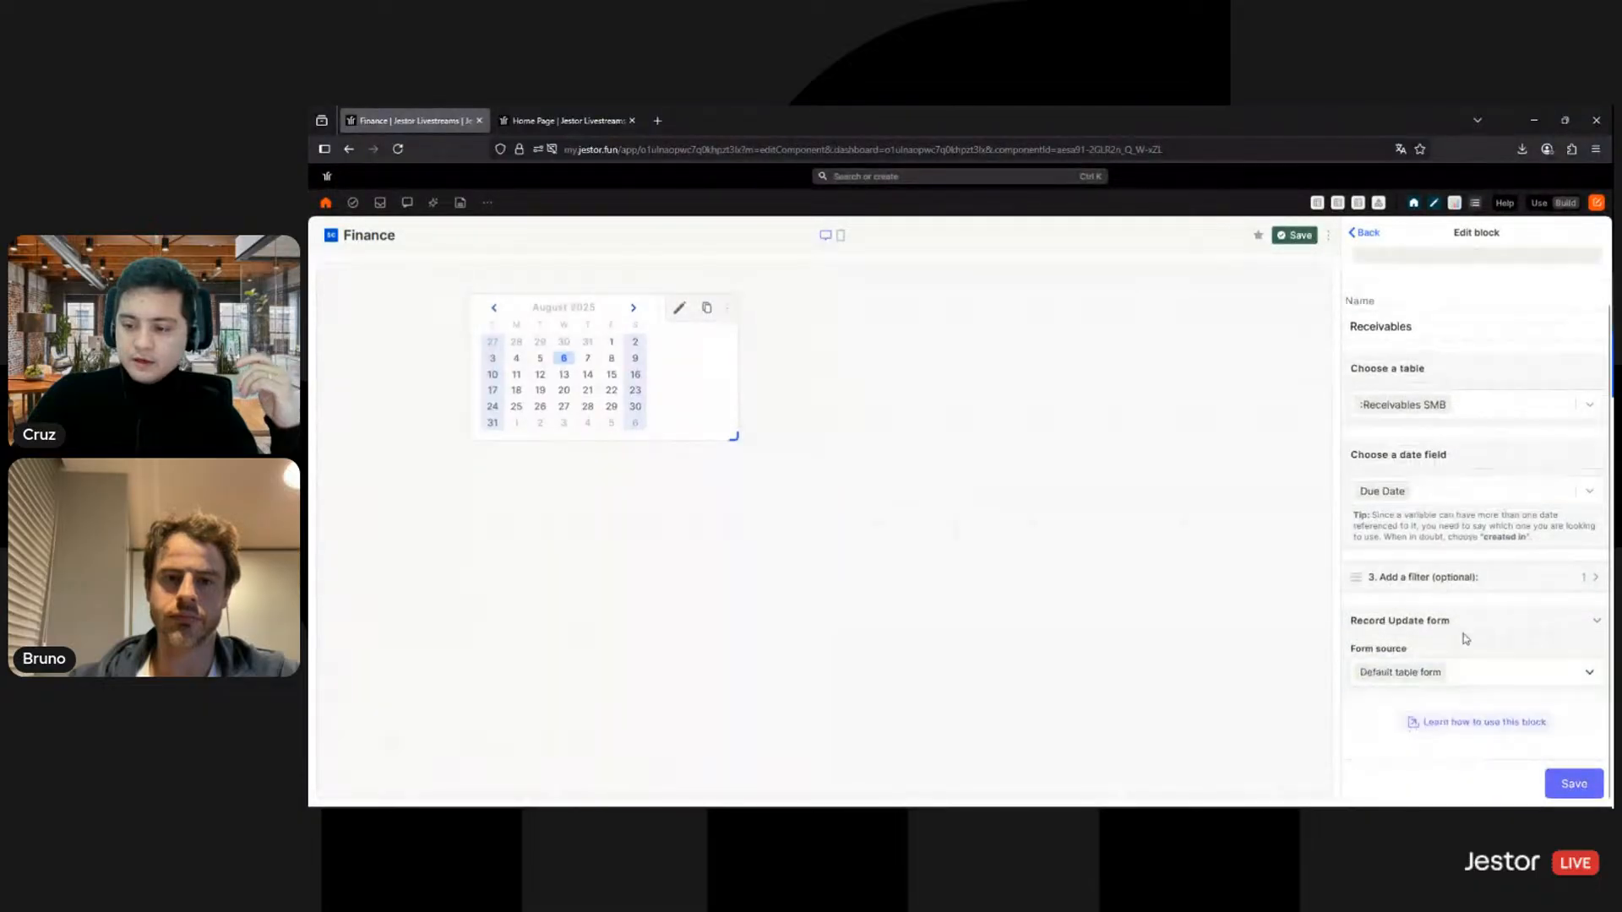
{"action": "left_click", "coordinate": [1564, 780]}
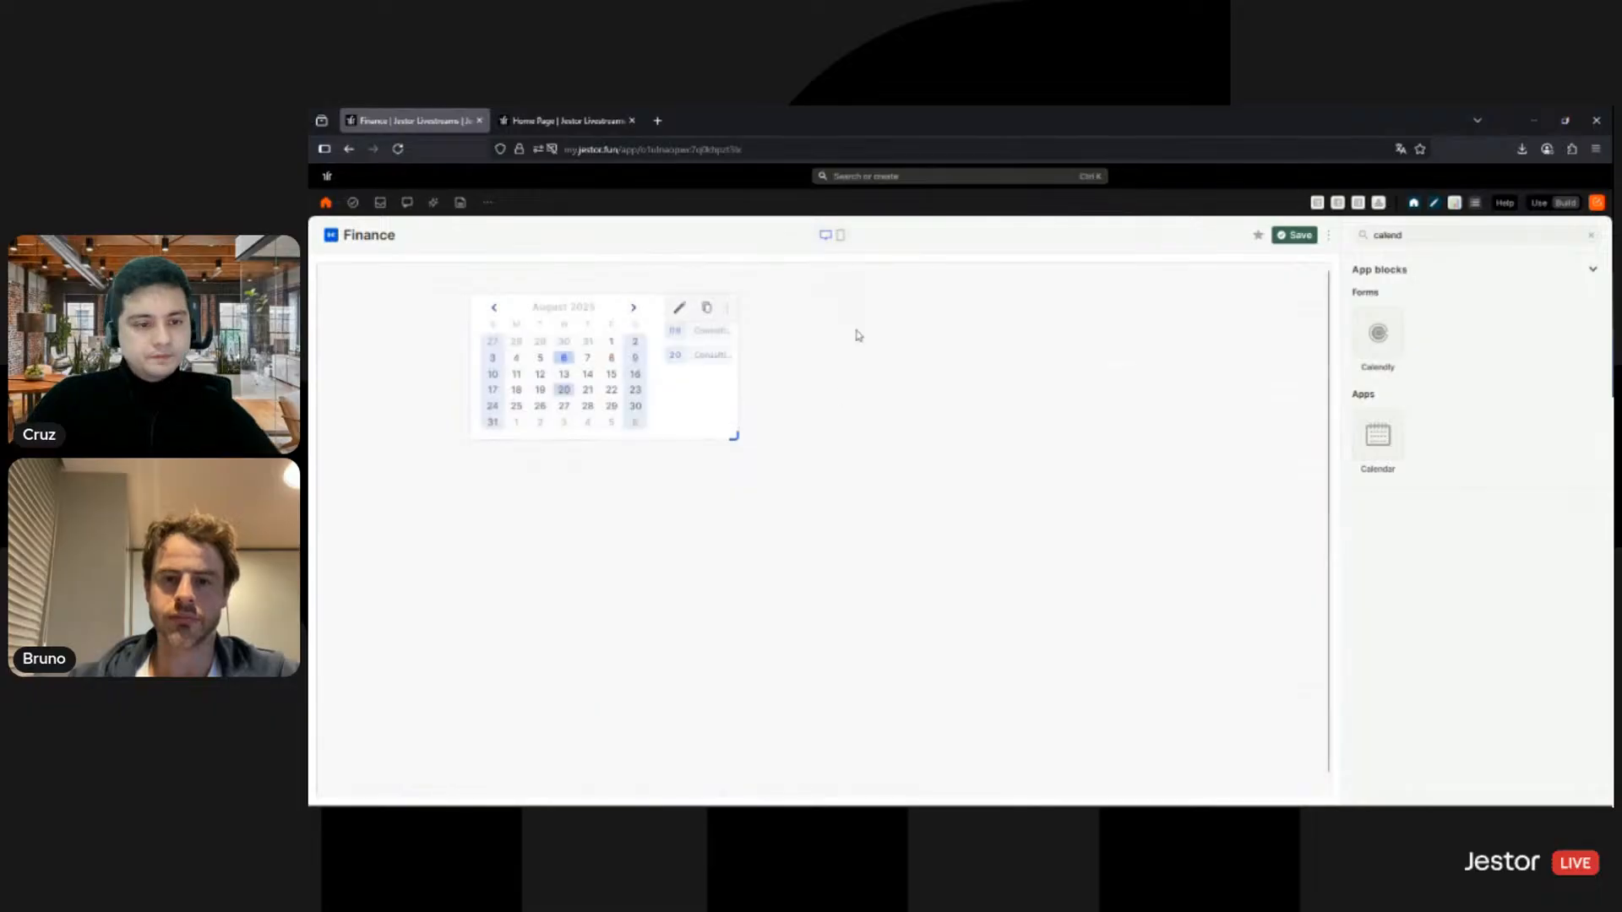
Step: Shift the Receivables calendar slightly left, then add a second Calendar block and place it to the right of the first
{"action": "left_click_drag", "start_coordinate": [697, 399], "coordinate": [651, 406]}
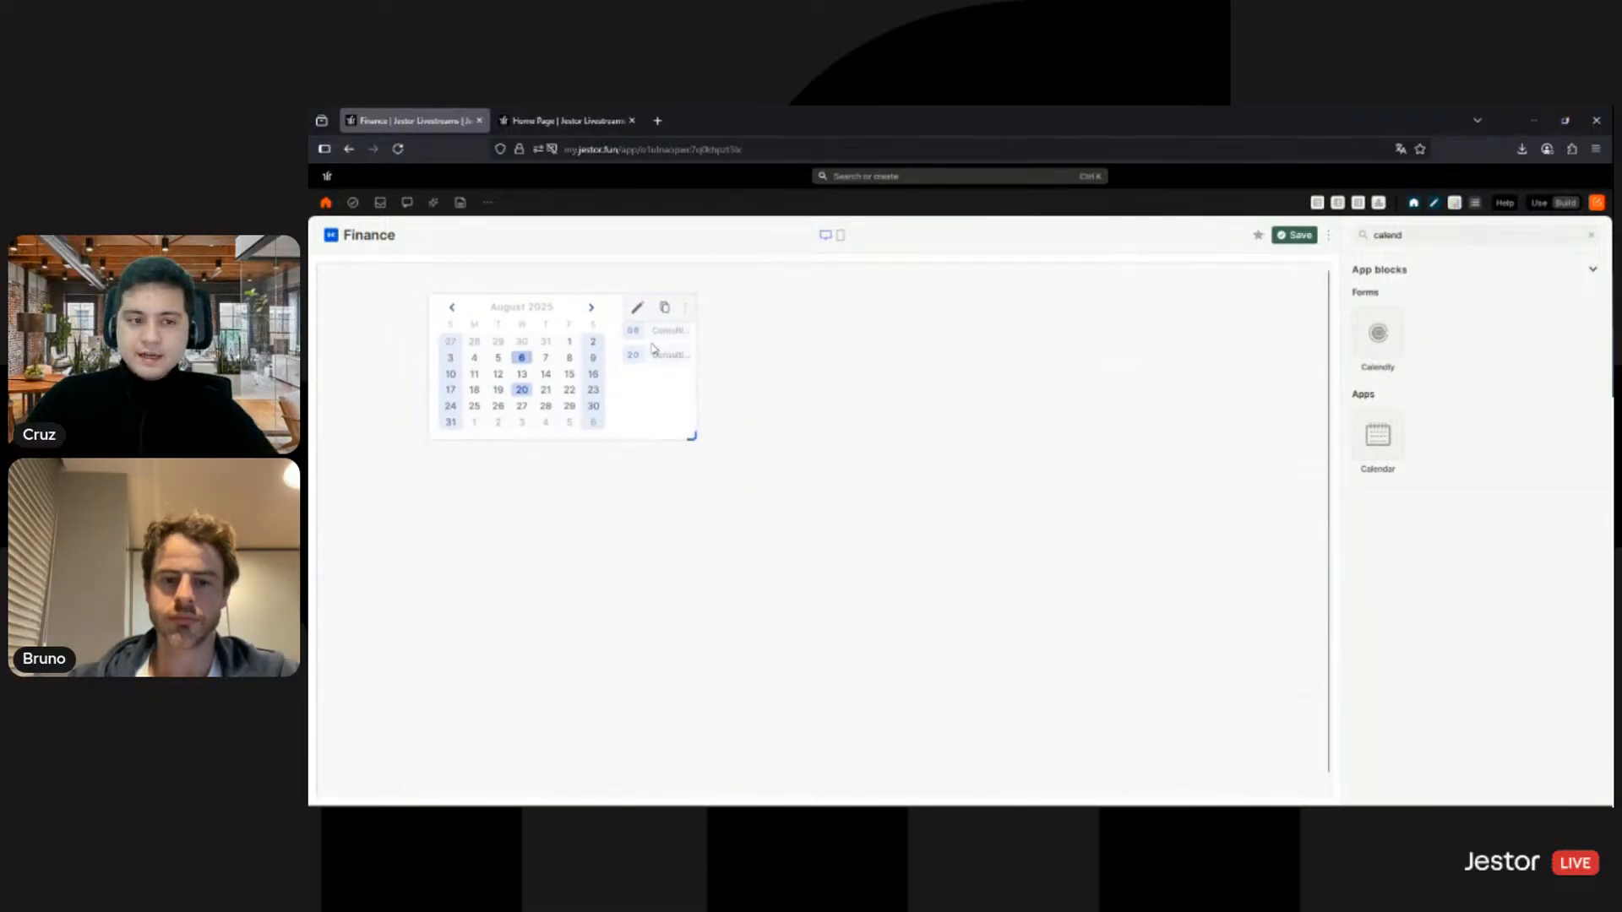
{"action": "left_click", "coordinate": [1372, 450]}
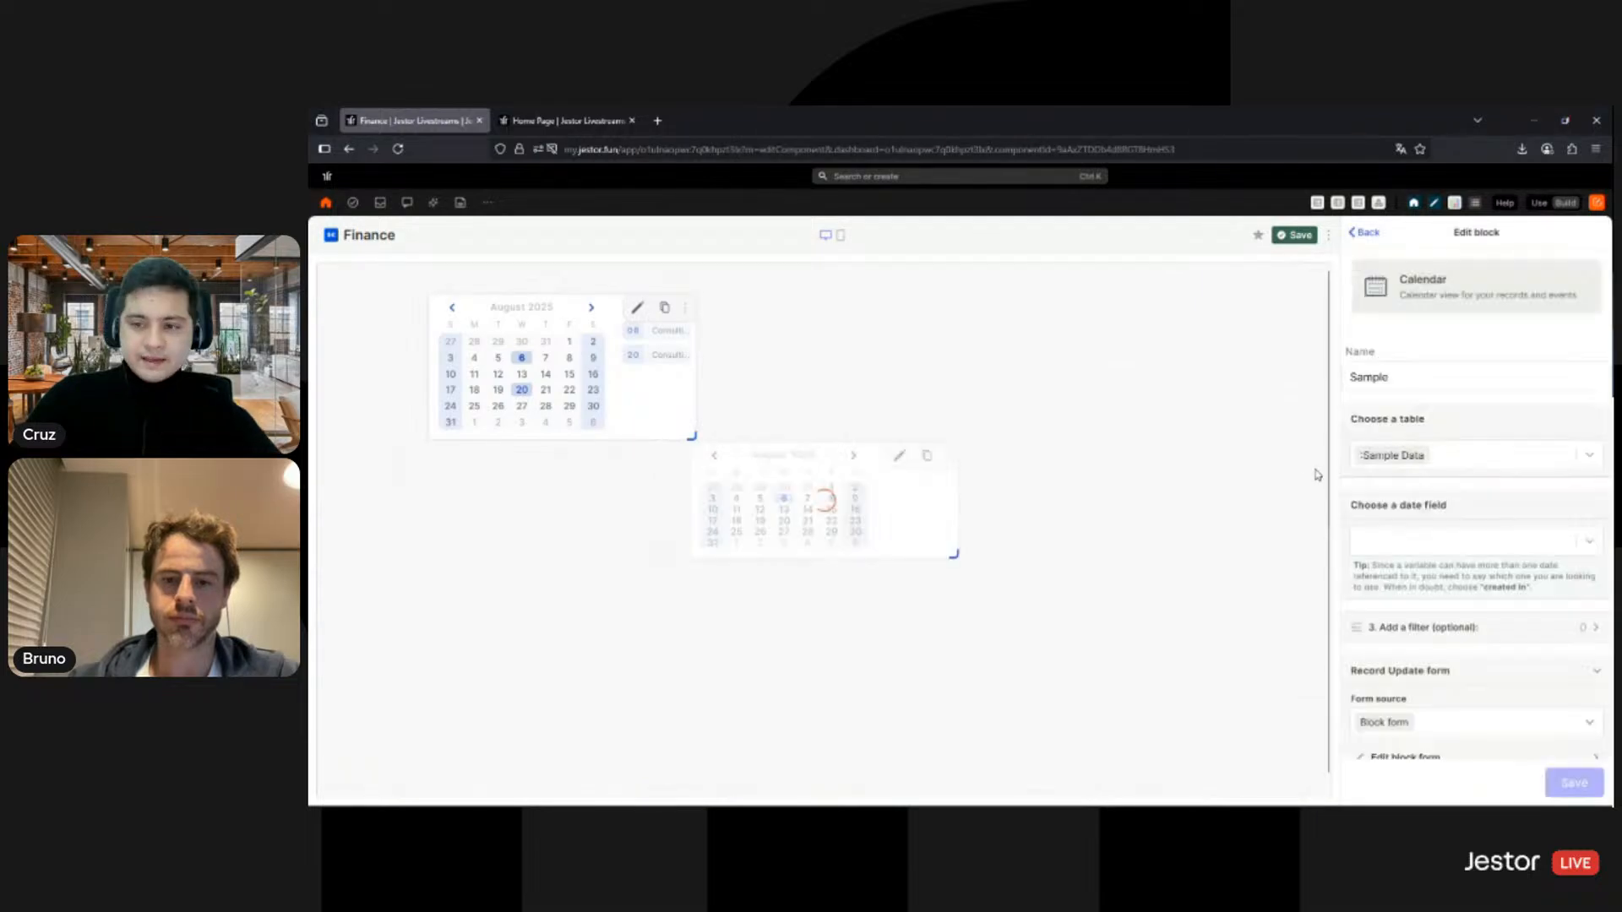
{"action": "left_click_drag", "start_coordinate": [910, 524], "coordinate": [1099, 429]}
Step: Name the second calendar block Payables, link it to the Payables SMB table and use Due Date as its date field
{"action": "double_click", "coordinate": [1391, 382]}
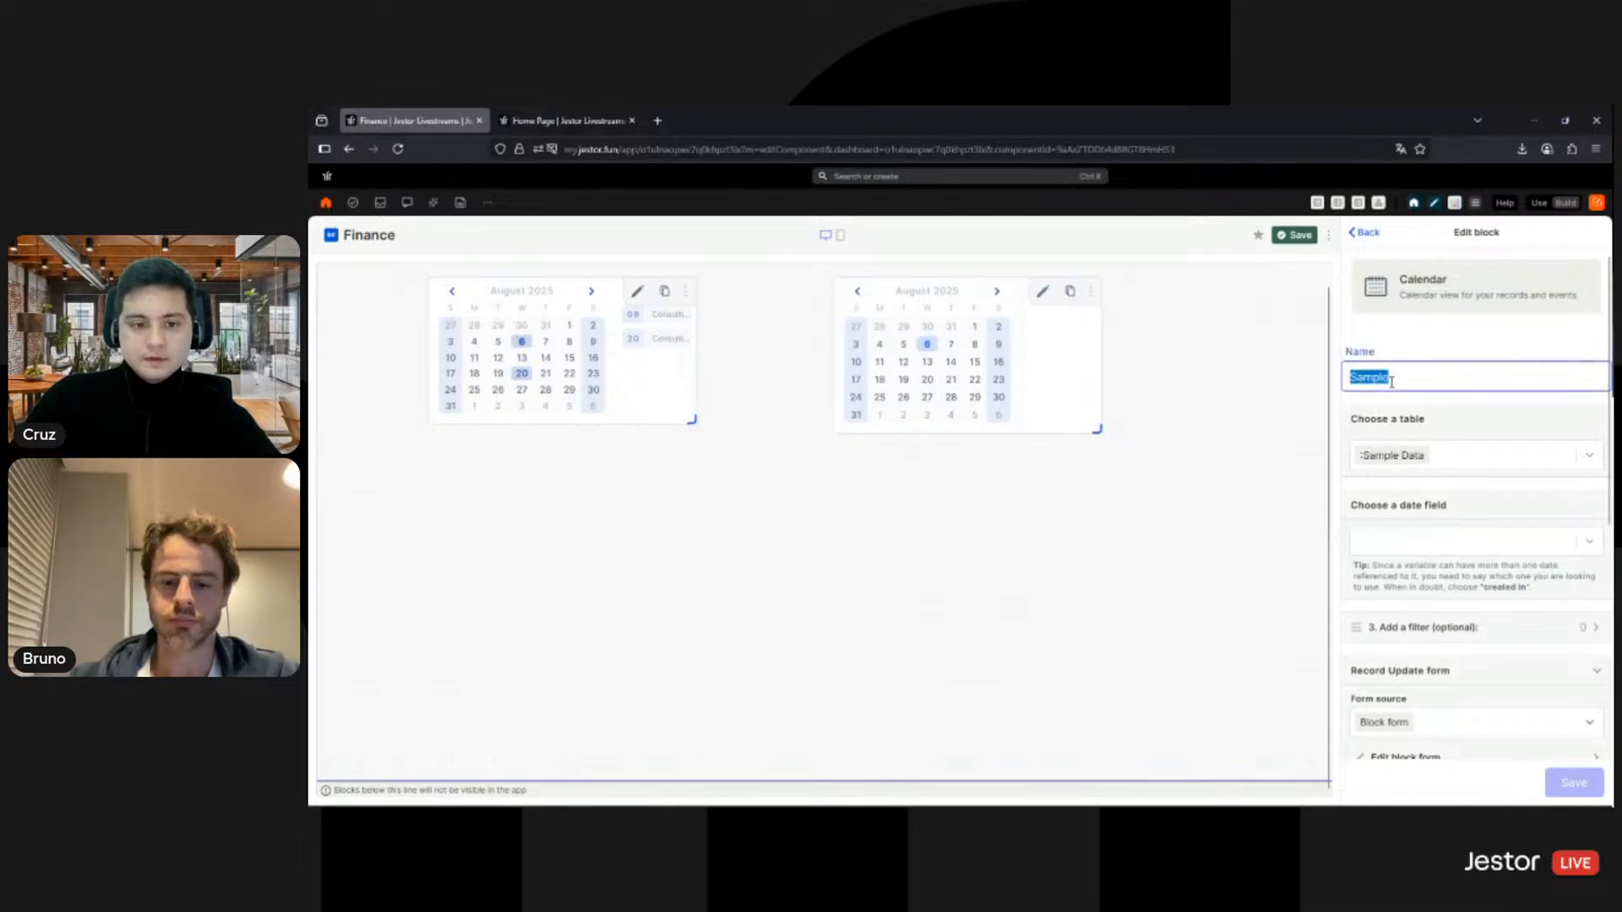
{"action": "type", "text": "Paya"}
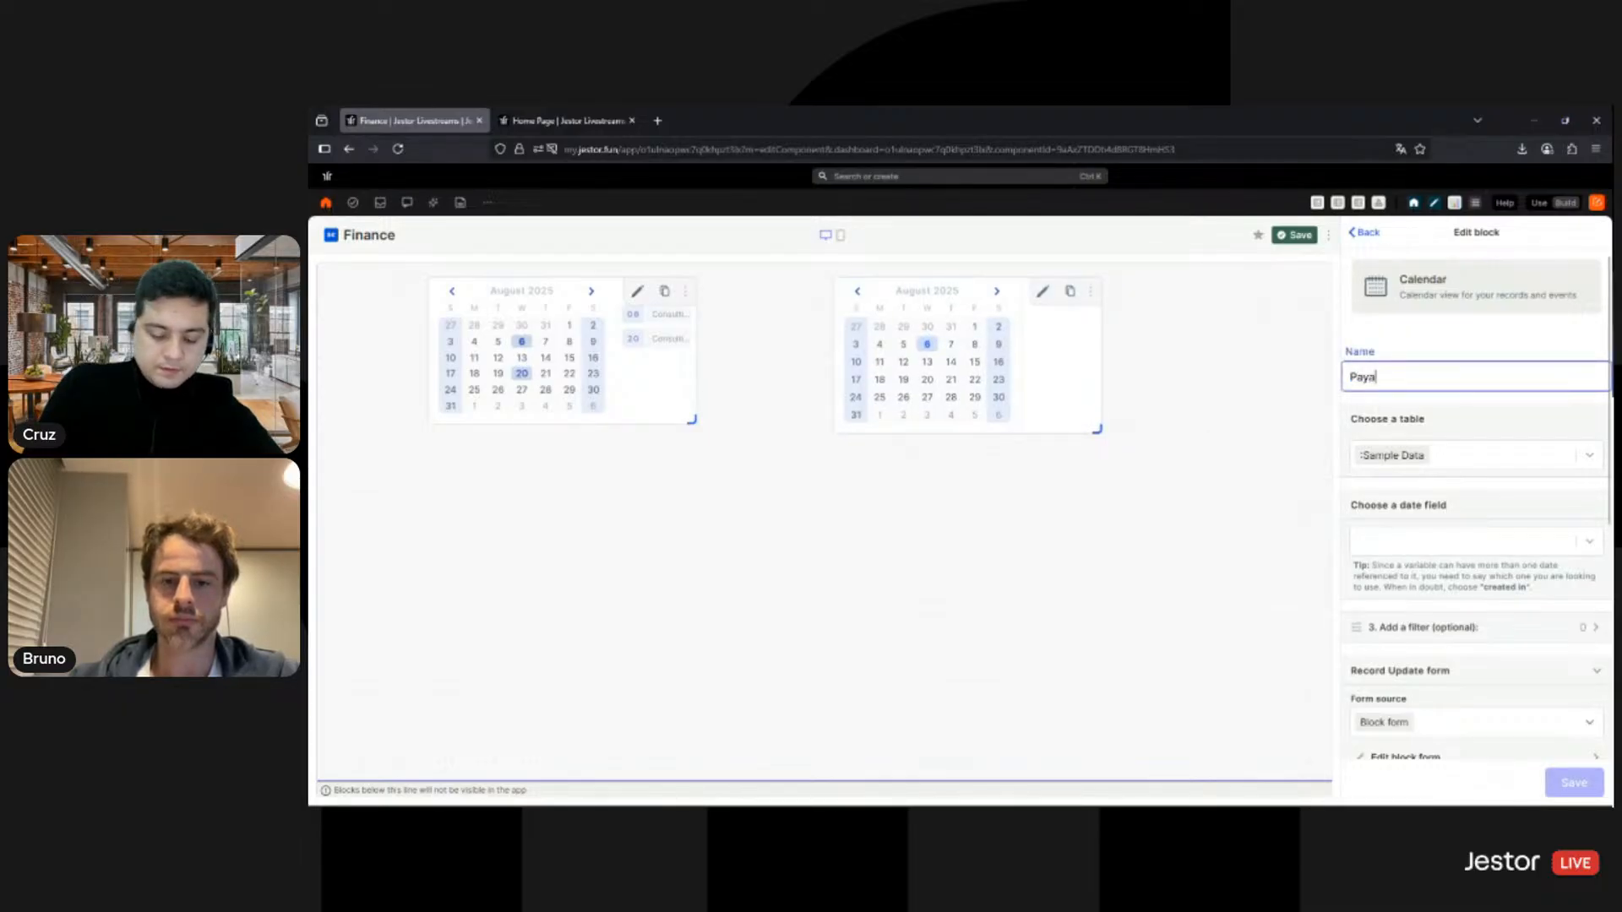
{"action": "type", "text": "bles"}
{"action": "left_click", "coordinate": [1451, 473]}
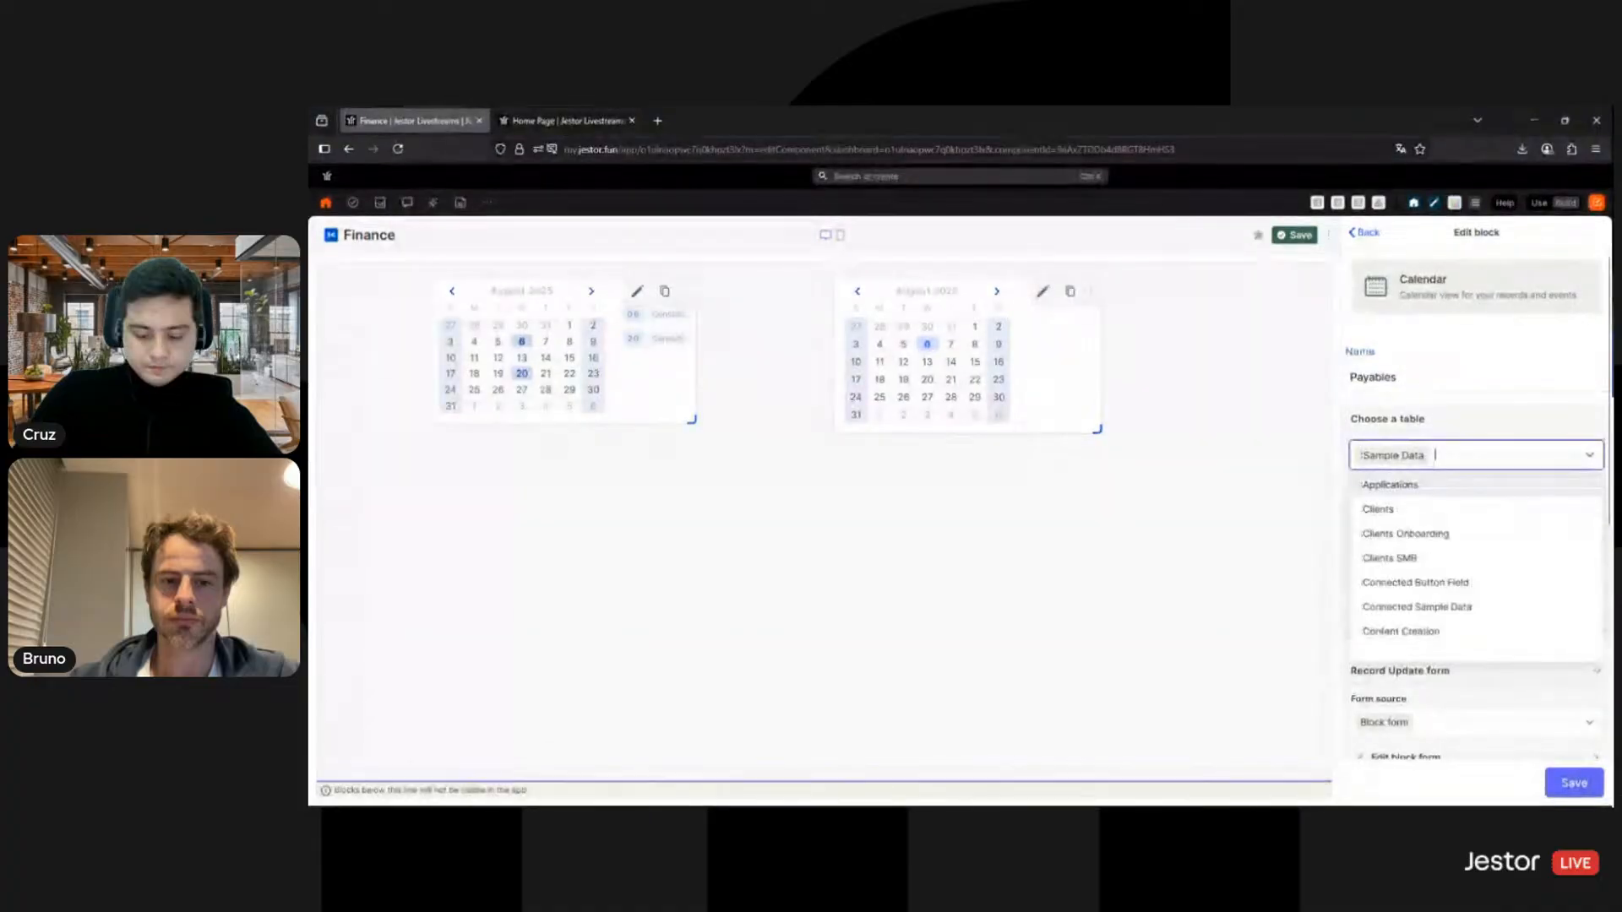
{"action": "type", "text": "paa"}
{"action": "key", "text": "BackSpace"}
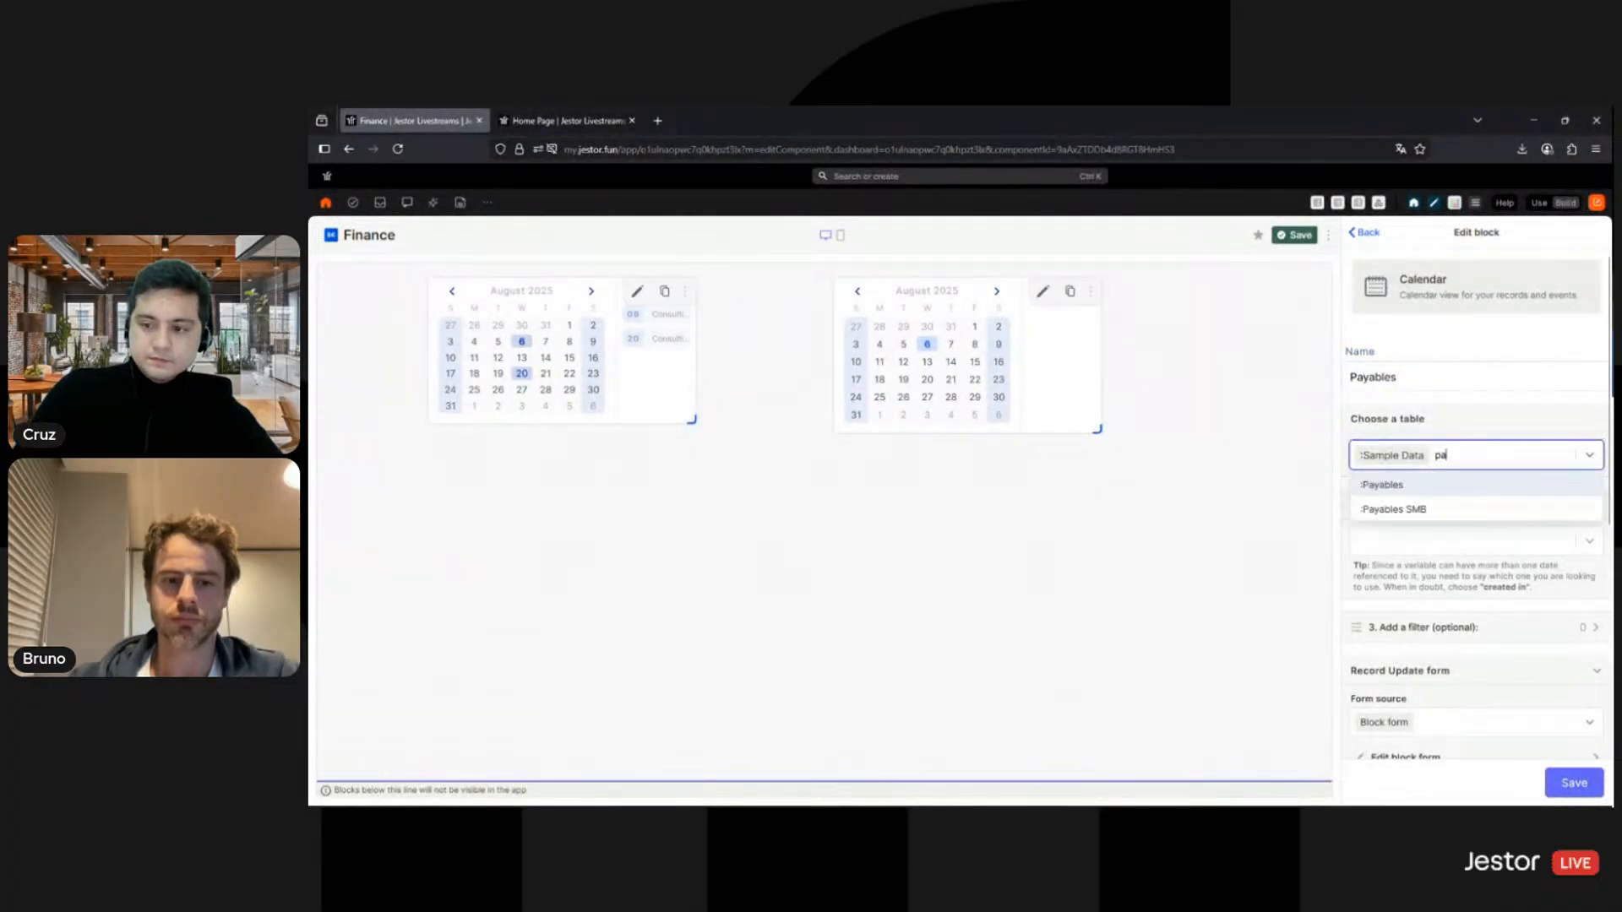
{"action": "left_click", "coordinate": [1426, 510]}
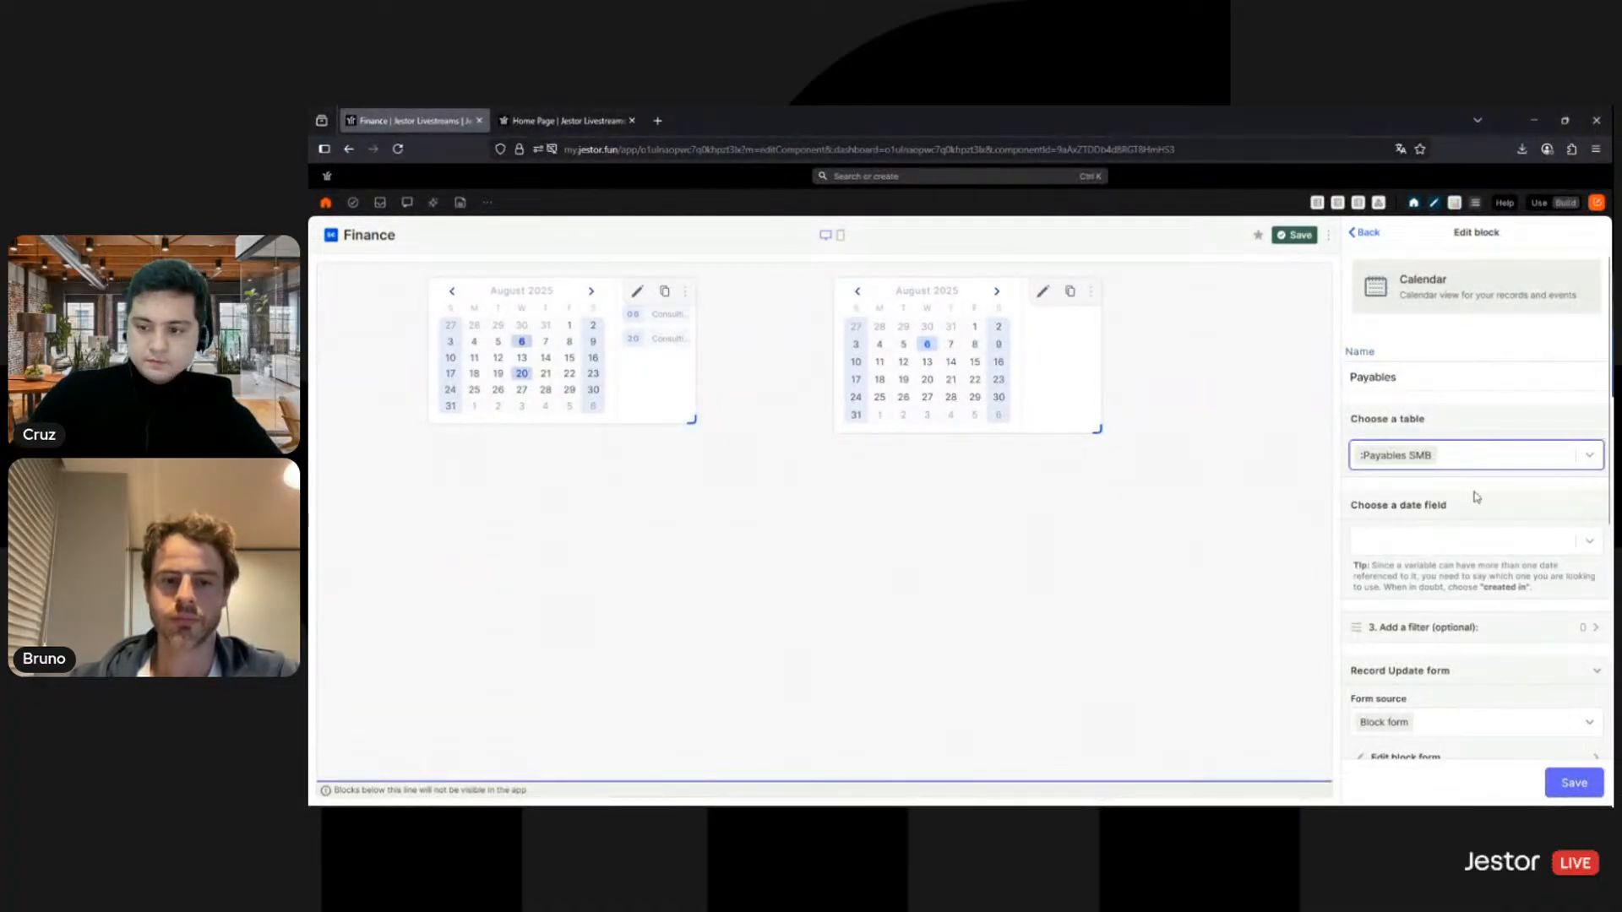
{"action": "scroll", "coordinate": [1461, 467], "scroll_direction": "down", "scroll_amount": 1}
{"action": "left_click", "coordinate": [1461, 467]}
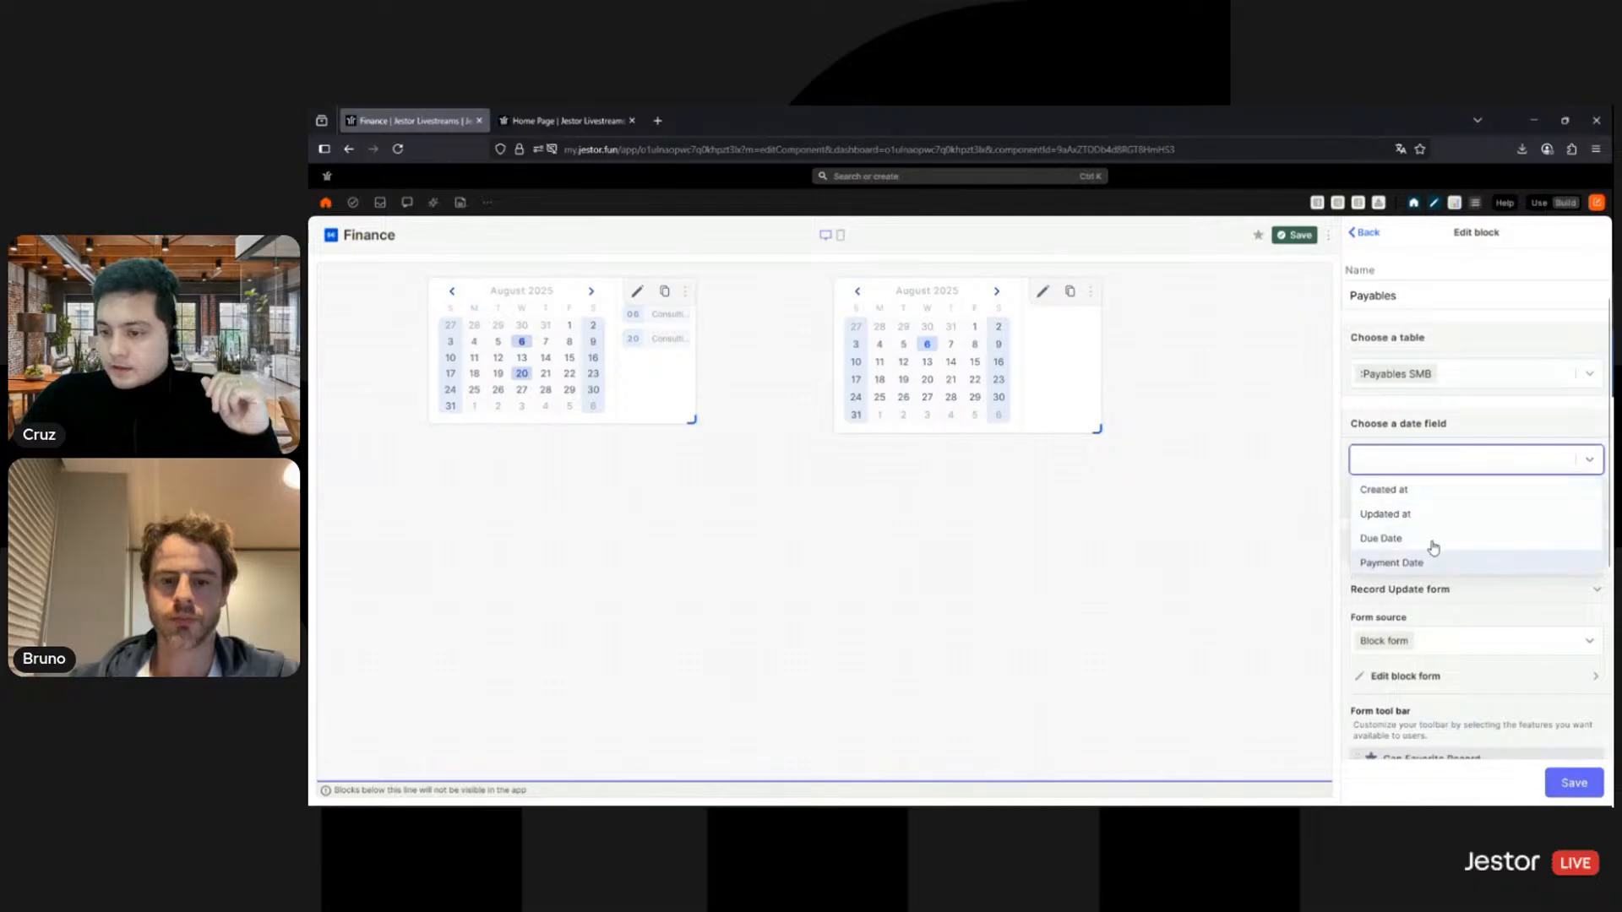
{"action": "left_click", "coordinate": [1435, 541]}
Step: Filter the Payables calendar to Status is any of Pending, and save the block with Default table form as its form source
{"action": "left_click", "coordinate": [1447, 549]}
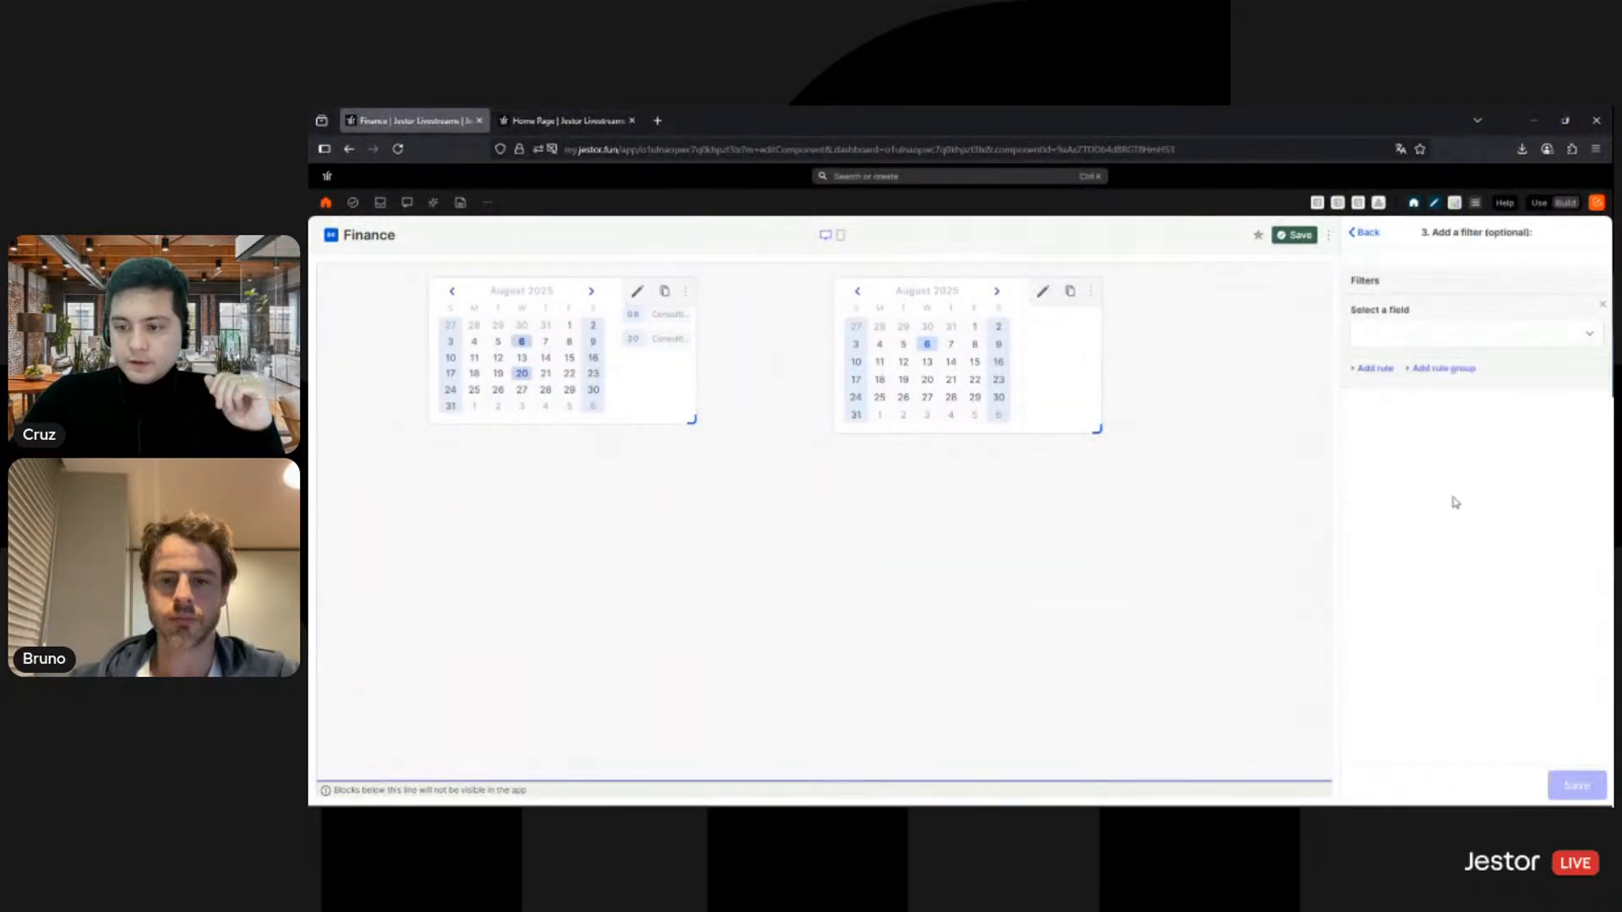
{"action": "left_click", "coordinate": [1431, 333]}
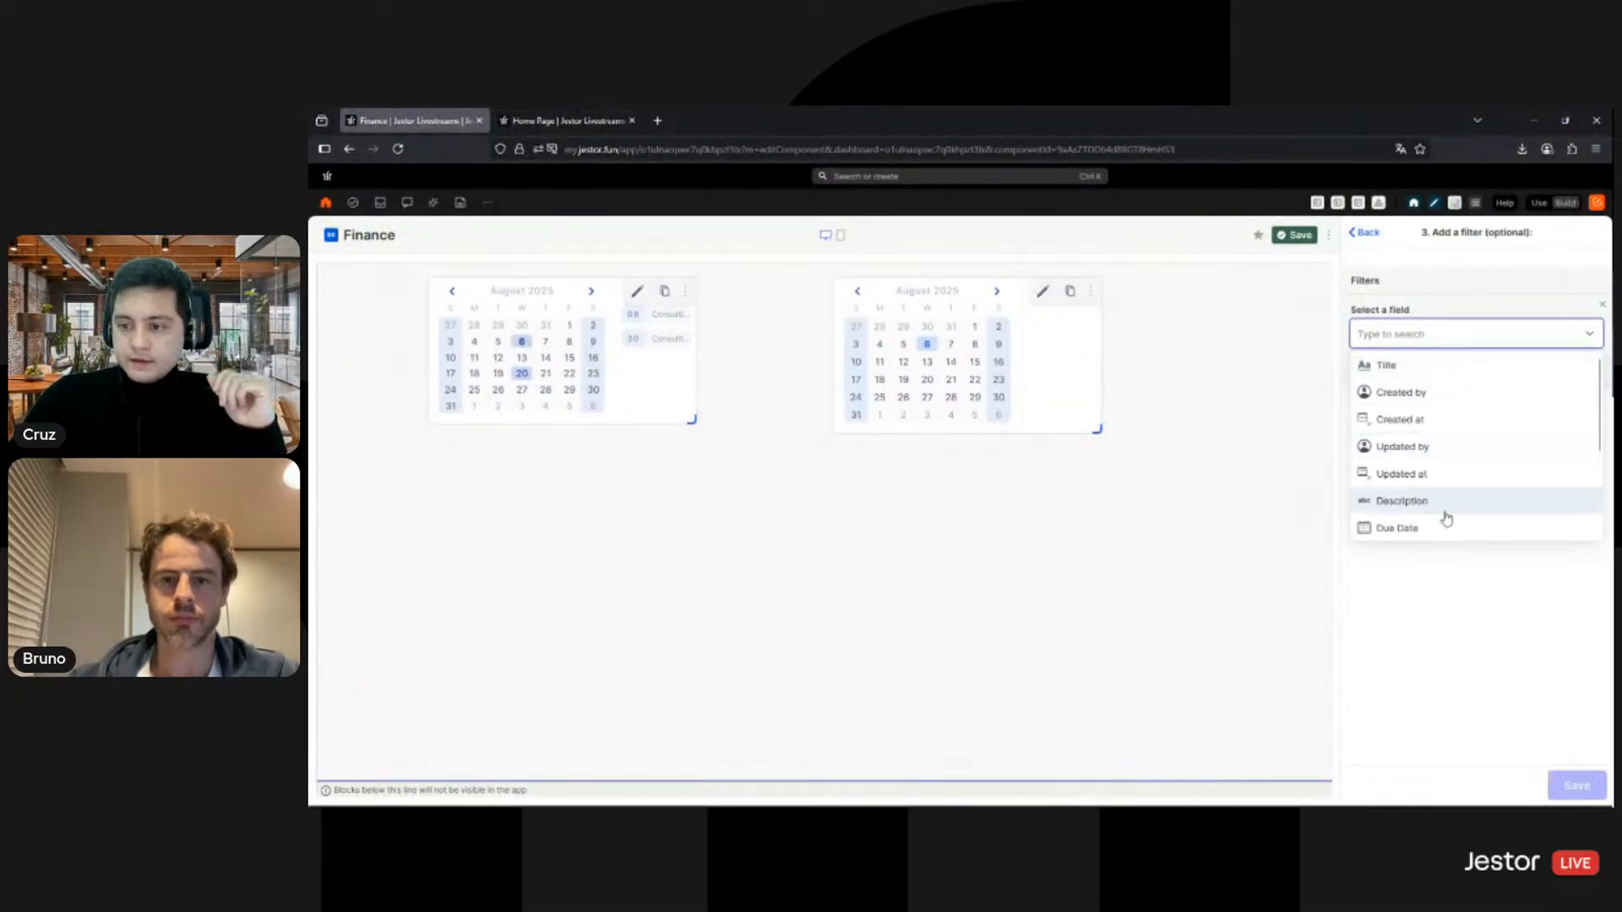
{"action": "scroll", "coordinate": [1439, 519], "scroll_direction": "down", "scroll_amount": 2}
{"action": "left_click", "coordinate": [1417, 529]}
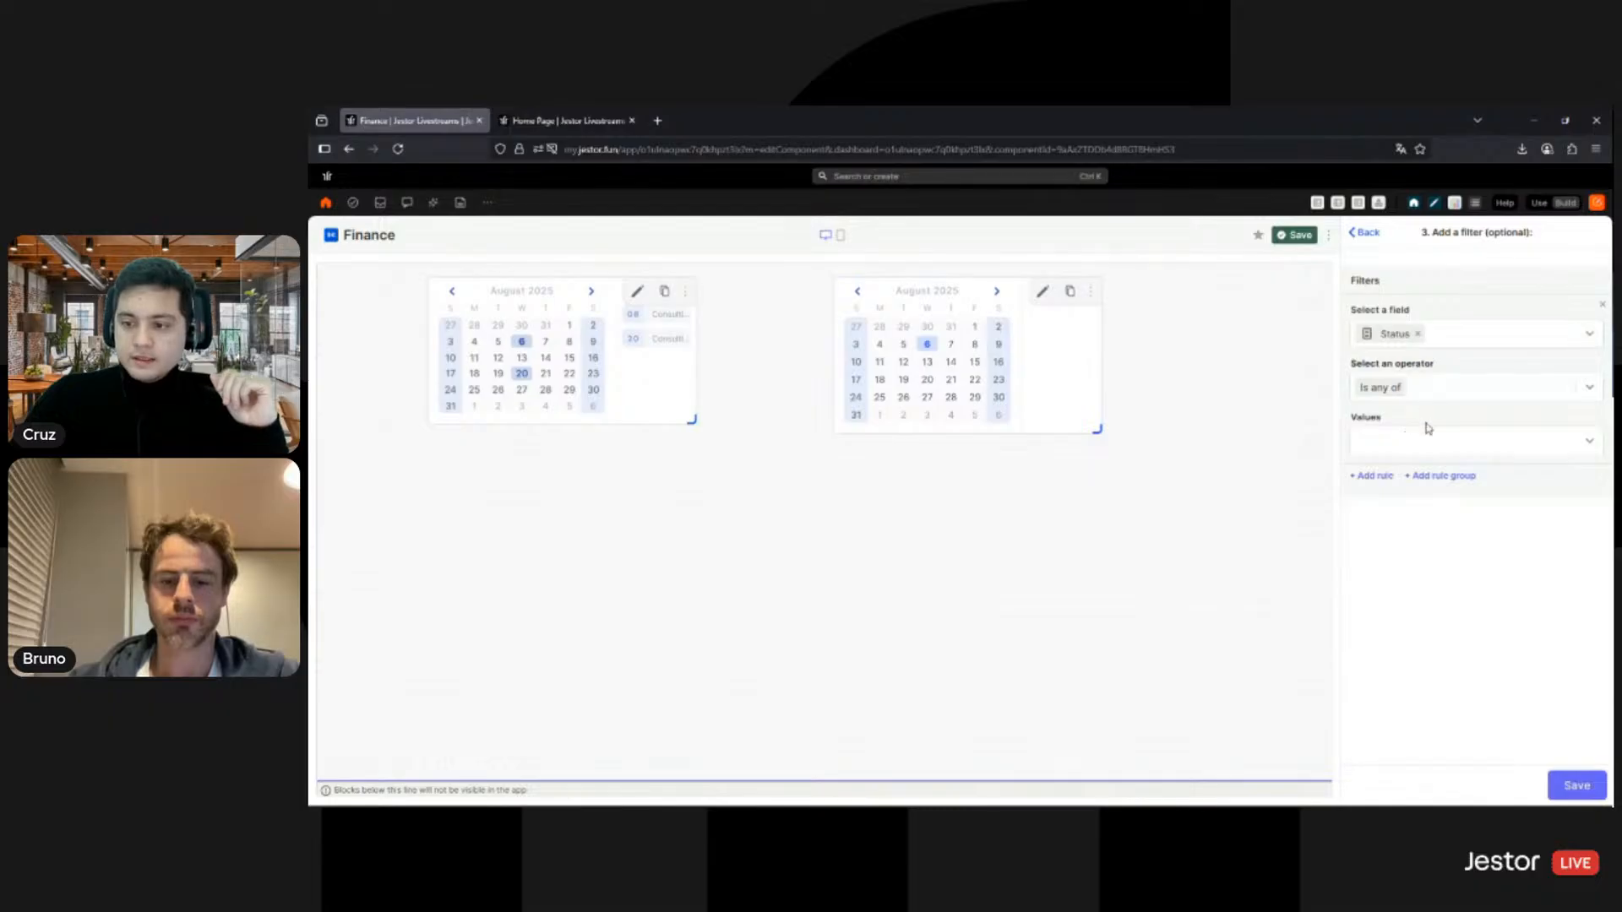
{"action": "left_click", "coordinate": [1426, 455]}
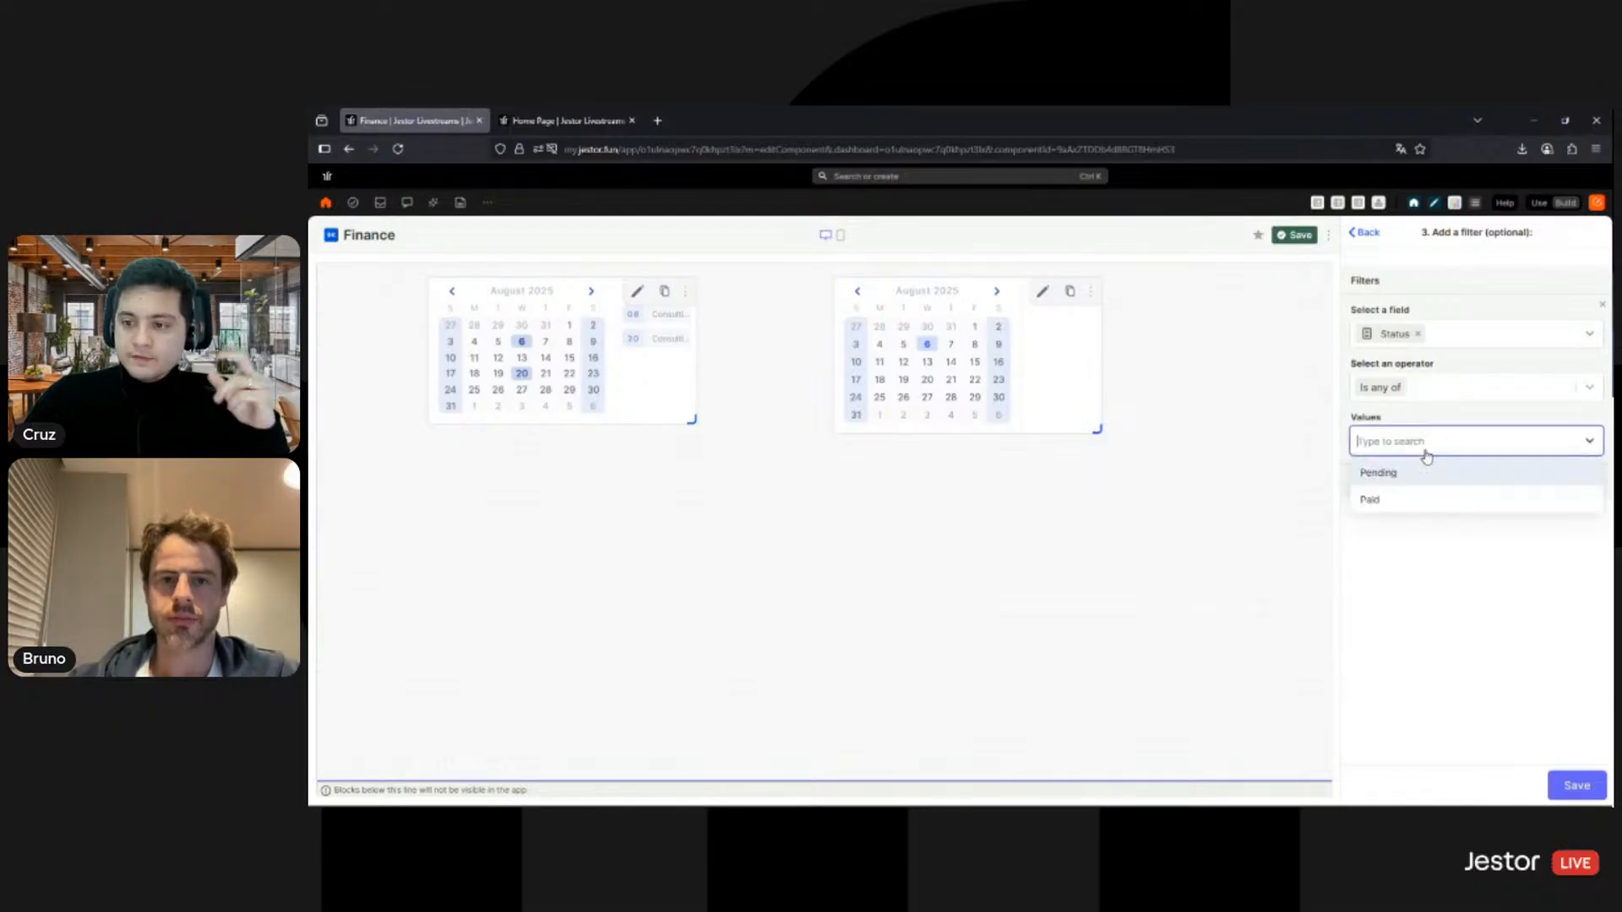
{"action": "left_click", "coordinate": [1416, 478]}
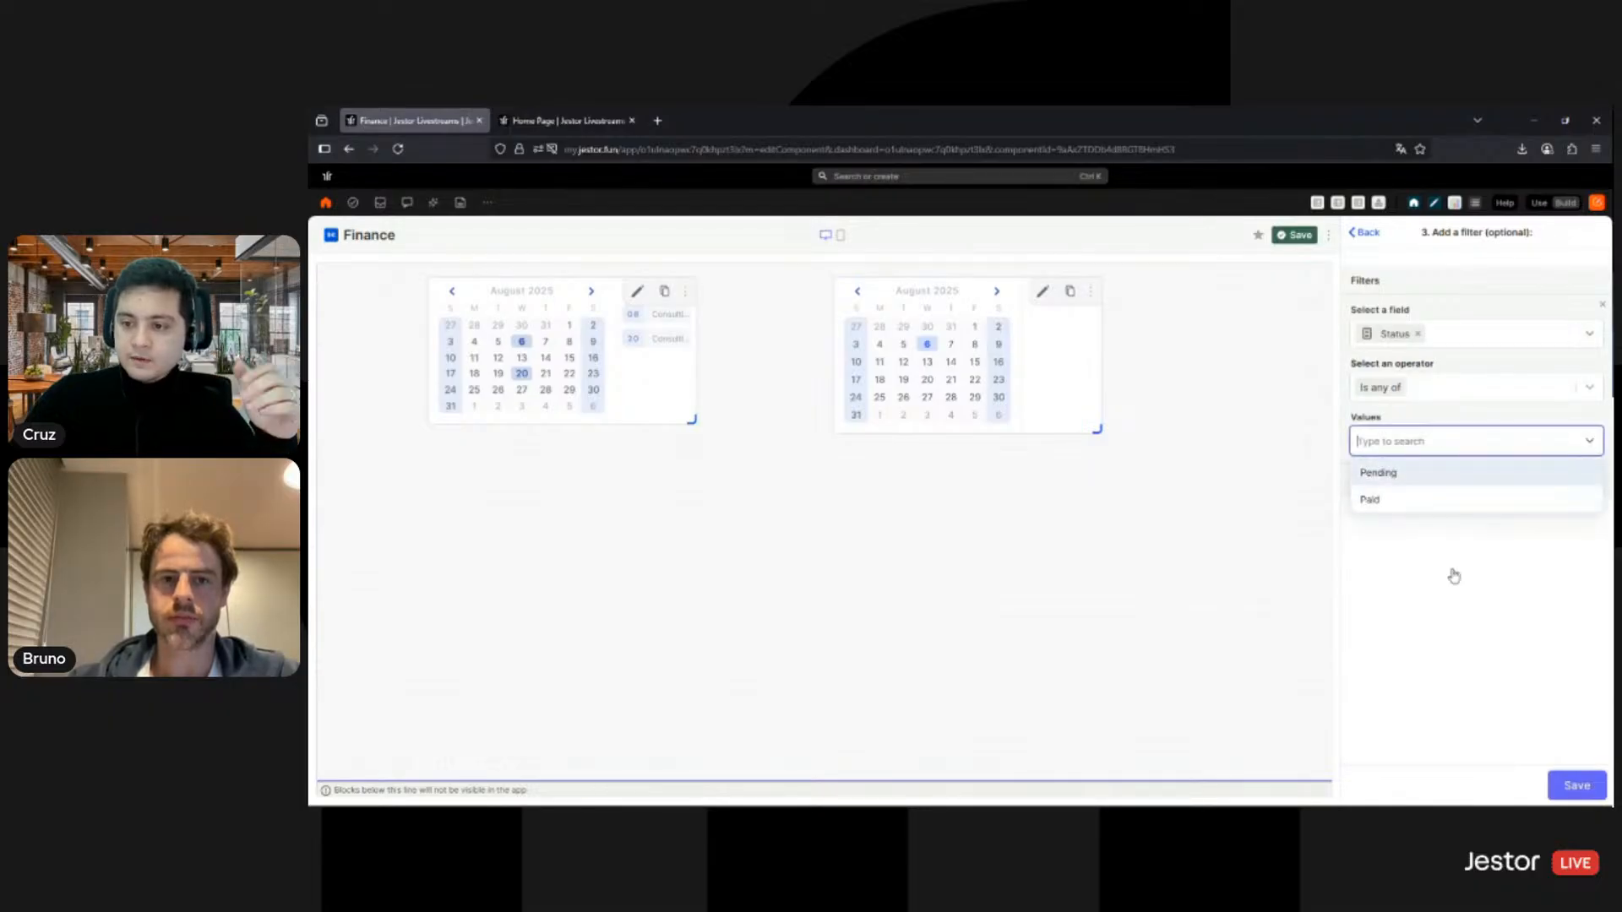
{"action": "left_click", "coordinate": [1574, 787]}
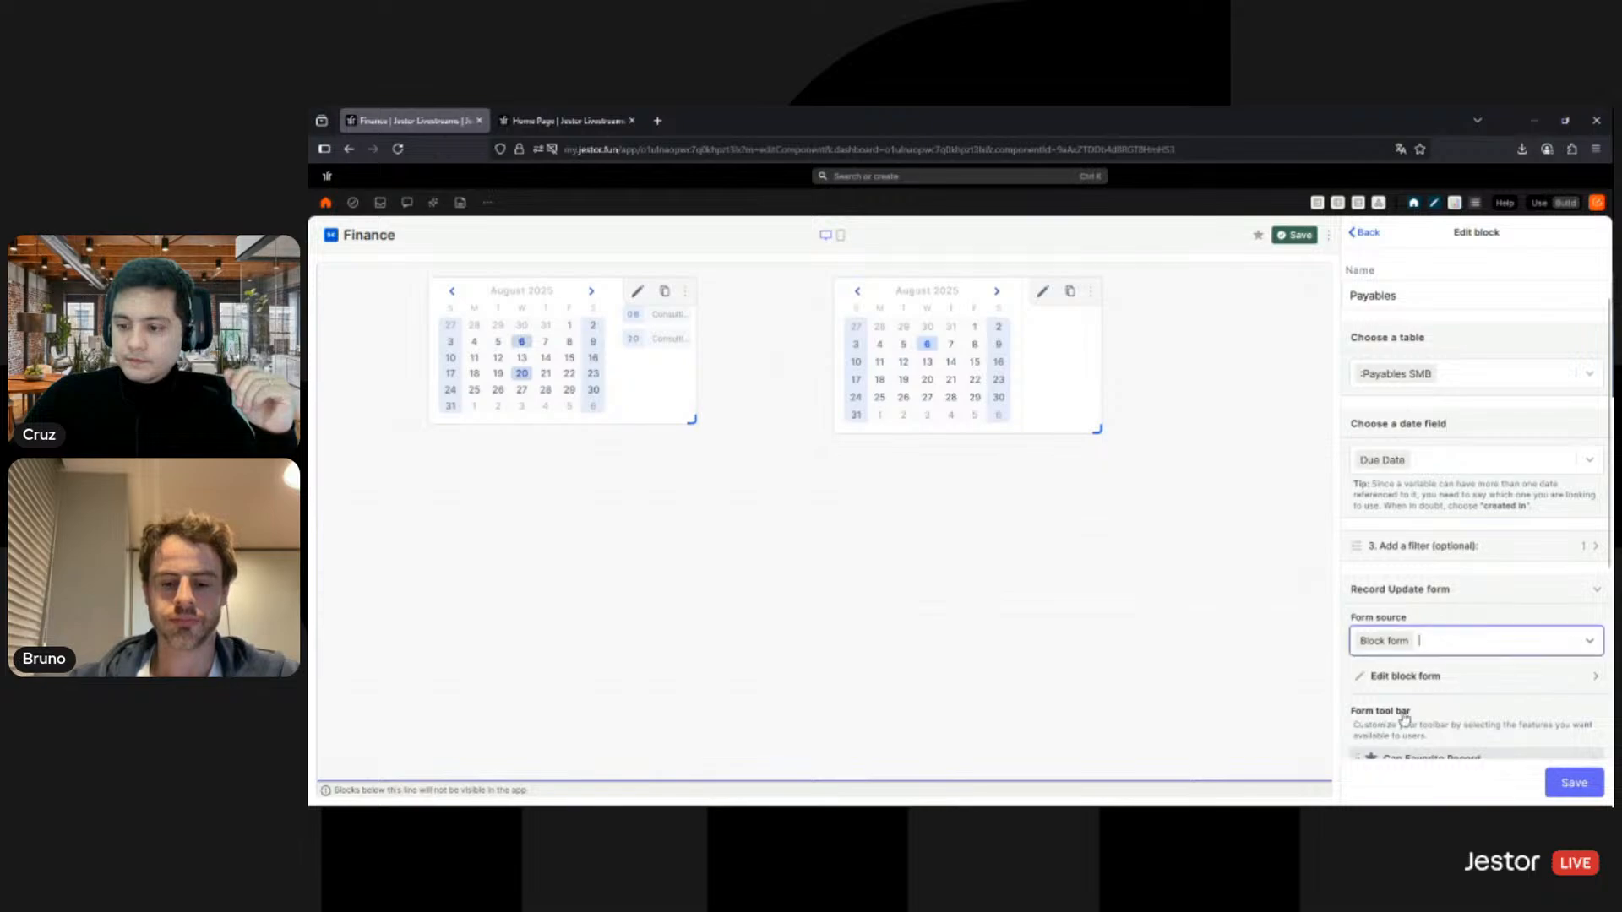
{"action": "left_click", "coordinate": [1404, 723]}
{"action": "left_click", "coordinate": [1574, 786]}
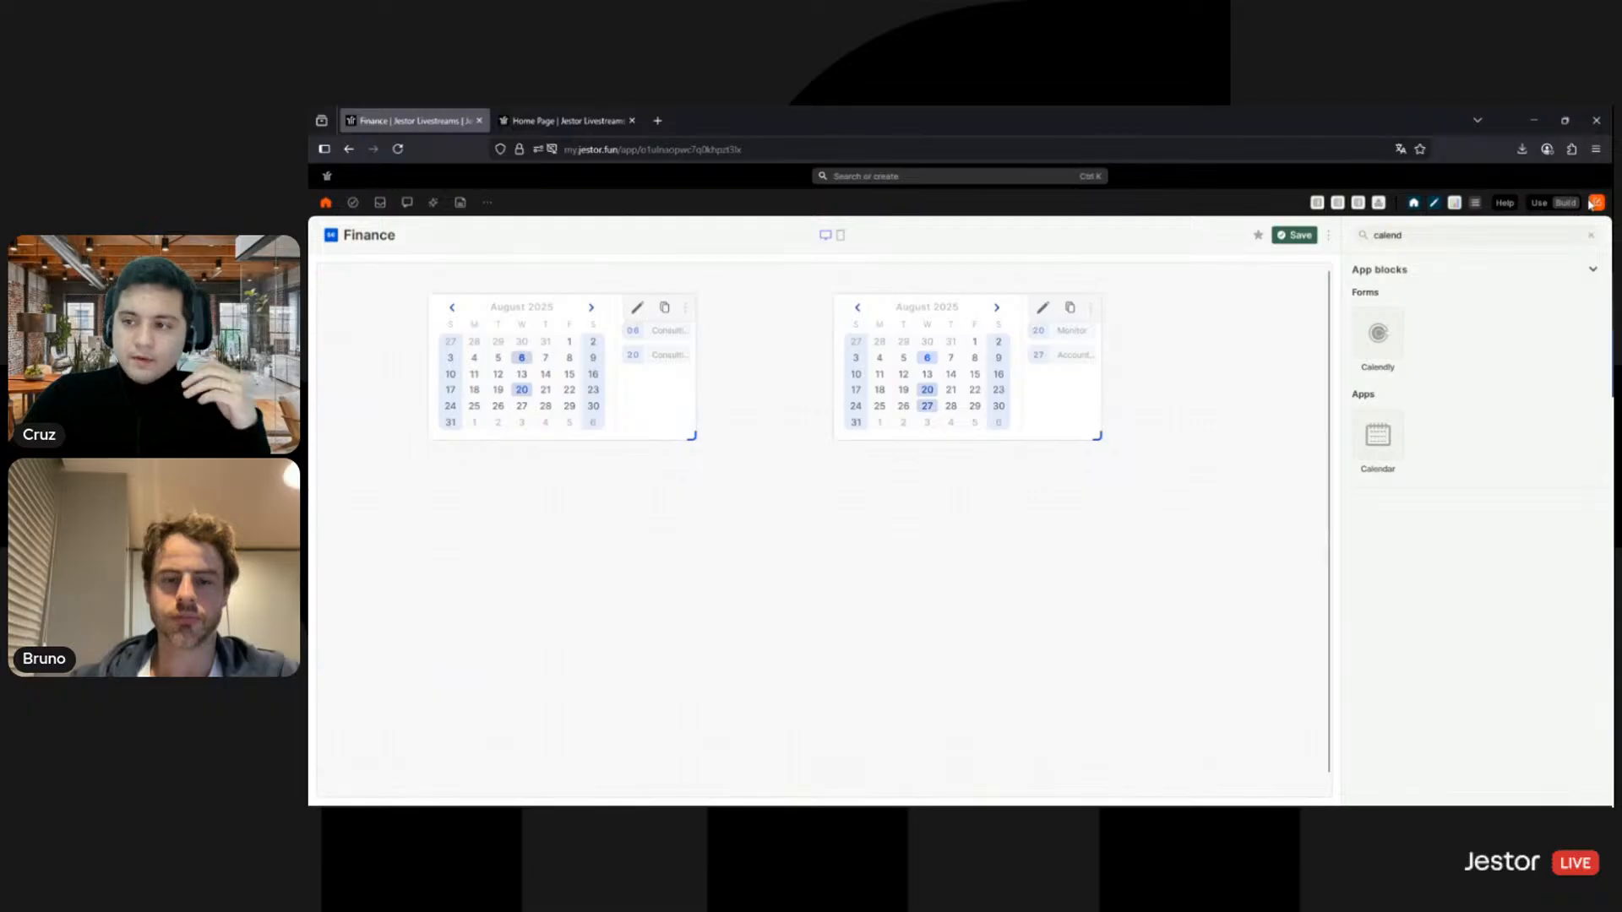
Step: Create a new blank app and title it Payables SMB
{"action": "left_click", "coordinate": [1595, 203]}
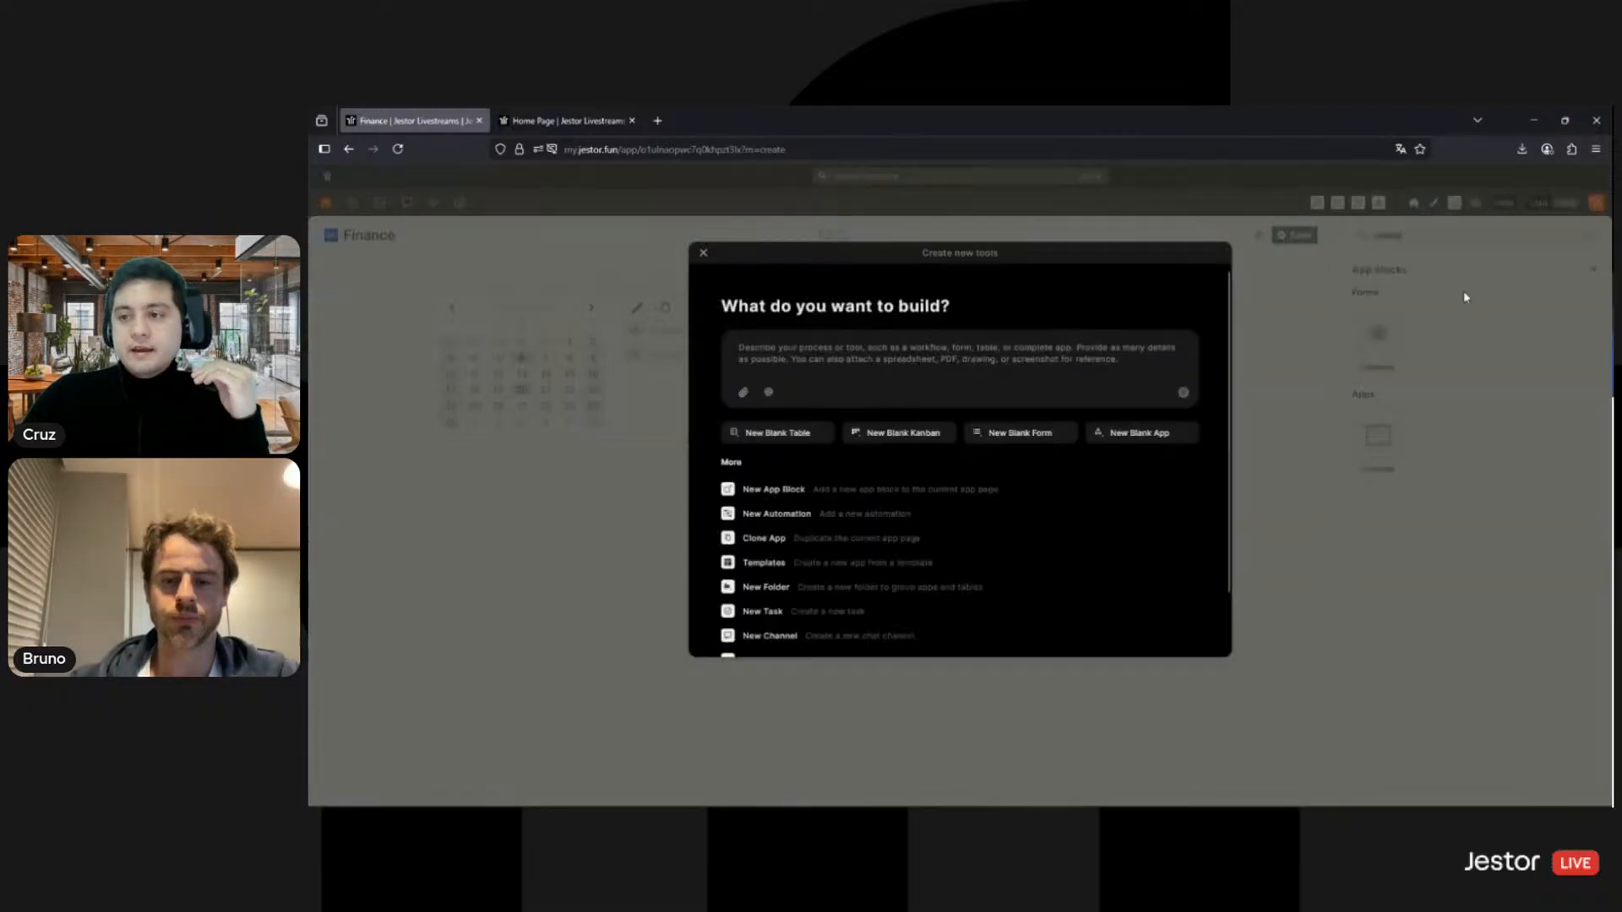
{"action": "left_click", "coordinate": [1116, 439]}
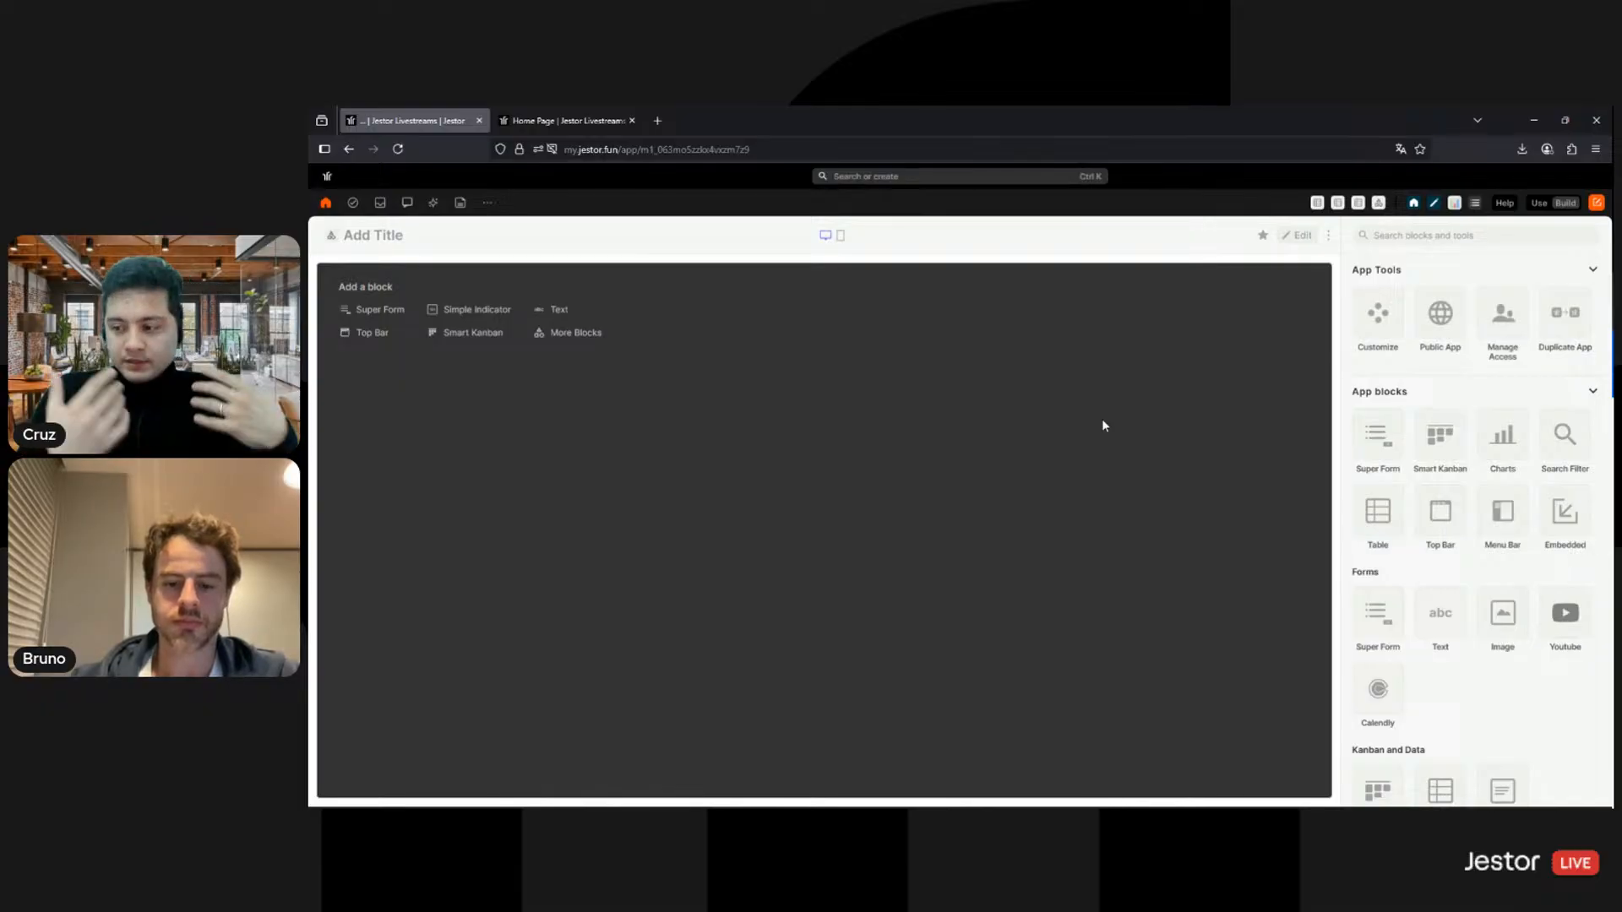
{"action": "left_click", "coordinate": [374, 236]}
{"action": "type", "text": "Payables SMB"}
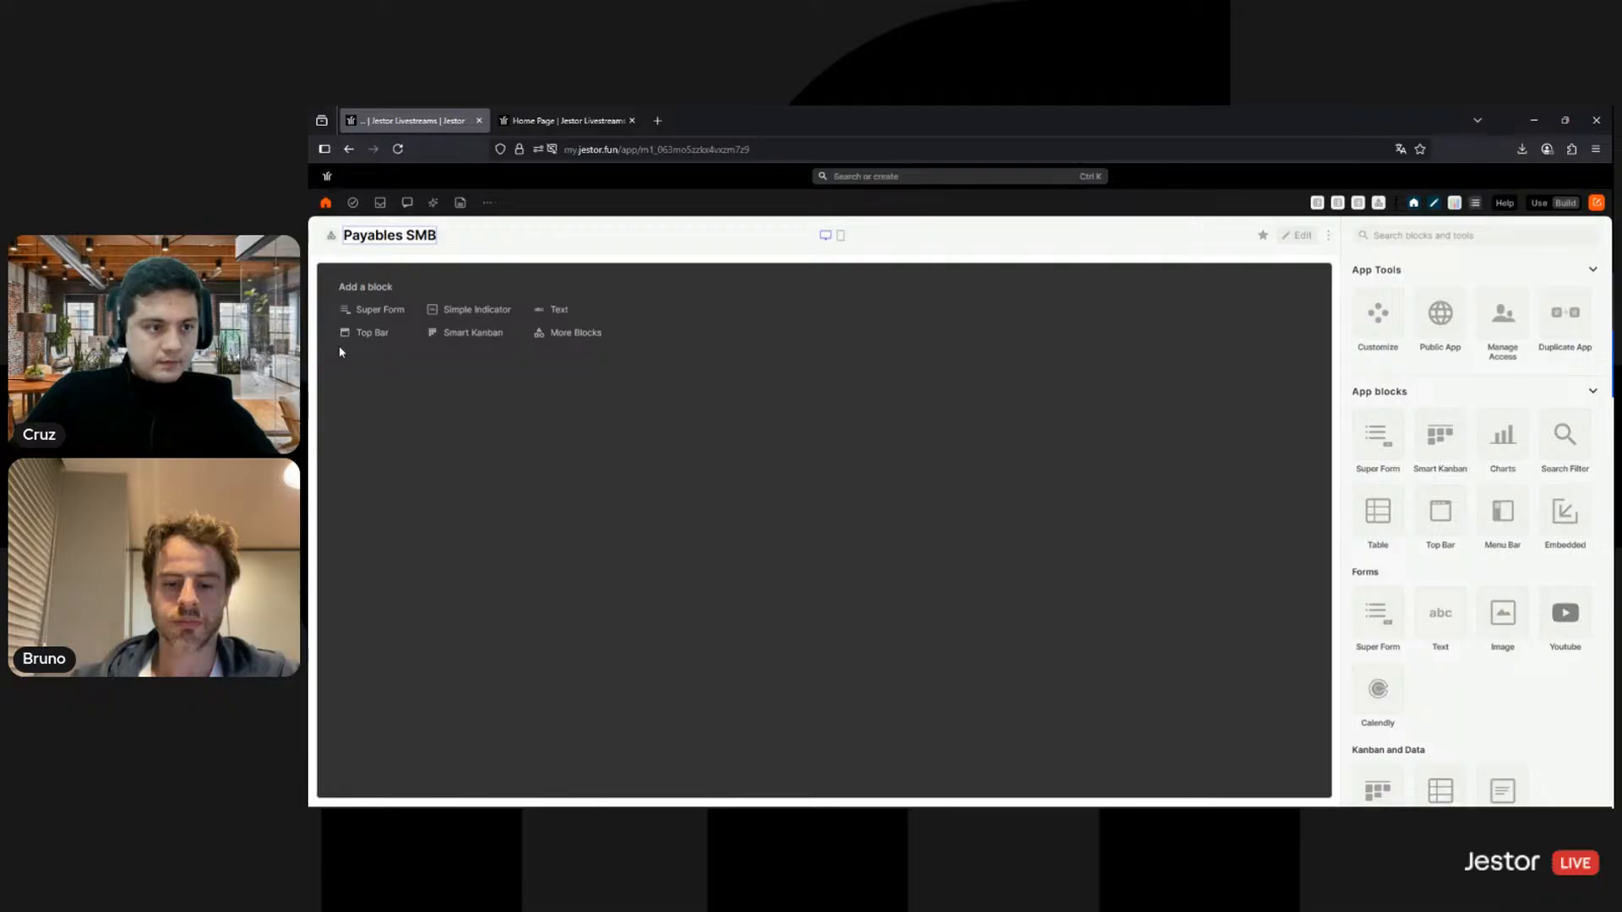
{"action": "key", "text": "Return"}
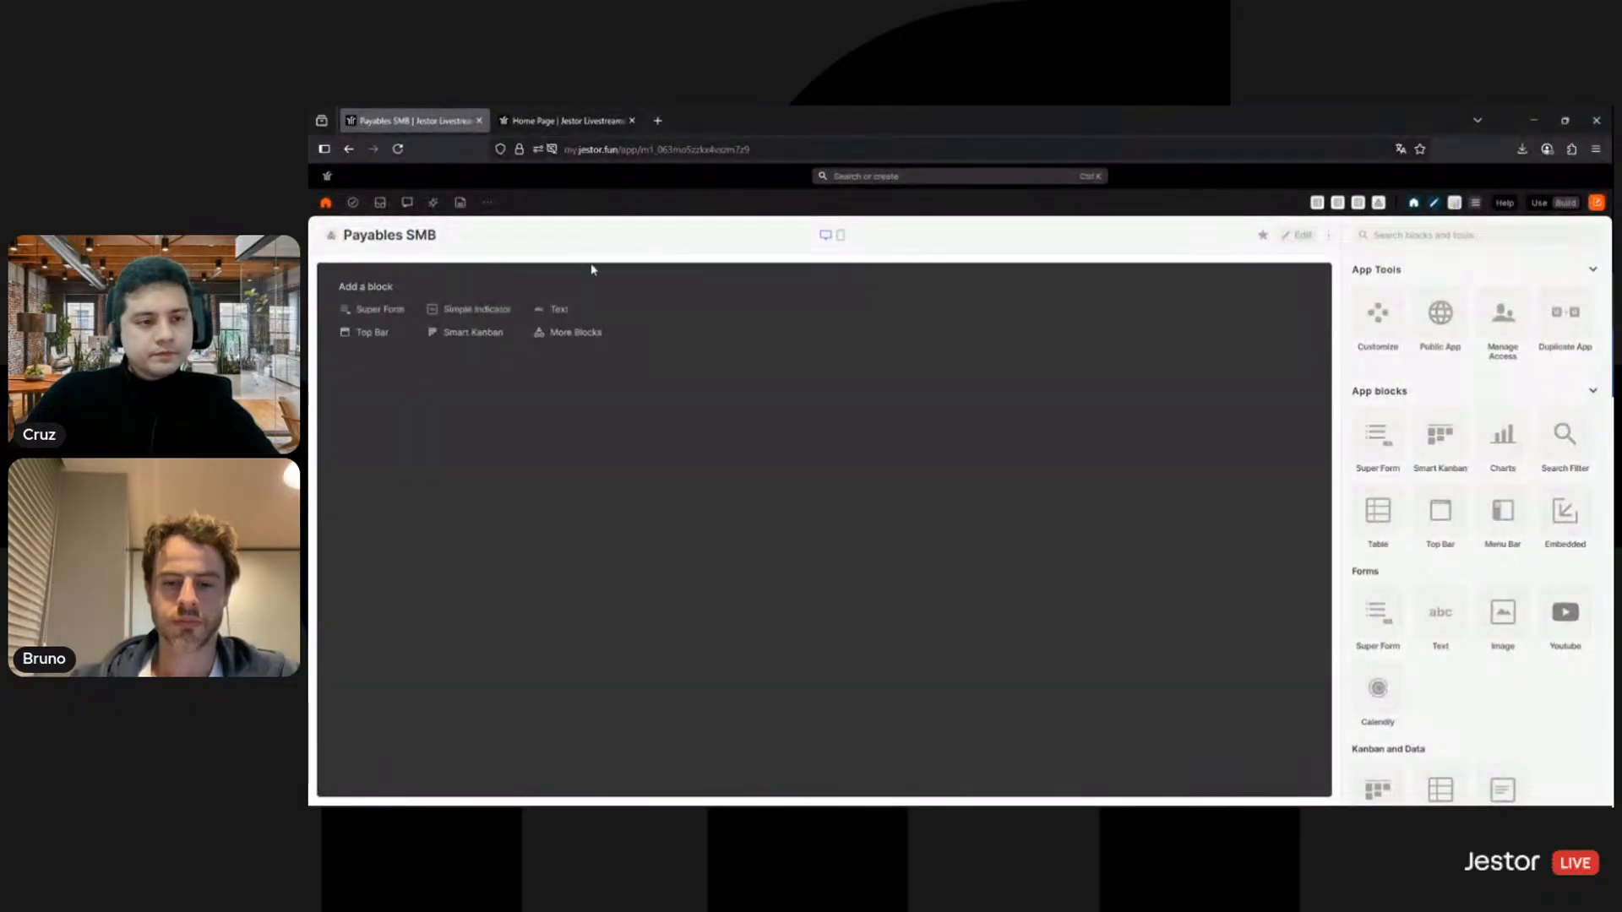
Step: Customize the app with background color #f8f8f8 and page scrolling disabled on desktop, and save the customization
{"action": "left_click", "coordinate": [1359, 313]}
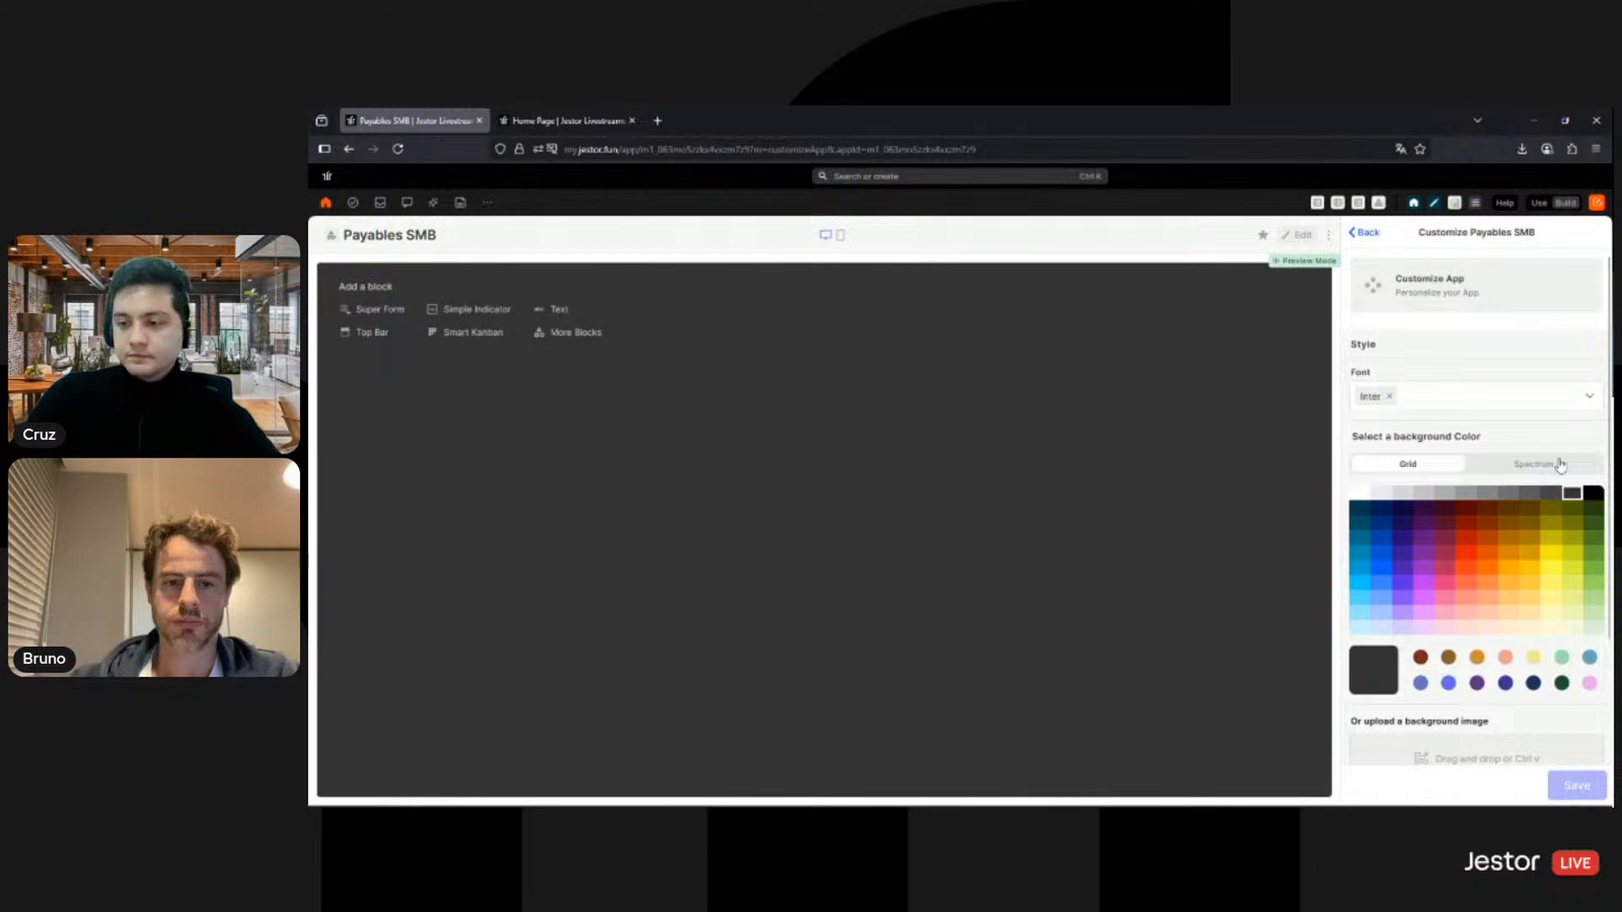
{"action": "left_click", "coordinate": [1560, 465]}
{"action": "double_click", "coordinate": [1574, 622]}
{"action": "type", "text": "f8f8f8"}
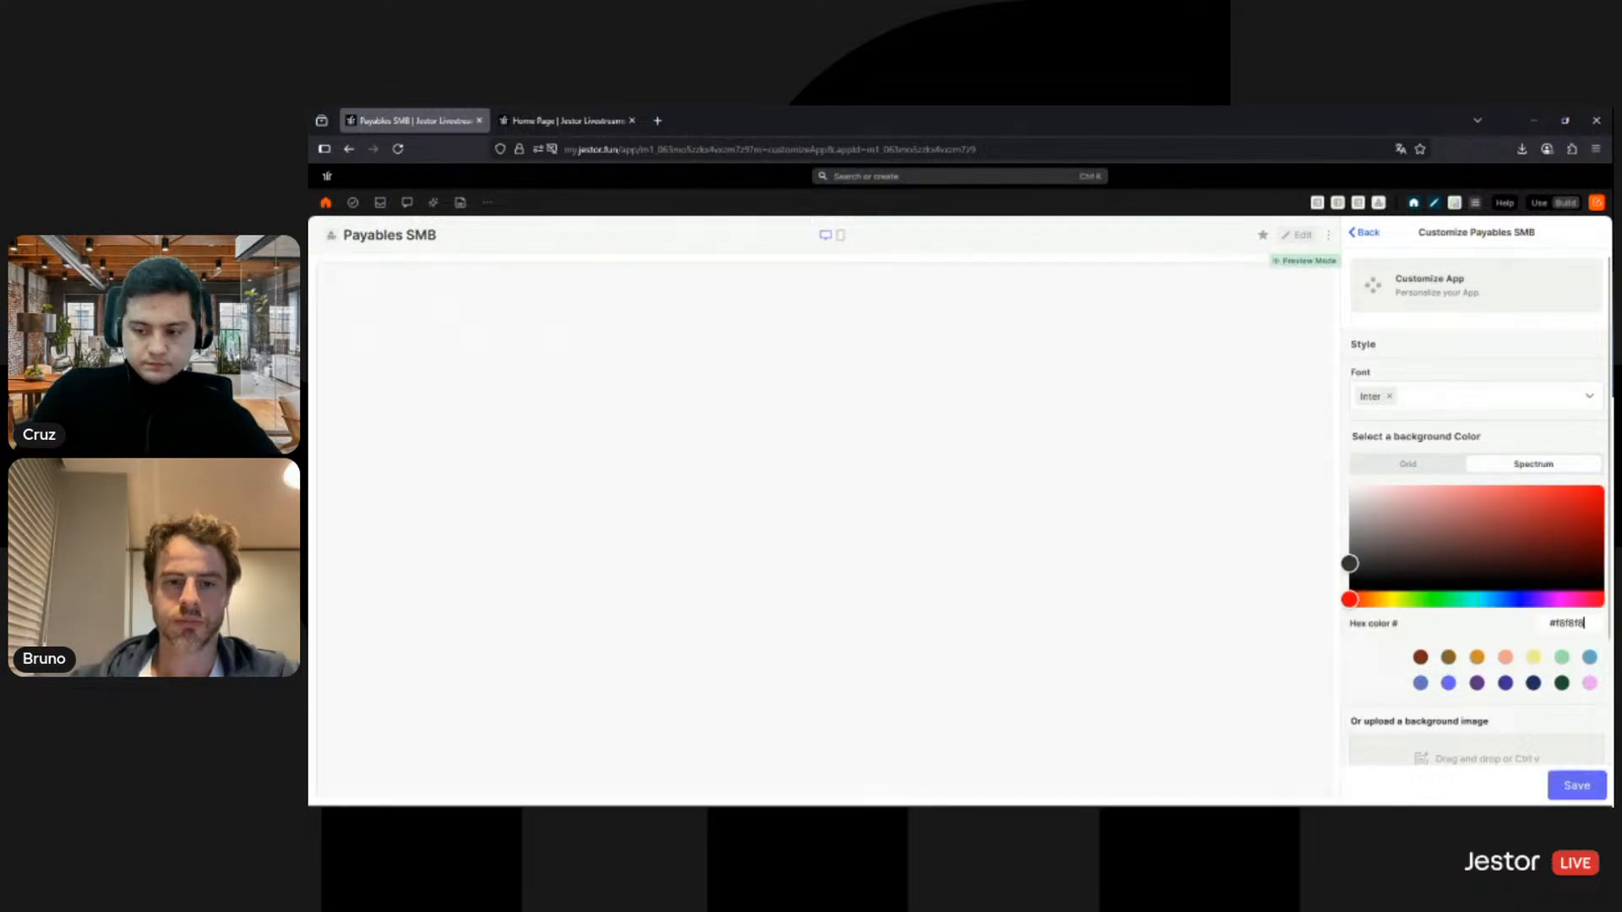
{"action": "scroll", "coordinate": [1558, 704], "scroll_direction": "down", "scroll_amount": 1}
{"action": "scroll", "coordinate": [1558, 704], "scroll_direction": "down", "scroll_amount": 2}
{"action": "left_click", "coordinate": [1585, 709]}
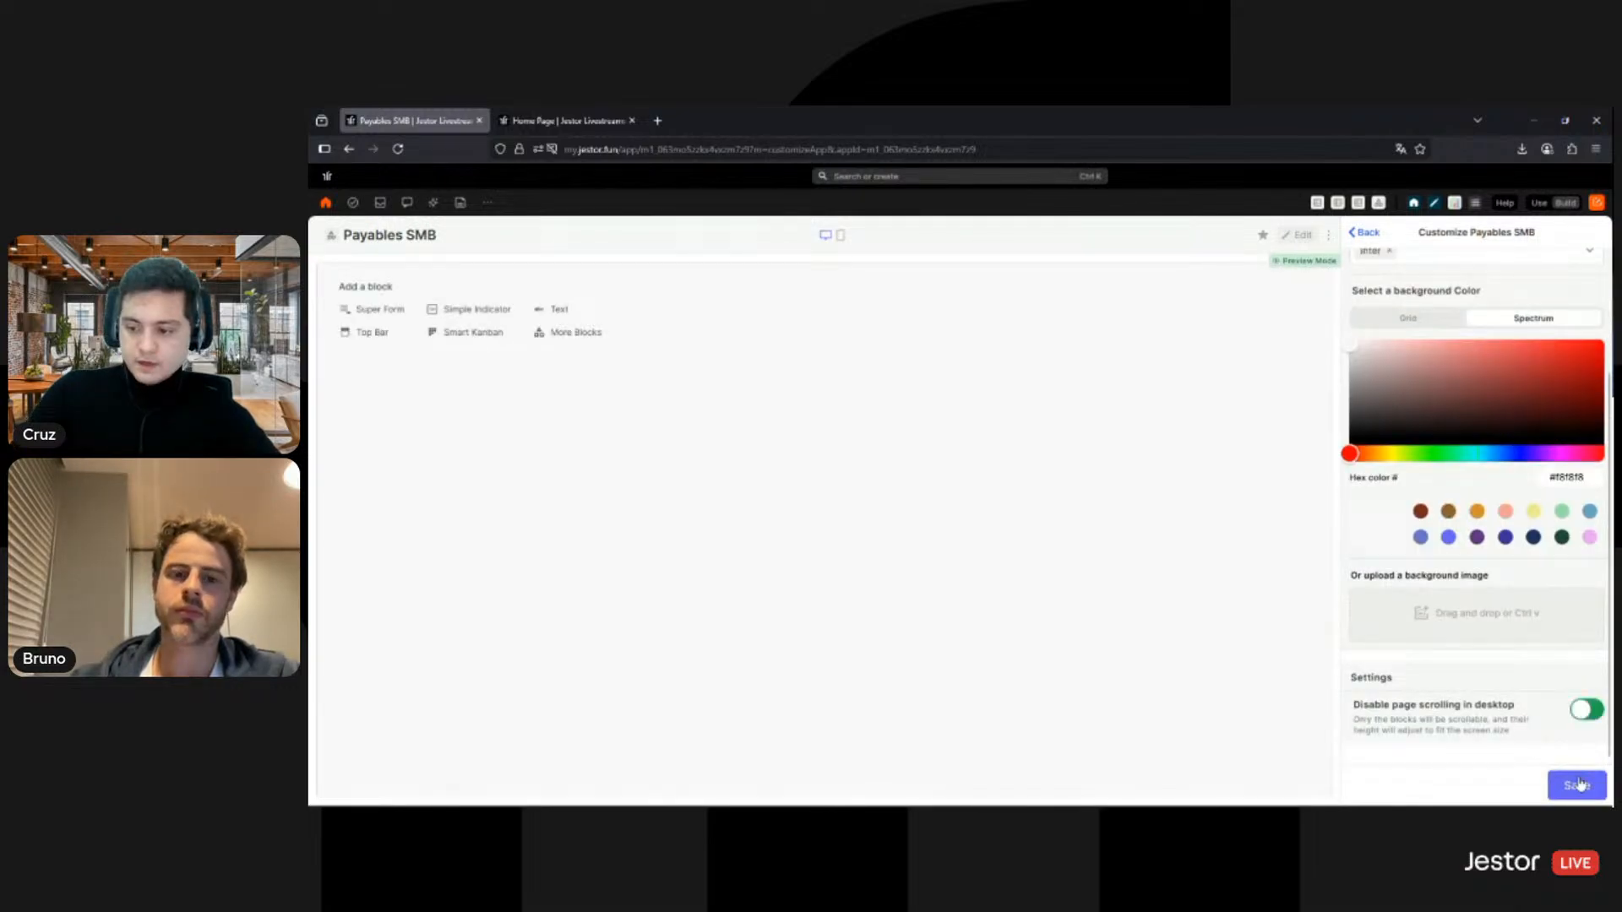
{"action": "left_click", "coordinate": [1580, 786]}
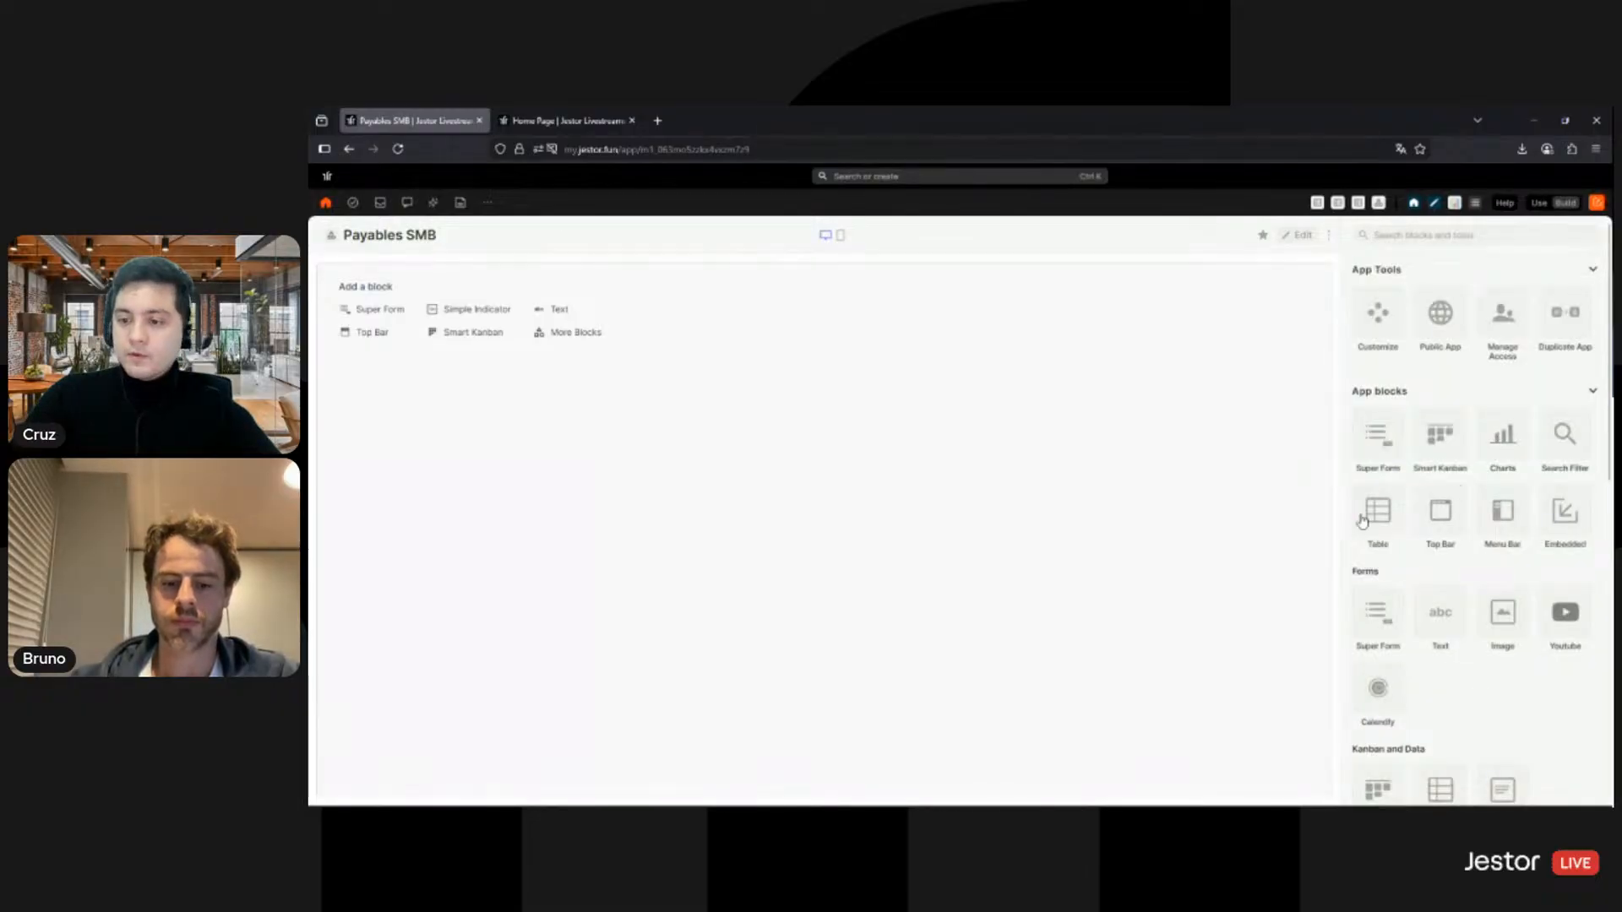
Step: Add a Table block to the Payables SMB app and enlarge it to fill the whole page
{"action": "left_click", "coordinate": [1363, 512]}
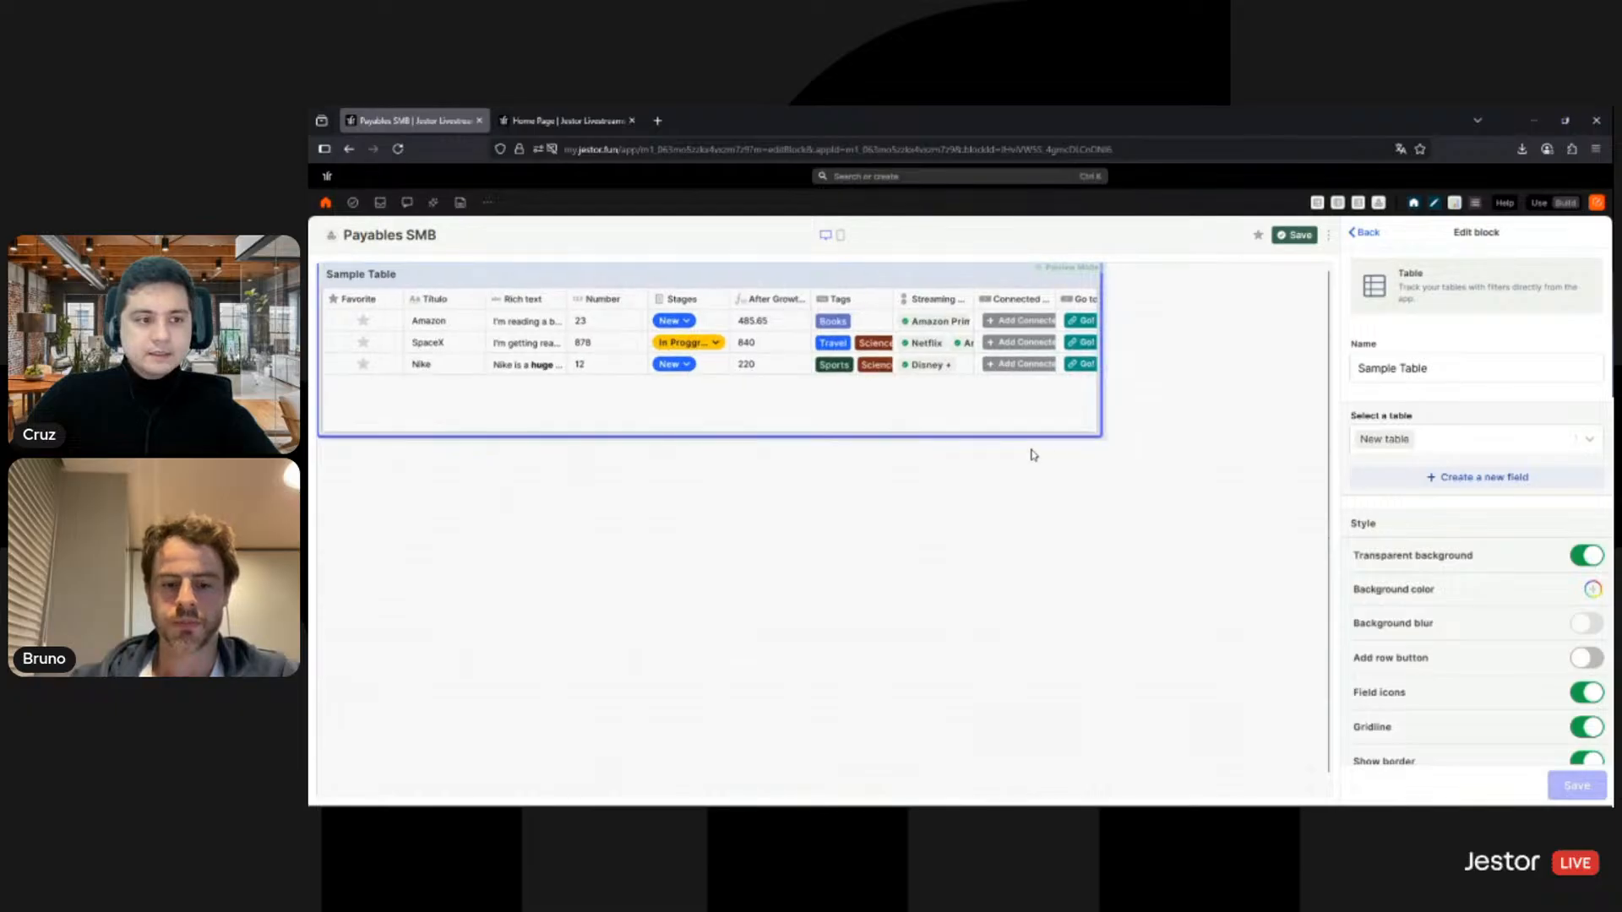
{"action": "left_click_drag", "start_coordinate": [1099, 435], "coordinate": [1320, 770]}
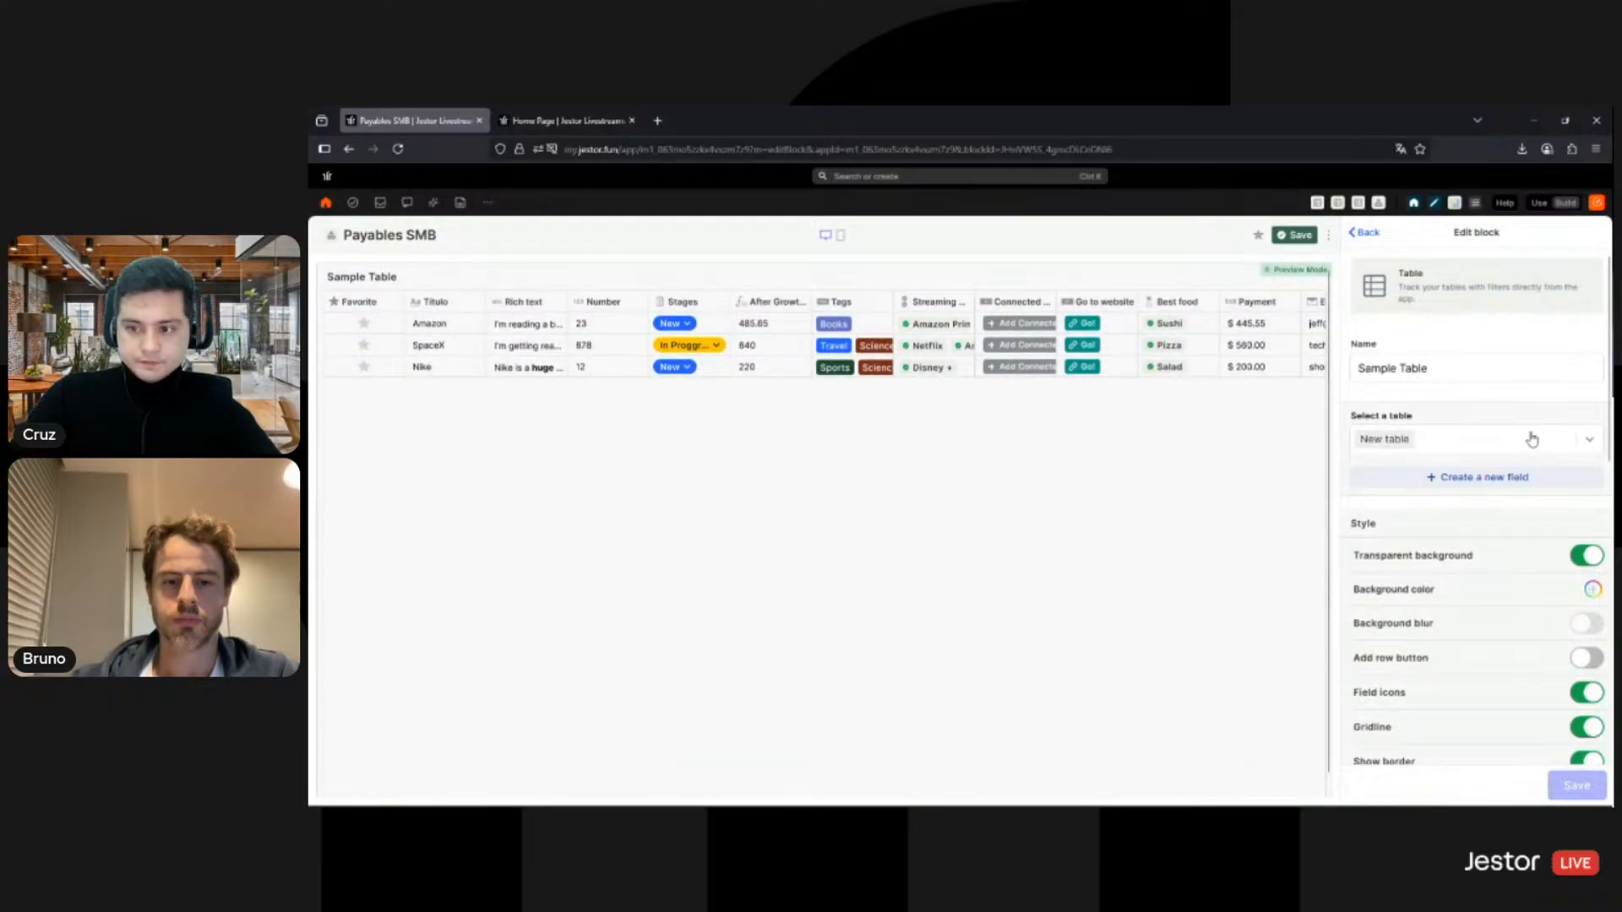
Step: Link the table block to the Payables SMB table and name the block Payables
{"action": "left_click", "coordinate": [1531, 439]}
{"action": "type", "text": "aab"}
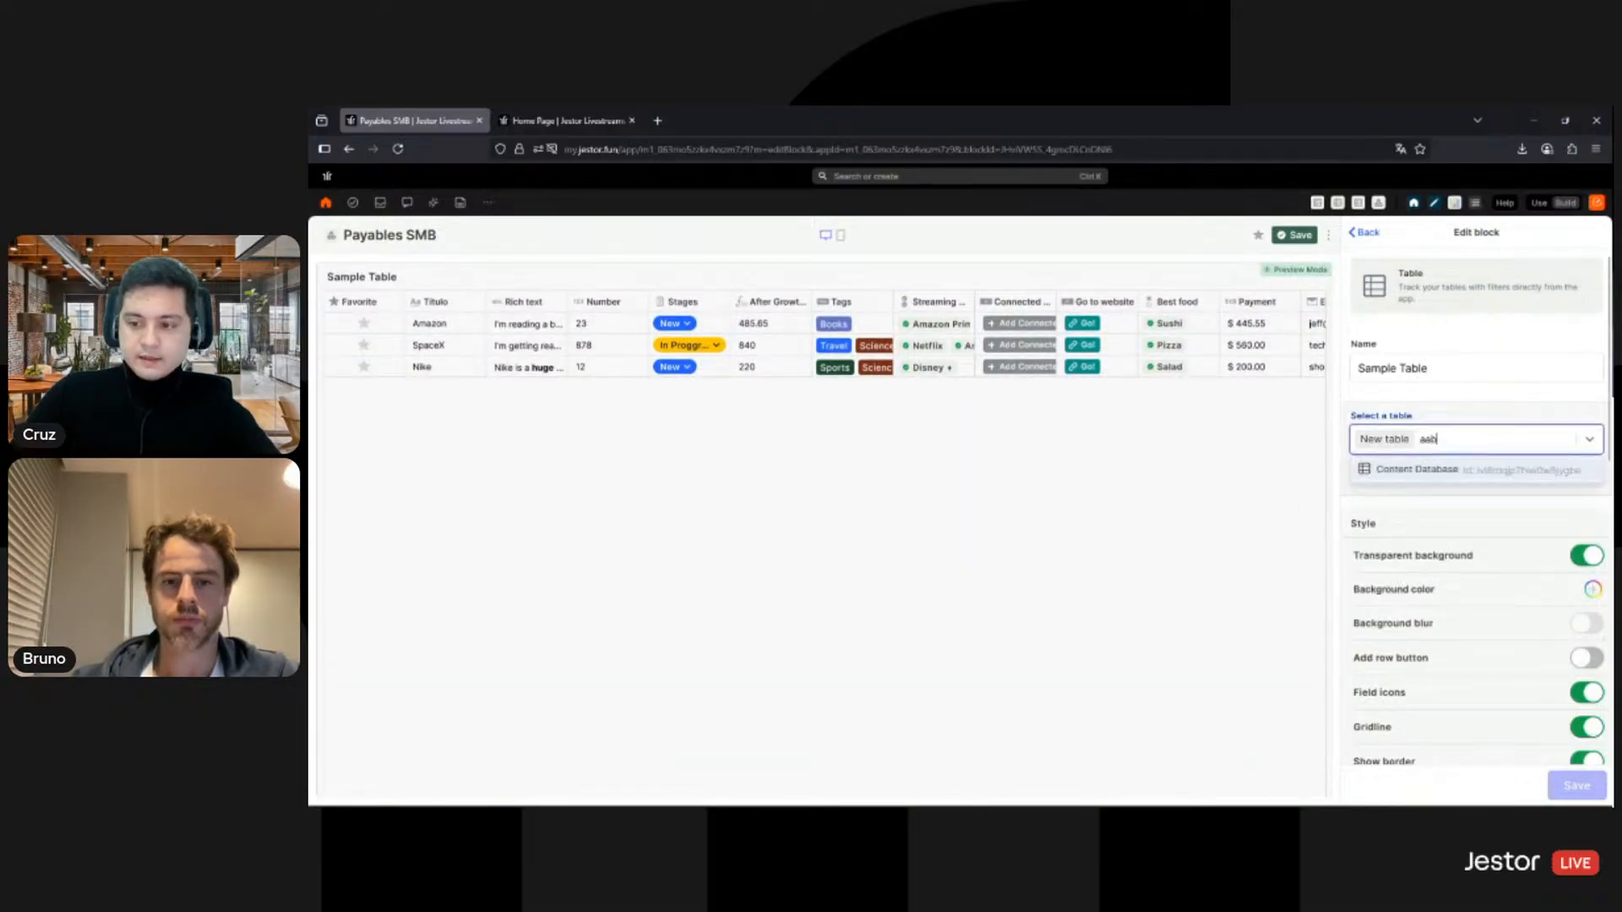
{"action": "key", "text": "BackSpace"}
{"action": "key", "text": "BackSpace"}
{"action": "type", "text": "y"}
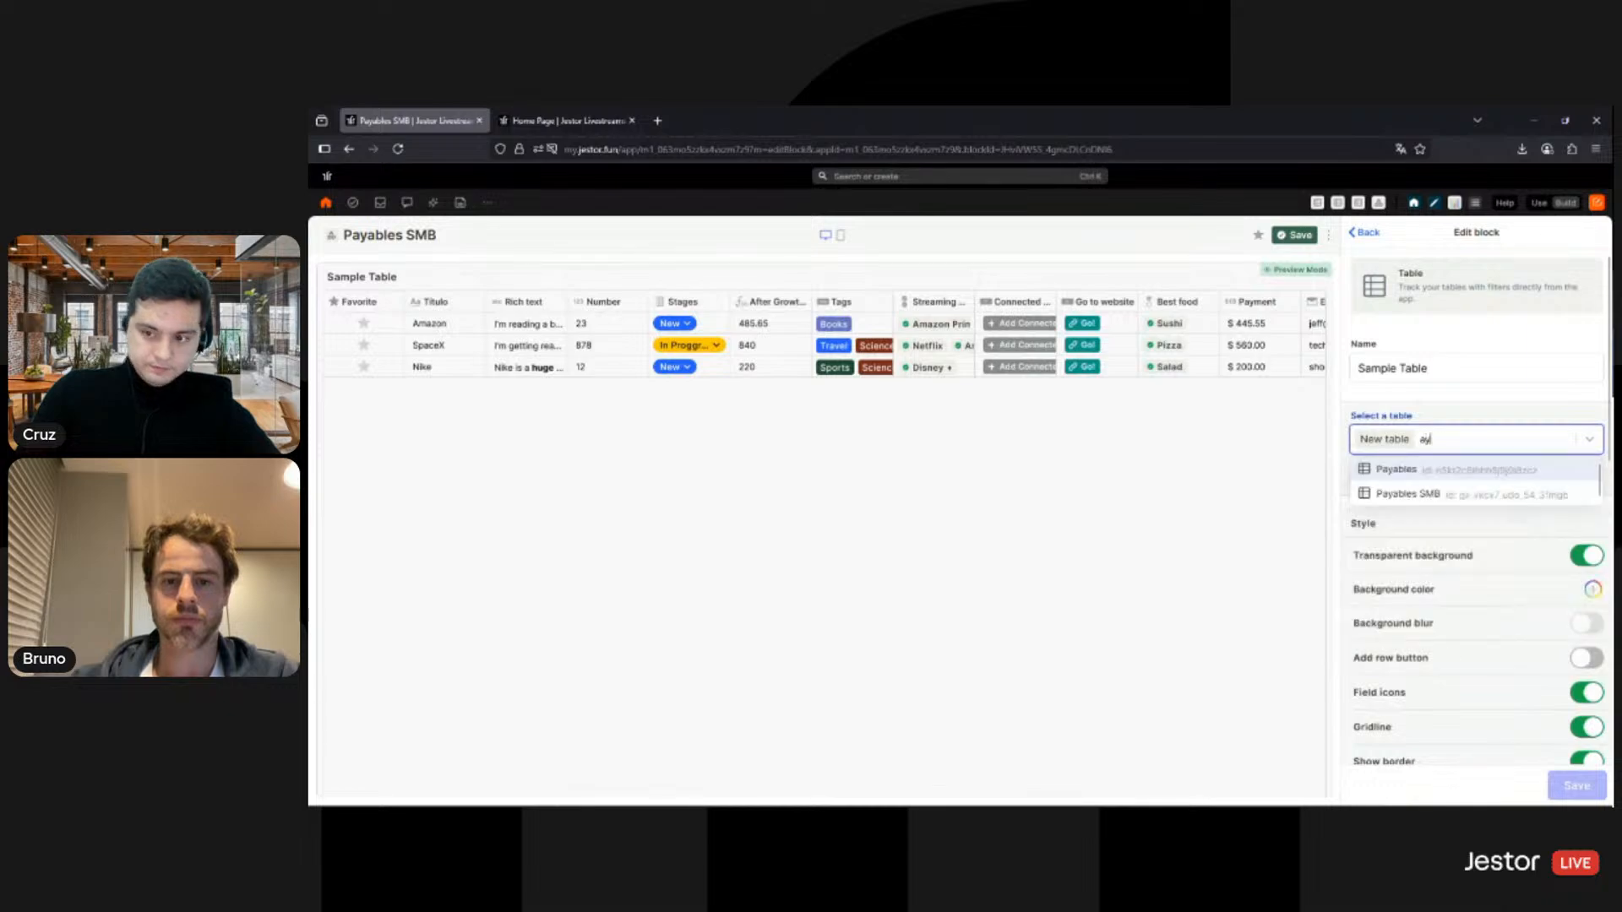
{"action": "left_click", "coordinate": [1455, 497]}
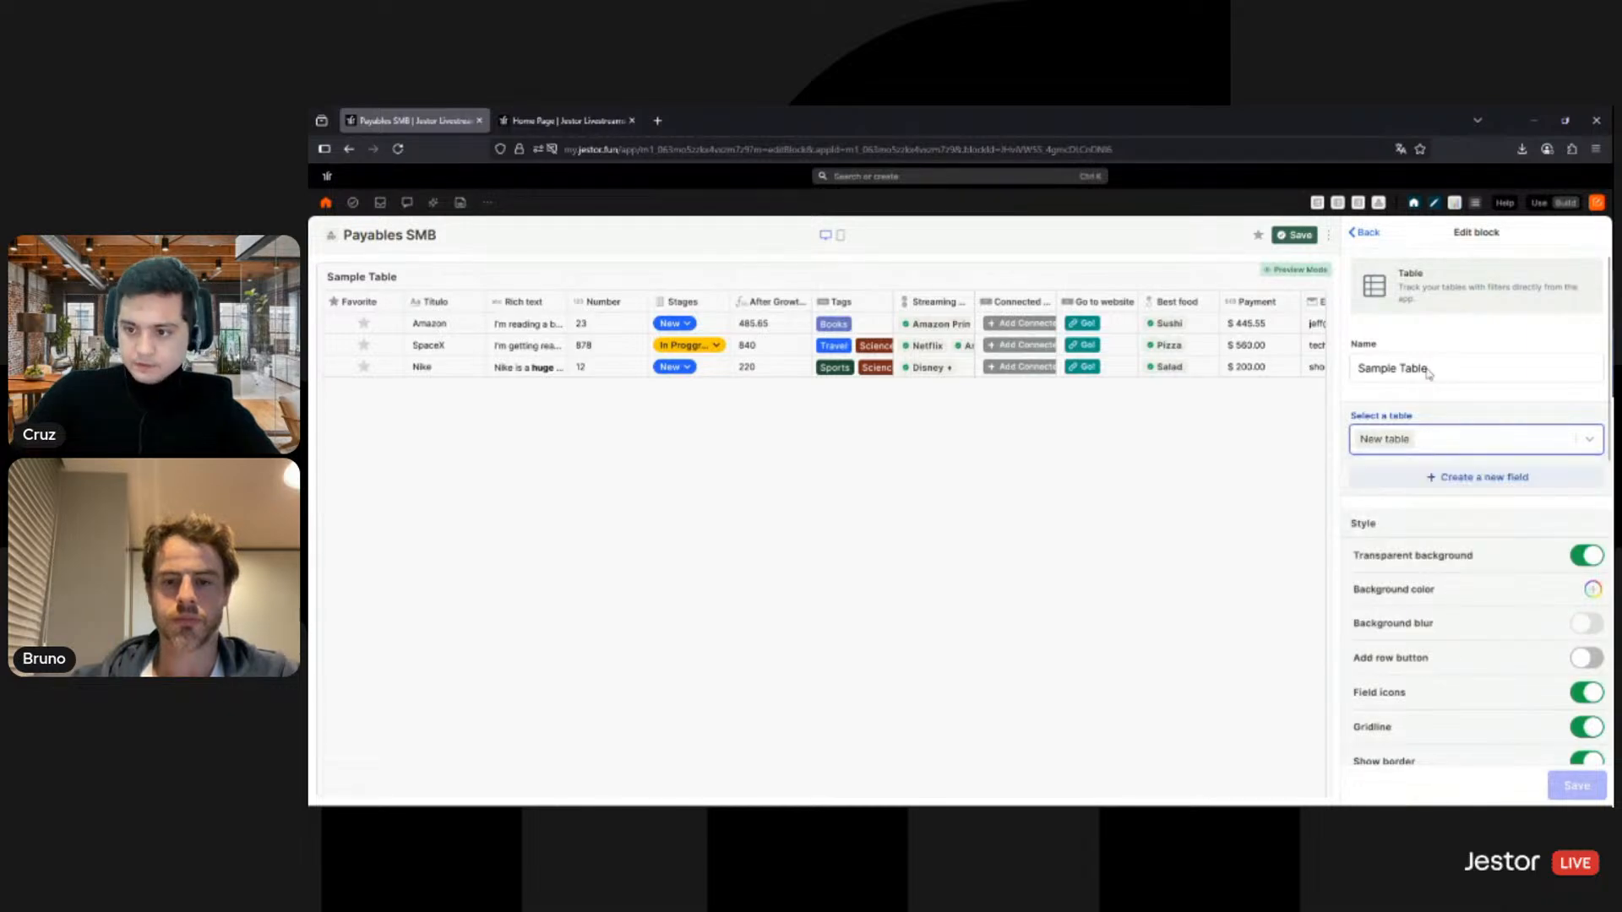
{"action": "triple_click", "coordinate": [1428, 369]}
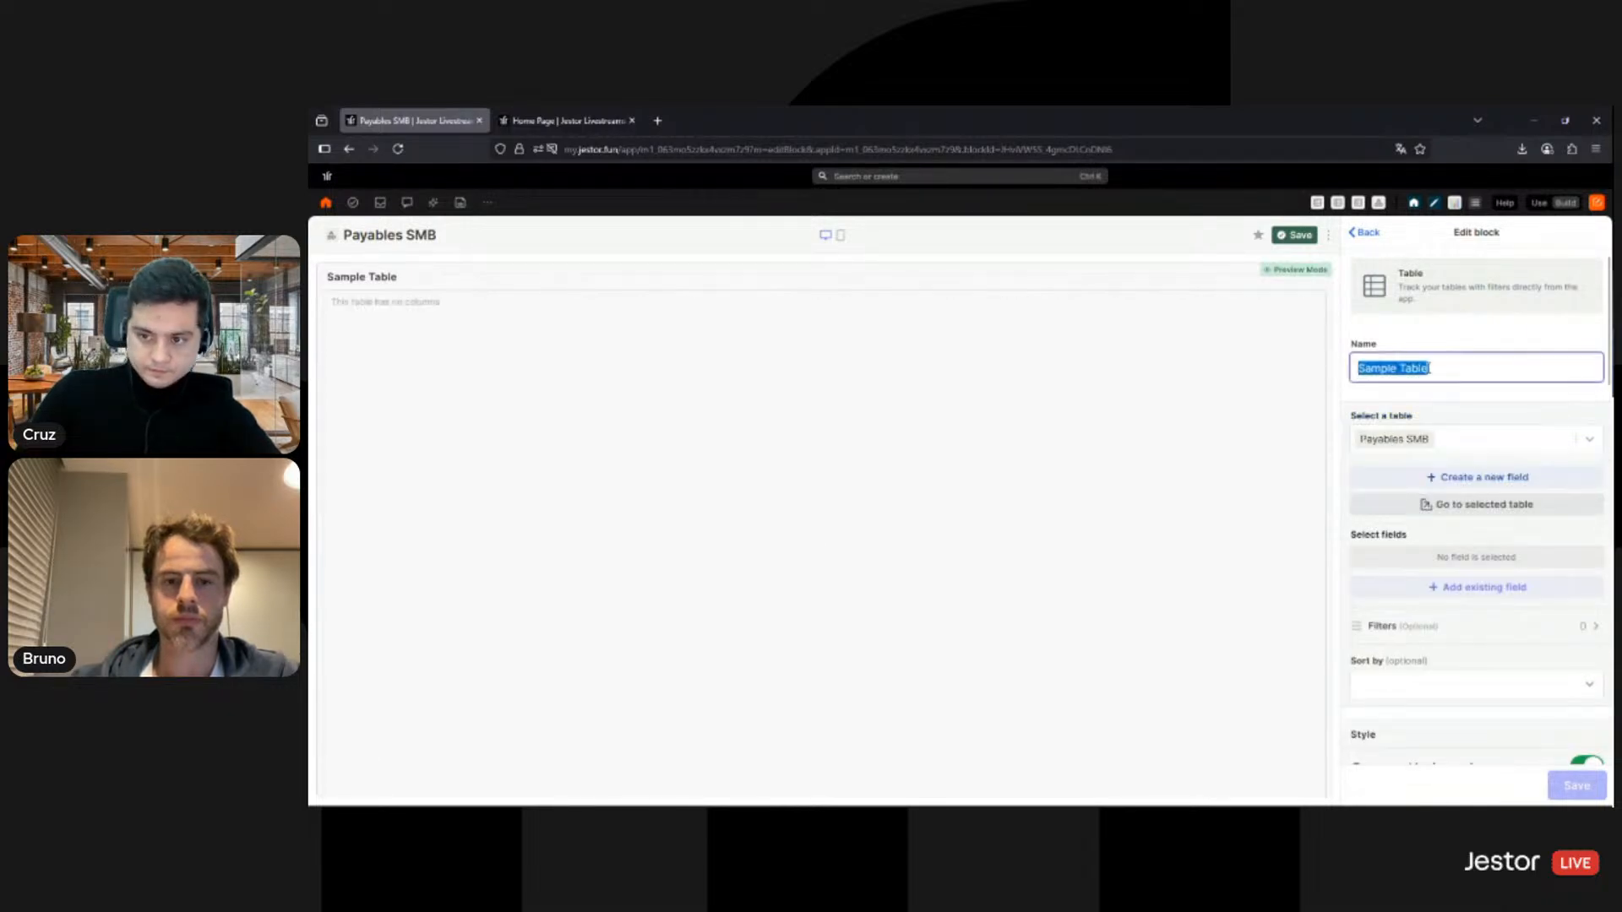
{"action": "type", "text": "Payables"}
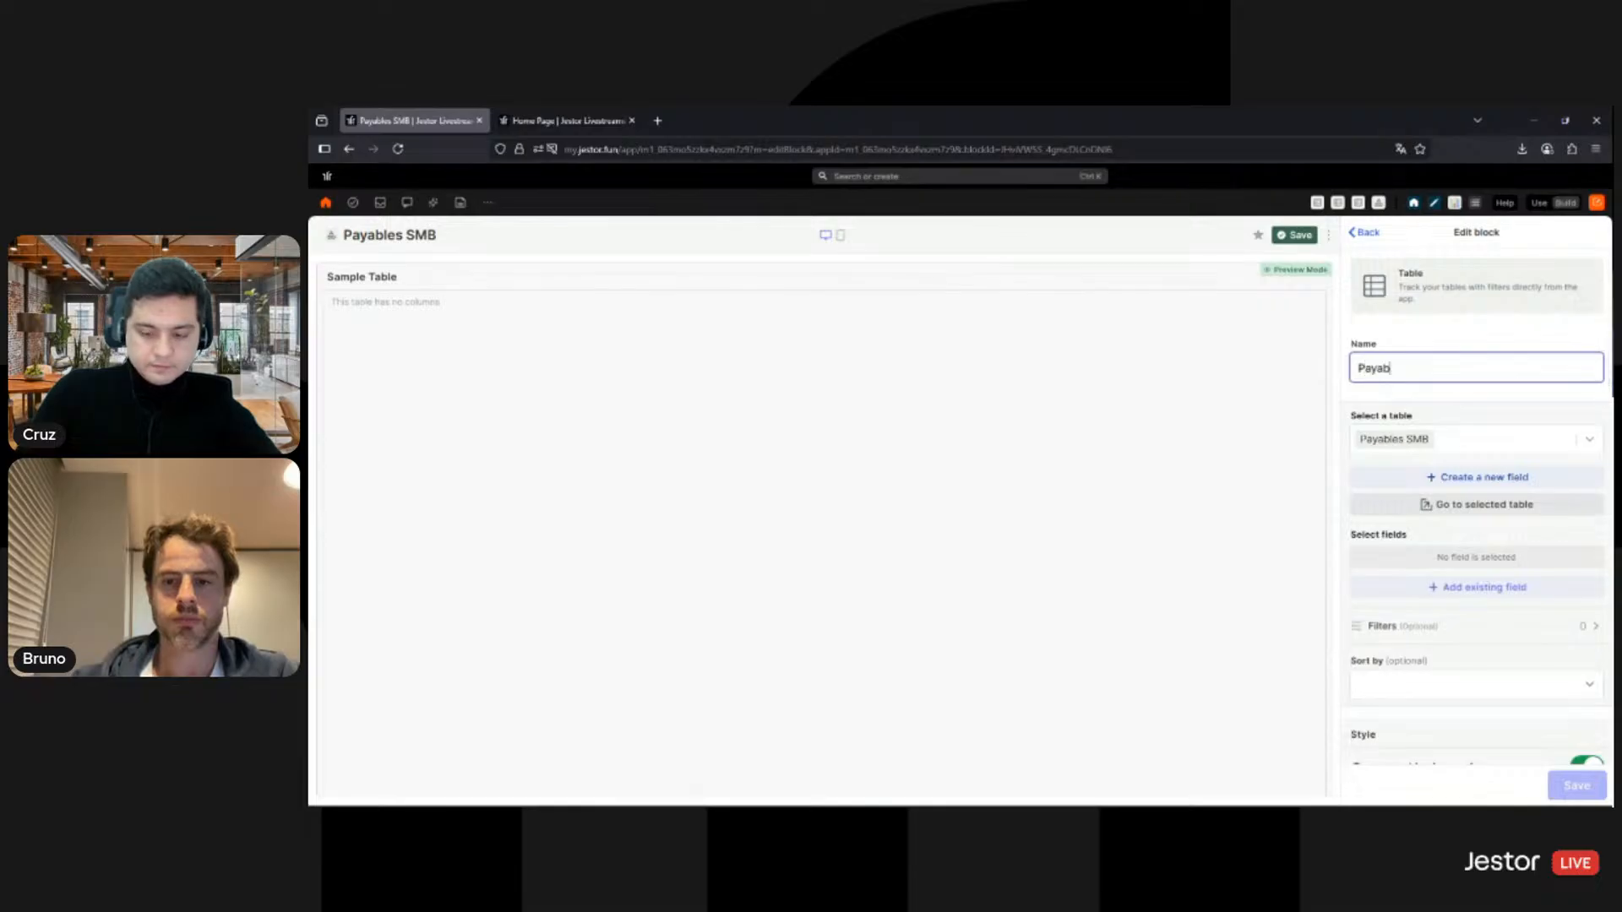
Step: Add the fields Title, Description, Category, Vendor, Due Date, Payment Date, Amount, Attachments and Status to the Payables table block
{"action": "left_click", "coordinate": [1452, 591]}
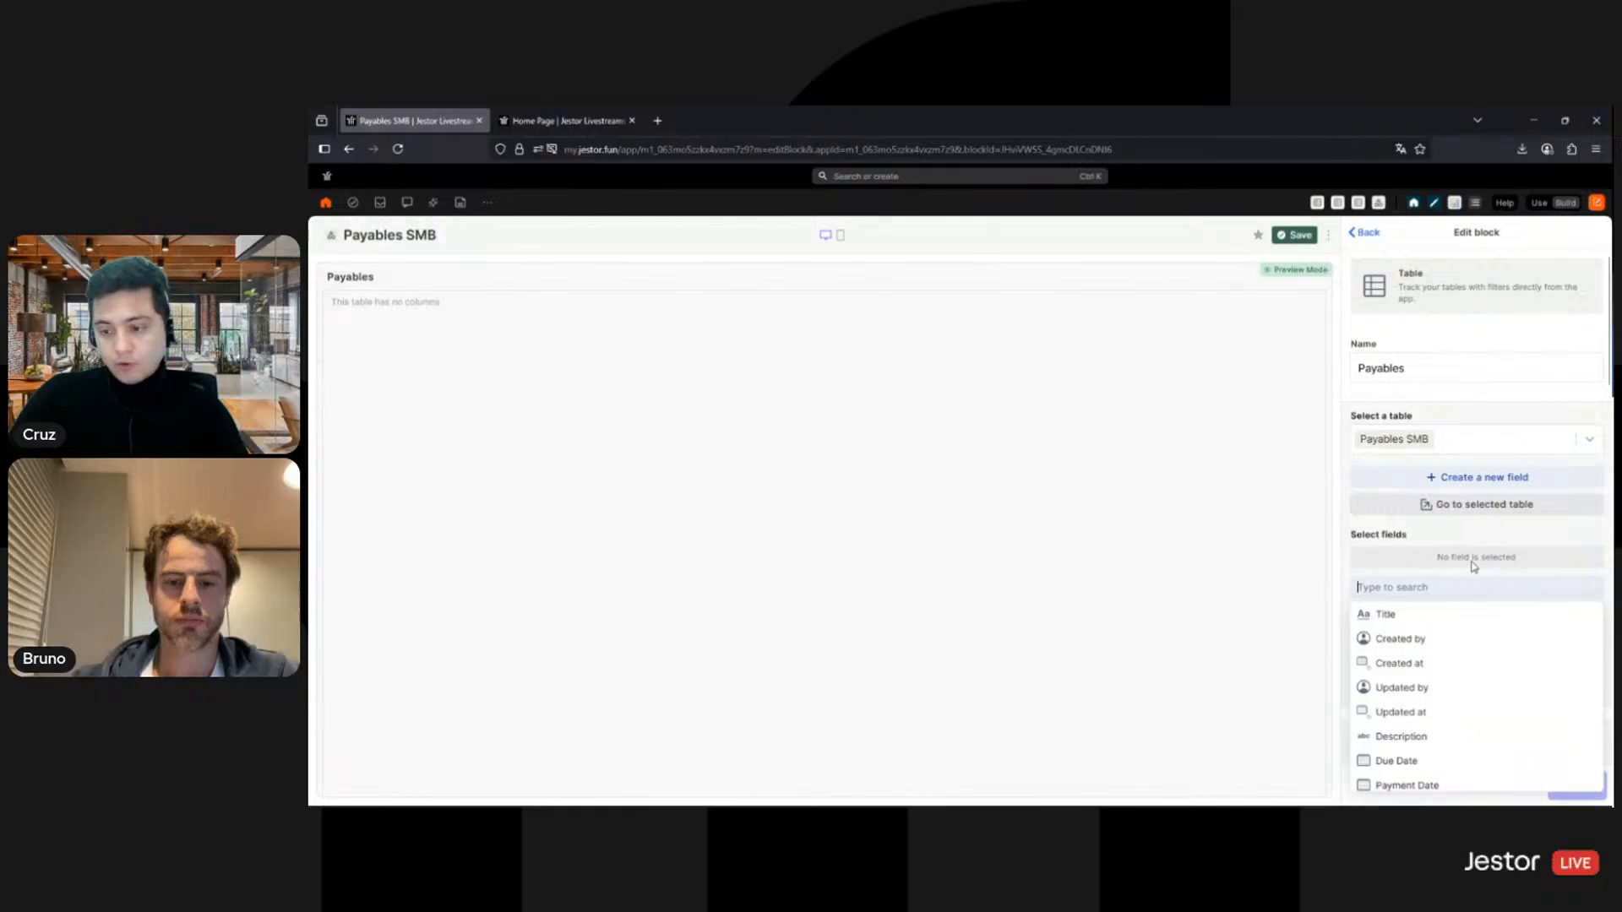
{"action": "left_click", "coordinate": [1456, 618]}
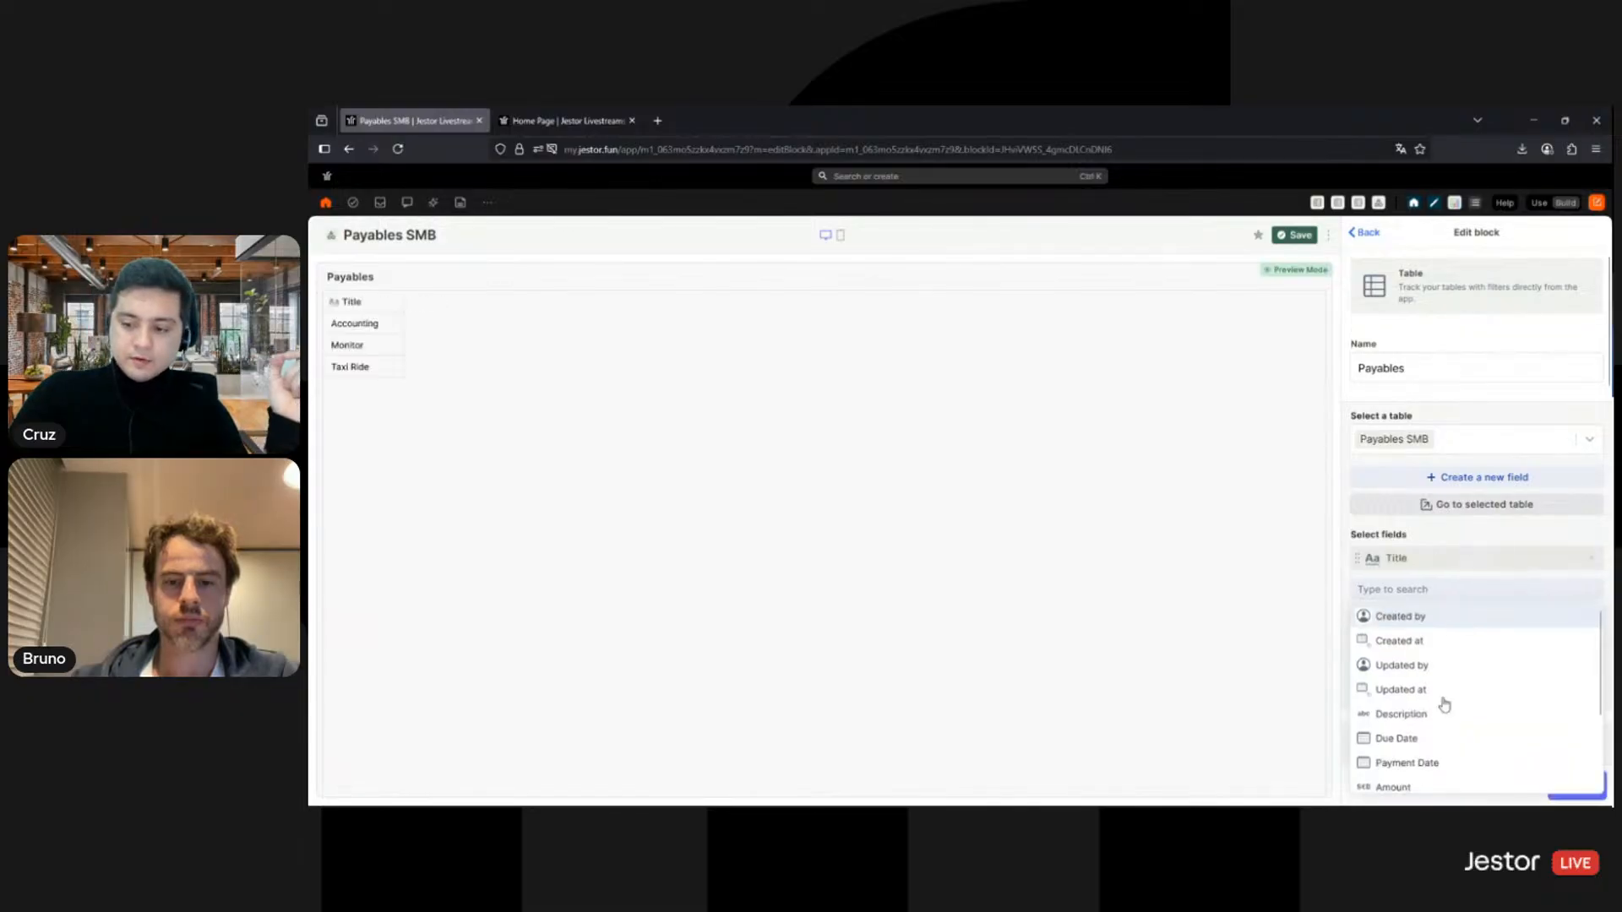
{"action": "left_click", "coordinate": [1444, 717]}
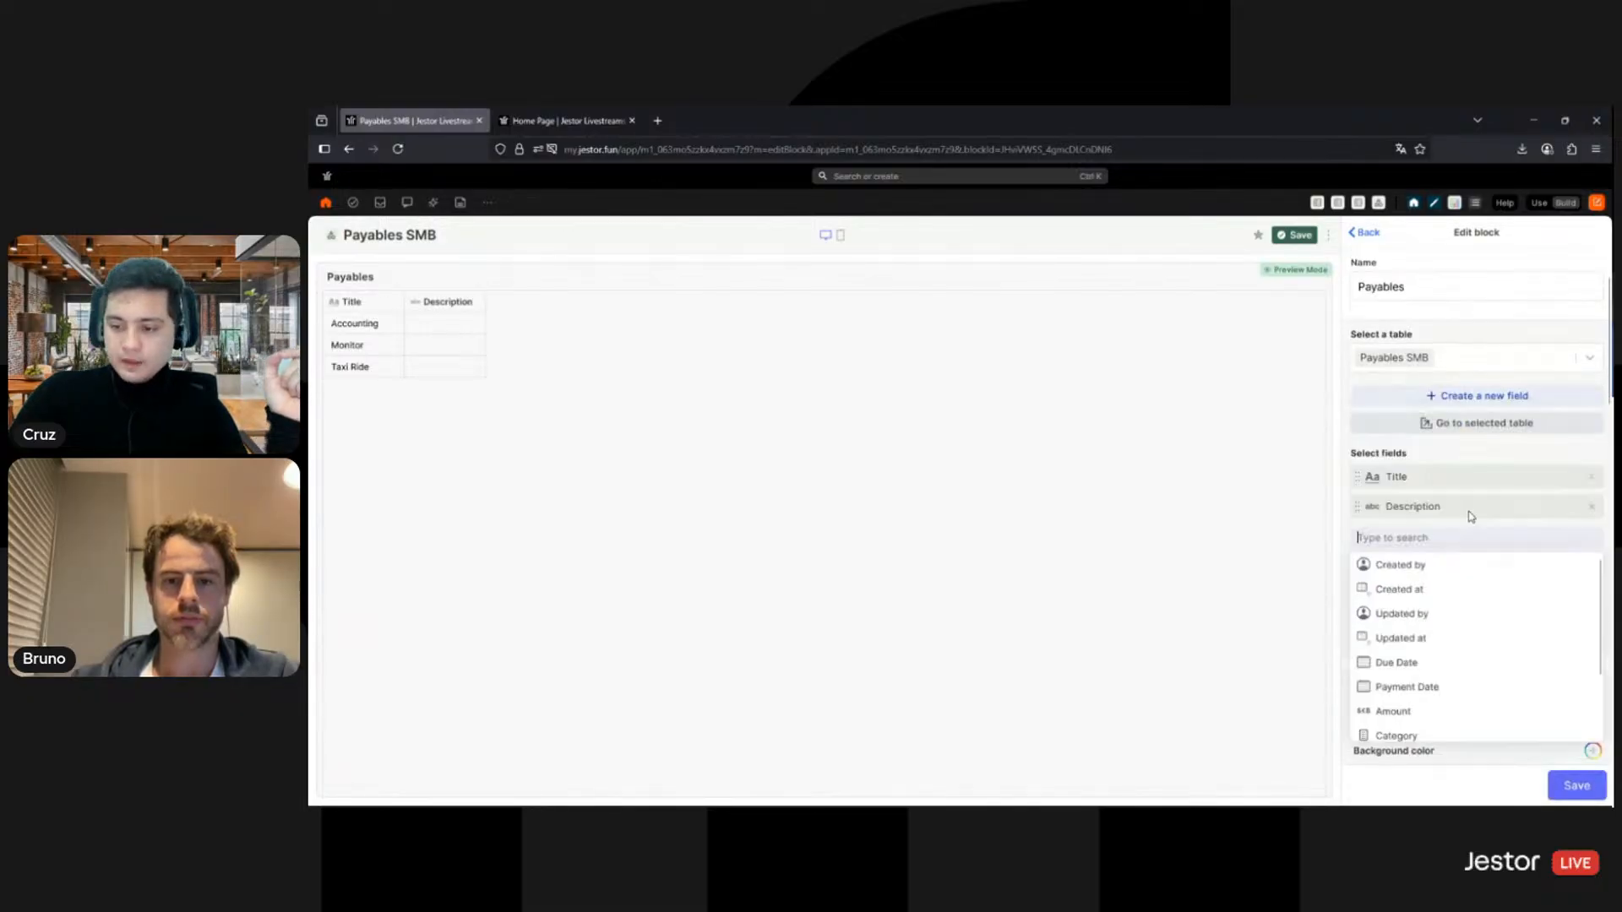
{"action": "scroll", "coordinate": [1470, 518], "scroll_direction": "down", "scroll_amount": 3}
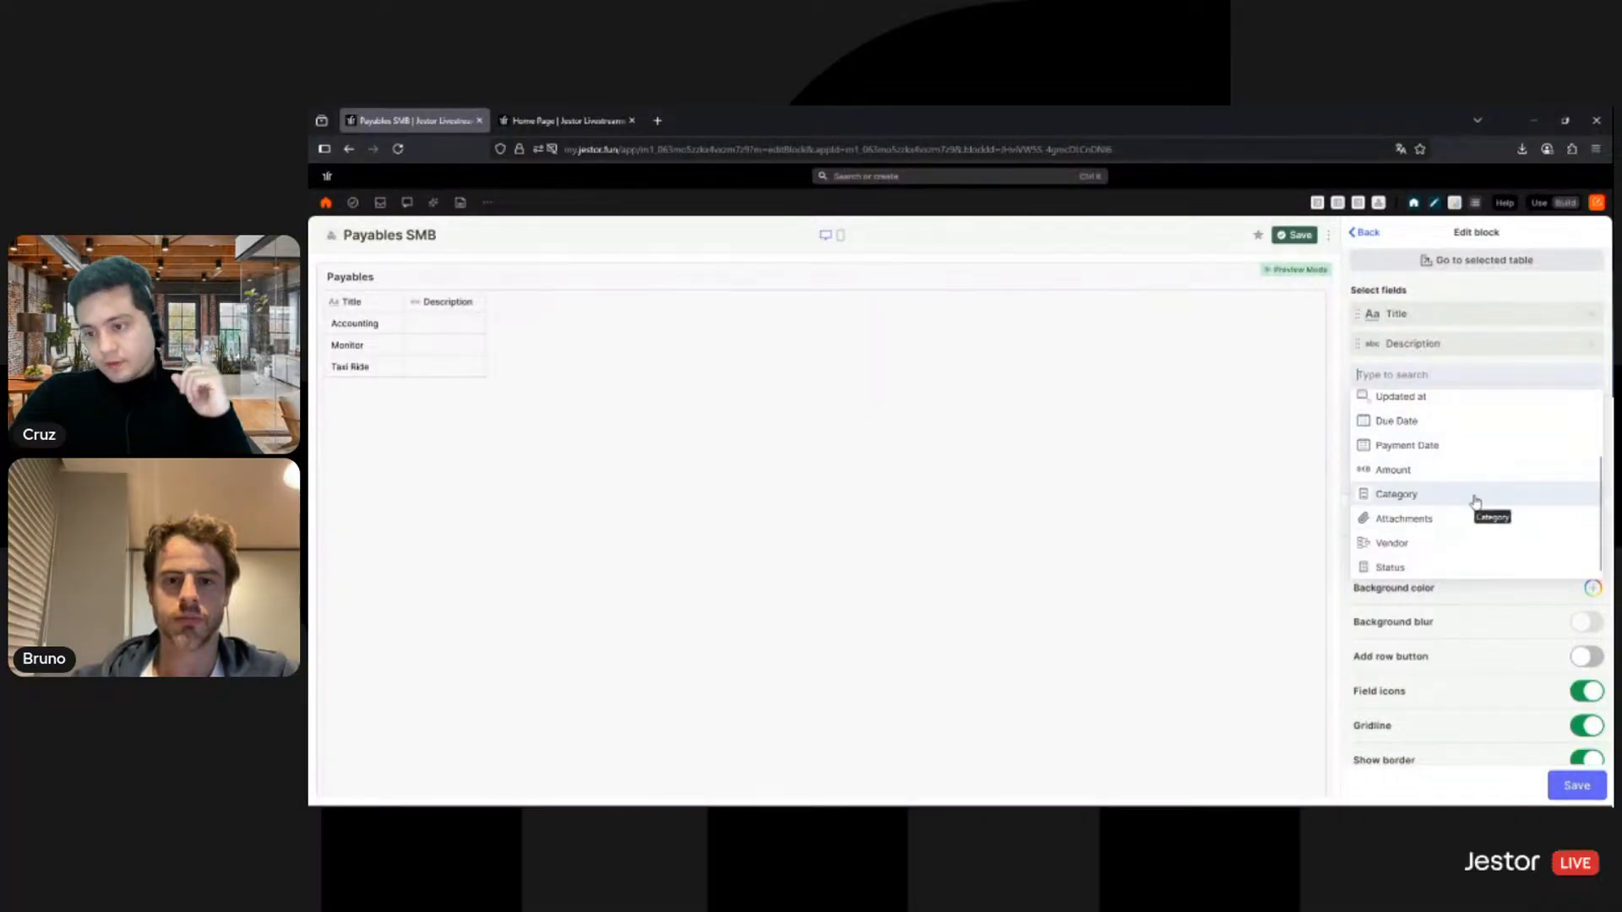
{"action": "left_click", "coordinate": [1474, 498]}
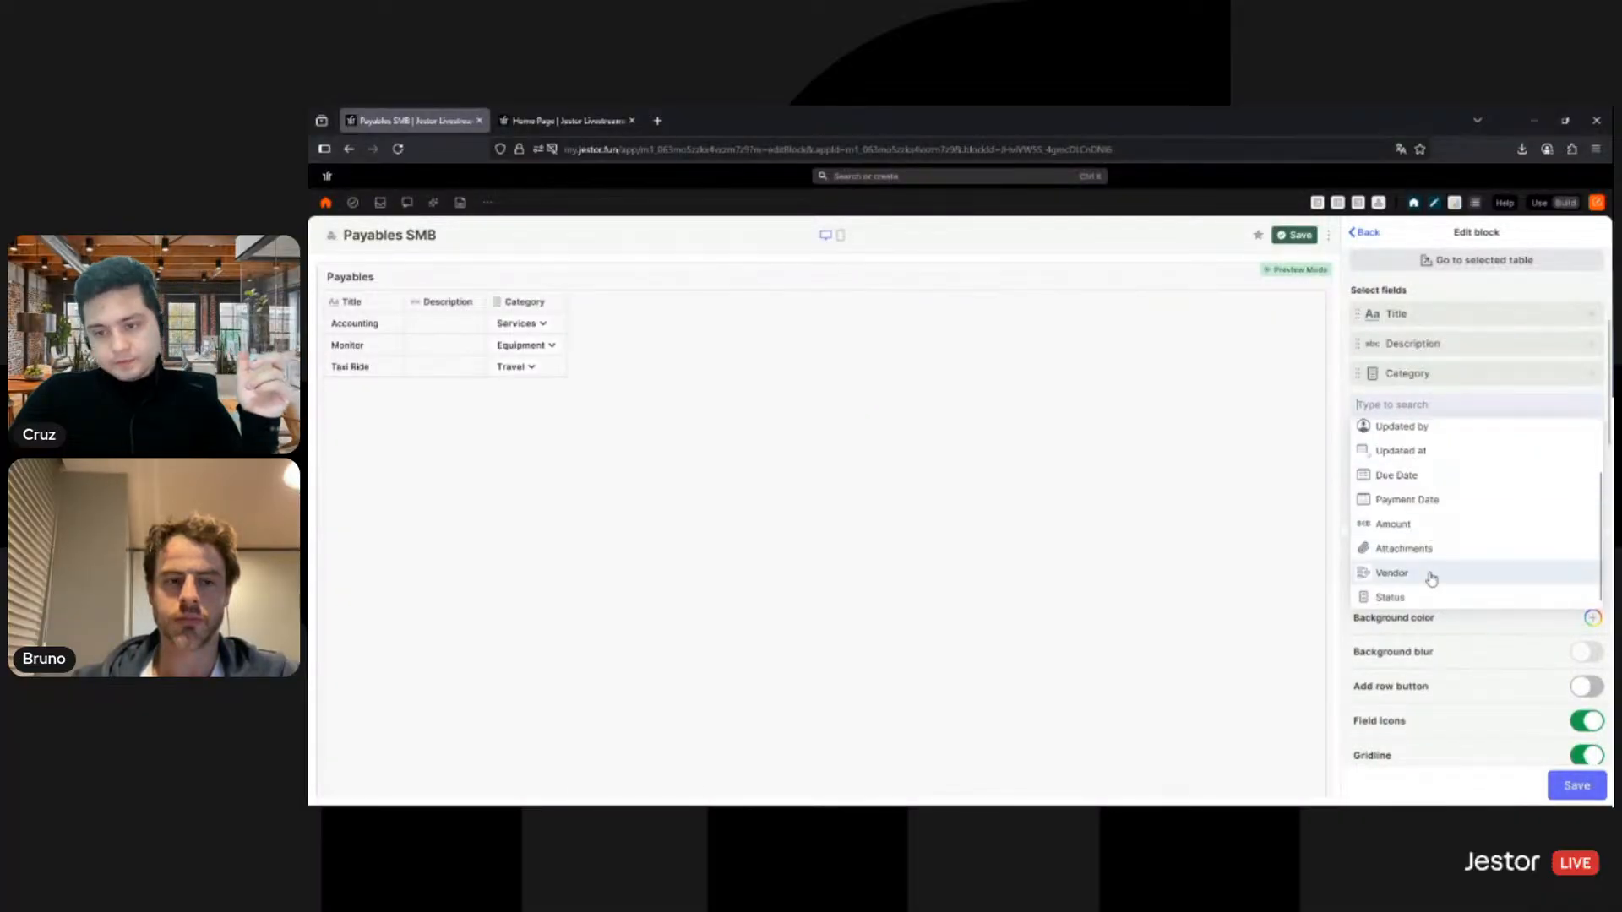
{"action": "left_click", "coordinate": [1431, 574]}
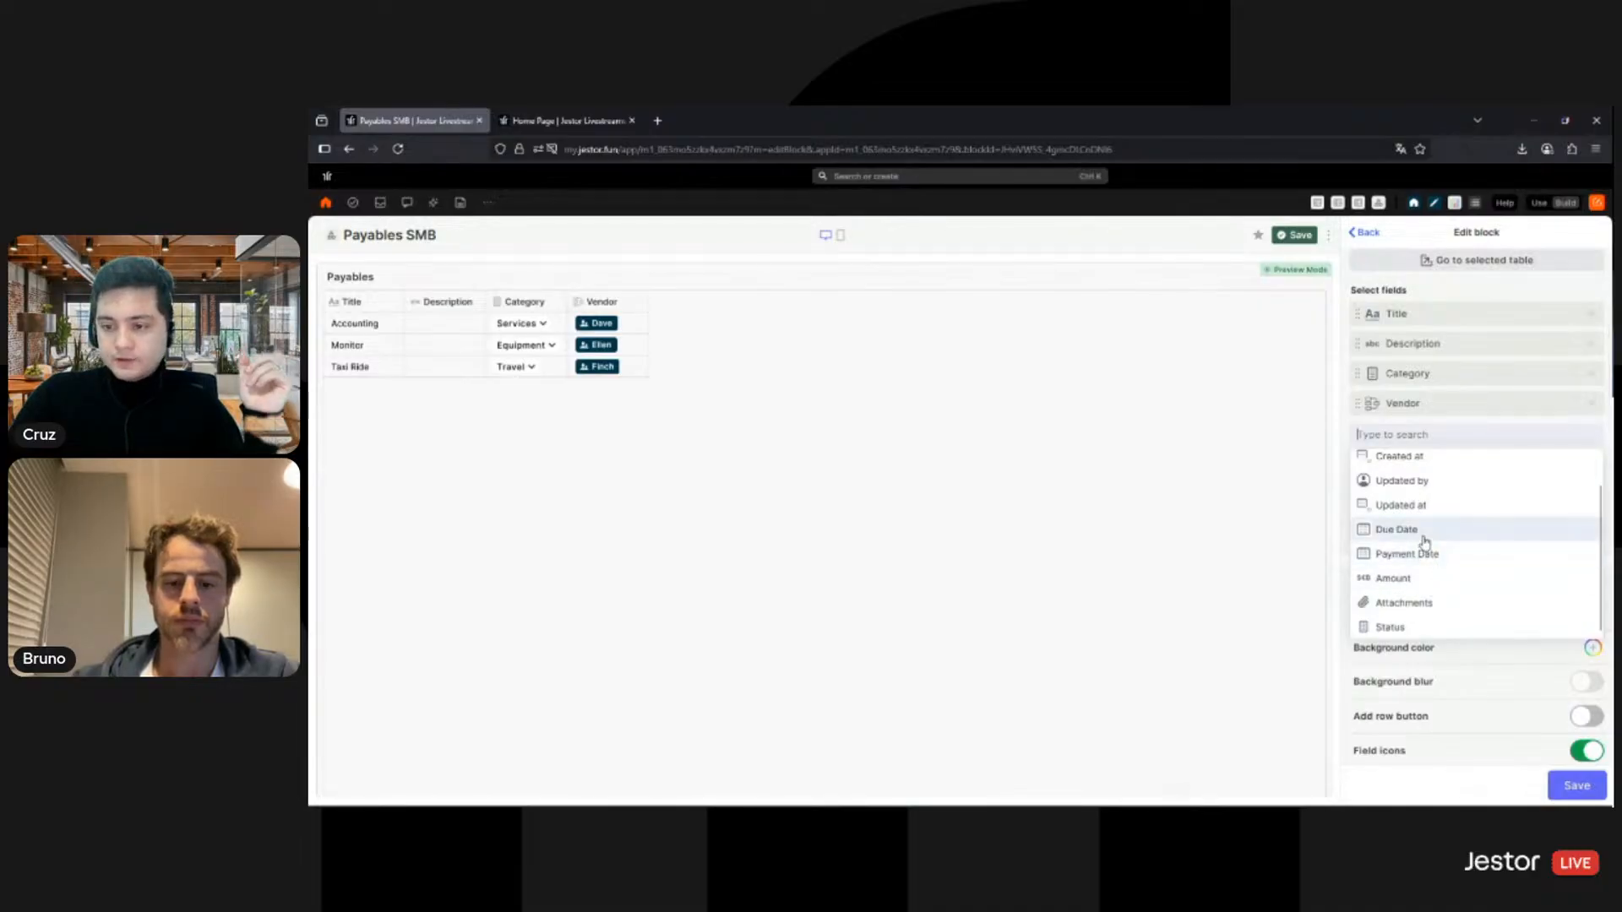
{"action": "left_click", "coordinate": [1424, 532]}
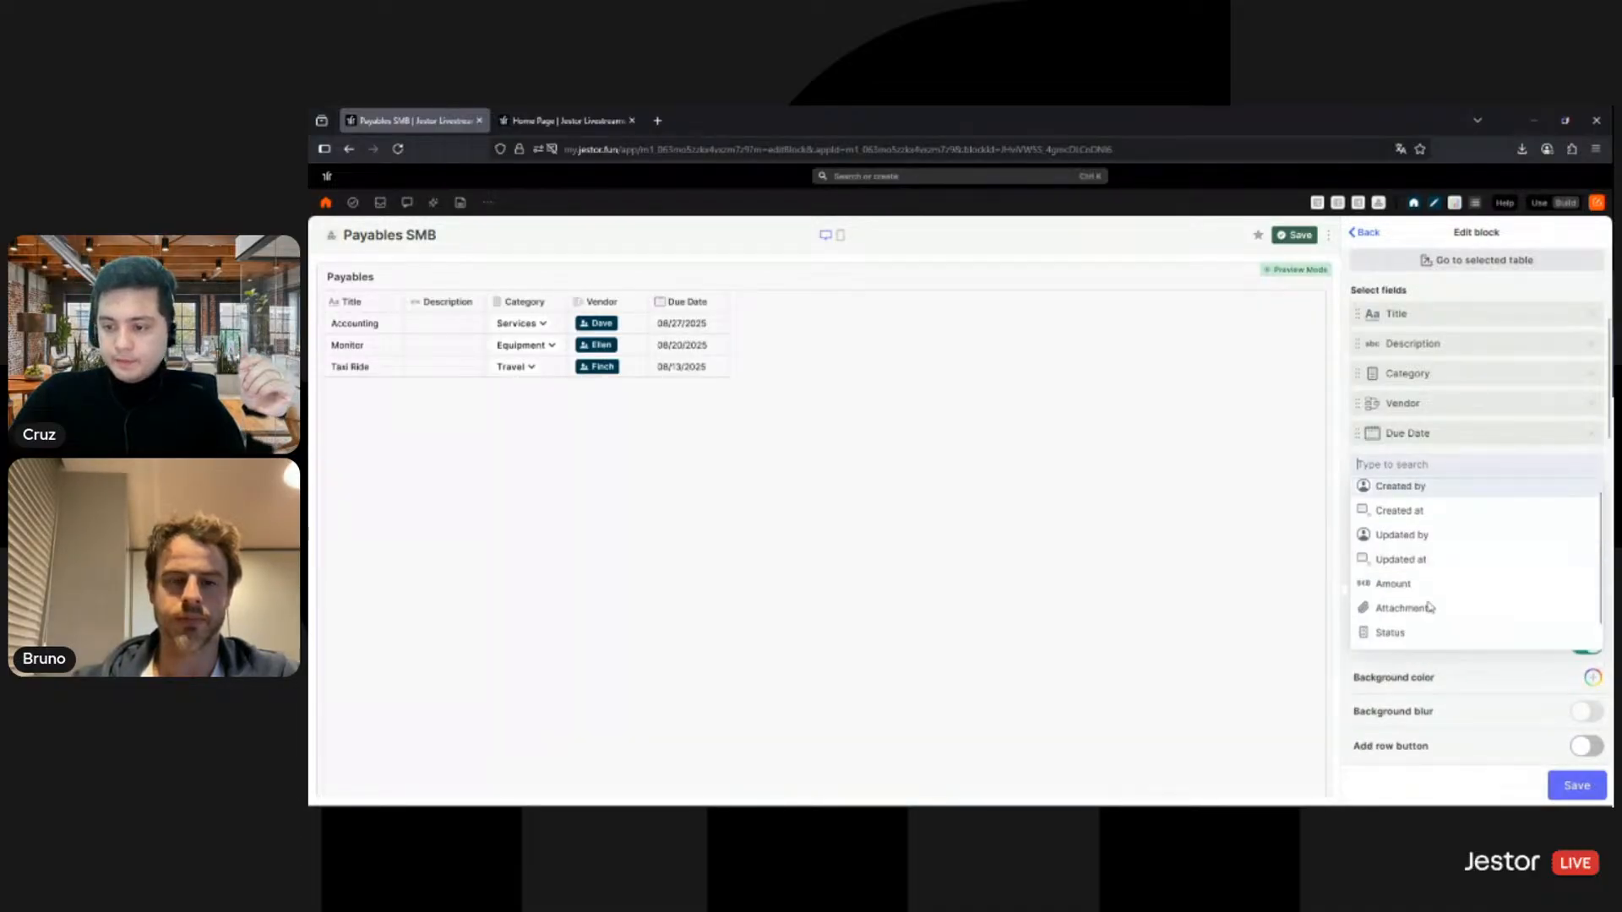
{"action": "left_click", "coordinate": [1436, 584]}
{"action": "left_click", "coordinate": [1427, 642]}
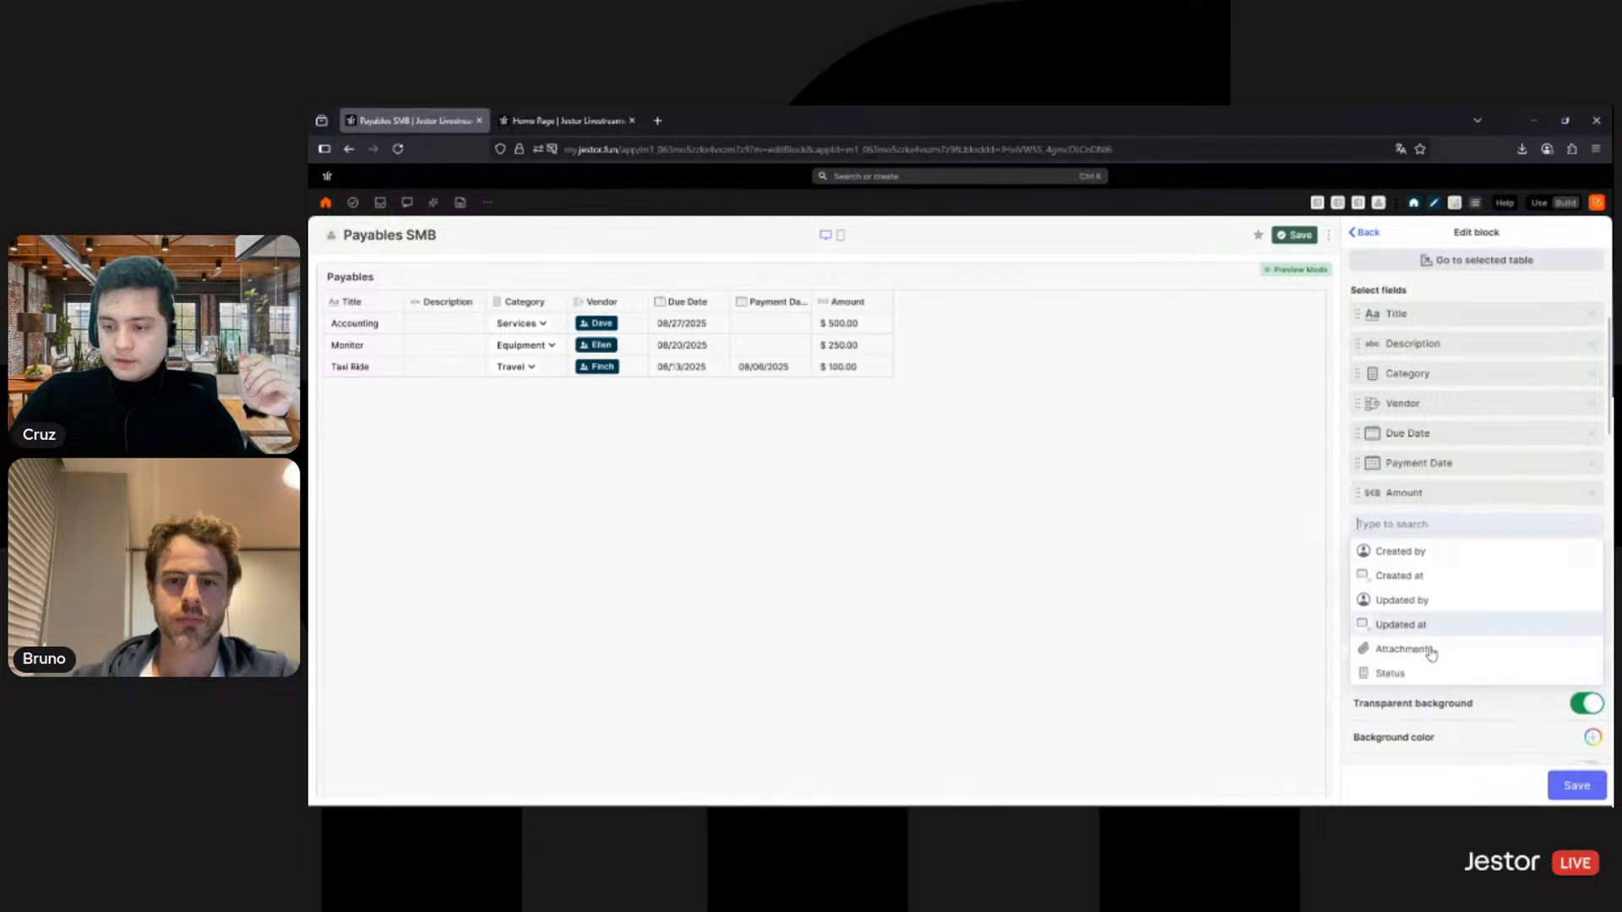
{"action": "left_click", "coordinate": [1429, 646]}
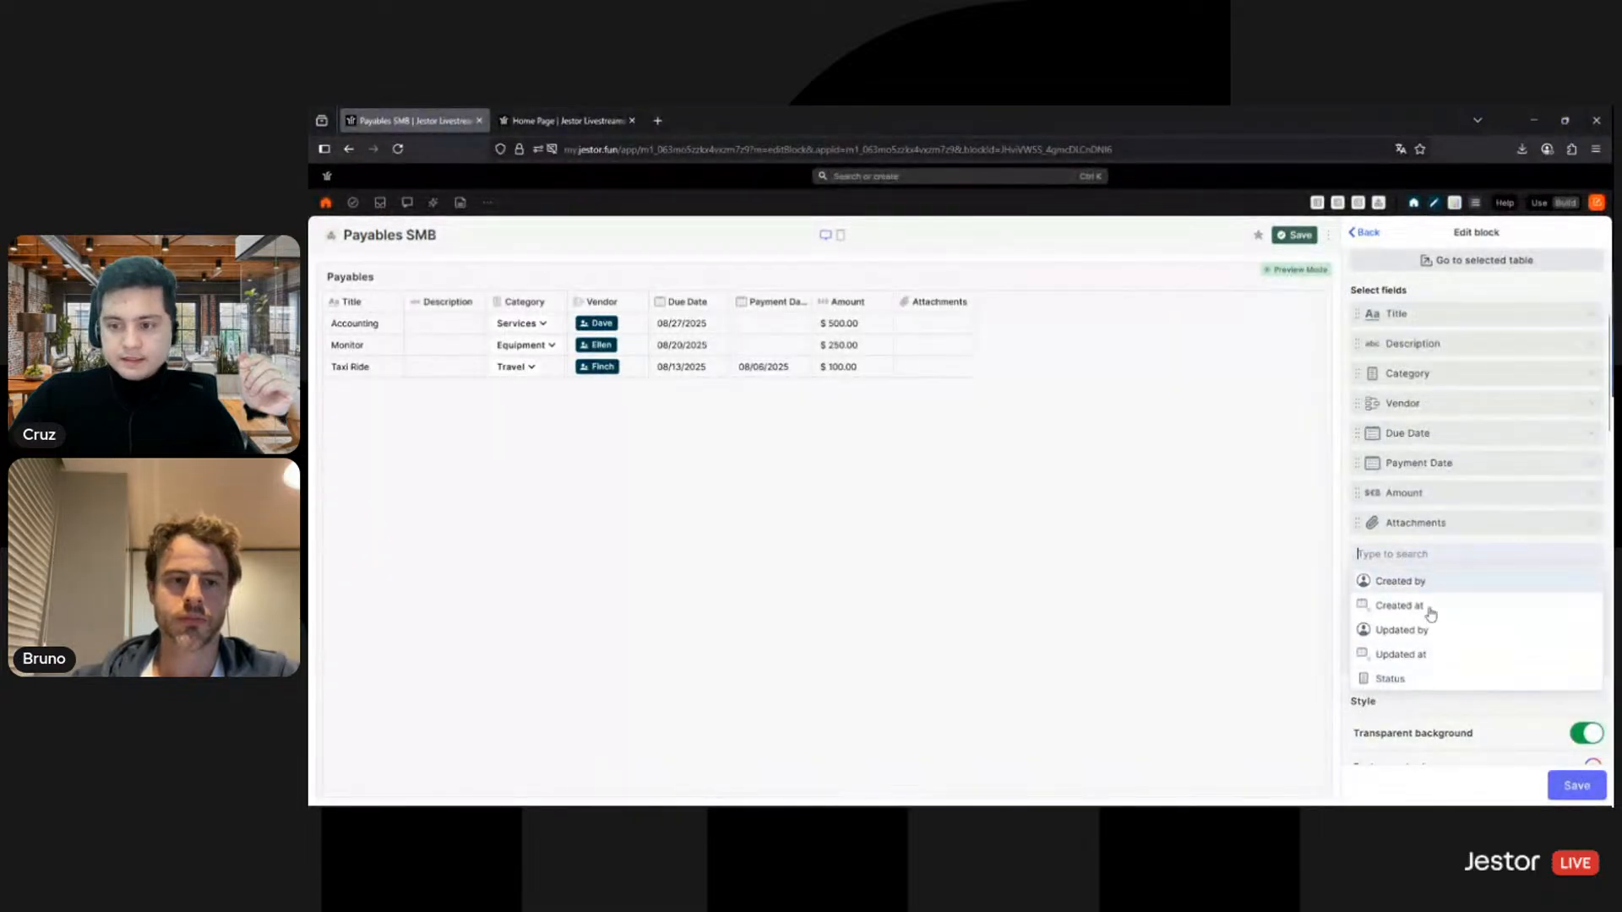
{"action": "left_click", "coordinate": [1419, 681]}
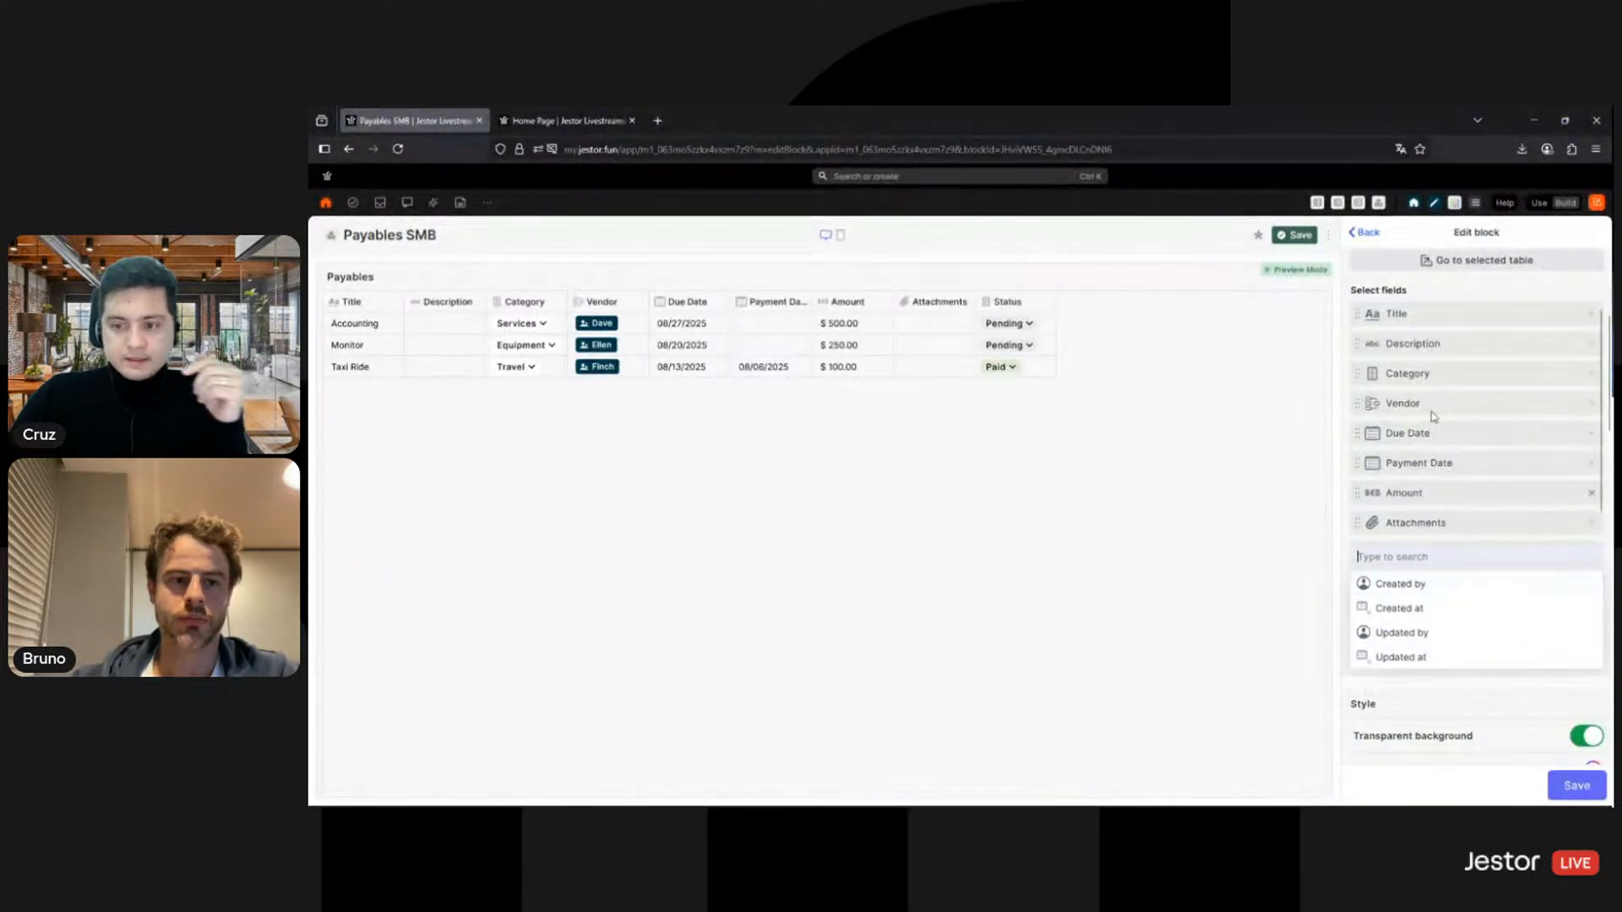
{"action": "left_click", "coordinate": [1470, 297]}
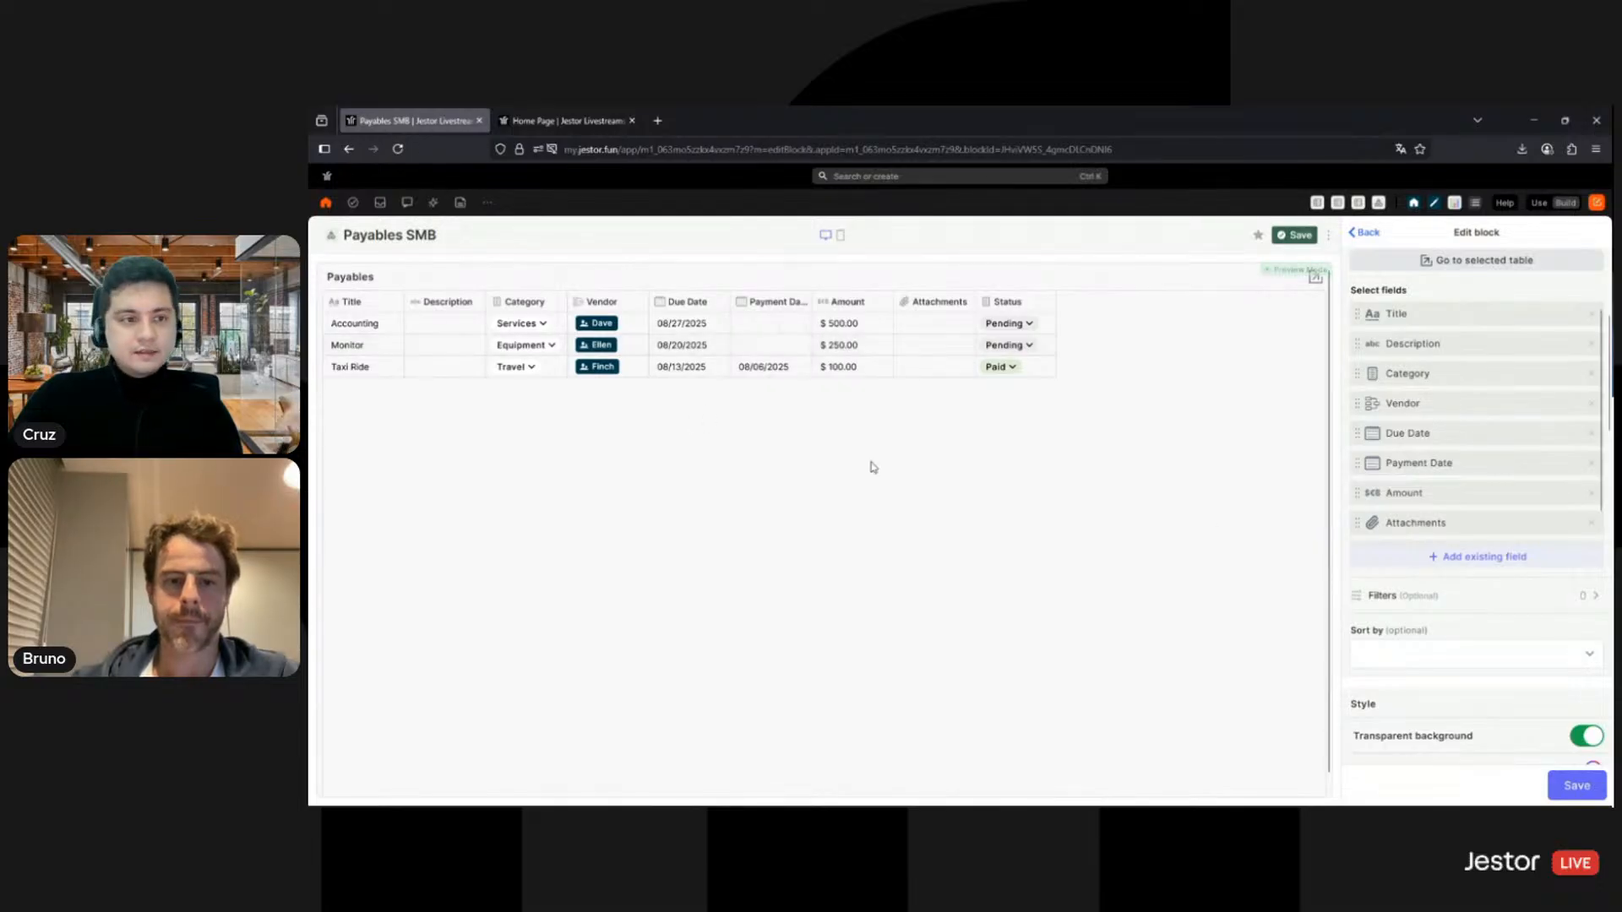
Step: Reload the SMB Home Page open in the other browser tab, and return to the Payables SMB app
{"action": "left_click", "coordinate": [593, 123]}
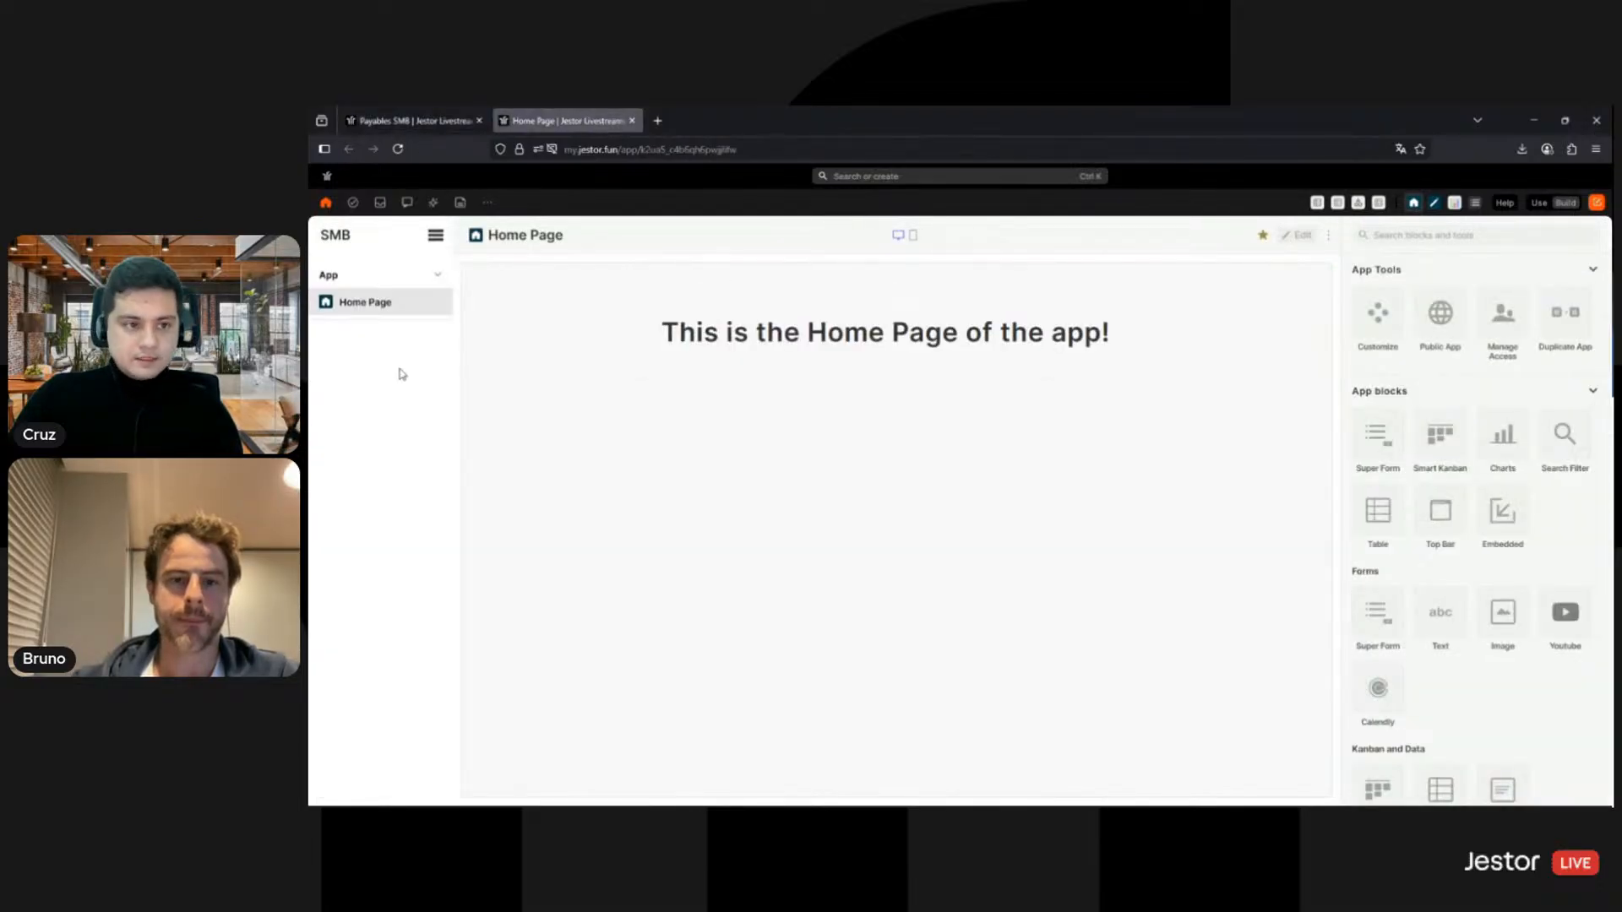
{"action": "key", "text": "F5"}
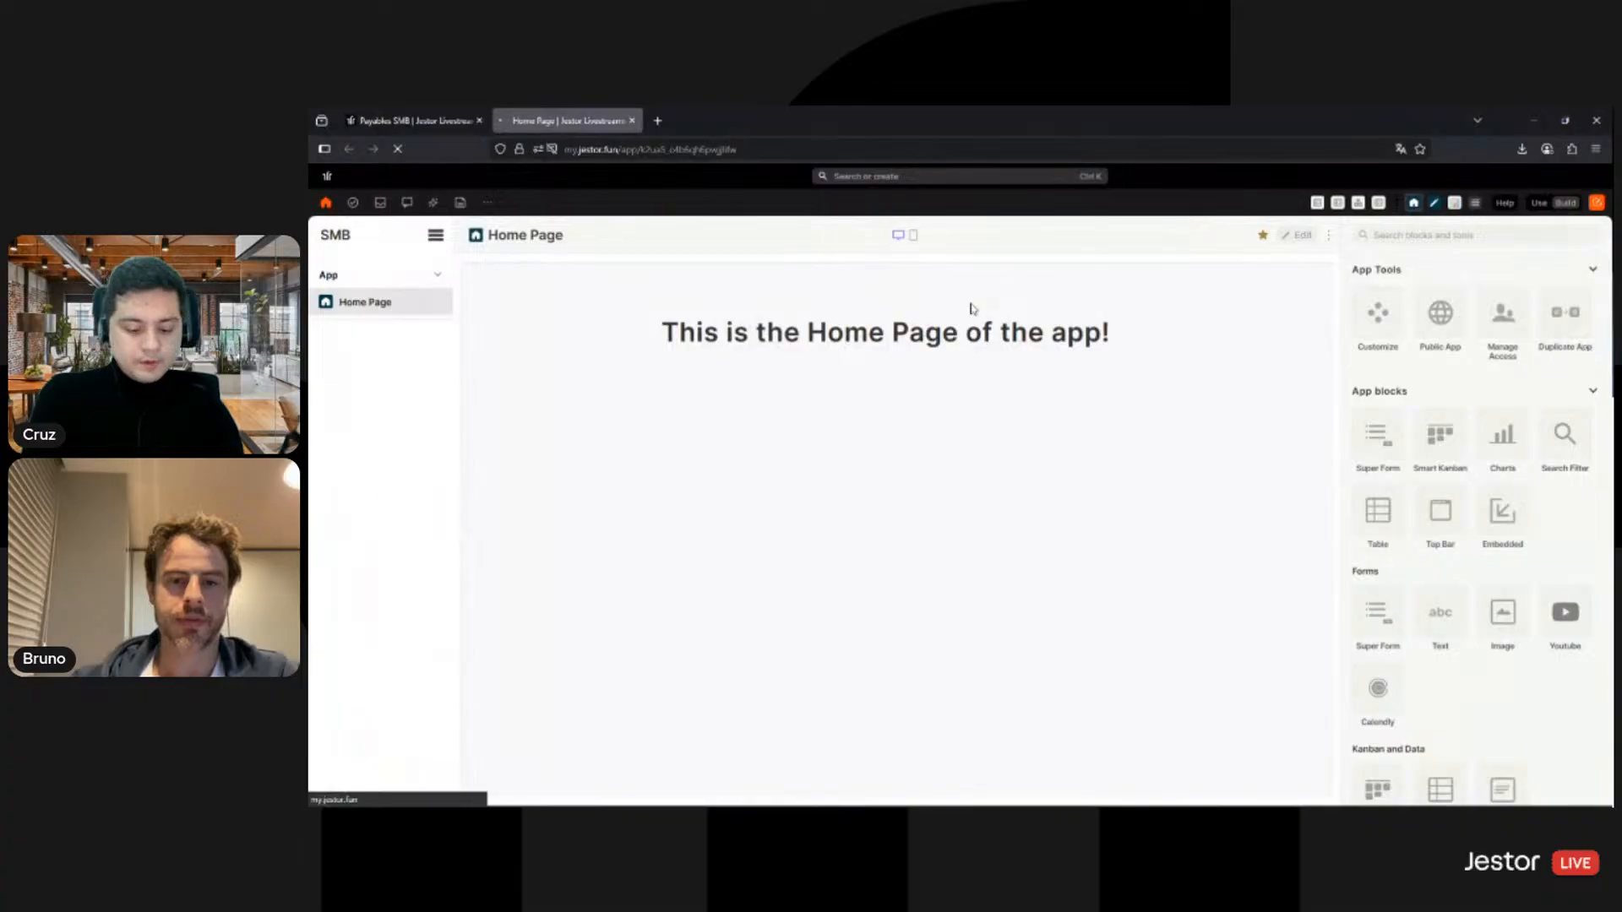
{"action": "left_click", "coordinate": [414, 121]}
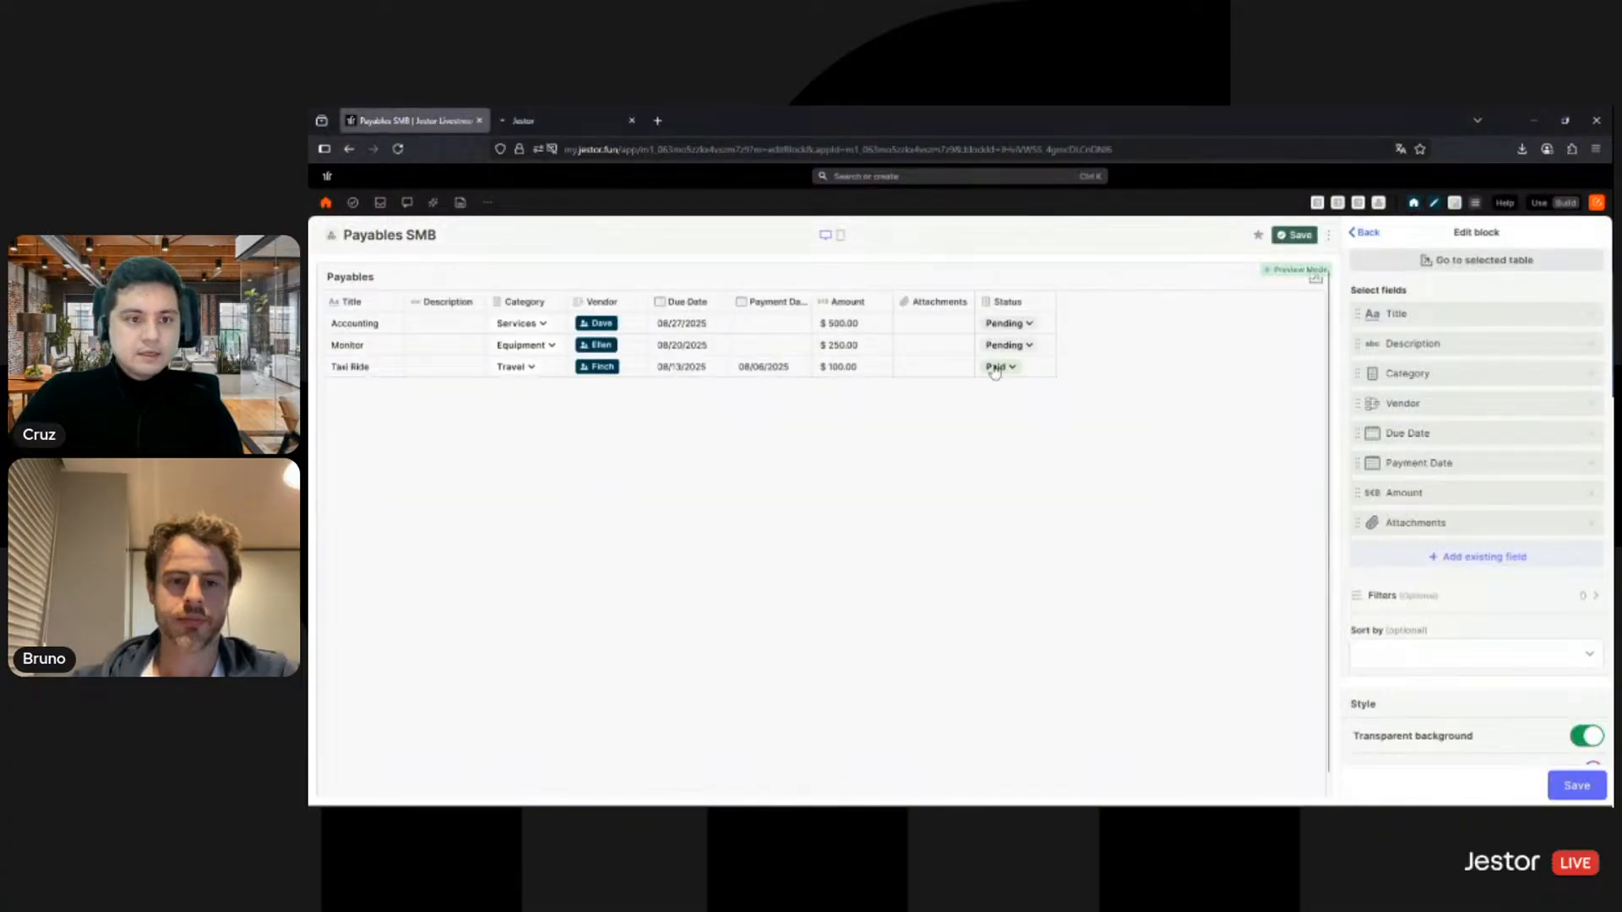
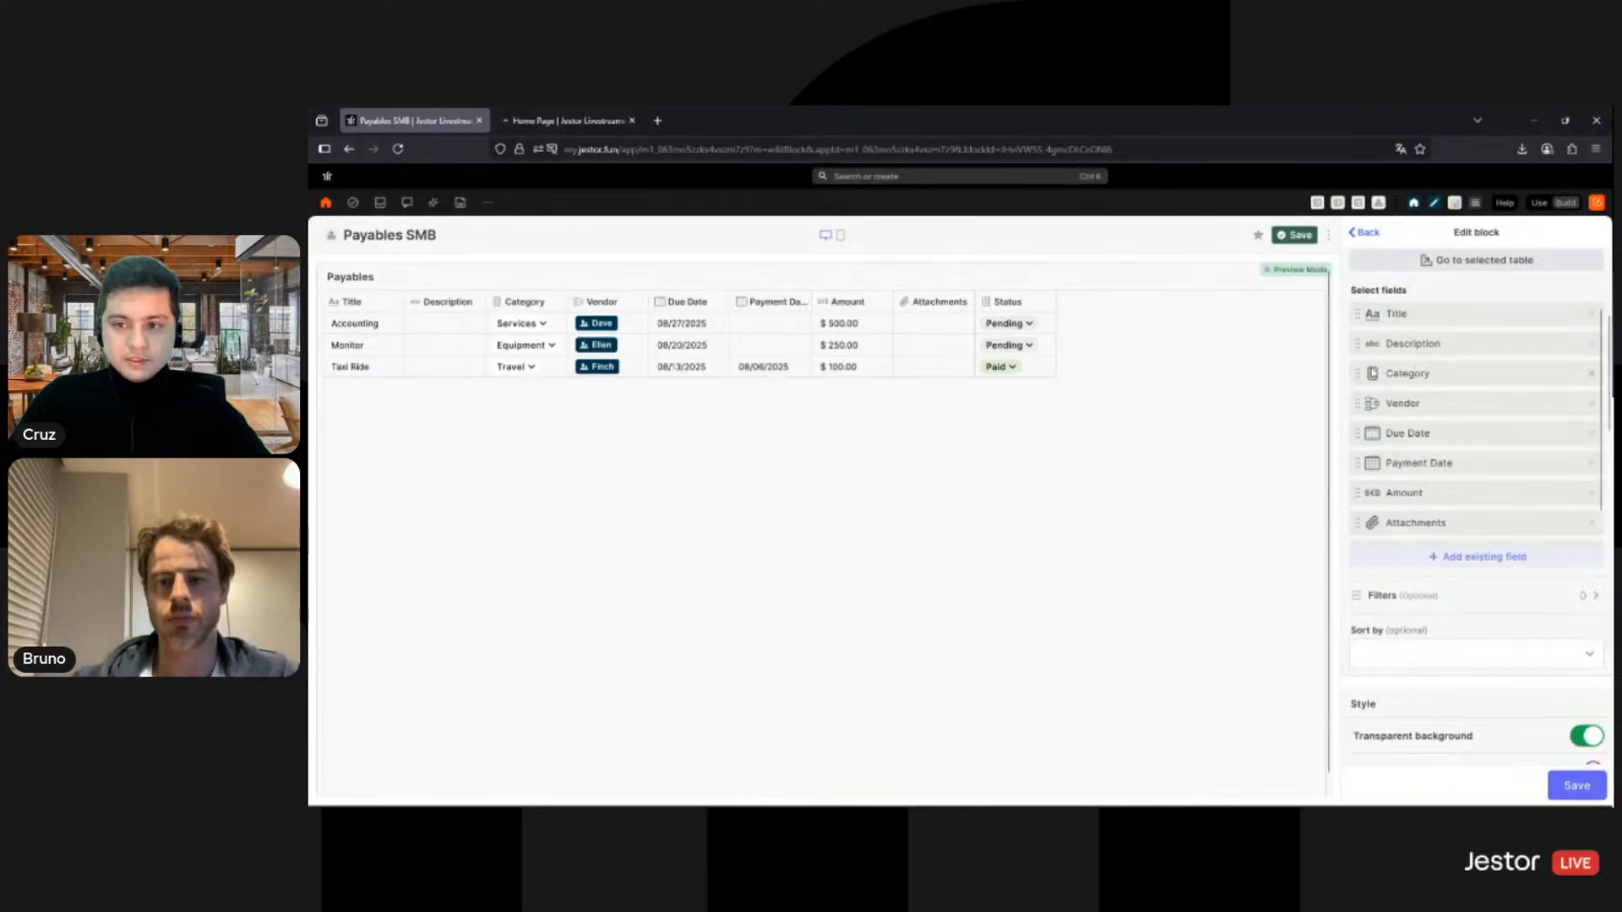
Step: Sort the Payables table block by Due Date in Descending (9 → 1) order
{"action": "scroll", "coordinate": [1354, 463], "scroll_direction": "down", "scroll_amount": 3}
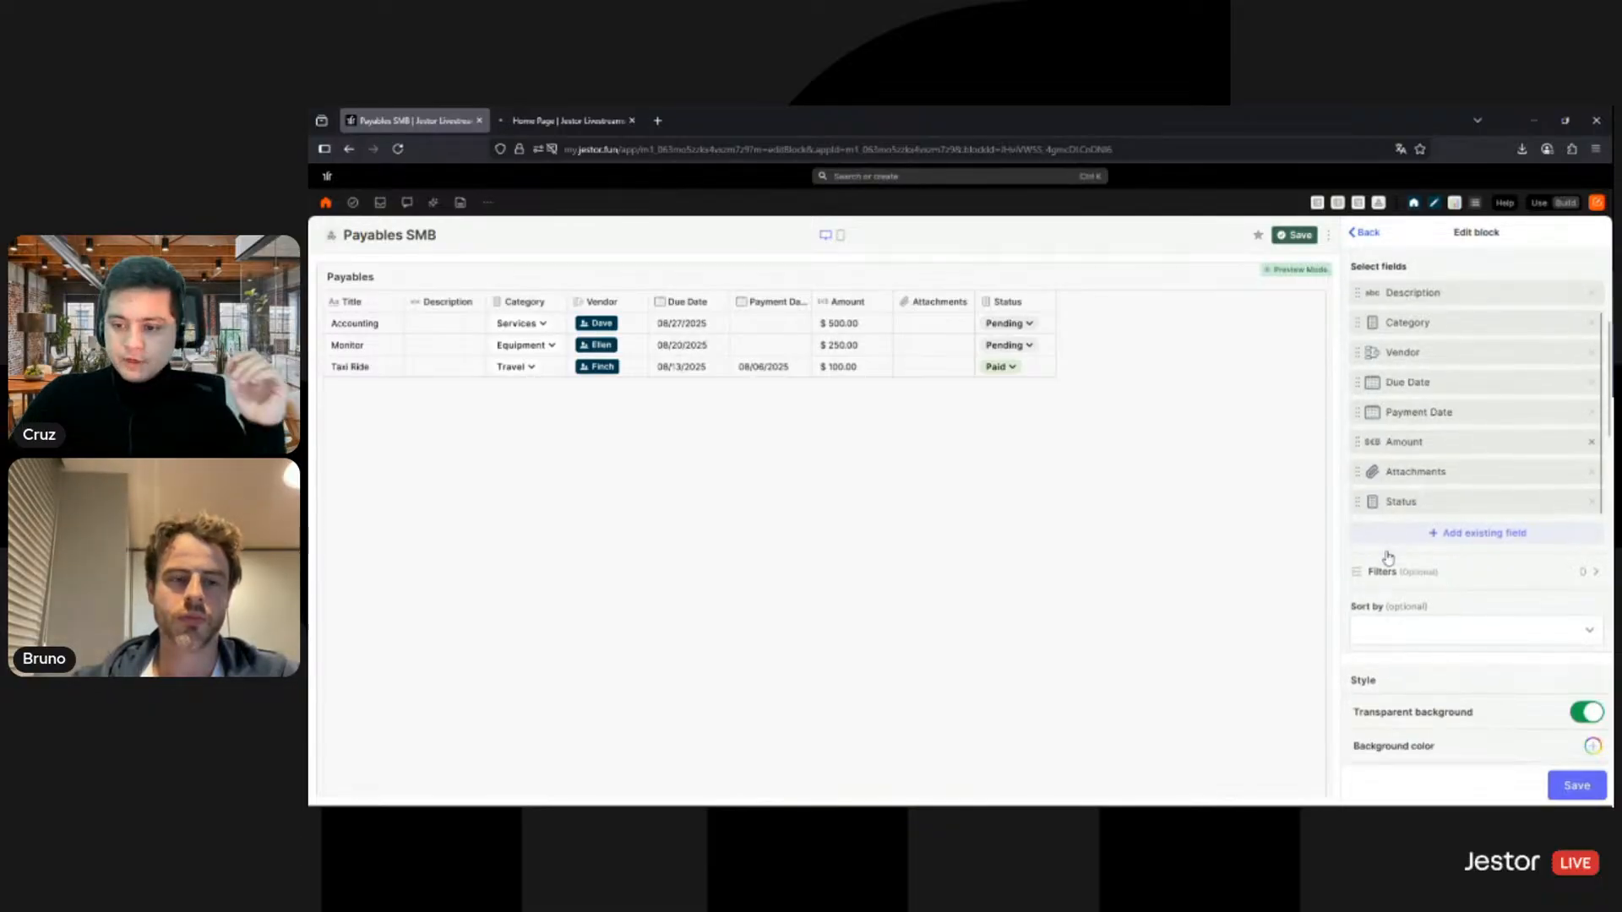
{"action": "scroll", "coordinate": [1482, 497], "scroll_direction": "down", "scroll_amount": 2}
{"action": "scroll", "coordinate": [1499, 471], "scroll_direction": "down", "scroll_amount": 1}
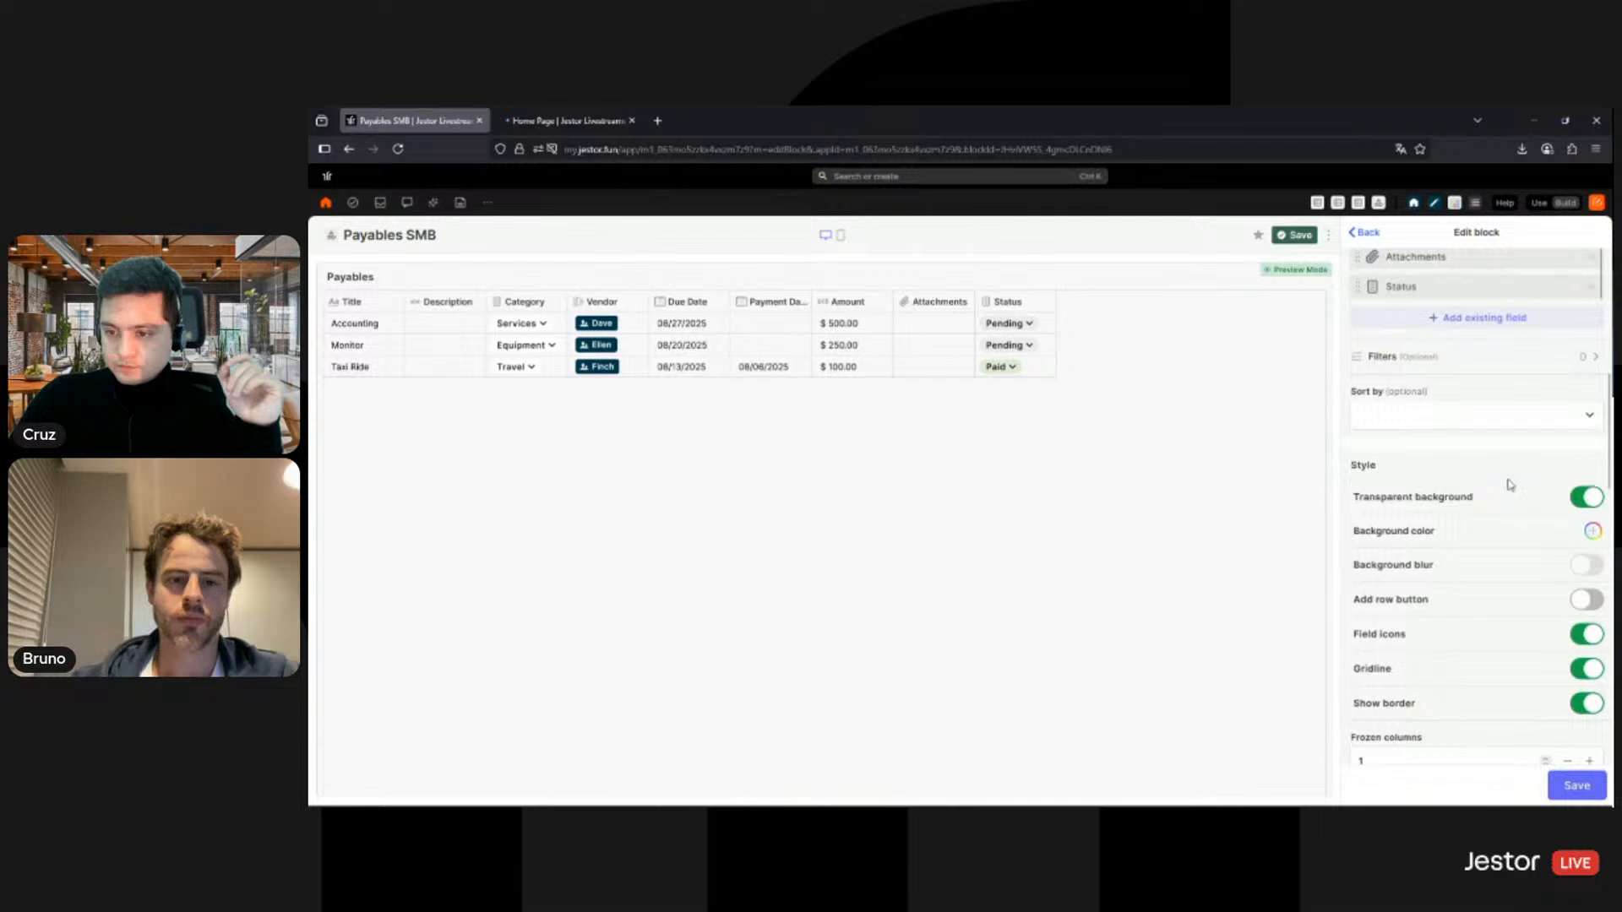
{"action": "left_click", "coordinate": [1512, 411]}
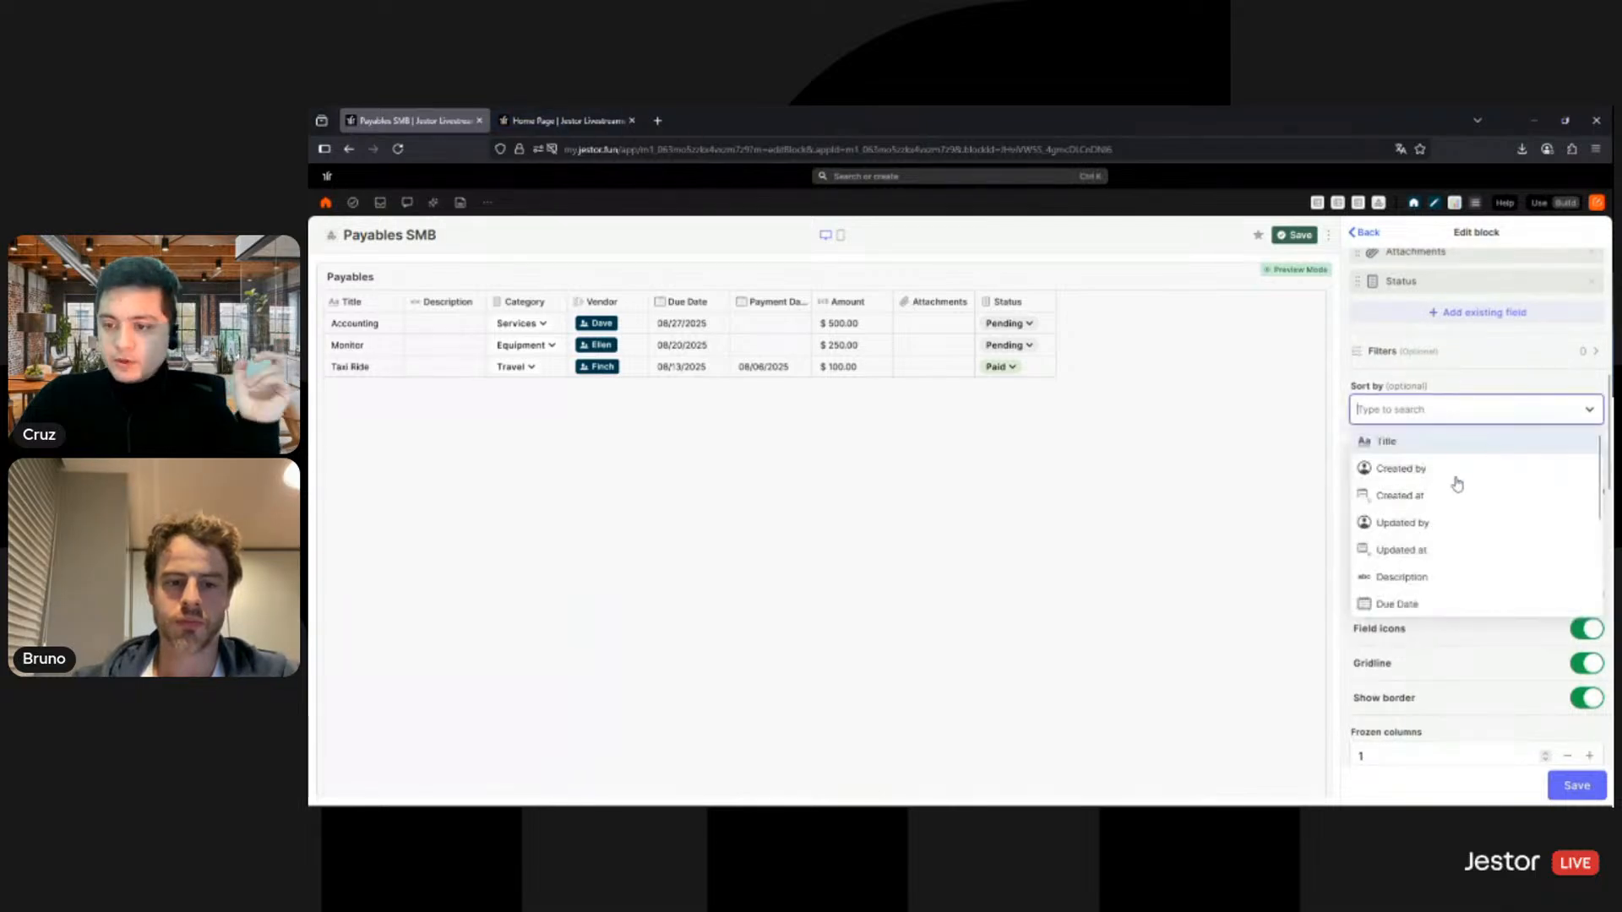
{"action": "scroll", "coordinate": [1440, 549], "scroll_direction": "down", "scroll_amount": 3}
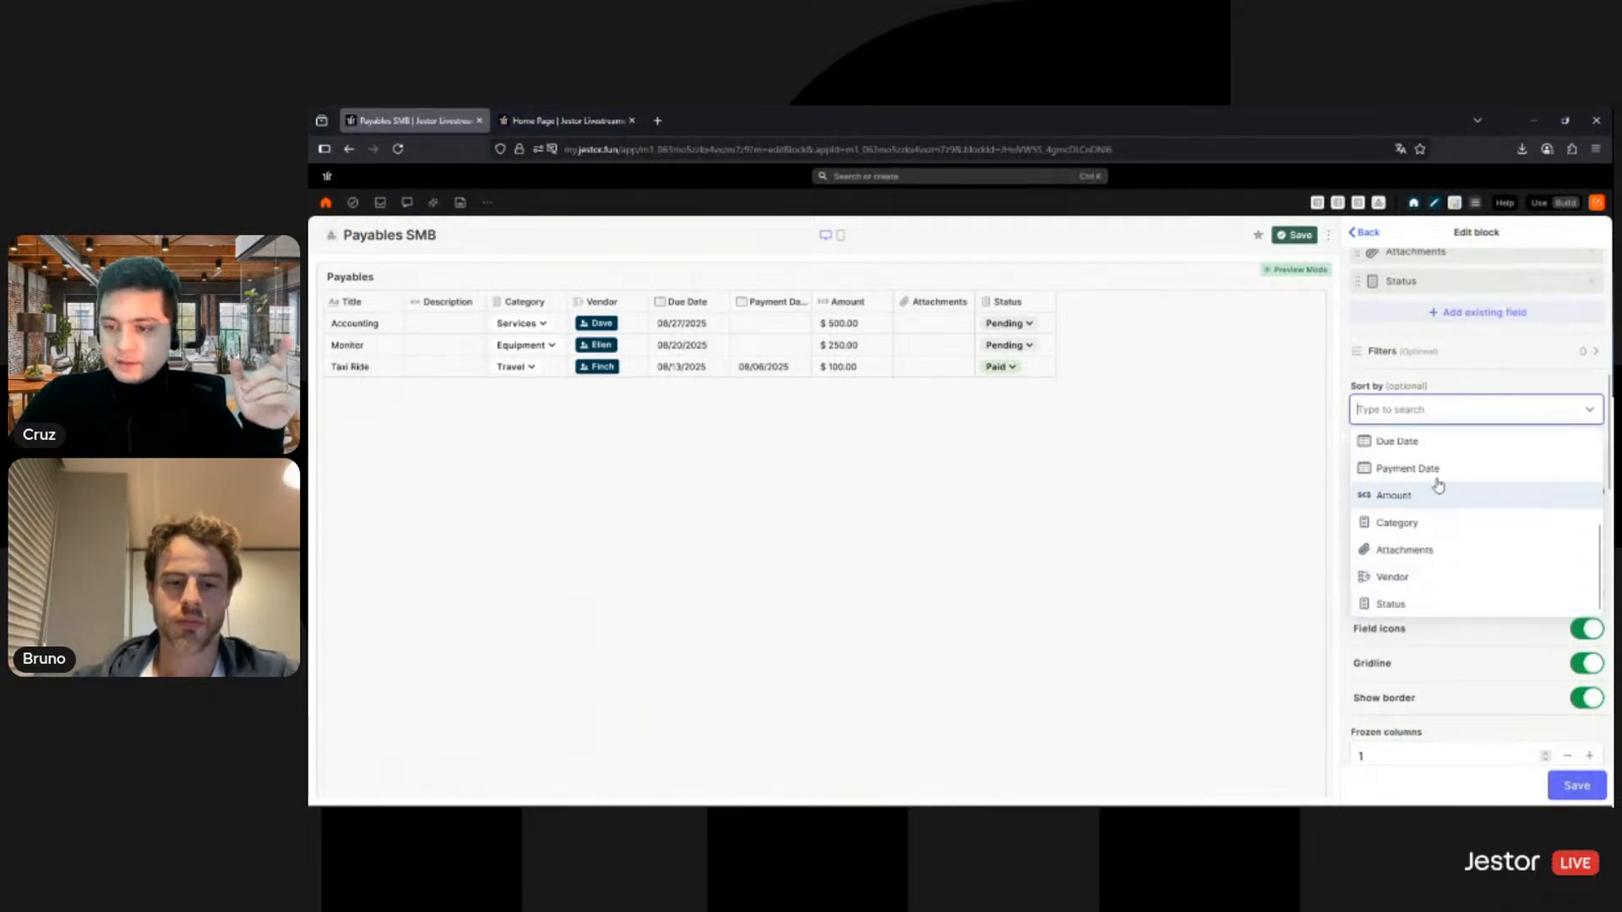
{"action": "left_click", "coordinate": [1424, 441]}
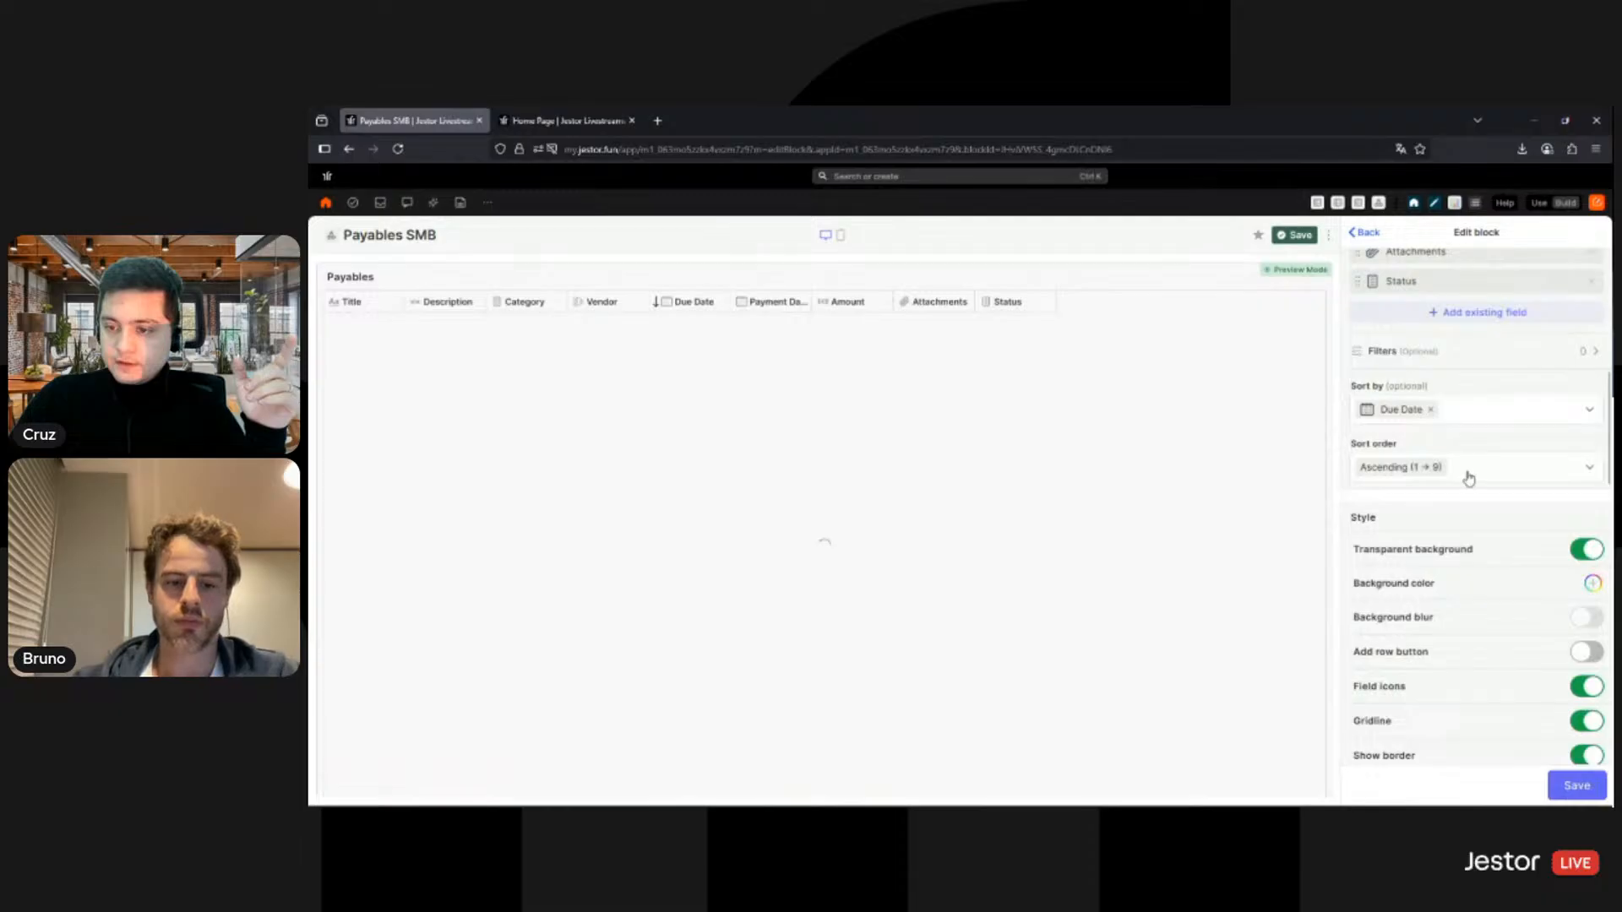
{"action": "left_click", "coordinate": [1469, 476]}
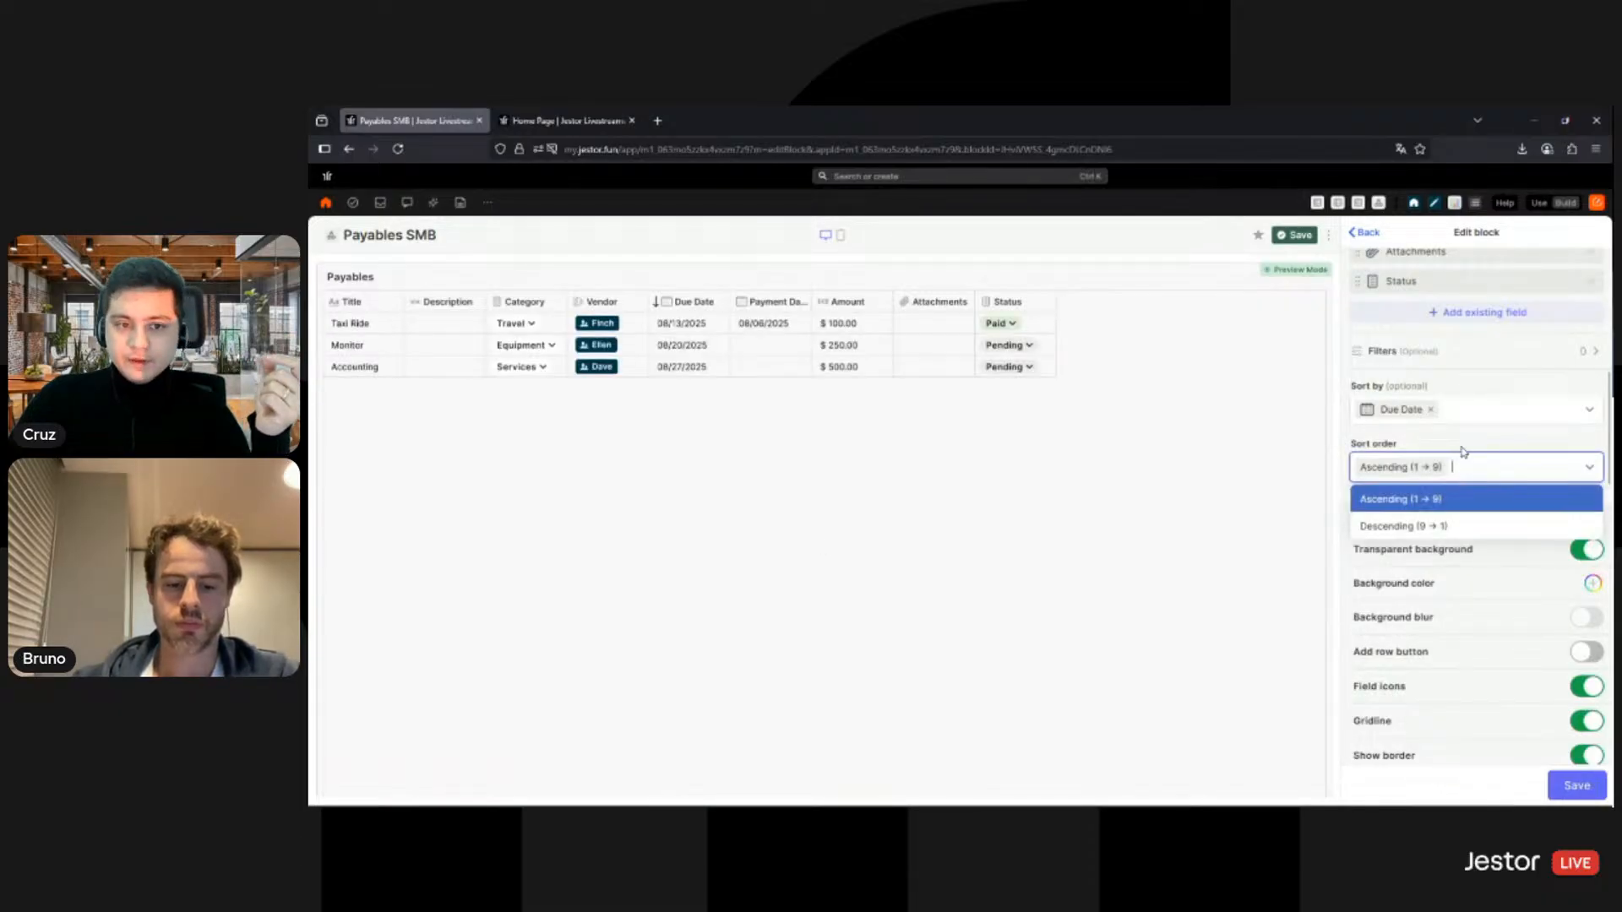
{"action": "left_click", "coordinate": [1472, 529]}
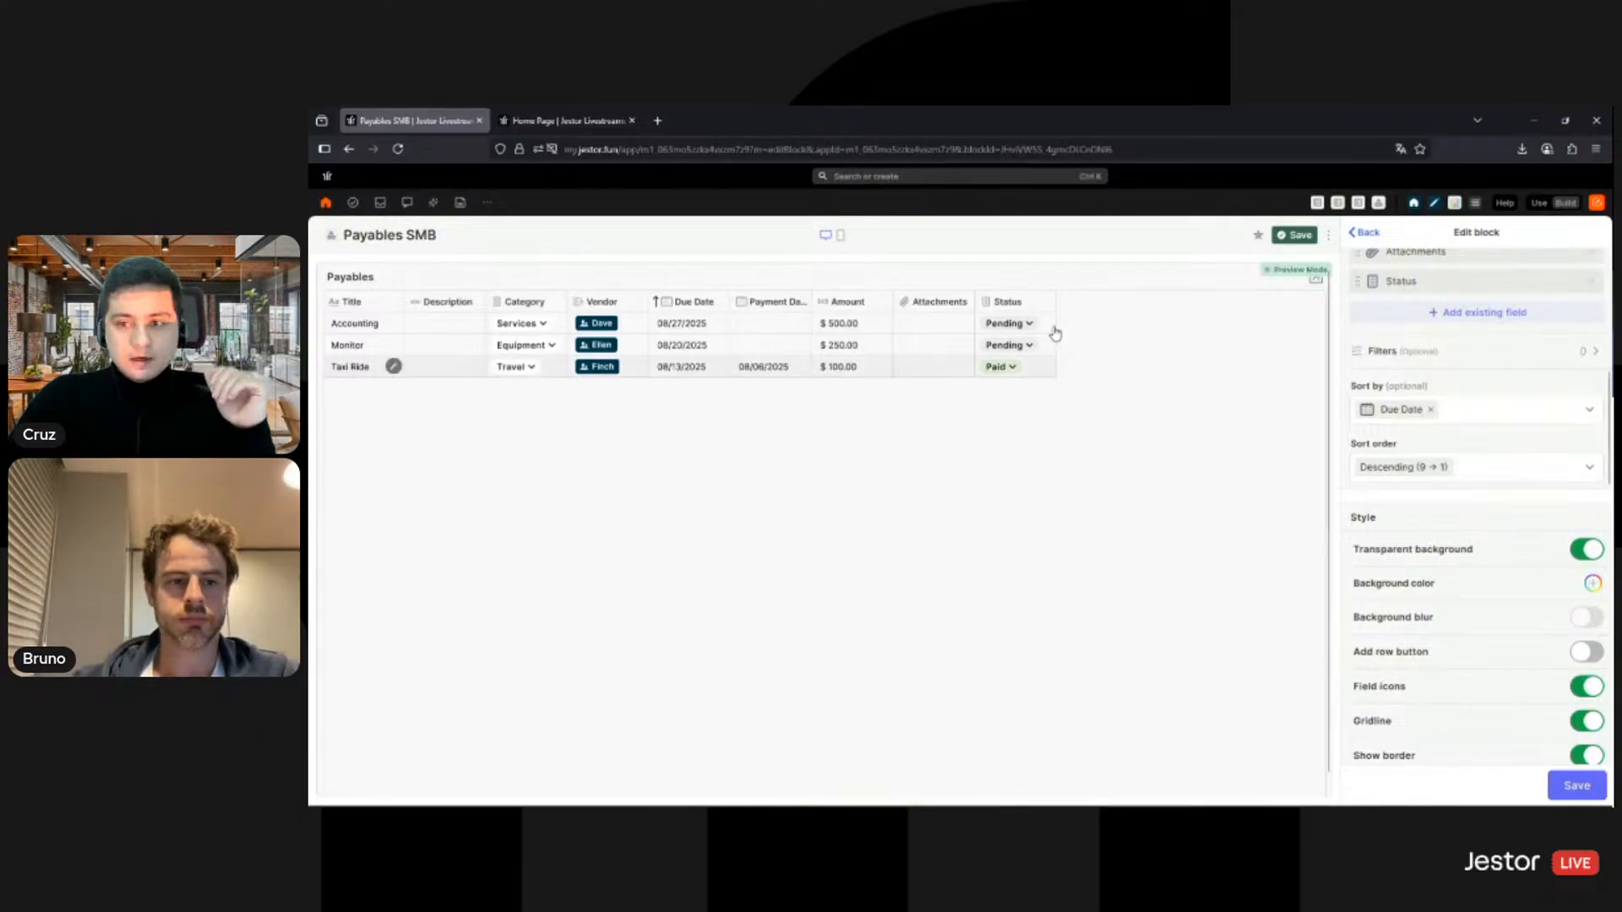
{"action": "scroll", "coordinate": [1549, 471], "scroll_direction": "up", "scroll_amount": 5}
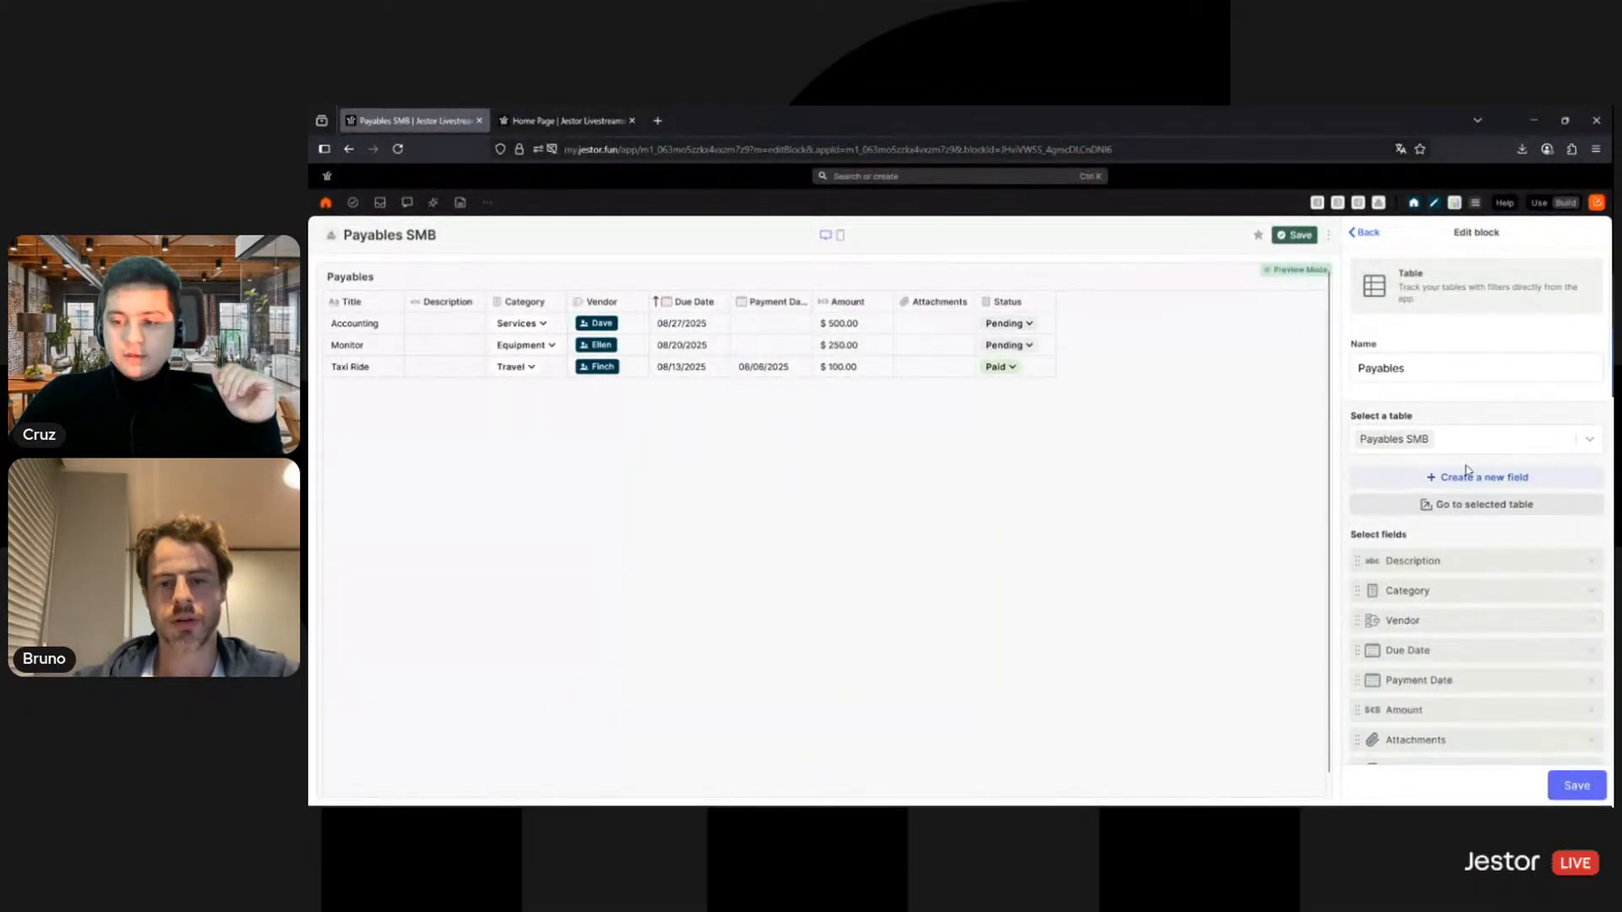
{"action": "scroll", "coordinate": [1486, 486], "scroll_direction": "down", "scroll_amount": 10}
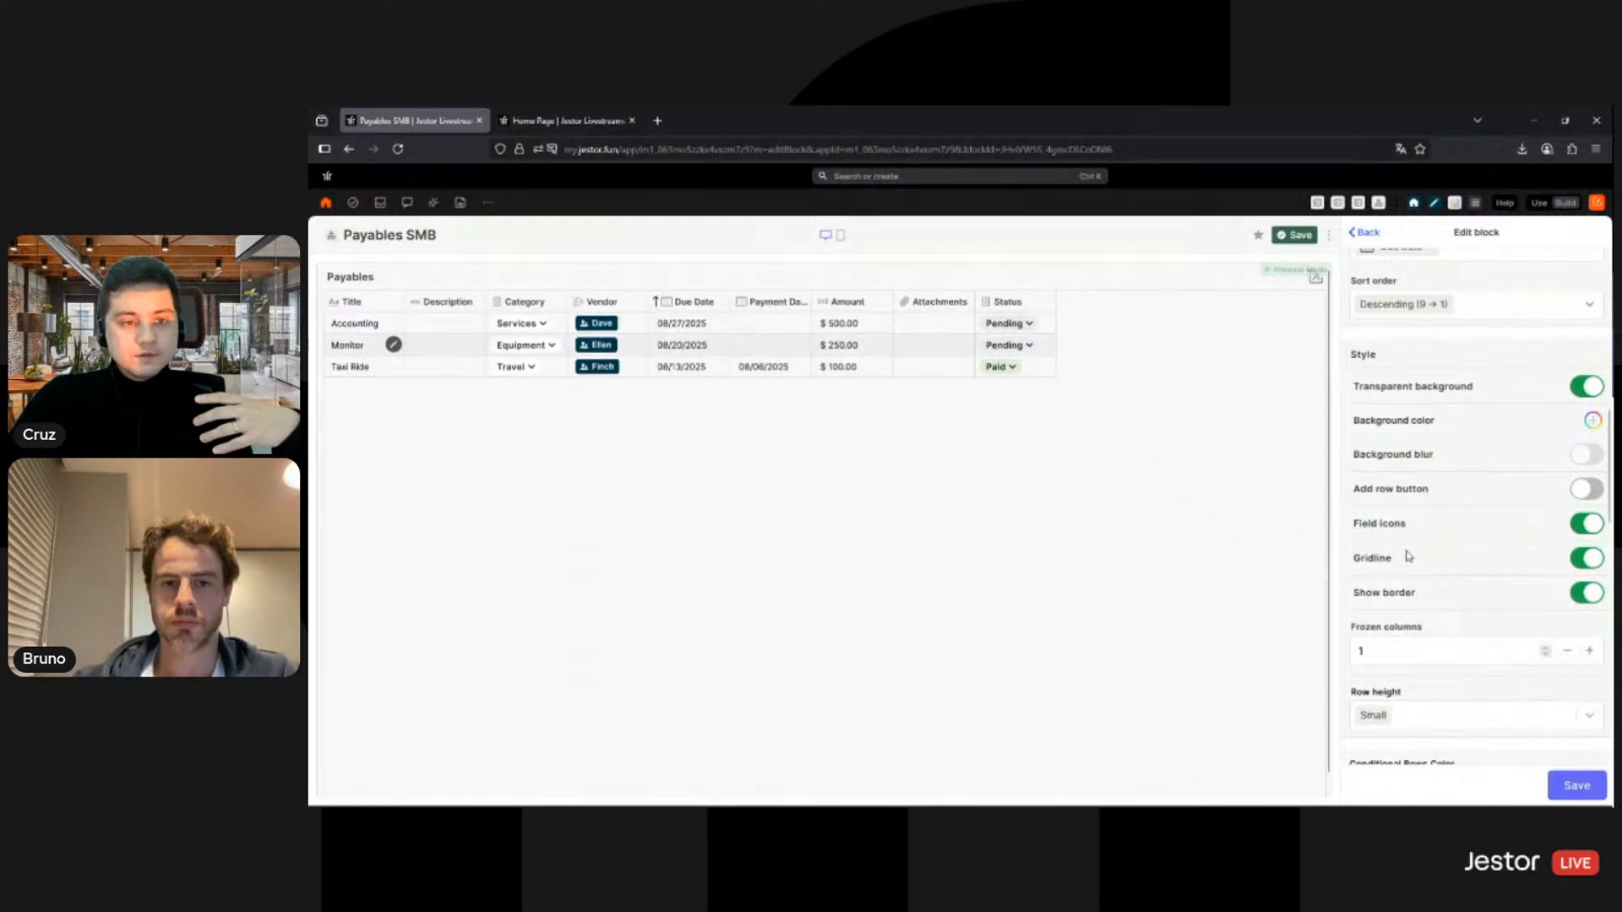
Step: Turn off field icons and gridlines for the Payables table block, and keep its border shown
{"action": "left_click", "coordinate": [1584, 526]}
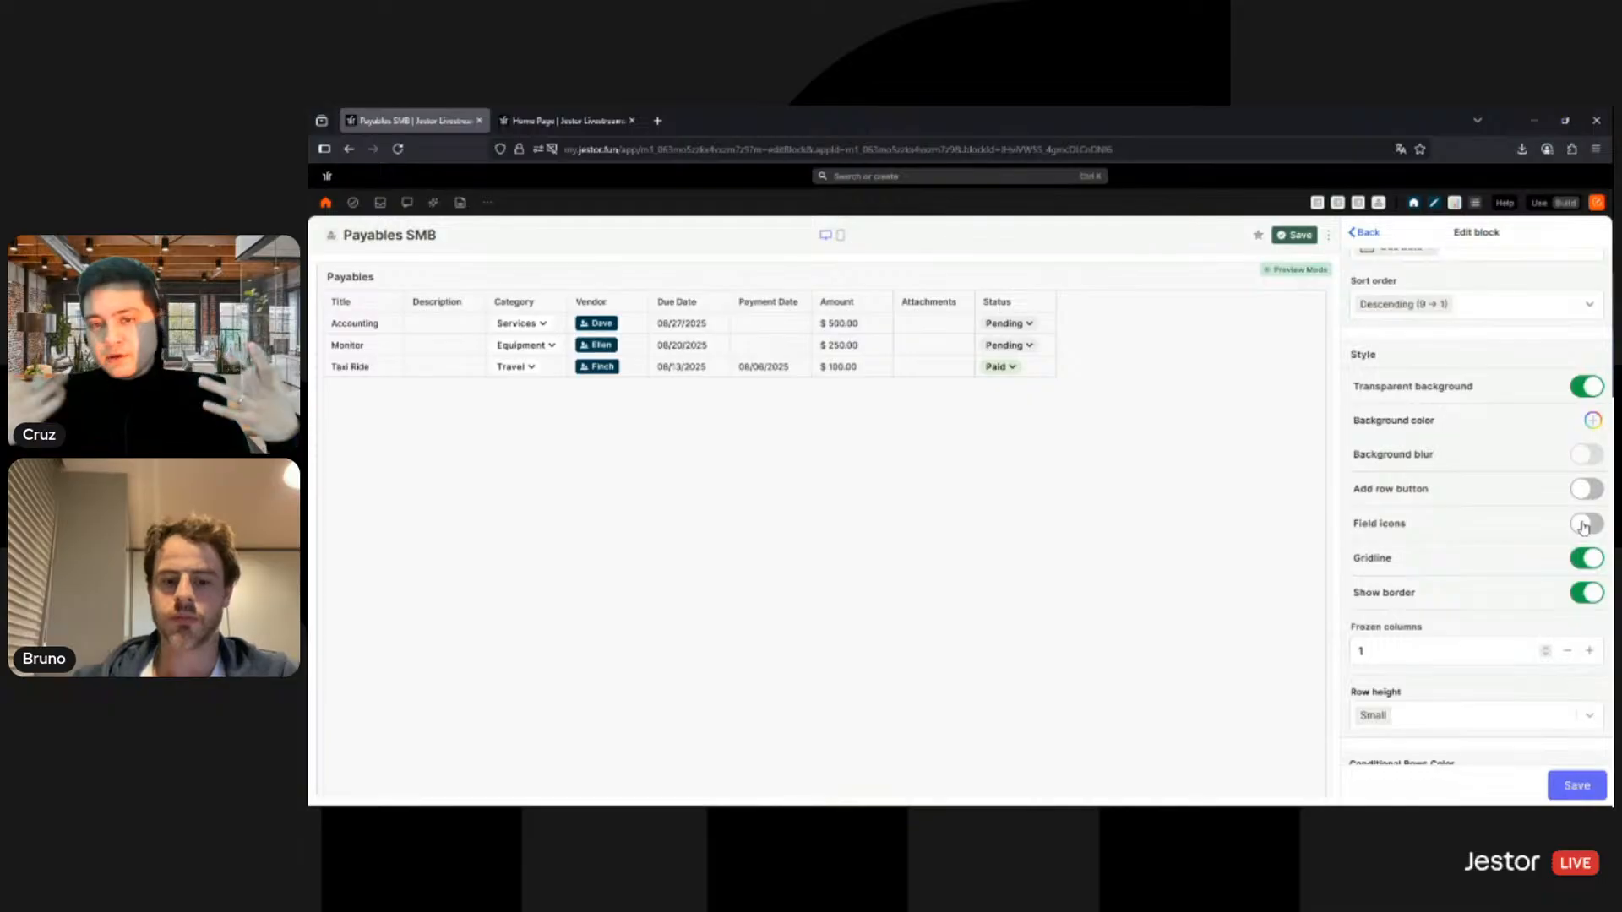
{"action": "left_click", "coordinate": [1585, 558]}
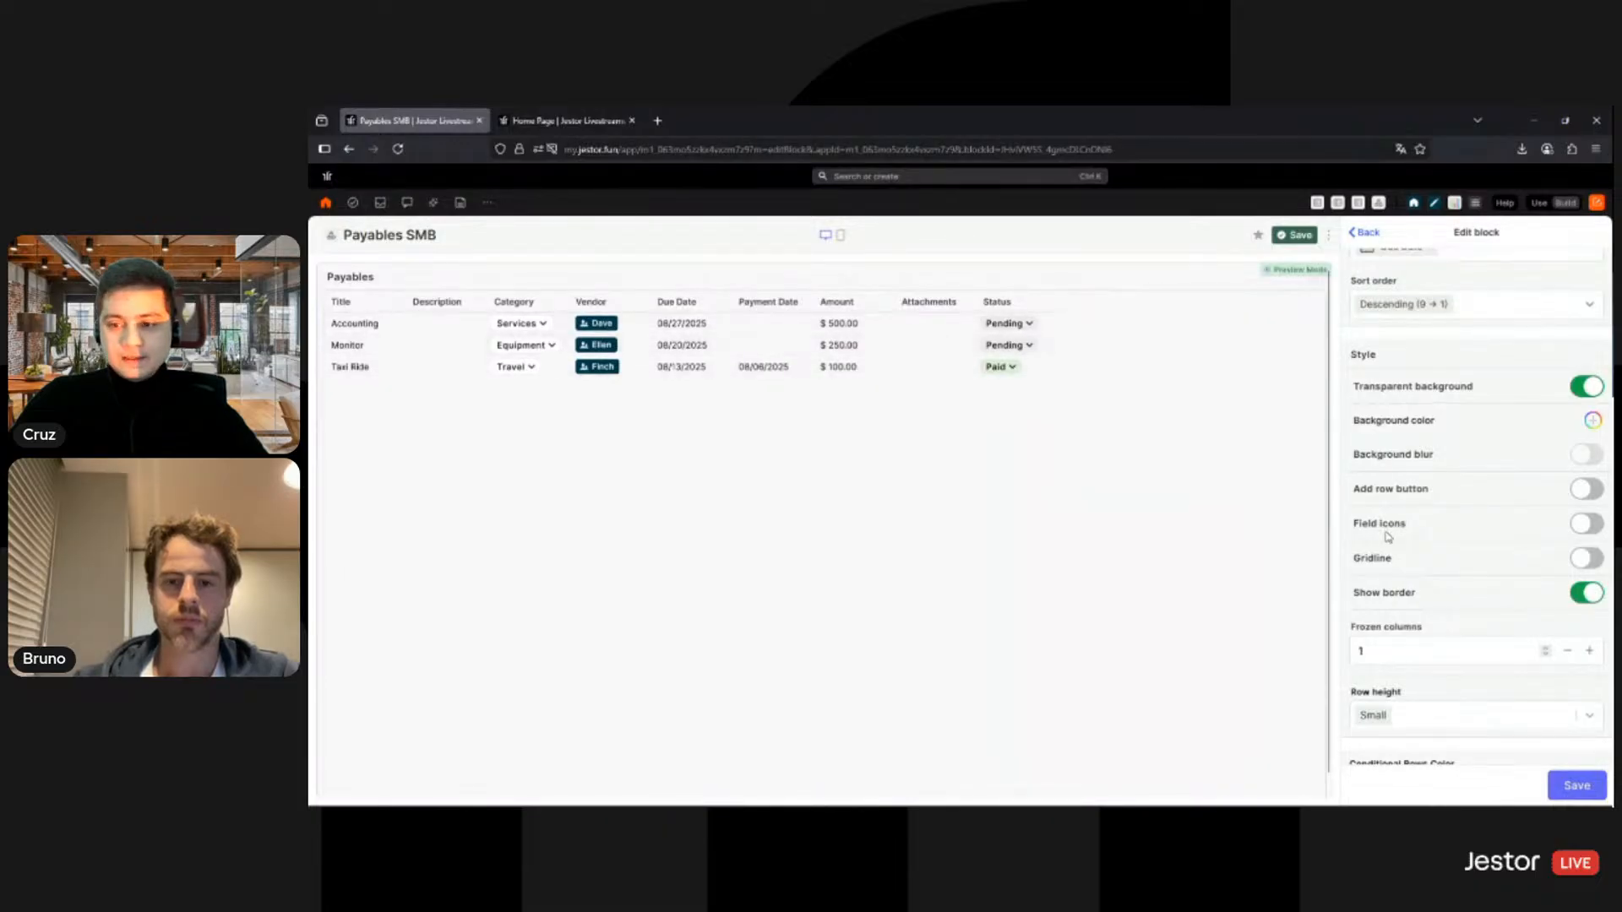
{"action": "scroll", "coordinate": [1492, 597], "scroll_direction": "down", "scroll_amount": 1}
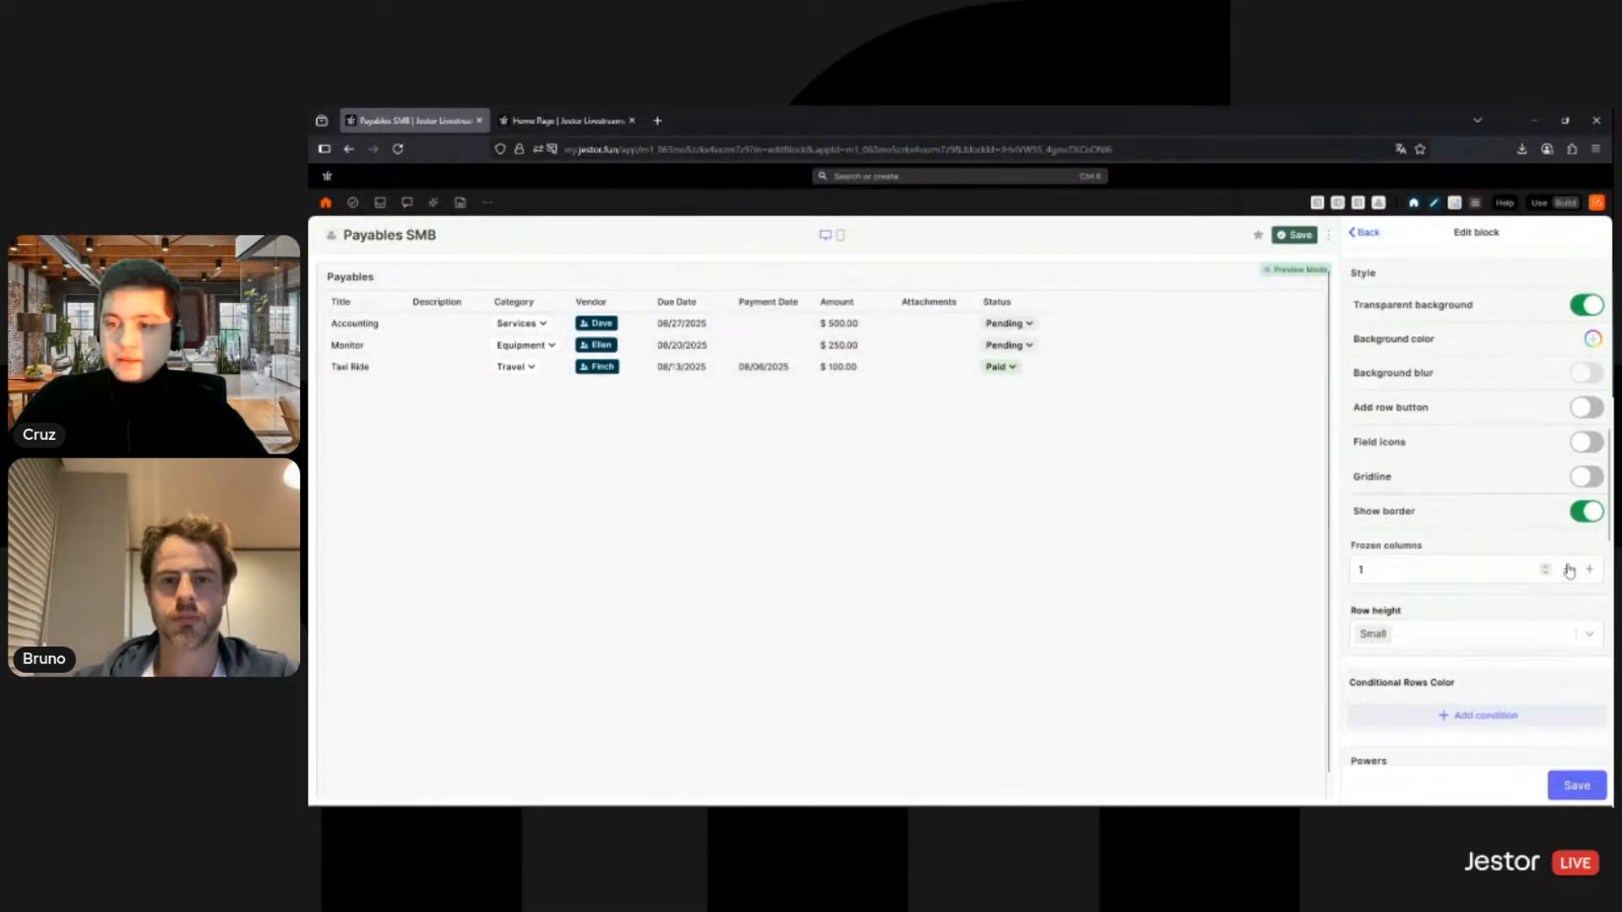
{"action": "left_click", "coordinate": [1588, 517]}
{"action": "left_click", "coordinate": [1588, 517]}
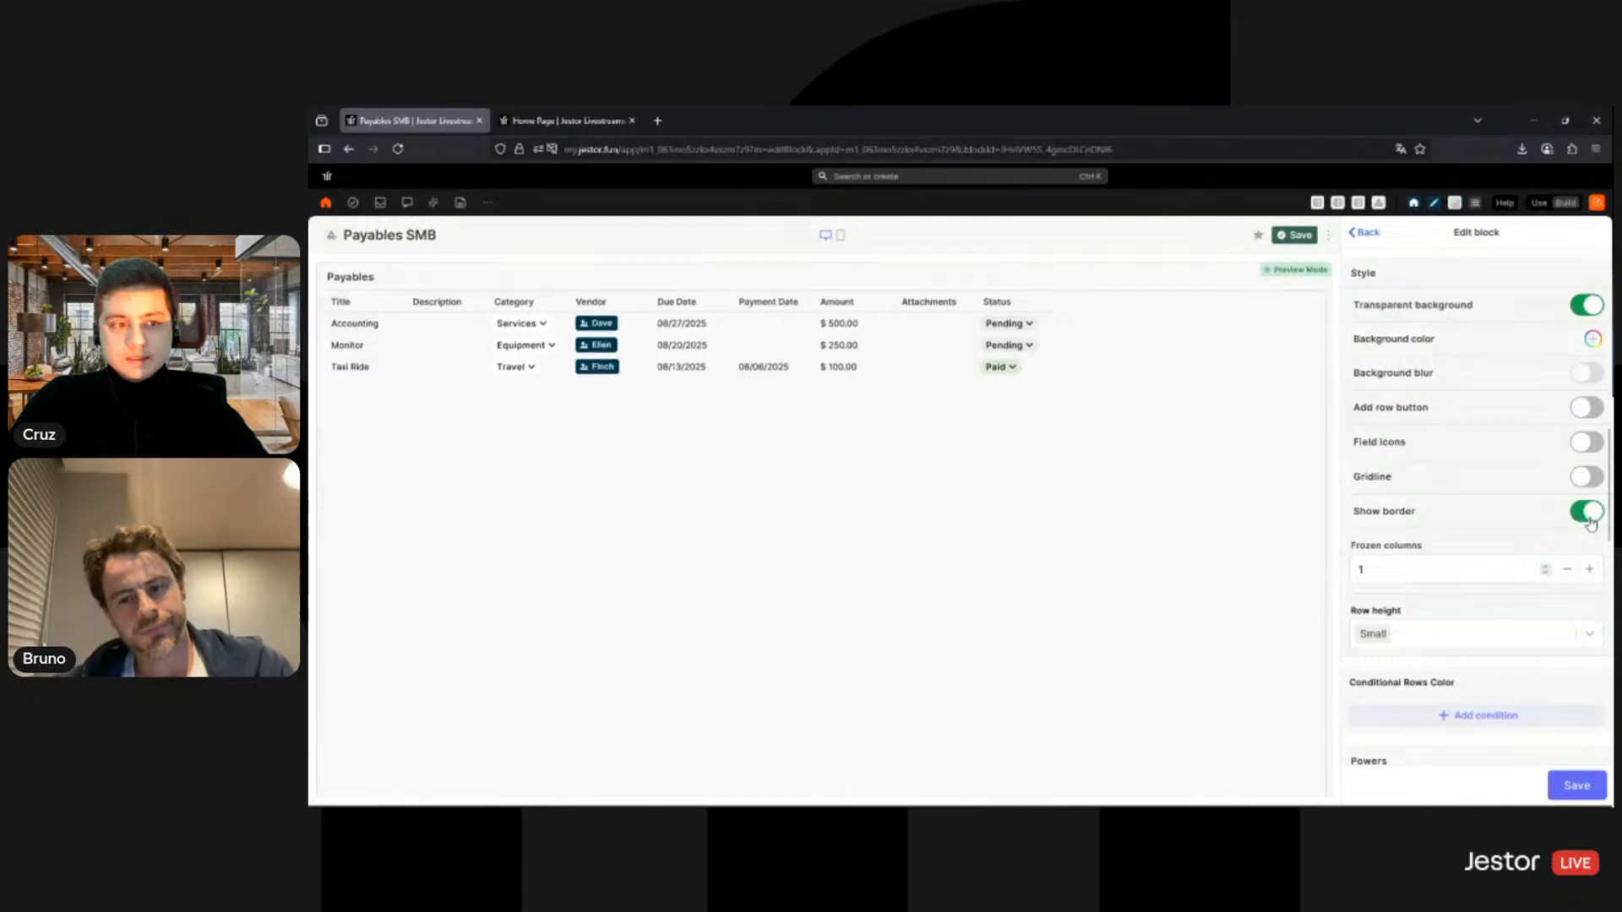
{"action": "left_click", "coordinate": [1588, 515]}
{"action": "left_click", "coordinate": [1588, 515]}
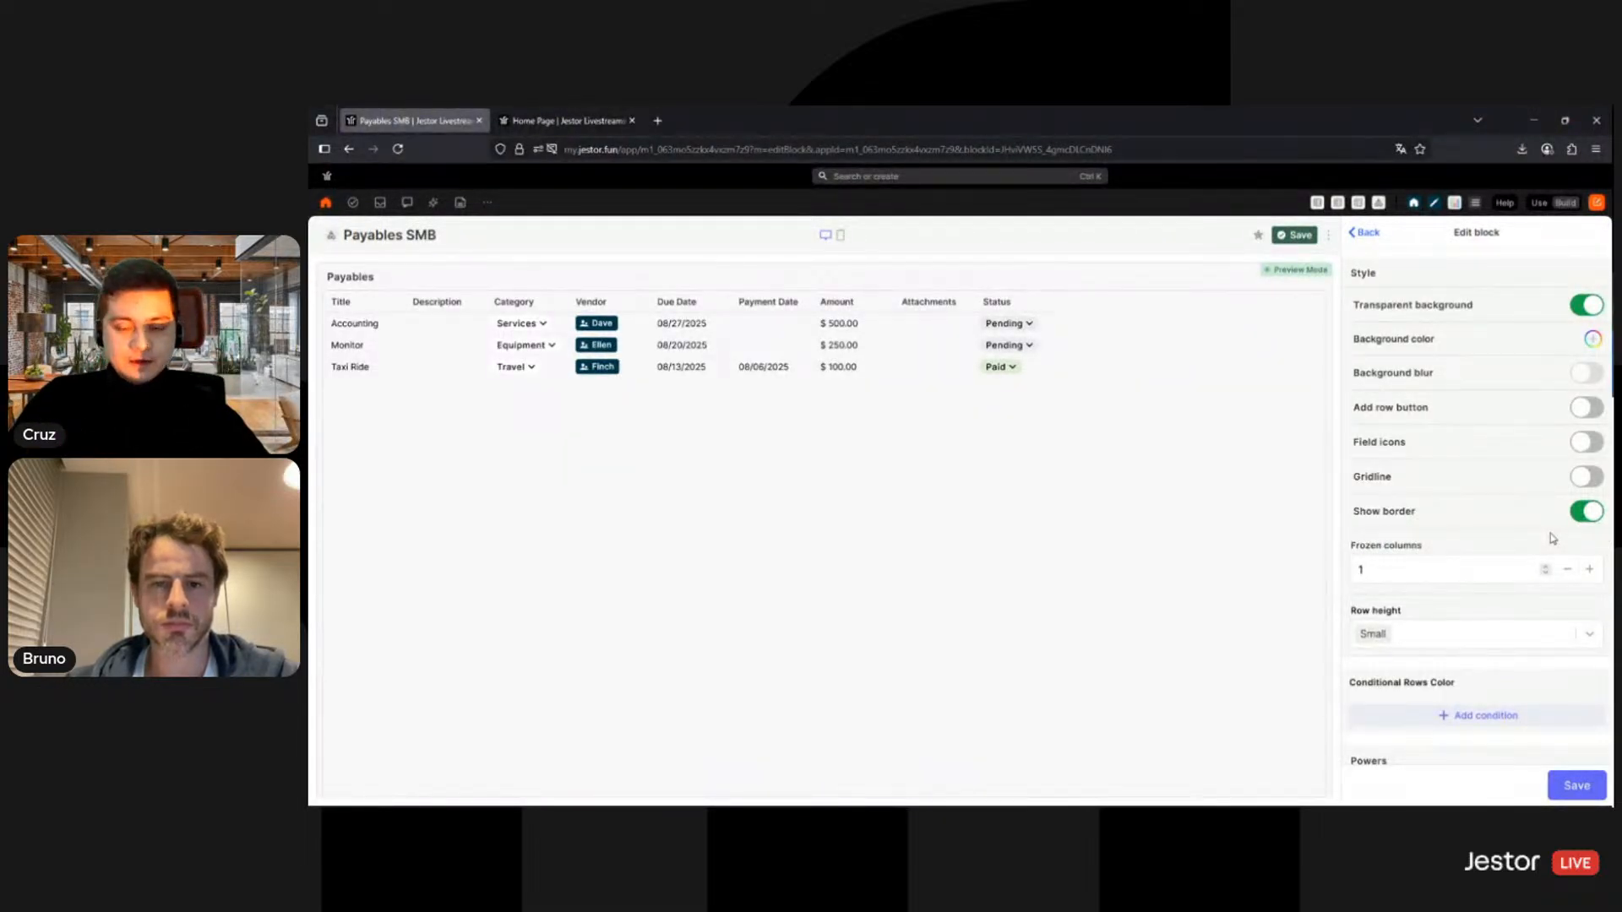
Step: Add a conditional row color to the Payables block and set it to light pink
{"action": "scroll", "coordinate": [1552, 538], "scroll_direction": "down", "scroll_amount": 3}
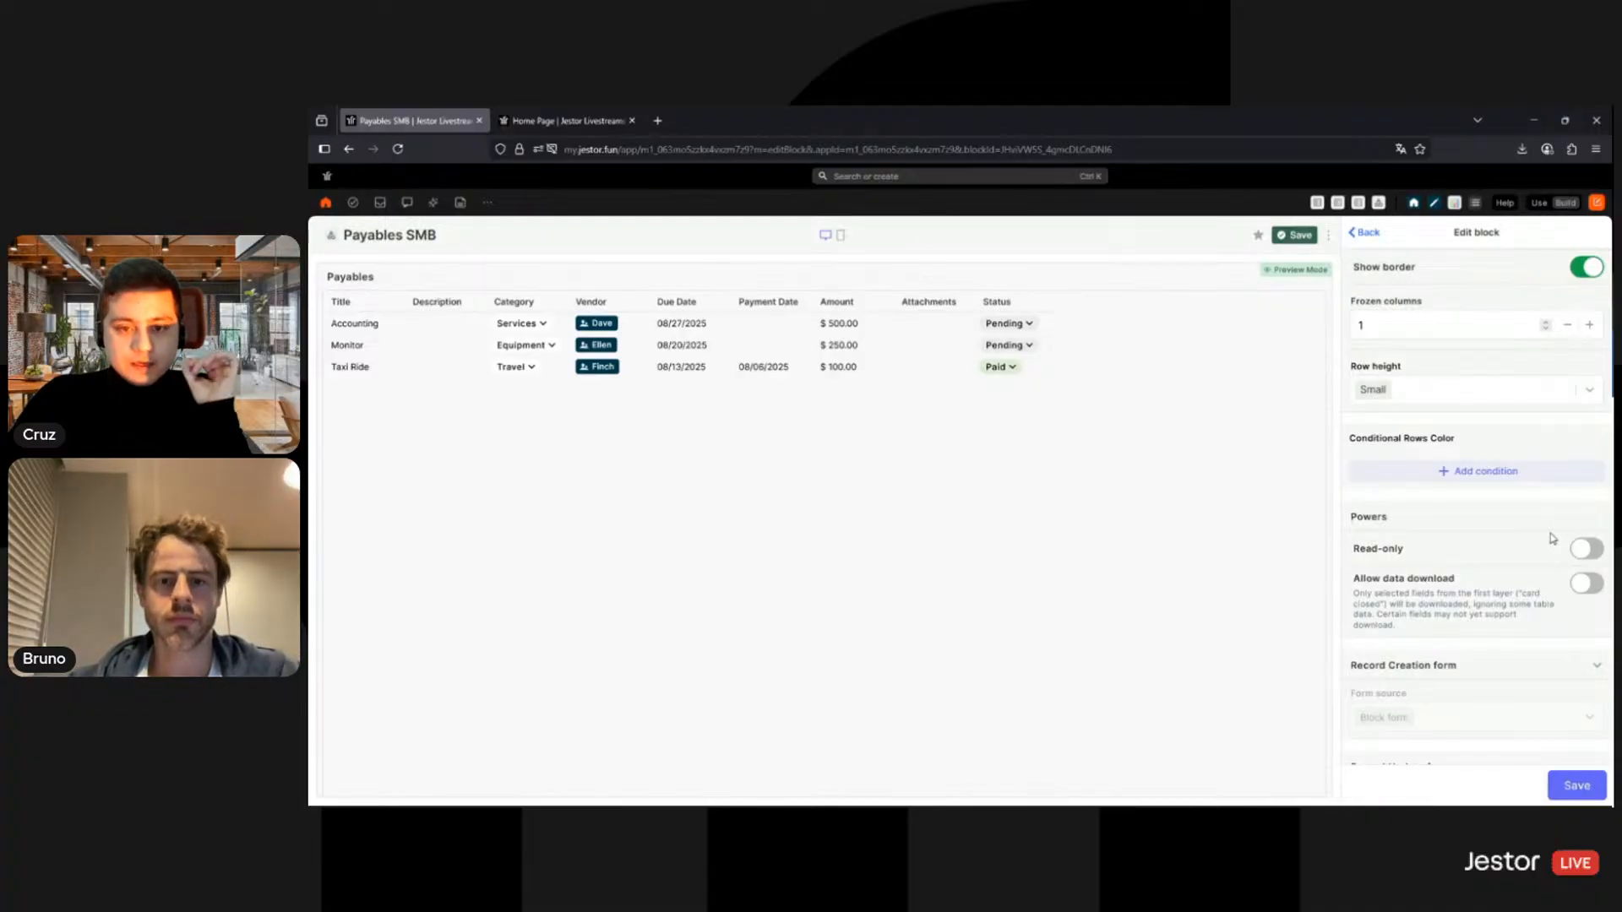
{"action": "left_click", "coordinate": [1521, 473]}
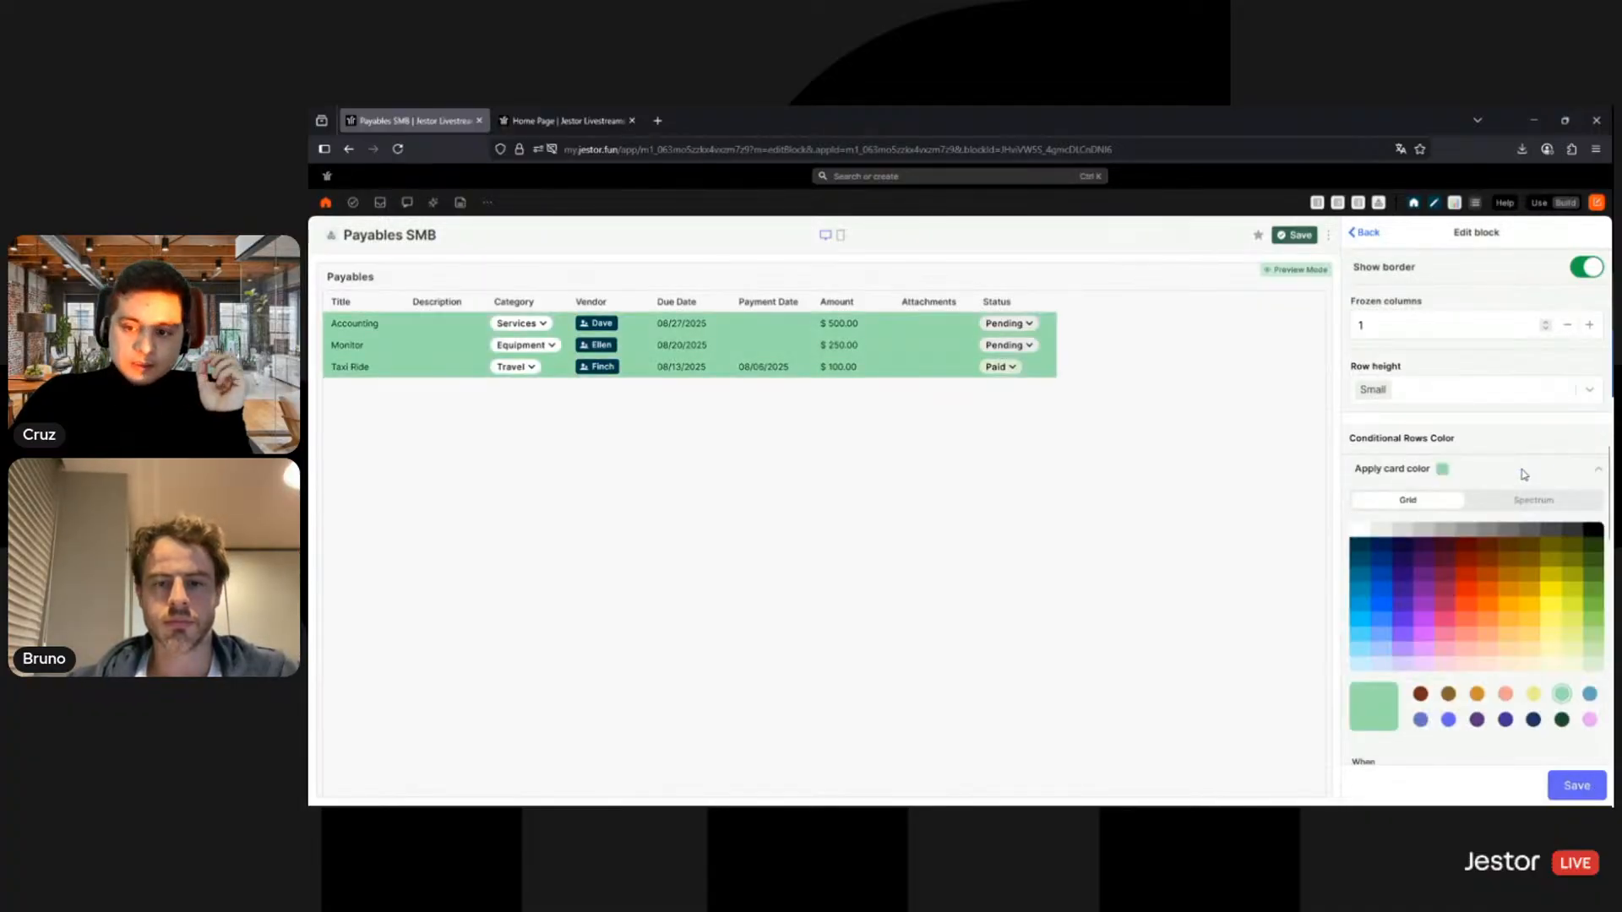
{"action": "left_click", "coordinate": [1467, 664]}
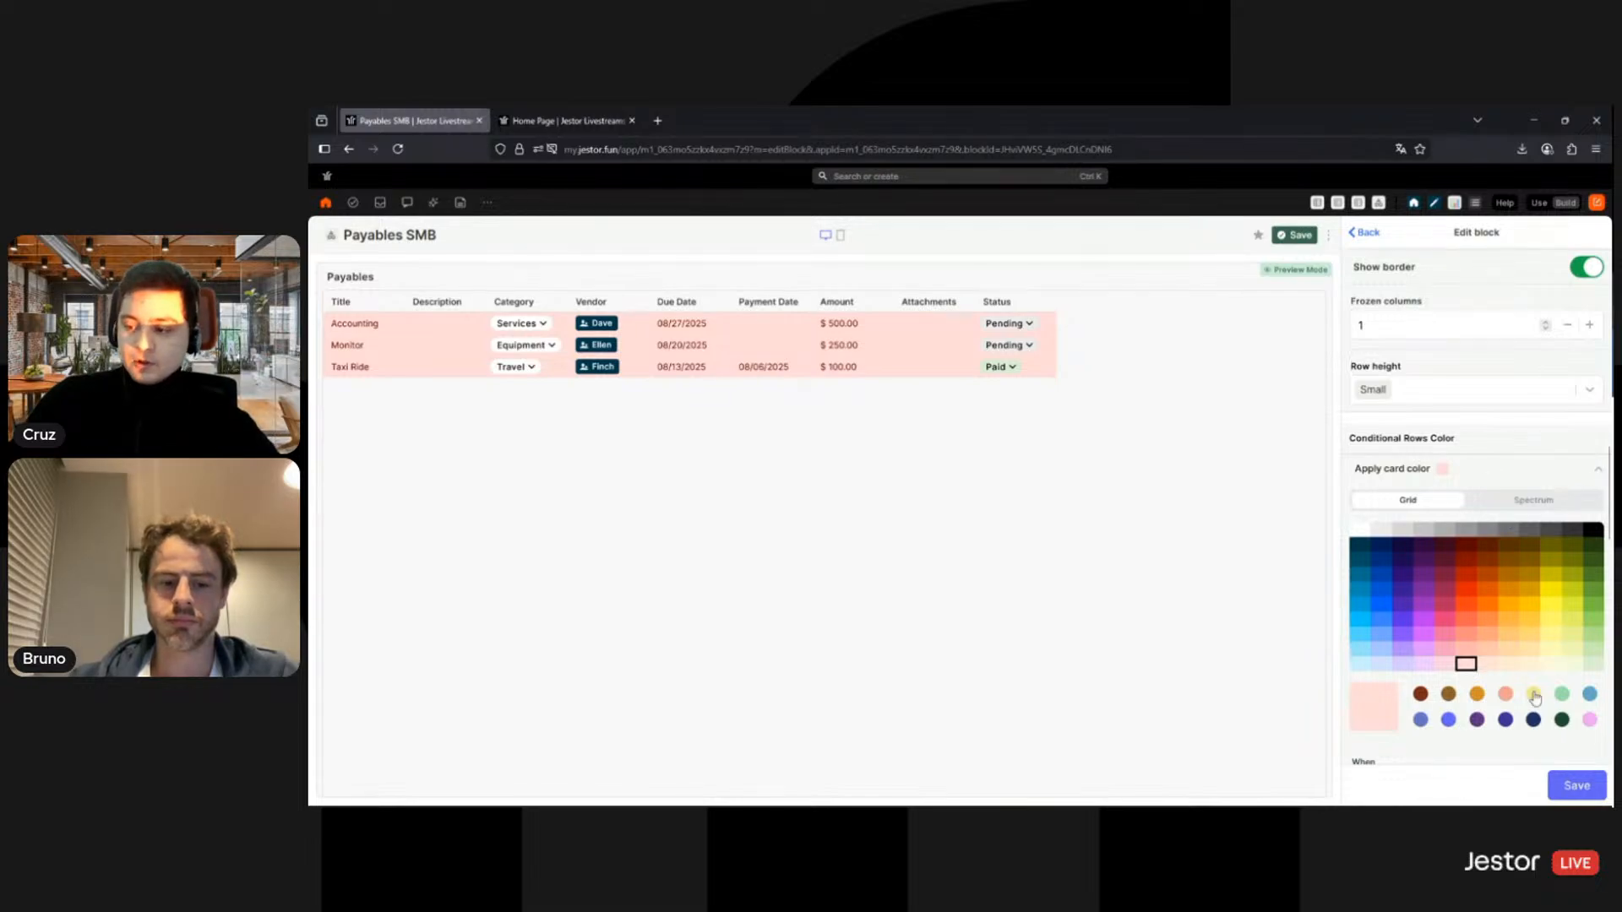
Step: Apply the pink row color when the Status field is any of Pending
{"action": "scroll", "coordinate": [1535, 697], "scroll_direction": "down", "scroll_amount": 3}
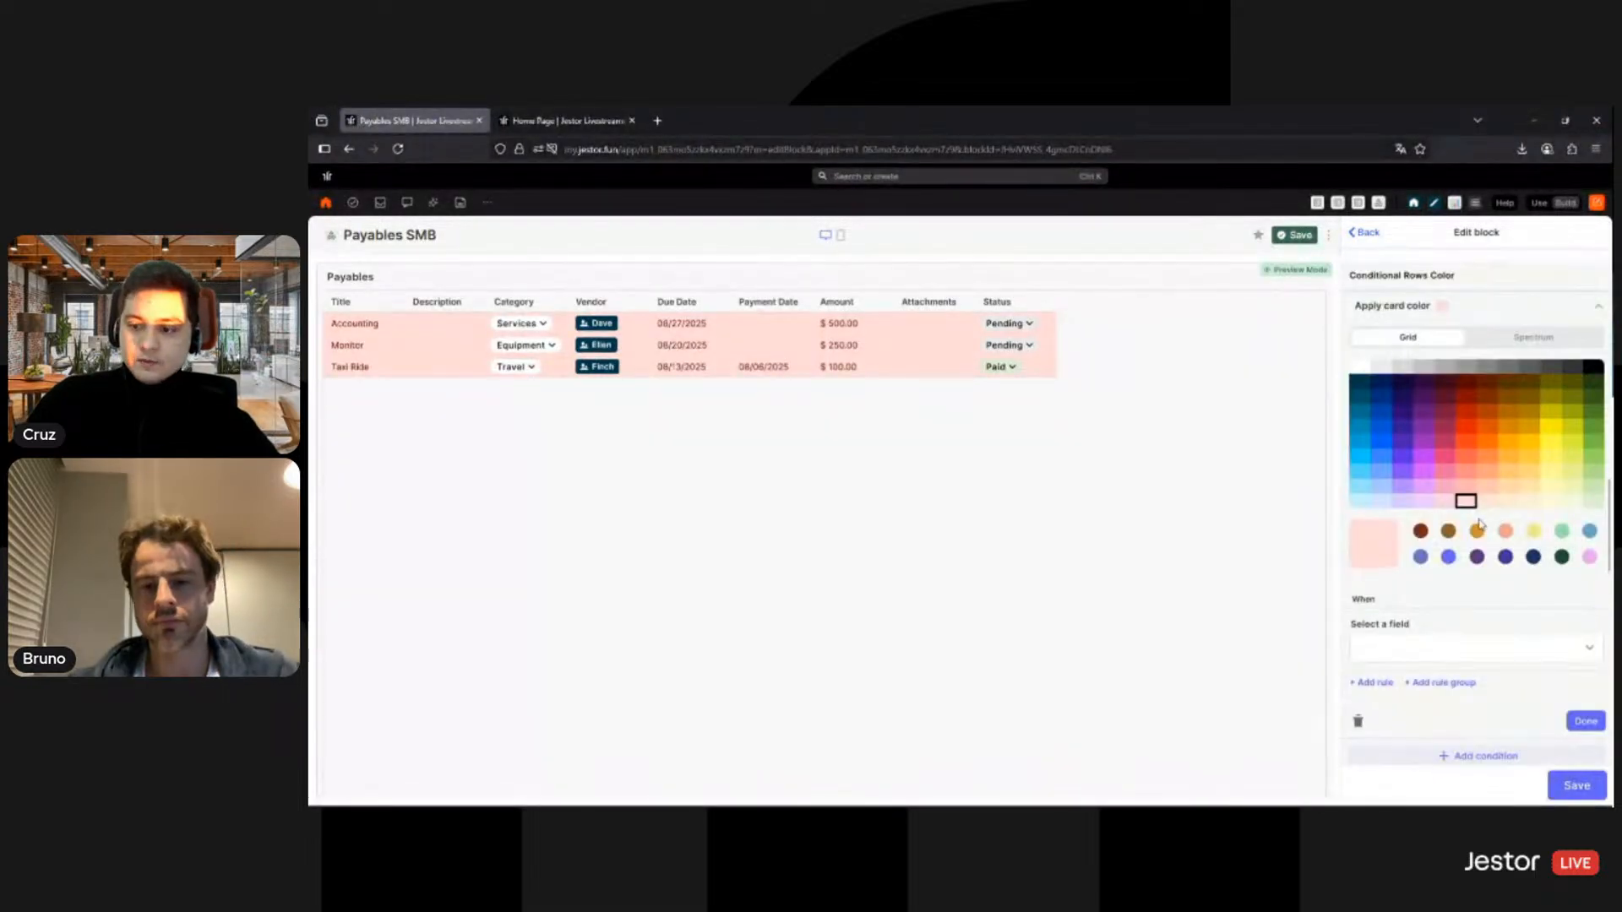
{"action": "left_click", "coordinate": [1470, 653]}
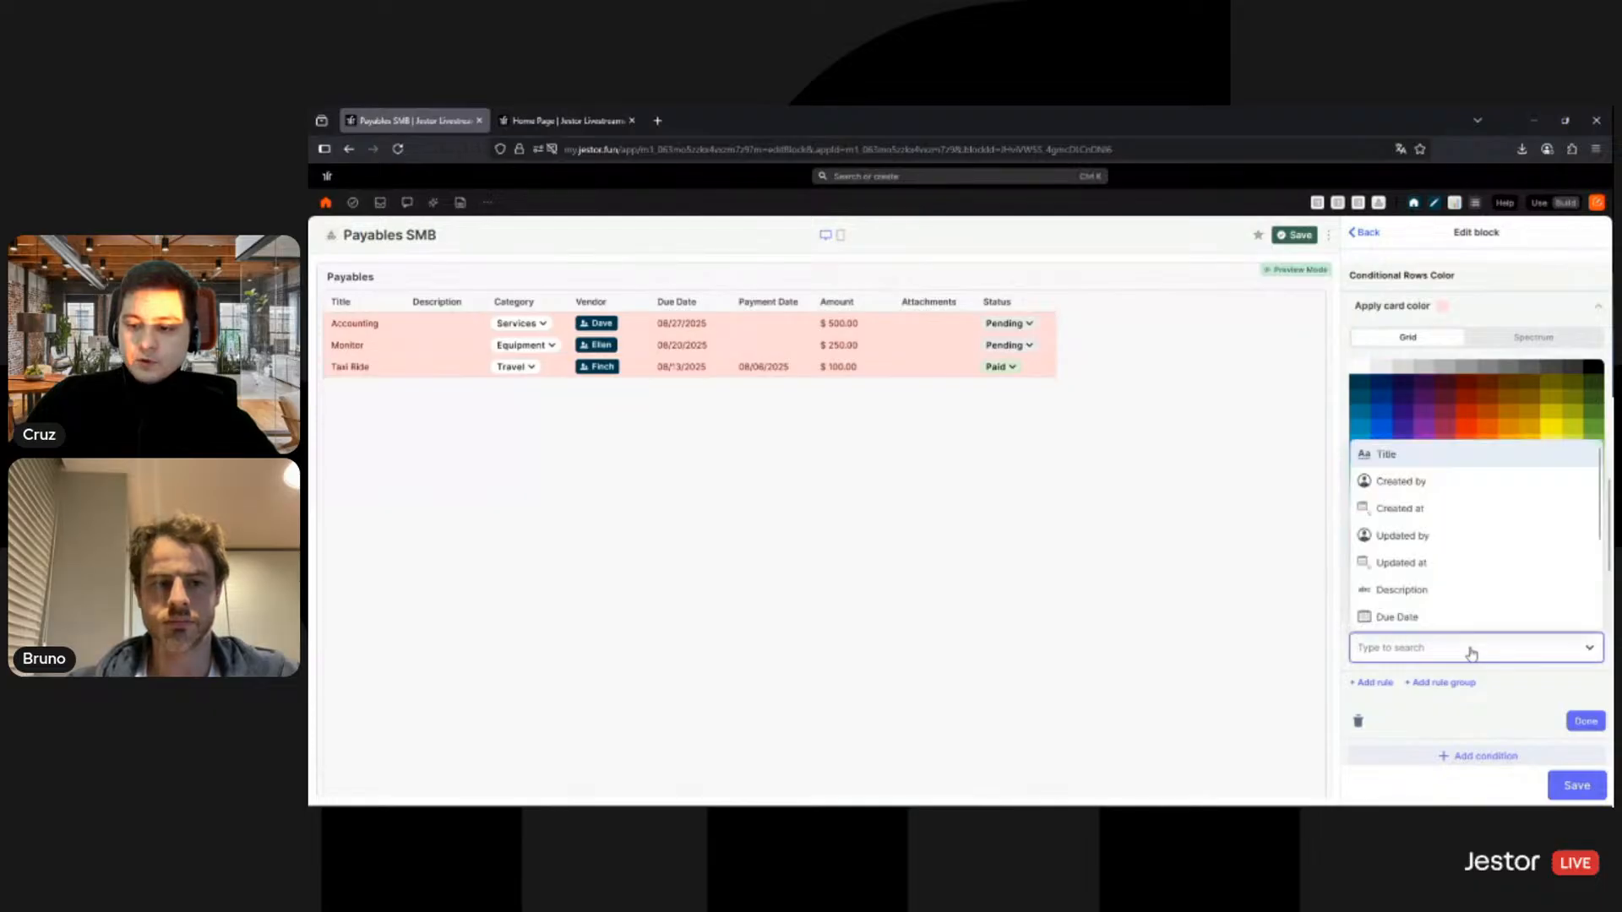
{"action": "scroll", "coordinate": [1448, 559], "scroll_direction": "down", "scroll_amount": 2}
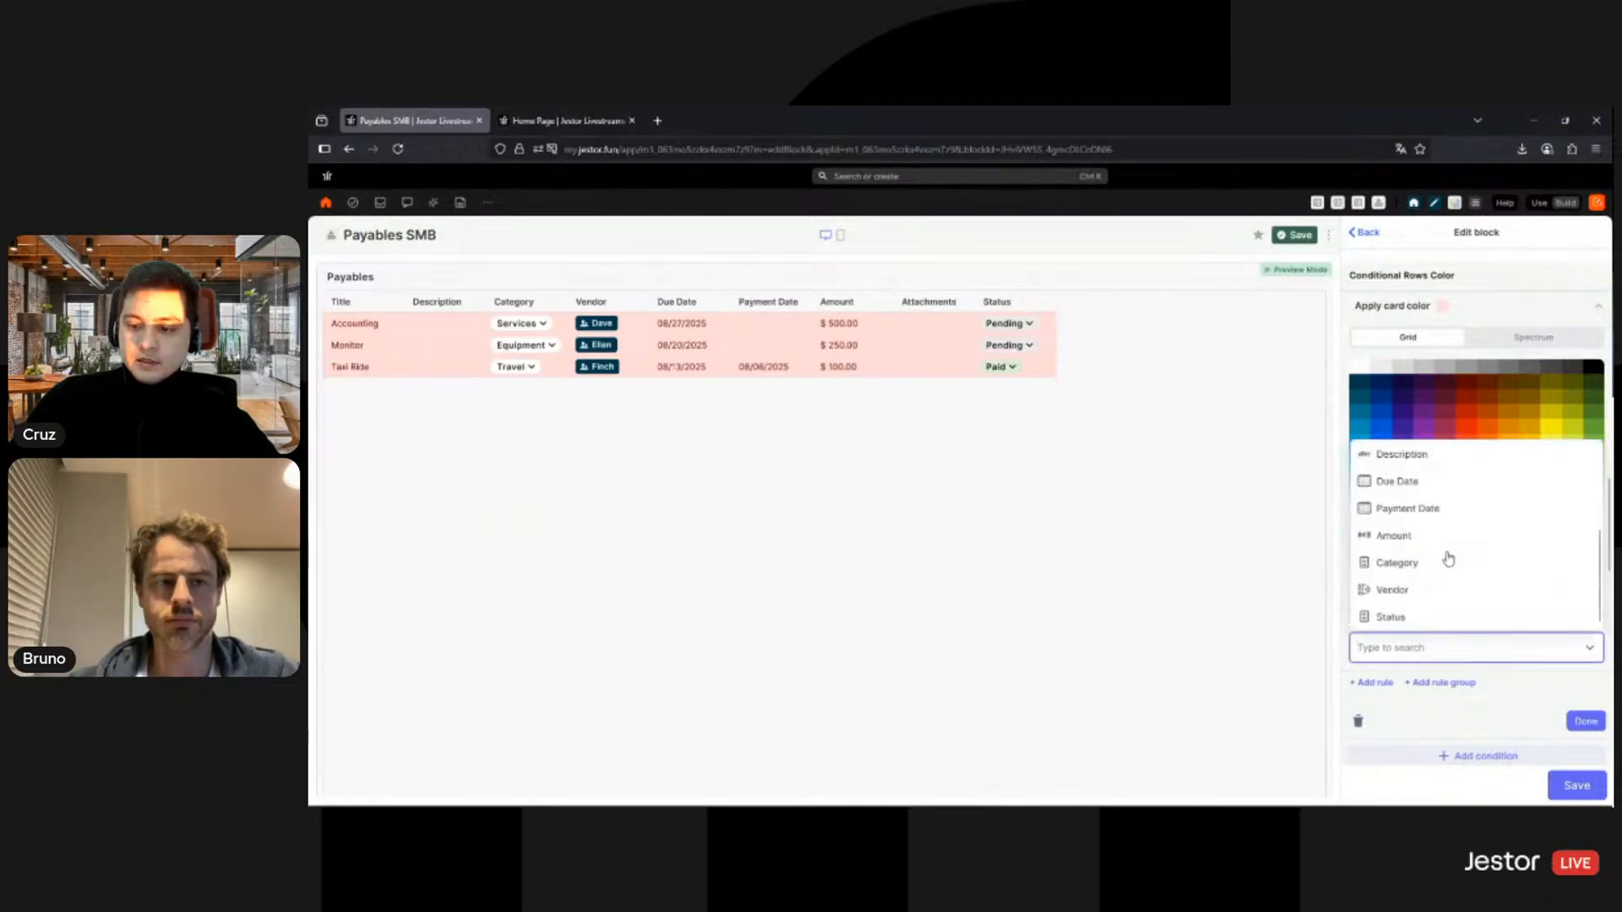
{"action": "left_click", "coordinate": [1419, 619]}
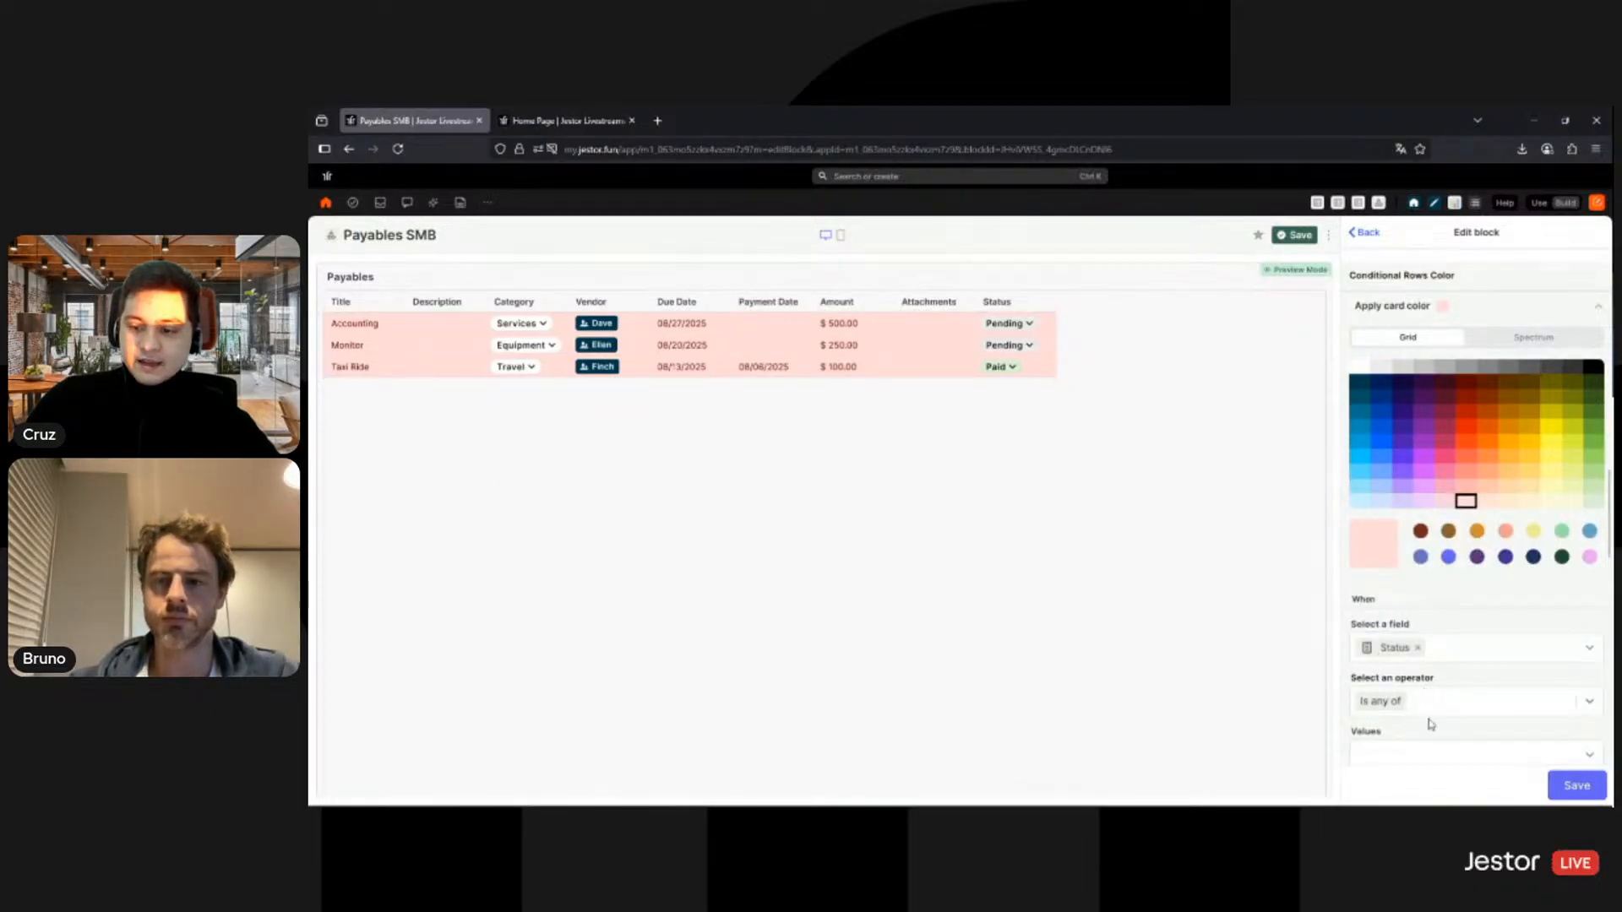
{"action": "scroll", "coordinate": [1430, 724], "scroll_direction": "down", "scroll_amount": 2}
{"action": "left_click", "coordinate": [1421, 593]}
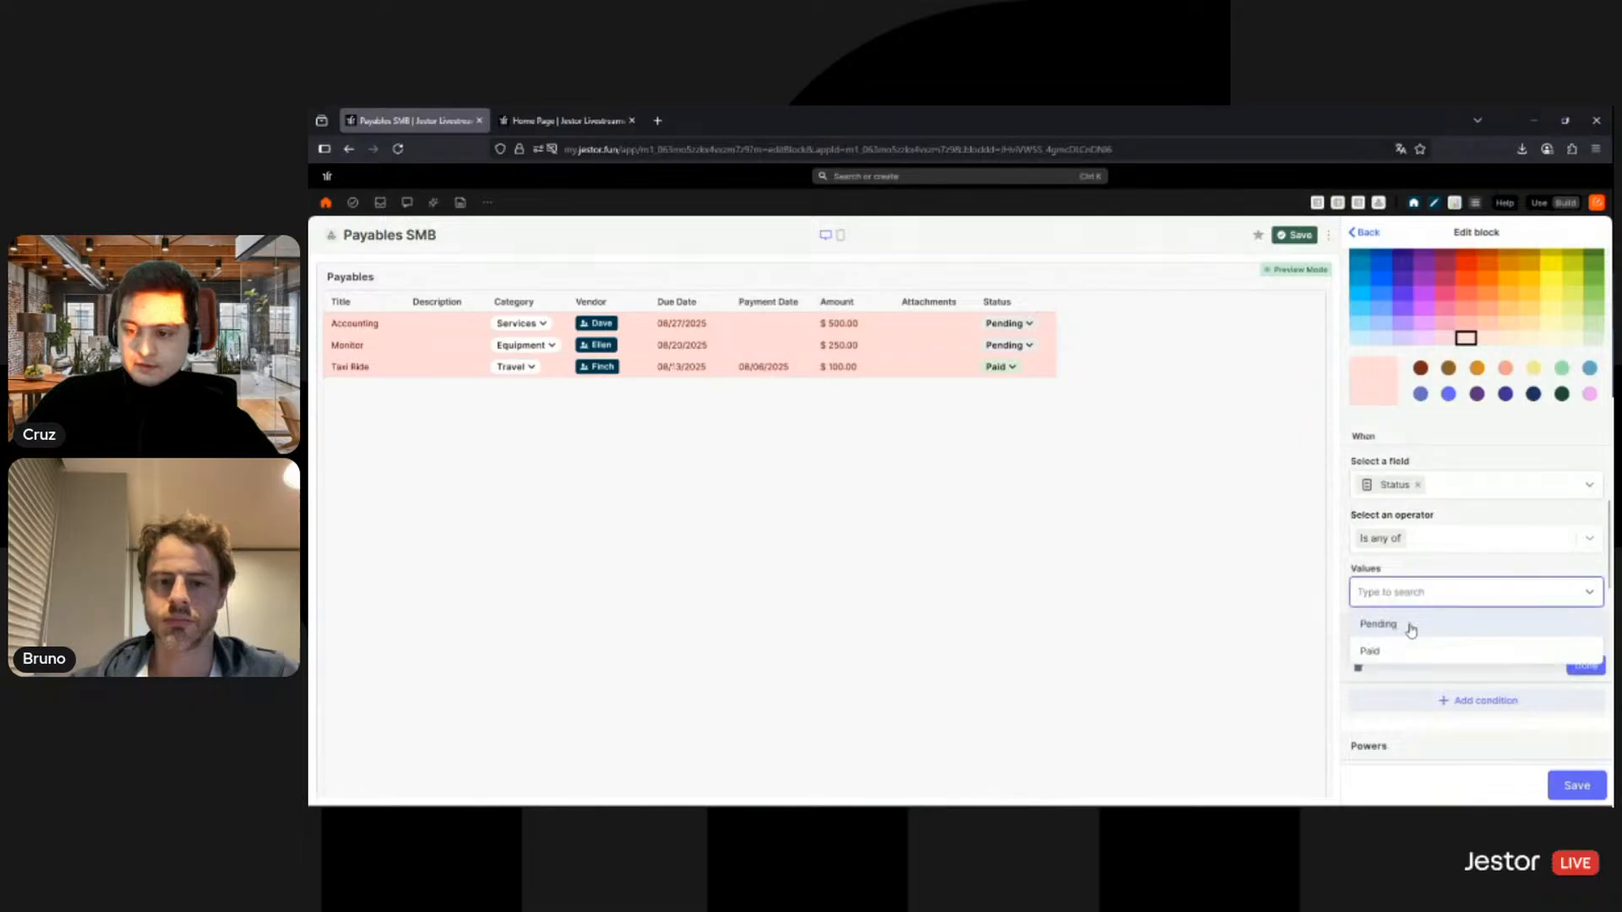
{"action": "left_click", "coordinate": [1406, 626]}
{"action": "left_click", "coordinate": [1381, 664]}
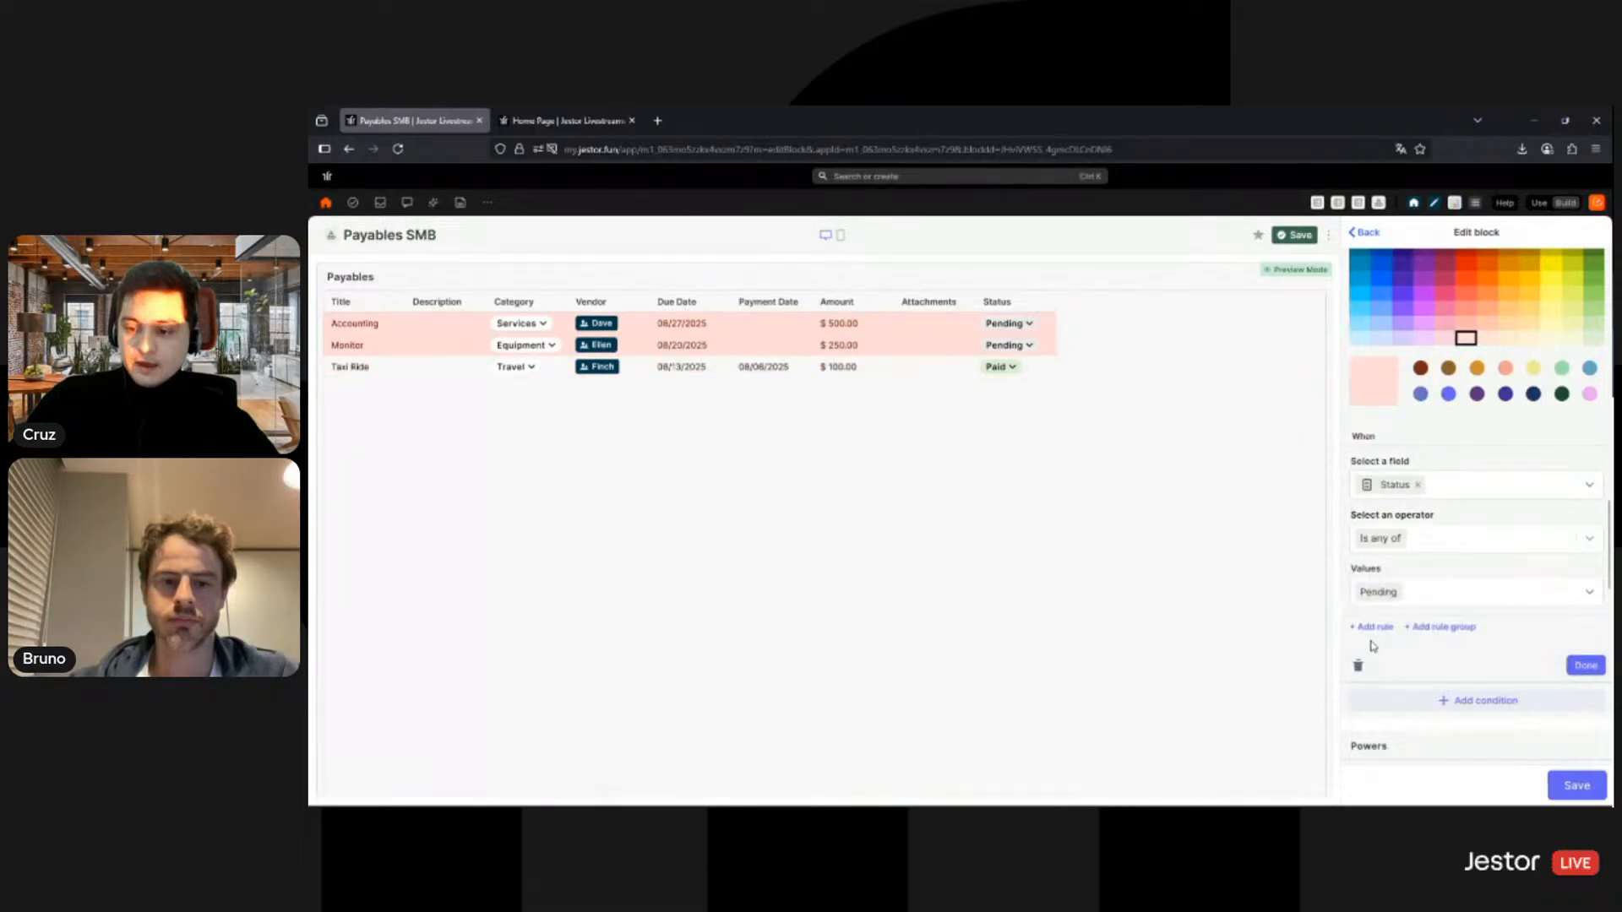
Step: Add an And rule to the row color condition requiring Due Date to be before Today
{"action": "left_click", "coordinate": [1374, 627]}
{"action": "scroll", "coordinate": [1470, 605], "scroll_direction": "down", "scroll_amount": 3}
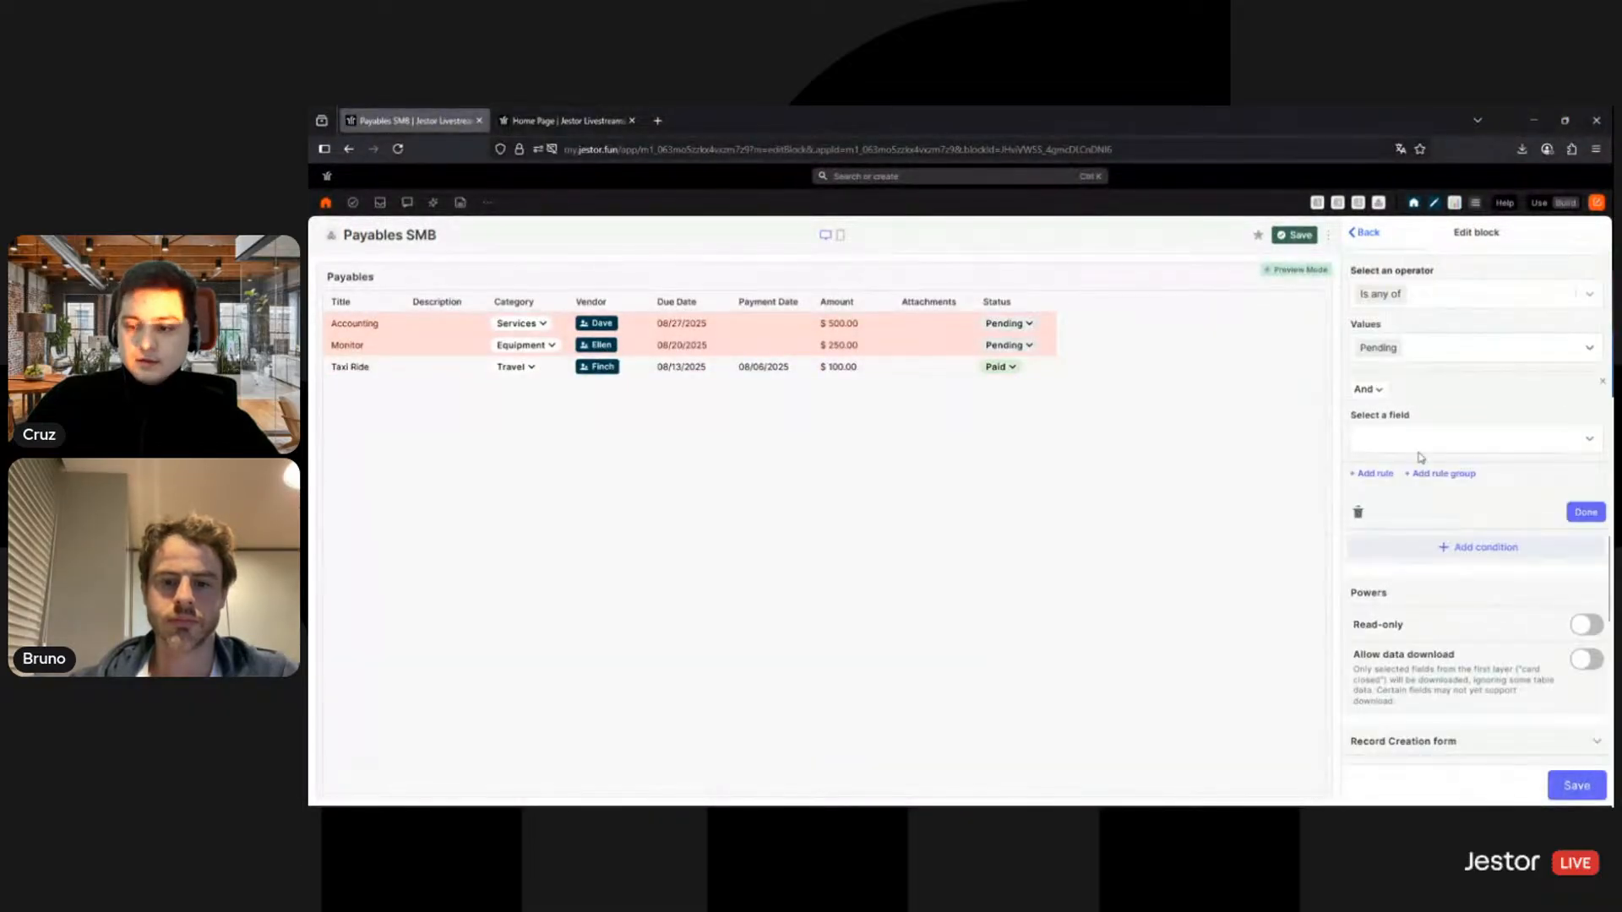
{"action": "left_click", "coordinate": [1423, 443]}
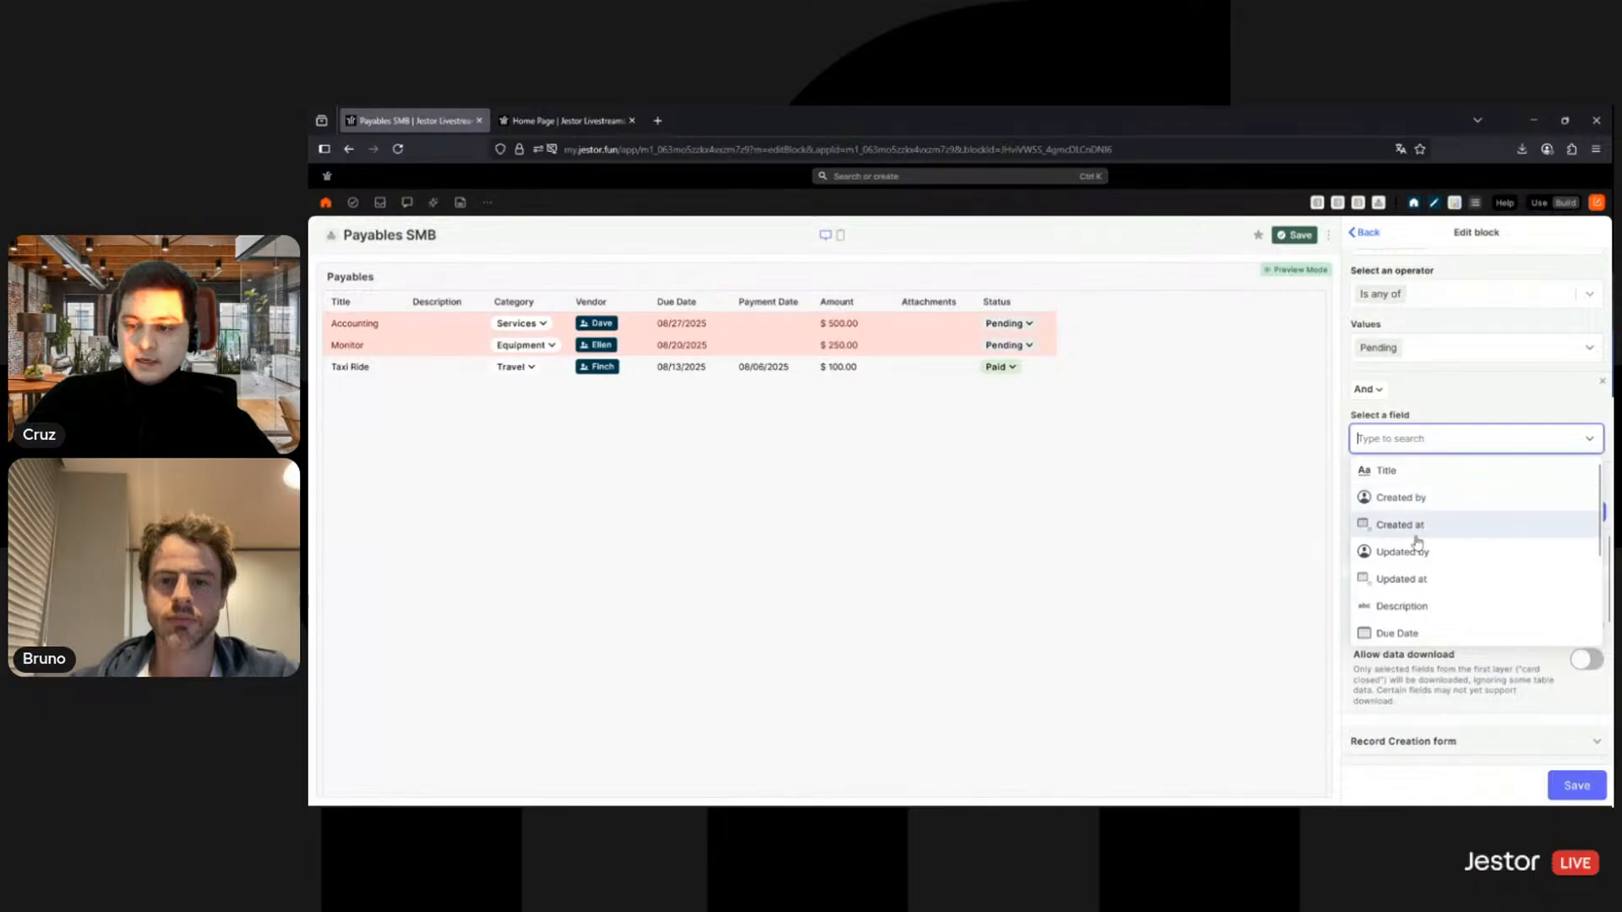
{"action": "scroll", "coordinate": [1403, 561], "scroll_direction": "down", "scroll_amount": 2}
{"action": "left_click", "coordinate": [1403, 551]}
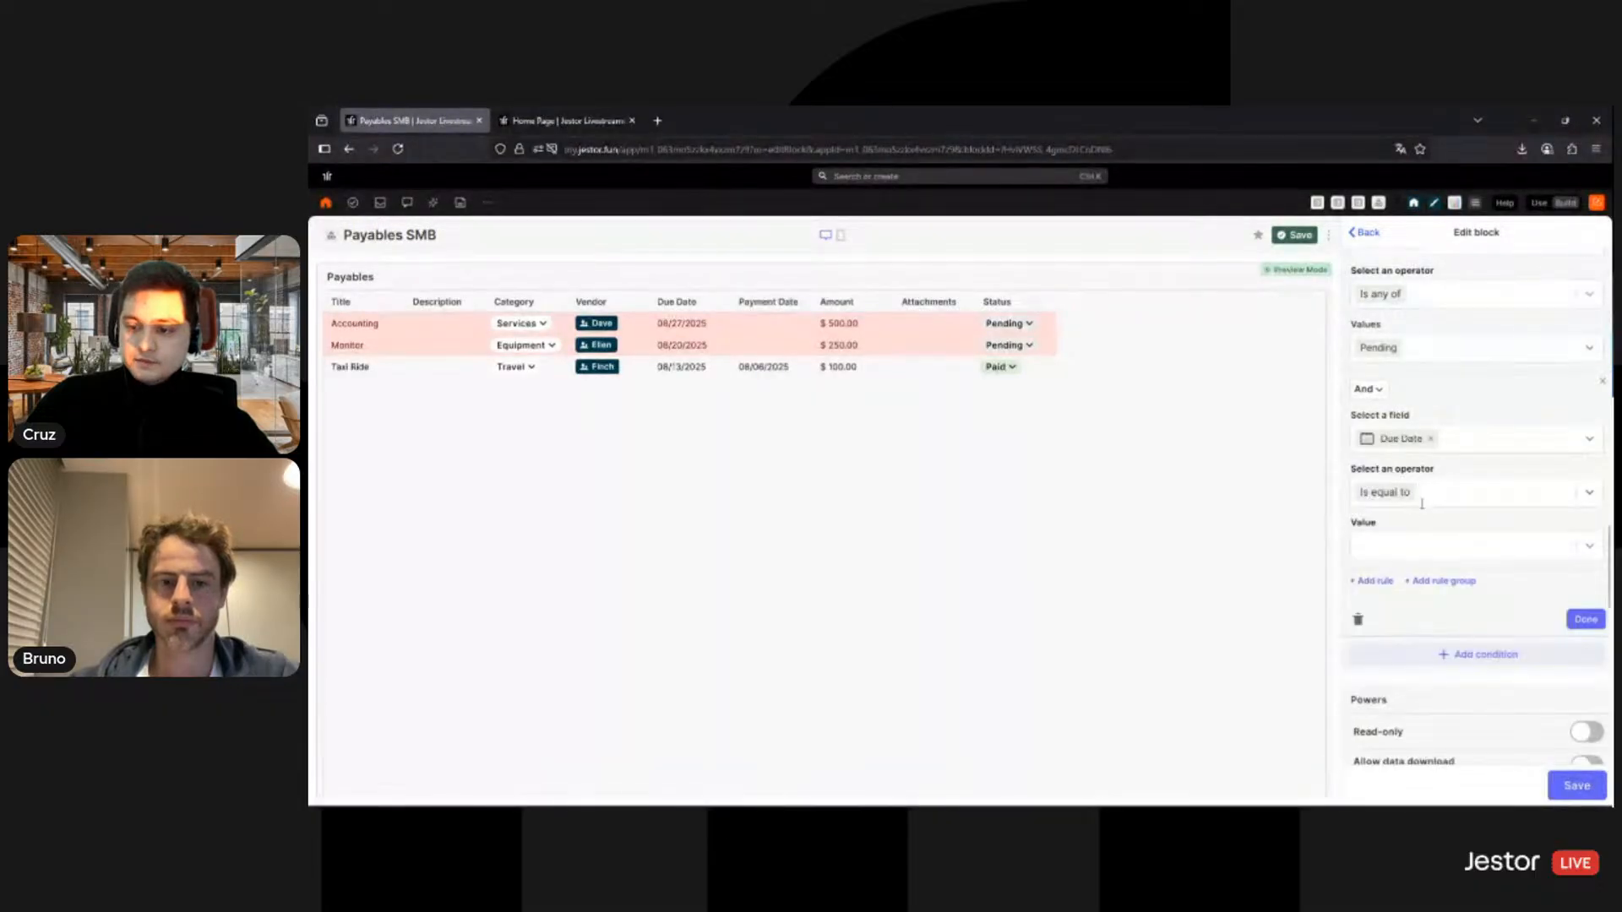
{"action": "left_click", "coordinate": [1434, 495]}
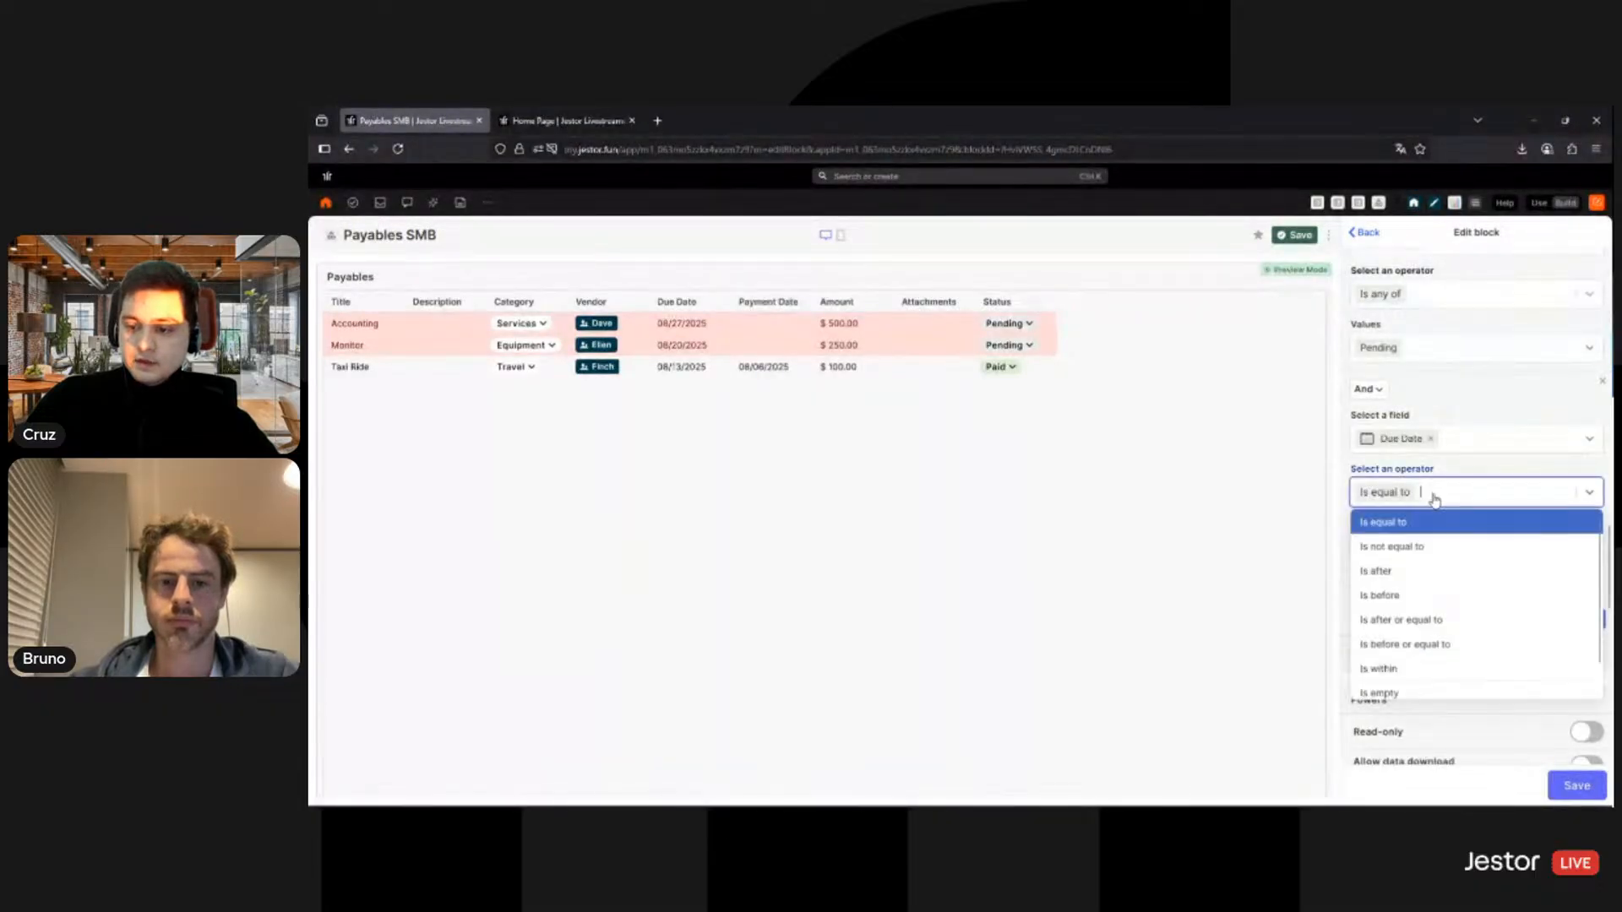
{"action": "left_click", "coordinate": [1418, 599]}
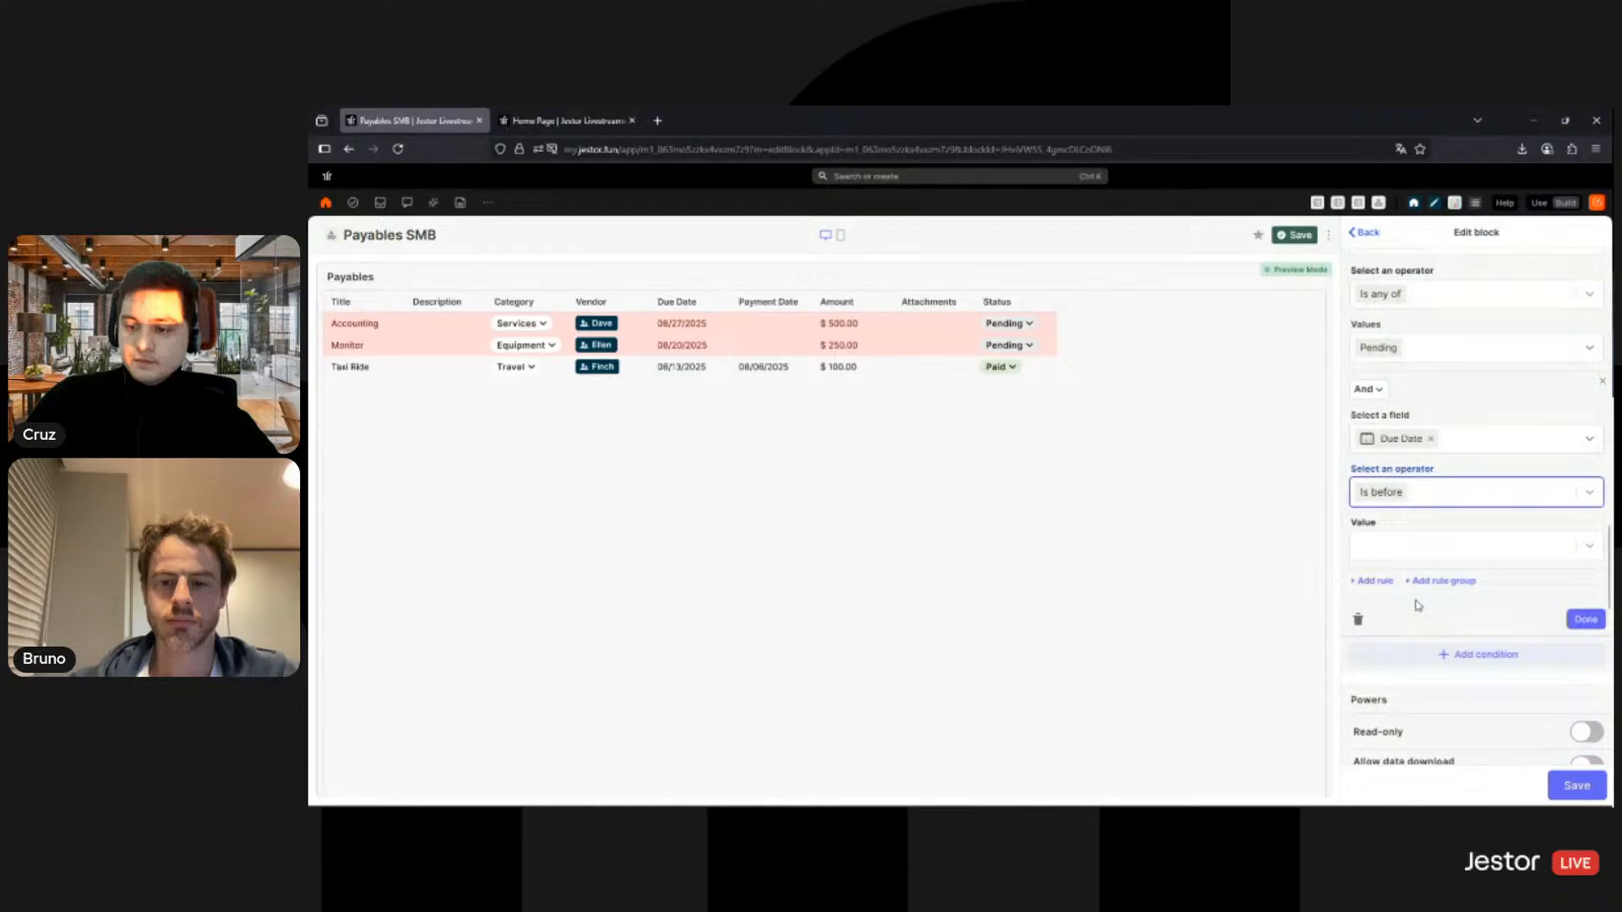
{"action": "left_click", "coordinate": [1414, 546]}
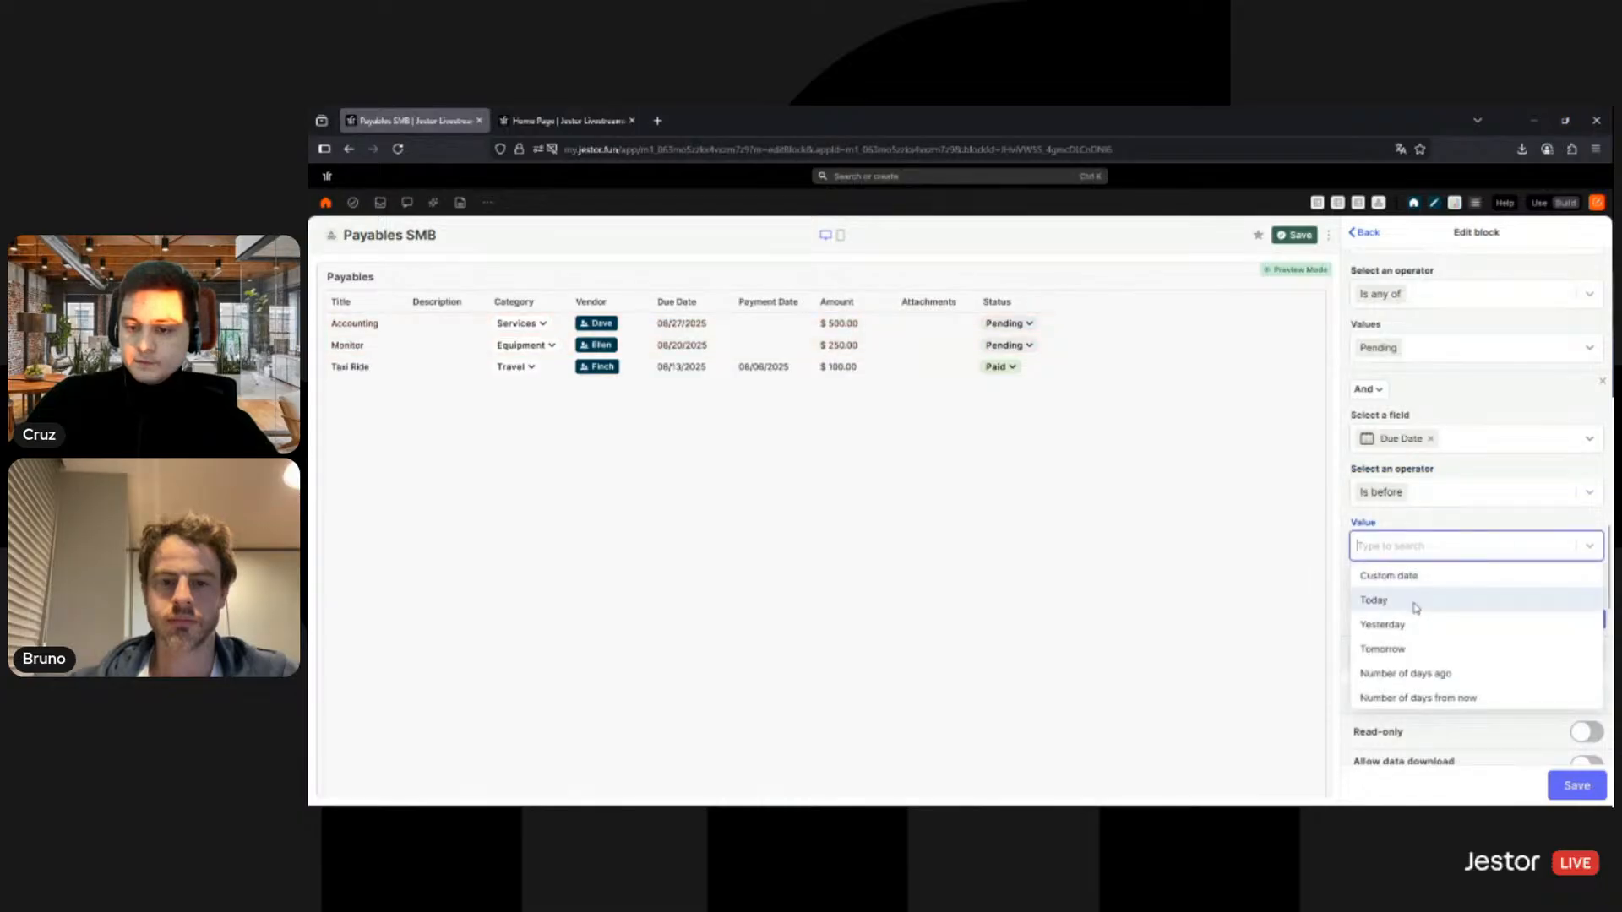
{"action": "left_click", "coordinate": [1416, 601]}
Step: Set the Record Update form source to Default table form, then save the Payables block and the app
{"action": "scroll", "coordinate": [1486, 613], "scroll_direction": "down", "scroll_amount": 5}
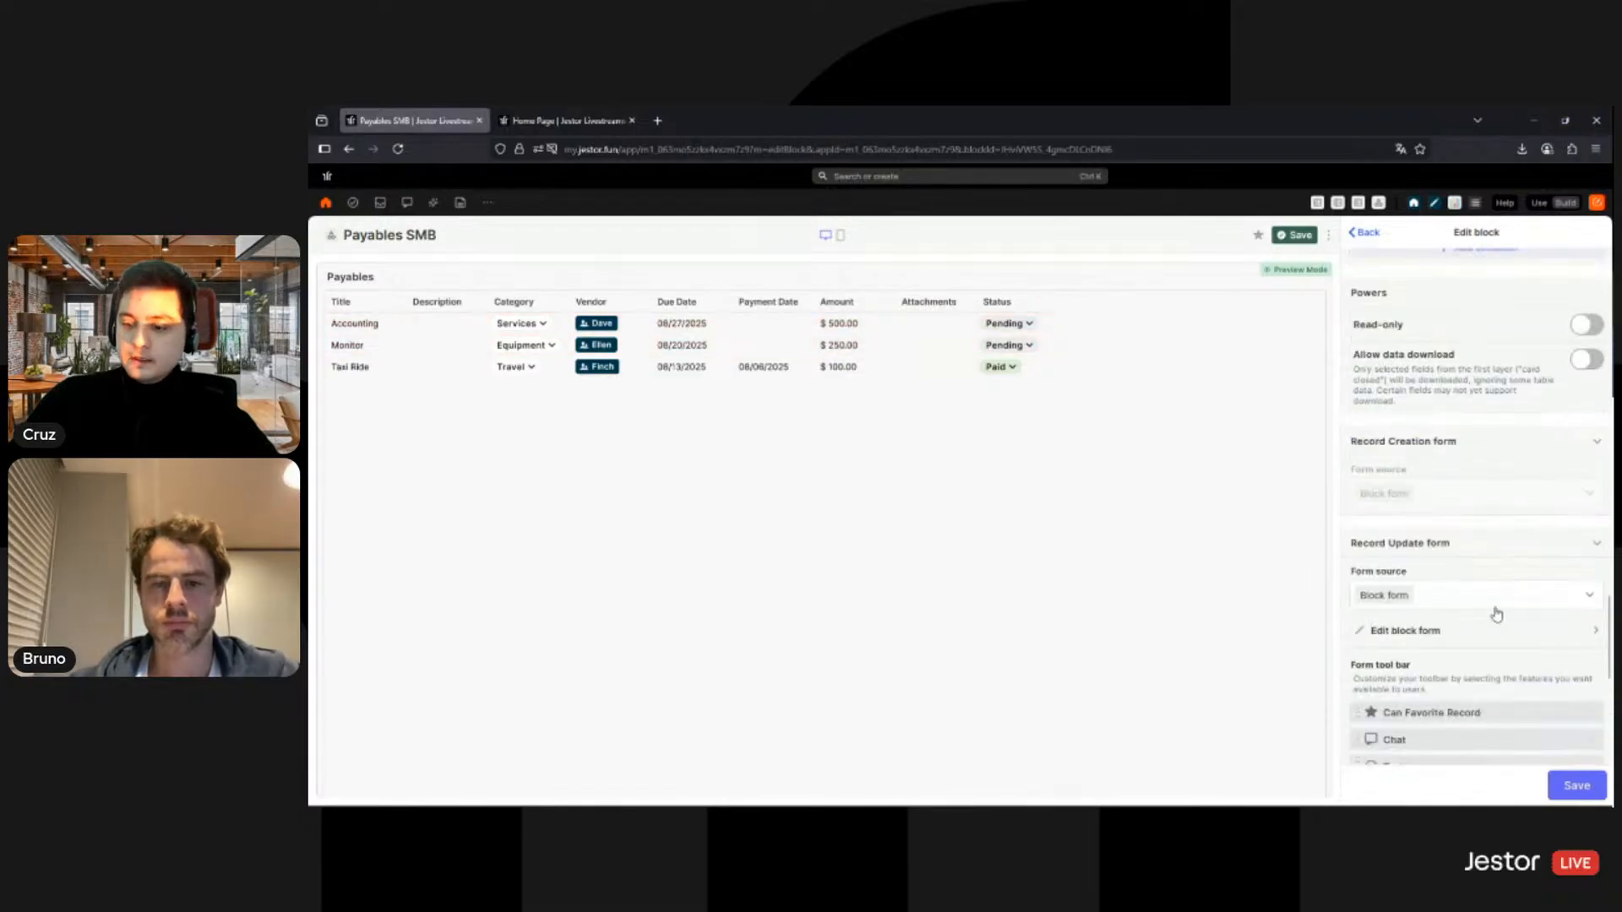
{"action": "left_click", "coordinate": [1521, 601]}
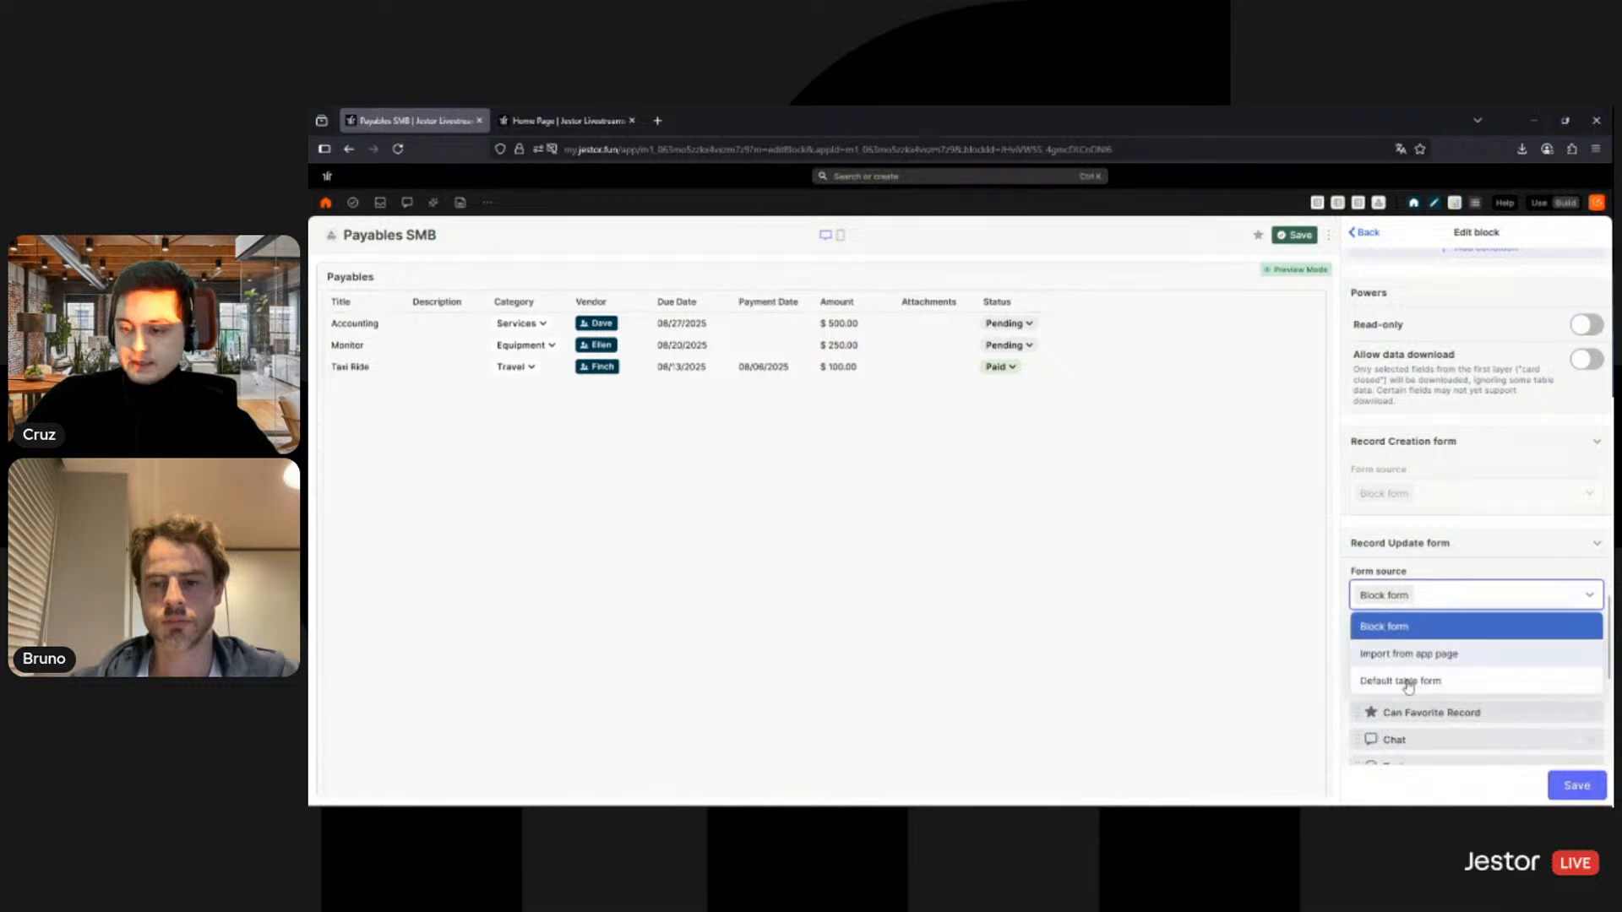
{"action": "left_click", "coordinate": [1408, 677]}
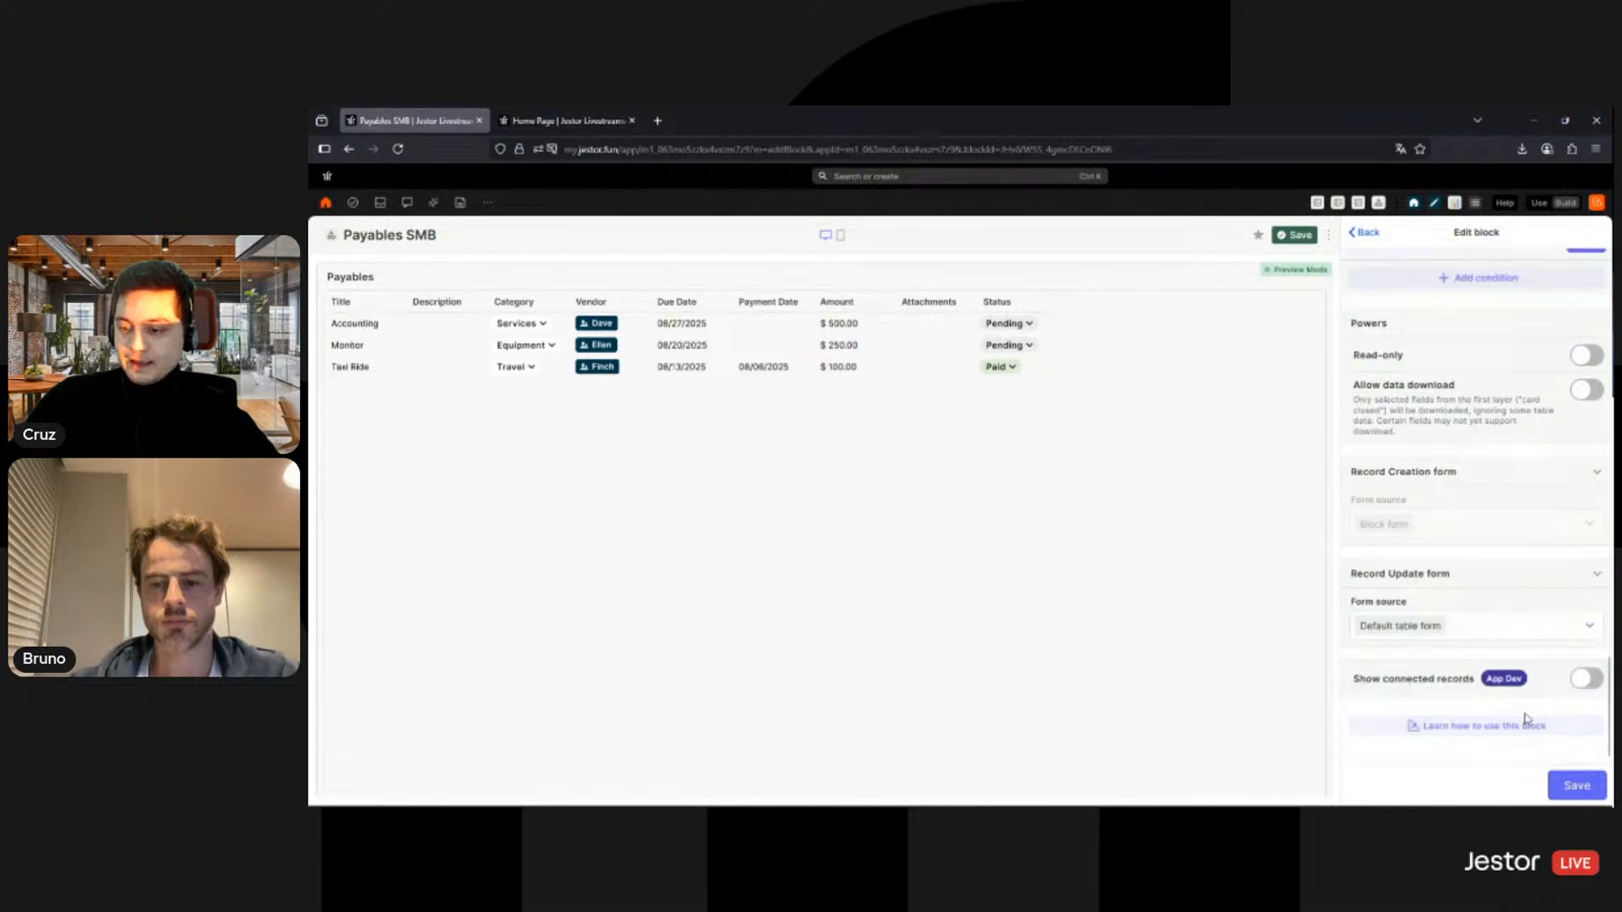
{"action": "left_click", "coordinate": [1576, 786]}
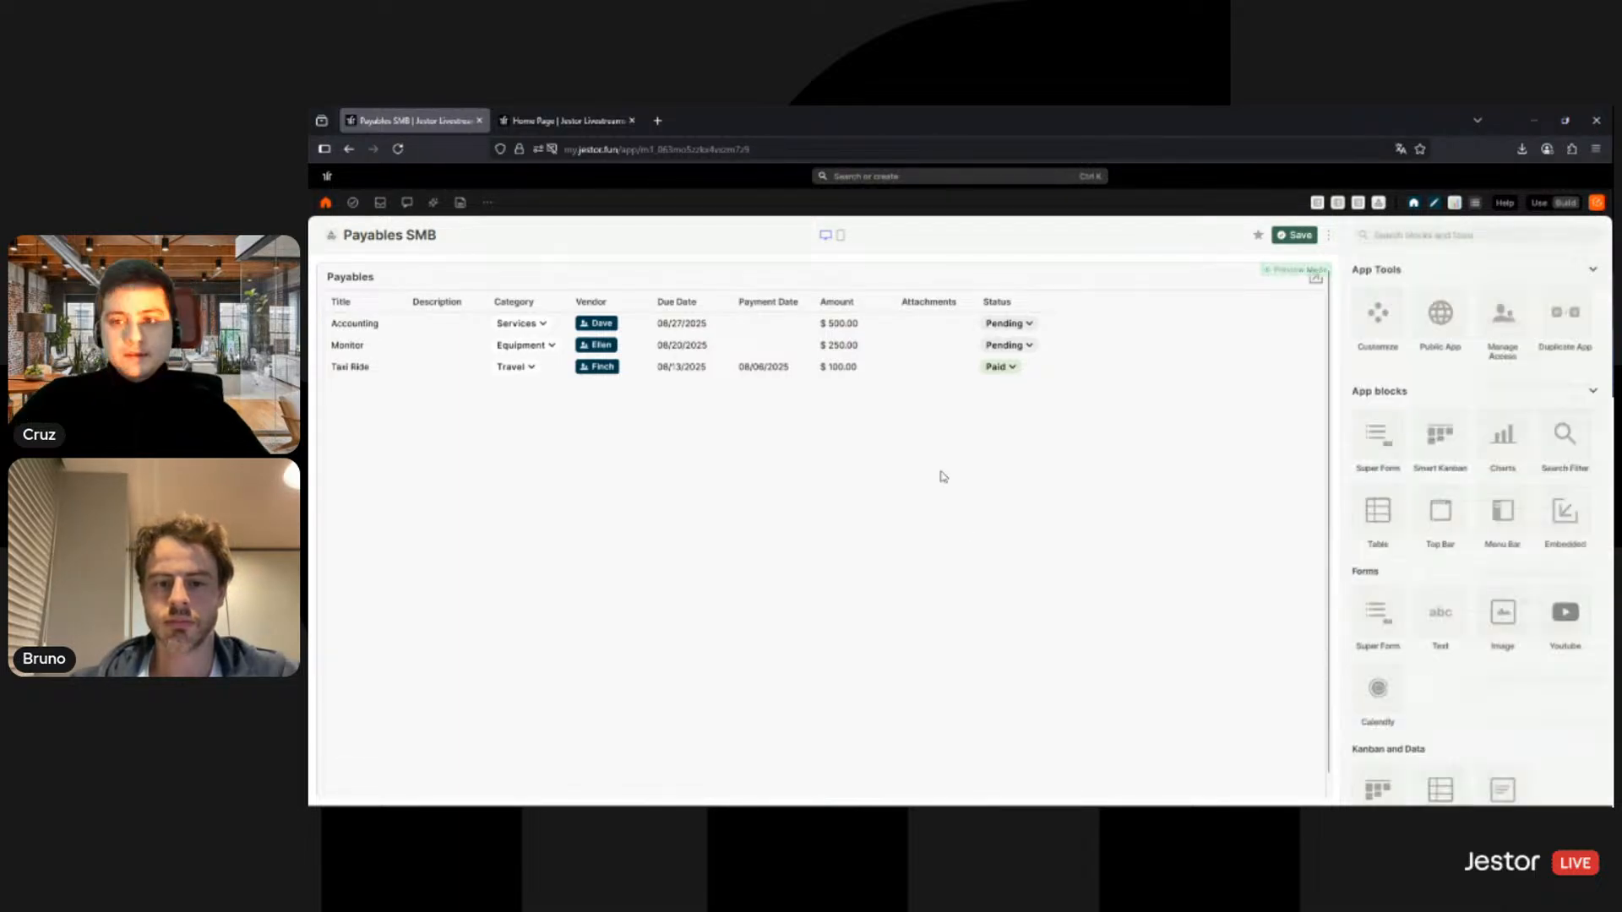
{"action": "left_click", "coordinate": [1301, 236]}
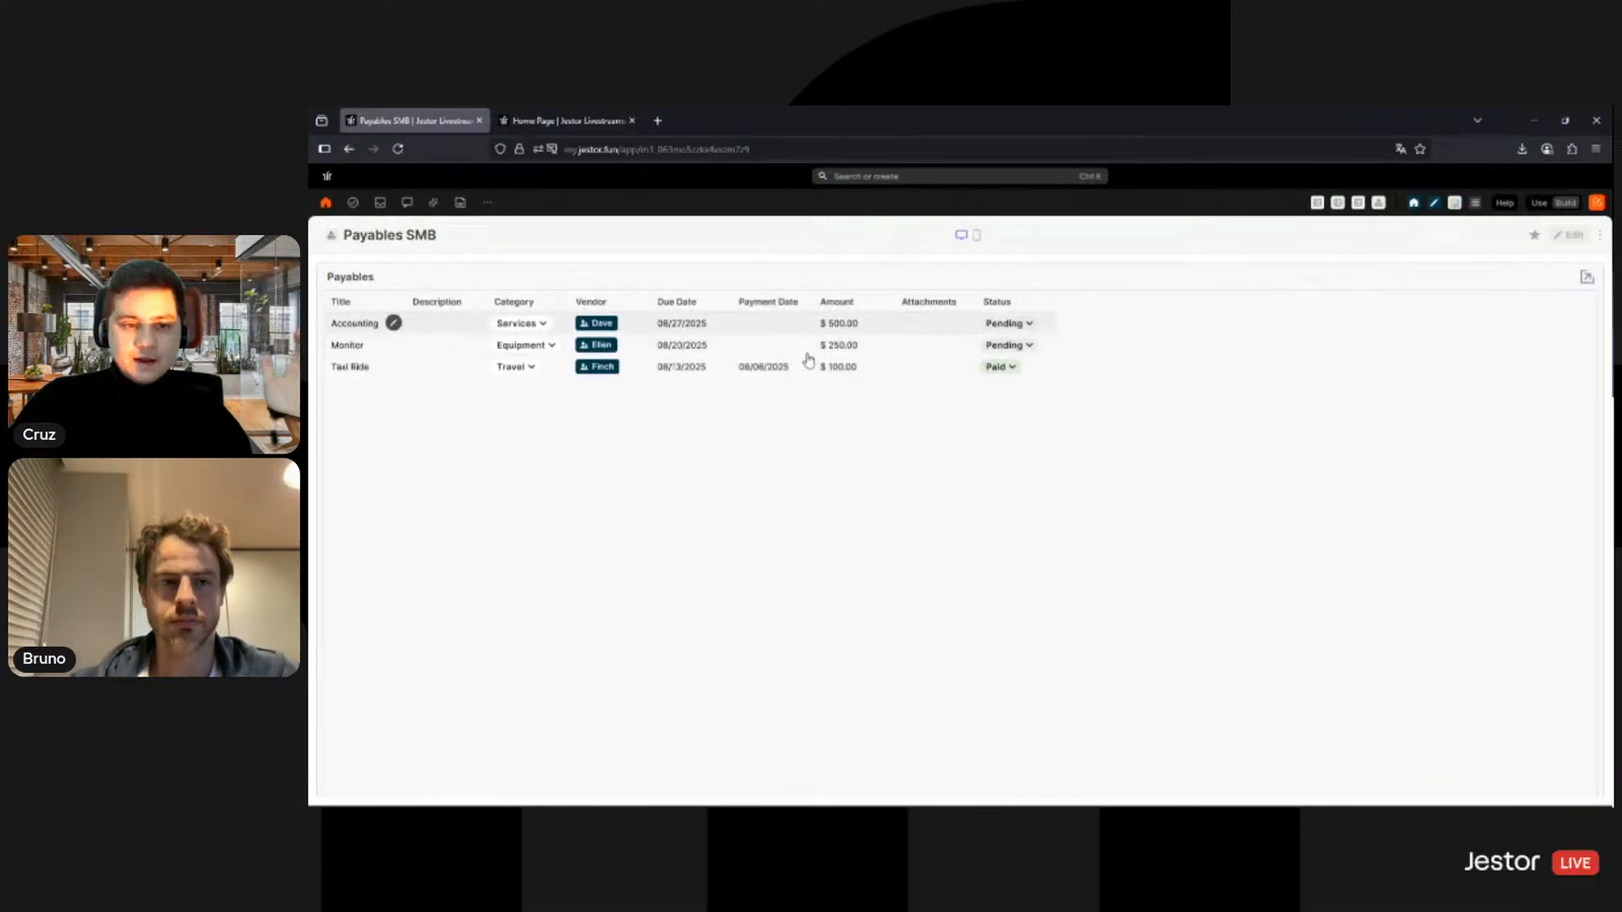
Step: Set the Monitor record's due date to 08/01/2025 to test the conditional row color
{"action": "left_click", "coordinate": [681, 352]}
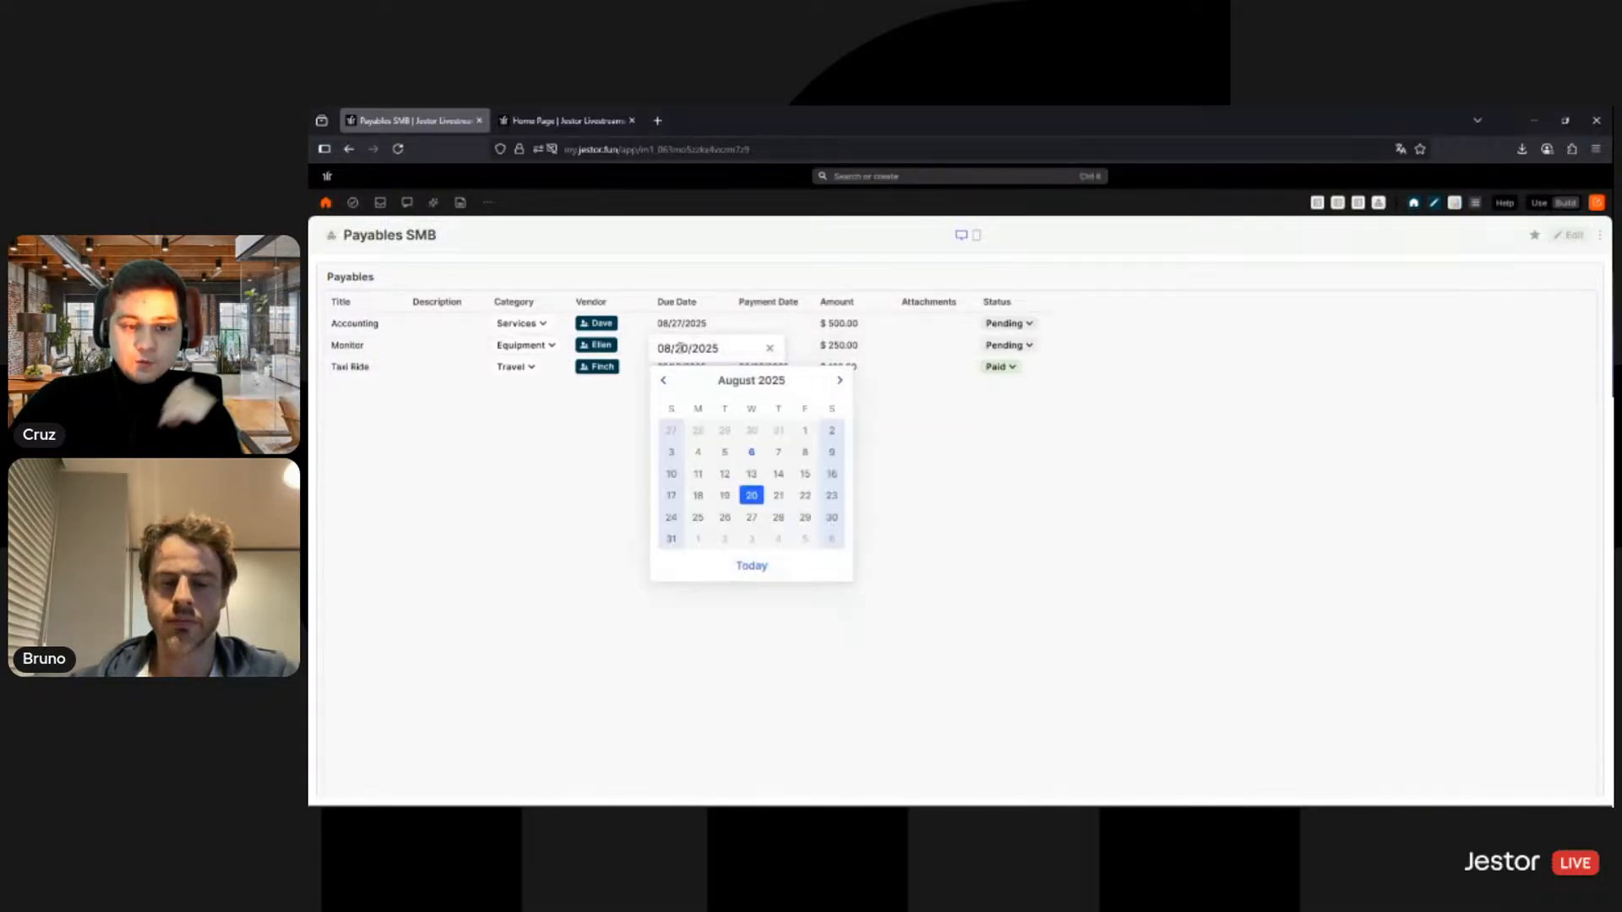
{"action": "left_click", "coordinate": [805, 430]}
{"action": "left_click", "coordinate": [942, 277]}
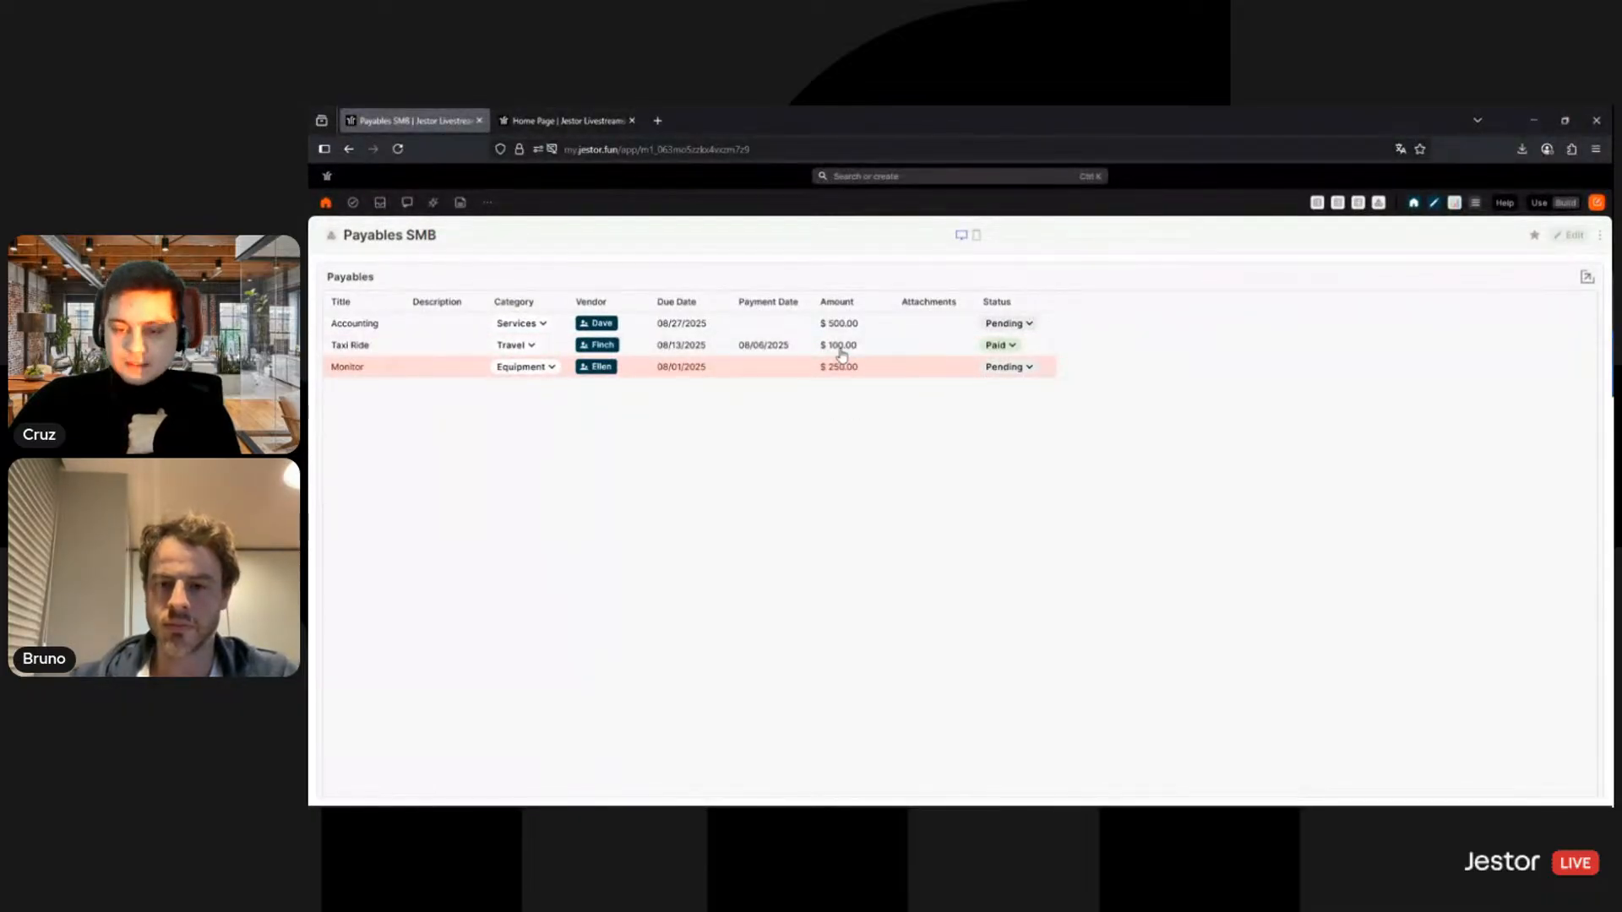
Step: Set the Monitor record's due date back to 08/20/2025
{"action": "left_click", "coordinate": [691, 369]}
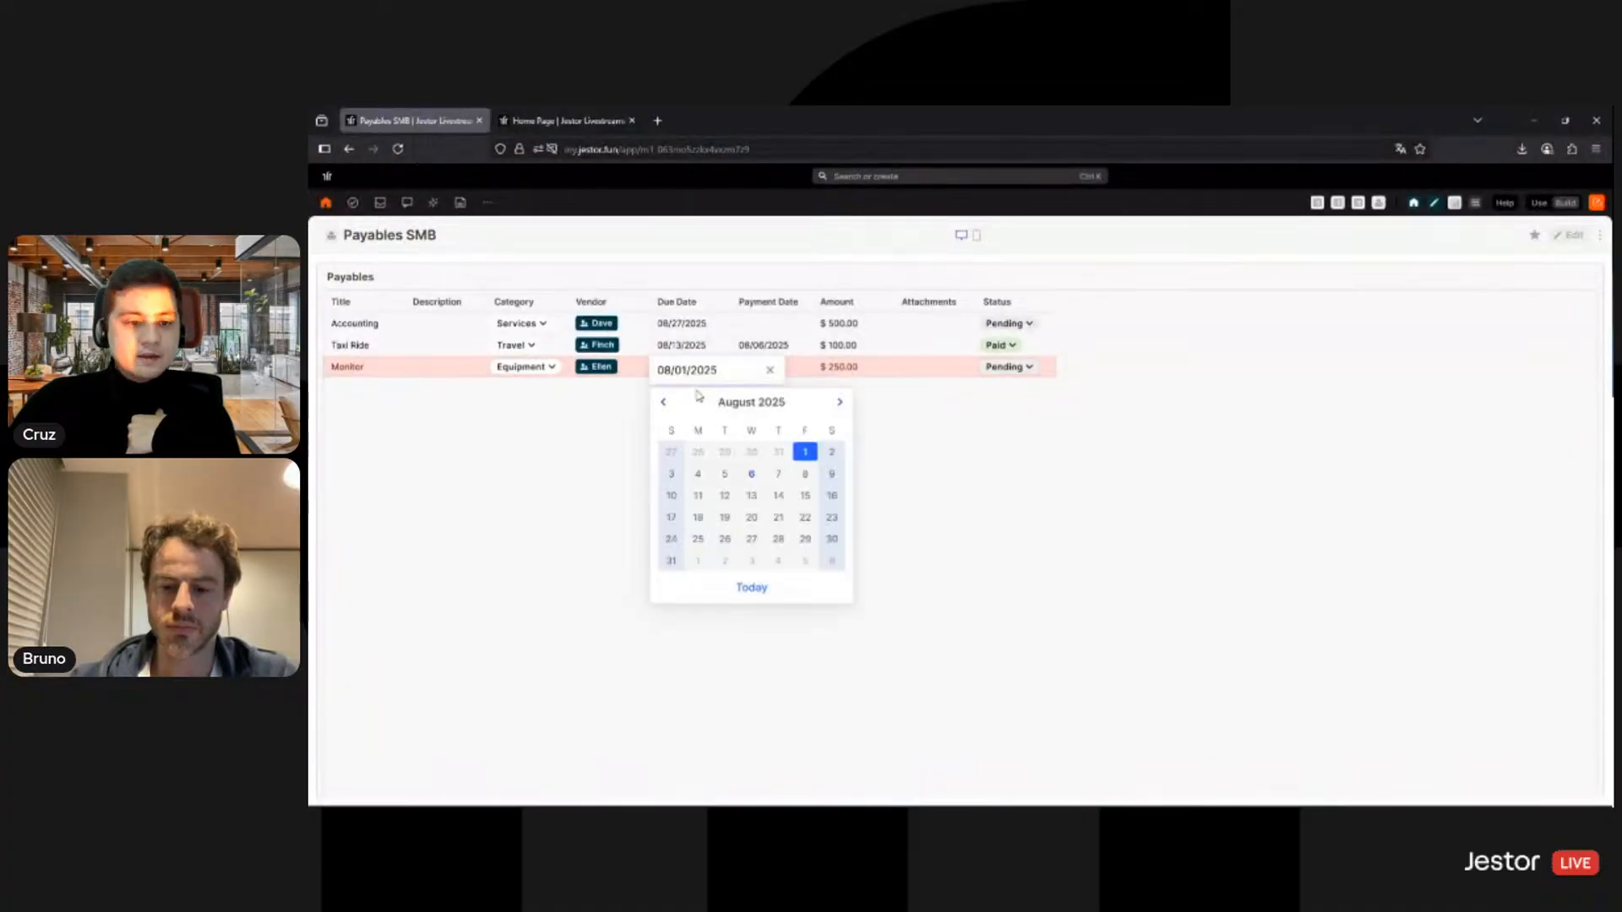
{"action": "left_click", "coordinate": [749, 517]}
{"action": "left_click", "coordinate": [912, 285]}
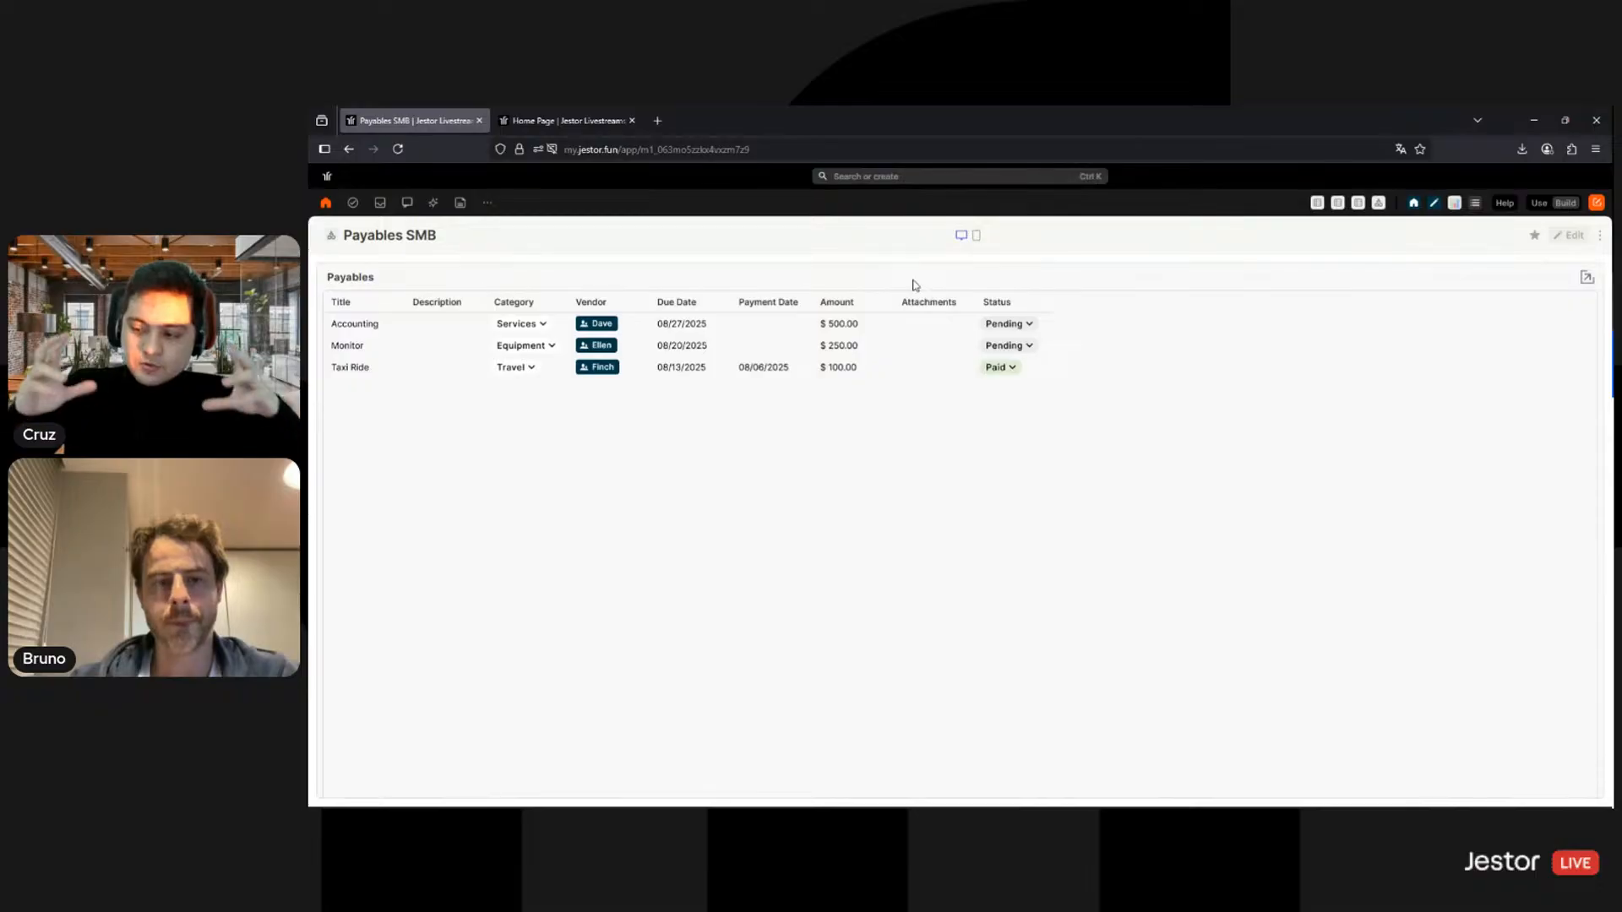
Step: Reopen the Payables SMB app for editing and add a Title Bar block to it
{"action": "left_click", "coordinate": [1575, 238]}
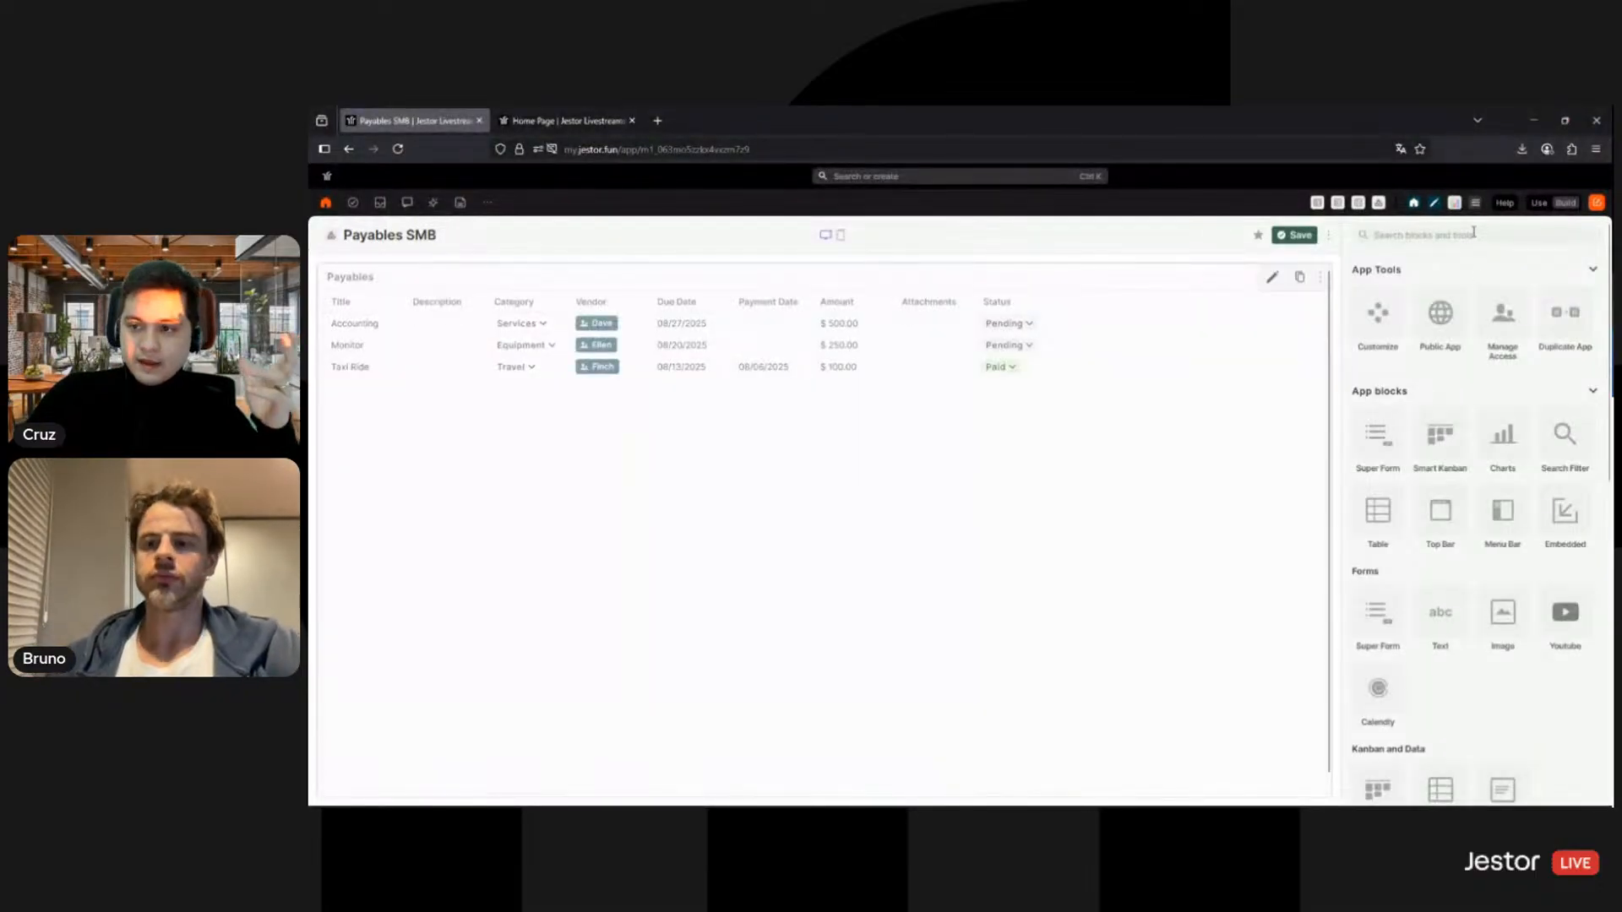
{"action": "left_click", "coordinate": [1473, 232]}
{"action": "type", "text": "title"}
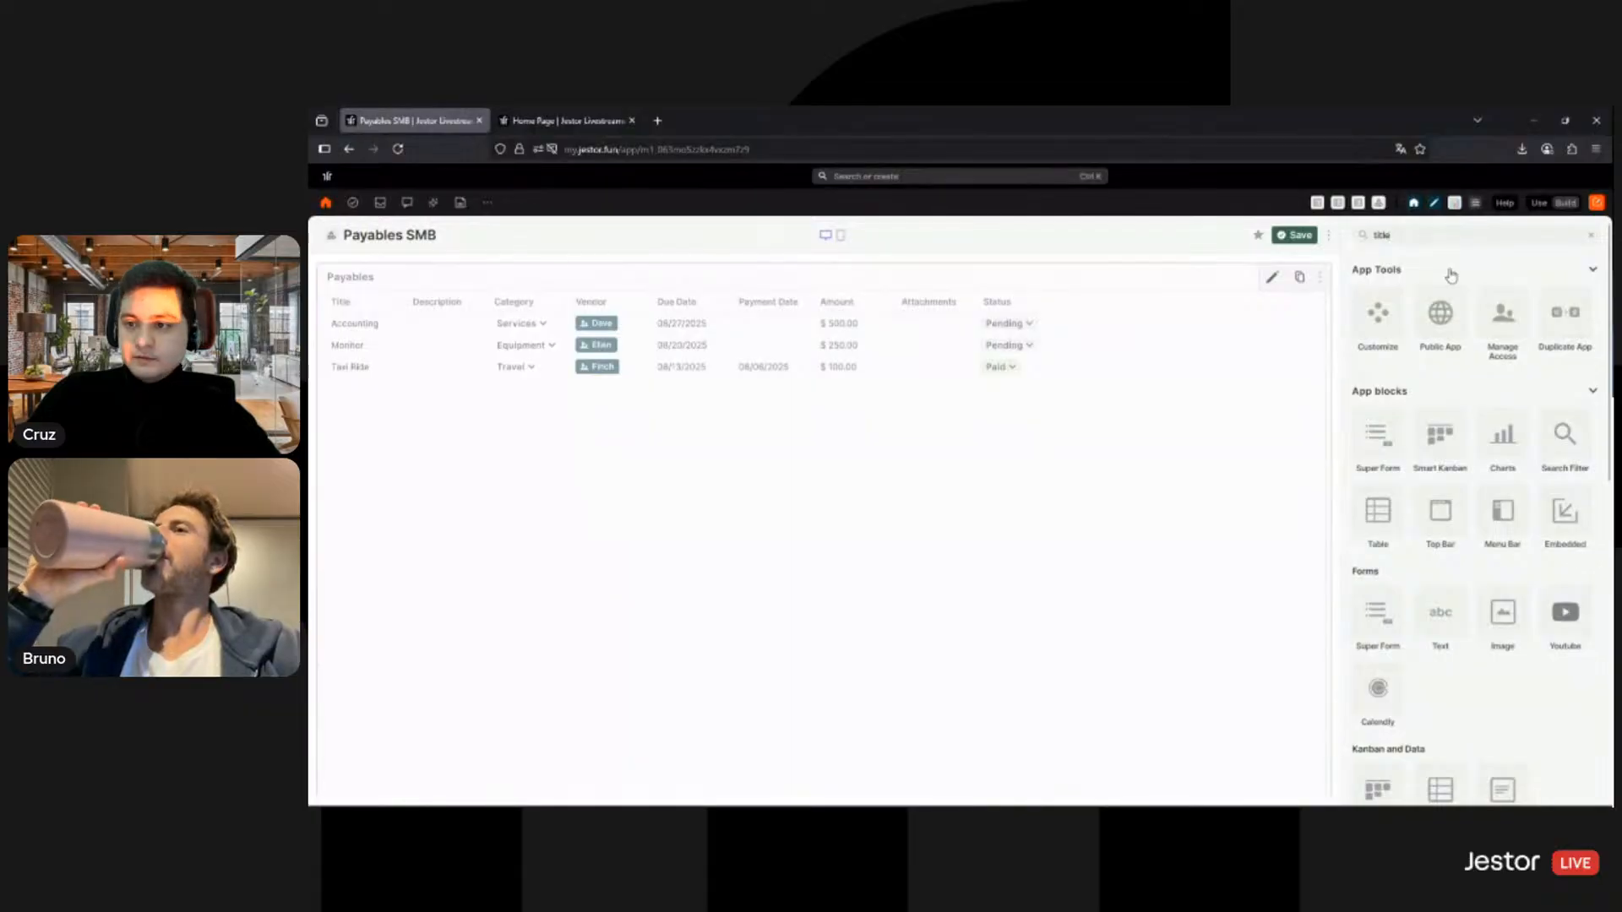
{"action": "left_click", "coordinate": [1387, 338]}
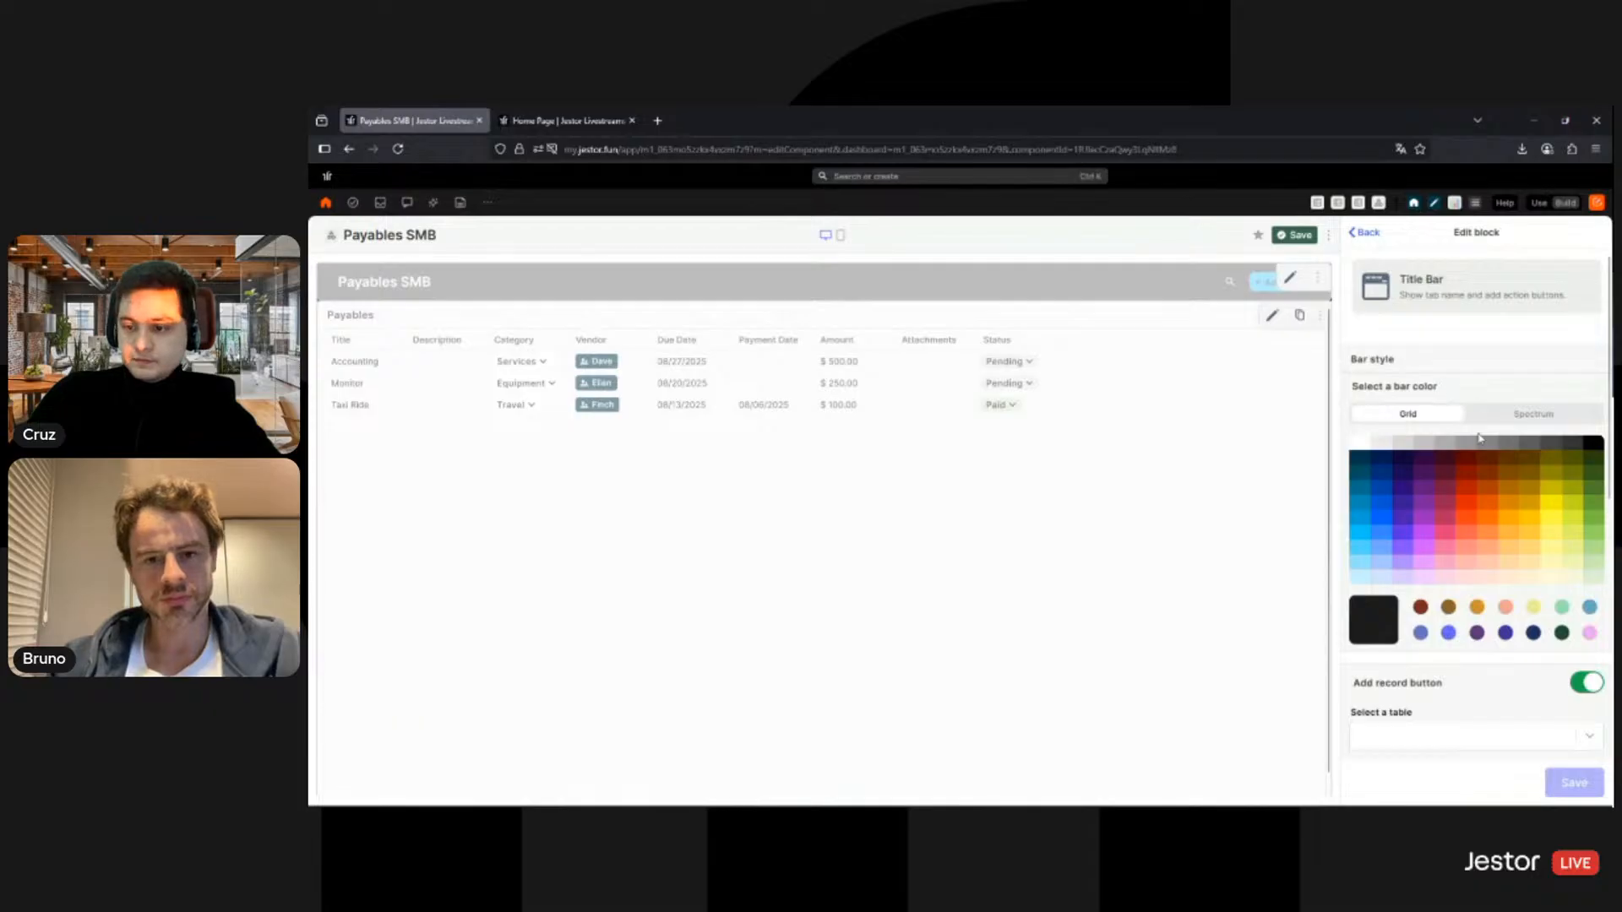
Step: Set the Title Bar's bar color to hex #f8f8f8
{"action": "left_click", "coordinate": [1528, 416]}
{"action": "double_click", "coordinate": [1571, 573]}
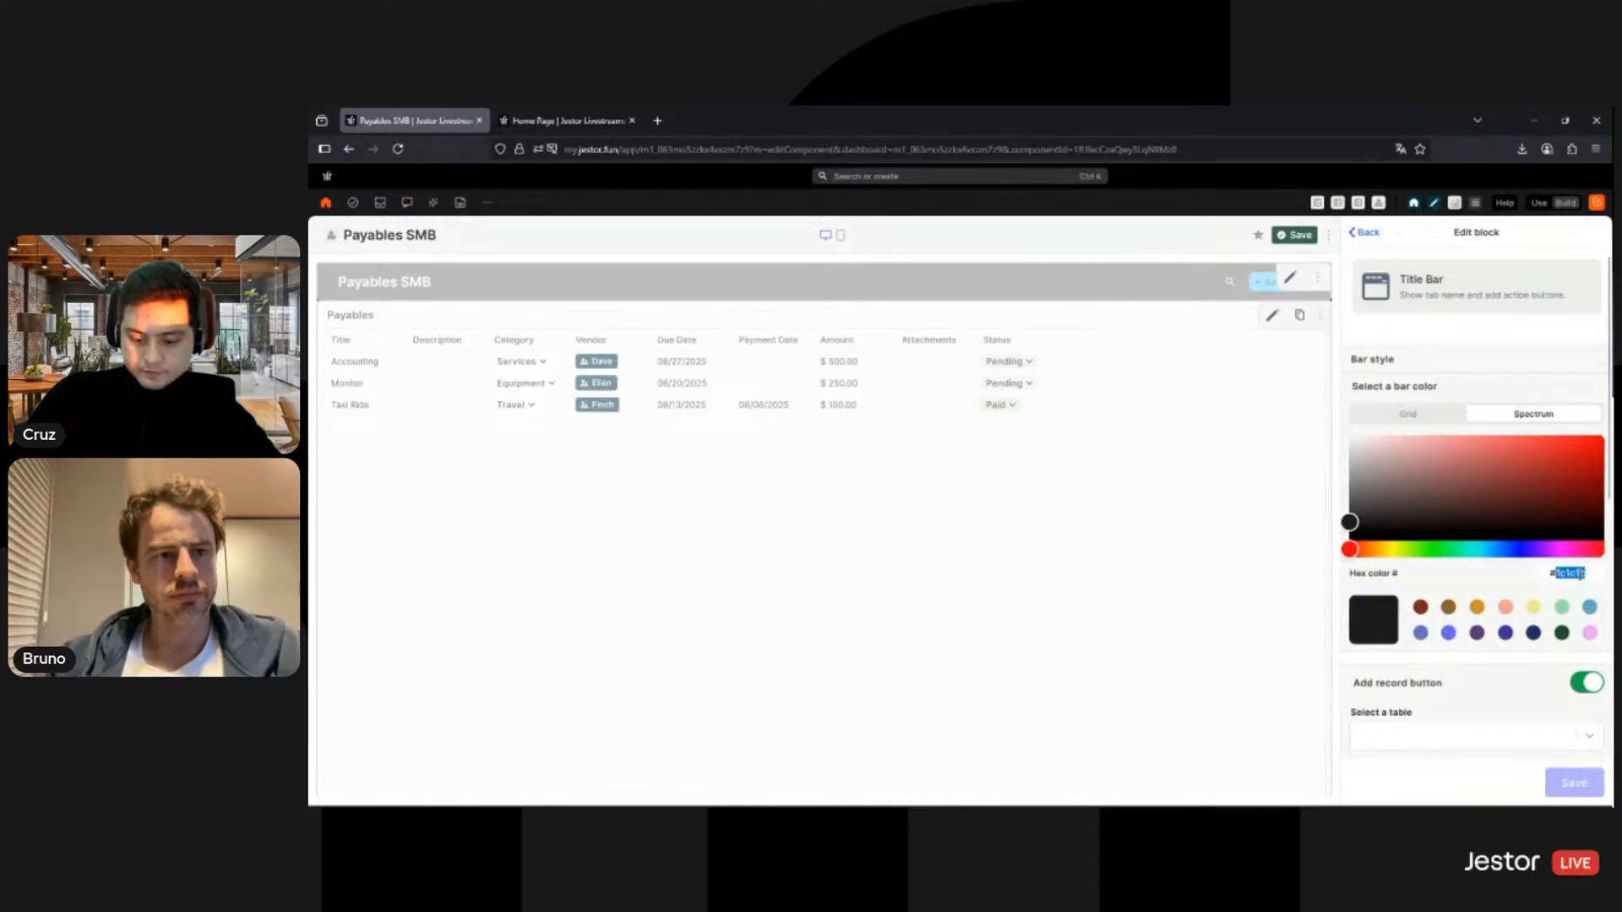
{"action": "type", "text": "f8f8f8"}
Step: Link the Title Bar's add record button to the Payables SMB table and color the button blue
{"action": "scroll", "coordinate": [1532, 398], "scroll_direction": "down", "scroll_amount": 2}
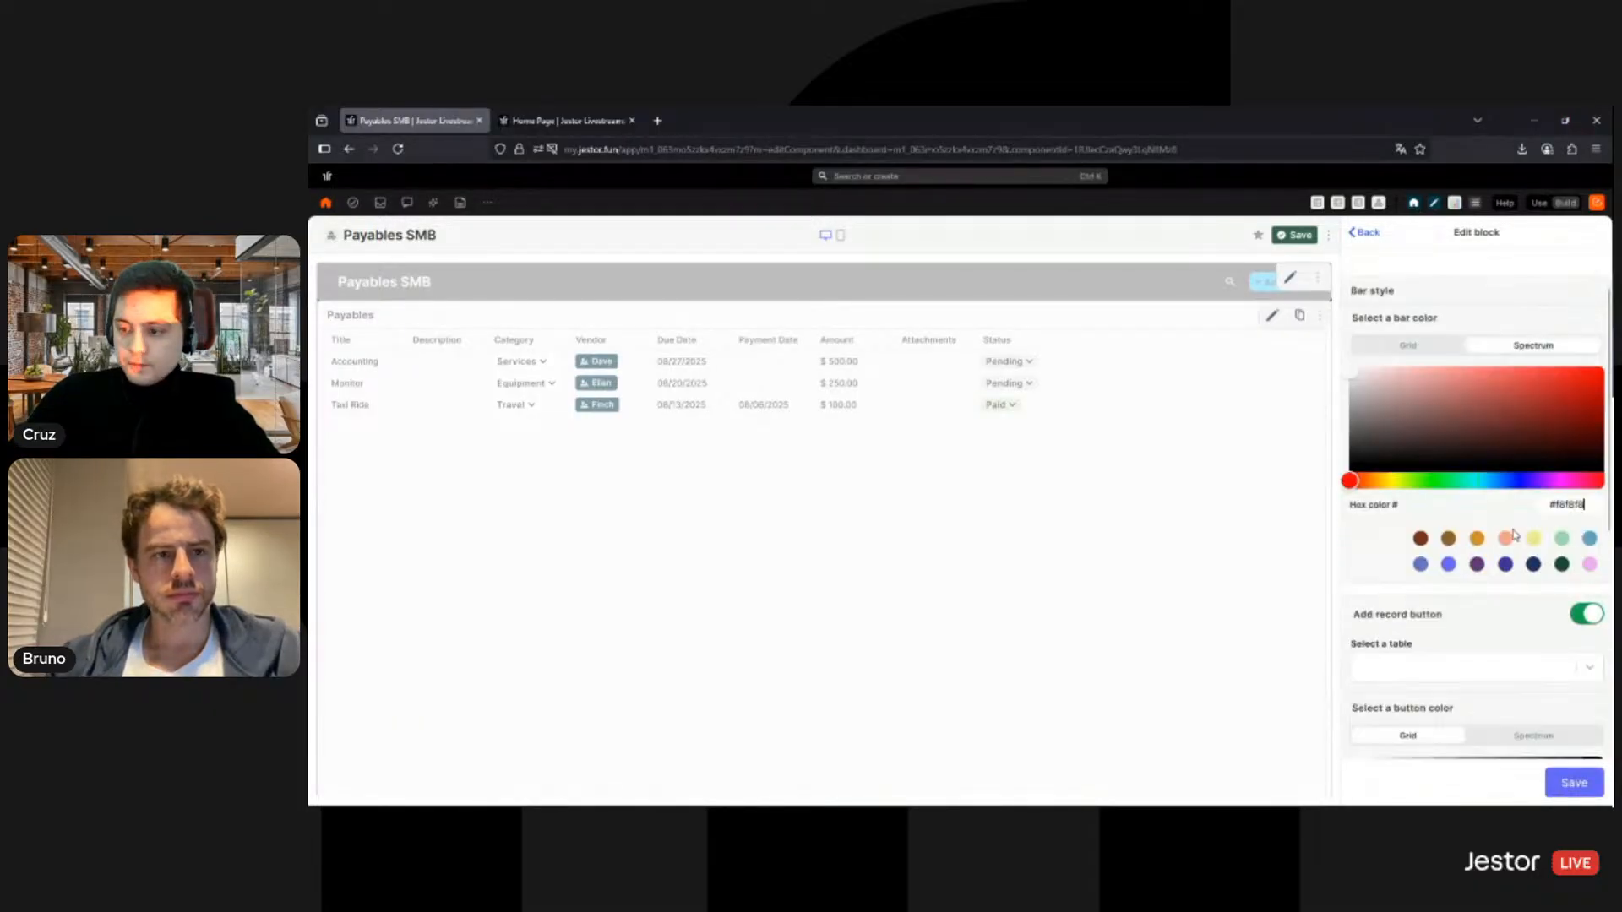
{"action": "left_click", "coordinate": [1530, 667]}
{"action": "type", "text": "ay"}
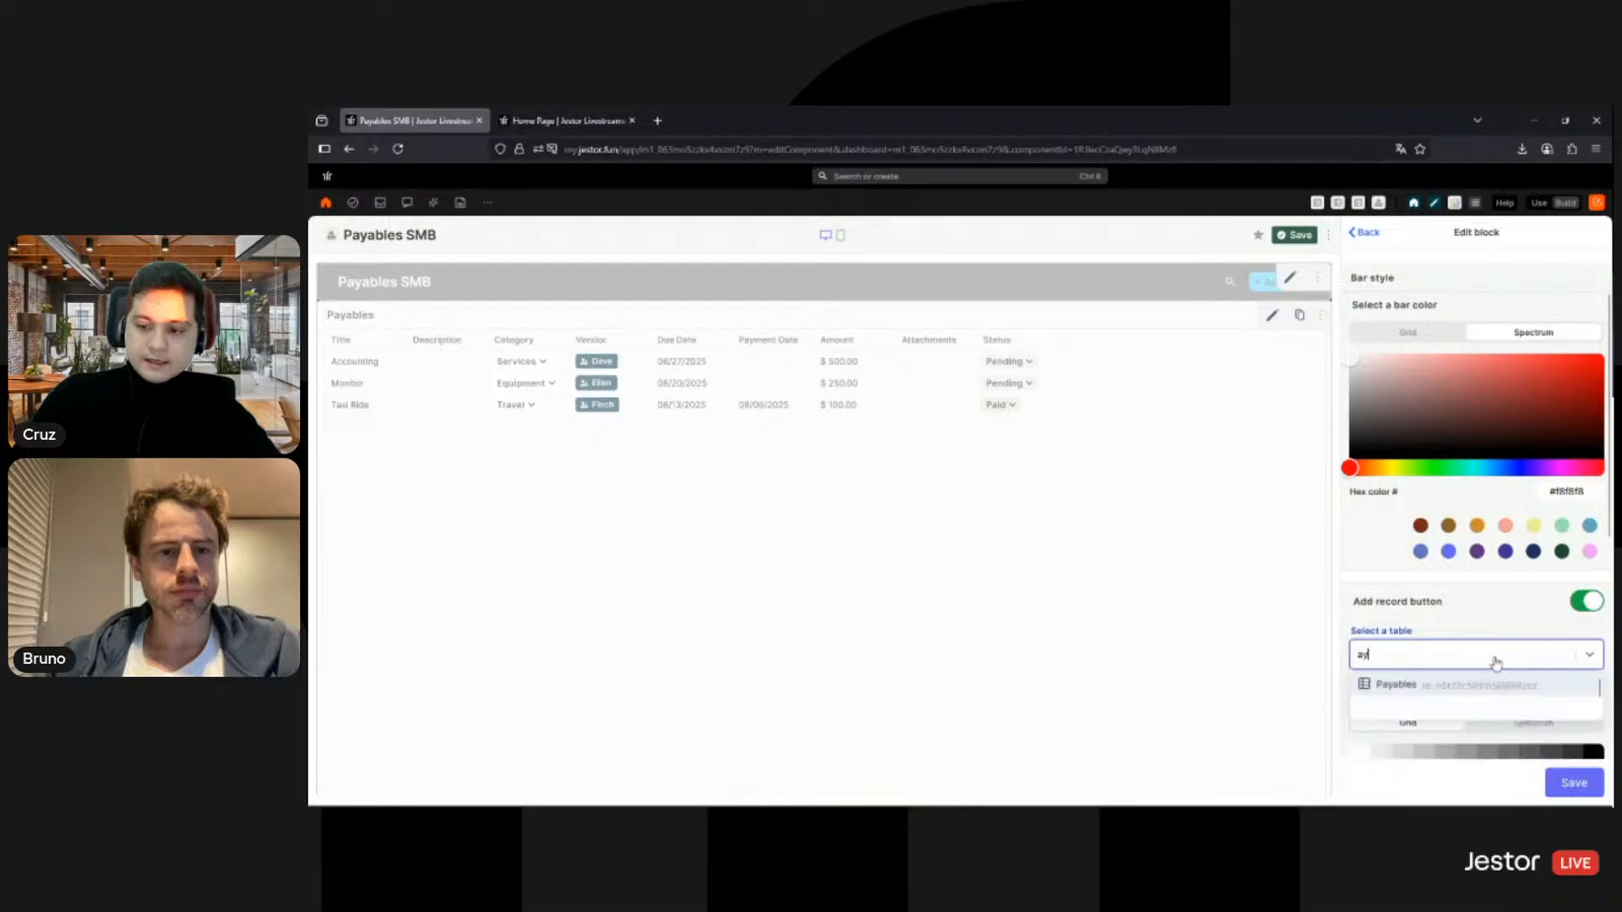
{"action": "left_click", "coordinate": [1464, 712]}
{"action": "scroll", "coordinate": [1504, 608], "scroll_direction": "down", "scroll_amount": 6}
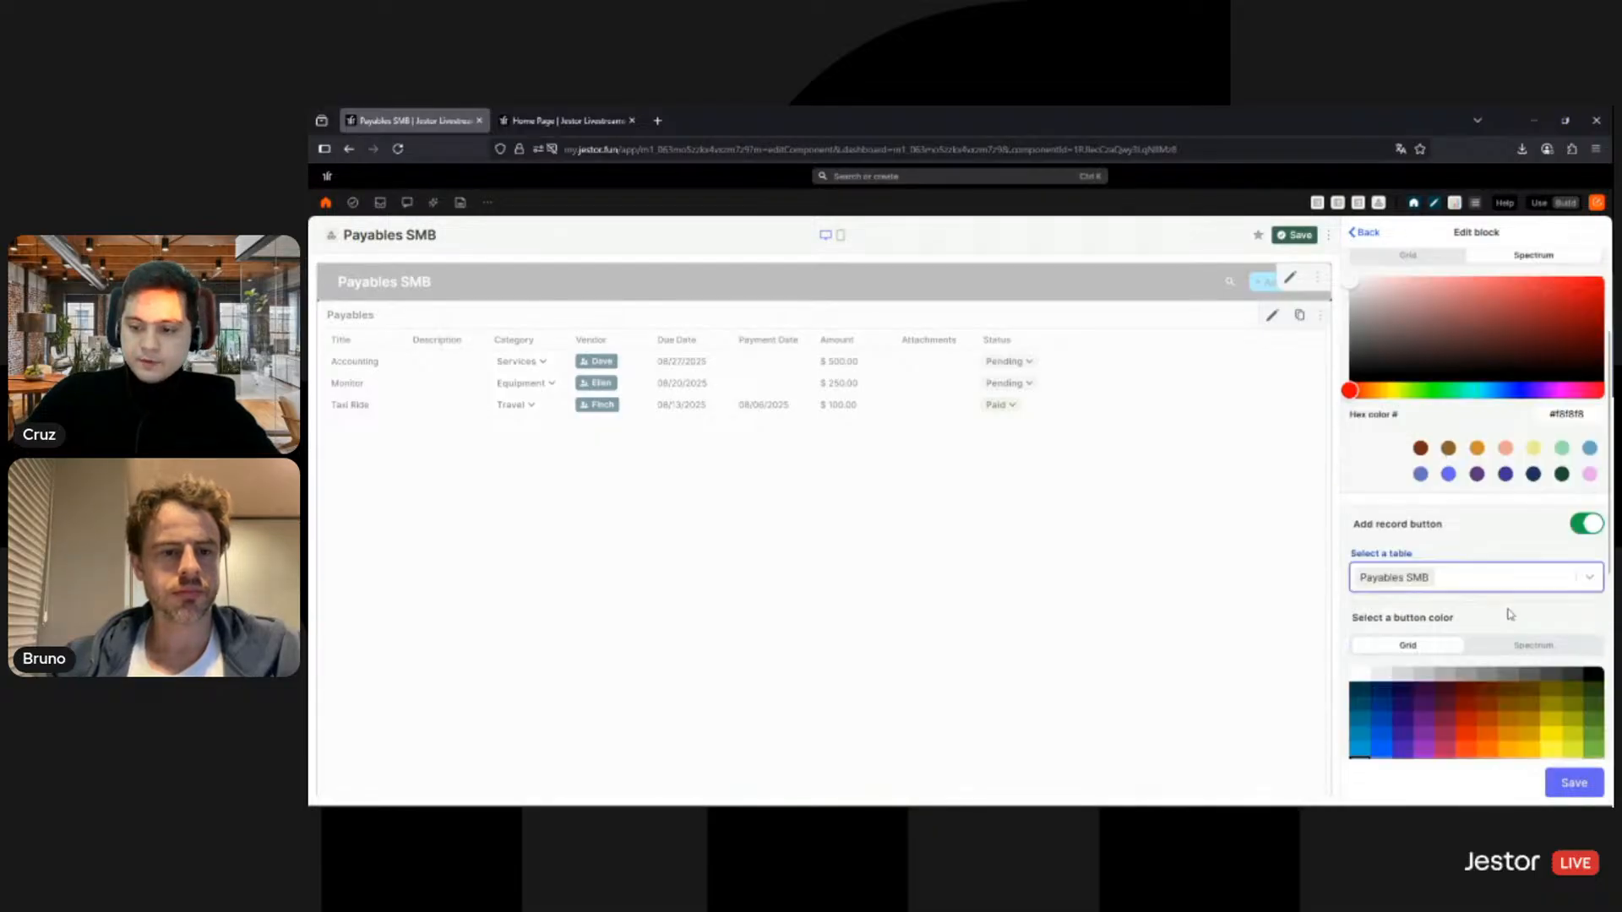
{"action": "left_click", "coordinate": [1382, 582]}
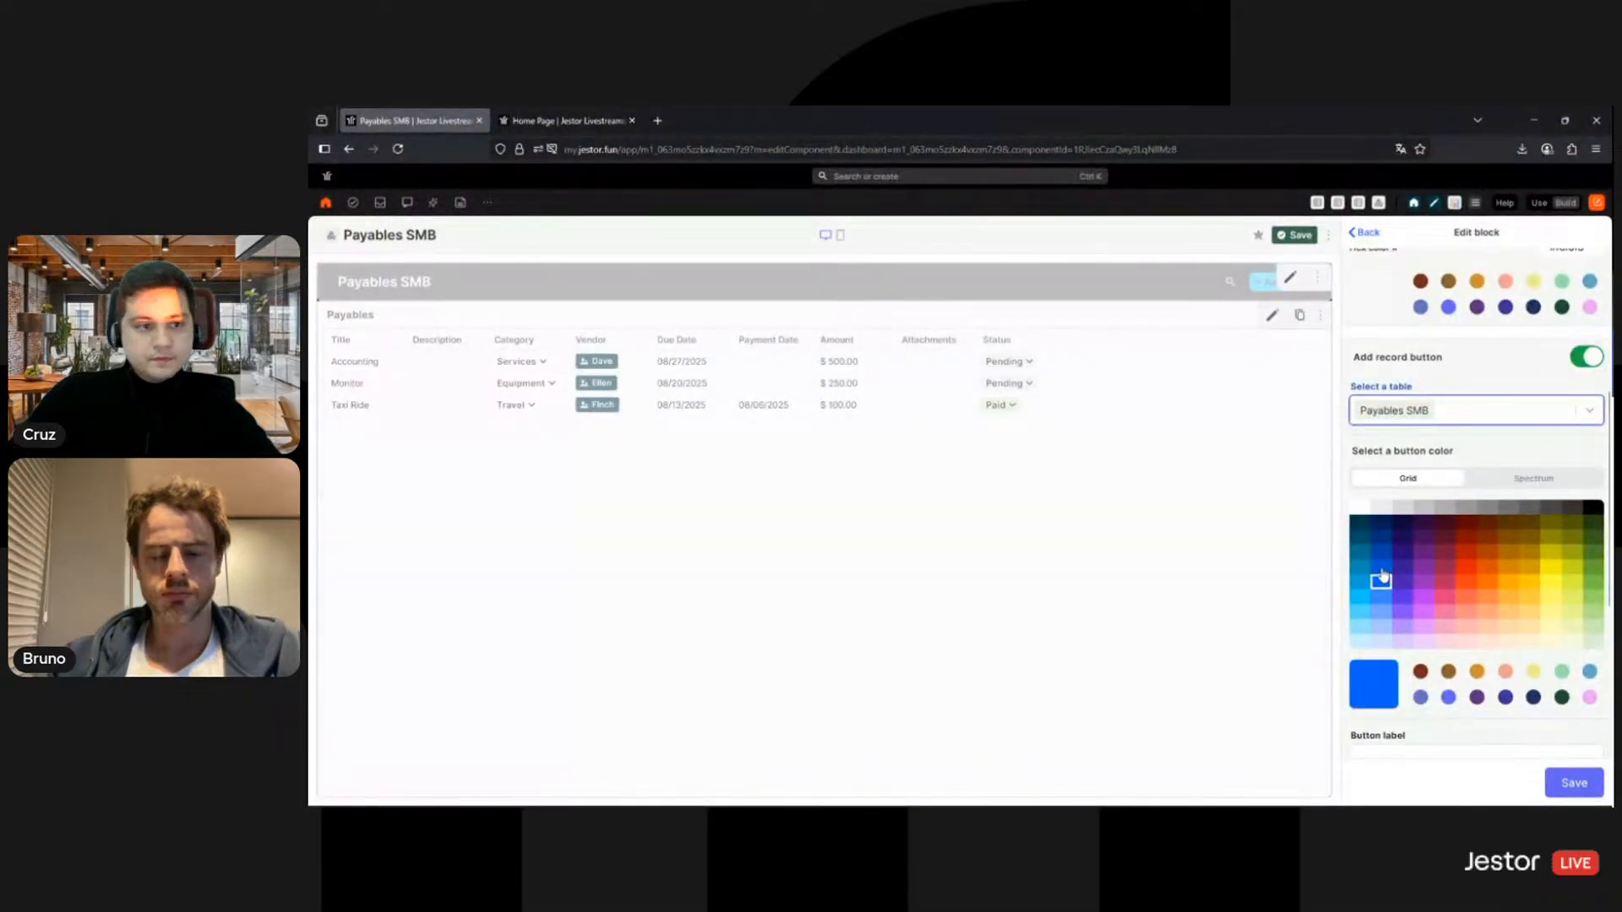
{"action": "left_click", "coordinate": [1382, 568]}
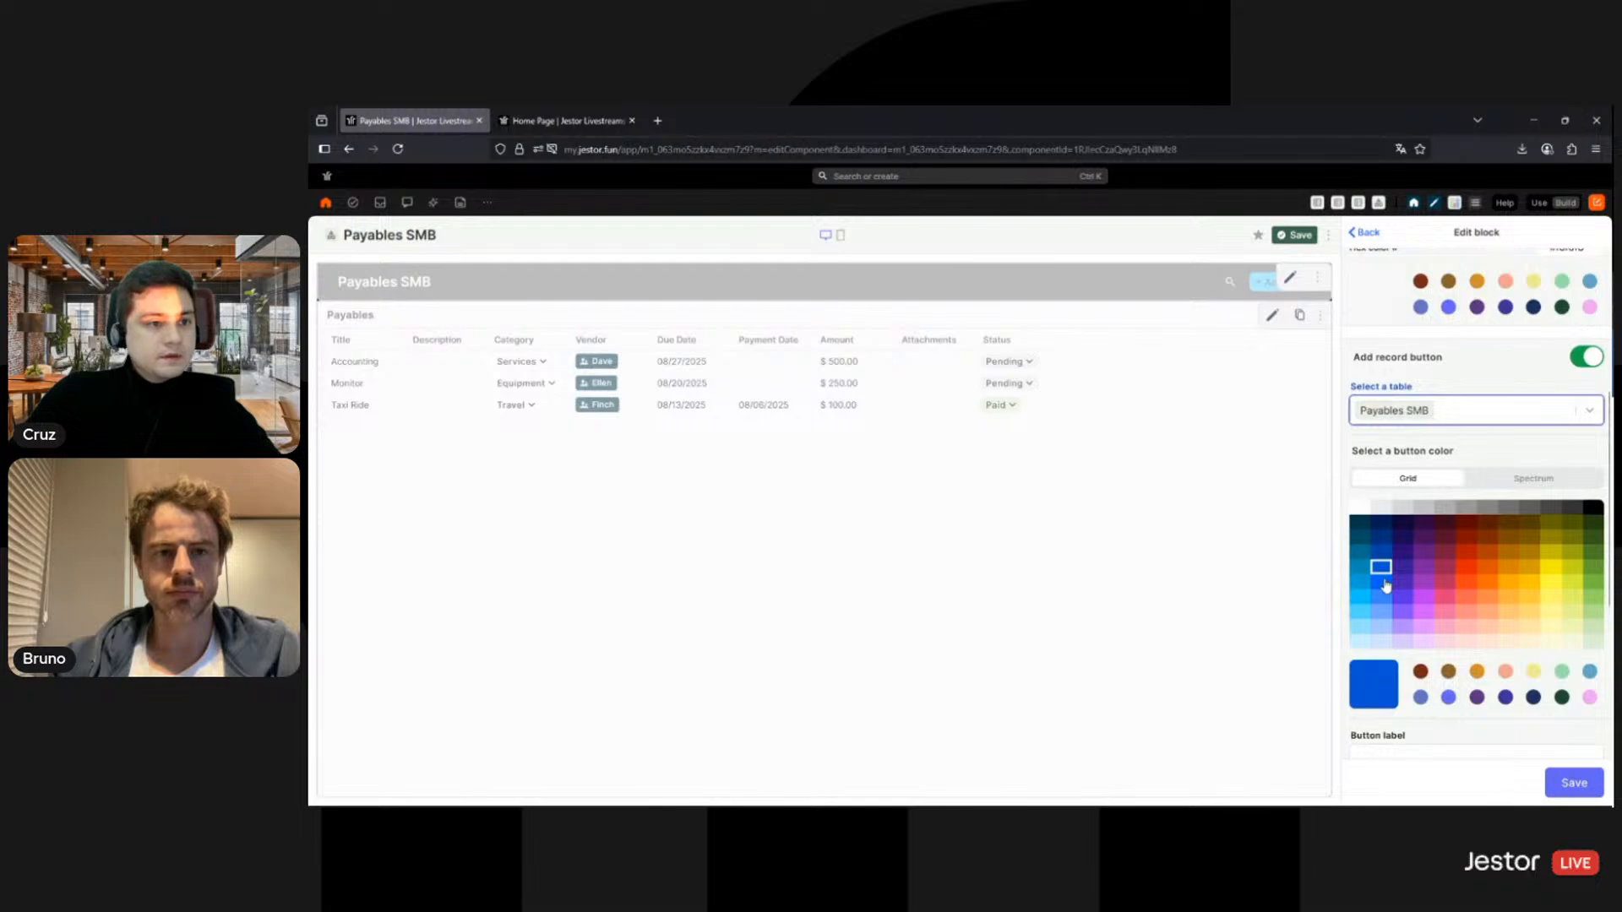
Step: Label the add record button "New Payable" and set its form source to Default table form
{"action": "scroll", "coordinate": [1475, 563], "scroll_direction": "down", "scroll_amount": 3}
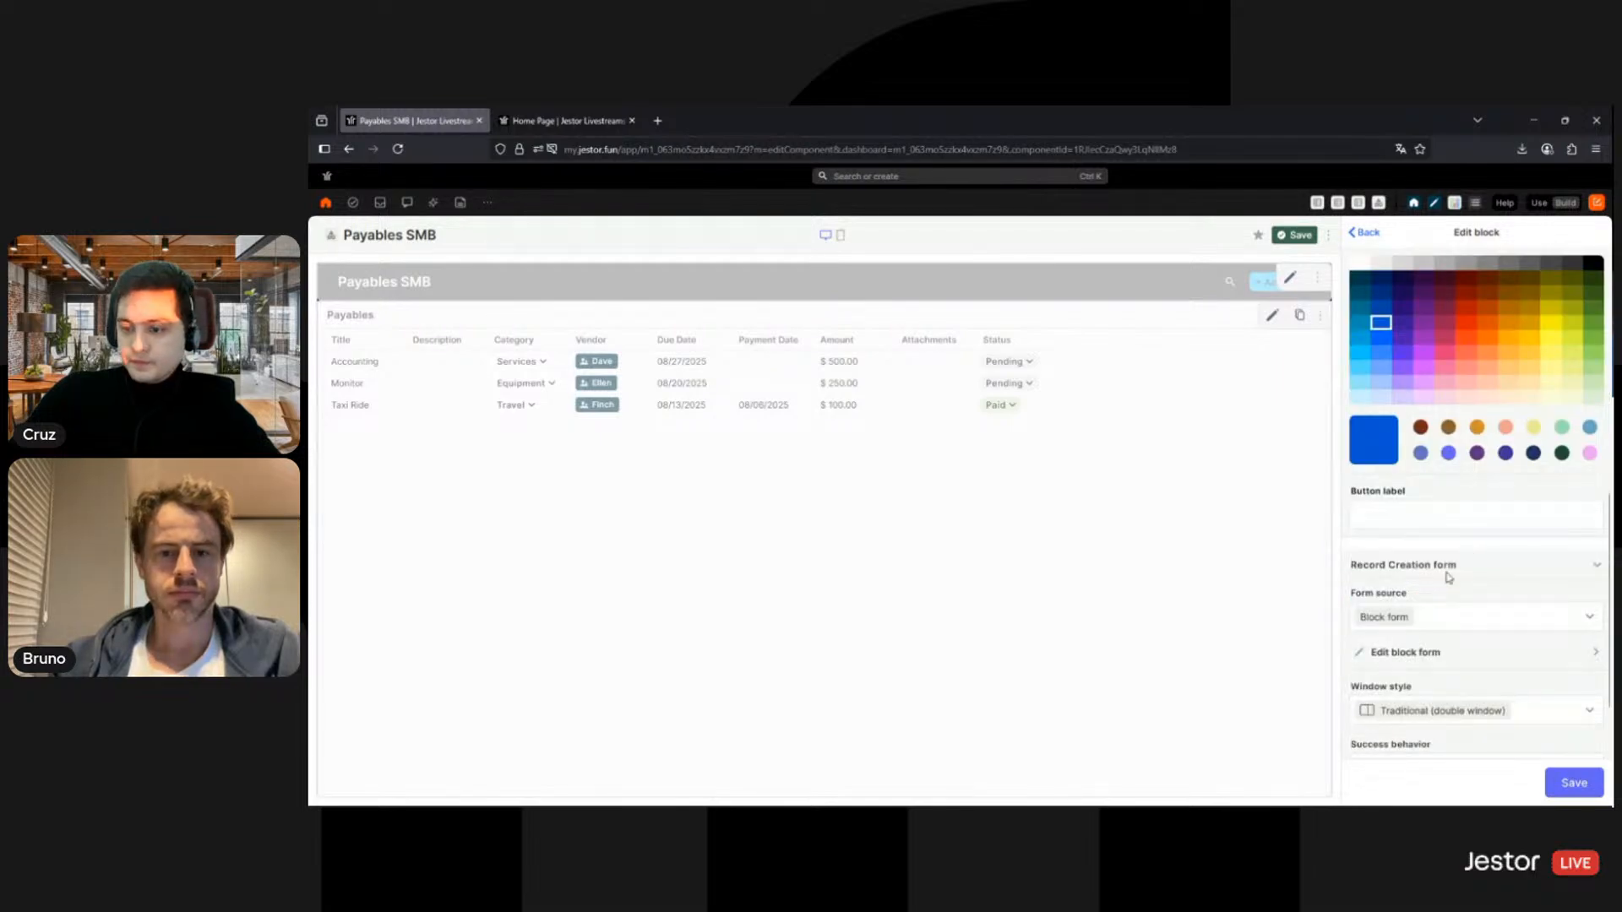
{"action": "left_click", "coordinate": [1437, 514]}
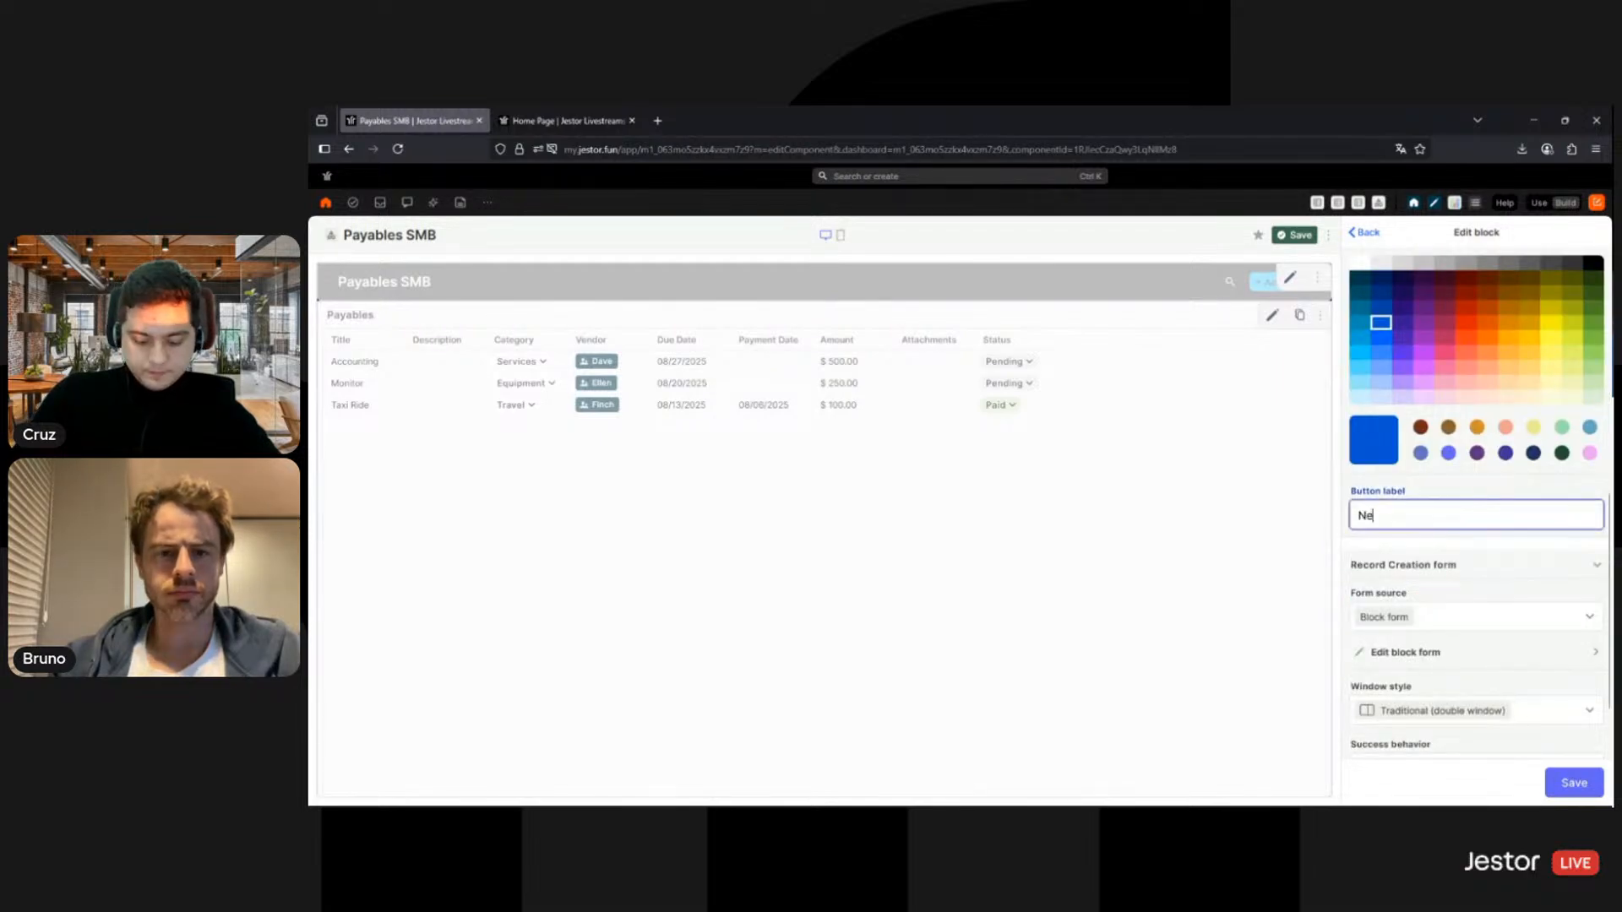
{"action": "type", "text": "New Payable"}
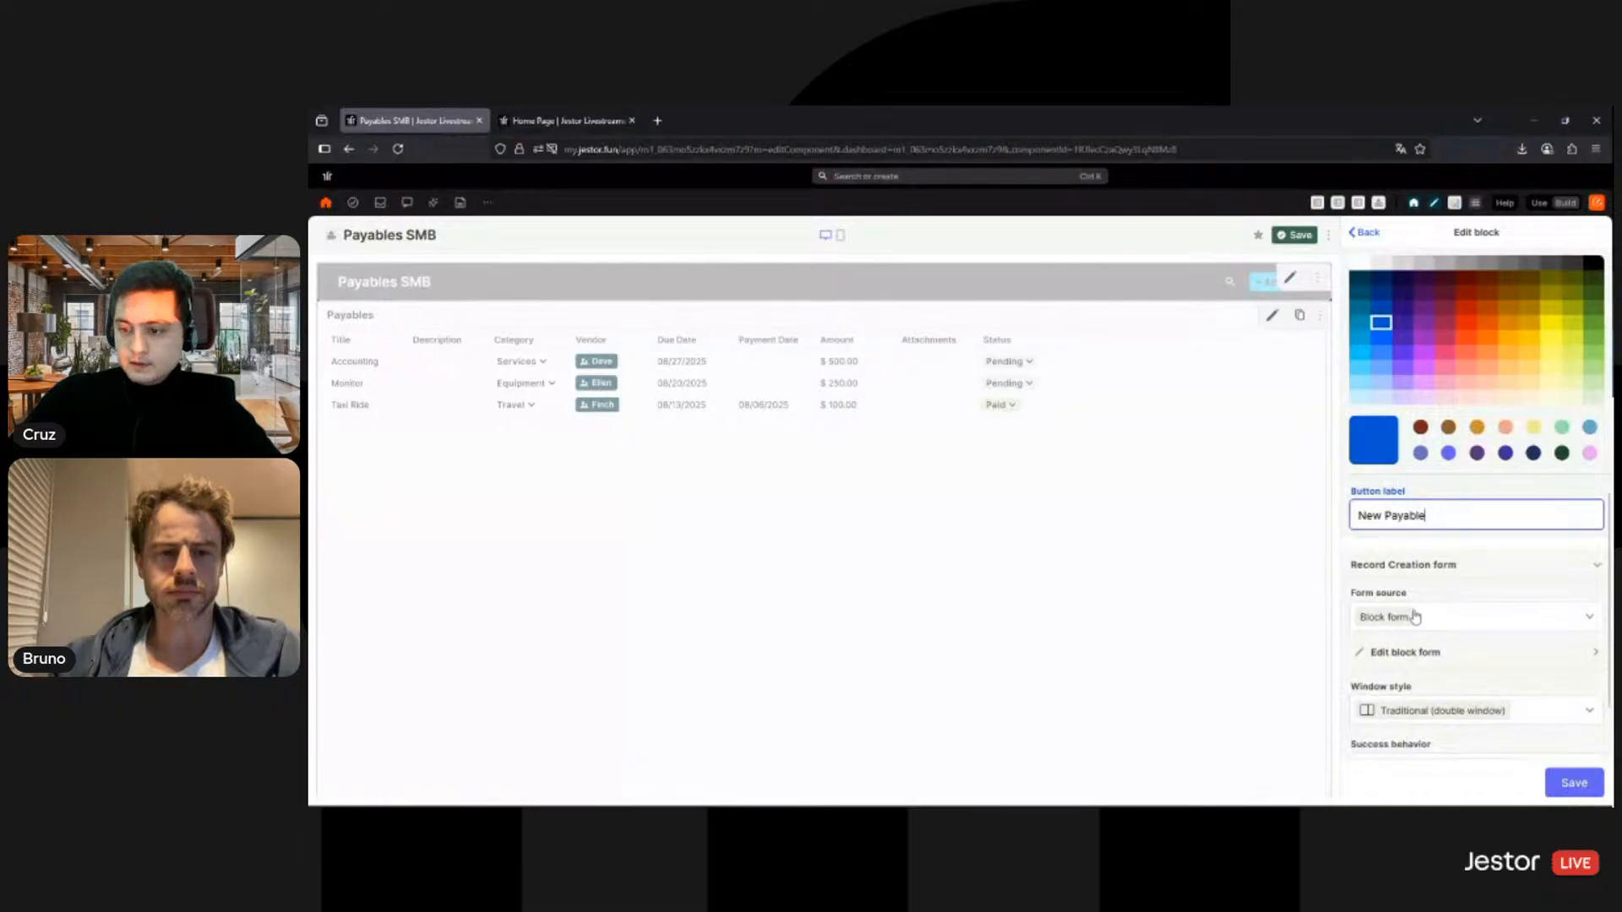
{"action": "left_click", "coordinate": [1422, 618]}
{"action": "left_click", "coordinate": [1422, 700]}
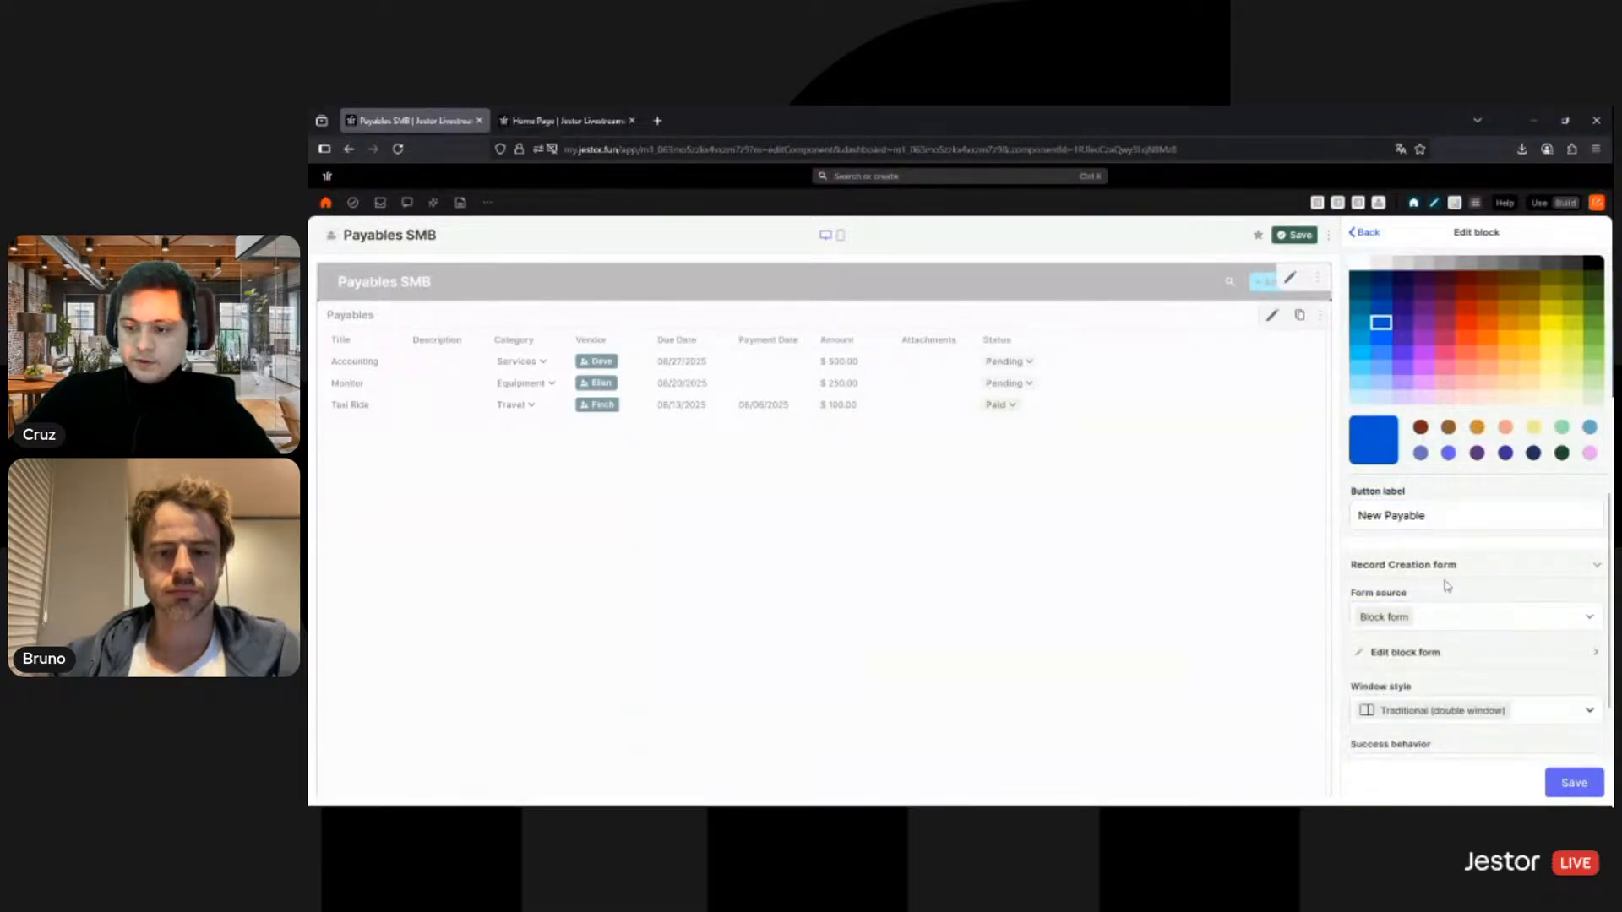
Step: Turn off the search in the Title Bar and save the block
{"action": "scroll", "coordinate": [1433, 638], "scroll_direction": "down", "scroll_amount": 1}
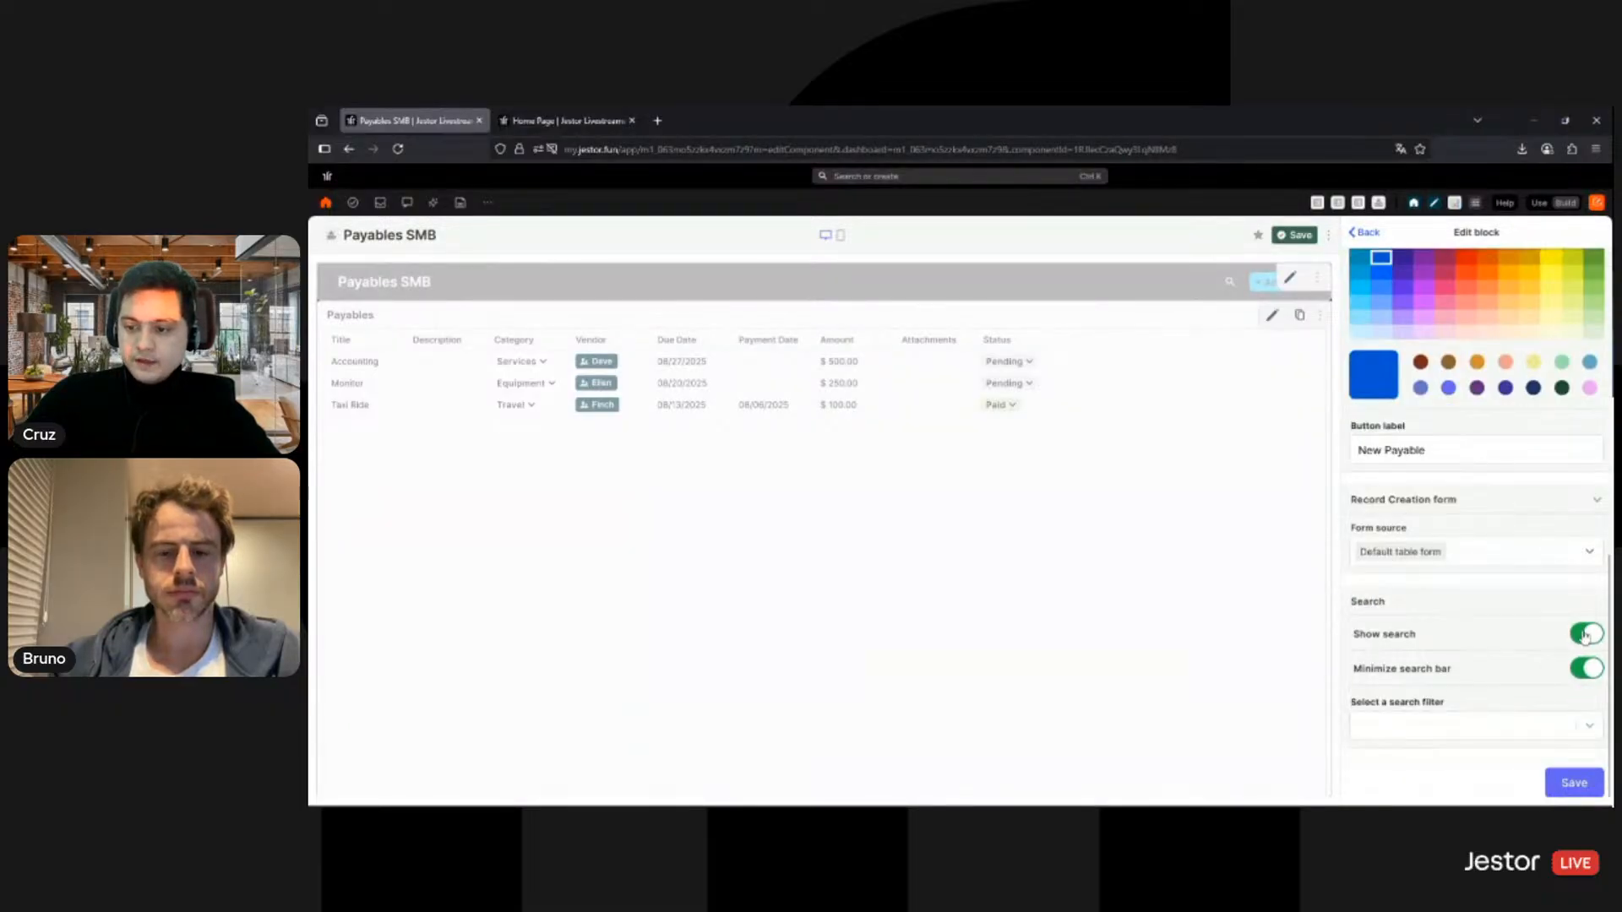
{"action": "left_click", "coordinate": [1585, 636]}
{"action": "left_click", "coordinate": [1574, 785]}
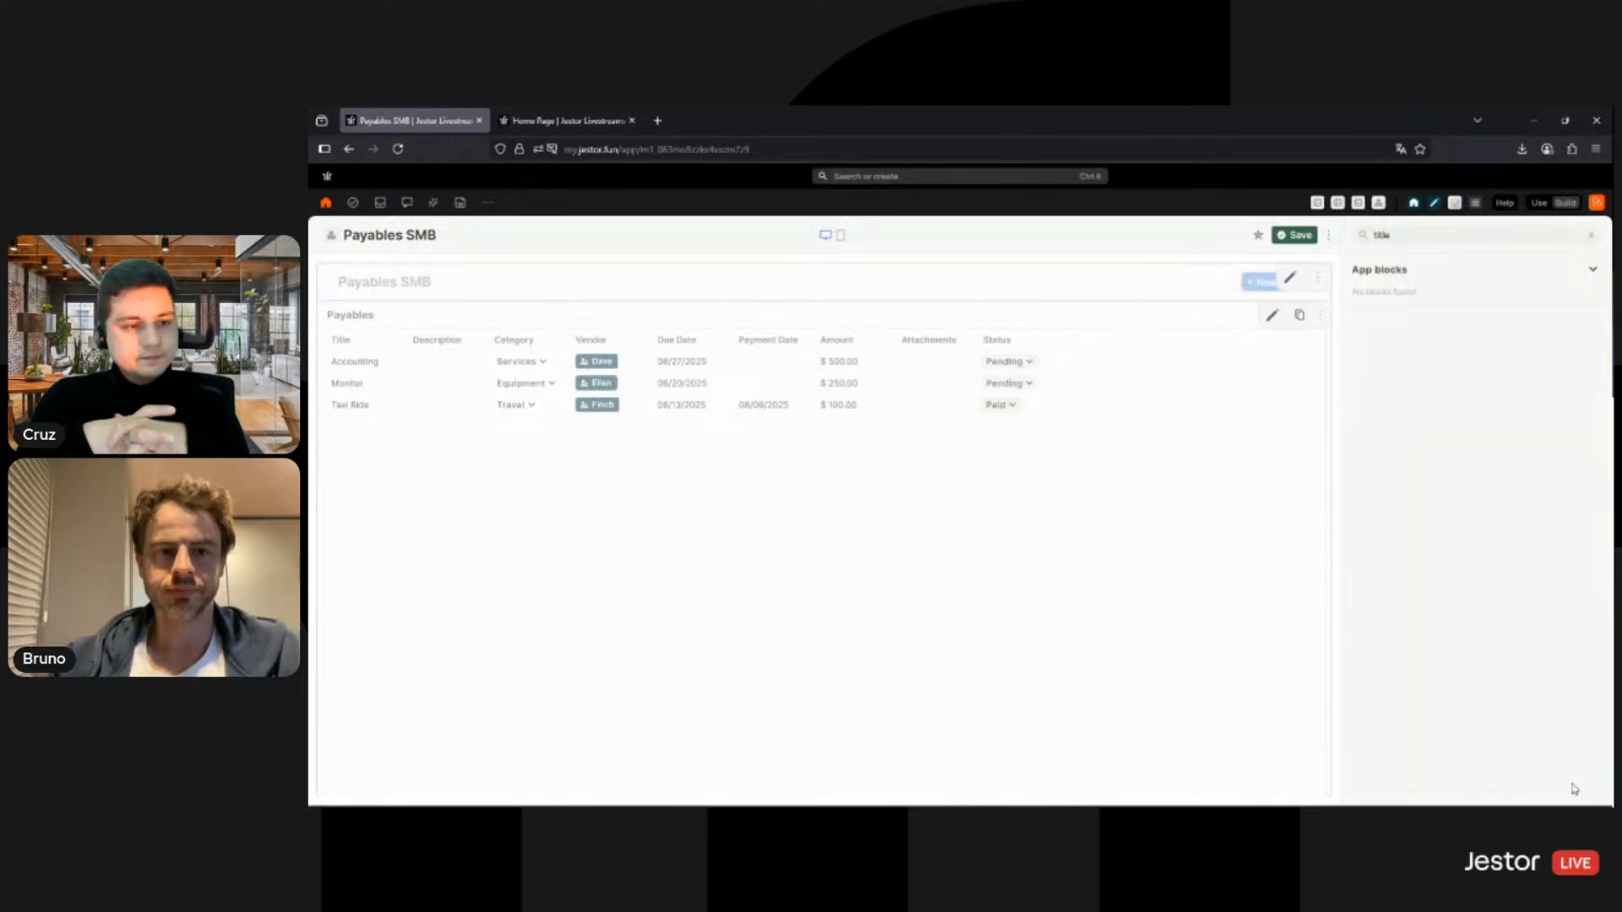
Step: Find the Search Filter app block, start creating it and name it "Custom Filter"
{"action": "double_click", "coordinate": [1408, 237]}
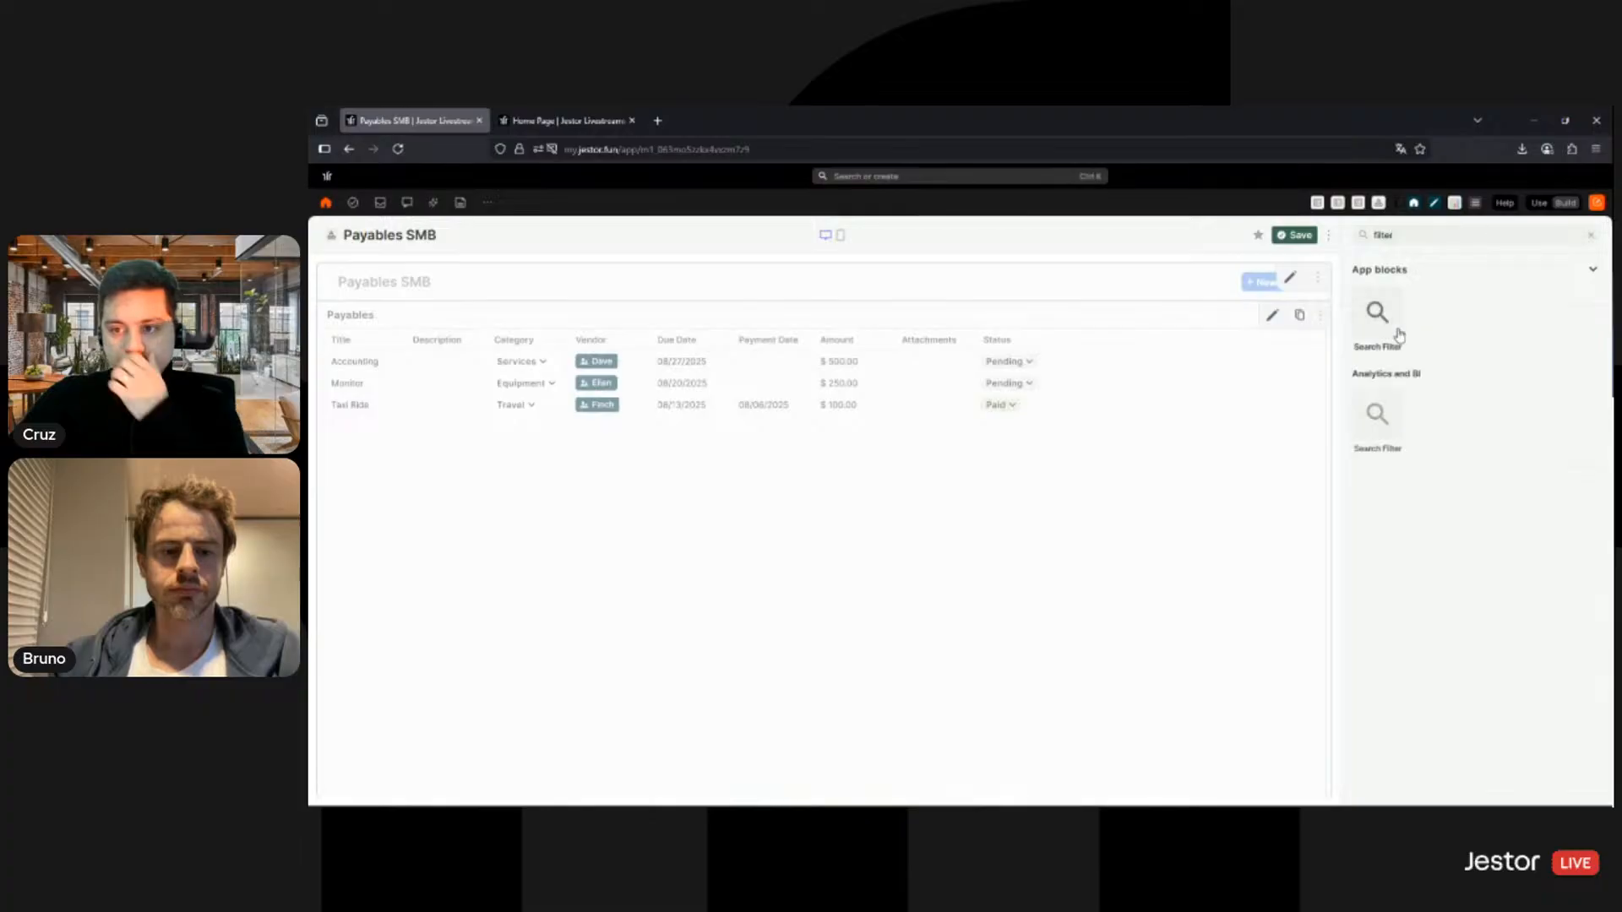
{"action": "left_click", "coordinate": [1390, 325]}
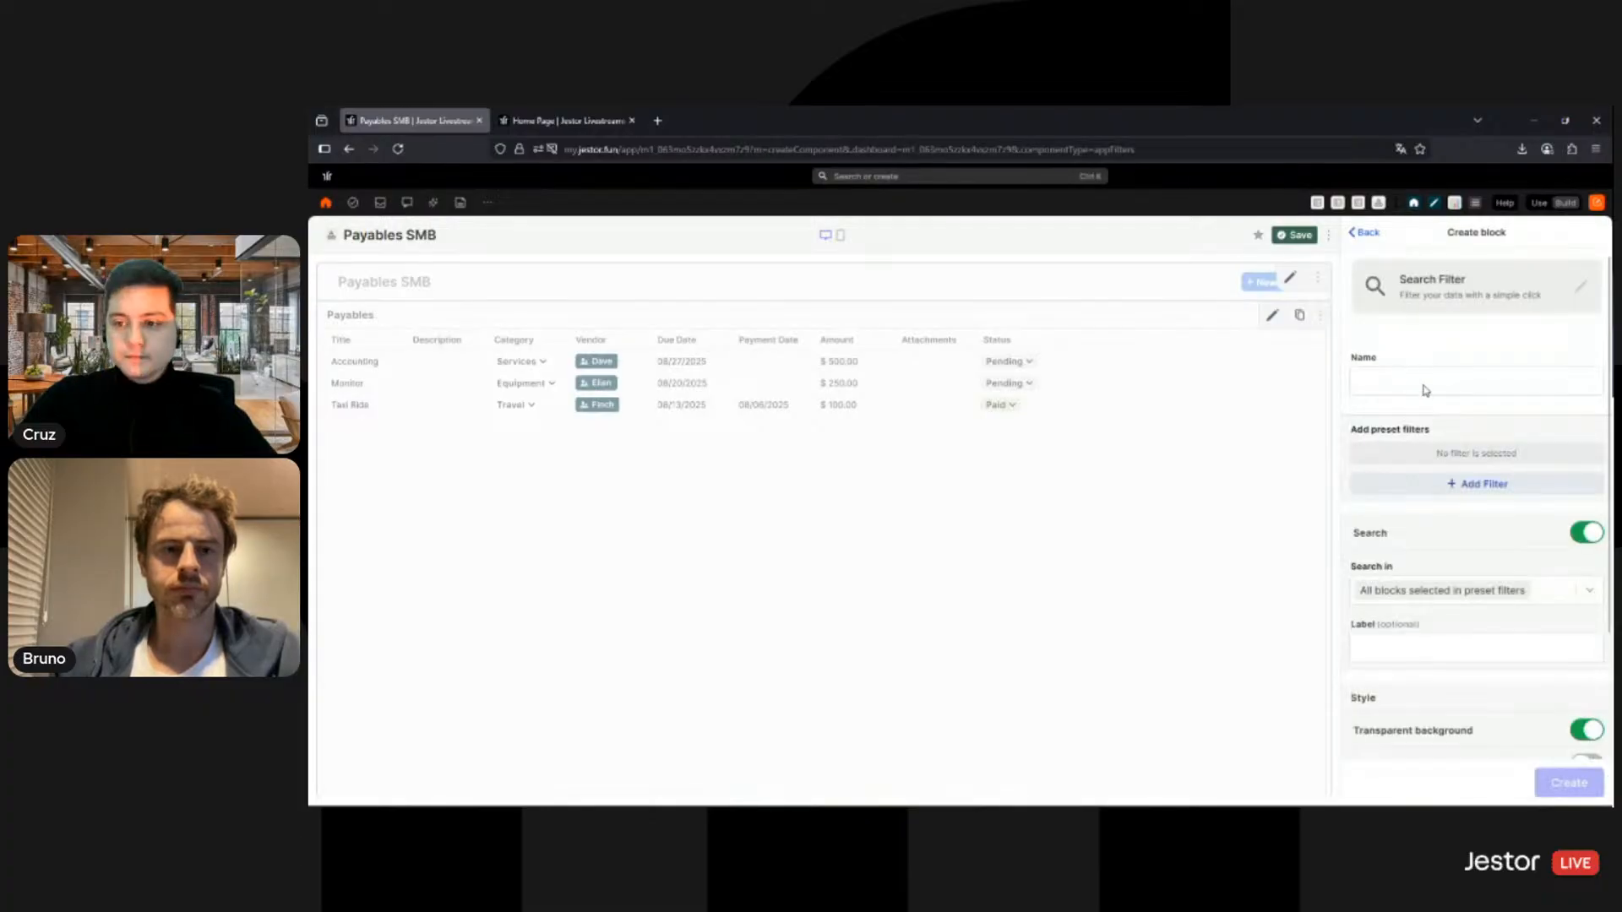
{"action": "left_click", "coordinate": [1425, 387]}
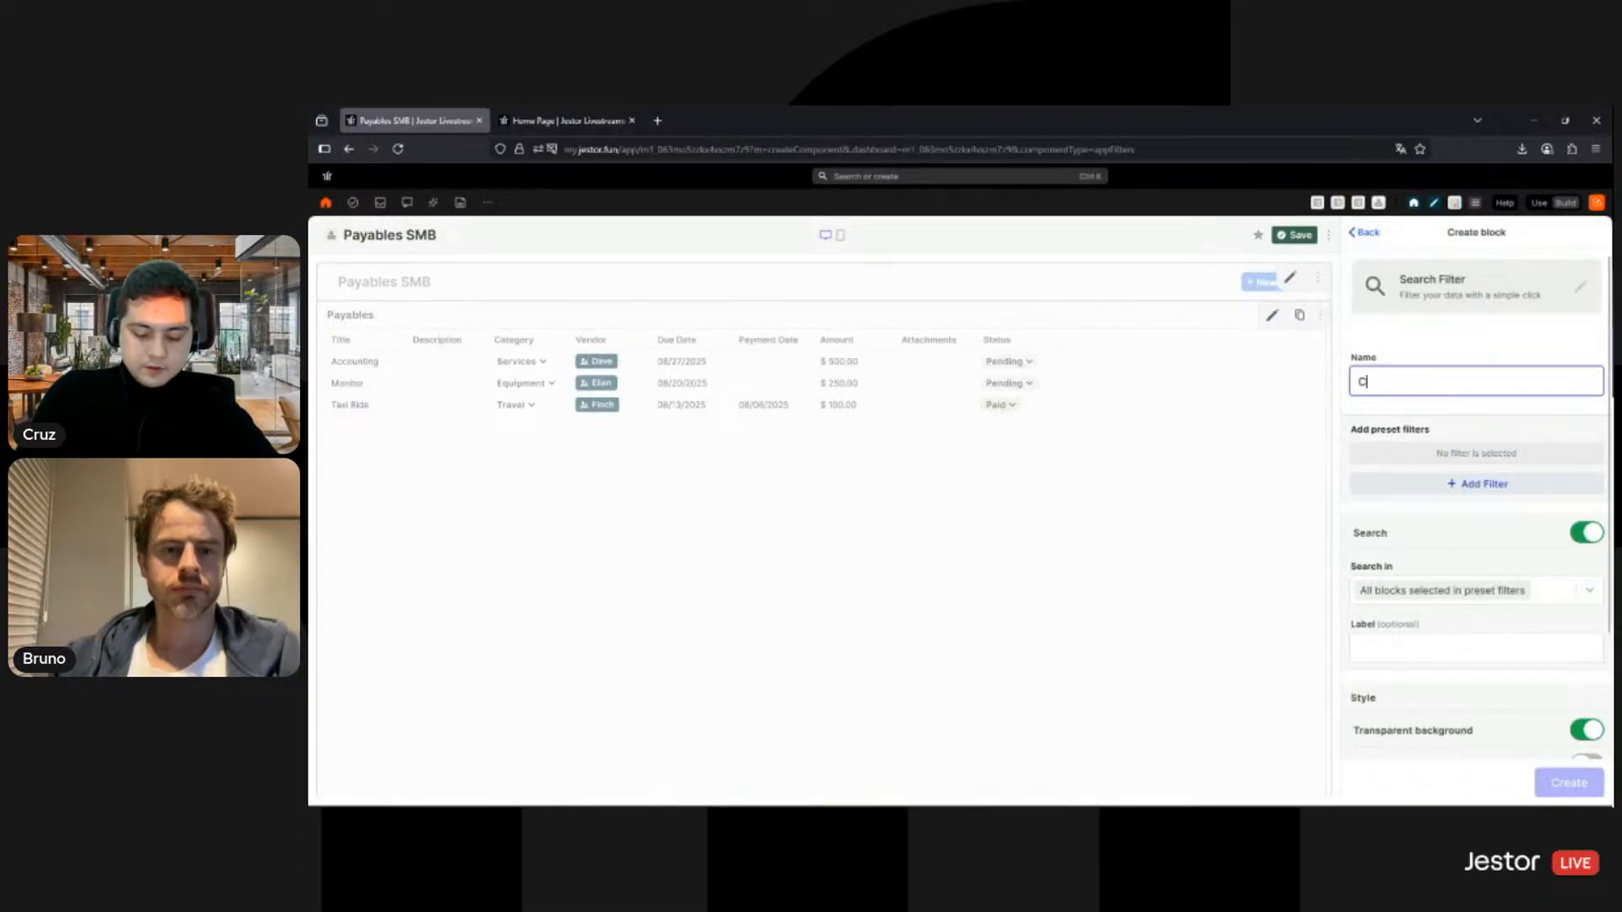
{"action": "type", "text": "Custom Filter"}
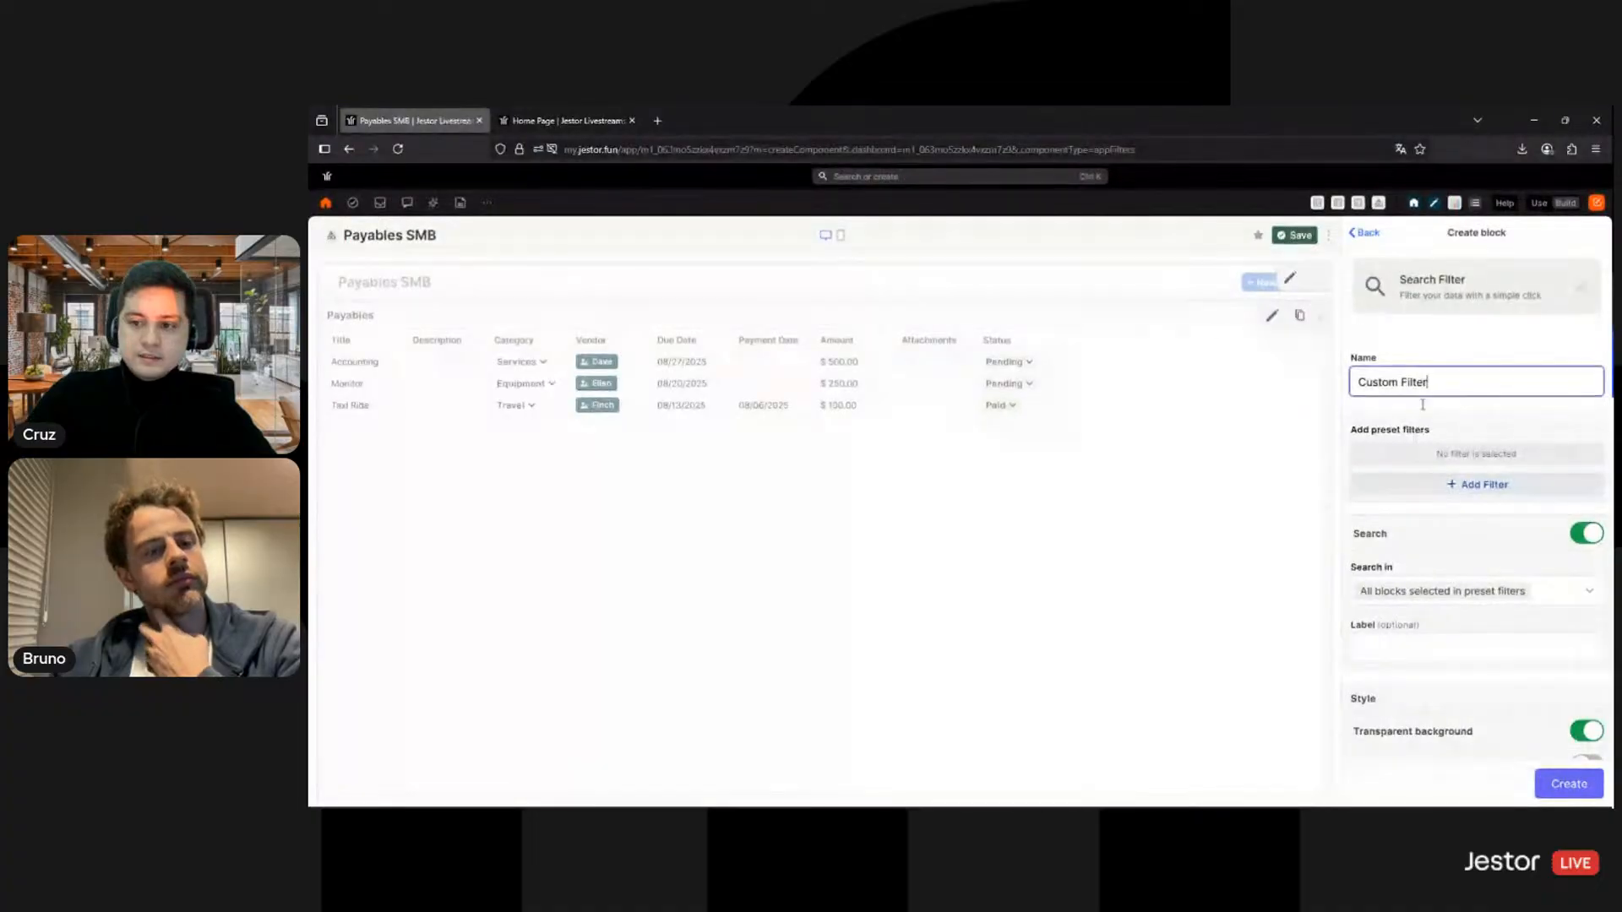
Step: Start a preset filter button named "Filter" for the Custom Filter block and color it light gray
{"action": "left_click", "coordinate": [1441, 488]}
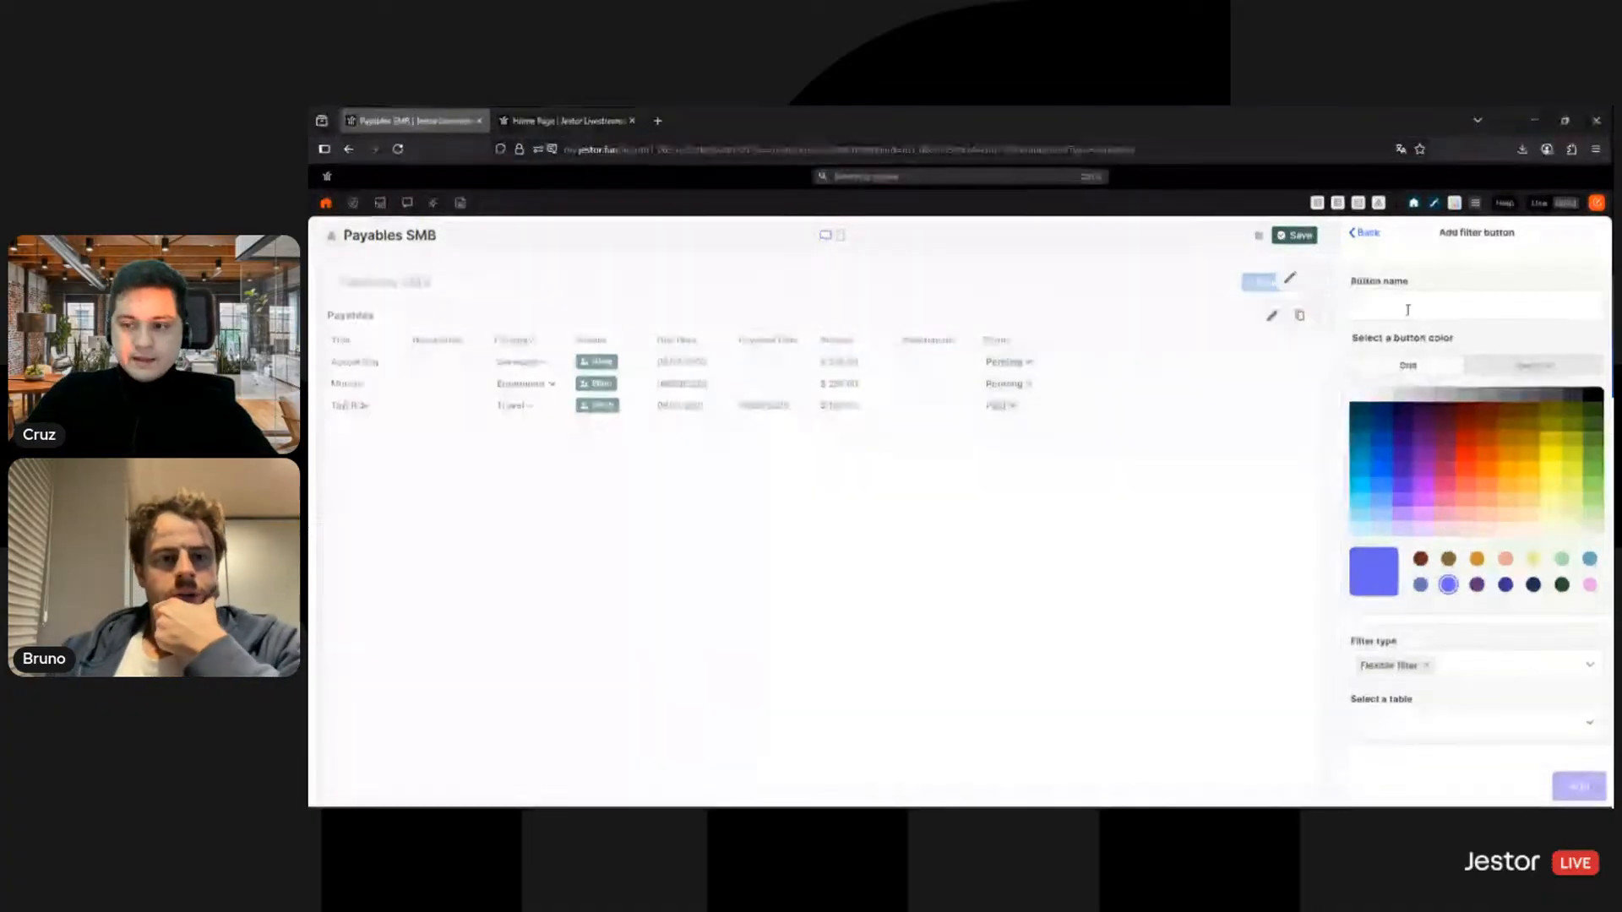
{"action": "left_click", "coordinate": [1409, 299]}
{"action": "type", "text": "Filter"}
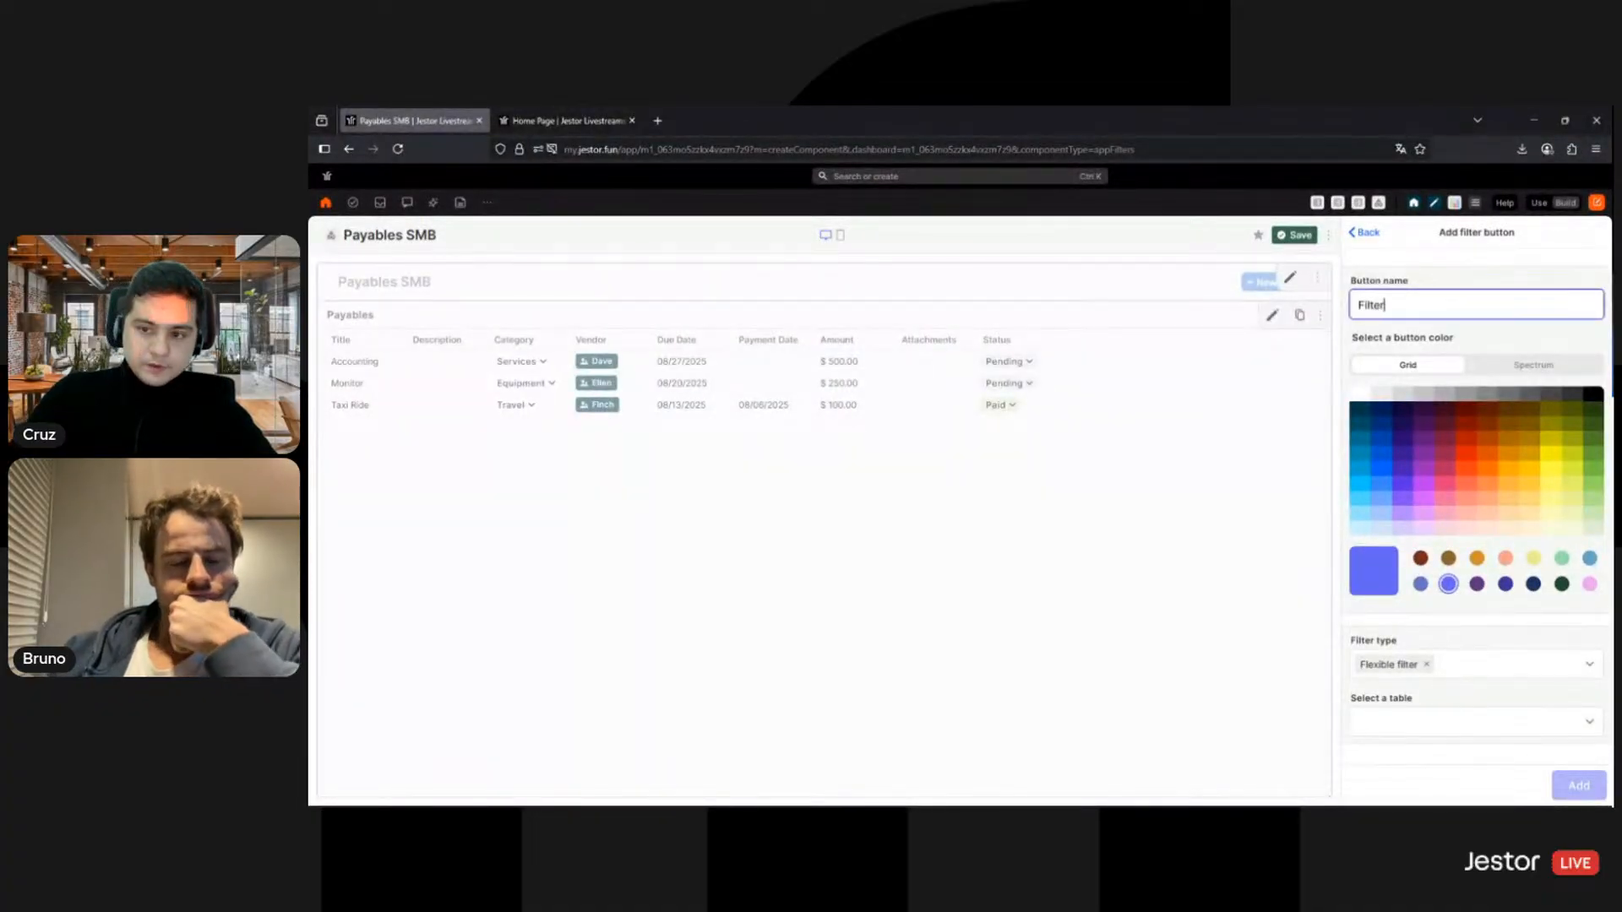
{"action": "left_click", "coordinate": [1377, 397]}
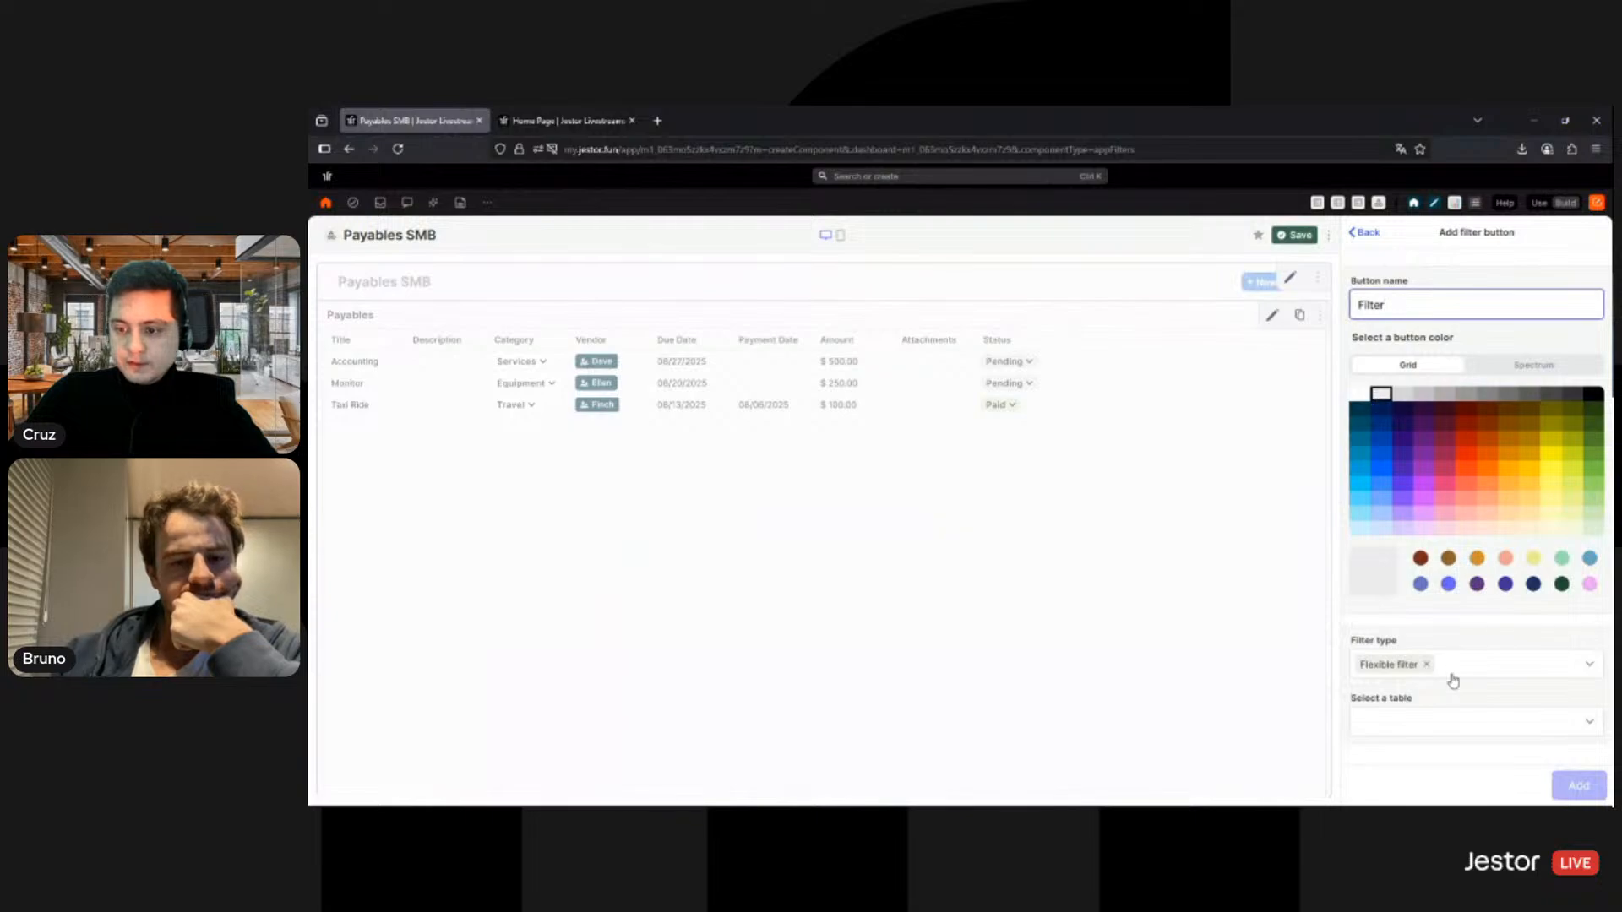
Step: Select Payables SMB as the table for the flexible filter
{"action": "left_click", "coordinate": [1455, 729]}
{"action": "scroll", "coordinate": [1479, 608], "scroll_direction": "down", "scroll_amount": 2}
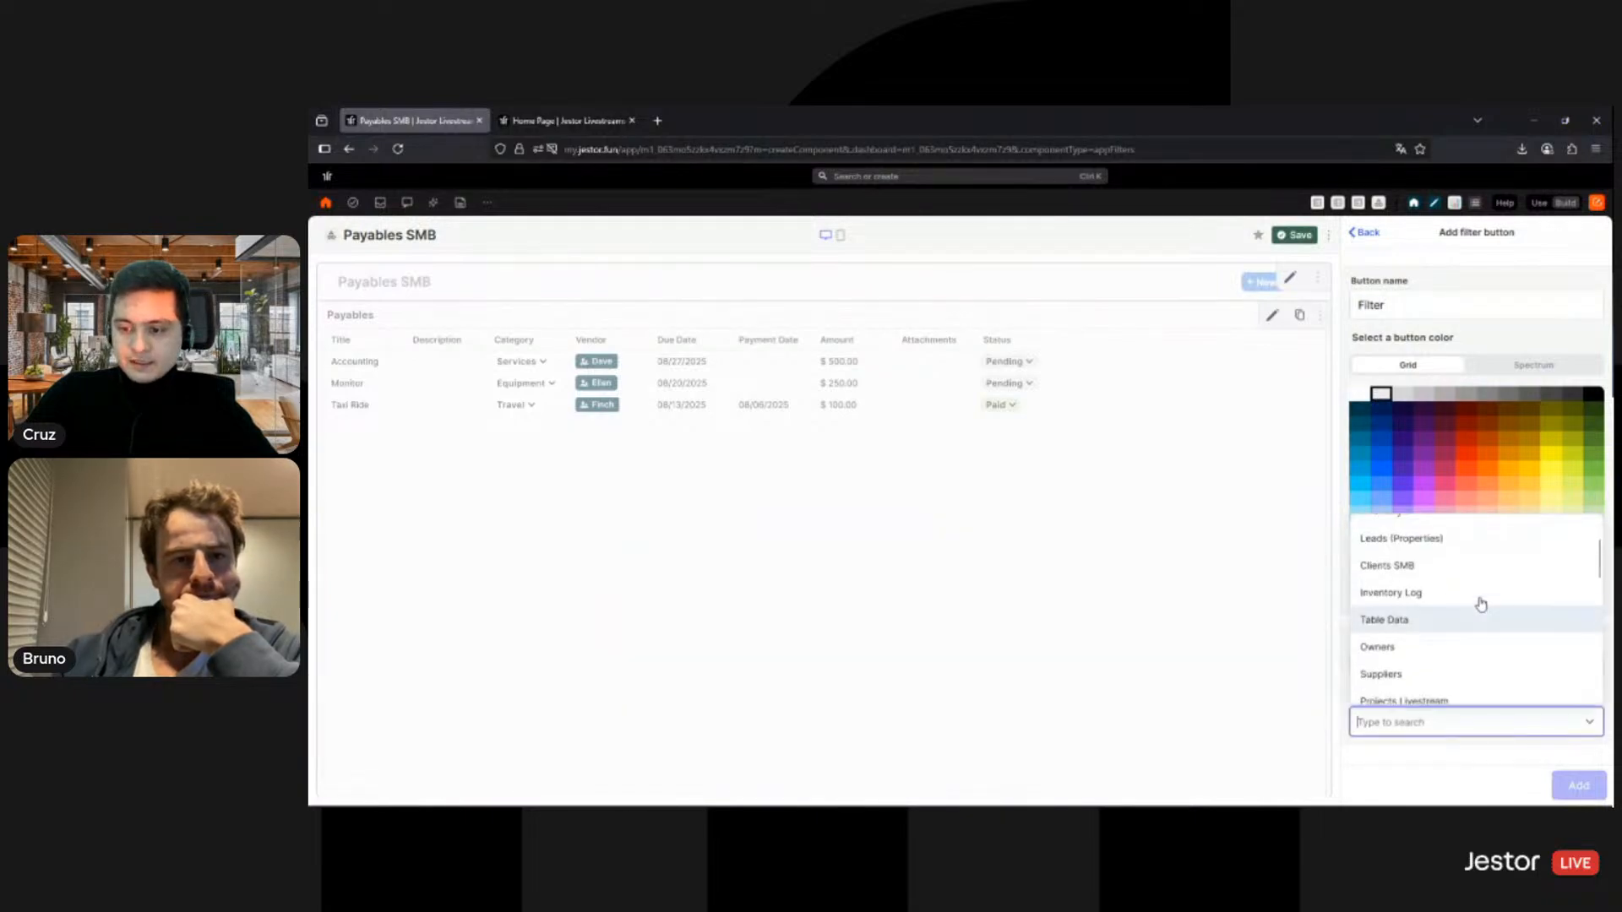
{"action": "scroll", "coordinate": [1479, 605], "scroll_direction": "up", "scroll_amount": 3}
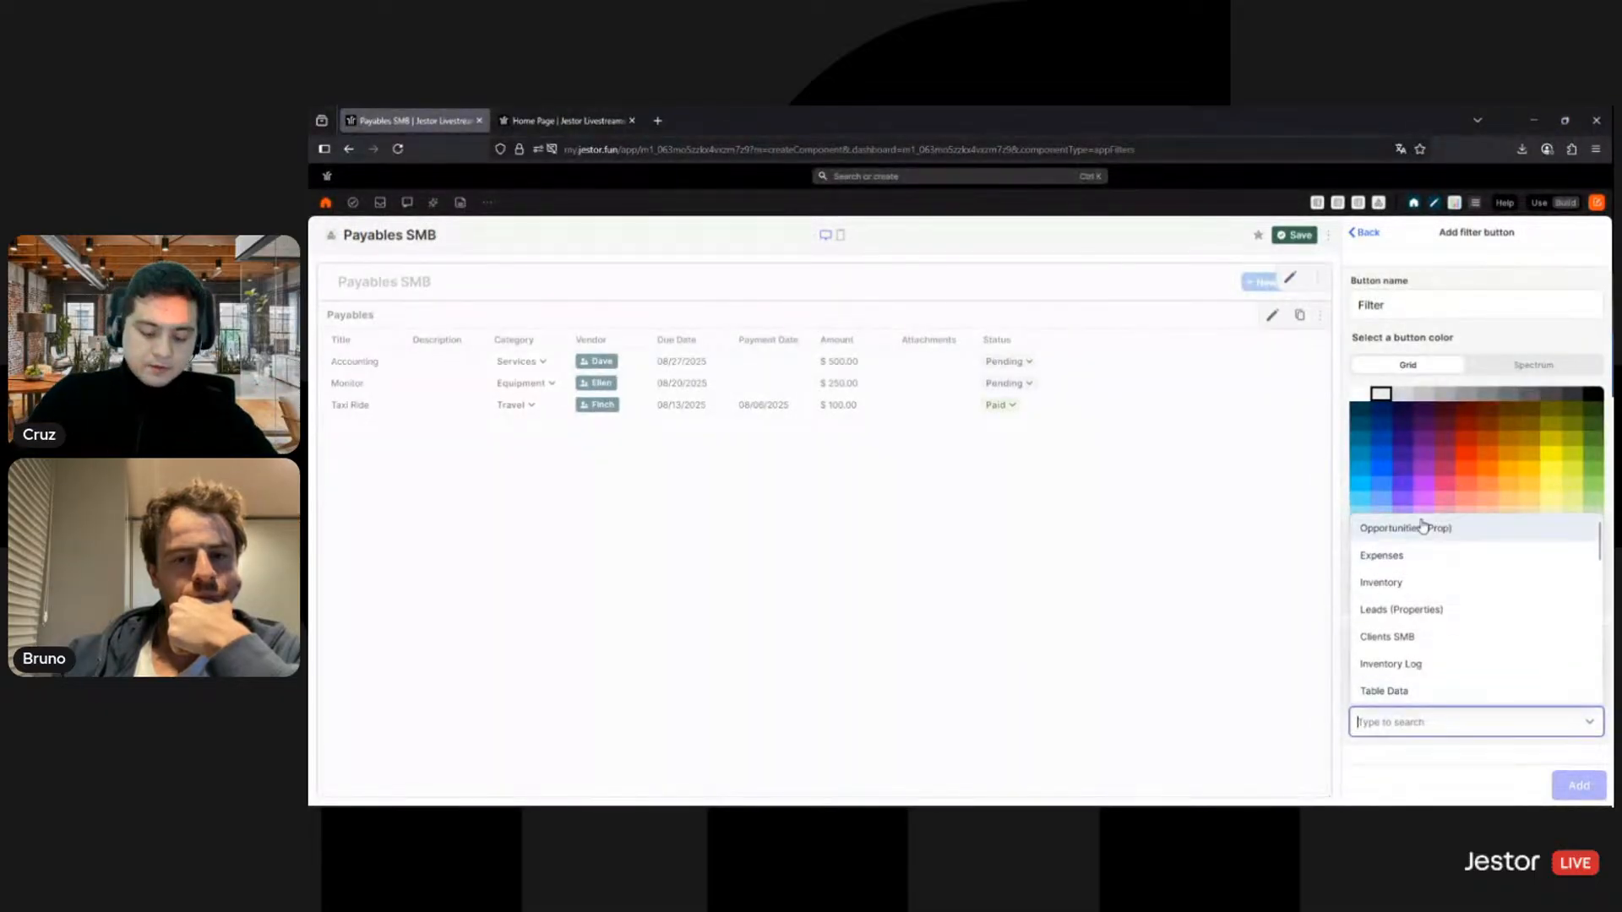
{"action": "type", "text": "pay"}
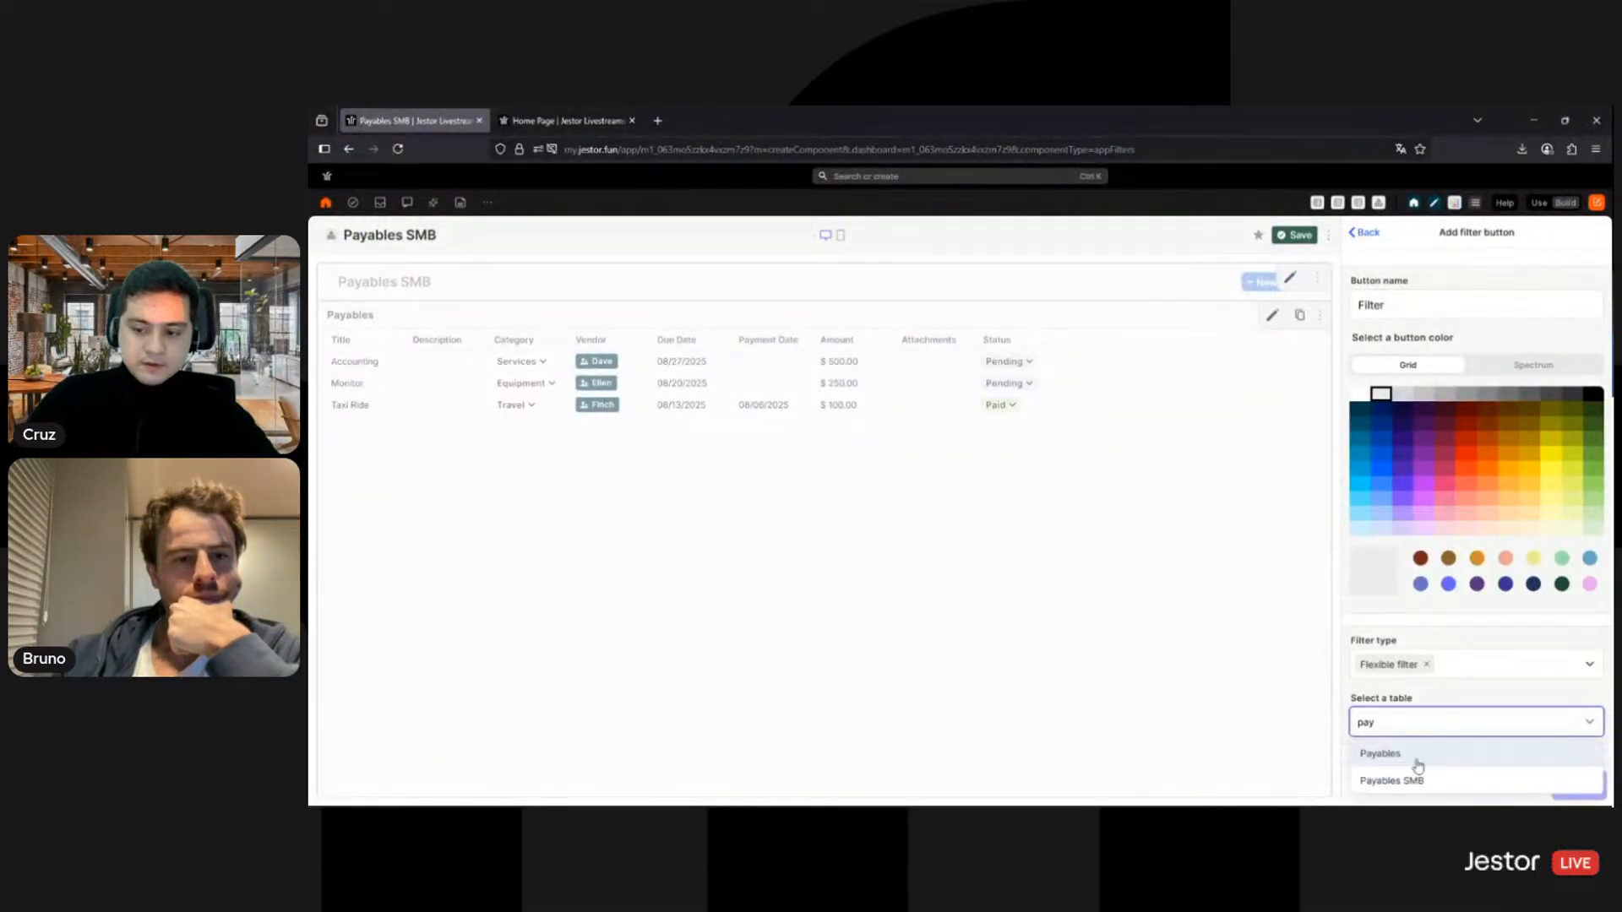
{"action": "left_click", "coordinate": [1421, 782]}
Step: Apply the flexible filter to the Payables table block and add the filter button
{"action": "scroll", "coordinate": [1433, 608], "scroll_direction": "down", "scroll_amount": 2}
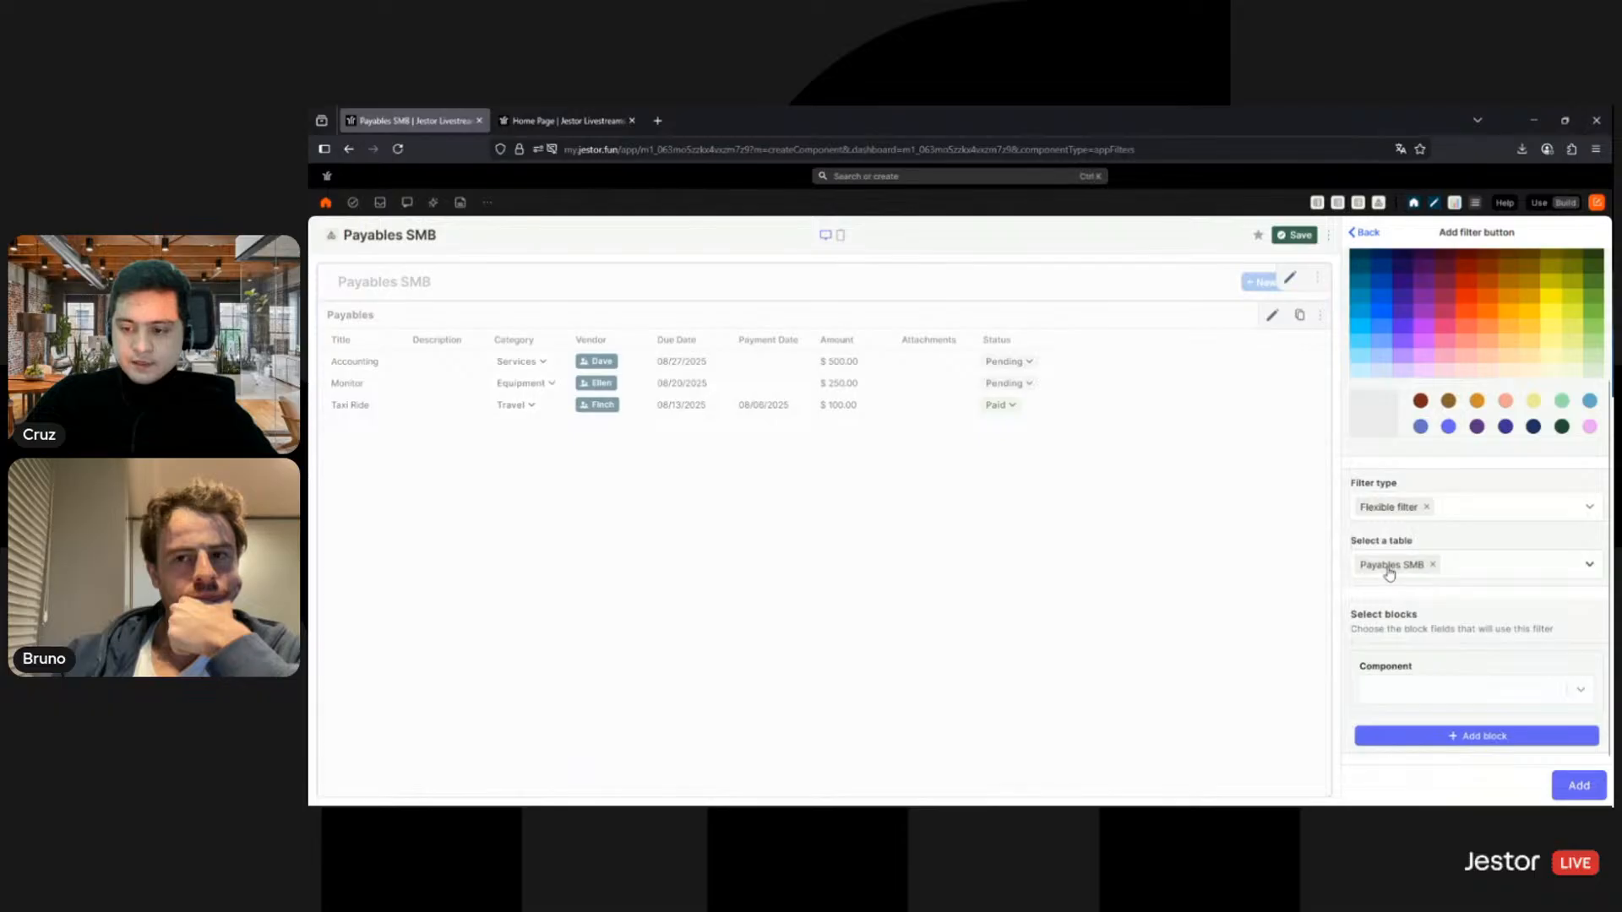
{"action": "left_click", "coordinate": [1479, 704]}
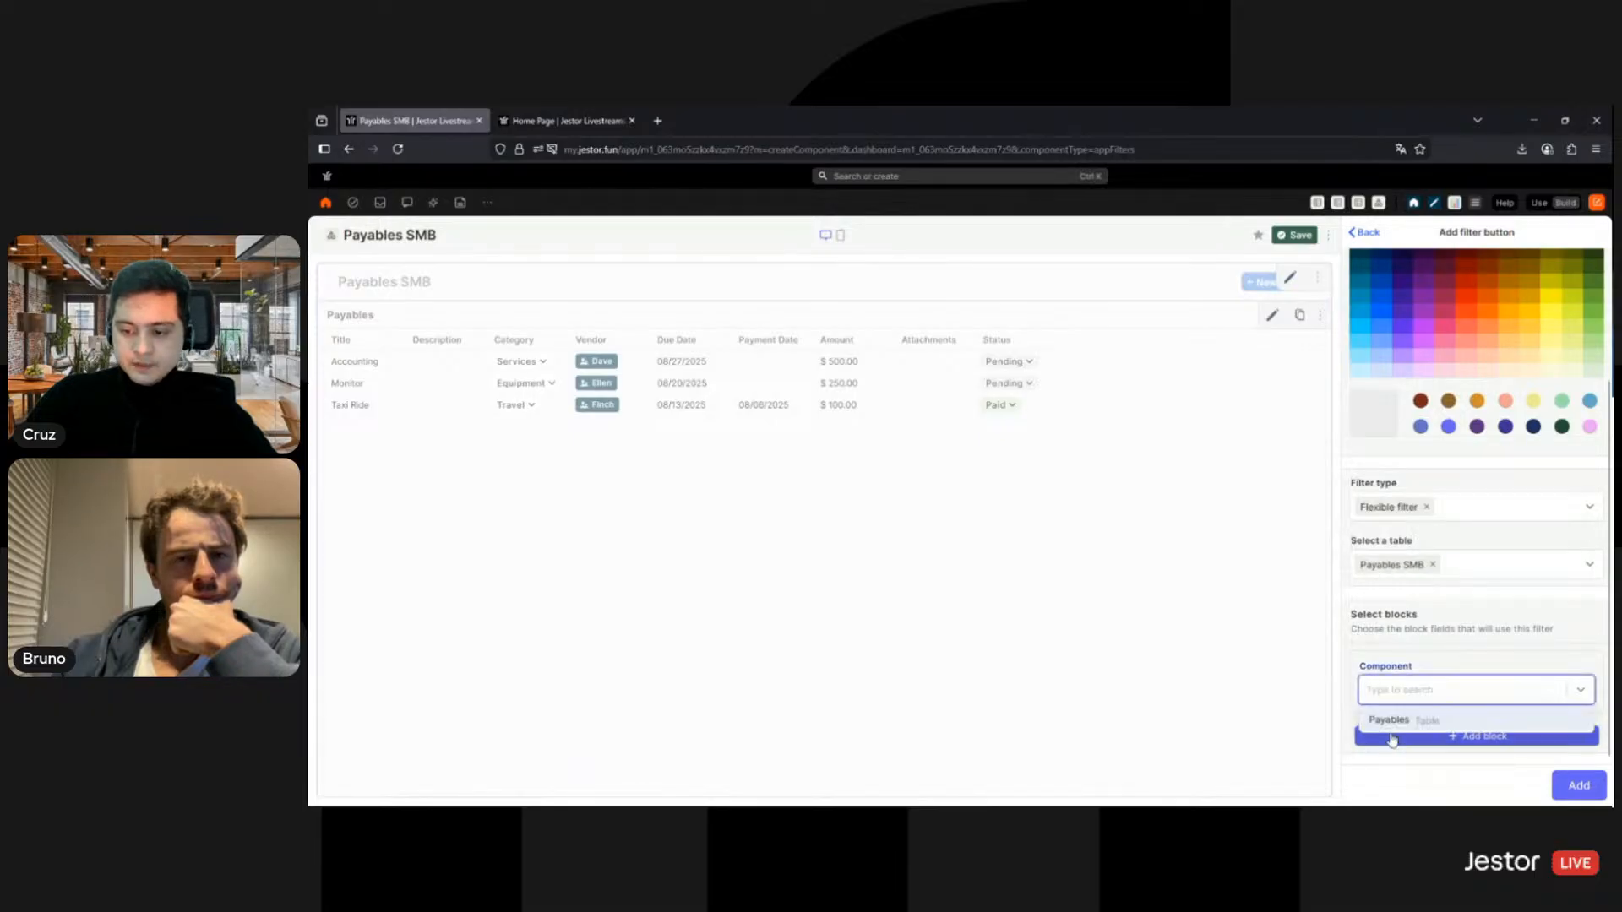
{"action": "left_click", "coordinate": [1392, 726]}
{"action": "left_click", "coordinate": [1575, 786]}
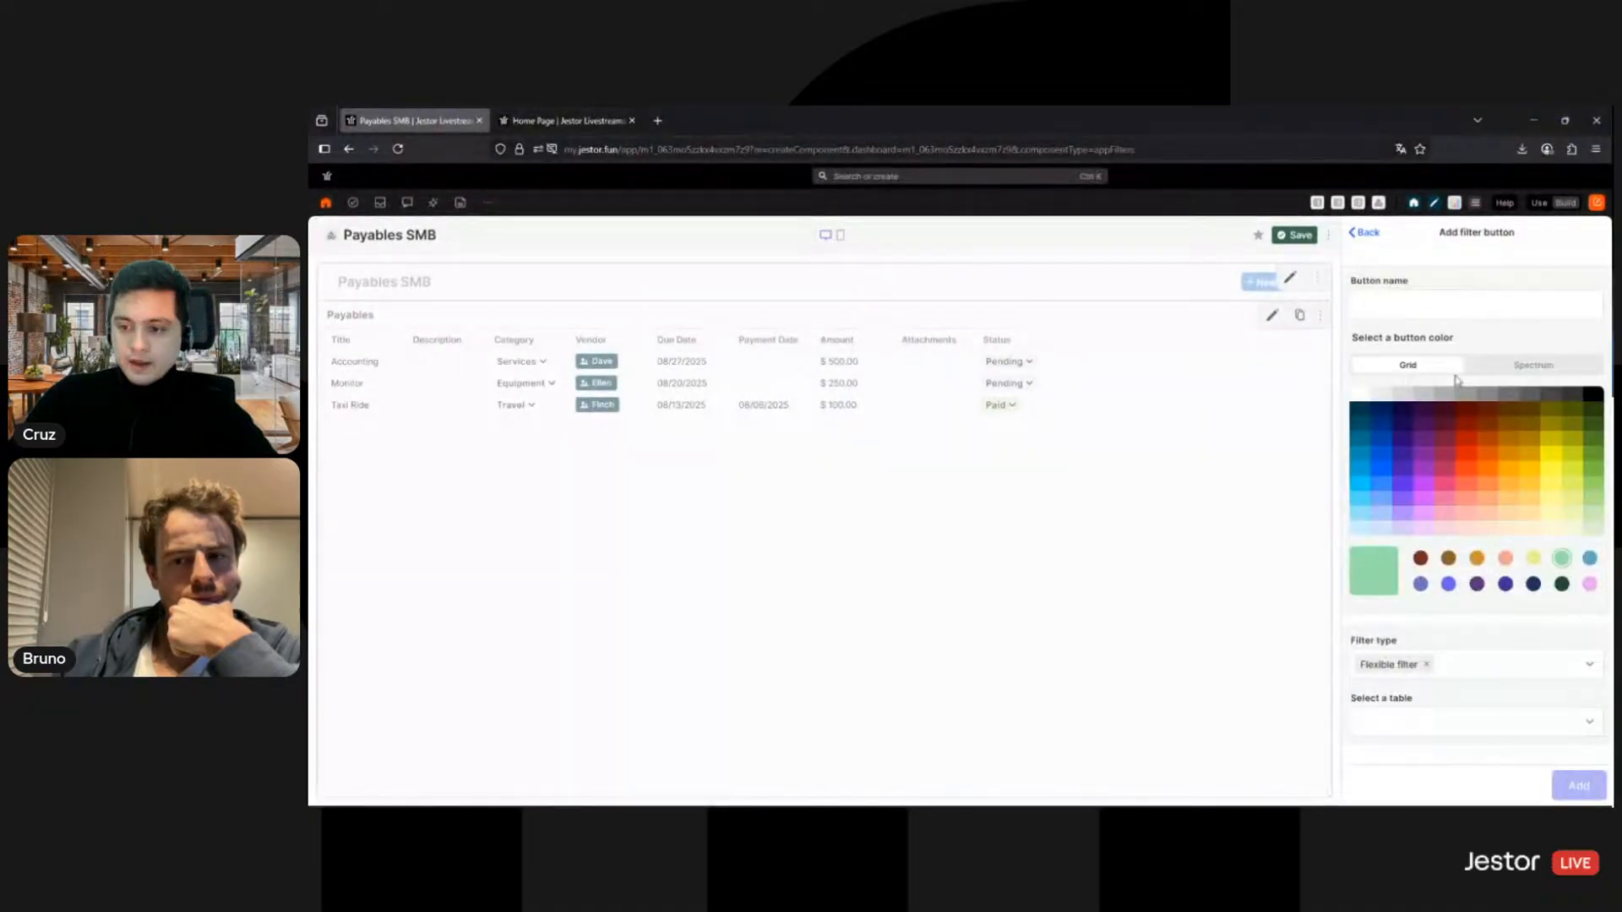
Step: Set up a second preset filter button named "Vendor" in blue with the Record ID filter type
{"action": "left_click", "coordinate": [1466, 308]}
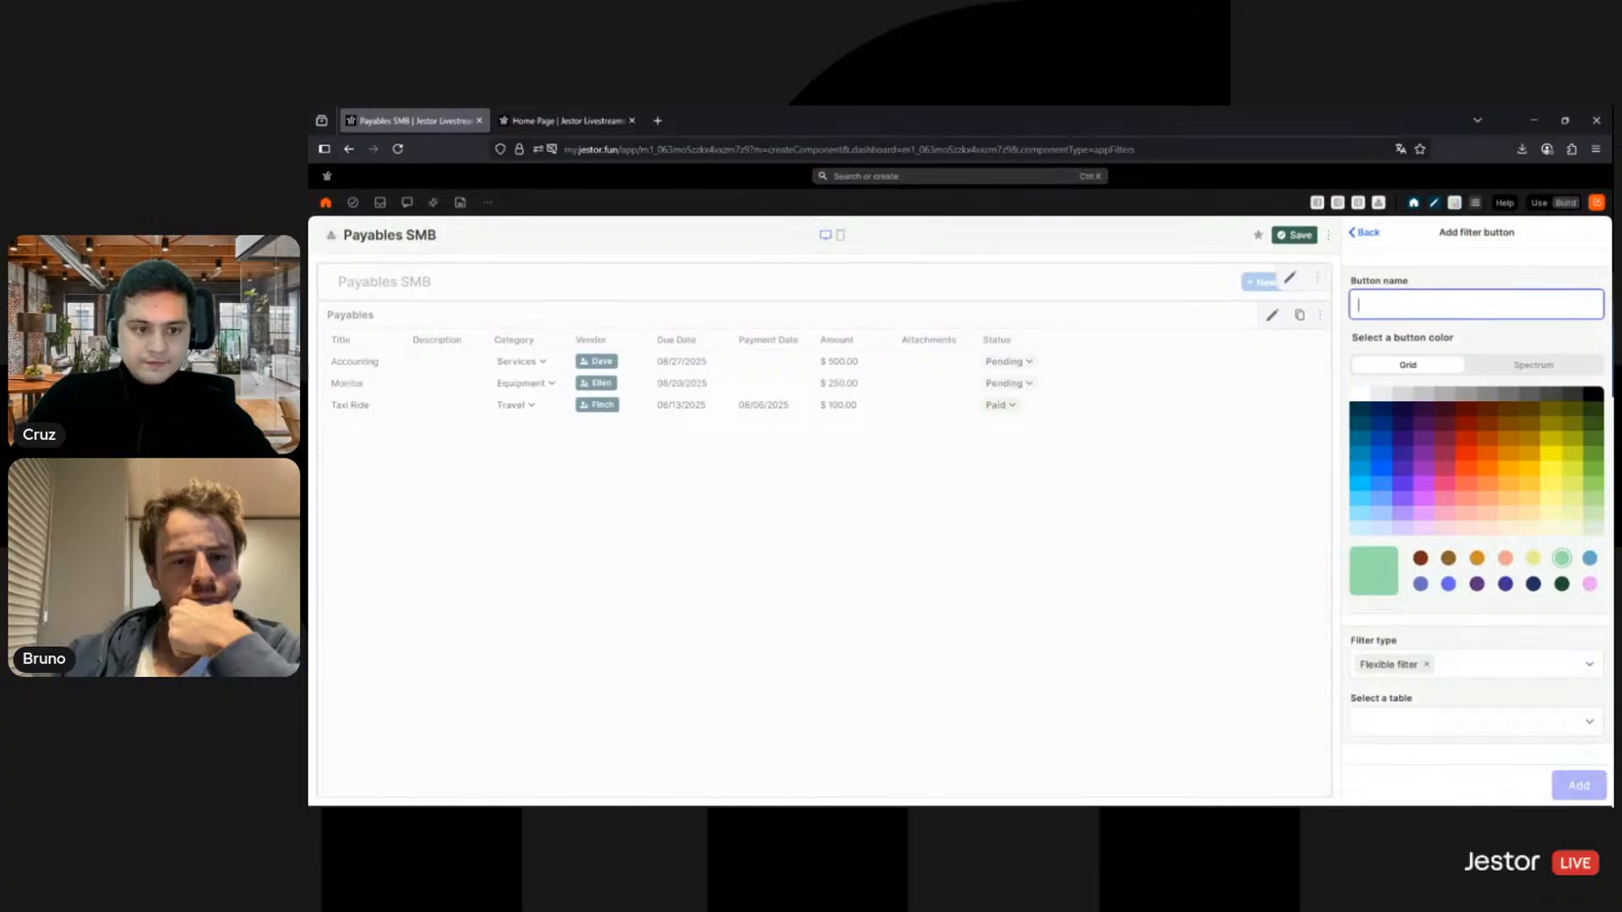
{"action": "left_click", "coordinate": [1385, 456]}
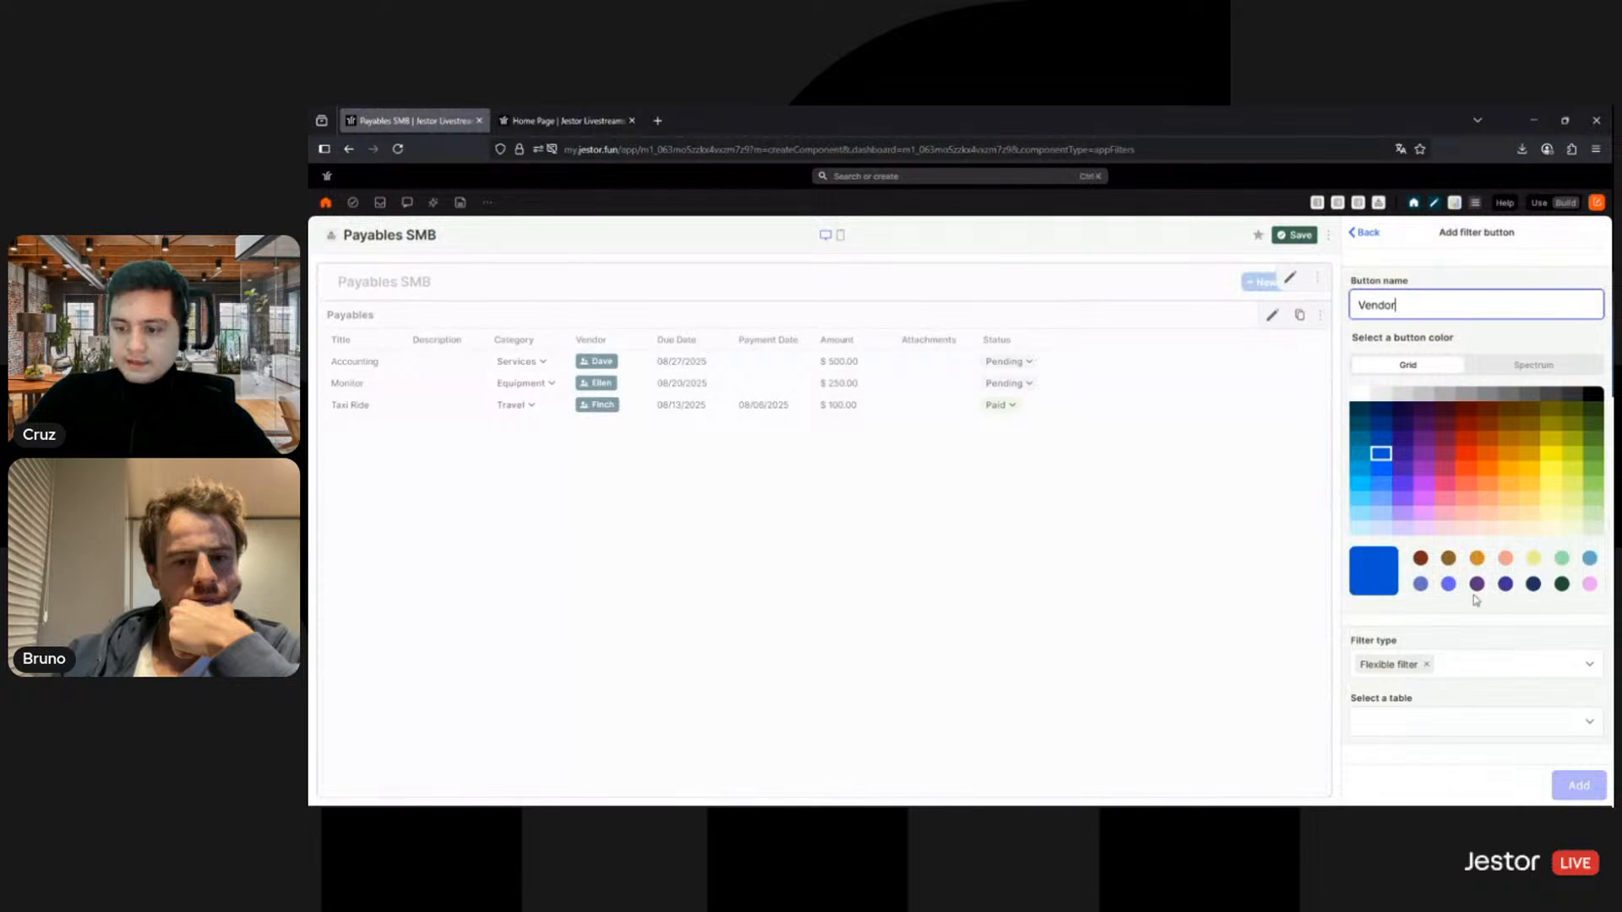
{"action": "left_click", "coordinate": [1486, 667]}
{"action": "scroll", "coordinate": [1470, 560], "scroll_direction": "down", "scroll_amount": 3}
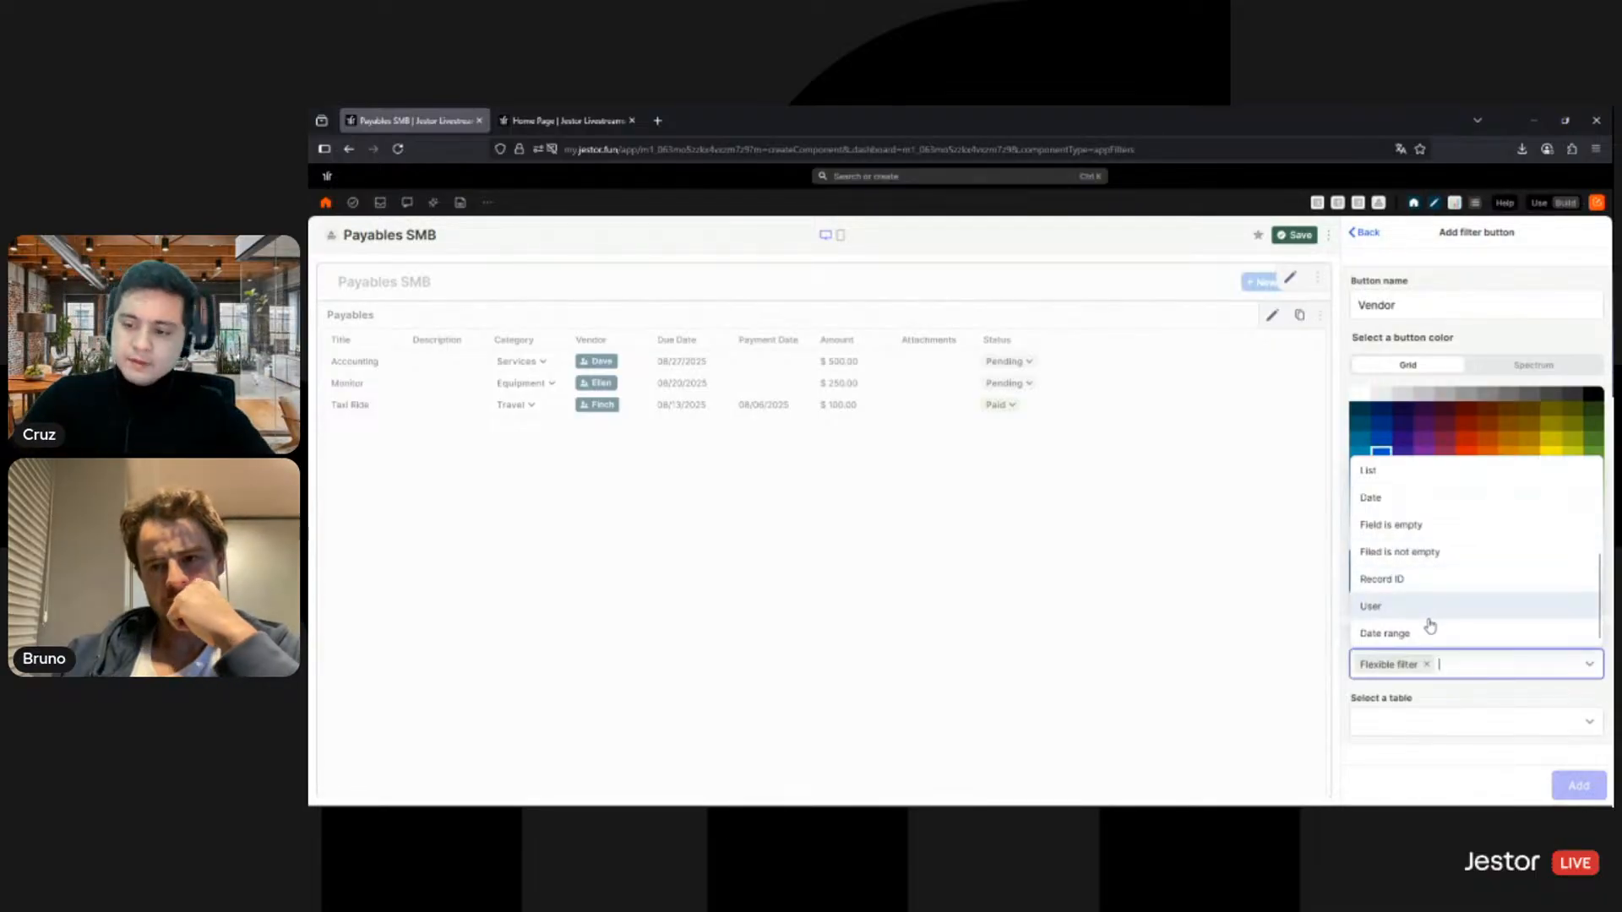
{"action": "left_click", "coordinate": [1402, 581]}
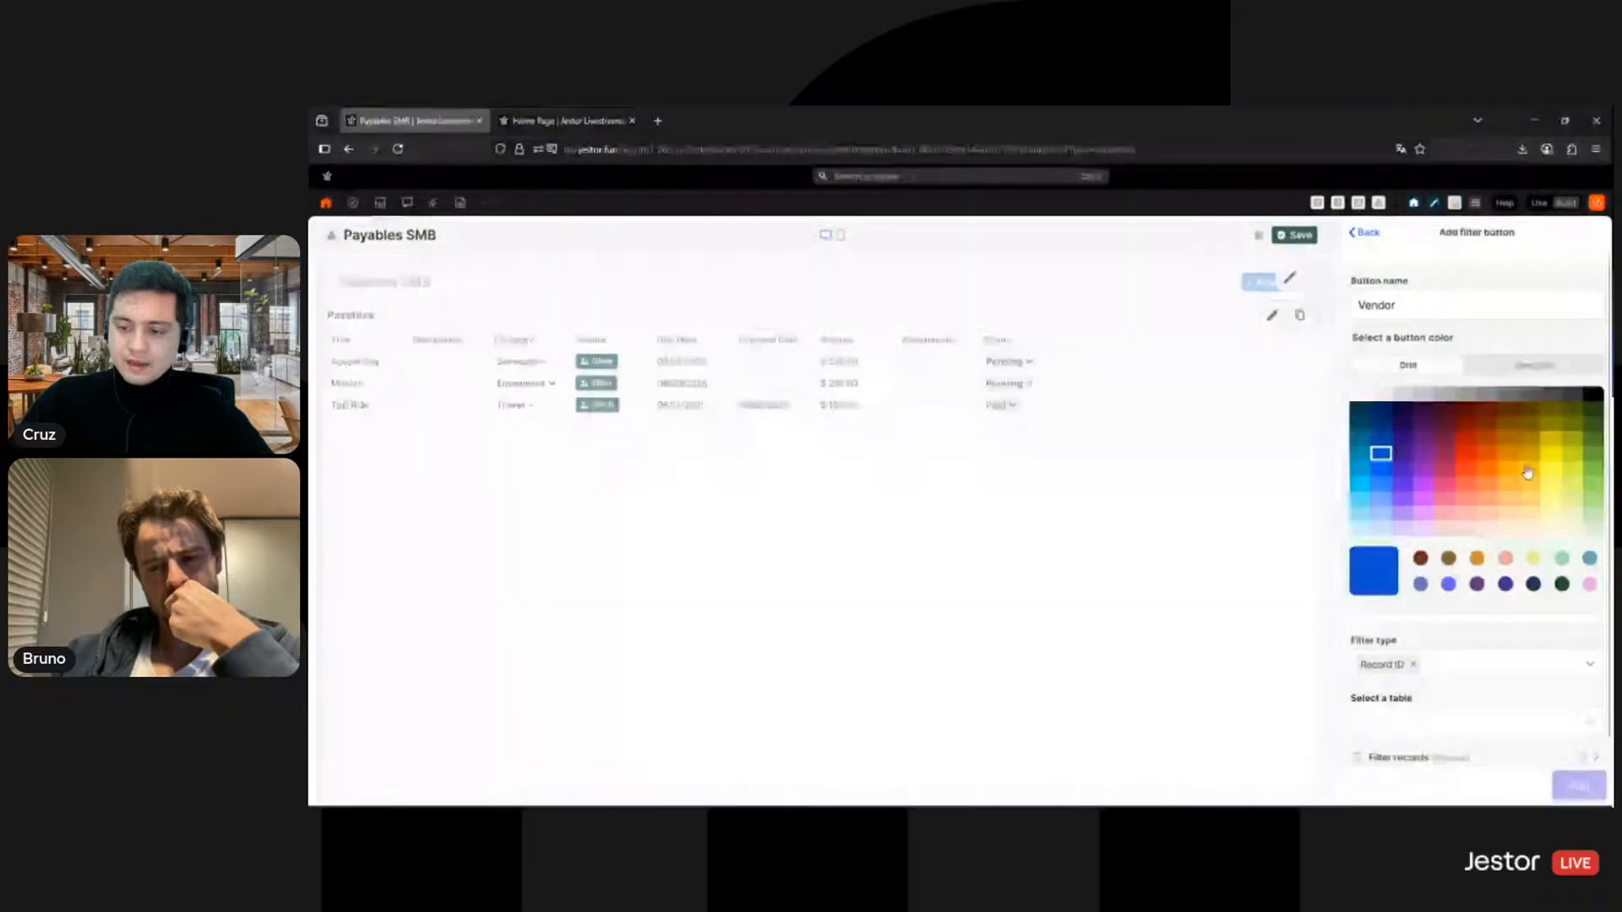
Step: Select Vendors SMB as the table for the Vendor filter
{"action": "scroll", "coordinate": [1527, 472], "scroll_direction": "down", "scroll_amount": 1}
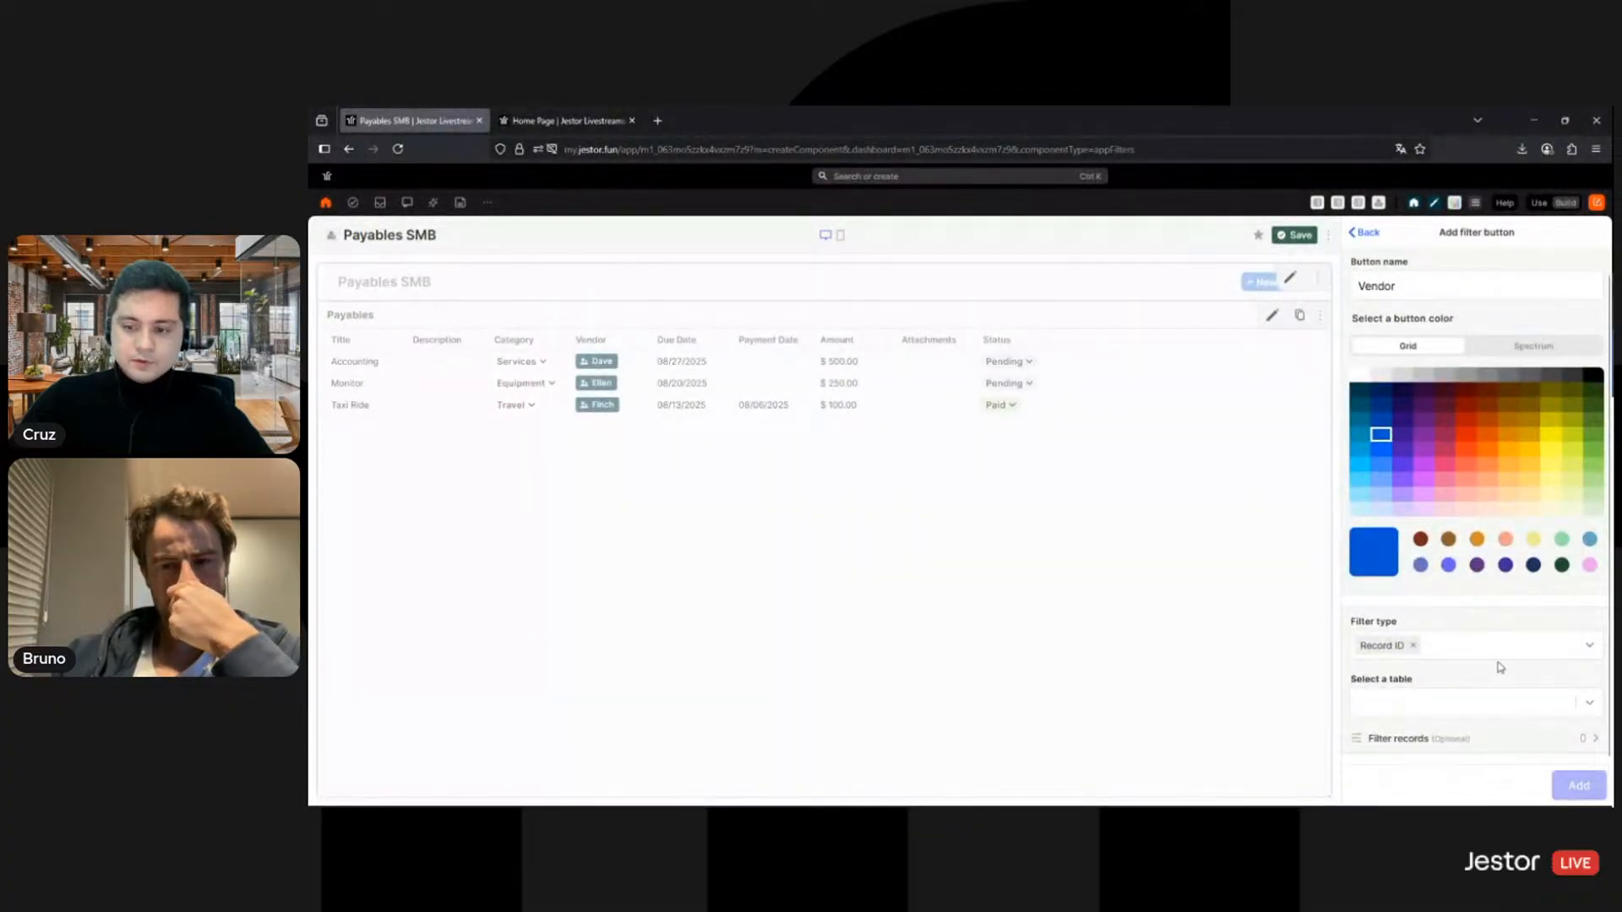
{"action": "left_click", "coordinate": [1442, 706]}
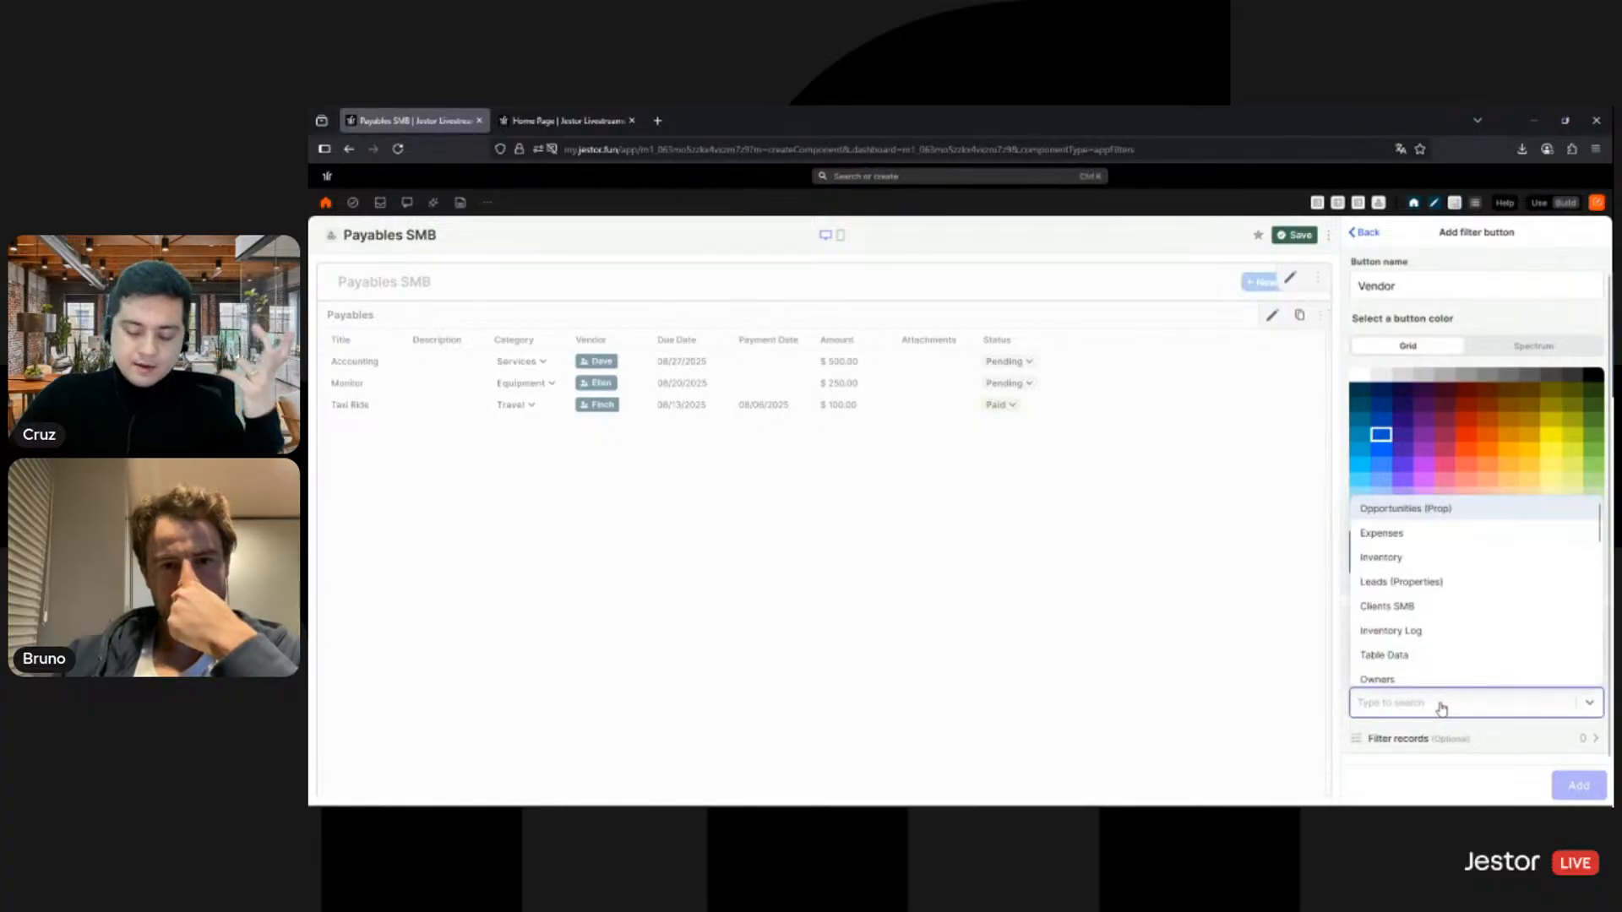
{"action": "type", "text": "vend"}
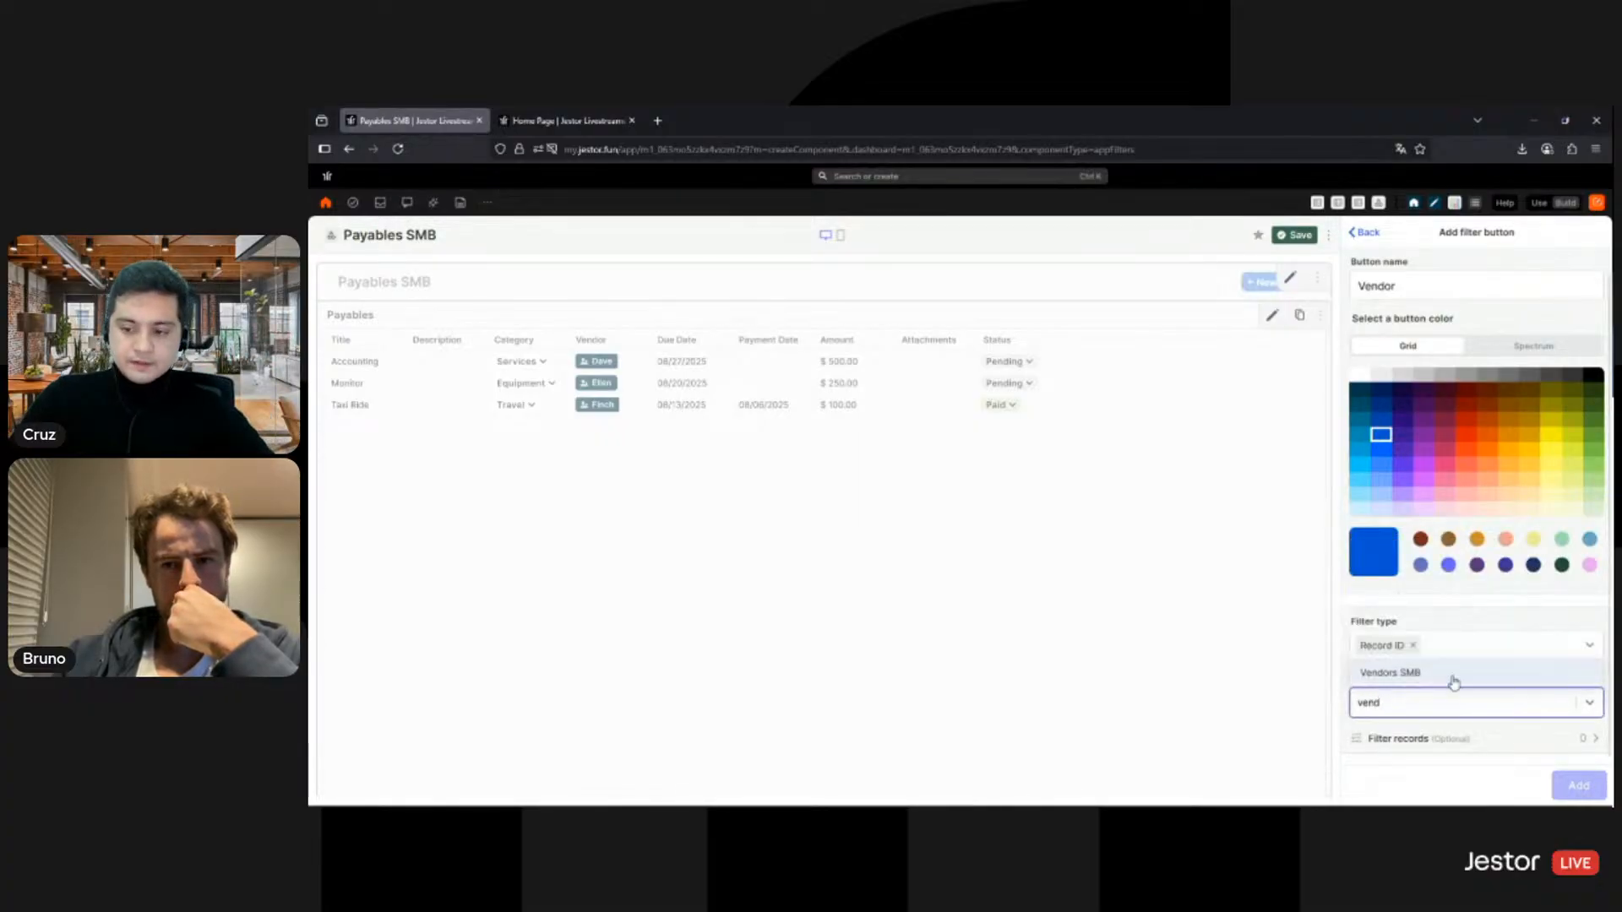
{"action": "left_click", "coordinate": [1453, 674]}
{"action": "scroll", "coordinate": [1487, 600], "scroll_direction": "down", "scroll_amount": 3}
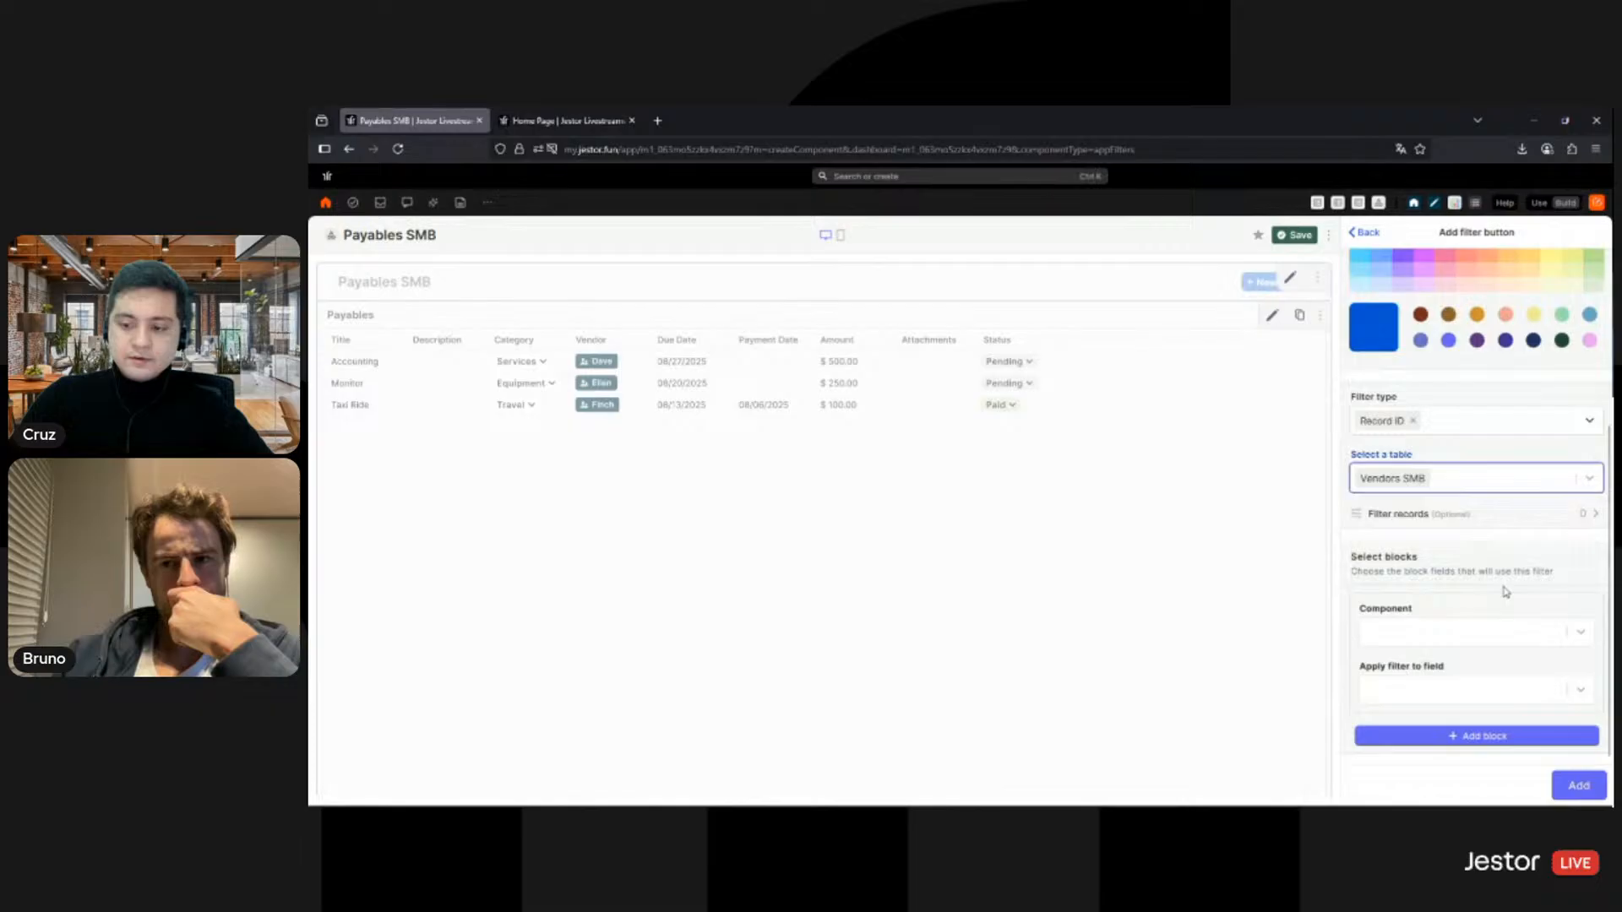
Step: Apply the Vendor filter to the Vendor field of the Payables block, add it and create the Custom Filter block
{"action": "left_click", "coordinate": [1433, 633]}
{"action": "left_click", "coordinate": [1422, 666]}
{"action": "left_click", "coordinate": [1434, 688]}
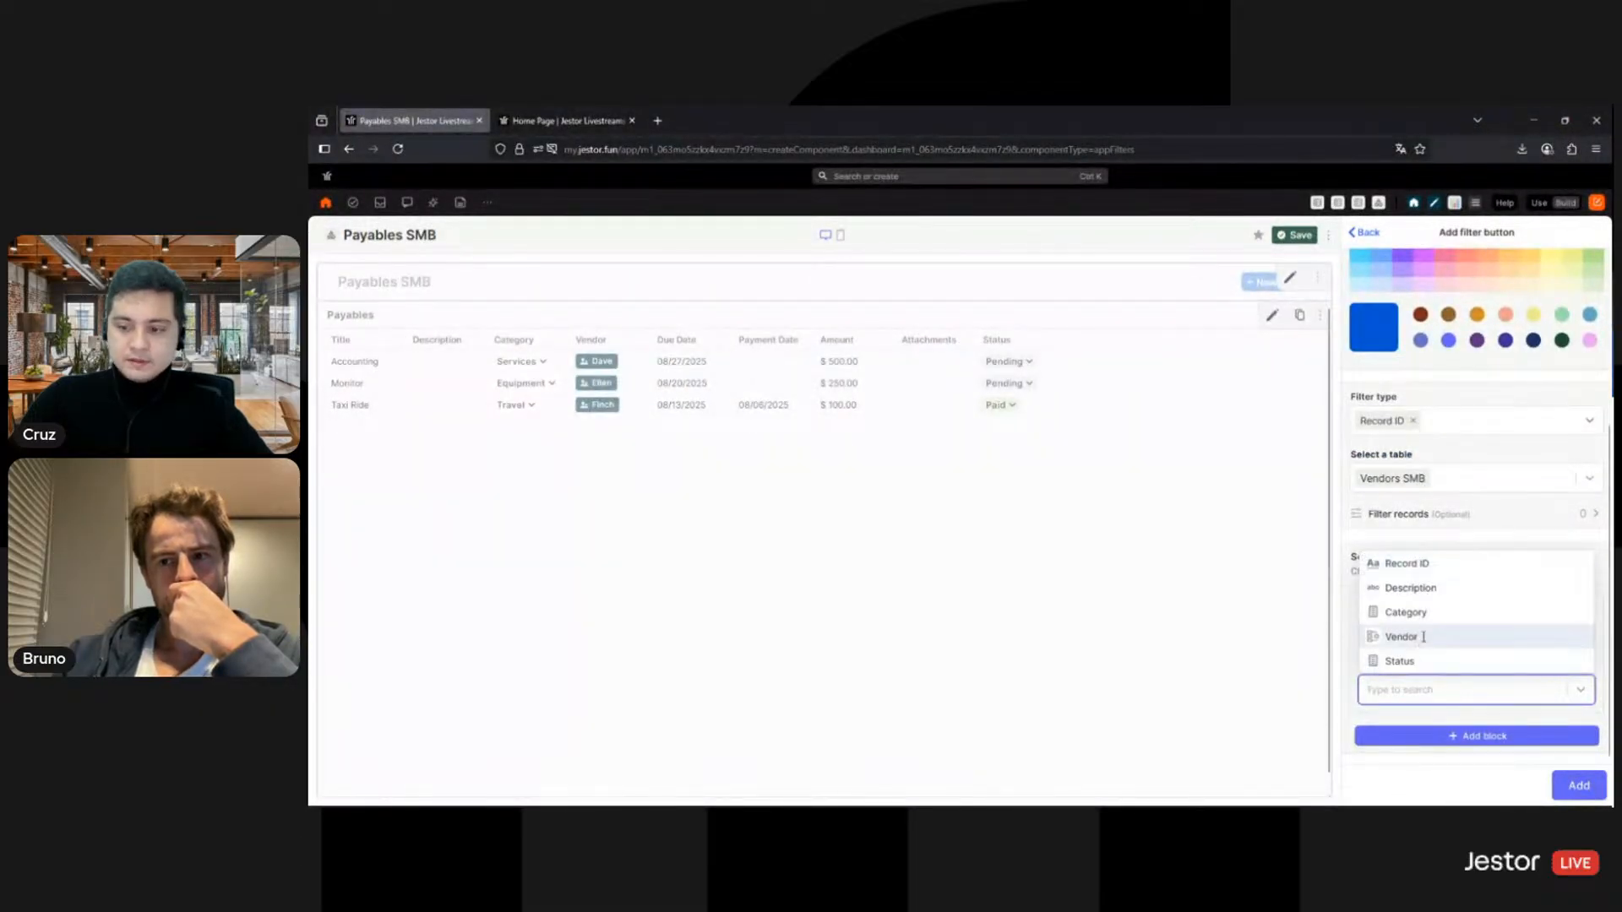
{"action": "left_click", "coordinate": [1422, 633]}
{"action": "left_click", "coordinate": [1579, 787]}
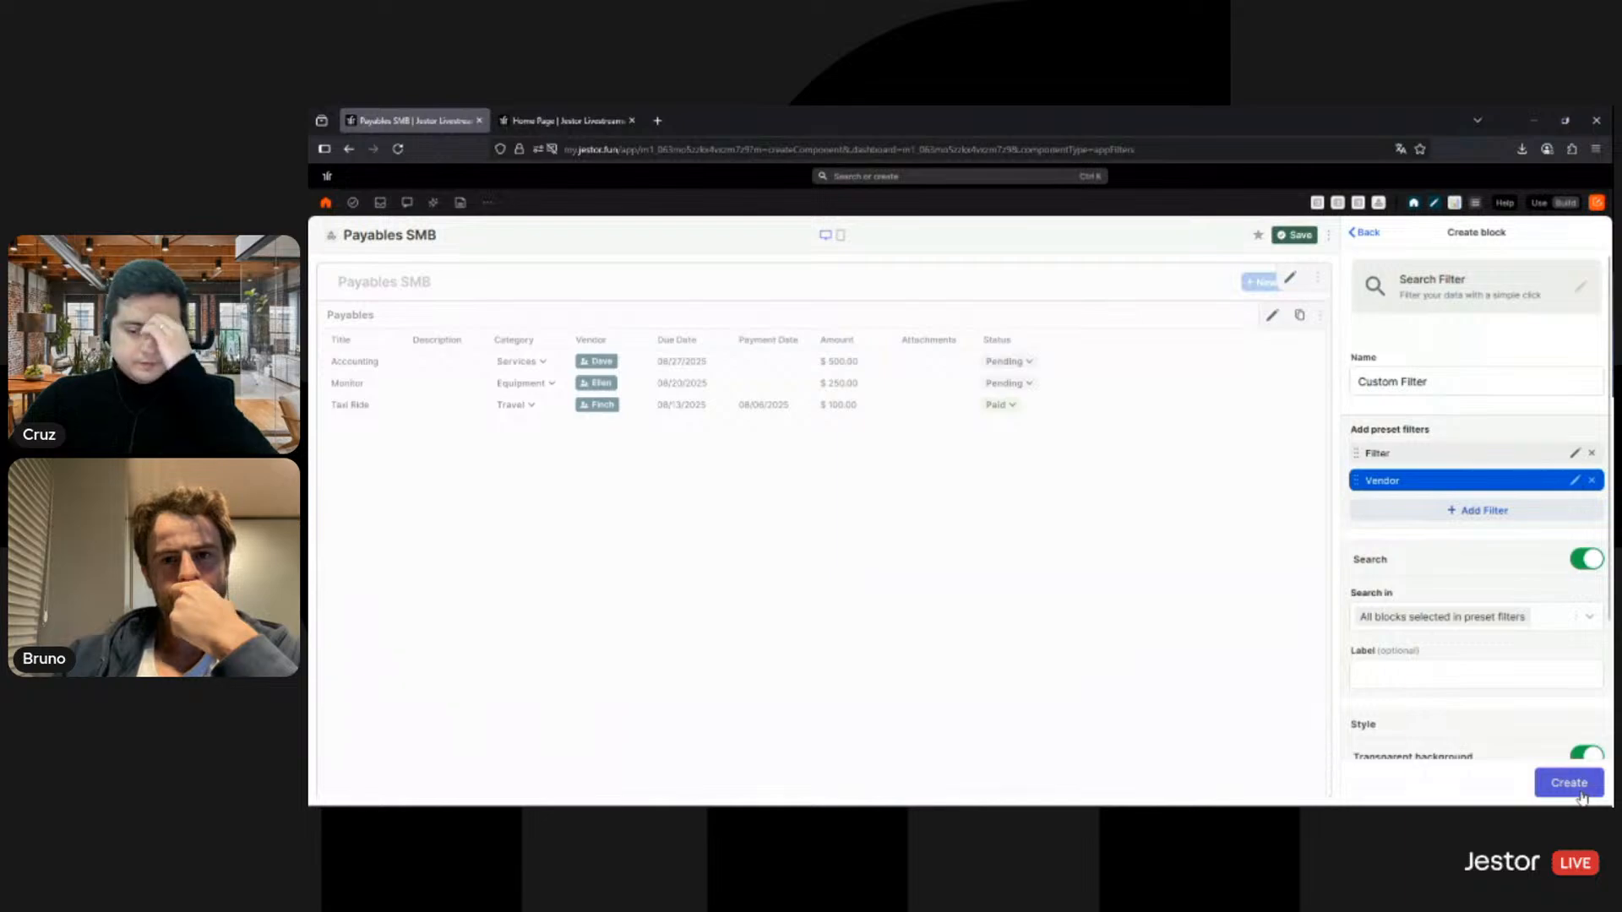
{"action": "left_click", "coordinate": [1579, 792]}
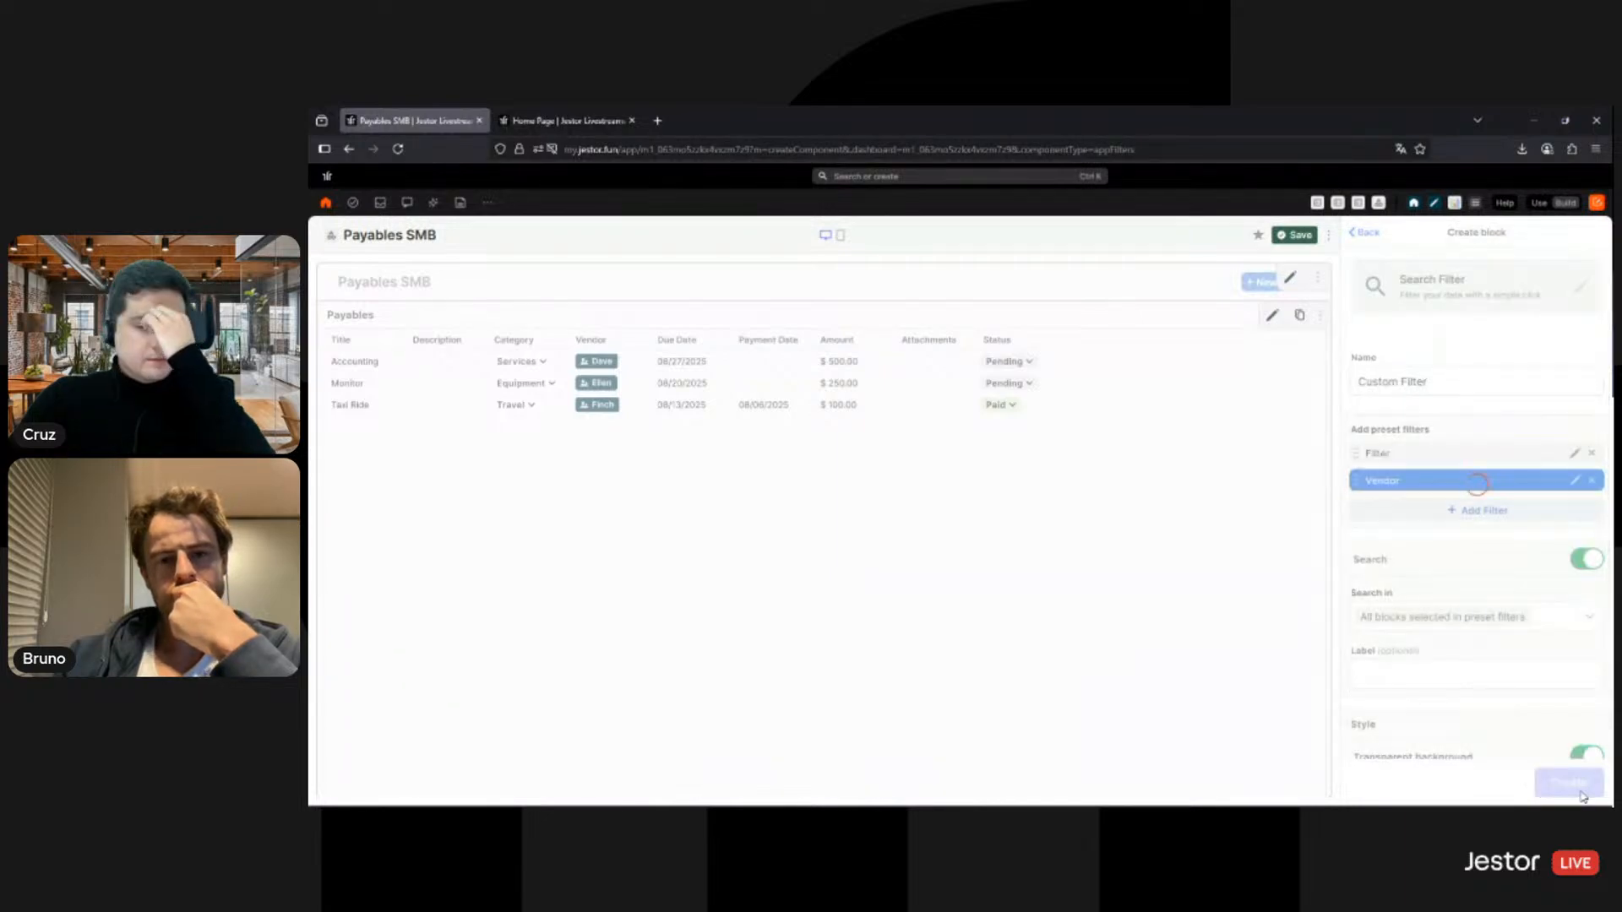
Step: Set Custom Filter as the search filter of the Title Bar block and save the block and the app
{"action": "left_click", "coordinate": [1381, 414]}
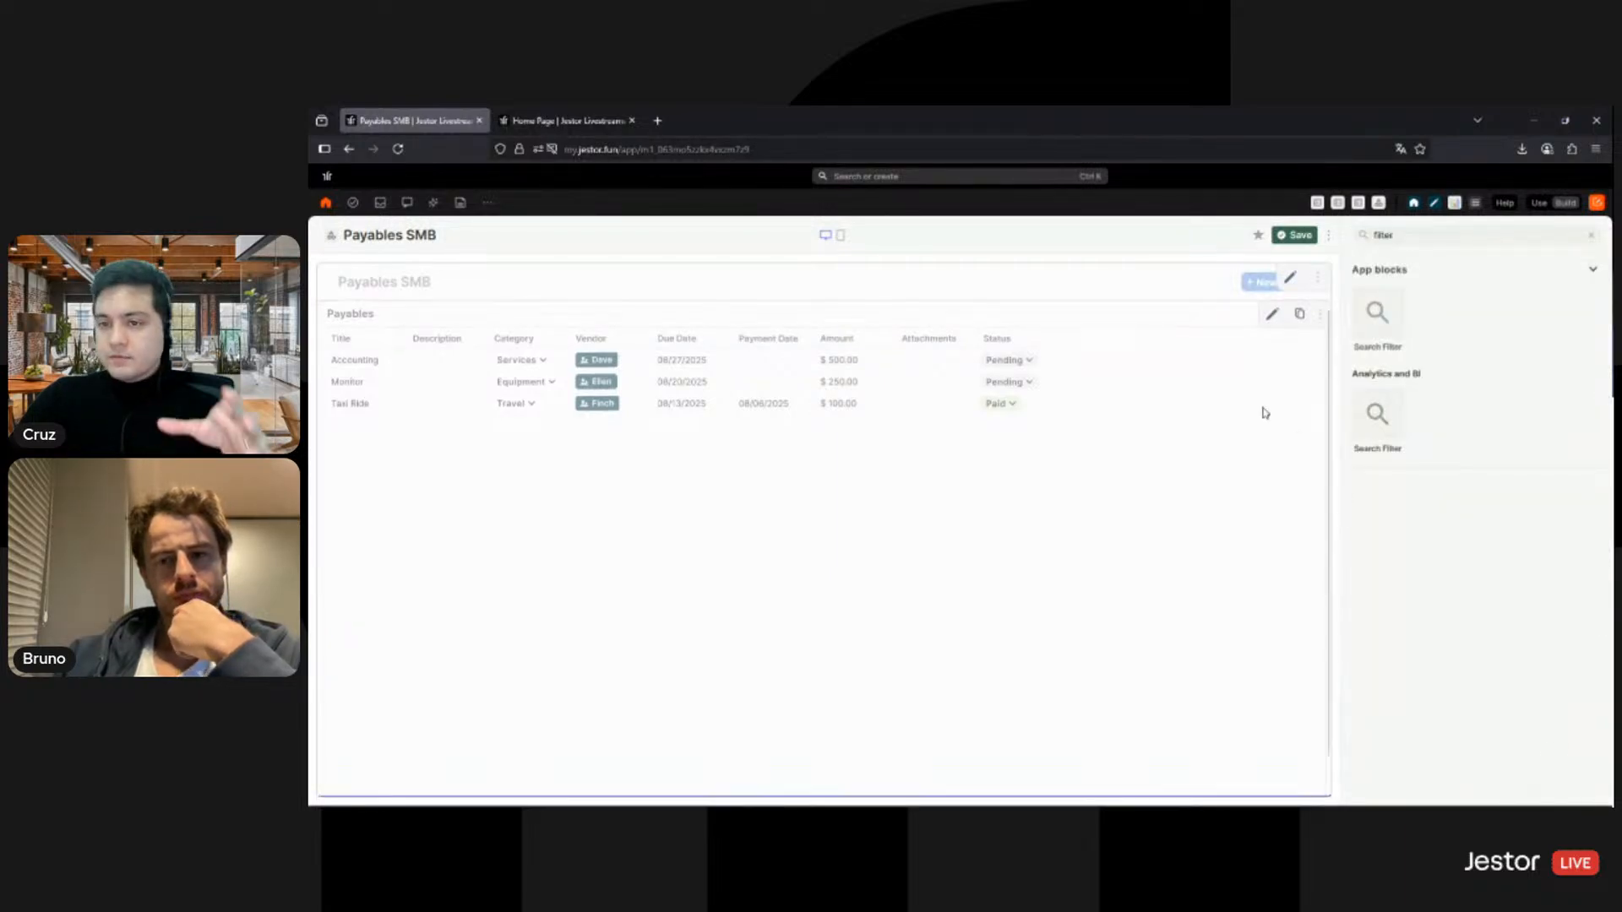
{"action": "left_click", "coordinate": [1292, 279]}
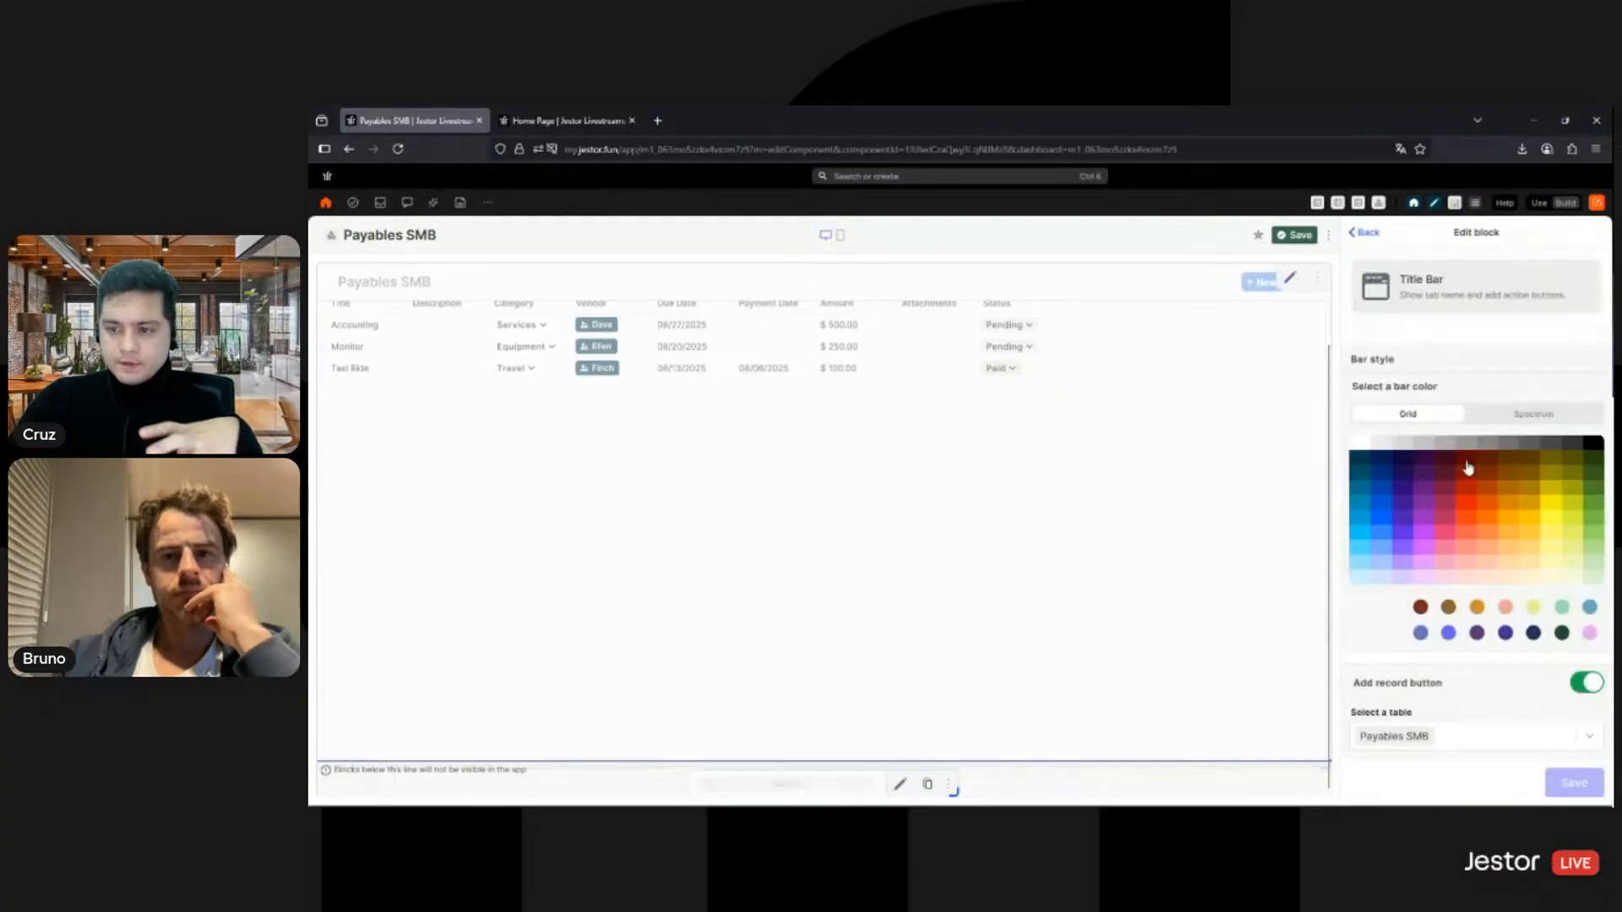
{"action": "scroll", "coordinate": [1521, 507], "scroll_direction": "down", "scroll_amount": 8}
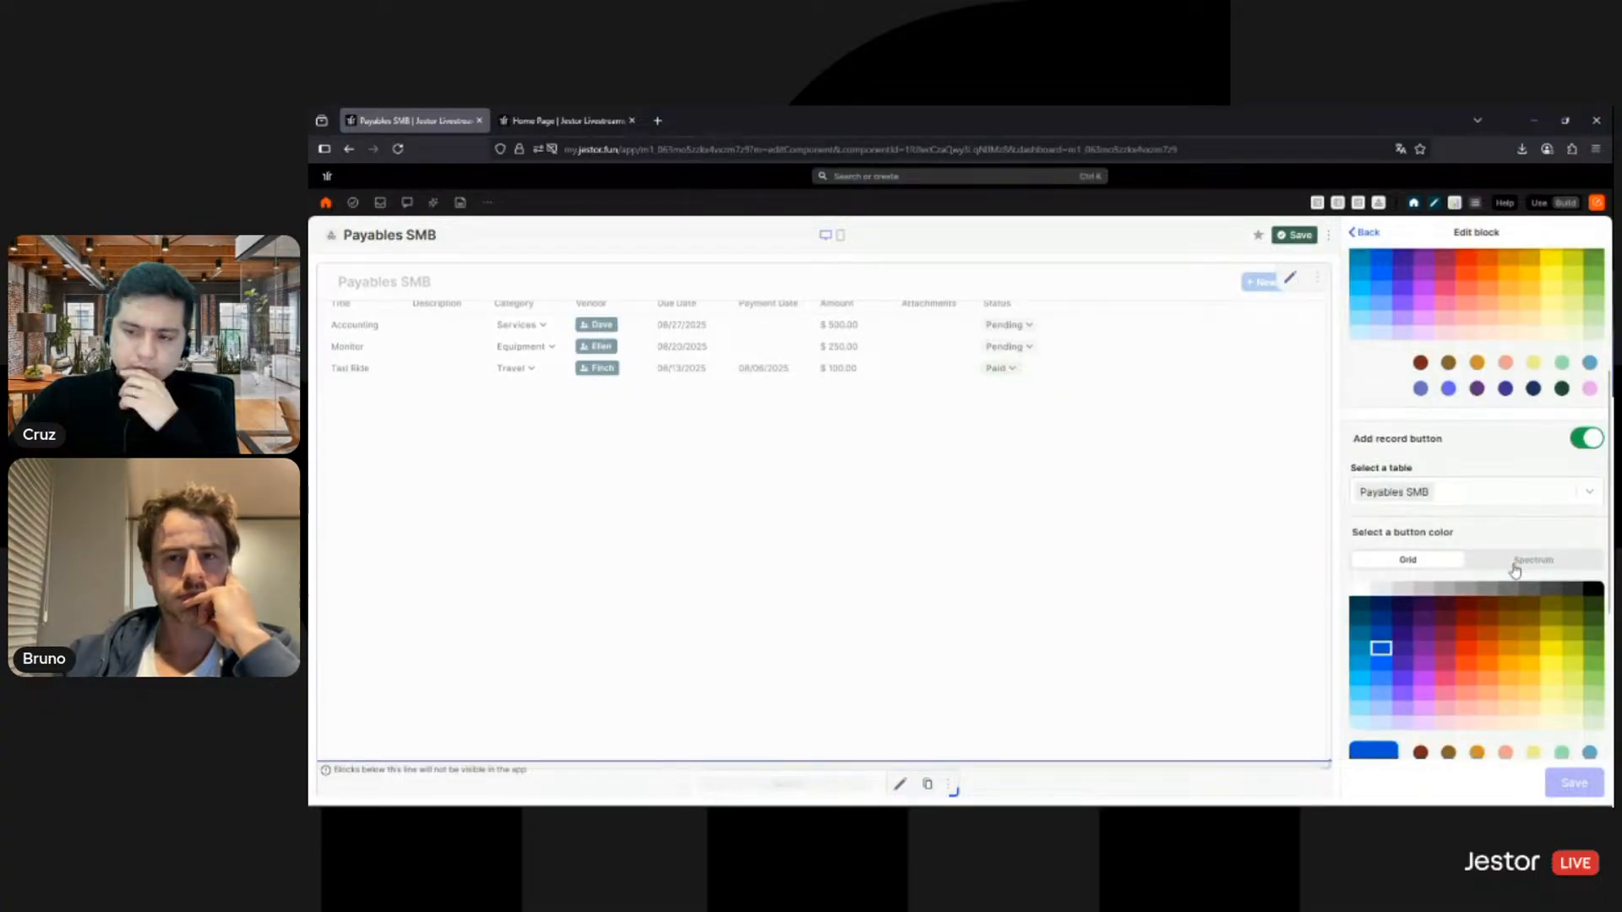
{"action": "scroll", "coordinate": [1504, 574], "scroll_direction": "up", "scroll_amount": 3}
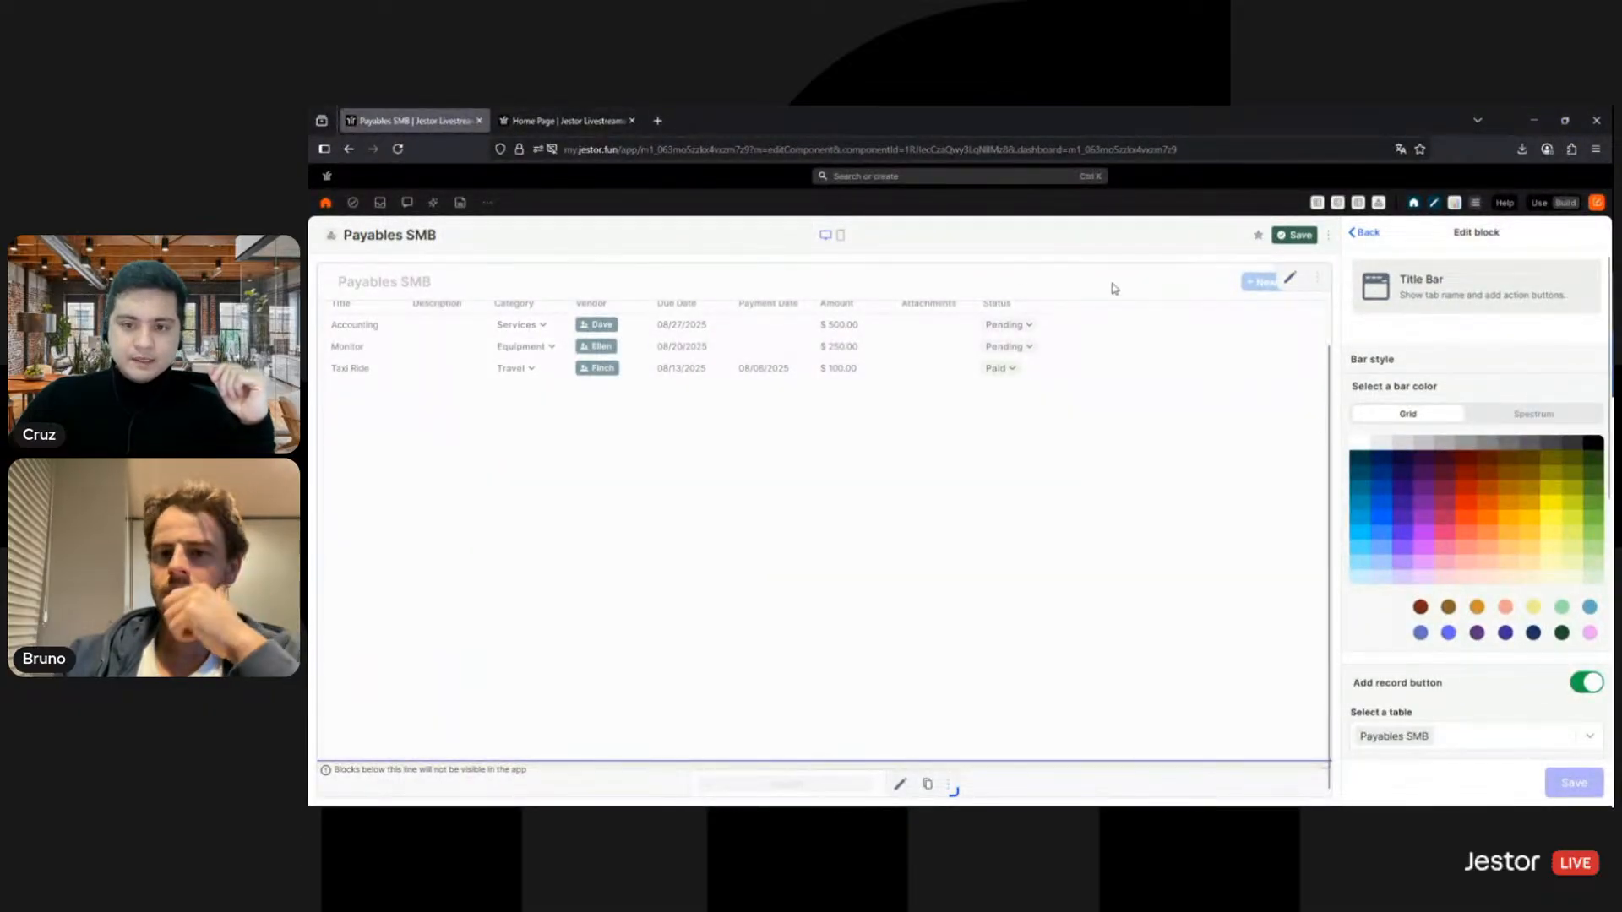
{"action": "scroll", "coordinate": [1477, 510], "scroll_direction": "down", "scroll_amount": 5}
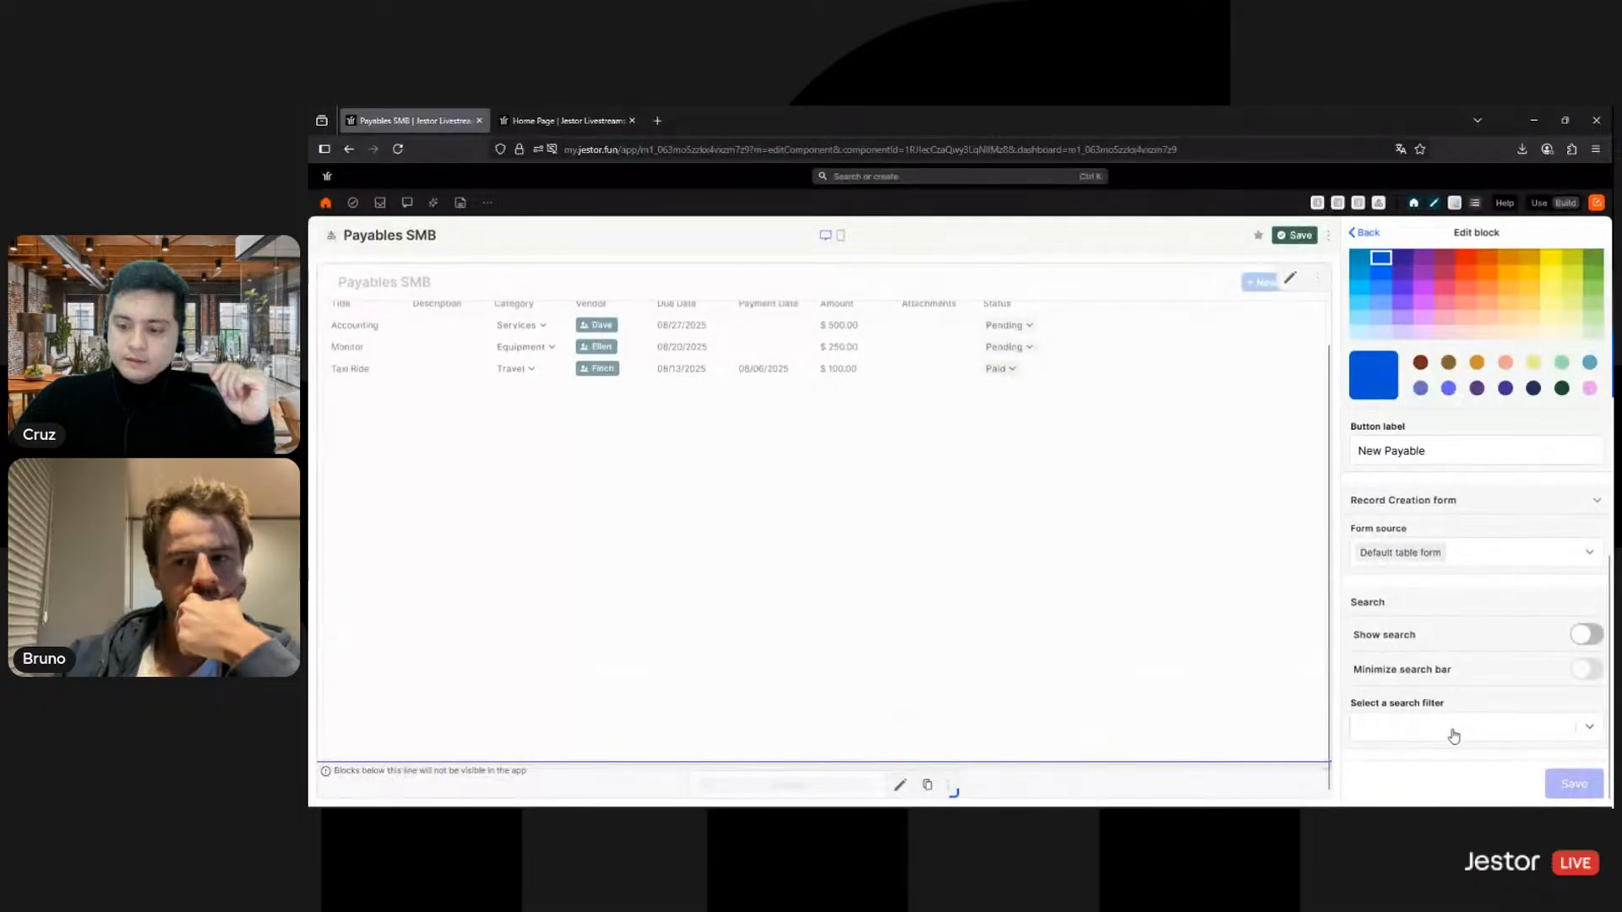
{"action": "left_click", "coordinate": [1453, 731]}
{"action": "left_click", "coordinate": [1409, 759]}
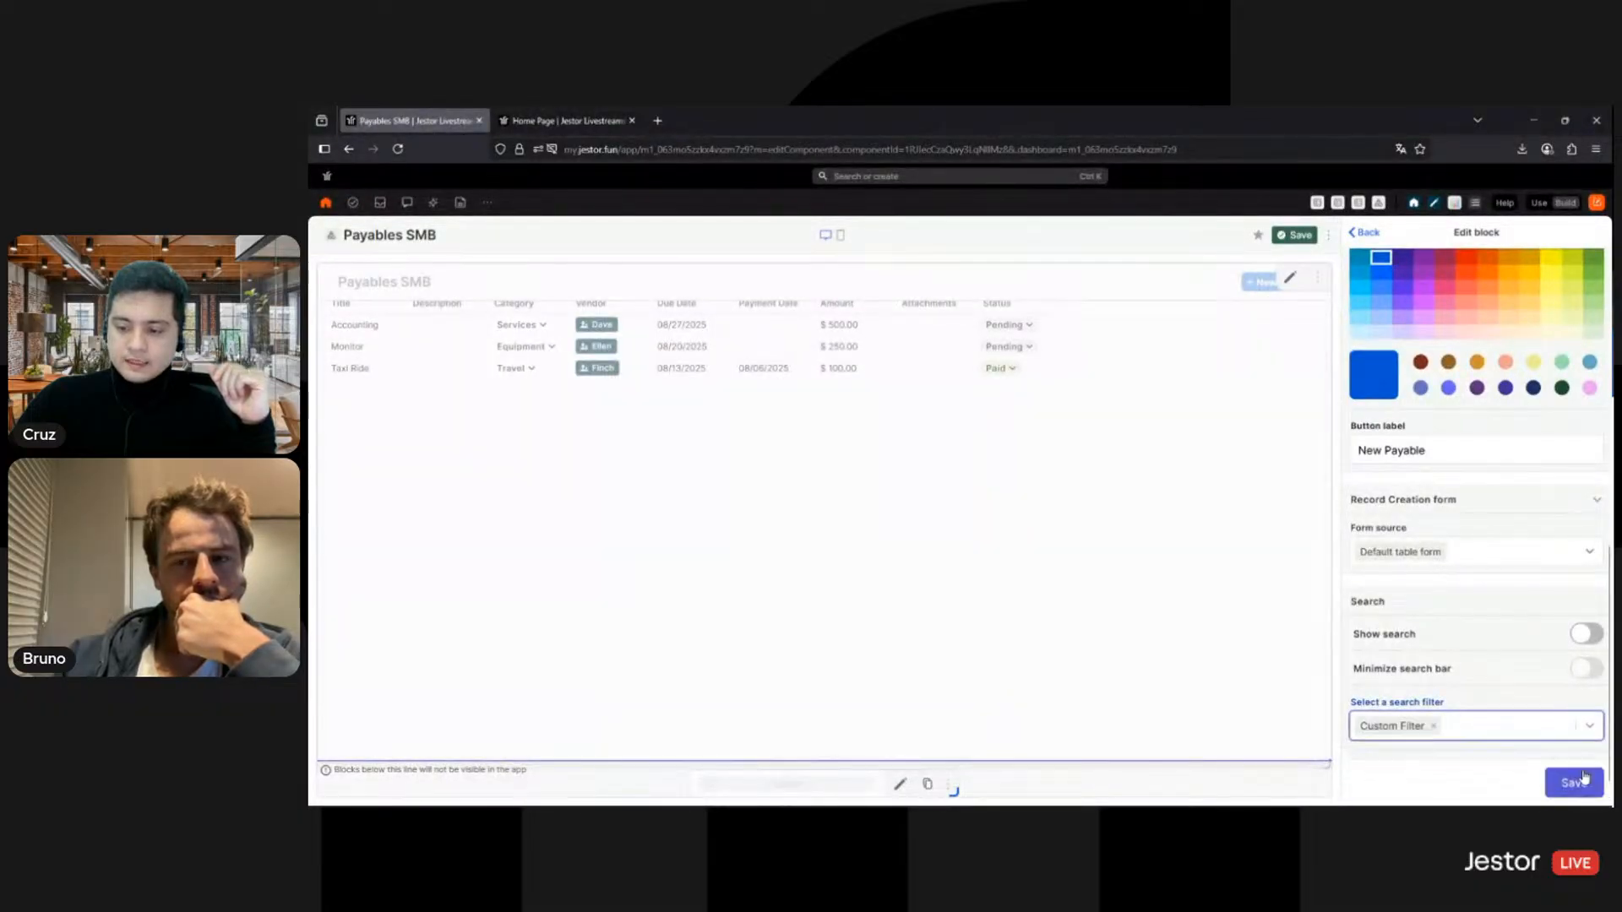
{"action": "left_click", "coordinate": [1580, 780]}
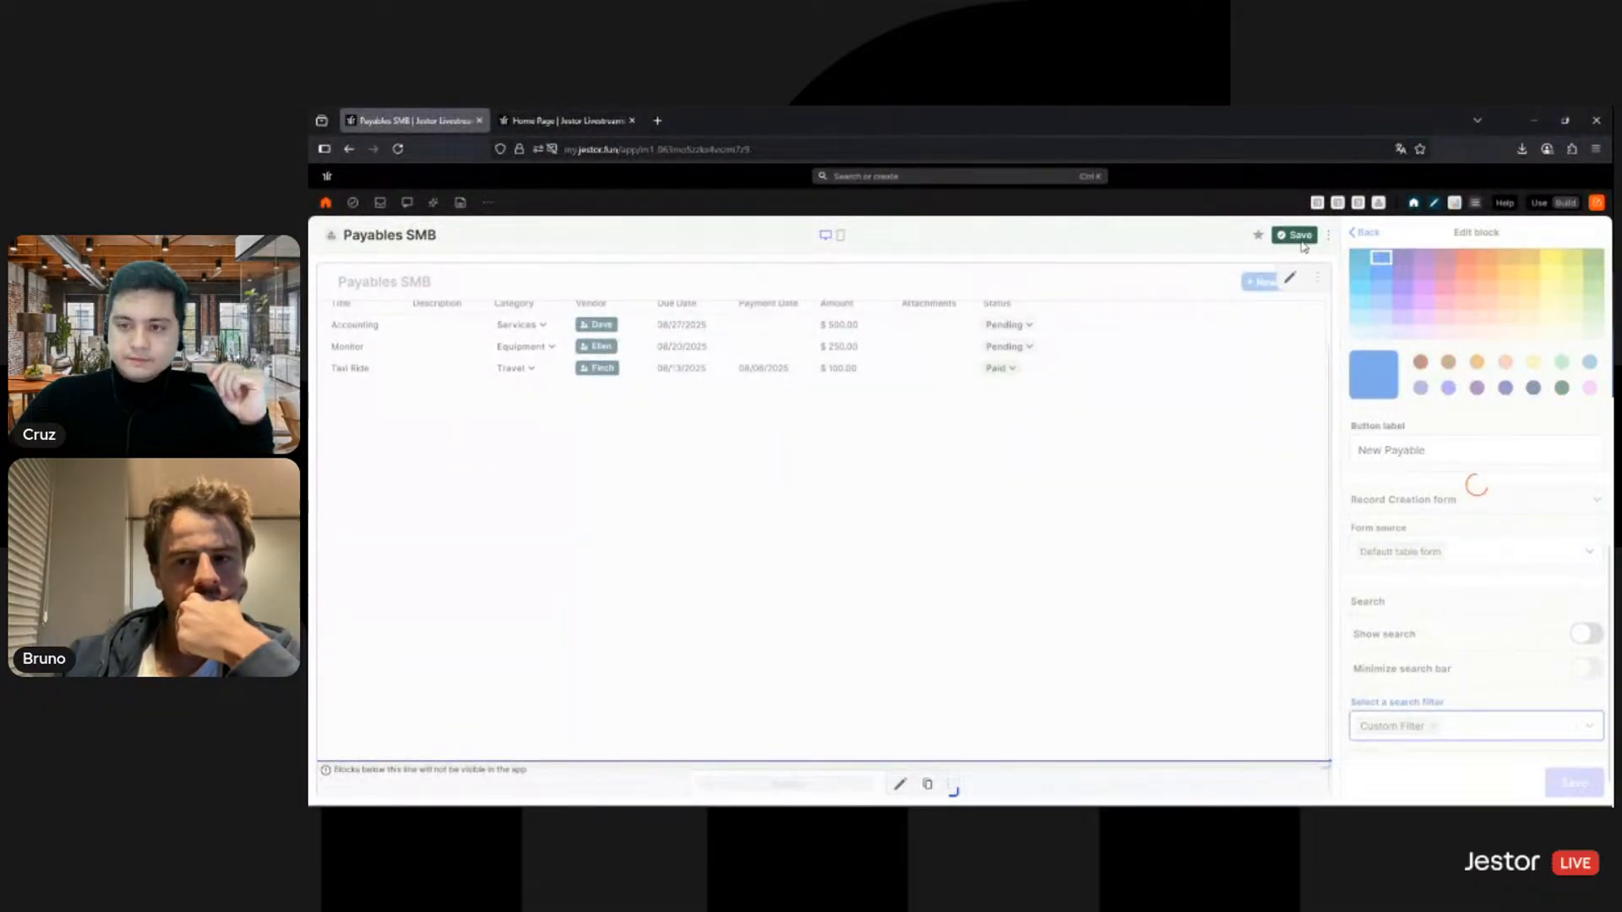
Step: Test the Vendor filter on one vendor in the live app and check the fields offered by the flexible filter
{"action": "left_click", "coordinate": [1539, 204]}
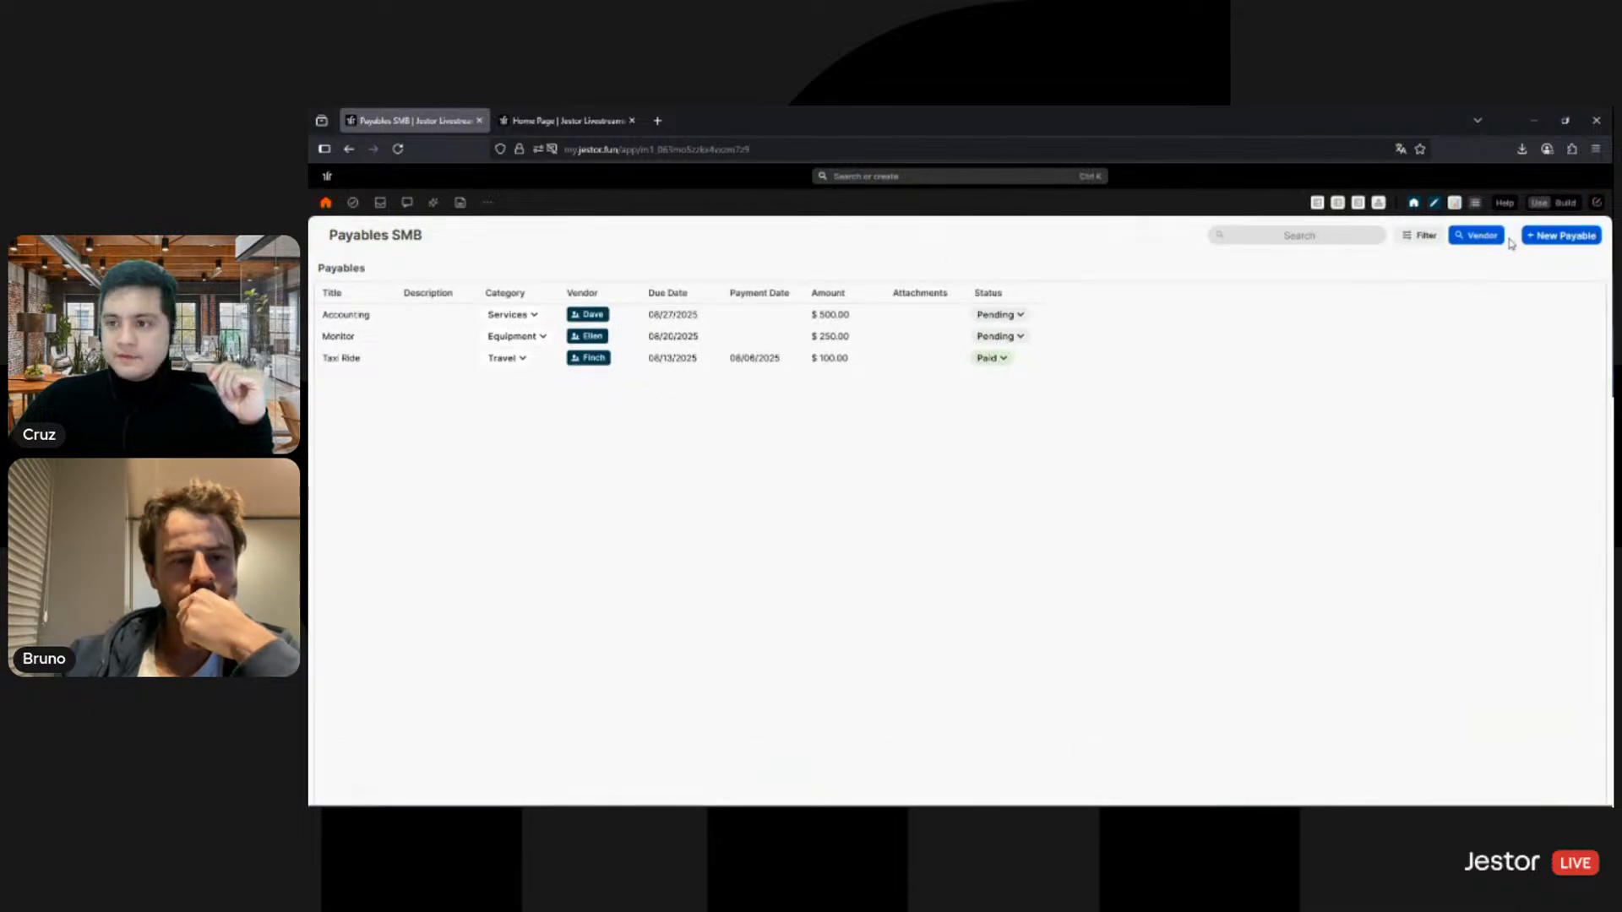
{"action": "left_click", "coordinate": [1495, 239]}
{"action": "left_click", "coordinate": [1455, 290]}
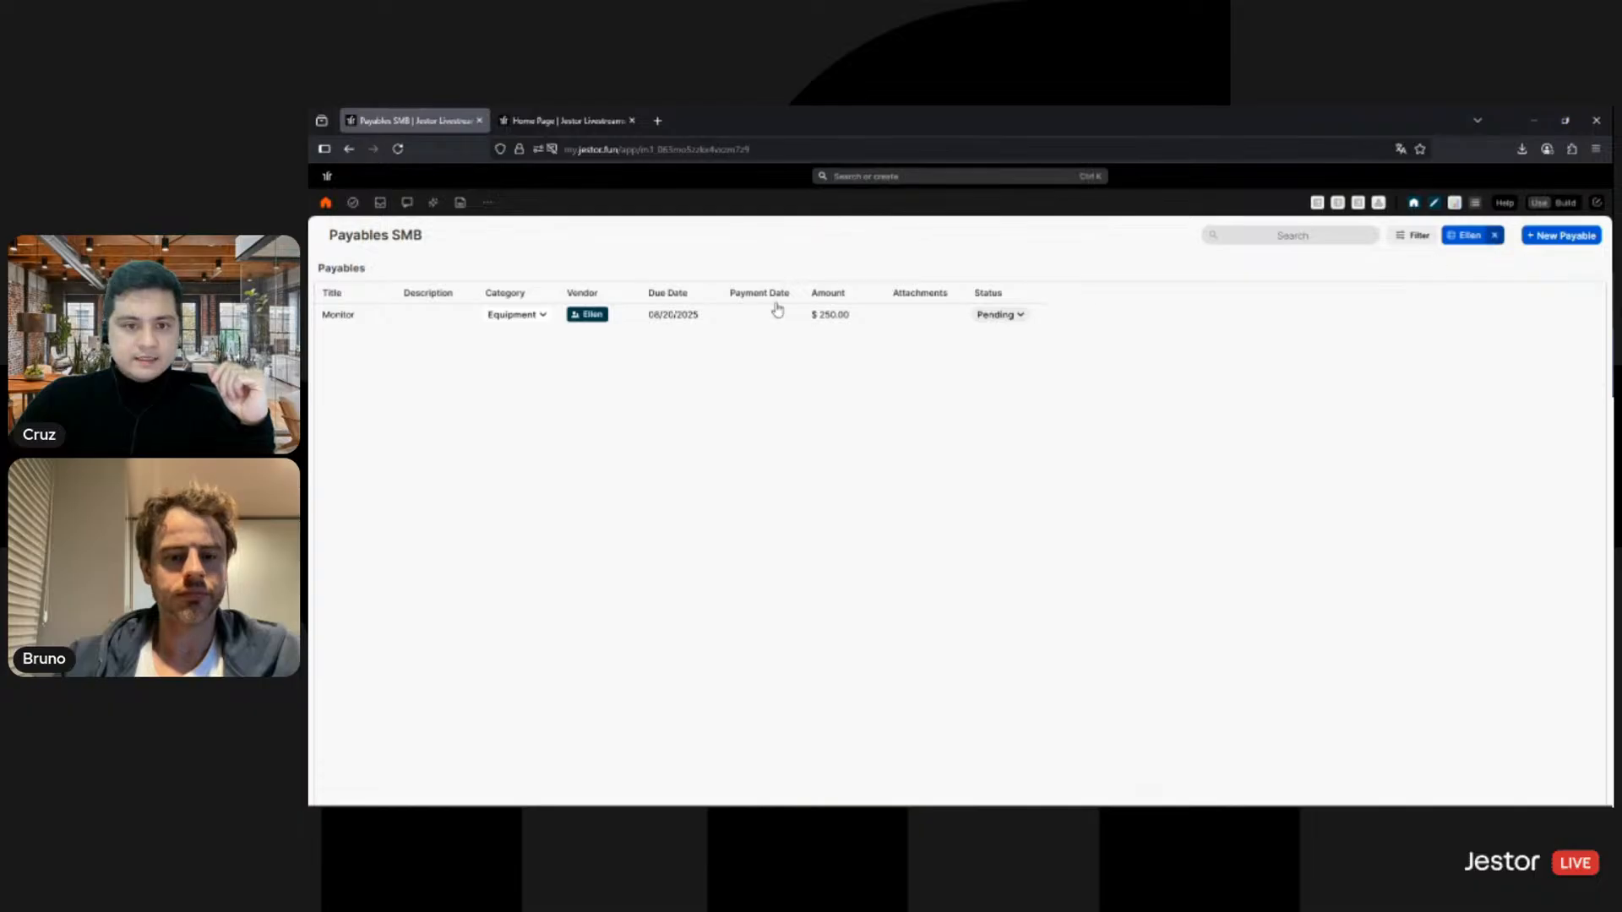
{"action": "left_click", "coordinate": [1414, 236]}
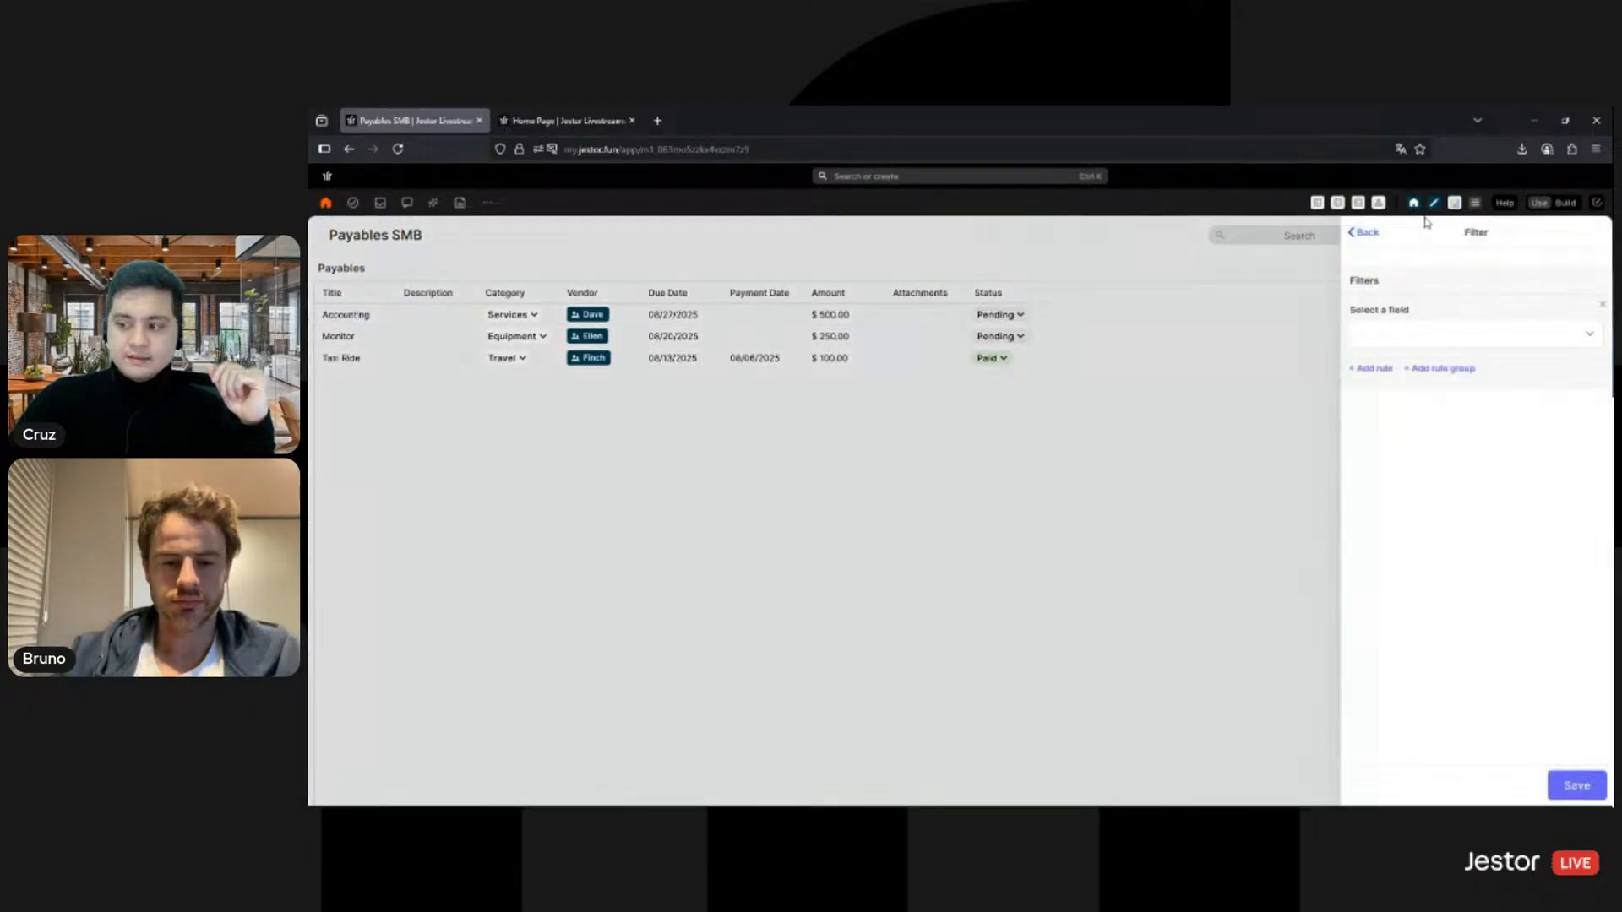
{"action": "left_click", "coordinate": [1444, 334]}
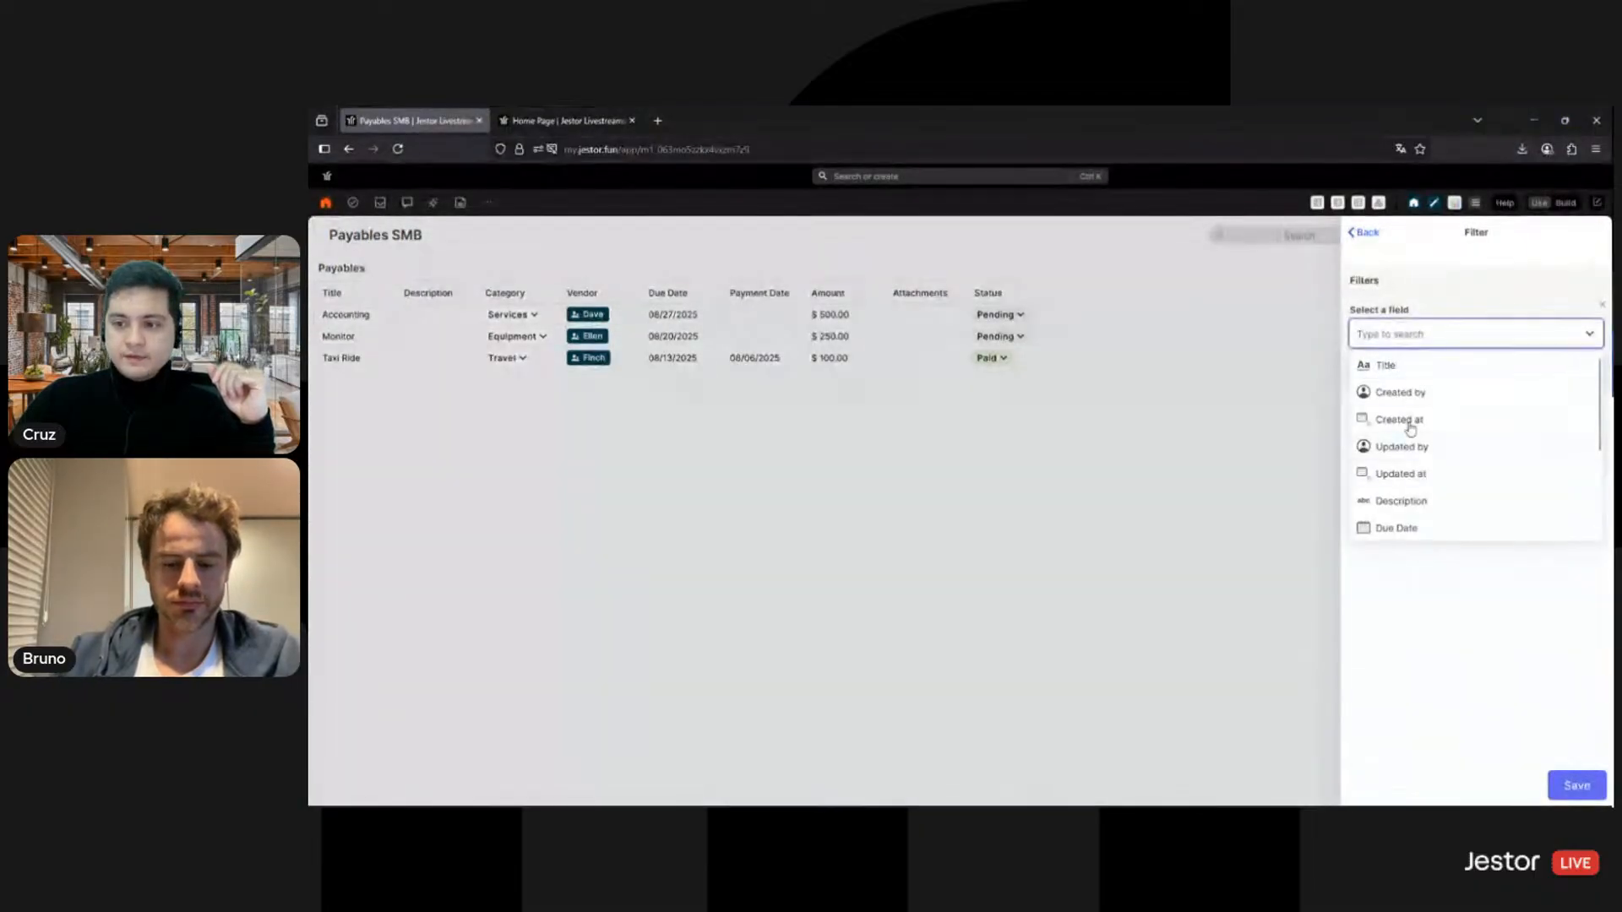
{"action": "key", "text": "Escape"}
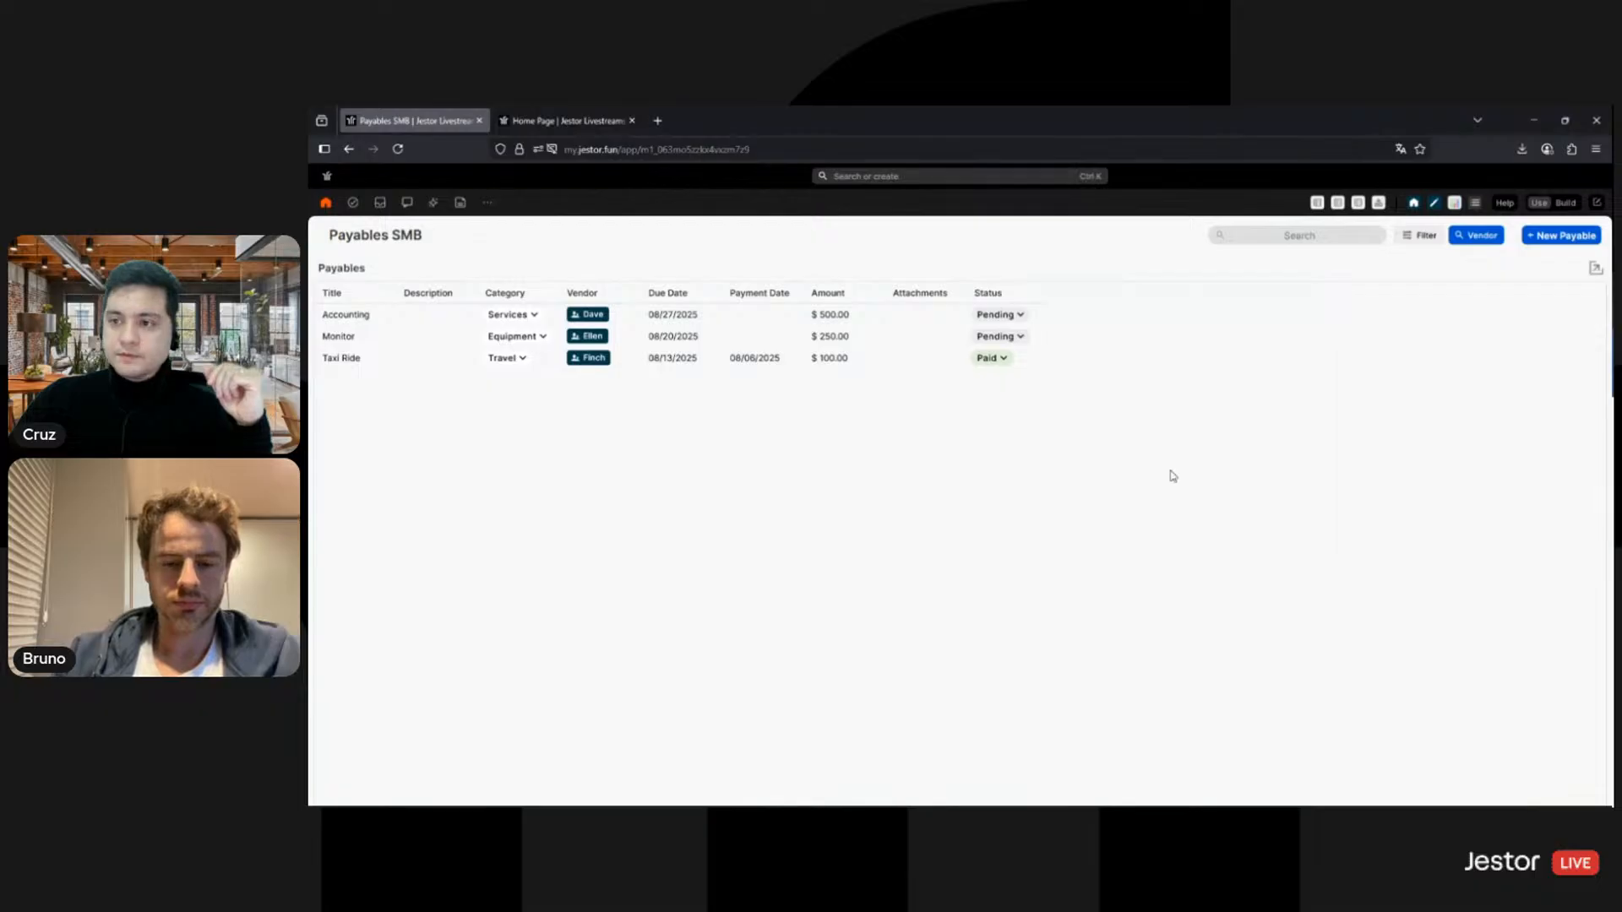
Step: Duplicate the Payables SMB app from build mode and open the copy
{"action": "left_click", "coordinate": [1567, 203]}
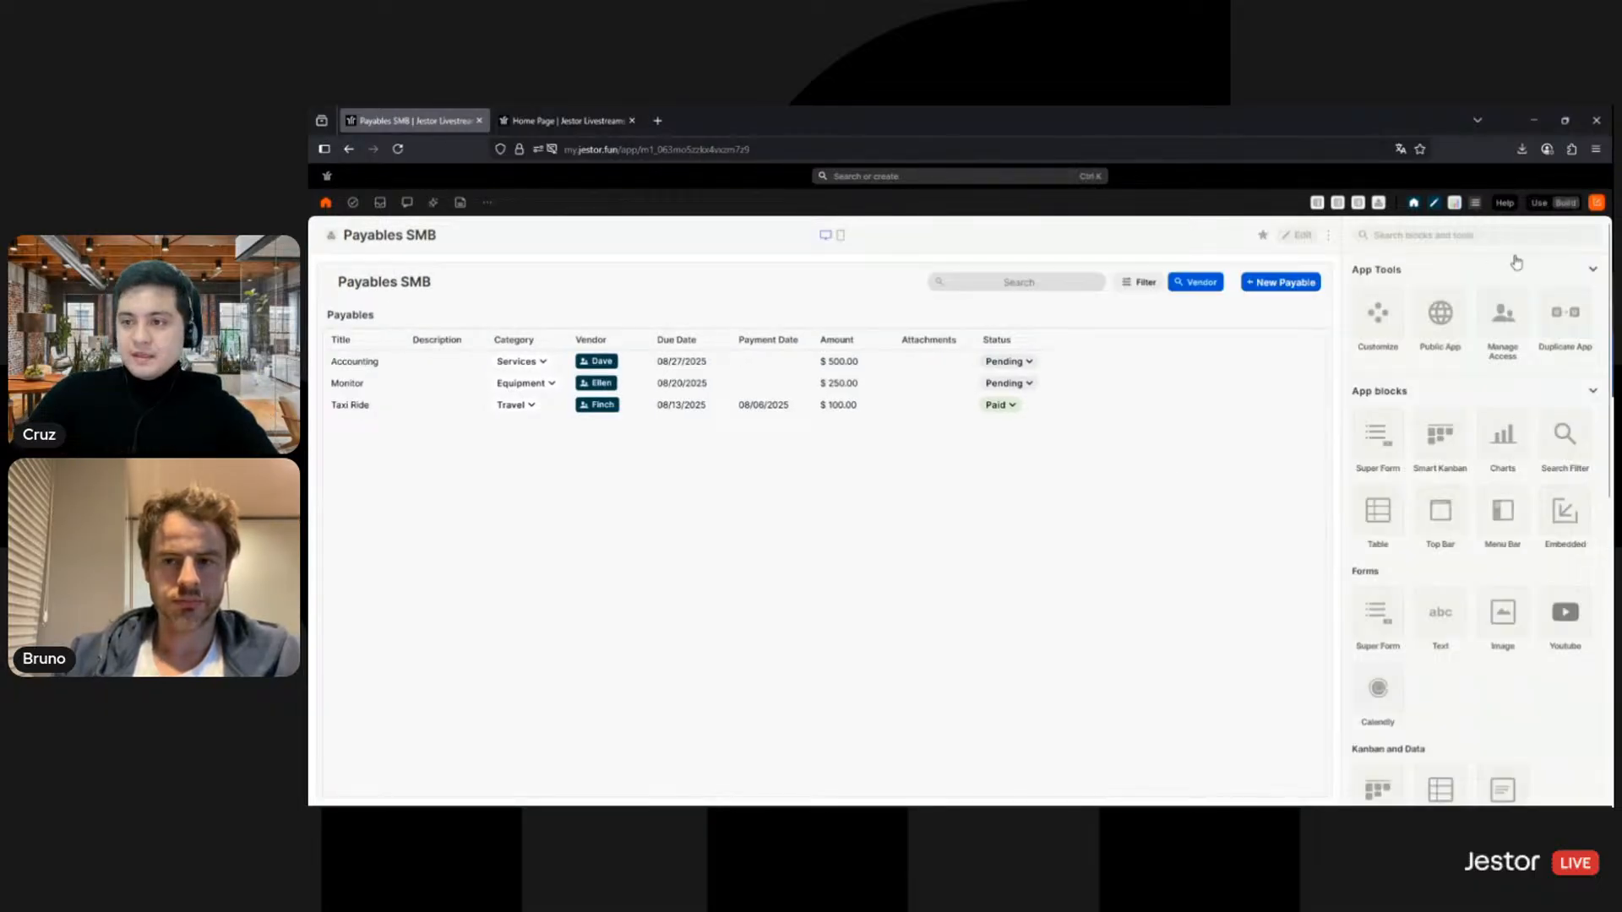
{"action": "left_click", "coordinate": [1579, 325]}
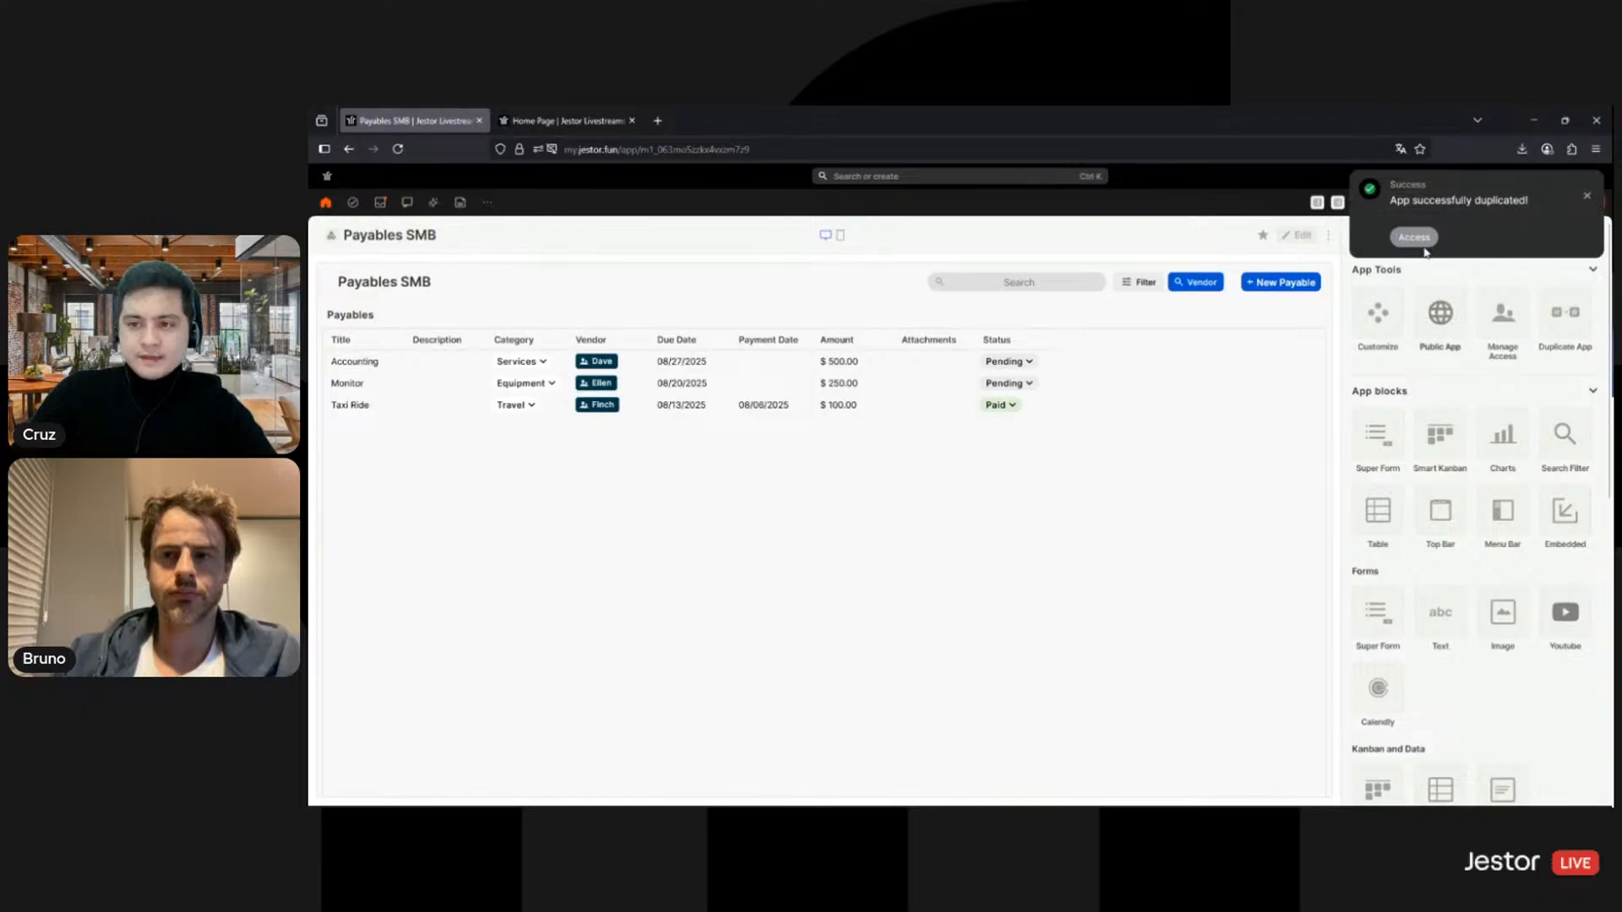
{"action": "left_click", "coordinate": [1423, 241]}
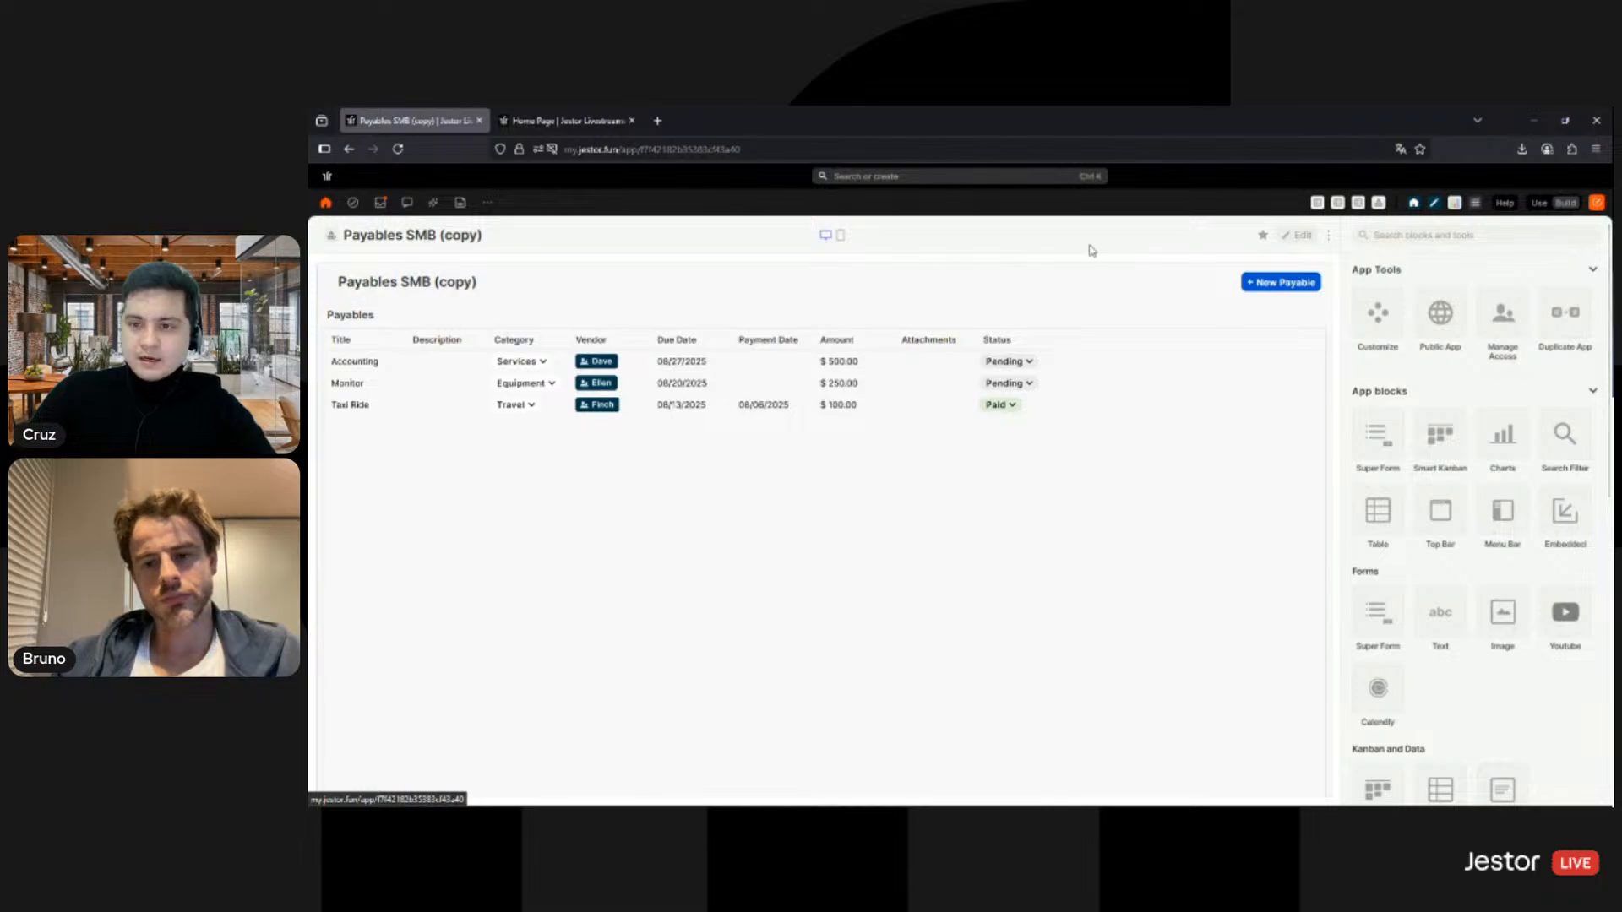
Step: Put the duplicated app into editing and rename it "Receivables SMB"
{"action": "left_click", "coordinate": [1301, 237]}
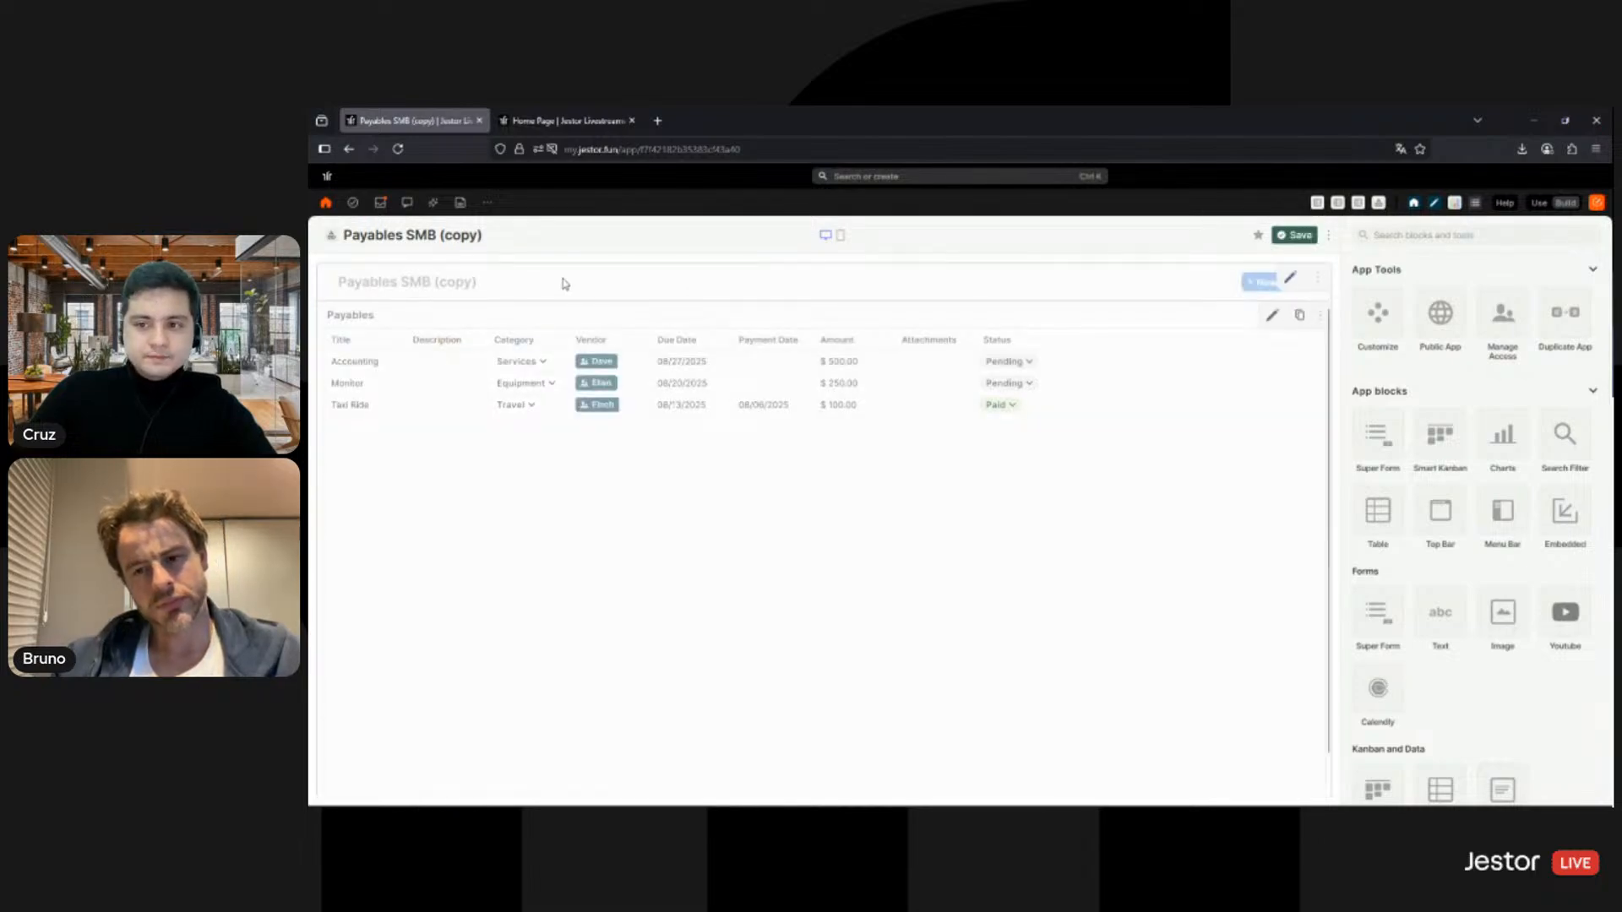
{"action": "triple_click", "coordinate": [417, 233]}
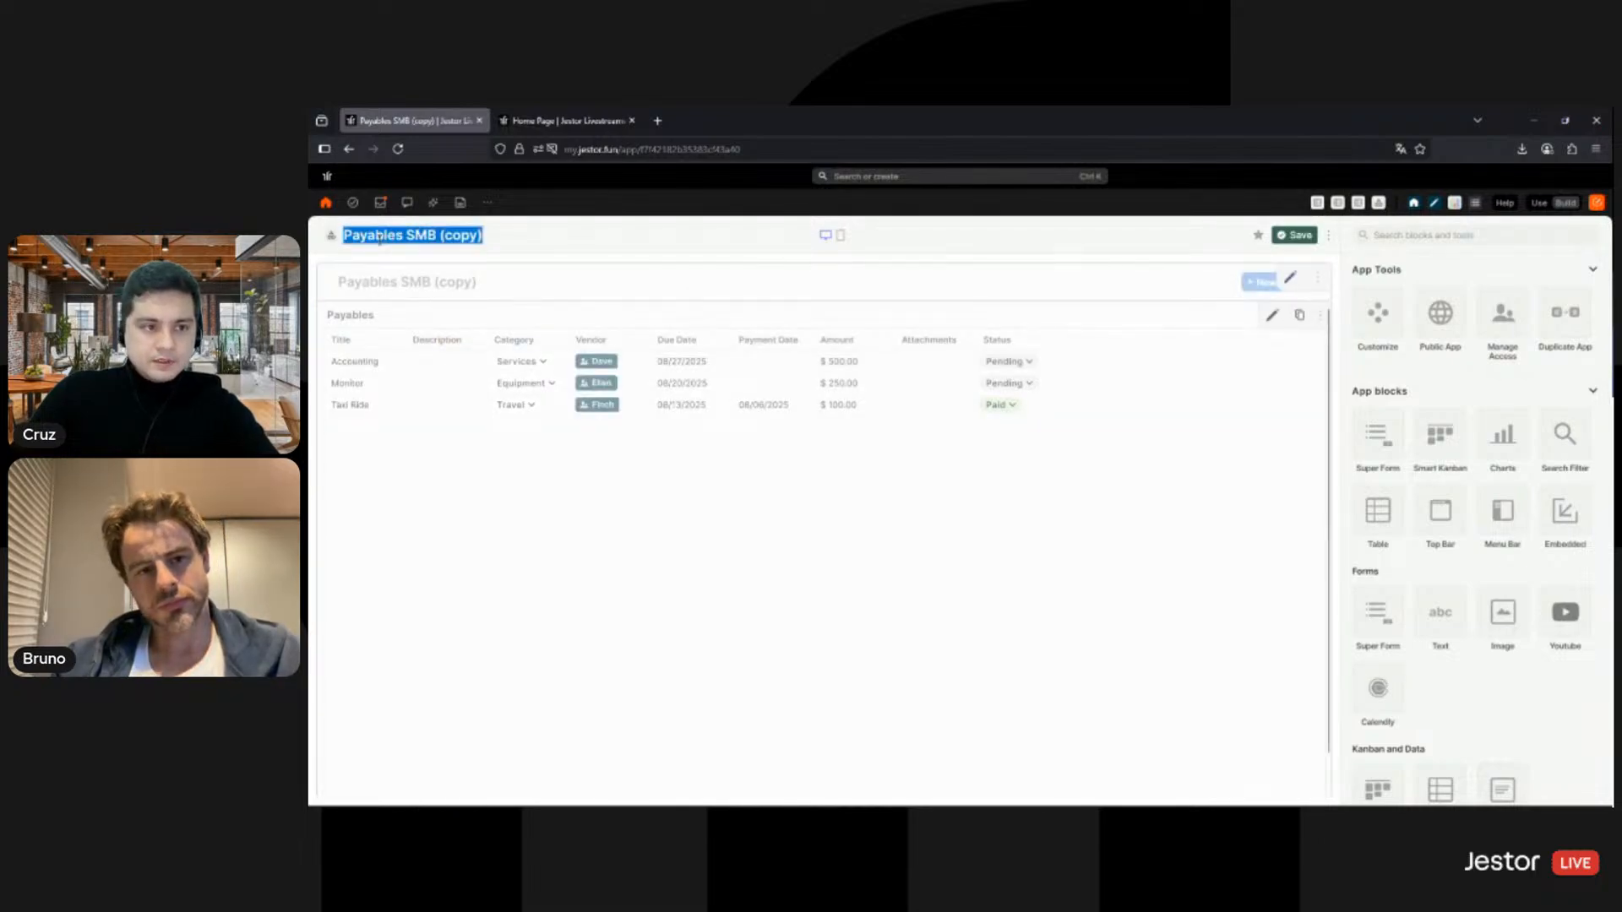
{"action": "double_click", "coordinate": [379, 237]}
{"action": "type", "text": "Receivables"}
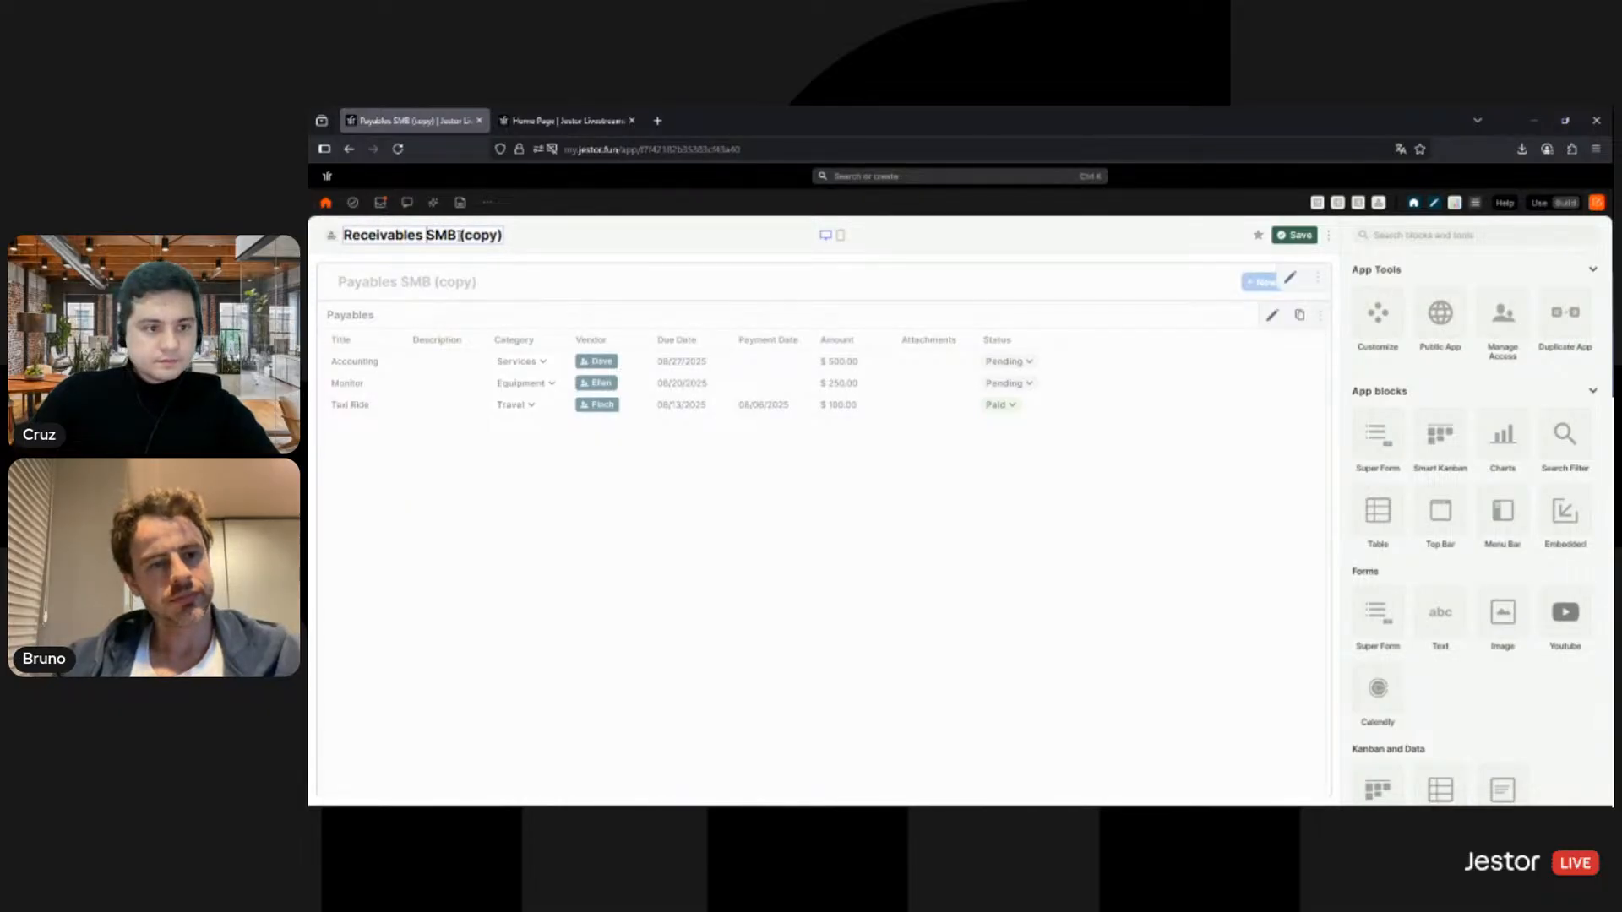
{"action": "left_click_drag", "start_coordinate": [459, 235], "coordinate": [535, 249]}
{"action": "key", "text": "BackSpace"}
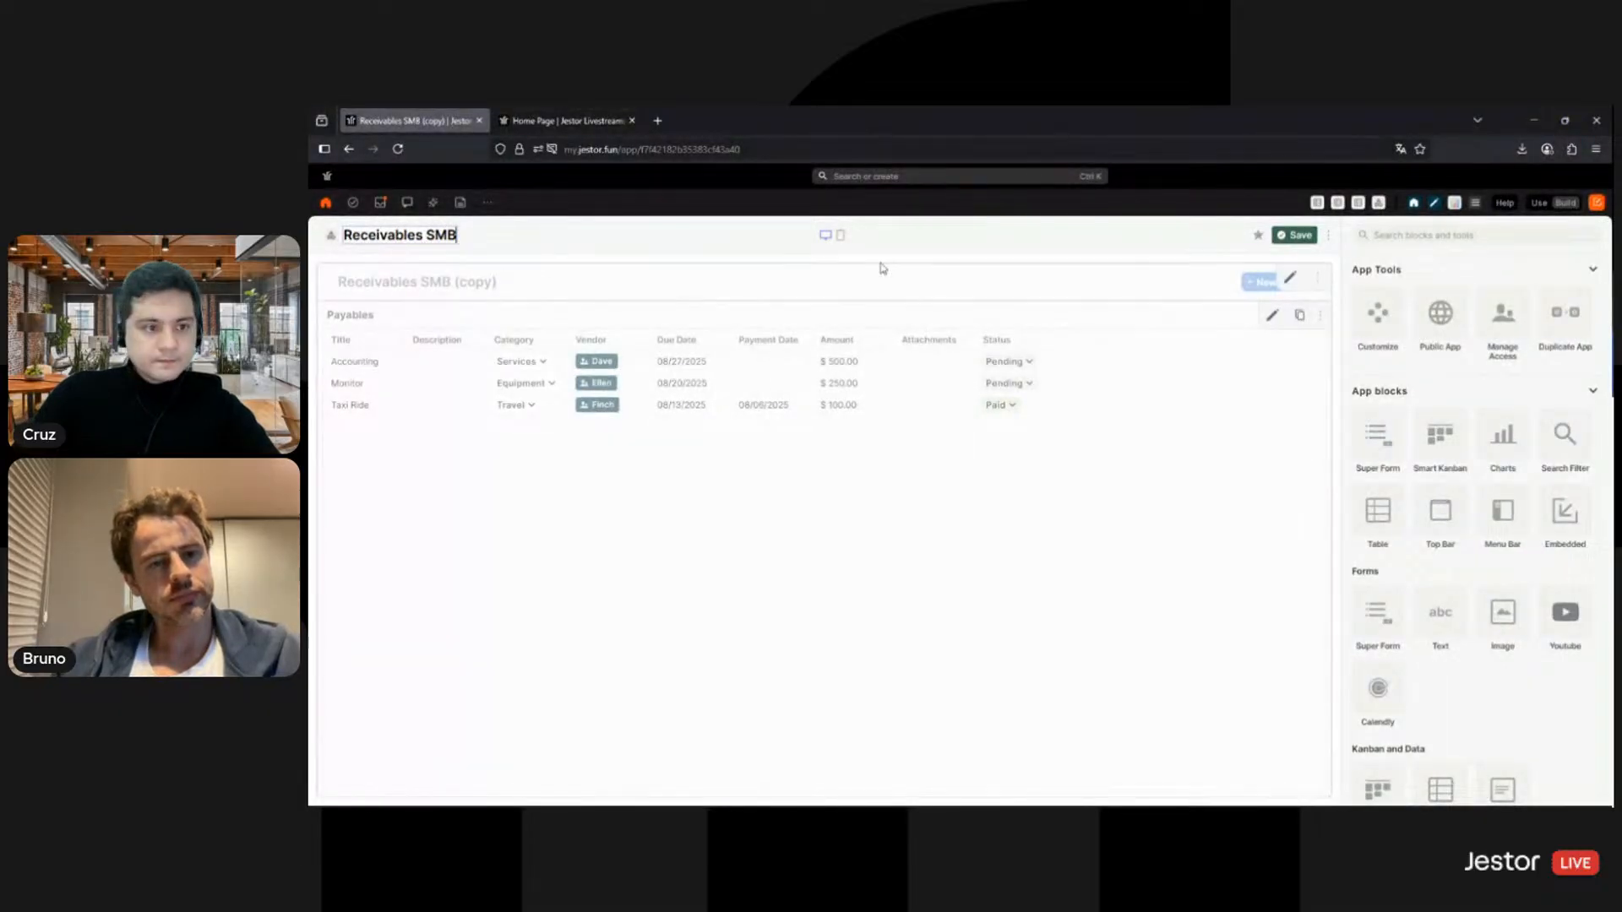
{"action": "left_click", "coordinate": [1205, 255]}
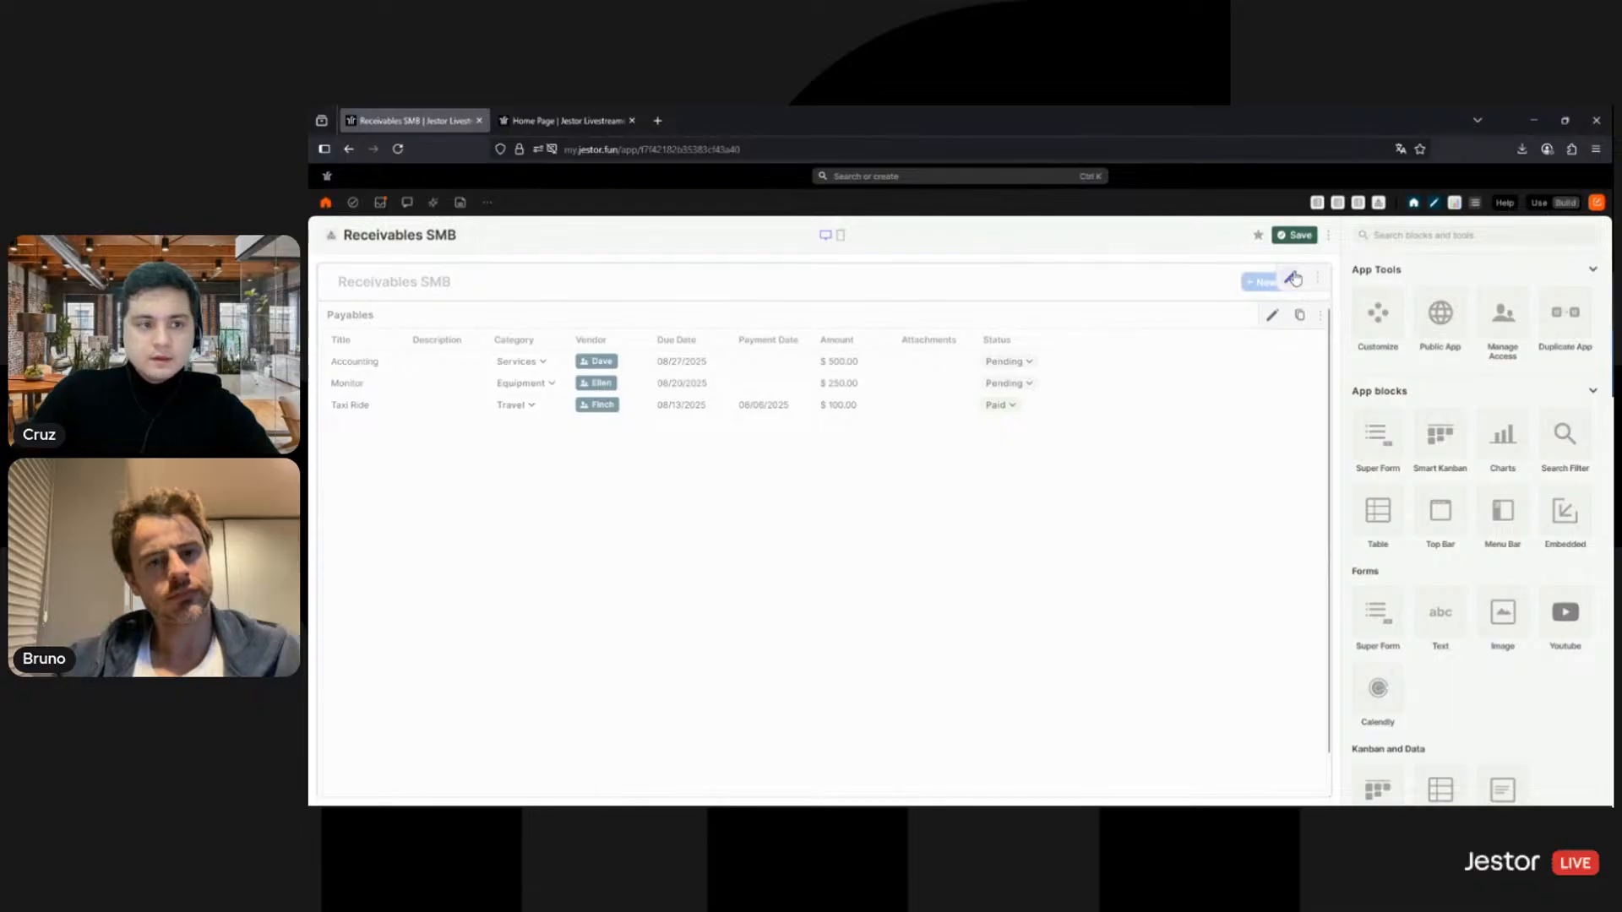
Step: Rename the copied table block to "Receivables" and set its source table to Receivables SMB
{"action": "left_click", "coordinate": [1272, 318]}
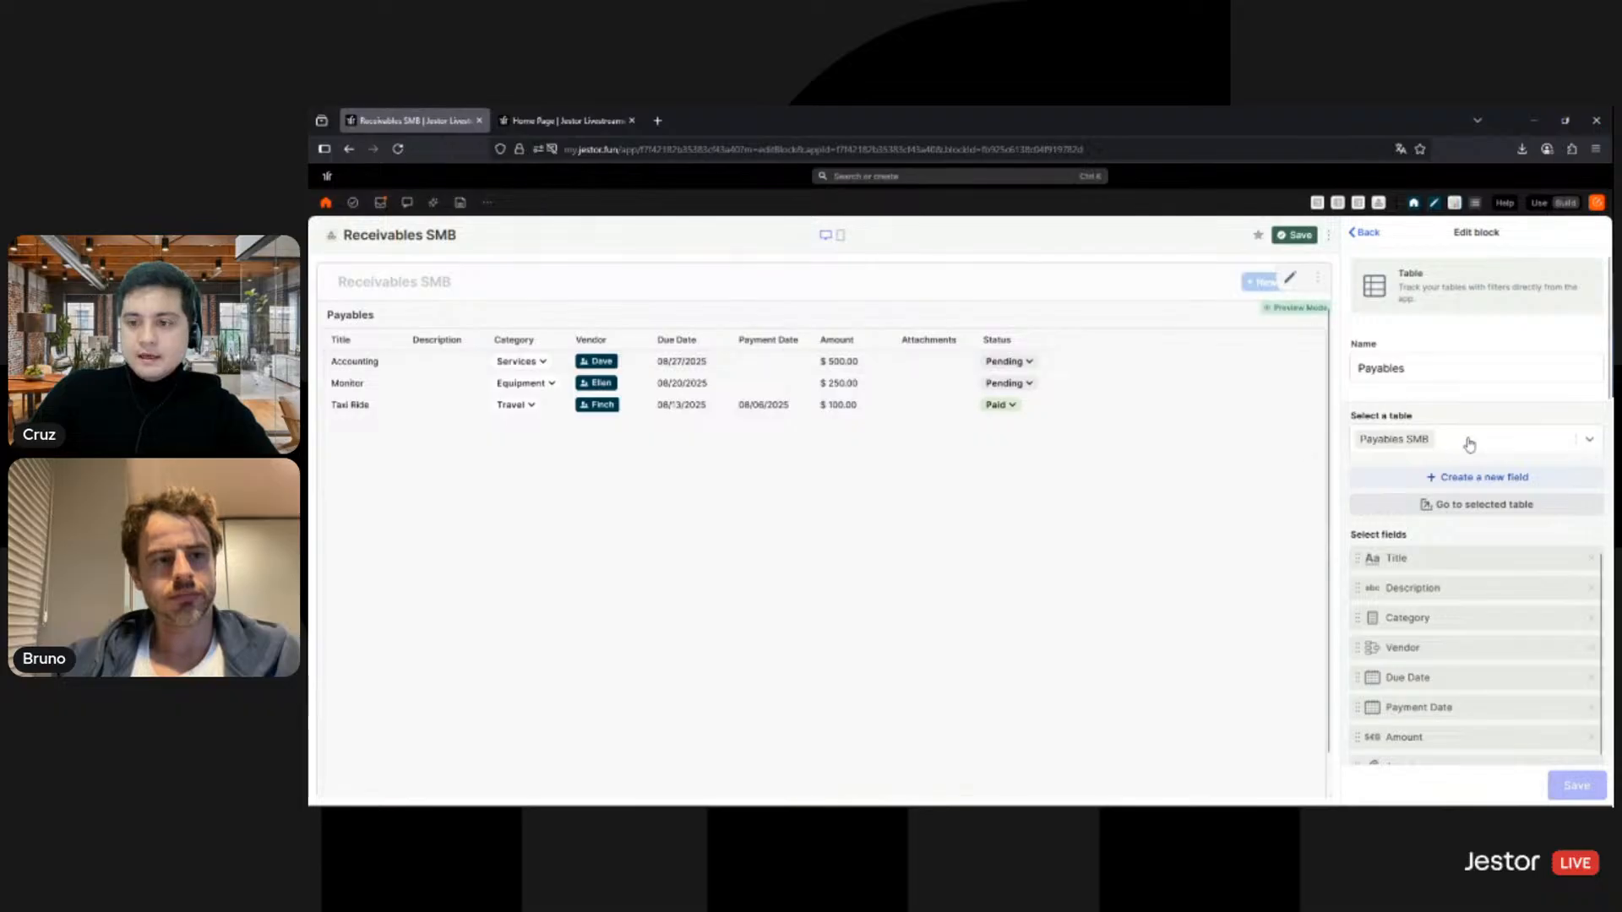
{"action": "double_click", "coordinate": [1417, 370]}
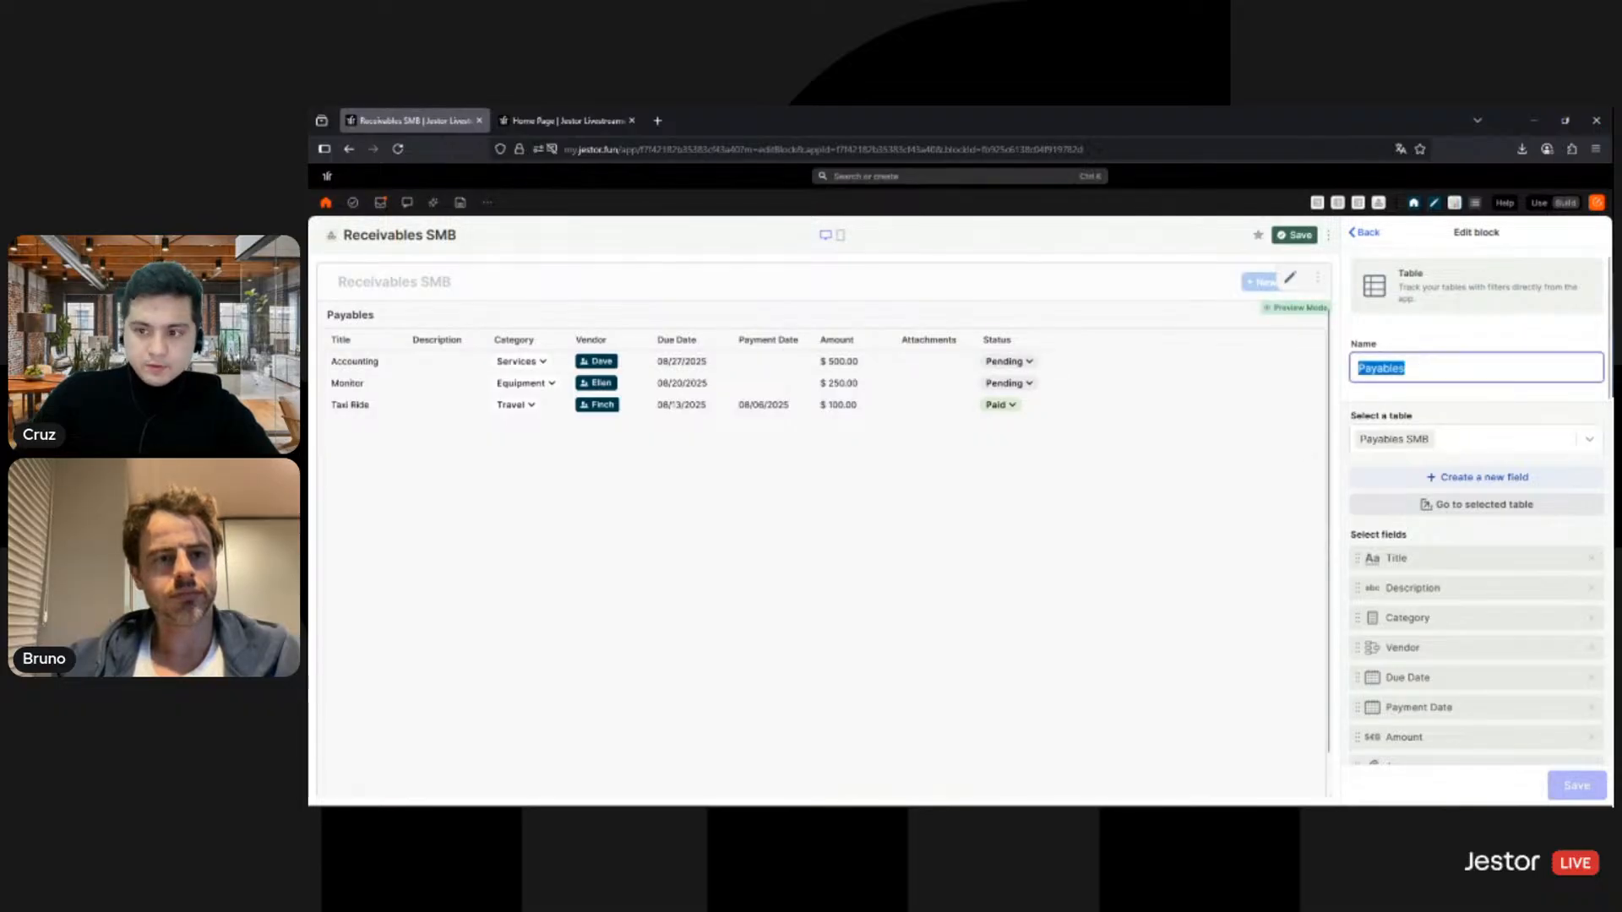
{"action": "type", "text": "Receivables"}
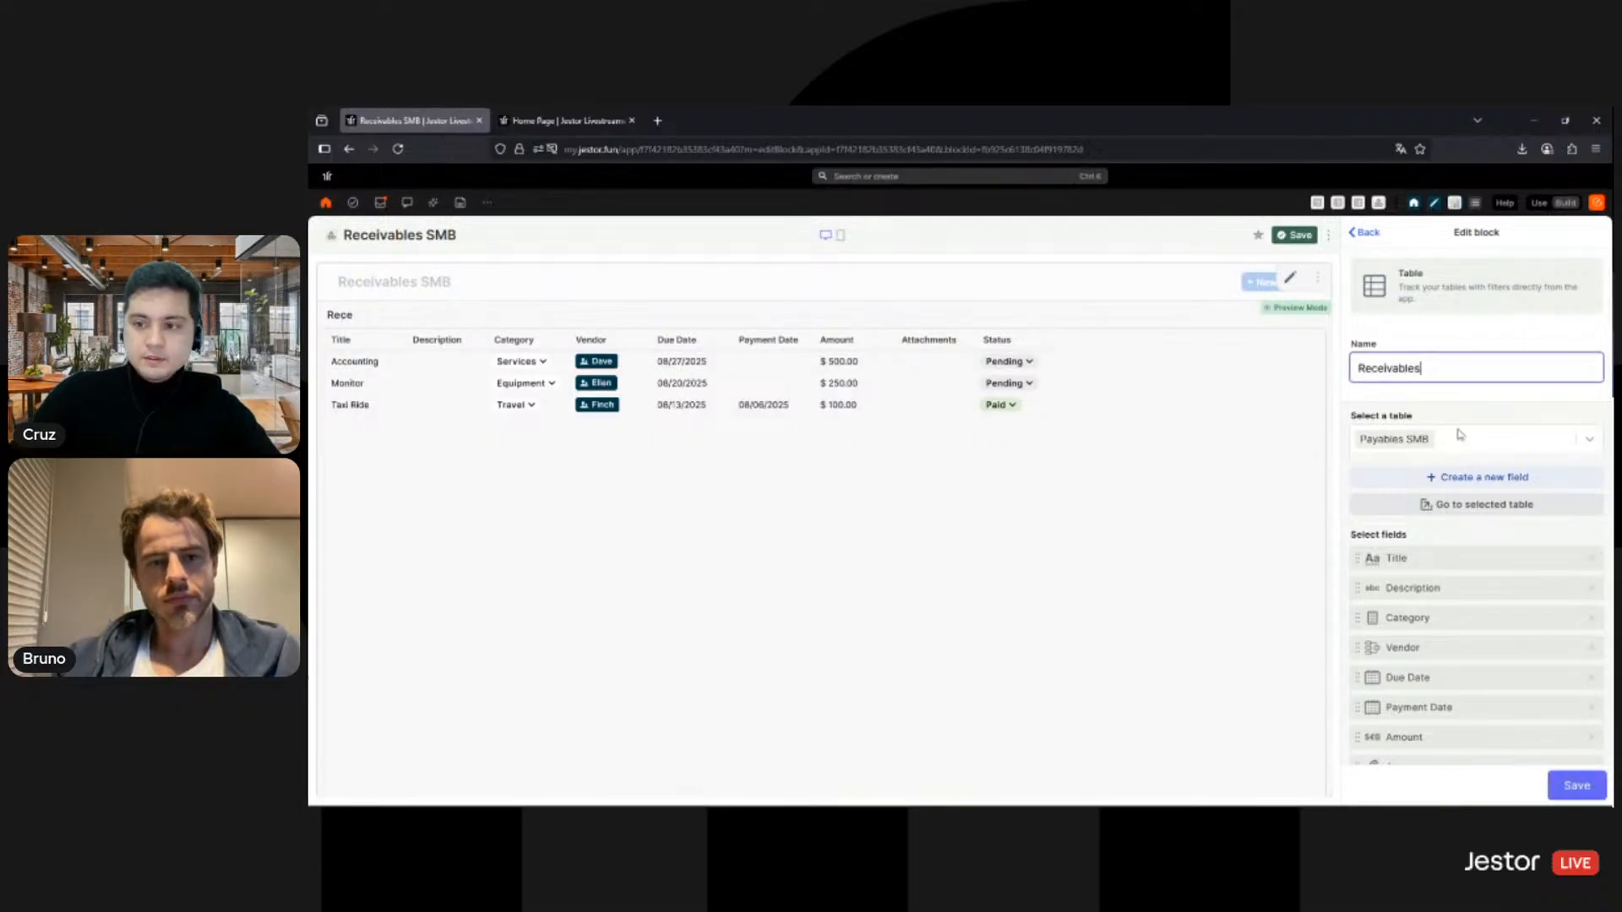
{"action": "left_click", "coordinate": [1464, 439]}
{"action": "type", "text": "ee"}
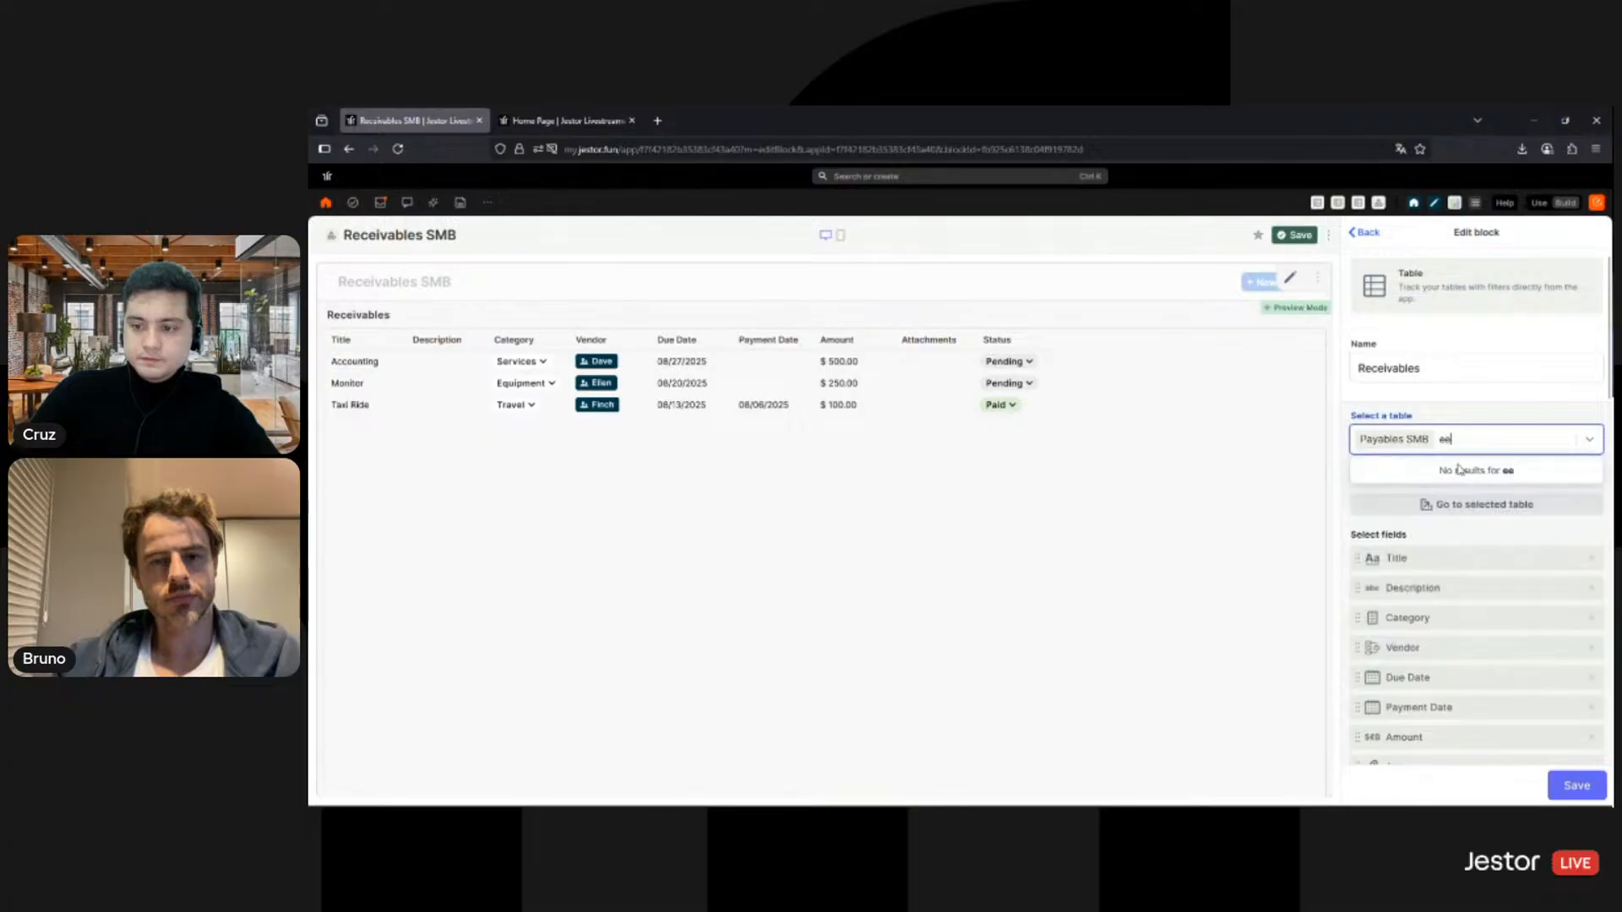
{"action": "key", "text": "BackSpace"}
{"action": "key", "text": "BackSpace"}
{"action": "type", "text": "rec"}
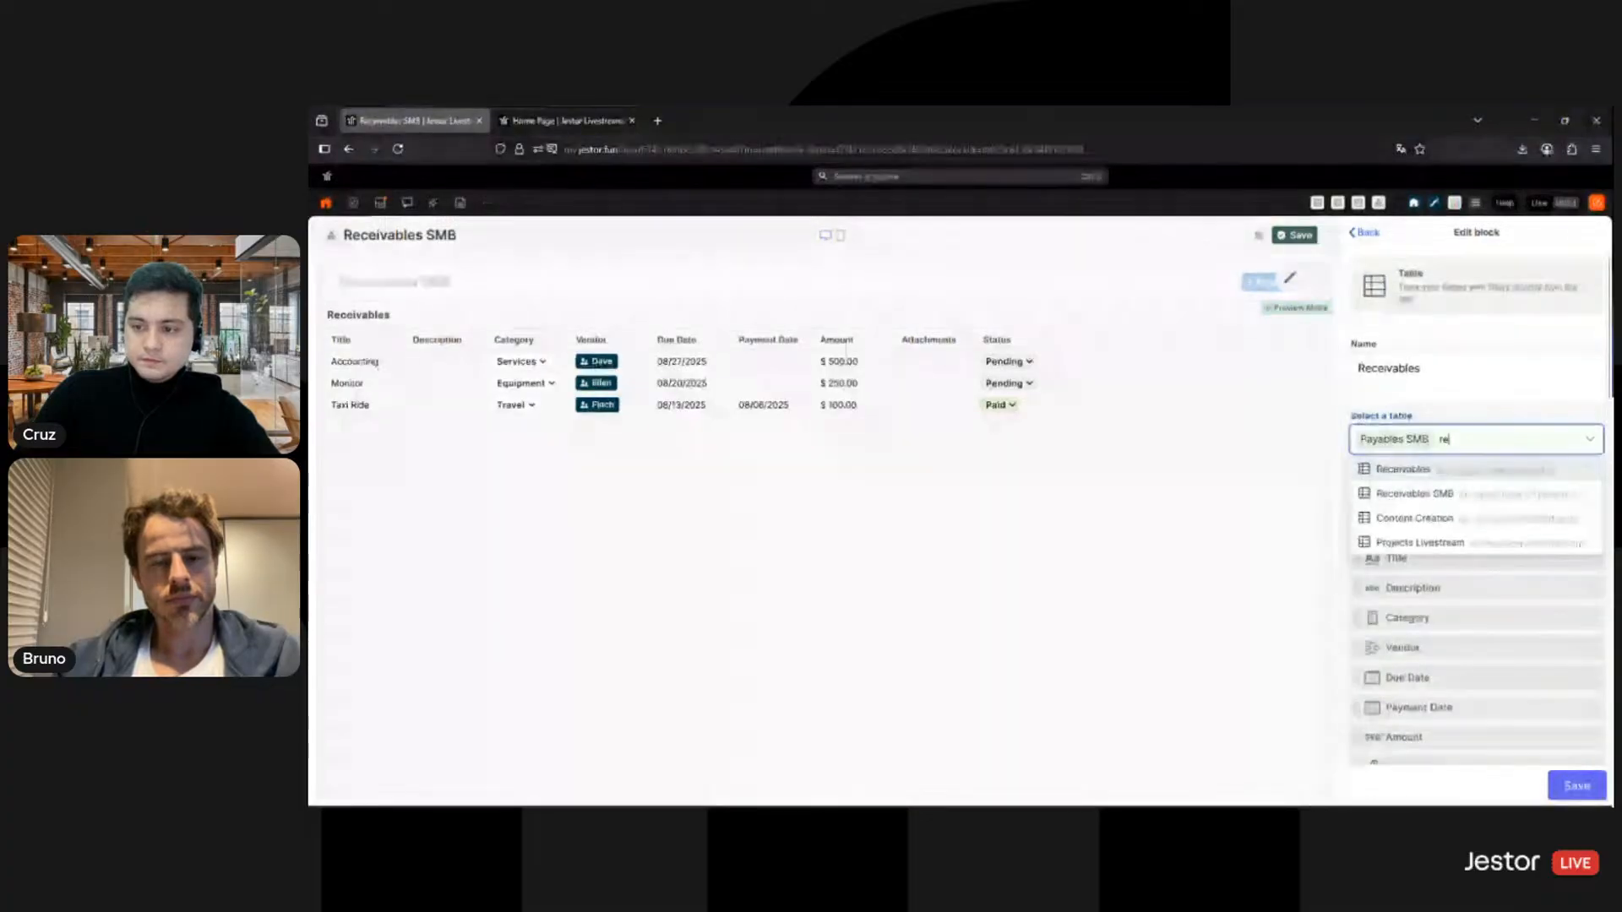
{"action": "left_click", "coordinate": [1413, 496]}
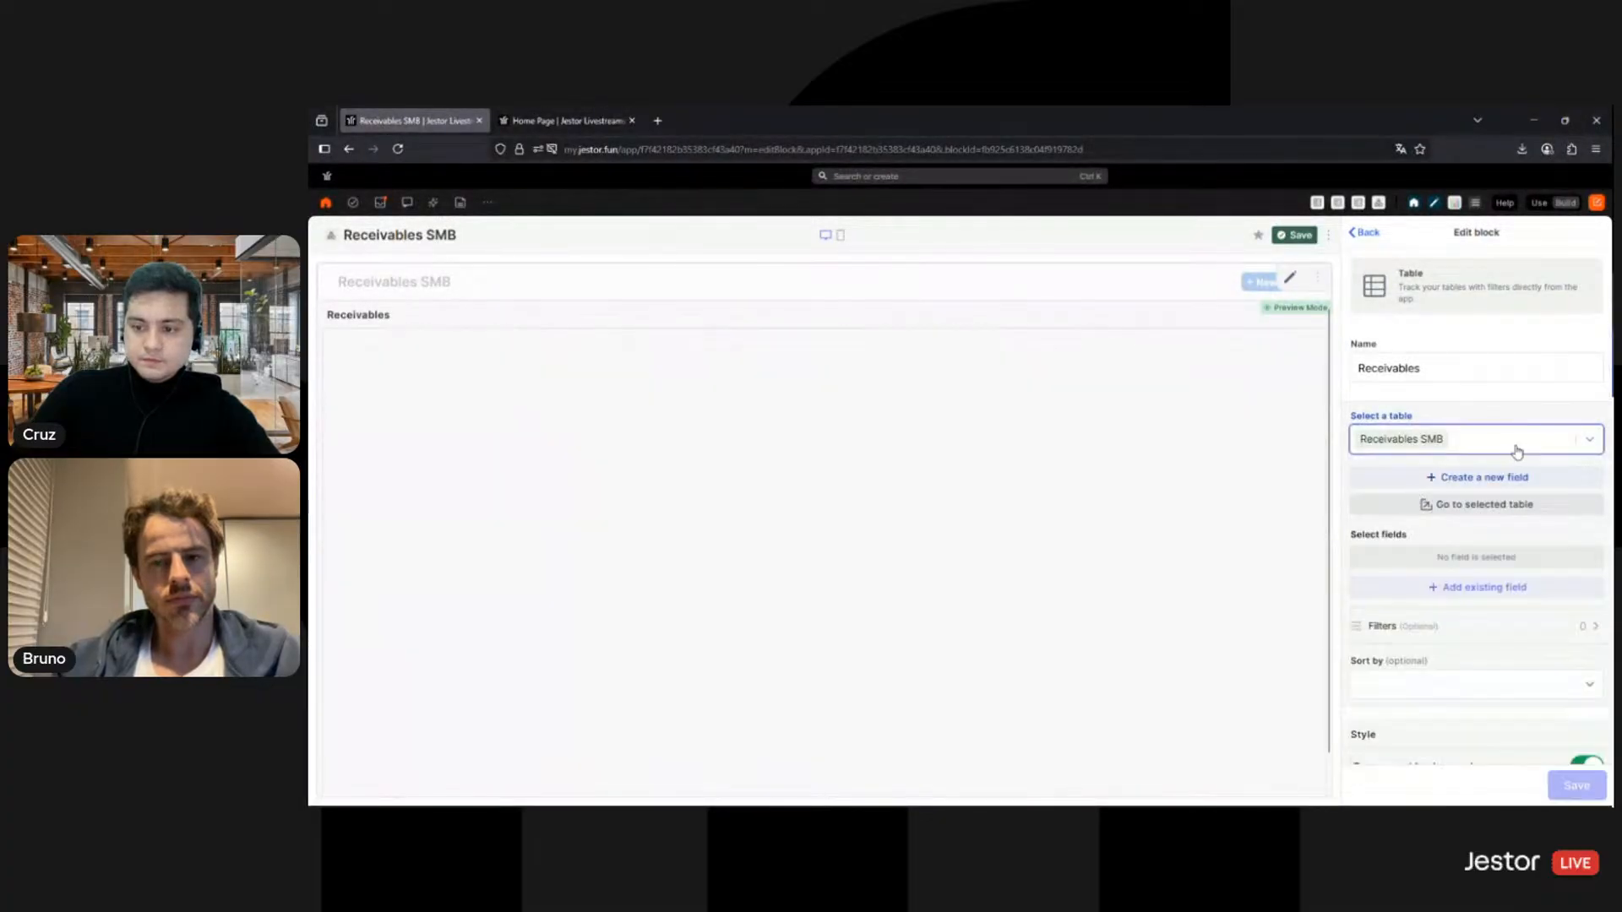
Step: Add the Title, Description, Category, Client, Due Date, Payment Date, Amount, Attachments and Status fields to the Receivables block
{"action": "scroll", "coordinate": [1494, 531], "scroll_direction": "down", "scroll_amount": 2}
{"action": "left_click", "coordinate": [1481, 428]}
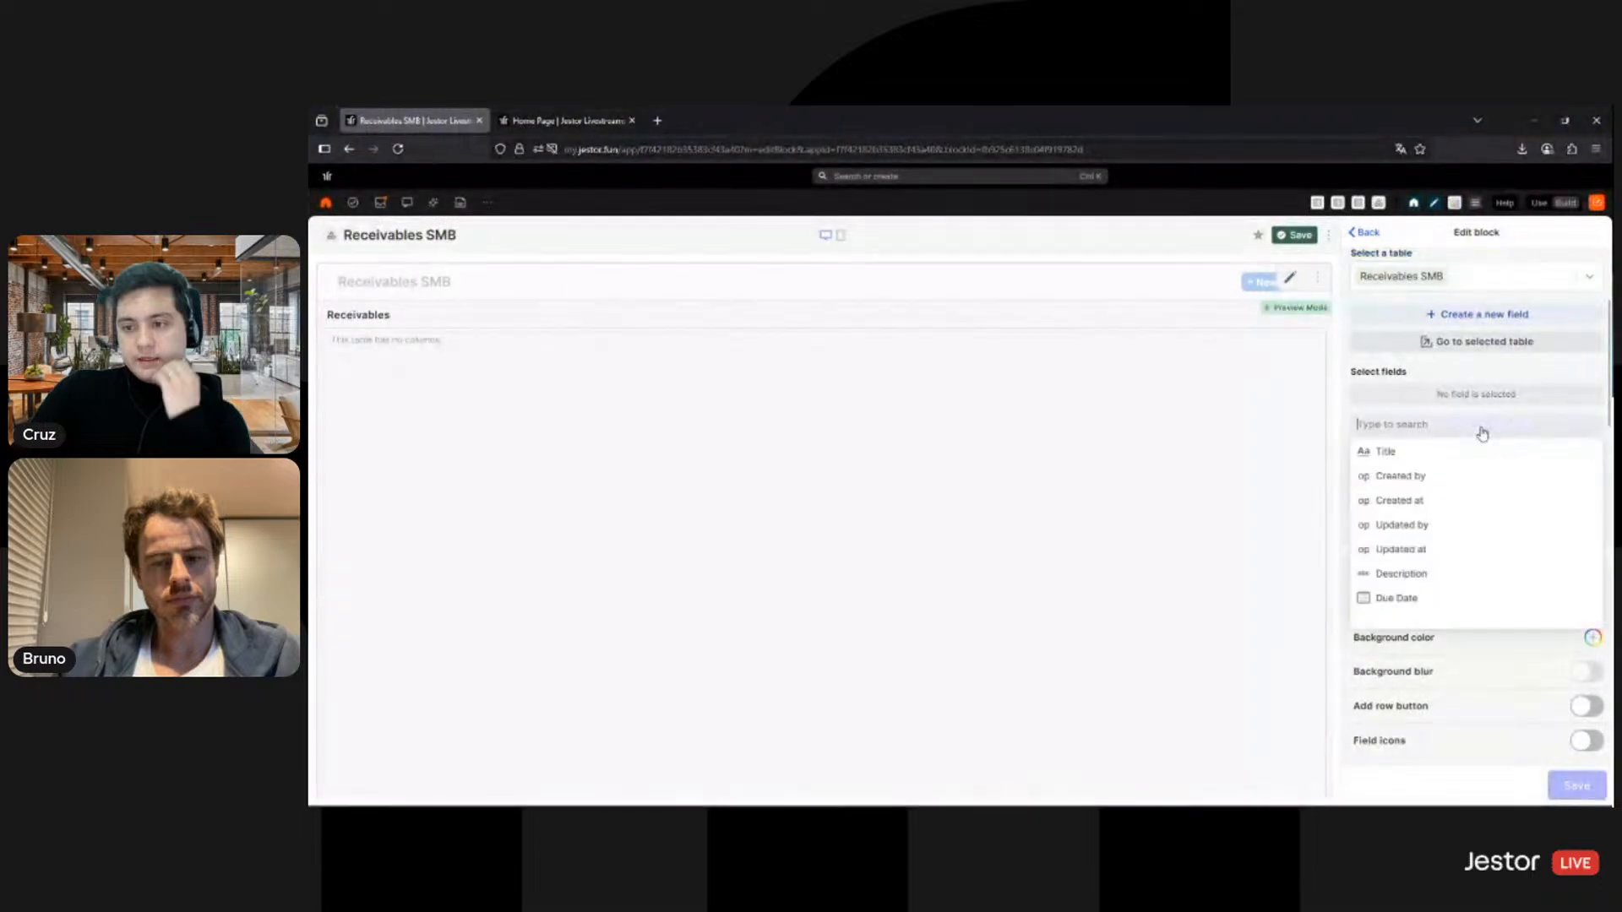
{"action": "left_click", "coordinate": [1462, 453]}
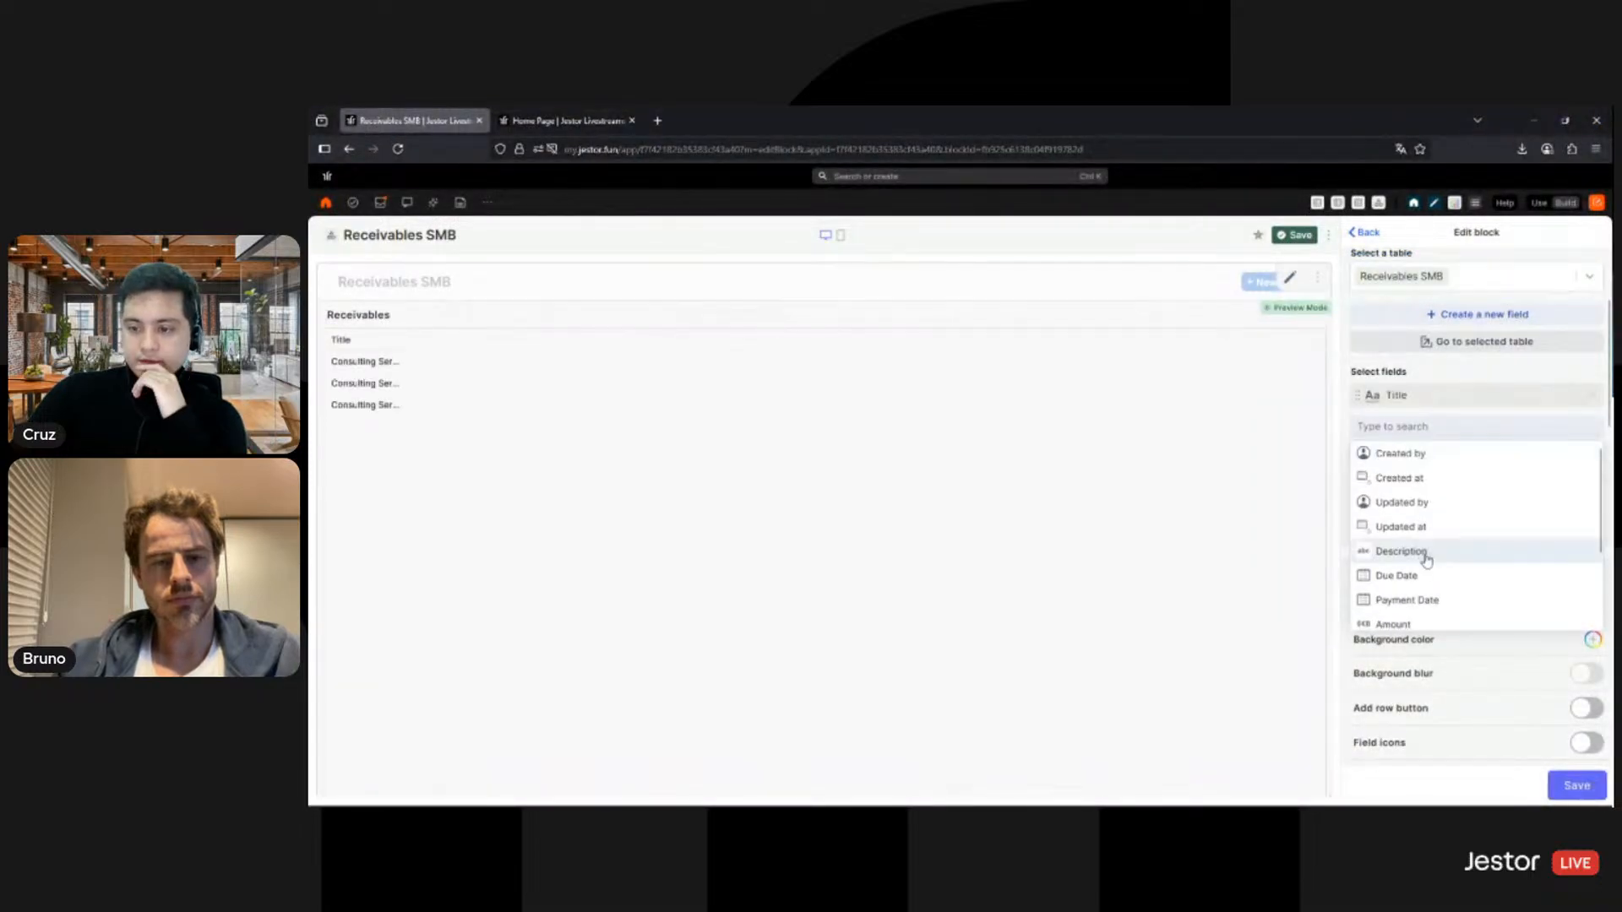
{"action": "left_click", "coordinate": [1459, 545]}
{"action": "scroll", "coordinate": [1459, 541], "scroll_direction": "down", "scroll_amount": 2}
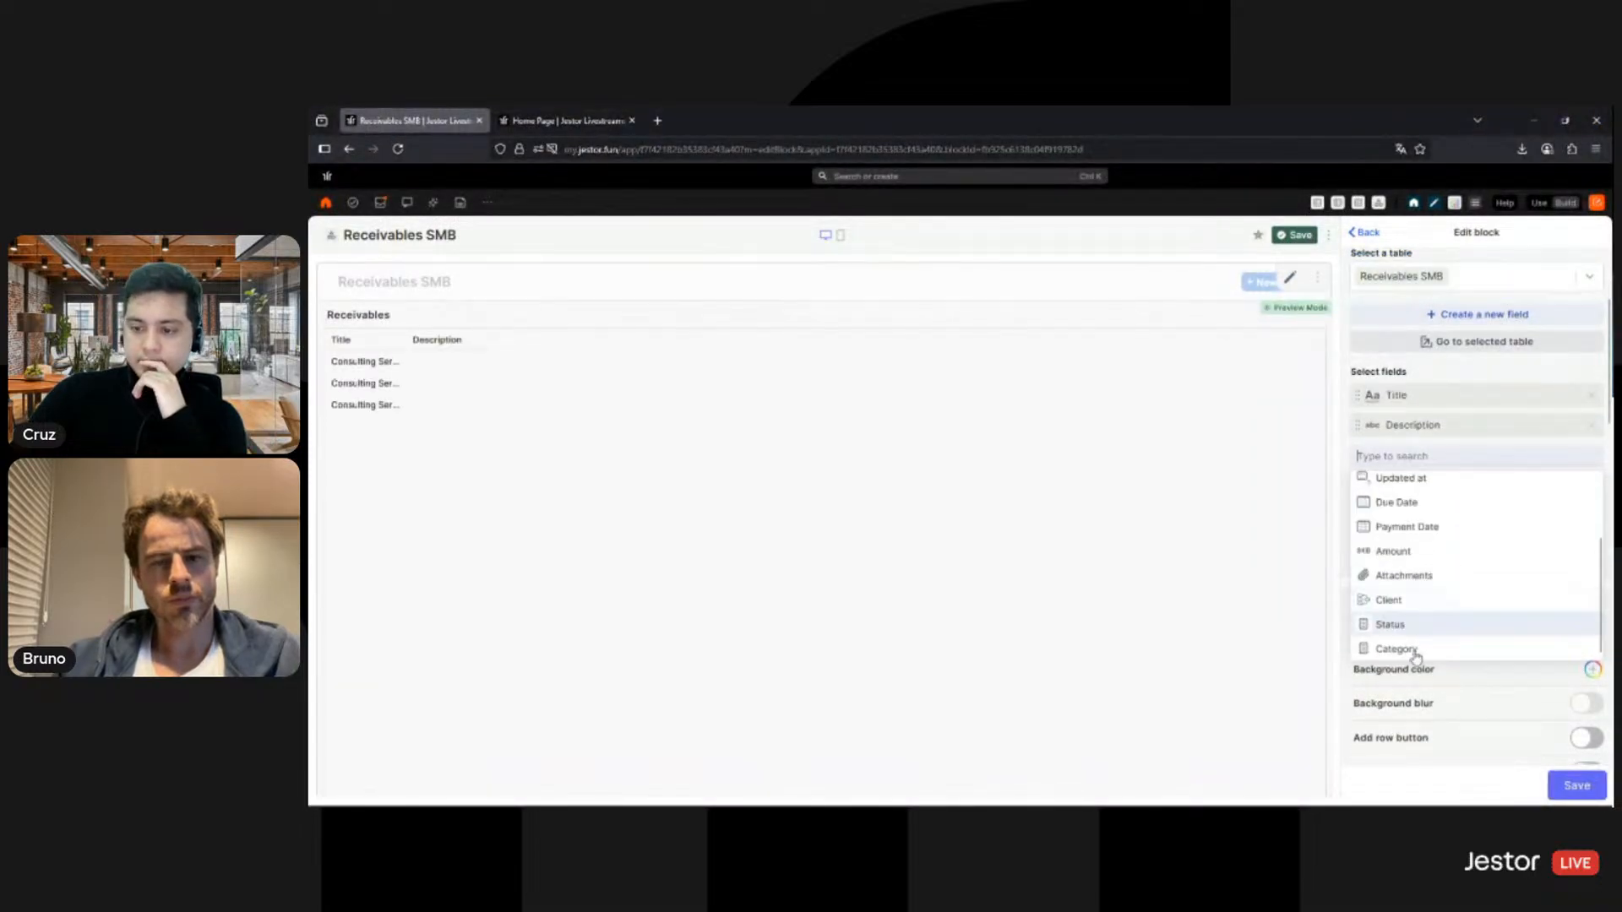
{"action": "left_click", "coordinate": [1409, 649]}
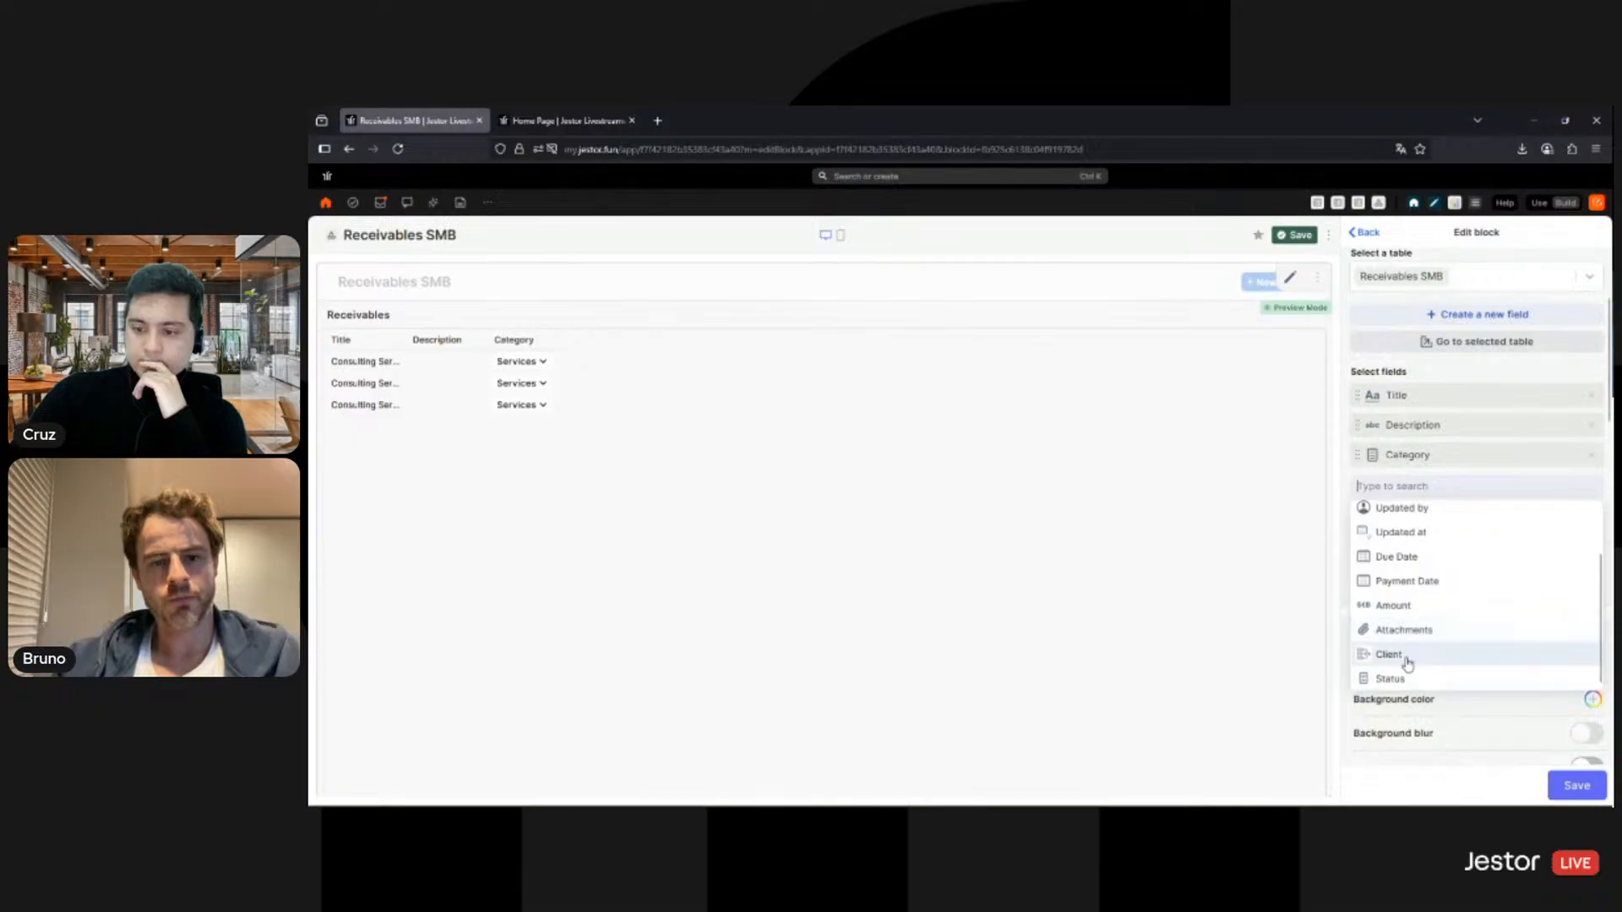
{"action": "left_click", "coordinate": [1413, 652]}
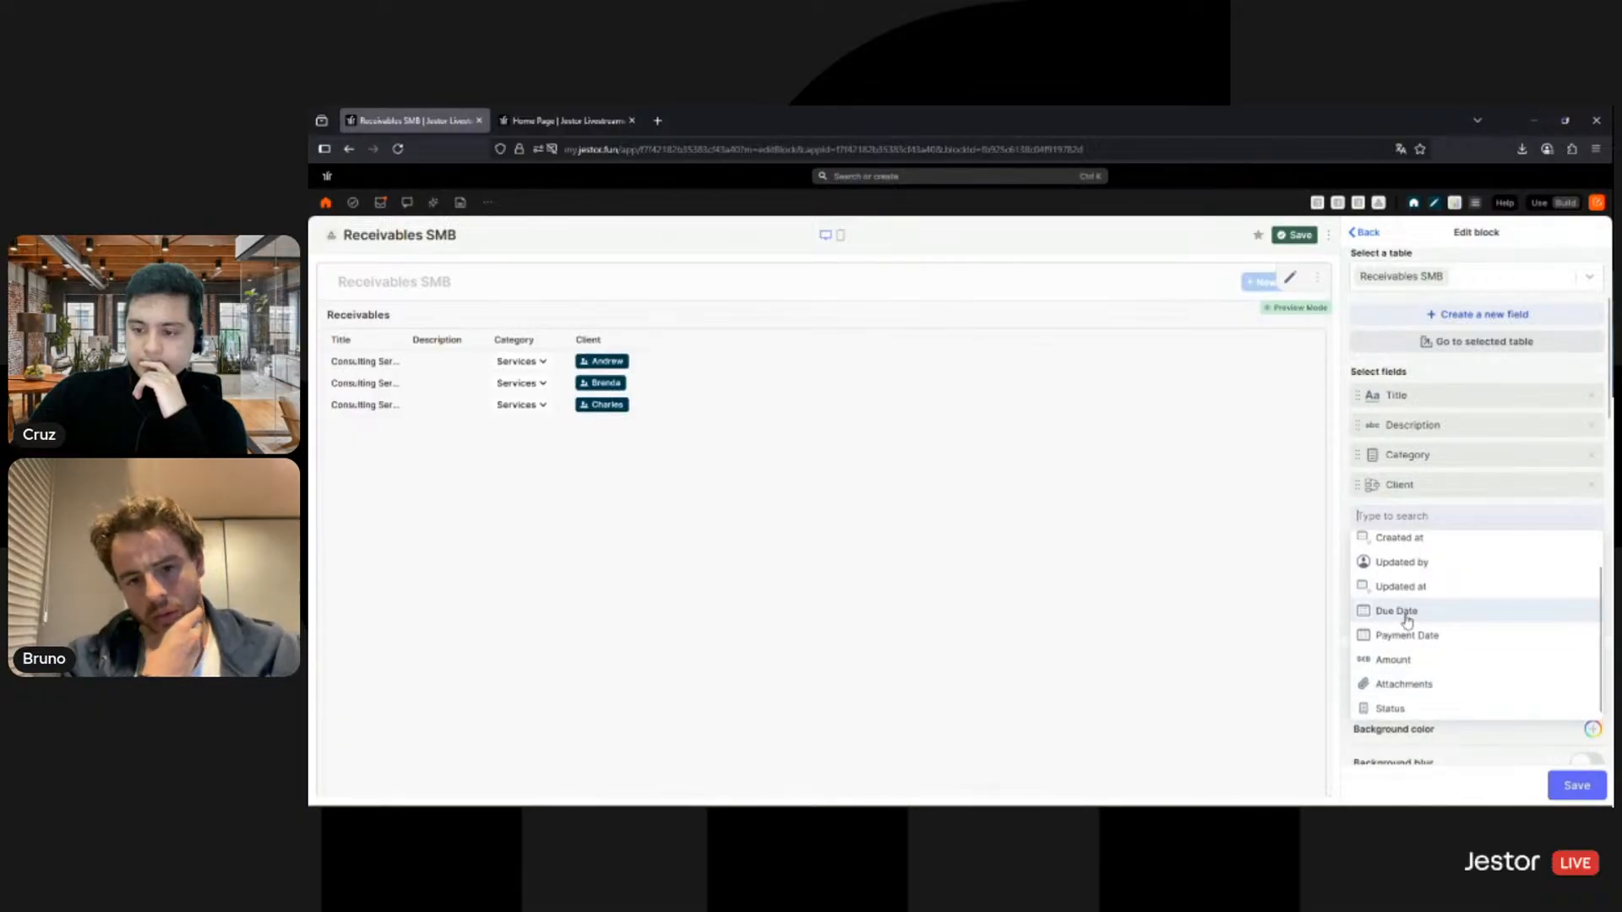
{"action": "left_click", "coordinate": [1407, 616]}
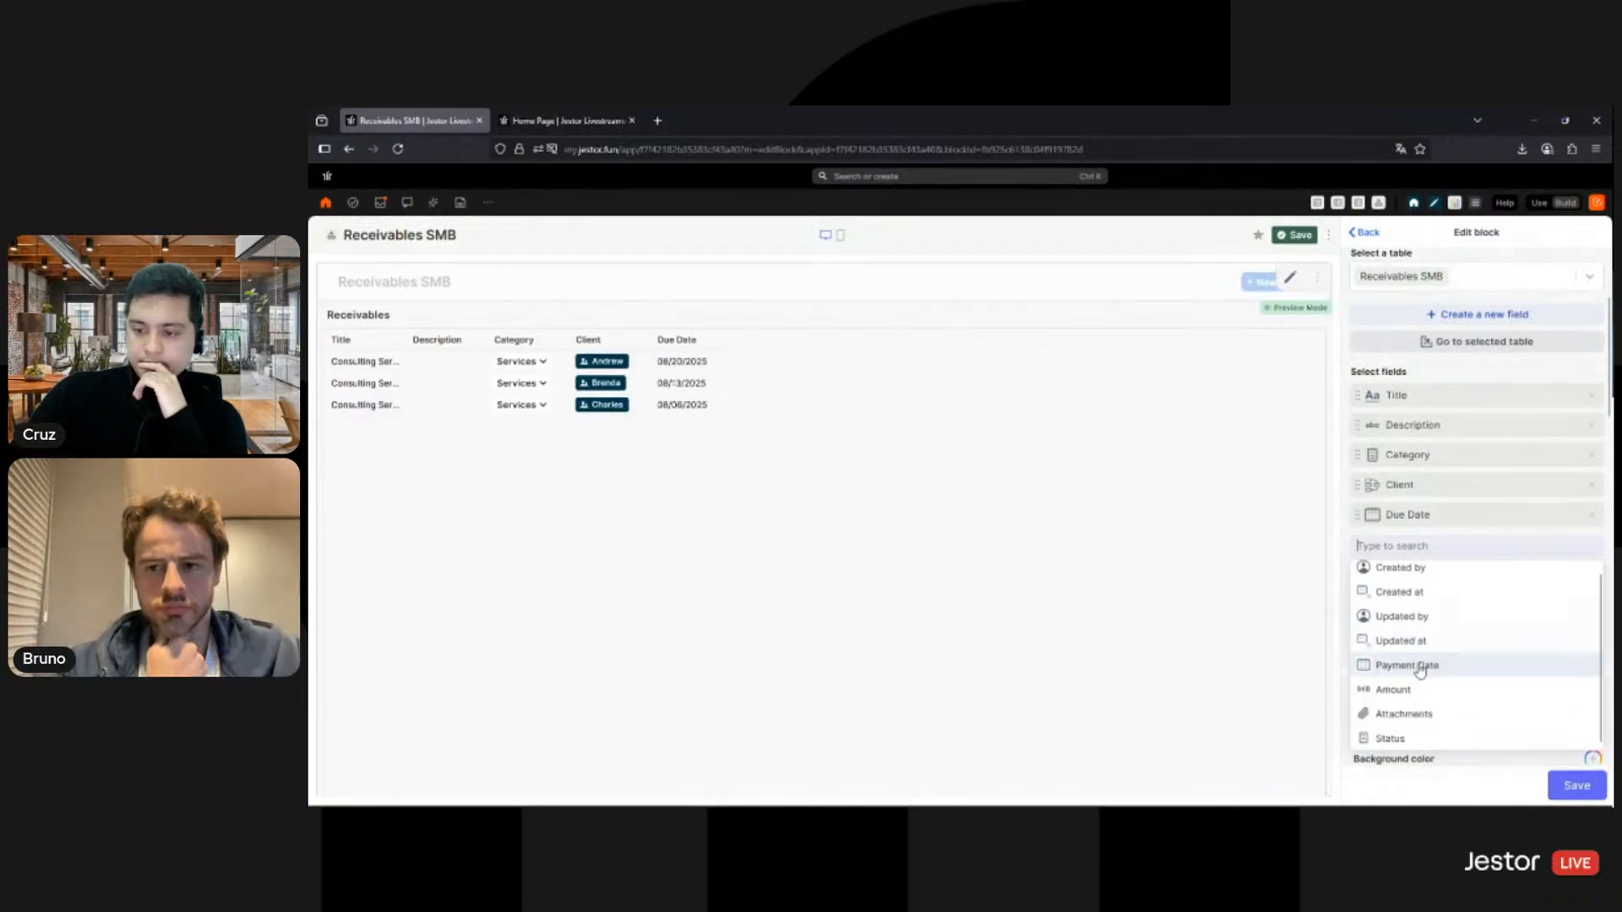
{"action": "left_click", "coordinate": [1420, 667]}
{"action": "left_click", "coordinate": [1402, 703]}
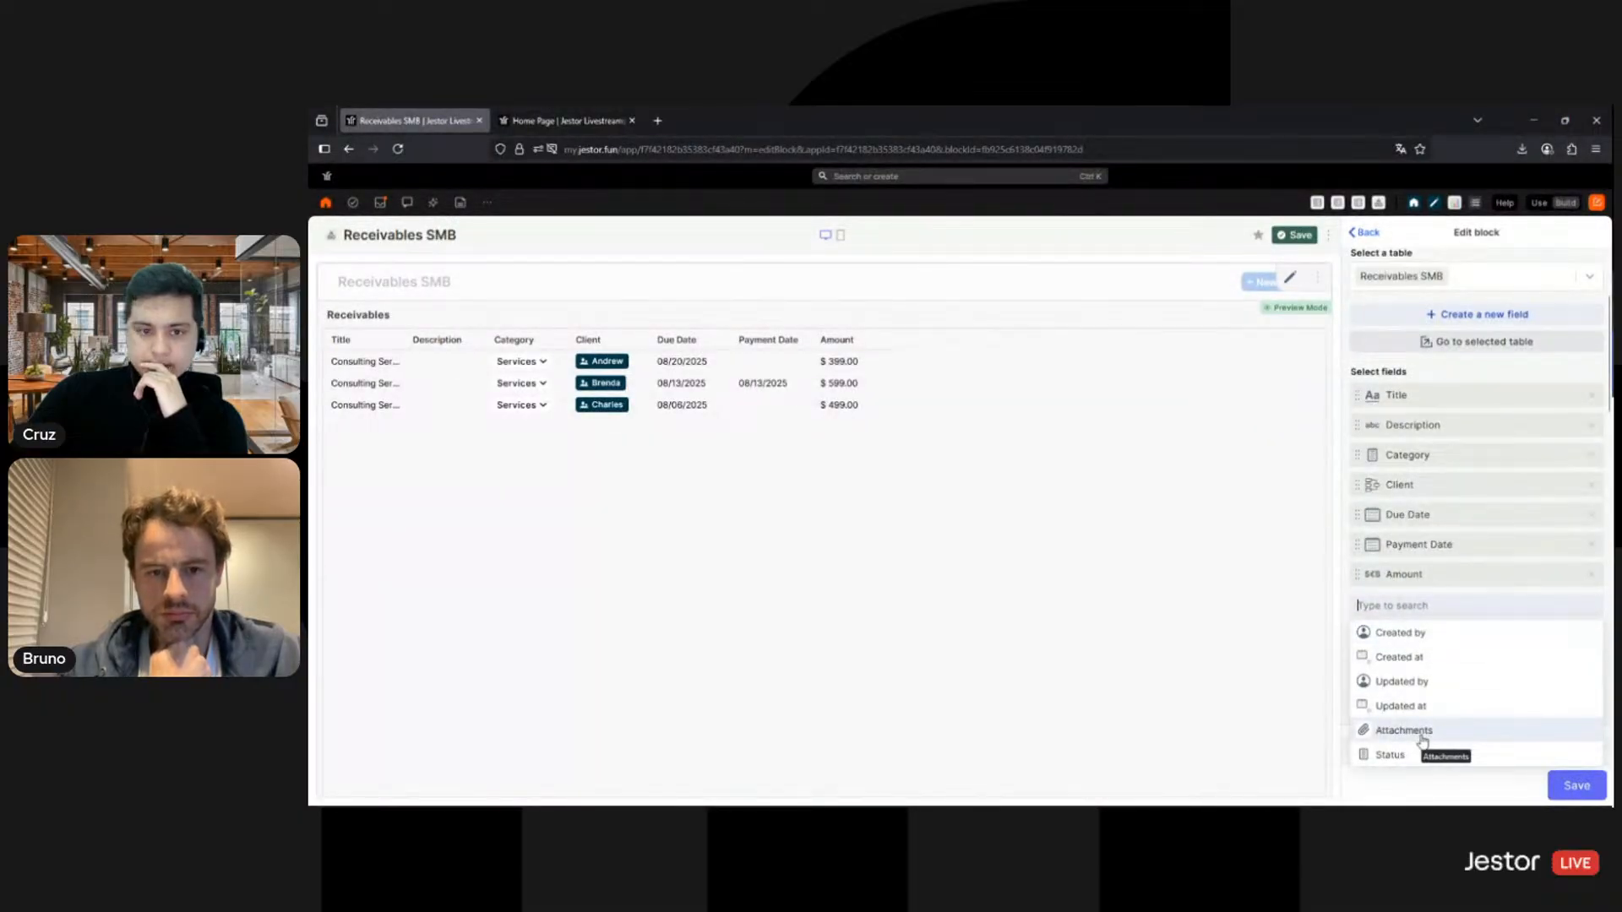
{"action": "left_click", "coordinate": [1422, 731]}
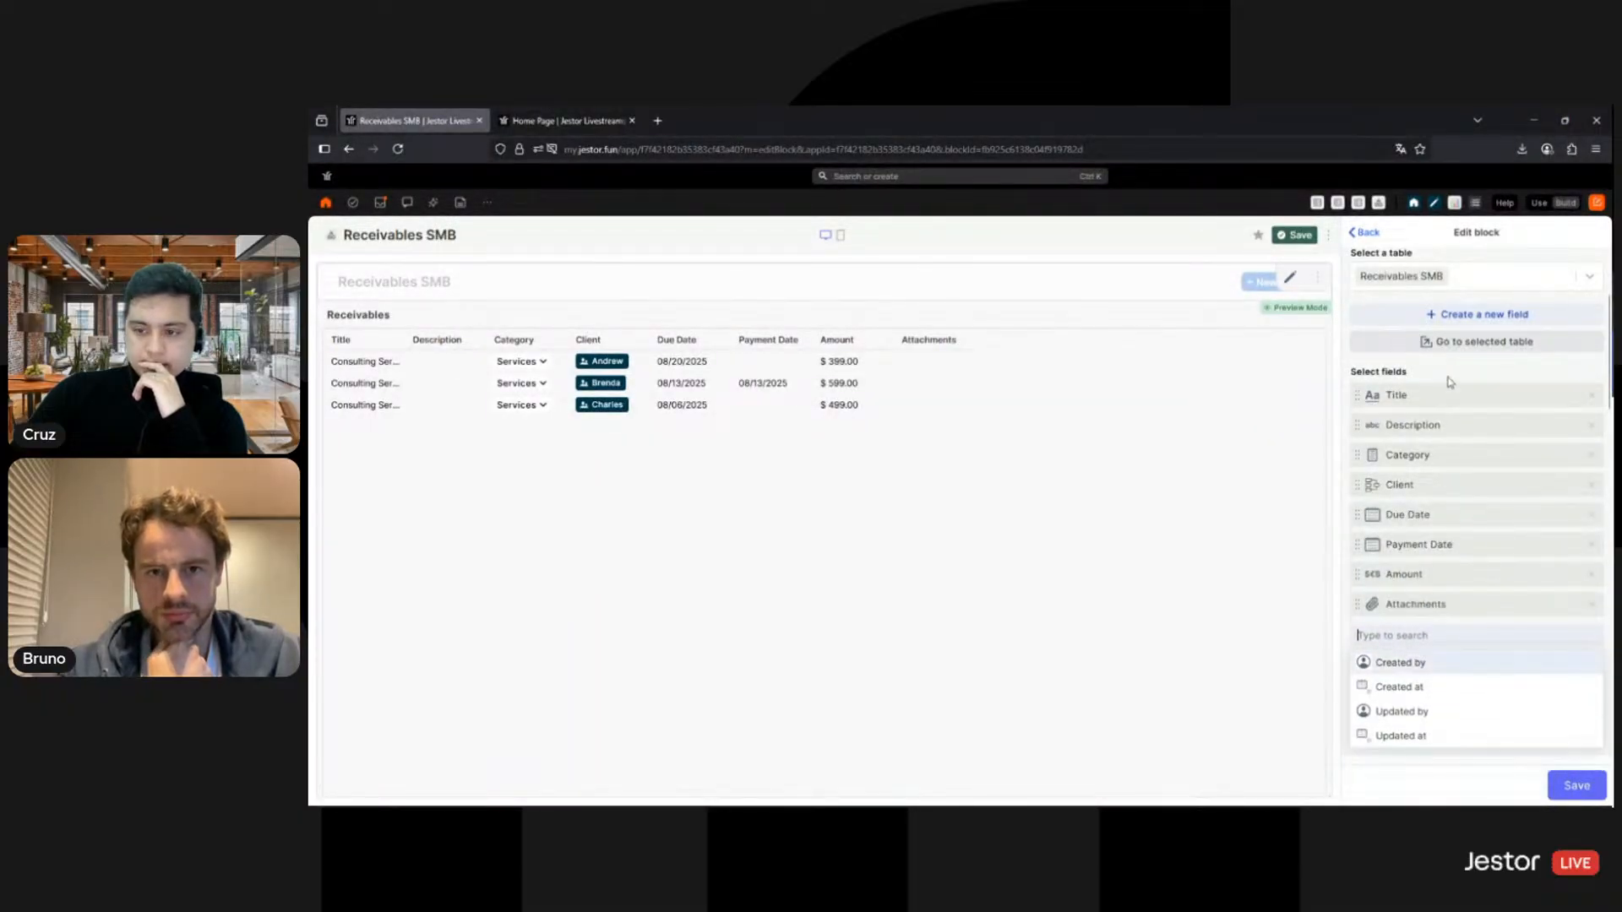
{"action": "left_click", "coordinate": [1448, 375]}
{"action": "scroll", "coordinate": [1491, 439], "scroll_direction": "down", "scroll_amount": 2}
{"action": "scroll", "coordinate": [1503, 647], "scroll_direction": "down", "scroll_amount": 1}
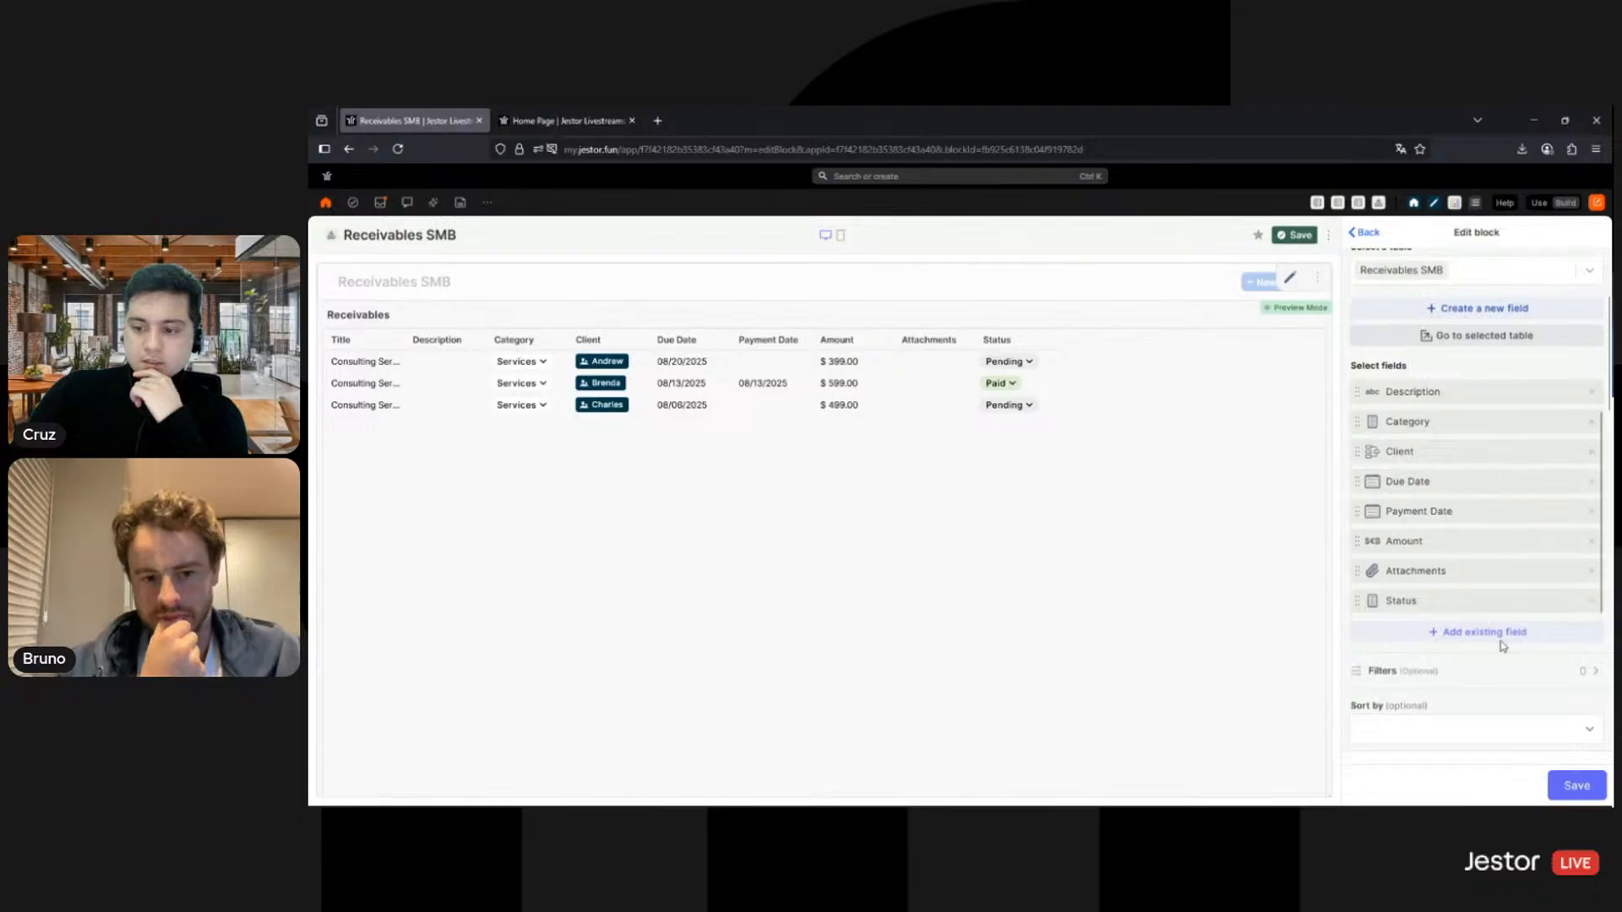
Step: Sort the Receivables table block by Due Date in descending order
{"action": "scroll", "coordinate": [1502, 646], "scroll_direction": "down", "scroll_amount": 2}
{"action": "left_click", "coordinate": [1440, 572]}
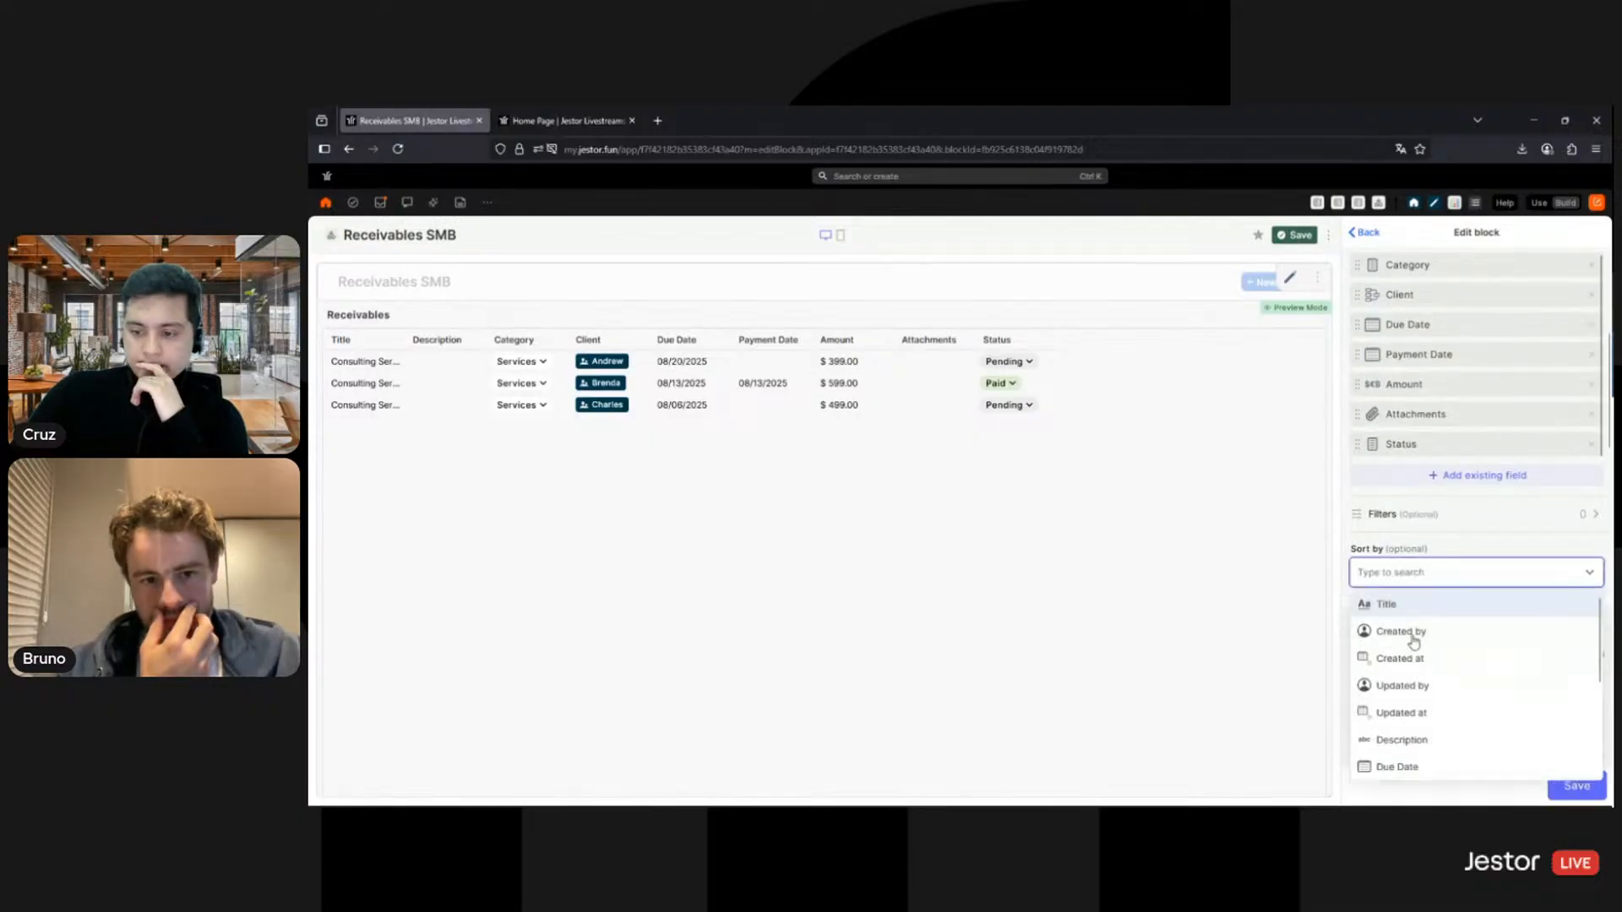
{"action": "left_click", "coordinate": [1406, 766]}
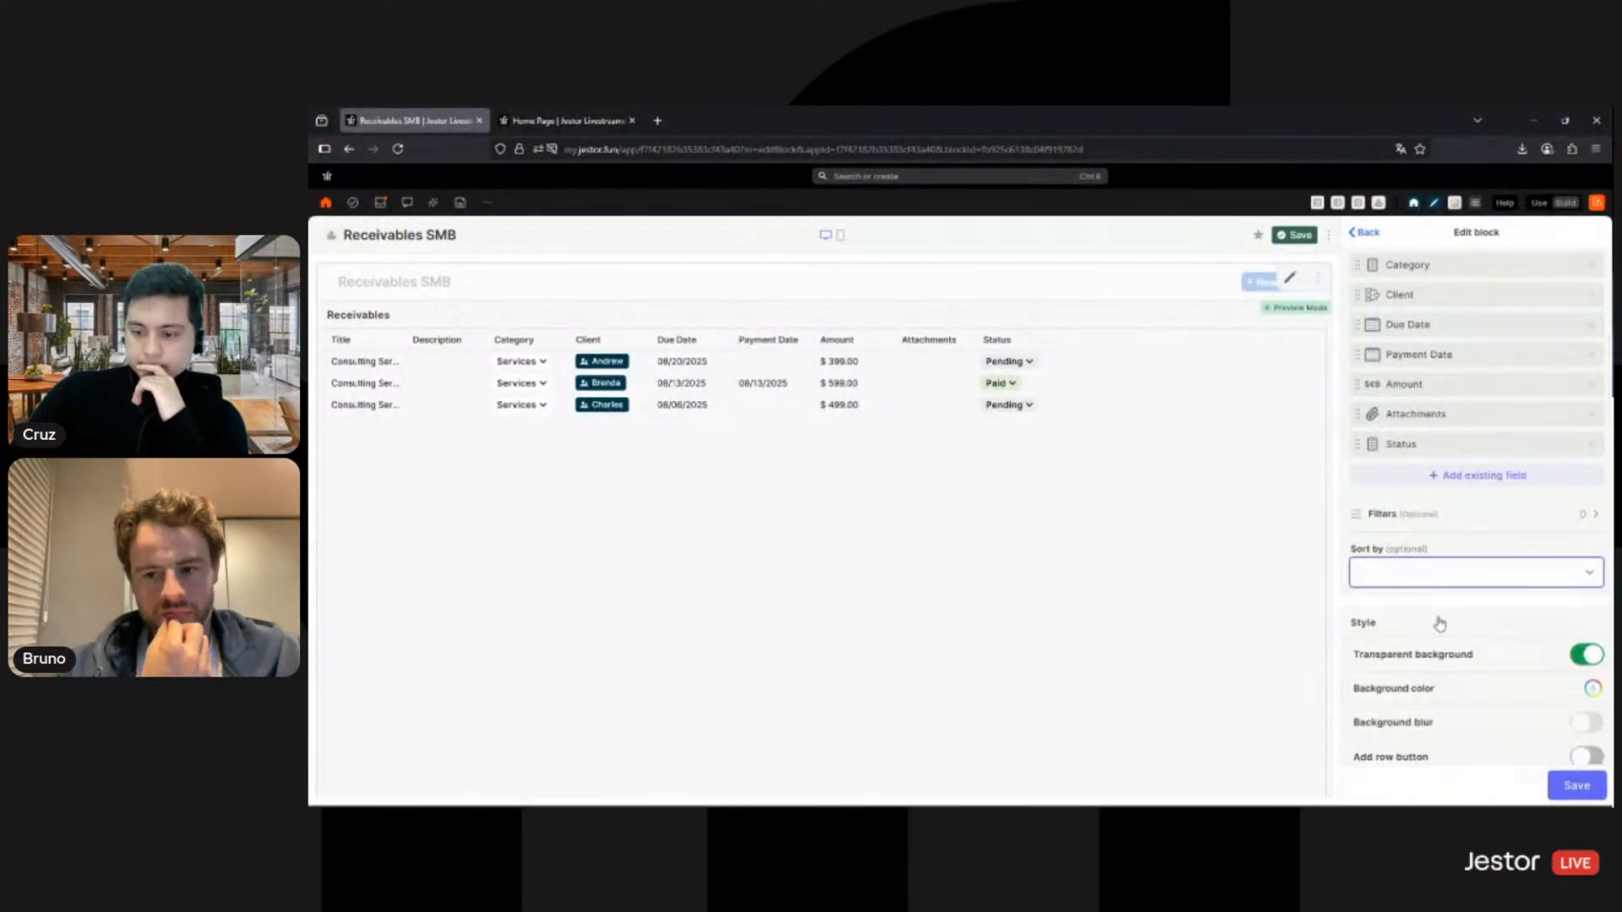
{"action": "left_click", "coordinate": [1442, 635]}
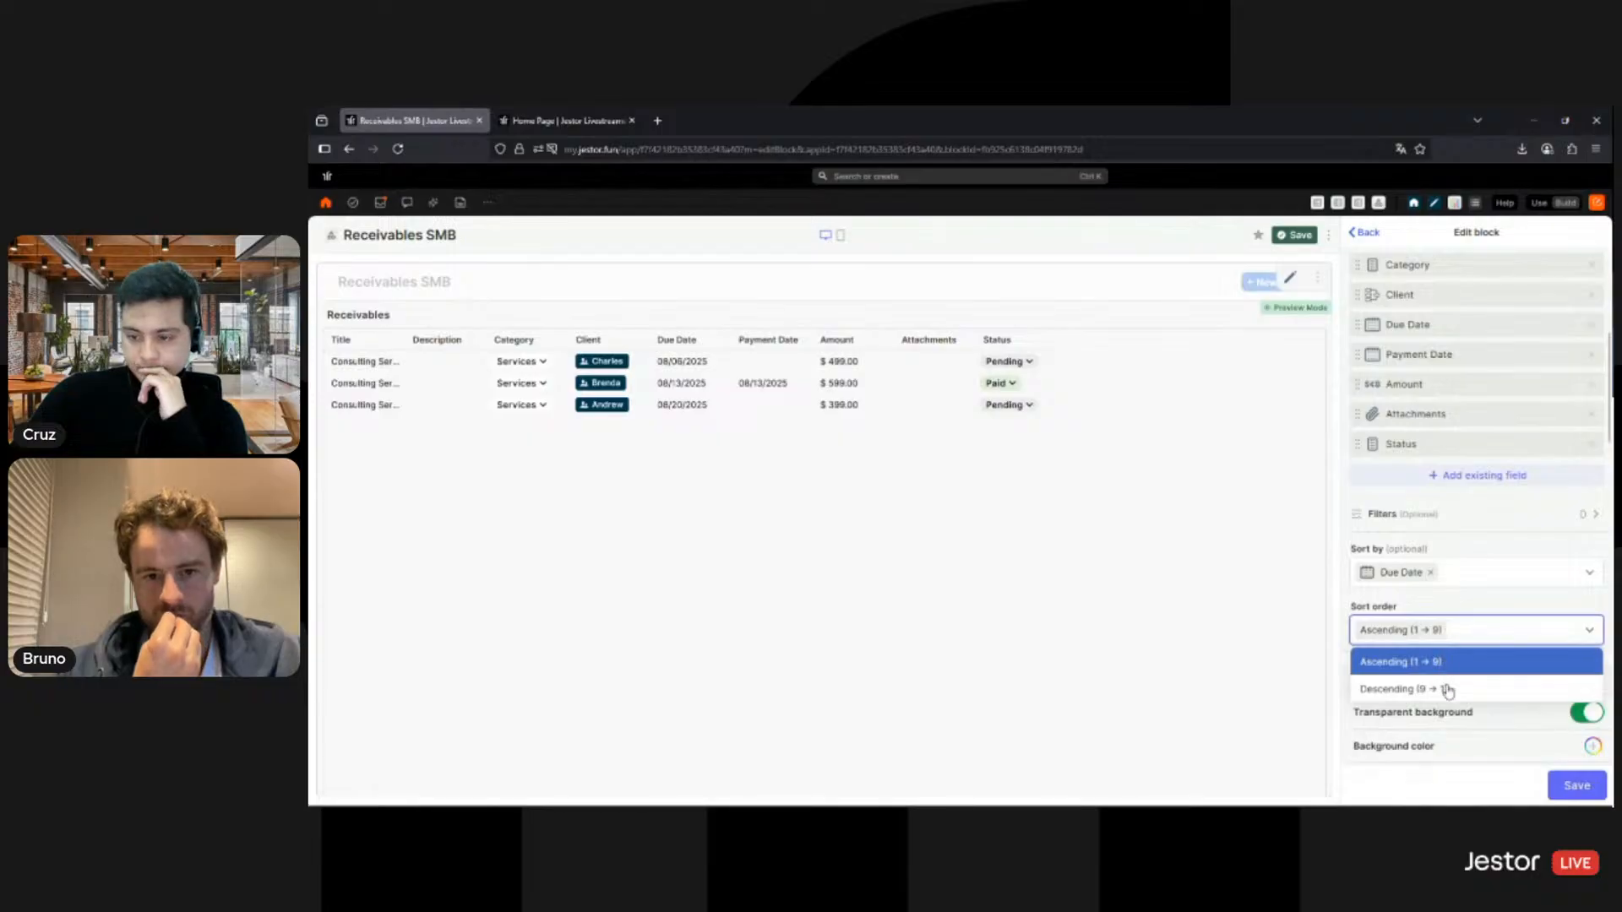
{"action": "left_click", "coordinate": [1447, 689]}
Step: Examine the inherited conditional row color of the Receivables block, checking its Status and Due Date rules, and close it
{"action": "scroll", "coordinate": [1508, 507], "scroll_direction": "down", "scroll_amount": 5}
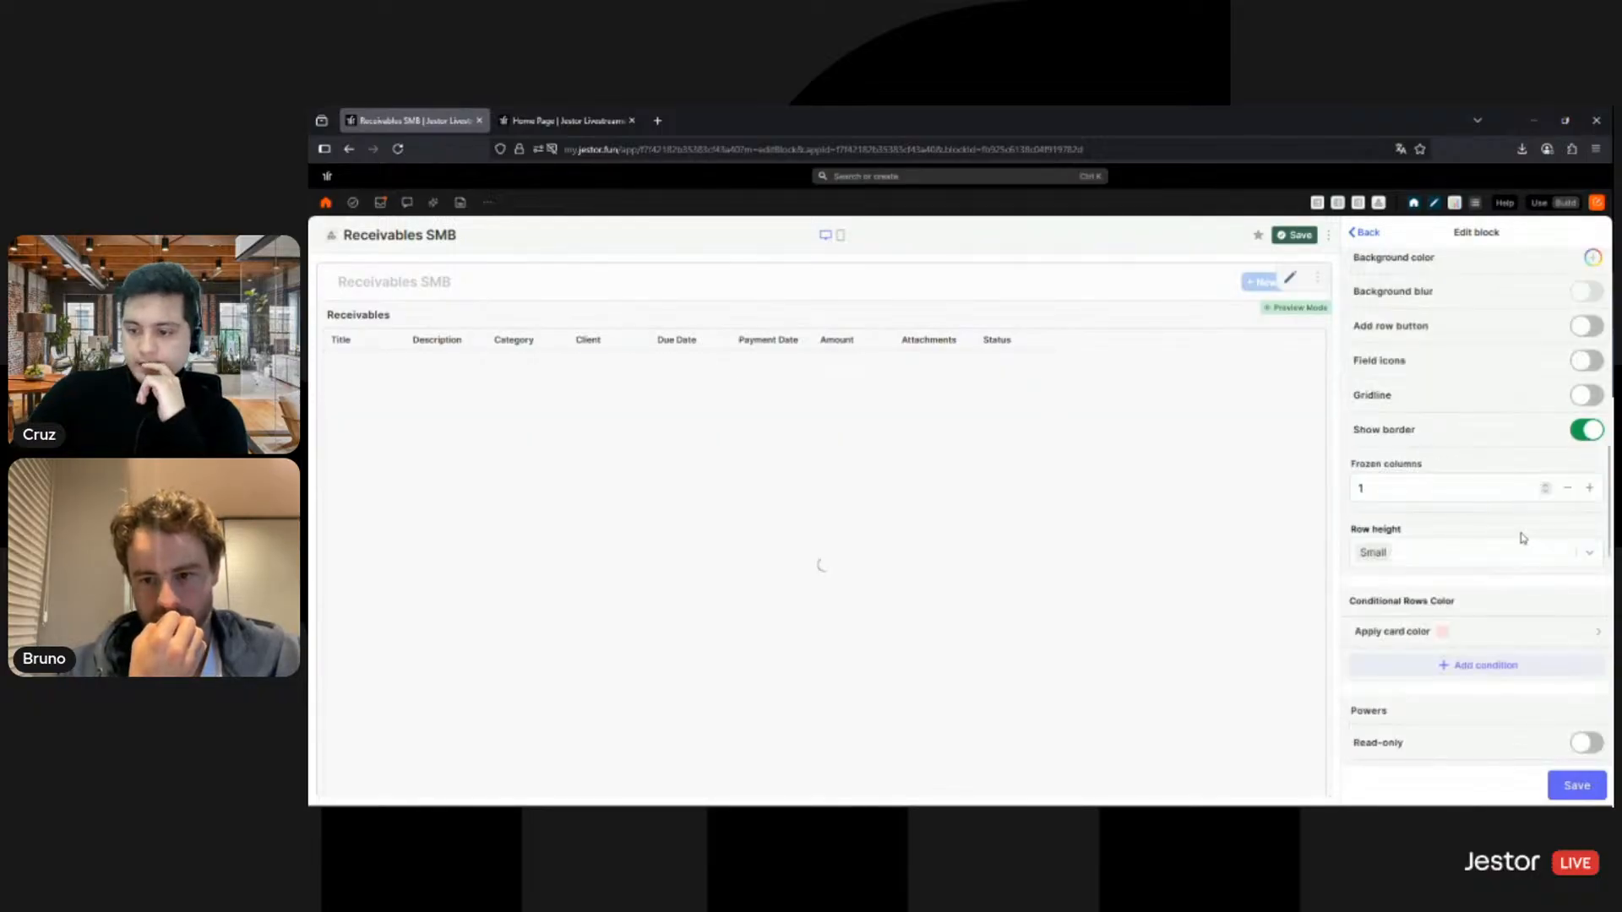
{"action": "scroll", "coordinate": [1520, 541], "scroll_direction": "down", "scroll_amount": 2}
{"action": "left_click", "coordinate": [1492, 541]}
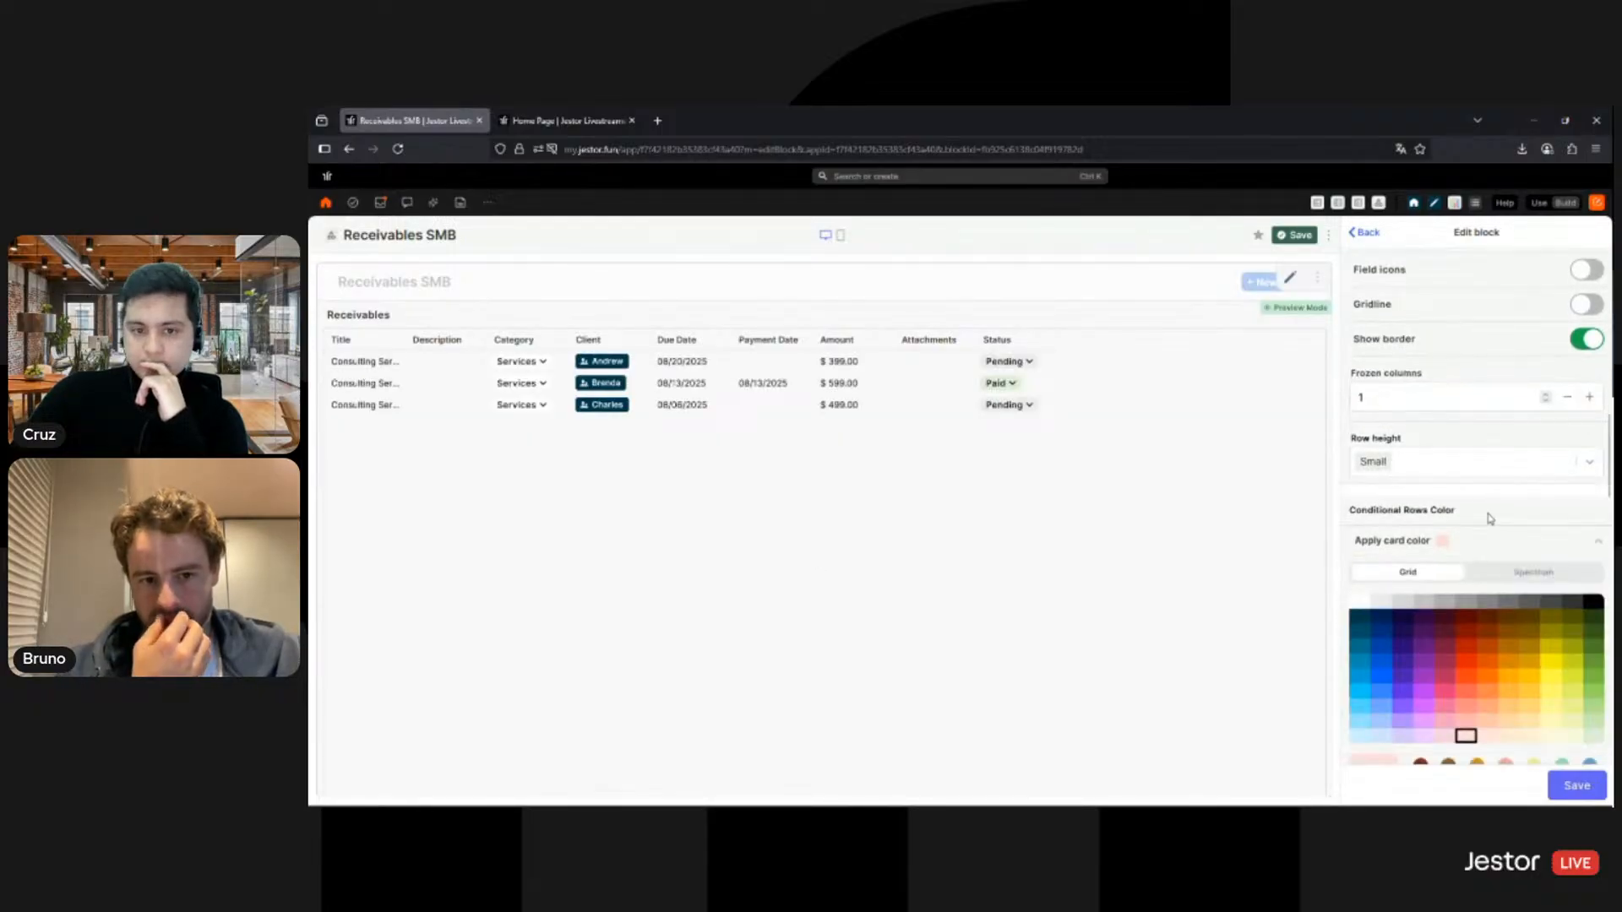
{"action": "scroll", "coordinate": [1489, 515], "scroll_direction": "down", "scroll_amount": 5}
{"action": "scroll", "coordinate": [1444, 507], "scroll_direction": "up", "scroll_amount": 2}
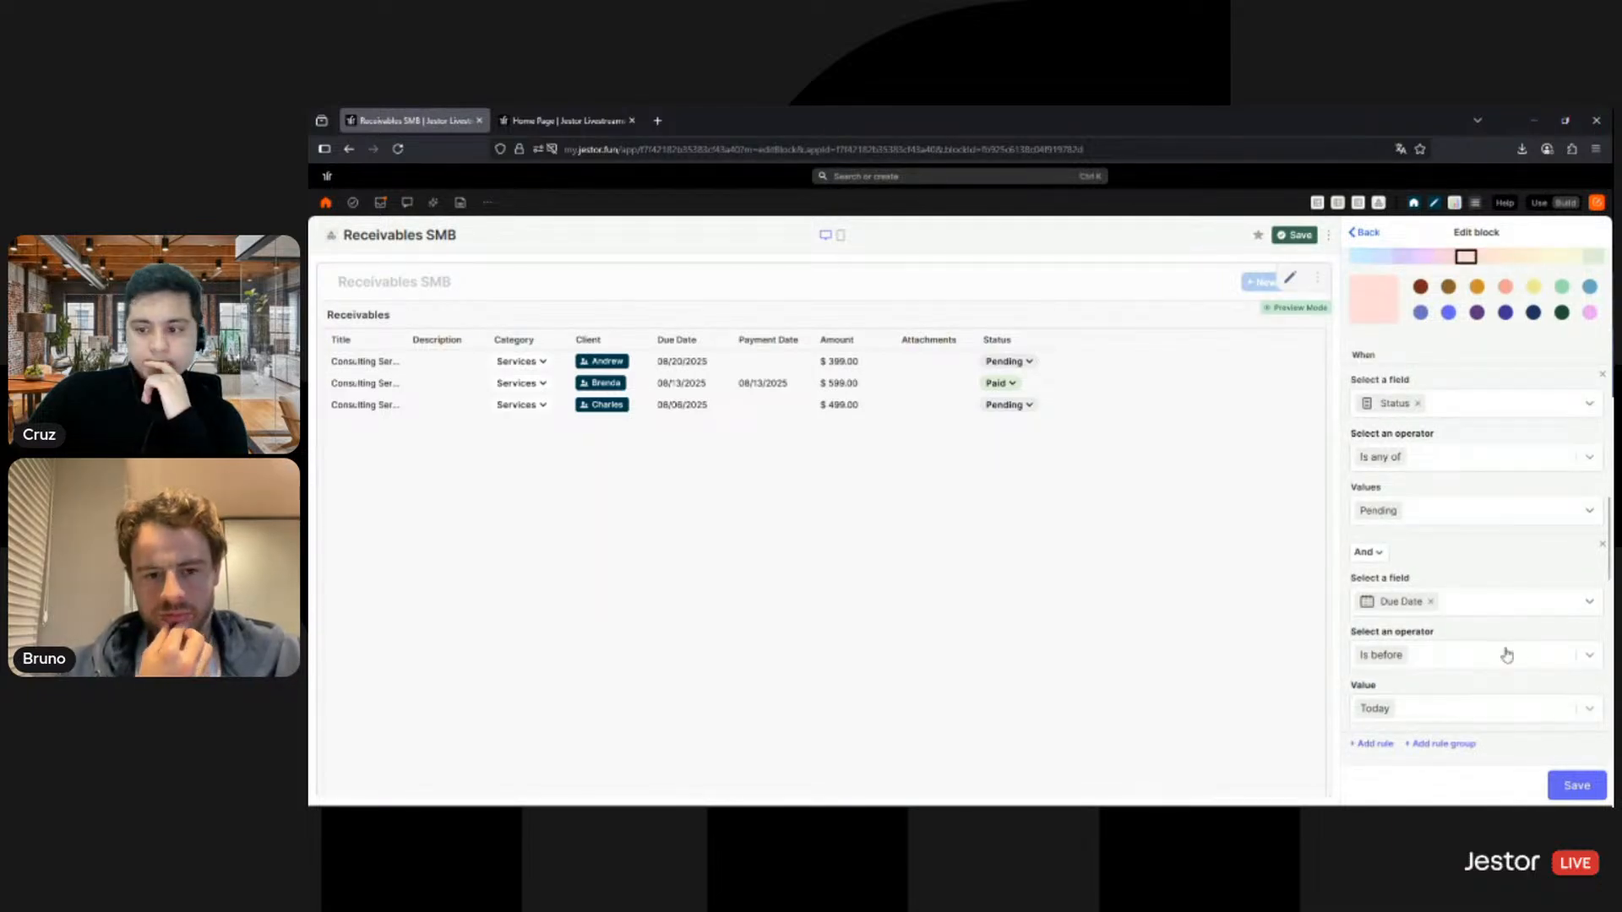
{"action": "scroll", "coordinate": [1507, 655], "scroll_direction": "down", "scroll_amount": 2}
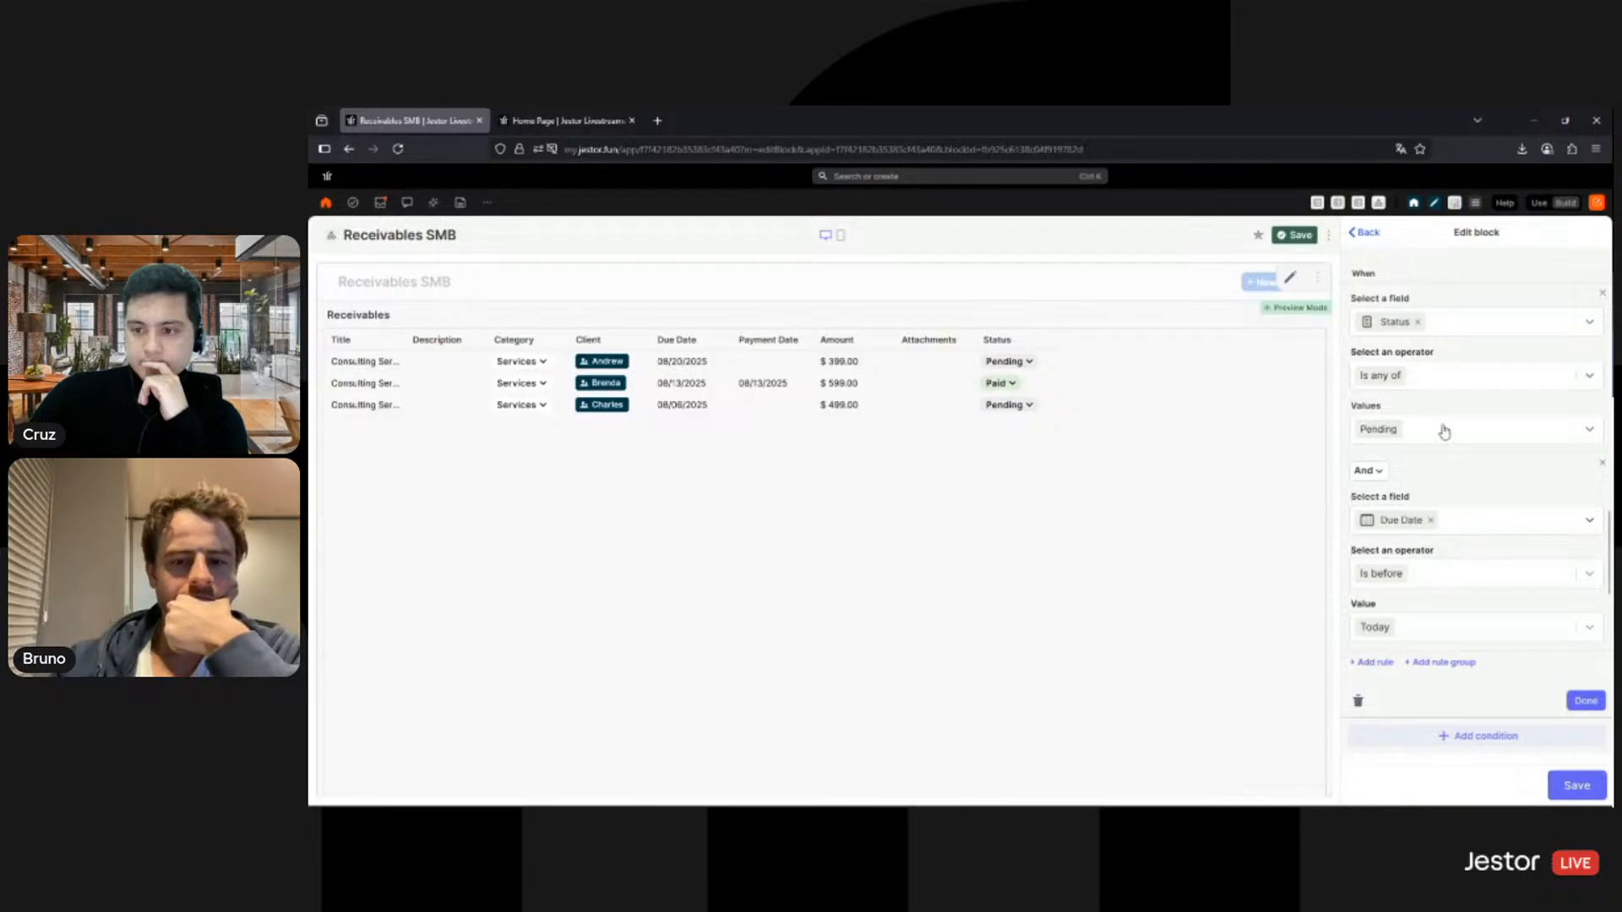
{"action": "scroll", "coordinate": [1444, 448], "scroll_direction": "up", "scroll_amount": 2}
{"action": "scroll", "coordinate": [1487, 473], "scroll_direction": "down", "scroll_amount": 4}
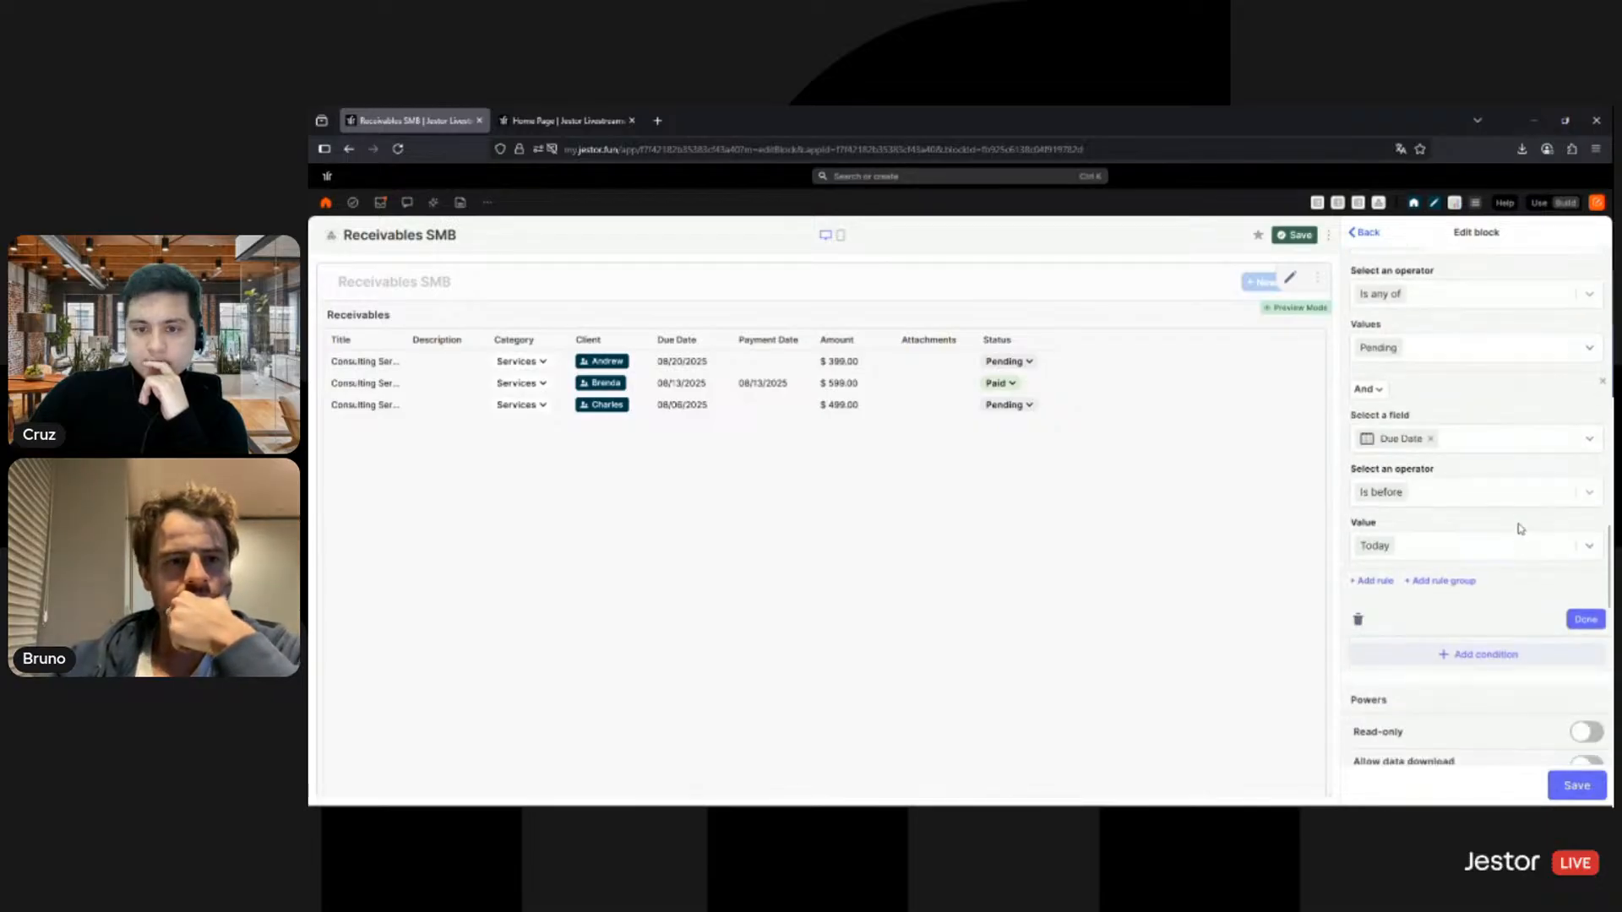
{"action": "scroll", "coordinate": [1447, 485], "scroll_direction": "up", "scroll_amount": 2}
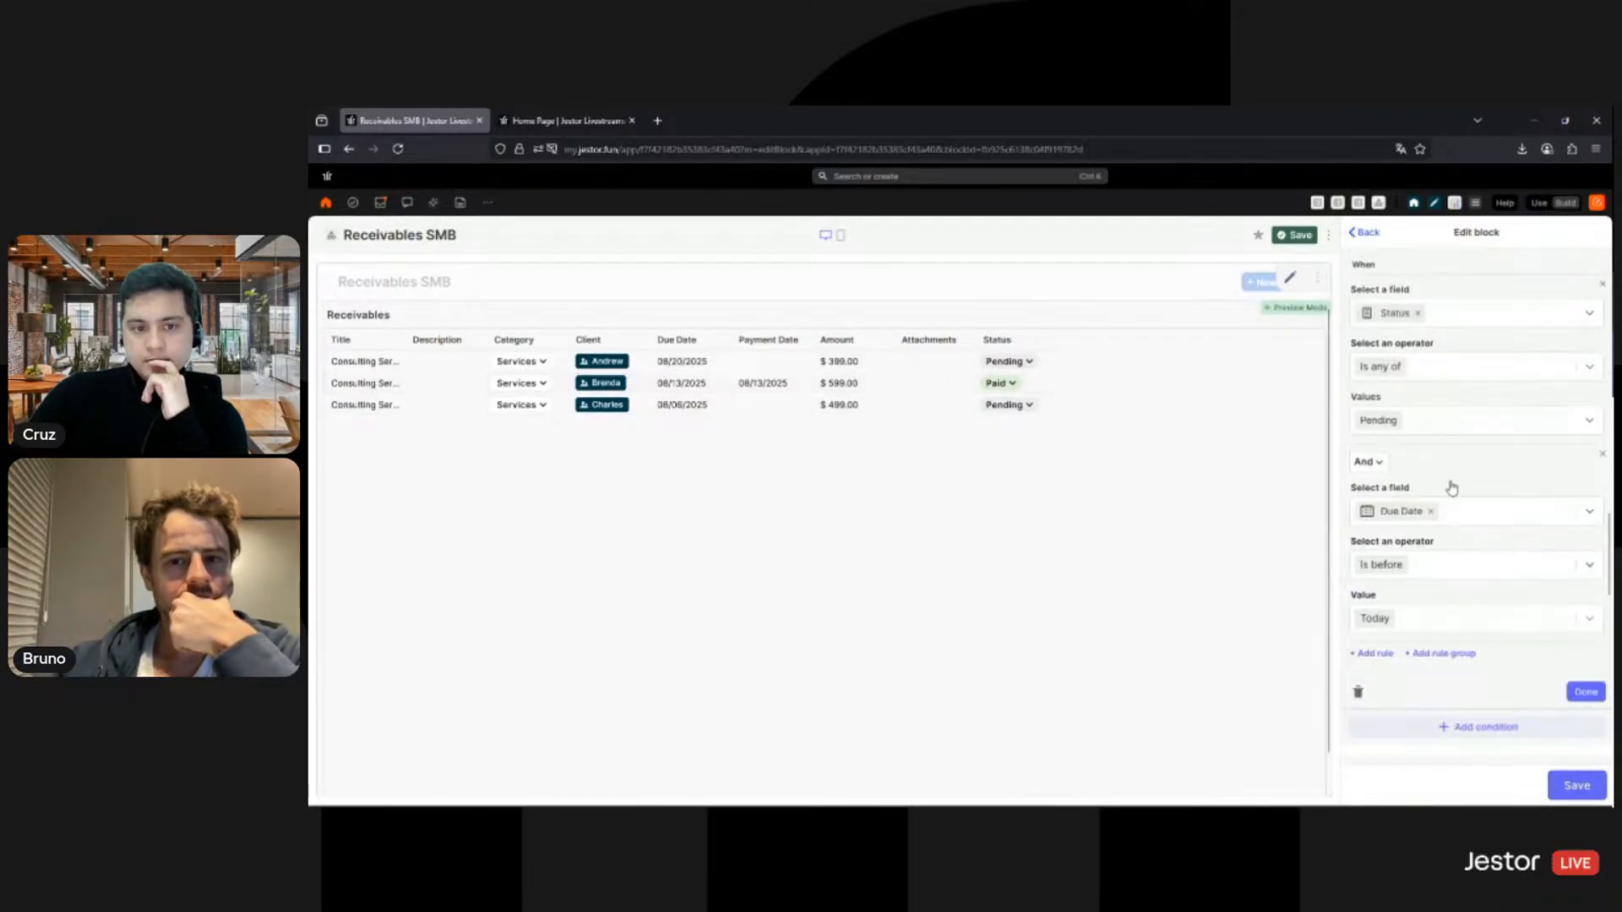
{"action": "left_click", "coordinate": [1585, 706]}
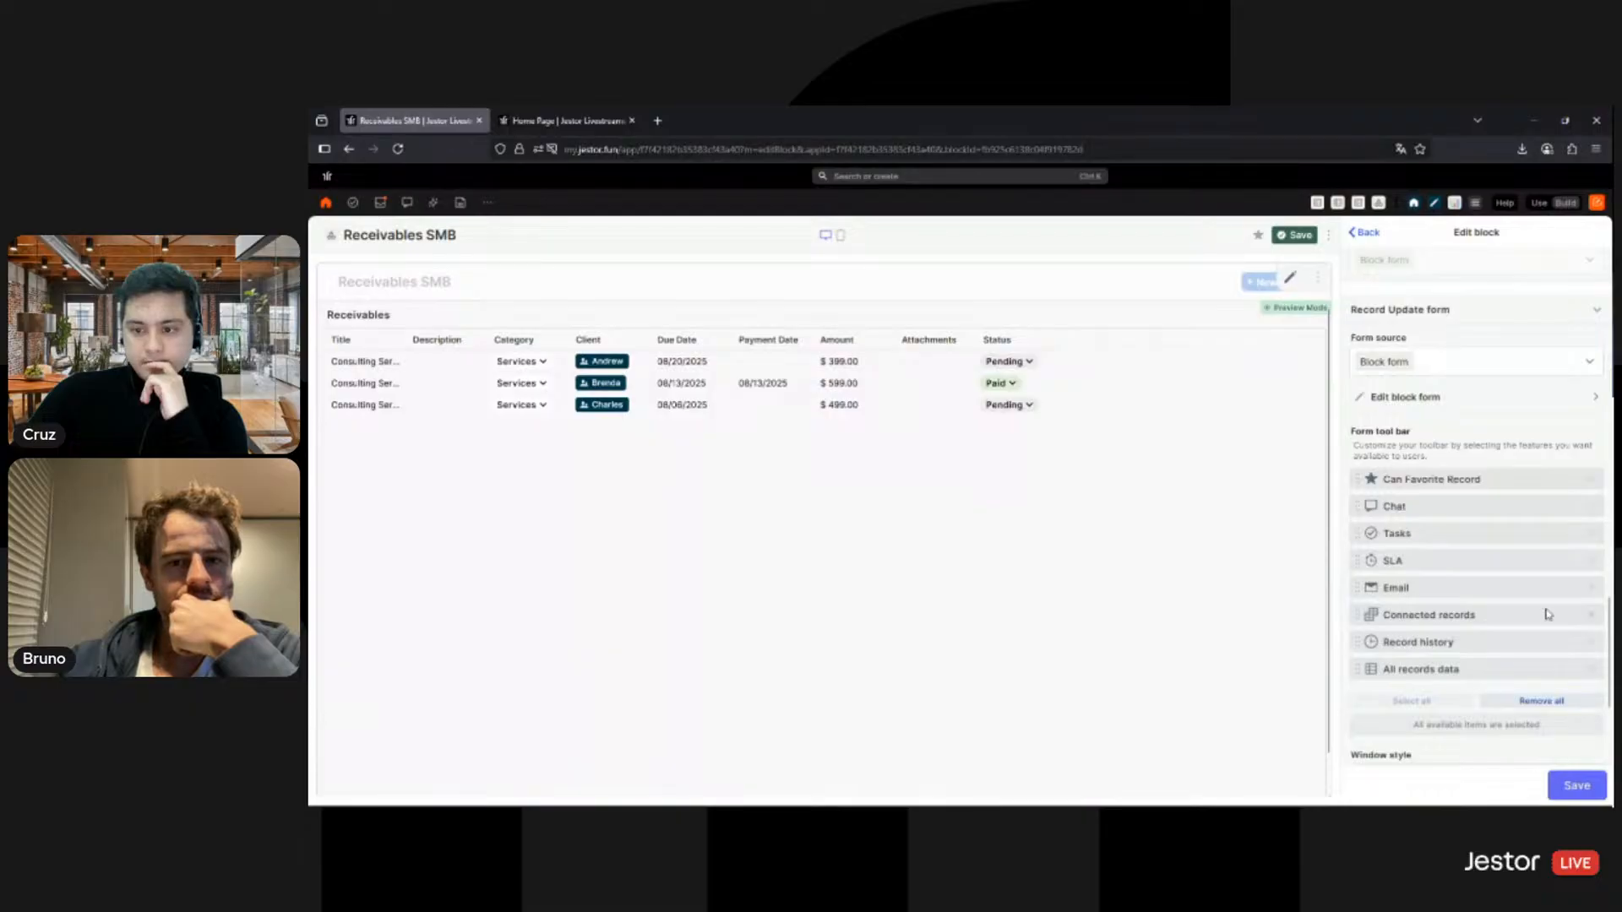
Step: Set the Record Update form source to Default table form and save the Receivables block
{"action": "scroll", "coordinate": [1546, 629], "scroll_direction": "down", "scroll_amount": 5}
{"action": "scroll", "coordinate": [1545, 636], "scroll_direction": "up", "scroll_amount": 3}
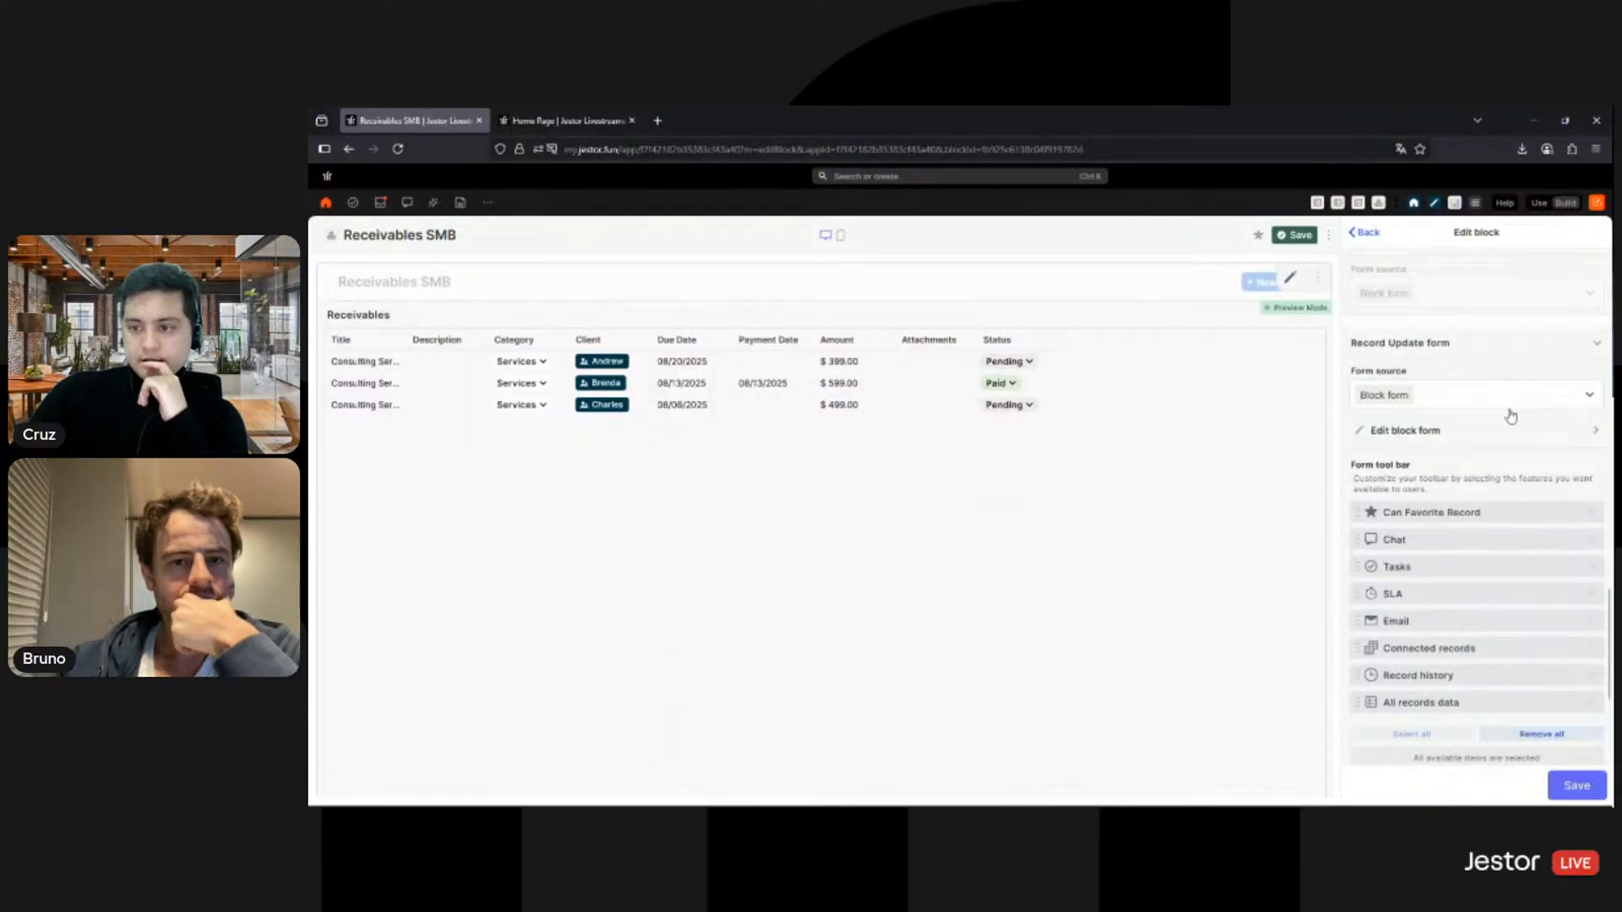
{"action": "left_click", "coordinate": [1518, 397]}
{"action": "left_click", "coordinate": [1423, 482]}
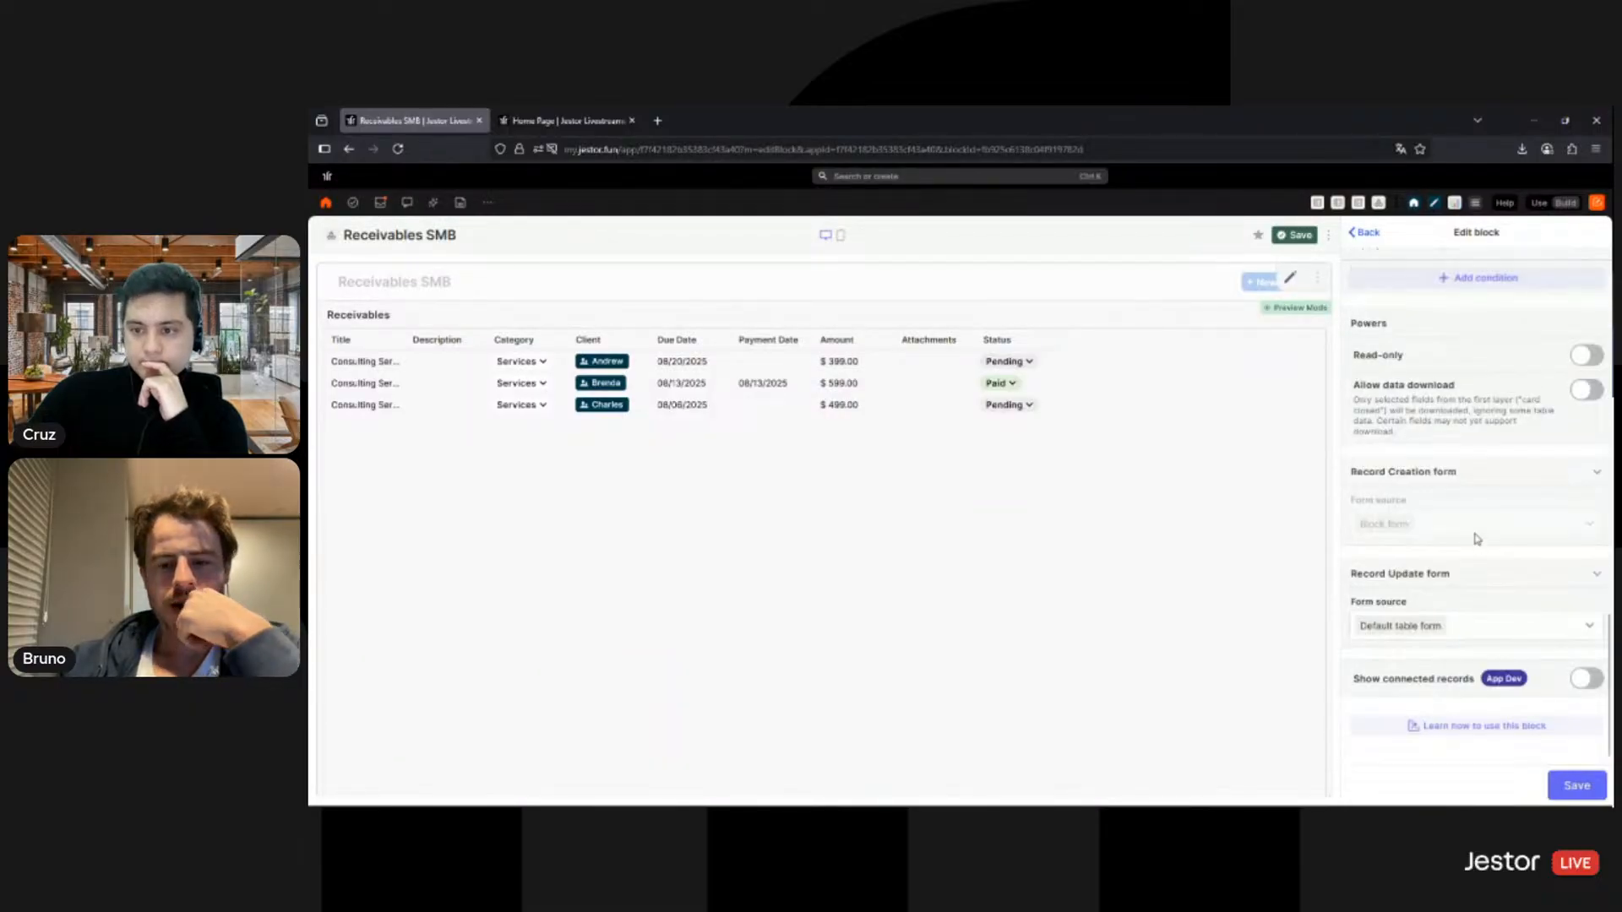
{"action": "left_click", "coordinate": [1576, 786]}
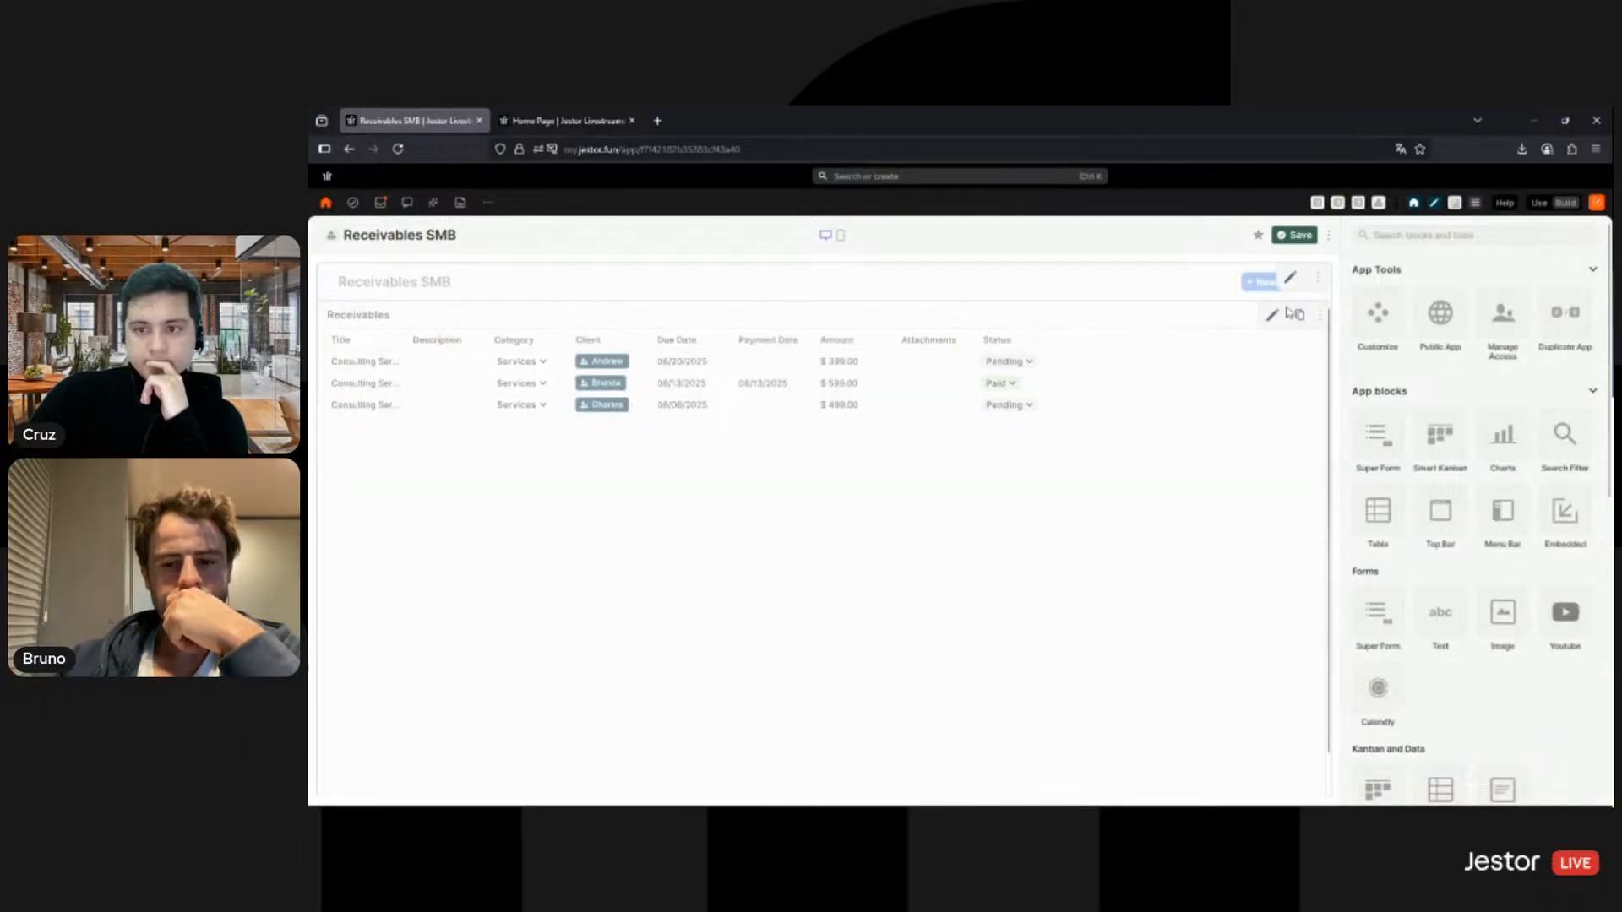
Step: Reopen the Receivables block for editing and delete its existing conditional row color condition
{"action": "left_click", "coordinate": [1273, 317]}
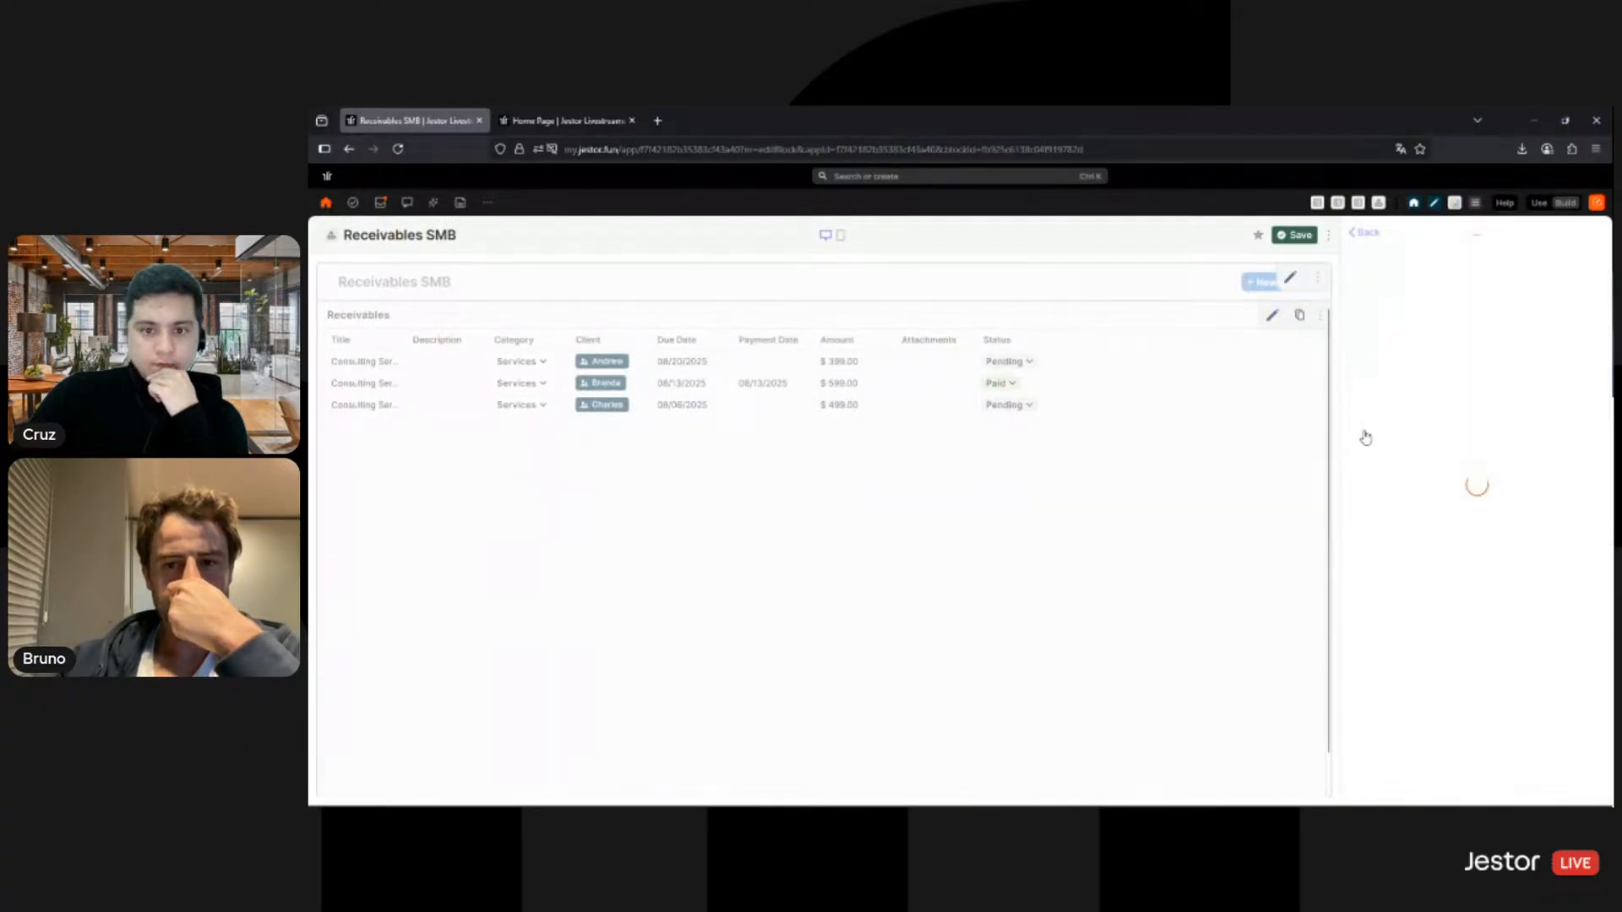
{"action": "scroll", "coordinate": [1503, 422], "scroll_direction": "down", "scroll_amount": 15}
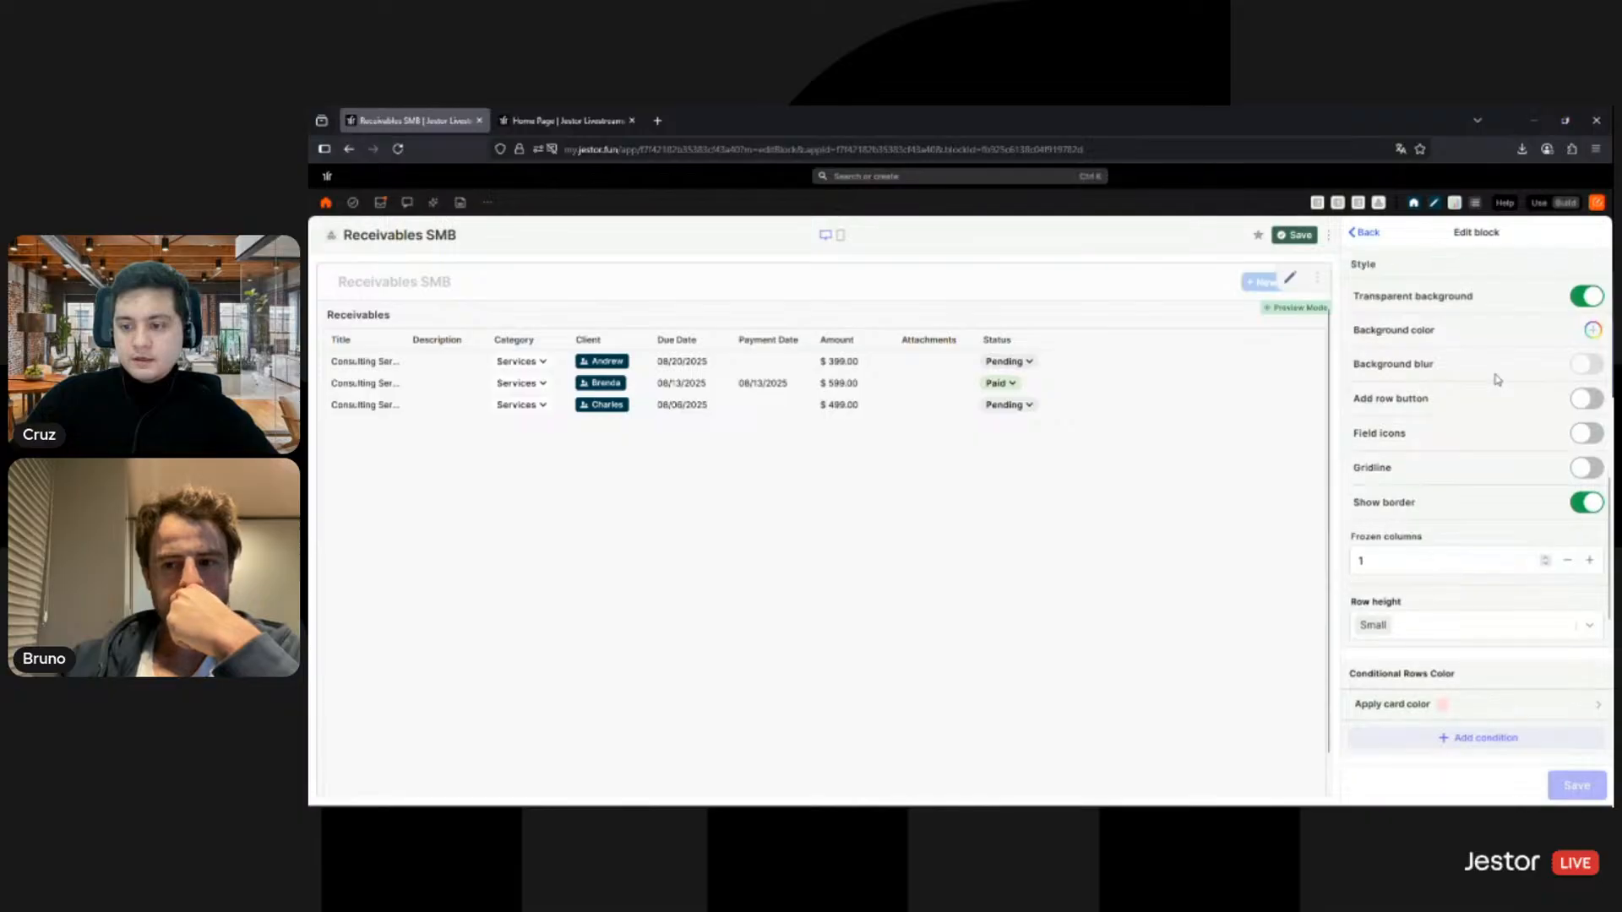
{"action": "left_click", "coordinate": [1526, 322]}
{"action": "scroll", "coordinate": [1436, 549], "scroll_direction": "down", "scroll_amount": 5}
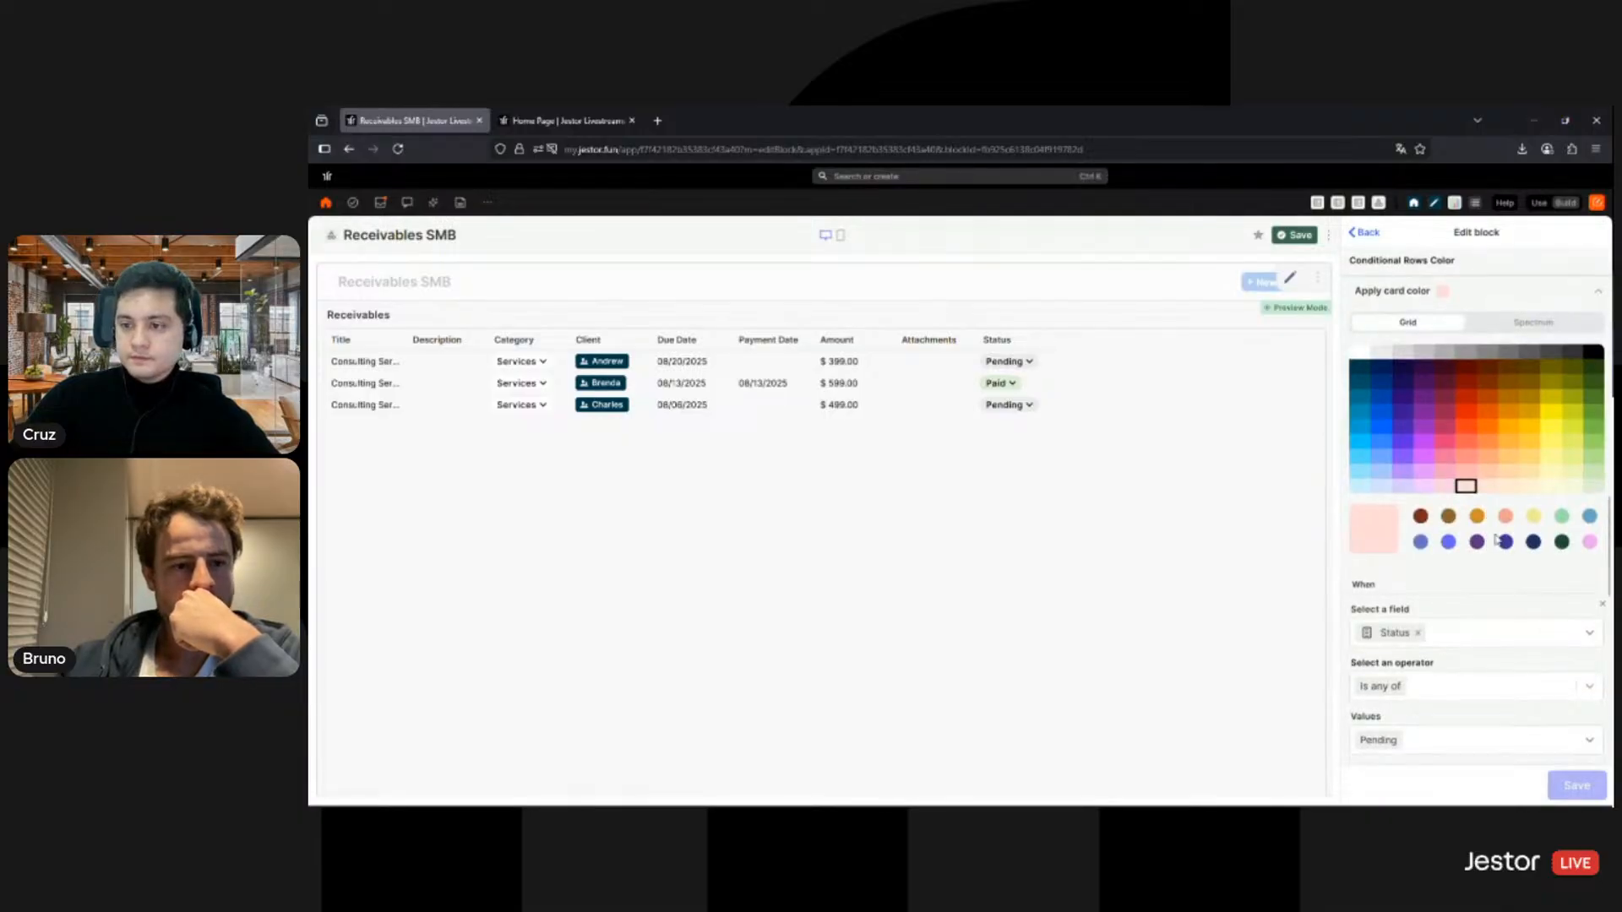
{"action": "left_click", "coordinate": [1359, 619]}
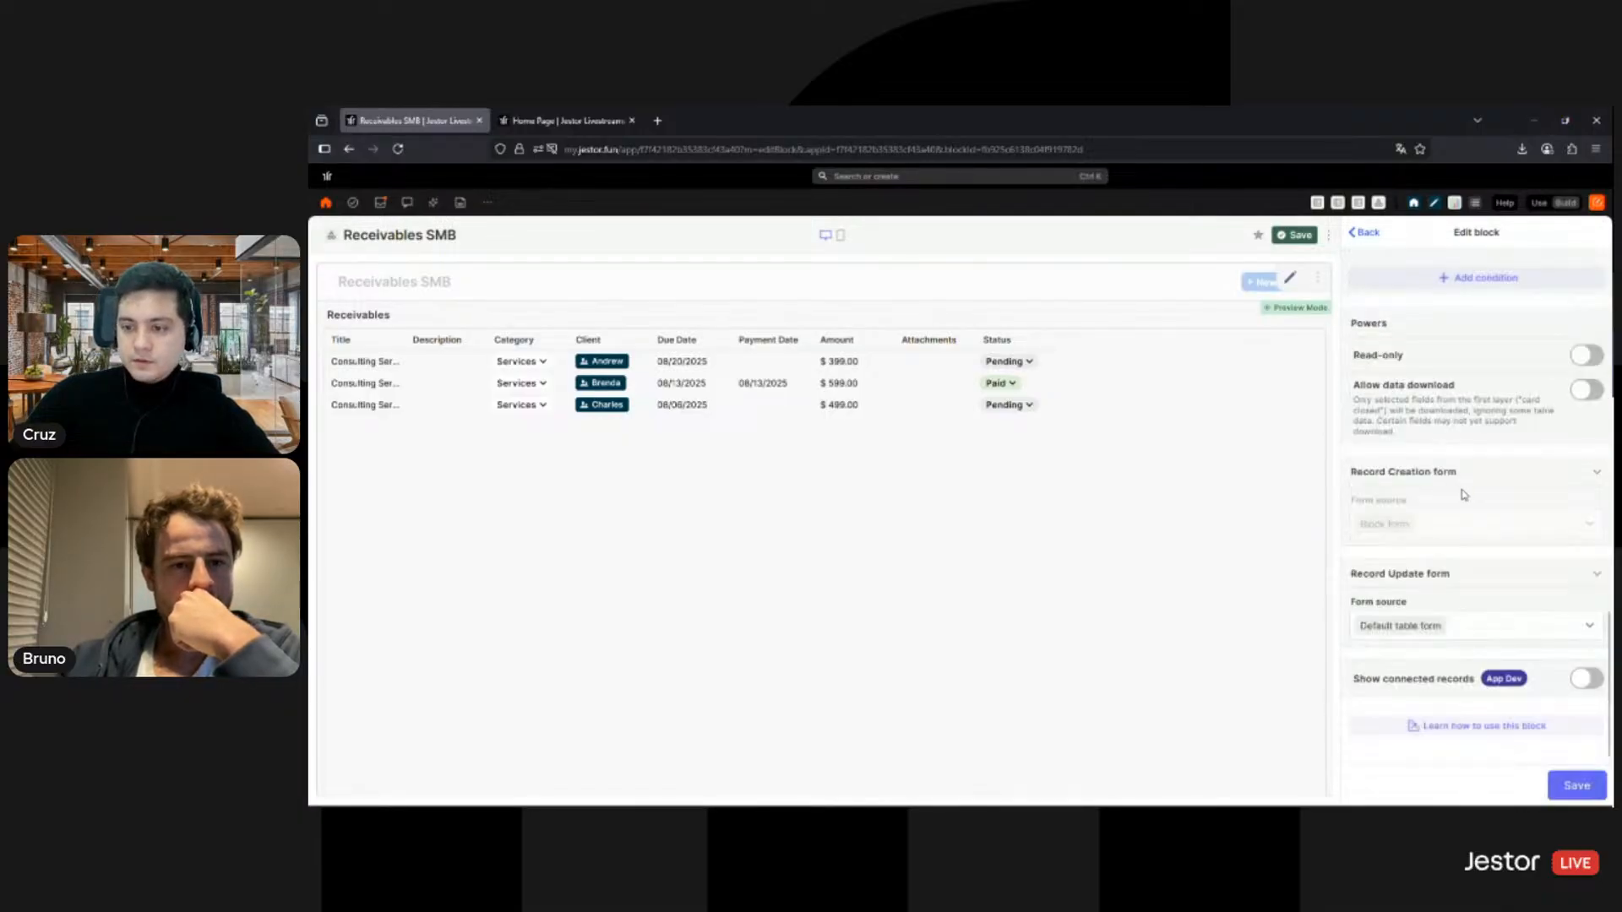
Step: Add a new conditional row color condition and choose light red as its color
{"action": "scroll", "coordinate": [1474, 533], "scroll_direction": "up", "scroll_amount": 3}
{"action": "left_click", "coordinate": [1474, 523]}
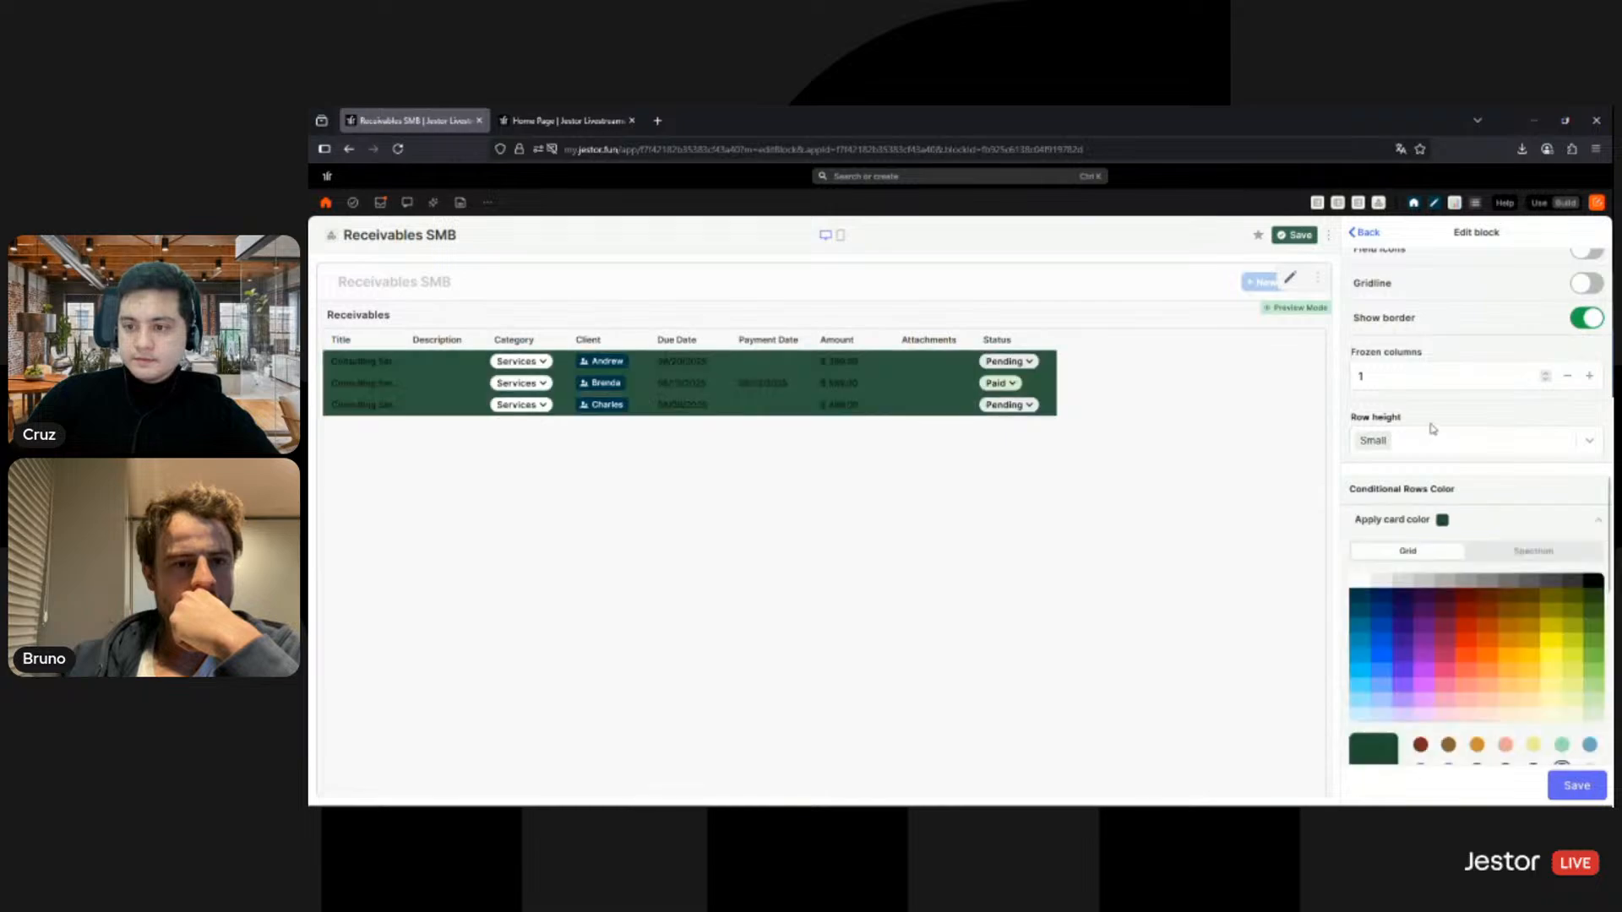
{"action": "scroll", "coordinate": [1462, 635], "scroll_direction": "down", "scroll_amount": 2}
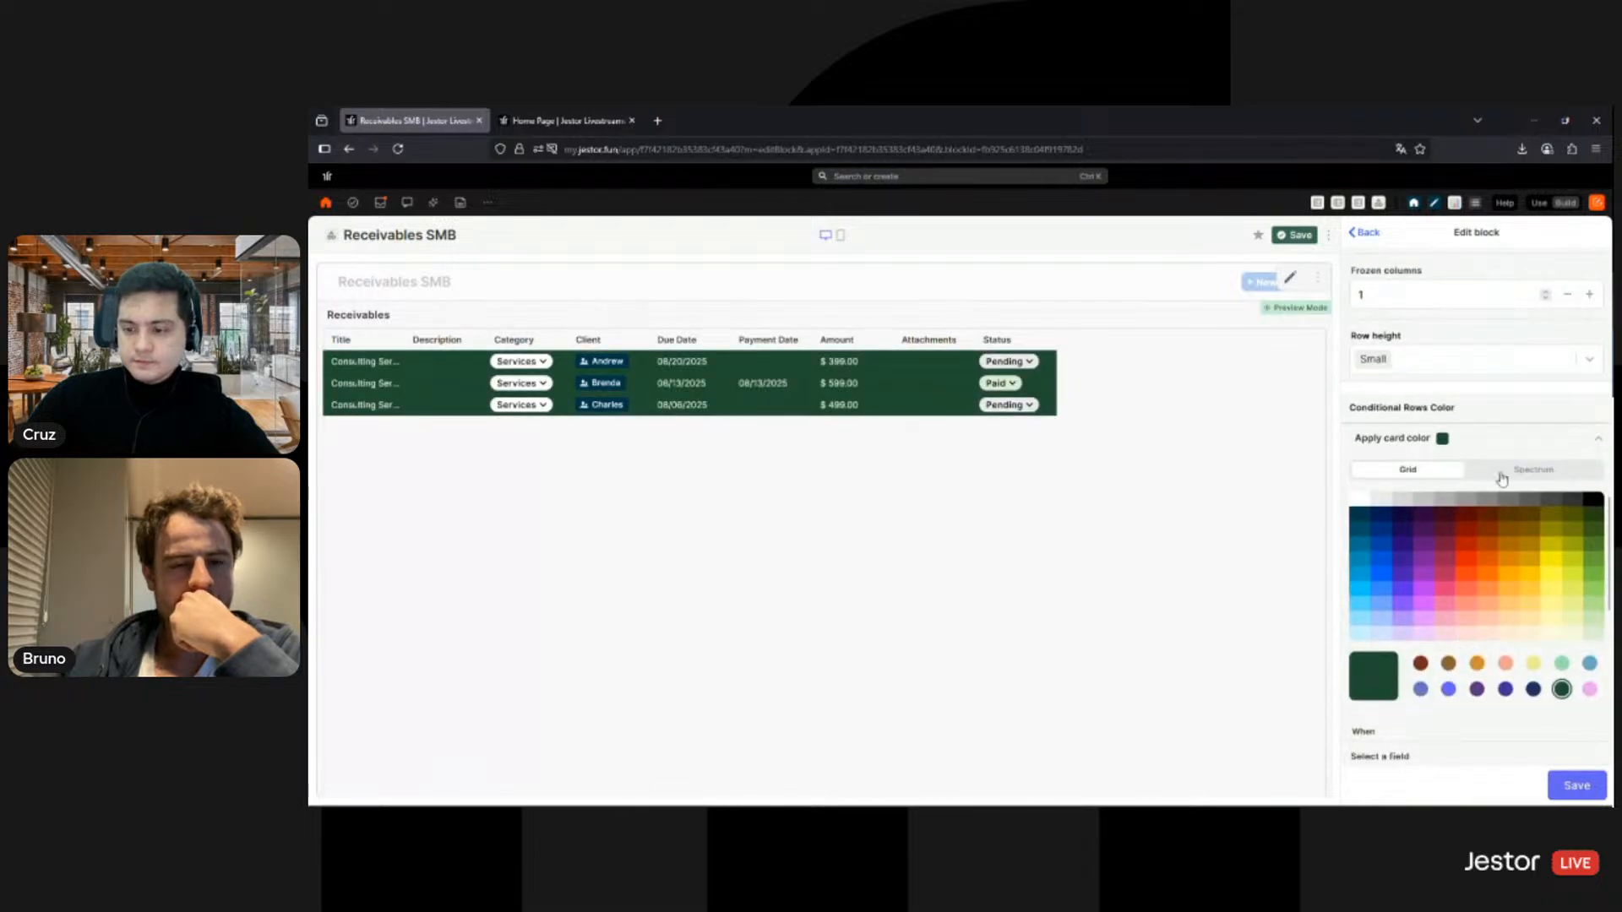
{"action": "left_click", "coordinate": [1466, 634]}
{"action": "scroll", "coordinate": [1419, 534], "scroll_direction": "down", "scroll_amount": 4}
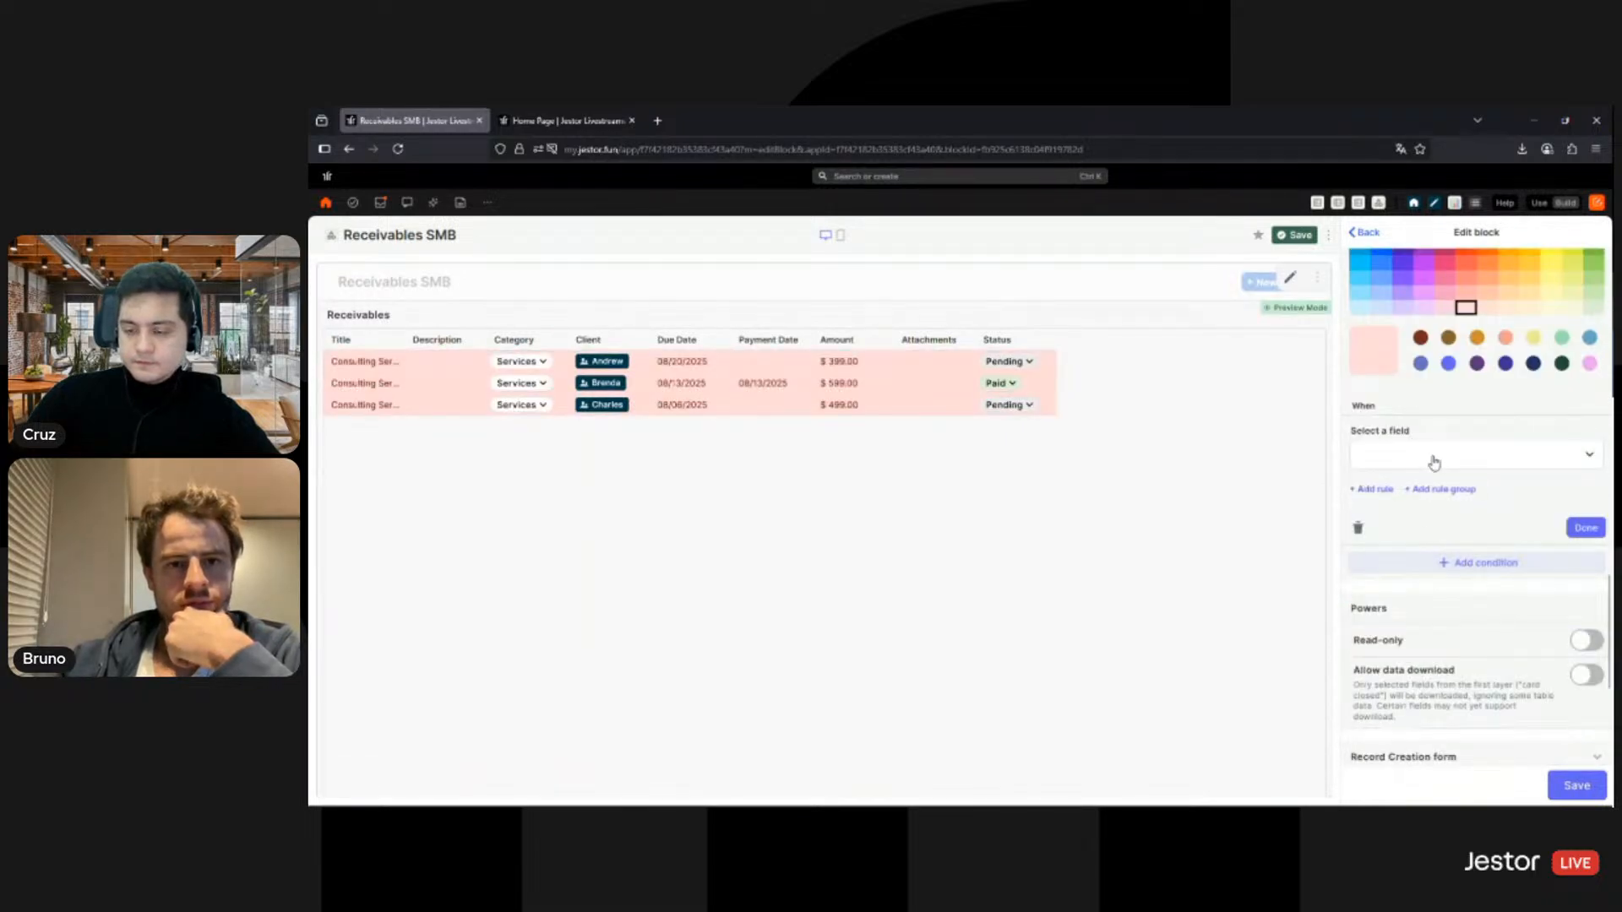
Step: Make the row color condition apply when Due Date is before Today
{"action": "left_click", "coordinate": [1434, 462]}
{"action": "left_click", "coordinate": [1414, 514]}
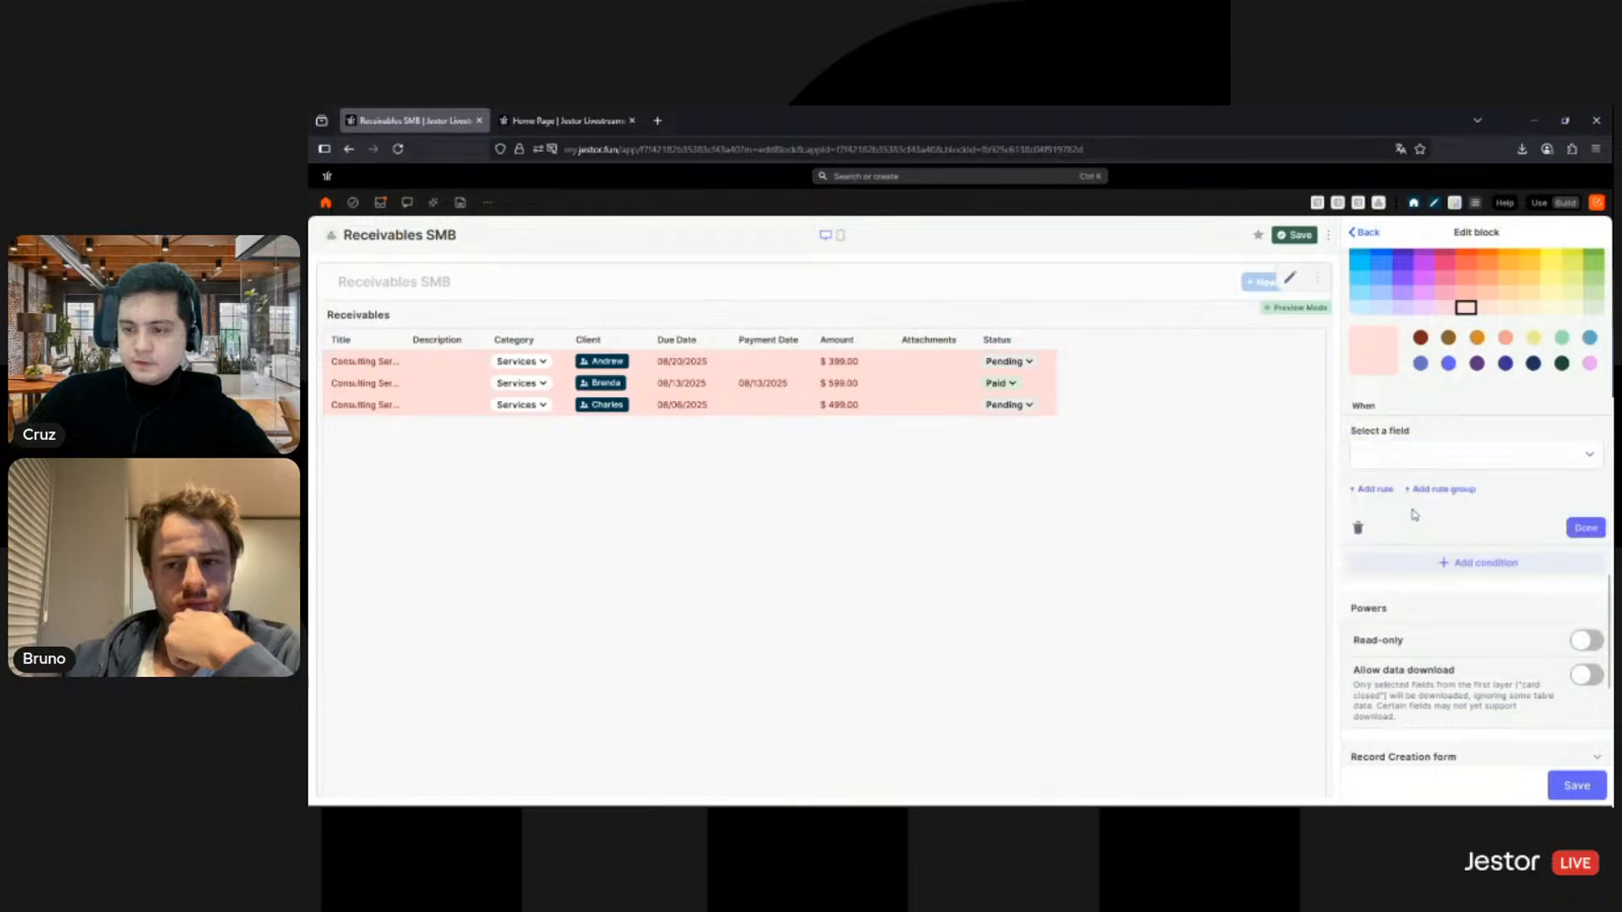
{"action": "left_click", "coordinate": [1433, 514]}
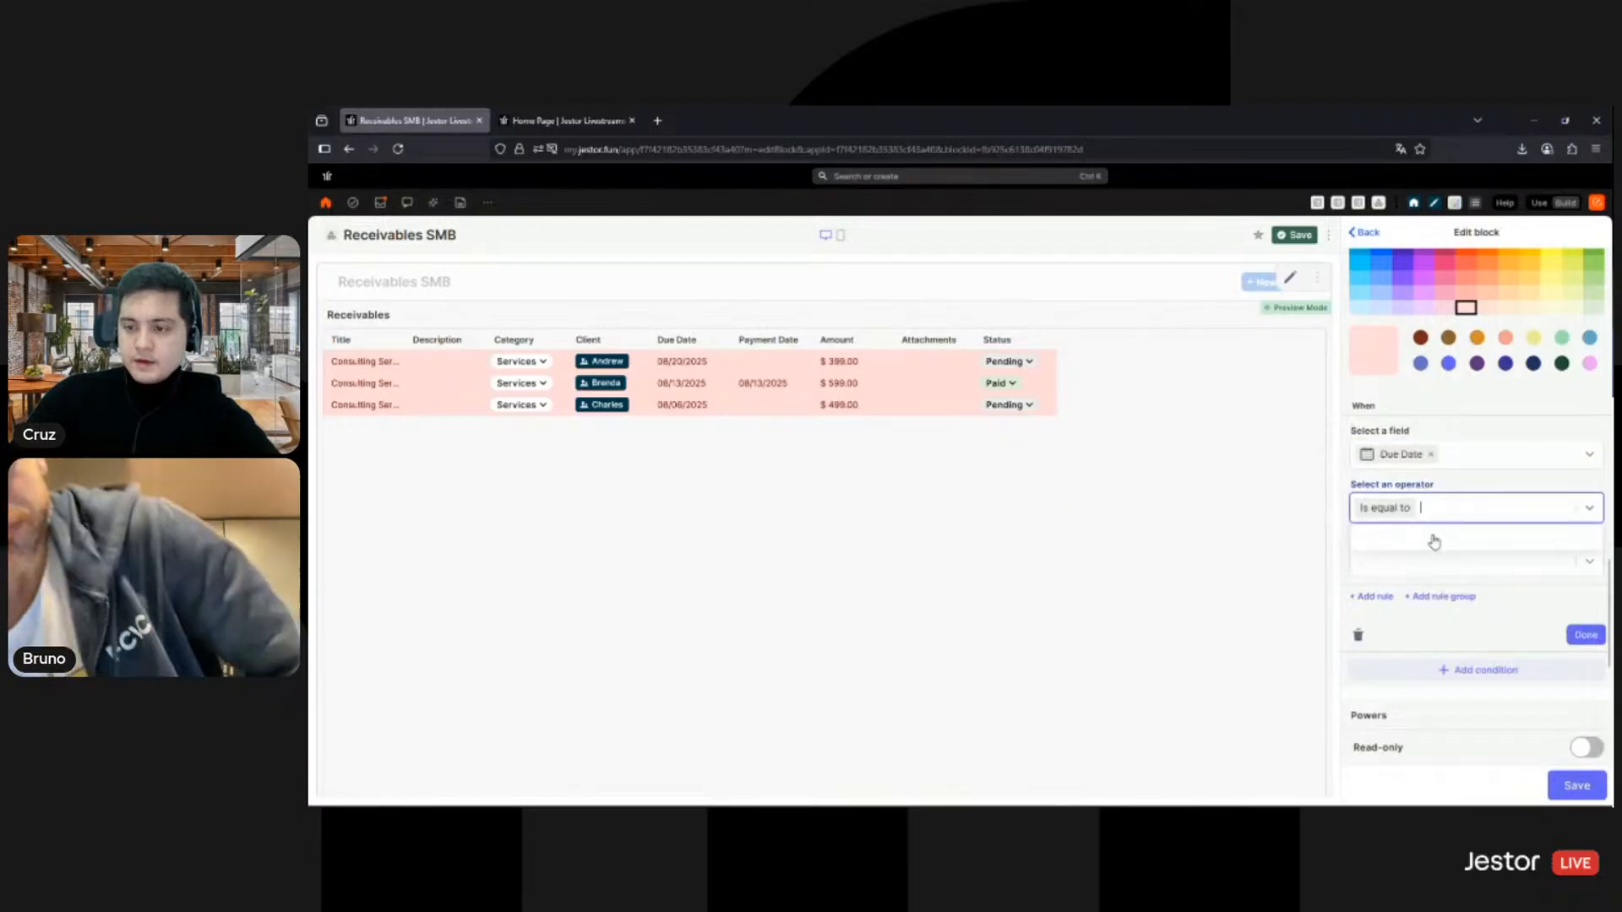
{"action": "left_click", "coordinate": [1414, 613]}
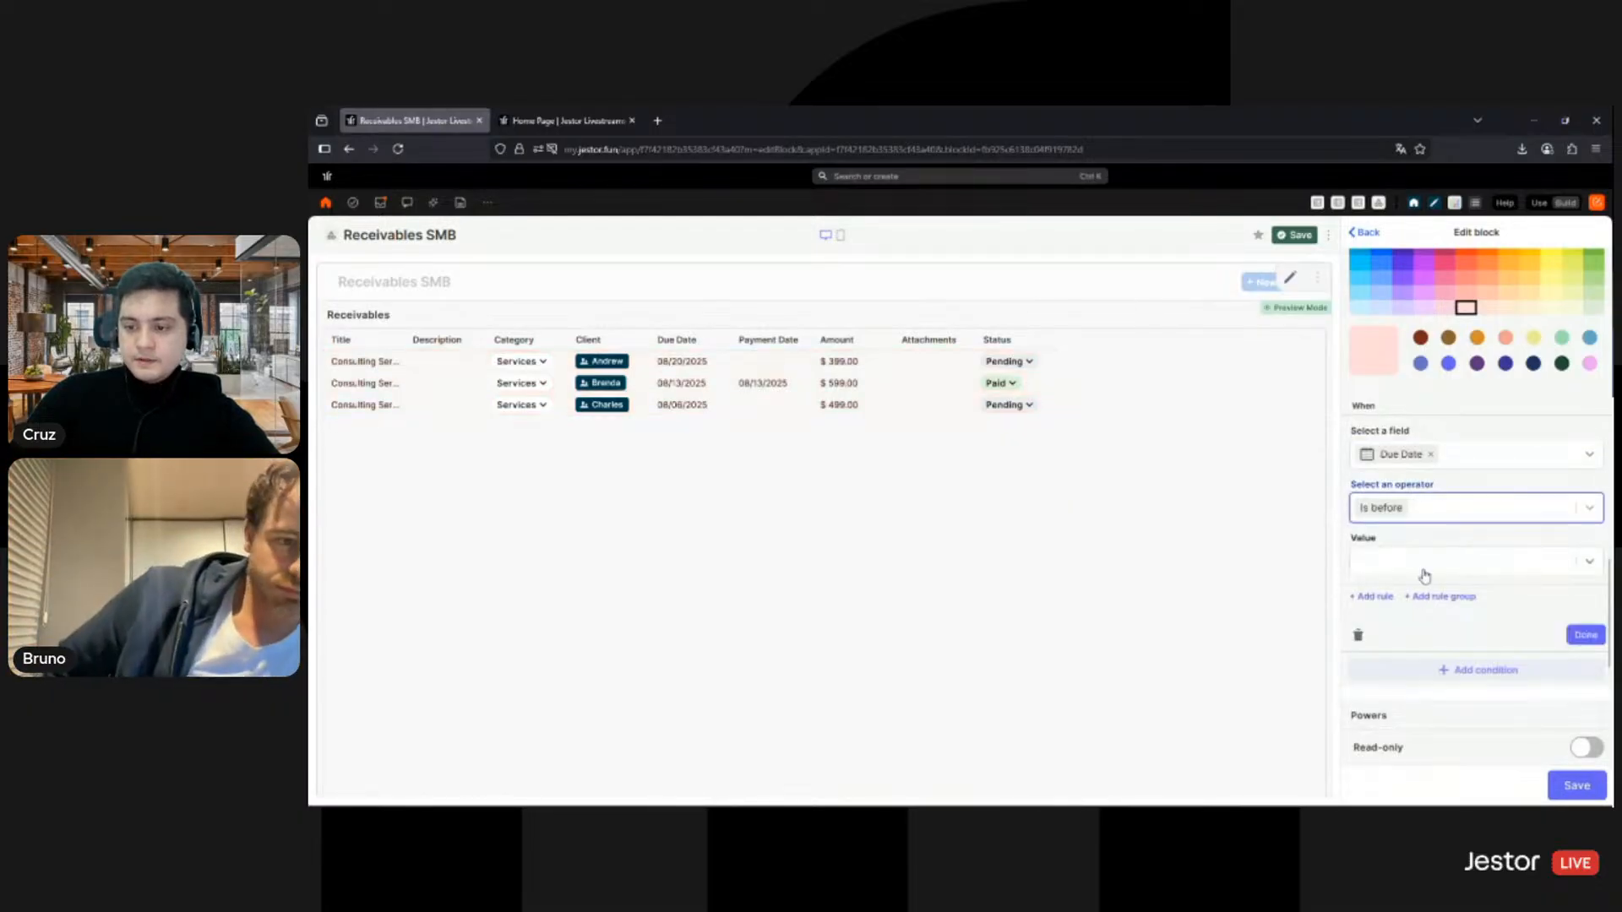
{"action": "left_click", "coordinate": [1395, 605]}
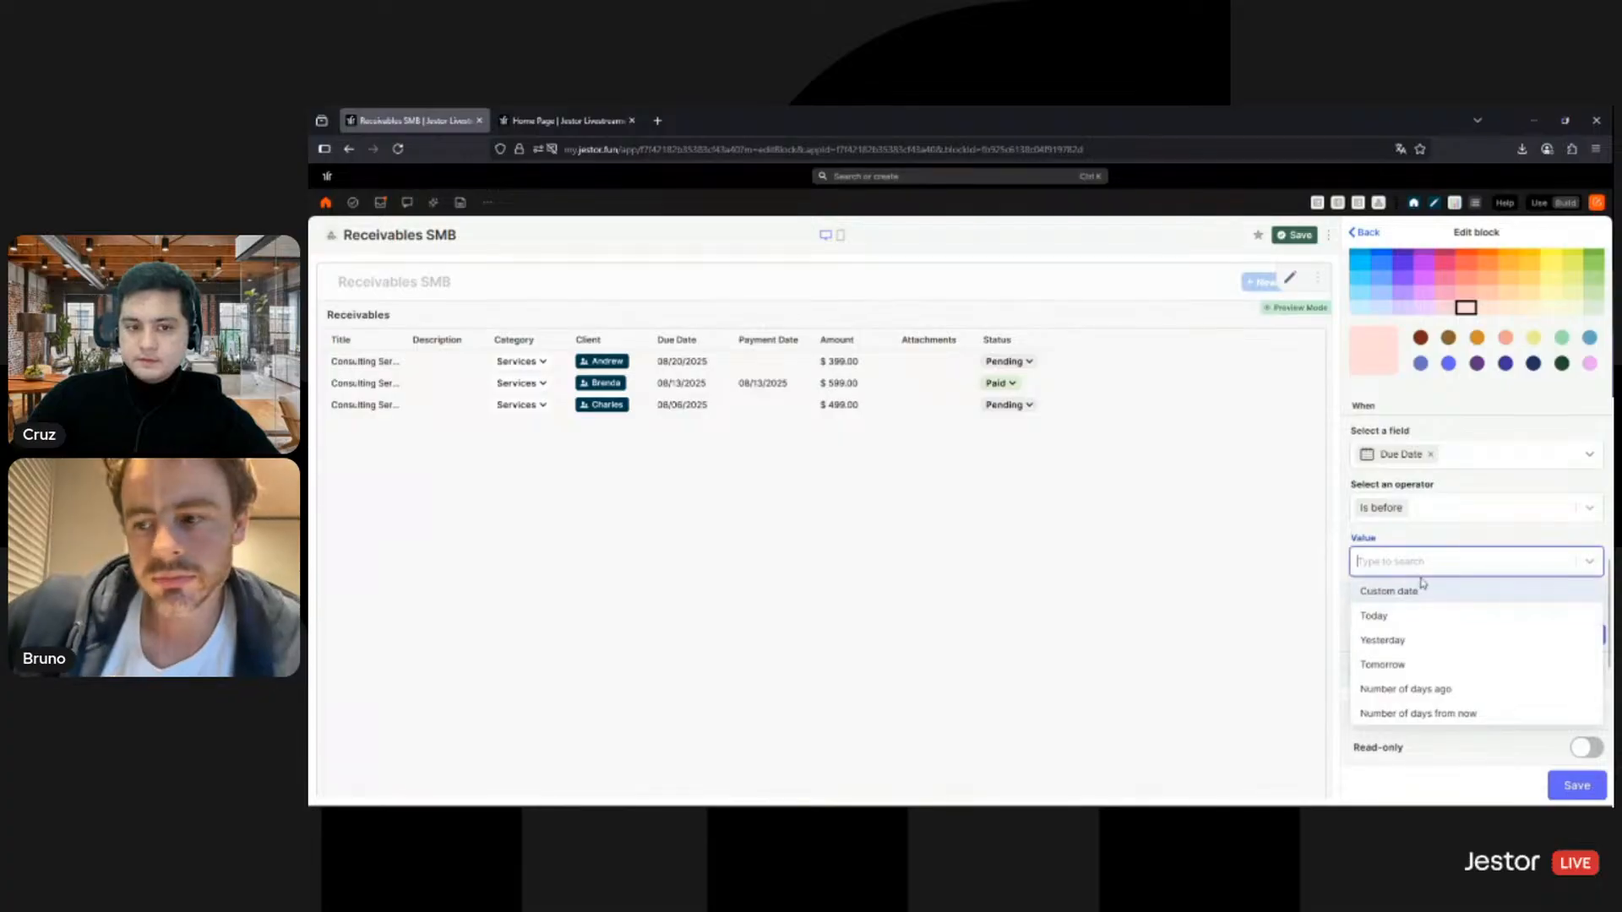
{"action": "left_click", "coordinate": [1397, 622]}
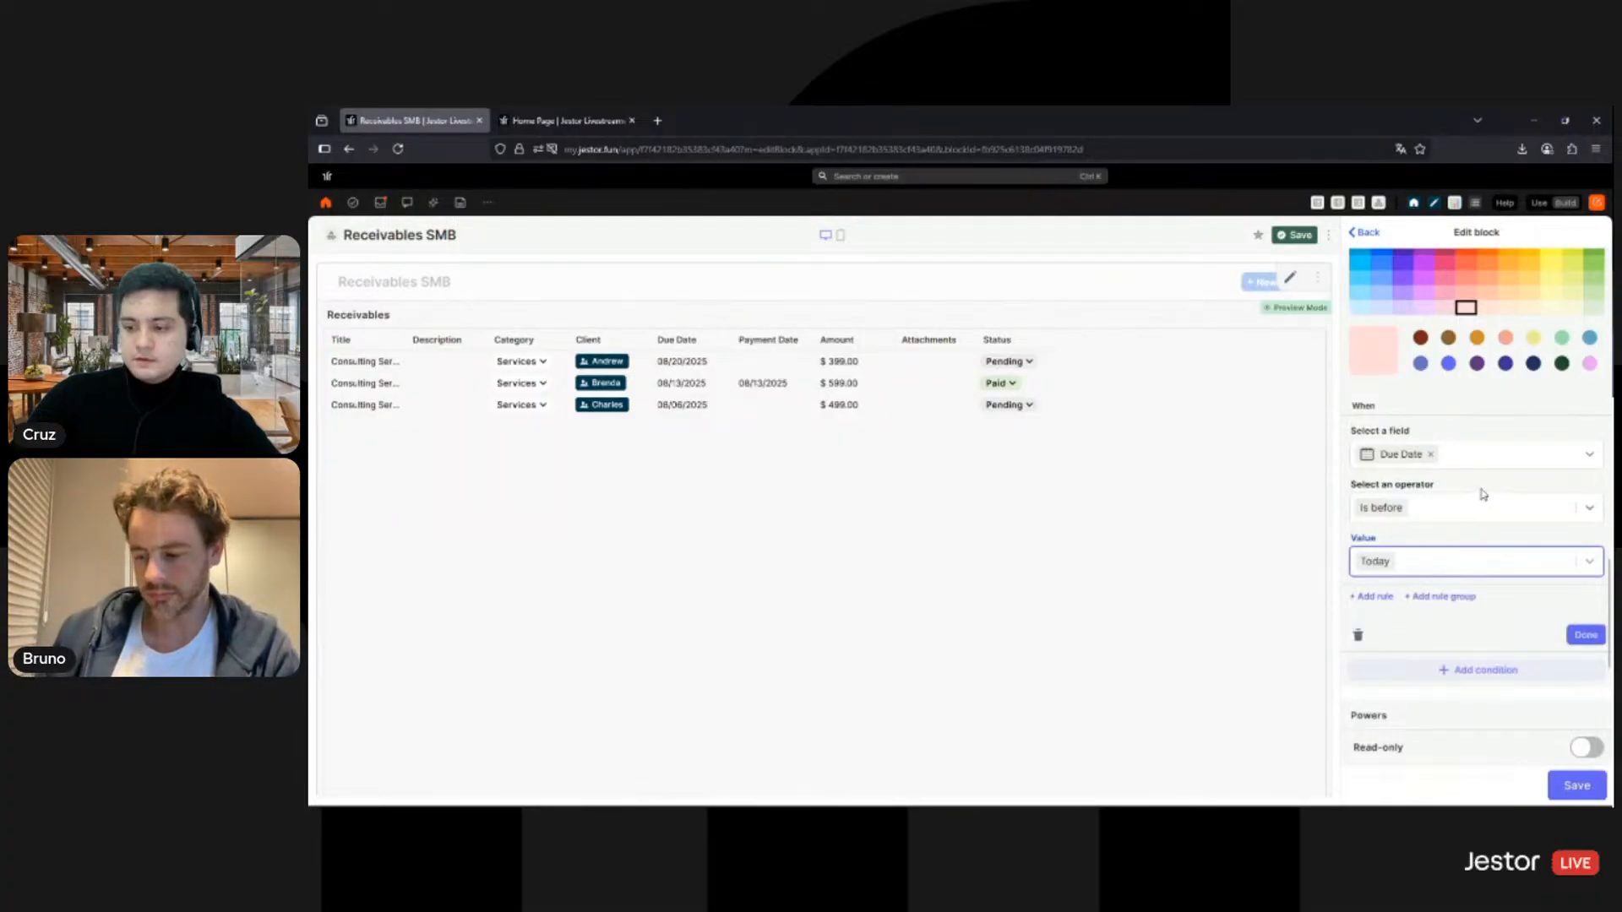
Step: Add an And rule requiring Status to be any of Pending, and finish the row color condition
{"action": "scroll", "coordinate": [1484, 495], "scroll_direction": "down", "scroll_amount": 2}
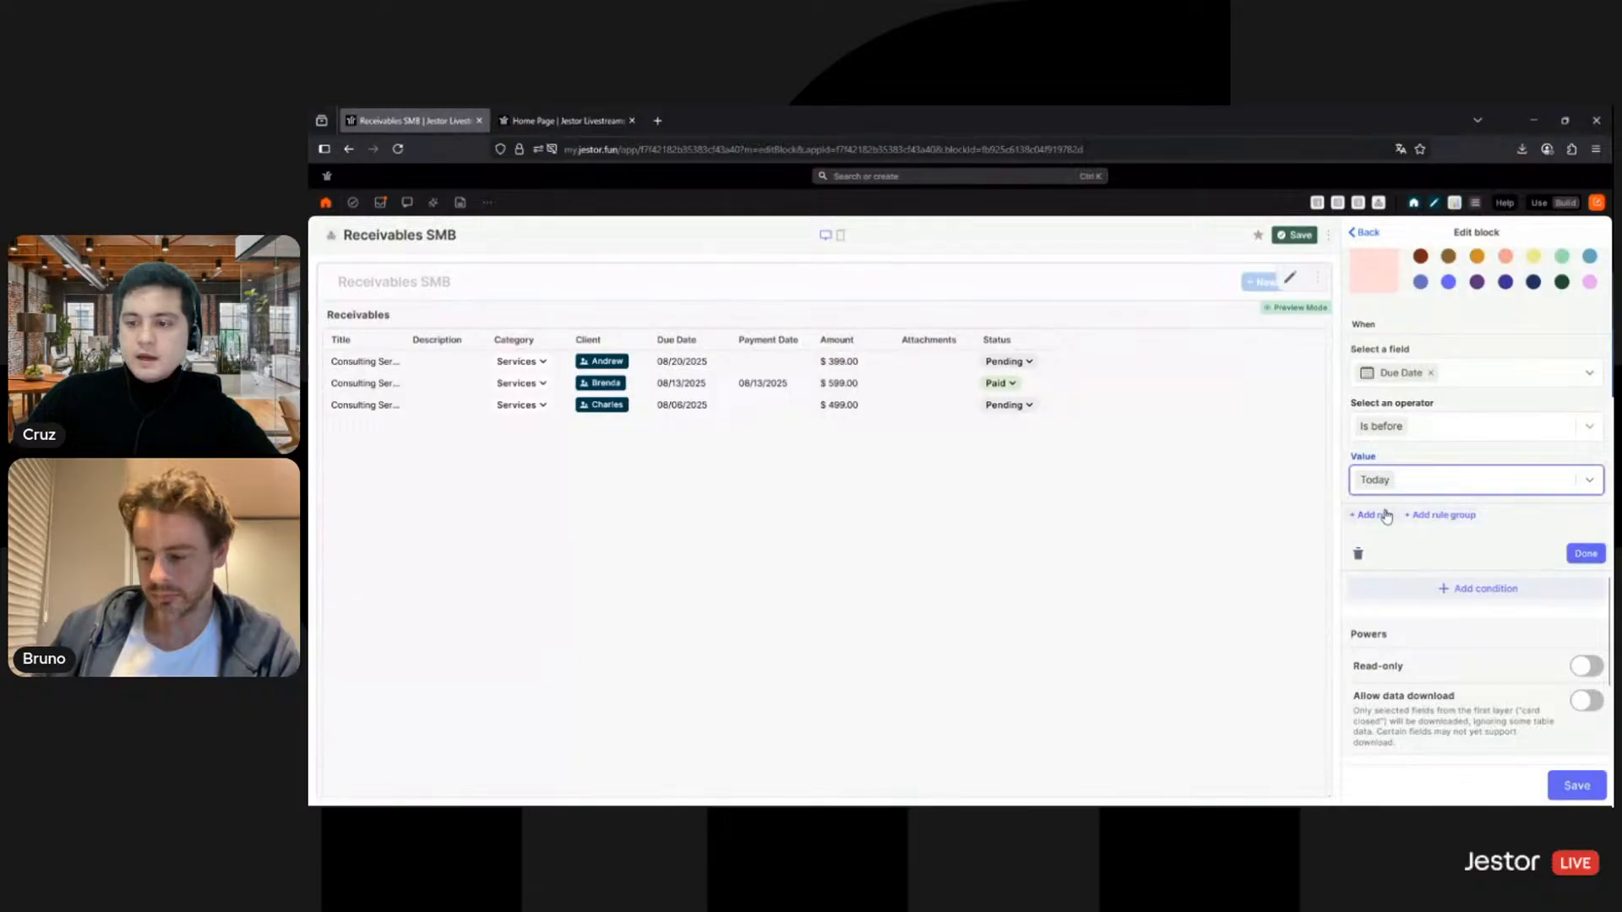
{"action": "left_click", "coordinate": [1373, 516]}
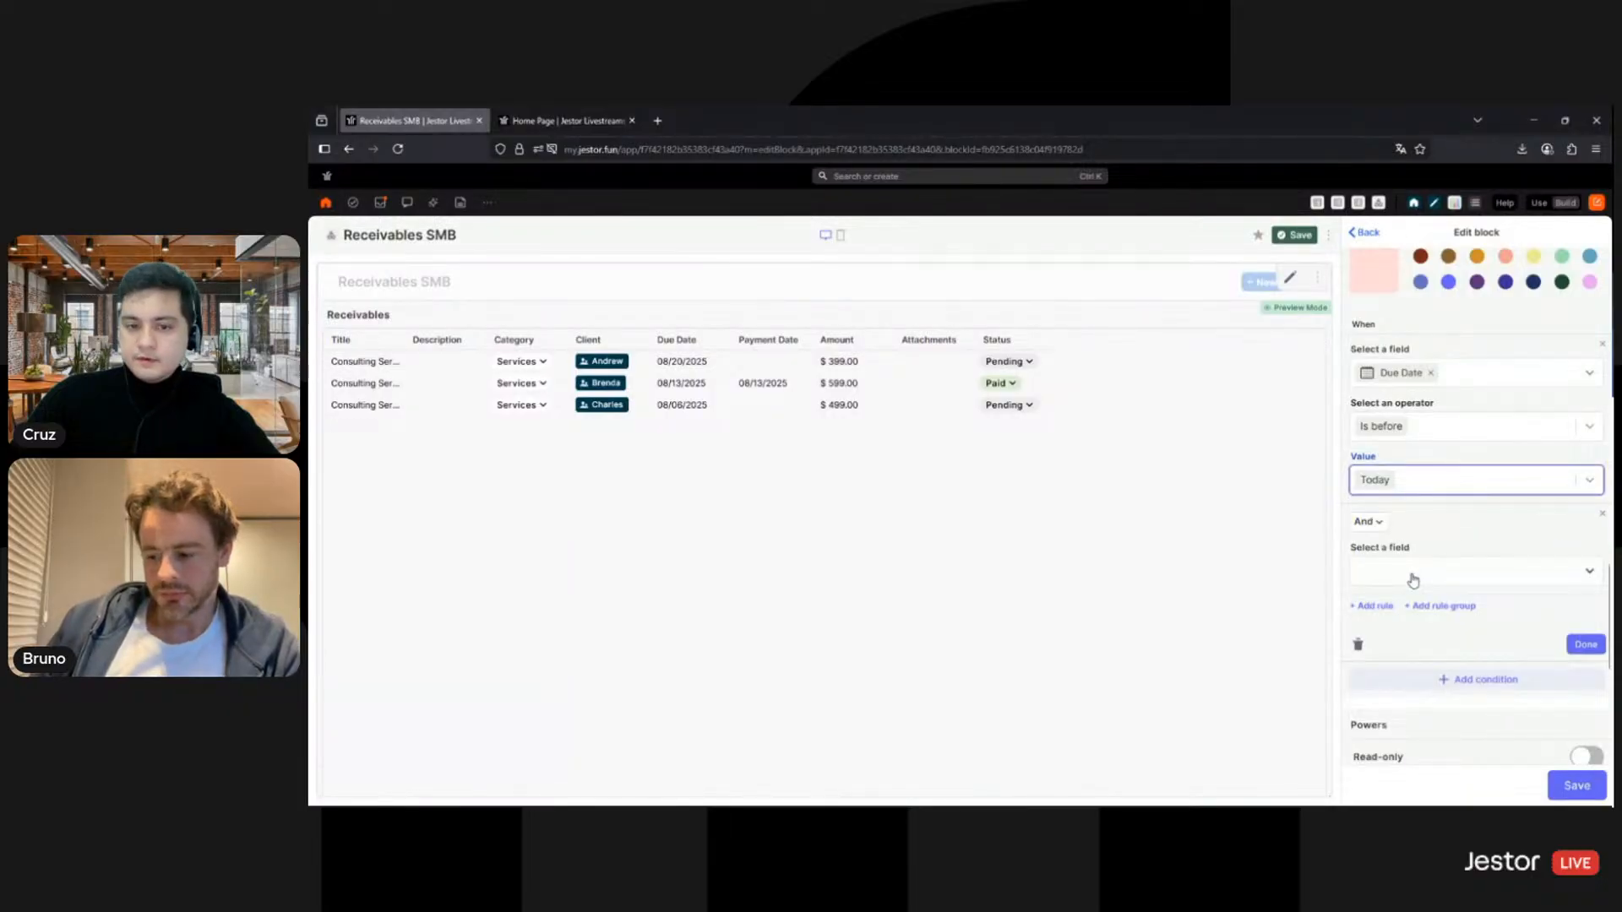
{"action": "left_click", "coordinate": [1412, 574]}
{"action": "scroll", "coordinate": [1439, 667], "scroll_direction": "down", "scroll_amount": 2}
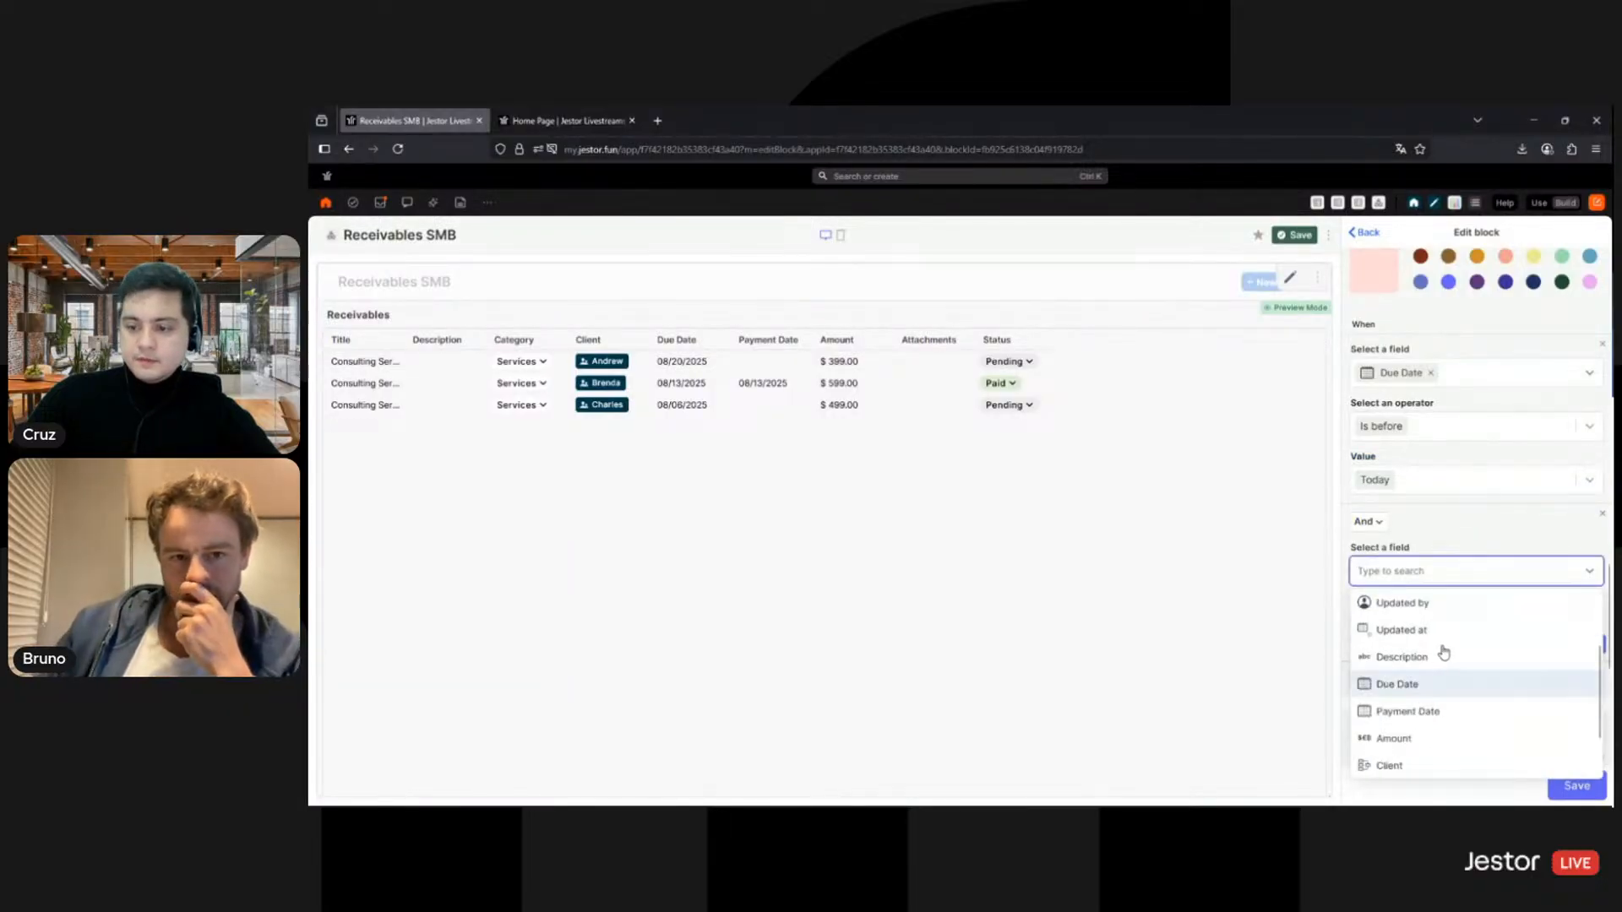
{"action": "scroll", "coordinate": [1413, 759], "scroll_direction": "down", "scroll_amount": 1}
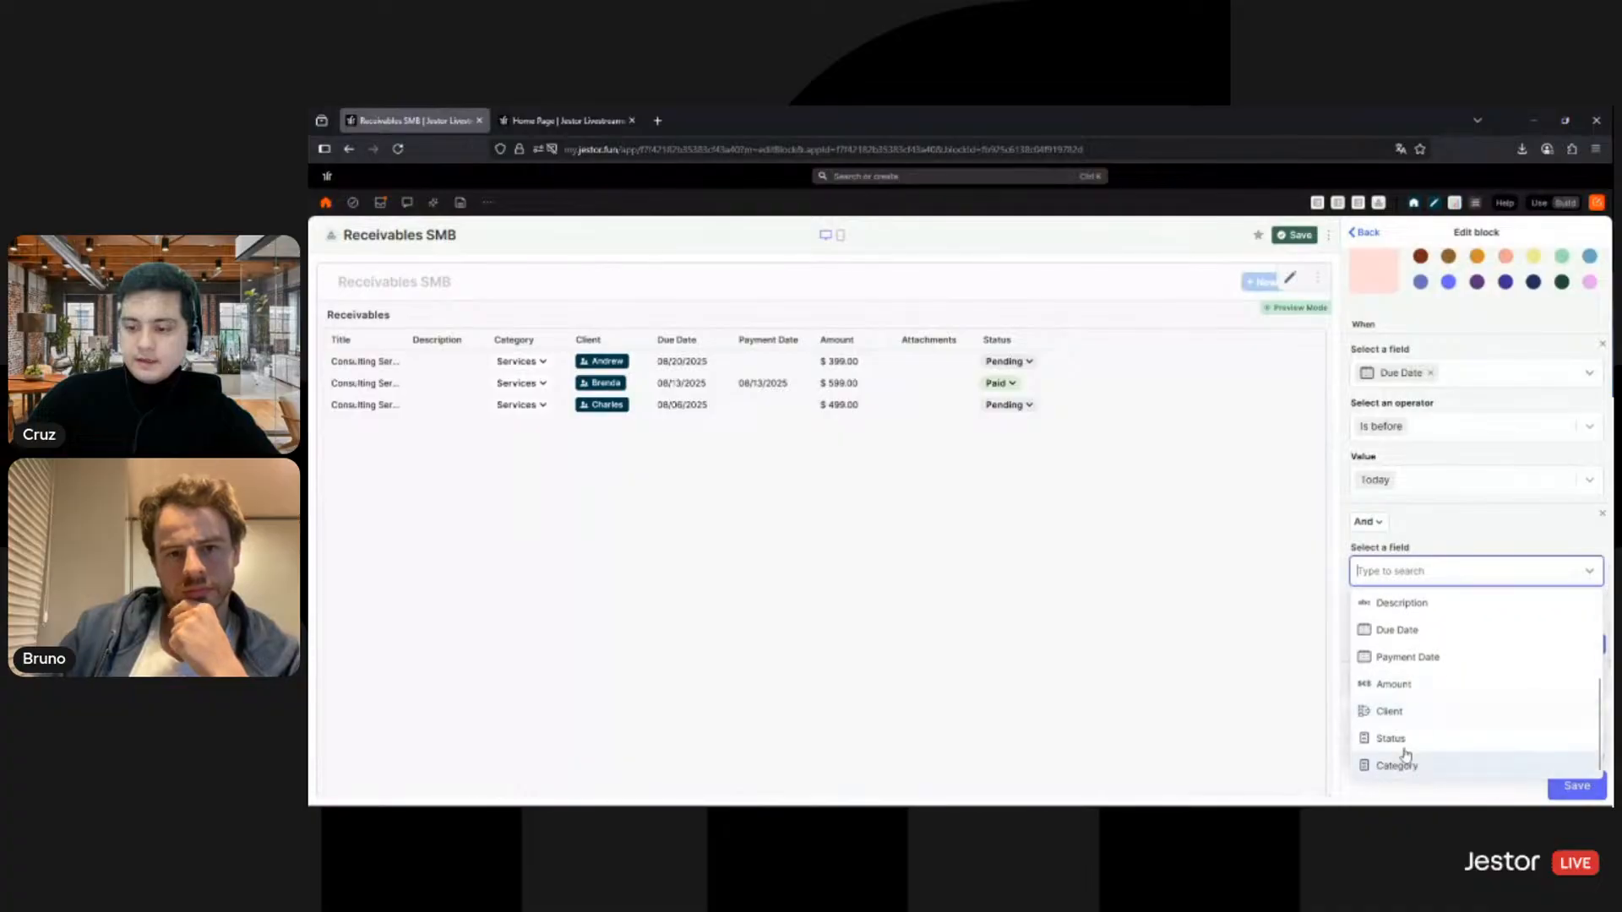
{"action": "left_click", "coordinate": [1404, 744]}
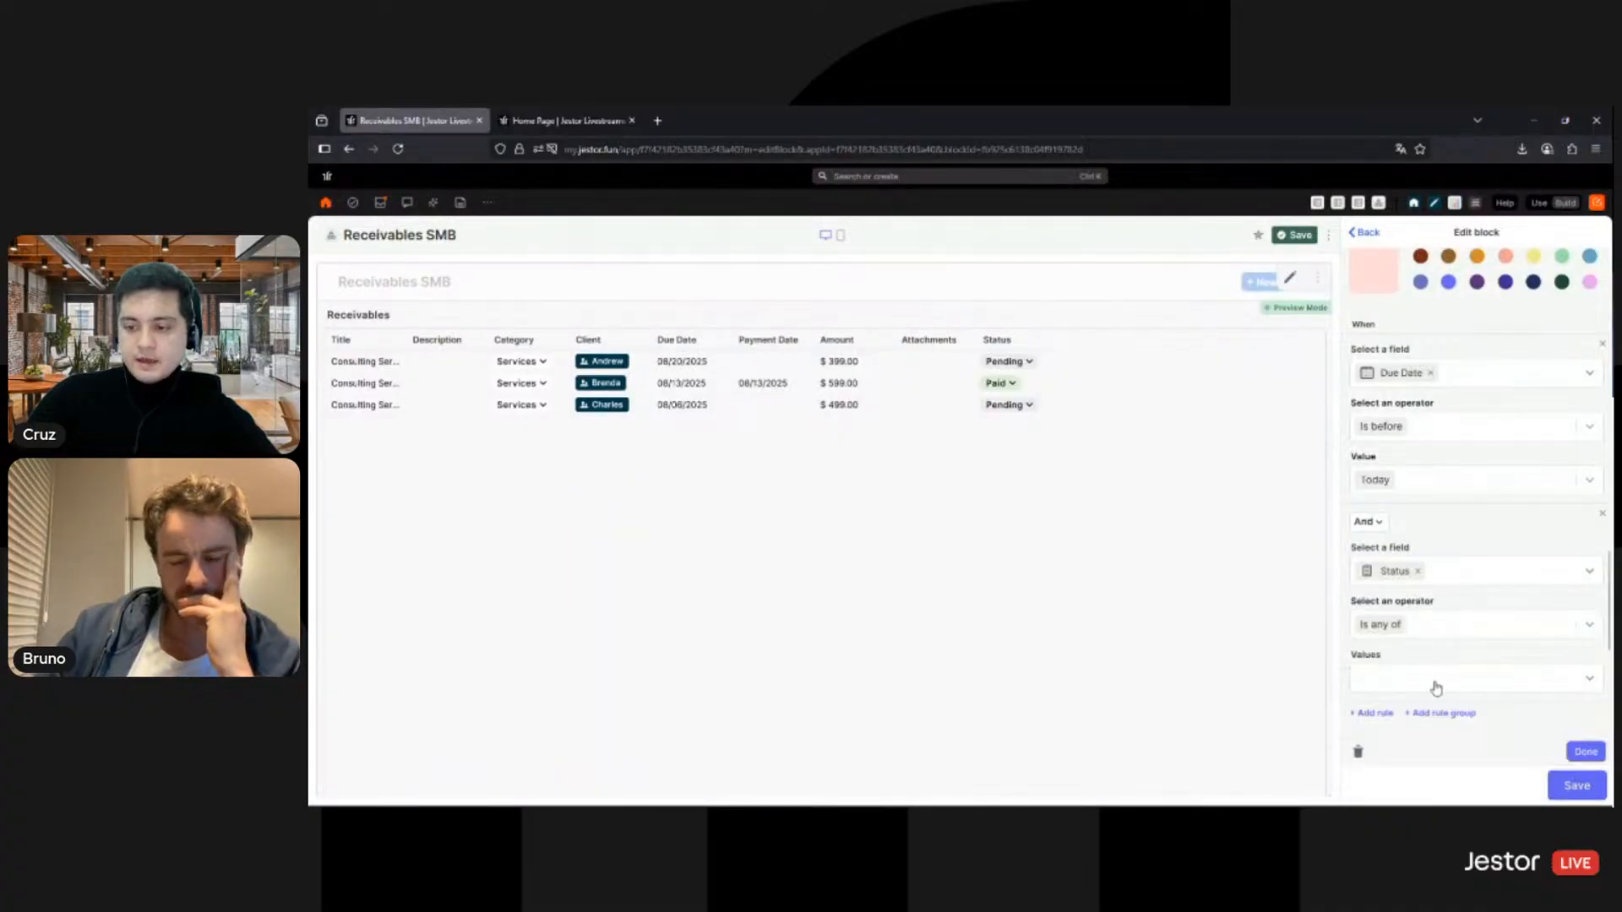
{"action": "left_click", "coordinate": [1436, 685]}
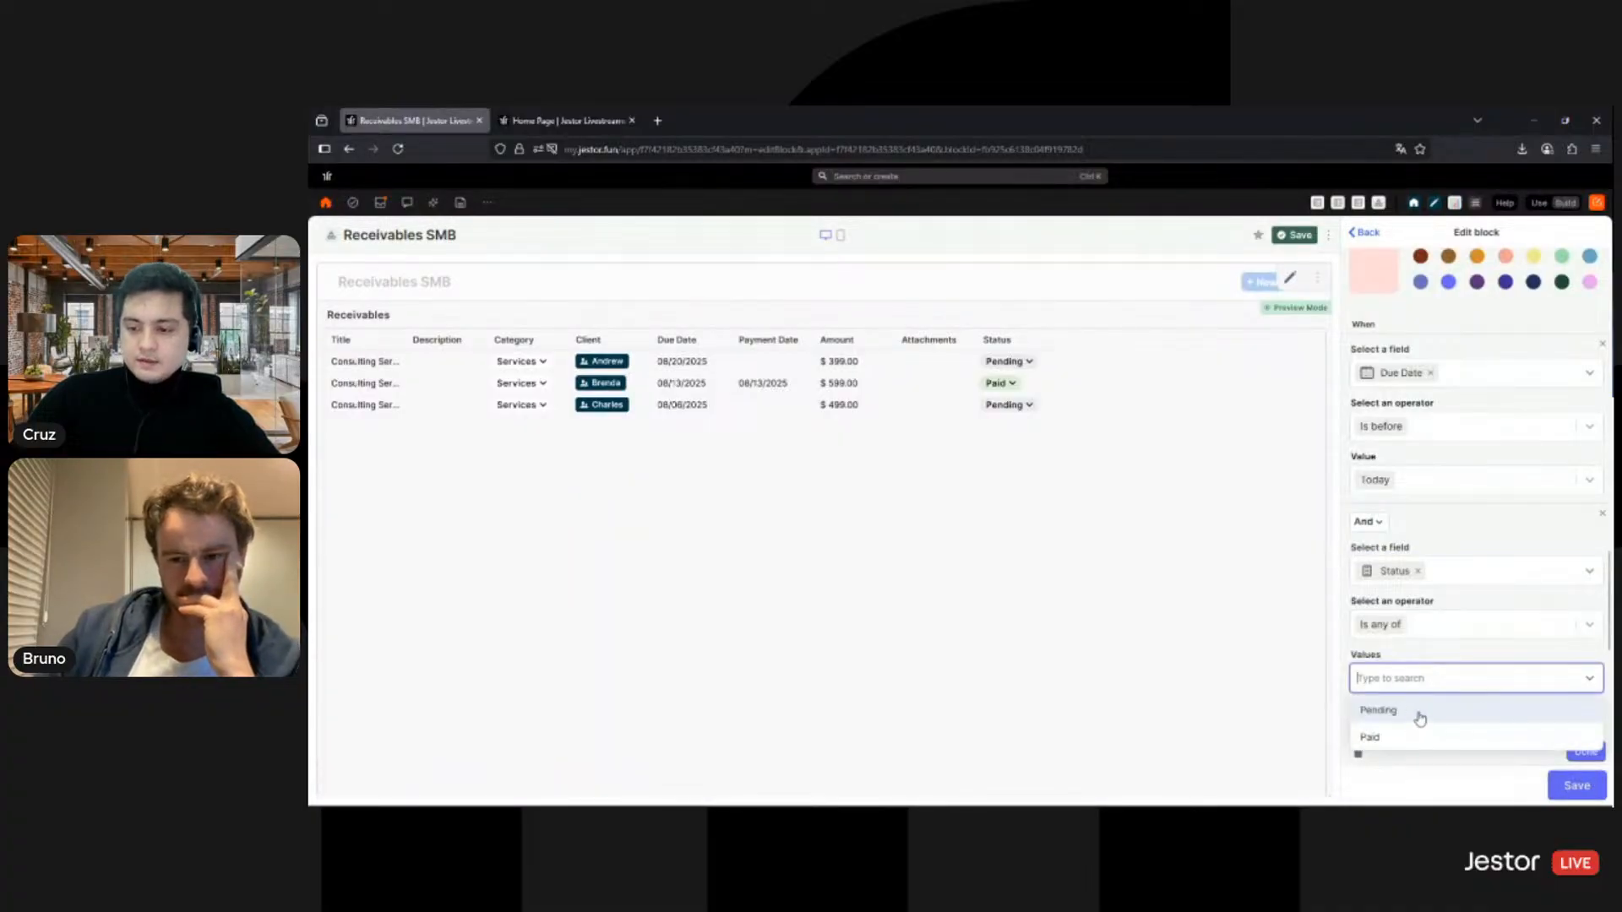
{"action": "left_click", "coordinate": [1419, 714]}
{"action": "left_click", "coordinate": [1584, 751]}
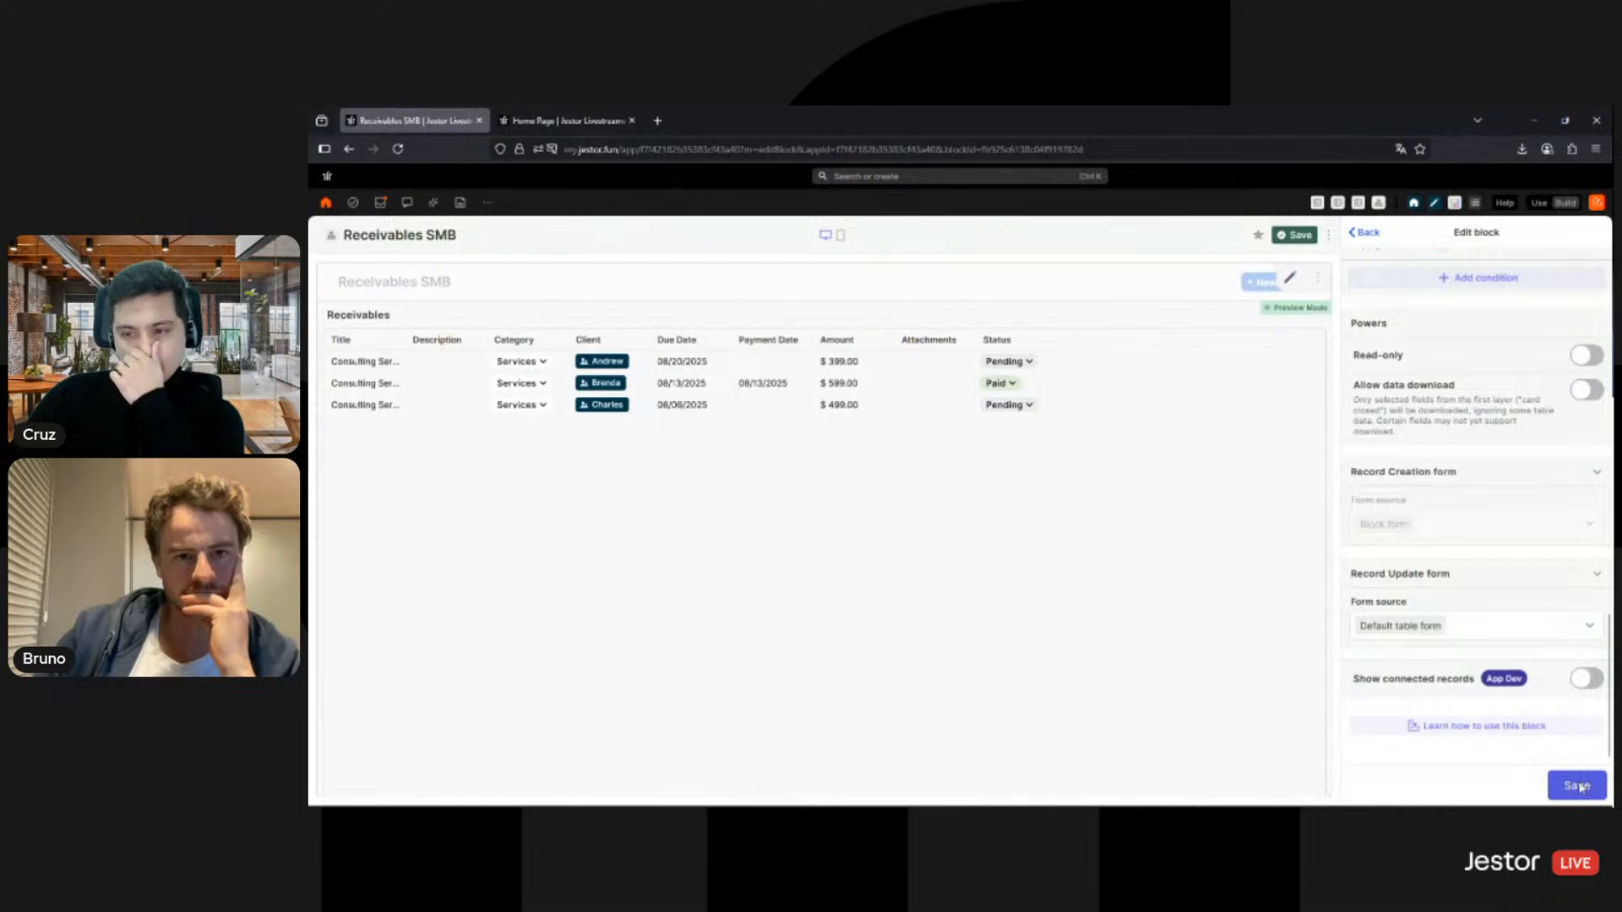
Step: Save the Receivables table block and set the due date of the $499.00 receivable to 08/05/2025
{"action": "left_click", "coordinate": [1580, 786]}
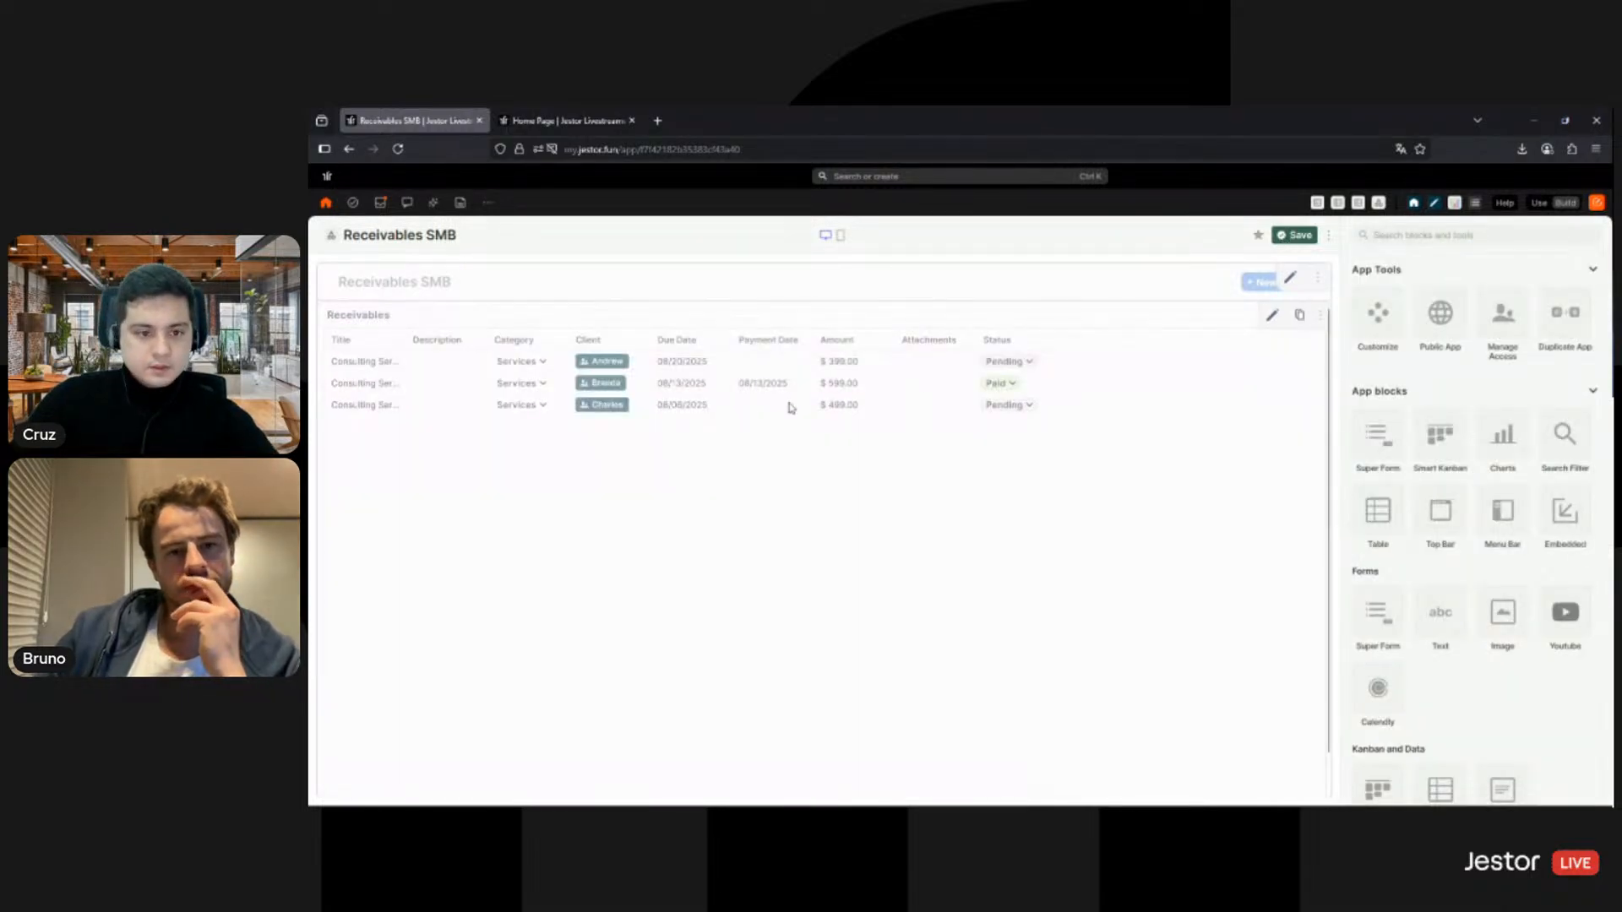
{"action": "left_click", "coordinate": [691, 412]}
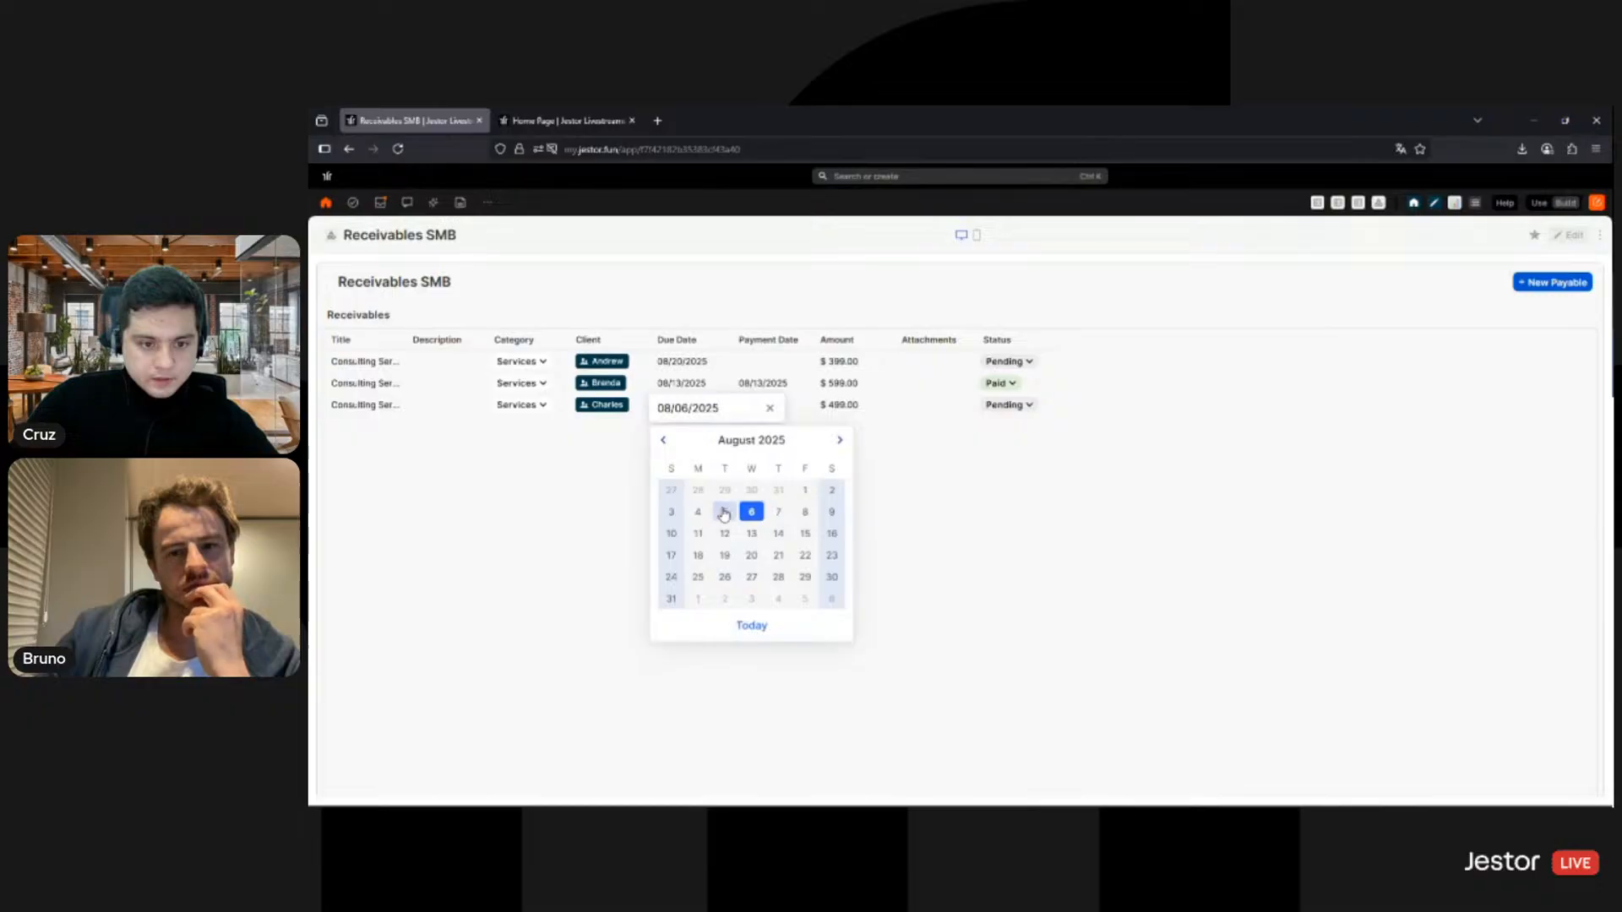
{"action": "left_click", "coordinate": [724, 512]}
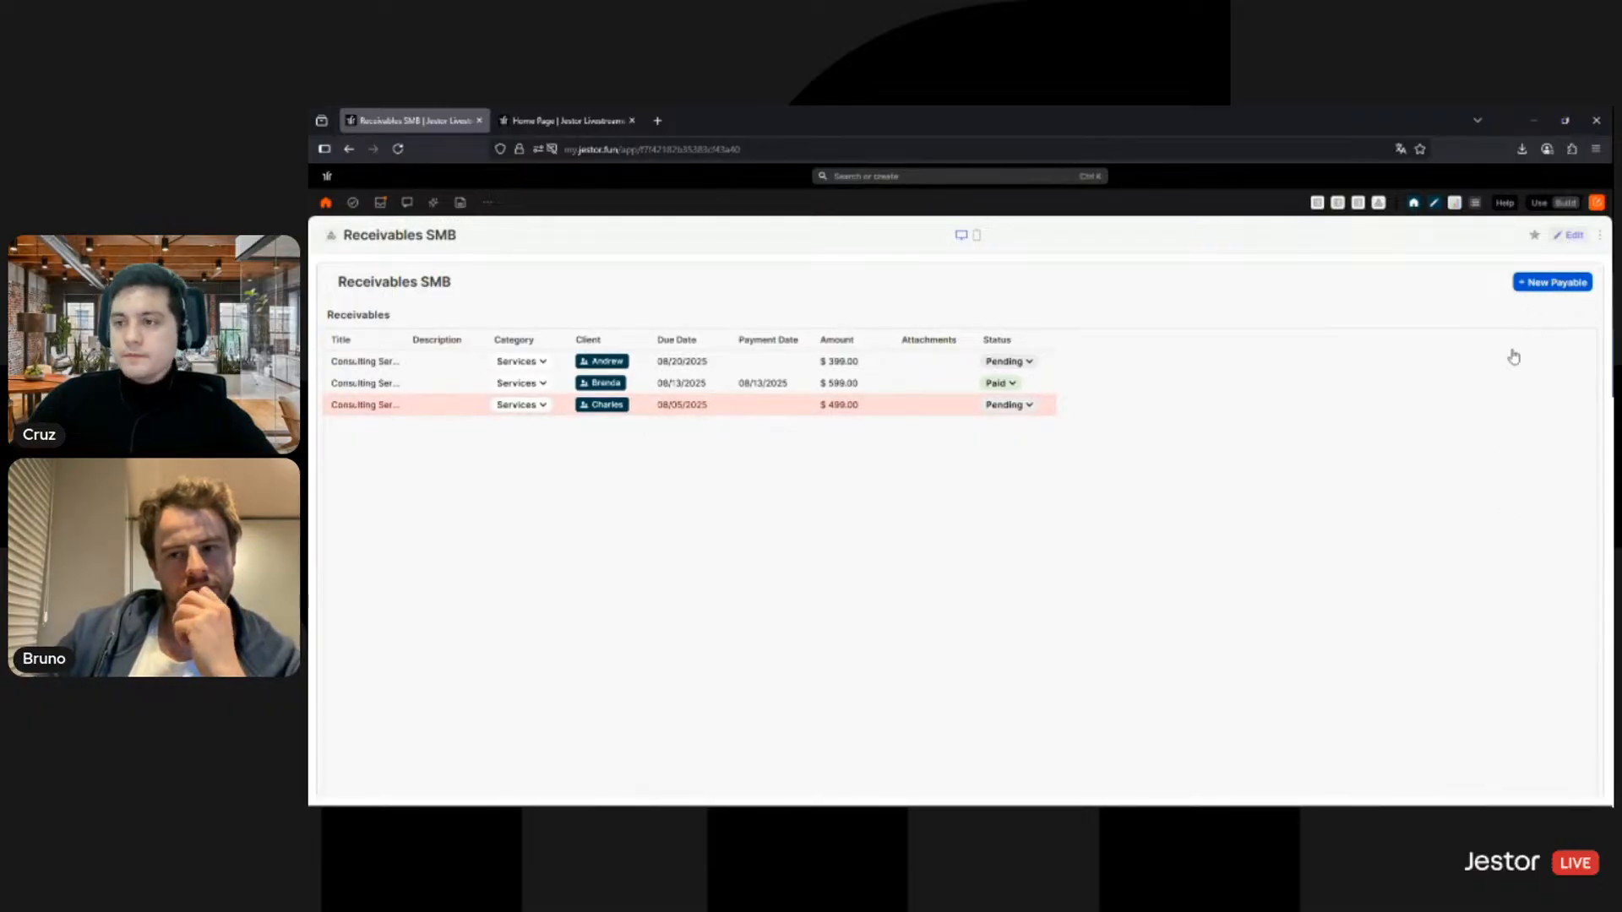
Step: Change the table of the Custom Filter block's preset filter named Filter to Receivables SMB
{"action": "scroll", "coordinate": [1245, 645], "scroll_direction": "down", "scroll_amount": 1}
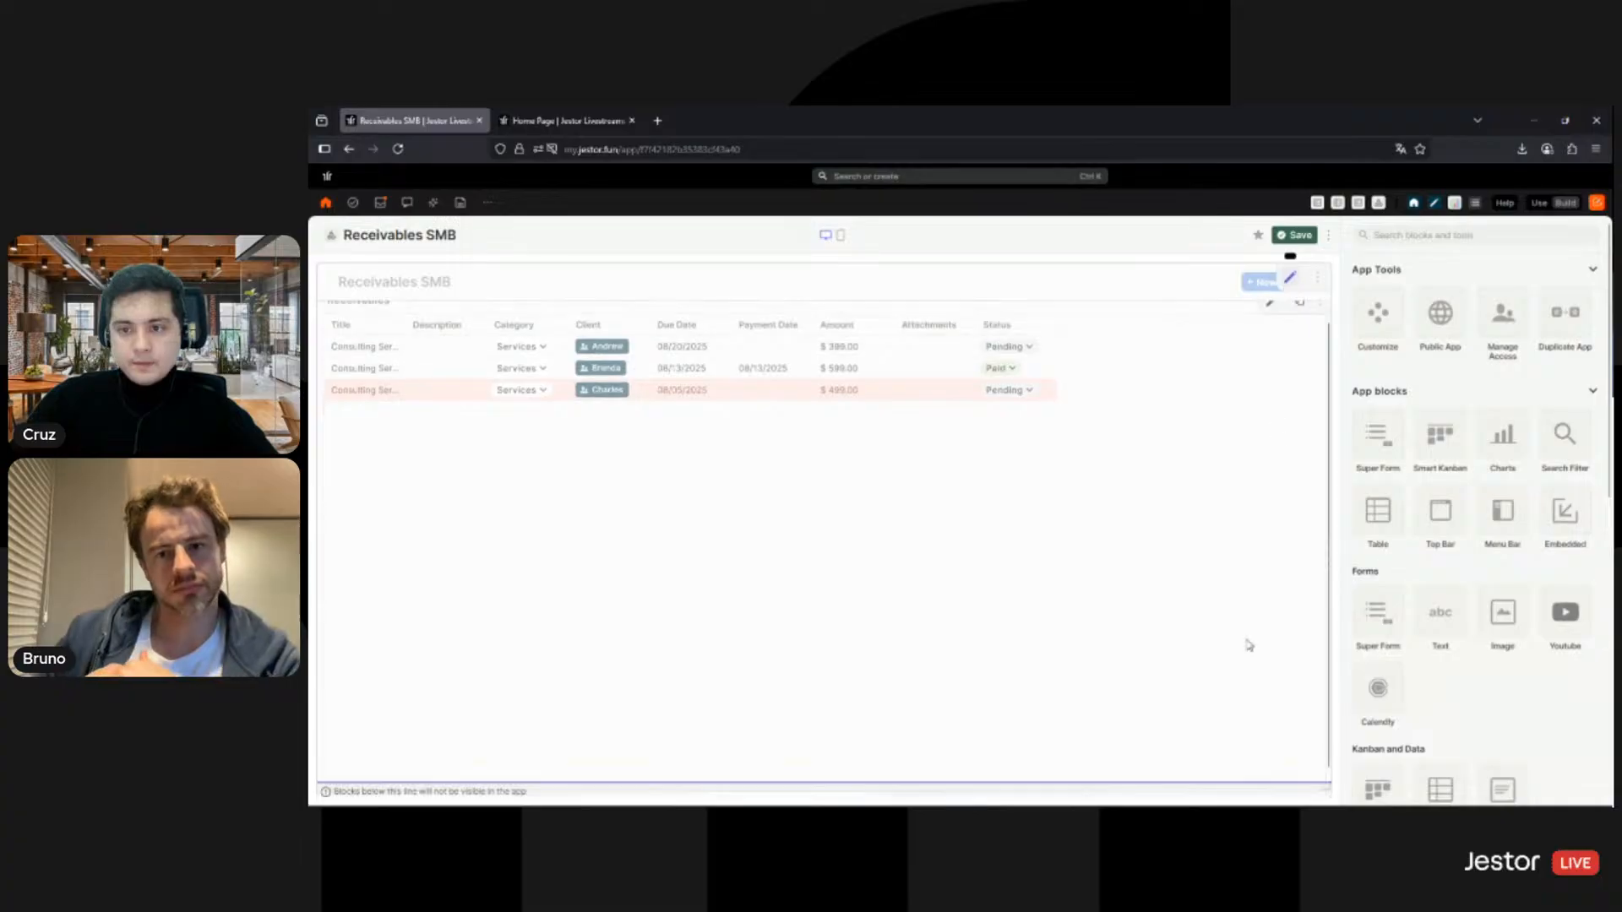
{"action": "left_click", "coordinate": [897, 786]}
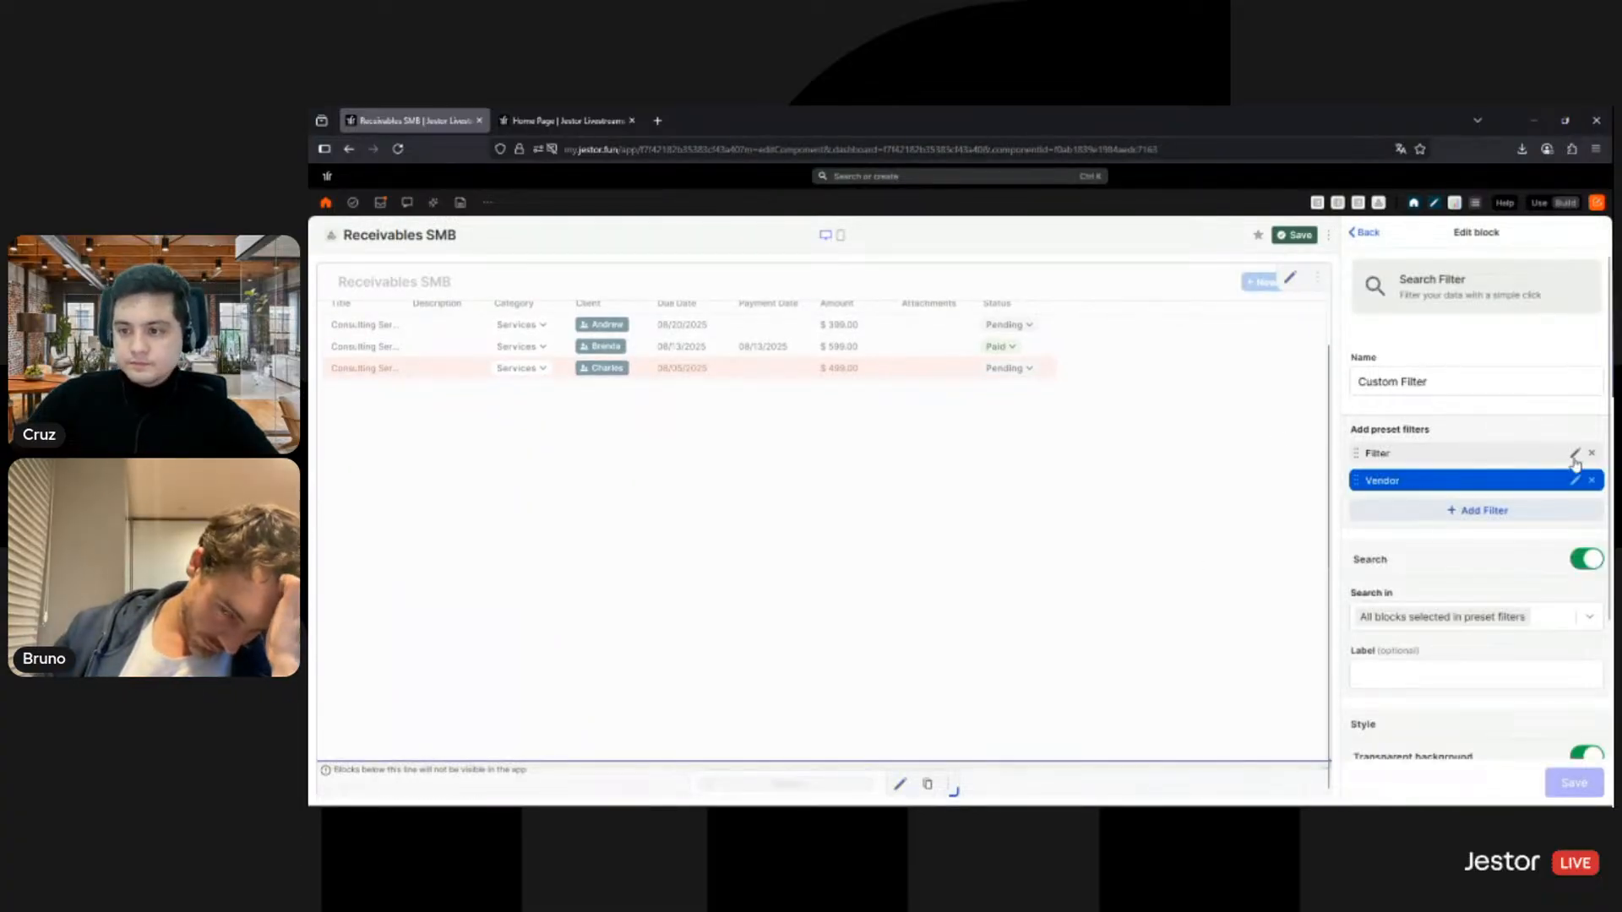
{"action": "left_click", "coordinate": [1575, 456]}
{"action": "scroll", "coordinate": [1478, 464], "scroll_direction": "down", "scroll_amount": 1}
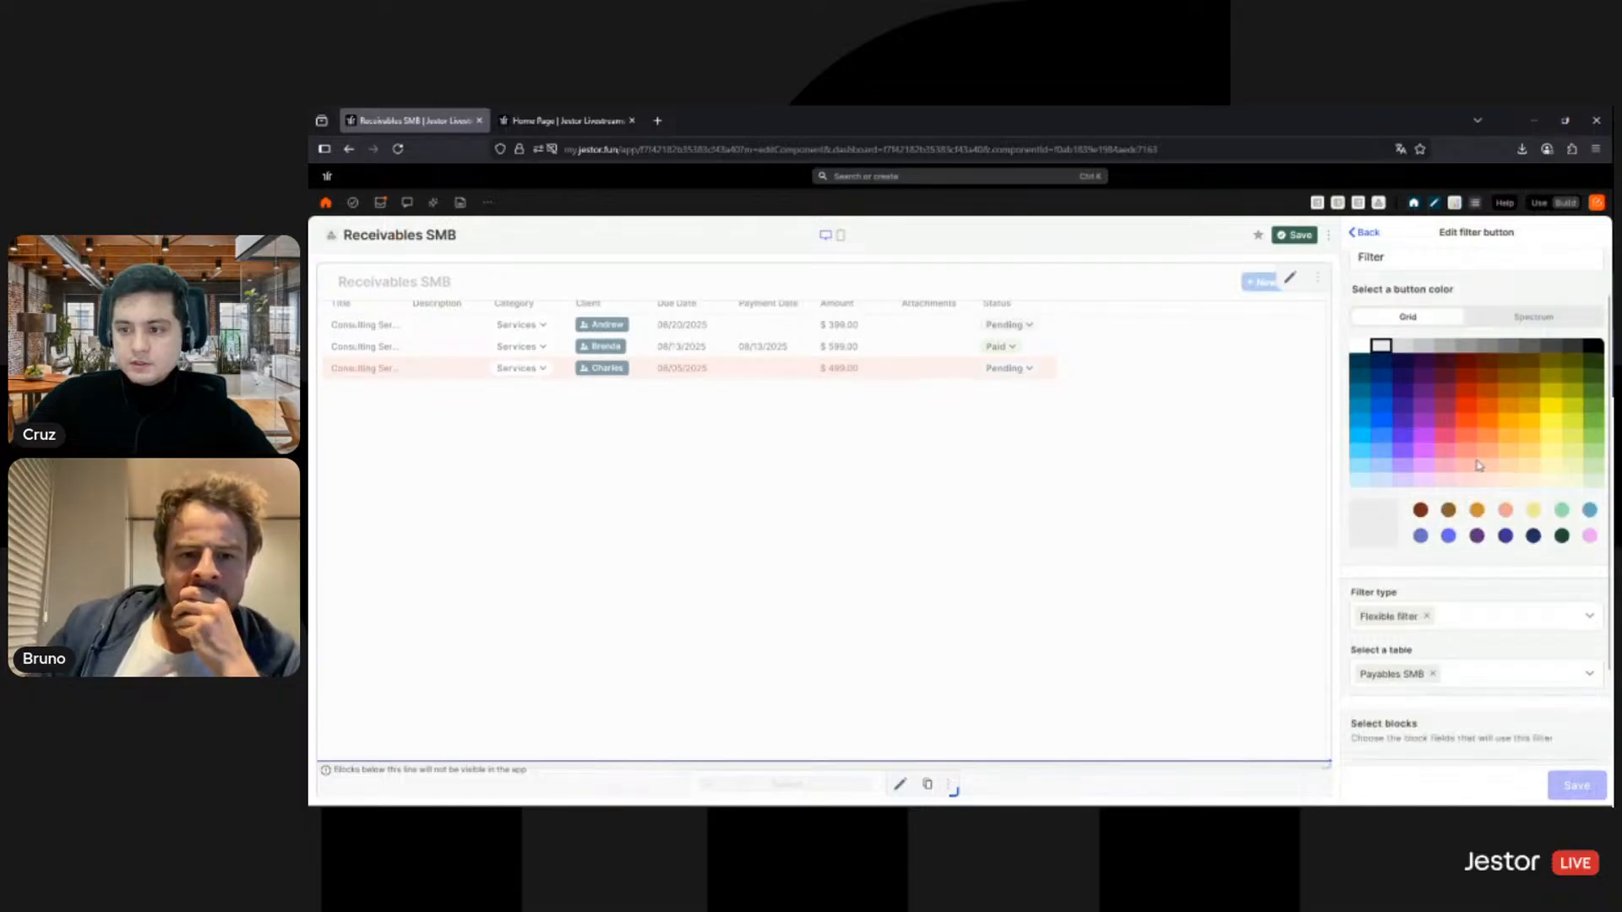
{"action": "scroll", "coordinate": [1478, 464], "scroll_direction": "down", "scroll_amount": 2}
{"action": "left_click", "coordinate": [1477, 566]}
{"action": "type", "text": "re"}
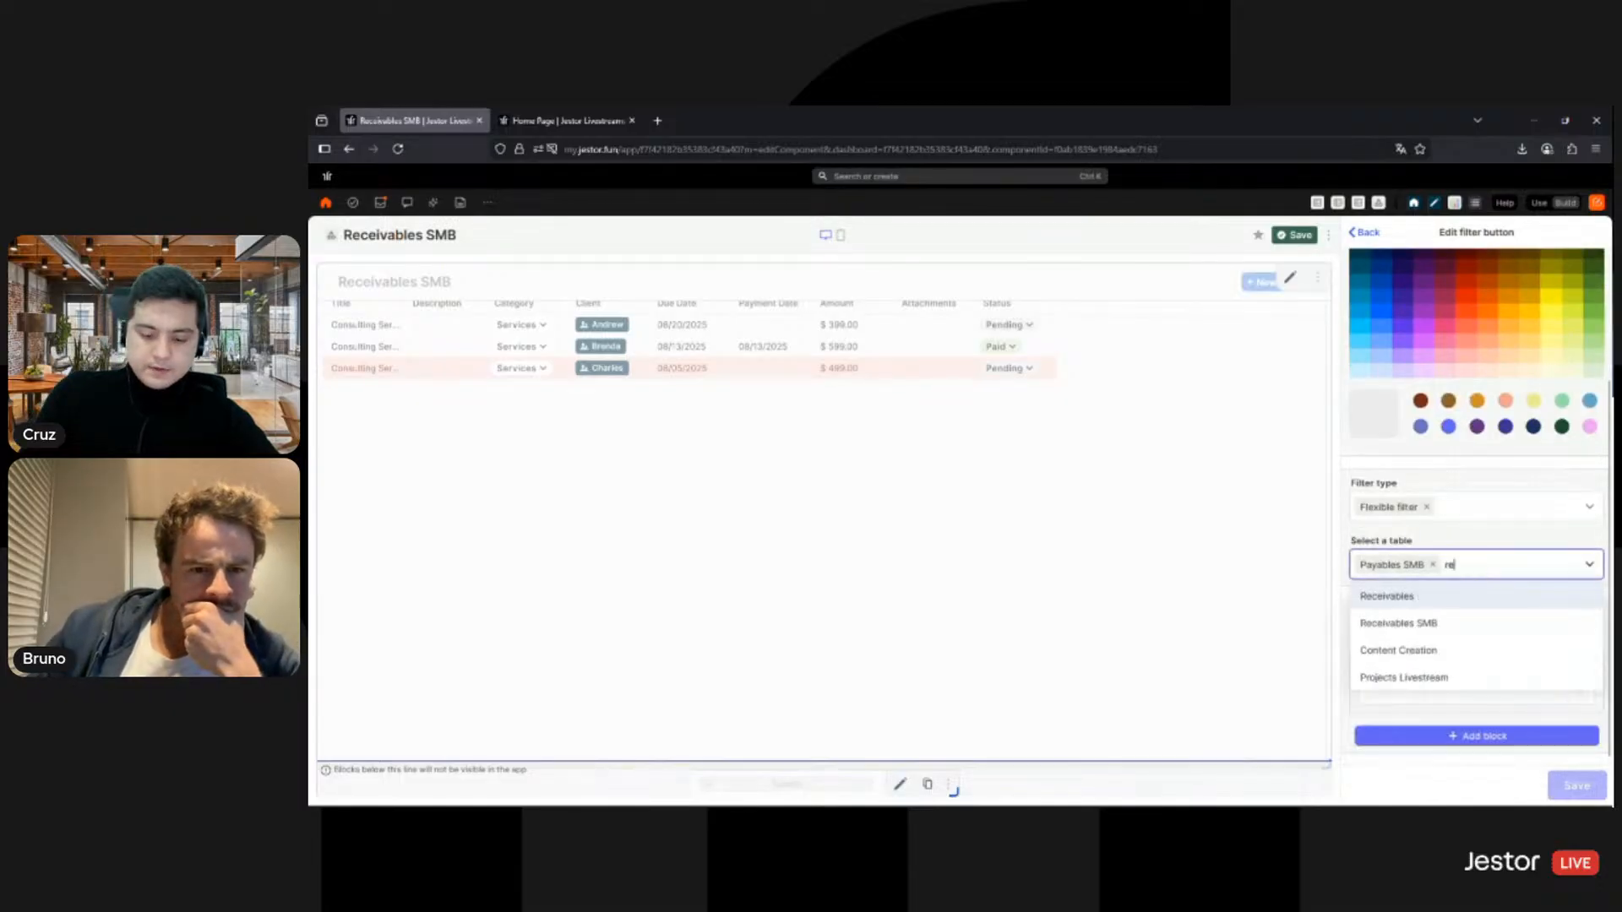
{"action": "left_click", "coordinate": [1435, 625]}
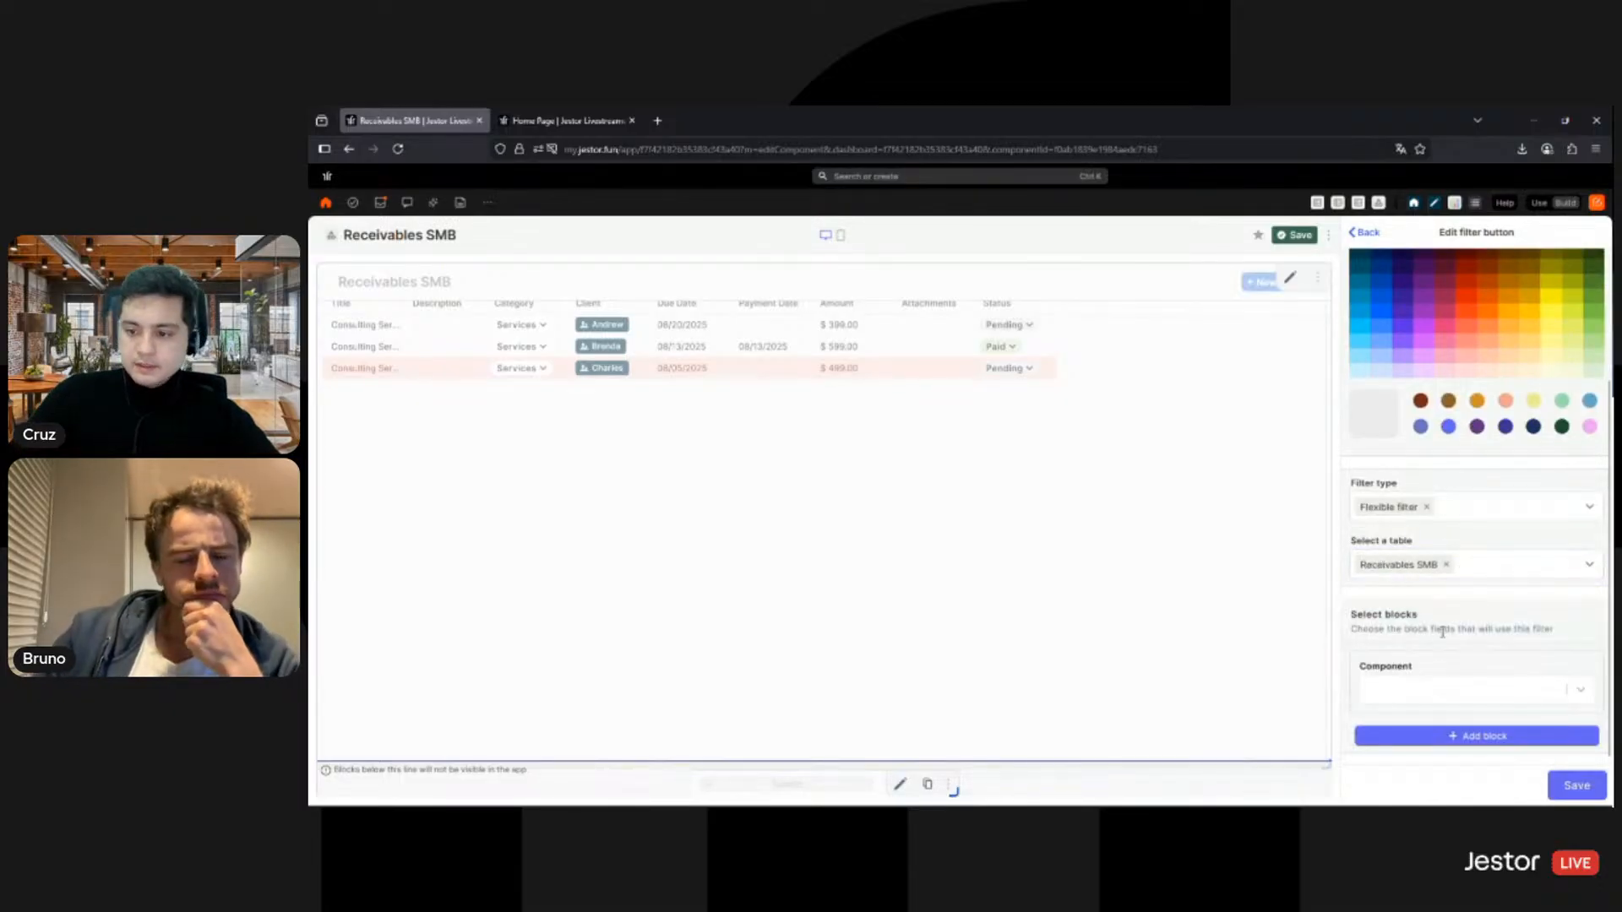
Step: Apply the flexible preset filter to the Receivables component and save the filter button
{"action": "left_click", "coordinate": [1436, 688]}
{"action": "left_click", "coordinate": [1400, 726]}
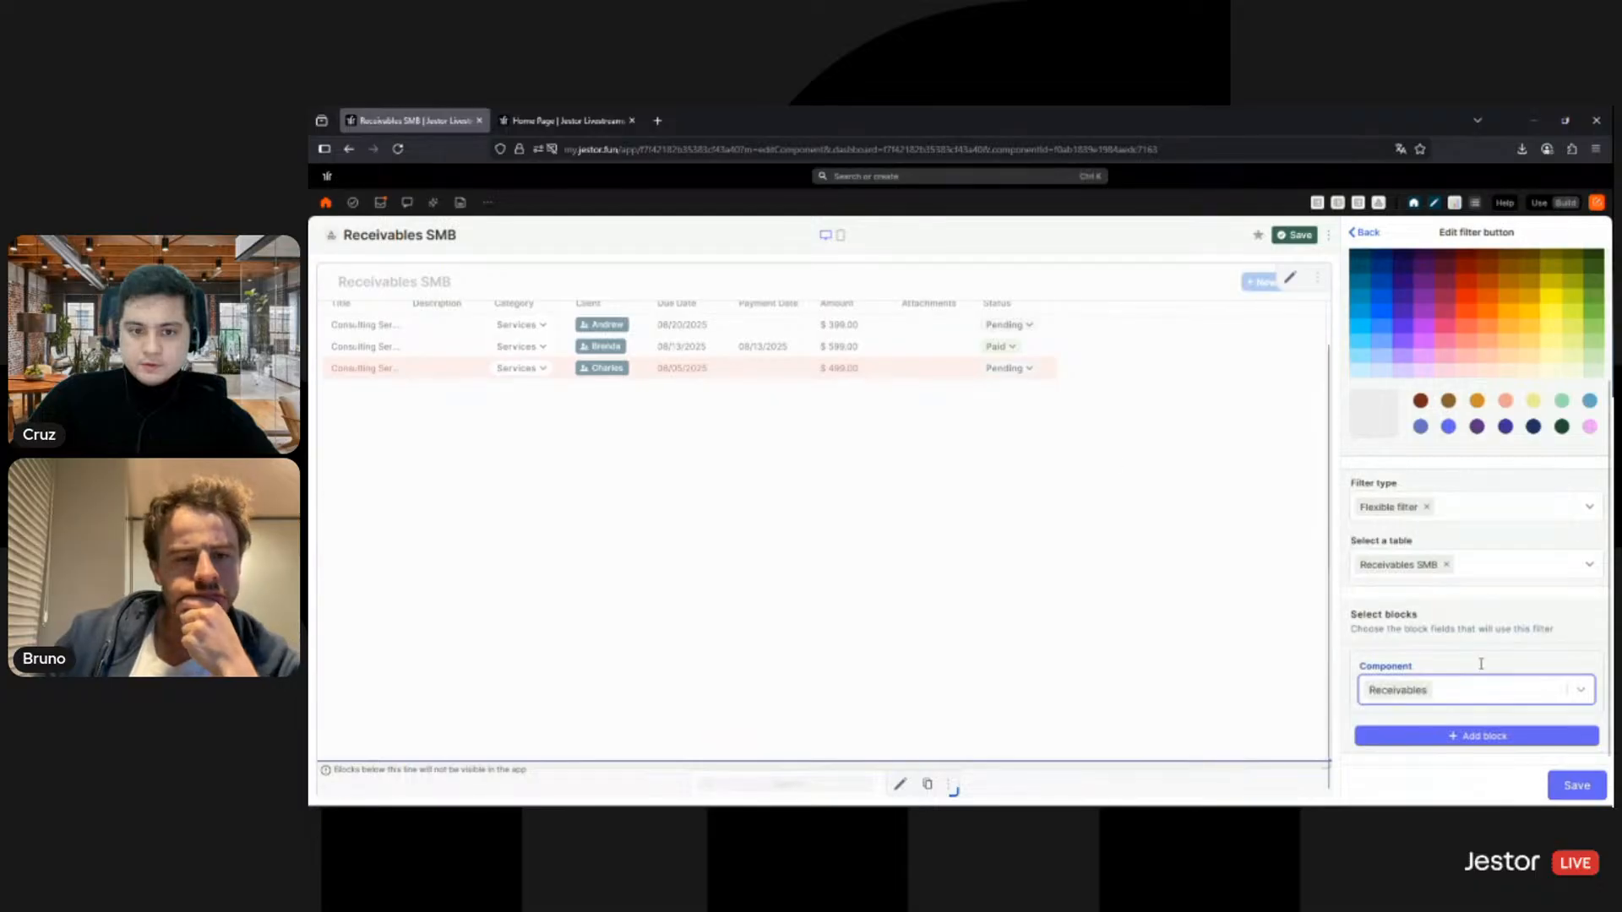
{"action": "left_click", "coordinate": [1577, 785]}
Step: Rename the Vendor preset filter to Client and set its table to Clients SMB
{"action": "scroll", "coordinate": [1484, 560], "scroll_direction": "down", "scroll_amount": 2}
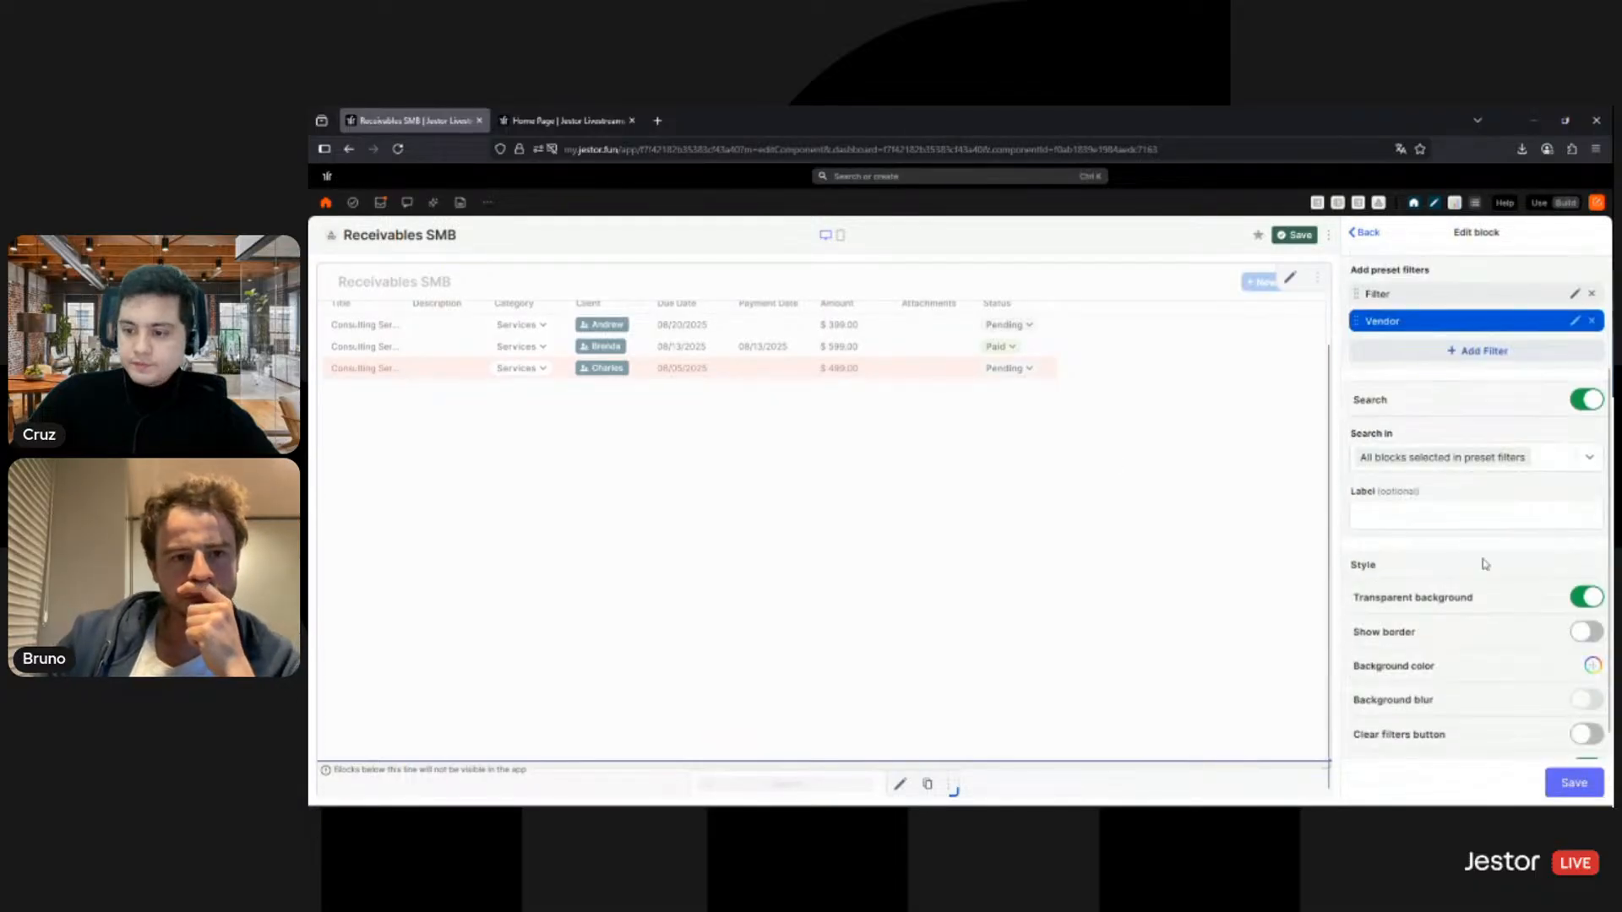
{"action": "scroll", "coordinate": [1539, 545], "scroll_direction": "up", "scroll_amount": 2}
{"action": "left_click", "coordinate": [1575, 482]}
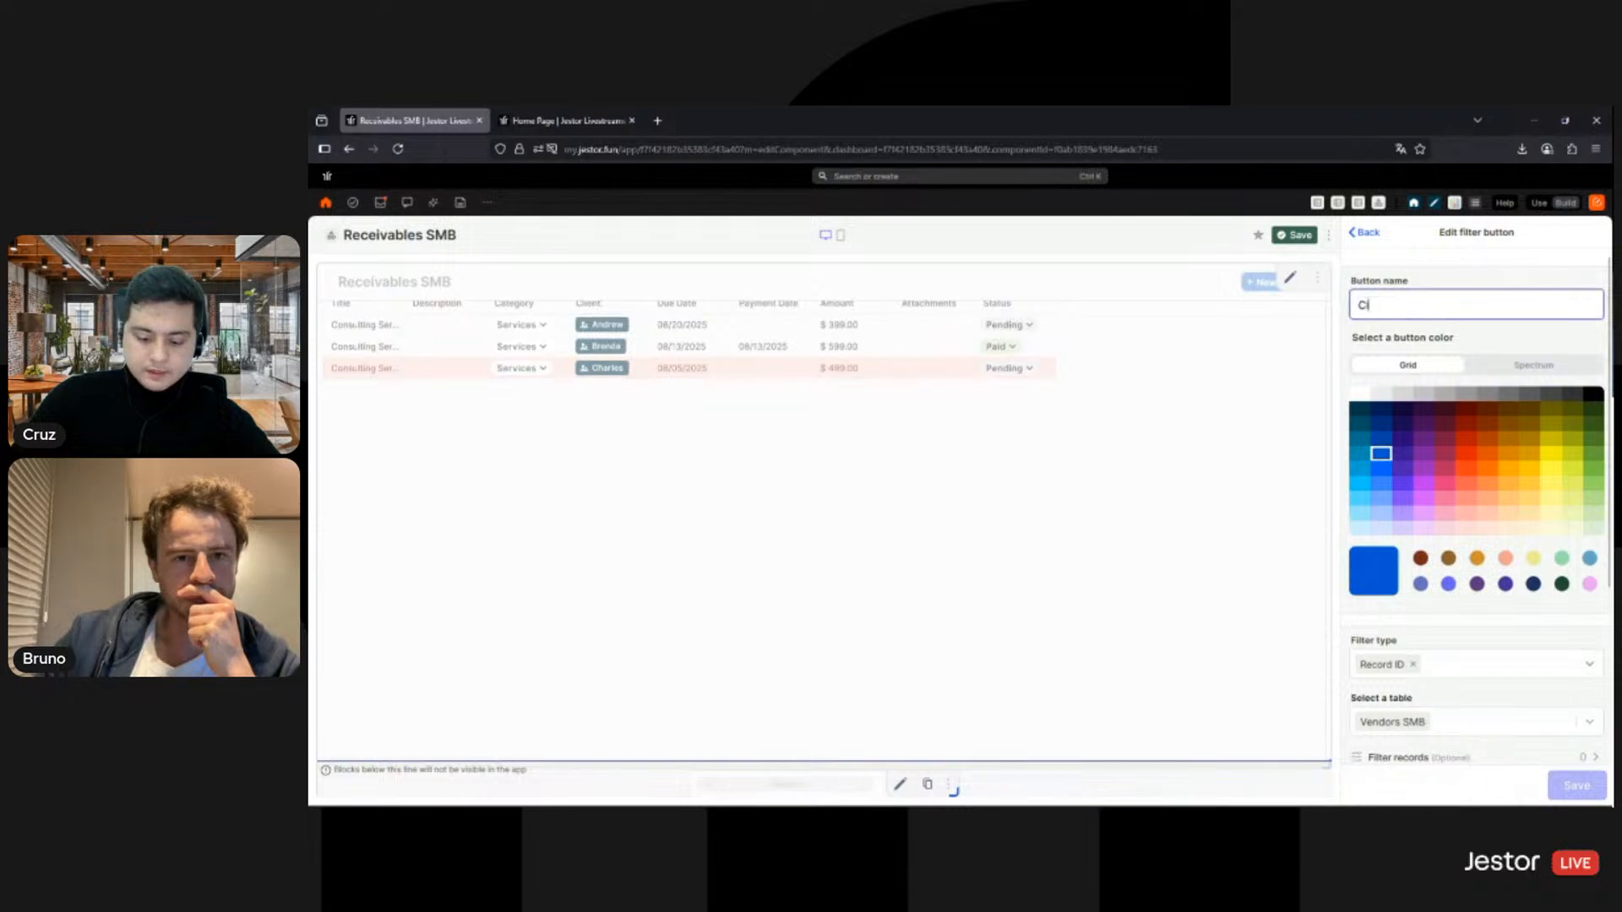
{"action": "scroll", "coordinate": [1471, 629], "scroll_direction": "down", "scroll_amount": 2}
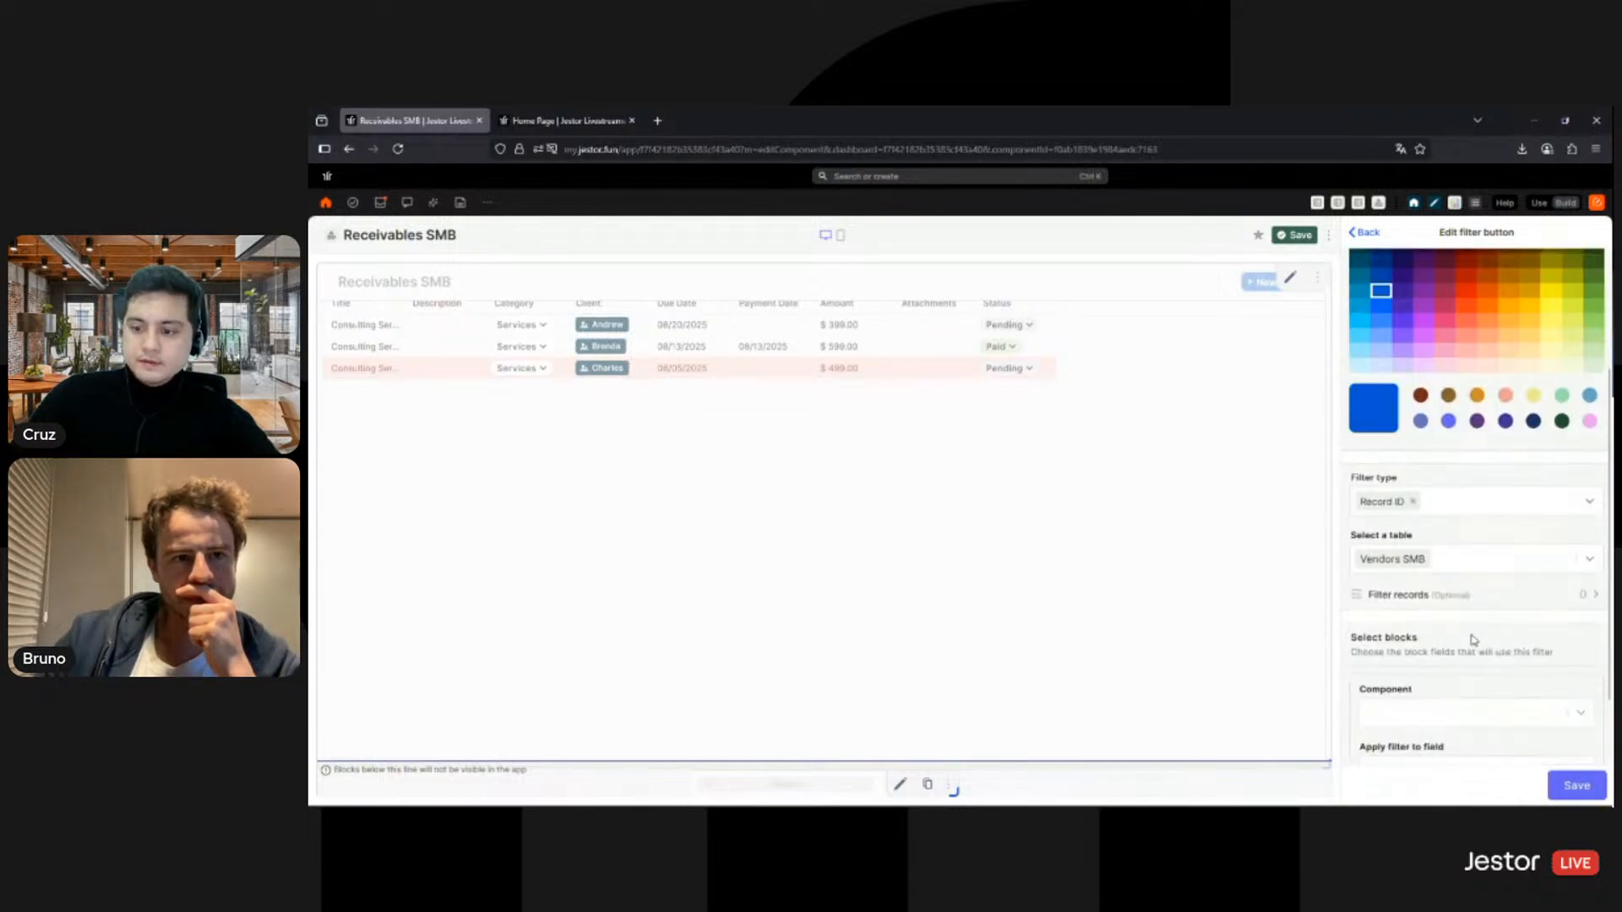
{"action": "left_click", "coordinate": [1471, 572]}
{"action": "type", "text": "li"}
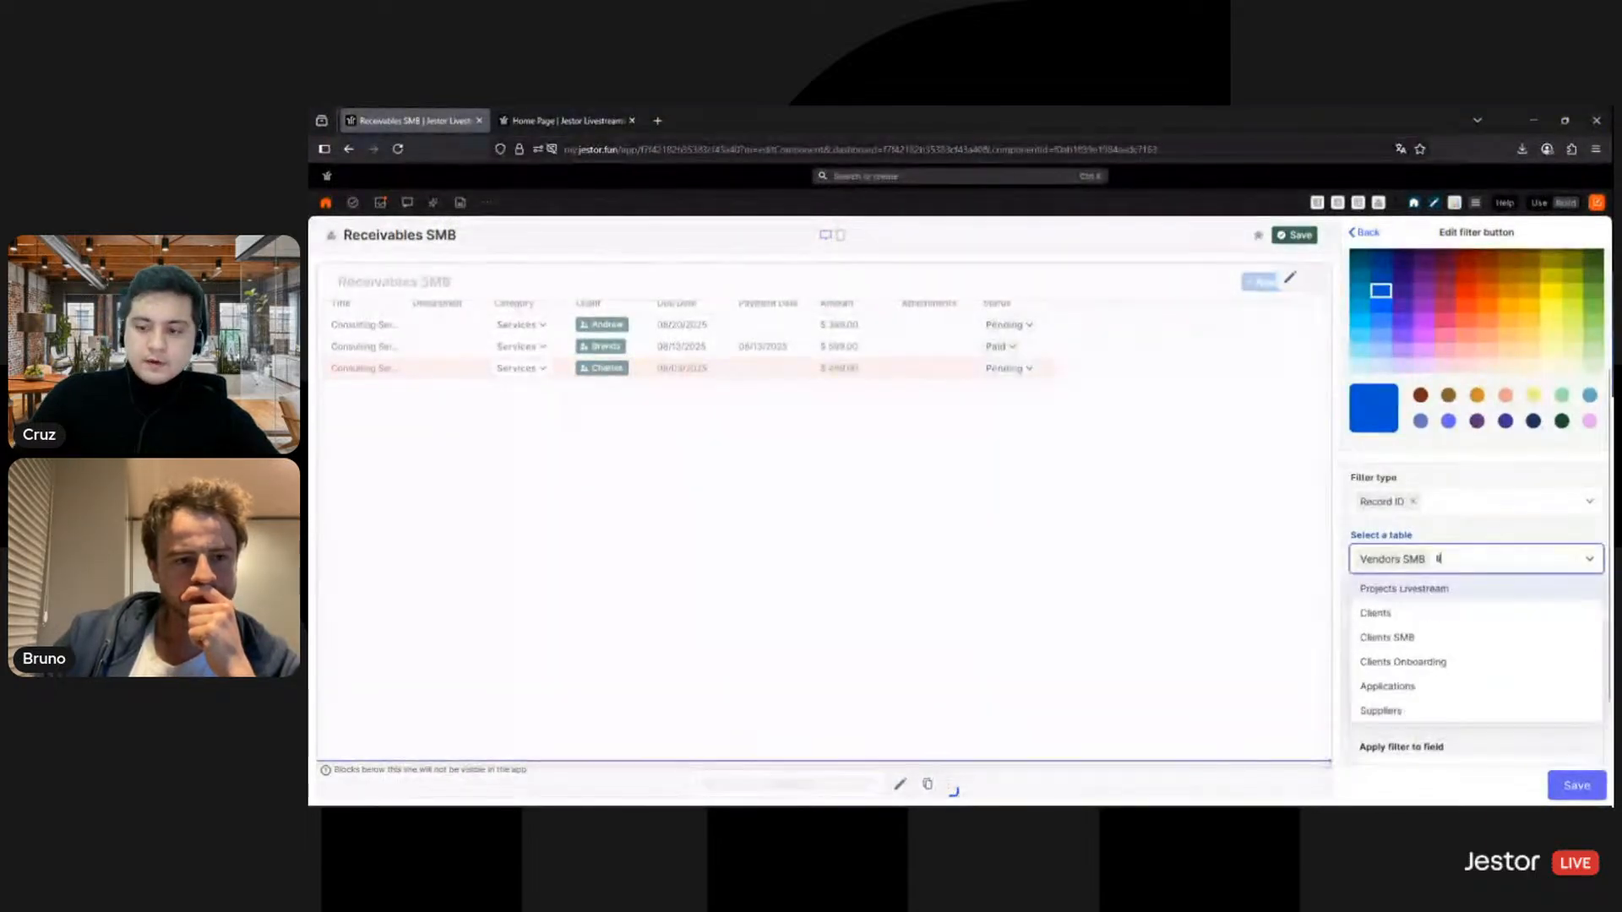
{"action": "left_click", "coordinate": [1457, 638]}
Step: Apply the record ID filter to the Client field of the Receivables component, and save the filter button and the search filter block
{"action": "scroll", "coordinate": [1457, 642], "scroll_direction": "down", "scroll_amount": 1}
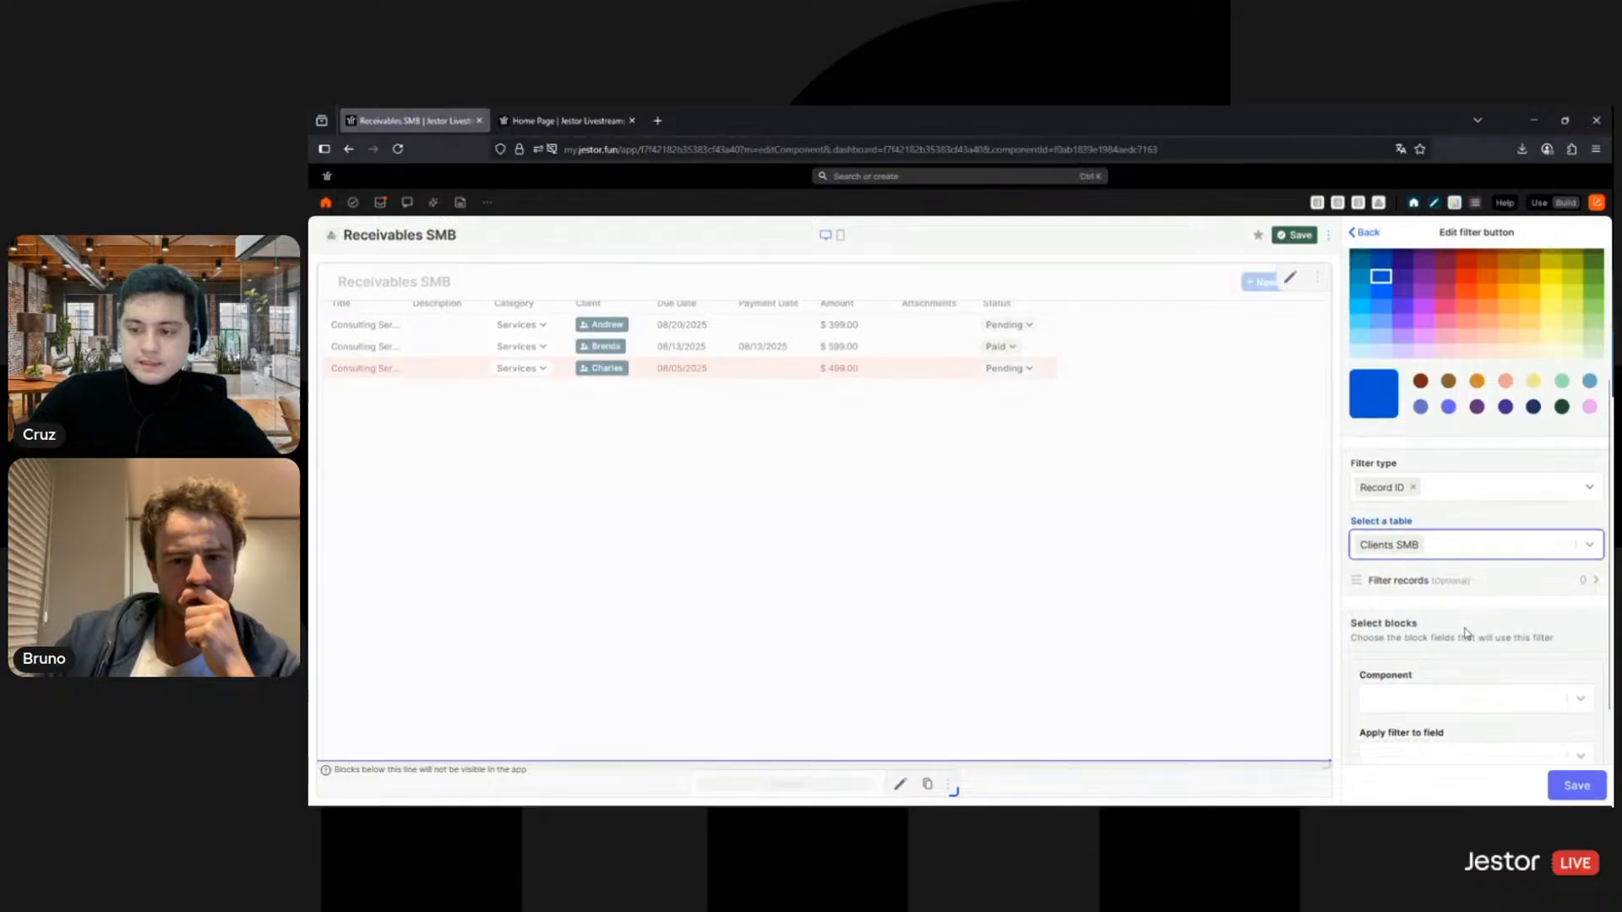
{"action": "left_click", "coordinate": [1442, 635]}
{"action": "left_click", "coordinate": [1430, 667]}
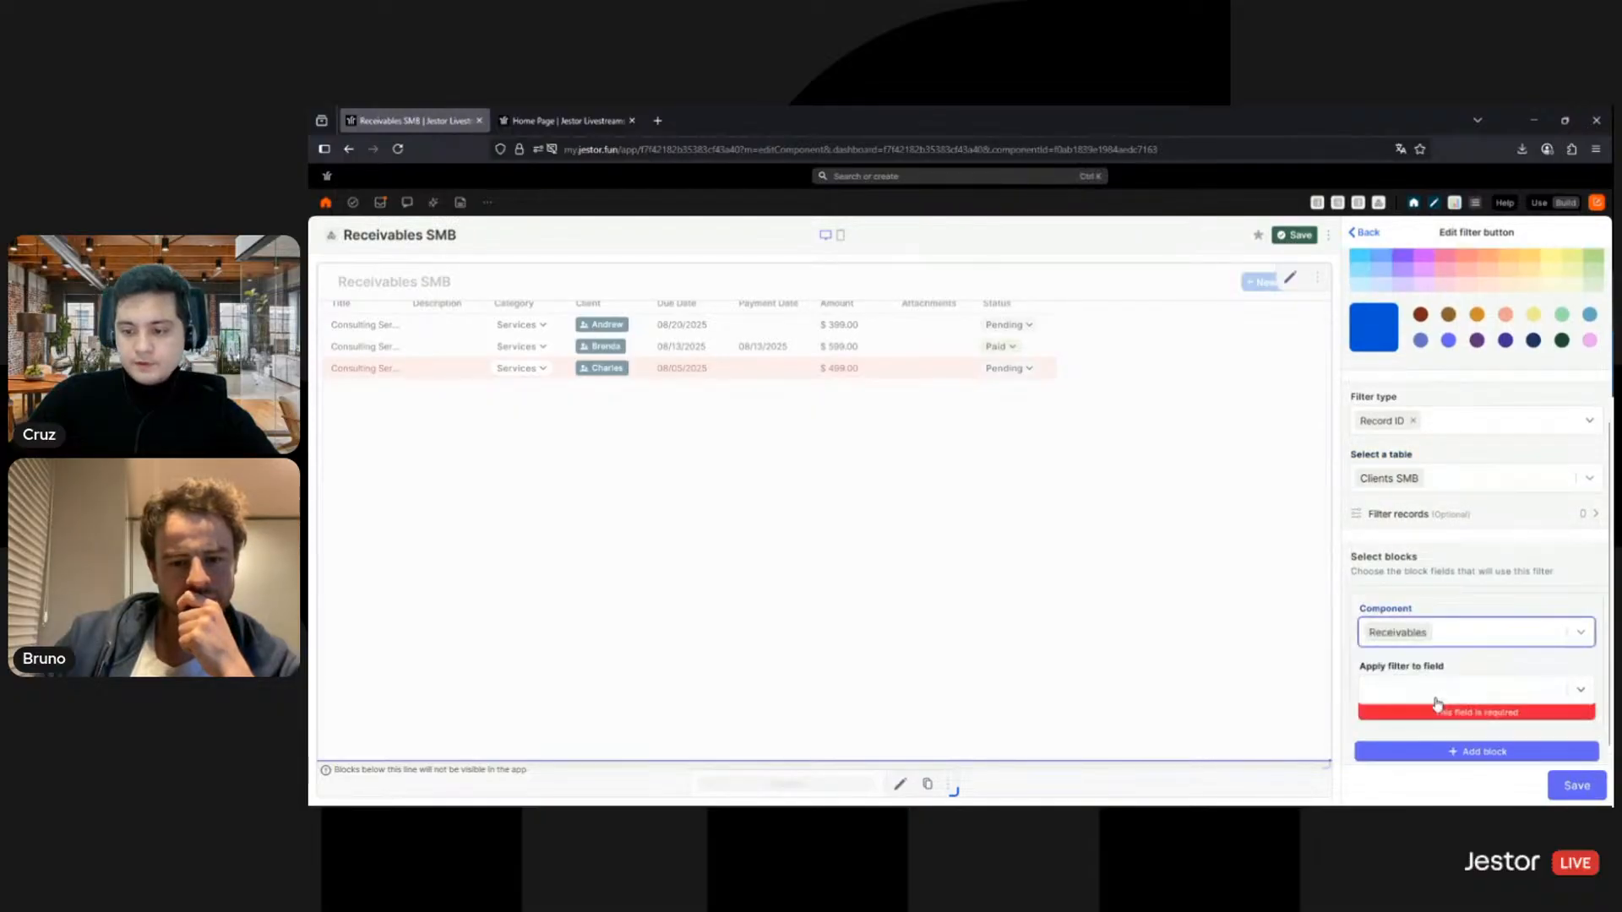
{"action": "left_click", "coordinate": [1434, 701]}
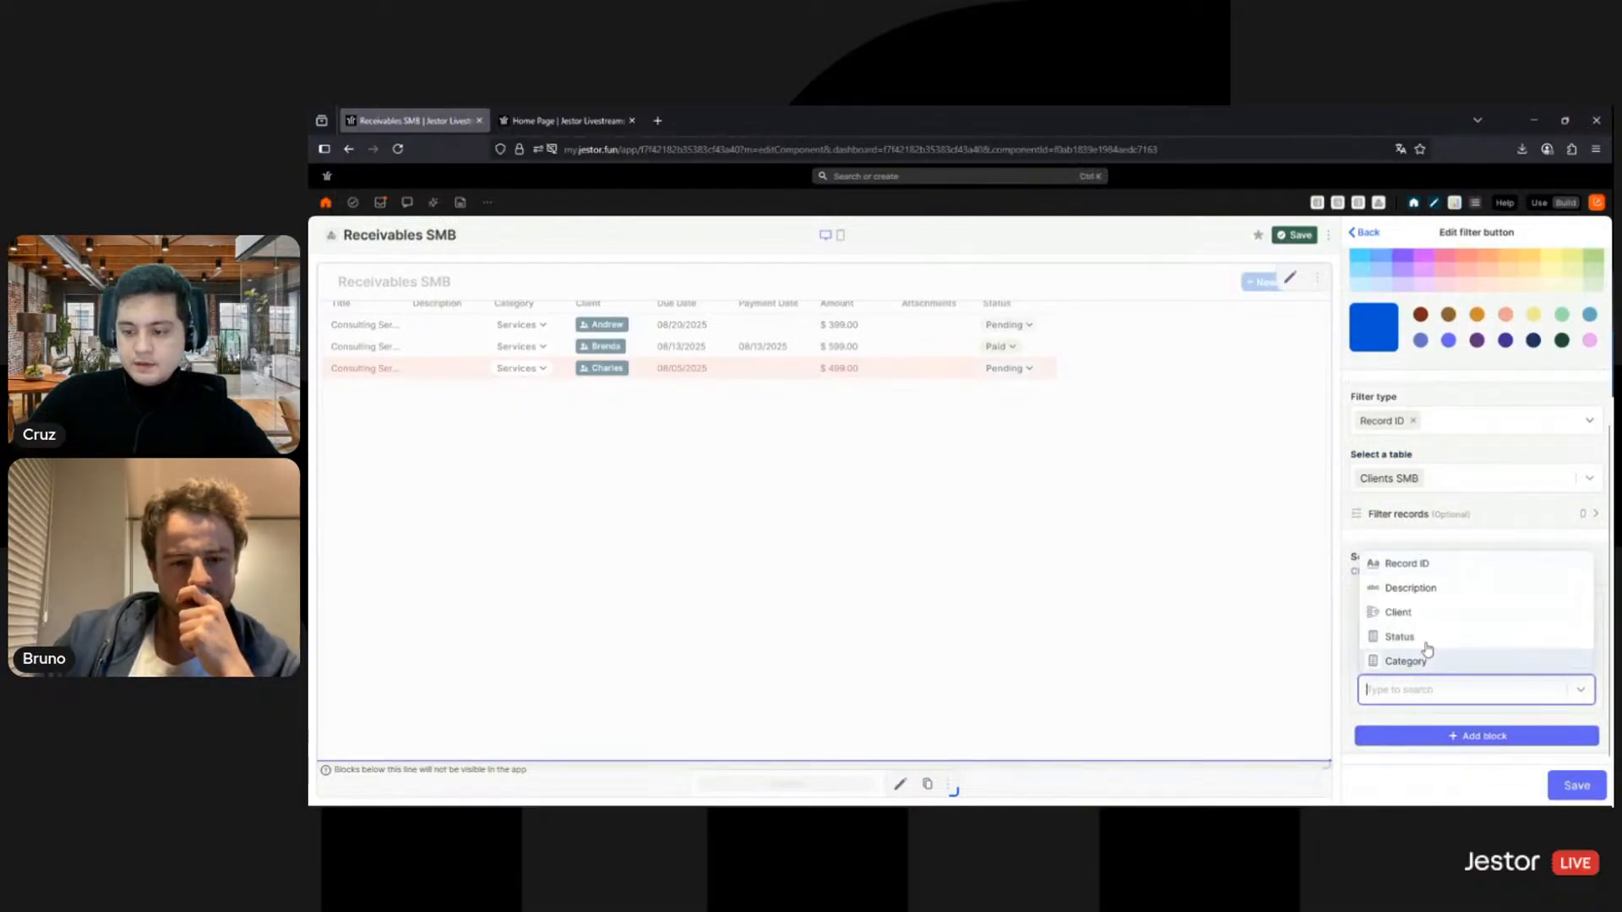
{"action": "left_click", "coordinate": [1425, 623]}
{"action": "left_click", "coordinate": [1575, 786]}
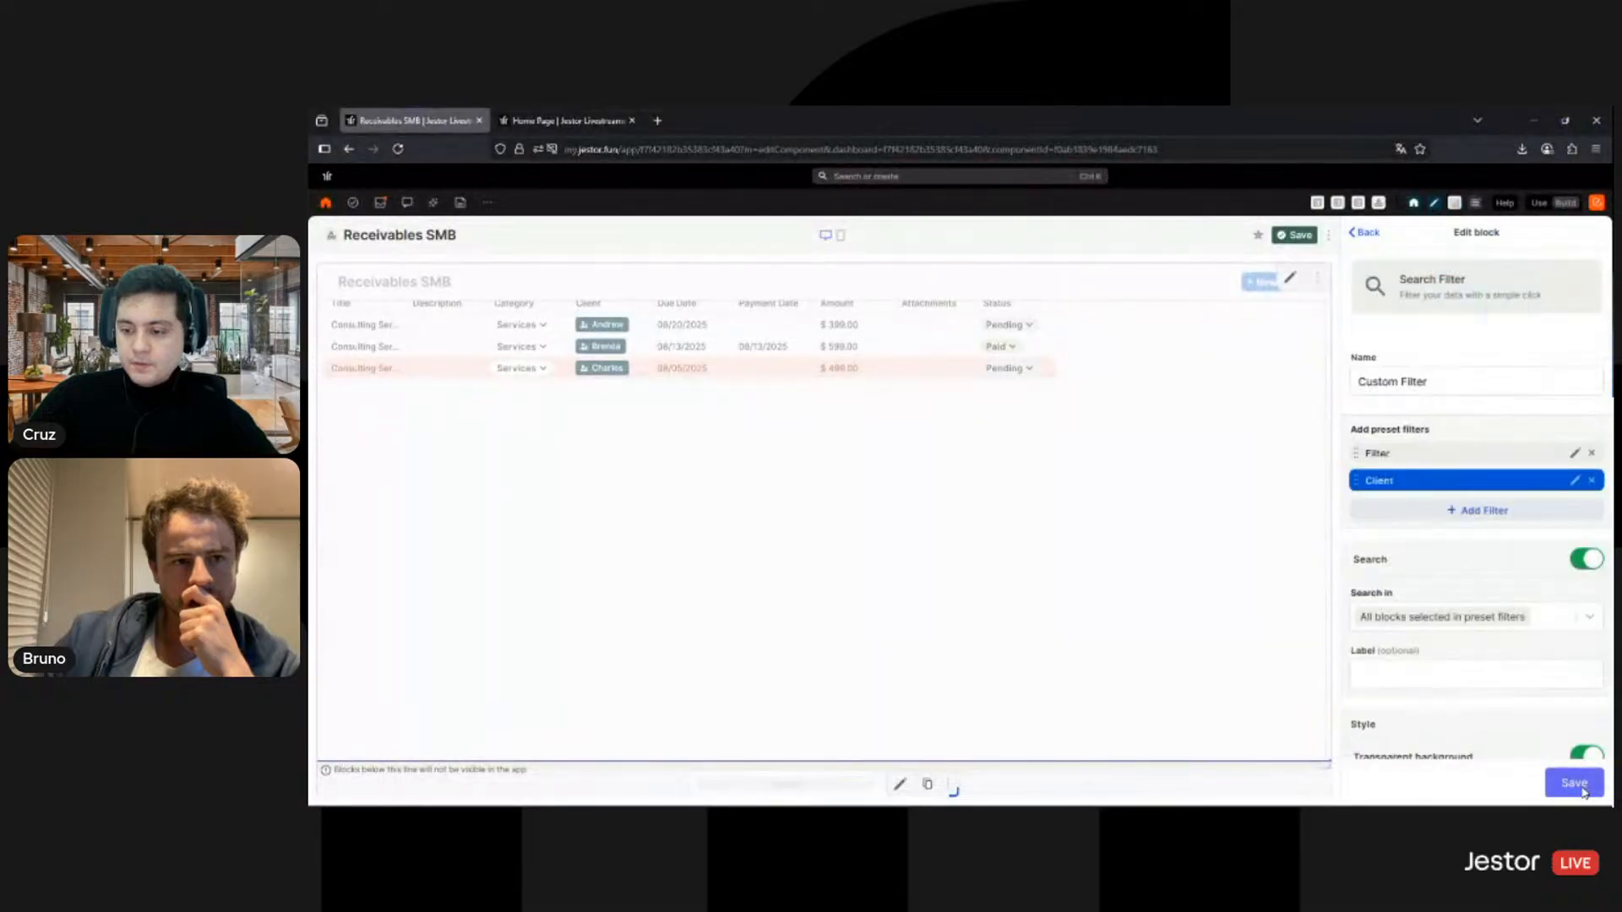
{"action": "left_click", "coordinate": [1574, 784]}
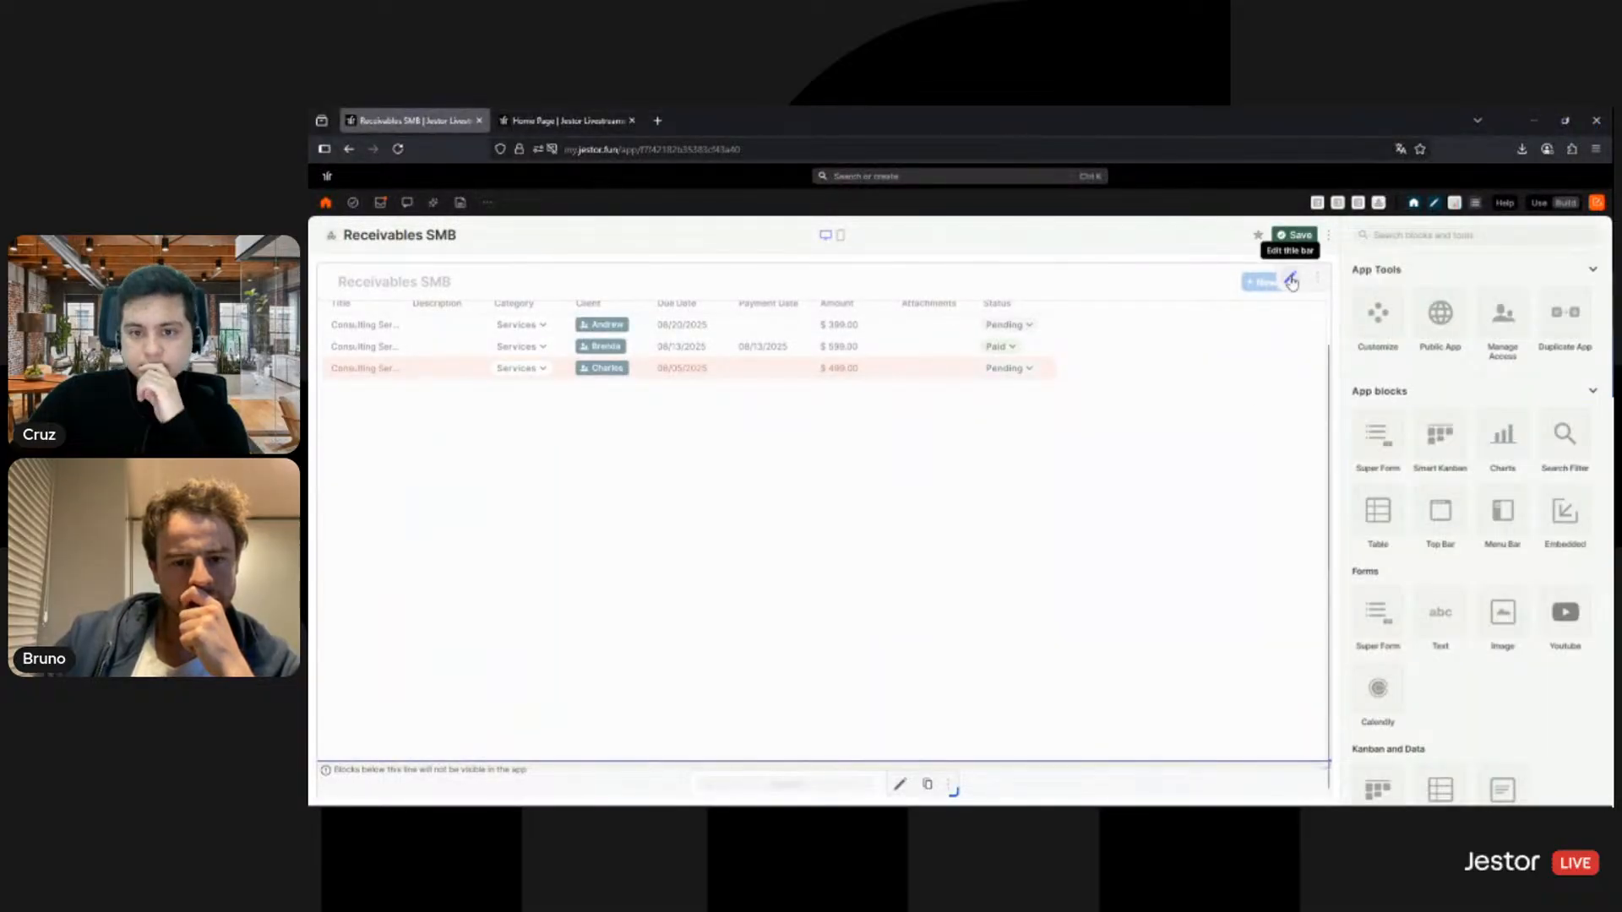
Step: Set the title bar's add record button to create records in the Receivables SMB table
{"action": "left_click", "coordinate": [1291, 282]}
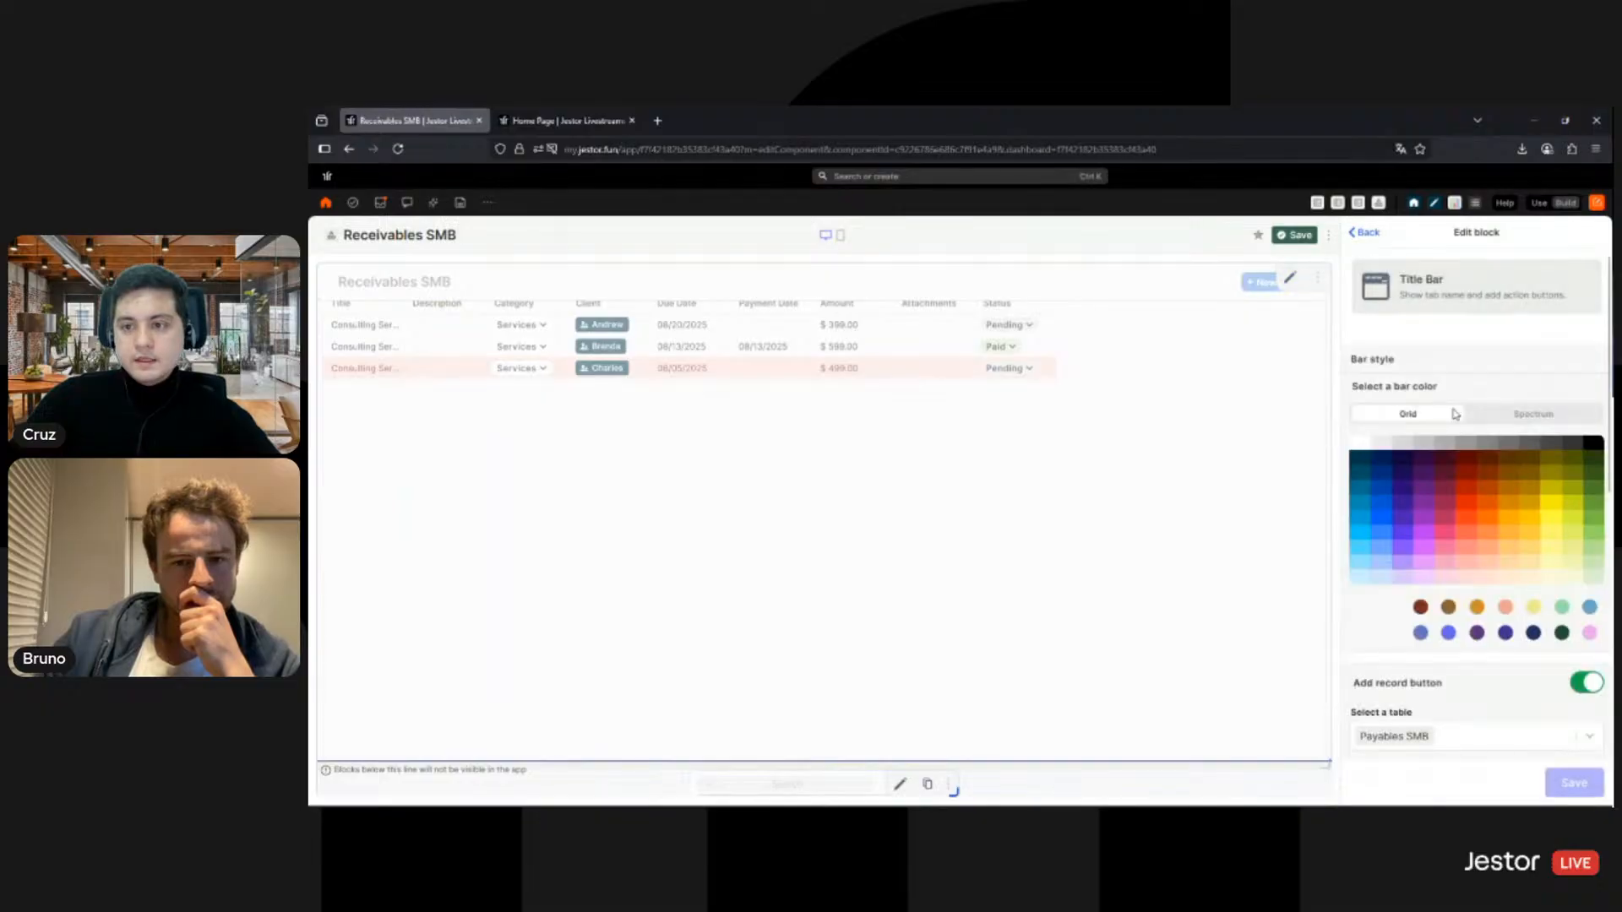
{"action": "scroll", "coordinate": [1478, 422], "scroll_direction": "down", "scroll_amount": 4}
{"action": "left_click", "coordinate": [1486, 412]}
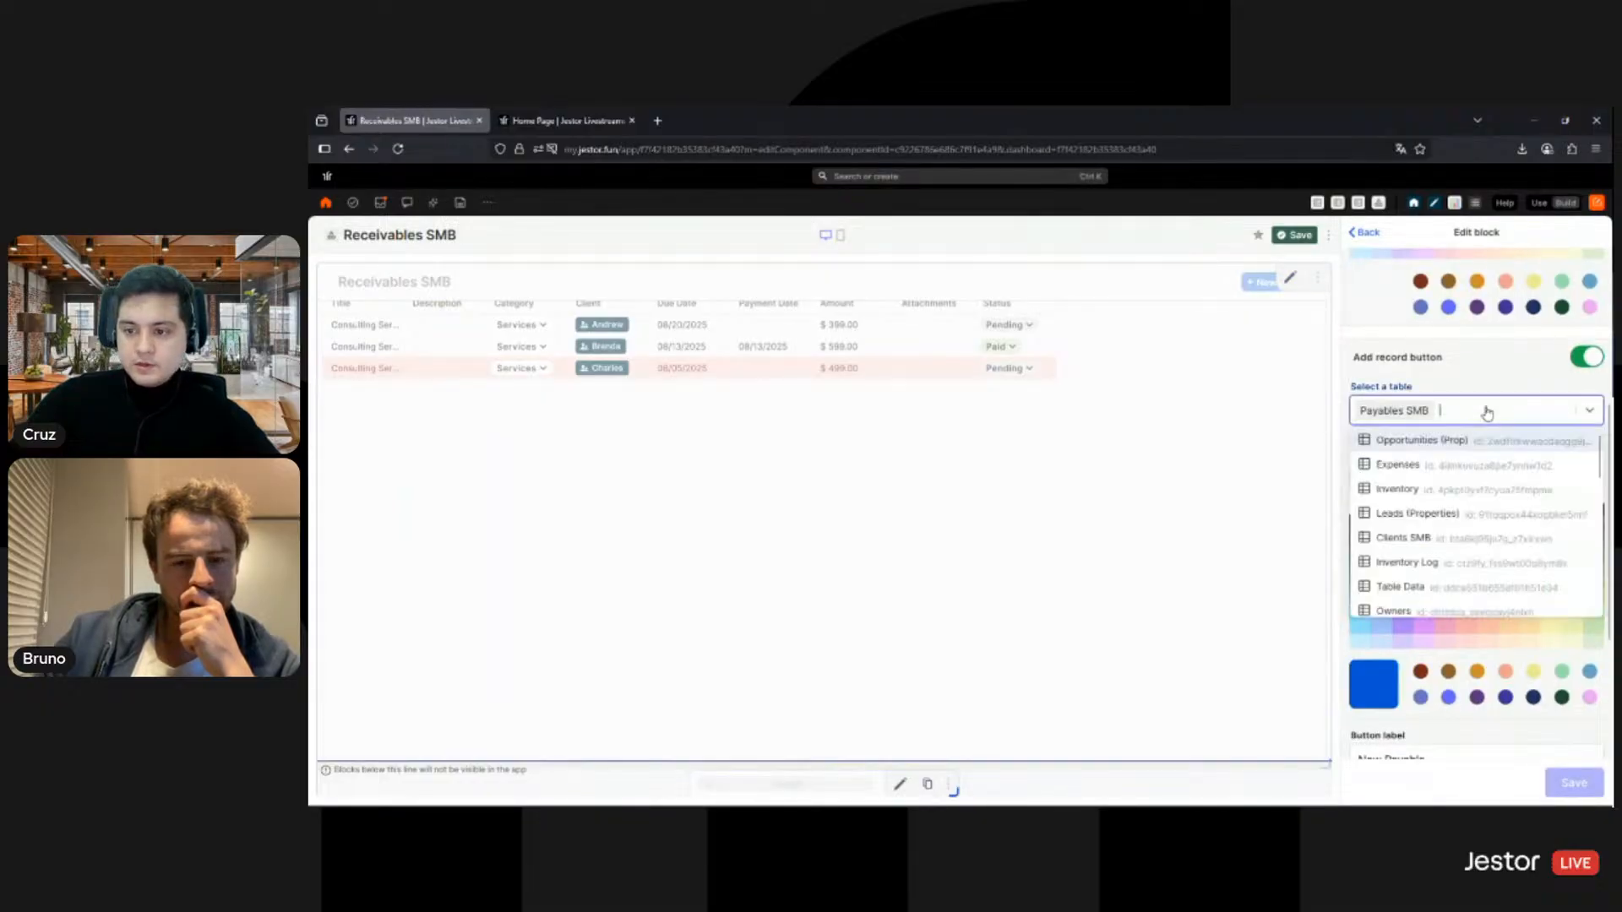
{"action": "type", "text": "rec"}
{"action": "left_click", "coordinate": [1457, 468]}
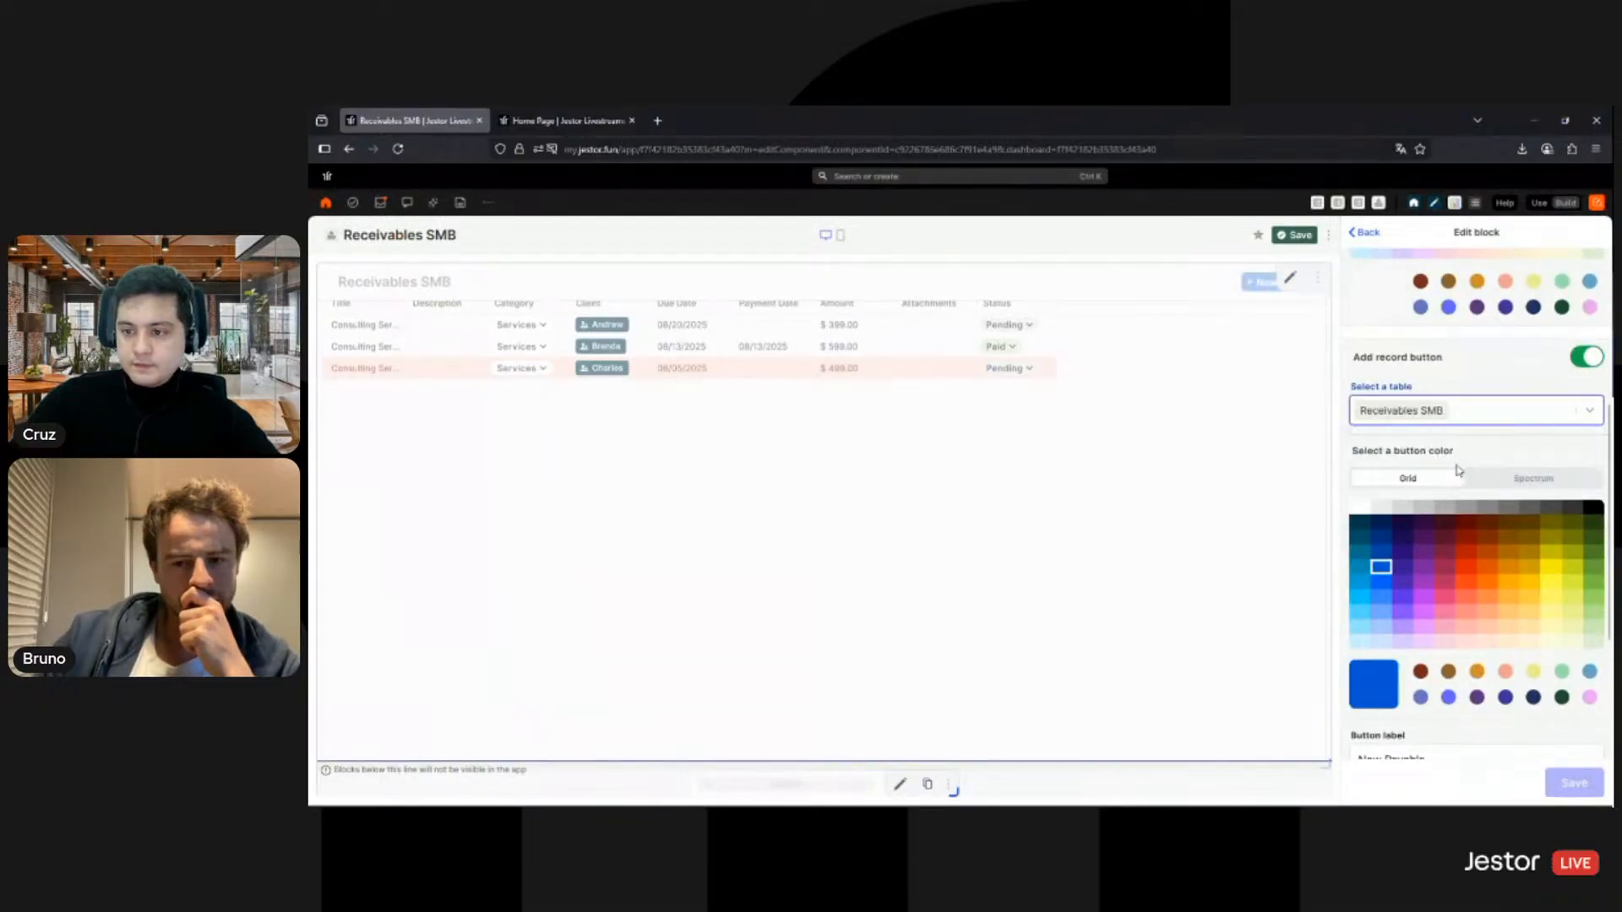
Step: Set the title bar's creation form source to Default table form, choose Custom Filter as its search filter, and save the block
{"action": "scroll", "coordinate": [1457, 470], "scroll_direction": "down", "scroll_amount": 6}
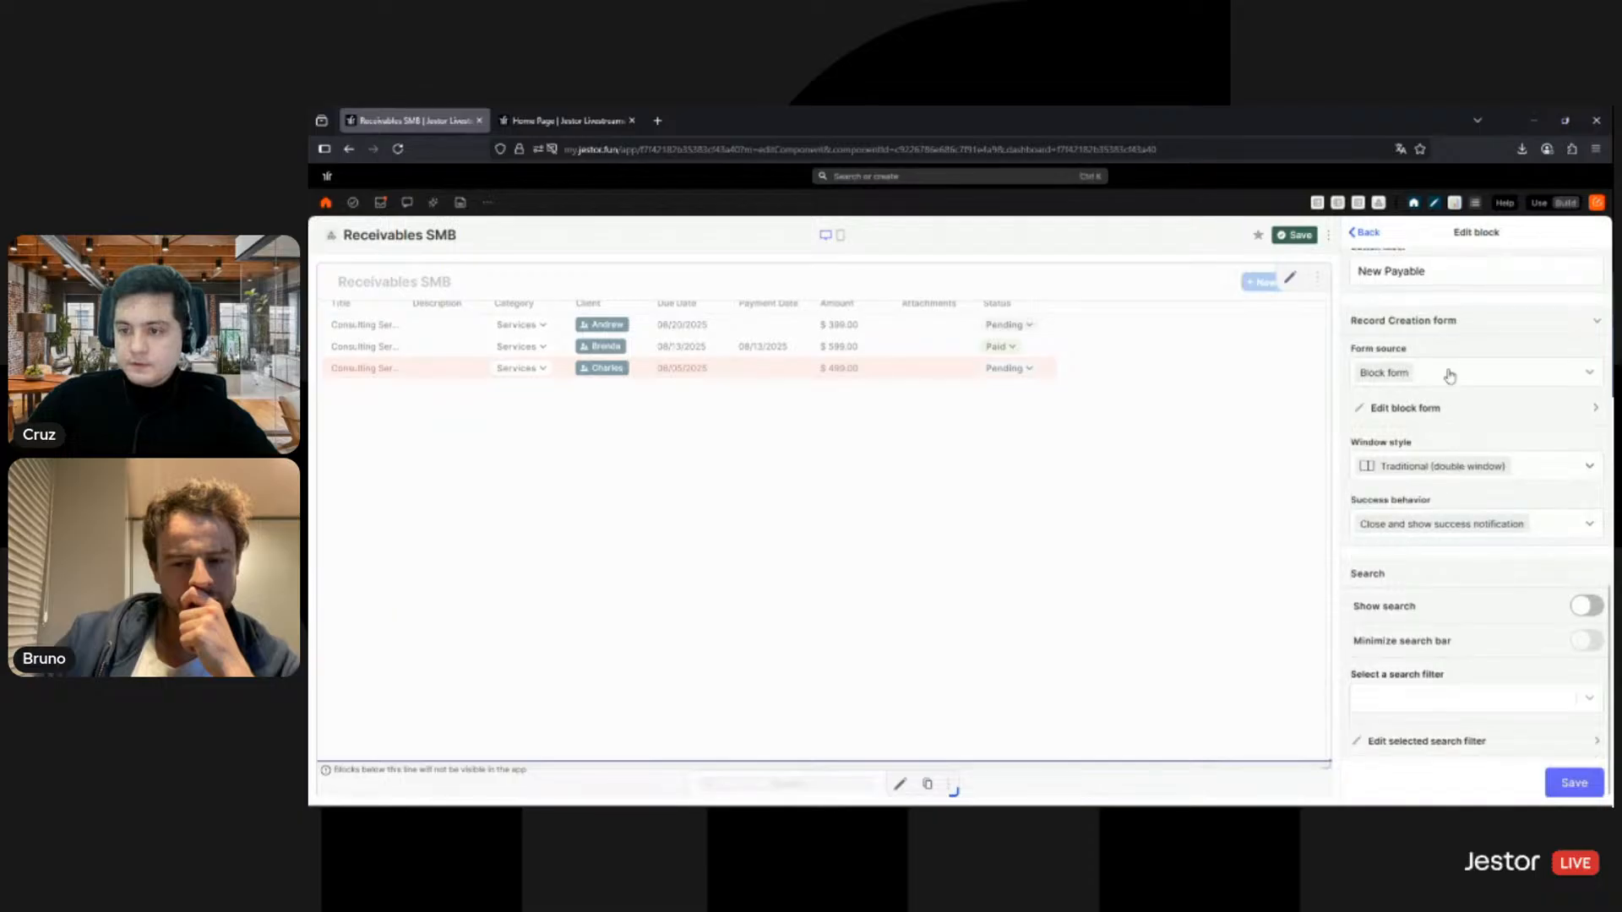
{"action": "left_click", "coordinate": [1448, 373]}
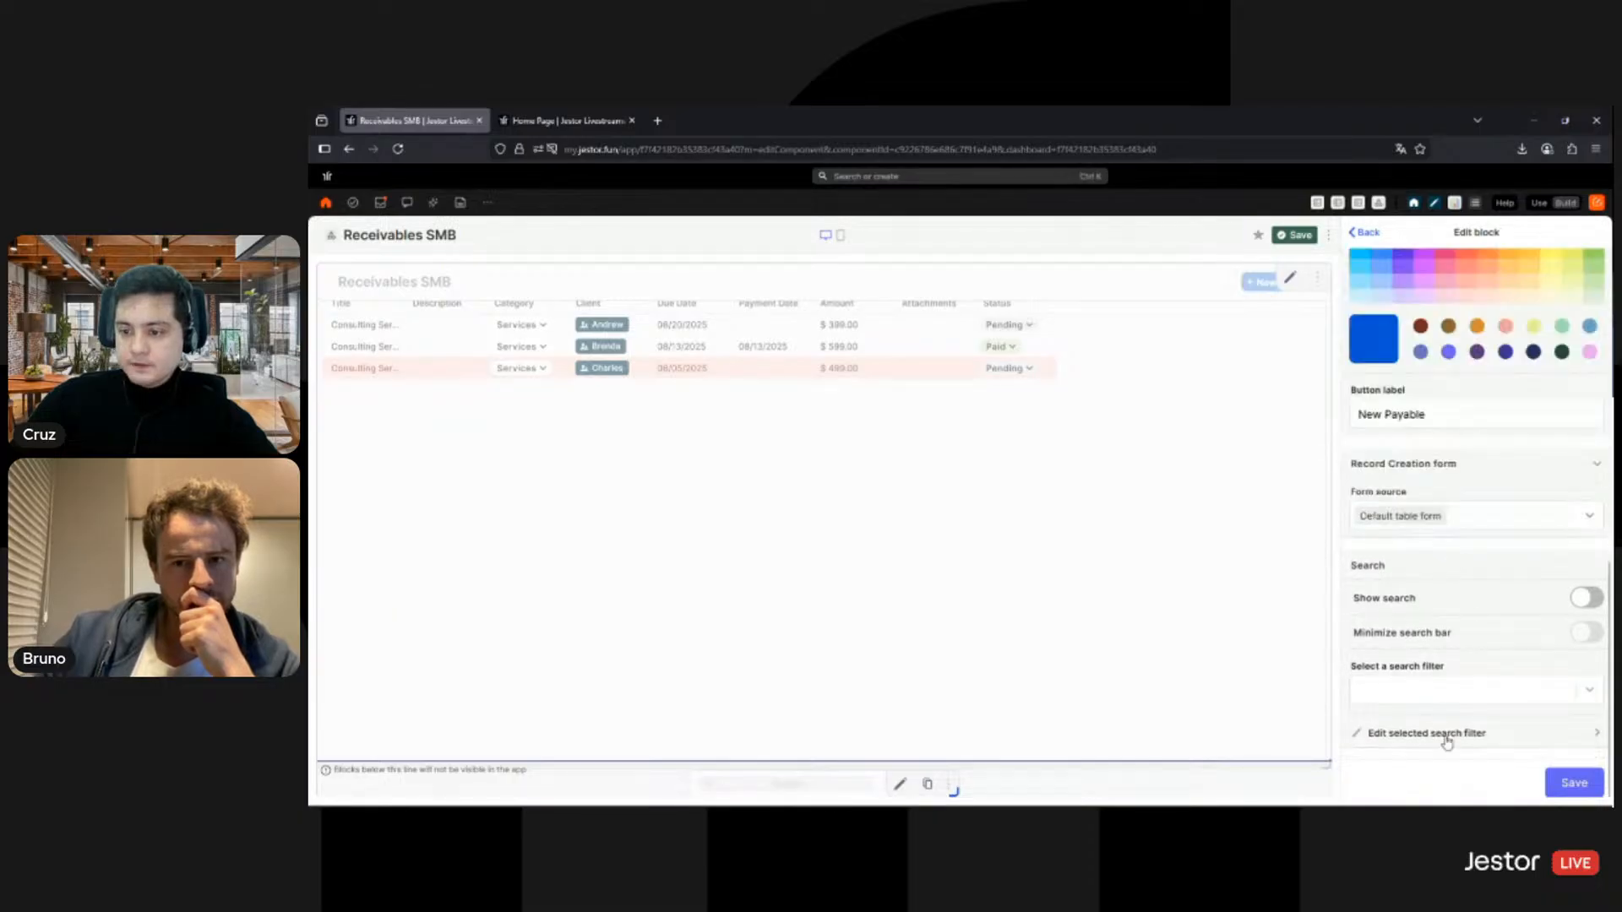
{"action": "left_click", "coordinate": [1455, 692]}
{"action": "left_click", "coordinate": [1455, 722]}
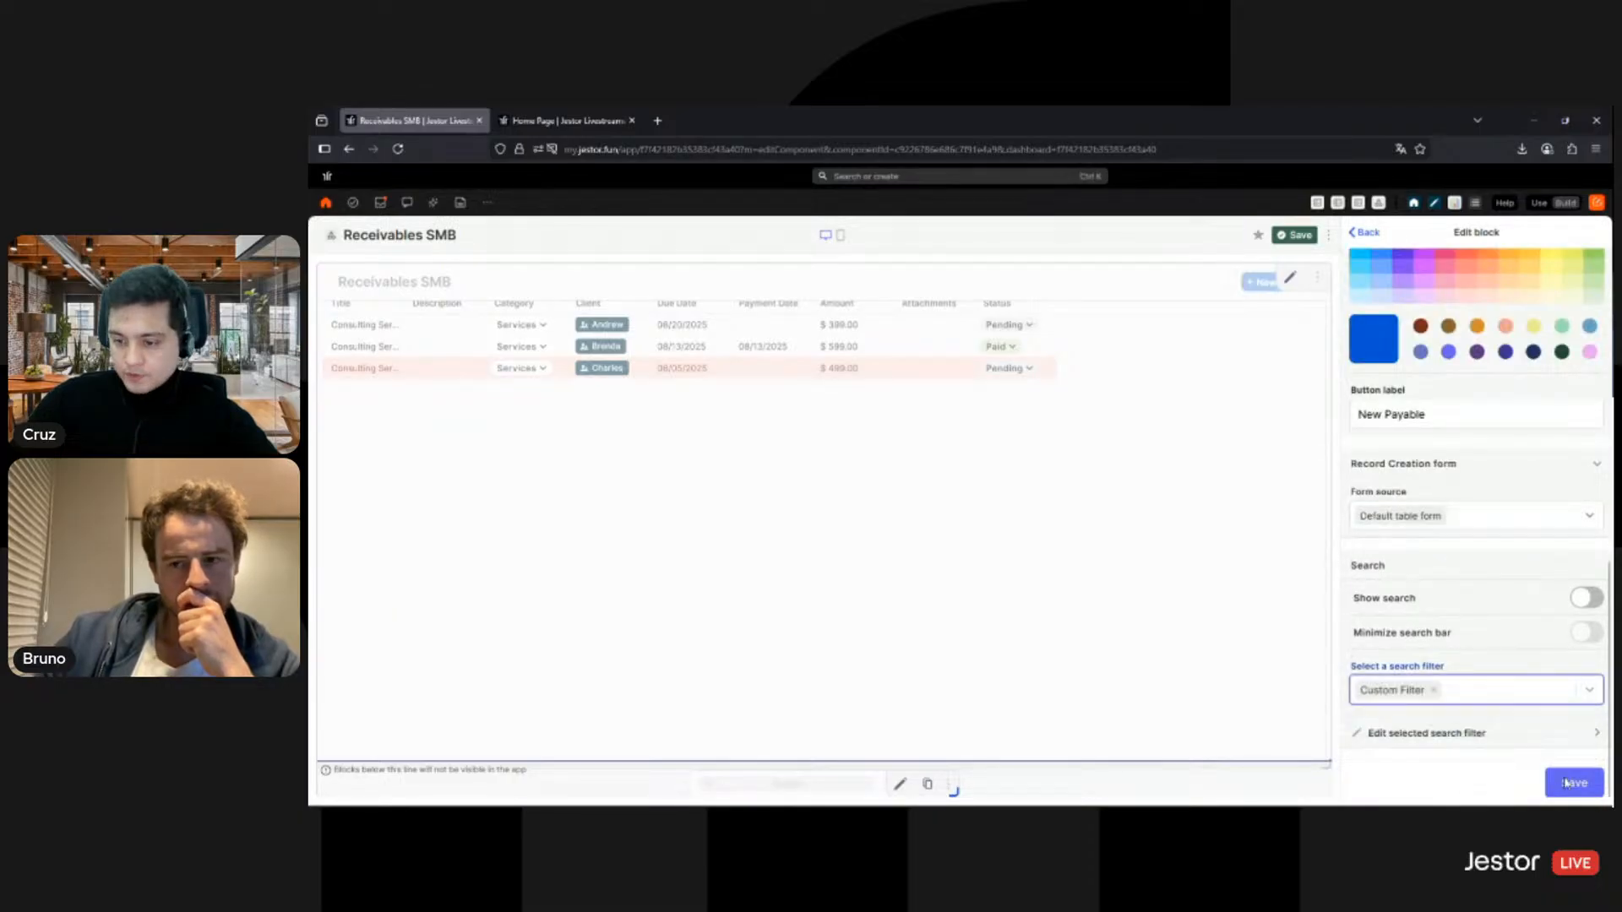
{"action": "left_click", "coordinate": [1565, 783]}
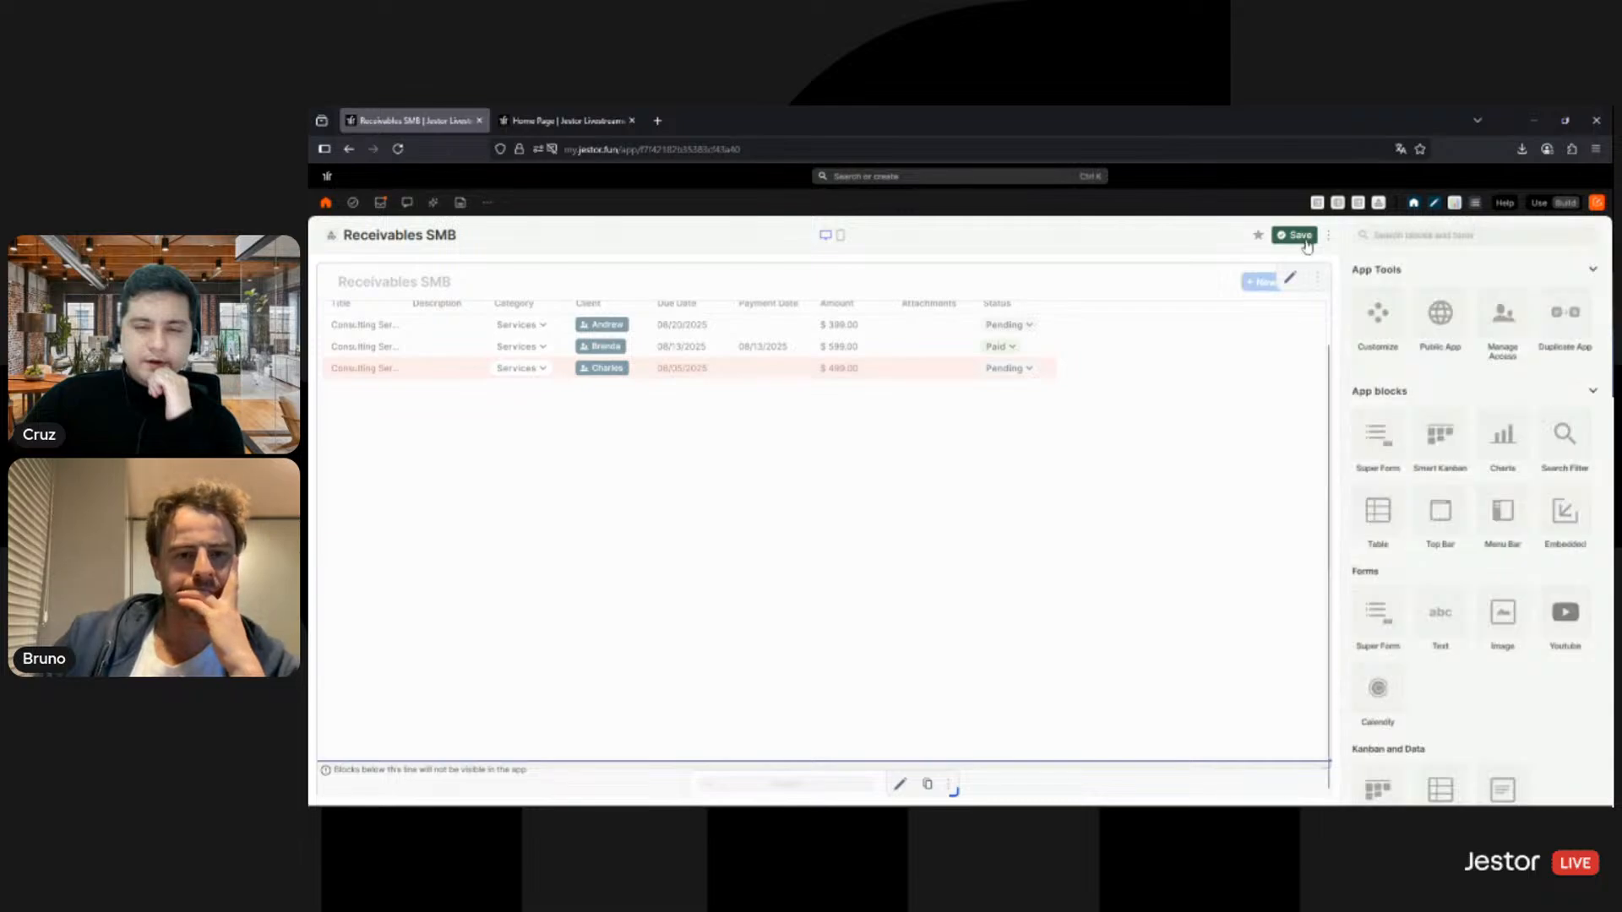
Step: Switch the app to use mode and check the Client filter's options and the record creation form
{"action": "left_click", "coordinate": [1538, 203]}
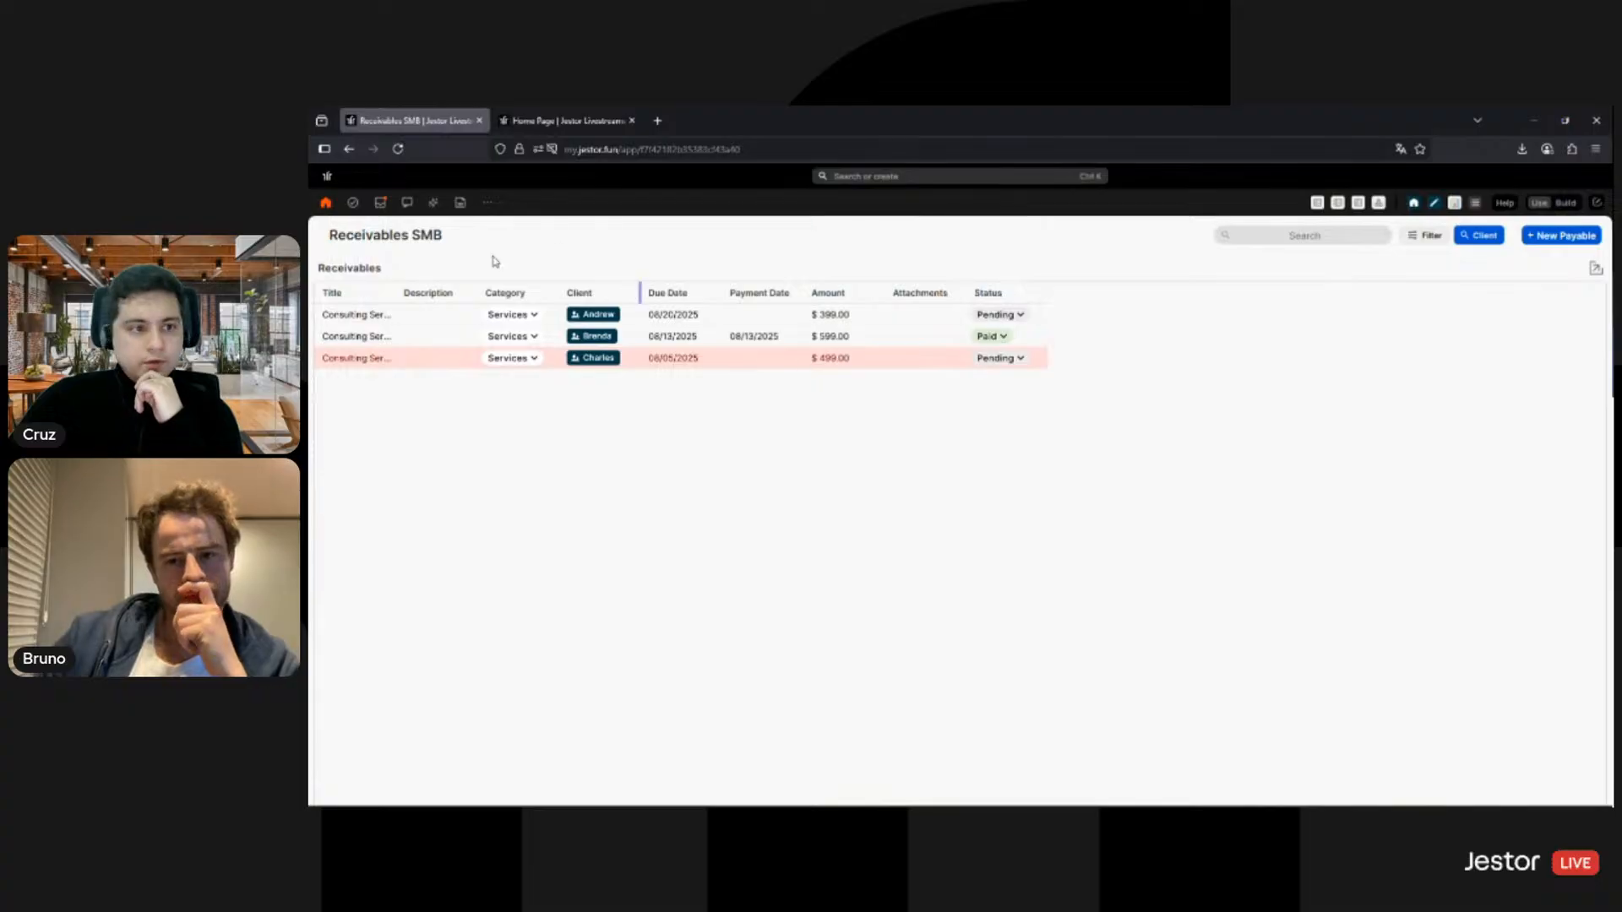
{"action": "left_click", "coordinate": [1482, 237]}
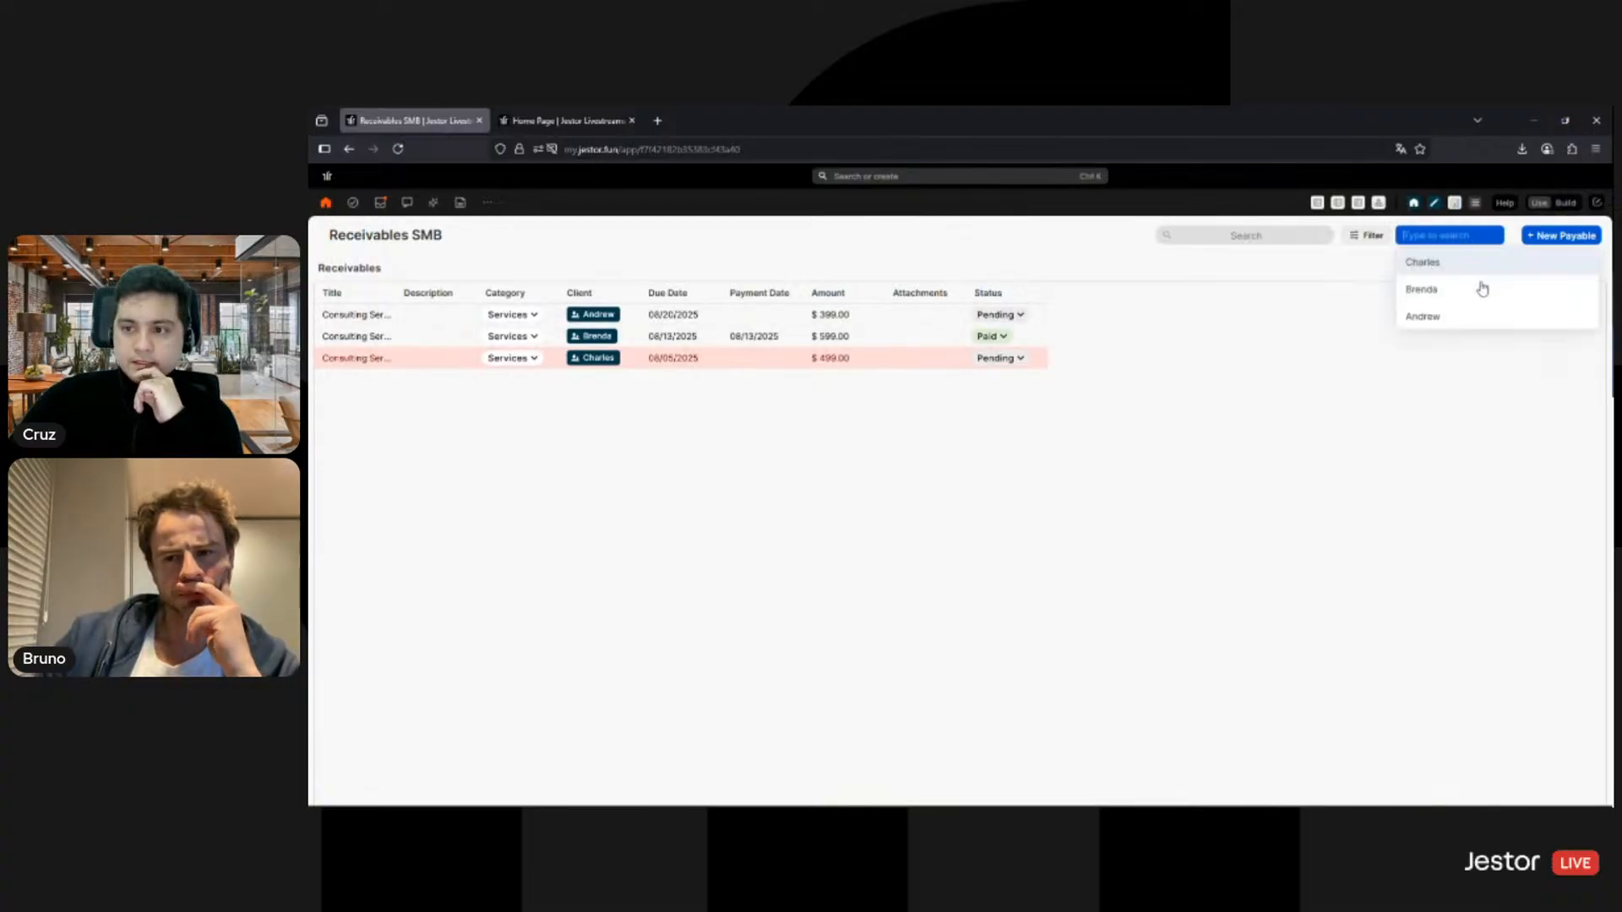
{"action": "left_click", "coordinate": [1561, 235]}
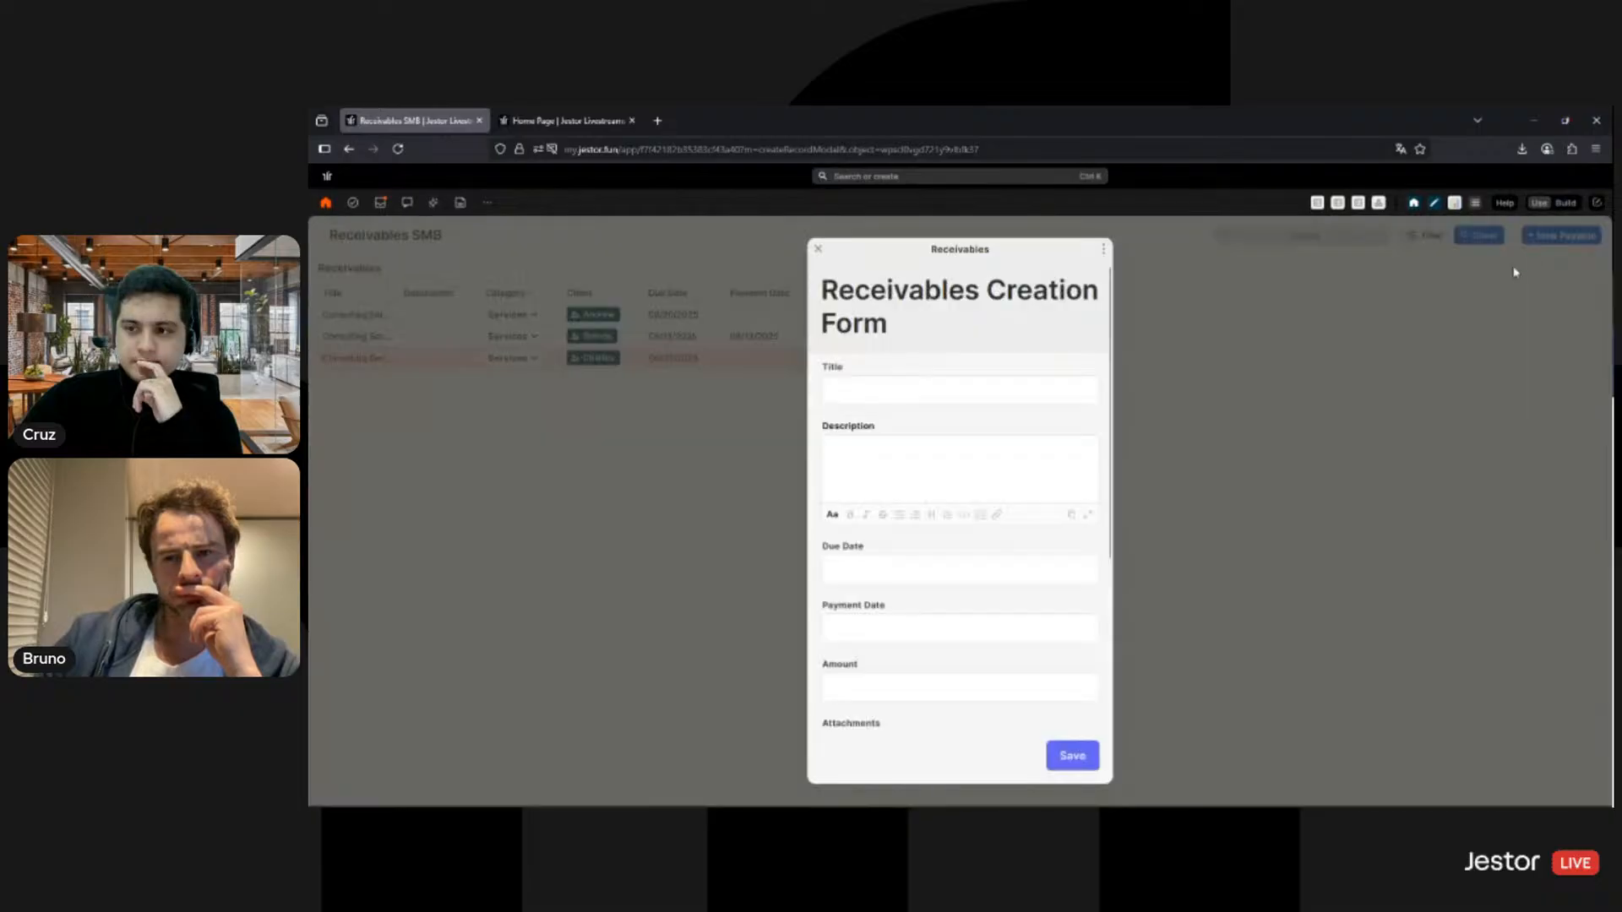
Step: Return to build mode, rename the title bar's add record button to New Receivable, and save the block
{"action": "left_click", "coordinate": [1568, 205]}
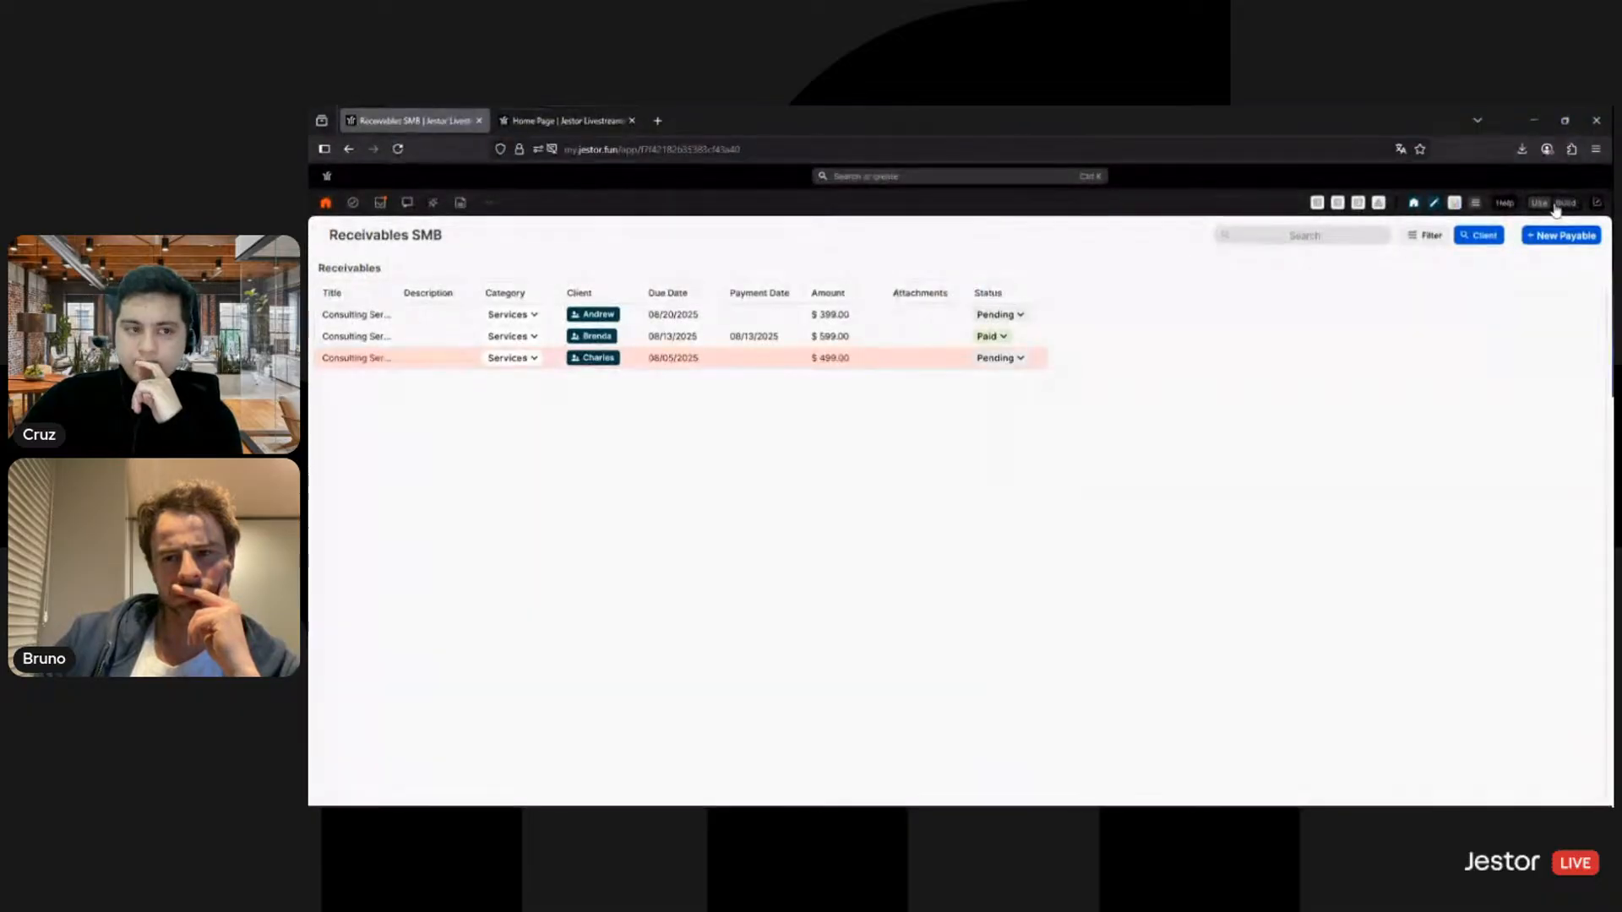
{"action": "left_click", "coordinate": [1297, 235]}
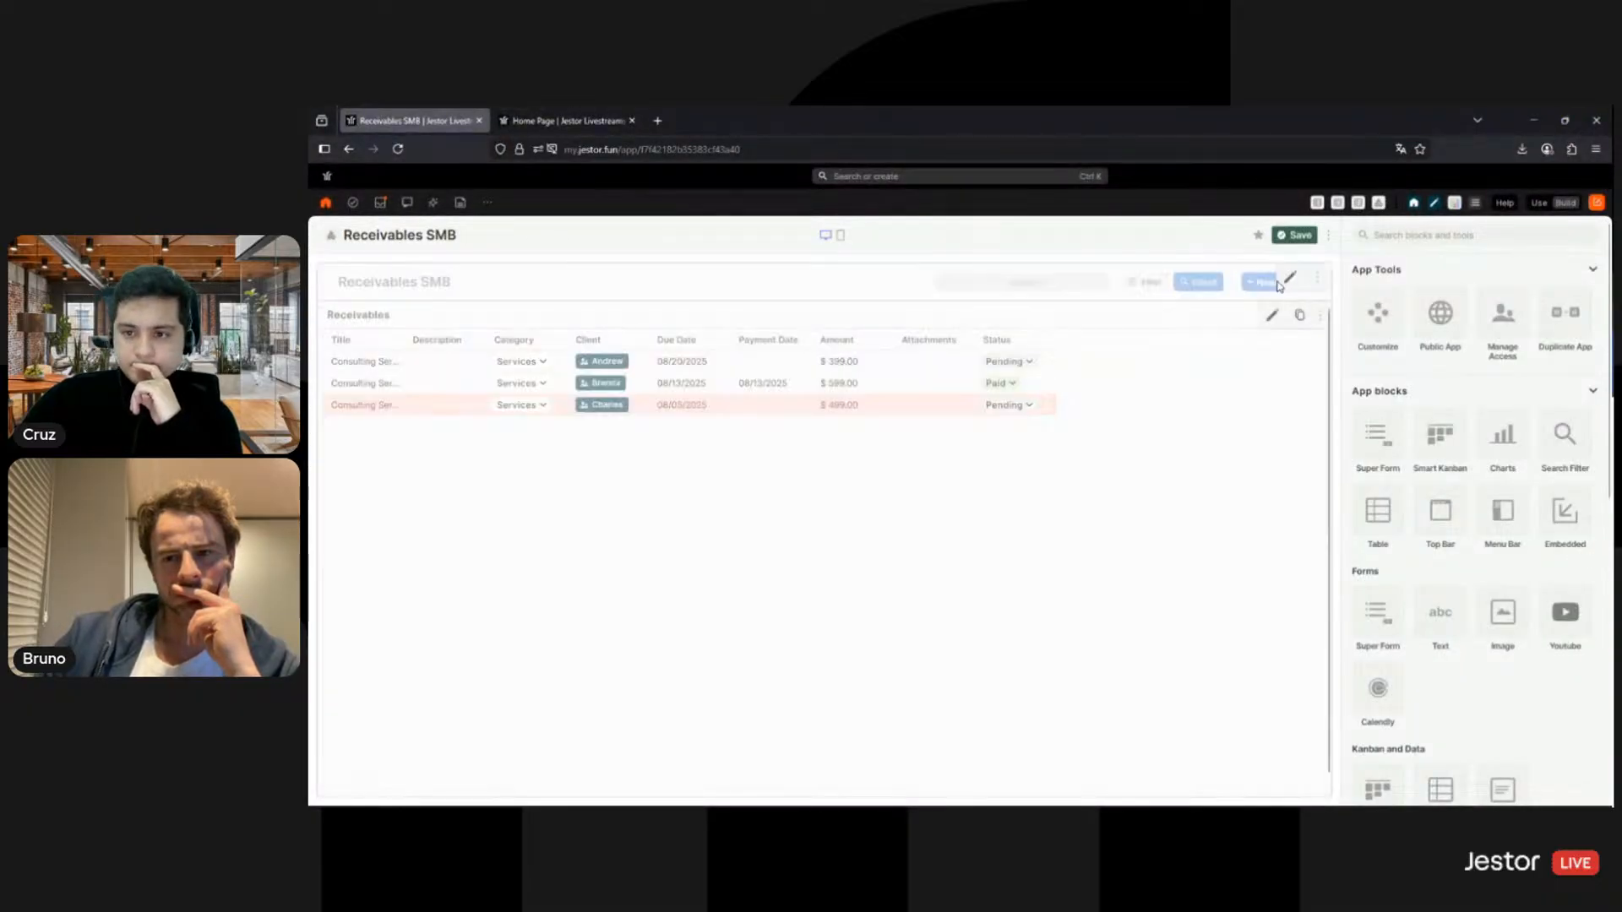
{"action": "left_click", "coordinate": [1288, 280]}
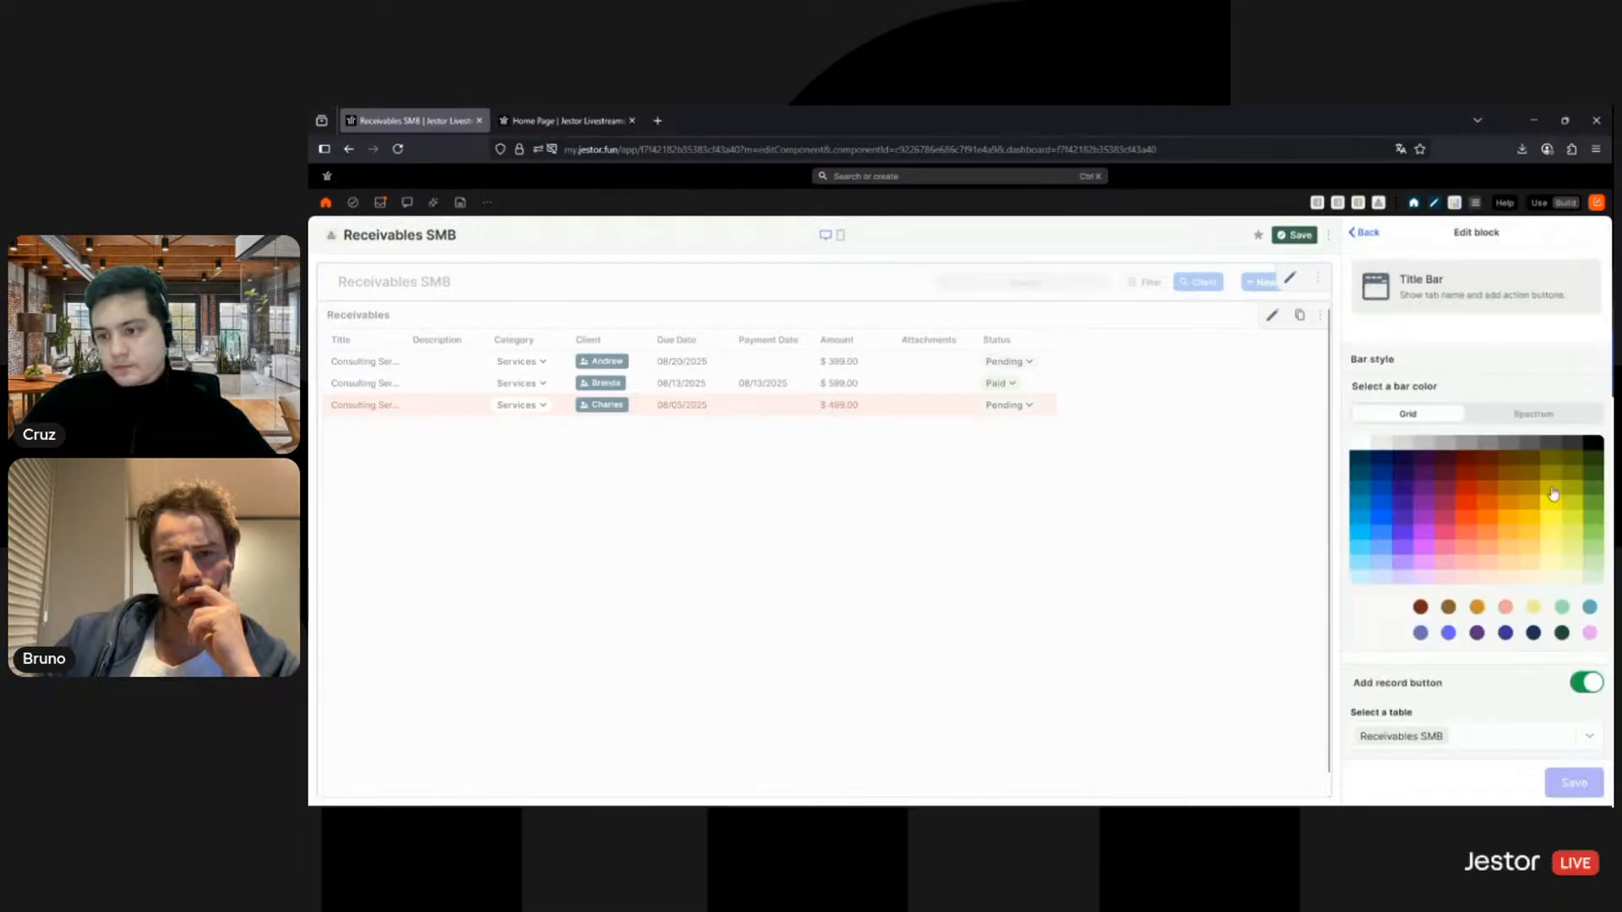
{"action": "scroll", "coordinate": [1486, 523], "scroll_direction": "down", "scroll_amount": 5}
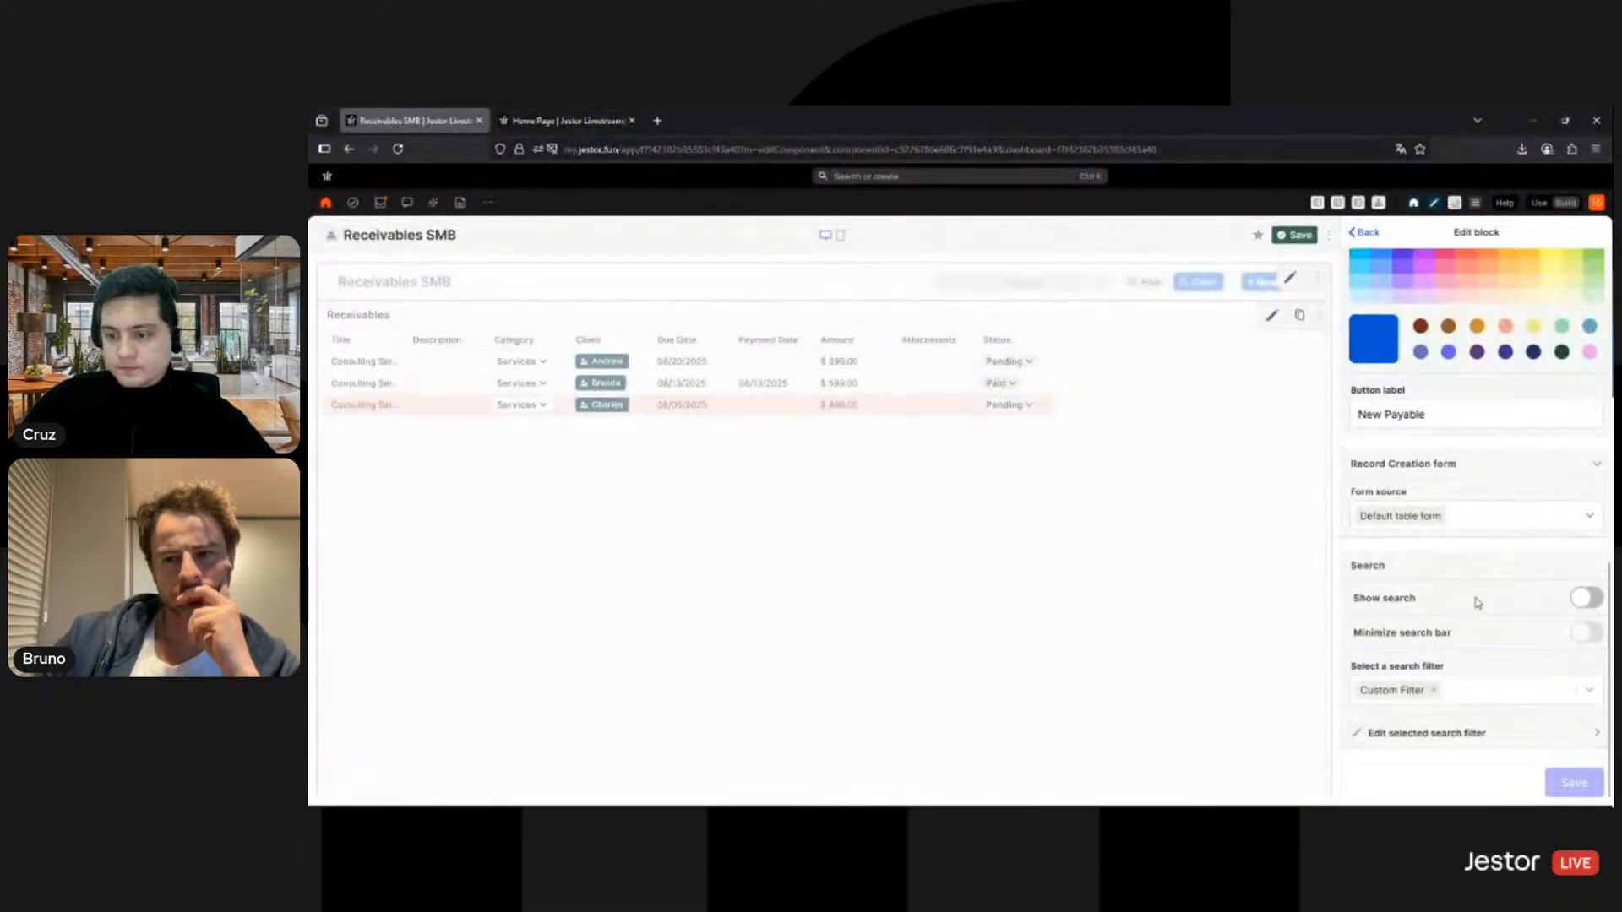
{"action": "scroll", "coordinate": [1473, 577], "scroll_direction": "up", "scroll_amount": 2}
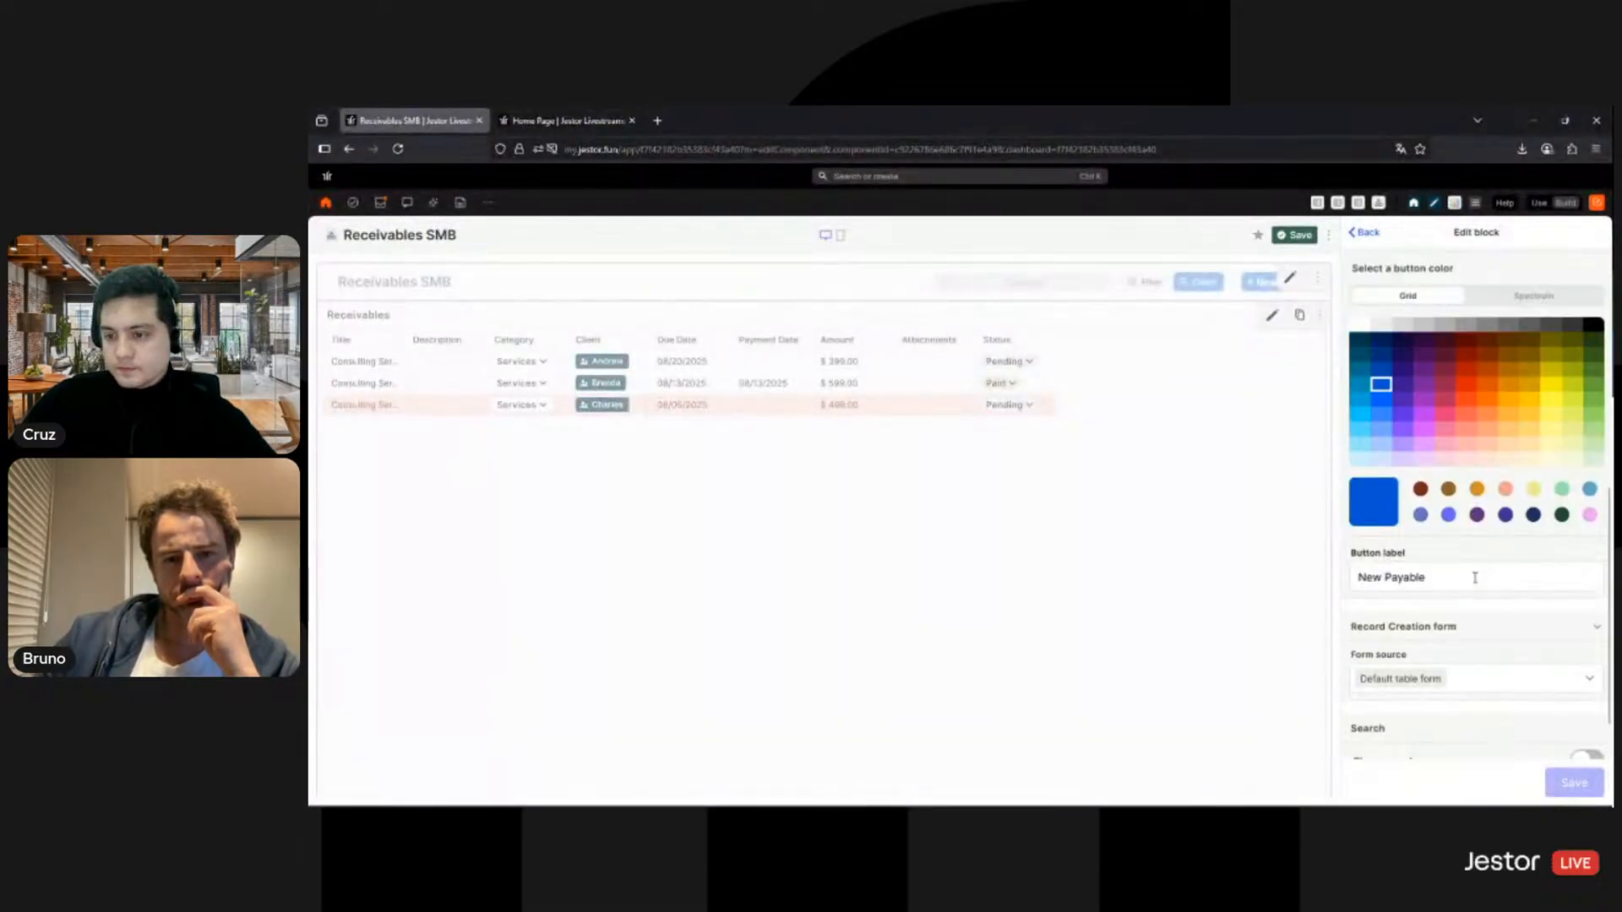
{"action": "double_click", "coordinate": [1414, 581]}
{"action": "type", "text": "Receiva"}
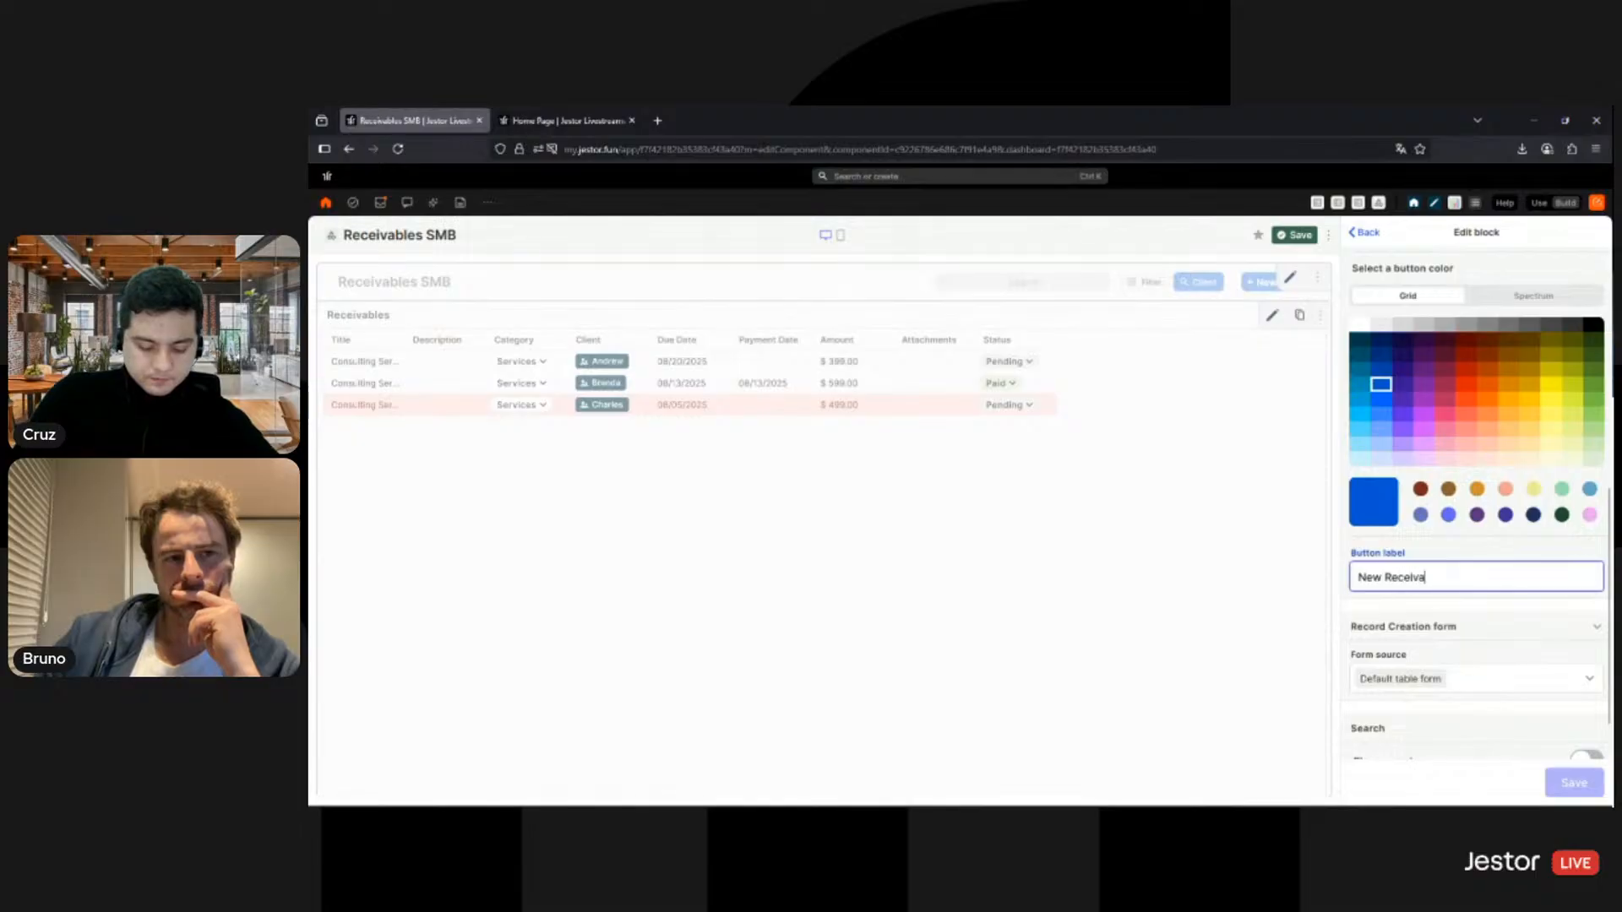
{"action": "type", "text": "ble"}
{"action": "left_click", "coordinate": [1567, 783]}
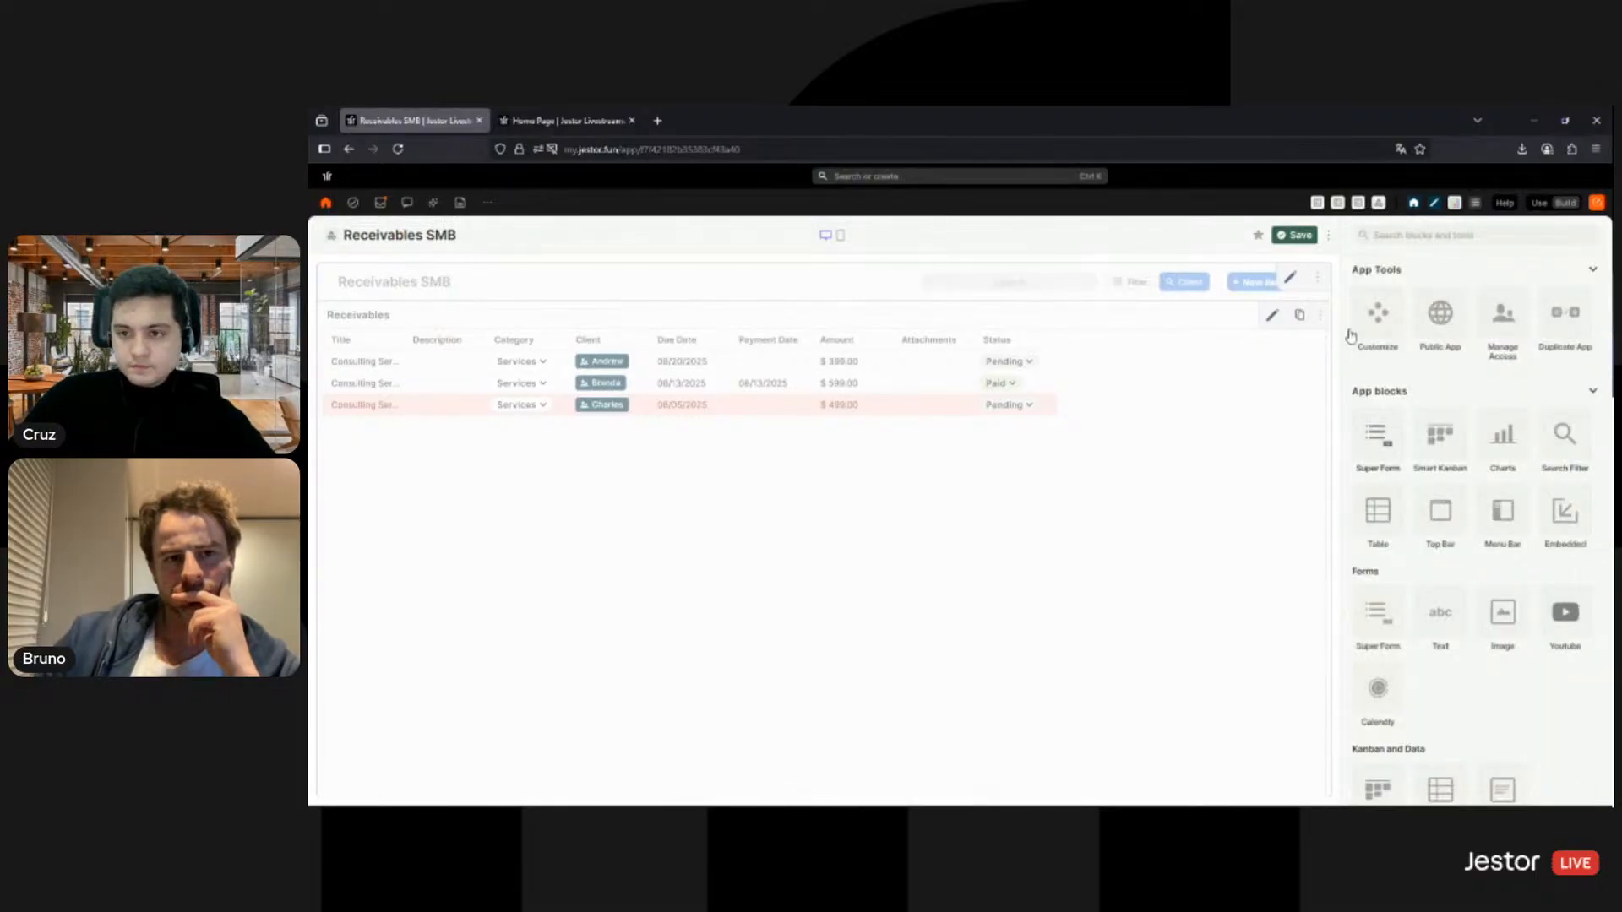
Step: Save the Receivables SMB app and create a new blank app named Clients SMB
{"action": "left_click", "coordinate": [1295, 236]}
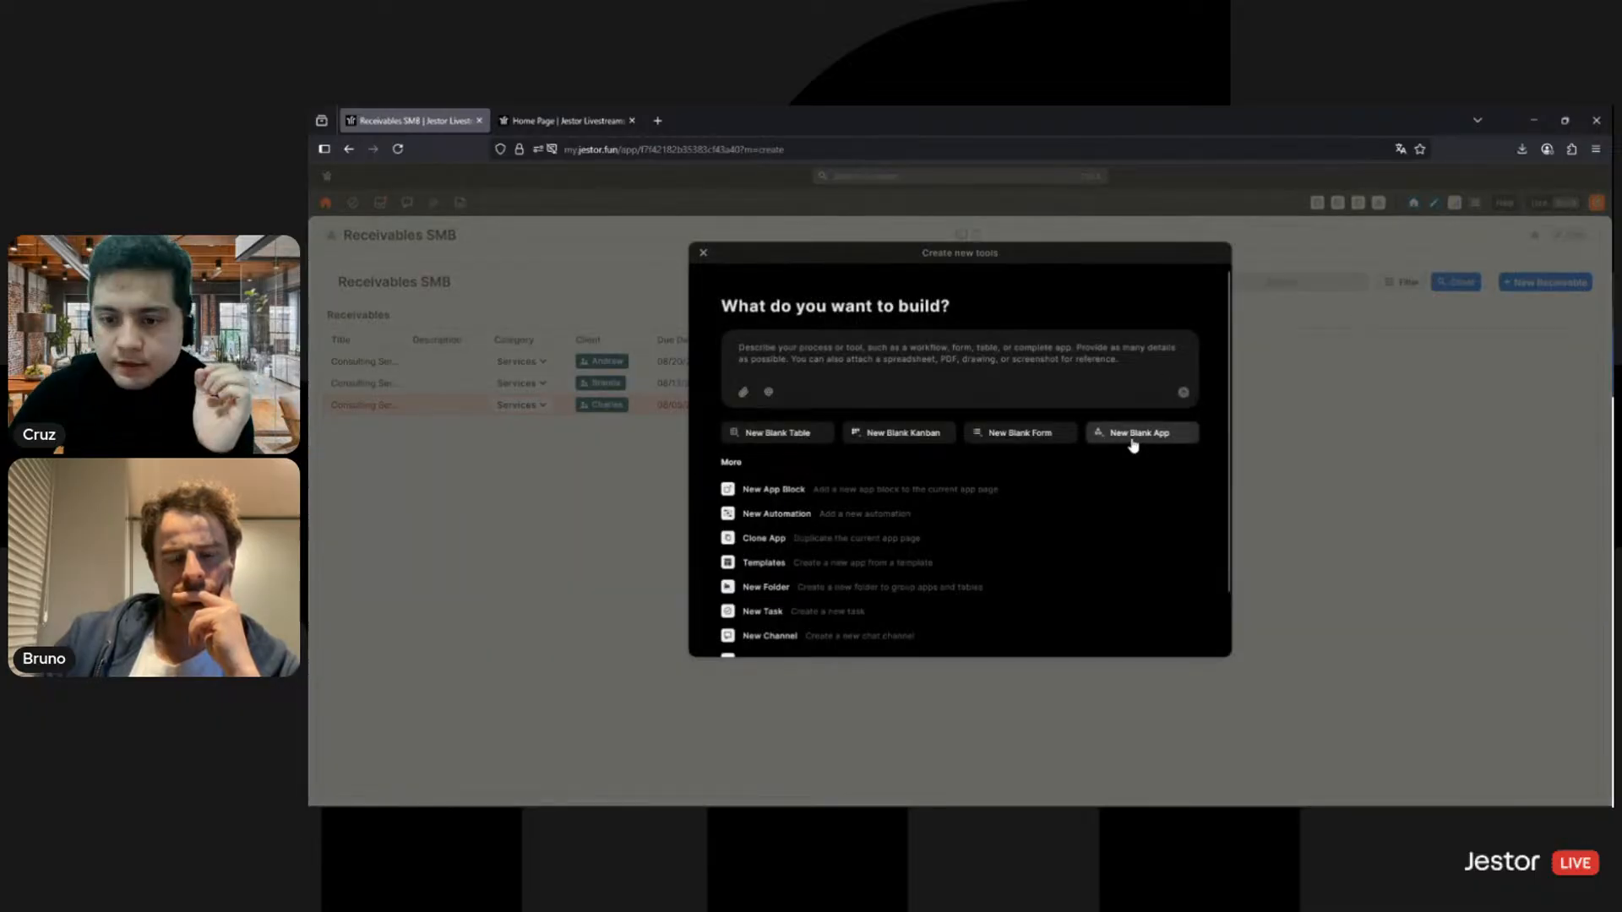
{"action": "left_click", "coordinate": [1133, 436]}
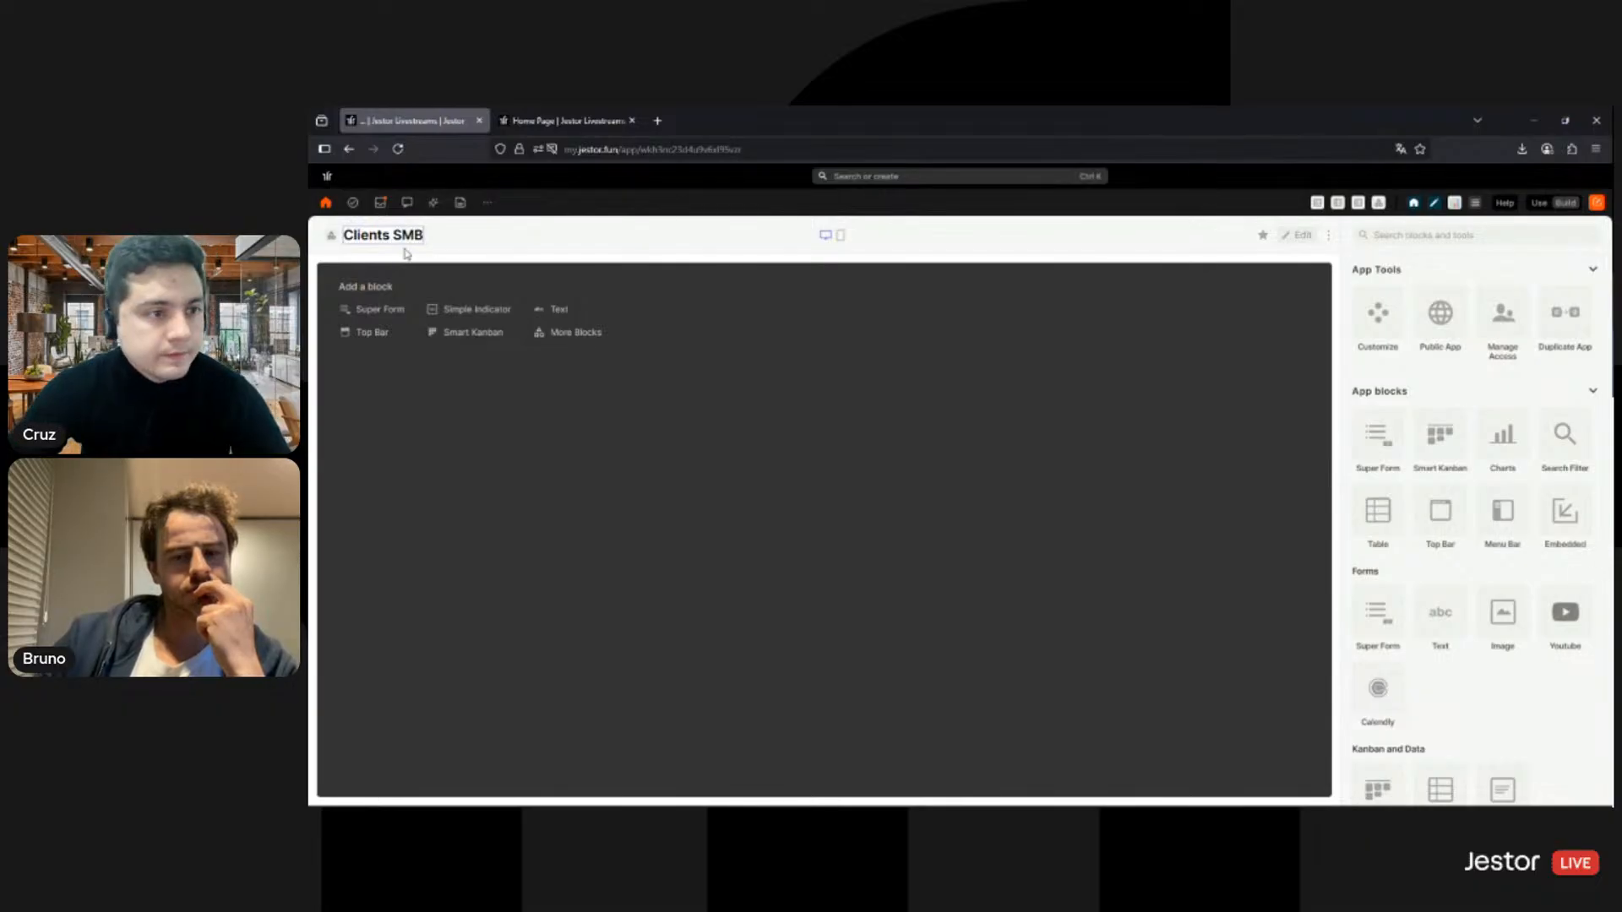
Step: Customize the Clients SMB app with the background color #f8f8f8 and save the customization
{"action": "left_click", "coordinate": [1378, 315]}
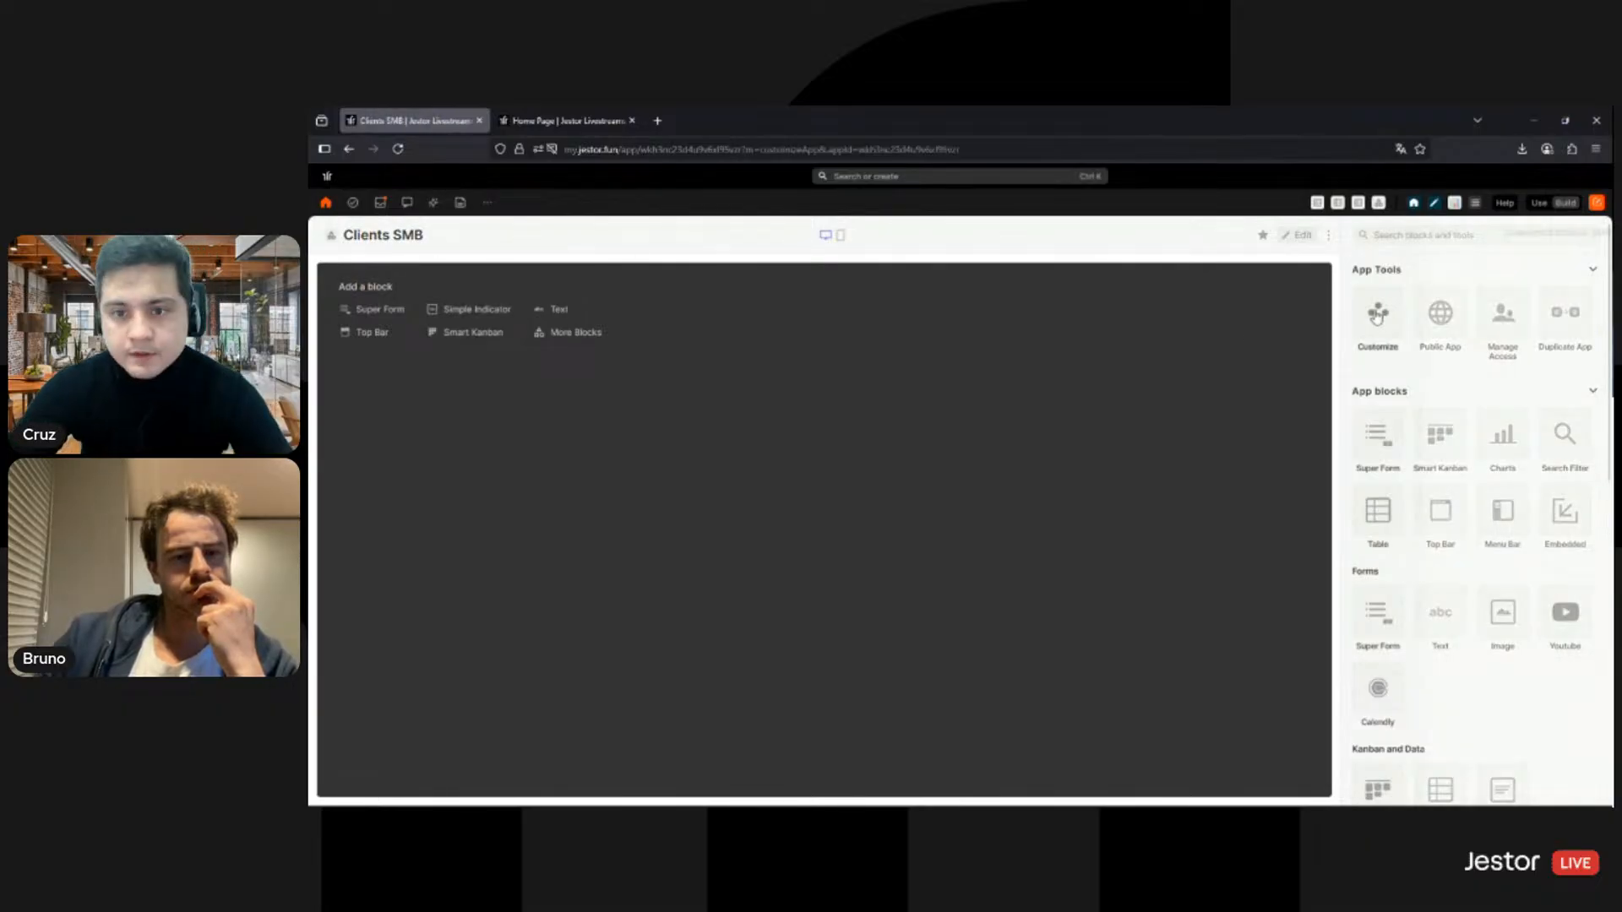
{"action": "scroll", "coordinate": [1571, 562], "scroll_direction": "down", "scroll_amount": 2}
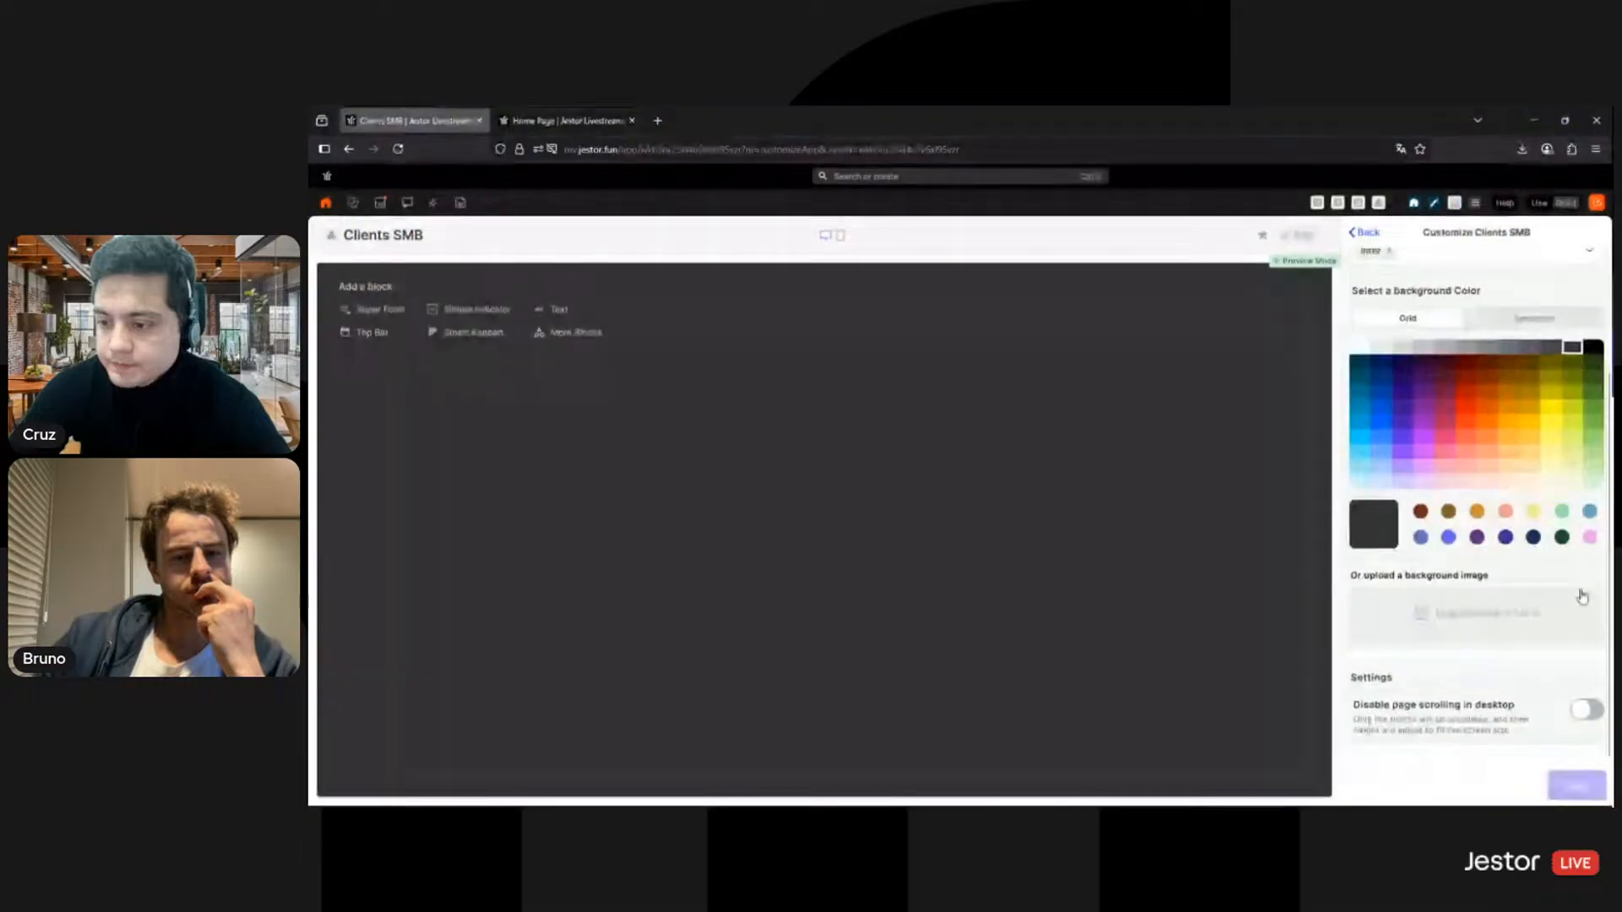
{"action": "left_click", "coordinate": [1573, 316]}
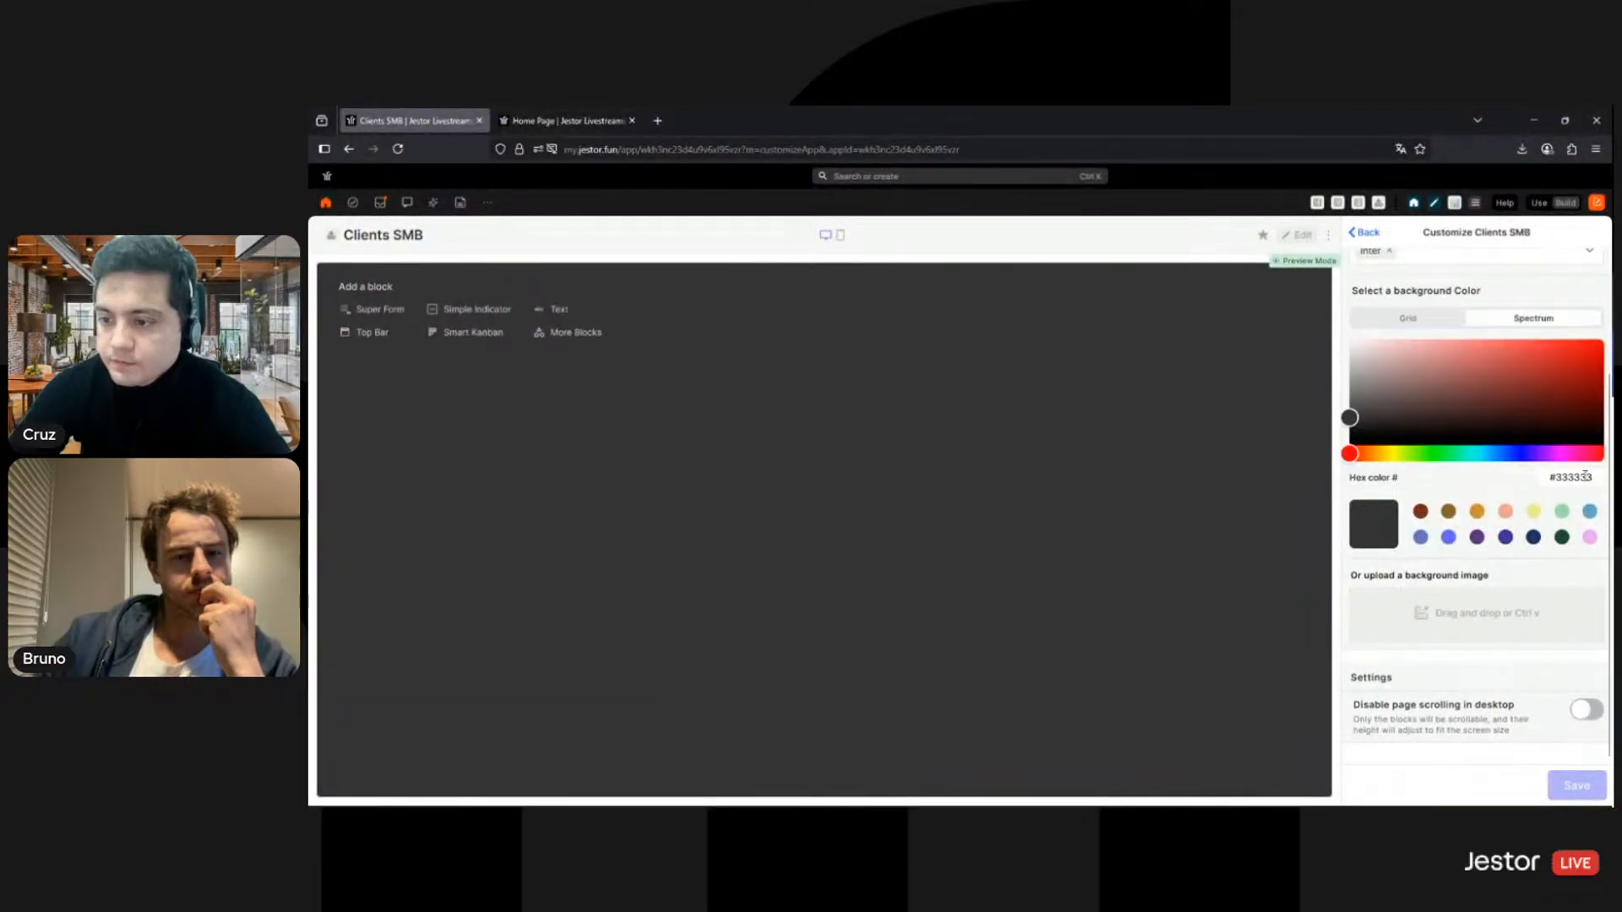
{"action": "type", "text": "f8f8f8"}
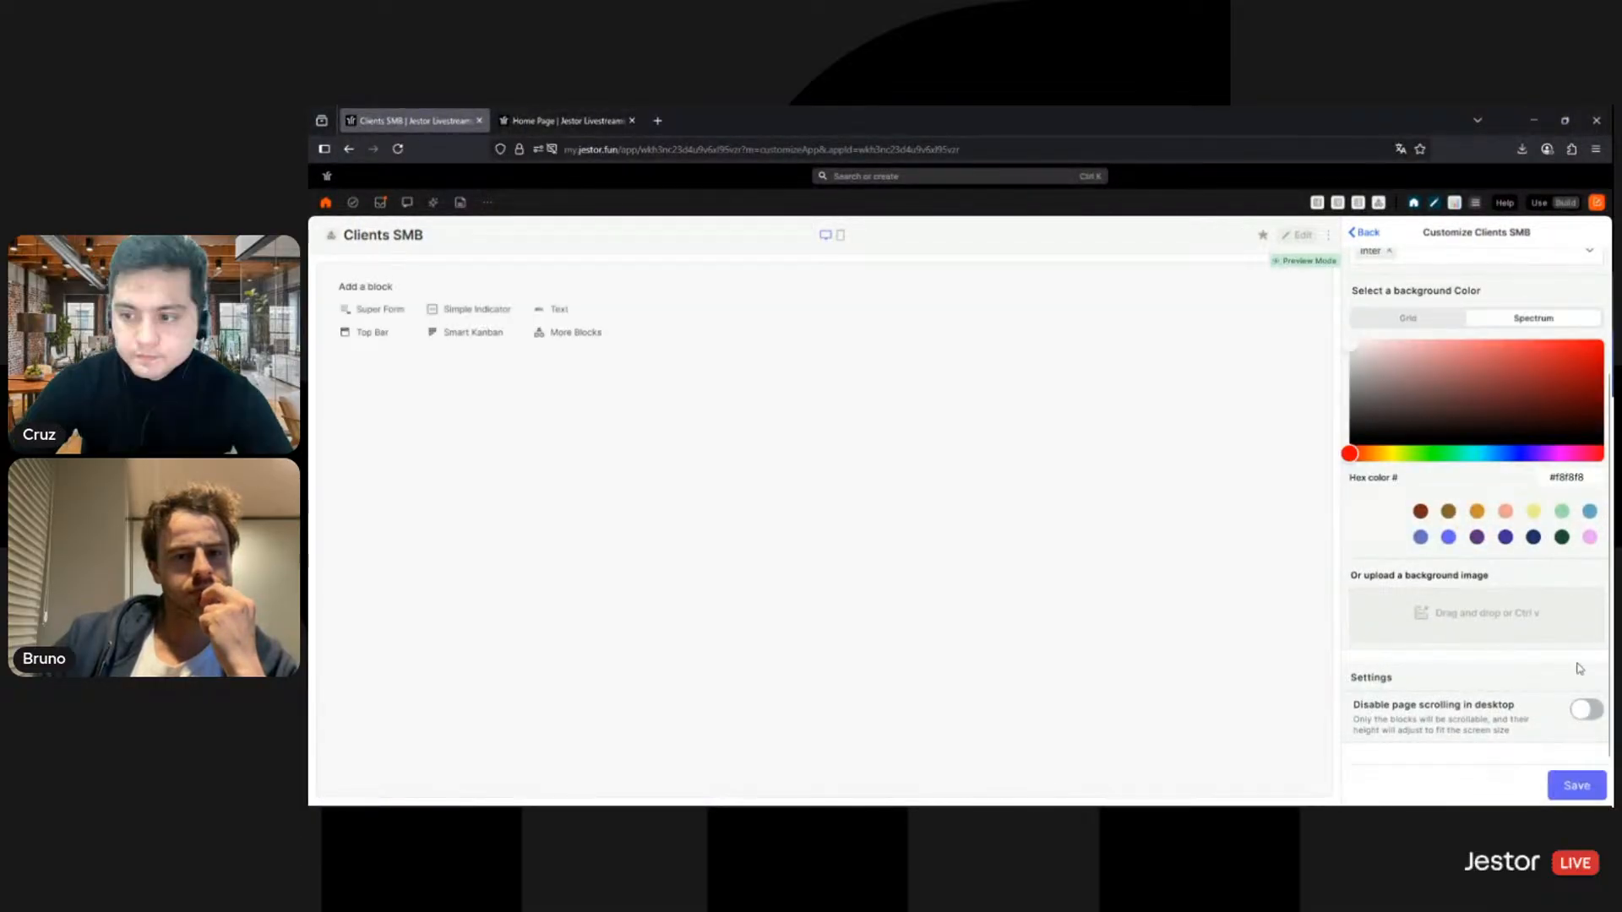
{"action": "left_click", "coordinate": [1577, 786]}
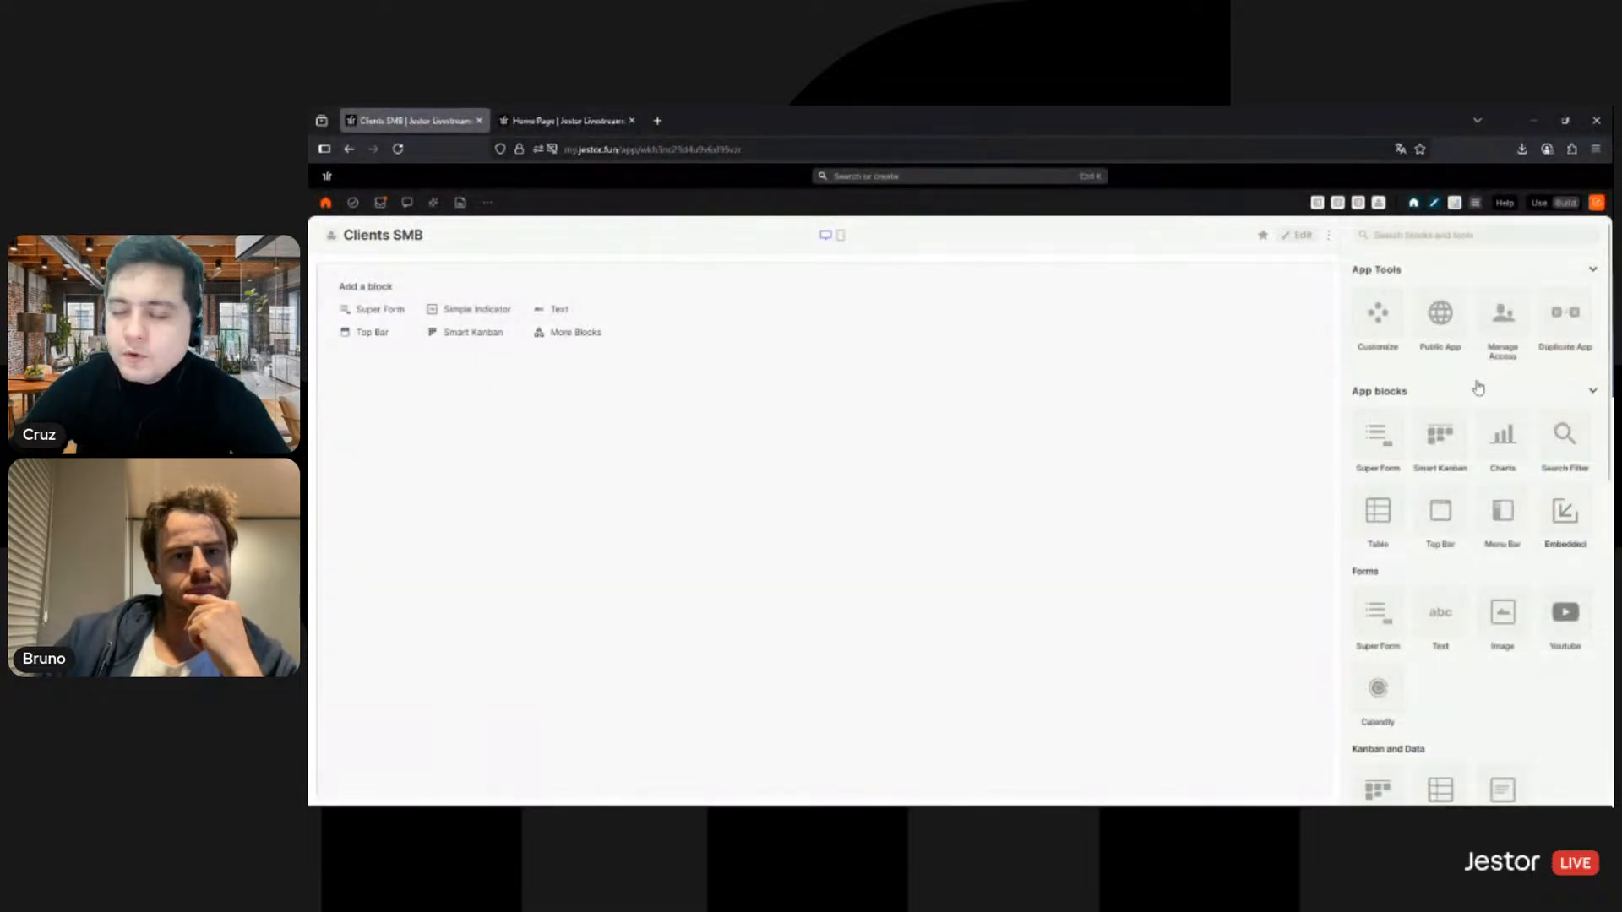
Step: Add a Table block to the app and enlarge it to fill the whole page area
{"action": "left_click", "coordinate": [1378, 511]}
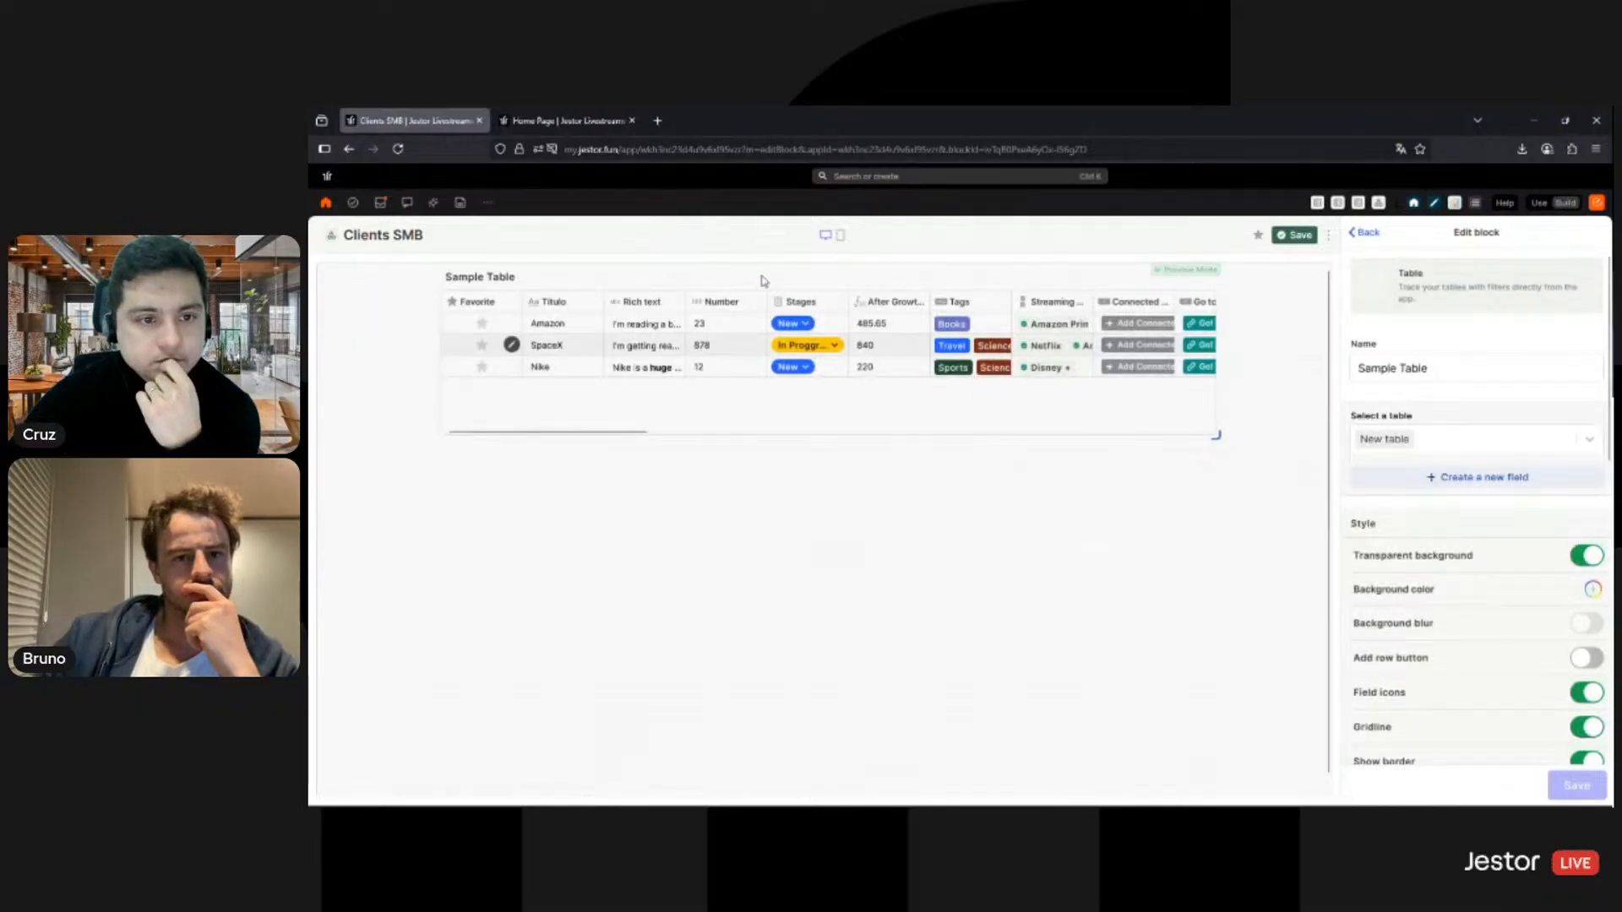
{"action": "left_click_drag", "start_coordinate": [770, 274], "coordinate": [659, 289]}
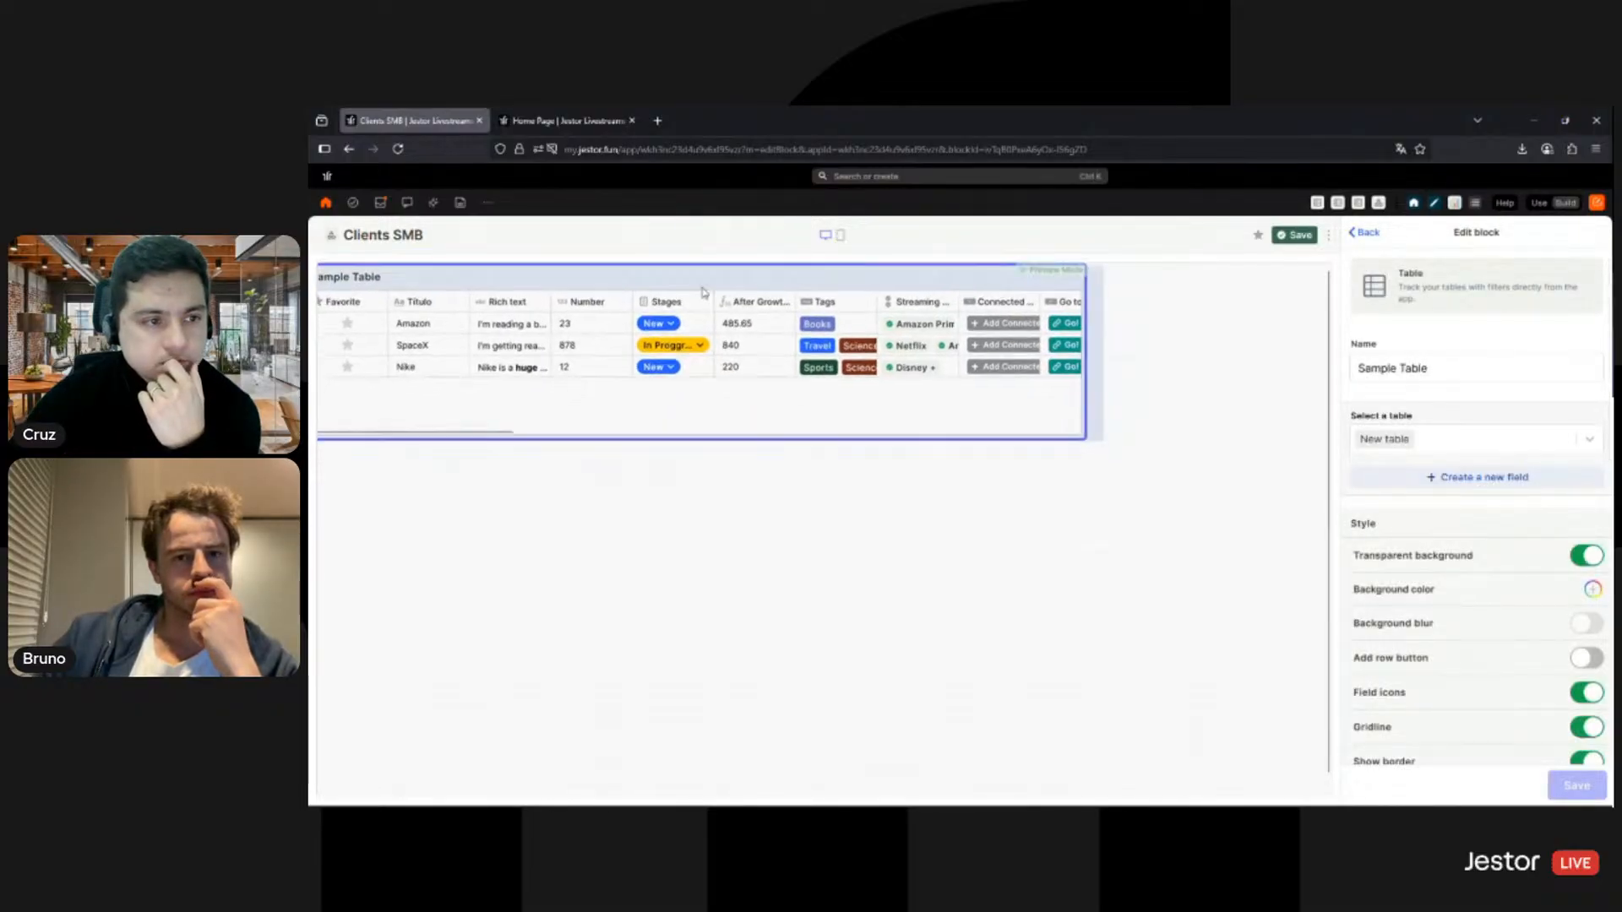
{"action": "left_click_drag", "start_coordinate": [1258, 716], "coordinate": [1362, 785]}
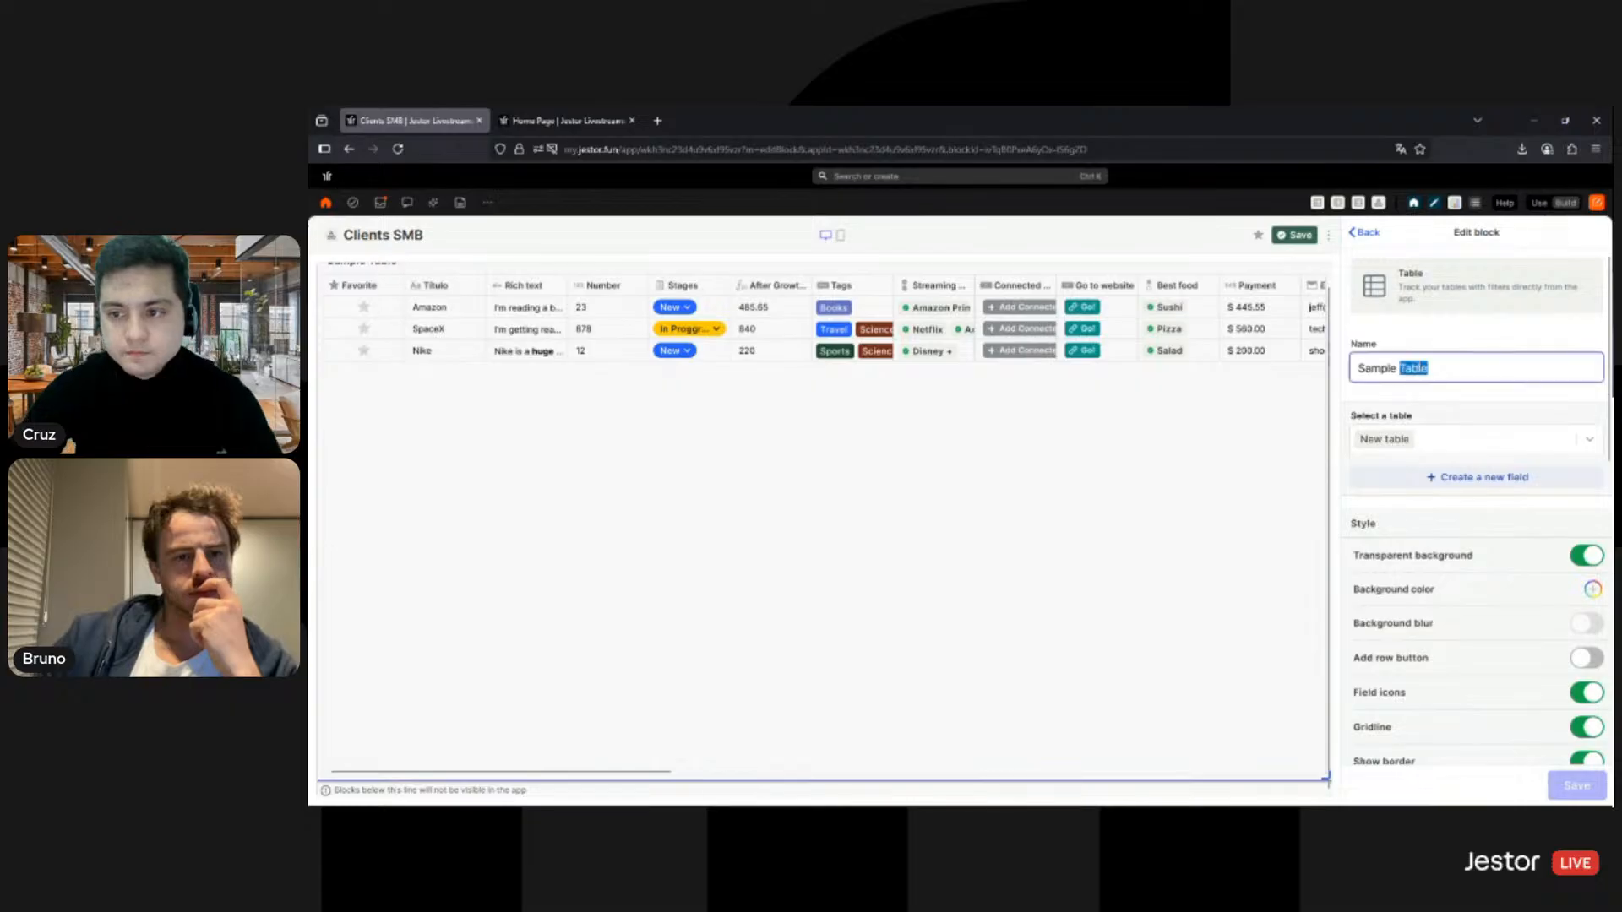
Step: Name the table block Clients and set Clients SMB as its source table
{"action": "triple_click", "coordinate": [1417, 367]}
{"action": "type", "text": "Clients"}
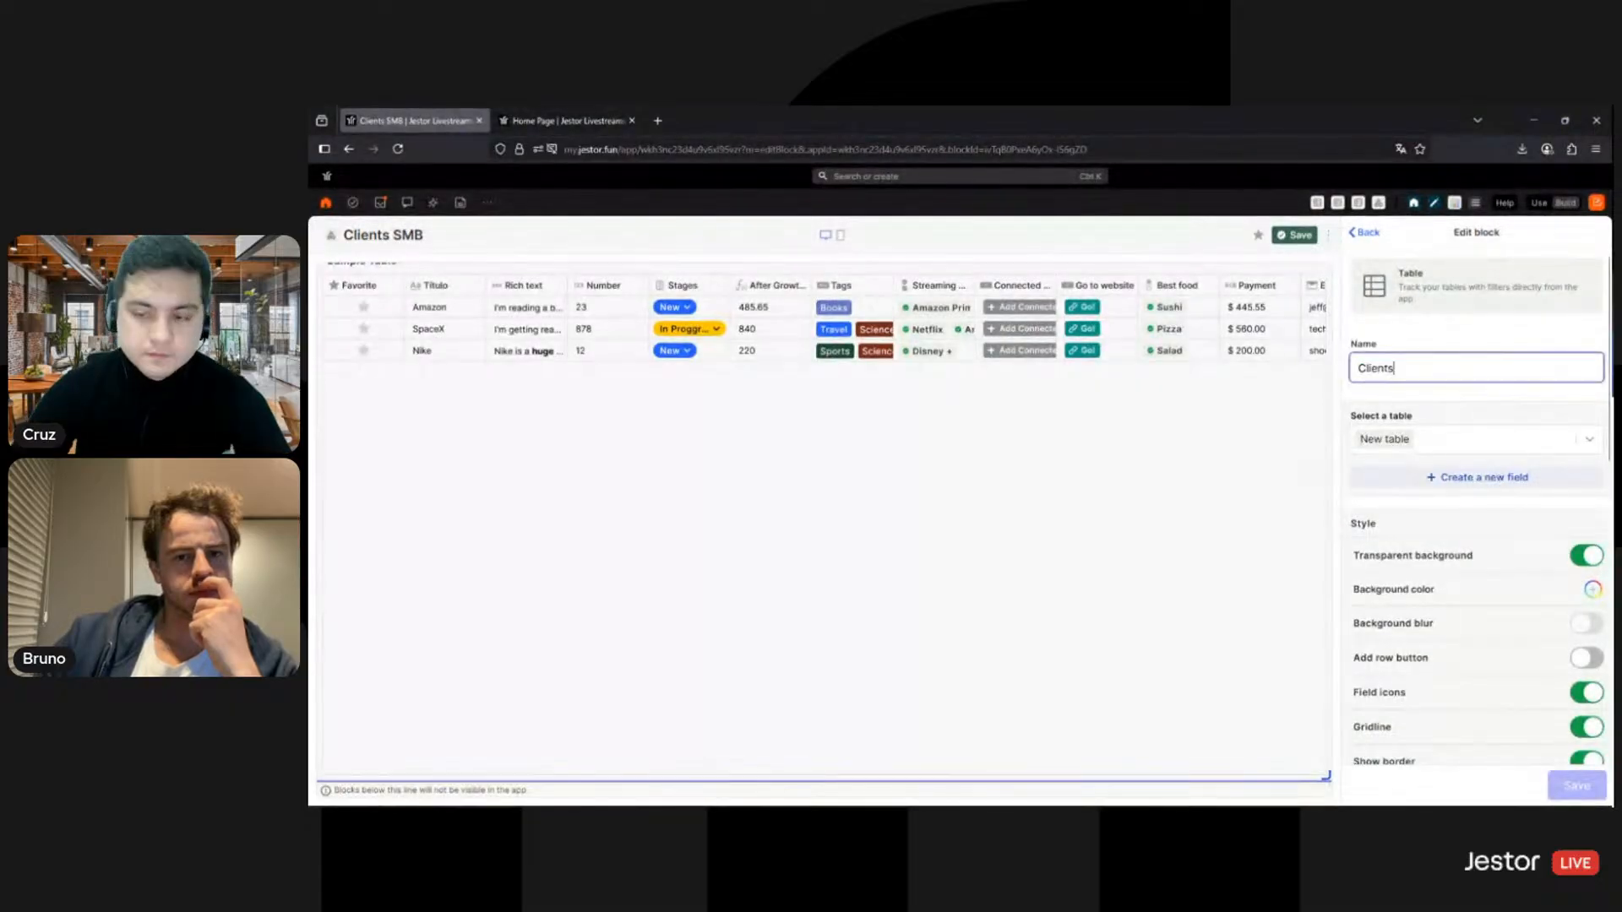
{"action": "left_click", "coordinate": [1472, 447]}
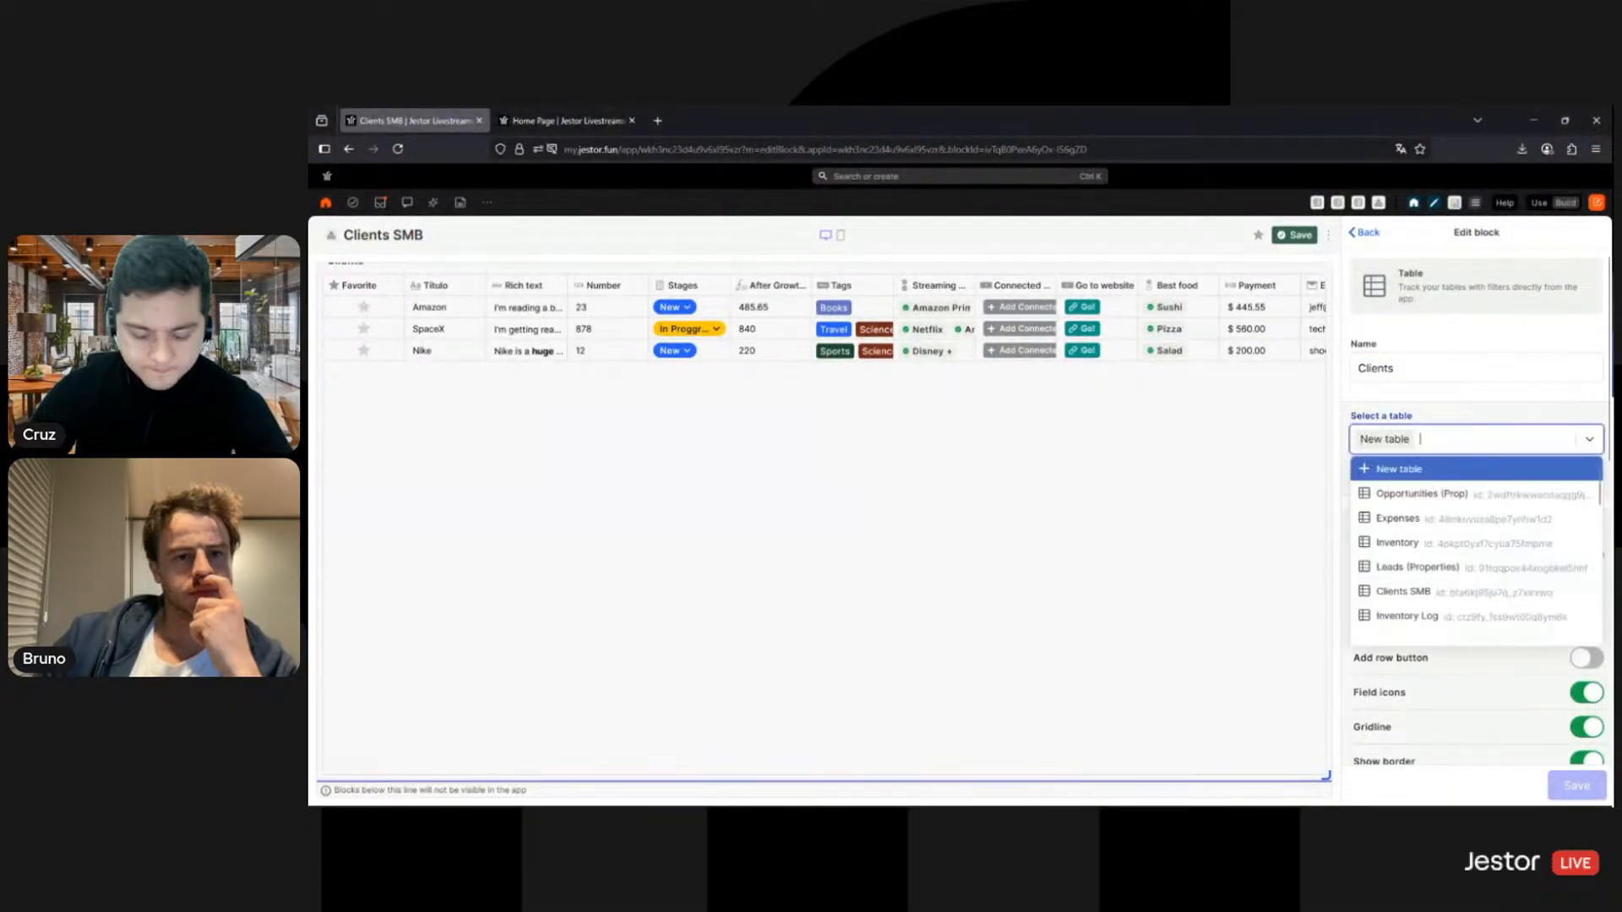
{"action": "type", "text": "en"}
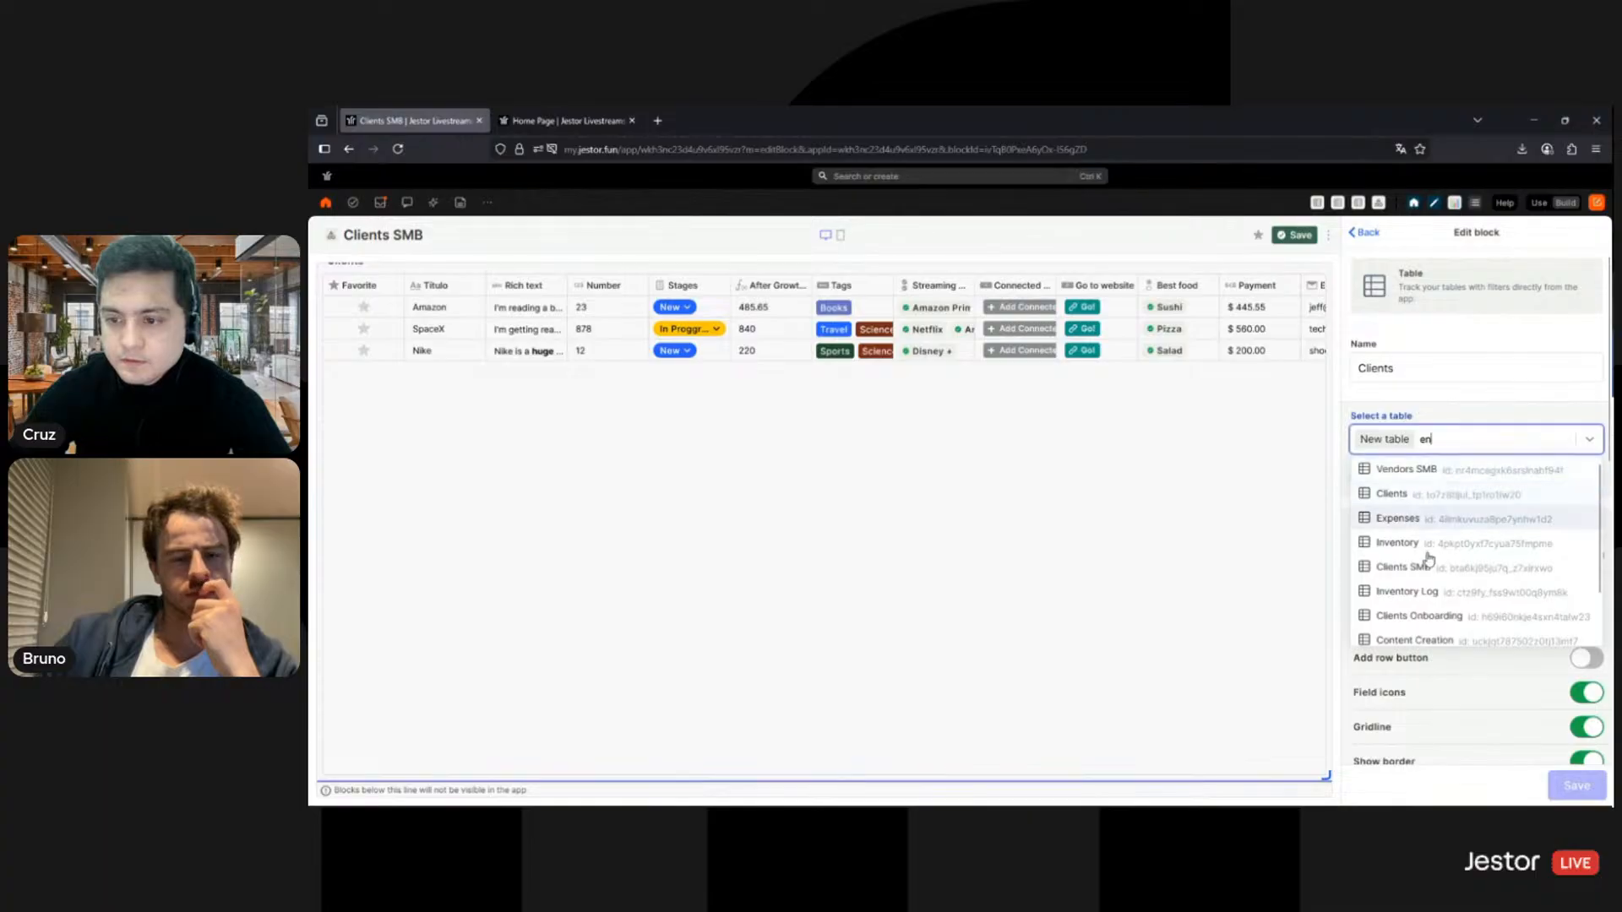
{"action": "left_click", "coordinate": [1423, 568]}
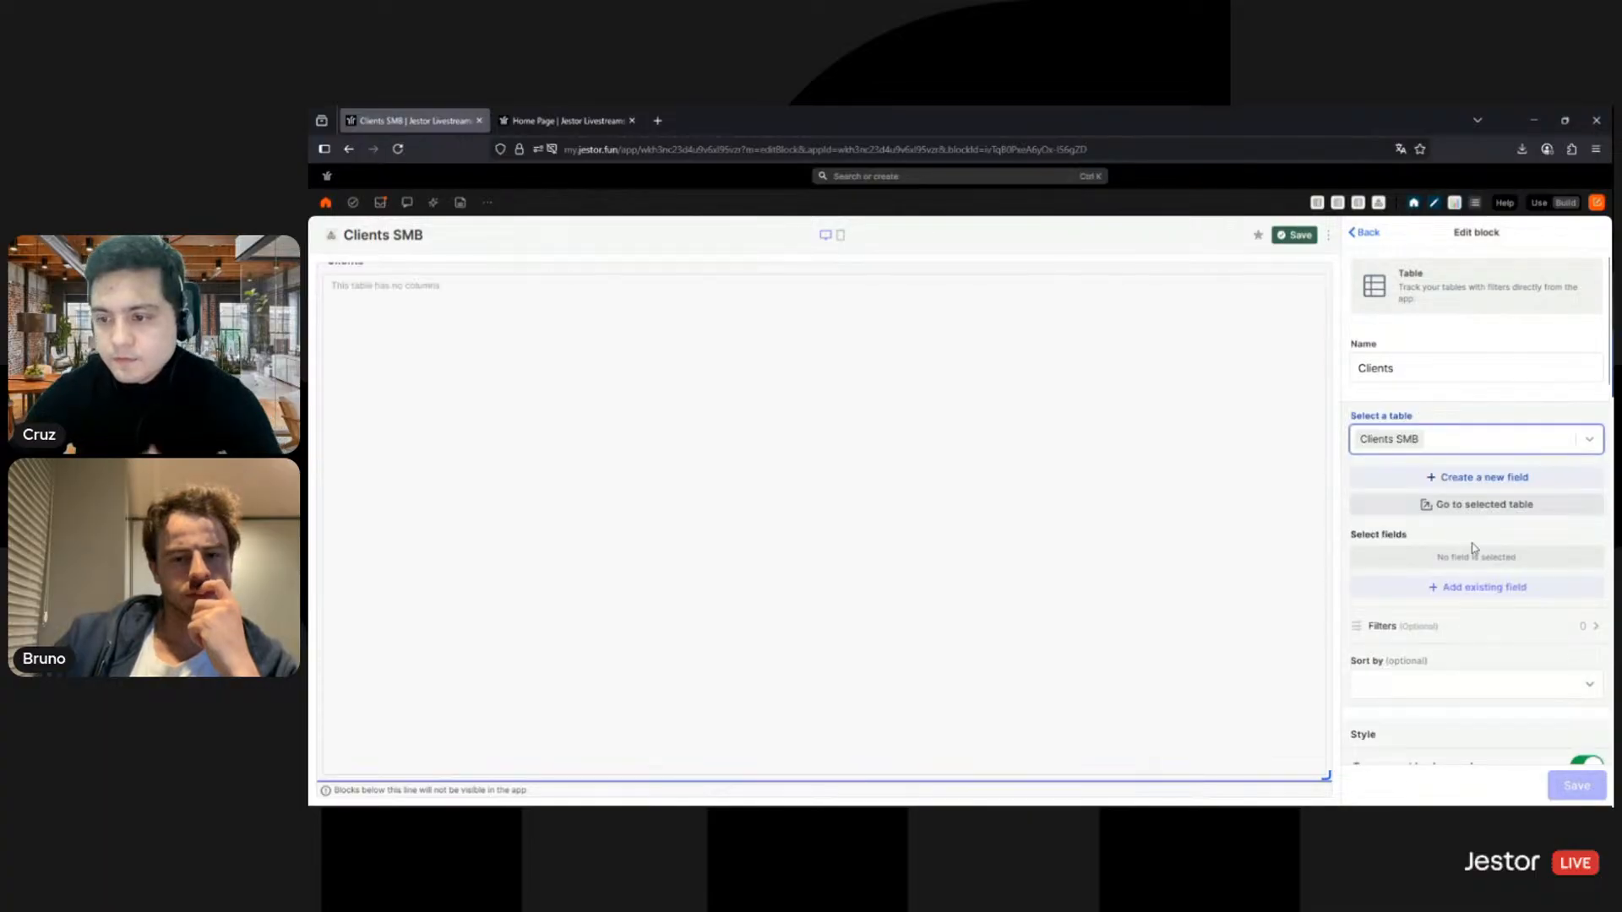
Step: Add the Name, Observations, Email, Phone and Address fields to the Clients table block
{"action": "left_click", "coordinate": [1485, 587]}
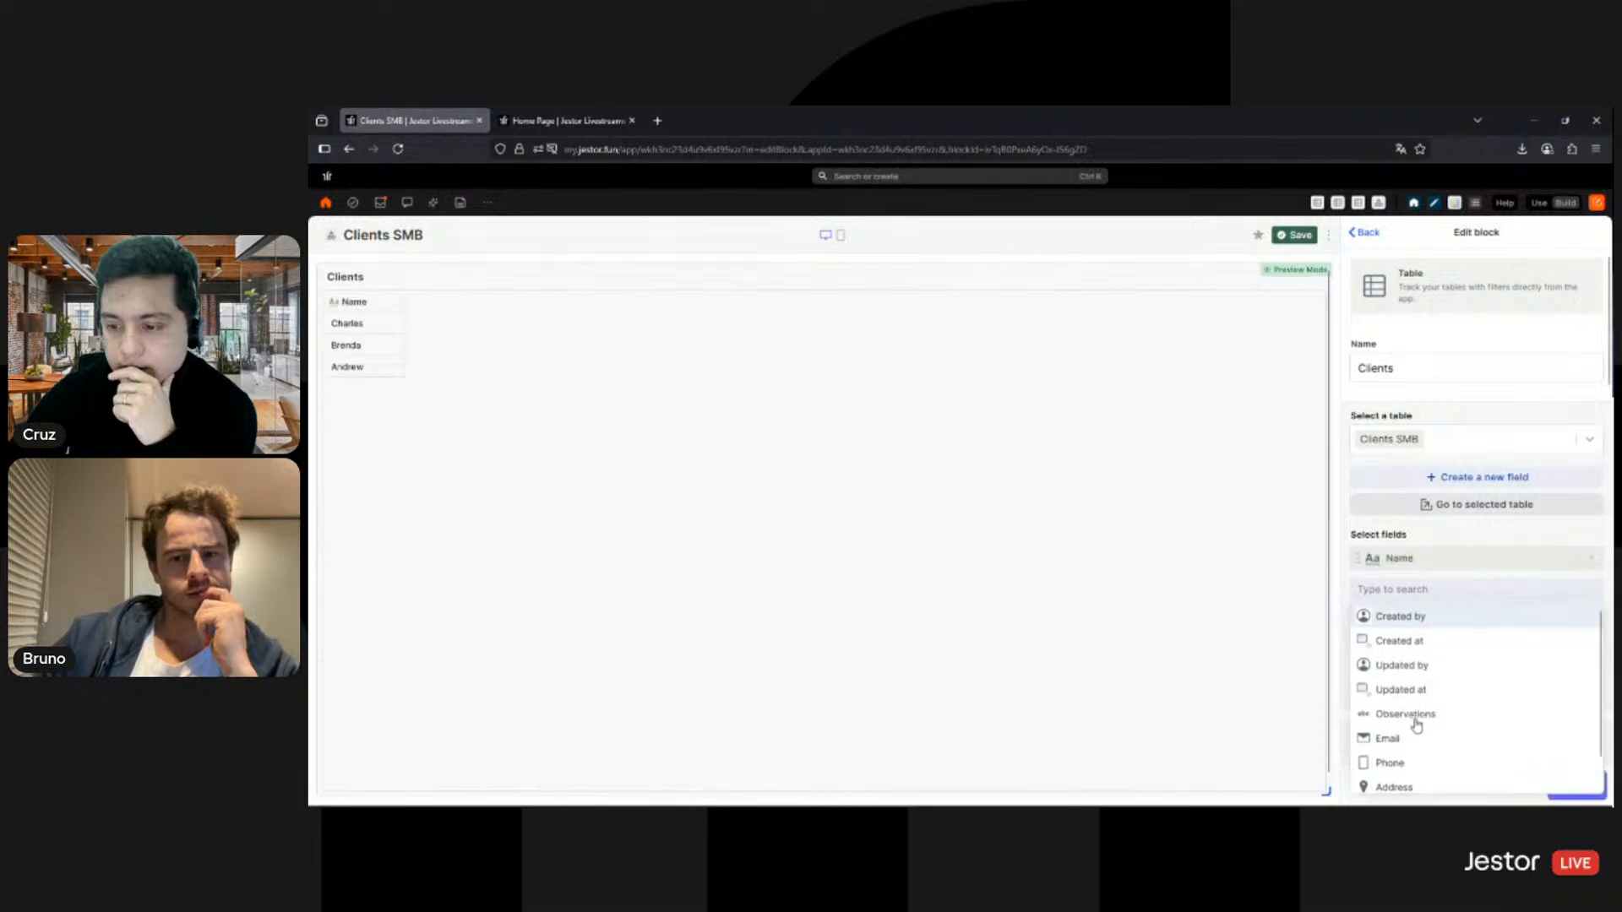
{"action": "left_click", "coordinate": [1415, 716]}
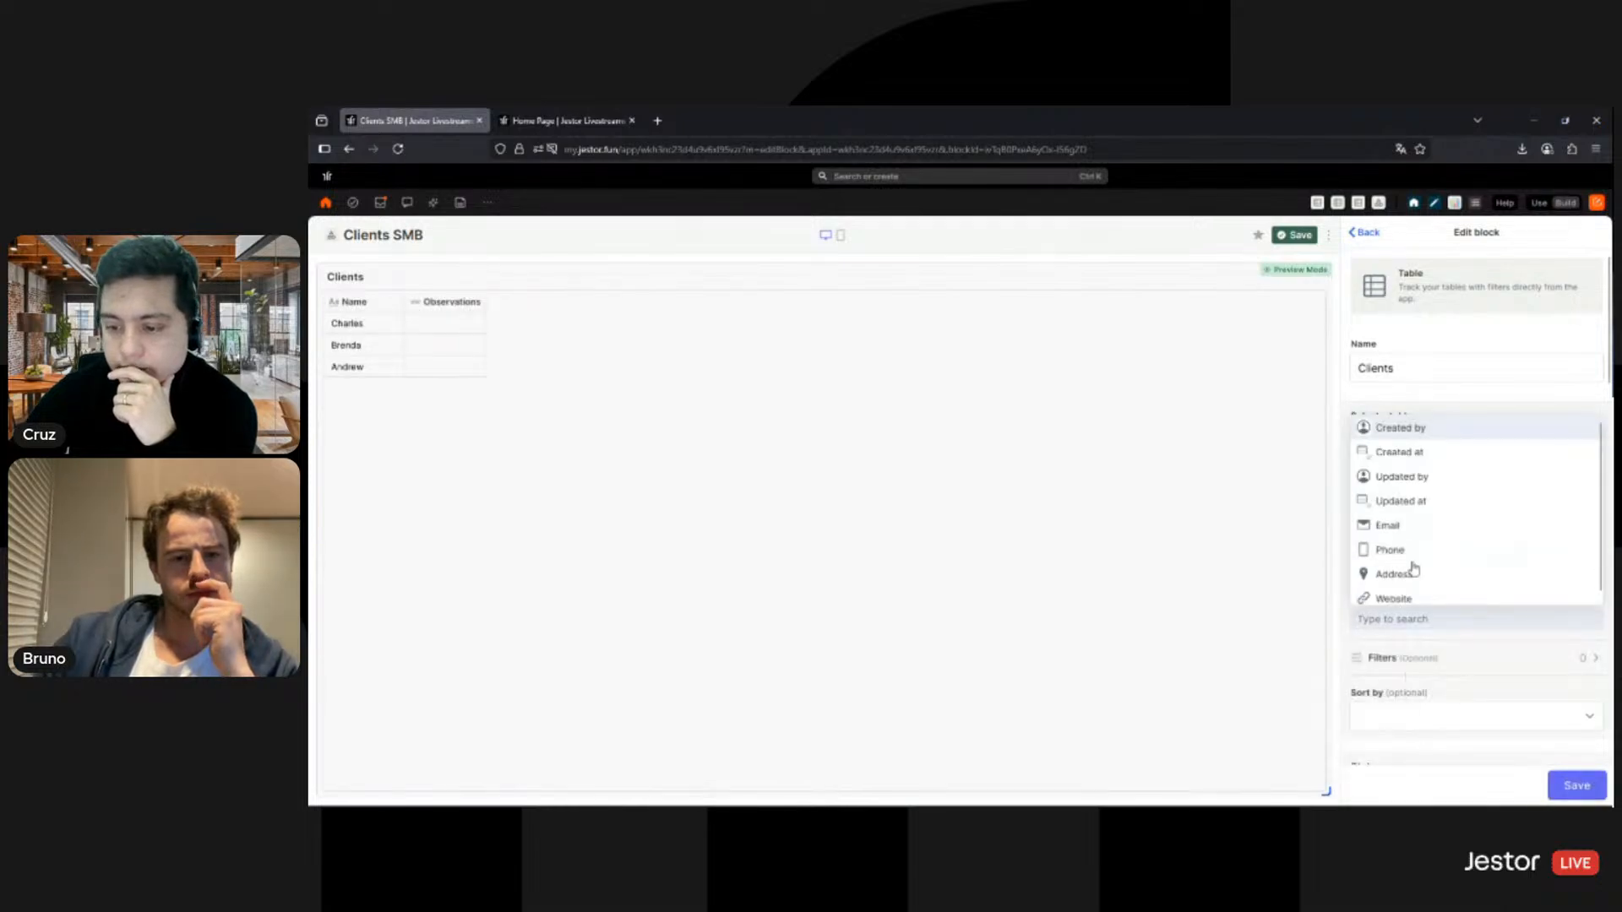
{"action": "left_click", "coordinate": [1409, 528]}
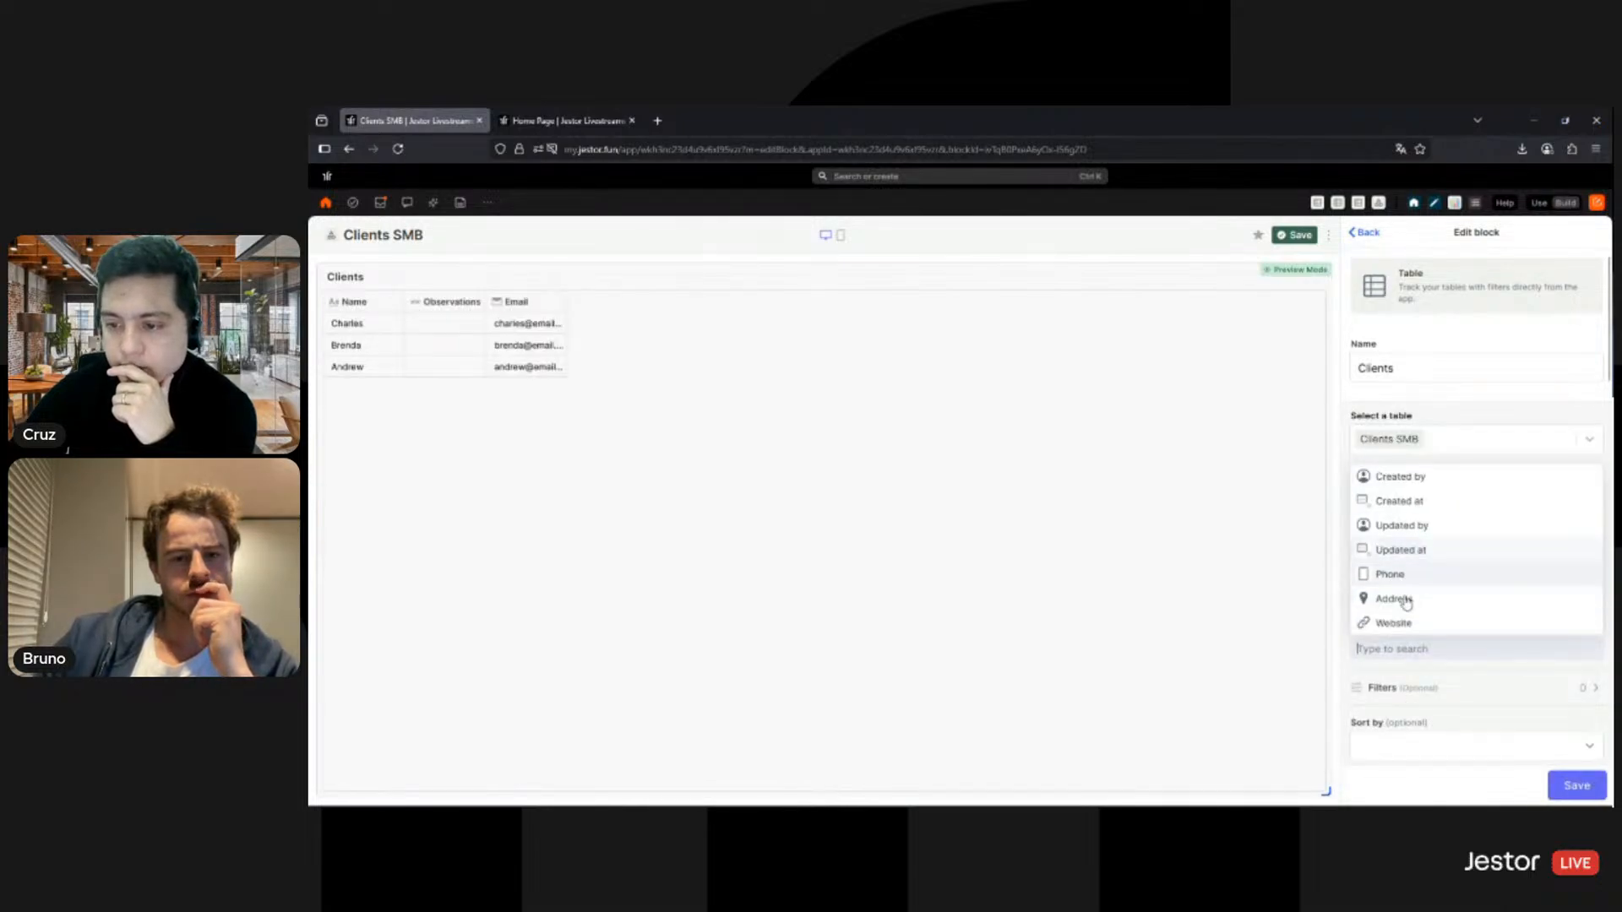
{"action": "left_click", "coordinate": [1406, 575]}
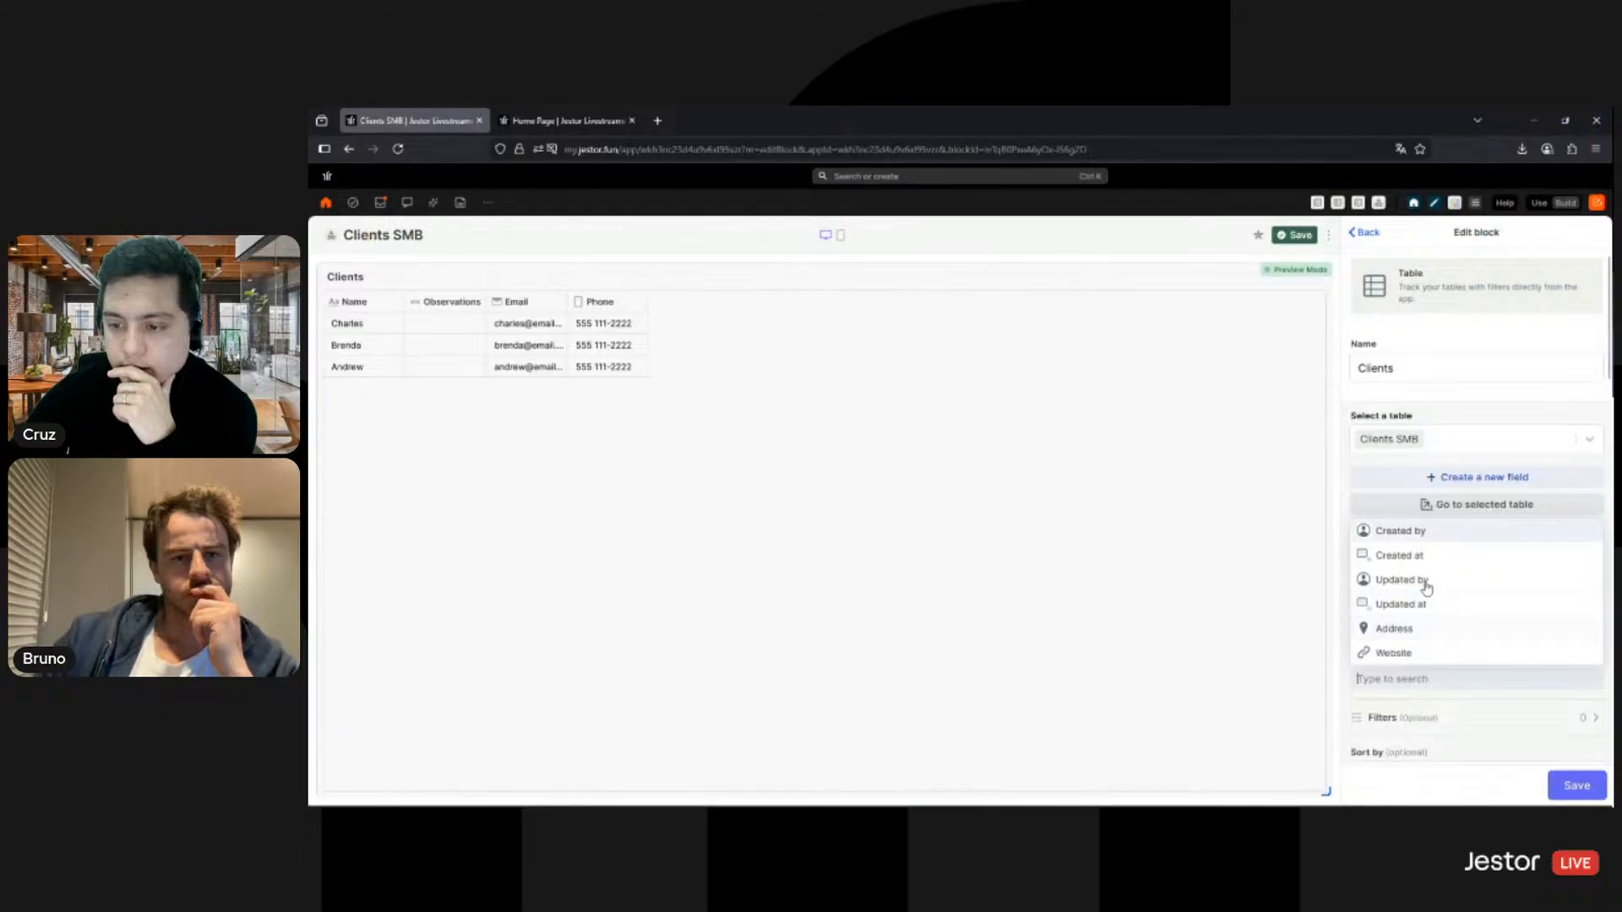
{"action": "left_click", "coordinate": [1394, 628]}
Step: Sort the Clients table block by Name and turn off its field icons and gridlines
{"action": "scroll", "coordinate": [1499, 467], "scroll_direction": "down", "scroll_amount": 5}
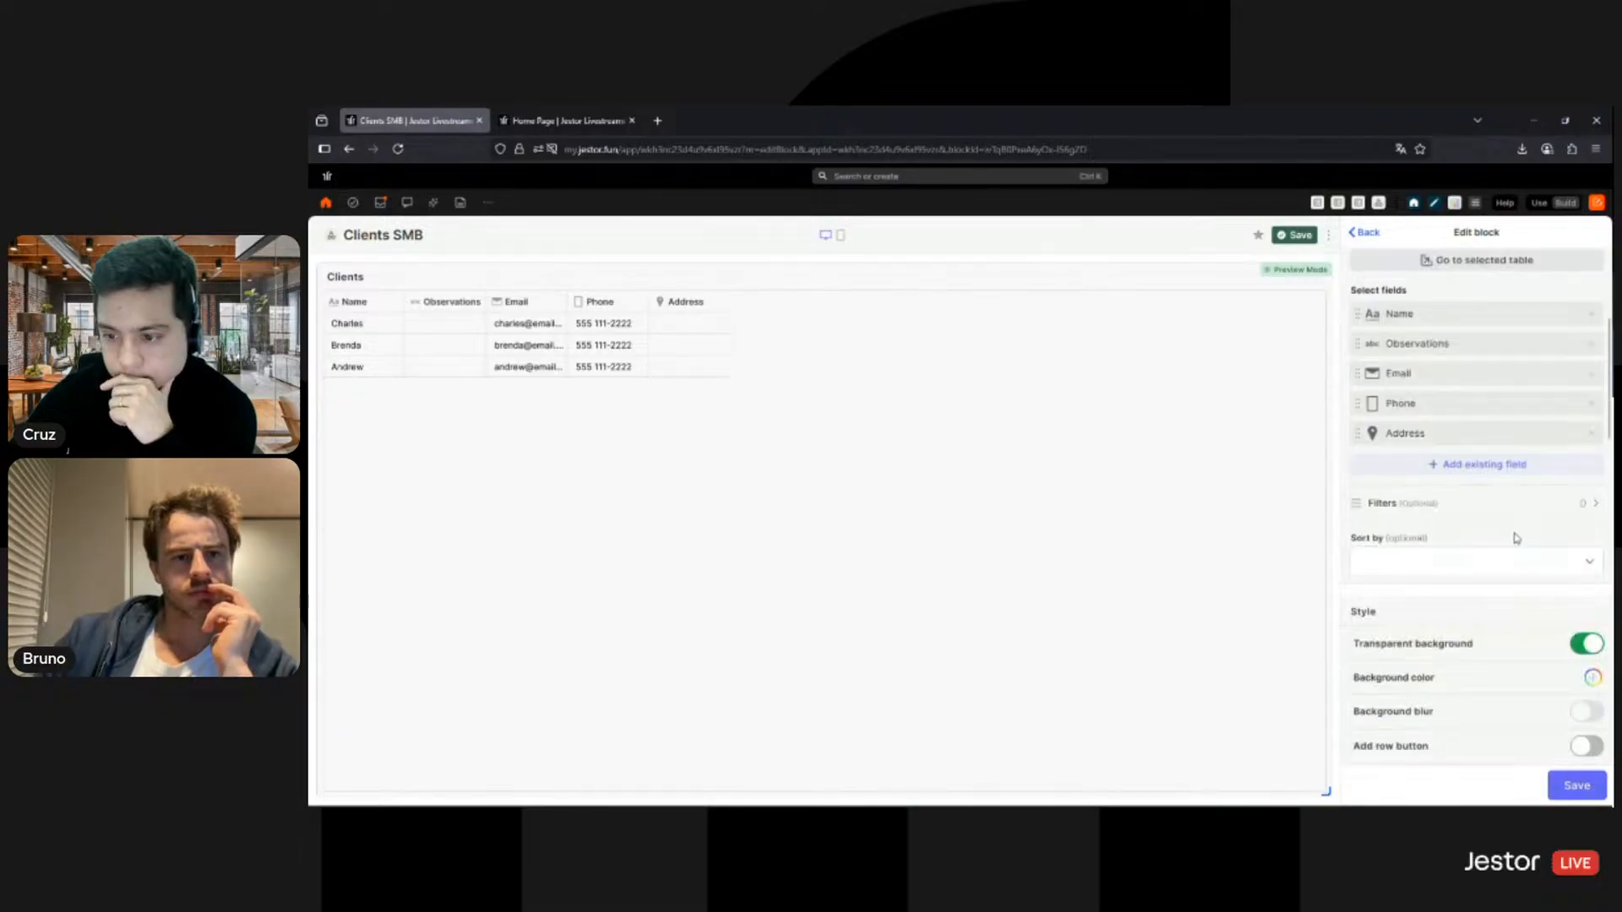
{"action": "left_click", "coordinate": [1468, 411]}
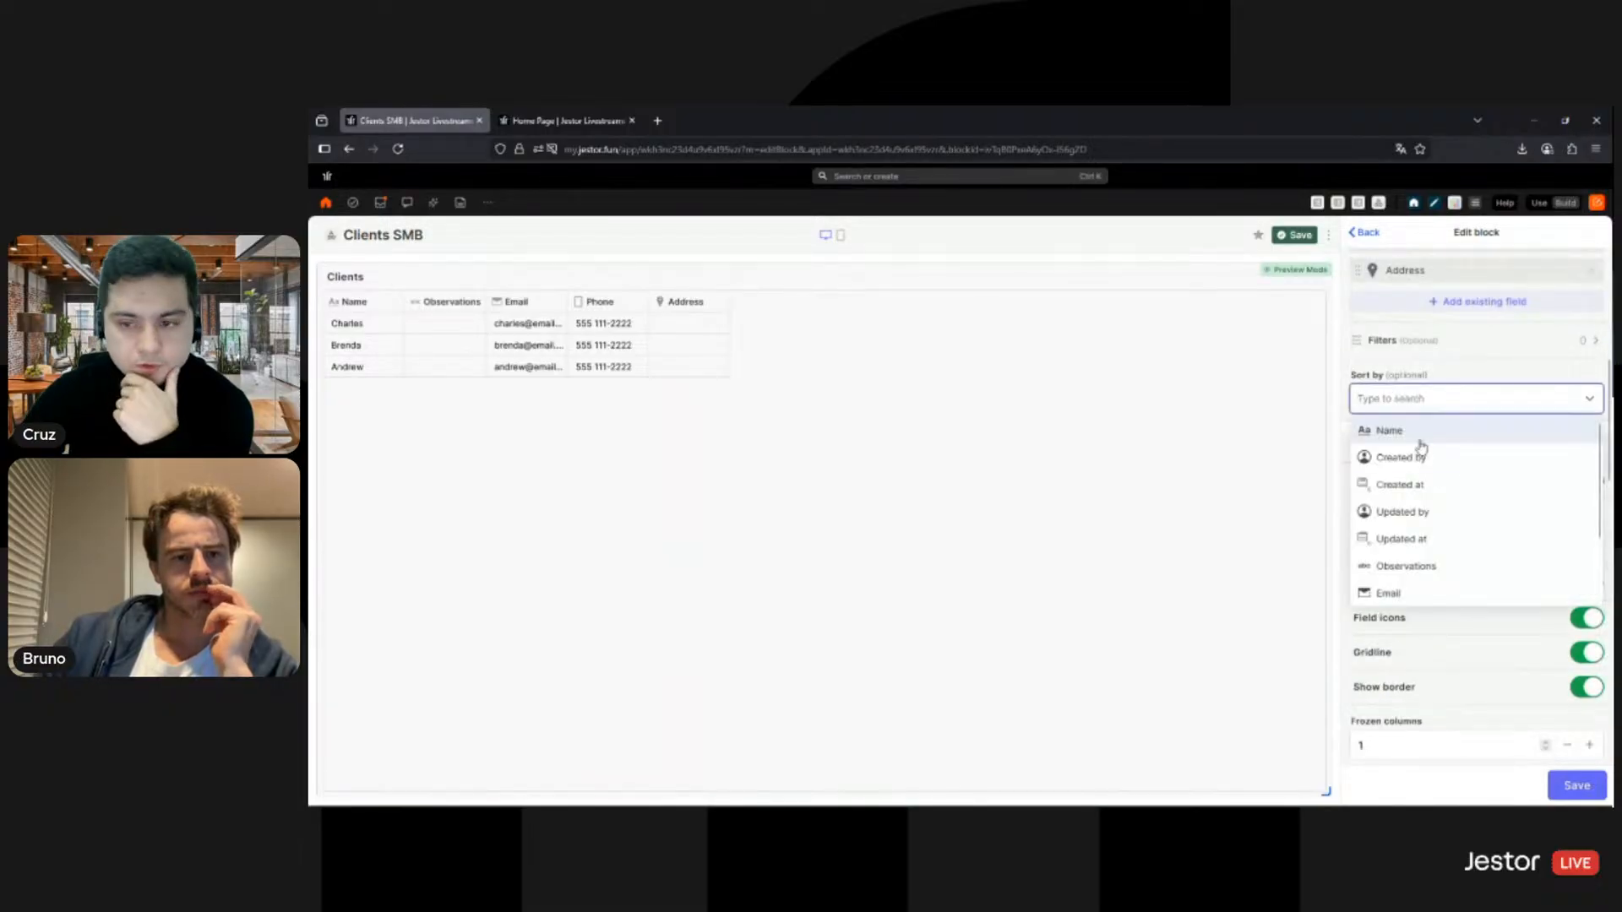
{"action": "left_click", "coordinate": [1411, 431]}
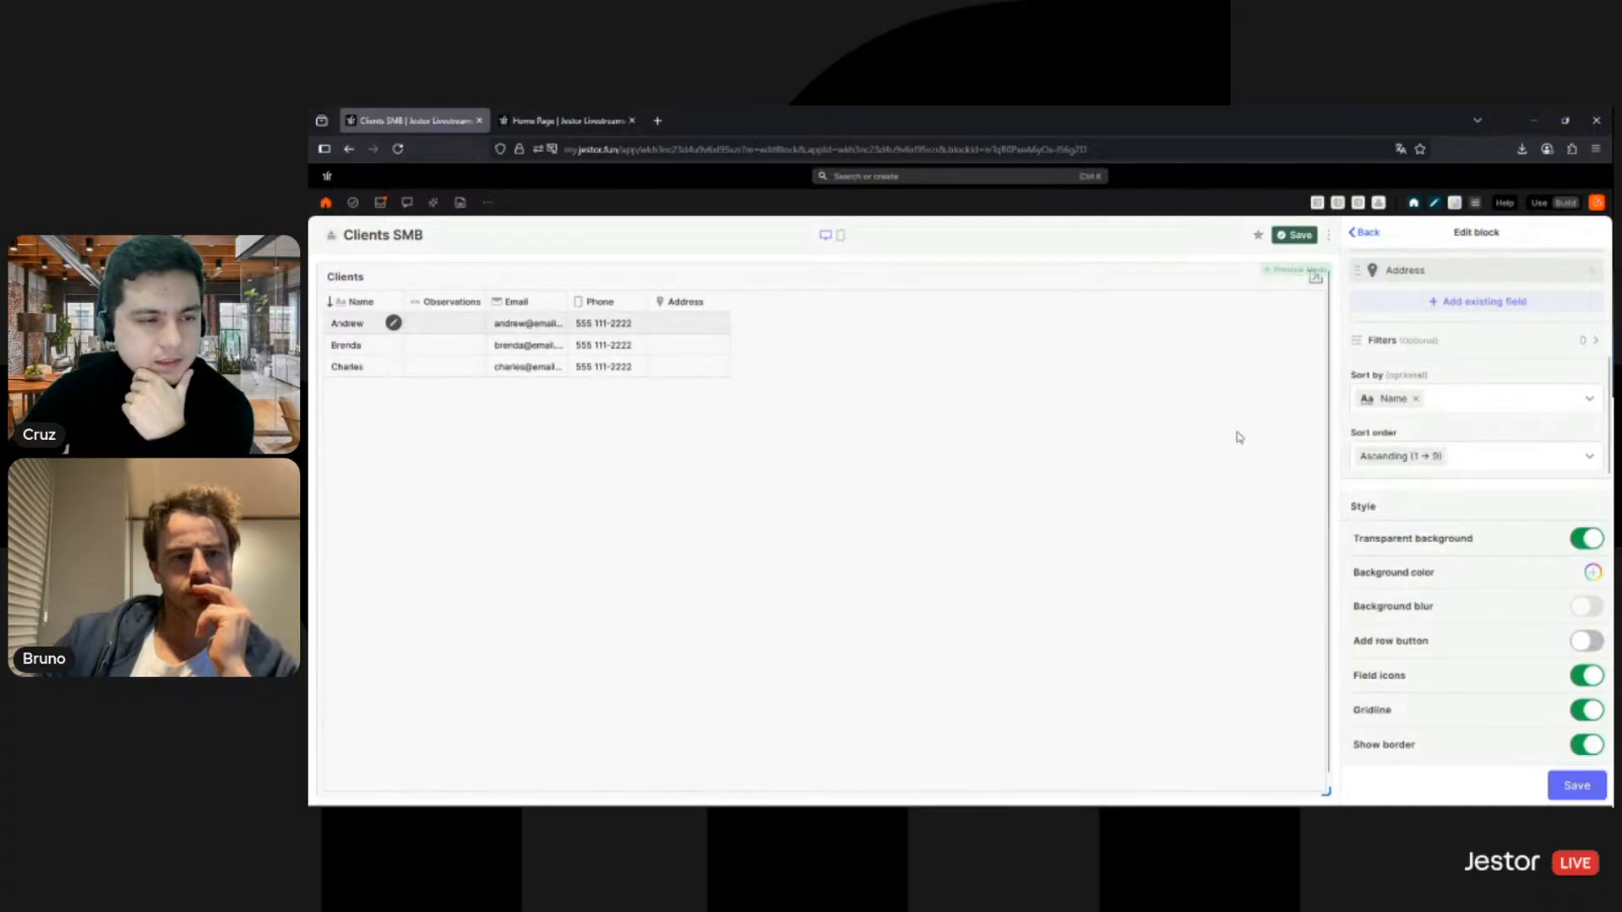
{"action": "scroll", "coordinate": [1504, 424], "scroll_direction": "down", "scroll_amount": 3}
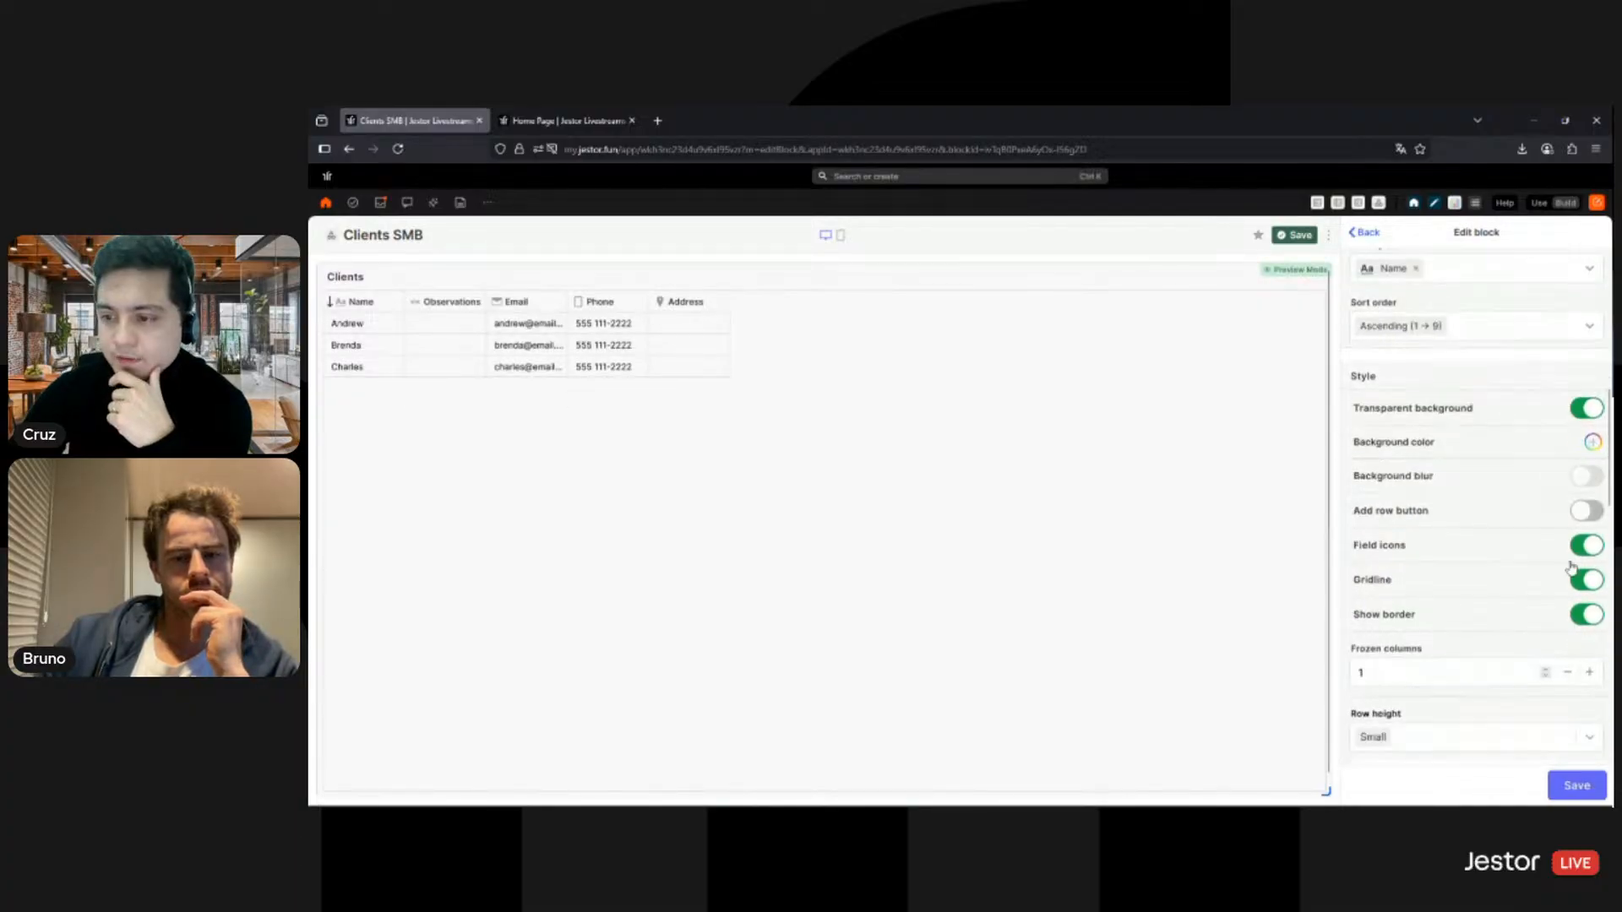
{"action": "left_click", "coordinate": [1586, 512]}
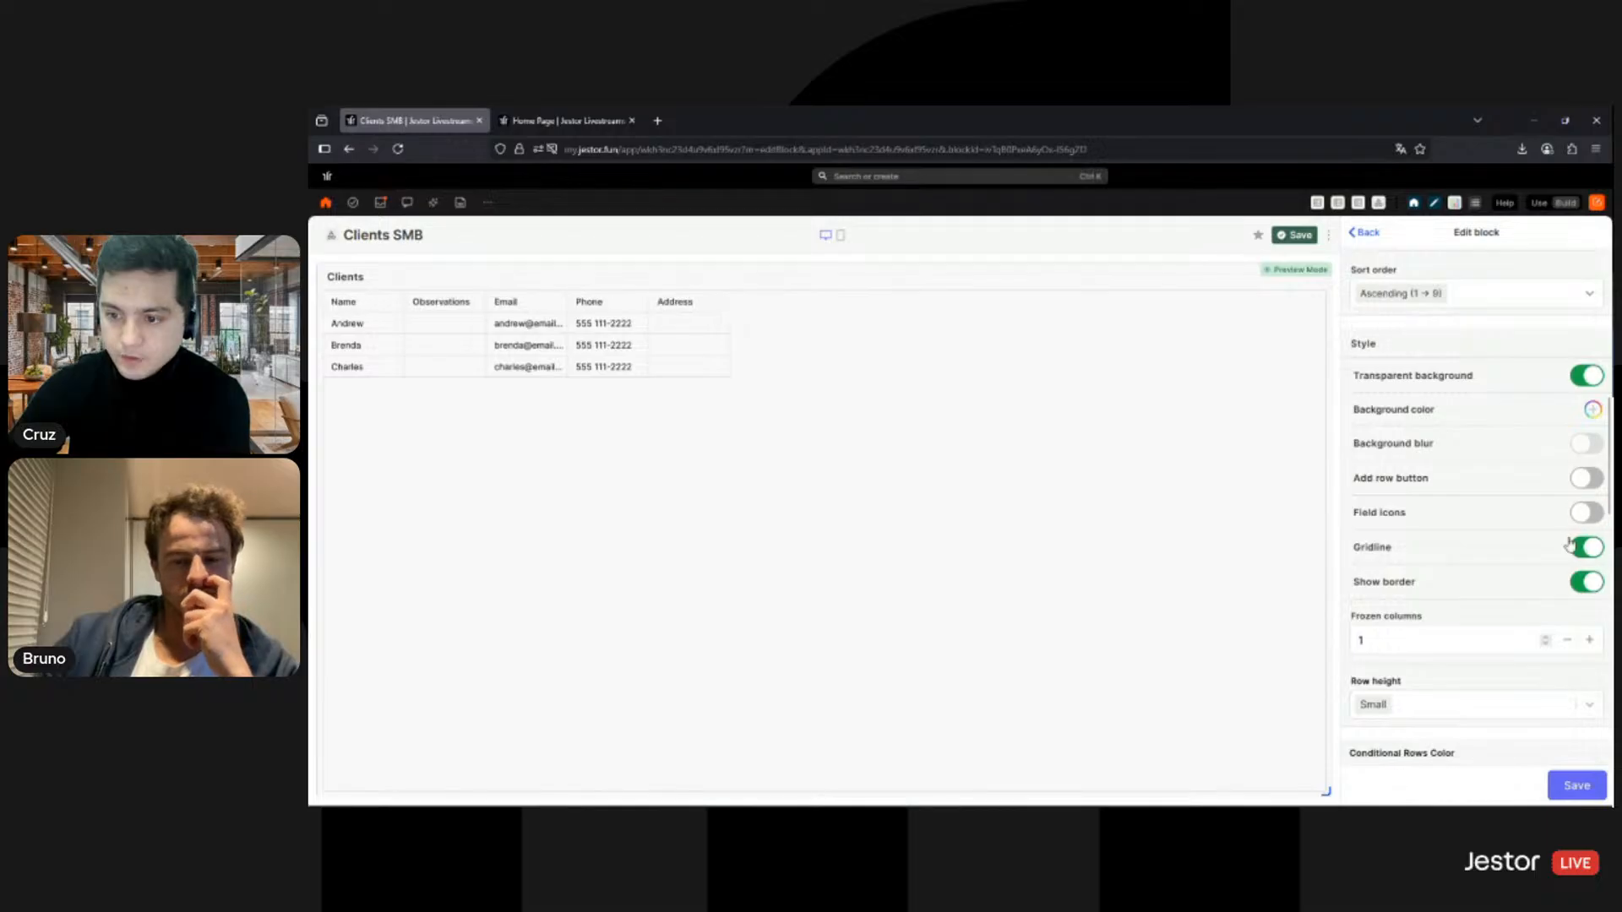
Step: Set the form source of the block's record update form to Default table form
{"action": "scroll", "coordinate": [1507, 489], "scroll_direction": "down", "scroll_amount": 5}
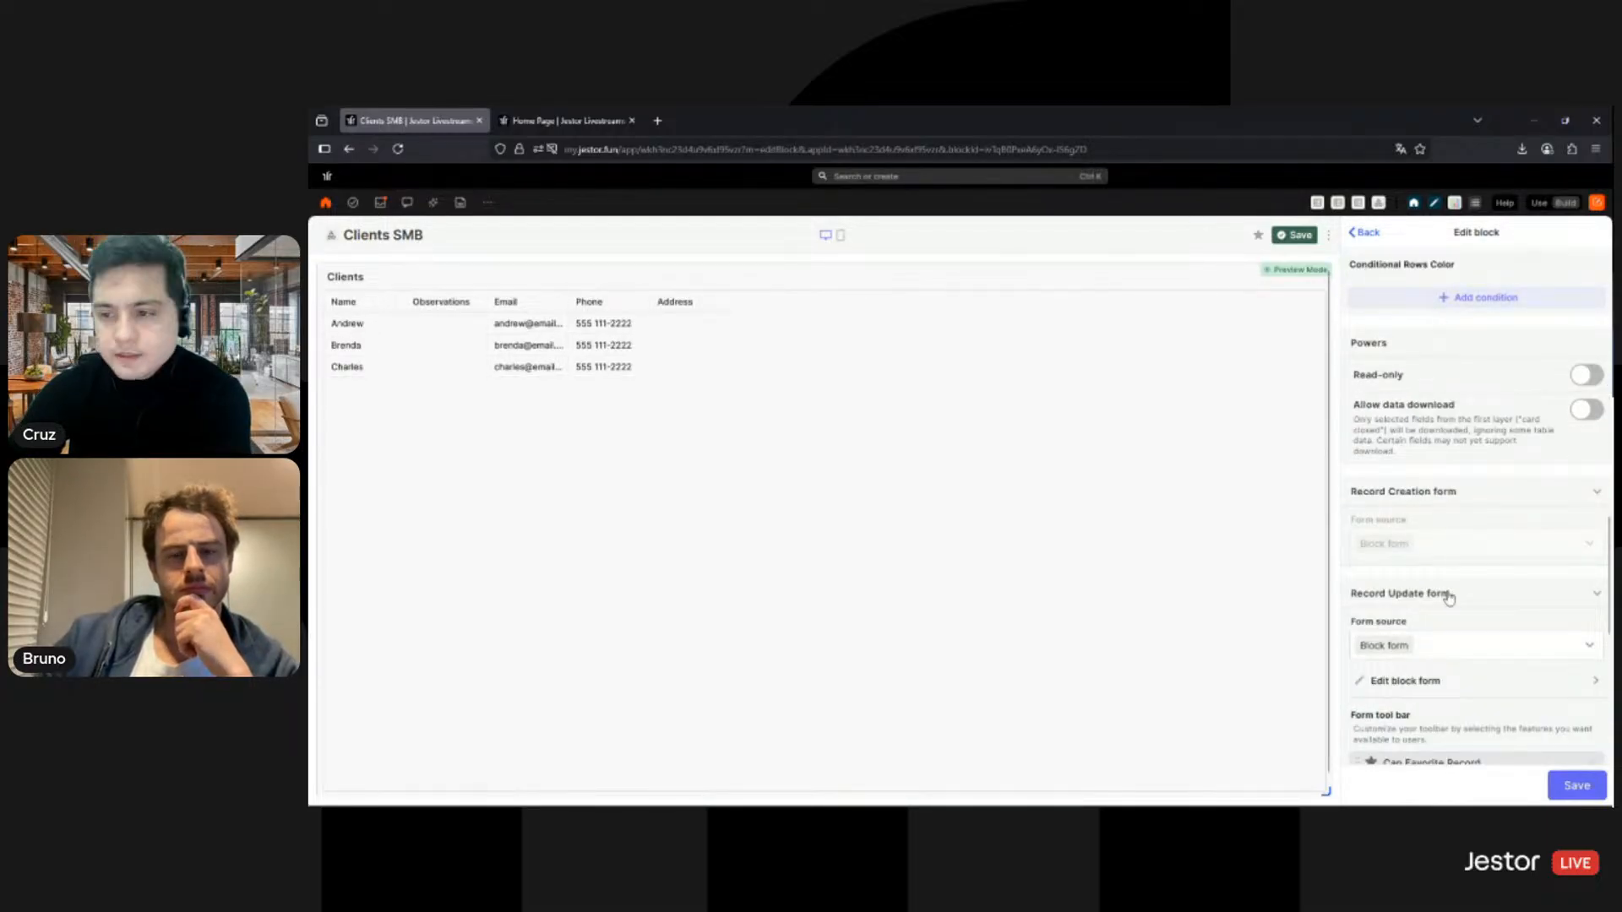
{"action": "left_click", "coordinate": [1453, 642]}
{"action": "left_click", "coordinate": [1409, 731]}
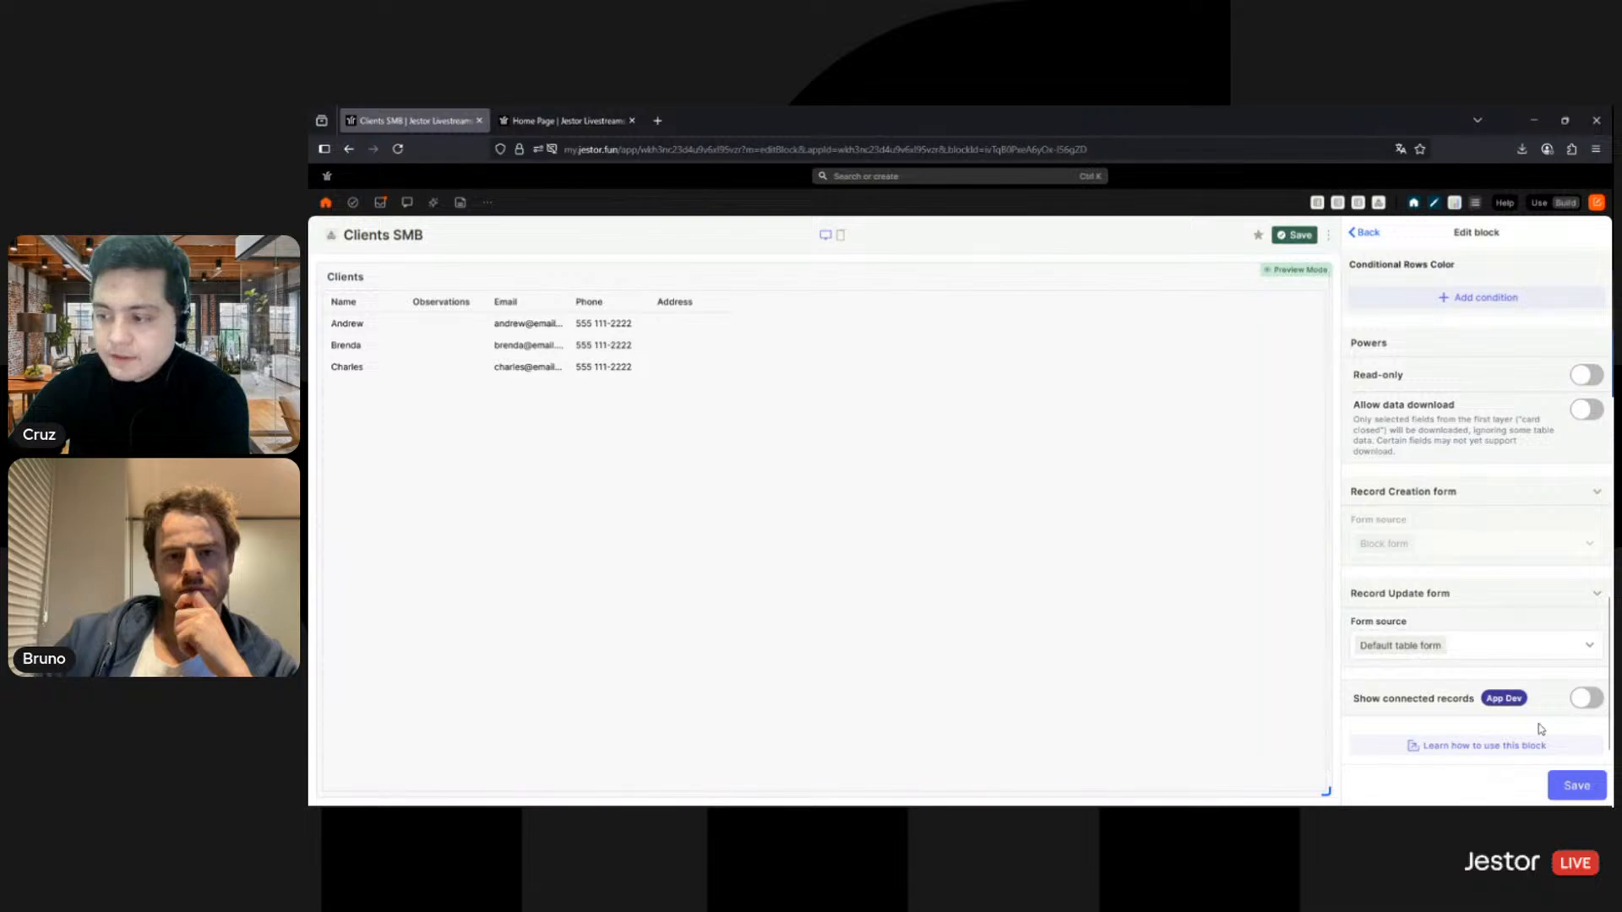
Step: Enable showing connected records in the Clients block and add Receivables SMB as the connected table
{"action": "left_click", "coordinate": [1583, 700]}
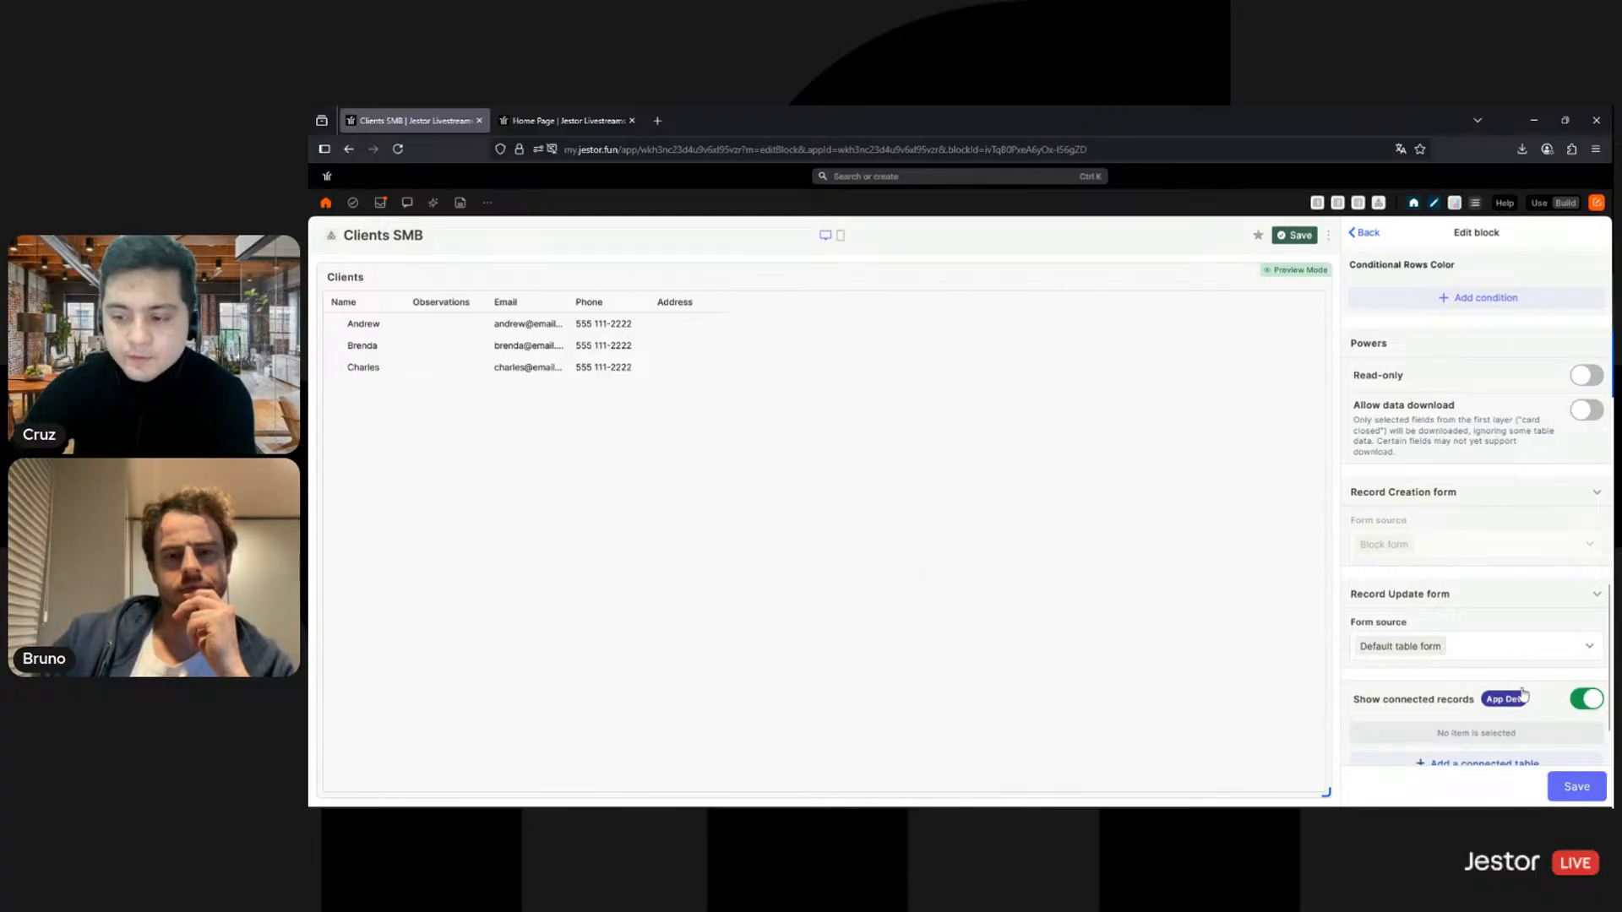
{"action": "scroll", "coordinate": [1523, 693], "scroll_direction": "down", "scroll_amount": 1}
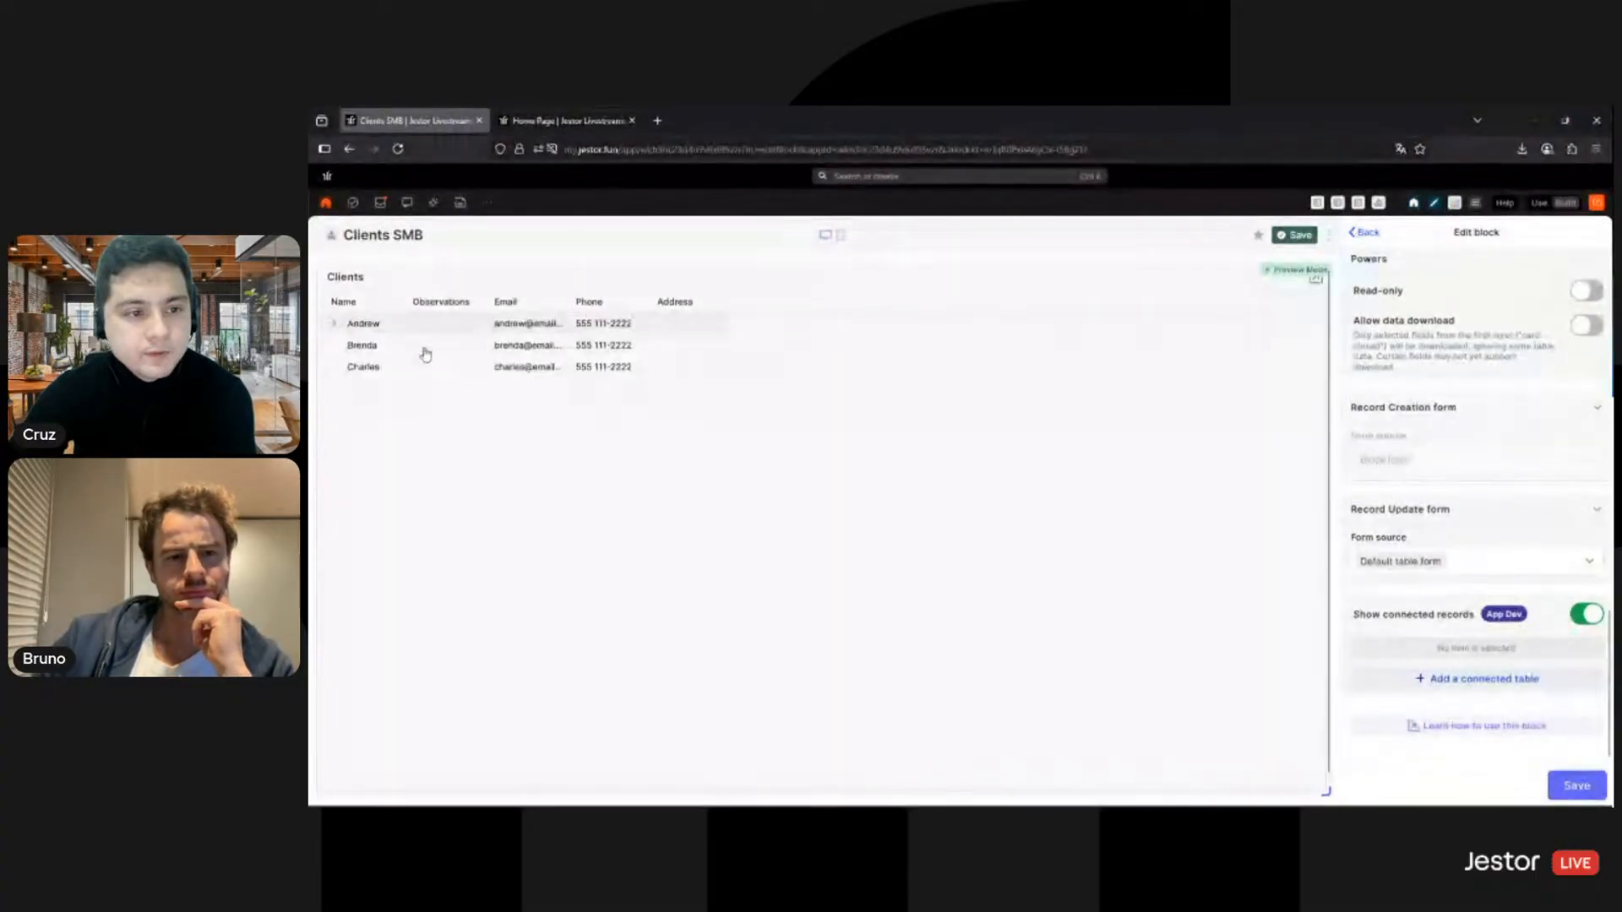
{"action": "left_click", "coordinate": [1478, 681]}
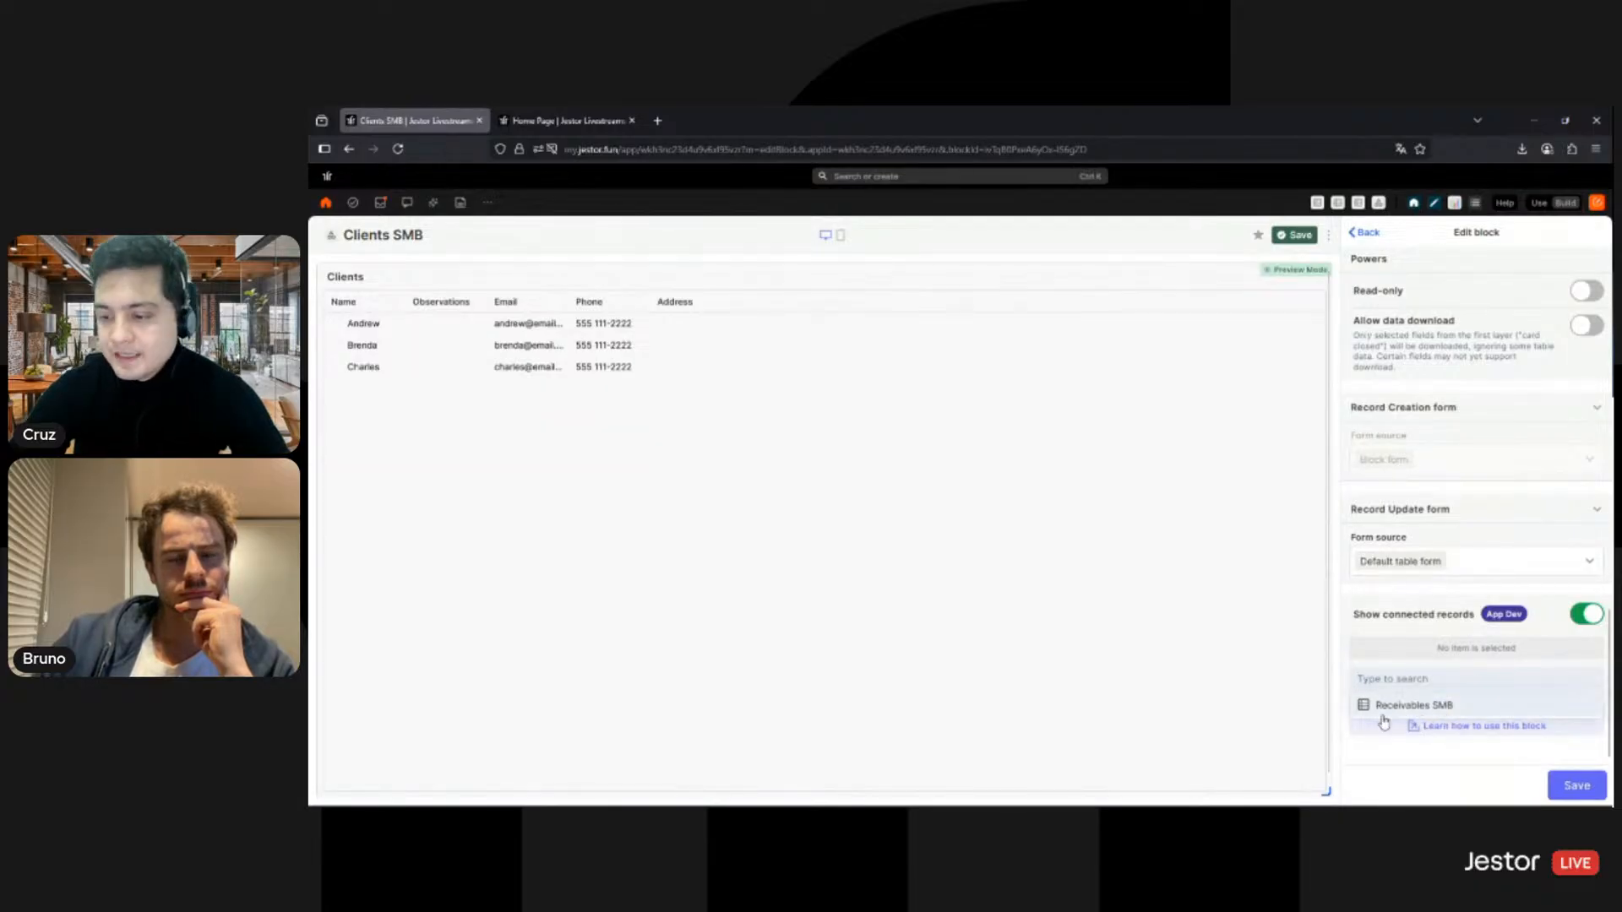
{"action": "left_click", "coordinate": [1465, 707]}
Step: Add the Title, Description, Due Date, Amount, Attachments and Category fields to the connected Receivables SMB table, placing Category directly after Description
{"action": "left_click", "coordinate": [1593, 648]}
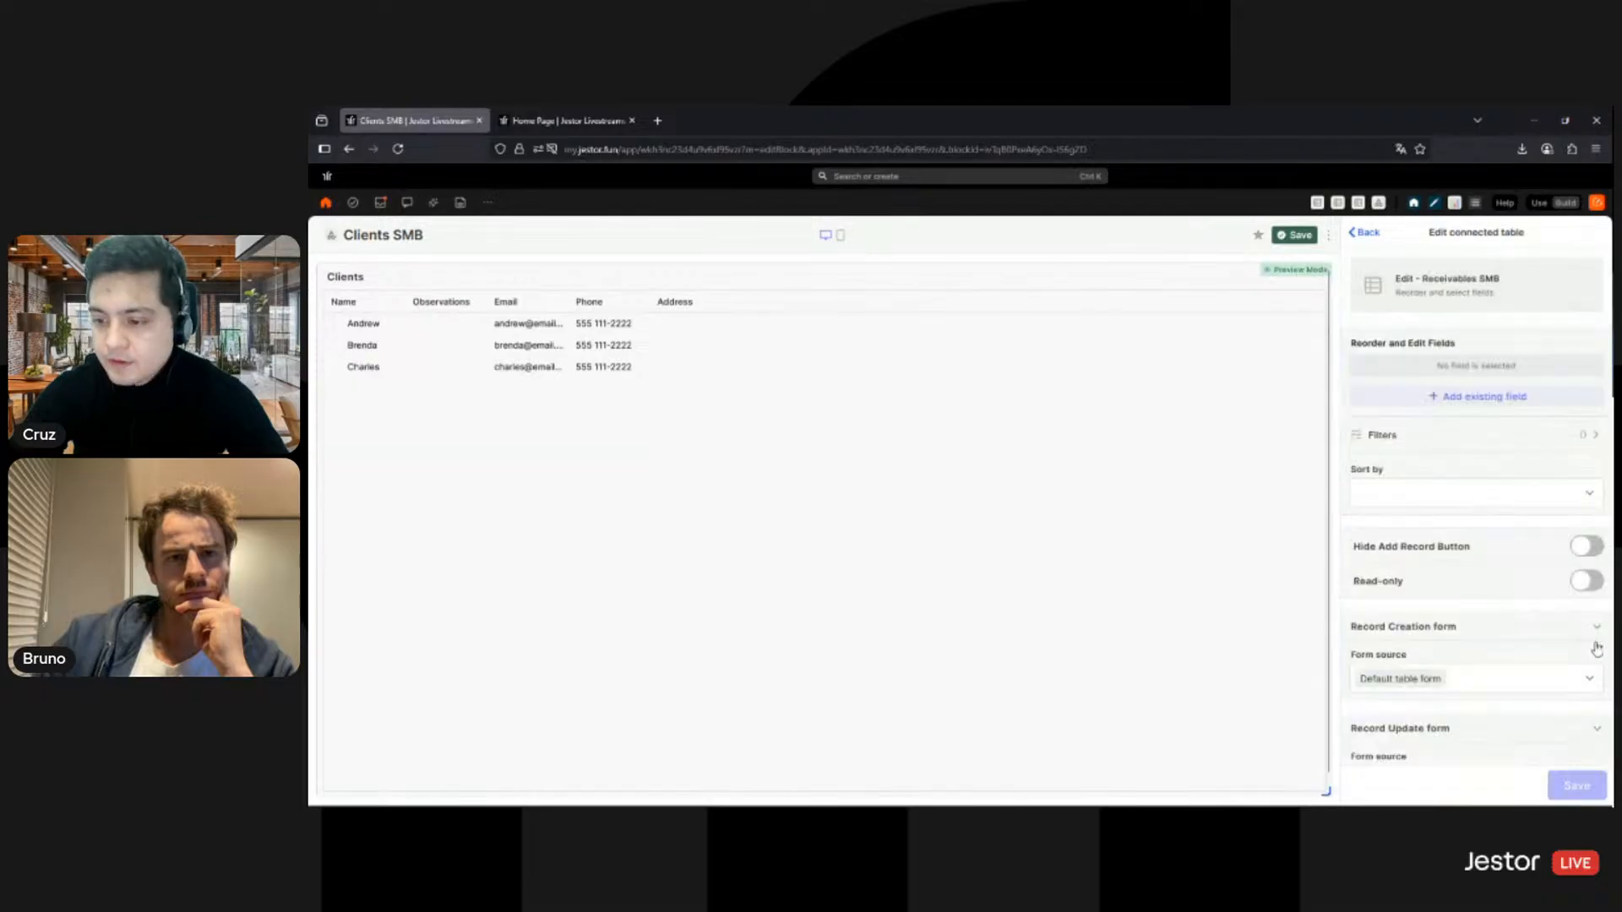
{"action": "left_click", "coordinate": [1451, 401]}
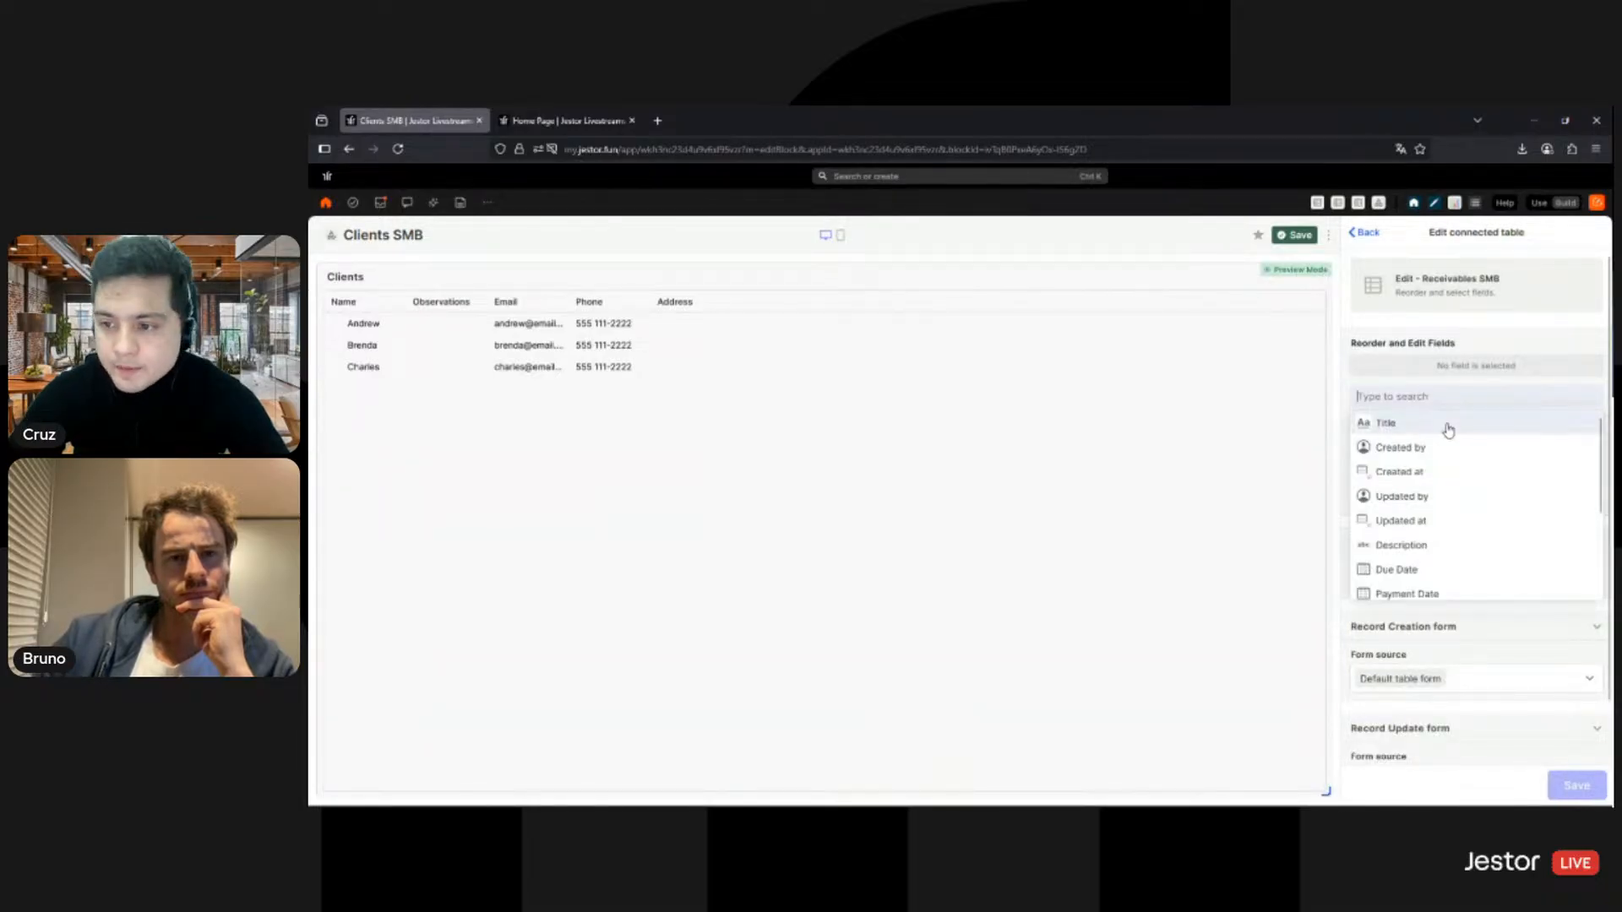
{"action": "left_click", "coordinate": [1448, 427]}
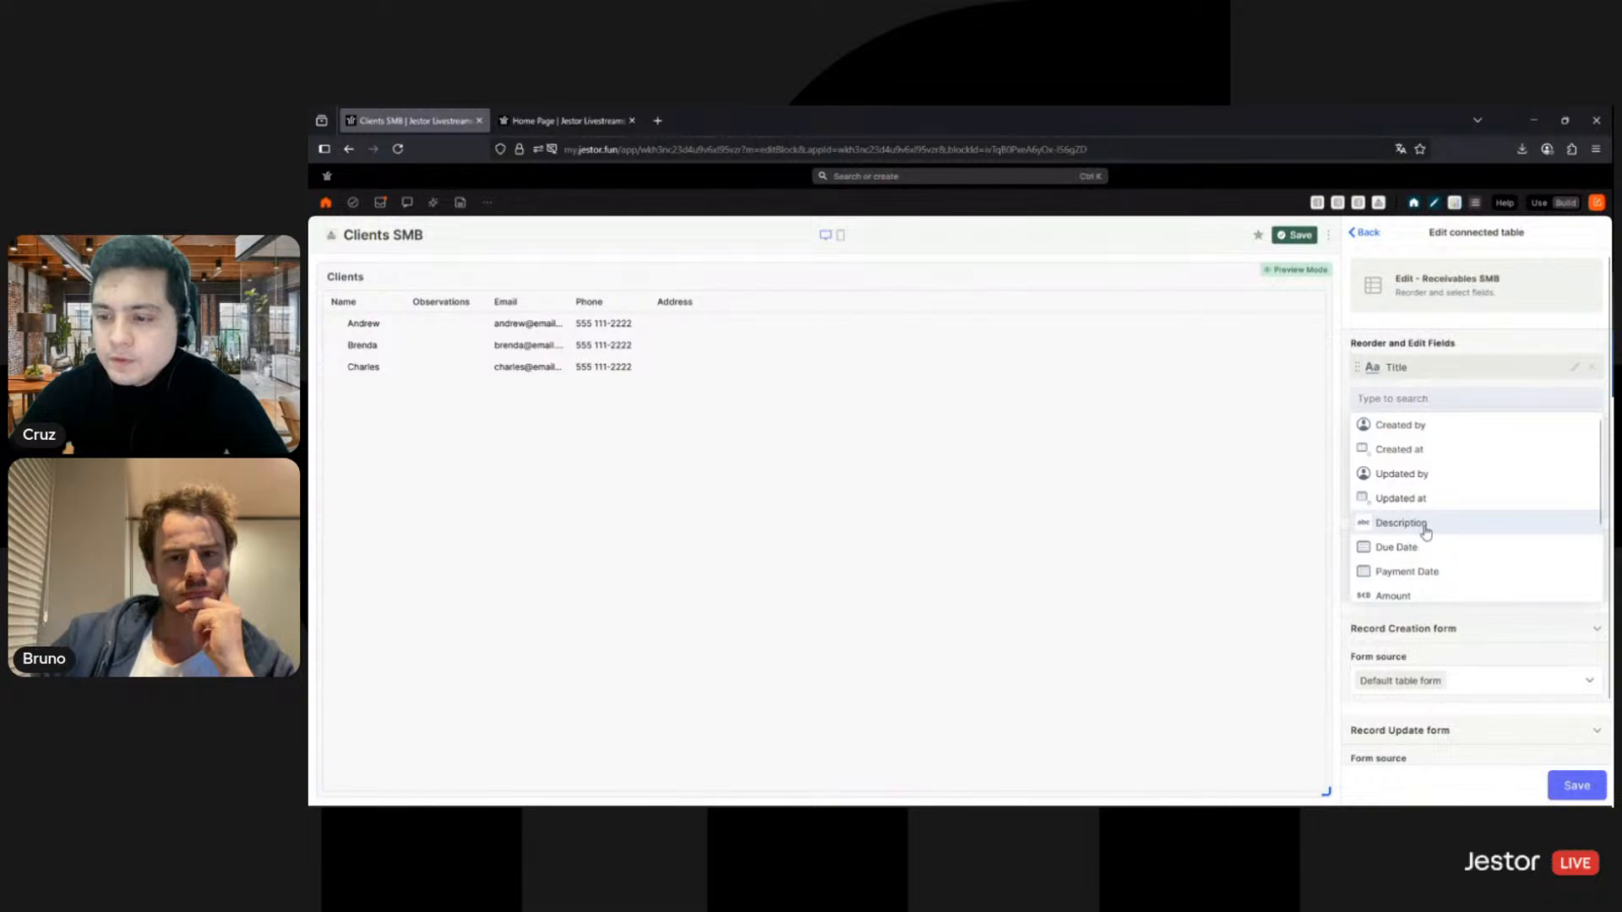
{"action": "left_click", "coordinate": [1424, 526]}
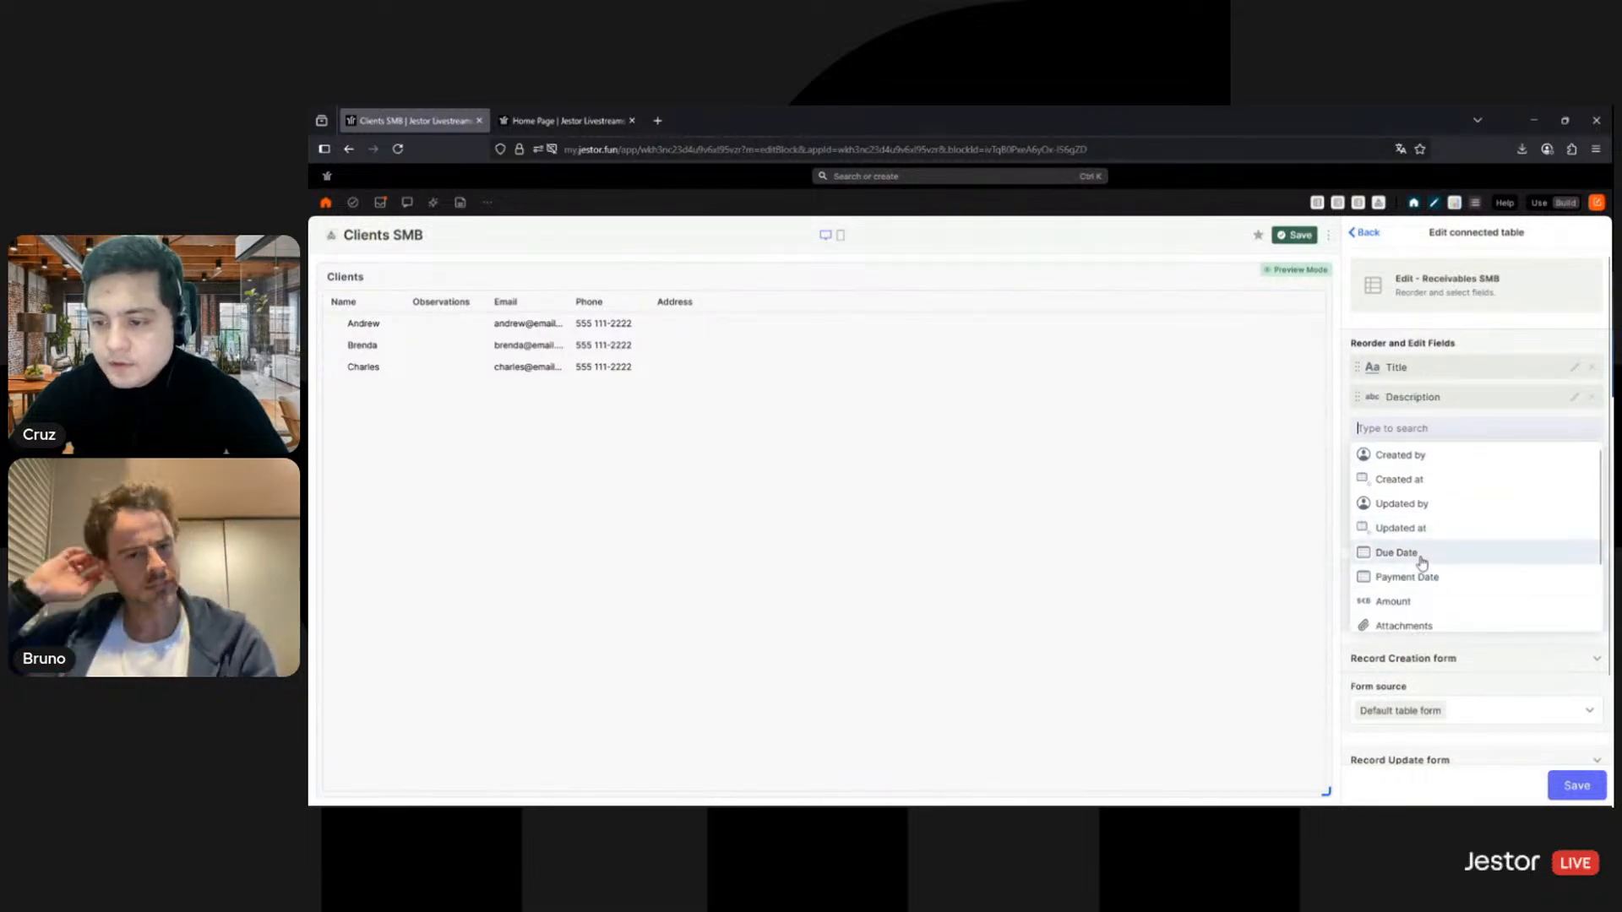
{"action": "left_click", "coordinate": [1421, 556]}
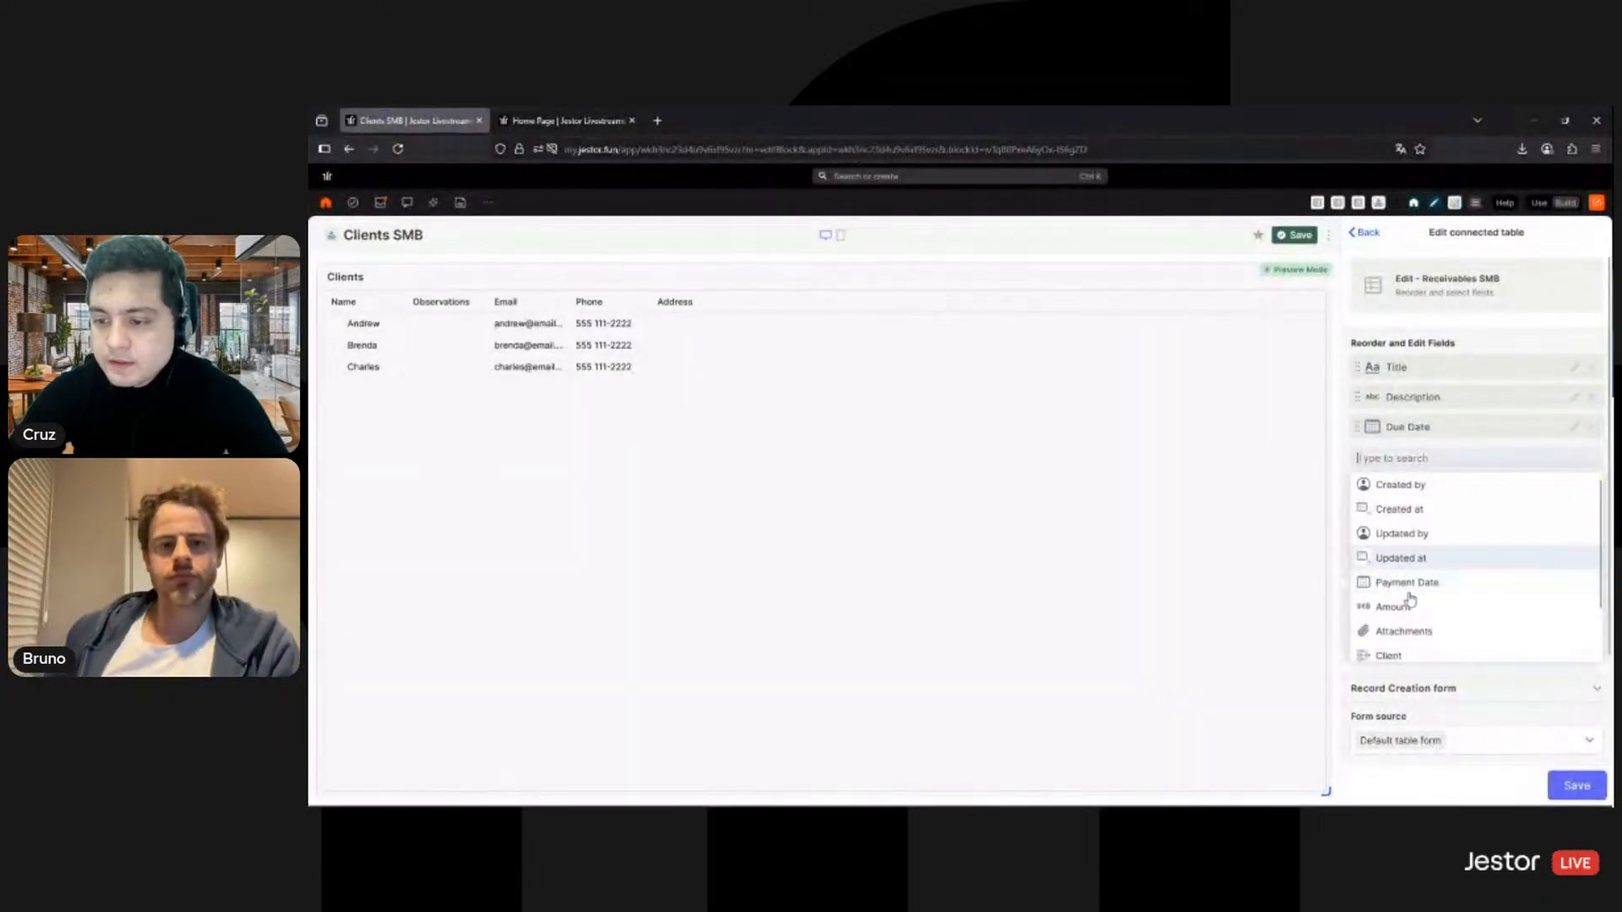
{"action": "left_click", "coordinate": [1402, 608]}
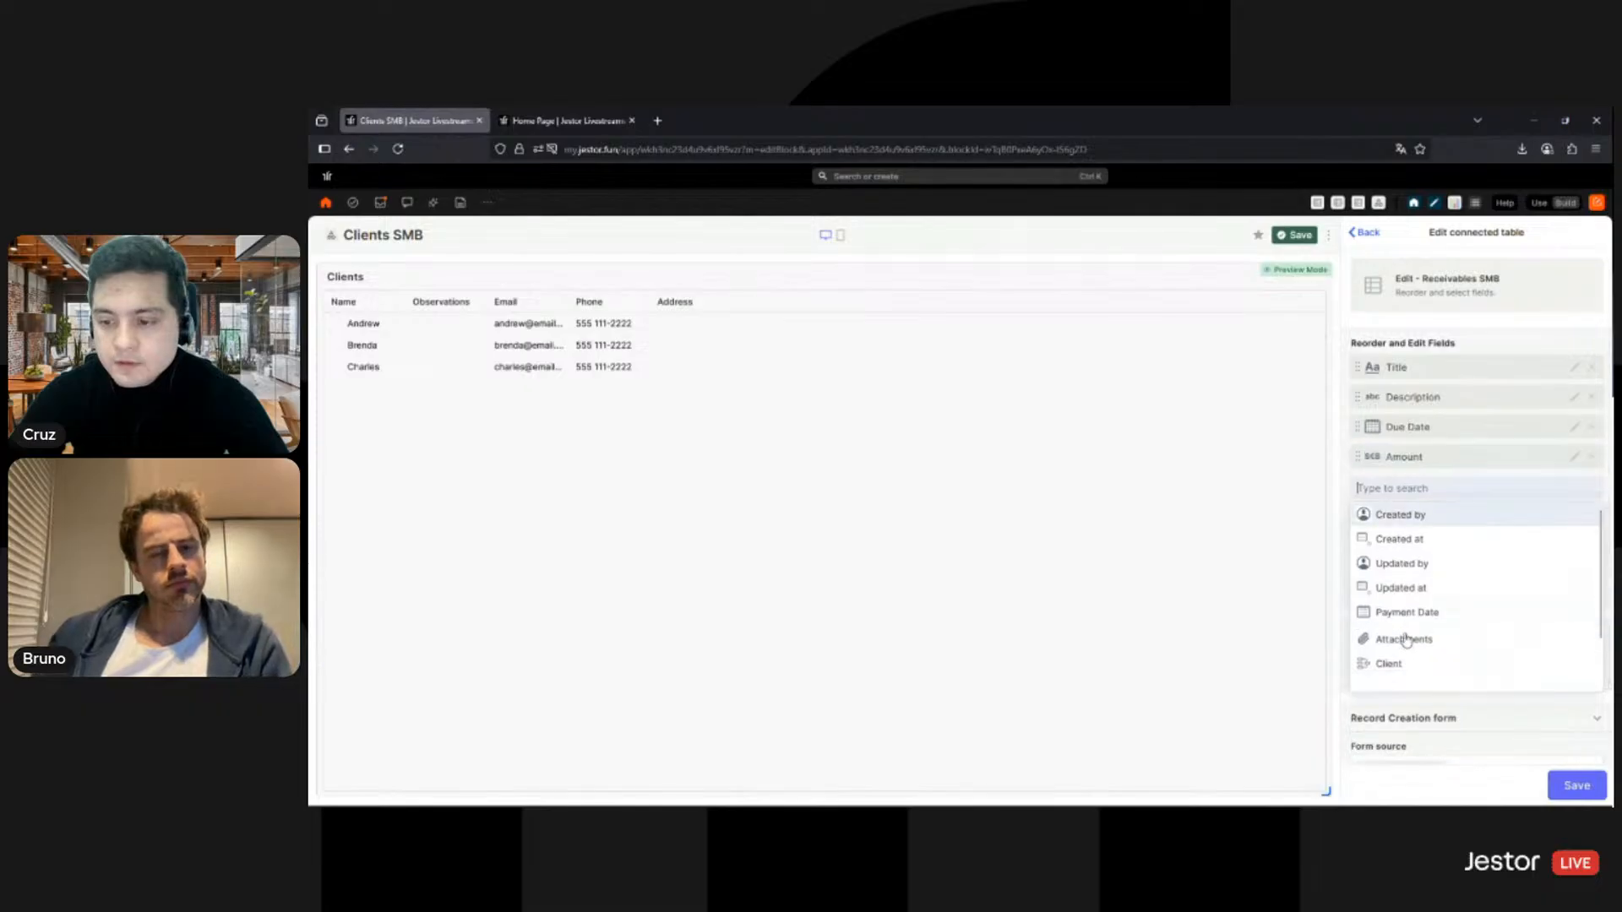
{"action": "left_click", "coordinate": [1406, 638]}
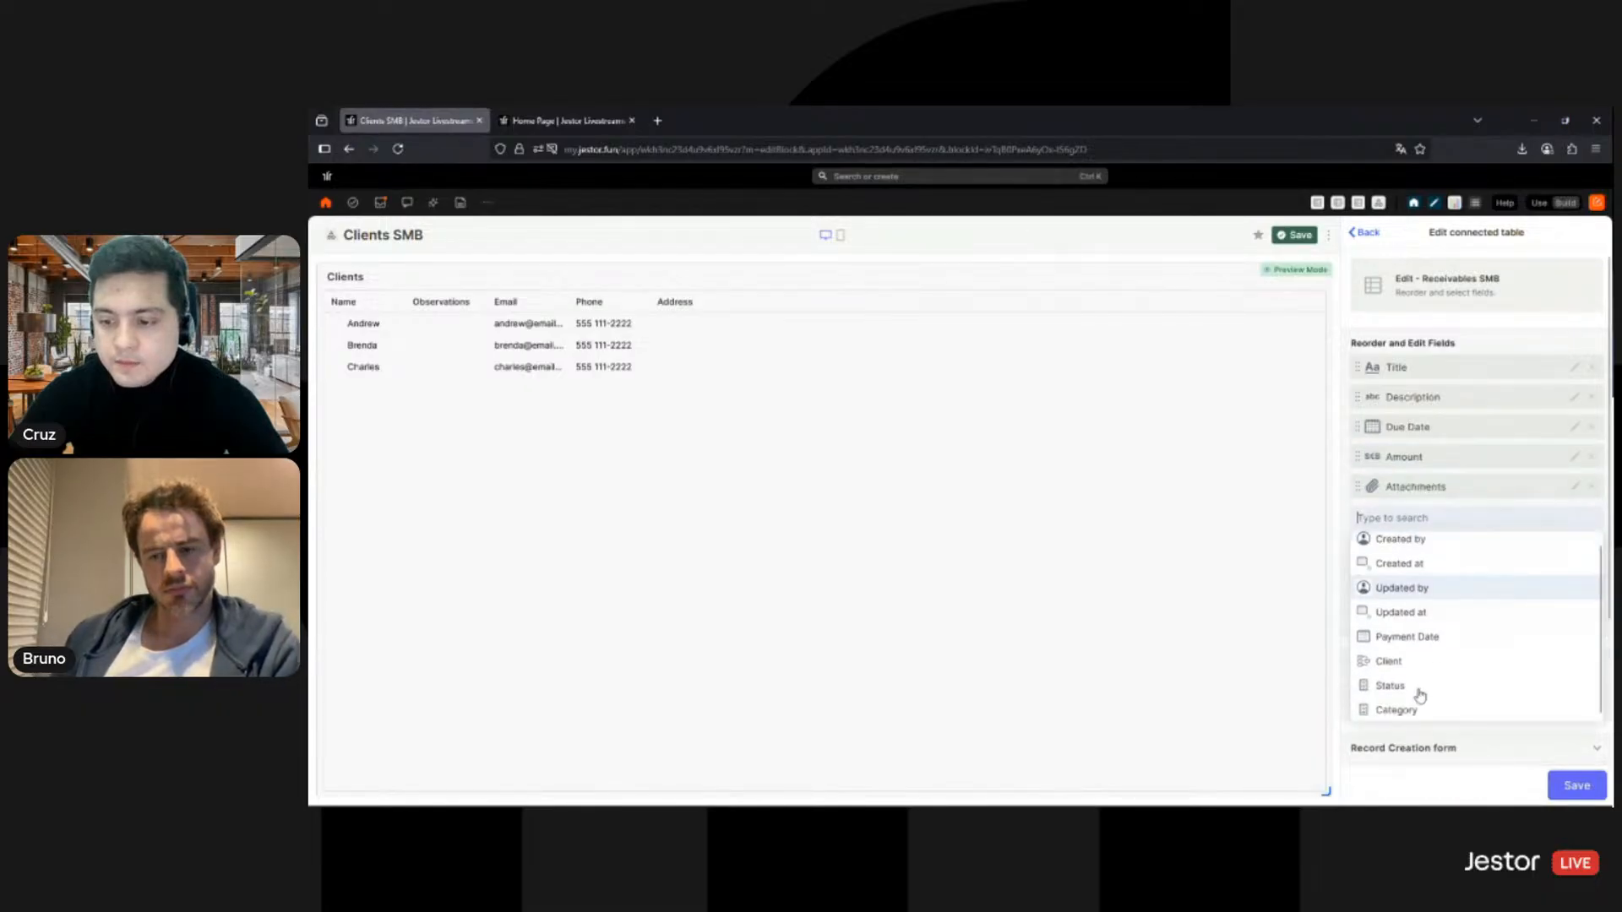
{"action": "left_click", "coordinate": [1405, 708]}
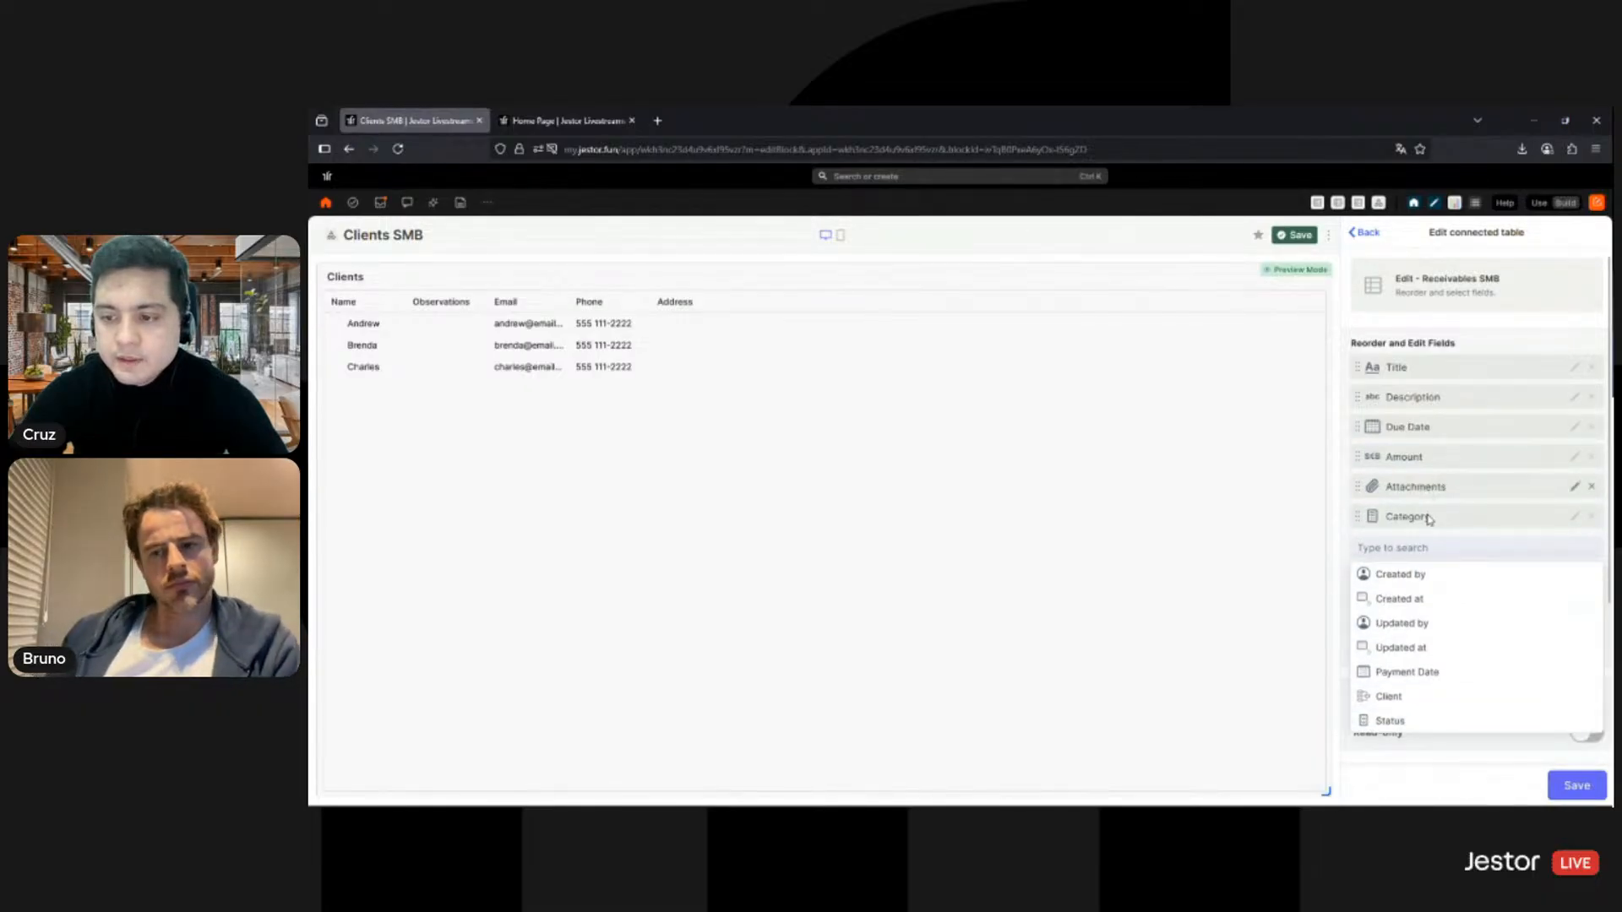
{"action": "left_click_drag", "start_coordinate": [1429, 518], "coordinate": [1422, 442]}
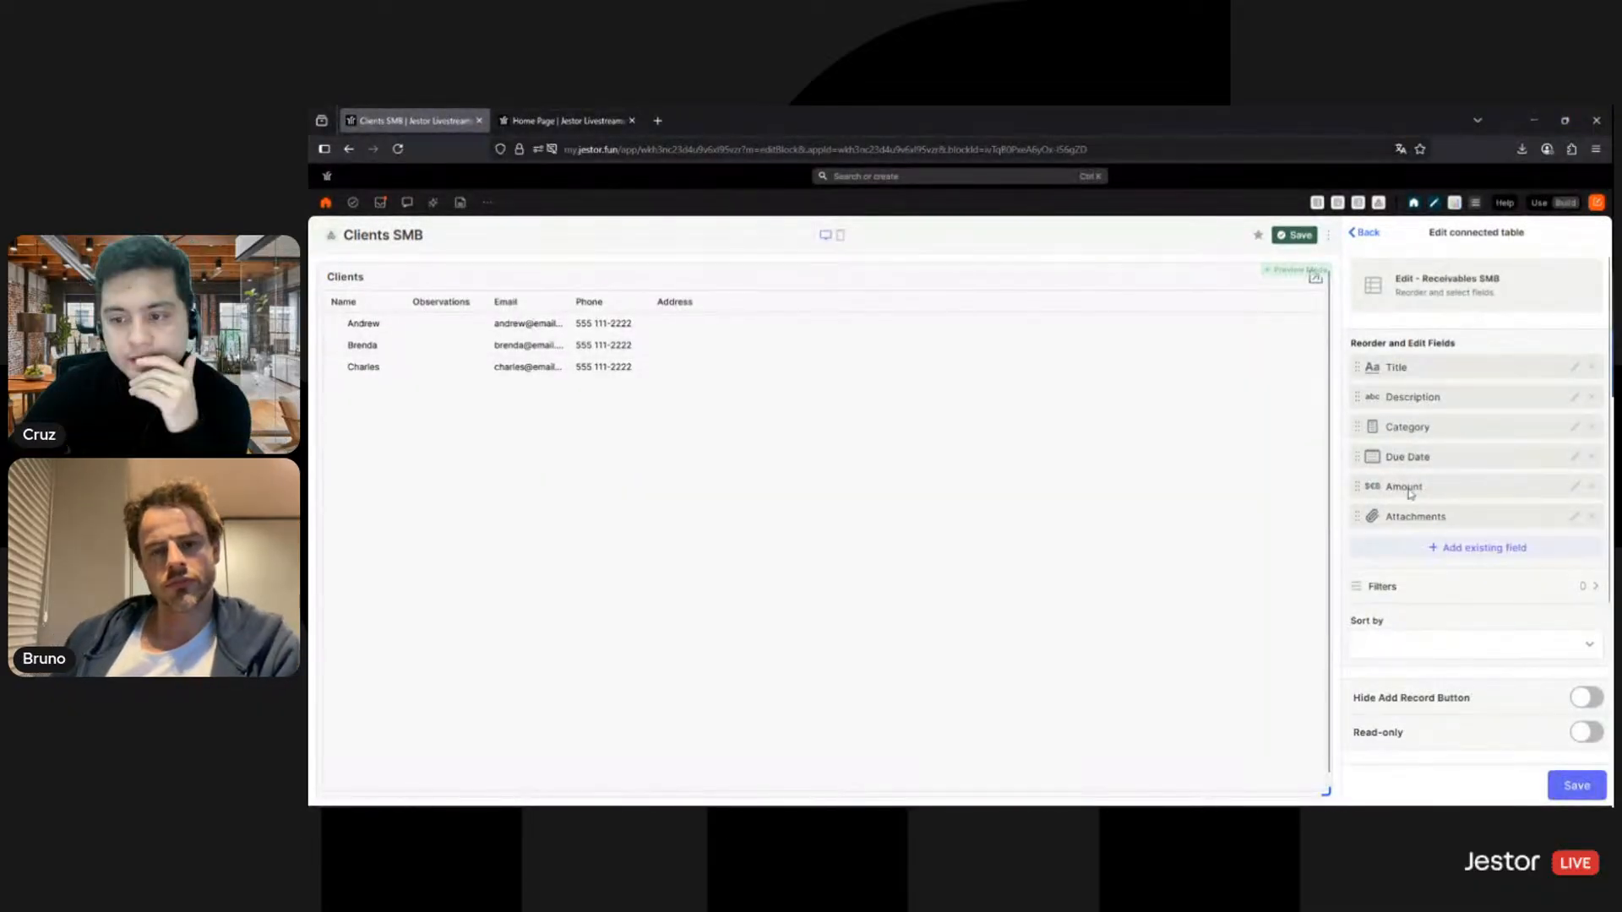
Step: Expand and collapse the first client's row in the preview to check its connected tables
{"action": "left_click", "coordinate": [334, 324]}
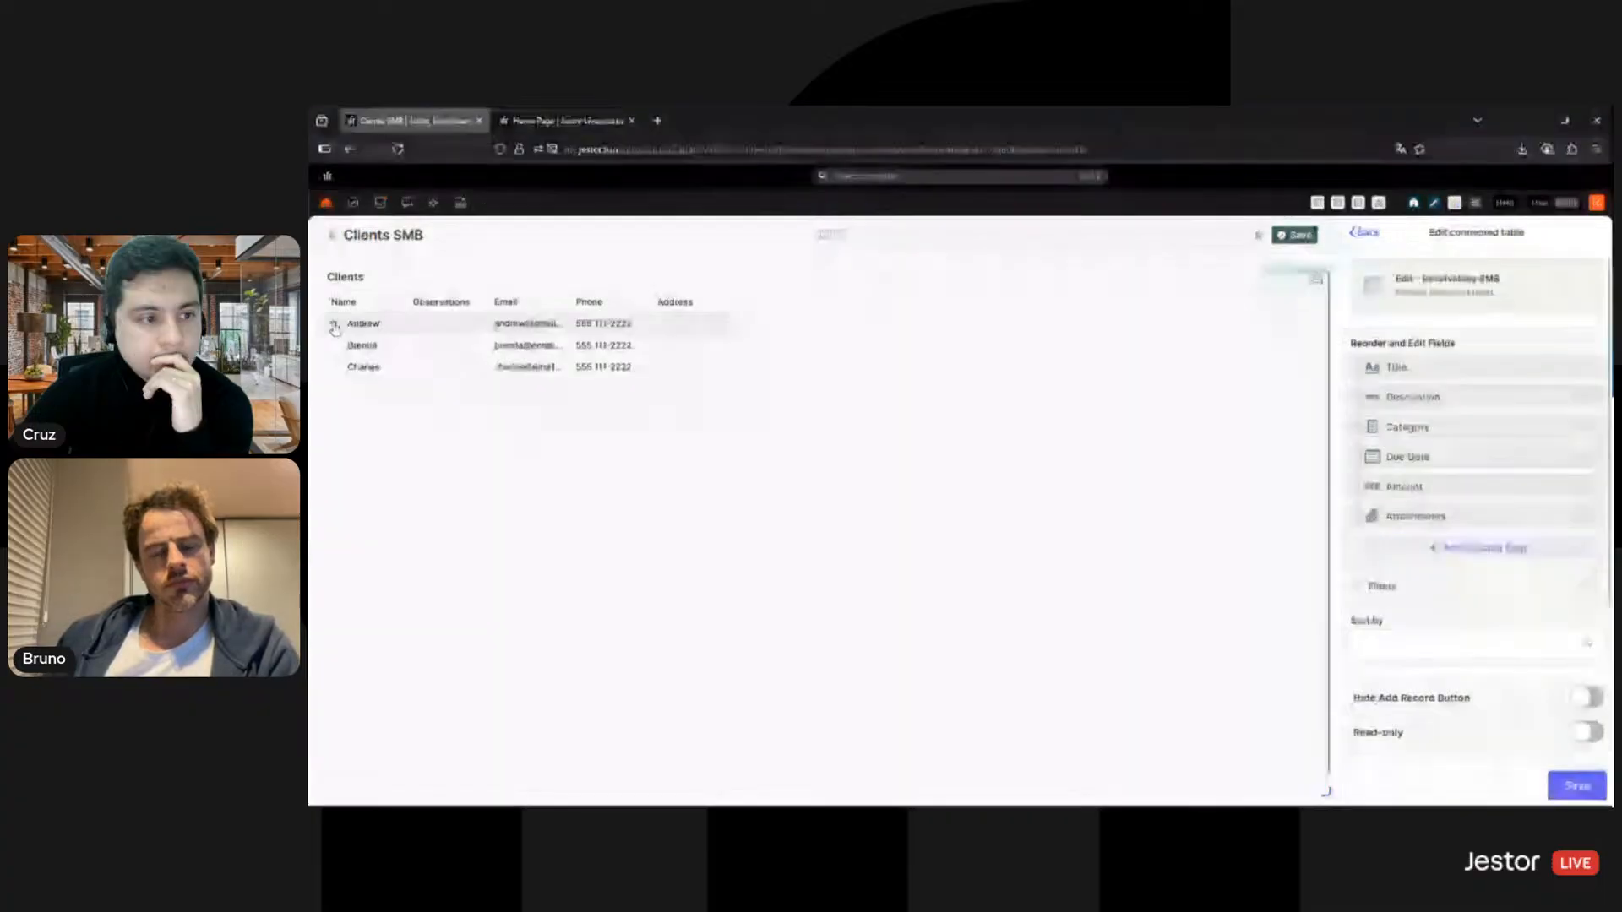
{"action": "left_click", "coordinate": [334, 325]}
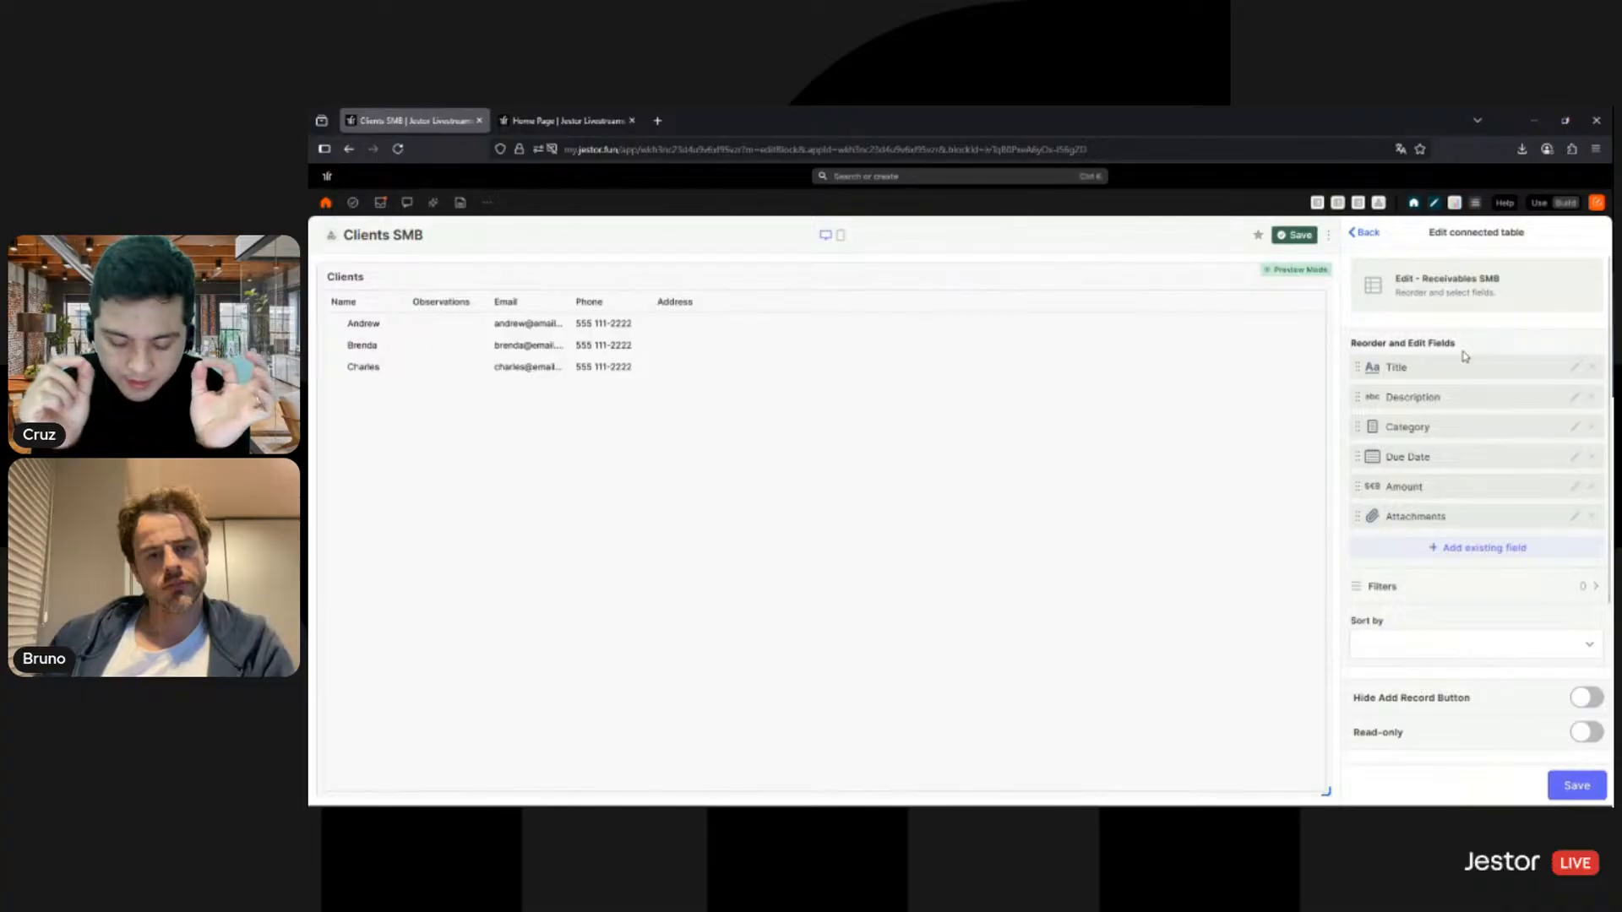
{"action": "left_click", "coordinate": [334, 326]}
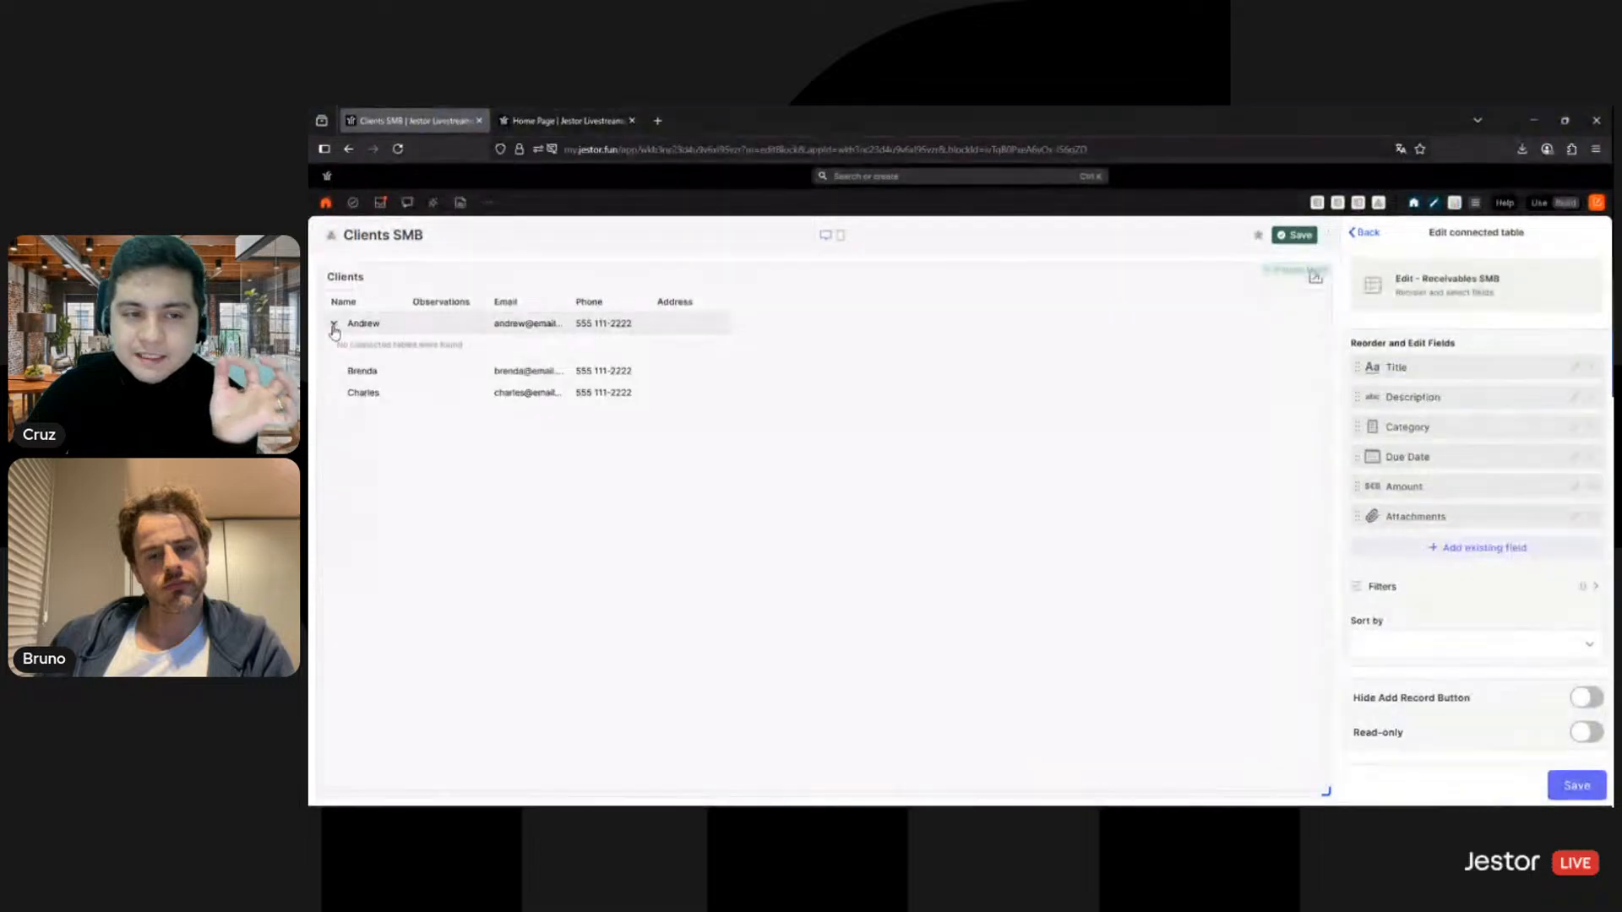
{"action": "left_click", "coordinate": [334, 326]}
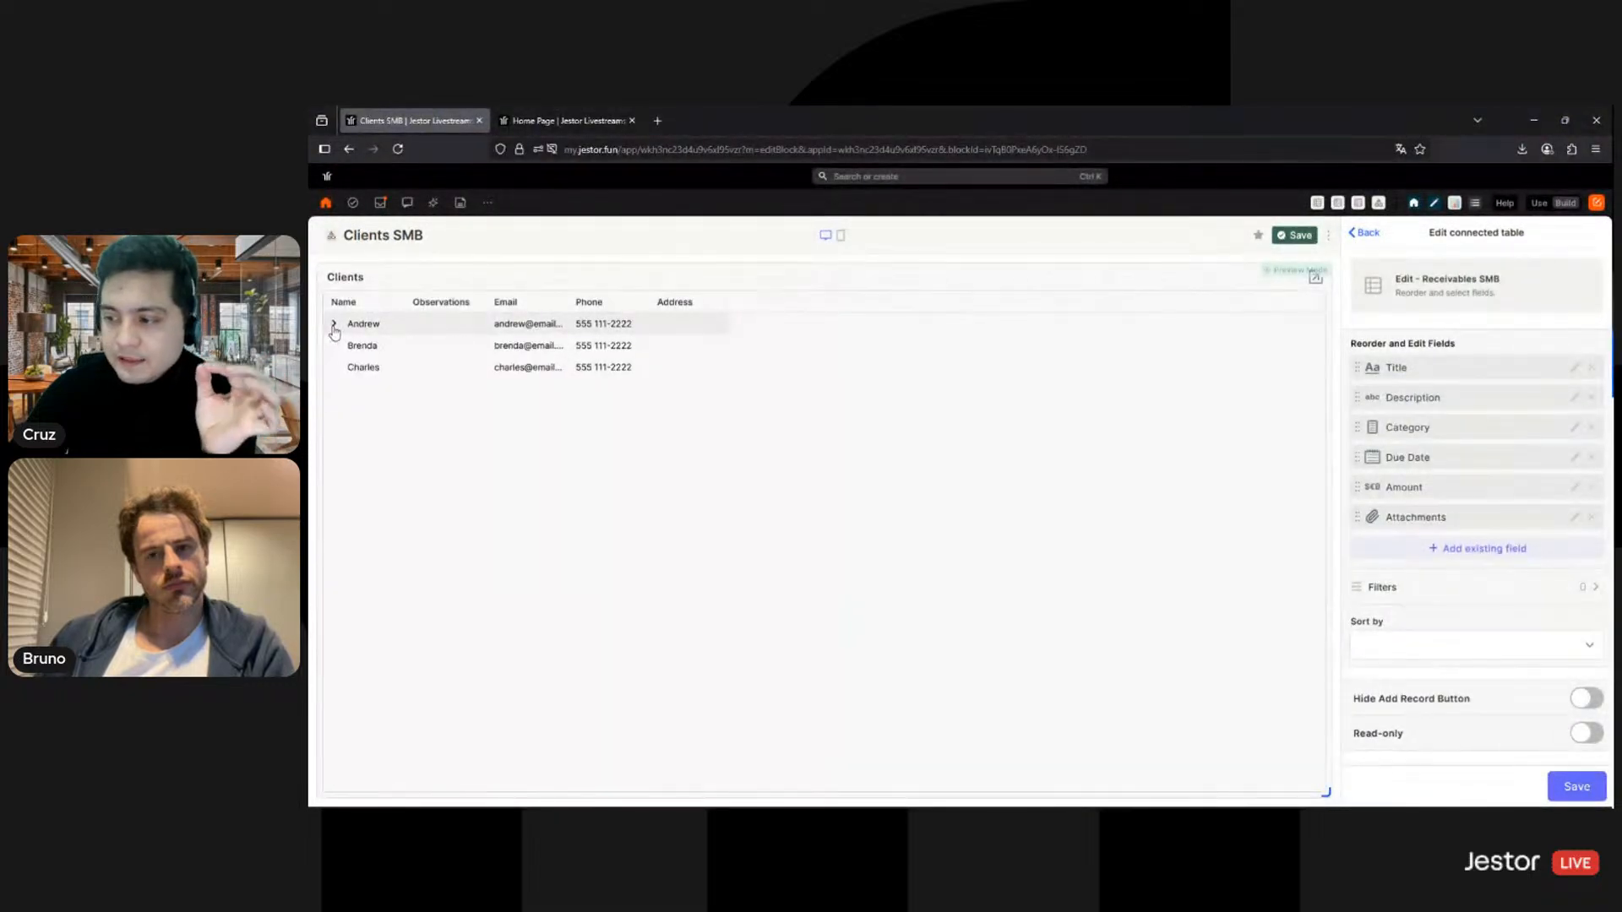
Step: Filter the connected Receivables SMB records to Status is any of Pending and save the filter
{"action": "scroll", "coordinate": [1447, 561], "scroll_direction": "down", "scroll_amount": 2}
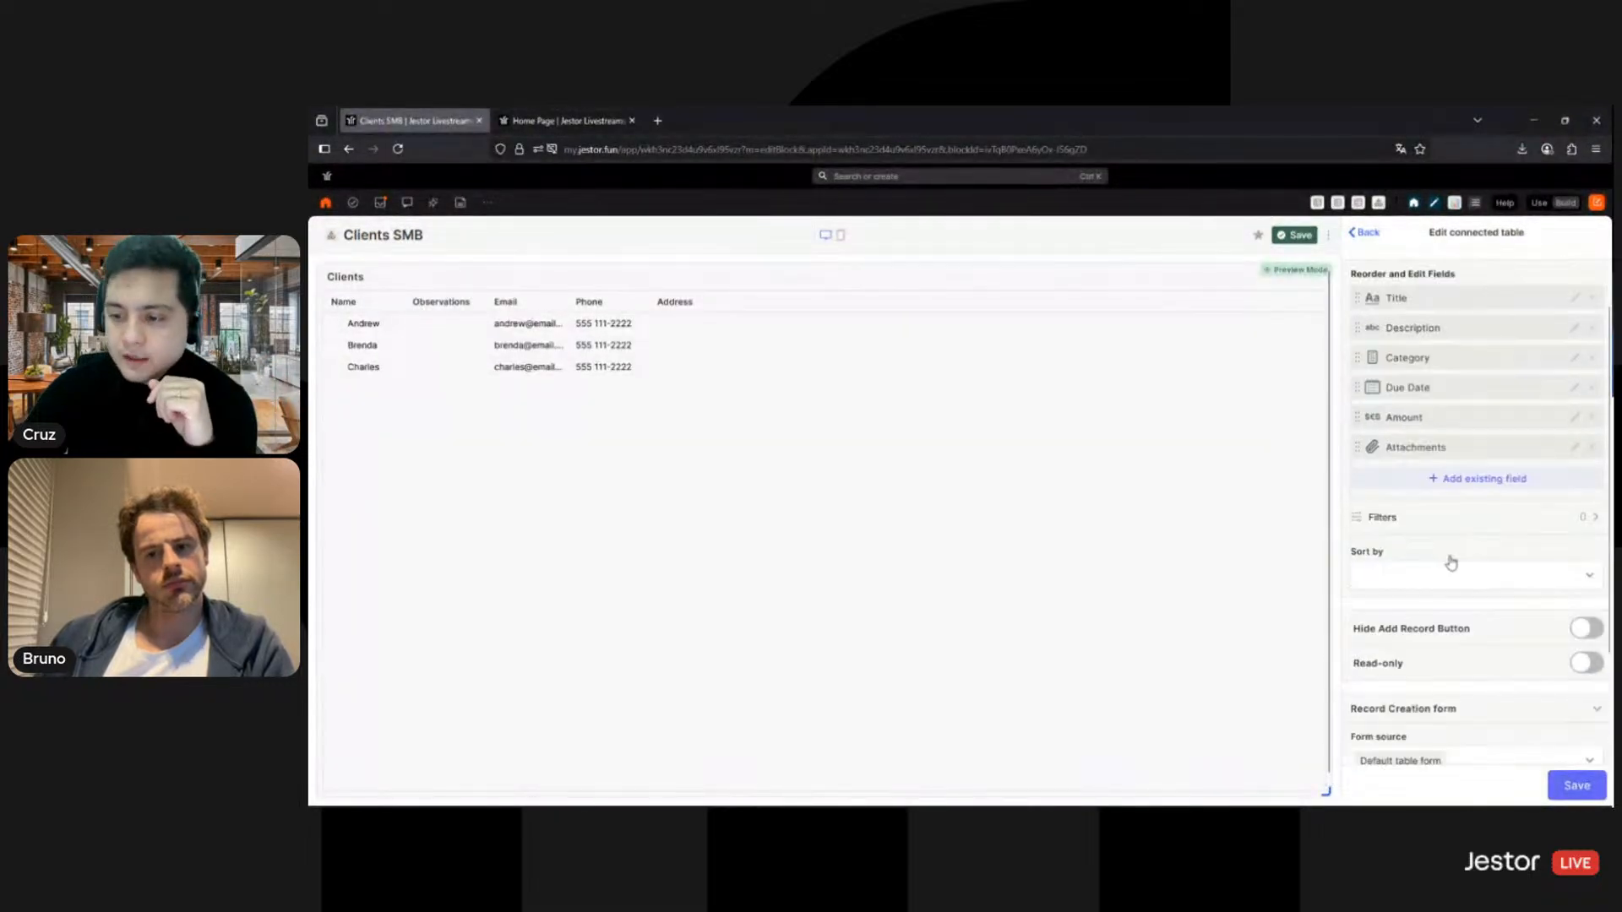
{"action": "left_click", "coordinate": [1389, 507]}
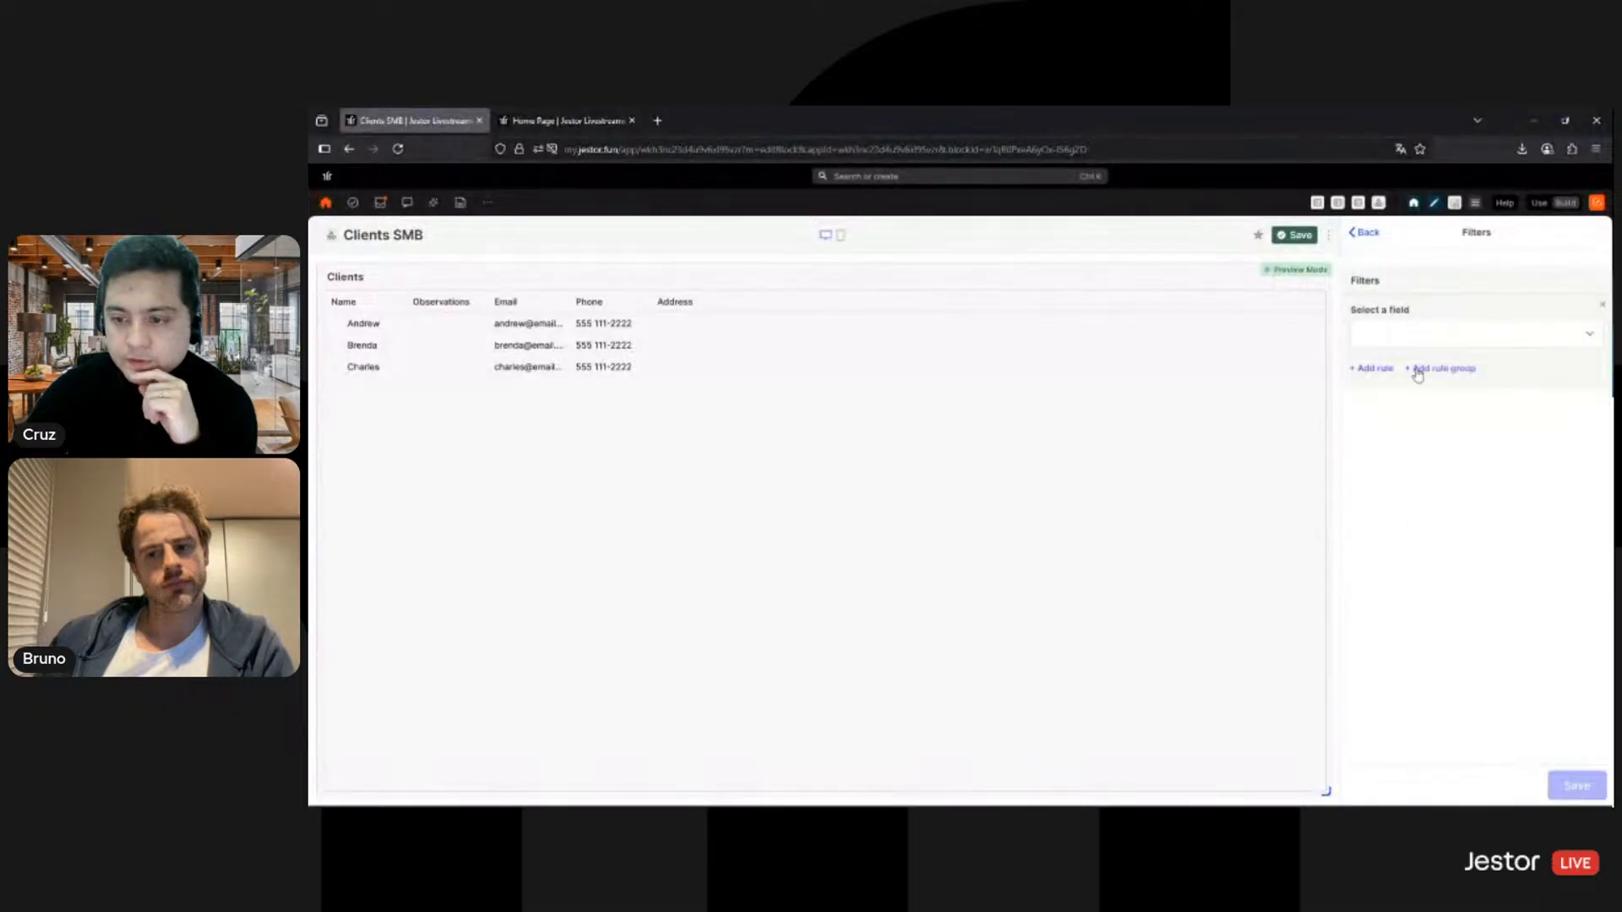
{"action": "left_click", "coordinate": [1436, 338]}
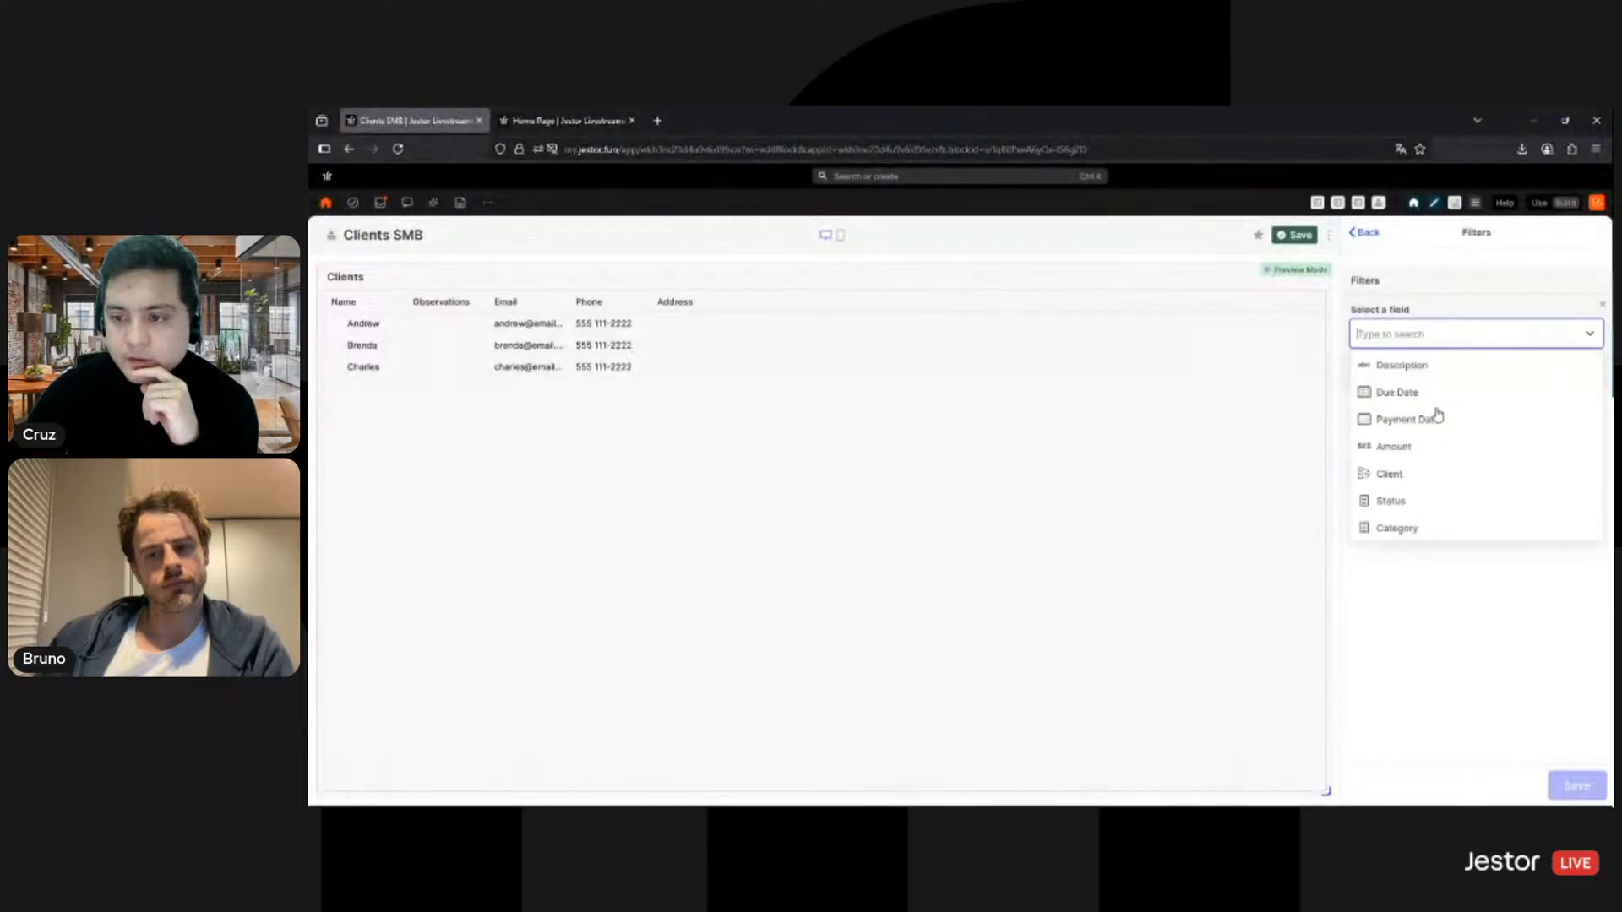
{"action": "left_click", "coordinate": [1400, 504]}
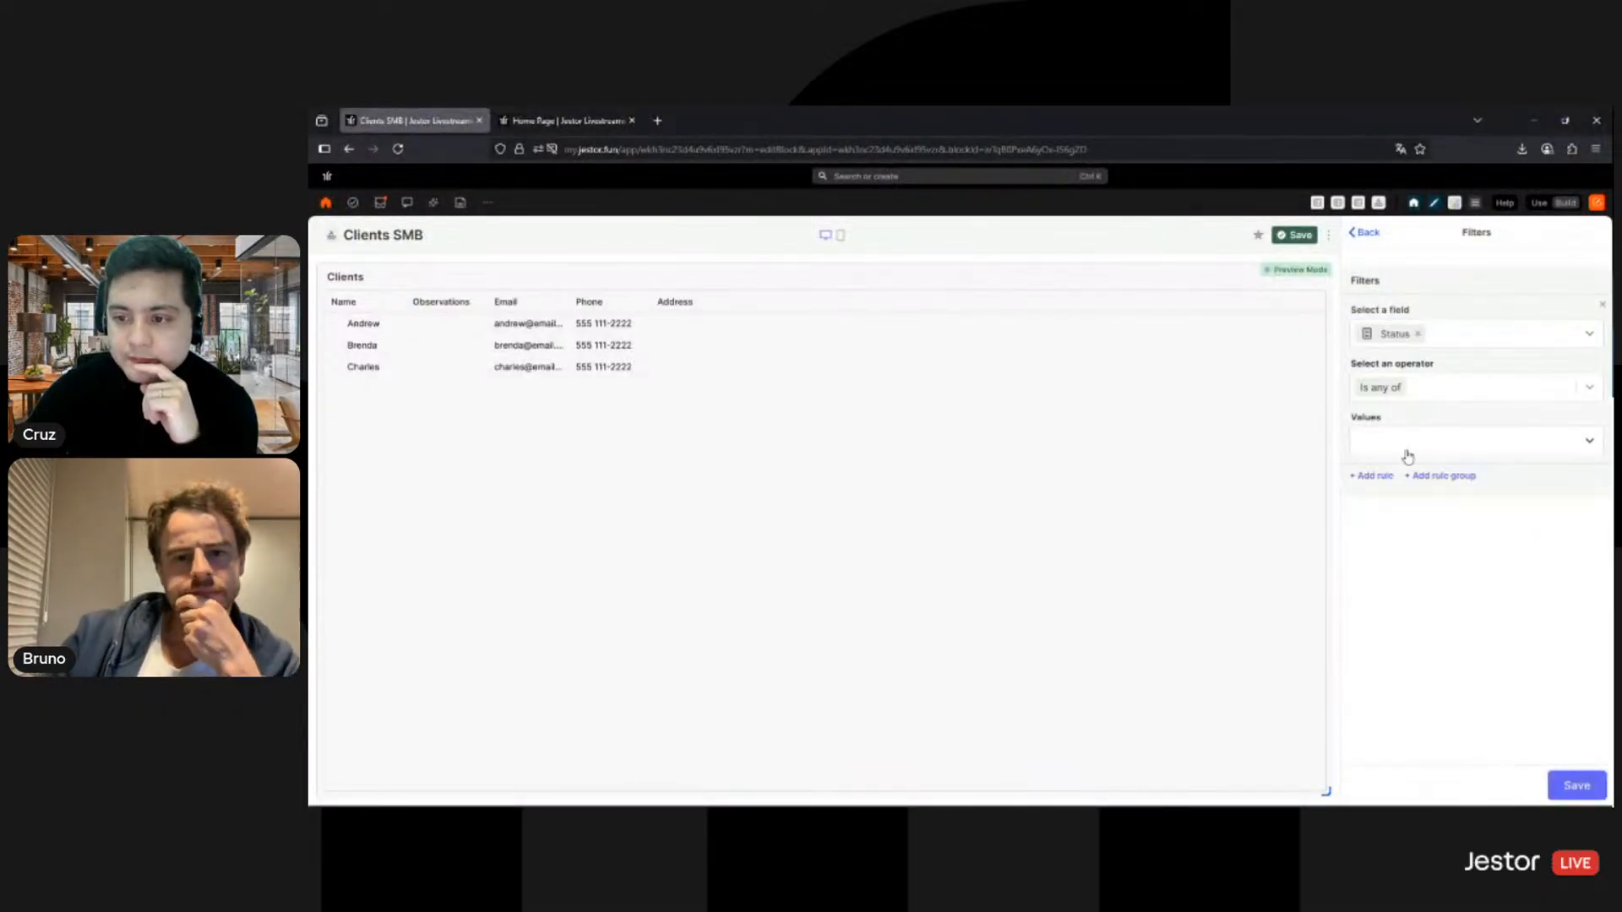
{"action": "left_click", "coordinate": [1400, 442]}
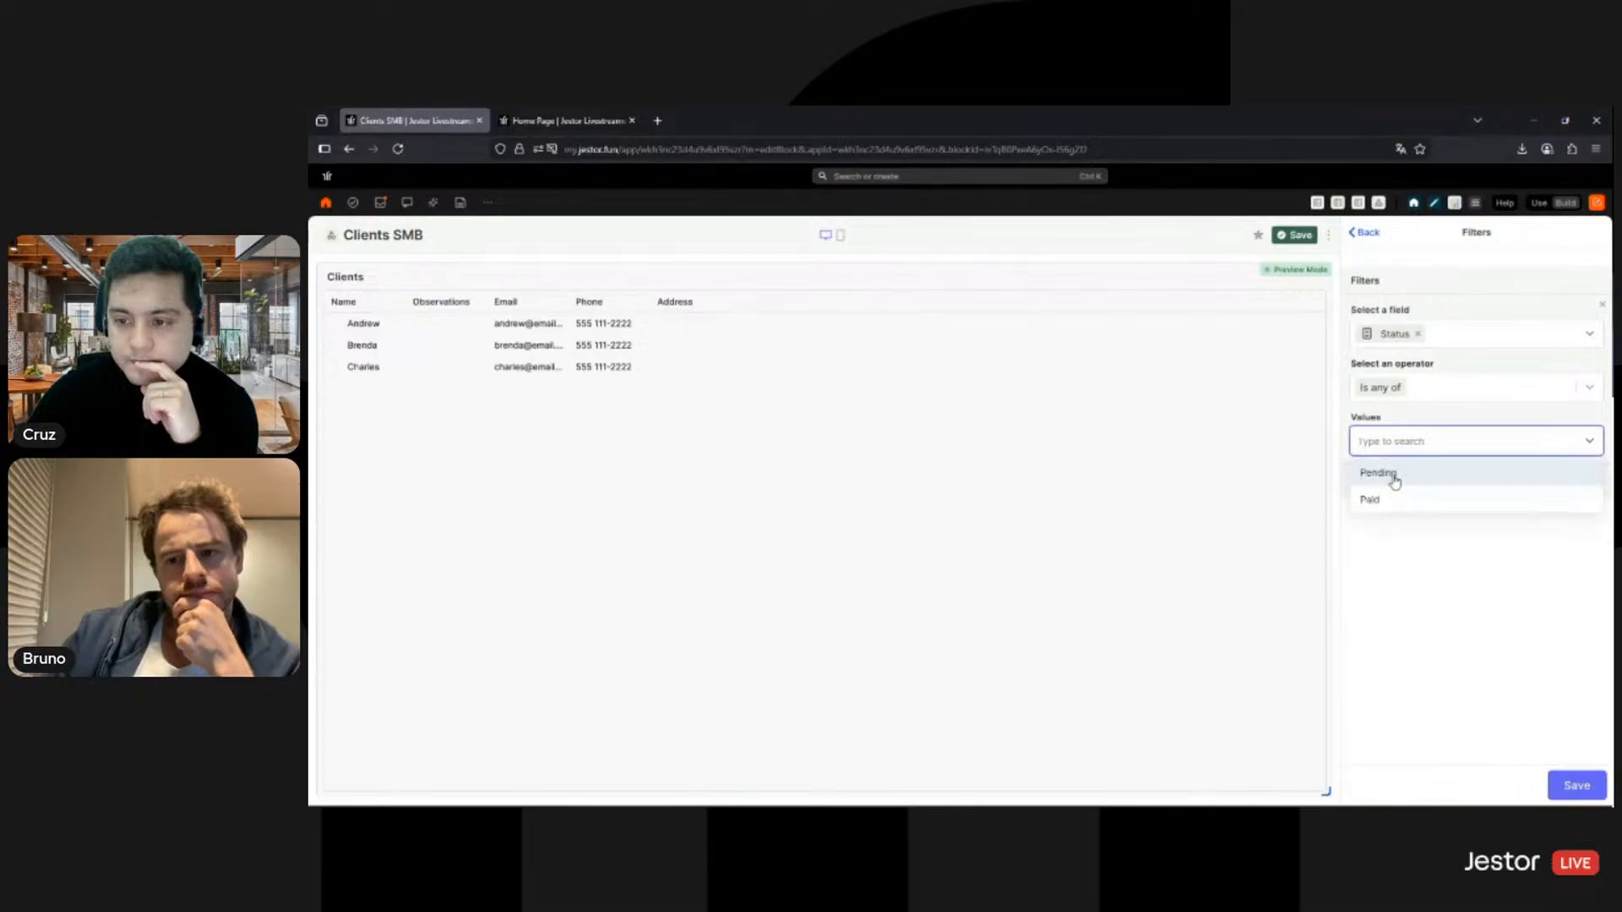
{"action": "left_click", "coordinate": [1377, 472]}
{"action": "left_click", "coordinate": [1480, 692]}
{"action": "left_click", "coordinate": [1573, 786]}
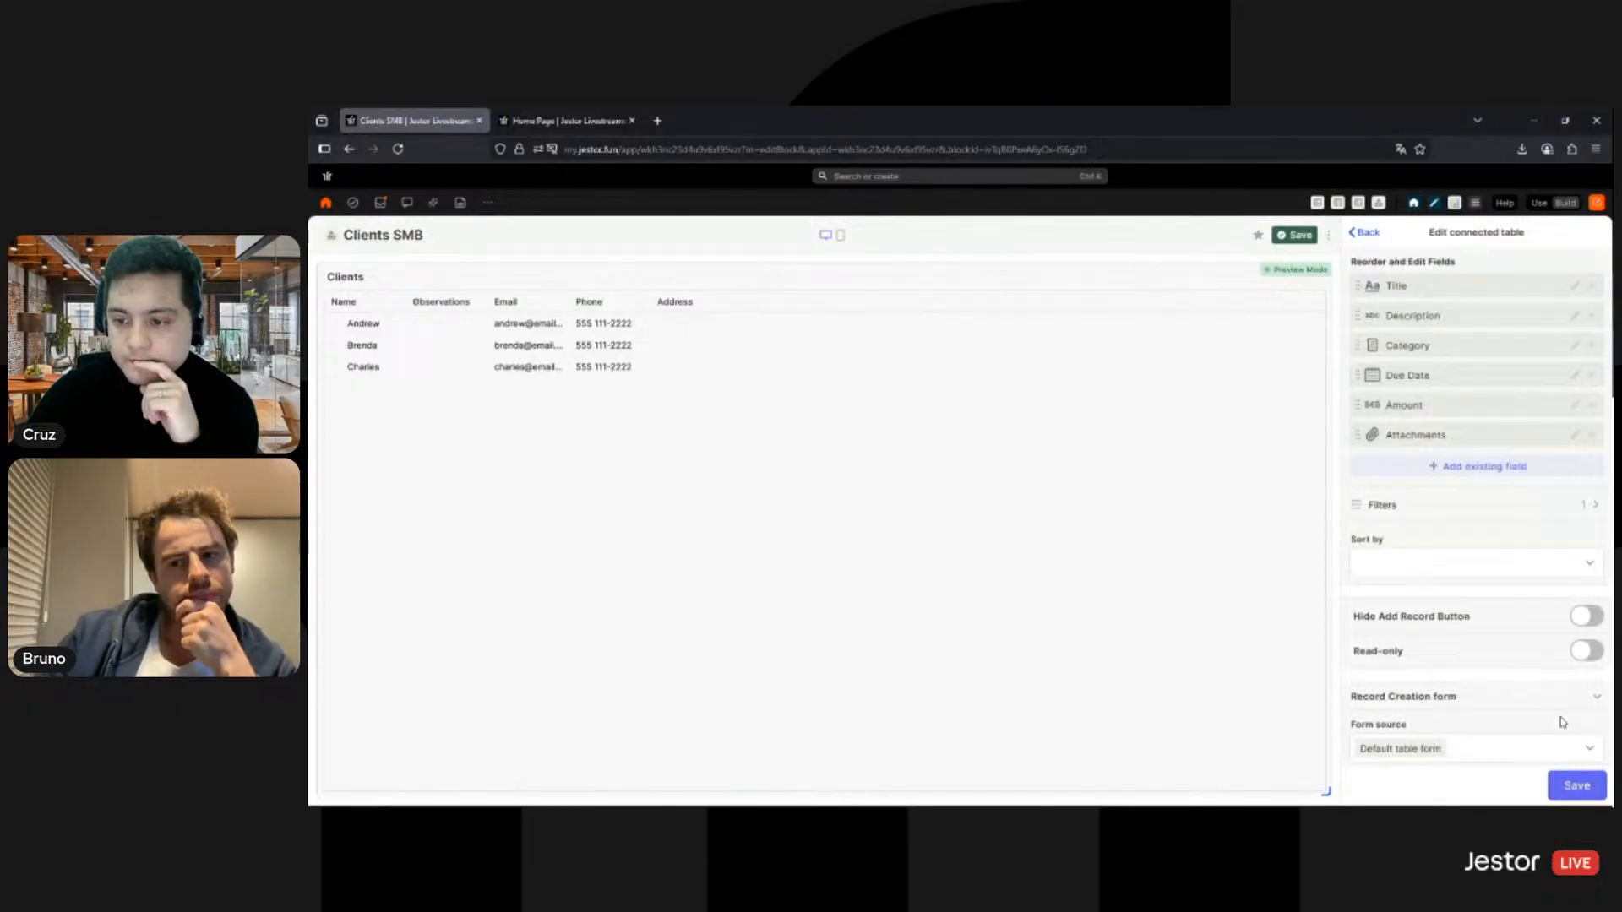
Step: Sort the connected Receivables SMB records by Due Date and save the connected table settings
{"action": "left_click", "coordinate": [1474, 567]}
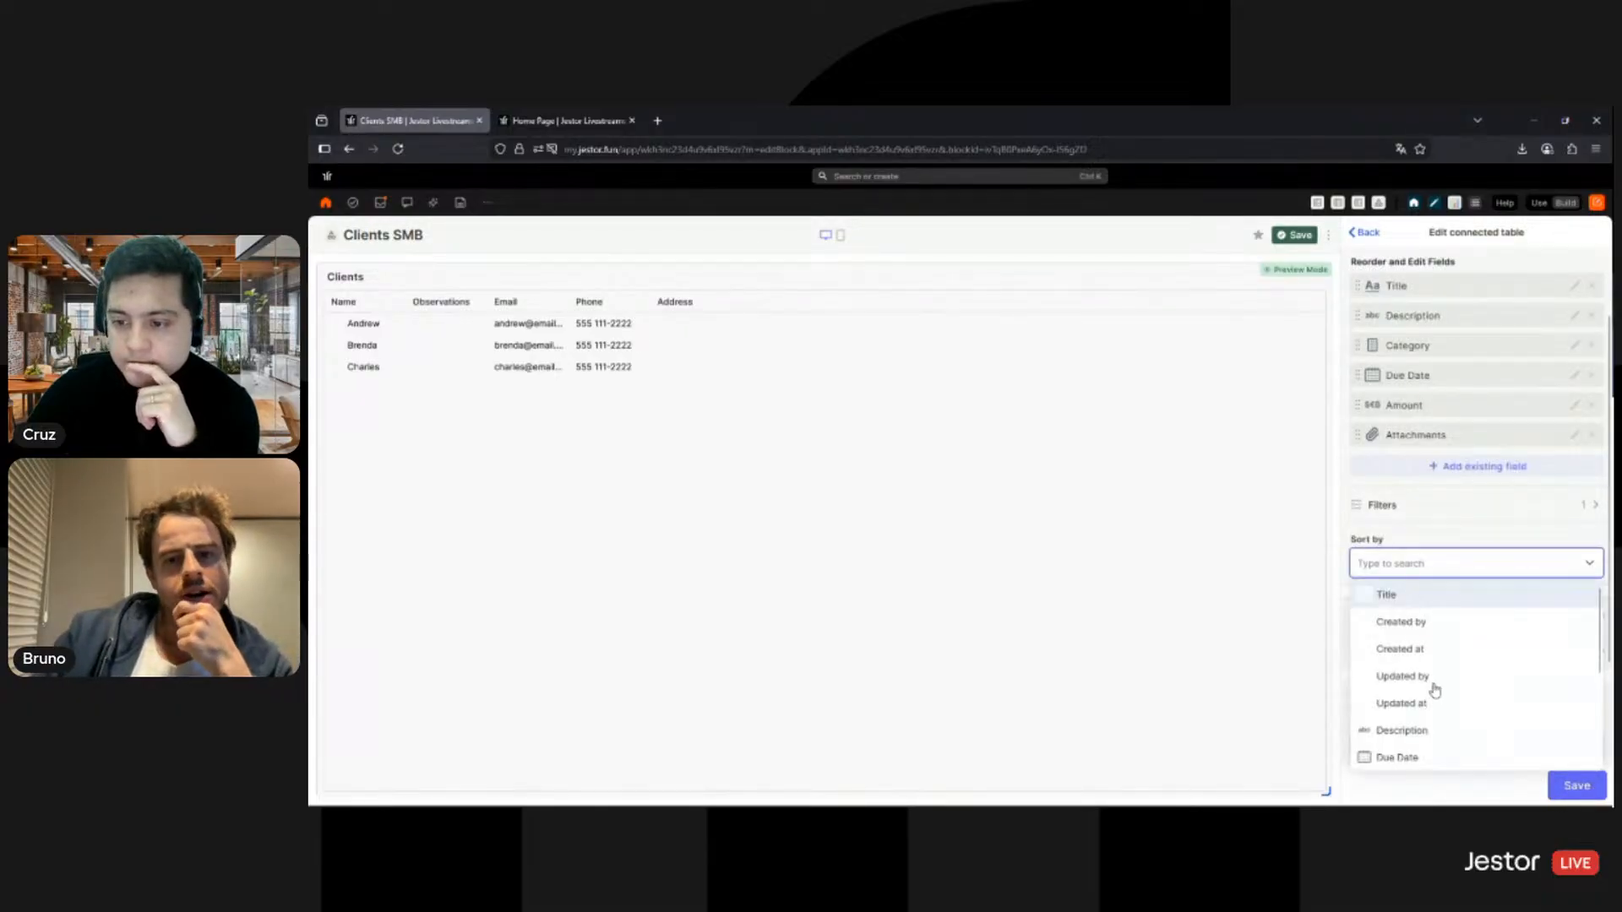
{"action": "scroll", "coordinate": [1427, 688], "scroll_direction": "down", "scroll_amount": 3}
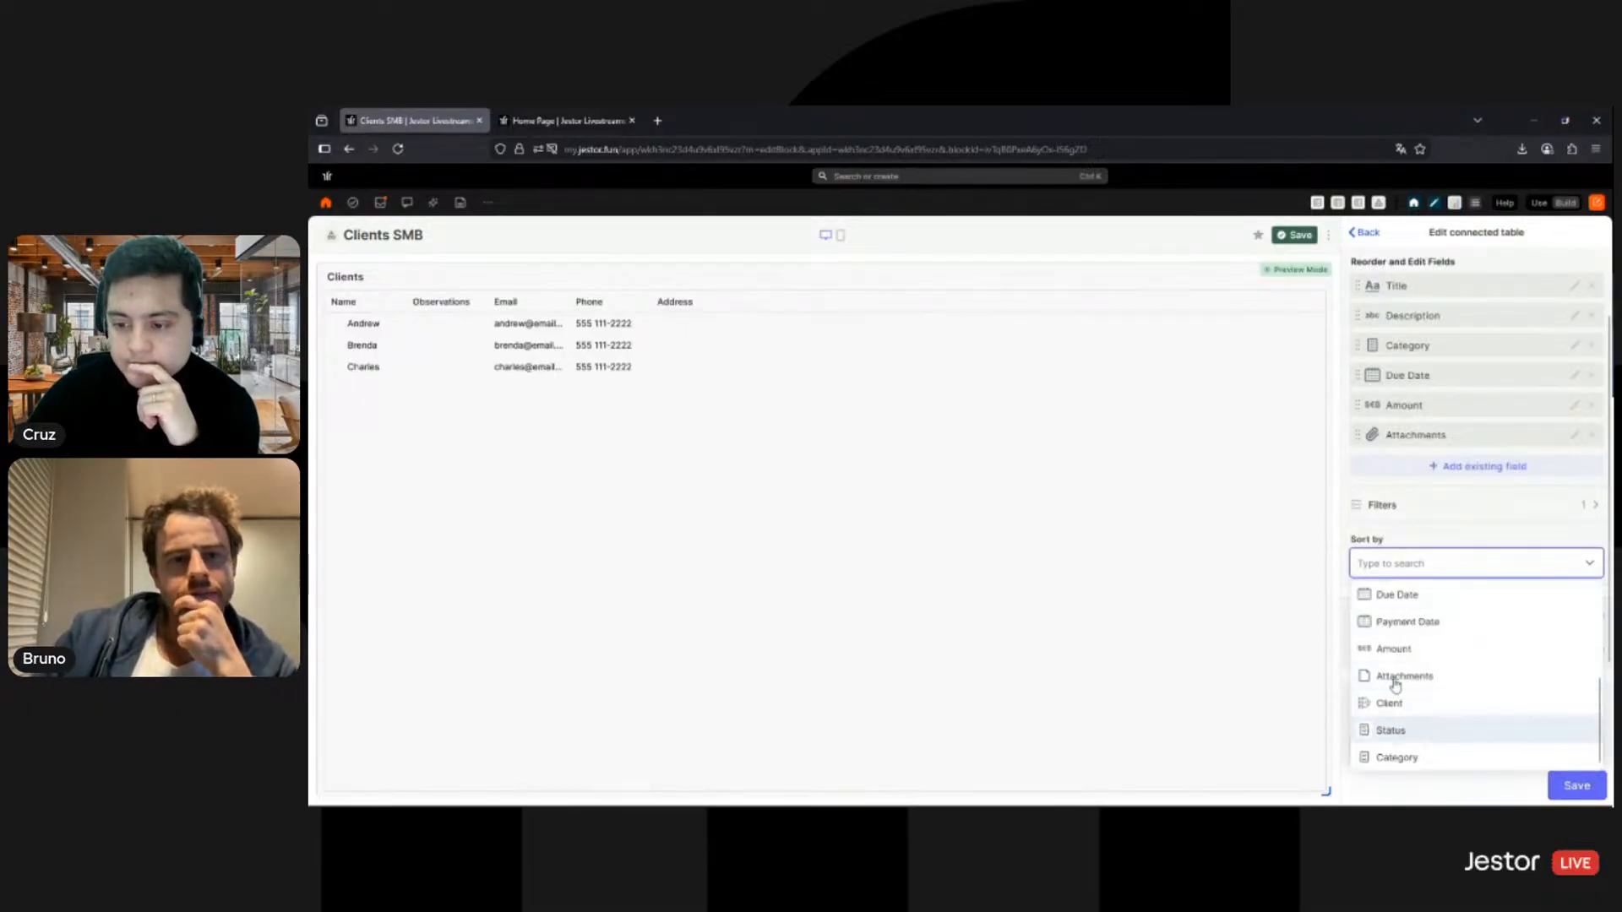
{"action": "left_click", "coordinate": [1398, 595]}
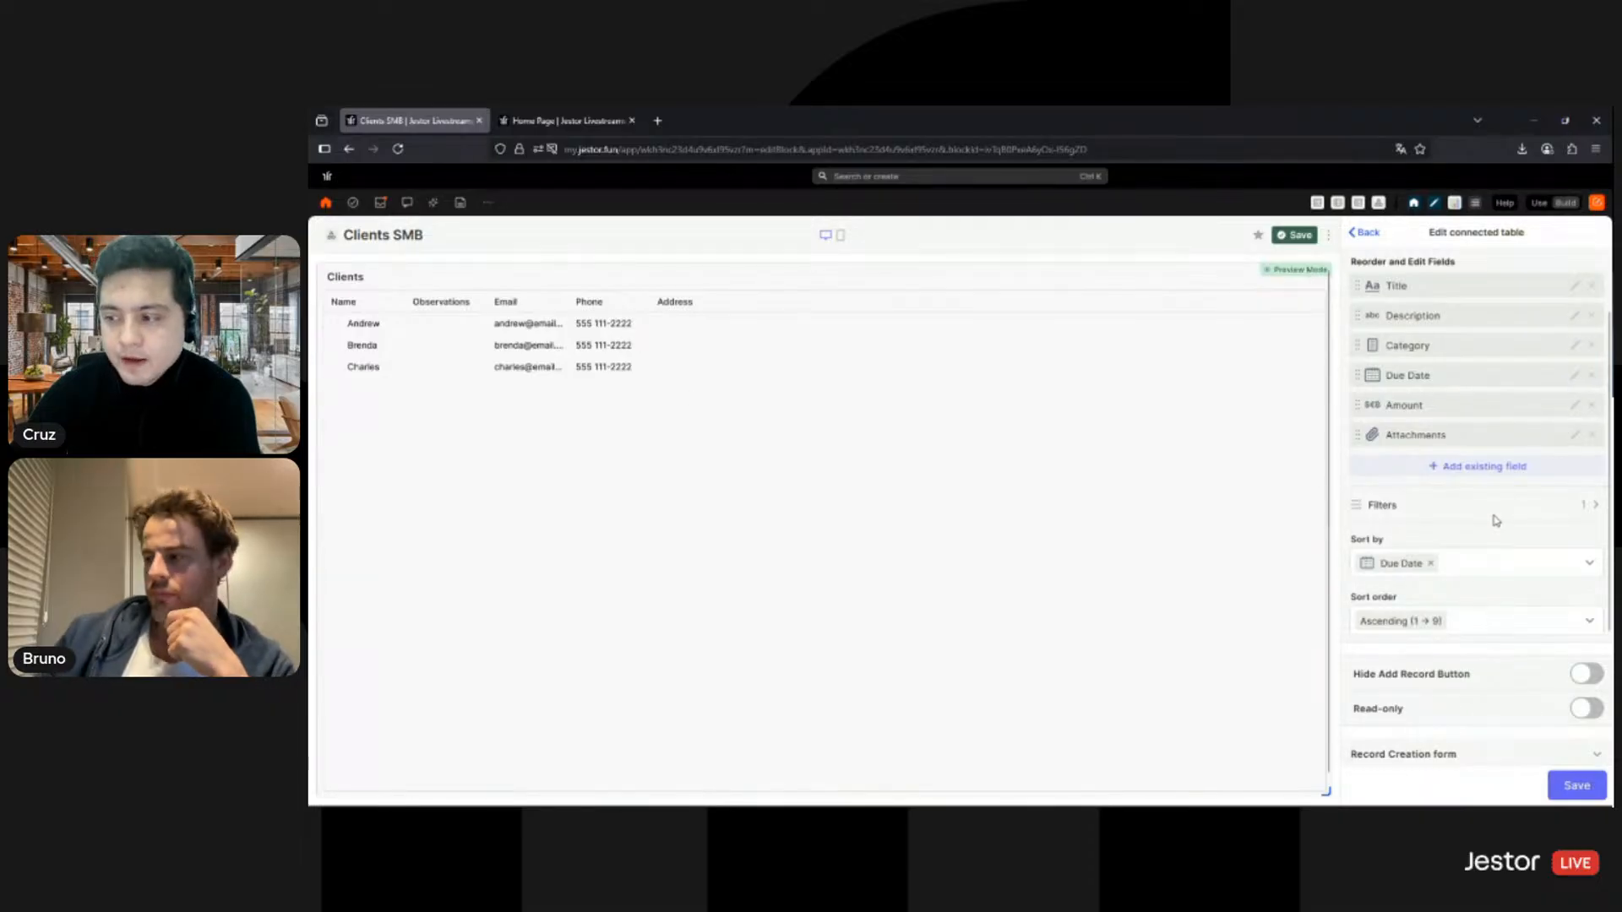
{"action": "scroll", "coordinate": [1488, 645], "scroll_direction": "down", "scroll_amount": 3}
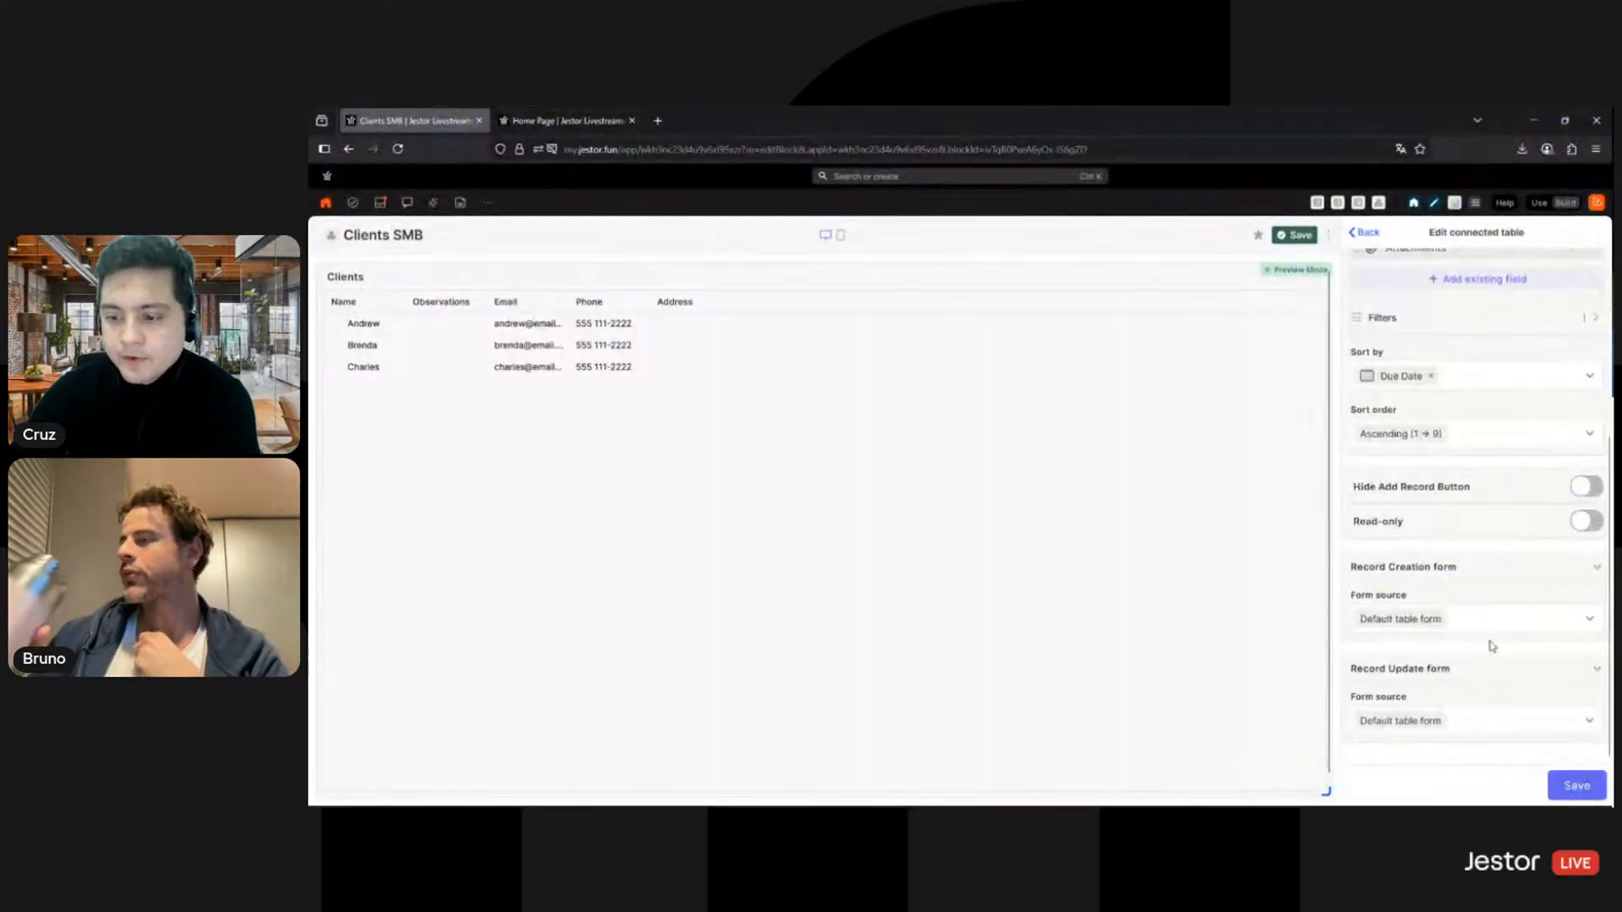
{"action": "left_click", "coordinate": [1585, 792]}
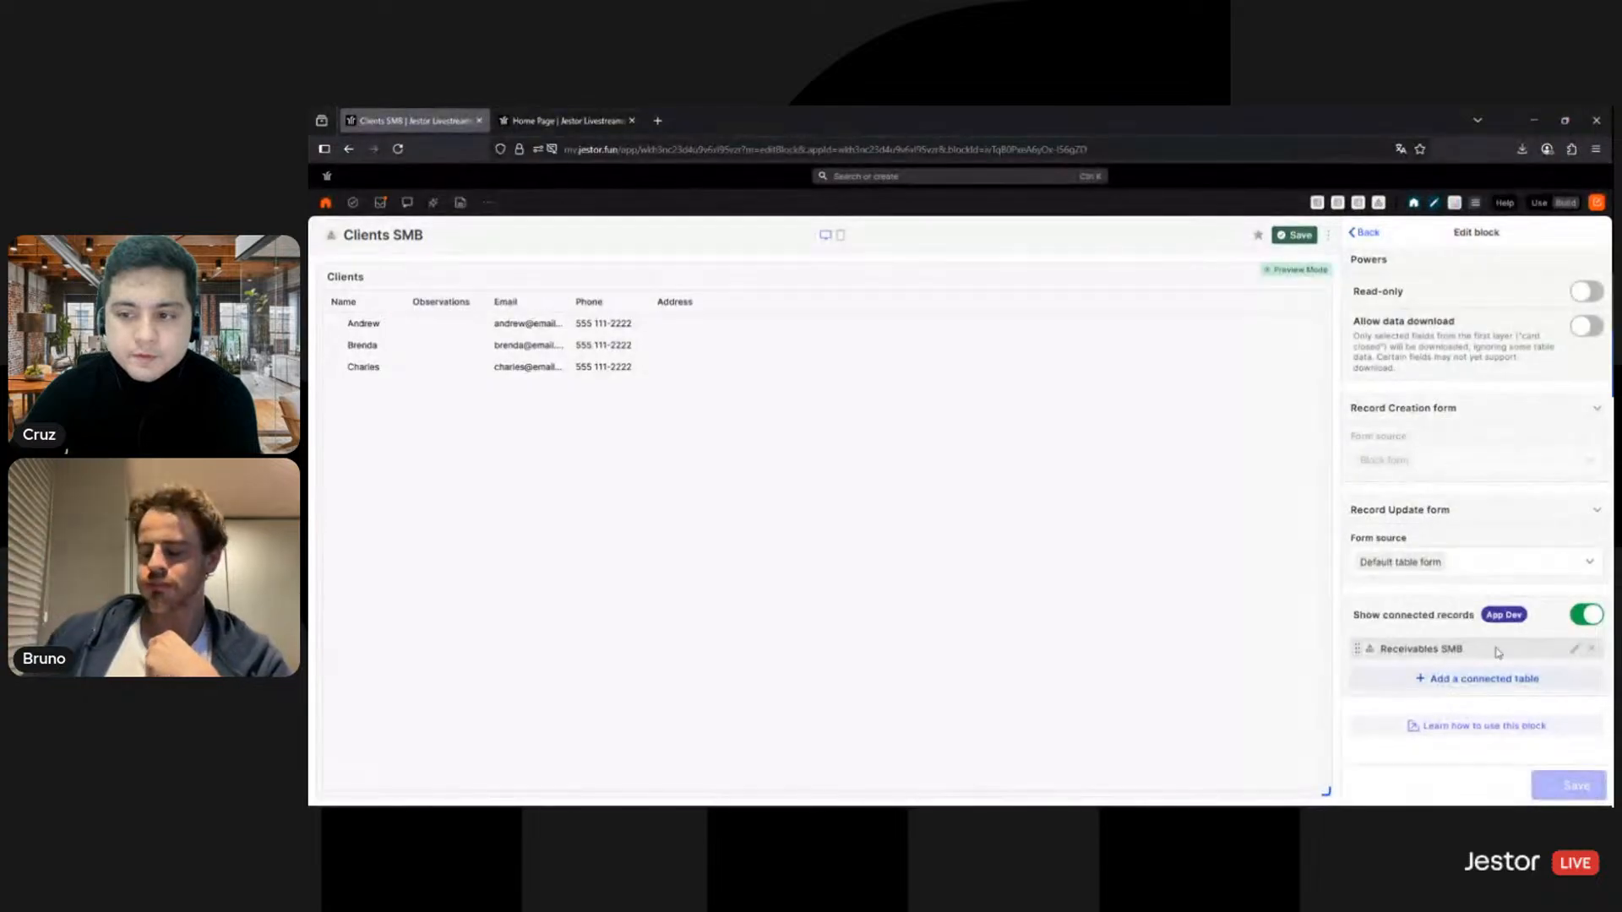
Step: Save the Clients SMB app and switch from Build to Use mode
{"action": "left_click", "coordinate": [1306, 239]}
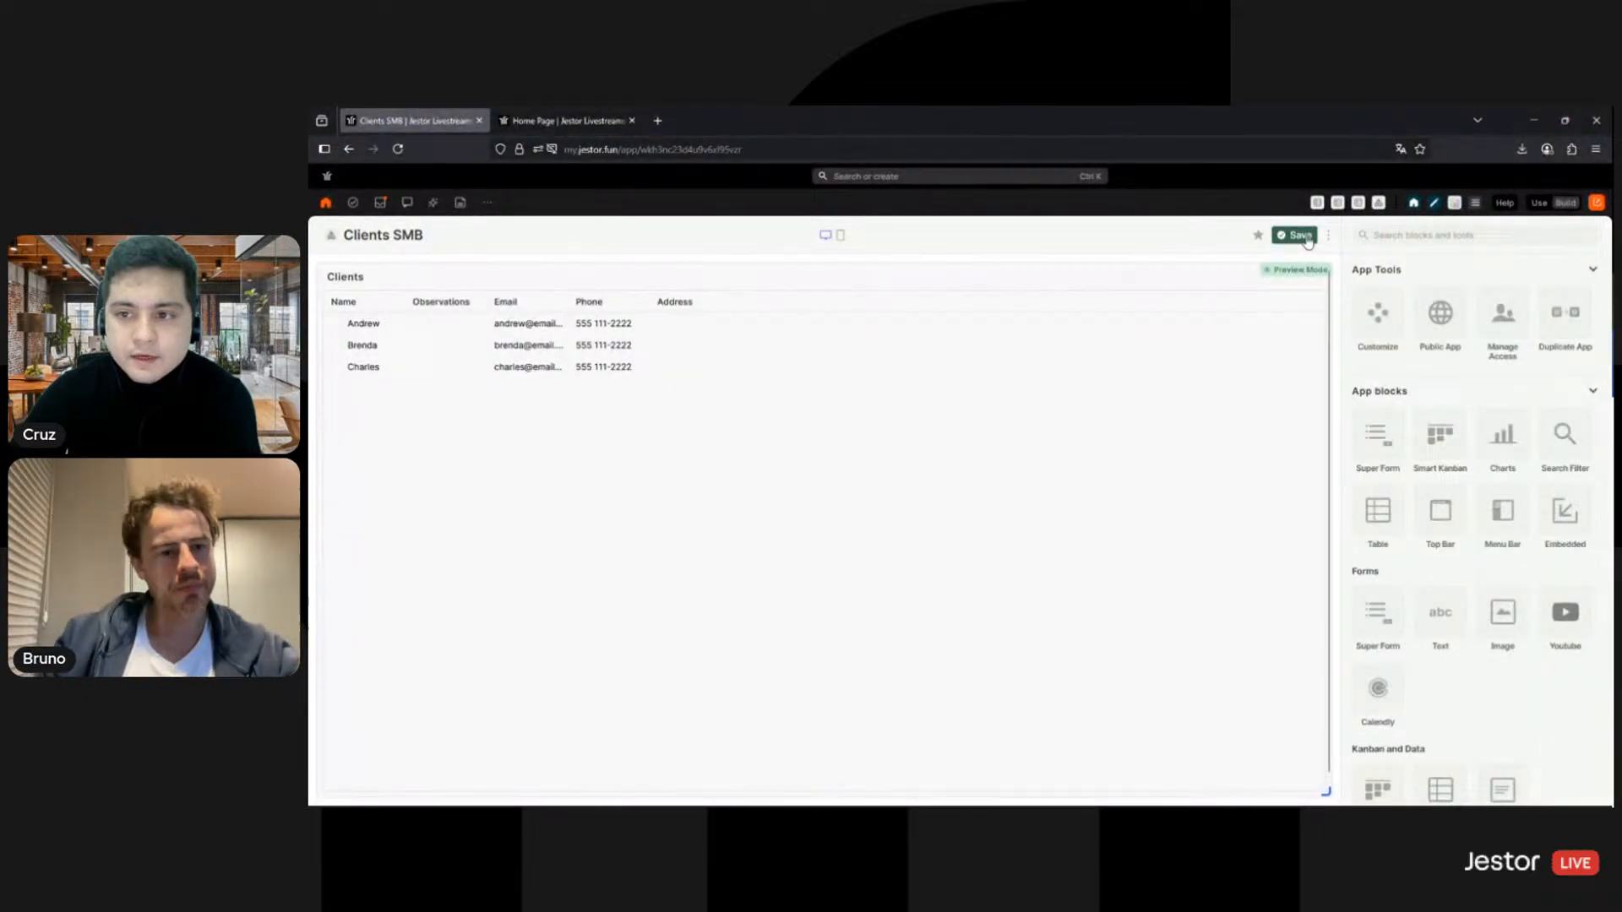
{"action": "left_click", "coordinate": [1456, 205]}
{"action": "left_click", "coordinate": [1539, 202]}
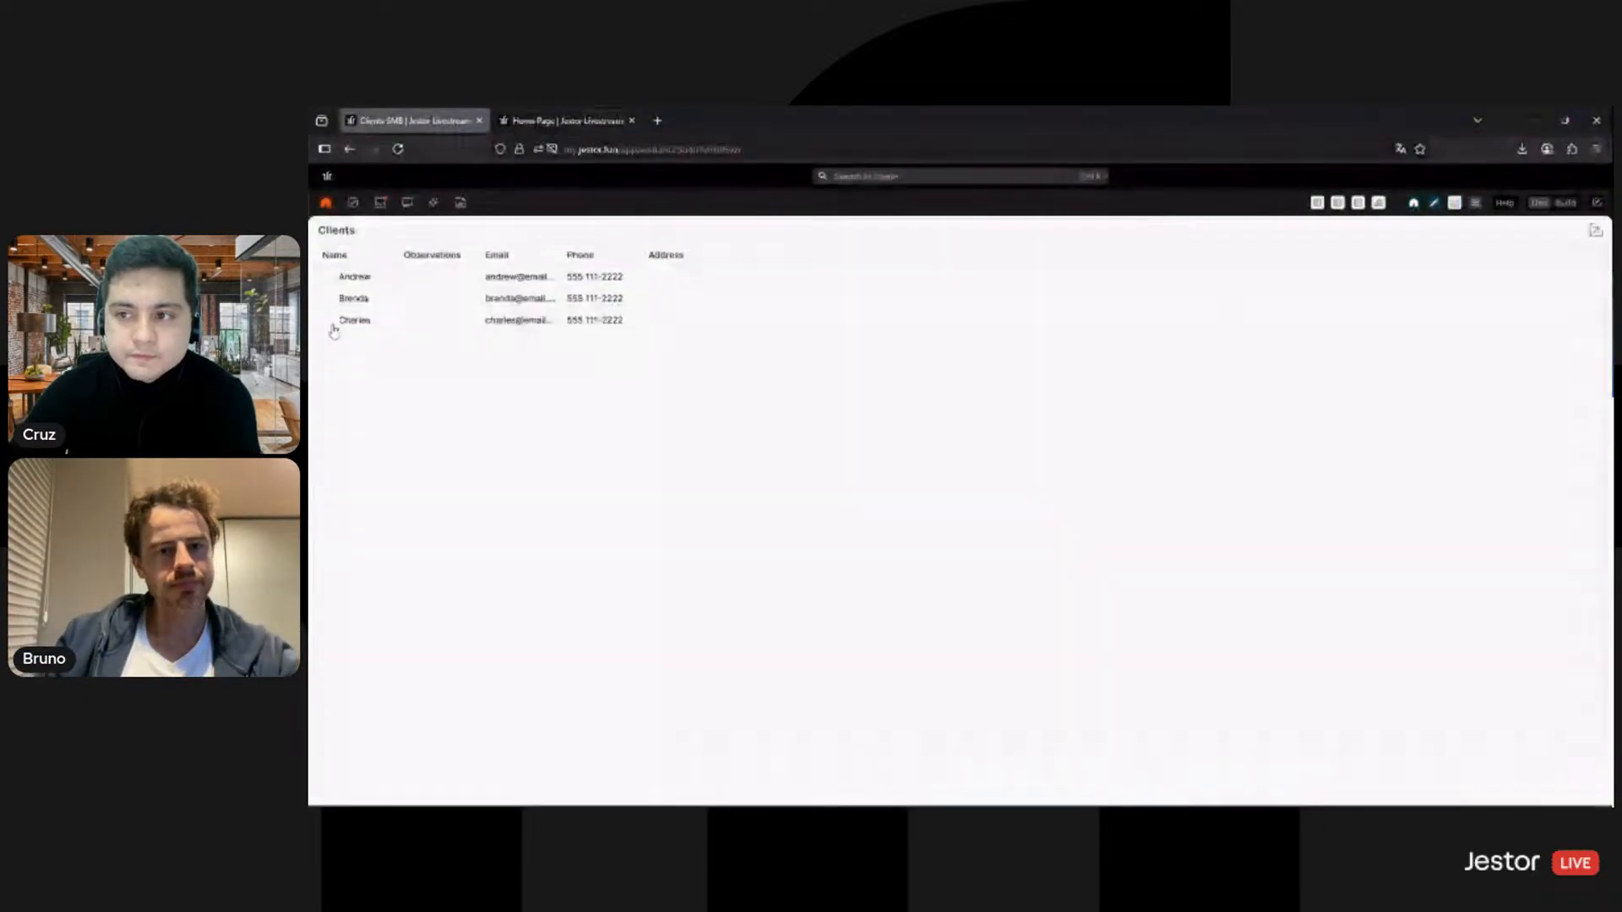
Step: Expand the first client's Receivables SMB records and widen their Title column to fit the full title
{"action": "left_click", "coordinate": [327, 278]}
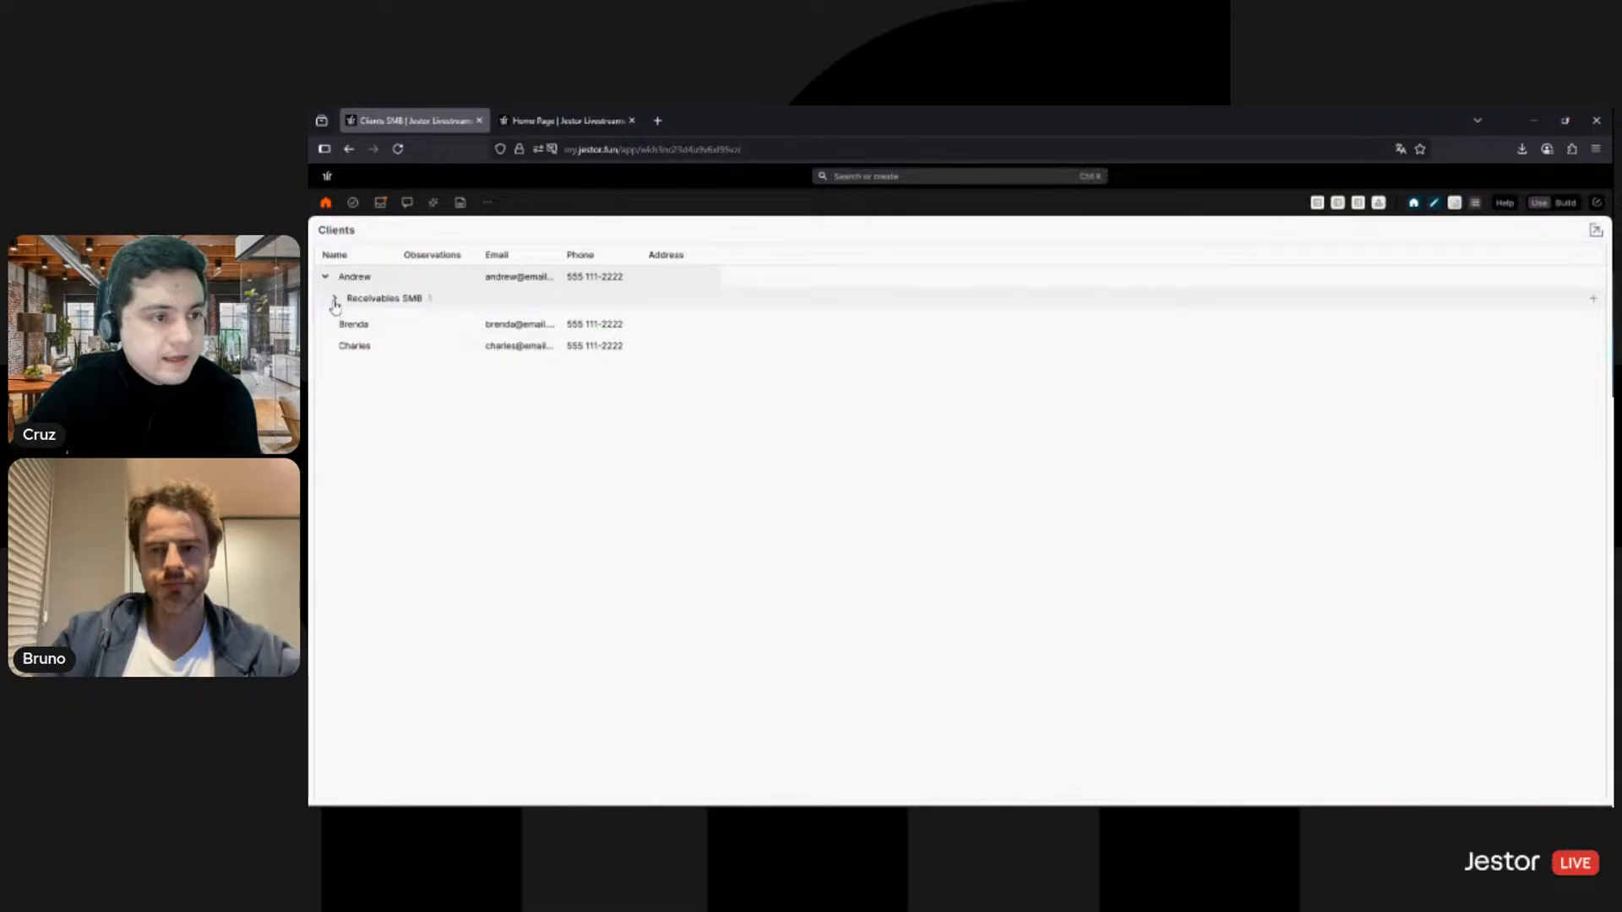
{"action": "left_click", "coordinate": [335, 301]}
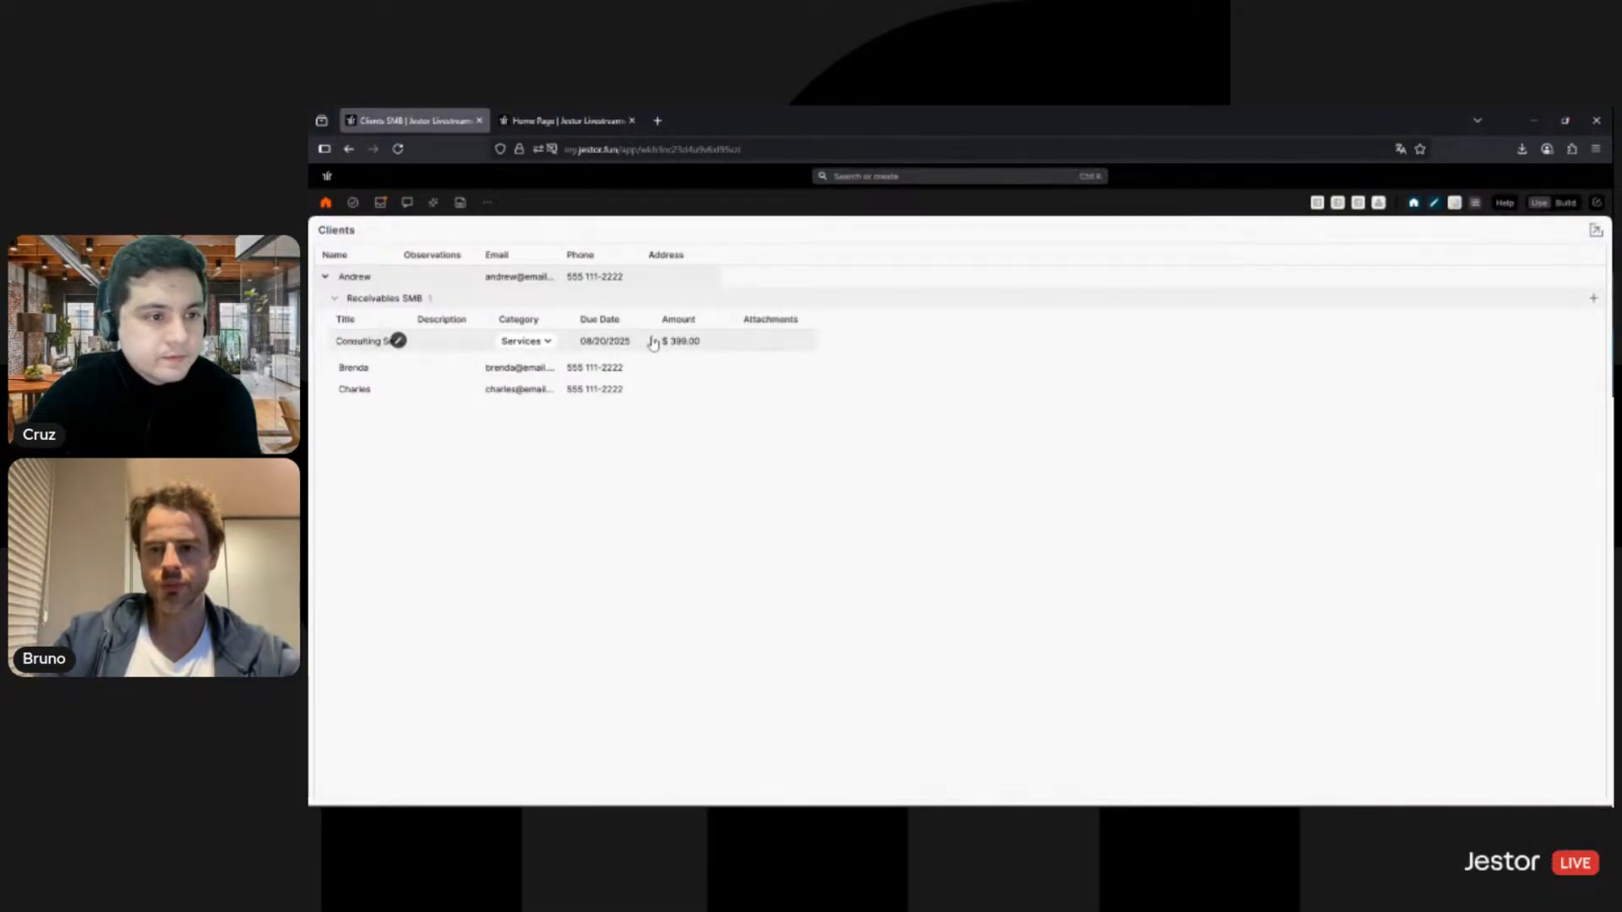
{"action": "left_click_drag", "start_coordinate": [410, 319], "coordinate": [507, 319]}
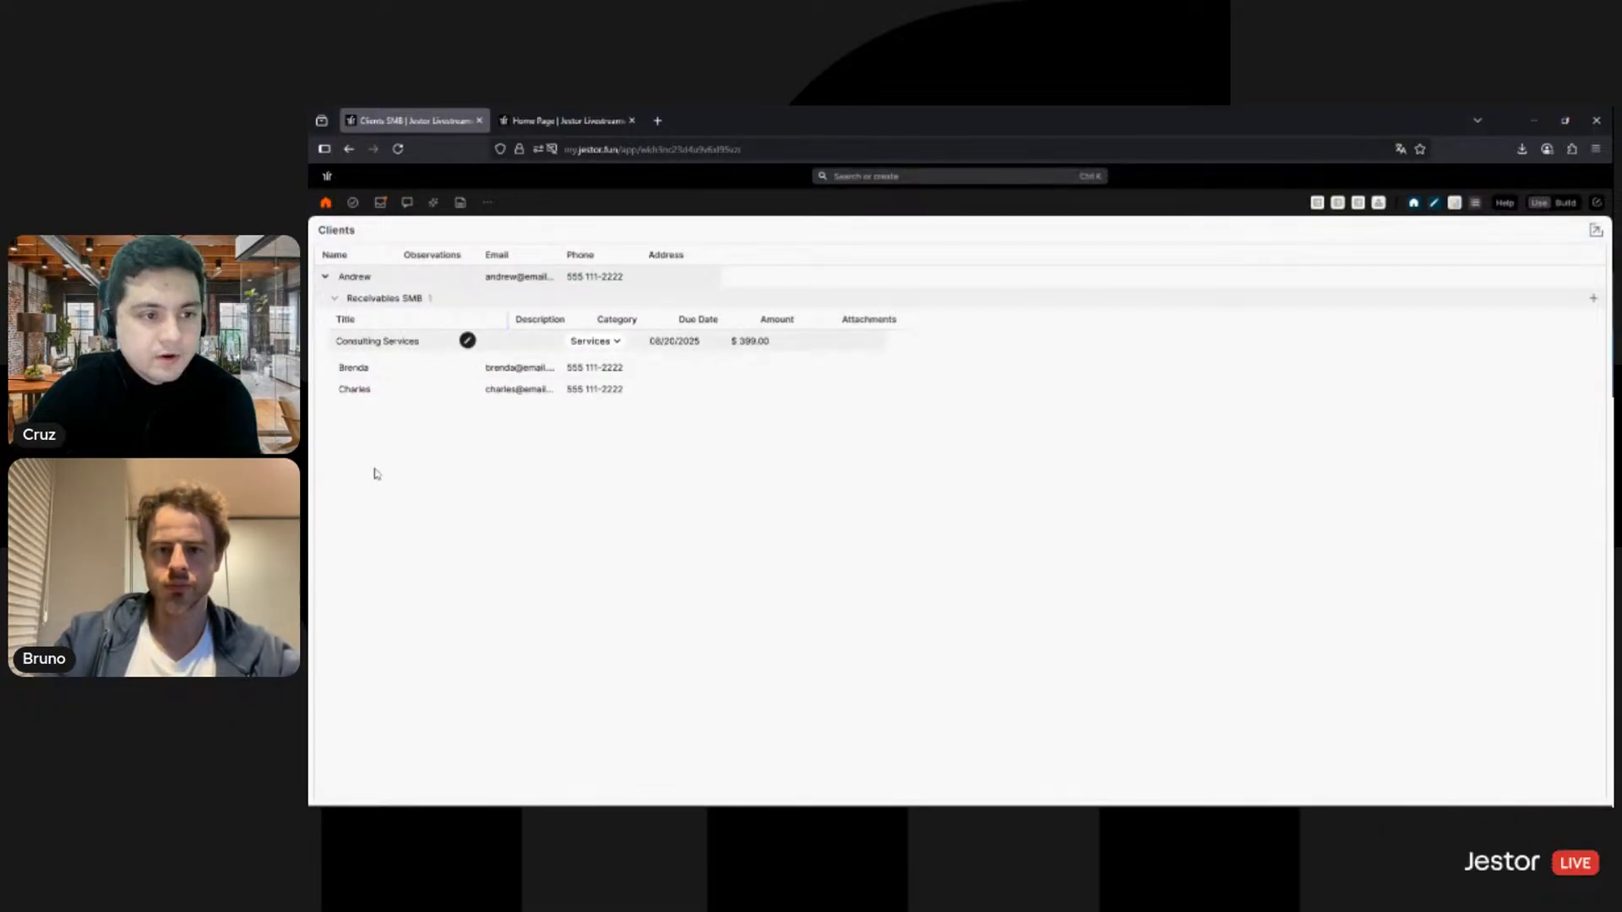
Step: Expand the second and third clients' rows to examine their connected Receivables SMB records
{"action": "left_click", "coordinate": [334, 389]}
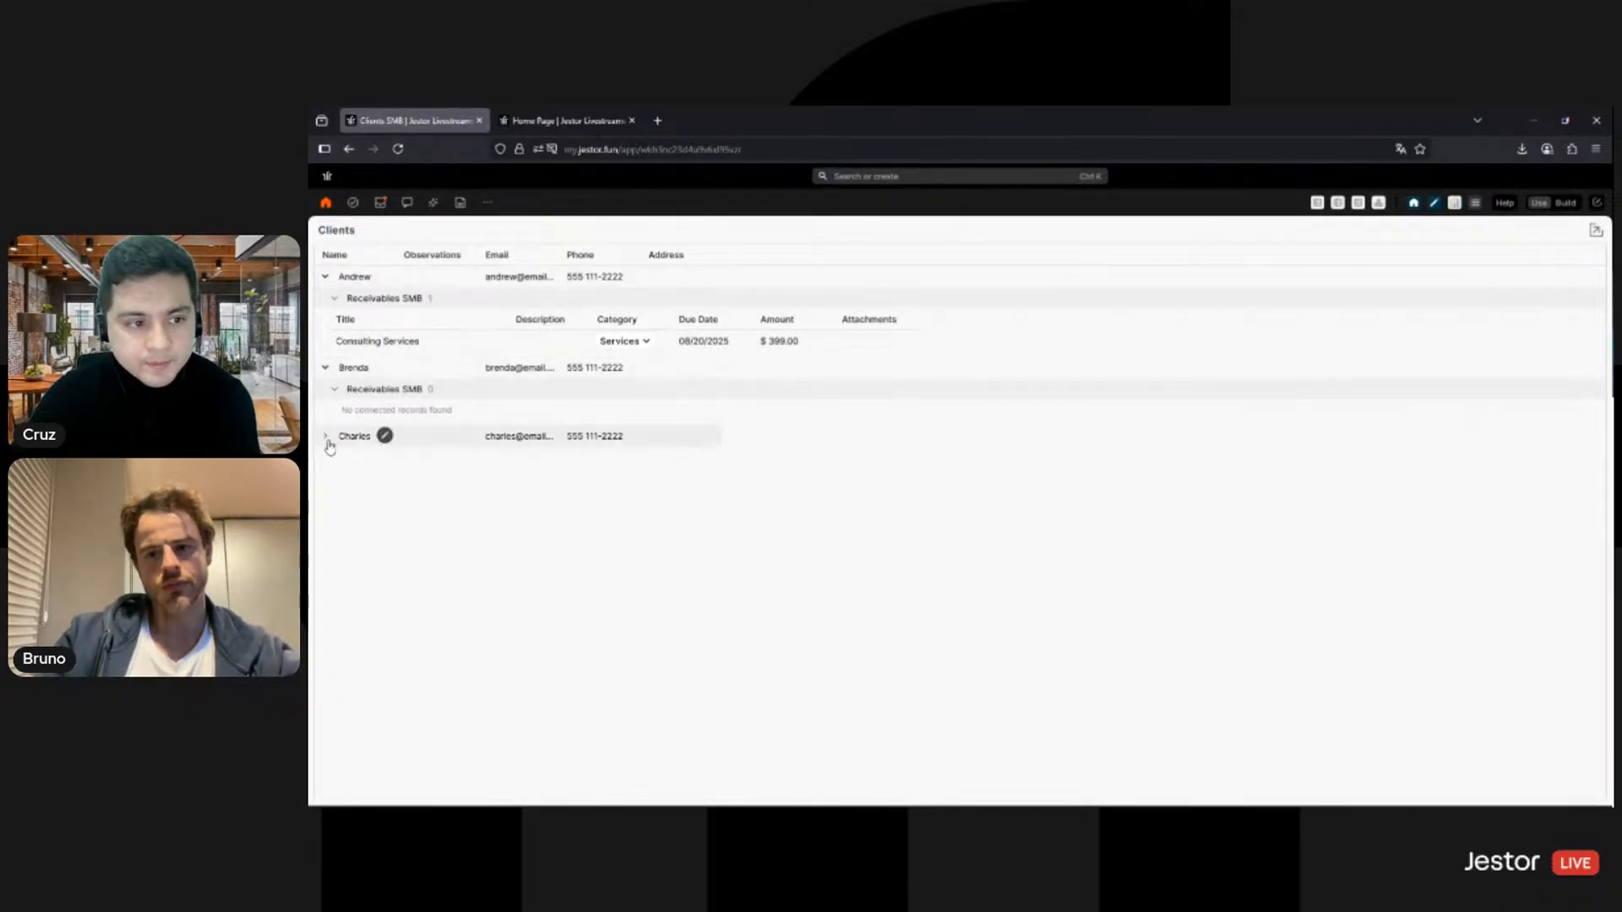
{"action": "left_click", "coordinate": [325, 438]}
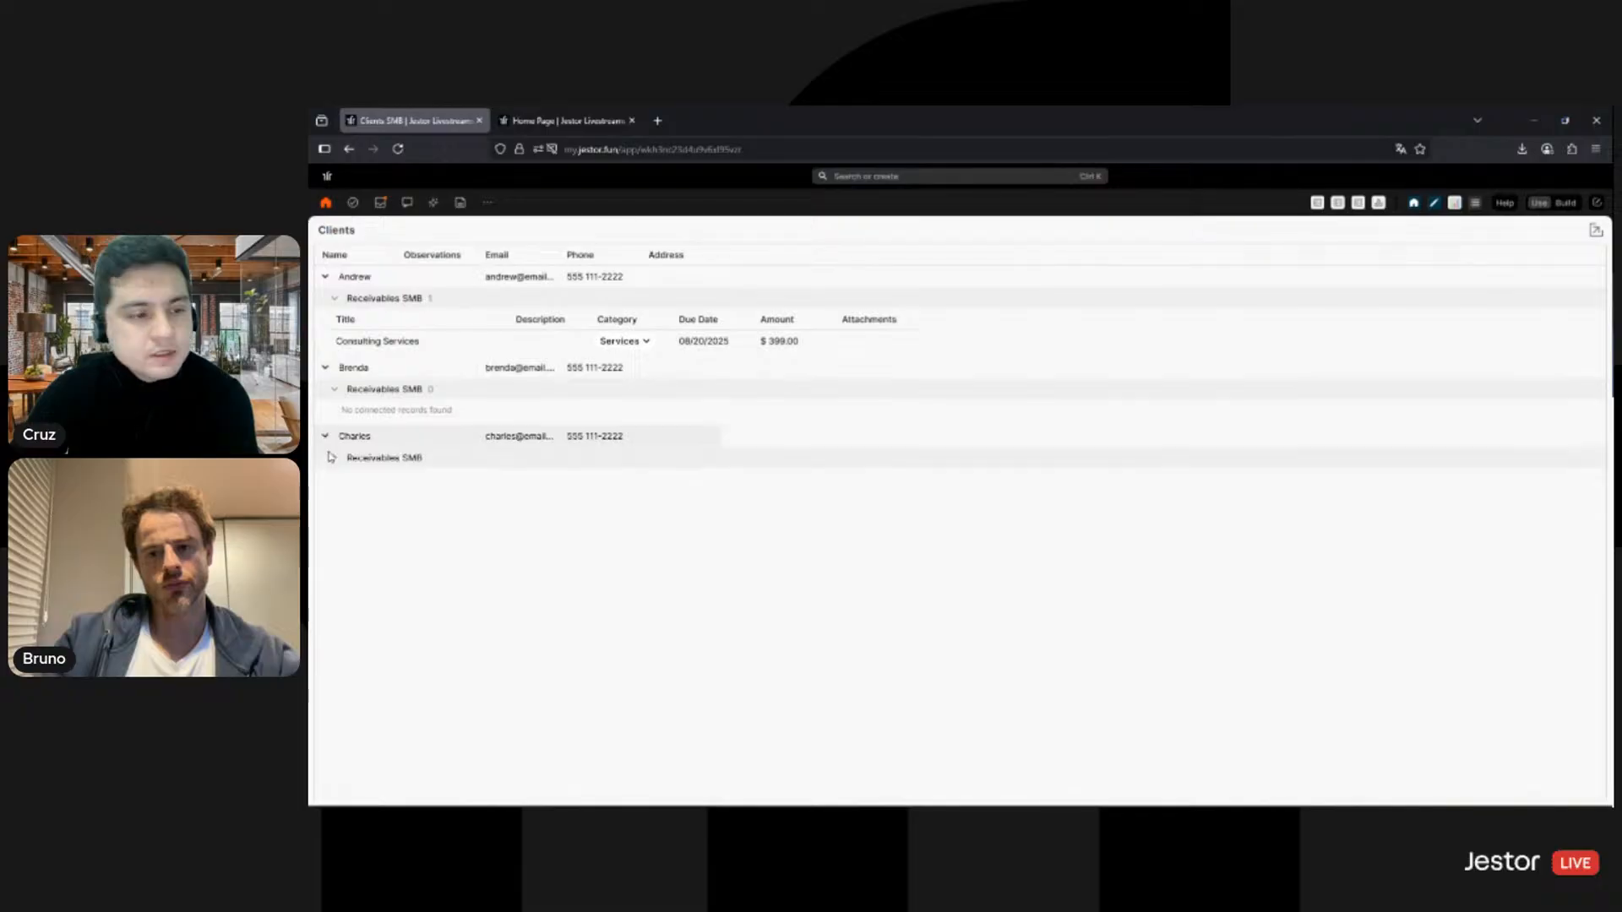
{"action": "left_click", "coordinate": [334, 459]}
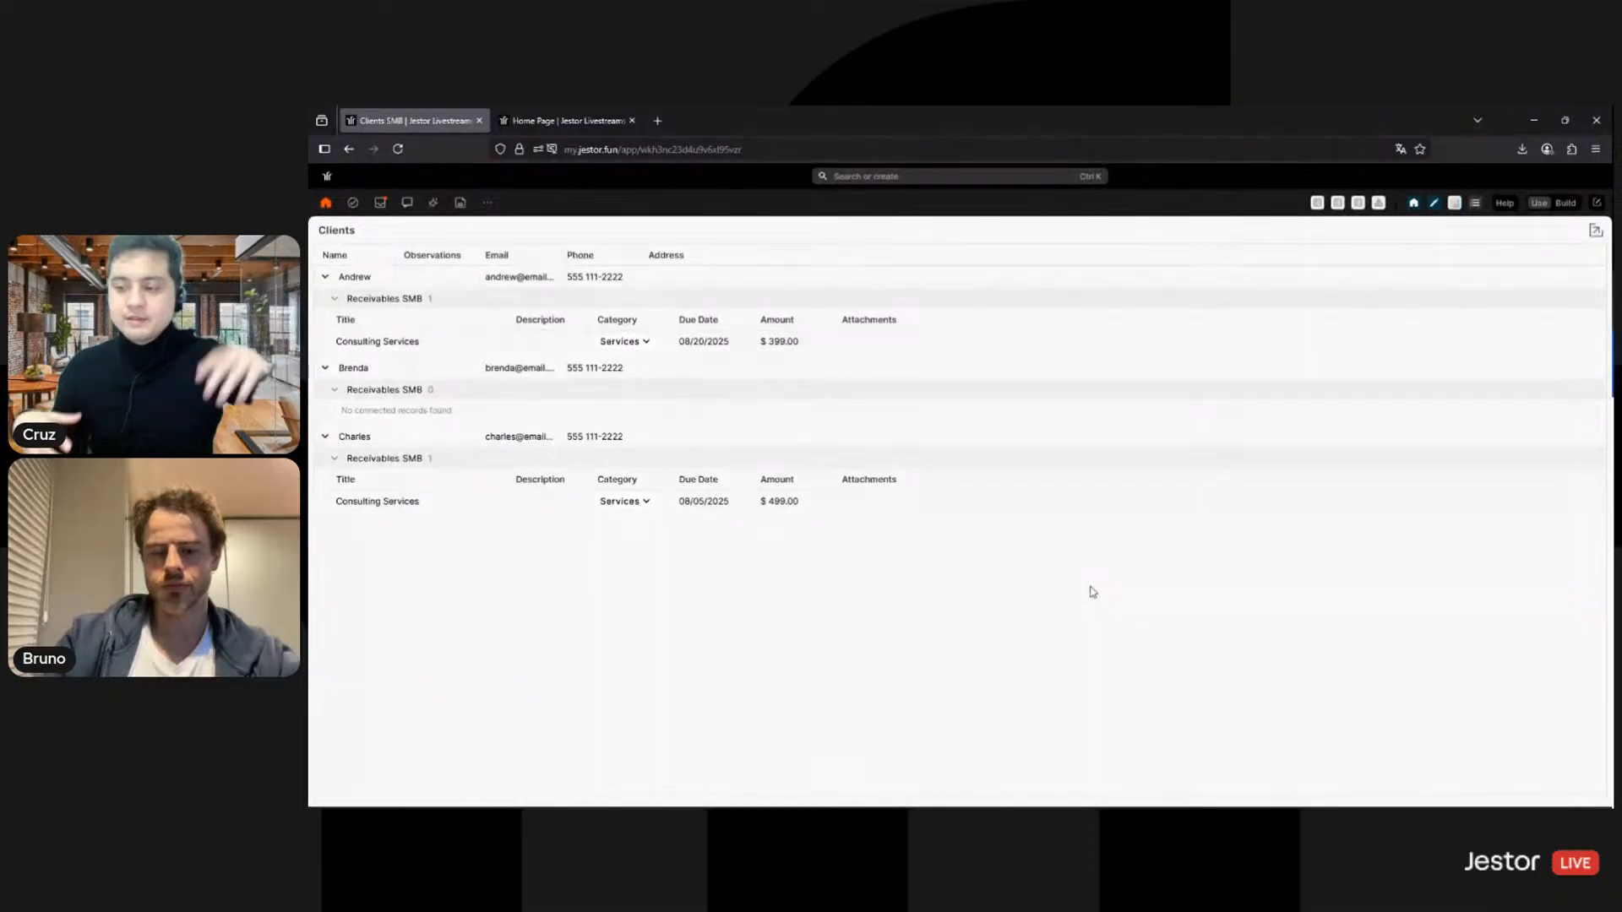
Step: Collapse all three client rows in the Clients table
{"action": "left_click", "coordinate": [326, 278]}
{"action": "left_click", "coordinate": [324, 303]}
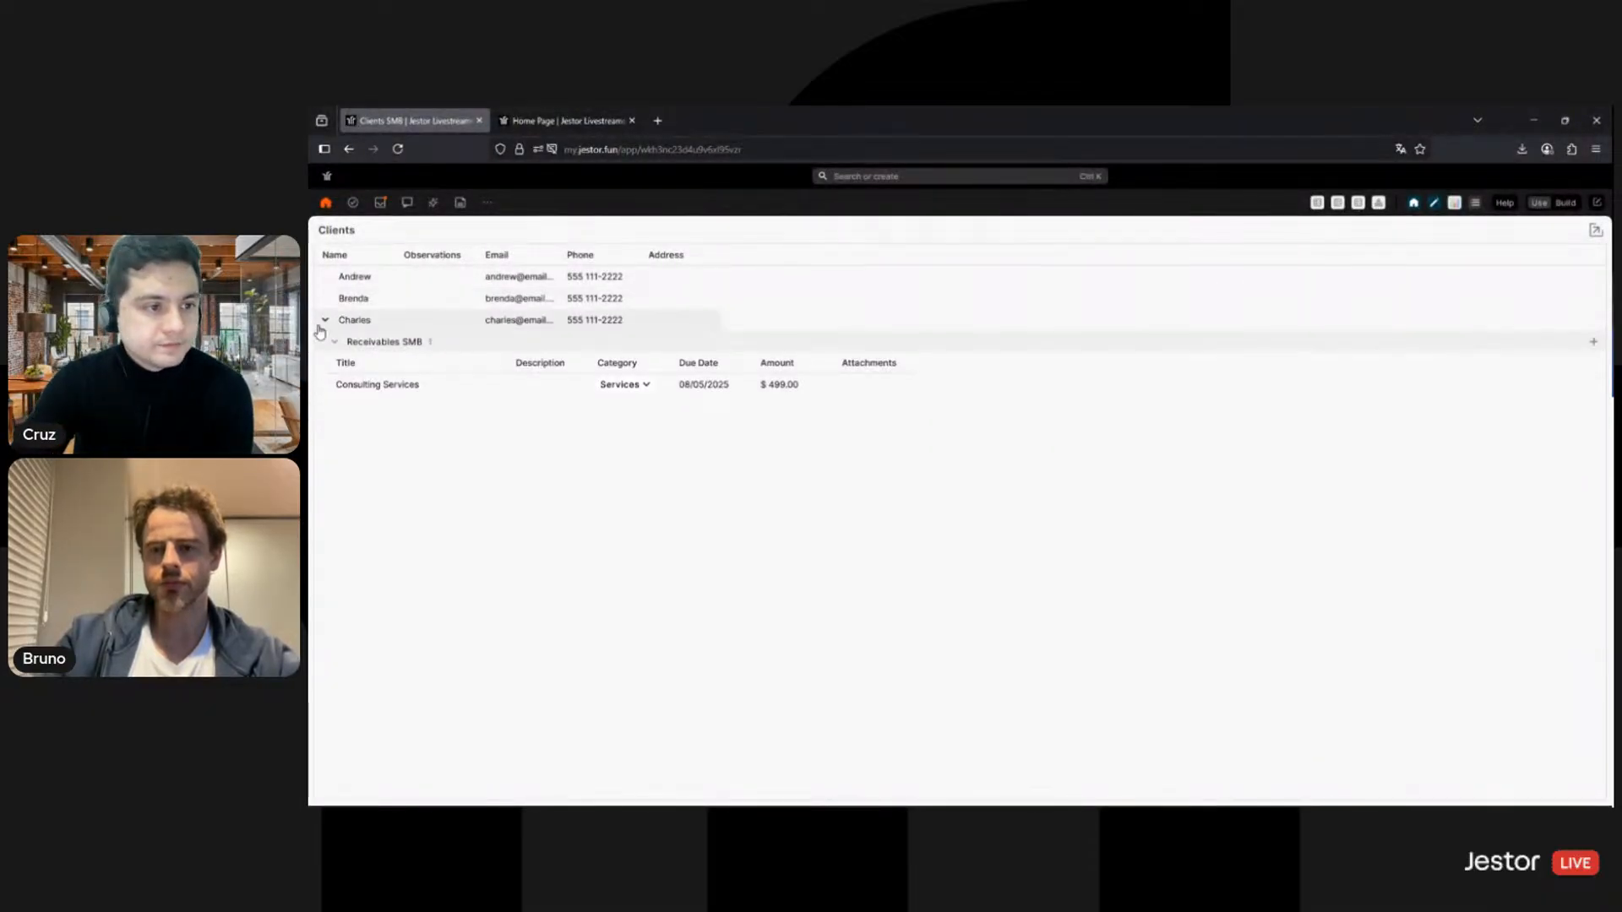
{"action": "left_click", "coordinate": [326, 324]}
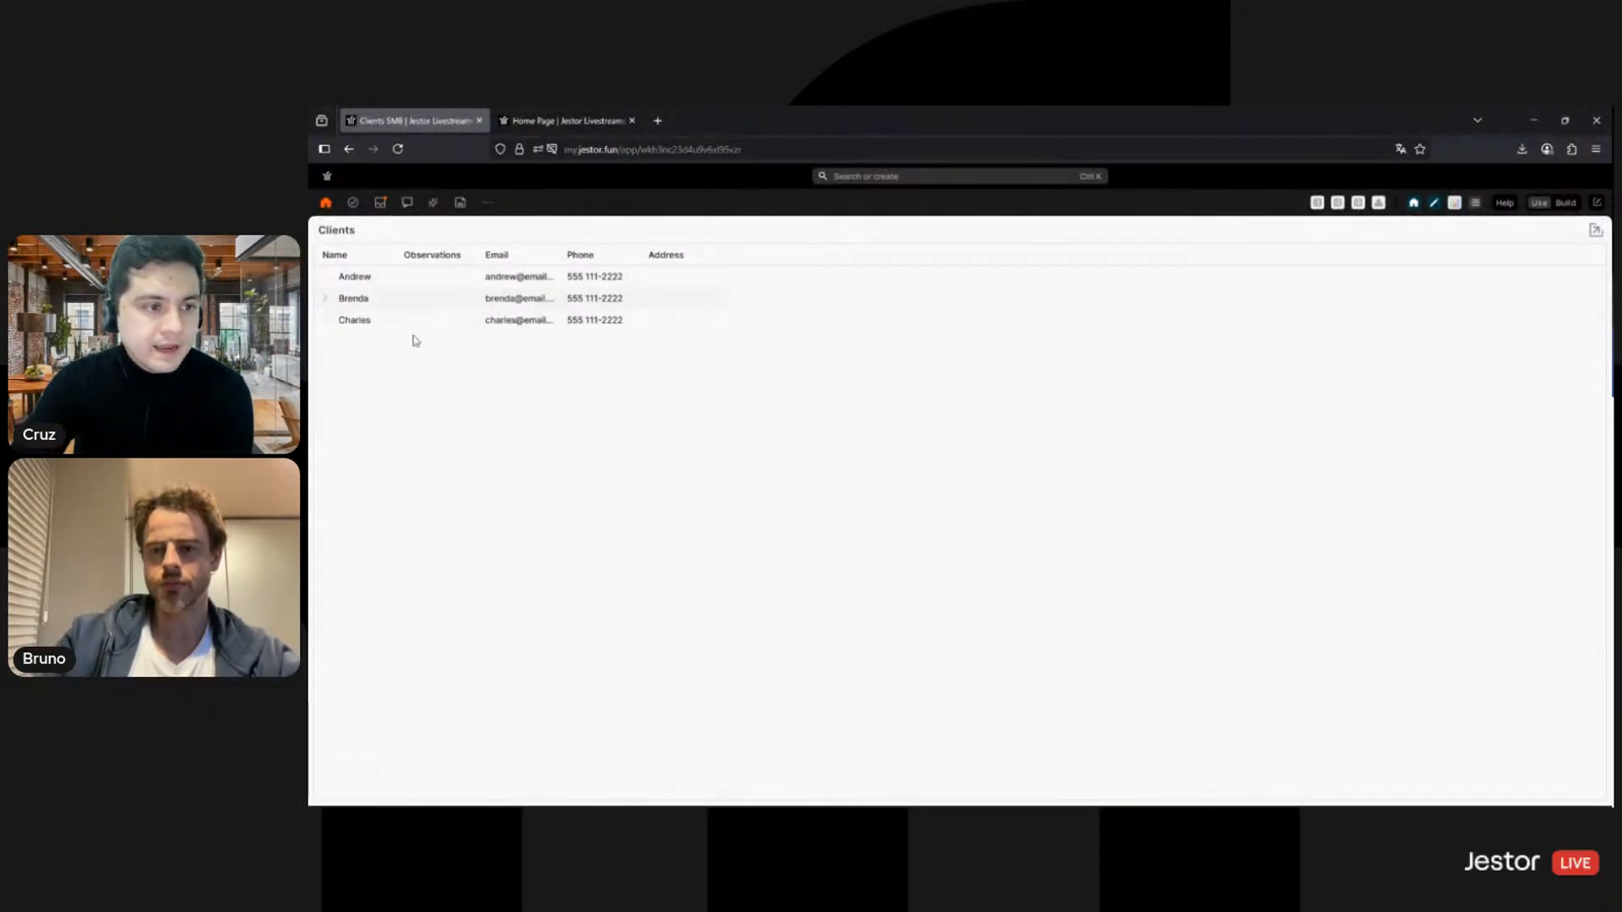
{"action": "left_click", "coordinate": [326, 321]}
{"action": "left_click", "coordinate": [324, 320]}
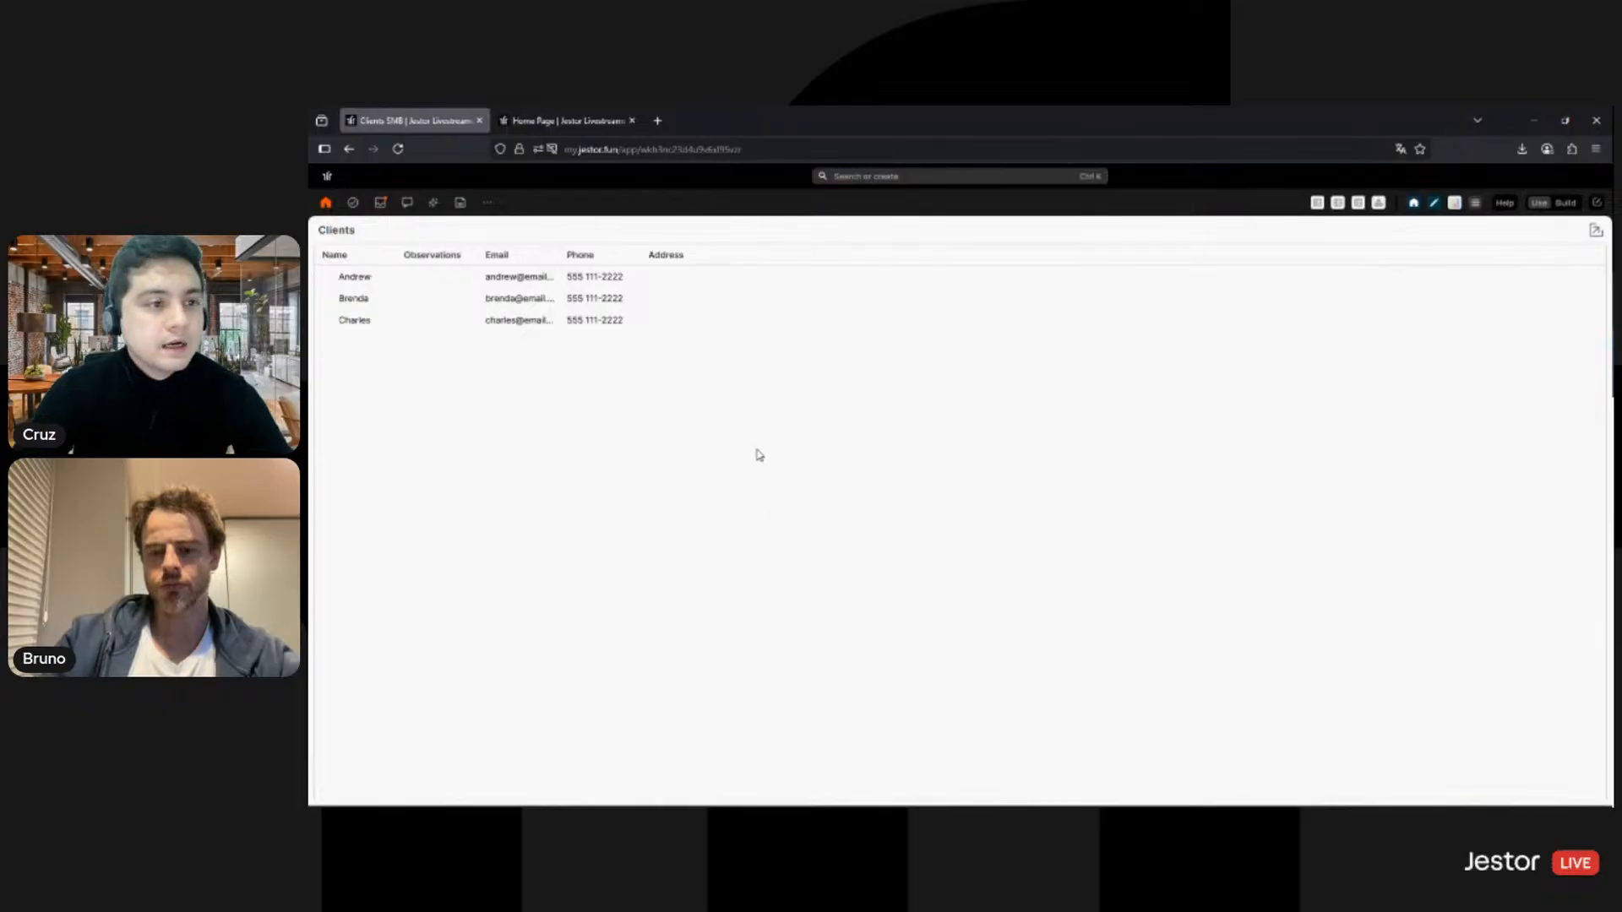
Step: Return to Build mode, add a Title Bar block to the Clients SMB app and set its bar color to #f8f8f8
{"action": "left_click", "coordinate": [1565, 204]}
{"action": "type", "text": "title"}
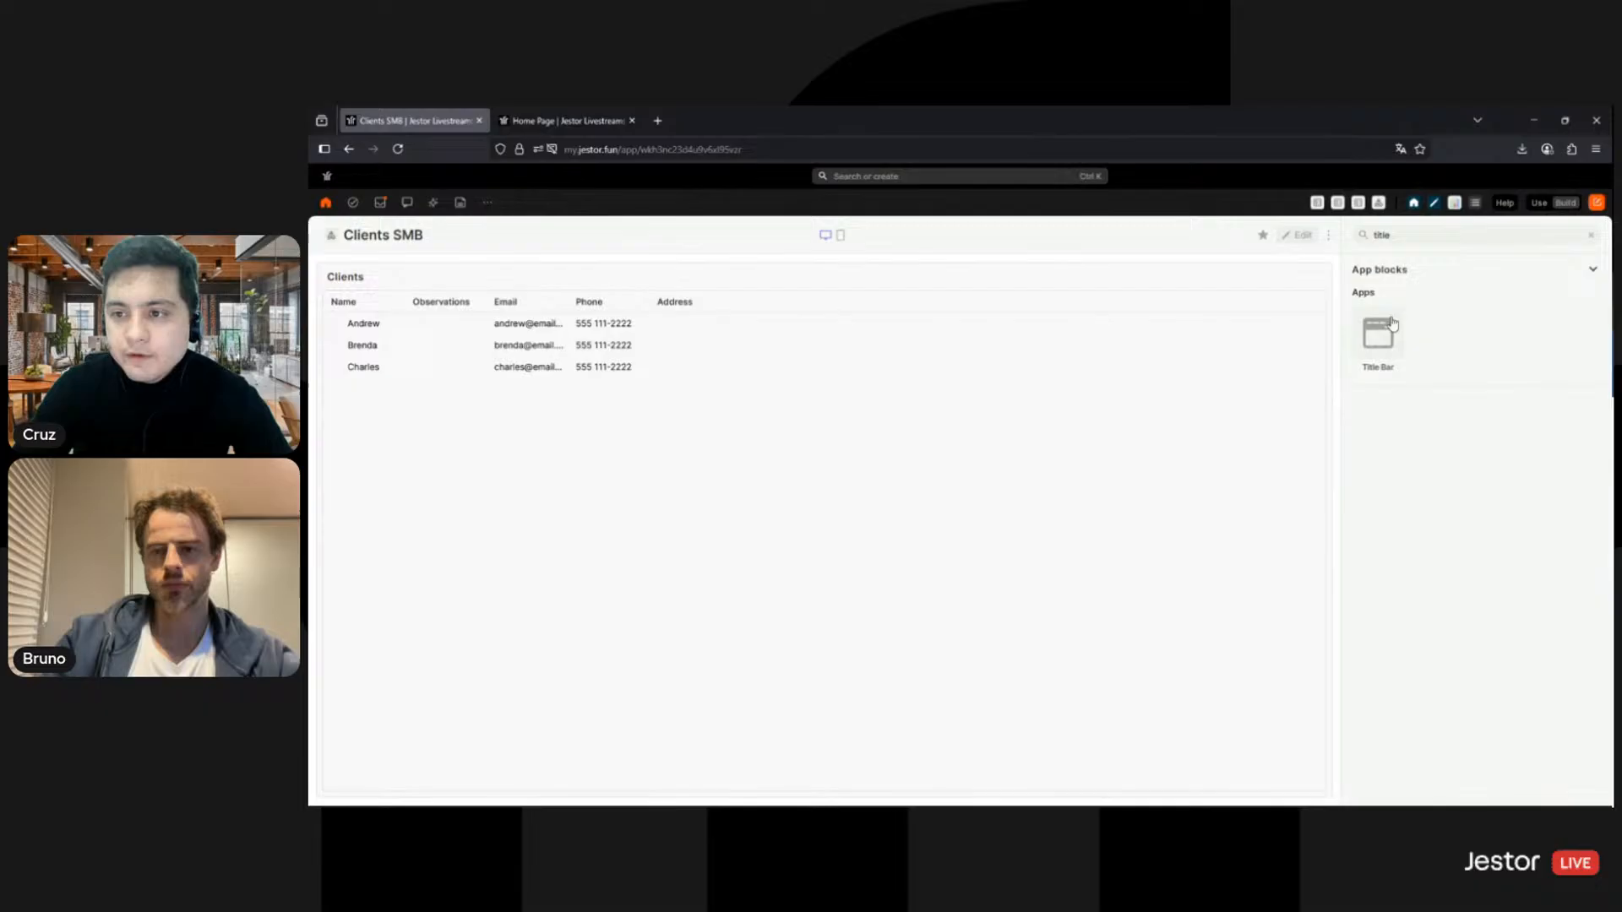
{"action": "left_click", "coordinate": [1392, 328]}
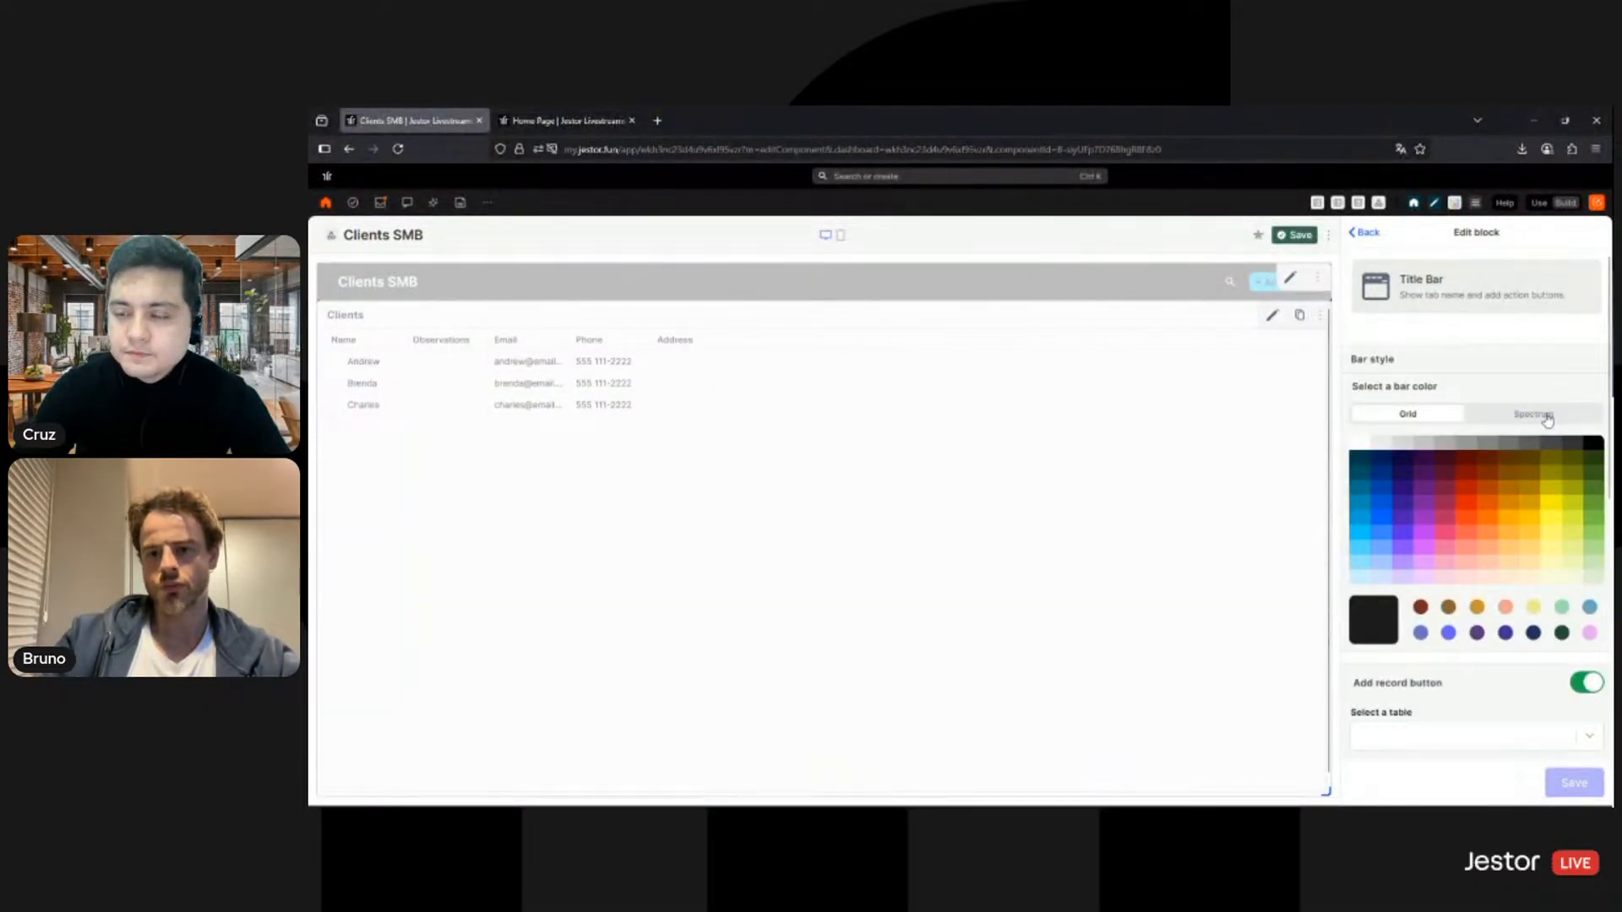
{"action": "left_click", "coordinate": [1544, 416]}
{"action": "type", "text": "f8f8f8"}
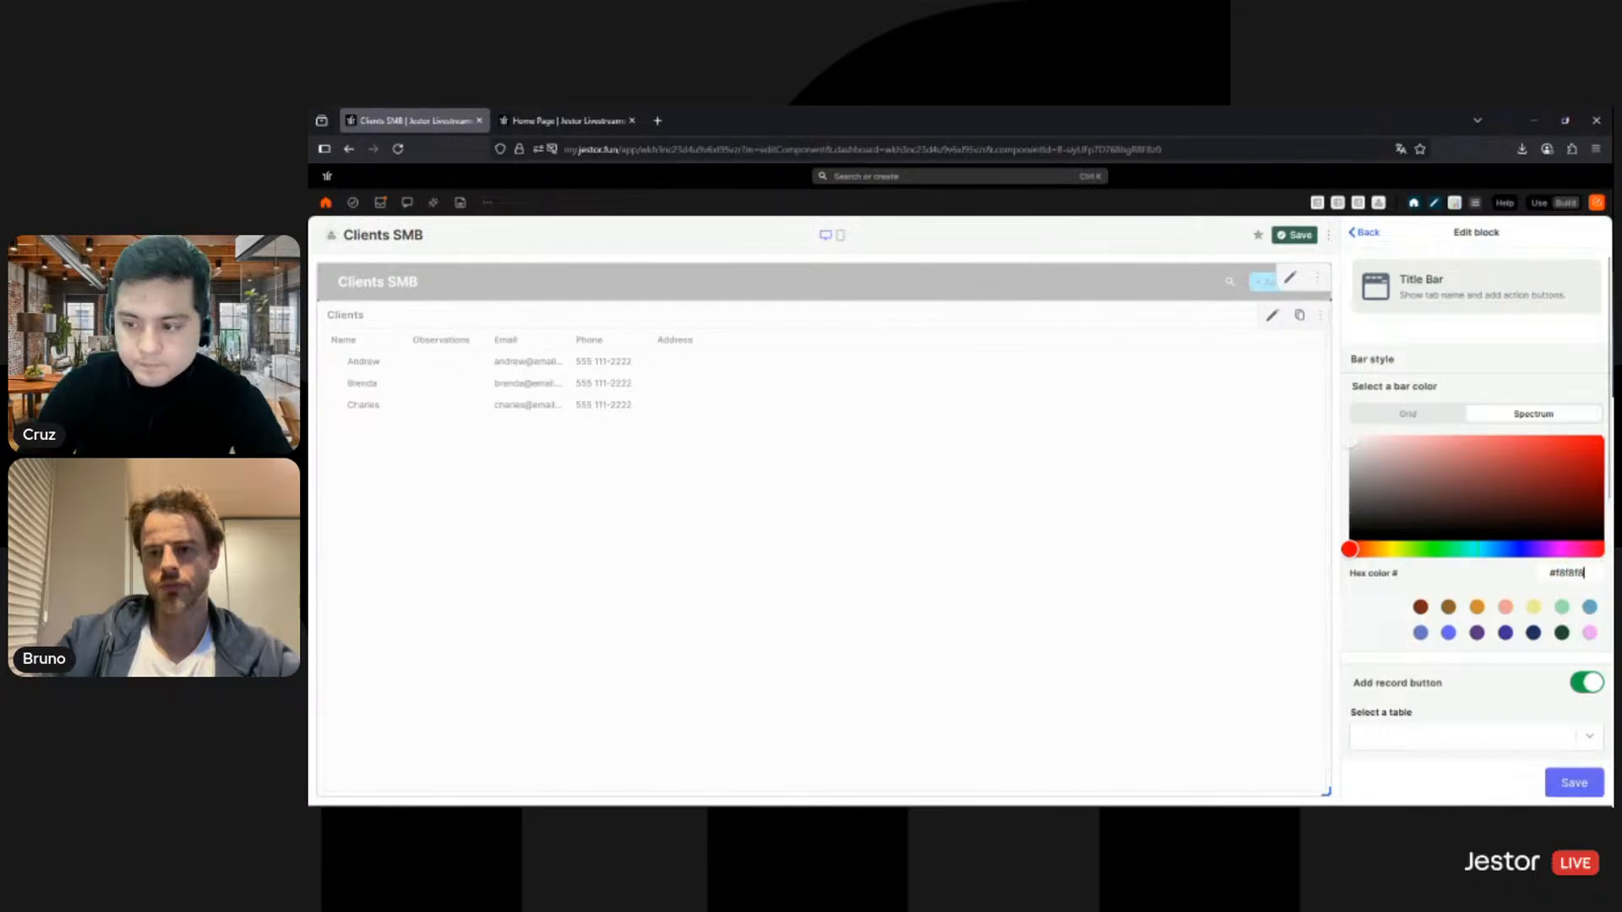
Step: Link the title bar's add record button to the Clients SMB table and make the button blue
{"action": "scroll", "coordinate": [1521, 583], "scroll_direction": "down", "scroll_amount": 2}
{"action": "left_click", "coordinate": [1502, 579]}
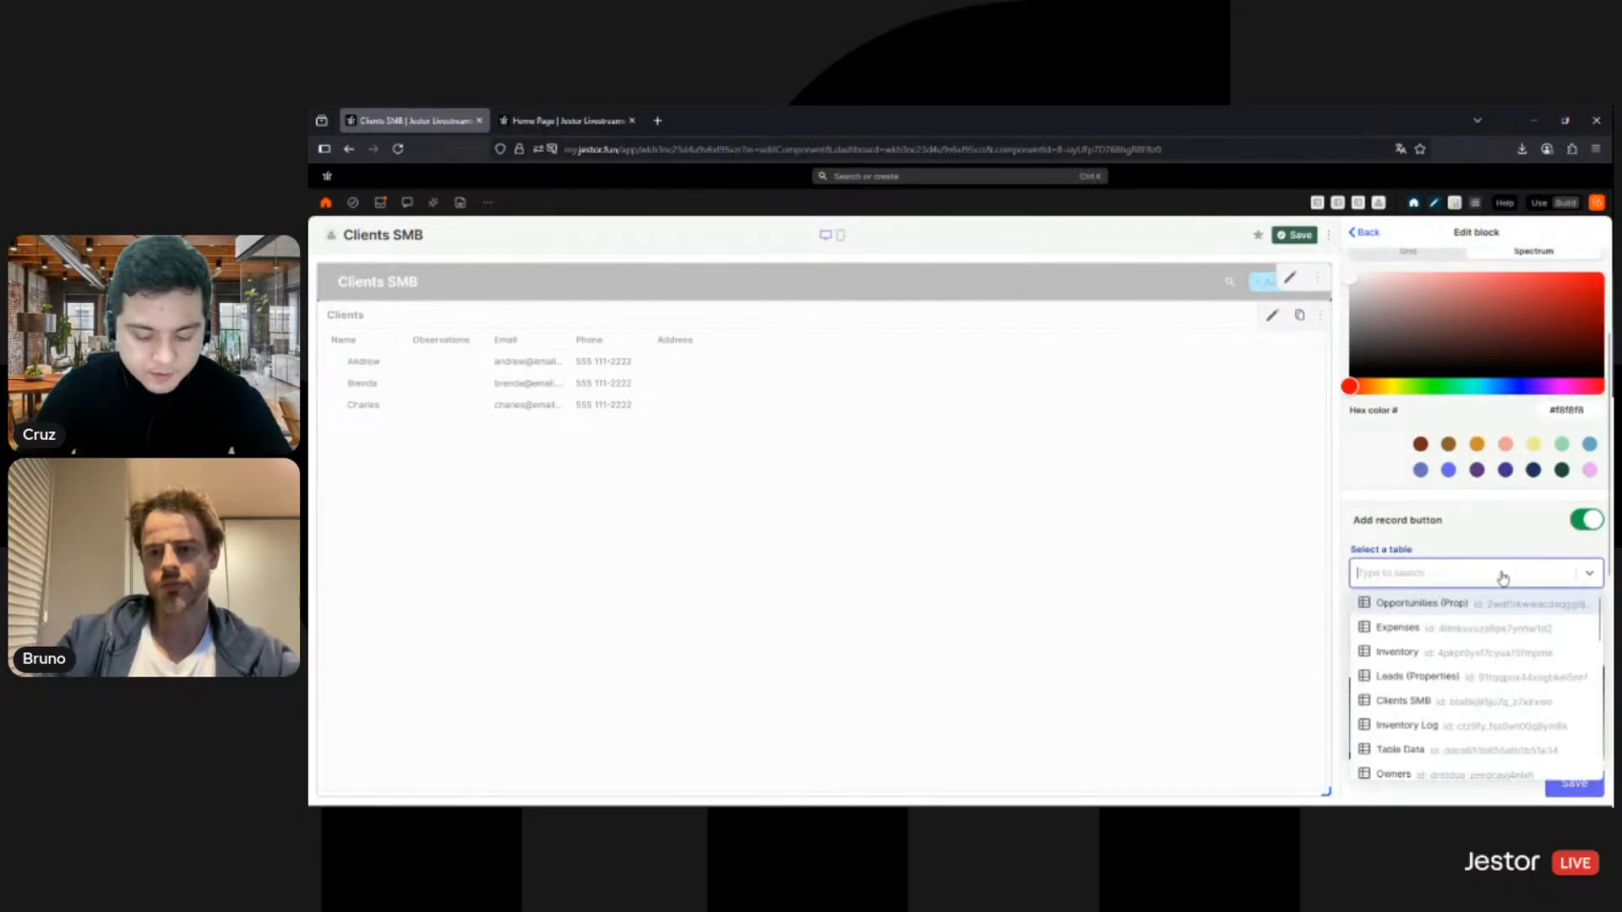
{"action": "type", "text": "i"}
{"action": "type", "text": "lien"}
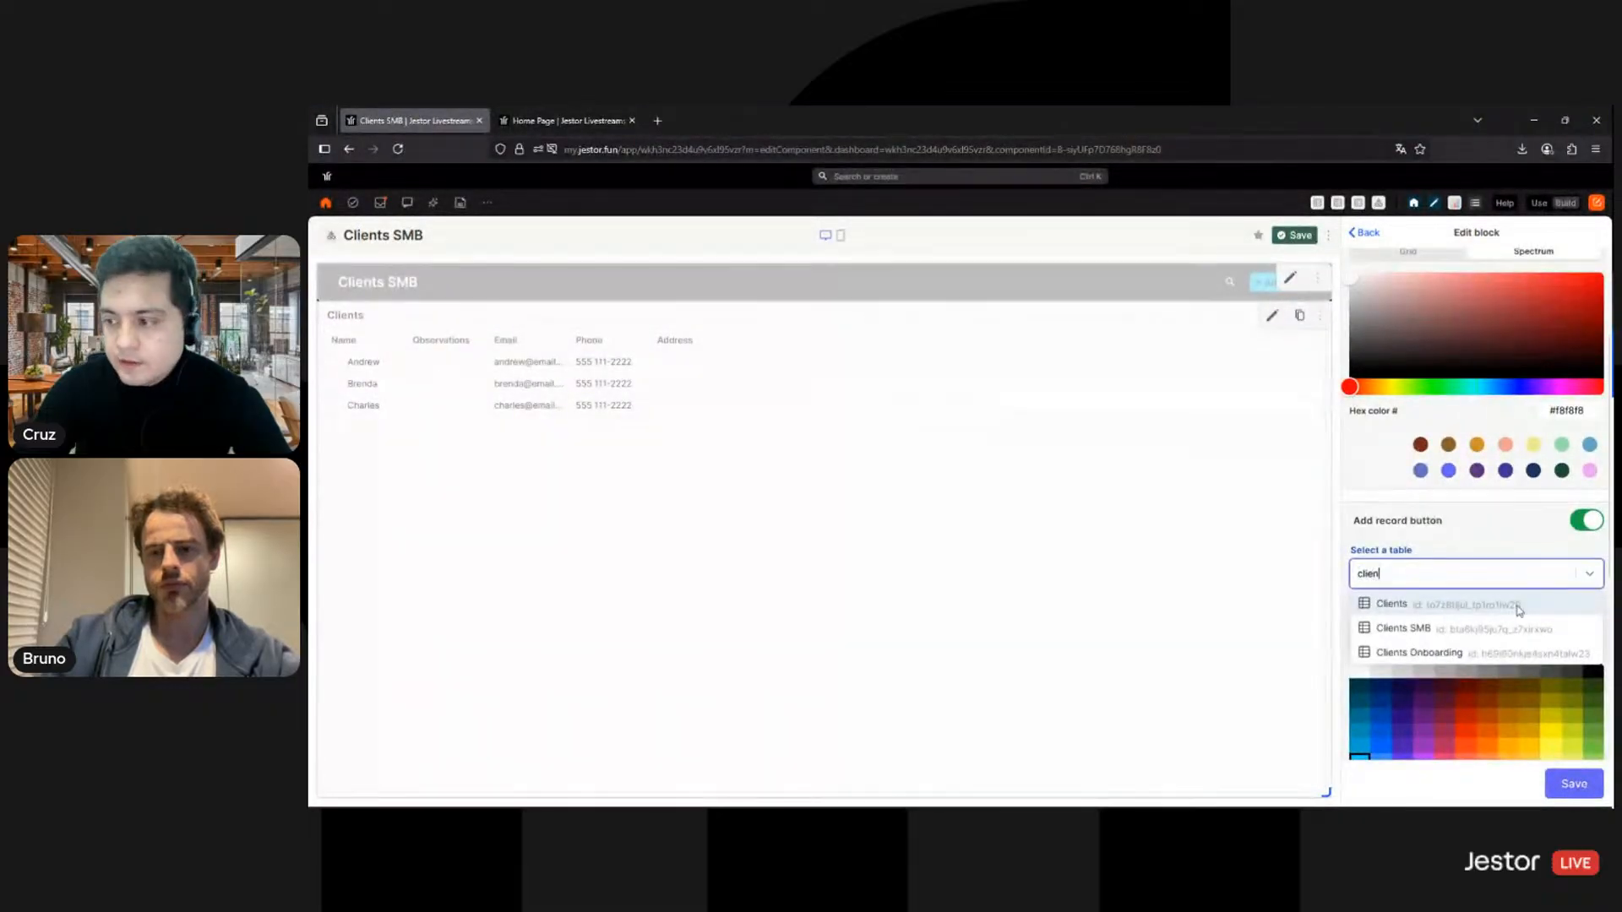
{"action": "left_click", "coordinate": [1385, 628]}
{"action": "scroll", "coordinate": [1456, 531], "scroll_direction": "down", "scroll_amount": 2}
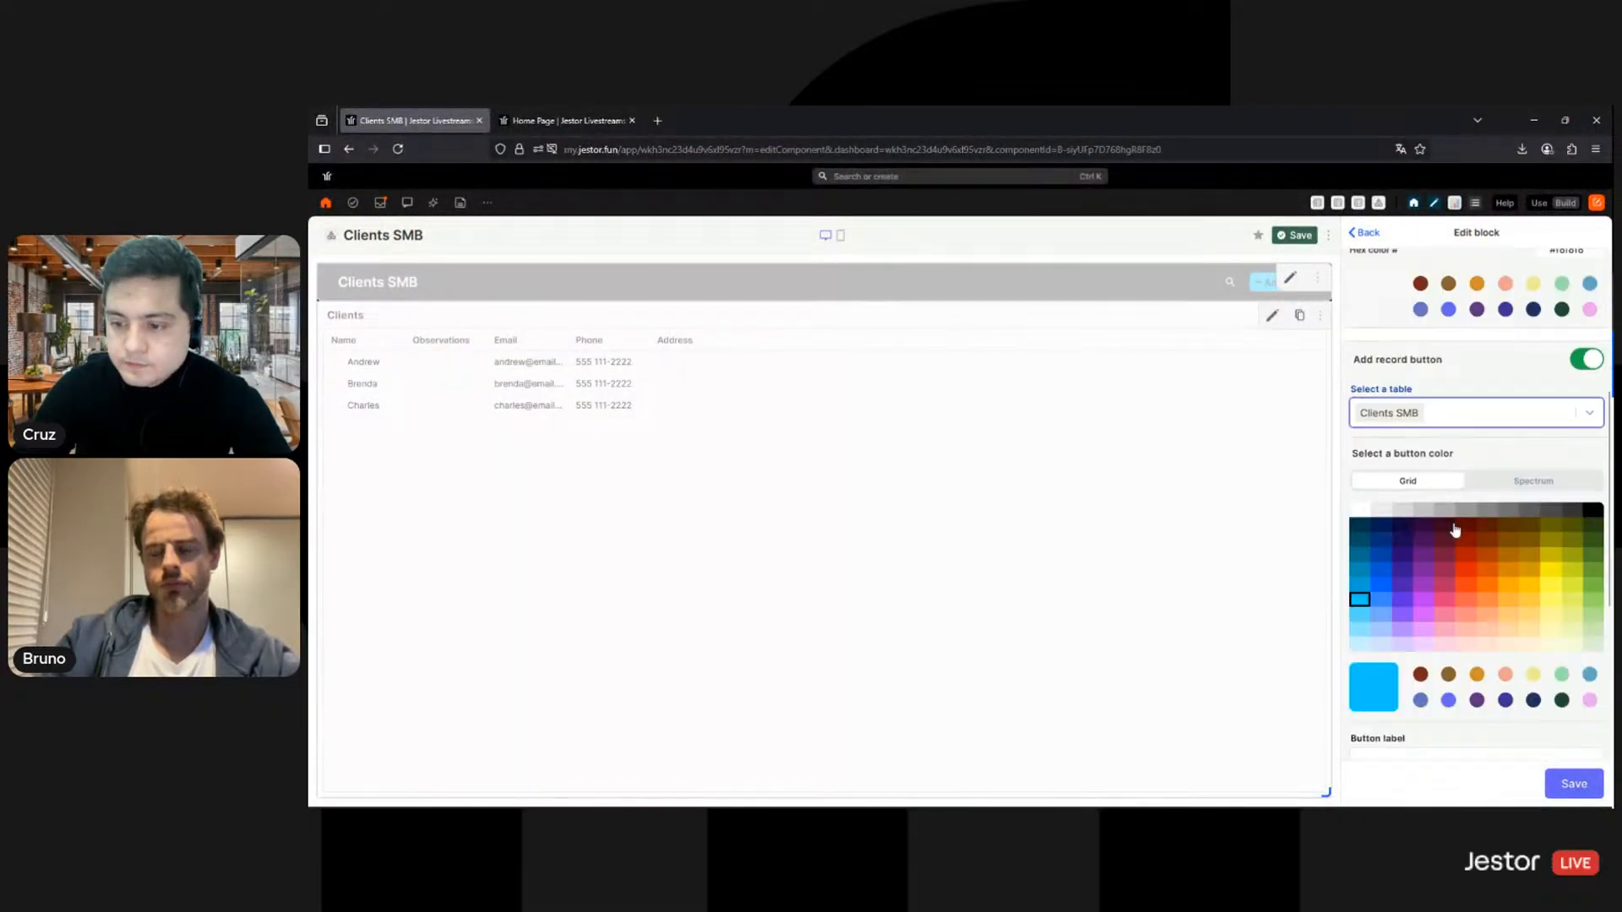
{"action": "left_click", "coordinate": [1386, 573]}
Step: Label the button New Client, set its form source to Default table form with search off, and save the title bar block
{"action": "scroll", "coordinate": [1453, 608], "scroll_direction": "down", "scroll_amount": 2}
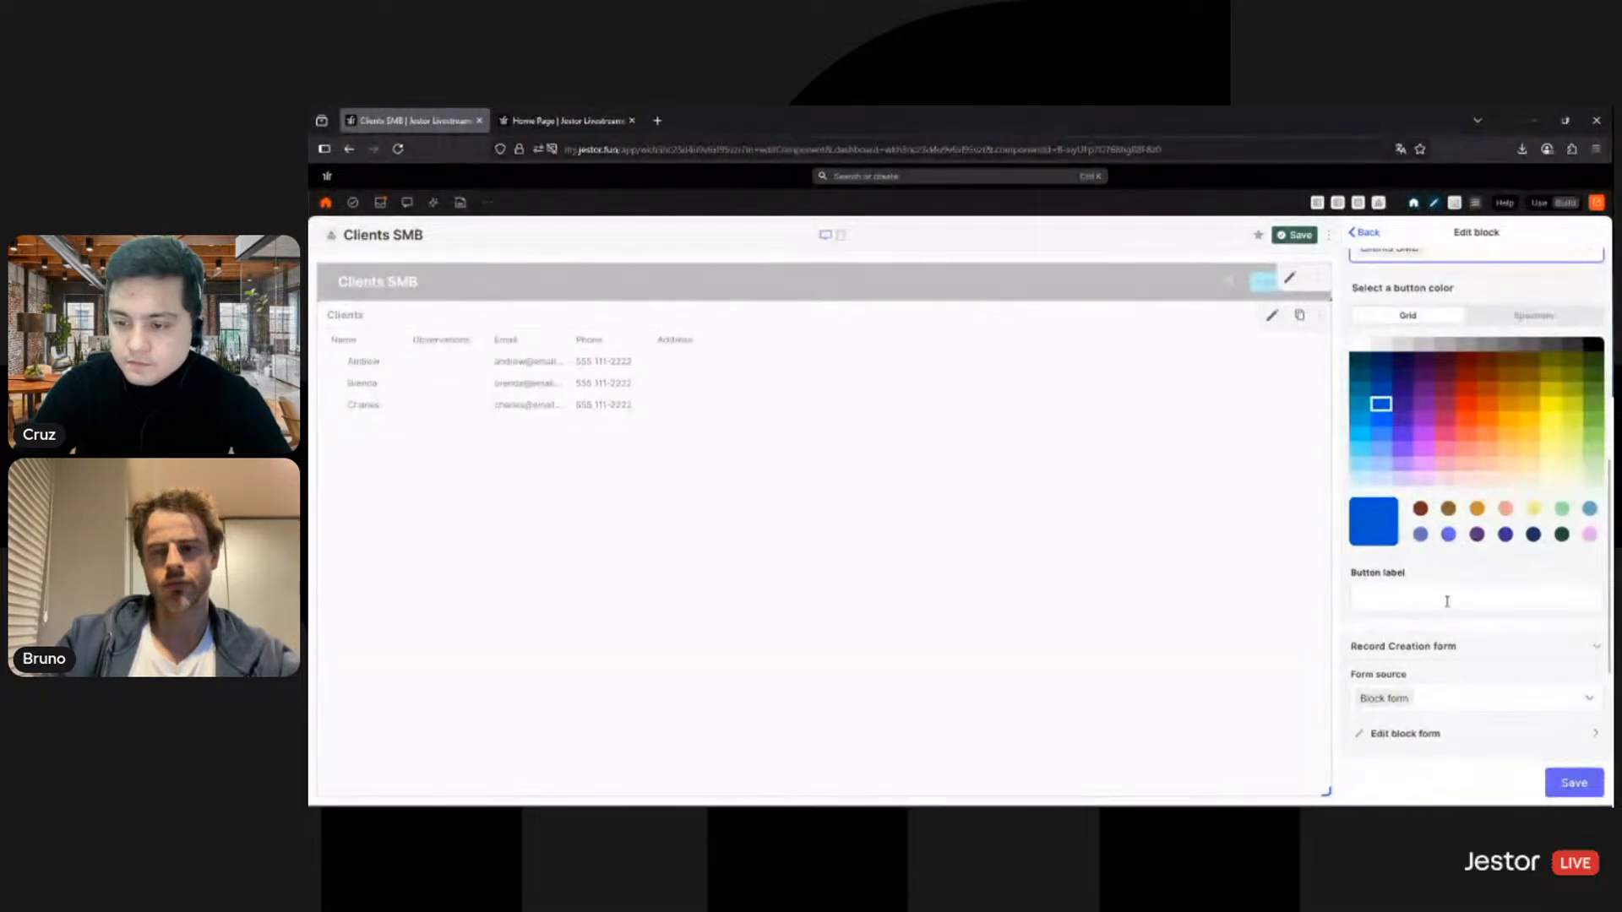
{"action": "left_click", "coordinate": [1446, 602]}
{"action": "type", "text": "New cLient"}
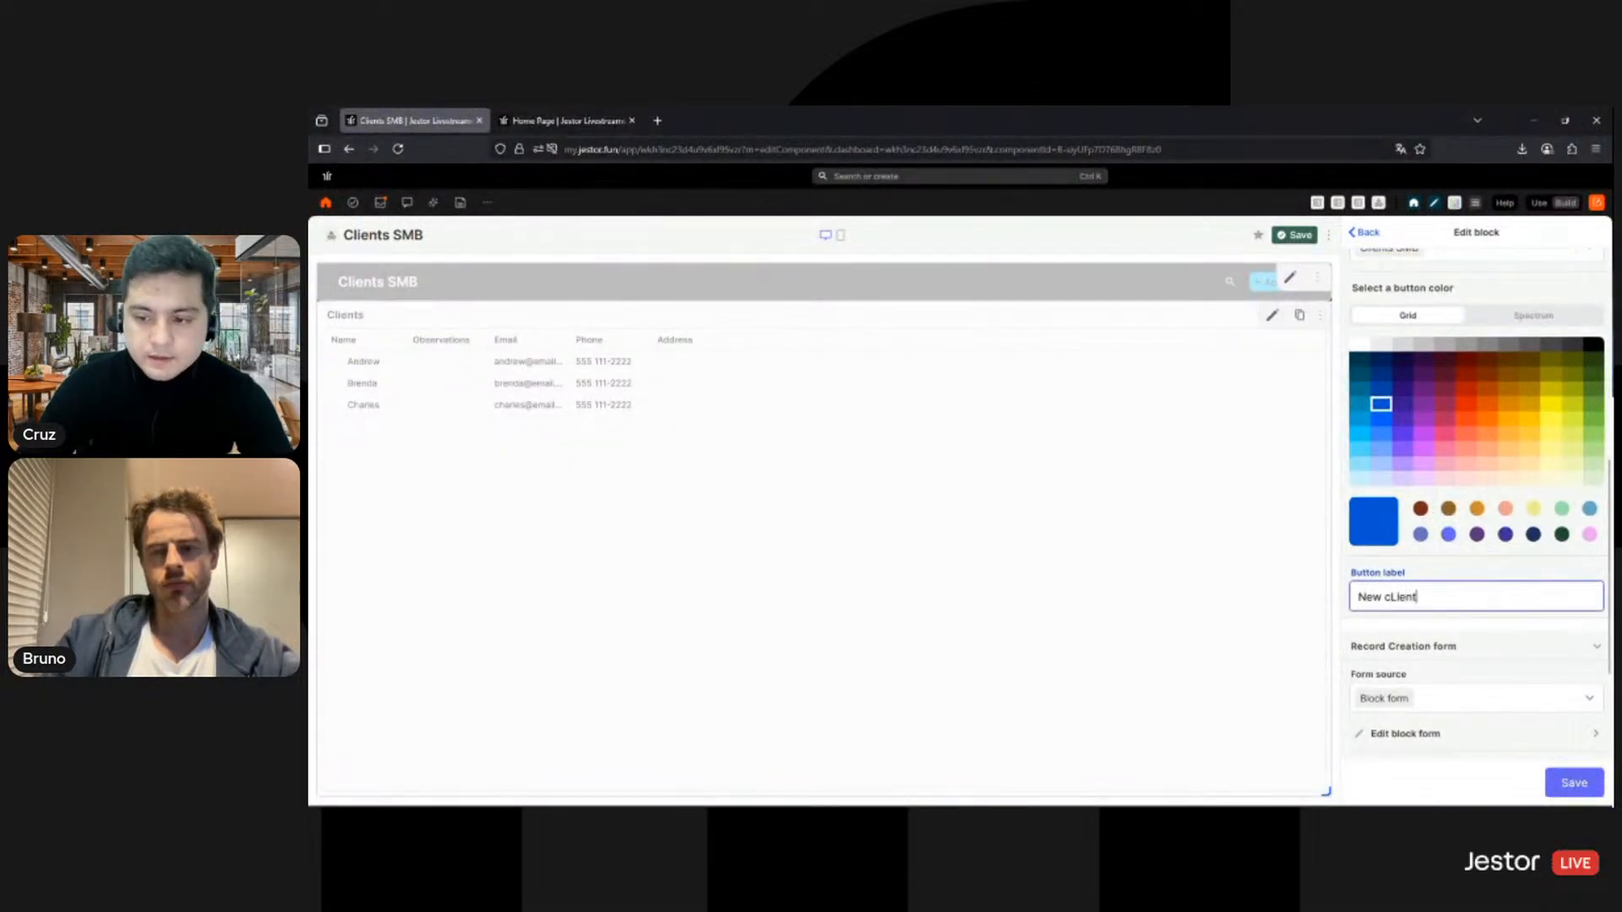
{"action": "key", "text": "BackSpace"}
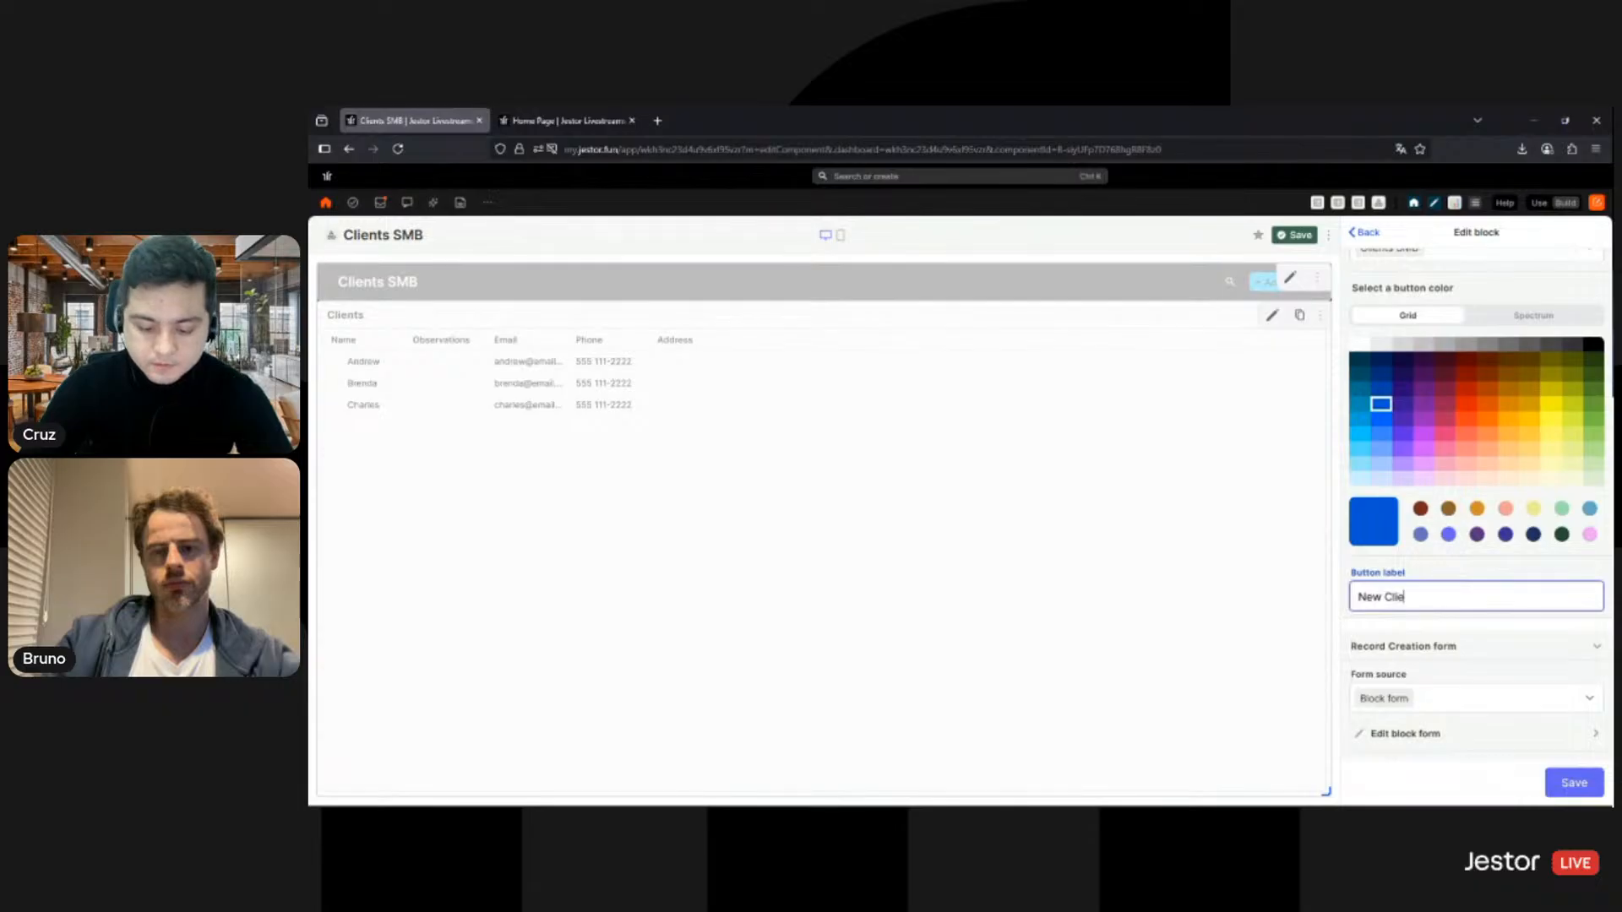
{"action": "scroll", "coordinate": [1470, 710], "scroll_direction": "down", "scroll_amount": 1}
{"action": "left_click", "coordinate": [1441, 622]}
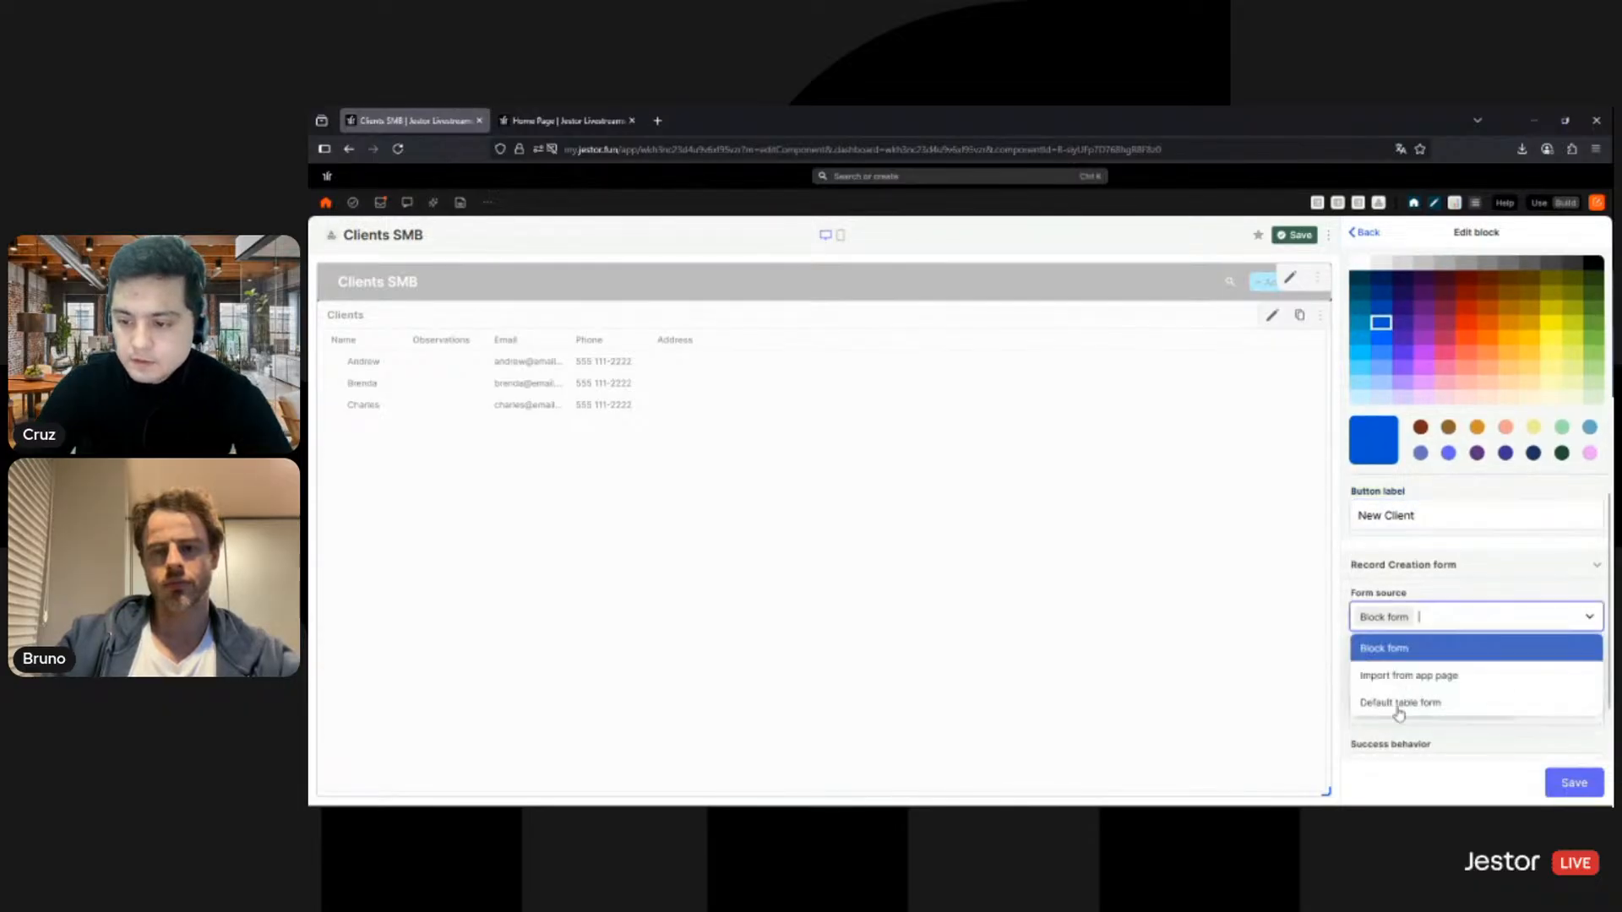
{"action": "left_click", "coordinate": [1398, 703]}
{"action": "scroll", "coordinate": [1492, 718], "scroll_direction": "down", "scroll_amount": 1}
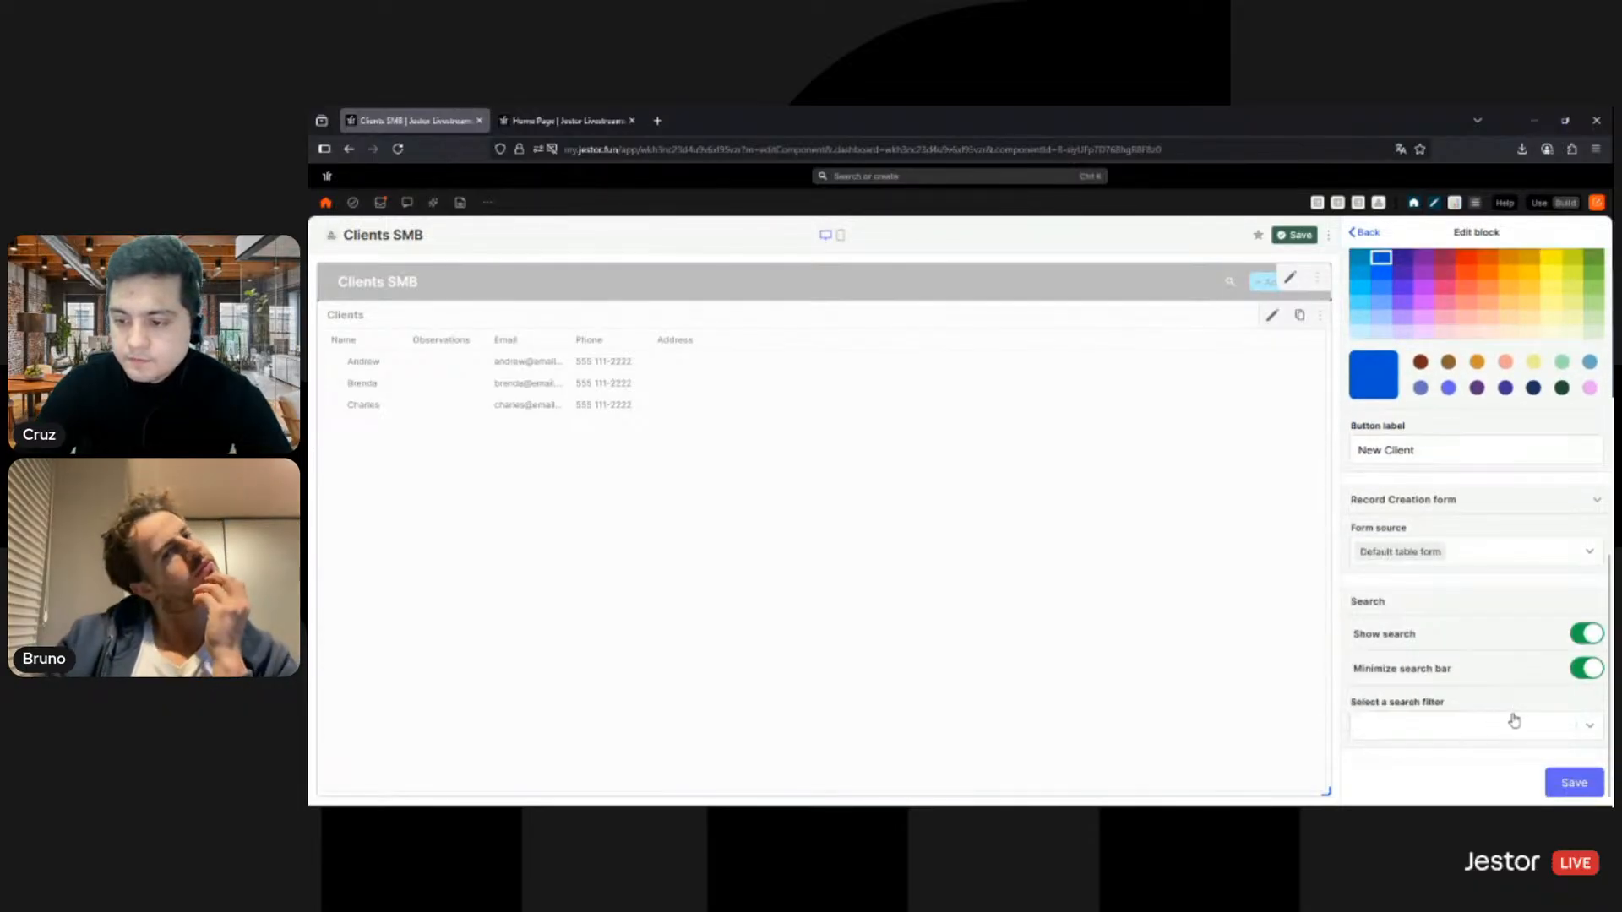
{"action": "left_click", "coordinate": [1564, 781]}
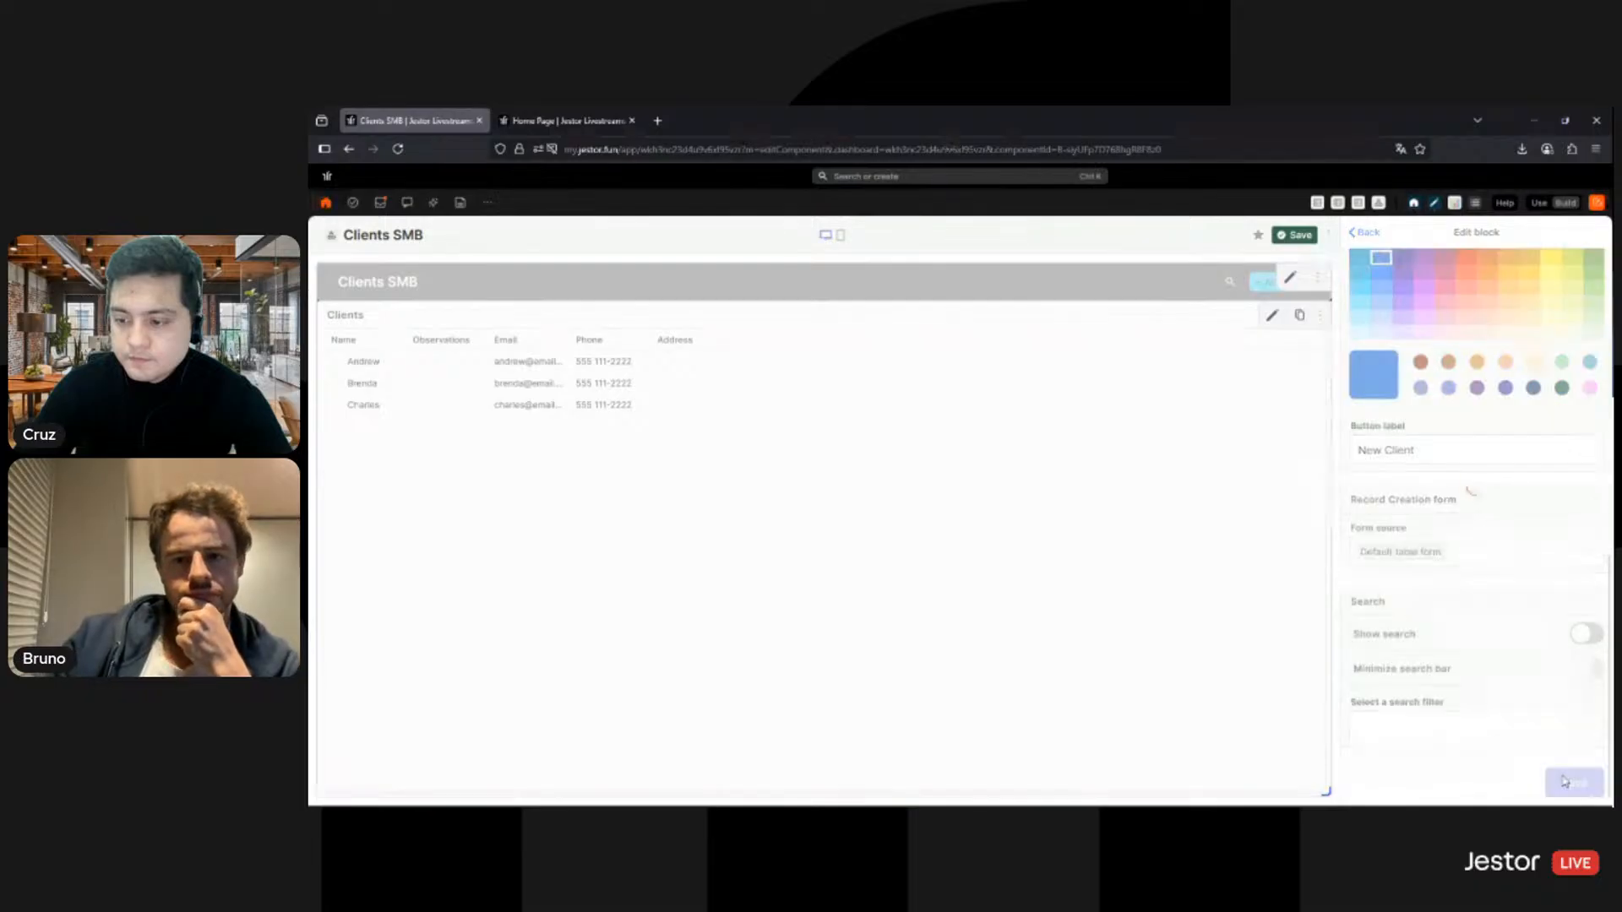
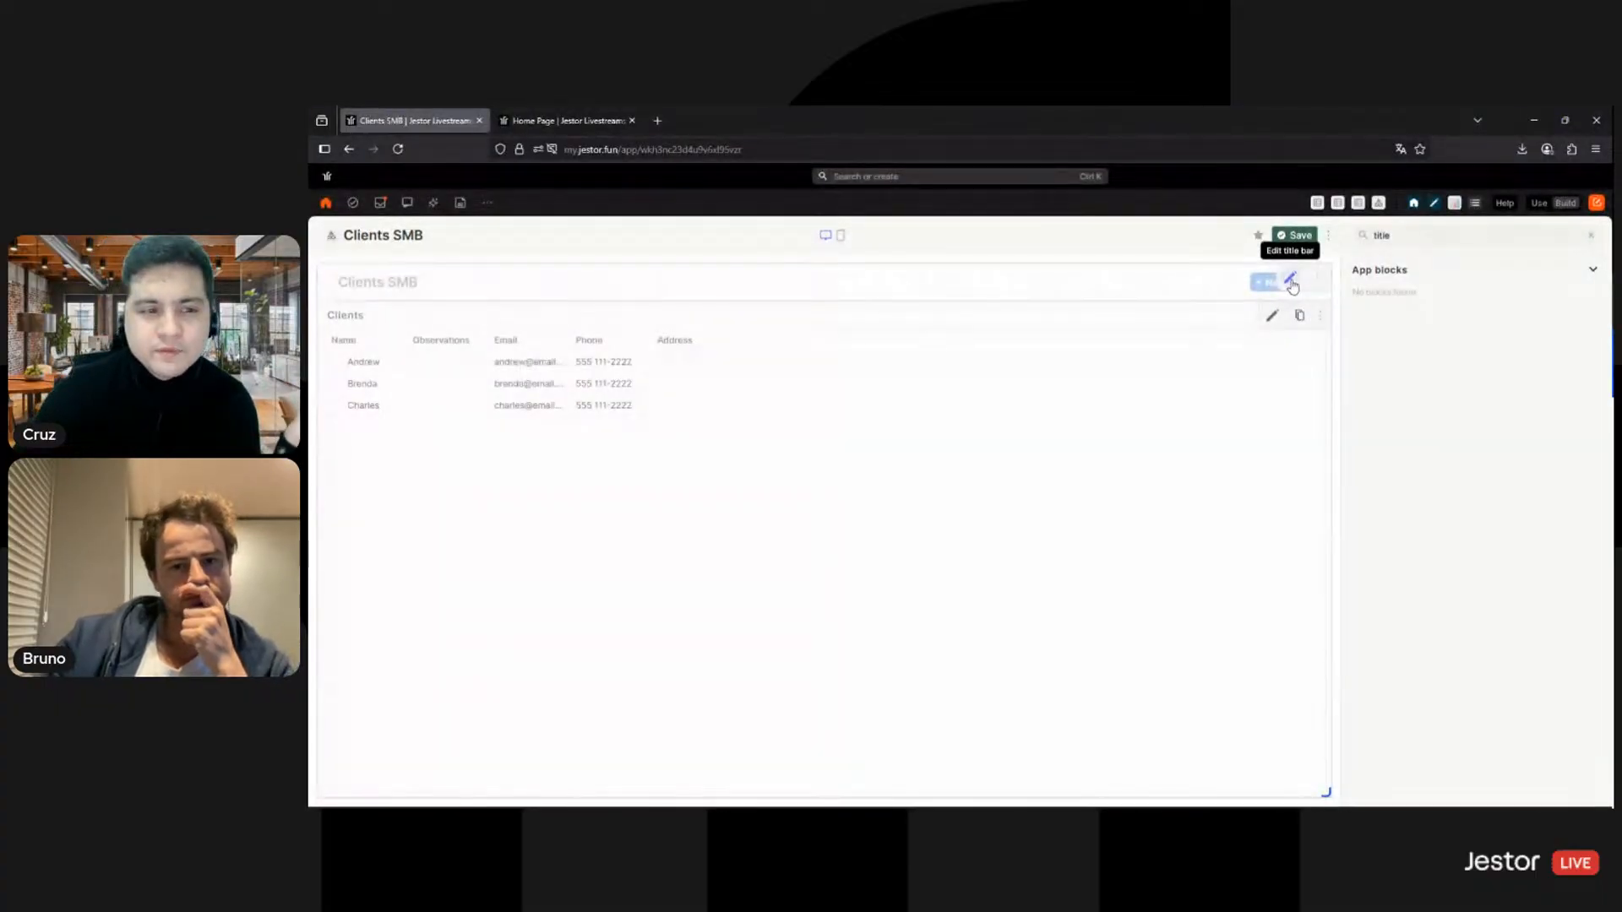
Step: Edit the title bar again to enable Show search and Minimize search bar, and save the block
{"action": "left_click", "coordinate": [1290, 281]}
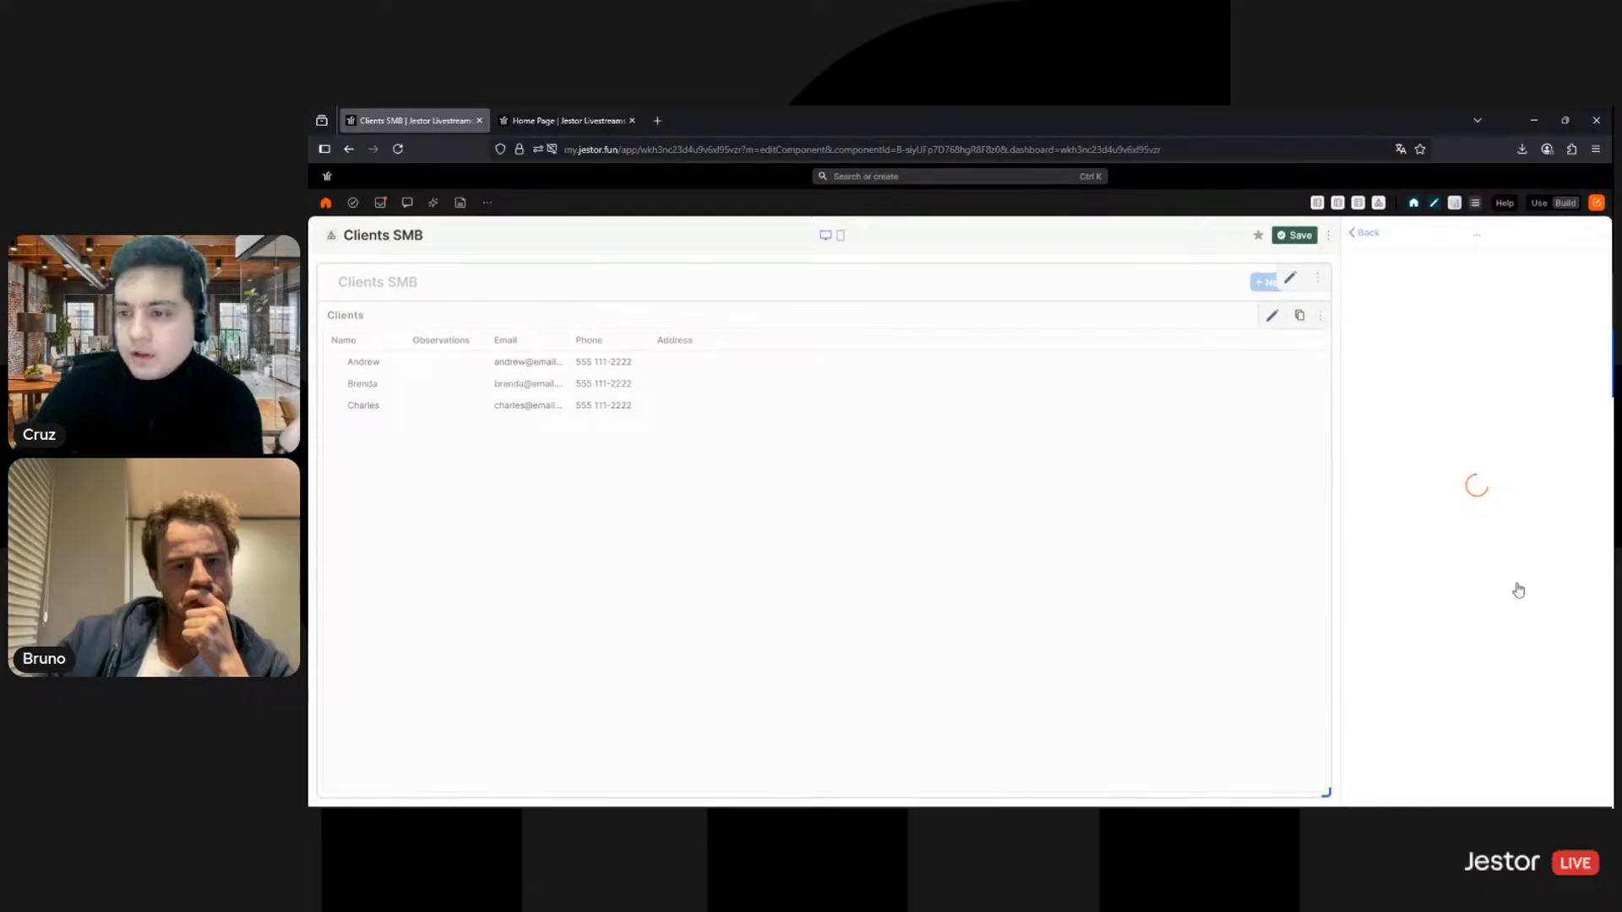
{"action": "scroll", "coordinate": [1533, 600], "scroll_direction": "down", "scroll_amount": 3}
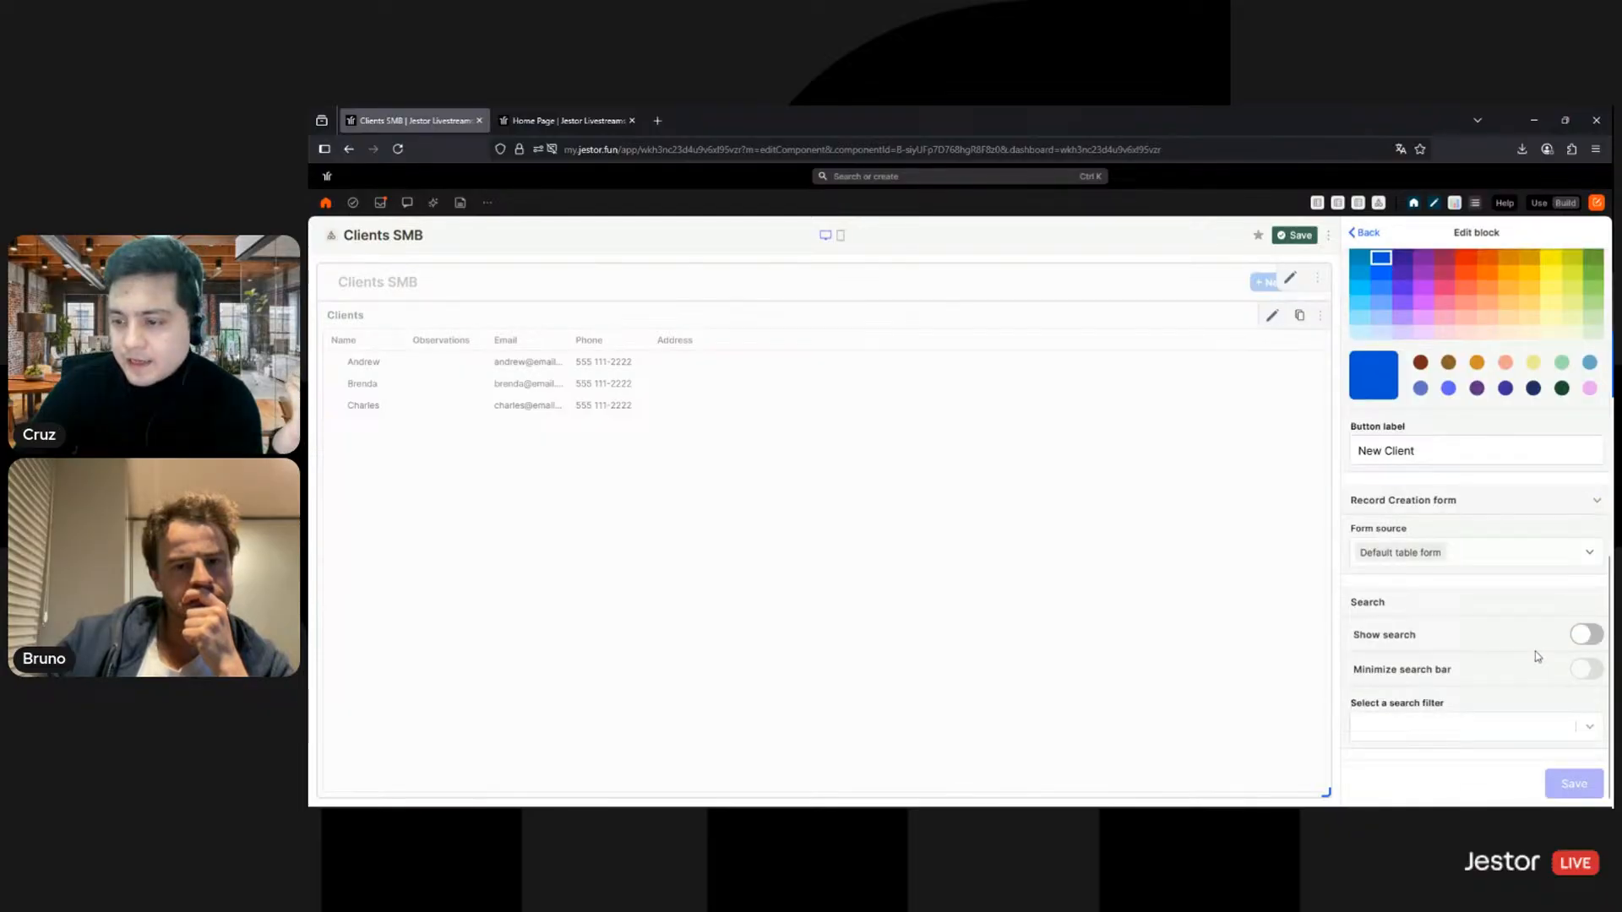
{"action": "left_click", "coordinate": [1585, 634]}
{"action": "left_click", "coordinate": [1585, 669]}
{"action": "left_click", "coordinate": [1570, 783]}
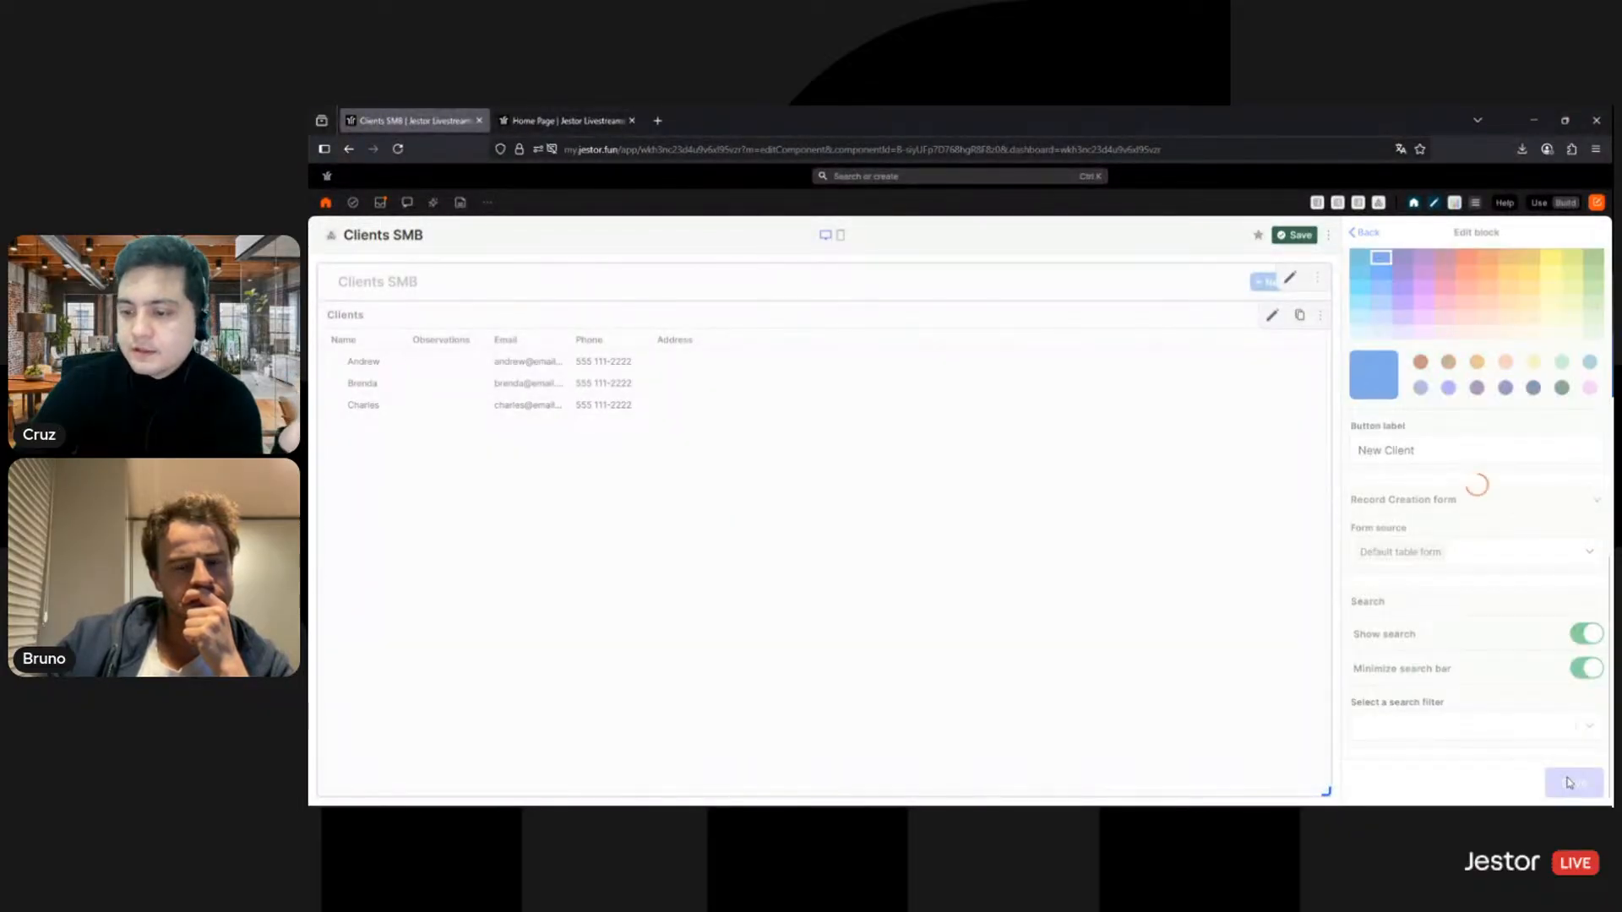
Step: Save the Clients SMB app and test the title bar search with the second client's name, clearing it when done
{"action": "left_click", "coordinate": [1294, 236]}
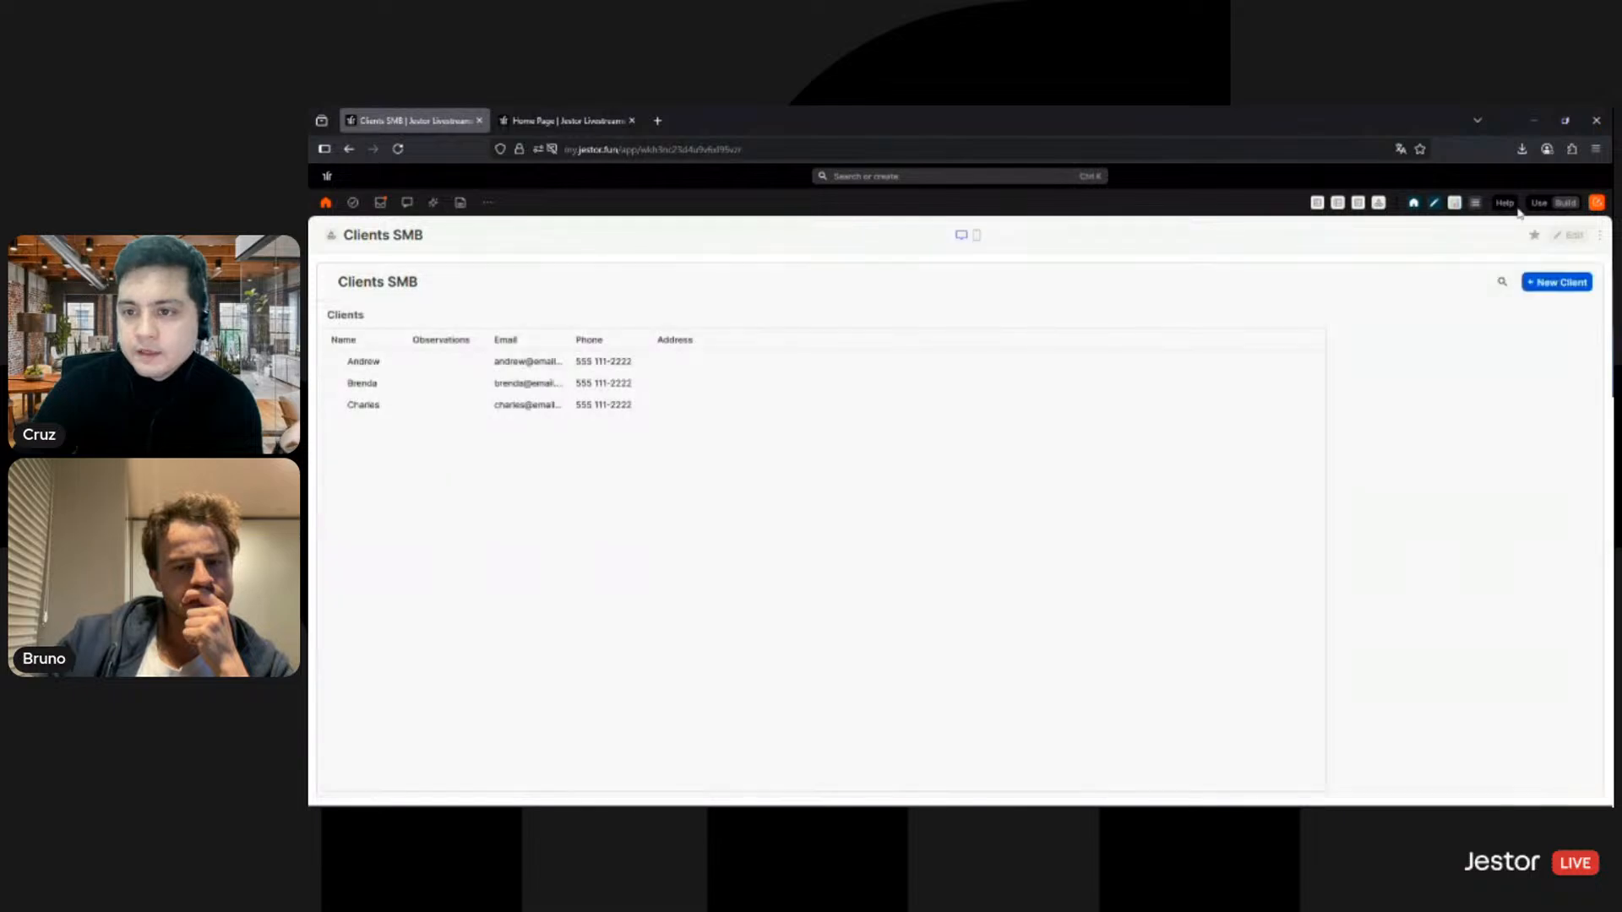
{"action": "left_click", "coordinate": [1499, 284]}
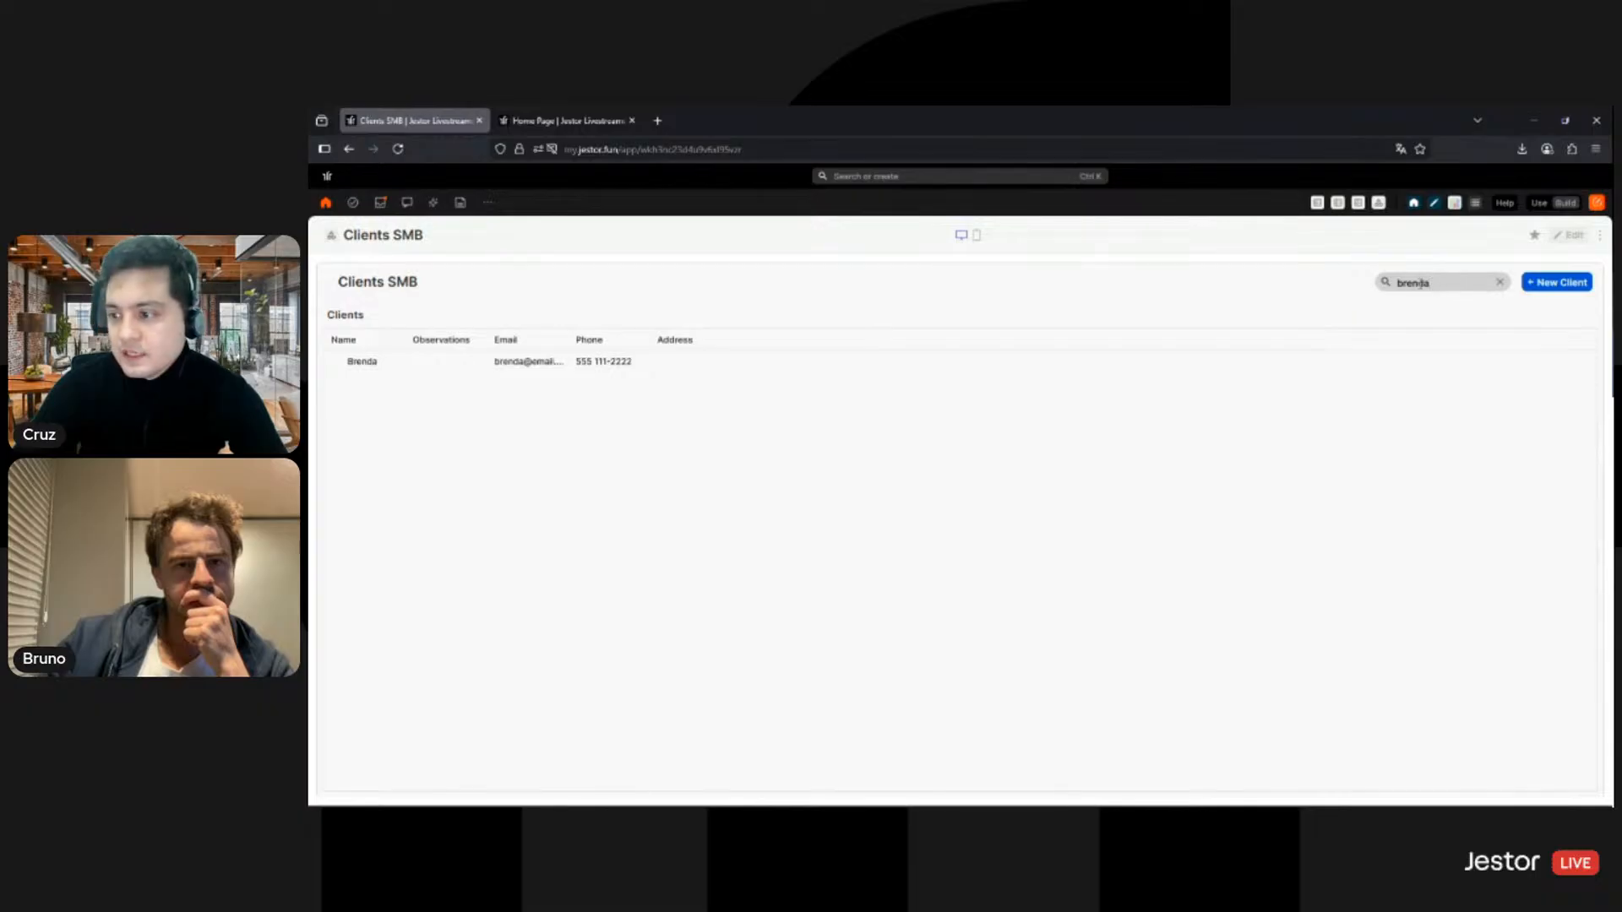
{"action": "left_click", "coordinate": [1501, 285]}
Step: Put the Clients SMB app into edit mode, duplicate it and open the copy
{"action": "left_click", "coordinate": [1599, 237]}
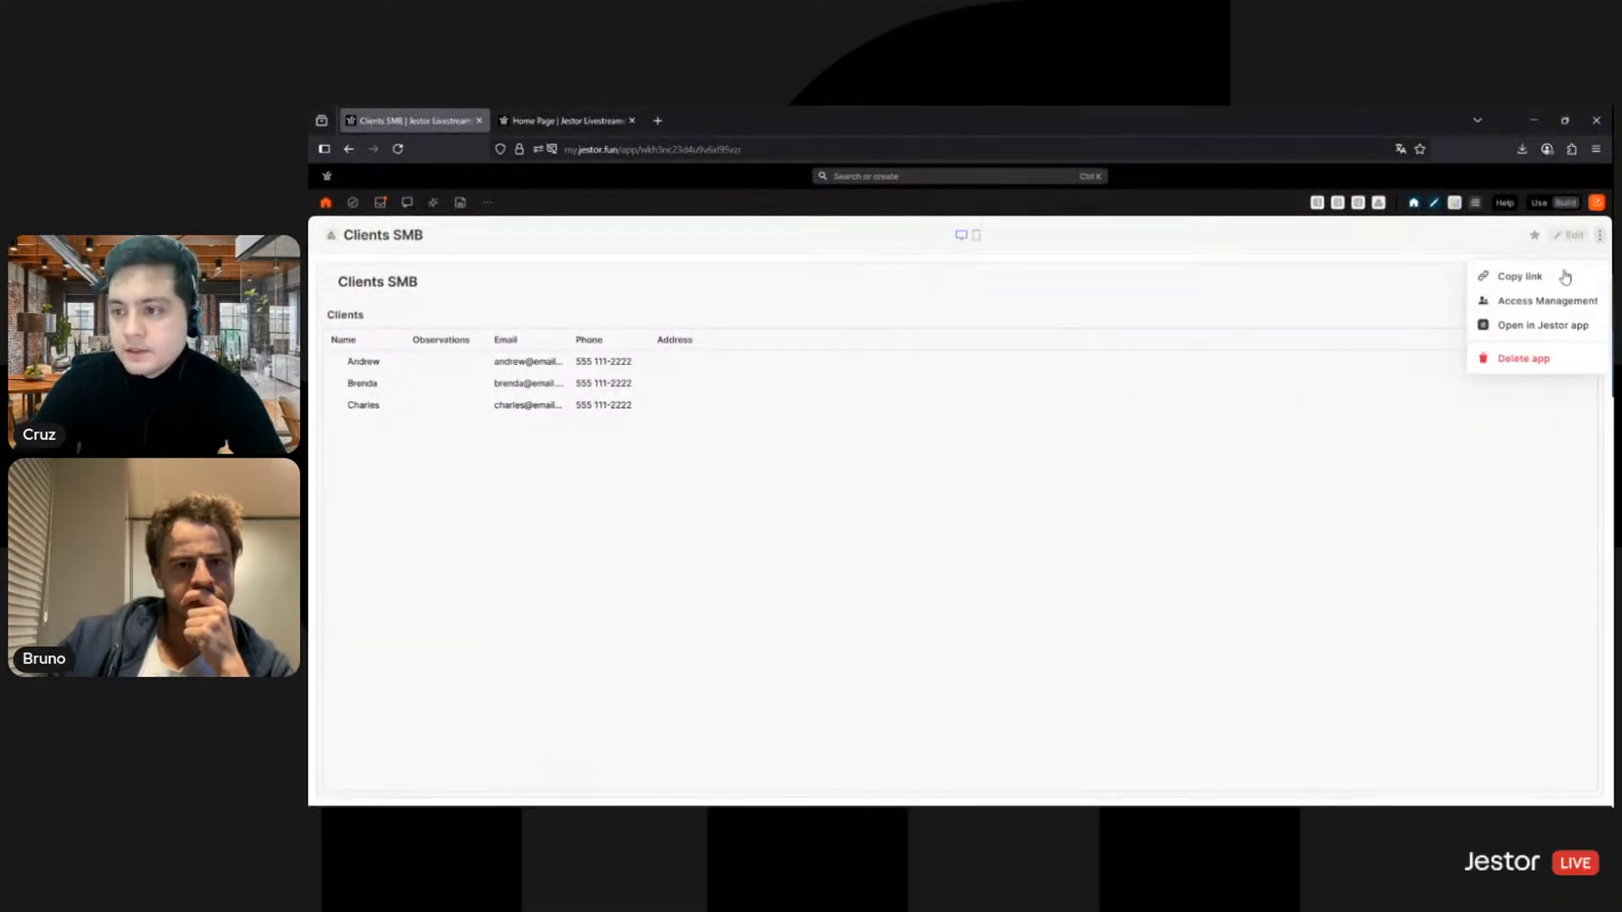
{"action": "left_click", "coordinate": [1566, 241]}
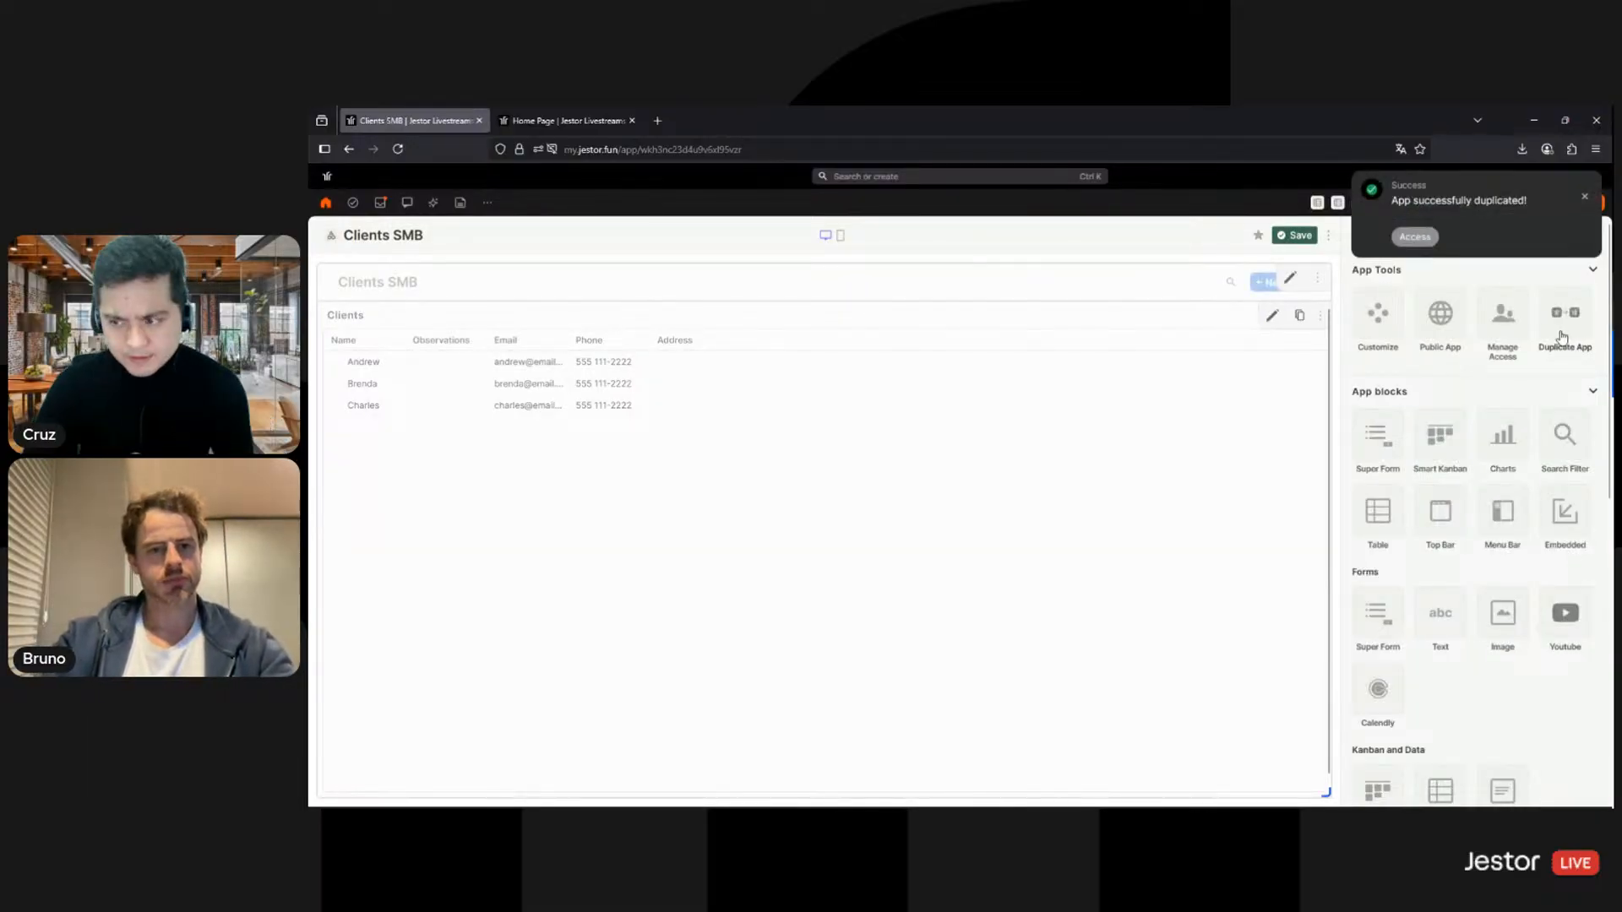
{"action": "left_click", "coordinate": [1409, 237]}
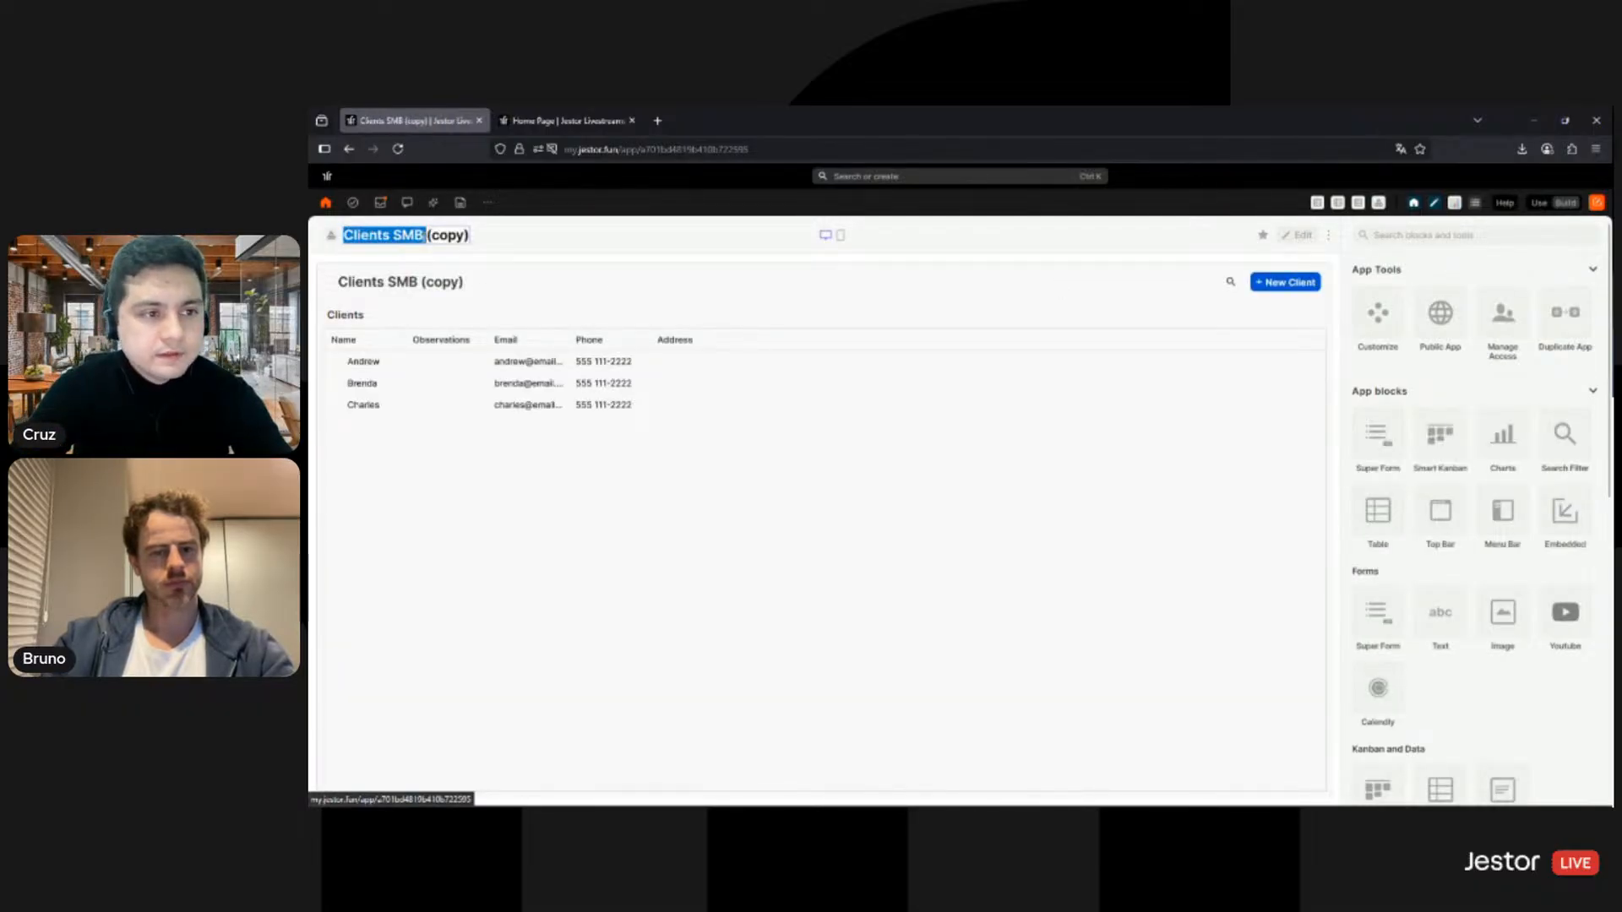
Step: Rename the duplicated app as Vendors SMB
{"action": "left_click_drag", "start_coordinate": [399, 232], "coordinate": [361, 251]}
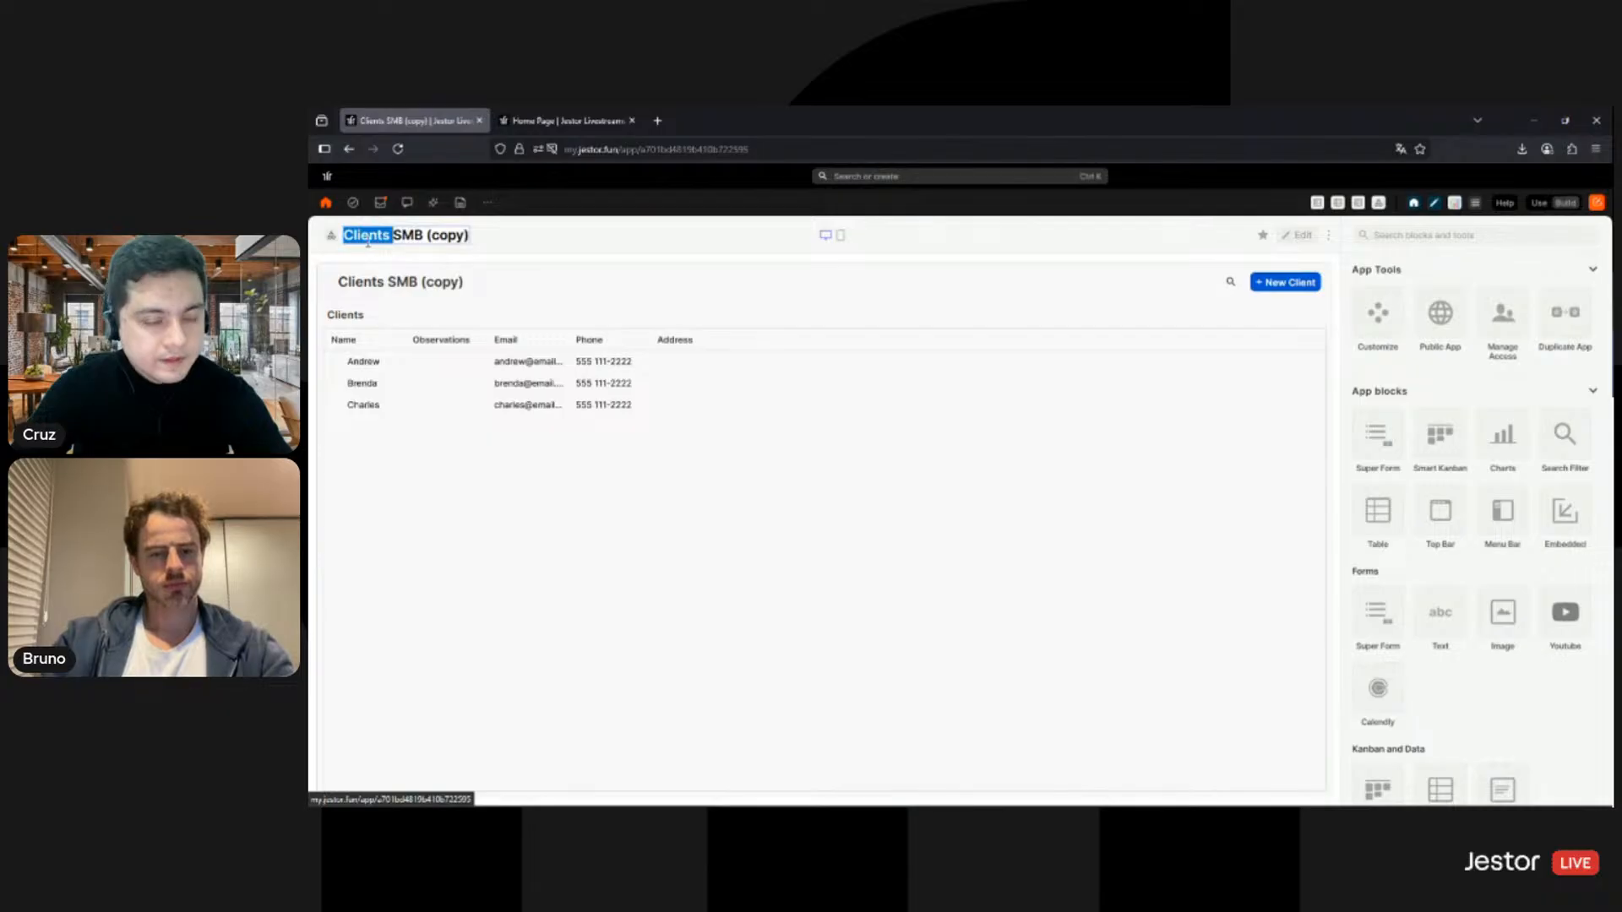
{"action": "type", "text": "Vendor"}
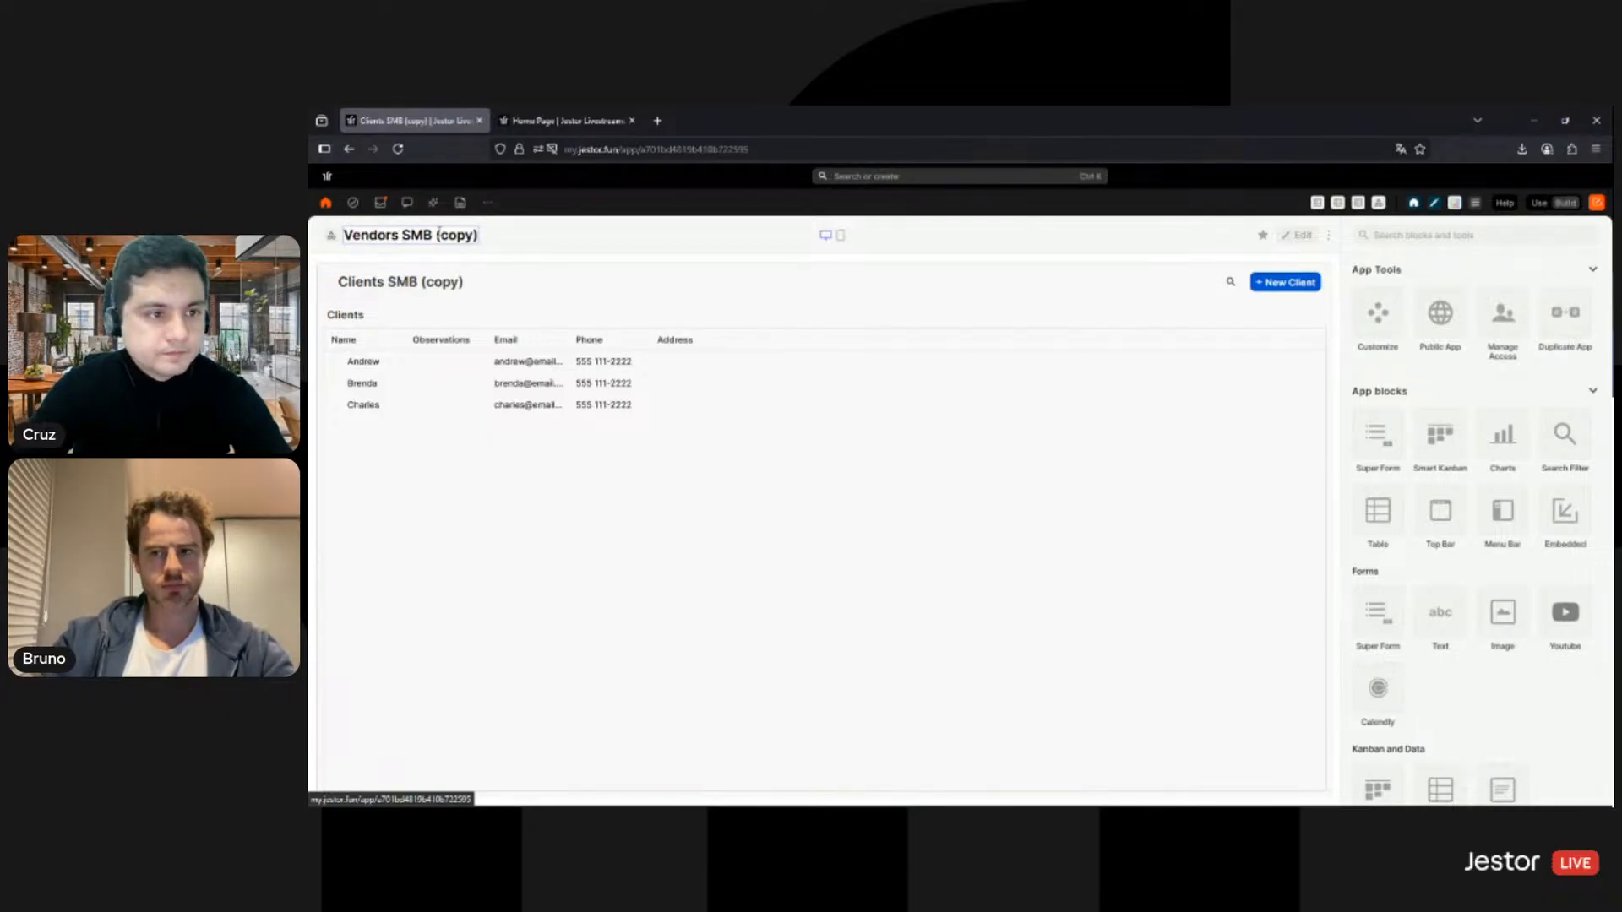
{"action": "key", "text": "BackSpace"}
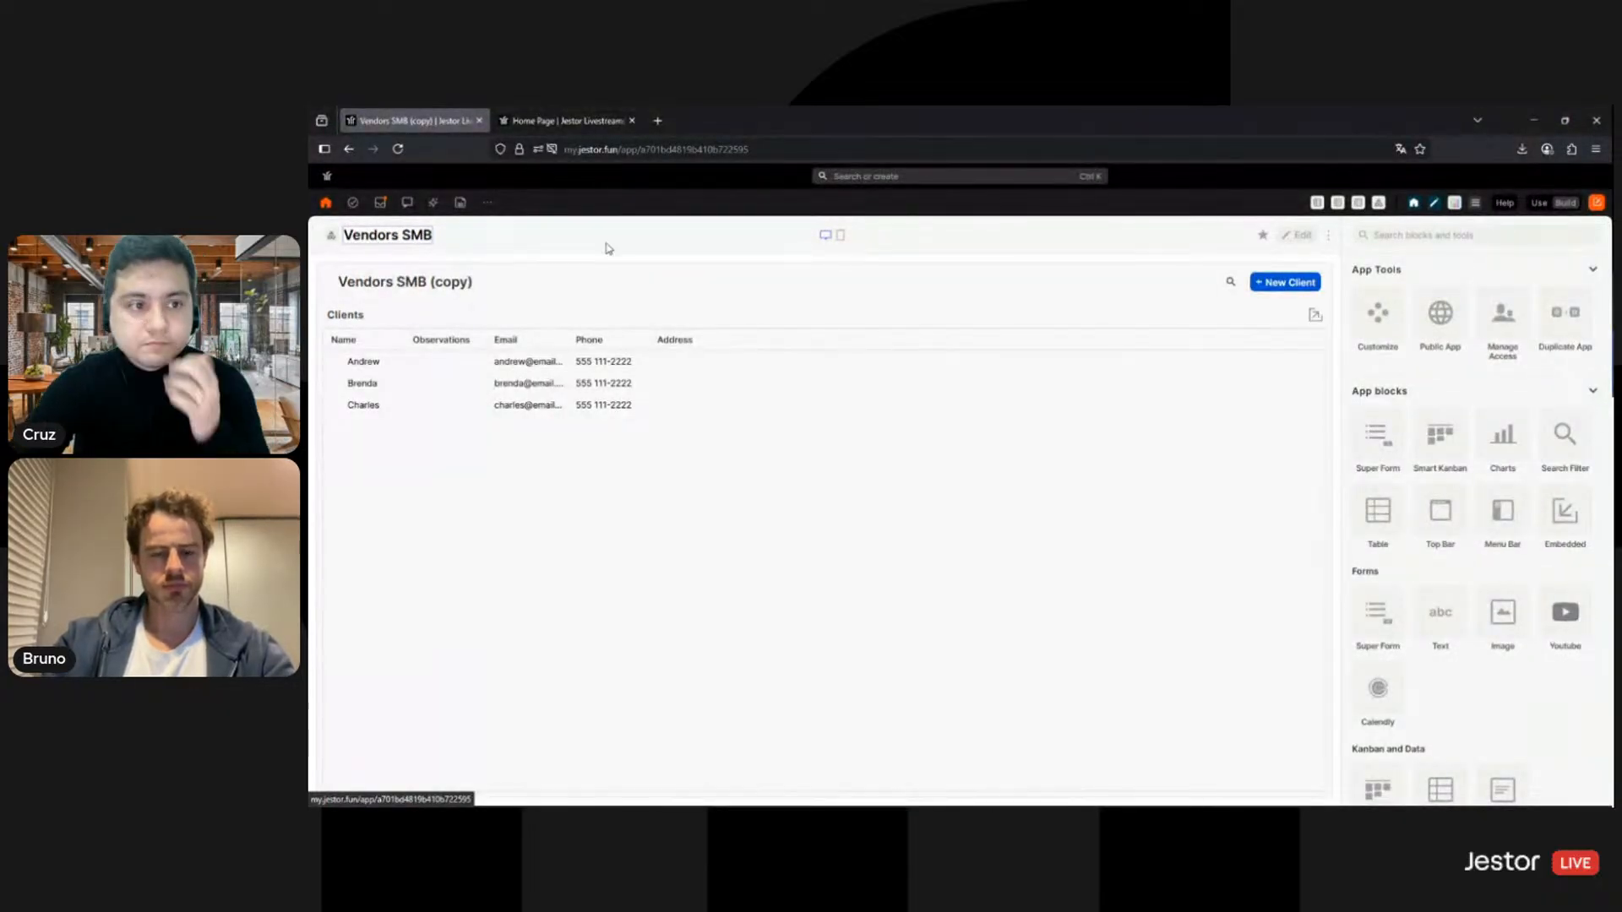
Step: Edit the duplicated app's table block, naming it Vendors and switching its source table to Vendors SMB
{"action": "left_click", "coordinate": [1297, 235]}
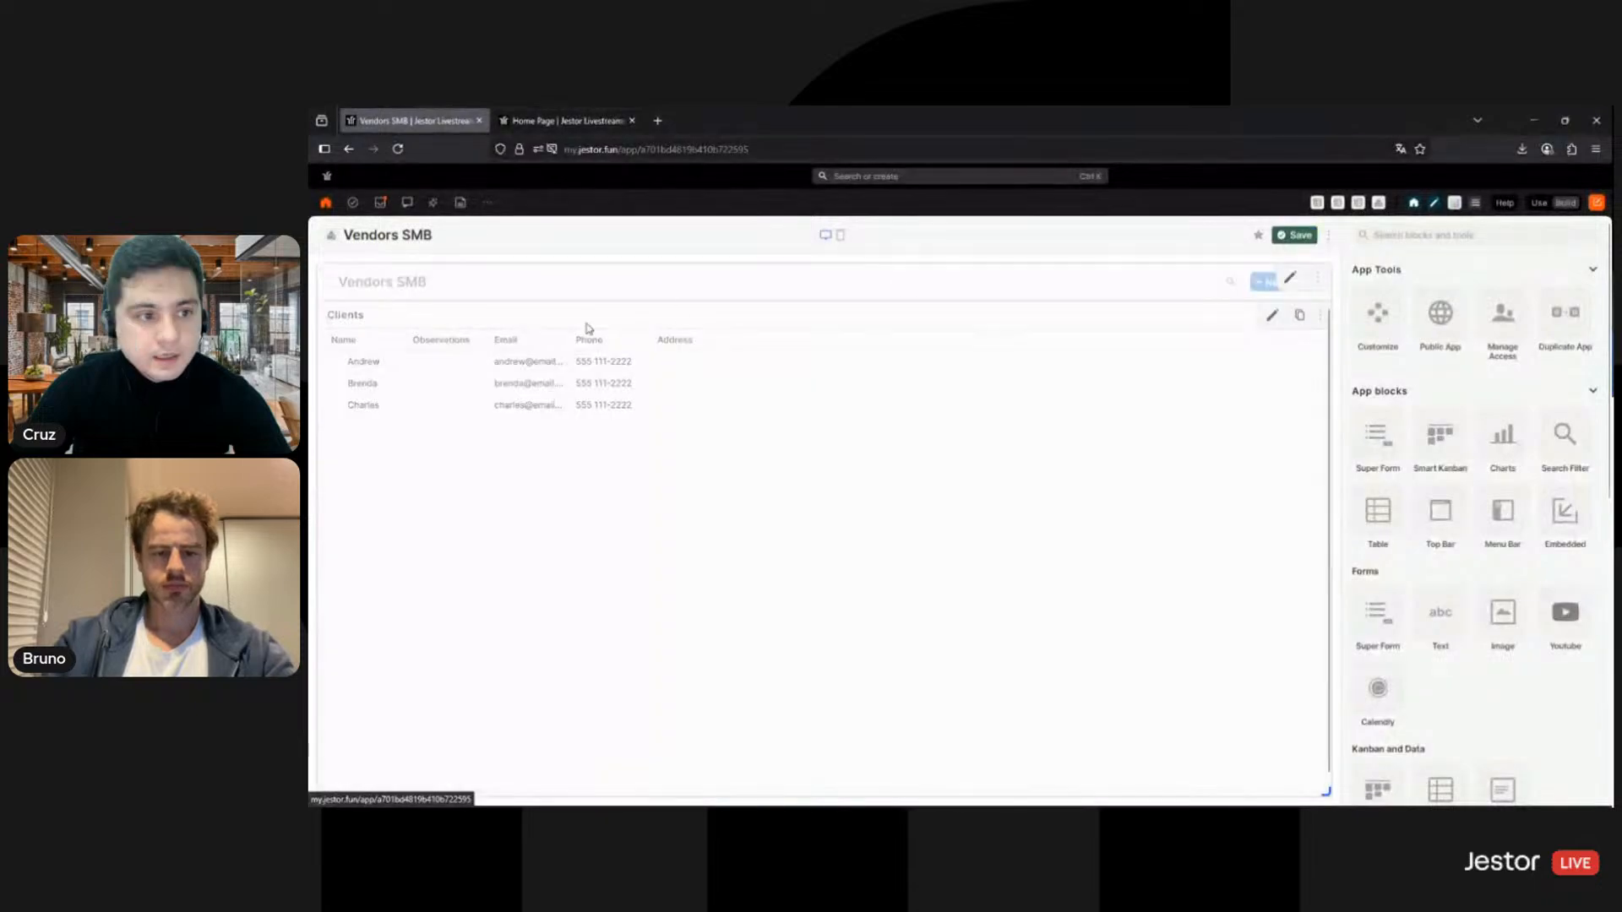
{"action": "left_click", "coordinate": [1273, 317]}
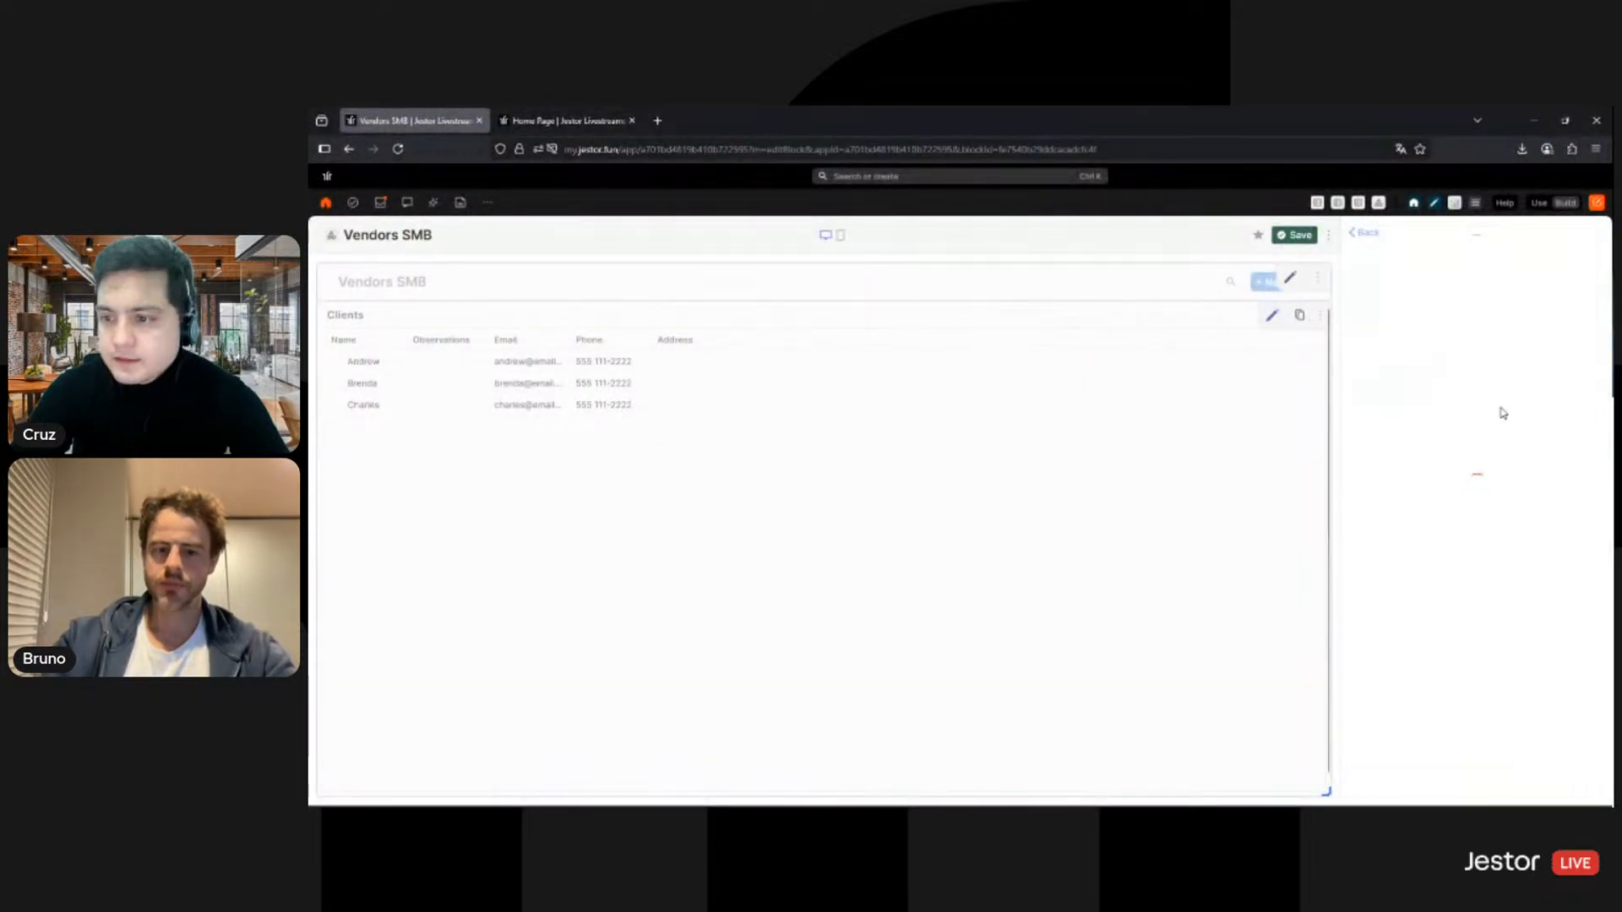
{"action": "double_click", "coordinate": [1394, 374]}
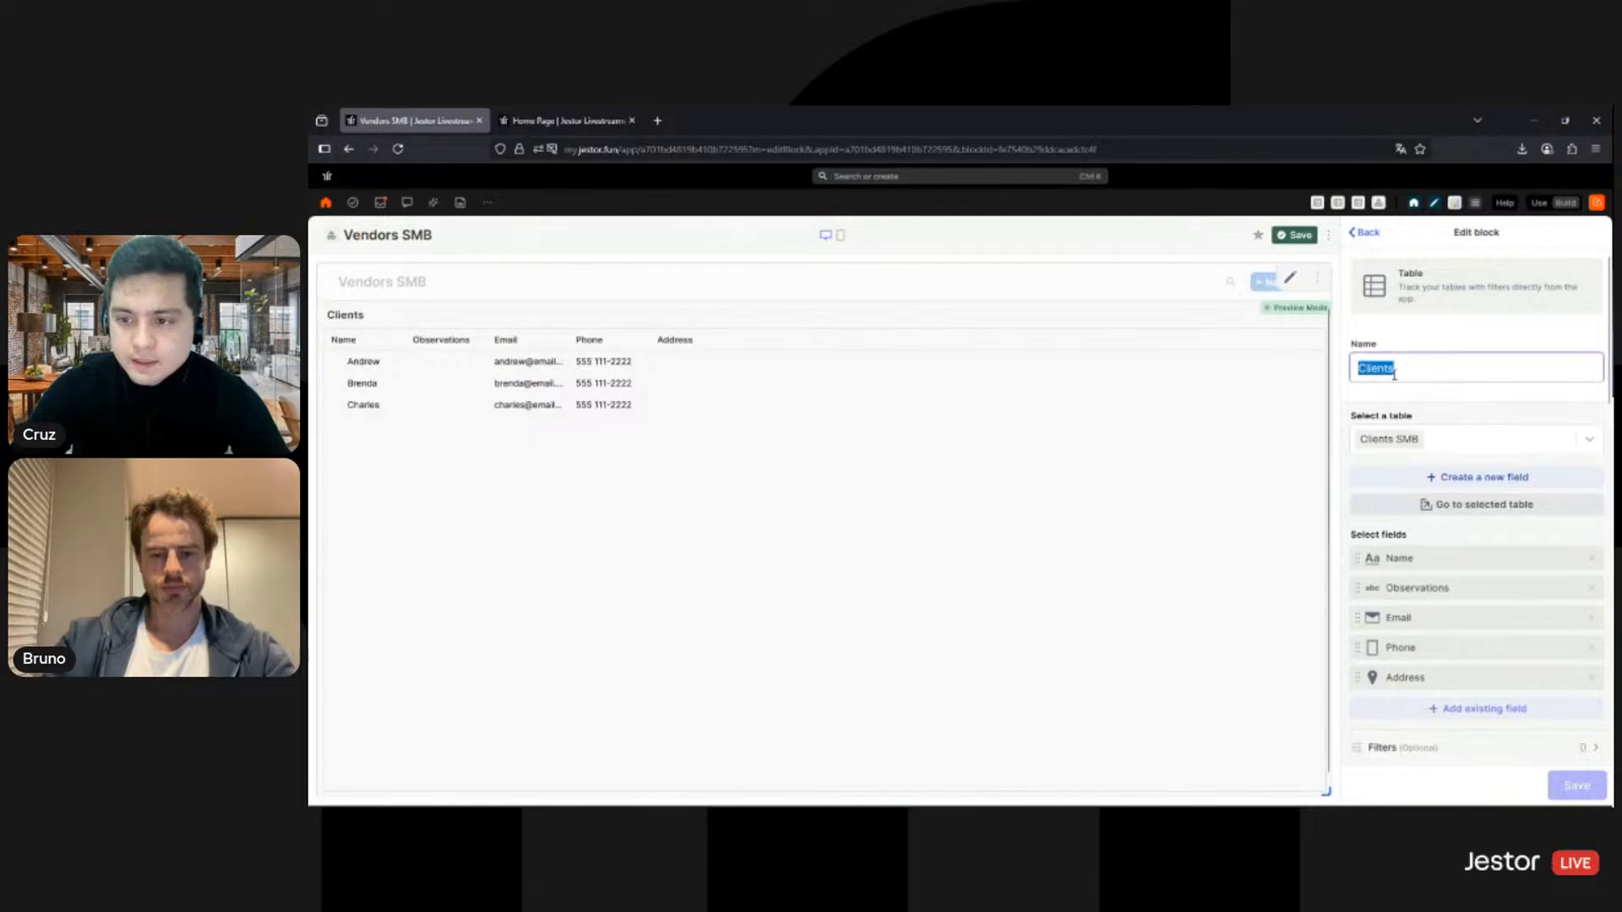
{"action": "type", "text": "Vendors"}
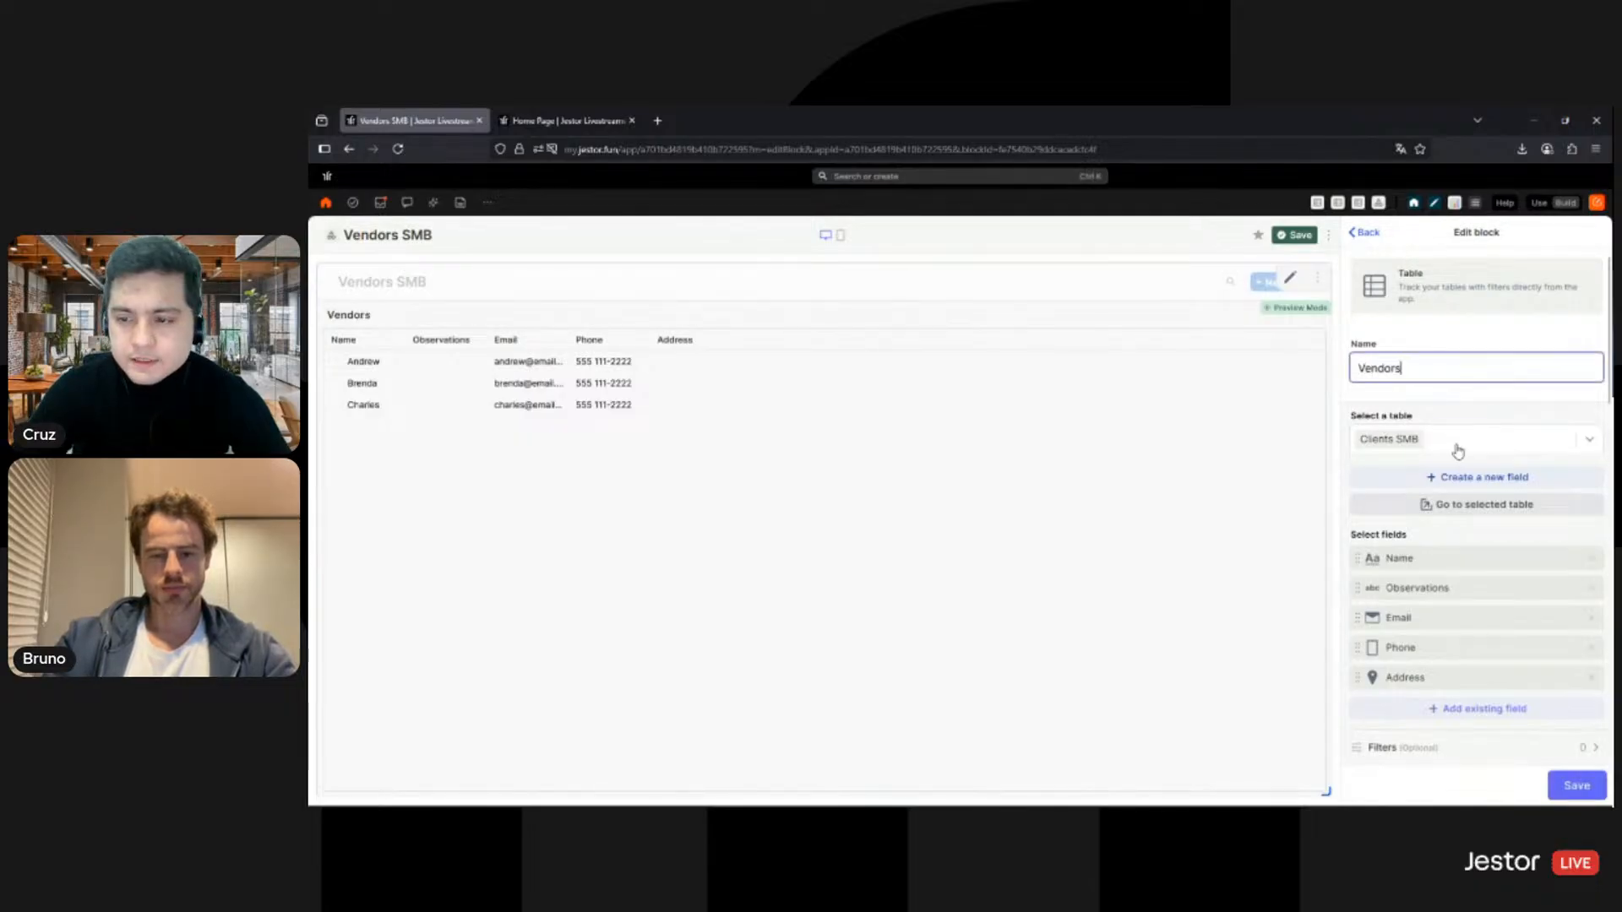
{"action": "left_click", "coordinate": [1458, 451]}
{"action": "type", "text": "en"}
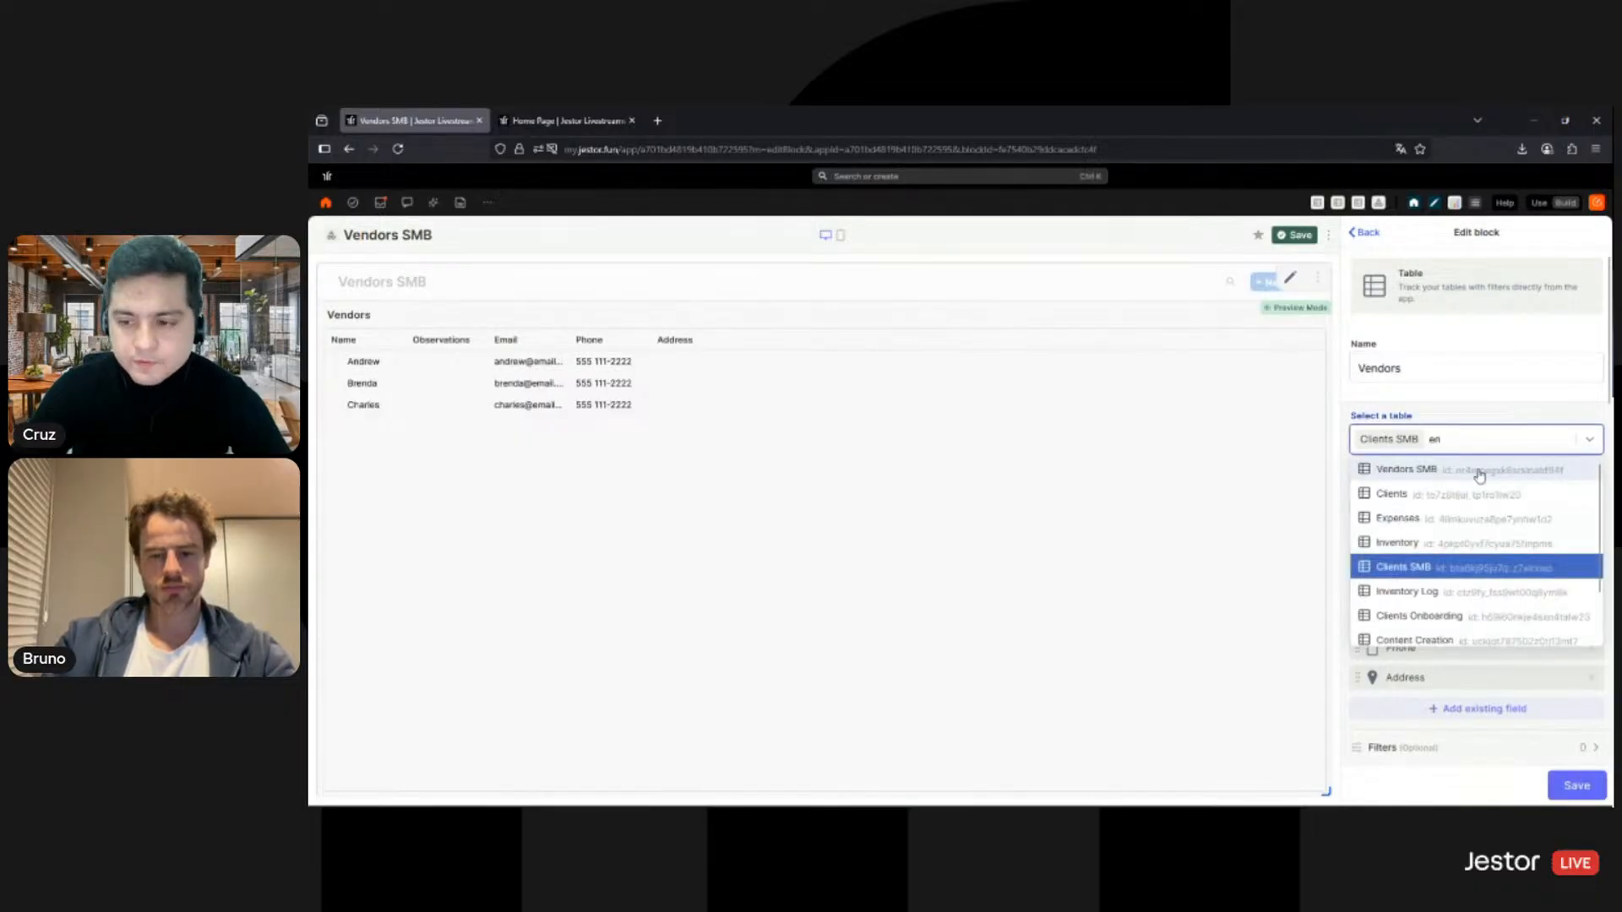
{"action": "left_click", "coordinate": [1479, 470]}
Step: Add the Name, Observations, Email, Phone and Address fields to the Vendors table block
{"action": "left_click", "coordinate": [1471, 589]}
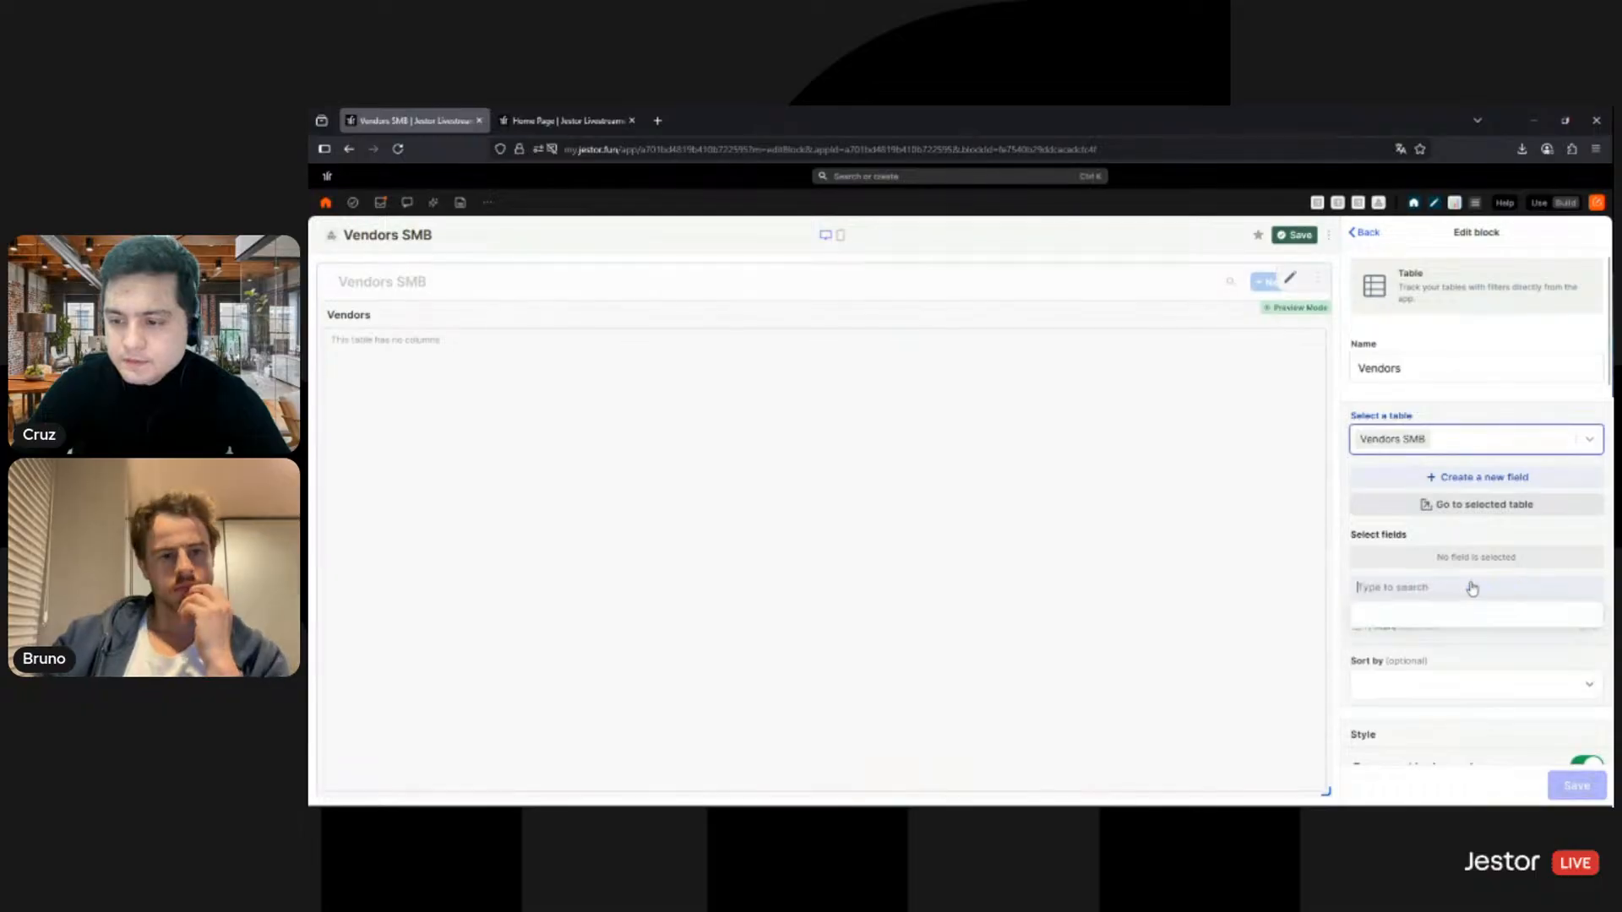
{"action": "left_click", "coordinate": [1478, 616]}
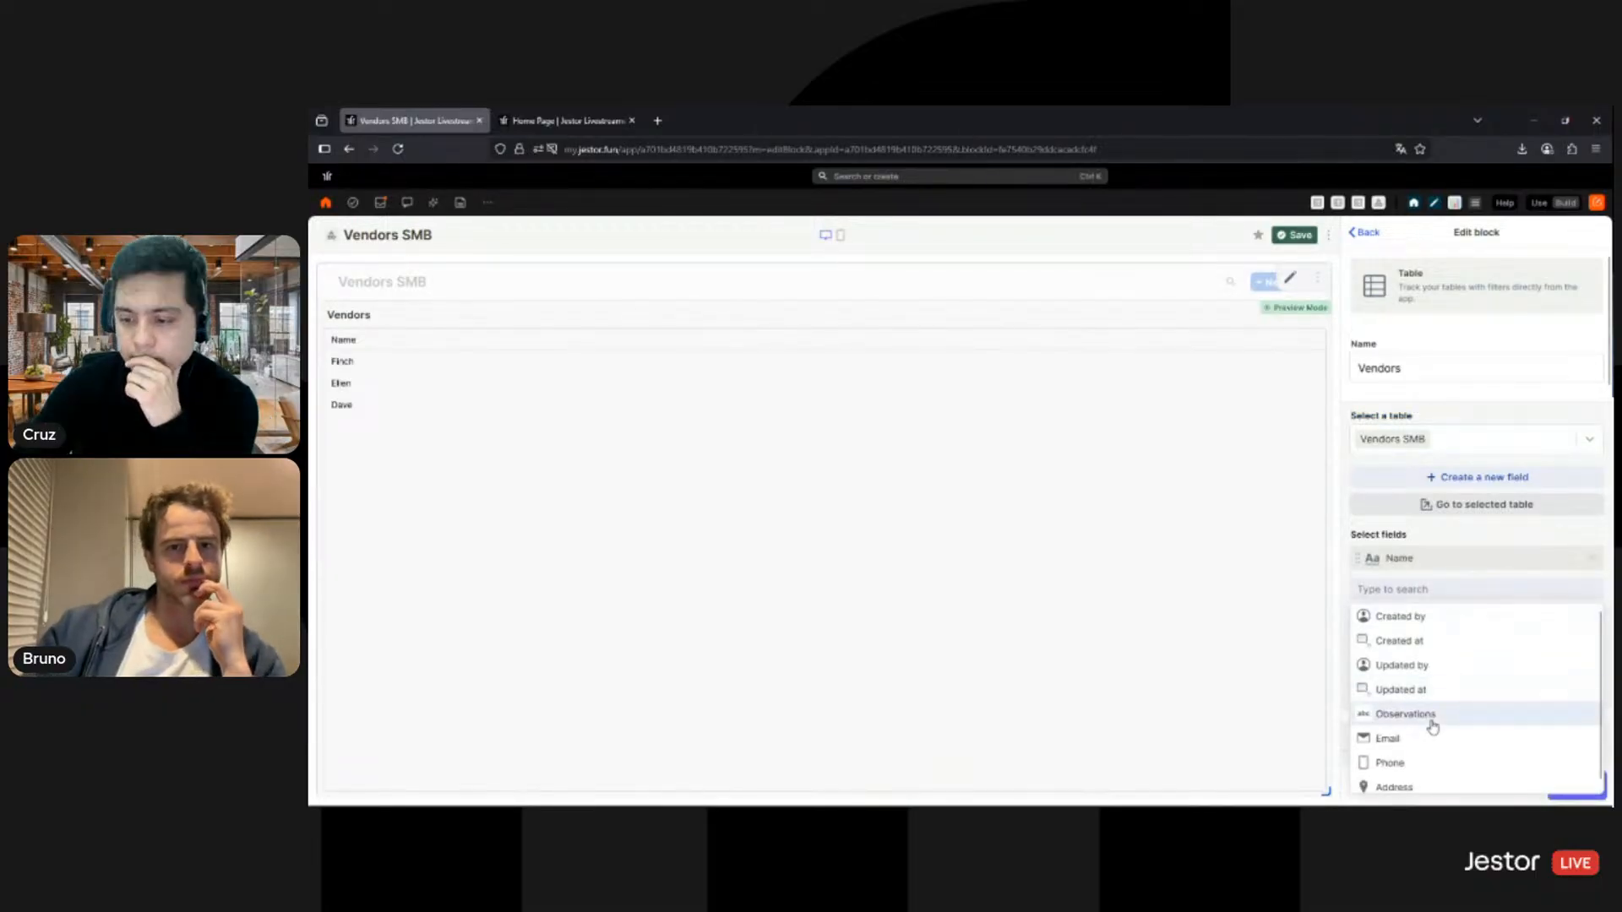
{"action": "left_click", "coordinate": [1433, 724]}
{"action": "left_click", "coordinate": [1435, 746]}
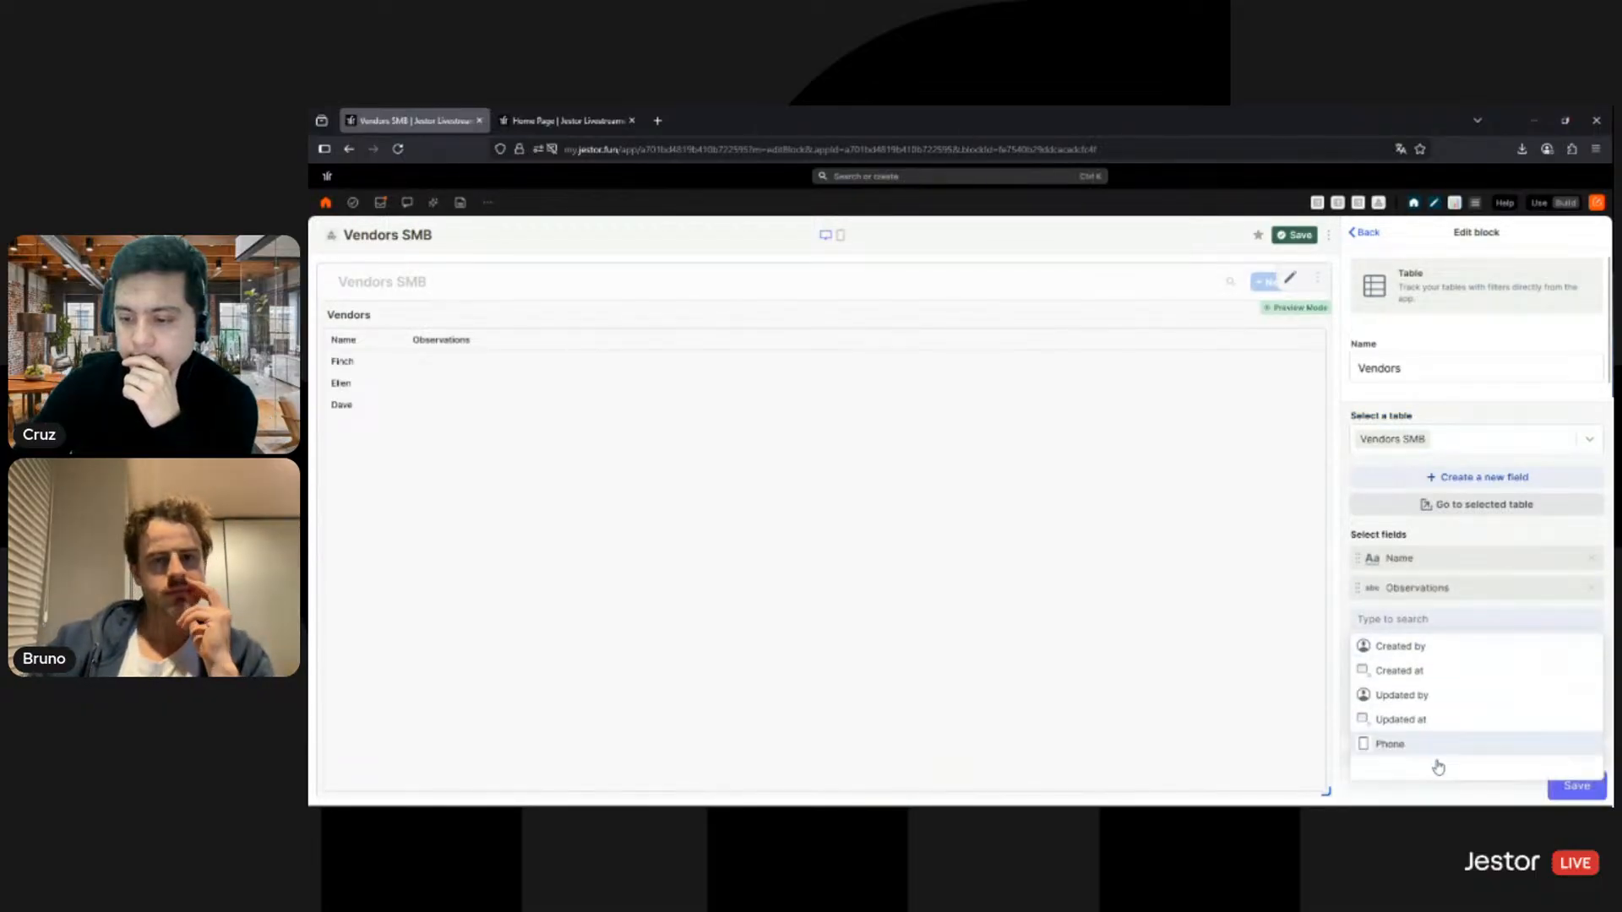
{"action": "left_click", "coordinate": [1392, 598]}
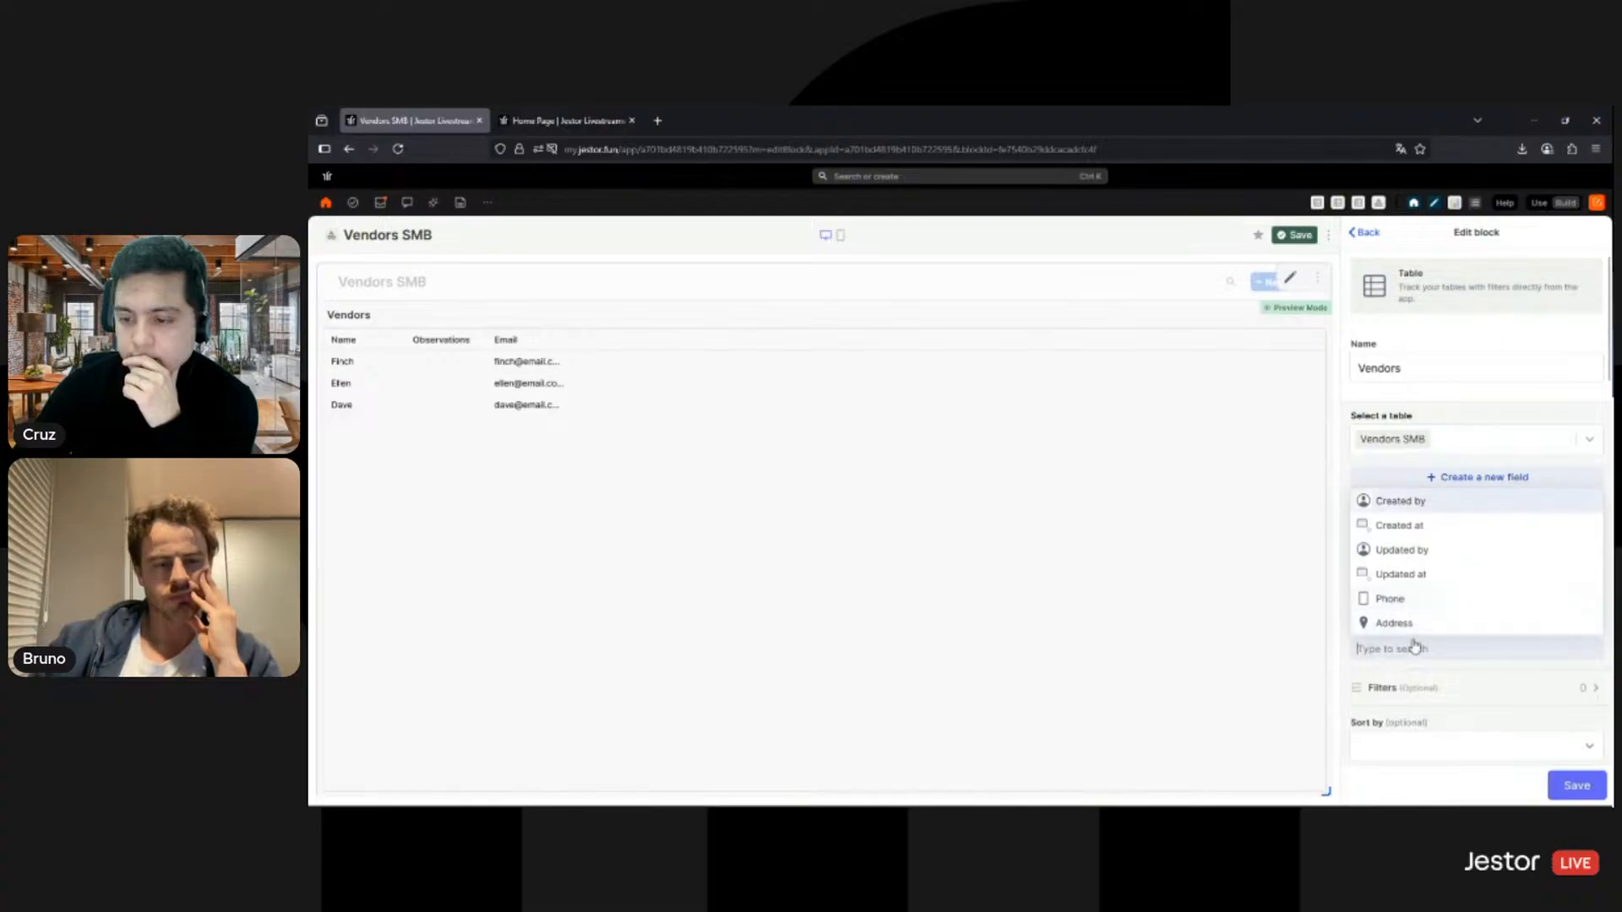
{"action": "left_click", "coordinate": [1419, 654]}
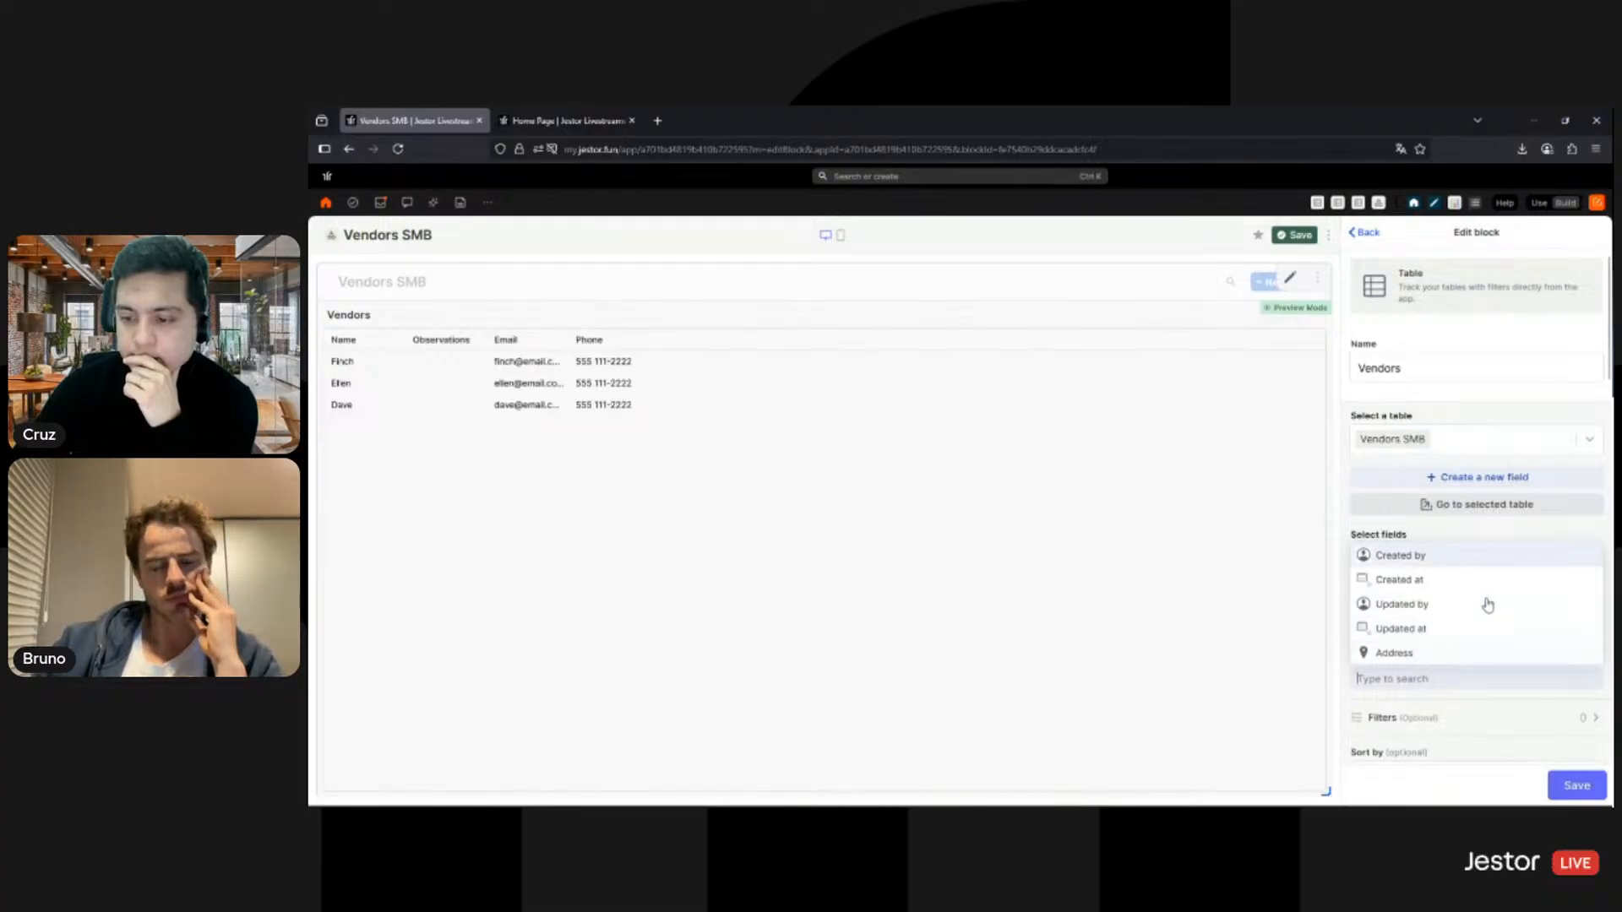
{"action": "left_click", "coordinate": [1454, 416]}
{"action": "scroll", "coordinate": [1455, 416], "scroll_direction": "down", "scroll_amount": 5}
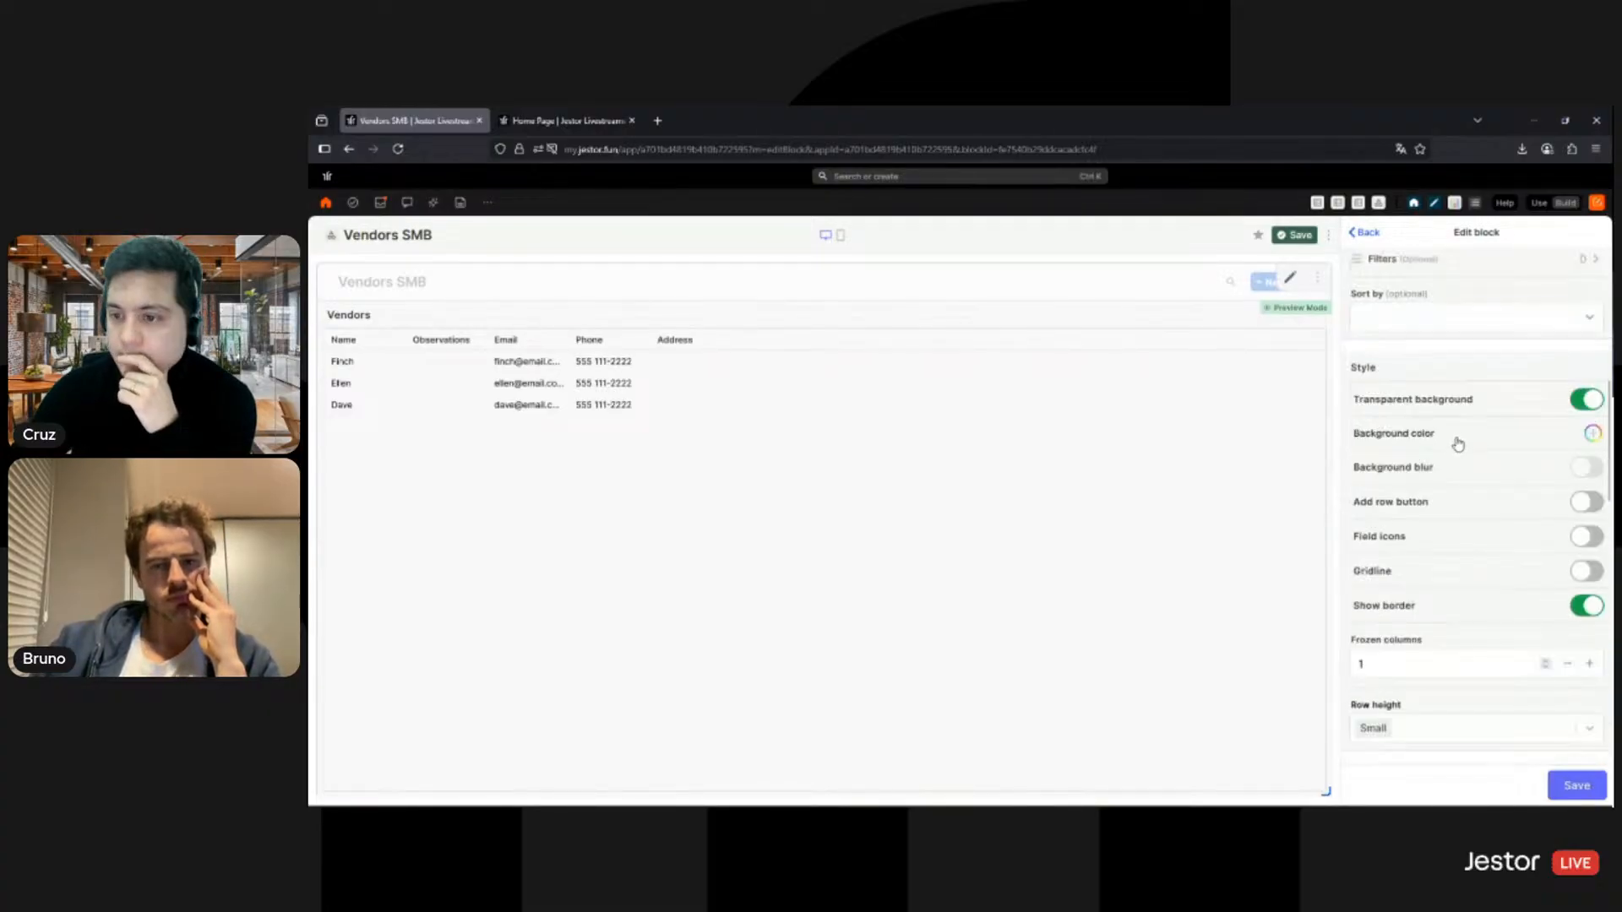
Step: Sort the Vendors table block by Name and set its record update form source to Default table form
{"action": "scroll", "coordinate": [1478, 414], "scroll_direction": "down", "scroll_amount": 2}
{"action": "scroll", "coordinate": [1467, 356], "scroll_direction": "up", "scroll_amount": 4}
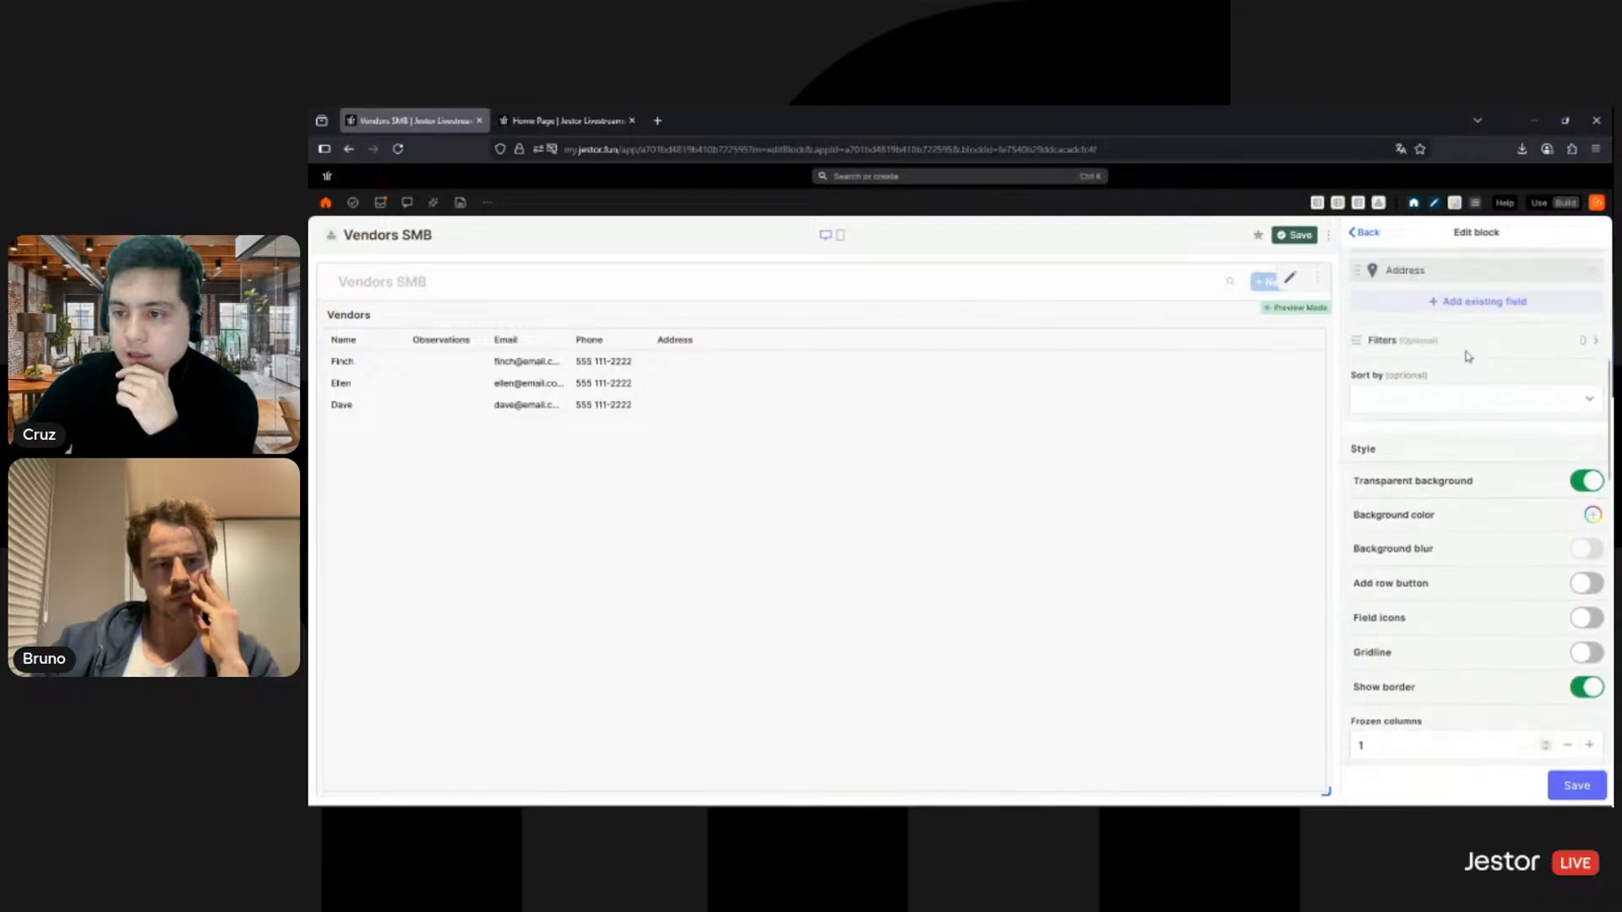
{"action": "left_click", "coordinate": [1453, 411]}
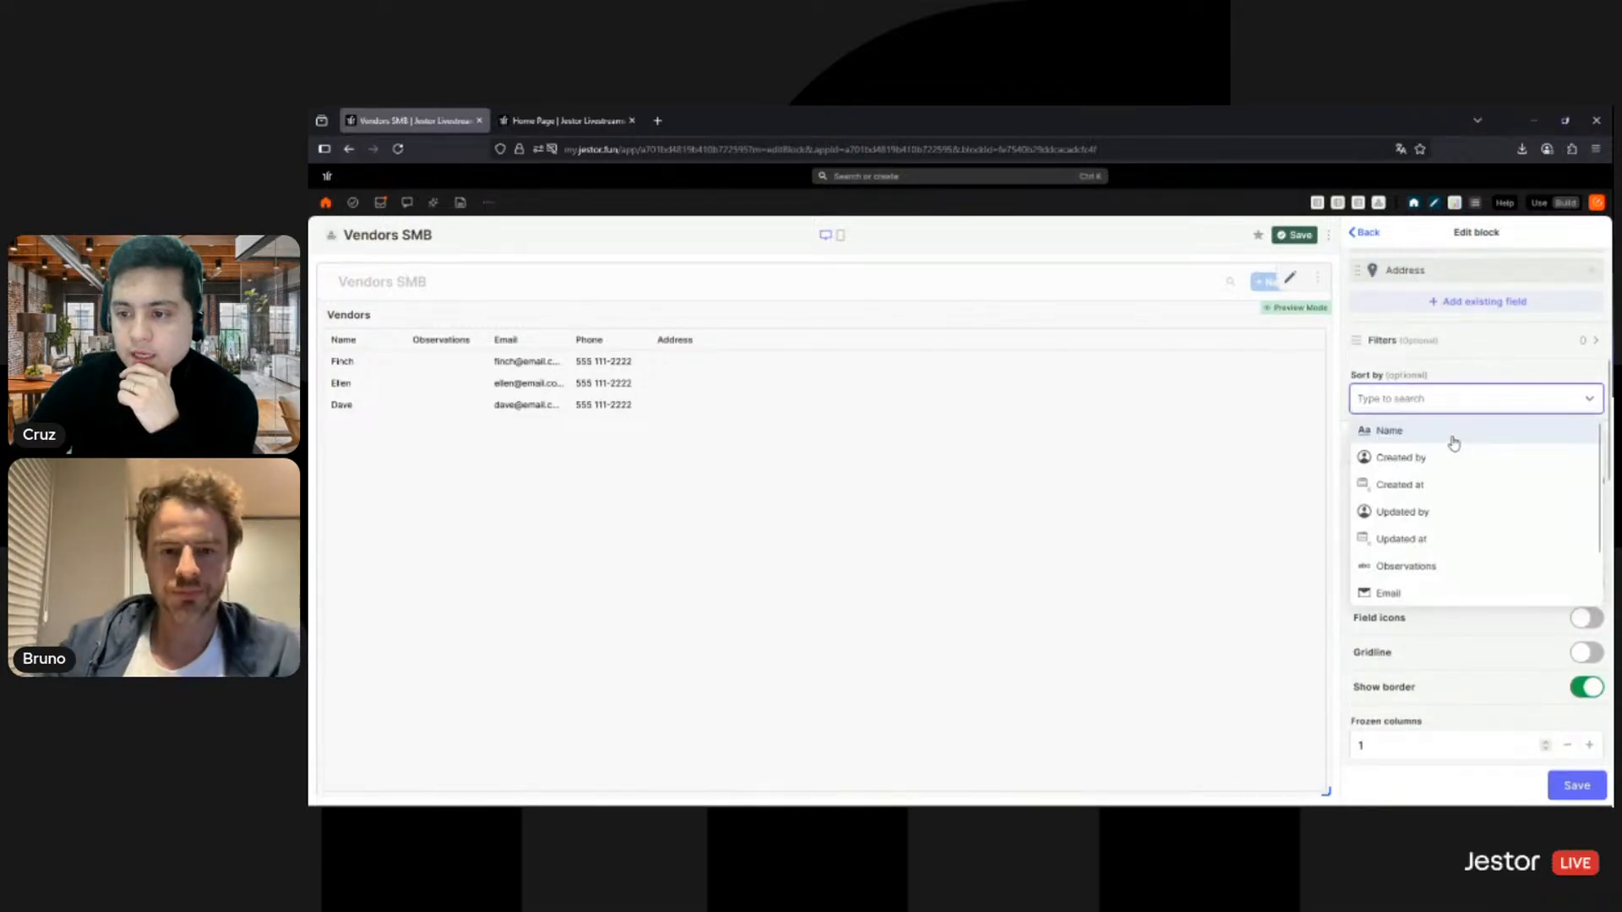
{"action": "left_click", "coordinate": [1453, 440]}
{"action": "scroll", "coordinate": [1486, 473], "scroll_direction": "down", "scroll_amount": 3}
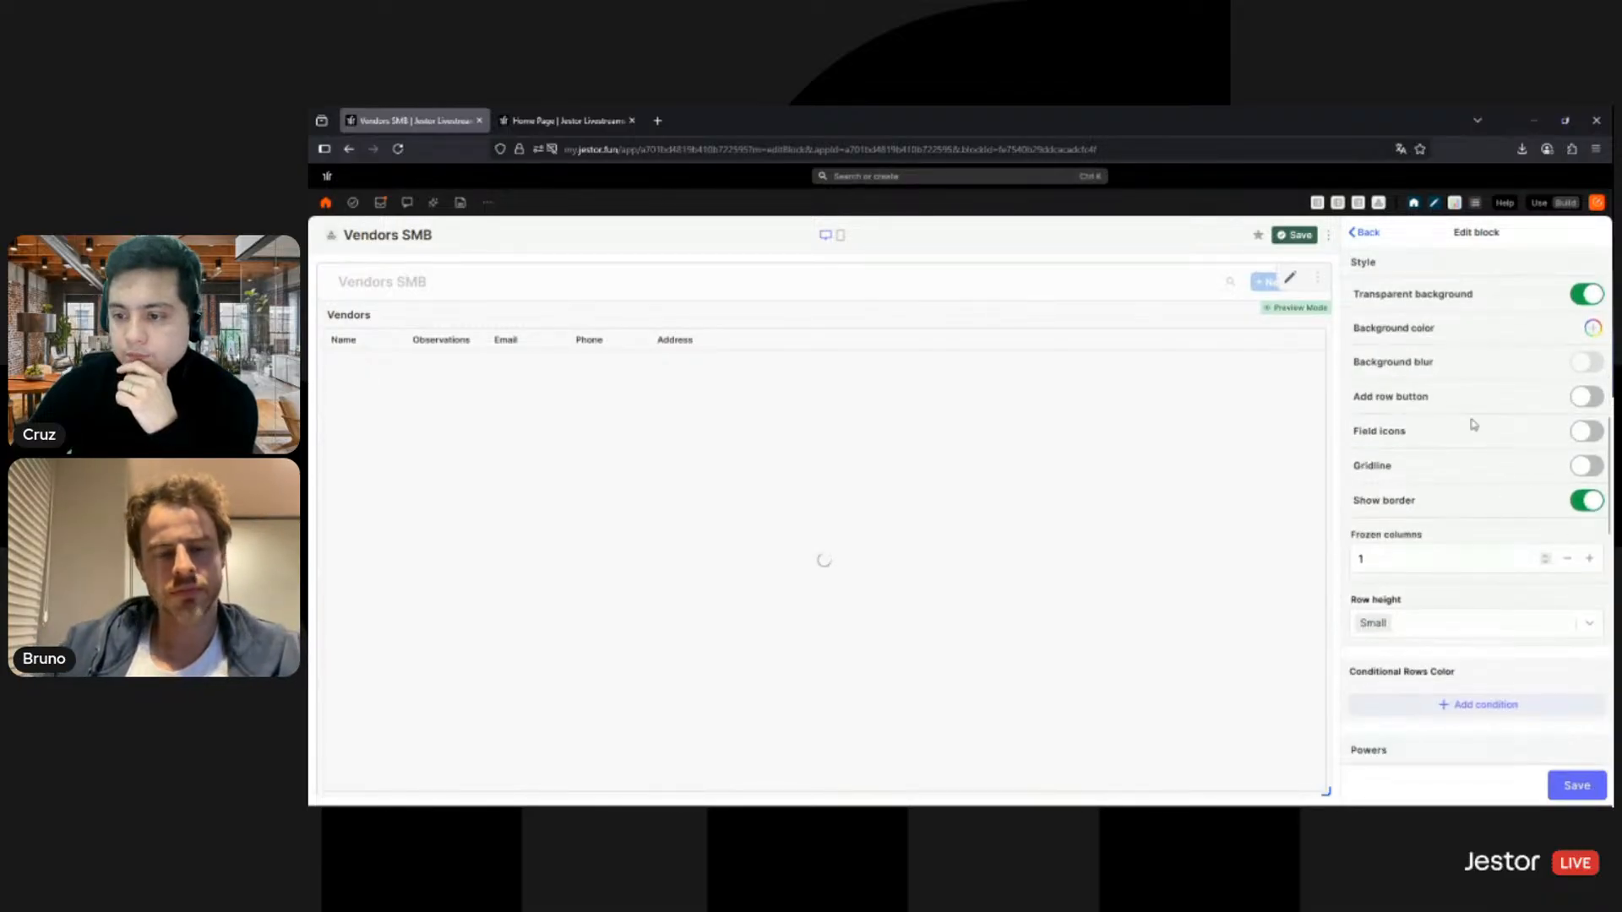
{"action": "scroll", "coordinate": [1478, 490], "scroll_direction": "down", "scroll_amount": 5}
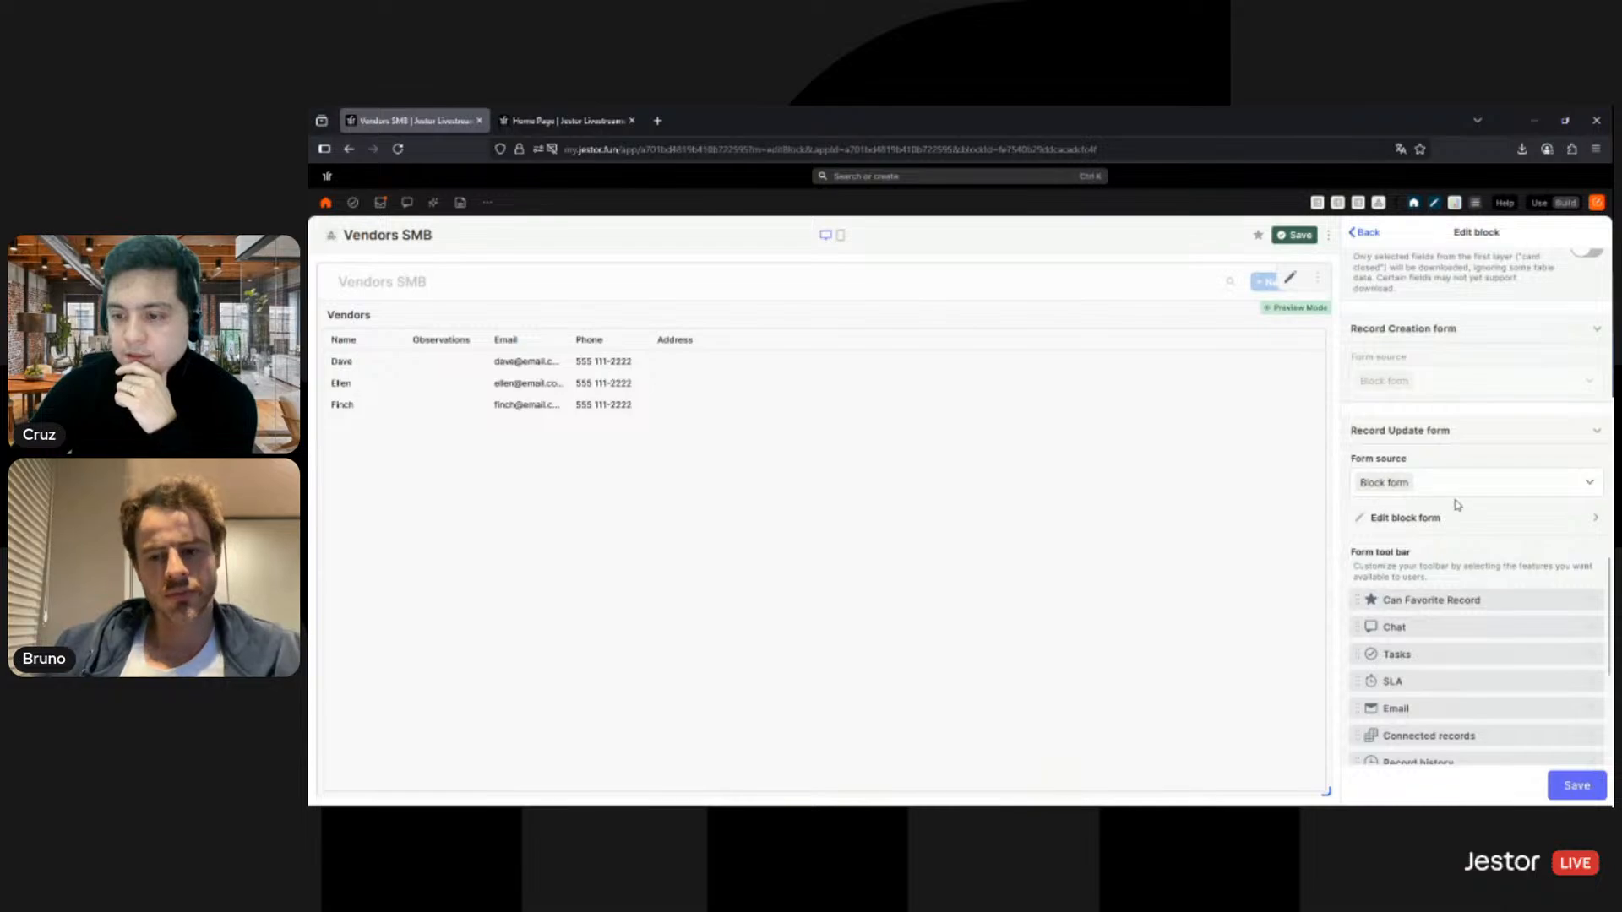
{"action": "left_click", "coordinate": [1457, 483]}
{"action": "left_click", "coordinate": [1499, 570]}
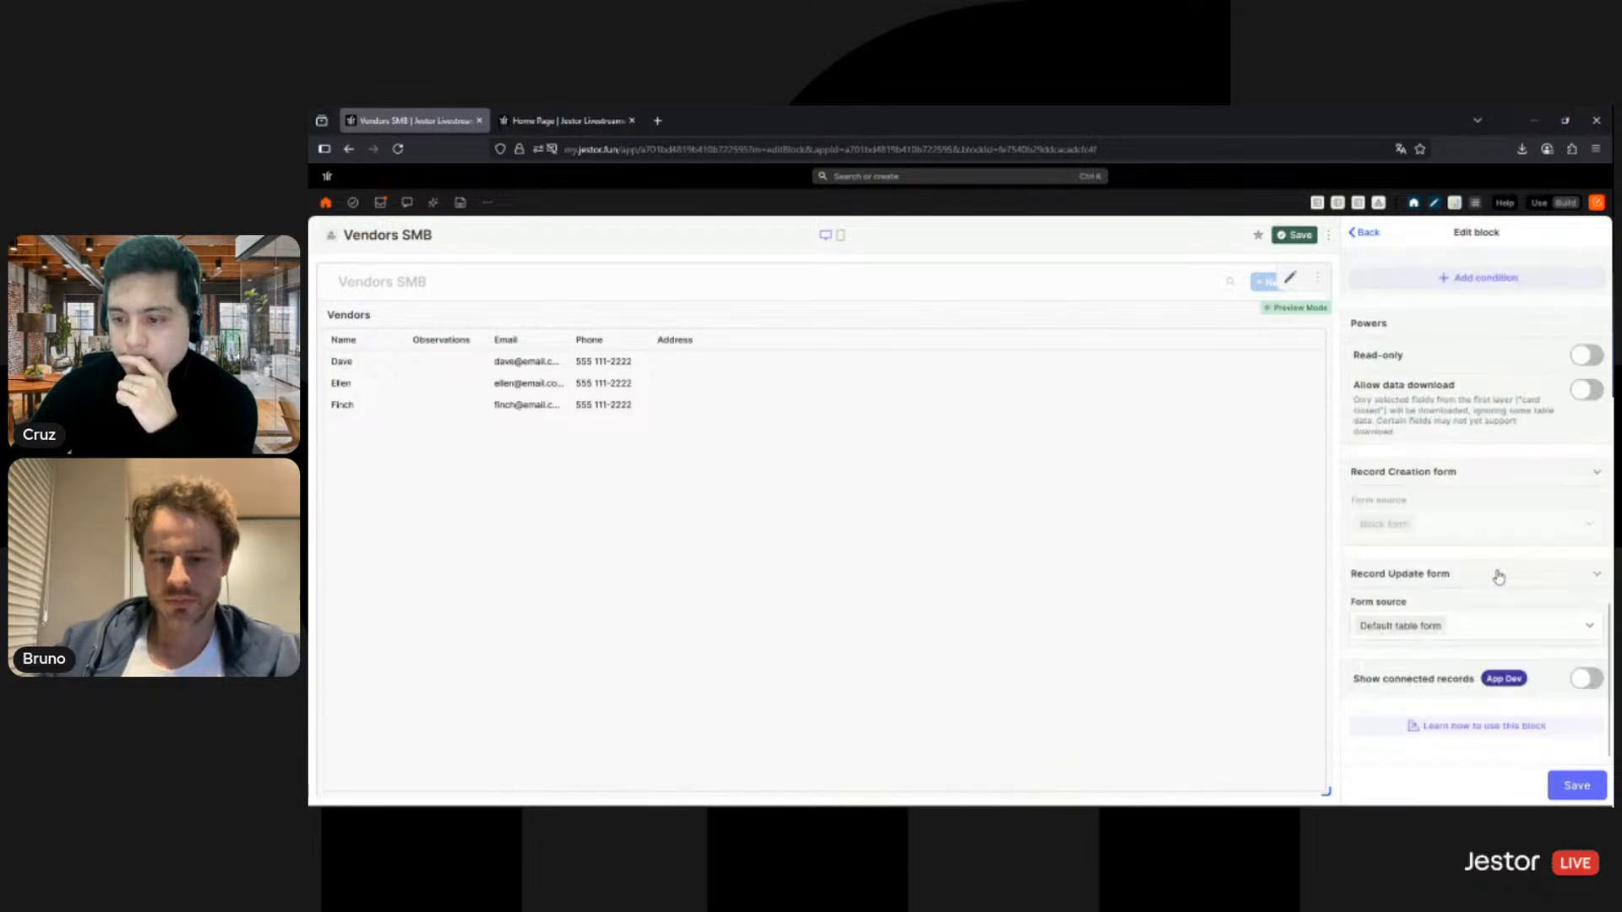
Step: Enable connected records on the Vendors table block and add Payables SMB as a connected table
{"action": "left_click", "coordinate": [1590, 679]}
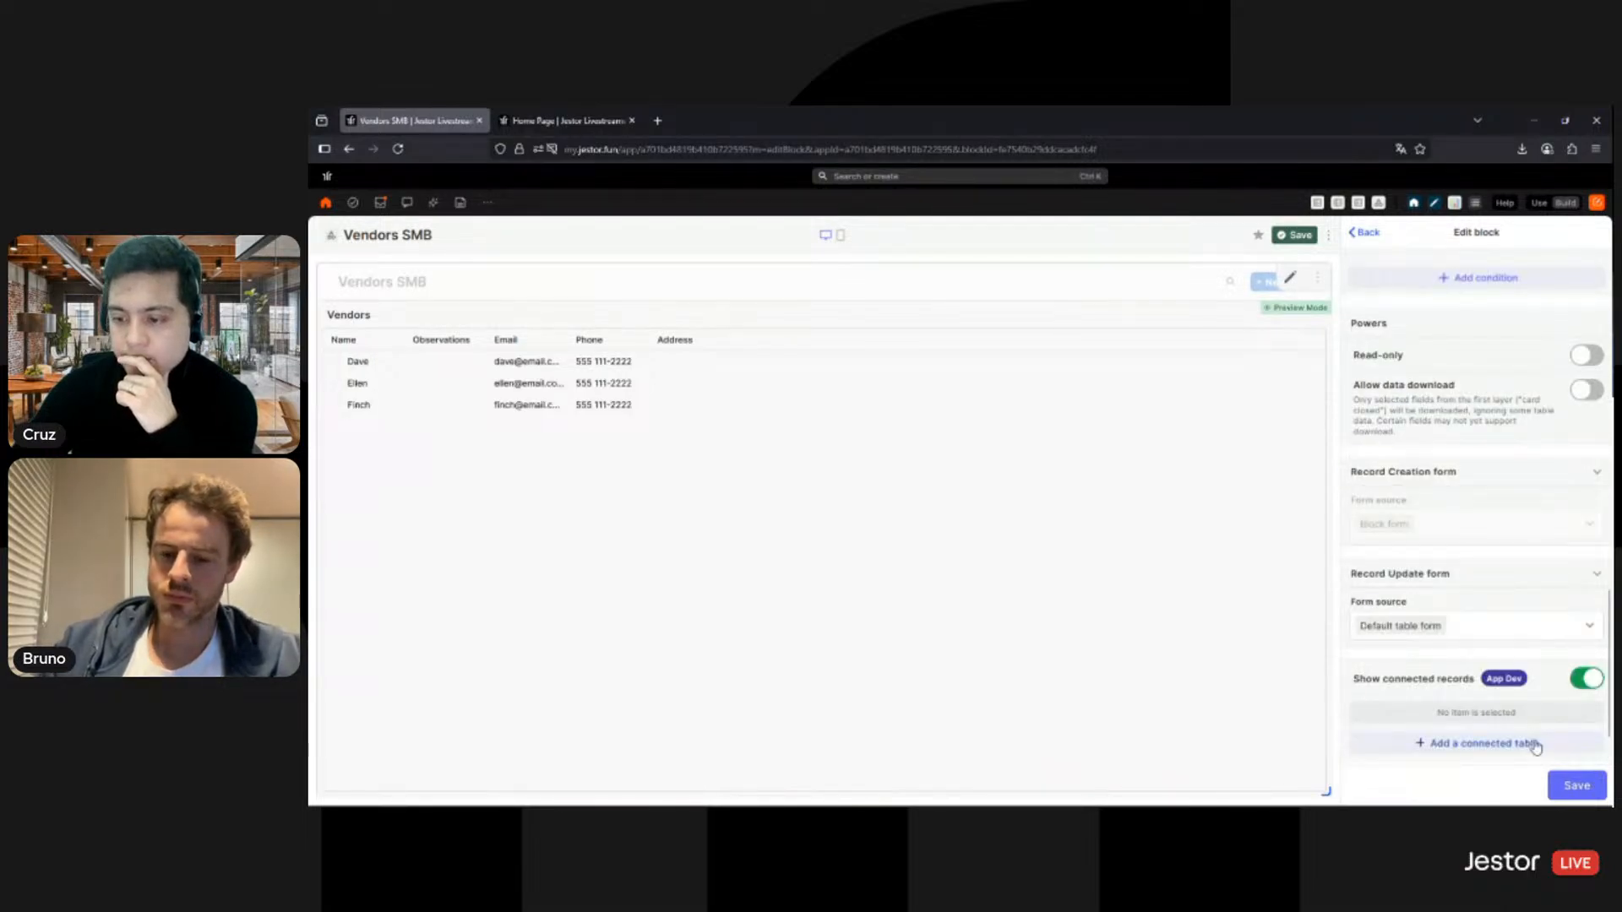
{"action": "left_click", "coordinate": [1535, 749]}
{"action": "left_click", "coordinate": [1408, 770]}
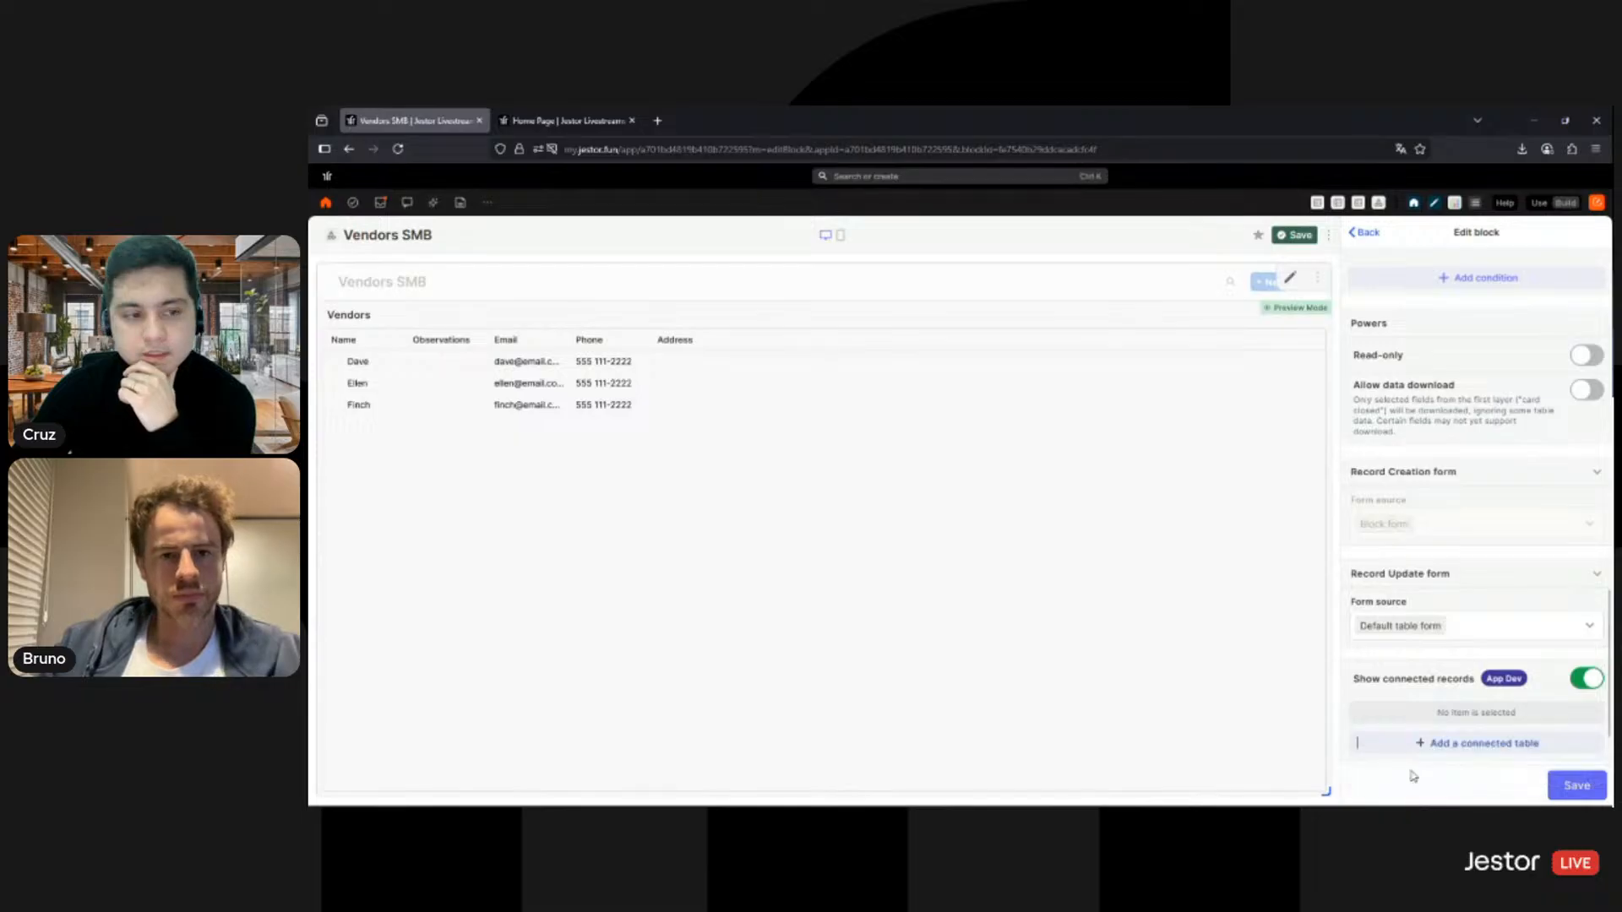
Step: Add the Title, Description, Due Date, Amount and Category fields to the connected Payables SMB table
{"action": "left_click", "coordinate": [1574, 713]}
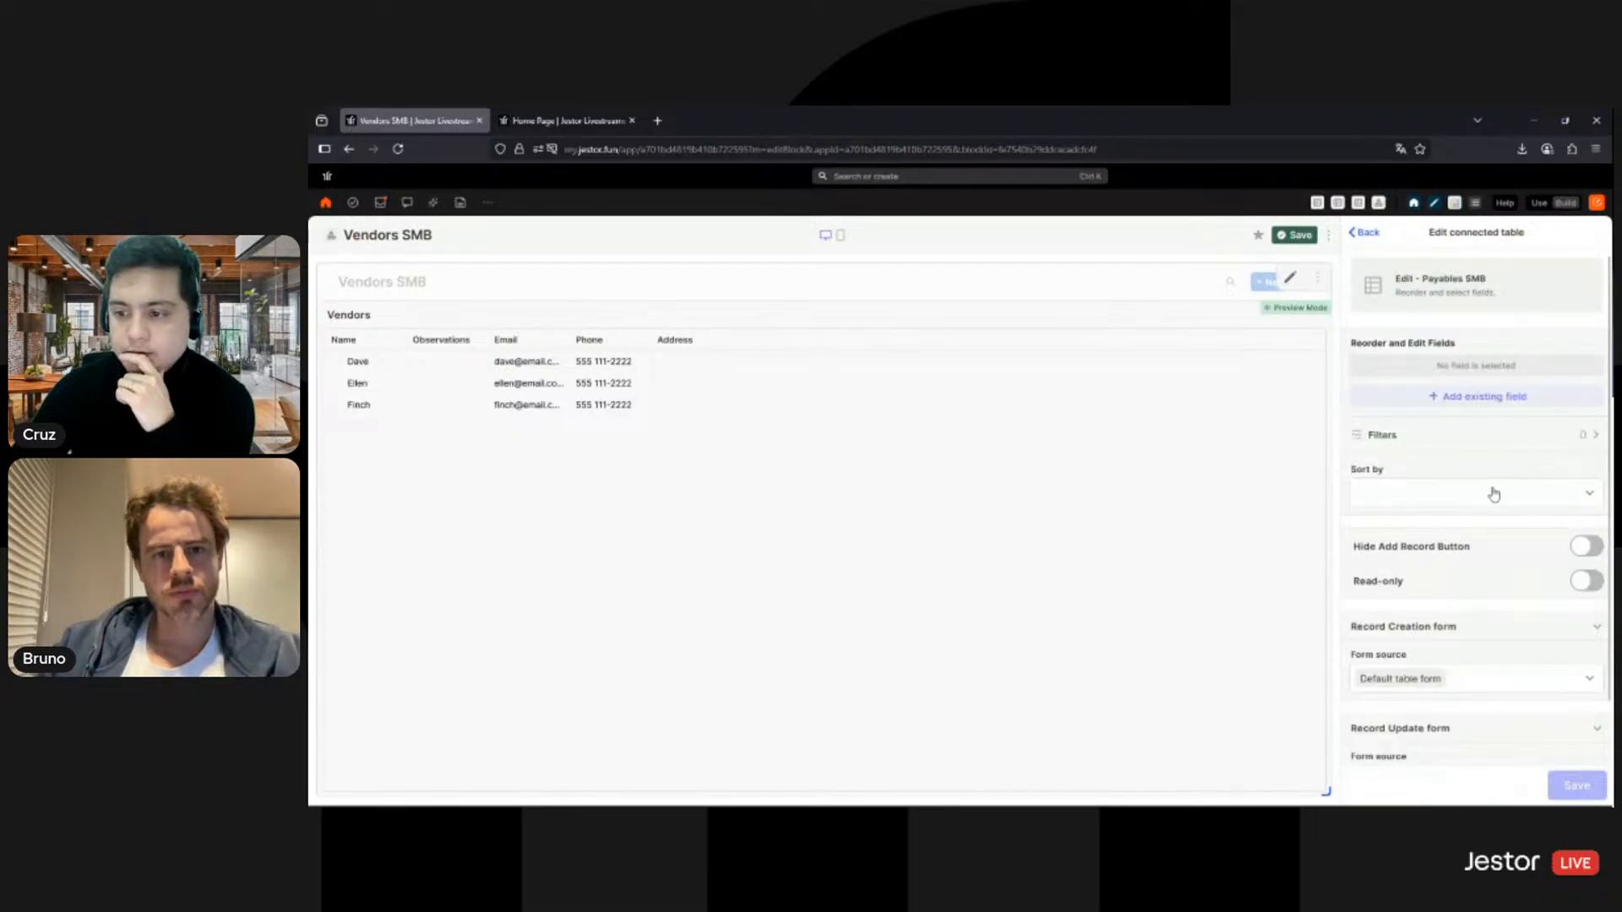
{"action": "left_click", "coordinate": [1488, 402]}
{"action": "left_click", "coordinate": [1464, 431]}
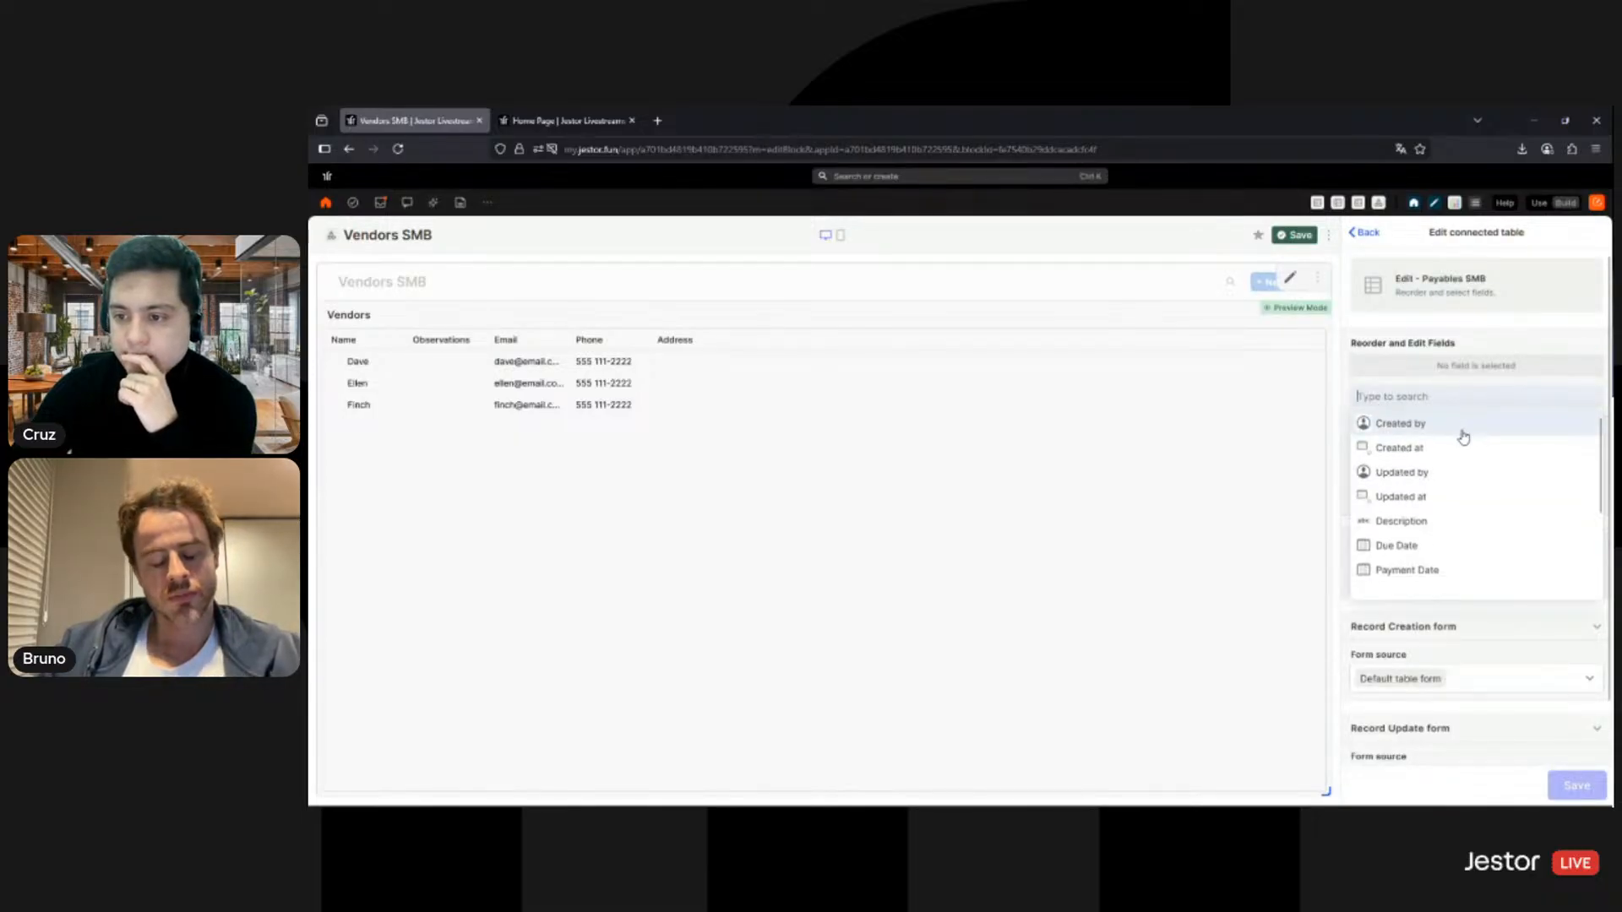
{"action": "scroll", "coordinate": [1436, 498], "scroll_direction": "down", "scroll_amount": 2}
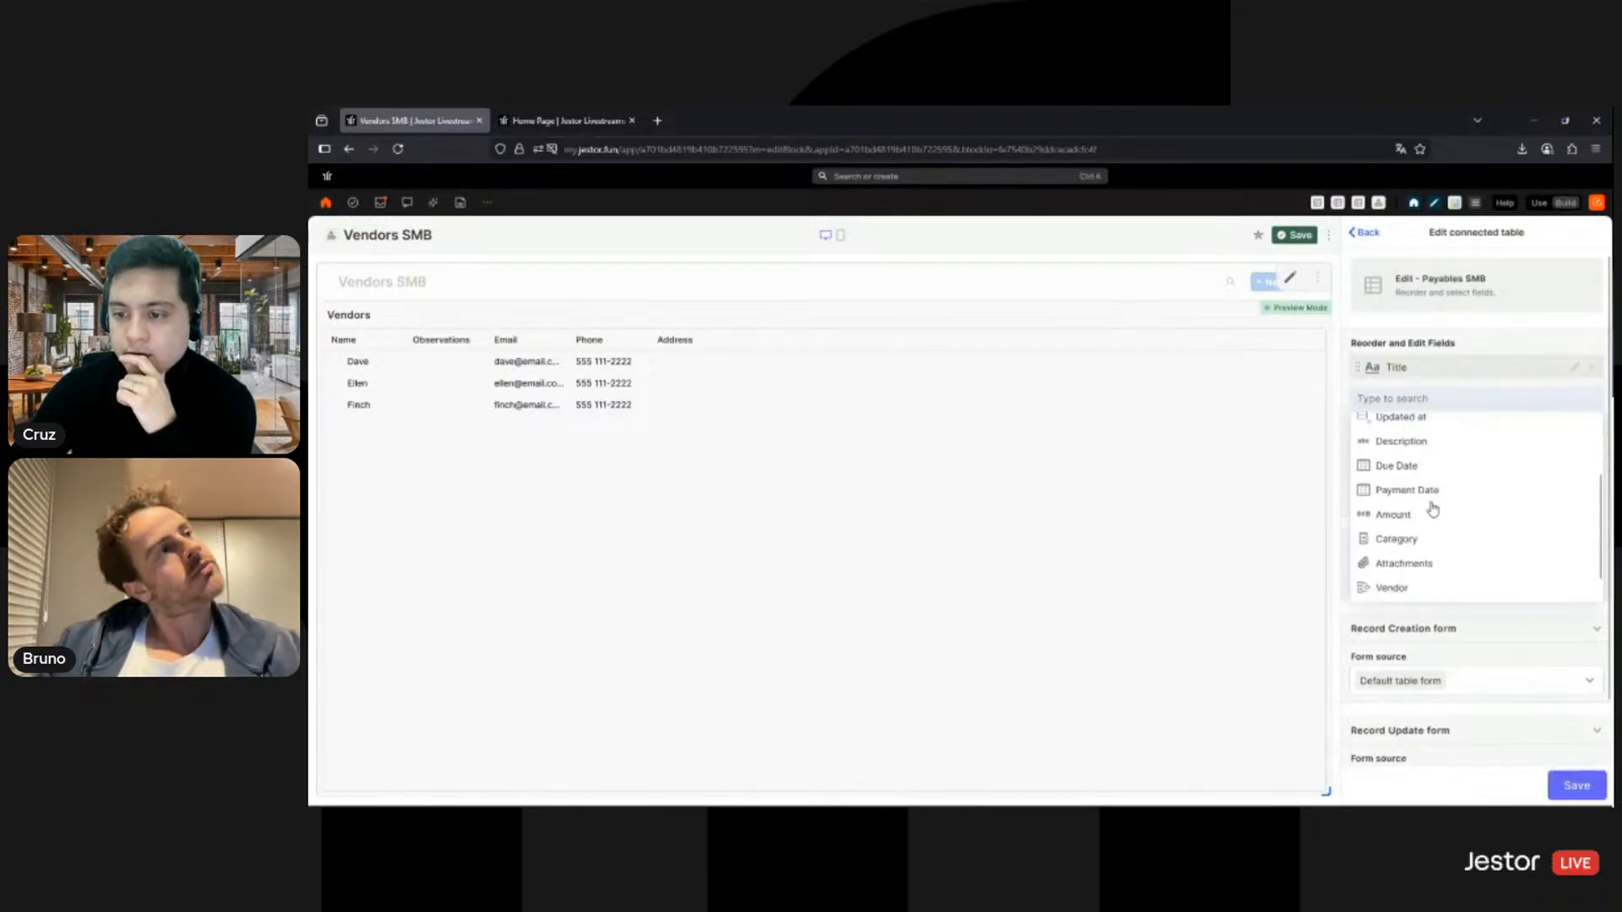
{"action": "left_click", "coordinate": [1424, 446]}
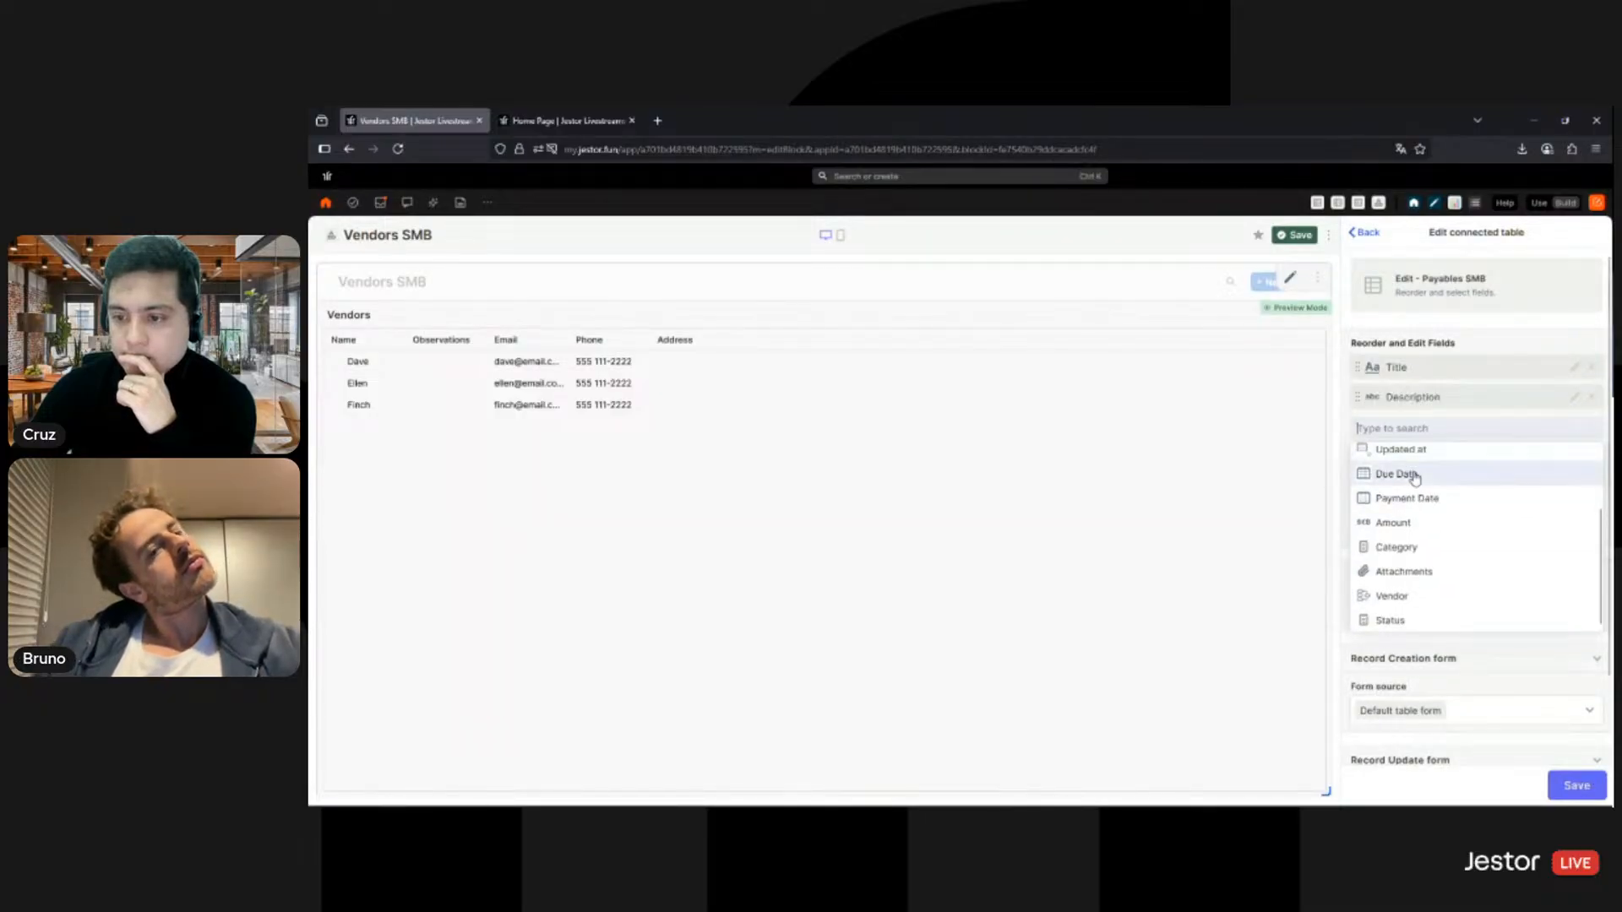
{"action": "left_click", "coordinate": [1406, 472]}
{"action": "left_click", "coordinate": [1408, 551]}
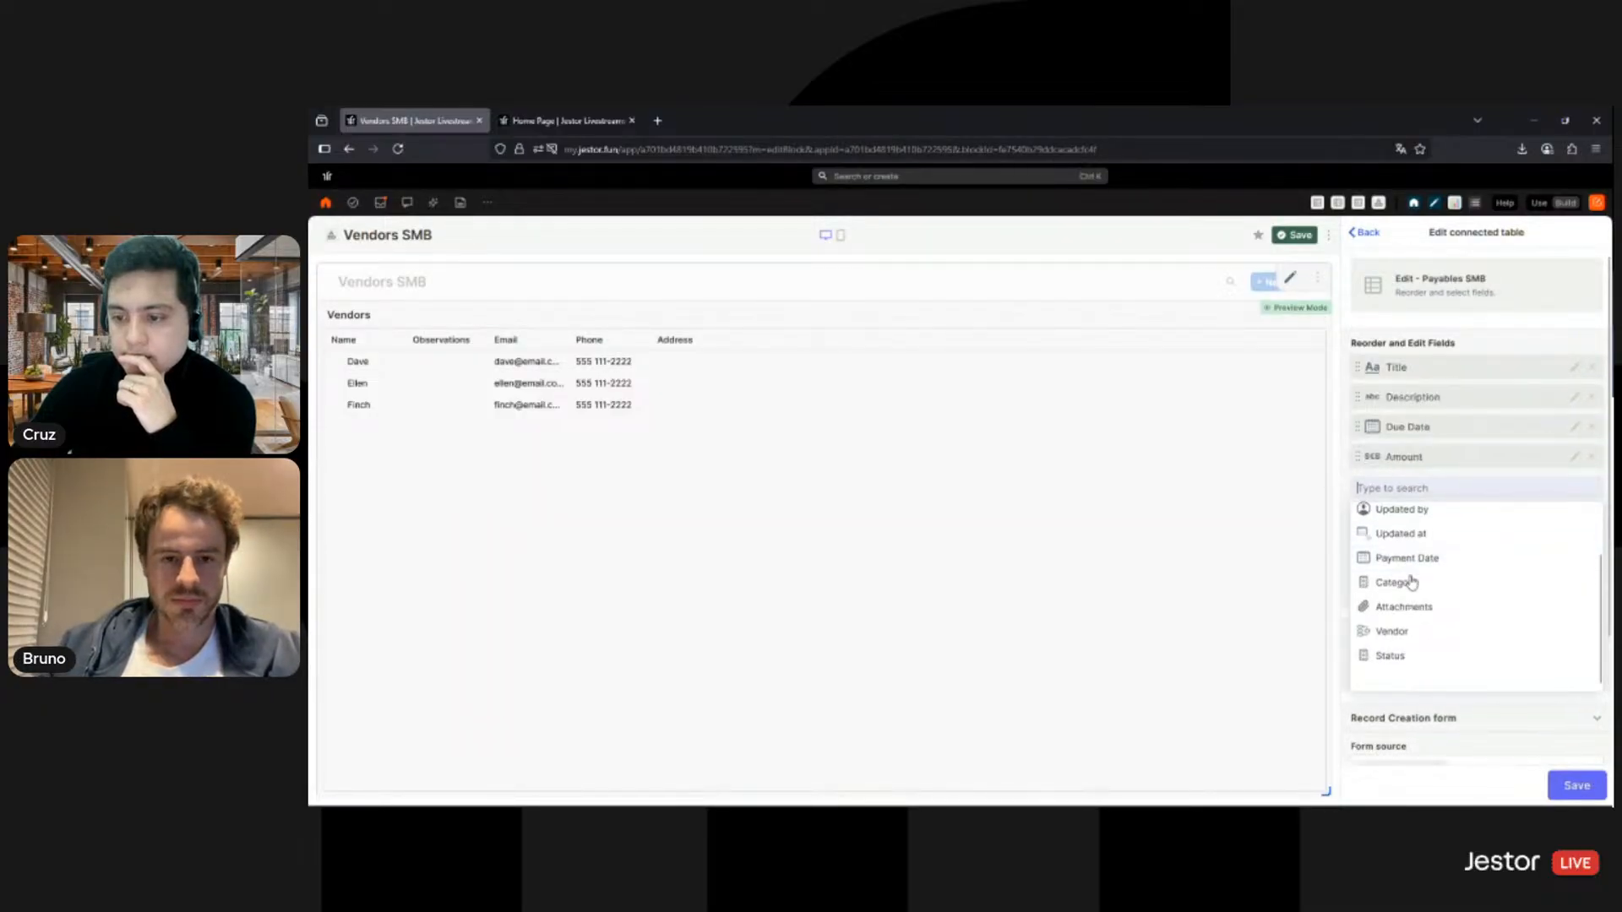
{"action": "left_click", "coordinate": [1411, 608]}
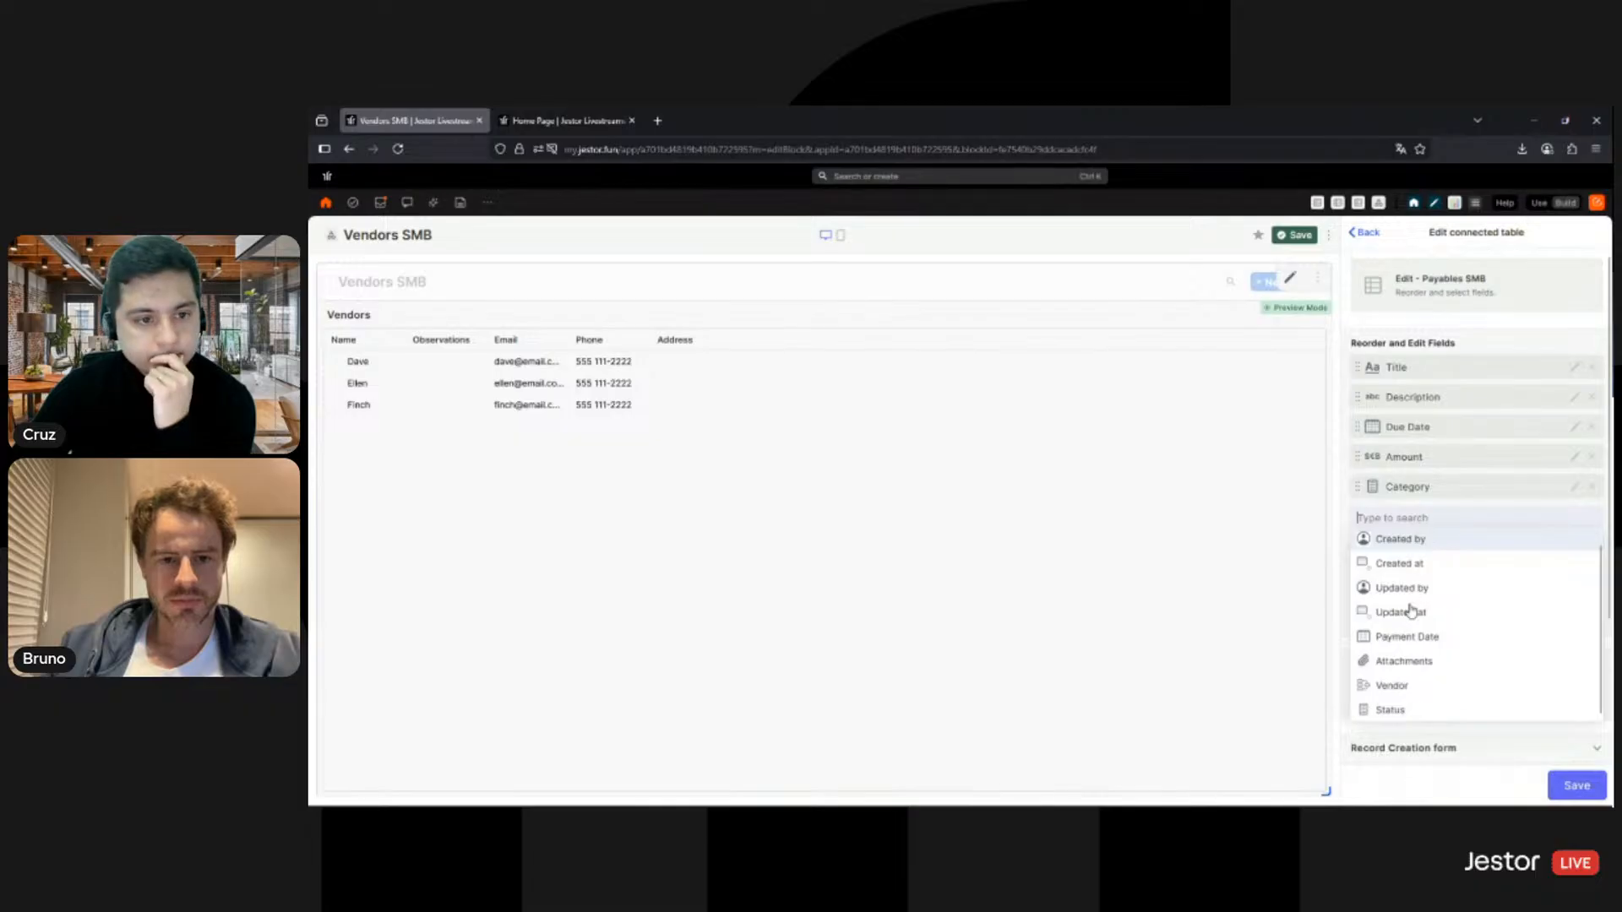
{"action": "left_click", "coordinate": [1451, 339]}
Step: Filter the connected Payables SMB table to records whose Status is any of Pending, and save the filter
{"action": "scroll", "coordinate": [1508, 455], "scroll_direction": "down", "scroll_amount": 1}
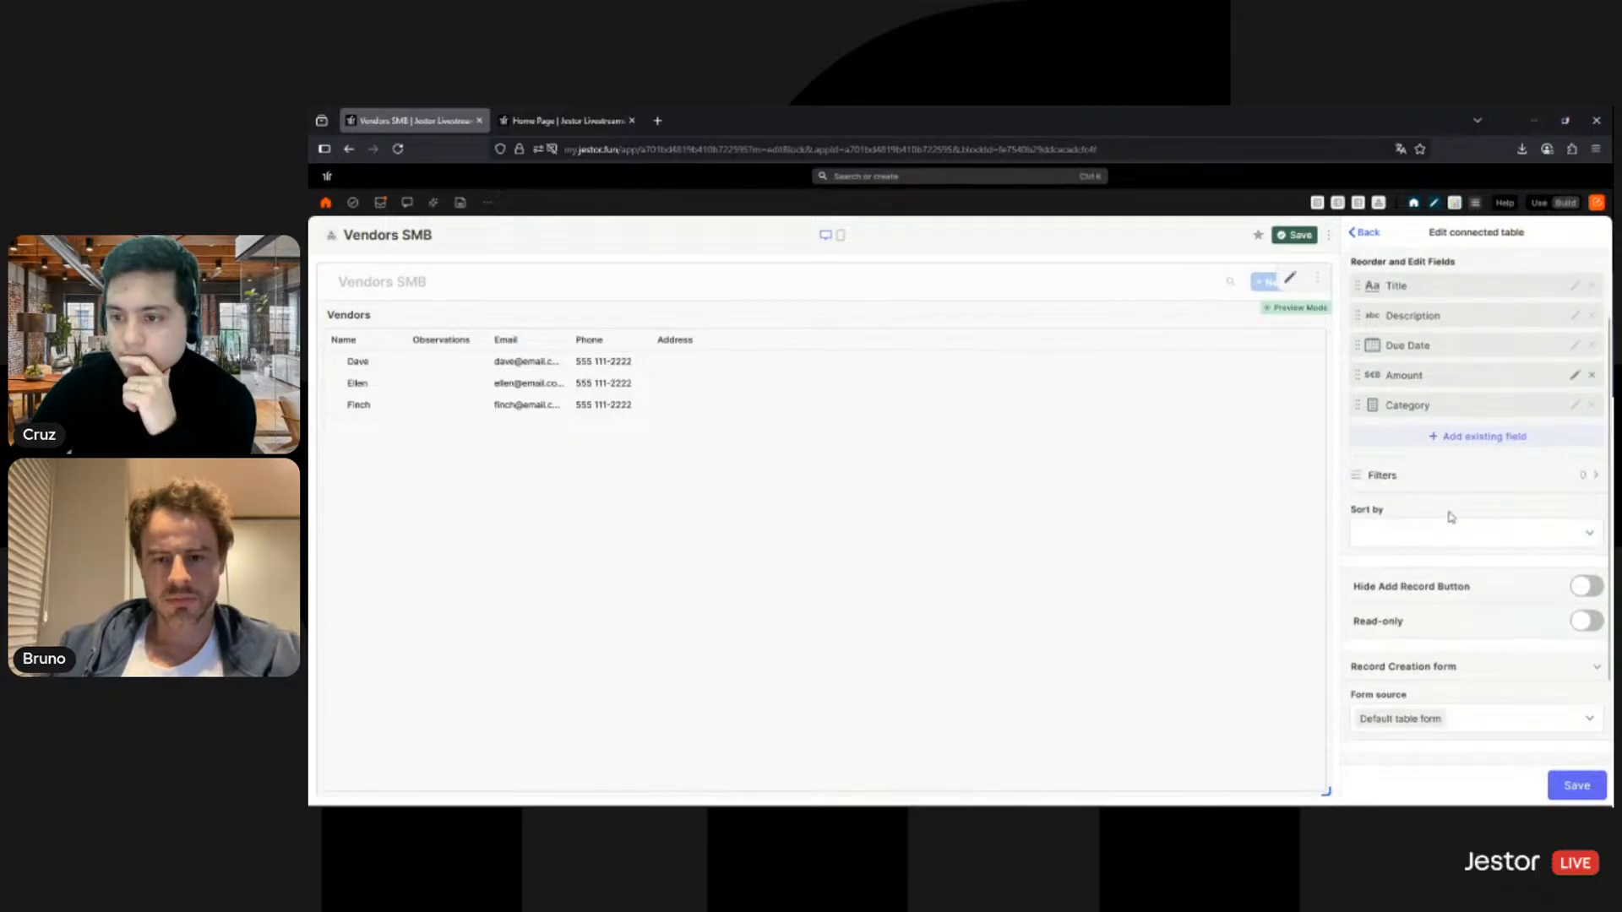
{"action": "left_click", "coordinate": [1438, 480]}
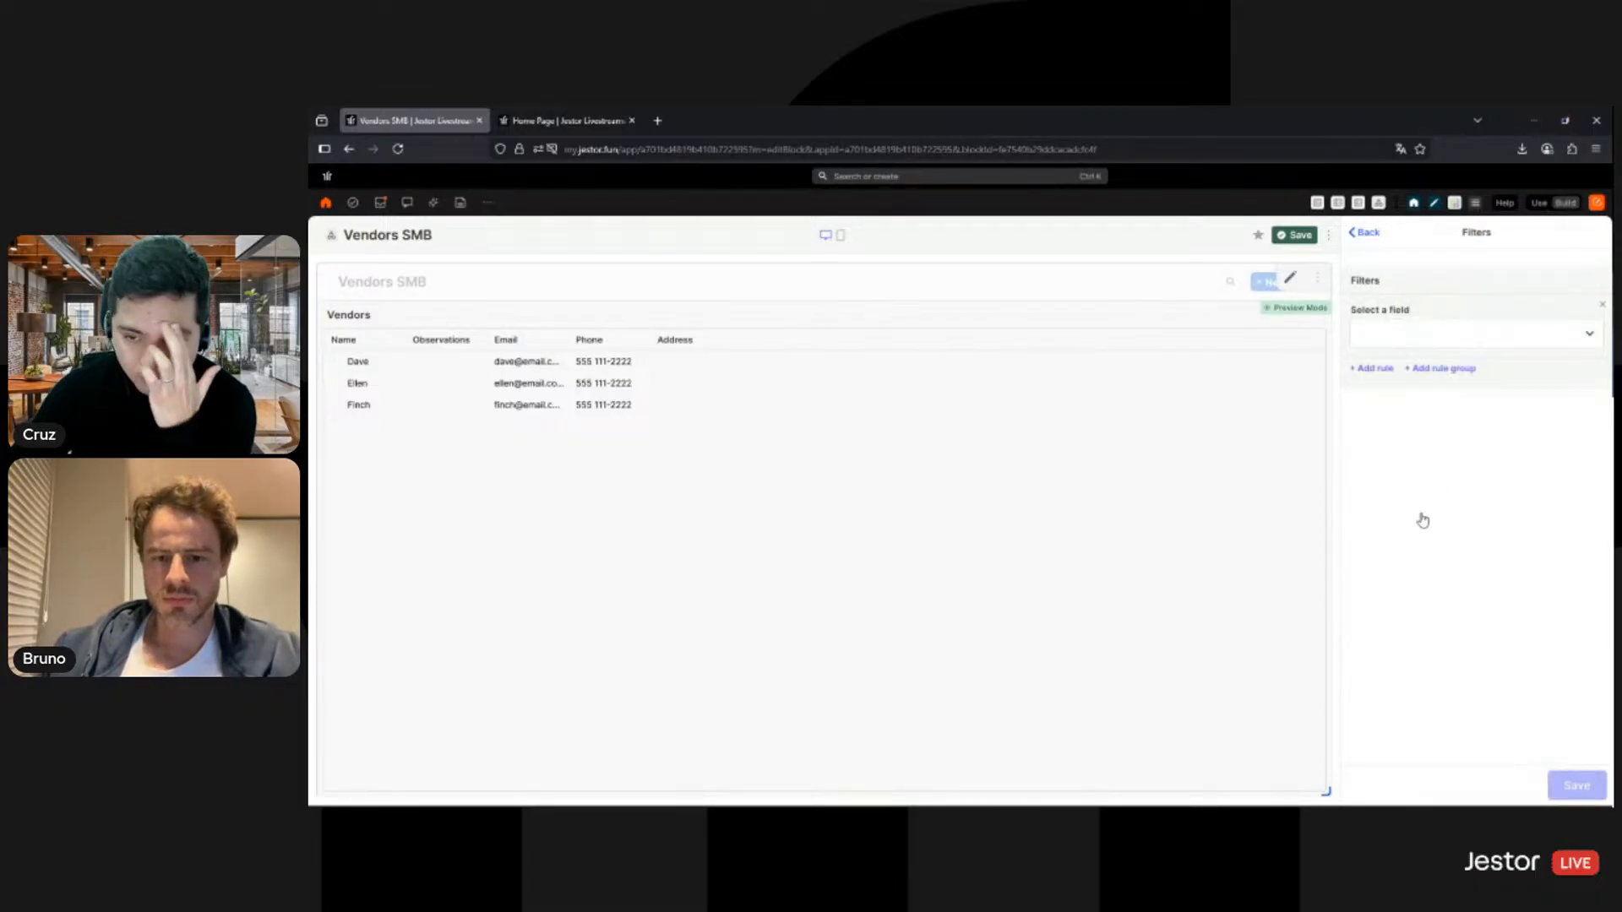
{"action": "left_click", "coordinate": [1436, 334]}
{"action": "scroll", "coordinate": [1430, 507], "scroll_direction": "down", "scroll_amount": 2}
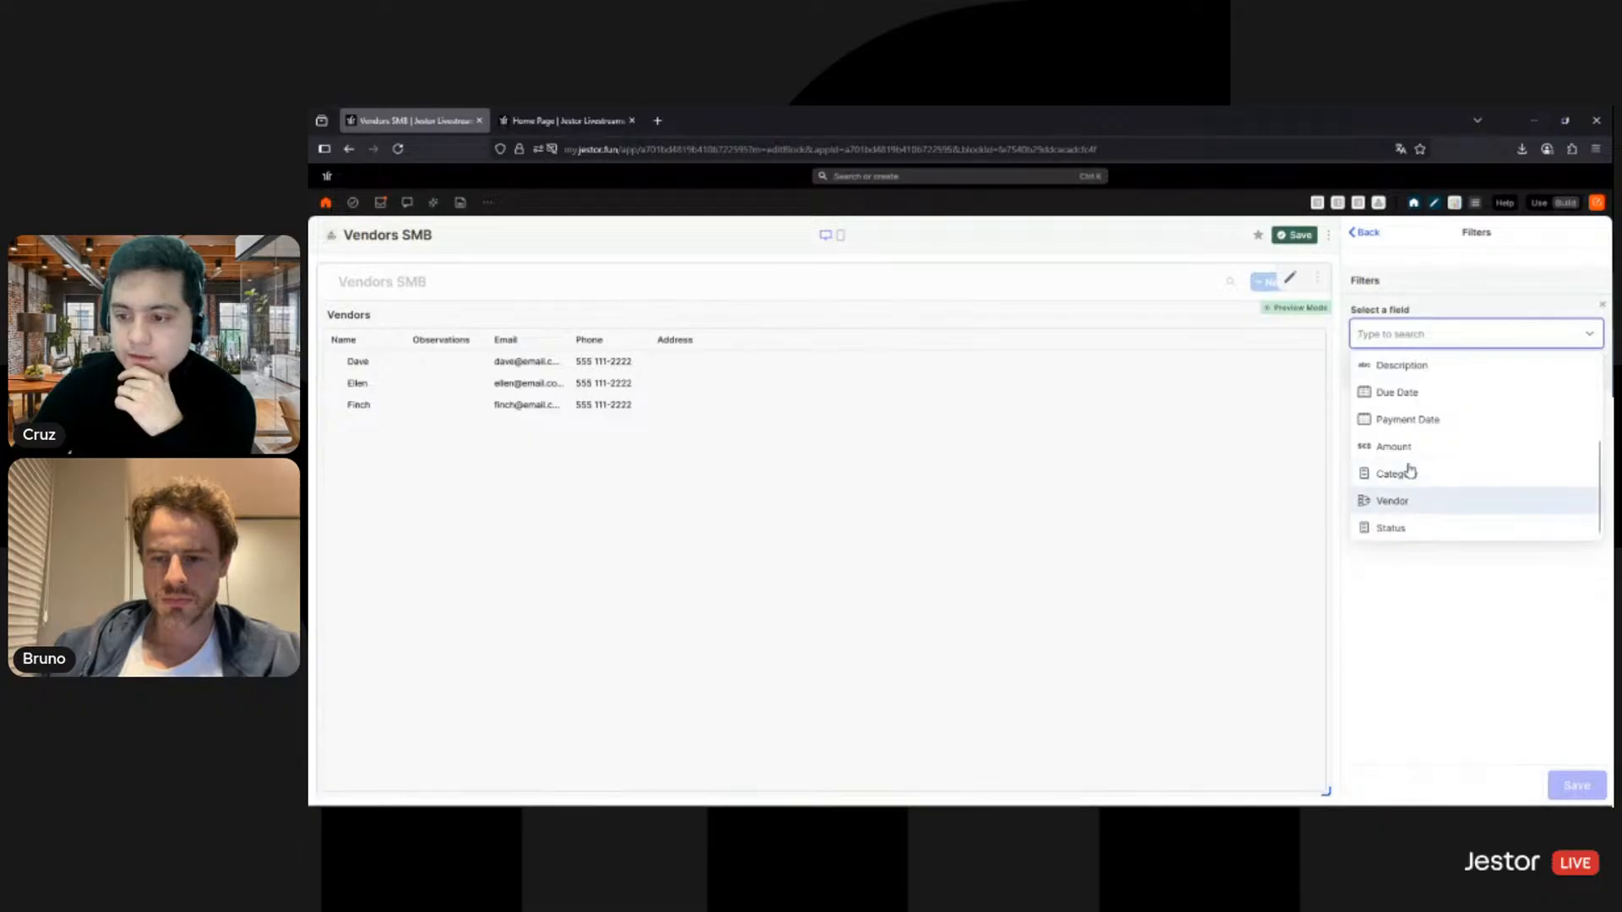
{"action": "left_click", "coordinate": [1402, 528]}
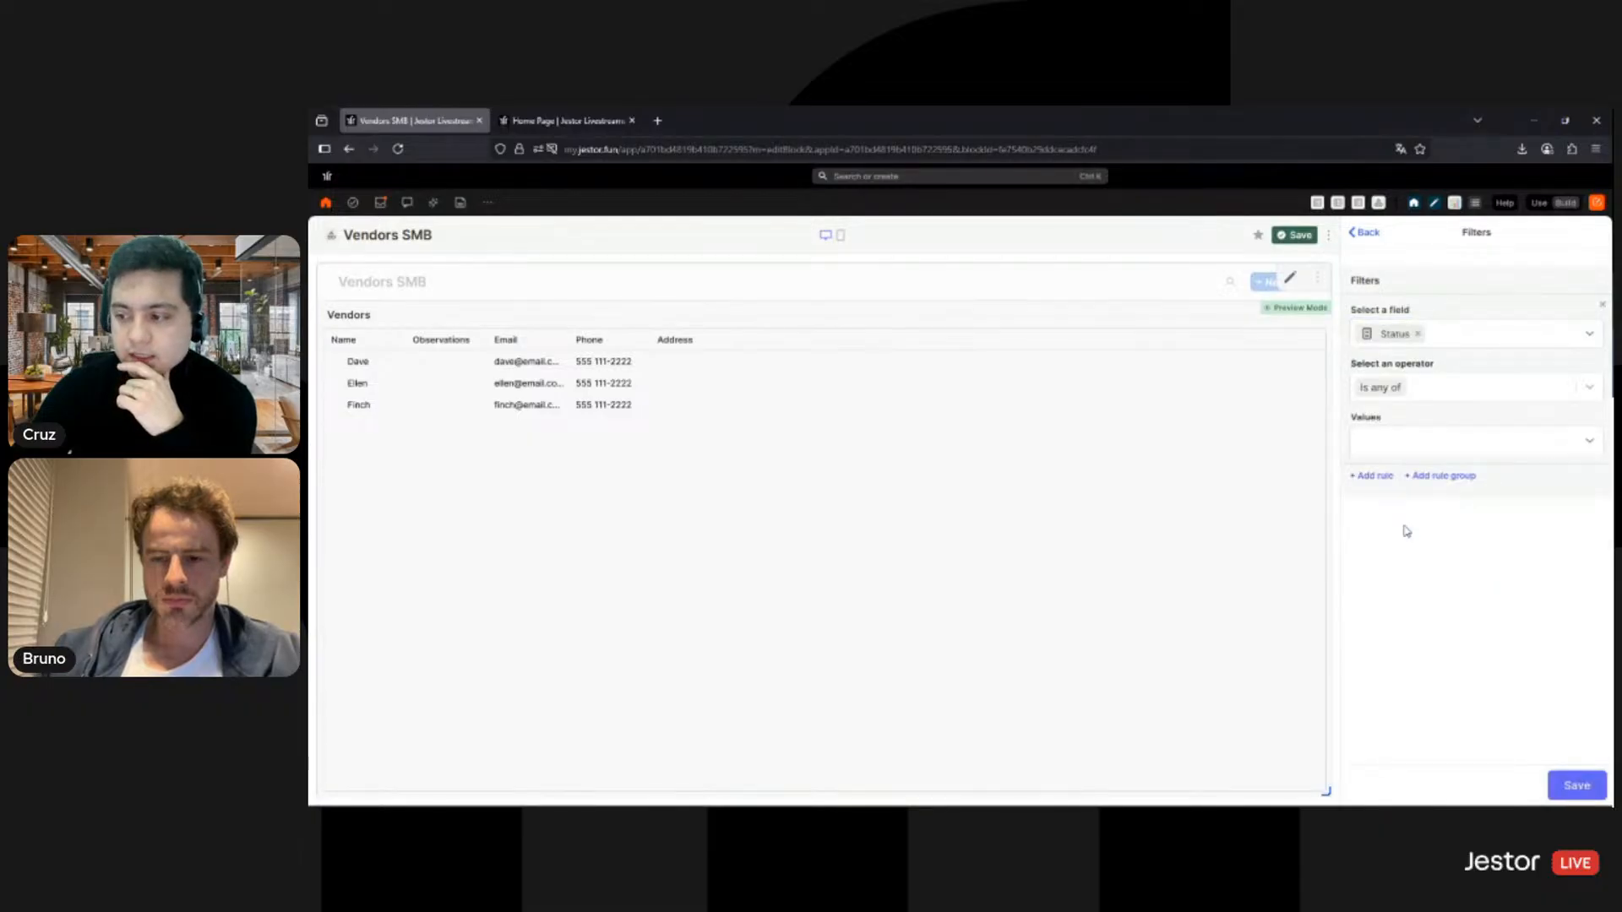
{"action": "left_click", "coordinate": [1424, 452]}
{"action": "key", "text": "Return"}
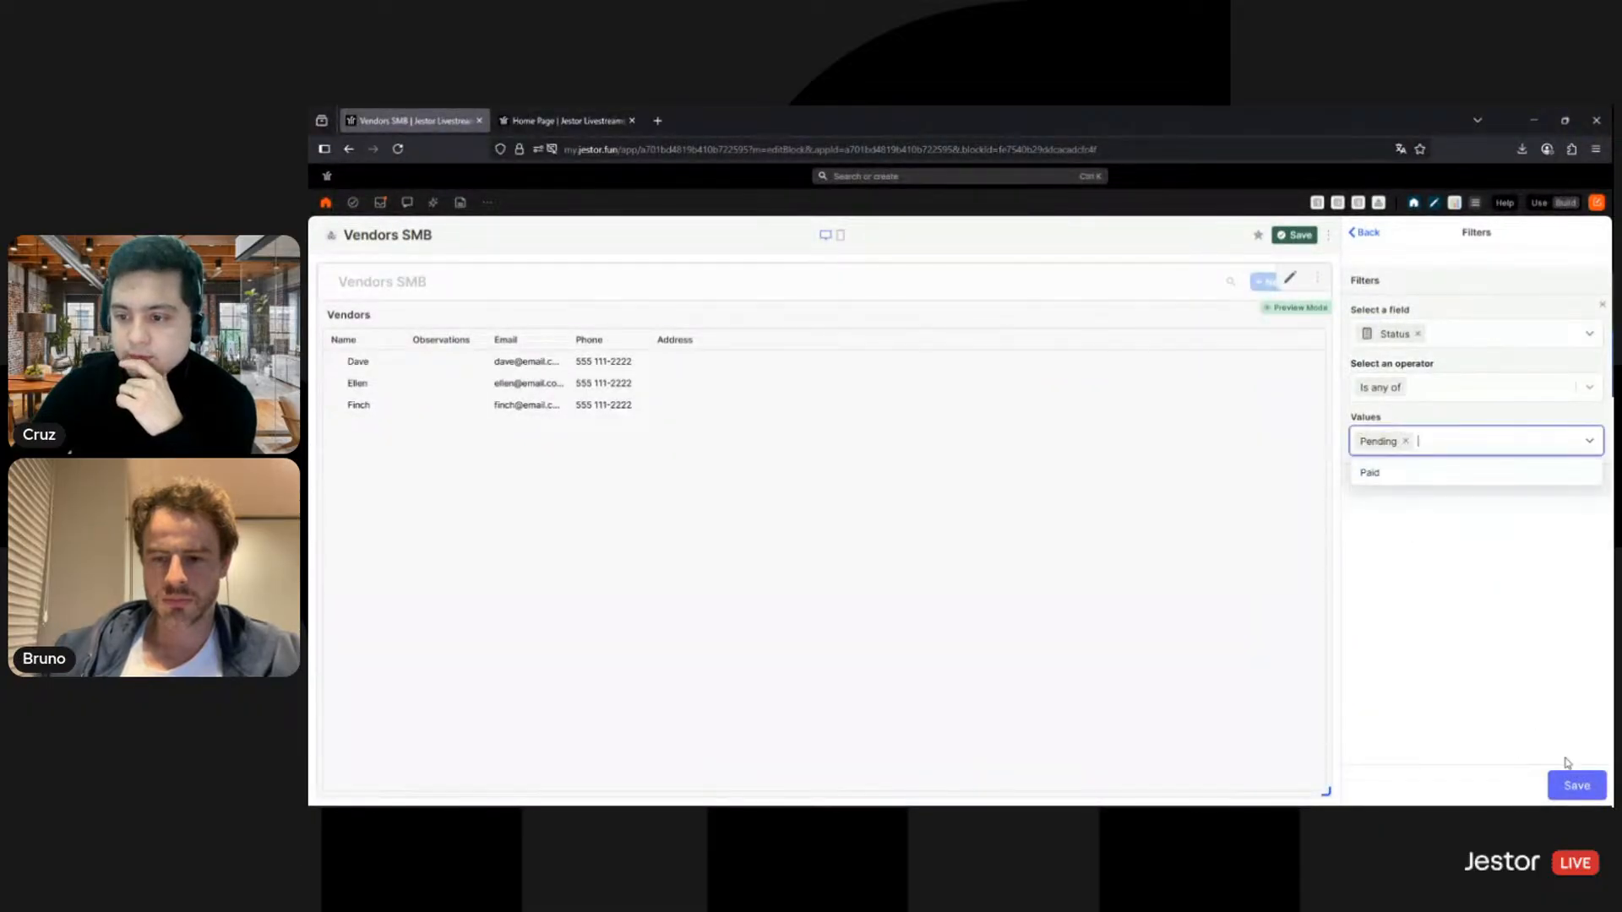
{"action": "left_click", "coordinate": [1543, 727]}
{"action": "left_click", "coordinate": [1558, 785]}
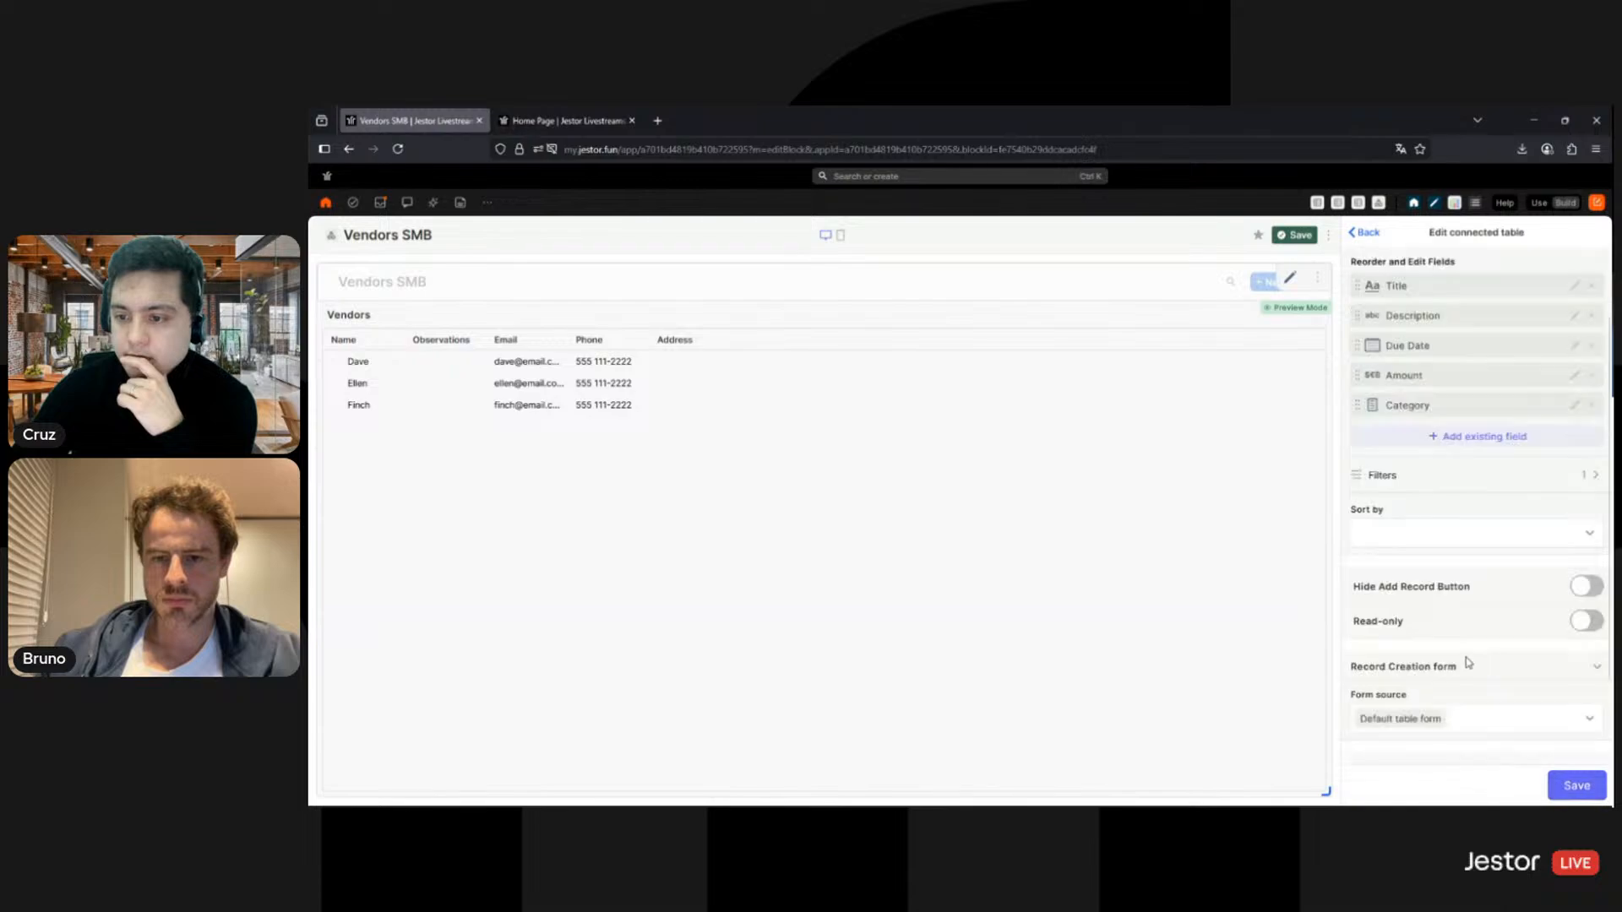
Step: Sort the connected Payables SMB table by Due Date and save its settings
{"action": "scroll", "coordinate": [1436, 473], "scroll_direction": "down", "scroll_amount": 2}
{"action": "left_click", "coordinate": [1428, 452]}
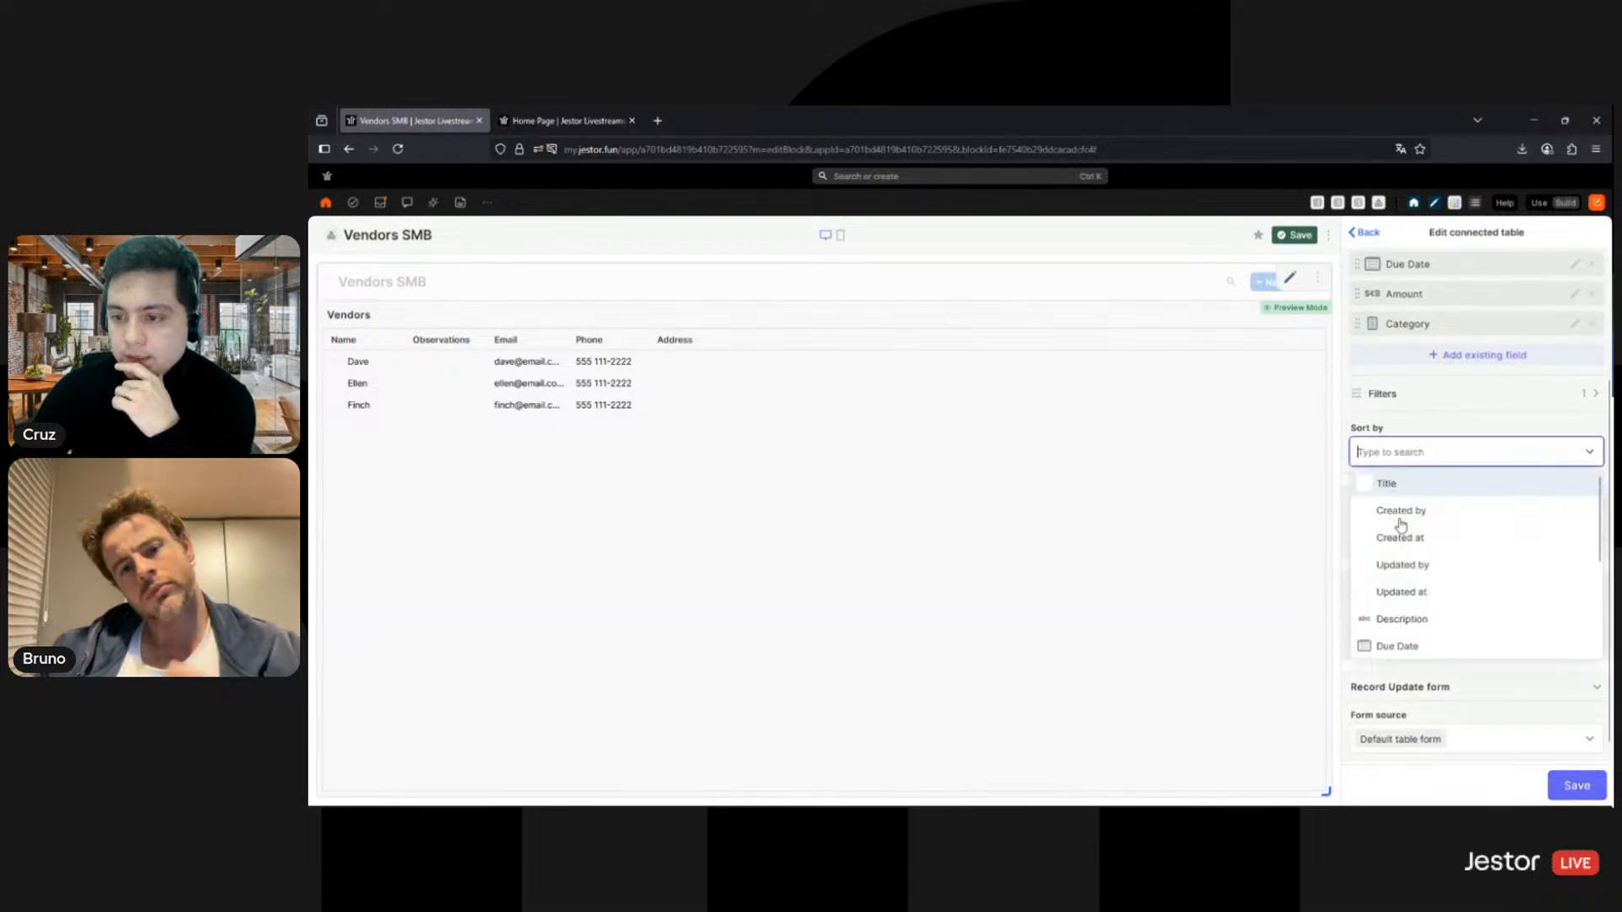
{"action": "left_click", "coordinate": [1409, 646]}
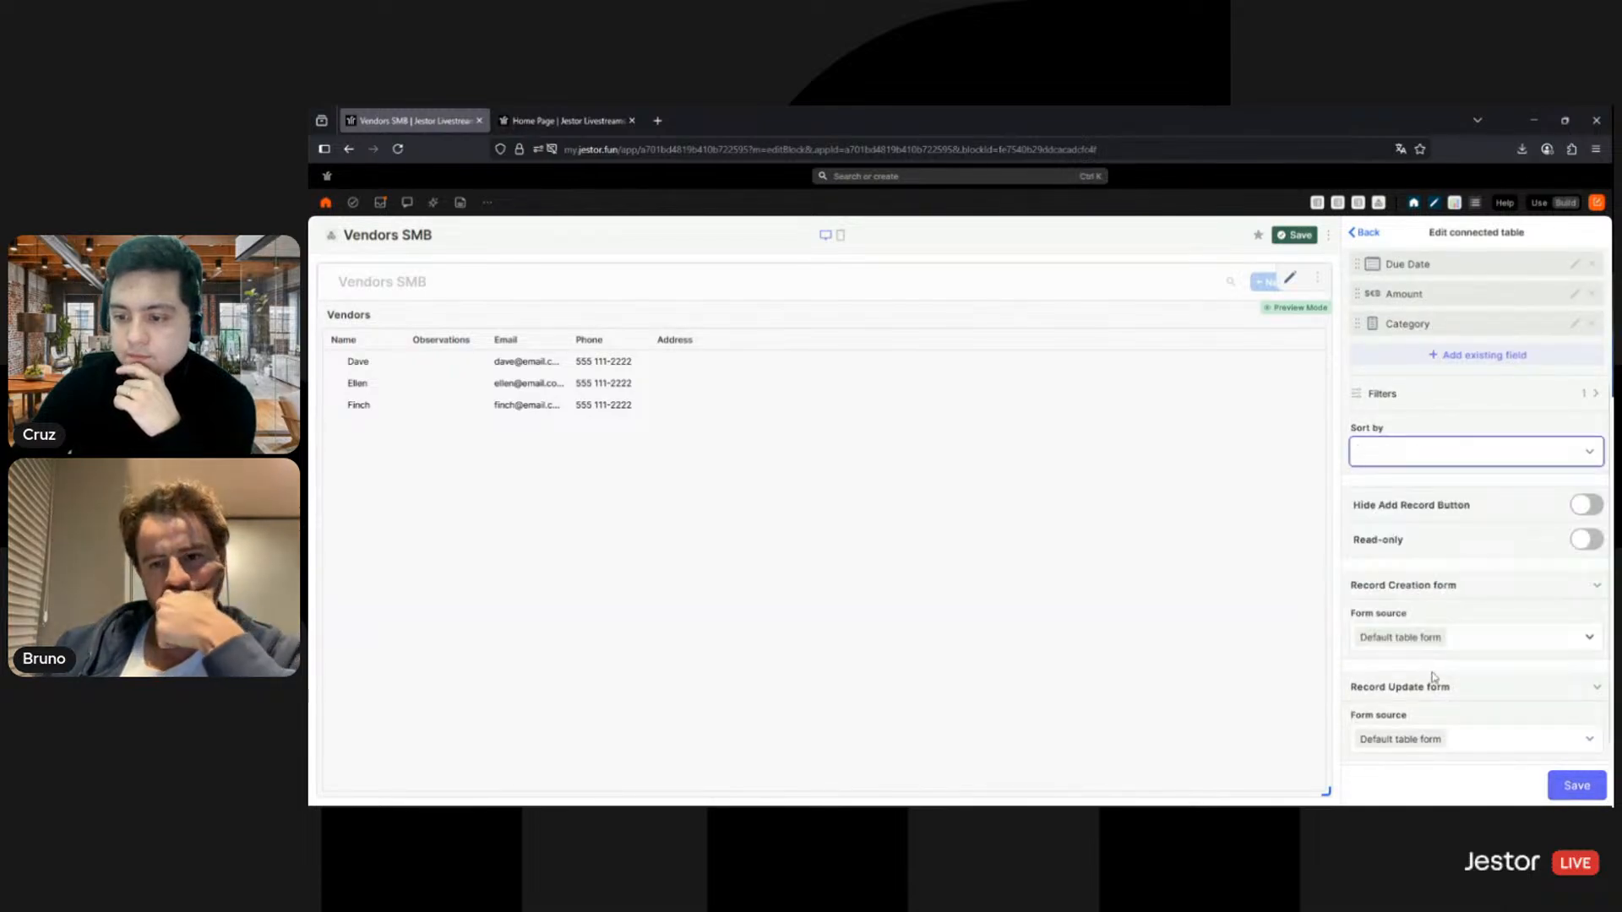
{"action": "left_click", "coordinate": [1577, 786]}
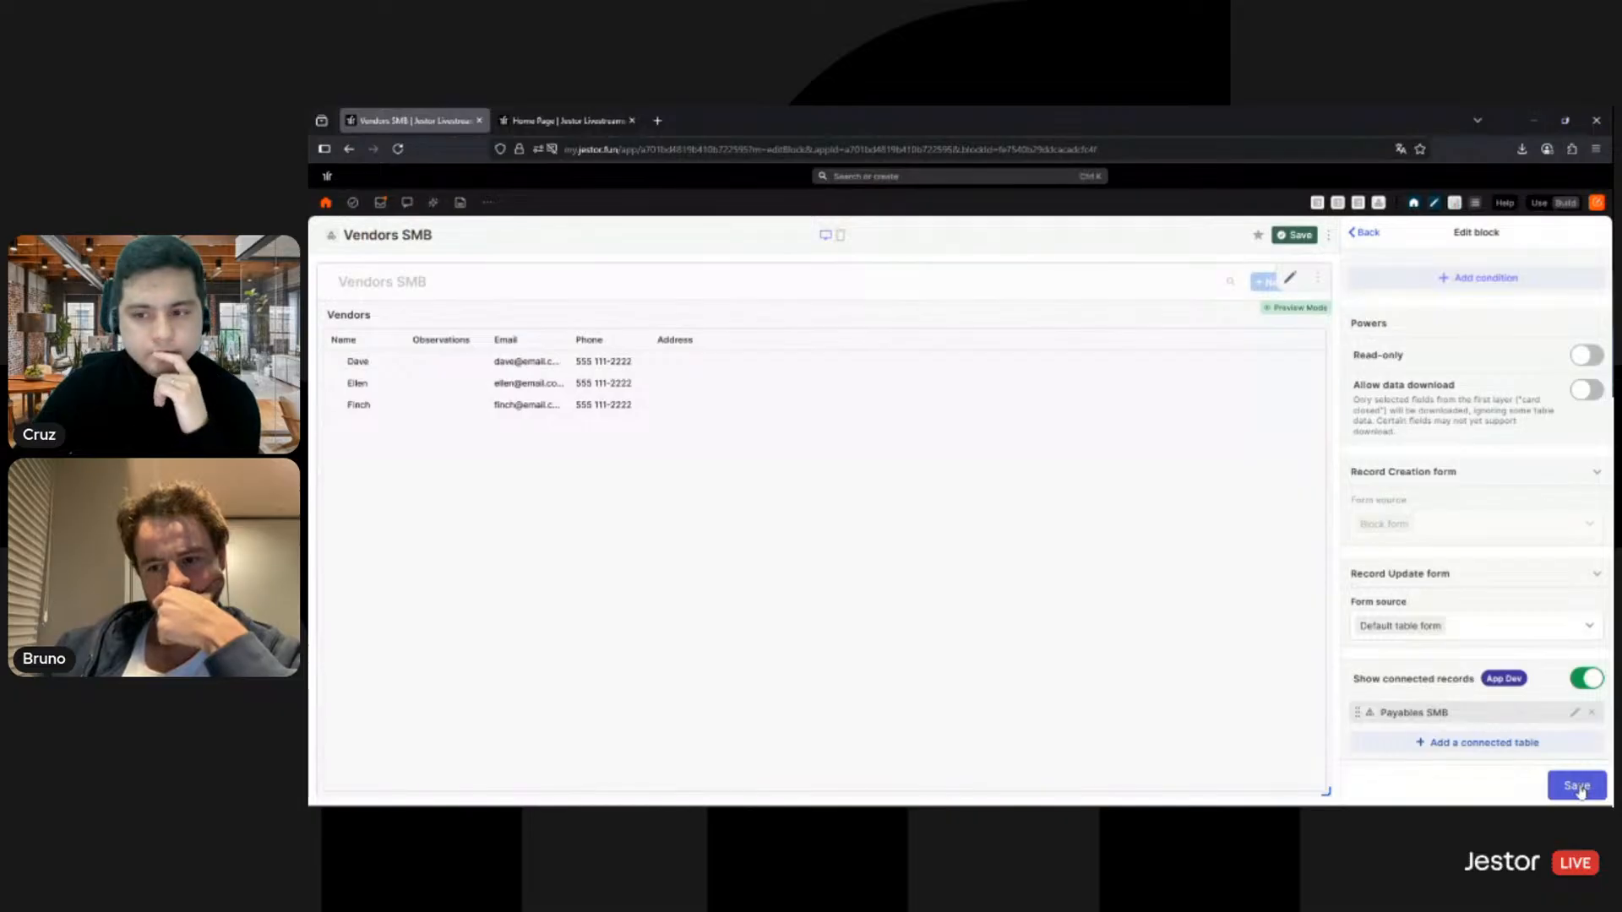
Step: Save the Vendors table block and expand the first vendor's connected Payables SMB records
{"action": "left_click", "coordinate": [1579, 788]}
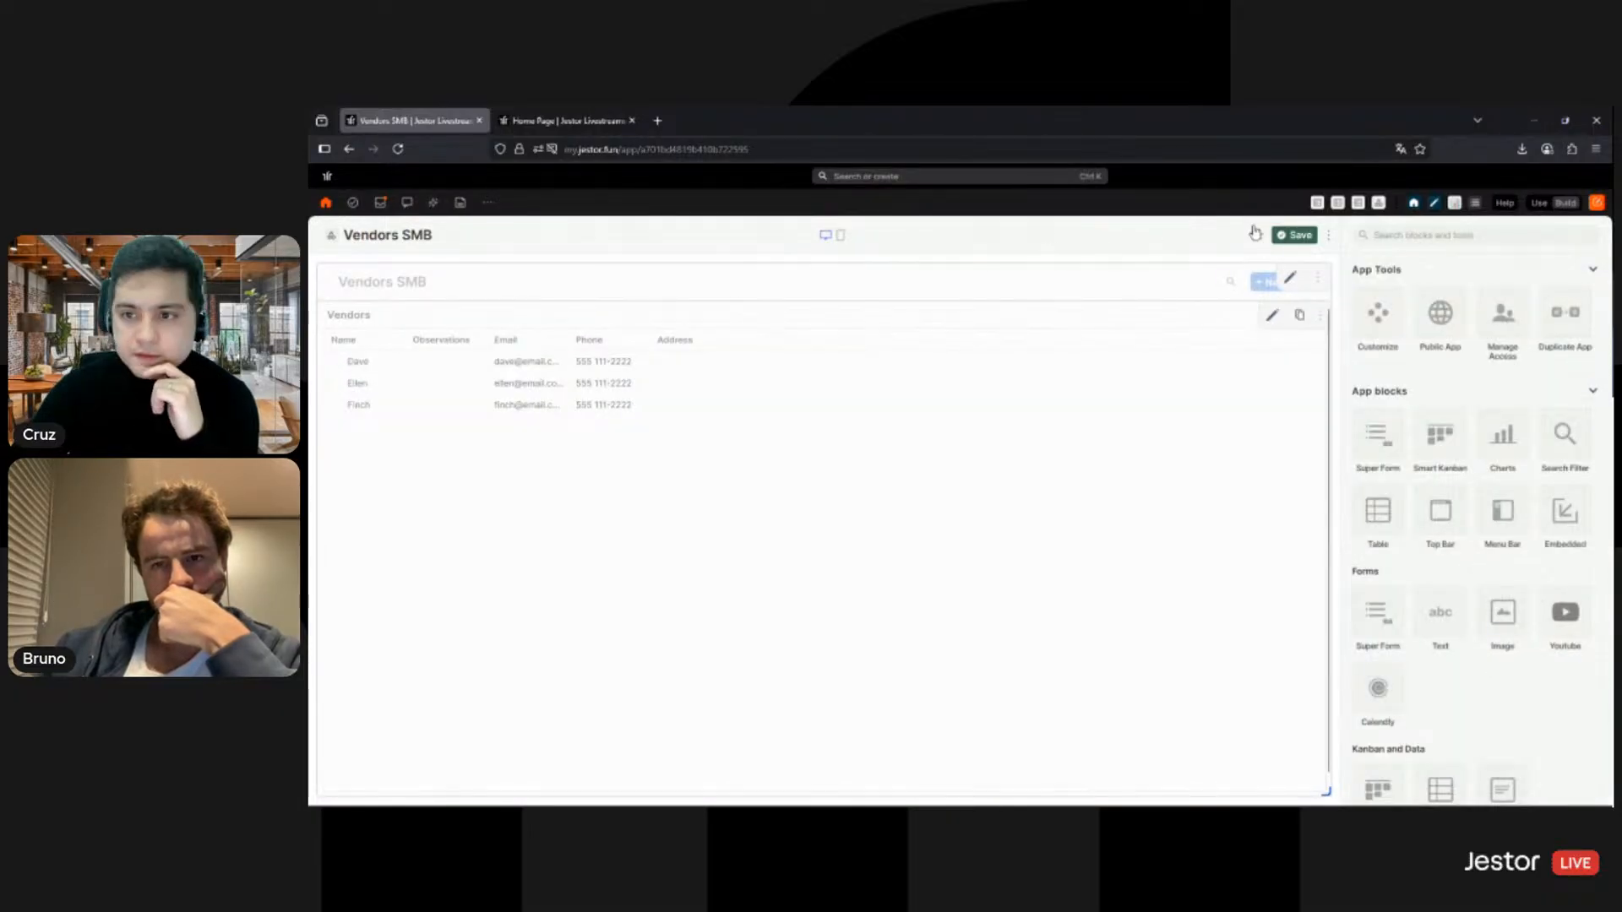
{"action": "left_click", "coordinate": [334, 362]}
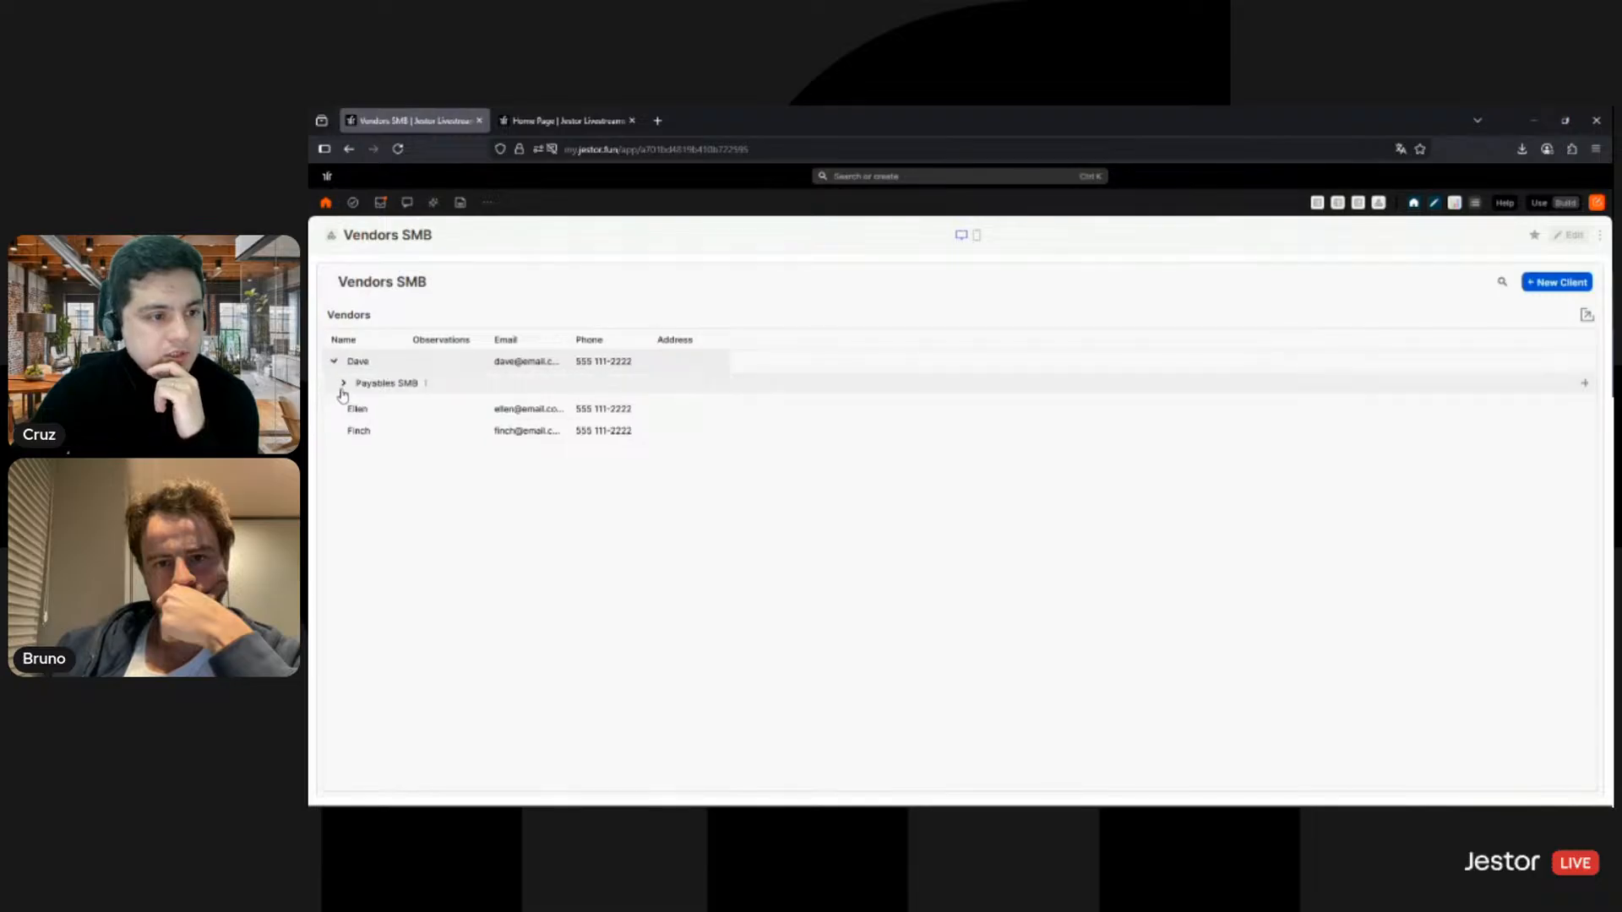
{"action": "left_click", "coordinate": [343, 385]}
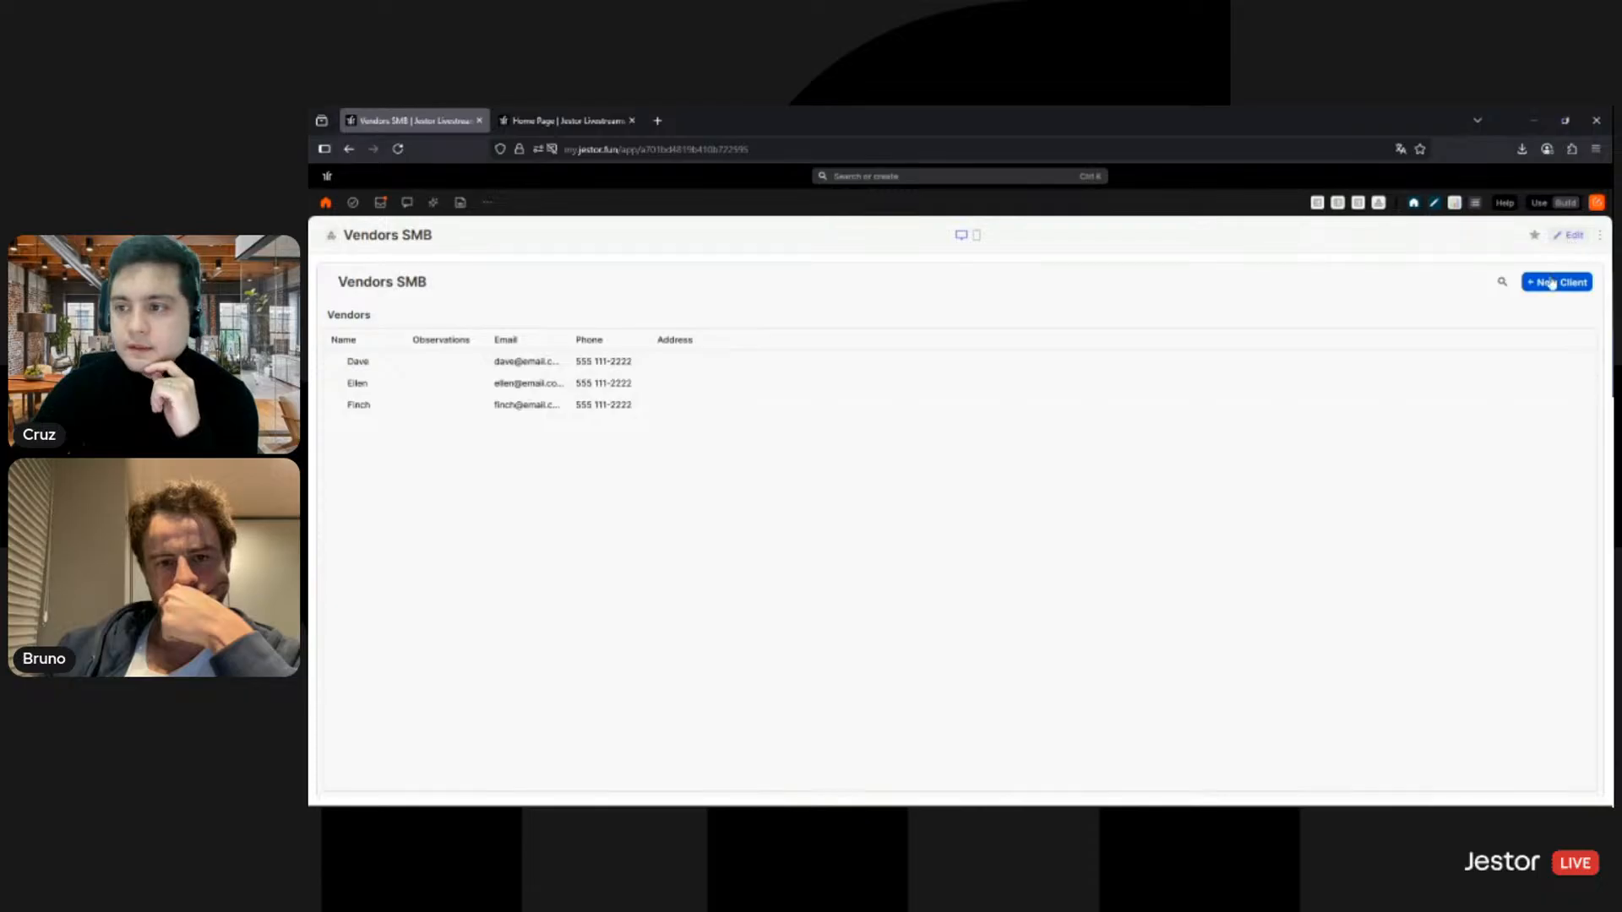
Step: Put the app back into edit mode and change the title bar's add-record button label to New Vendor
{"action": "left_click", "coordinate": [1573, 235]}
{"action": "left_click", "coordinate": [1290, 280]}
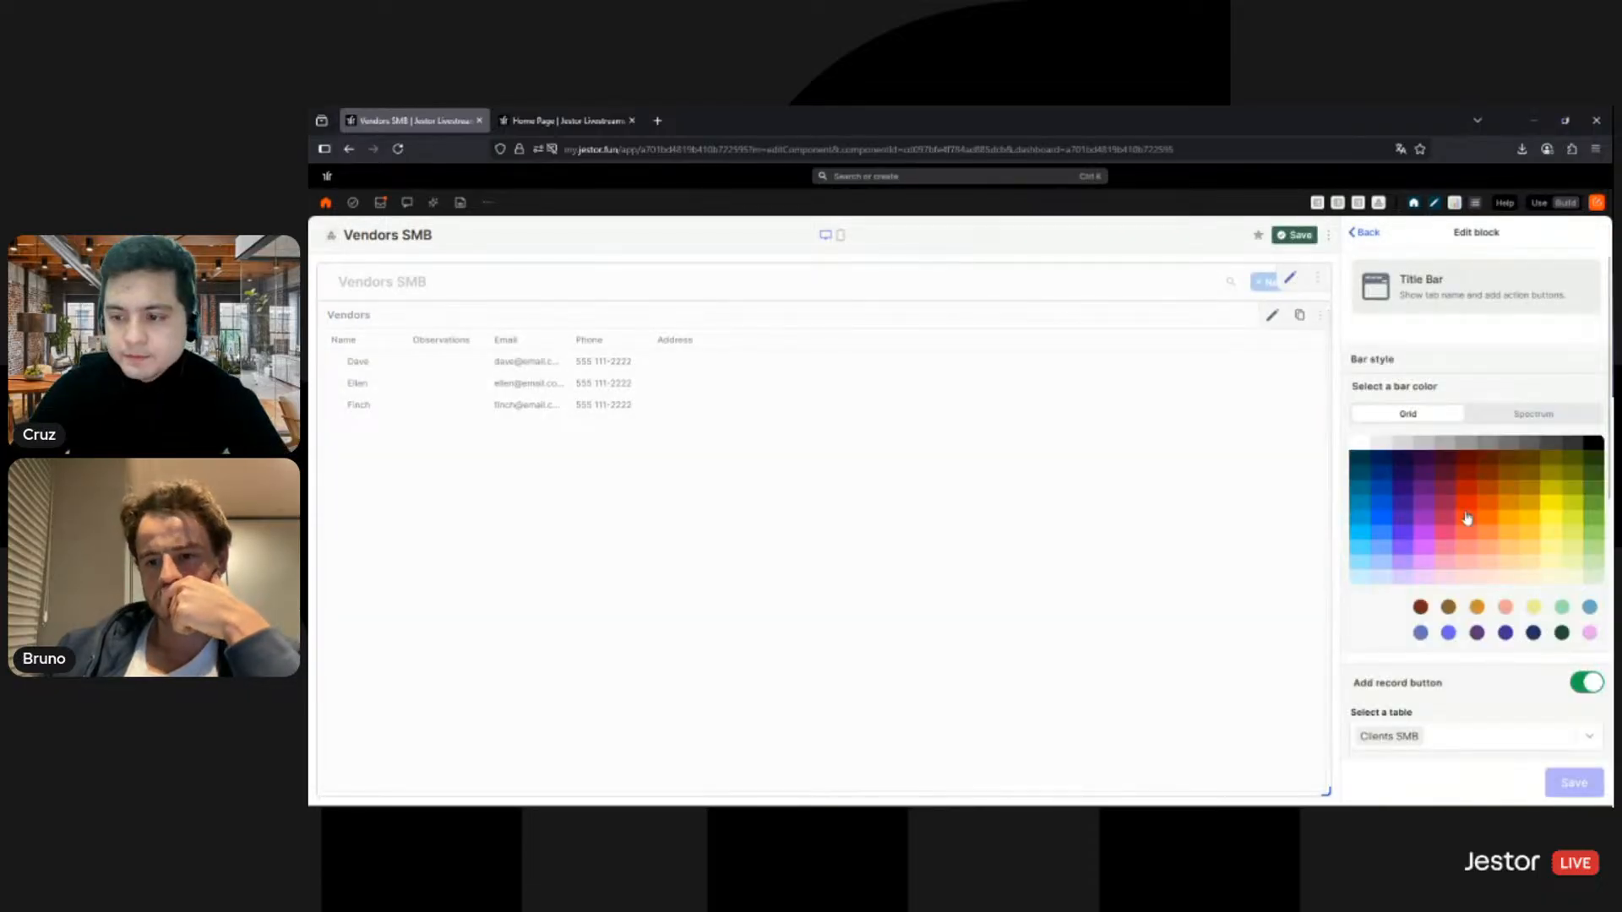
{"action": "scroll", "coordinate": [1477, 496], "scroll_direction": "down", "scroll_amount": 1}
{"action": "scroll", "coordinate": [1477, 496], "scroll_direction": "down", "scroll_amount": 5}
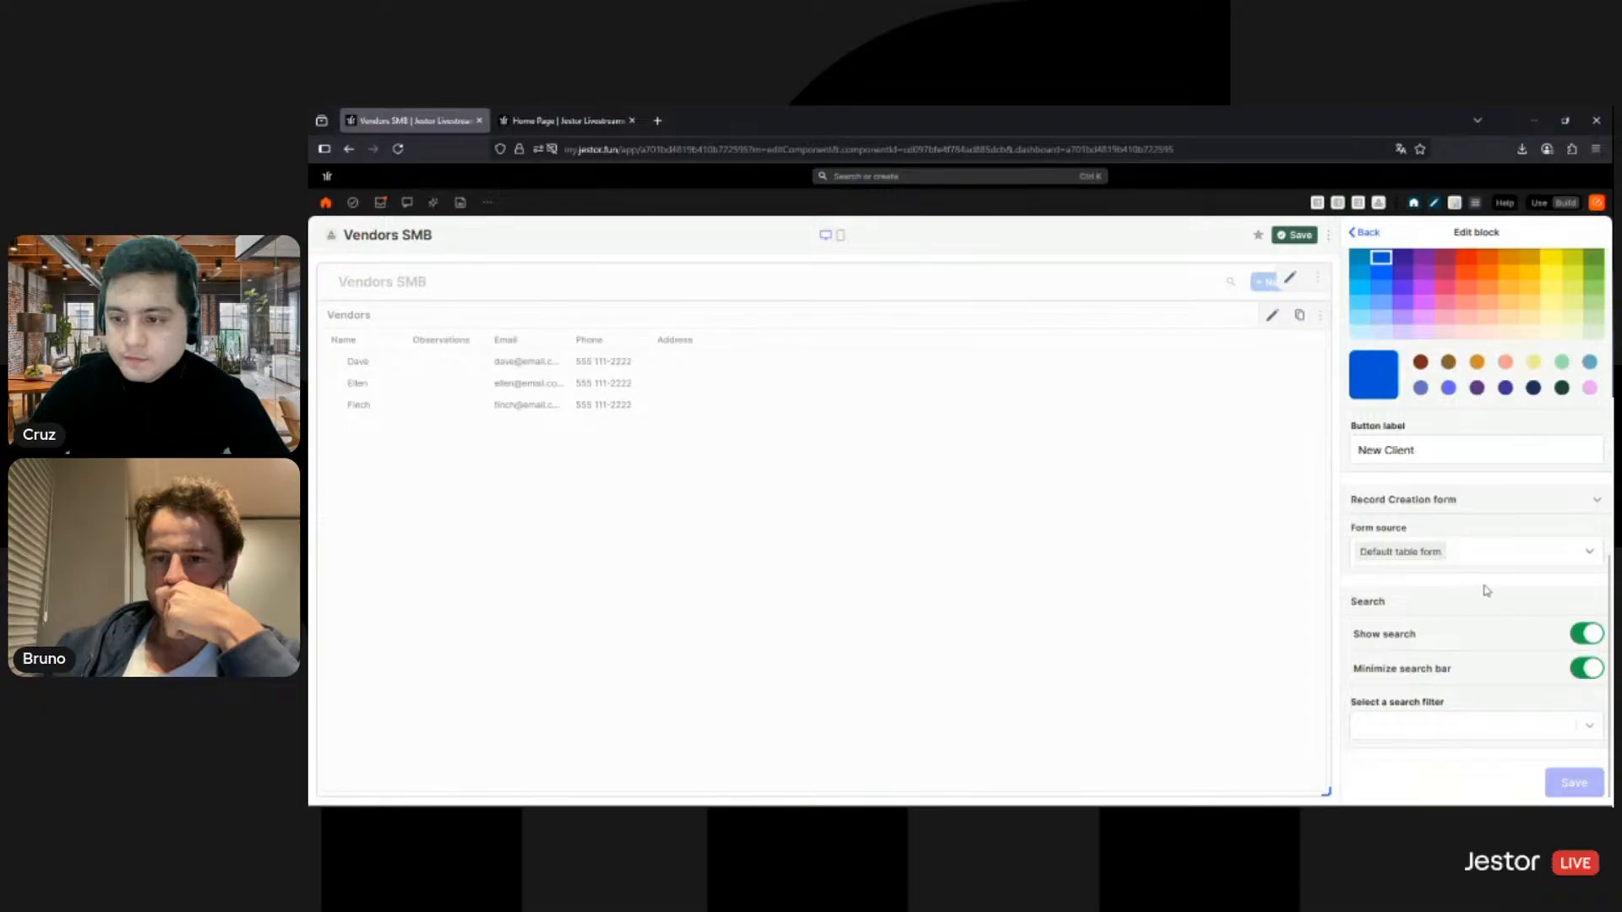
{"action": "scroll", "coordinate": [1436, 557], "scroll_direction": "up", "scroll_amount": 3}
{"action": "scroll", "coordinate": [1411, 554], "scroll_direction": "down", "scroll_amount": 3}
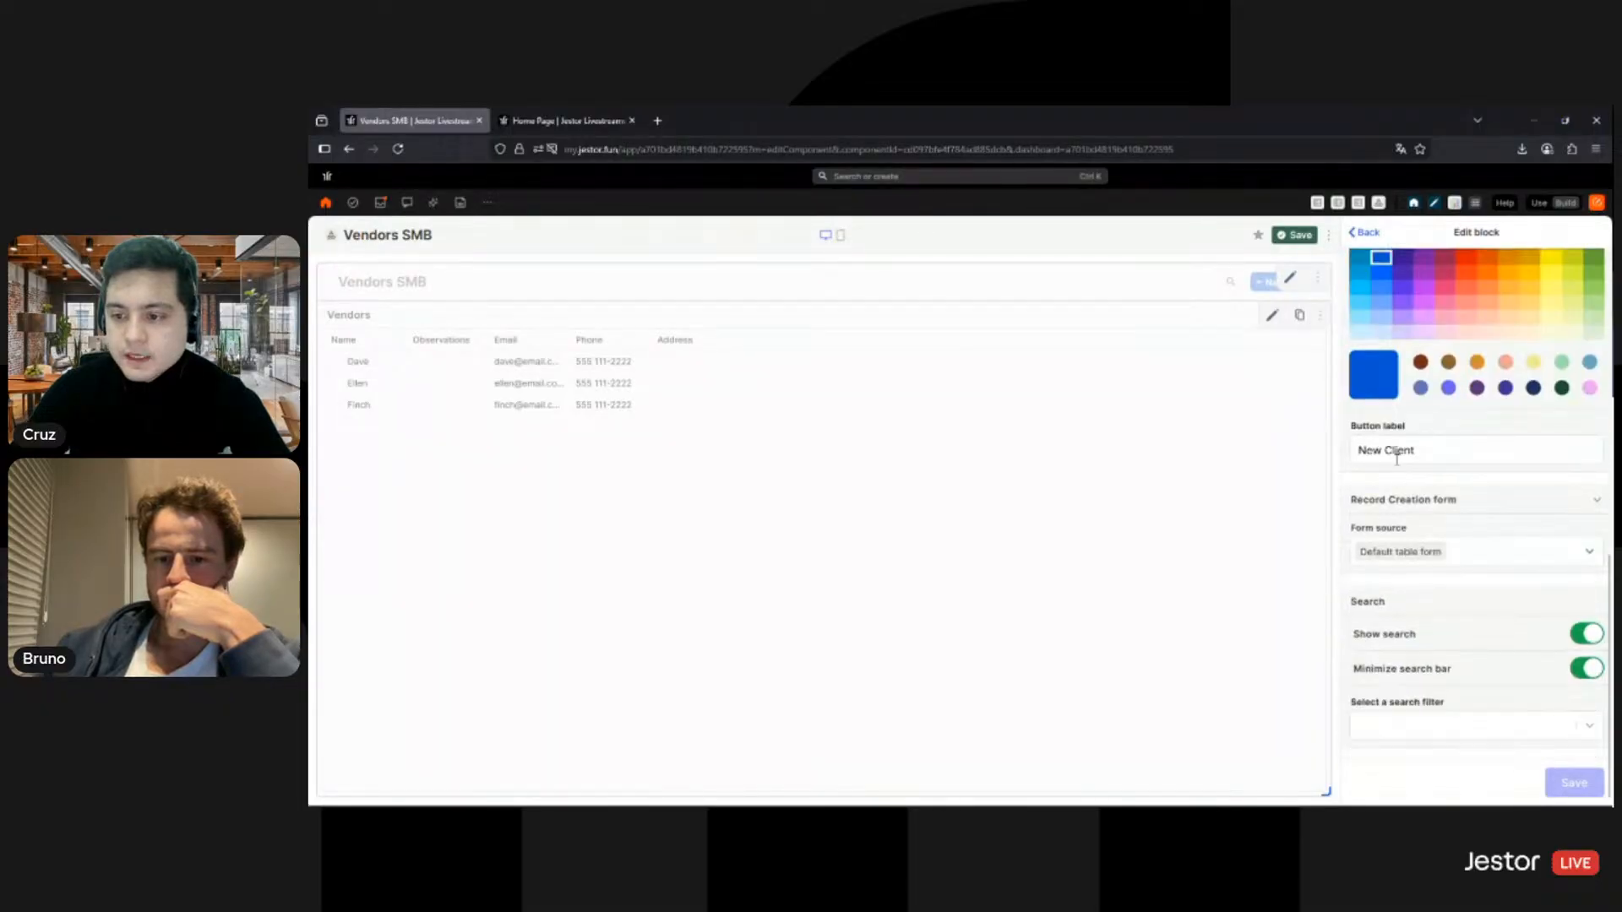
{"action": "double_click", "coordinate": [1398, 453]}
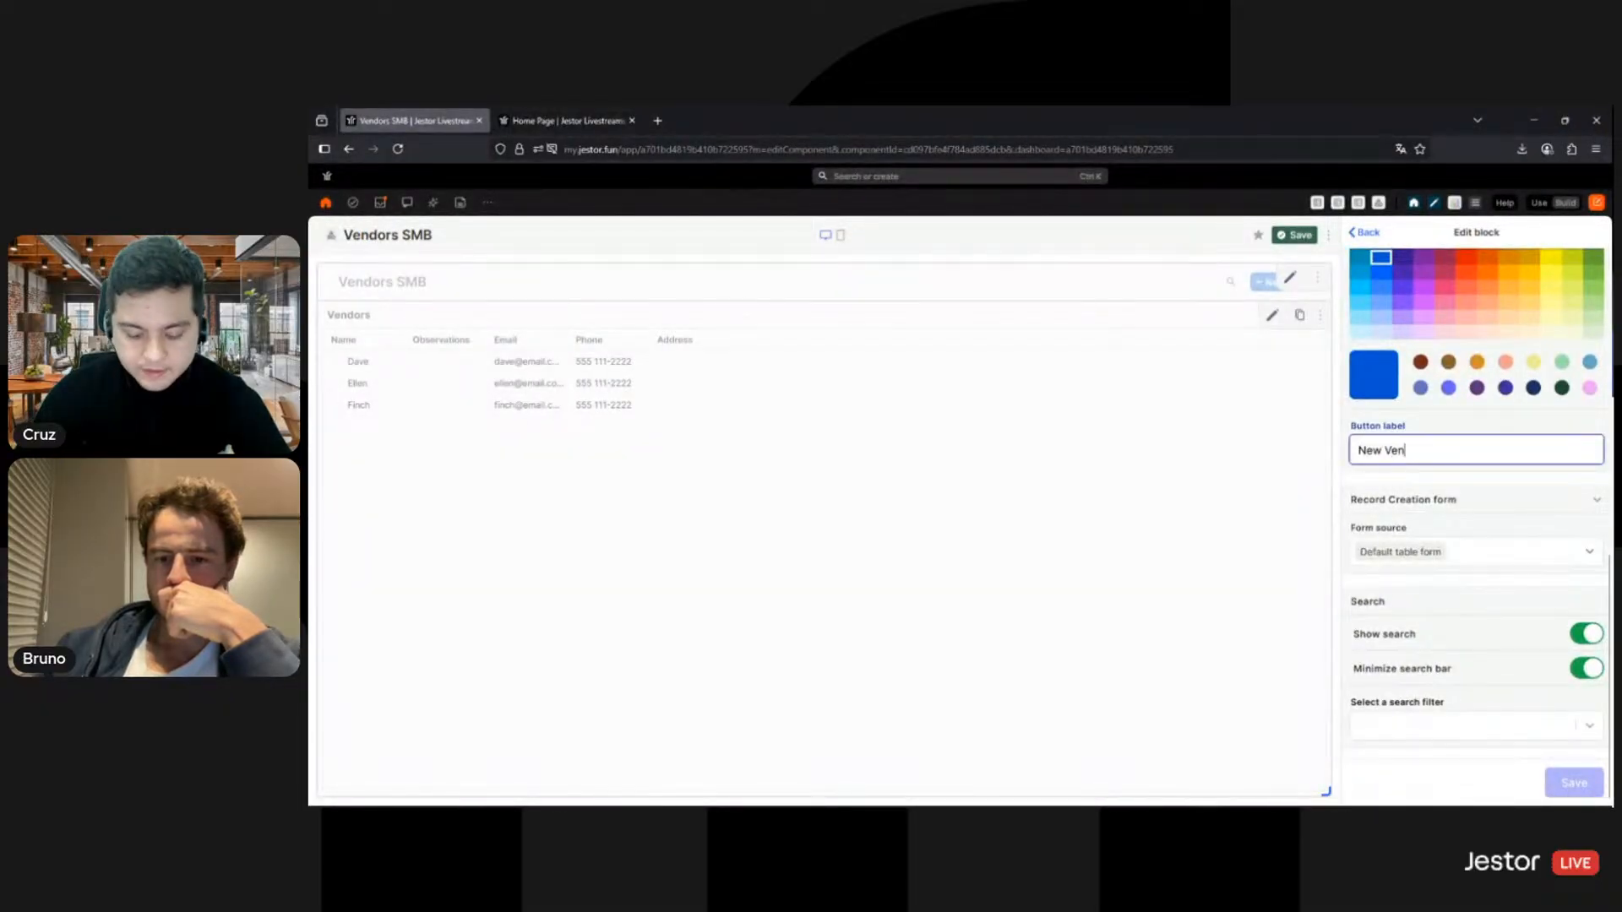
{"action": "type", "text": "Vendor"}
Step: Switch the table of the title bar's add-record button to Vendors SMB
{"action": "scroll", "coordinate": [1452, 473], "scroll_direction": "up", "scroll_amount": 4}
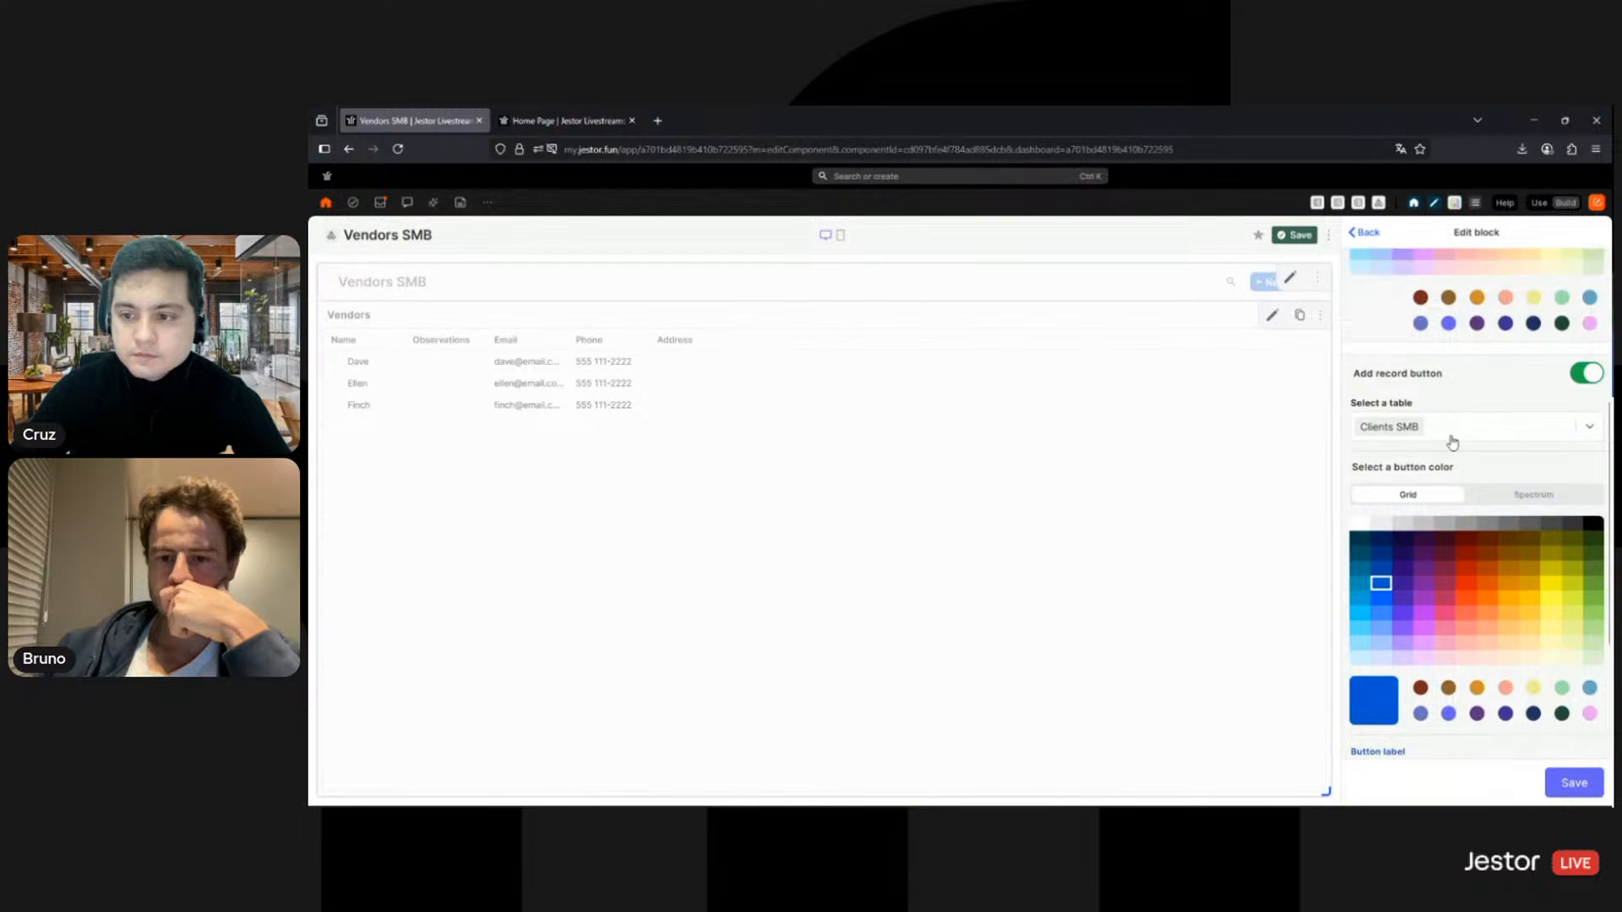
{"action": "left_click", "coordinate": [1451, 436]}
{"action": "type", "text": "end"}
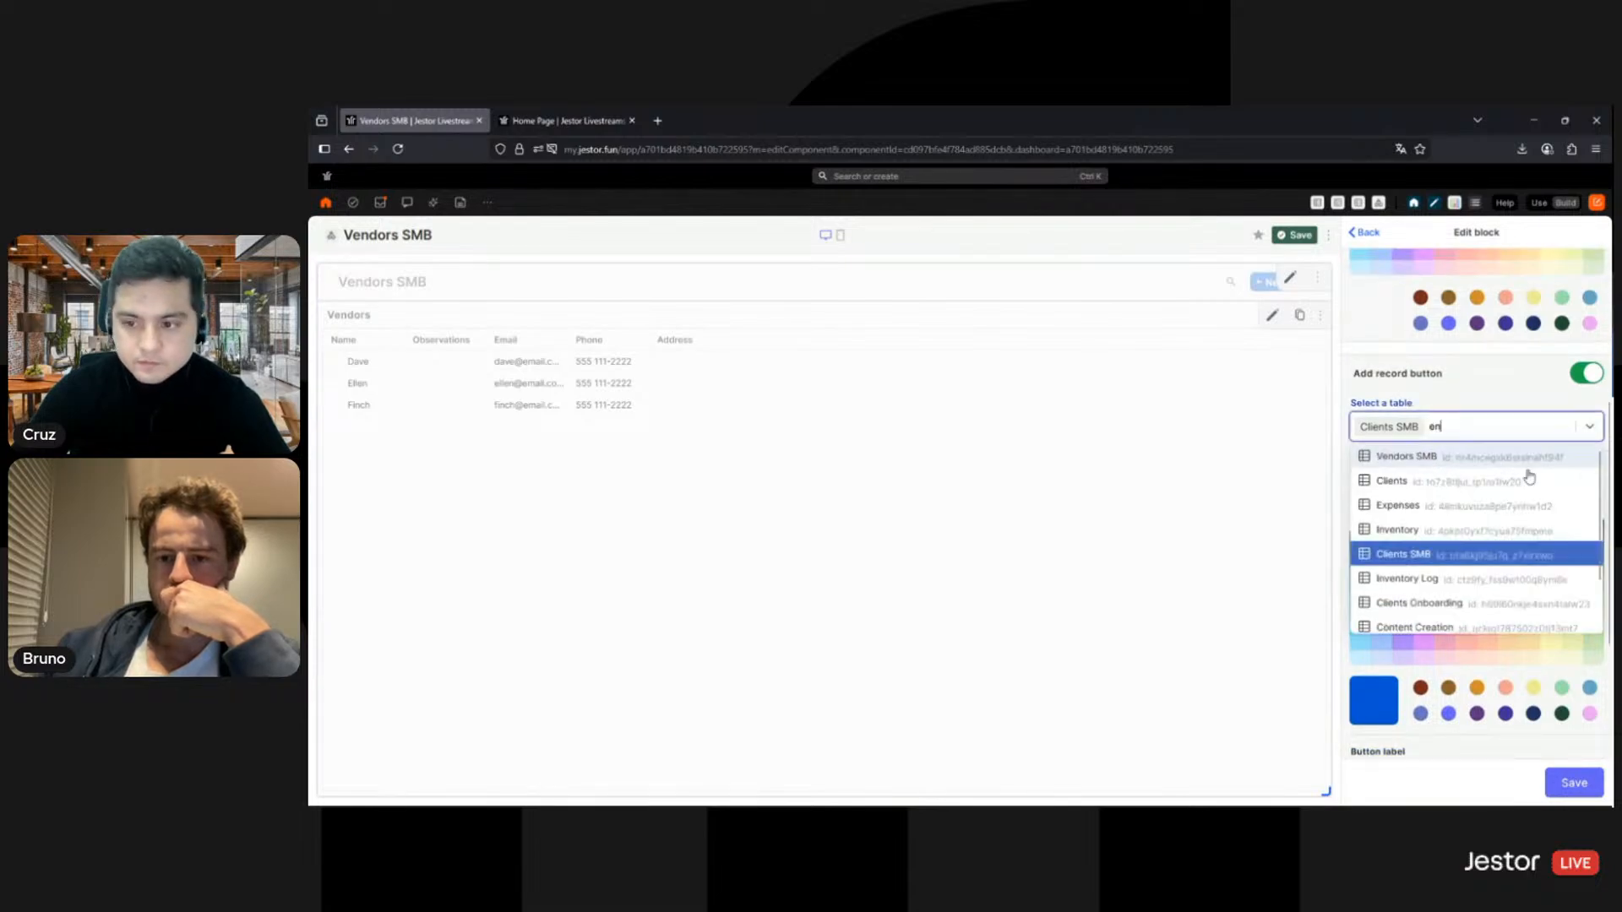
{"action": "left_click", "coordinate": [1495, 457]}
{"action": "scroll", "coordinate": [1482, 523], "scroll_direction": "up", "scroll_amount": 4}
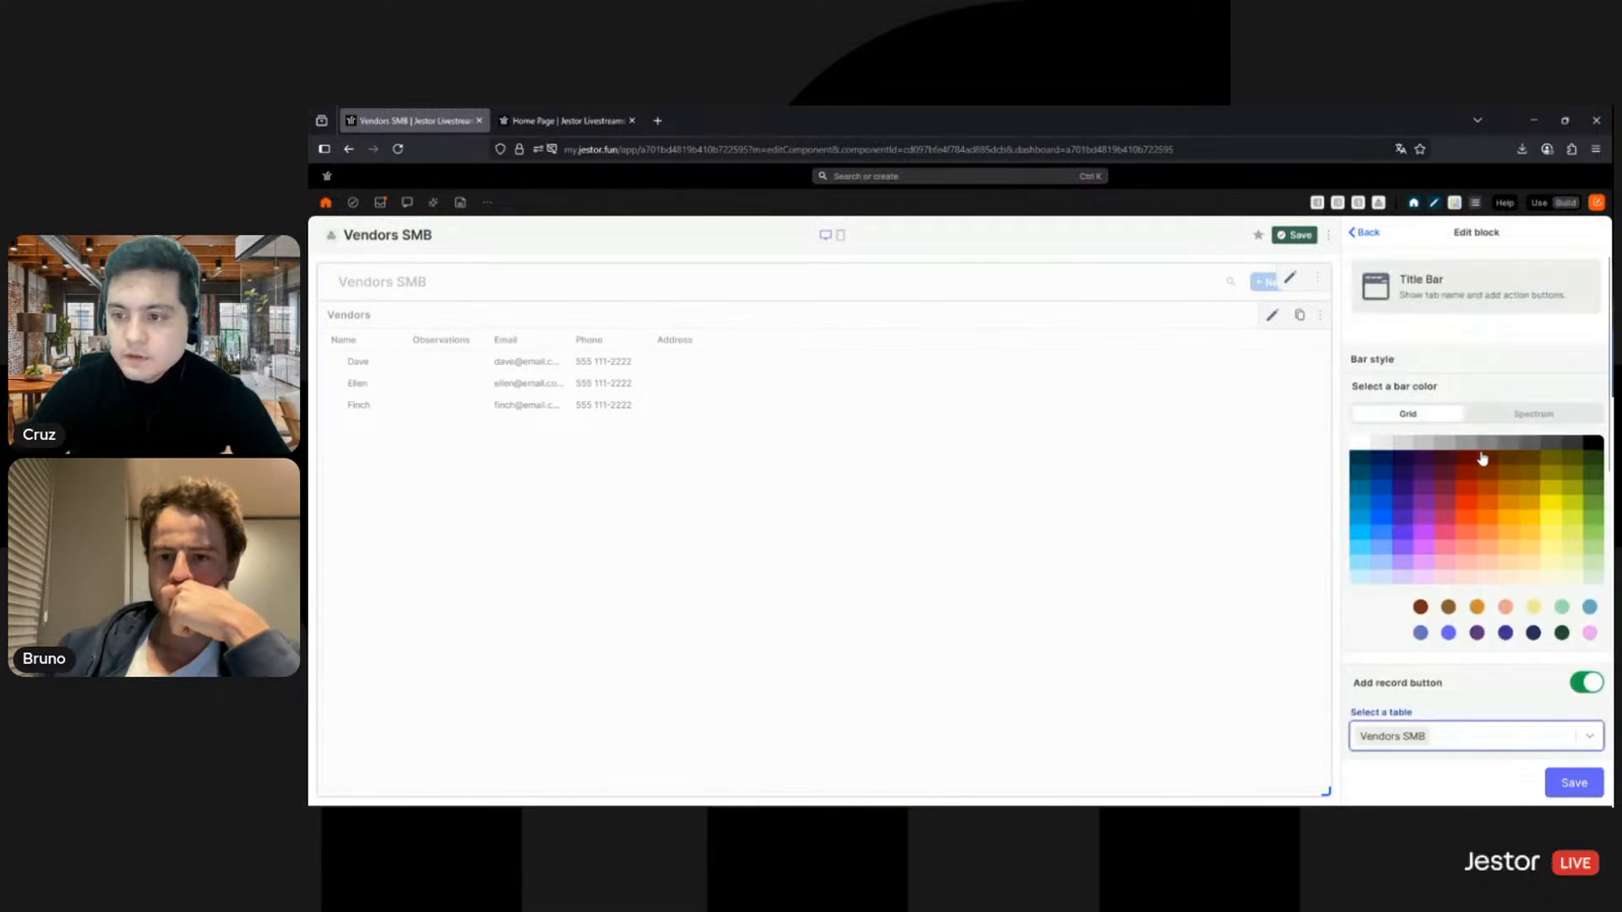
Step: Set the title bar's record creation form source to Default table form and save the block
{"action": "scroll", "coordinate": [1485, 507], "scroll_direction": "down", "scroll_amount": 8}
{"action": "scroll", "coordinate": [1488, 584], "scroll_direction": "down", "scroll_amount": 1}
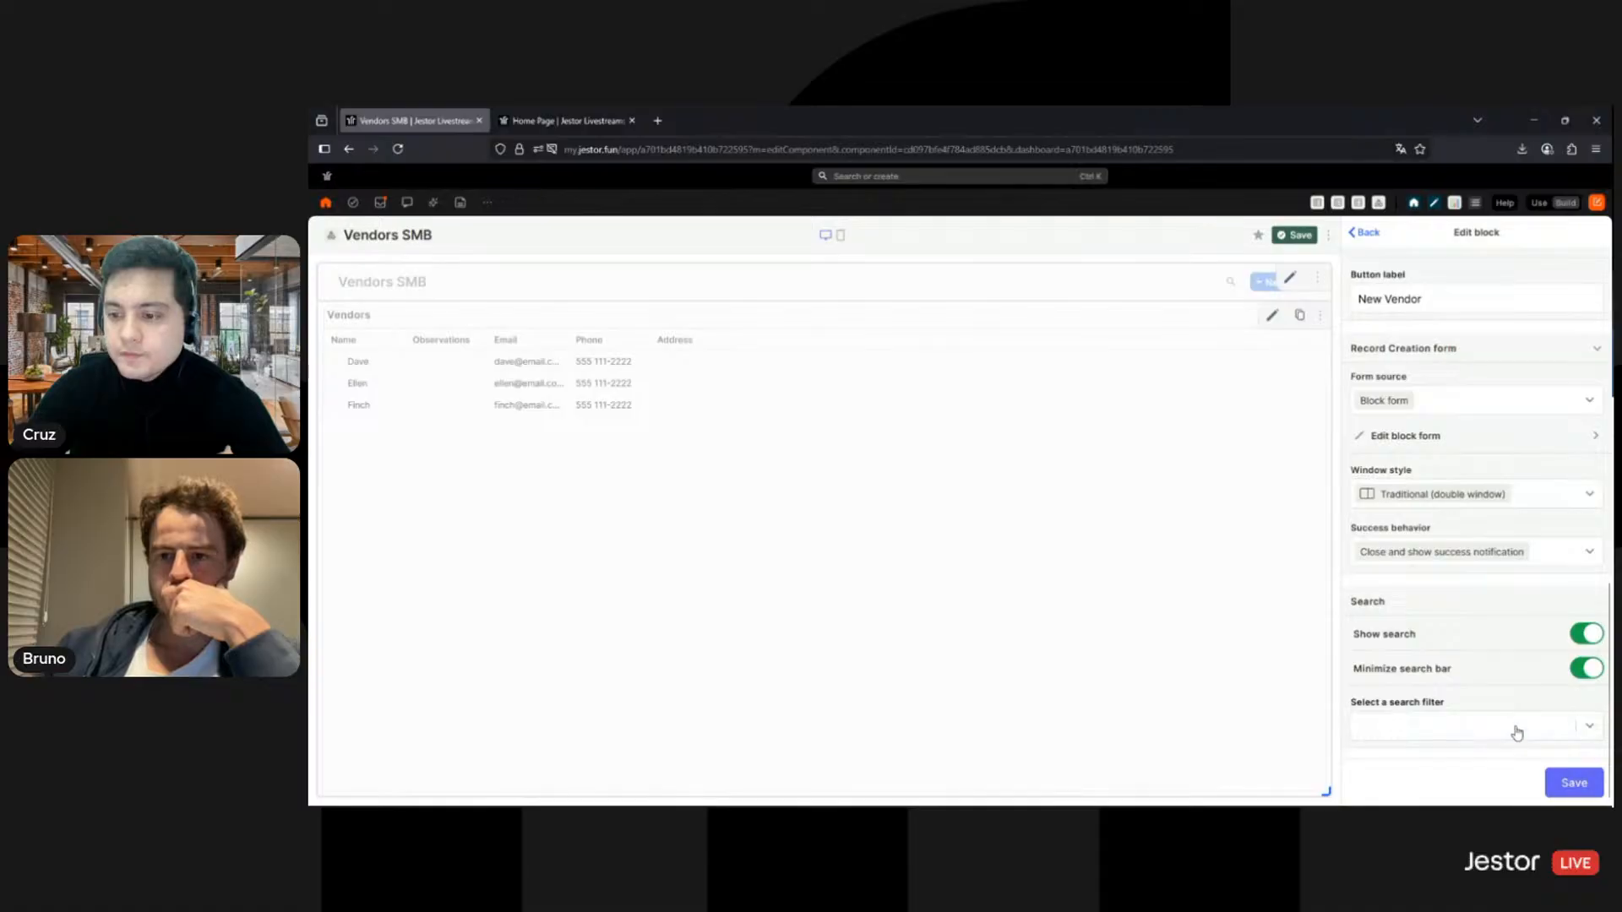
{"action": "left_click", "coordinate": [1504, 402]}
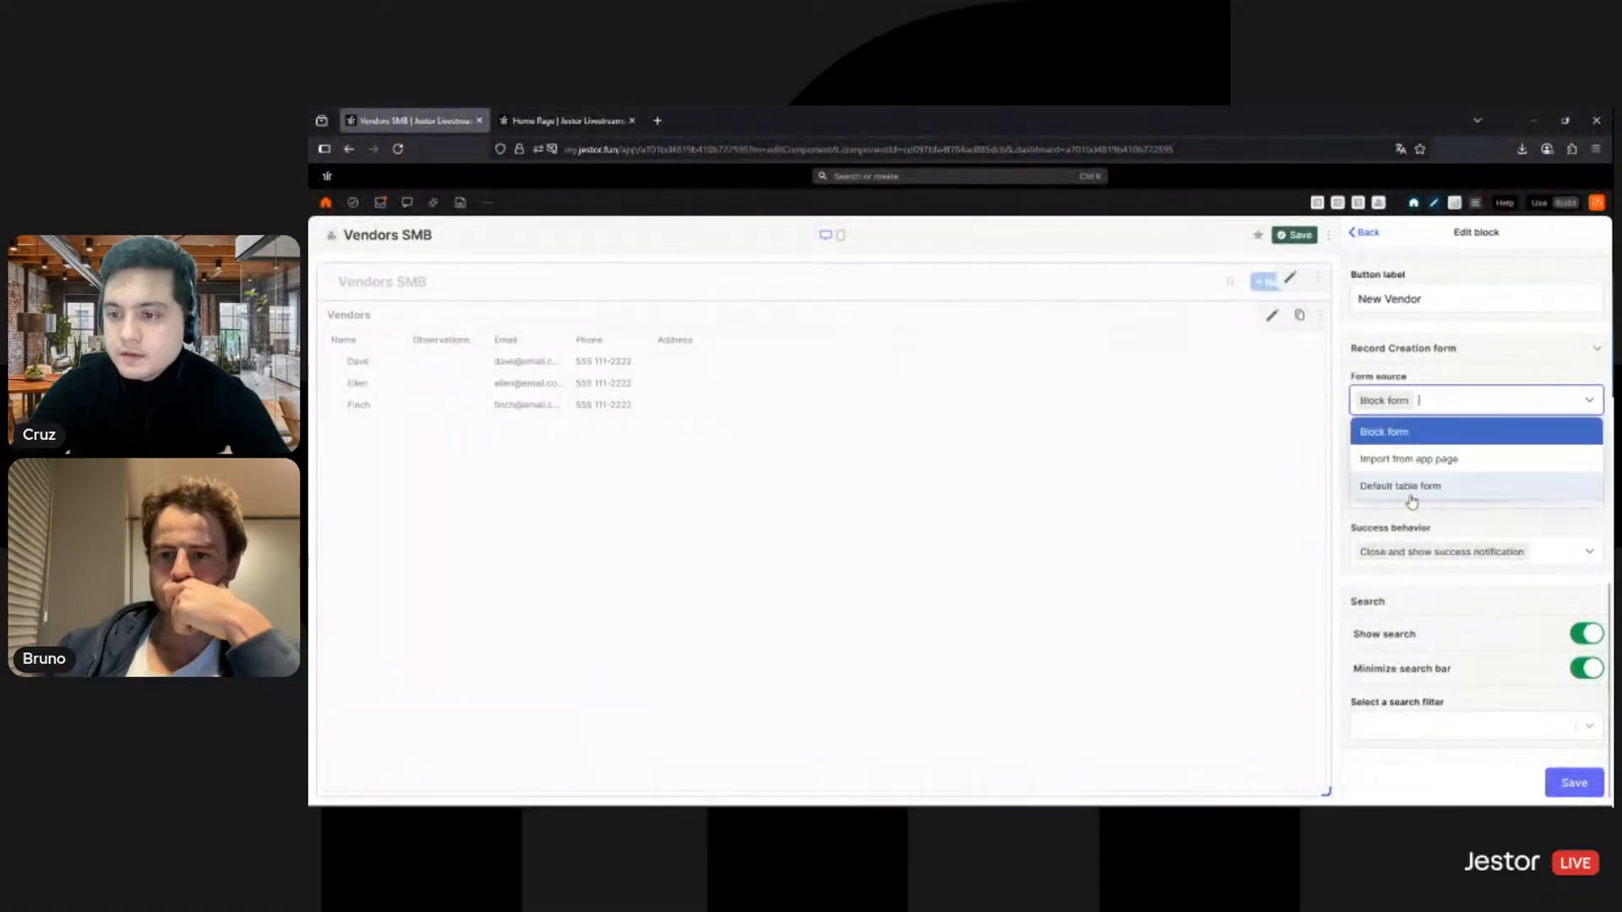
{"action": "left_click", "coordinate": [1436, 486]}
{"action": "left_click", "coordinate": [1573, 783]}
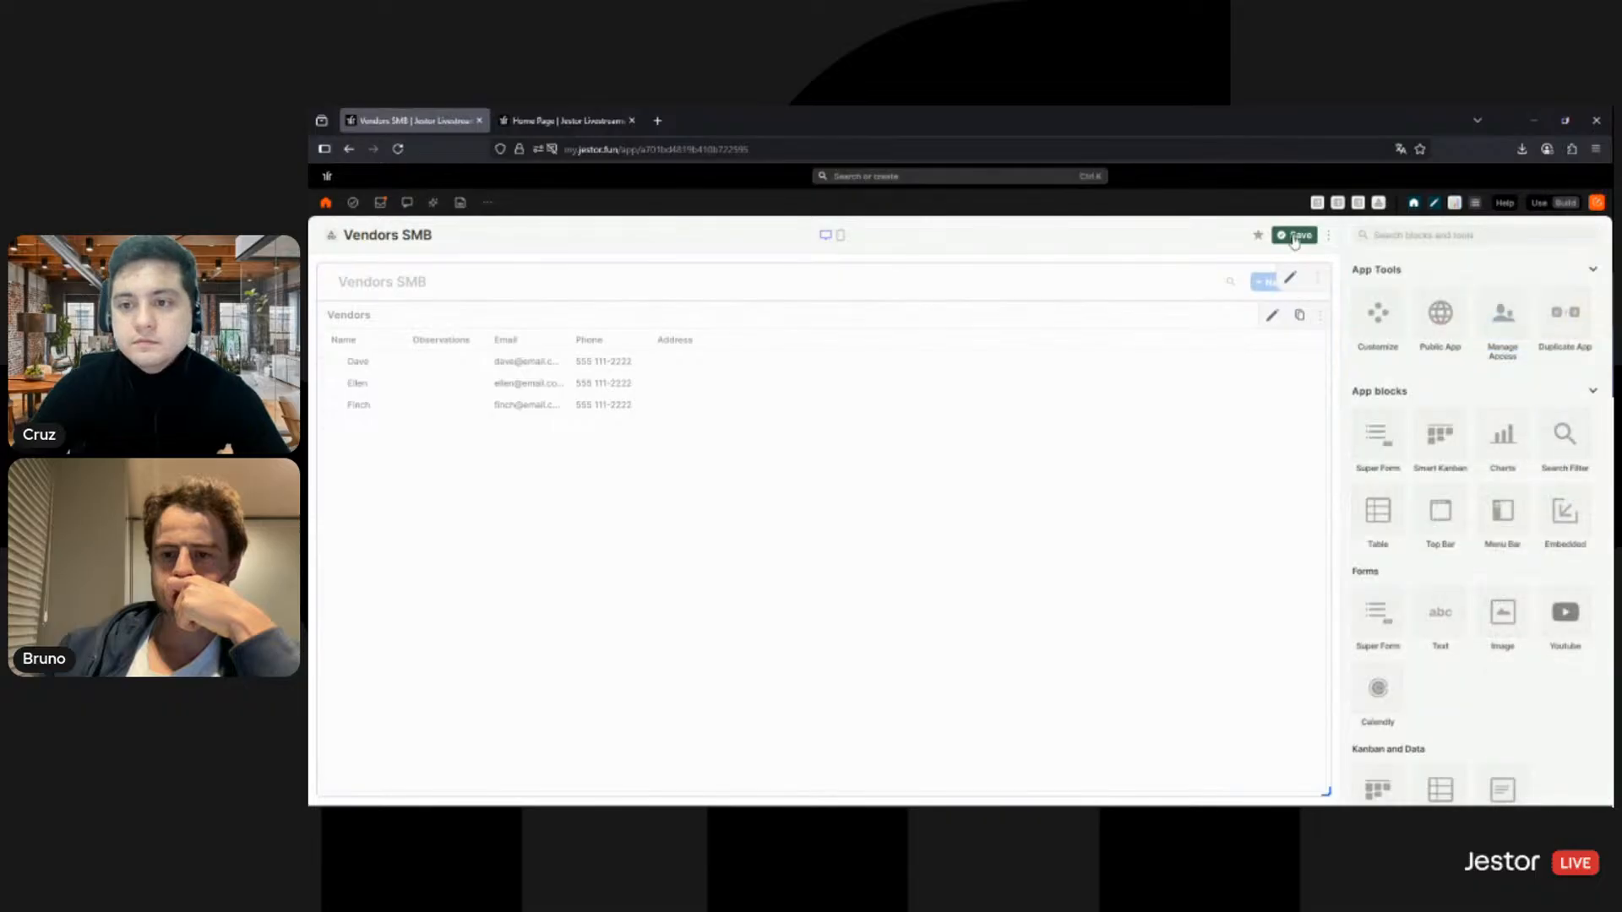
Step: Save the Vendors SMB app's layout and open the Finance app
{"action": "left_click", "coordinate": [1294, 235]}
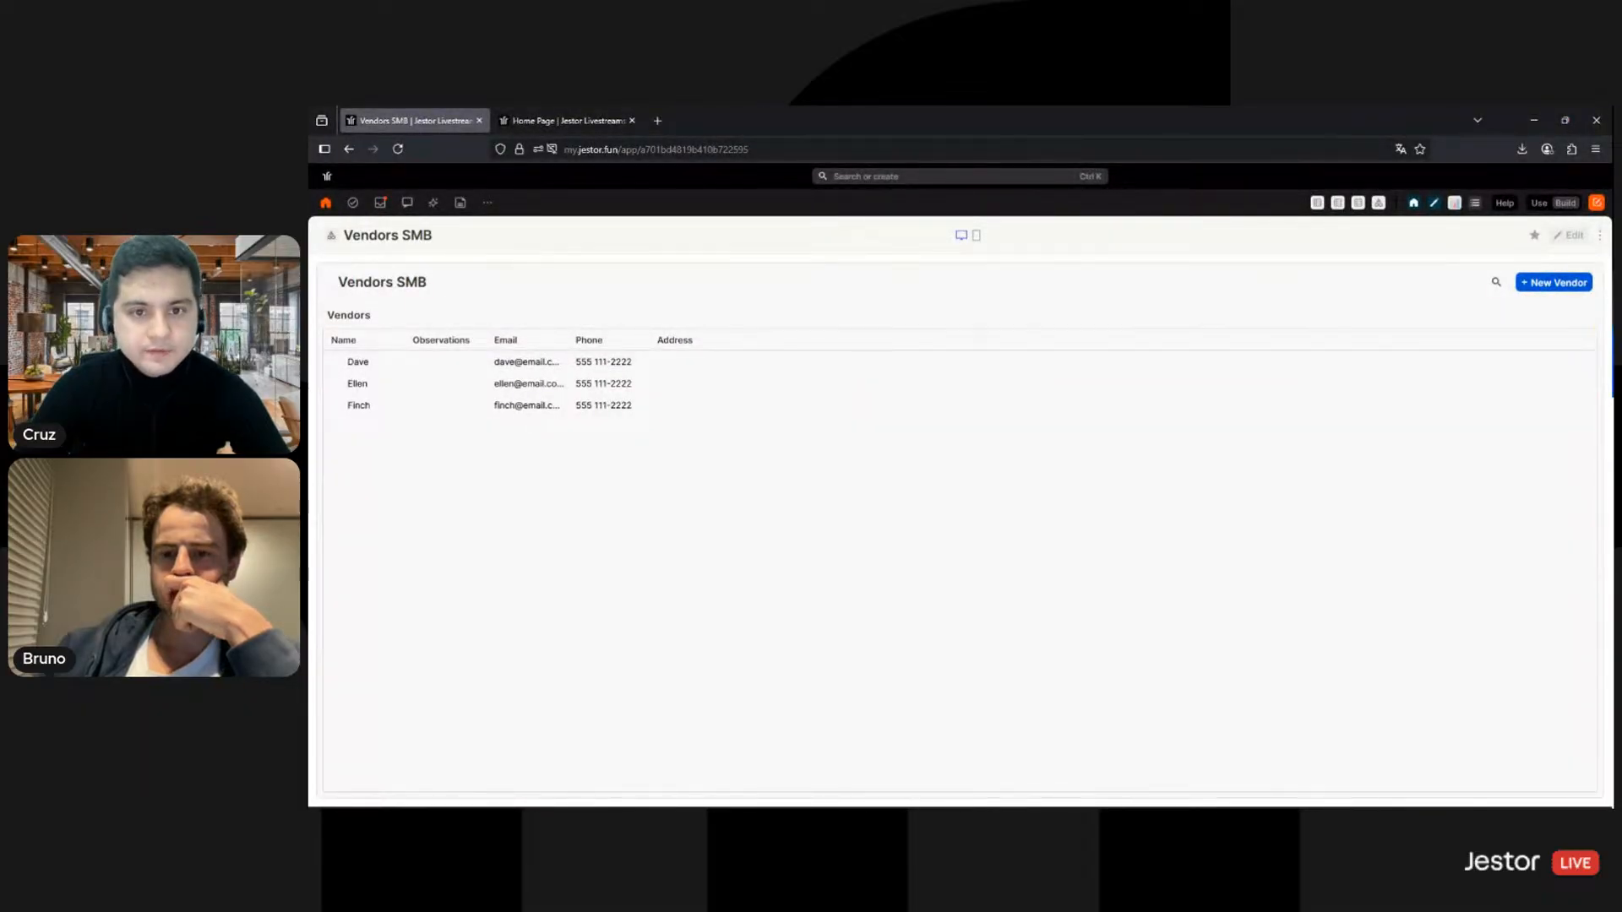
{"action": "key", "text": "ctrl+k"}
{"action": "type", "text": "fina"}
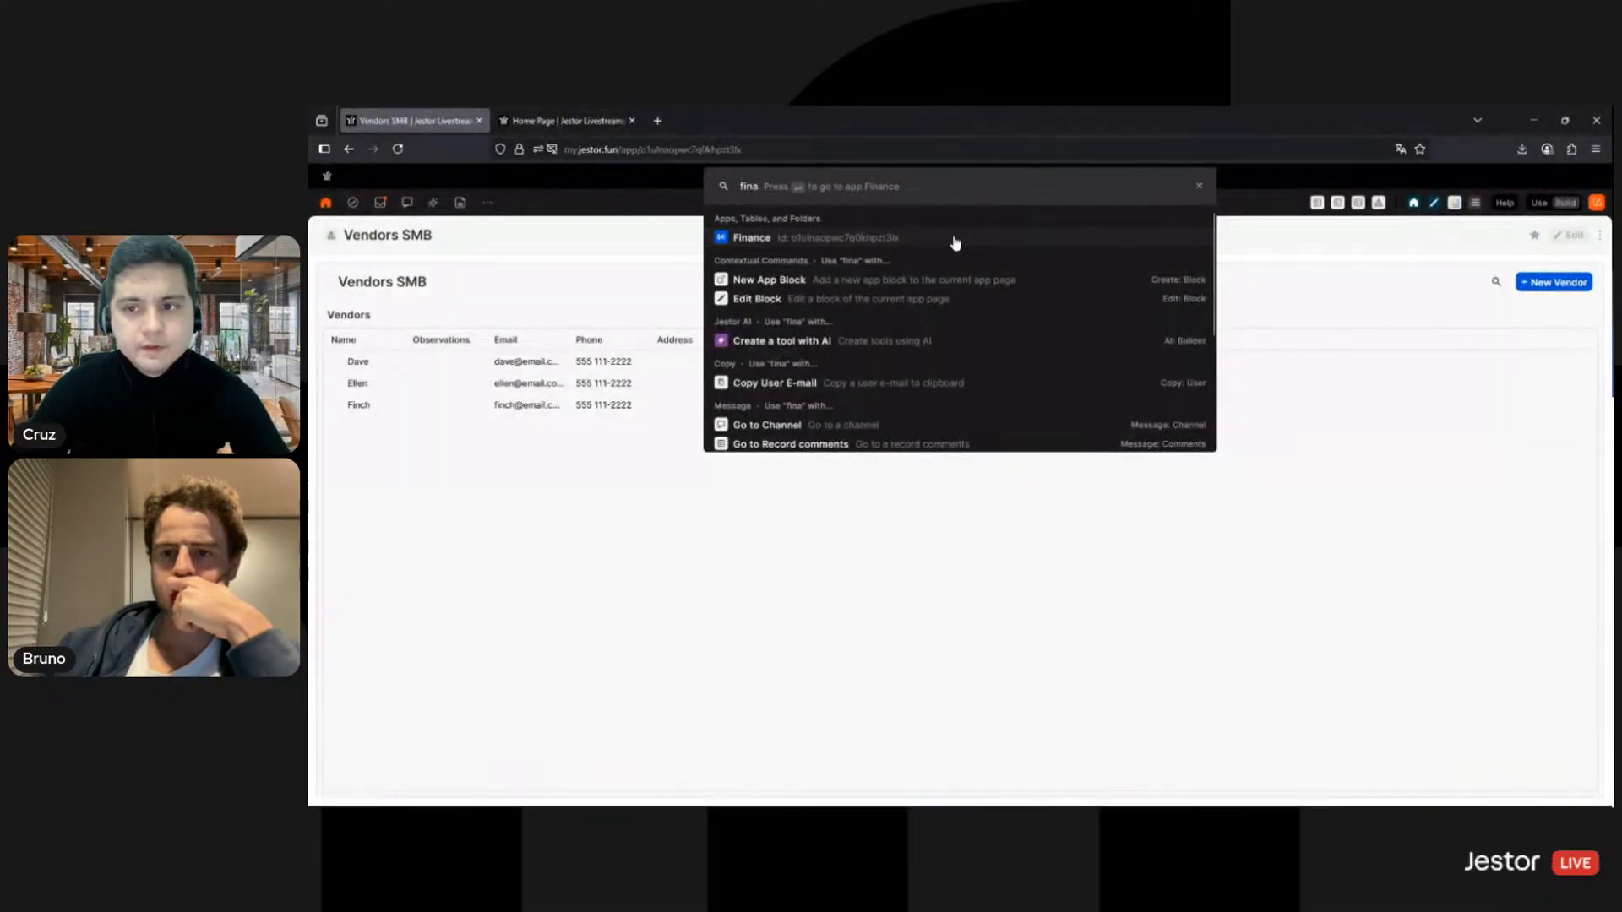
{"action": "left_click", "coordinate": [954, 239]}
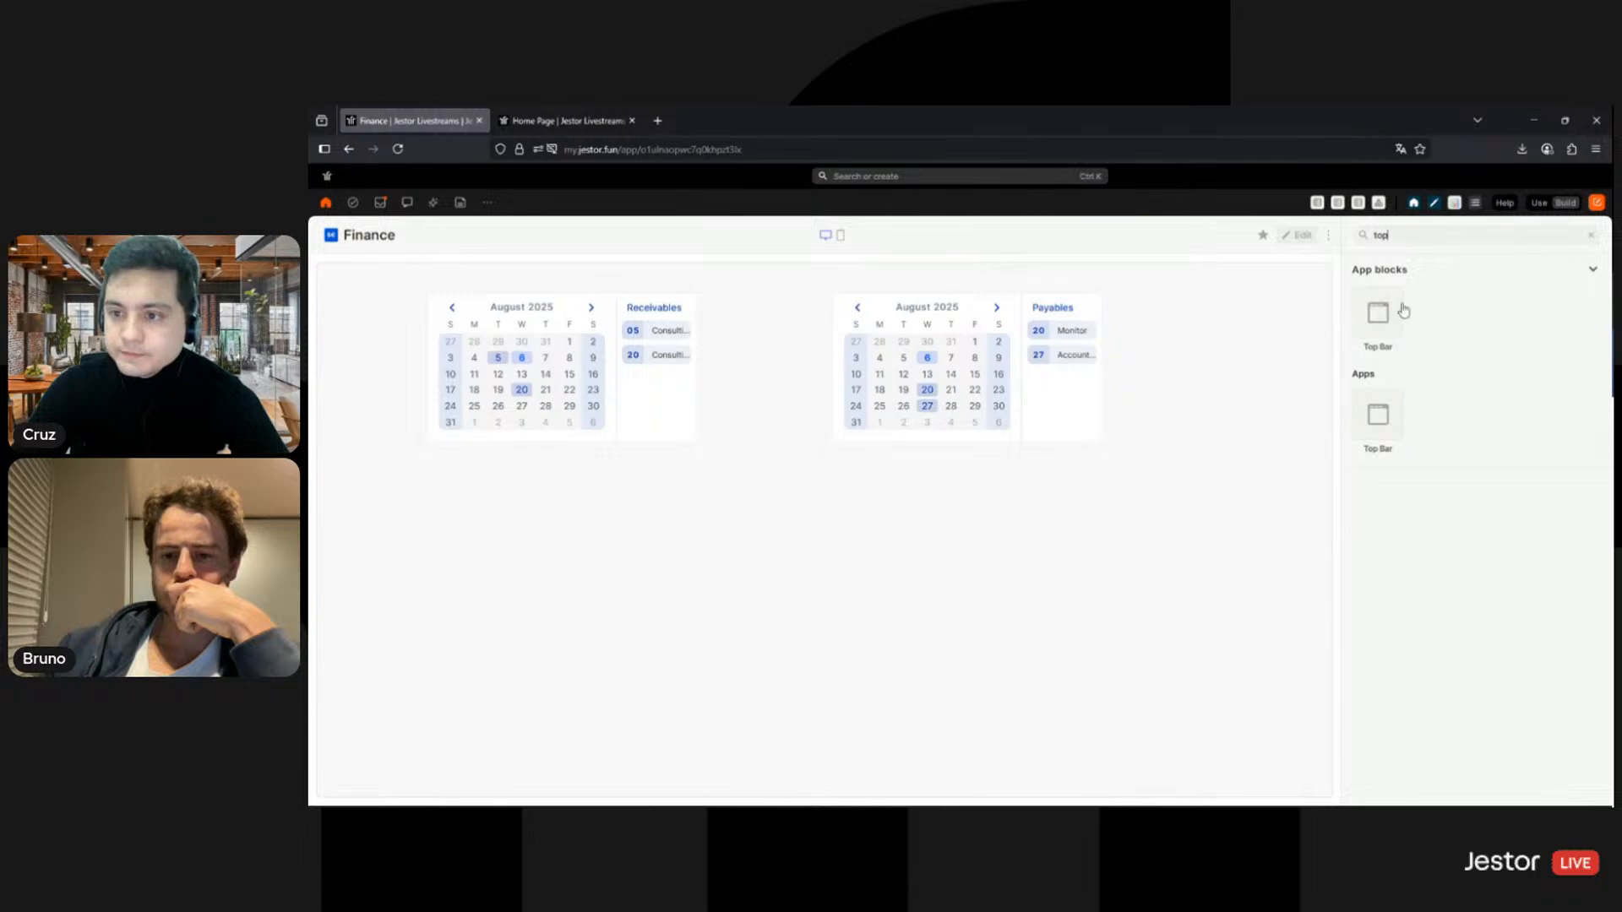
Step: Add a Top Bar block to the Finance app and set its bar color to hex ffffff
{"action": "left_click", "coordinate": [1377, 314]}
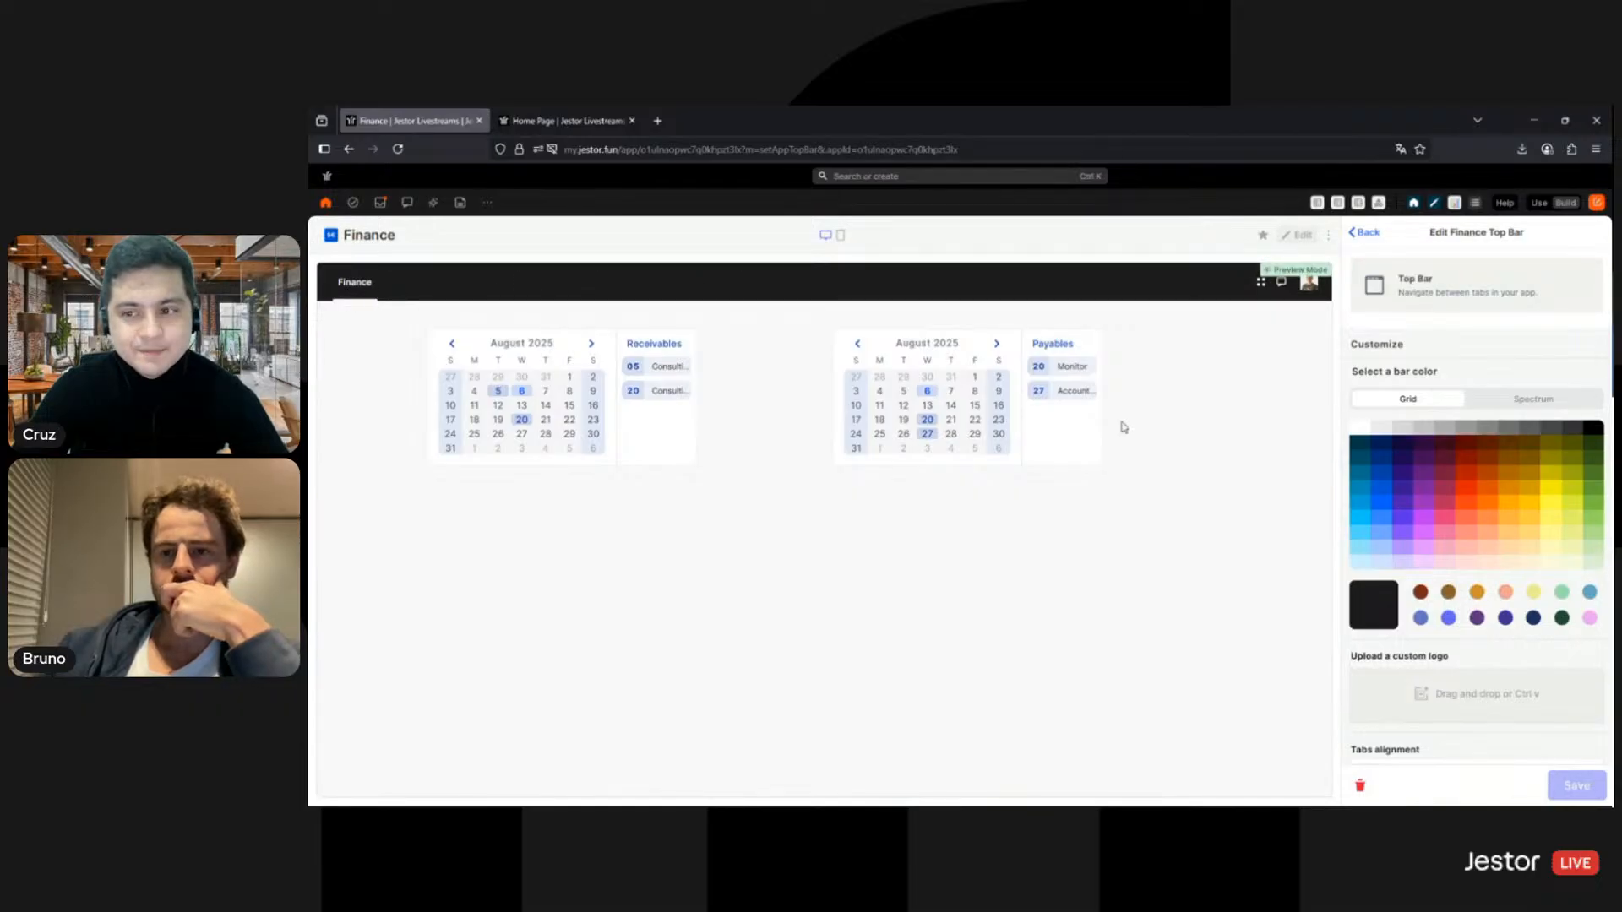
{"action": "left_click", "coordinate": [1534, 399]}
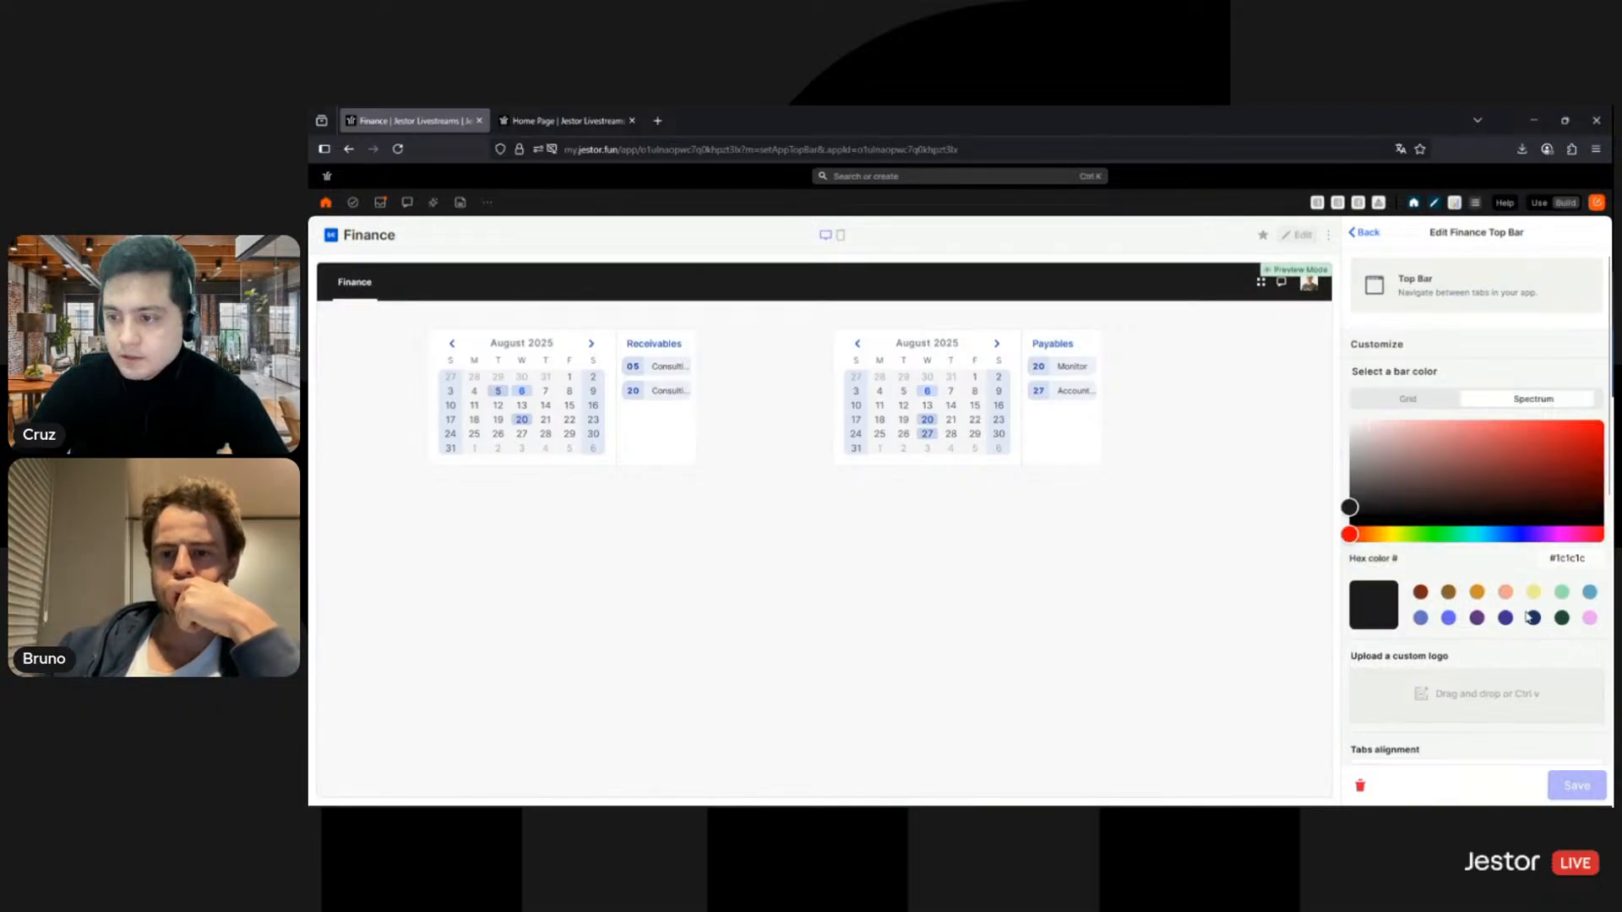
{"action": "type", "text": "ffffff"}
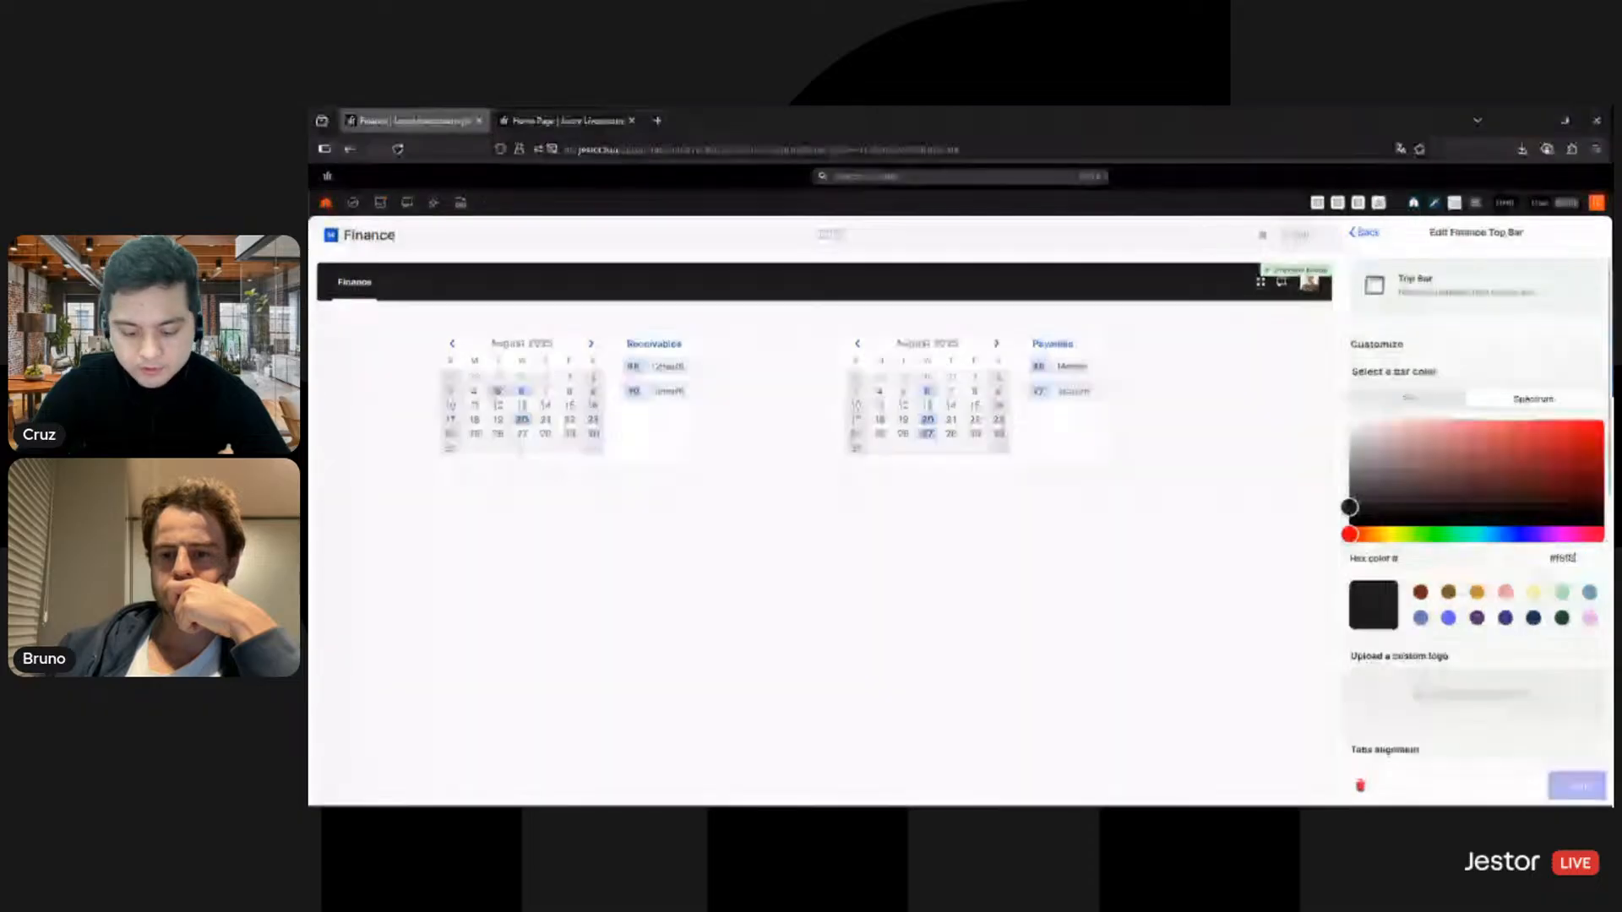
Step: Turn off the Login, Chat and Apps system shortcuts in the Finance top bar
{"action": "scroll", "coordinate": [1527, 535], "scroll_direction": "down", "scroll_amount": 4}
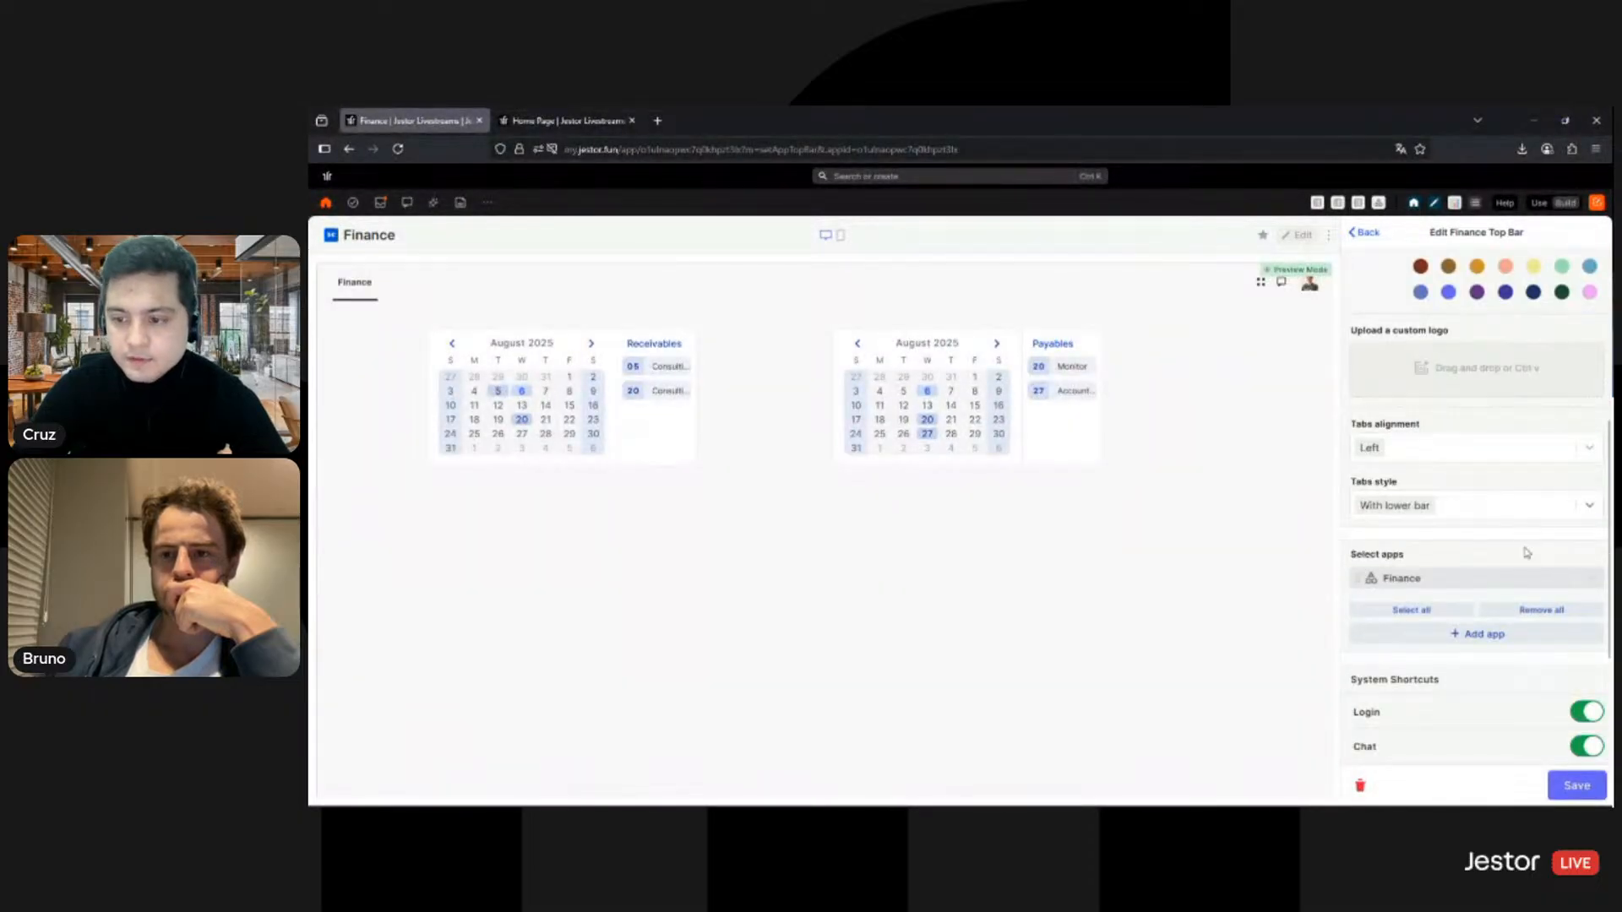
{"action": "scroll", "coordinate": [1522, 534], "scroll_direction": "down", "scroll_amount": 3}
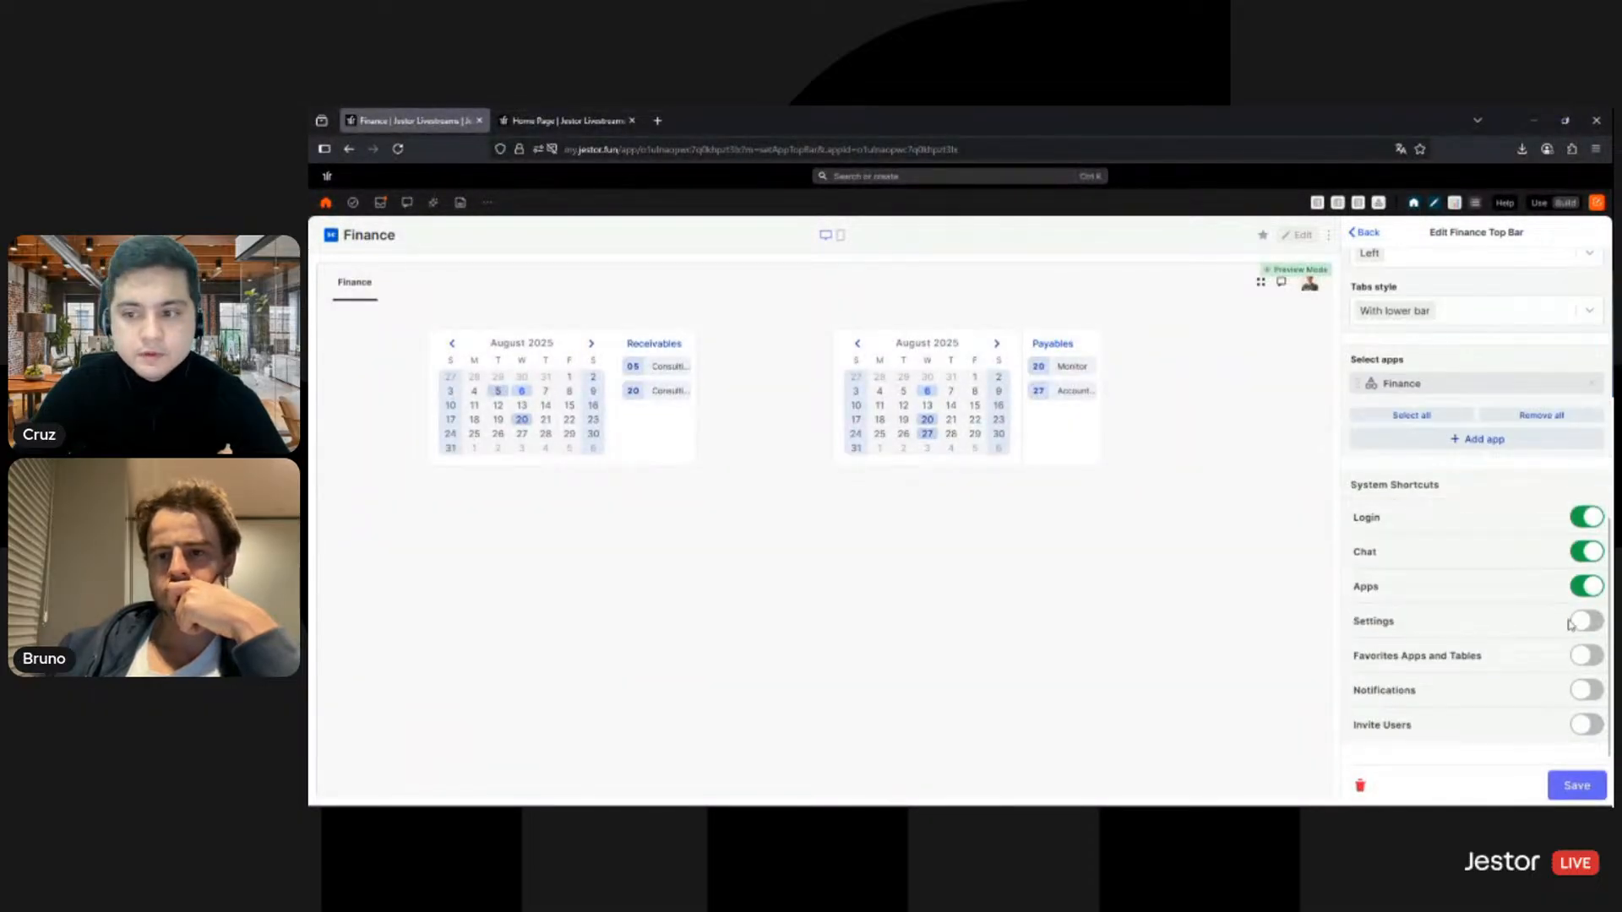
{"action": "left_click", "coordinate": [1590, 519]}
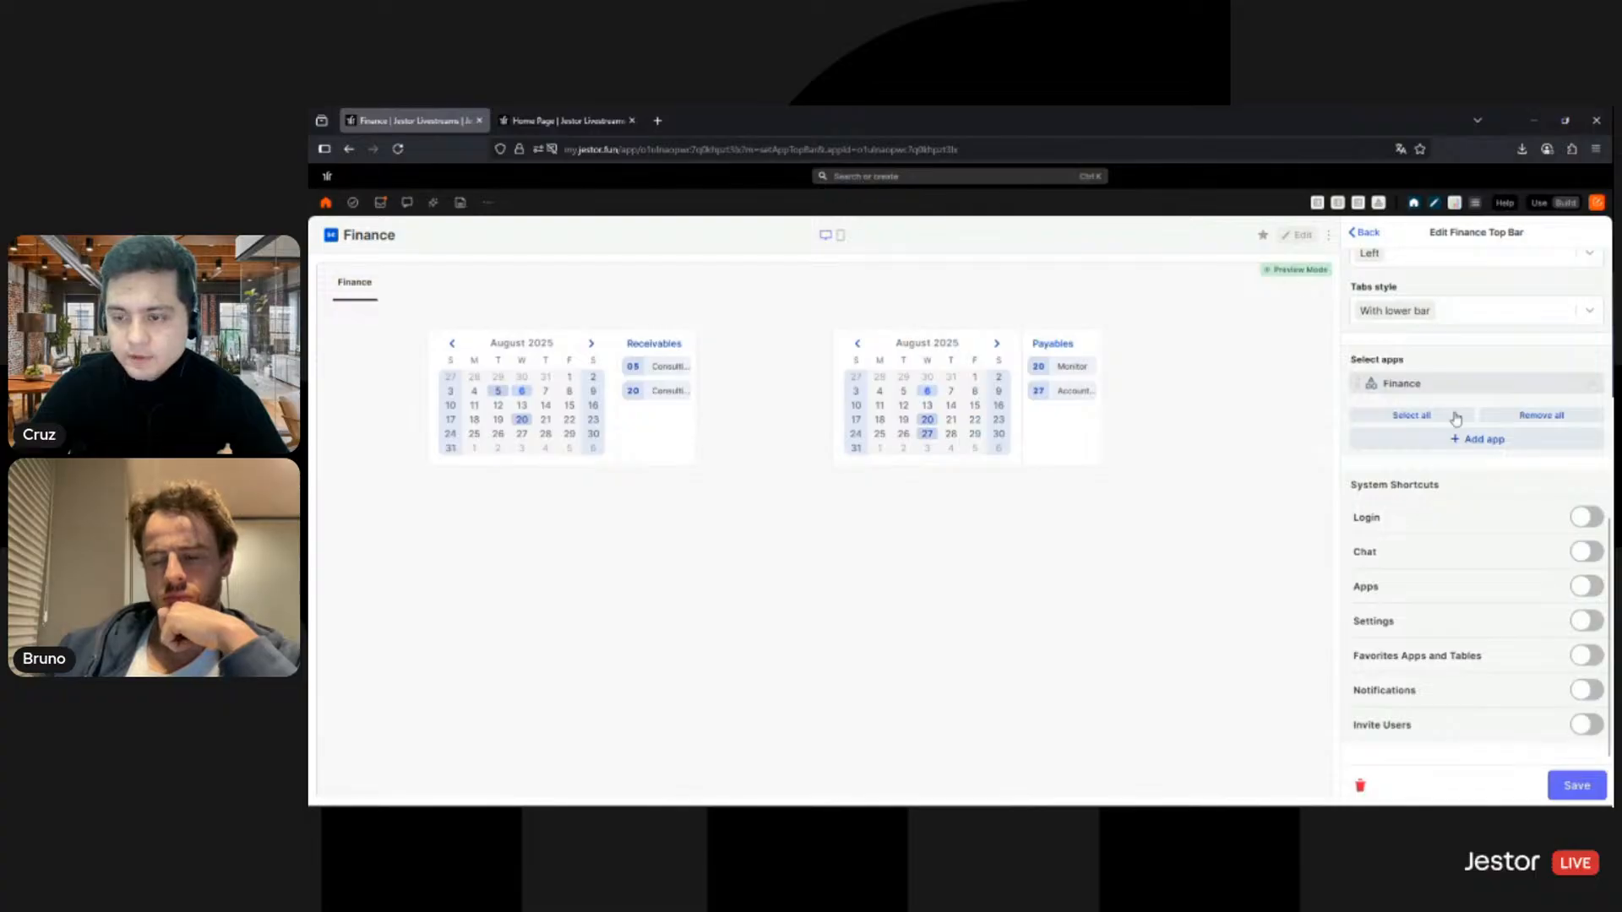
Step: Add the Payables SMB and Receivables SMB apps as tabs of the Finance top bar
{"action": "scroll", "coordinate": [1542, 529], "scroll_direction": "up", "scroll_amount": 1}
{"action": "left_click", "coordinate": [1505, 522]}
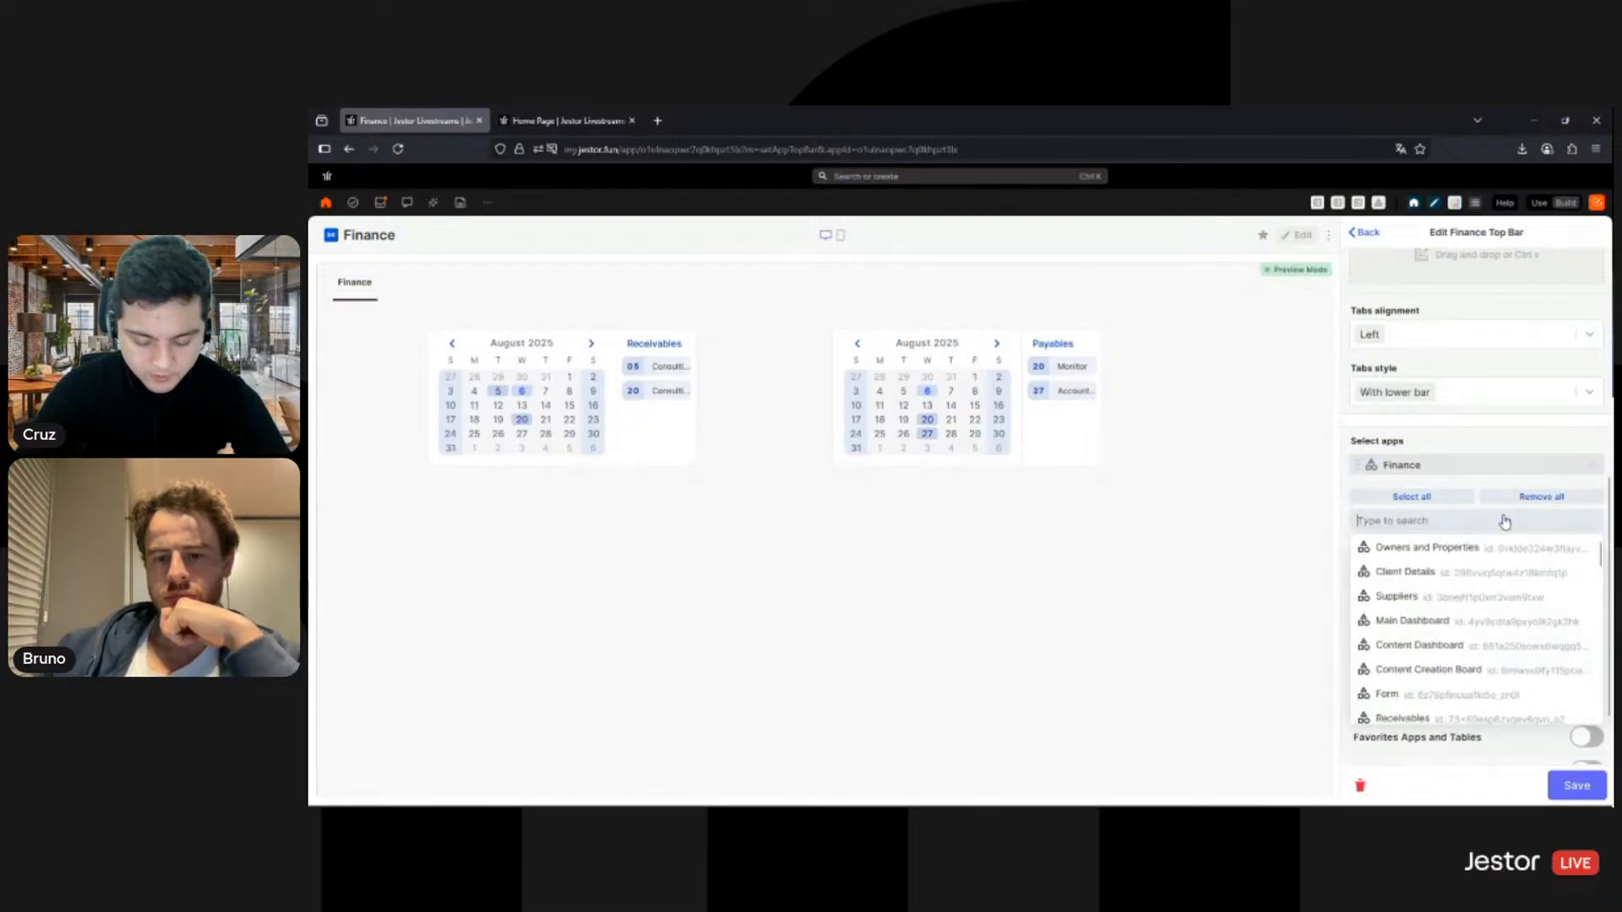
{"action": "type", "text": "pa"}
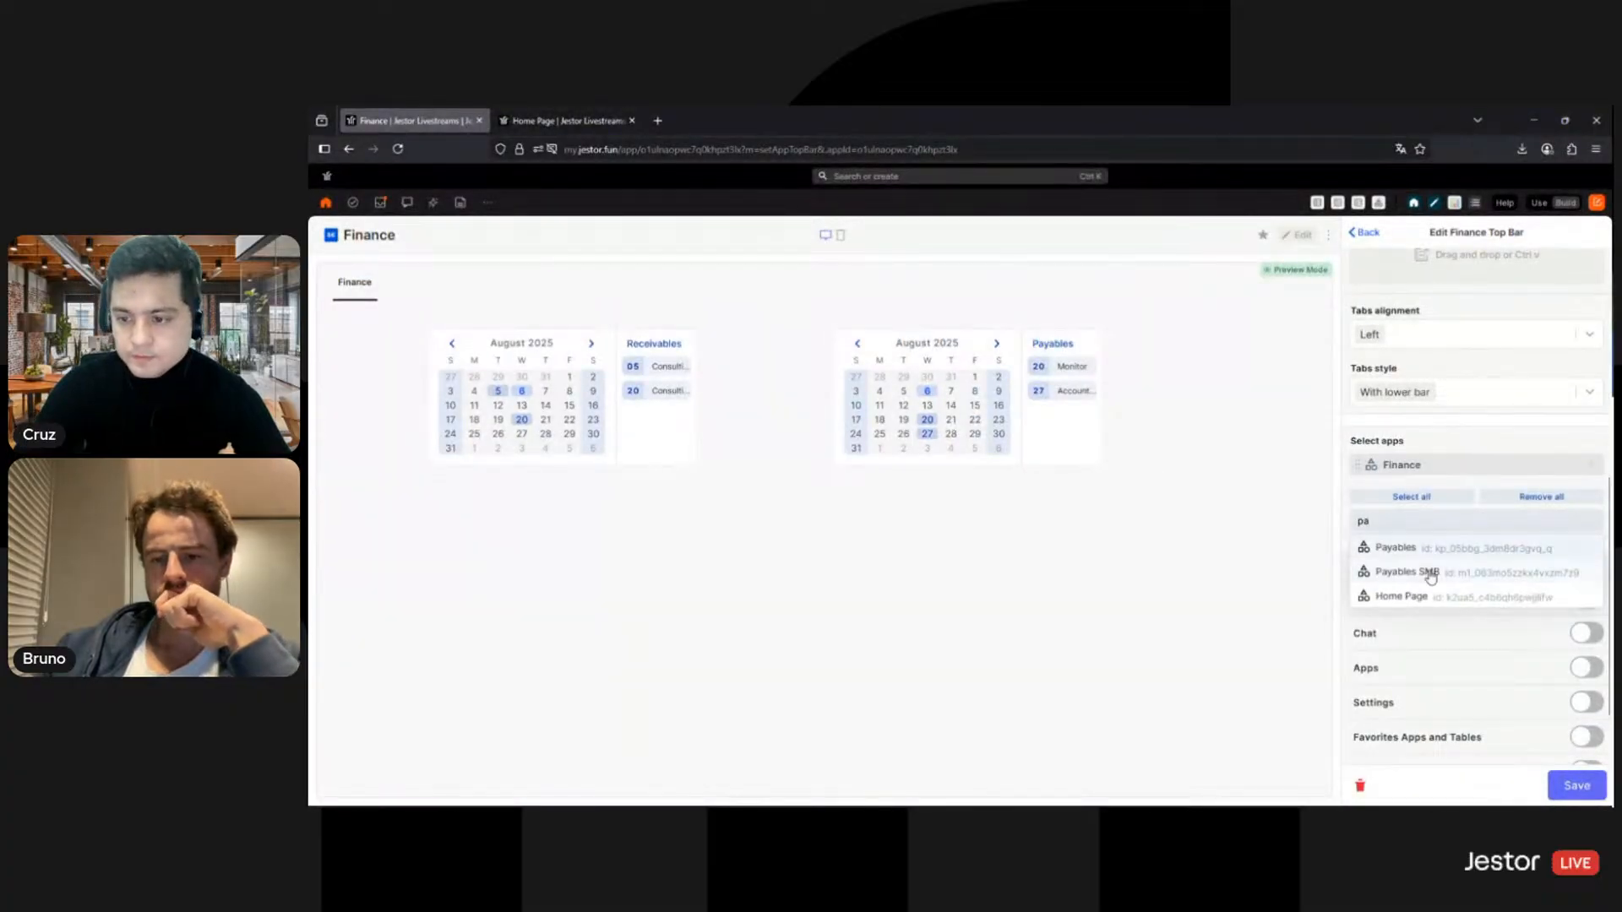
{"action": "left_click", "coordinate": [1430, 574]}
{"action": "type", "text": "rec"}
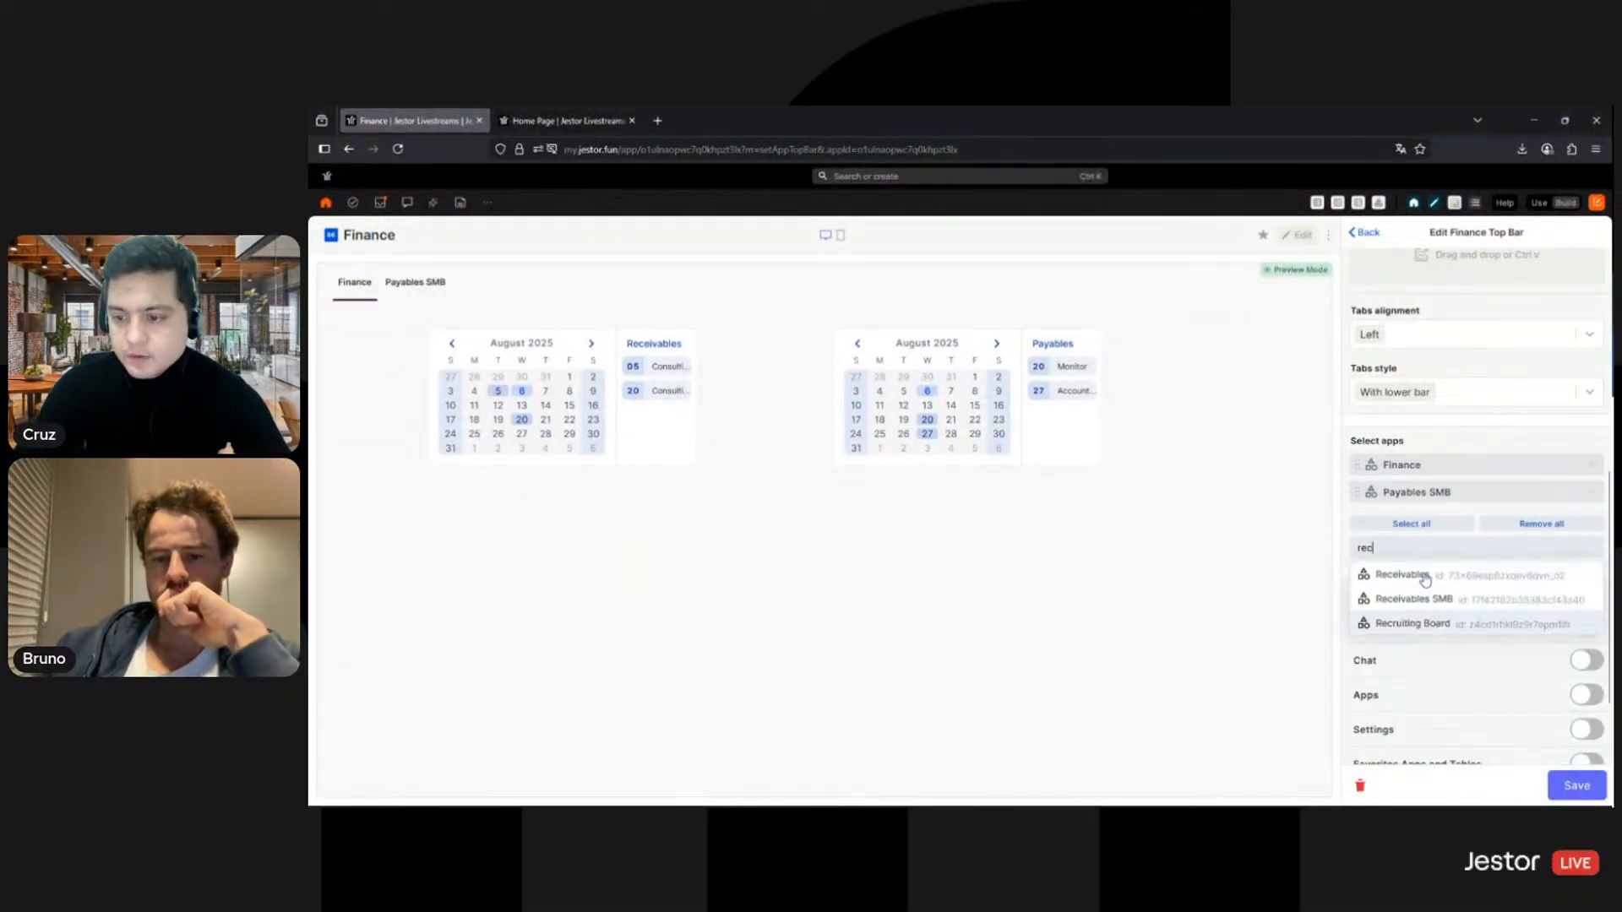
{"action": "left_click", "coordinate": [1432, 598]}
Step: Add the Clients SMB and Inventory Management apps as further tabs of the Finance top bar
{"action": "type", "text": "cl"}
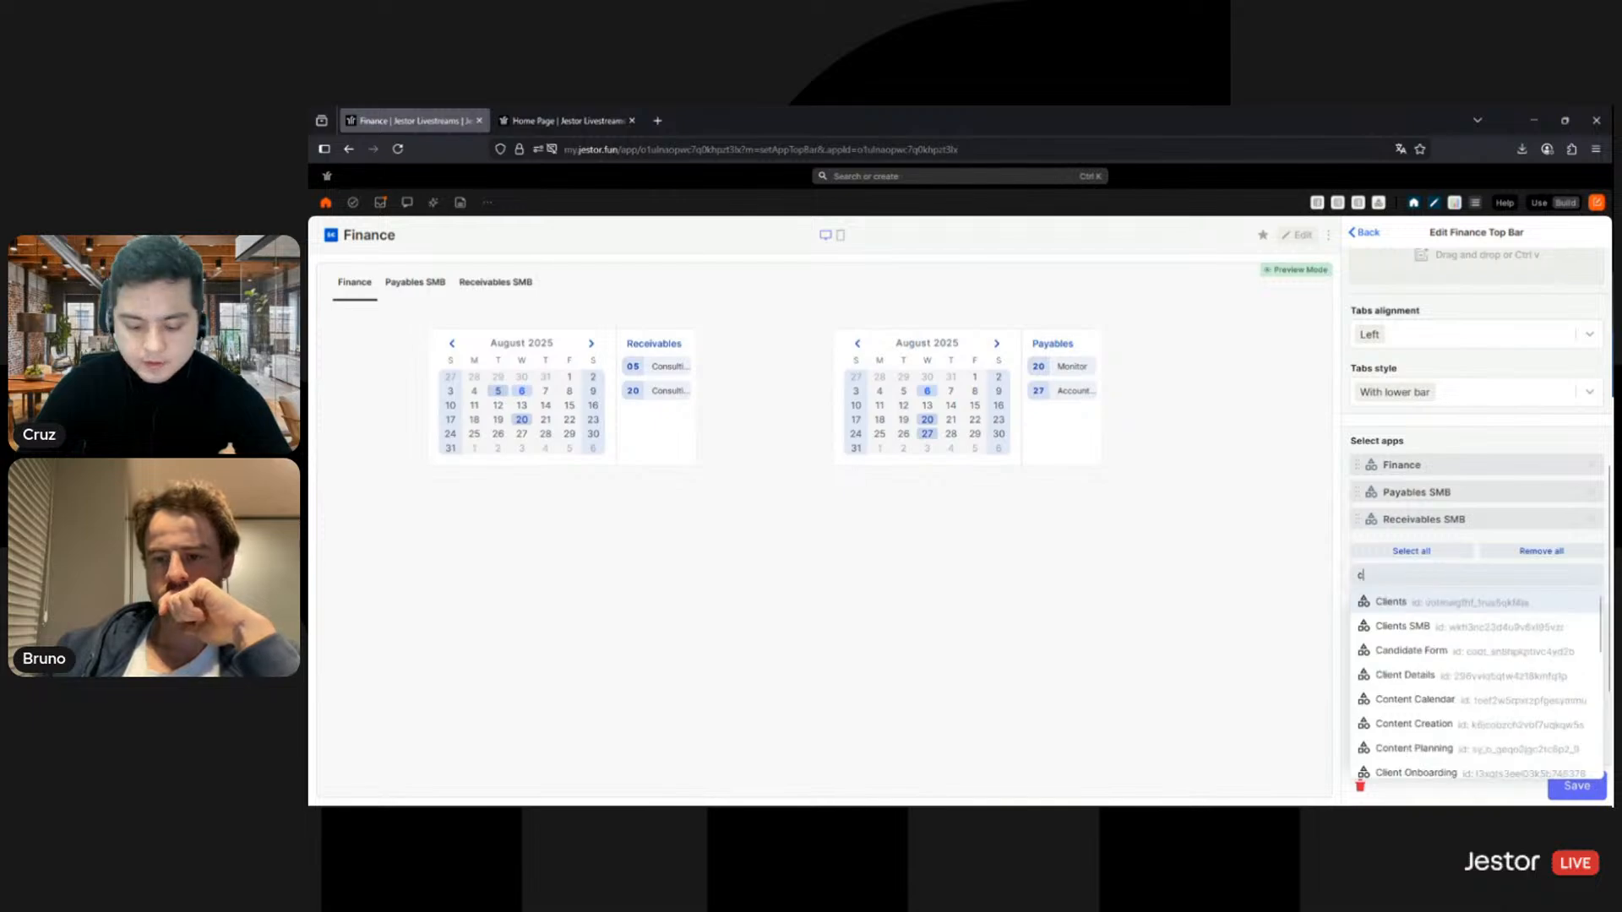
{"action": "left_click", "coordinate": [1469, 634]}
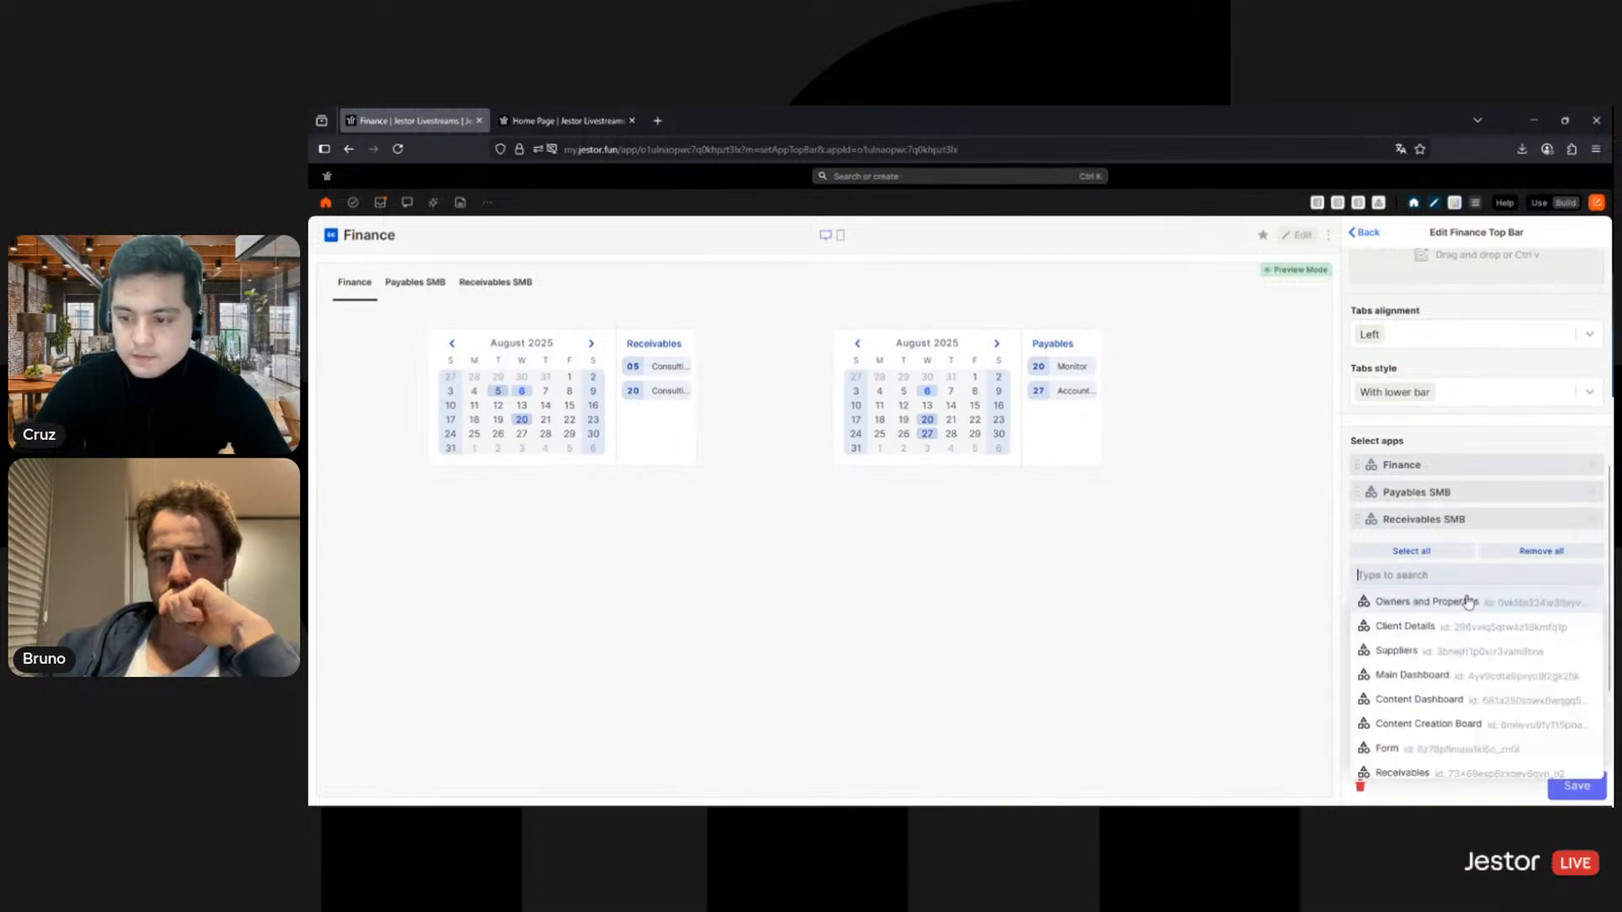
{"action": "type", "text": "vend"}
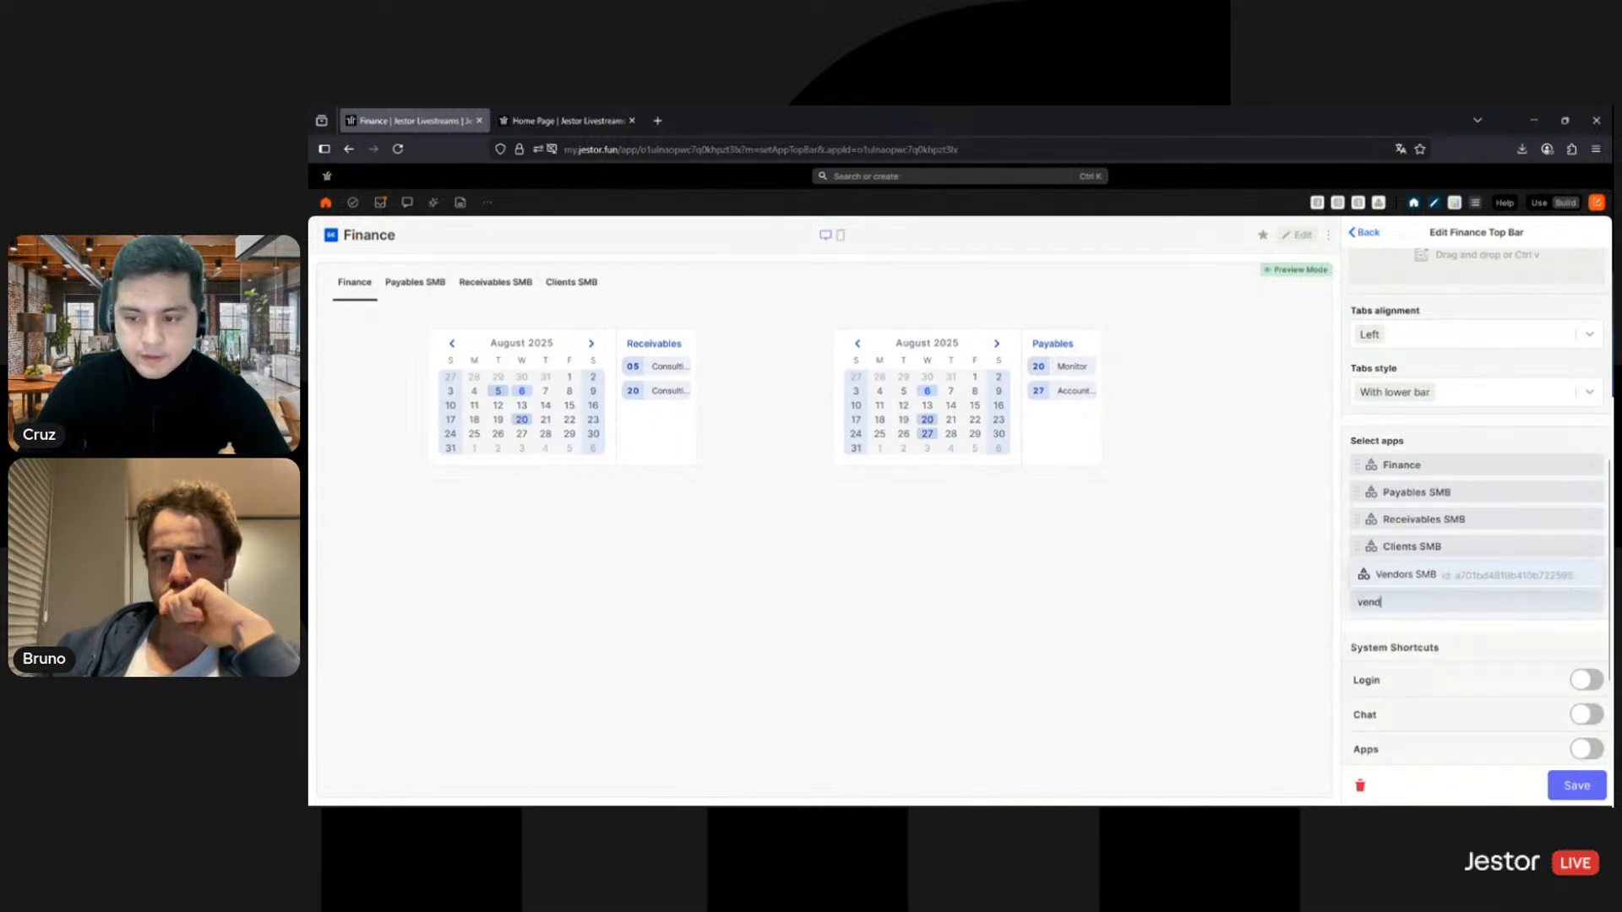
{"action": "key", "text": "BackSpace"}
{"action": "left_click", "coordinate": [1484, 579]}
{"action": "left_click", "coordinate": [1492, 364]}
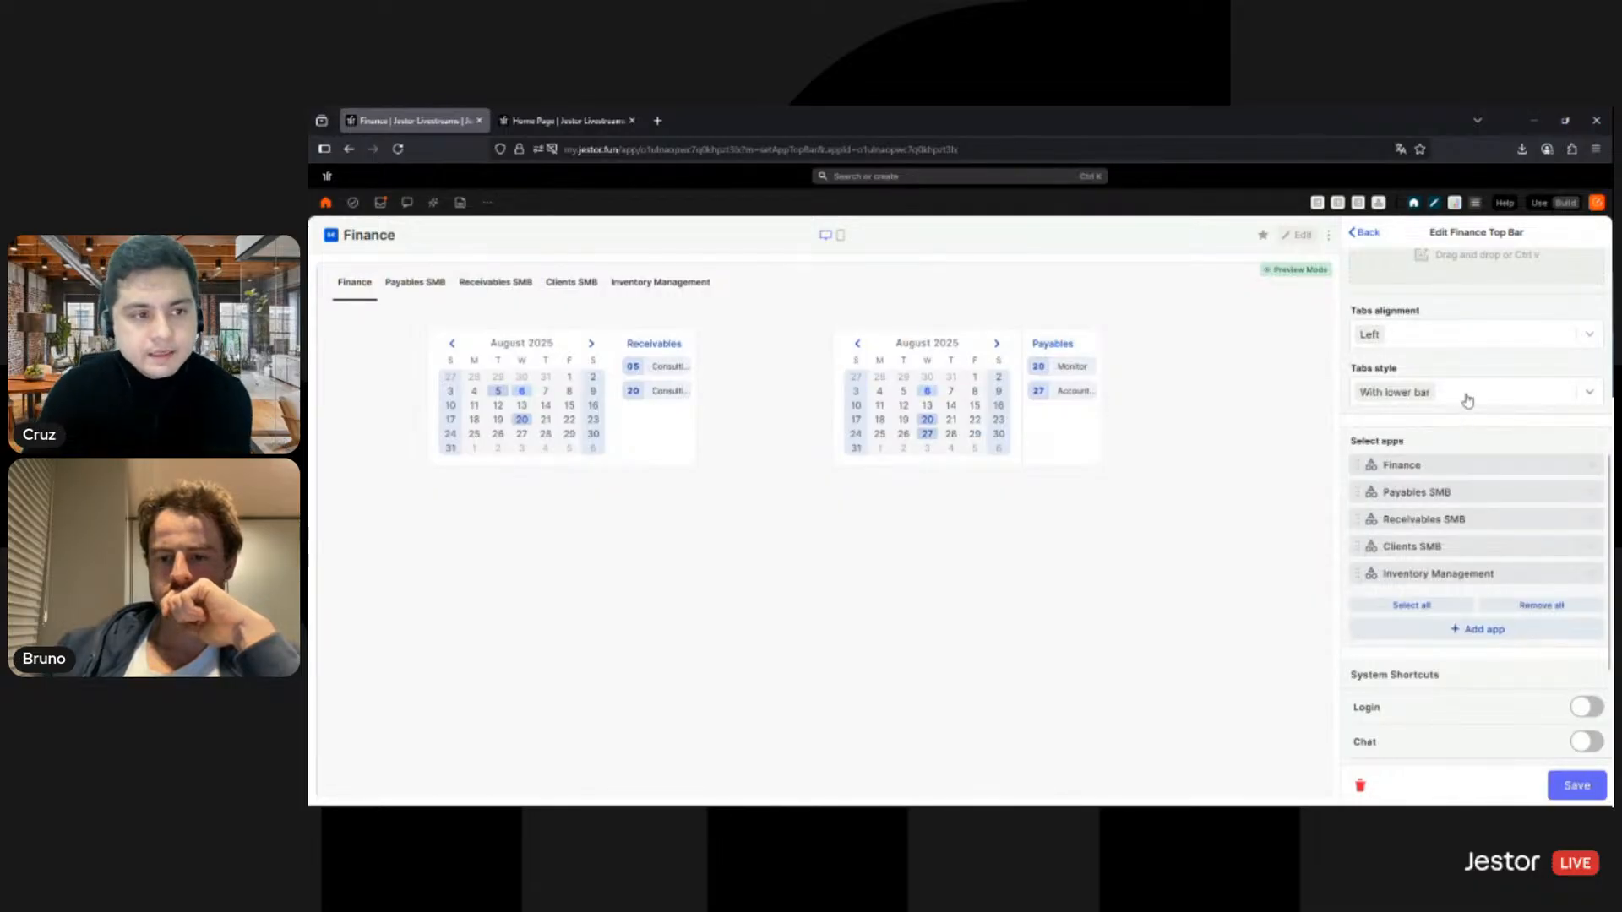
Step: Set the top bar's tabs style to With custom icons
{"action": "scroll", "coordinate": [1490, 444], "scroll_direction": "up", "scroll_amount": 2}
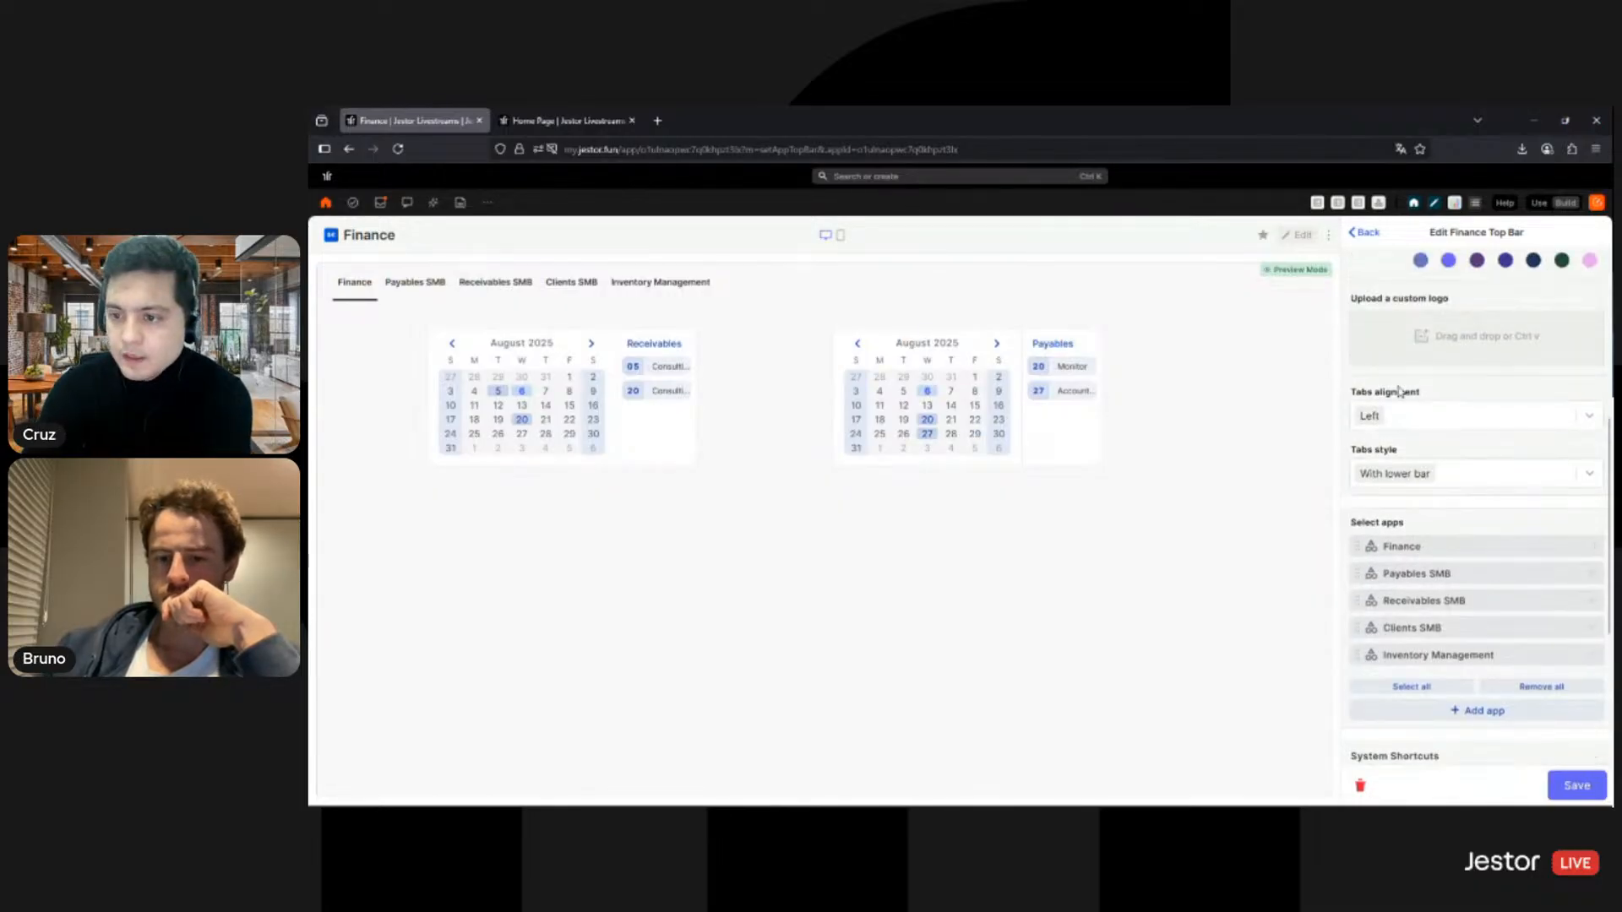
{"action": "left_click", "coordinate": [1480, 485]}
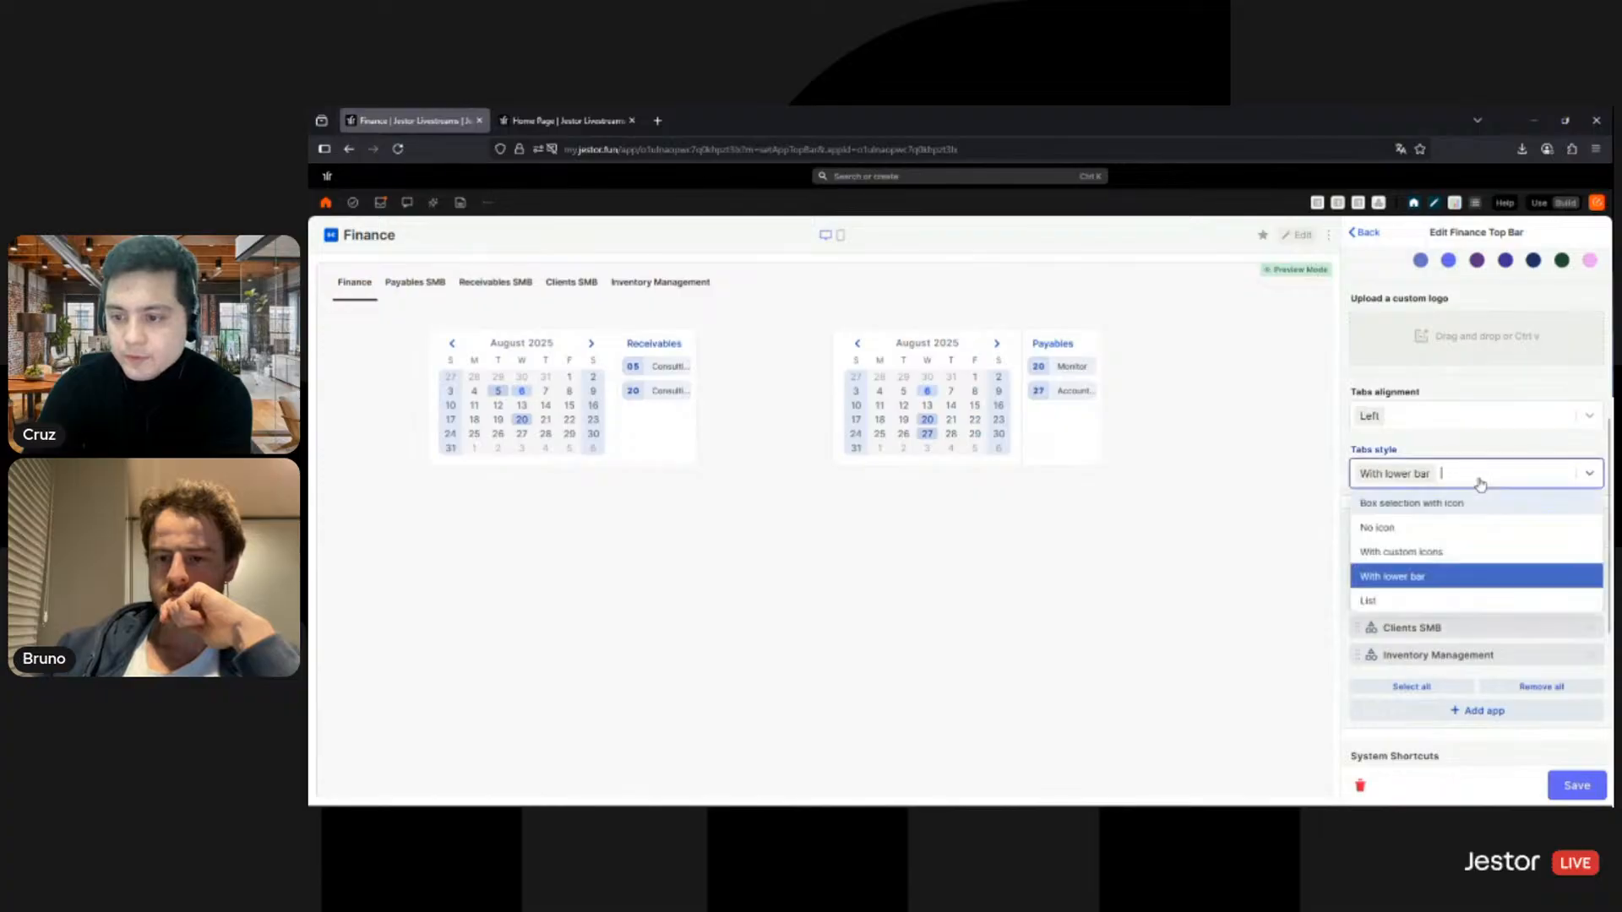
{"action": "left_click", "coordinate": [1444, 553]}
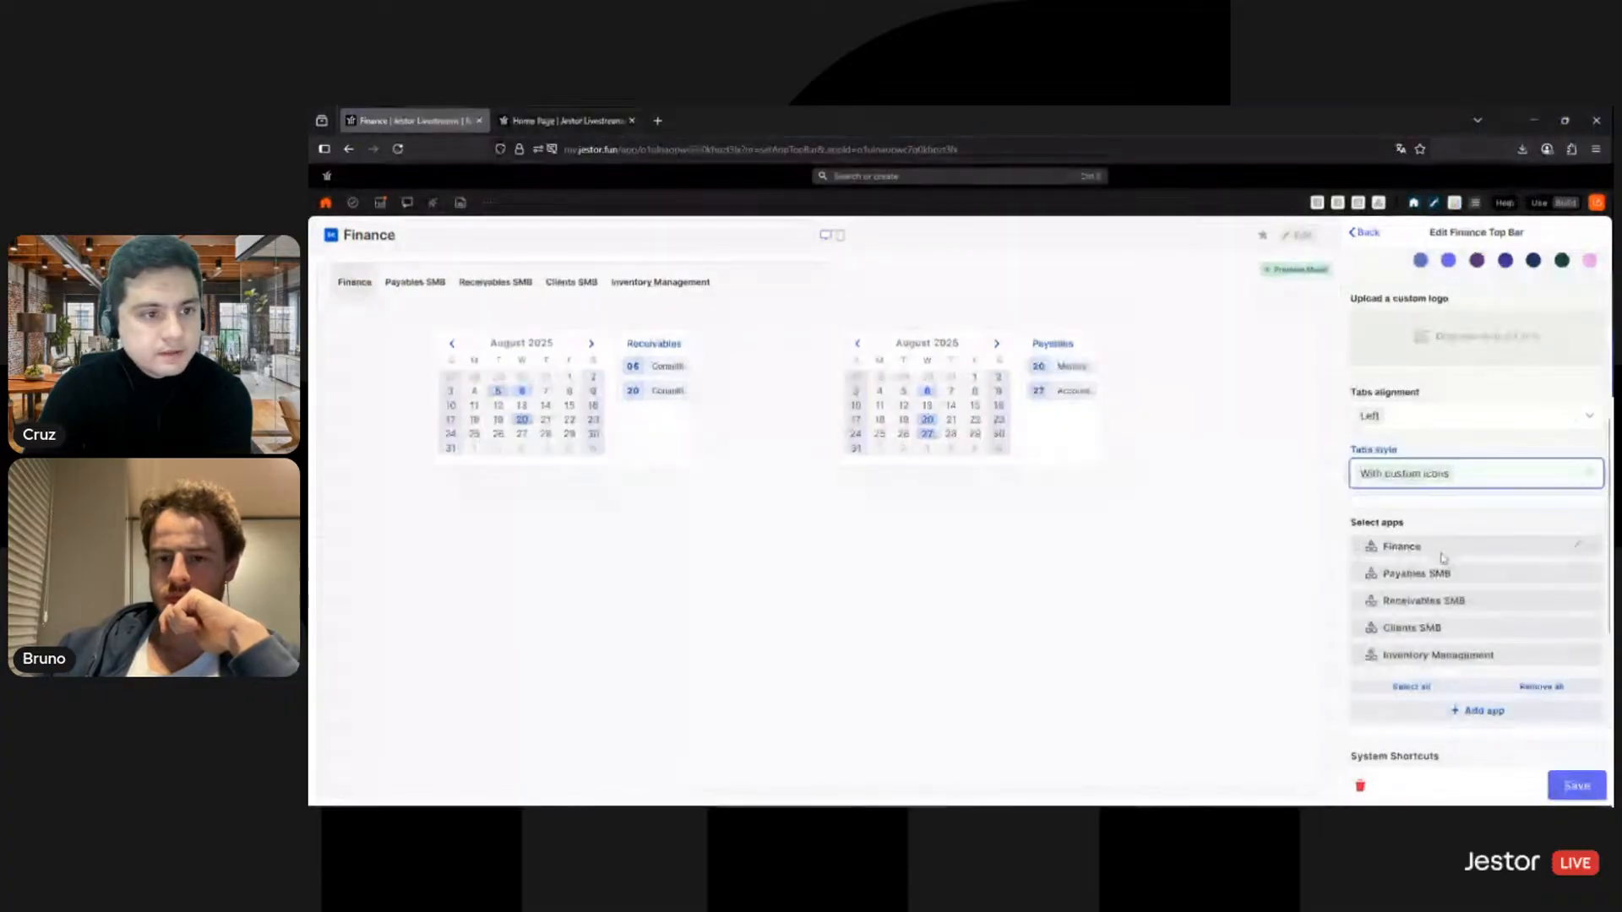
Step: Give the Finance tab a bar chart icon and save the icon style
{"action": "left_click", "coordinate": [1574, 548]}
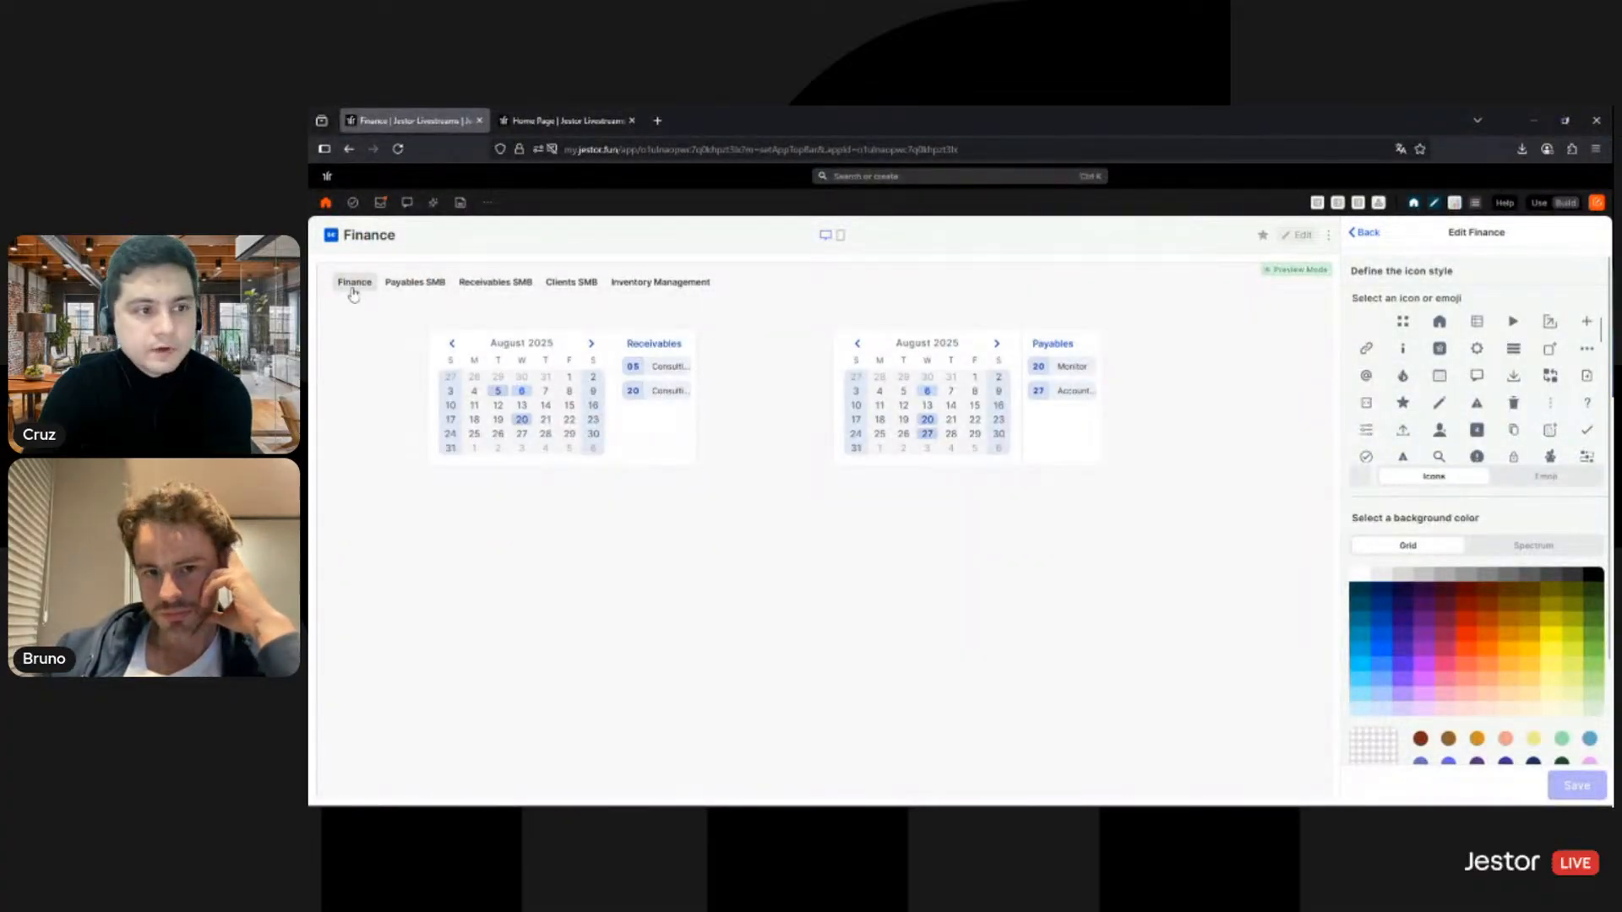
{"action": "scroll", "coordinate": [1450, 393], "scroll_direction": "down", "scroll_amount": 5}
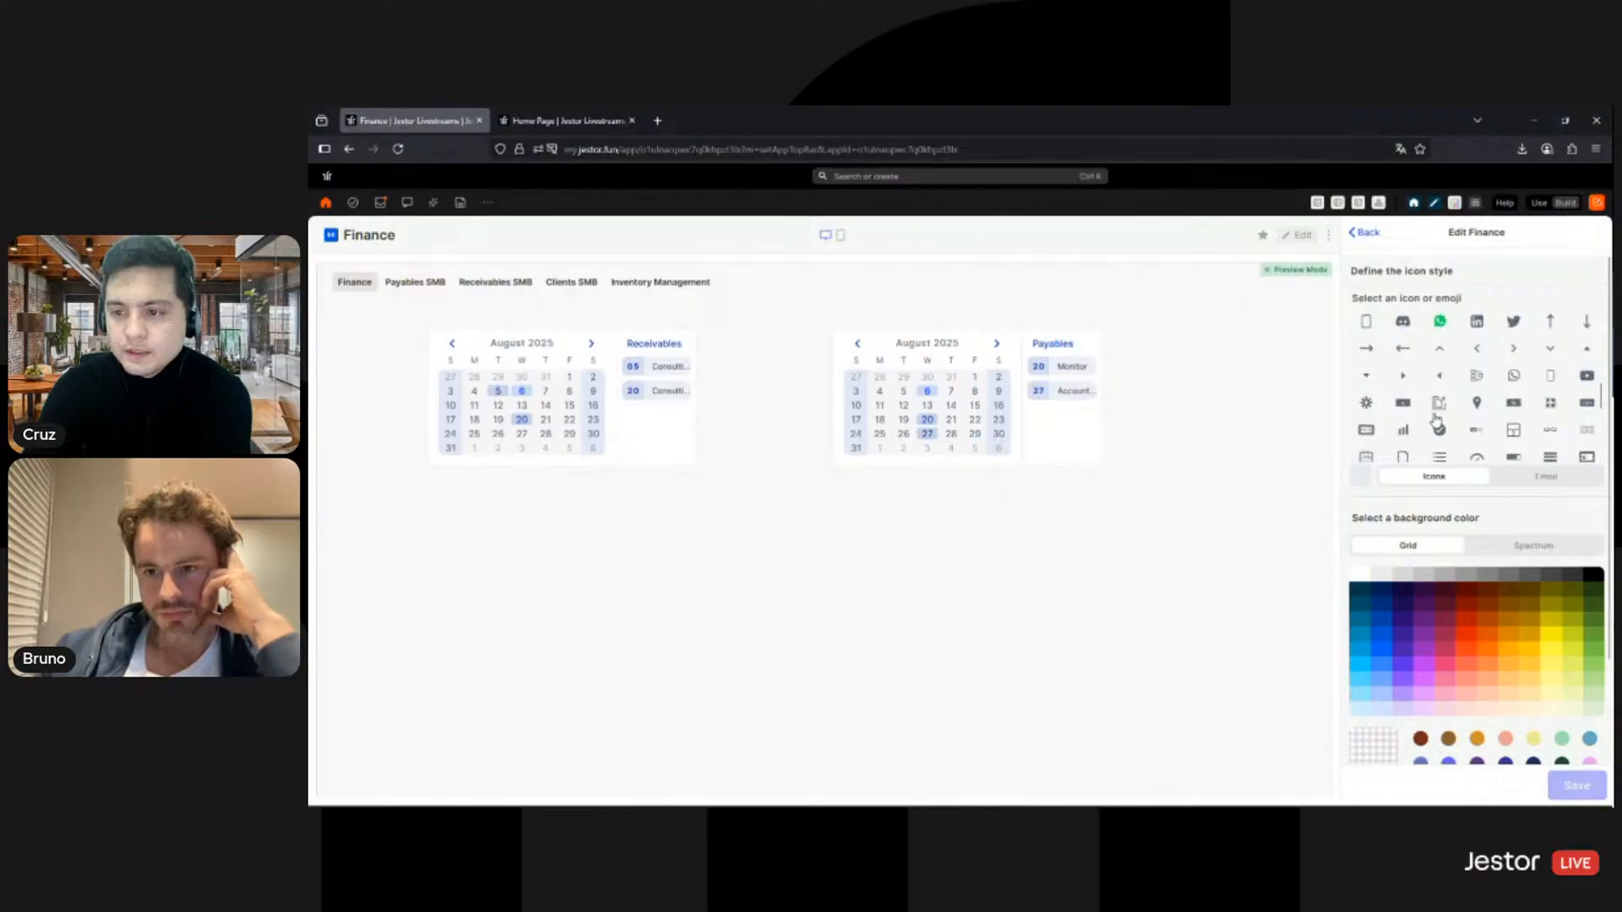
{"action": "scroll", "coordinate": [1407, 437], "scroll_direction": "up", "scroll_amount": 2}
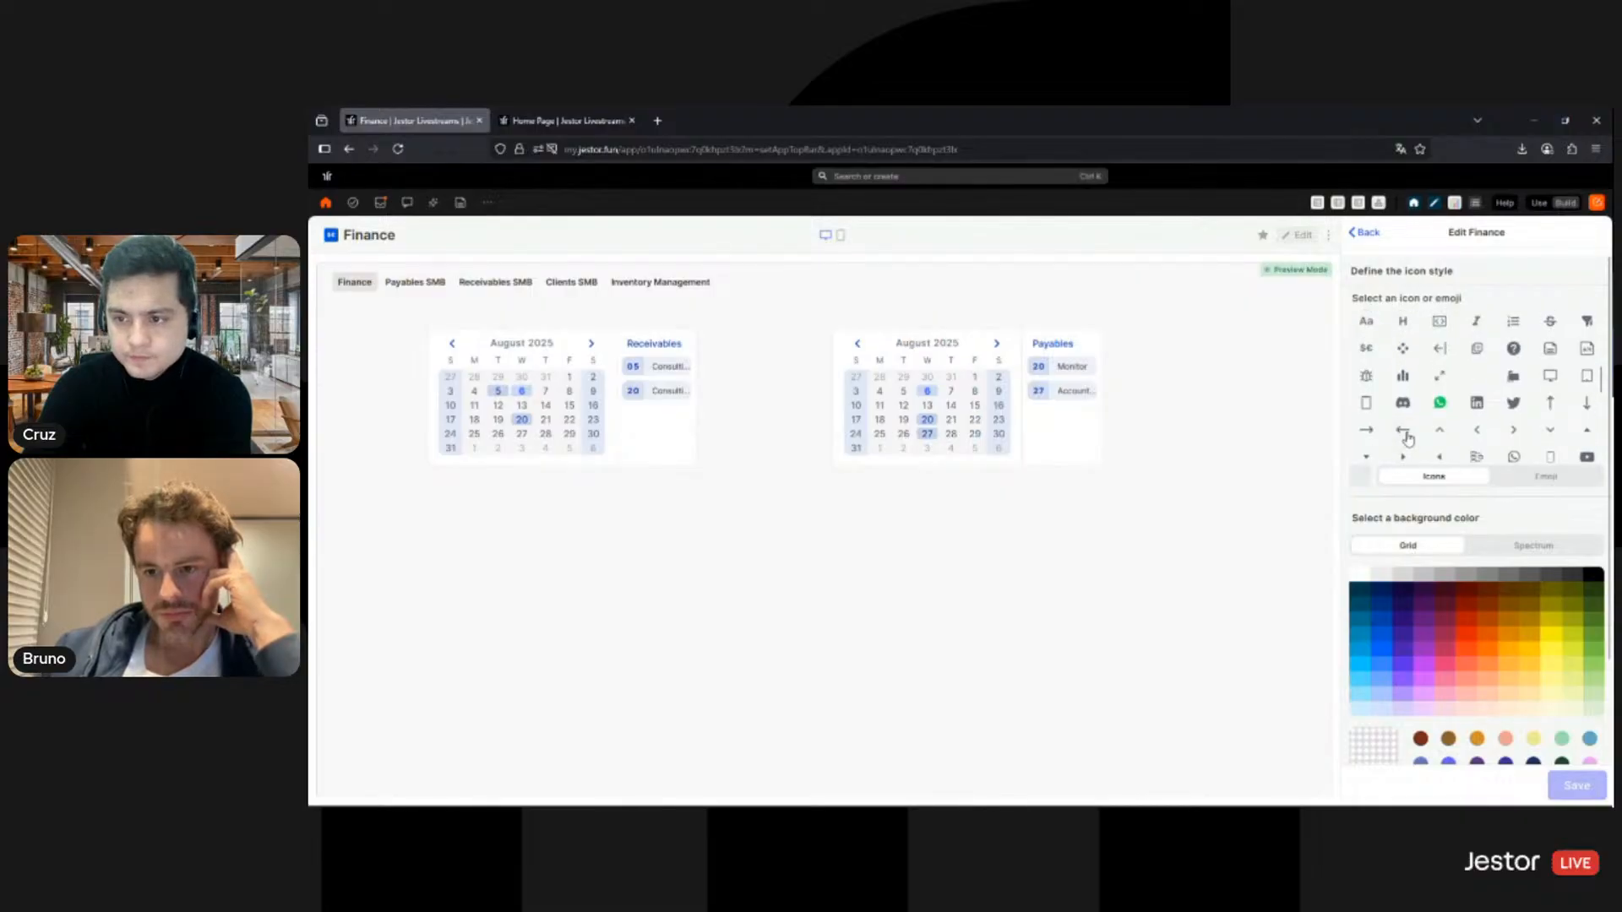
{"action": "left_click", "coordinate": [1401, 377]}
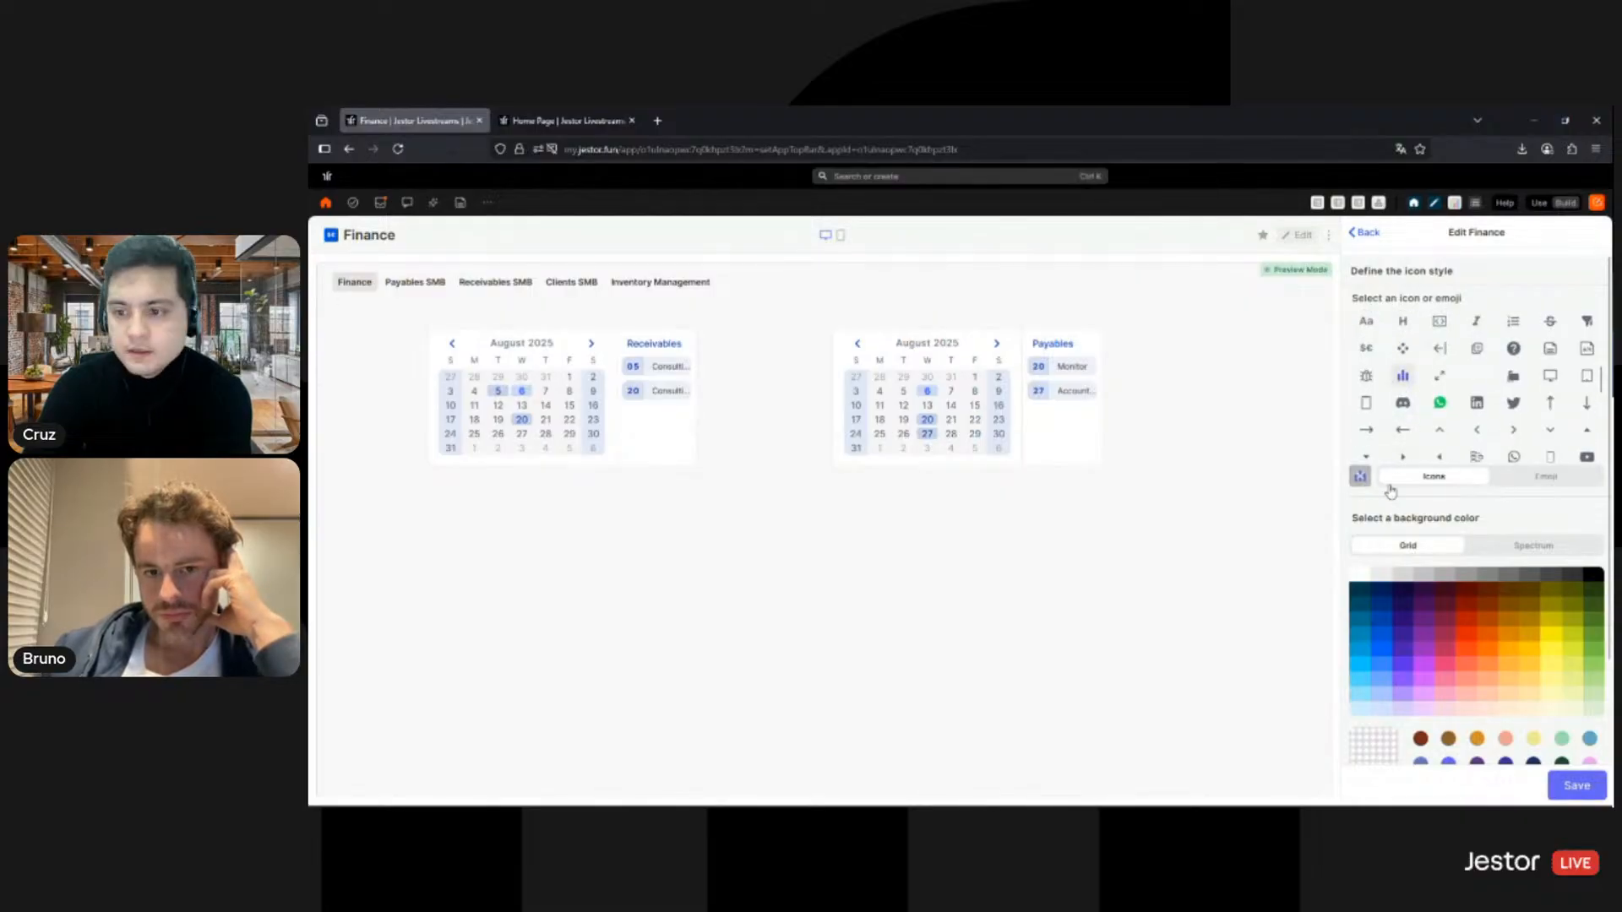
{"action": "left_click", "coordinate": [1571, 784]}
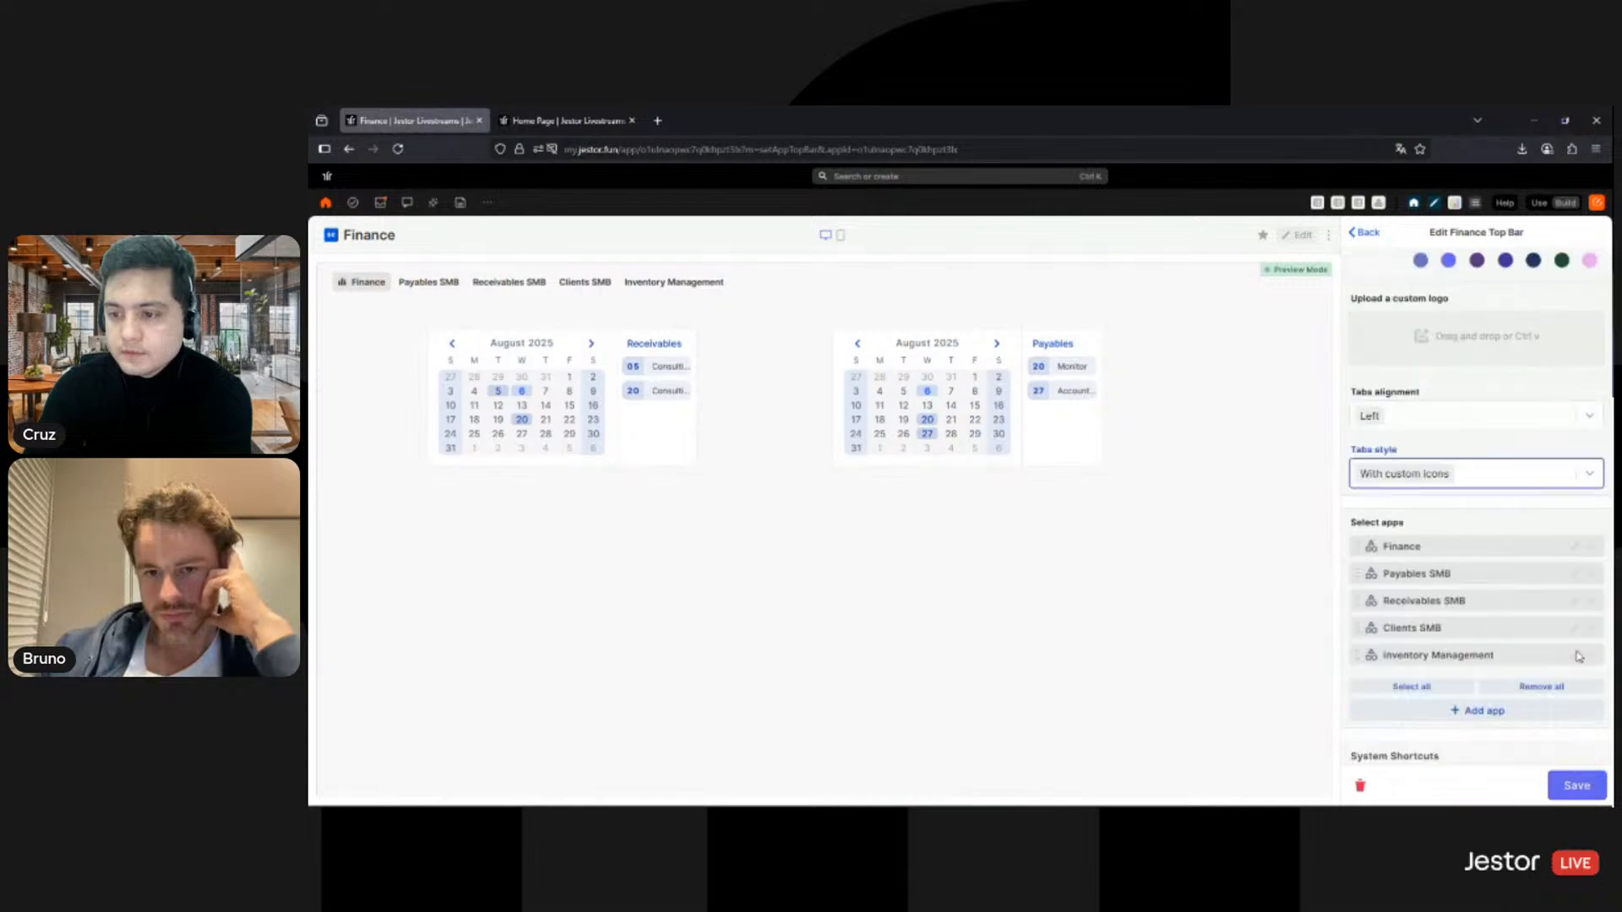
Step: Give the Payables SMB tab an upward arrow icon and save the icon style
{"action": "left_click", "coordinate": [1546, 571]}
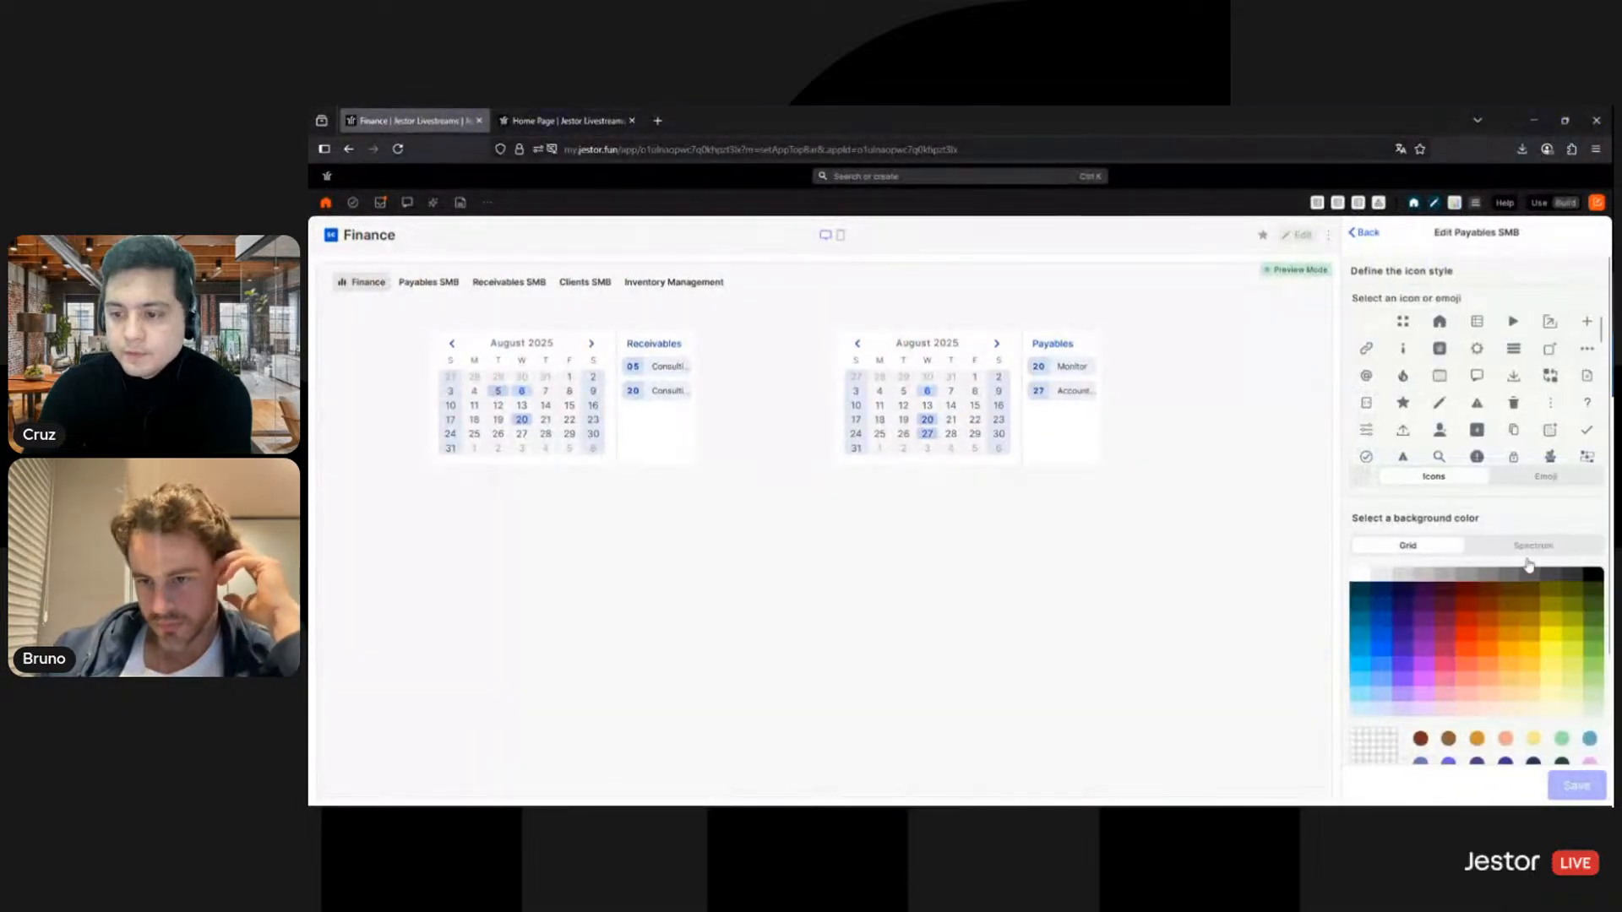
{"action": "scroll", "coordinate": [1487, 372], "scroll_direction": "down", "scroll_amount": 5}
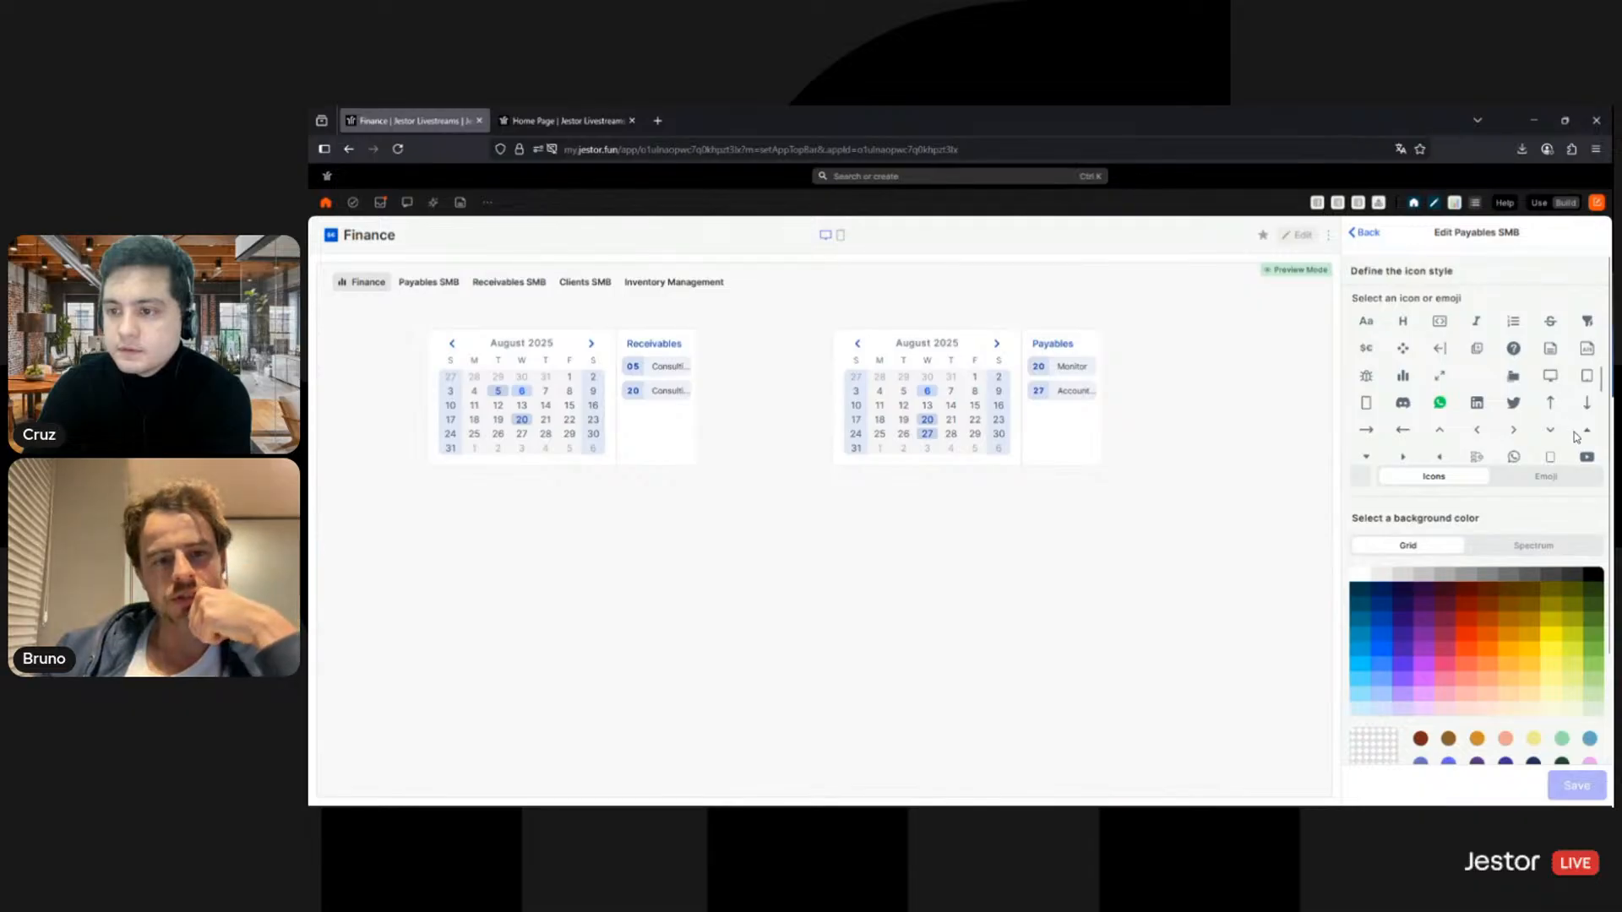
{"action": "left_click", "coordinate": [1551, 405]}
{"action": "scroll", "coordinate": [1556, 414], "scroll_direction": "down", "scroll_amount": 5}
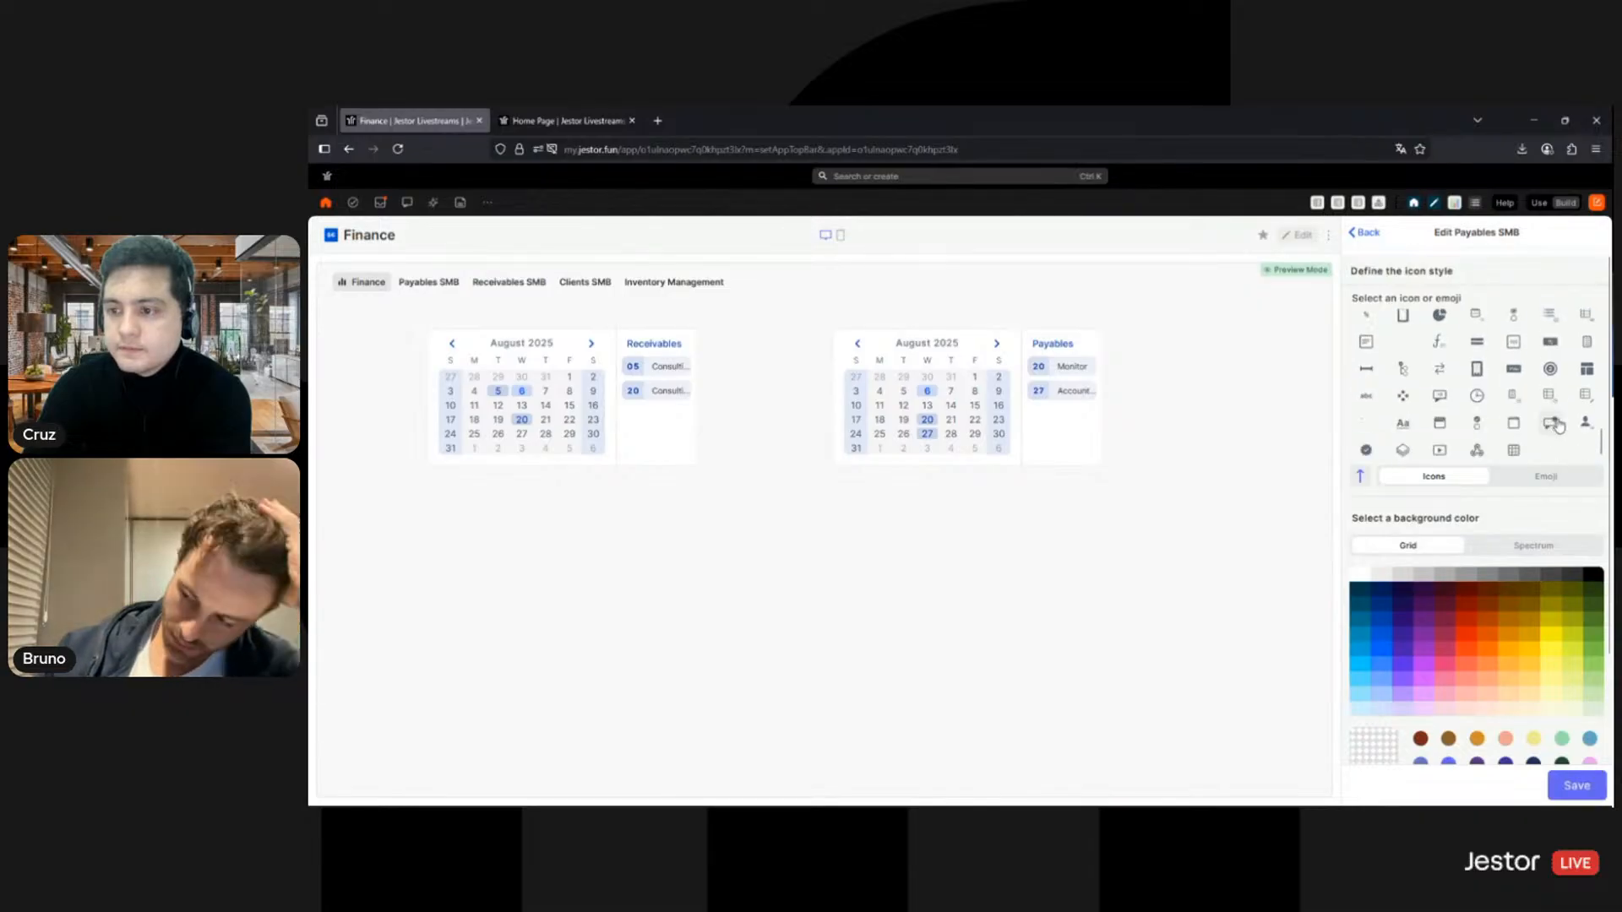
{"action": "scroll", "coordinate": [1512, 418], "scroll_direction": "down", "scroll_amount": 3}
{"action": "scroll", "coordinate": [1514, 444], "scroll_direction": "up", "scroll_amount": 2}
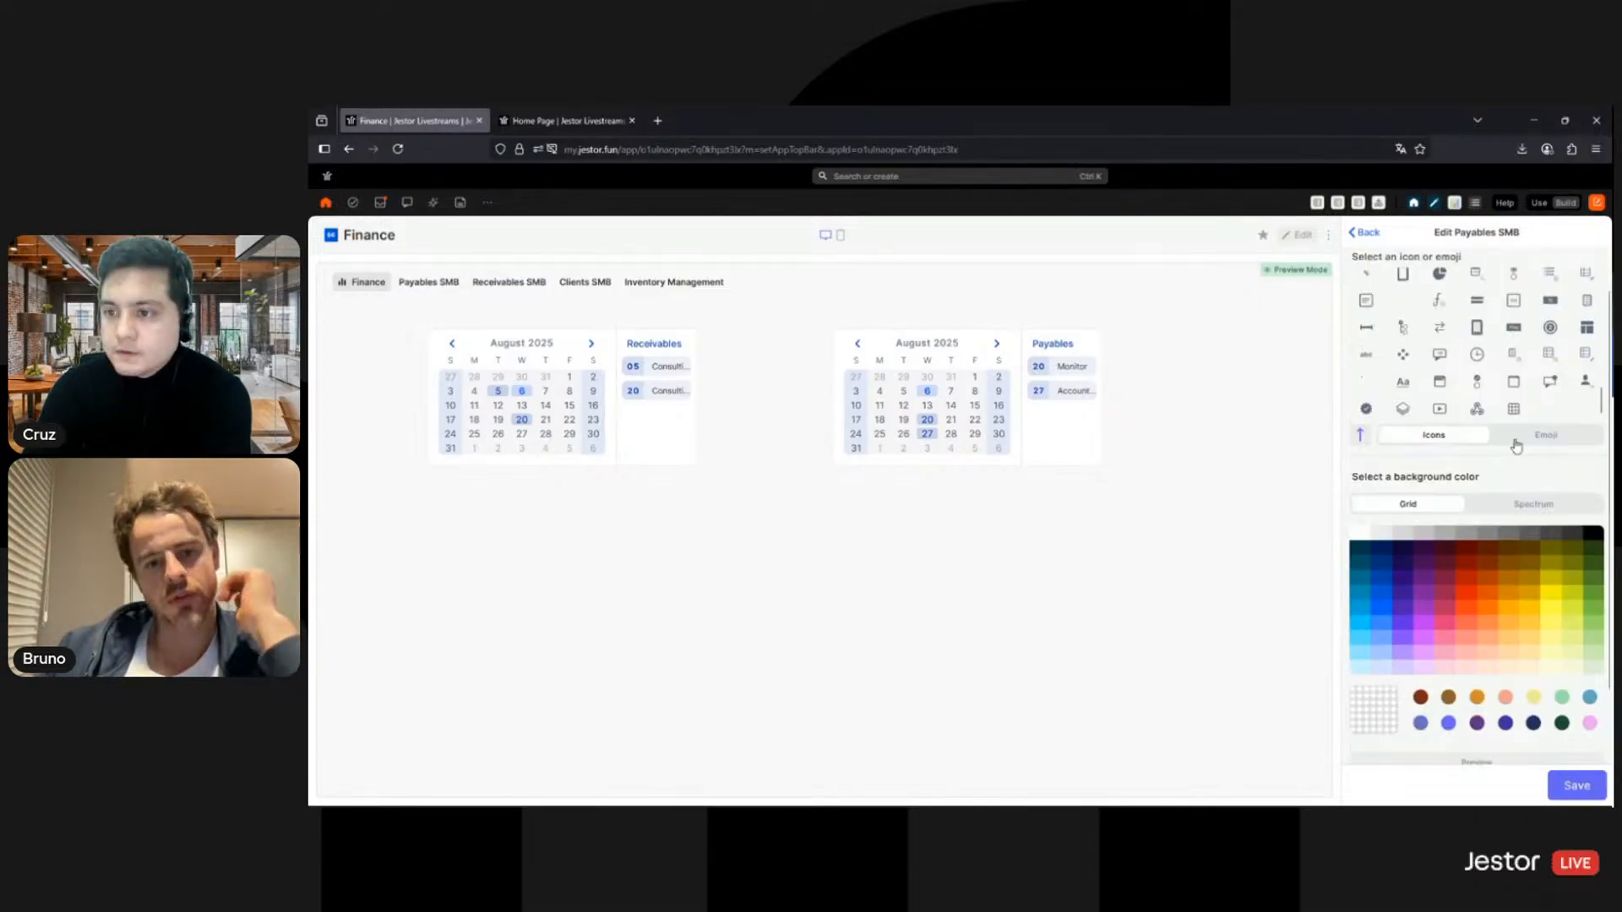
{"action": "left_click", "coordinate": [1586, 793]}
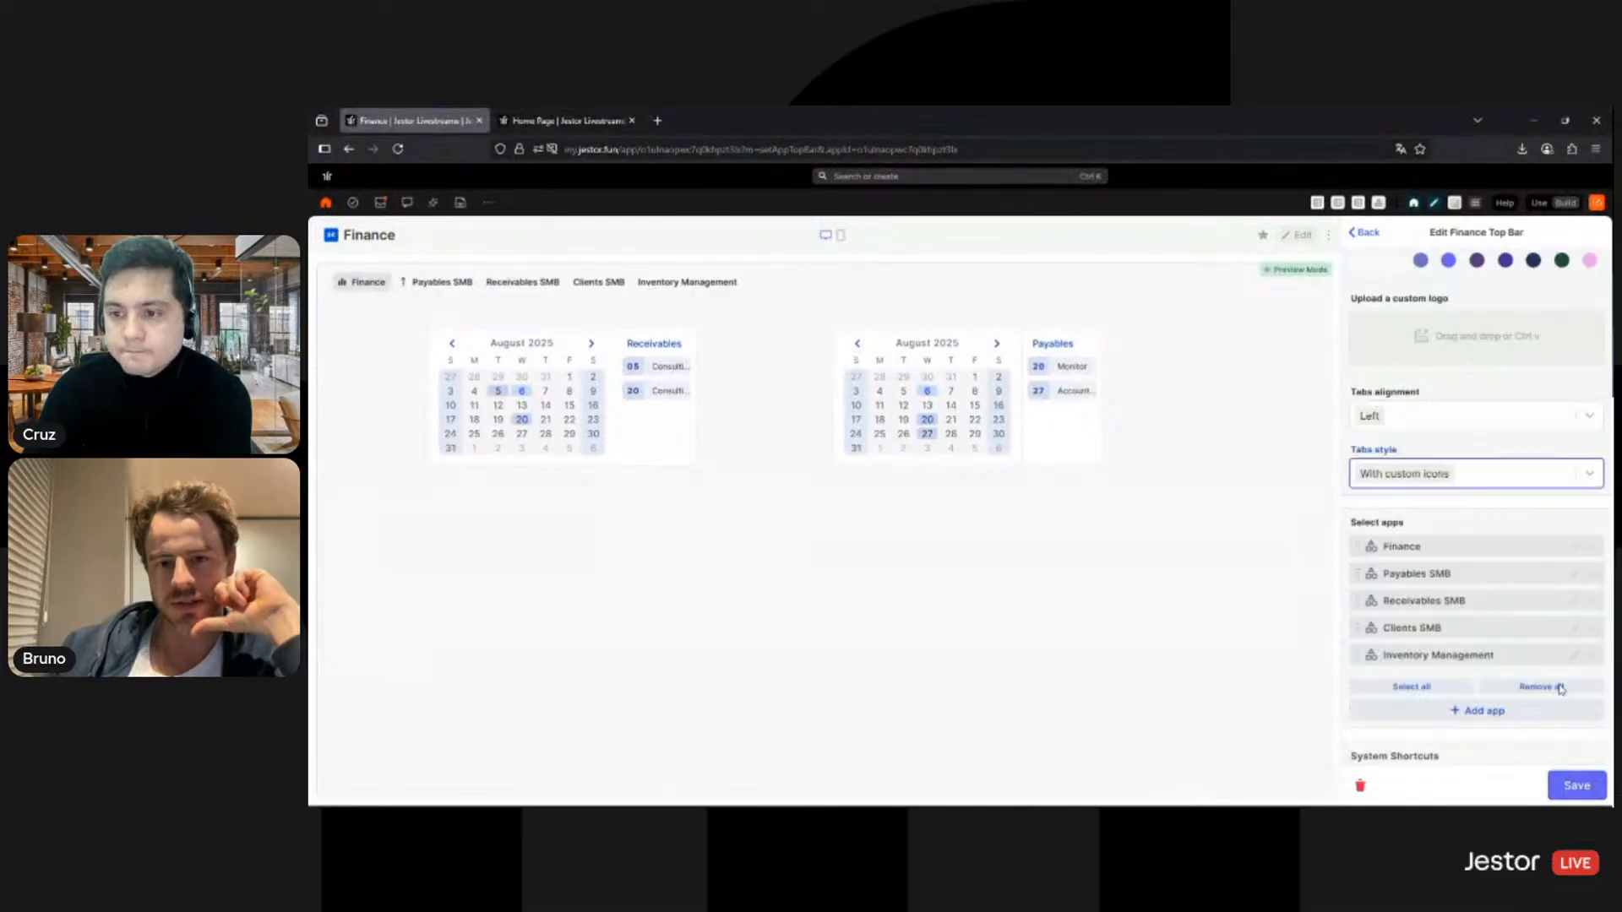
Step: Give the Receivables SMB tab a downward arrow icon and save the icon style
{"action": "left_click", "coordinate": [1575, 601]}
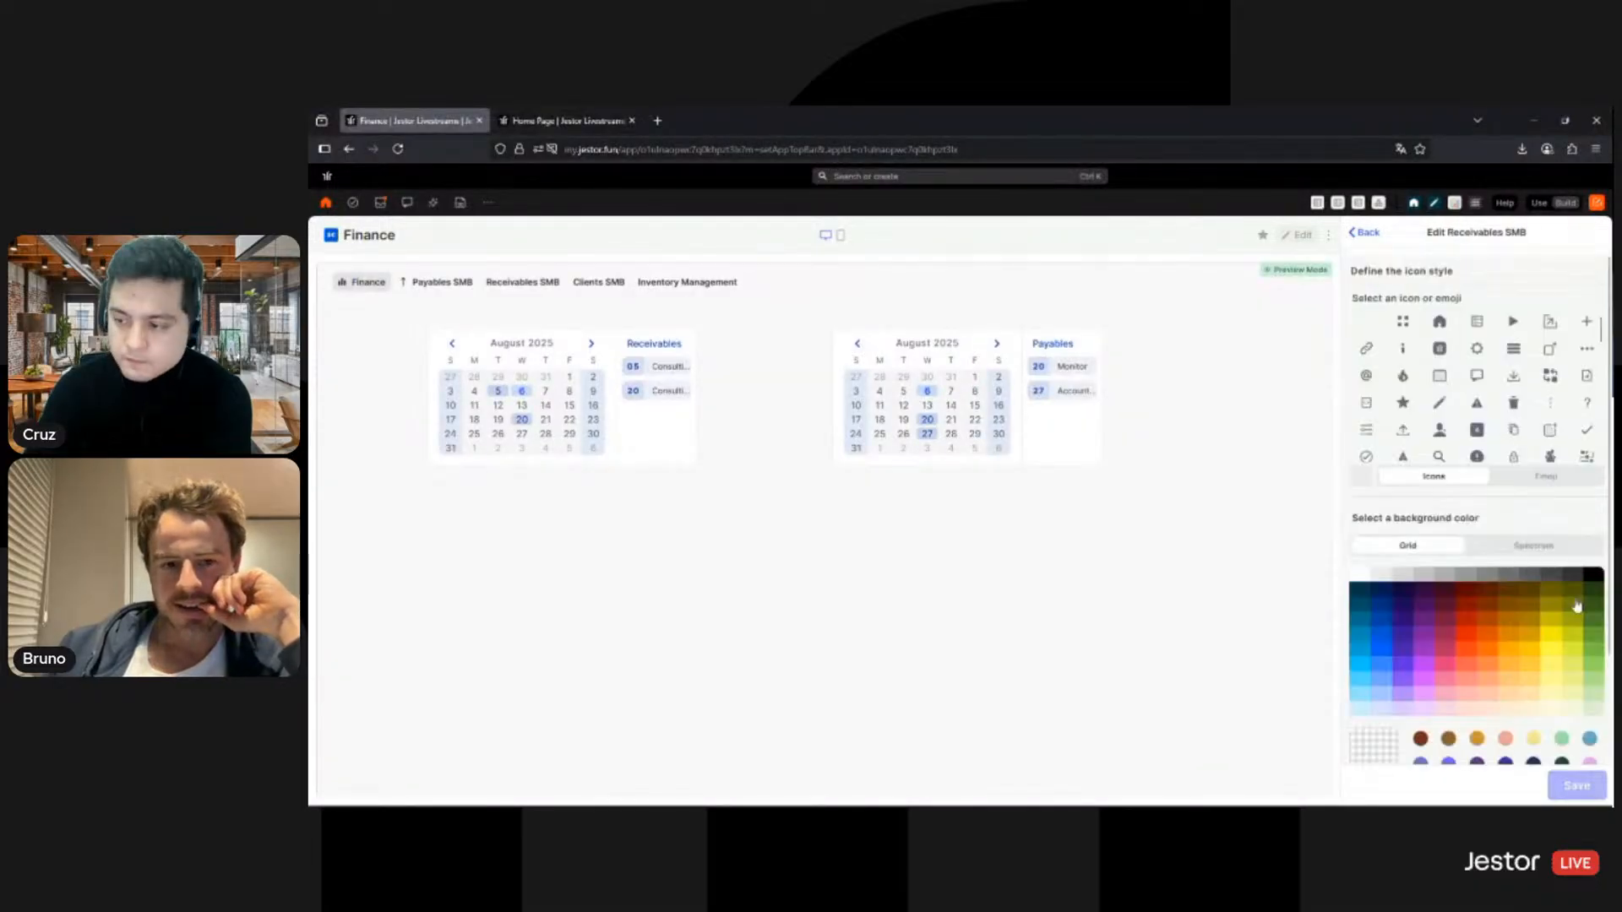
{"action": "scroll", "coordinate": [1525, 388], "scroll_direction": "down", "scroll_amount": 3}
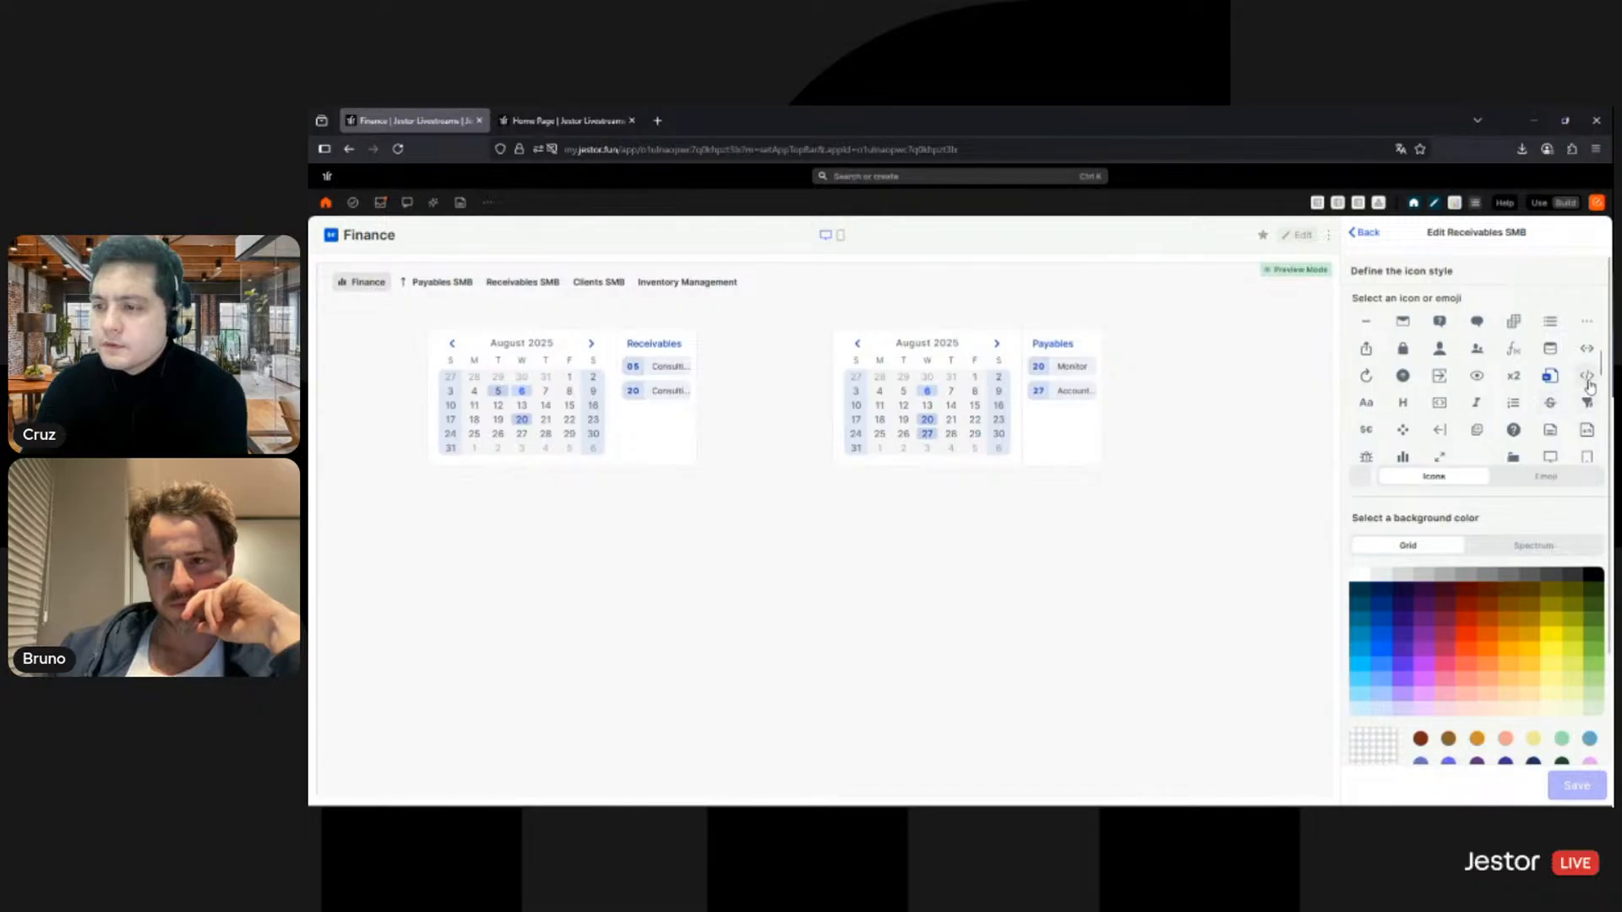
{"action": "scroll", "coordinate": [1584, 376], "scroll_direction": "down", "scroll_amount": 3}
{"action": "left_click", "coordinate": [1587, 322]}
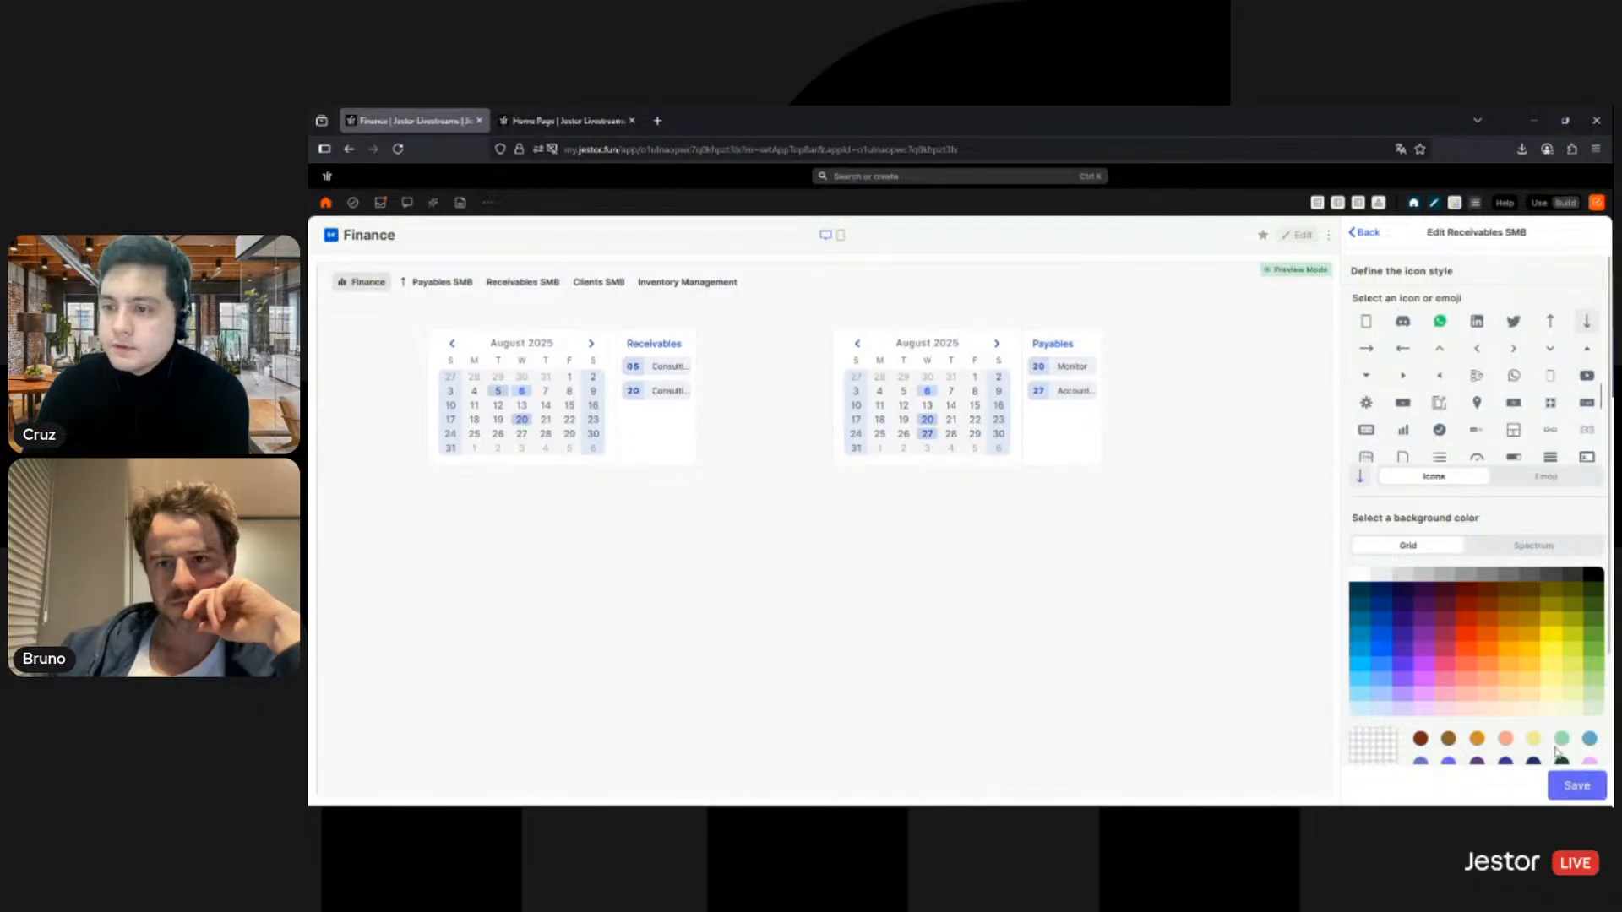
{"action": "left_click", "coordinate": [1574, 787]}
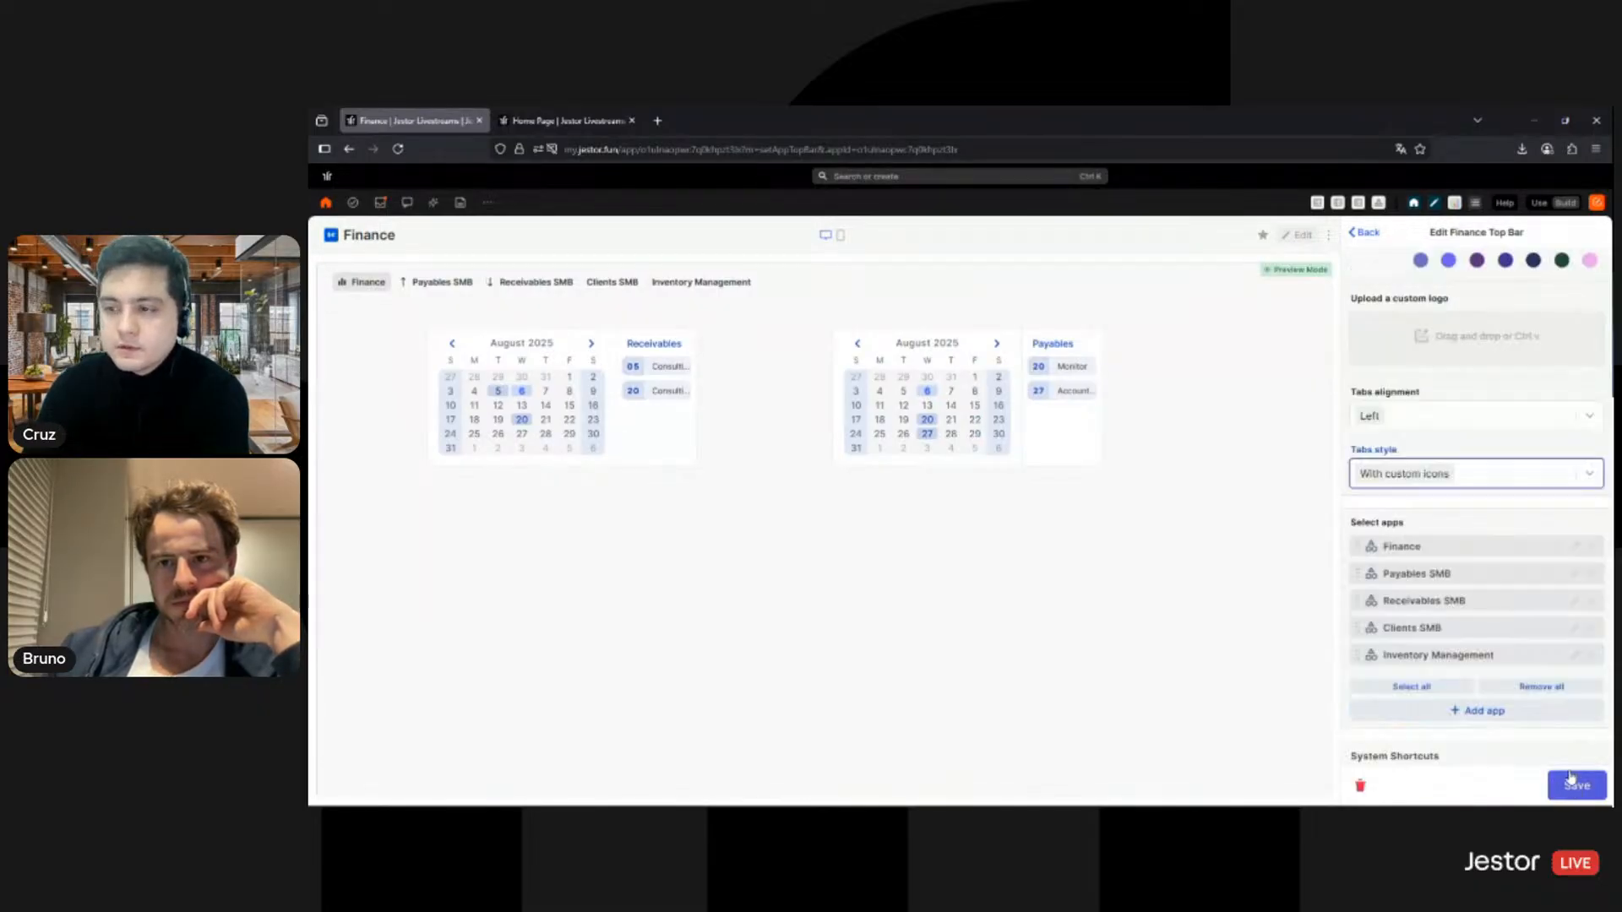
Step: Give the Clients SMB tab a people icon and save the icon style
{"action": "left_click", "coordinate": [1576, 630]}
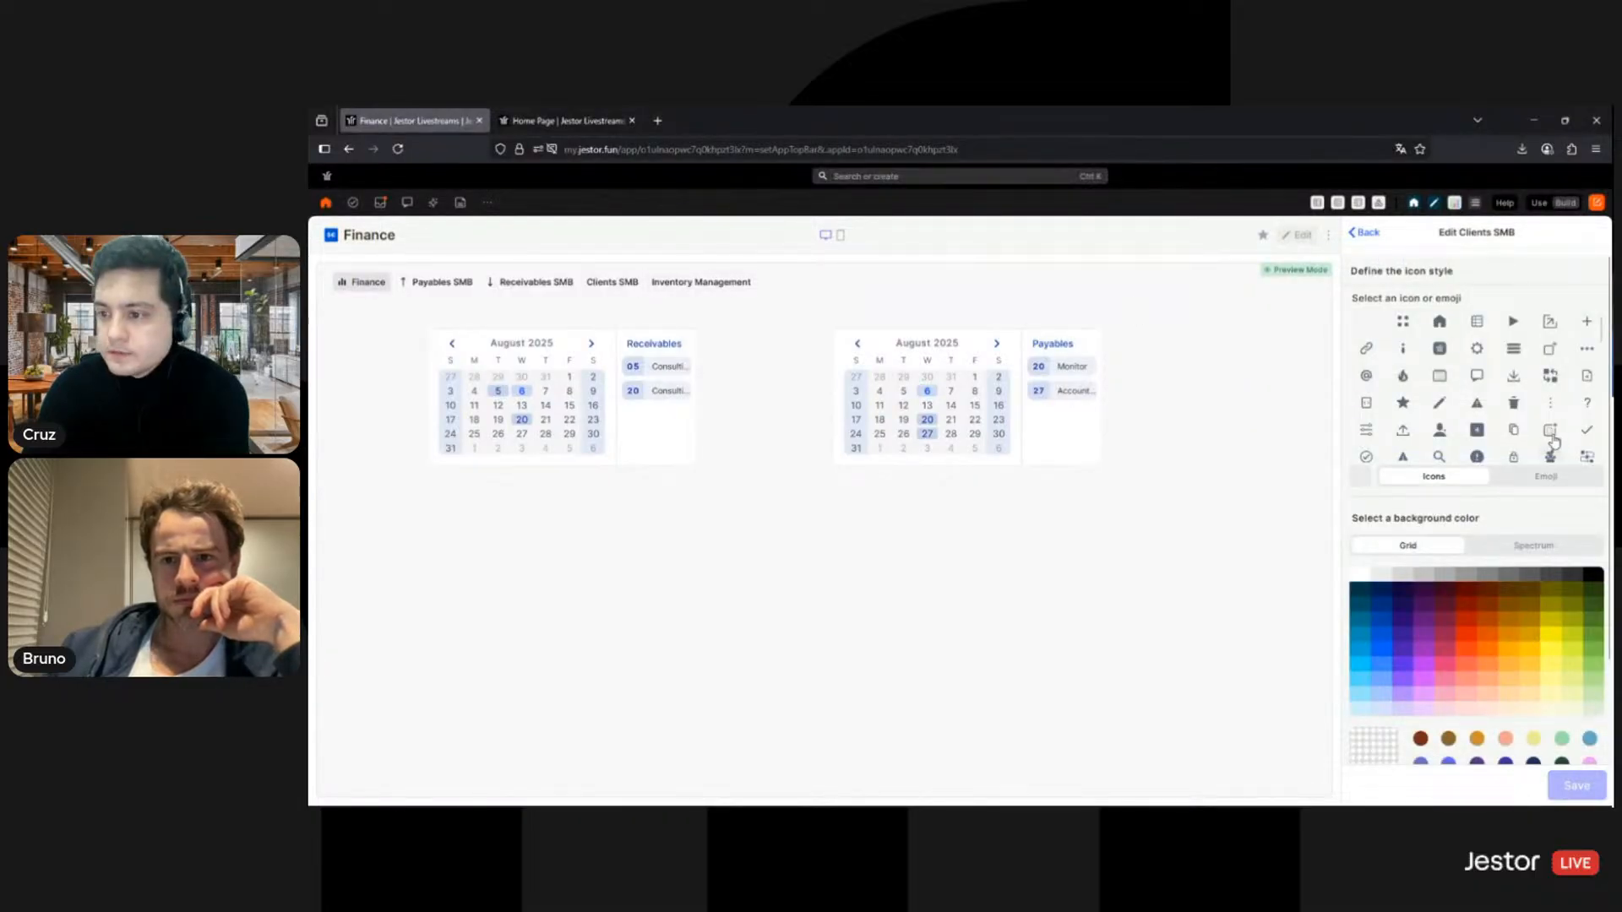
{"action": "scroll", "coordinate": [1543, 400], "scroll_direction": "down", "scroll_amount": 1}
{"action": "scroll", "coordinate": [1542, 399], "scroll_direction": "down", "scroll_amount": 2}
{"action": "left_click", "coordinate": [1477, 348]}
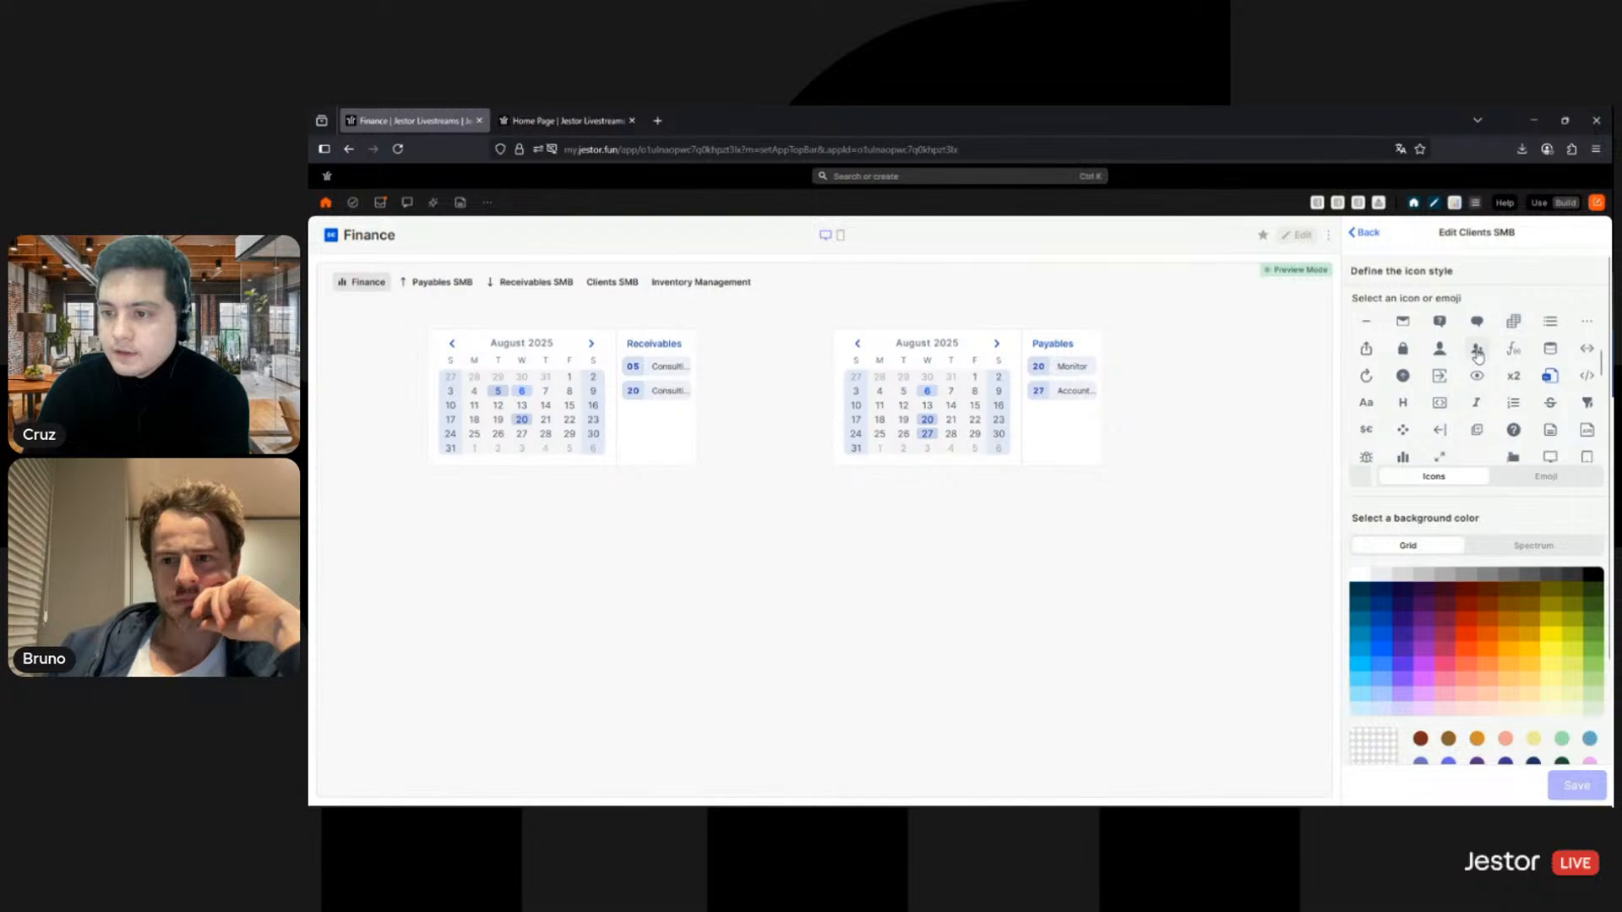
{"action": "left_click", "coordinate": [1572, 785]}
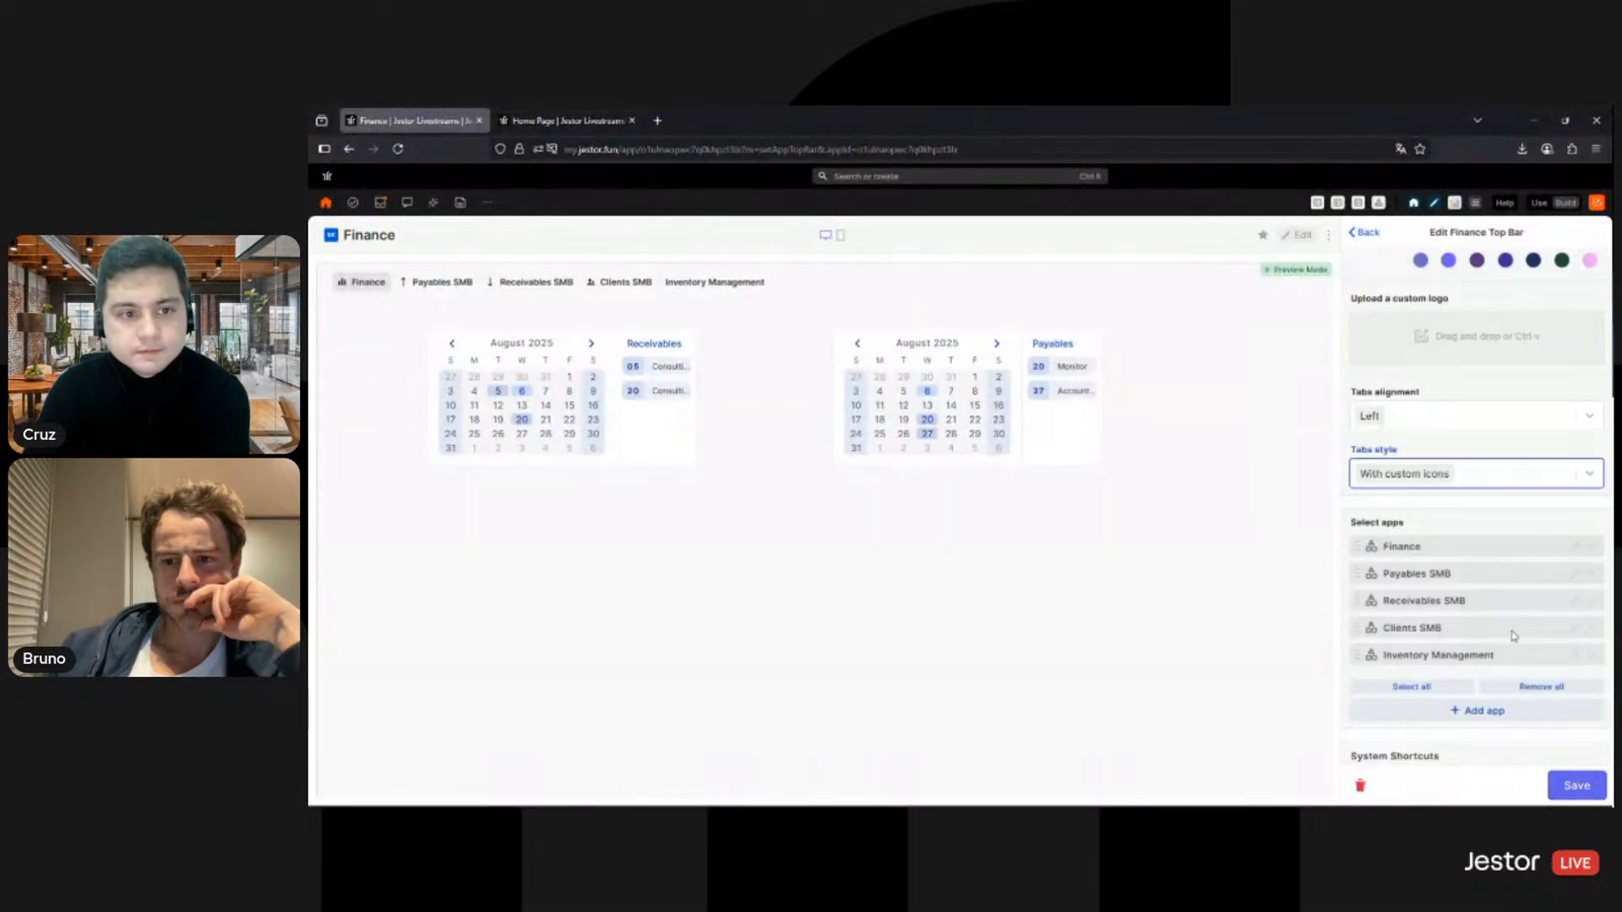
Step: Replace Inventory Management with the Vendors SMB app in the Finance top bar
{"action": "left_click", "coordinate": [1591, 656]}
{"action": "left_click", "coordinate": [1509, 686]}
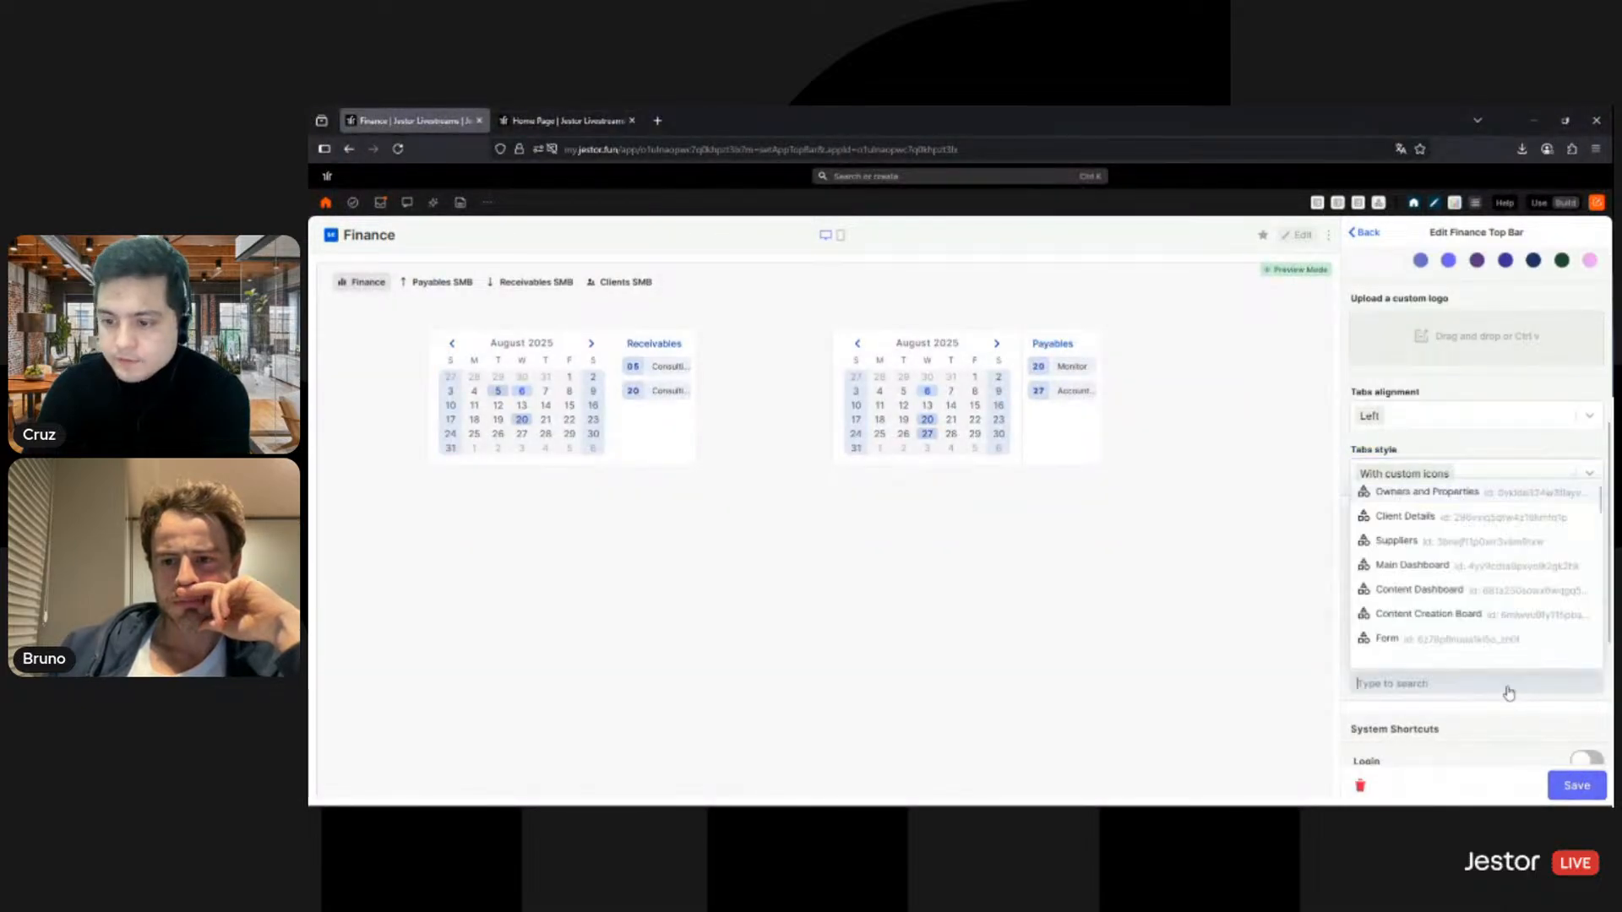
{"action": "type", "text": "ven"}
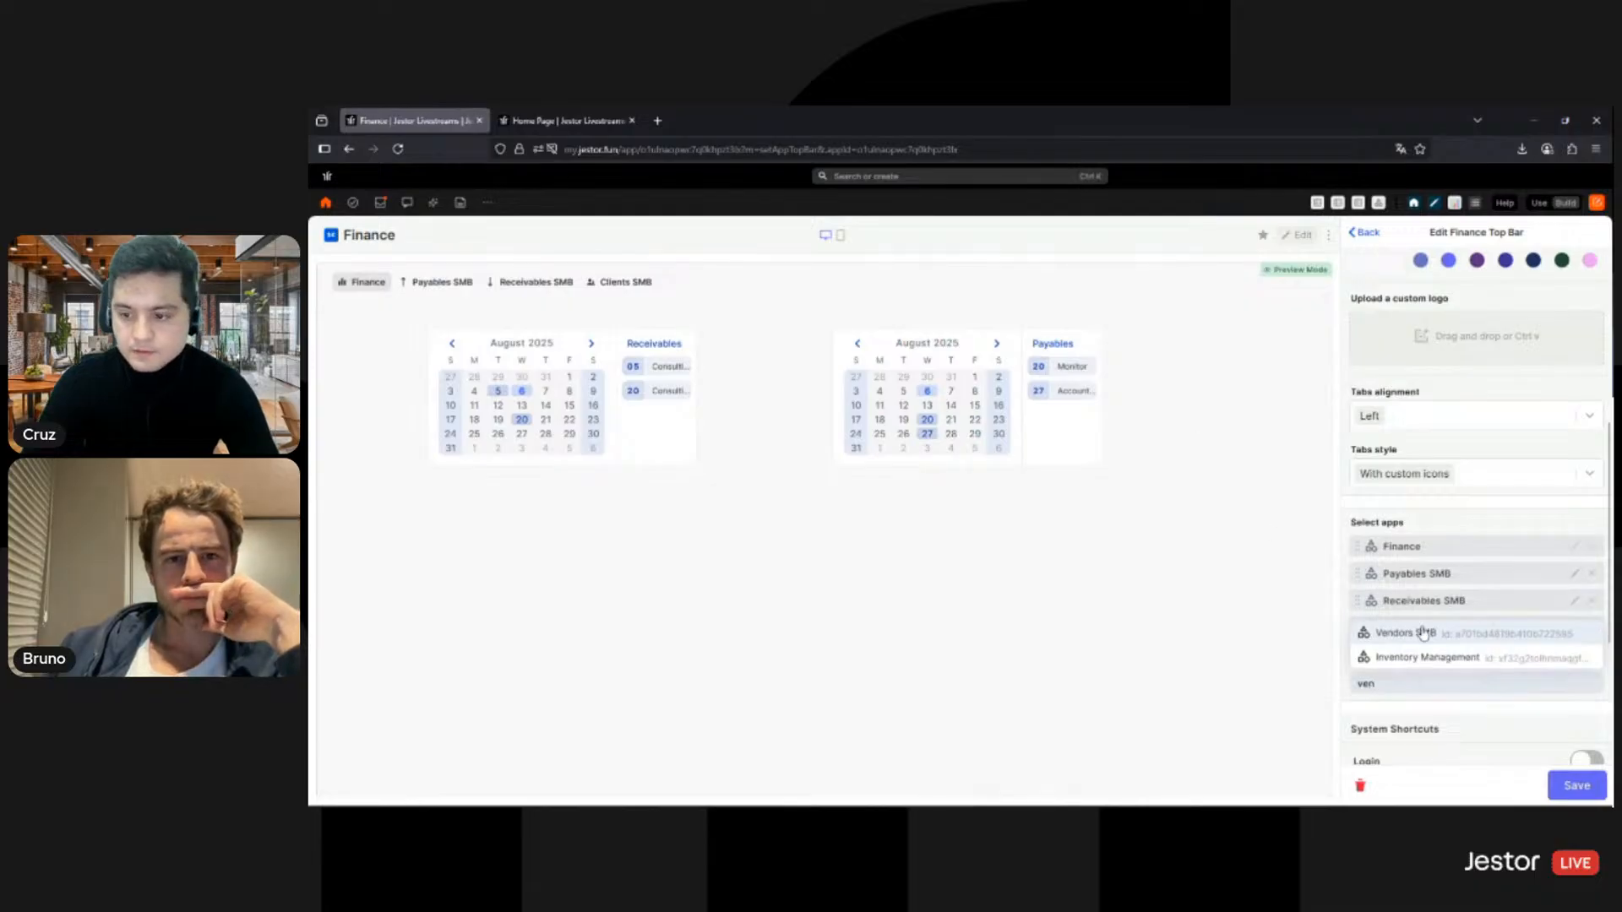
{"action": "left_click", "coordinate": [1424, 633]}
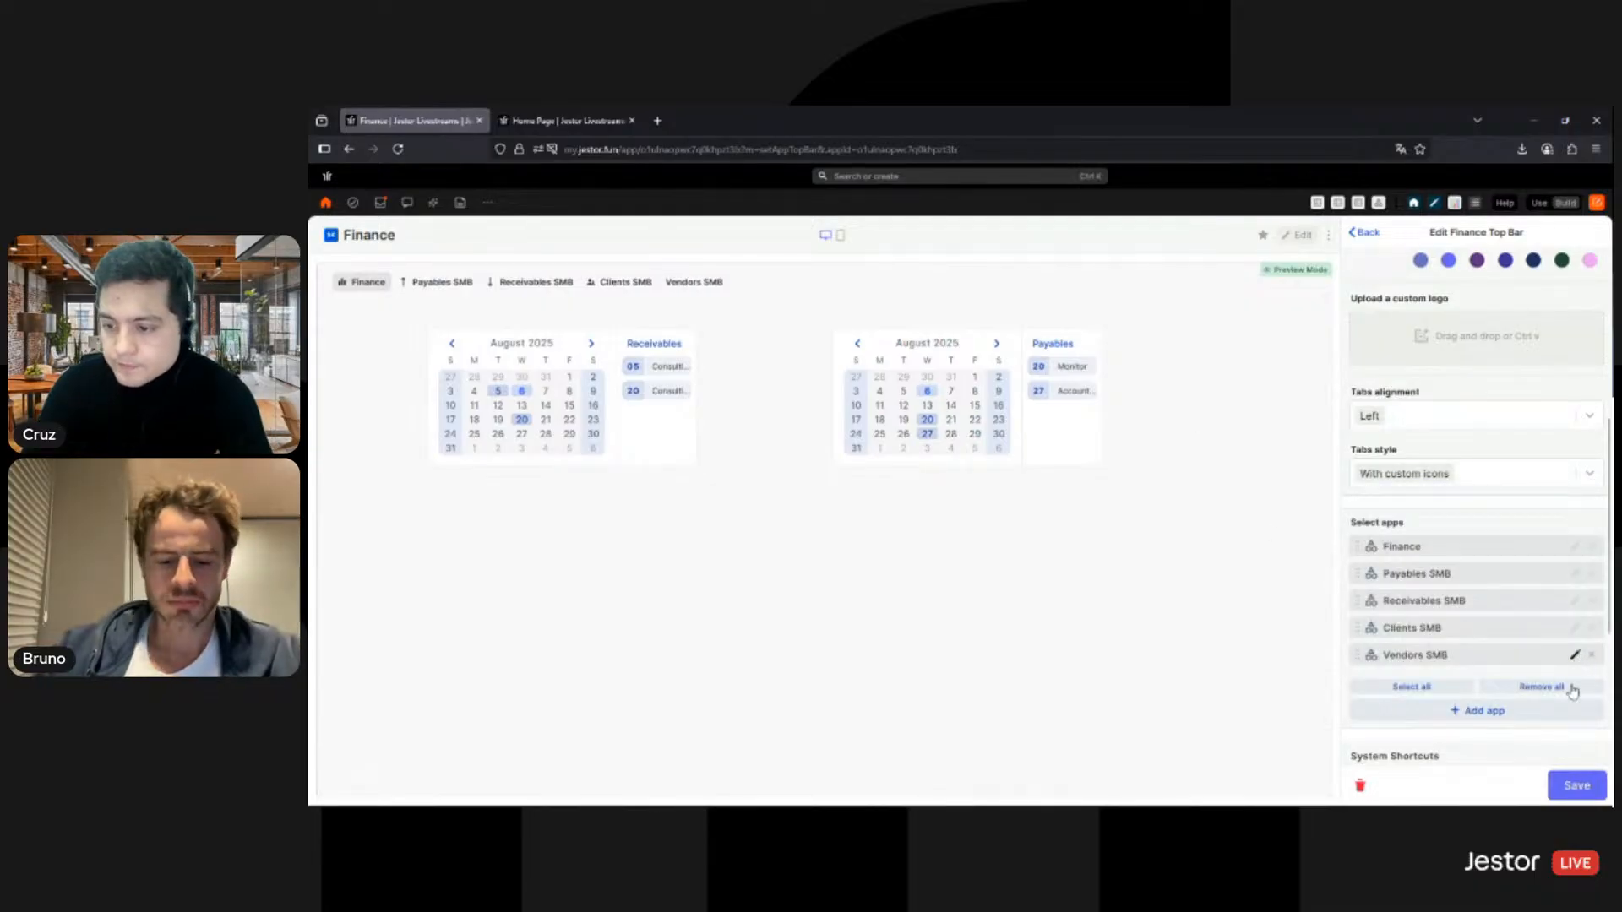
Step: Give the Vendors SMB tab a people icon, then save the icon style and the Finance top bar
{"action": "left_click", "coordinate": [1576, 655]}
{"action": "scroll", "coordinate": [1512, 389], "scroll_direction": "down", "scroll_amount": 3}
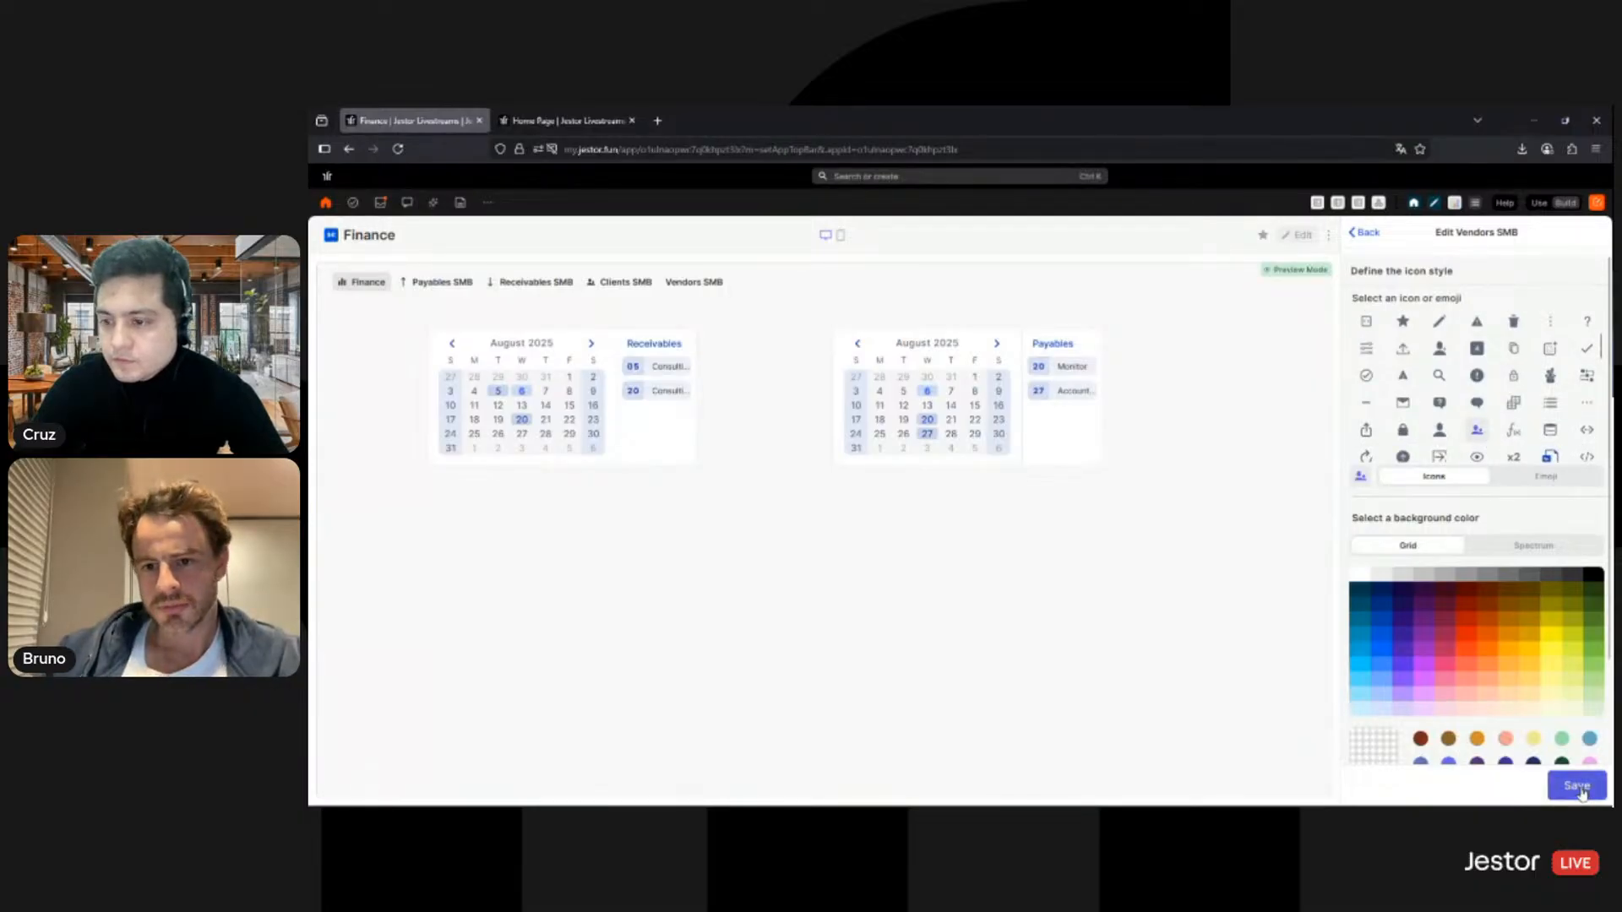
{"action": "left_click", "coordinate": [1578, 785]}
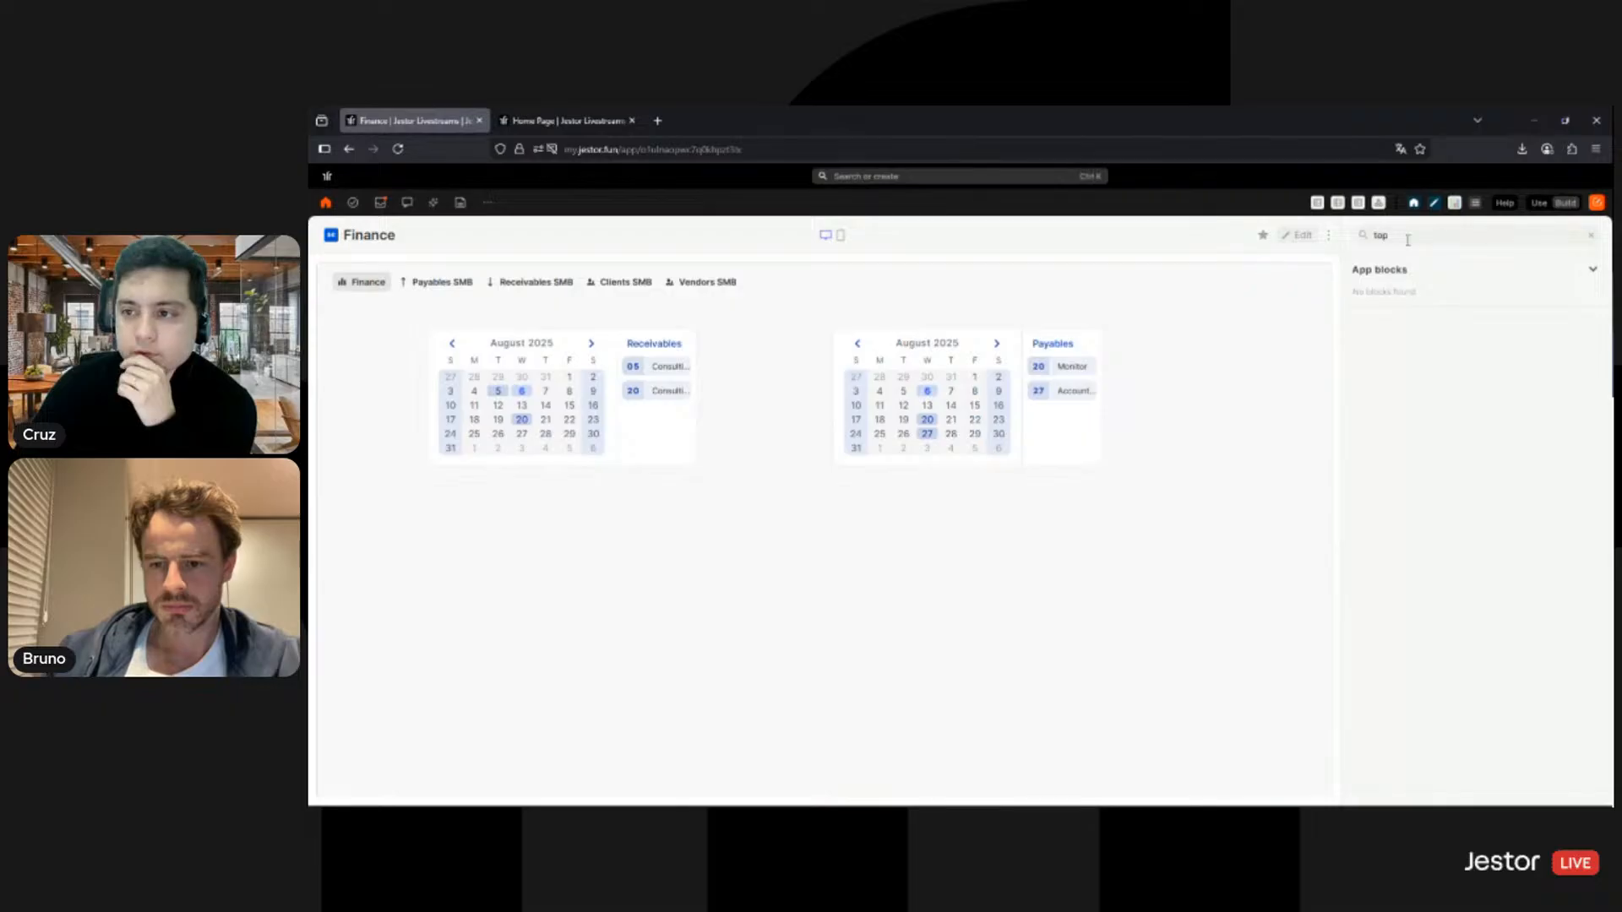
Step: Switch Finance to Use mode and check the Payables, Receivables, Clients and Vendors SMB pages through the top bar
{"action": "left_click", "coordinate": [1539, 204]}
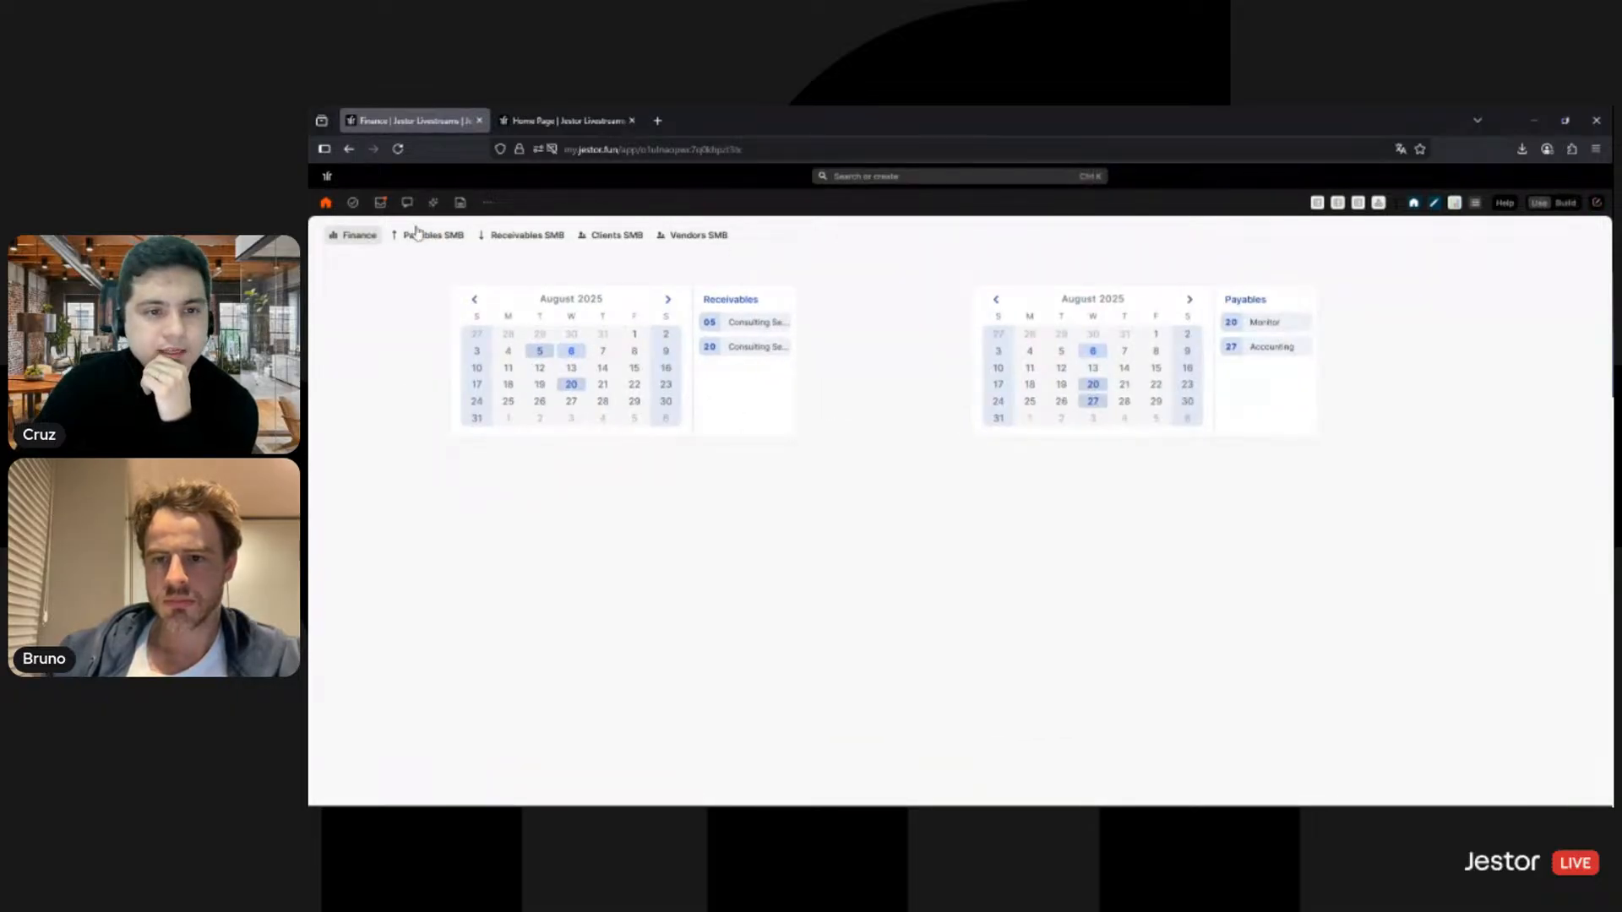
{"action": "left_click", "coordinate": [452, 245]}
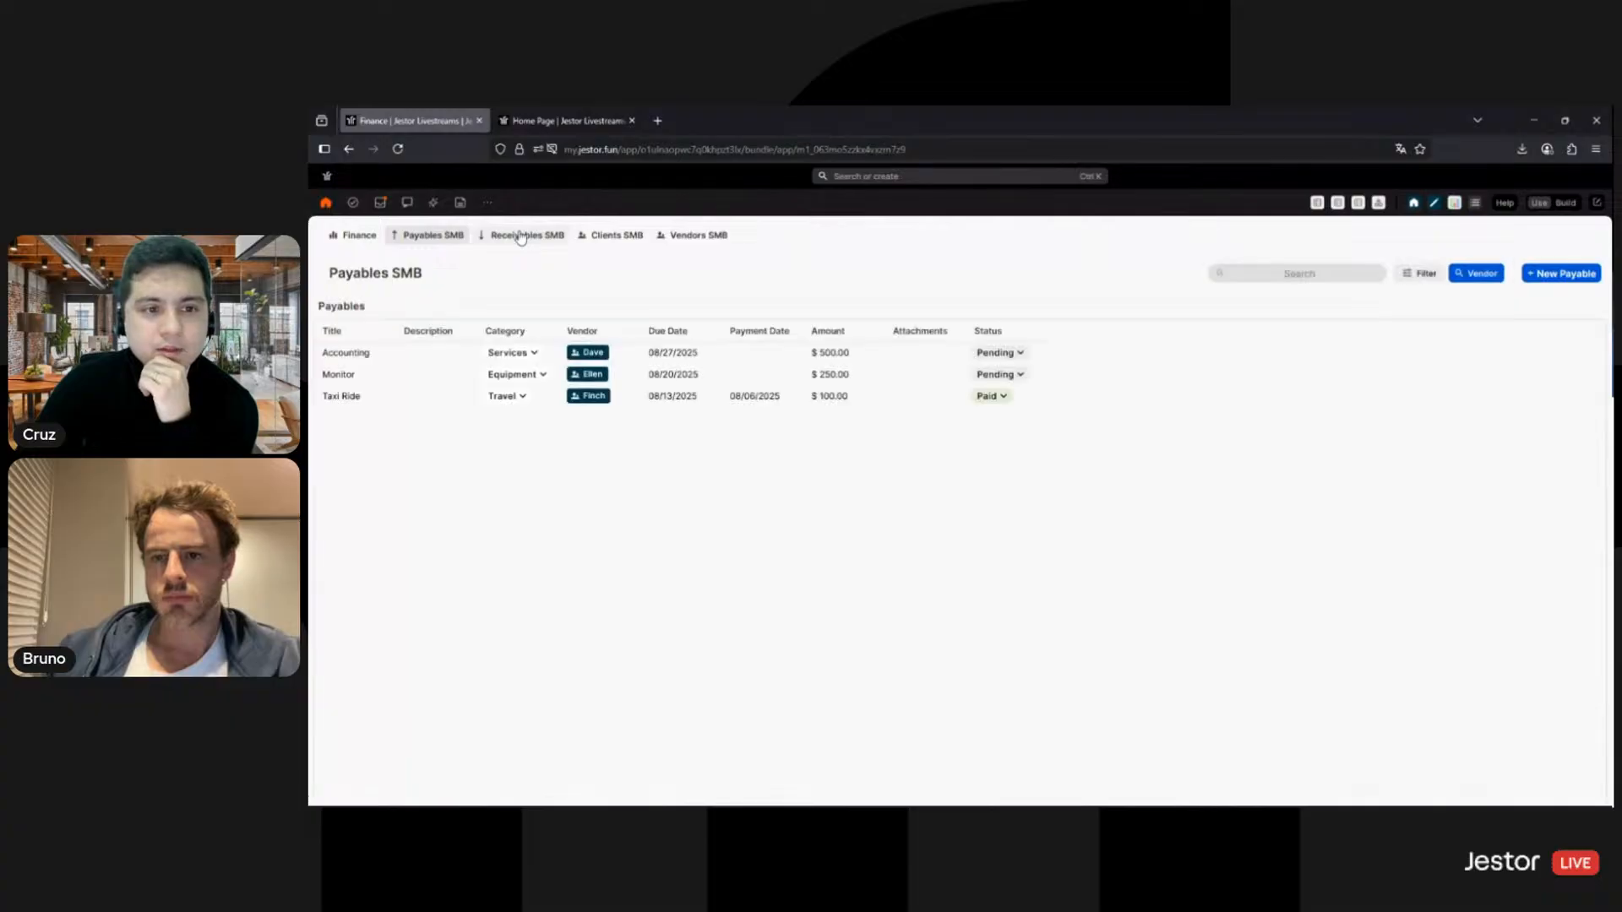
{"action": "left_click", "coordinate": [639, 239]}
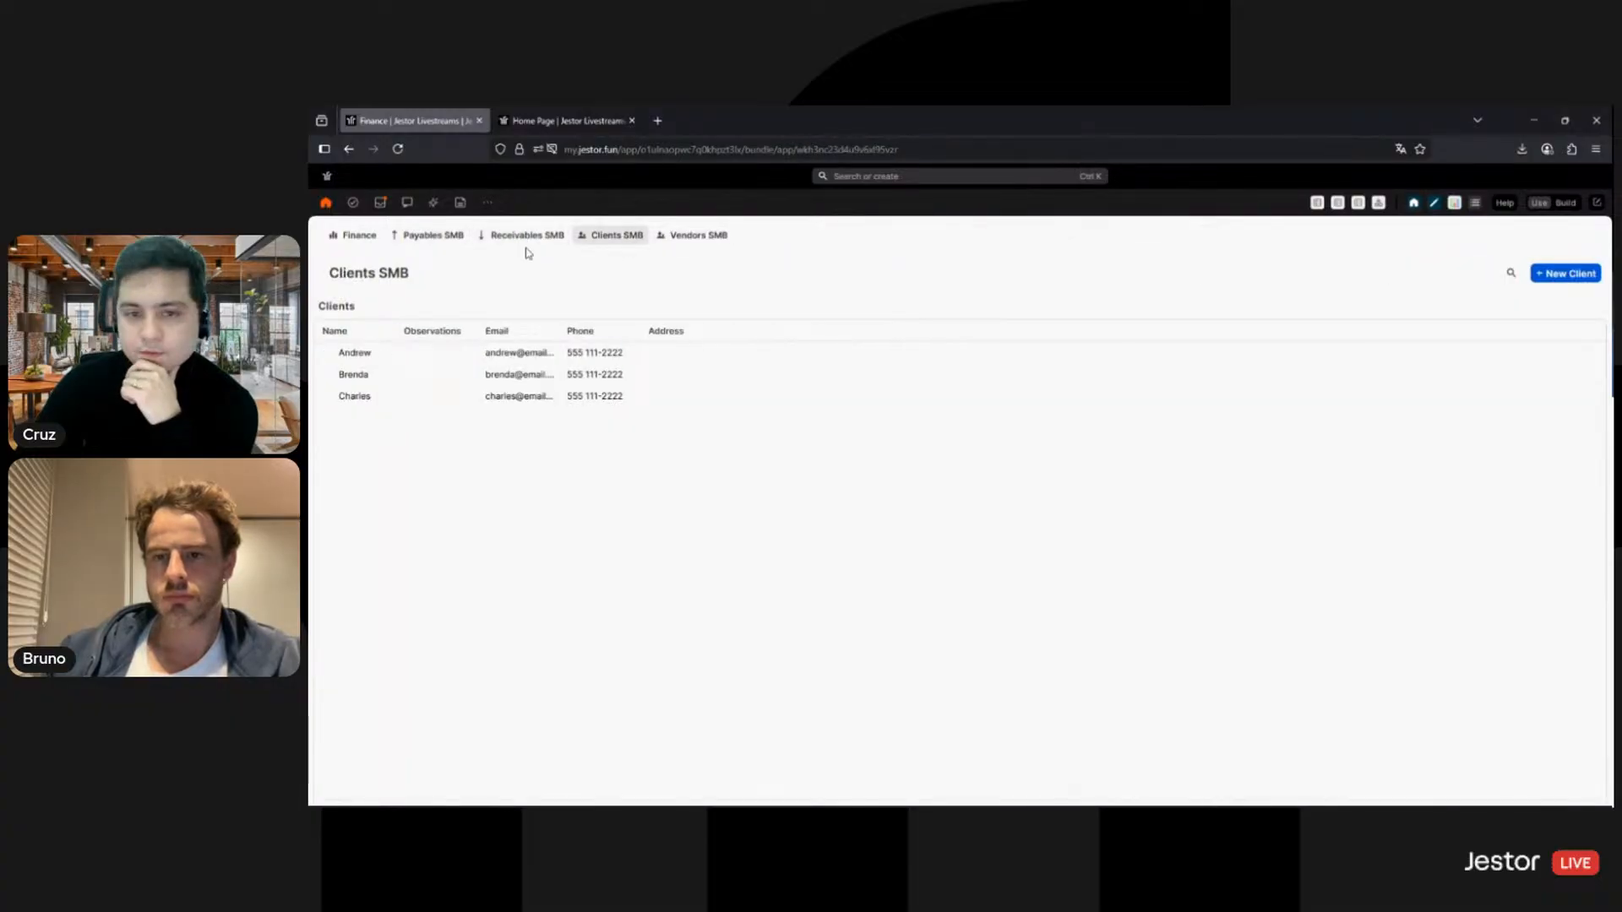
{"action": "left_click", "coordinate": [663, 243]}
{"action": "left_click", "coordinate": [442, 240]}
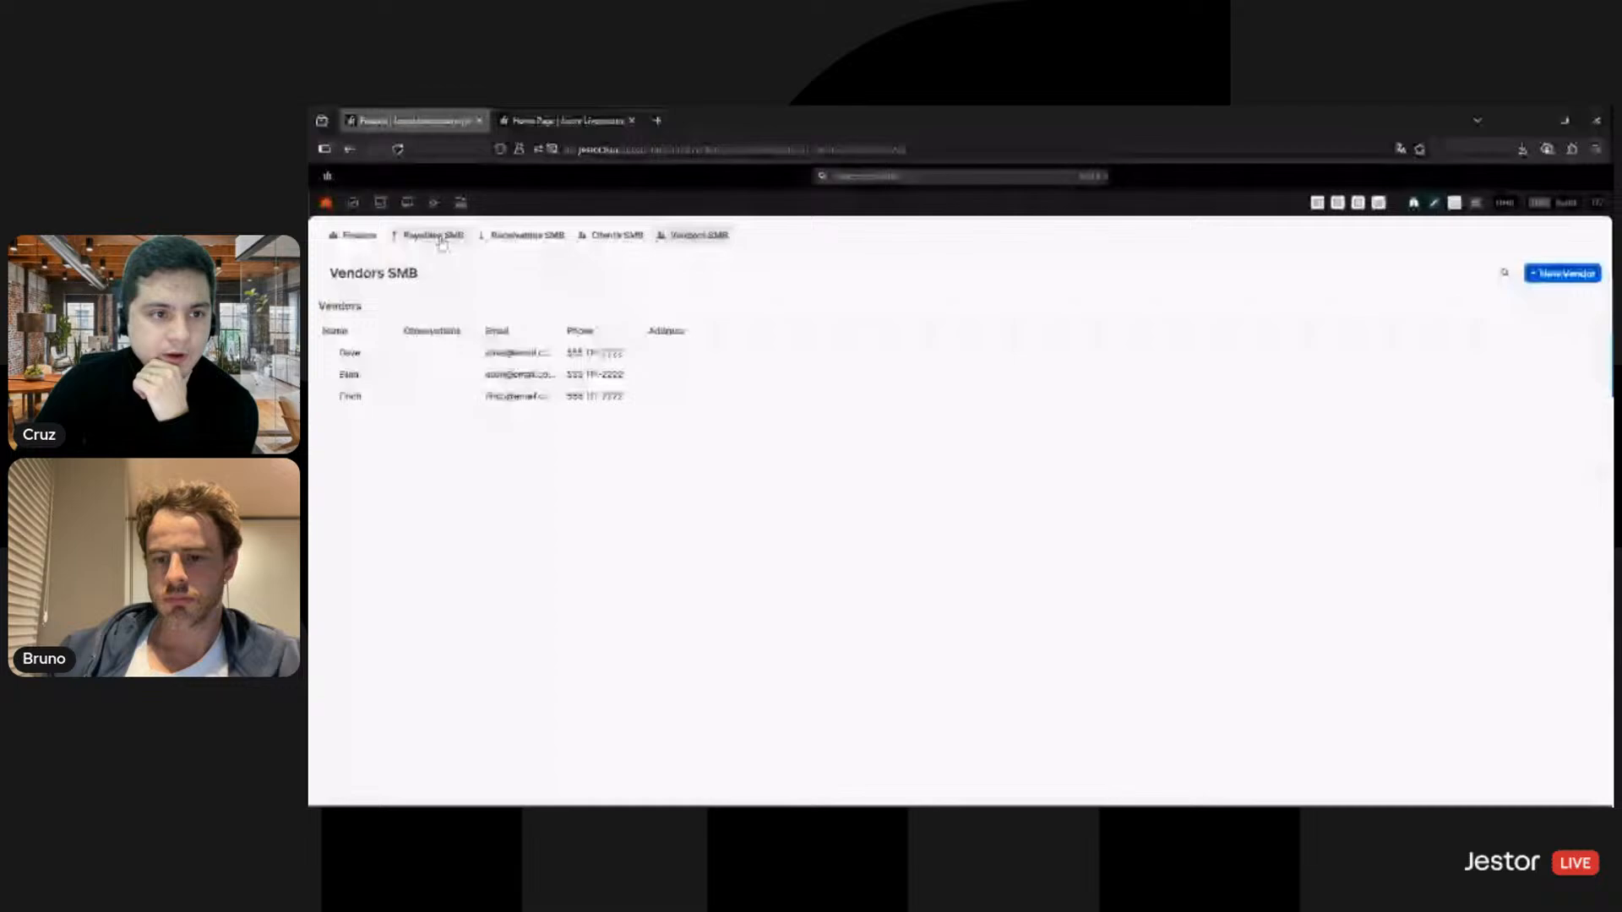
{"action": "left_click", "coordinate": [523, 243]}
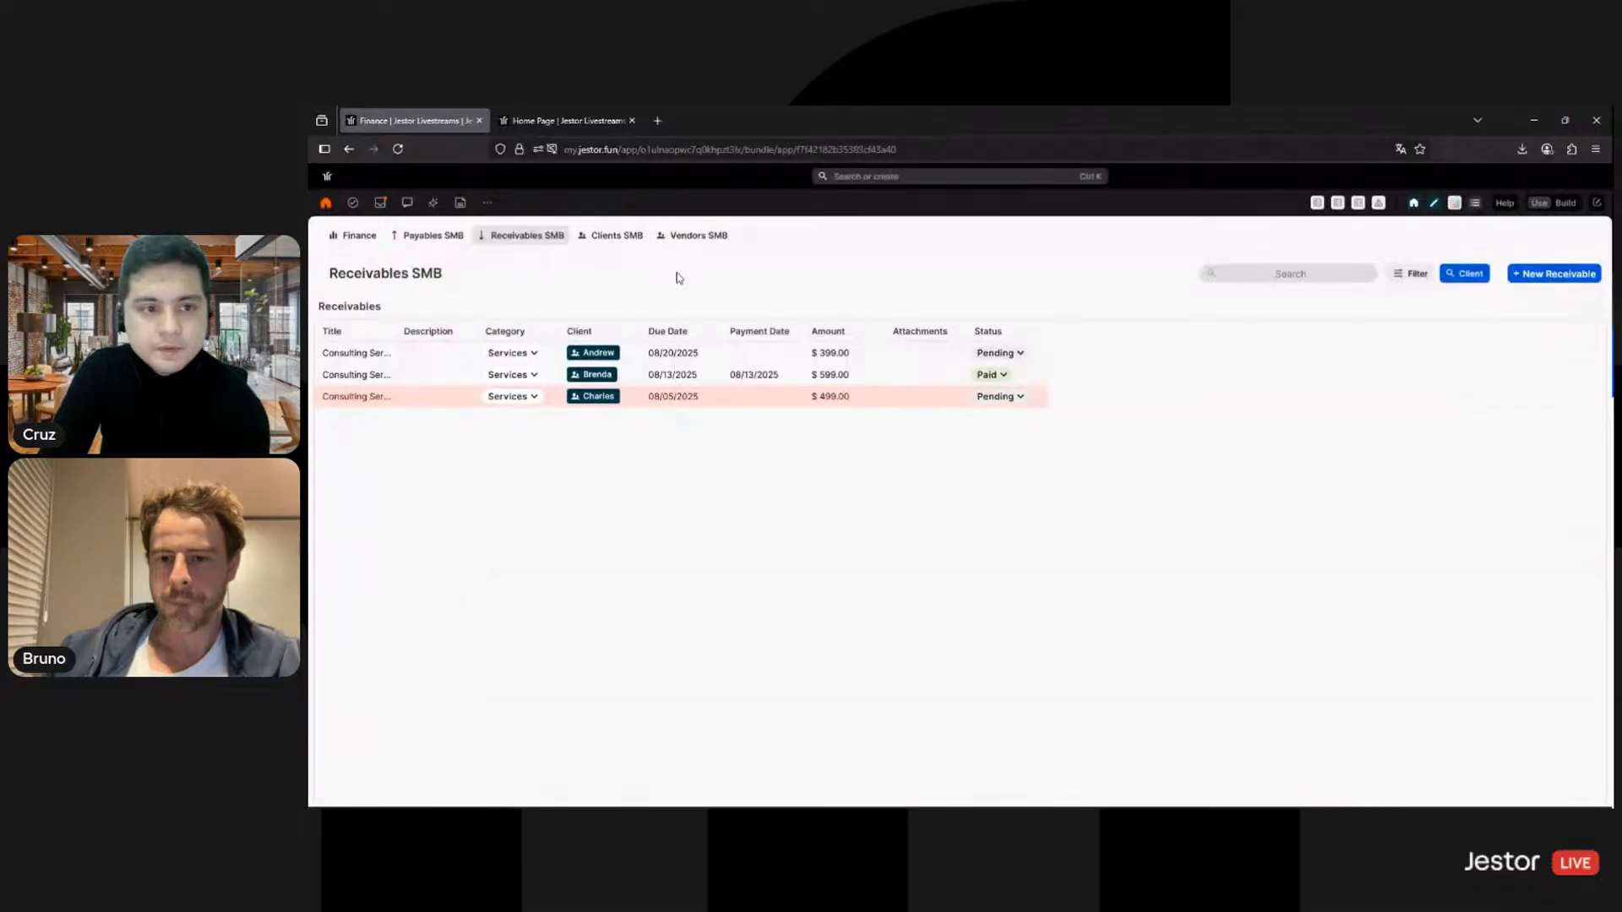
{"action": "left_click", "coordinate": [622, 245]}
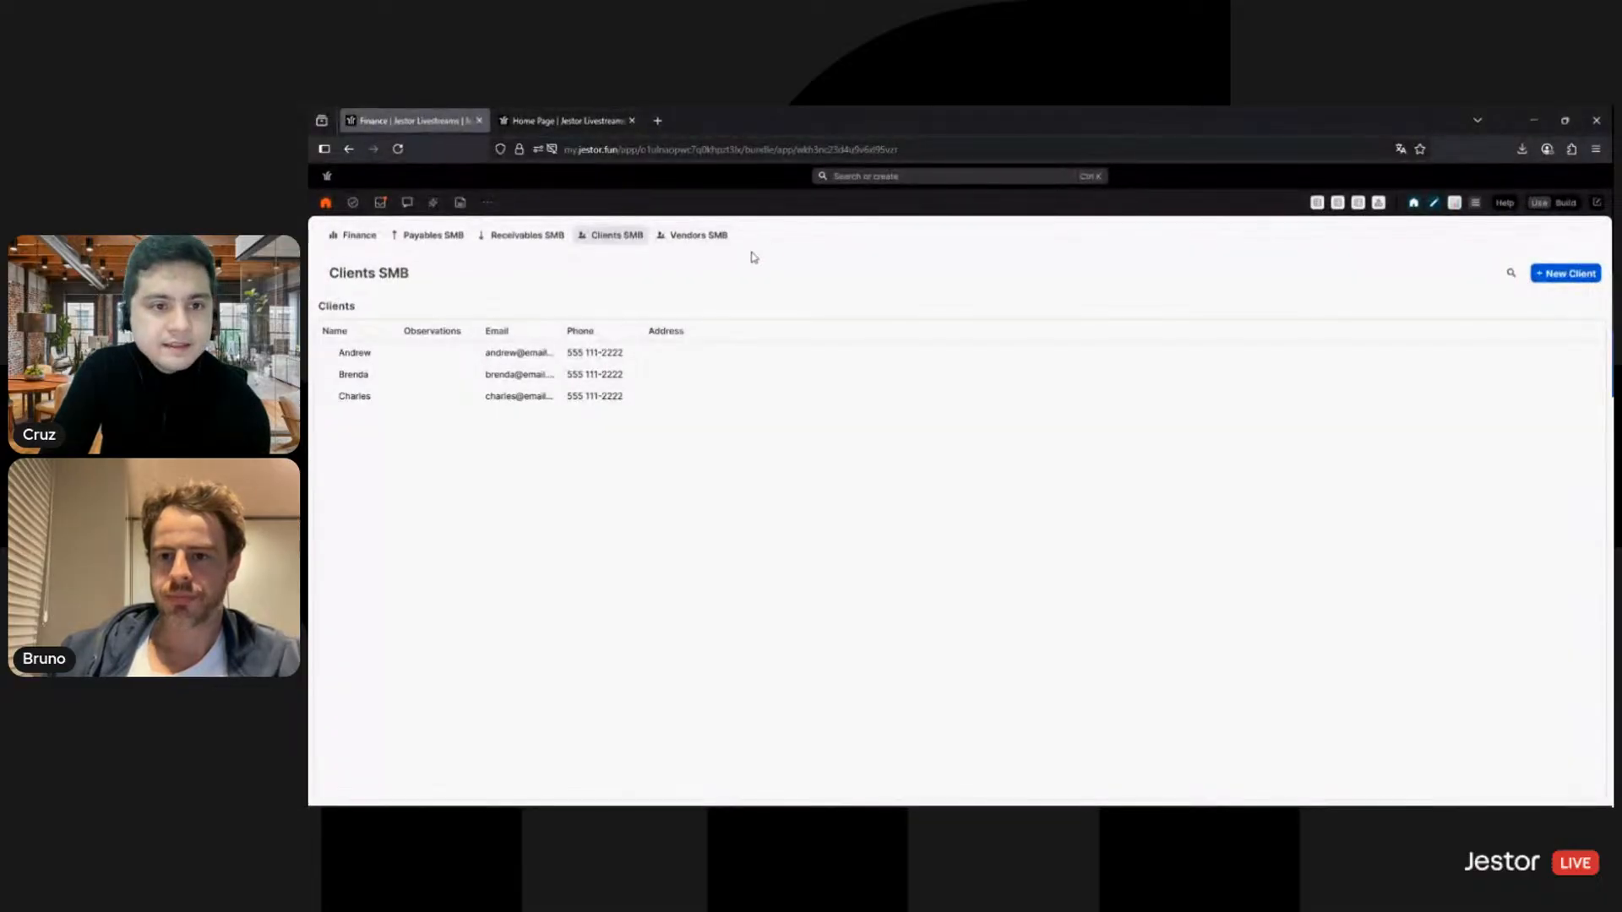
Step: Expand the first client's record to view its linked receivables, then collapse it again
{"action": "left_click", "coordinate": [325, 353]}
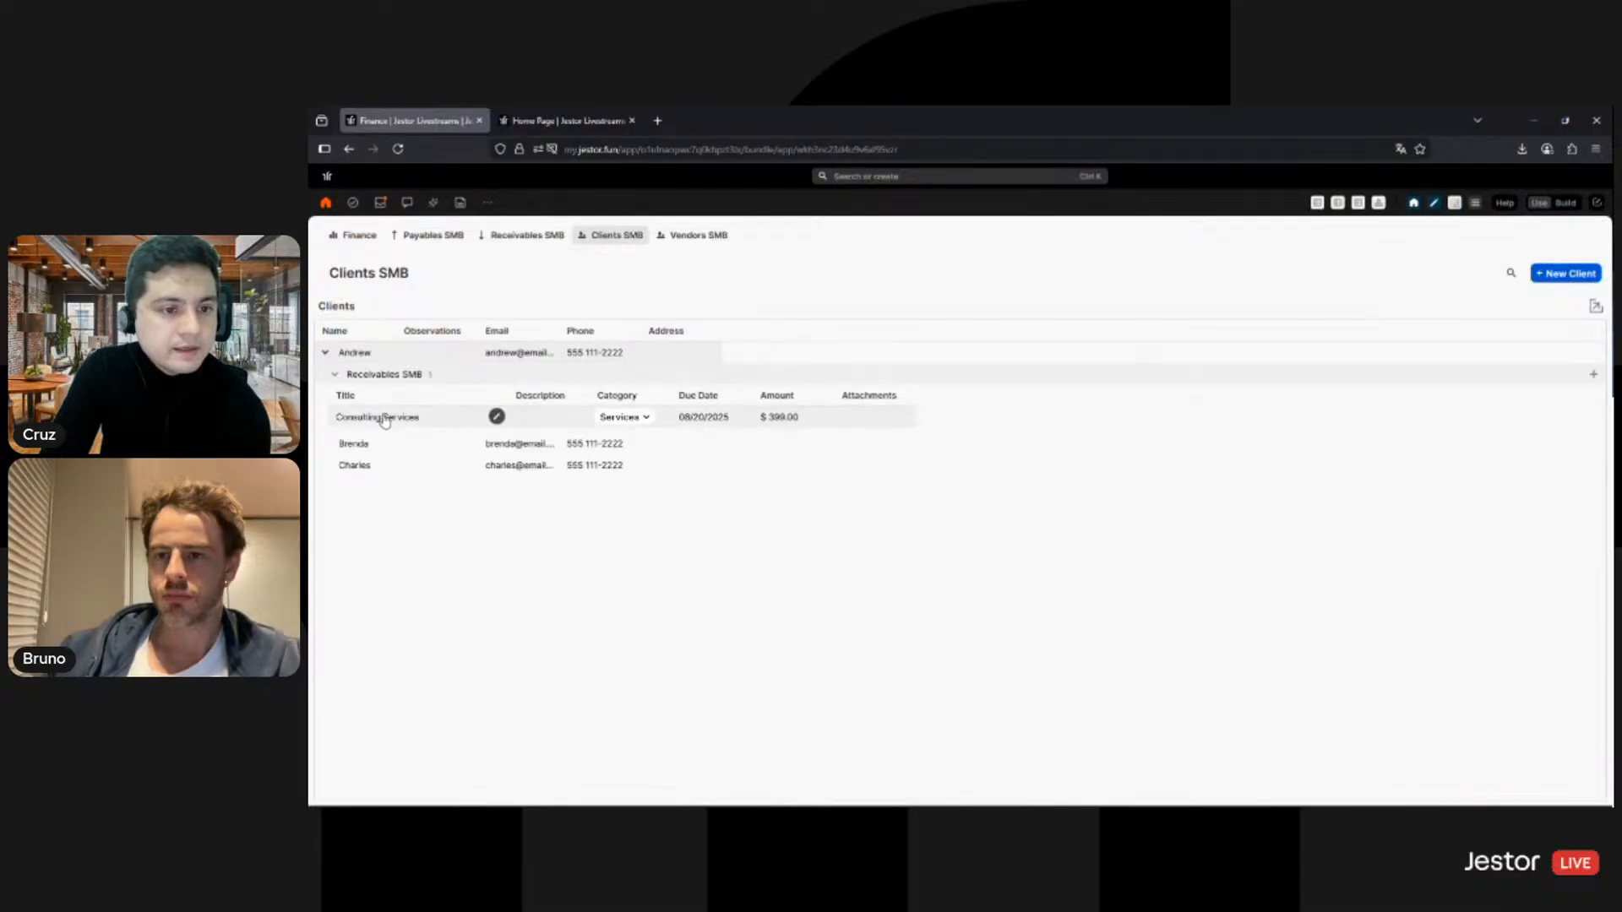
{"action": "left_click", "coordinate": [334, 374]}
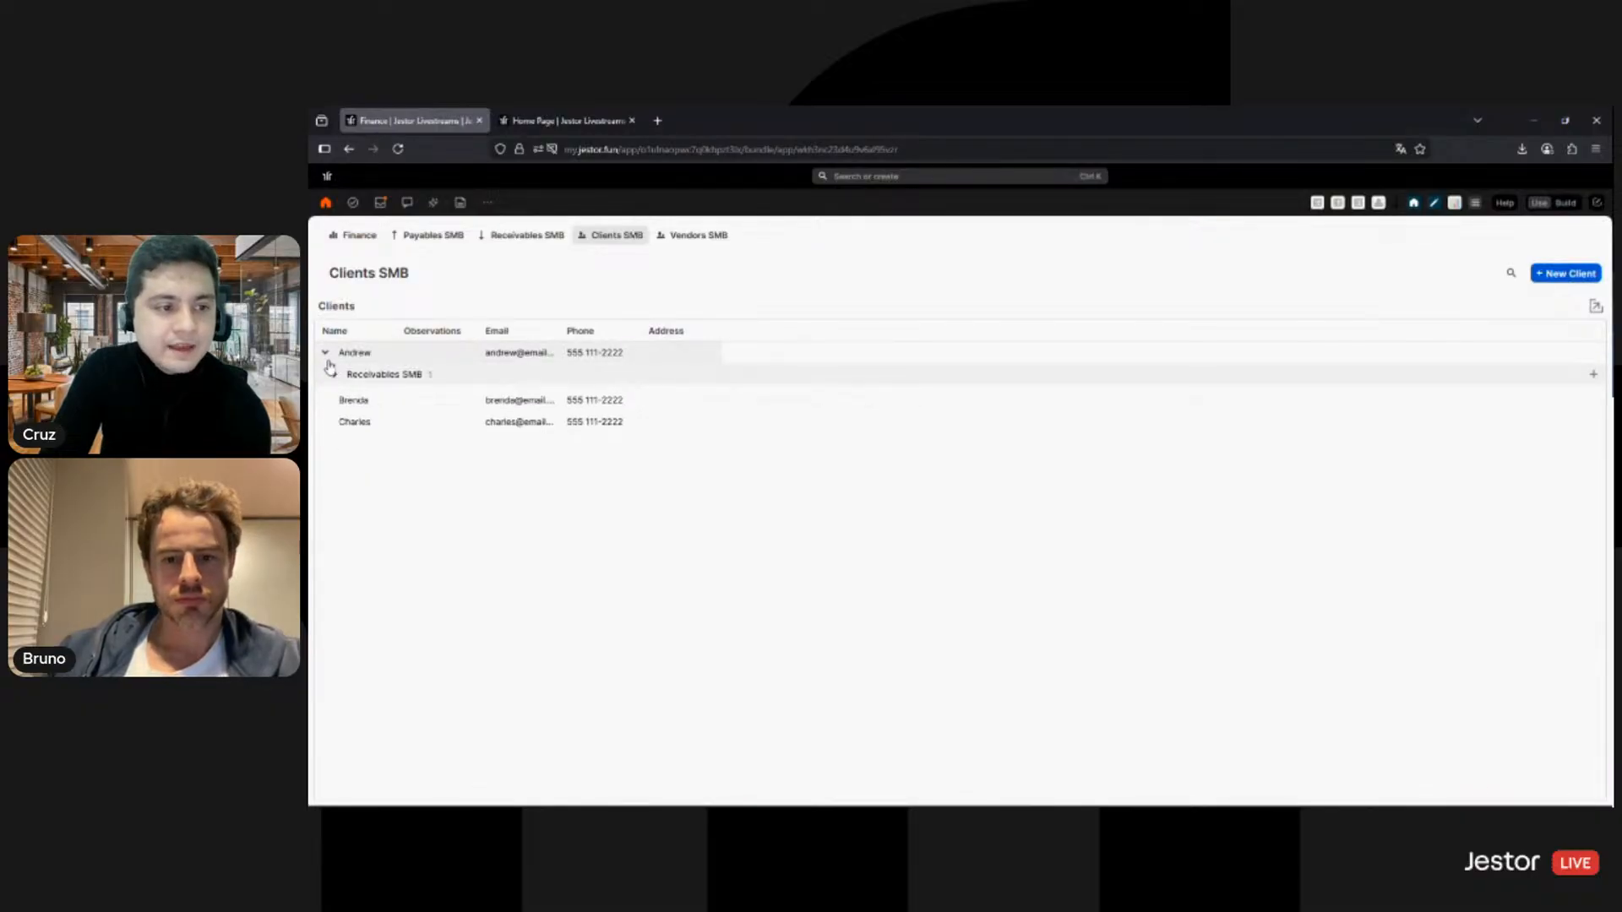
{"action": "left_click", "coordinate": [326, 353]}
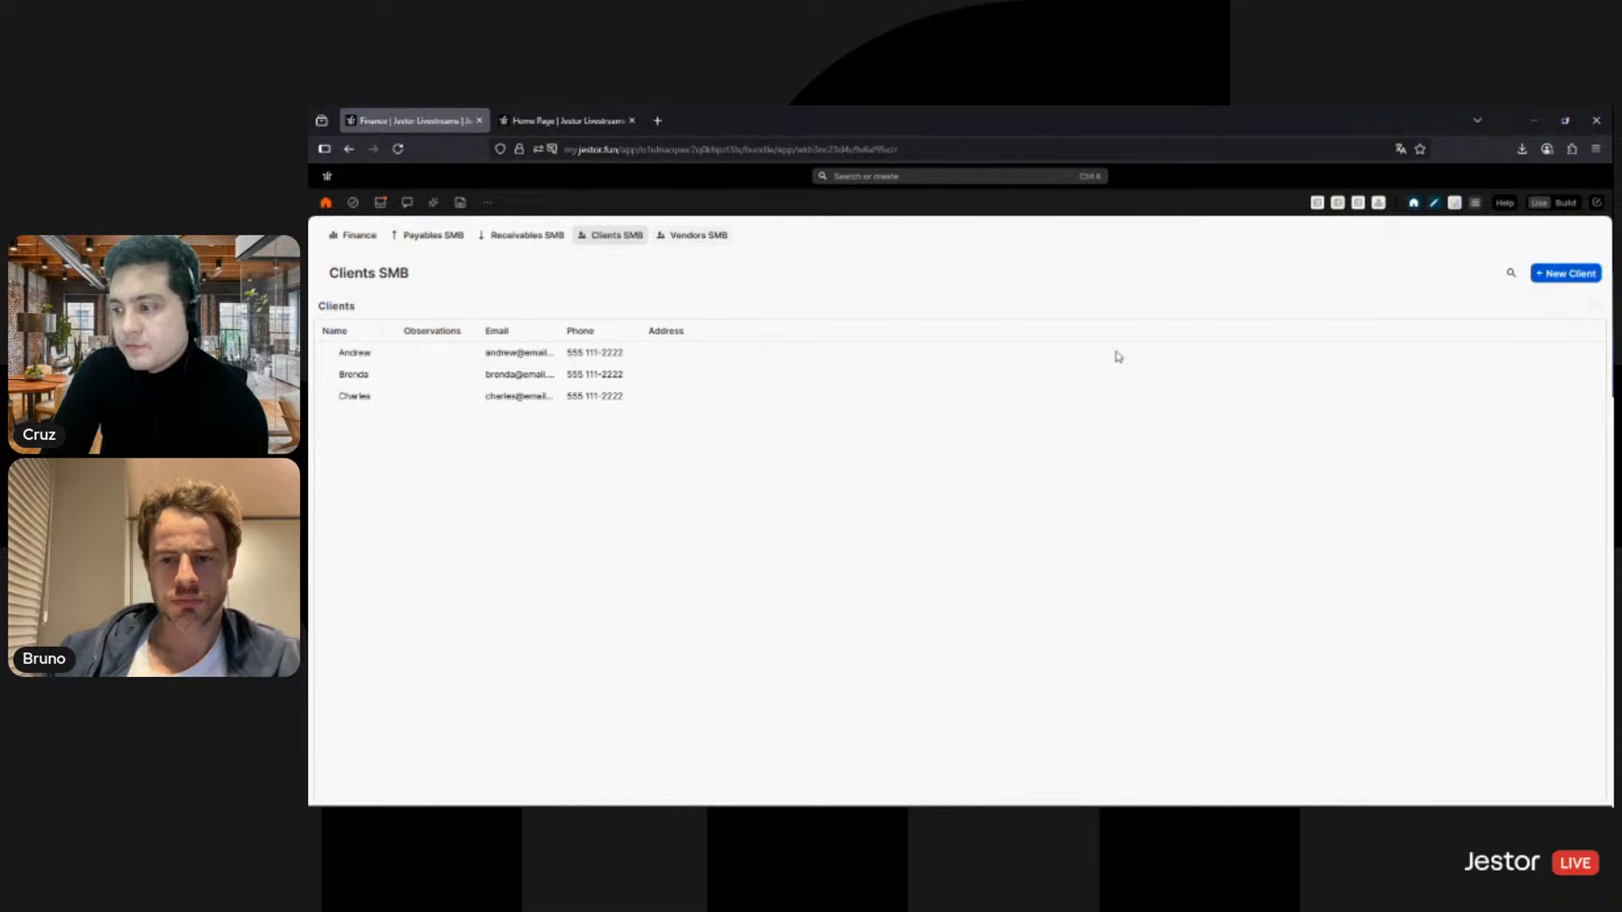
Step: Open the Home Page app in Build mode and add the Finance app to its menu bar items
{"action": "left_click", "coordinate": [1414, 204]}
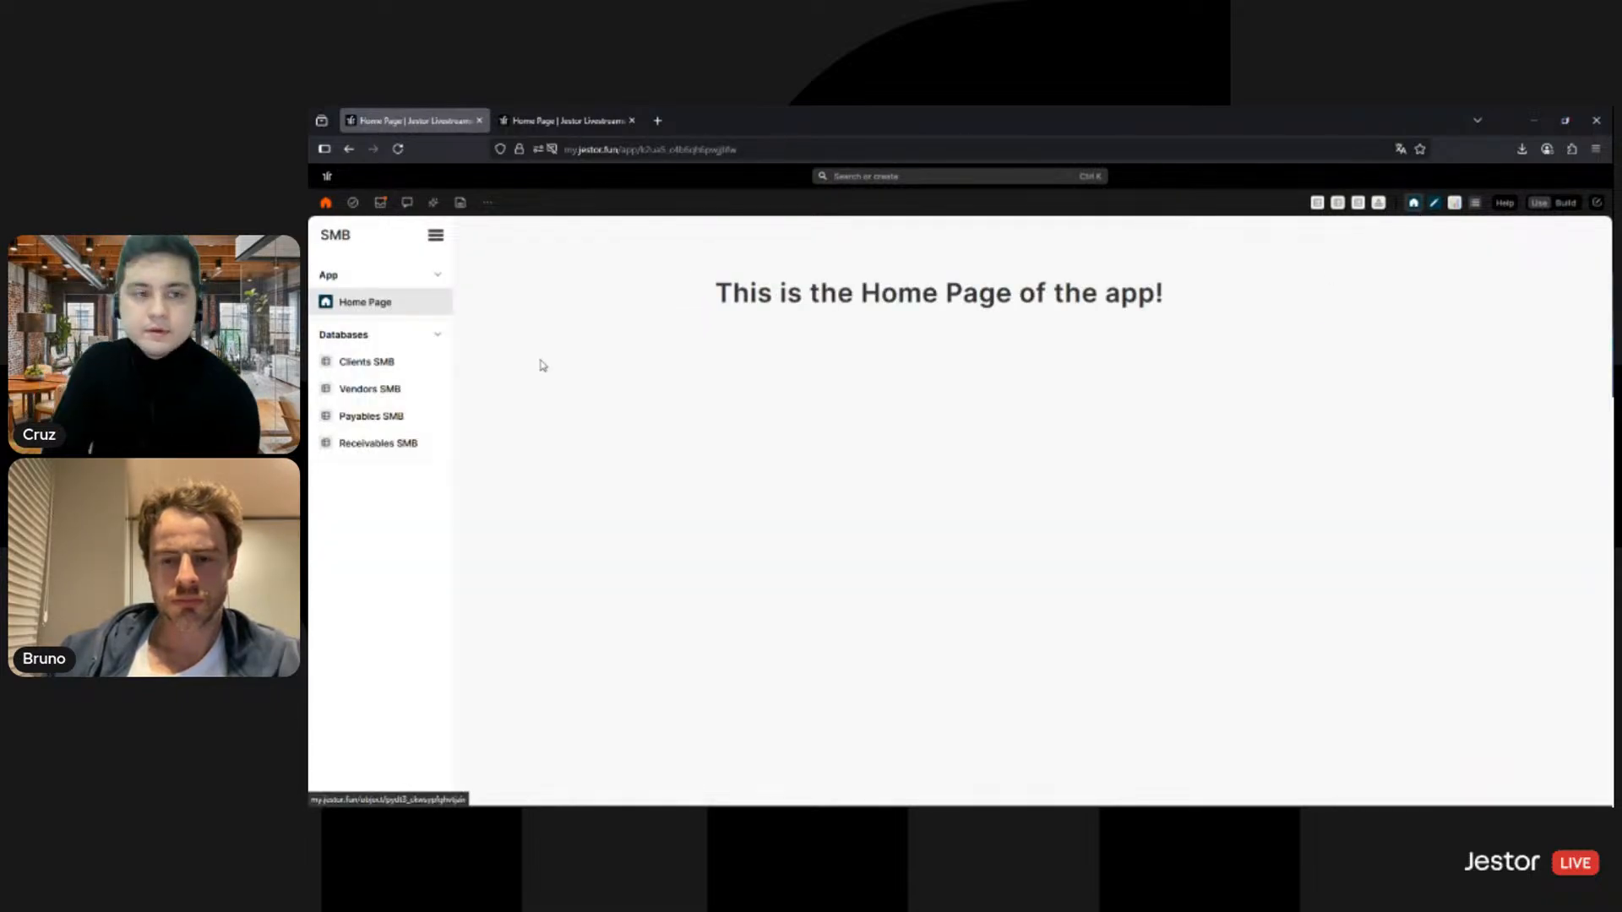
{"action": "left_click", "coordinate": [1566, 204]}
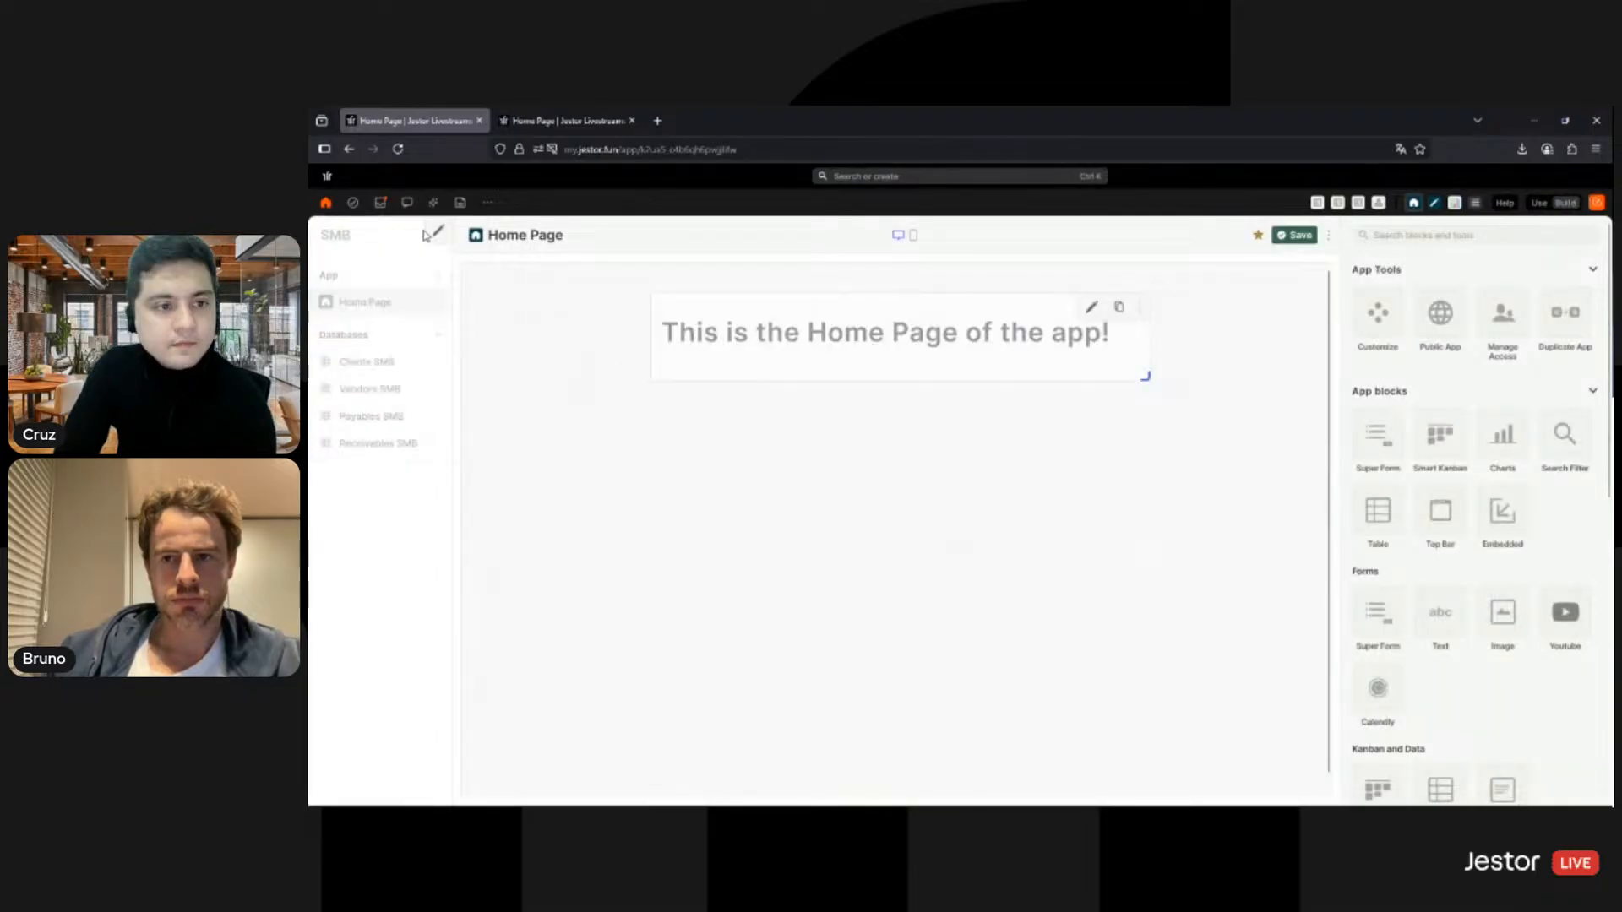
{"action": "left_click", "coordinate": [434, 232]}
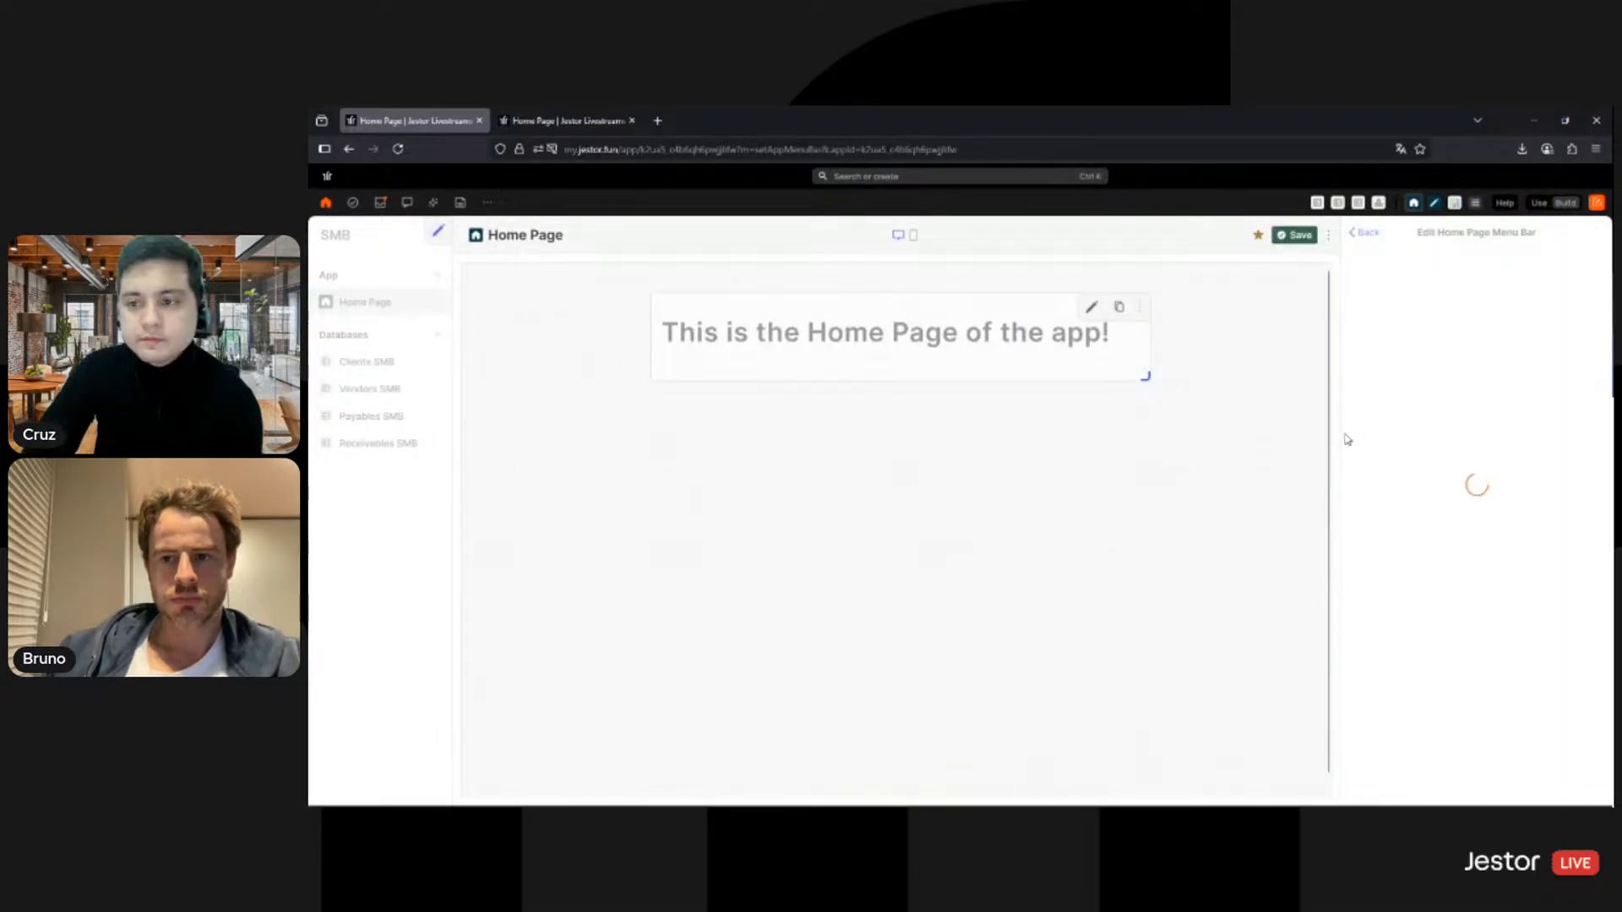
{"action": "scroll", "coordinate": [1476, 455], "scroll_direction": "down", "scroll_amount": 5}
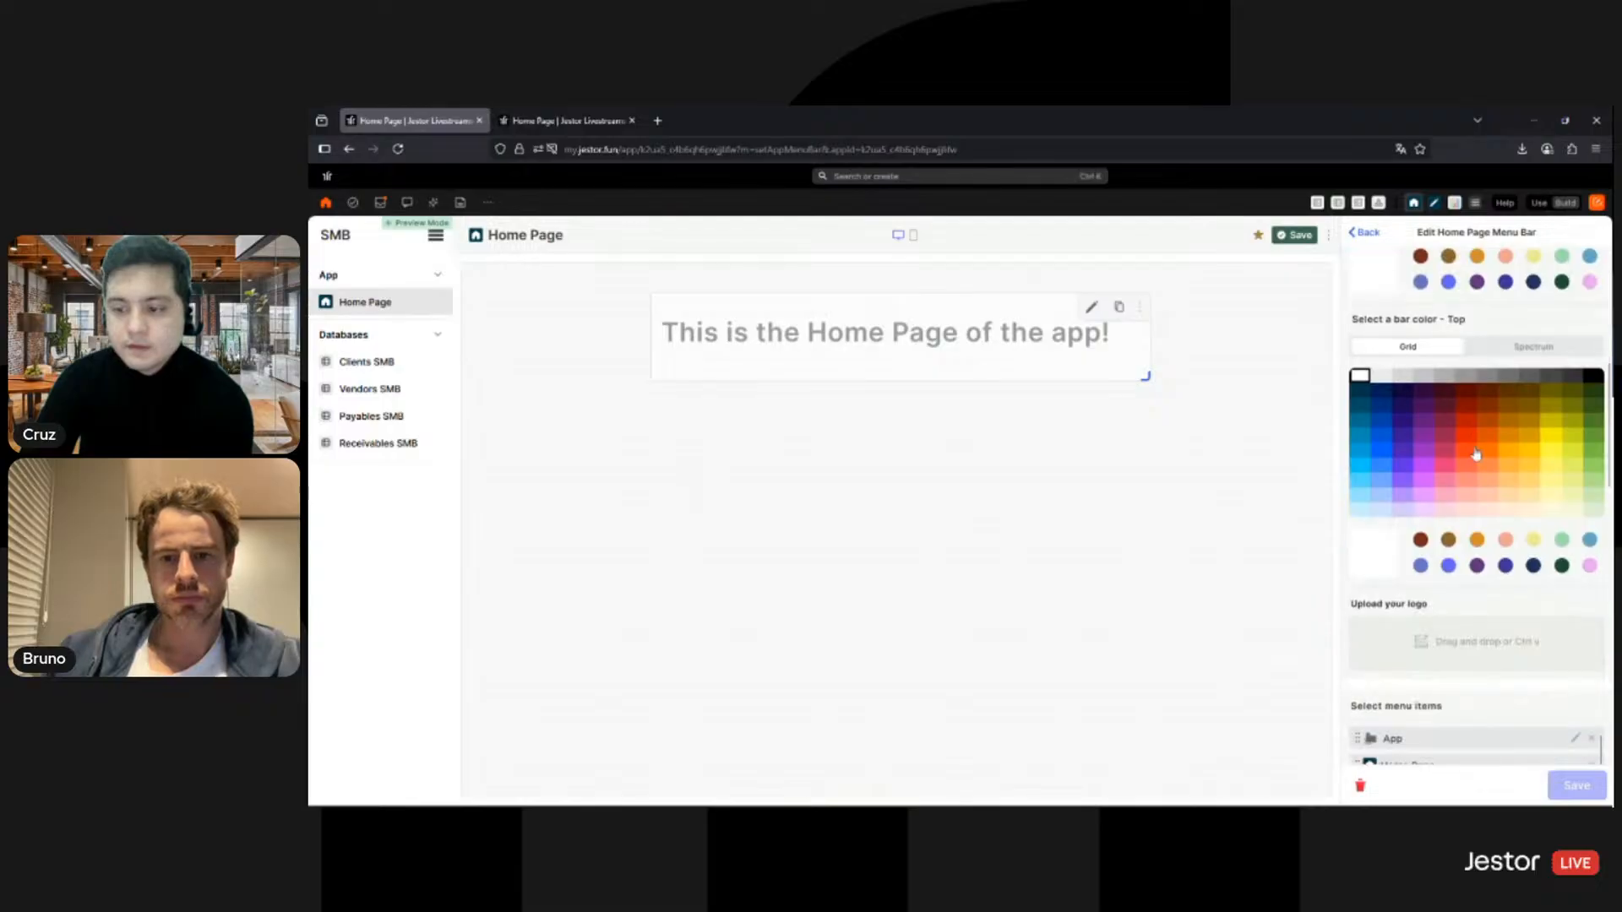
{"action": "scroll", "coordinate": [1476, 454], "scroll_direction": "down", "scroll_amount": 4}
{"action": "left_click", "coordinate": [1454, 662]}
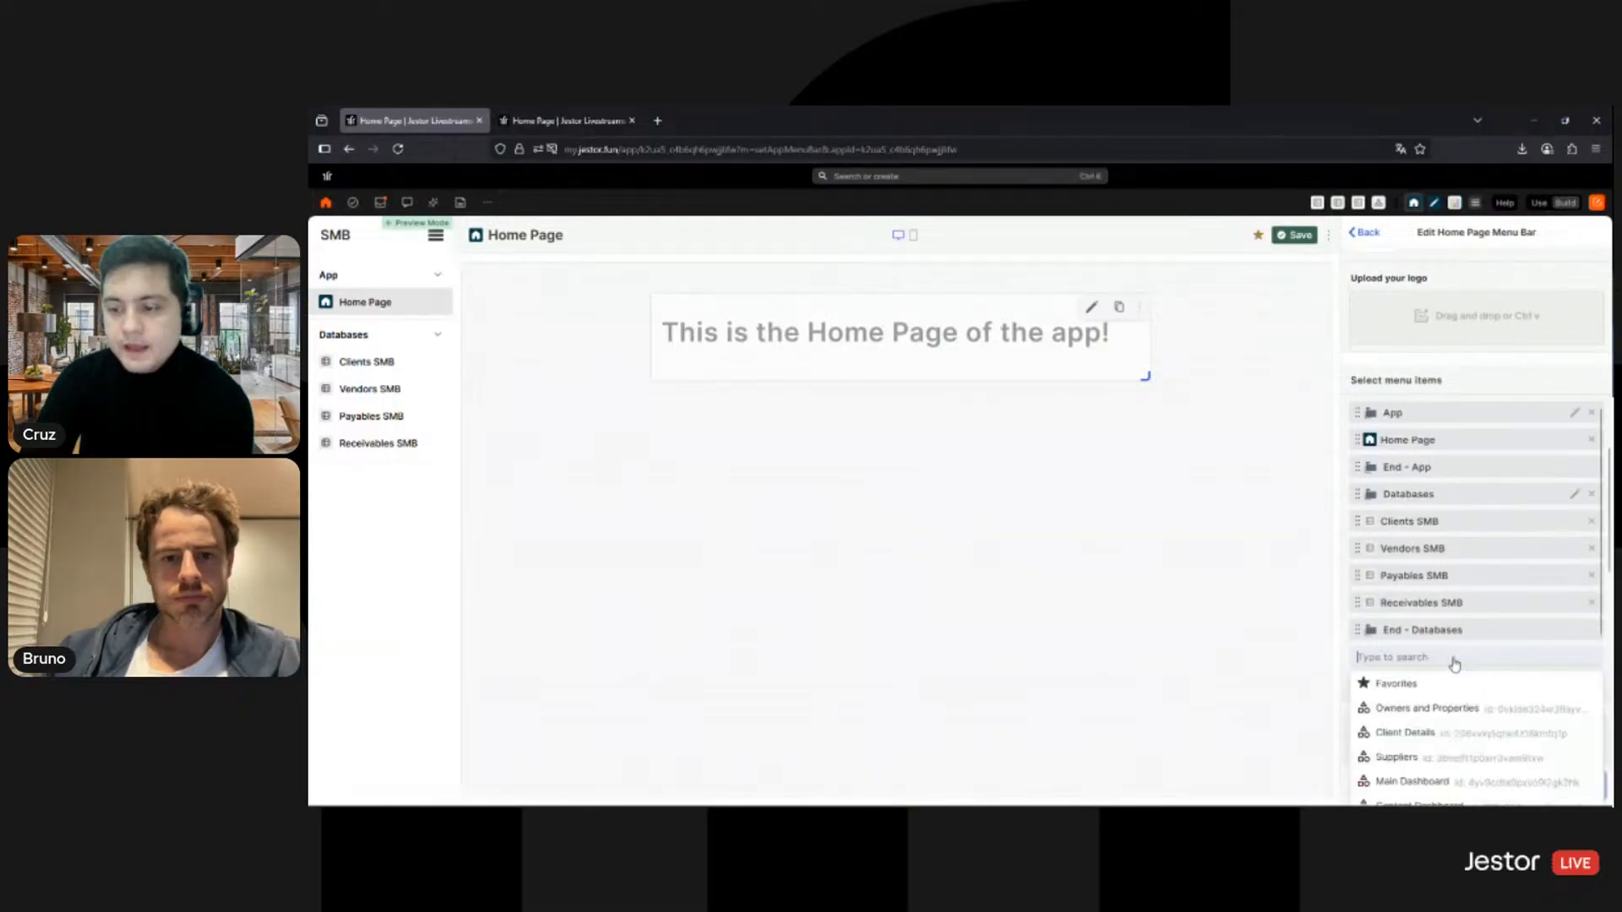
{"action": "type", "text": "fi"}
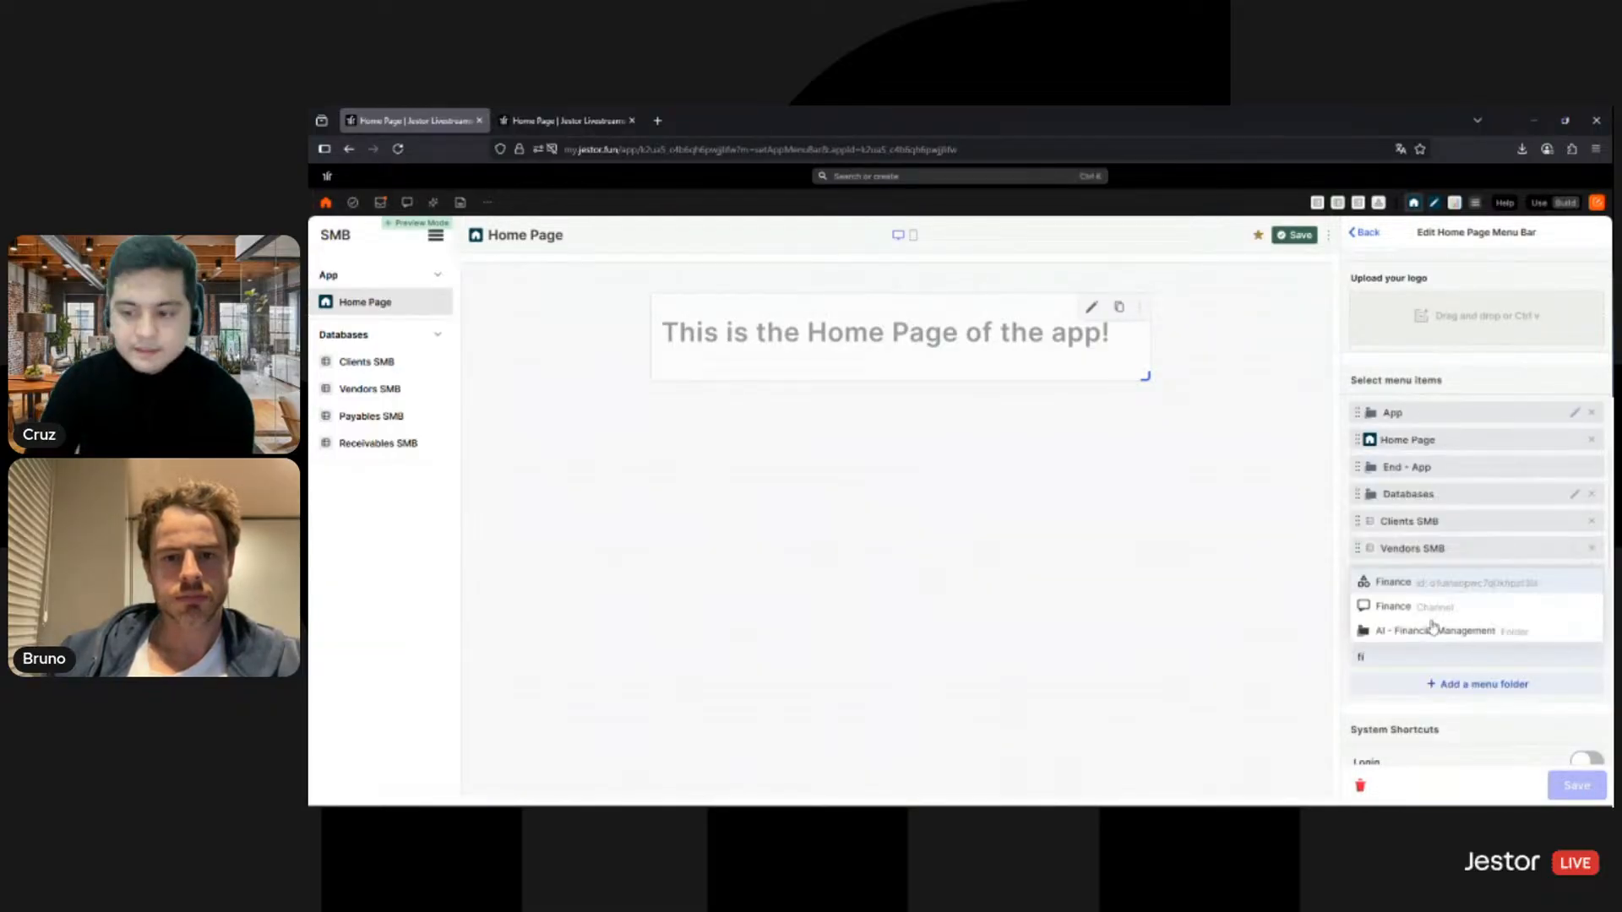
{"action": "left_click", "coordinate": [1435, 589]}
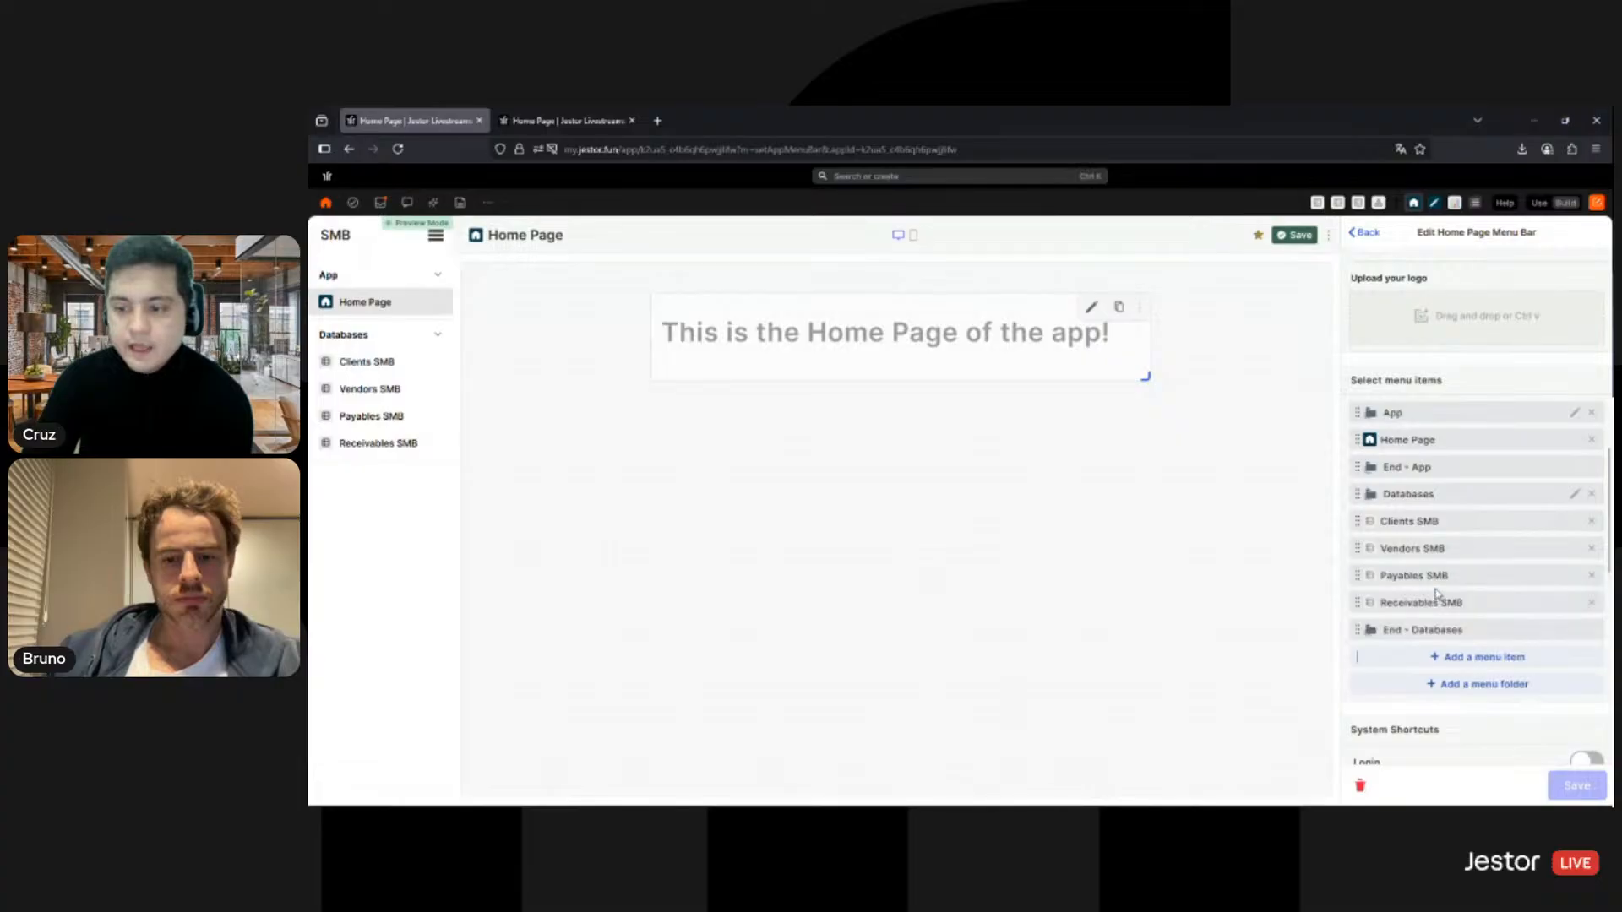
Step: Move the Finance menu item into the App folder below Home Page and save the menu bar
{"action": "scroll", "coordinate": [1450, 616], "scroll_direction": "down", "scroll_amount": 1}
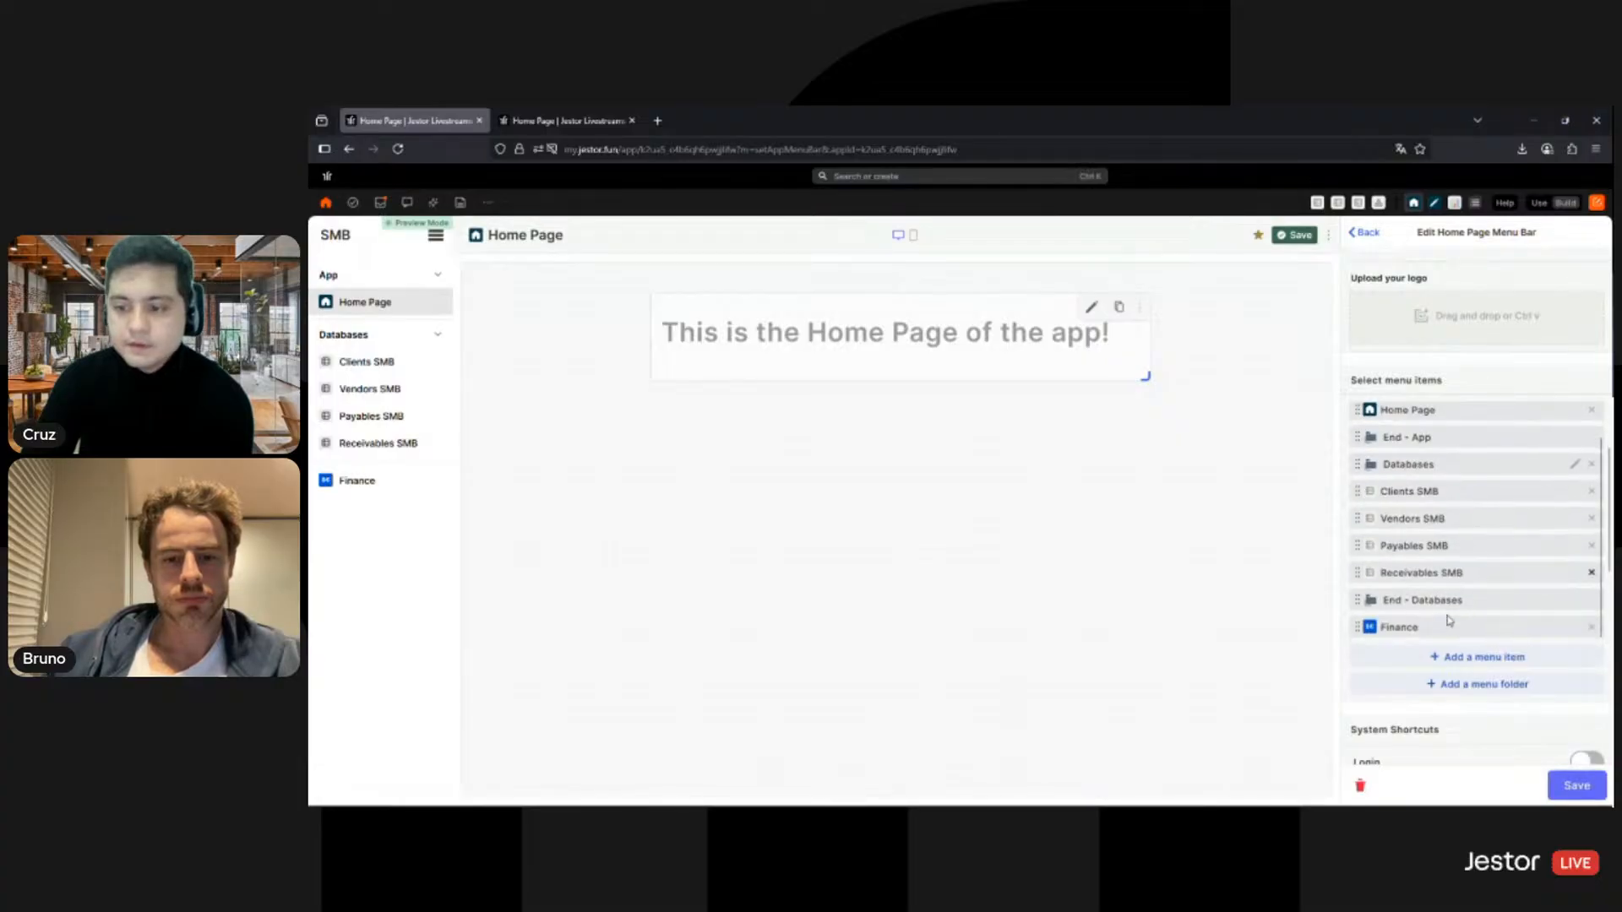
{"action": "left_click_drag", "start_coordinate": [1436, 627], "coordinate": [1449, 453]}
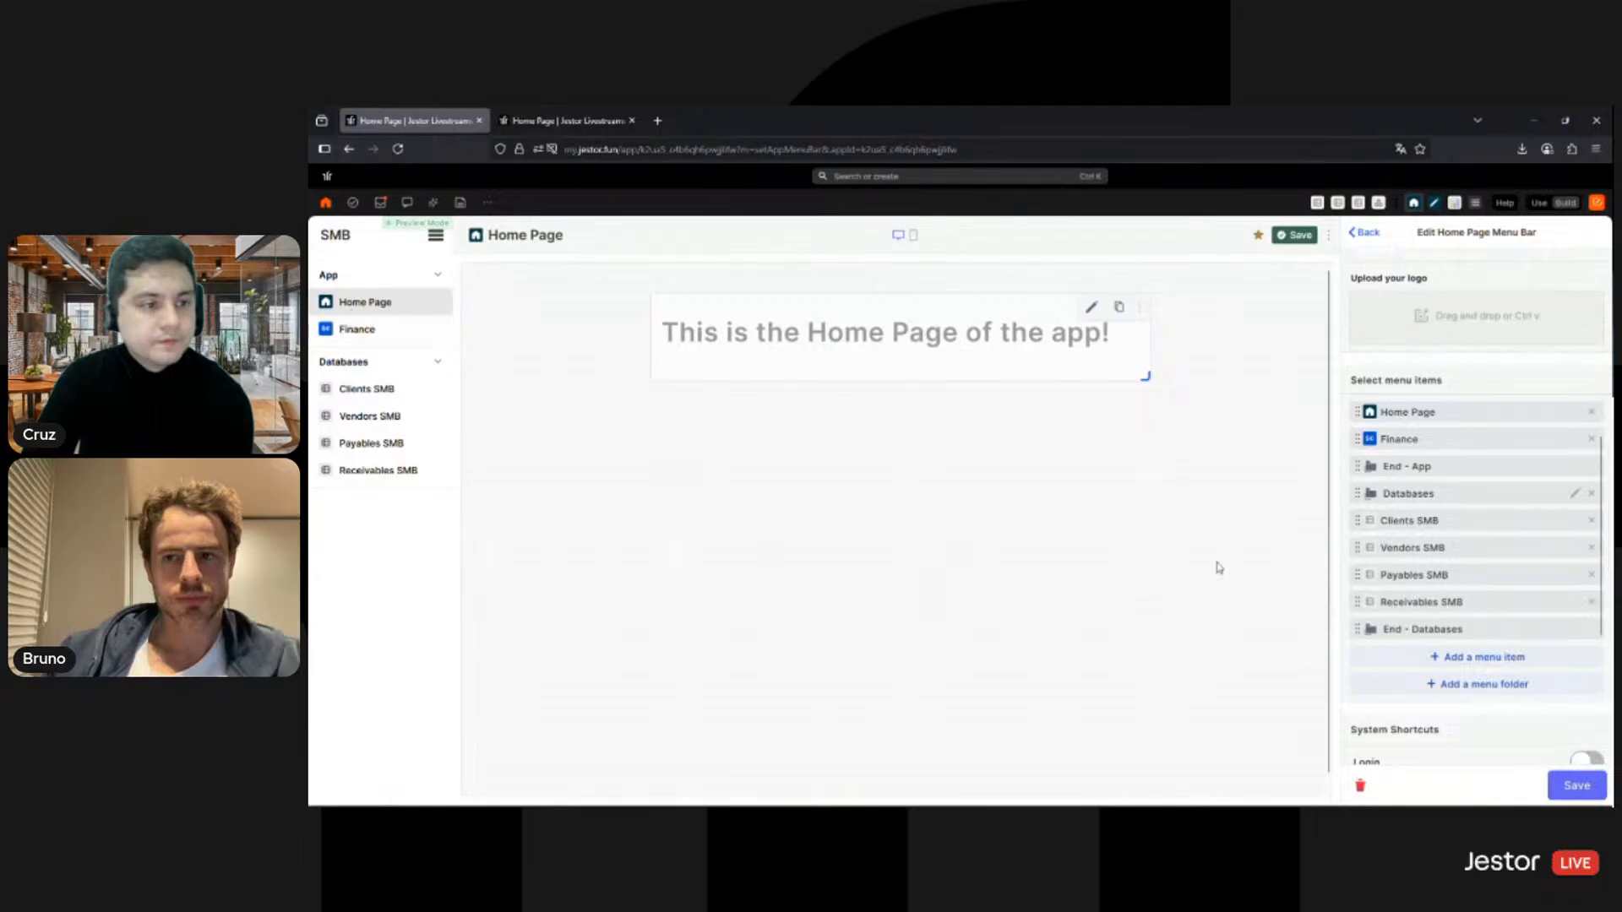
{"action": "left_click", "coordinate": [1570, 792]}
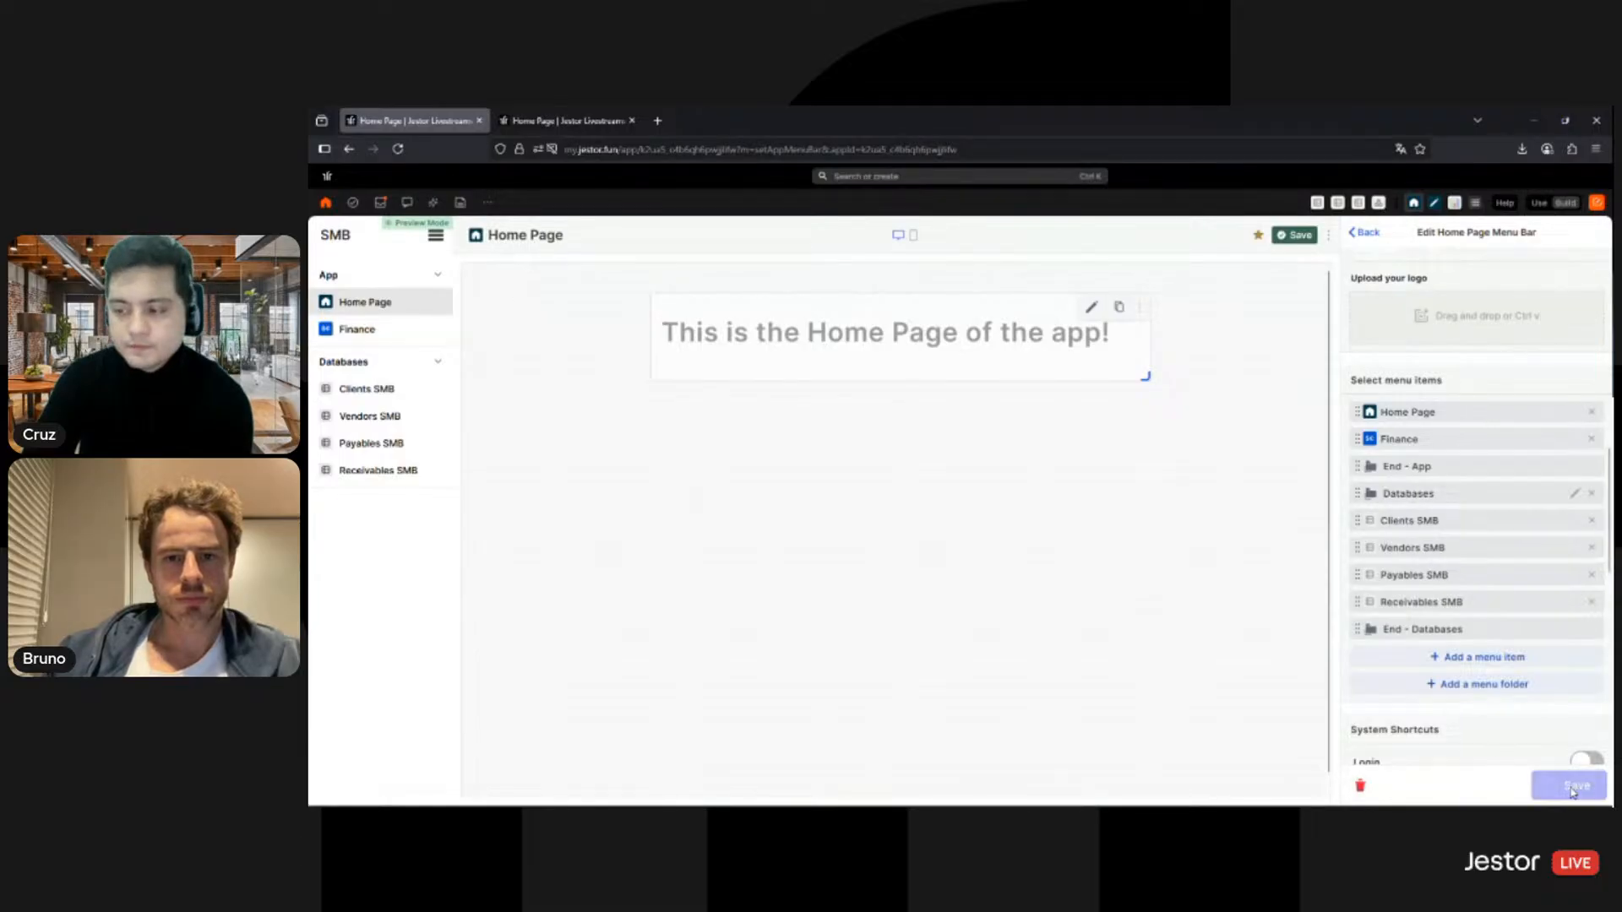
Step: Switch the Home Page app to Use mode and collapse the Databases folder in its menu
{"action": "left_click", "coordinate": [1538, 203]}
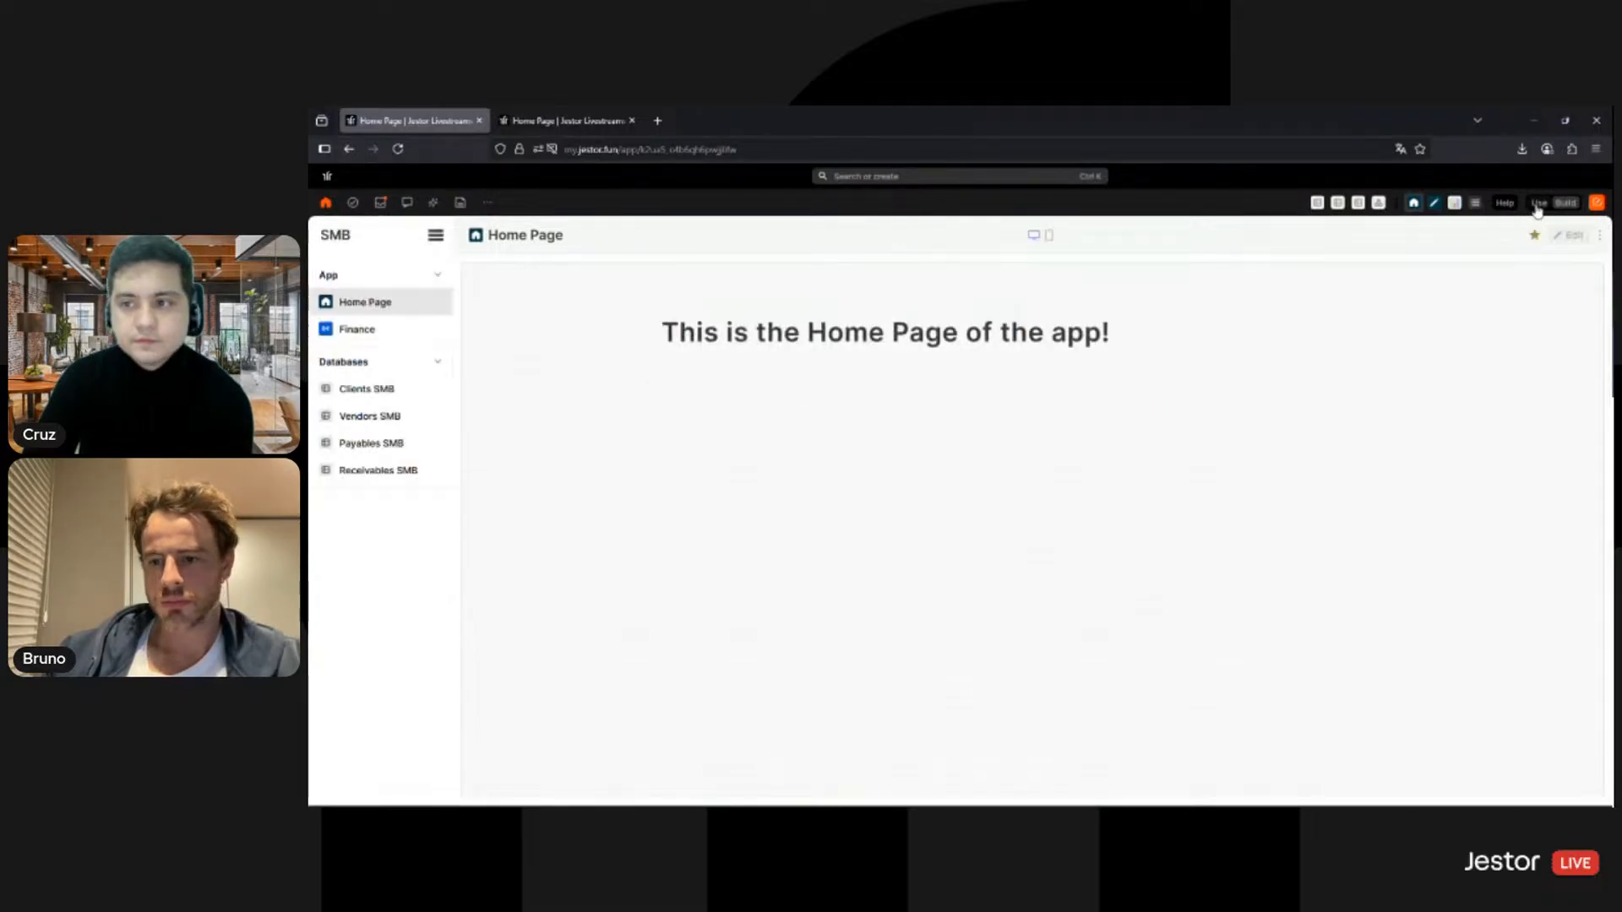
{"action": "left_click", "coordinate": [432, 361]}
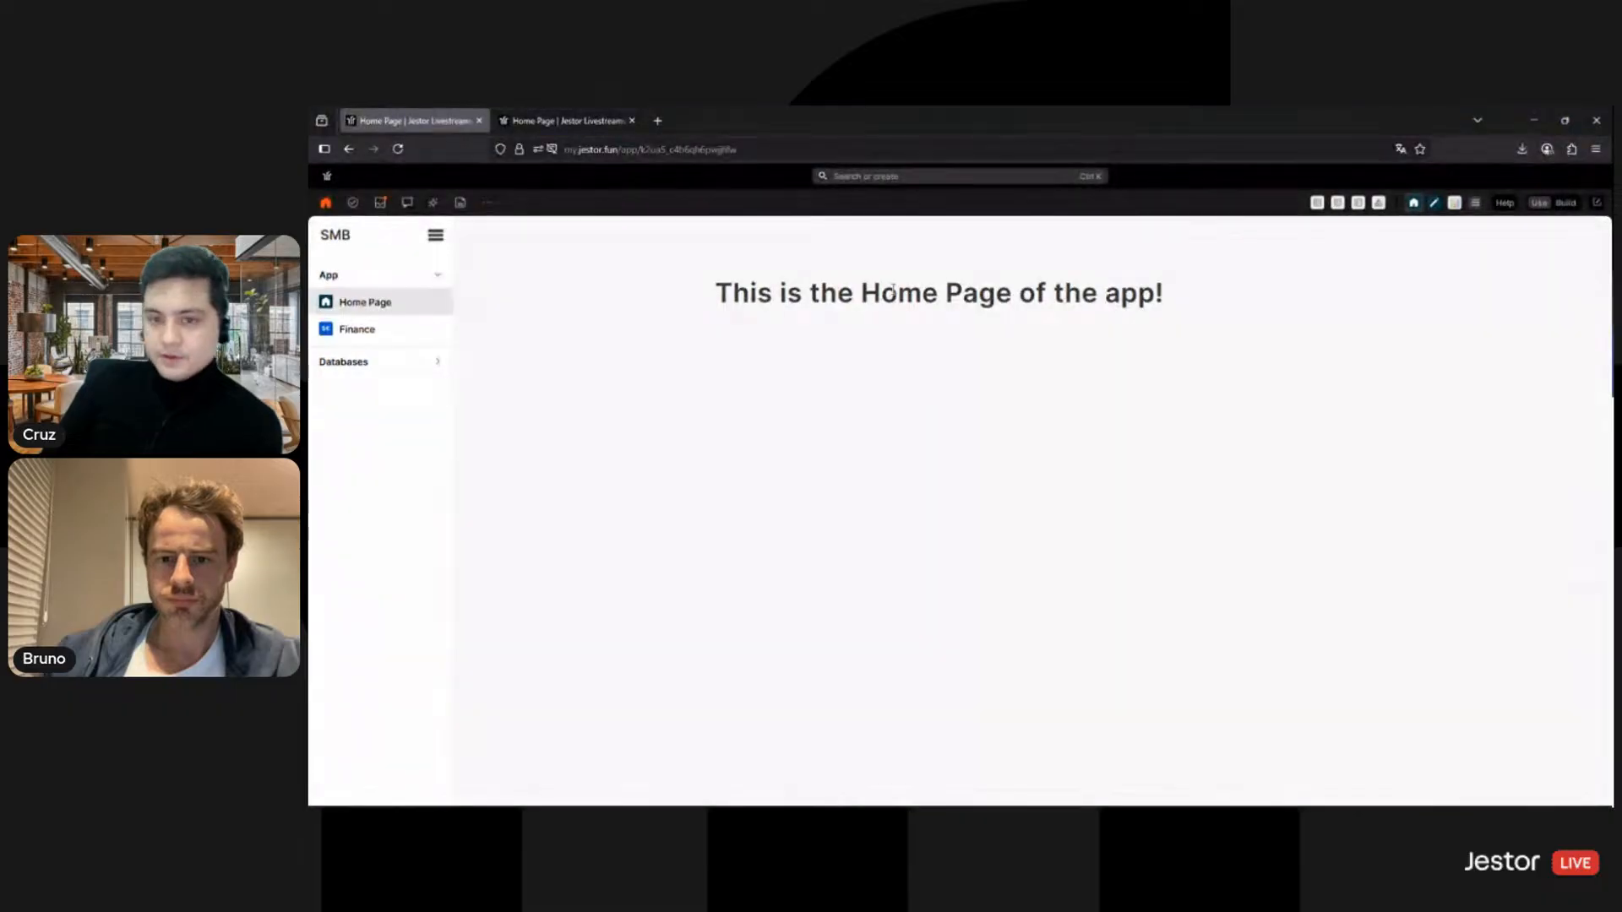
{"action": "left_click_drag", "start_coordinate": [738, 301], "coordinate": [1278, 265]}
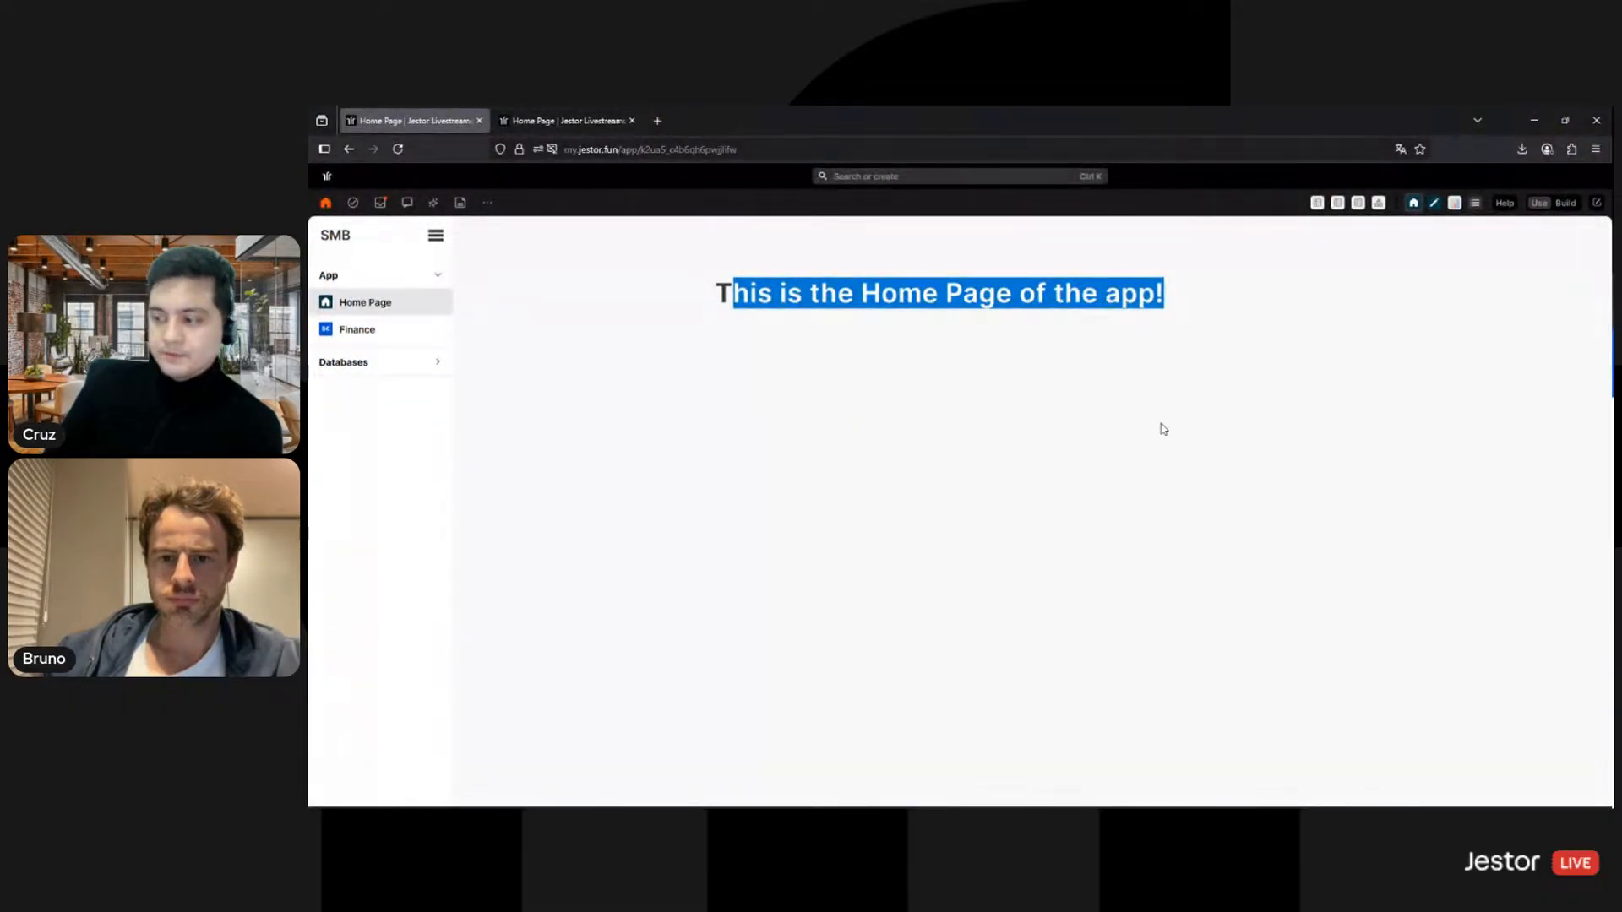
{"action": "left_click", "coordinate": [997, 327]}
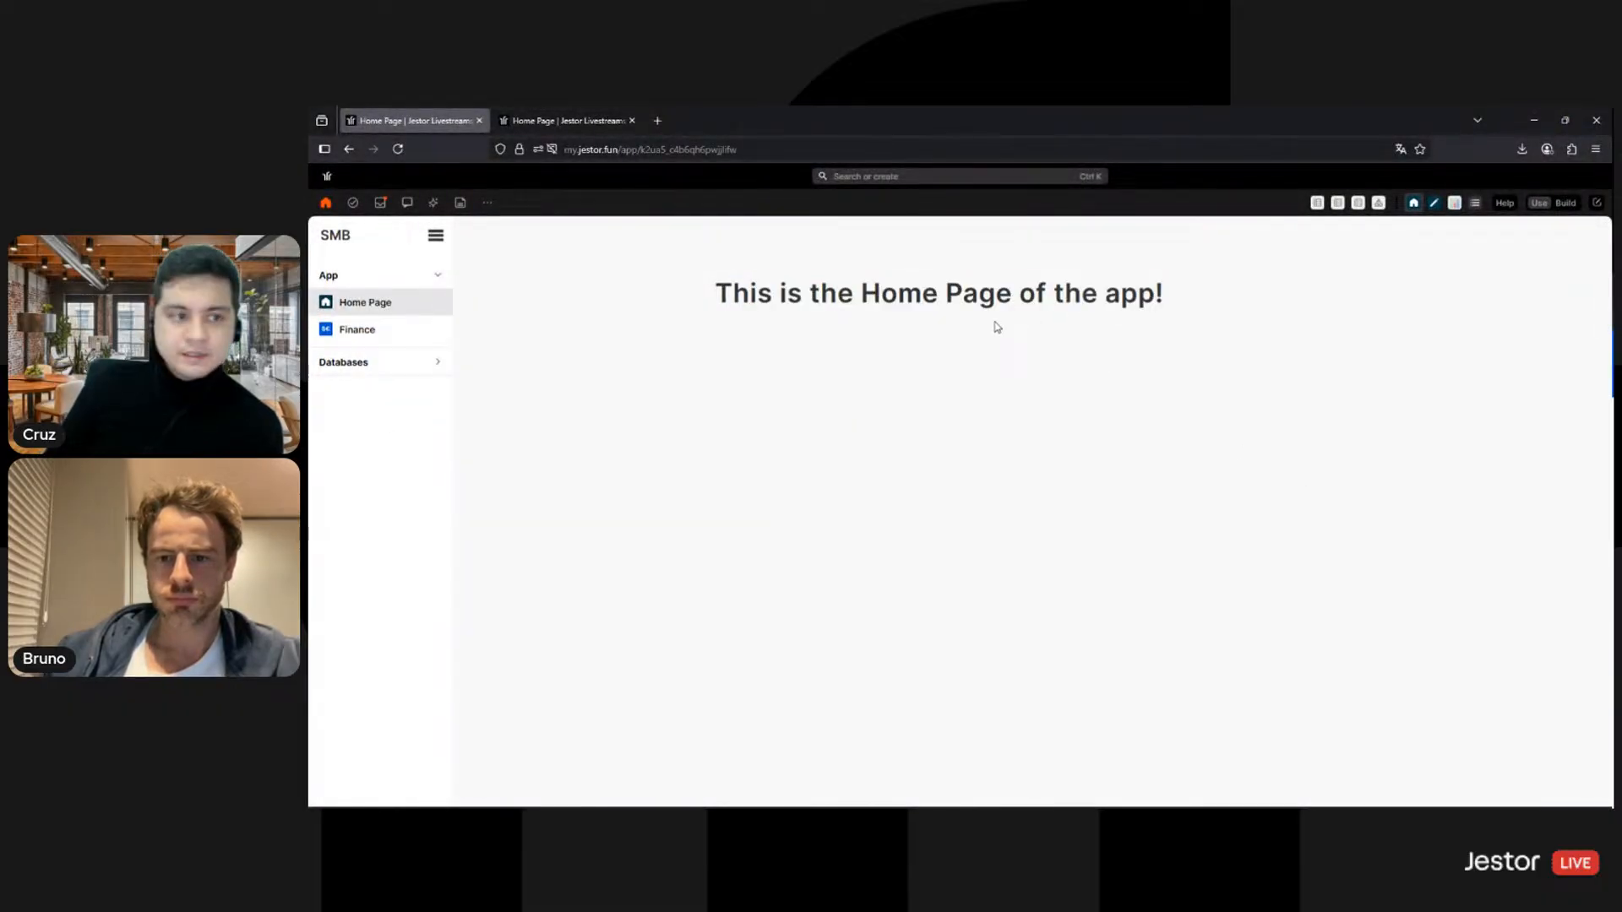
Step: Open Finance from the SMB menu, reload the page and reopen Finance to check its top bar
{"action": "left_click", "coordinate": [387, 336]}
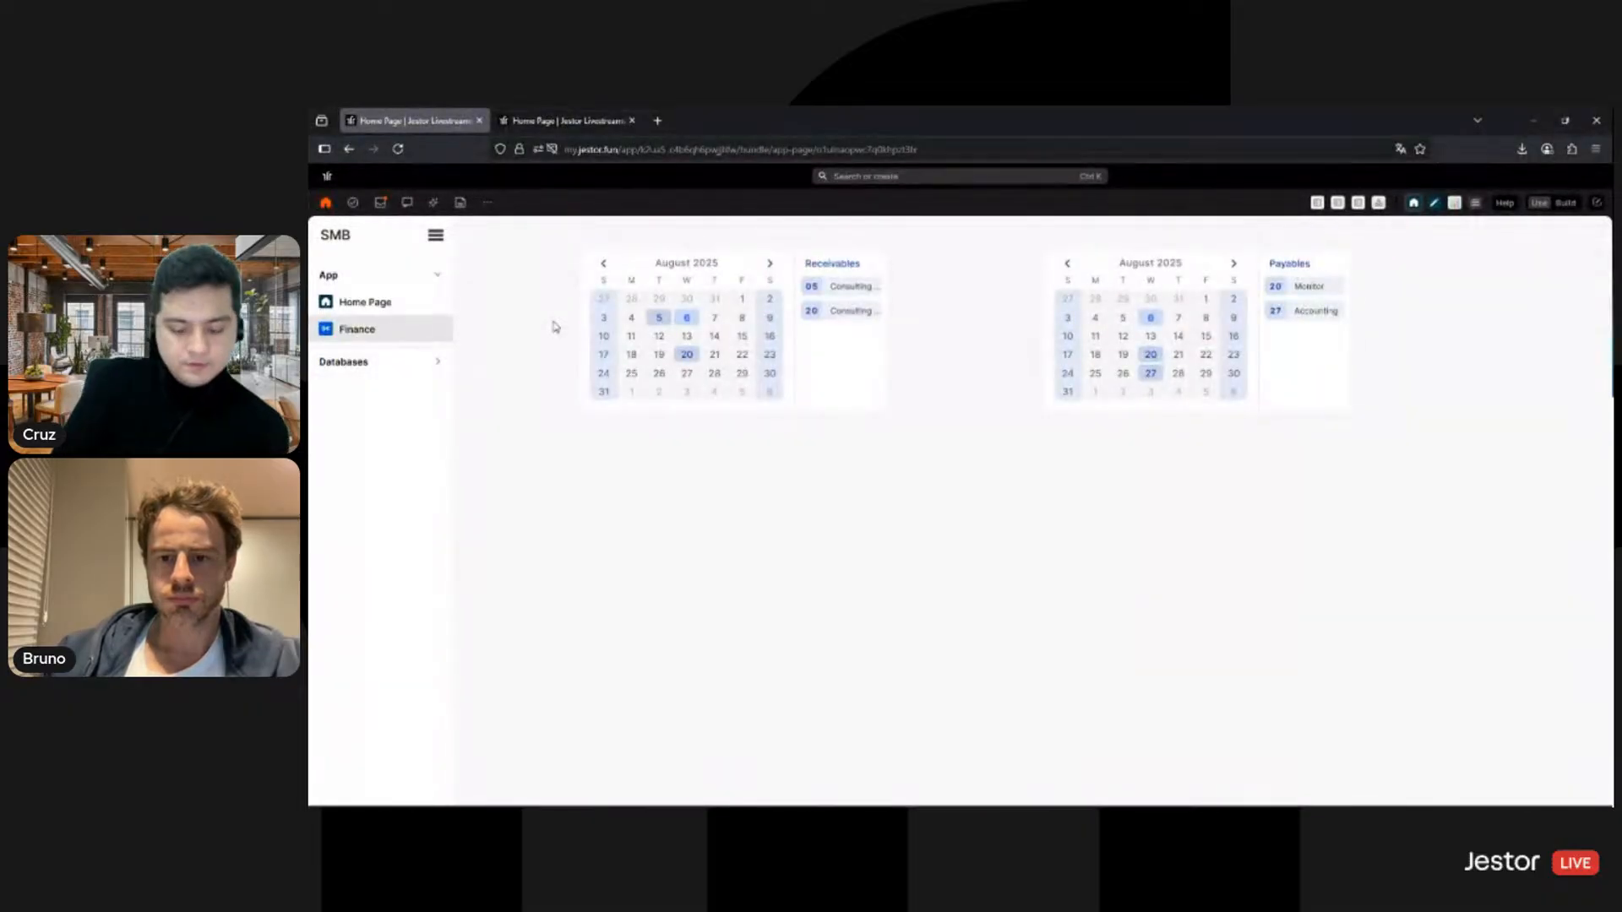
{"action": "key", "text": "F5"}
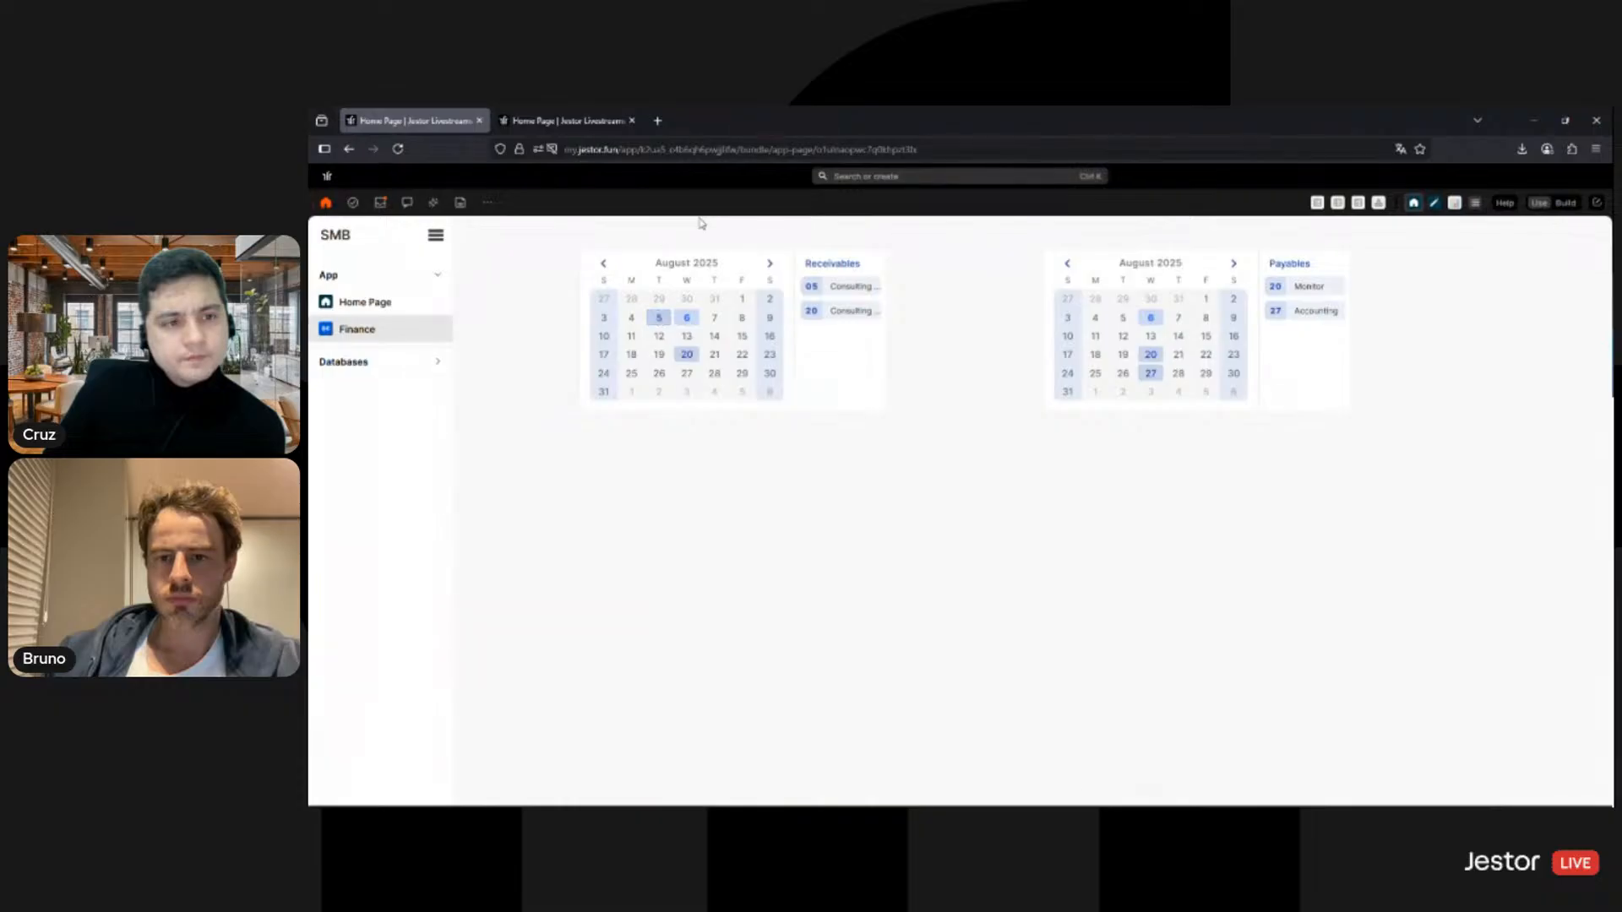
{"action": "left_click", "coordinate": [401, 305]}
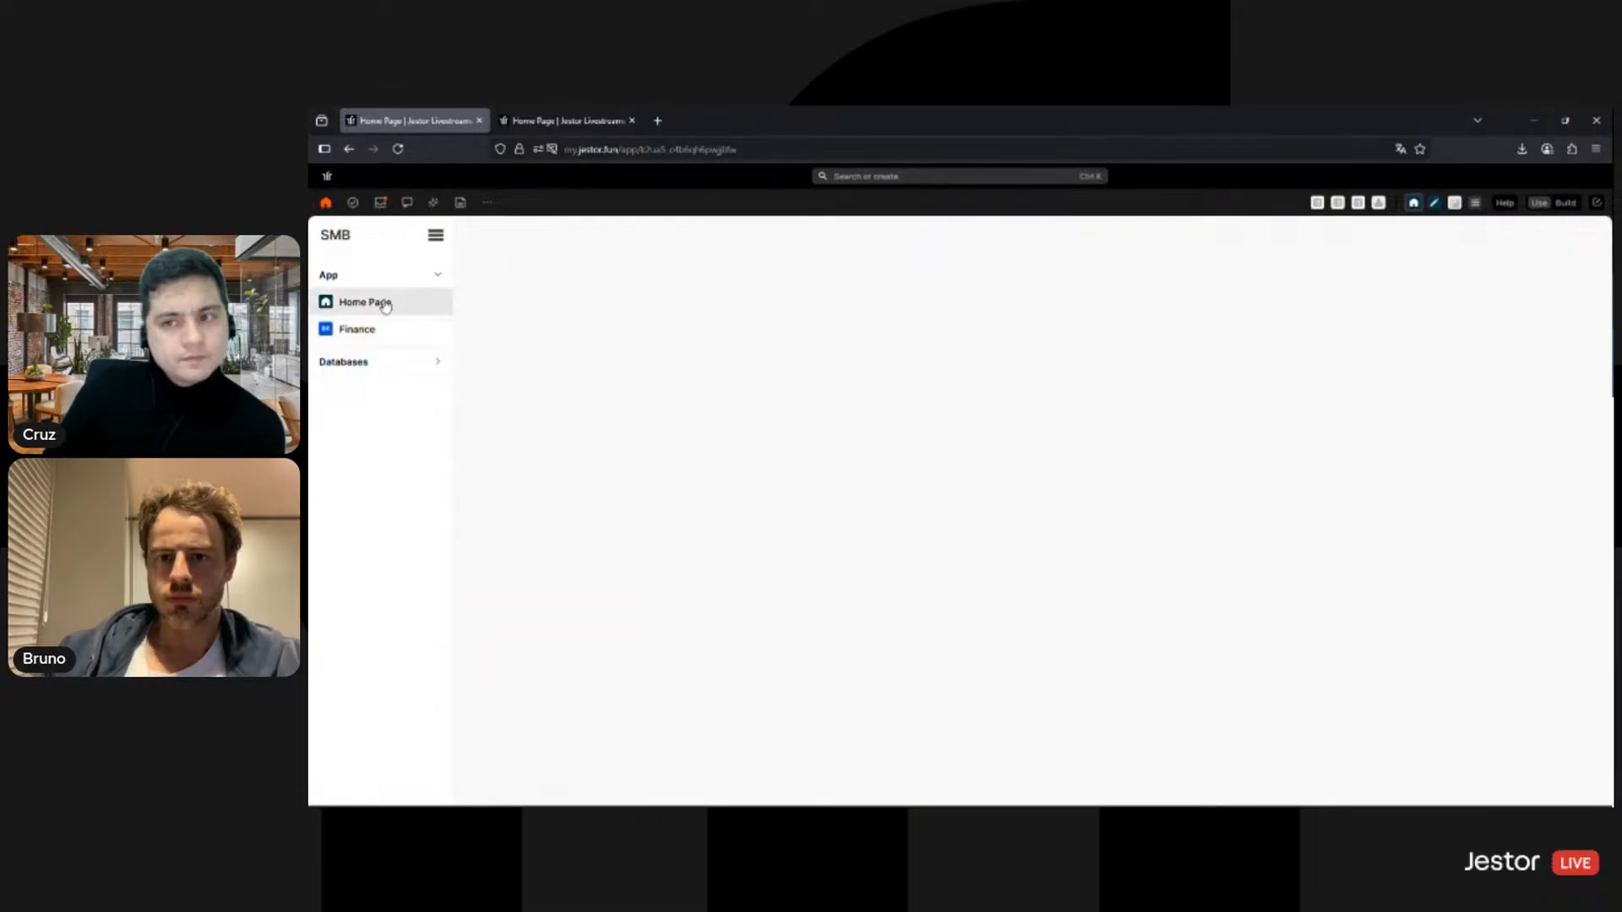
{"action": "left_click", "coordinate": [399, 332]}
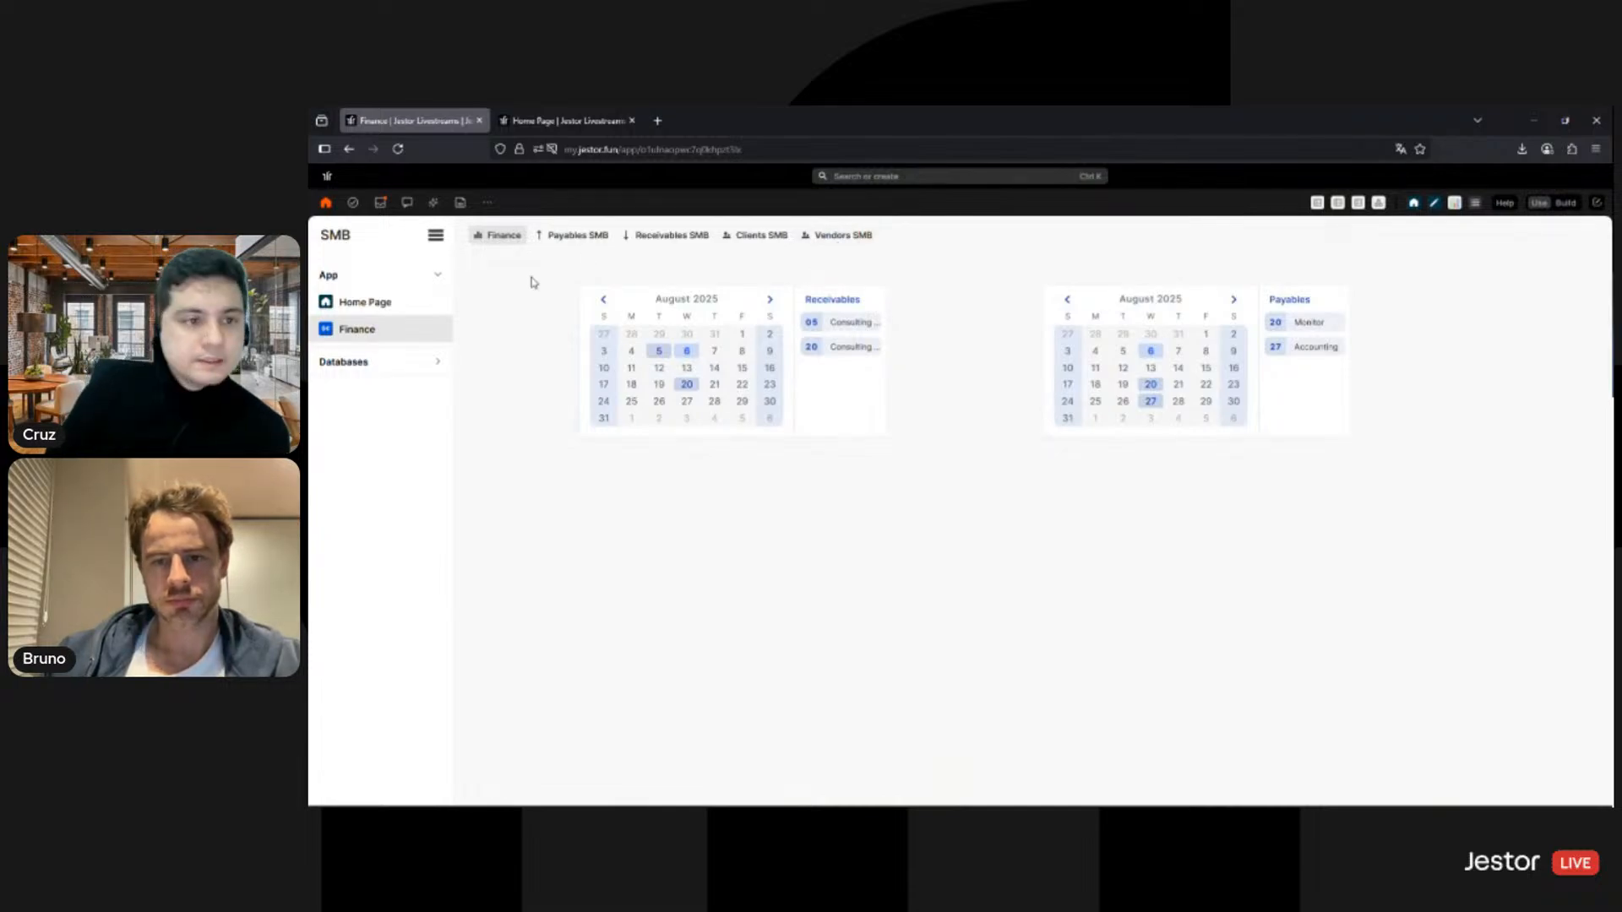
Step: Check the Home Page and Finance menu items and each Finance top bar link: Payables, Receivables, Clients and Vendors SMB
{"action": "left_click", "coordinate": [395, 316]}
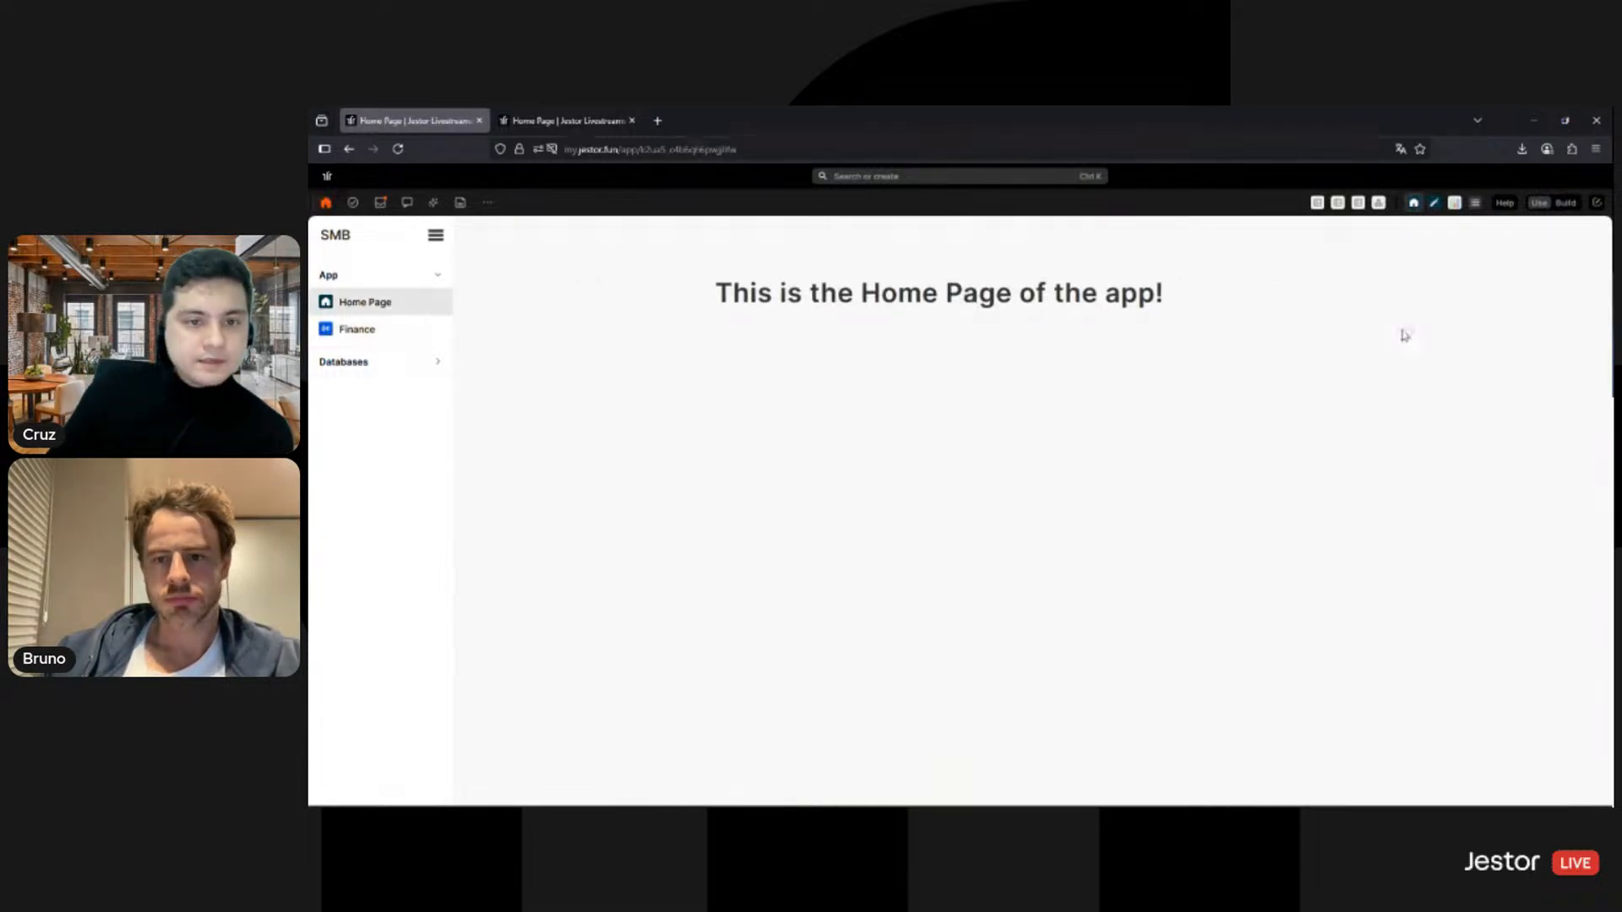
{"action": "left_click", "coordinate": [362, 330]}
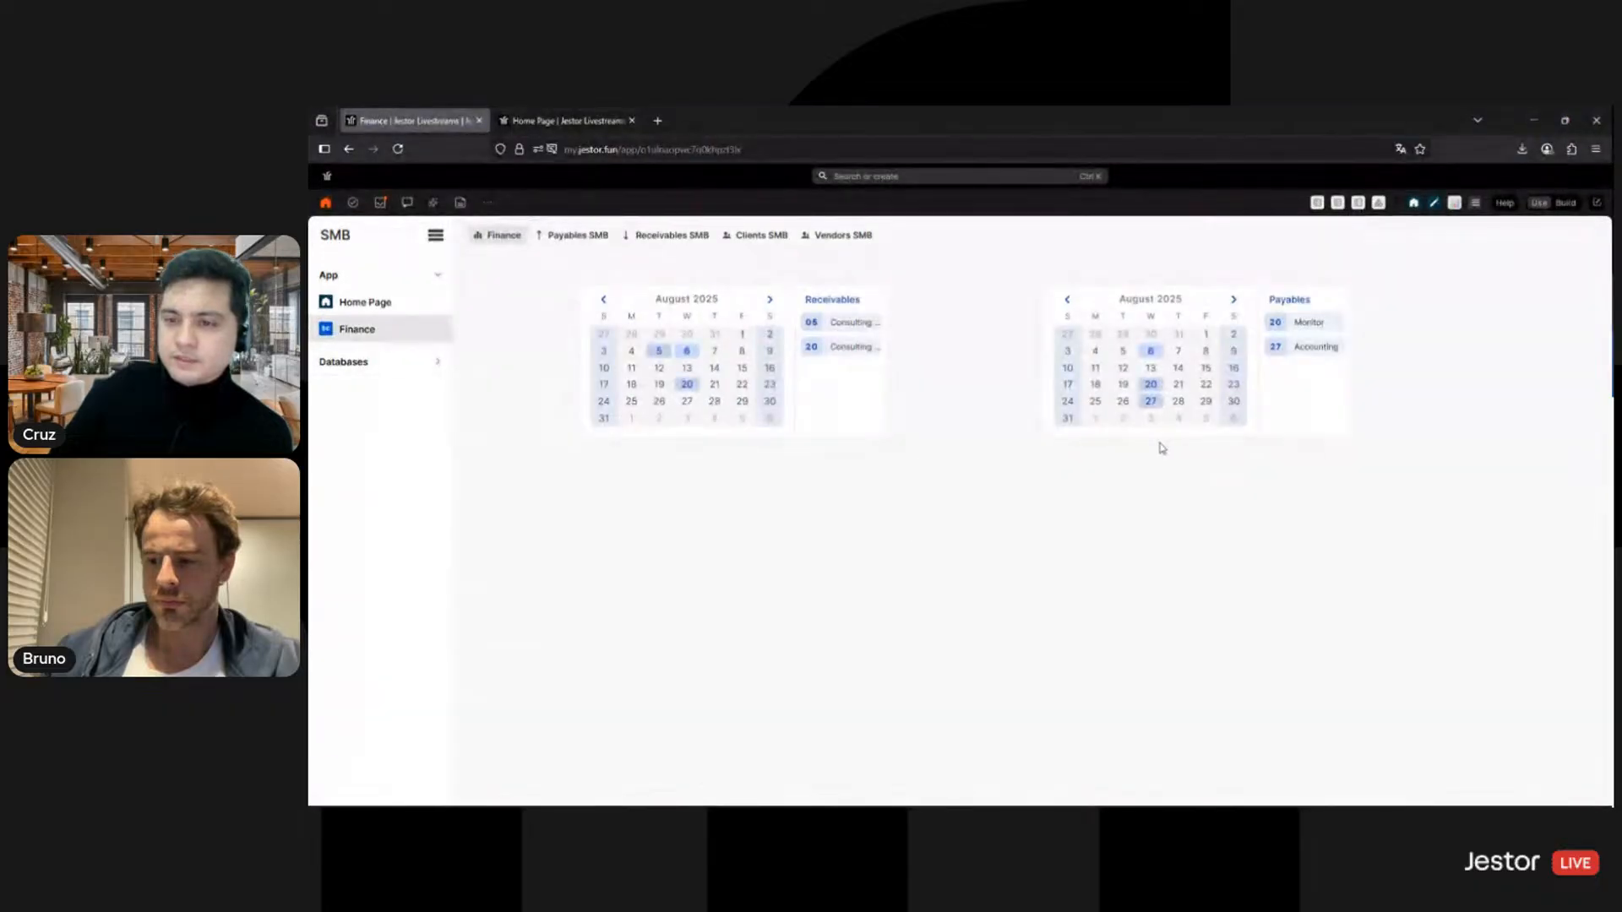
{"action": "left_click", "coordinate": [578, 236]}
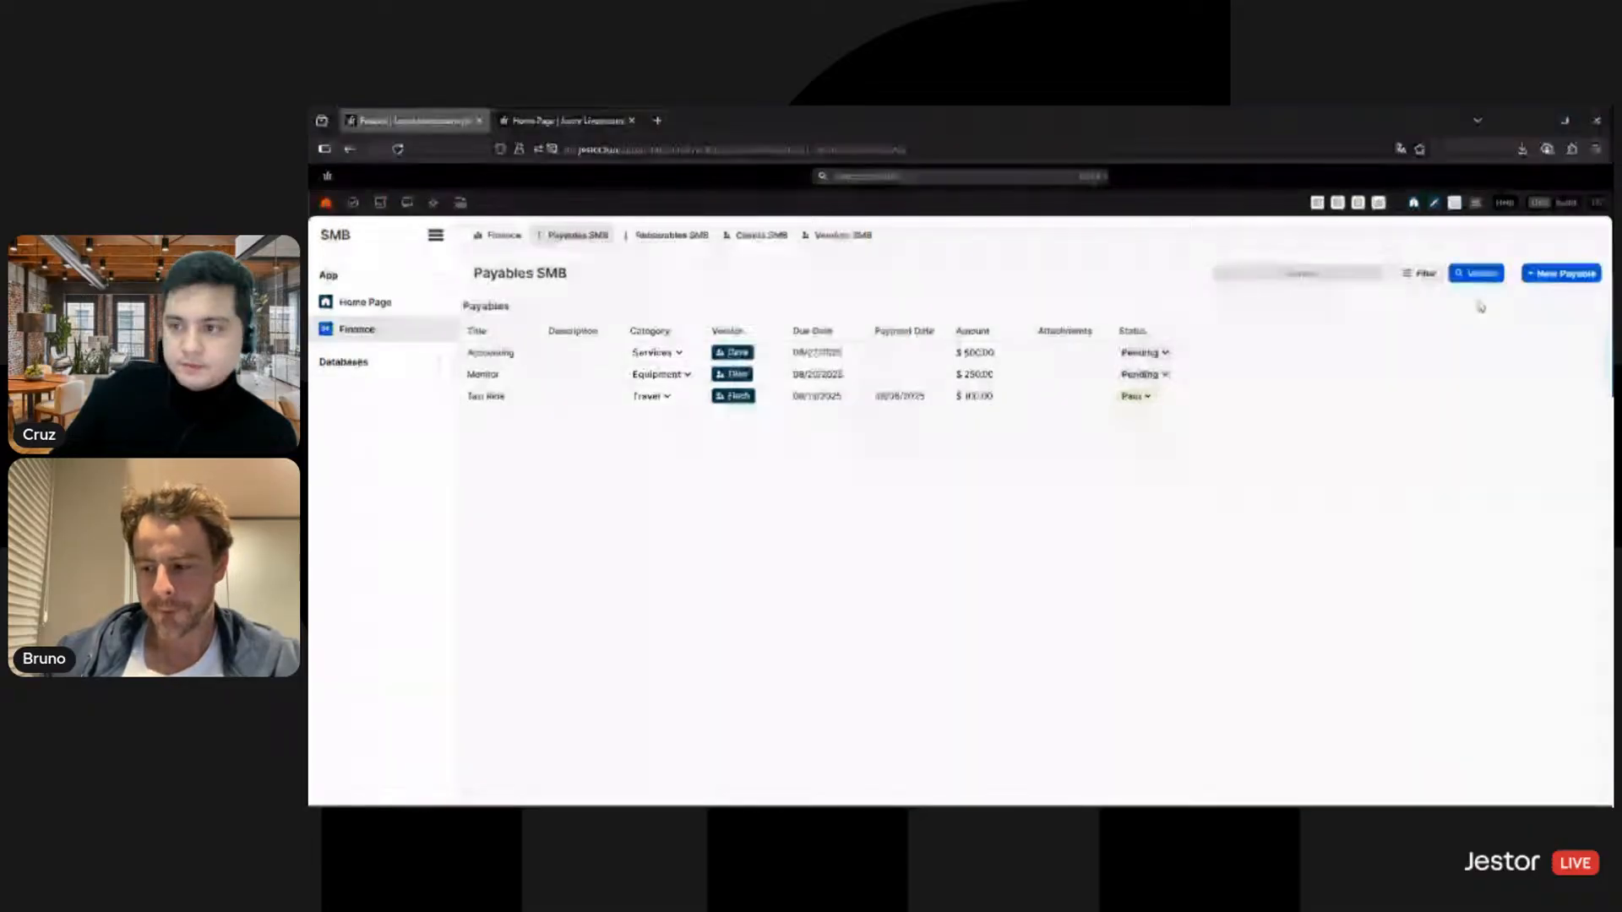
{"action": "right_click", "coordinate": [663, 239]}
{"action": "left_click", "coordinate": [665, 237]}
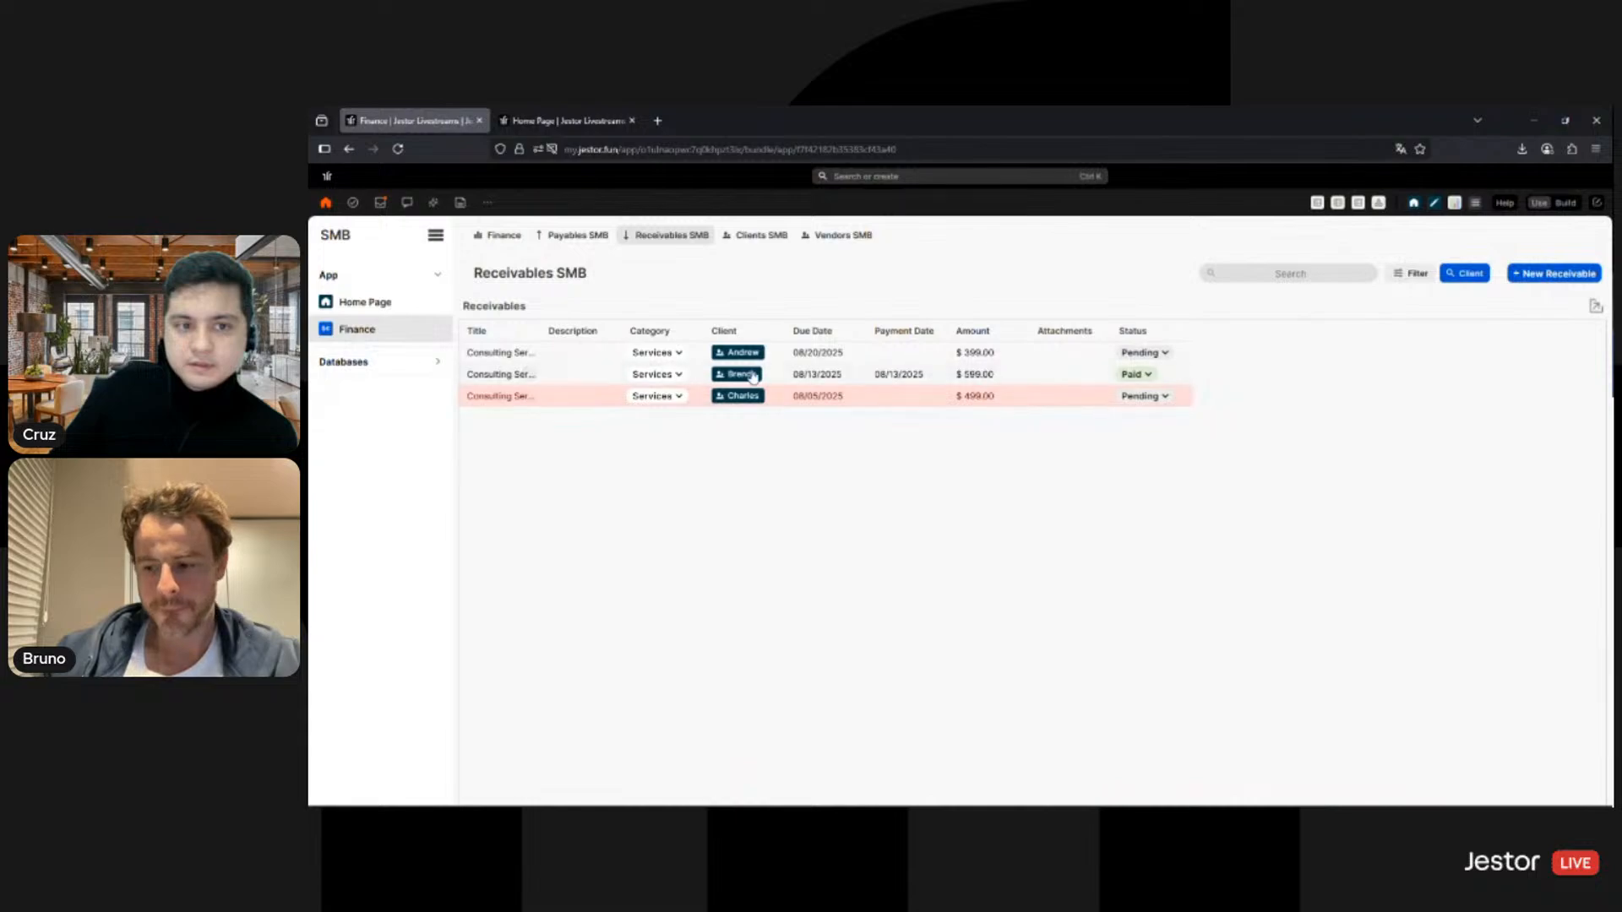
{"action": "left_click", "coordinate": [772, 240]}
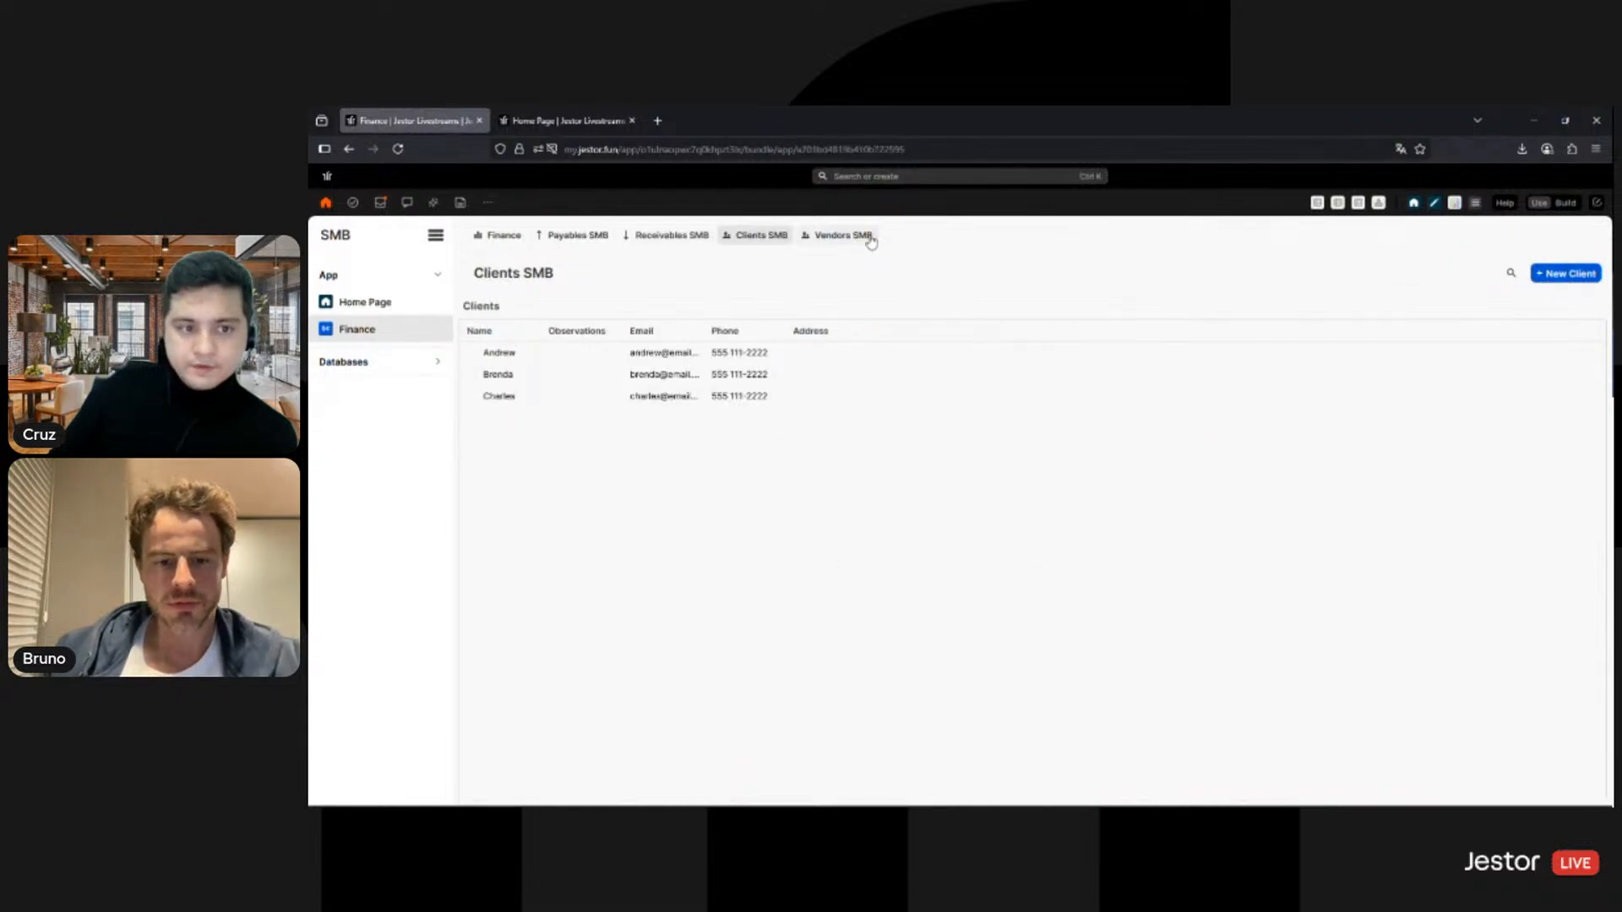
{"action": "left_click", "coordinate": [871, 243]}
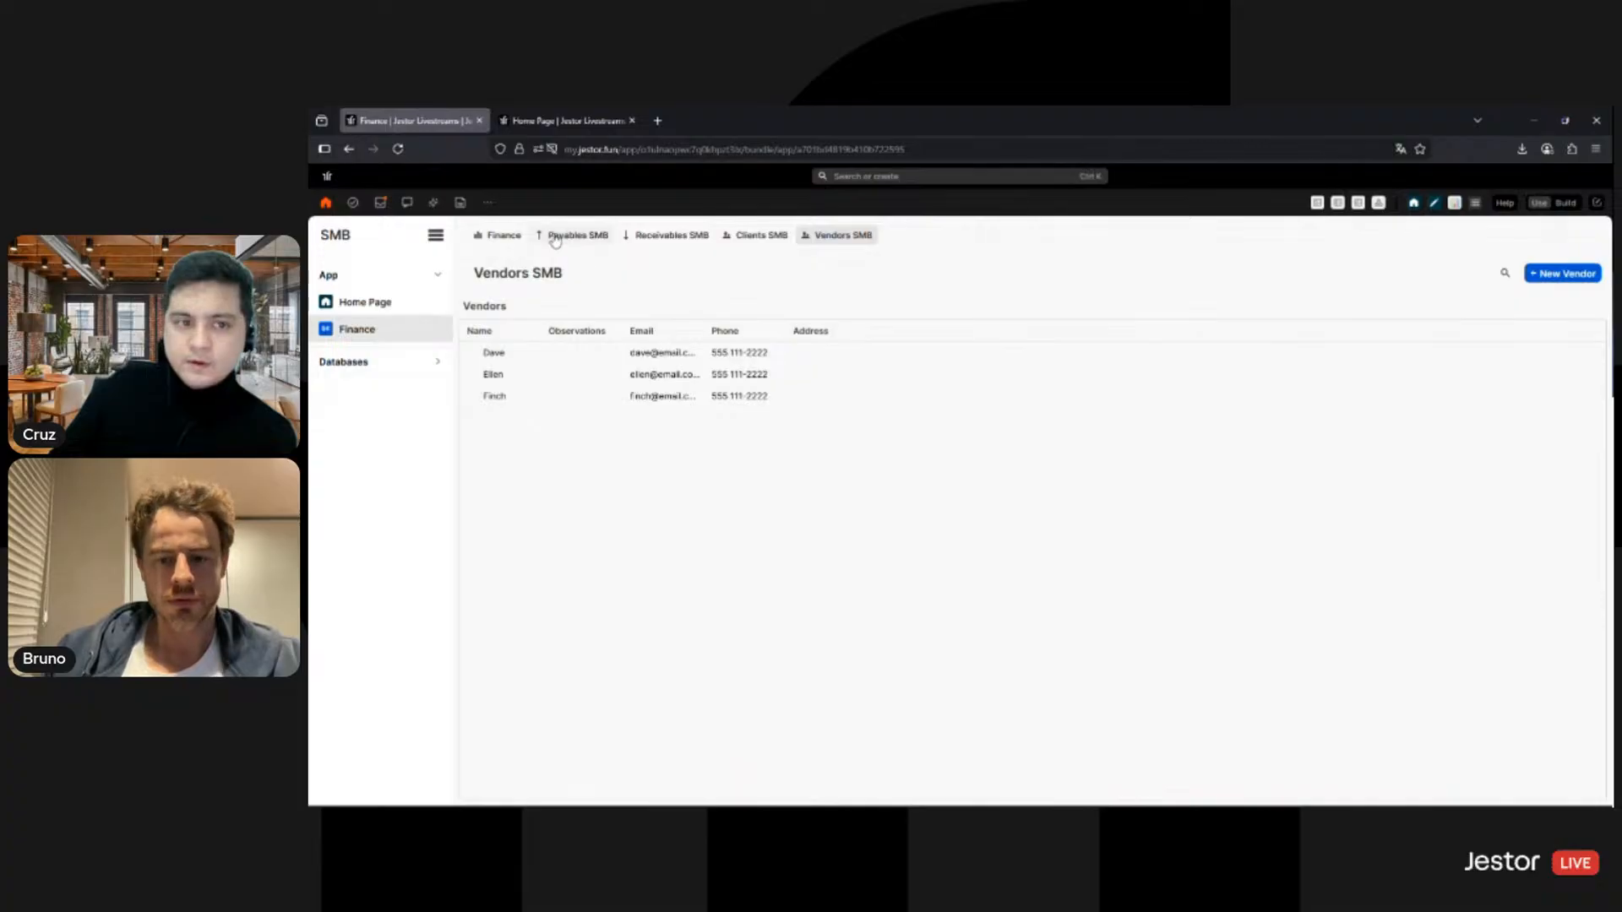
{"action": "left_click", "coordinate": [515, 241]}
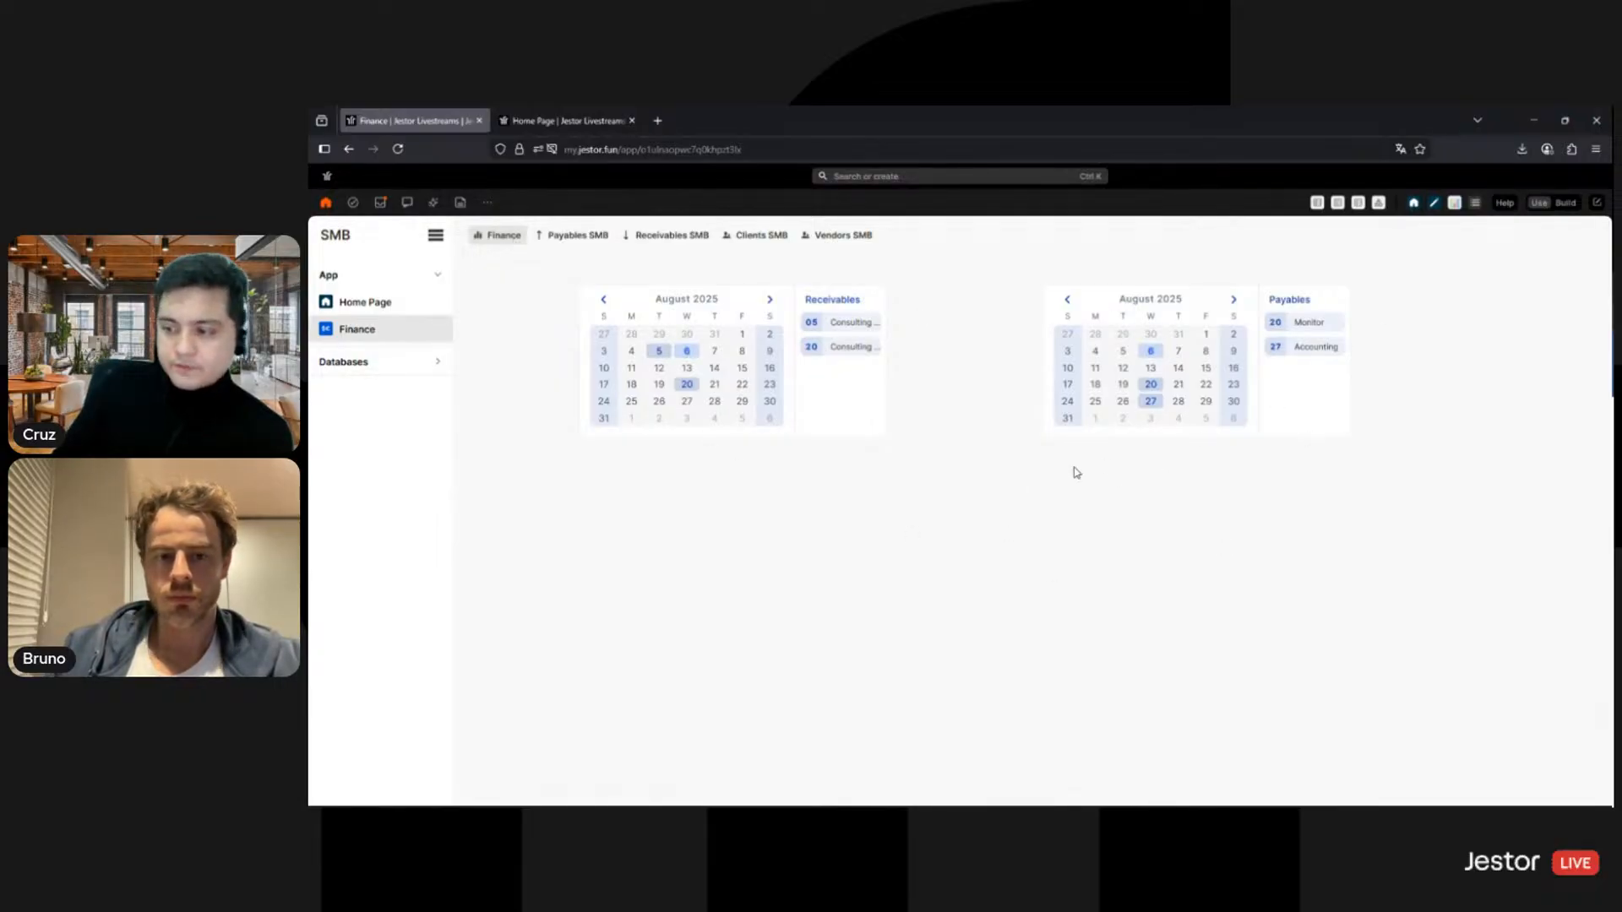
Step: Open Payables SMB from the Finance top bar, review the new payable creation form's fields, and close the form
{"action": "left_click", "coordinate": [572, 241]}
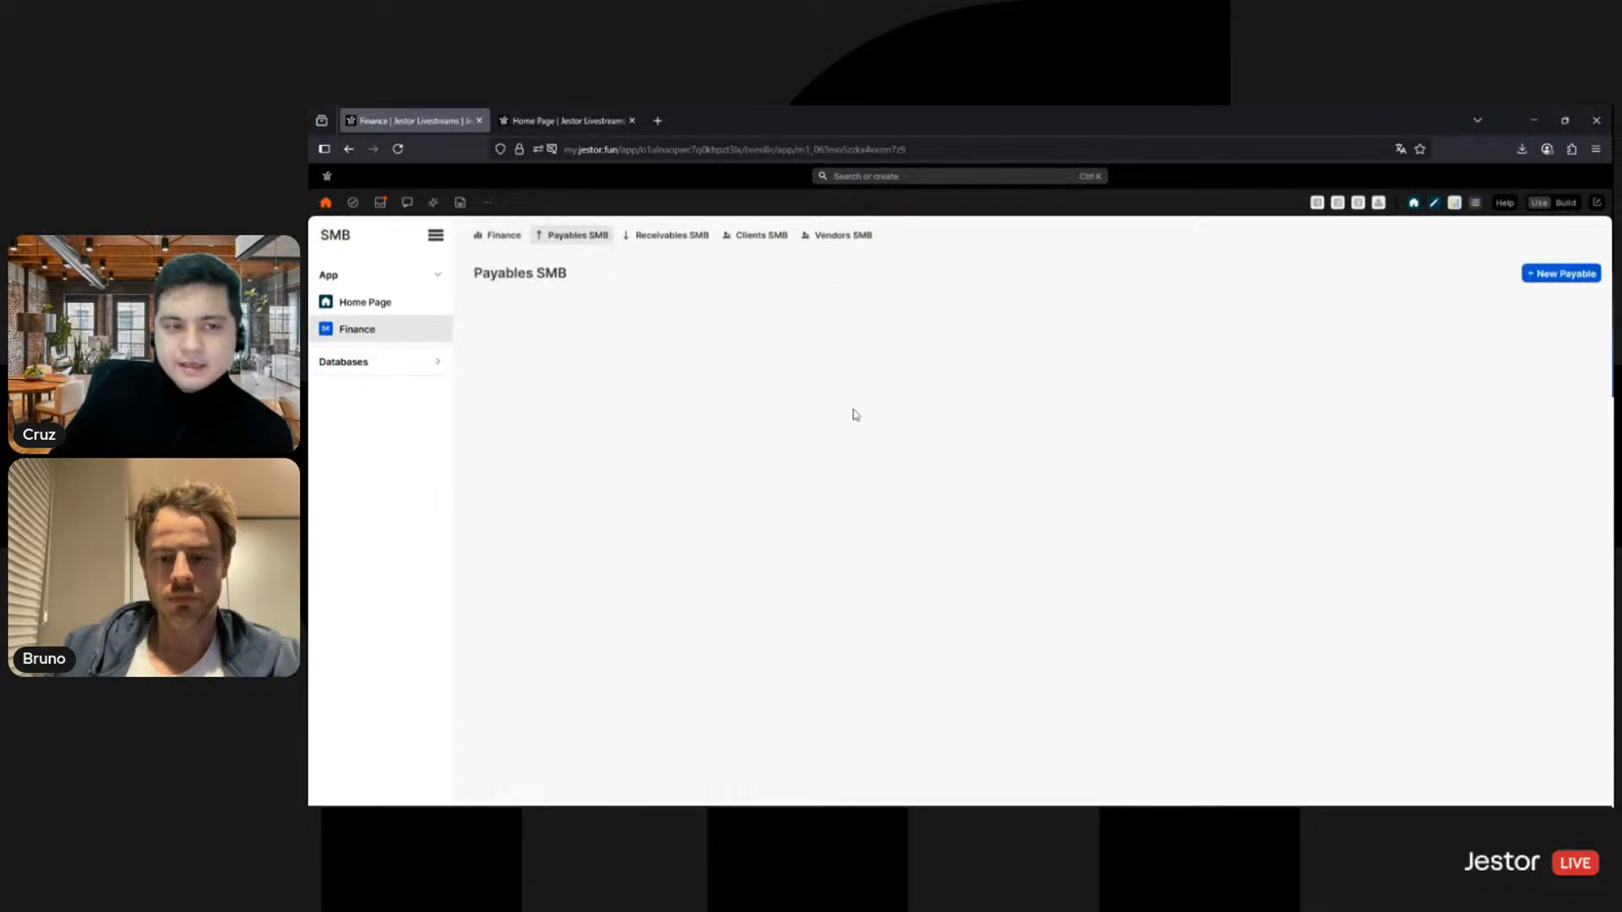
{"action": "left_click", "coordinate": [1564, 282]}
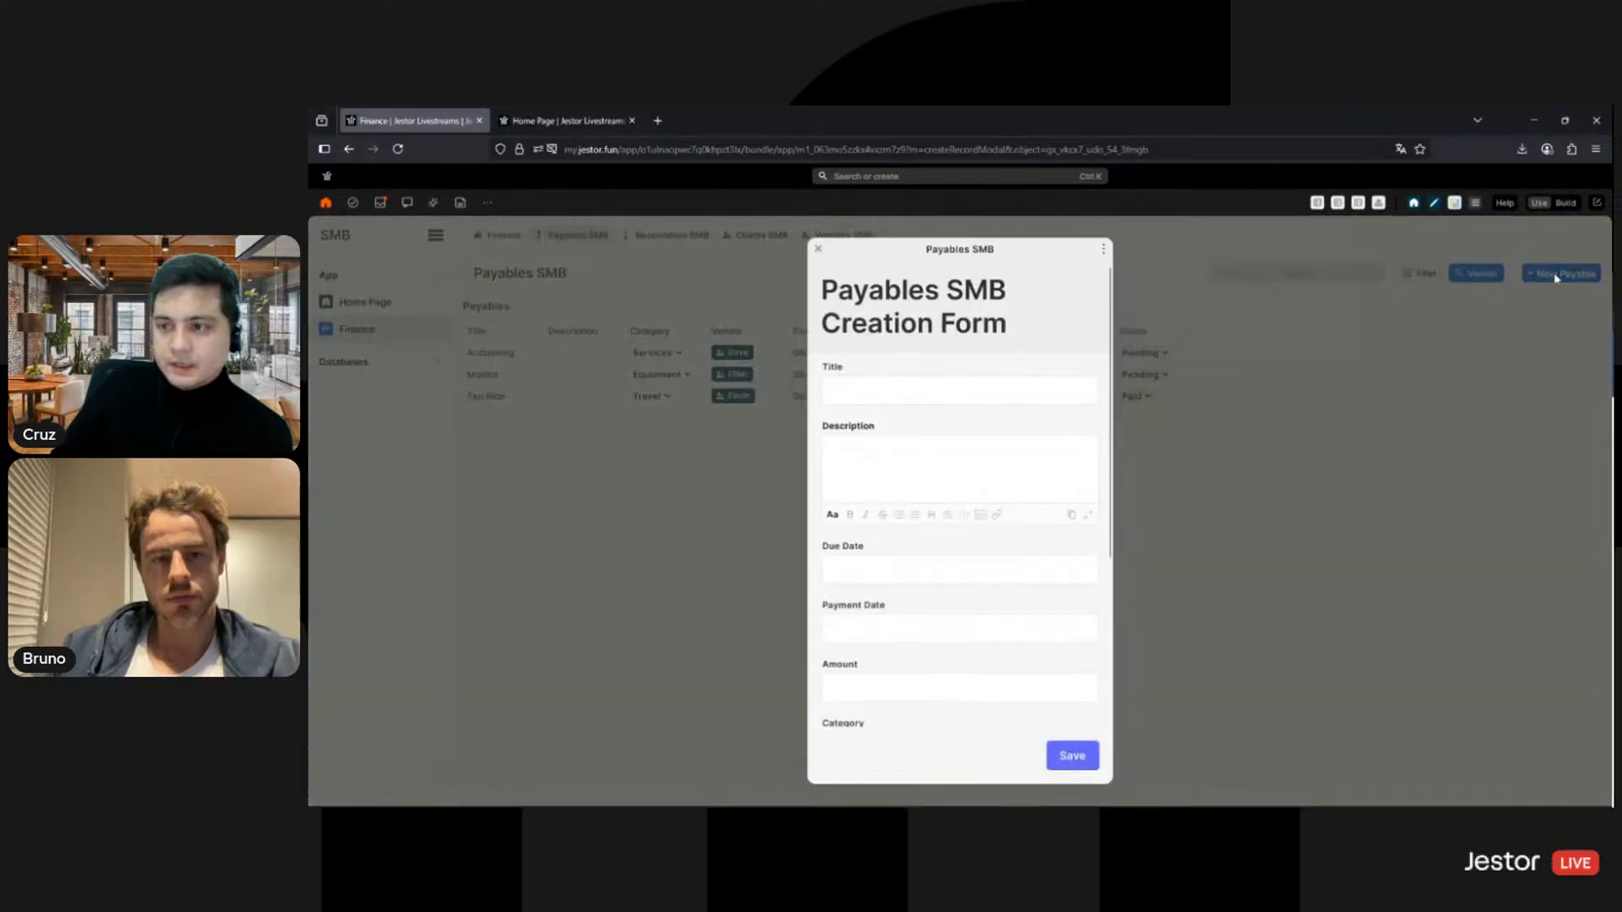
{"action": "scroll", "coordinate": [959, 592], "scroll_direction": "down", "scroll_amount": 3}
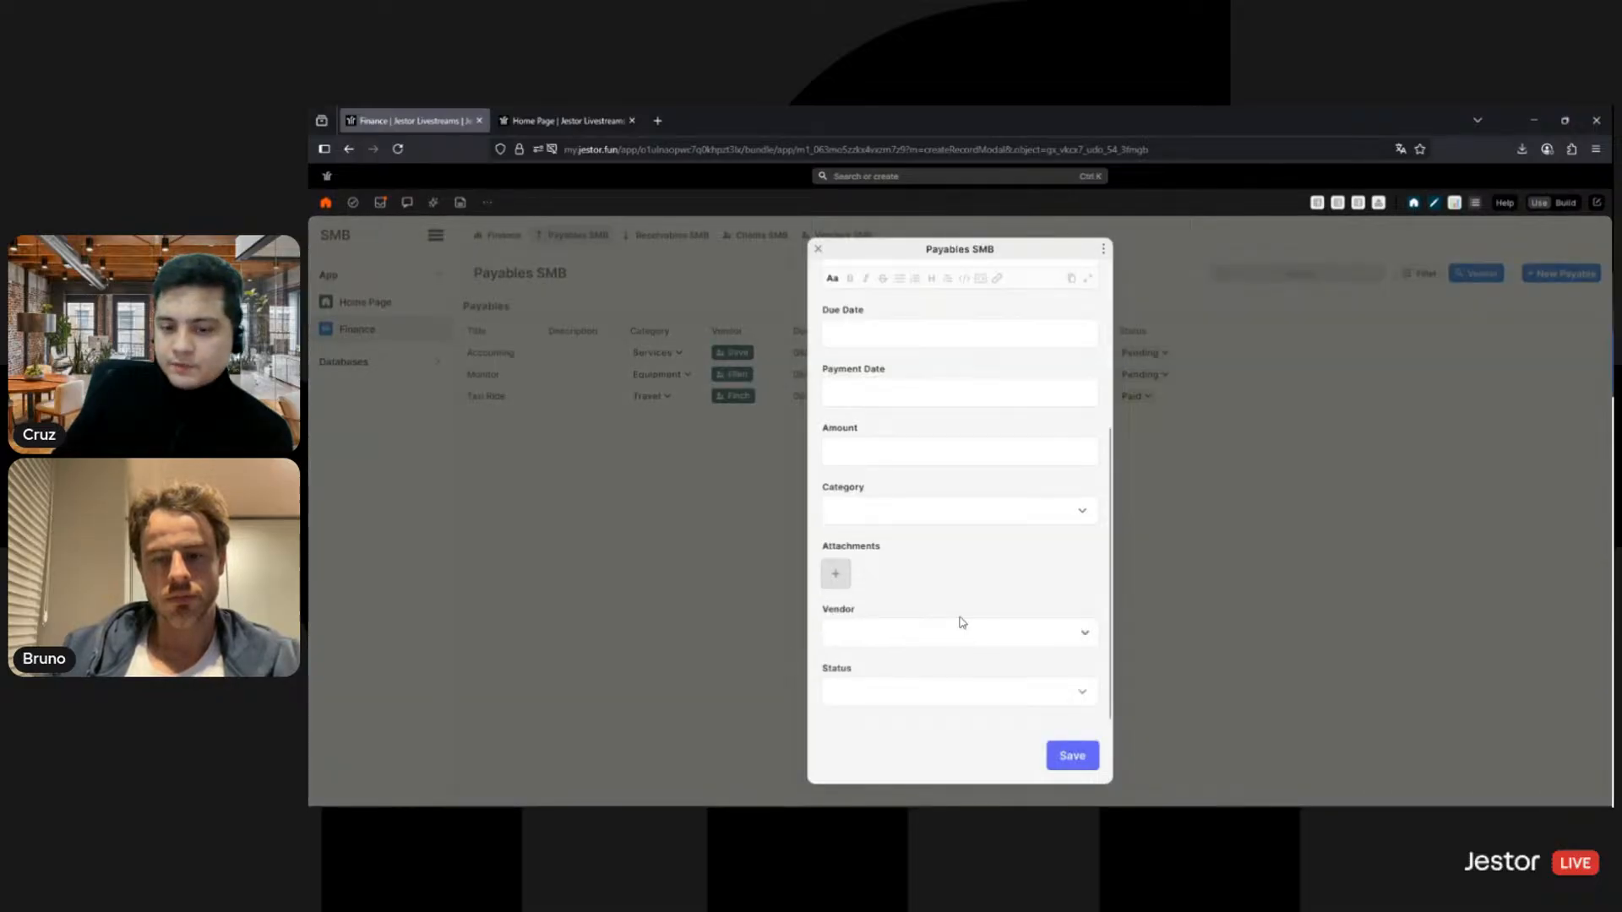
{"action": "scroll", "coordinate": [962, 622], "scroll_direction": "up", "scroll_amount": 3}
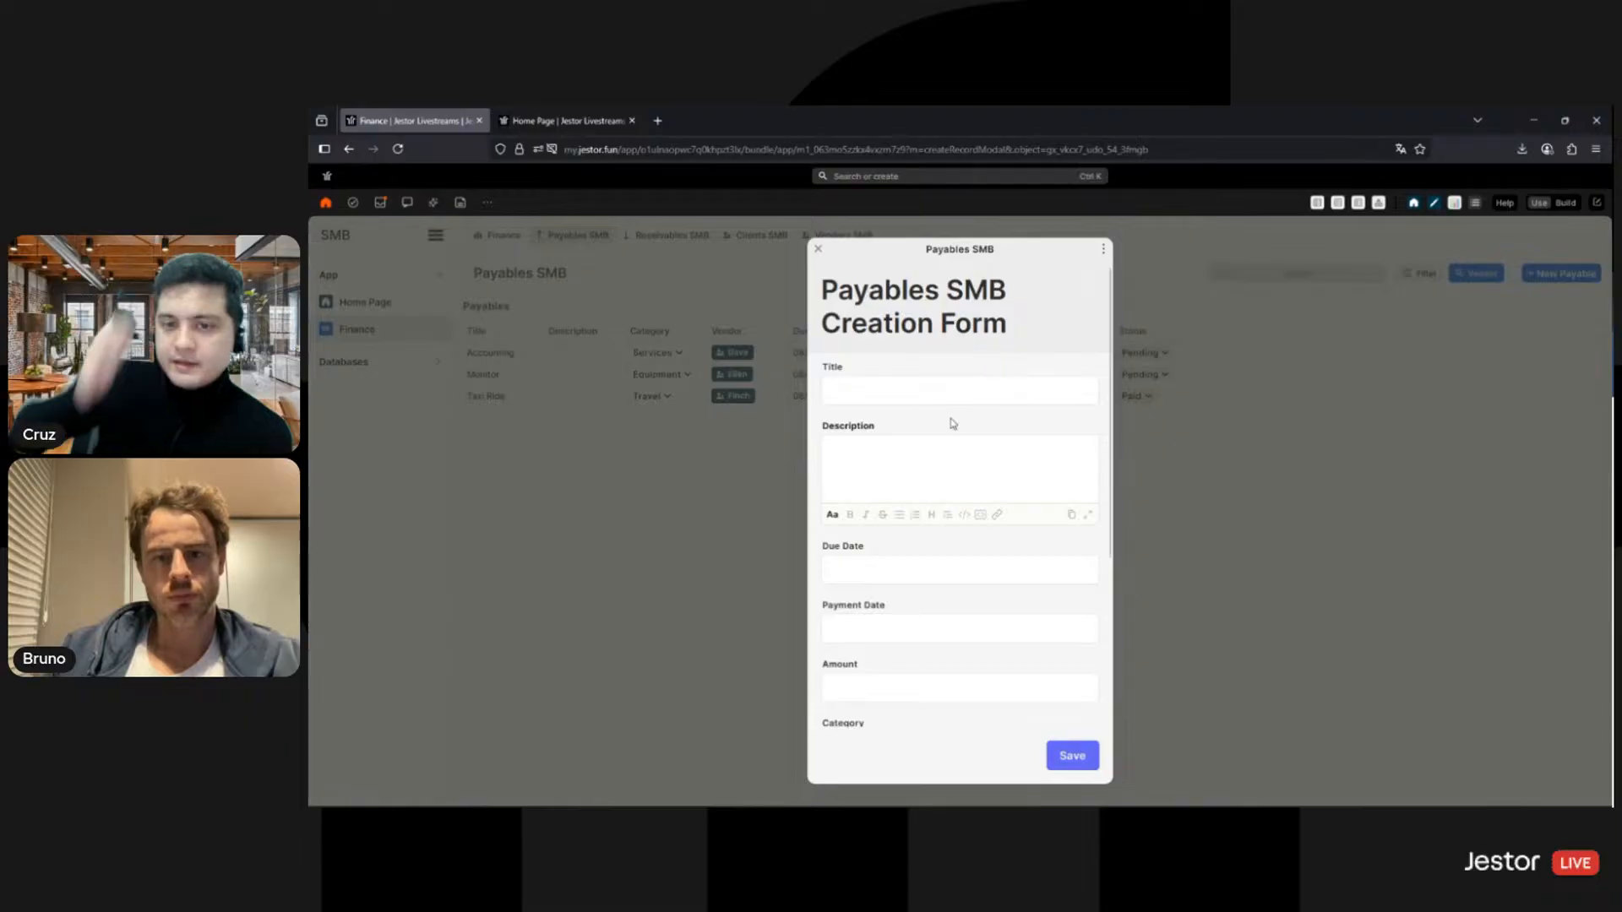
{"action": "scroll", "coordinate": [981, 374], "scroll_direction": "down", "scroll_amount": 2}
{"action": "scroll", "coordinate": [979, 375], "scroll_direction": "down", "scroll_amount": 2}
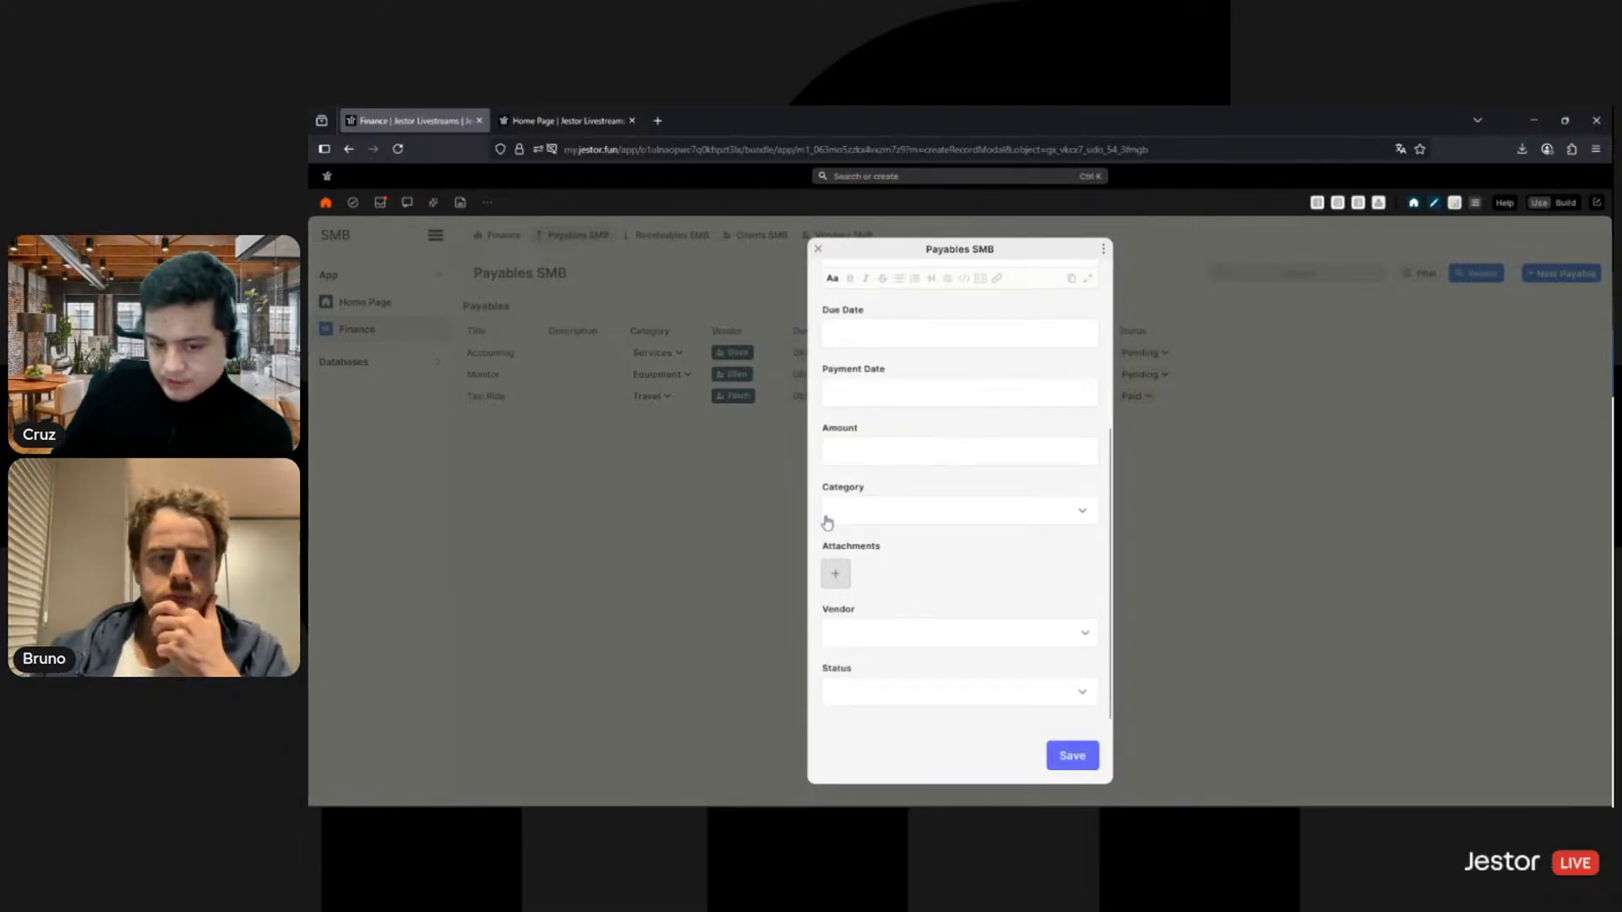
{"action": "scroll", "coordinate": [901, 473], "scroll_direction": "up", "scroll_amount": 4}
{"action": "scroll", "coordinate": [934, 463], "scroll_direction": "down", "scroll_amount": 3}
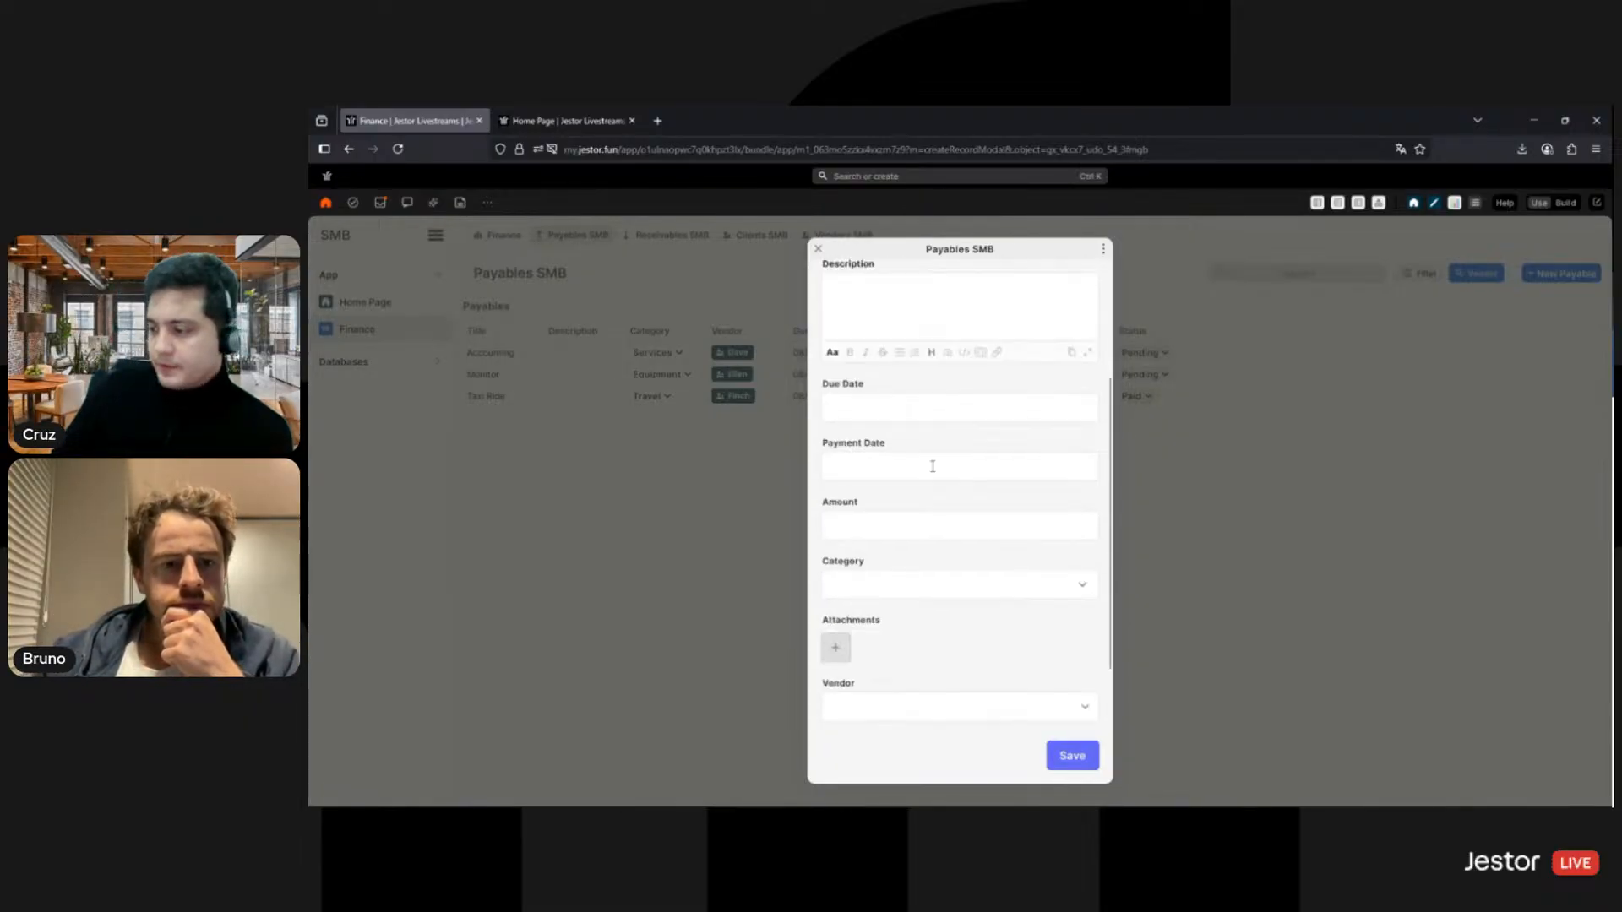
{"action": "scroll", "coordinate": [921, 405], "scroll_direction": "up", "scroll_amount": 3}
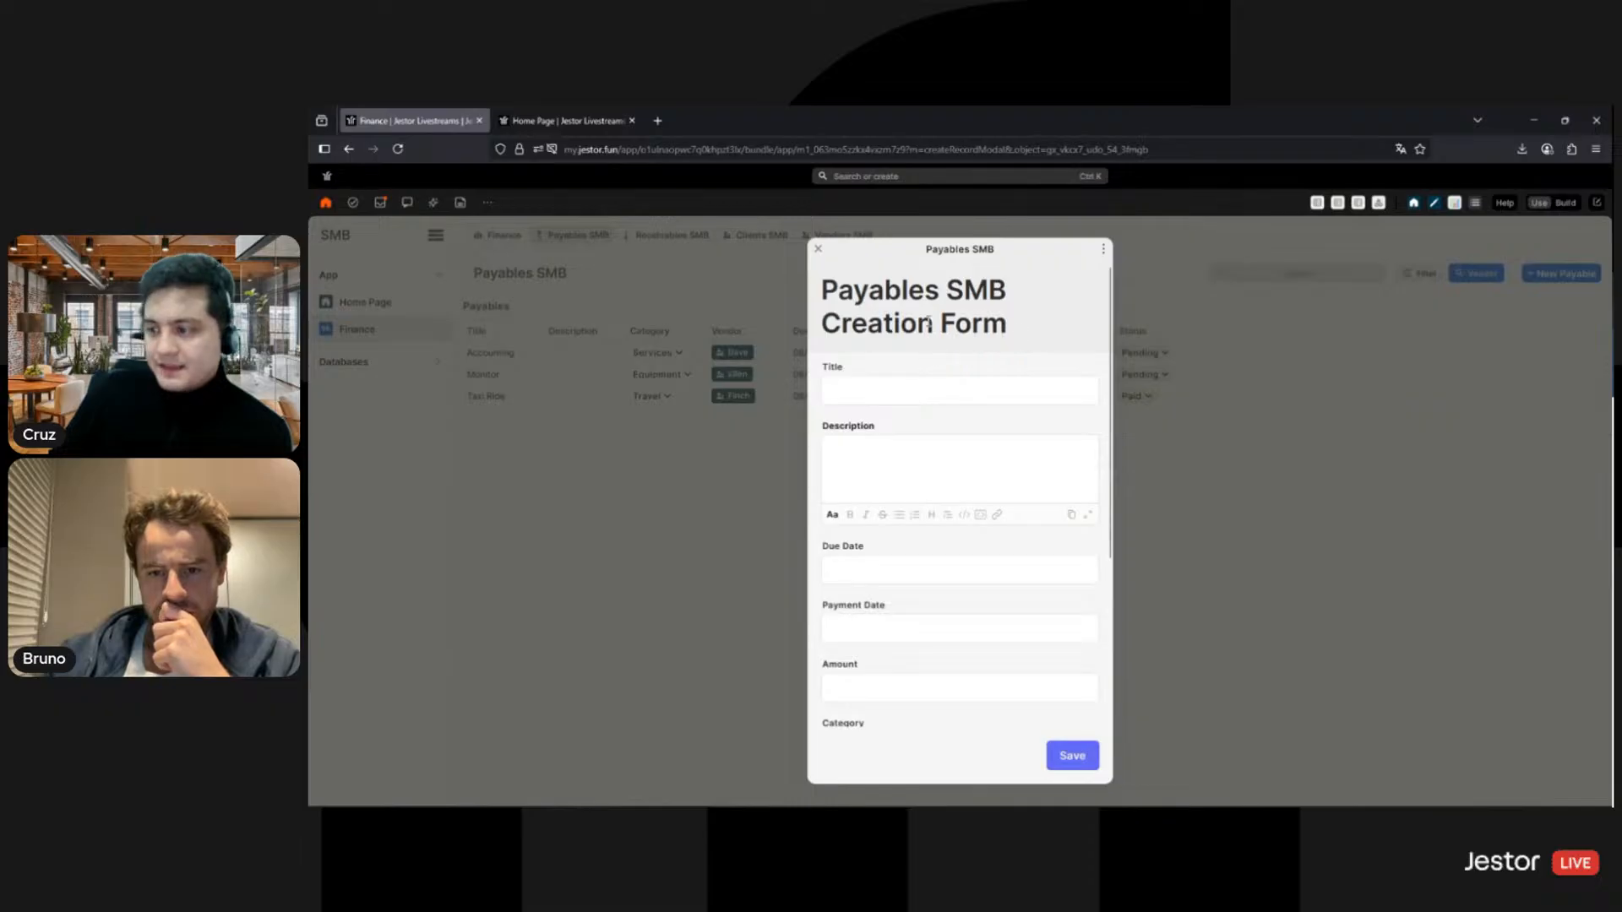
{"action": "left_click", "coordinate": [817, 252]}
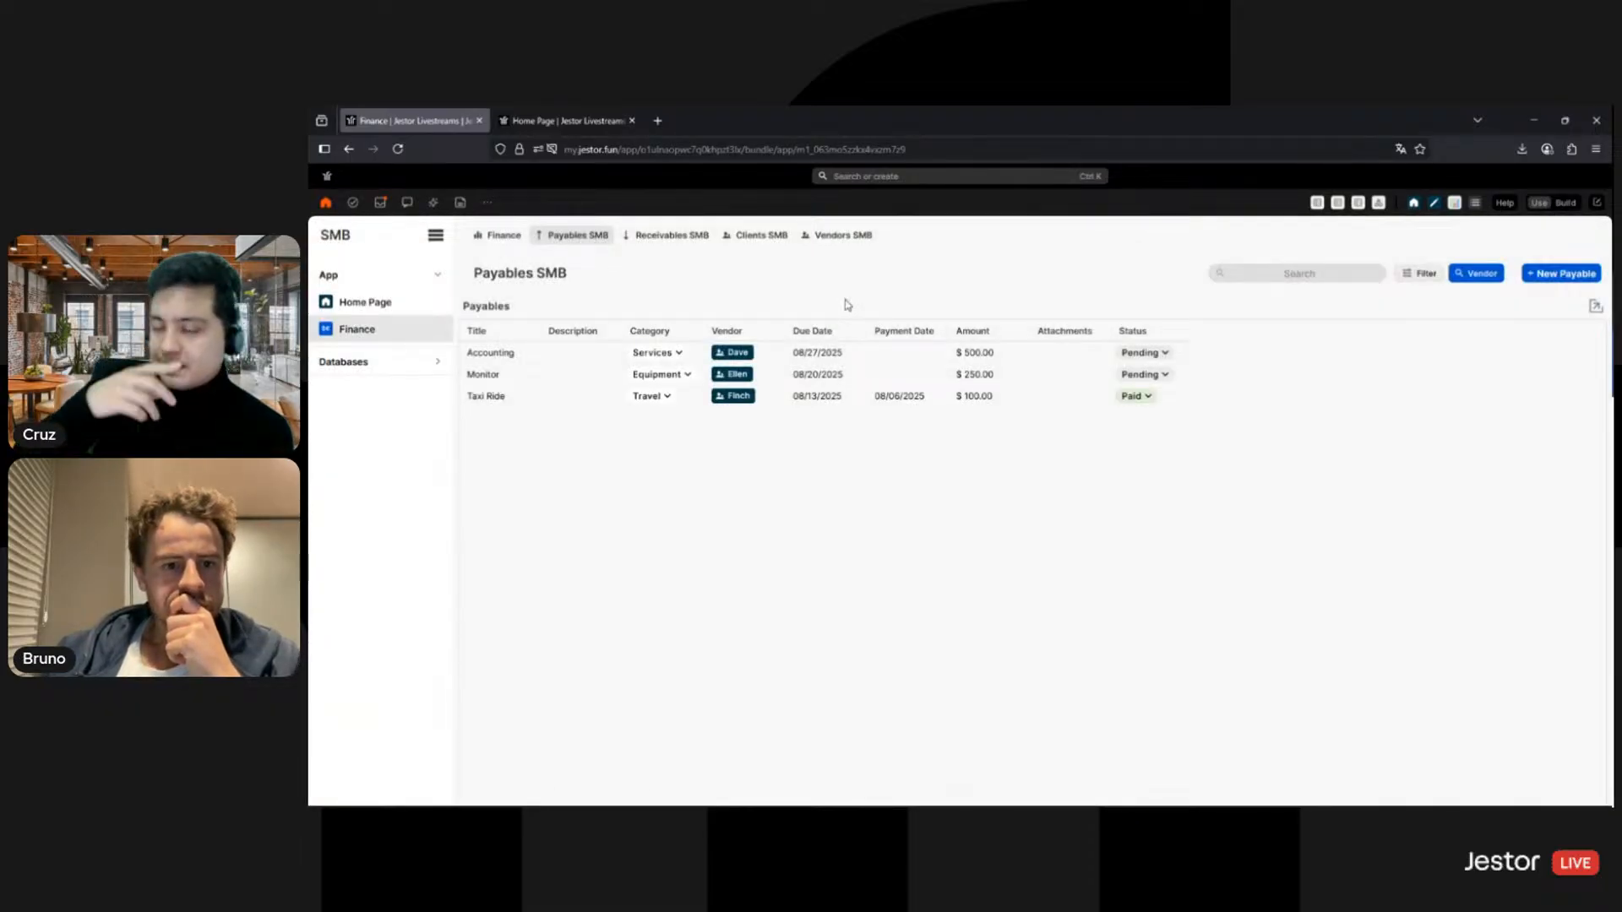
Step: In the Payables SMB database in Build mode, set the record creation form's window style to Right side window
{"action": "left_click", "coordinate": [362, 361]}
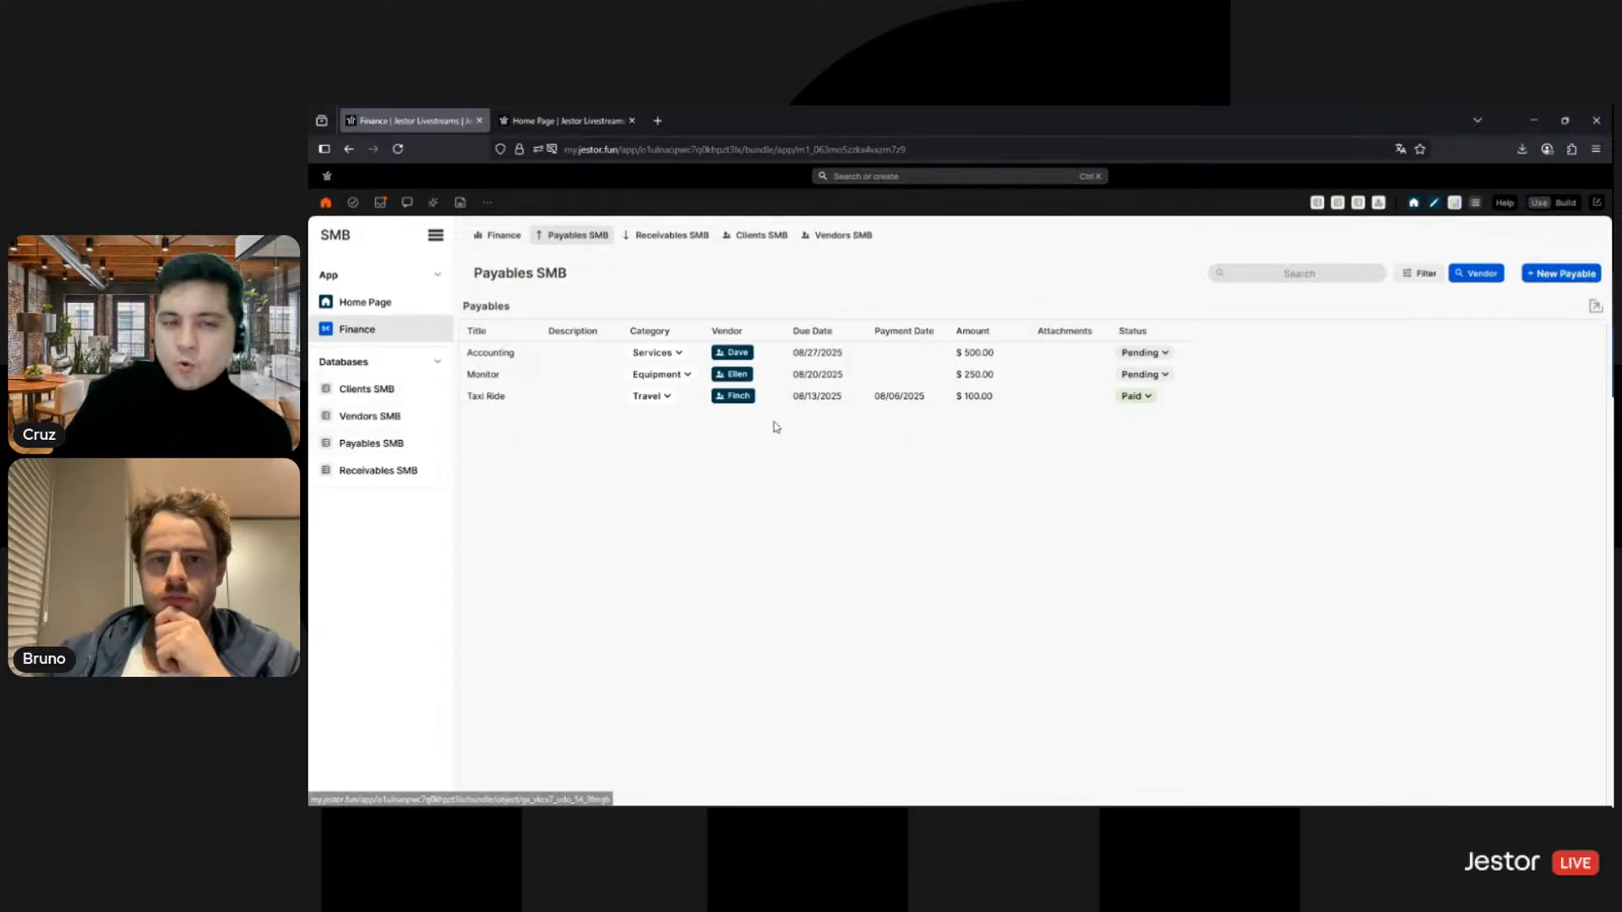
{"action": "left_click", "coordinate": [365, 443]}
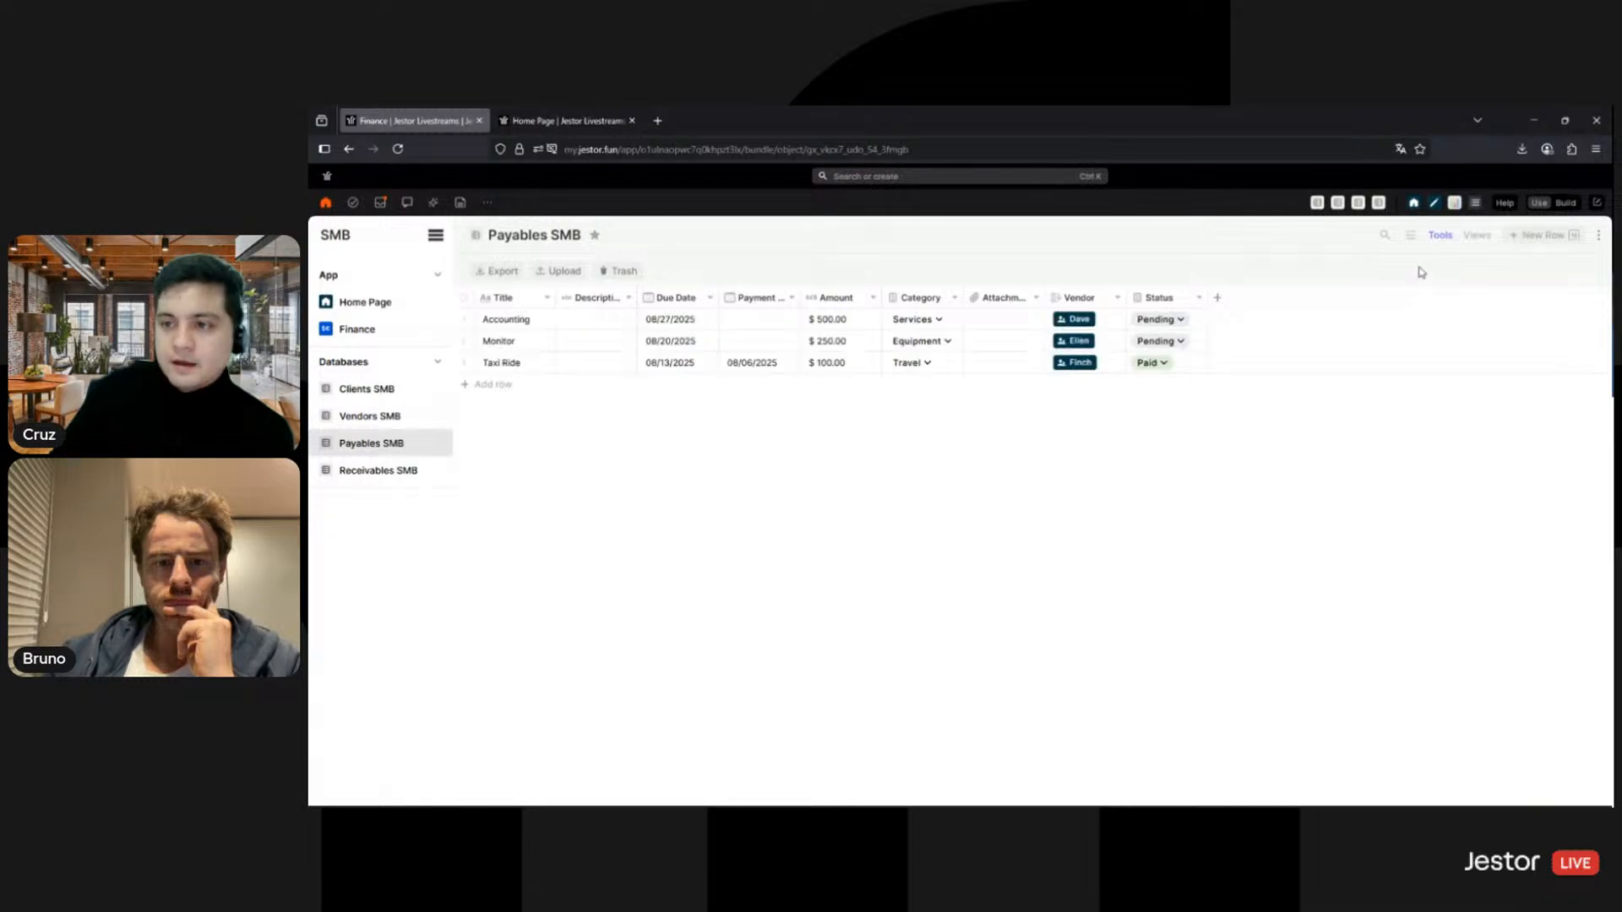
{"action": "left_click", "coordinate": [1565, 204]}
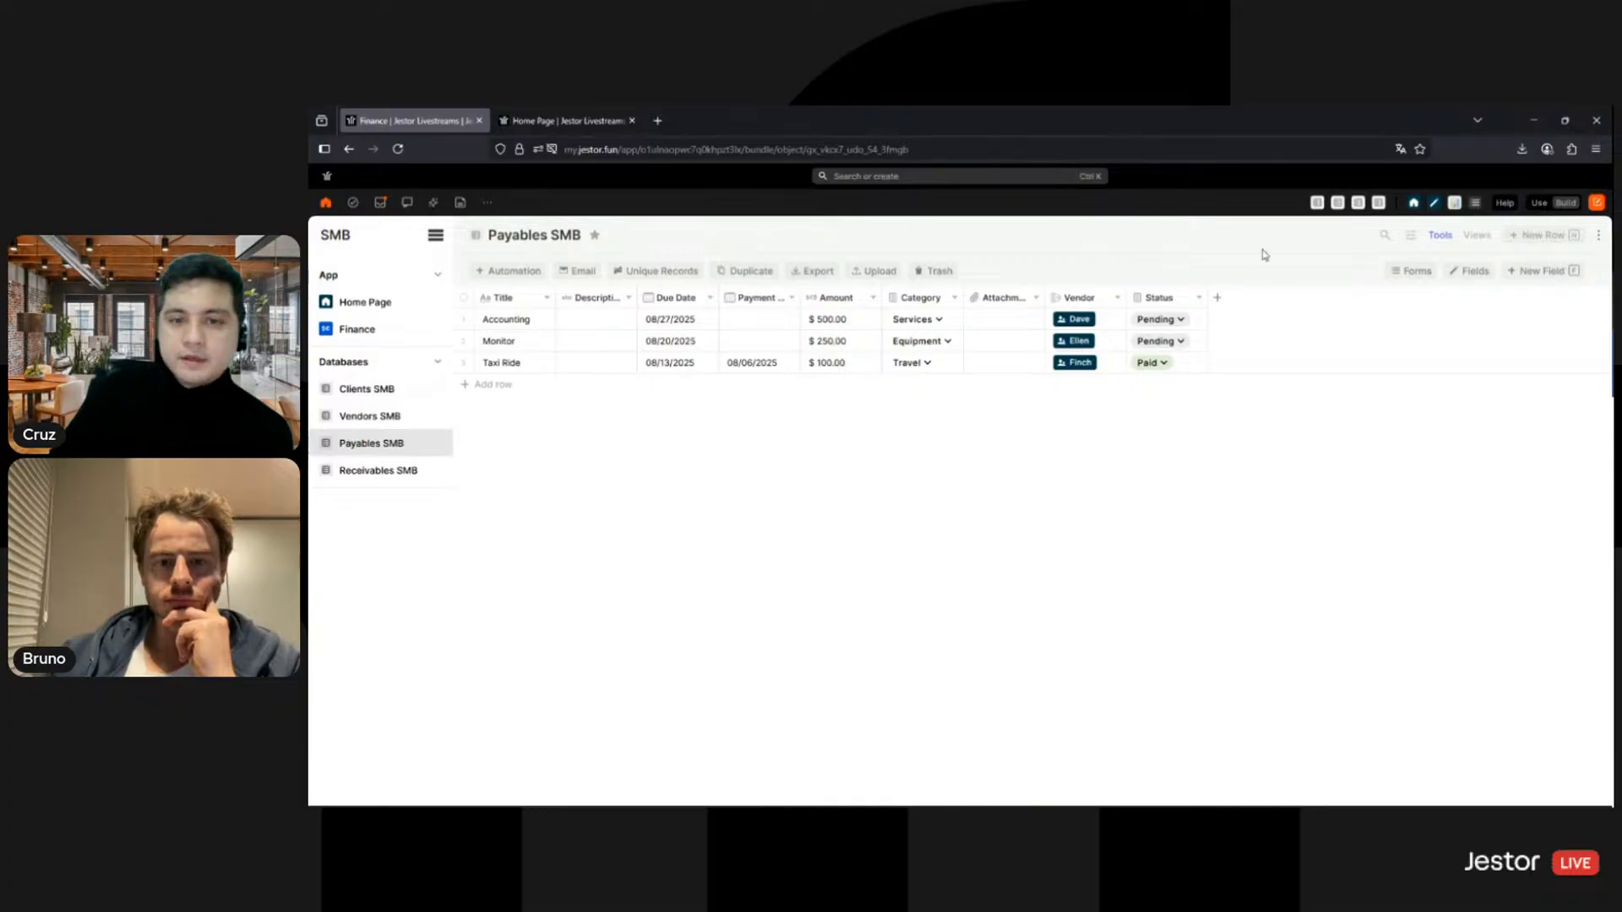
{"action": "left_click", "coordinate": [1405, 272]}
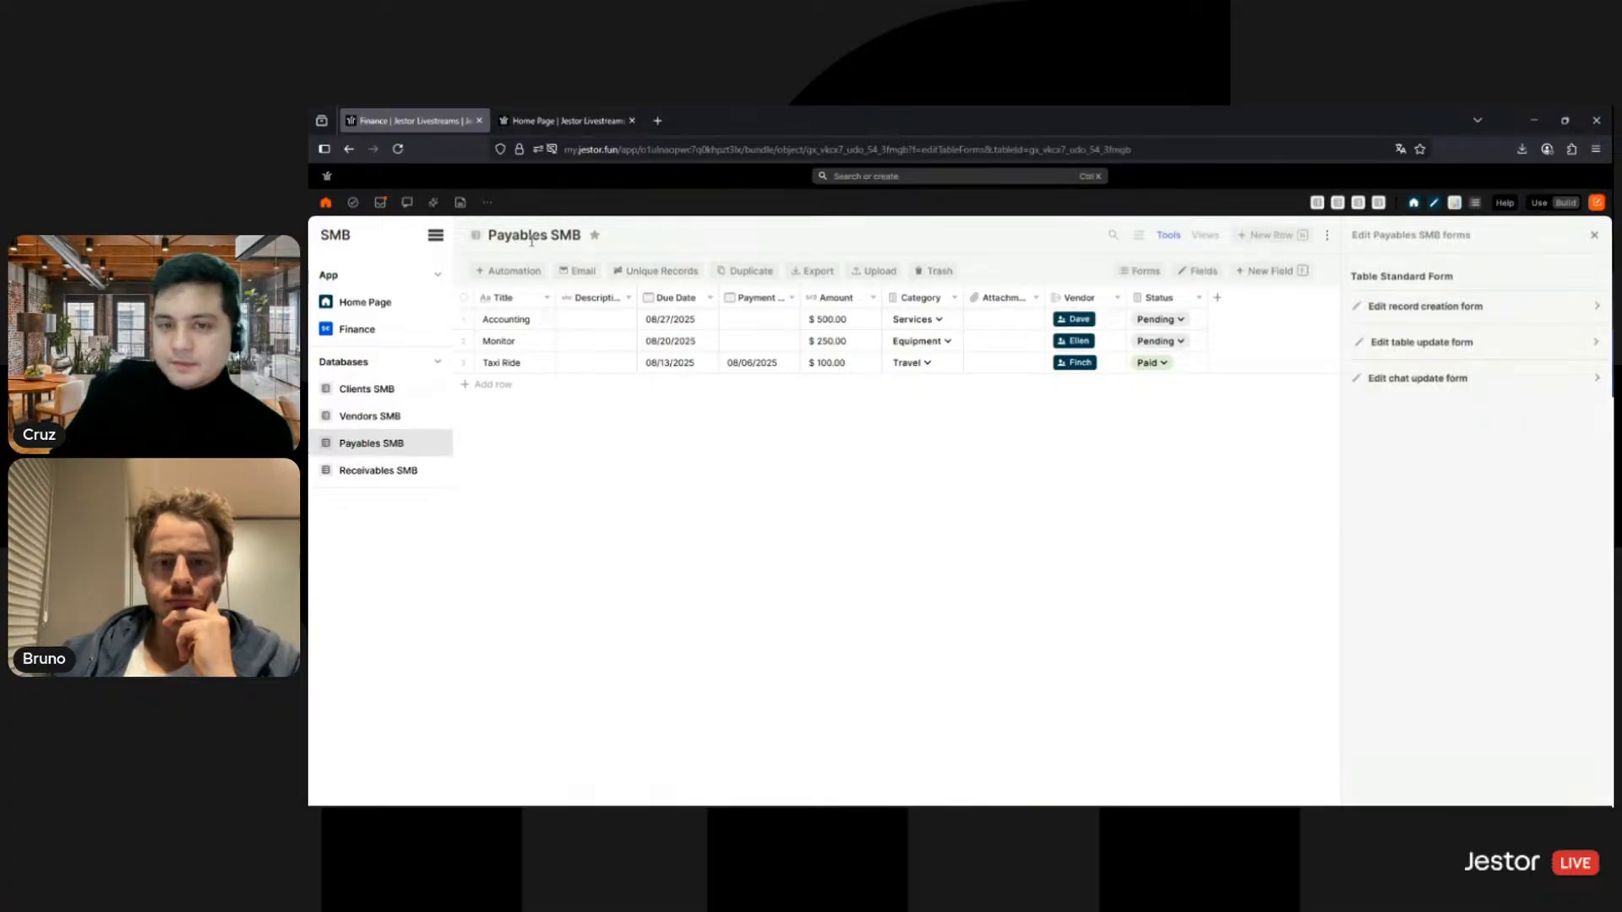
{"action": "left_click", "coordinate": [1482, 312]}
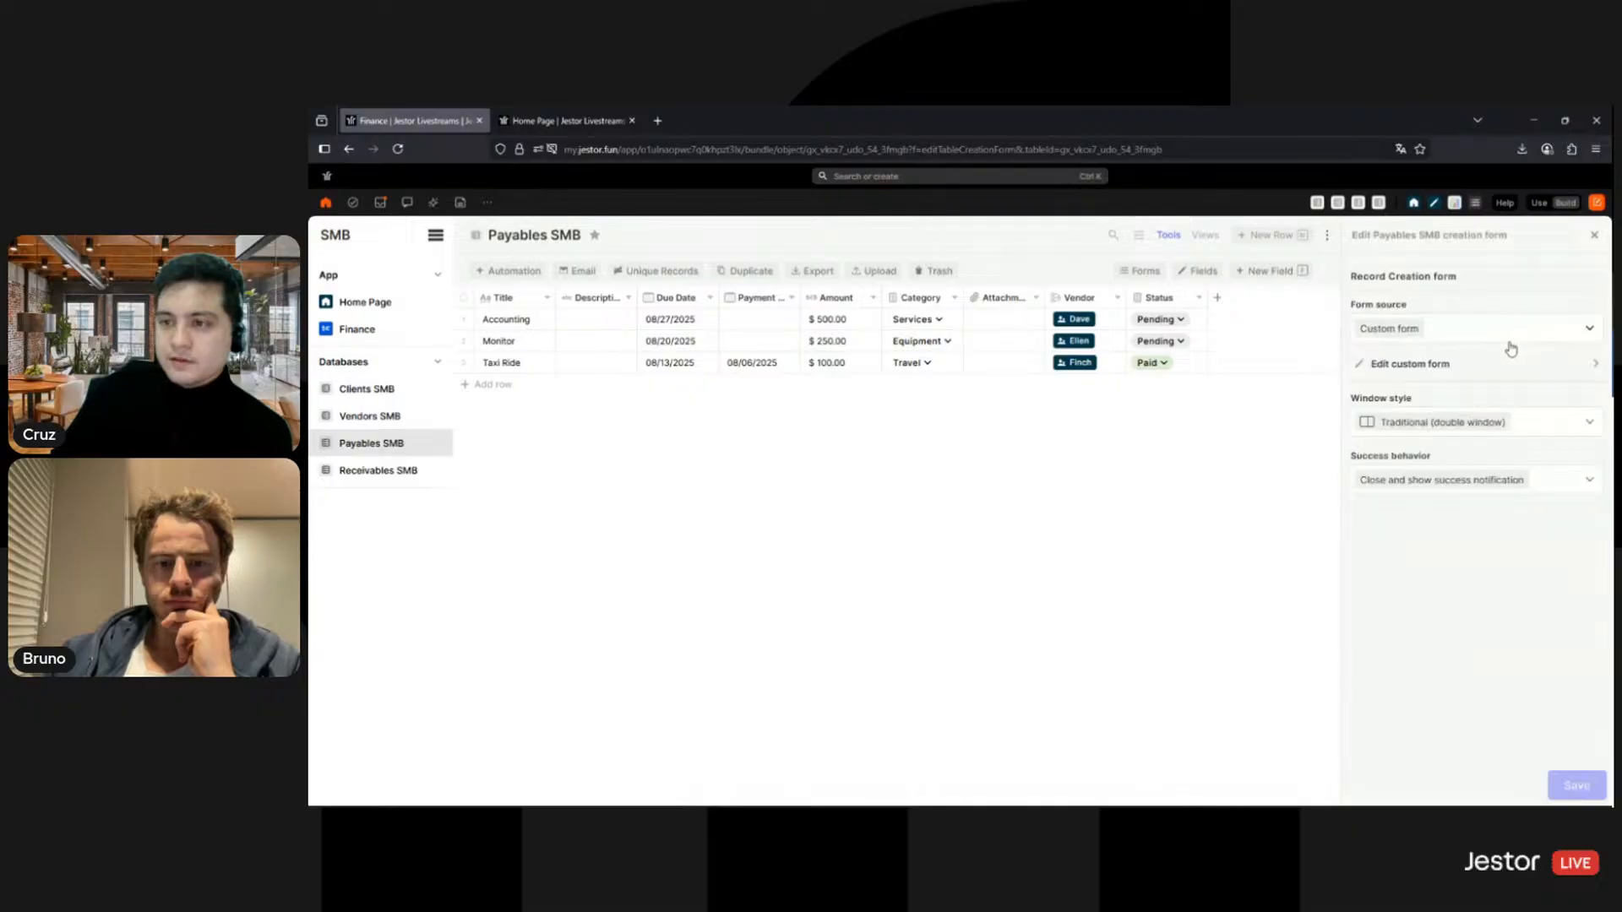
{"action": "left_click", "coordinate": [1547, 419]}
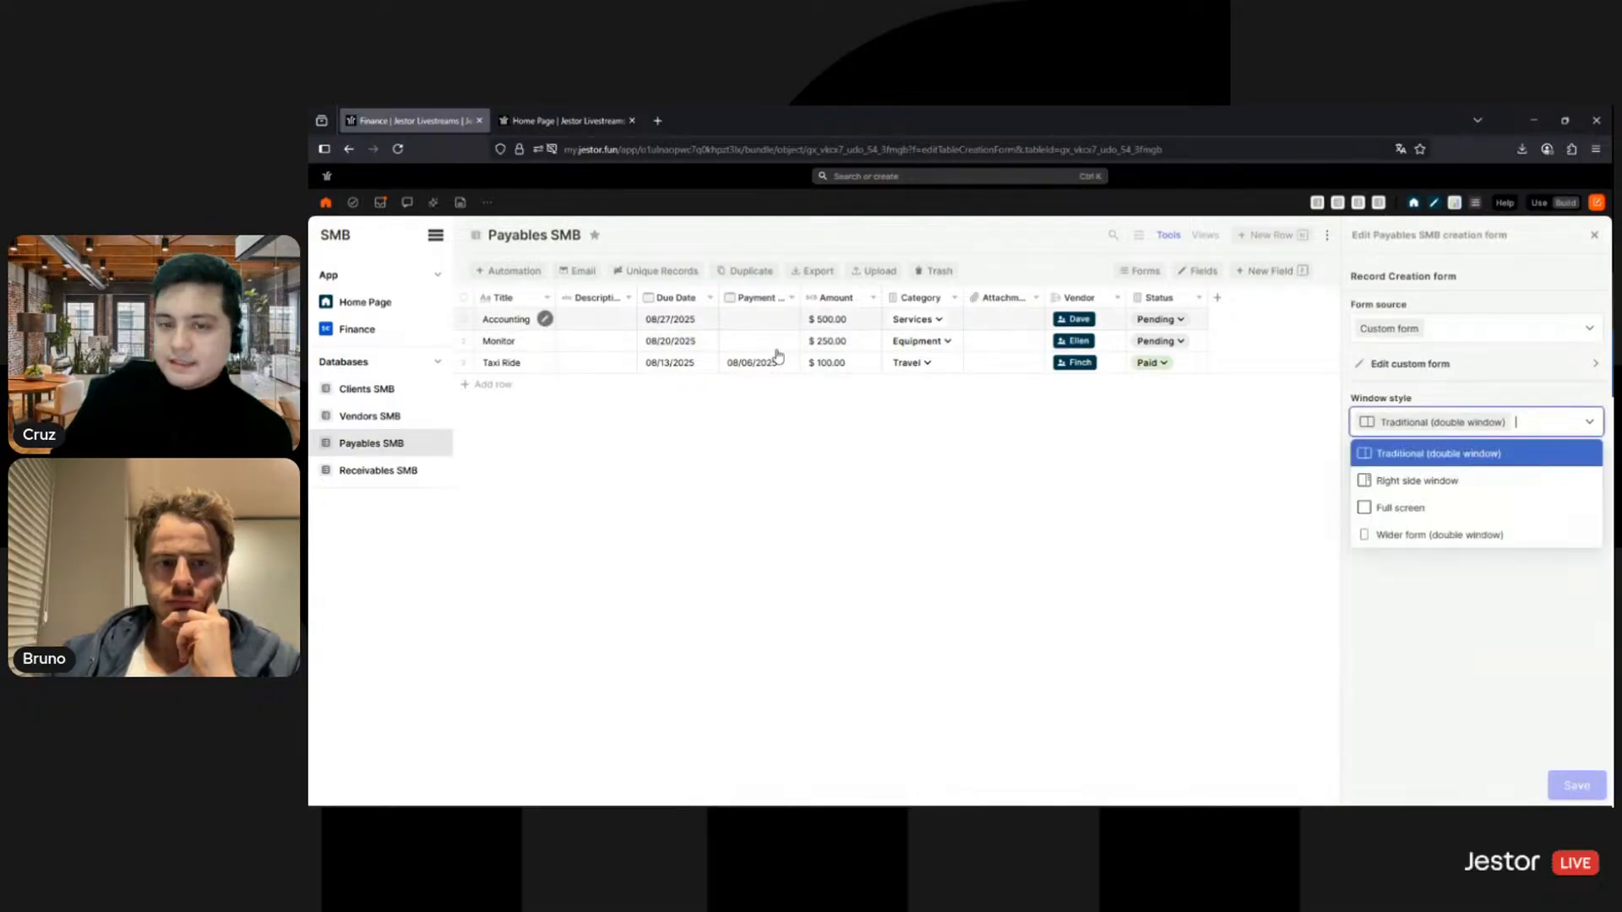
{"action": "left_click", "coordinate": [1409, 481]}
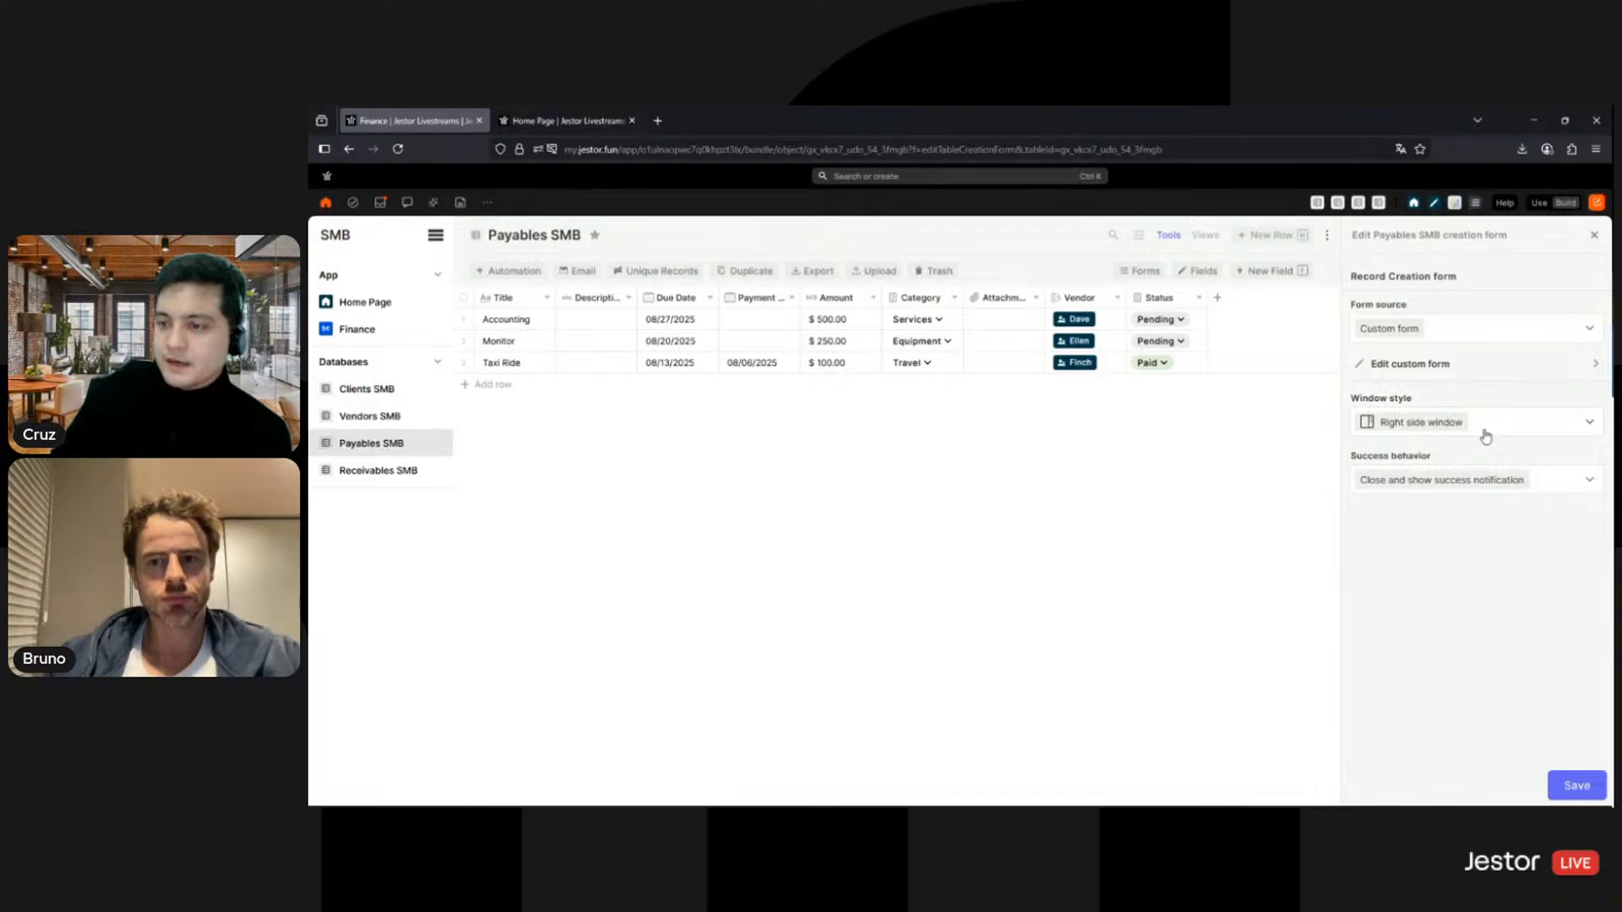
Step: Edit the custom form's title to "New Payable" and its description to "Use this form to submit a new payable"
{"action": "left_click", "coordinate": [1445, 371]}
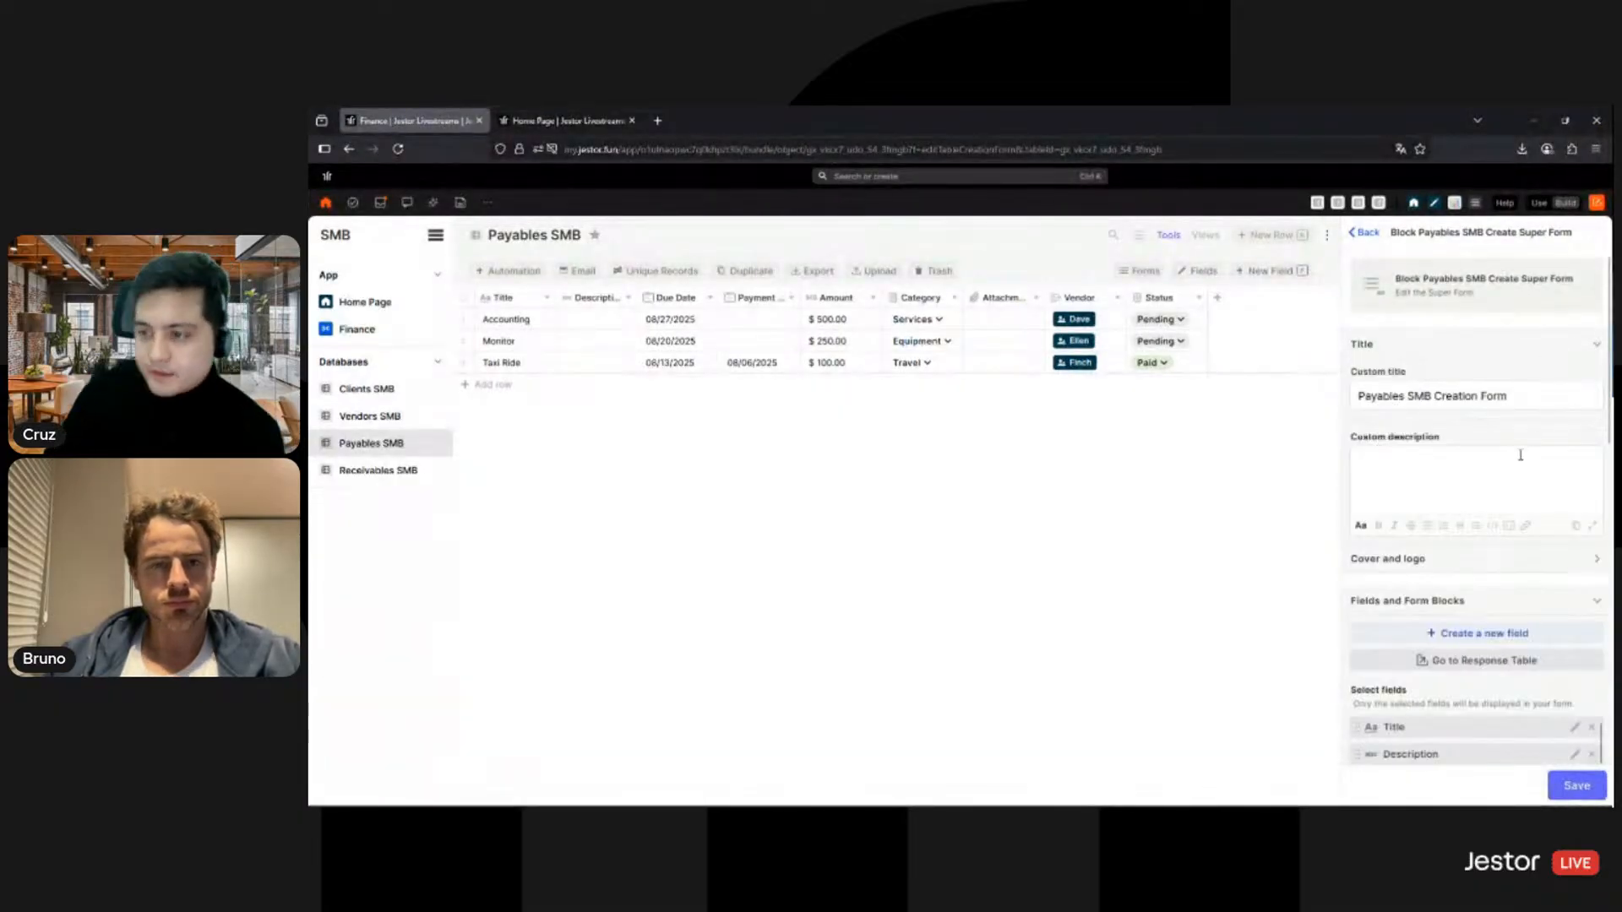
{"action": "triple_click", "coordinate": [1481, 397]}
{"action": "type", "text": "New "}
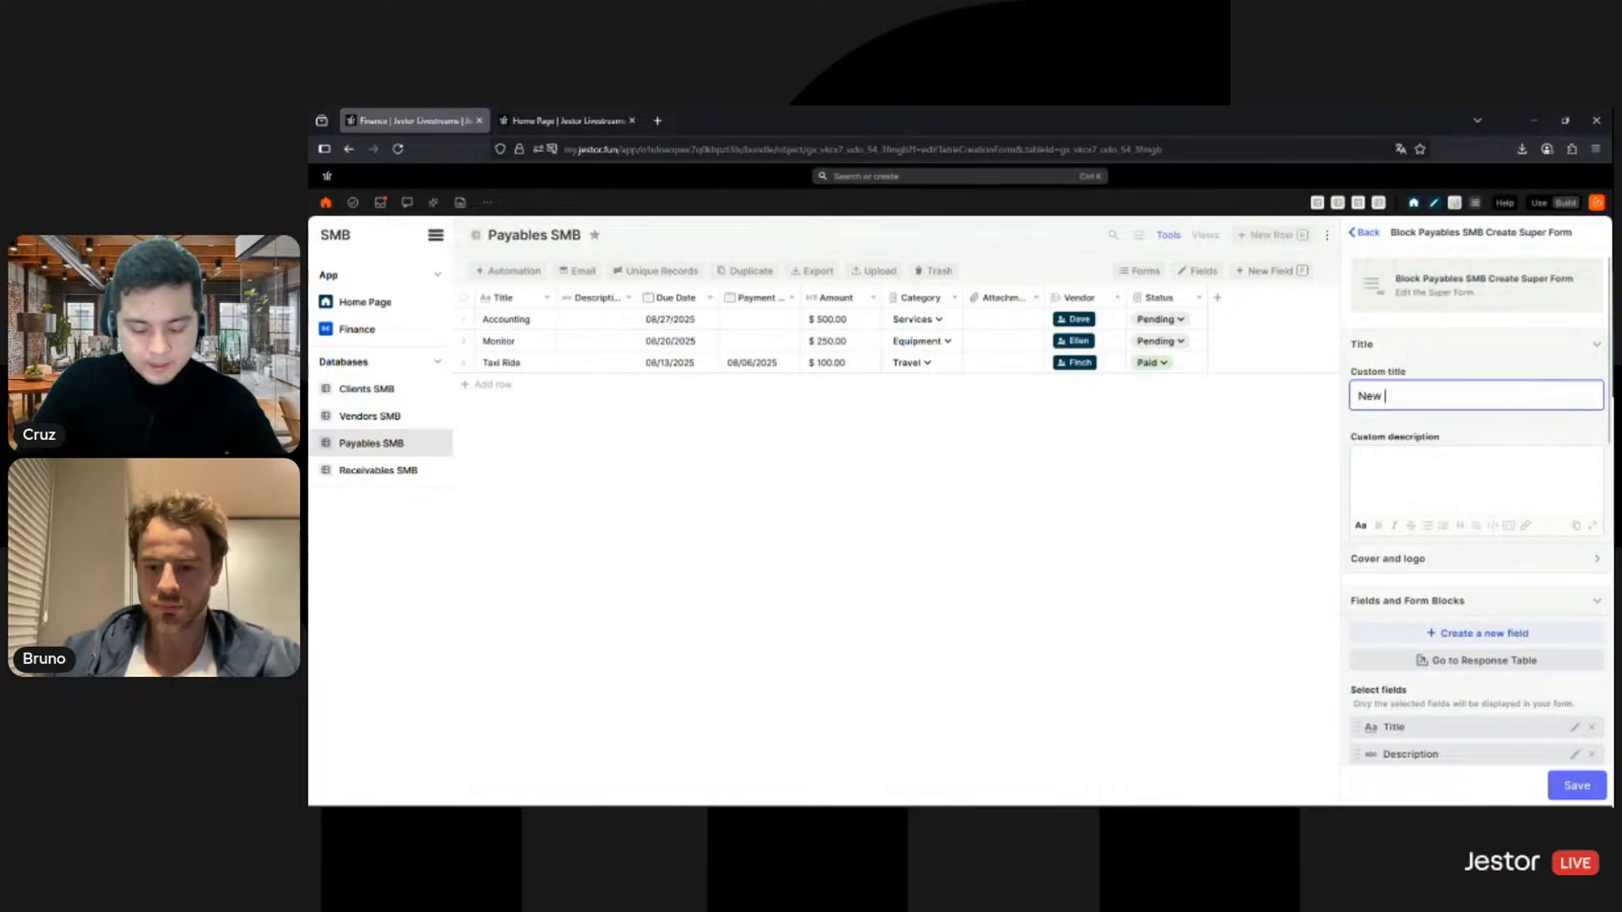
{"action": "type", "text": "Payable"}
{"action": "left_click", "coordinate": [1509, 464]}
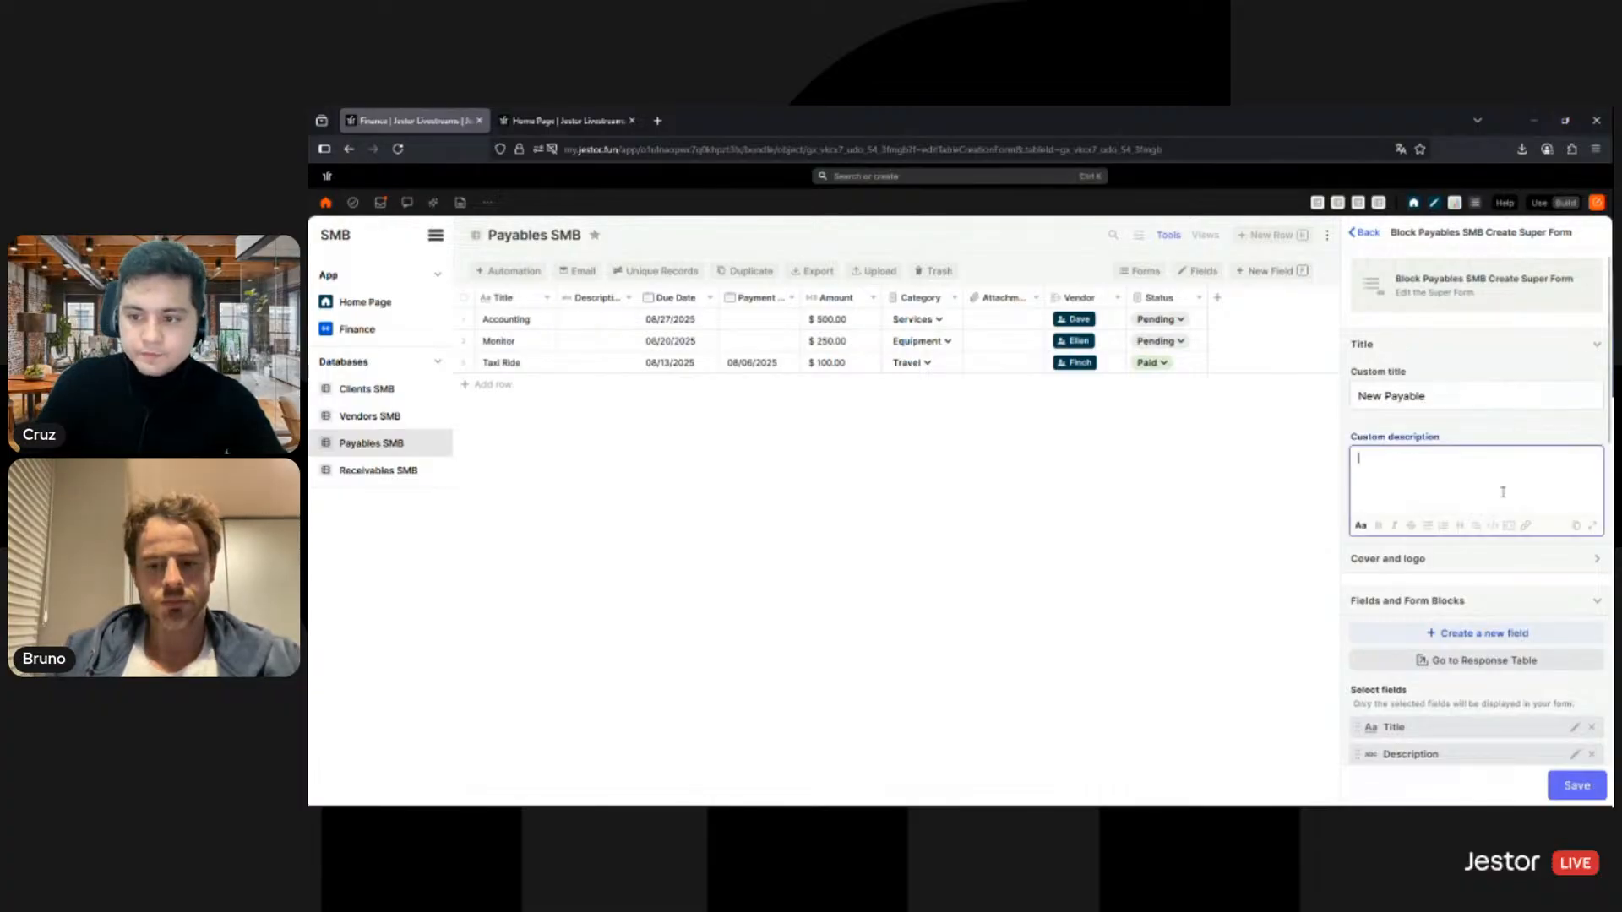
{"action": "type", "text": "Use"}
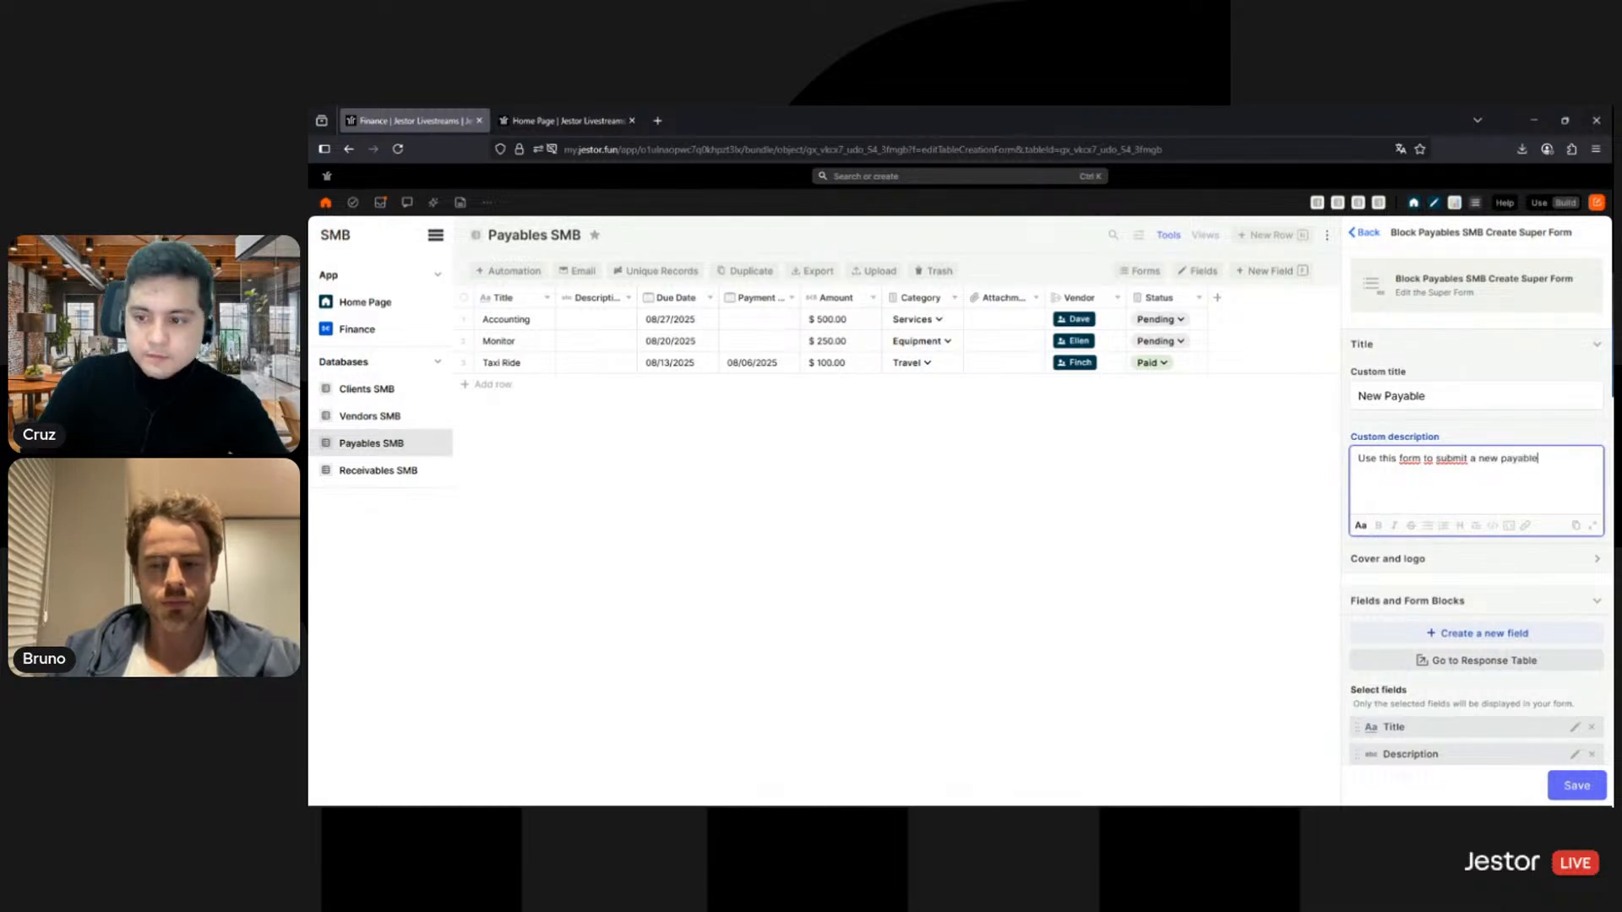
Step: Add an Inline form block and arrange it so it encloses the Due Date and Payment Date fields
{"action": "scroll", "coordinate": [1504, 524], "scroll_direction": "down", "scroll_amount": 3}
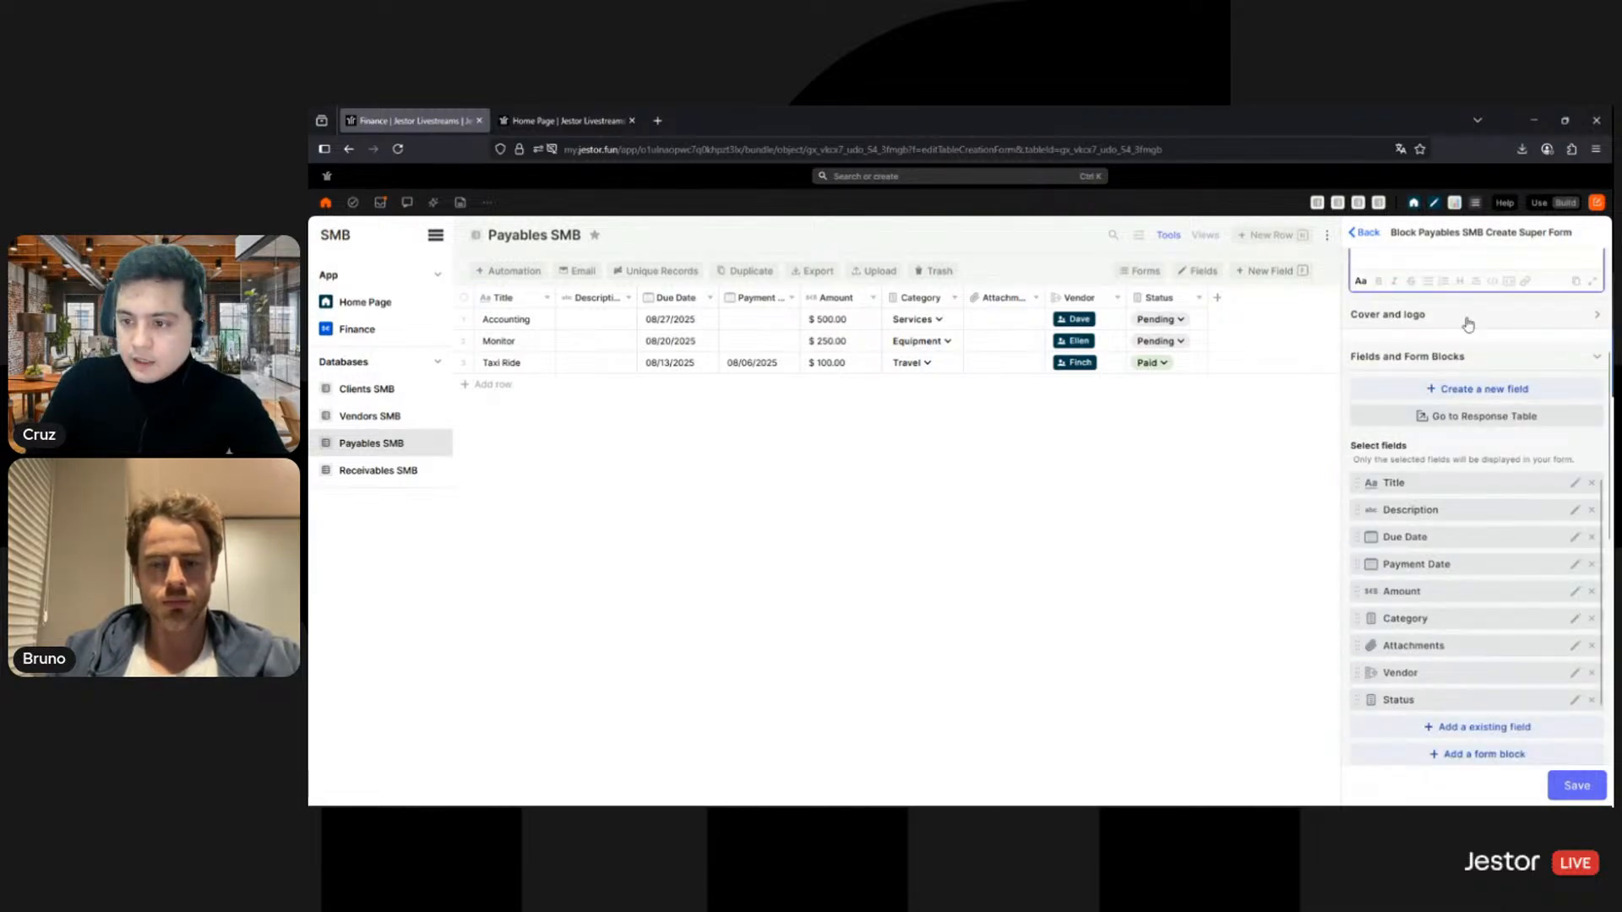
{"action": "scroll", "coordinate": [1512, 384], "scroll_direction": "down", "scroll_amount": 2}
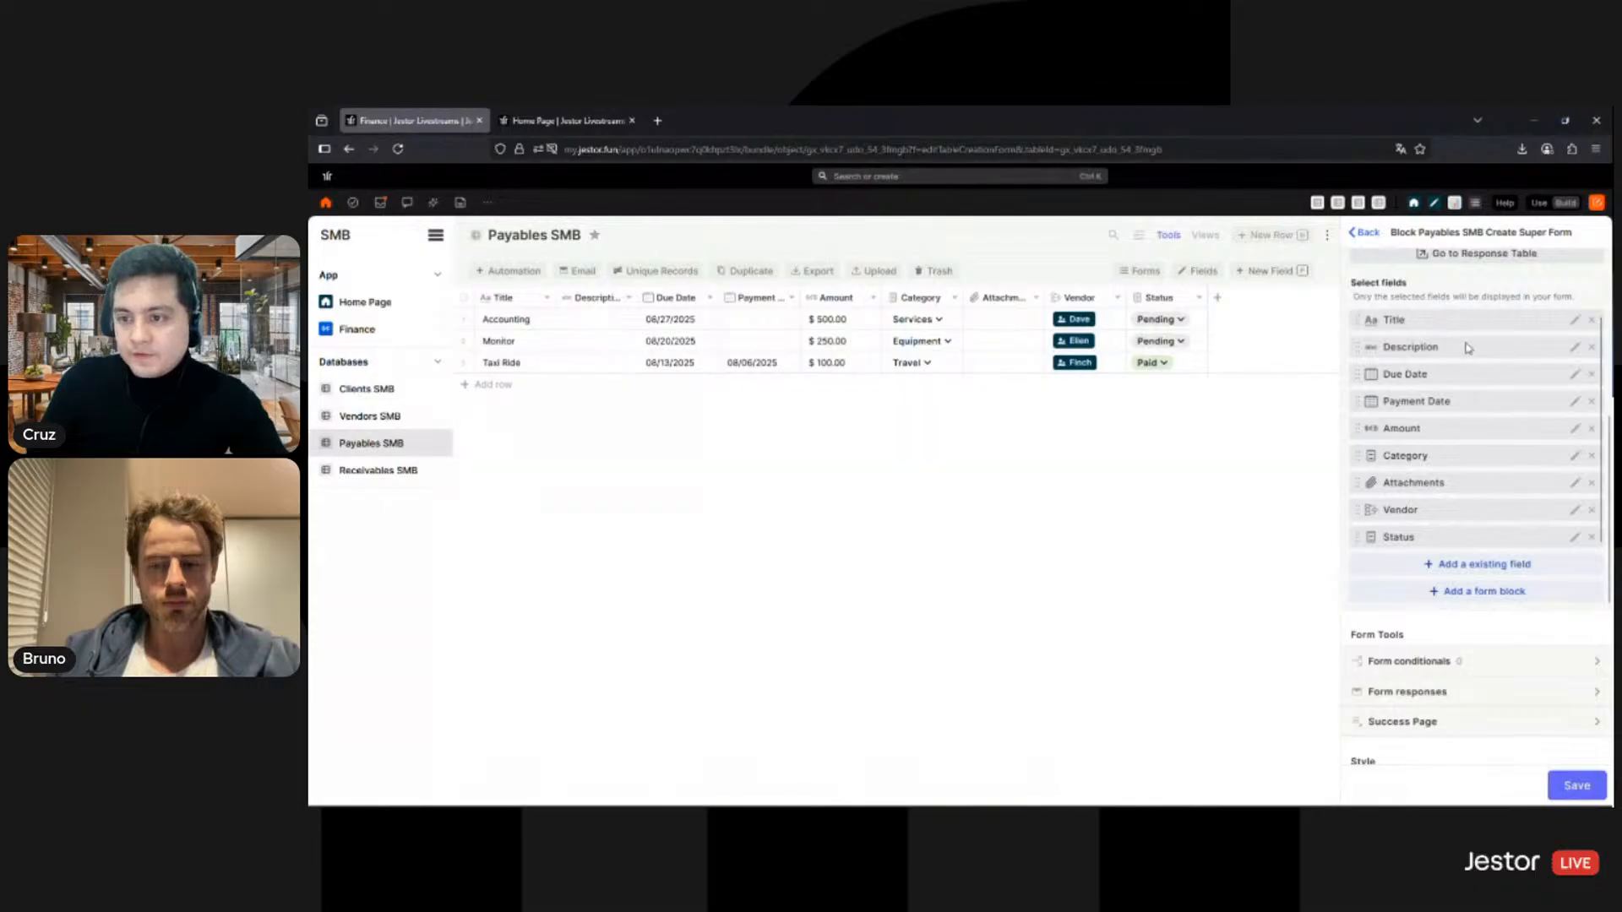
{"action": "left_click", "coordinate": [1499, 595]}
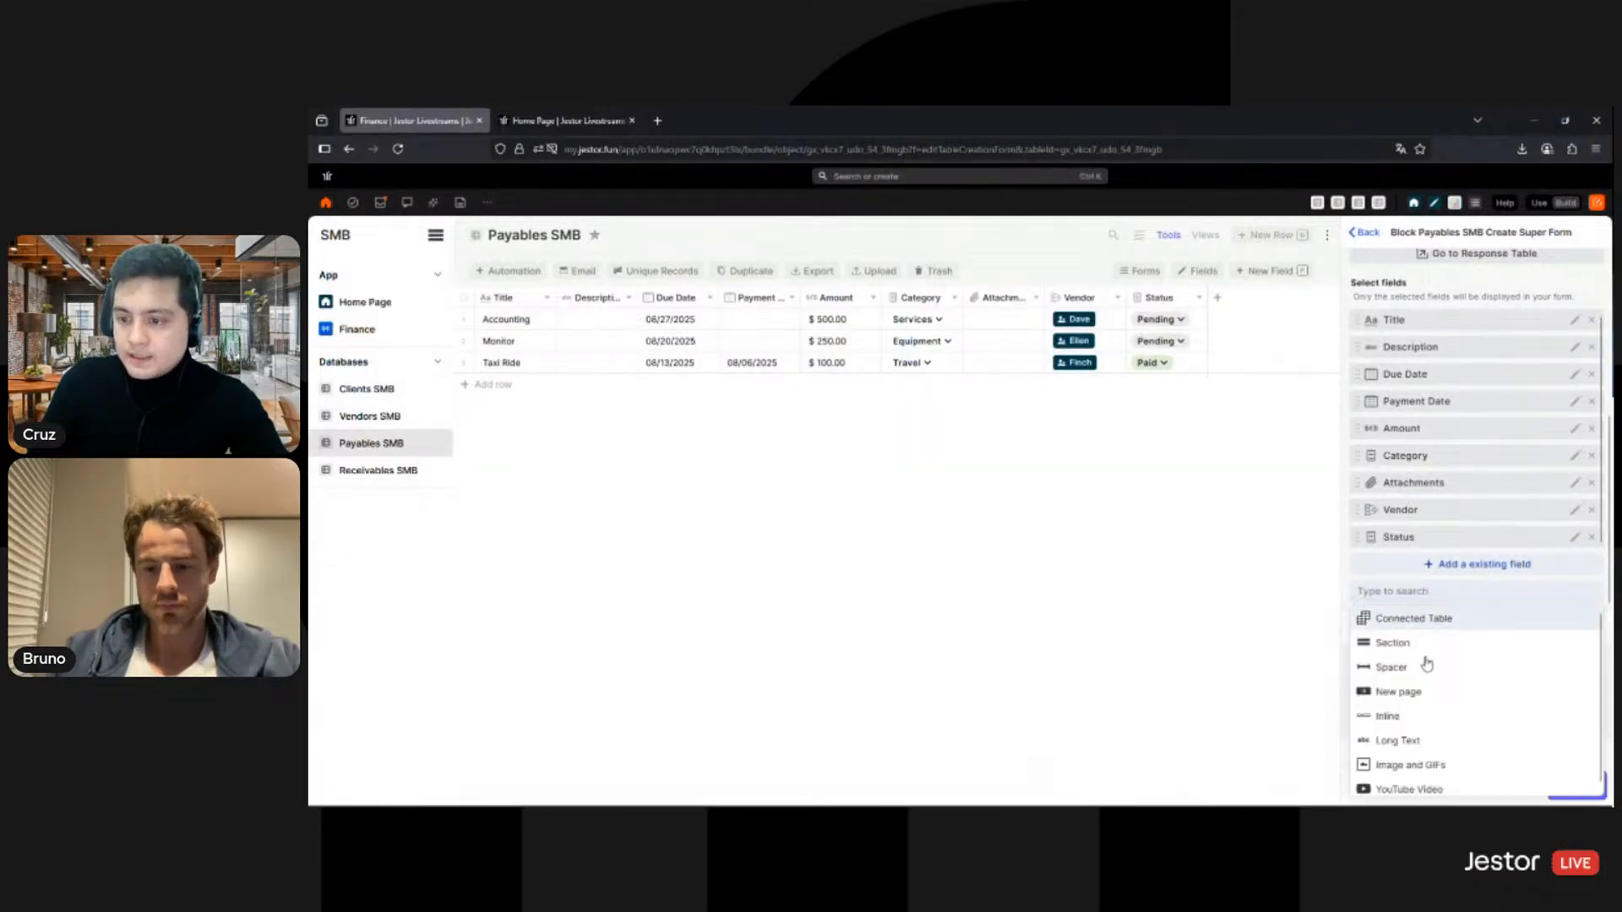
{"action": "left_click", "coordinate": [1413, 716]}
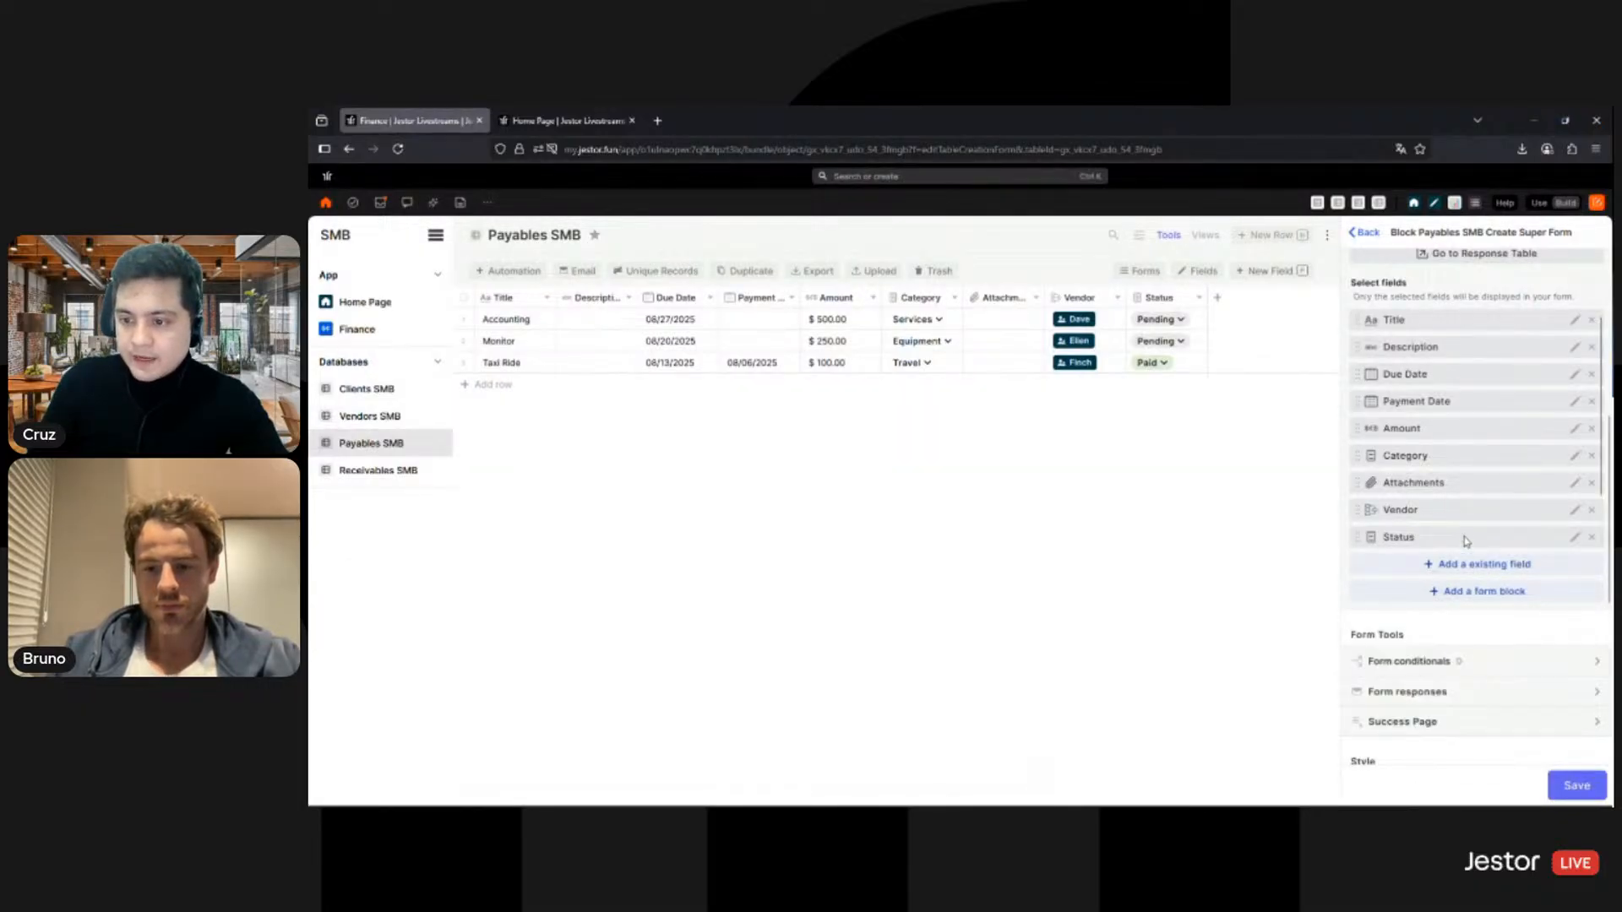
{"action": "scroll", "coordinate": [1449, 588], "scroll_direction": "up", "scroll_amount": 3}
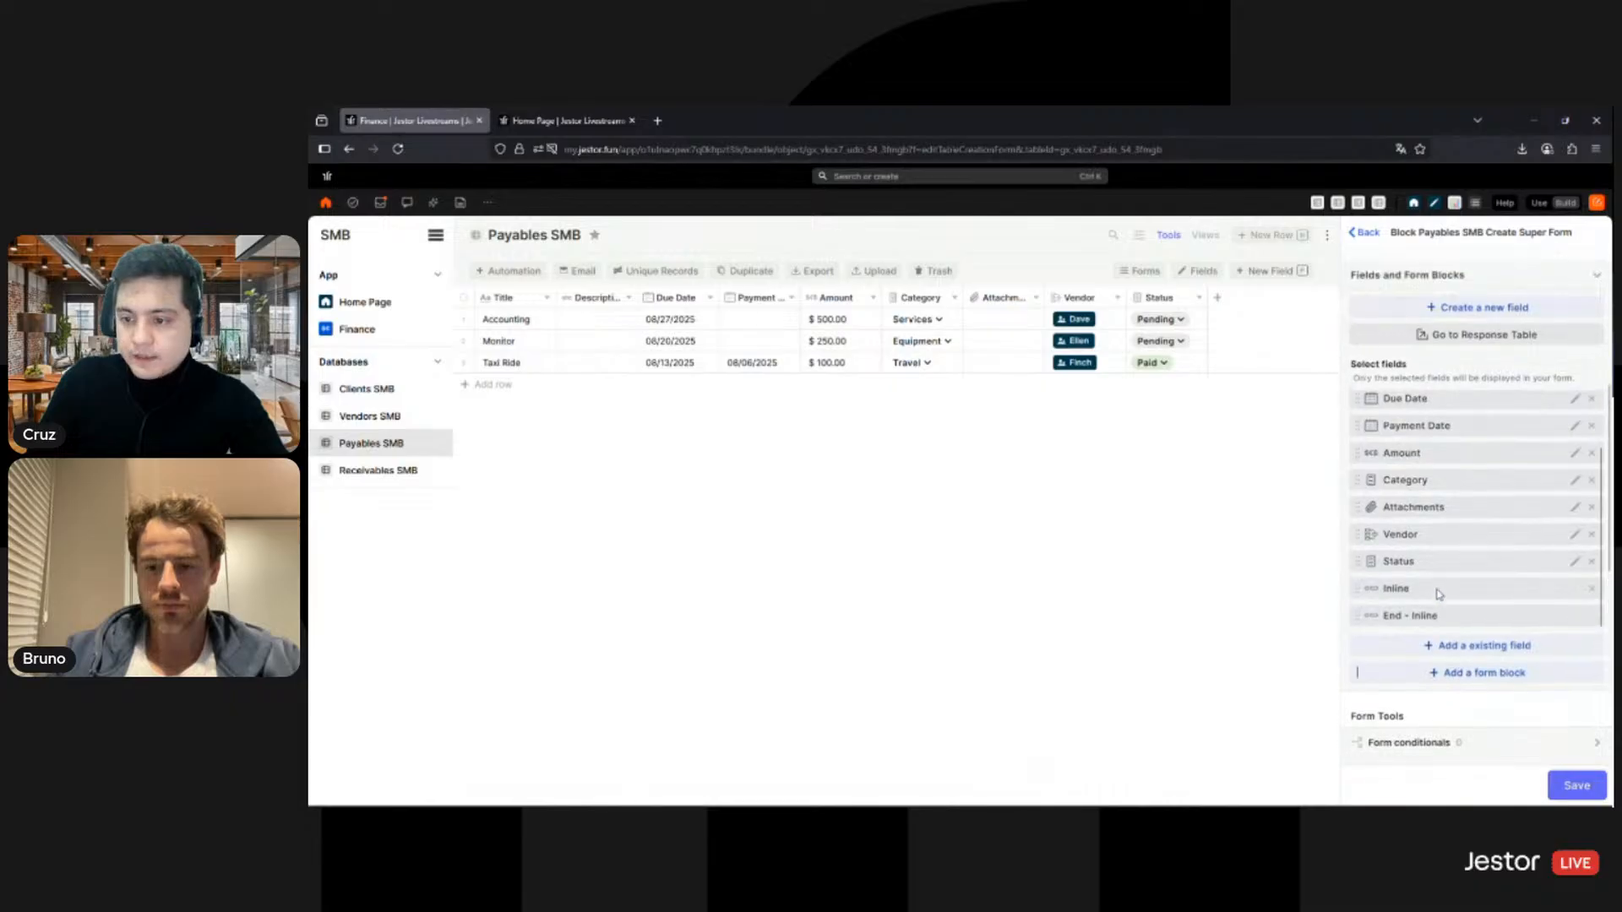
{"action": "left_click_drag", "start_coordinate": [1440, 594], "coordinate": [1441, 438]}
{"action": "scroll", "coordinate": [1427, 591], "scroll_direction": "down", "scroll_amount": 1}
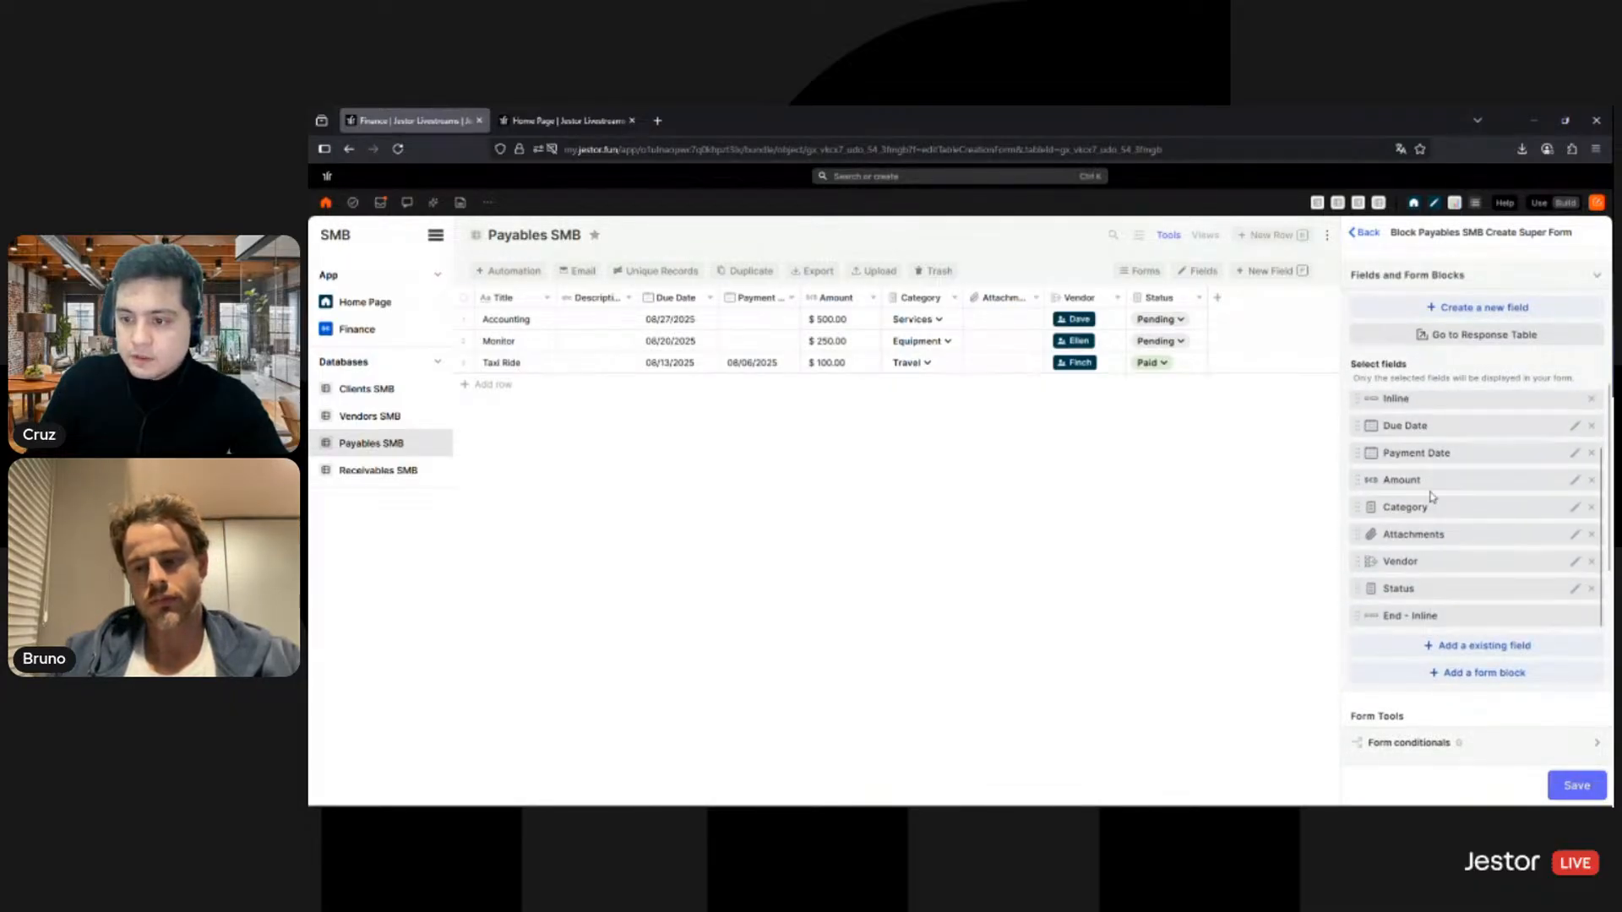
{"action": "left_click_drag", "start_coordinate": [1428, 615], "coordinate": [1449, 461]}
Step: Move the Vendor field directly below Category and add a second Inline form block that encloses Category and Vendor
{"action": "scroll", "coordinate": [1446, 541], "scroll_direction": "down", "scroll_amount": 1}
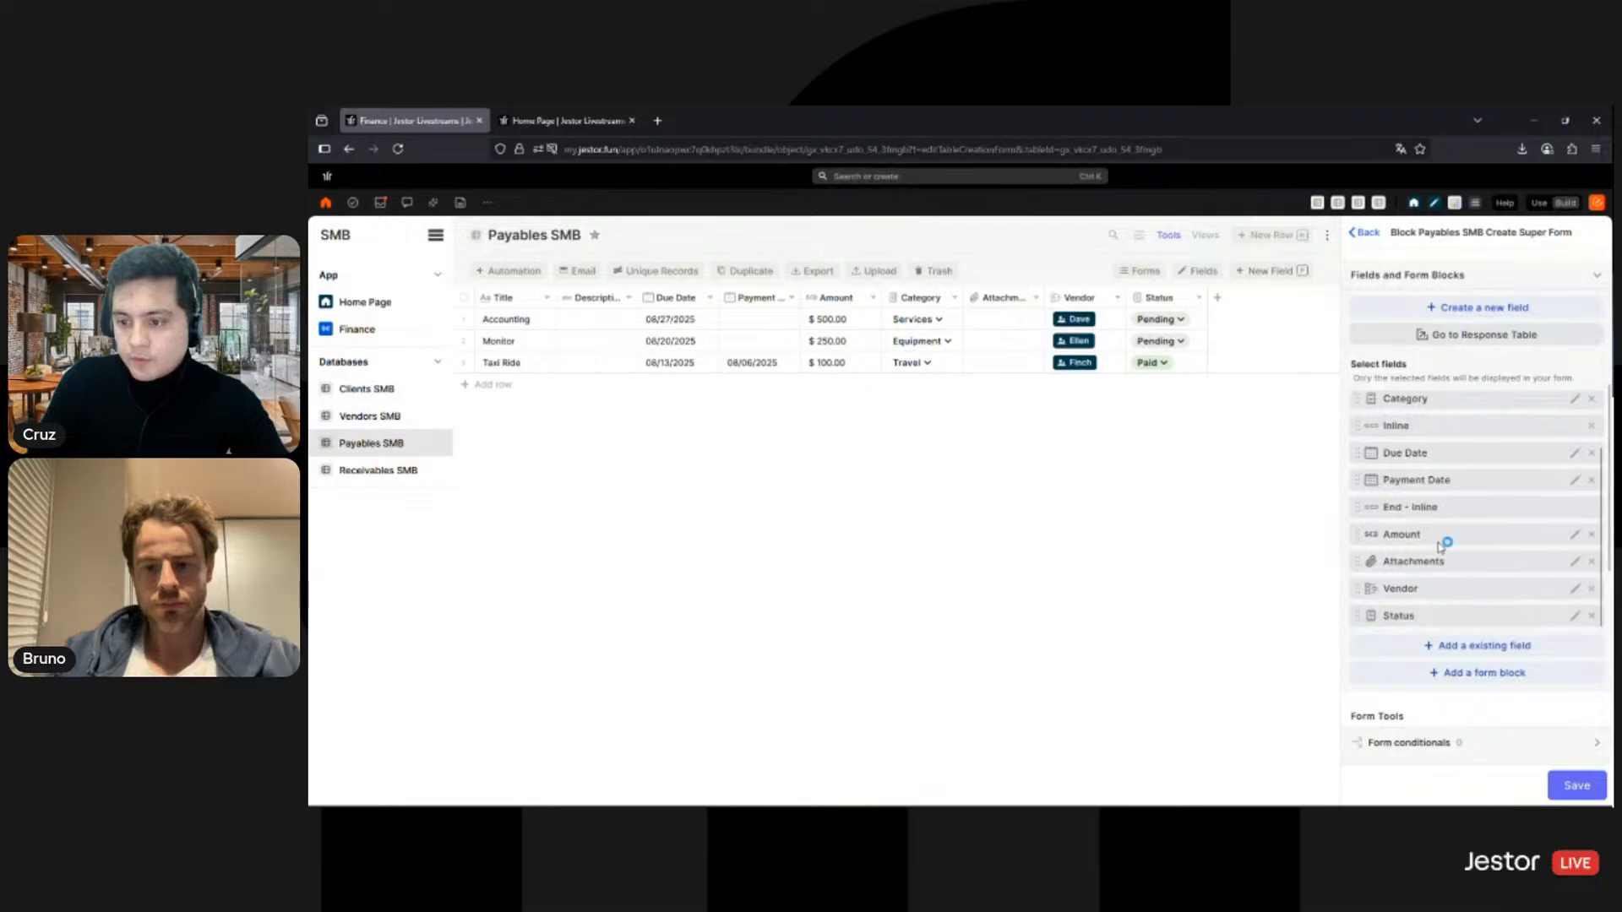
{"action": "left_click_drag", "start_coordinate": [1433, 587], "coordinate": [1440, 433]}
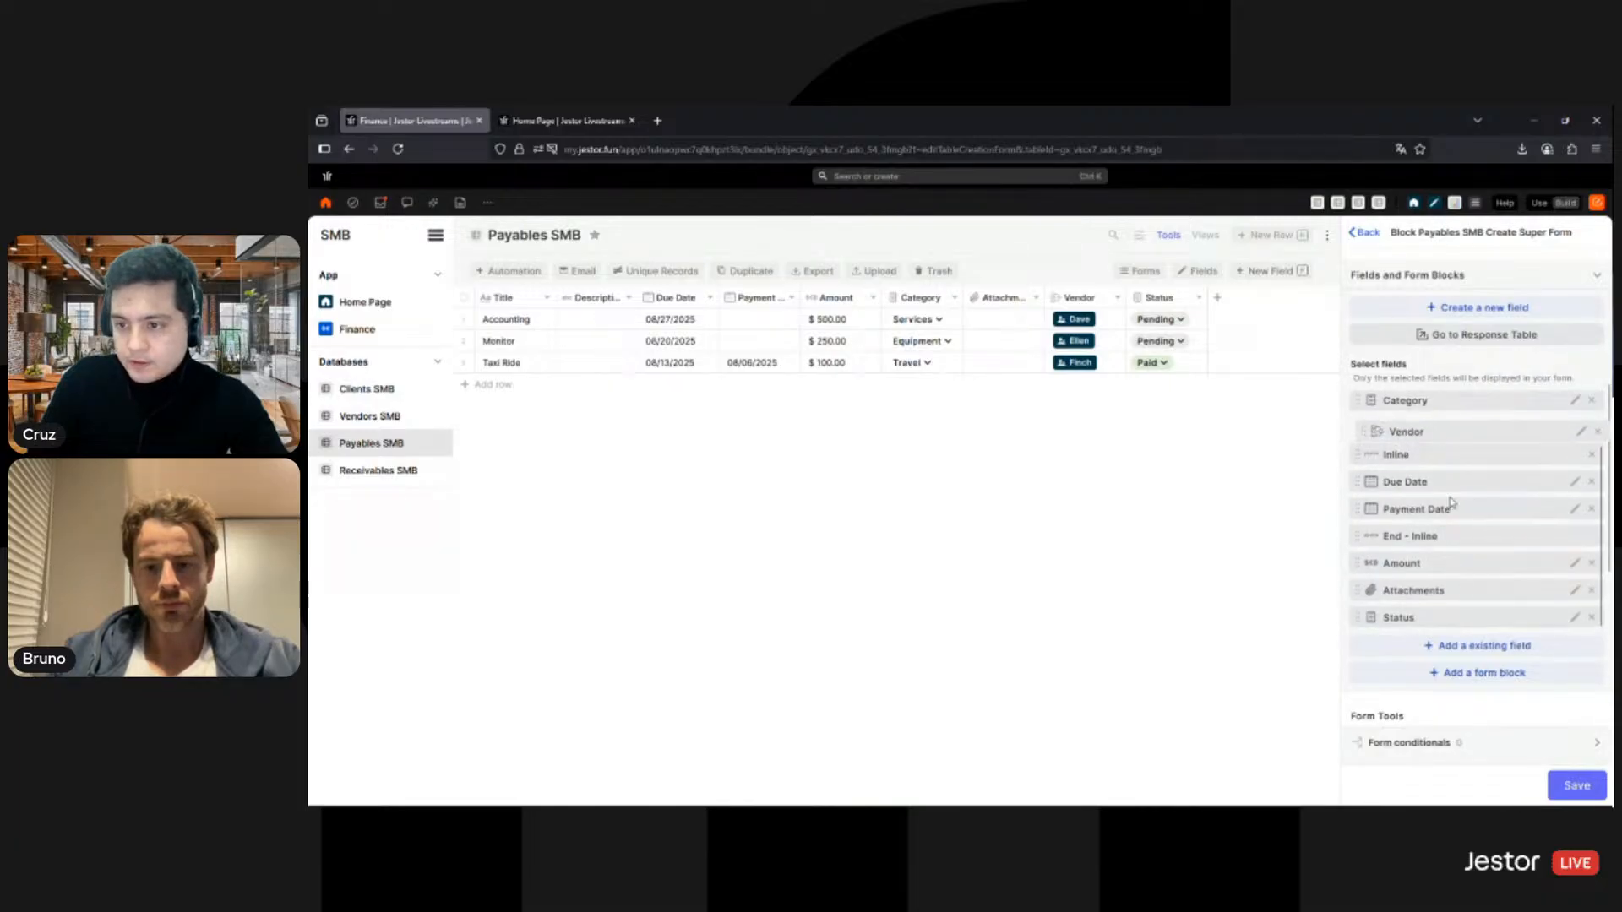
{"action": "left_click", "coordinate": [1501, 673]}
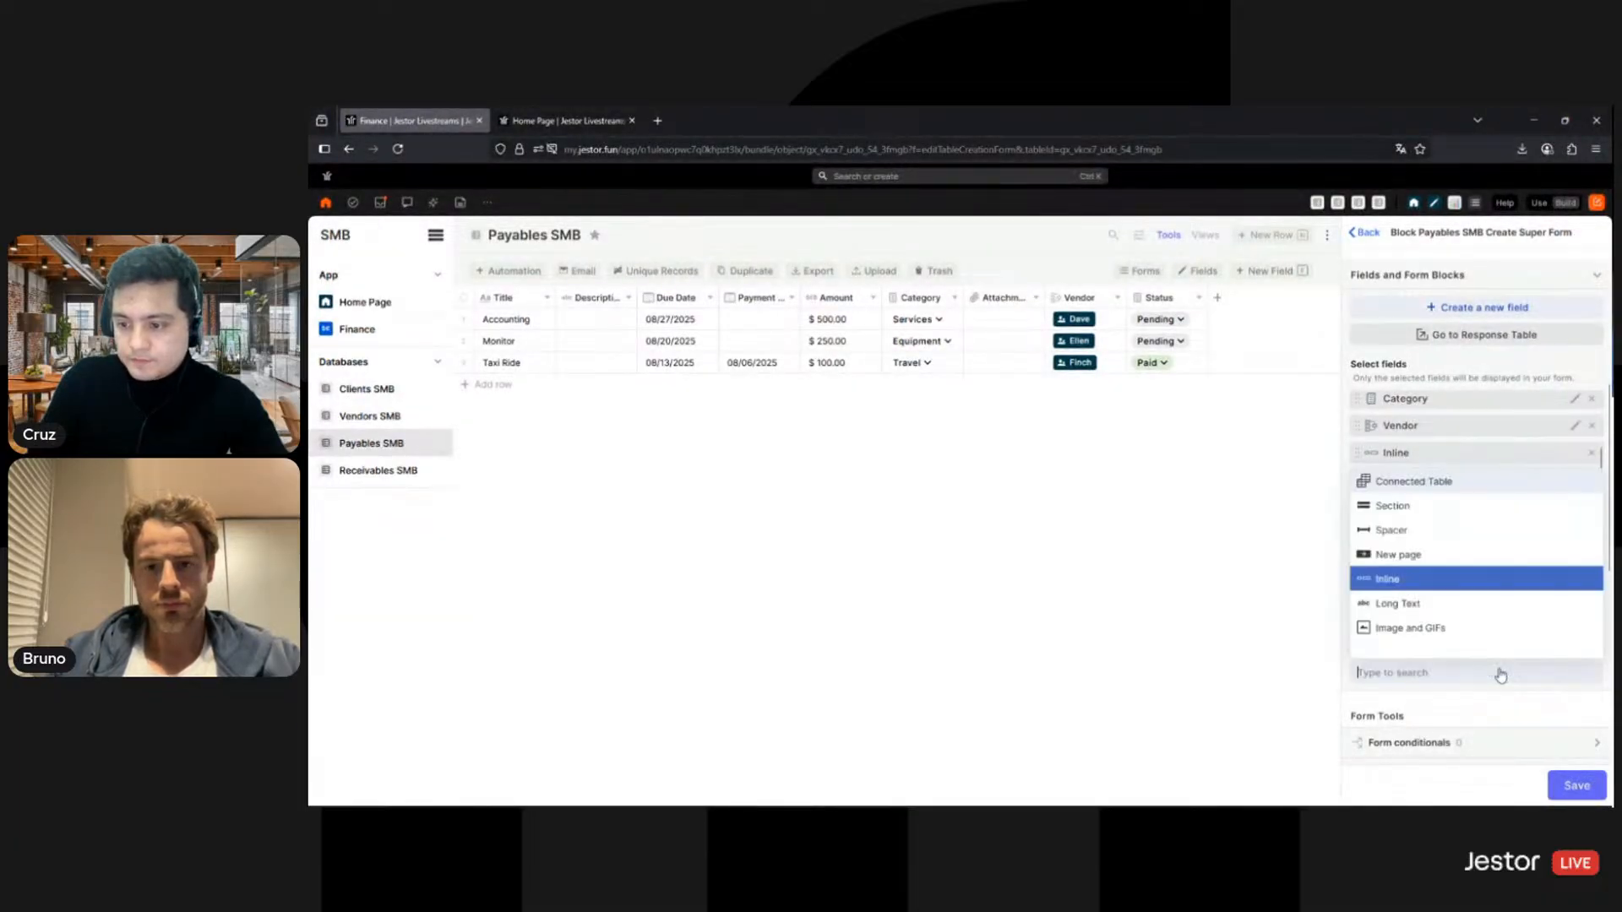
{"action": "left_click", "coordinate": [1455, 575]}
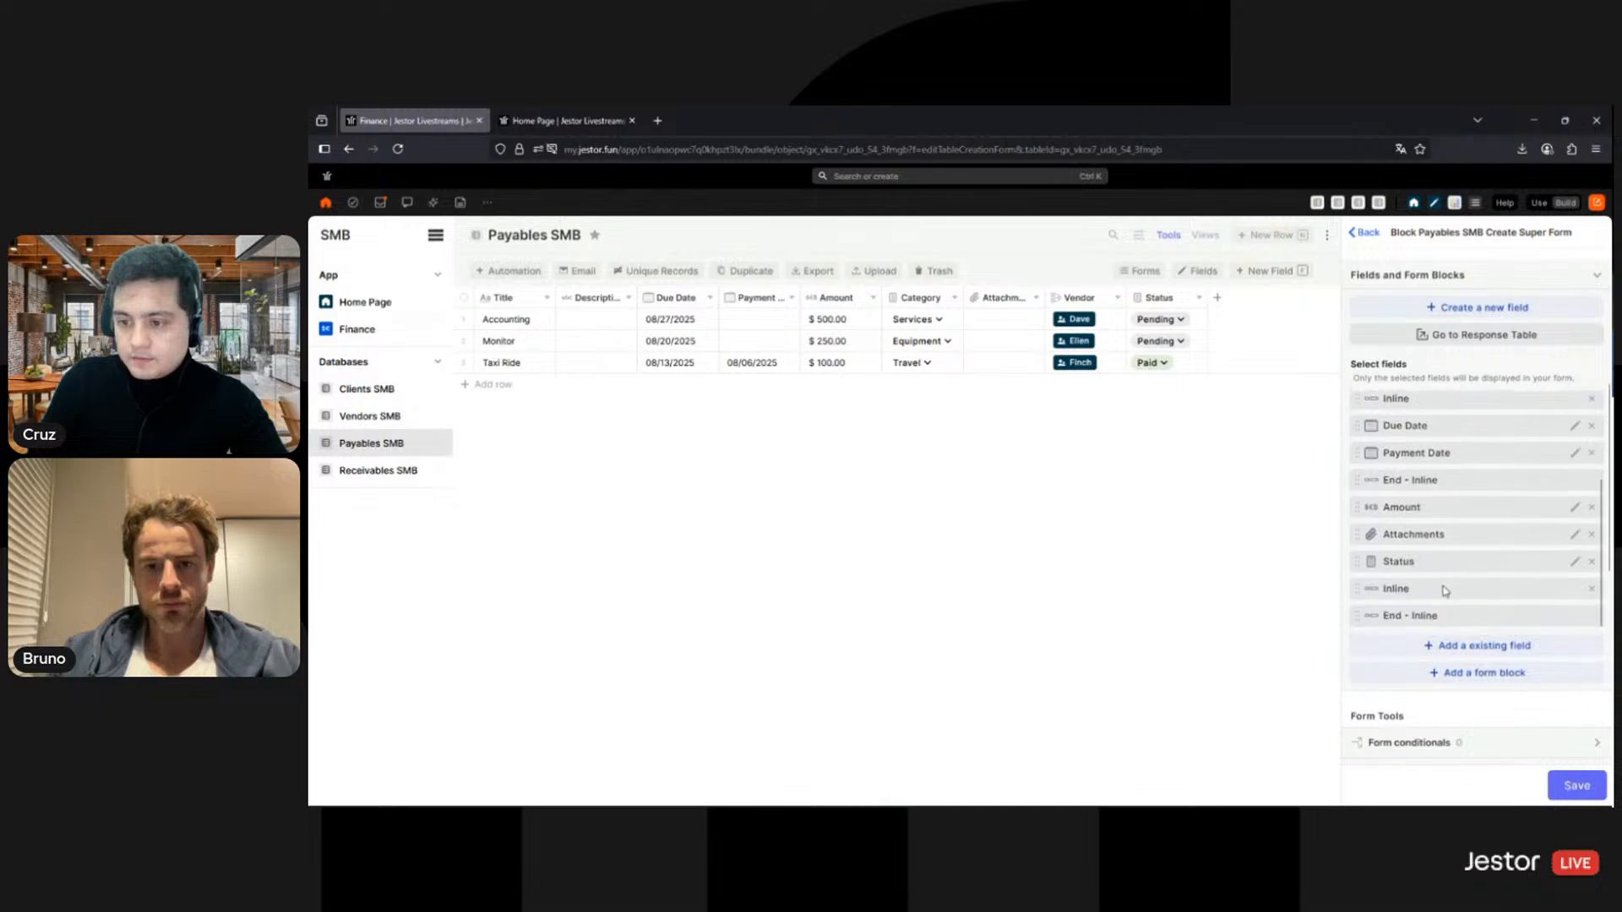
{"action": "left_click_drag", "start_coordinate": [1445, 591], "coordinate": [1444, 427]}
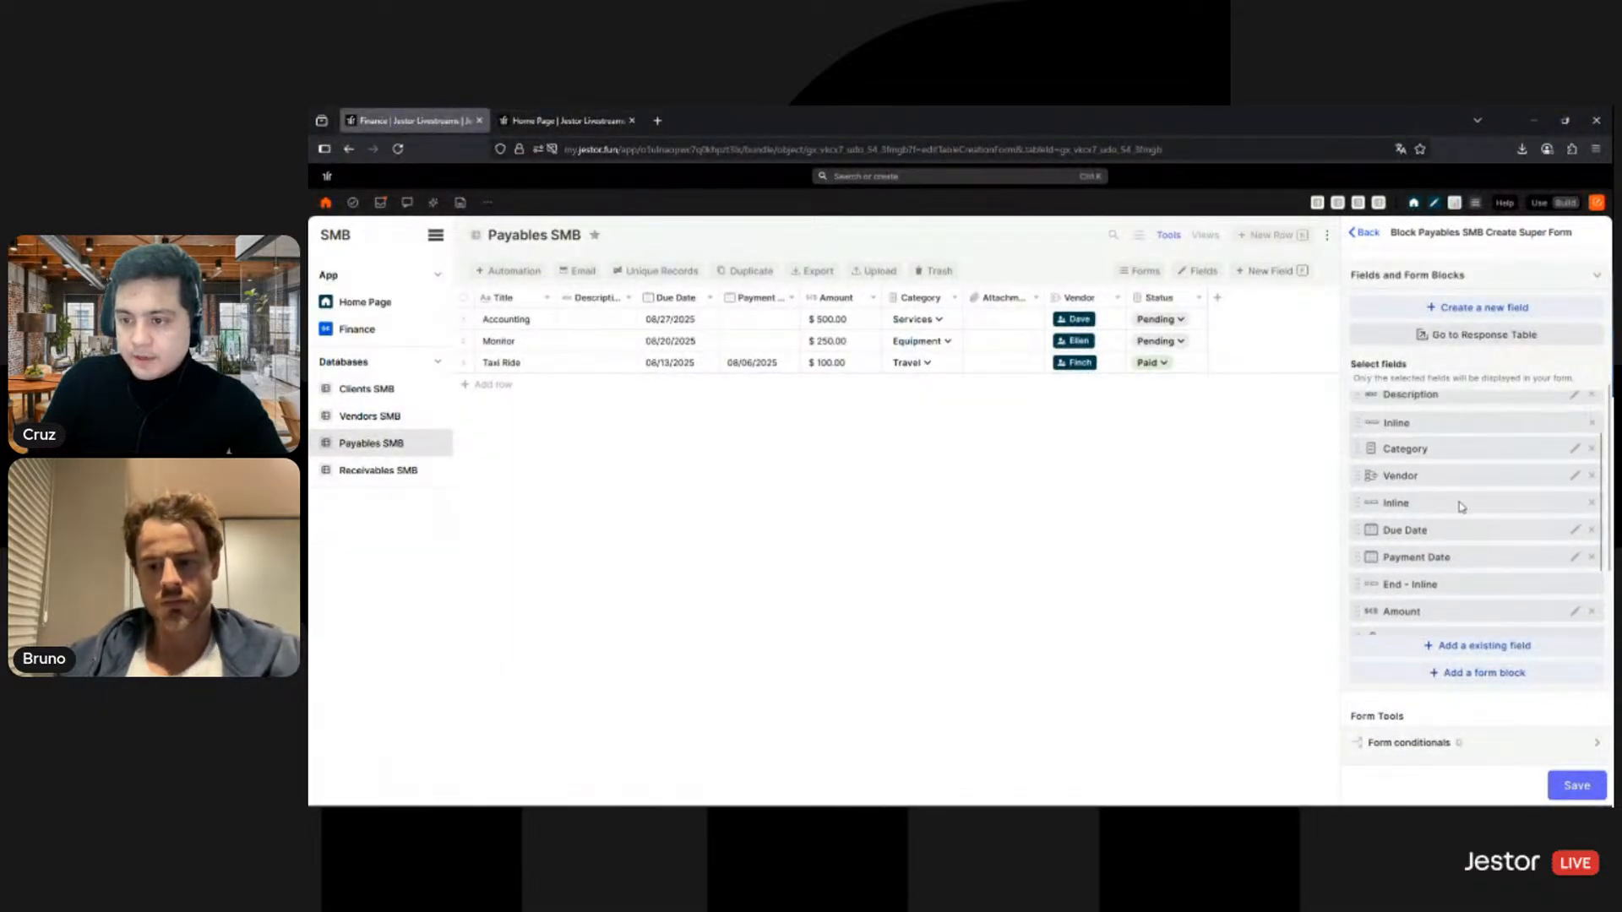
{"action": "scroll", "coordinate": [1461, 540], "scroll_direction": "down", "scroll_amount": 1}
{"action": "left_click_drag", "start_coordinate": [1440, 616], "coordinate": [1458, 438]}
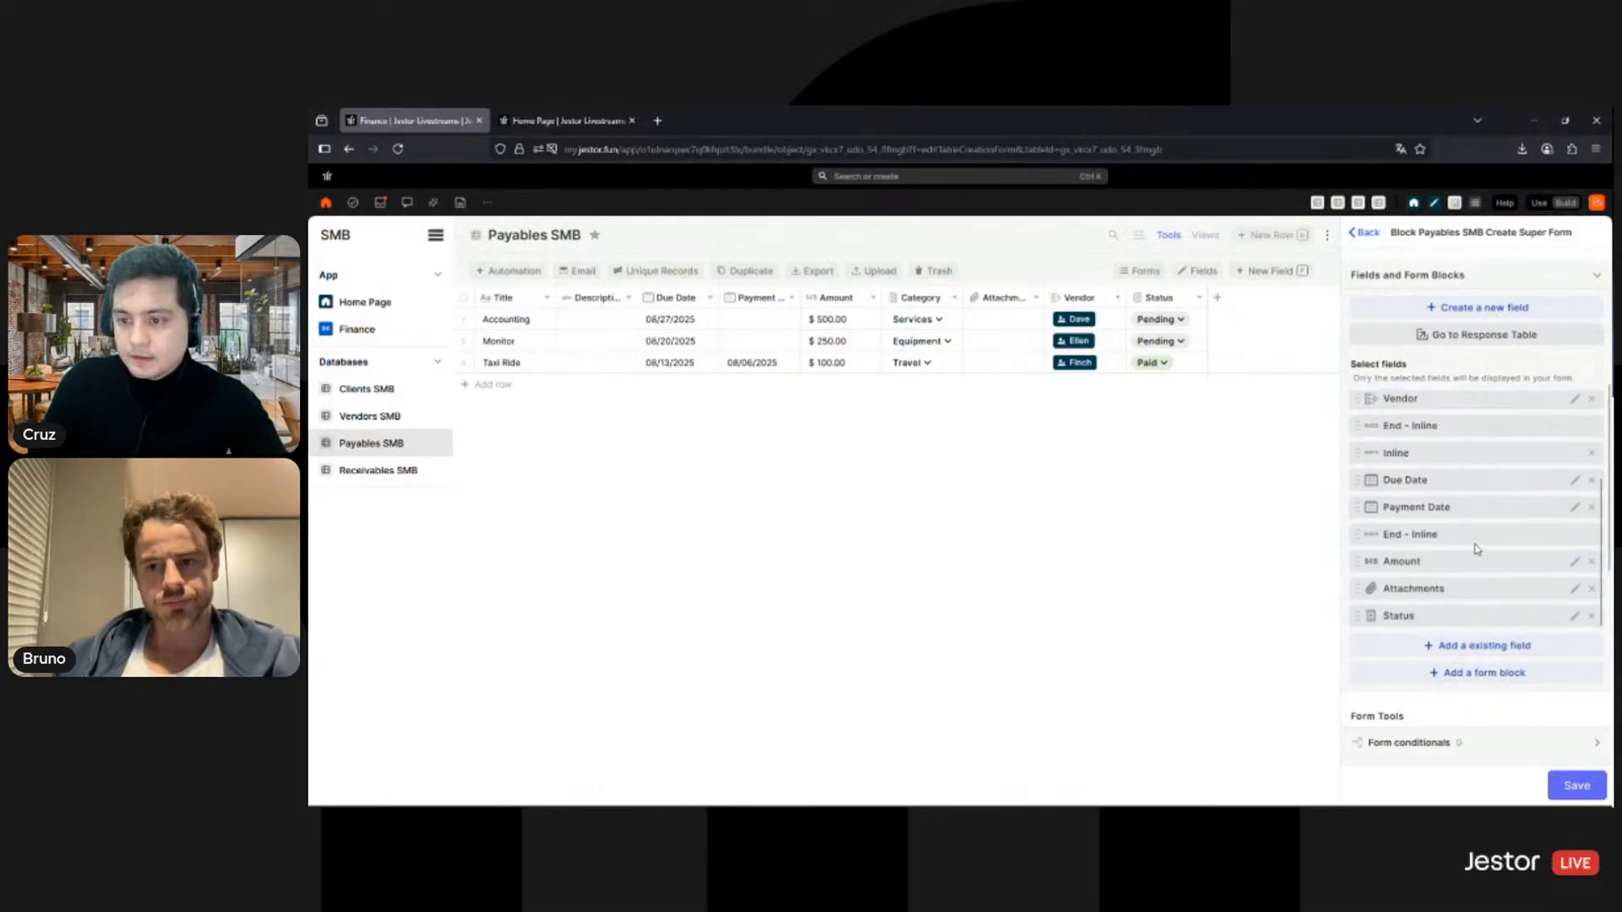
Step: Set the Status field in the custom form to be viewed as Button like and save the field
{"action": "left_click", "coordinate": [1577, 617]}
{"action": "left_click", "coordinate": [1446, 531]}
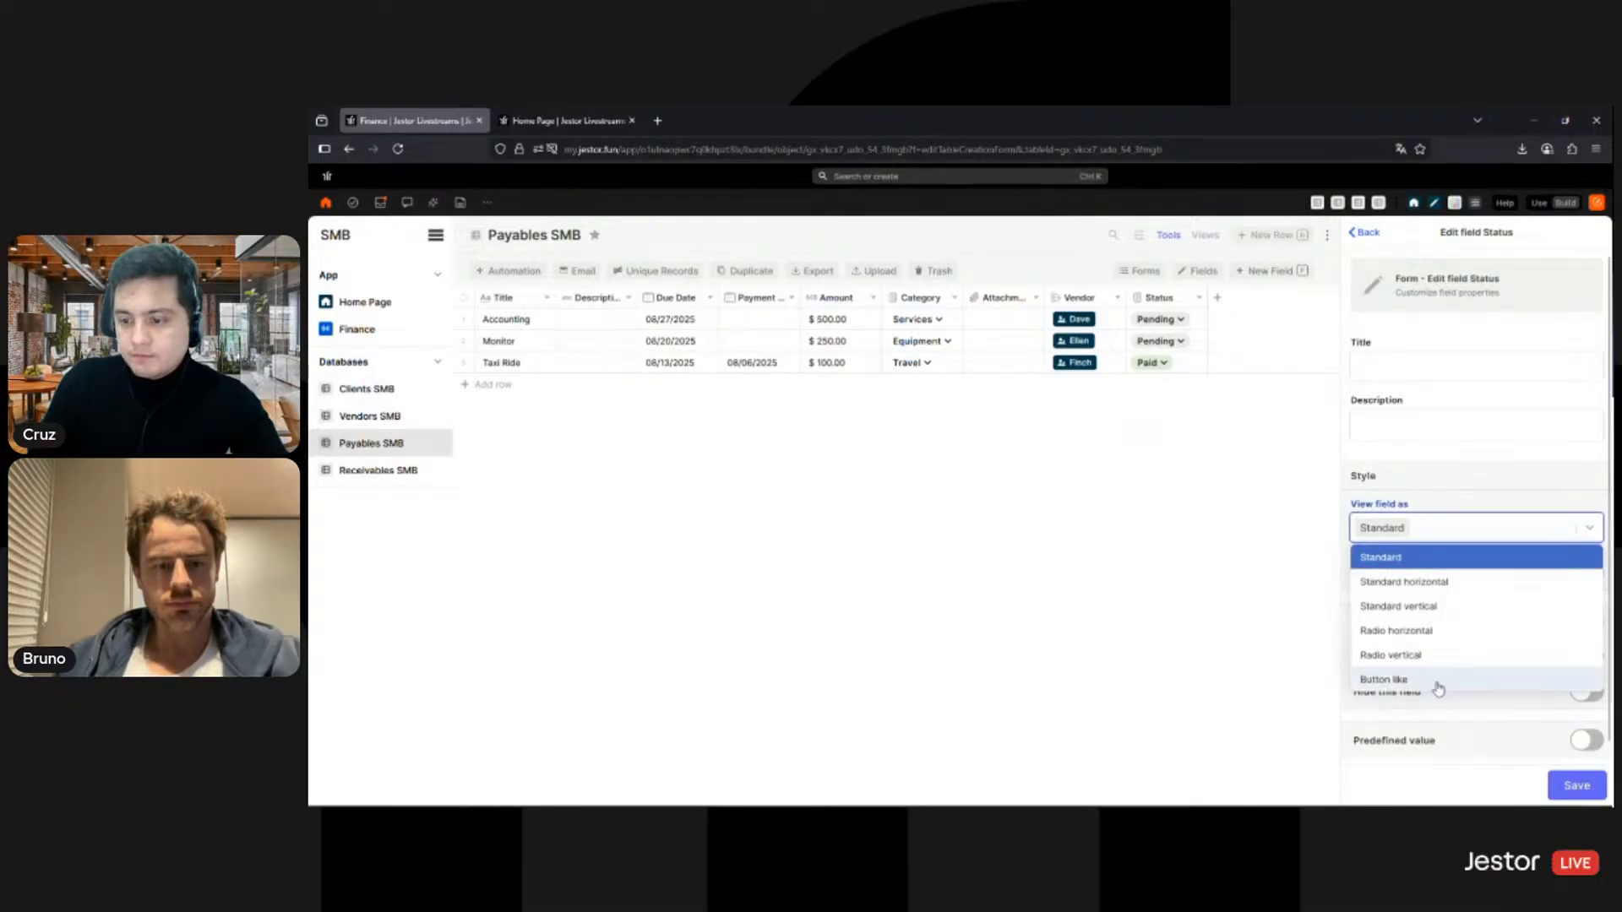
{"action": "left_click", "coordinate": [1438, 682]}
{"action": "left_click", "coordinate": [1568, 785]}
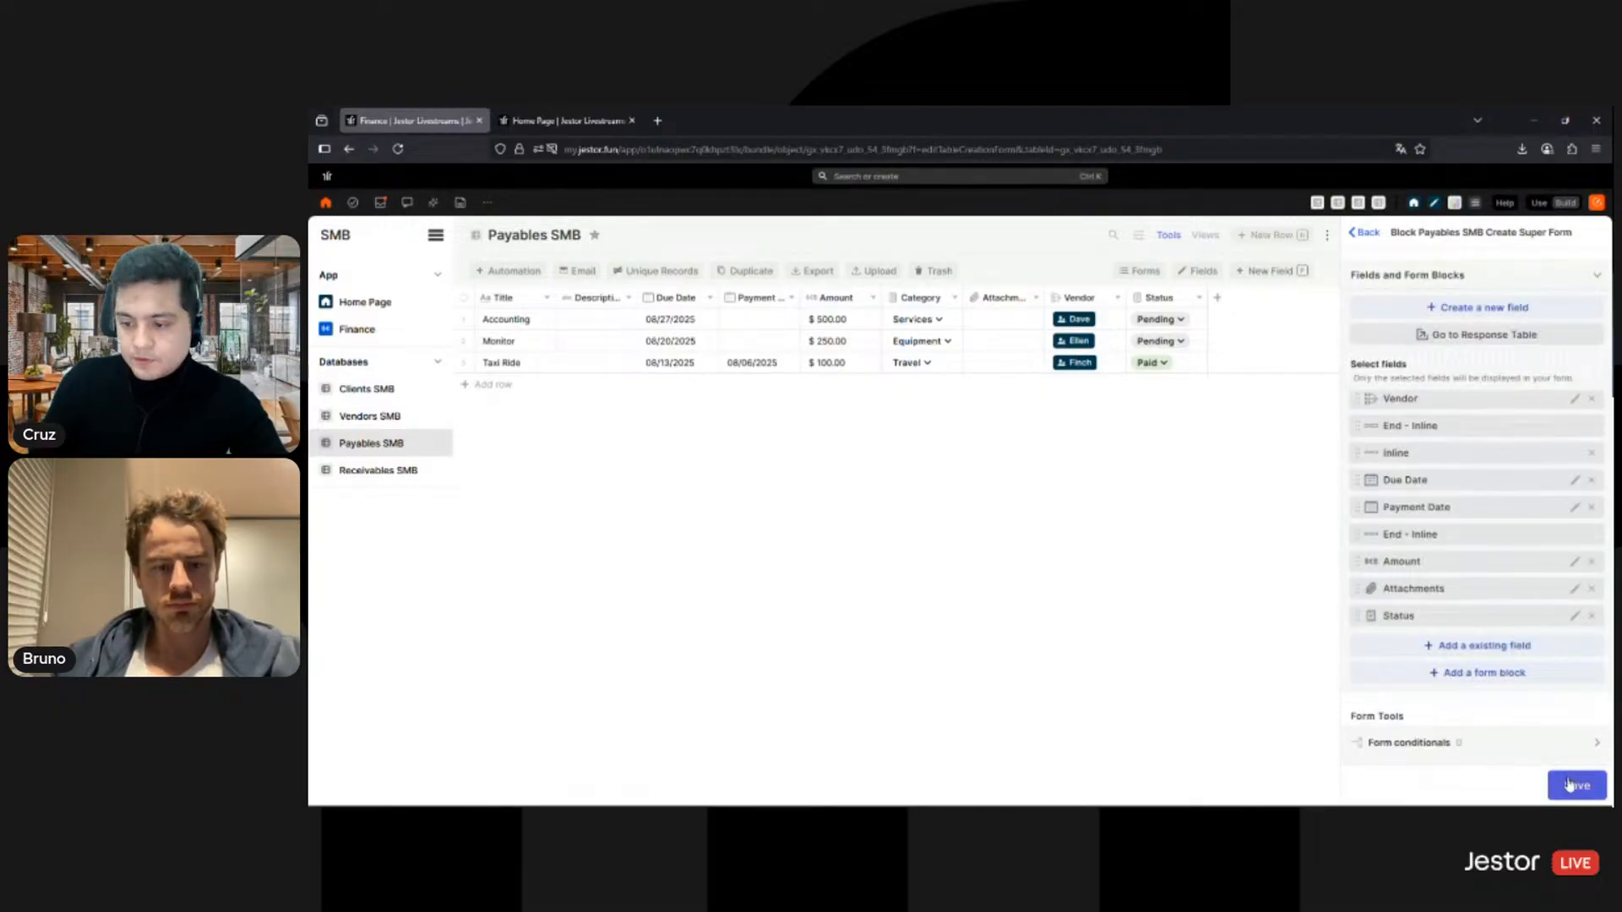
Step: Disable response copies in the custom form's response settings
{"action": "scroll", "coordinate": [1531, 687], "scroll_direction": "down", "scroll_amount": 5}
{"action": "left_click", "coordinate": [1577, 378]}
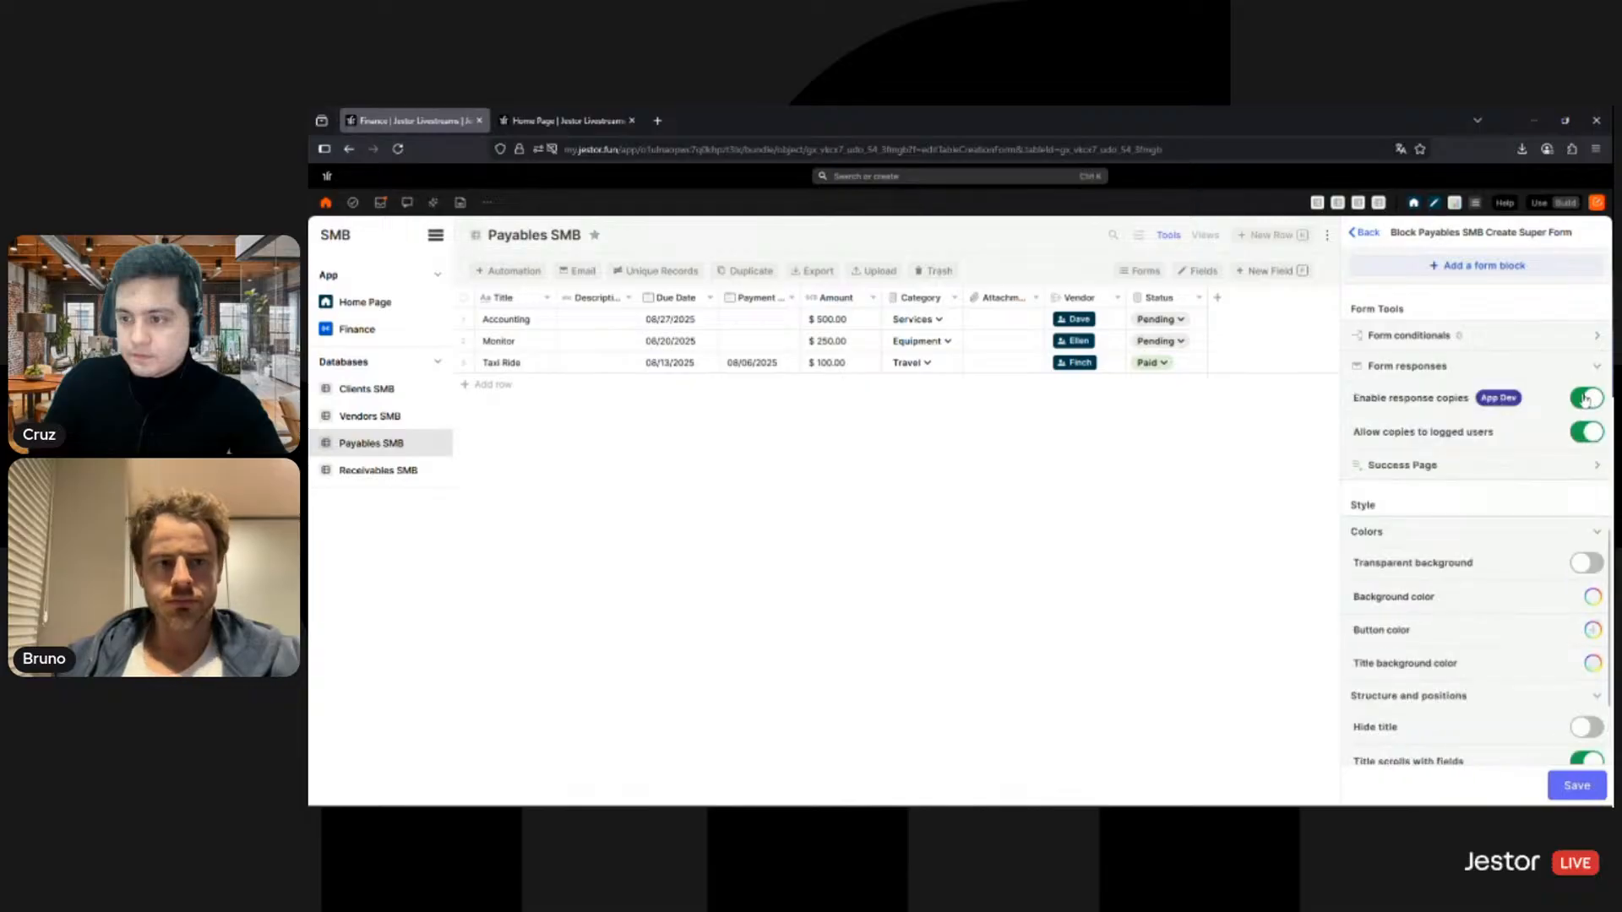
{"action": "left_click", "coordinate": [1586, 399]}
{"action": "left_click", "coordinate": [1583, 368]}
{"action": "scroll", "coordinate": [1571, 564], "scroll_direction": "down", "scroll_amount": 2}
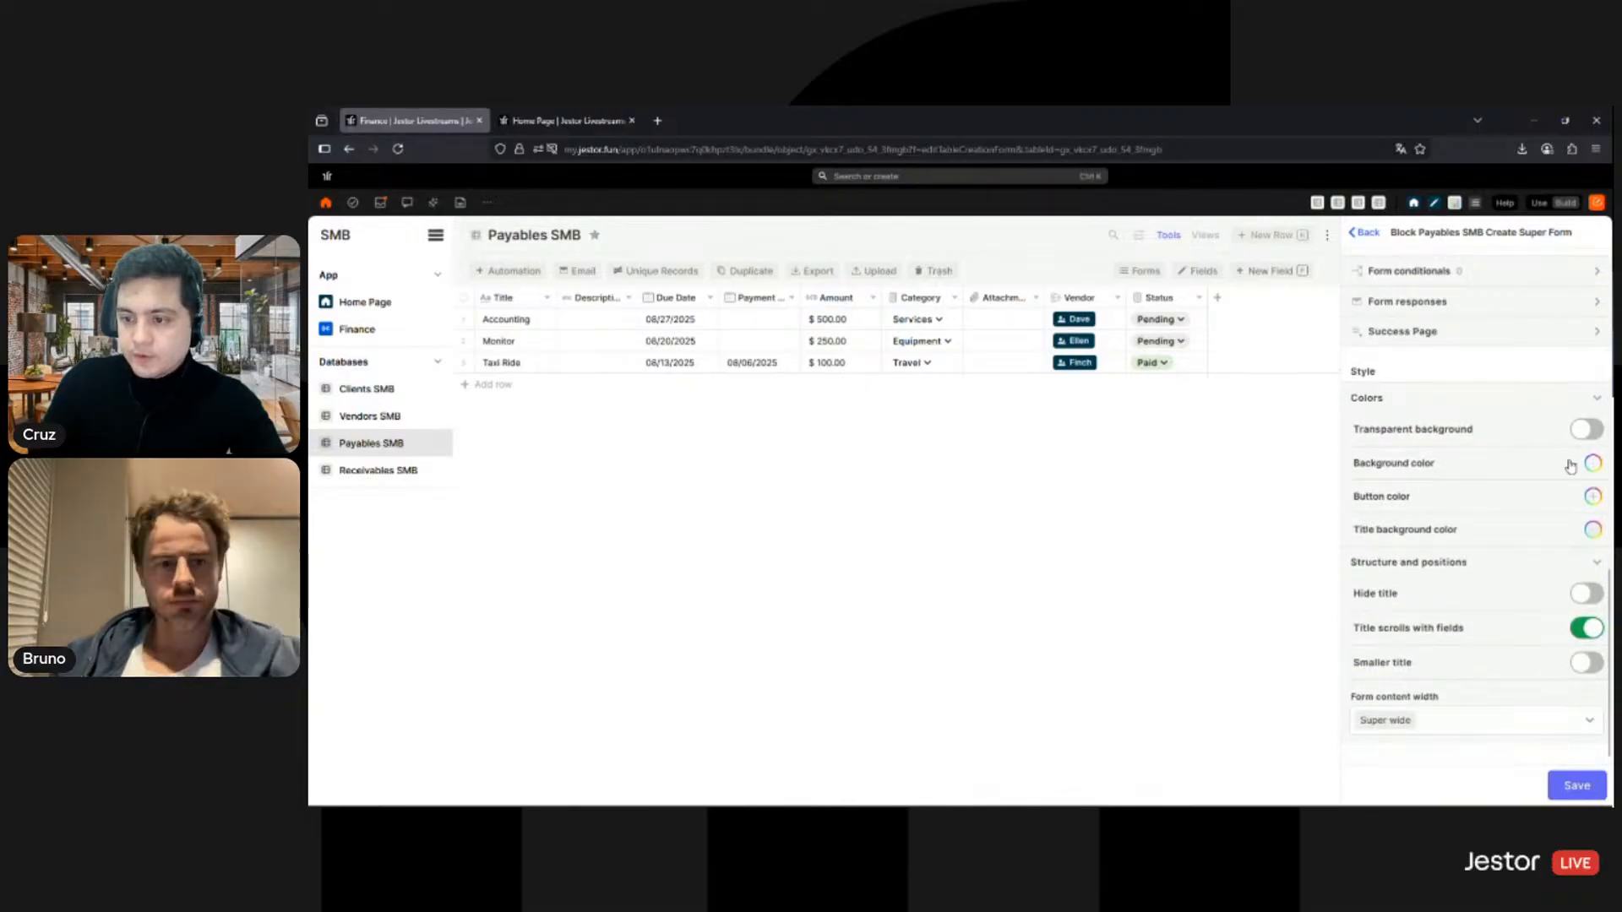
Step: Set the form's background color to white, its button color to blue and its title background color to white
{"action": "left_click", "coordinate": [1592, 466]}
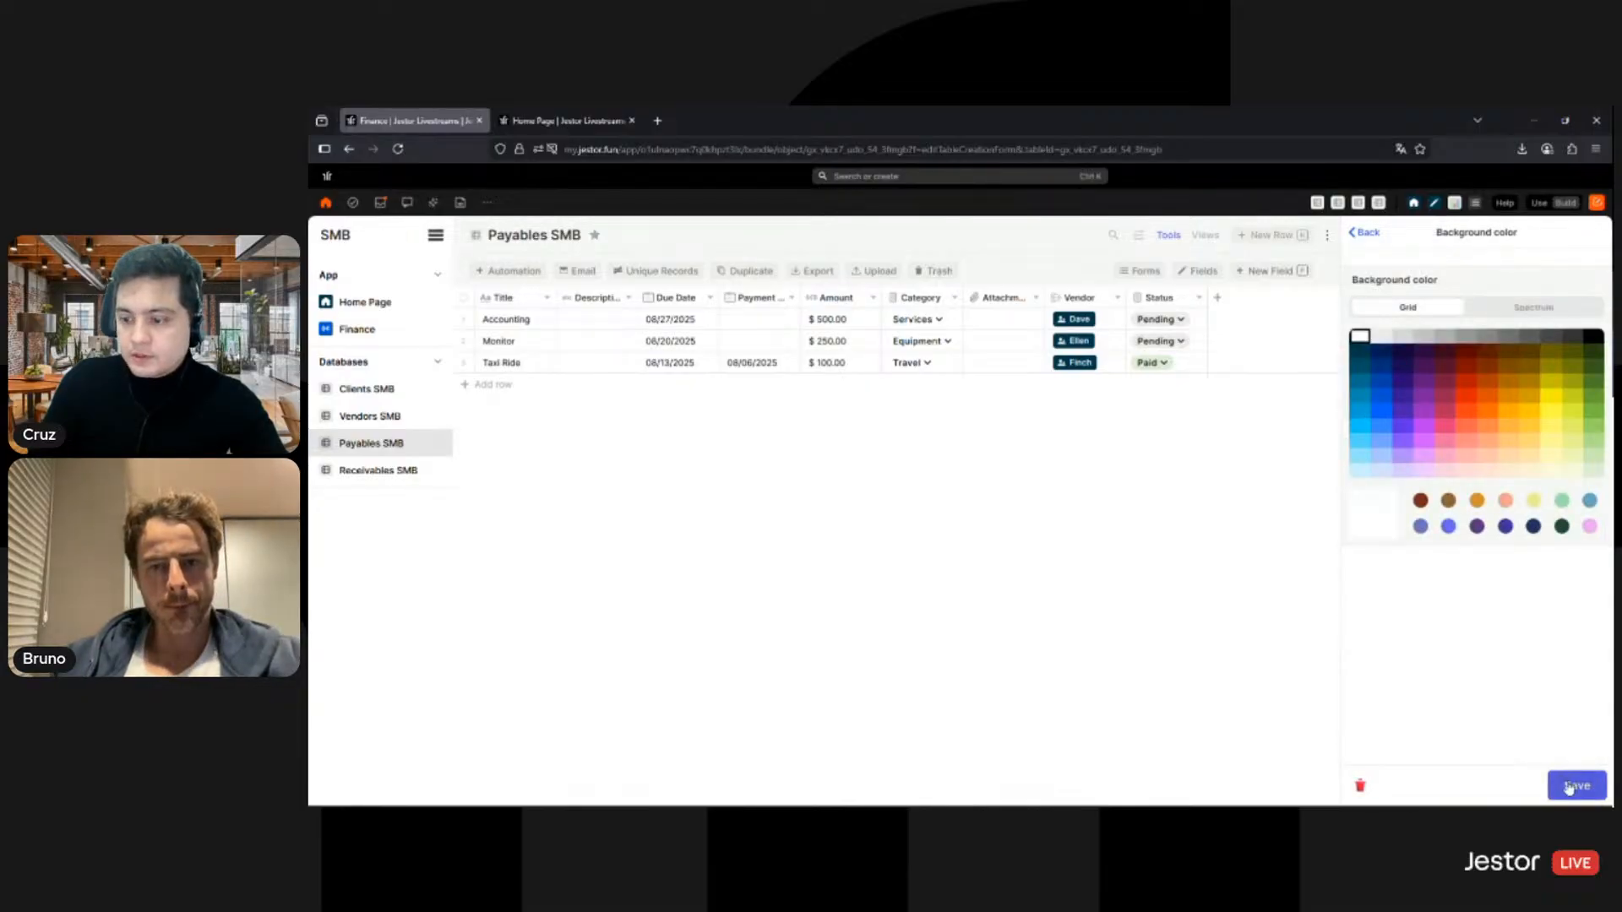
{"action": "left_click", "coordinate": [1571, 786]}
{"action": "left_click", "coordinate": [1390, 495]}
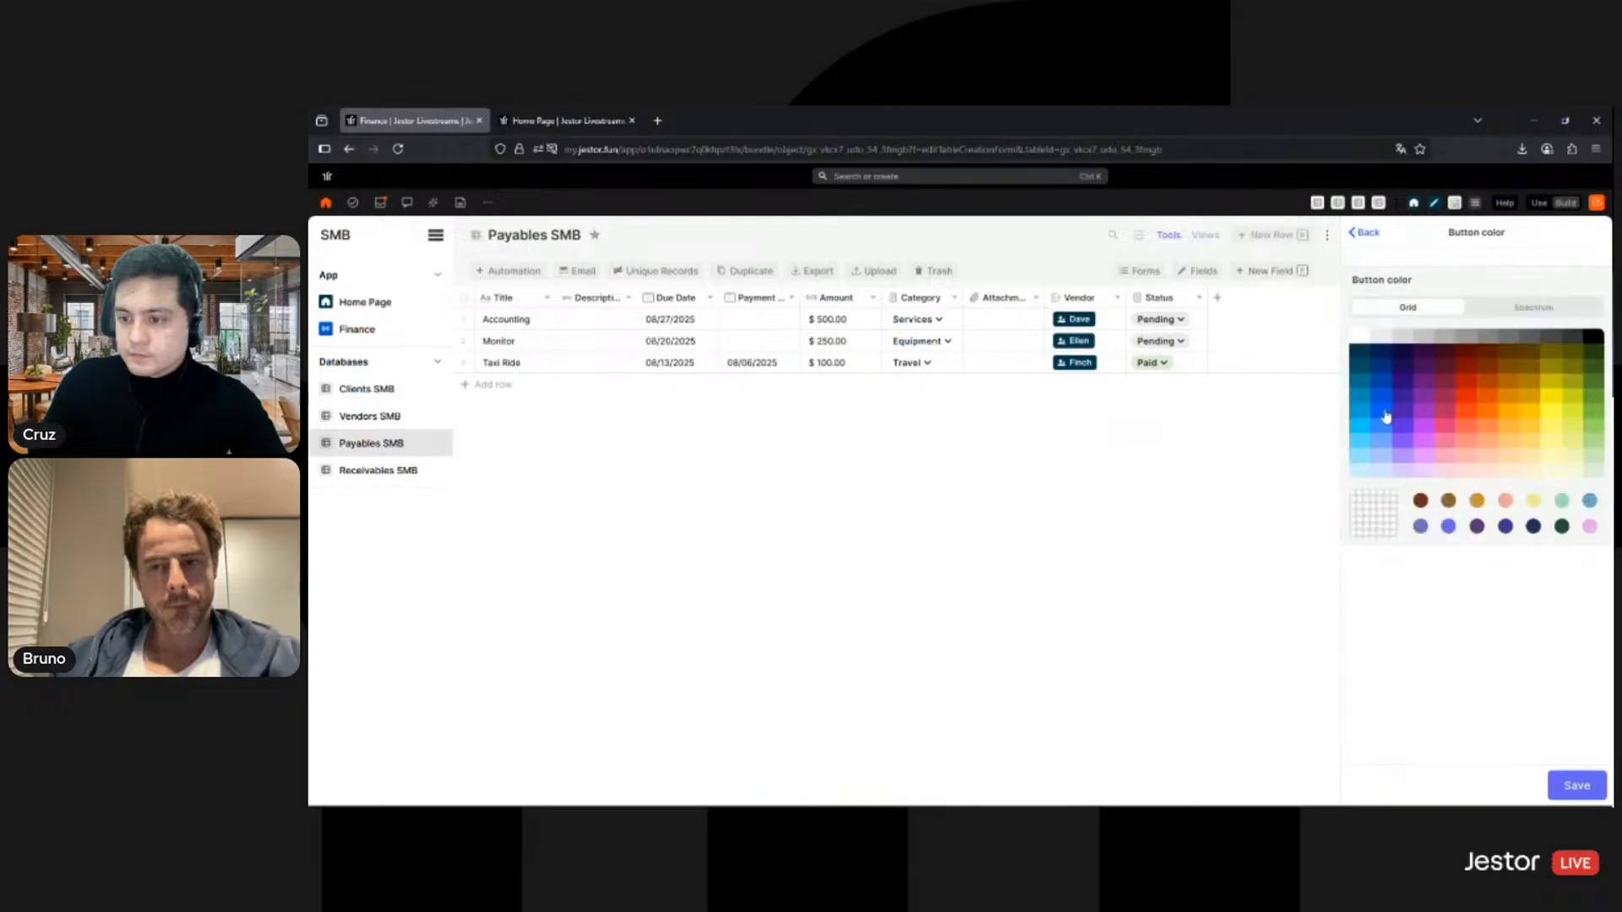
{"action": "left_click", "coordinate": [1381, 397]}
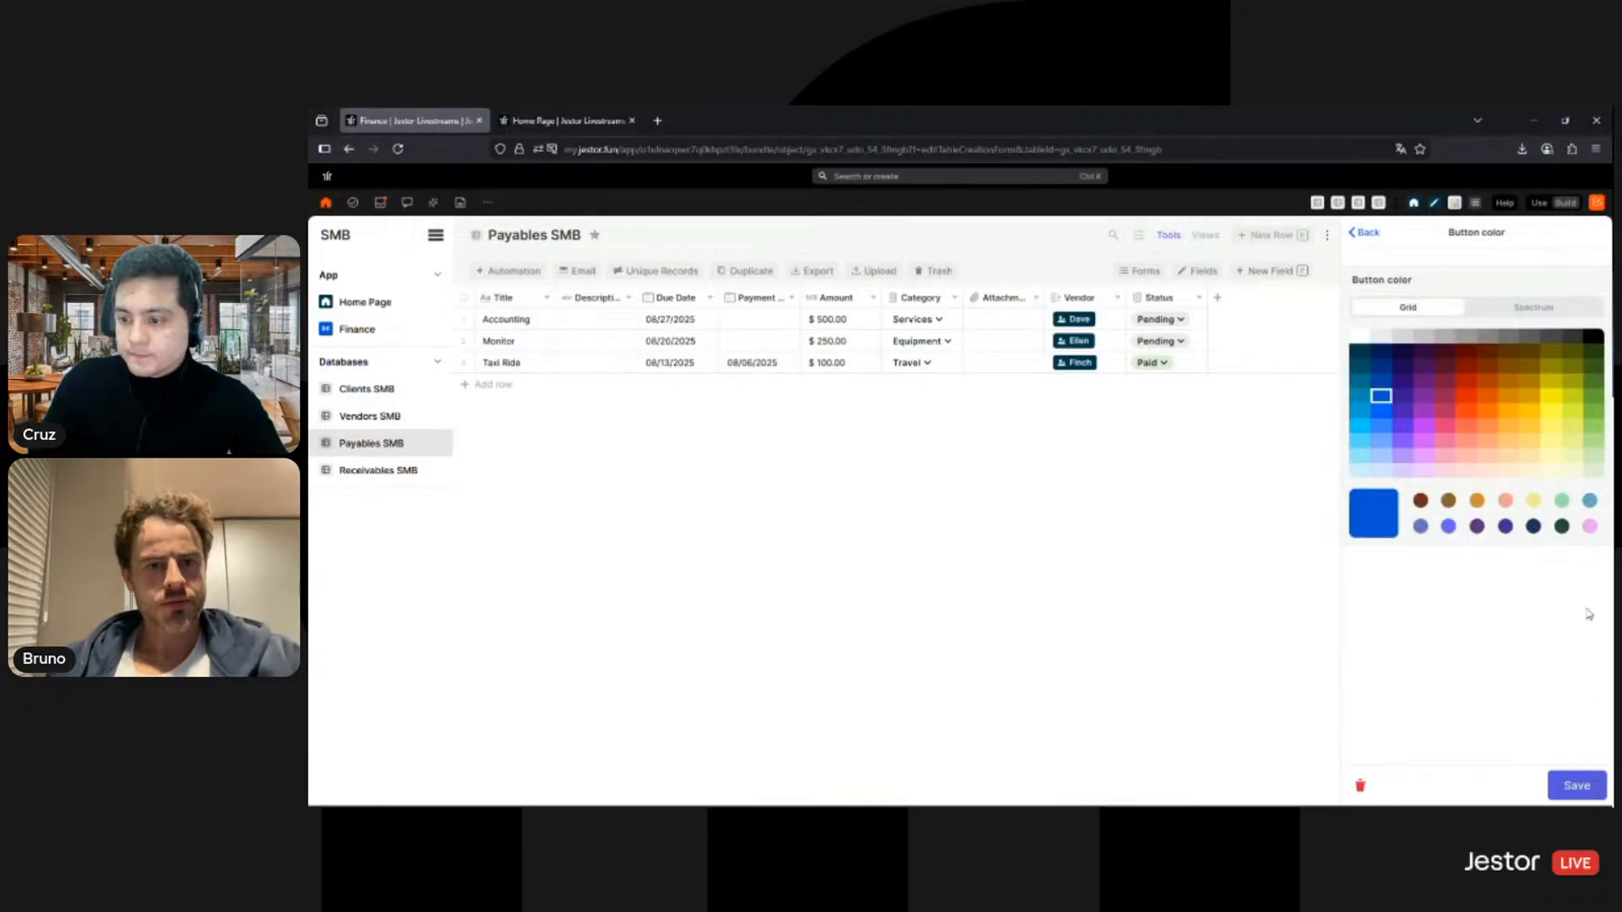
{"action": "left_click", "coordinate": [1576, 786]}
{"action": "left_click", "coordinate": [1511, 529]}
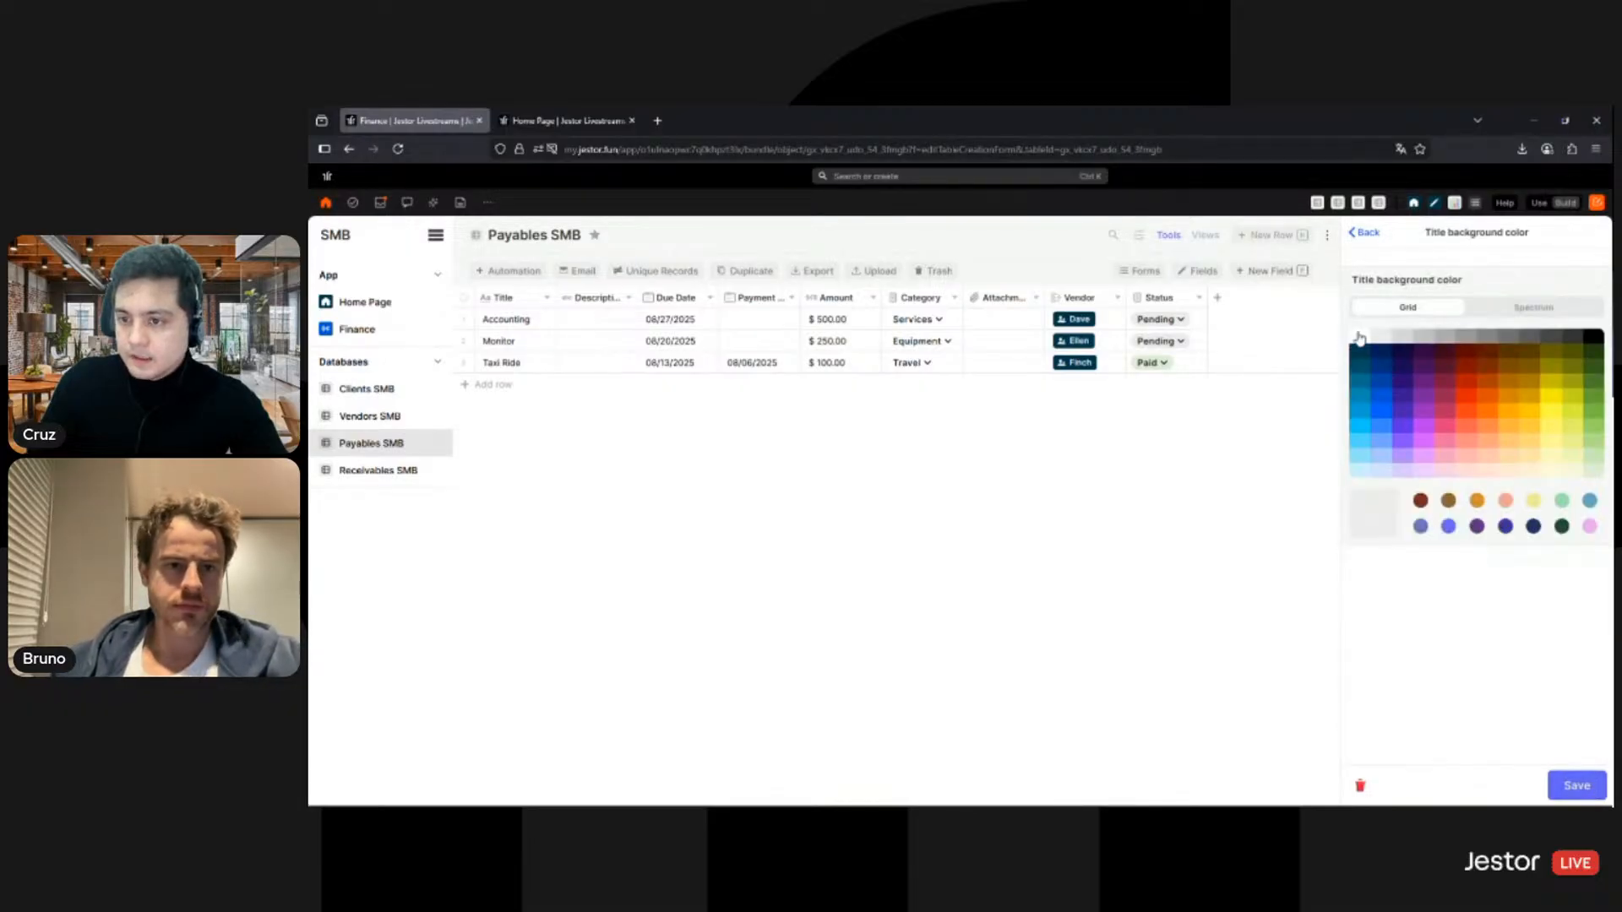
{"action": "left_click", "coordinate": [1576, 786]}
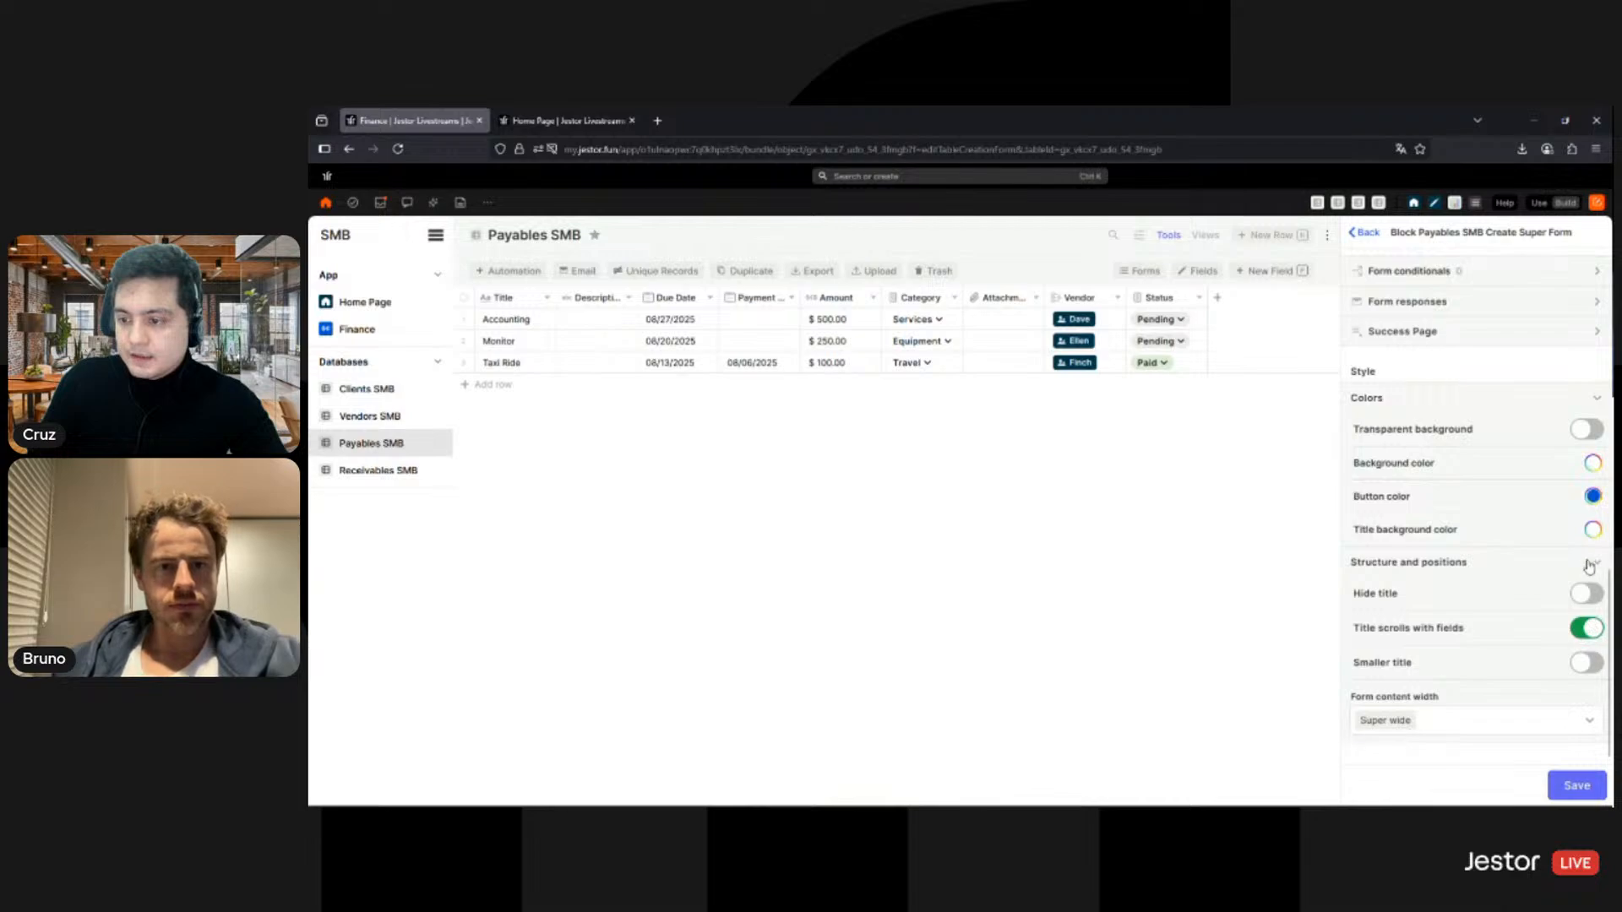
Step: Enable the smaller title for the custom form, and save both the form and the record creation form settings
{"action": "left_click", "coordinate": [1586, 662]}
{"action": "left_click", "coordinate": [1576, 785]}
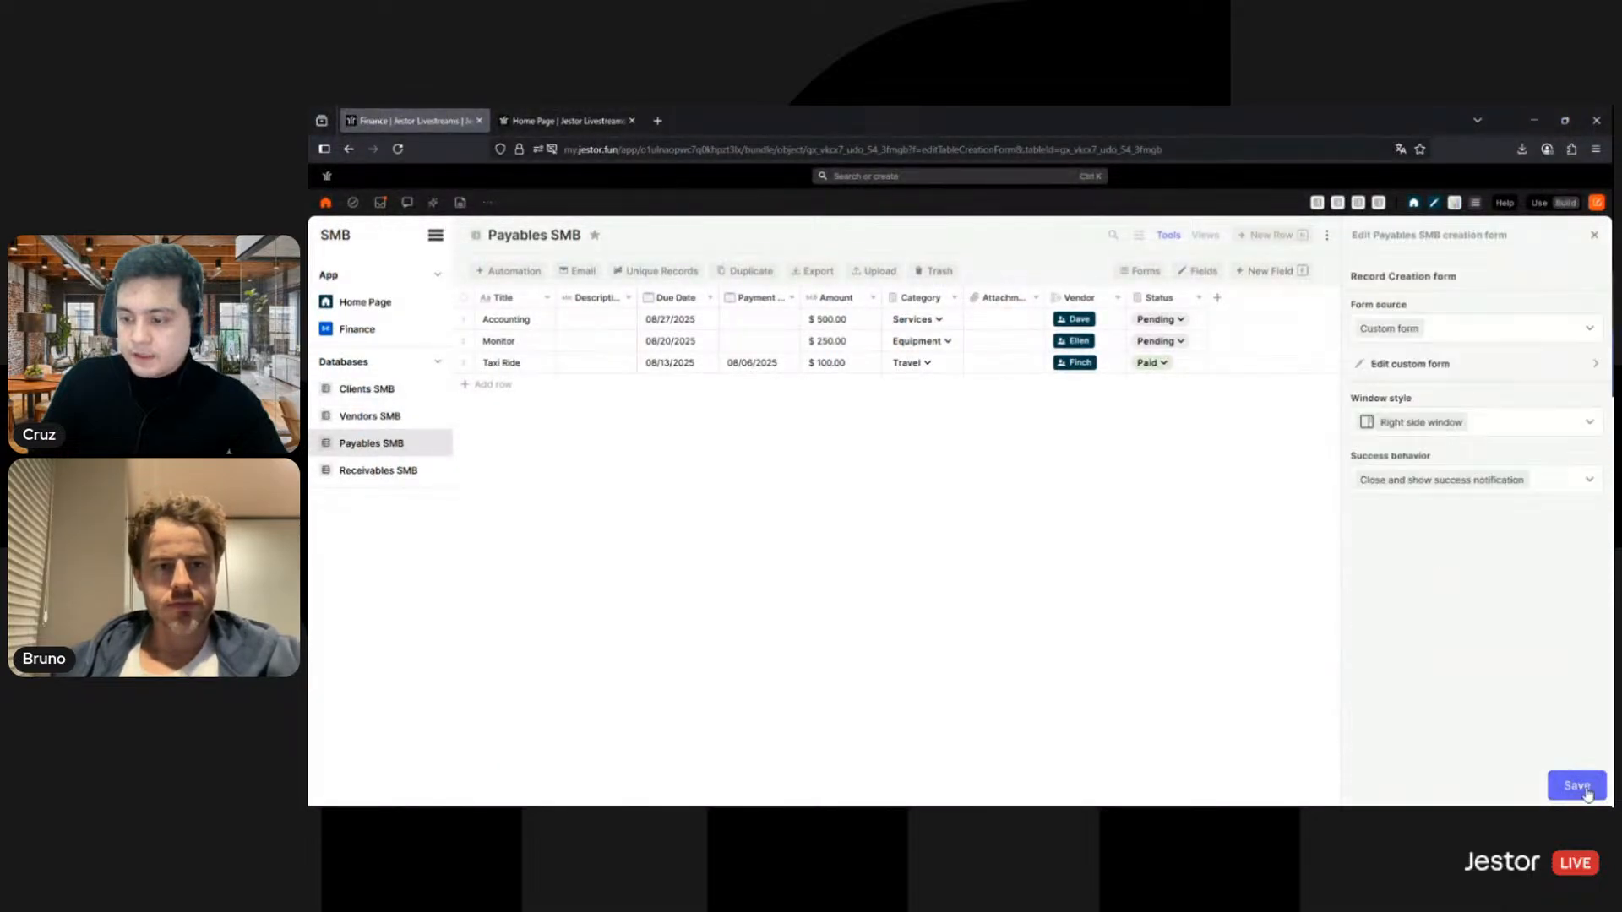
{"action": "left_click", "coordinate": [1576, 786]}
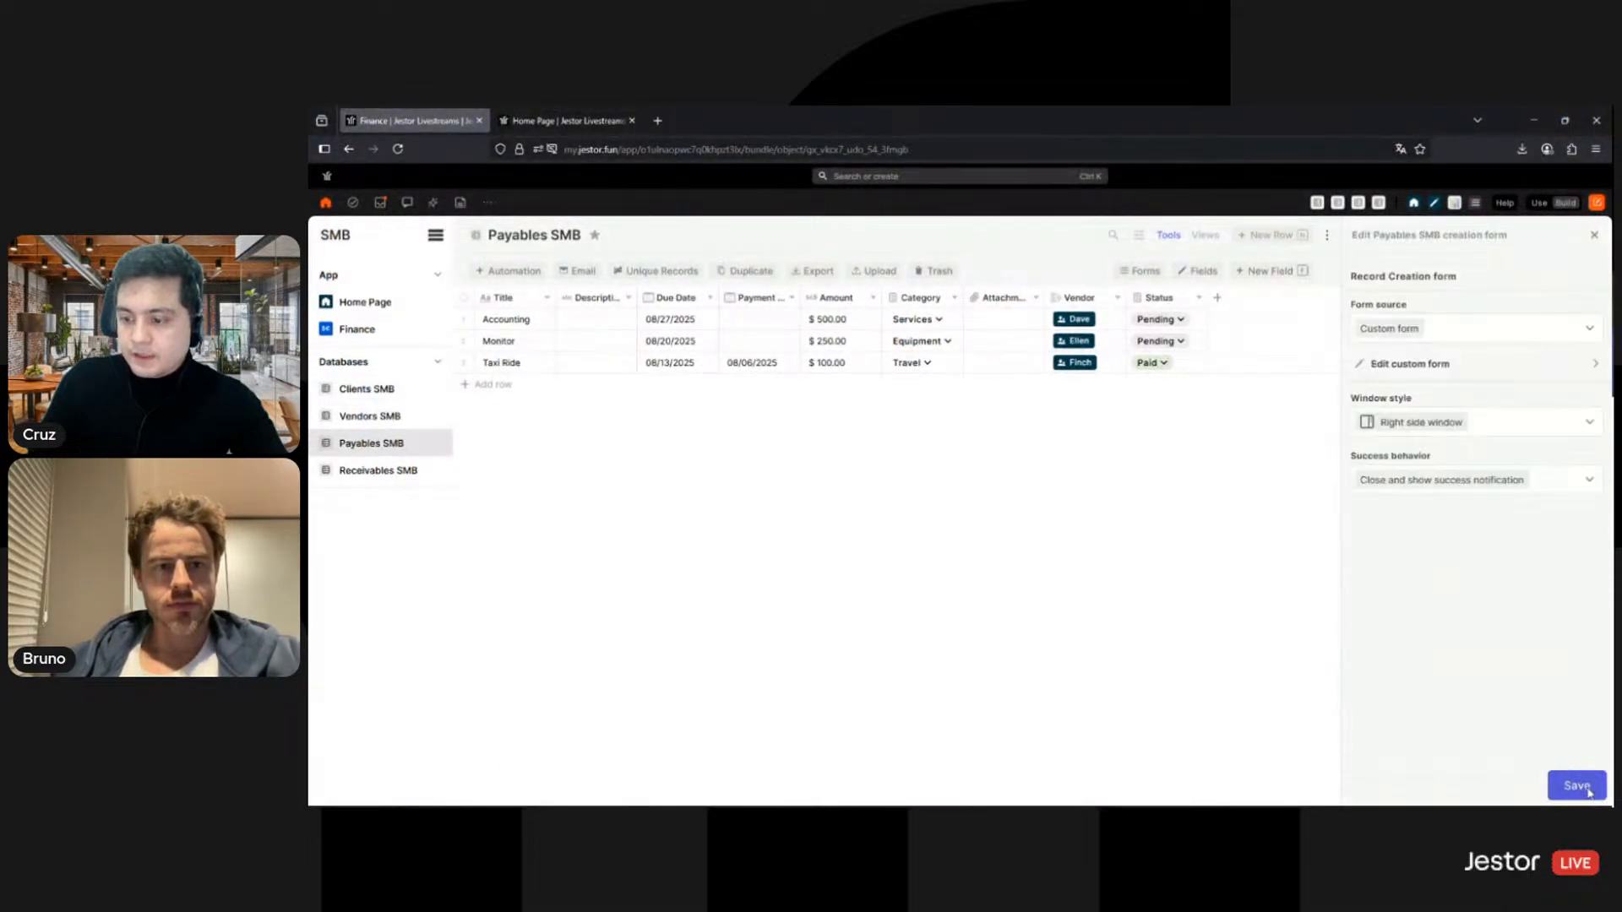
Step: Open Payables SMB from the Finance app in Use mode and review the layout of the new payable creation form
{"action": "left_click", "coordinate": [403, 340]}
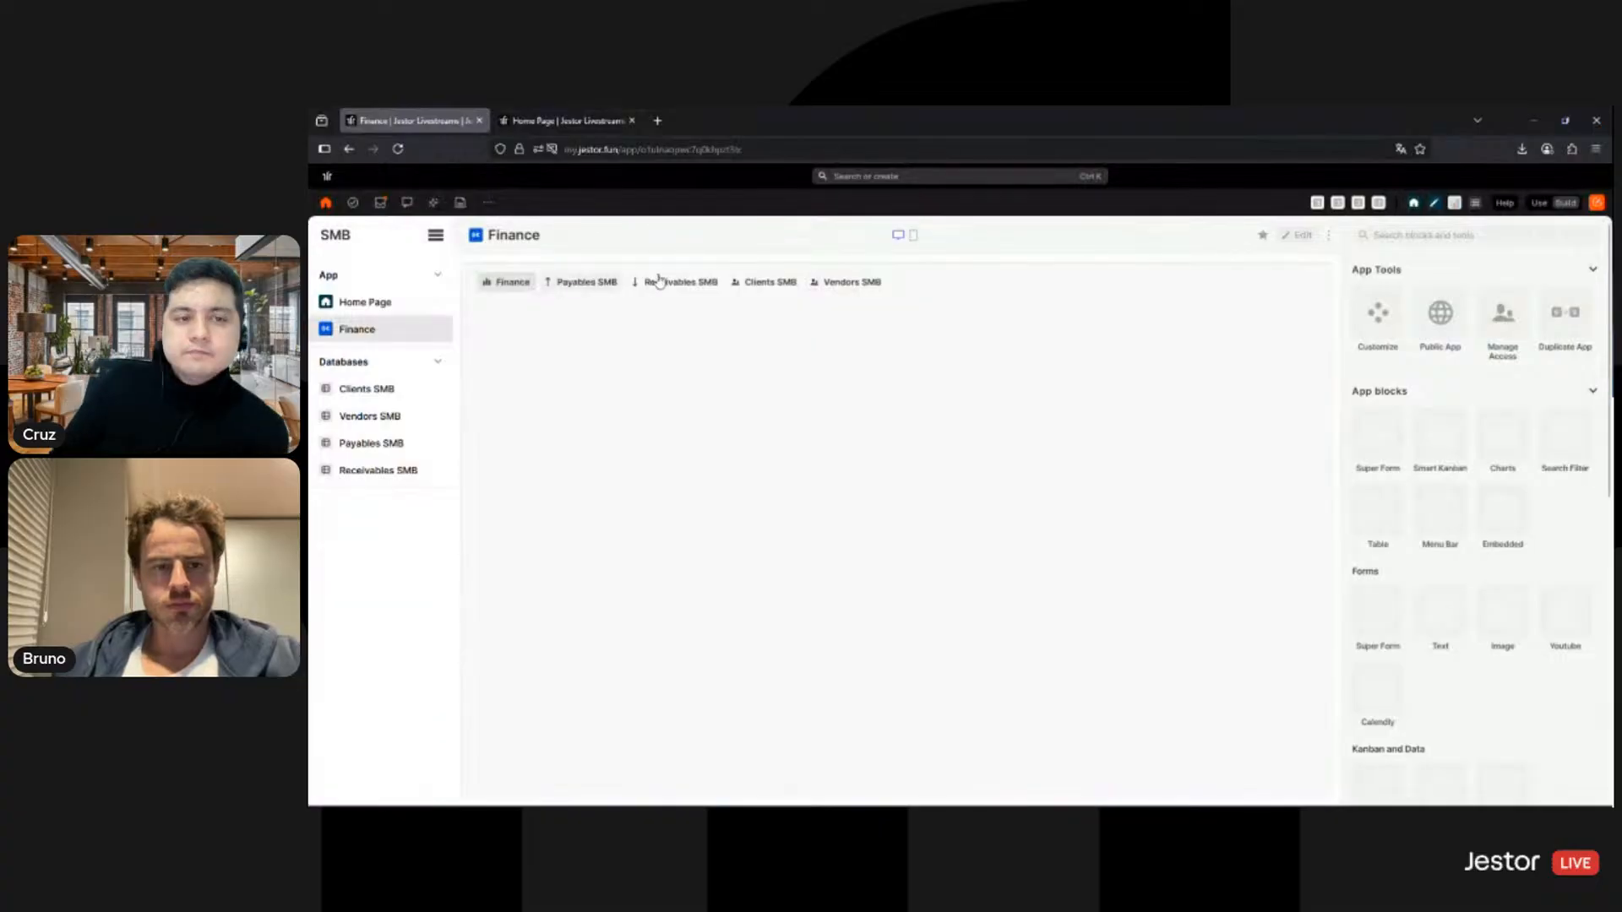
{"action": "left_click", "coordinate": [1534, 205]}
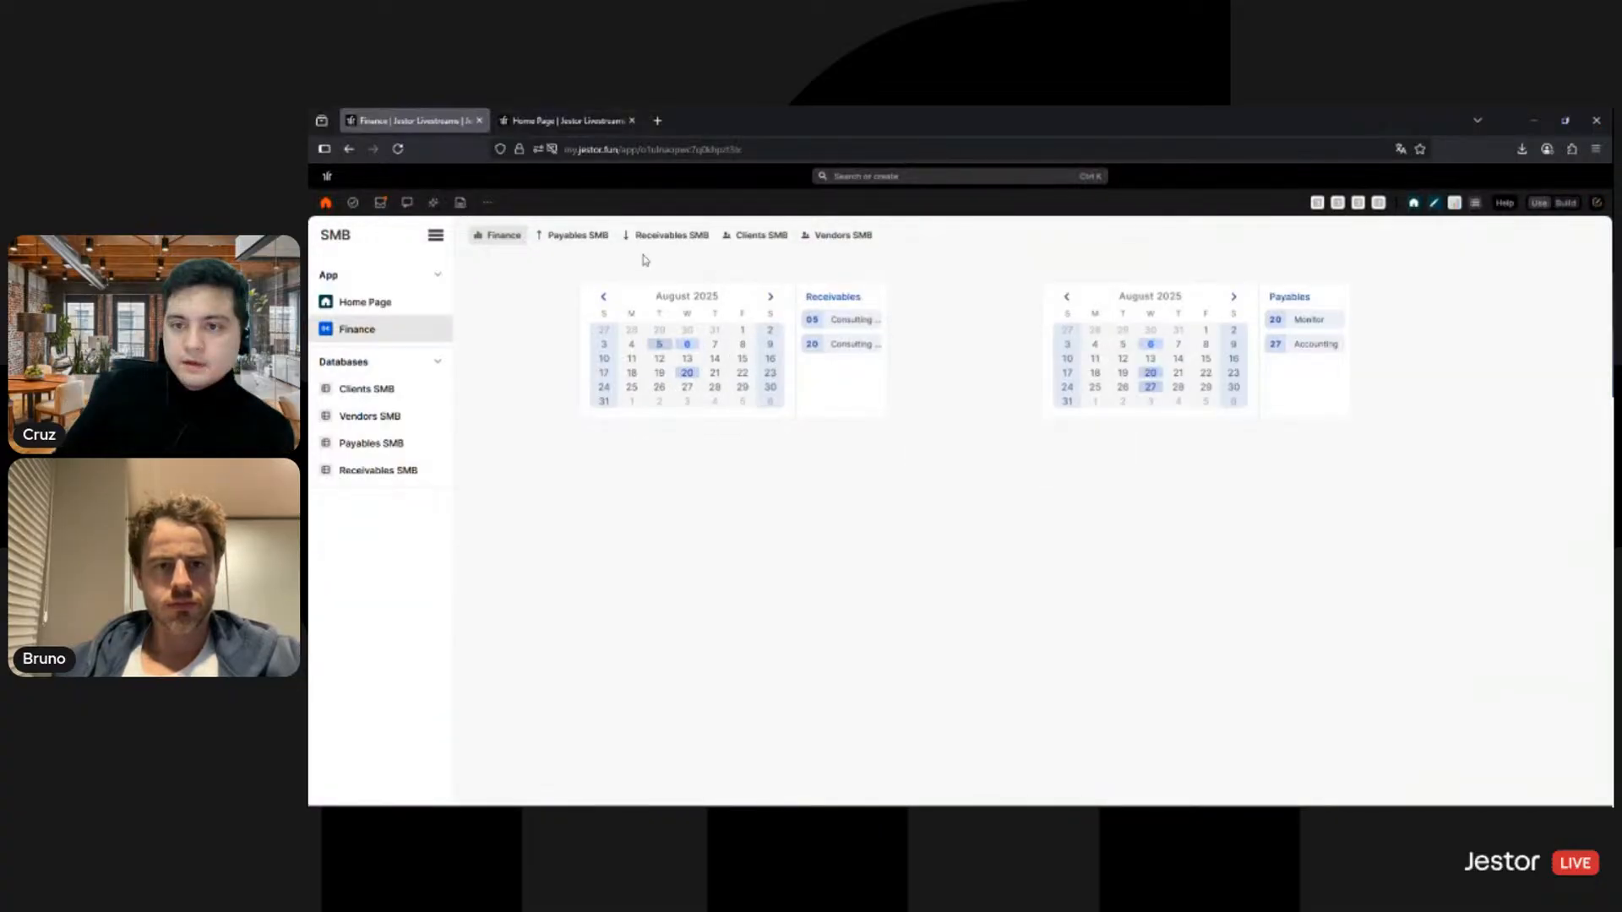
{"action": "left_click", "coordinate": [571, 236]}
{"action": "left_click", "coordinate": [1567, 276]}
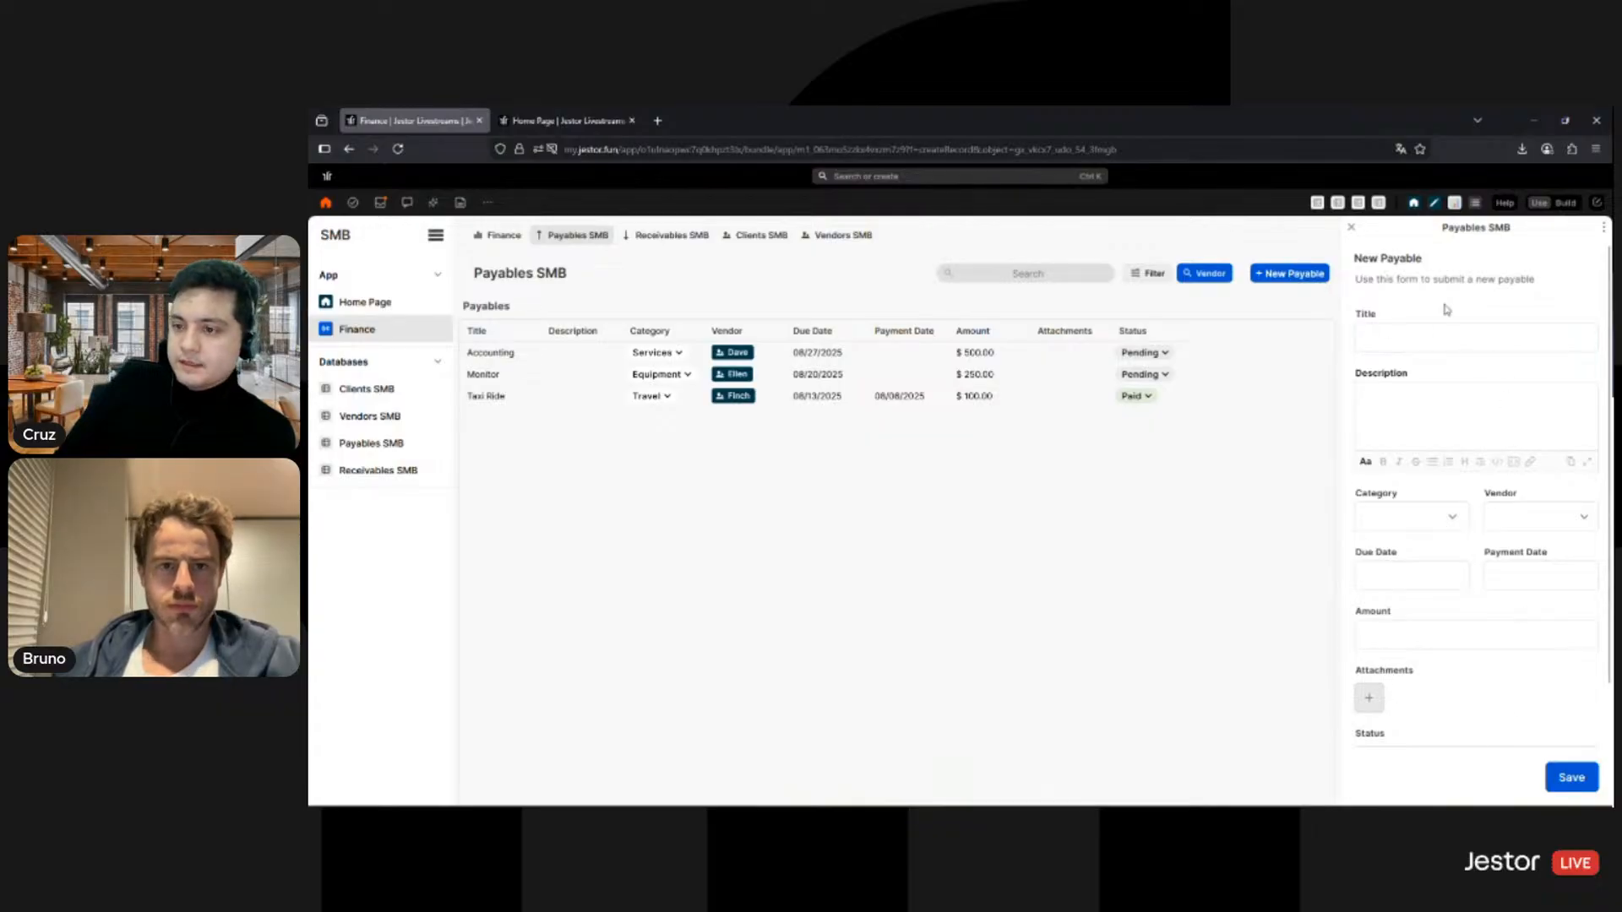
{"action": "scroll", "coordinate": [1495, 625], "scroll_direction": "down", "scroll_amount": 2}
{"action": "scroll", "coordinate": [1470, 388], "scroll_direction": "up", "scroll_amount": 2}
{"action": "scroll", "coordinate": [1394, 488], "scroll_direction": "down", "scroll_amount": 1}
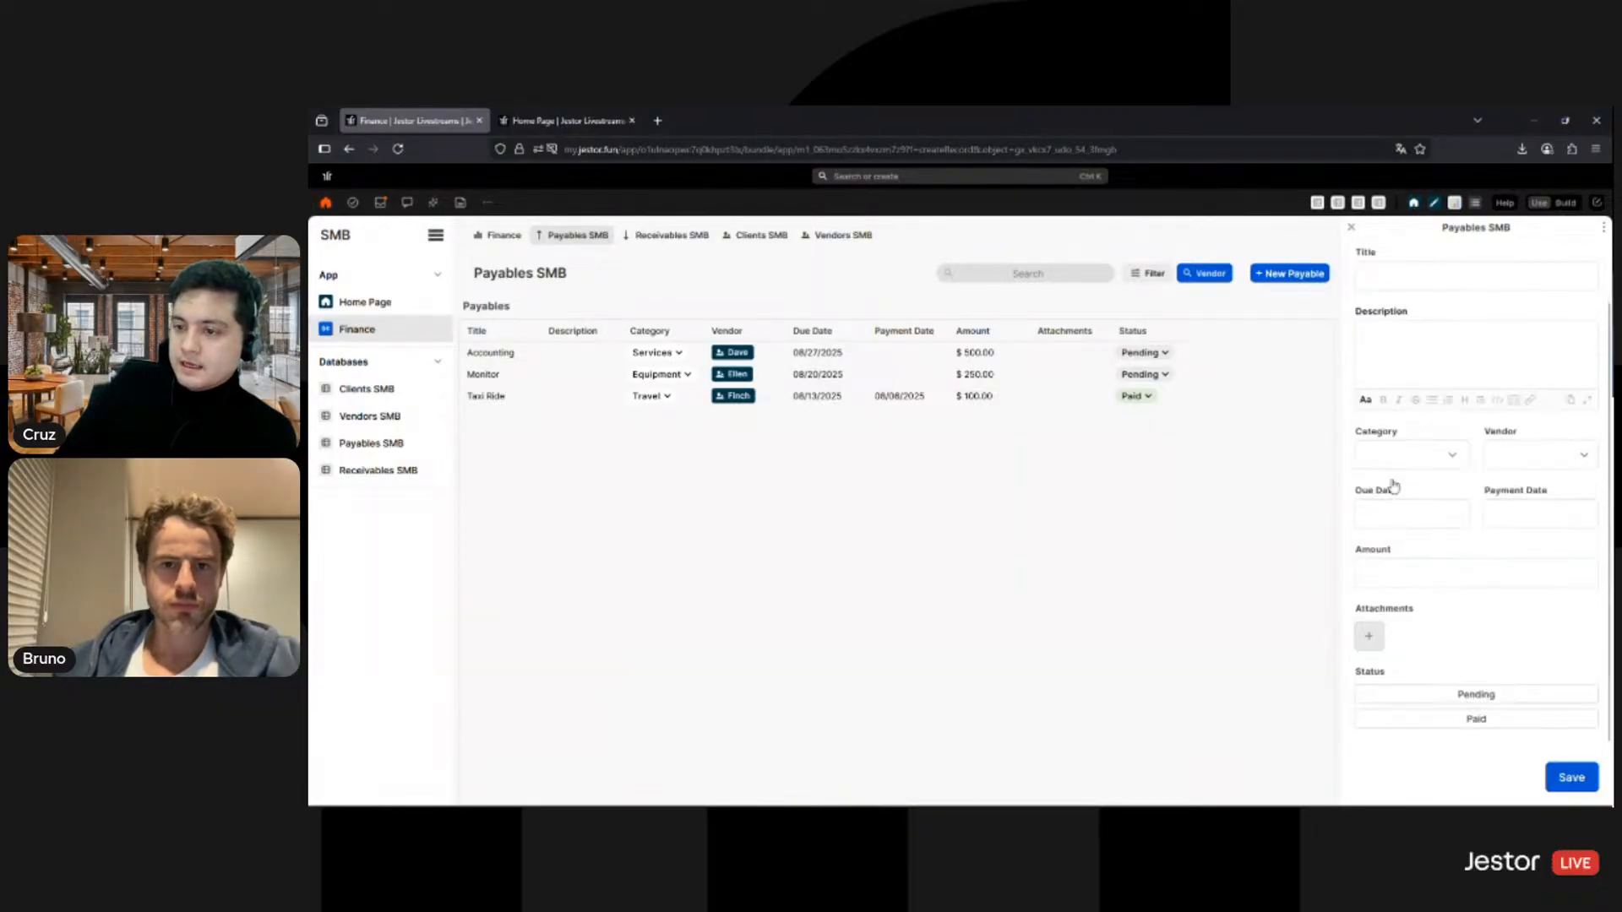
{"action": "scroll", "coordinate": [1512, 572], "scroll_direction": "up", "scroll_amount": 1}
{"action": "scroll", "coordinate": [1508, 473], "scroll_direction": "down", "scroll_amount": 1}
{"action": "scroll", "coordinate": [1503, 385], "scroll_direction": "up", "scroll_amount": 1}
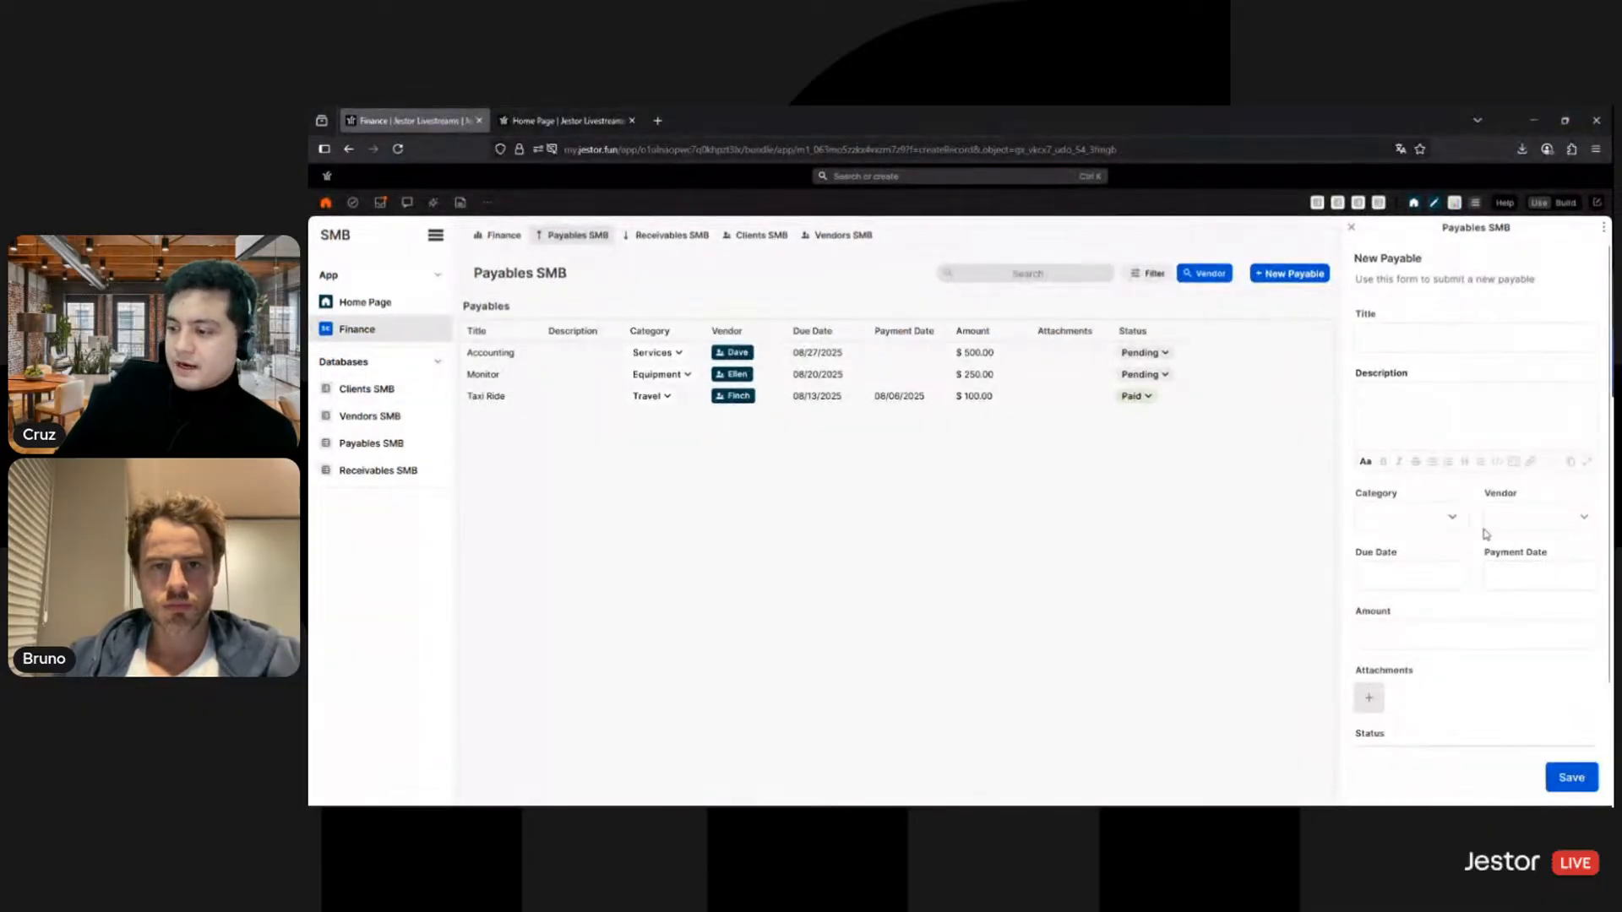
Step: Try out the new payable form by selecting Services as the category and choosing a vendor, and leave it without saving
{"action": "left_click", "coordinate": [1404, 530]}
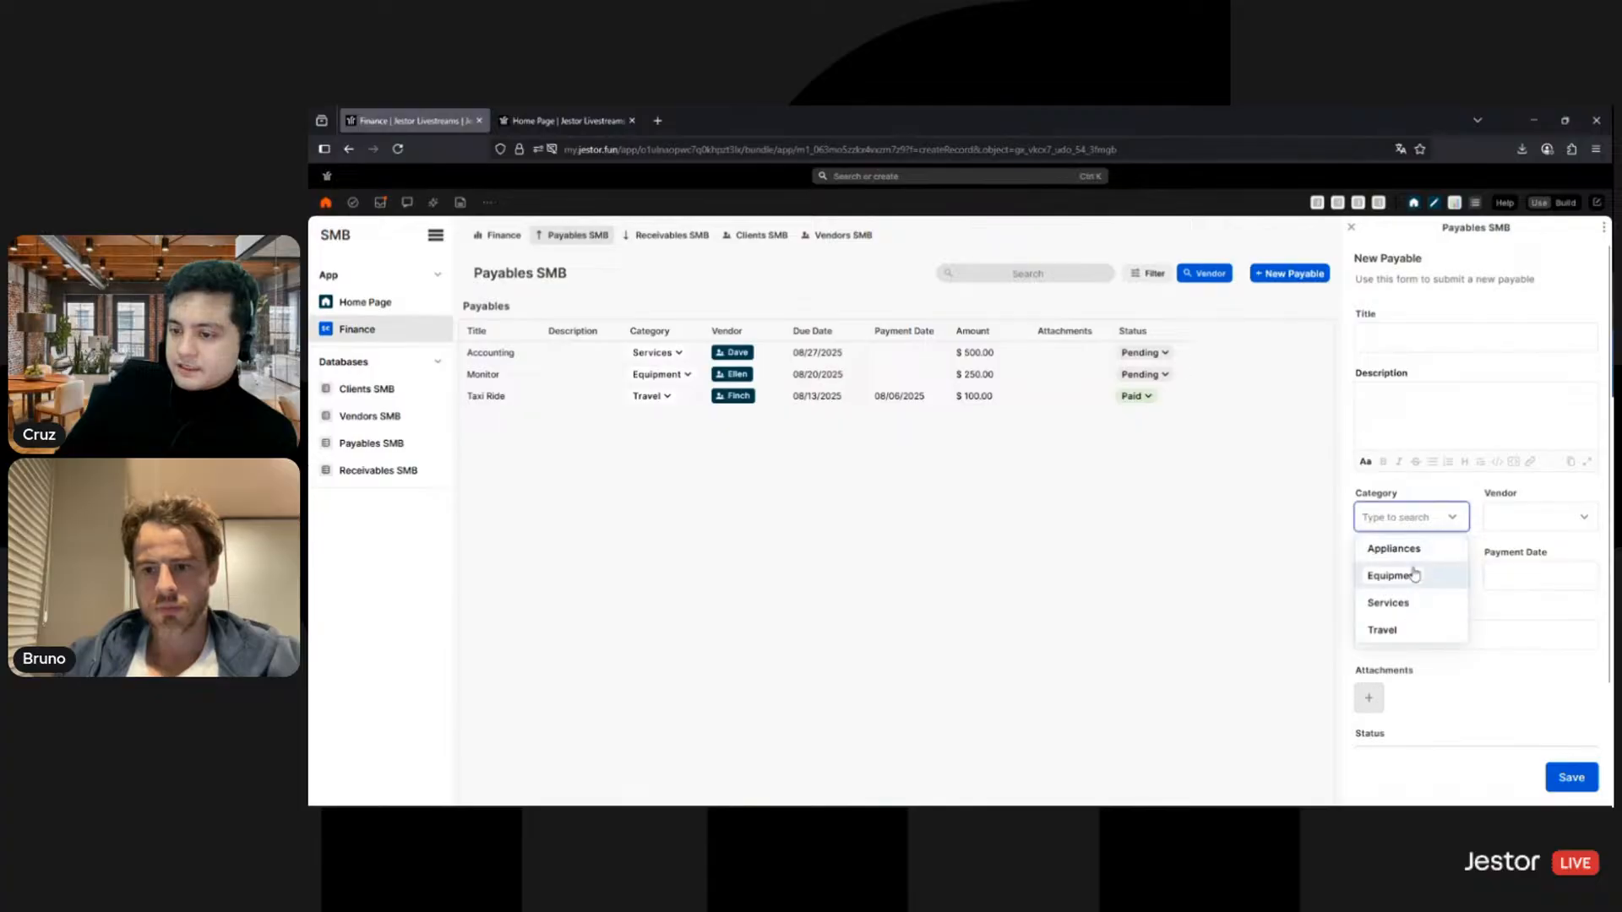
{"action": "left_click", "coordinate": [1388, 602]}
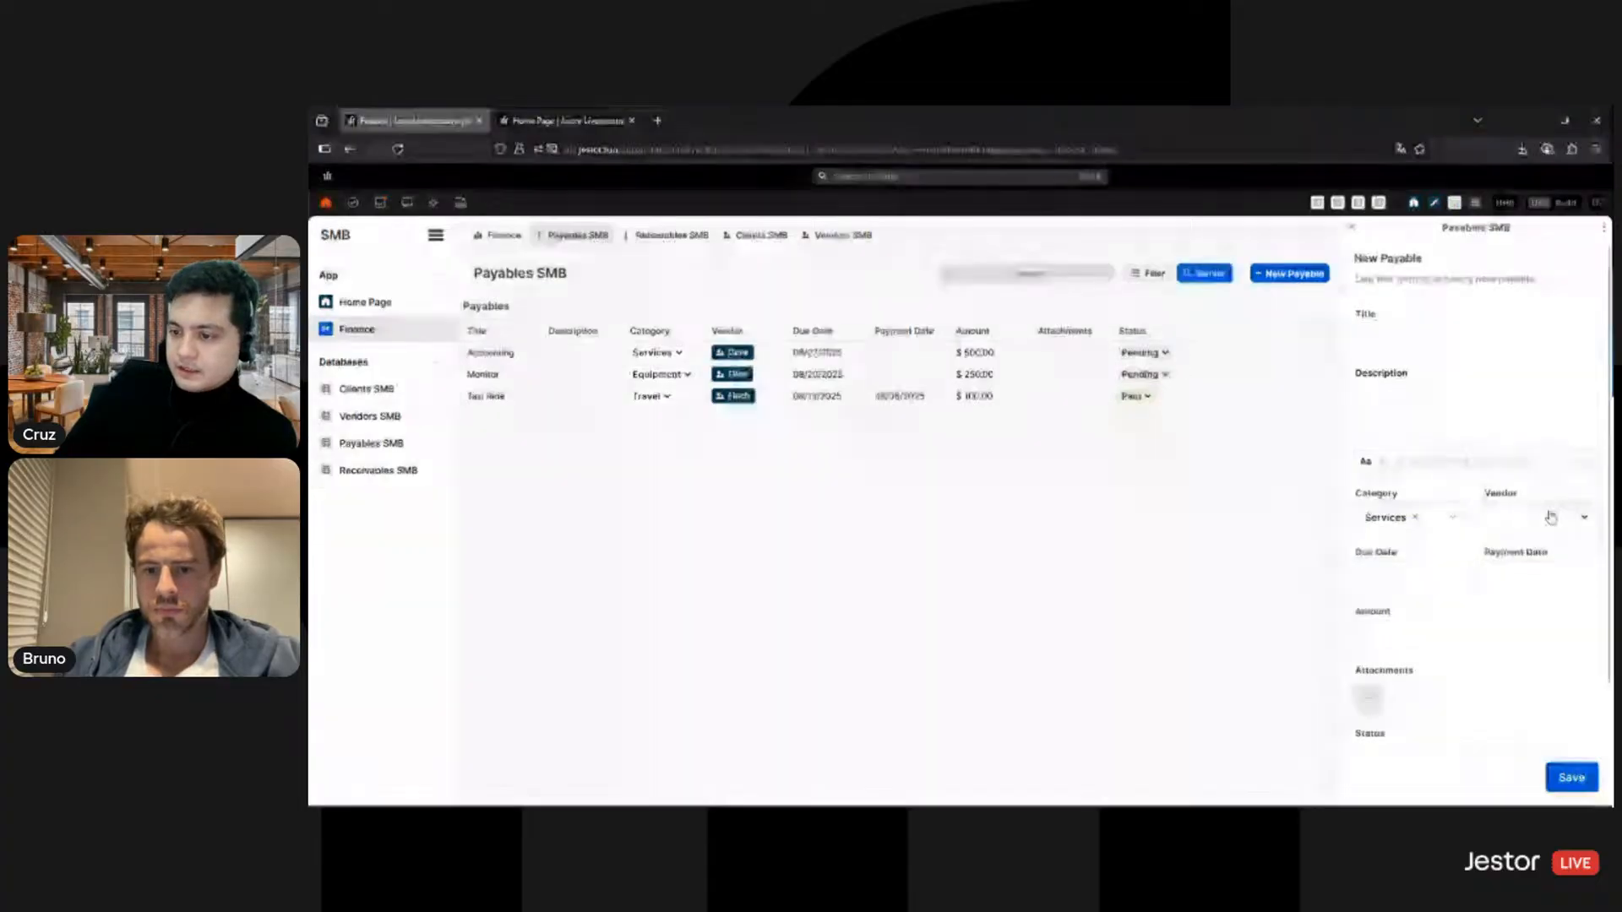
{"action": "left_click", "coordinate": [1546, 517]}
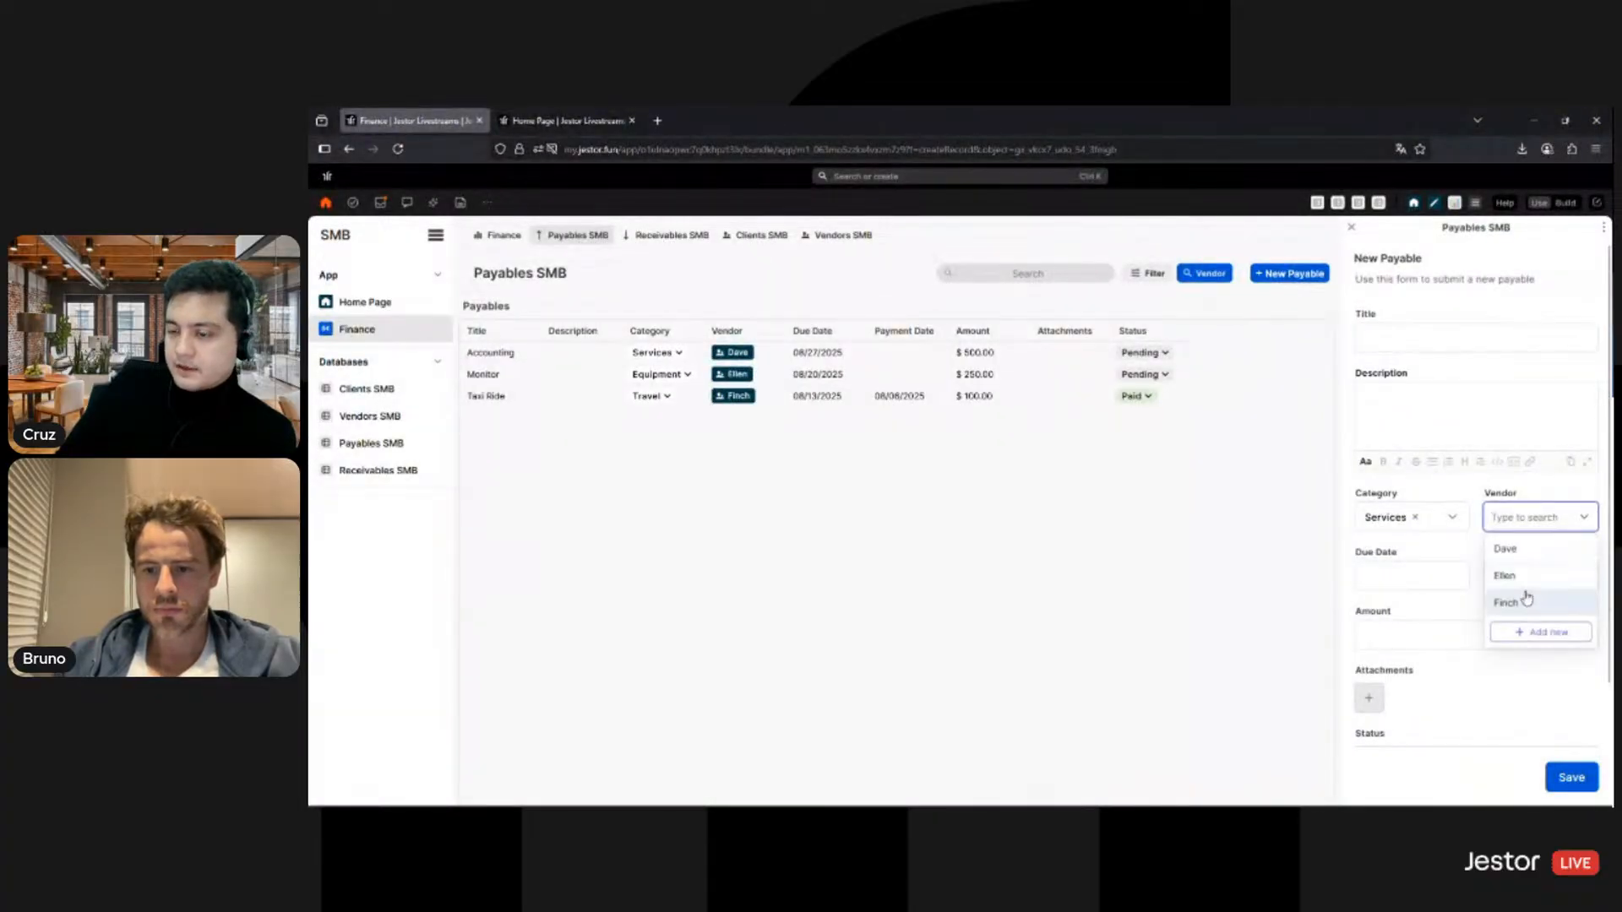
{"action": "left_click", "coordinate": [1520, 601]}
{"action": "left_click", "coordinate": [1419, 576]}
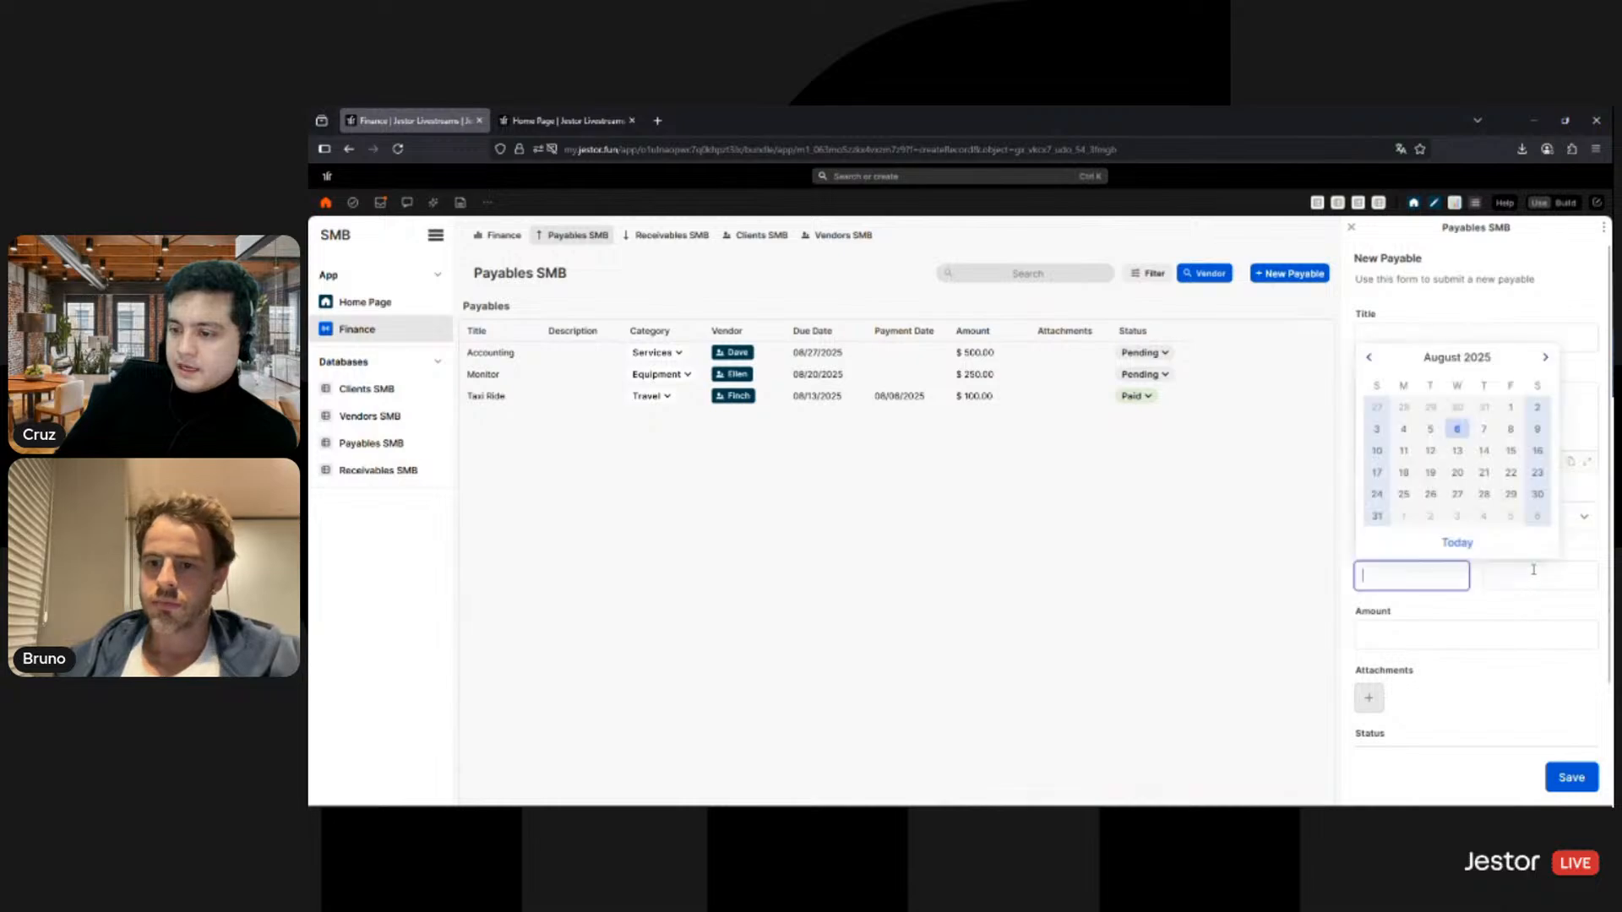
{"action": "left_click", "coordinate": [1592, 554]}
{"action": "scroll", "coordinate": [1517, 684], "scroll_direction": "down", "scroll_amount": 1}
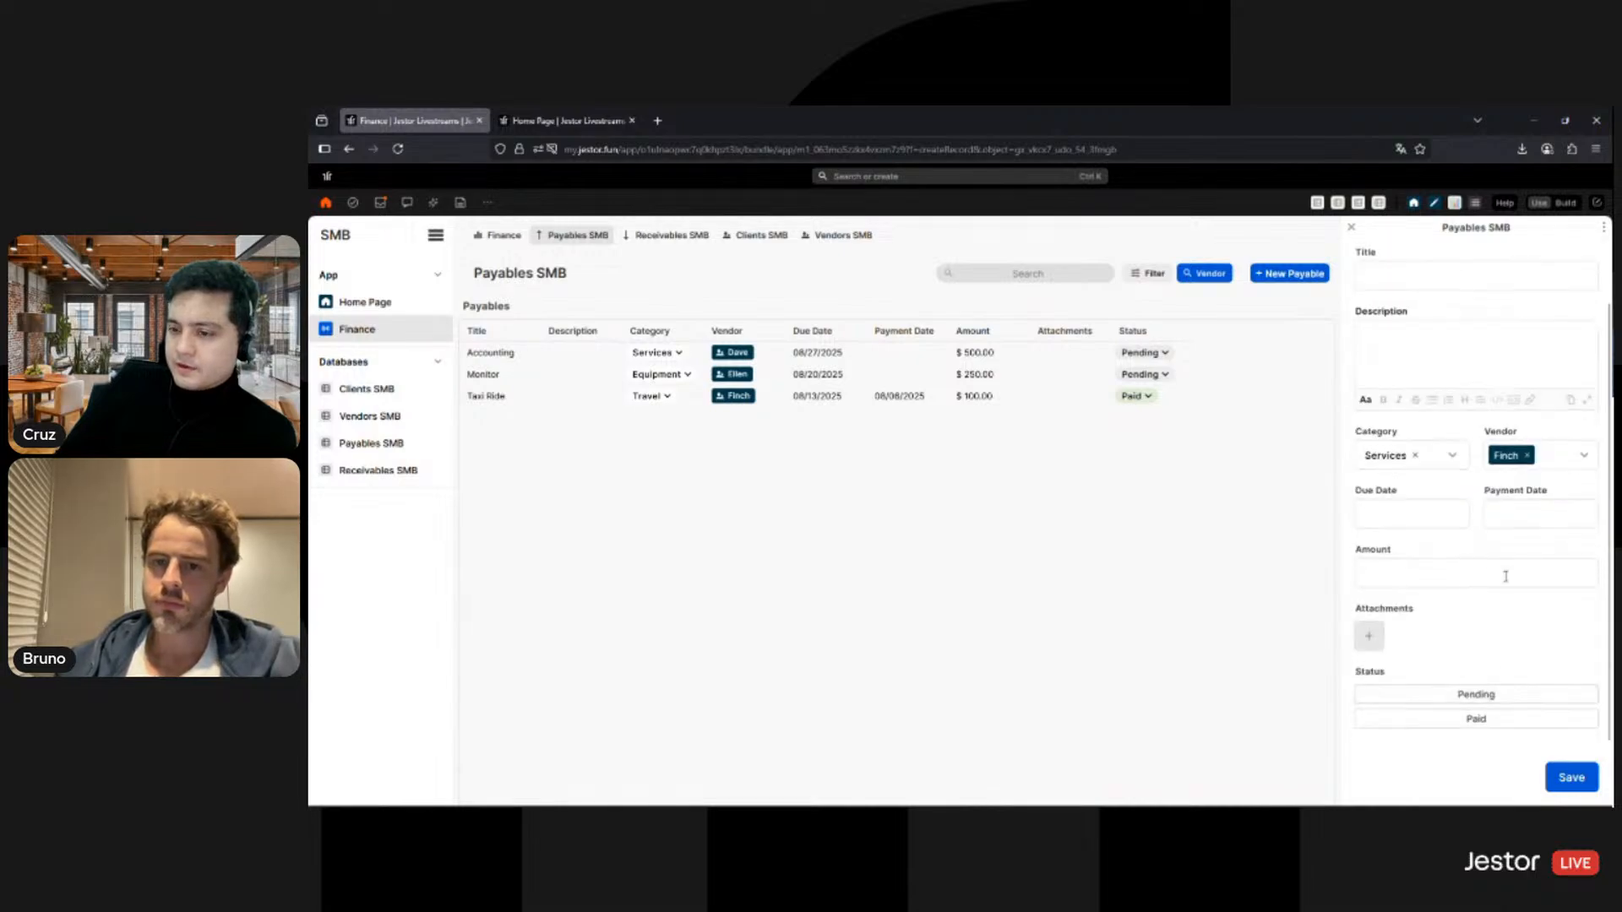
{"action": "scroll", "coordinate": [1505, 575], "scroll_direction": "up", "scroll_amount": 1}
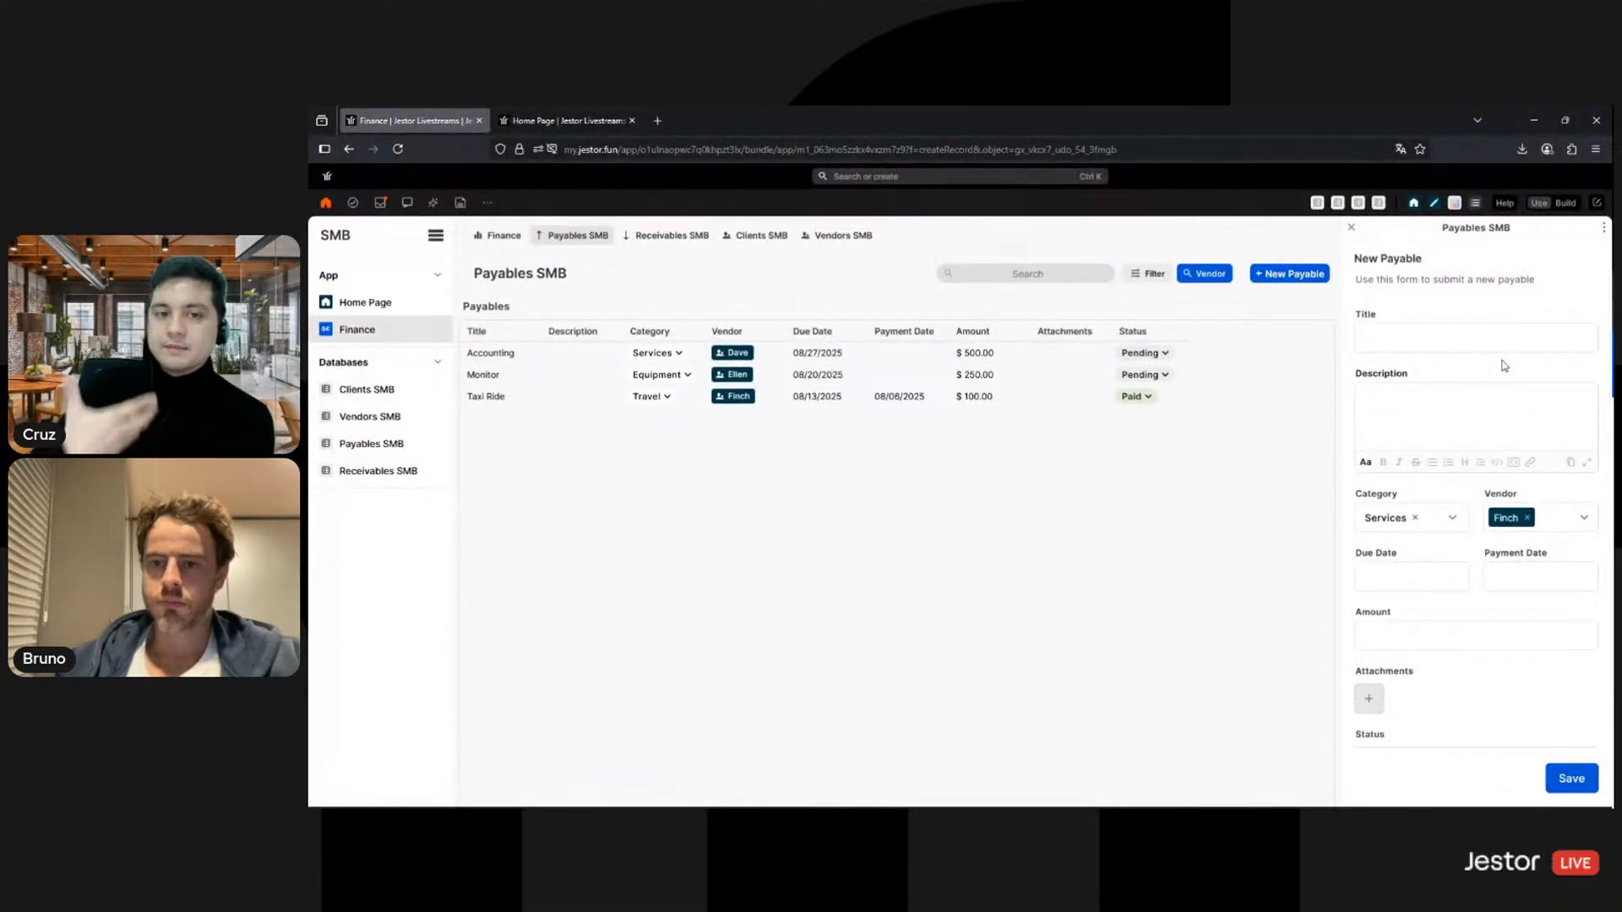
{"action": "left_click", "coordinate": [1351, 228]}
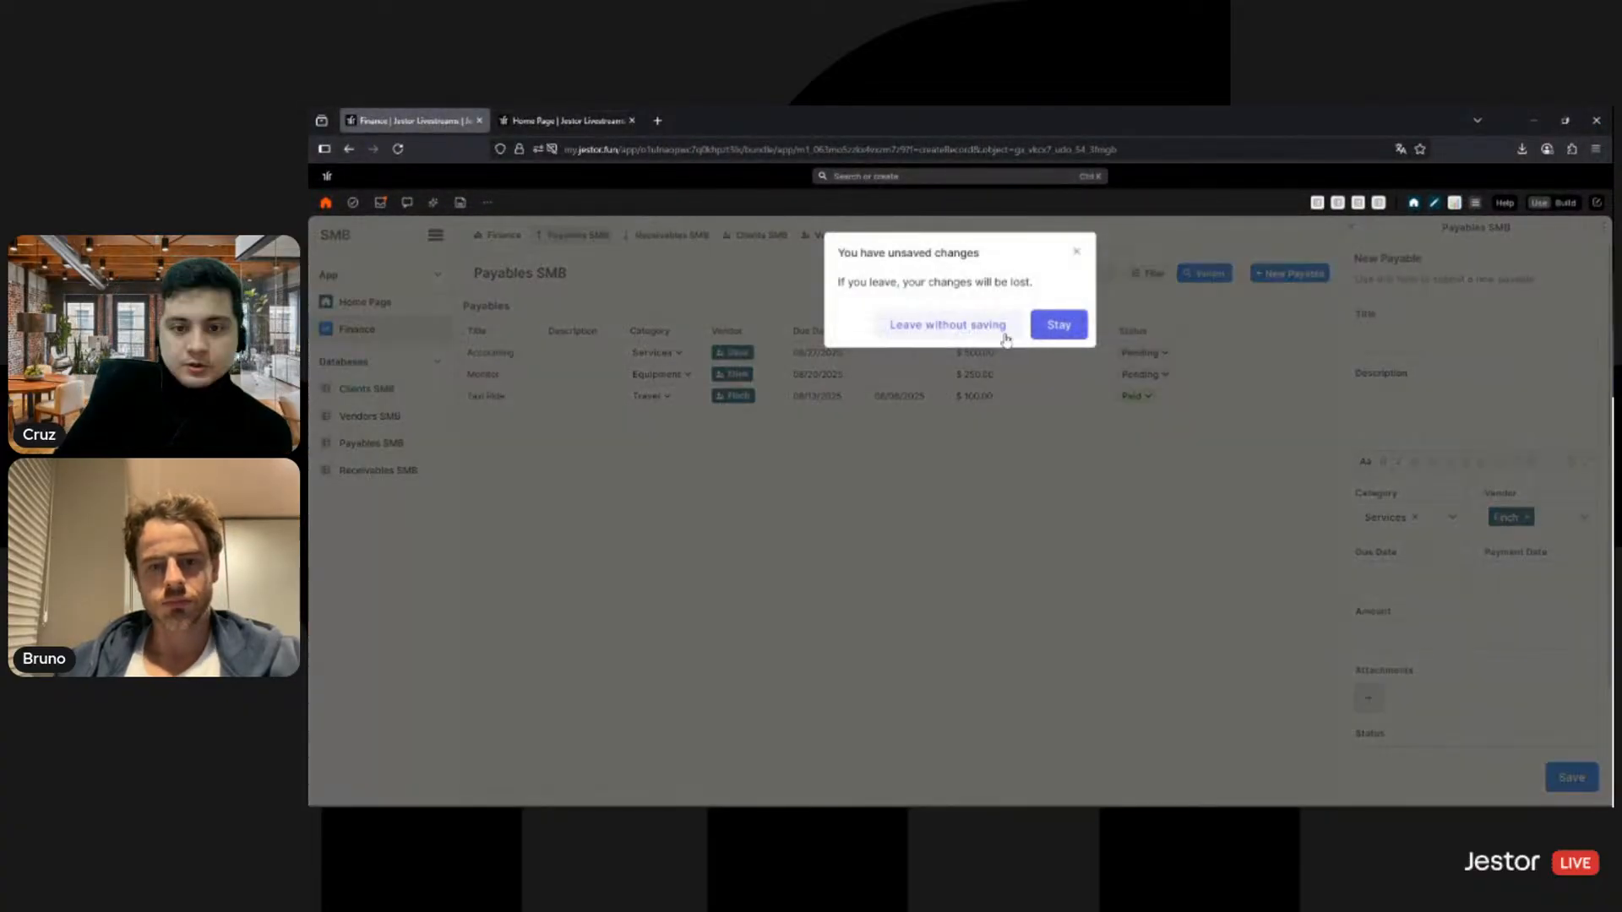
{"action": "left_click", "coordinate": [979, 332]}
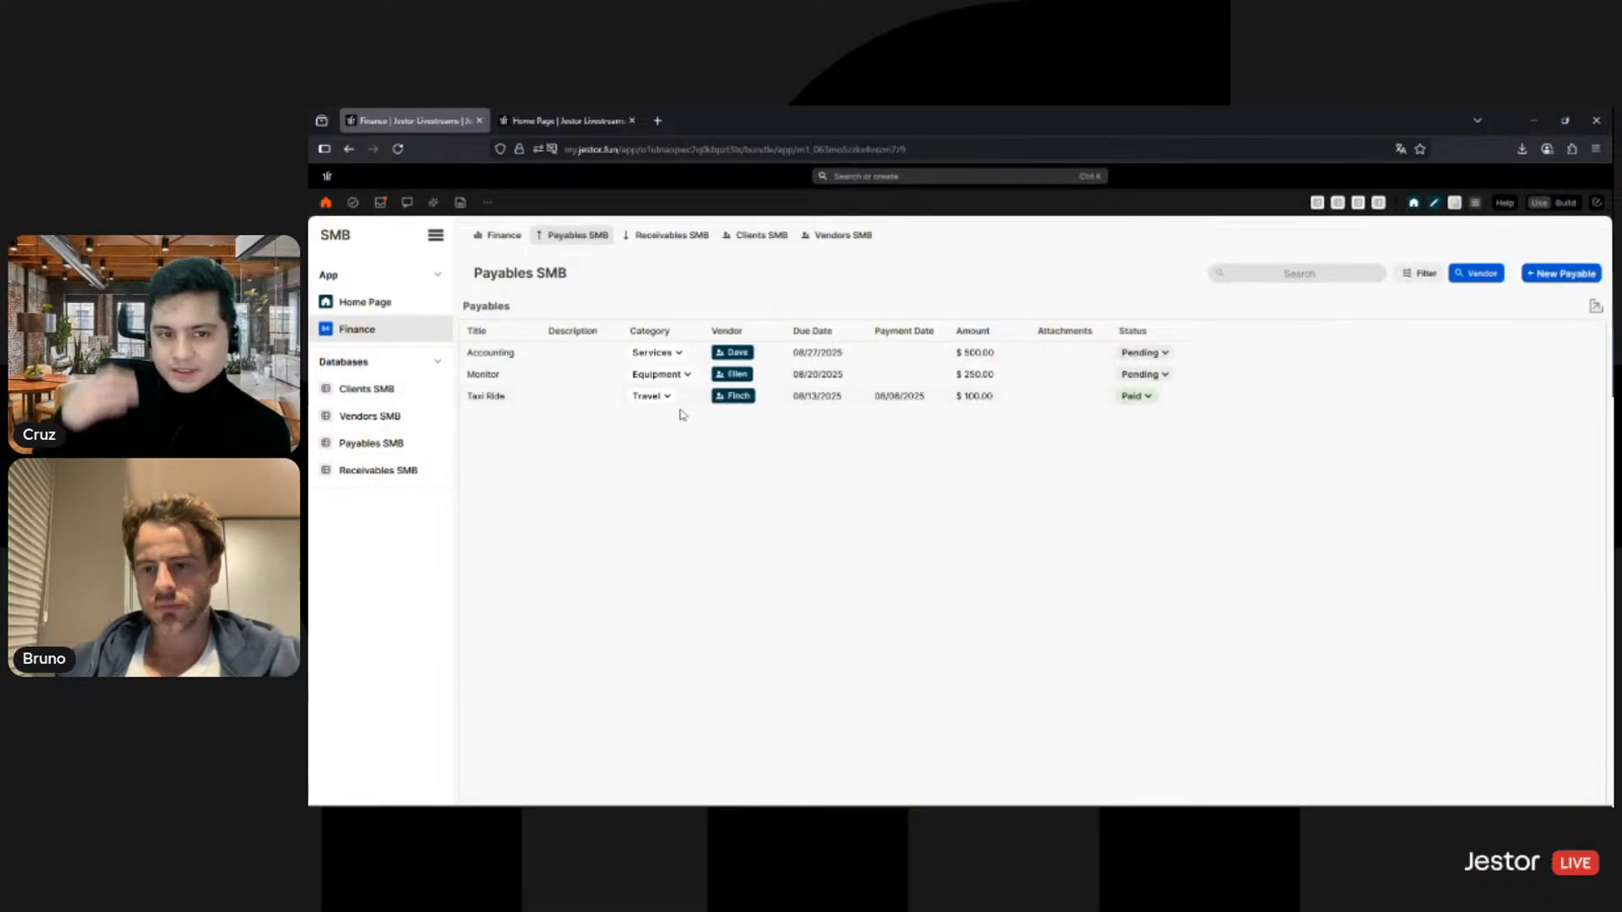
Step: Return to the Finance app, view its Payables SMB and Receivables SMB pages, and collapse the Databases group
{"action": "left_click", "coordinate": [395, 307]}
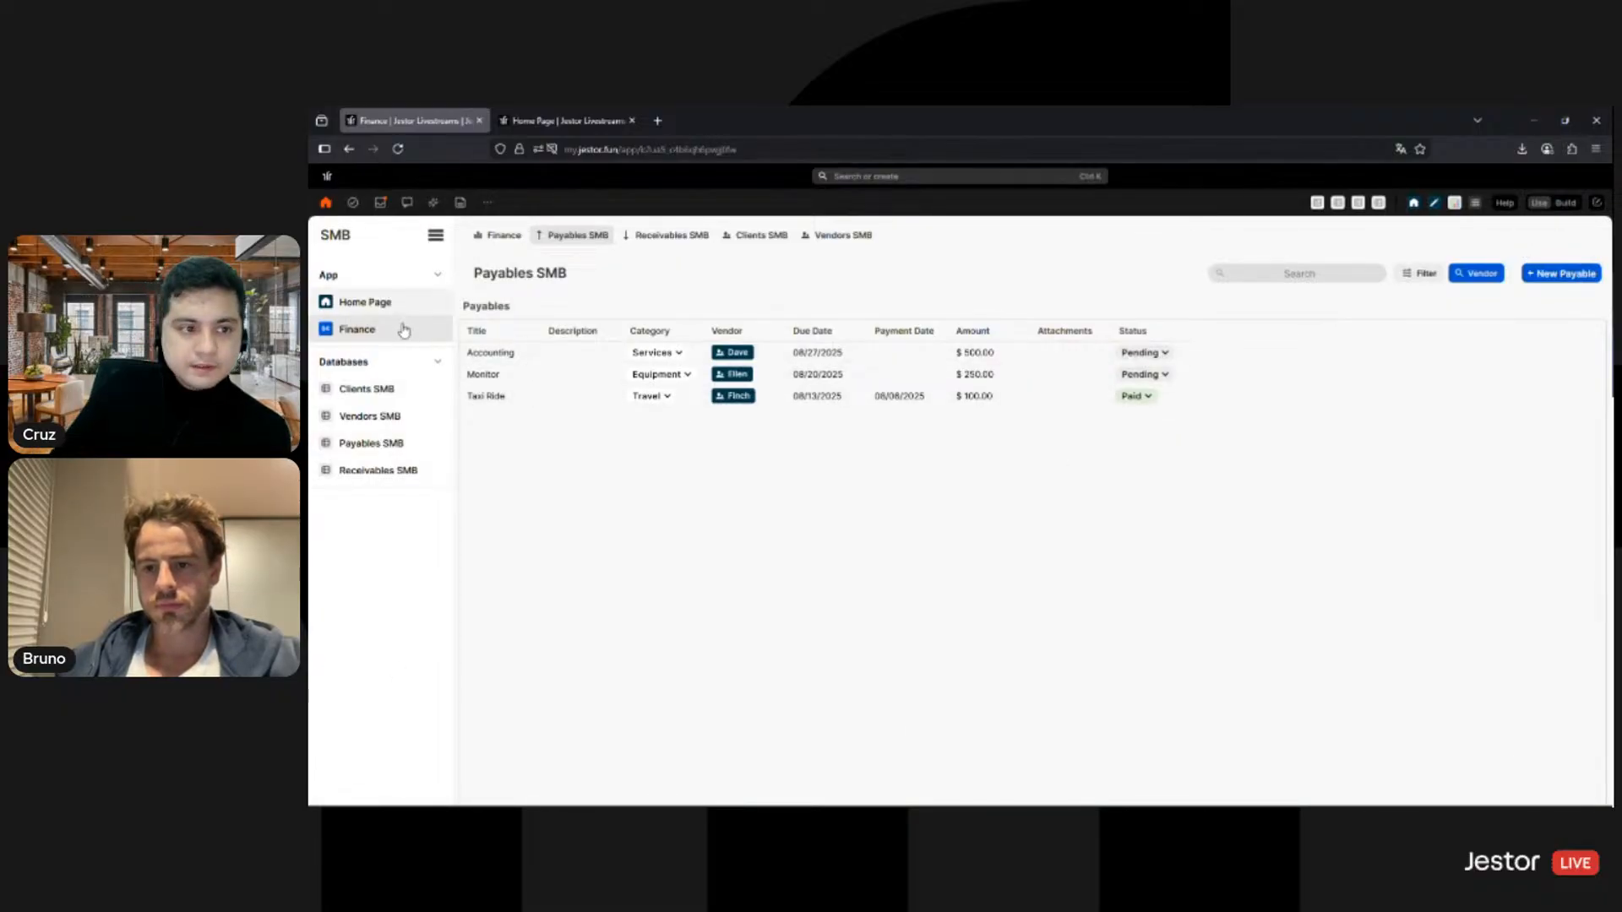
{"action": "left_click", "coordinate": [403, 336]}
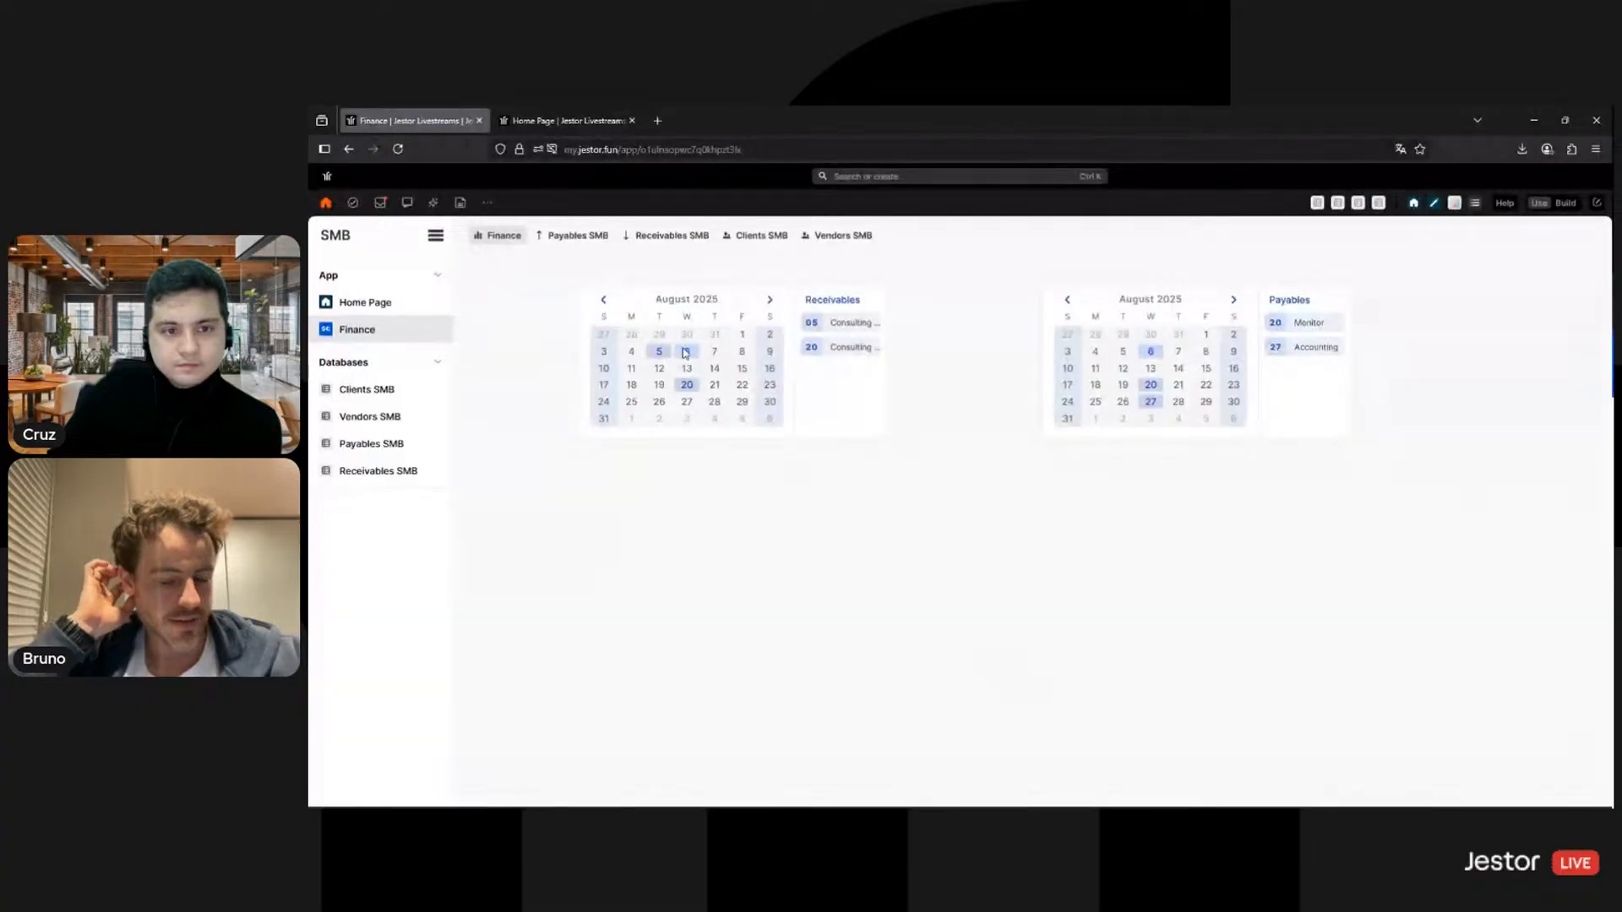
{"action": "left_click", "coordinate": [591, 239]}
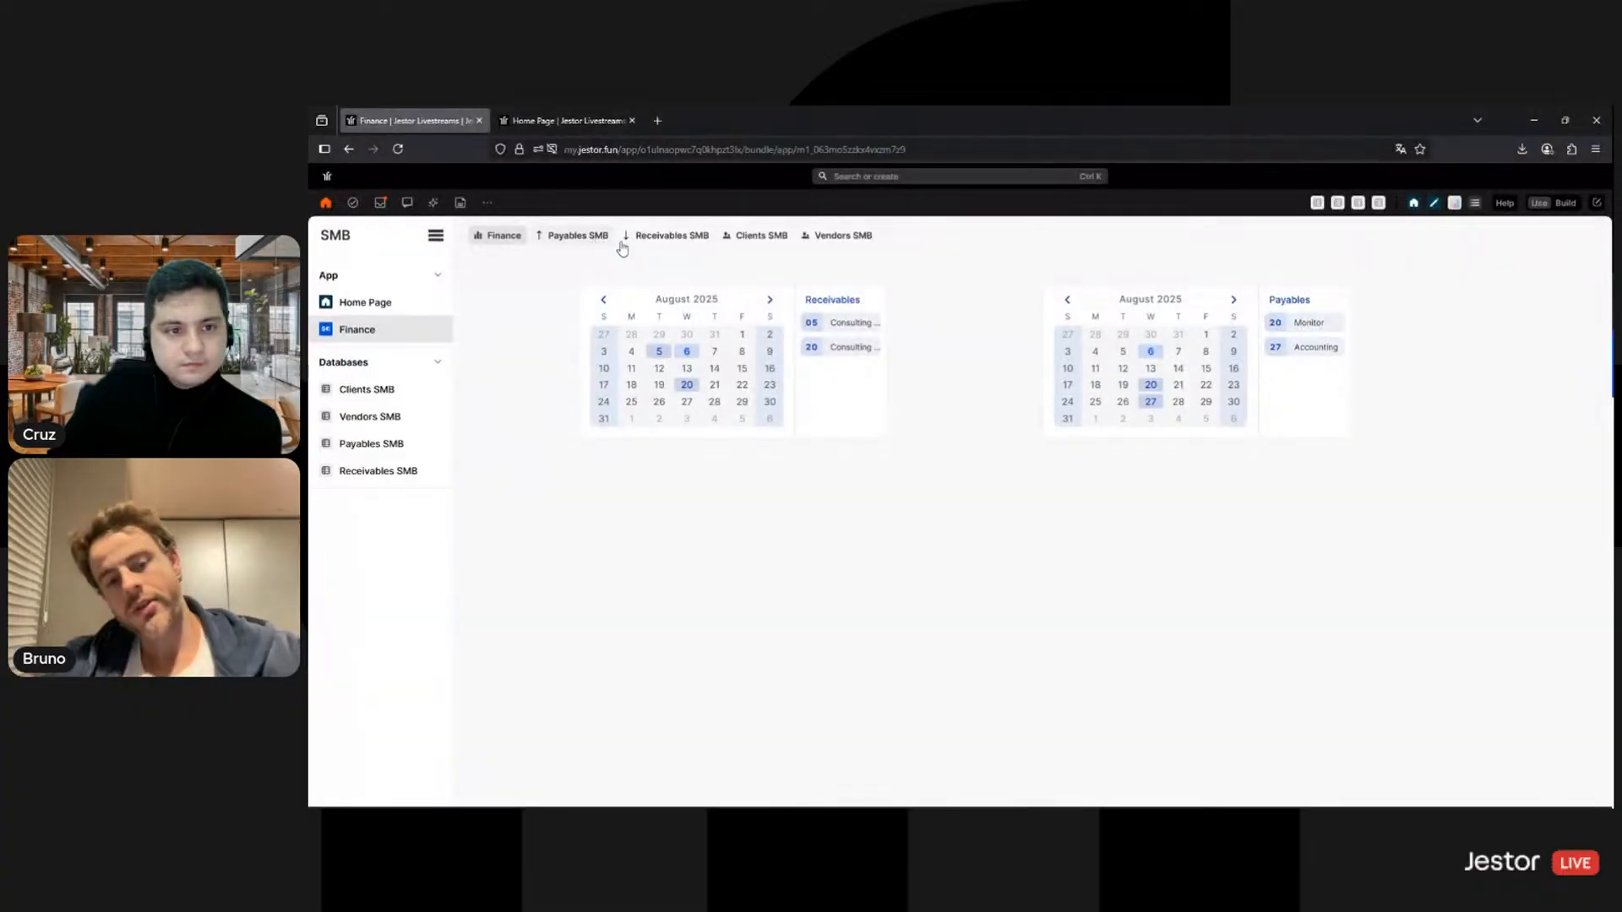
{"action": "left_click", "coordinate": [672, 240]}
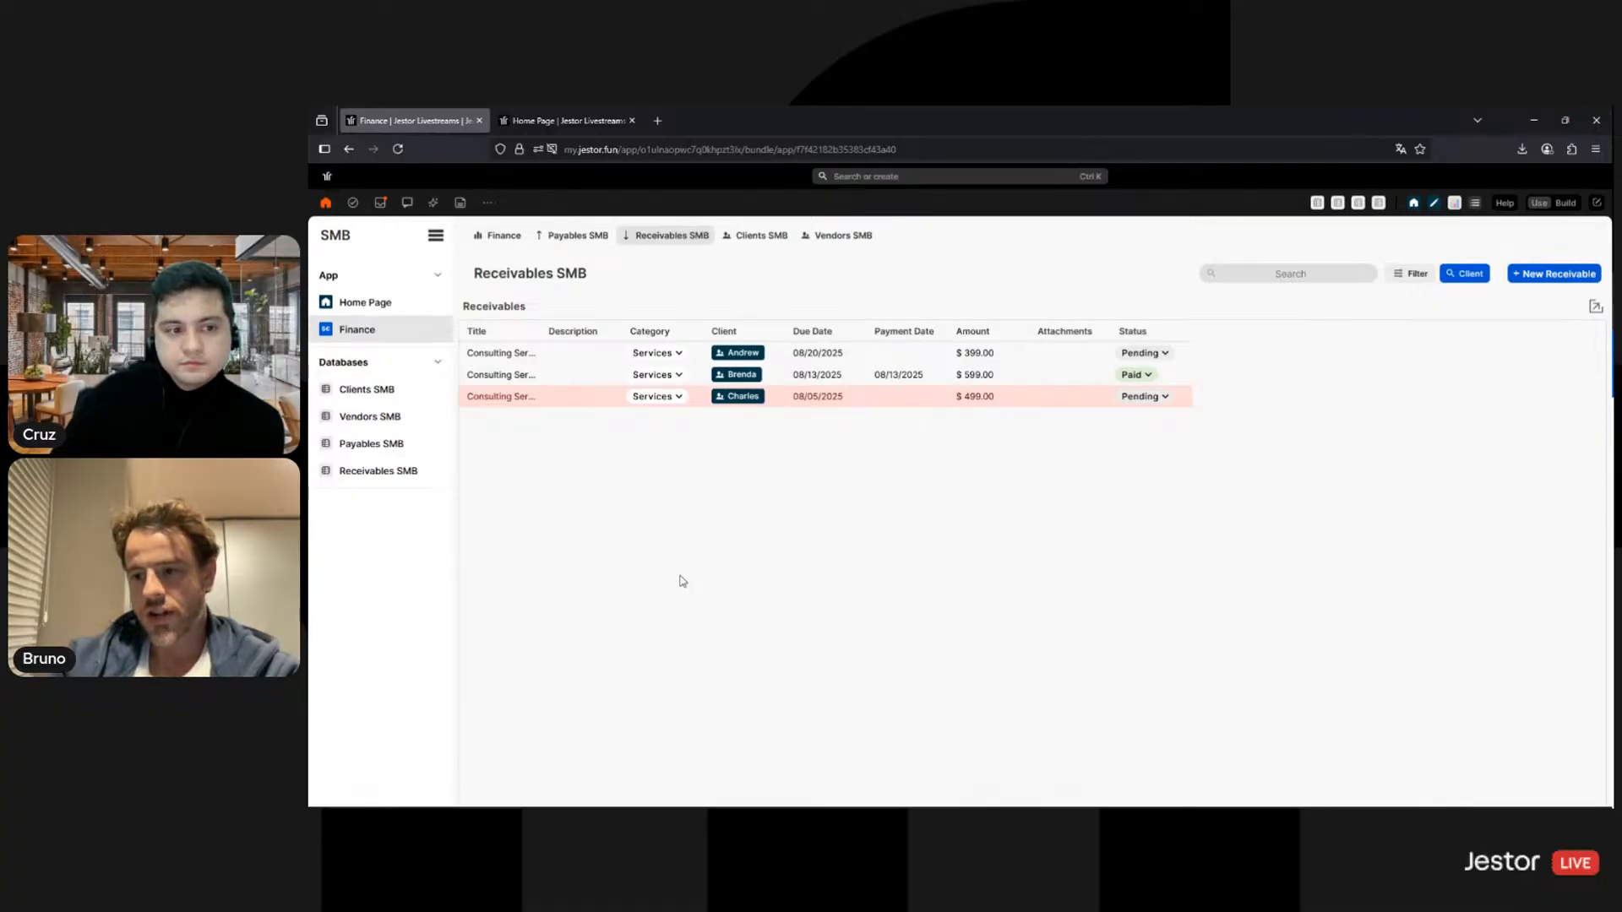
{"action": "left_click", "coordinate": [438, 364]}
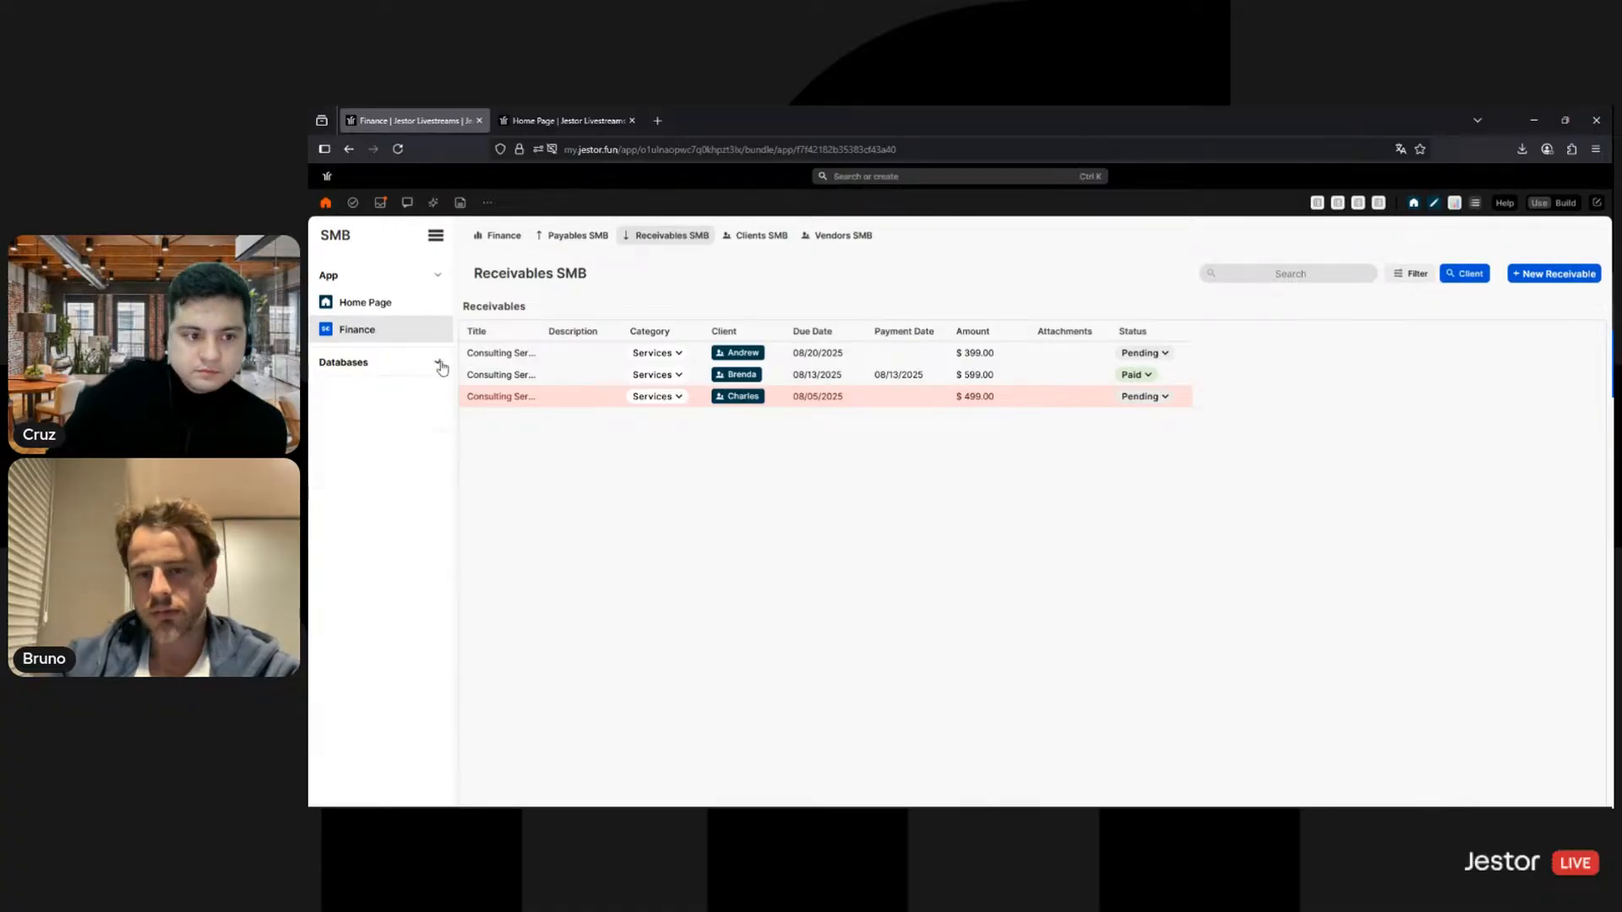